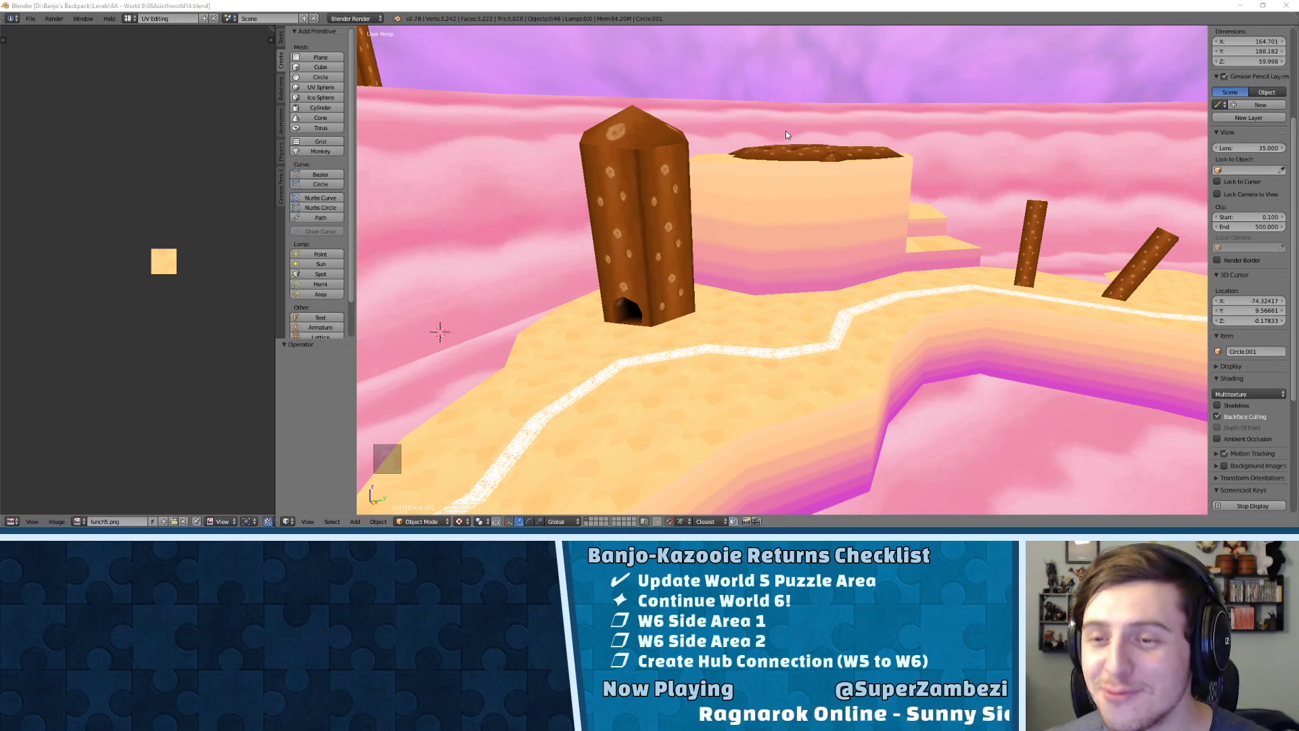
# - Examine the pretzel tower, the gingerbread house and the surrounding path islands of the candy level
pyautogui.moveTo(764, 172); pyautogui.dragTo(824, 194, button='middle')
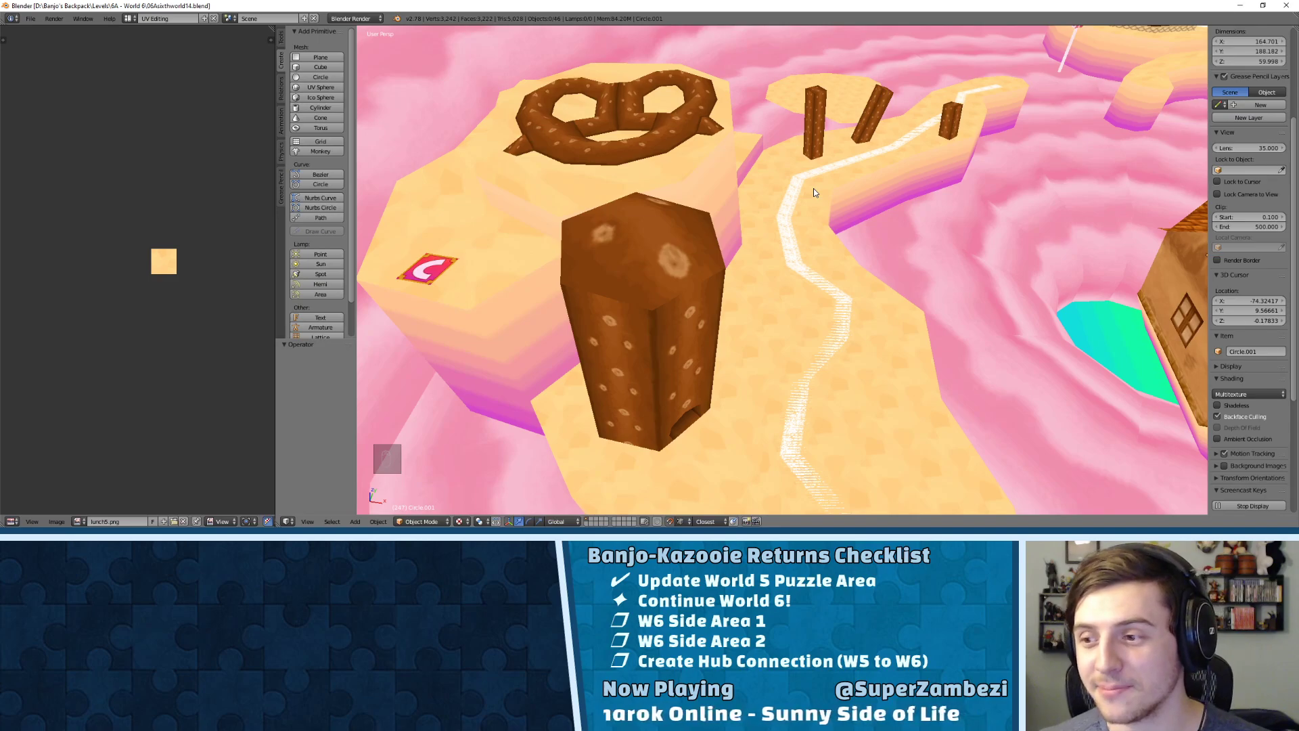
pyautogui.keyDown('shift'); pyautogui.moveTo(1029, 197); pyautogui.dragTo(732, 205, button='middle'); pyautogui.keyUp('shift')
pyautogui.scroll(-3, 978, 235)
pyautogui.moveTo(980, 238); pyautogui.dragTo(890, 203, button='middle')
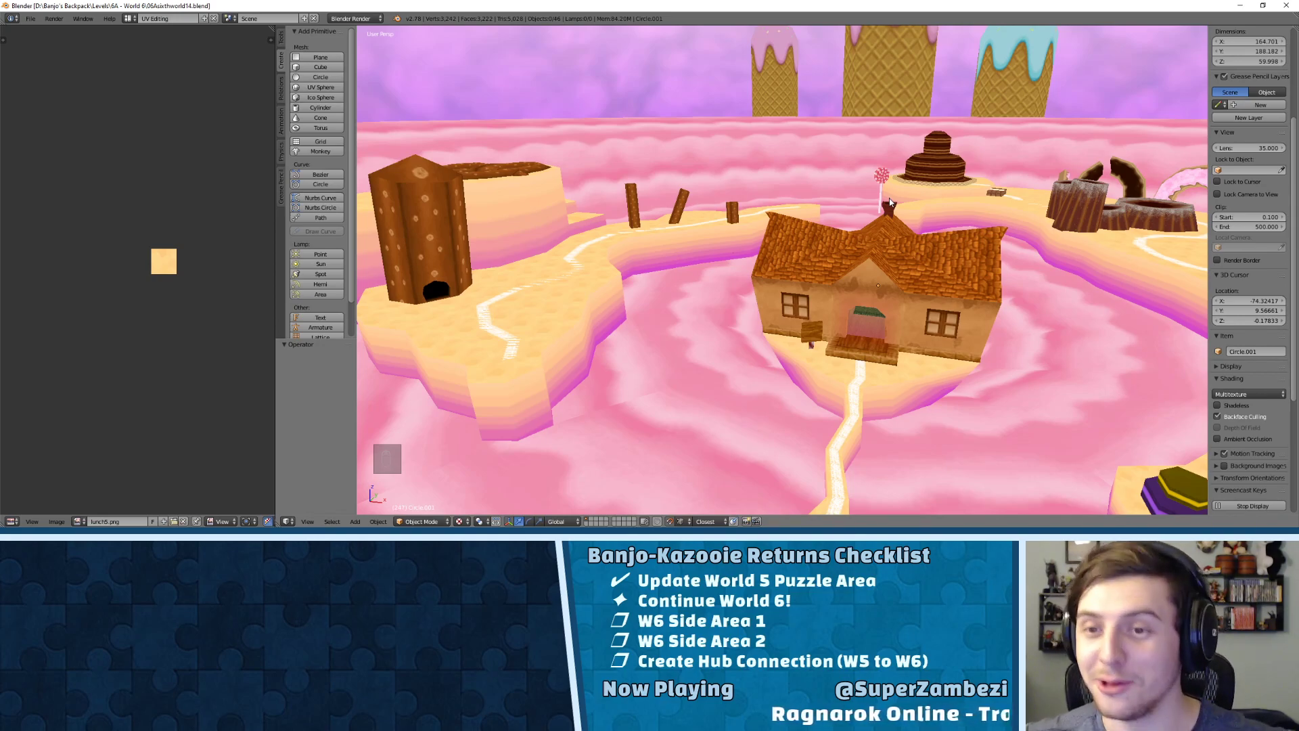
pyautogui.moveTo(574, 241); pyautogui.dragTo(642, 258, button='middle')
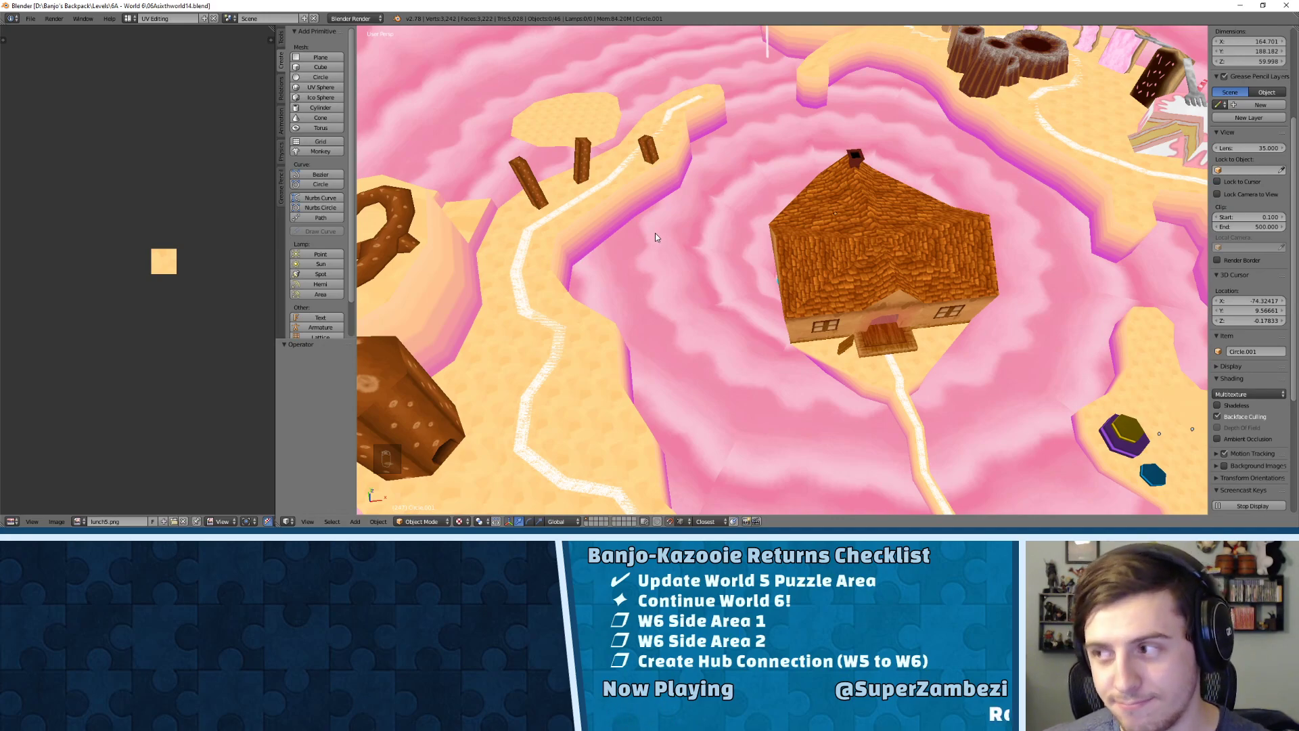
pyautogui.moveTo(778, 201); pyautogui.dragTo(753, 161, button='middle')
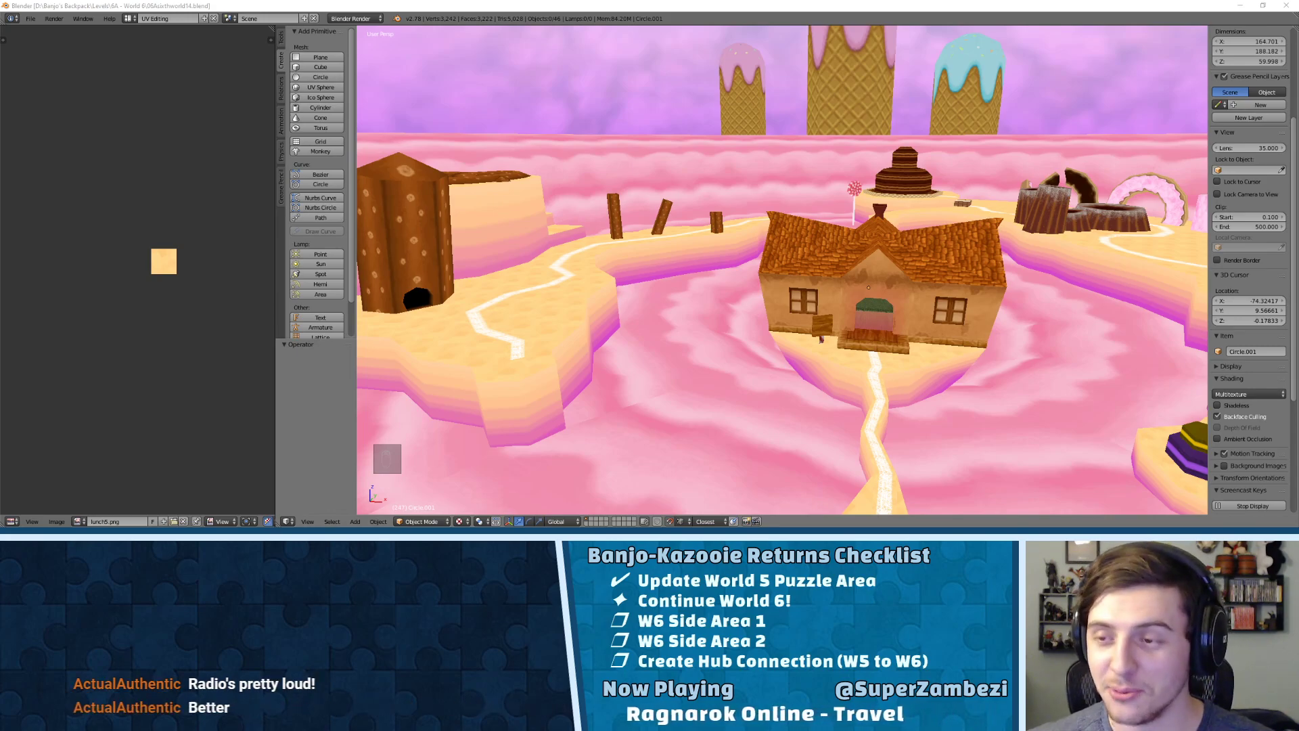
pyautogui.scroll(-8, 776, 178)
pyautogui.moveTo(786, 216); pyautogui.dragTo(785, 180, button='middle')
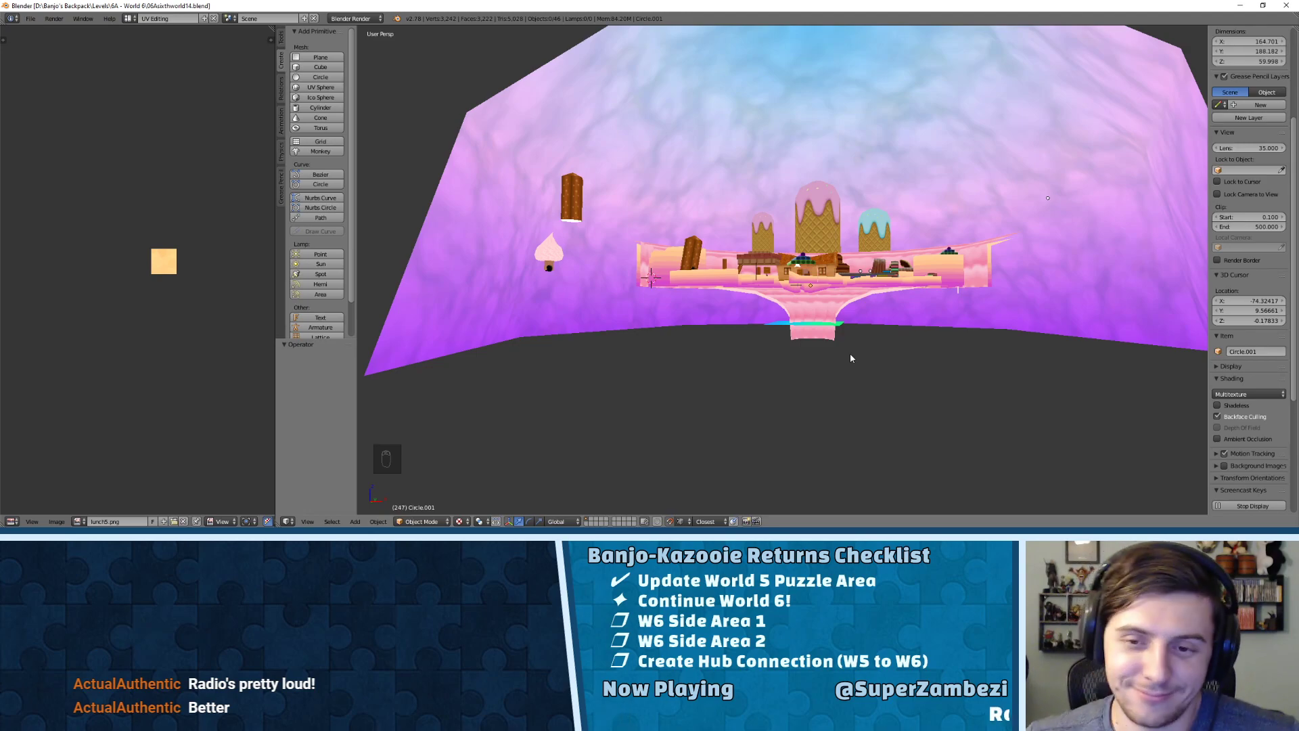
pyautogui.moveTo(799, 193); pyautogui.dragTo(867, 168, button='middle')
pyautogui.scroll(4, 808, 219)
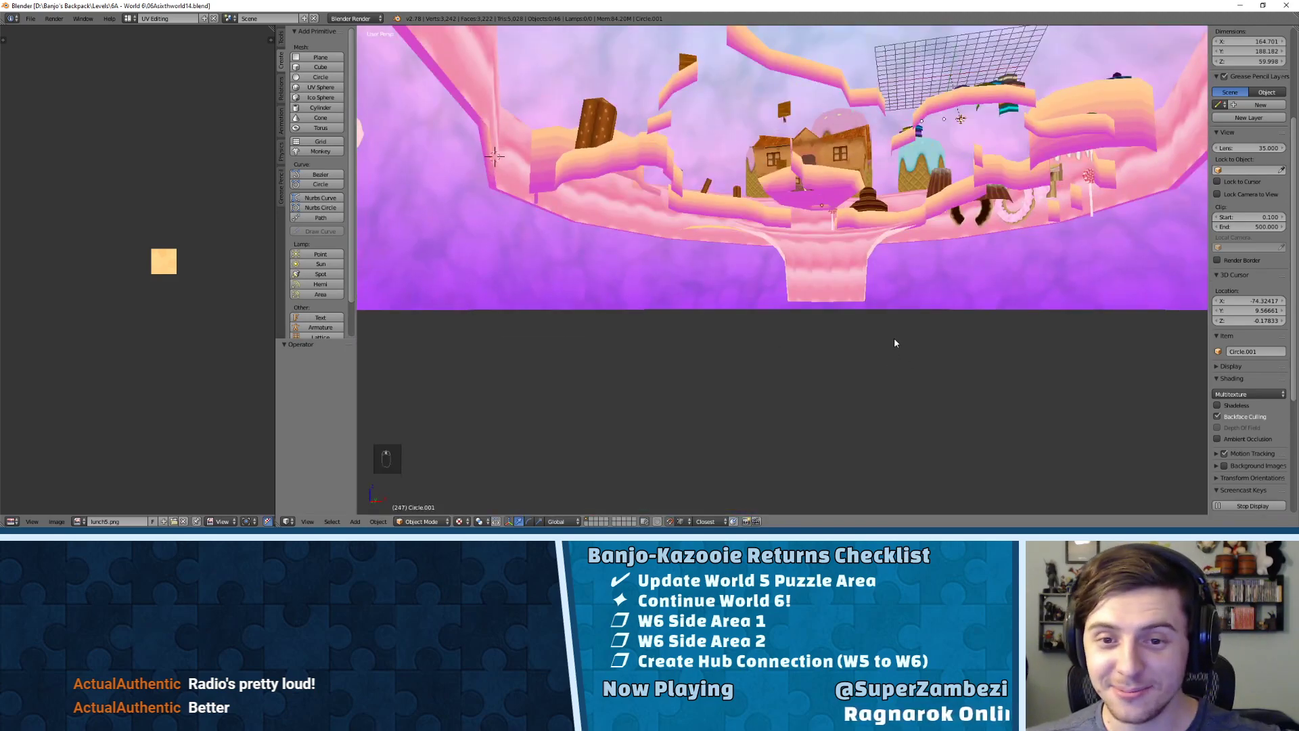
pyautogui.moveTo(895, 343); pyautogui.dragTo(761, 263, button='middle')
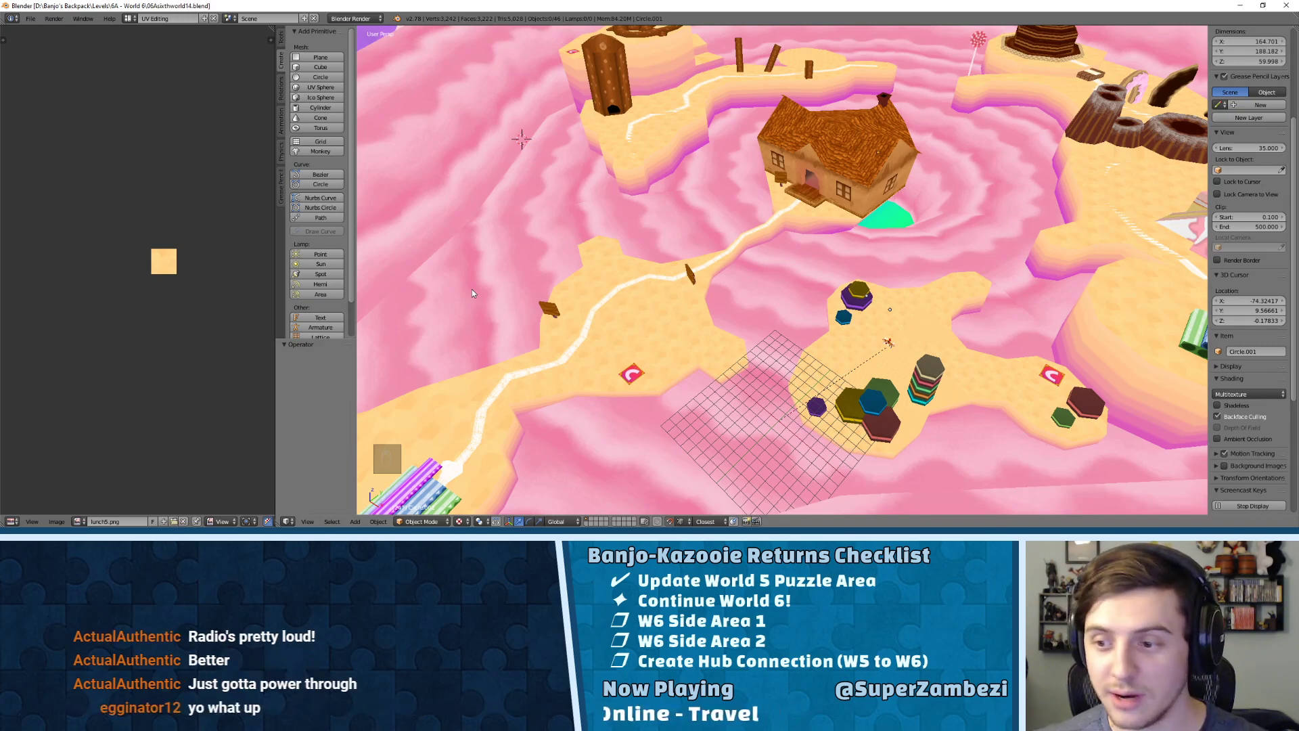
pyautogui.moveTo(606, 217); pyautogui.dragTo(783, 84, button='middle')
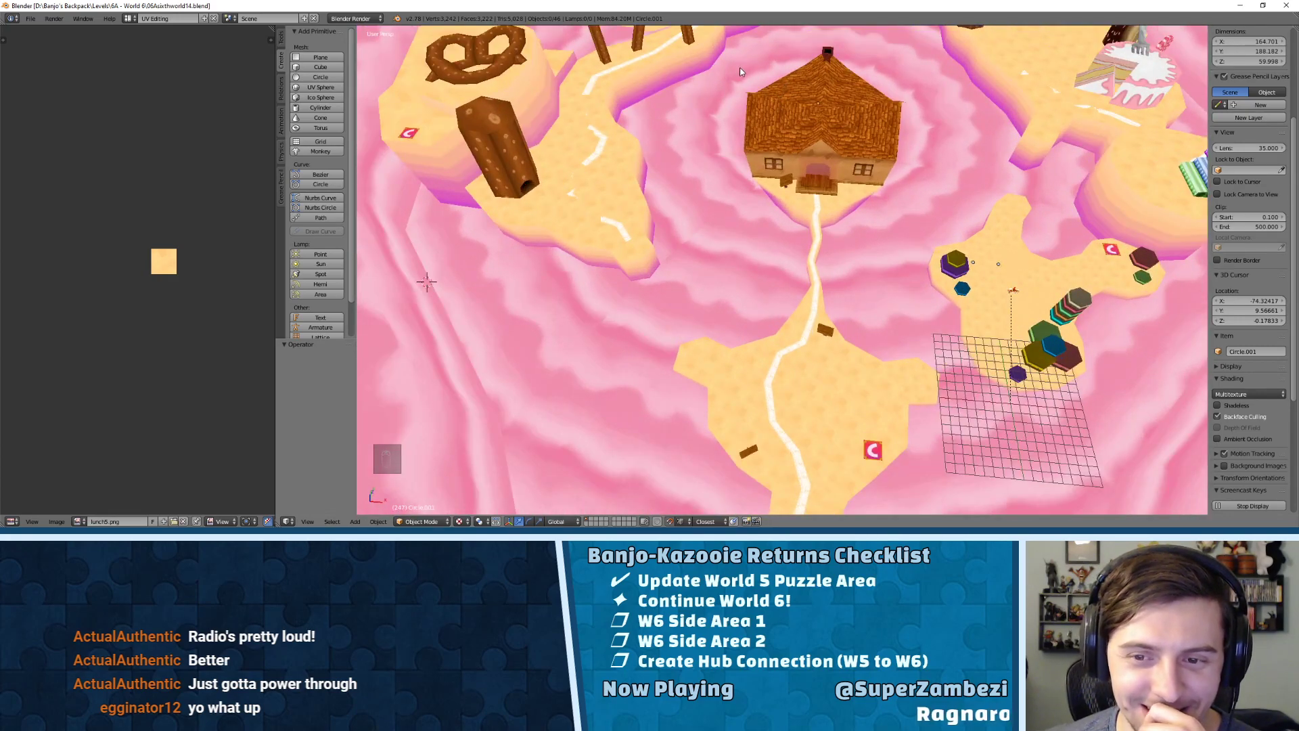
pyautogui.moveTo(738, 76); pyautogui.dragTo(724, 120, button='middle')
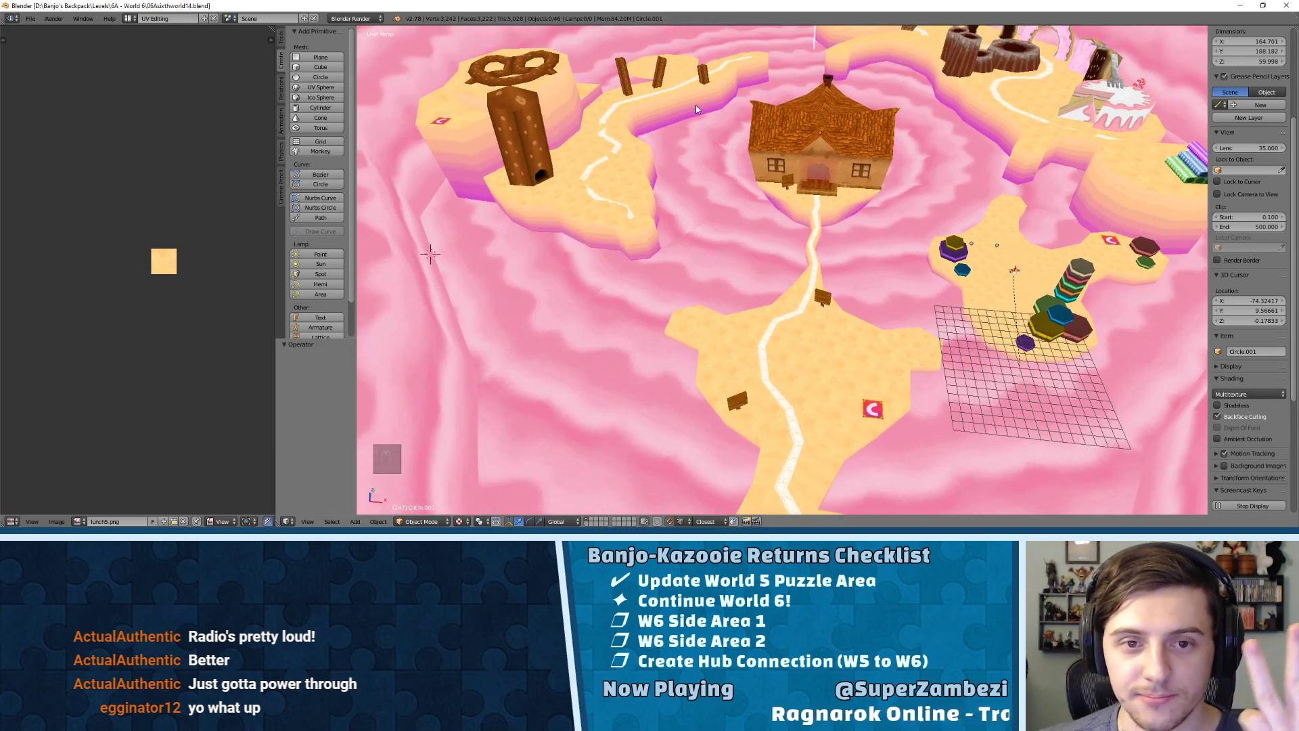
# - Survey the whole level's island layout from raised overview angles and from directly above
pyautogui.scroll(-6, 695, 105)
pyautogui.moveTo(715, 100); pyautogui.dragTo(723, 89, button='middle')
pyautogui.scroll(4, 728, 84)
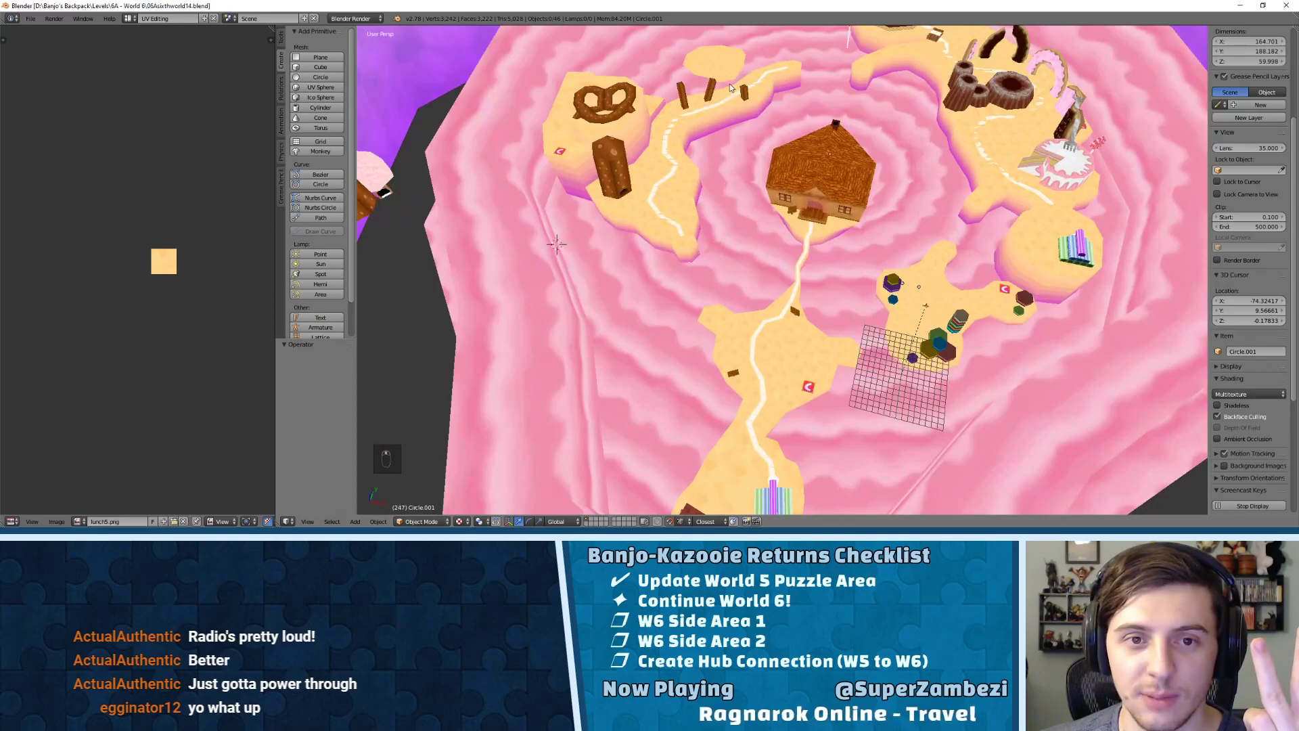
pyautogui.scroll(2, 736, 201)
pyautogui.moveTo(736, 200); pyautogui.dragTo(661, 181, button='middle')
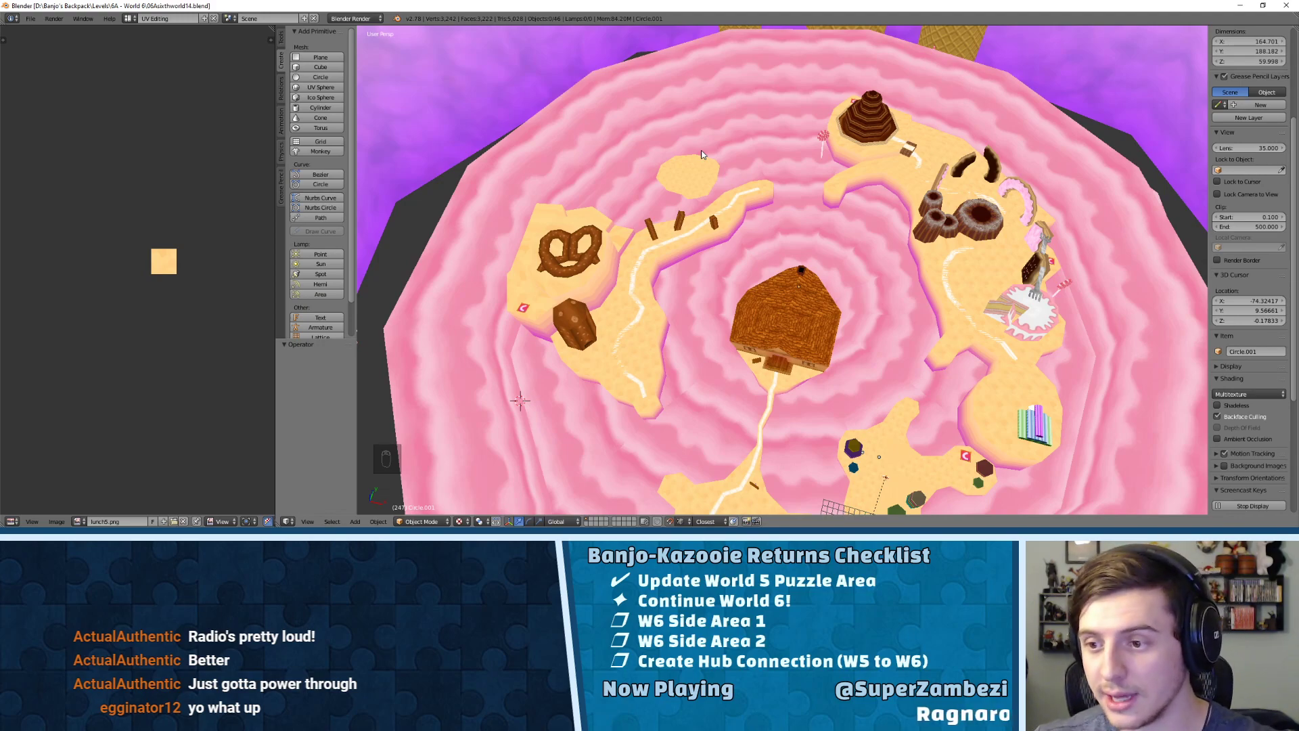
pyautogui.moveTo(701, 196); pyautogui.dragTo(883, 162, button='middle')
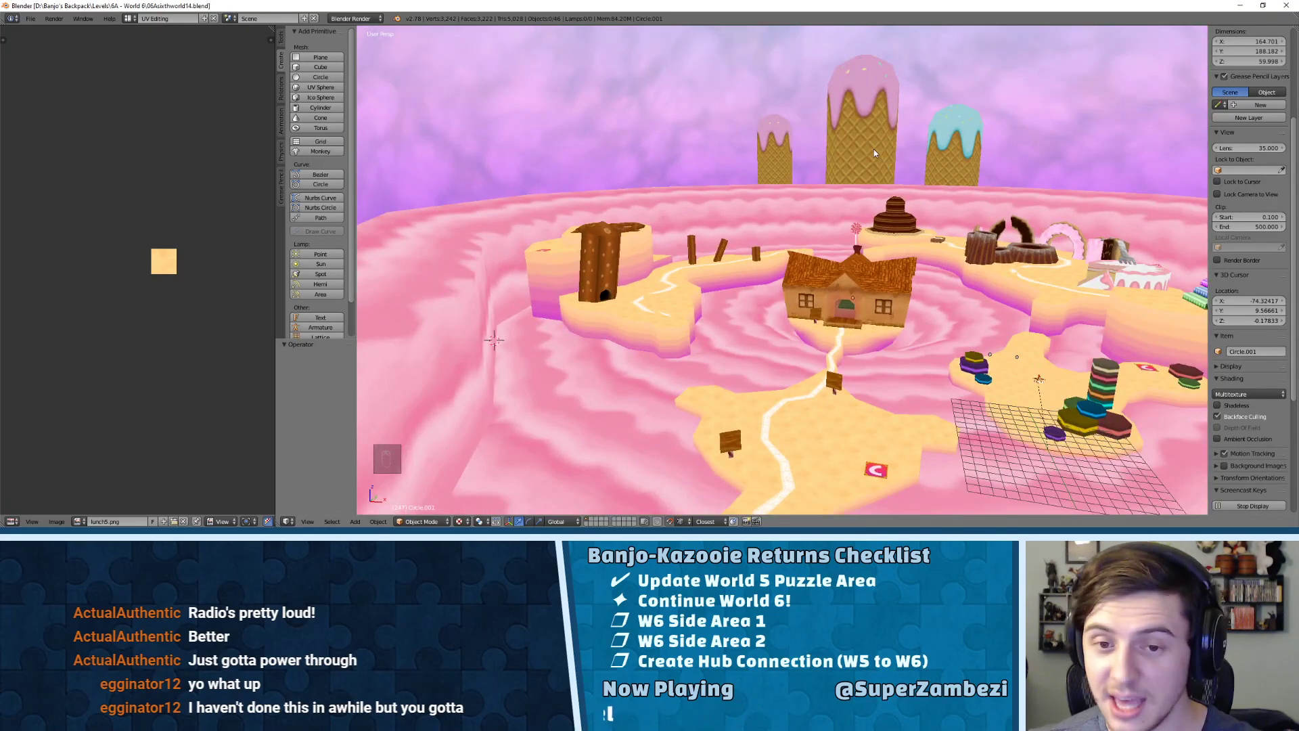
pyautogui.moveTo(838, 168); pyautogui.dragTo(867, 177, button='middle')
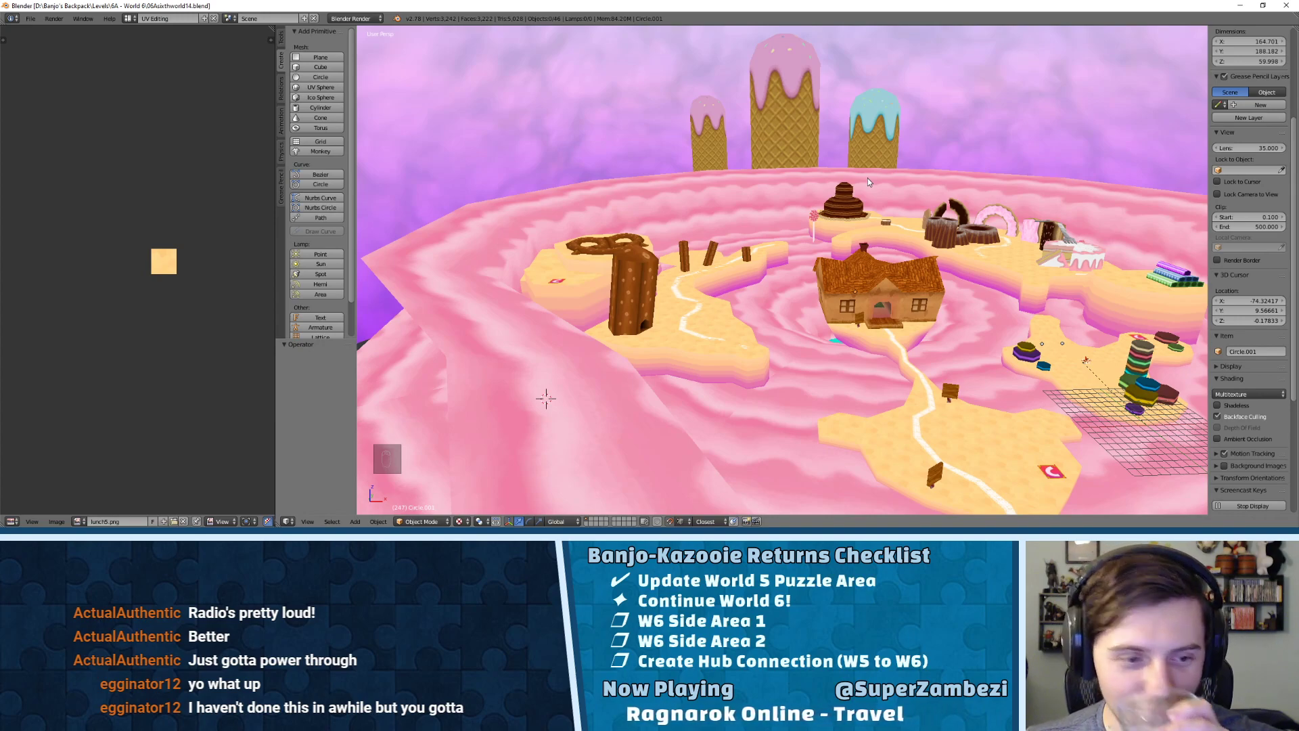
pyautogui.moveTo(859, 269); pyautogui.dragTo(720, 269, button='middle')
pyautogui.scroll(4, 721, 269)
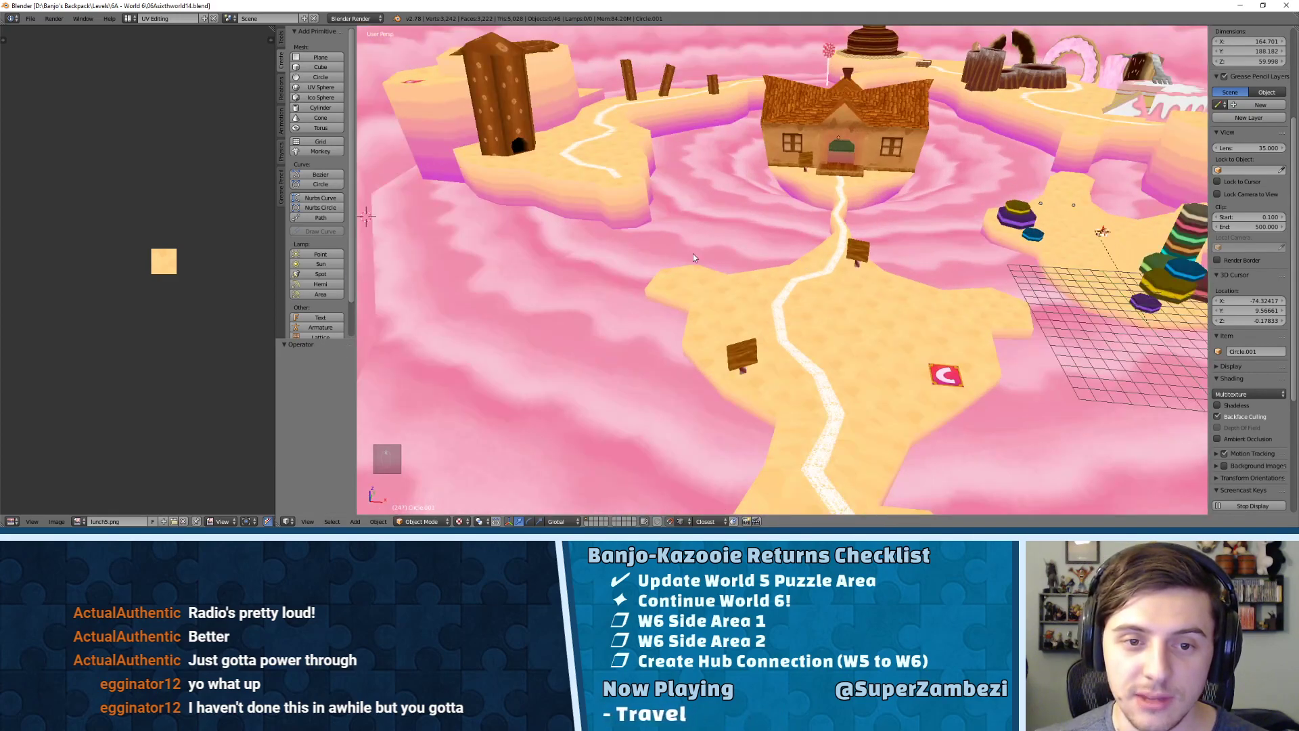
pyautogui.moveTo(1086, 206); pyautogui.dragTo(1096, 169, button='middle')
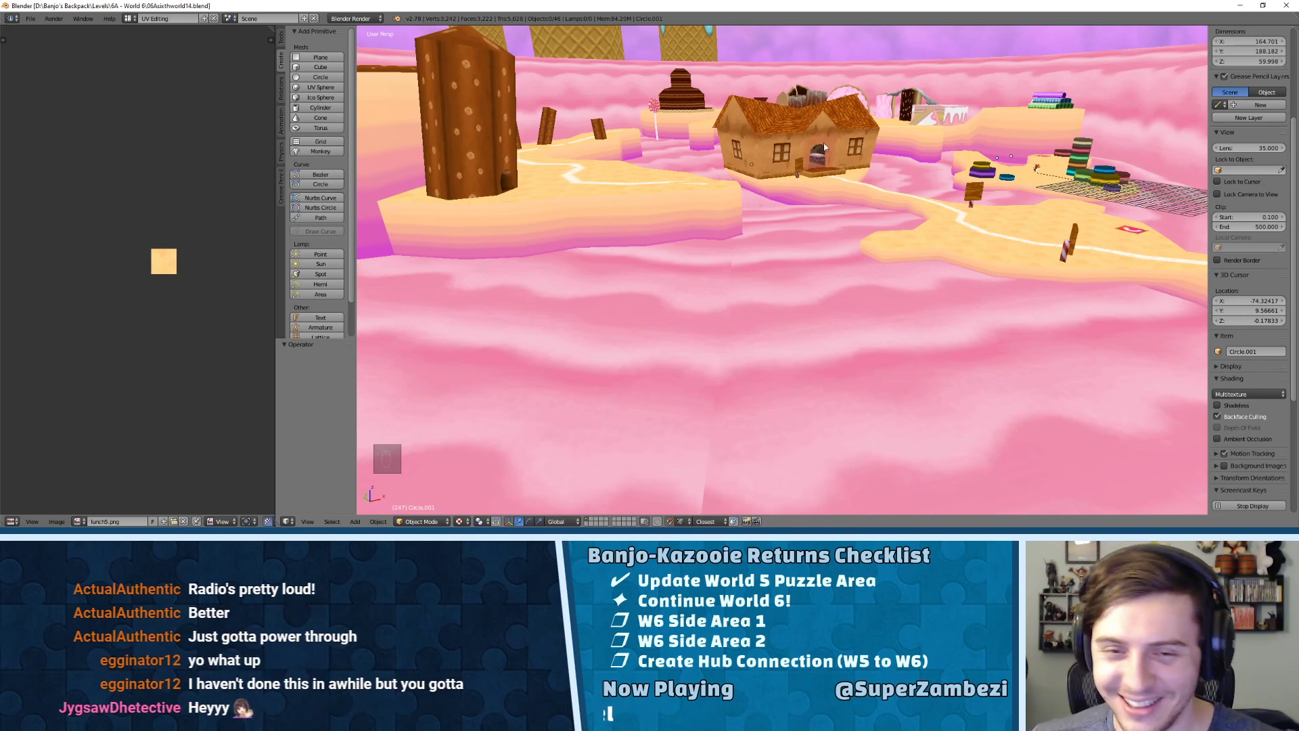
pyautogui.moveTo(919, 130); pyautogui.dragTo(765, 237, button='middle')
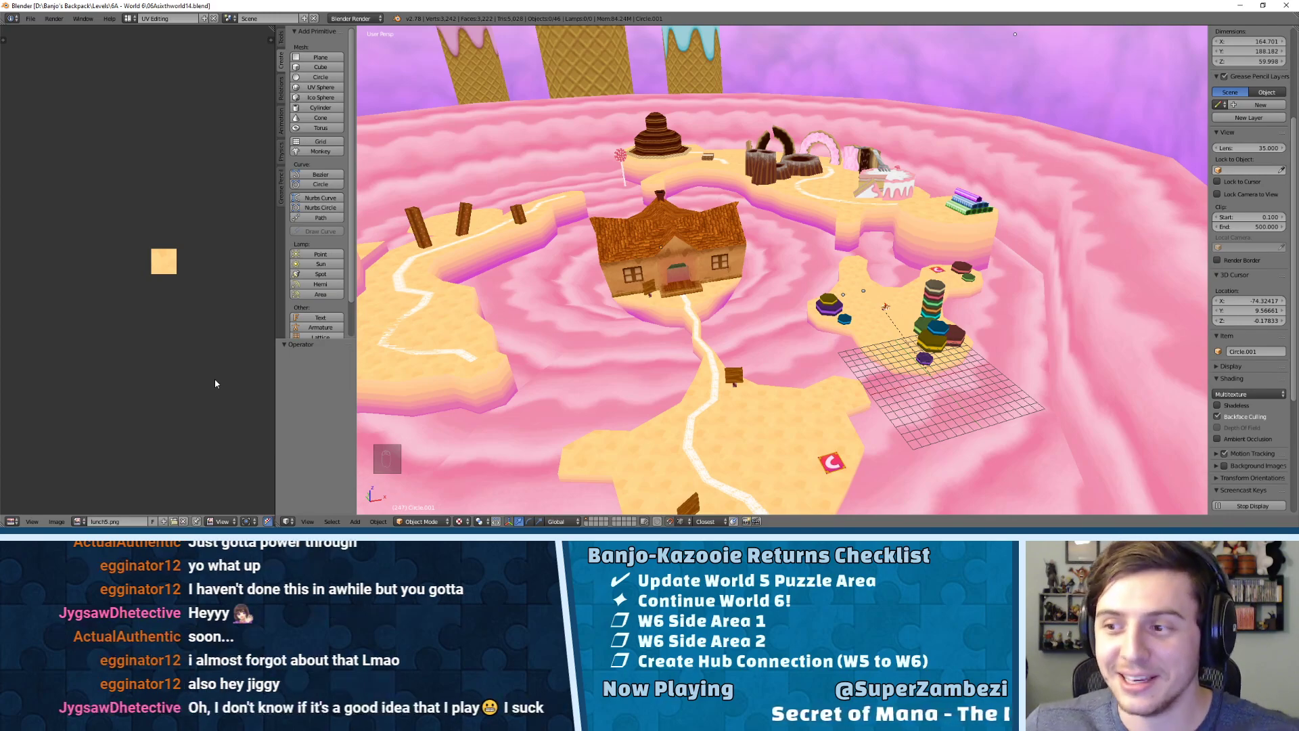
pyautogui.moveTo(748, 250); pyautogui.dragTo(737, 293, button='middle')
pyautogui.press('KP_7')
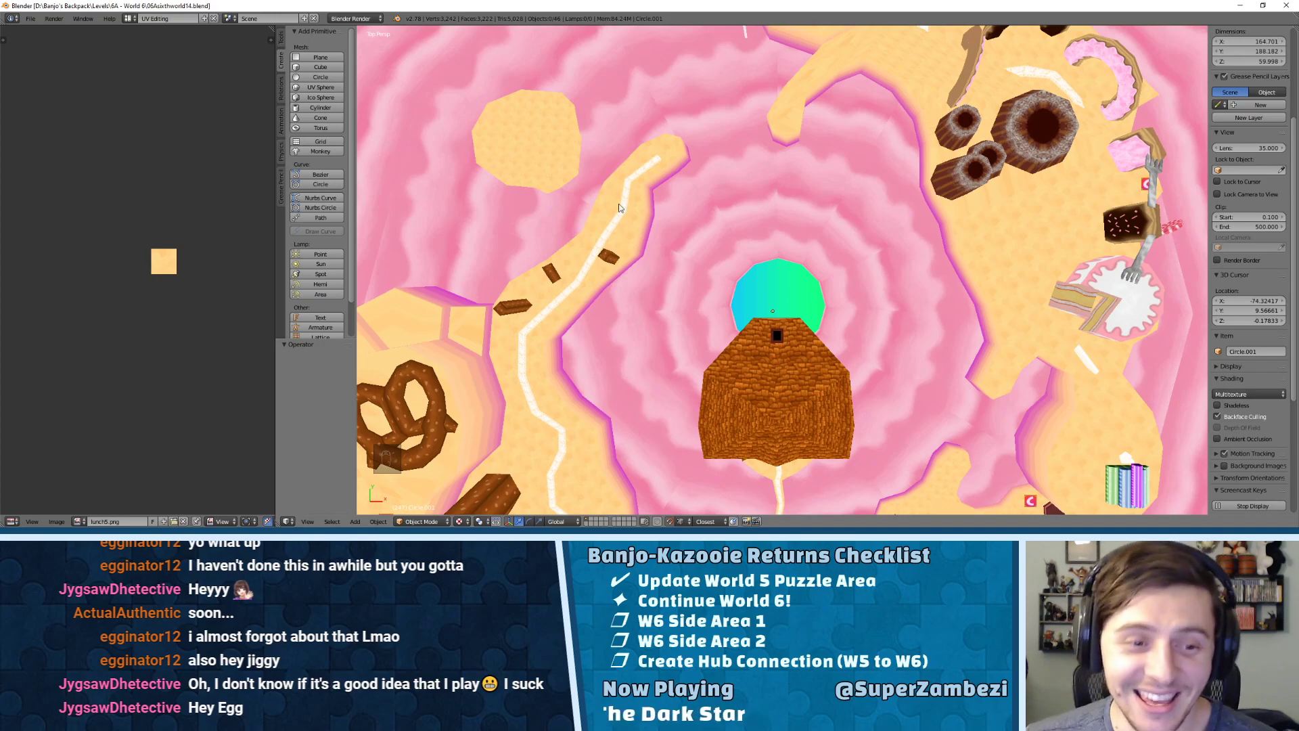
pyautogui.keyDown('shift'); pyautogui.moveTo(633, 175); pyautogui.dragTo(648, 94, button='middle'); pyautogui.keyUp('shift')
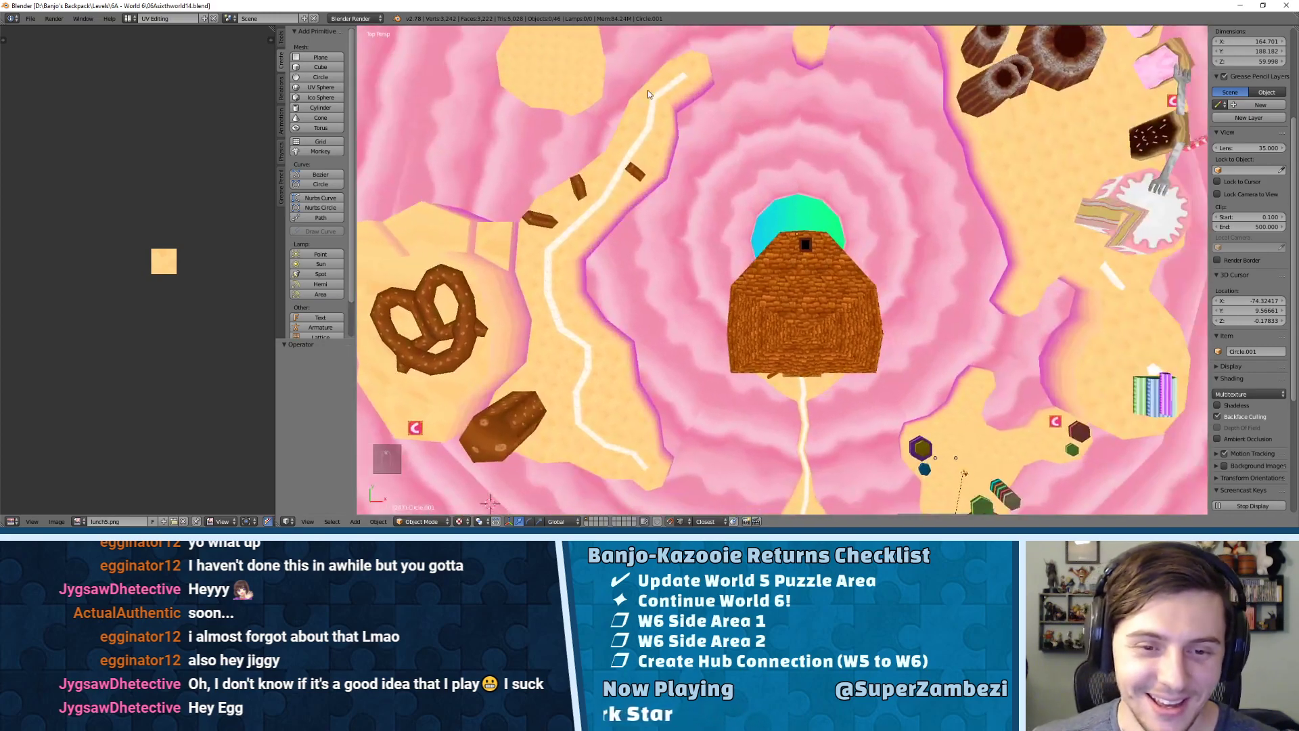
pyautogui.scroll(-5, 744, 225)
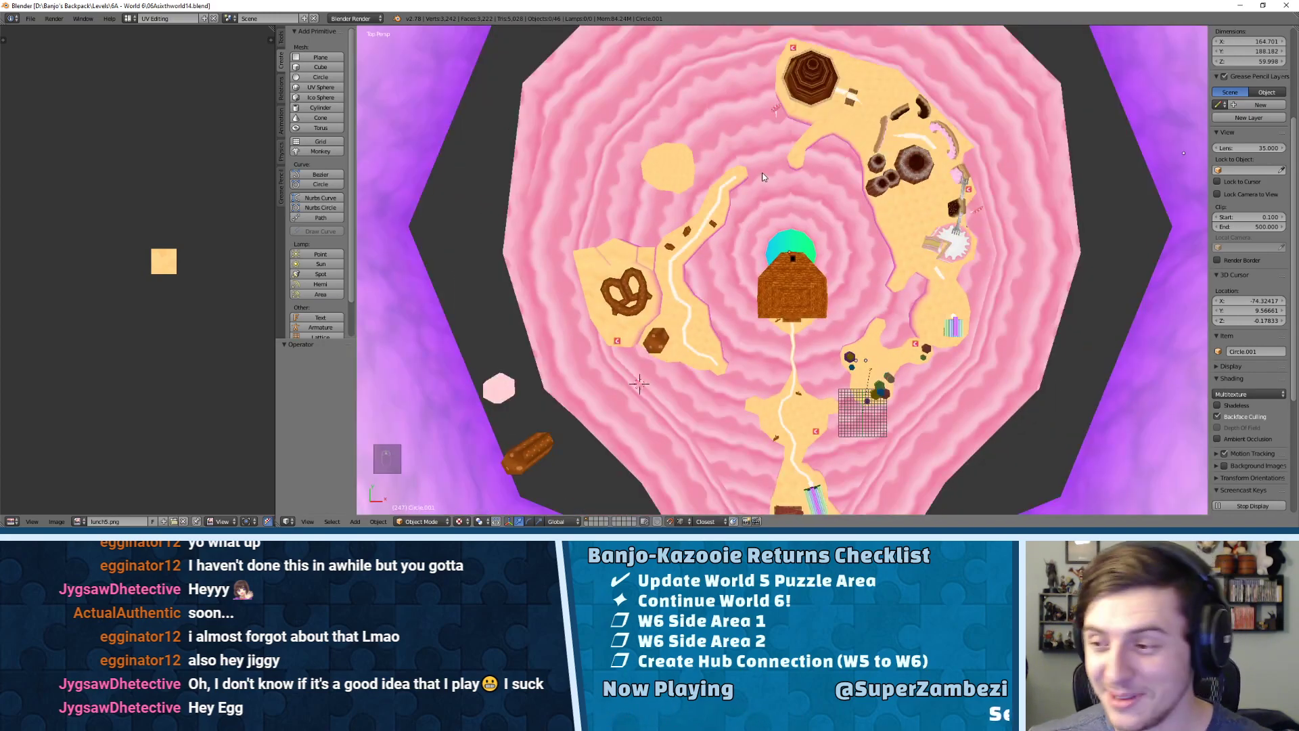
pyautogui.moveTo(748, 176); pyautogui.dragTo(805, 104, button='middle')
pyautogui.scroll(4, 709, 168)
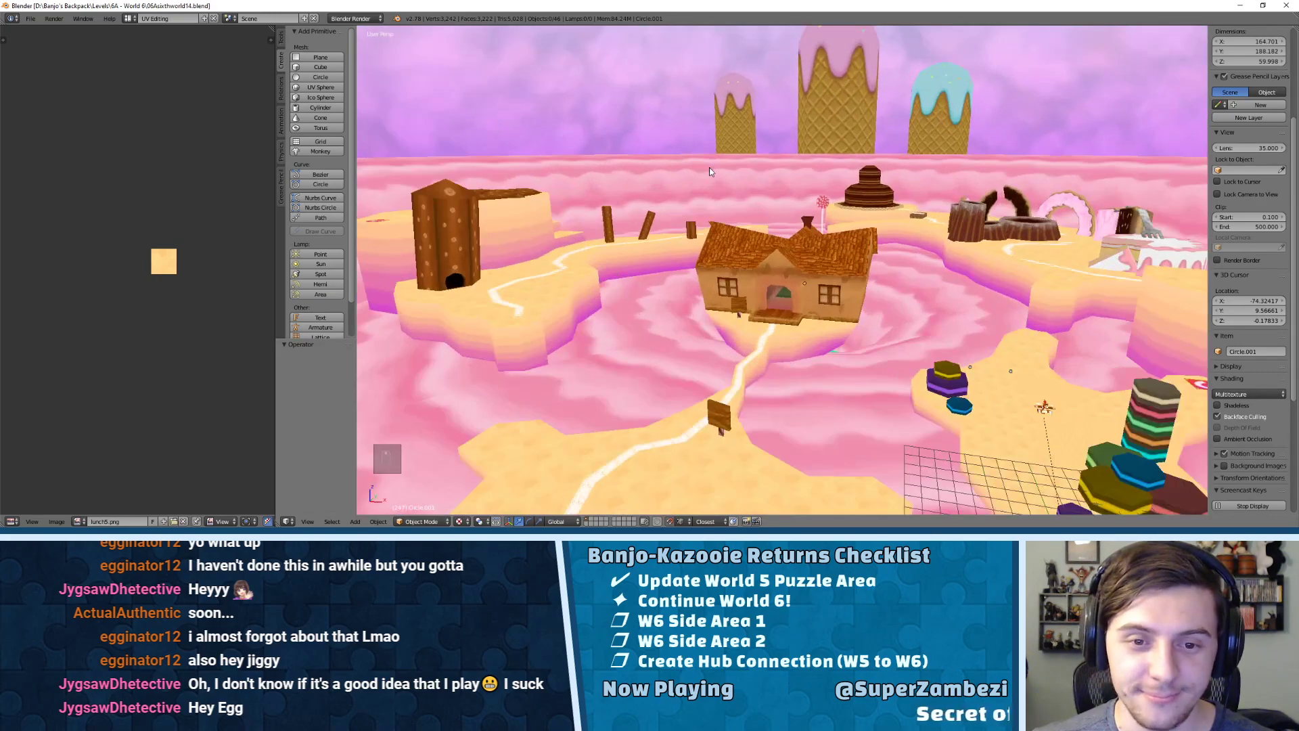
# - Delete all linked vertices of the detached round island beside the pretzel-log path
pyautogui.moveTo(718, 197); pyautogui.dragTo(799, 169, button='middle')
pyautogui.scroll(3, 927, 215)
pyautogui.rightClick(902, 307)
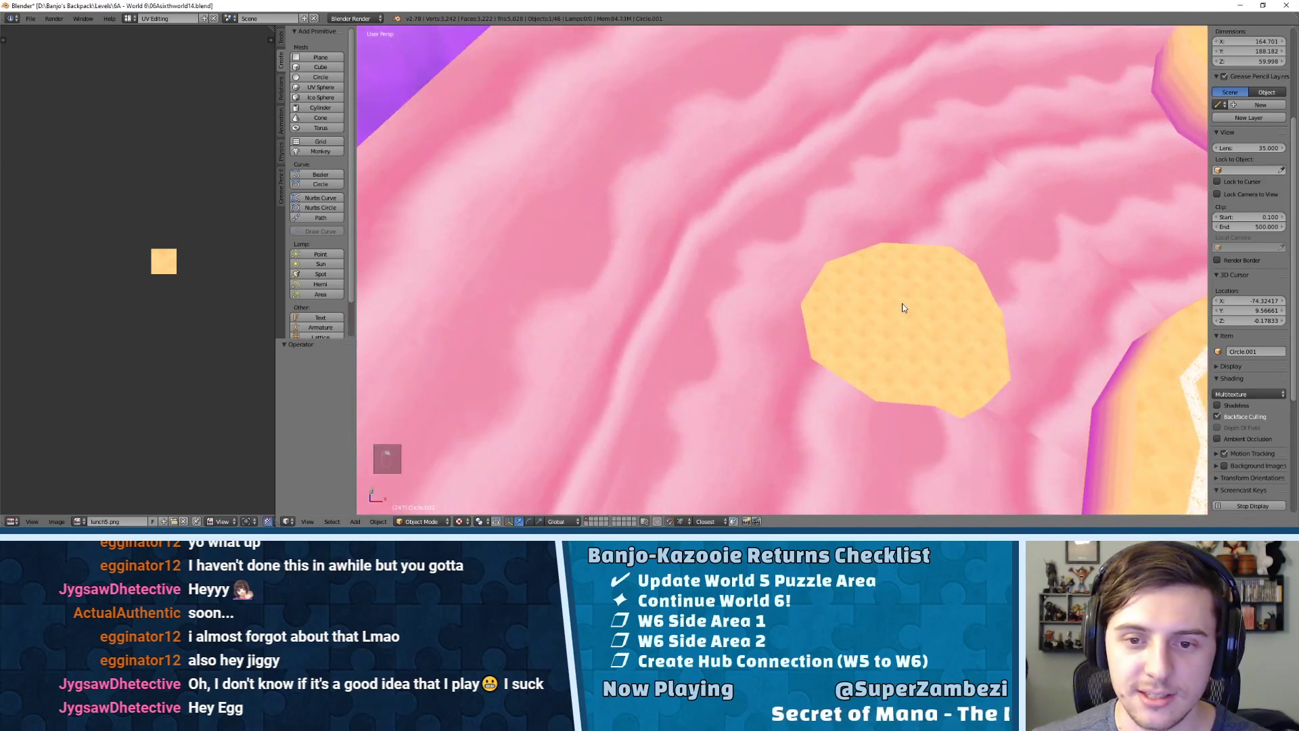
pyautogui.press('Tab')
pyautogui.press('Tab')
pyautogui.press('Tab')
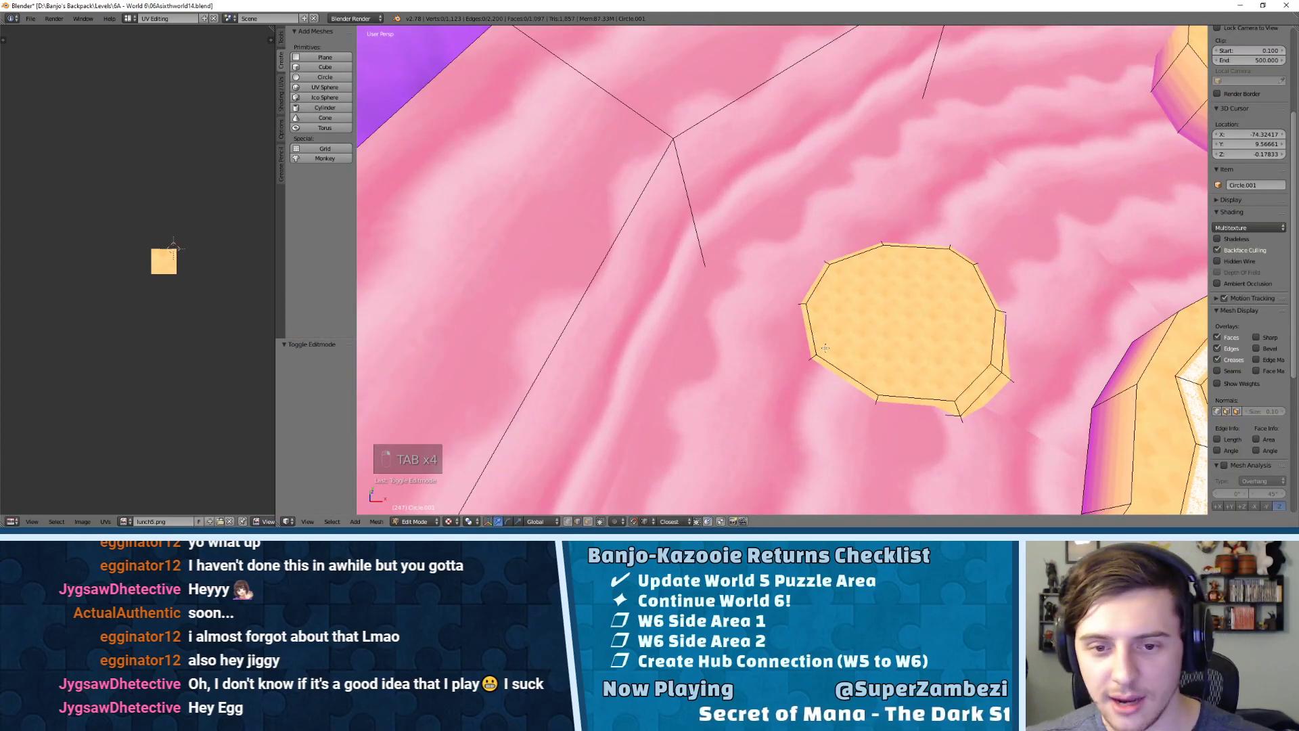
pyautogui.hotkey('ctrl', 'Tab')
pyautogui.click(790, 369)
pyautogui.rightClick(880, 311)
pyautogui.press('x')
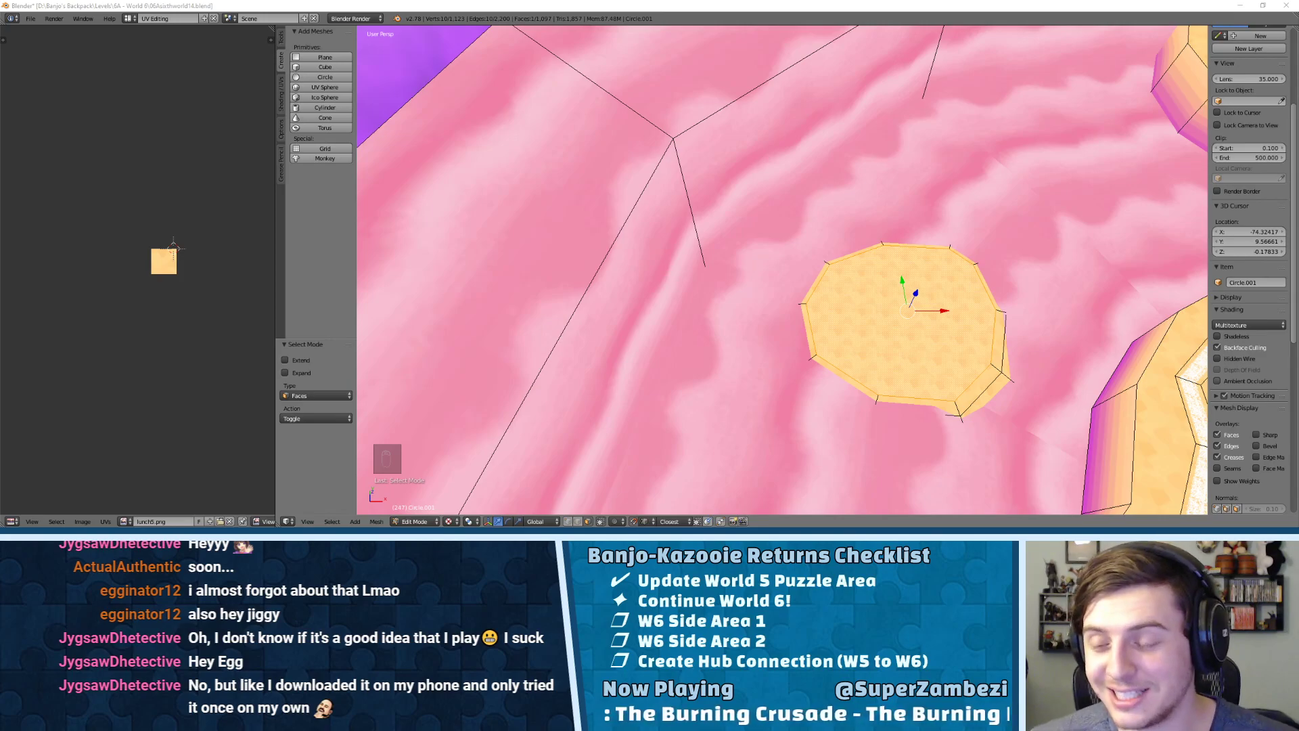
pyautogui.moveTo(943, 320); pyautogui.dragTo(725, 276, button='middle')
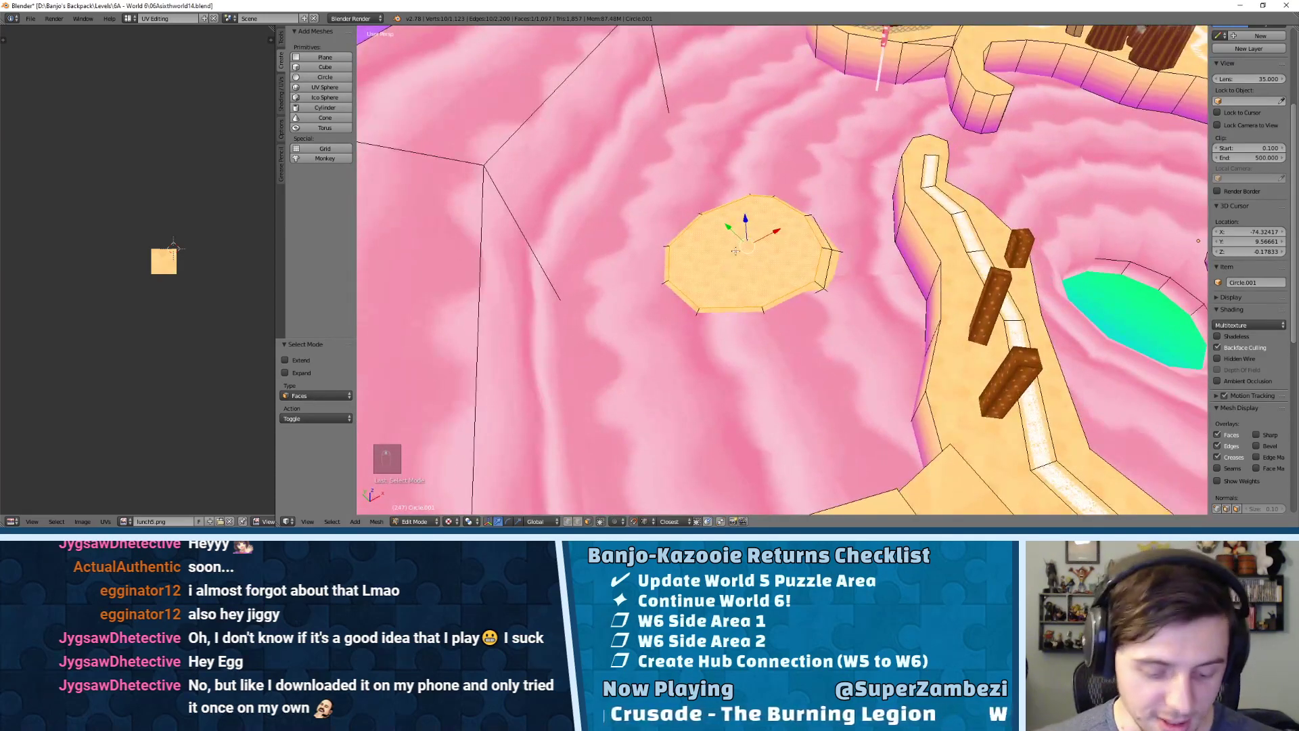
pyautogui.press('l')
pyautogui.press('x')
pyautogui.click(744, 252)
pyautogui.moveTo(744, 253); pyautogui.dragTo(858, 221, button='middle')
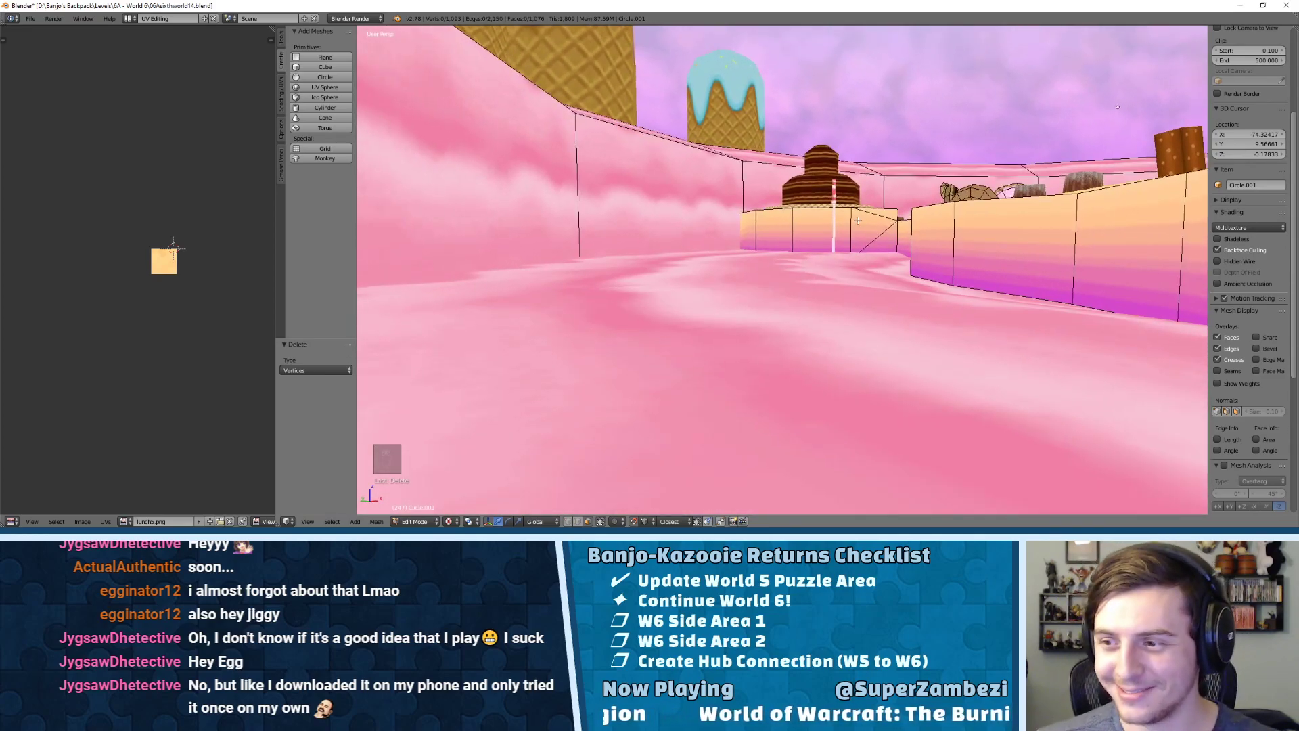
# - Hide the pink swirl floor faces behind the pretzel-log path in Edit Mode
pyautogui.moveTo(772, 270); pyautogui.dragTo(542, 271, button='middle')
pyautogui.scroll(-8, 677, 325)
pyautogui.moveTo(812, 223); pyautogui.dragTo(882, 281, button='middle')
pyautogui.scroll(3, 831, 278)
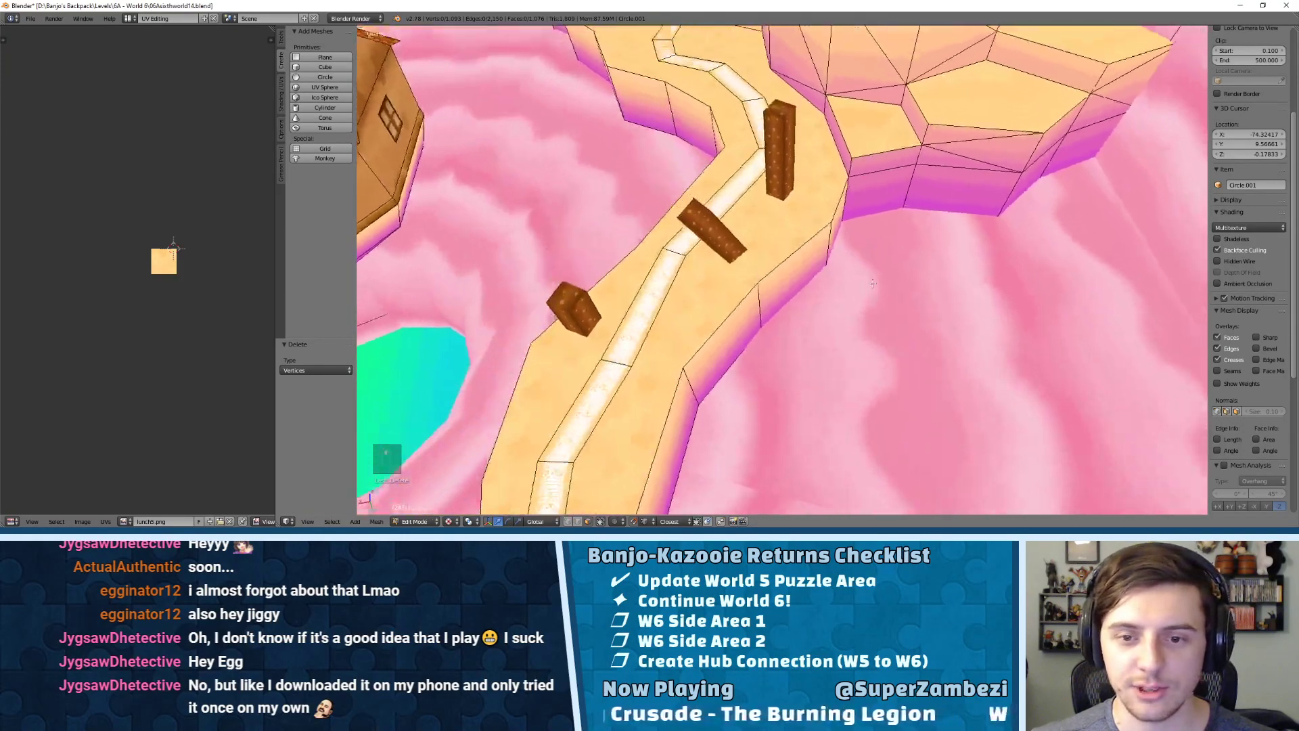
pyautogui.scroll(-6, 883, 283)
pyautogui.press('Tab')
pyautogui.rightClick(884, 283)
pyautogui.scroll(-1, 884, 283)
pyautogui.press('Tab')
pyautogui.press('Tab')
pyautogui.press('Tab')
pyautogui.hotkey('ctrl', 'Tab')
pyautogui.click(828, 302)
pyautogui.rightClick(823, 286)
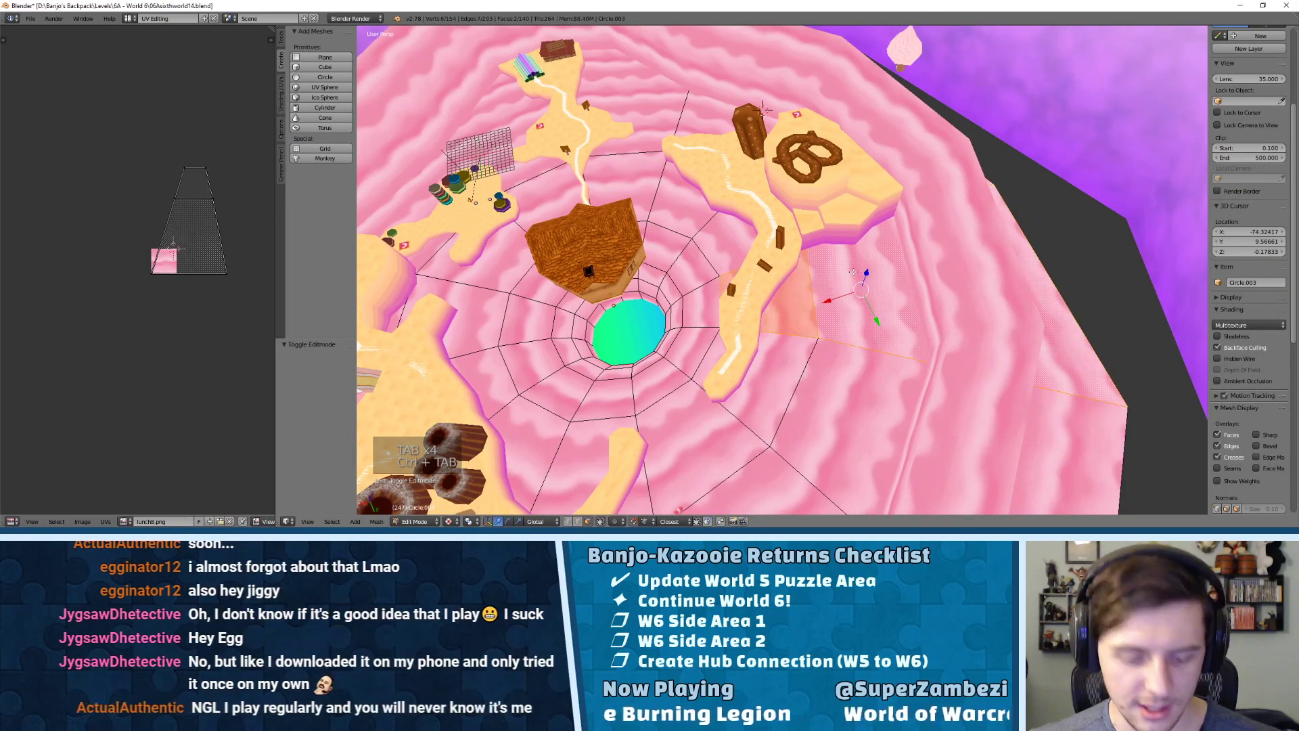
pyautogui.press('h')
pyautogui.scroll(5, 846, 264)
pyautogui.moveTo(846, 264); pyautogui.dragTo(872, 224, button='middle')
pyautogui.press('Tab')
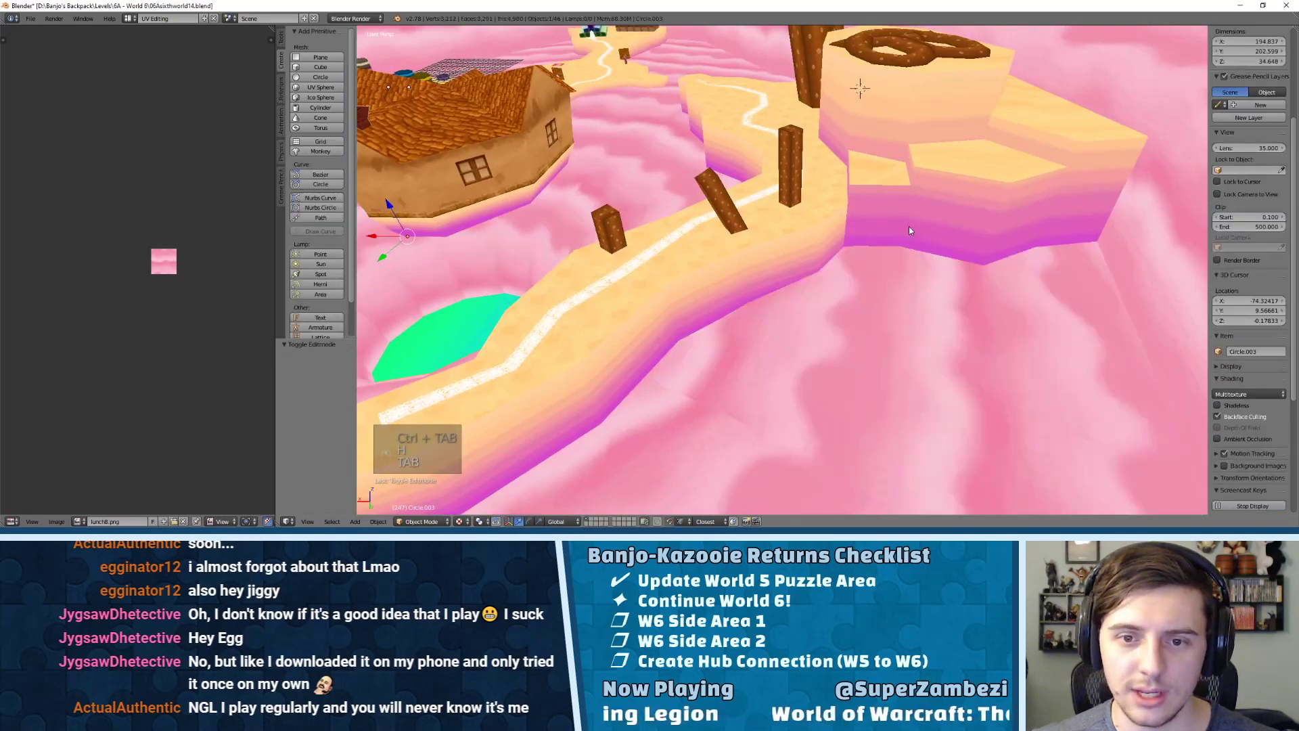
# - Reveal the hidden faces of the pink swirl floor mesh and return to Object Mode
pyautogui.rightClick(908, 226)
pyautogui.press('Tab')
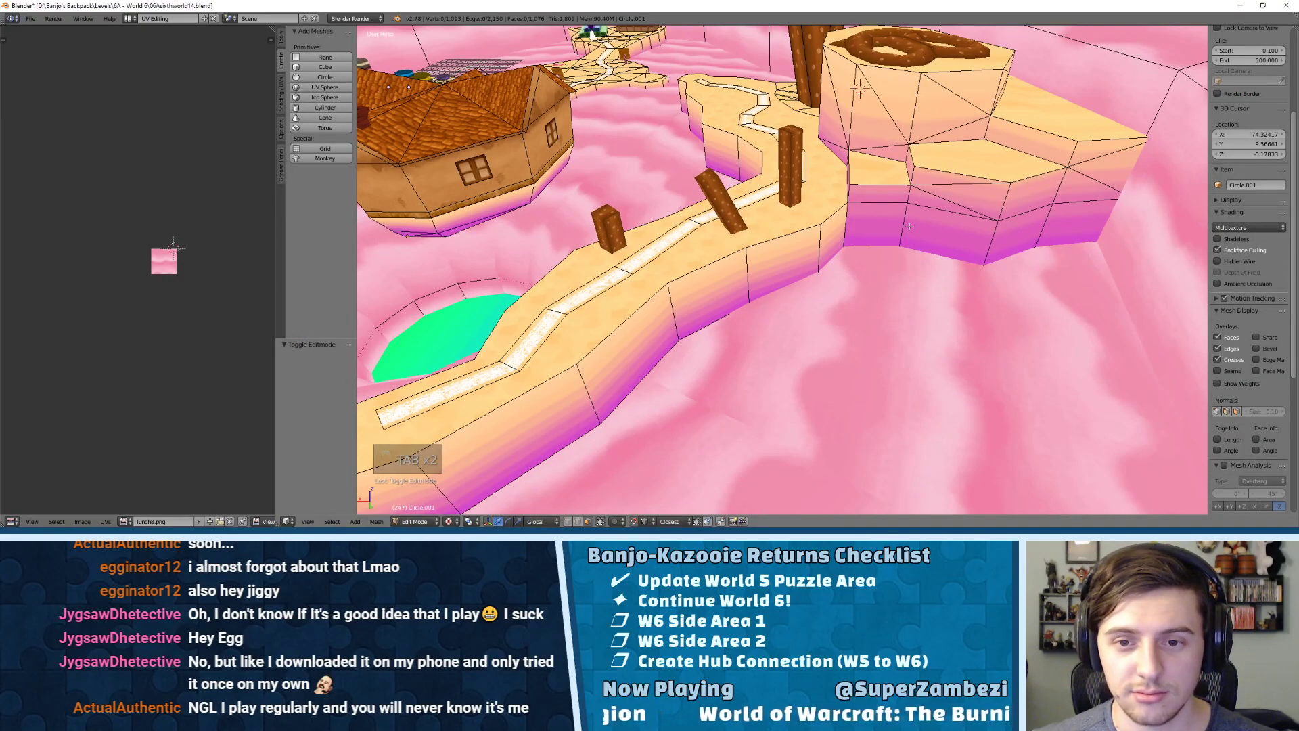
pyautogui.press('Tab')
pyautogui.rightClick(932, 320)
pyautogui.press('Tab')
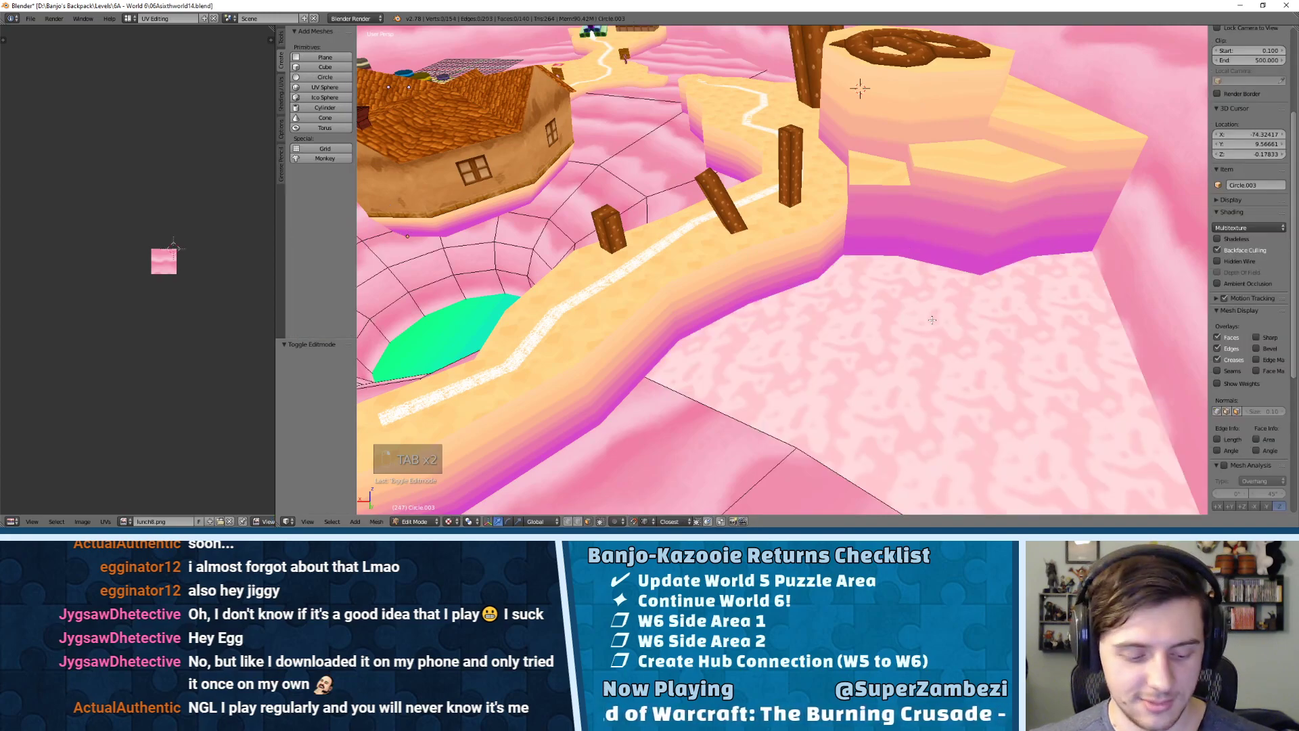
pyautogui.hotkey('alt', 'h')
pyautogui.press('Tab')
pyautogui.press('Tab')
pyautogui.press('Tab')
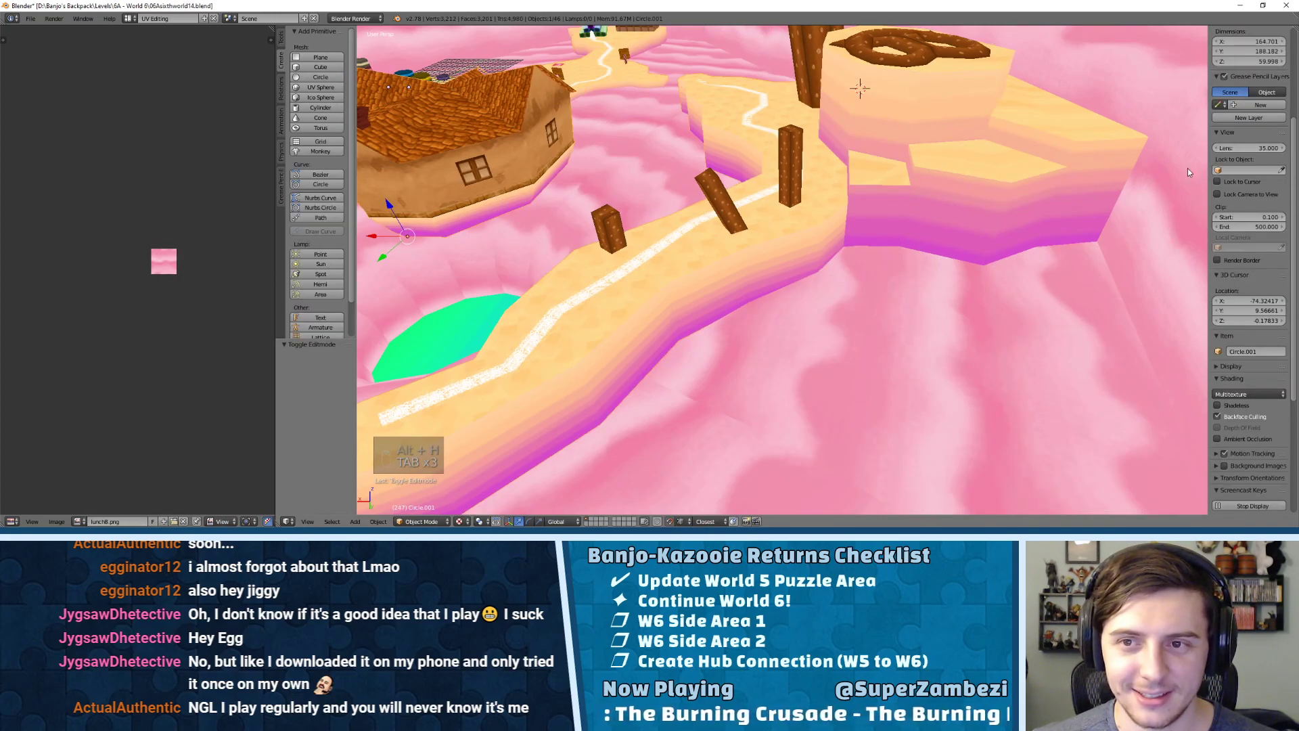
# - Hide the pink swirl floor object and open the island terrain mesh in Edit Mode to inspect the walls below the pretzel logs
pyautogui.press('h')
pyautogui.press('Tab')
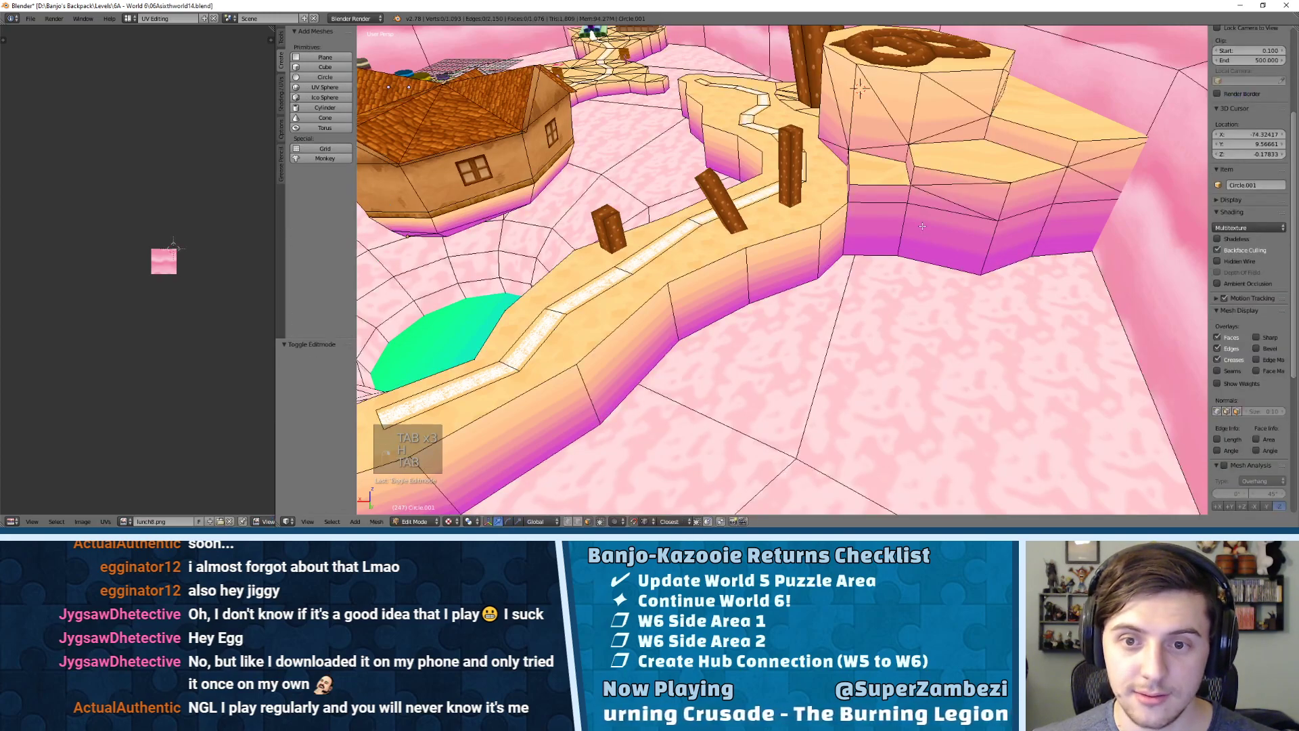
pyautogui.moveTo(862, 277); pyautogui.dragTo(804, 256, button='middle')
pyautogui.press('KP_7')
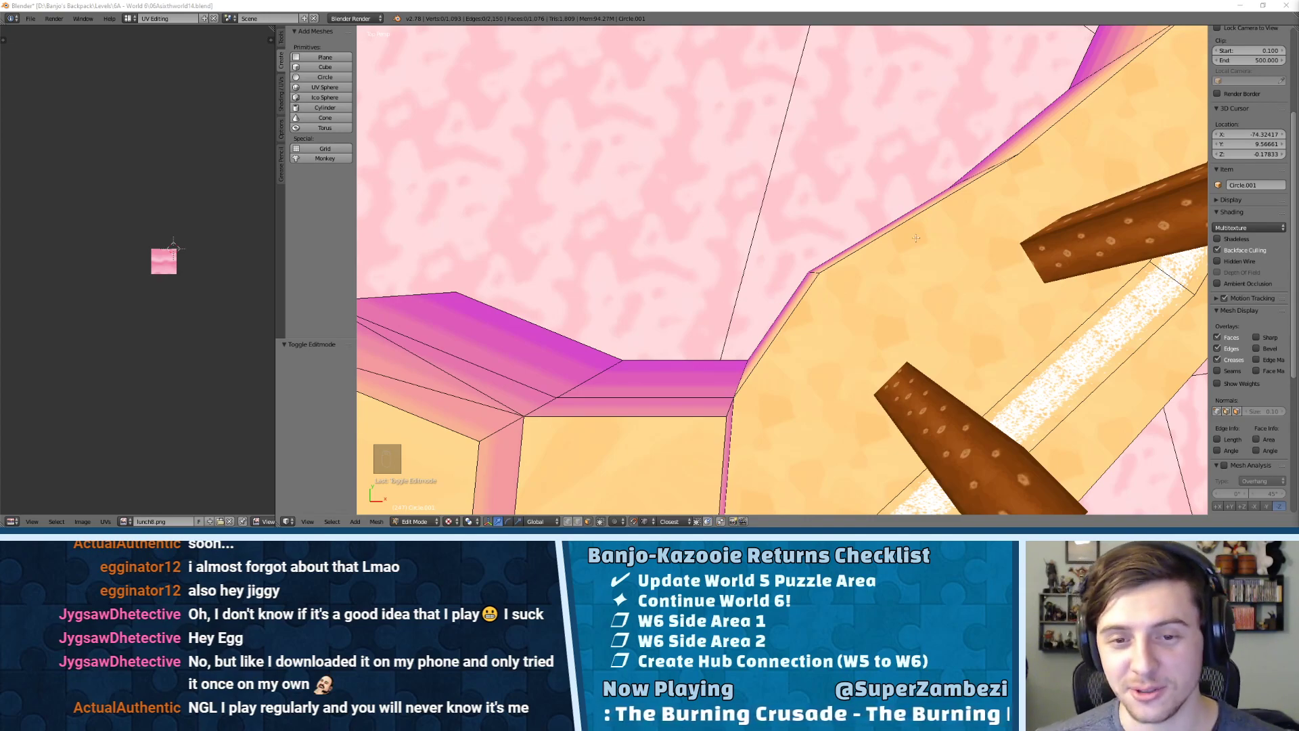
pyautogui.moveTo(736, 228); pyautogui.dragTo(902, 146, button='middle')
pyautogui.moveTo(781, 155); pyautogui.dragTo(762, 87, button='middle')
pyautogui.moveTo(643, 135); pyautogui.dragTo(636, 137, button='middle')
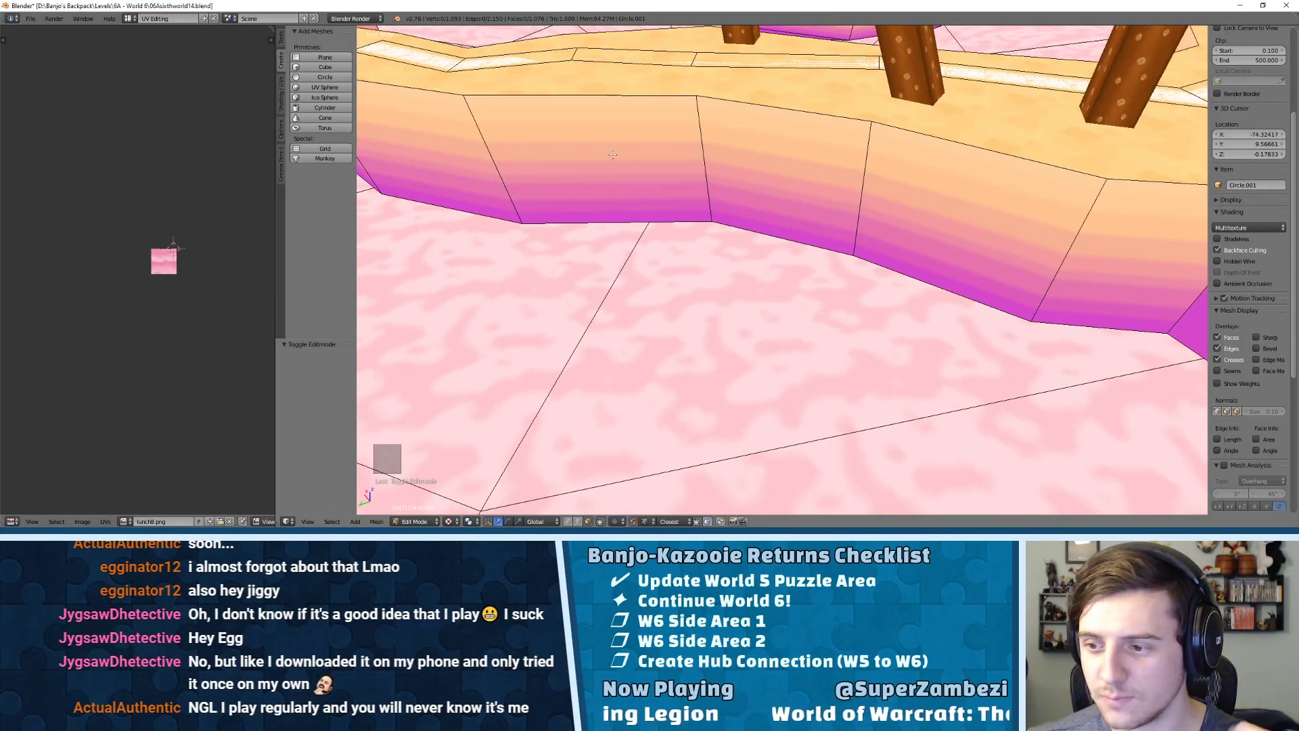
pyautogui.moveTo(762, 163); pyautogui.dragTo(625, 192, button='middle')
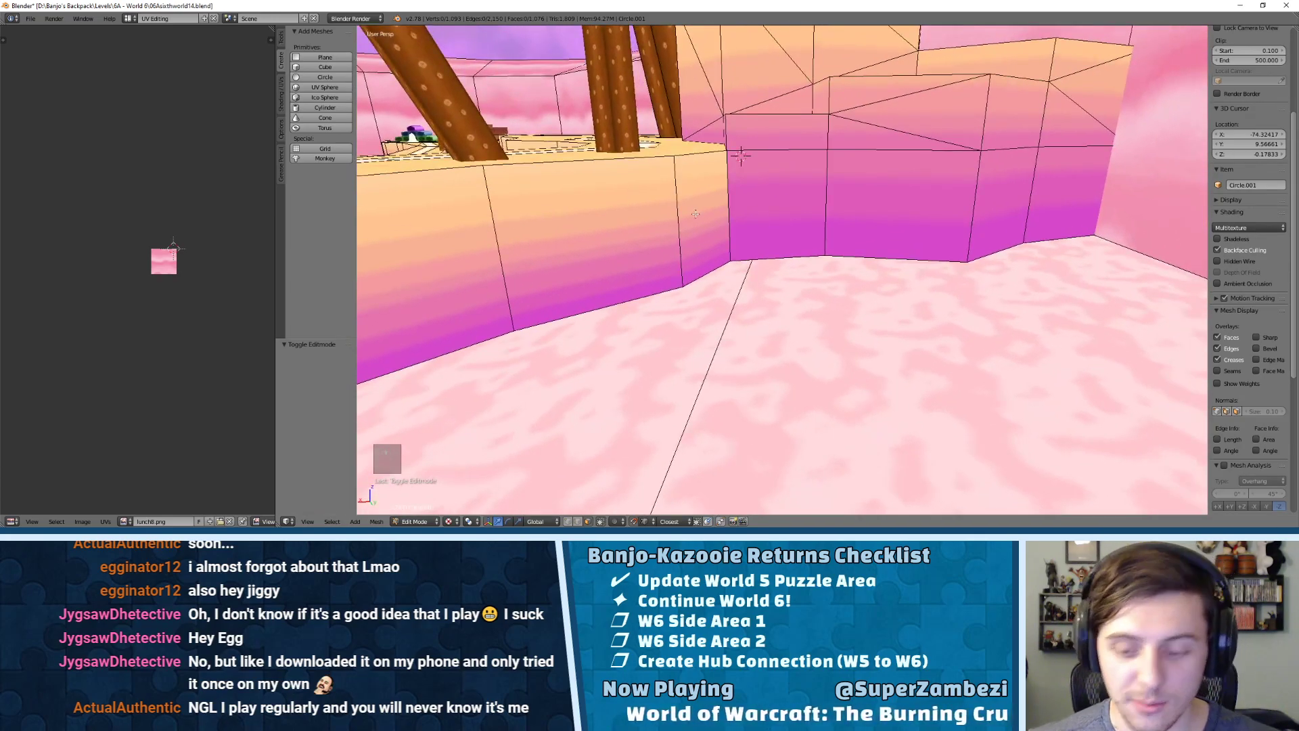
# - Extrude a chain of four edges from the wall's bottom vertex beside the path across the swirl floor to the next protruding wall corner
pyautogui.press('KP_7')
pyautogui.keyDown('shift'); pyautogui.moveTo(758, 270); pyautogui.dragTo(798, 262, button='middle'); pyautogui.keyUp('shift')
pyautogui.hotkey('ctrl', 'Tab')
pyautogui.click(772, 233)
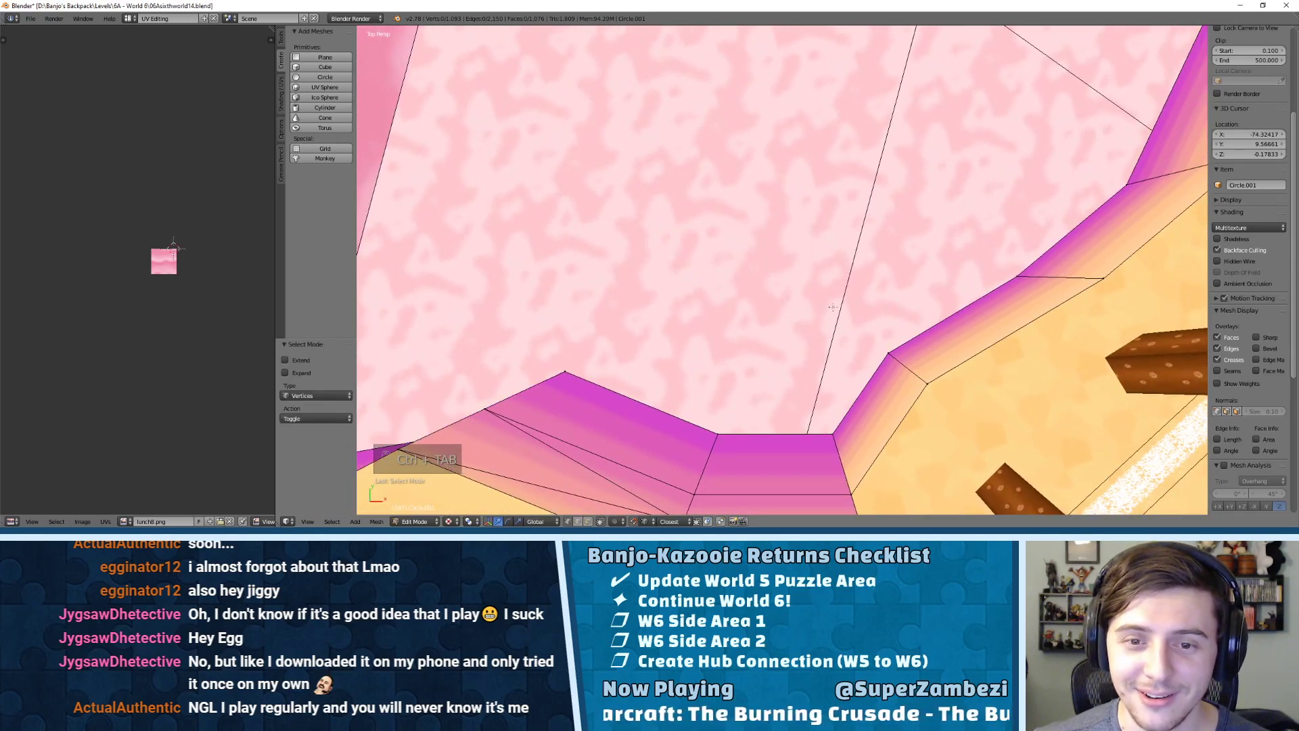
pyautogui.rightClick(890, 359)
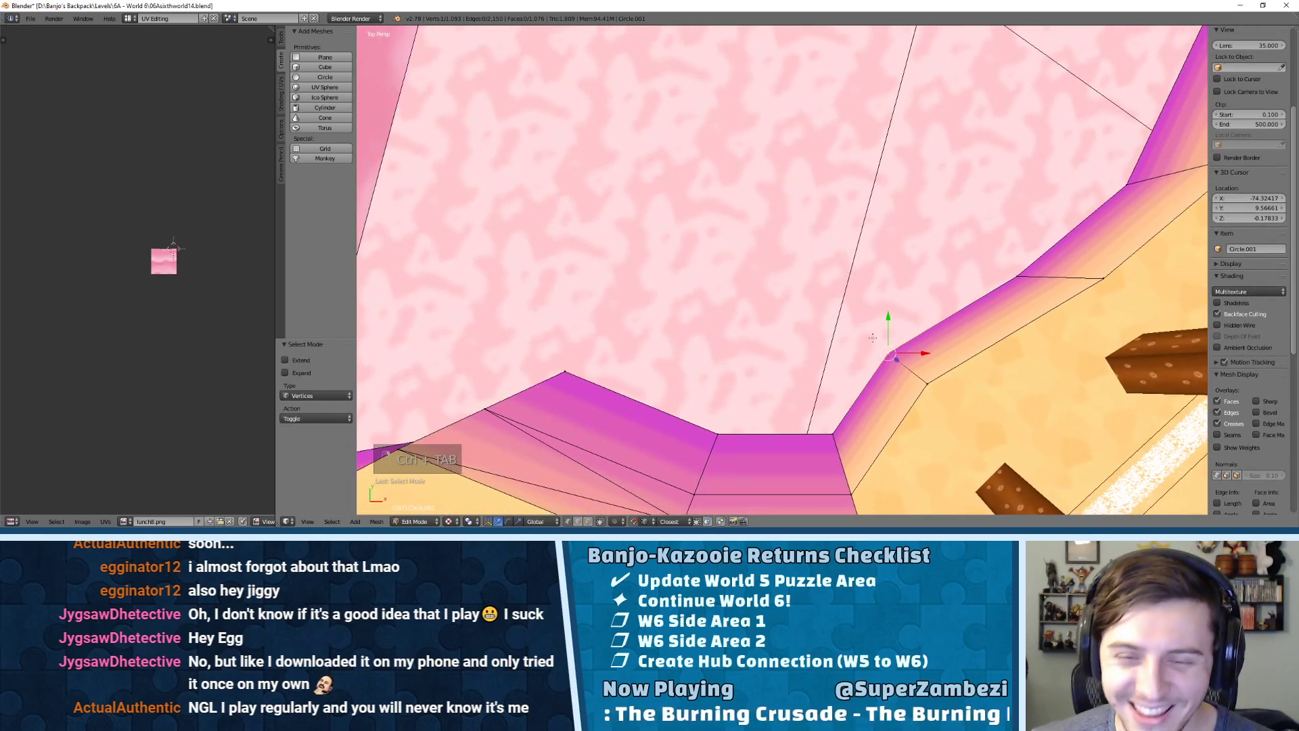
pyautogui.press('e')
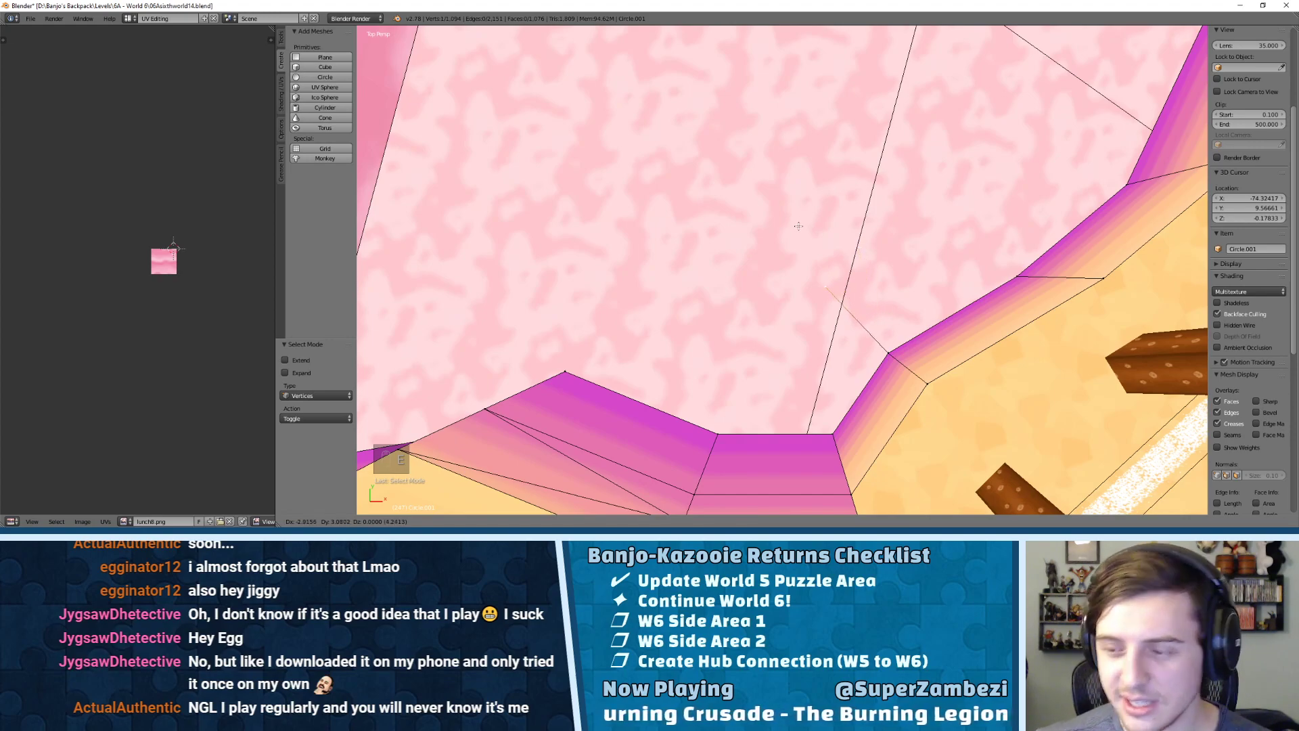
pyautogui.click(819, 206)
pyautogui.press('e')
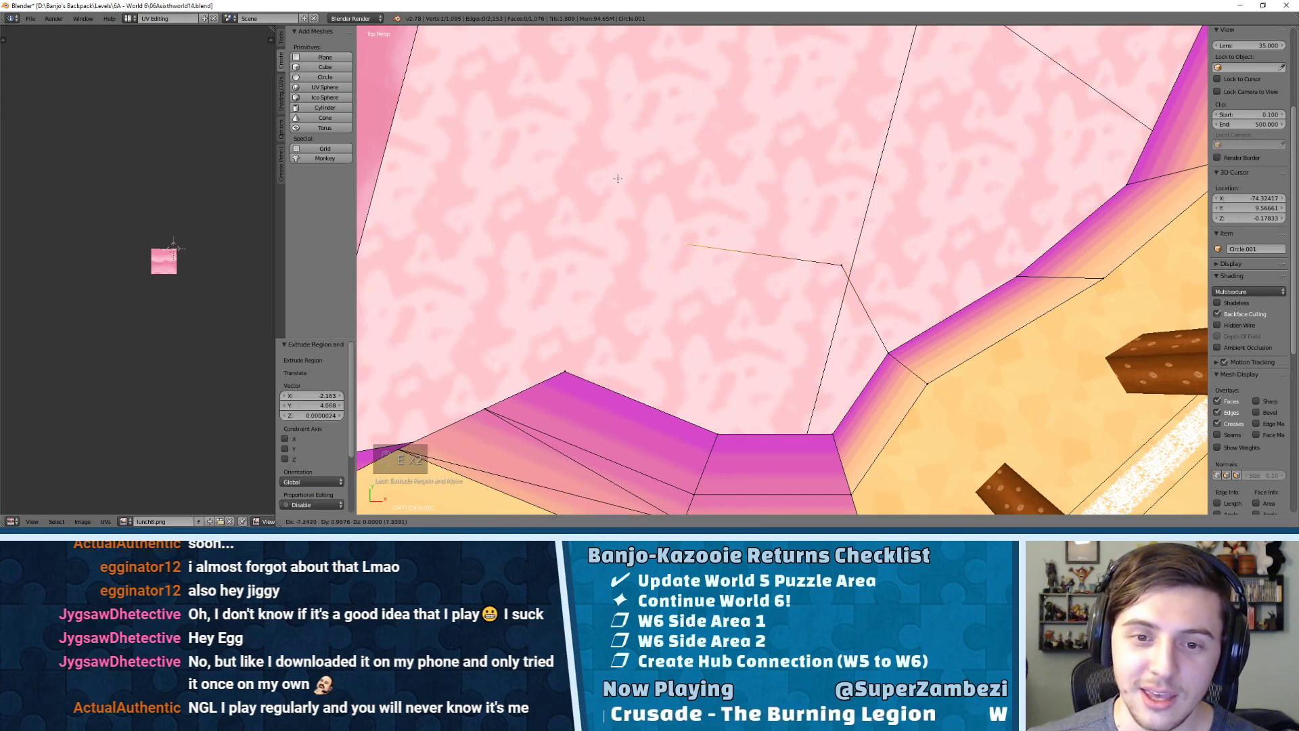
pyautogui.click(612, 181)
pyautogui.keyDown('shift'); pyautogui.moveTo(672, 209); pyautogui.dragTo(841, 203, button='middle'); pyautogui.keyUp('shift')
pyautogui.press('e')
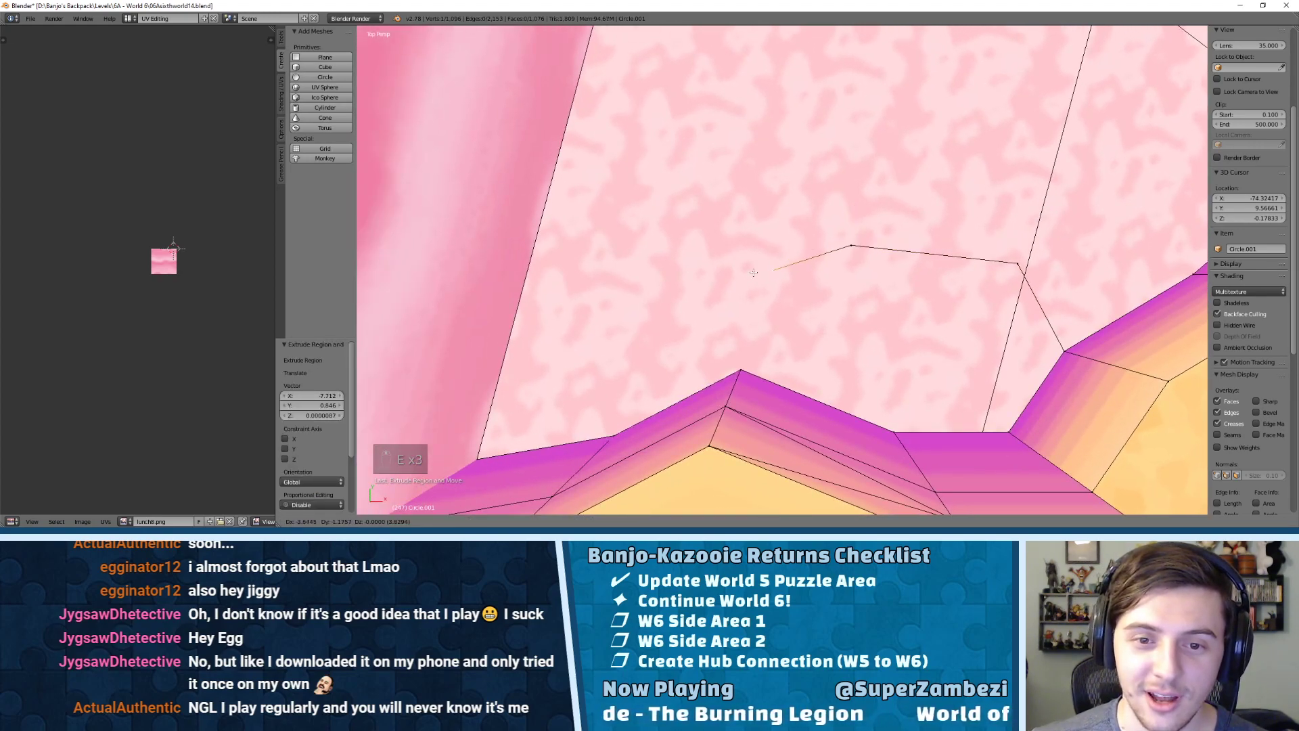
pyautogui.click(731, 288)
pyautogui.press('e')
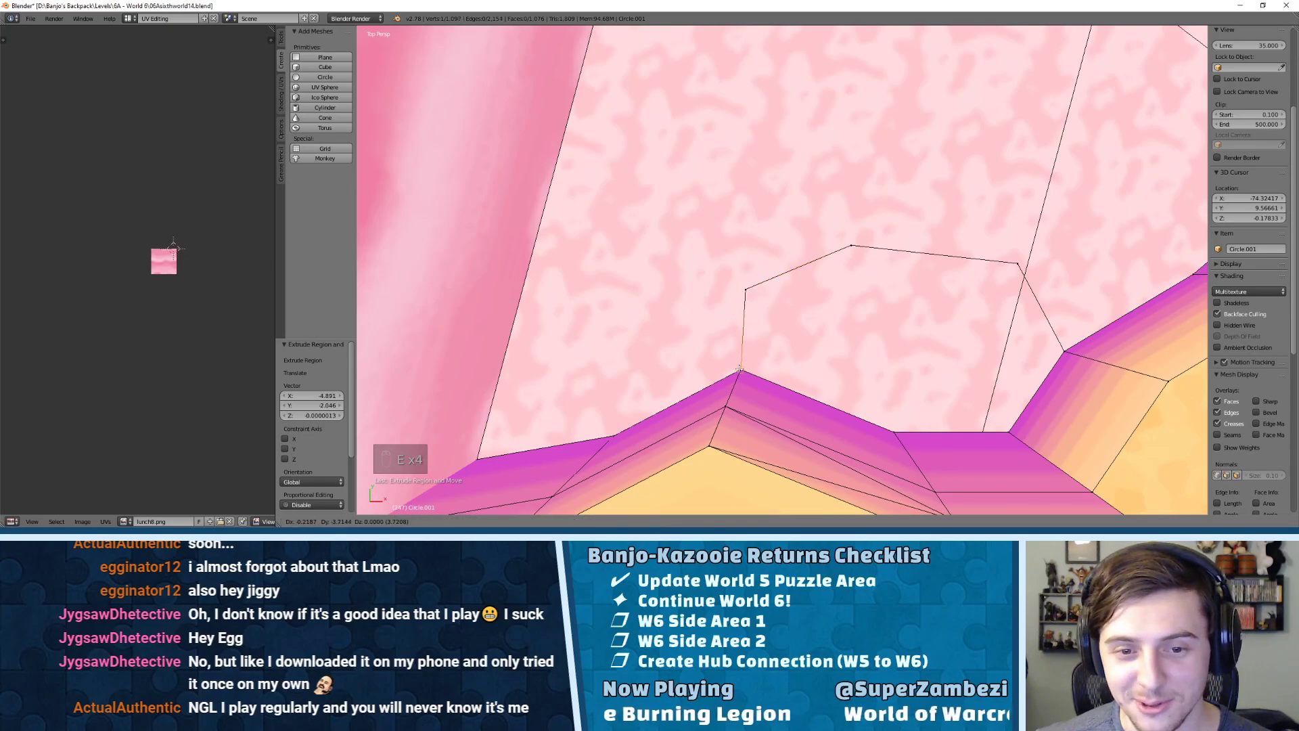
pyautogui.click(739, 370)
# - Select the whole island mesh and remove its double vertices
pyautogui.press('a')
pyautogui.press('a')
pyautogui.press('a')
pyautogui.press('w')
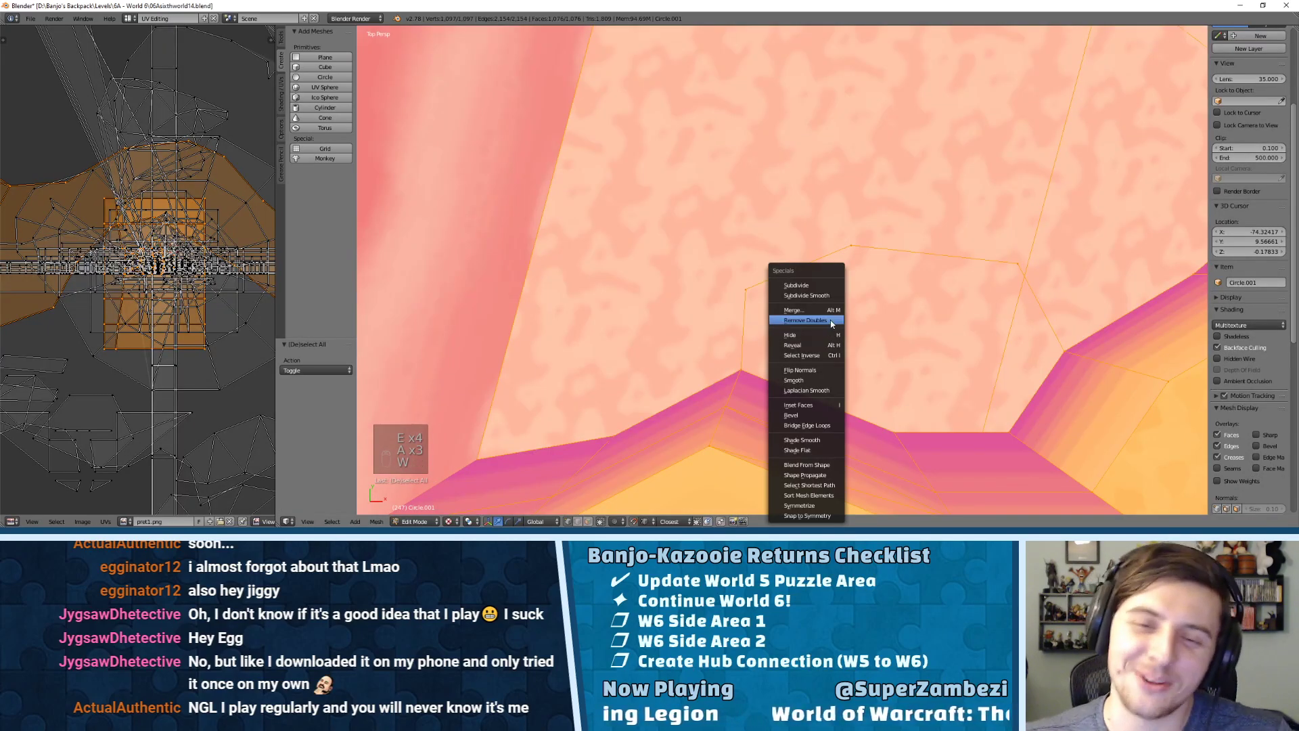
pyautogui.click(826, 319)
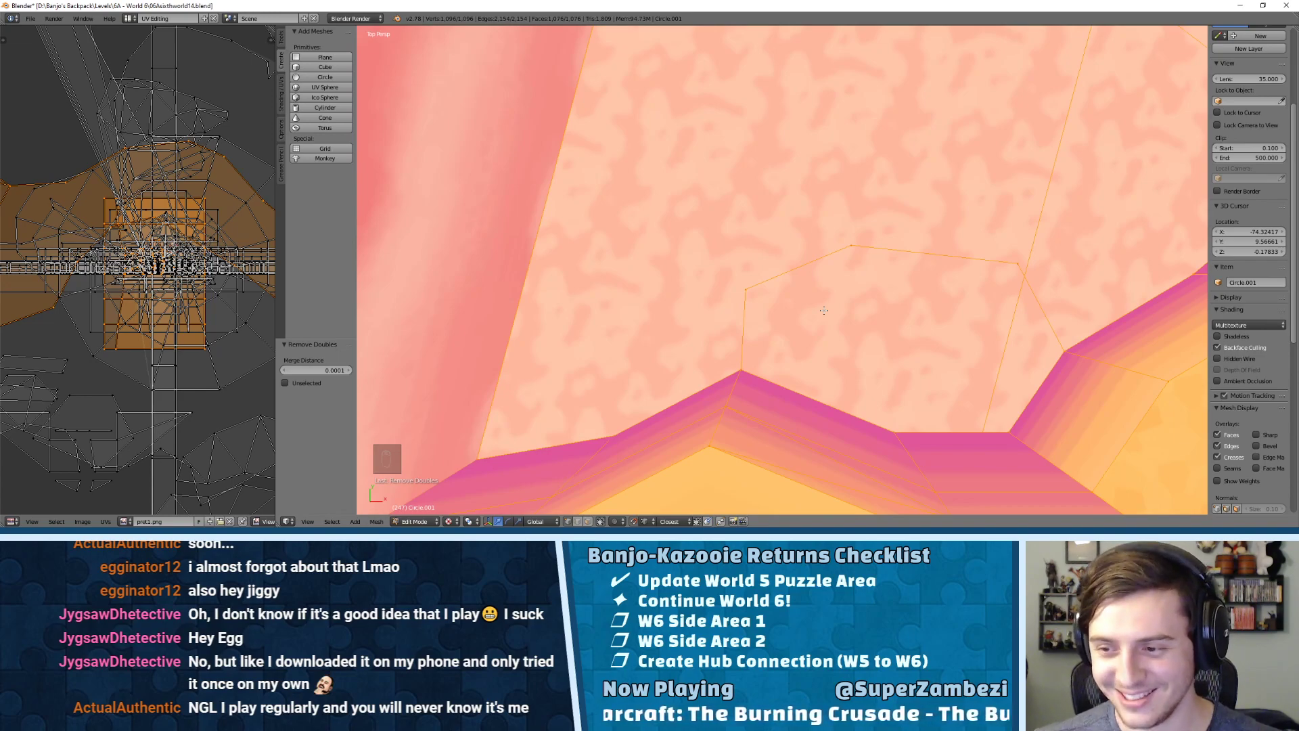
# - Move the outline vertex nearest the path about 2 units and the middle outline vertex about 3.2 units along positive X
pyautogui.rightClick(857, 248)
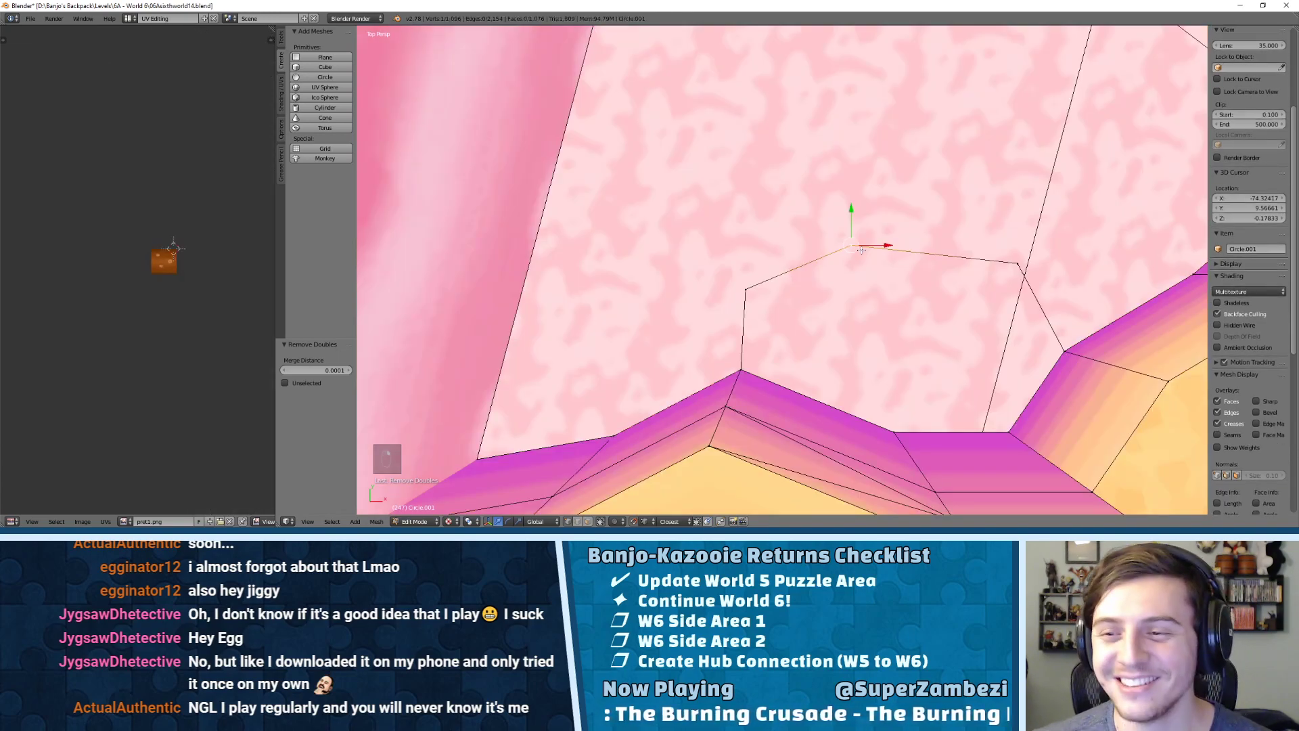
pyautogui.keyDown('shift'); pyautogui.moveTo(862, 249); pyautogui.dragTo(840, 310, button='middle'); pyautogui.keyUp('shift')
pyautogui.moveTo(869, 314); pyautogui.dragTo(889, 311)
pyautogui.click(906, 314)
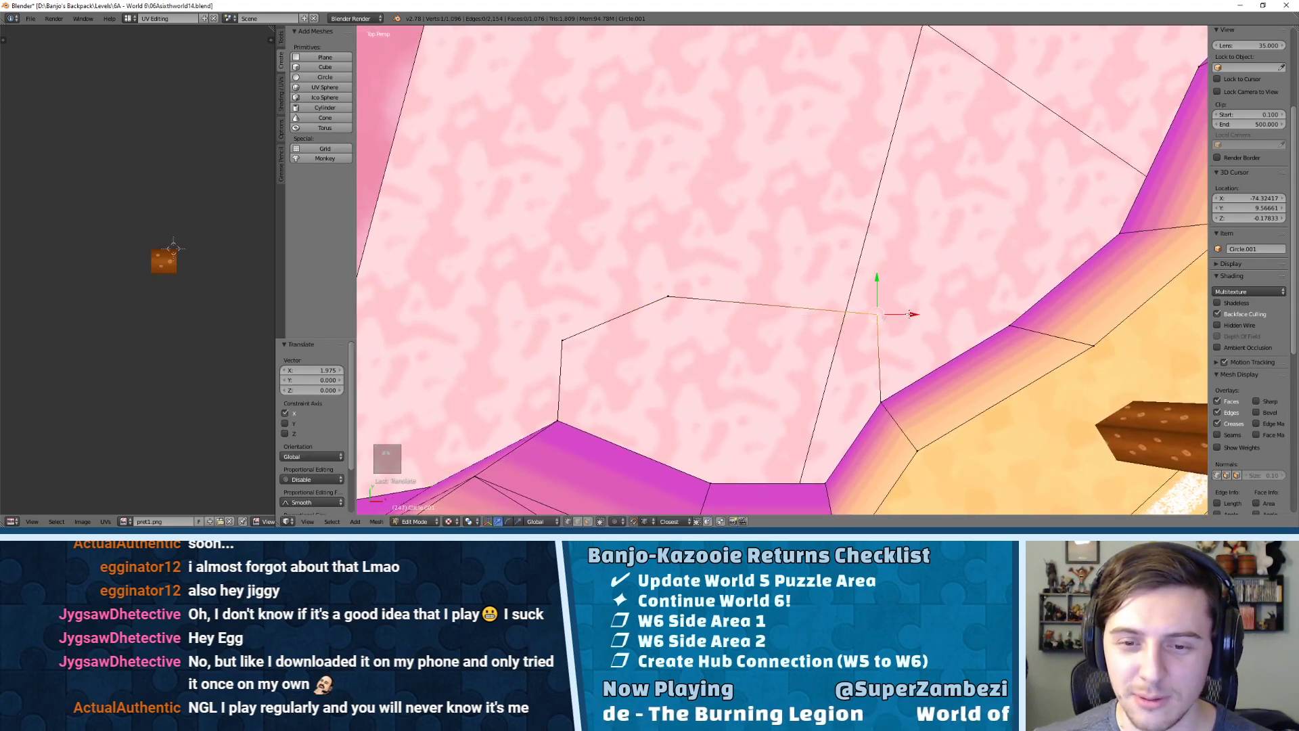
pyautogui.rightClick(668, 296)
pyautogui.press('g')
pyautogui.press('x')
pyautogui.click(630, 342)
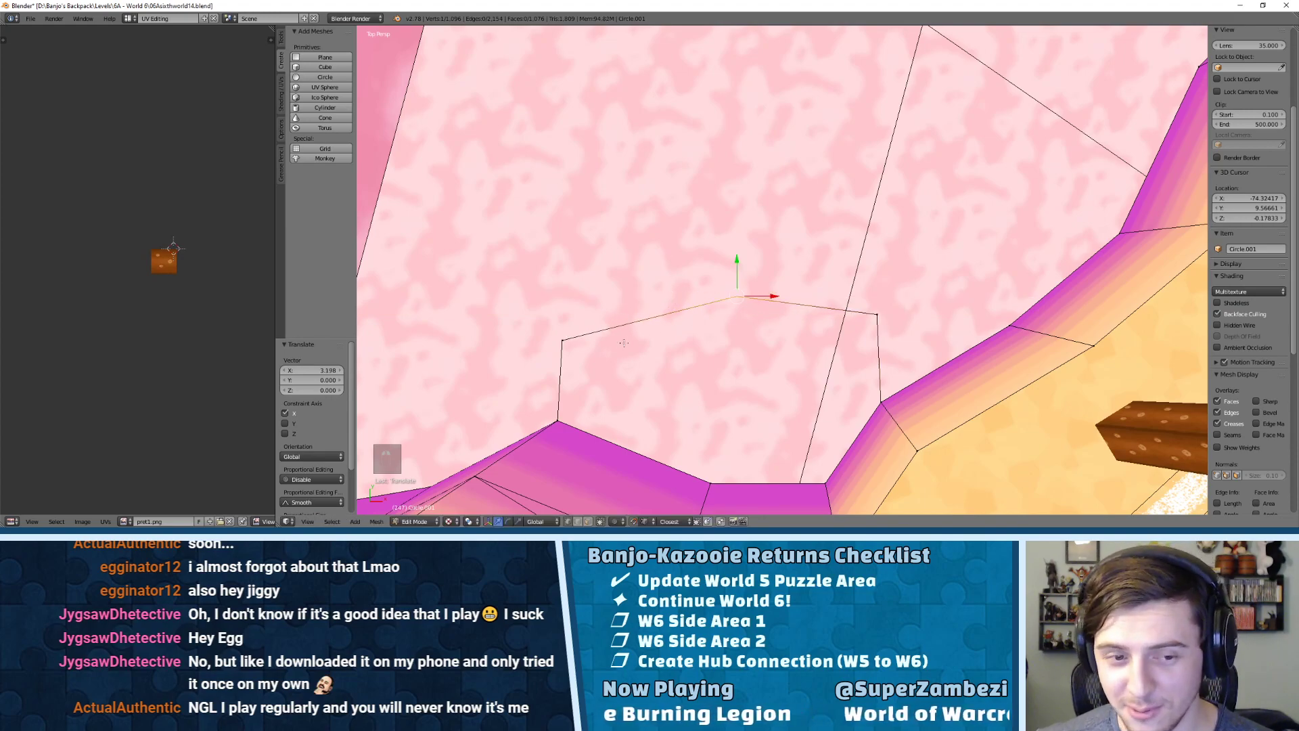
# - Shift the outermost outline vertex along X to line up with the protruding wall corner
pyautogui.rightClick(564, 339)
pyautogui.press('g')
pyautogui.press('x')
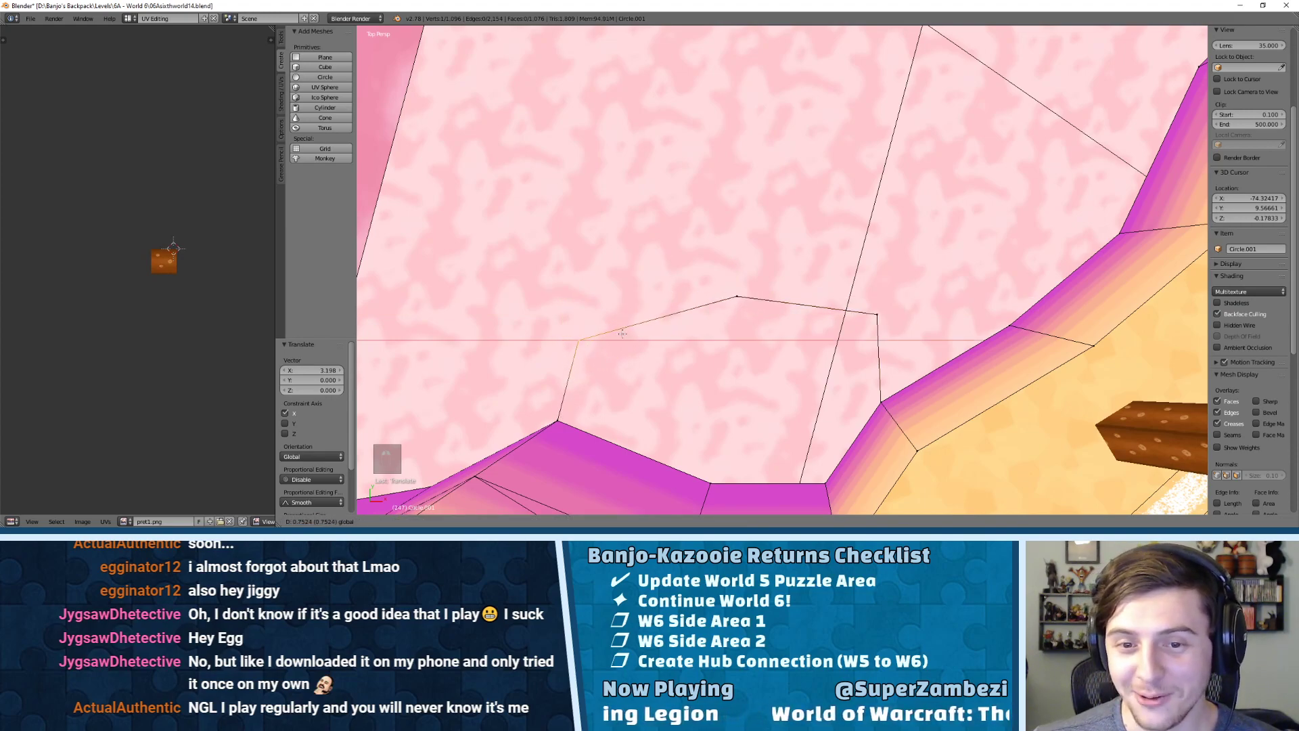
pyautogui.click(603, 338)
# - Move the outline vertex nearest the path about 2.49 units along negative X and 1.18 units along negative Y
pyautogui.rightClick(877, 314)
pyautogui.press('g')
pyautogui.press('x')
pyautogui.click(860, 327)
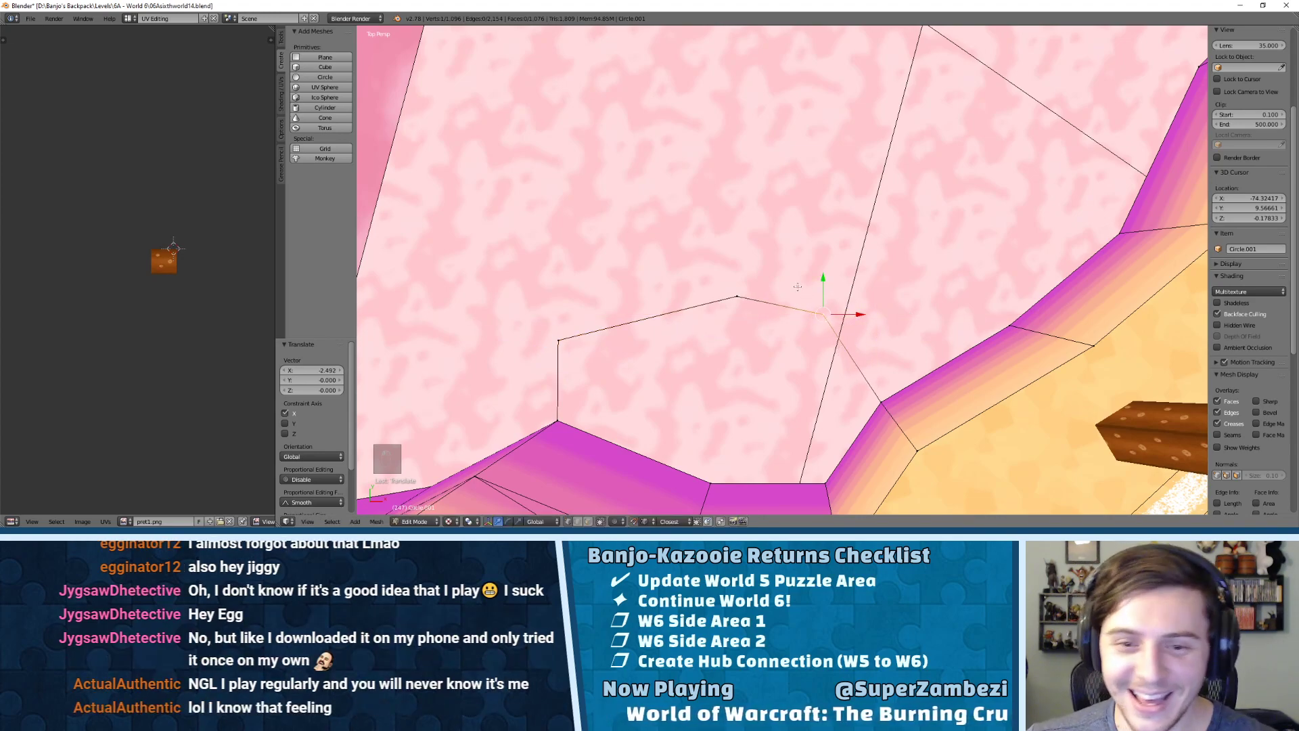
pyautogui.press('g')
pyautogui.press('y')
pyautogui.click(825, 300)
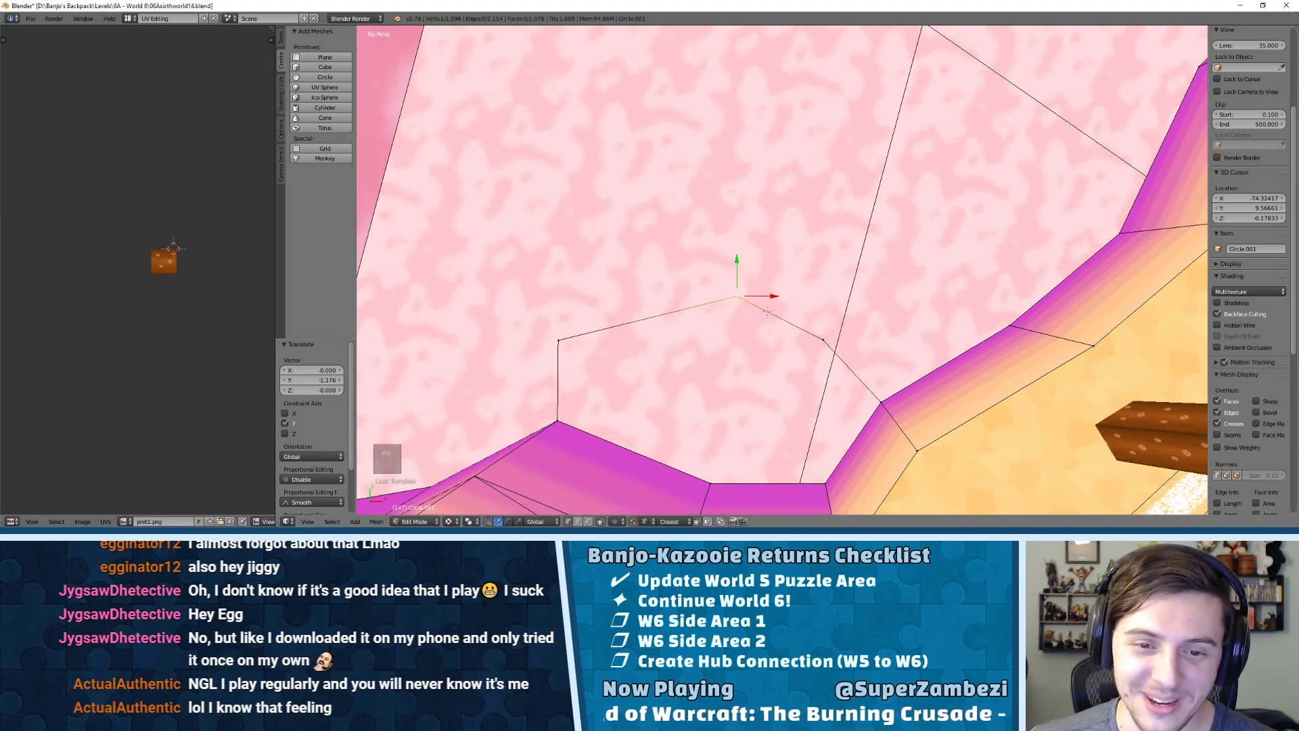
# - Move the middle outline vertex about 2.4 units along negative X and slightly along negative Y, and fine-tune the outermost vertex along X
pyautogui.press('g')
pyautogui.press('x')
pyautogui.click(751, 296)
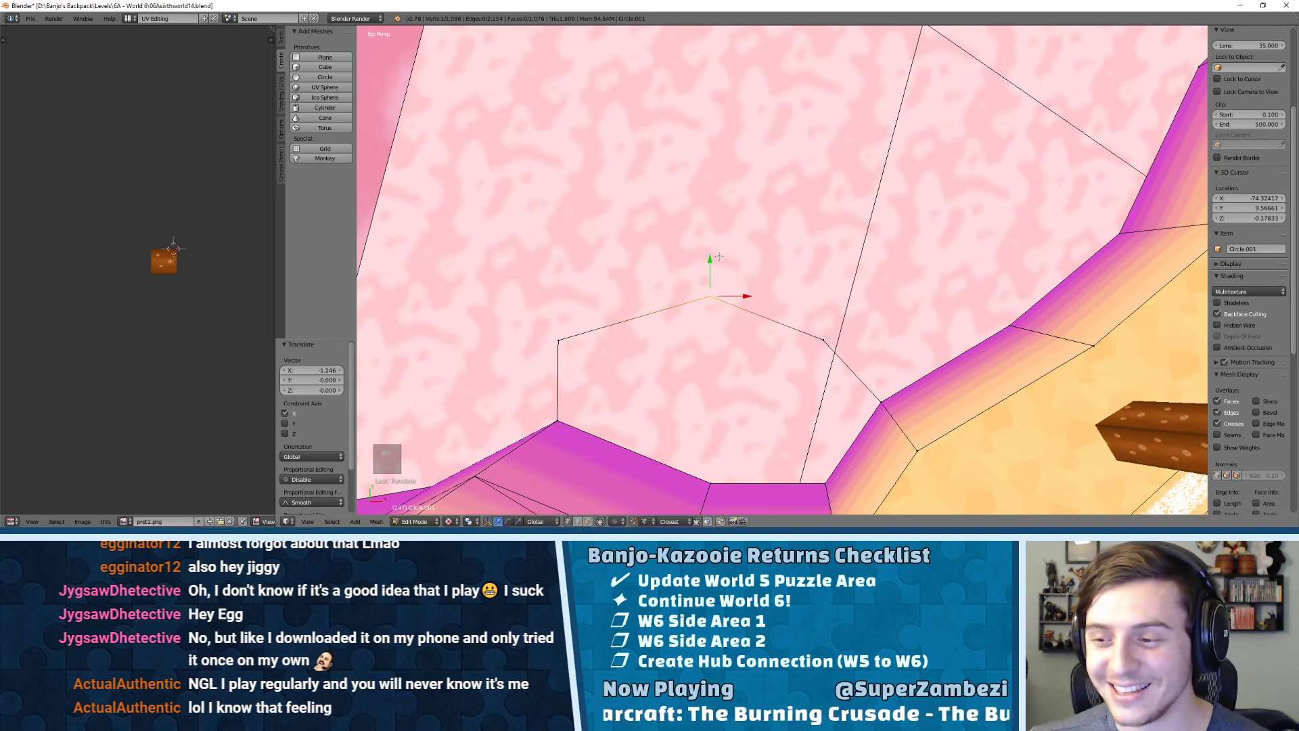
pyautogui.moveTo(708, 262); pyautogui.dragTo(722, 304)
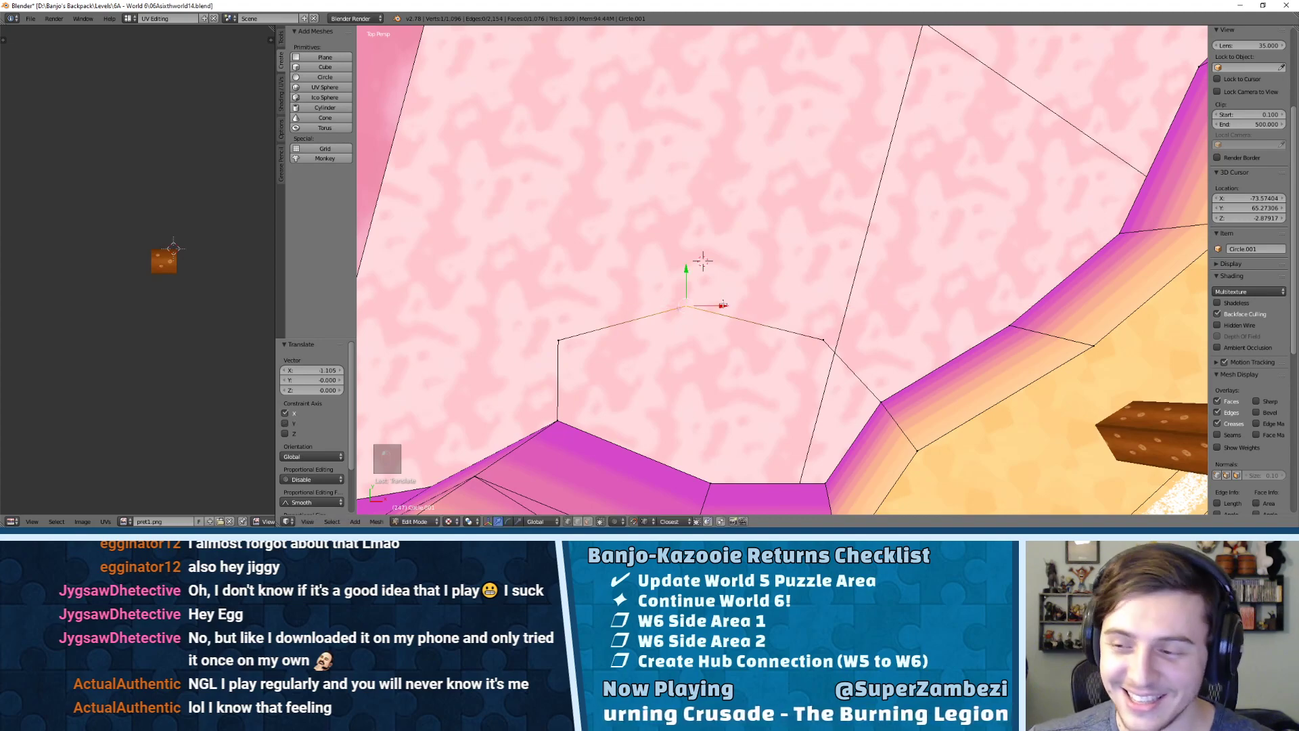
pyautogui.keyDown('shift'); pyautogui.moveTo(698, 274); pyautogui.dragTo(893, 233, button='middle'); pyautogui.keyUp('shift')
pyautogui.moveTo(753, 309); pyautogui.dragTo(732, 309)
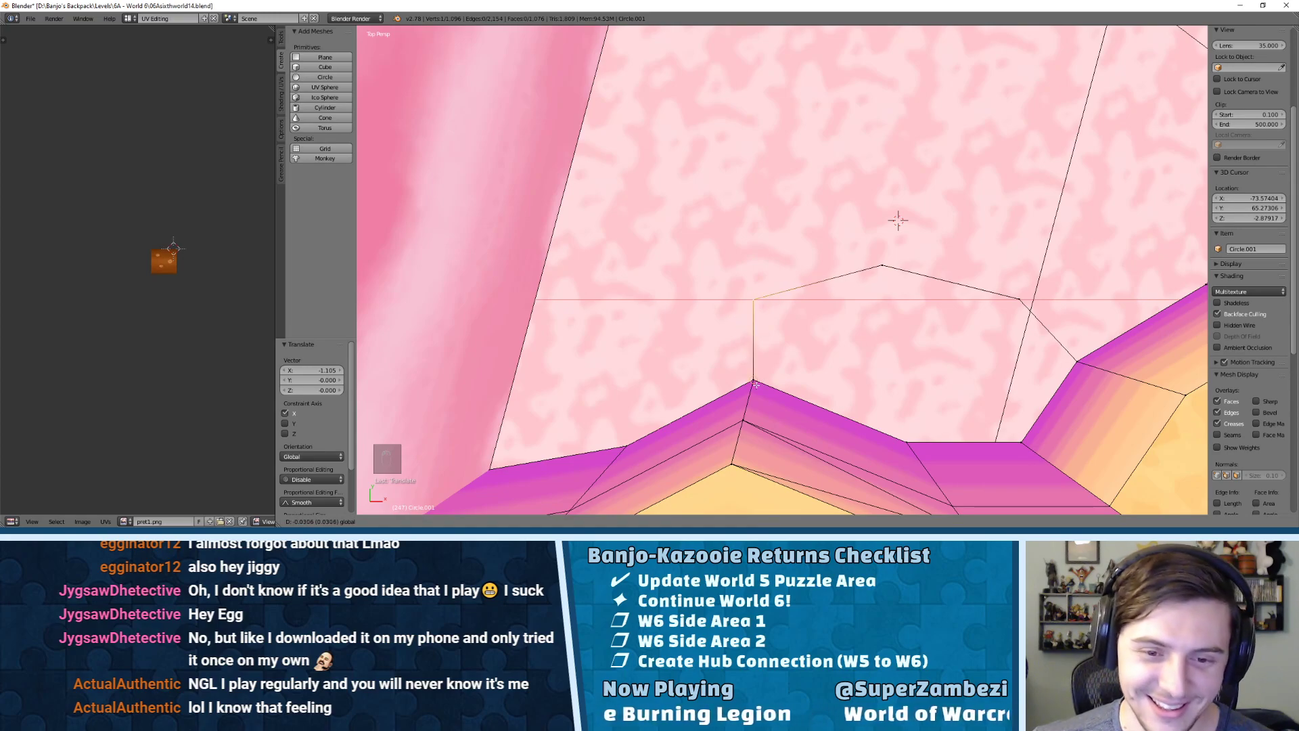
pyautogui.moveTo(756, 385); pyautogui.dragTo(756, 386)
# - Connect the outline vertex nearest the path to the bottom vertex of the purple wall behind it with an edge
pyautogui.keyDown('shift'); pyautogui.moveTo(1042, 362); pyautogui.dragTo(710, 275, button='middle'); pyautogui.keyUp('shift')
pyautogui.moveTo(615, 228); pyautogui.dragTo(660, 173, button='middle')
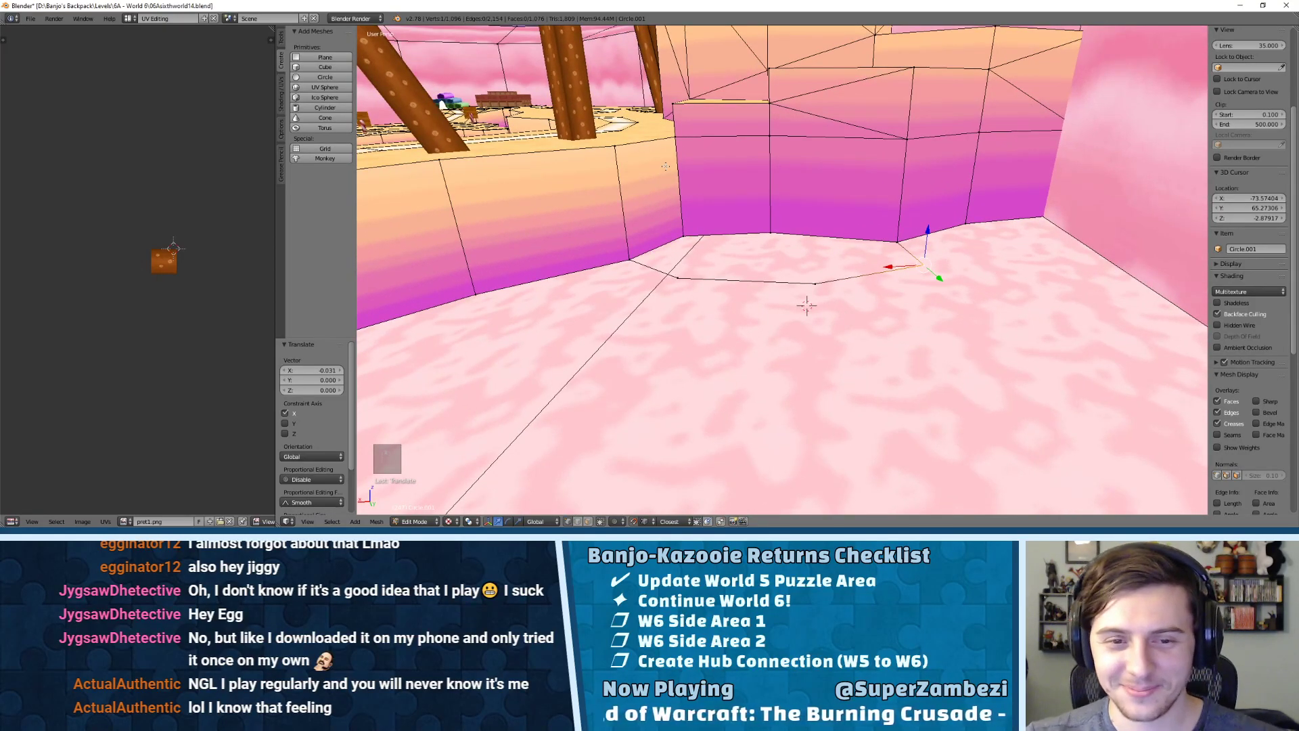
pyautogui.moveTo(732, 86); pyautogui.dragTo(900, 298, button='middle')
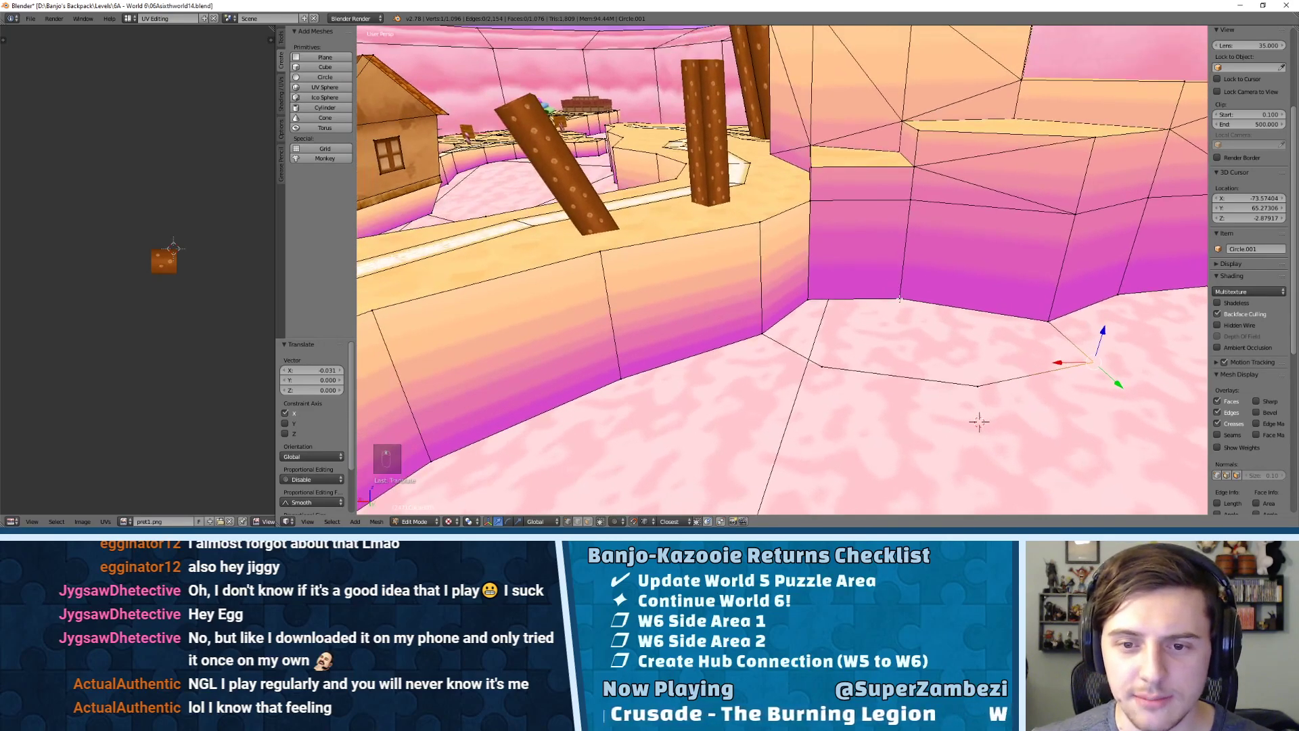
pyautogui.press('f')
pyautogui.moveTo(831, 362); pyautogui.dragTo(762, 264, button='middle')
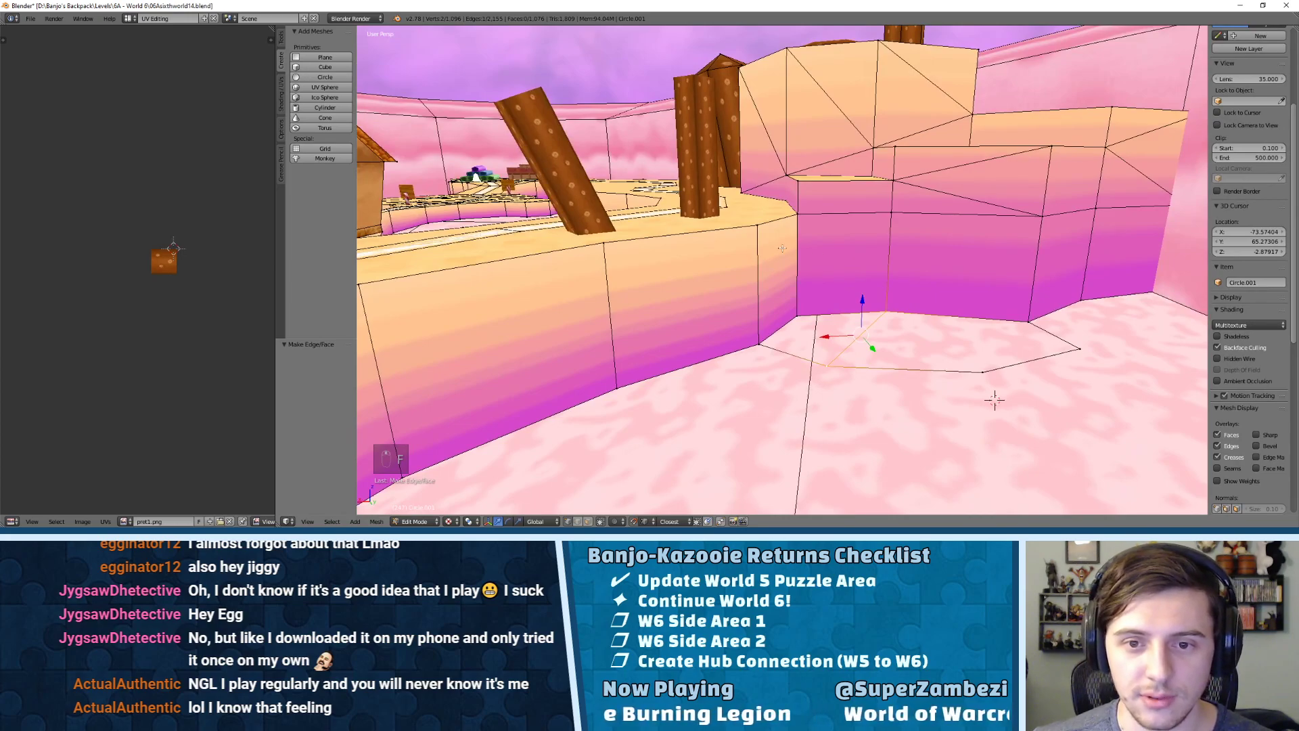
# - Connect the middle outline vertex to the same bottom wall vertex with a second edge
pyautogui.moveTo(995, 400); pyautogui.dragTo(760, 328, button='middle')
pyautogui.moveTo(851, 301); pyautogui.dragTo(665, 341, button='middle')
pyautogui.moveTo(605, 278); pyautogui.dragTo(785, 241, button='middle')
pyautogui.hotkey('ctrl', 'Tab')
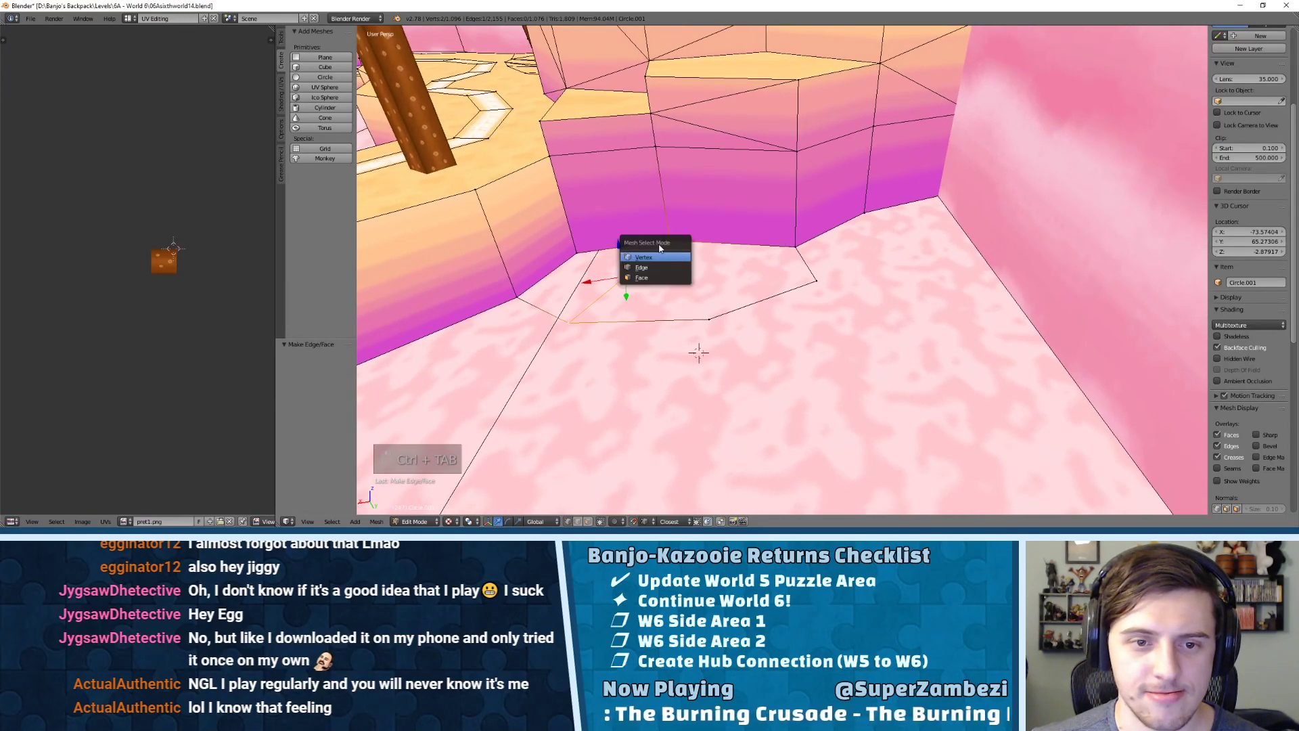
pyautogui.click(655, 259)
pyautogui.rightClick(669, 243)
pyautogui.keyDown('shift'); pyautogui.rightClick(711, 319); pyautogui.keyUp('shift')
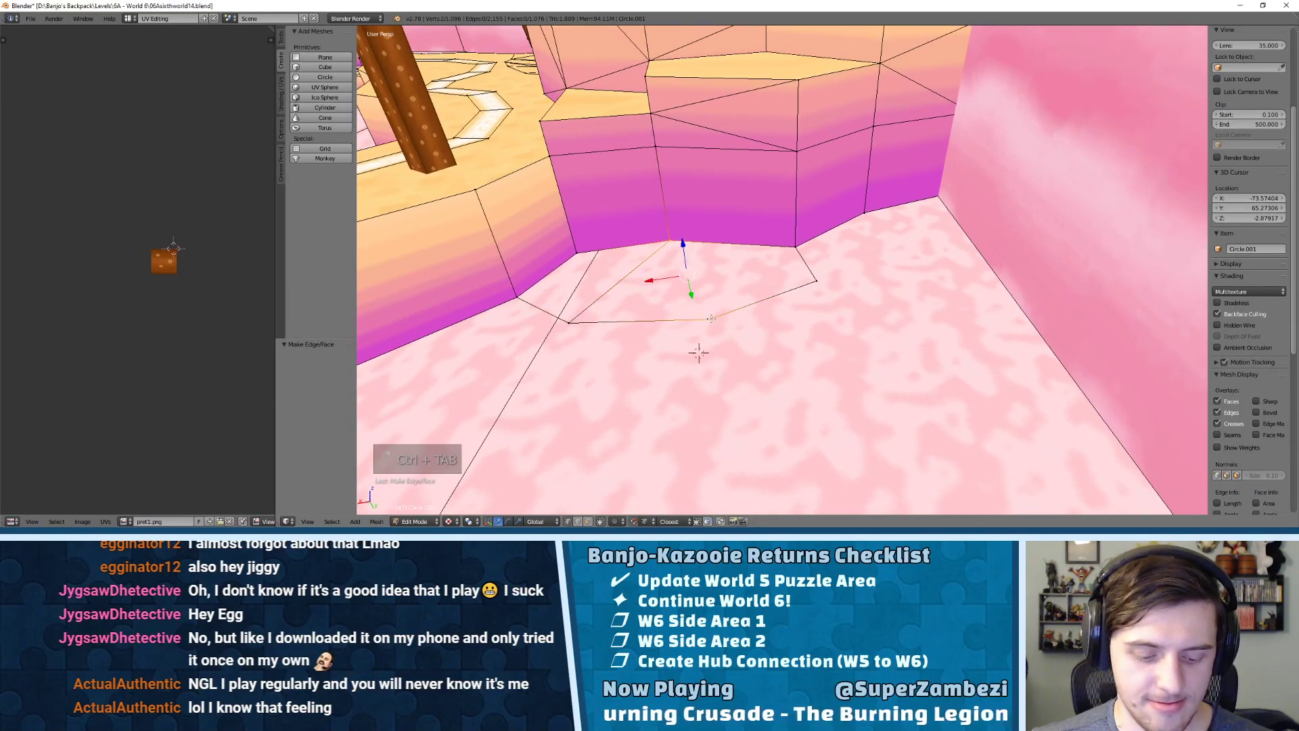
pyautogui.press('f')
# - Reposition the outermost and middle outline vertices in top view, pulling the middle one farther out from the wall to round the outline
pyautogui.press('KP_7')
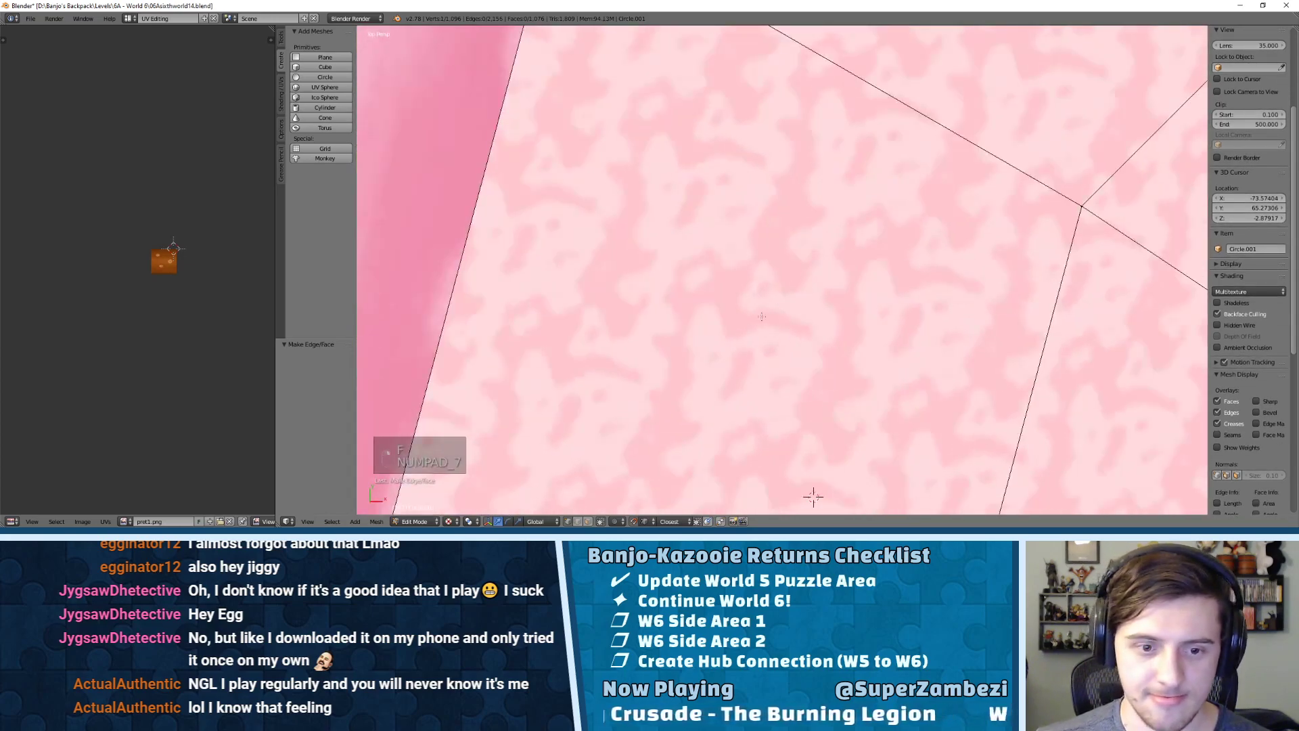
pyautogui.scroll(-4, 751, 305)
pyautogui.press('g')
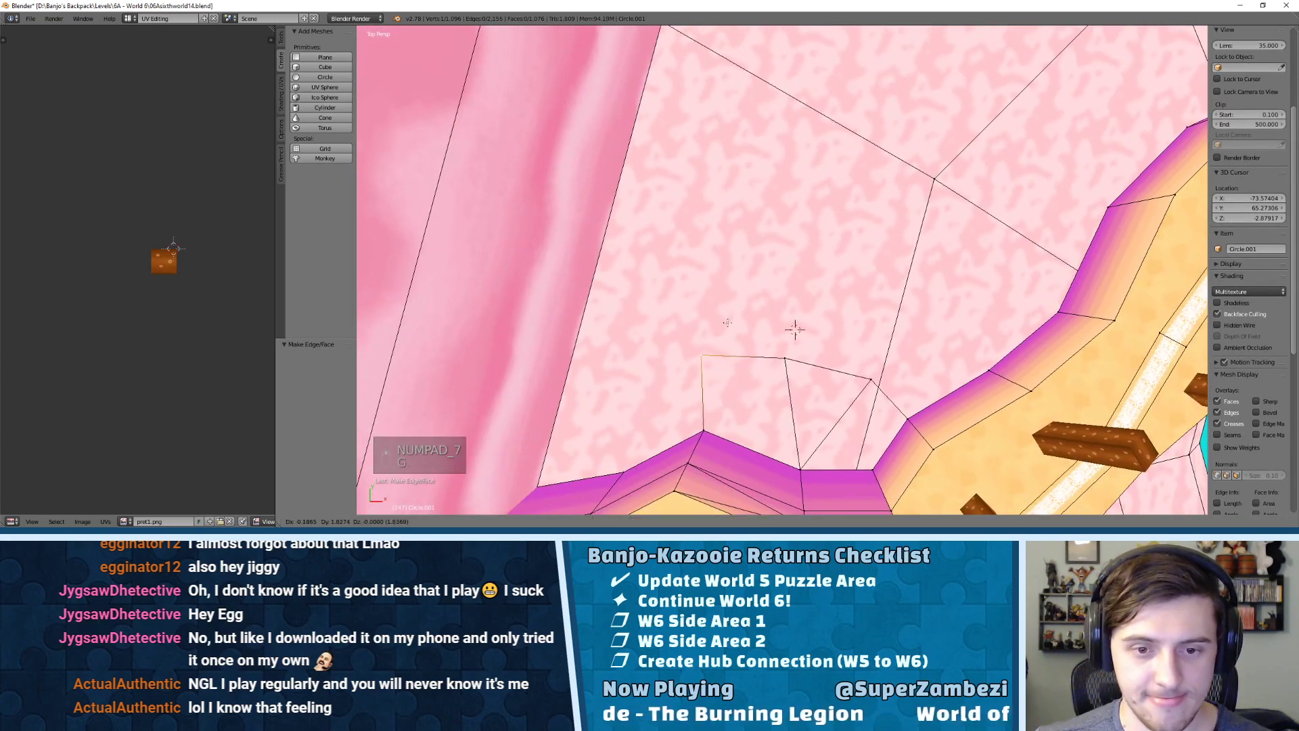
pyautogui.click(726, 317)
pyautogui.rightClick(785, 357)
pyautogui.press('g')
pyautogui.click(795, 344)
pyautogui.rightClick(697, 353)
pyautogui.press('g')
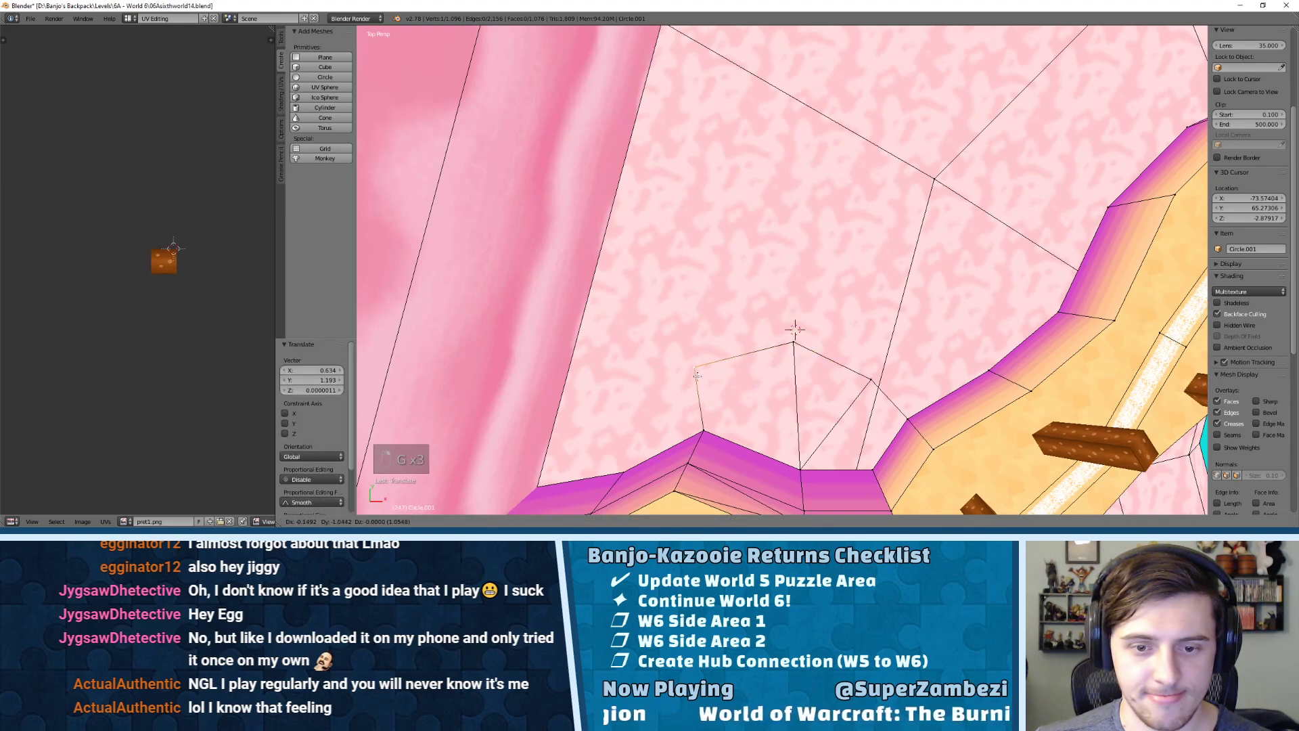
pyautogui.click(695, 377)
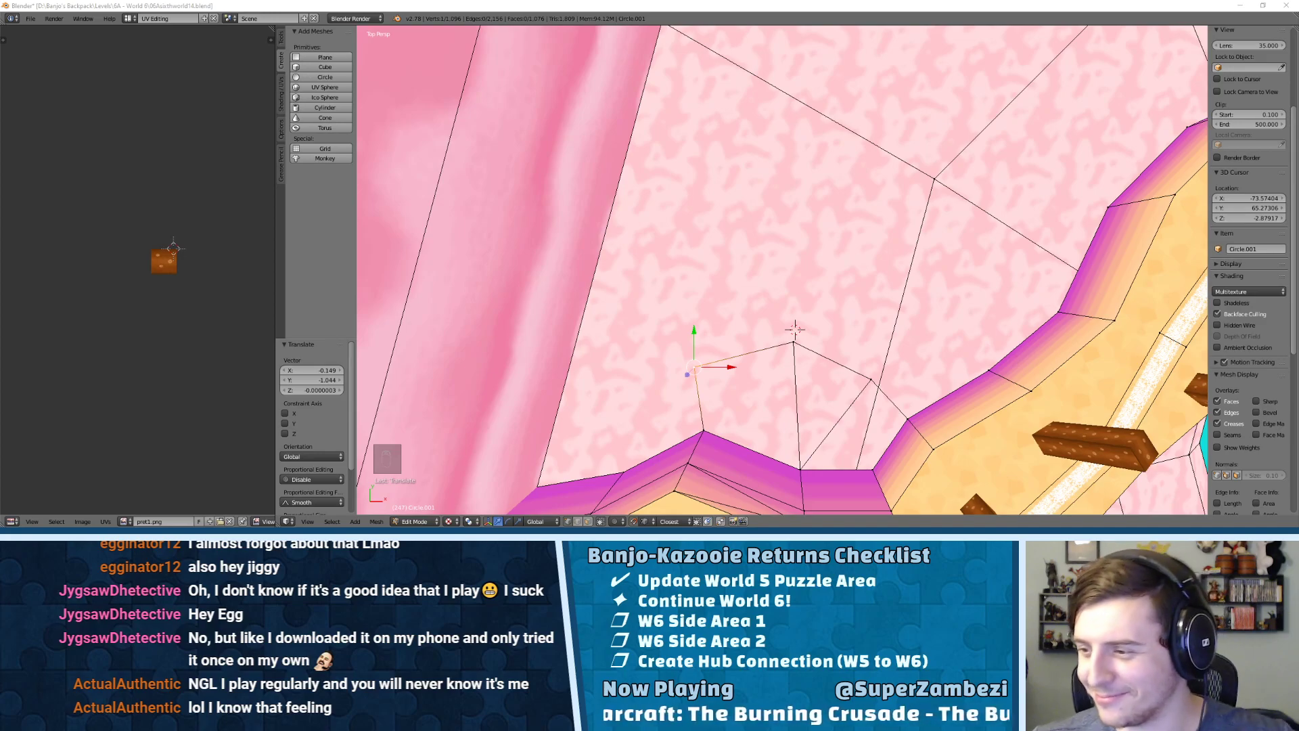
# - Fill the three sections between the new outline and the wall base with faces
pyautogui.moveTo(795, 330); pyautogui.dragTo(829, 268, button='middle')
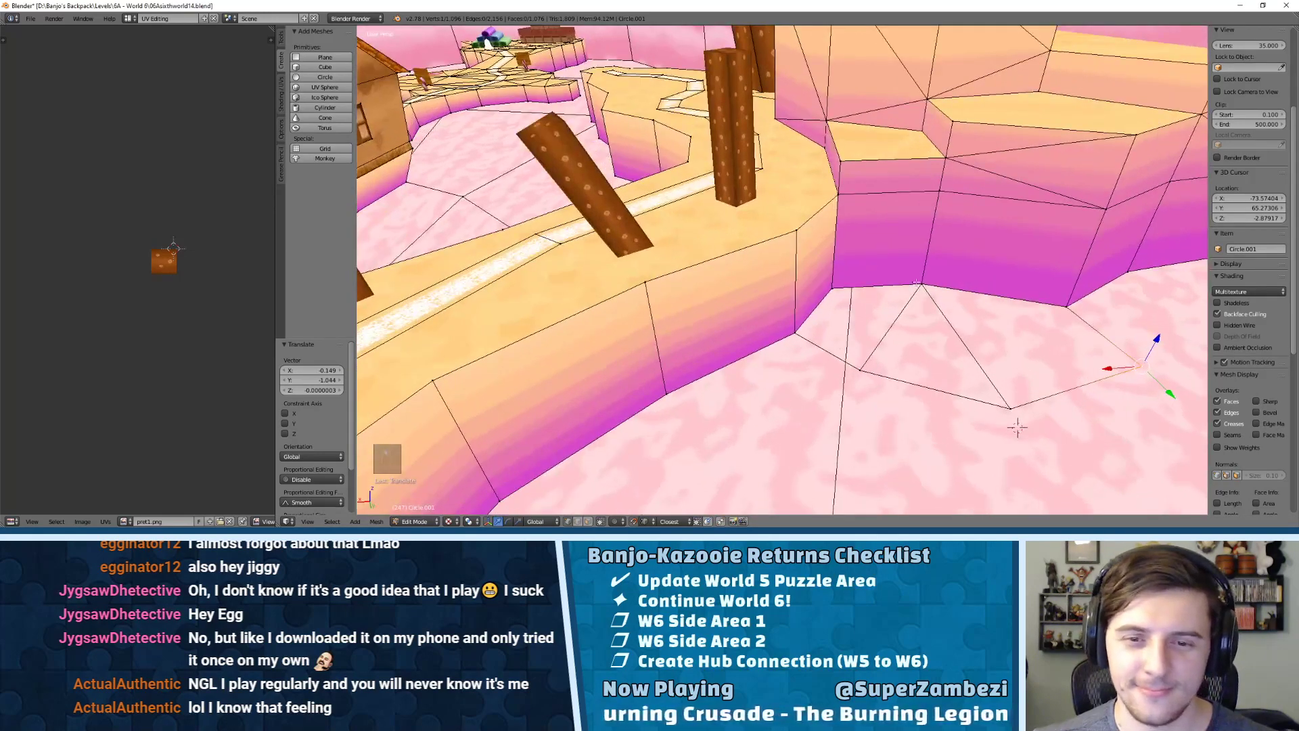
pyautogui.hotkey('ctrl', 'Tab')
pyautogui.click(851, 280)
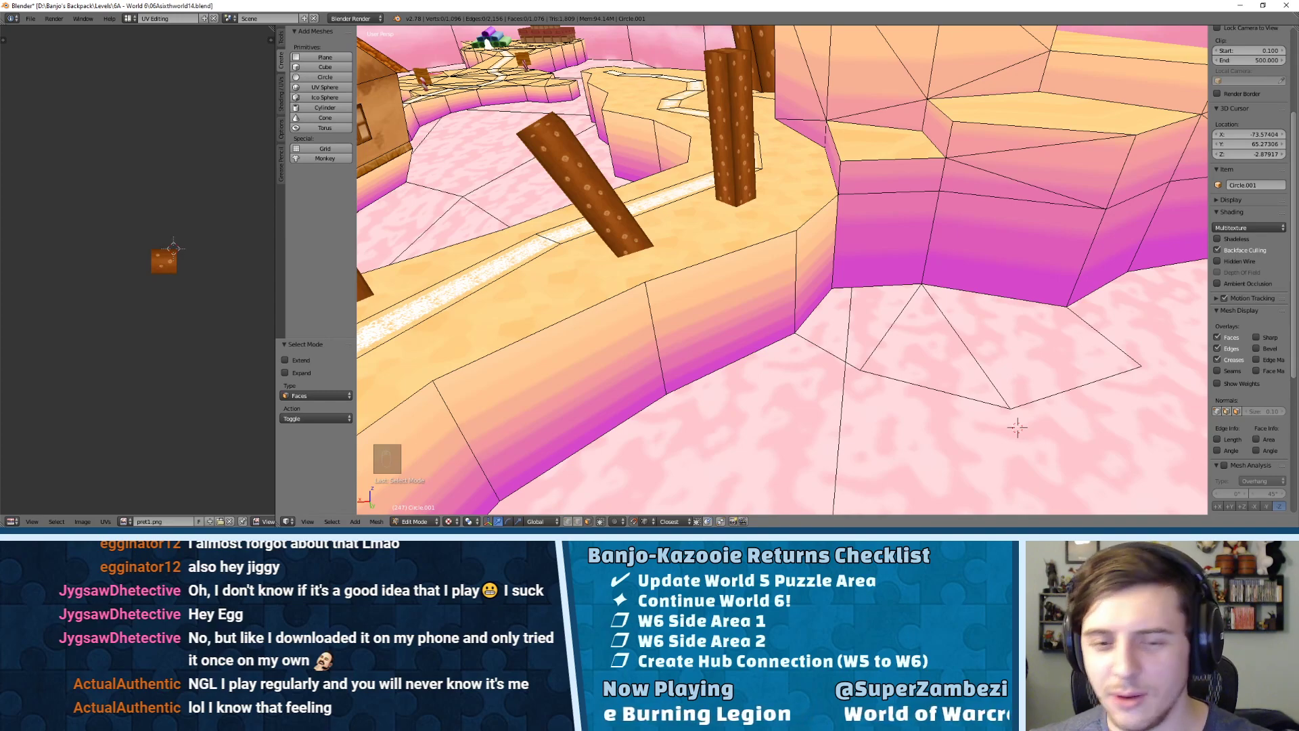
pyautogui.hotkey('ctrl', 'Tab')
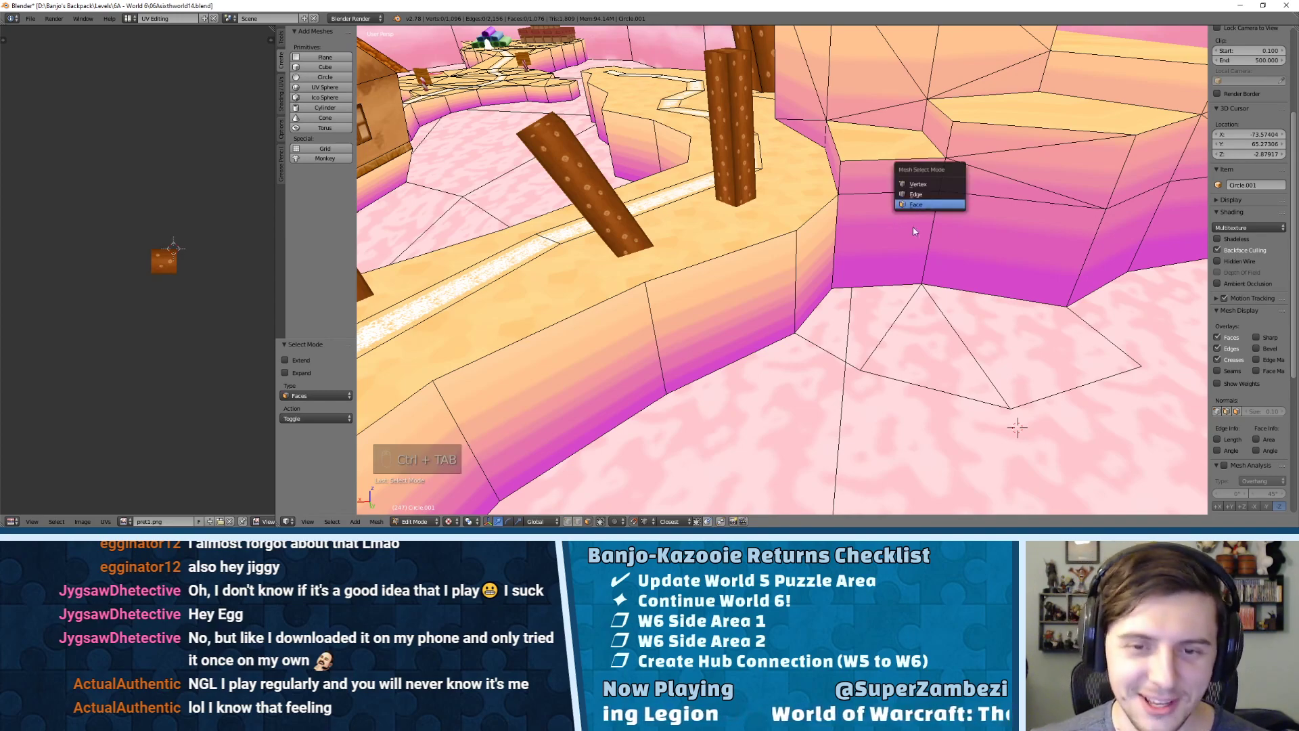
pyautogui.click(929, 196)
pyautogui.rightClick(816, 310)
pyautogui.press('f')
pyautogui.keyDown('shift'); pyautogui.rightClick(966, 345); pyautogui.keyUp('shift')
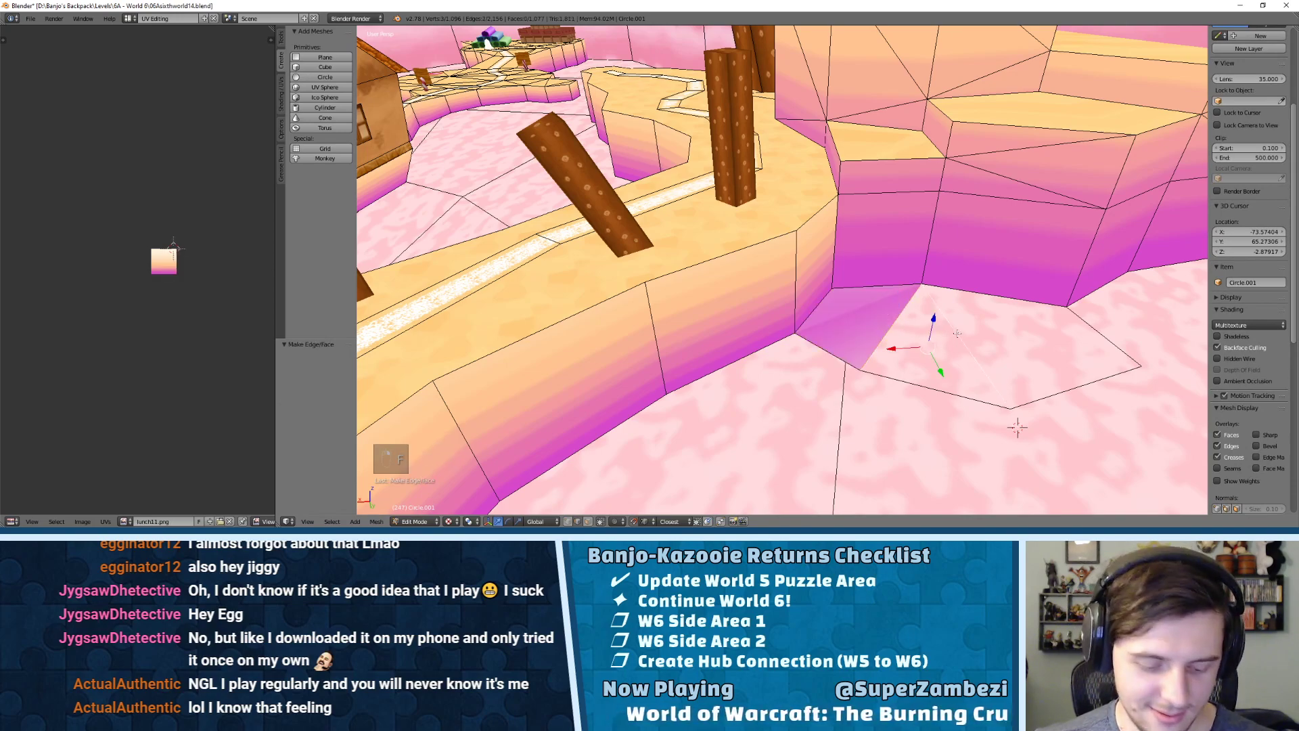
pyautogui.press('f')
pyautogui.rightClick(966, 346)
pyautogui.keyDown('shift'); pyautogui.rightClick(1104, 341); pyautogui.keyUp('shift')
pyautogui.press('f')
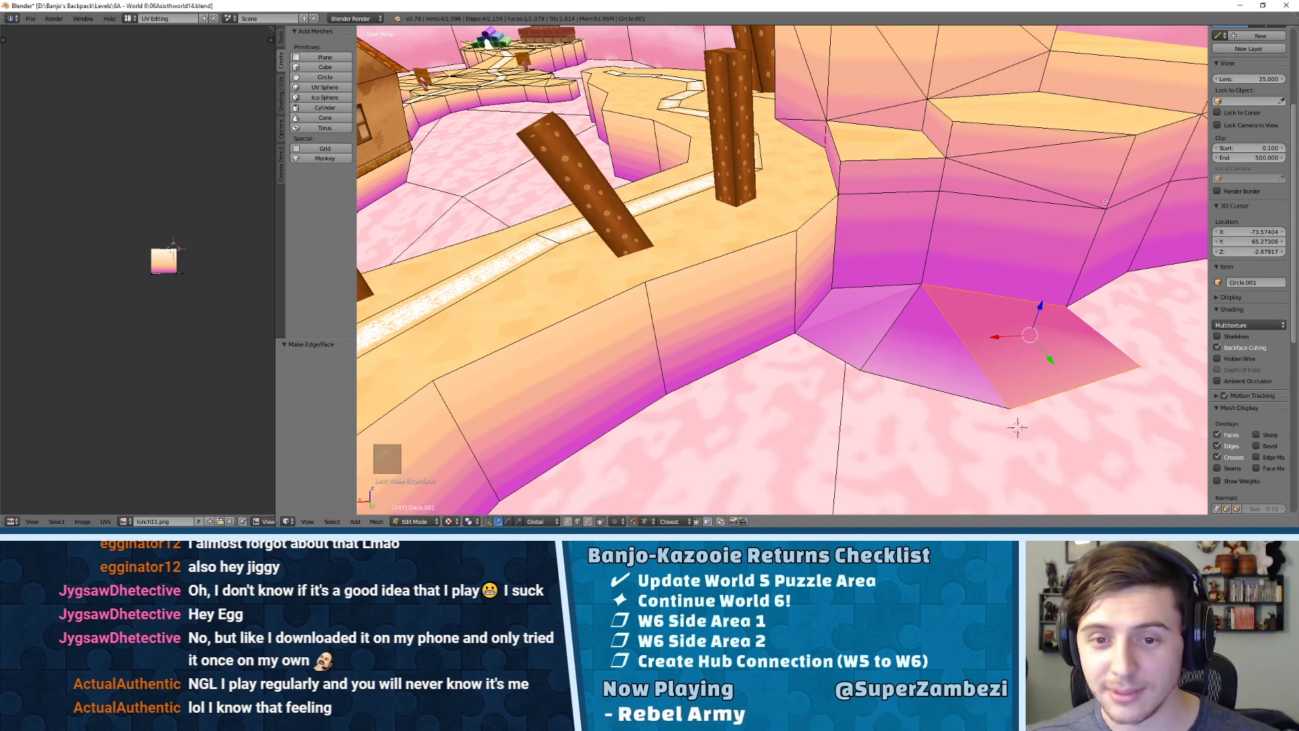
# - Extrude the section face nearest the pretzel-log path upward by about 4.9 units
pyautogui.hotkey('ctrl', 'Tab')
pyautogui.click(881, 285)
pyautogui.rightClick(858, 300)
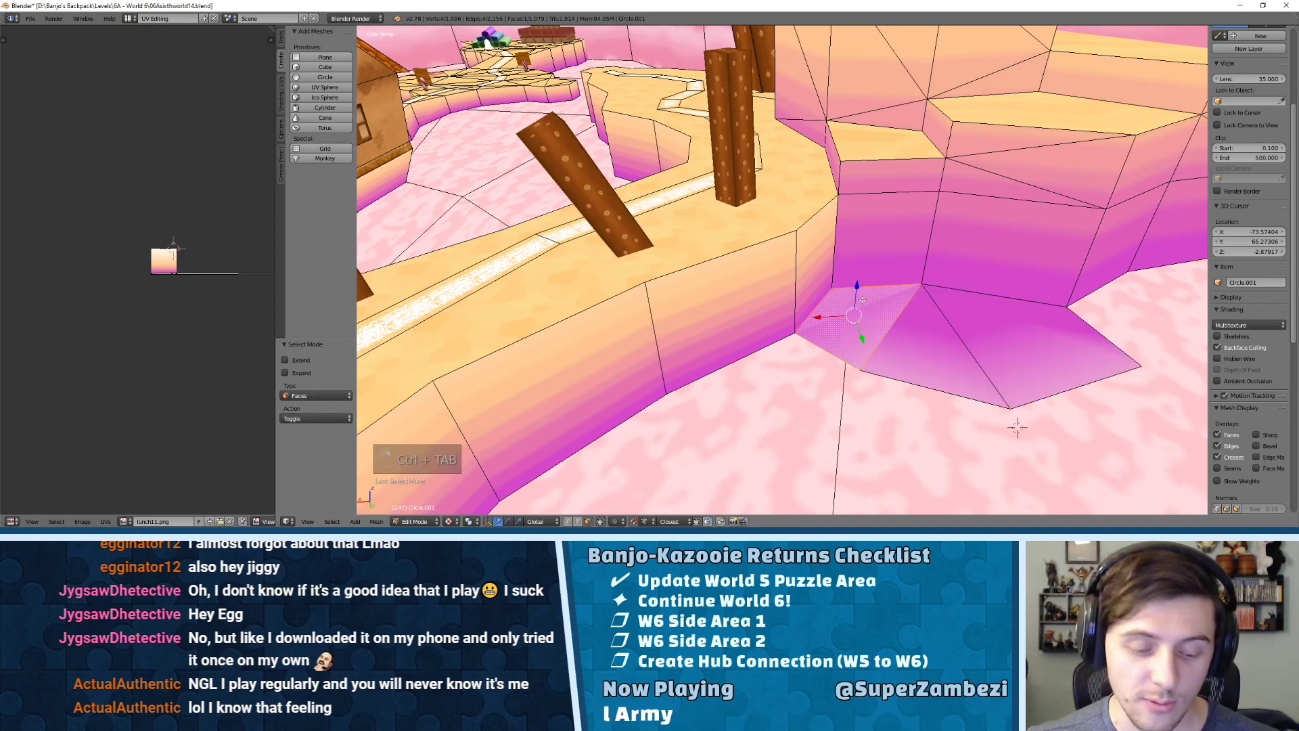
pyautogui.press('e')
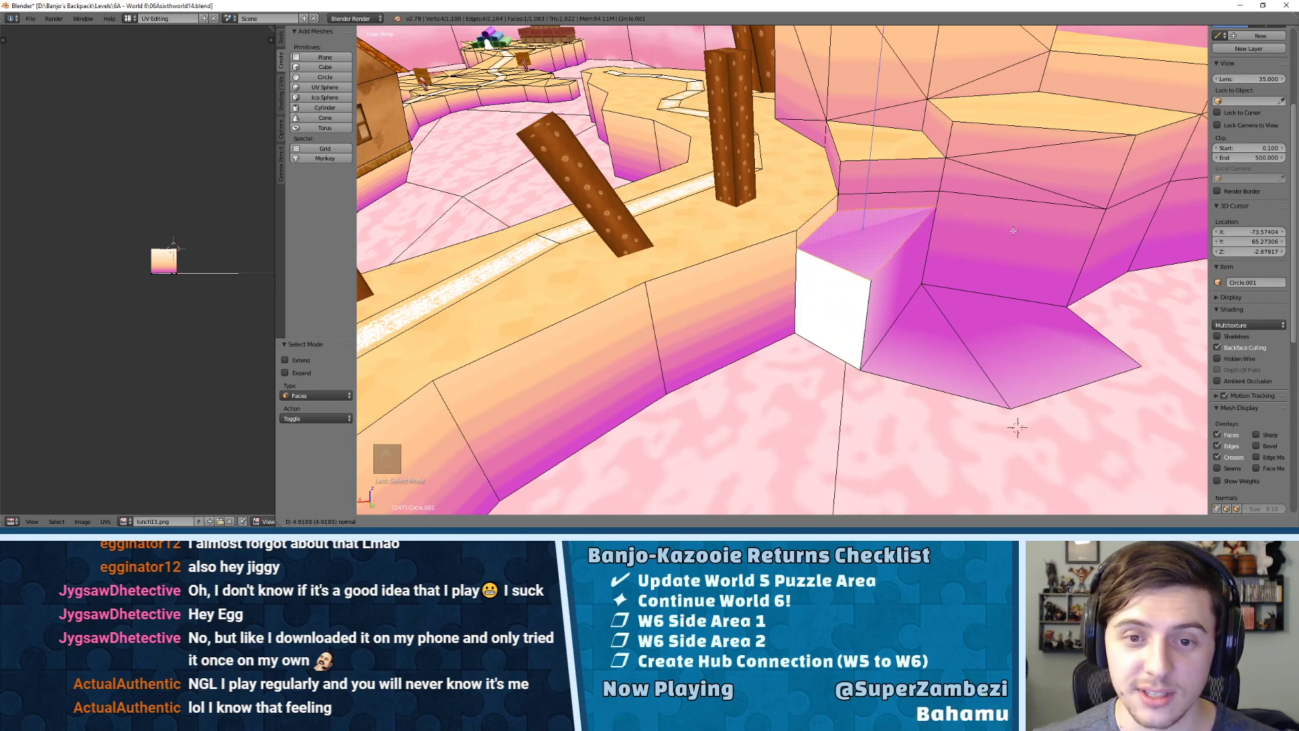
pyautogui.click(866, 213)
# - Extrude the middle and outermost section faces upward by about 3 units each
pyautogui.rightClick(948, 349)
pyautogui.press('e')
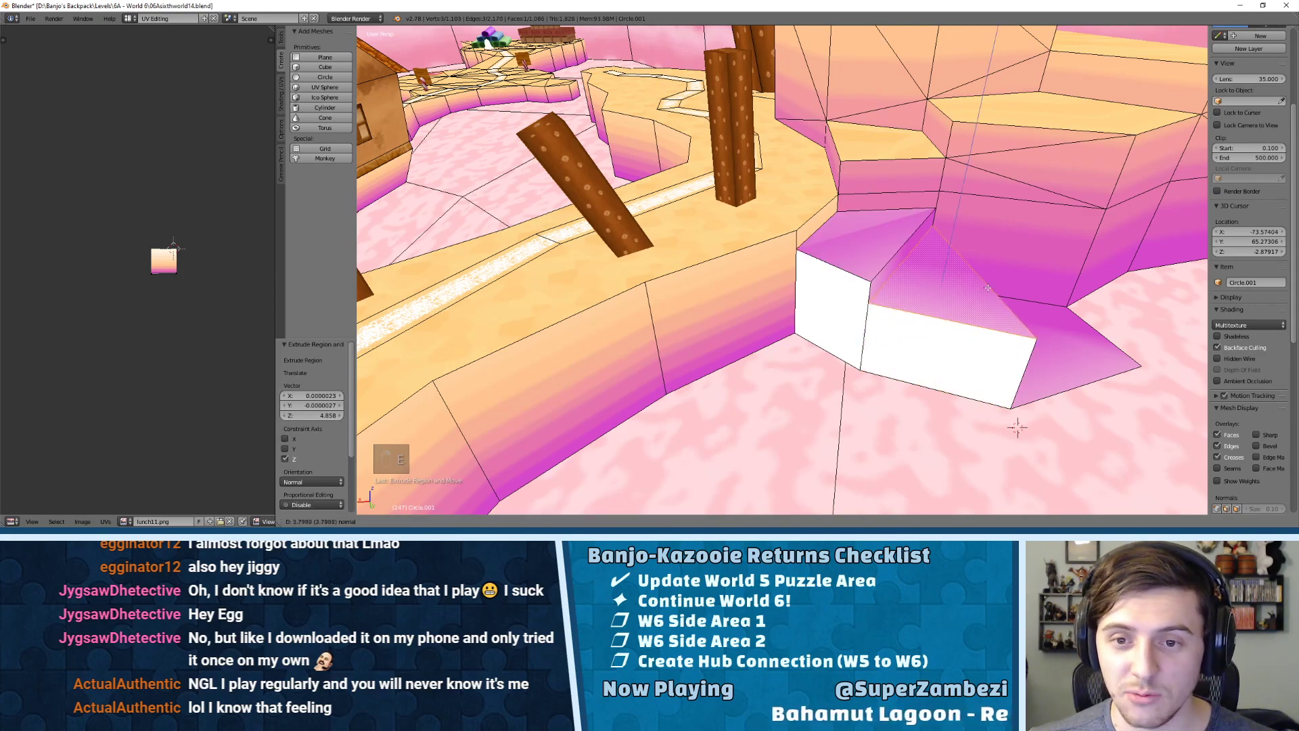
pyautogui.click(1018, 328)
pyautogui.moveTo(1018, 328); pyautogui.dragTo(826, 245, button='middle')
pyautogui.rightClick(968, 380)
pyautogui.press('e')
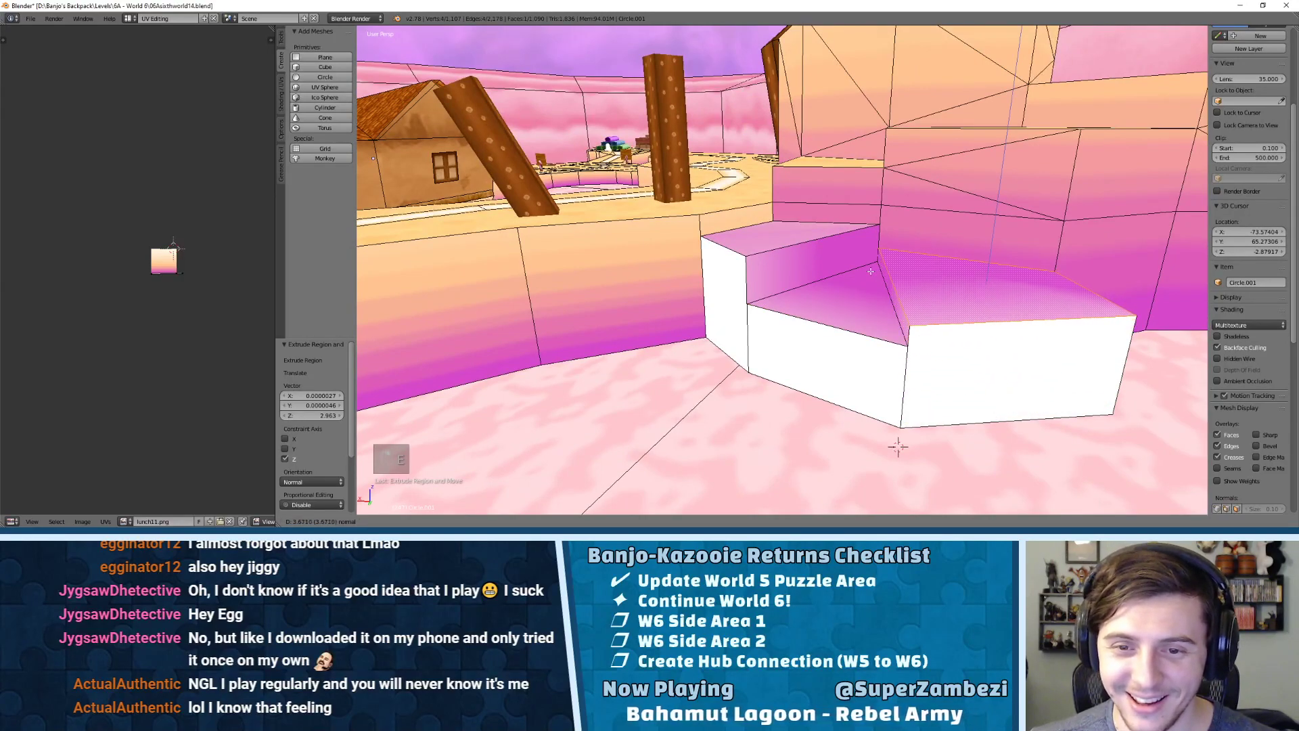
pyautogui.click(878, 264)
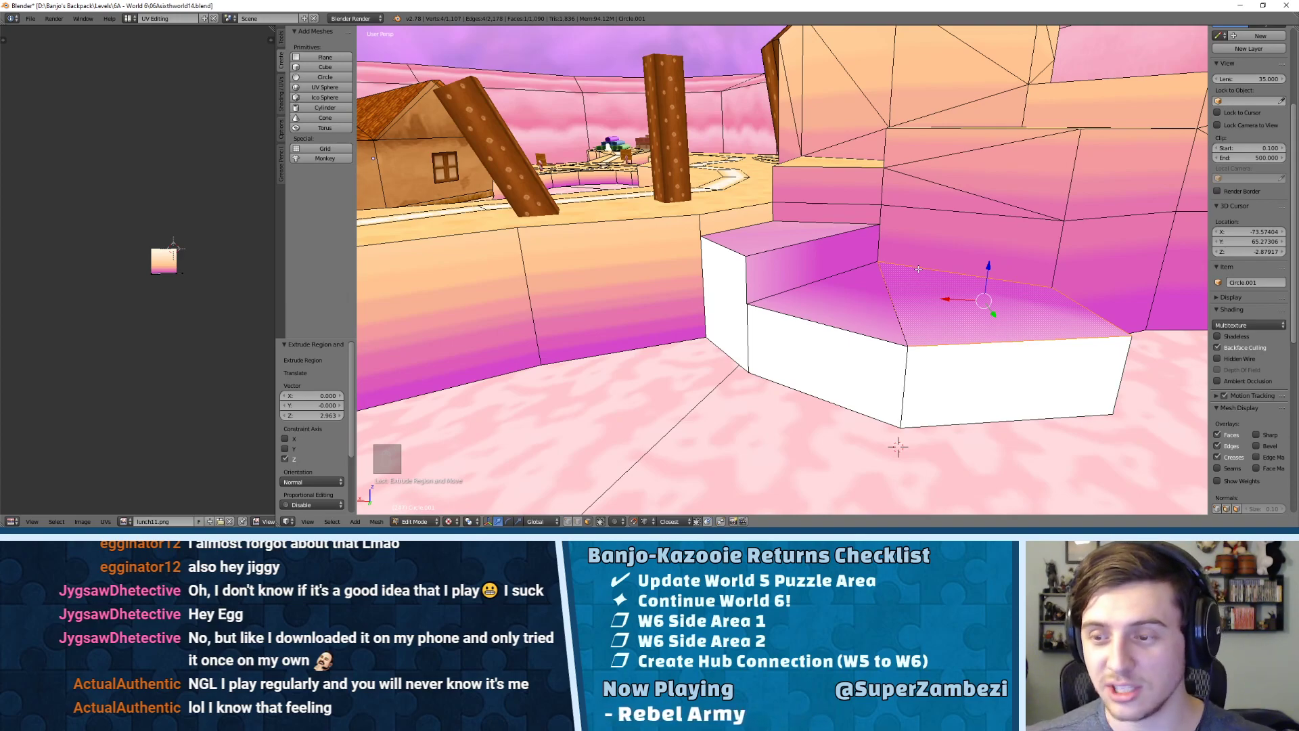
# - Lower the outermost ledge's top face slightly and raise the middle ledge's top face by 0.521 units
pyautogui.moveTo(985, 272); pyautogui.dragTo(987, 284)
pyautogui.rightClick(819, 290)
pyautogui.moveTo(842, 265); pyautogui.dragTo(850, 252)
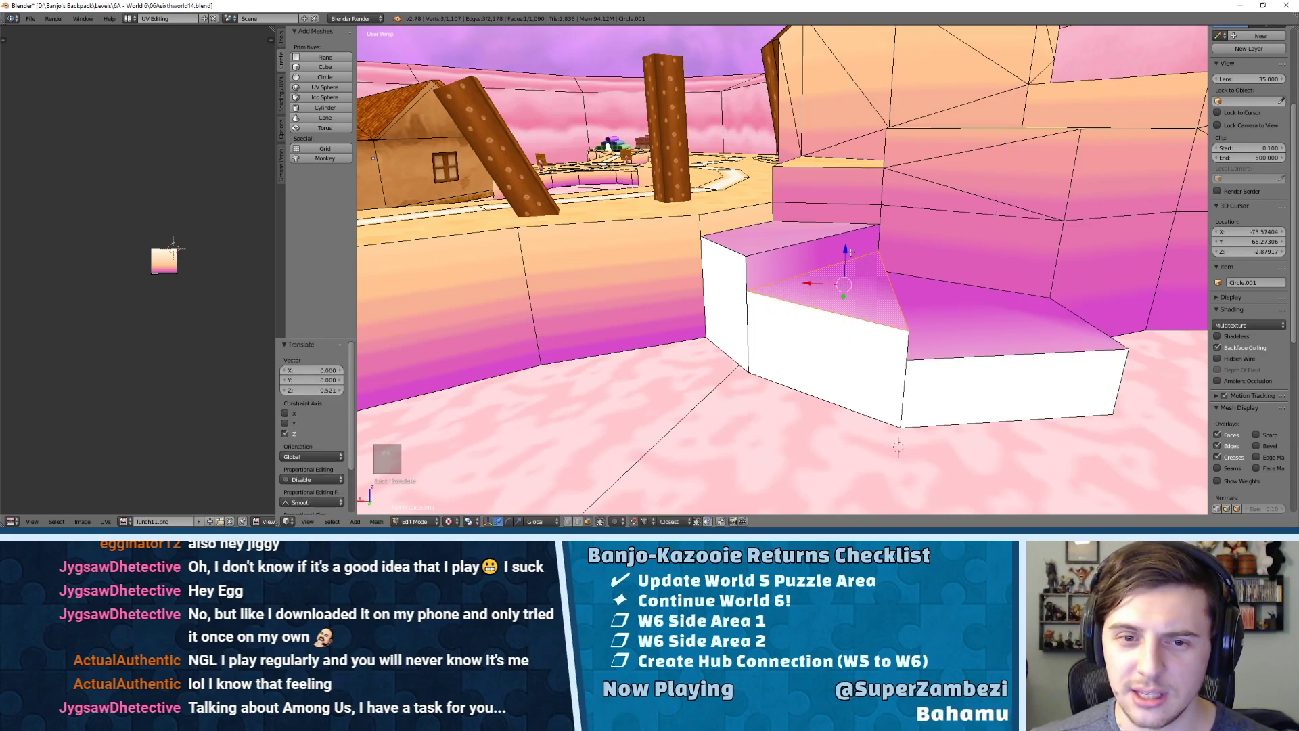
# - Examine the three stepped ledges and the terrain behind them from several sides and from underneath
pyautogui.rightClick(806, 243)
pyautogui.moveTo(806, 243); pyautogui.dragTo(625, 214, button='middle')
pyautogui.rightClick(929, 291)
pyautogui.moveTo(605, 271); pyautogui.dragTo(929, 258, button='middle')
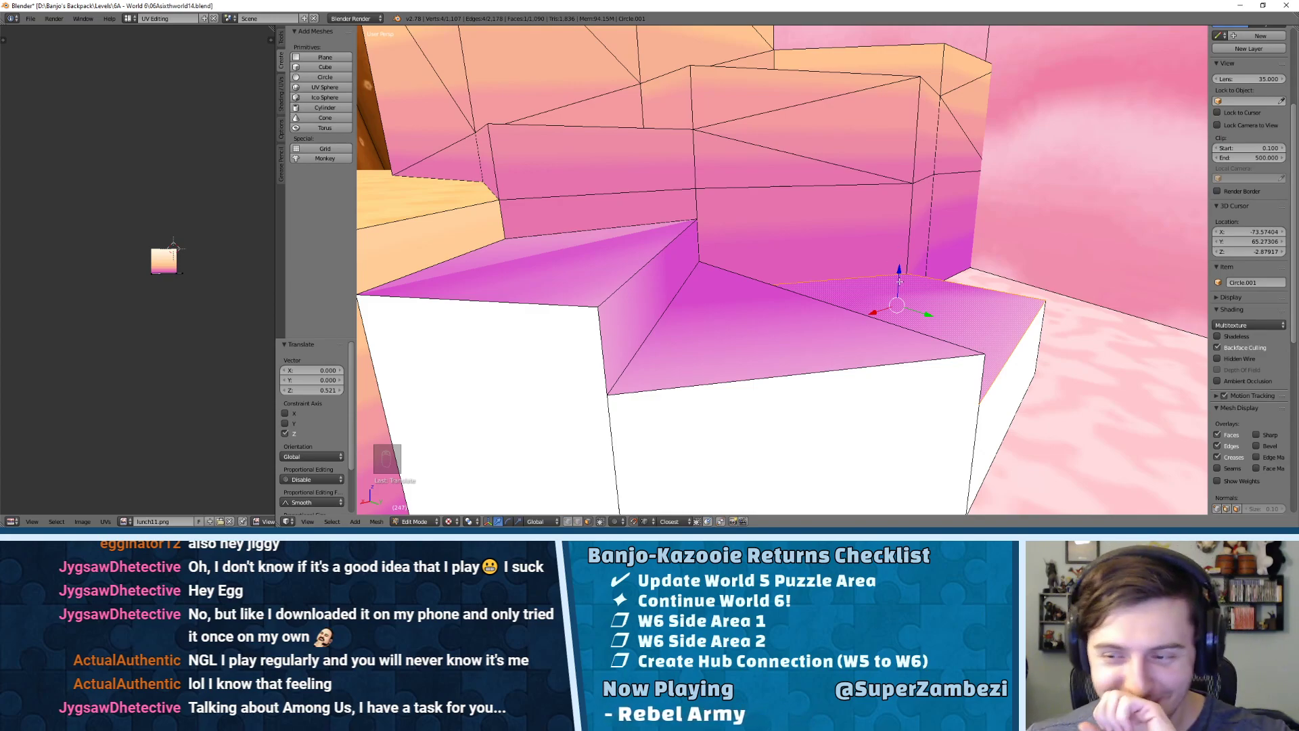
pyautogui.keyDown('shift'); pyautogui.moveTo(896, 283); pyautogui.dragTo(857, 240, button='middle'); pyautogui.keyUp('shift')
pyautogui.scroll(-4, 880, 190)
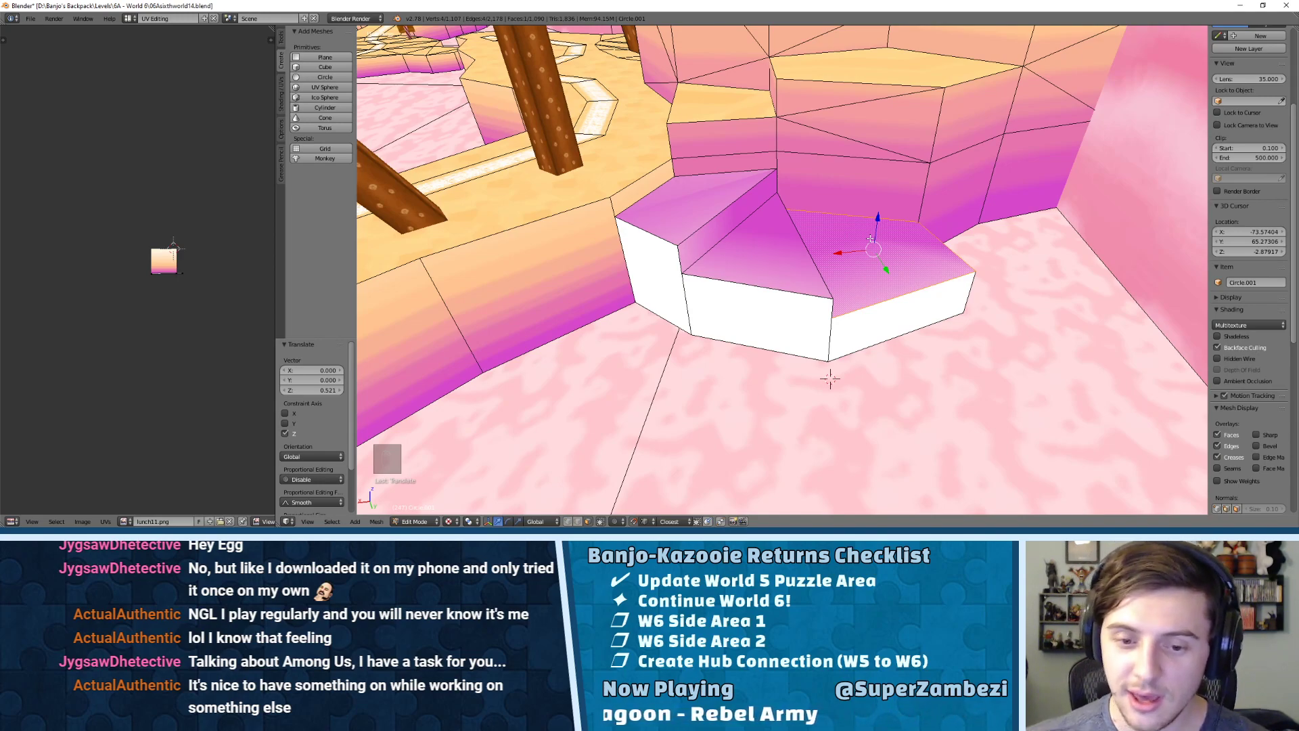
pyautogui.moveTo(930, 187); pyautogui.dragTo(702, 163, button='middle')
pyautogui.hotkey('ctrl', 'Tab')
pyautogui.click(697, 147)
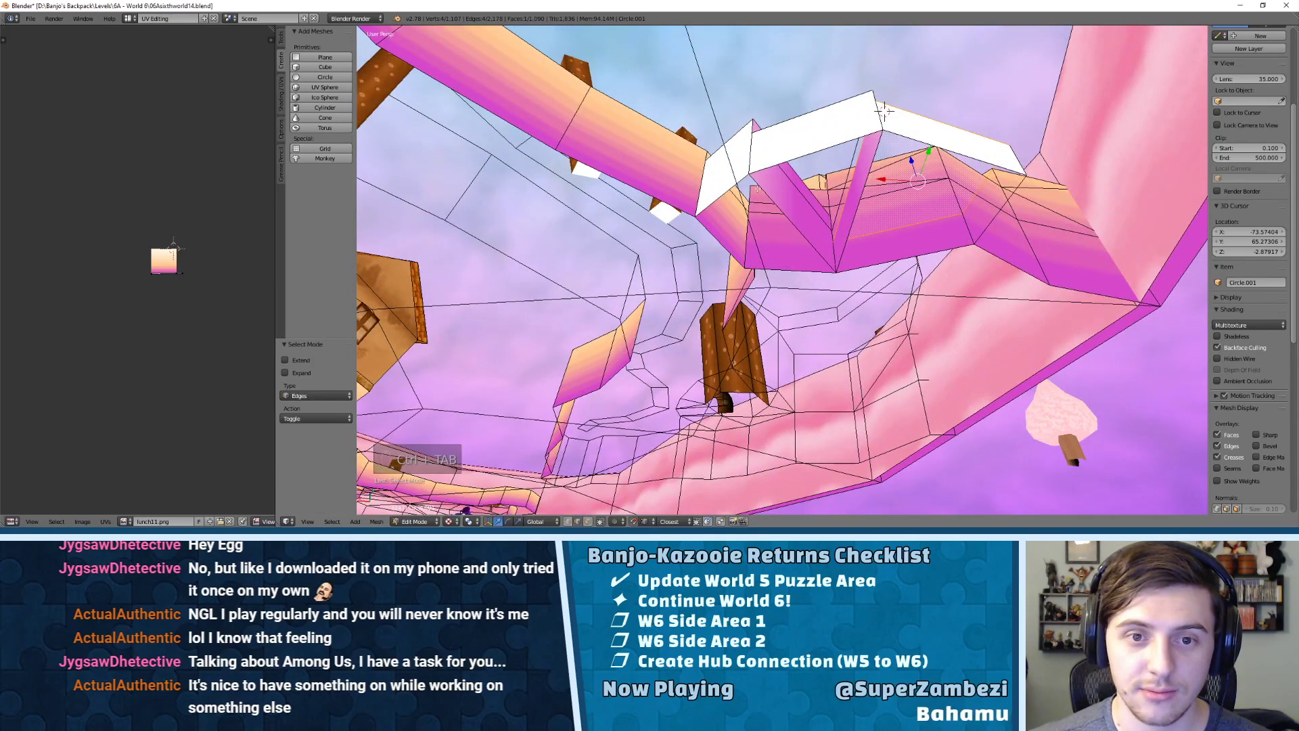
pyautogui.moveTo(817, 185); pyautogui.dragTo(774, 244, button='middle')
pyautogui.scroll(-2, 792, 230)
pyautogui.scroll(6, 791, 230)
pyautogui.moveTo(876, 239); pyautogui.dragTo(764, 196, button='middle')
pyautogui.hotkey('ctrl', 'Tab')
pyautogui.moveTo(779, 121); pyautogui.dragTo(857, 79, button='middle')
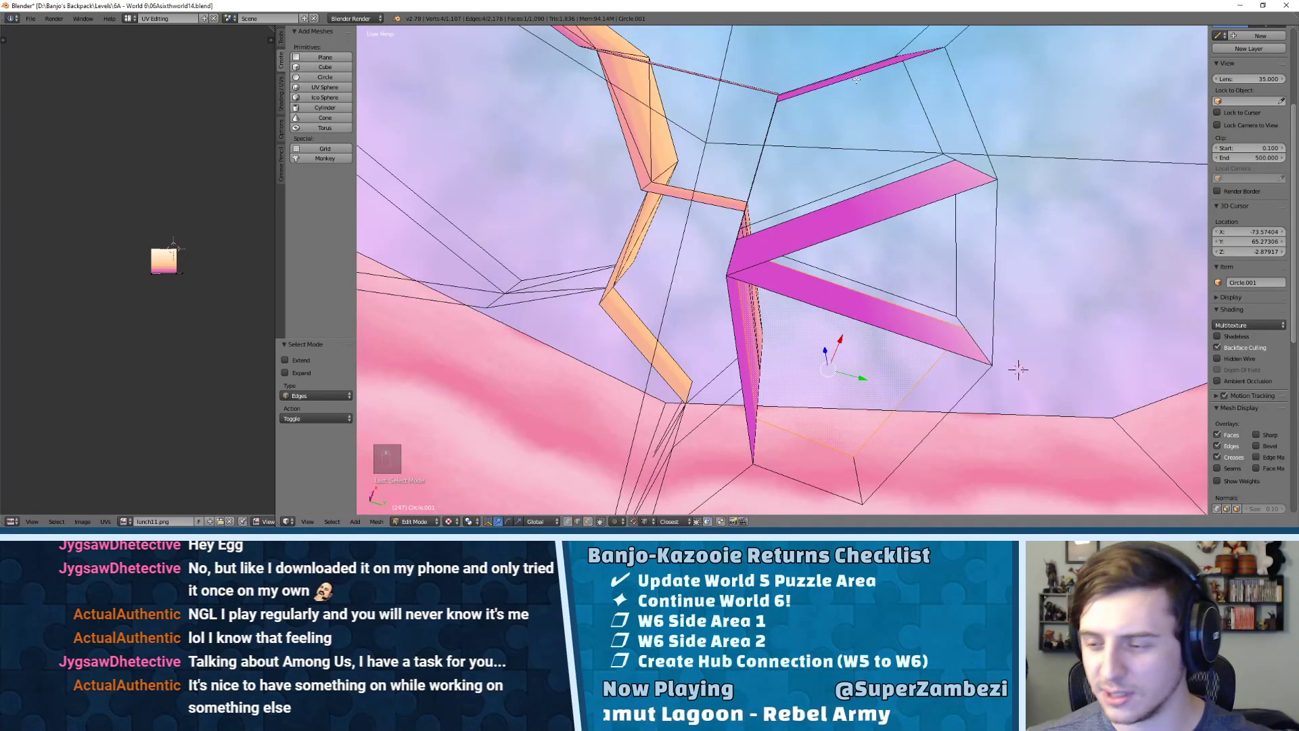
pyautogui.moveTo(912, 189); pyautogui.dragTo(744, 283, button='middle')
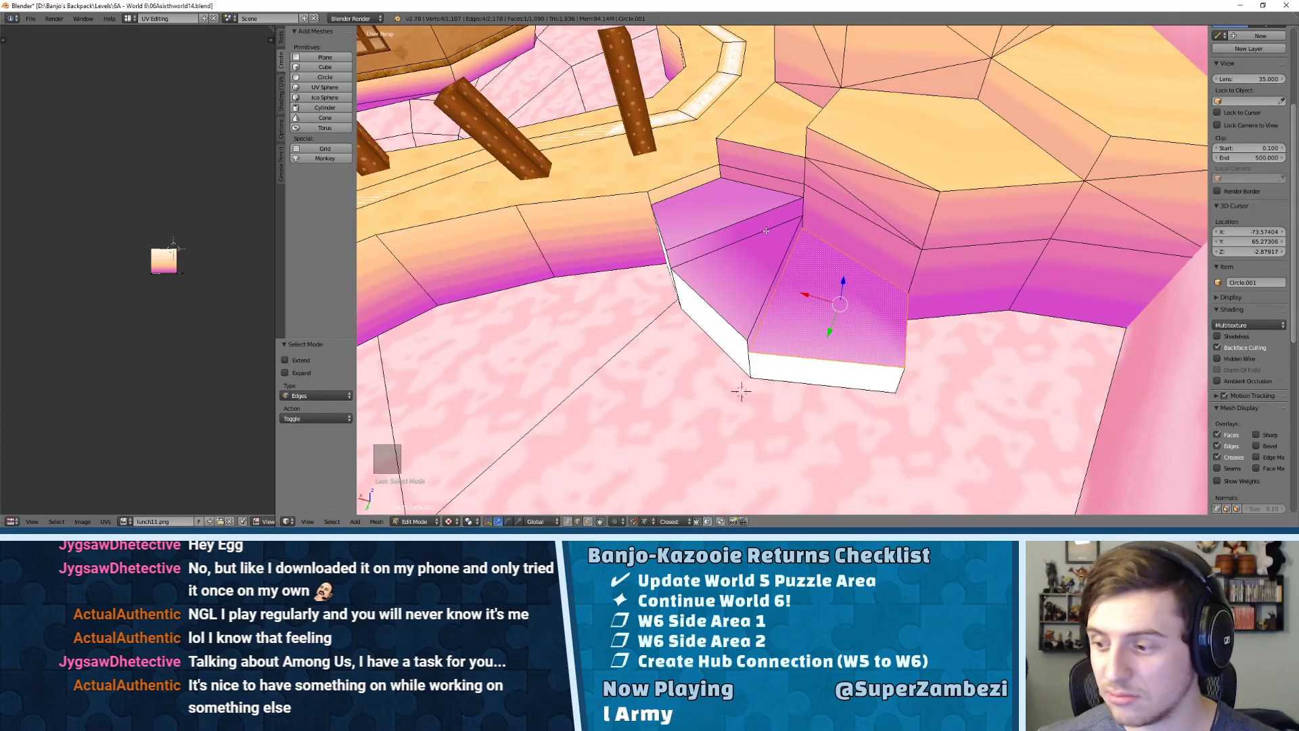
pyautogui.moveTo(760, 232); pyautogui.dragTo(745, 280, button='middle')
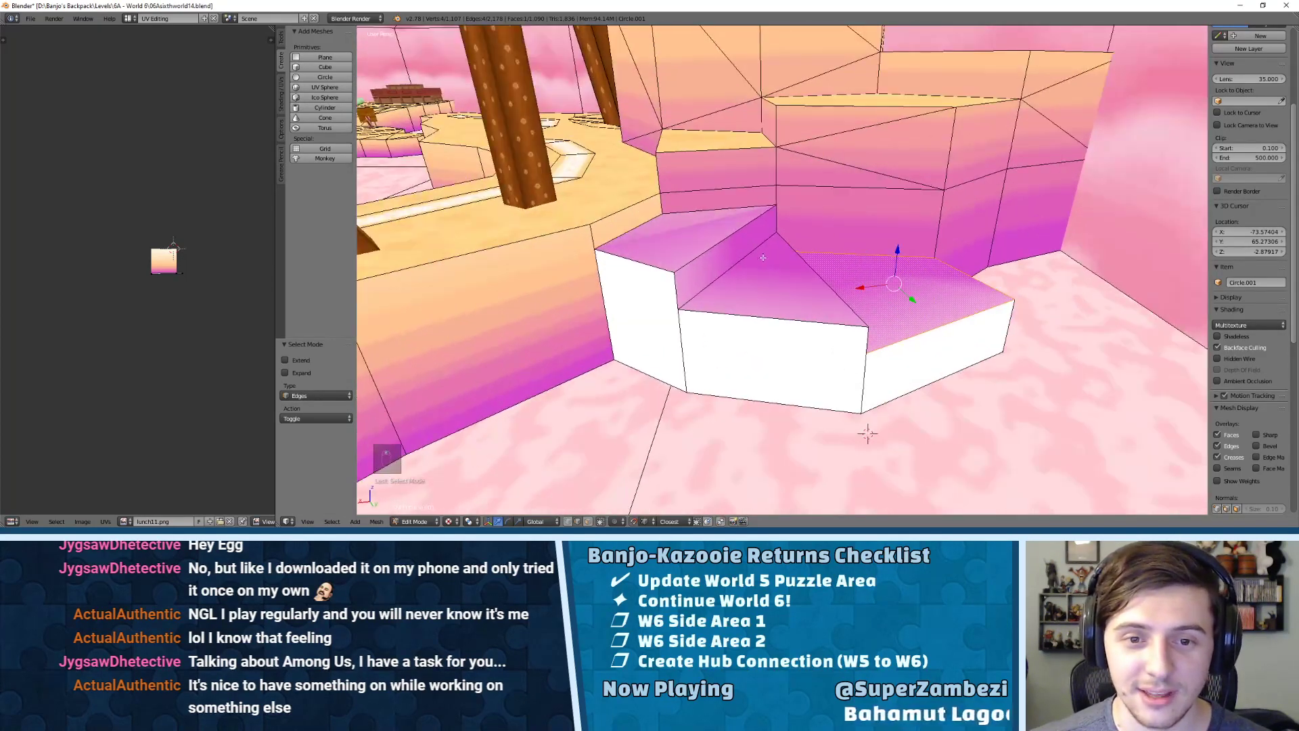
# - Raise the middle ledge's top face vertically by 0.346 units in face select mode
pyautogui.hotkey('ctrl', 'Tab')
pyautogui.click(743, 283)
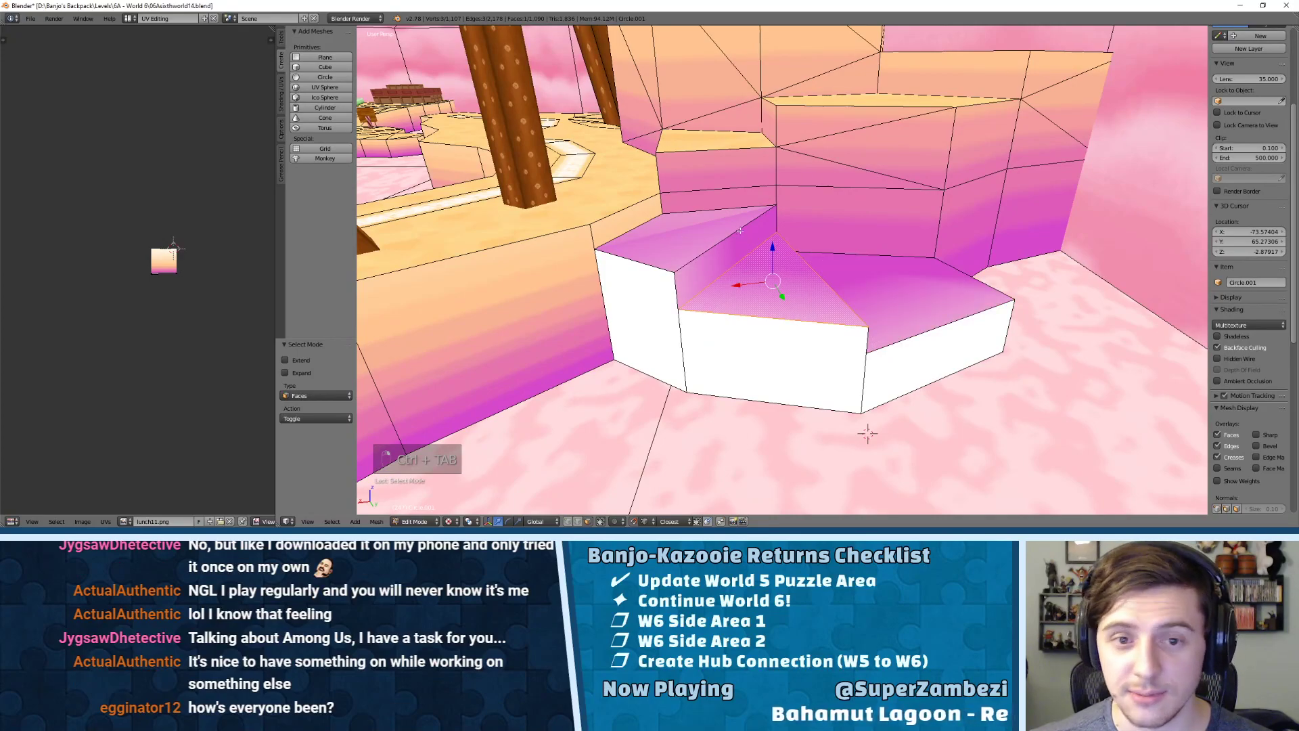
pyautogui.press('g')
pyautogui.press('z')
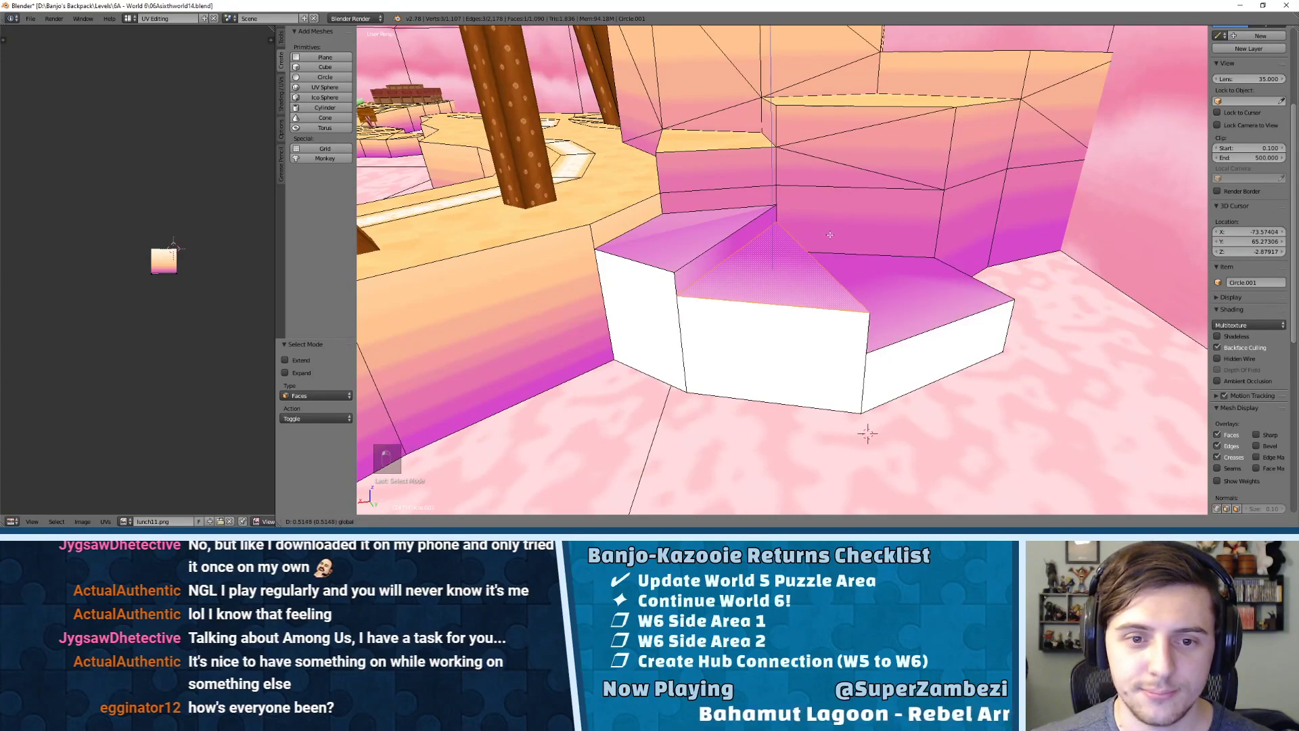
pyautogui.click(830, 234)
# - Unhide everything hidden in the scene and return to editing the terrain mesh
pyautogui.moveTo(829, 234); pyautogui.dragTo(707, 374, button='middle')
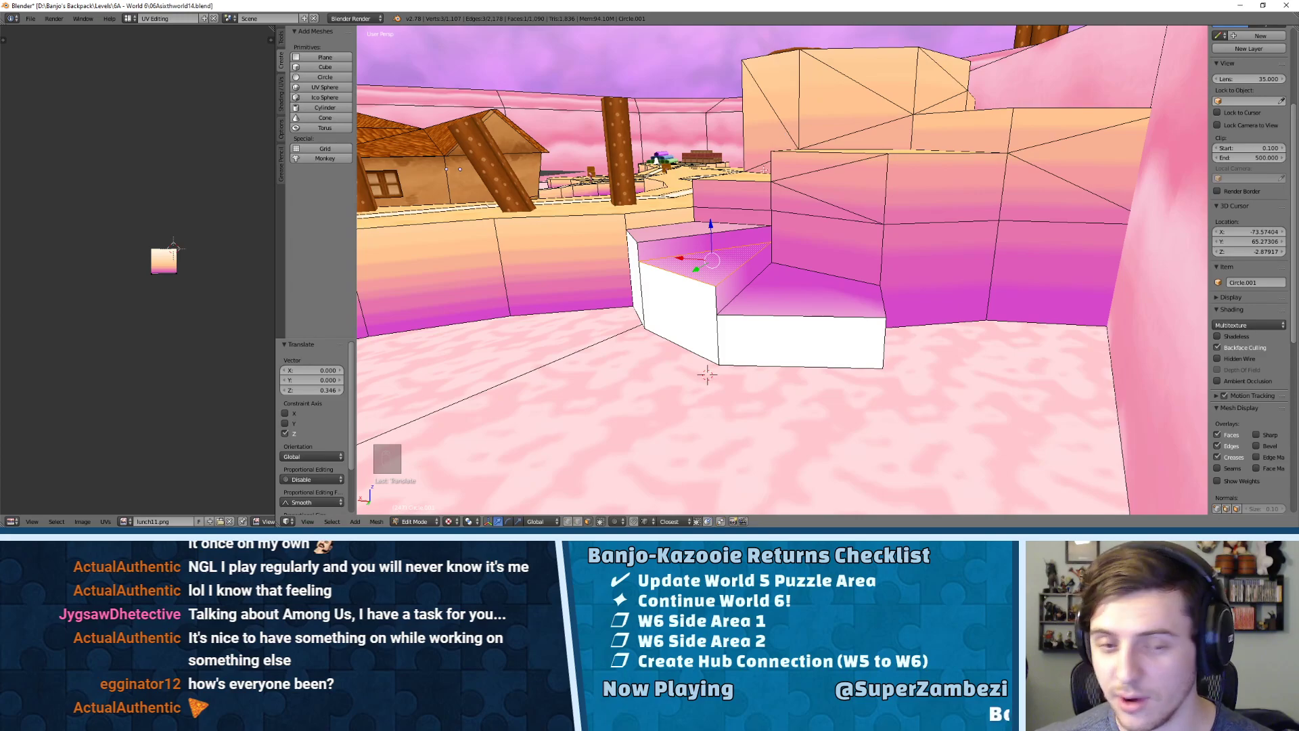
pyautogui.moveTo(608, 235); pyautogui.dragTo(697, 166, button='middle')
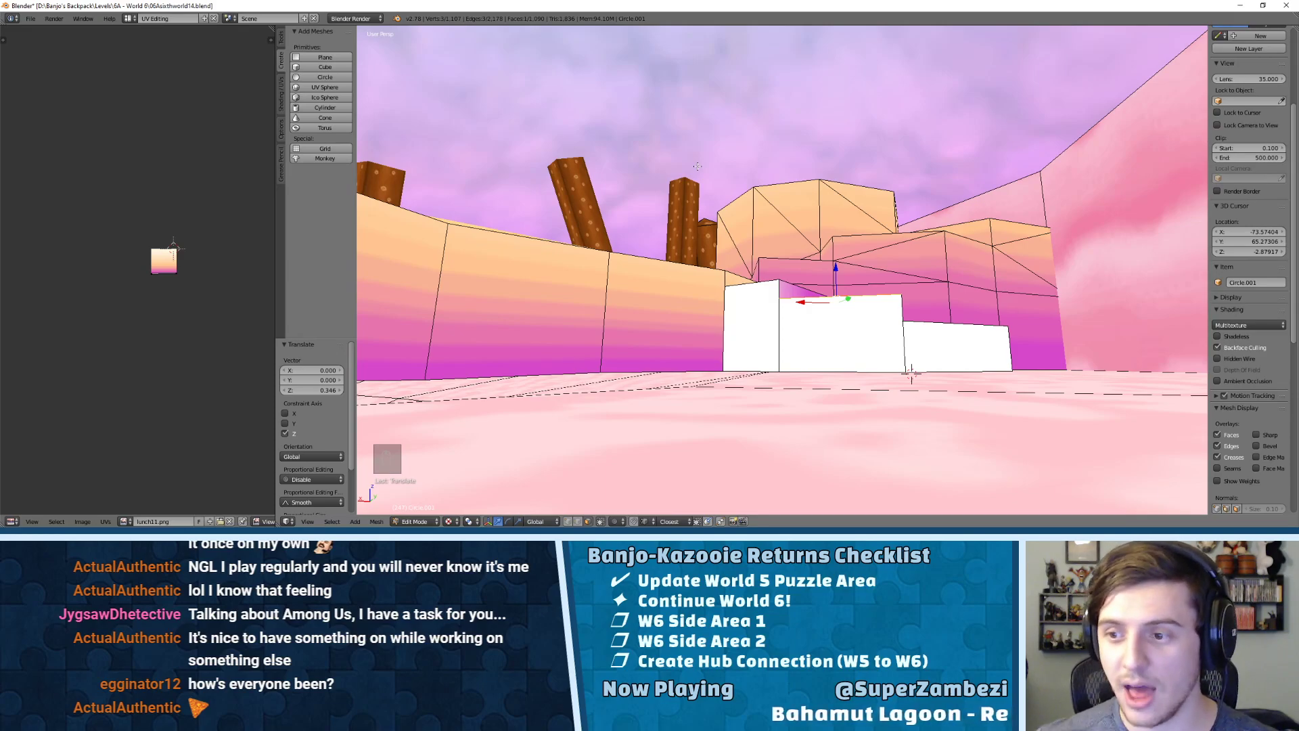
pyautogui.moveTo(776, 195); pyautogui.dragTo(816, 195, button='middle')
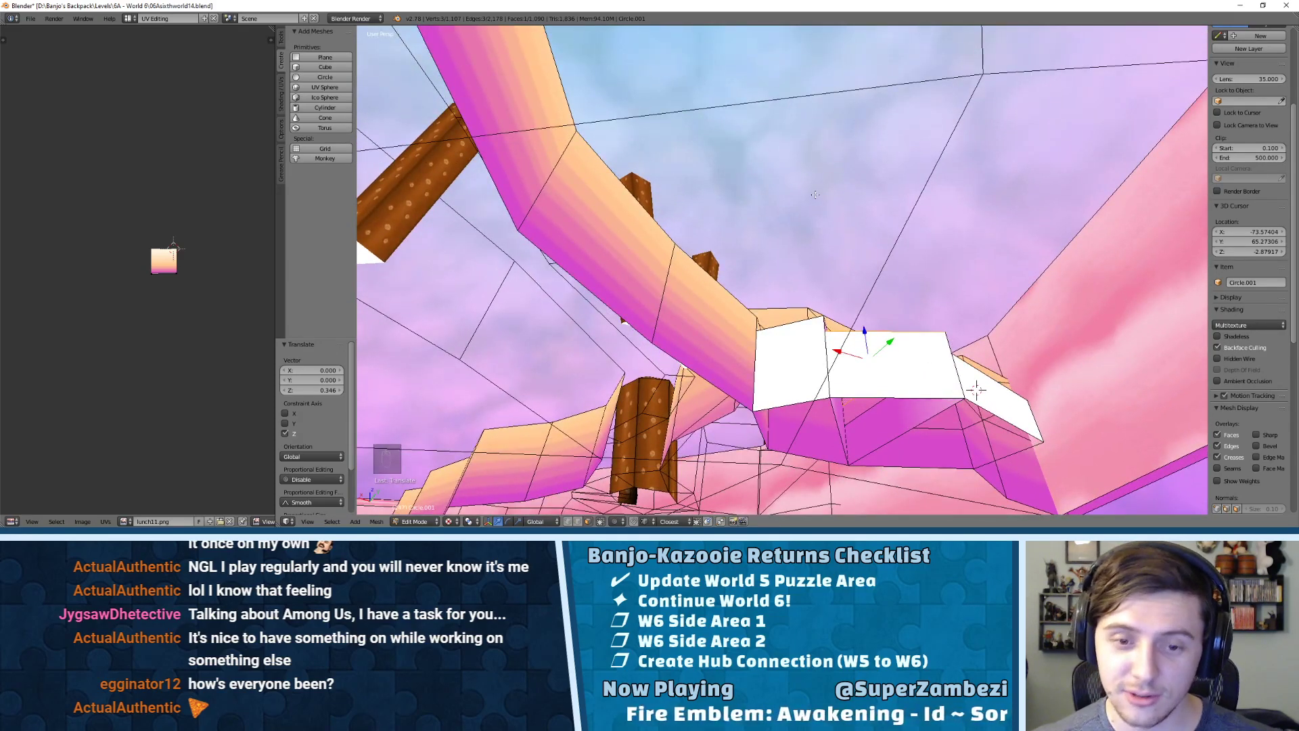
pyautogui.moveTo(771, 268); pyautogui.dragTo(782, 313, button='middle')
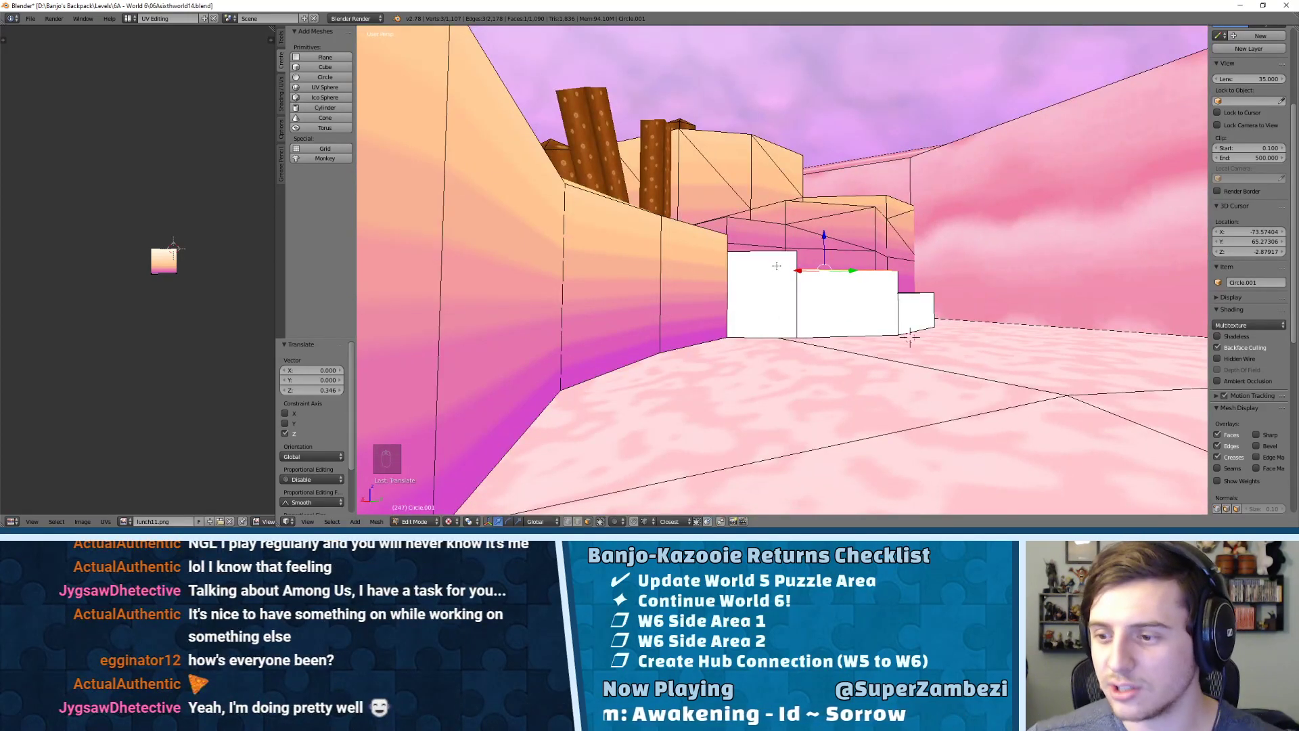
pyautogui.moveTo(856, 193); pyautogui.dragTo(817, 298, button='middle')
pyautogui.press('Tab')
pyautogui.hotkey('alt', 'h')
pyautogui.press('Tab')
# - Lower the outermost ledge's top face by 1.230 units, closer to the pink surface
pyautogui.rightClick(796, 329)
pyautogui.keyDown('shift'); pyautogui.moveTo(793, 389); pyautogui.dragTo(856, 236, button='middle'); pyautogui.keyUp('shift')
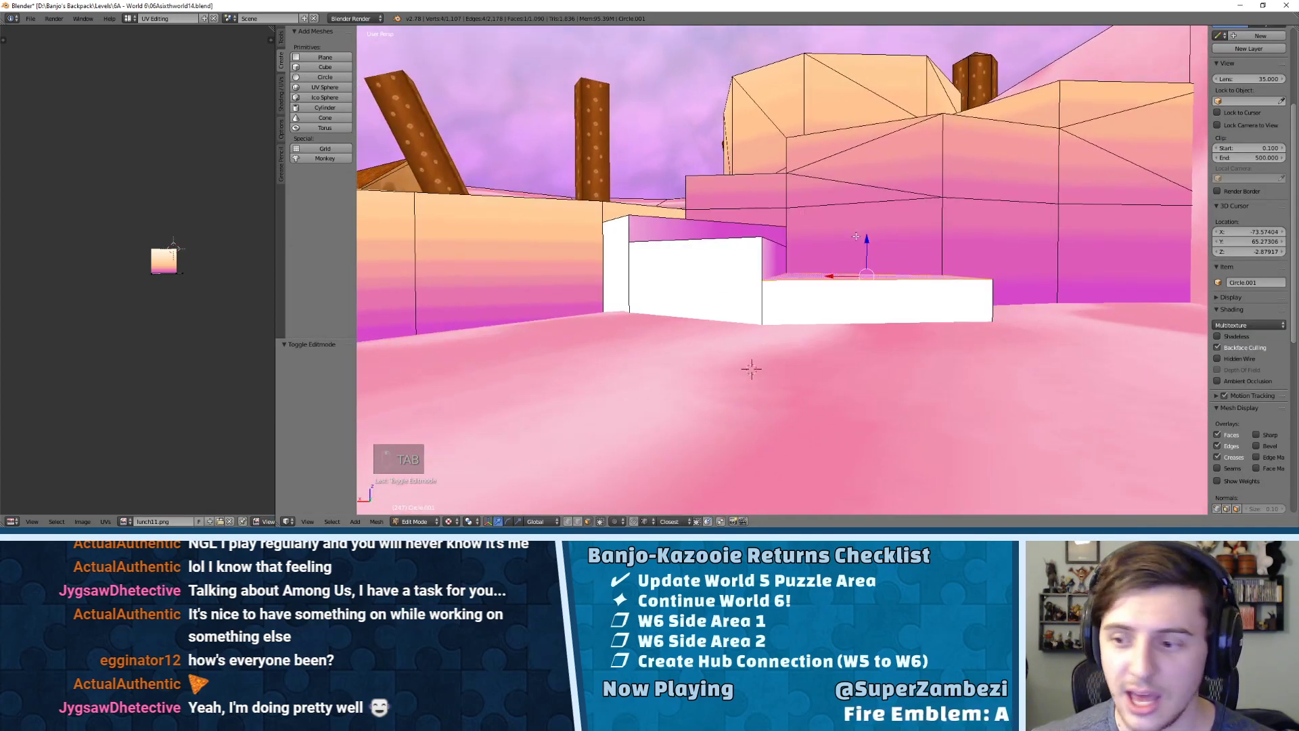
pyautogui.moveTo(866, 238); pyautogui.dragTo(877, 272)
# - Lower the middle ledge's top face by 1.017 units
pyautogui.moveTo(864, 281); pyautogui.dragTo(835, 256, button='middle')
pyautogui.moveTo(752, 216); pyautogui.dragTo(720, 208, button='middle')
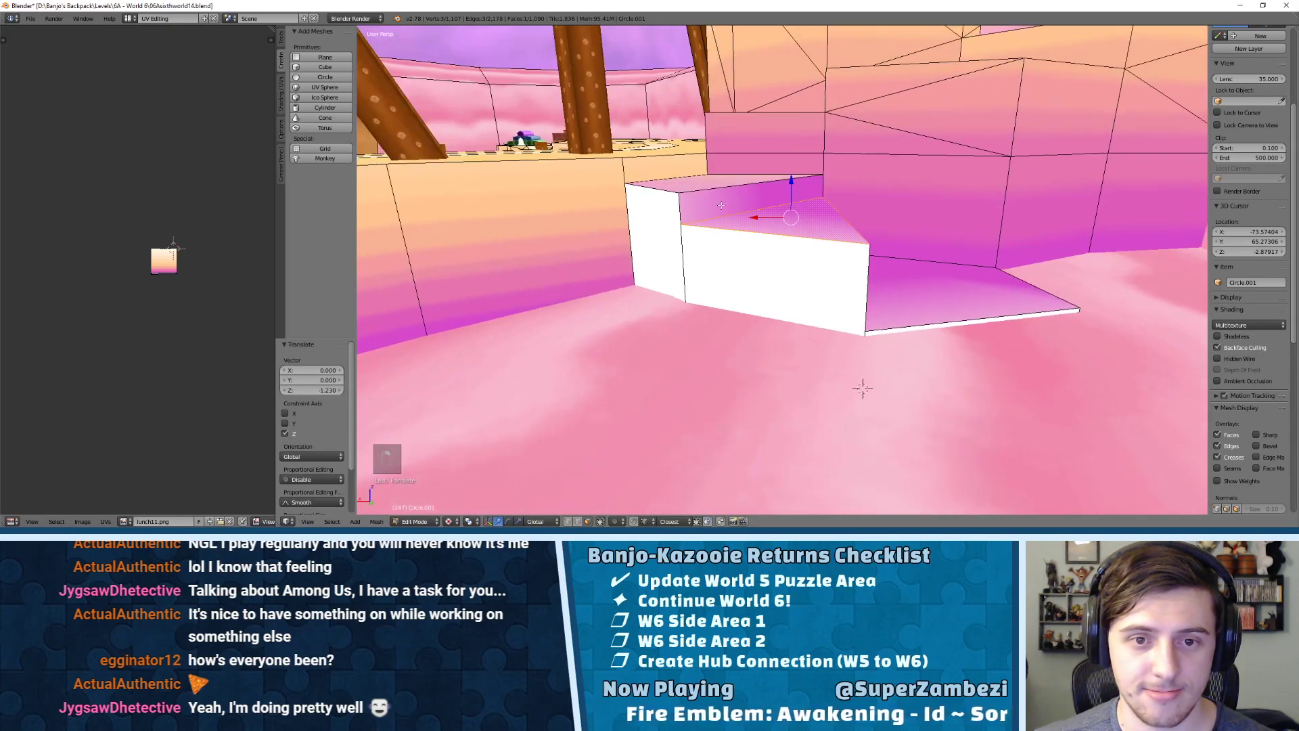
pyautogui.moveTo(790, 182); pyautogui.dragTo(789, 217)
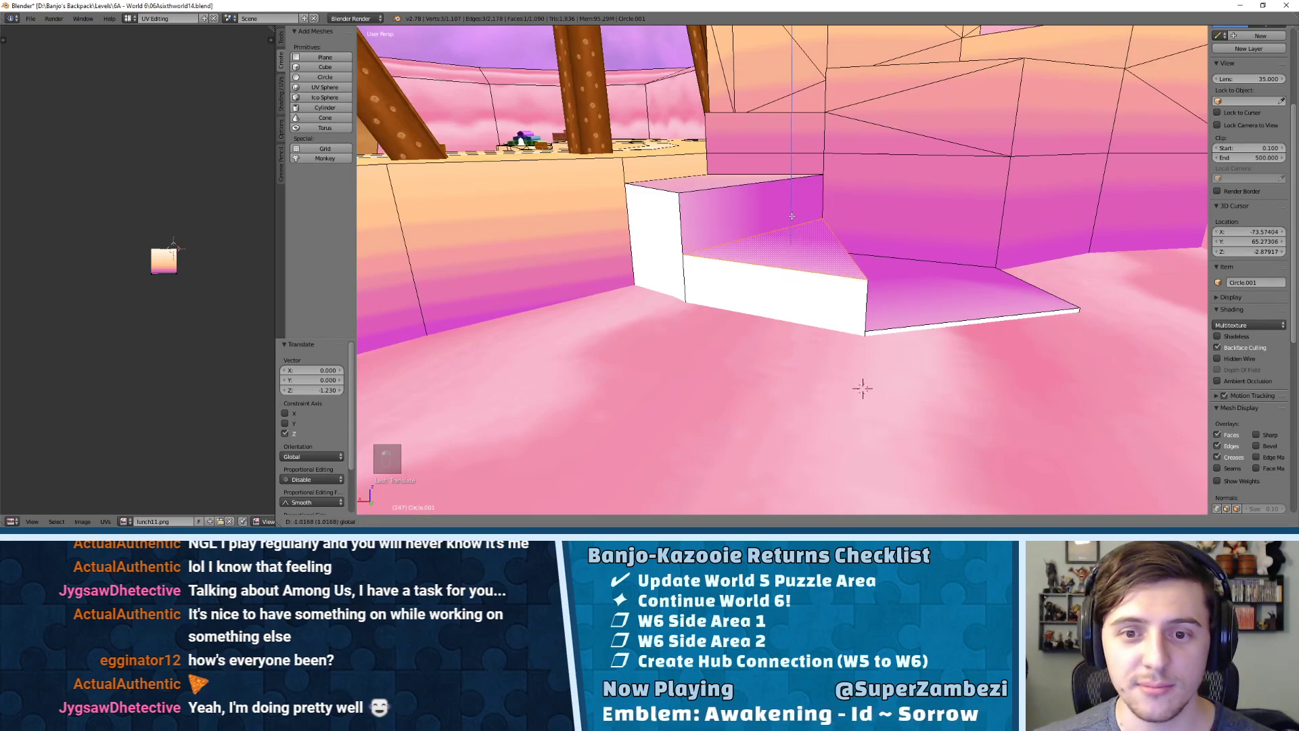
pyautogui.click(792, 216)
# - Raise the middle ledge's top face a little to even out the steps
pyautogui.moveTo(792, 215); pyautogui.dragTo(630, 181, button='middle')
pyautogui.rightClick(616, 178)
pyautogui.moveTo(717, 209); pyautogui.dragTo(792, 257, button='middle')
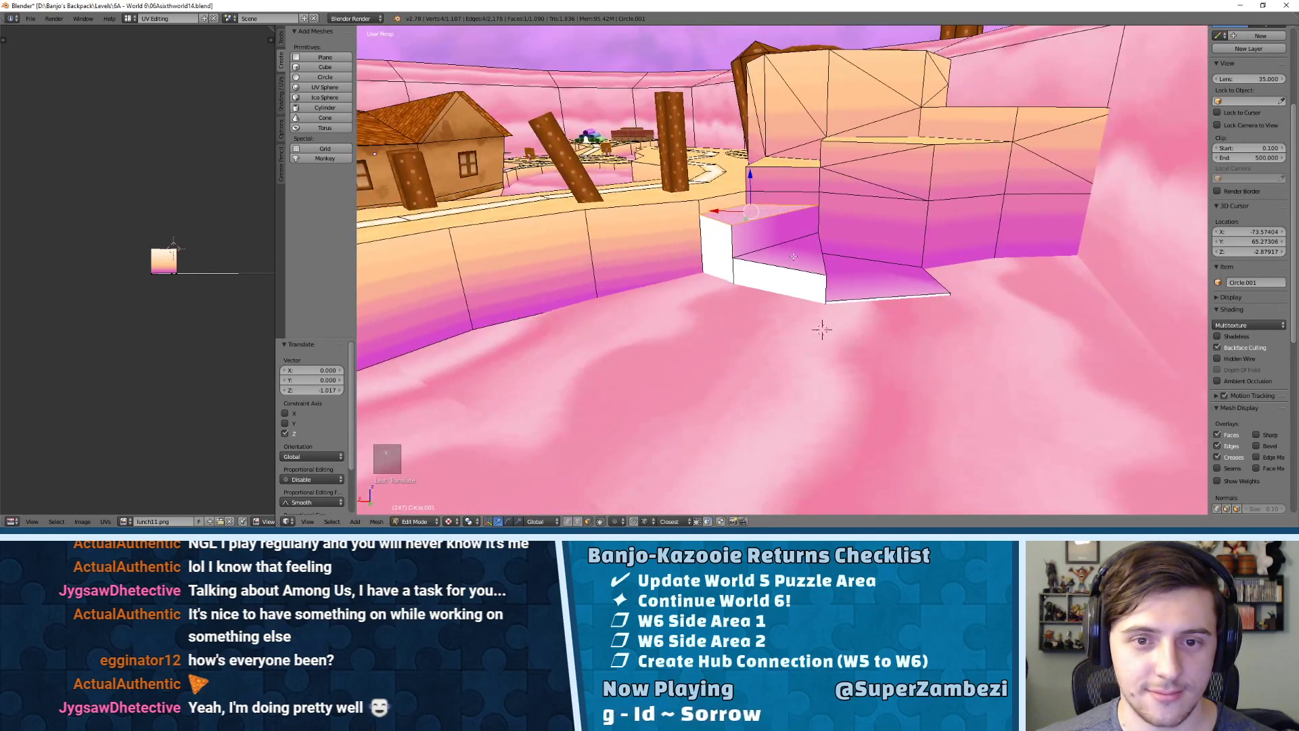
pyautogui.moveTo(793, 237); pyautogui.dragTo(794, 221)
# - Deselect the mesh, leave editing and hide the smooth pink surface covering the floor
pyautogui.moveTo(795, 222)
pyautogui.mouseDown(button='middle')
pyautogui.moveTo(827, 237)
pyautogui.moveTo(783, 235)
pyautogui.mouseUp(button='middle')
pyautogui.press('a')
pyautogui.press('Tab')
pyautogui.moveTo(815, 178); pyautogui.dragTo(891, 197, button='middle')
pyautogui.press('Tab')
pyautogui.press('Tab')
pyautogui.press('h')
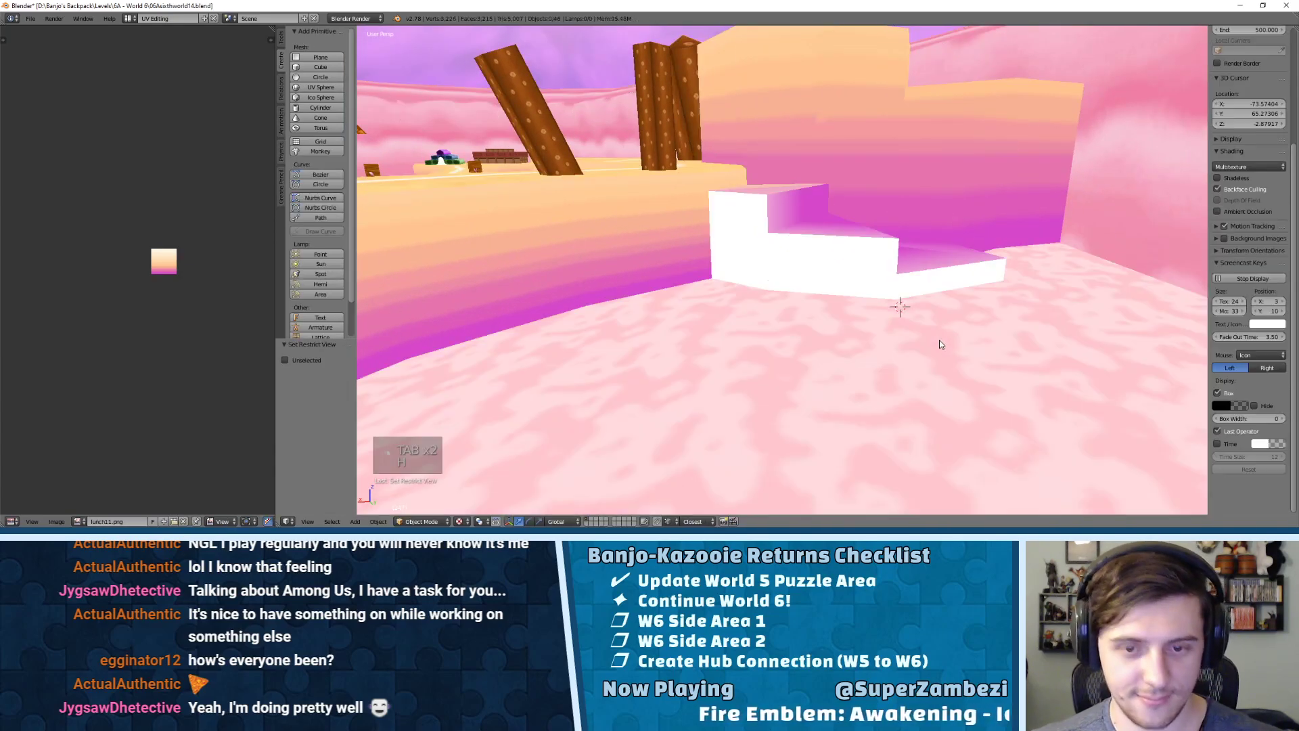
# - Select the island terrain with the new ledges and return to editing its mesh
pyautogui.moveTo(850, 311); pyautogui.dragTo(756, 181, button='middle')
pyautogui.press('Tab')
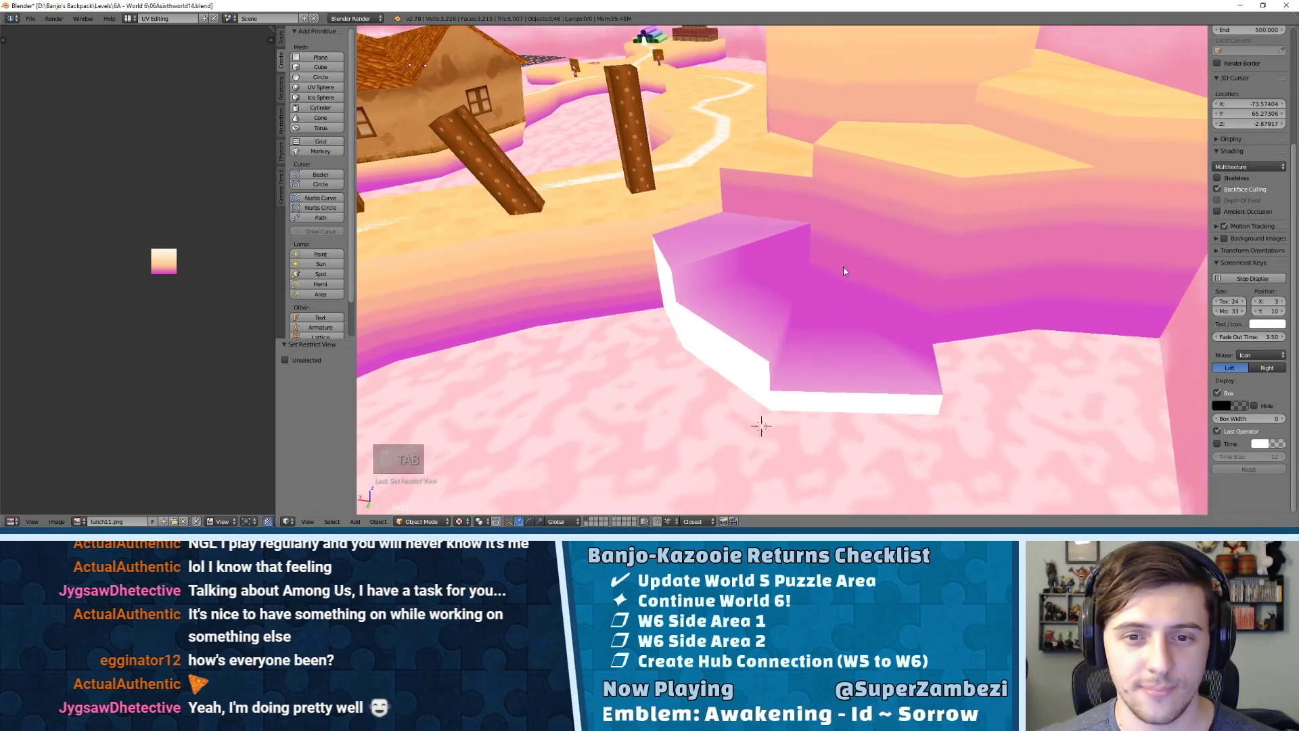
pyautogui.press('Tab')
pyautogui.rightClick(866, 249)
pyautogui.press('Tab')
pyautogui.moveTo(846, 270); pyautogui.dragTo(885, 294, button='middle')
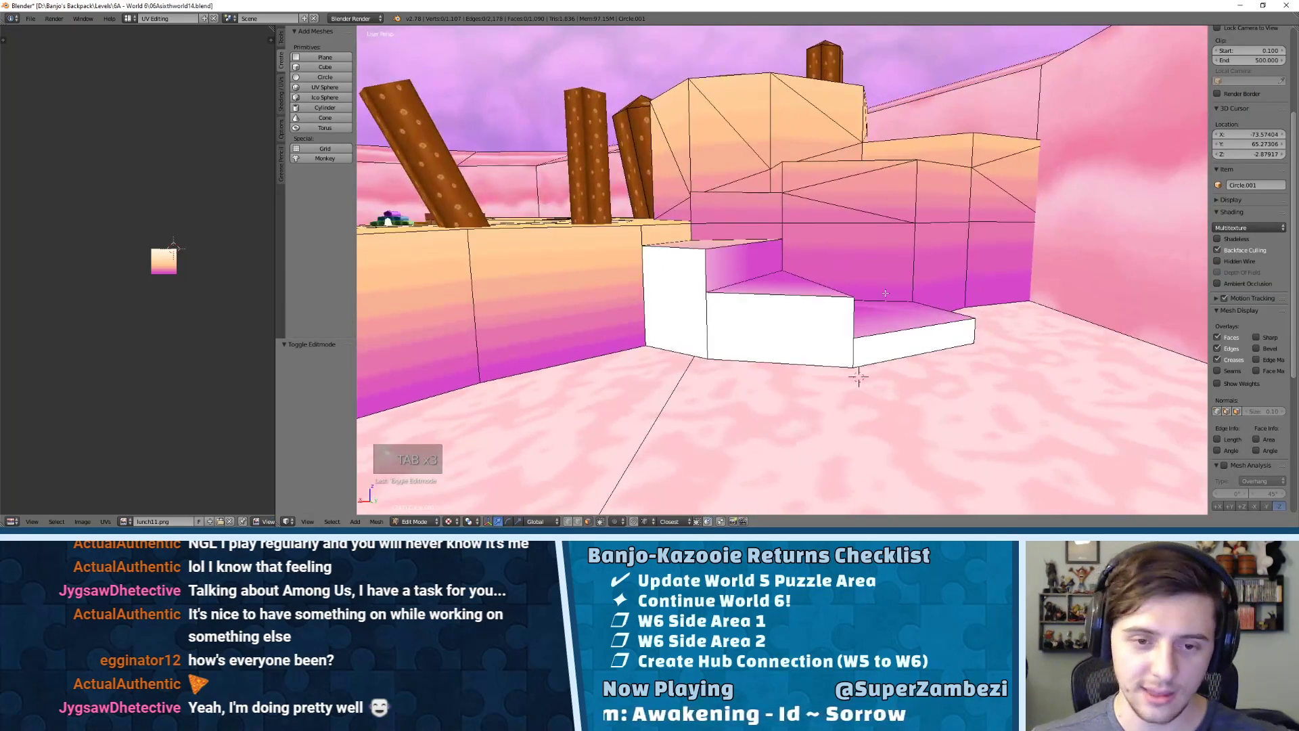
# - Delete the riser face between the path-side ledge and the middle ledge
pyautogui.moveTo(795, 293); pyautogui.dragTo(735, 339, button='middle')
pyautogui.scroll(4, 719, 291)
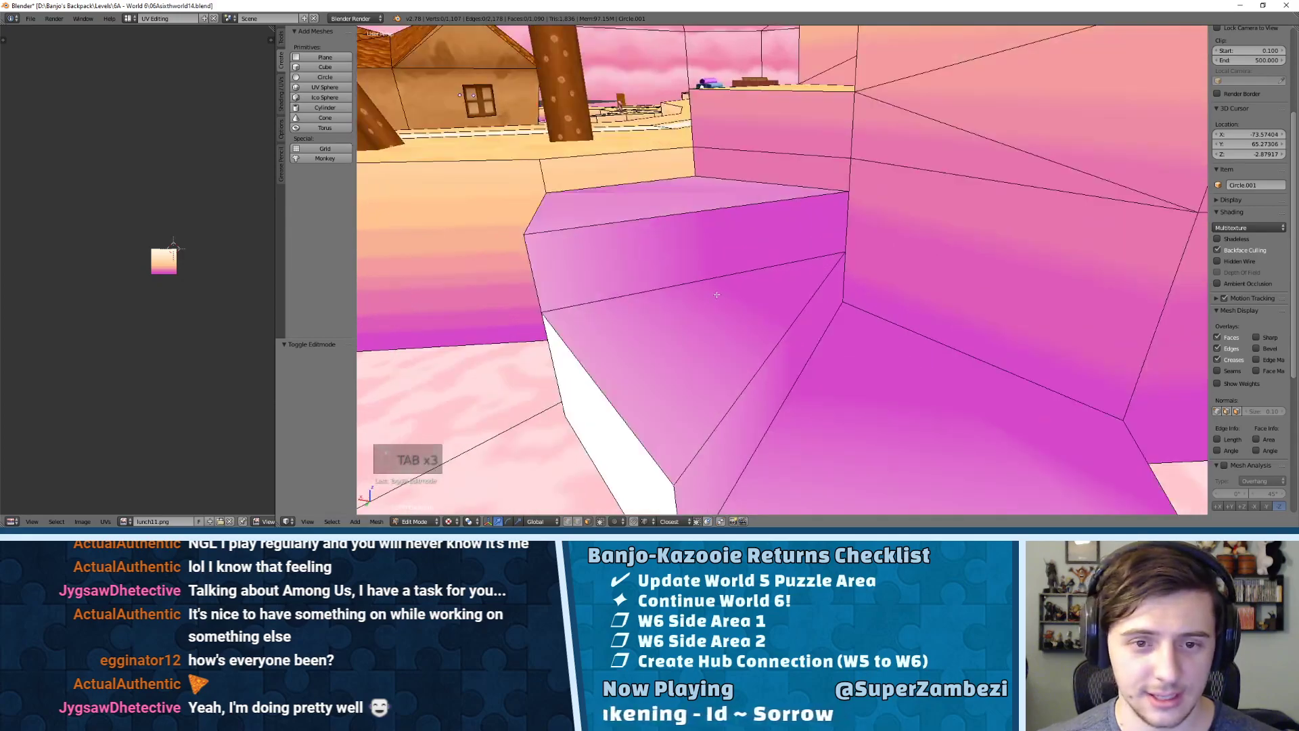
pyautogui.moveTo(719, 291); pyautogui.dragTo(723, 248, button='middle')
pyautogui.hotkey('ctrl', 'Tab')
pyautogui.click(719, 247)
pyautogui.press('c')
pyautogui.click(735, 229)
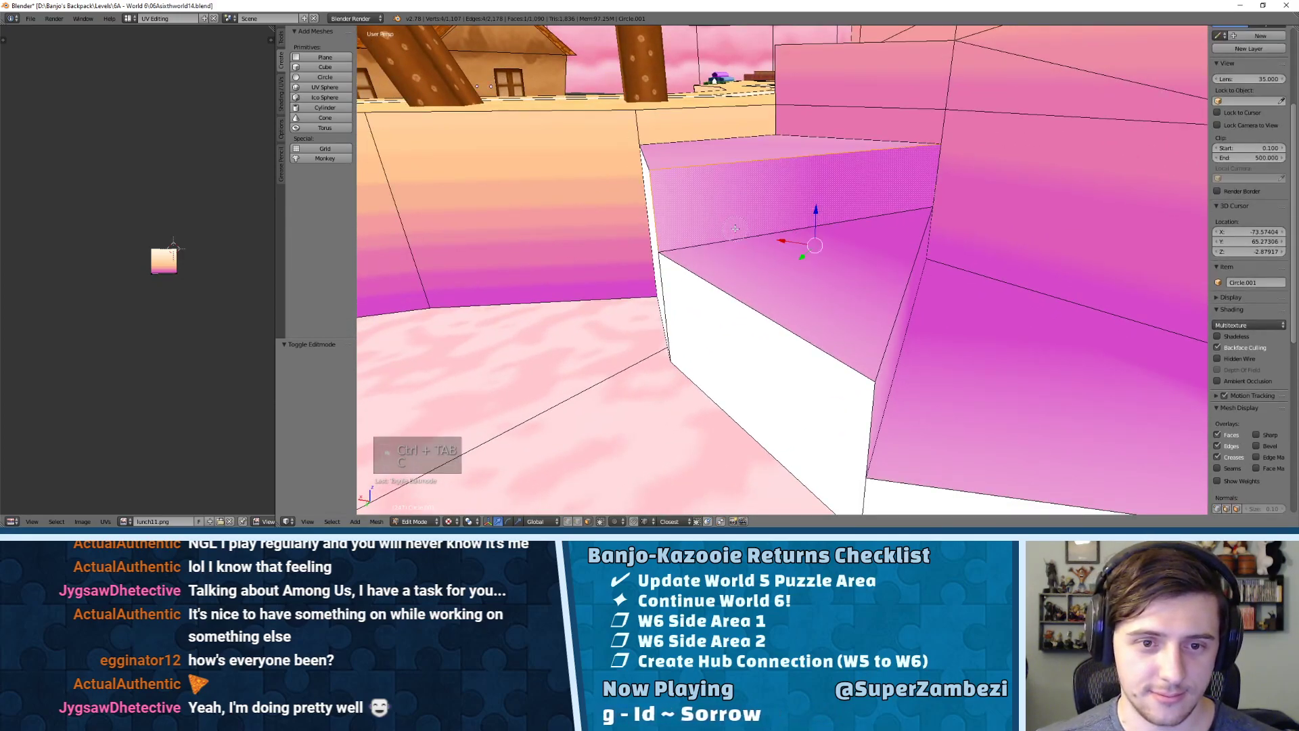
pyautogui.press('x')
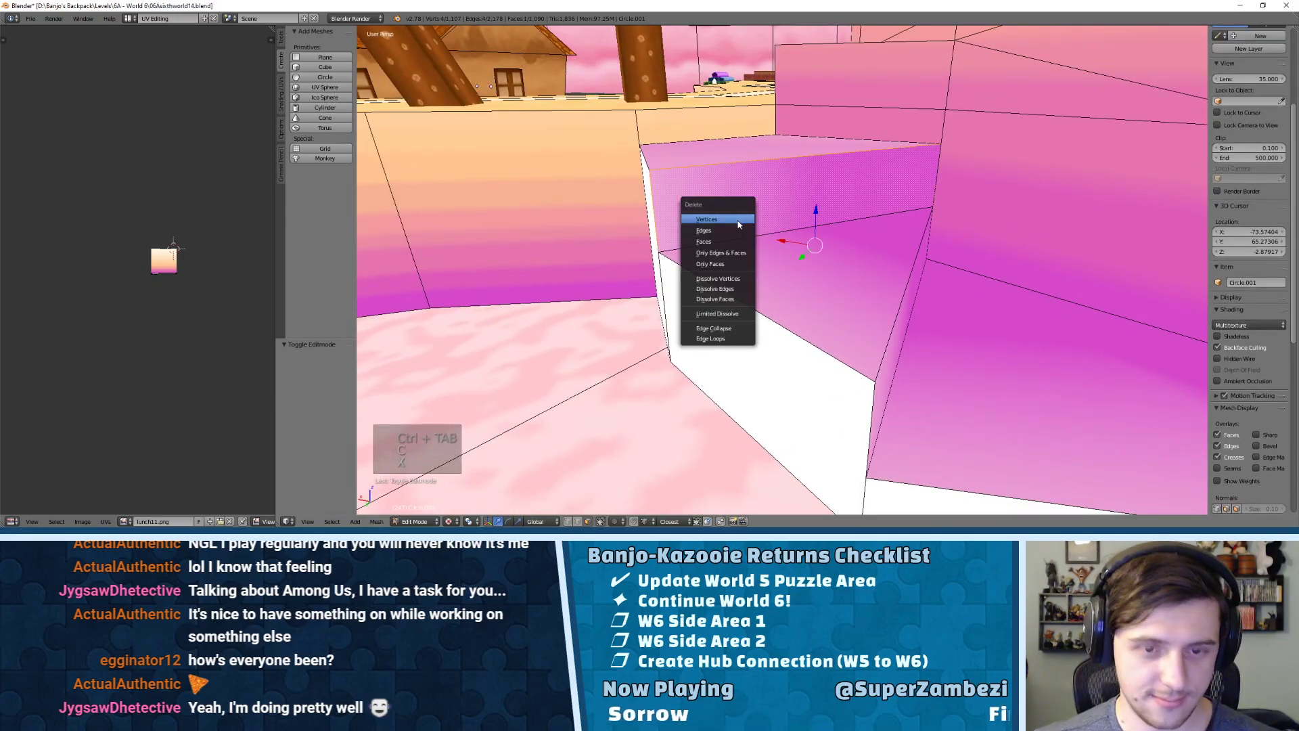
pyautogui.click(719, 227)
# - Delete the riser face between the middle ledge and the outermost ledge
pyautogui.moveTo(718, 227); pyautogui.dragTo(807, 291, button='middle')
pyautogui.rightClick(831, 310)
pyautogui.press('x')
pyautogui.click(833, 310)
# - Delete the four island wall faces behind the stepped ledges
pyautogui.rightClick(859, 203)
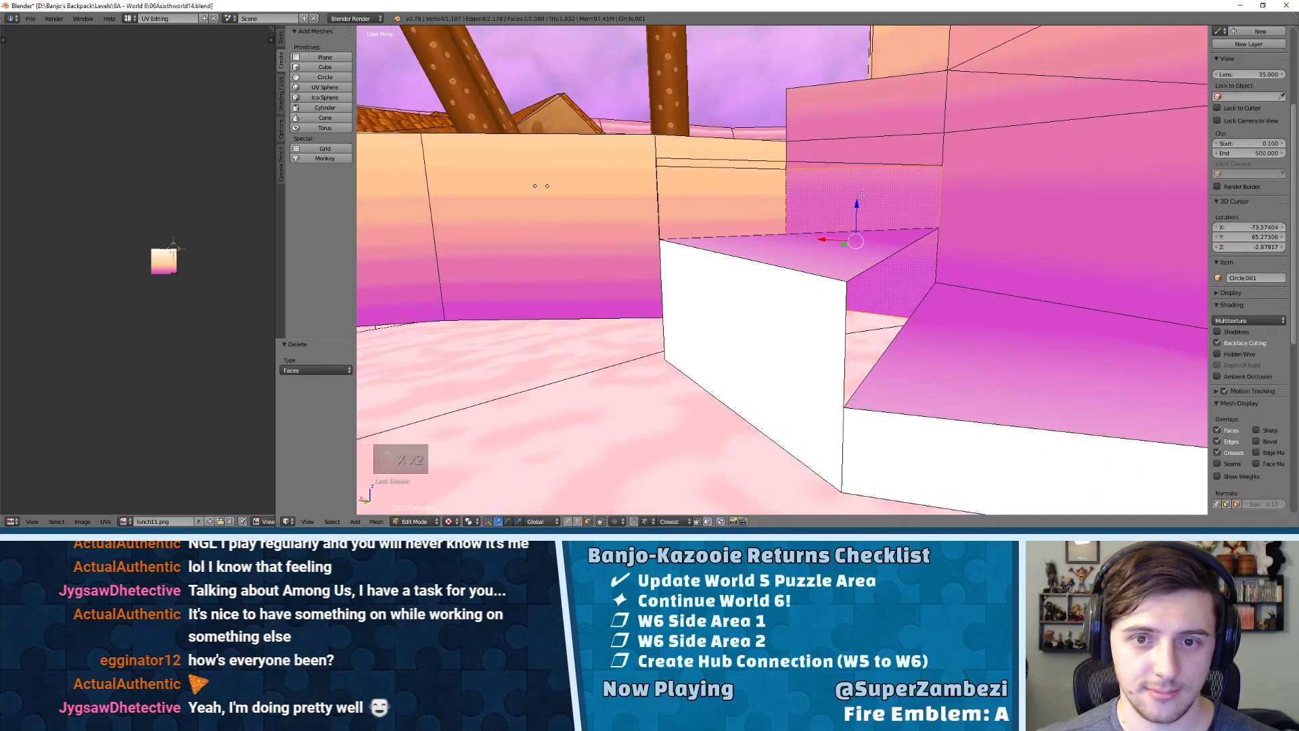
pyautogui.press('x')
pyautogui.click(847, 199)
pyautogui.moveTo(847, 198); pyautogui.dragTo(1072, 324, button='middle')
pyautogui.rightClick(909, 210)
pyautogui.press('x')
pyautogui.click(909, 210)
pyautogui.rightClick(968, 189)
pyautogui.press('x')
pyautogui.click(969, 188)
pyautogui.rightClick(712, 356)
pyautogui.press('x')
pyautogui.click(712, 356)
# - Delete the wall face below the path behind the tallest ledge
pyautogui.moveTo(881, 316); pyautogui.dragTo(963, 305, button='middle')
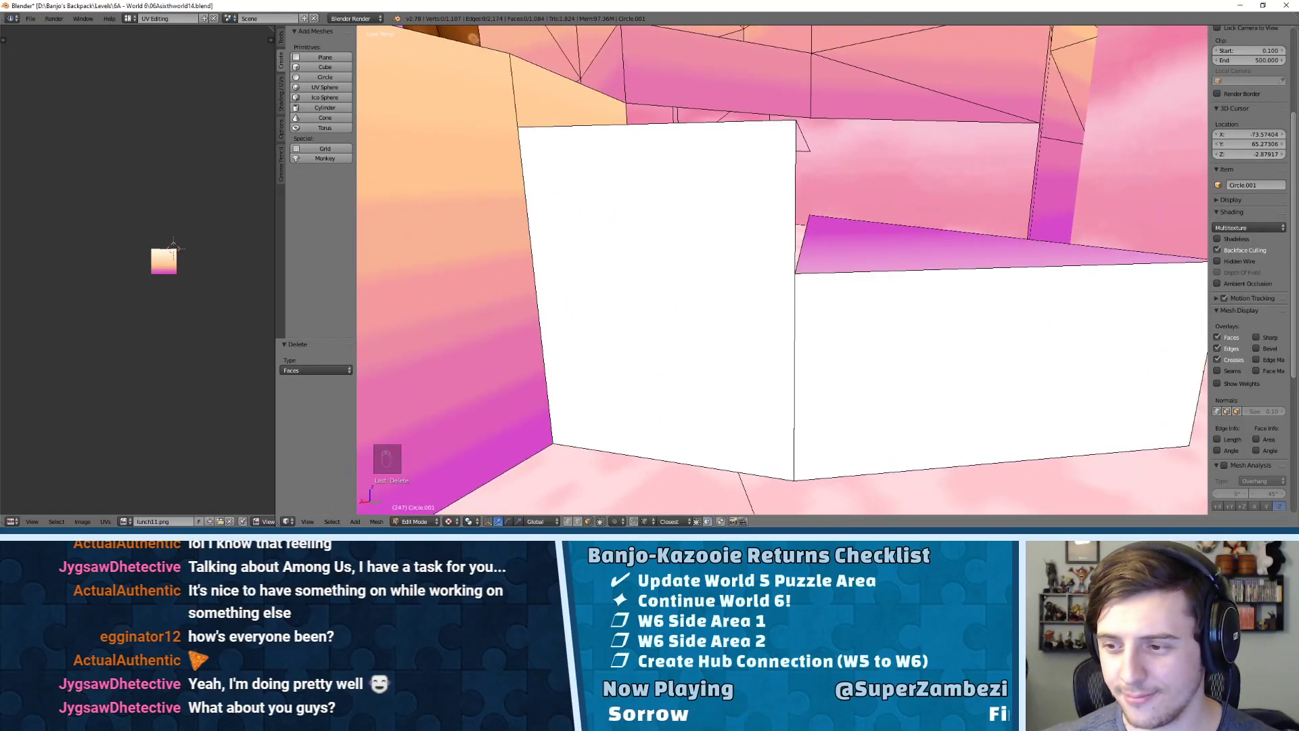
pyautogui.moveTo(655, 237); pyautogui.dragTo(845, 224, button='middle')
pyautogui.moveTo(752, 234); pyautogui.dragTo(688, 222, button='middle')
pyautogui.rightClick(681, 284)
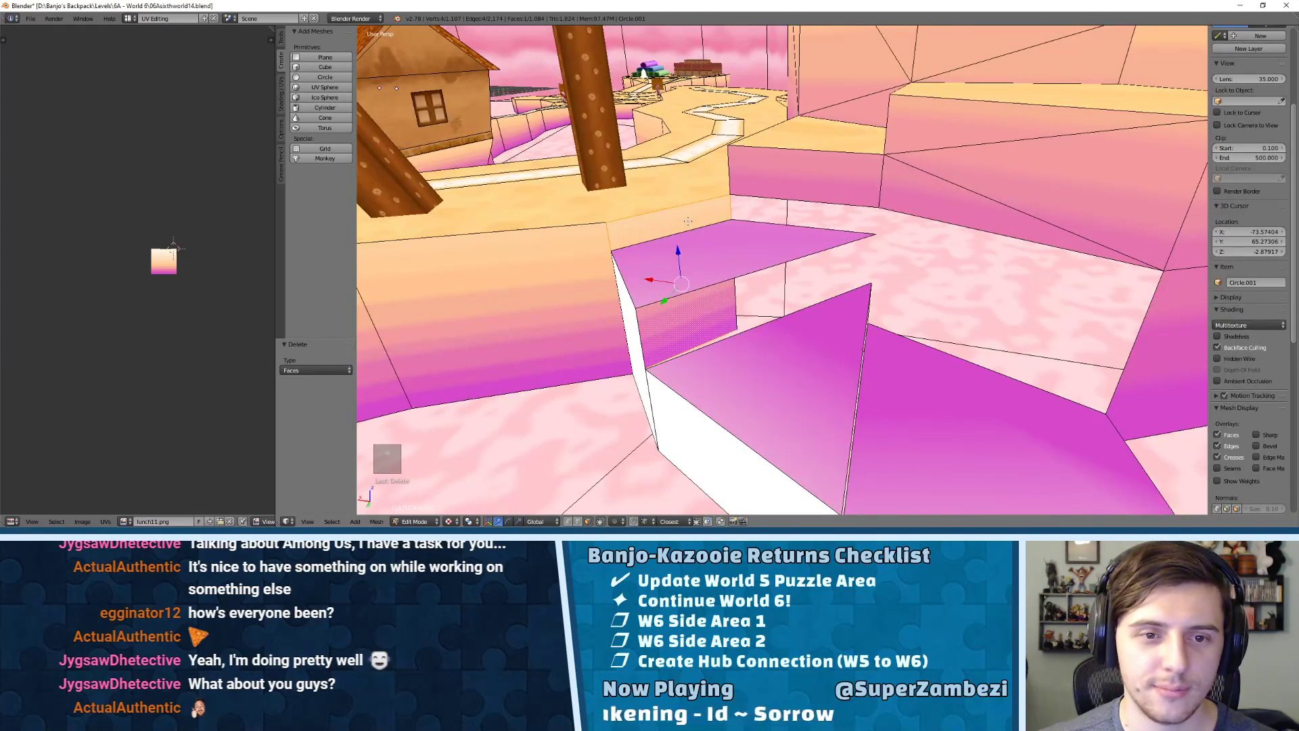
pyautogui.press('x')
pyautogui.click(690, 216)
# - Fill the wall gaps above the tallest ledge with faces, under the path edge and under the adjoining island wall
pyautogui.moveTo(690, 216); pyautogui.dragTo(663, 229, button='middle')
pyautogui.hotkey('ctrl', 'Tab')
pyautogui.click(652, 217)
pyautogui.rightClick(653, 211)
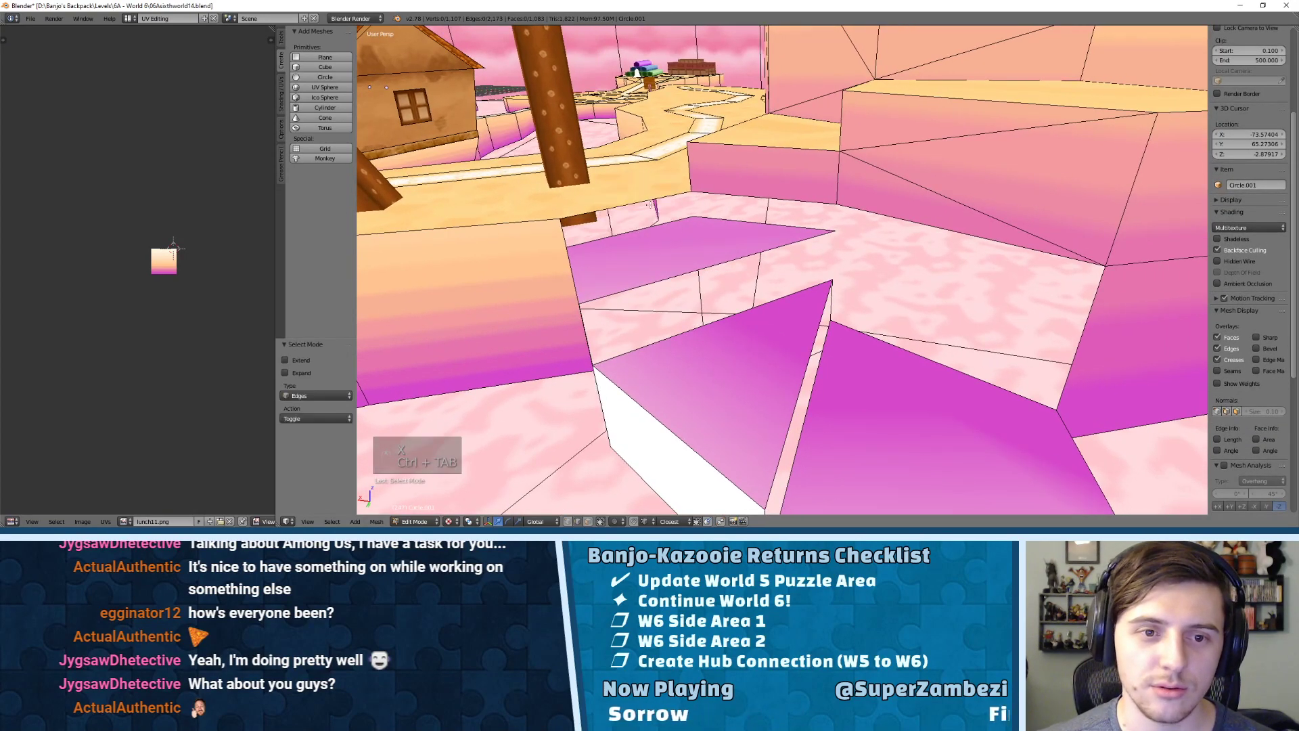
pyautogui.press('f')
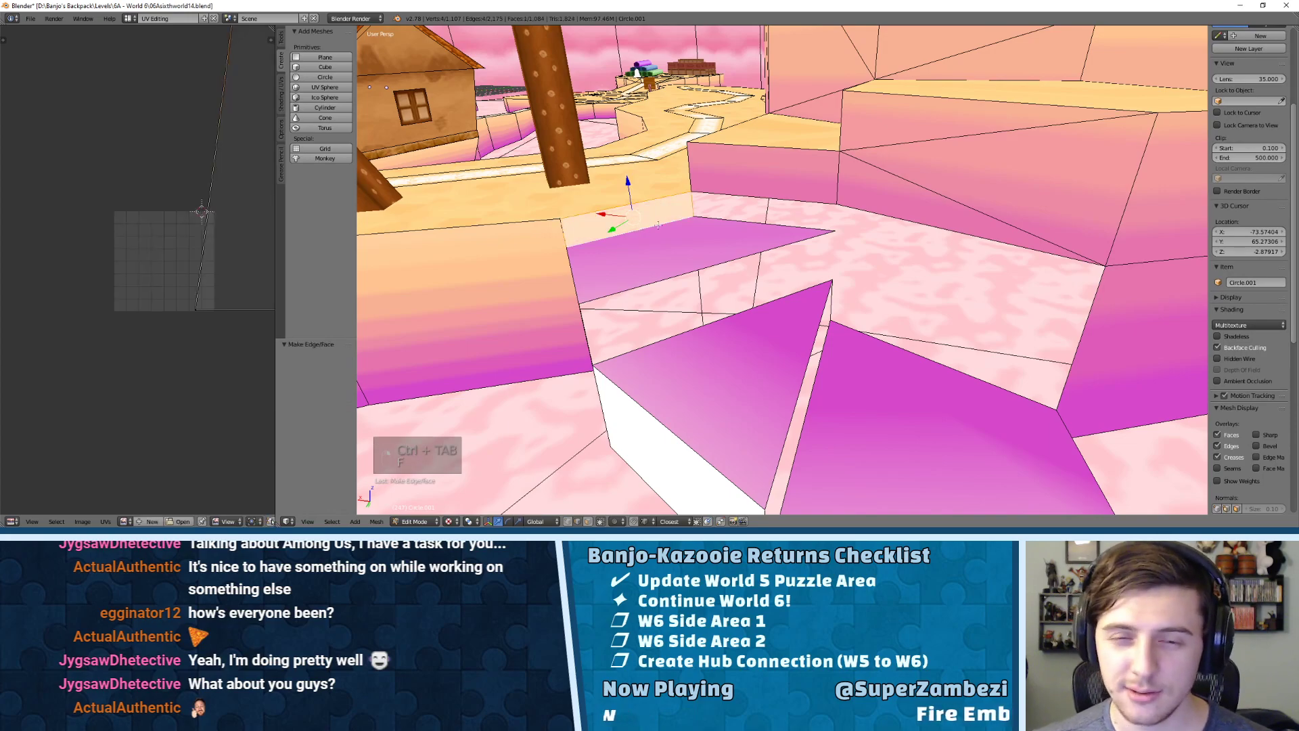
pyautogui.rightClick(745, 220)
pyautogui.press('f')
# - Fill the riser between the tallest ledge and the middle ledge with a new face
pyautogui.moveTo(746, 222); pyautogui.dragTo(720, 267, button='middle')
pyautogui.rightClick(720, 266)
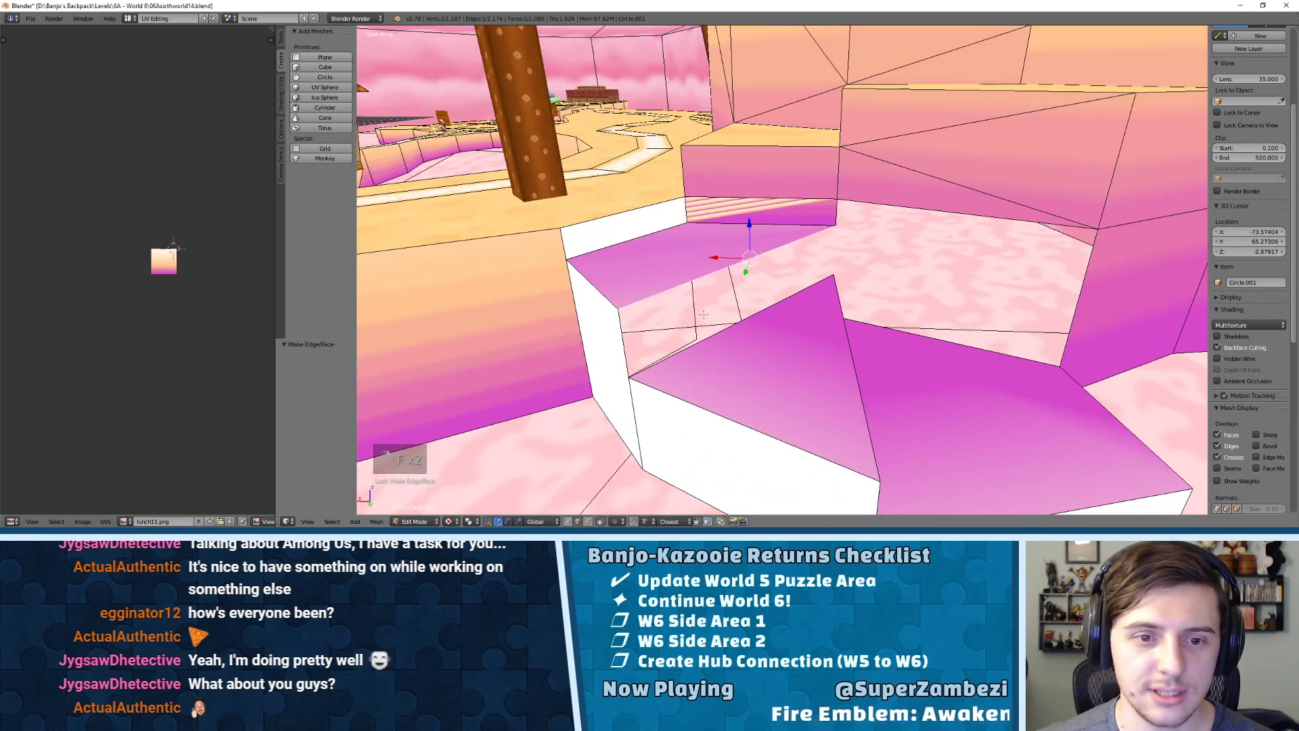
pyautogui.press('f')
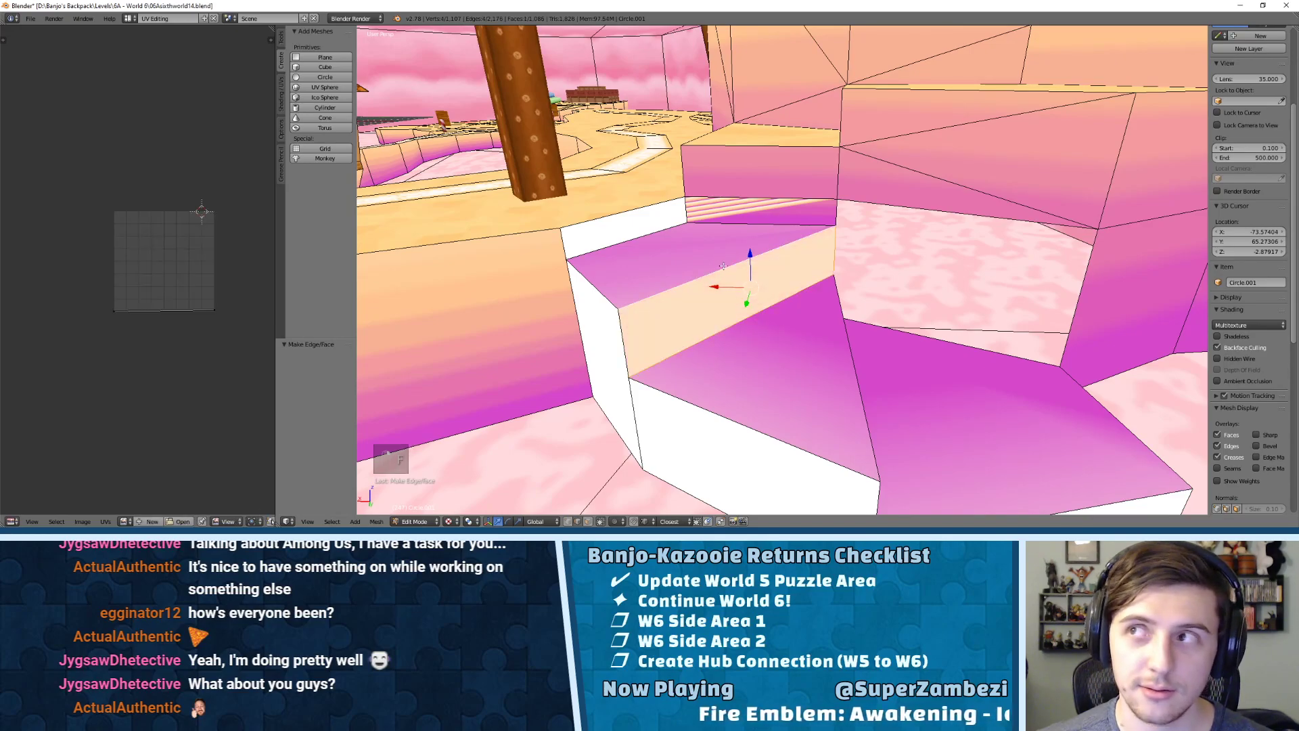
# - Delete the outer side face of the tallest ledge
pyautogui.moveTo(713, 297); pyautogui.dragTo(1112, 455, button='middle')
pyautogui.moveTo(763, 267); pyautogui.dragTo(739, 289, button='middle')
pyautogui.rightClick(931, 369)
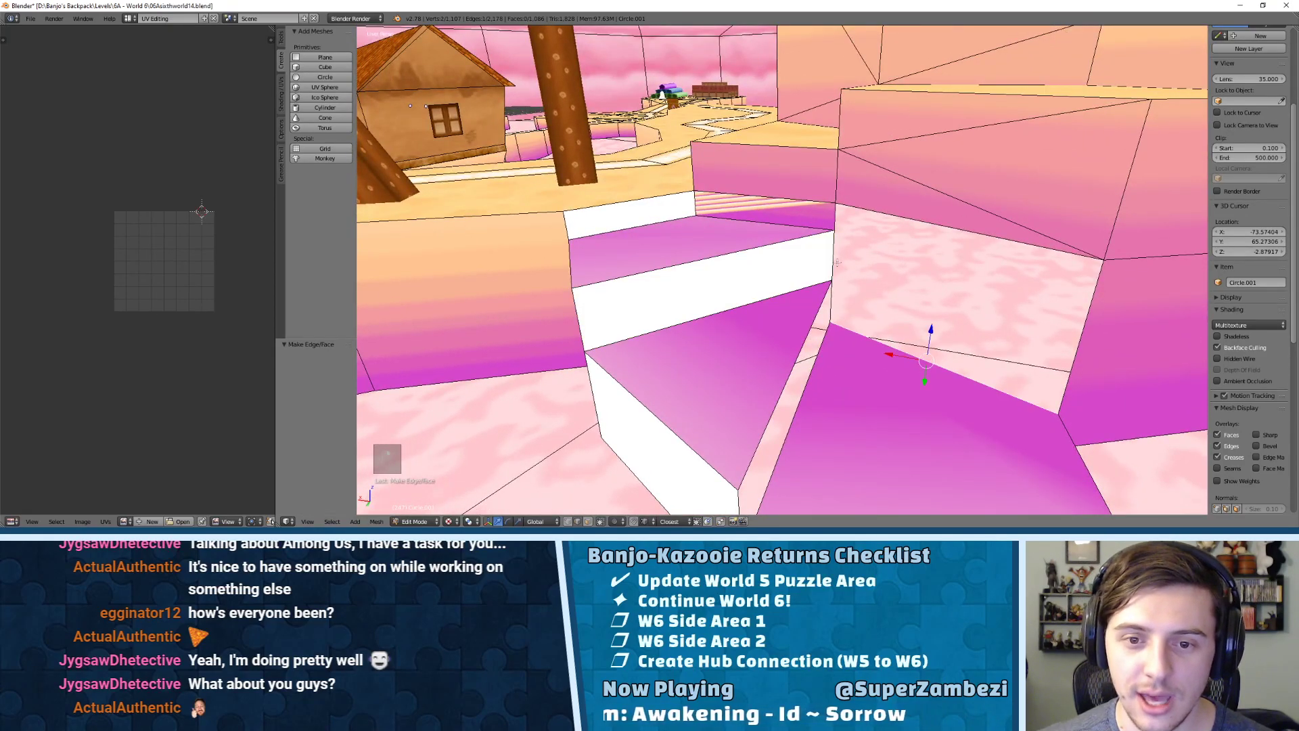
pyautogui.moveTo(822, 290)
pyautogui.mouseDown(button='middle')
pyautogui.moveTo(769, 259)
pyautogui.moveTo(826, 292)
pyautogui.moveTo(812, 301)
pyautogui.moveTo(818, 325)
pyautogui.moveTo(810, 274)
pyautogui.mouseUp(button='middle')
pyautogui.hotkey('ctrl', 'Tab')
pyautogui.click(632, 317)
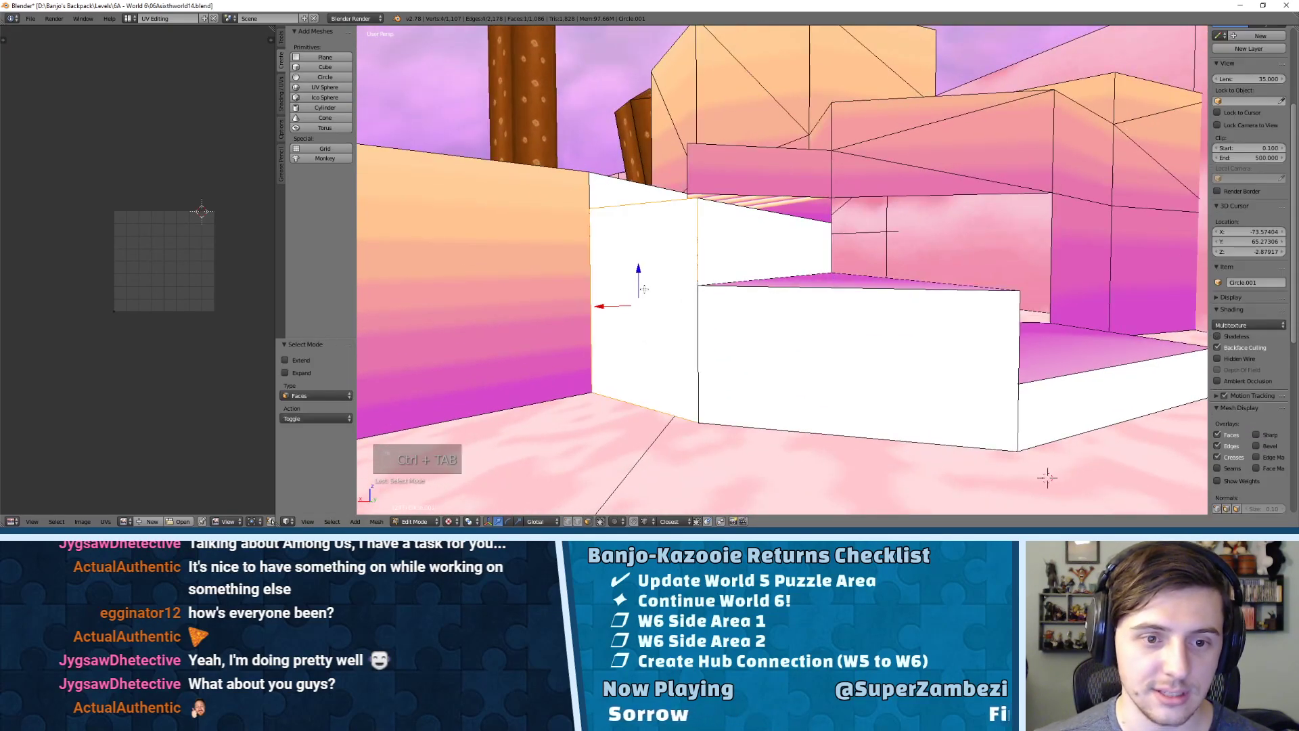
pyautogui.press('x')
pyautogui.click(651, 292)
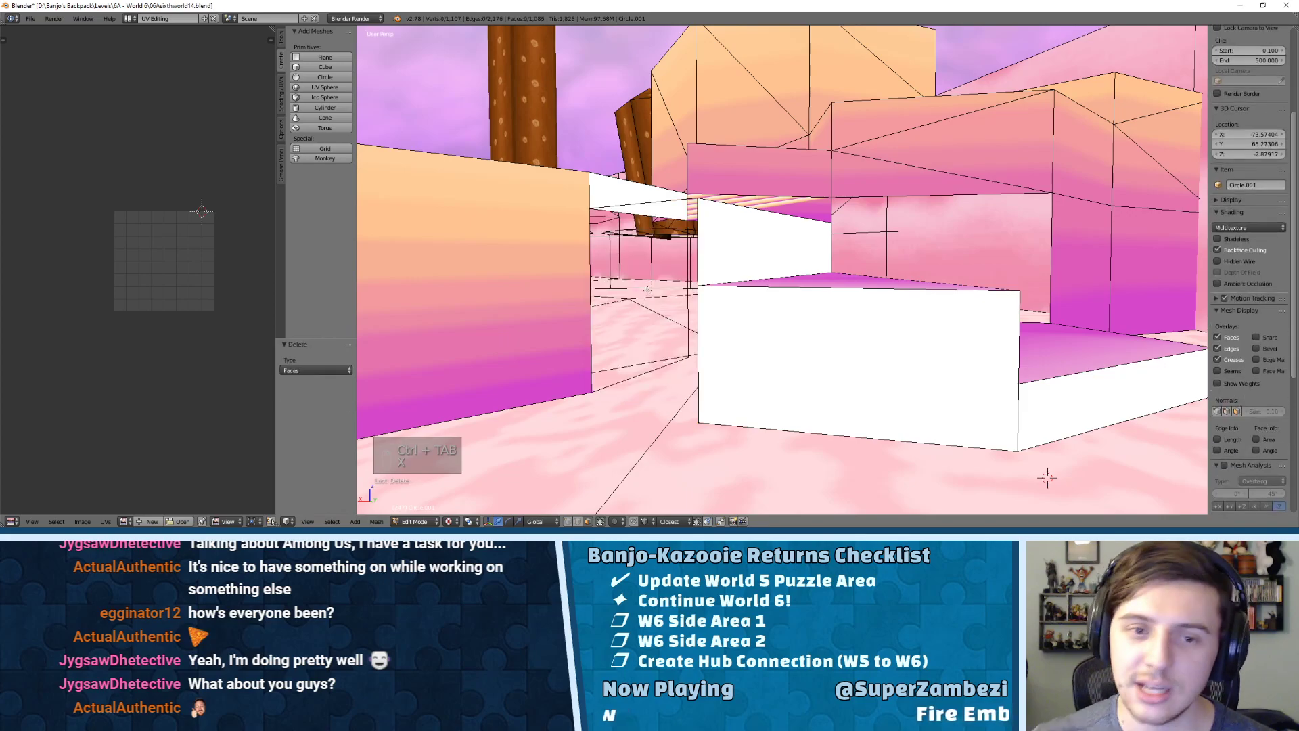
# - Delete the middle ledge's outer side face and its side face toward the lowest ledge
pyautogui.press('x')
pyautogui.click(875, 358)
pyautogui.moveTo(873, 379)
pyautogui.mouseDown(button='middle')
pyautogui.moveTo(875, 358)
pyautogui.moveTo(909, 377)
pyautogui.moveTo(846, 385)
pyautogui.moveTo(858, 381)
pyautogui.mouseUp(button='middle')
pyautogui.rightClick(909, 378)
pyautogui.press('x')
pyautogui.click(909, 376)
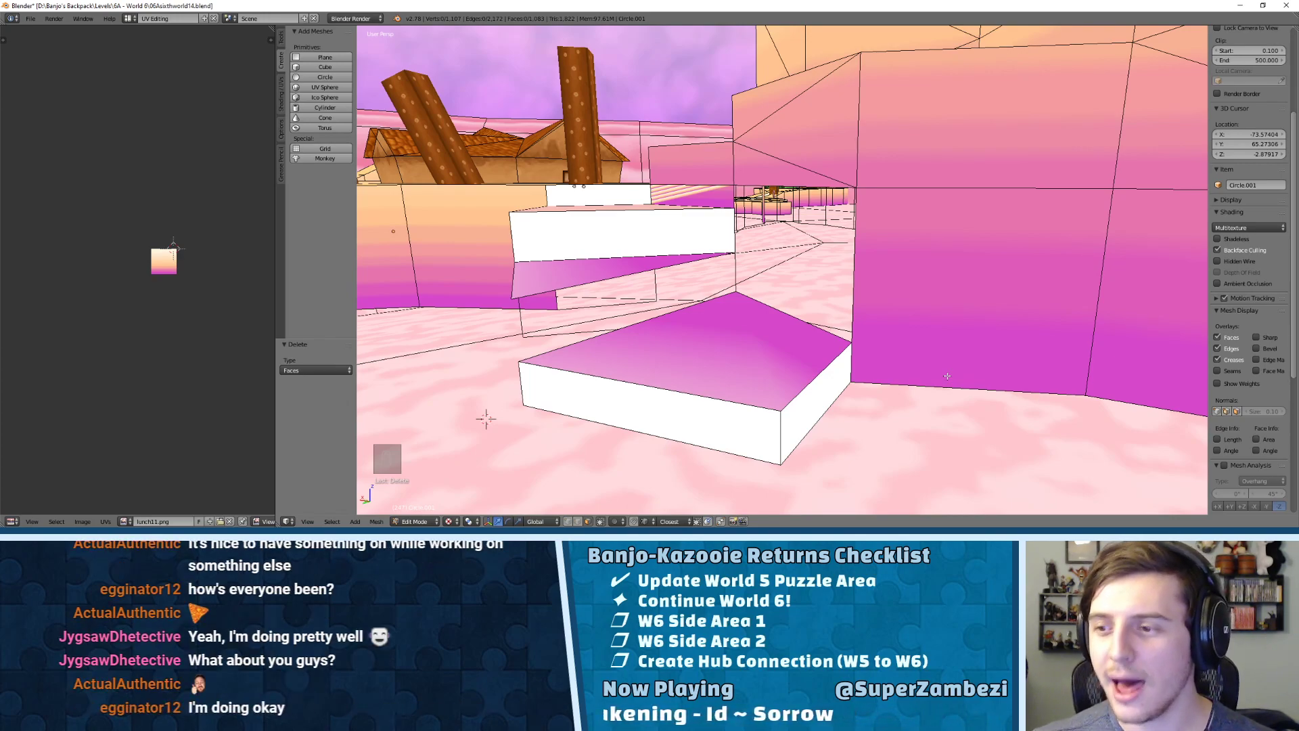
# - Fill the riser between the middle ledge and the lowest ledge with a new face
pyautogui.keyDown('shift'); pyautogui.moveTo(686, 290); pyautogui.dragTo(1009, 235, button='middle'); pyautogui.keyUp('shift')
pyautogui.moveTo(751, 197); pyautogui.dragTo(894, 304, button='middle')
pyautogui.hotkey('ctrl', 'Tab')
pyautogui.click(891, 281)
pyautogui.rightClick(882, 327)
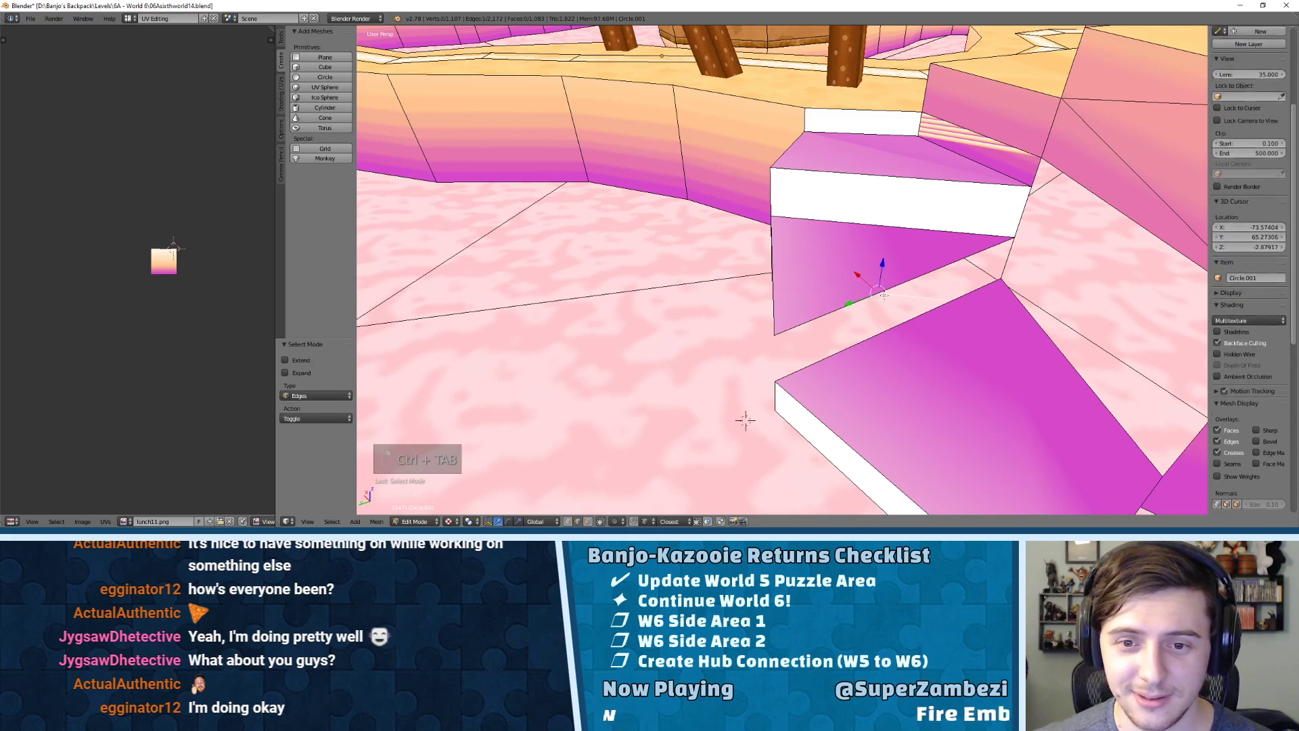
pyautogui.moveTo(882, 327); pyautogui.dragTo(854, 301, button='right')
pyautogui.hotkey('ctrl', 'z')
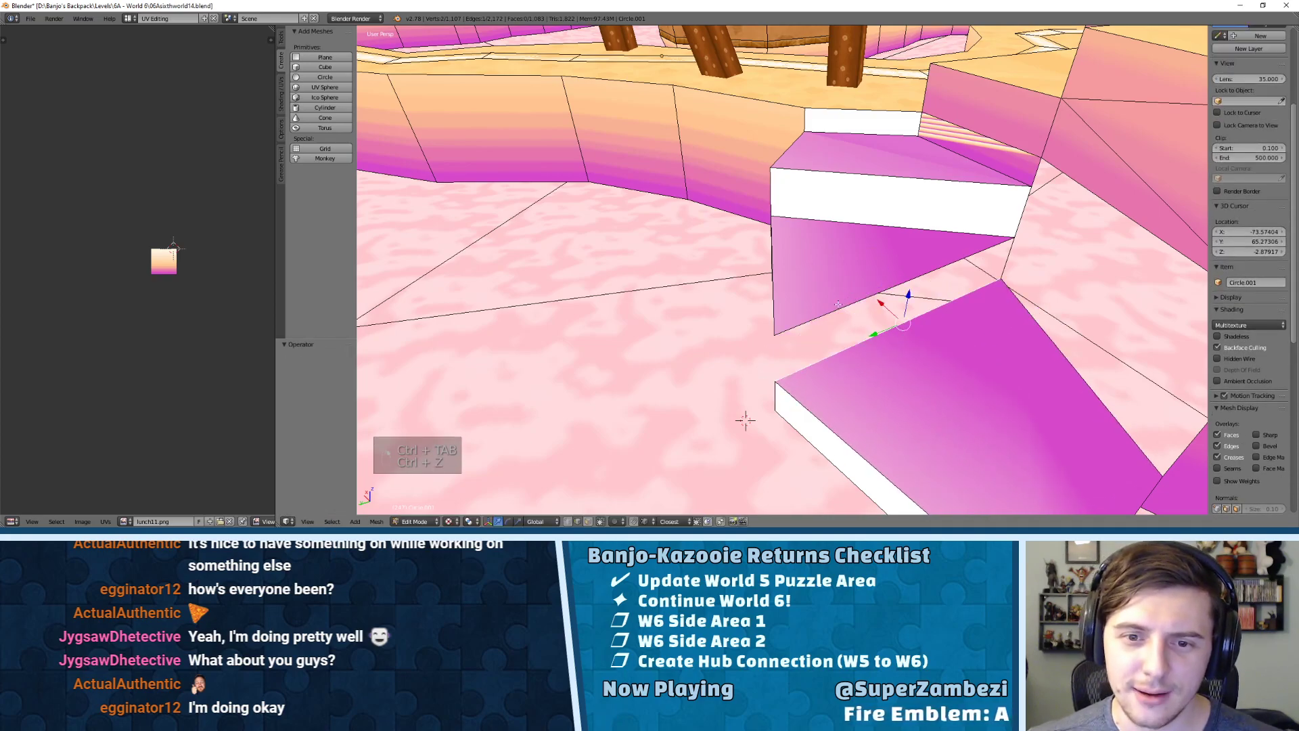
pyautogui.press('f')
# - Subdivide the vertical edge under the middle ledge's outer corner, shift the new vertex about 0.23 units to the lowest ledge's top height, and connect it to that ledge's corner
pyautogui.moveTo(742, 421); pyautogui.dragTo(839, 250, button='middle')
pyautogui.hotkey('ctrl', 'Tab')
pyautogui.click(761, 260)
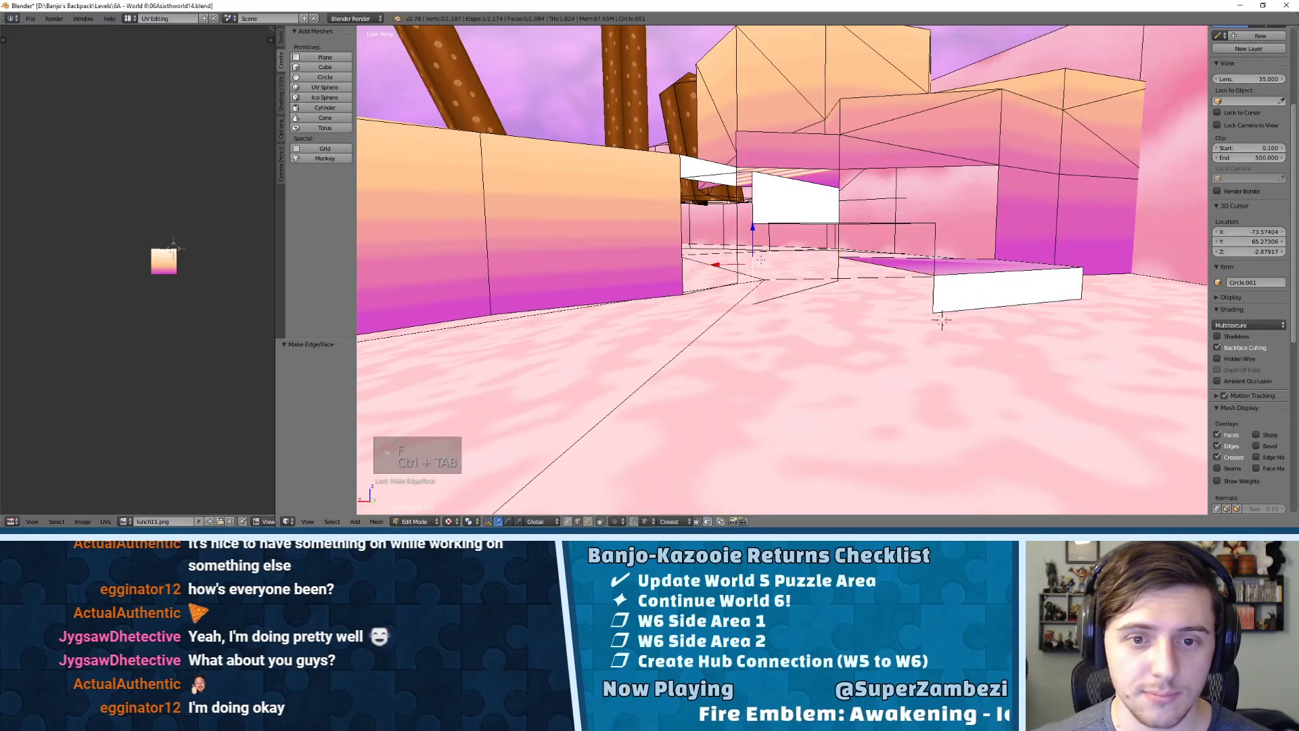
pyautogui.press('w')
pyautogui.click(753, 223)
pyautogui.hotkey('ctrl', 'Tab')
pyautogui.click(762, 263)
pyautogui.moveTo(761, 264); pyautogui.dragTo(756, 257, button='middle')
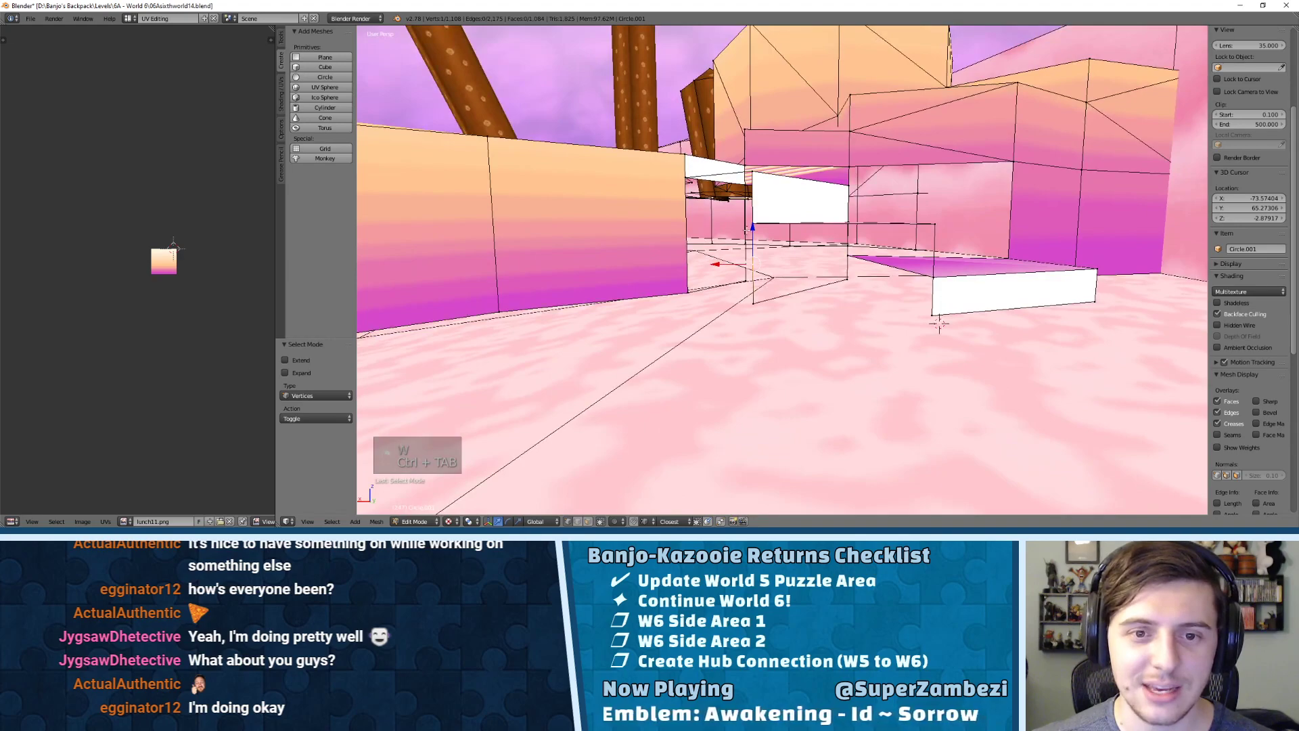
pyautogui.moveTo(752, 228); pyautogui.dragTo(941, 294)
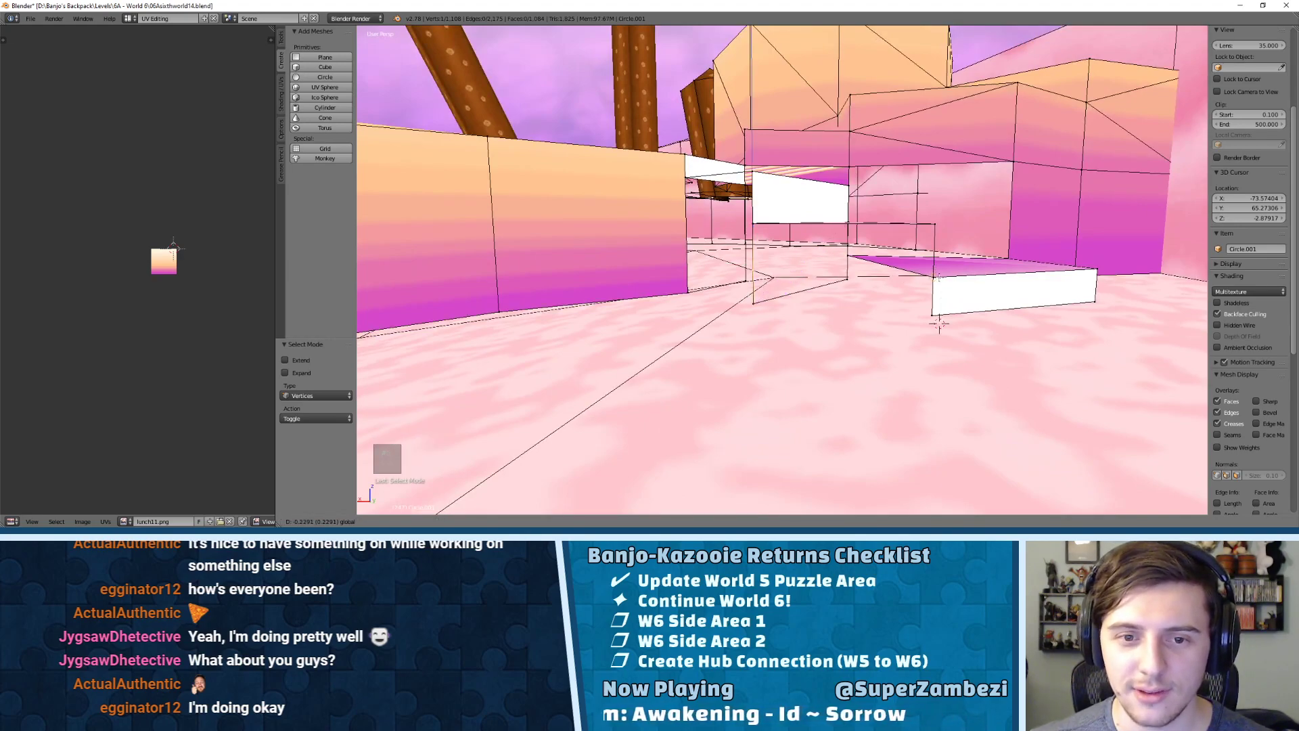
pyautogui.click(939, 278)
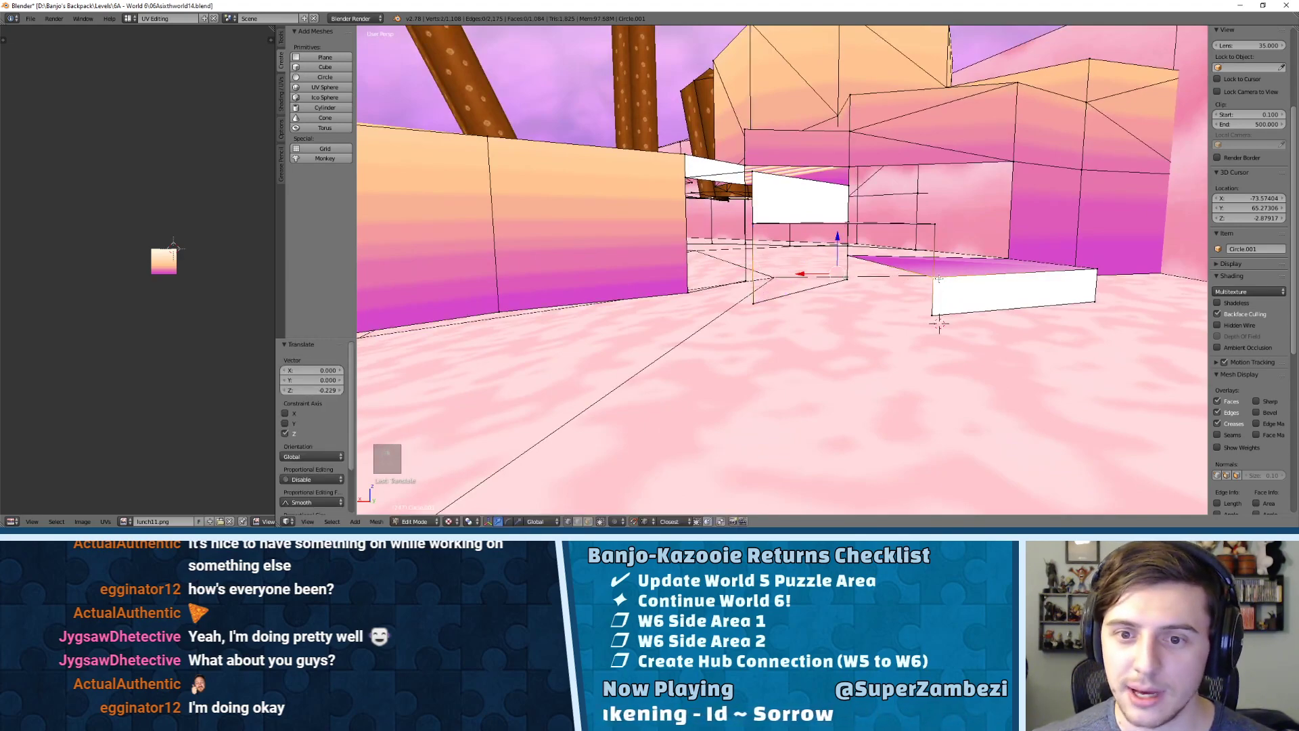
pyautogui.press('f')
pyautogui.moveTo(940, 323); pyautogui.dragTo(908, 342, button='middle')
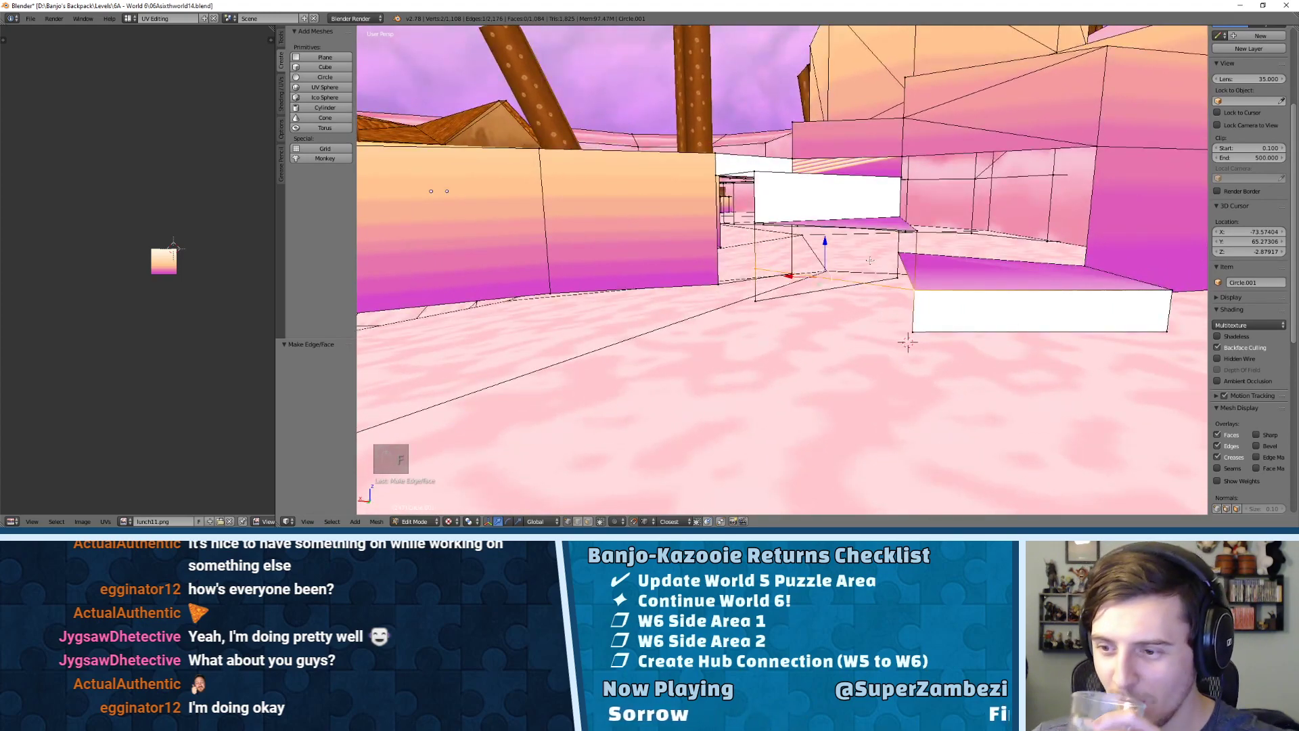
# - Delete the leftover inner face beneath the riser between the tallest and middle ledges
pyautogui.moveTo(867, 268); pyautogui.dragTo(1008, 292, button='middle')
pyautogui.moveTo(734, 261); pyautogui.dragTo(673, 224, button='middle')
pyautogui.hotkey('ctrl', 'Tab')
pyautogui.press('x')
pyautogui.click(735, 260)
# - Delete the leftover vertical edge at the end of the island wall beside the tallest ledge
pyautogui.hotkey('ctrl', 'Tab')
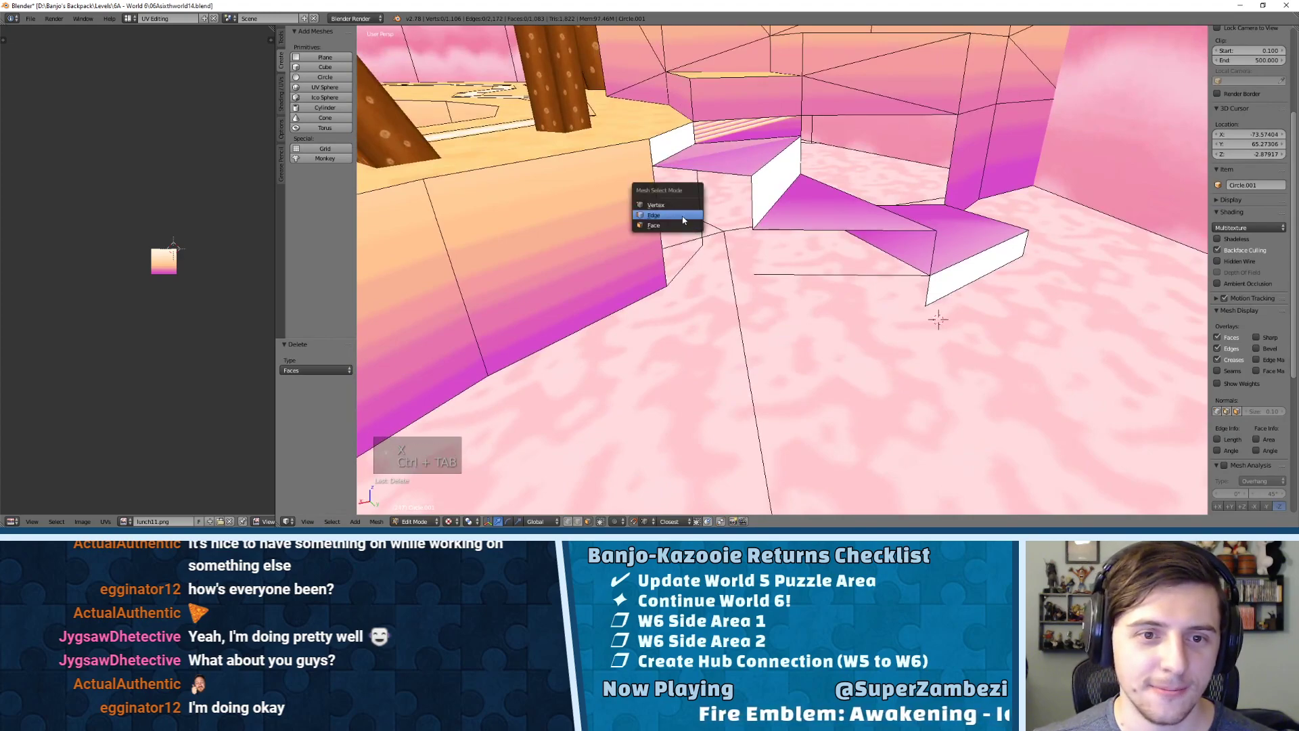
pyautogui.click(672, 222)
pyautogui.rightClick(671, 222)
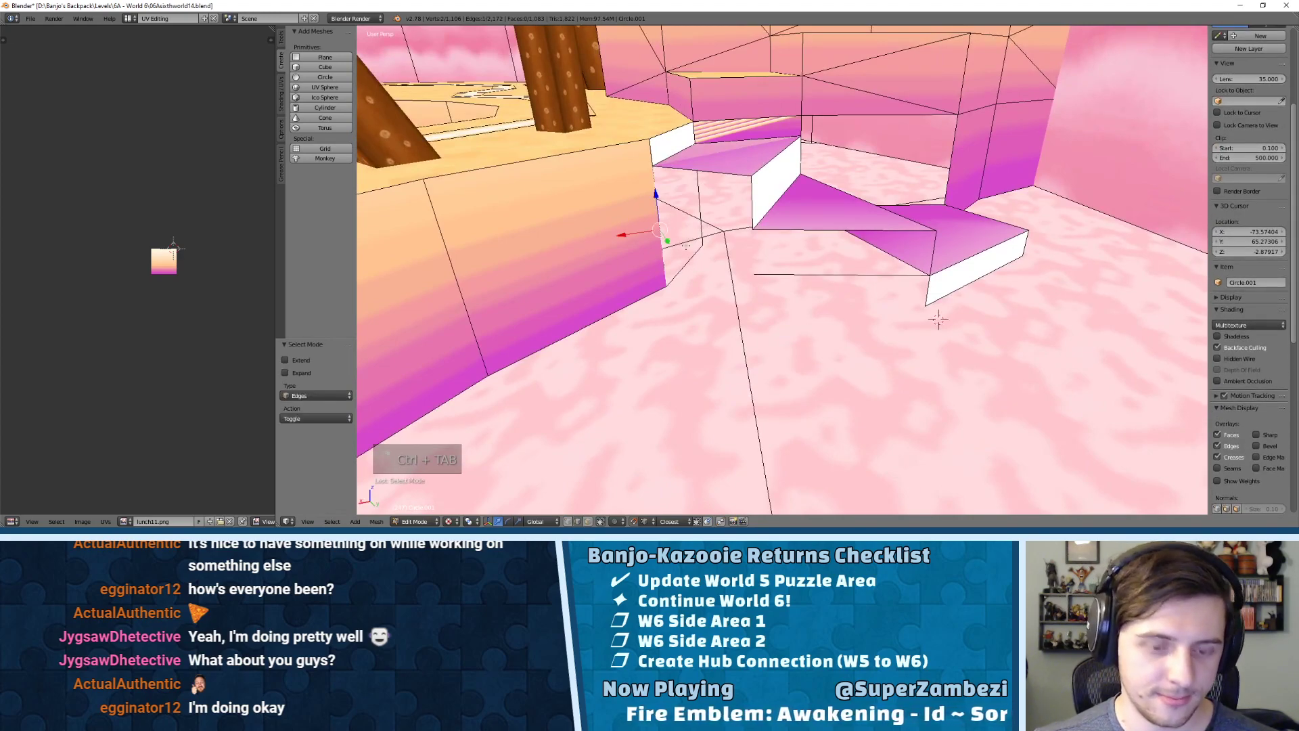
pyautogui.press('x')
pyautogui.click(664, 226)
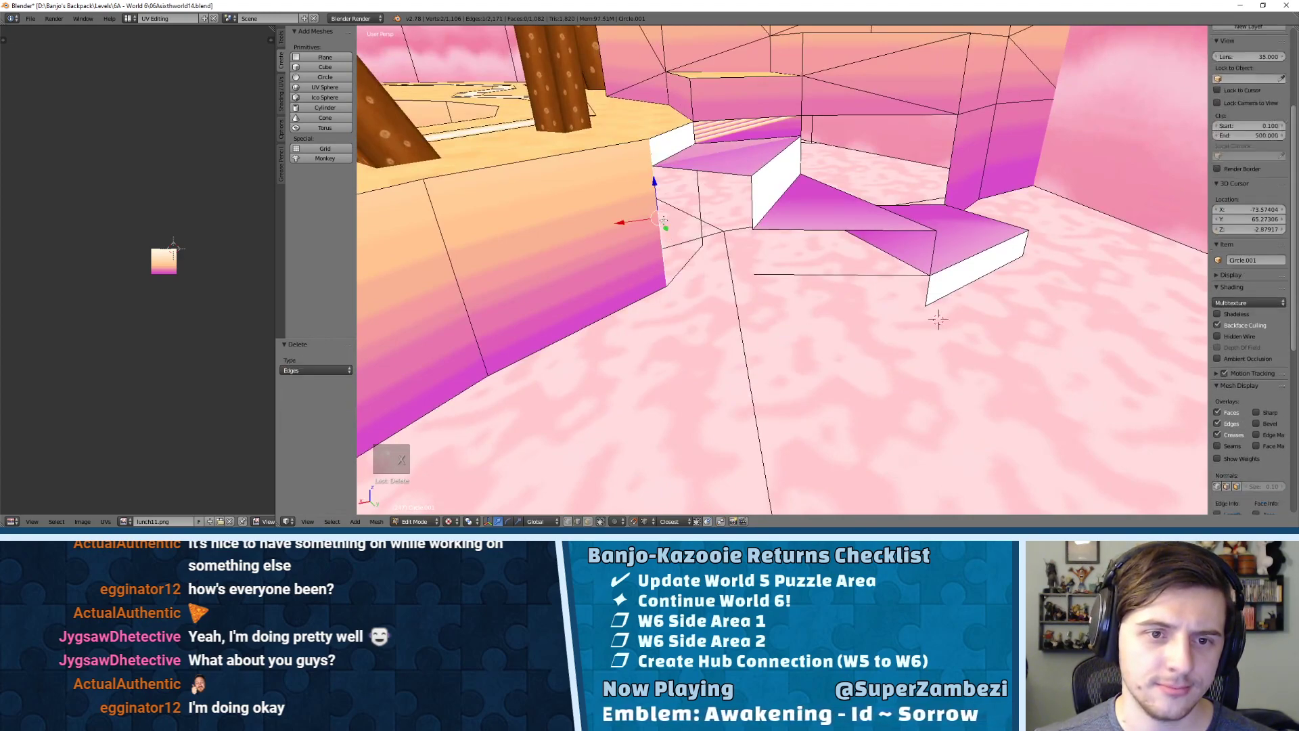
pyautogui.press('x')
pyautogui.click(663, 220)
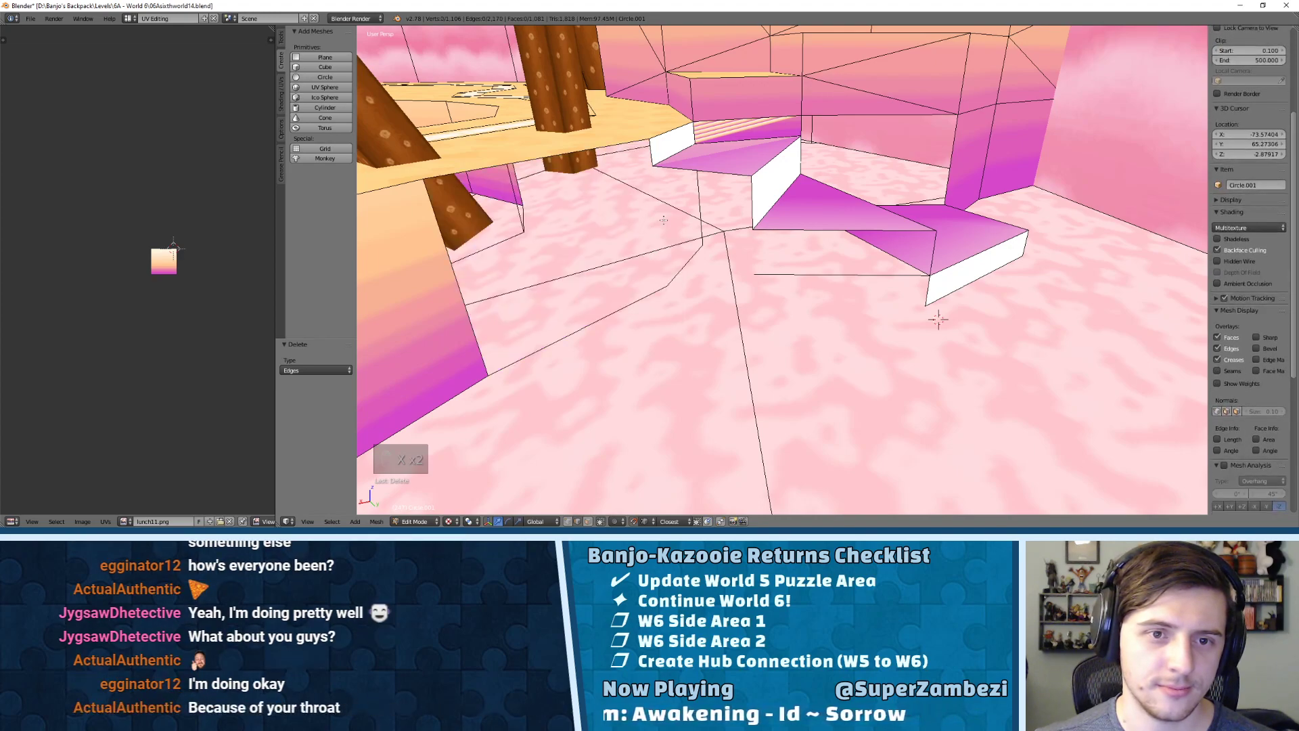
pyautogui.hotkey('ctrl', 'z')
pyautogui.hotkey('ctrl', 'Tab')
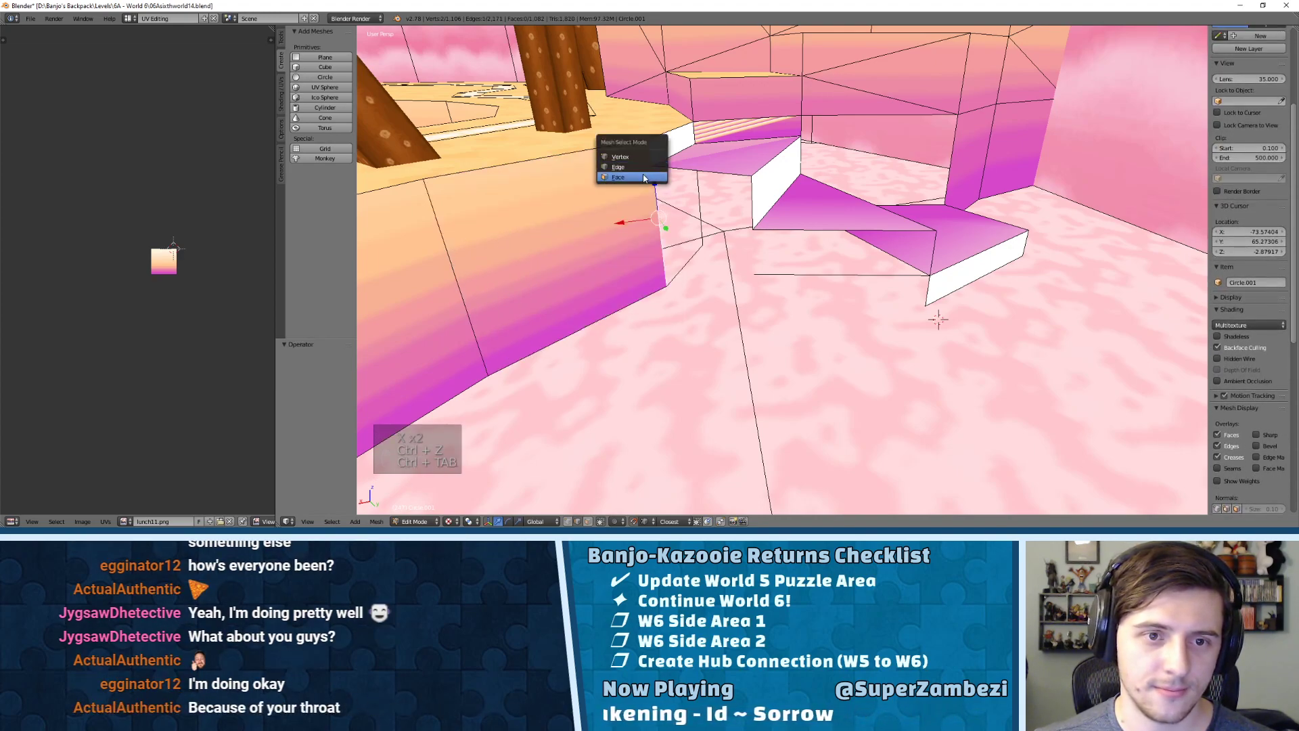
pyautogui.press('g')
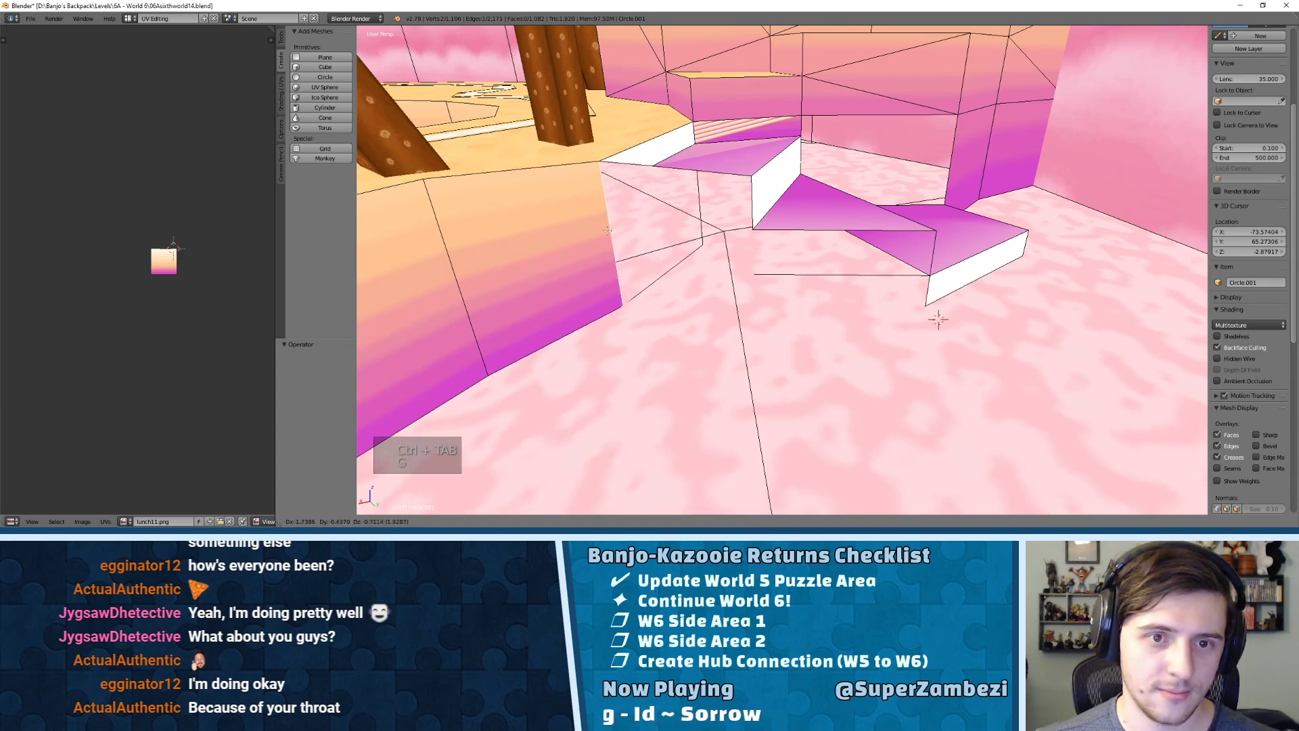
pyautogui.click(637, 219)
pyautogui.hotkey('ctrl', 'z')
# - Remove the island wall segment beside the tallest ledge by deleting its end edge
pyautogui.press('x')
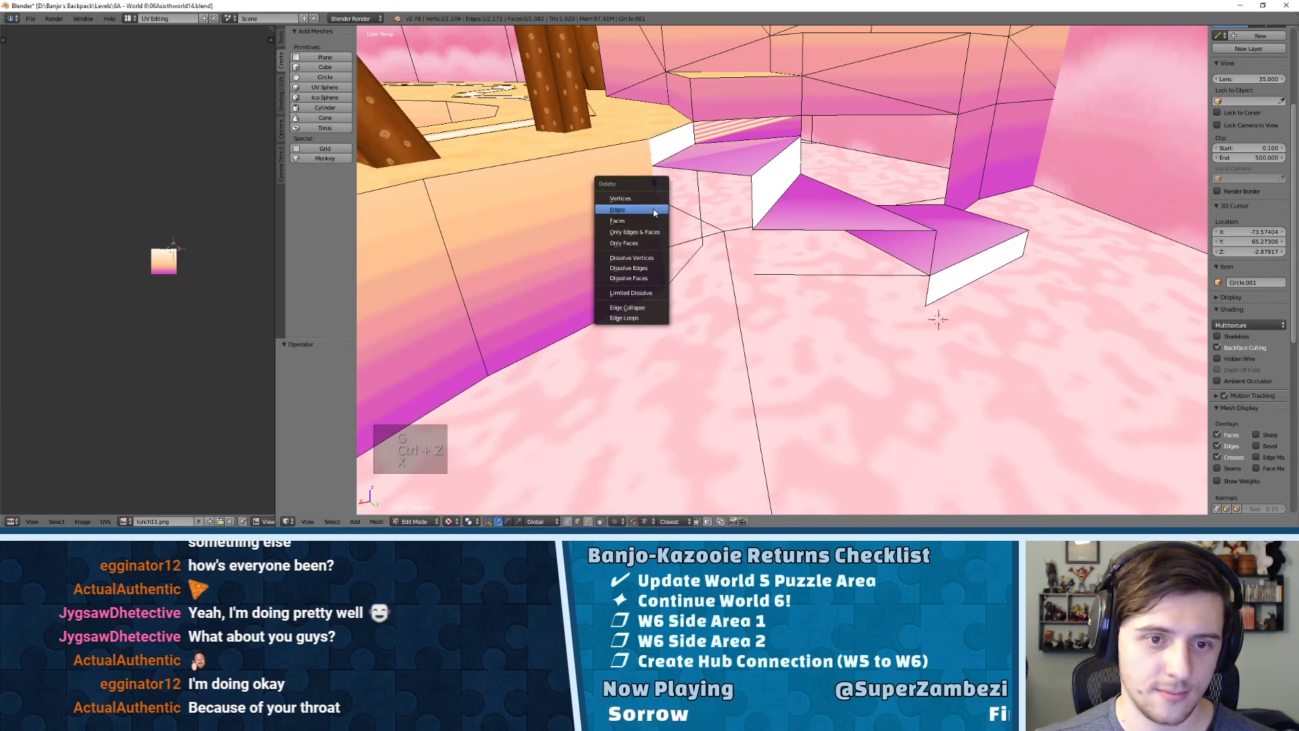
pyautogui.click(654, 210)
# - Fill the upper band of the middle ledge's outer side with a face down to the lowest ledge's top height
pyautogui.hotkey('ctrl', 'Tab')
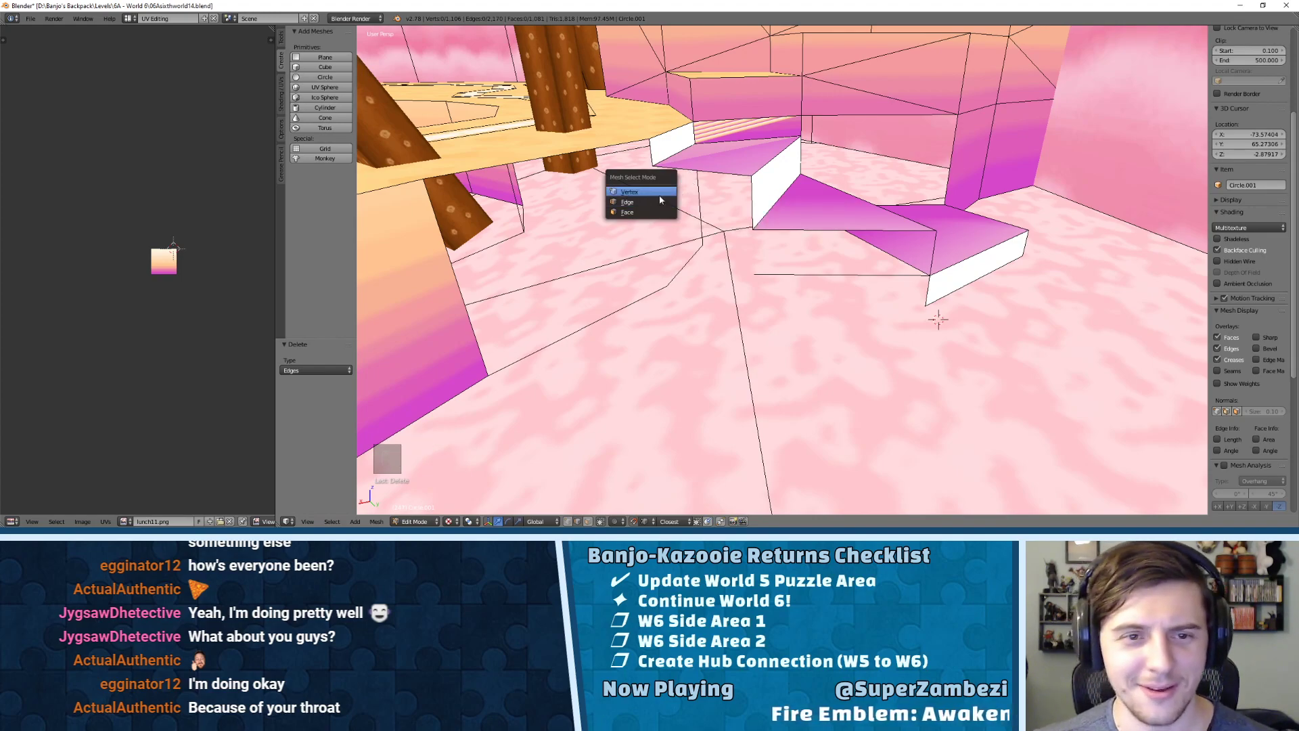
pyautogui.press('Return')
pyautogui.moveTo(667, 259); pyautogui.dragTo(918, 288, button='middle')
pyautogui.rightClick(801, 250)
pyautogui.hotkey('ctrl', 'Tab')
pyautogui.click(810, 275)
pyautogui.press('f')
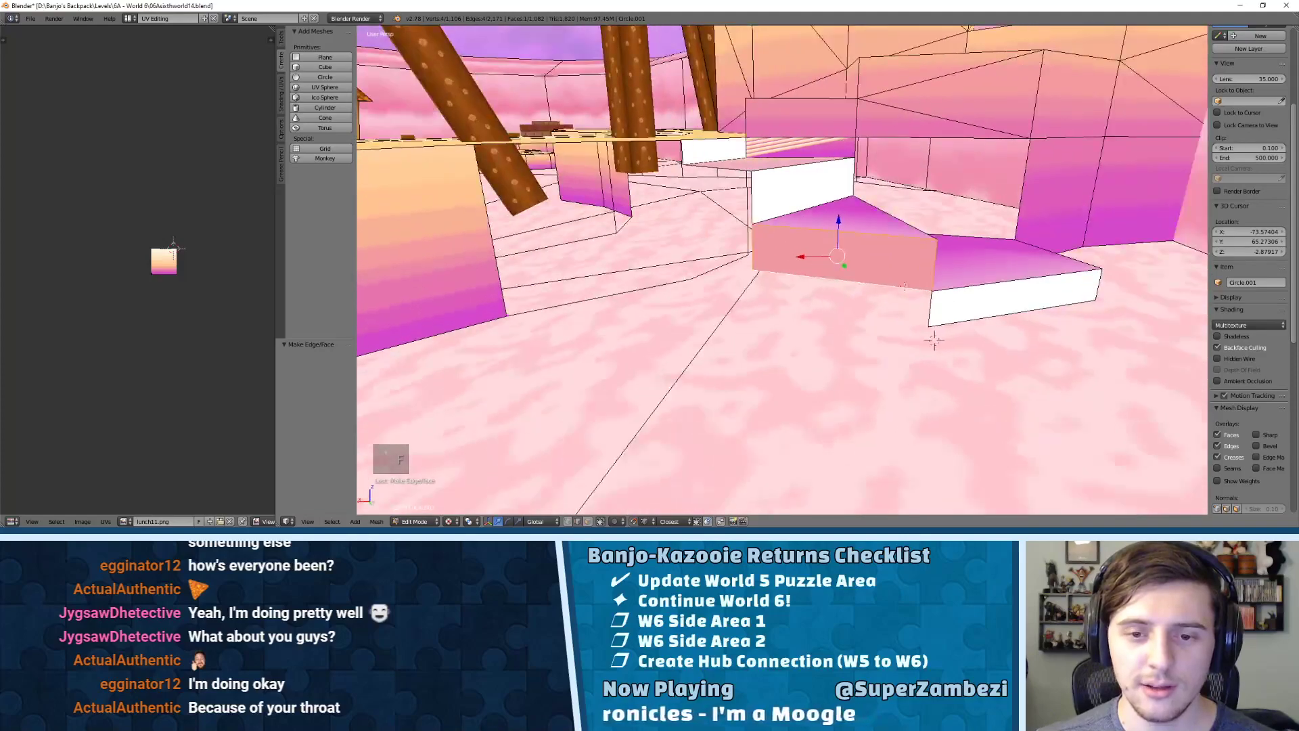
# - Extrude the lower outer corner vertex of the middle ledge's side about 1.26 units straight down to the lowest ledge's base
pyautogui.hotkey('ctrl', 'Tab')
pyautogui.click(753, 266)
pyautogui.moveTo(756, 271); pyautogui.dragTo(758, 274, button='right')
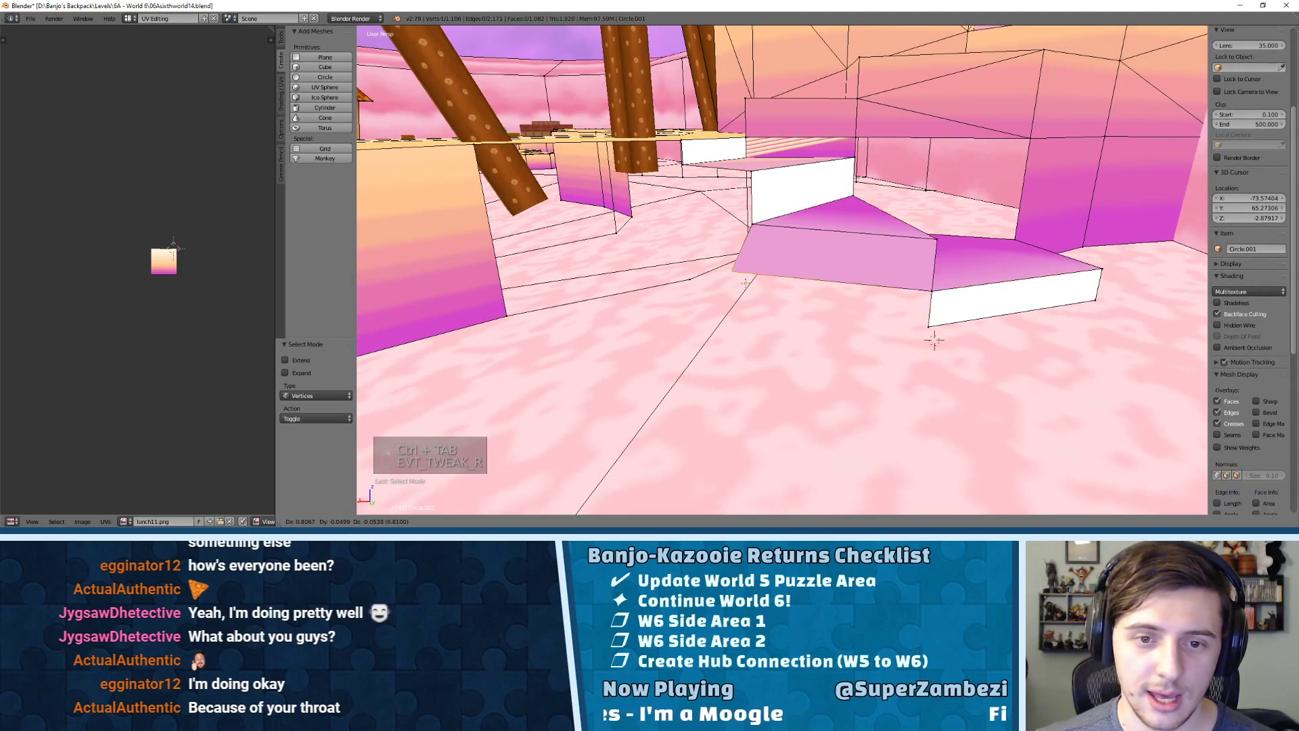
pyautogui.hotkey('ctrl', 'z')
pyautogui.press('e')
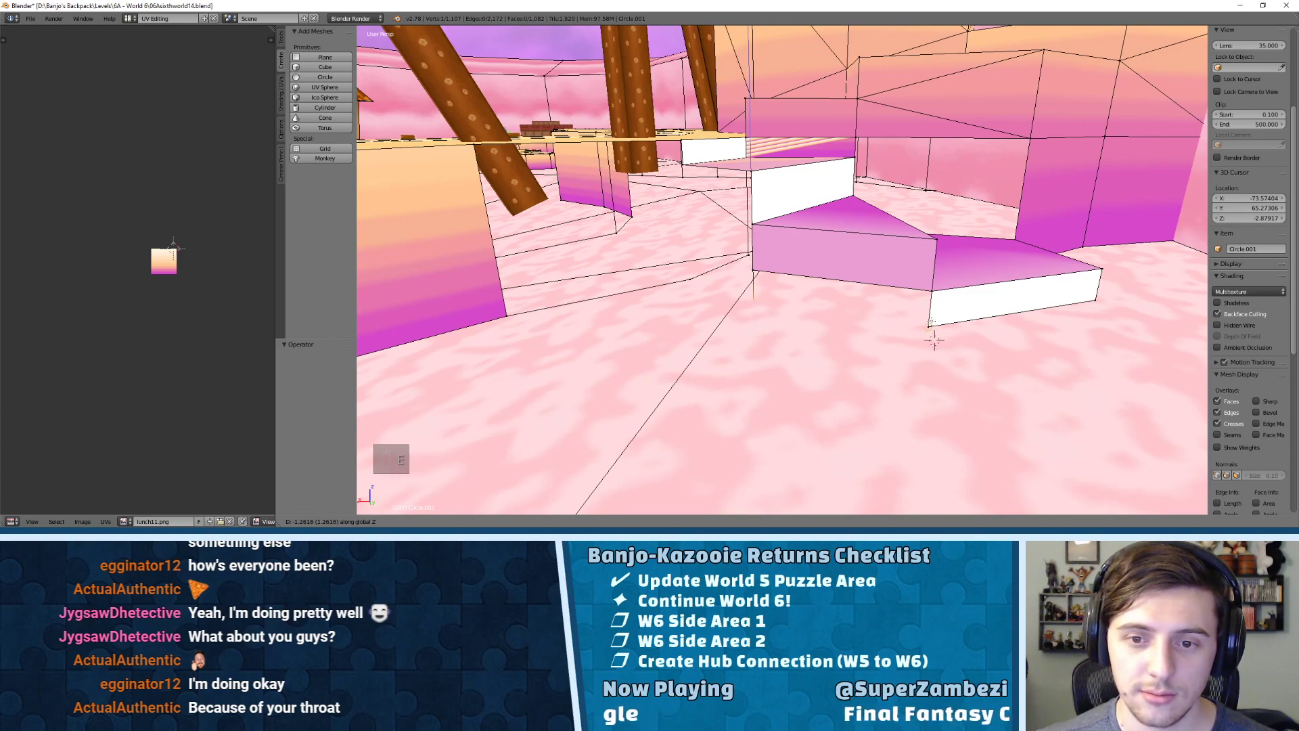
pyautogui.click(931, 323)
# - Fill the lower band of the middle ledge's outer side with a face joining the lowest ledge's corner edge
pyautogui.hotkey('ctrl', 'Tab')
pyautogui.click(752, 289)
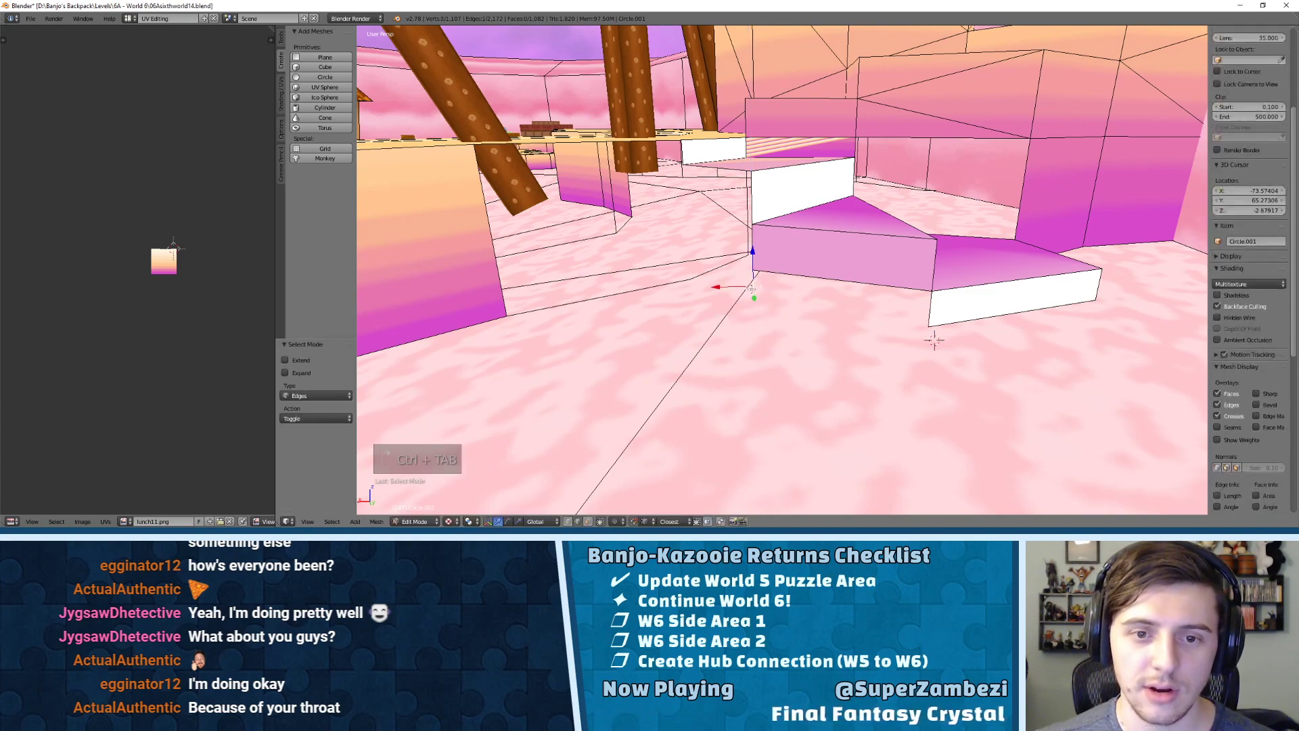
pyautogui.keyDown('shift'); pyautogui.rightClick(934, 308); pyautogui.keyUp('shift')
pyautogui.press('f')
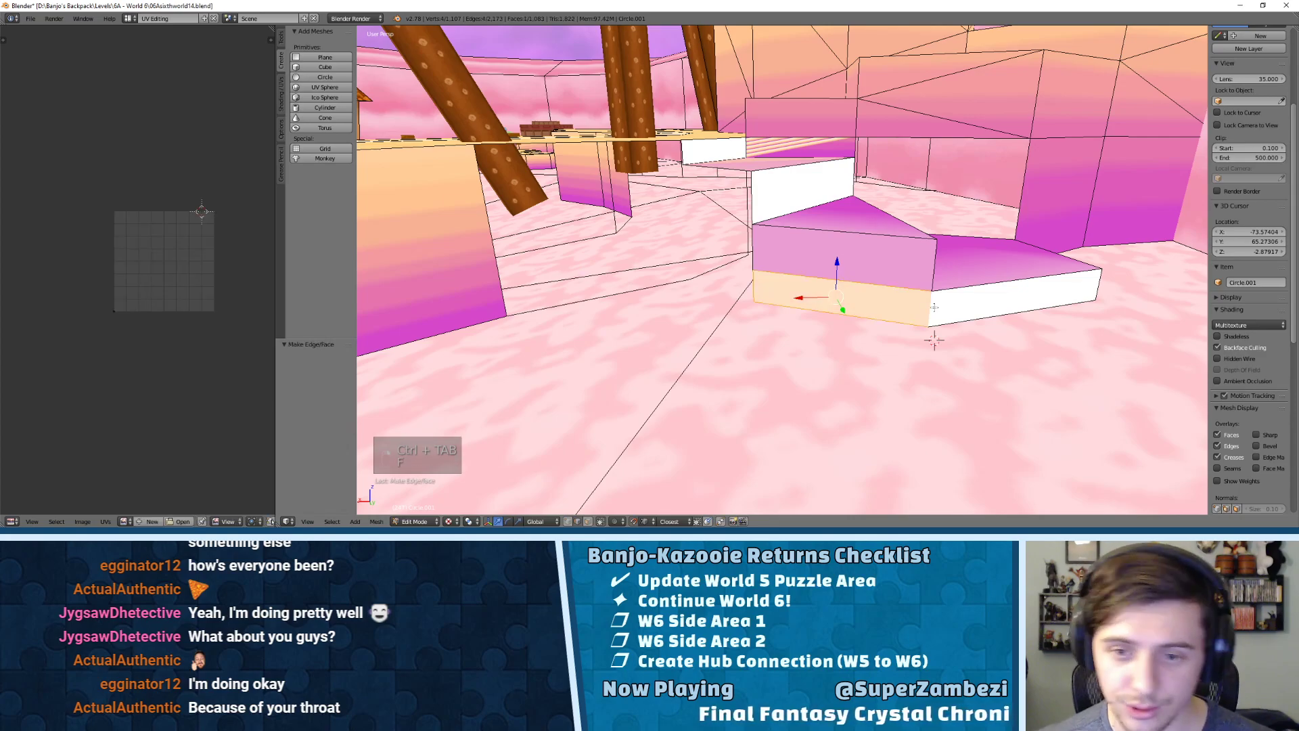
# - Extrude the tallest ledge's outer corner vertex straight down to the height of the middle ledge's top
pyautogui.moveTo(933, 307); pyautogui.dragTo(793, 226, button='middle')
pyautogui.hotkey('ctrl', 'Tab')
pyautogui.click(789, 211)
pyautogui.rightClick(797, 208)
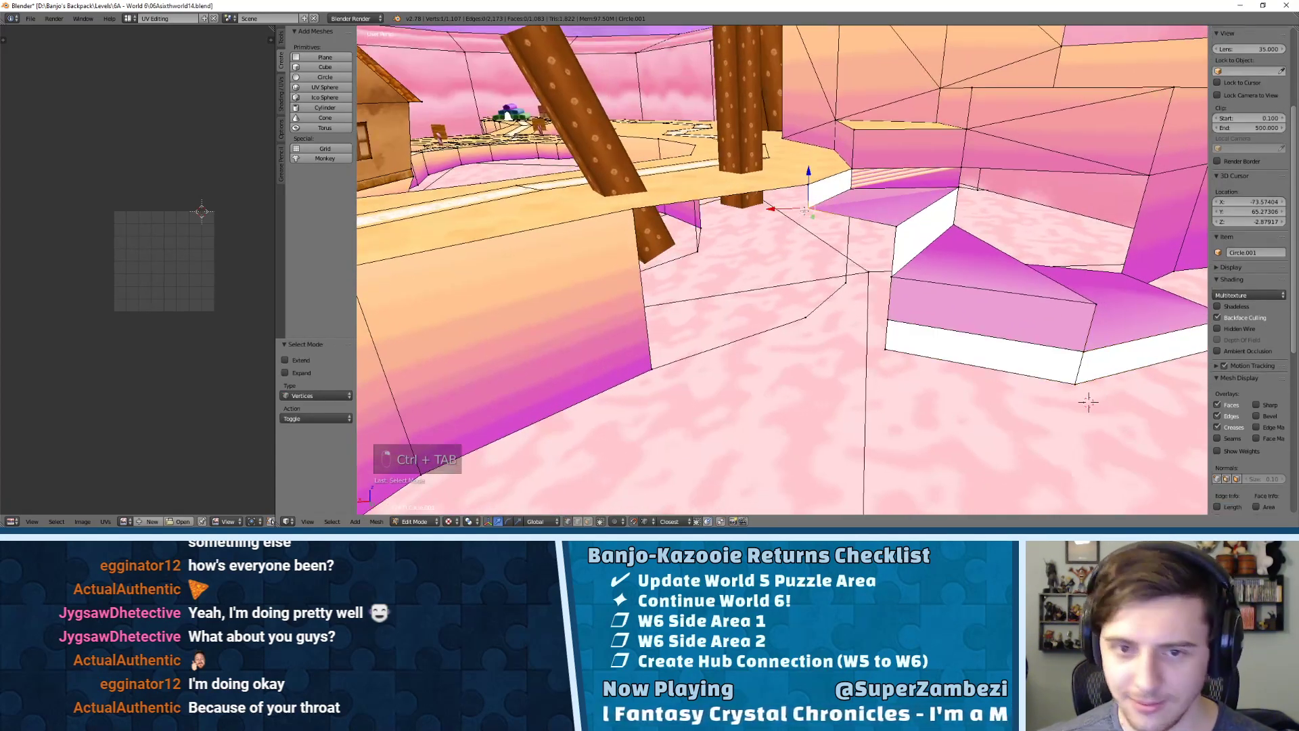
pyautogui.press('e')
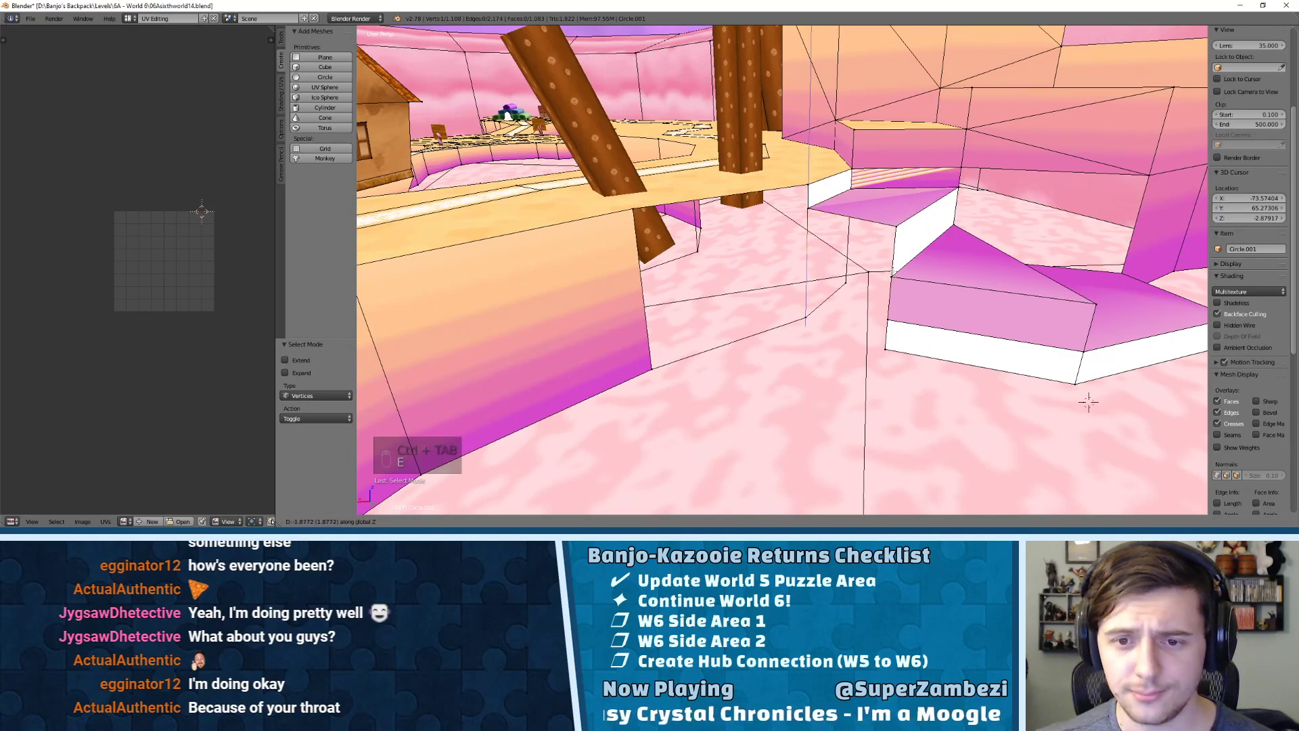
pyautogui.click(809, 277)
# - Fill the top band of the tallest ledge's outer side with a face
pyautogui.moveTo(808, 278); pyautogui.dragTo(836, 254, button='middle')
pyautogui.hotkey('ctrl', 'Tab')
pyautogui.click(826, 264)
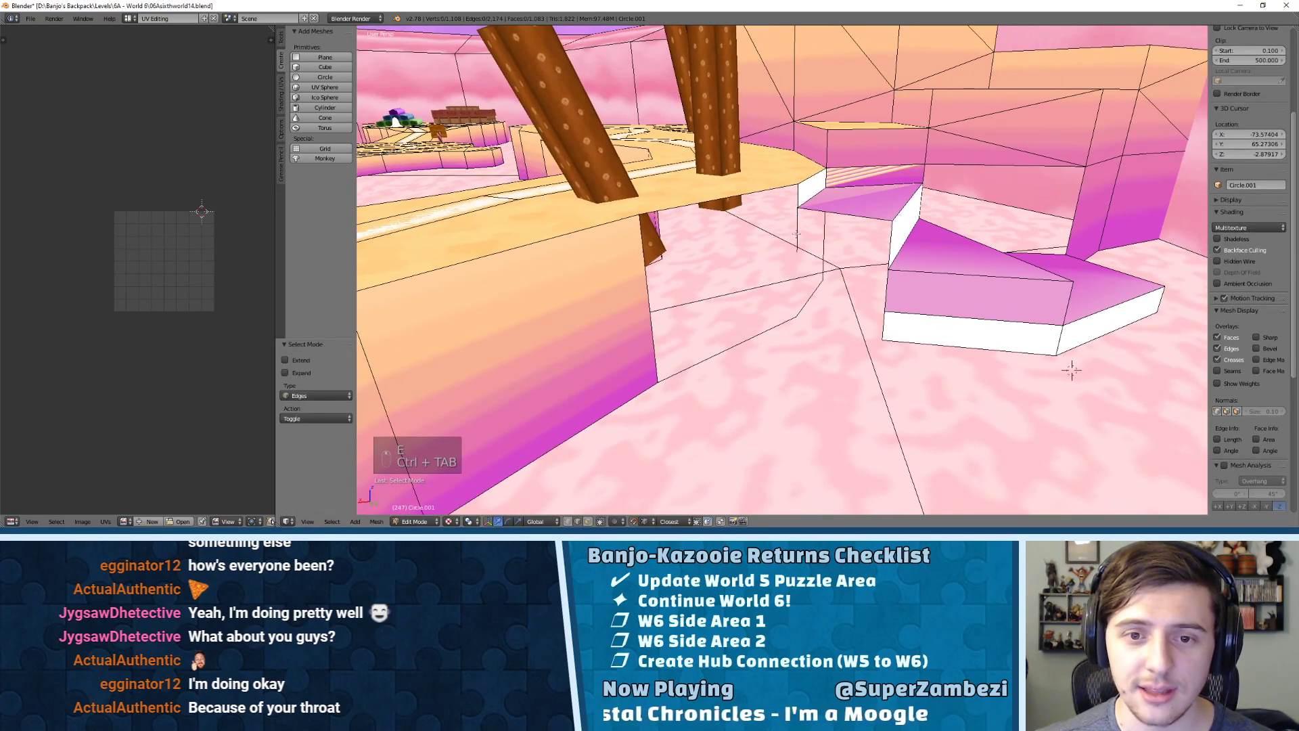
pyautogui.press('f')
# - Extrude the tallest ledge's lower corner vertex 2.681 units down, and raise the new vertex 1.262 units to the seam on the middle ledge's side
pyautogui.hotkey('ctrl', 'Tab')
pyautogui.click(787, 251)
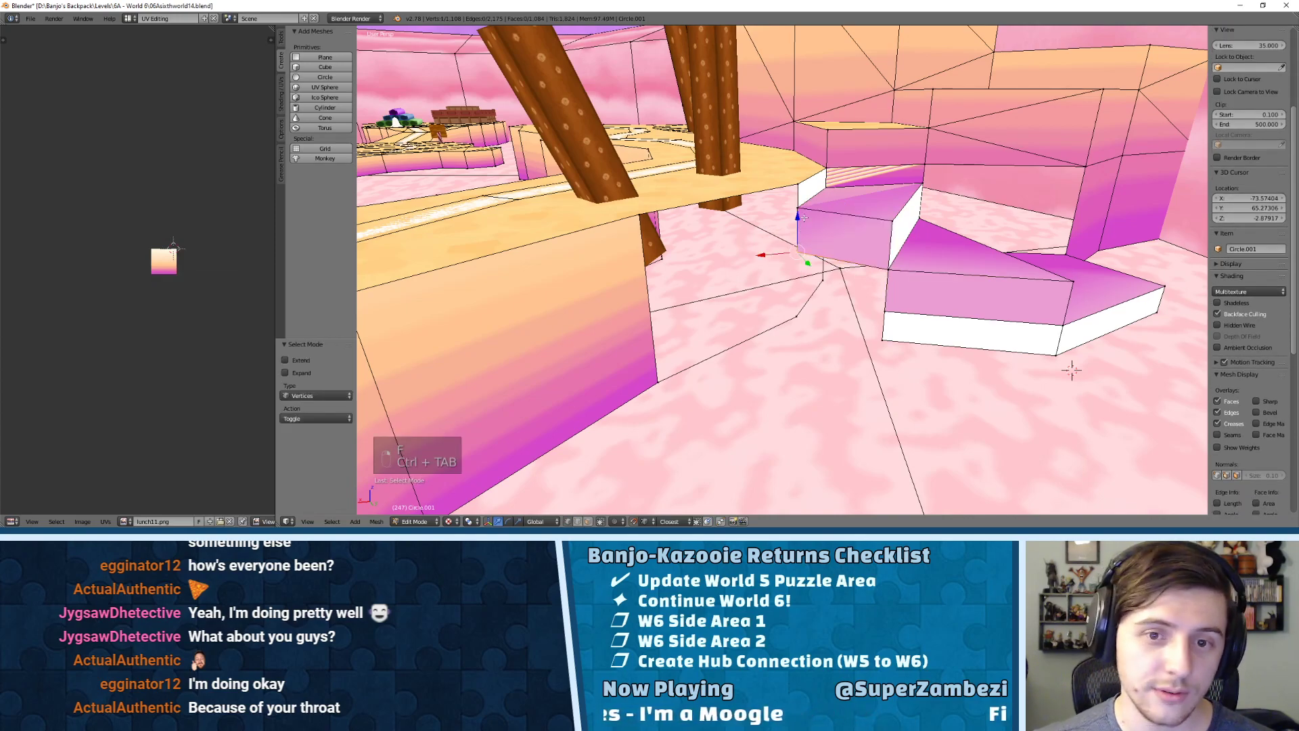
pyautogui.press('e')
pyautogui.click(875, 336)
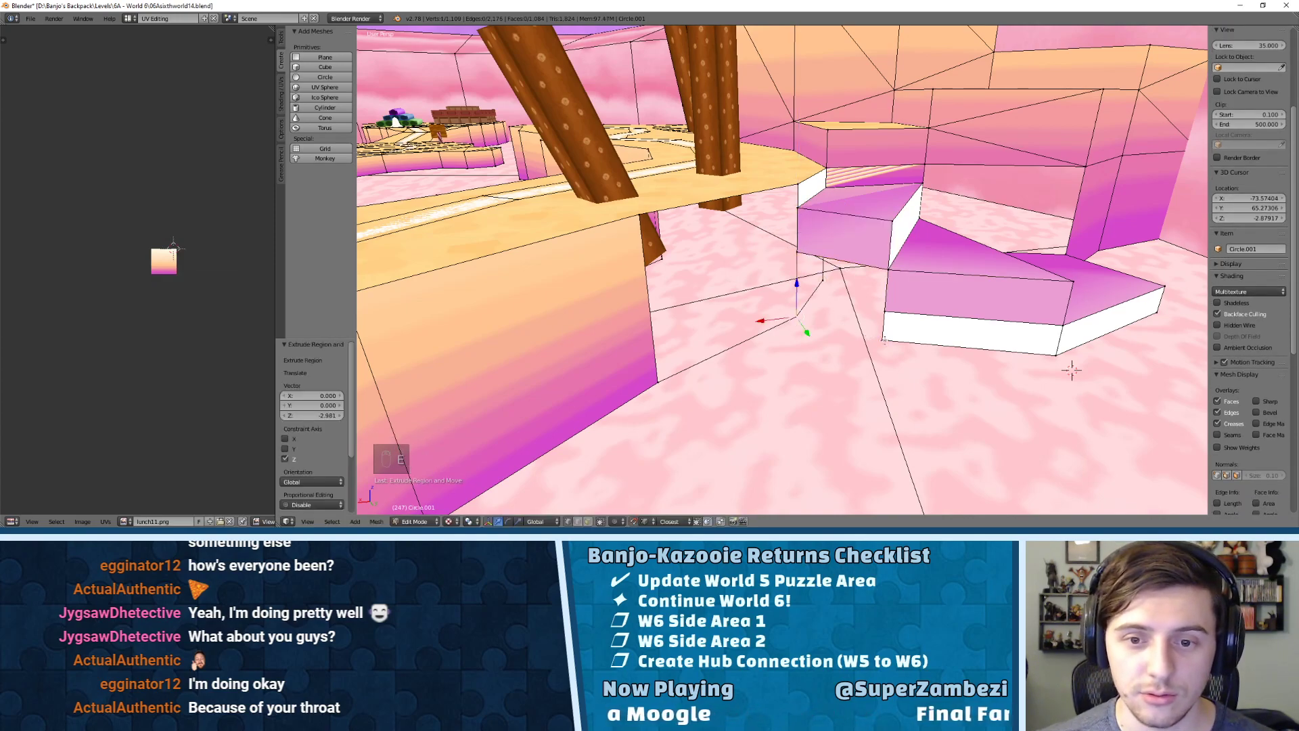
pyautogui.press('g')
pyautogui.press('z')
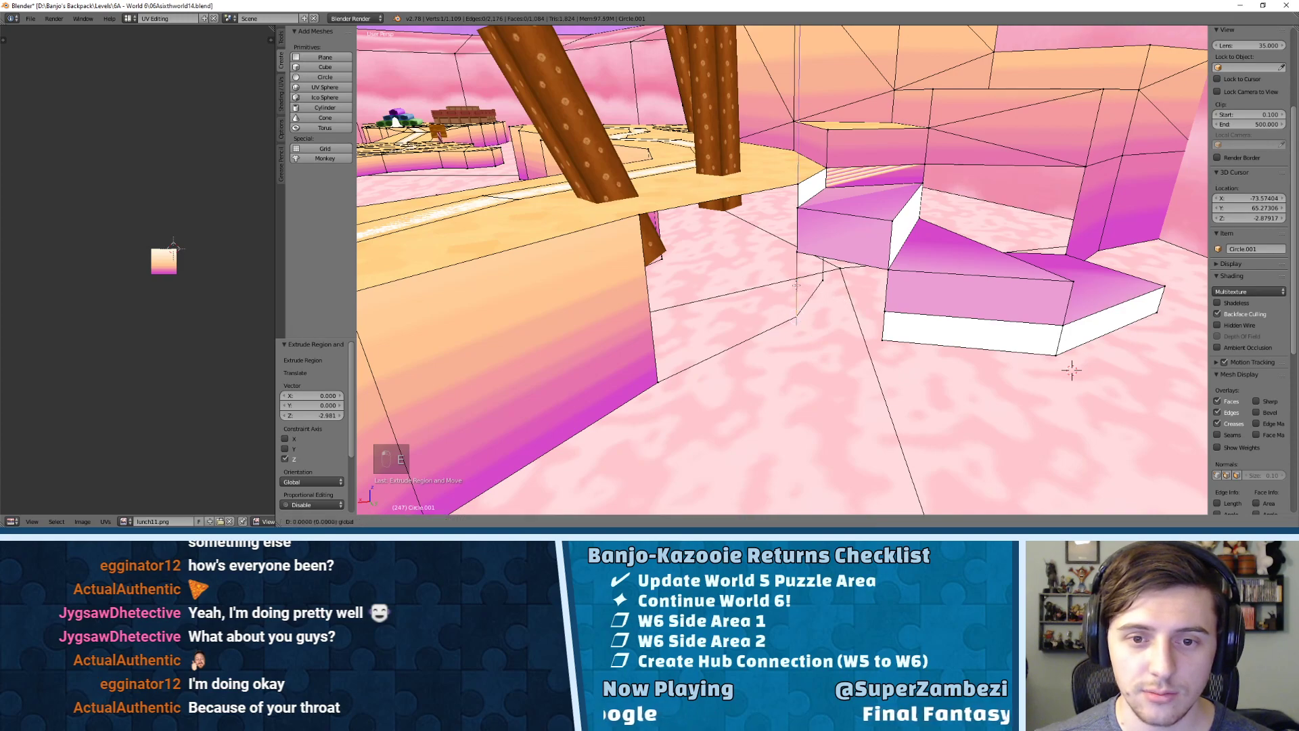
pyautogui.click(886, 310)
# - Fill the middle band of the tallest ledge's outer side with a face
pyautogui.hotkey('ctrl', 'Tab')
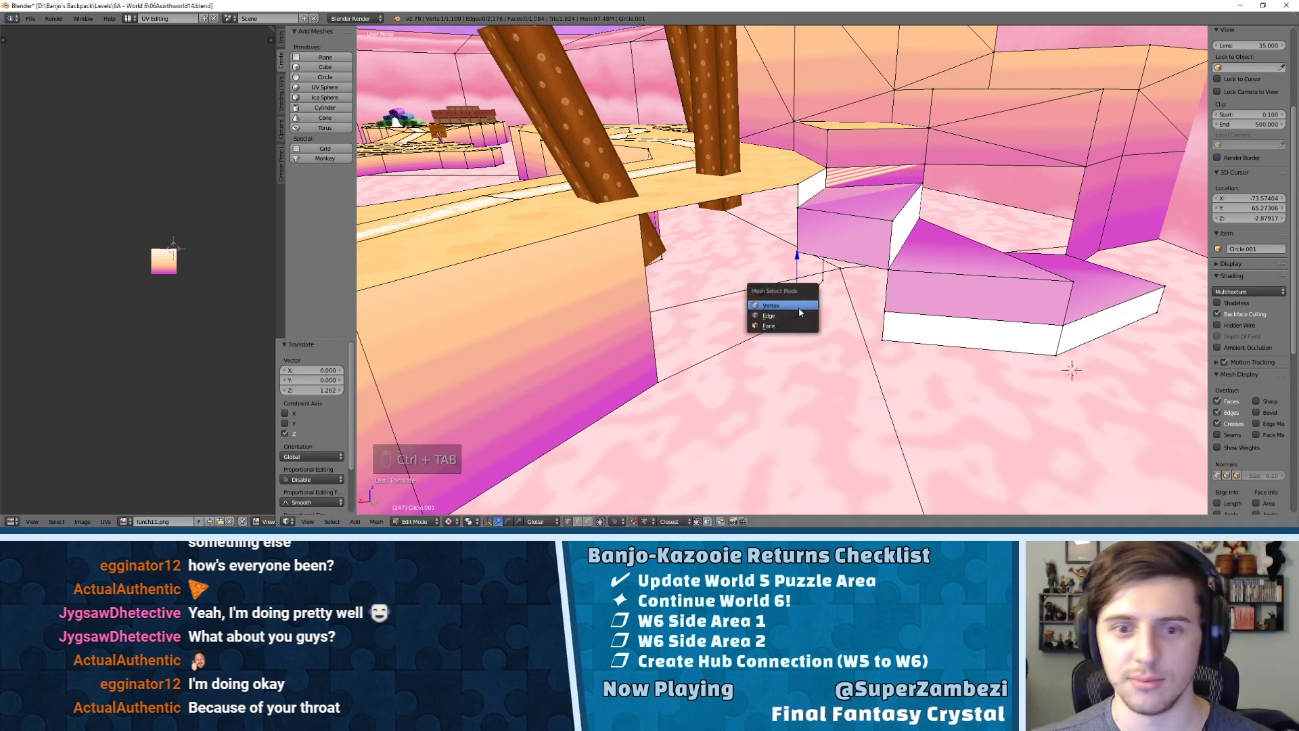
pyautogui.click(799, 307)
pyautogui.keyDown('shift'); pyautogui.rightClick(890, 294); pyautogui.keyUp('shift')
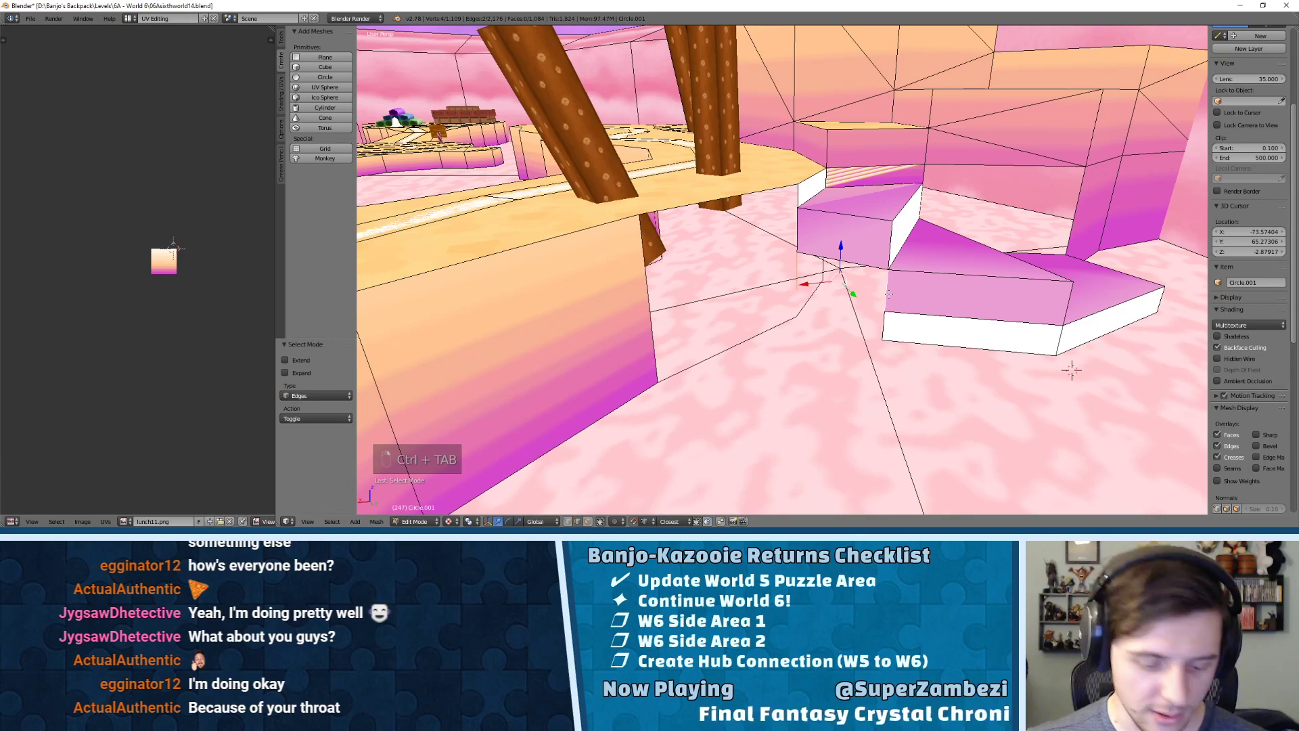
pyautogui.press('f')
# - Extrude the corner vertex below the tallest ledge's middle band about 1.26 units straight down to the ledges' base
pyautogui.hotkey('ctrl', 'Tab')
pyautogui.click(782, 280)
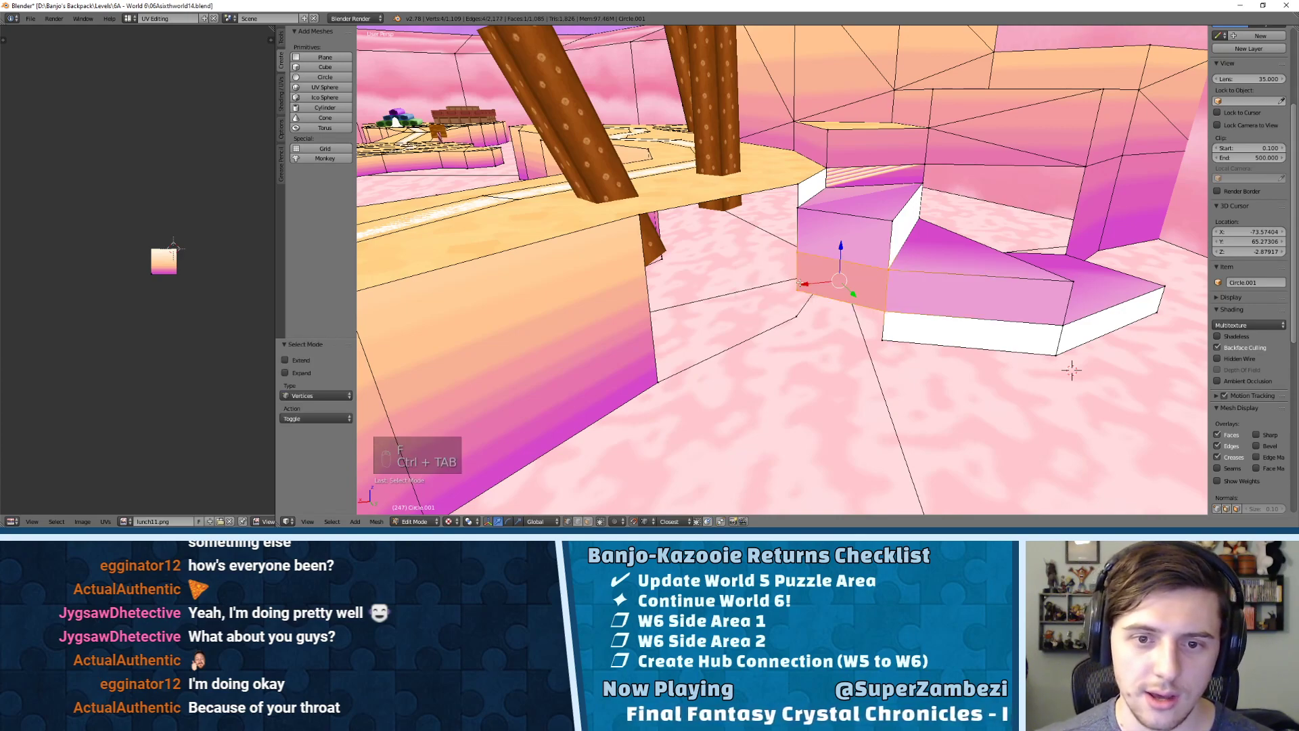
pyautogui.press('e')
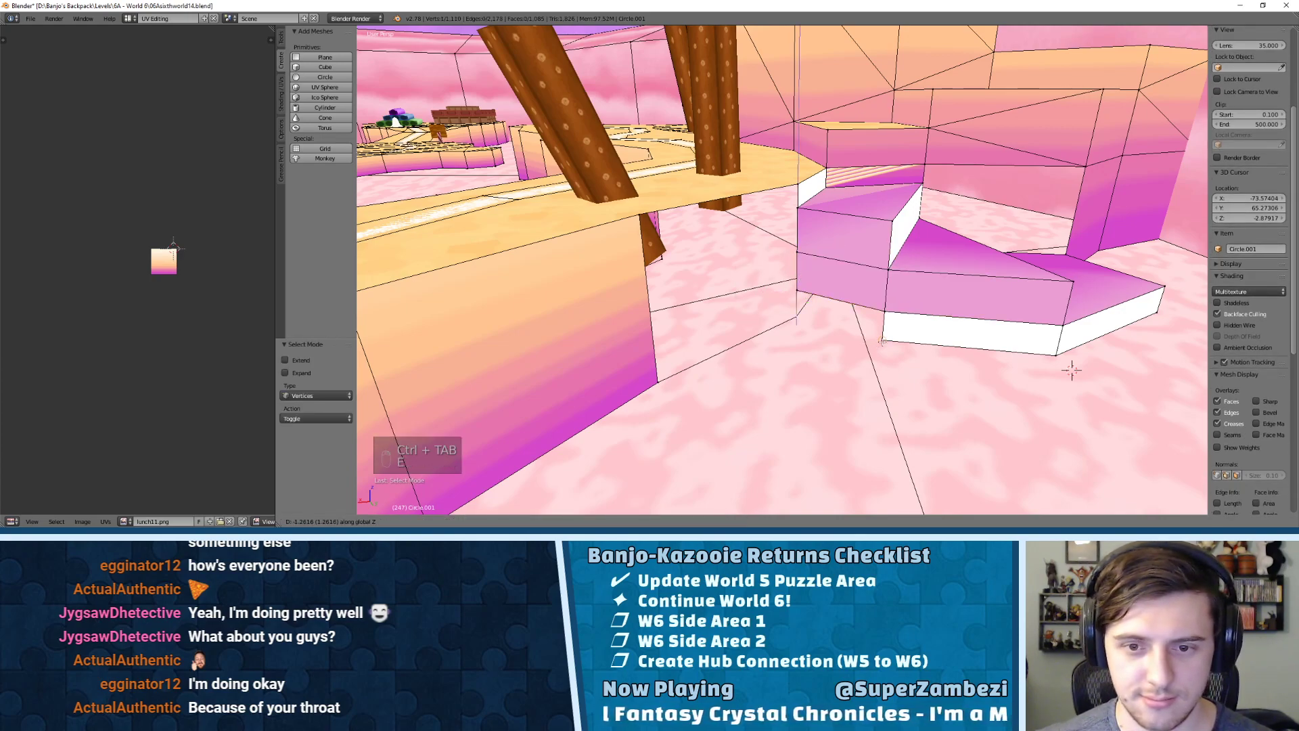
pyautogui.click(806, 312)
# - Fill the bottom band of the tallest ledge's outer side with a face and undo the stray move that follows
pyautogui.hotkey('ctrl', 'Tab')
pyautogui.click(808, 312)
pyautogui.rightClick(803, 308)
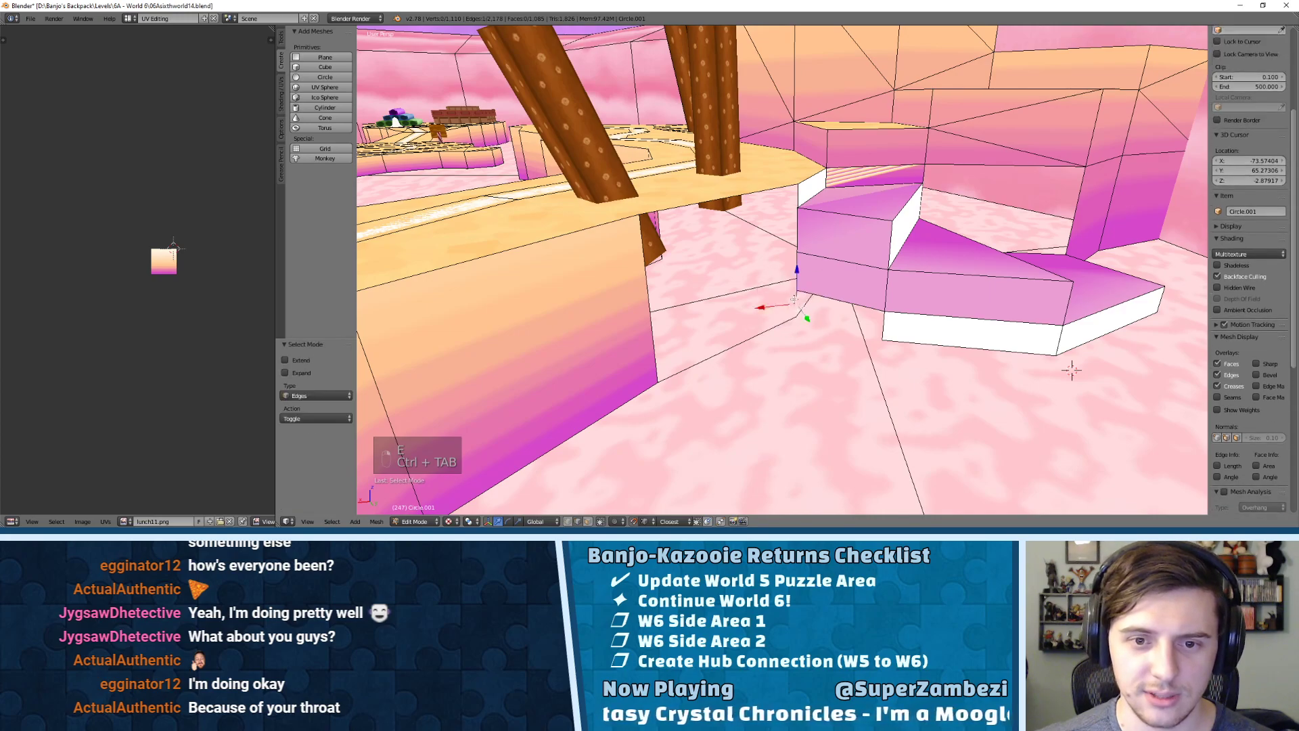
pyautogui.keyDown('shift'); pyautogui.rightClick(880, 322); pyautogui.keyUp('shift')
pyautogui.press('f')
pyautogui.press('g')
pyautogui.click(861, 306)
pyautogui.hotkey('ctrl', 'z')
pyautogui.moveTo(862, 306)
pyautogui.mouseDown(button='middle')
pyautogui.moveTo(799, 277)
pyautogui.moveTo(941, 311)
pyautogui.moveTo(846, 291)
pyautogui.mouseUp(button='middle')
# - Fill the gap between the path's side wall and the stepped ledges with a face, triangulate it and clear the selection
pyautogui.rightClick(812, 310)
pyautogui.keyDown('shift'); pyautogui.rightClick(812, 282); pyautogui.keyUp('shift')
pyautogui.keyDown('shift'); pyautogui.rightClick(817, 225); pyautogui.keyUp('shift')
pyautogui.keyDown('shift'); pyautogui.rightClick(818, 188); pyautogui.keyUp('shift')
pyautogui.keyDown('shift'); pyautogui.rightClick(643, 245); pyautogui.keyUp('shift')
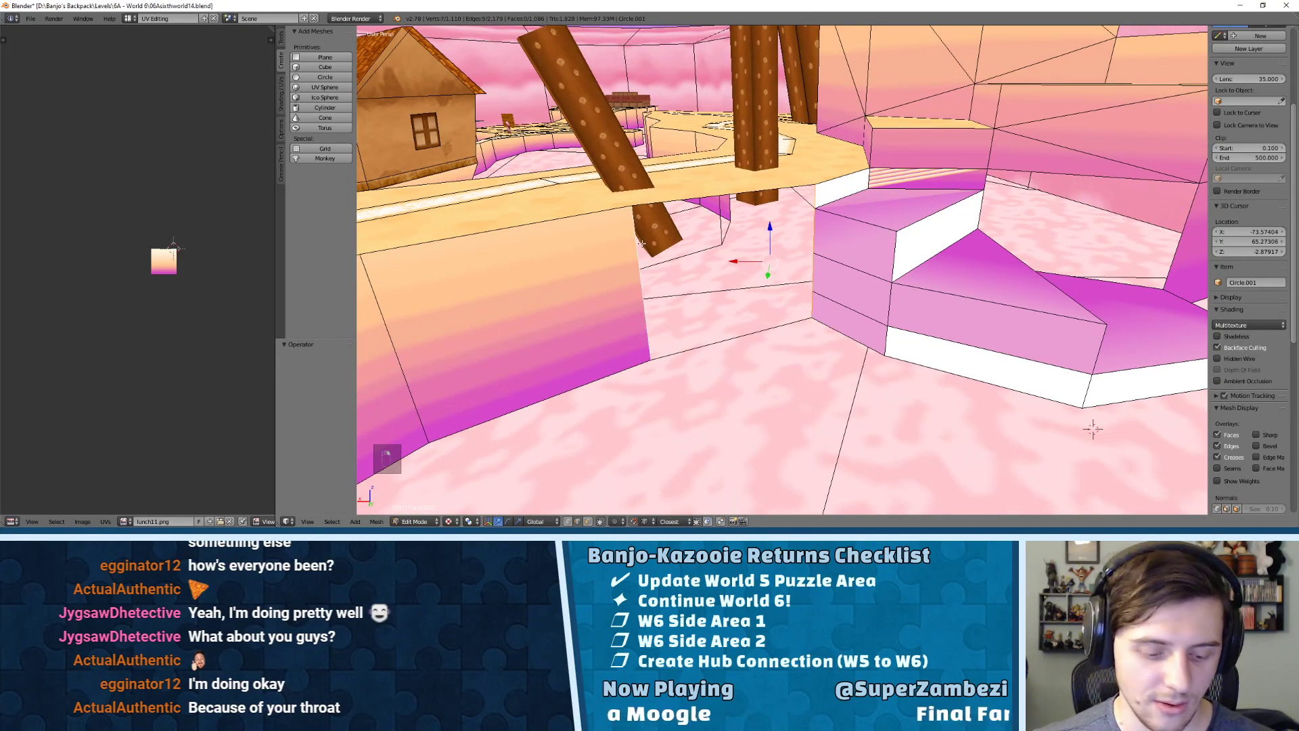
pyautogui.press('f')
pyautogui.hotkey('ctrl', 't')
pyautogui.moveTo(769, 254); pyautogui.dragTo(777, 249, button='middle')
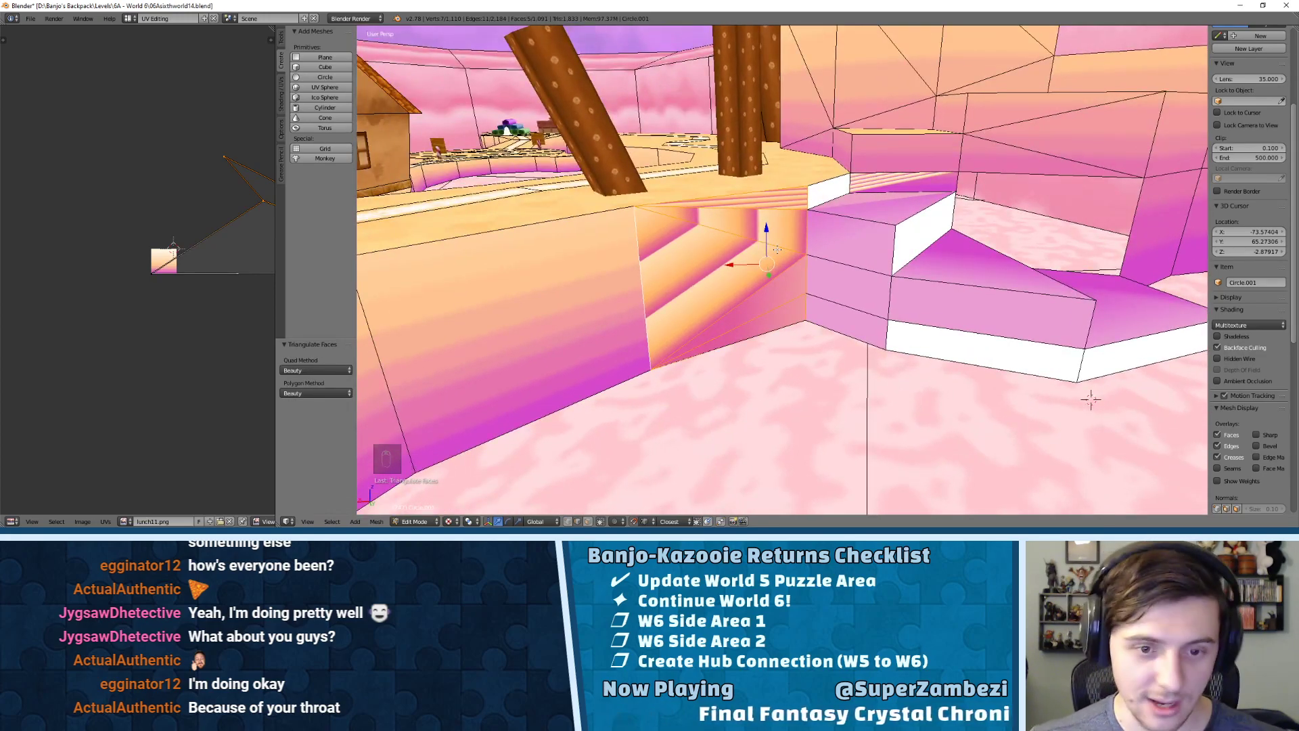
pyautogui.press('a')
# - Select the five triangulated faces that close the gap between the path's side wall and the ledges
pyautogui.moveTo(777, 251); pyautogui.dragTo(710, 298, button='middle')
pyautogui.hotkey('ctrl', 'Tab')
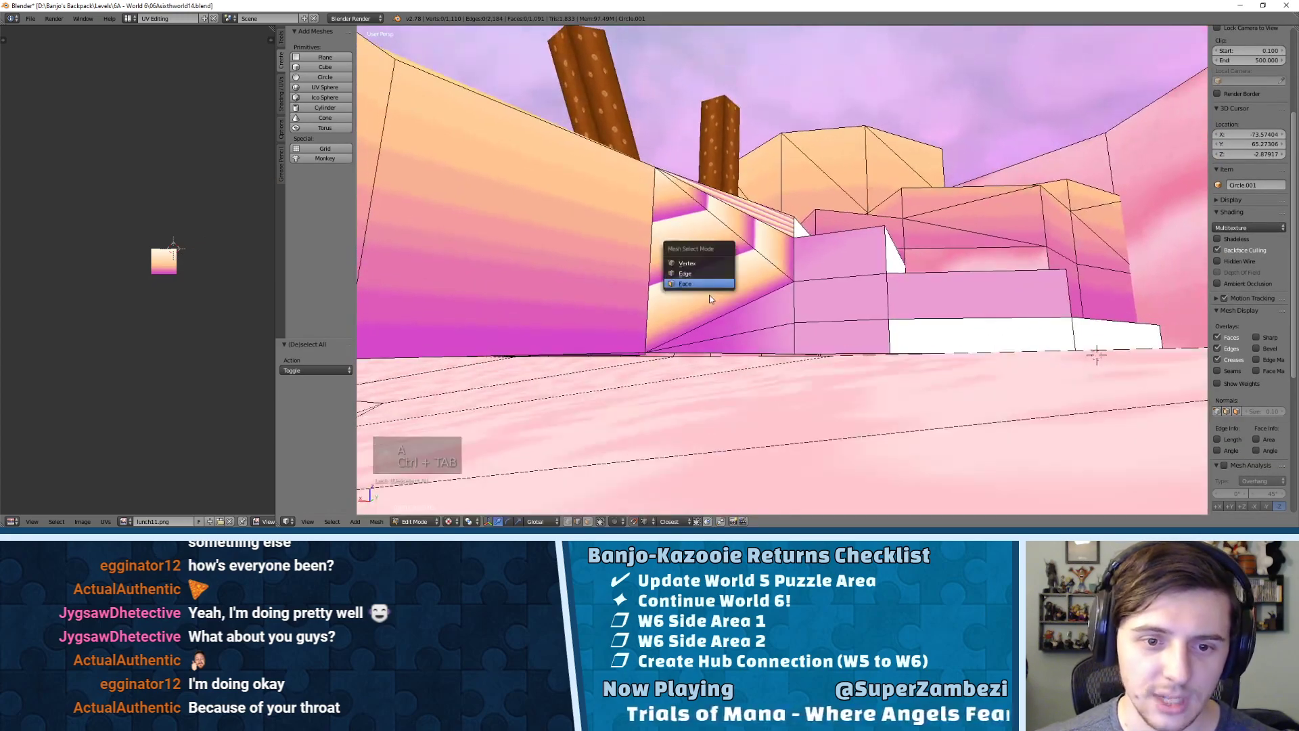
pyautogui.hotkey('ctrl', 'Tab')
pyautogui.click(713, 323)
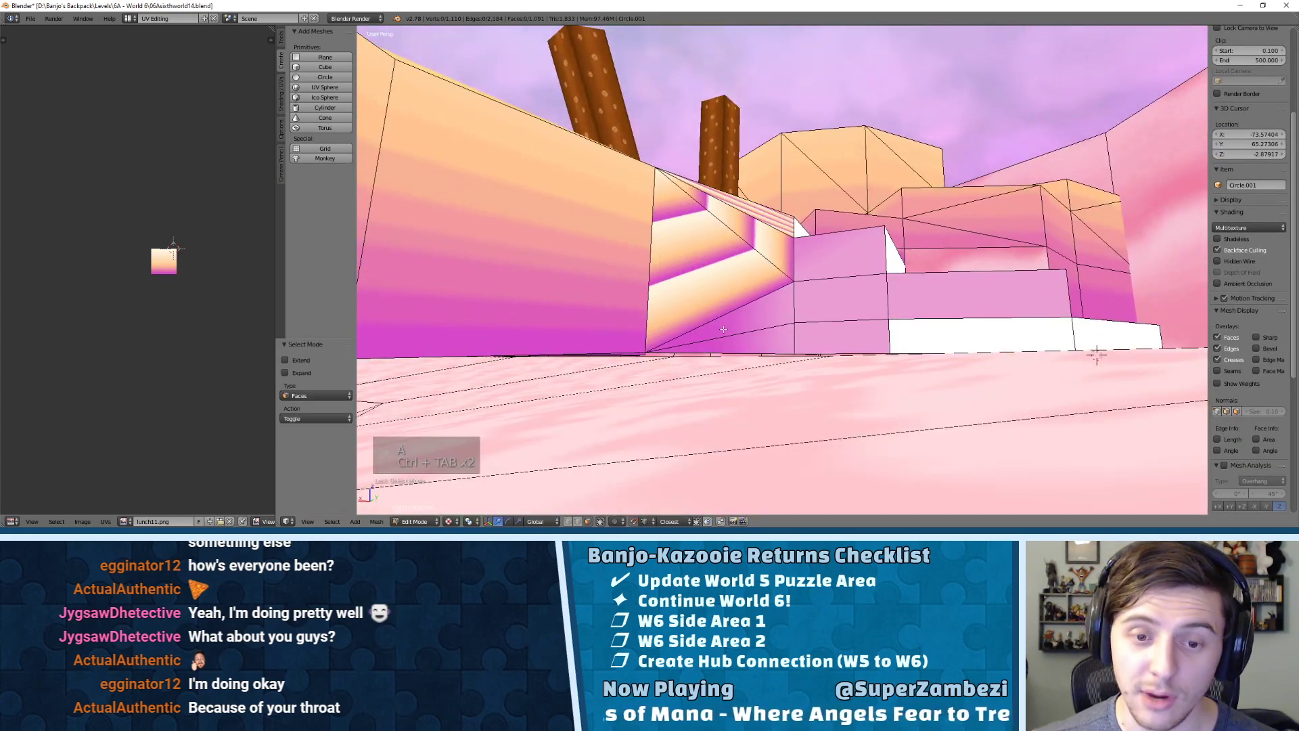
pyautogui.rightClick(723, 330)
pyautogui.keyDown('shift'); pyautogui.rightClick(751, 342); pyautogui.keyUp('shift')
pyautogui.keyDown('shift'); pyautogui.rightClick(734, 284); pyautogui.keyUp('shift')
pyautogui.keyDown('shift'); pyautogui.rightClick(766, 242); pyautogui.keyUp('shift')
pyautogui.keyDown('shift'); pyautogui.rightClick(775, 219); pyautogui.keyUp('shift')
pyautogui.moveTo(781, 248); pyautogui.dragTo(719, 292, button='middle')
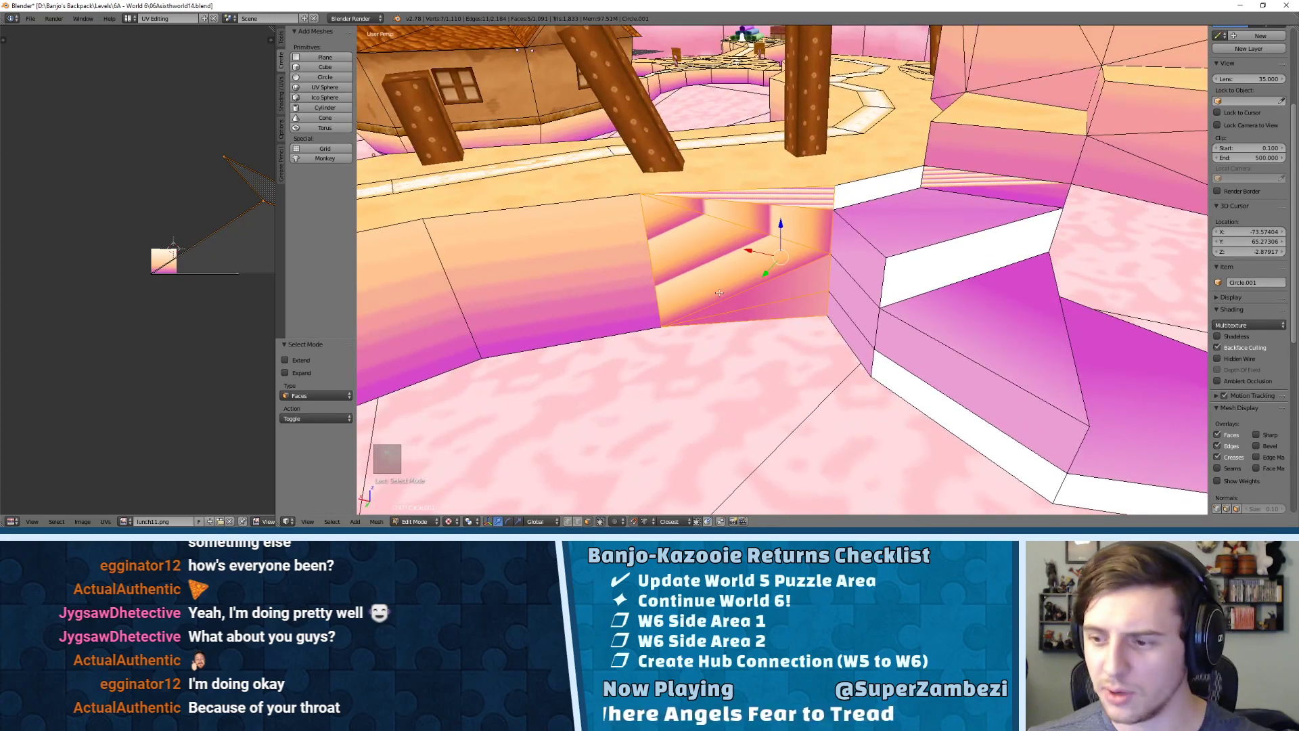
pyautogui.moveTo(719, 292); pyautogui.dragTo(839, 224, button='middle')
# - Delete the vertical edge of the cliff wall that meets the lowest ledge's inner corner
pyautogui.hotkey('ctrl', 'Tab')
pyautogui.click(829, 220)
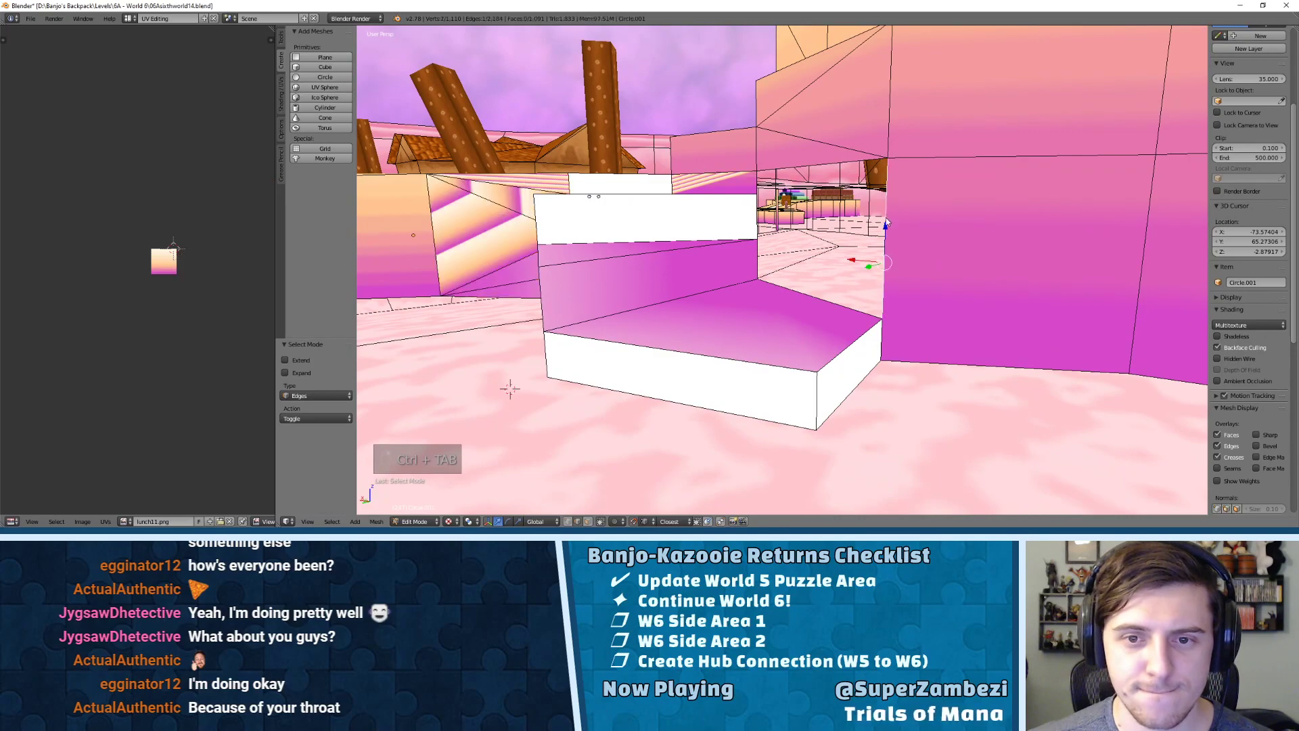
pyautogui.press('x')
pyautogui.click(846, 216)
pyautogui.moveTo(846, 215); pyautogui.dragTo(889, 243, button='middle')
# - Extrude the cliff wall's exposed corner vertex about 2.65 units straight down to the lowest ledge's top corner
pyautogui.hotkey('ctrl', 'Tab')
pyautogui.click(827, 199)
pyautogui.rightClick(858, 166)
pyautogui.press('w')
pyautogui.press('e')
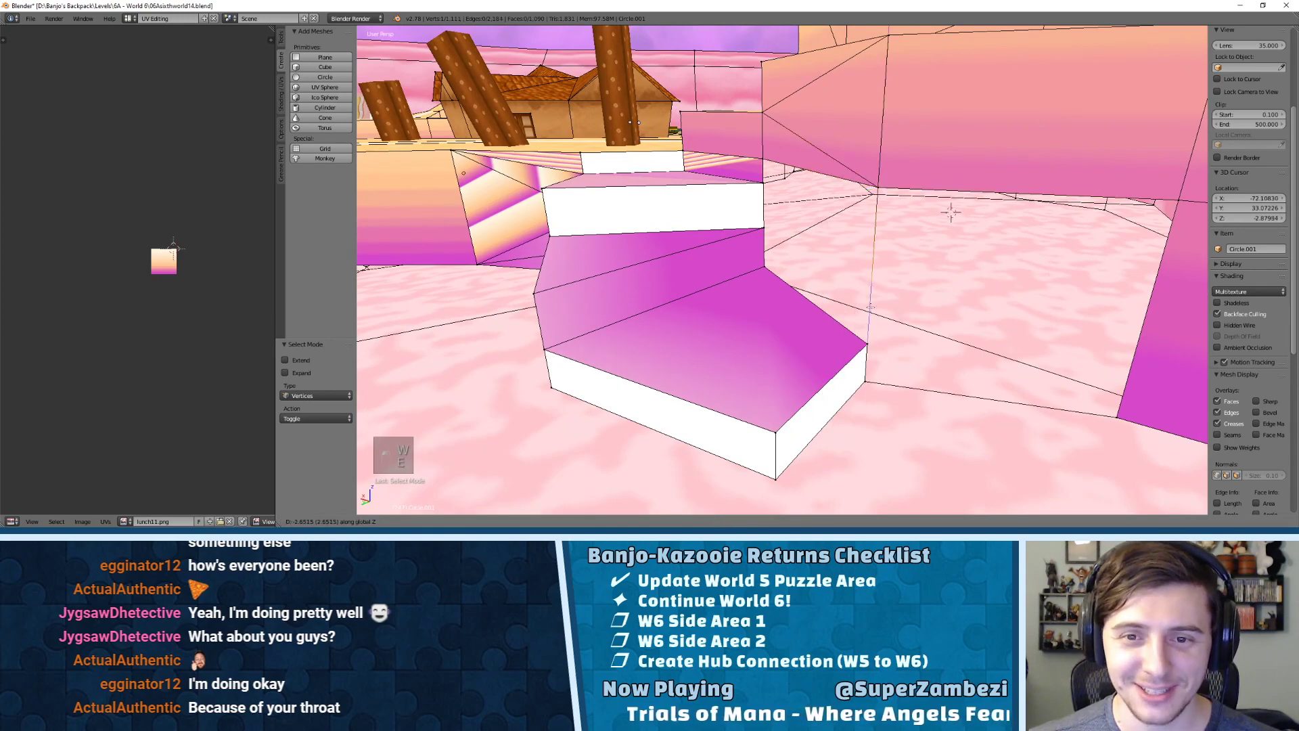
pyautogui.click(871, 349)
# - Remove doubled vertices across the whole mesh and clear the selection
pyautogui.press('a')
pyautogui.press('a')
pyautogui.press('a')
pyautogui.press('w')
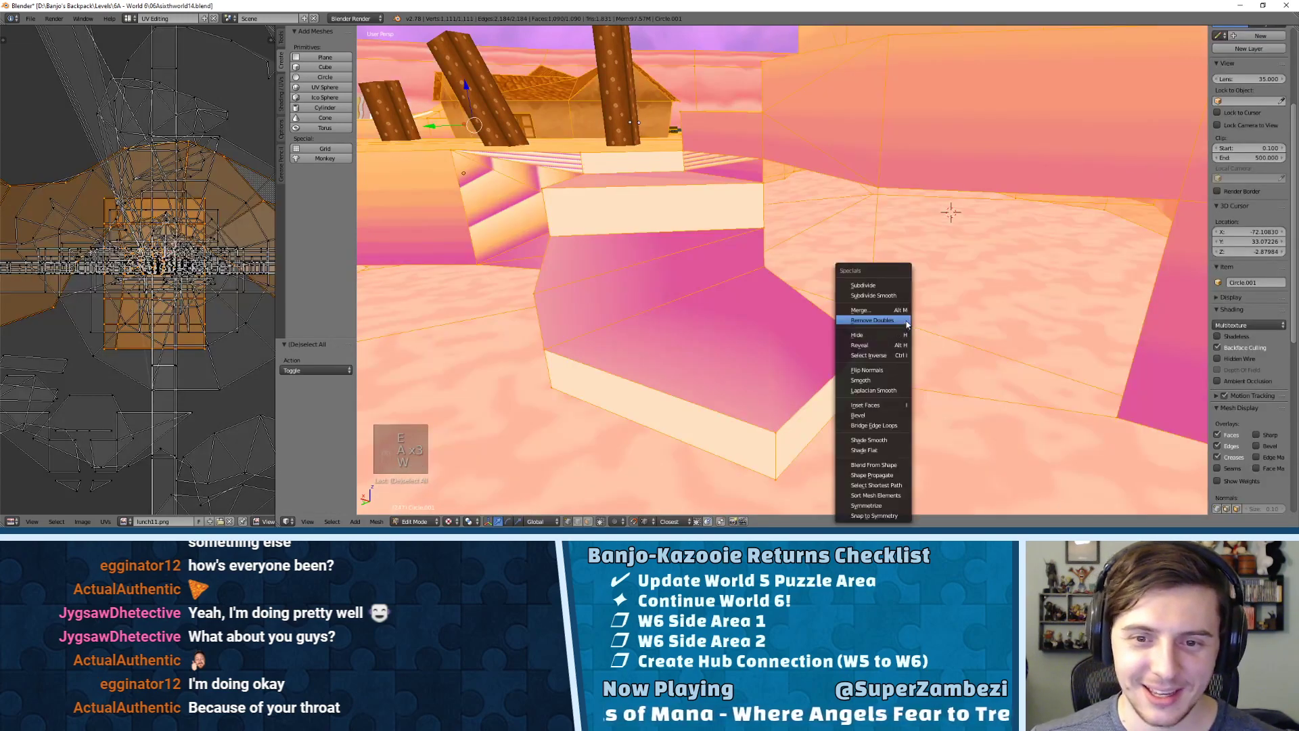
pyautogui.click(880, 321)
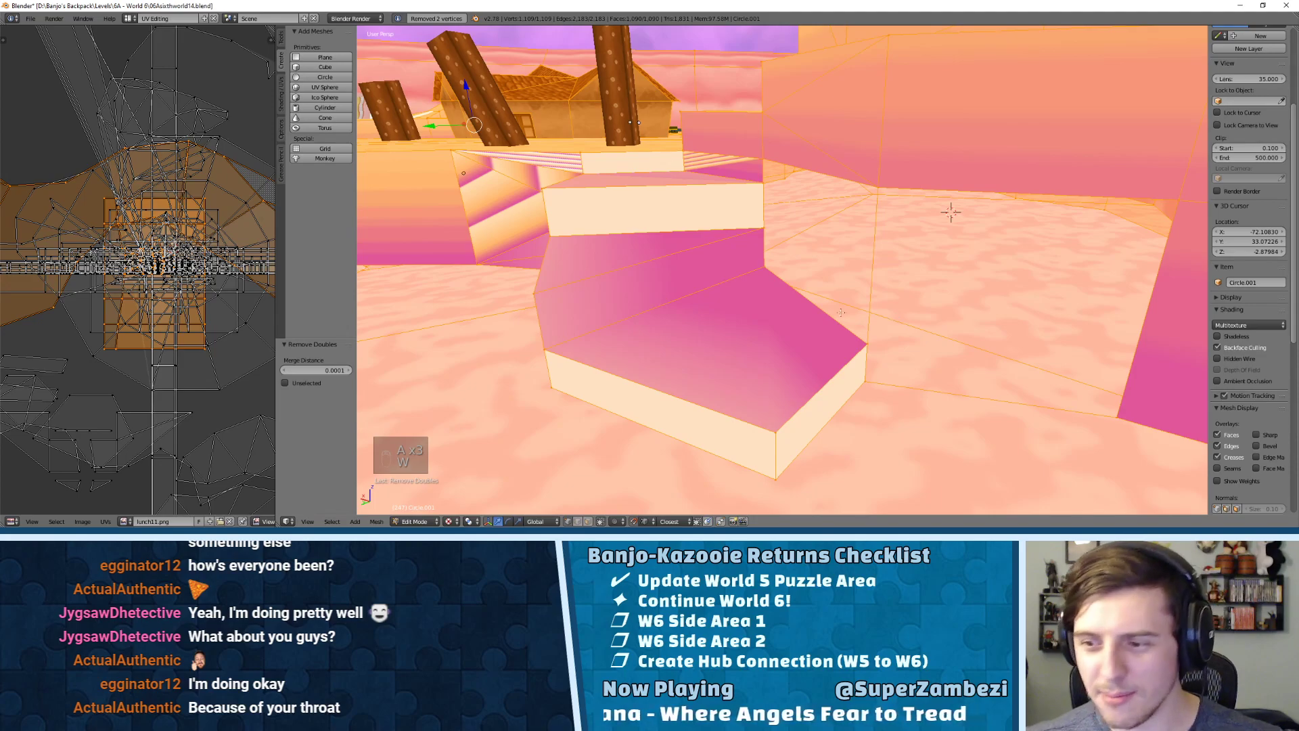
pyautogui.press('a')
# - Fill the narrow triangular gap at the foot of the cliff wall beside the lowest ledge with a face
pyautogui.moveTo(861, 312); pyautogui.dragTo(905, 291, button='middle')
pyautogui.hotkey('ctrl', 'Tab')
pyautogui.hotkey('ctrl', 'Tab')
pyautogui.click(927, 288)
pyautogui.rightClick(878, 347)
pyautogui.keyDown('shift'); pyautogui.rightClick(938, 366); pyautogui.keyUp('shift')
pyautogui.press('f')
# - Fill the open cliff wall panel above the narrow triangle with a face
pyautogui.rightClick(963, 336)
pyautogui.rightClick(1001, 144)
pyautogui.keyDown('shift'); pyautogui.rightClick(942, 339); pyautogui.keyUp('shift')
pyautogui.press('f')
# - Fill the gap between the stepped ledges' inner ends and the cliff wall with a face and triangulate it
pyautogui.moveTo(873, 278); pyautogui.dragTo(888, 232, button='middle')
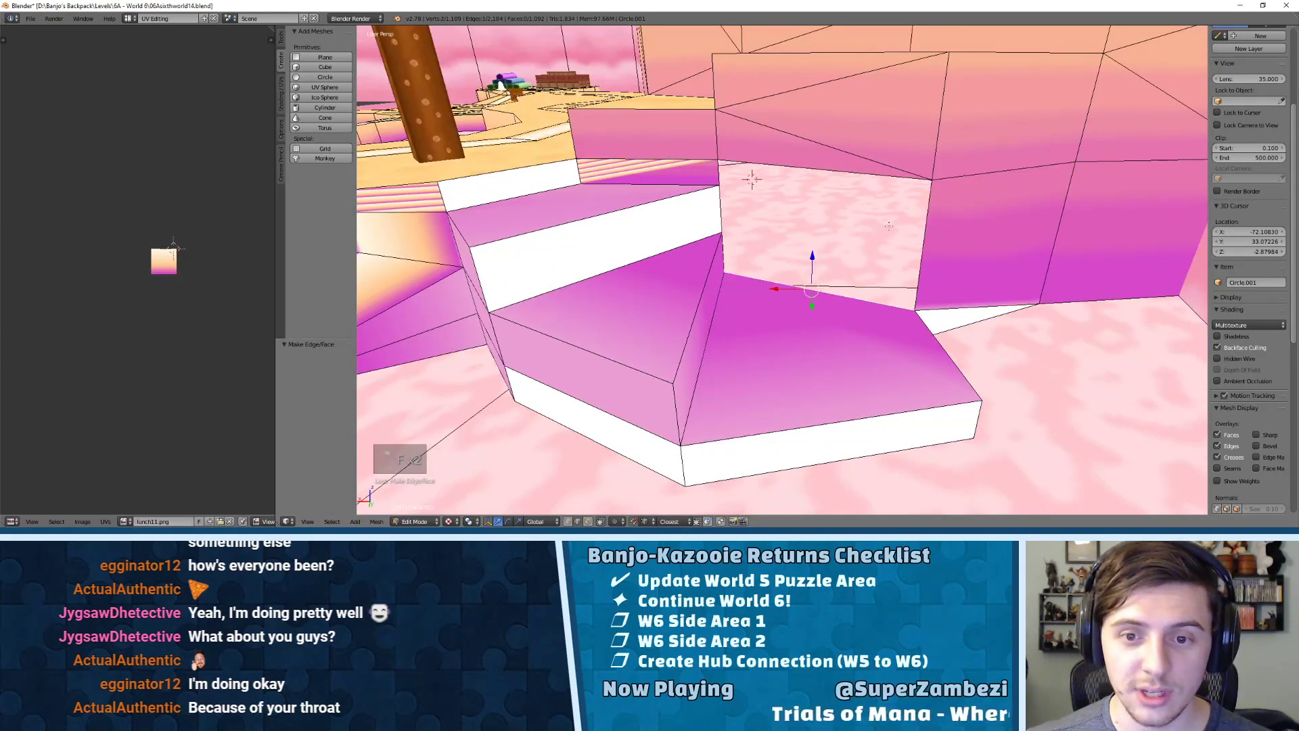
pyautogui.keyDown('shift'); pyautogui.rightClick(873, 180); pyautogui.keyUp('shift')
pyautogui.moveTo(873, 179); pyautogui.dragTo(933, 243, button='middle')
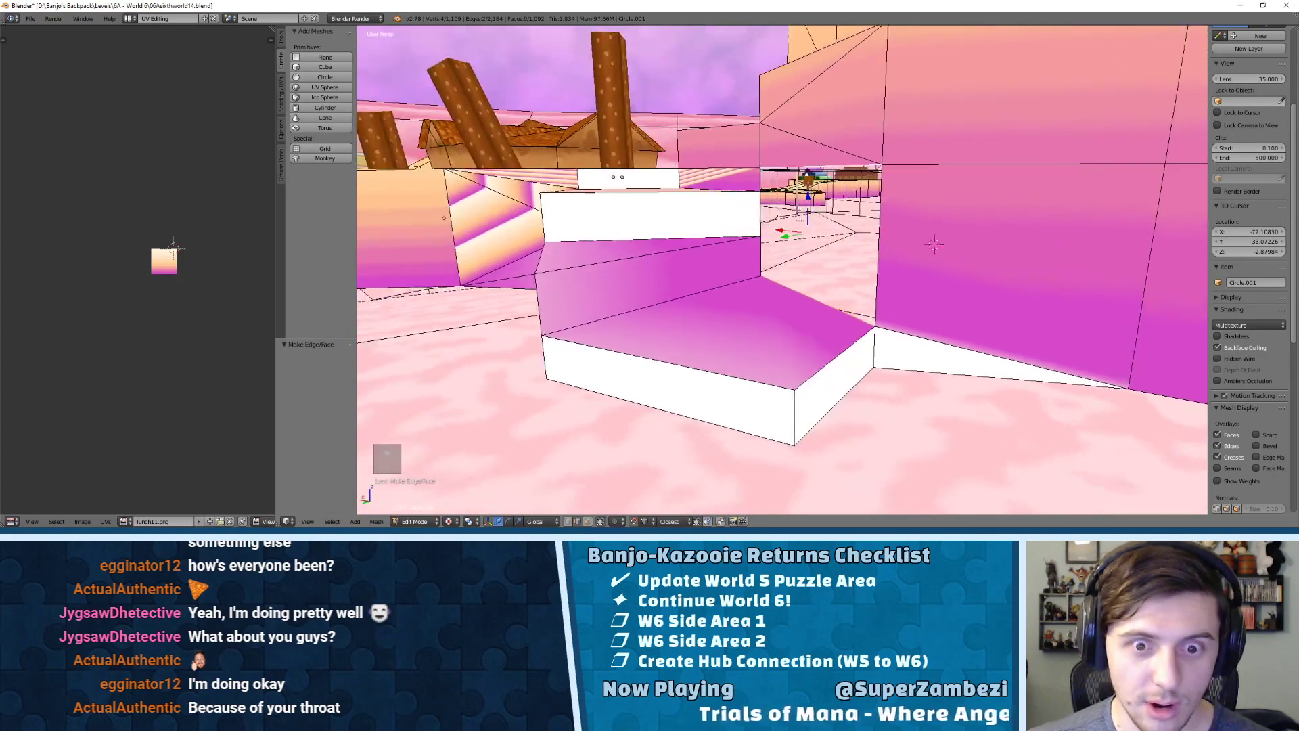
pyautogui.rightClick(751, 253)
pyautogui.moveTo(751, 252); pyautogui.dragTo(785, 234, button='middle')
pyautogui.keyDown('shift'); pyautogui.rightClick(726, 173); pyautogui.keyUp('shift')
pyautogui.rightClick(716, 176)
pyautogui.keyDown('shift'); pyautogui.rightClick(721, 211); pyautogui.keyUp('shift')
pyautogui.keyDown('shift'); pyautogui.rightClick(724, 262); pyautogui.keyUp('shift')
pyautogui.keyDown('shift'); pyautogui.rightClick(917, 248); pyautogui.keyUp('shift')
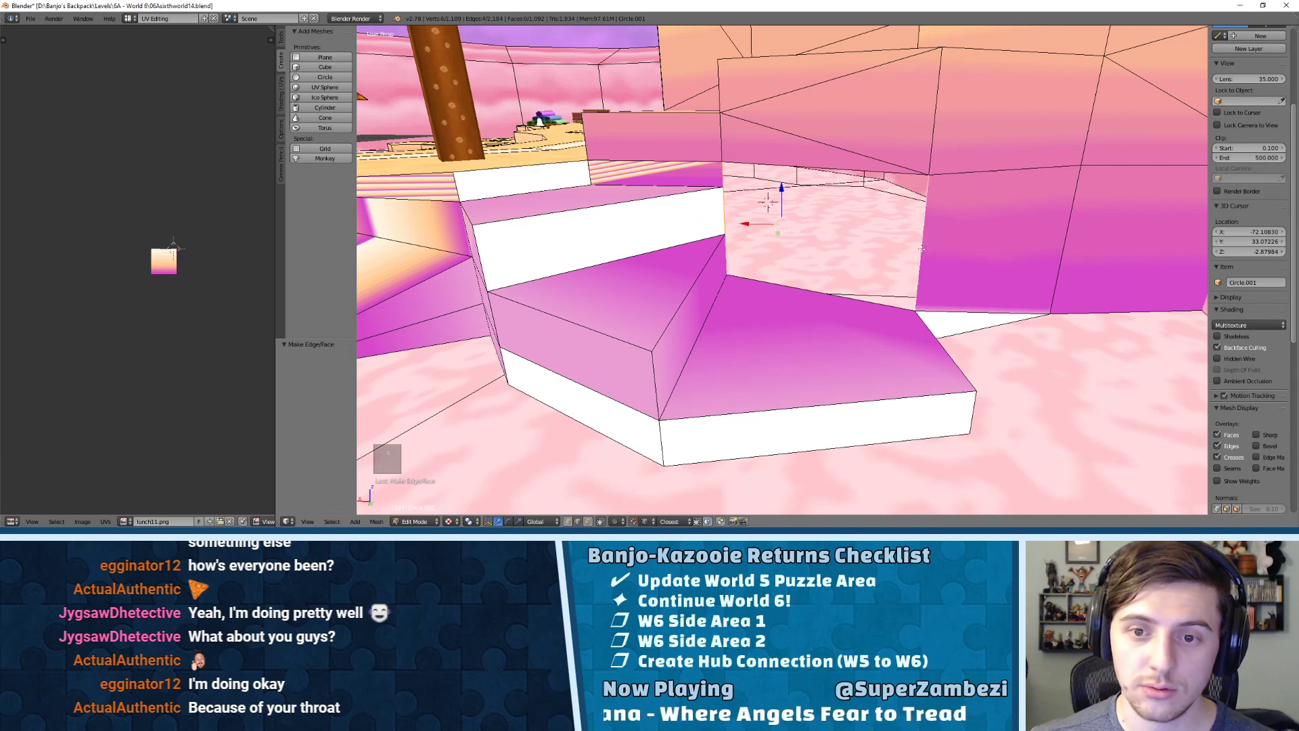
pyautogui.press('f')
pyautogui.hotkey('ctrl', 't')
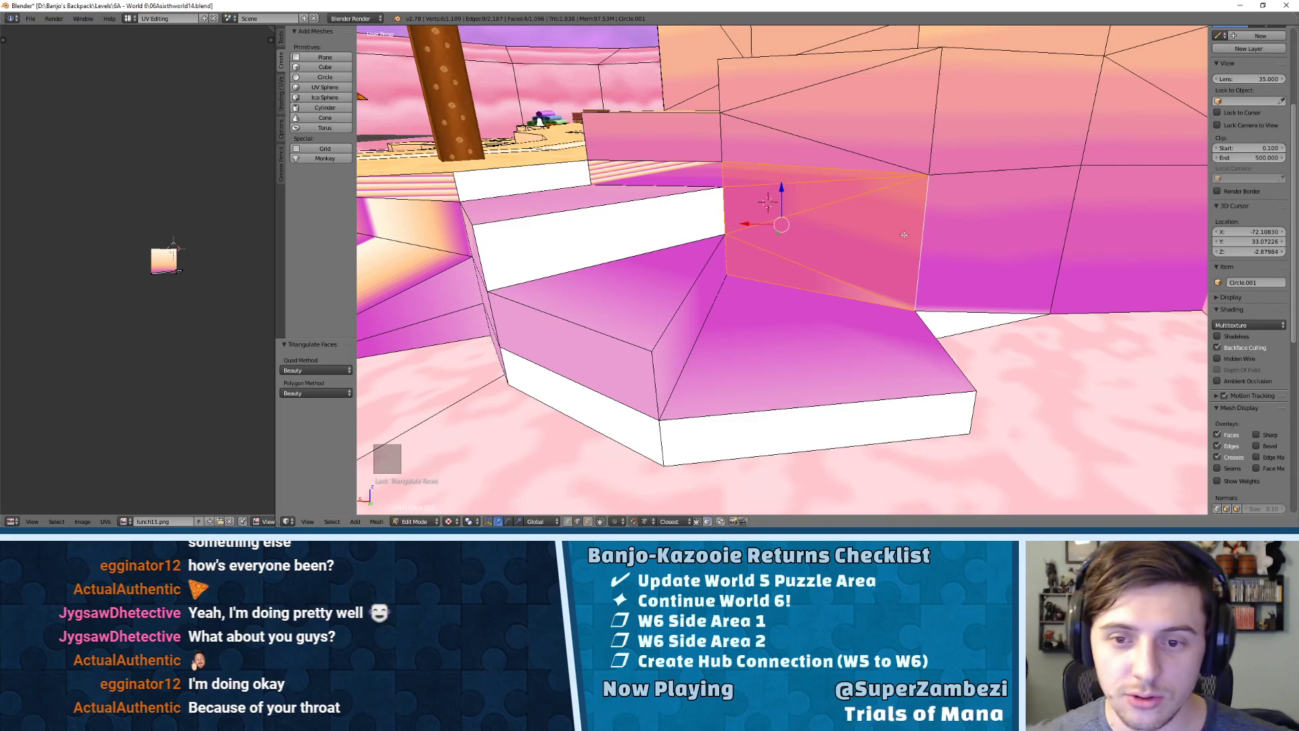
pyautogui.moveTo(960, 172); pyautogui.dragTo(916, 192, button='middle')
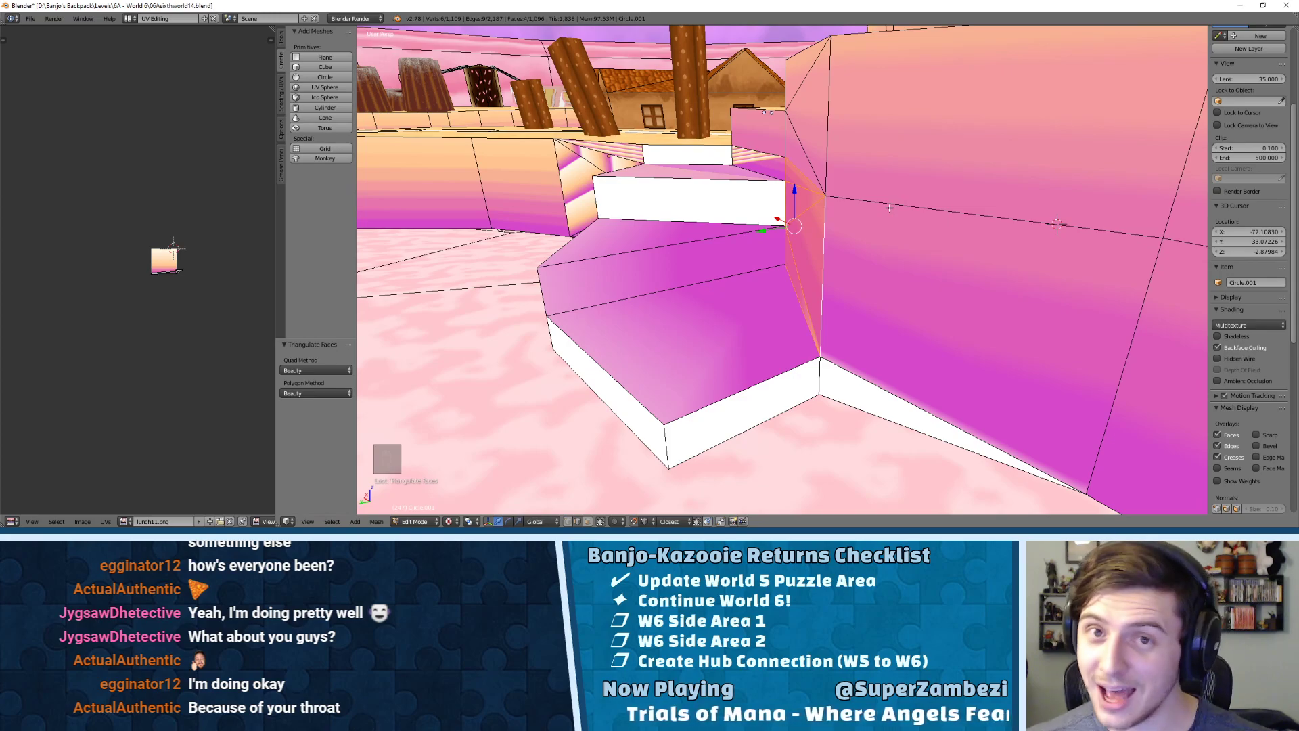
pyautogui.keyDown('shift'); pyautogui.moveTo(640, 146); pyautogui.dragTo(819, 165, button='middle'); pyautogui.keyUp('shift')
pyautogui.moveTo(535, 203); pyautogui.dragTo(734, 234, button='middle')
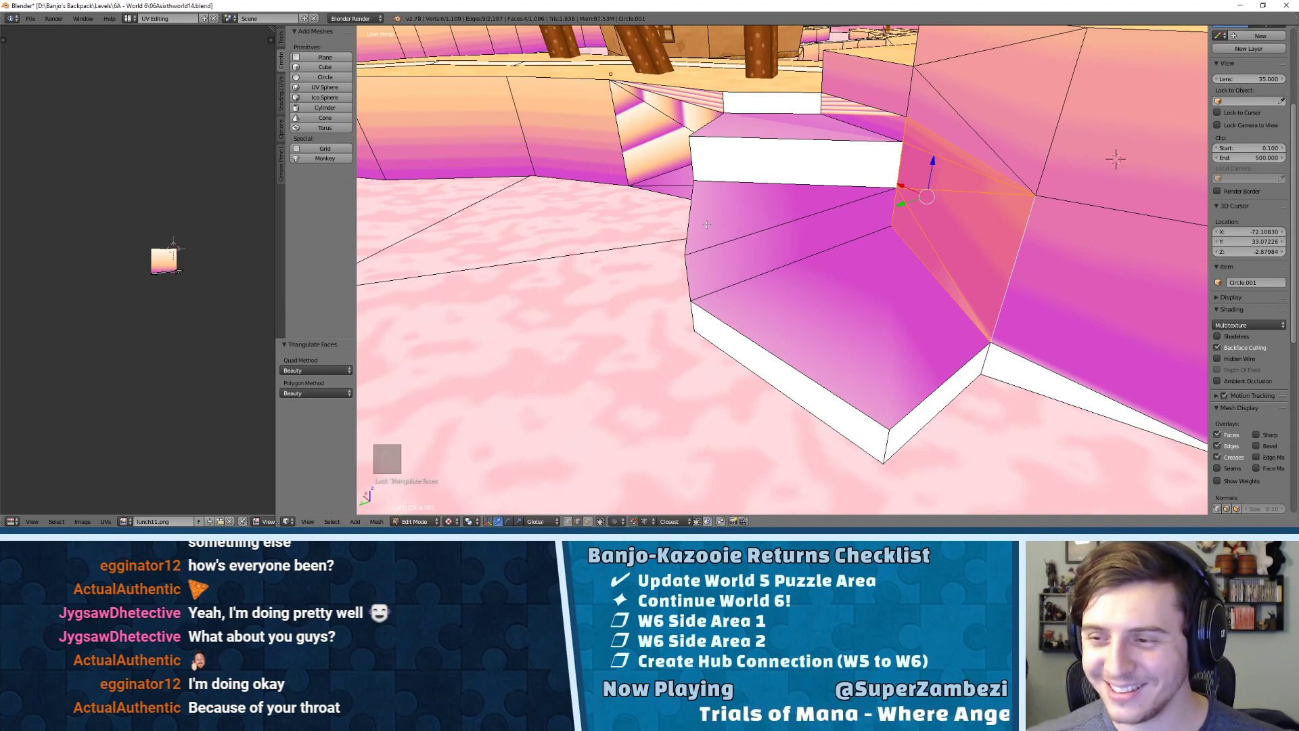
pyautogui.moveTo(718, 183); pyautogui.dragTo(943, 124, button='middle')
pyautogui.moveTo(944, 124); pyautogui.dragTo(847, 137, button='middle')
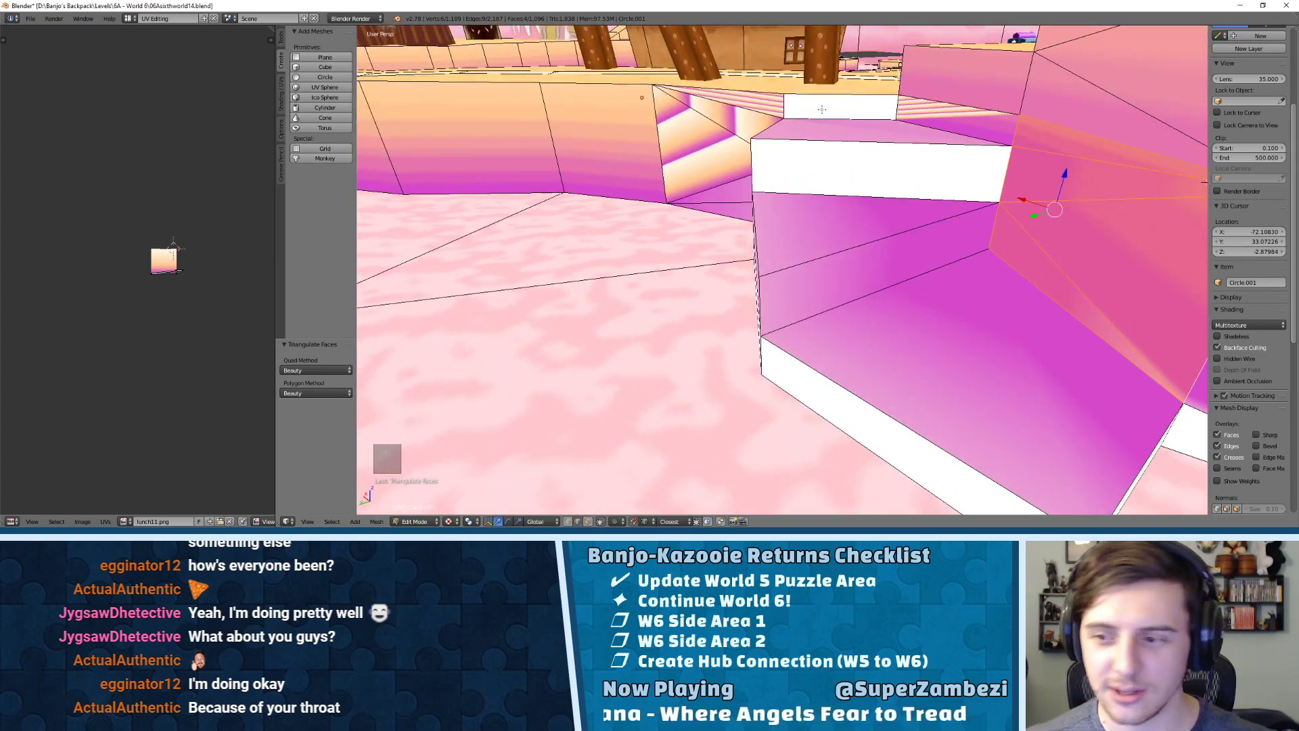
pyautogui.moveTo(757, 179)
pyautogui.mouseDown(button='middle')
pyautogui.moveTo(609, 226)
pyautogui.moveTo(755, 222)
pyautogui.moveTo(771, 193)
pyautogui.mouseUp(button='middle')
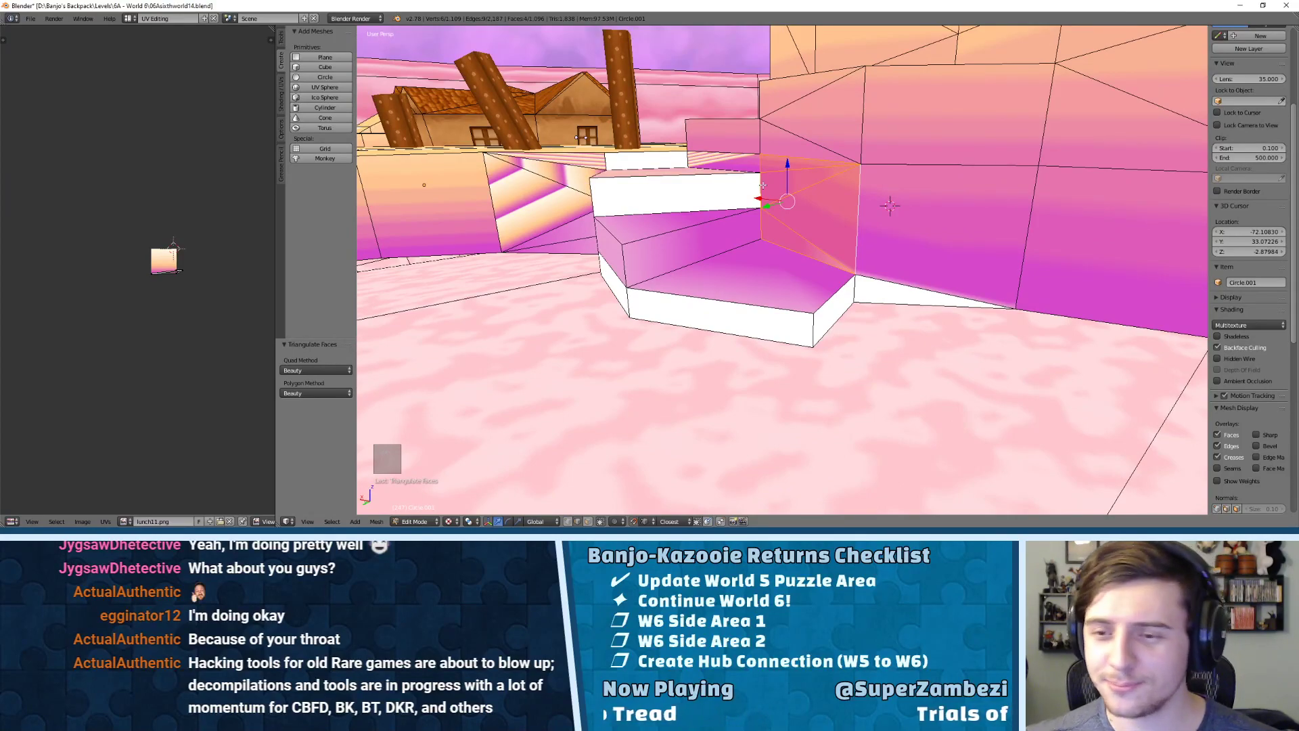
# - Select the cliff wall panel beside the lowest ledge and the white triangle below it, and view their UVs up close
pyautogui.hotkey('ctrl', 'Tab')
pyautogui.click(752, 198)
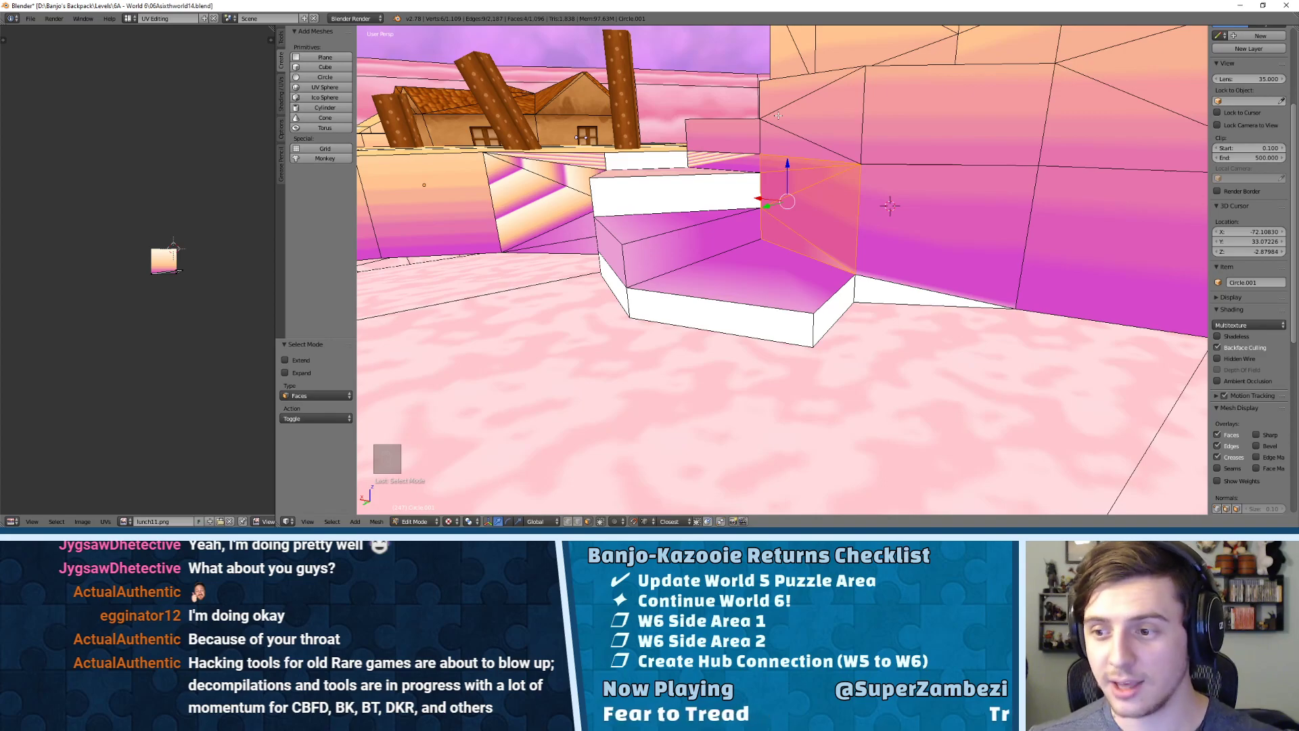
pyautogui.moveTo(732, 178); pyautogui.dragTo(819, 202, button='middle')
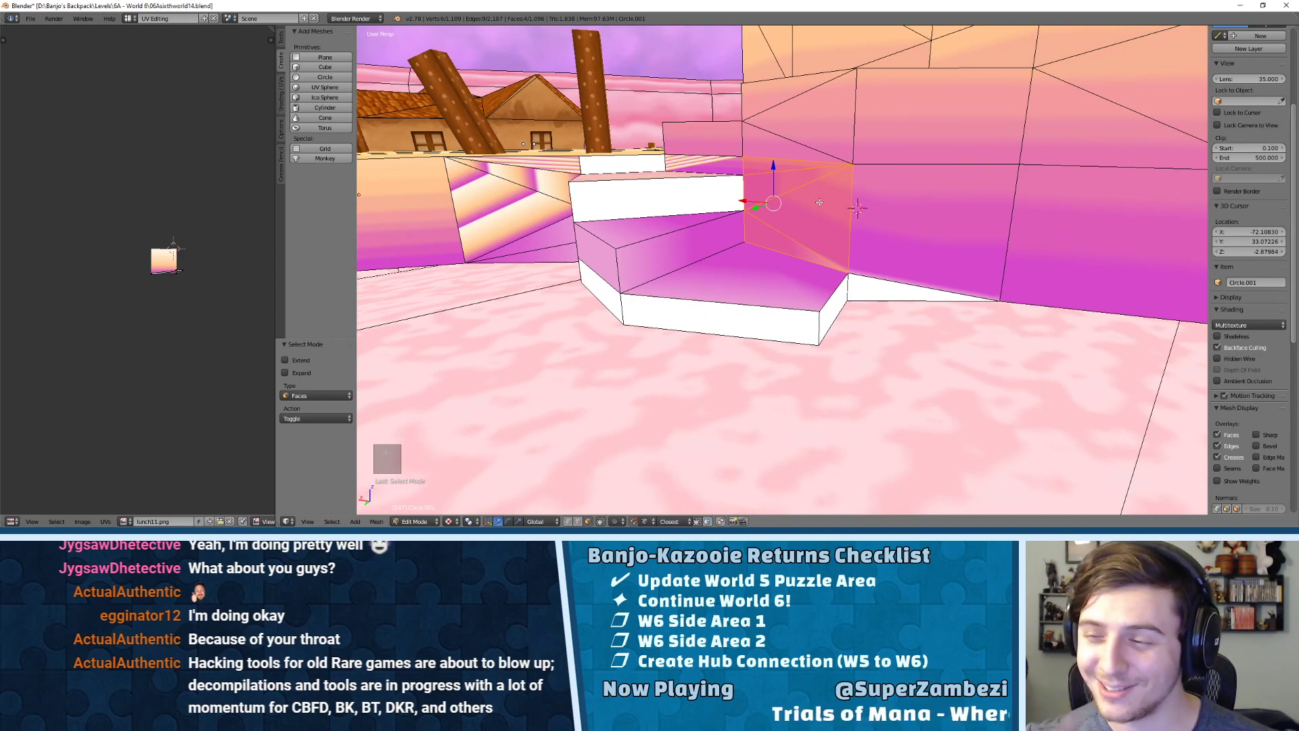
pyautogui.rightClick(889, 270)
pyautogui.scroll(1, 902, 235)
pyautogui.keyDown('shift'); pyautogui.rightClick(927, 243); pyautogui.keyUp('shift')
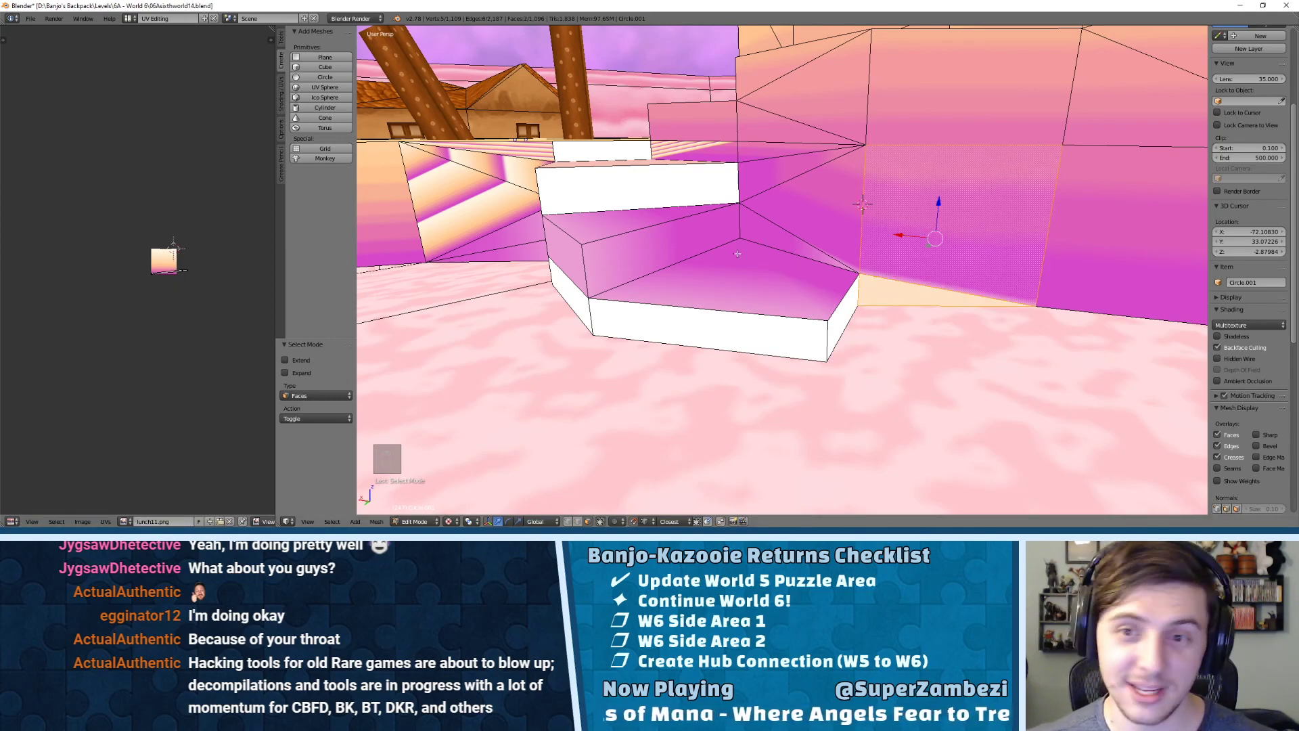
pyautogui.scroll(5, 216, 263)
pyautogui.moveTo(184, 266); pyautogui.dragTo(75, 261, button='middle')
pyautogui.scroll(3, 184, 260)
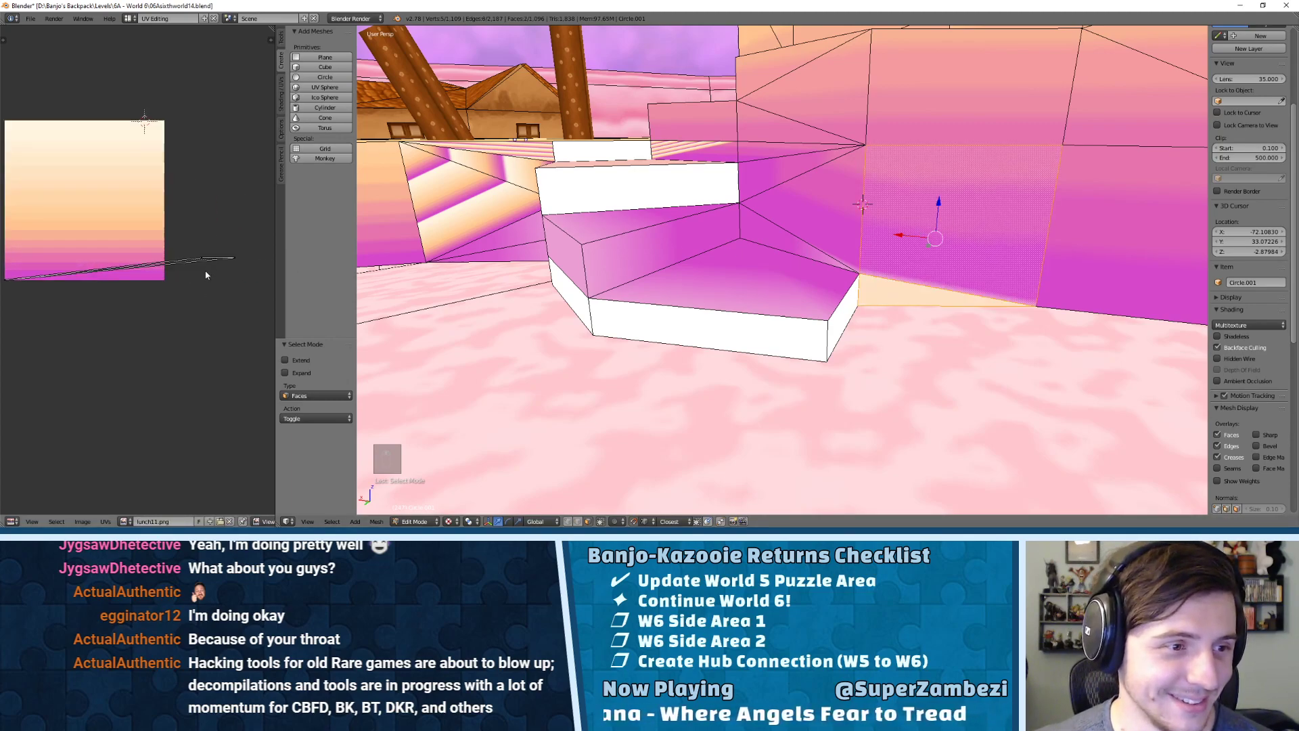
pyautogui.press('g')
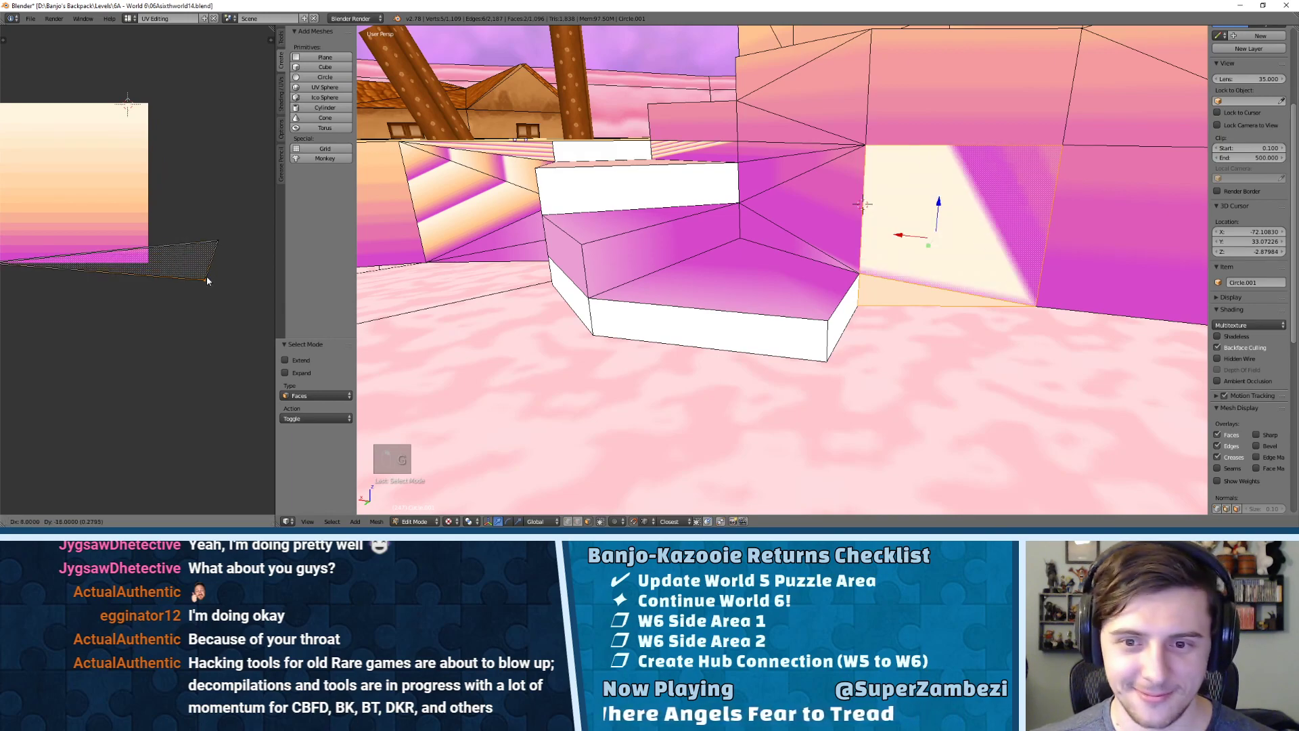
pyautogui.click(205, 278)
pyautogui.hotkey('ctrl', 'z')
pyautogui.press('g')
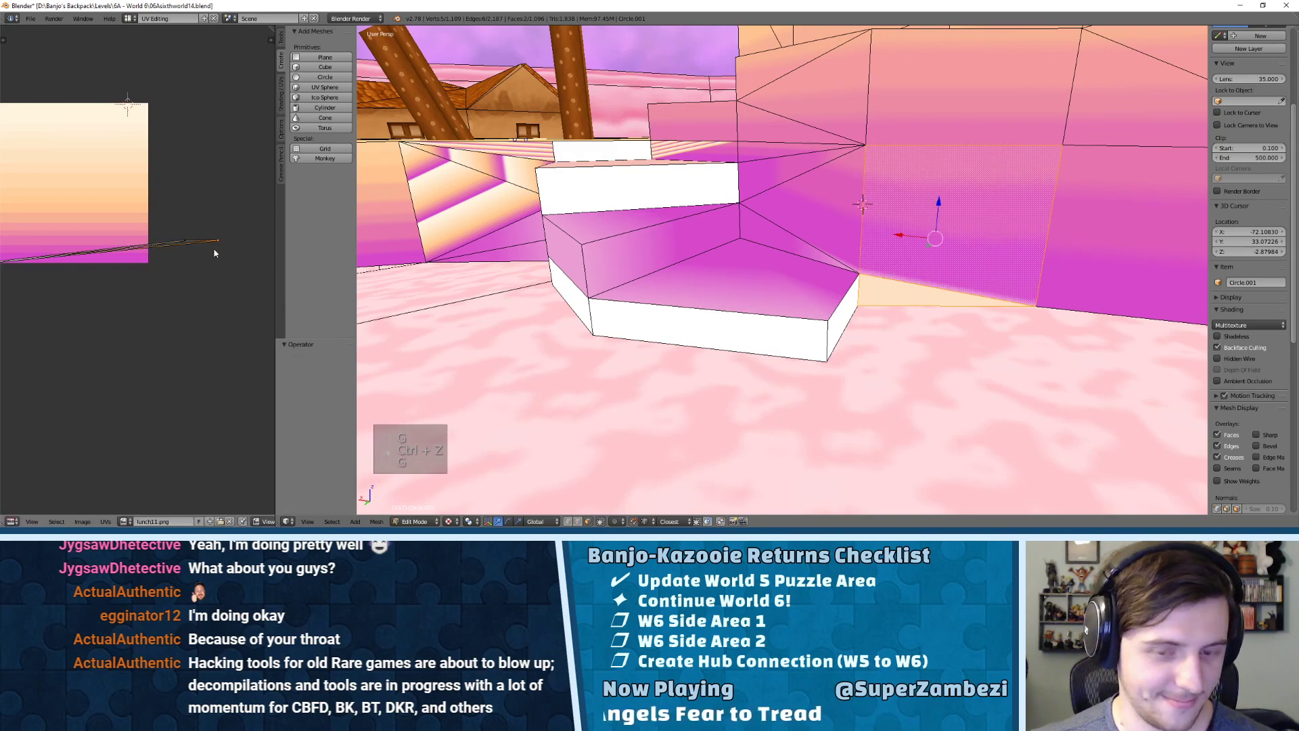
pyautogui.click(186, 269)
pyautogui.hotkey('ctrl', 'z')
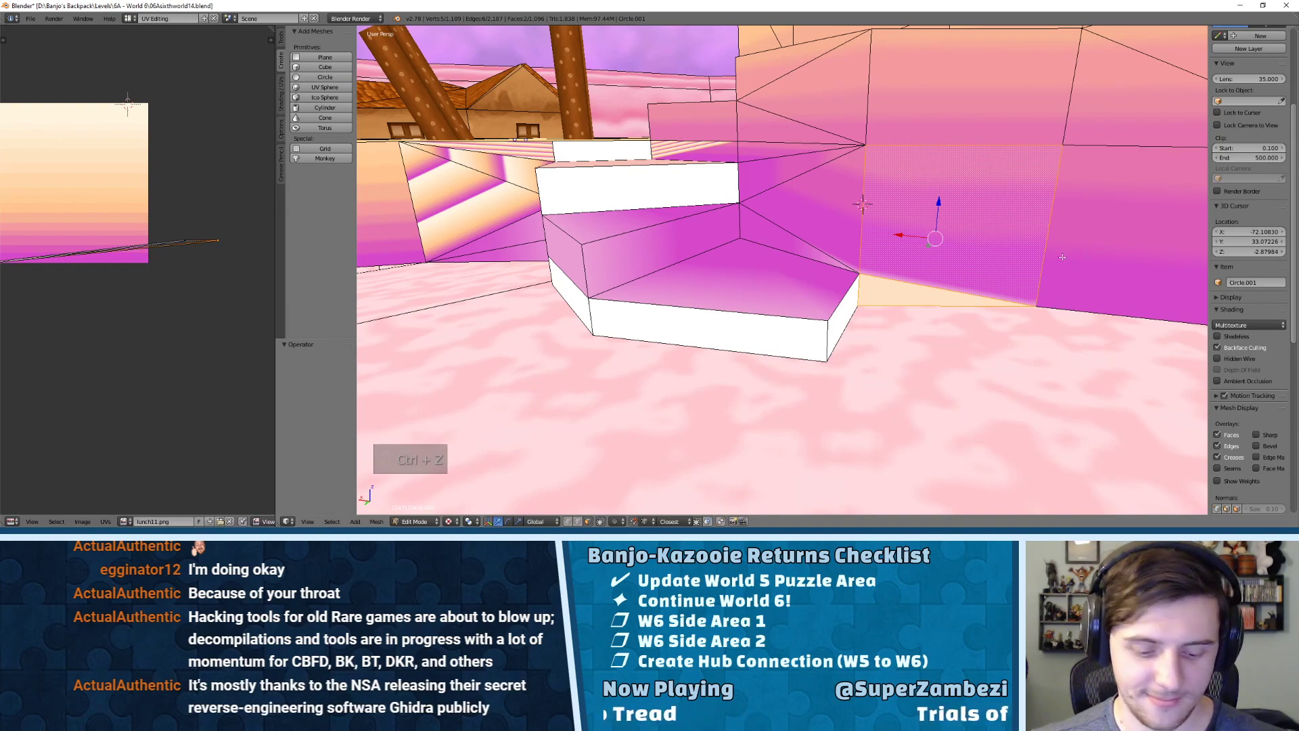
# - Unwrap the UVs of the cliff wall panel and the triangle below it
pyautogui.press('u')
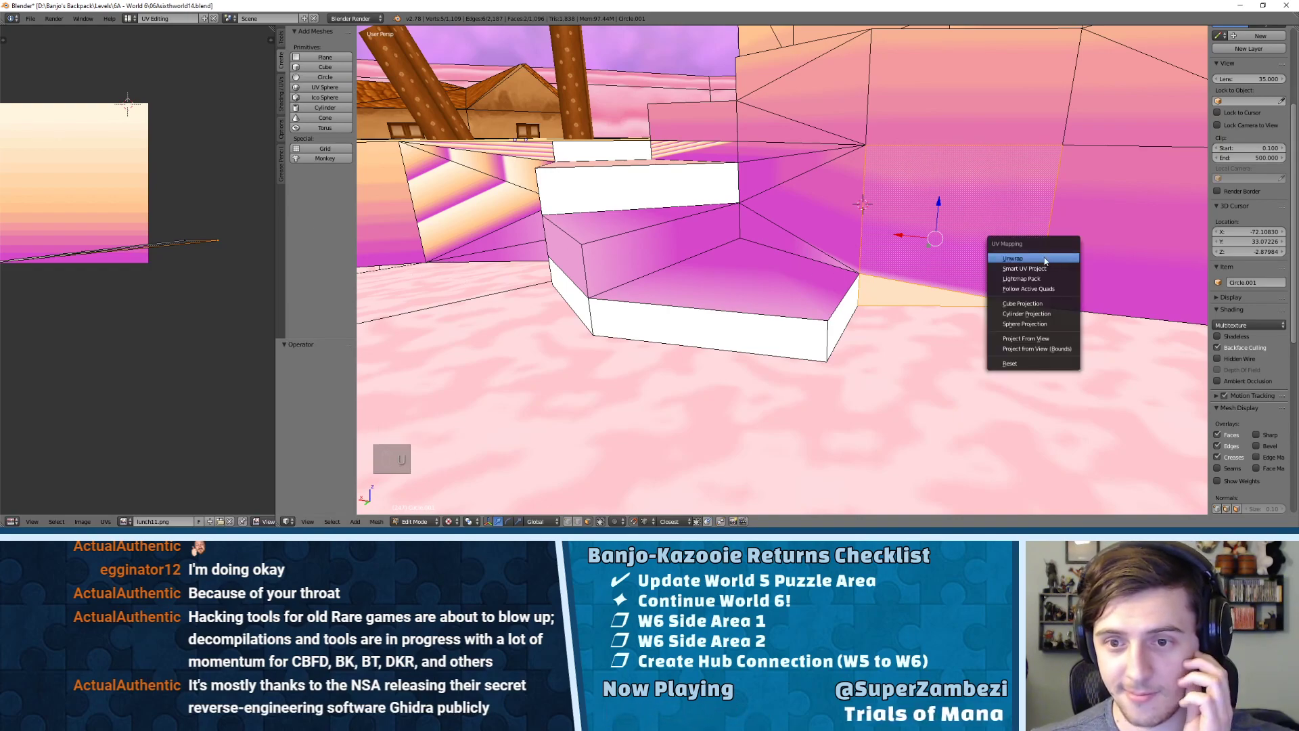
pyautogui.click(1060, 256)
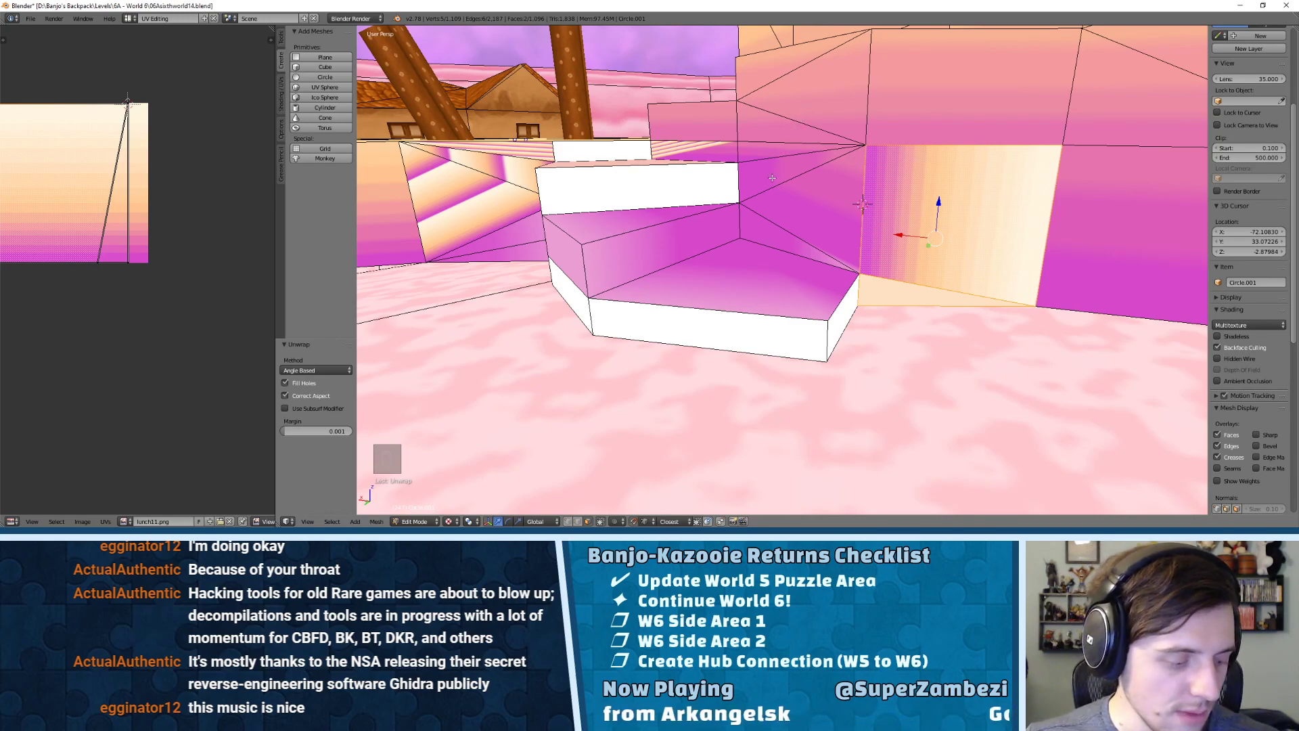
pyautogui.moveTo(724, 61); pyautogui.dragTo(717, 151, button='middle')
pyautogui.hotkey('ctrl', 'Tab')
pyautogui.click(744, 136)
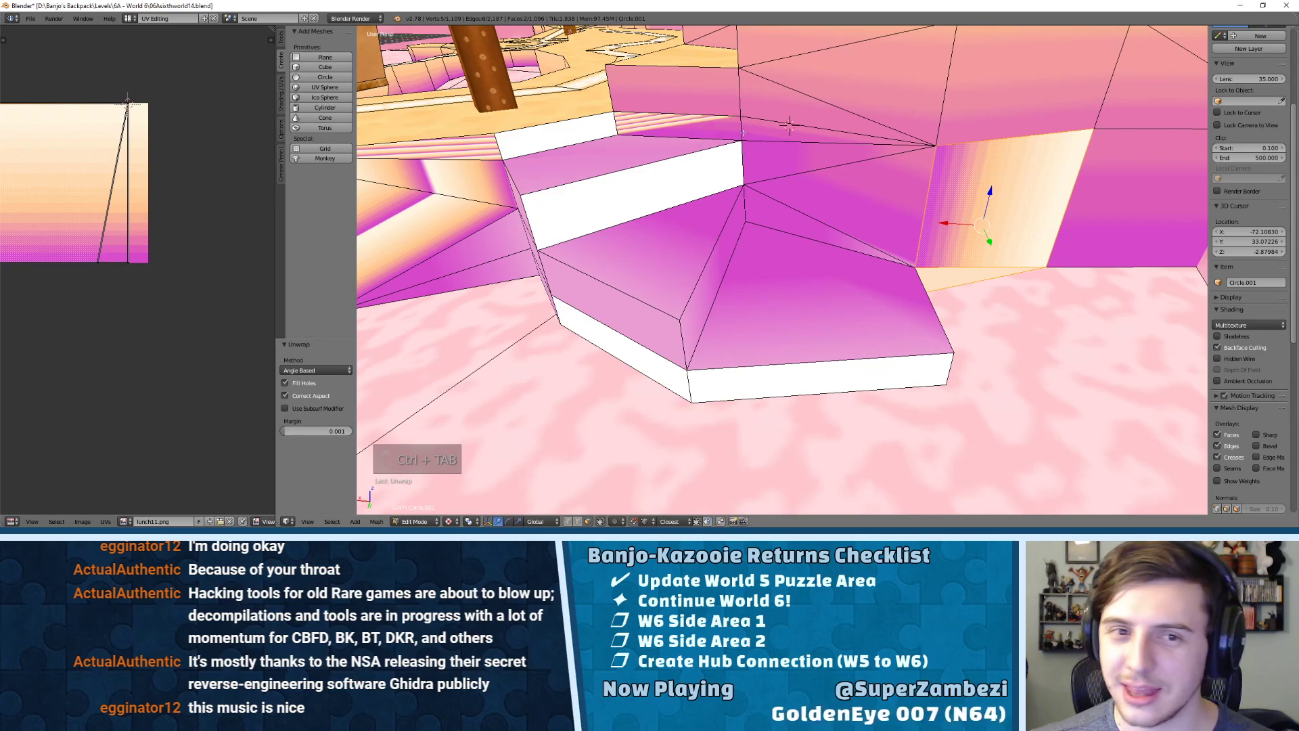
# - Select the five triangles closing the gap between the path's side wall and the ledges, and unwrap their UVs
pyautogui.moveTo(634, 183); pyautogui.dragTo(601, 176, button='middle')
pyautogui.moveTo(601, 176); pyautogui.dragTo(668, 177, button='middle')
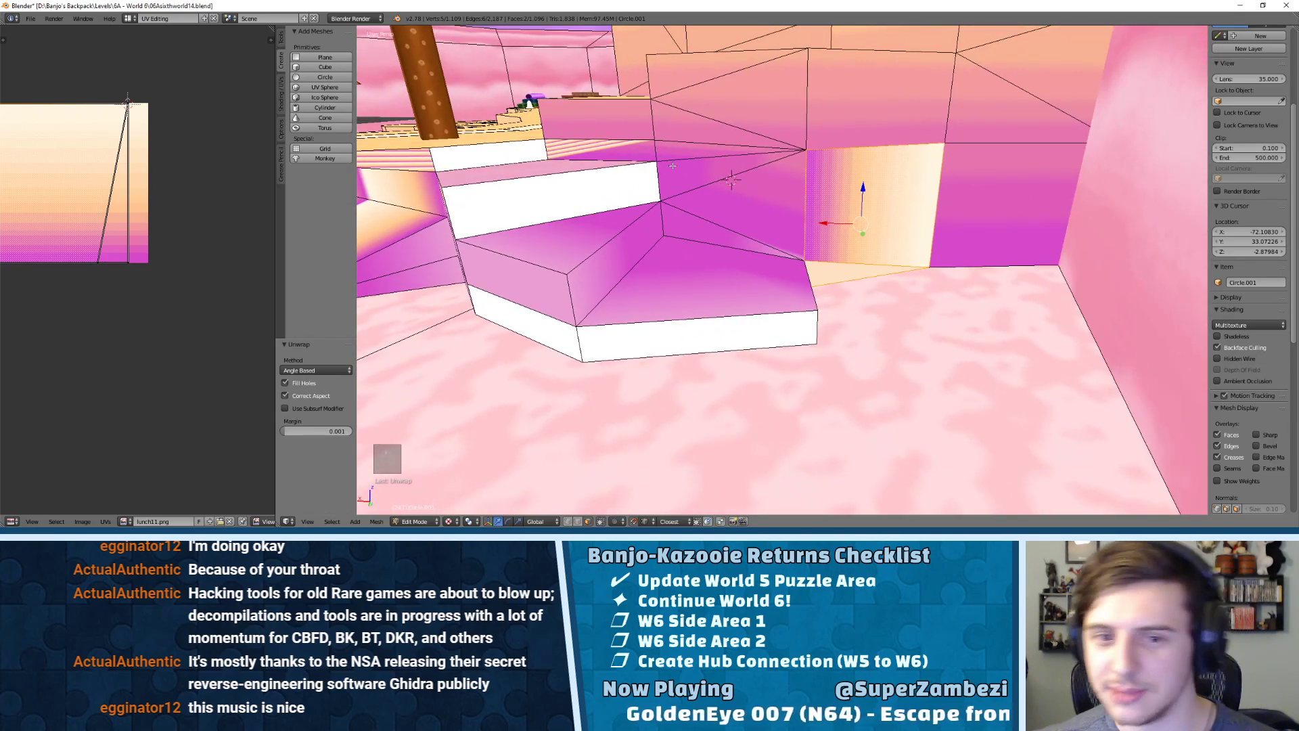
pyautogui.moveTo(531, 164); pyautogui.dragTo(673, 225, button='middle')
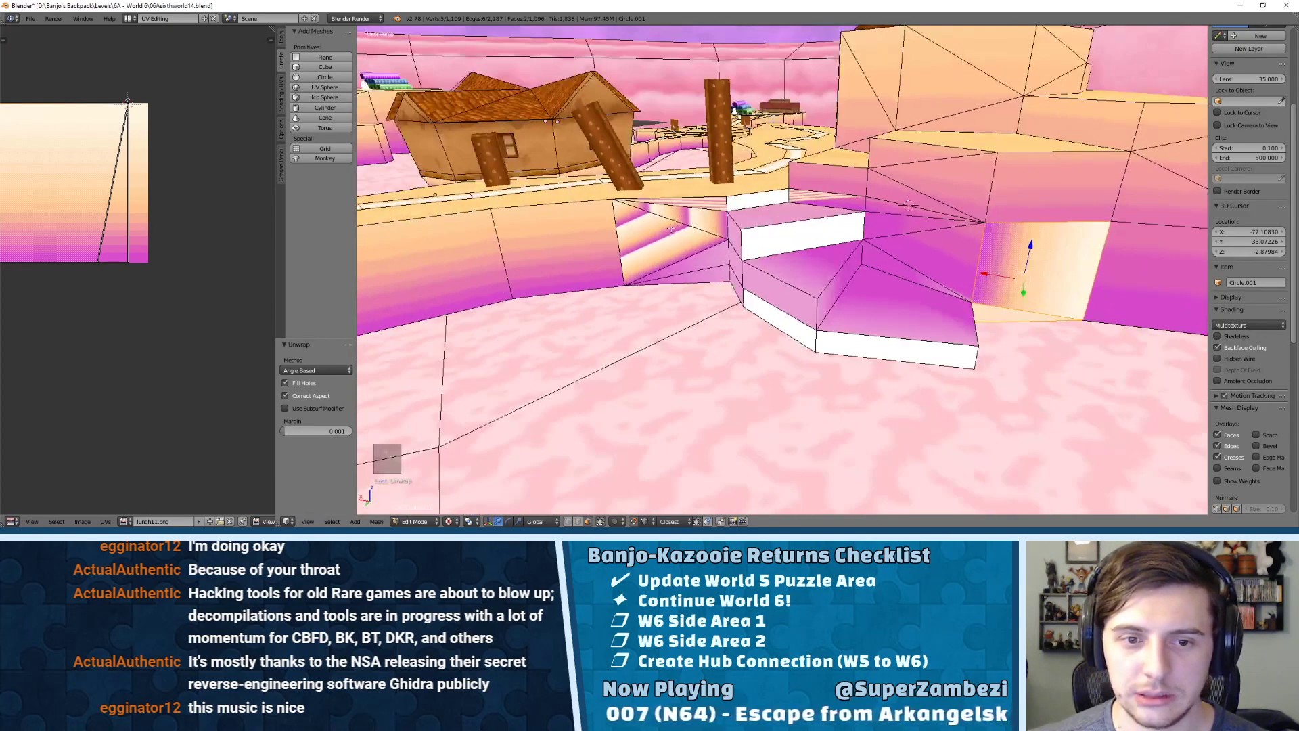
pyautogui.rightClick(691, 203)
pyautogui.keyDown('shift'); pyautogui.rightClick(699, 219); pyautogui.keyUp('shift')
pyautogui.keyDown('shift'); pyautogui.rightClick(663, 240); pyautogui.keyUp('shift')
pyautogui.keyDown('shift'); pyautogui.rightClick(698, 258); pyautogui.keyUp('shift')
pyautogui.keyDown('shift'); pyautogui.rightClick(708, 271); pyautogui.keyUp('shift')
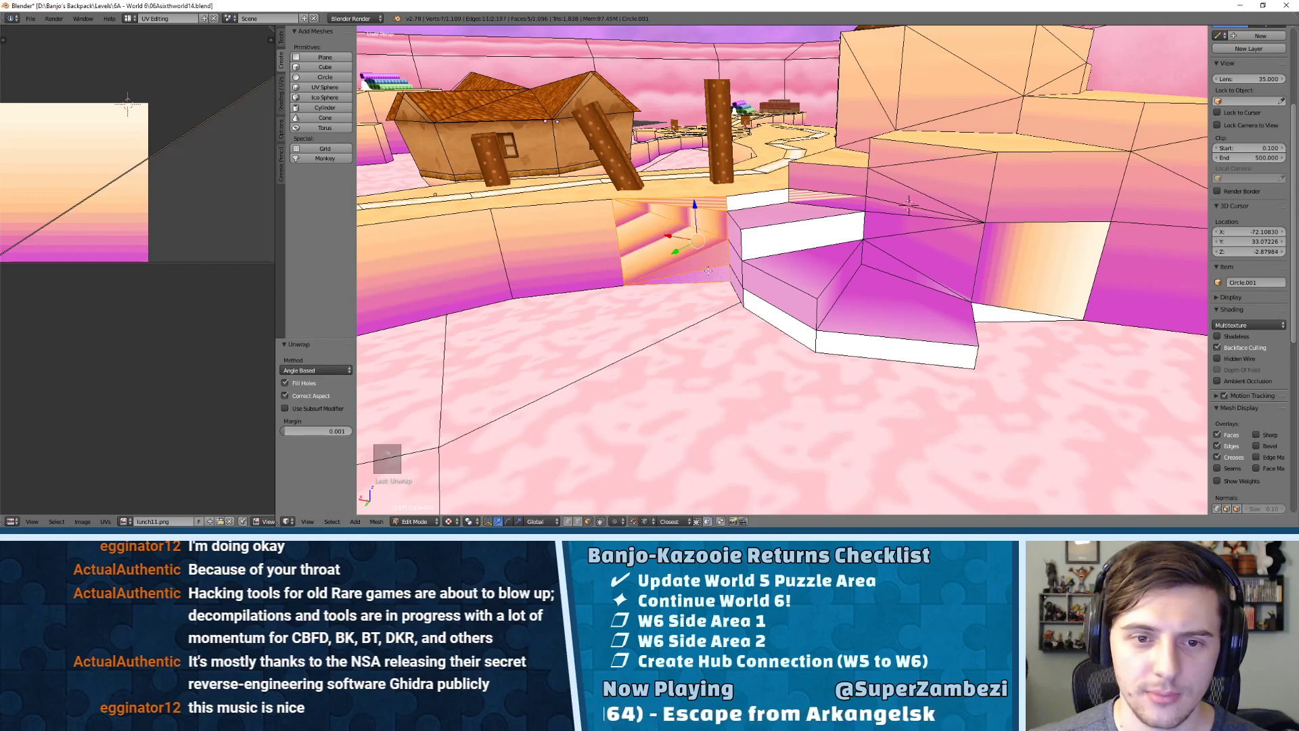
pyautogui.press('u')
pyautogui.click(704, 269)
pyautogui.moveTo(677, 285); pyautogui.dragTo(744, 281, button='middle')
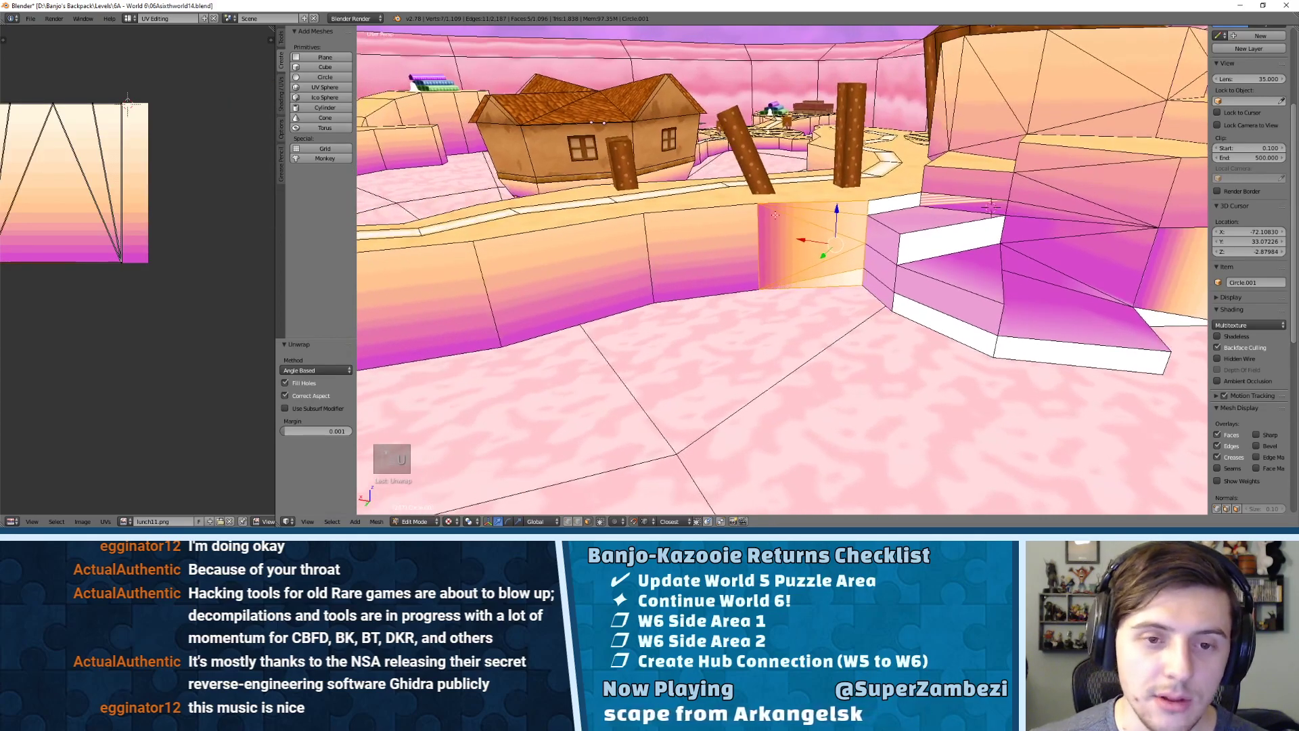
# - Rotate all UVs of the five gap triangles by 90° so the gradient runs vertically like the neighbouring path wall
pyautogui.press('a')
pyautogui.press('a')
pyautogui.press('a')
pyautogui.scroll(-4, 150, 147)
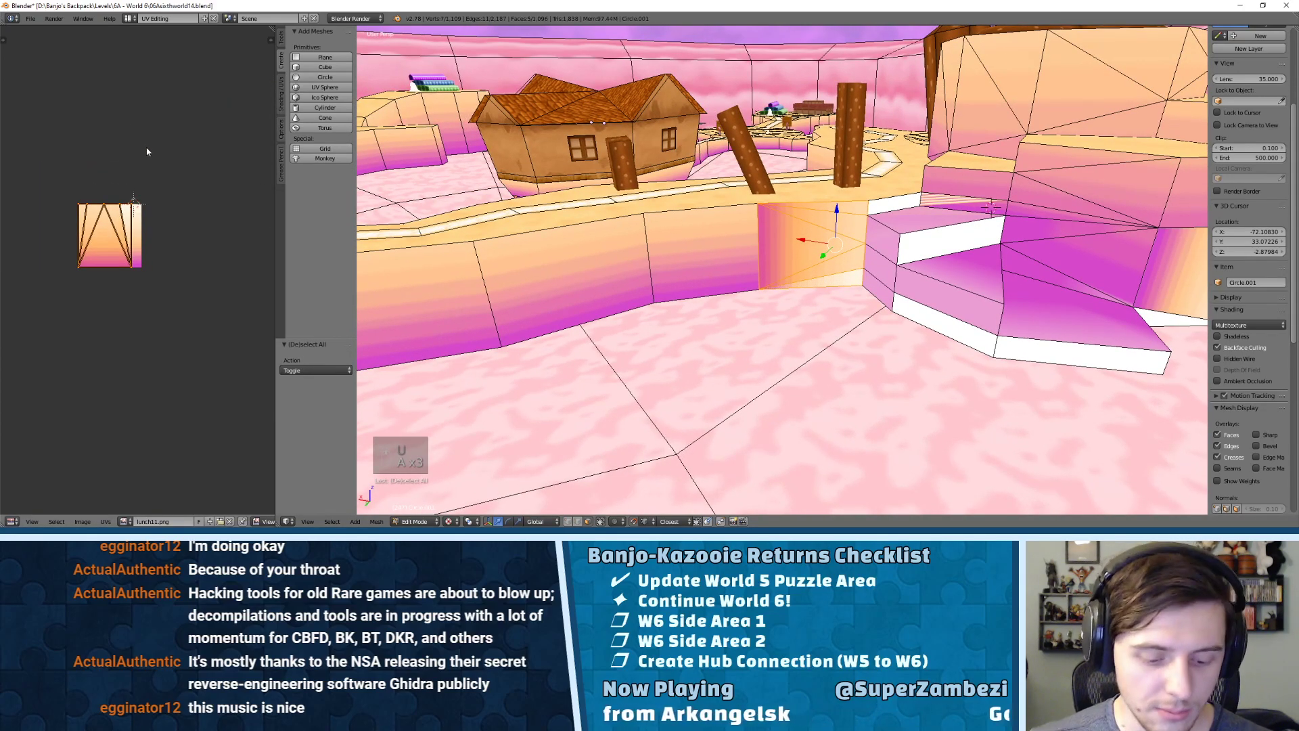
pyautogui.write('r90')
pyautogui.press('Return')
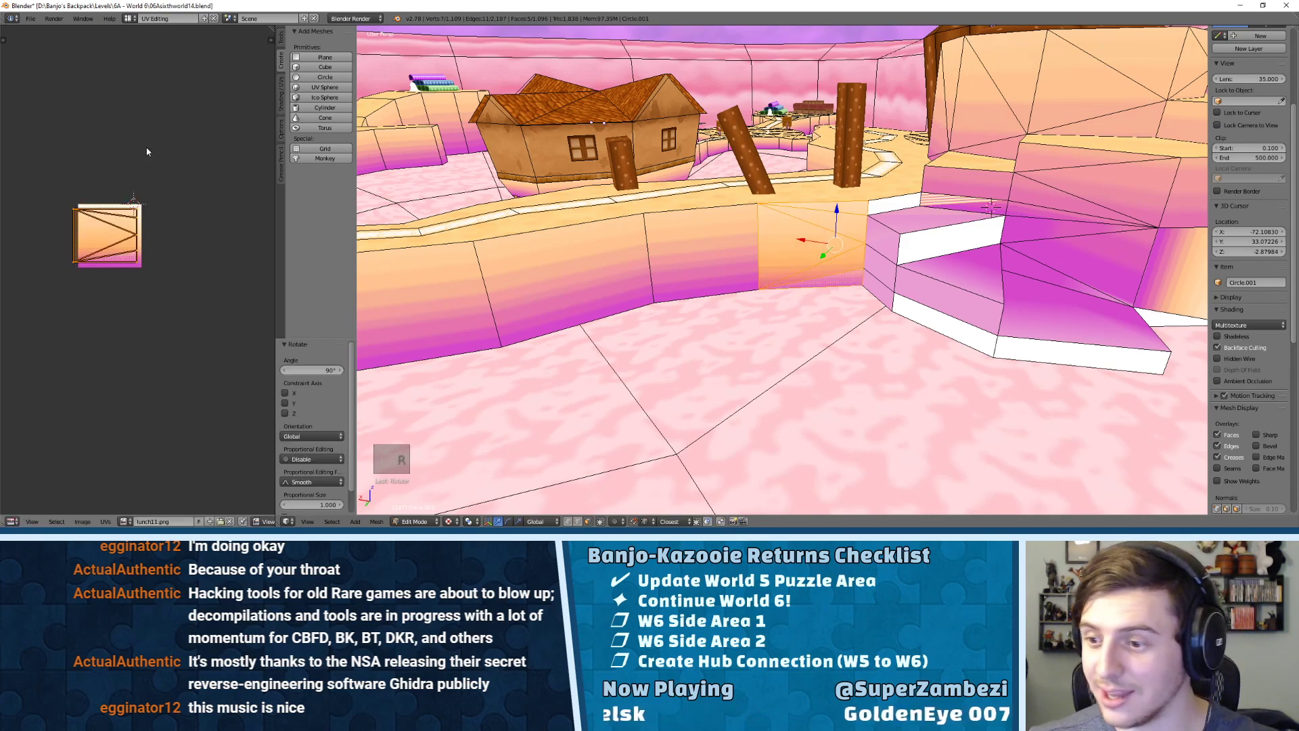
pyautogui.scroll(4, 631, 242)
pyautogui.scroll(2, 630, 242)
pyautogui.scroll(-2, 630, 242)
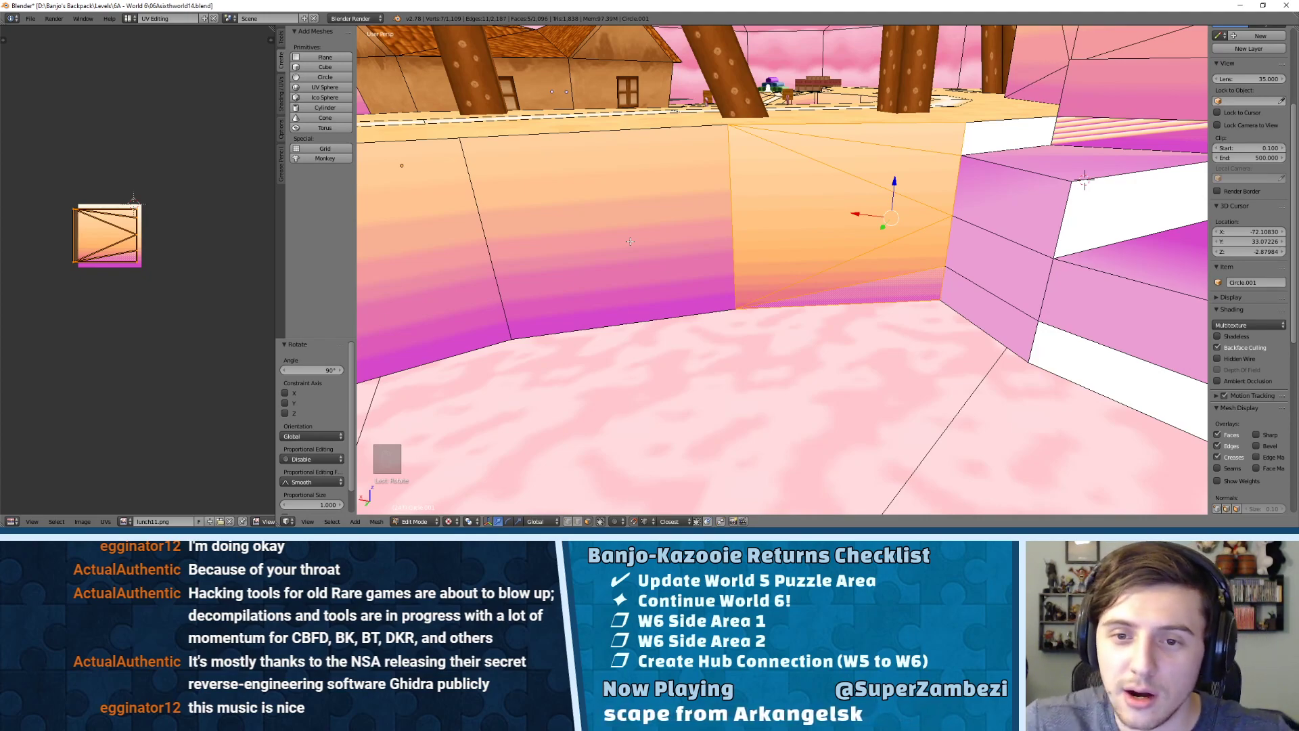
# - Add the neighbouring curved wall panel to the selection, bring the gap triangles' UVs over to its UVs and scale them to 0.5
pyautogui.keyDown('shift'); pyautogui.rightClick(636, 209); pyautogui.keyUp('shift')
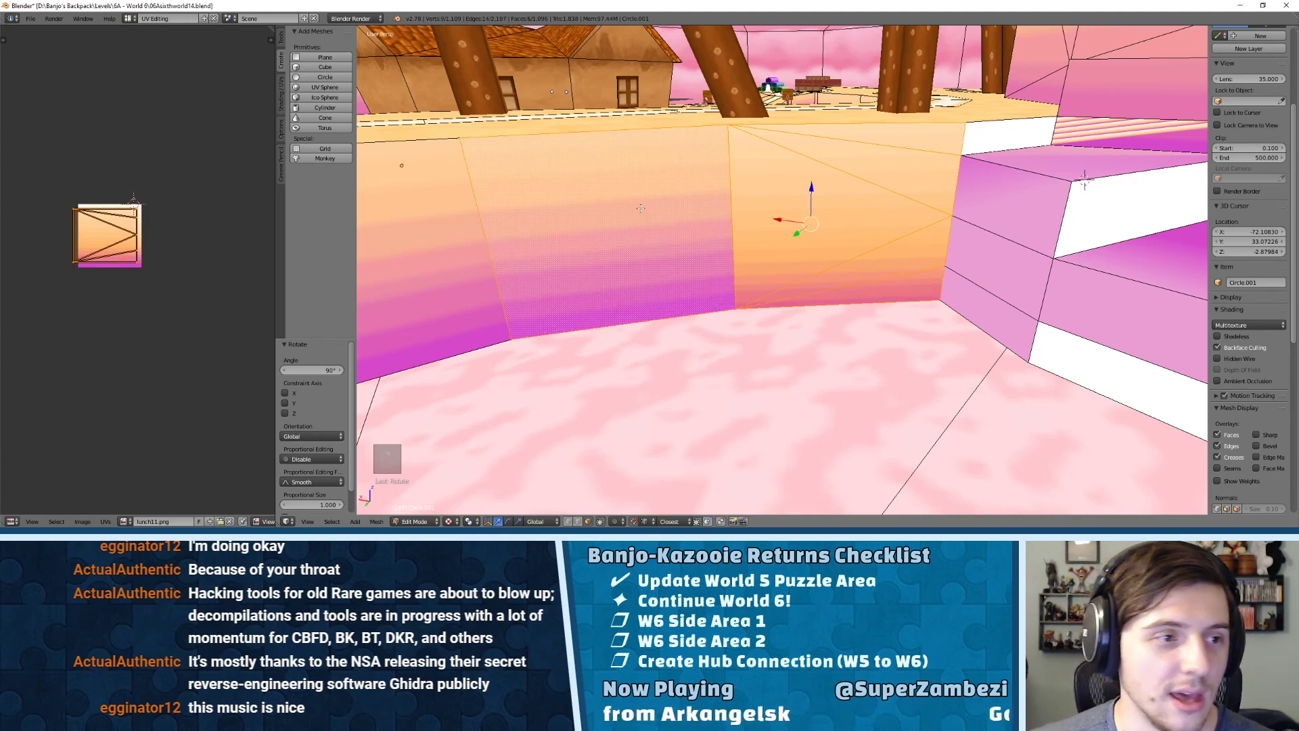
pyautogui.scroll(-8, 145, 209)
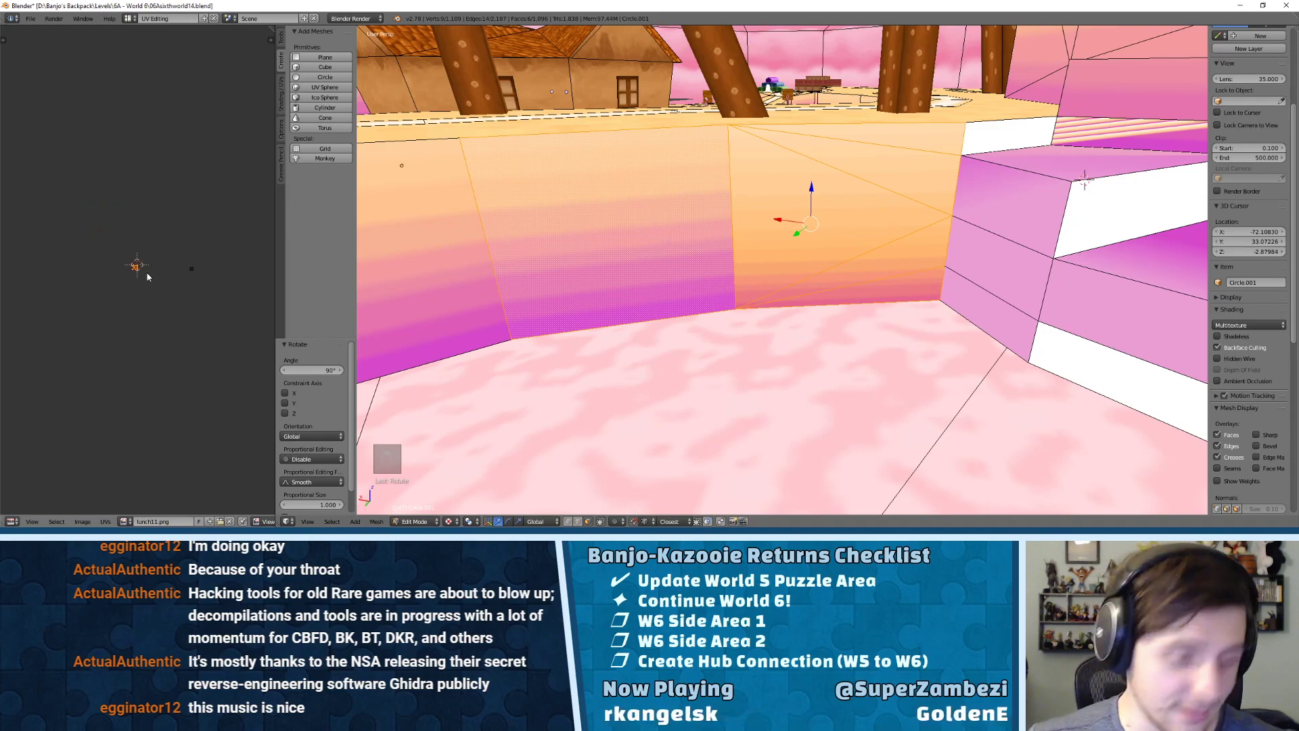
pyautogui.press('g')
pyautogui.click(210, 290)
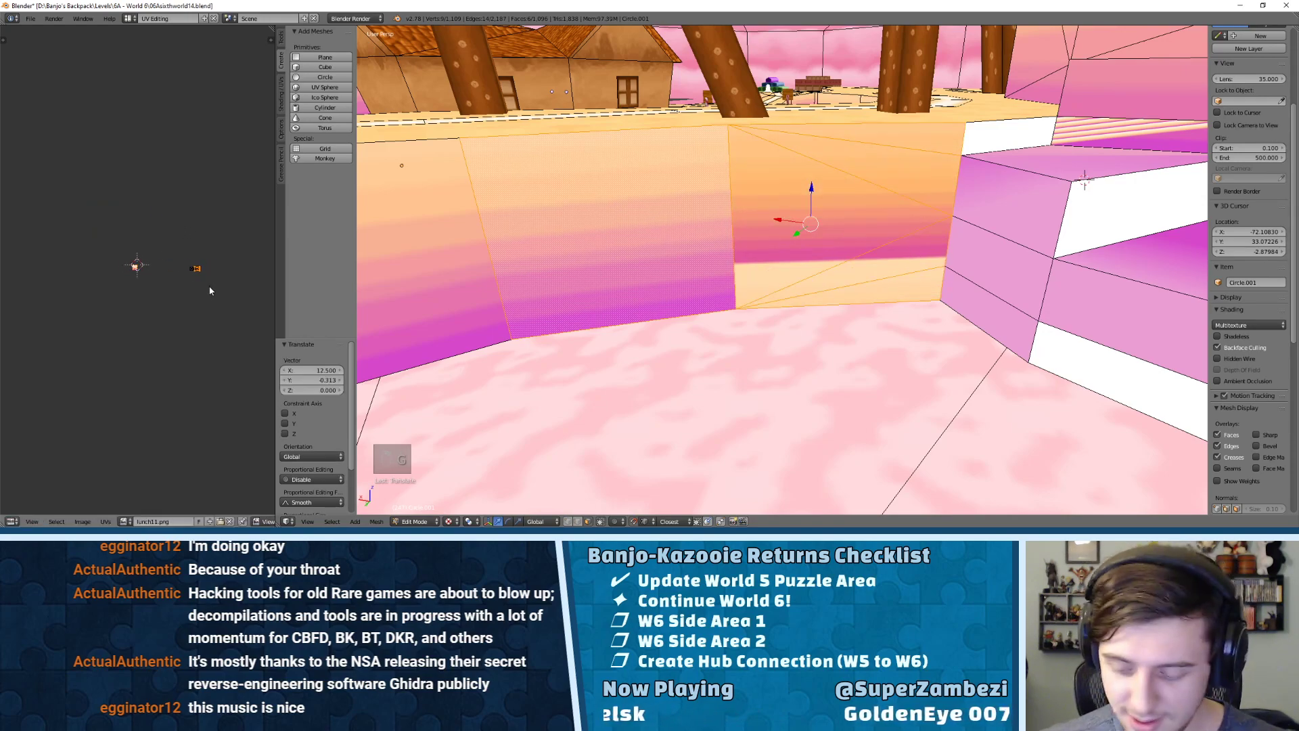
pyautogui.press('KP_Decimal')
pyautogui.scroll(-4, 122, 273)
pyautogui.press('s')
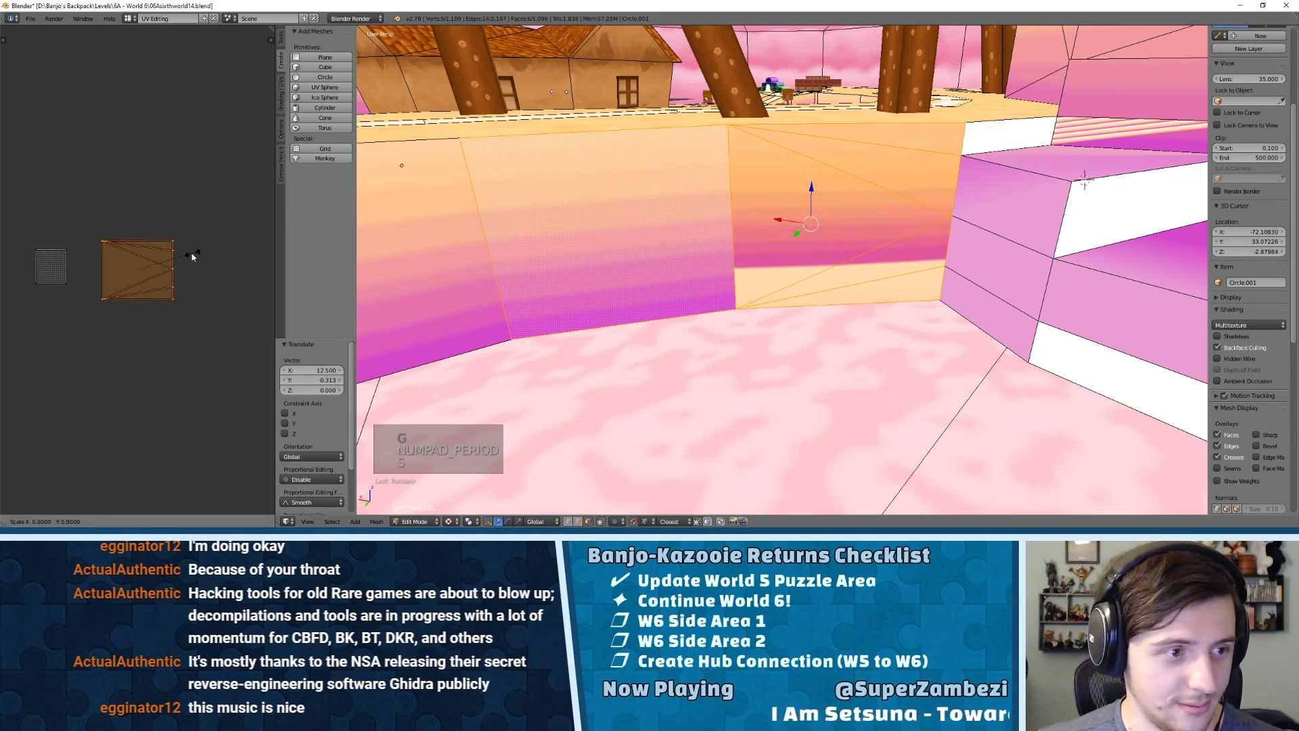
pyautogui.keyDown('ctrl'); pyautogui.click(169, 256); pyautogui.keyUp('ctrl')
# - Place the scaled gap triangle UVs against the edge of the neighbouring panel's UVs, turning snapping off for the fine placement
pyautogui.press('g')
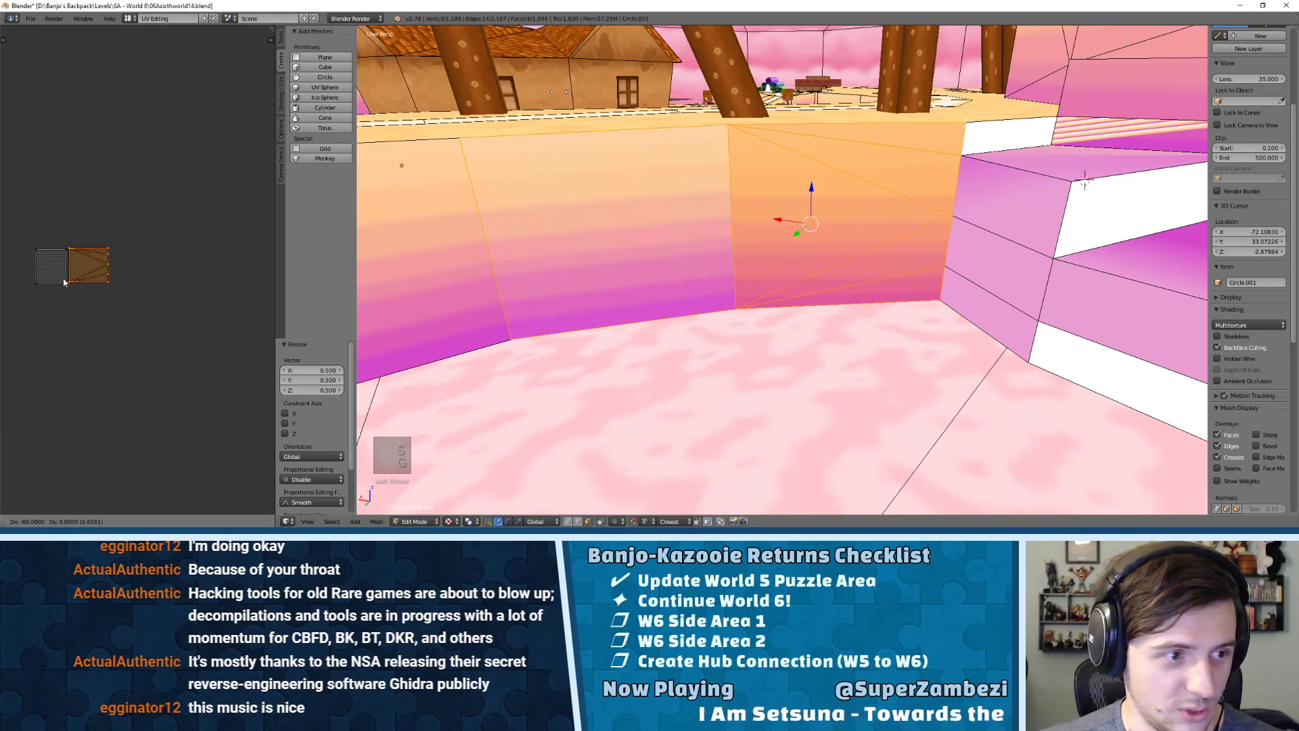
pyautogui.click(63, 282)
pyautogui.hotkey('shift', 'Tab')
pyautogui.press('g')
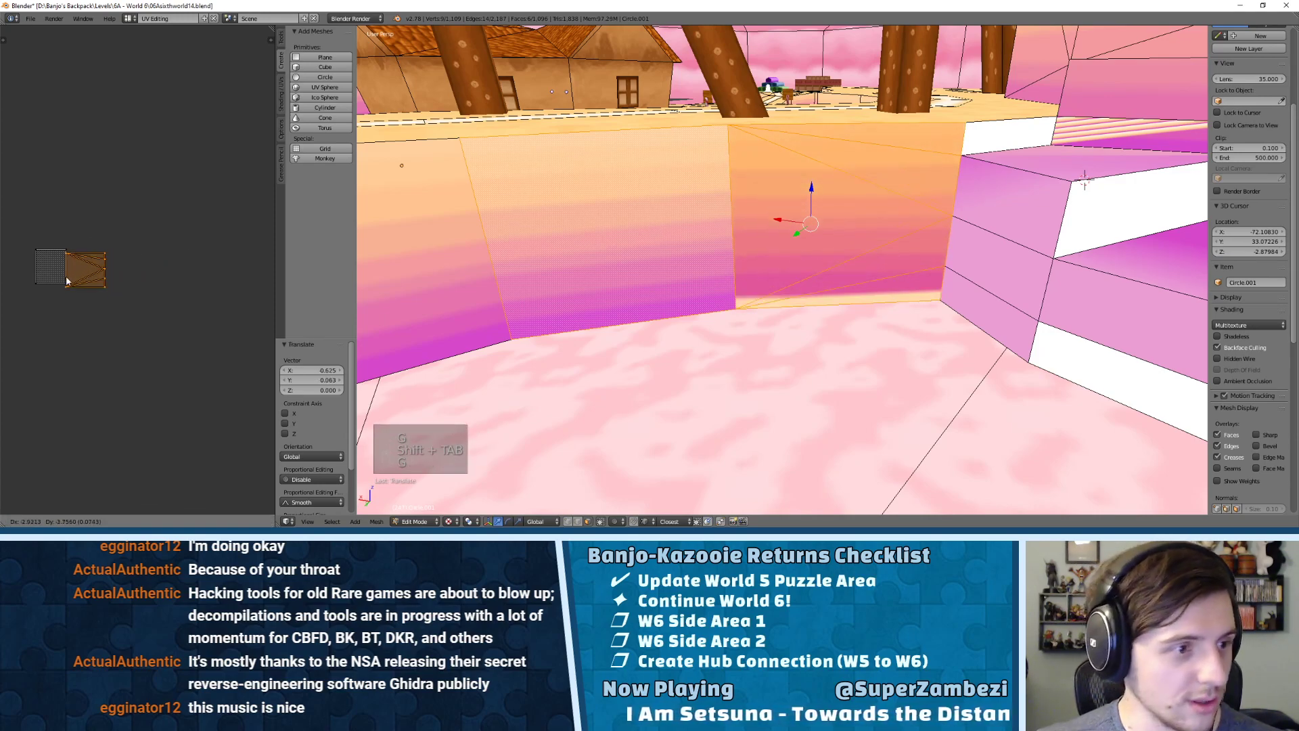
pyautogui.click(65, 276)
# - Close the remaining sliver between the two UV islands so the wall panel's UV edge meets the gap triangles' edge
pyautogui.press('KP_Decimal')
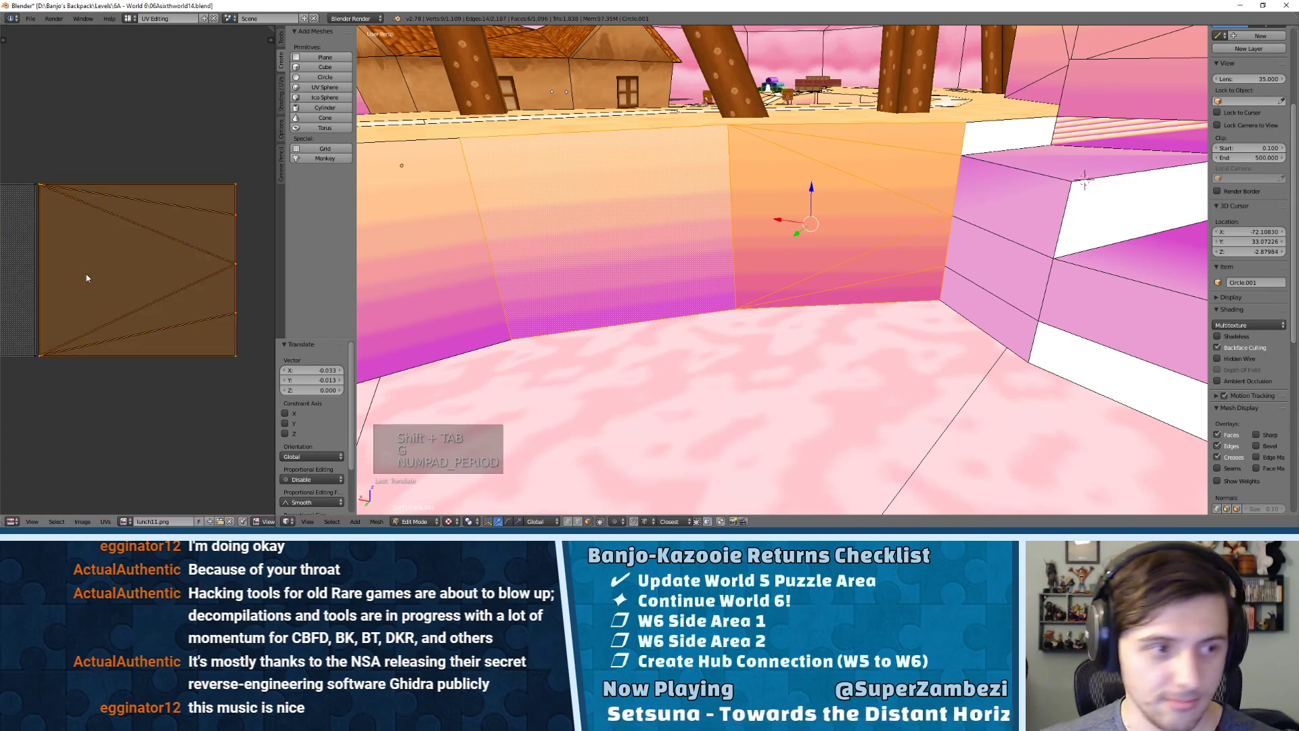
pyautogui.scroll(3, 47, 241)
pyautogui.press('g')
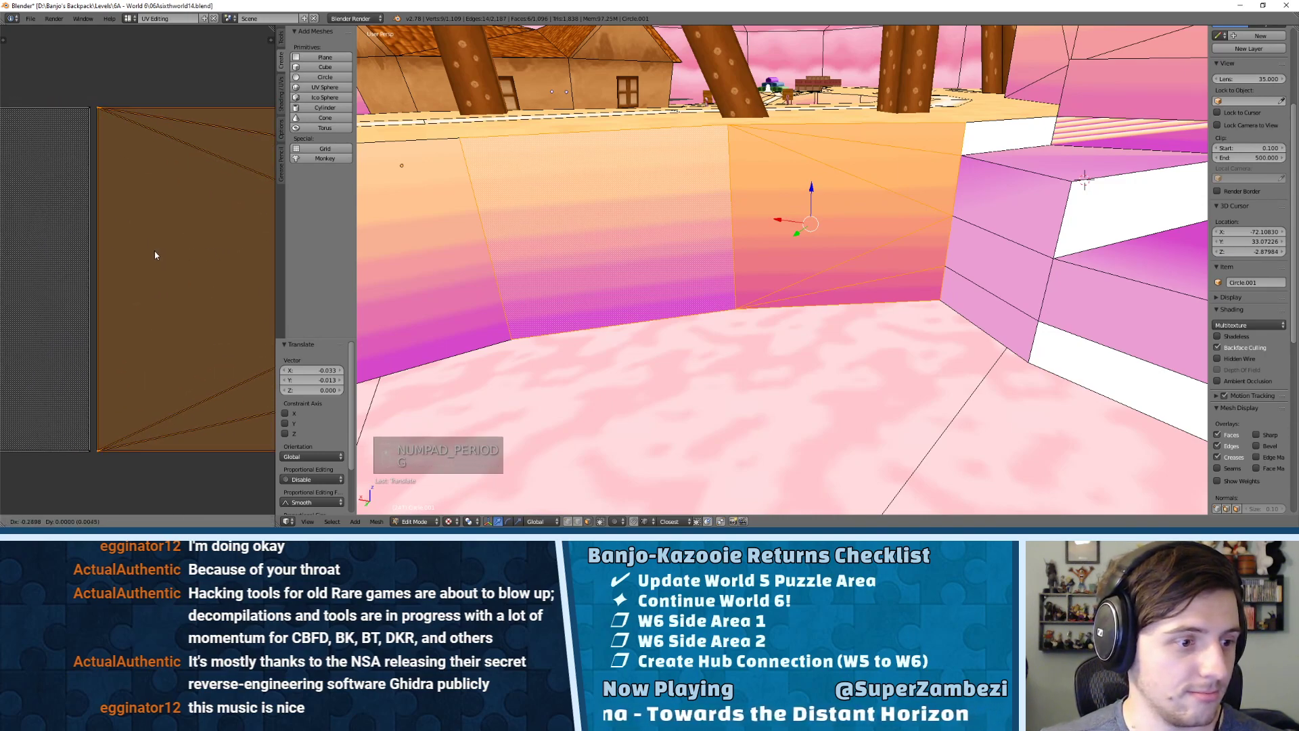
pyautogui.click(157, 254)
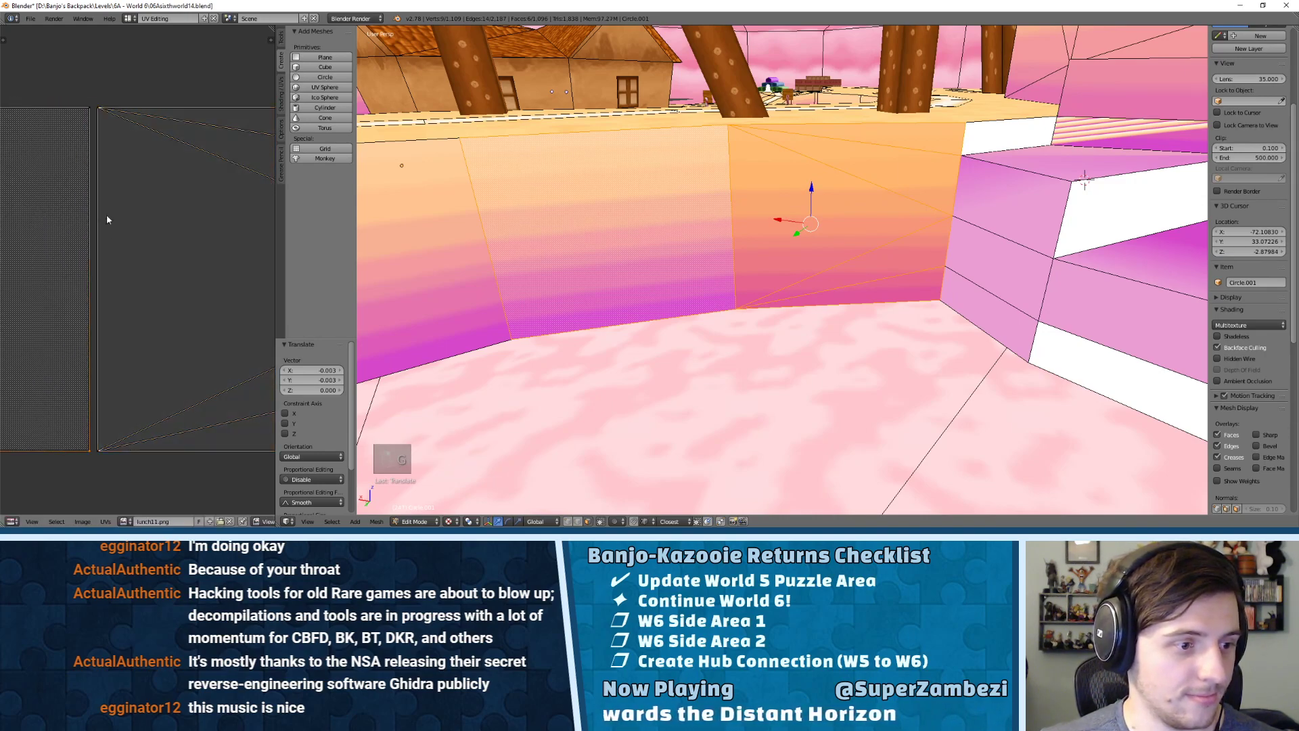
pyautogui.press('g')
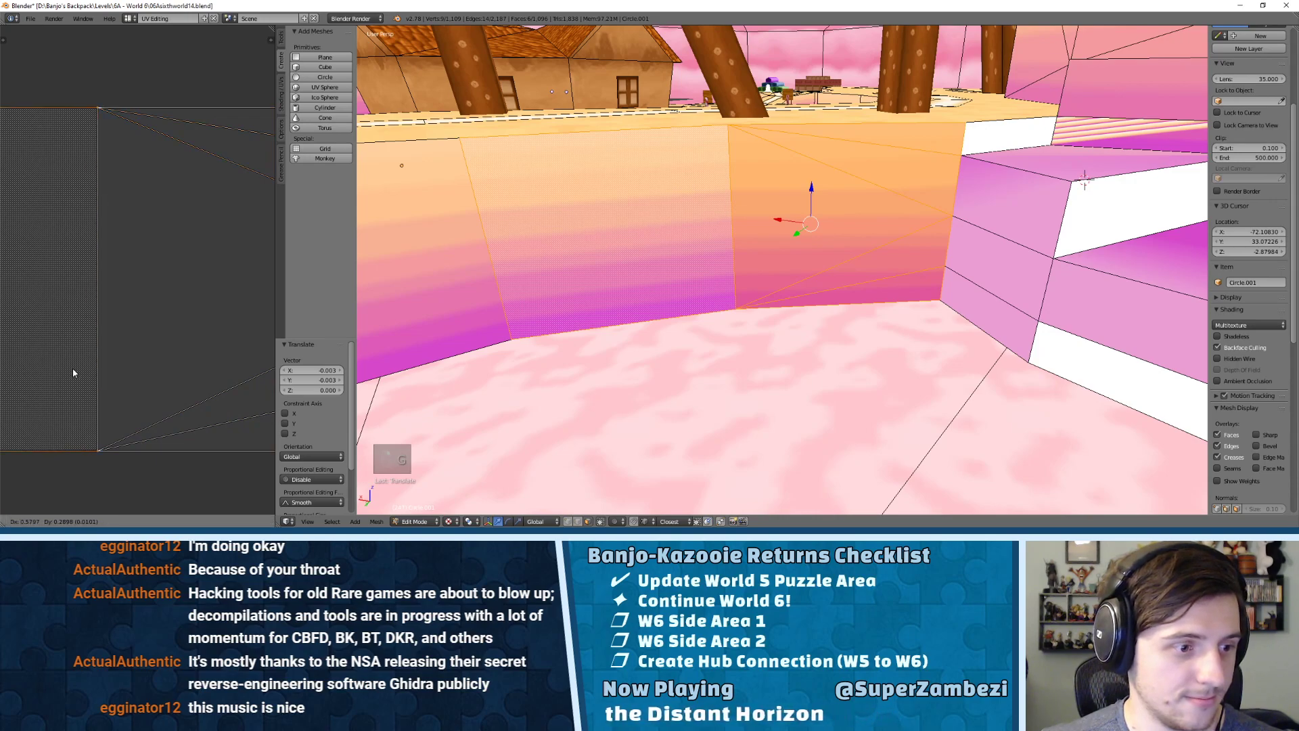
pyautogui.click(79, 367)
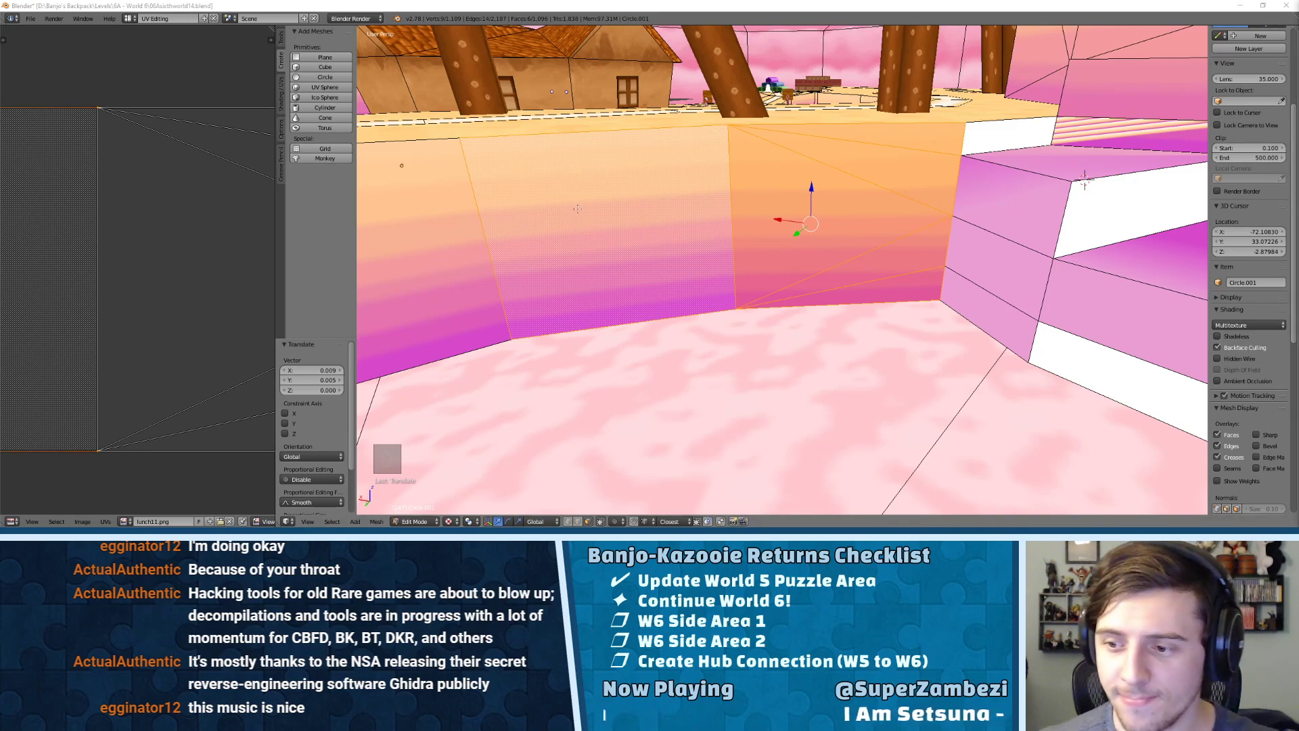
# - Select the side faces of the stepped ledges nearest the path wall, from the highest ledge to the lowest
pyautogui.moveTo(858, 166); pyautogui.dragTo(717, 163, button='middle')
pyautogui.press('Tab')
pyautogui.press('Tab')
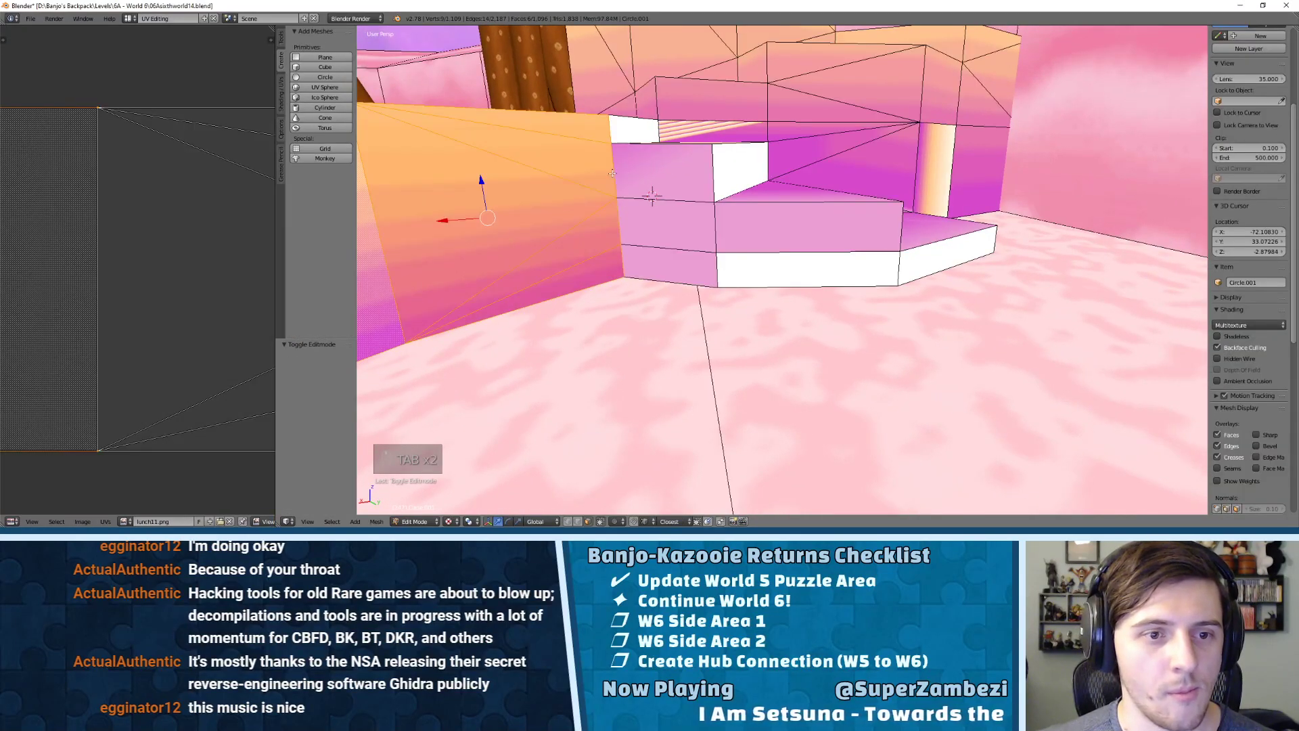
pyautogui.rightClick(680, 190)
pyautogui.keyDown('shift'); pyautogui.rightClick(683, 230); pyautogui.keyUp('shift')
pyautogui.keyDown('shift'); pyautogui.rightClick(689, 264); pyautogui.keyUp('shift')
pyautogui.keyDown('shift'); pyautogui.rightClick(768, 268); pyautogui.keyUp('shift')
pyautogui.keyDown('shift'); pyautogui.rightClick(801, 236); pyautogui.keyUp('shift')
# - Add the remaining side faces around the ledges to the selection and unwrap them all
pyautogui.moveTo(917, 245); pyautogui.dragTo(968, 266, button='middle')
pyautogui.keyDown('shift'); pyautogui.rightClick(946, 270); pyautogui.keyUp('shift')
pyautogui.keyDown('shift'); pyautogui.rightClick(983, 343); pyautogui.keyUp('shift')
pyautogui.keyDown('shift'); pyautogui.rightClick(948, 192); pyautogui.keyUp('shift')
pyautogui.keyDown('shift'); pyautogui.rightClick(930, 125); pyautogui.keyUp('shift')
pyautogui.moveTo(755, 116); pyautogui.dragTo(892, 199, button='middle')
pyautogui.keyDown('shift'); pyautogui.rightClick(892, 207); pyautogui.keyUp('shift')
pyautogui.press('u')
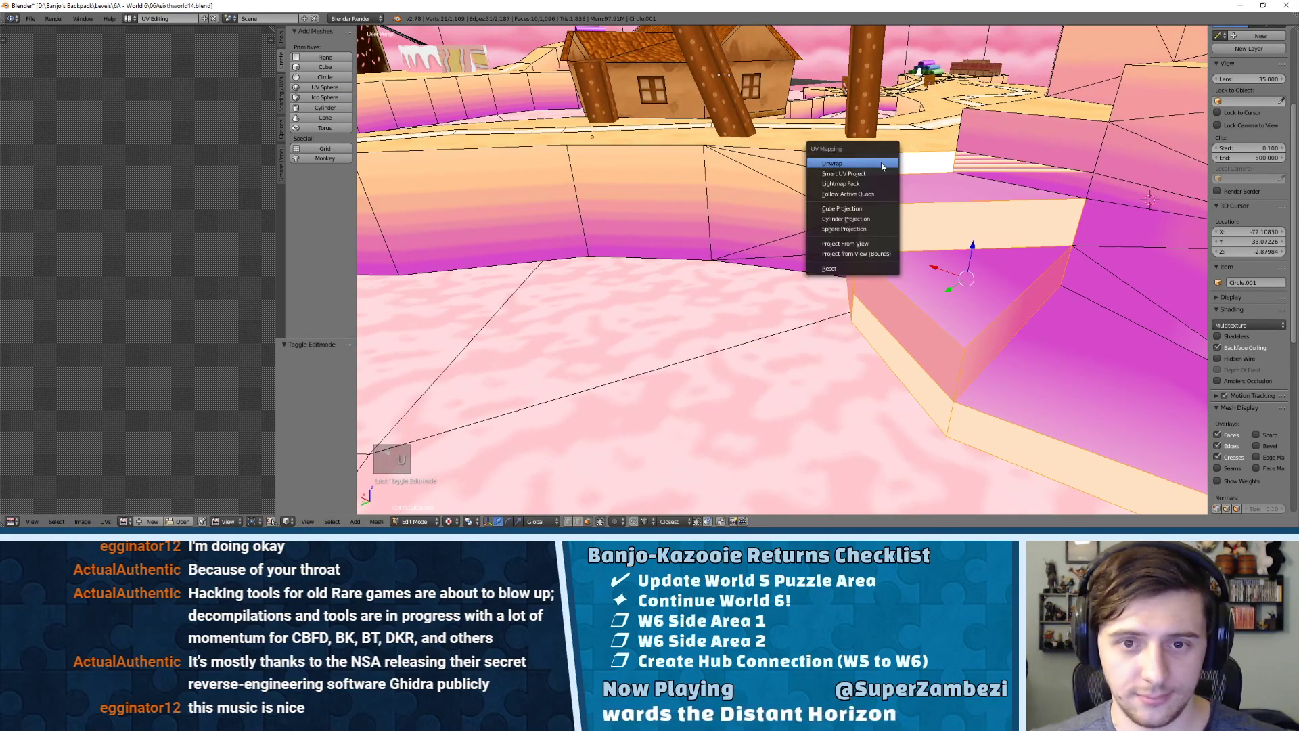
pyautogui.click(880, 166)
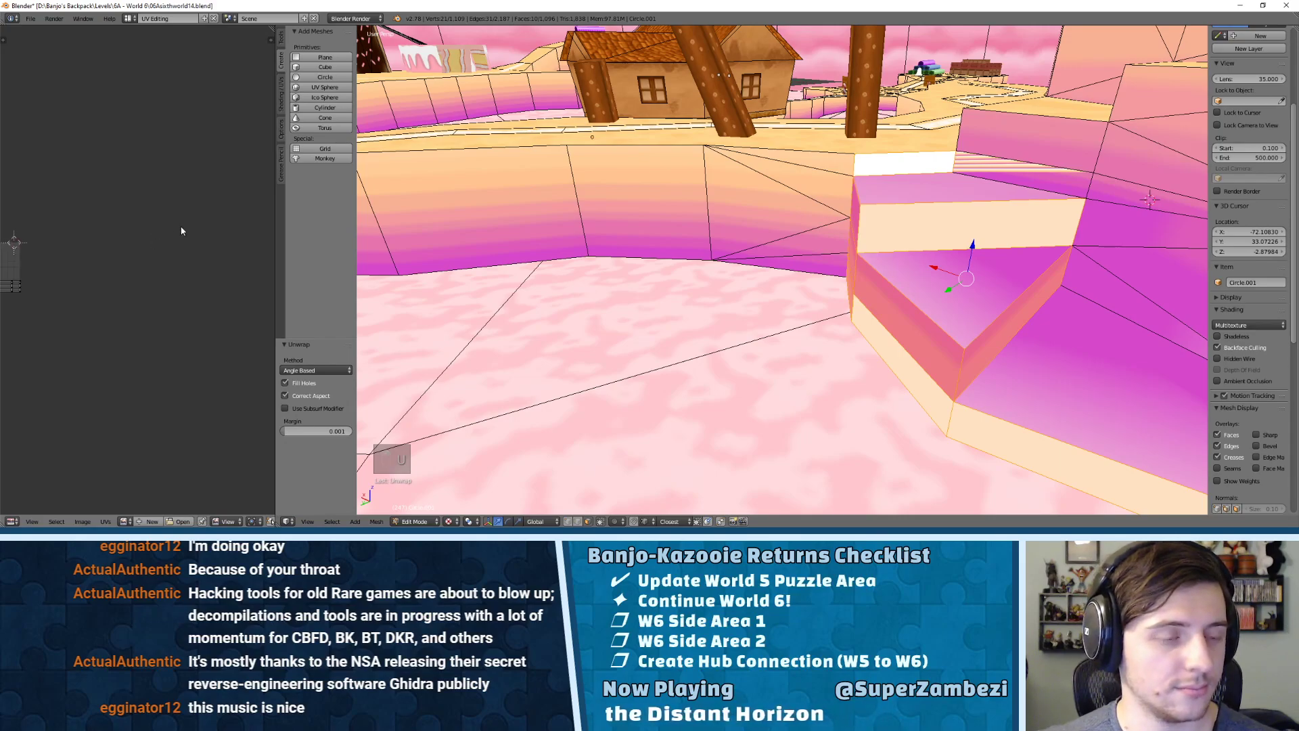
# - Select all UVs of the unwrapped ledge faces and move them up towards the top of the texture square
pyautogui.press('a')
pyautogui.press('a')
pyautogui.press('KP_Decimal')
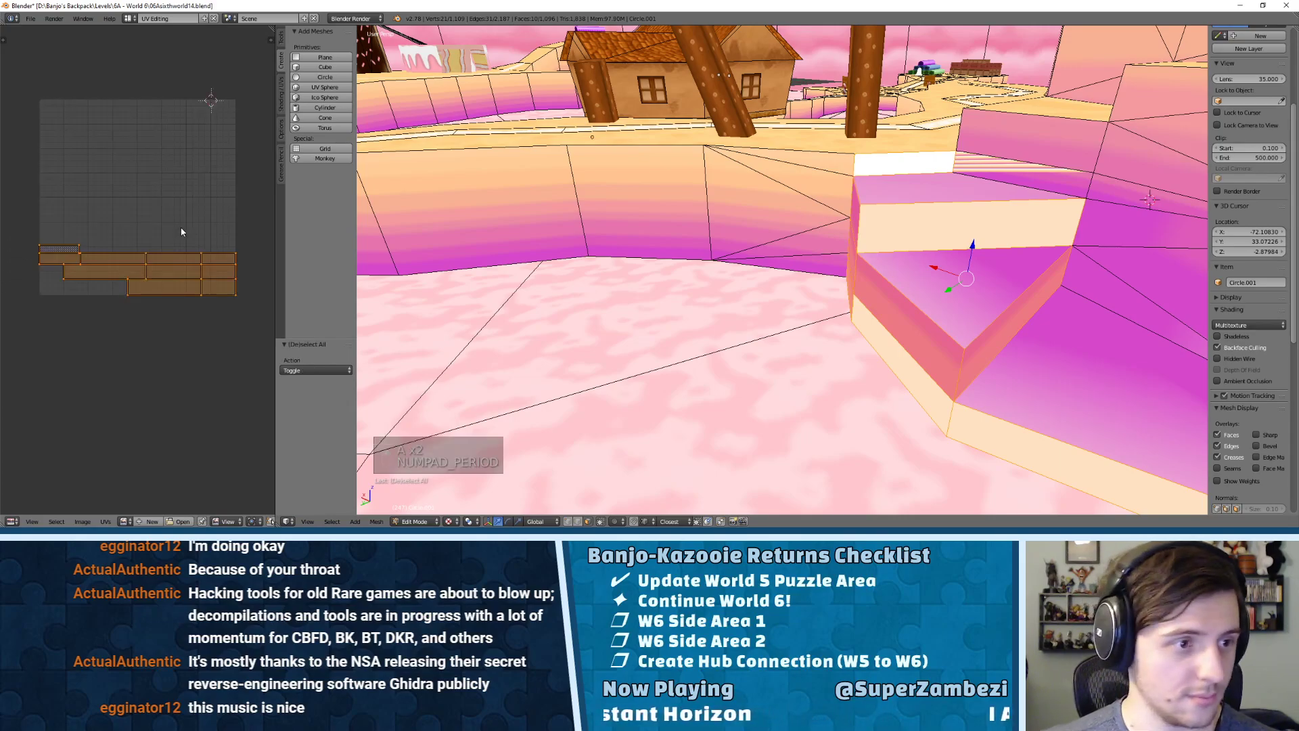
pyautogui.moveTo(859, 220)
pyautogui.mouseDown(button='middle')
pyautogui.moveTo(928, 199)
pyautogui.moveTo(874, 200)
pyautogui.mouseUp(button='middle')
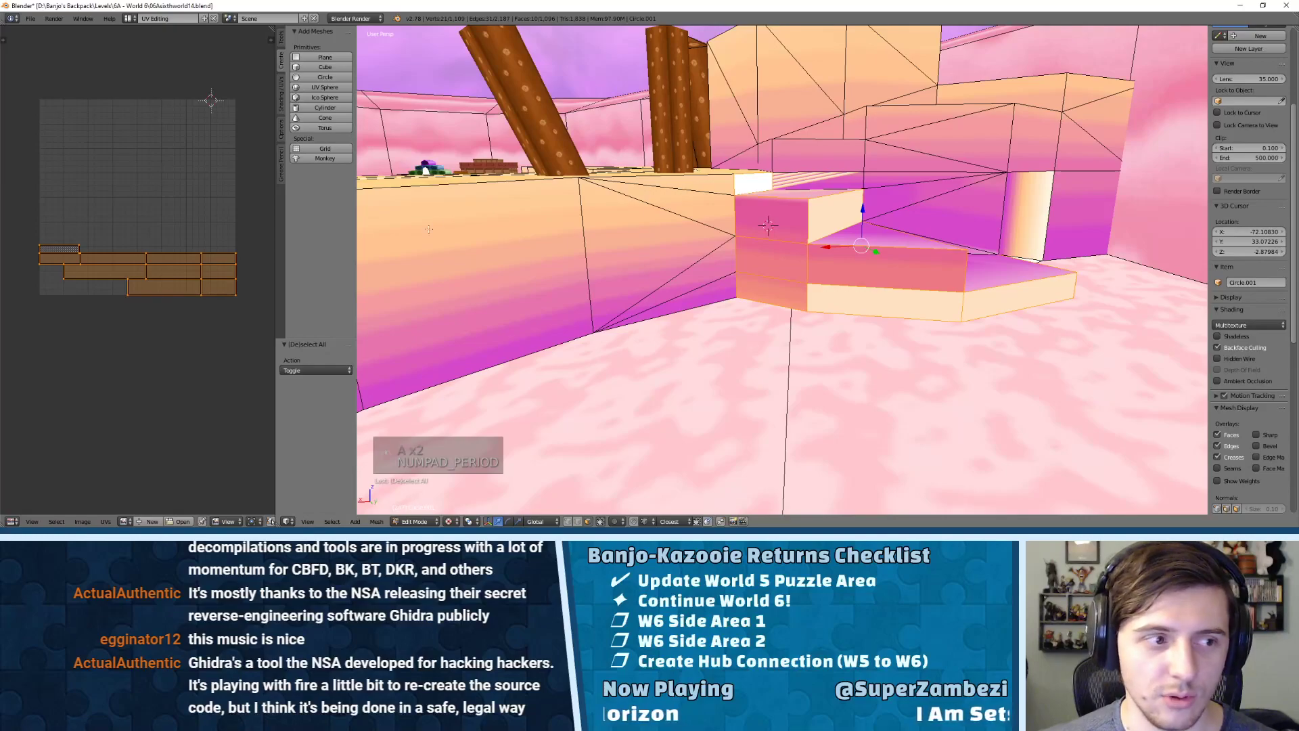
pyautogui.press('g')
pyautogui.click(148, 78)
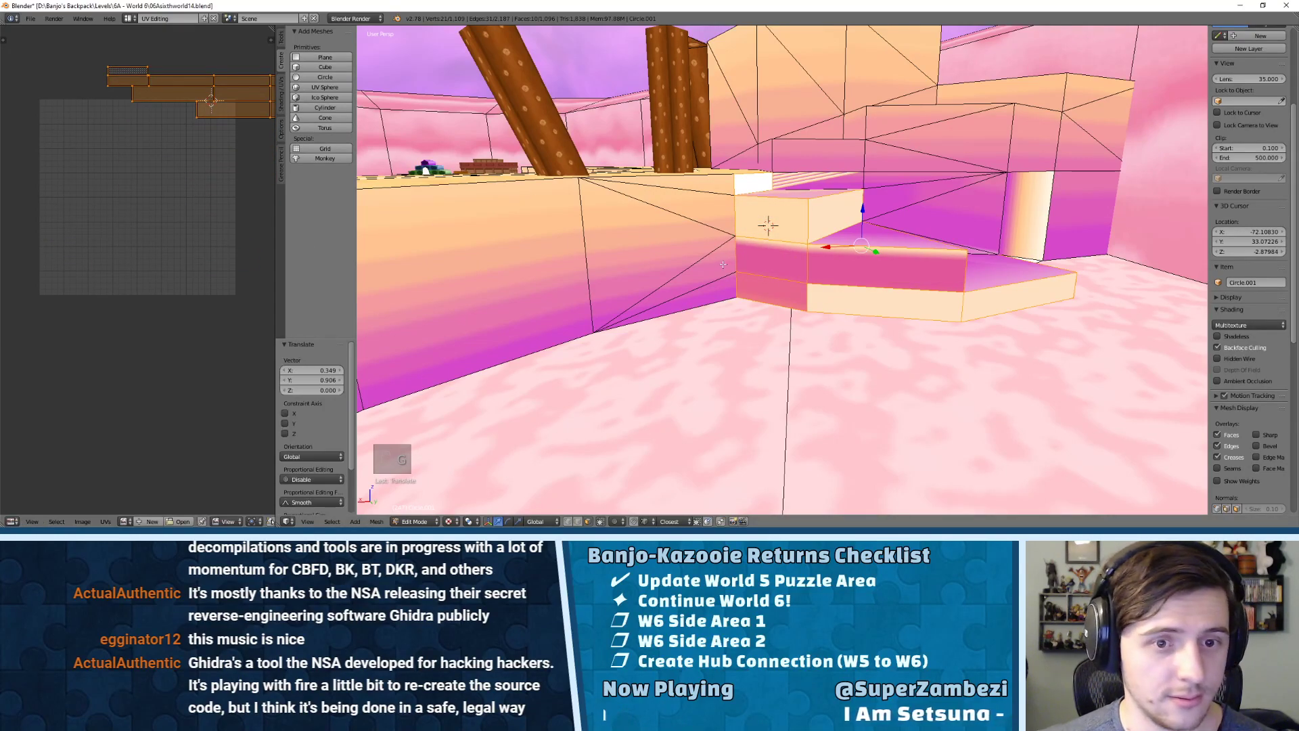
# - Add the five gap triangles to the face selection and move the ledge UVs over beside the triangles' UVs
pyautogui.keyDown('shift'); pyautogui.rightClick(697, 298); pyautogui.keyUp('shift')
pyautogui.keyDown('shift'); pyautogui.rightClick(680, 287); pyautogui.keyUp('shift')
pyautogui.keyDown('shift'); pyautogui.rightClick(646, 252); pyautogui.keyUp('shift')
pyautogui.keyDown('shift'); pyautogui.rightClick(683, 205); pyautogui.keyUp('shift')
pyautogui.keyDown('shift'); pyautogui.rightClick(697, 183); pyautogui.keyUp('shift')
pyautogui.scroll(-5, 223, 192)
pyautogui.press('g')
pyautogui.click(16, 288)
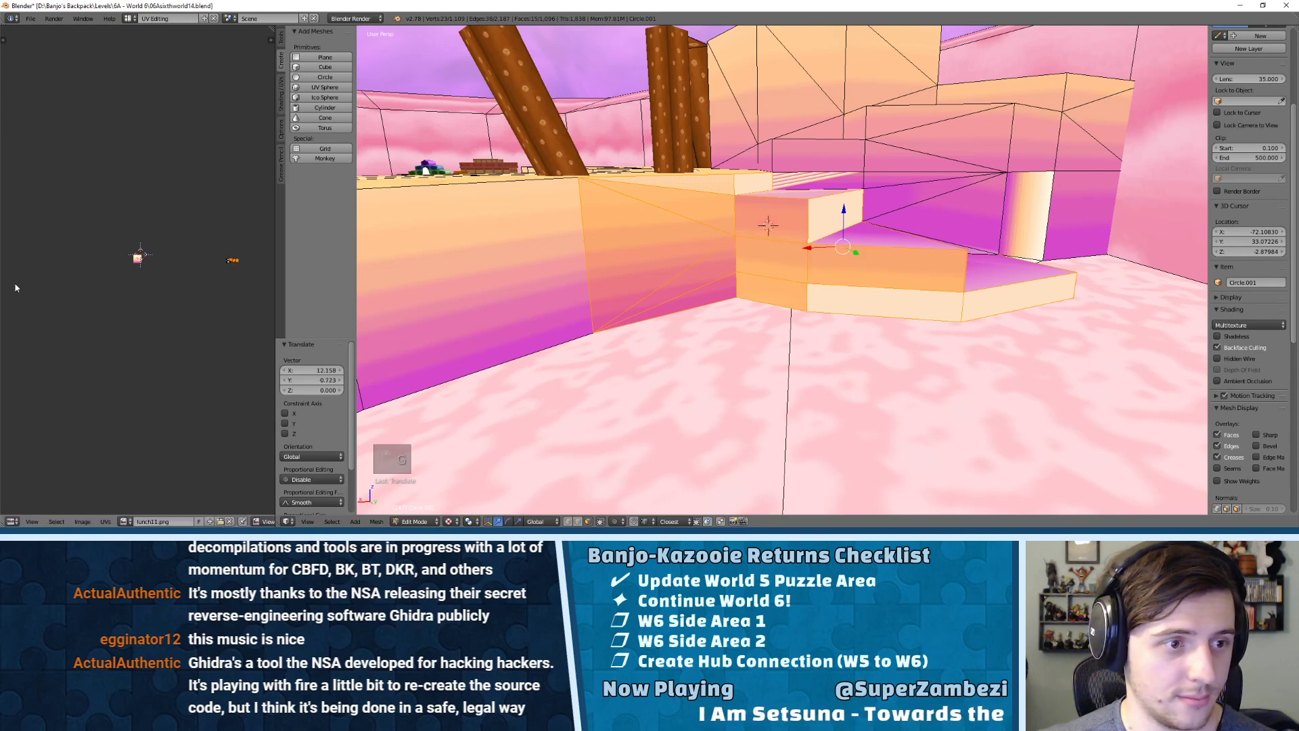
# - Scale the ledge UVs by about 1.712 and shift them along X to butt against the gap triangles' UV edge
pyautogui.press('KP_Decimal')
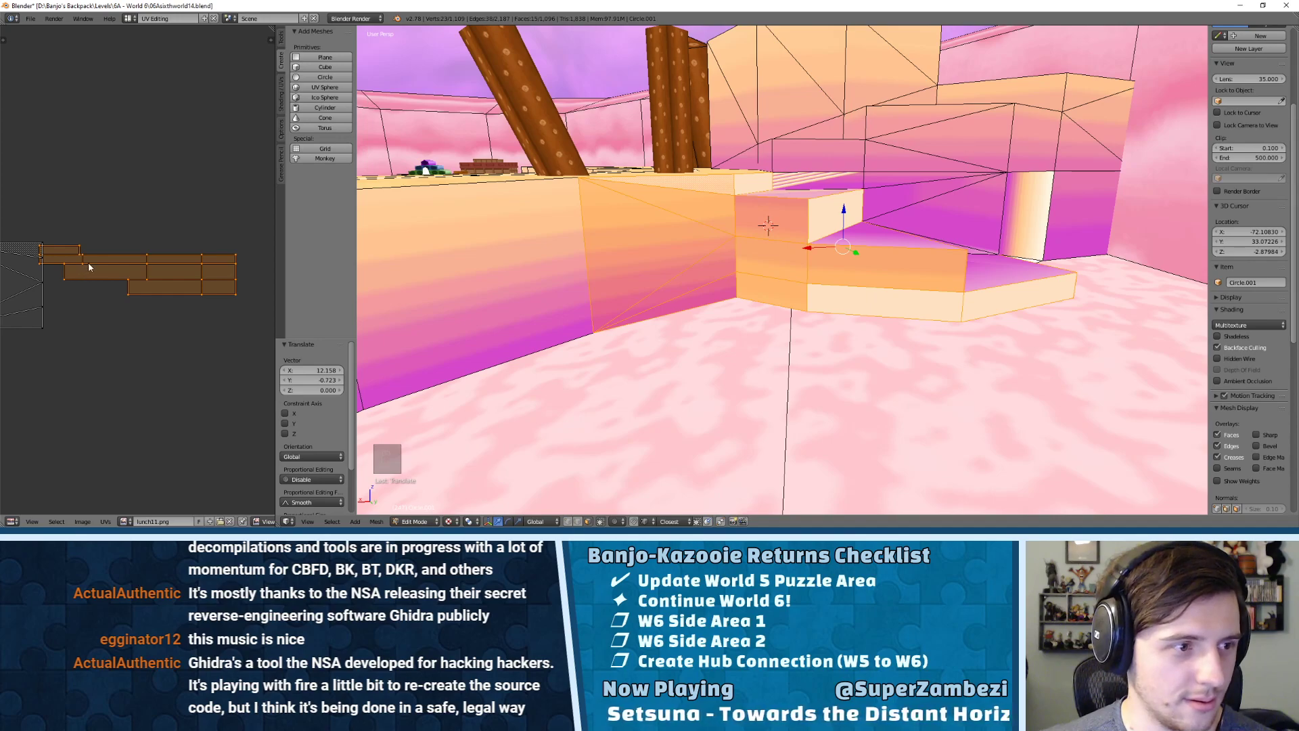
pyautogui.press('g')
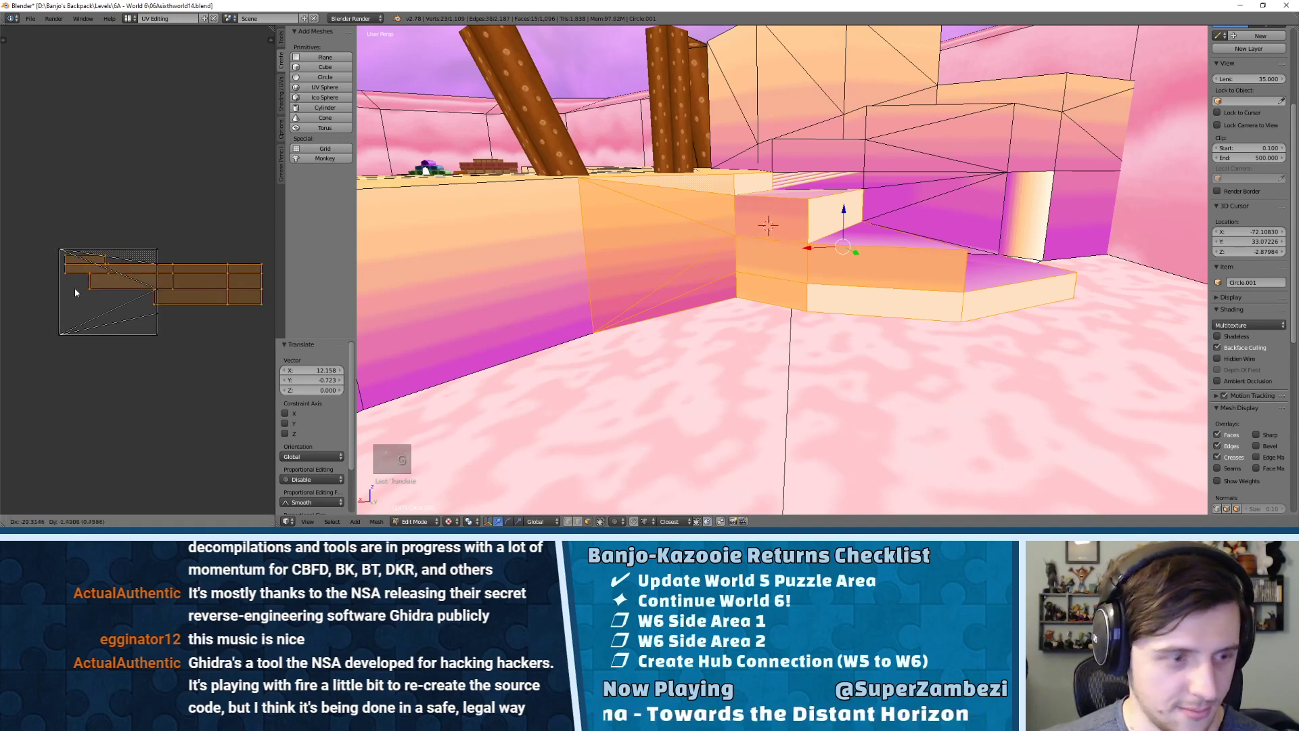
pyautogui.click(94, 284)
pyautogui.press('s')
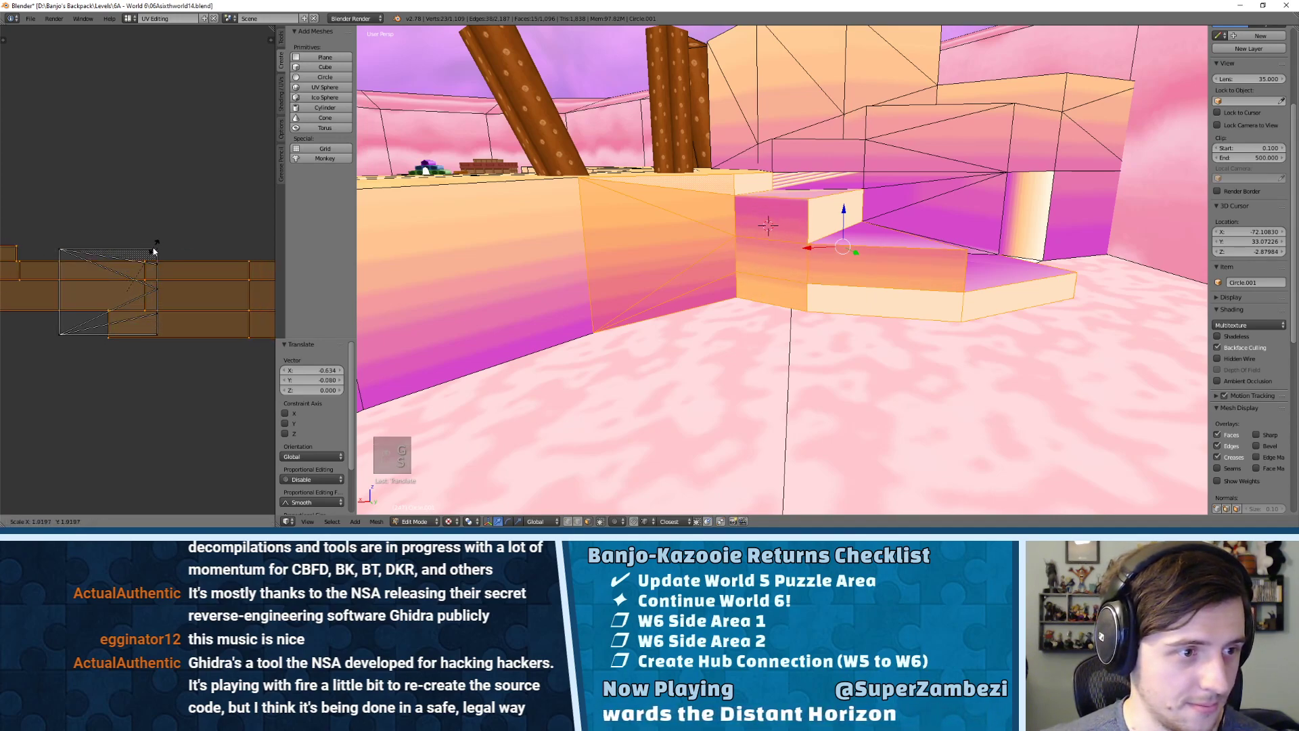
pyautogui.click(150, 252)
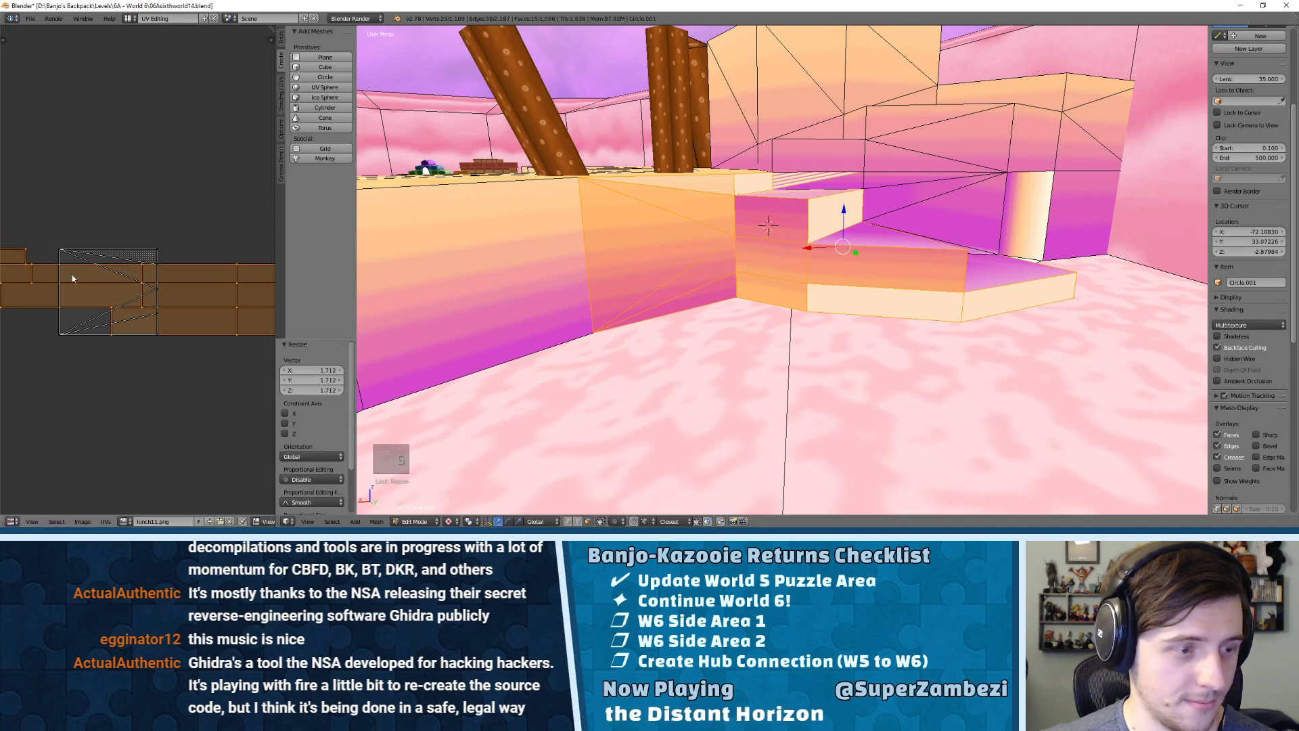
pyautogui.press('g')
pyautogui.press('x')
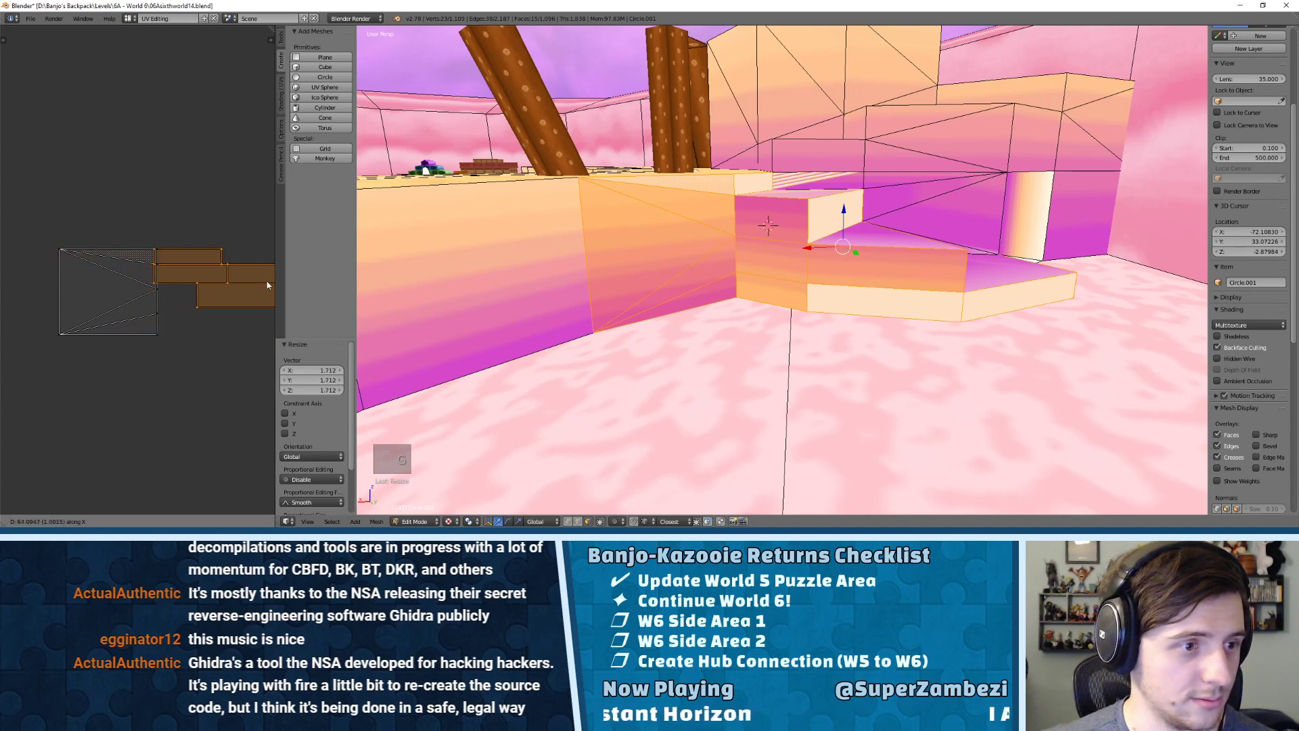
pyautogui.click(269, 280)
# - Move the middle edge vertex of the gap triangles' UVs up to the corner between adjoining ledge UV rows
pyautogui.moveTo(192, 257); pyautogui.dragTo(124, 233, button='middle')
pyautogui.scroll(2, 98, 243)
pyautogui.rightClick(65, 270)
pyautogui.press('g')
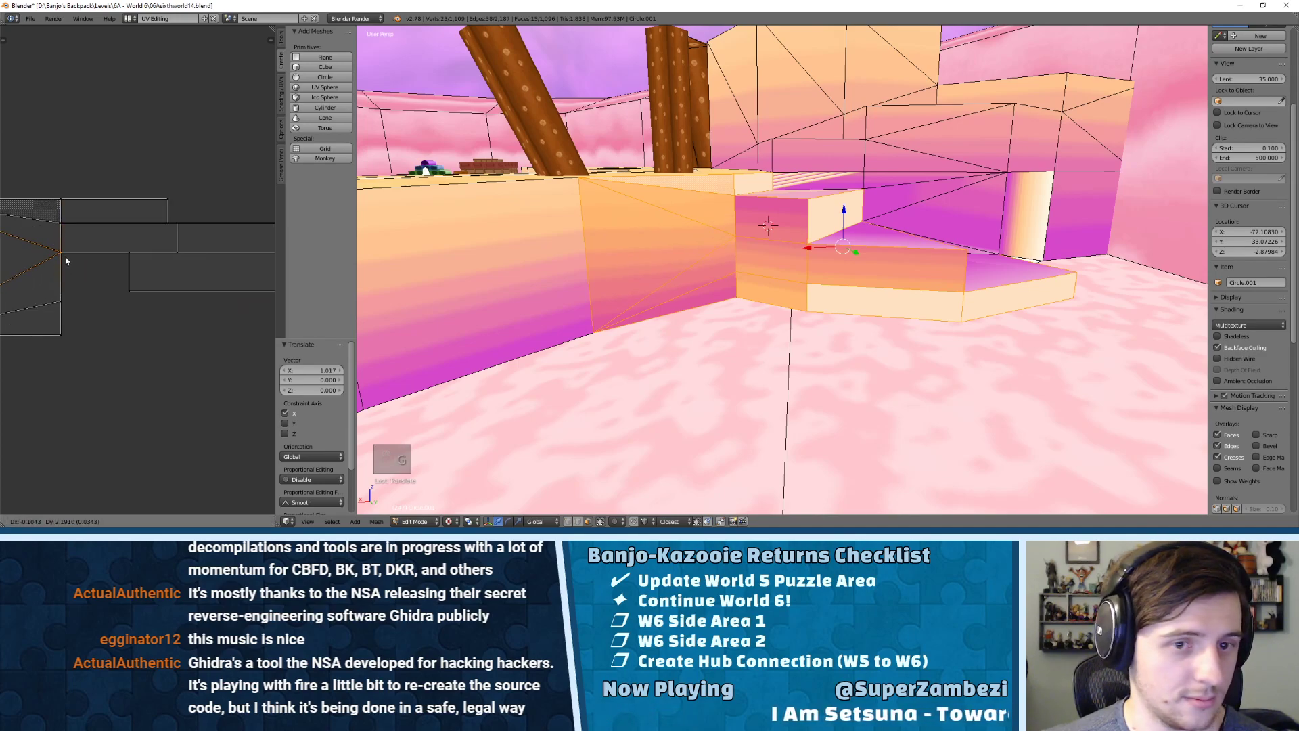
pyautogui.click(66, 260)
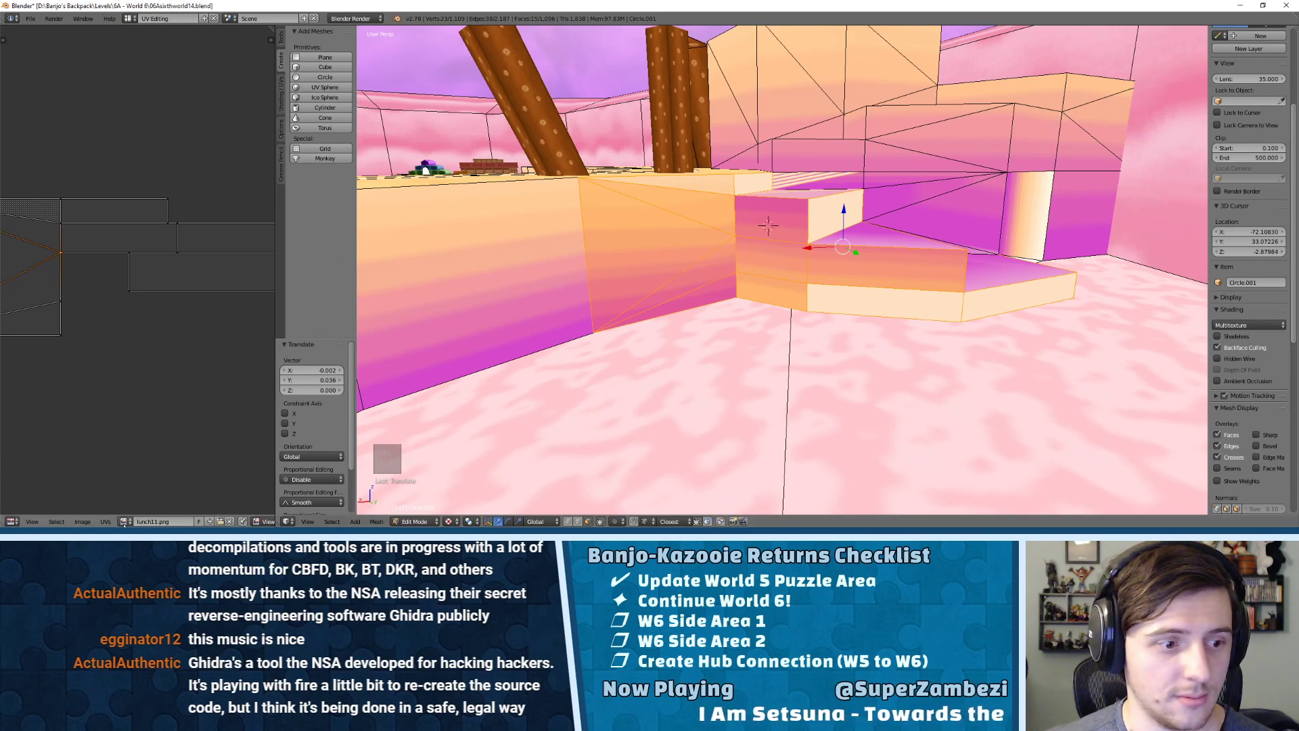
# - Assign the wall's gradient texture image to the selected ledge faces, clear the selection and check the result in Object Mode
pyautogui.scroll(-4, 222, 283)
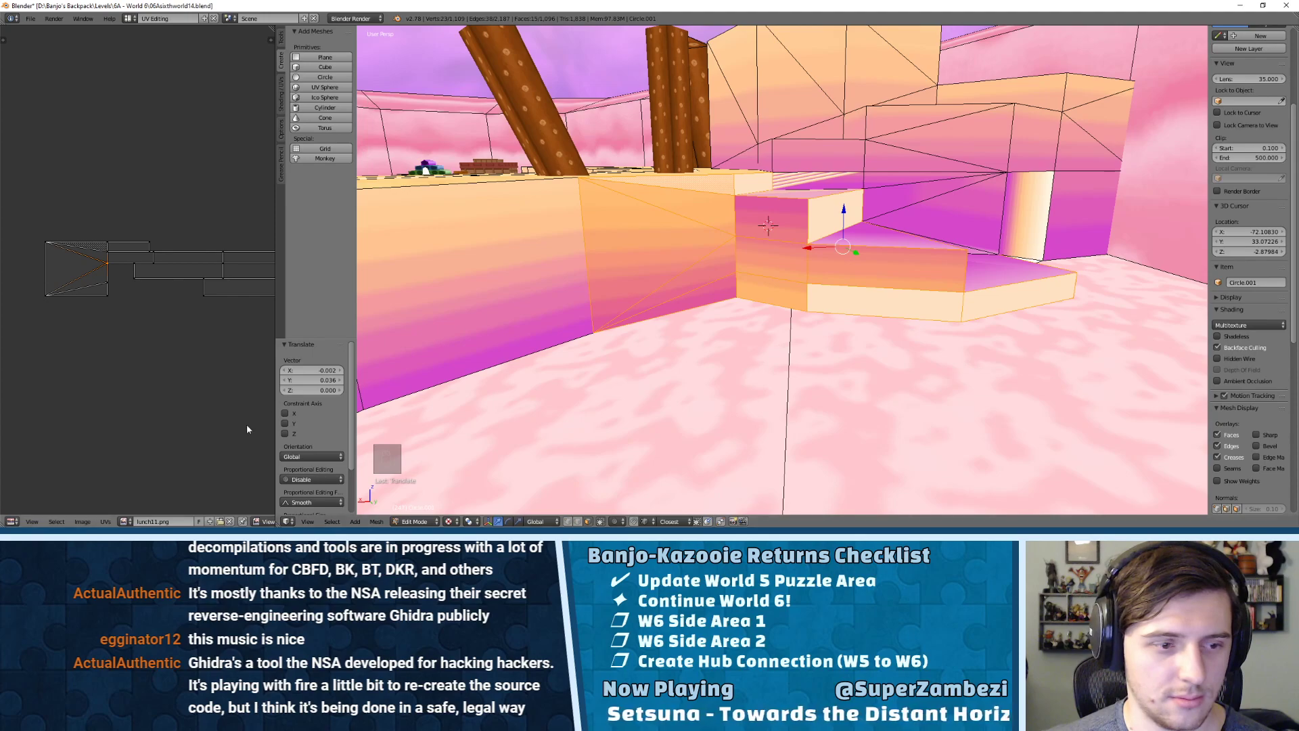
pyautogui.click(125, 521)
pyautogui.click(146, 466)
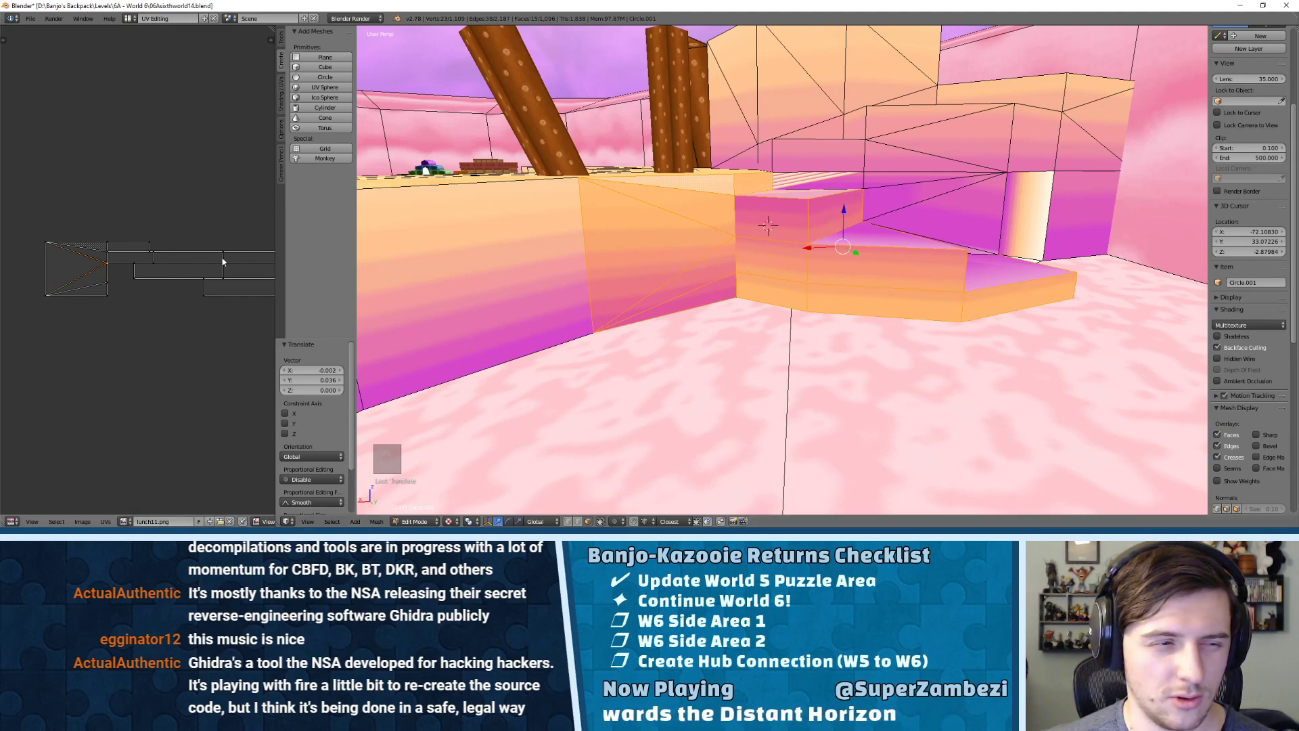
pyautogui.moveTo(879, 278); pyautogui.dragTo(822, 289, button='middle')
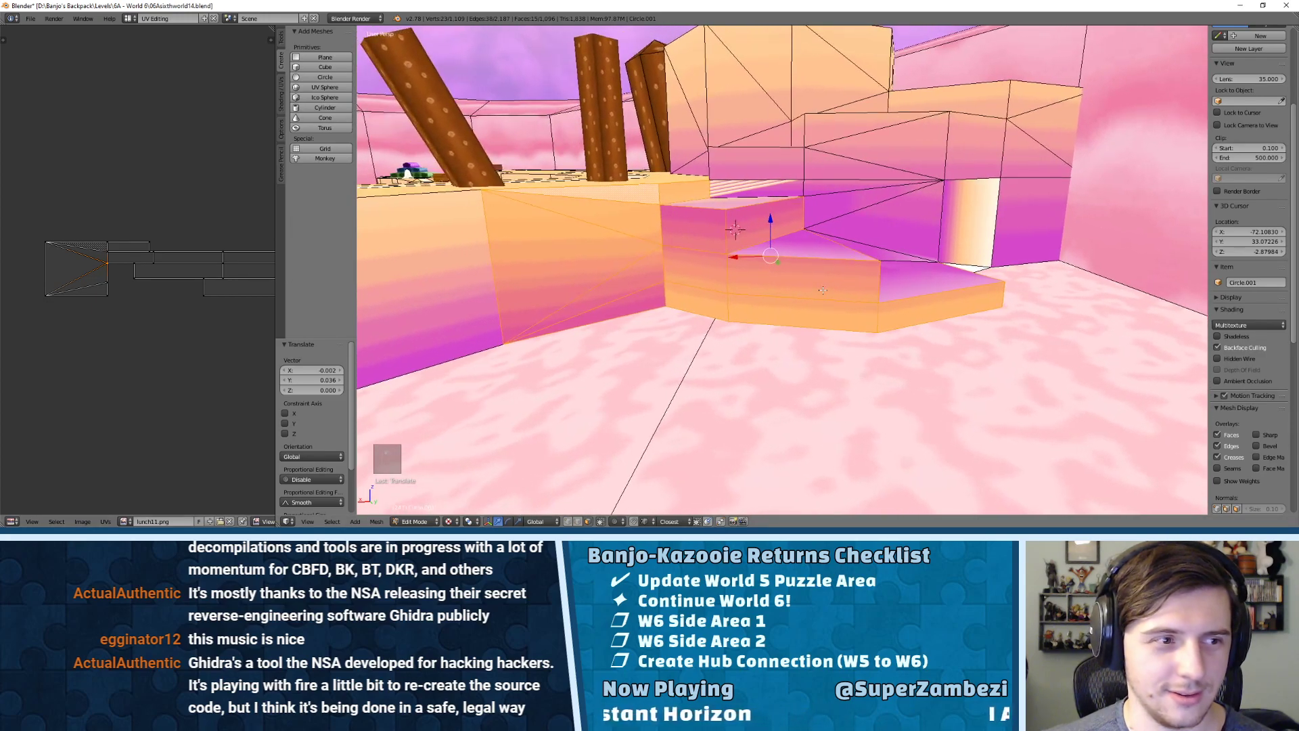
pyautogui.moveTo(203, 264); pyautogui.dragTo(115, 264, button='middle')
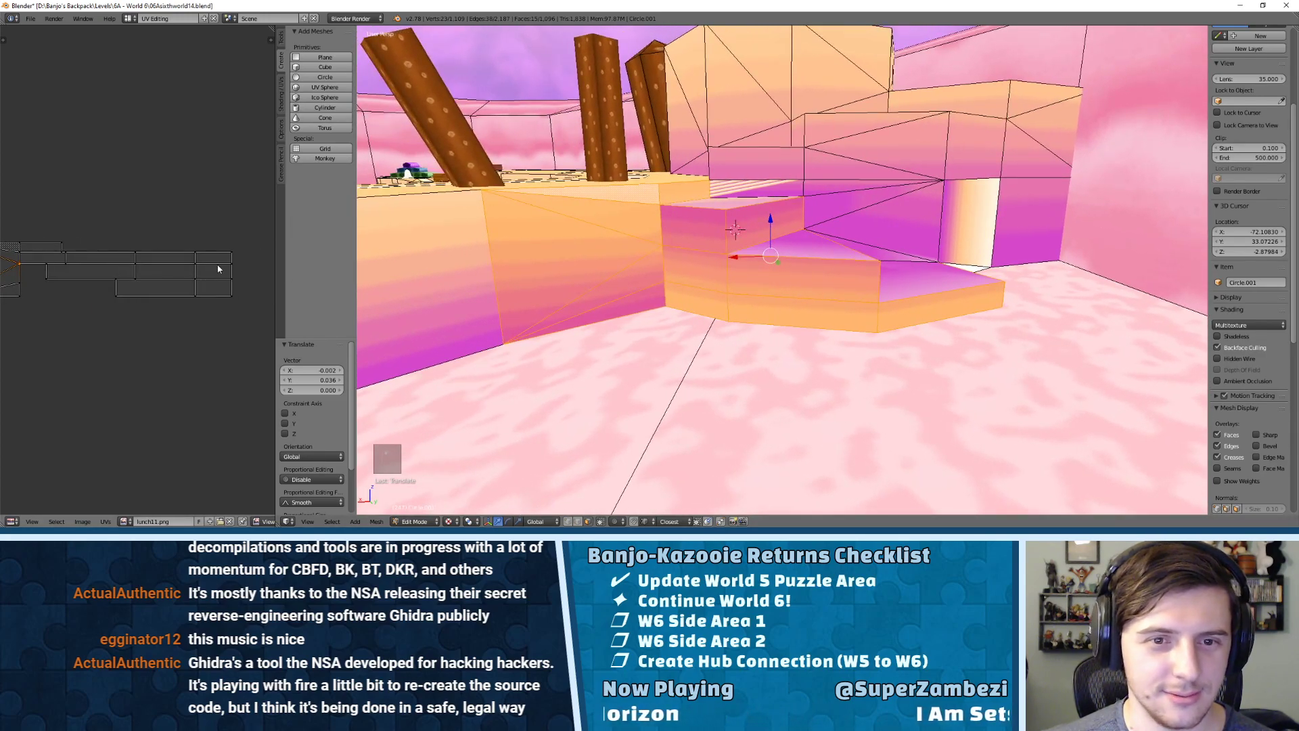
pyautogui.press('a')
pyautogui.press('Tab')
pyautogui.moveTo(873, 237)
pyautogui.mouseDown(button='middle')
pyautogui.moveTo(778, 233)
pyautogui.moveTo(876, 230)
pyautogui.moveTo(858, 238)
pyautogui.mouseUp(button='middle')
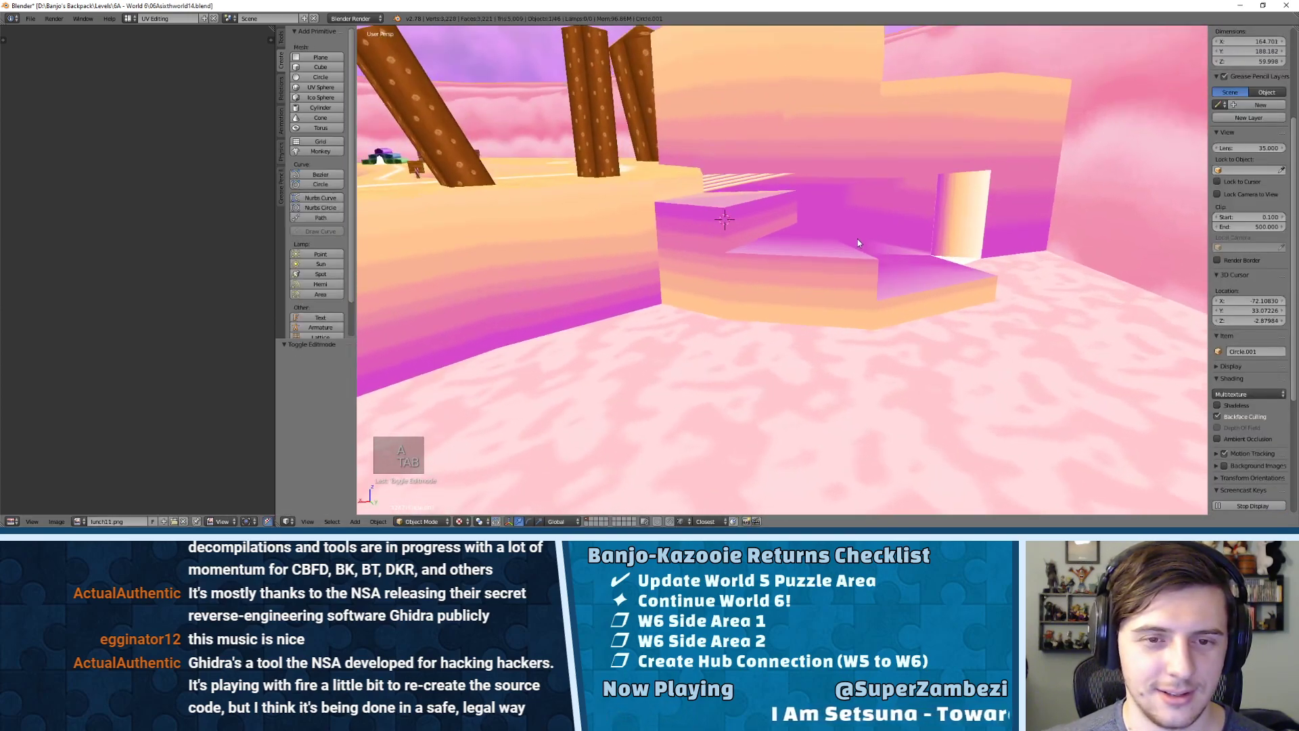
pyautogui.press('Tab')
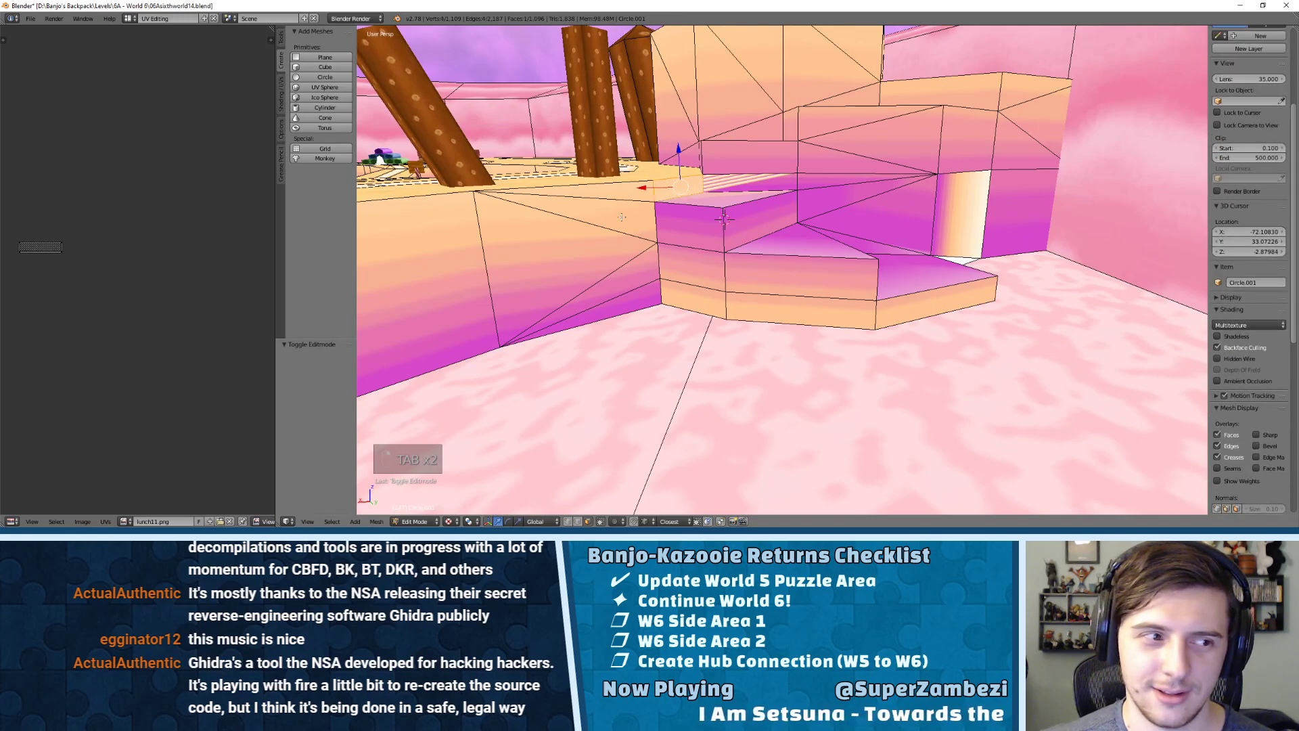
# - Select the side faces of the stepped ledges and rotate their UVs by 180° to flip the gradient
pyautogui.rightClick(695, 255)
pyautogui.keyDown('shift'); pyautogui.rightClick(697, 264); pyautogui.keyUp('shift')
pyautogui.keyDown('shift'); pyautogui.rightClick(765, 276); pyautogui.keyUp('shift')
pyautogui.keyDown('shift'); pyautogui.rightClick(704, 299); pyautogui.keyUp('shift')
pyautogui.keyDown('shift'); pyautogui.rightClick(765, 308); pyautogui.keyUp('shift')
pyautogui.keyDown('shift'); pyautogui.rightClick(931, 302); pyautogui.keyUp('shift')
pyautogui.moveTo(941, 292); pyautogui.dragTo(792, 273, button='middle')
pyautogui.keyDown('shift'); pyautogui.rightClick(866, 365); pyautogui.keyUp('shift')
pyautogui.write('a')
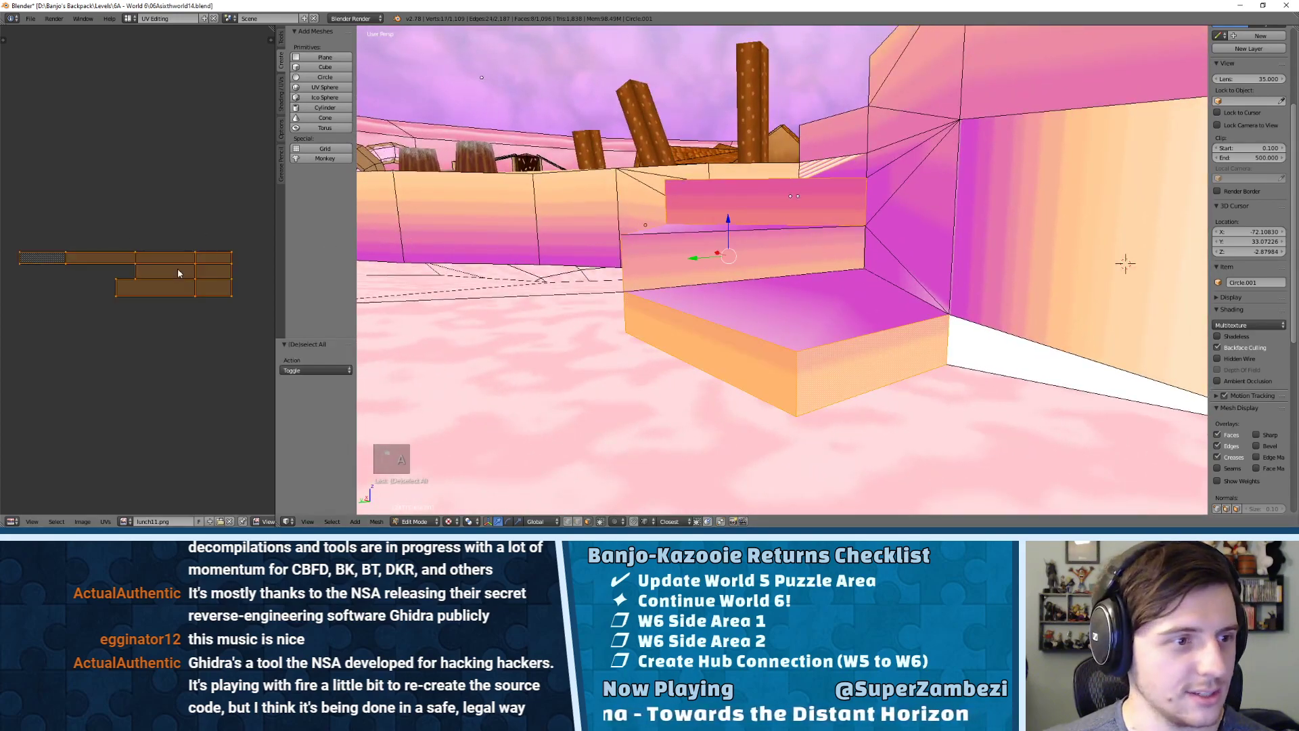
pyautogui.write('r180')
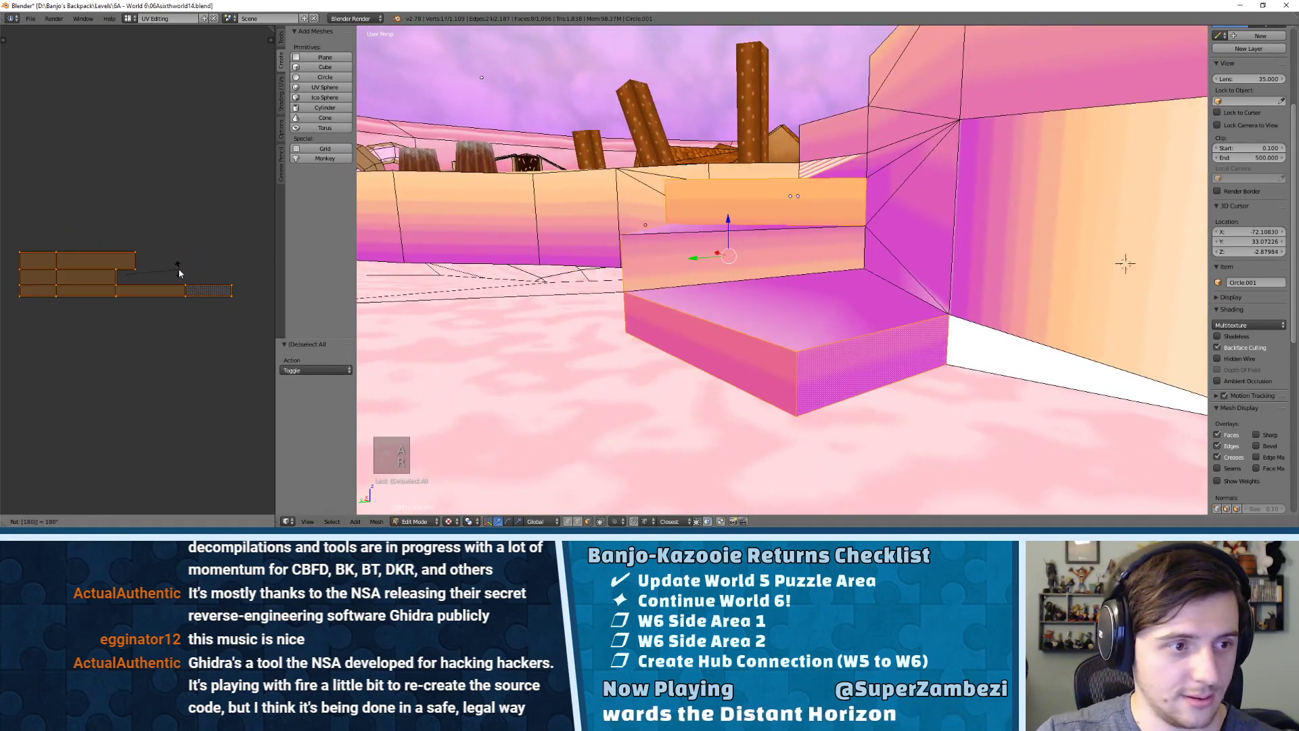
pyautogui.press('Return')
# - Select the five gap triangles together with the adjoining ledge side faces to show their UVs side by side
pyautogui.moveTo(433, 234); pyautogui.dragTo(576, 246, button='middle')
pyautogui.press('a')
pyautogui.press('Tab')
pyautogui.press('Tab')
pyautogui.keyDown('shift'); pyautogui.rightClick(590, 276); pyautogui.keyUp('shift')
pyautogui.keyDown('shift'); pyautogui.rightClick(596, 243); pyautogui.keyUp('shift')
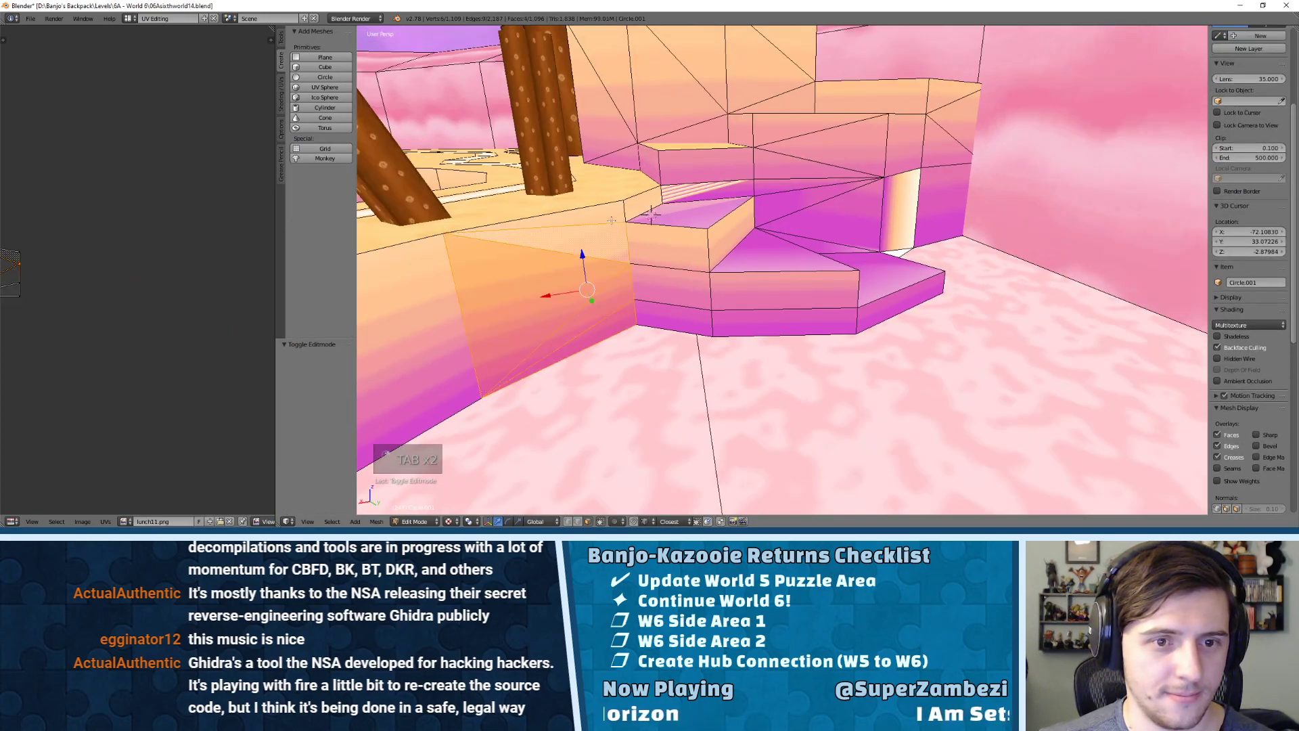
pyautogui.keyDown('shift'); pyautogui.rightClick(603, 216); pyautogui.keyUp('shift')
pyautogui.keyDown('shift'); pyautogui.rightClick(642, 203); pyautogui.keyUp('shift')
pyautogui.keyDown('shift'); pyautogui.rightClick(667, 245); pyautogui.keyUp('shift')
pyautogui.keyDown('shift'); pyautogui.rightClick(725, 239); pyautogui.keyUp('shift')
pyautogui.keyDown('shift'); pyautogui.rightClick(681, 286); pyautogui.keyUp('shift')
pyautogui.keyDown('shift'); pyautogui.rightClick(682, 315); pyautogui.keyUp('shift')
pyautogui.keyDown('shift'); pyautogui.rightClick(754, 293); pyautogui.keyUp('shift')
pyautogui.keyDown('shift'); pyautogui.rightClick(759, 322); pyautogui.keyUp('shift')
# - Move the gap triangles' middle UV vertex down to the boundary between the ledge UV rows and check the result in Object Mode
pyautogui.scroll(1, 122, 259)
pyautogui.scroll(2, 122, 258)
pyautogui.moveTo(124, 259); pyautogui.dragTo(188, 250, button='middle')
pyautogui.rightClick(109, 249)
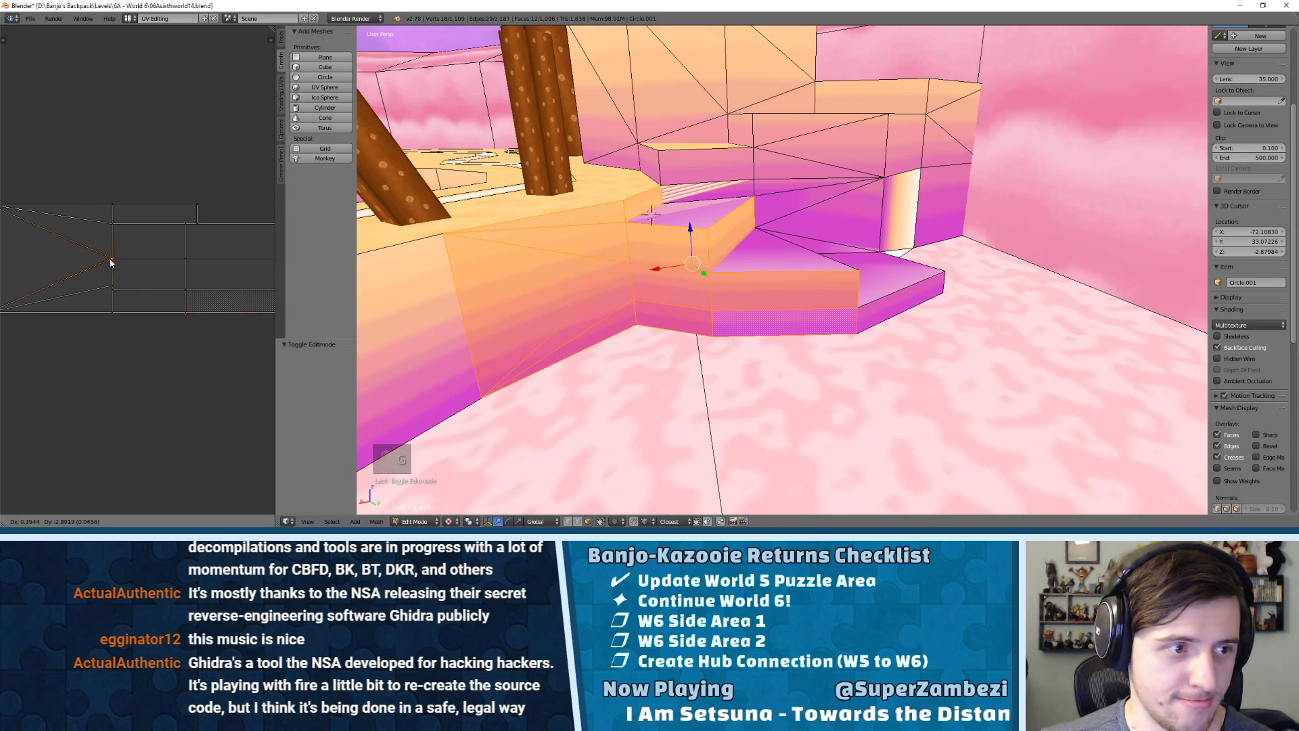
pyautogui.press('a')
pyautogui.press('Tab')
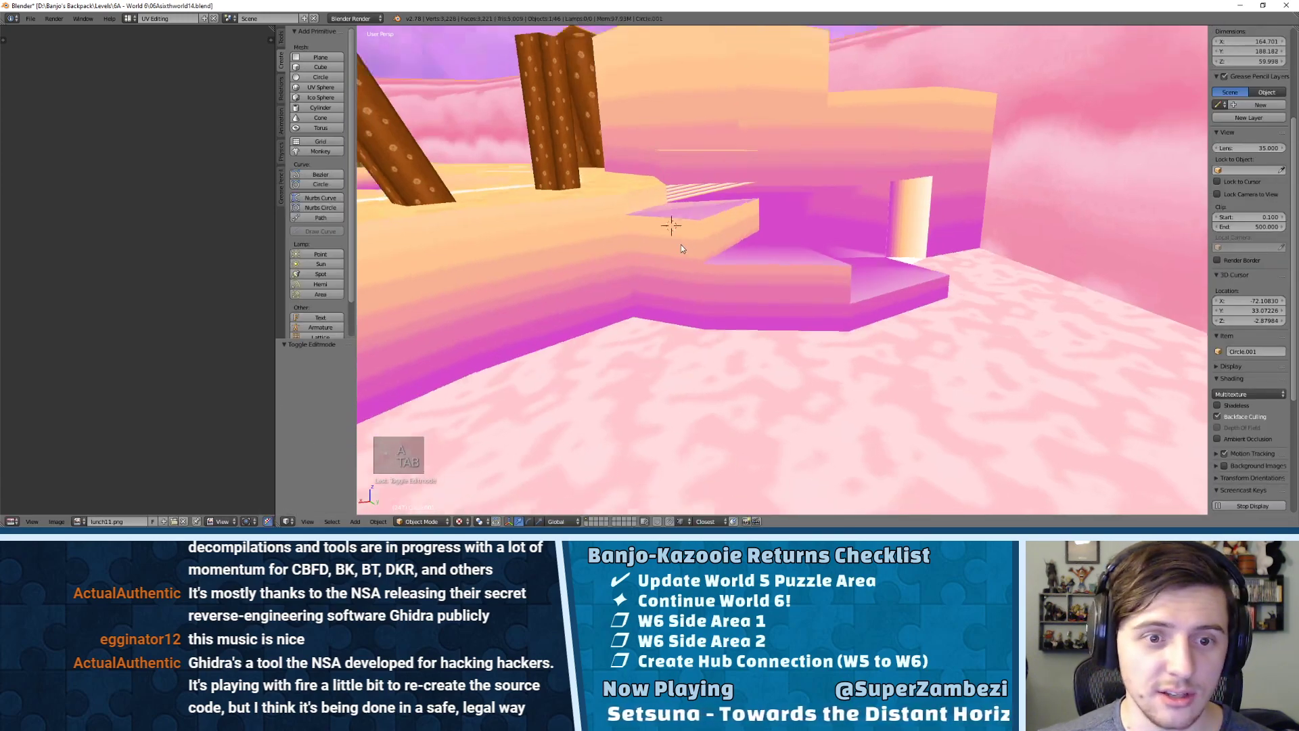
# - Reselect the gap triangles with the adjoining ledge side faces and readjust the UV vertex along their shared edge
pyautogui.moveTo(683, 251); pyautogui.dragTo(690, 252, button='middle')
pyautogui.press('Tab')
pyautogui.rightClick(587, 238)
pyautogui.keyDown('shift'); pyautogui.rightClick(659, 246); pyautogui.keyUp('shift')
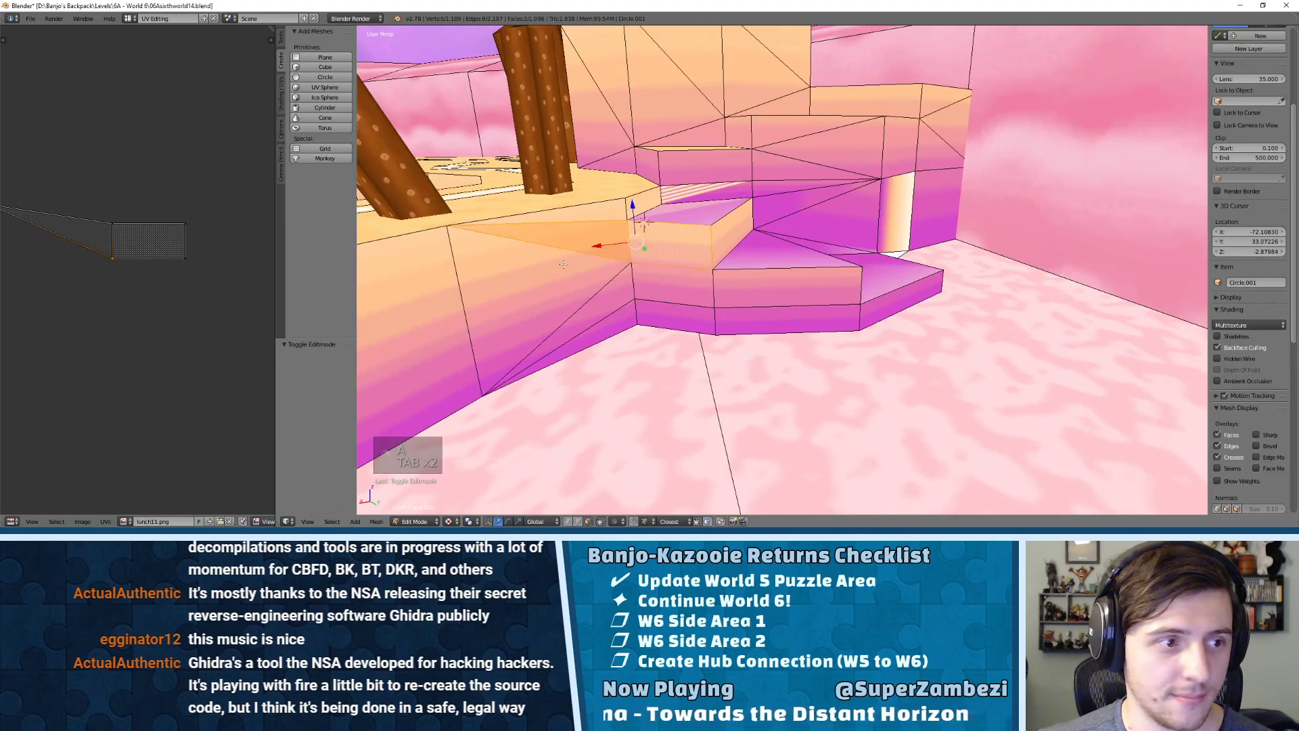
pyautogui.keyDown('shift'); pyautogui.rightClick(563, 264); pyautogui.keyUp('shift')
pyautogui.keyDown('shift'); pyautogui.rightClick(603, 304); pyautogui.keyUp('shift')
pyautogui.keyDown('shift'); pyautogui.rightClick(664, 287); pyautogui.keyUp('shift')
pyautogui.keyDown('shift'); pyautogui.rightClick(663, 313); pyautogui.keyUp('shift')
pyautogui.keyDown('shift'); pyautogui.rightClick(612, 318); pyautogui.keyUp('shift')
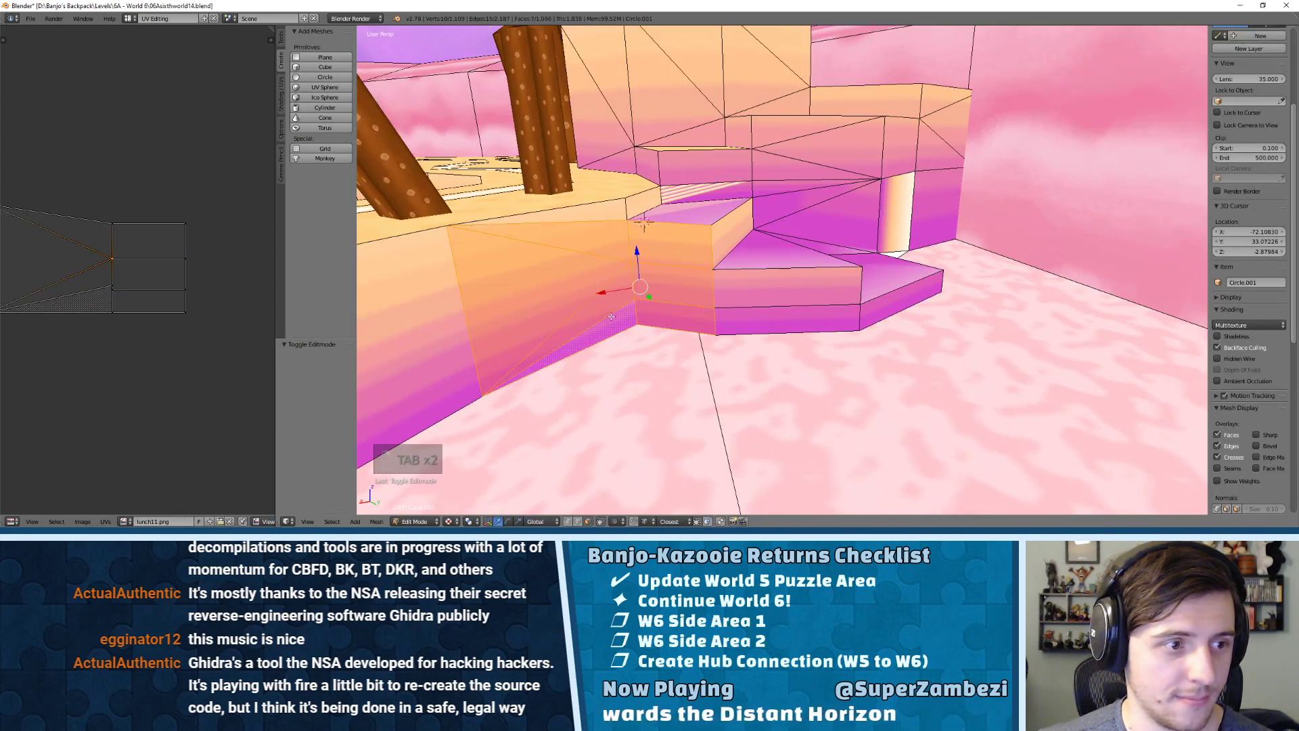
pyautogui.click(121, 290)
pyautogui.press('a')
pyautogui.press('Tab')
# - Select the lower wall faces behind the stepped ledges, including the brightly coloured face, and unwrap them
pyautogui.moveTo(746, 260); pyautogui.dragTo(761, 236, button='middle')
pyautogui.press('Tab')
pyautogui.keyDown('shift'); pyautogui.moveTo(1046, 167); pyautogui.dragTo(906, 218, button='middle'); pyautogui.keyUp('shift')
pyautogui.rightClick(883, 227)
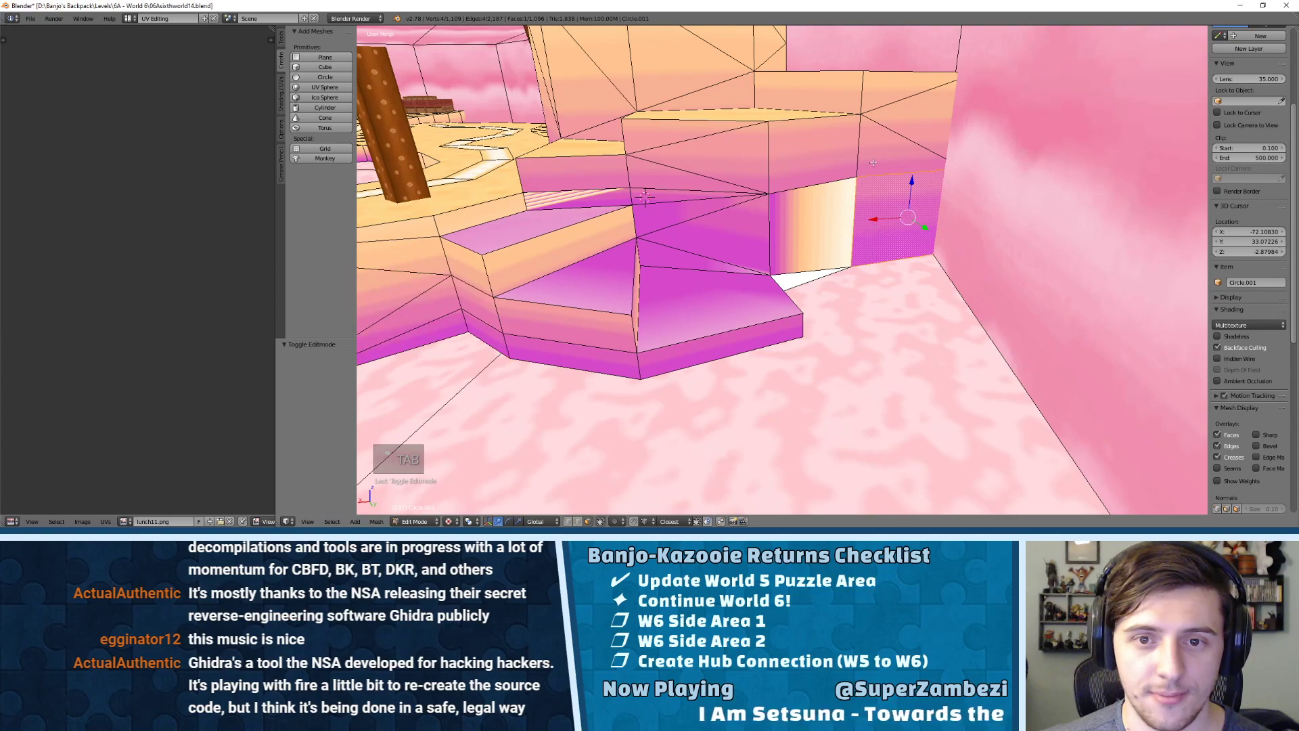
pyautogui.rightClick(813, 166)
pyautogui.rightClick(583, 184)
pyautogui.keyDown('shift'); pyautogui.rightClick(575, 200); pyautogui.keyUp('shift')
pyautogui.keyDown('shift'); pyautogui.rightClick(703, 215); pyautogui.keyUp('shift')
pyautogui.keyDown('shift'); pyautogui.rightClick(745, 266); pyautogui.keyUp('shift')
pyautogui.keyDown('shift'); pyautogui.rightClick(799, 278); pyautogui.keyUp('shift')
pyautogui.keyDown('shift'); pyautogui.rightClick(791, 243); pyautogui.keyUp('shift')
pyautogui.press('u')
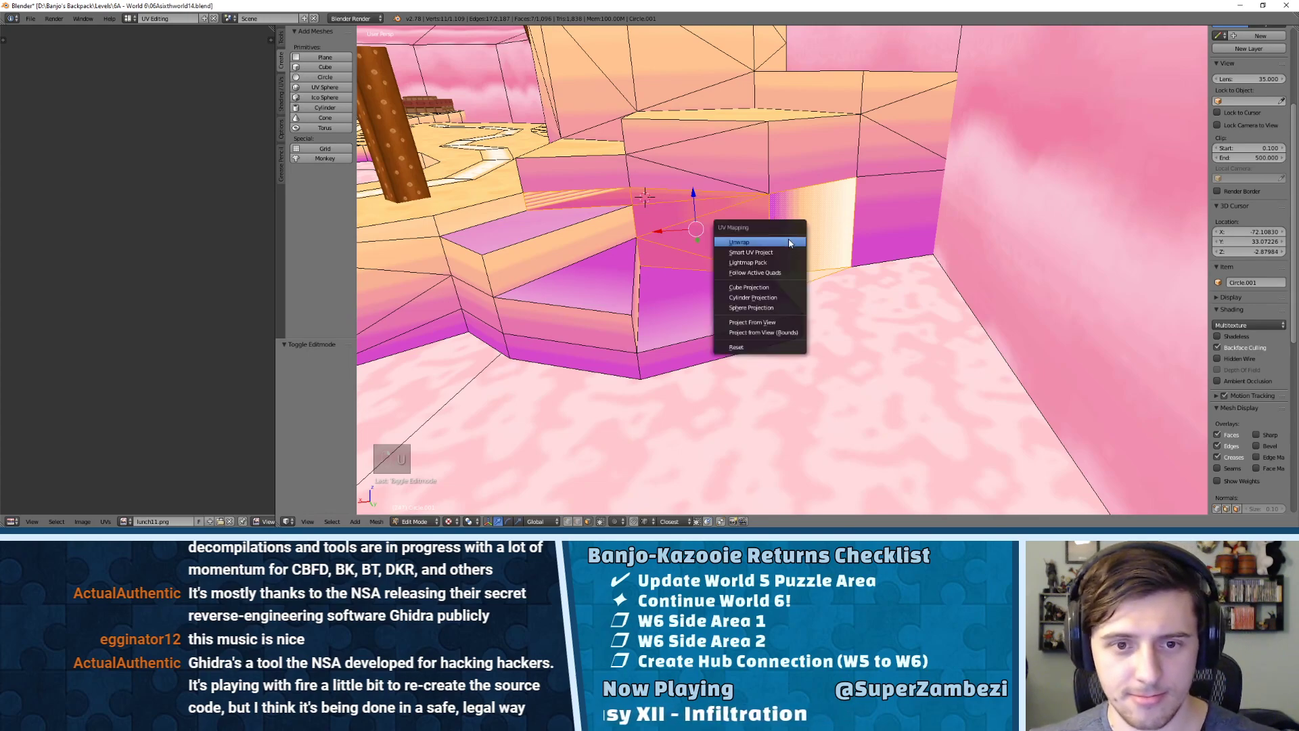
pyautogui.click(789, 243)
# - Move all UVs of the newly unwrapped lower wall faces up, away from the texture image
pyautogui.press('a')
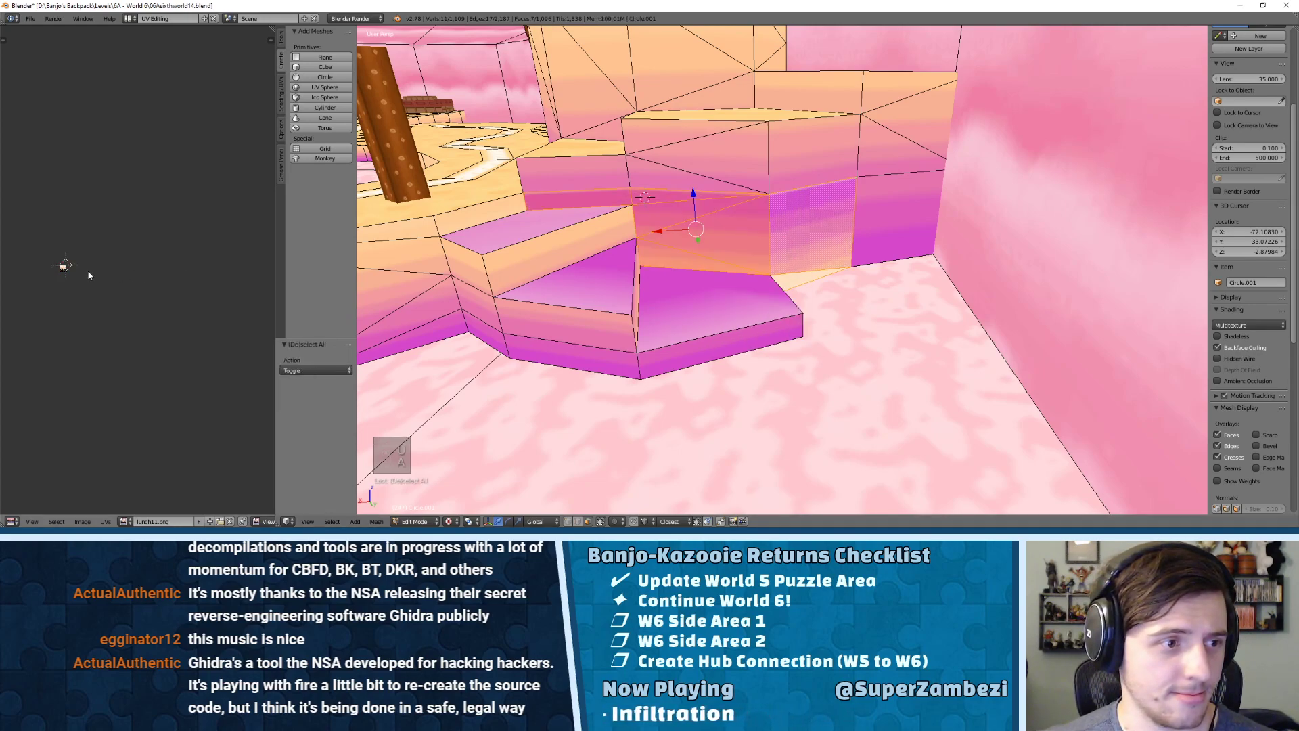
pyautogui.press('g')
pyautogui.click(111, 254)
# - Add the textured upper wall faces above the lower wall to the selection so both sets of UVs show together
pyautogui.keyDown('shift'); pyautogui.rightClick(690, 173); pyautogui.keyUp('shift')
pyautogui.rightClick(705, 153)
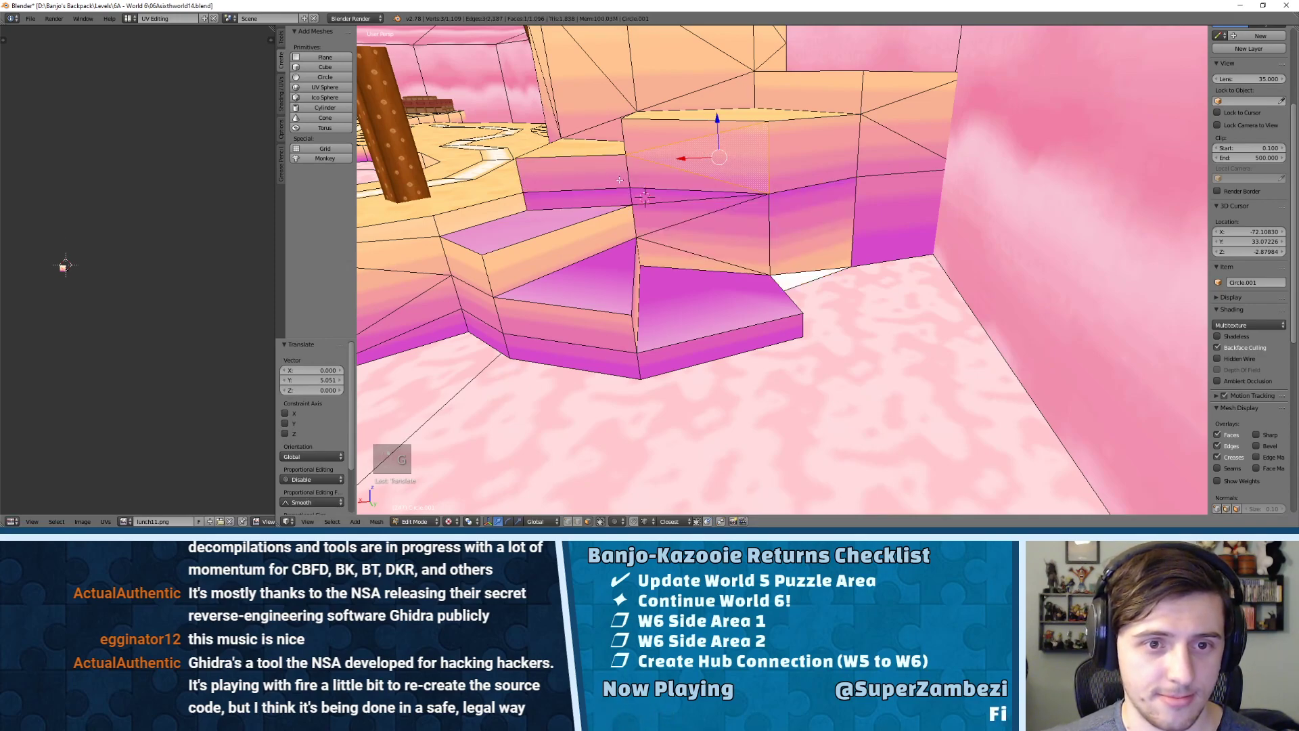
pyautogui.hotkey('ctrl', 'z')
pyautogui.keyDown('shift'); pyautogui.rightClick(687, 161); pyautogui.keyUp('shift')
pyautogui.keyDown('shift'); pyautogui.rightClick(691, 131); pyautogui.keyUp('shift')
pyautogui.keyDown('shift'); pyautogui.rightClick(805, 143); pyautogui.keyUp('shift')
pyautogui.keyDown('shift'); pyautogui.rightClick(880, 147); pyautogui.keyUp('shift')
pyautogui.keyDown('shift'); pyautogui.rightClick(913, 118); pyautogui.keyUp('shift')
pyautogui.keyDown('shift'); pyautogui.rightClick(885, 92); pyautogui.keyUp('shift')
pyautogui.keyDown('shift'); pyautogui.rightClick(885, 92); pyautogui.keyUp('shift')
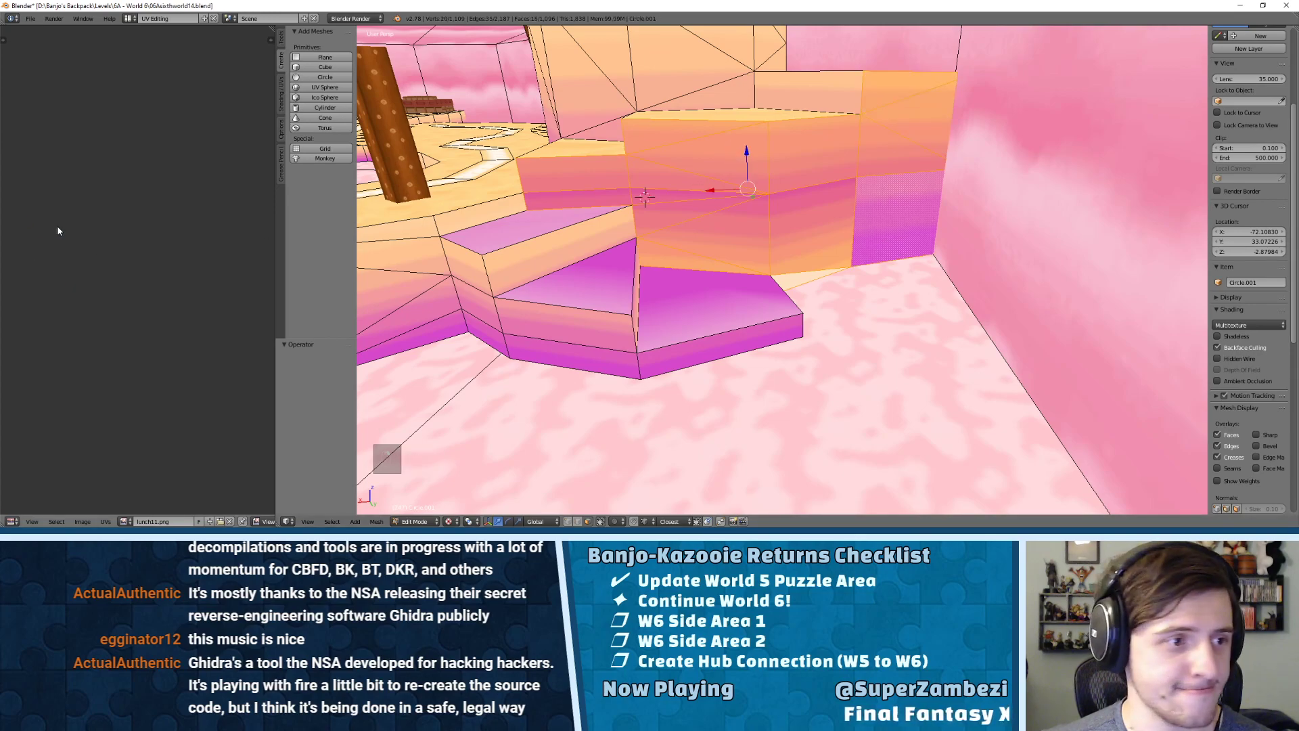
# - Move the lower wall faces' UVs to just below the gradient image and the upper wall's UVs
pyautogui.press('g')
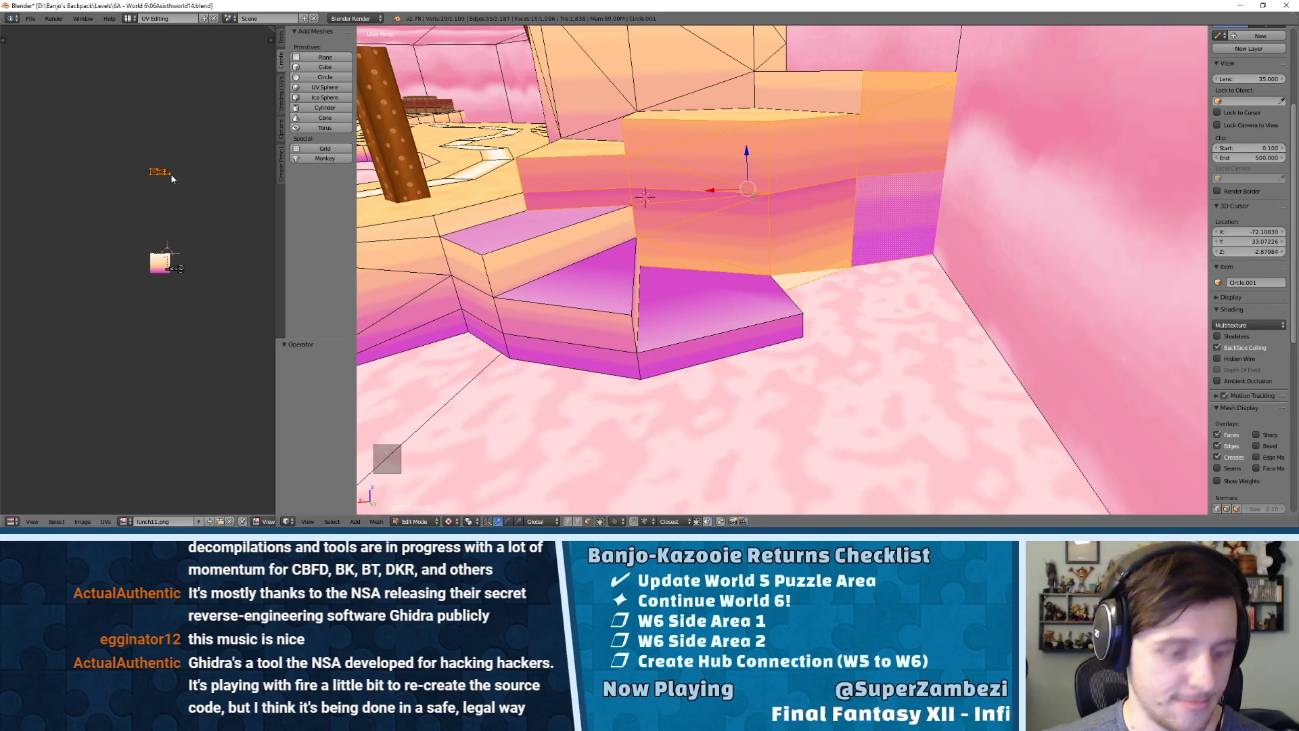
pyautogui.click(177, 278)
pyautogui.press('KP_Decimal')
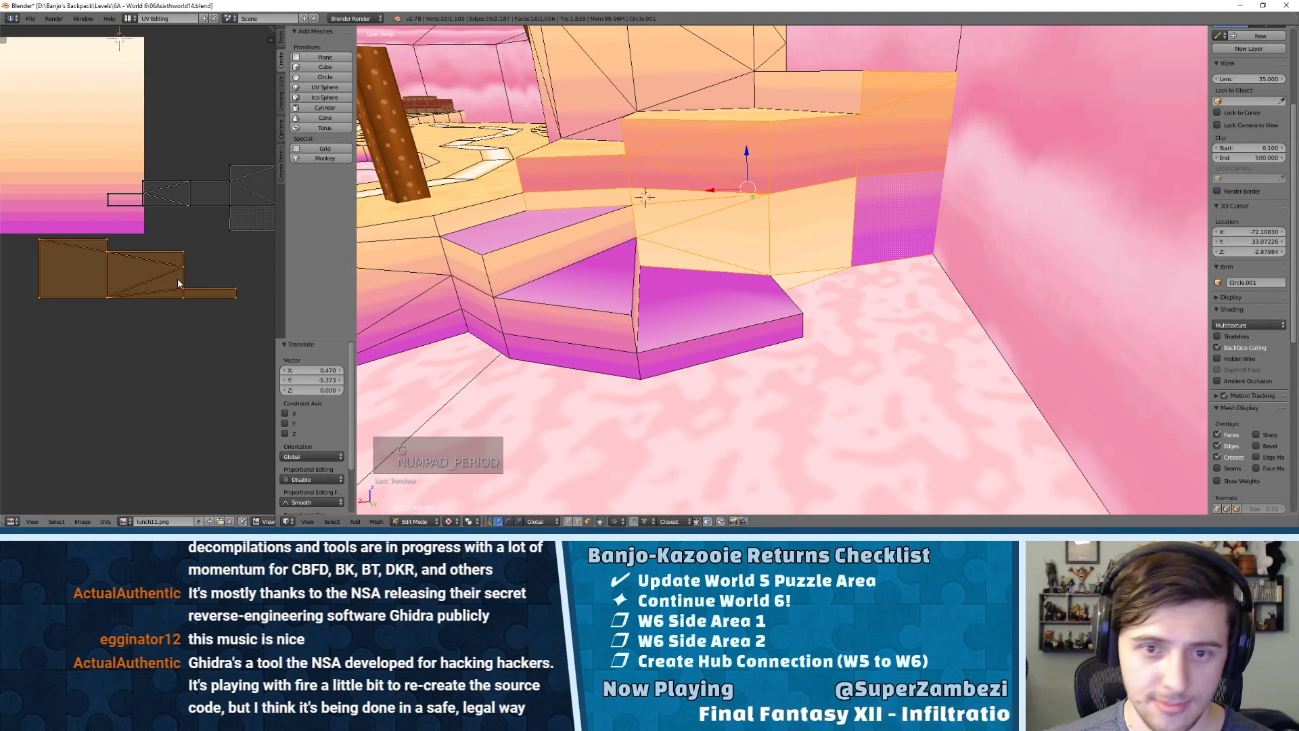
pyautogui.press('g')
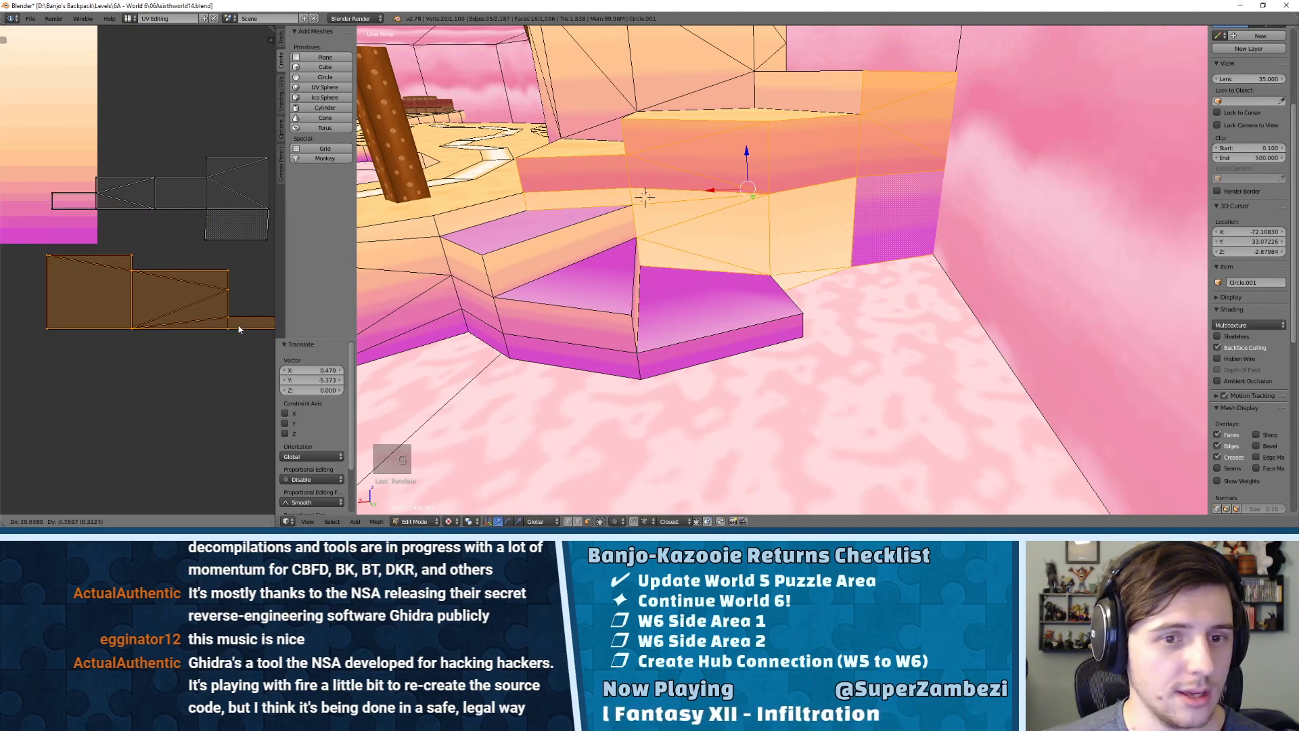
pyautogui.click(247, 327)
pyautogui.write('r180')
pyautogui.press('Return')
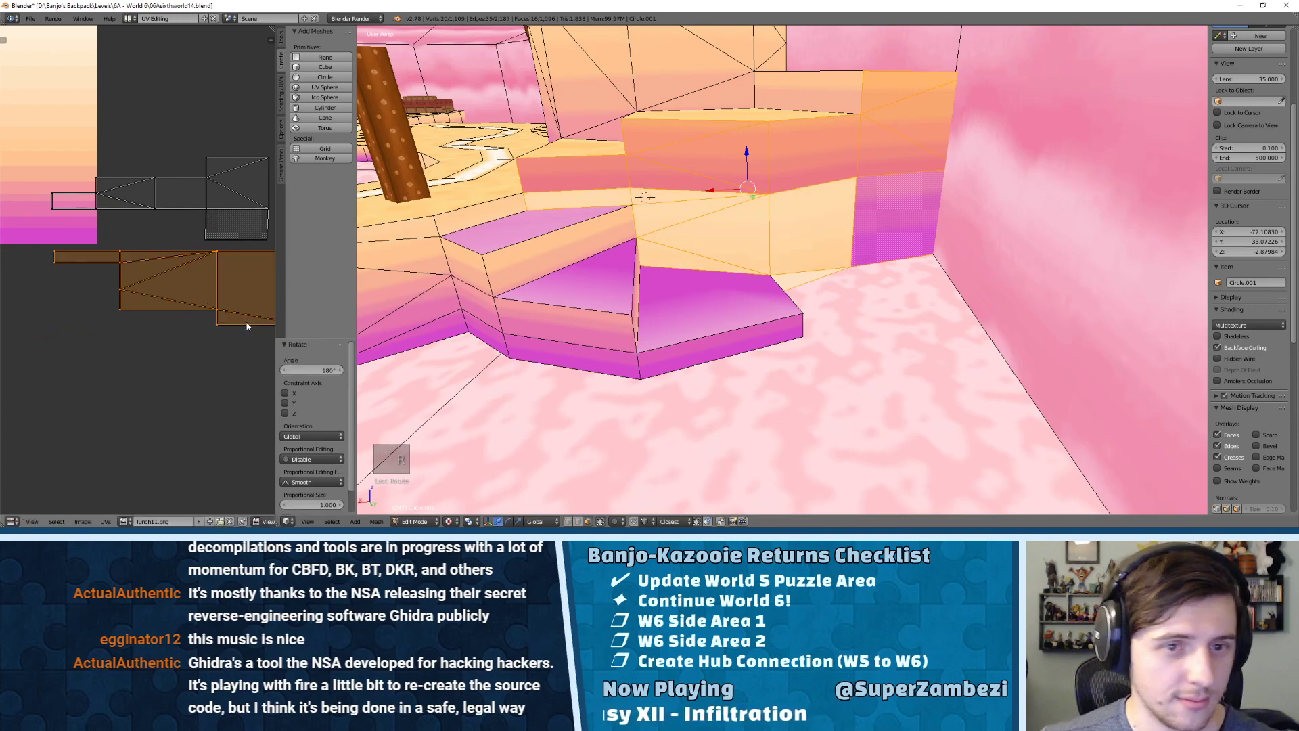
pyautogui.hotkey('ctrl', 'z')
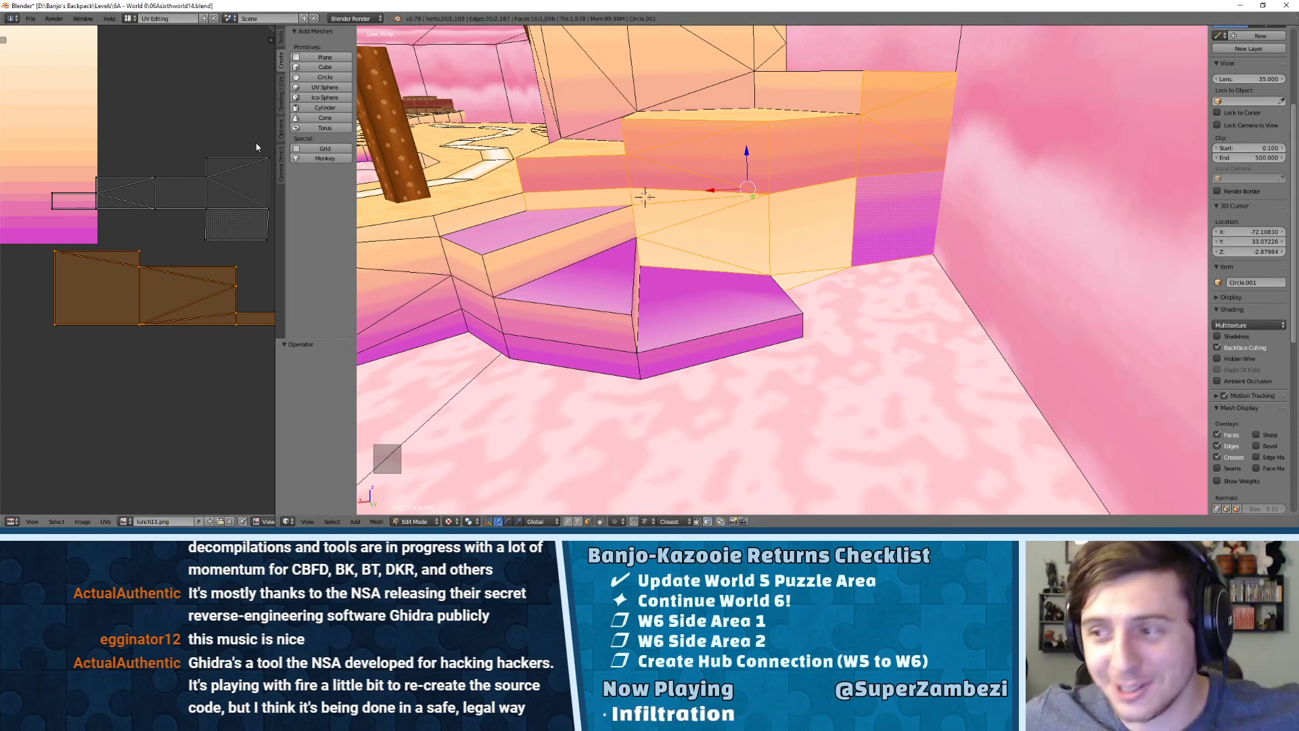
# - Rotate the lower wall faces' UVs by 180° and move them up against the upper wall's UVs
pyautogui.moveTo(128, 210); pyautogui.dragTo(102, 197, button='middle')
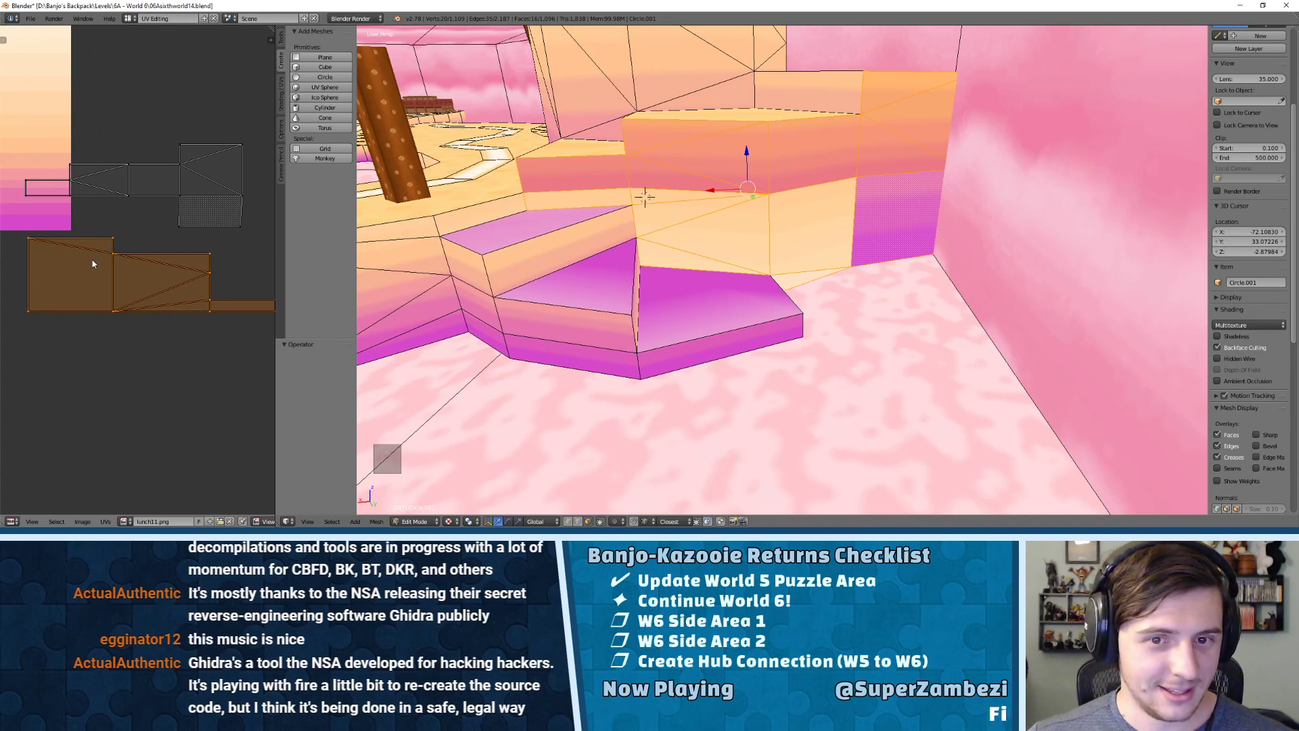
pyautogui.write('r')
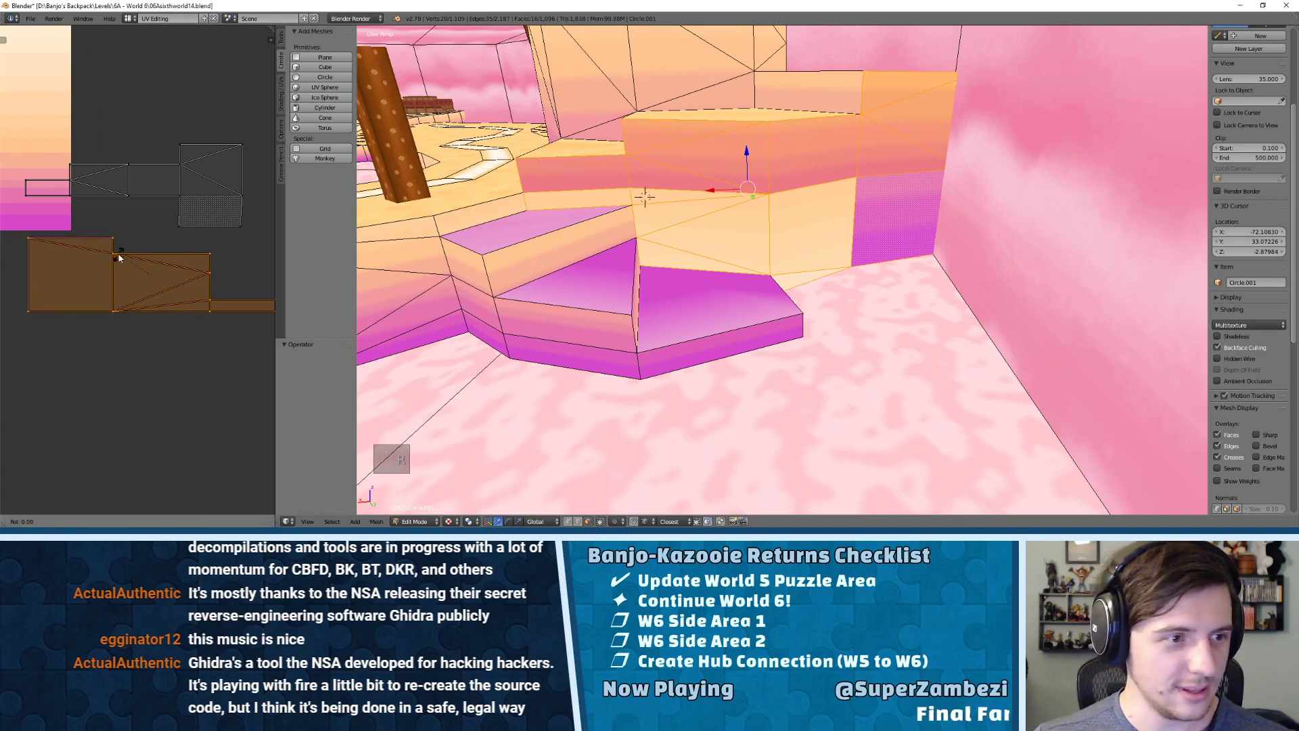
pyautogui.write('180')
pyautogui.press('Return')
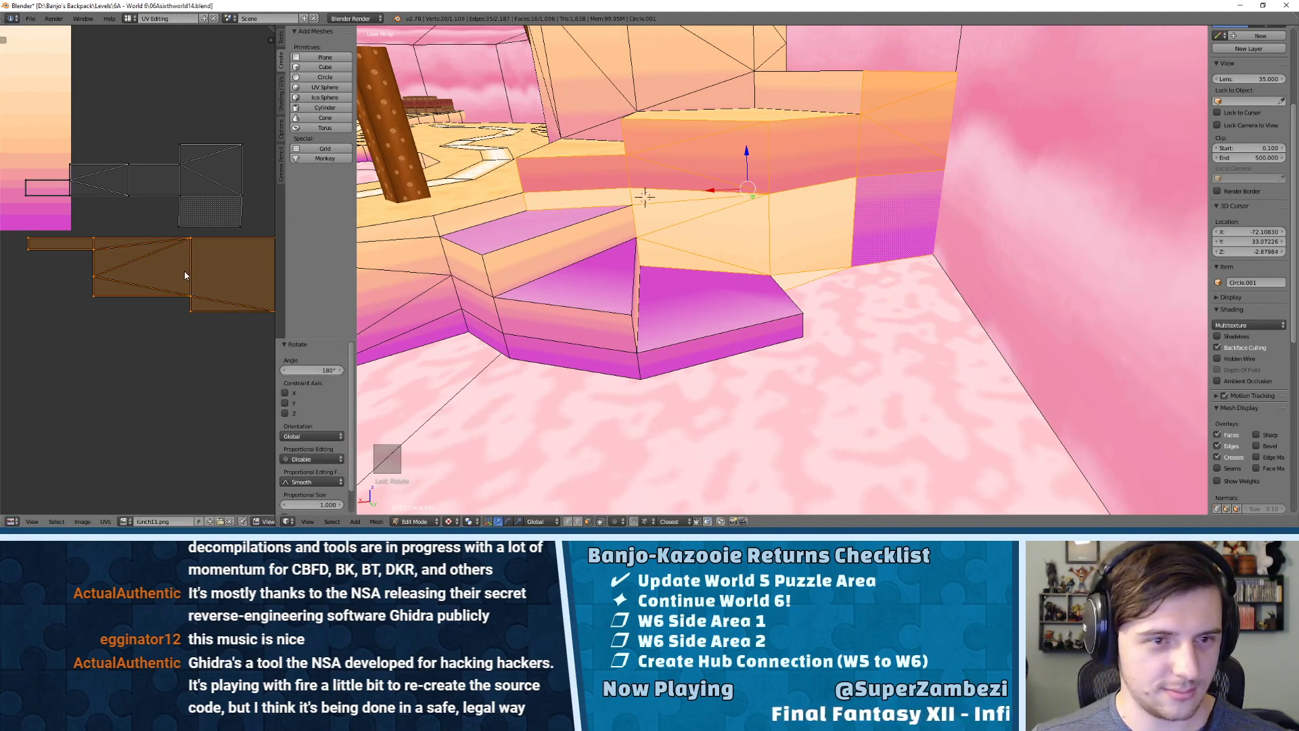
pyautogui.press('g')
pyautogui.click(168, 255)
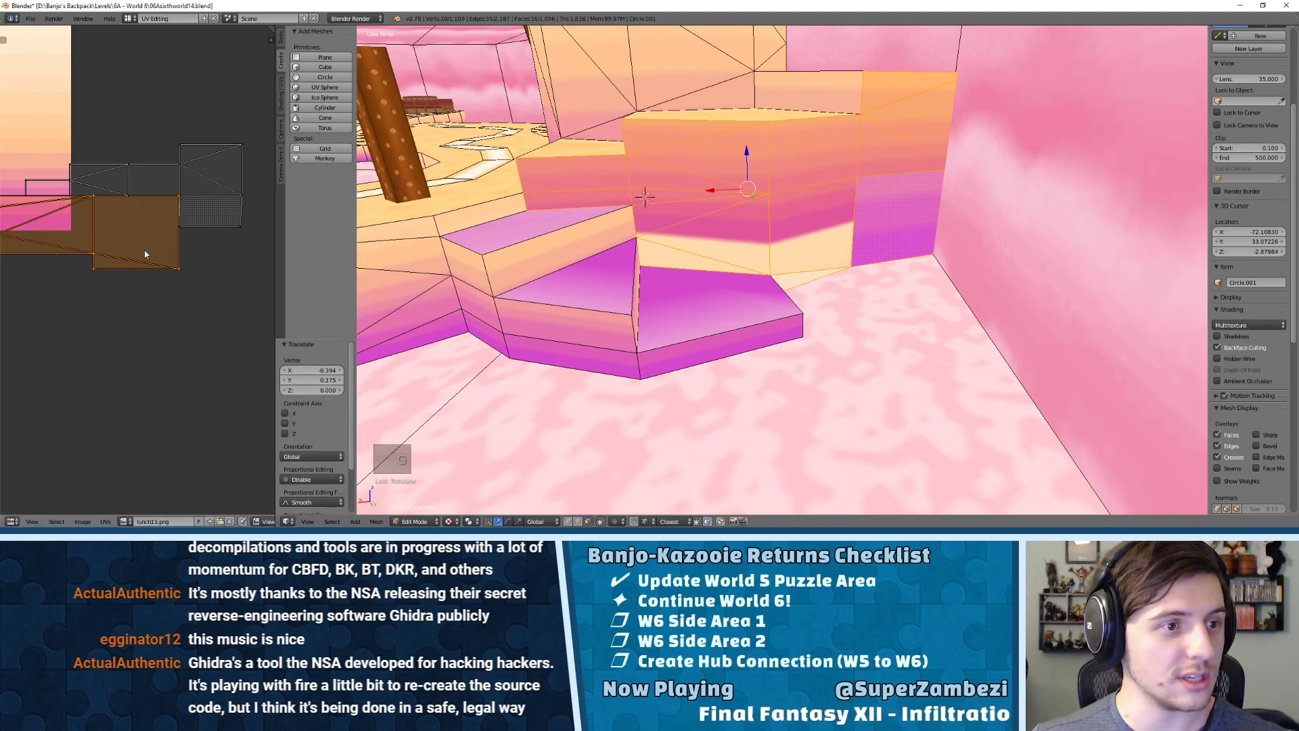
# - Scale and reposition the lower wall UVs so their top edge meets the bottom edge of the upper wall's UVs
pyautogui.scroll(-3, 167, 255)
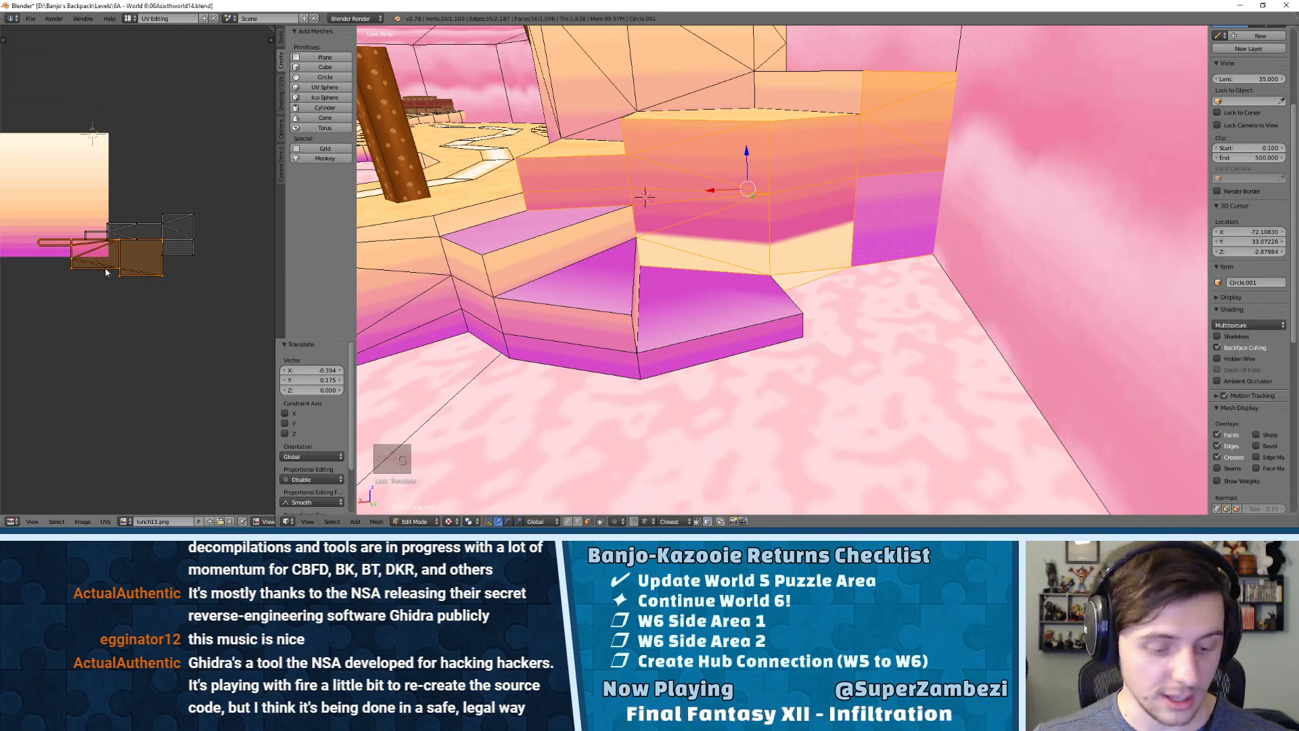
pyautogui.press('s')
pyautogui.click(103, 251)
pyautogui.press('g')
pyautogui.click(138, 254)
pyautogui.scroll(4, 134, 249)
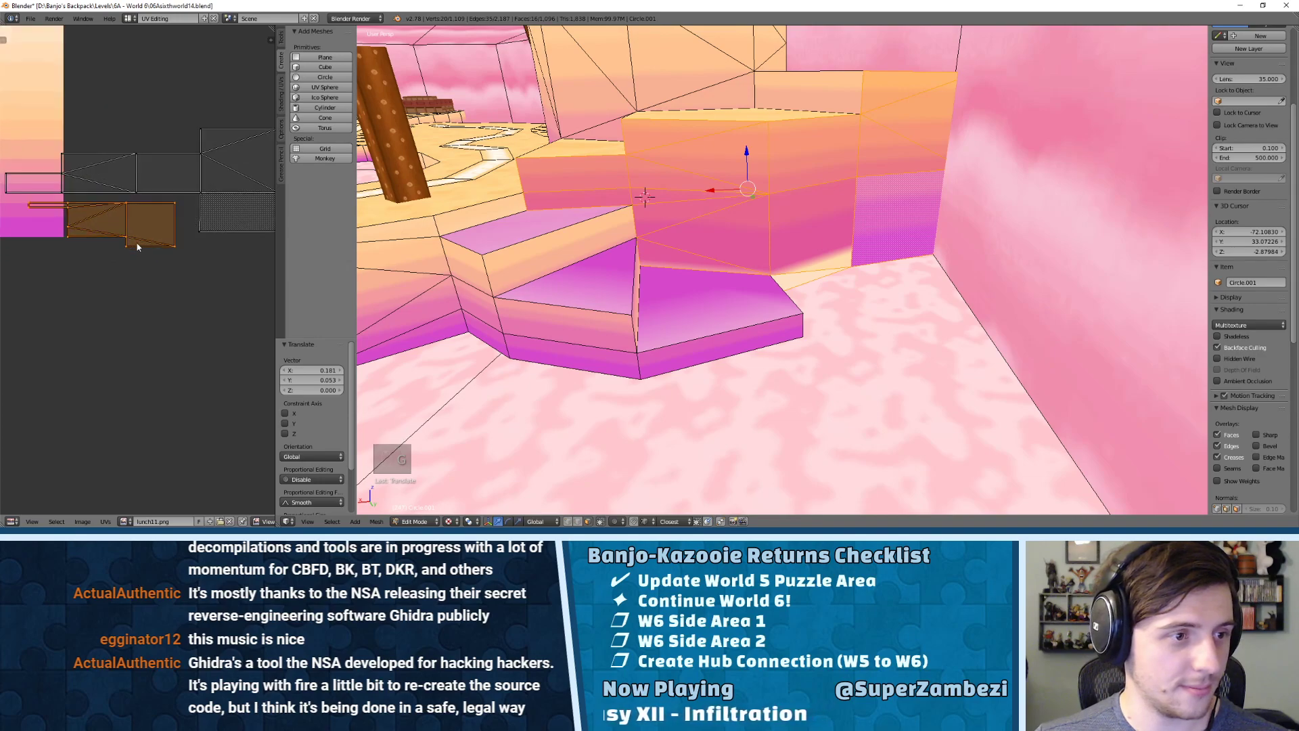
pyautogui.press('s')
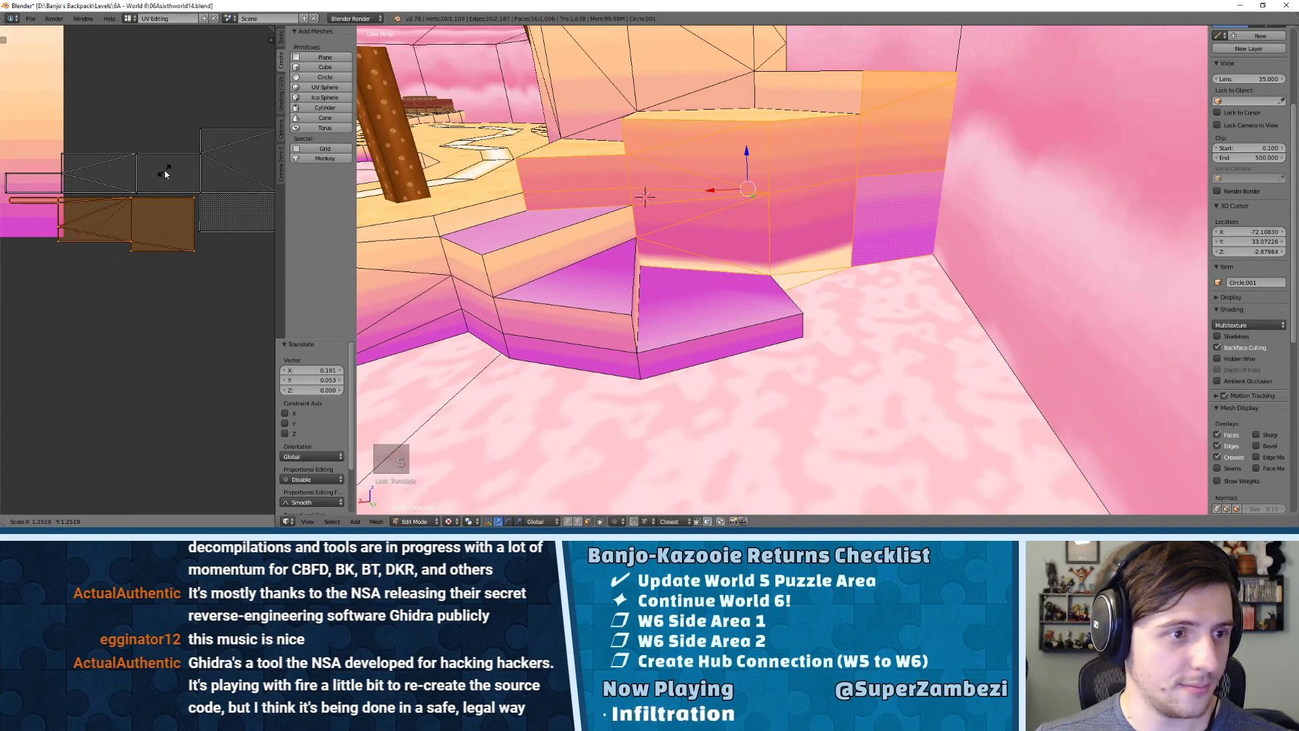
pyautogui.click(171, 172)
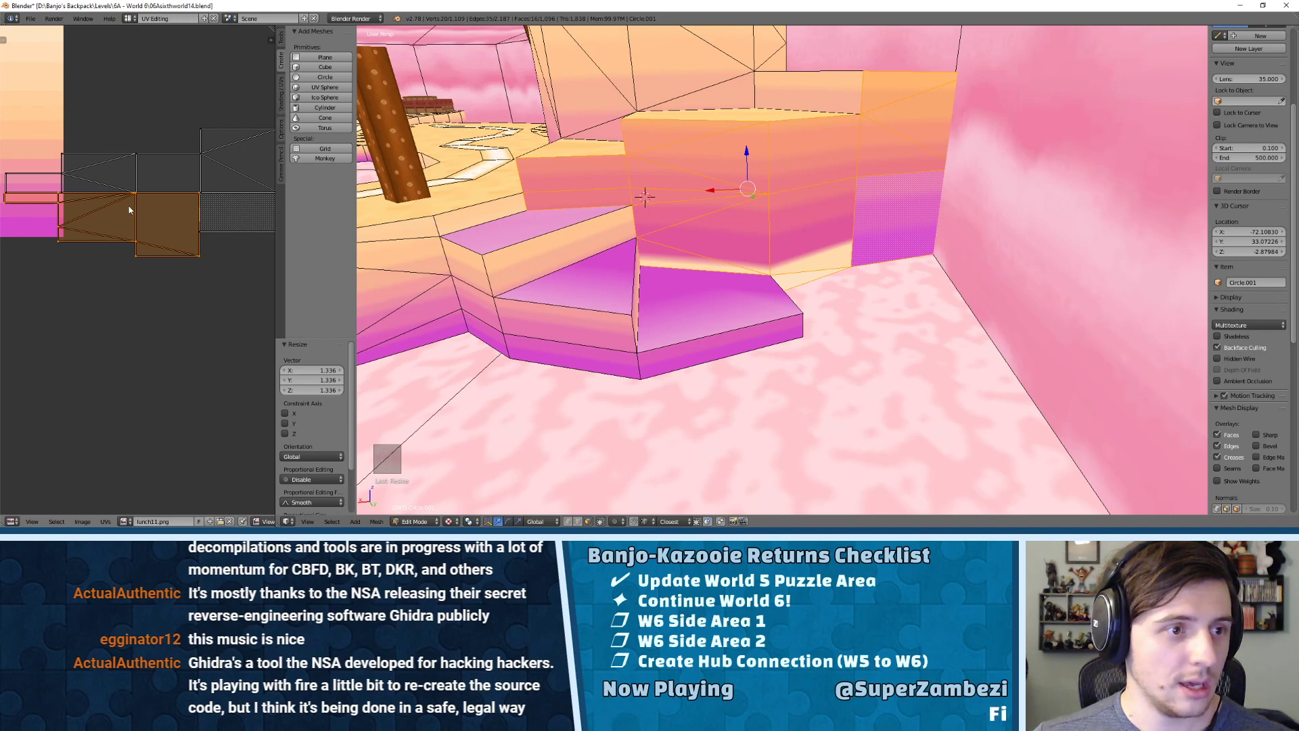
pyautogui.press('g')
pyautogui.click(152, 209)
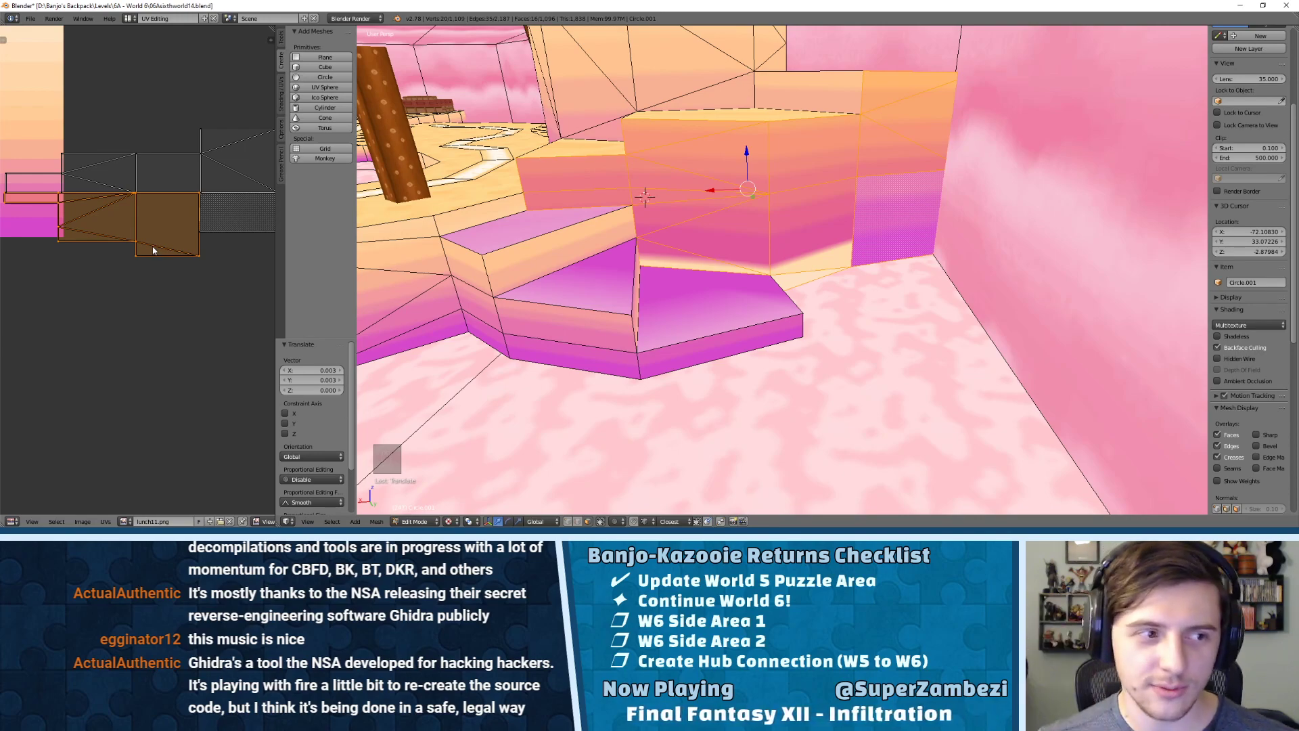
# - Raise the bottom UV vertices of the lower wall faces to near the gradient image's bottom edge
pyautogui.rightClick(122, 241)
pyautogui.keyDown('shift'); pyautogui.rightClick(123, 241); pyautogui.keyUp('shift')
pyautogui.keyDown('shift'); pyautogui.rightClick(183, 257); pyautogui.keyUp('shift')
pyautogui.press('g')
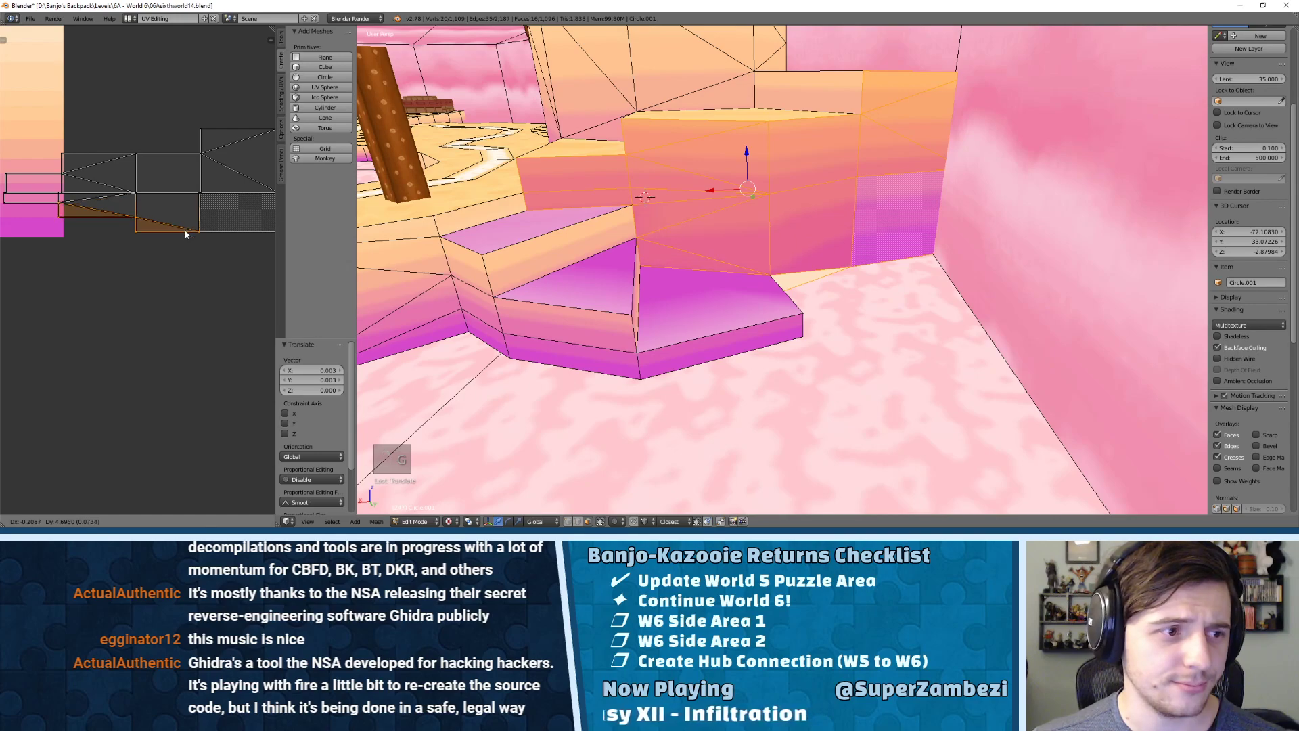
pyautogui.click(184, 240)
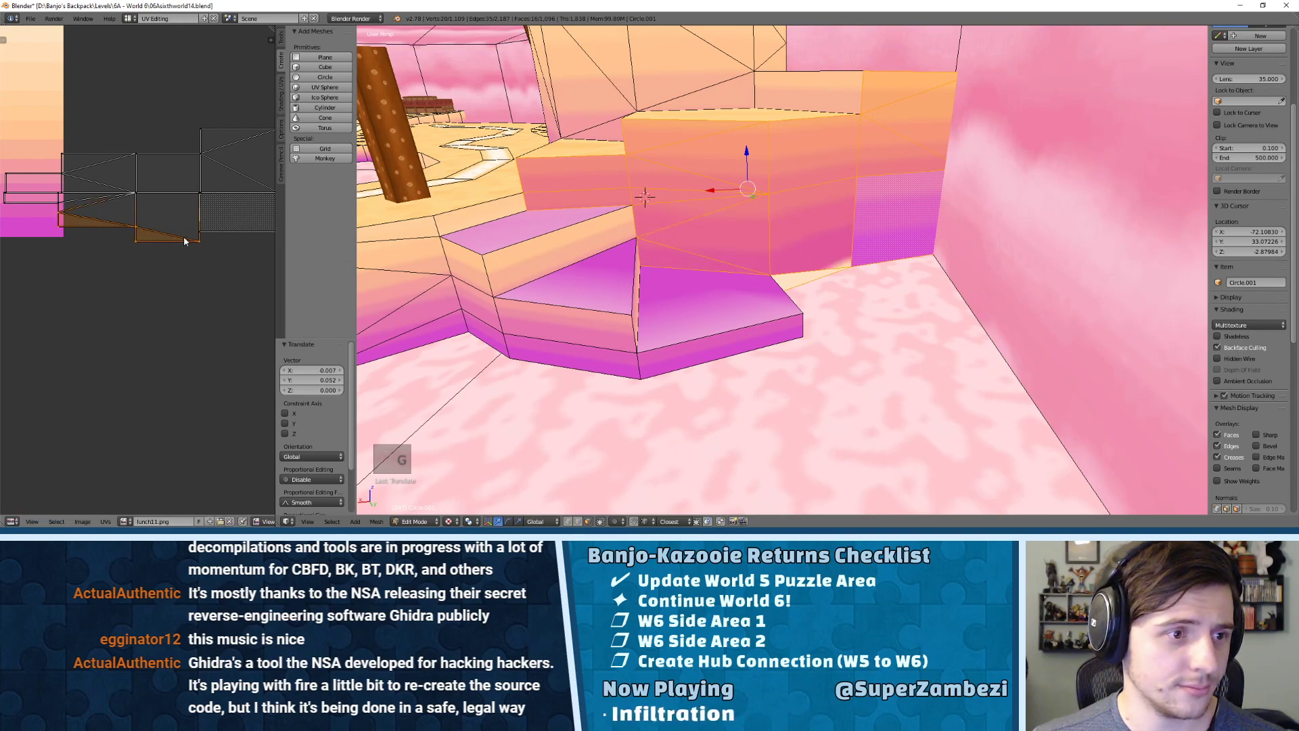
pyautogui.press('g')
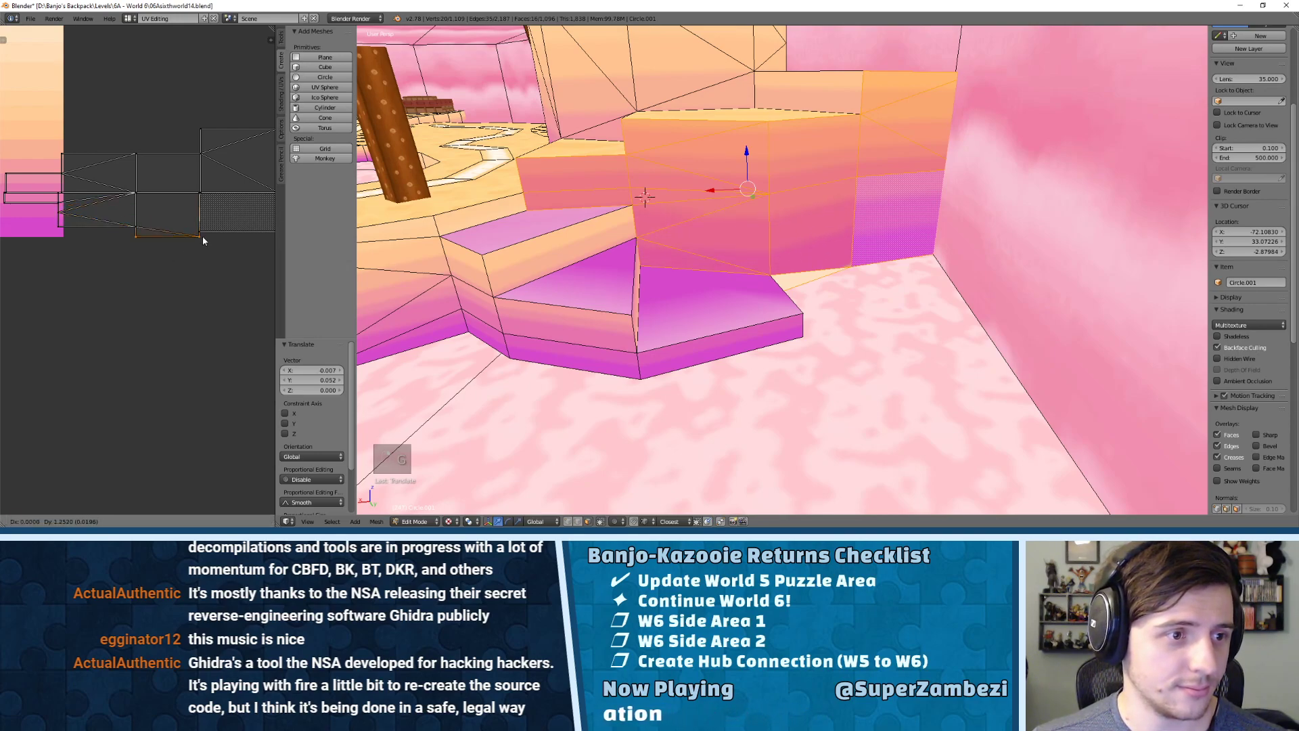
pyautogui.click(201, 233)
# - Raise the remaining bottom edge and side UV vertices of the lower wall's triangulated section
pyautogui.rightClick(63, 228)
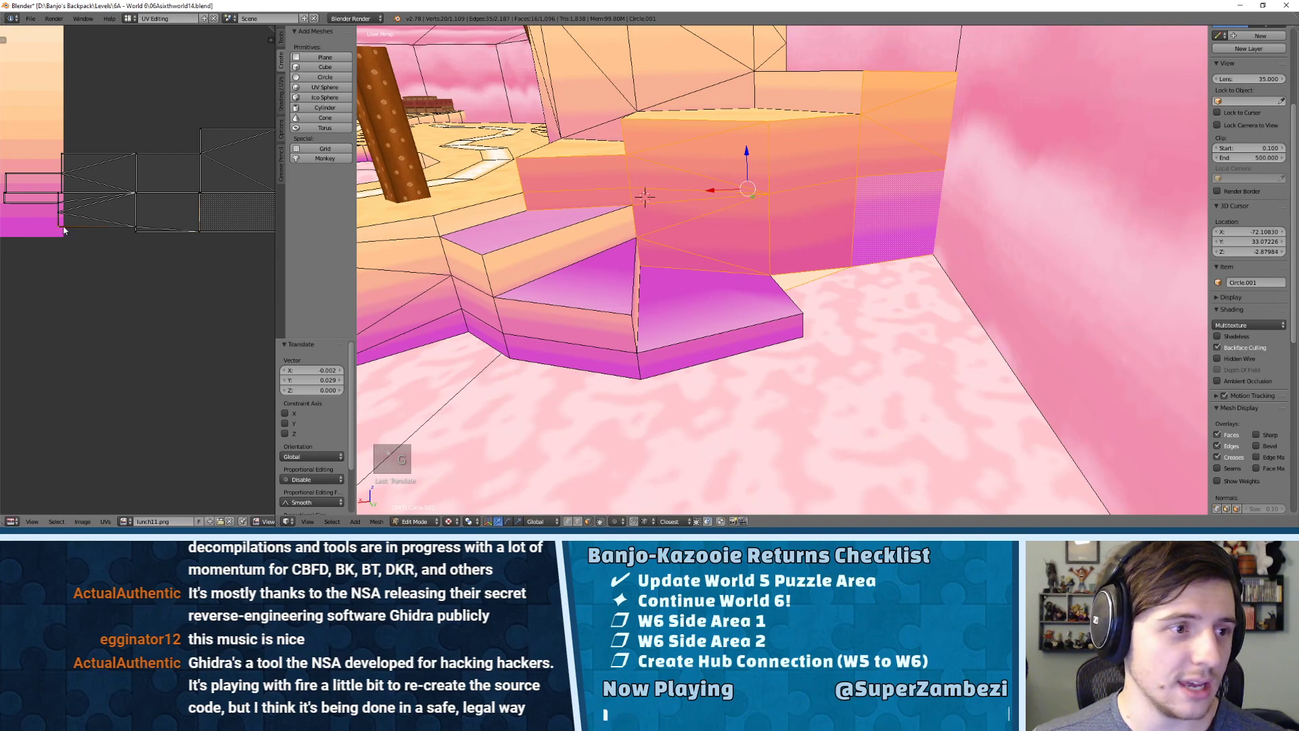
pyautogui.press('g')
pyautogui.click(138, 223)
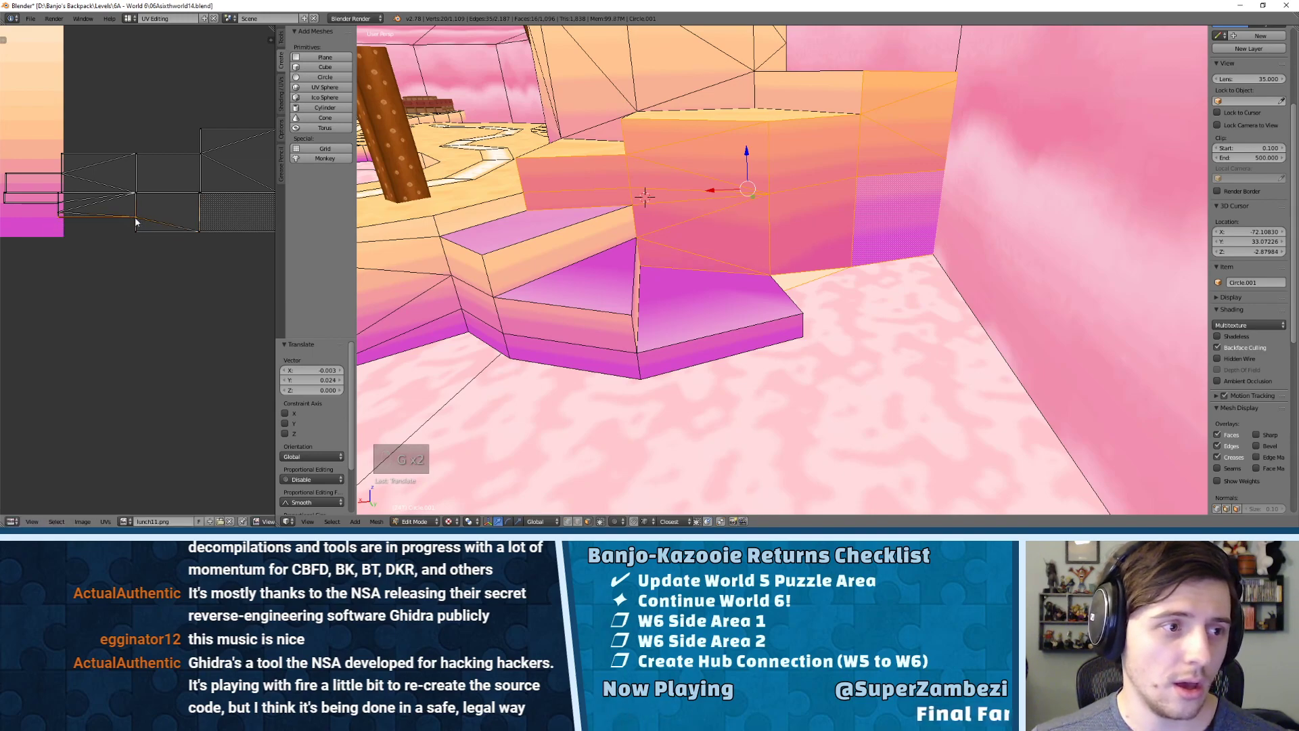
pyautogui.press('g')
pyautogui.click(58, 213)
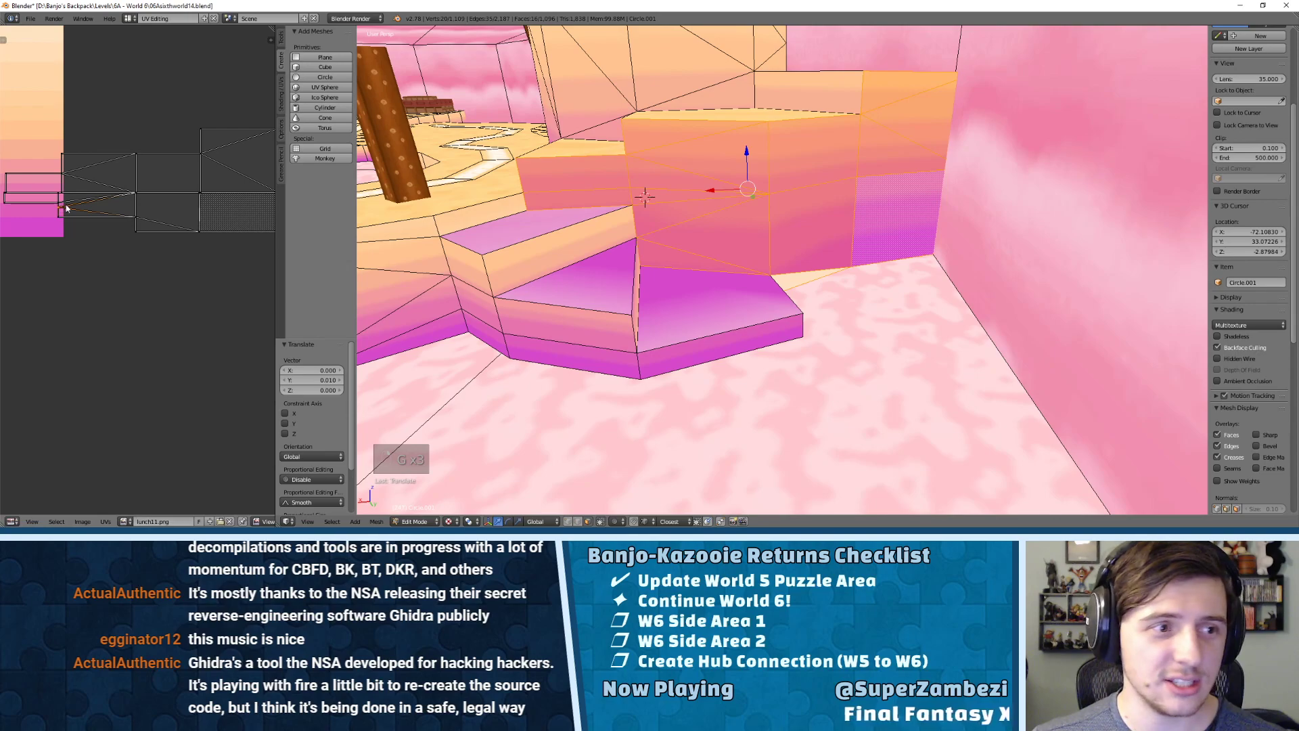
# - Assign the lunch11.png gradient to the selected wall faces, clear the selection and return to Object Mode
pyautogui.click(126, 522)
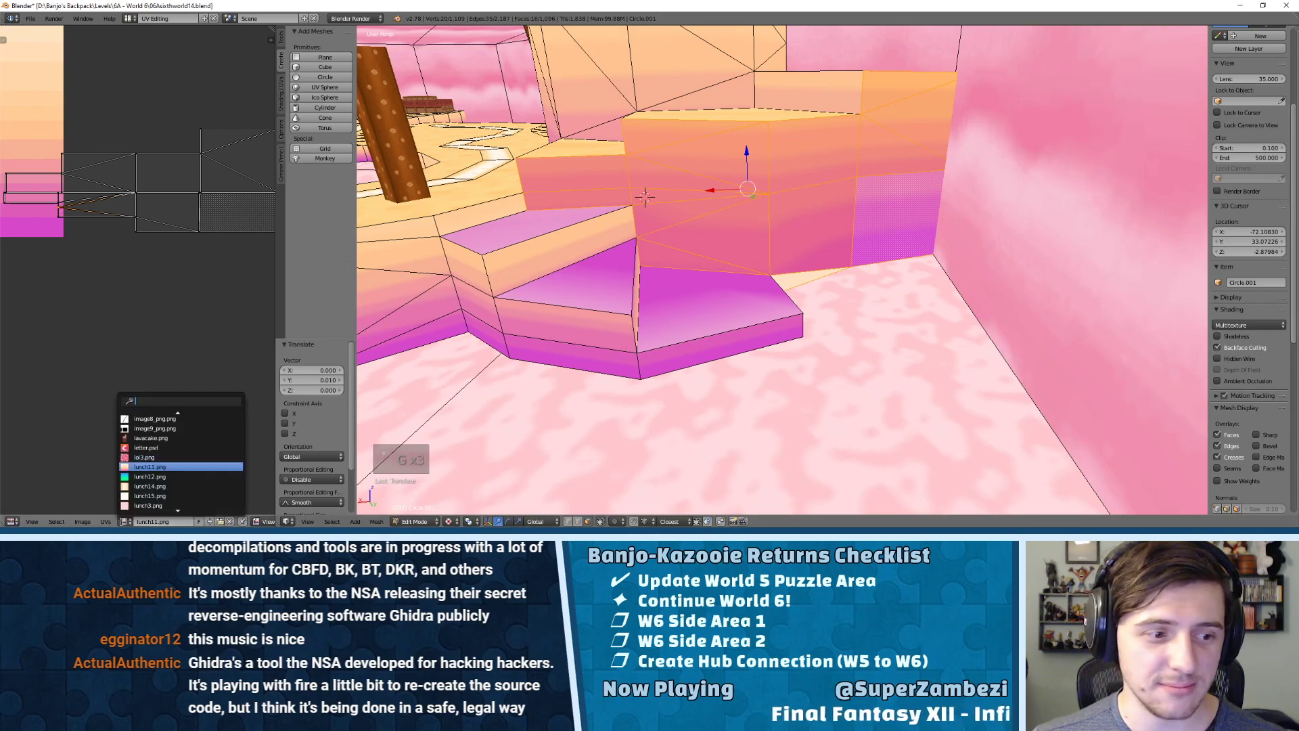
pyautogui.click(178, 466)
pyautogui.press('a')
pyautogui.press('Tab')
# - Select the top faces of the three stepped ledges and unwrap them
pyautogui.moveTo(761, 221); pyautogui.dragTo(655, 206, button='middle')
pyautogui.press('Tab')
pyautogui.rightClick(656, 209)
pyautogui.keyDown('shift'); pyautogui.rightClick(753, 274); pyautogui.keyUp('shift')
pyautogui.keyDown('shift'); pyautogui.rightClick(841, 281); pyautogui.keyUp('shift')
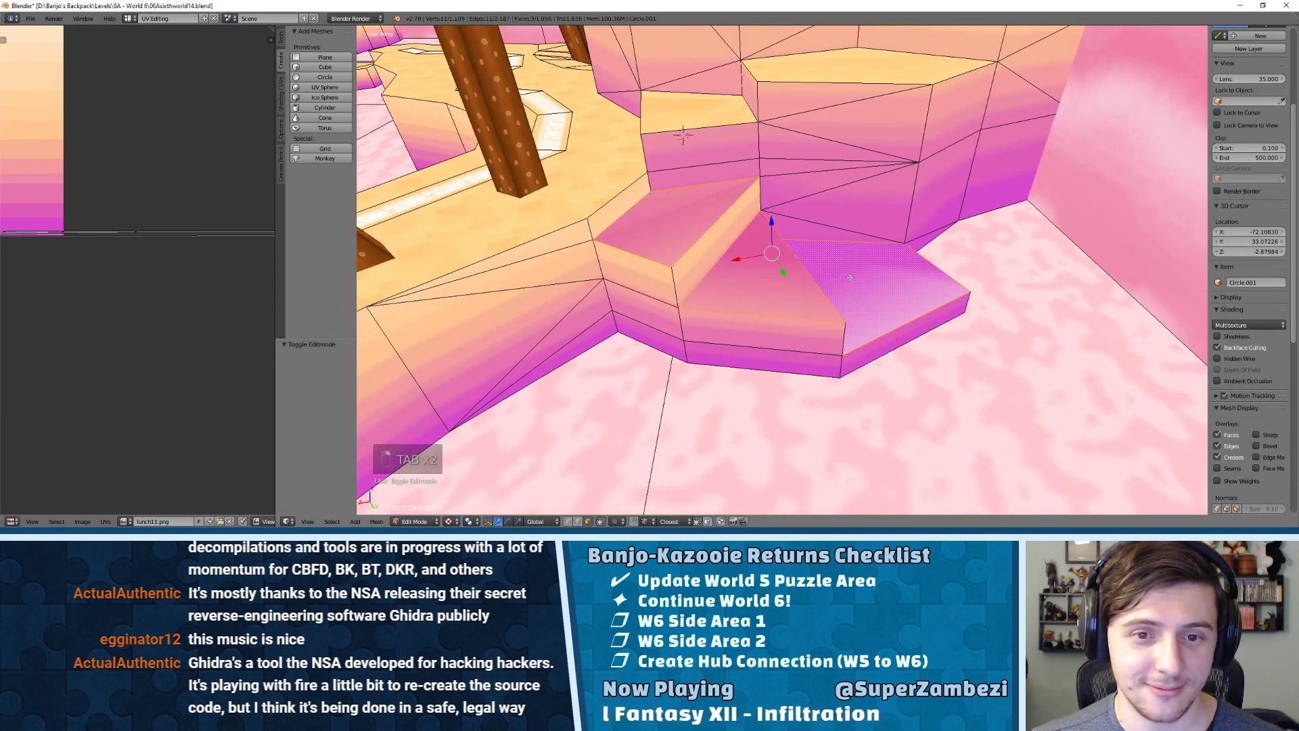
pyautogui.press('u')
pyautogui.click(843, 283)
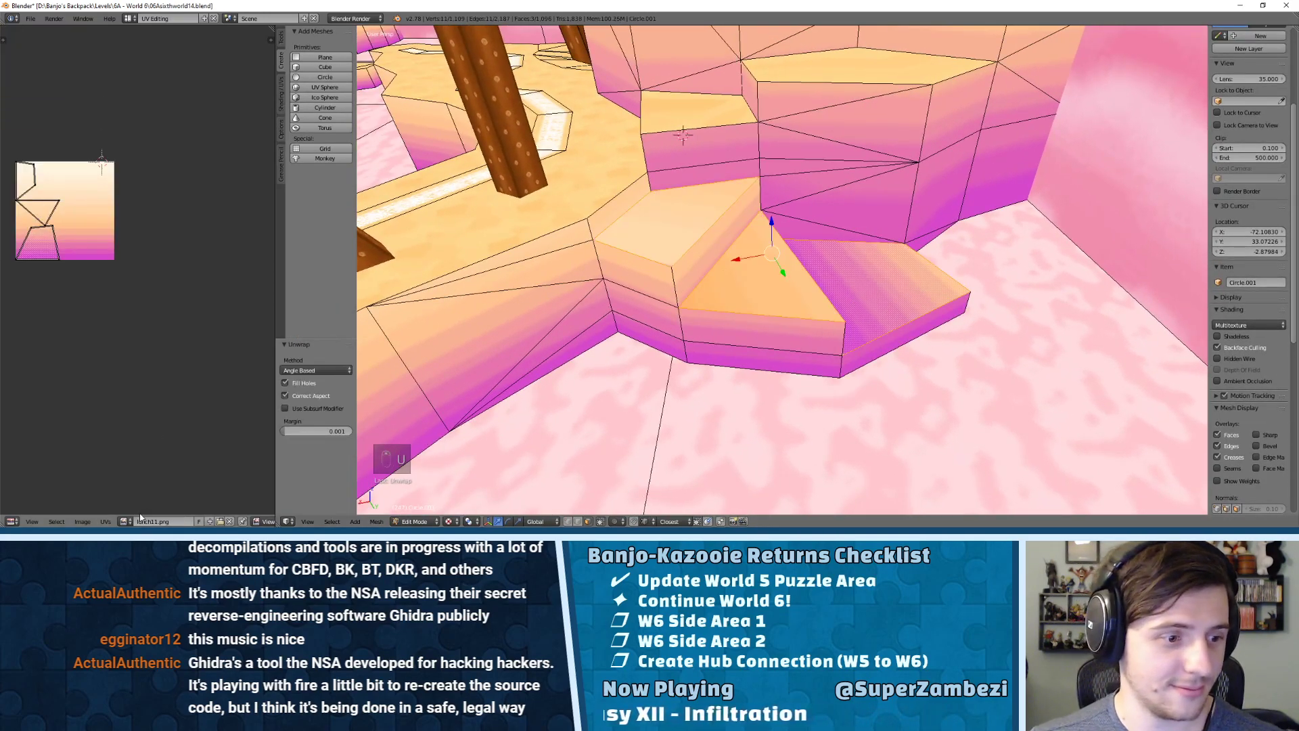
# - Try the lunch14.png texture on the ledge tops, and replace it with the plain pale-orange ground texture
pyautogui.click(125, 521)
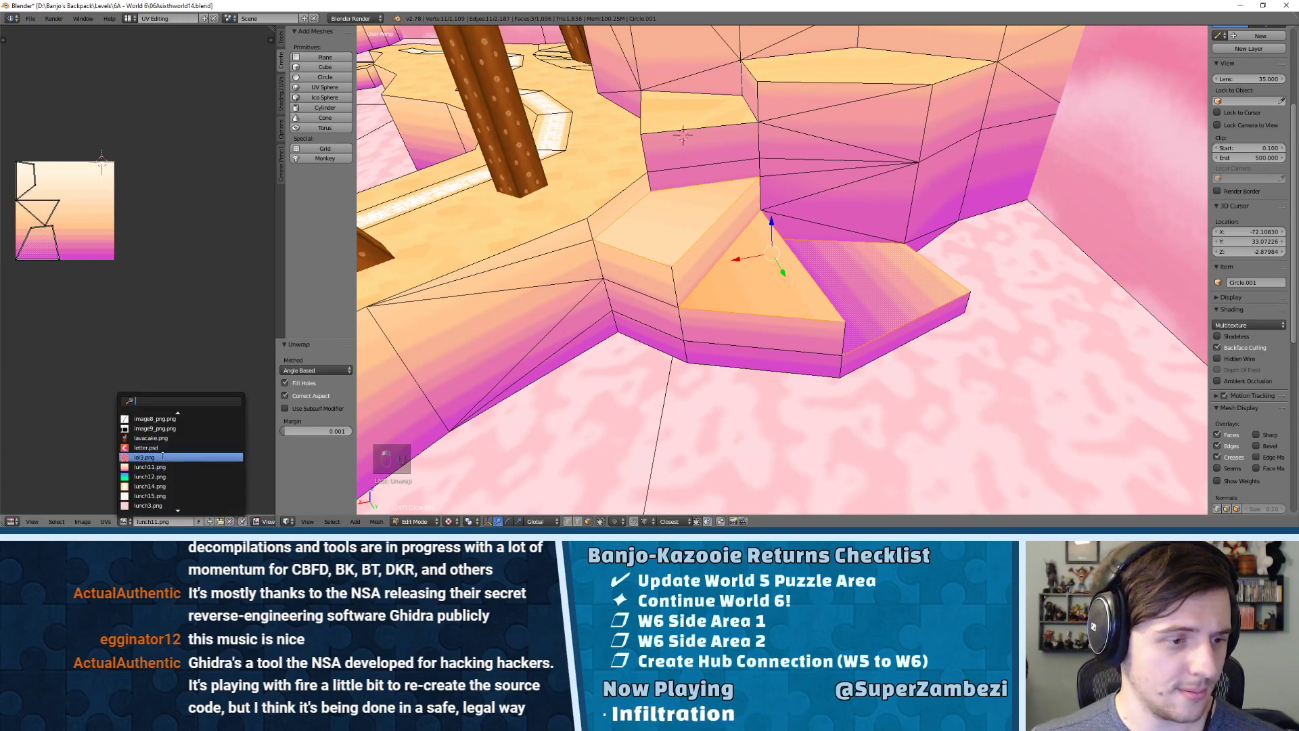
pyautogui.click(161, 486)
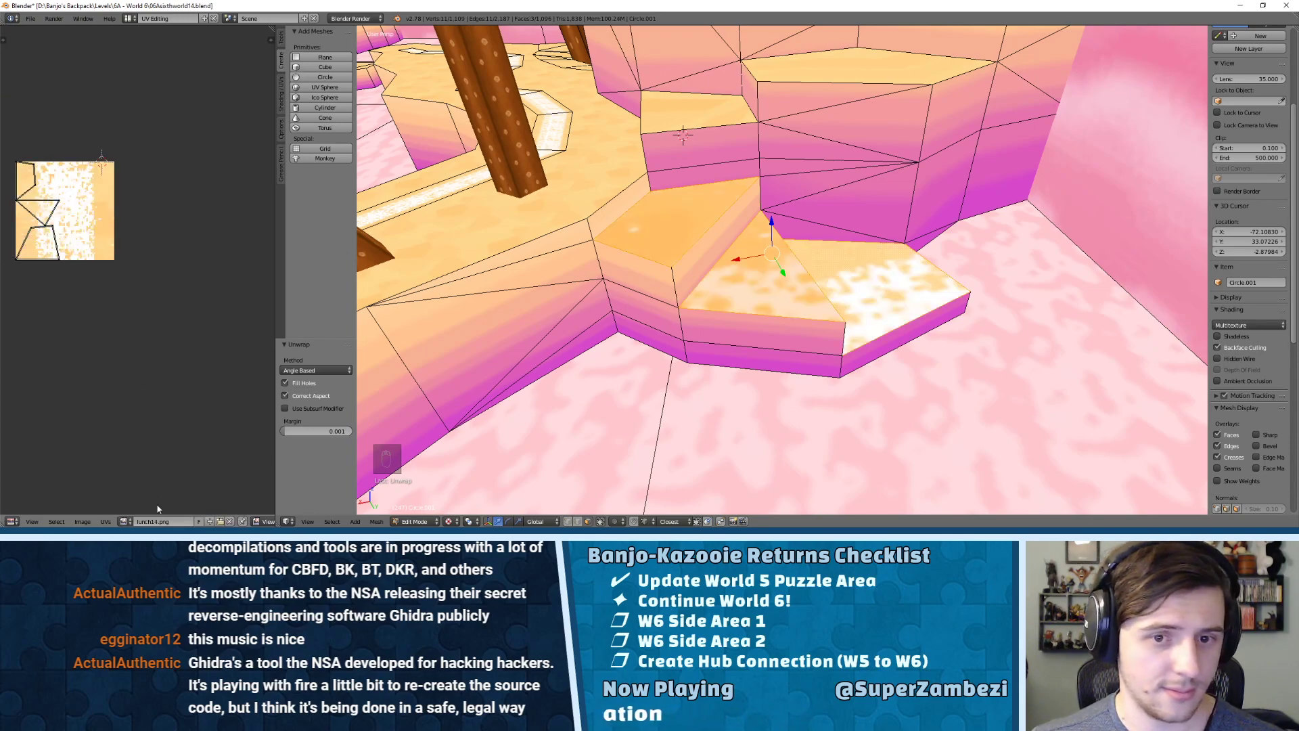
pyautogui.click(130, 522)
pyautogui.click(139, 496)
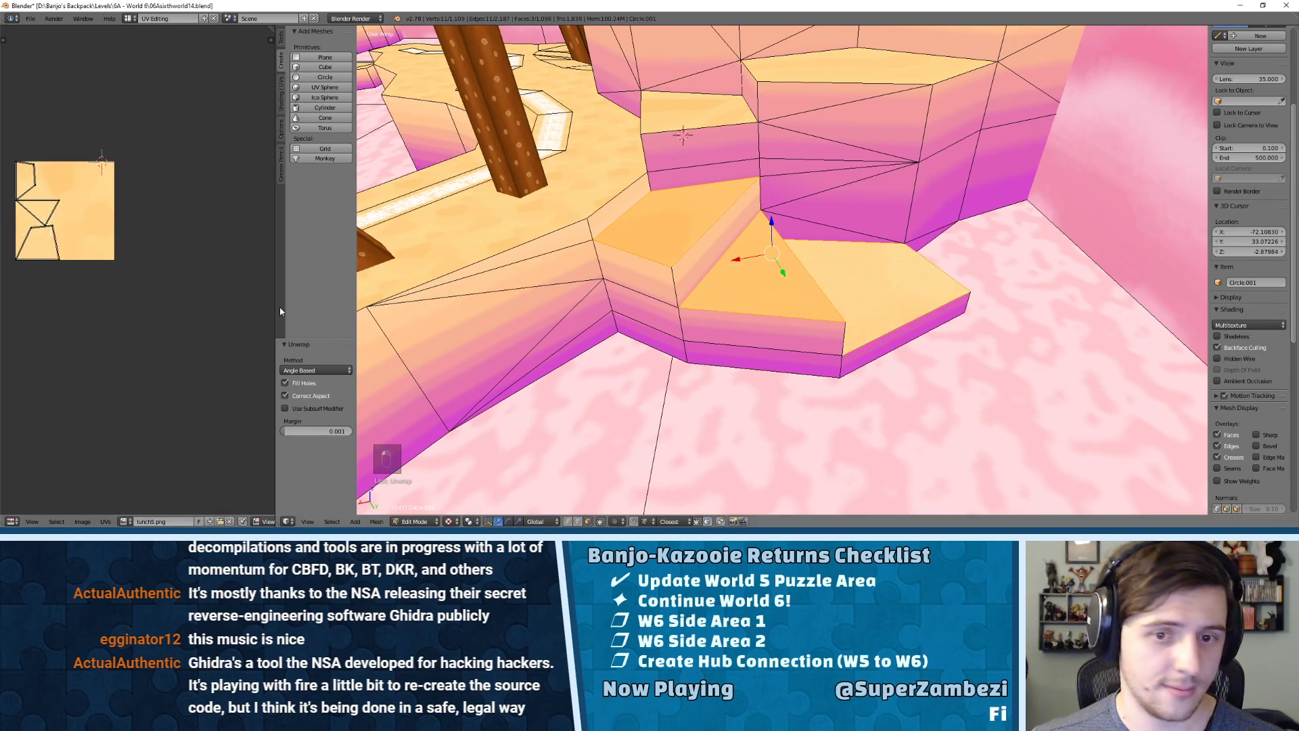
# - Scale up the entire unwrapped UV layout of the ledge tops, clear the selection and return to Object Mode
pyautogui.press('a')
pyautogui.press('a')
pyautogui.press('a')
pyautogui.press('s')
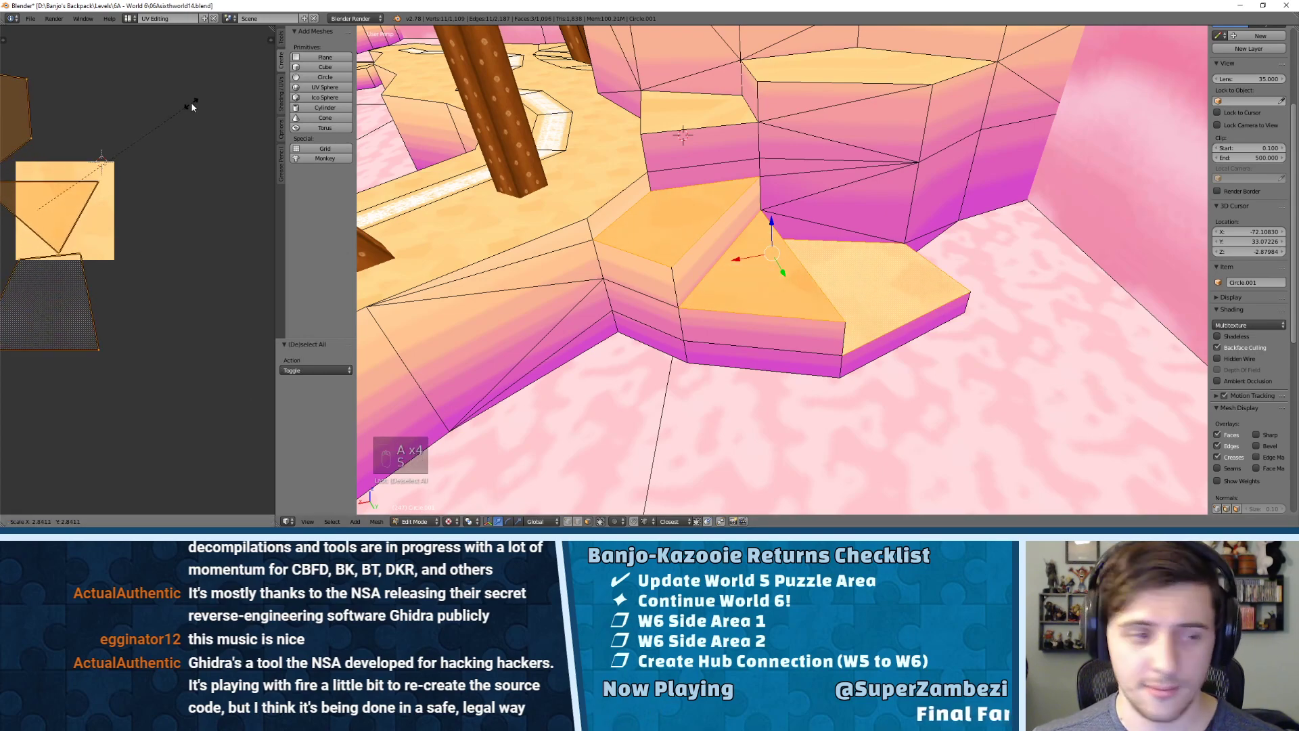
pyautogui.press('Return')
pyautogui.press('a')
pyautogui.press('Tab')
# - Reveal all hidden objects in the level
pyautogui.moveTo(833, 169); pyautogui.dragTo(853, 331, button='middle')
pyautogui.scroll(-8, 932, 225)
pyautogui.scroll(9, 817, 205)
pyautogui.scroll(-4, 857, 249)
pyautogui.moveTo(818, 284); pyautogui.dragTo(739, 392, button='middle')
pyautogui.moveTo(832, 208); pyautogui.dragTo(723, 270, button='middle')
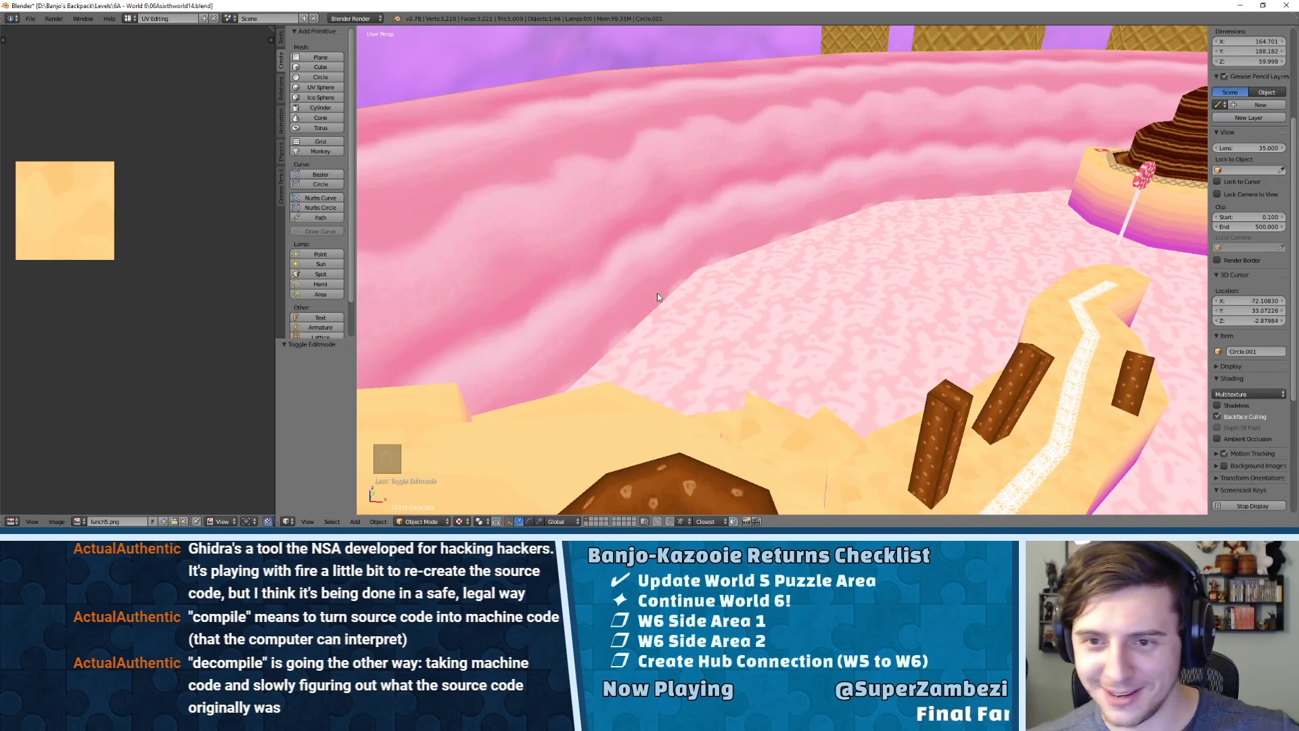
pyautogui.moveTo(659, 251); pyautogui.dragTo(816, 253, button='middle')
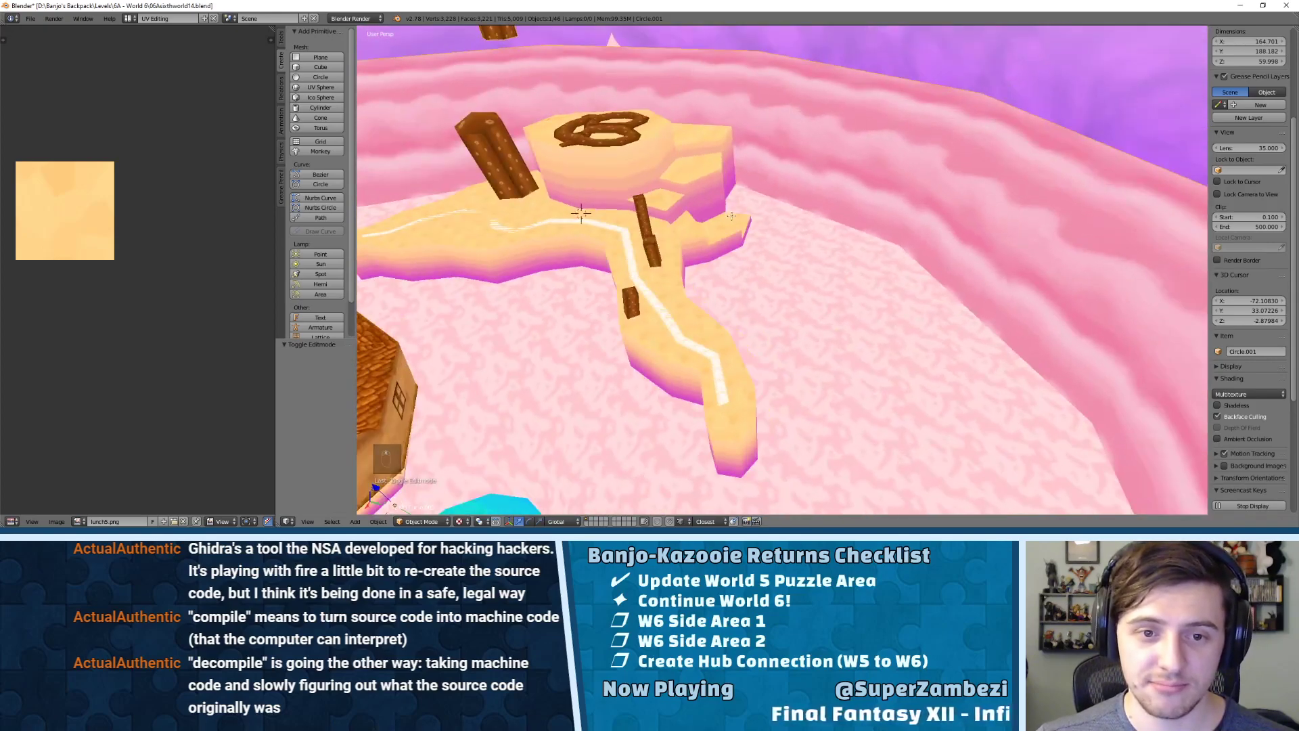
pyautogui.press('Tab')
pyautogui.press('Tab')
pyautogui.press('Tab')
pyautogui.press('Tab')
pyautogui.hotkey('alt', 'h')
# - Move the tallest chocolate pillar beside the white path 7.642 along X, and adjust its placement across the path
pyautogui.moveTo(811, 241); pyautogui.dragTo(688, 282, button='middle')
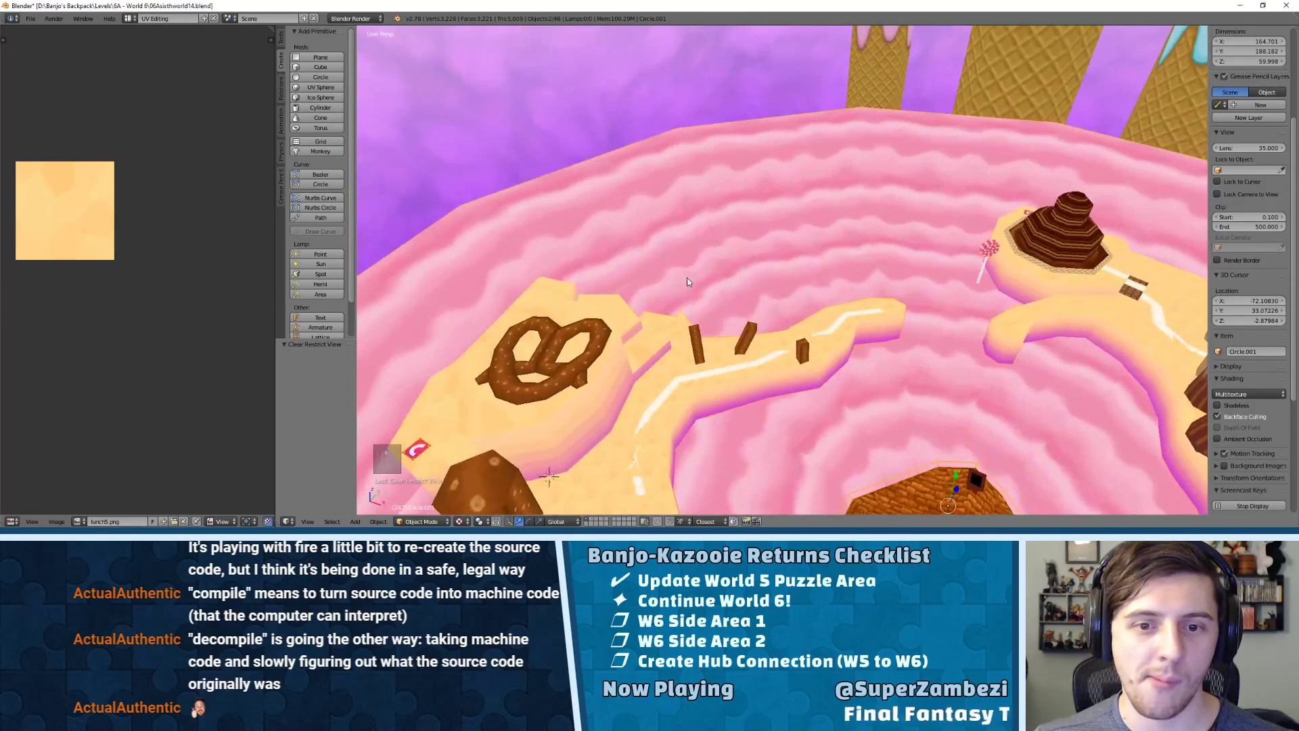
pyautogui.press('KP_7')
pyautogui.scroll(4, 763, 124)
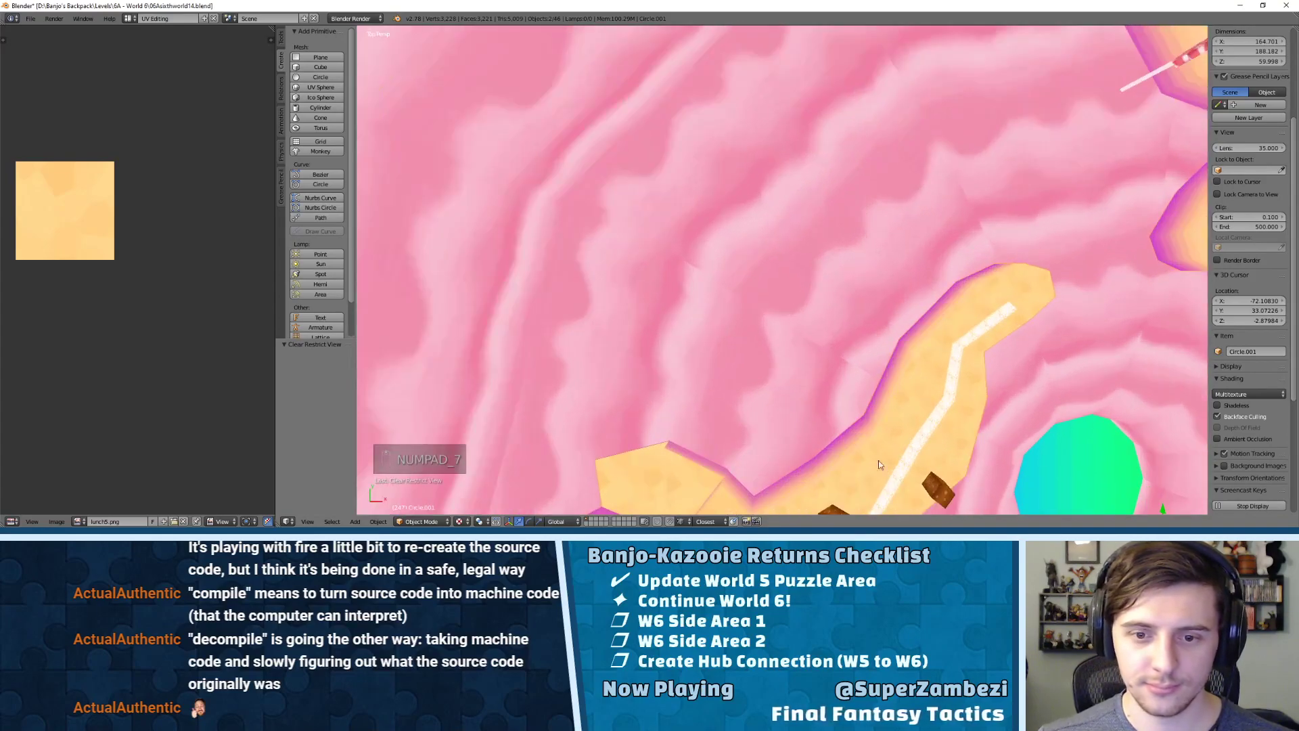
pyautogui.moveTo(764, 128); pyautogui.dragTo(645, 186, button='middle')
pyautogui.rightClick(651, 210)
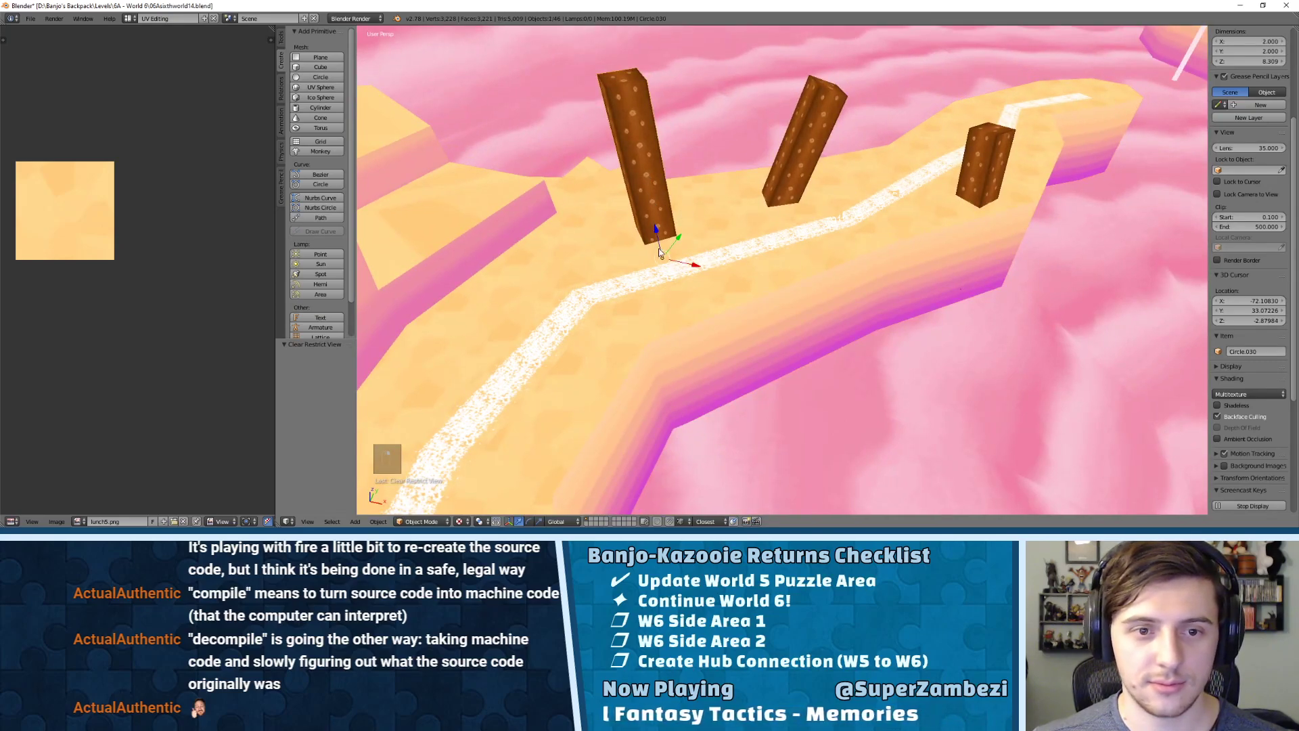
pyautogui.moveTo(693, 267); pyautogui.dragTo(983, 197)
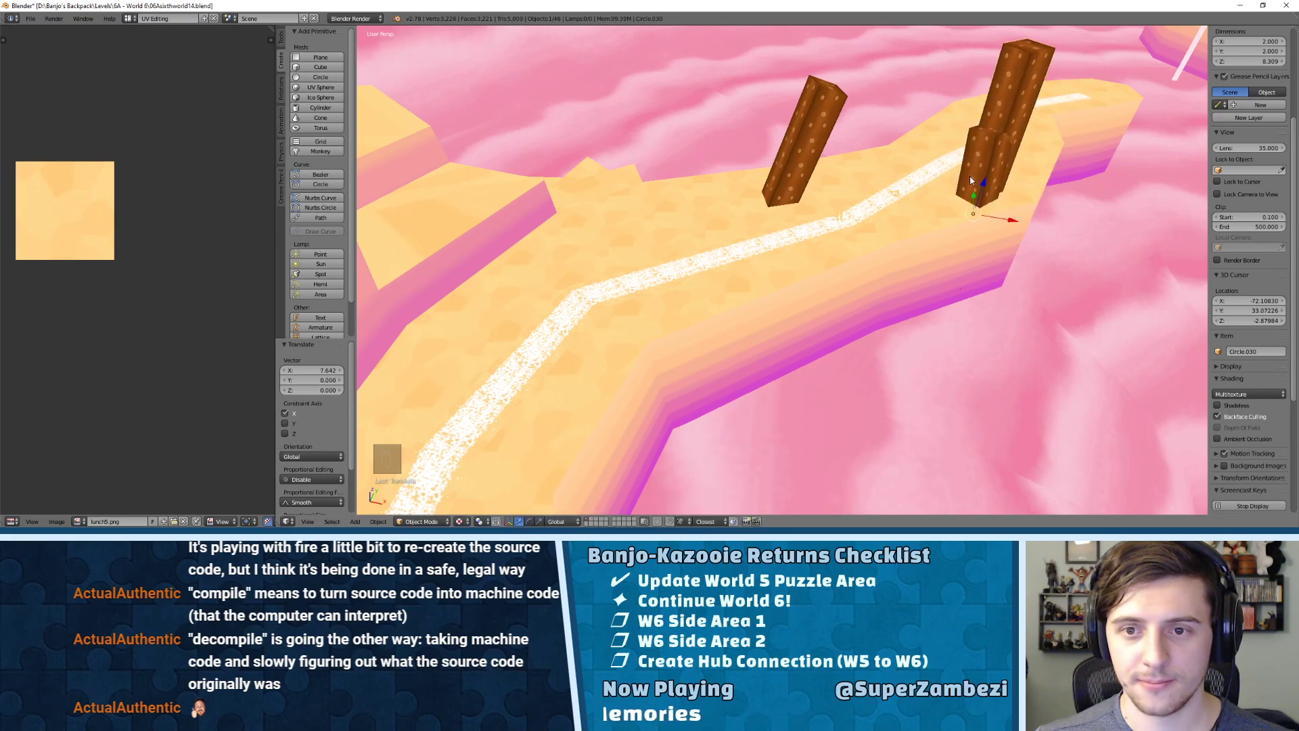
pyautogui.moveTo(994, 287); pyautogui.dragTo(744, 261)
# - Reposition the middle leaning chocolate pillar, rotate it 180° in top view and shift it 1.129 along Y
pyautogui.moveTo(729, 206); pyautogui.dragTo(768, 281)
pyautogui.moveTo(772, 220); pyautogui.dragTo(814, 209)
pyautogui.press('KP_Decimal')
pyautogui.press('KP_7')
pyautogui.write('r180')
pyautogui.press('Return')
pyautogui.moveTo(773, 300); pyautogui.dragTo(859, 153)
# - Examine the central gingerbread house and its furnished interior
pyautogui.moveTo(859, 153); pyautogui.dragTo(758, 251, button='middle')
pyautogui.moveTo(812, 196); pyautogui.dragTo(825, 270, button='middle')
pyautogui.scroll(3, 827, 255)
pyautogui.scroll(-1, 829, 265)
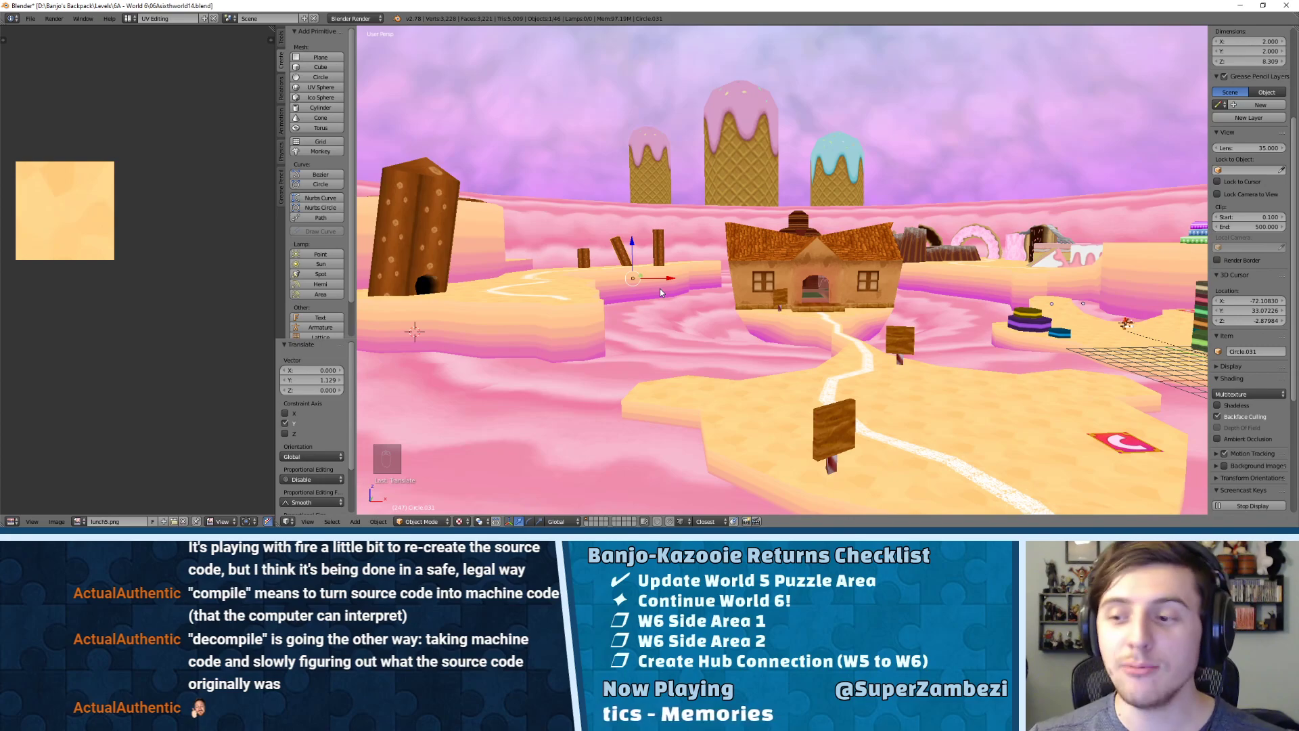
pyautogui.moveTo(660, 288); pyautogui.dragTo(825, 274, button='middle')
pyautogui.scroll(10, 826, 274)
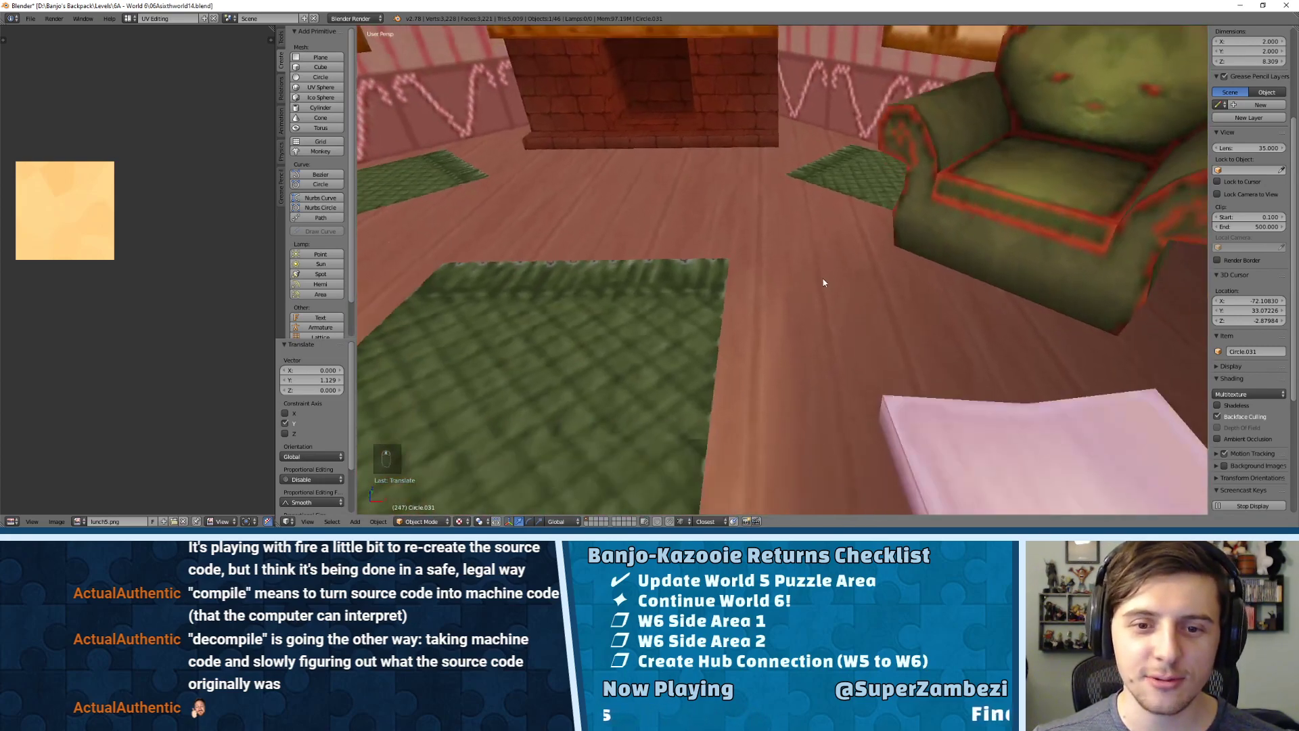
pyautogui.scroll(4, 824, 283)
pyautogui.moveTo(706, 234); pyautogui.dragTo(772, 315, button='middle')
pyautogui.scroll(5, 740, 248)
pyautogui.scroll(-7, 847, 202)
pyautogui.scroll(-3, 780, 148)
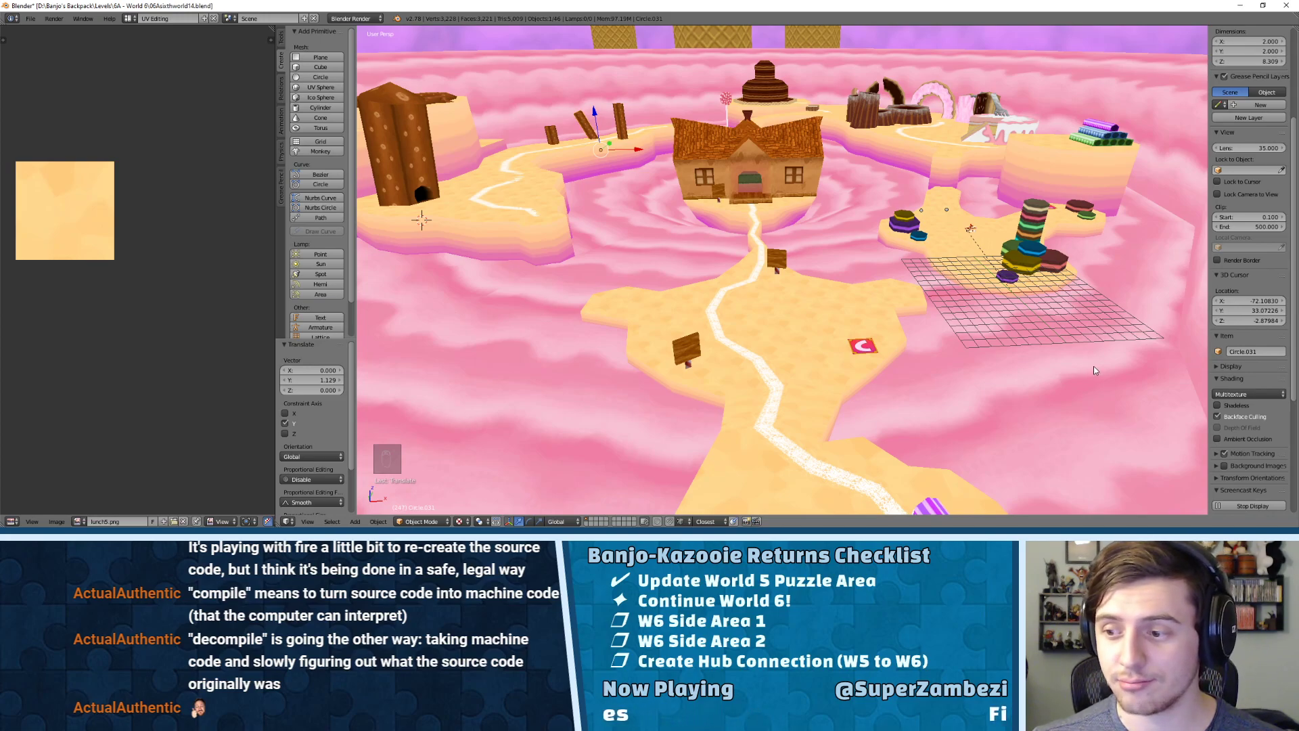
# - Examine the island layout, the house's roof and chimney, and the green pool in the swirl behind it
pyautogui.moveTo(611, 247); pyautogui.dragTo(1098, 232, button='middle')
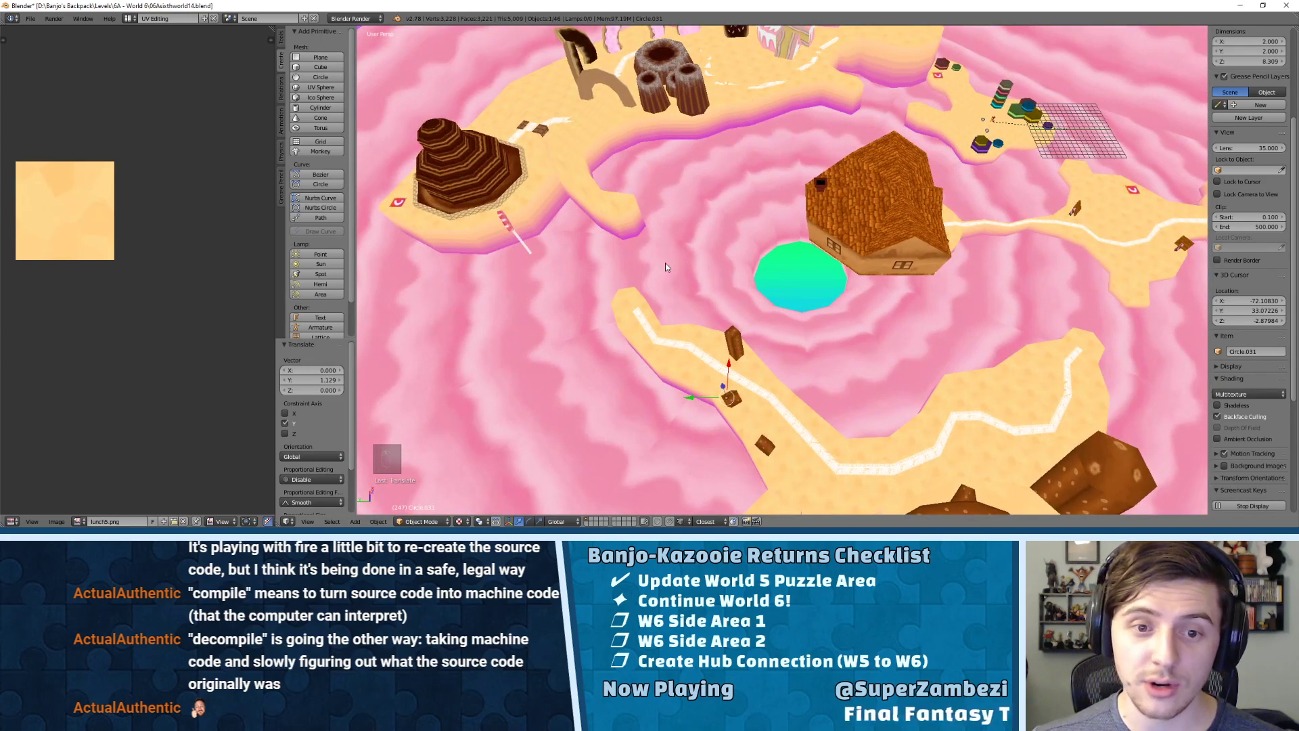
pyautogui.moveTo(679, 169); pyautogui.dragTo(567, 149, button='middle')
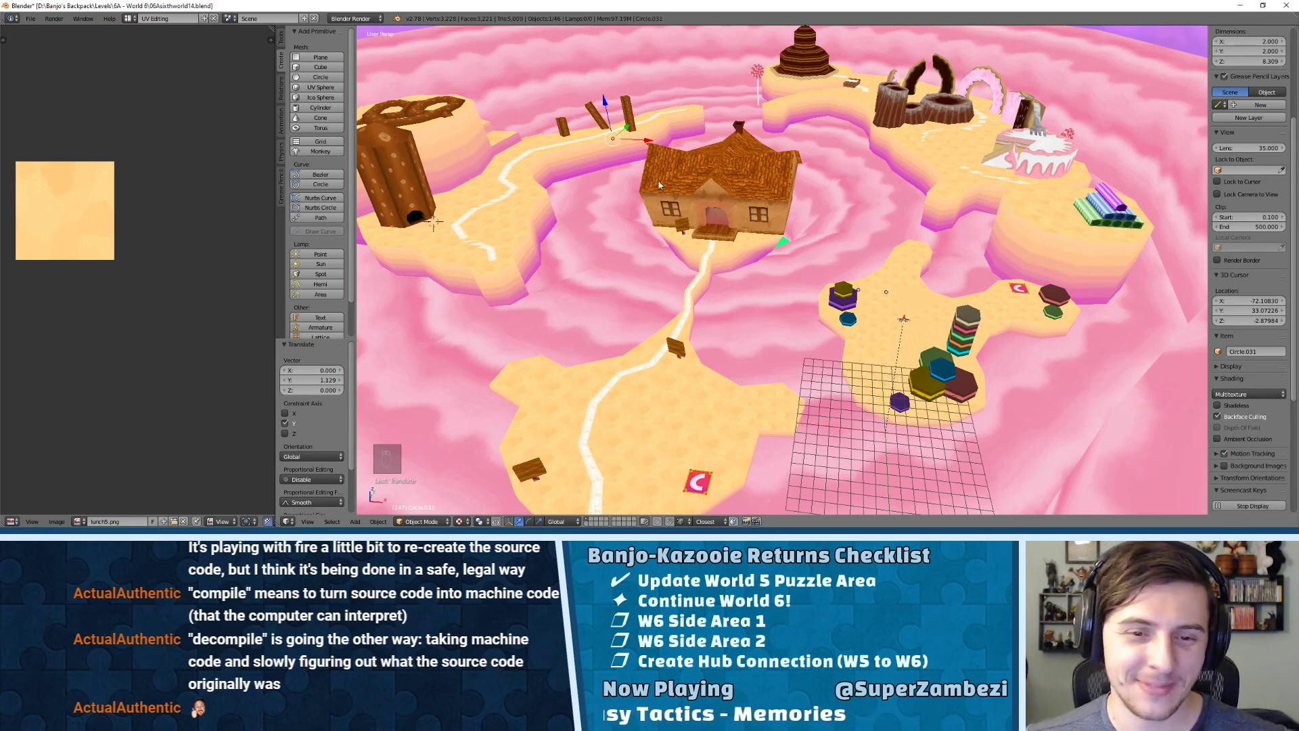
pyautogui.moveTo(696, 201); pyautogui.dragTo(829, 274, button='middle')
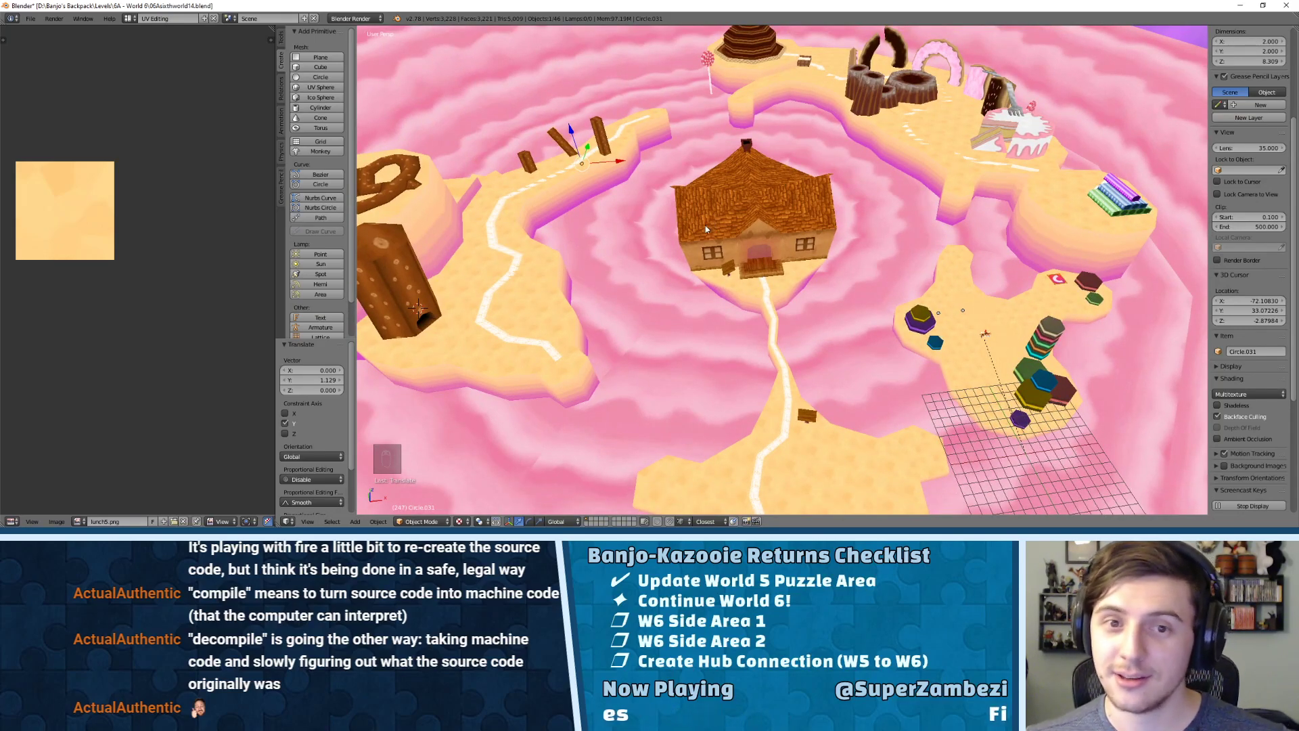
pyautogui.moveTo(952, 290); pyautogui.dragTo(839, 218, button='middle')
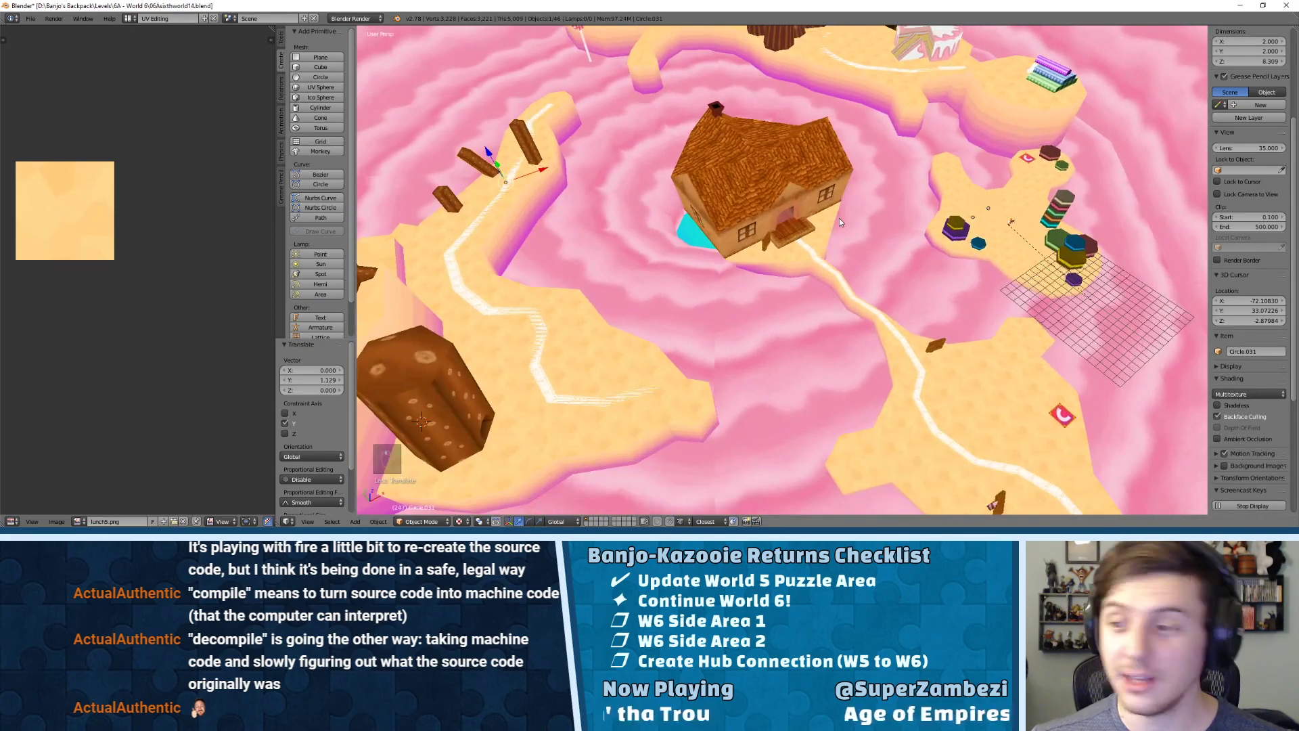
pyautogui.moveTo(718, 123); pyautogui.dragTo(819, 199, button='middle')
pyautogui.scroll(5, 697, 162)
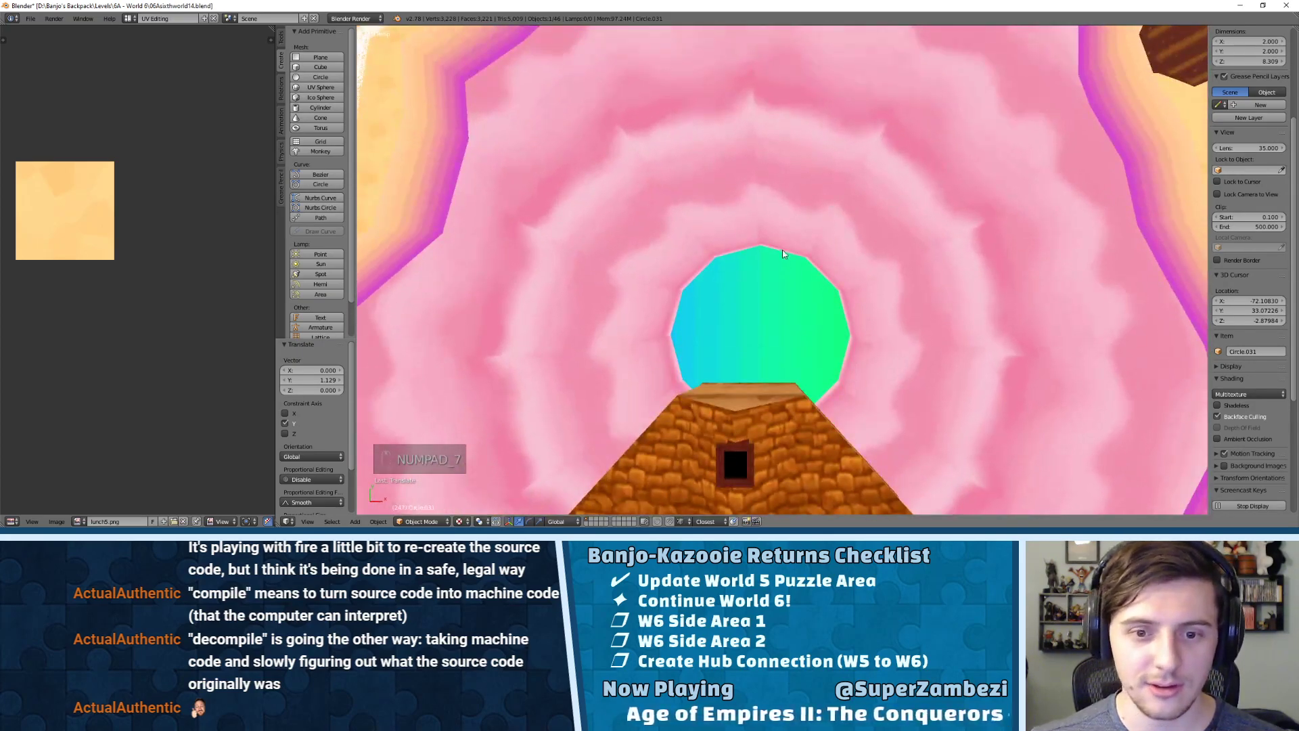
pyautogui.press('KP_7')
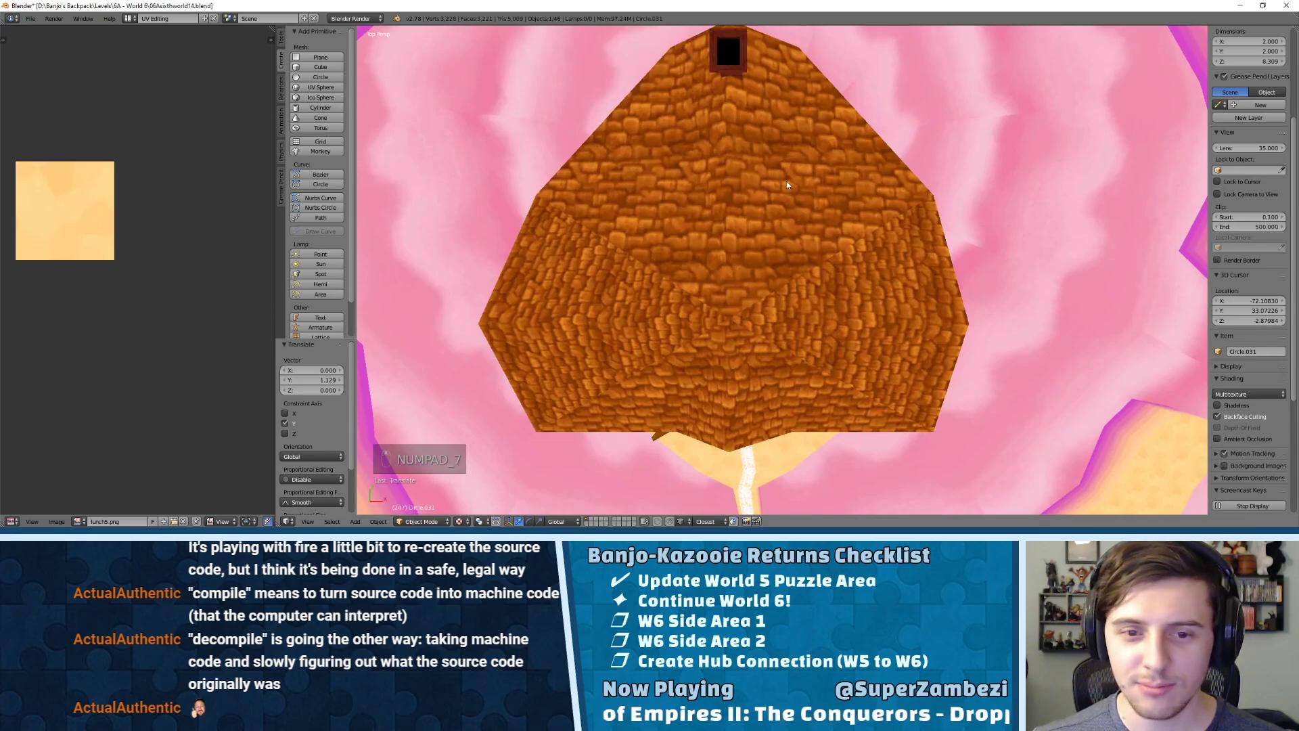
pyautogui.moveTo(766, 177); pyautogui.dragTo(797, 220, button='middle')
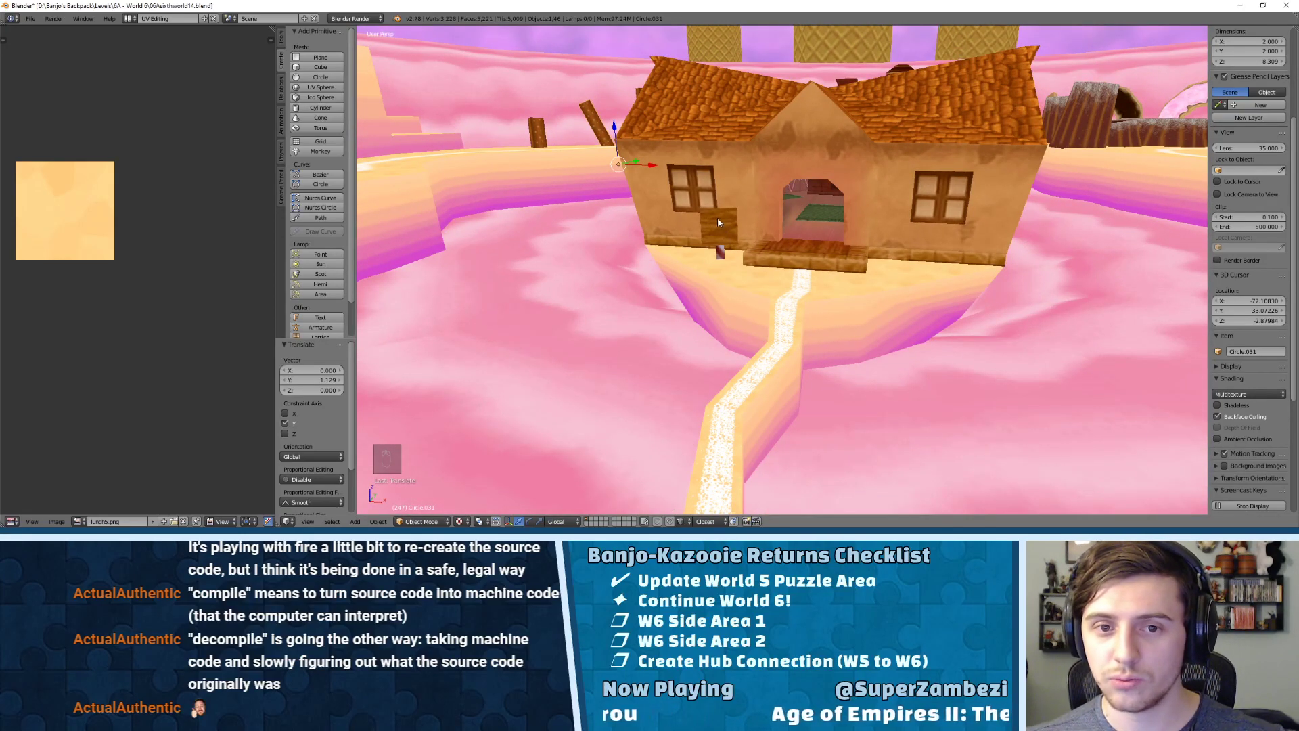
pyautogui.moveTo(724, 181); pyautogui.dragTo(761, 192, button='middle')
pyautogui.moveTo(880, 246); pyautogui.dragTo(812, 321, button='middle')
pyautogui.keyDown('shift'); pyautogui.moveTo(806, 221); pyautogui.dragTo(714, 384, button='middle'); pyautogui.keyUp('shift')
pyautogui.moveTo(741, 278); pyautogui.dragTo(790, 231, button='middle')
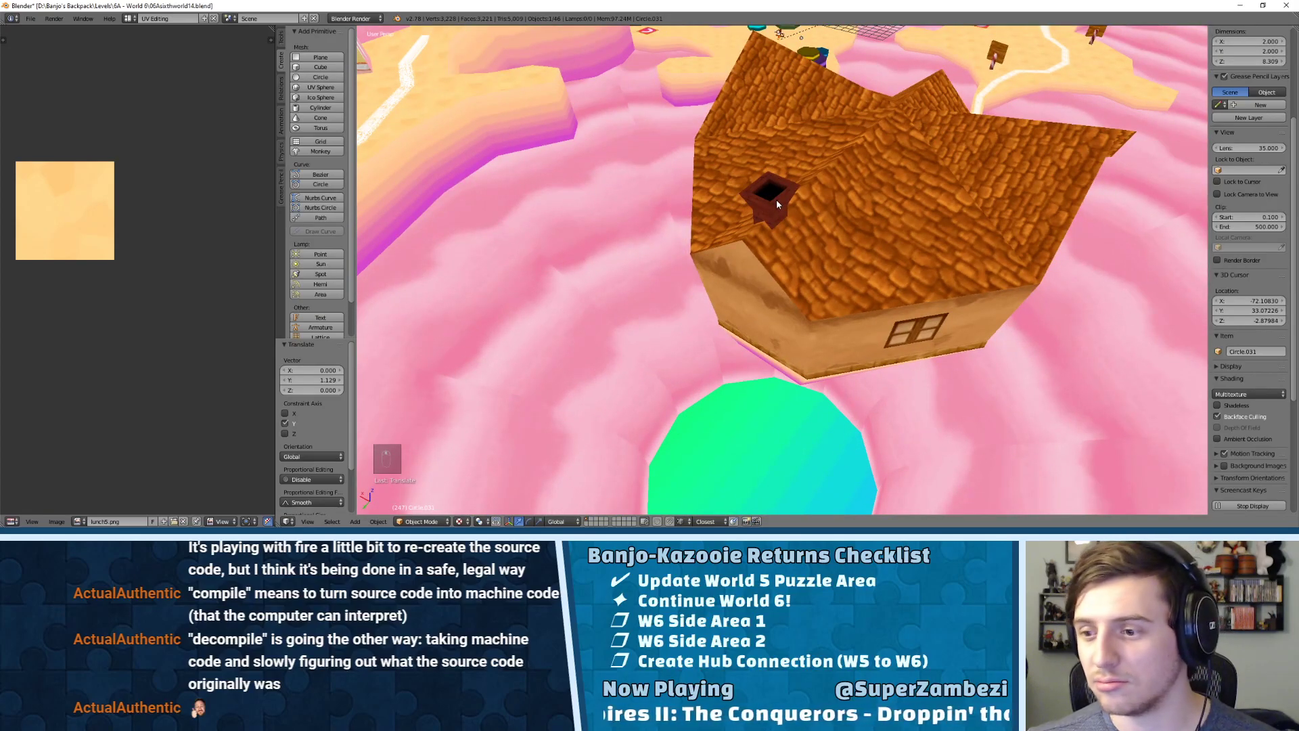
pyautogui.moveTo(769, 188); pyautogui.dragTo(831, 273, button='middle')
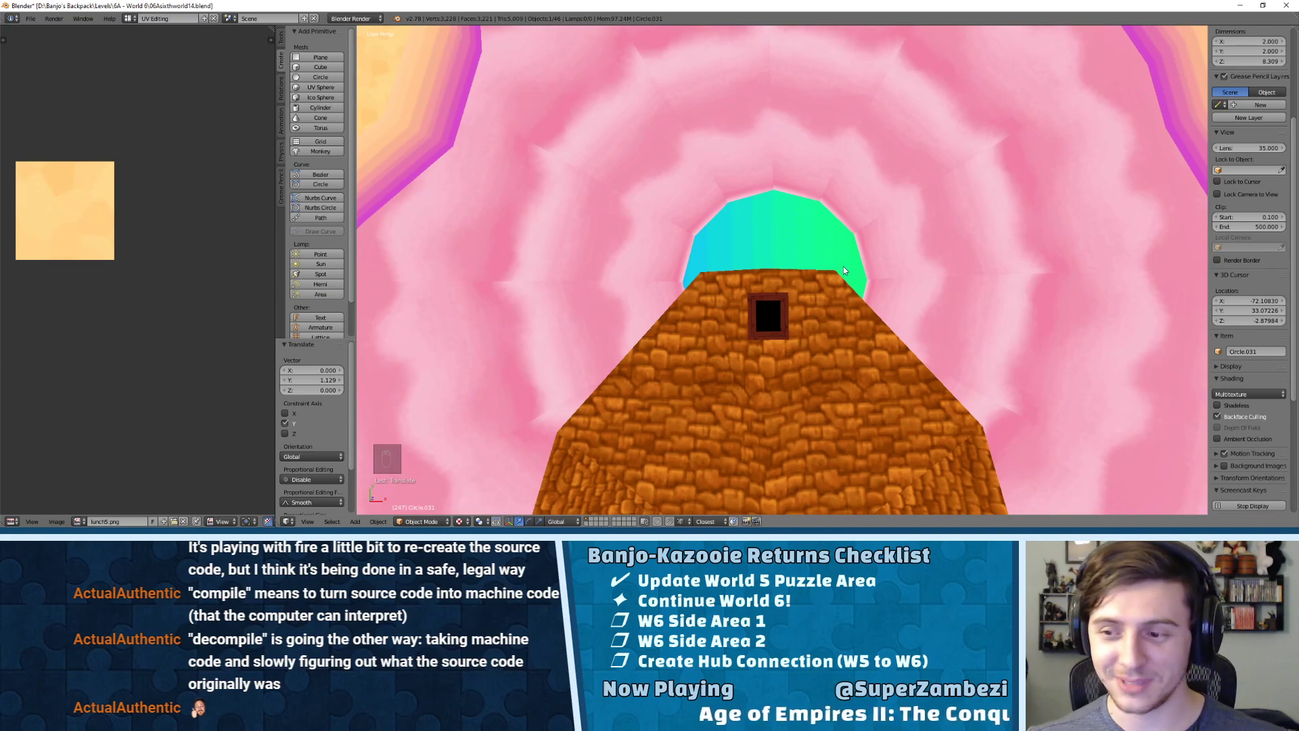
pyautogui.moveTo(836, 272); pyautogui.dragTo(834, 417, button='middle')
pyautogui.scroll(-7, 854, 197)
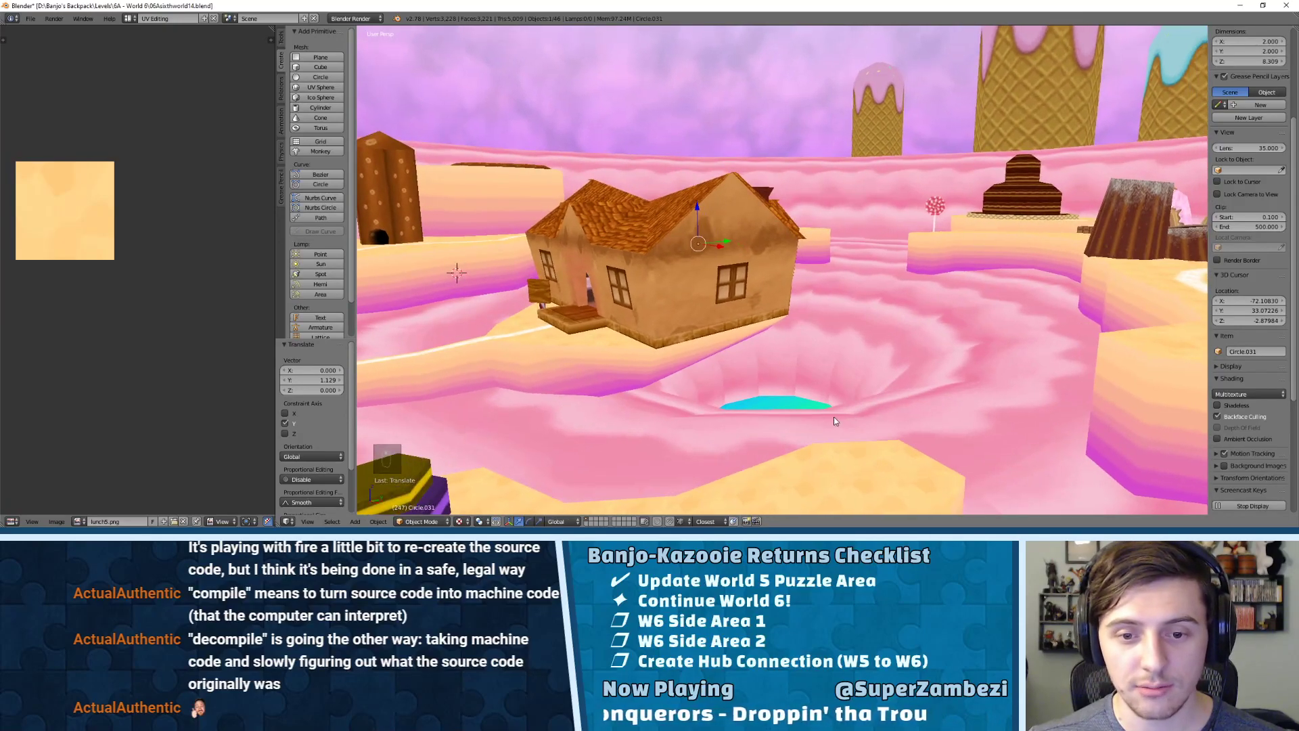
# - Examine the brick fireplace inside the house and the overall arrangement of islands around it
pyautogui.moveTo(697, 381); pyautogui.dragTo(790, 308, button='middle')
pyautogui.scroll(3, 790, 308)
pyautogui.scroll(8, 789, 308)
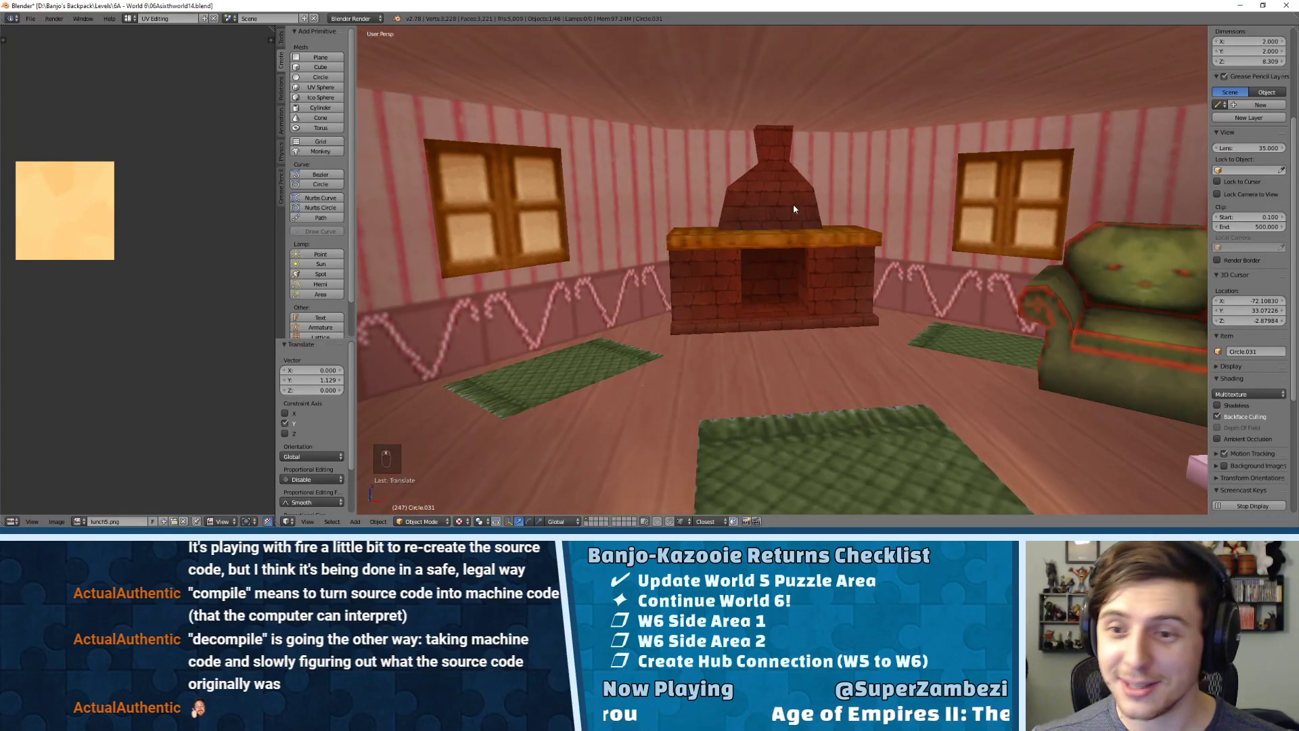
pyautogui.scroll(5, 795, 221)
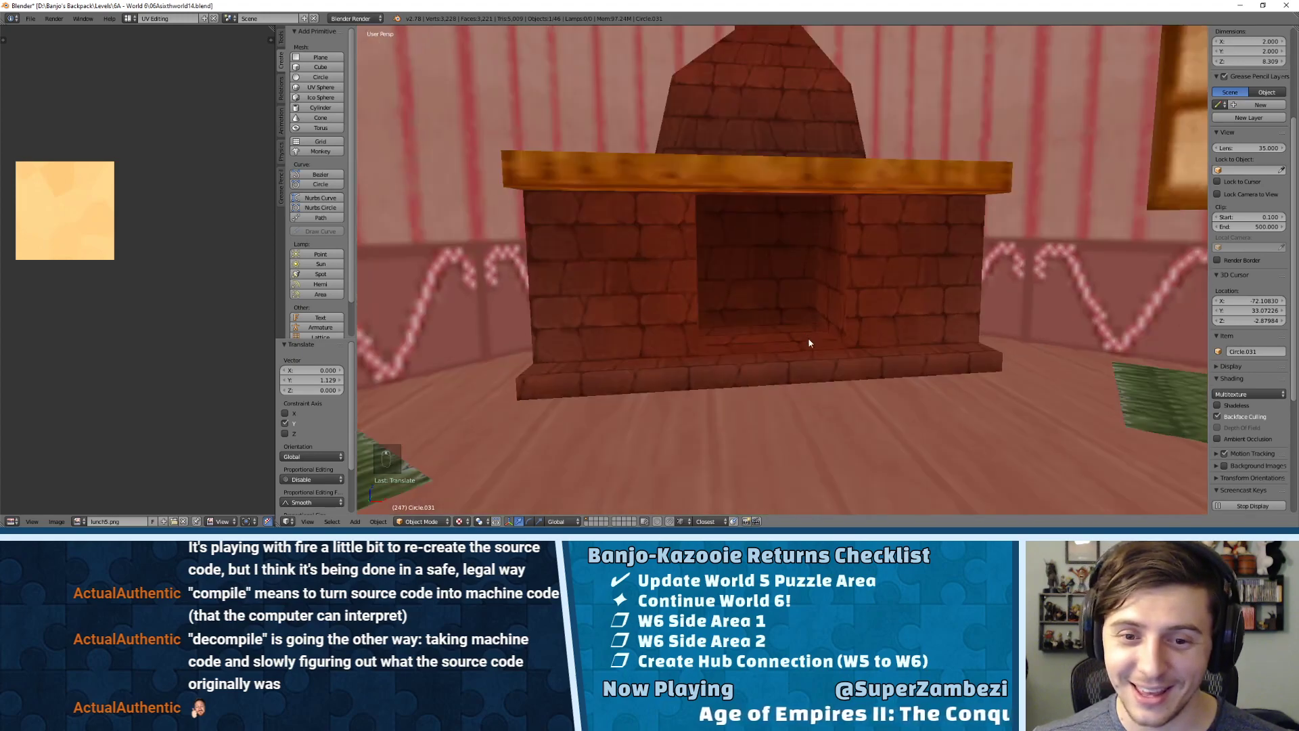
pyautogui.moveTo(834, 388); pyautogui.dragTo(804, 209, button='middle')
pyautogui.scroll(-4, 801, 214)
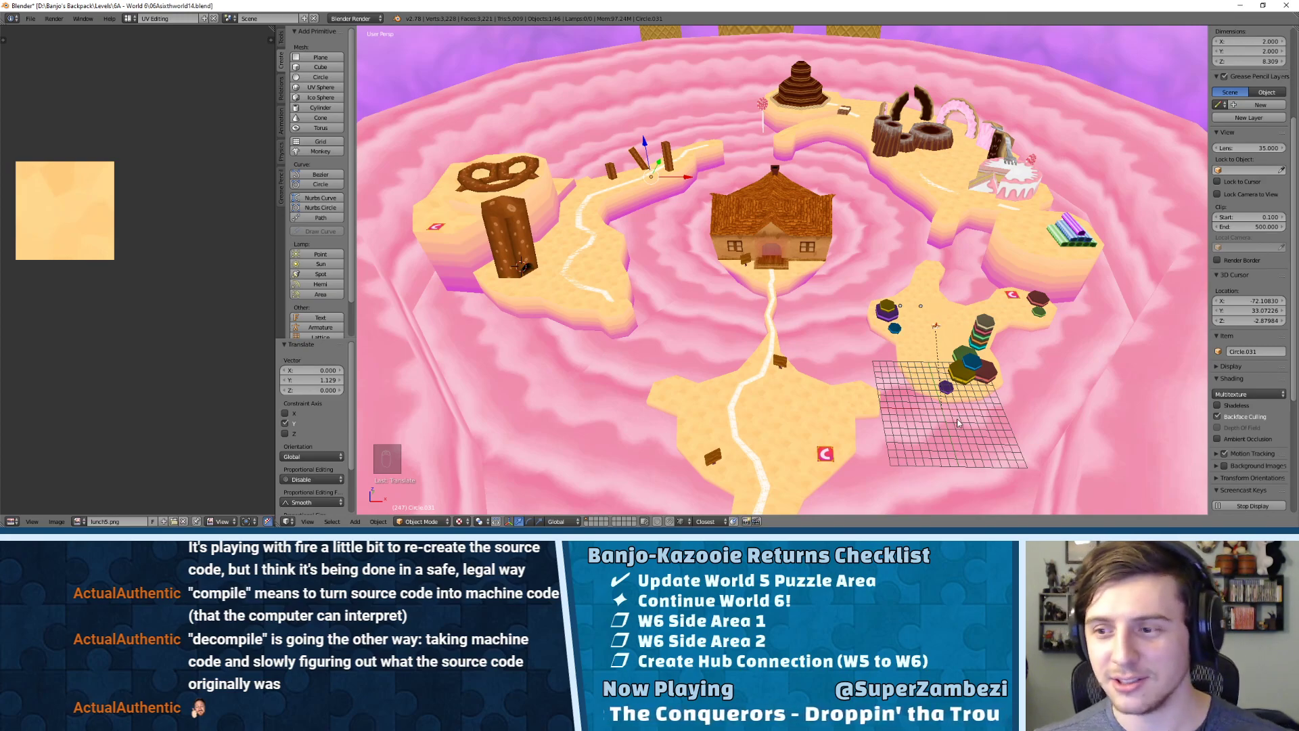
pyautogui.moveTo(900, 361); pyautogui.dragTo(842, 335, button='middle')
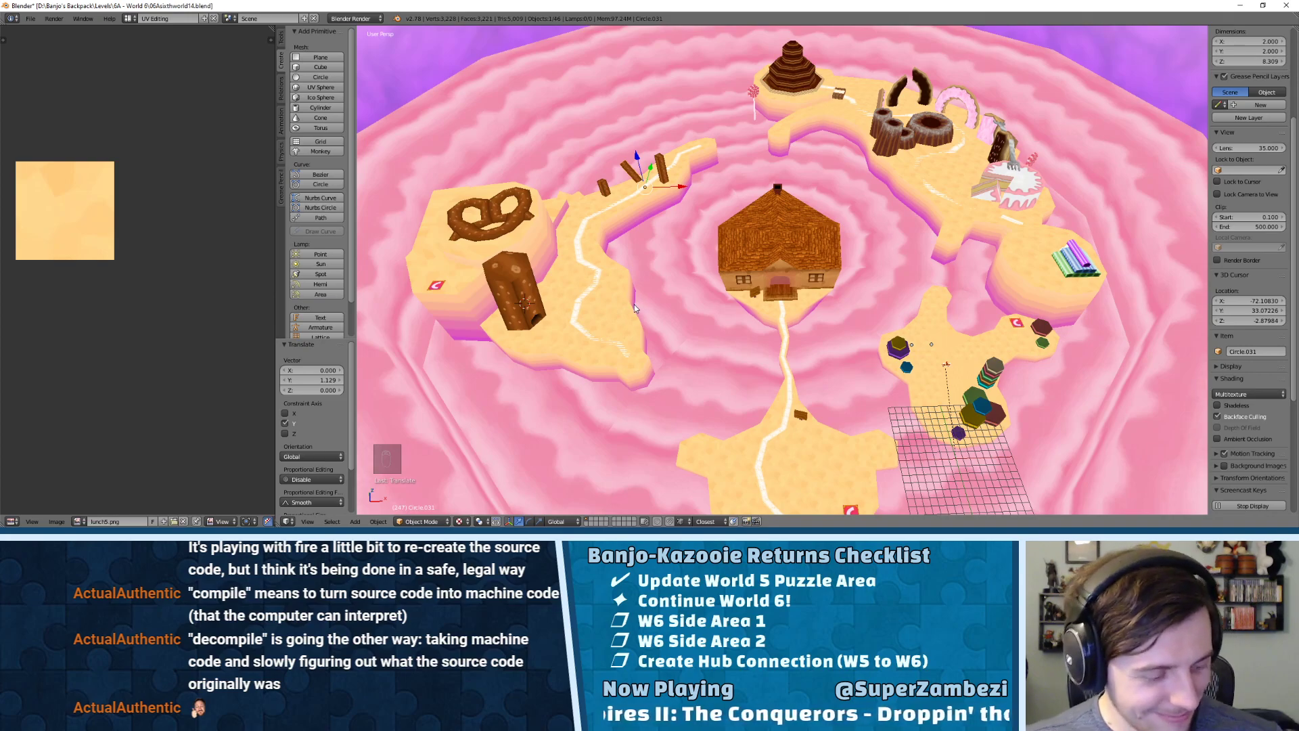
# - Delete the hidden bottom face of the short chocolate pillar nearest the stepped ledges
pyautogui.keyDown('shift'); pyautogui.moveTo(666, 147); pyautogui.dragTo(800, 267, button='middle'); pyautogui.keyUp('shift')
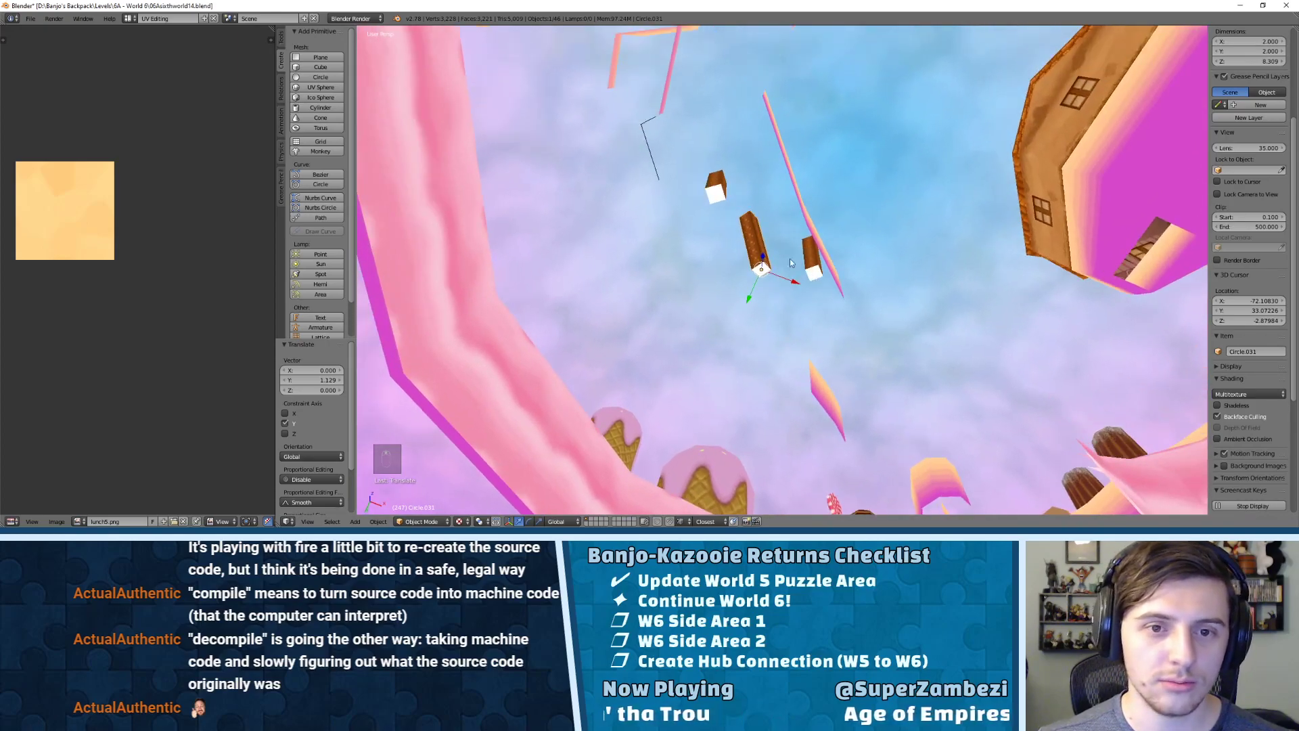
pyautogui.press('Tab')
pyautogui.press('Tab')
pyautogui.rightClick(716, 193)
pyautogui.press('Tab')
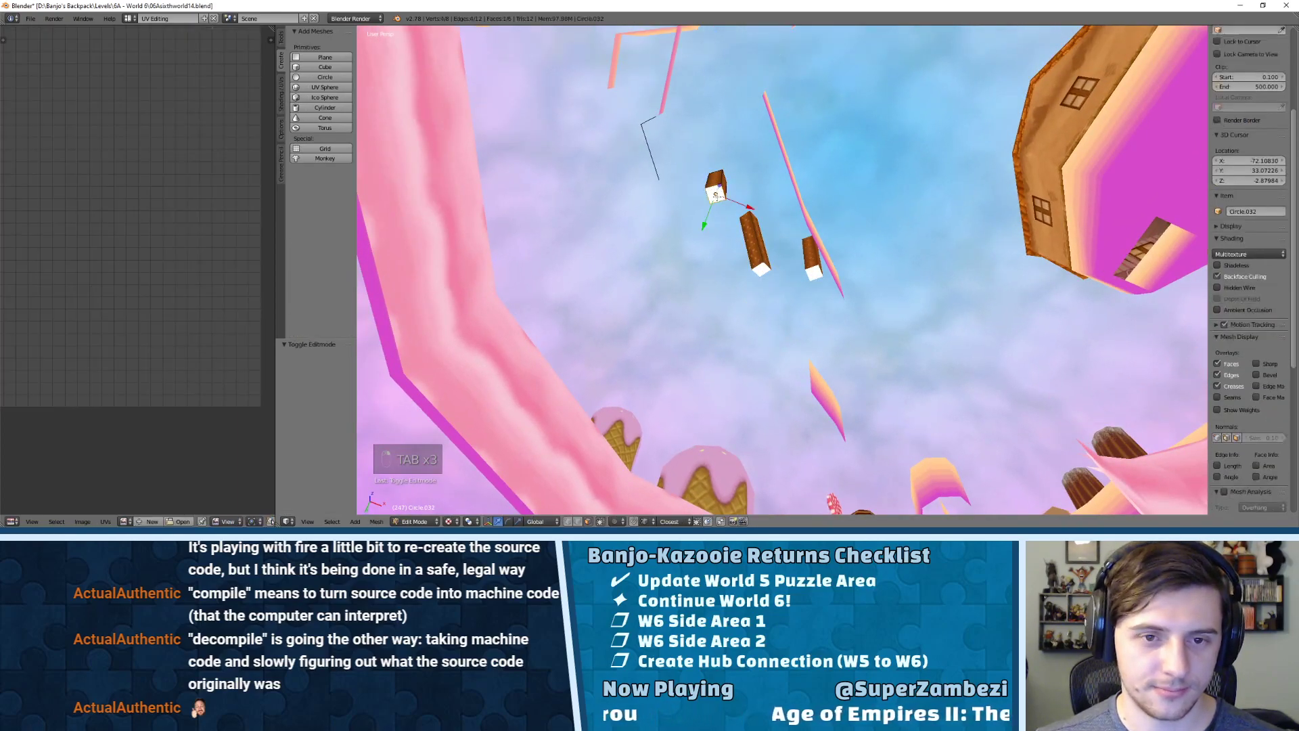
pyautogui.press('x')
pyautogui.click(703, 214)
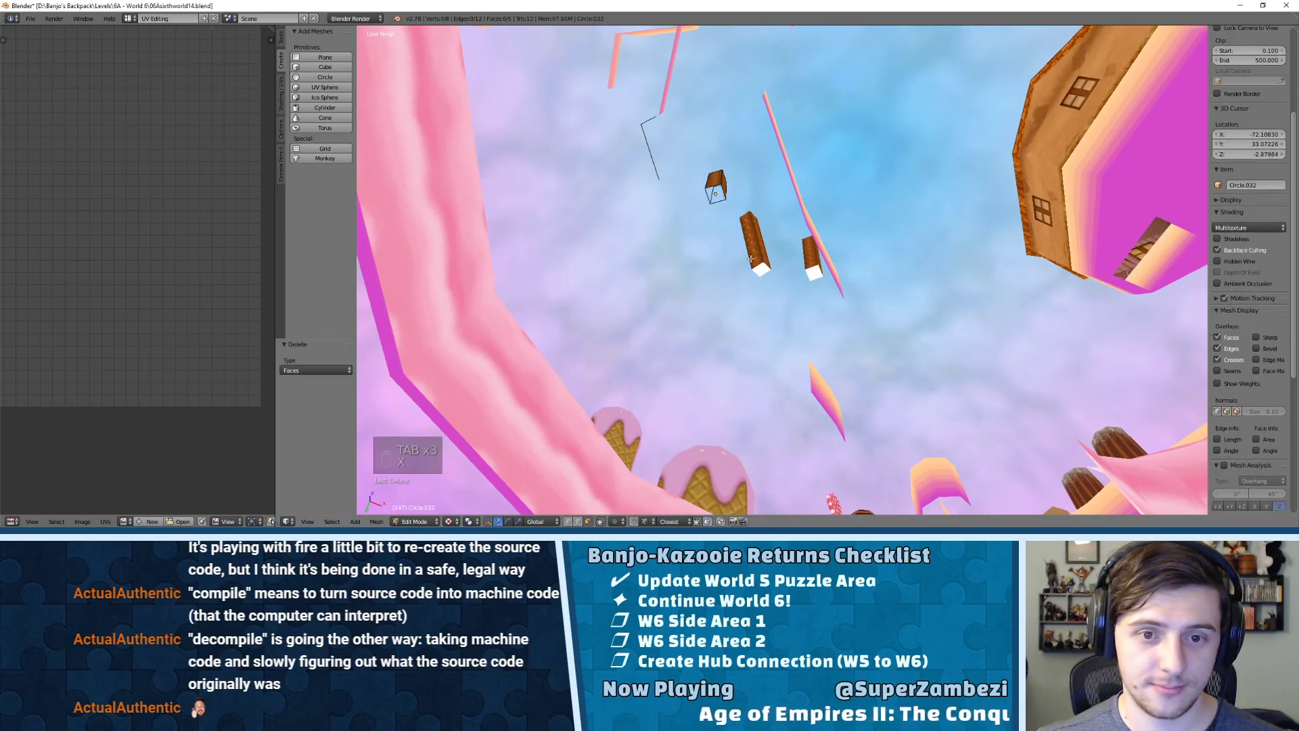
pyautogui.press('Tab')
# - Delete the bottom face of the middle leaning chocolate pillar
pyautogui.rightClick(753, 252)
pyautogui.press('x')
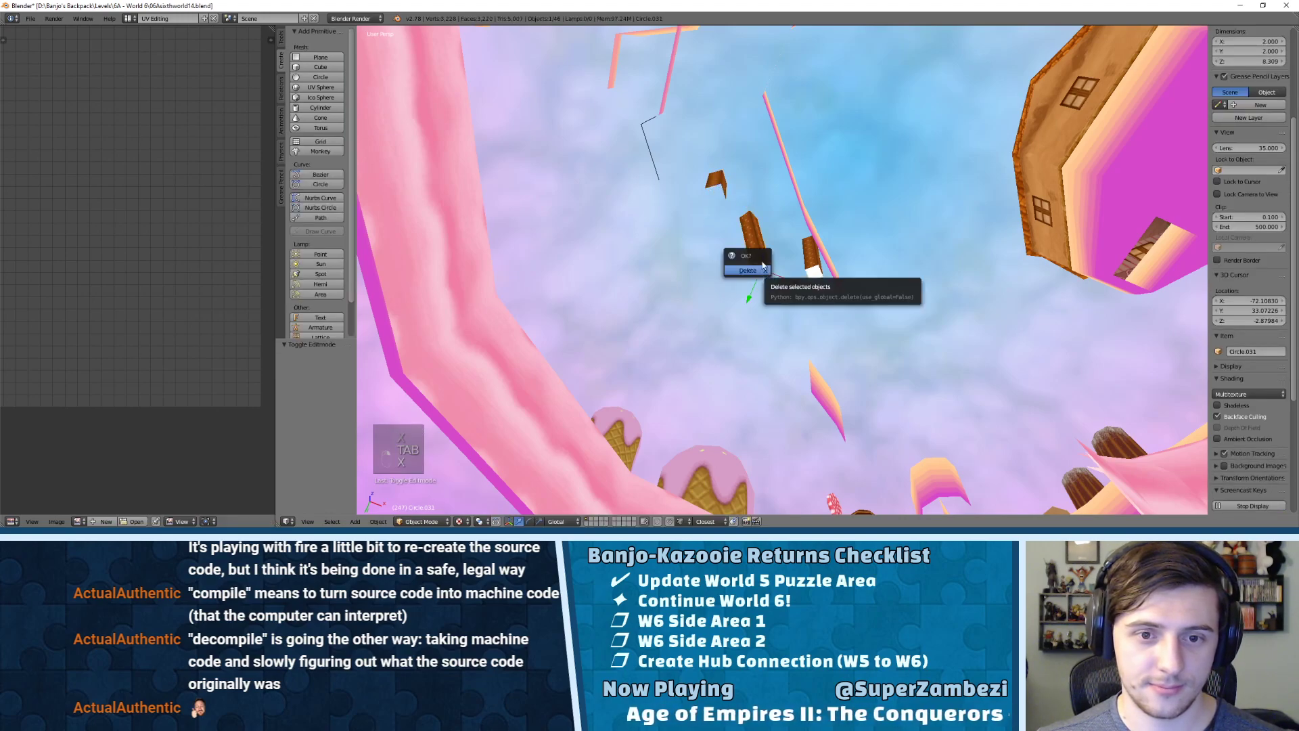
pyautogui.press('Tab')
pyautogui.press('x')
pyautogui.click(785, 275)
pyautogui.press('Tab')
# - Delete the bottom face of the remaining chocolate pillar across the white path
pyautogui.rightClick(810, 261)
pyautogui.press('Tab')
pyautogui.press('x')
pyautogui.click(814, 273)
# - Examine the pillar path's narrow end and the gap to the chocolate-mound island
pyautogui.moveTo(814, 273); pyautogui.dragTo(959, 216, button='middle')
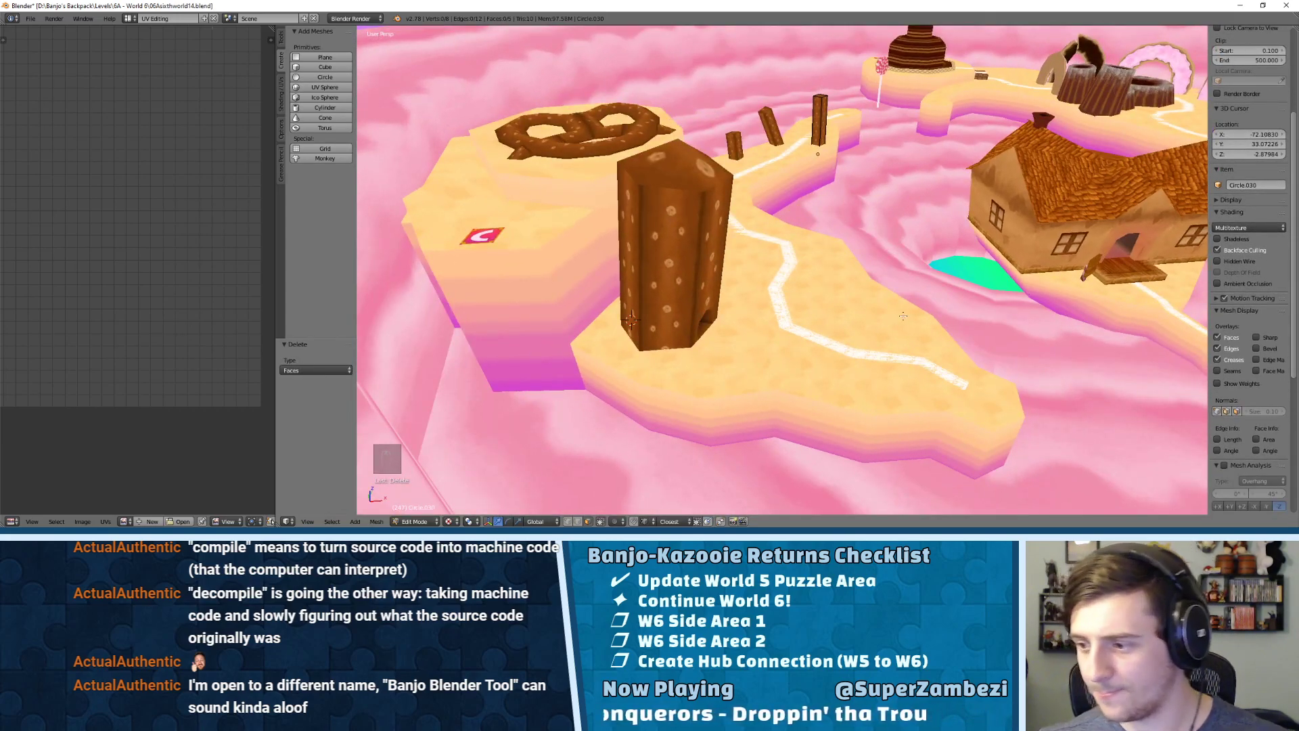
pyautogui.moveTo(707, 169); pyautogui.dragTo(709, 281, button='middle')
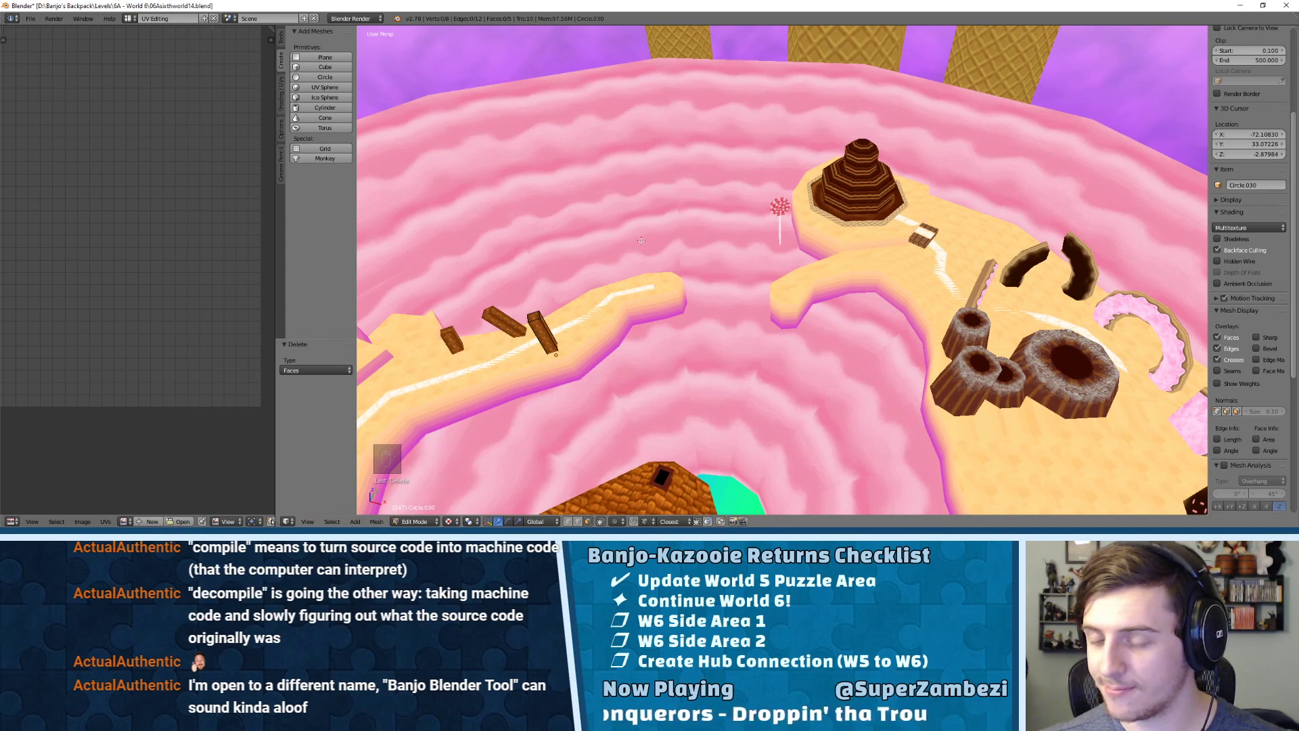
pyautogui.keyDown('shift'); pyautogui.moveTo(719, 244); pyautogui.dragTo(887, 192, button='middle'); pyautogui.keyUp('shift')
pyautogui.moveTo(497, 291); pyautogui.dragTo(368, 382, button='middle')
pyautogui.keyDown('shift'); pyautogui.moveTo(940, 213); pyautogui.dragTo(717, 204, button='middle'); pyautogui.keyUp('shift')
pyautogui.keyDown('shift'); pyautogui.moveTo(609, 280); pyautogui.dragTo(843, 283, button='middle'); pyautogui.keyUp('shift')
pyautogui.keyDown('shift'); pyautogui.moveTo(785, 399); pyautogui.dragTo(880, 151, button='middle'); pyautogui.keyUp('shift')
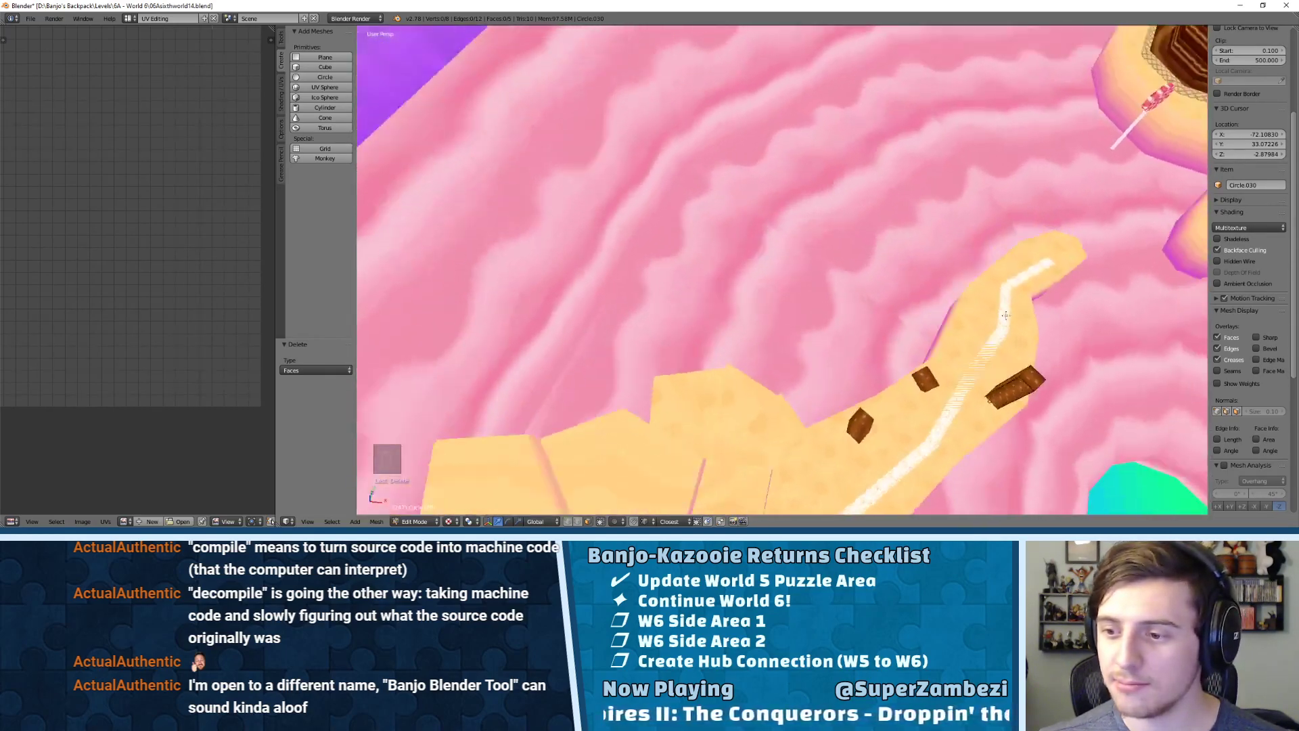
pyautogui.moveTo(1007, 315); pyautogui.dragTo(896, 272, button='middle')
pyautogui.moveTo(816, 288); pyautogui.dragTo(782, 261, button='middle')
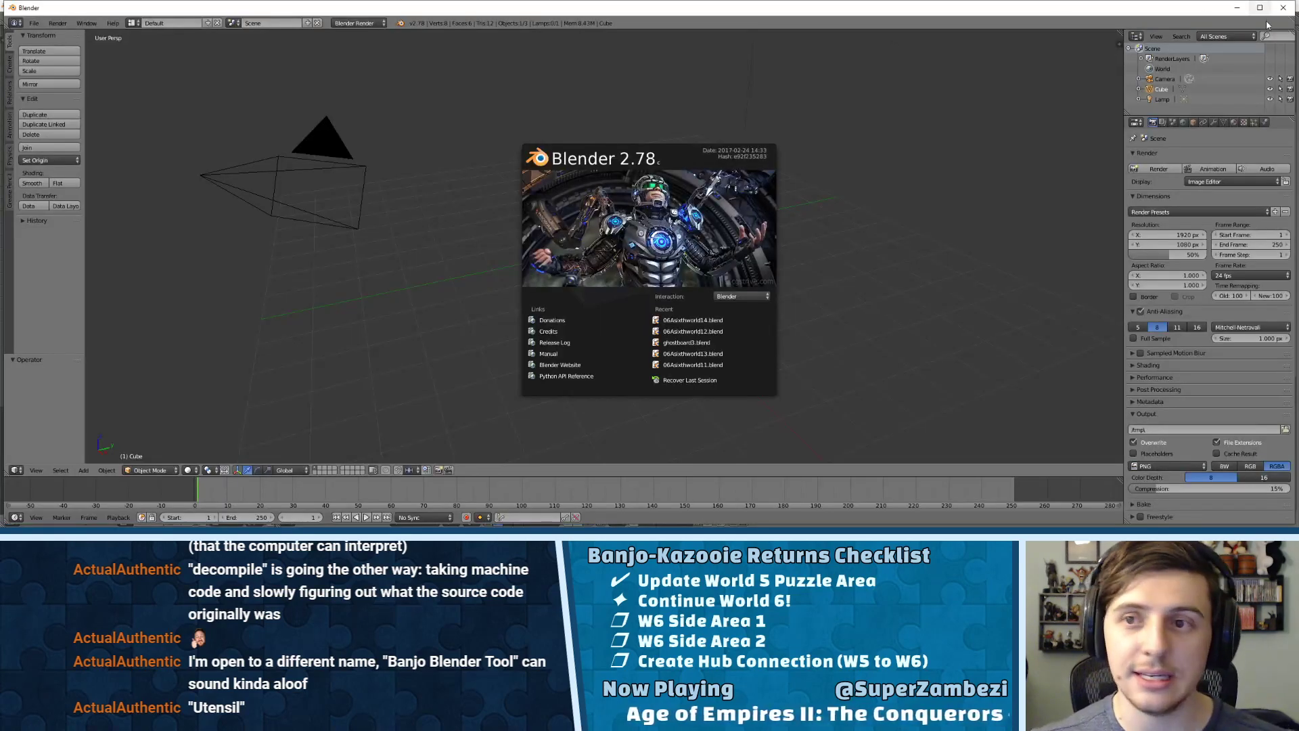
# - Delete all default objects in the new blank Blender scene and quit that instance without saving
pyautogui.click(1258, 12)
pyautogui.click(664, 229)
pyautogui.press('a')
pyautogui.press('a')
pyautogui.press('x')
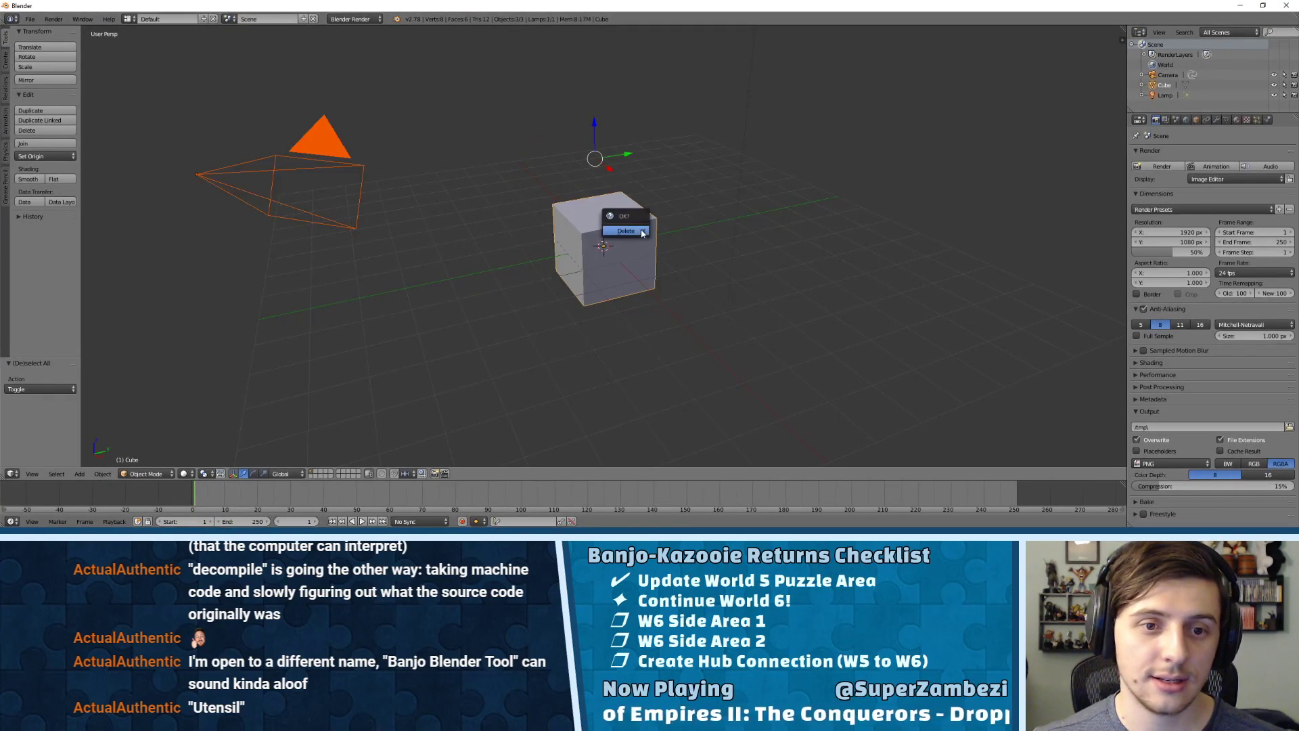
pyautogui.click(643, 233)
pyautogui.click(1286, 6)
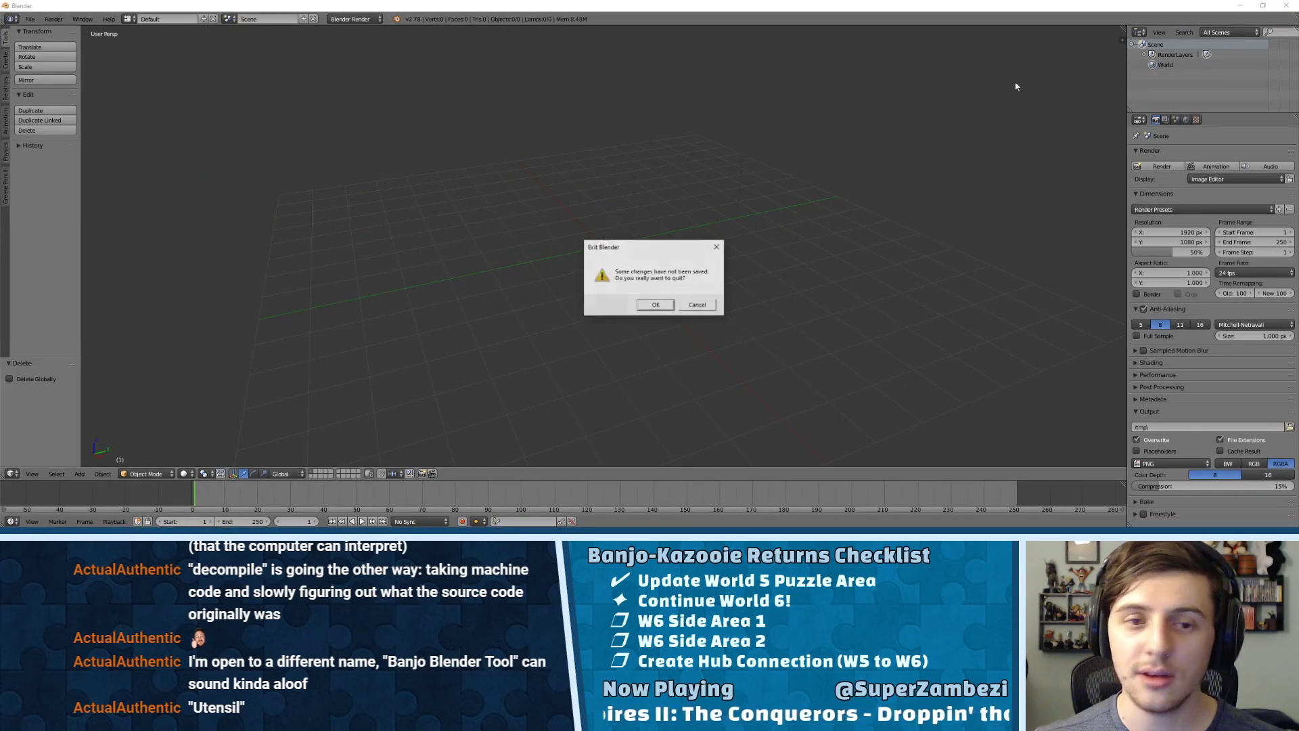
pyautogui.click(645, 307)
# - Place the 3D cursor in the empty space outside the level's sky dome
pyautogui.moveTo(887, 254); pyautogui.dragTo(615, 234, button='middle')
pyautogui.scroll(-6, 805, 260)
pyautogui.click(965, 299)
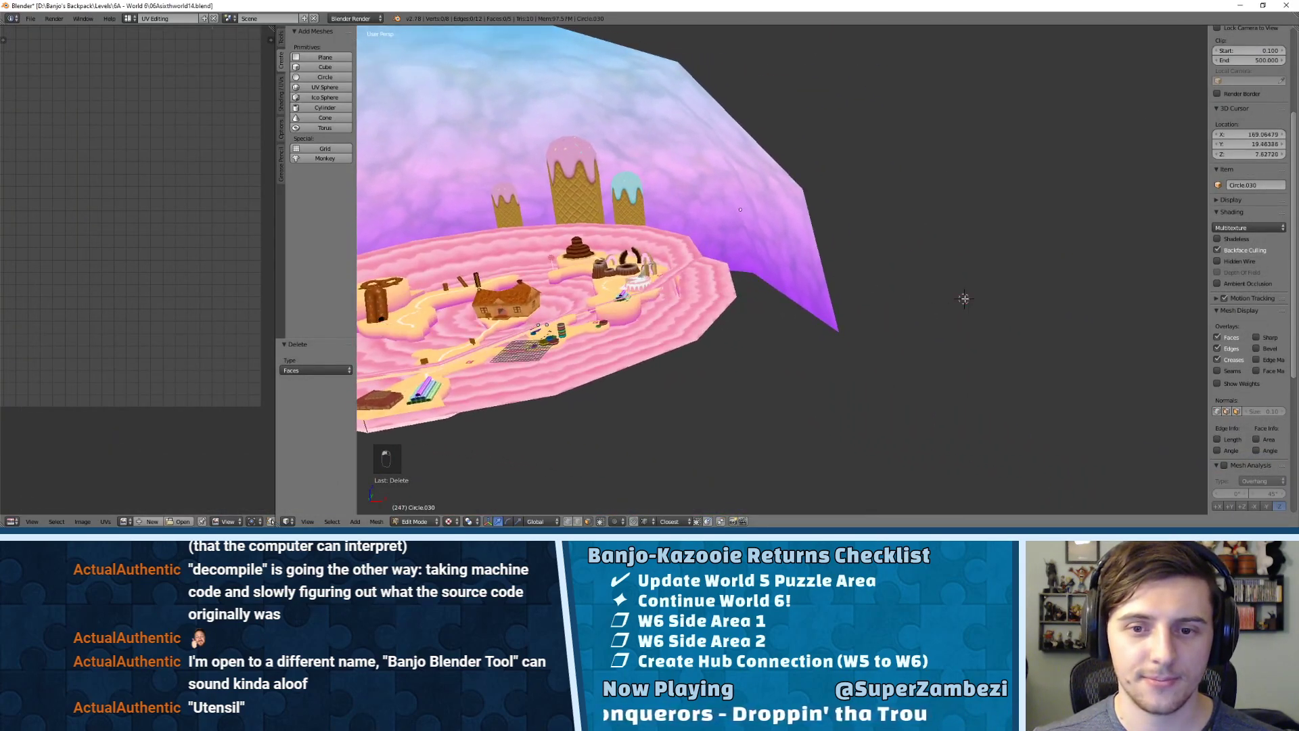
# - Save the level as a new incremented Blender file named 06Asixthworld15.blend in the 6A - World 6 folder
pyautogui.press('space')
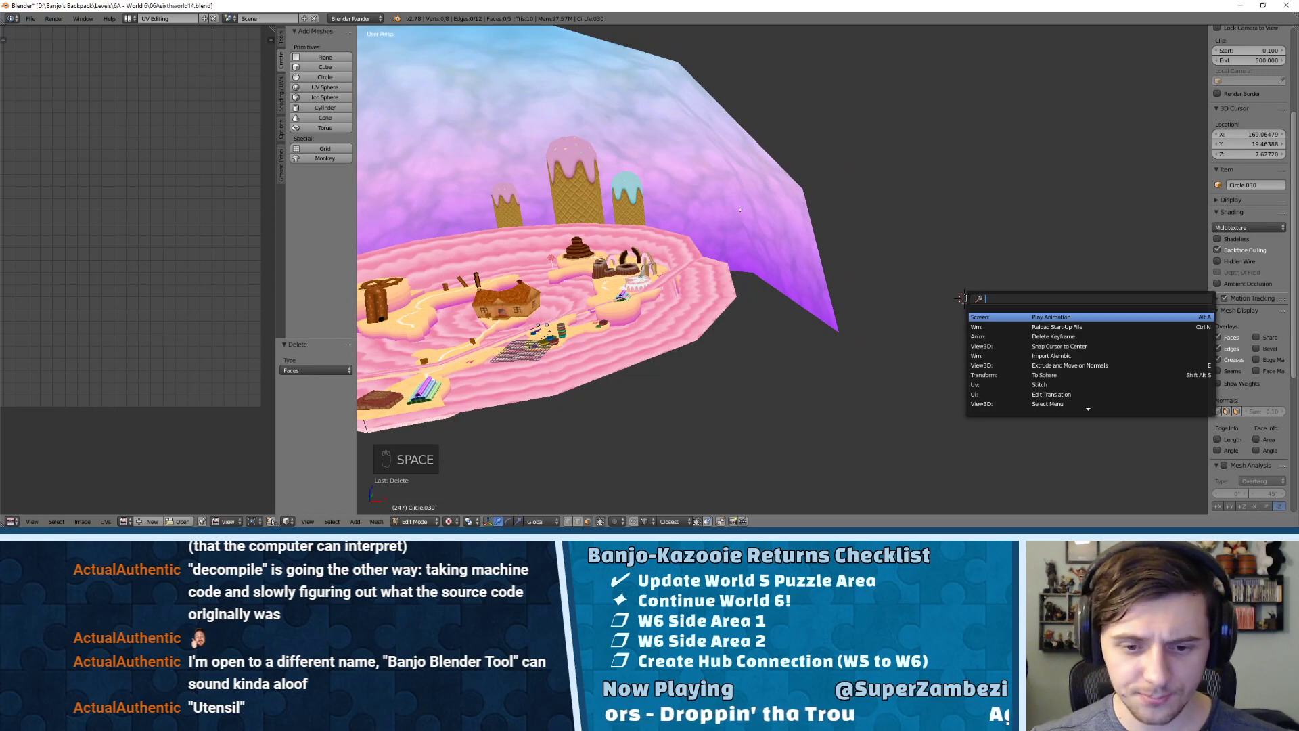
pyautogui.click(31, 18)
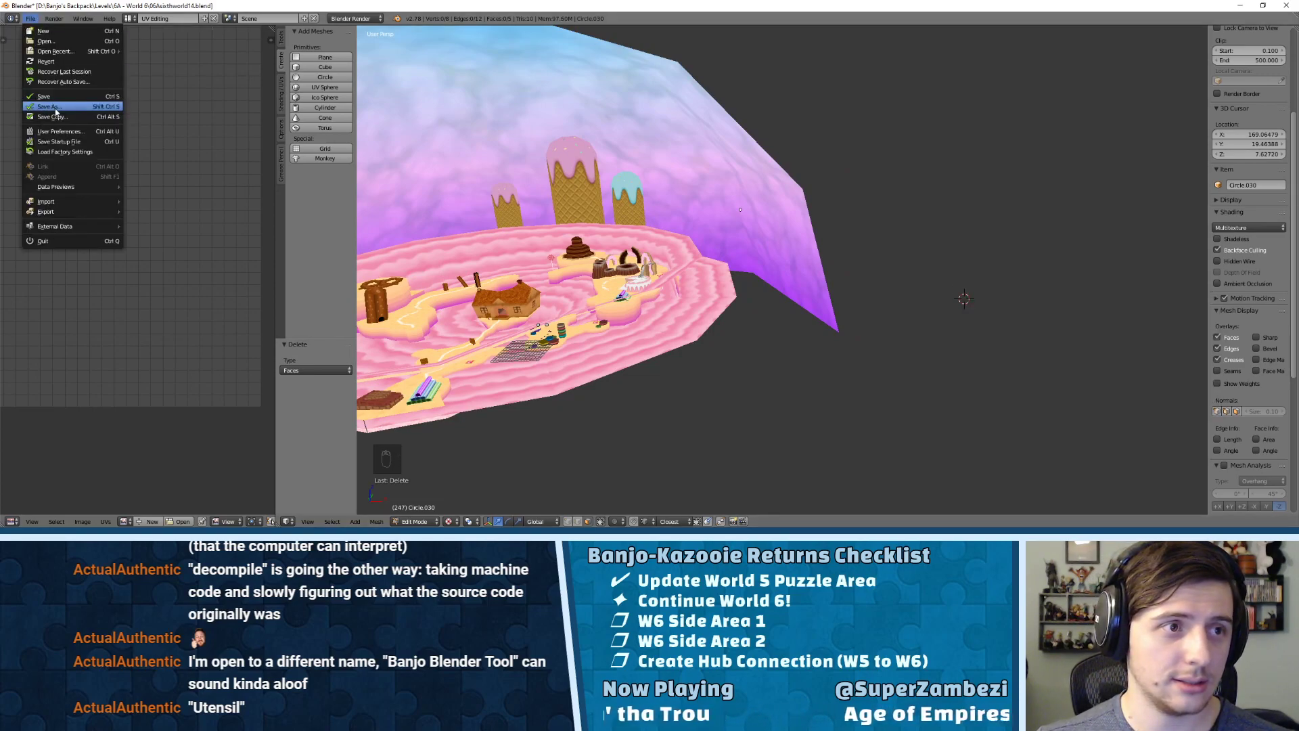
pyautogui.click(42, 107)
pyautogui.click(1225, 57)
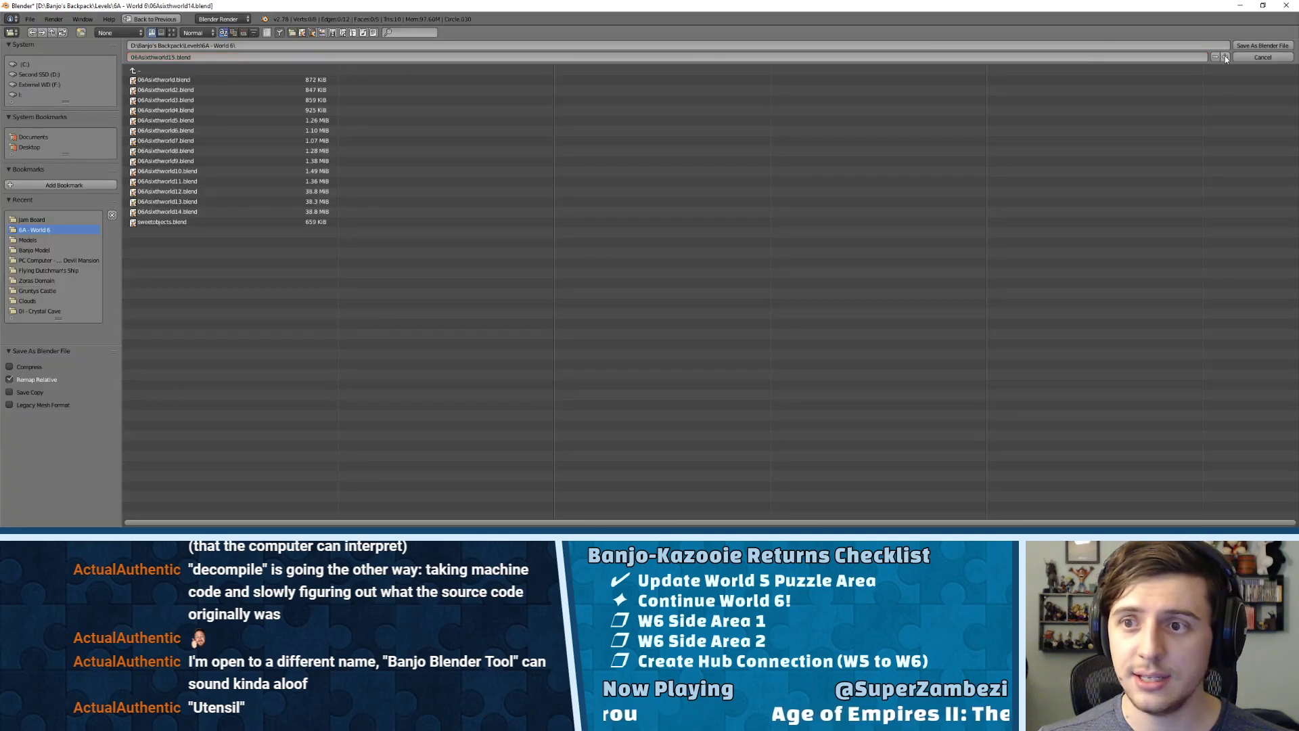
pyautogui.click(1262, 45)
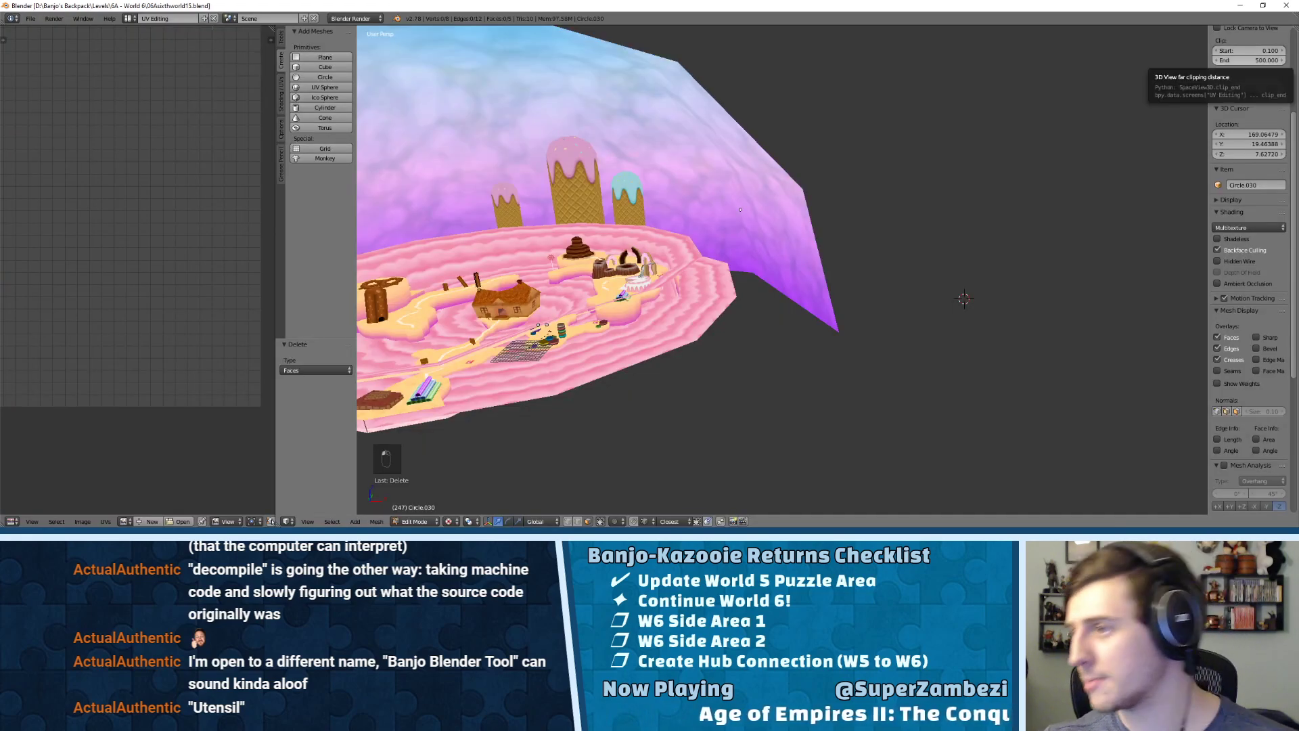
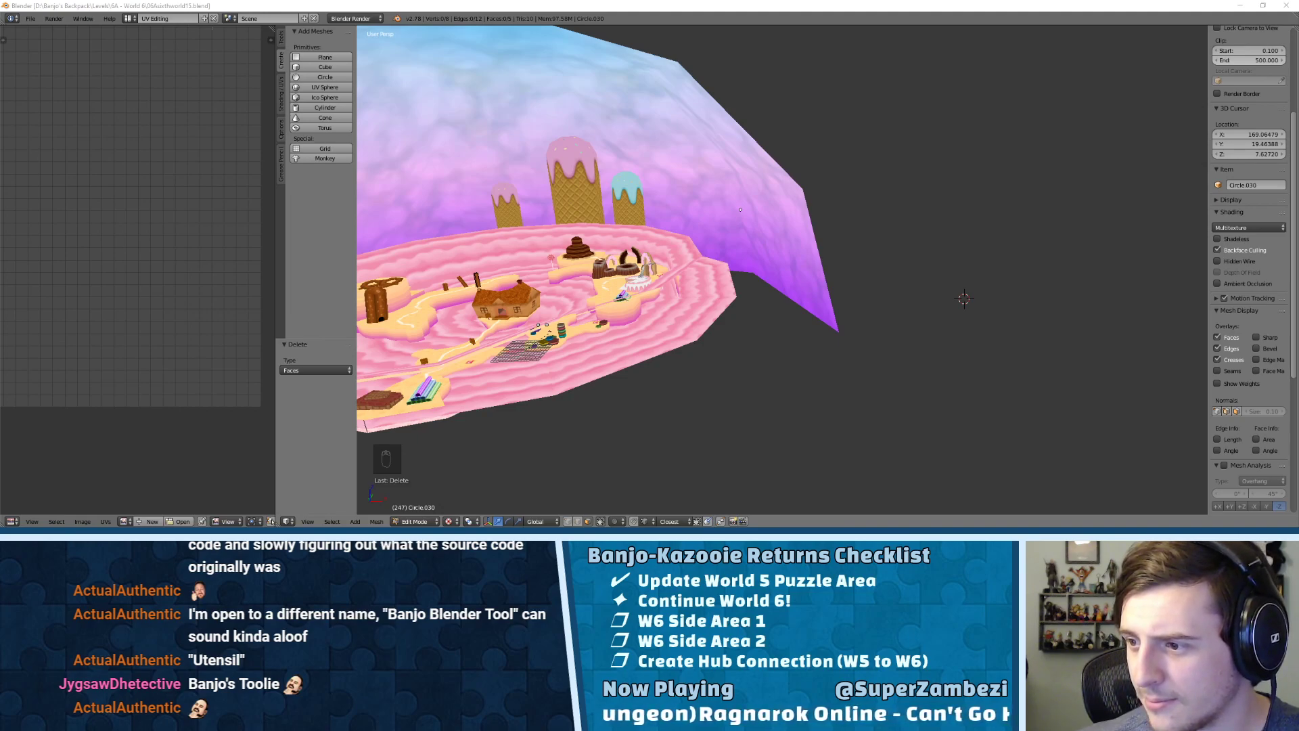
# - Switch to the browser with the Ragnarok Online Steam store page and skim through its second trailer
pyautogui.moveTo(690, 111); pyautogui.dragTo(575, 1)
pyautogui.rightClick(1240, 48)
pyautogui.moveTo(1195, 7); pyautogui.dragTo(1298, 88)
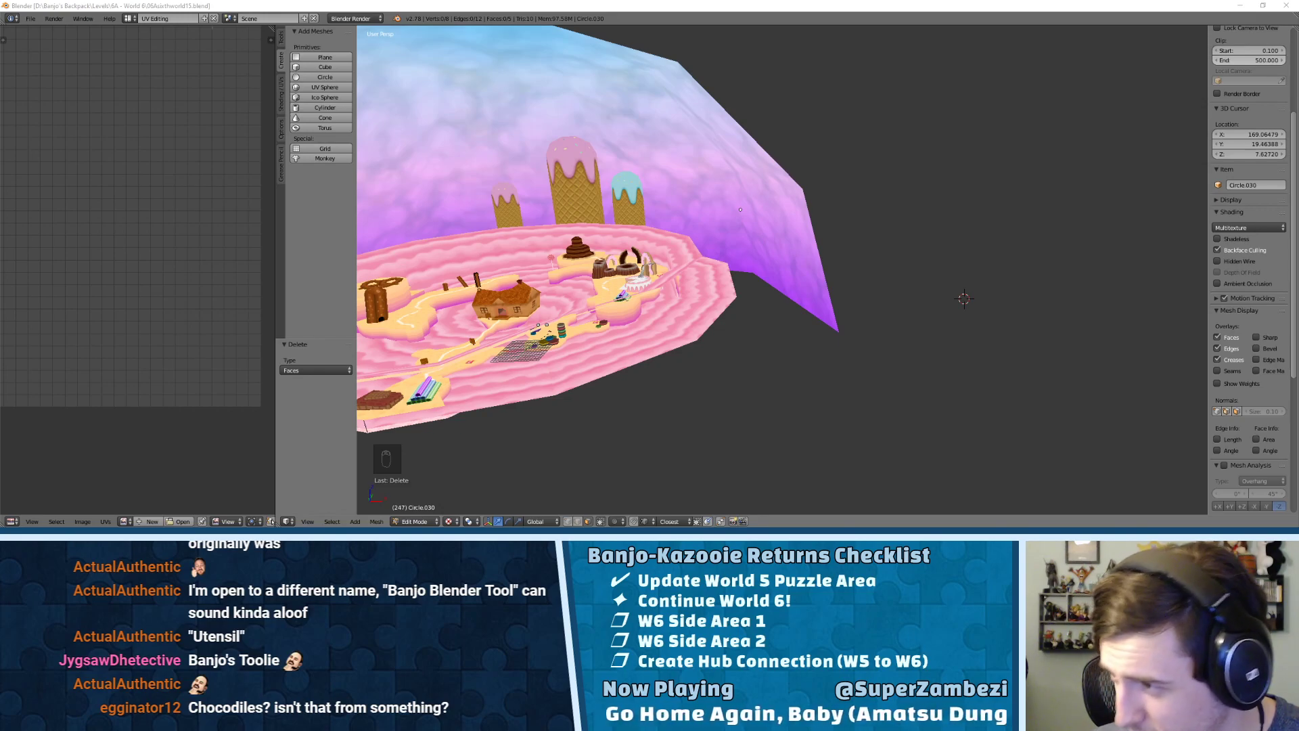
pyautogui.moveTo(1298, 169); pyautogui.dragTo(597, 2)
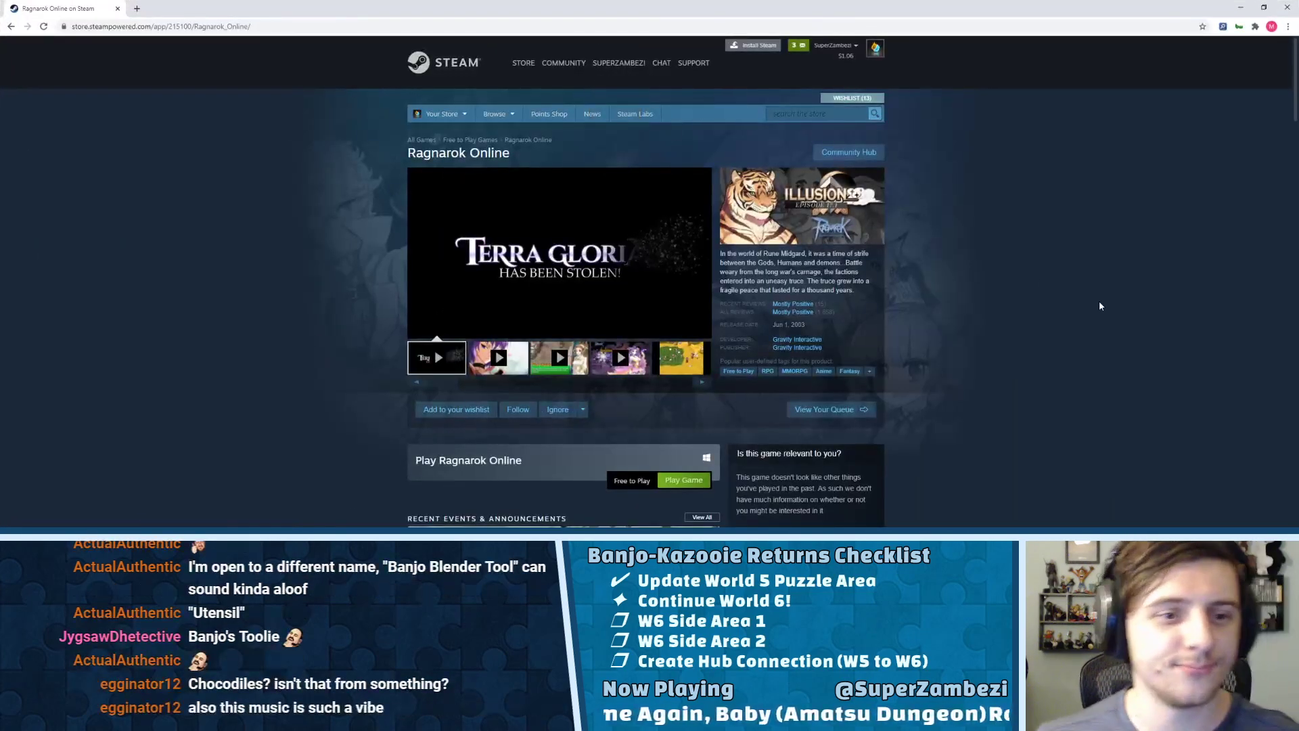
pyautogui.click(506, 360)
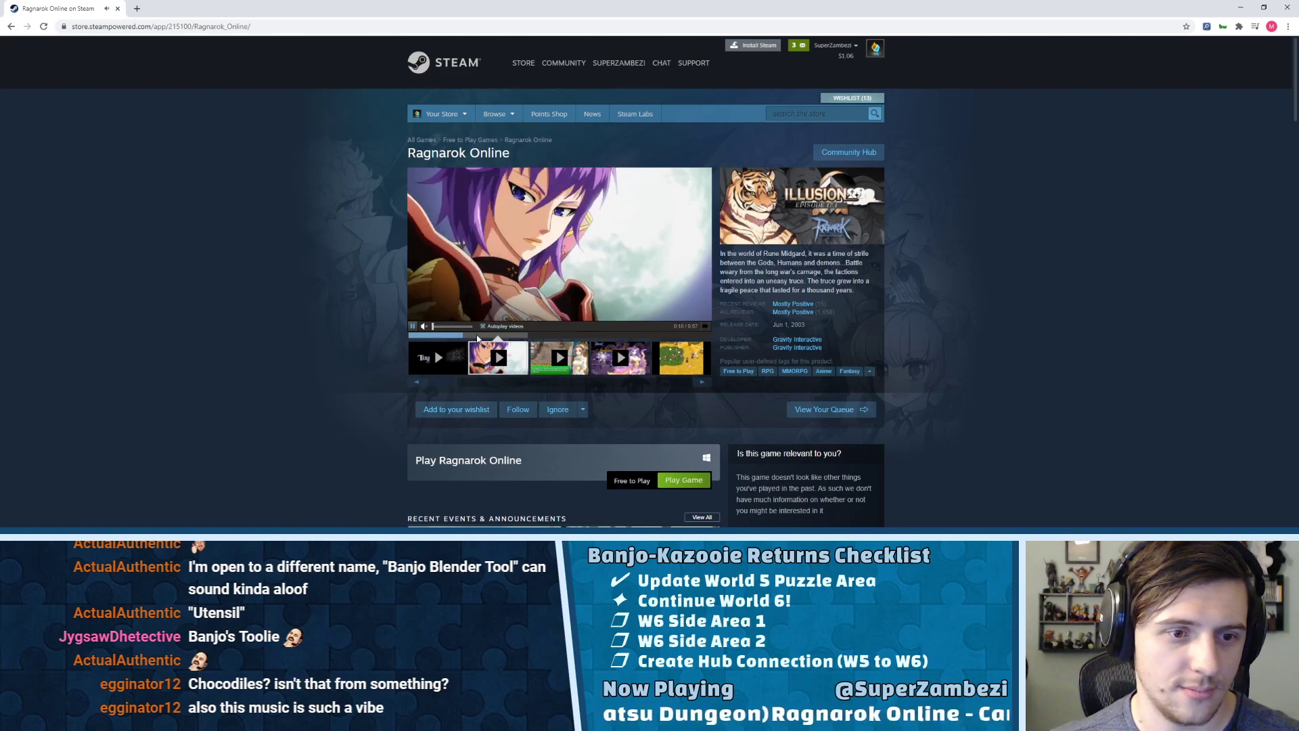
pyautogui.click(501, 335)
pyautogui.click(566, 336)
pyautogui.click(632, 336)
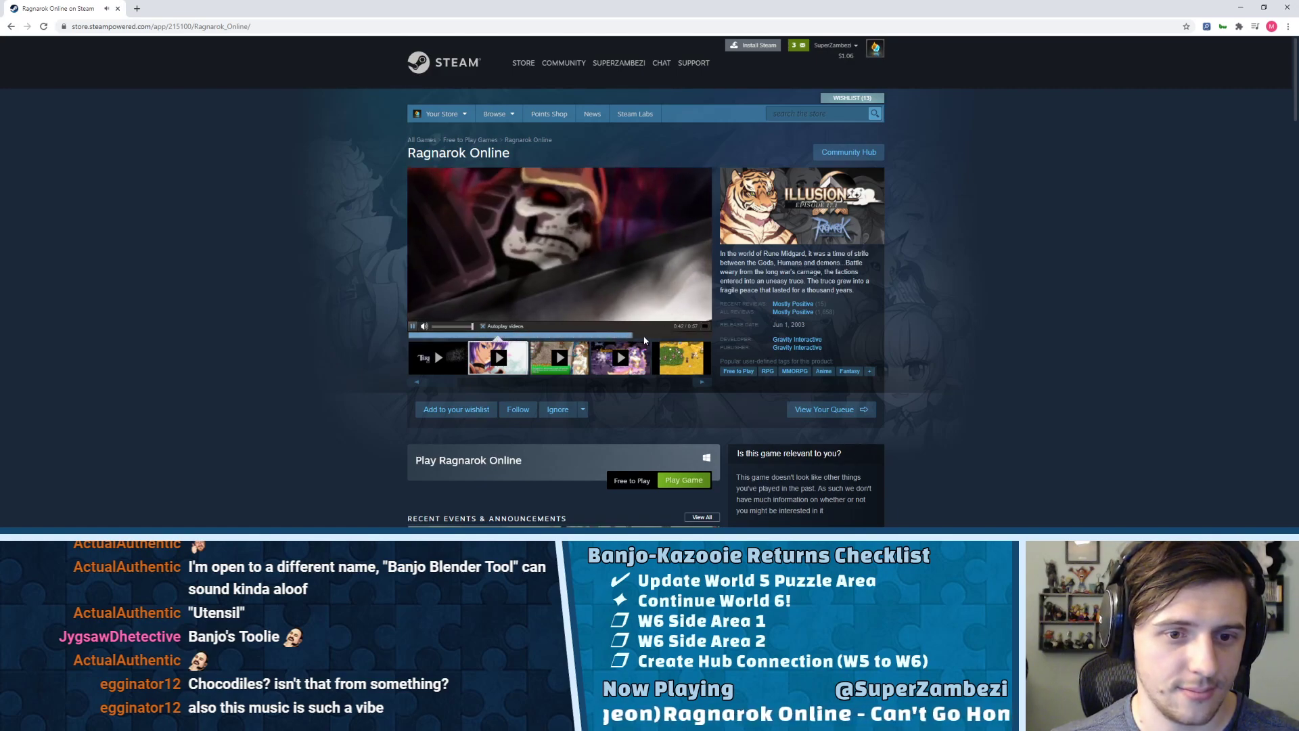
# - Browse the Ragnarok Online media gallery and examine its gameplay screenshots
pyautogui.click(567, 360)
pyautogui.click(682, 366)
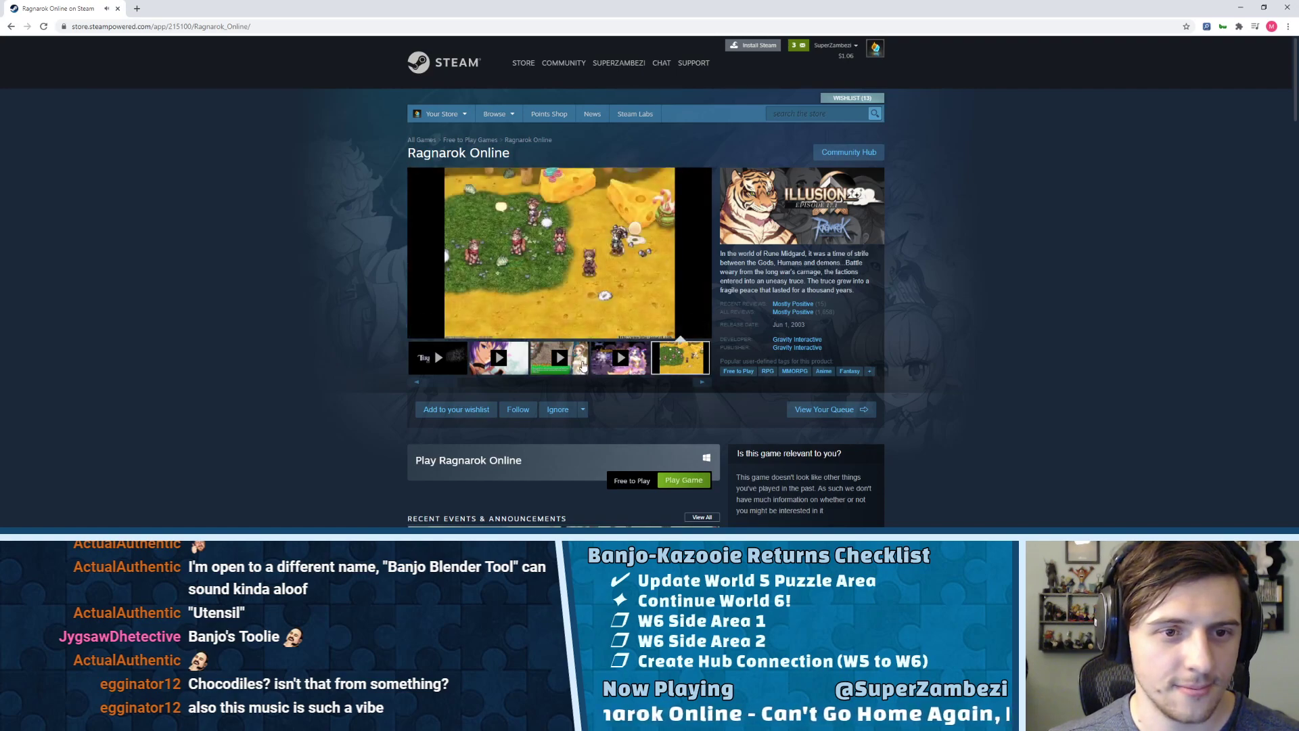
pyautogui.click(586, 383)
pyautogui.click(496, 366)
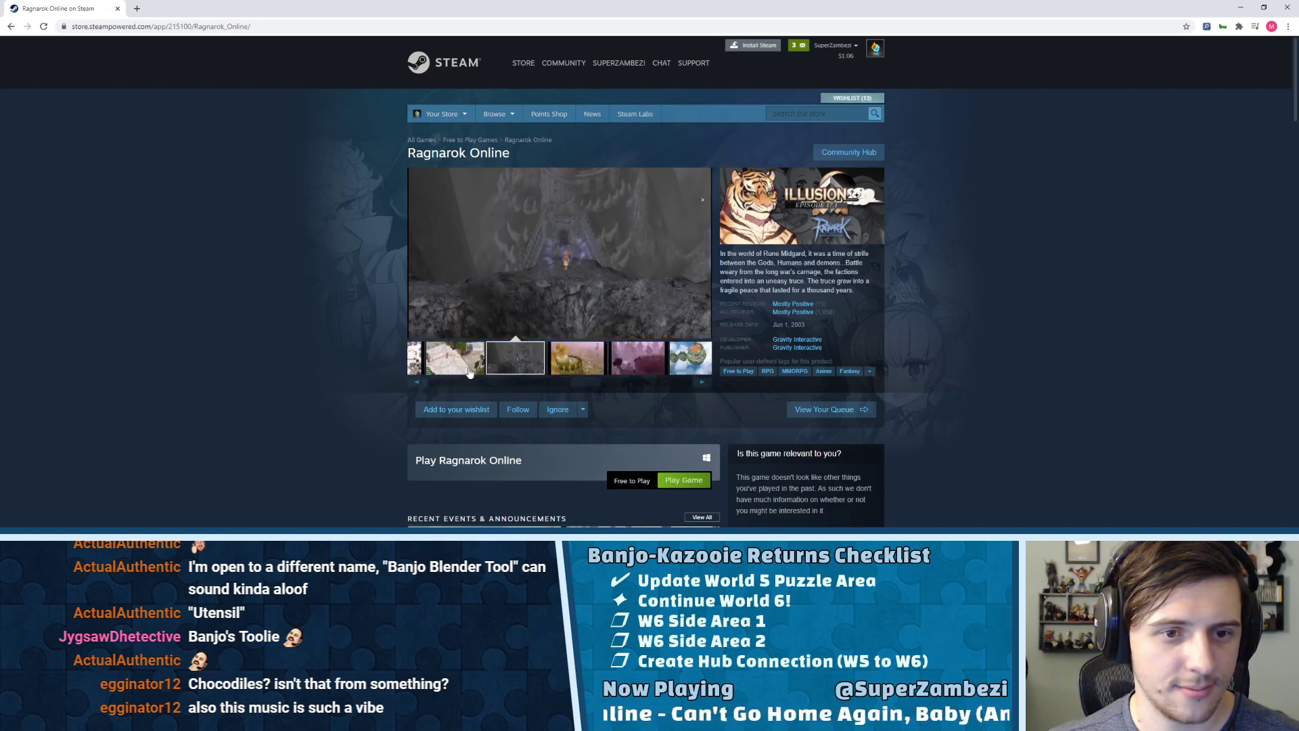
pyautogui.click(572, 362)
pyautogui.click(635, 372)
pyautogui.click(688, 368)
pyautogui.click(523, 360)
pyautogui.click(546, 361)
pyautogui.click(599, 369)
pyautogui.click(681, 361)
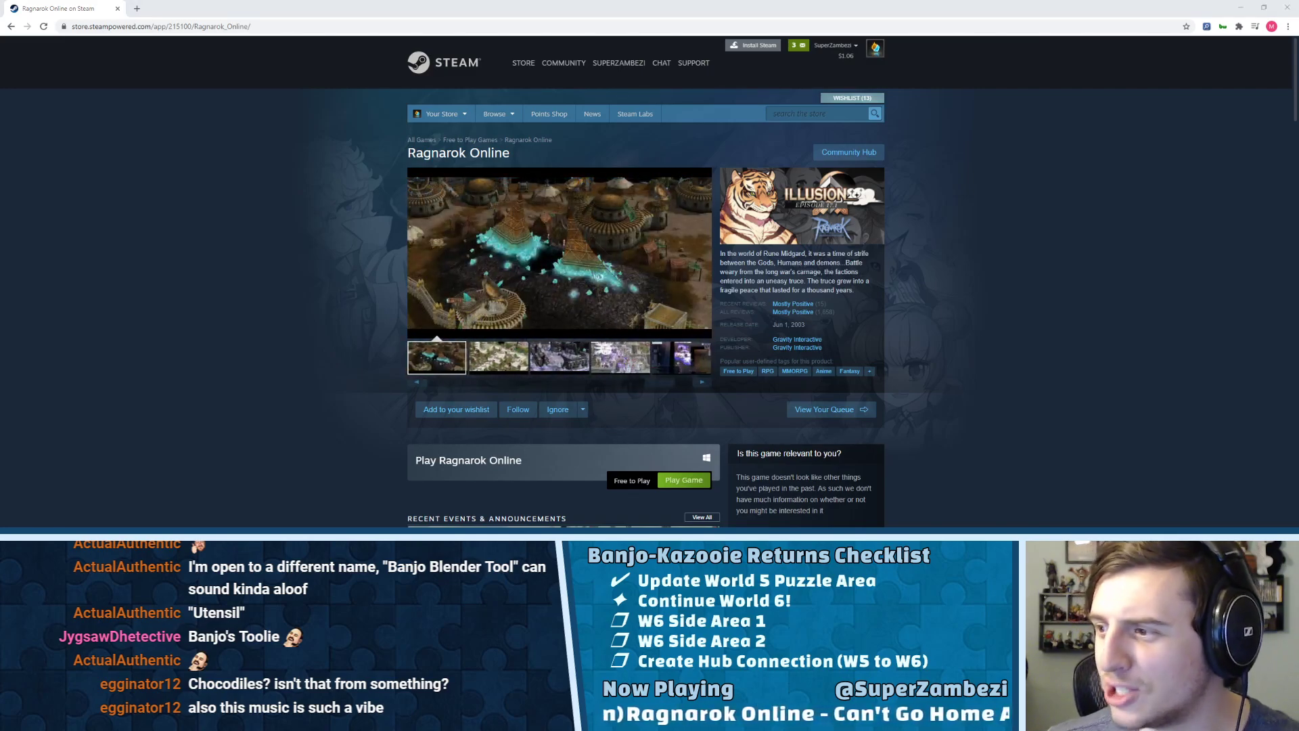
pyautogui.moveTo(977, 288); pyautogui.dragTo(716, 293)
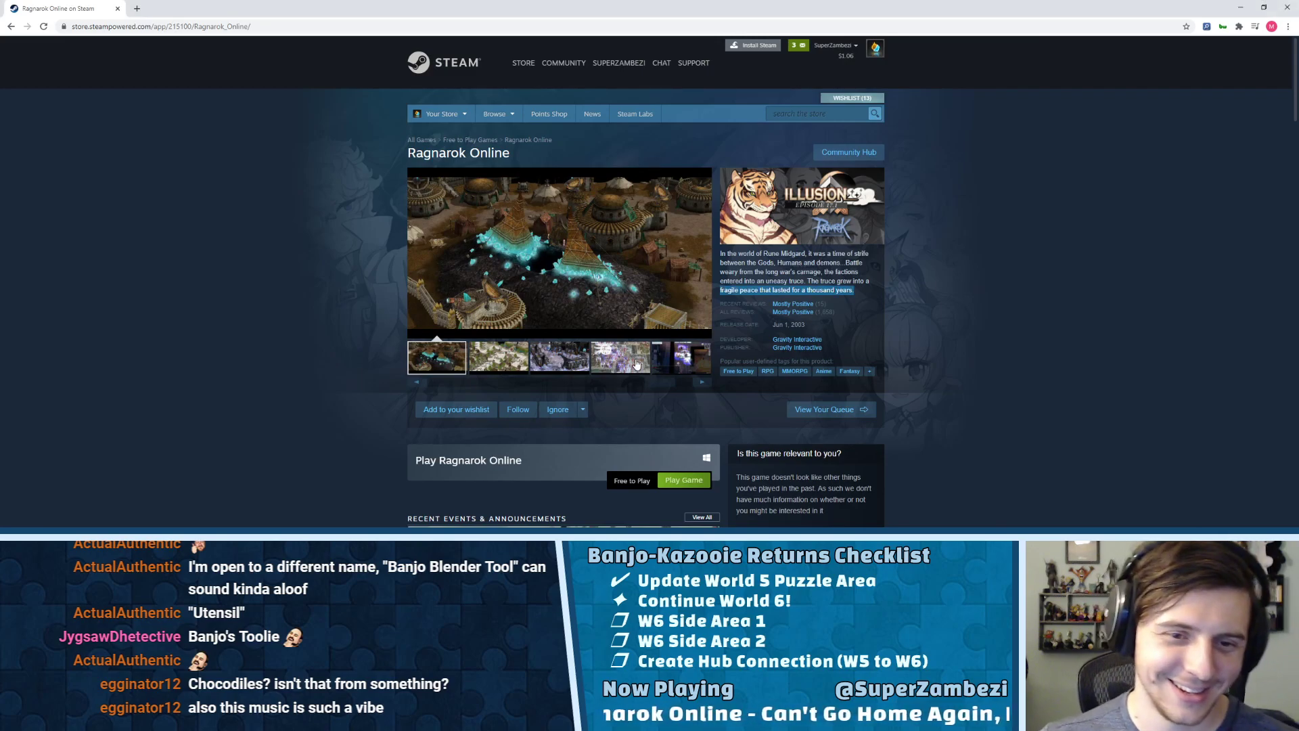
pyautogui.click(634, 360)
pyautogui.click(671, 359)
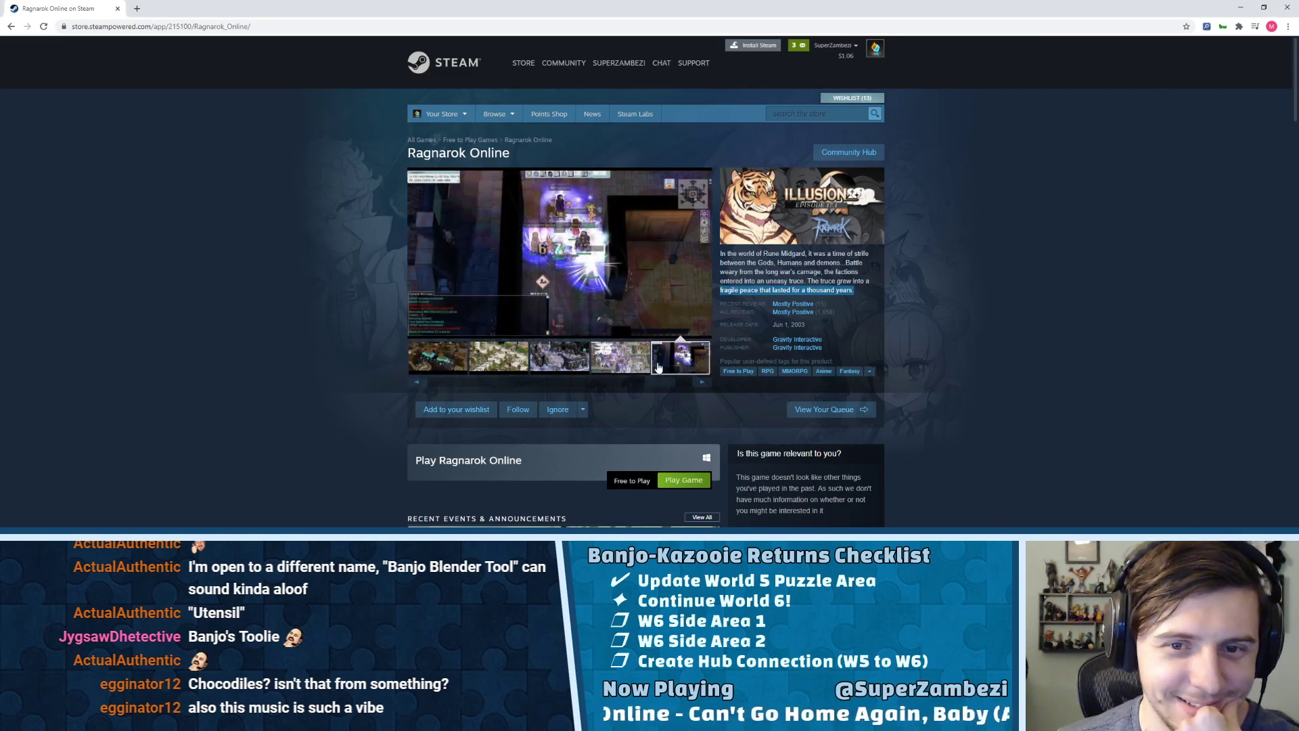
pyautogui.click(642, 380)
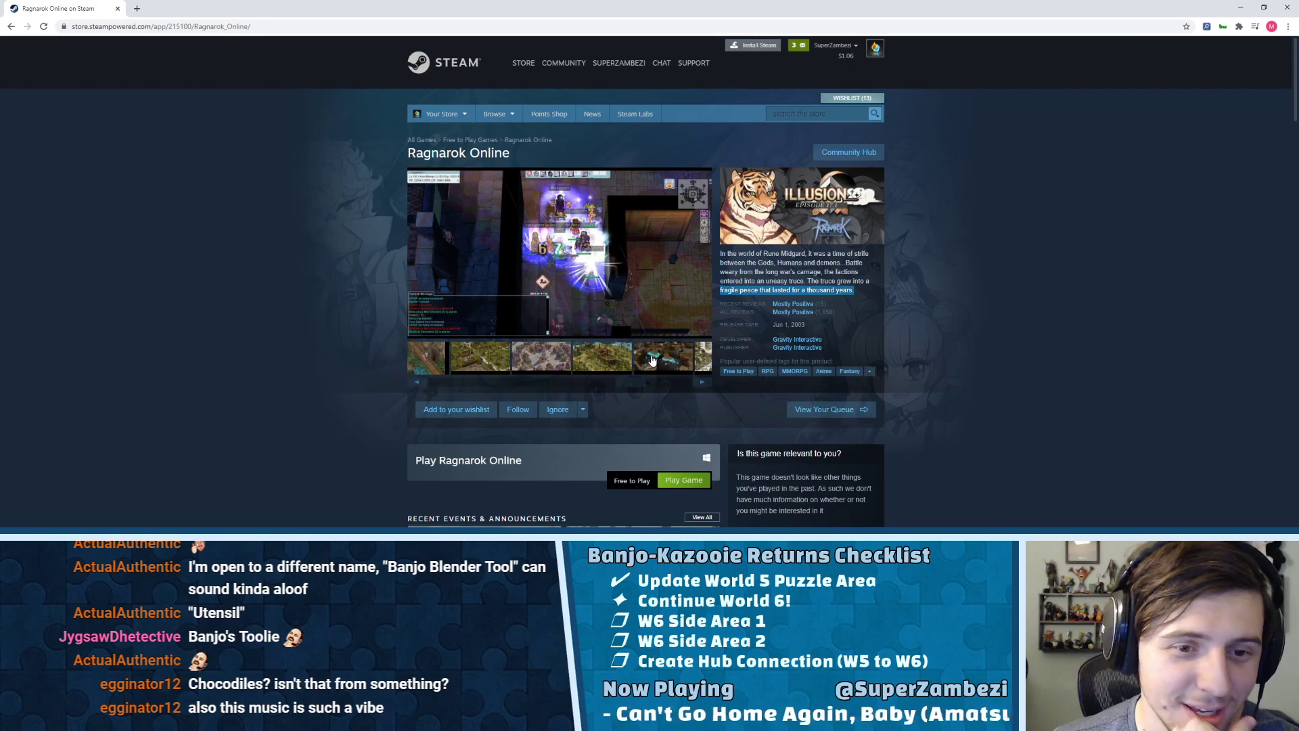
pyautogui.click(652, 360)
pyautogui.click(620, 363)
pyautogui.click(677, 359)
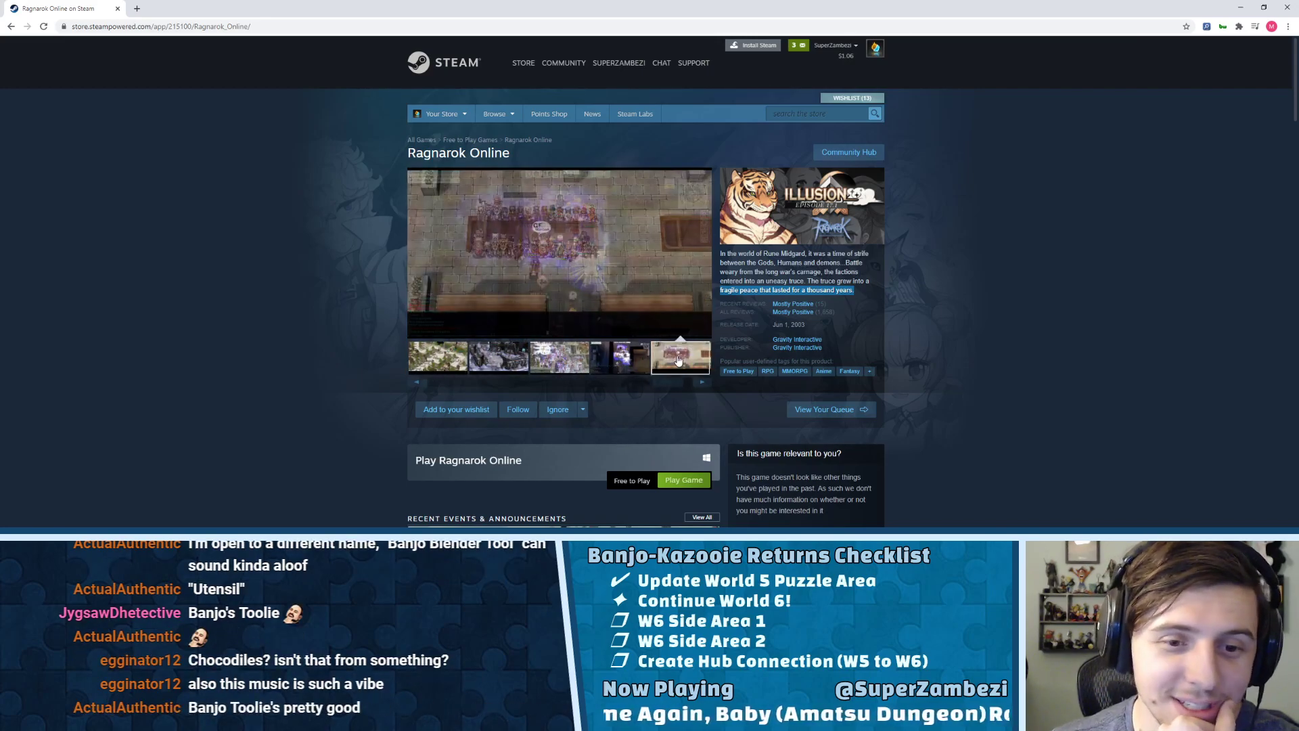
pyautogui.click(559, 357)
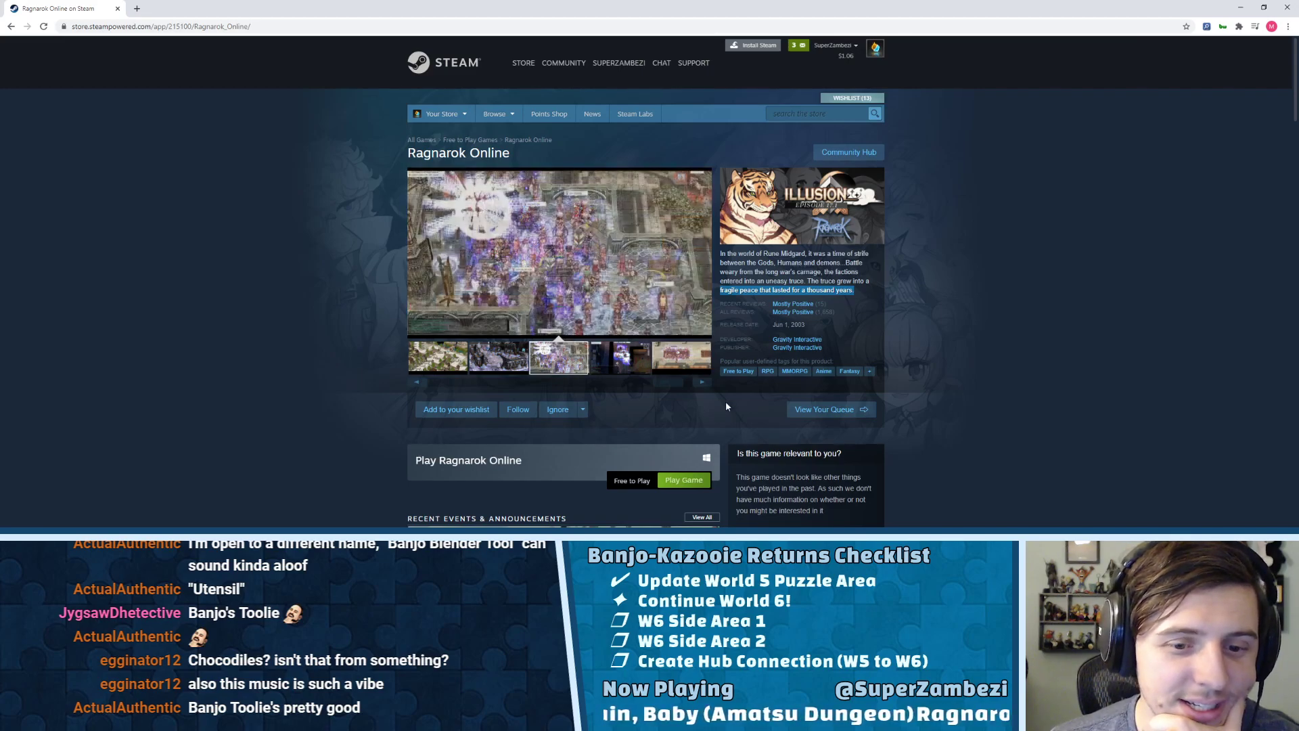
# - Read the store page's full game description, customer reviews and release date
pyautogui.scroll(-4, 778, 359)
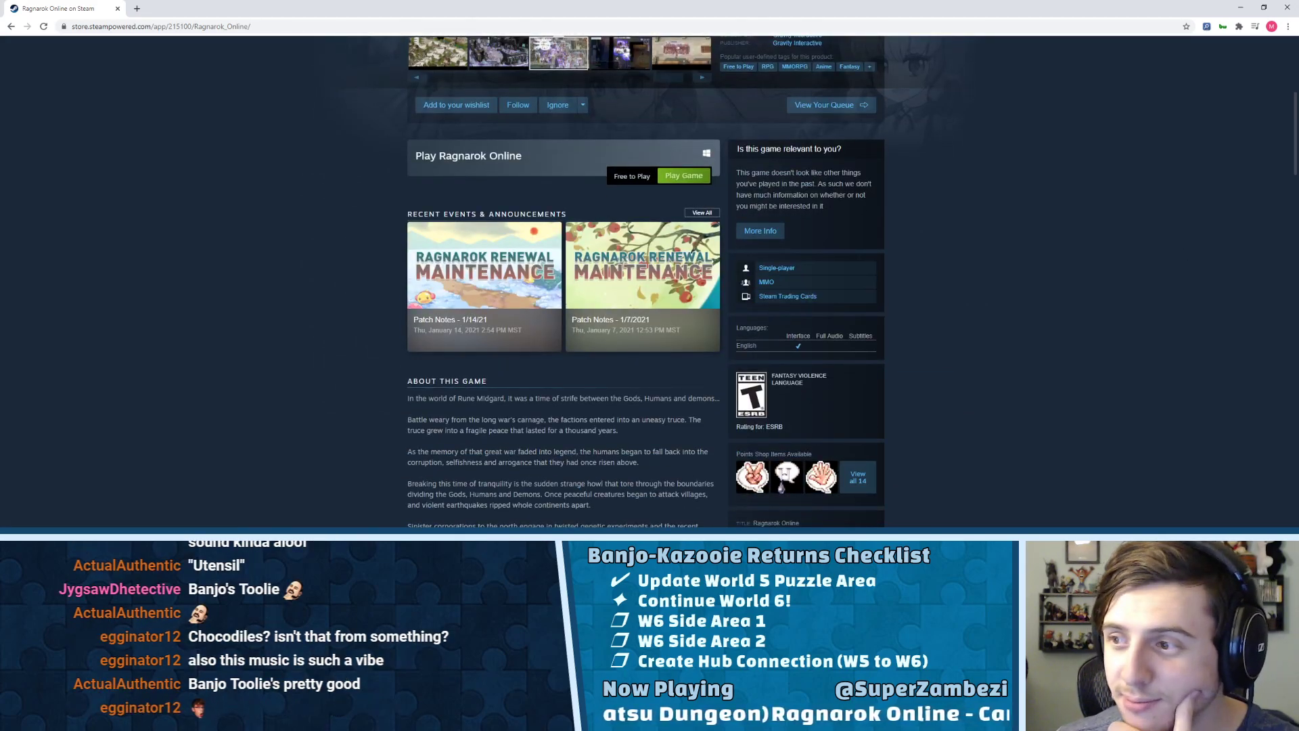
pyautogui.scroll(-10, 368, 310)
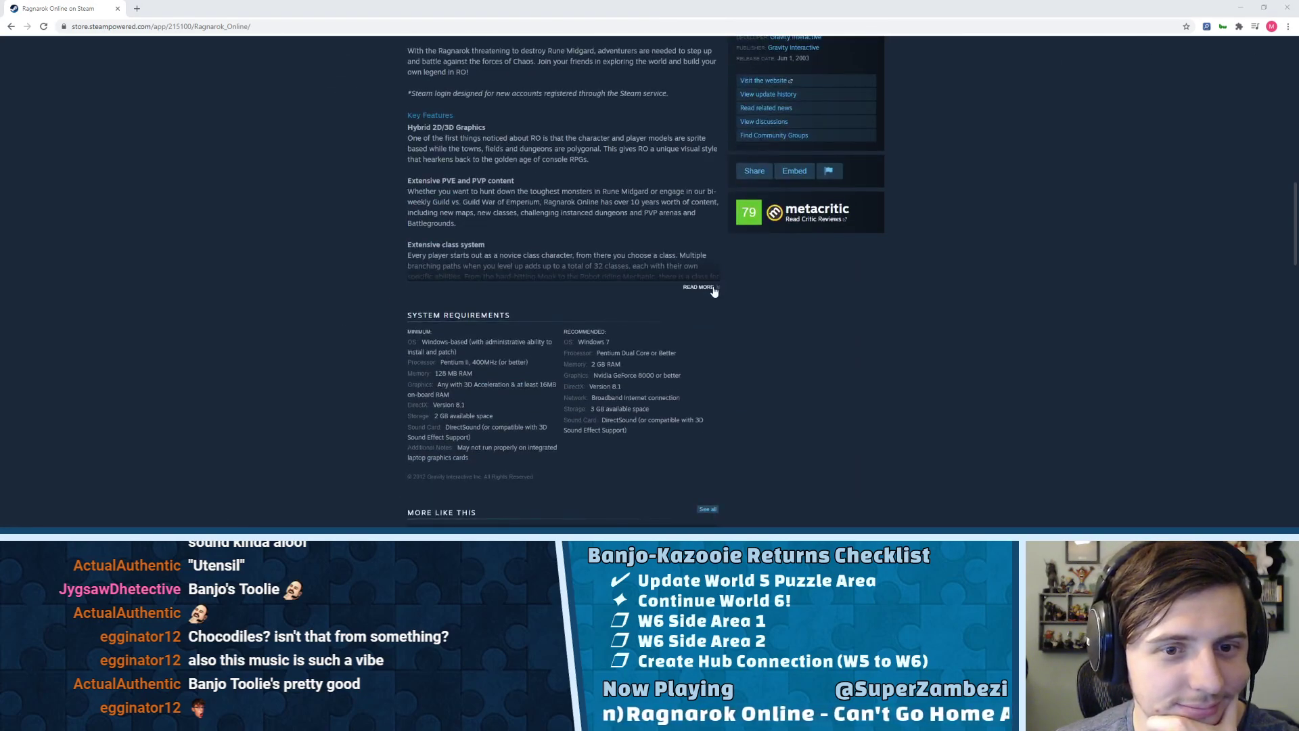
pyautogui.click(703, 288)
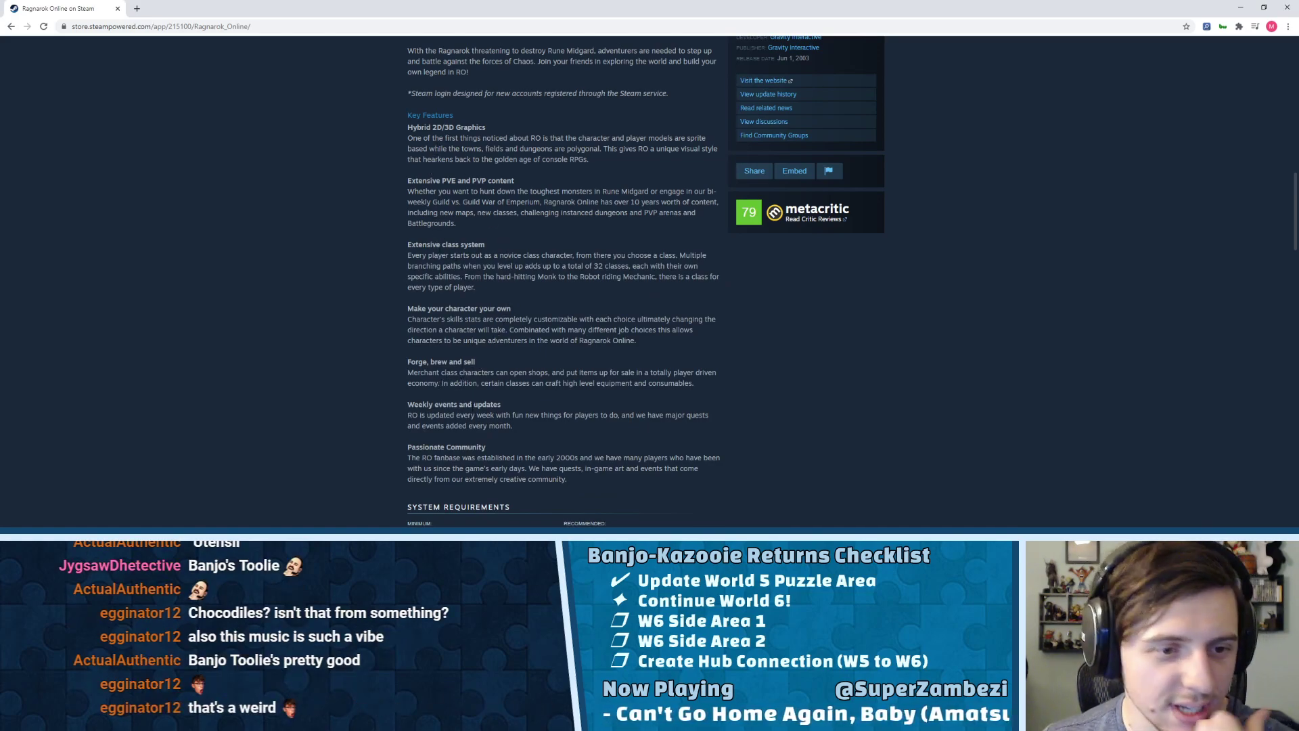
pyautogui.scroll(-10, 529, 432)
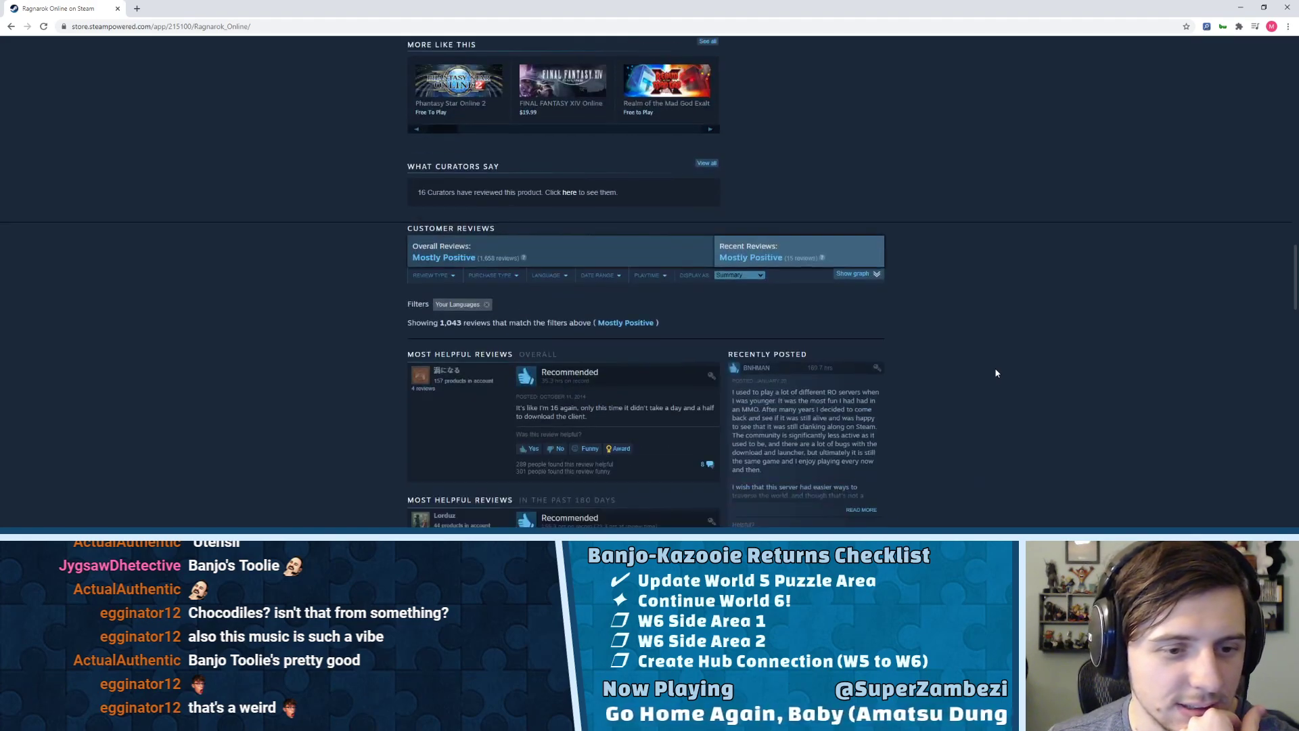
pyautogui.scroll(-5, 995, 372)
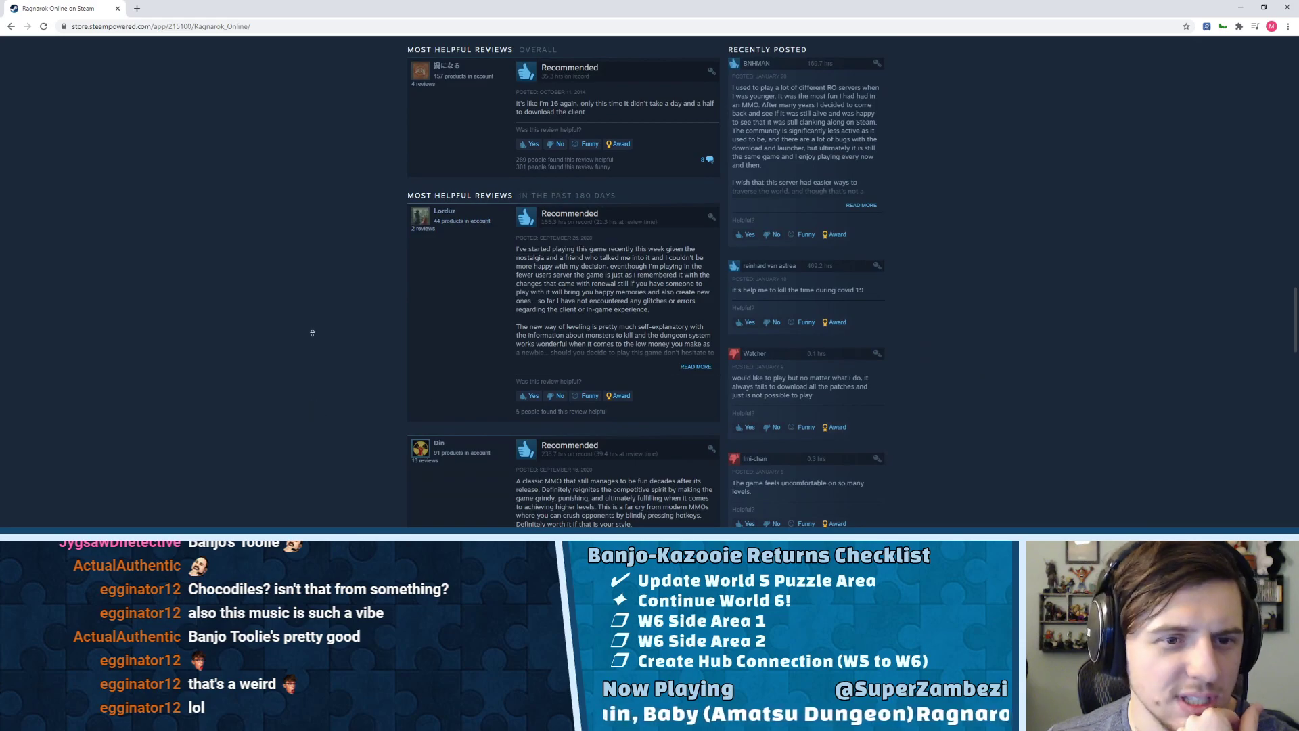
pyautogui.press('Home')
pyautogui.moveTo(806, 328); pyautogui.dragTo(772, 326)
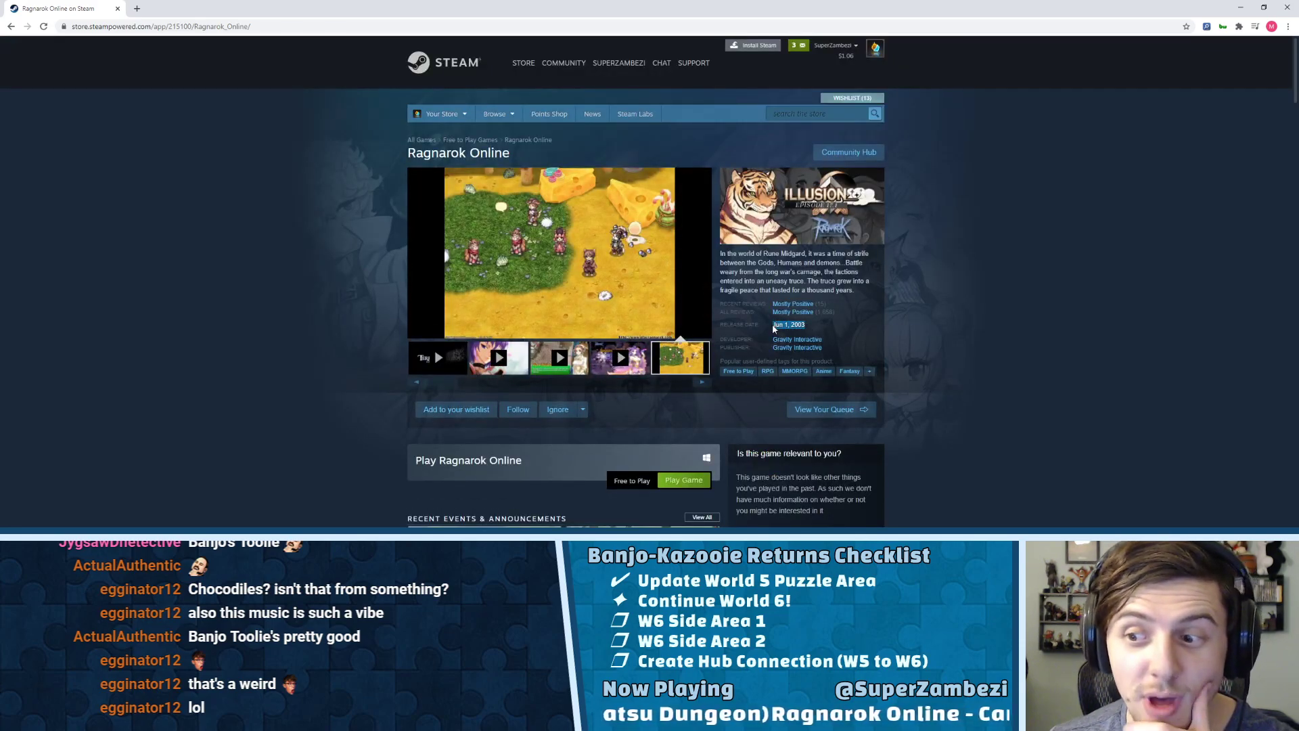
# - Watch part of the Bifrost trailer in full screen, and minimize the browser to return to Blender
pyautogui.click(607, 361)
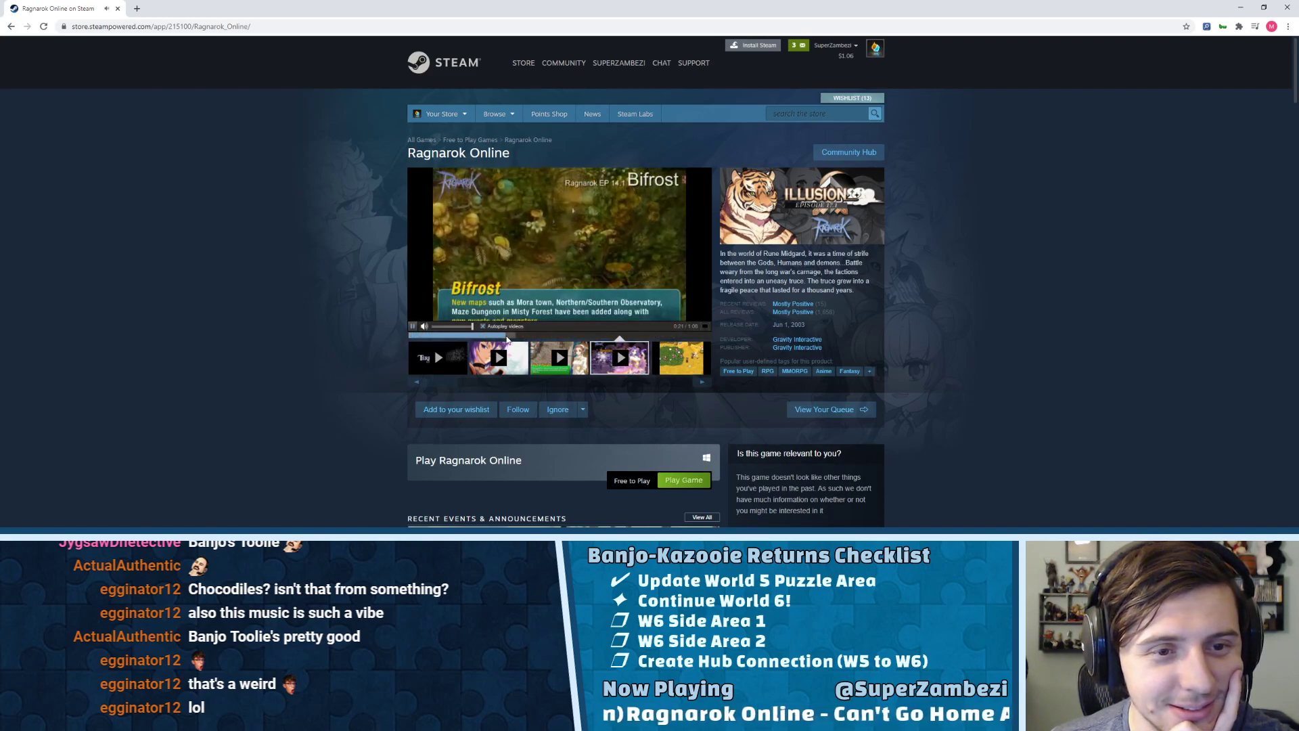
pyautogui.click(705, 326)
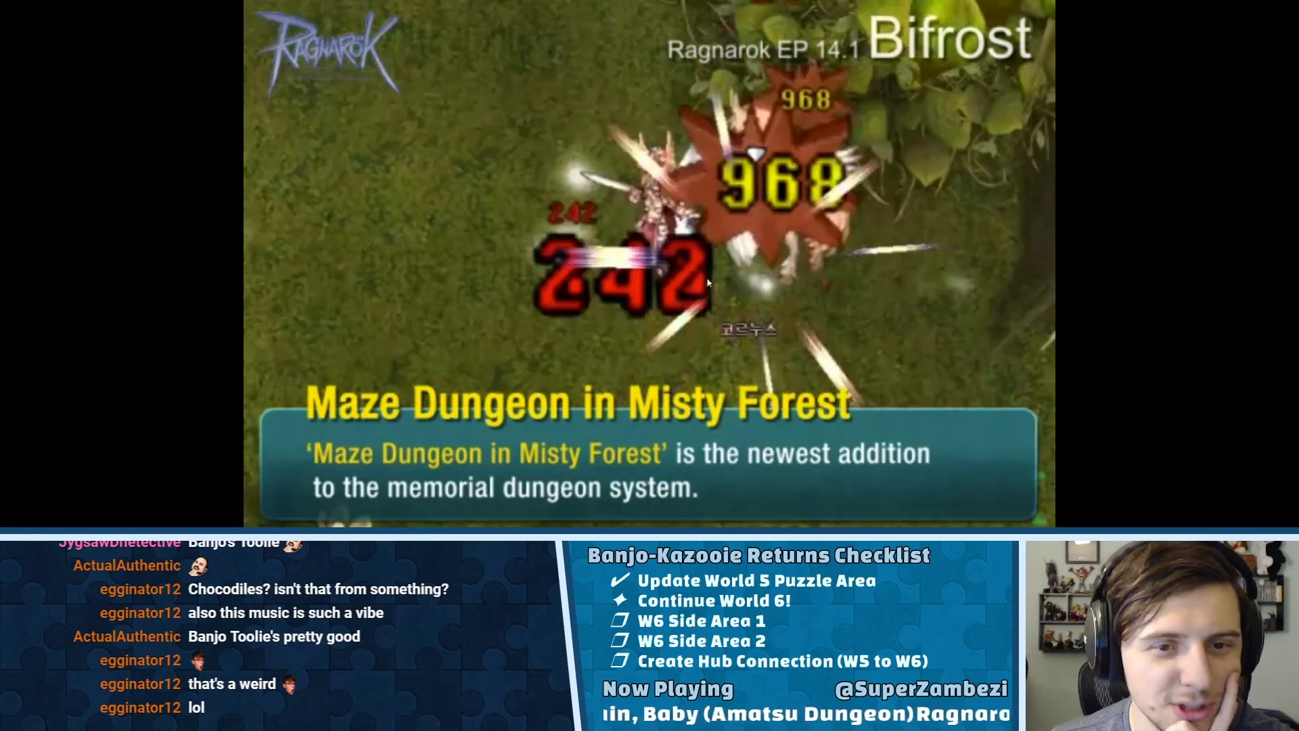
pyautogui.press('Escape')
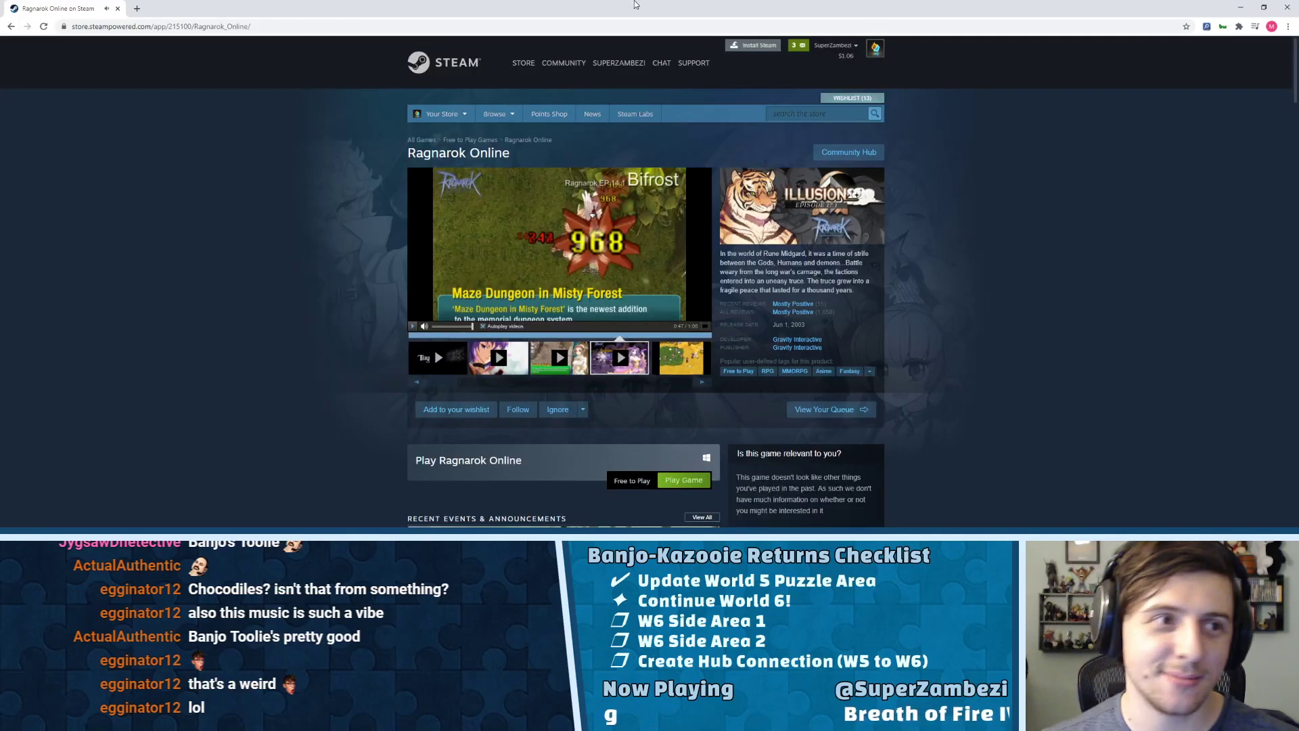
pyautogui.click(1240, 8)
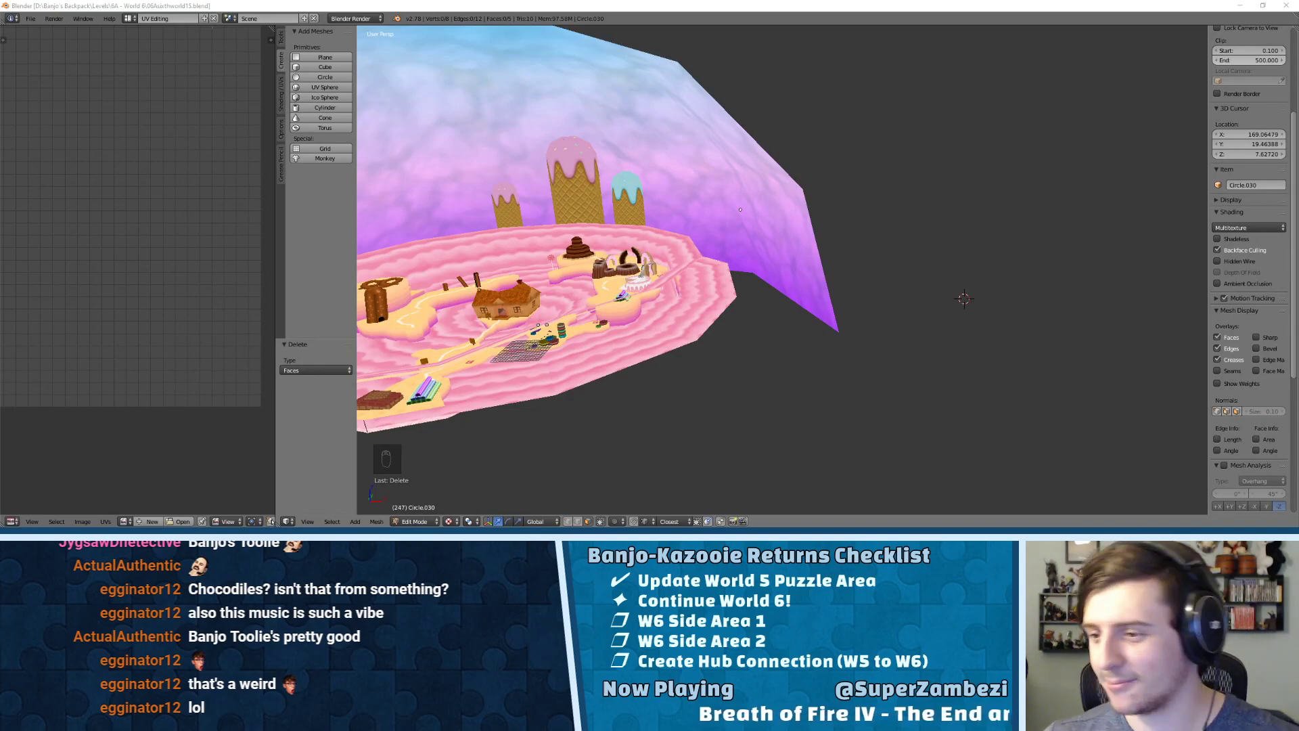
# - Switch to The Models Resource in the browser and search its models for "gummi"
pyautogui.moveTo(644, 236); pyautogui.dragTo(660, 248, button='middle')
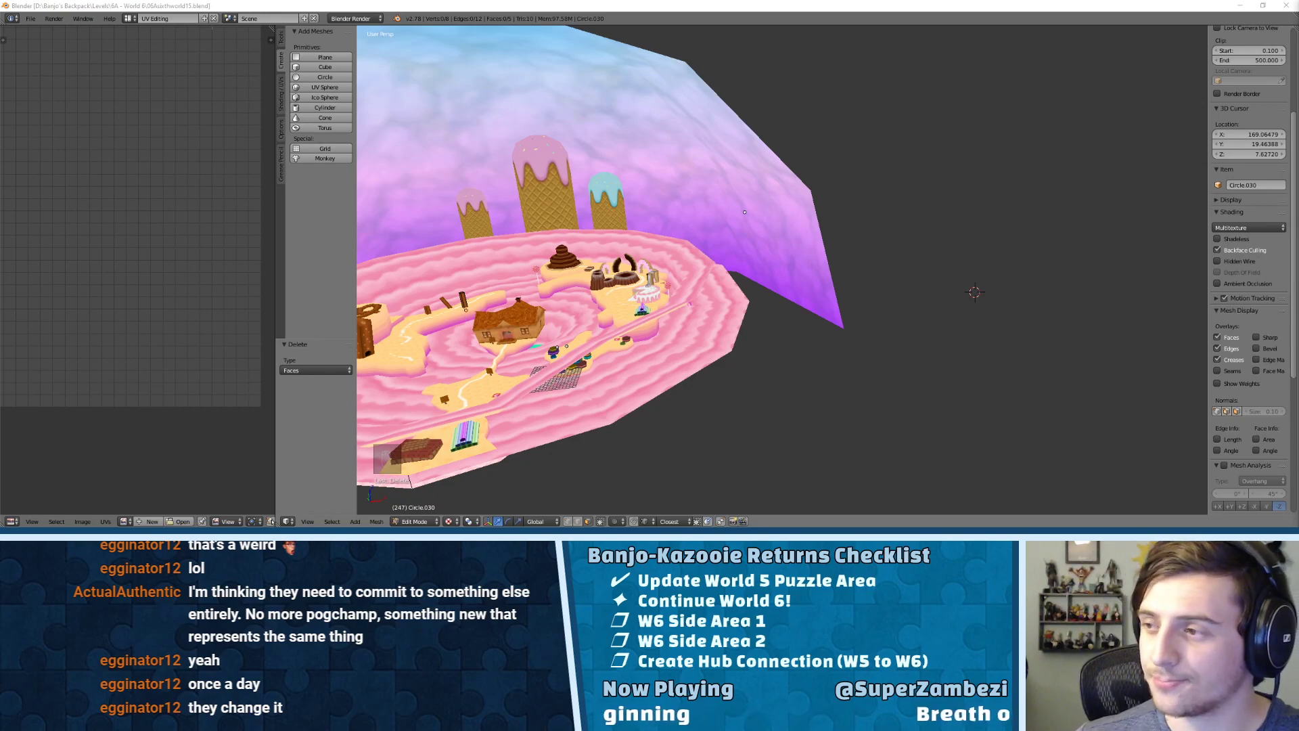
pyautogui.moveTo(1298, 129); pyautogui.dragTo(463, 2)
pyautogui.click(579, 66)
pyautogui.write('gummi')
pyautogui.press('Return')
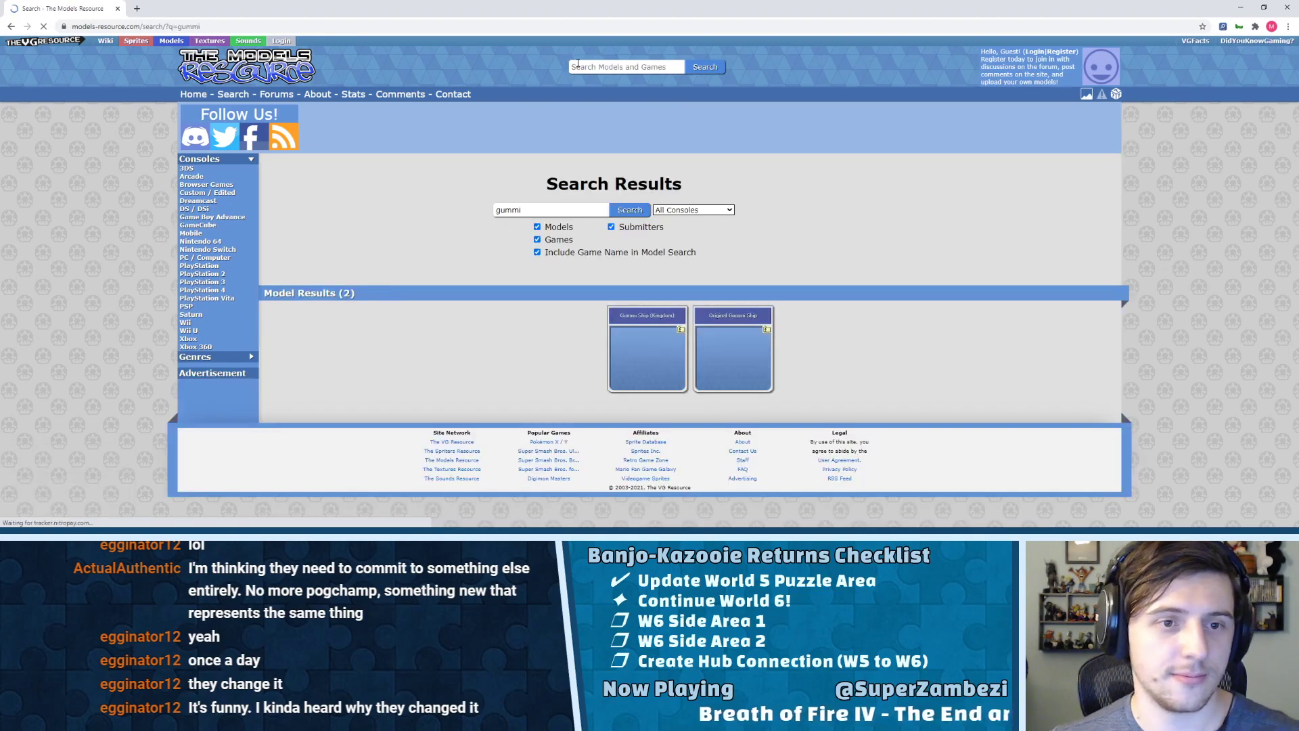
# - Search The Models Resource for "bear" and look through the model results for a gummy-like shape
pyautogui.click(650, 66)
pyautogui.write('bear')
pyautogui.press('Return')
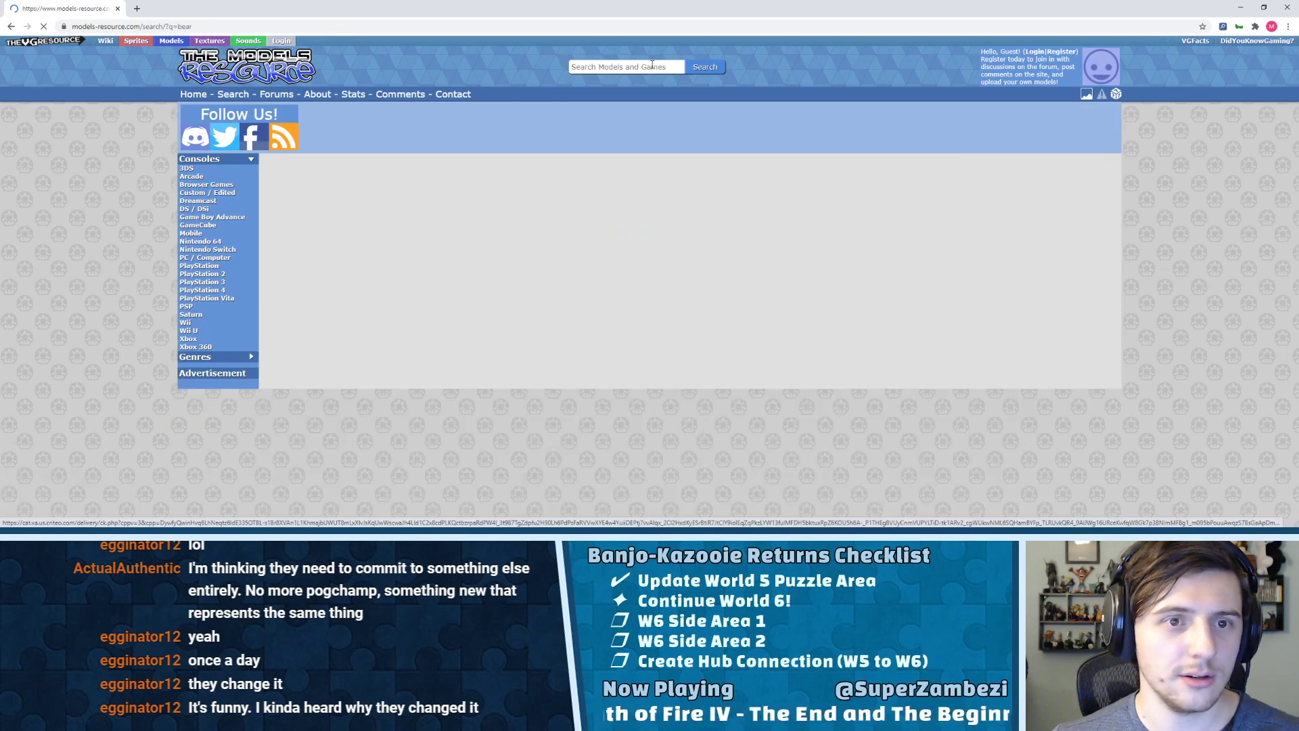
pyautogui.scroll(-3, 765, 302)
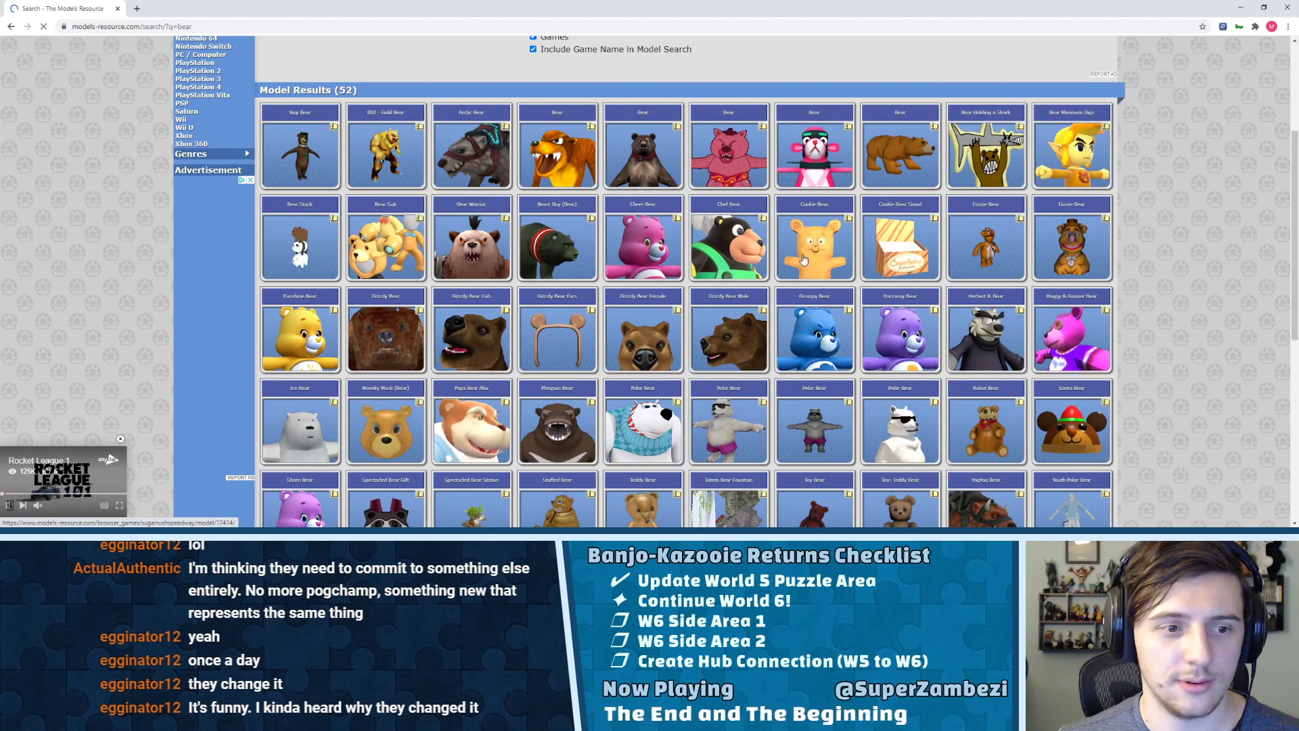
# - Look through the bear model search results and examine the Bear Stack model's page
pyautogui.scroll(-2, 804, 260)
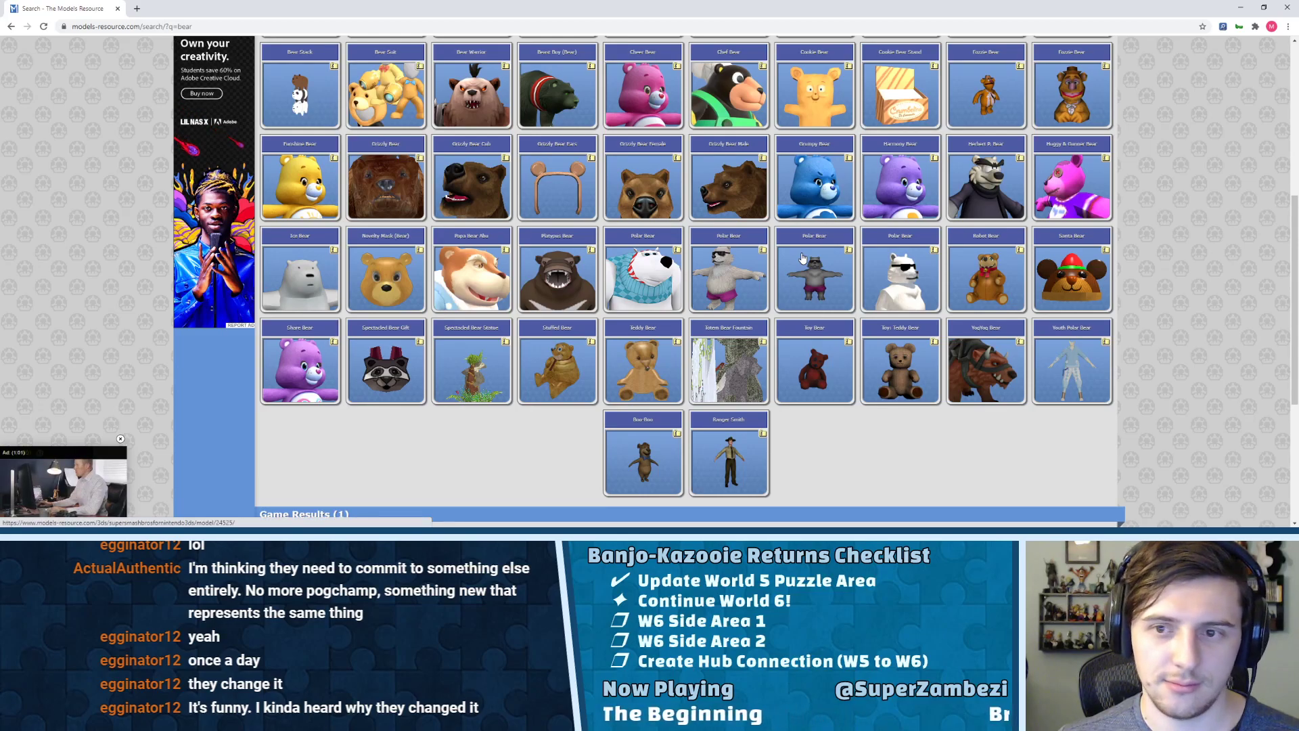
pyautogui.scroll(2, 803, 258)
pyautogui.scroll(1, 801, 258)
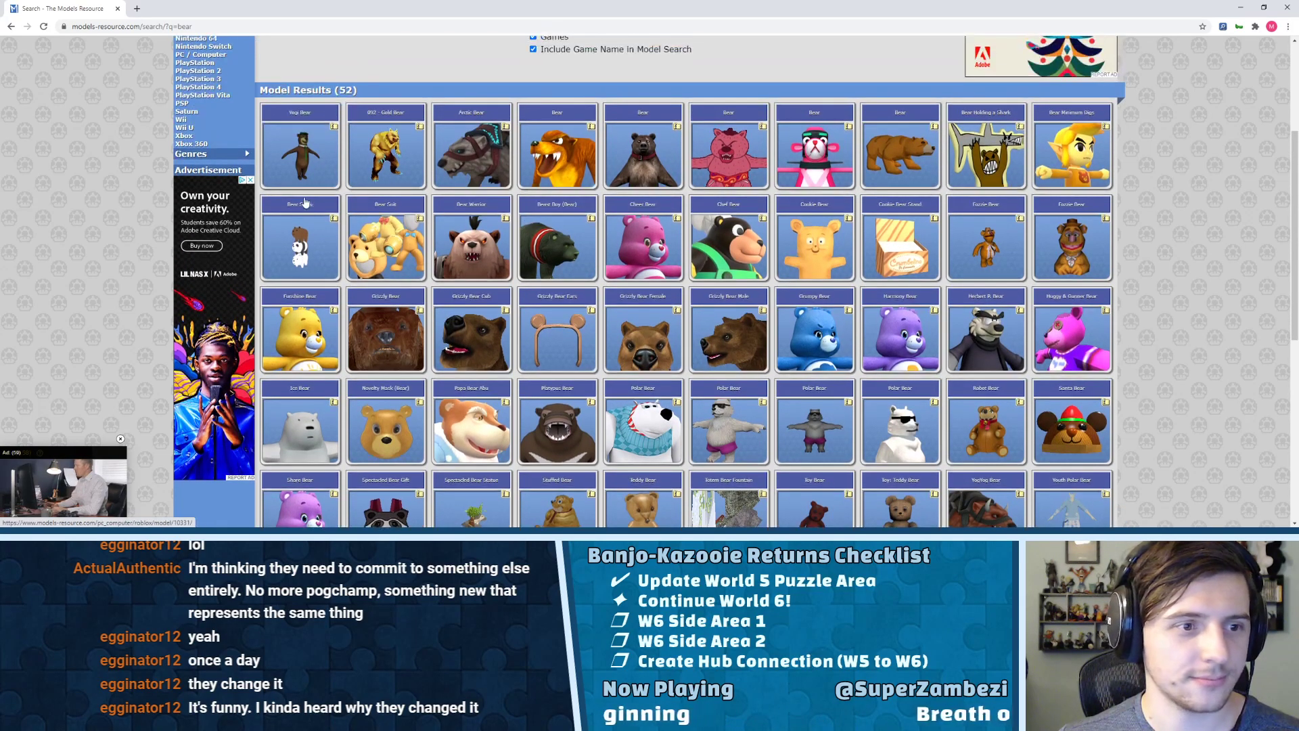
pyautogui.click(301, 242)
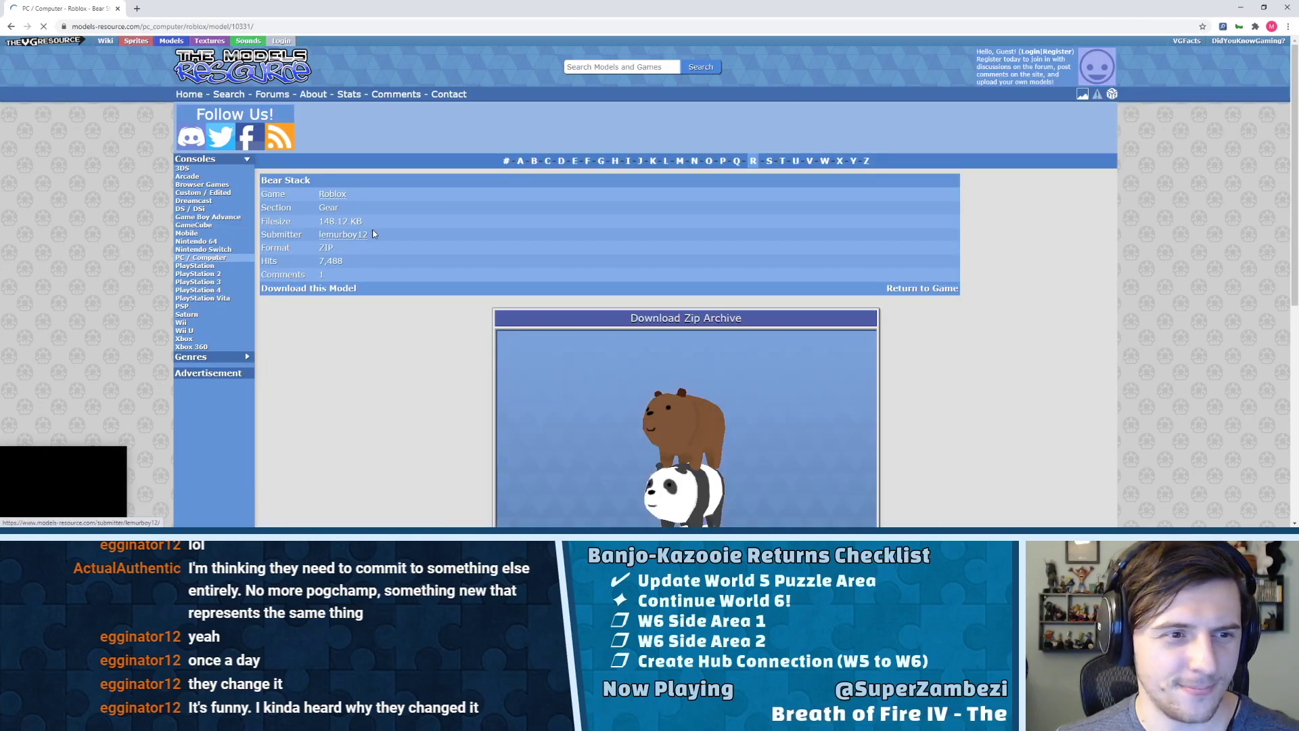
pyautogui.scroll(-4, 517, 240)
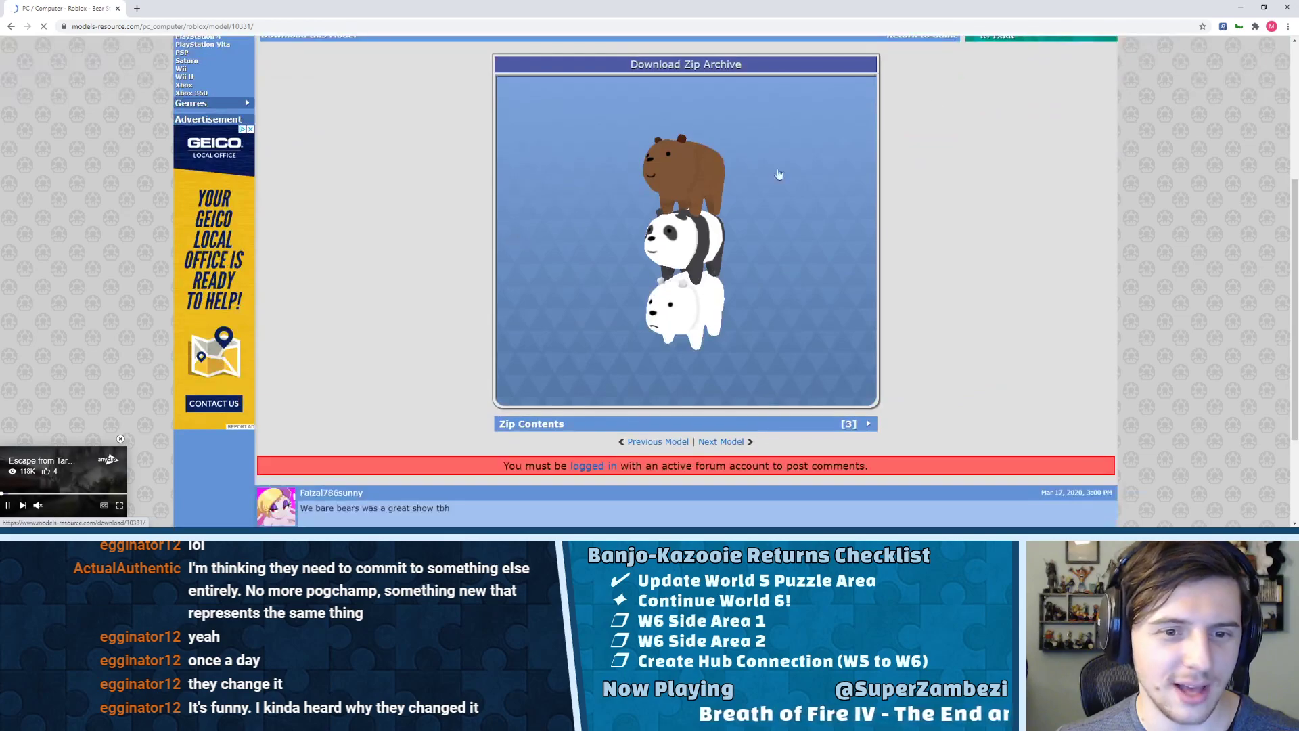
pyautogui.click(1236, 6)
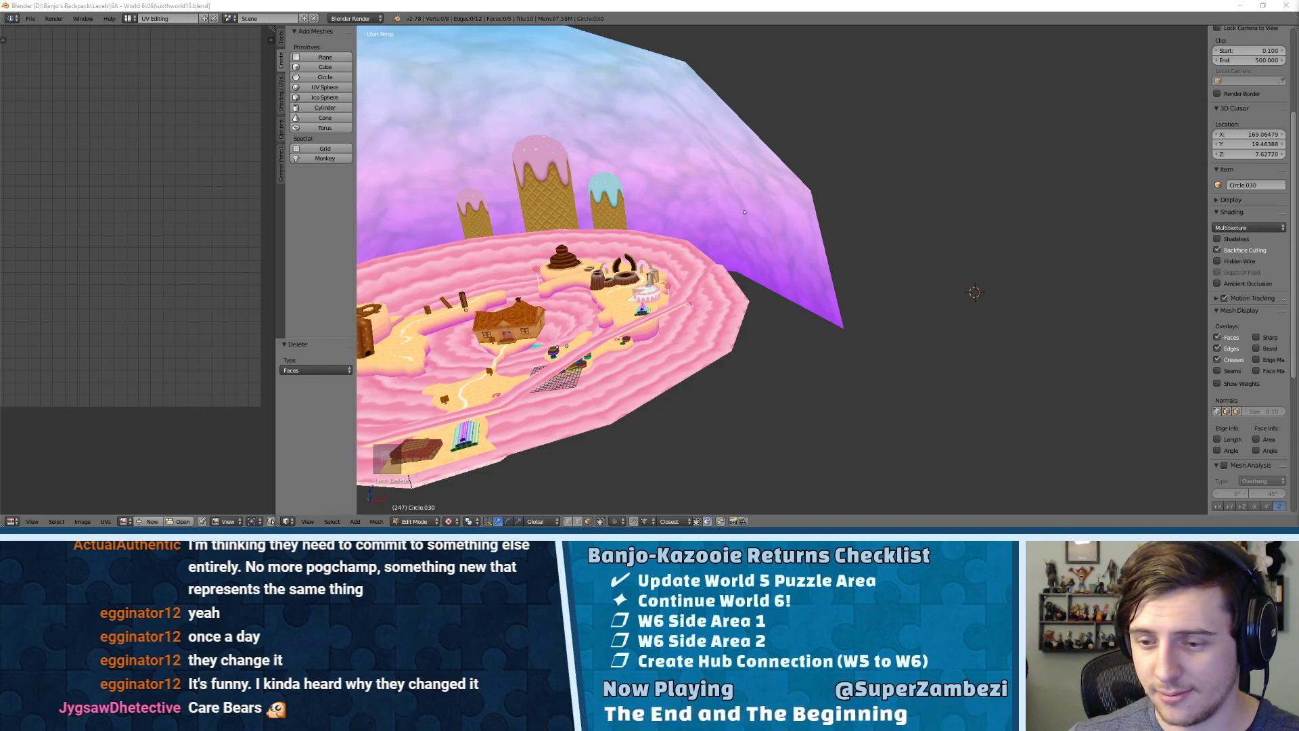
# - Arrange the gummy bear reference photo beside the Blender window, narrowing the photo to a slim column
pyautogui.moveTo(0, 71); pyautogui.dragTo(0, 71)
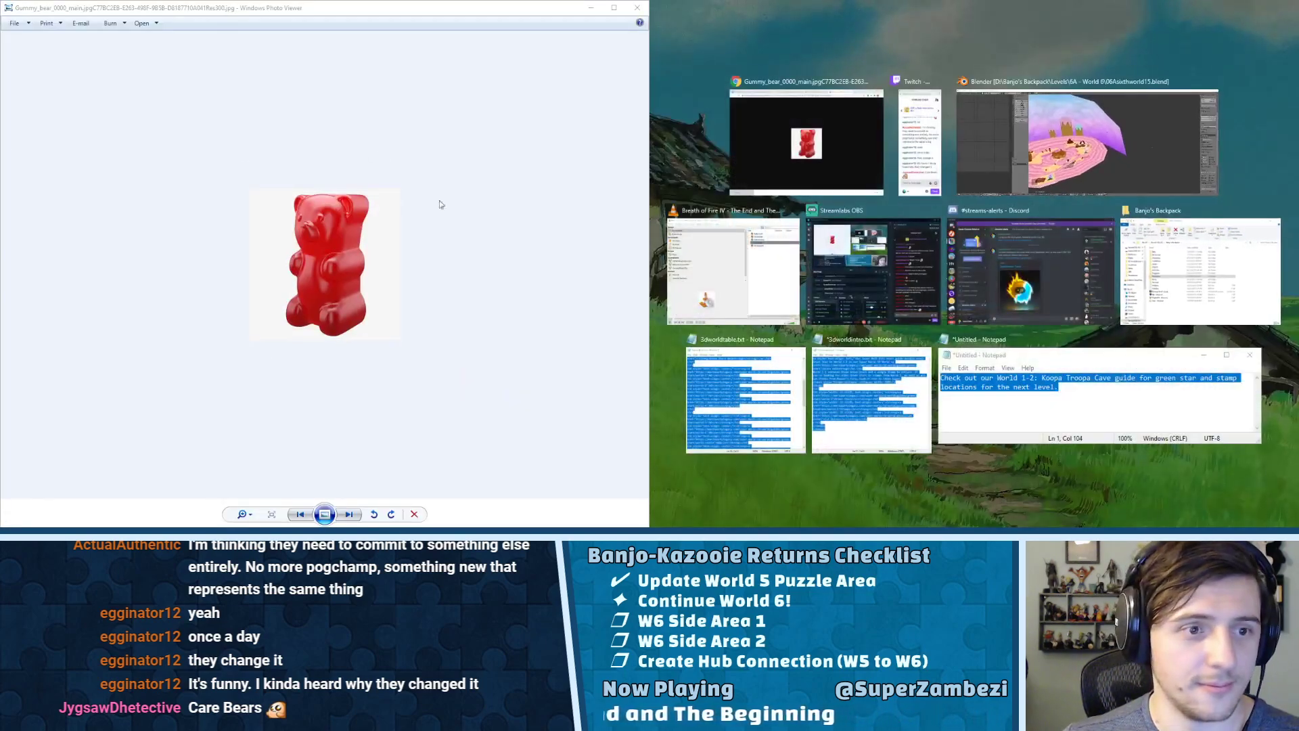
pyautogui.click(1021, 108)
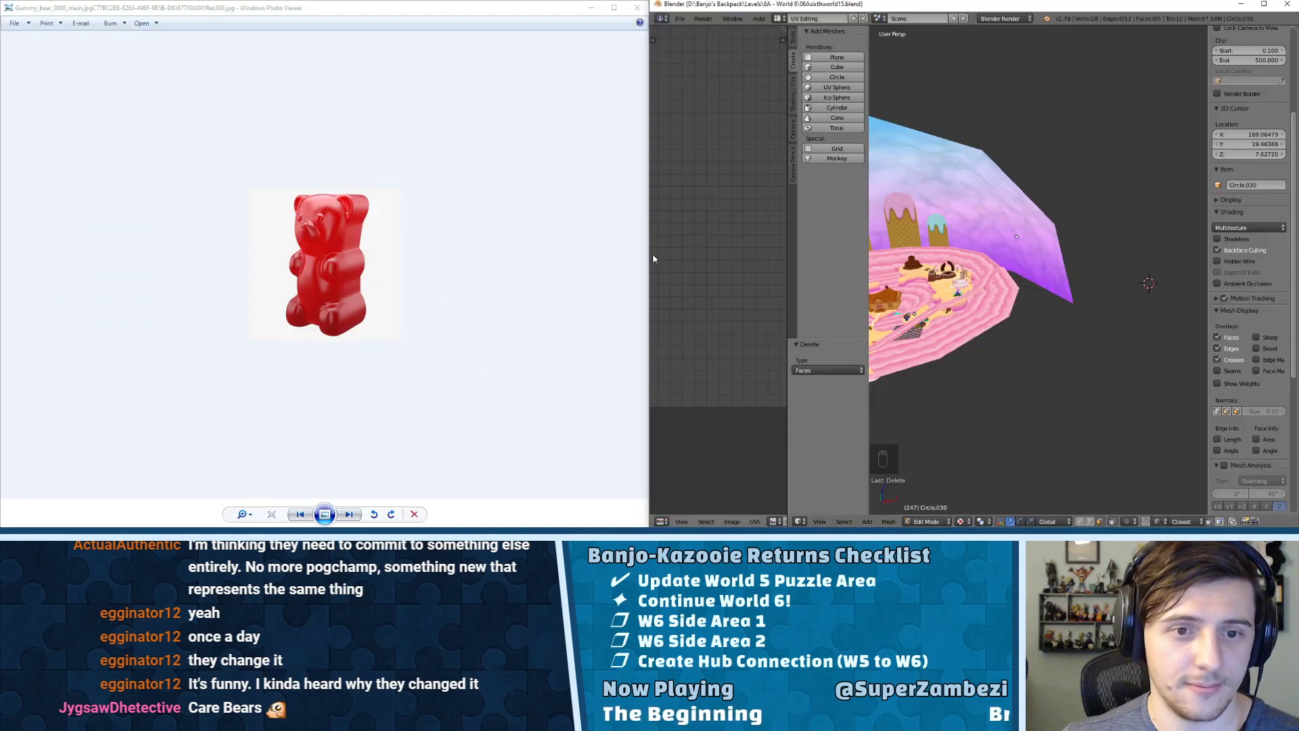
pyautogui.moveTo(649, 255); pyautogui.dragTo(294, 277)
pyautogui.click(212, 131)
pyautogui.moveTo(247, 4); pyautogui.dragTo(0, 80)
pyautogui.click(778, 138)
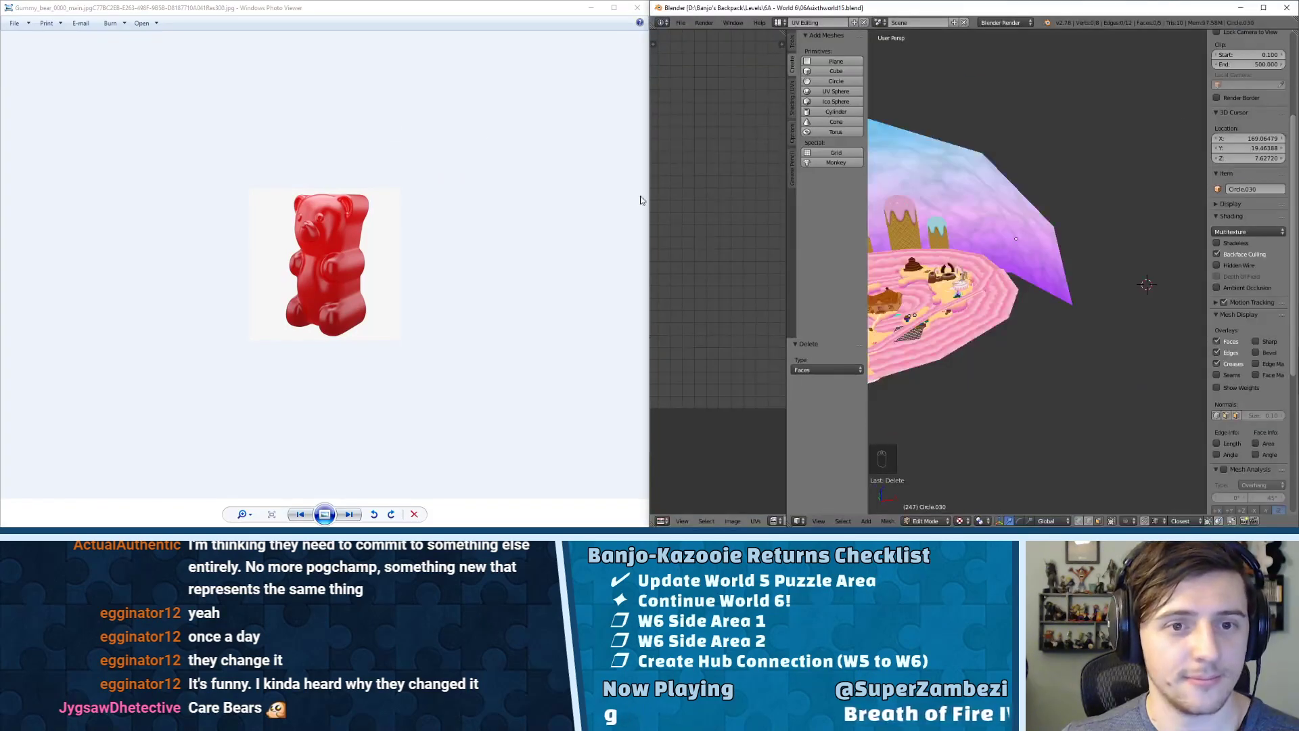
pyautogui.moveTo(647, 200); pyautogui.dragTo(255, 257)
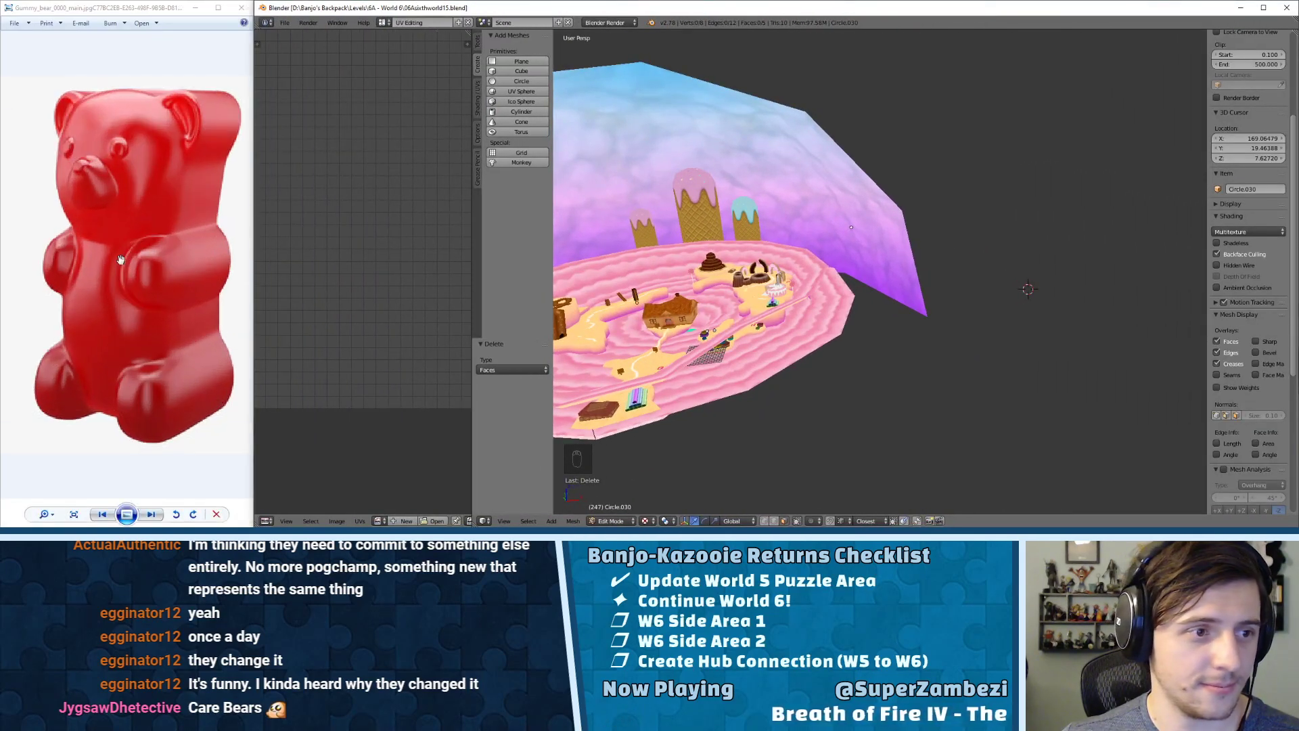
pyautogui.moveTo(155, 209); pyautogui.dragTo(148, 209)
# - Place the 3D cursor in the empty space beyond the candy level and add a plane there
pyautogui.scroll(-2, 885, 255)
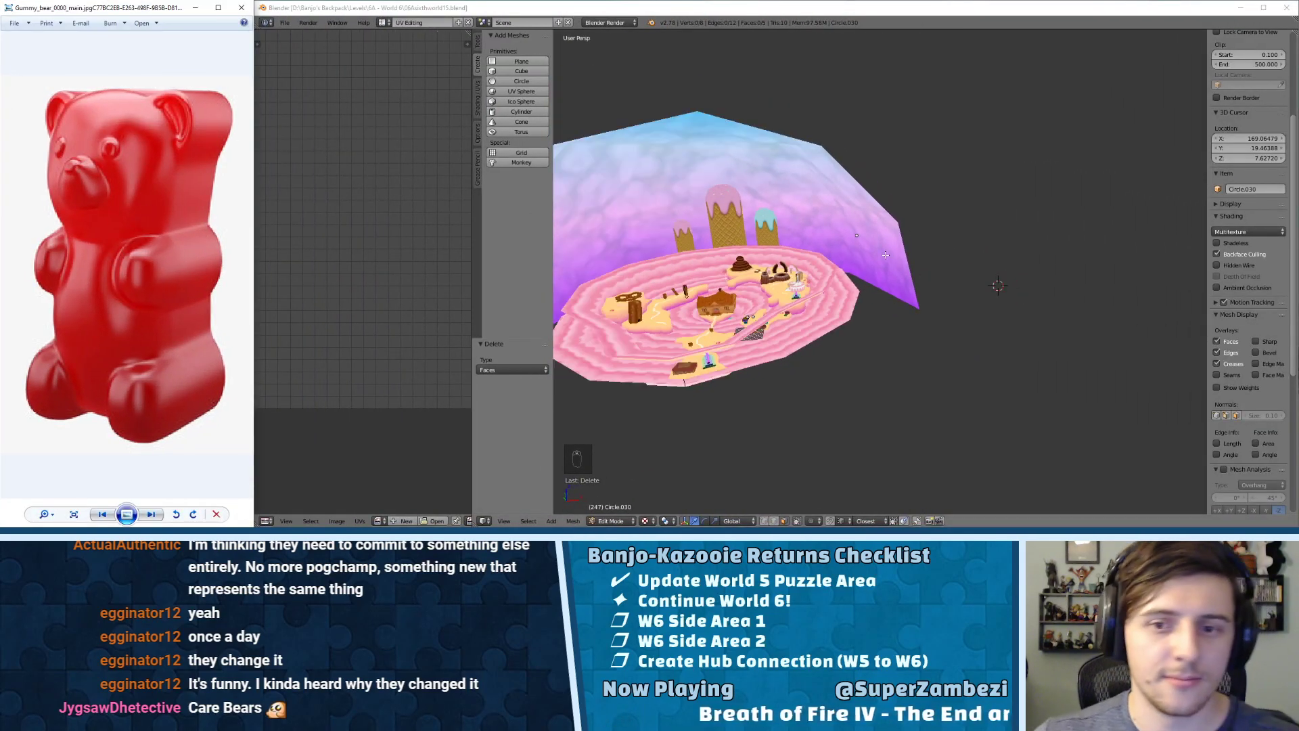
pyautogui.moveTo(852, 250)
pyautogui.mouseDown(button='middle')
pyautogui.moveTo(856, 325)
pyautogui.moveTo(858, 254)
pyautogui.mouseUp(button='middle')
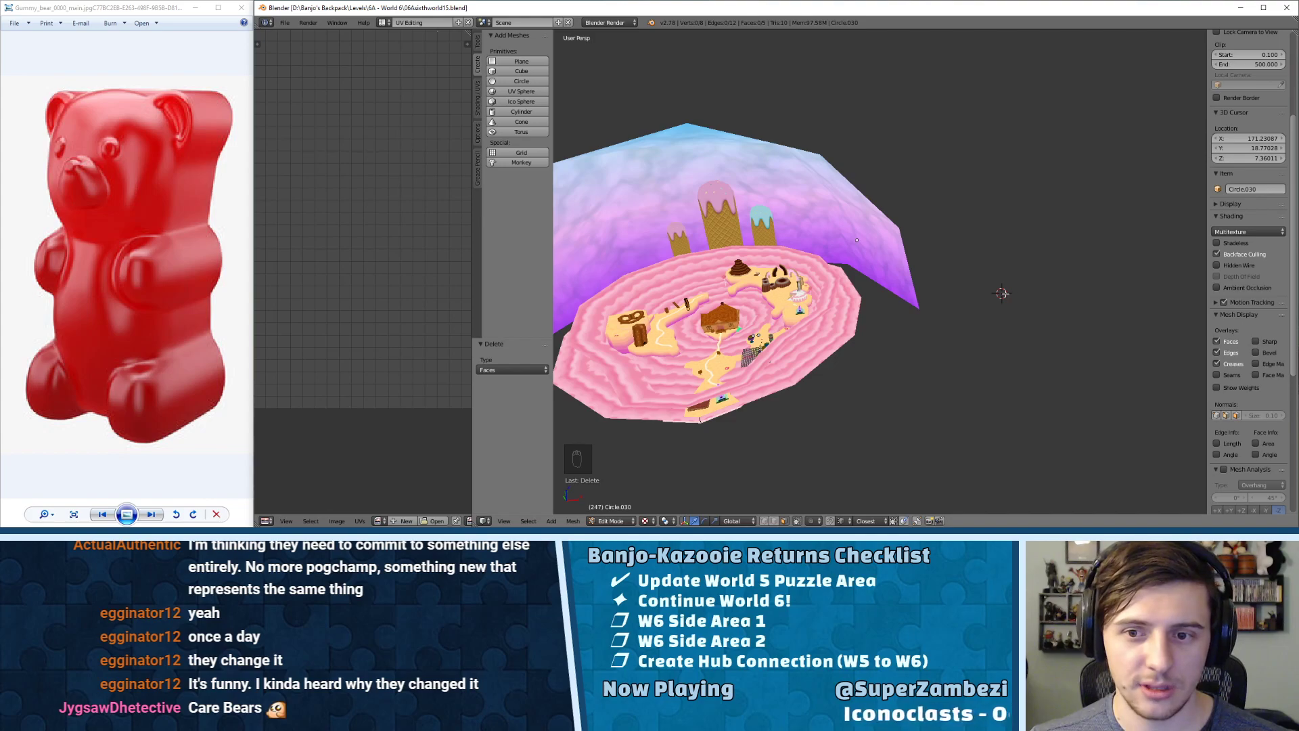
pyautogui.click(998, 296)
pyautogui.press('space')
pyautogui.write('plane')
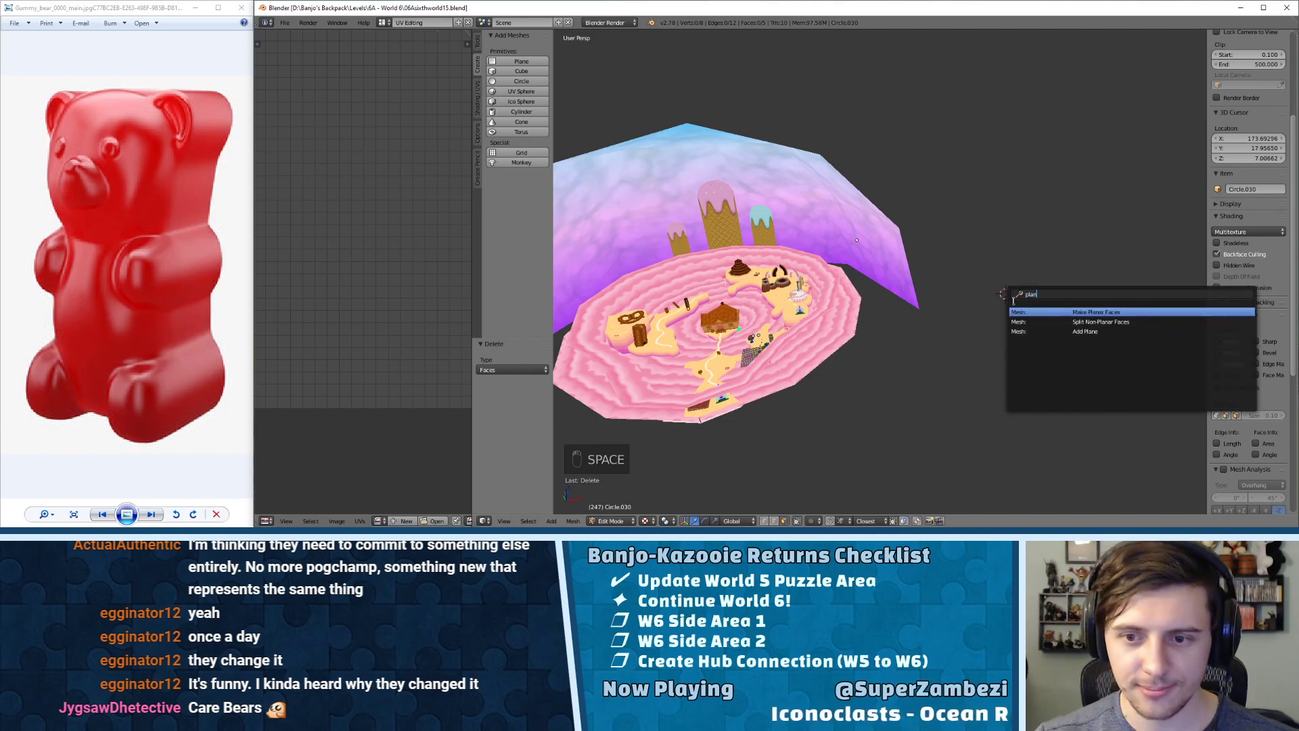
pyautogui.press('Return')
pyautogui.press('KP_Decimal')
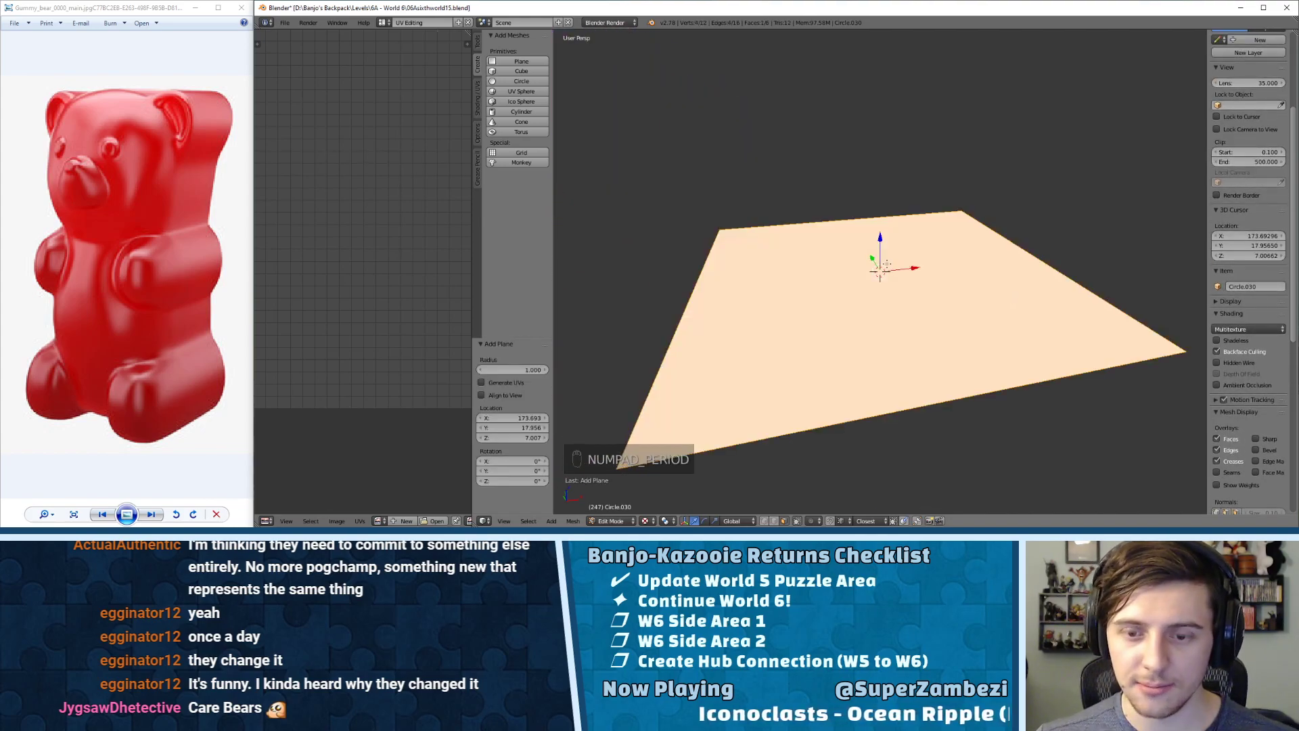
# - Shorten the plane into a rectangle by moving its far Y-side edge inward
pyautogui.press('KP_7')
pyautogui.scroll(-3, 800, 232)
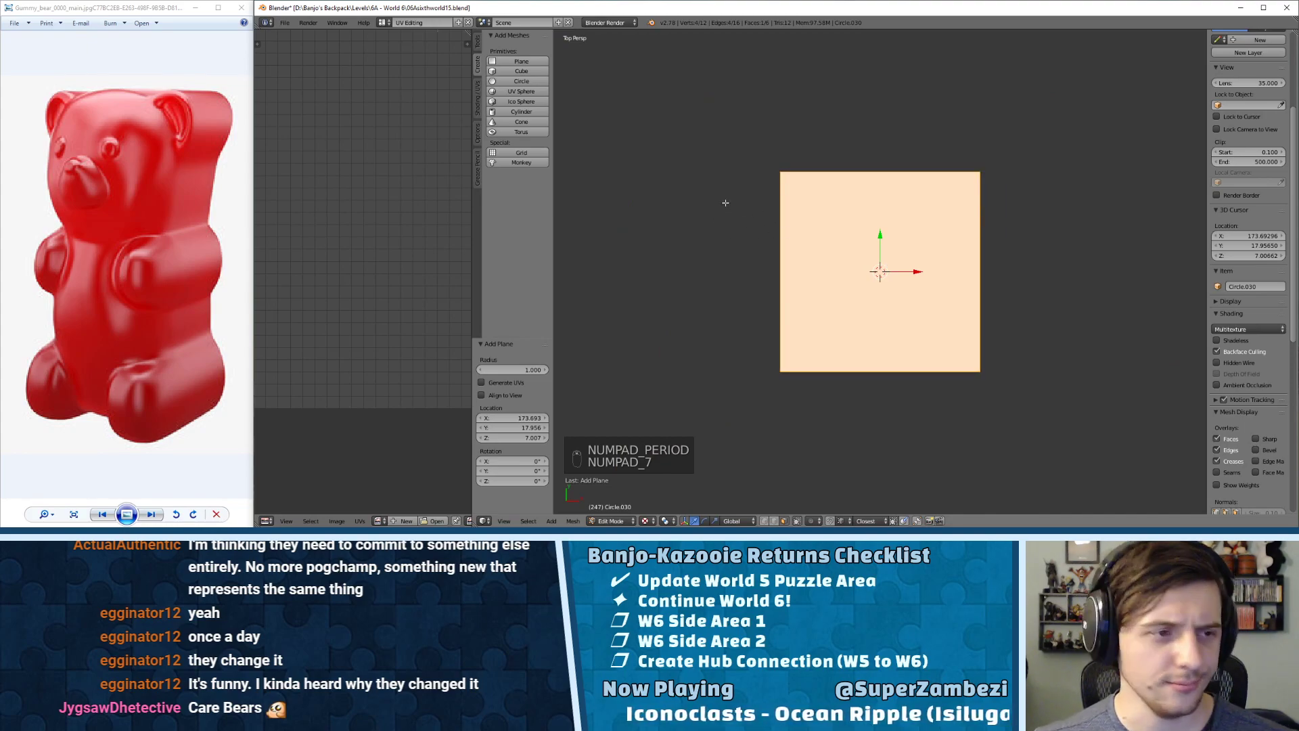
pyautogui.hotkey('ctrl', 'Tab')
pyautogui.click(799, 174)
pyautogui.rightClick(876, 139)
pyautogui.moveTo(876, 139); pyautogui.dragTo(898, 184)
pyautogui.moveTo(922, 255); pyautogui.dragTo(865, 305, button='middle')
# - Extrude the rectangular face upward about 3.31 units to form a tall block
pyautogui.hotkey('ctrl', 'Tab')
pyautogui.click(865, 305)
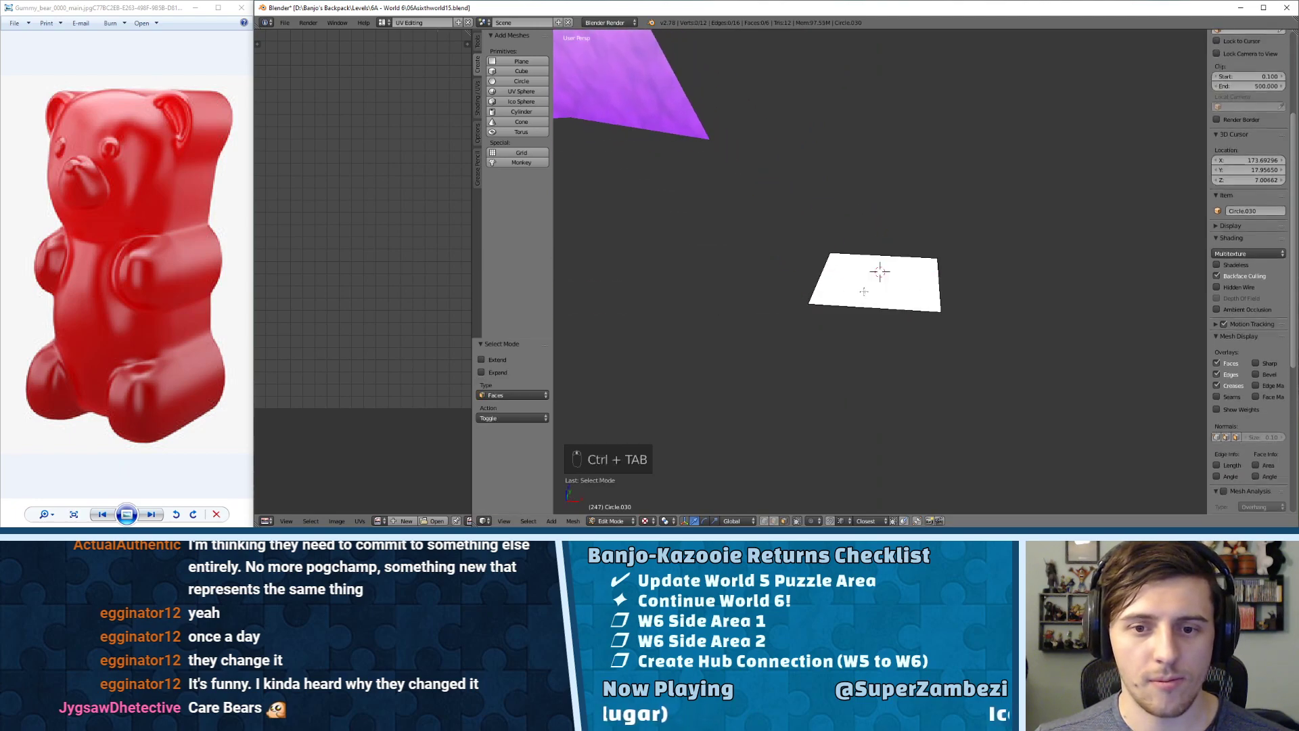
pyautogui.press('e')
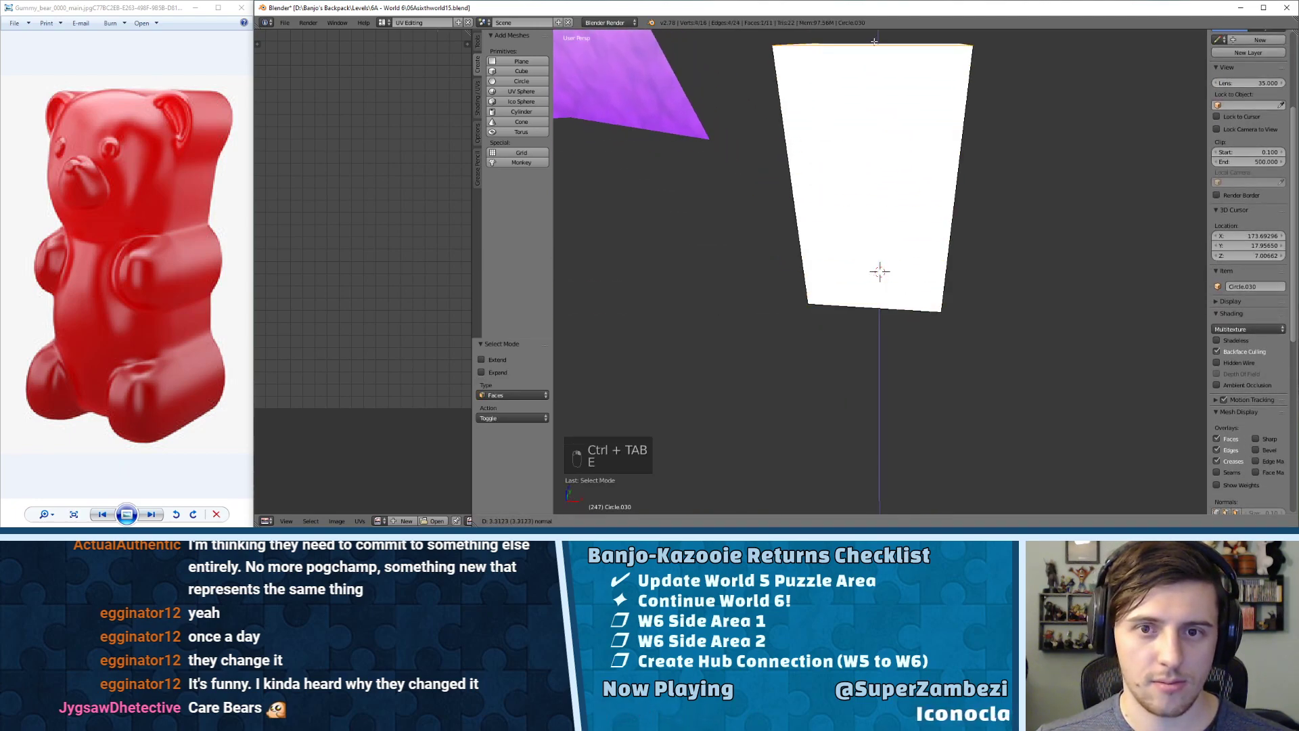
pyautogui.click(878, 36)
pyautogui.scroll(-5, 880, 54)
pyautogui.moveTo(898, 201)
pyautogui.mouseDown(button='middle')
pyautogui.moveTo(887, 160)
pyautogui.moveTo(884, 185)
pyautogui.mouseUp(button='middle')
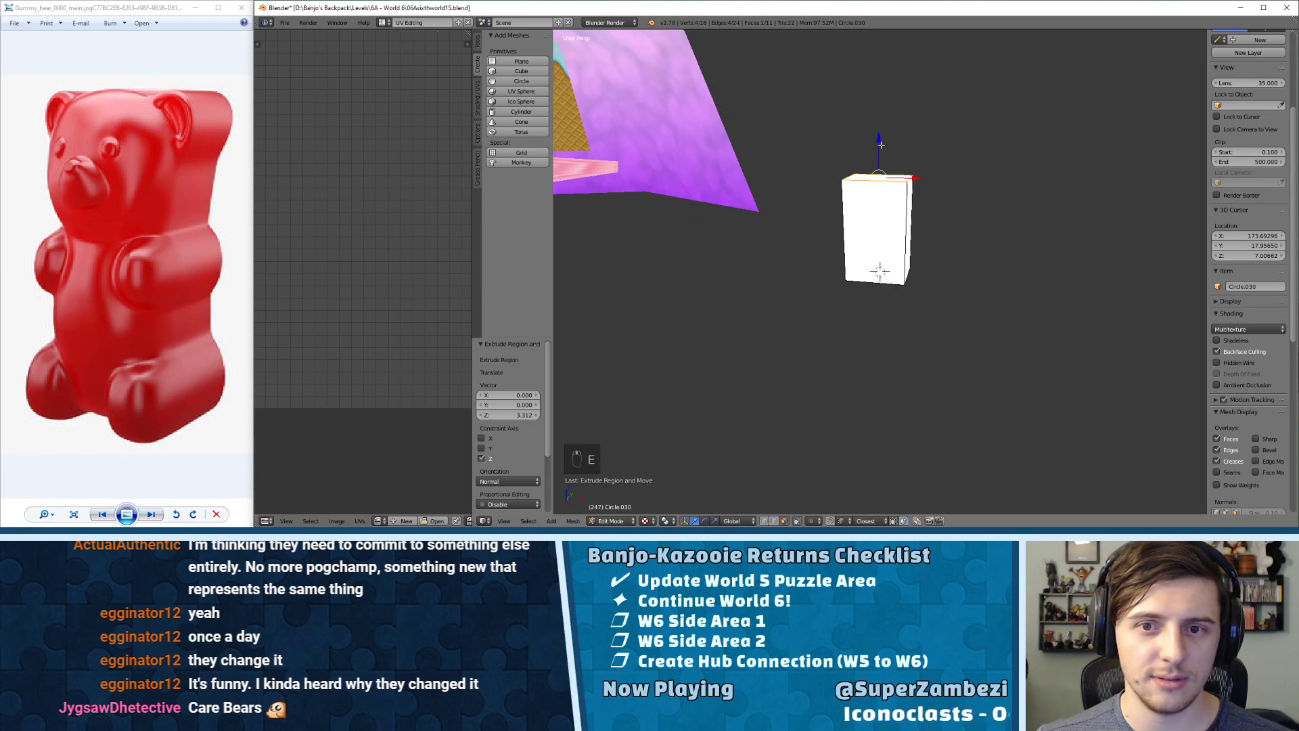
# - Raise the block's top face along Z in successive moves of about 0.2, 0.5 and 0.18 units
pyautogui.press('e')
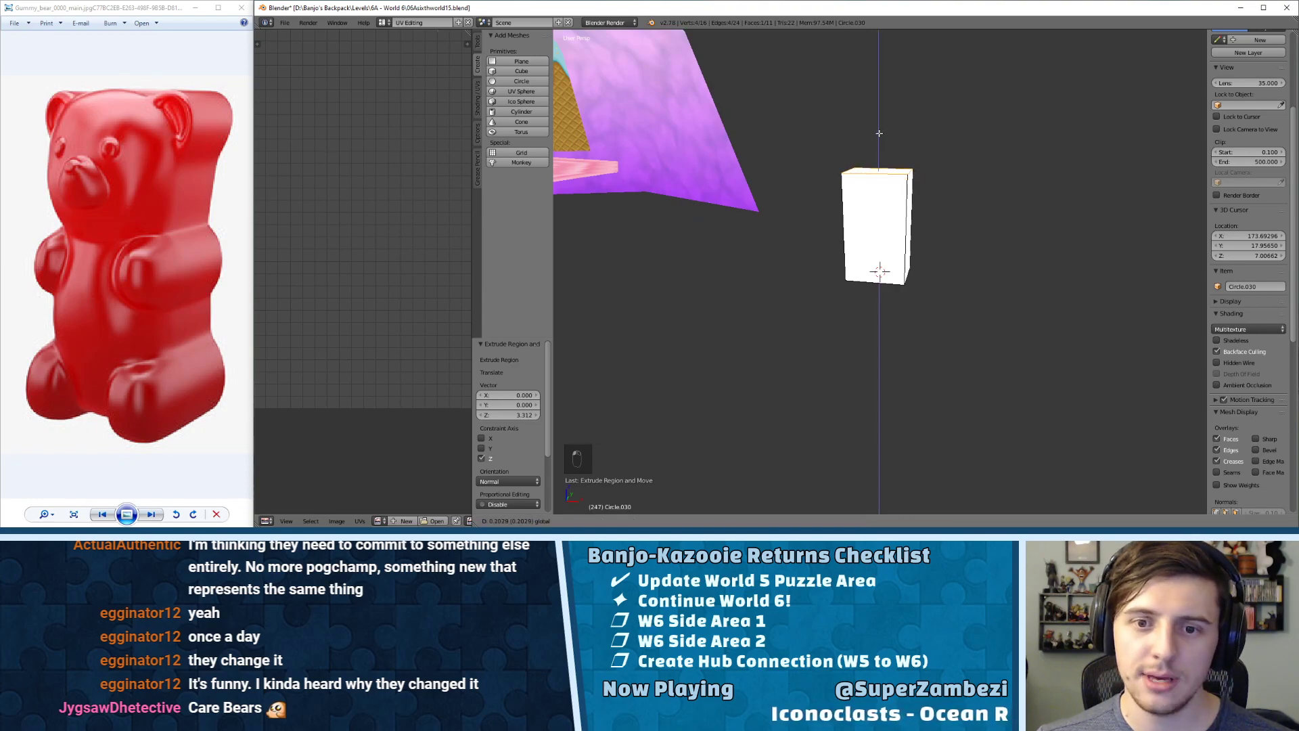
pyautogui.click(877, 136)
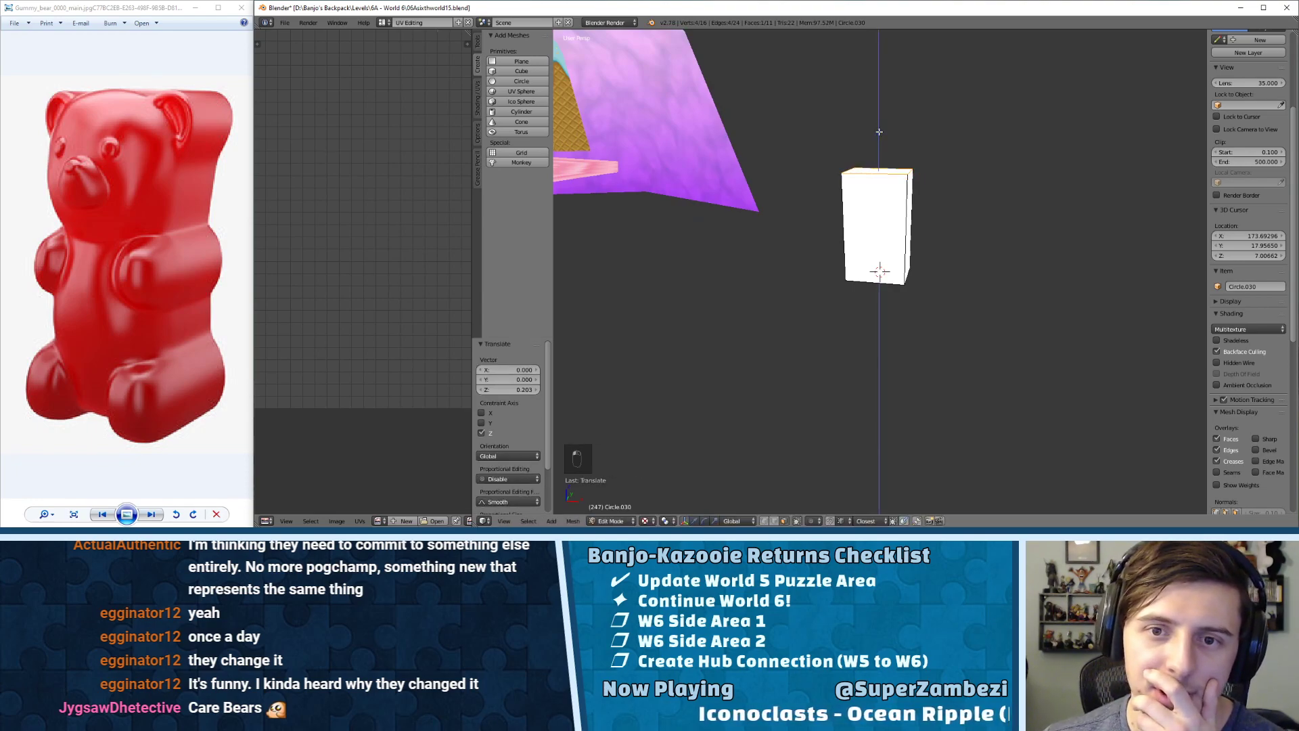
pyautogui.press('e')
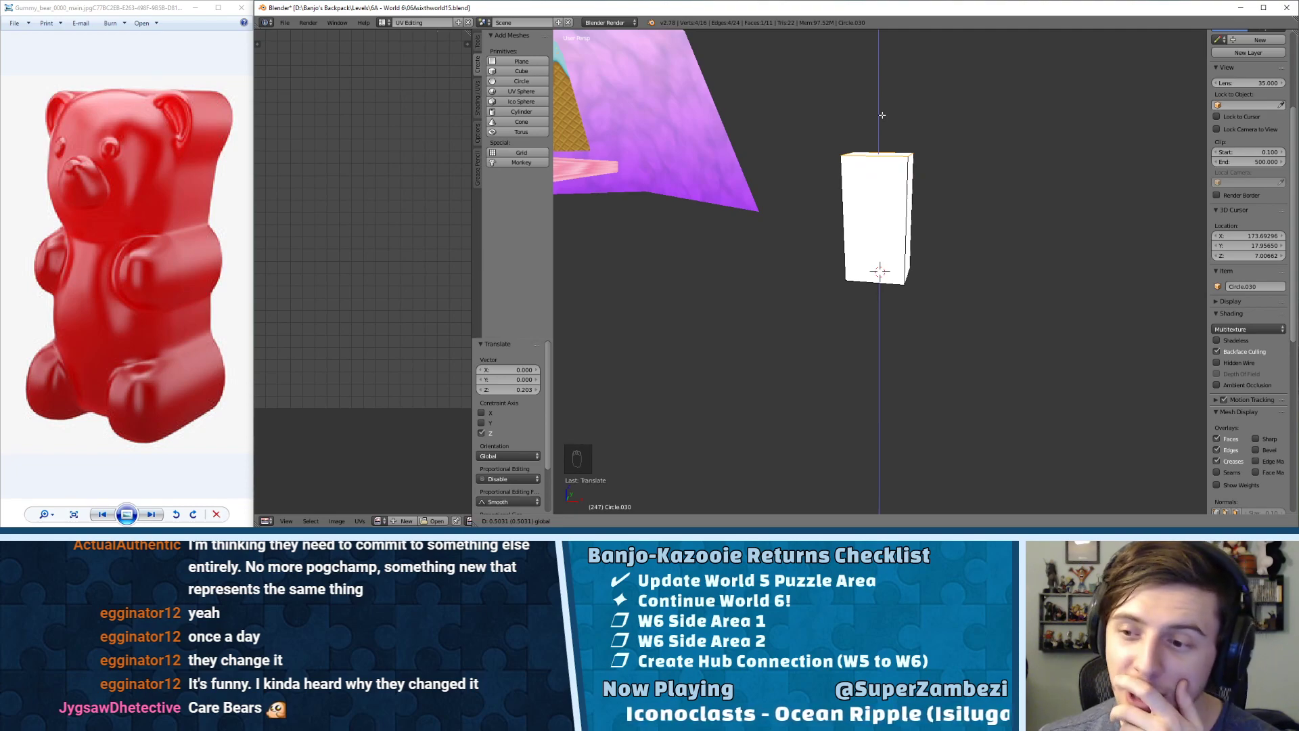
pyautogui.click(883, 115)
pyautogui.scroll(2, 859, 152)
pyautogui.scroll(-4, 859, 152)
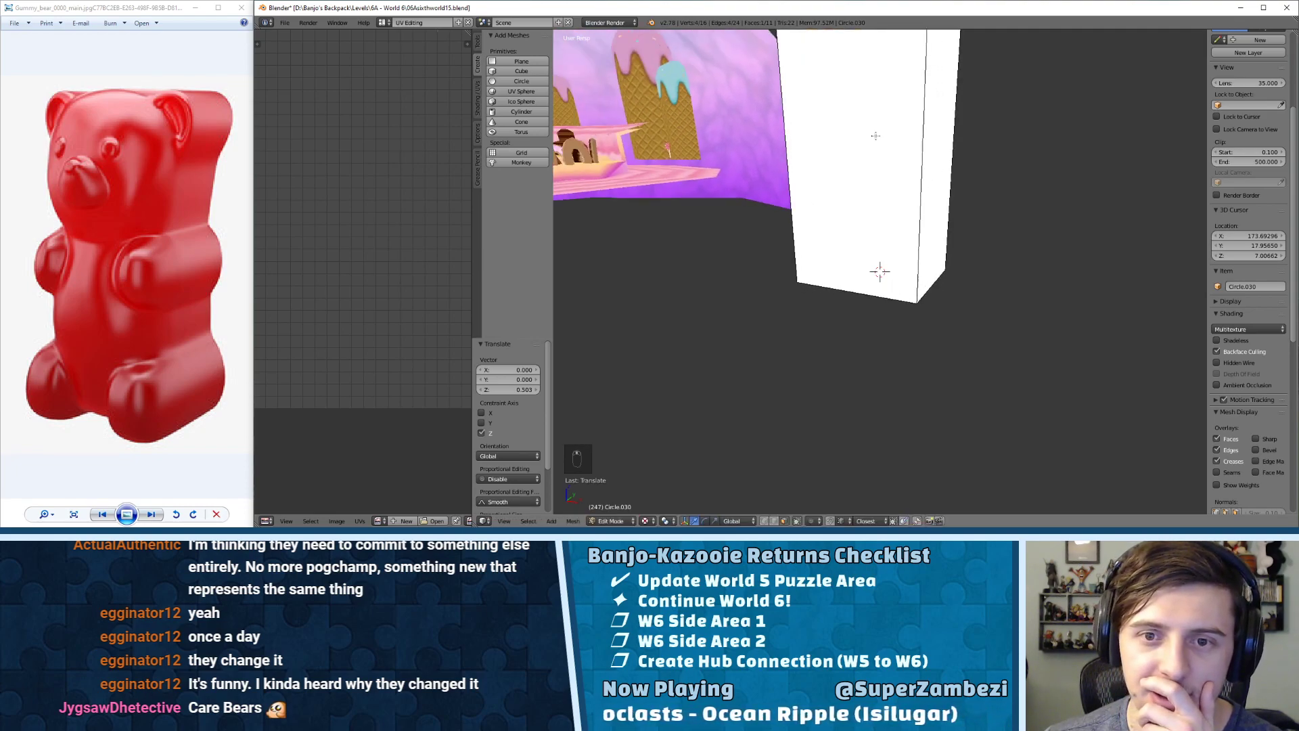
pyautogui.moveTo(900, 134); pyautogui.dragTo(881, 127, button='middle')
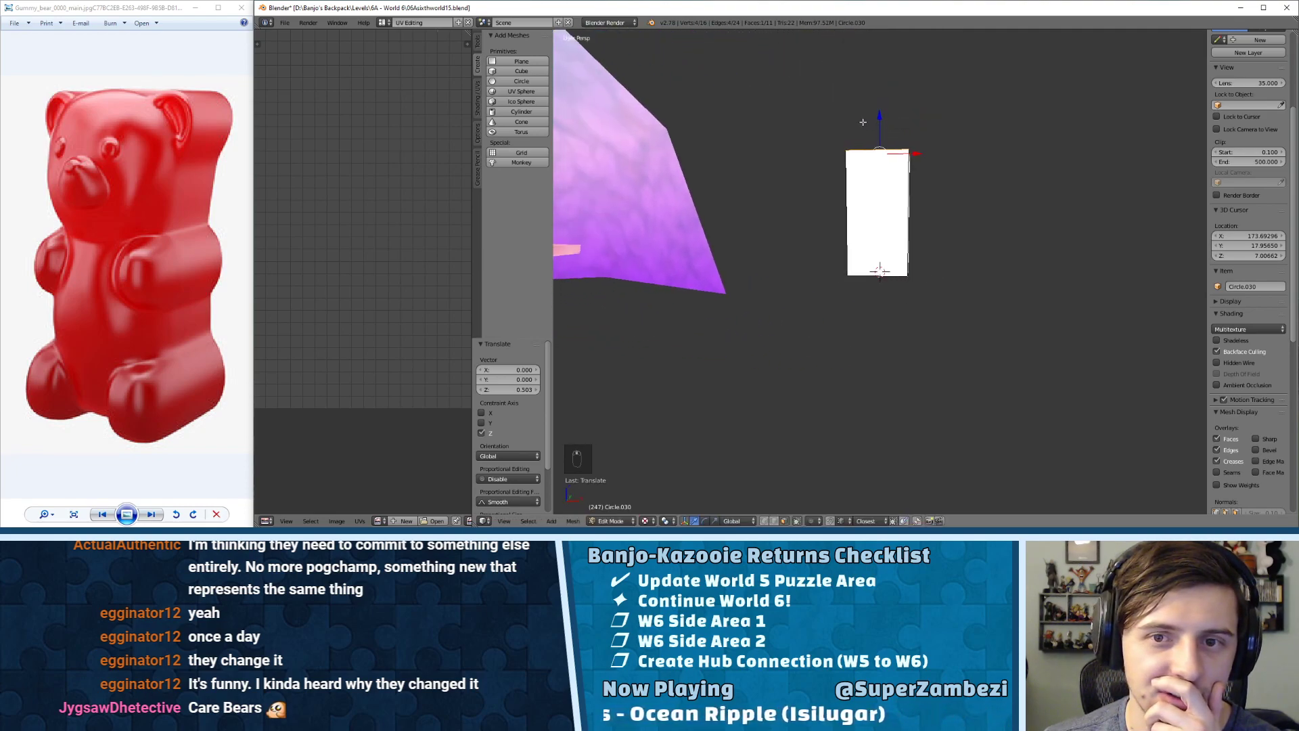
pyautogui.moveTo(881, 115); pyautogui.dragTo(882, 109)
pyautogui.moveTo(870, 156); pyautogui.dragTo(920, 178, button='middle')
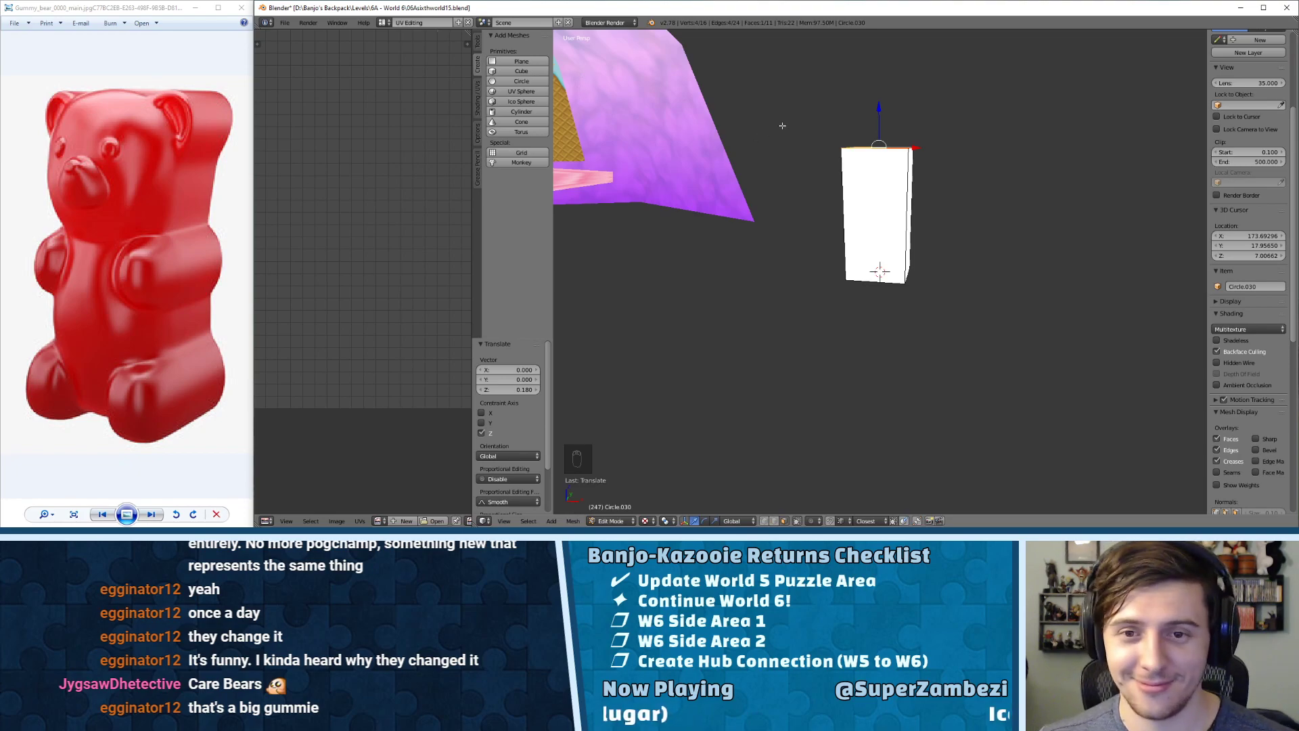
# - Select all linked geometry of the block and subdivide it twice
pyautogui.keyDown('shift'); pyautogui.moveTo(845, 115); pyautogui.dragTo(832, 163, button='middle'); pyautogui.keyUp('shift')
pyautogui.scroll(2, 849, 193)
pyautogui.moveTo(856, 206); pyautogui.dragTo(841, 214, button='middle')
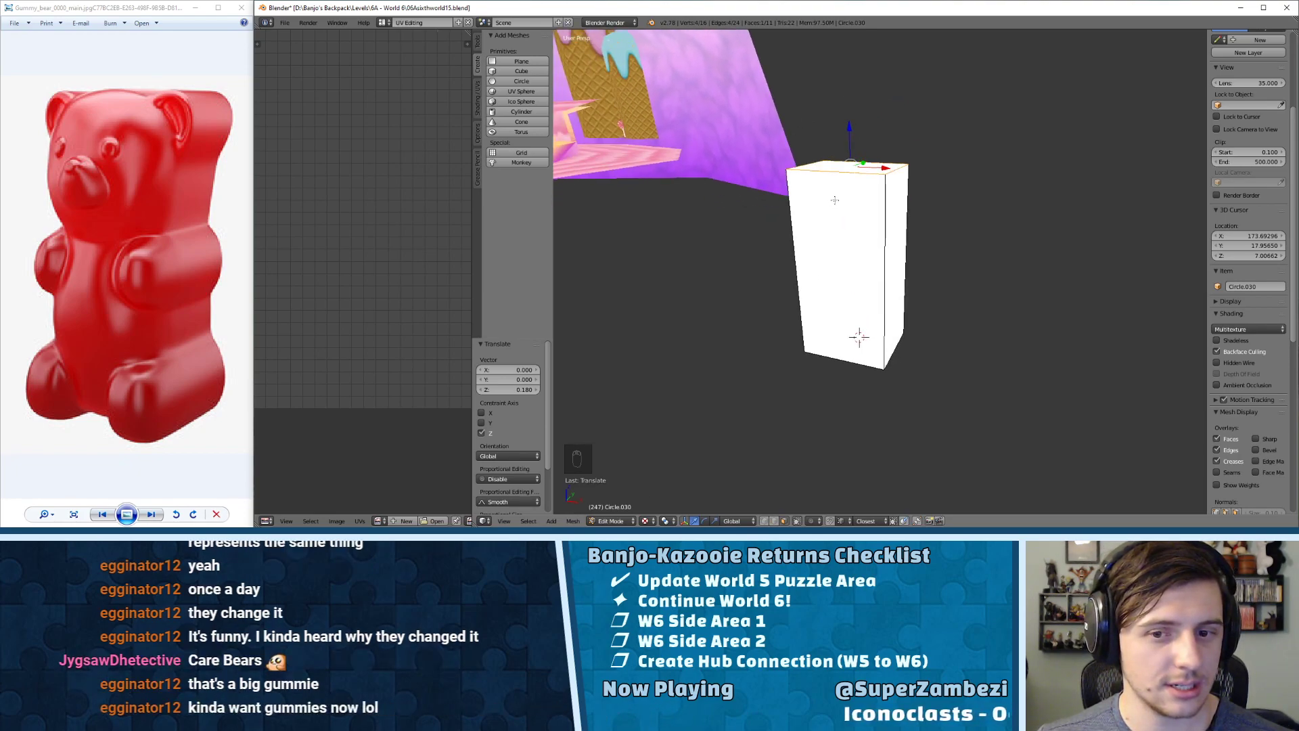
pyautogui.hotkey('ctrl', 'Tab')
pyautogui.click(778, 213)
pyautogui.press('a')
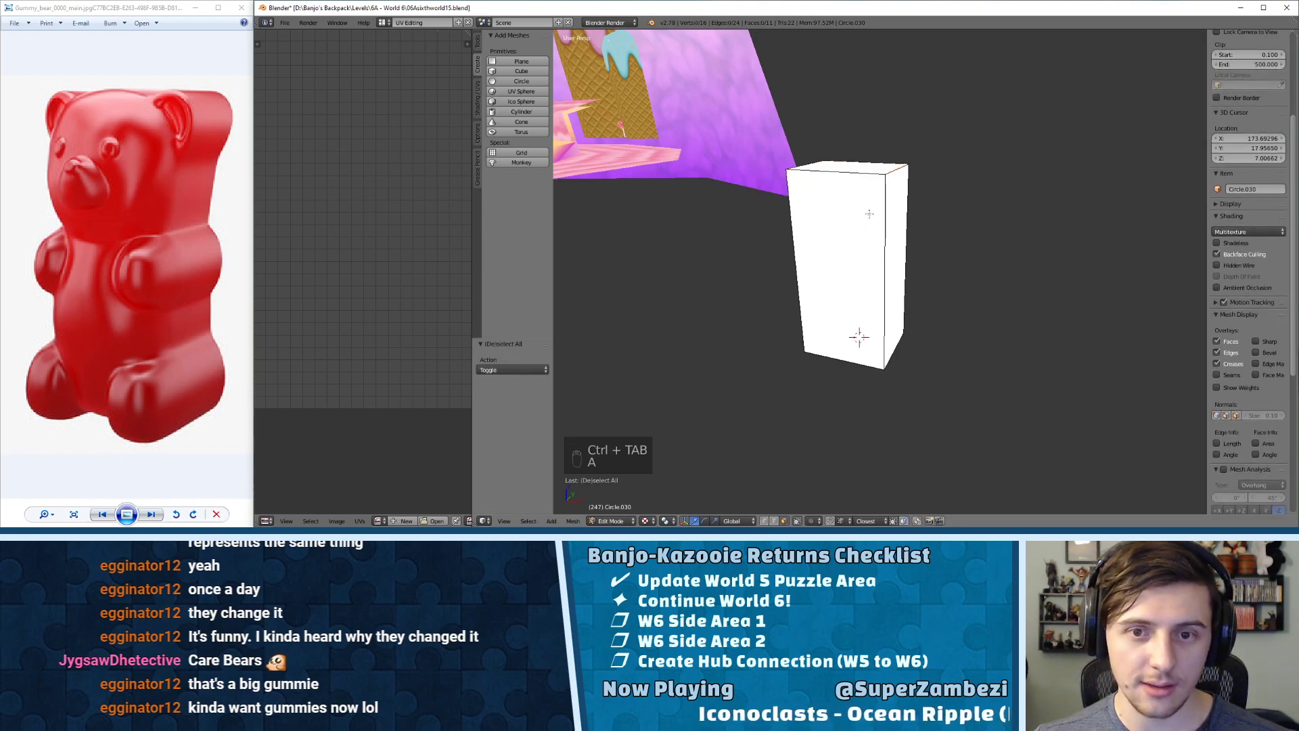
pyautogui.press('l')
pyautogui.press('w')
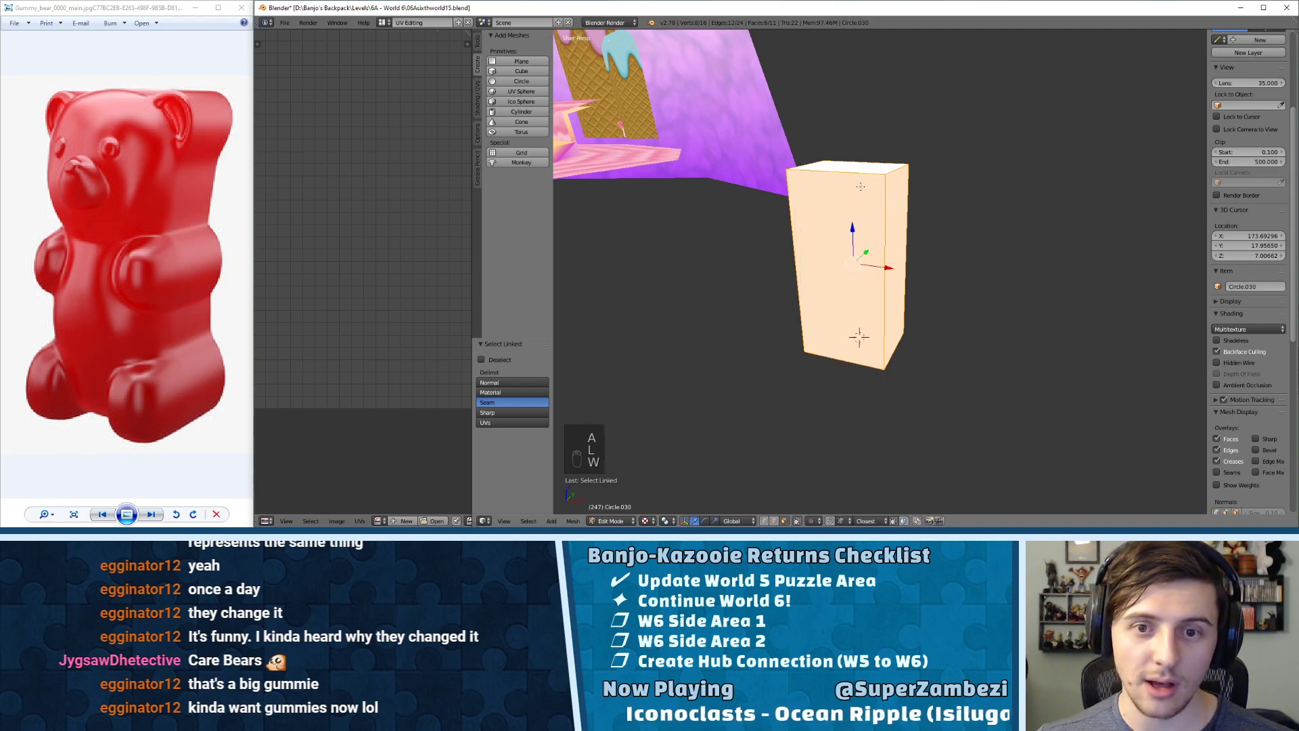
pyautogui.press('w')
pyautogui.click(812, 162)
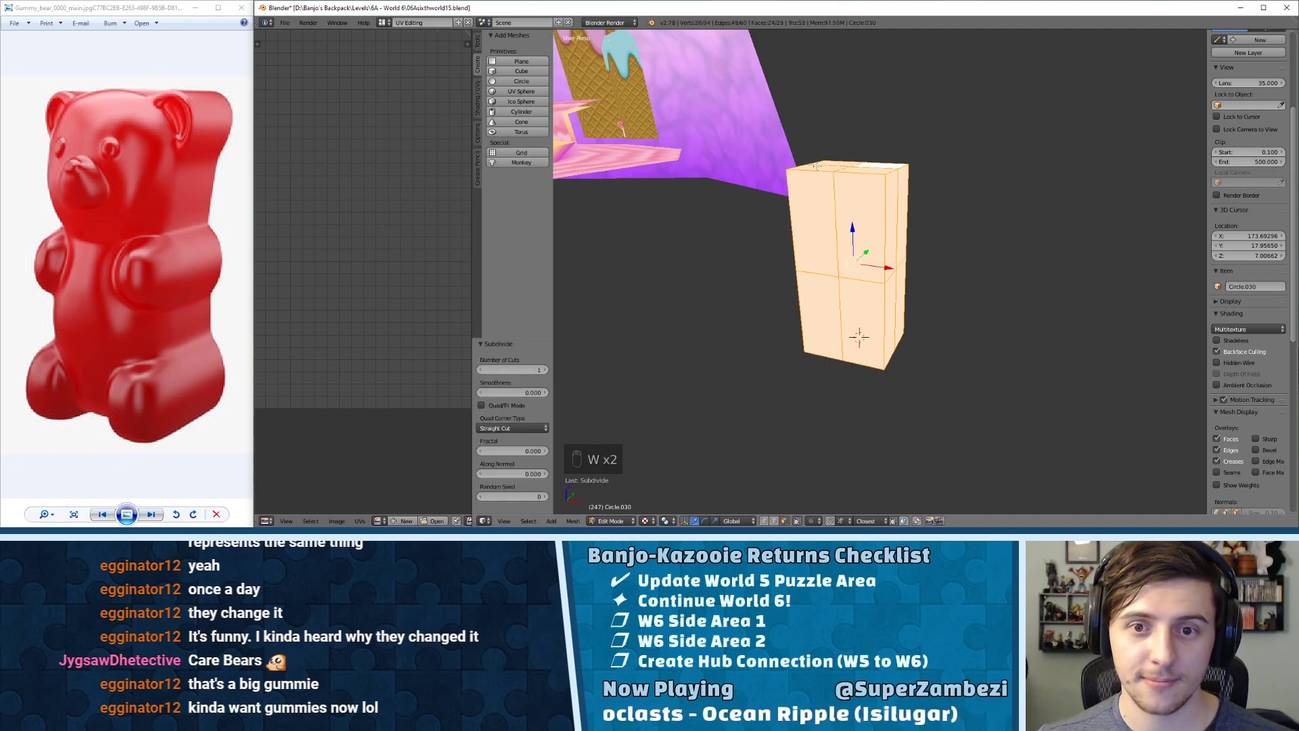
pyautogui.press('w')
pyautogui.click(854, 240)
# - Select vertical edges at the block's front corner in edge select mode
pyautogui.moveTo(854, 240); pyautogui.dragTo(860, 316, button='middle')
pyautogui.hotkey('ctrl', 'Tab')
pyautogui.click(799, 251)
pyautogui.rightClick(860, 317)
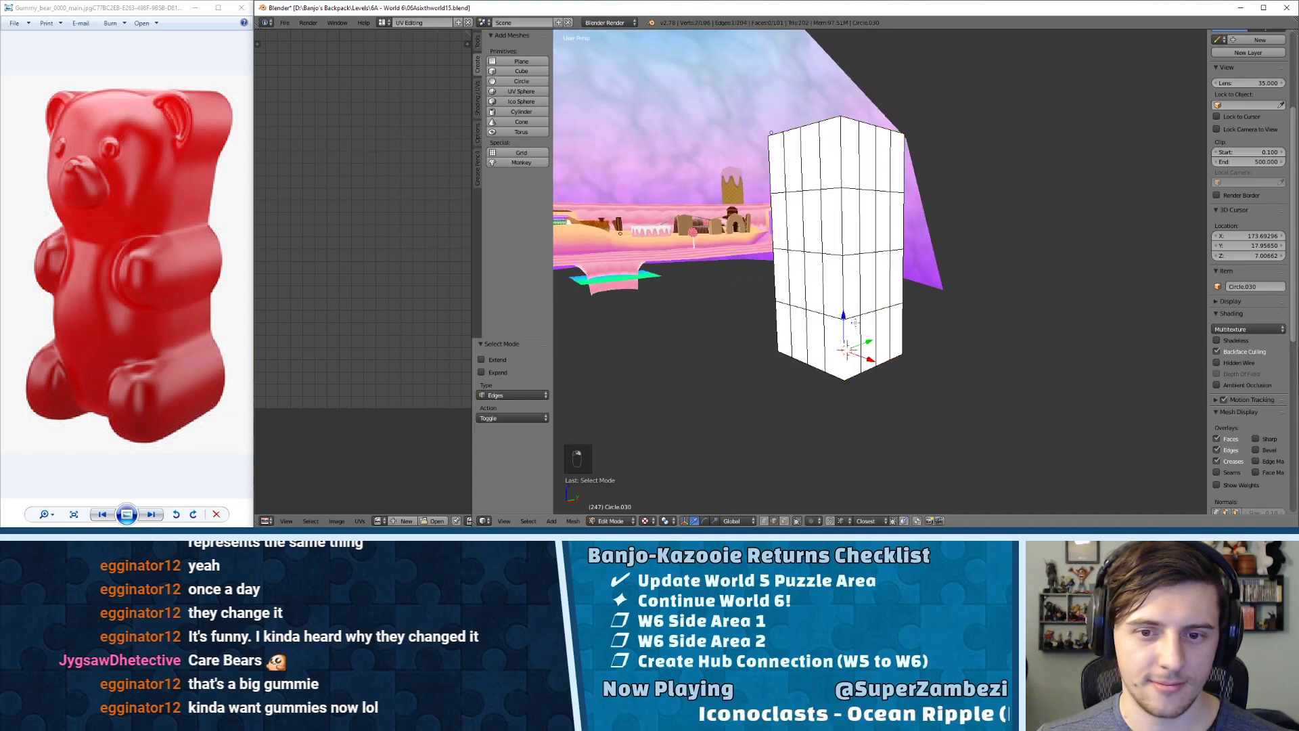
pyautogui.keyDown('shift'); pyautogui.rightClick(858, 253); pyautogui.keyUp('shift')
# - Undo the edge selections and both subdivisions of the block
pyautogui.moveTo(860, 317); pyautogui.dragTo(876, 203, button='middle')
pyautogui.hotkey('ctrl', 'z')
pyautogui.hotkey('ctrl', 'z')
pyautogui.hotkey('ctrl', 'z')
pyautogui.hotkey('ctrl', 'z')
pyautogui.hotkey('ctrl', 'z')
pyautogui.hotkey('ctrl', 'z')
pyautogui.hotkey('ctrl', 'z')
pyautogui.hotkey('ctrl', 'z')
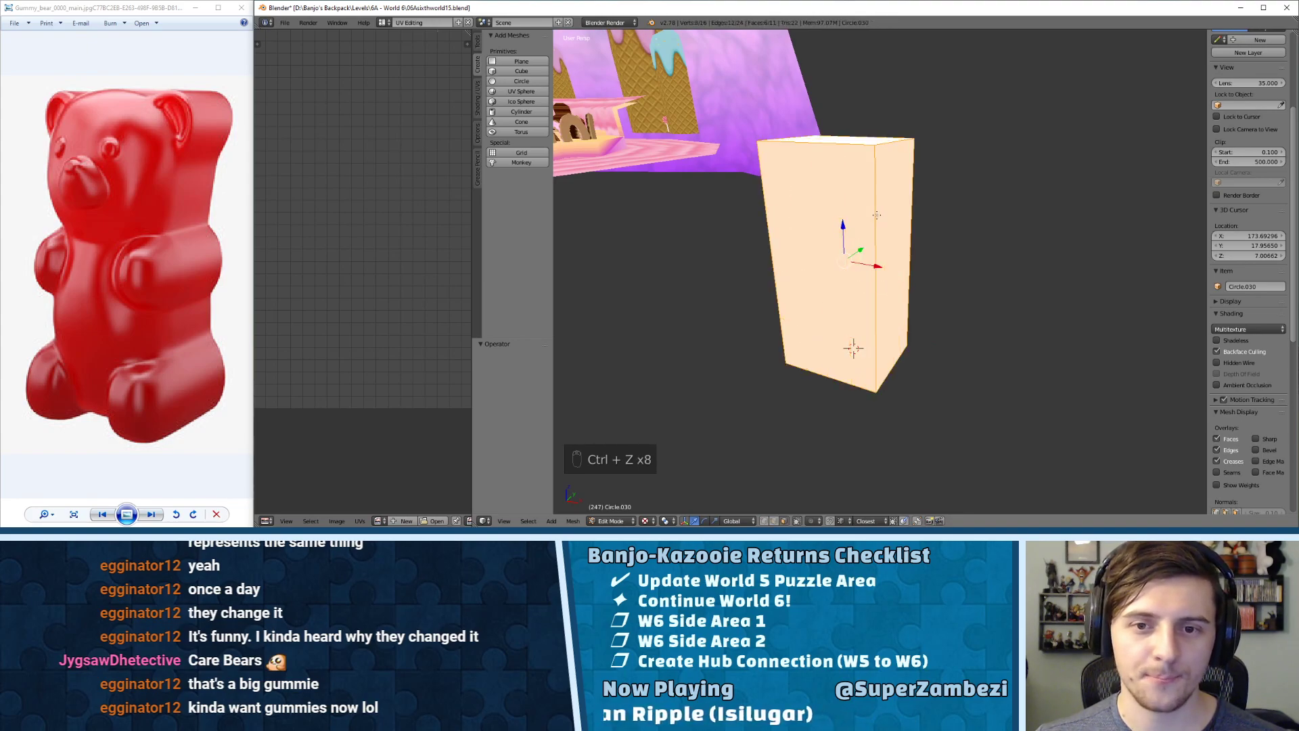
# - Make the block taller by raising its top face, bringing it back down about 0.55 units to fine-tune the height
pyautogui.hotkey('ctrl', 'Tab')
pyautogui.click(814, 222)
pyautogui.scroll(-3, 835, 205)
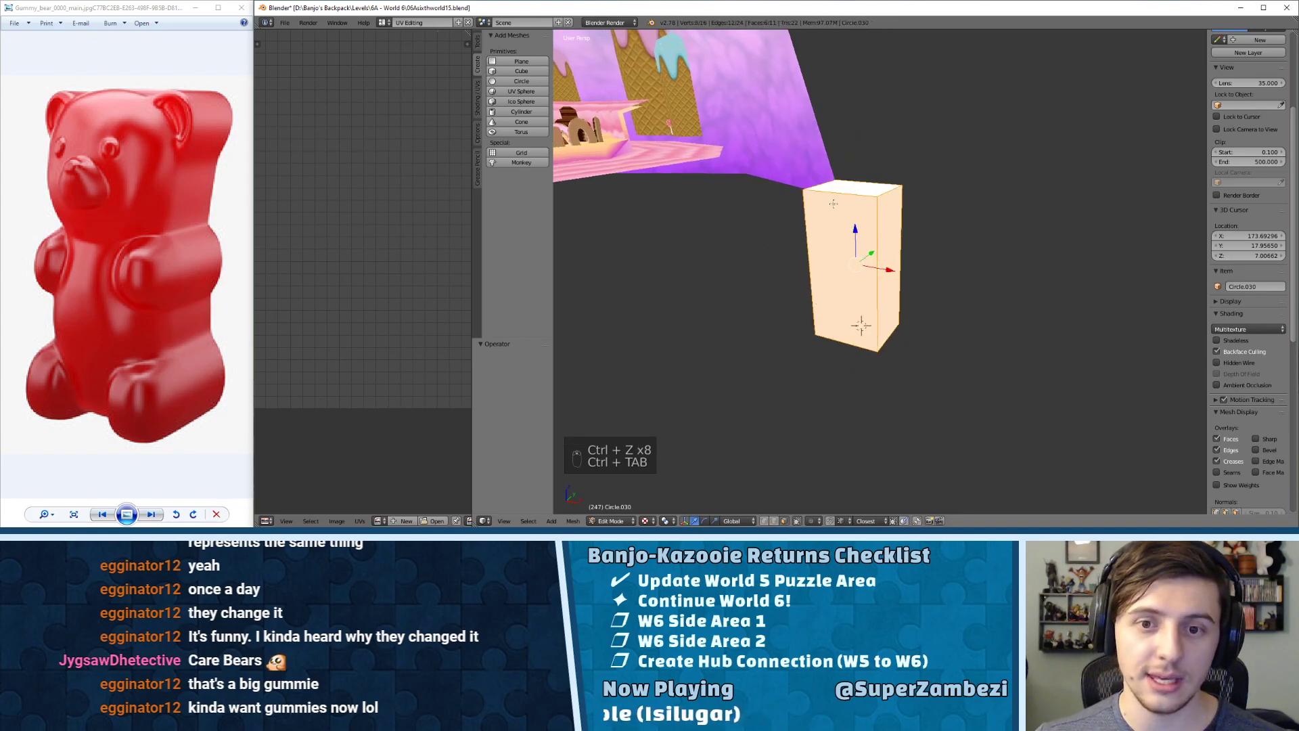
pyautogui.rightClick(862, 195)
pyautogui.moveTo(854, 150); pyautogui.dragTo(855, 103)
pyautogui.moveTo(834, 161); pyautogui.dragTo(868, 130, button='middle')
pyautogui.moveTo(864, 98); pyautogui.dragTo(863, 128)
pyautogui.moveTo(864, 129); pyautogui.dragTo(845, 183, button='middle')
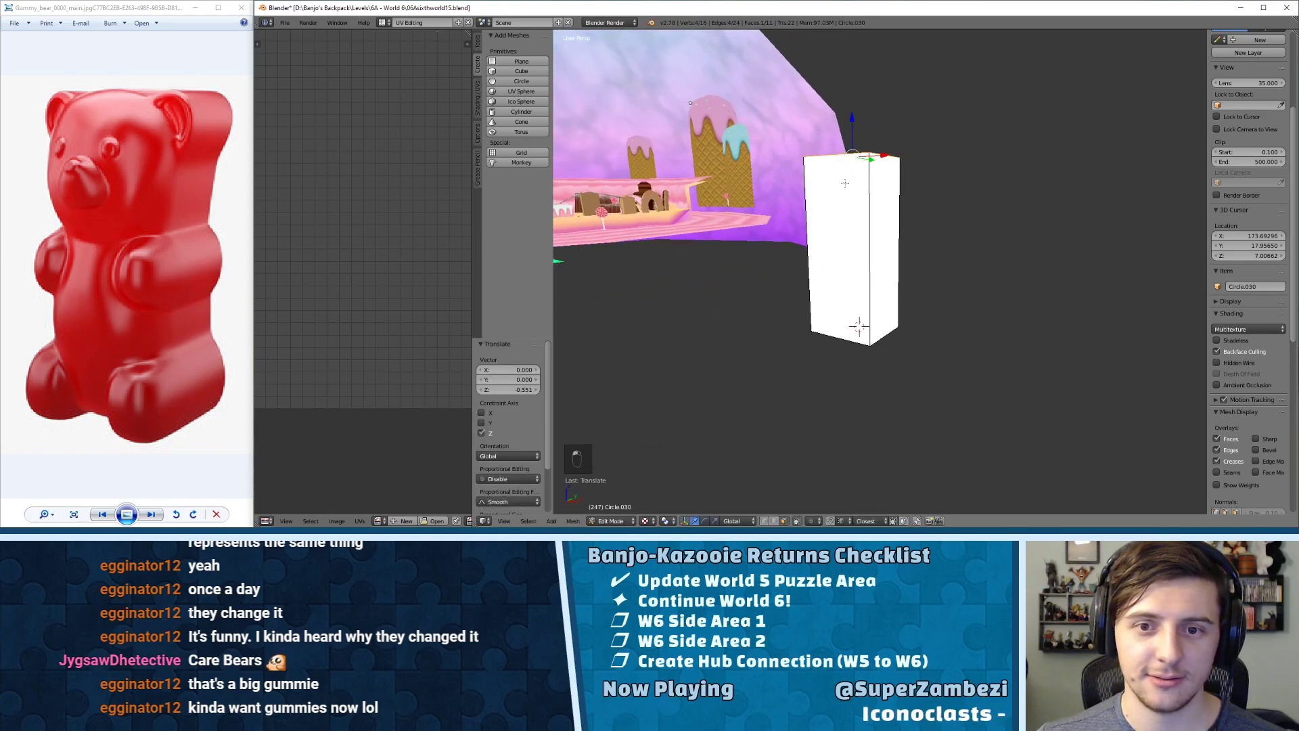
# - Select the whole linked block and subdivide it three times with one cut each
pyautogui.press('l')
pyautogui.press('w')
pyautogui.click(866, 242)
pyautogui.press('w')
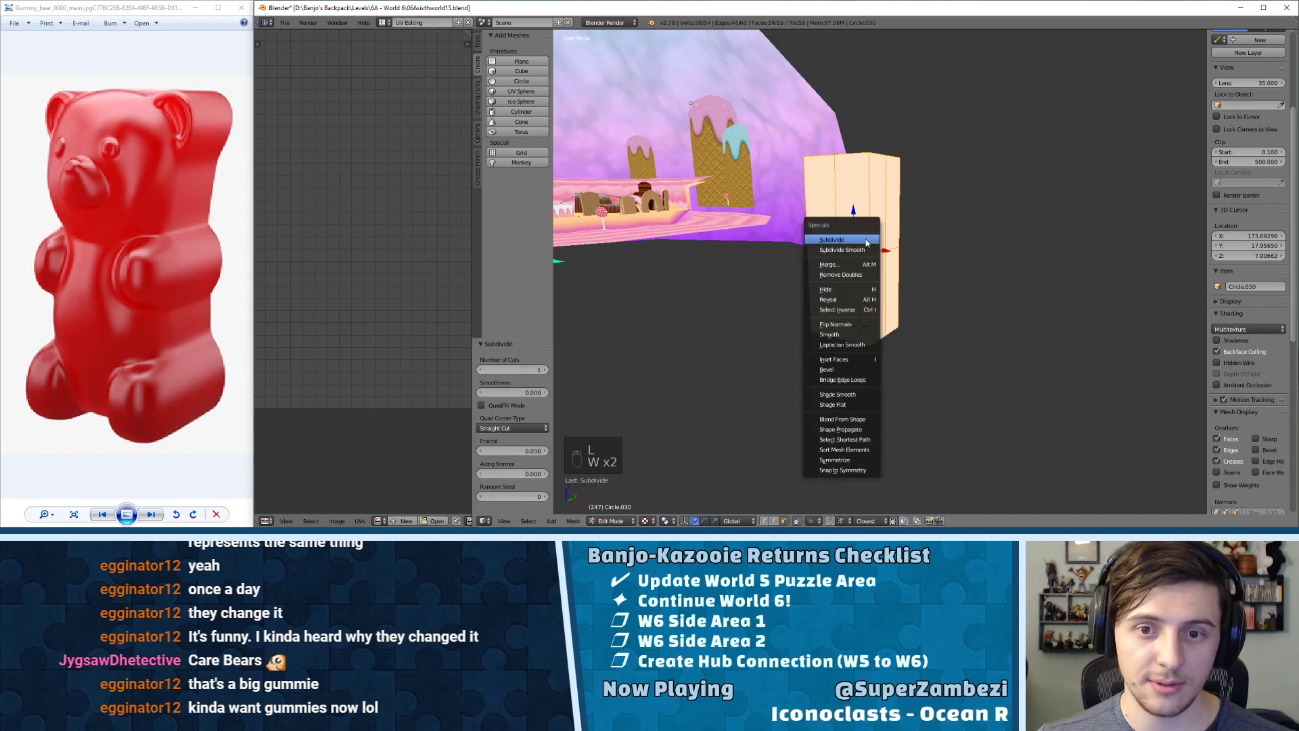
pyautogui.click(867, 242)
pyautogui.press('w')
pyautogui.click(868, 243)
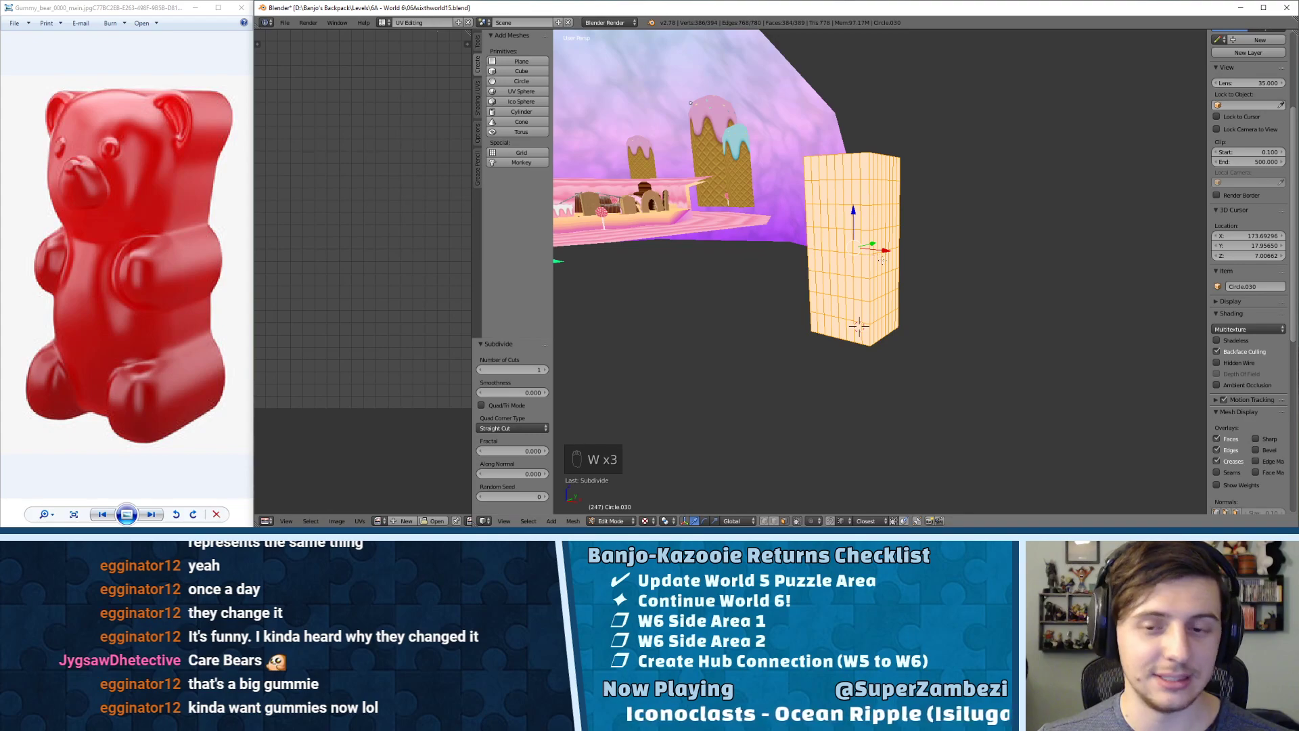
# - Undo the three subdivisions of the block so it is a plain box again
pyautogui.scroll(3, 873, 259)
pyautogui.hotkey('ctrl', 'Tab')
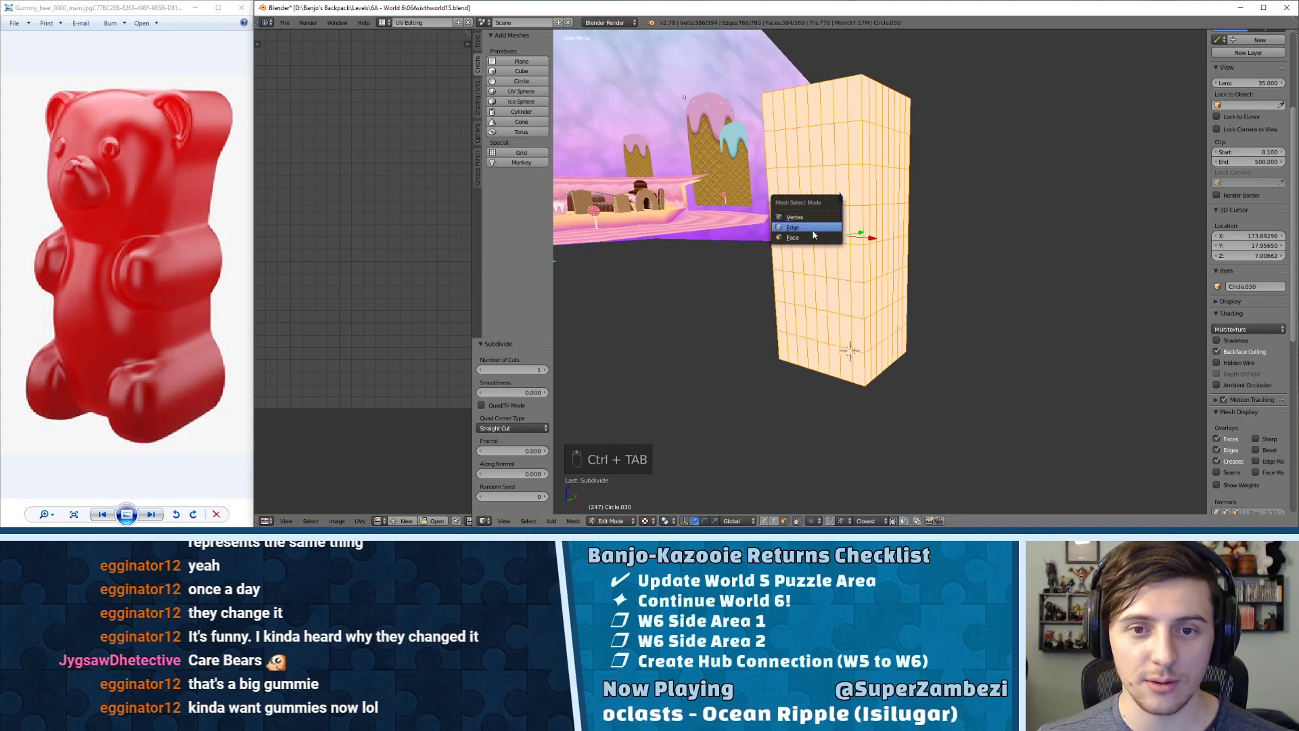
pyautogui.click(821, 226)
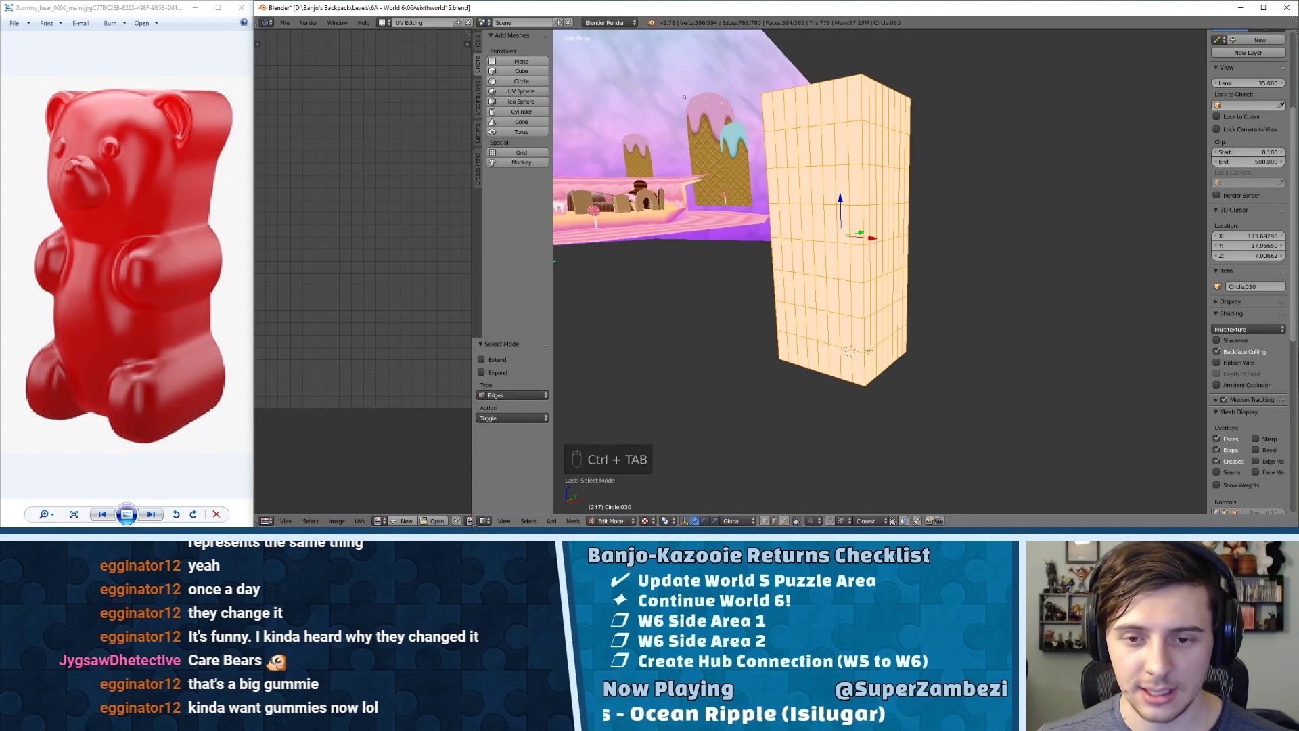
pyautogui.moveTo(872, 393); pyautogui.dragTo(864, 330, button='middle')
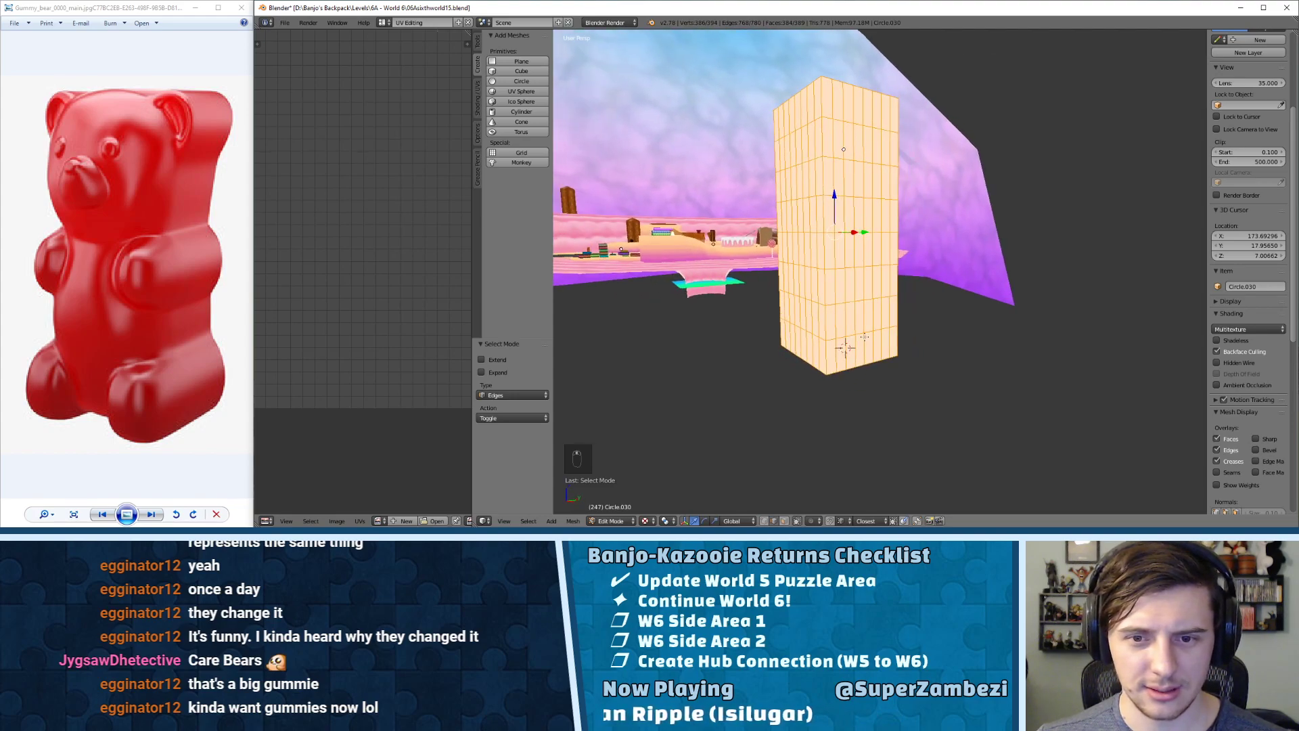
pyautogui.hotkey('ctrl', 'z')
pyautogui.hotkey('ctrl', 'z')
pyautogui.hotkey('ctrl', 'z')
pyautogui.hotkey('ctrl', 'z')
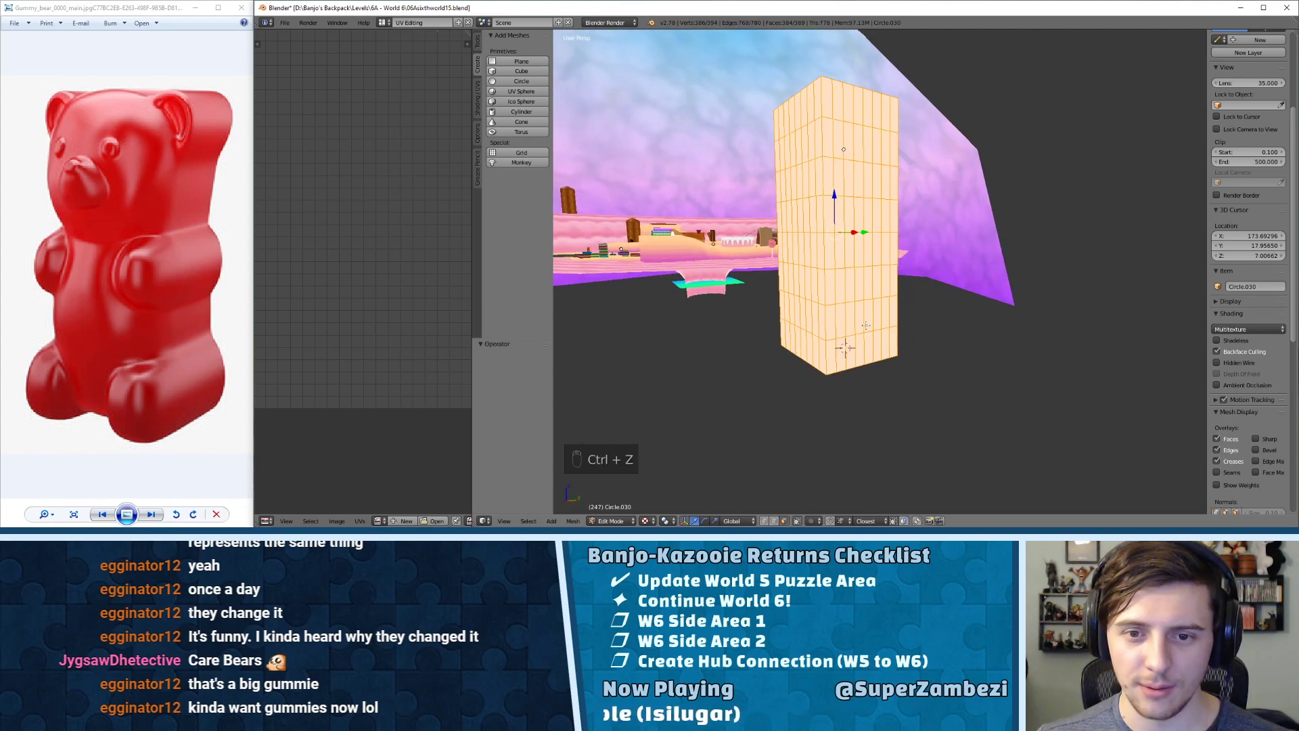
pyautogui.moveTo(861, 222); pyautogui.dragTo(851, 195, button='middle')
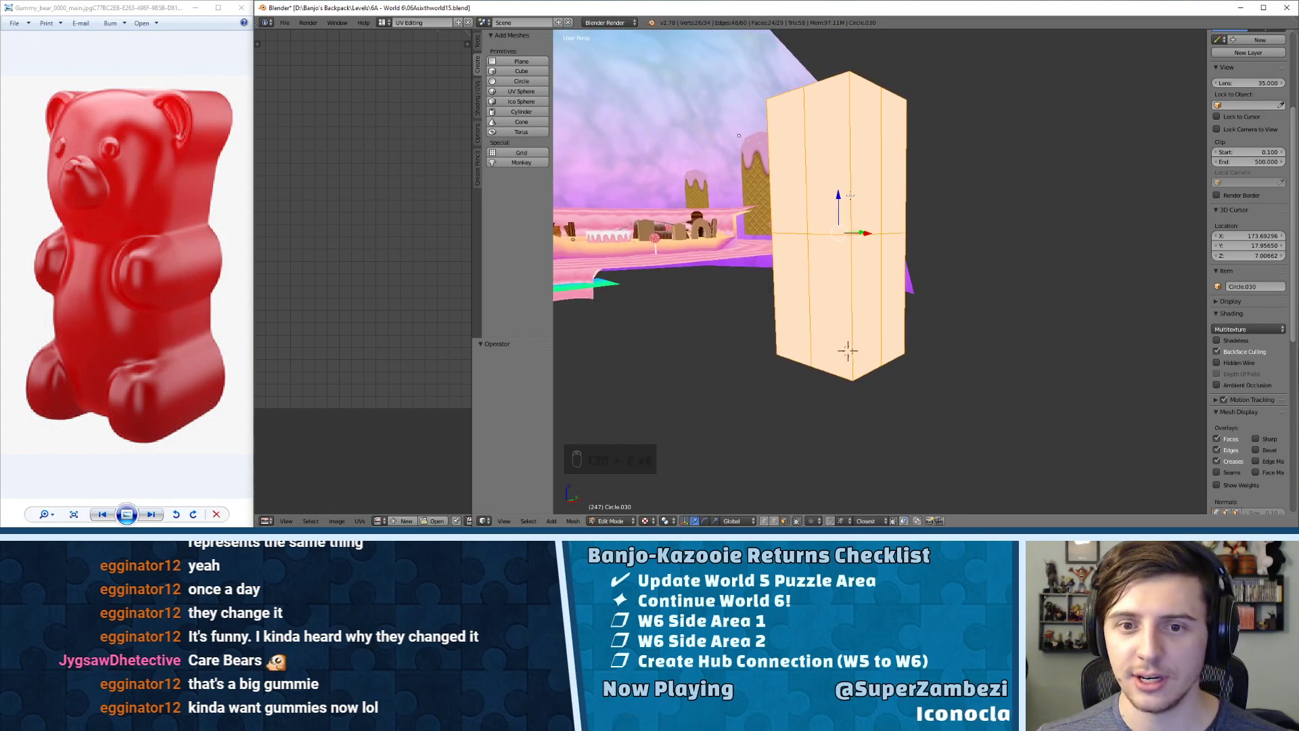
pyautogui.hotkey('ctrl', 'z')
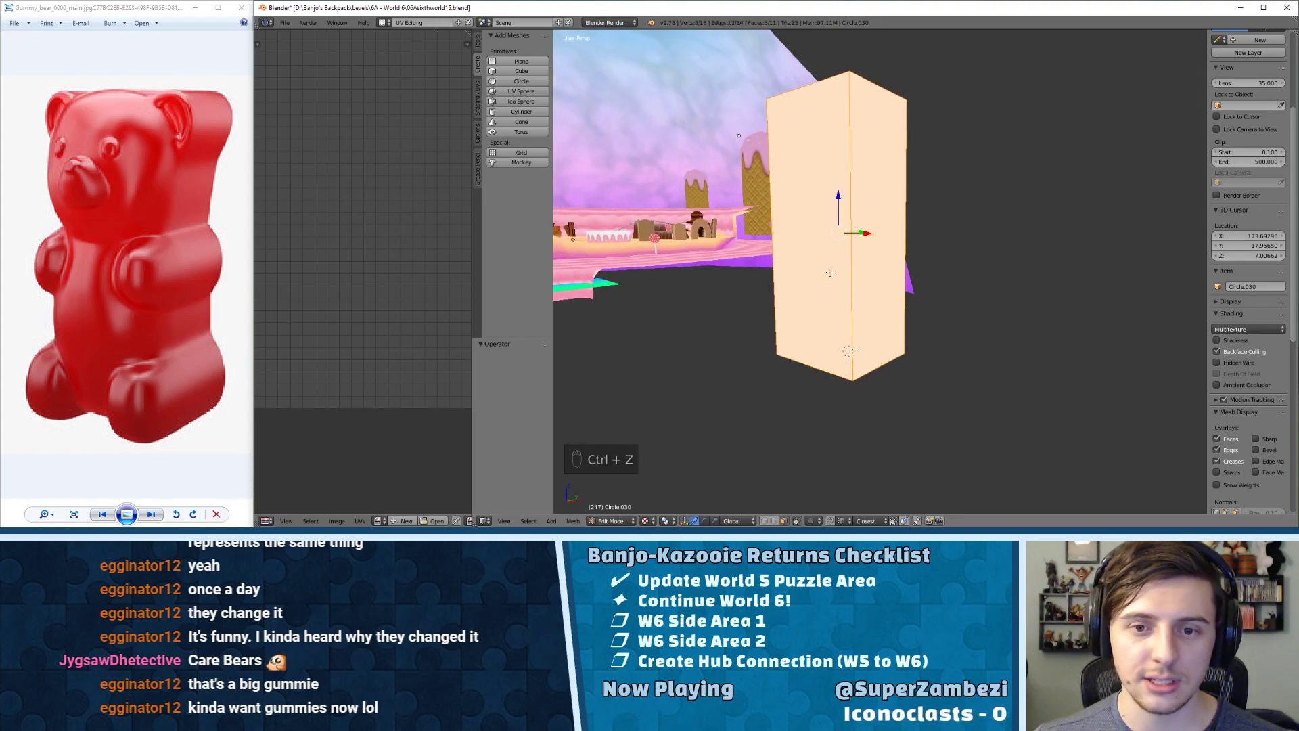
# - Subdivide the whole block once with a single cut
pyautogui.hotkey('ctrl', 'Tab')
pyautogui.click(819, 275)
pyautogui.hotkey('ctrl', 'Tab')
pyautogui.click(826, 284)
pyautogui.moveTo(832, 278); pyautogui.dragTo(961, 268, button='middle')
pyautogui.moveTo(922, 215); pyautogui.dragTo(793, 208, button='middle')
pyautogui.keyDown('shift'); pyautogui.rightClick(965, 221); pyautogui.keyUp('shift')
pyautogui.keyDown('shift'); pyautogui.rightClick(905, 222); pyautogui.keyUp('shift')
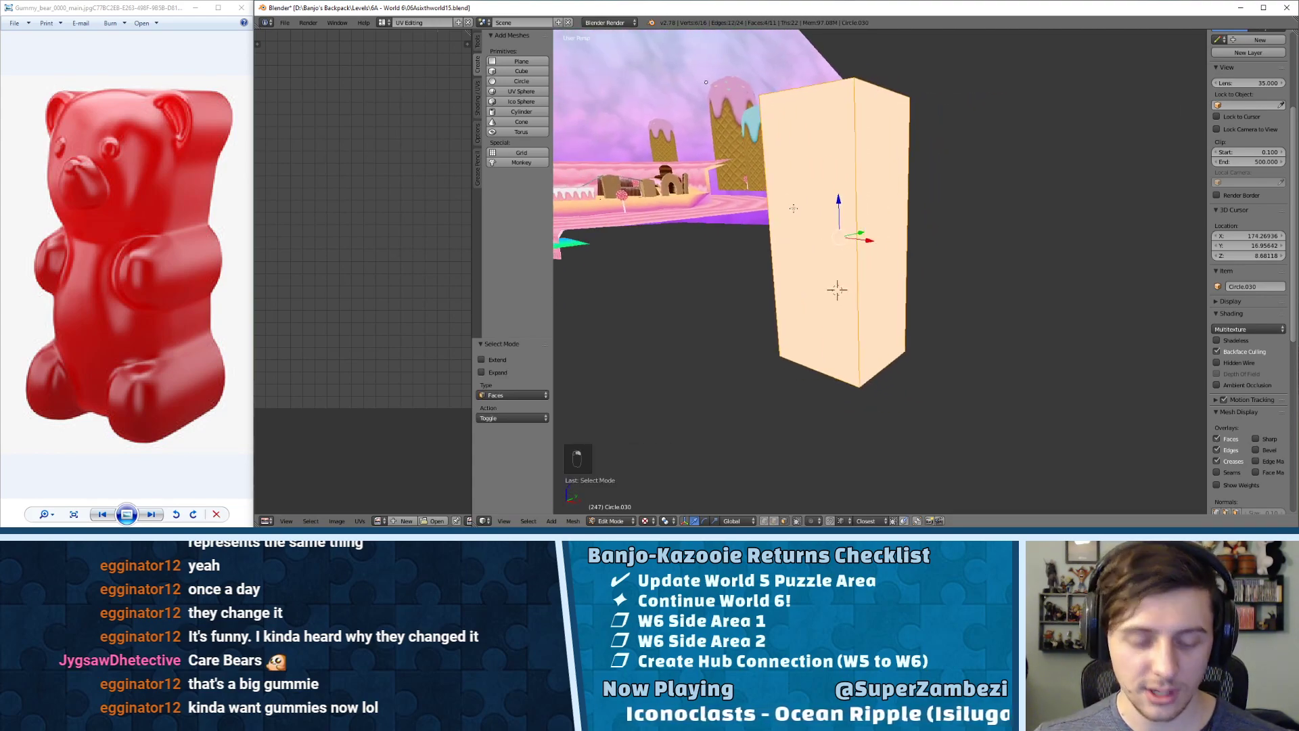
pyautogui.press('w')
pyautogui.click(802, 204)
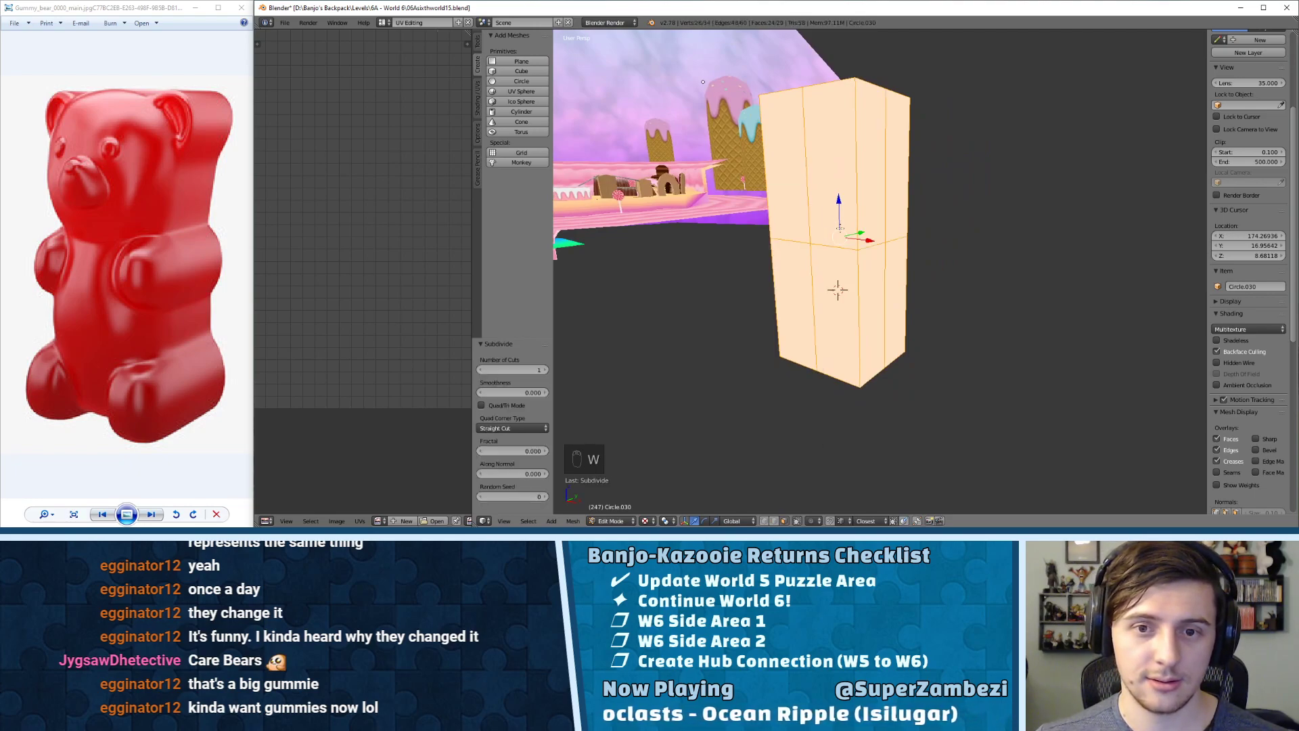
pyautogui.moveTo(837, 226)
pyautogui.mouseDown(button='middle')
pyautogui.moveTo(840, 211)
pyautogui.moveTo(831, 249)
pyautogui.mouseUp(button='middle')
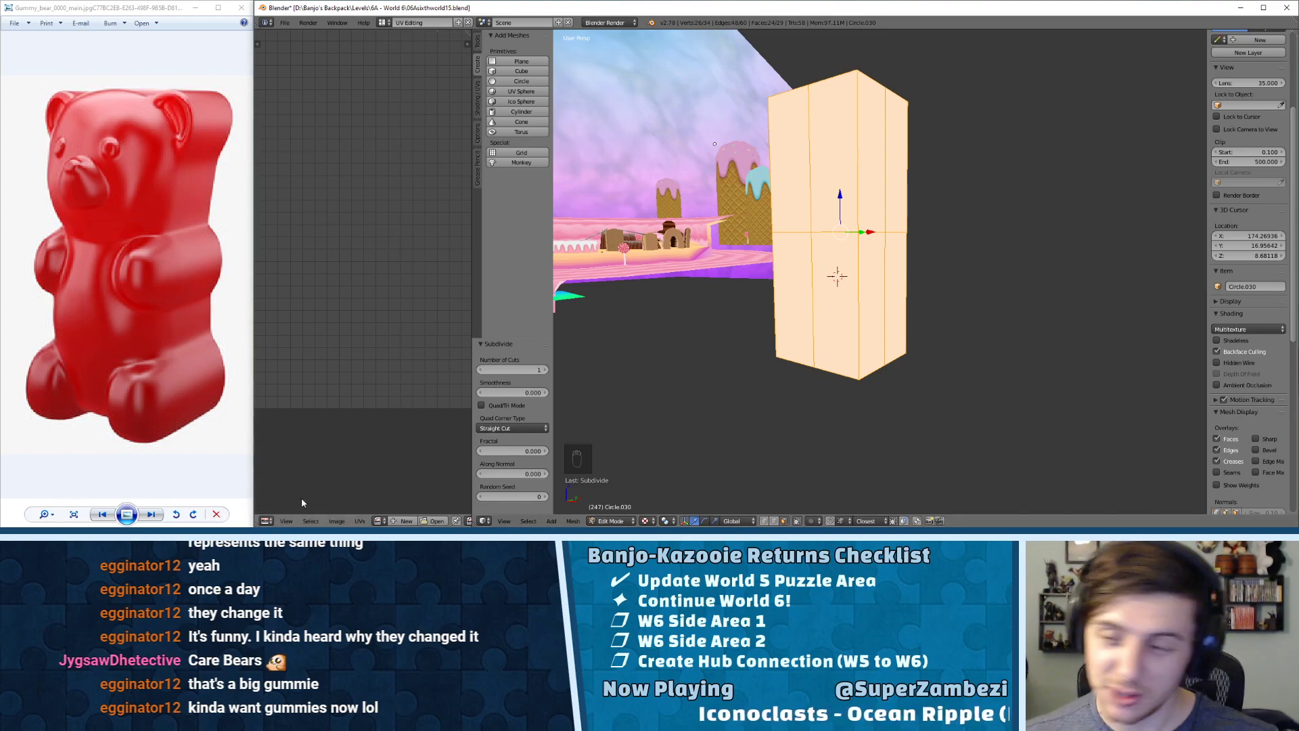
pyautogui.keyDown('shift'); pyautogui.moveTo(785, 287); pyautogui.dragTo(896, 269, button='middle'); pyautogui.keyUp('shift')
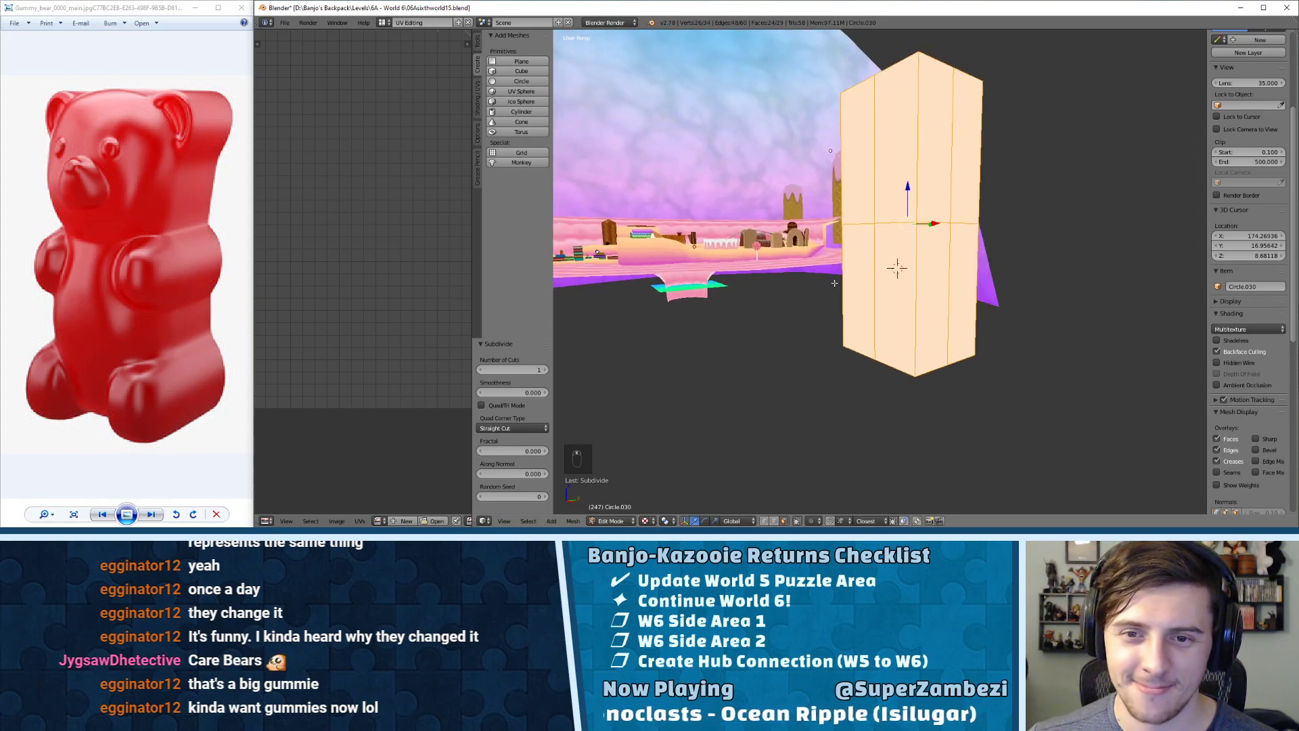
# - Bring up the Wikipedia article on the Iconoclasts video game in the browser and close its tab
pyautogui.rightClick(898, 268)
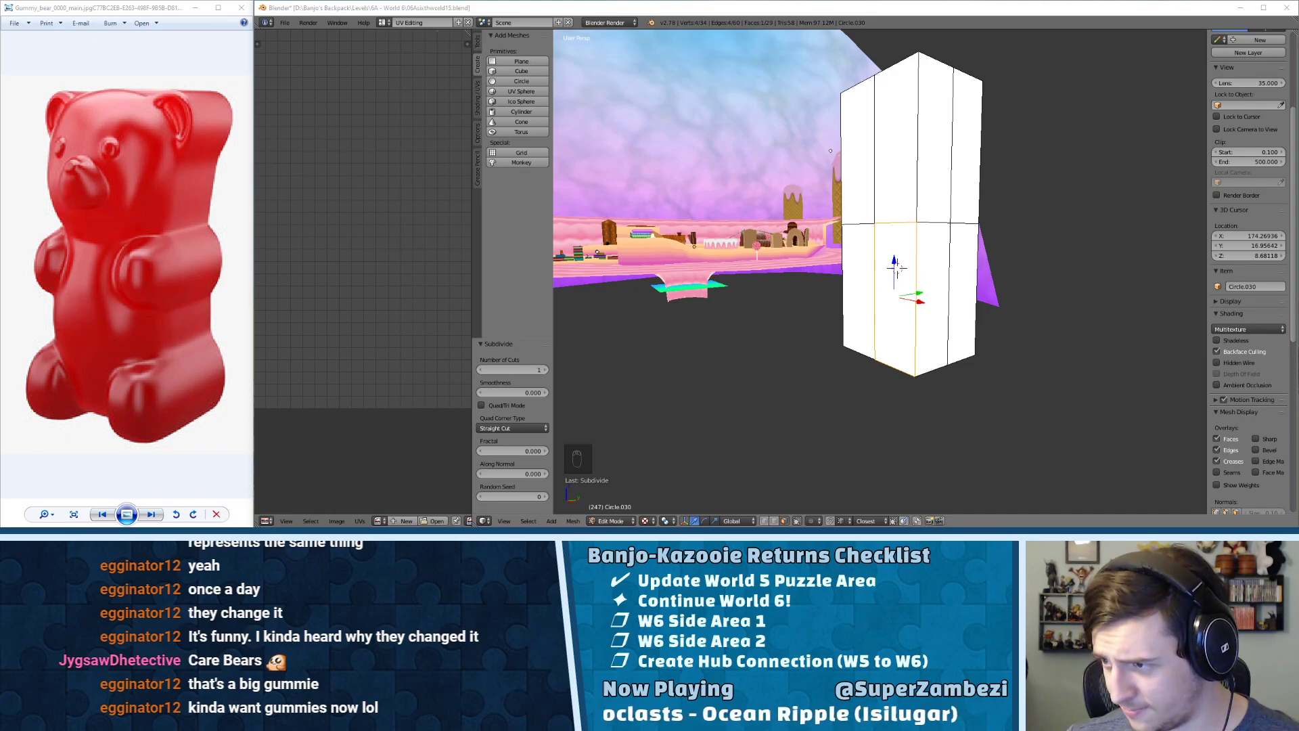
pyautogui.moveTo(1298, 108); pyautogui.dragTo(913, 78)
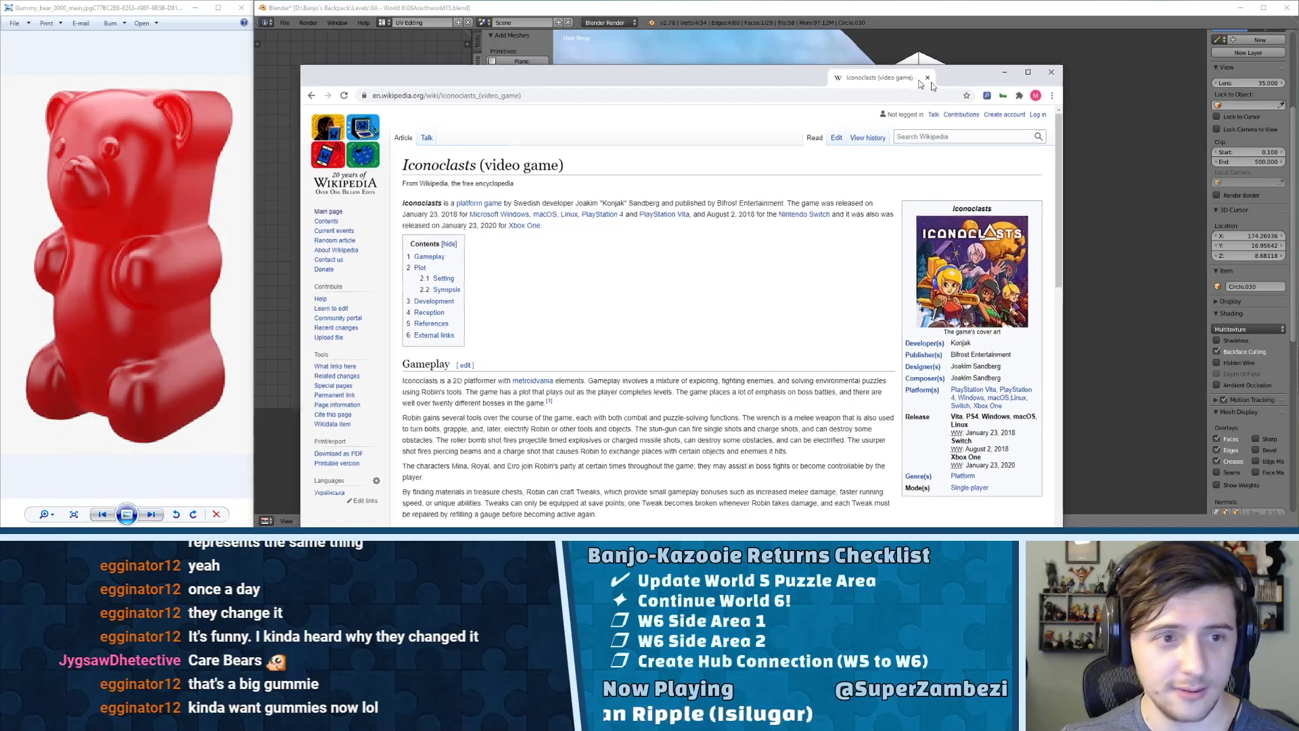
pyautogui.click(925, 76)
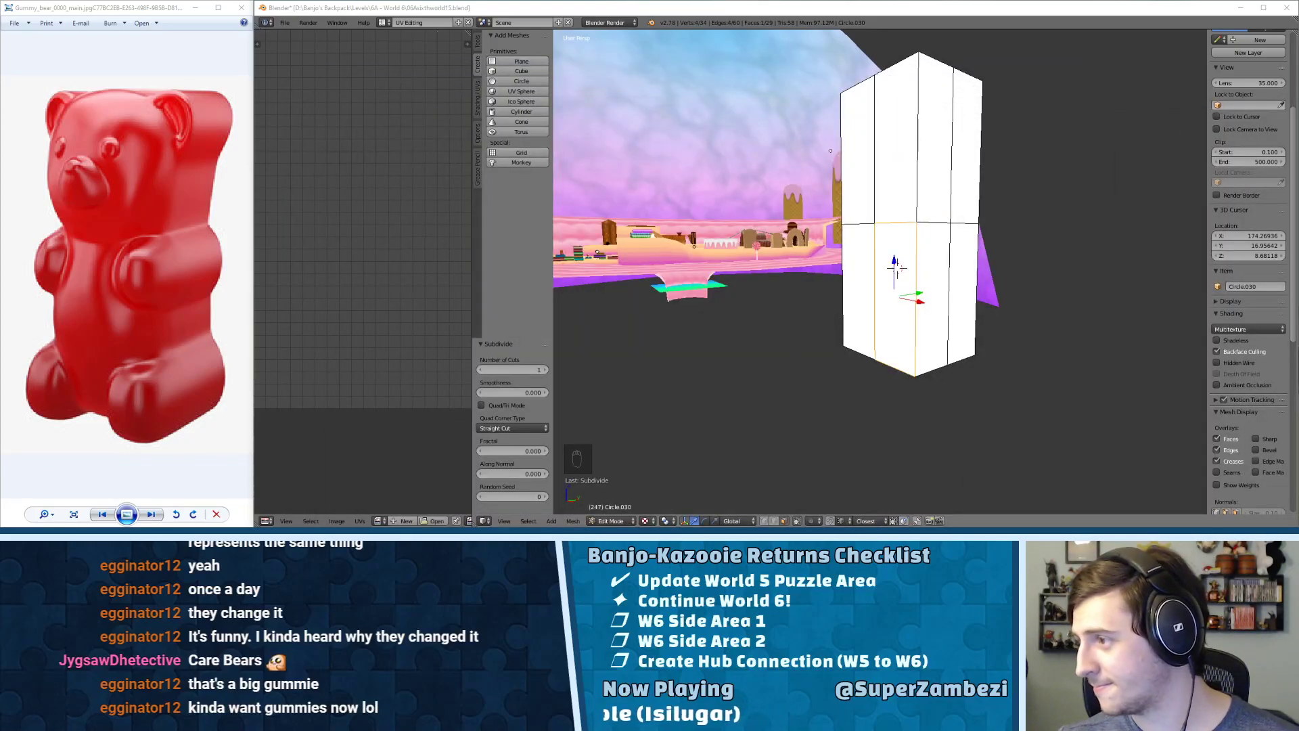
# - In edge select mode, select the vertical edges all around the lower half of the block
pyautogui.moveTo(757, 203); pyautogui.dragTo(783, 220, button='middle')
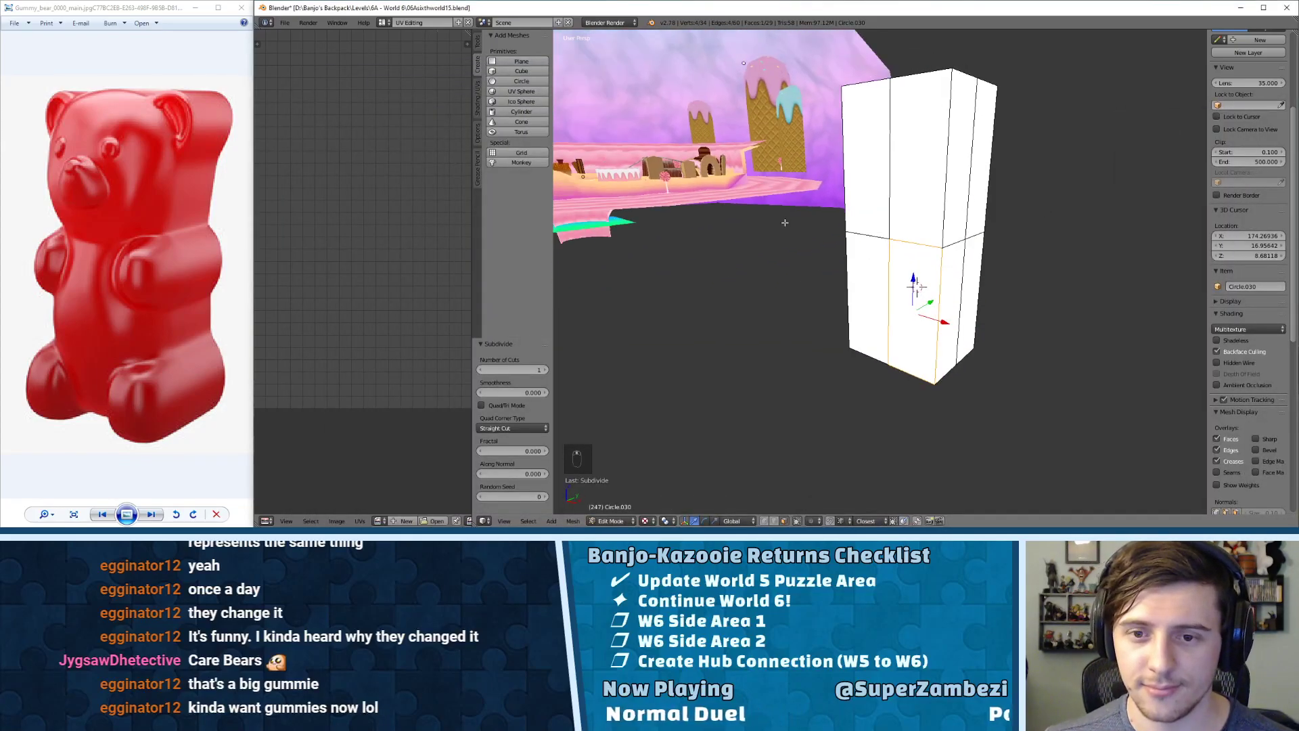
pyautogui.scroll(2, 902, 243)
pyautogui.hotkey('ctrl', 'Tab')
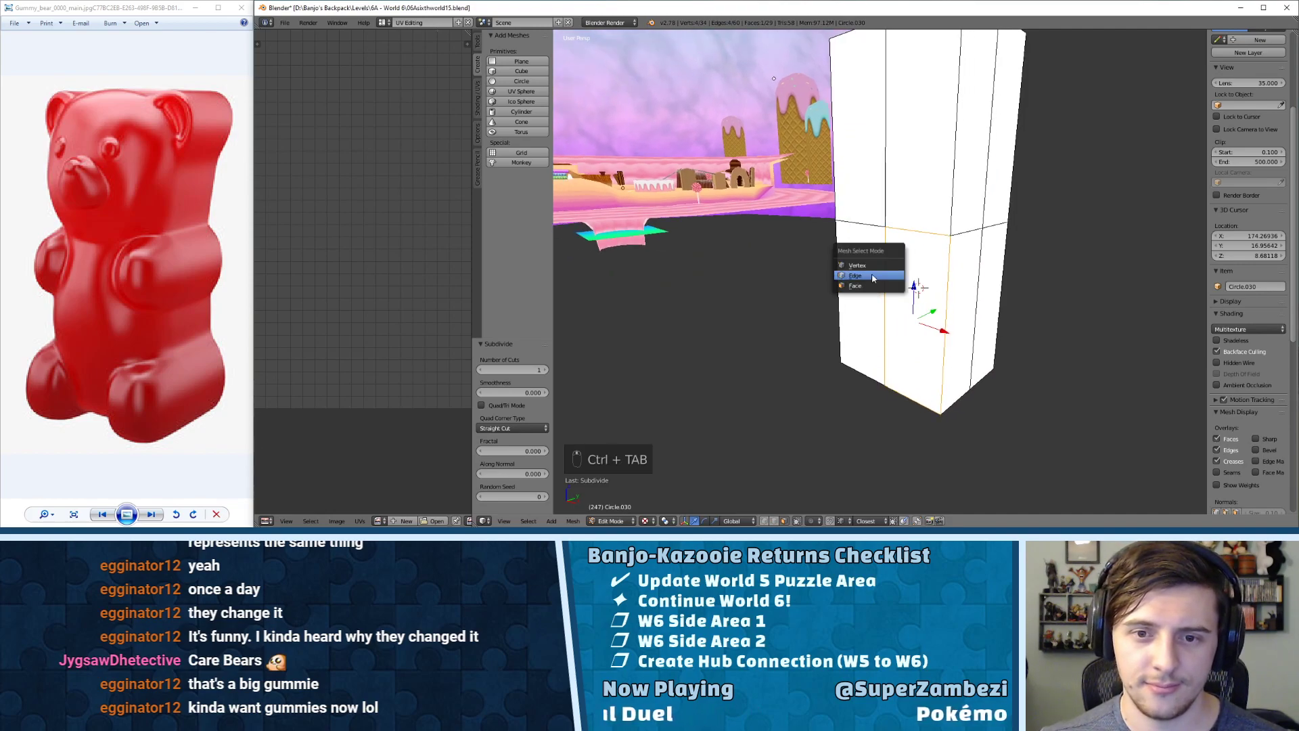
pyautogui.click(872, 278)
pyautogui.rightClick(886, 284)
pyautogui.keyDown('shift'); pyautogui.rightClick(840, 290); pyautogui.keyUp('shift')
pyautogui.keyDown('shift'); pyautogui.rightClick(955, 299); pyautogui.keyUp('shift')
pyautogui.keyDown('shift'); pyautogui.rightClick(980, 296); pyautogui.keyUp('shift')
pyautogui.keyDown('shift'); pyautogui.rightClick(1002, 296); pyautogui.keyUp('shift')
pyautogui.moveTo(1001, 294); pyautogui.dragTo(909, 254, button='middle')
pyautogui.press('c')
pyautogui.moveTo(713, 275); pyautogui.dragTo(951, 269)
pyautogui.rightClick(954, 269)
pyautogui.moveTo(978, 269); pyautogui.dragTo(1023, 270, button='middle')
pyautogui.keyDown('shift'); pyautogui.rightClick(895, 271); pyautogui.keyUp('shift')
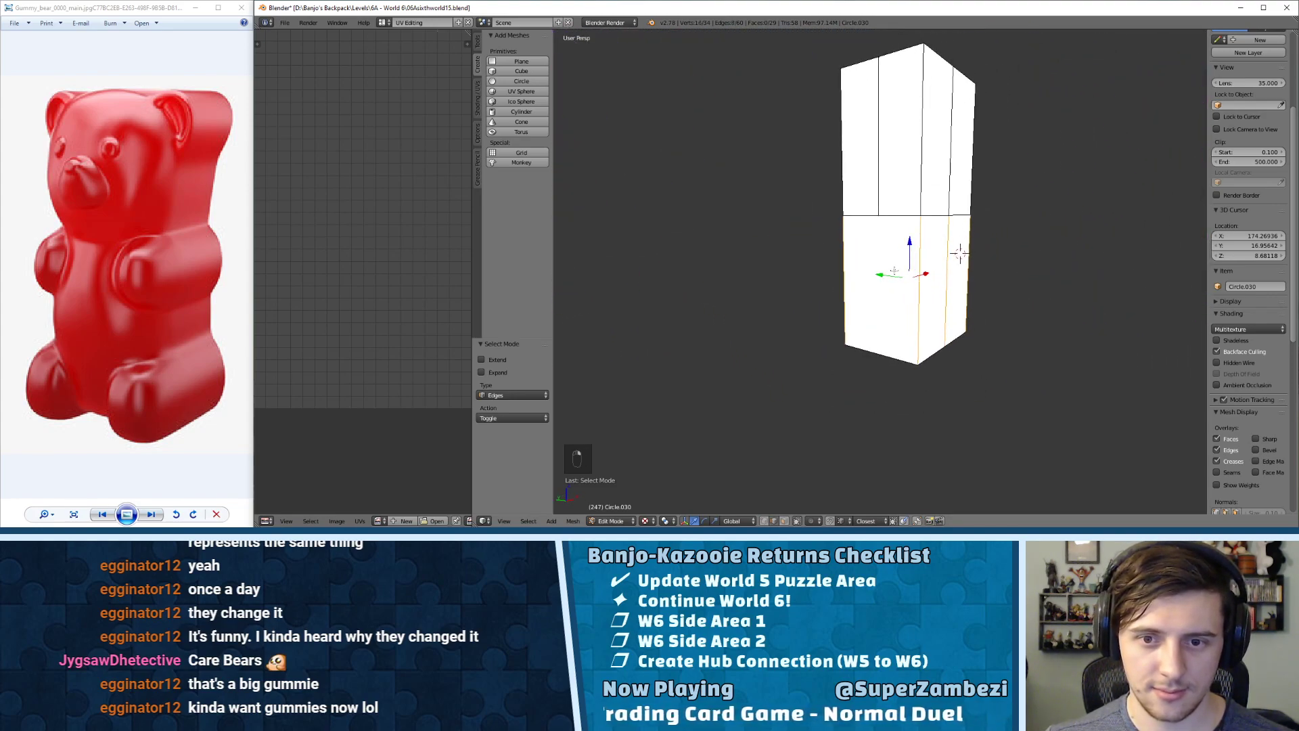
# - Add the vertical edges all around the upper half of the block to the selection
pyautogui.press('c')
pyautogui.moveTo(794, 110)
pyautogui.mouseDown()
pyautogui.moveTo(902, 136)
pyautogui.moveTo(1098, 136)
pyautogui.mouseUp()
pyautogui.rightClick(1090, 139)
pyautogui.moveTo(1001, 163)
pyautogui.mouseDown(button='middle')
pyautogui.moveTo(888, 175)
pyautogui.moveTo(779, 165)
pyautogui.mouseUp(button='middle')
pyautogui.press('c')
pyautogui.moveTo(795, 140); pyautogui.dragTo(883, 135)
pyautogui.rightClick(883, 135)
pyautogui.moveTo(883, 135); pyautogui.dragTo(595, 136, button='middle')
# - Subdivide the selected vertical edges twice, clear the selection and stay in edit mode
pyautogui.press('w')
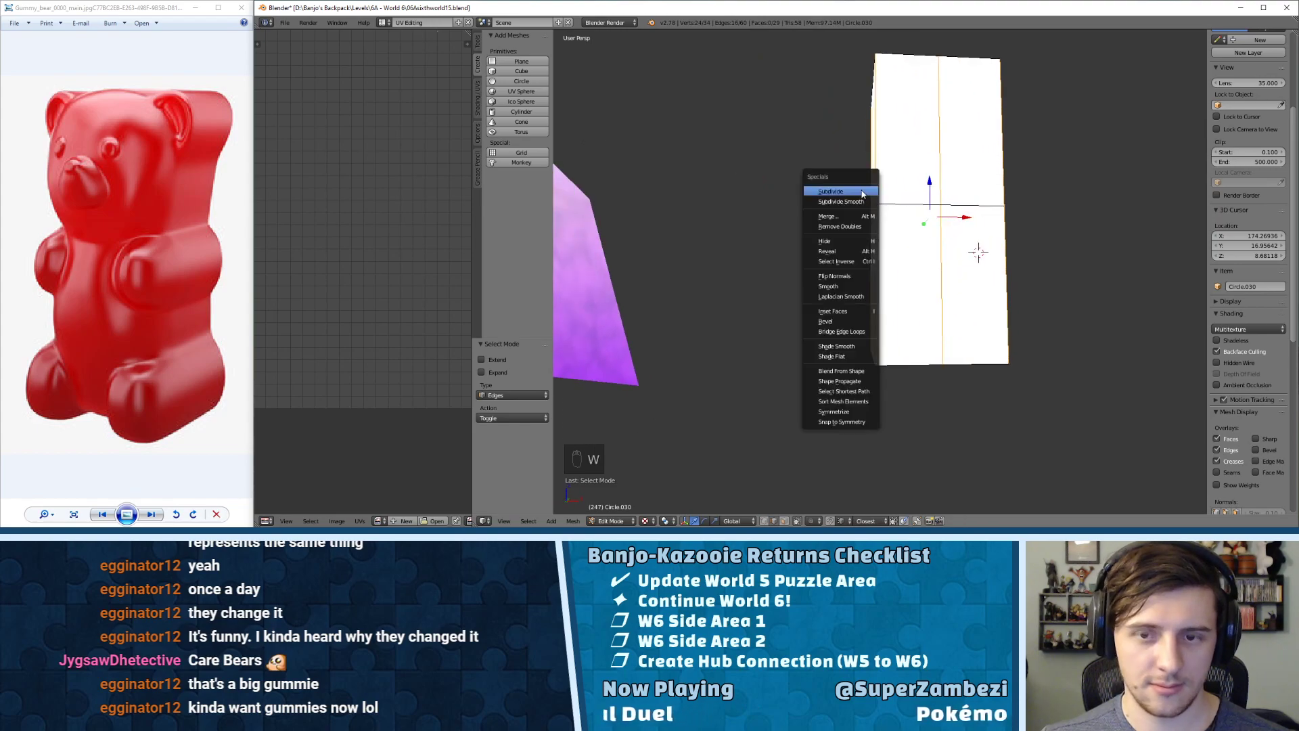
pyautogui.click(860, 193)
pyautogui.moveTo(860, 193); pyautogui.dragTo(888, 279, button='middle')
pyautogui.press('w')
pyautogui.click(922, 205)
pyautogui.scroll(-3, 934, 197)
pyautogui.press('a')
pyautogui.press('Tab')
pyautogui.press('Tab')
pyautogui.scroll(2, 919, 283)
pyautogui.scroll(2, 918, 282)
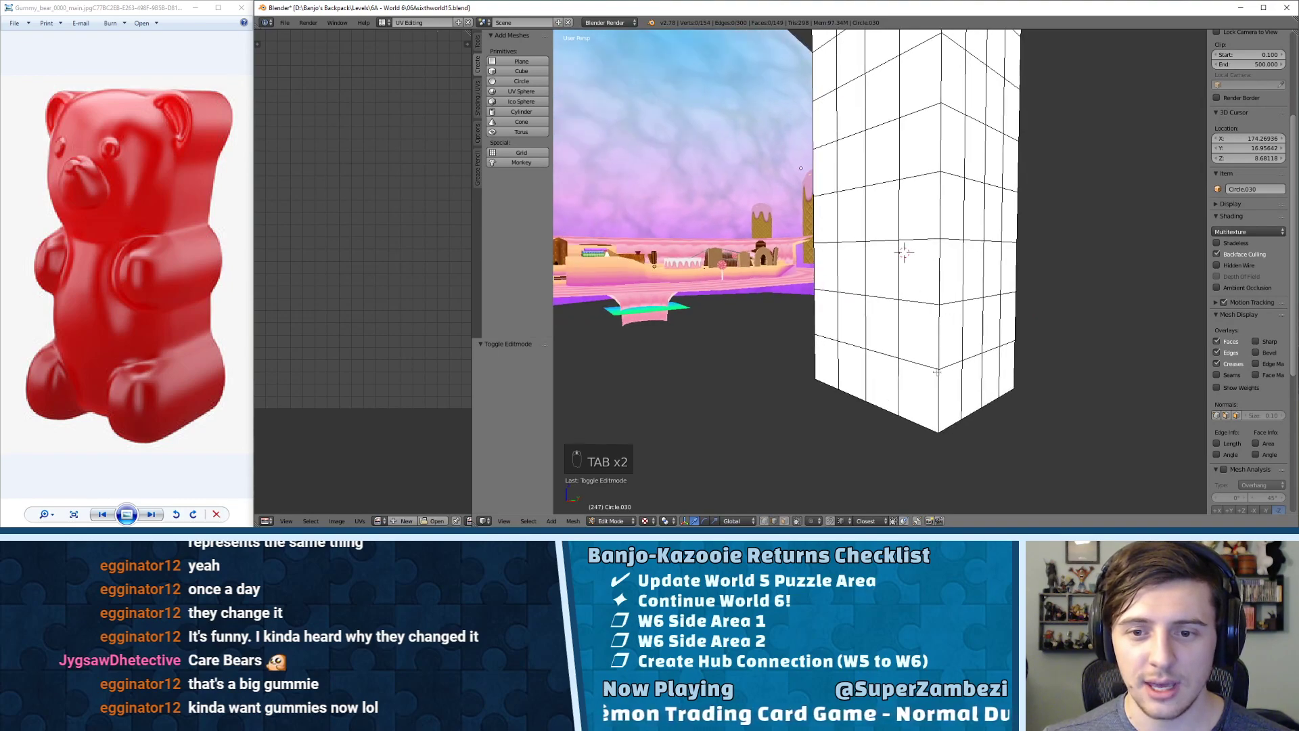
pyautogui.rightClick(942, 396)
pyautogui.keyDown('shift'); pyautogui.rightClick(947, 345); pyautogui.keyUp('shift')
pyautogui.scroll(-2, 943, 293)
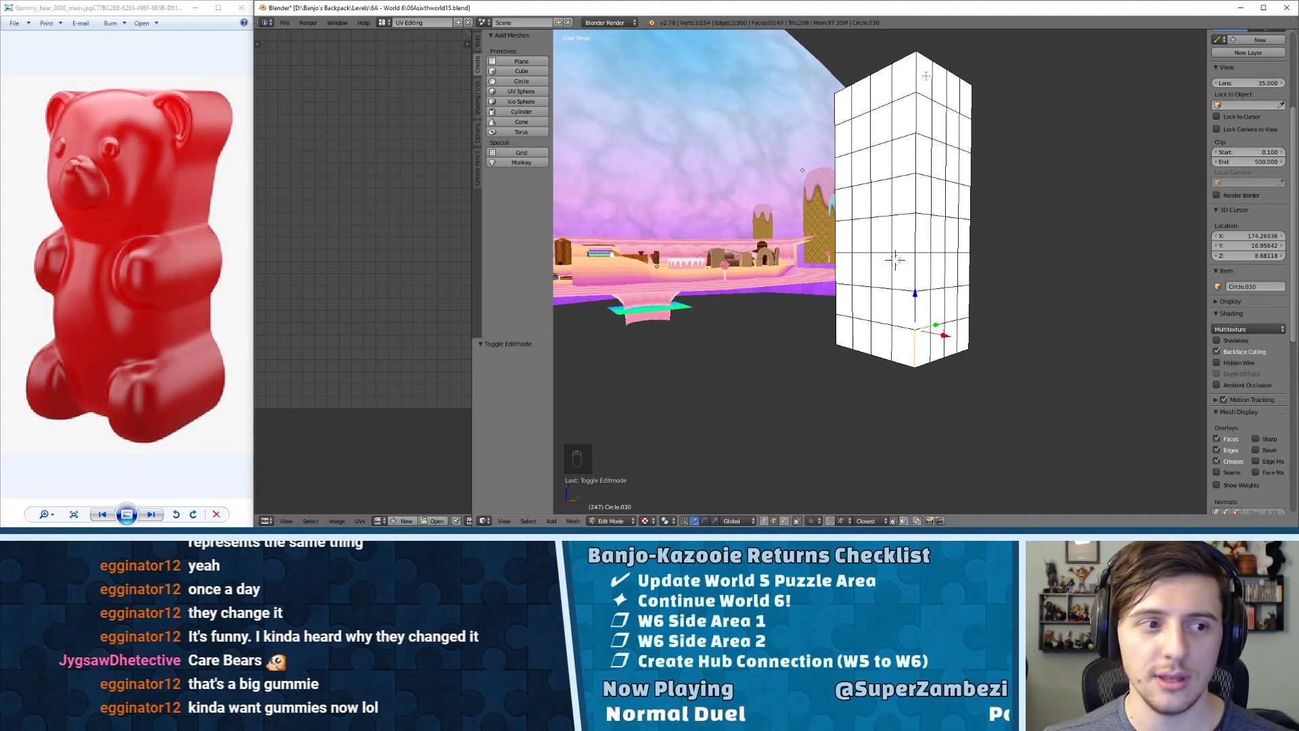
pyautogui.hotkey('ctrl', 'Tab')
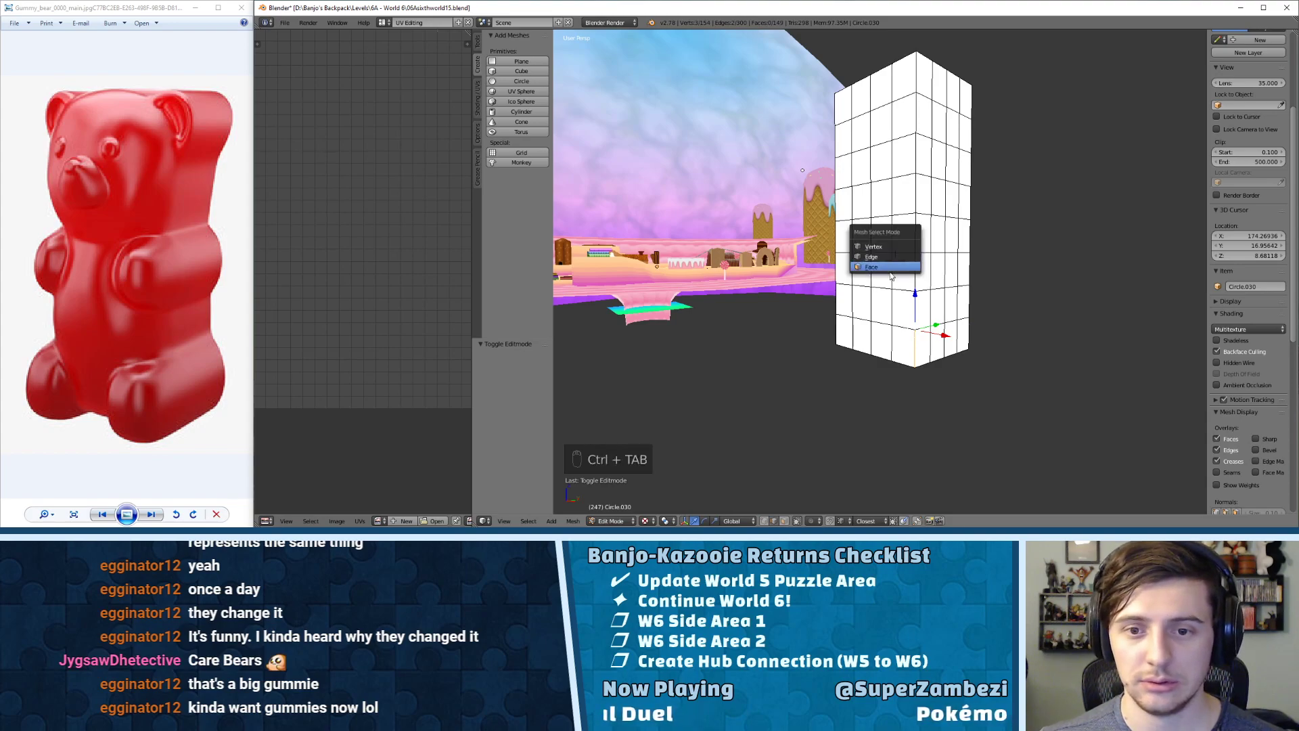
pyautogui.click(895, 259)
pyautogui.keyDown('shift'); pyautogui.moveTo(933, 319); pyautogui.dragTo(900, 307, button='middle'); pyautogui.keyUp('shift')
pyautogui.hotkey('ctrl', 'Tab')
pyautogui.click(872, 305)
# - Select the four horizontal edges of the first row above the base on the block's positive X side
pyautogui.rightClick(903, 319)
pyautogui.rightClick(904, 318)
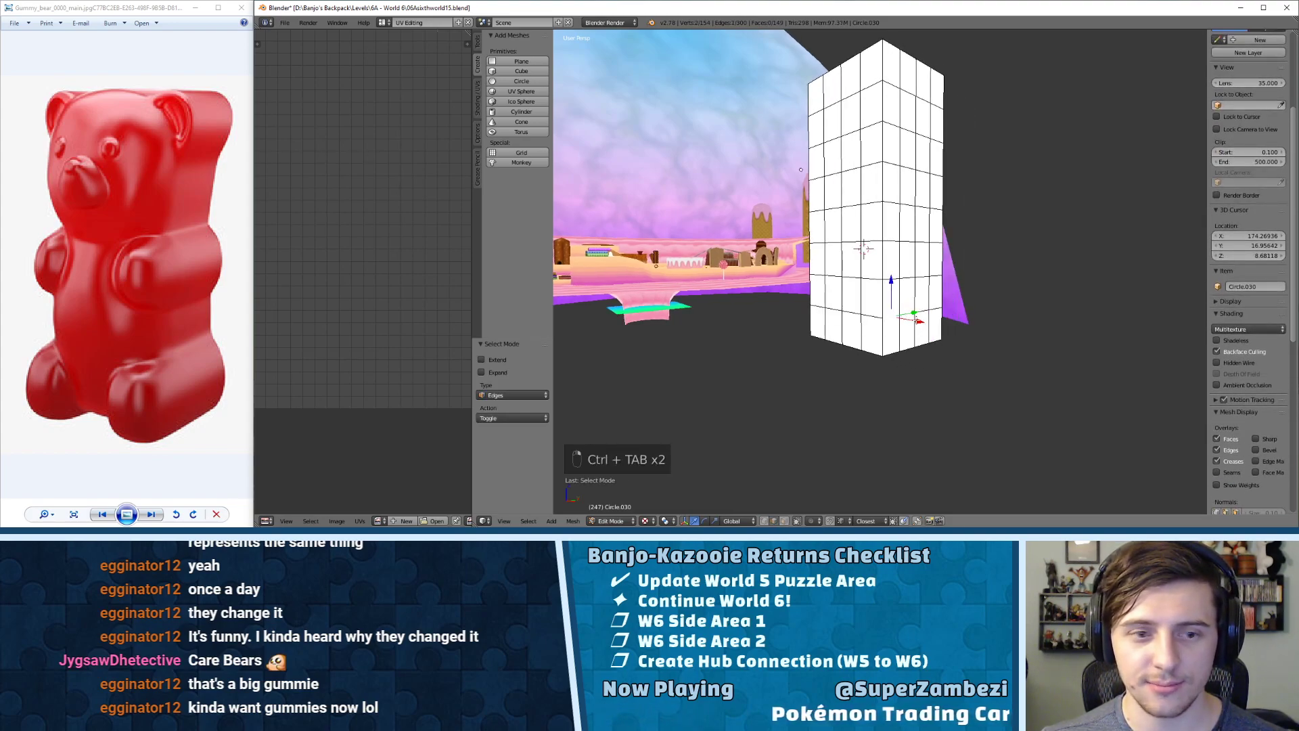
pyautogui.keyDown('shift'); pyautogui.rightClick(911, 314); pyautogui.keyUp('shift')
pyautogui.keyDown('shift'); pyautogui.rightClick(922, 313); pyautogui.keyUp('shift')
pyautogui.keyDown('shift'); pyautogui.rightClick(932, 315); pyautogui.keyUp('shift')
pyautogui.rightClick(934, 311)
pyautogui.keyDown('shift'); pyautogui.rightClick(925, 312); pyautogui.keyUp('shift')
pyautogui.keyDown('shift'); pyautogui.rightClick(909, 314); pyautogui.keyUp('shift')
pyautogui.keyDown('shift'); pyautogui.rightClick(894, 315); pyautogui.keyUp('shift')
# - Try to move the selected edge row outward by 0.1 units
pyautogui.moveTo(937, 314); pyautogui.dragTo(949, 316)
pyautogui.write('.1')
pyautogui.press('Return')
pyautogui.moveTo(948, 314); pyautogui.dragTo(978, 312, button='middle')
pyautogui.hotkey('ctrl', 'z')
# - Move the selected lower edge row outward 0.2 units along X
pyautogui.write('gx')
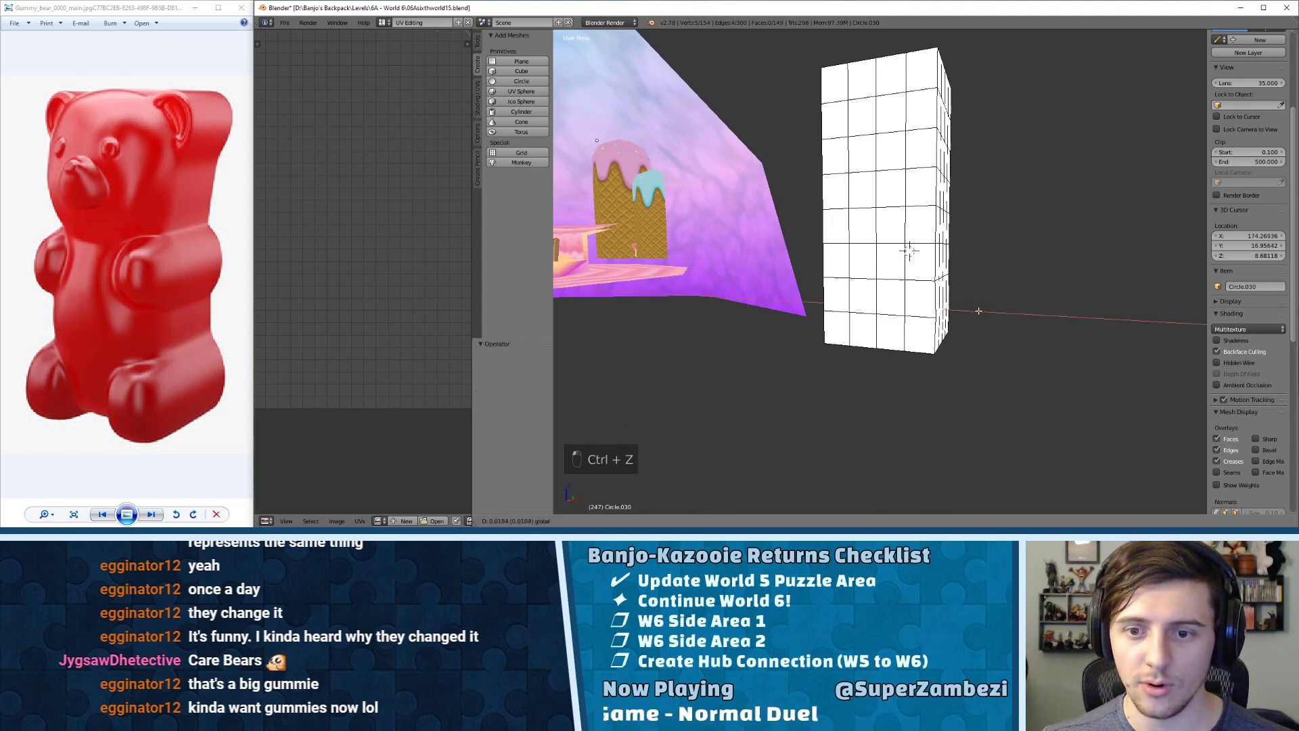
pyautogui.write('.2')
pyautogui.press('Return')
# - Select the matching lower edge row on the opposite side and move it -0.2 units along X
pyautogui.moveTo(981, 312); pyautogui.dragTo(941, 320, button='middle')
pyautogui.rightClick(895, 316)
pyautogui.keyDown('shift'); pyautogui.rightClick(881, 311); pyautogui.keyUp('shift')
pyautogui.keyDown('shift'); pyautogui.rightClick(866, 310); pyautogui.keyUp('shift')
pyautogui.keyDown('shift'); pyautogui.rightClick(853, 307); pyautogui.keyUp('shift')
pyautogui.press('g')
pyautogui.press('x')
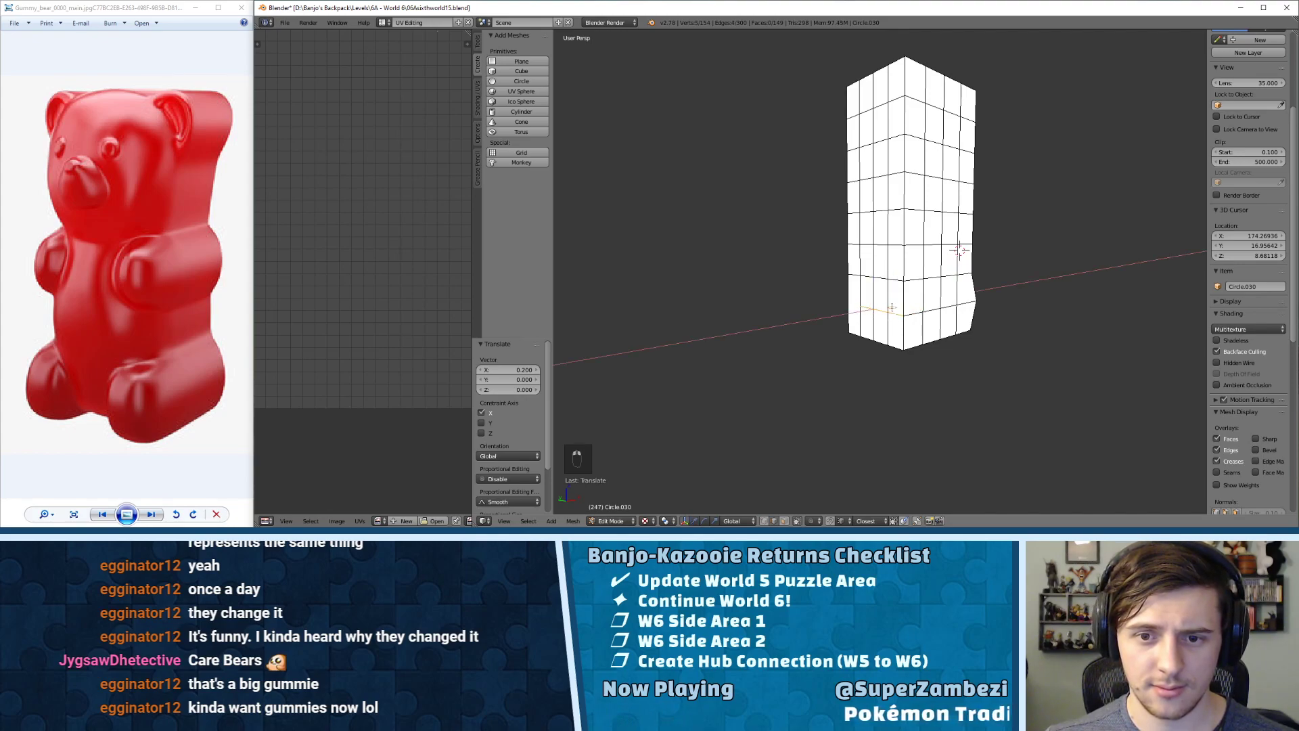
pyautogui.write('-.2')
pyautogui.press('Return')
# - Select the edge row at mid-height on the negative X side and move it -0.2 units along X
pyautogui.moveTo(931, 319)
pyautogui.mouseDown(button='middle')
pyautogui.moveTo(884, 249)
pyautogui.moveTo(920, 229)
pyautogui.moveTo(929, 339)
pyautogui.mouseUp(button='middle')
pyautogui.scroll(-2, 921, 229)
pyautogui.scroll(3, 909, 283)
pyautogui.keyDown('shift'); pyautogui.moveTo(909, 283); pyautogui.dragTo(930, 186, button='middle'); pyautogui.keyUp('shift')
pyautogui.moveTo(881, 237); pyautogui.dragTo(923, 227, button='middle')
pyautogui.rightClick(910, 263)
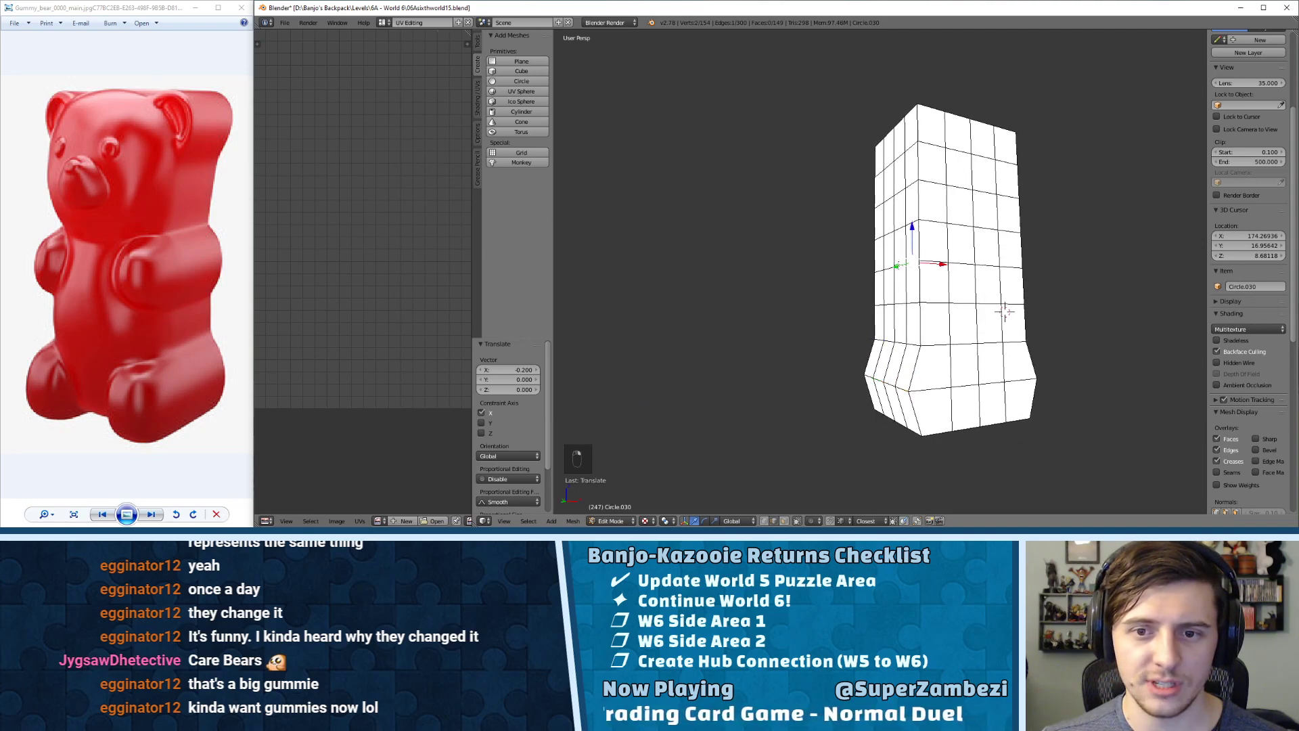
pyautogui.keyDown('shift'); pyautogui.rightClick(871, 262); pyautogui.keyUp('shift')
pyautogui.keyDown('shift'); pyautogui.rightClick(877, 270); pyautogui.keyUp('shift')
pyautogui.moveTo(892, 270); pyautogui.dragTo(863, 277, button='middle')
pyautogui.moveTo(926, 274); pyautogui.dragTo(911, 272)
pyautogui.moveTo(911, 272); pyautogui.dragTo(937, 276, button='middle')
# - Select the mid-height edge row on the positive X side and move it 0.2 units along X
pyautogui.rightClick(857, 270)
pyautogui.keyDown('shift'); pyautogui.rightClick(874, 271); pyautogui.keyUp('shift')
pyautogui.keyDown('shift'); pyautogui.rightClick(892, 272); pyautogui.keyUp('shift')
pyautogui.keyDown('shift'); pyautogui.rightClick(908, 273); pyautogui.keyUp('shift')
pyautogui.keyDown('shift'); pyautogui.rightClick(890, 271); pyautogui.keyUp('shift')
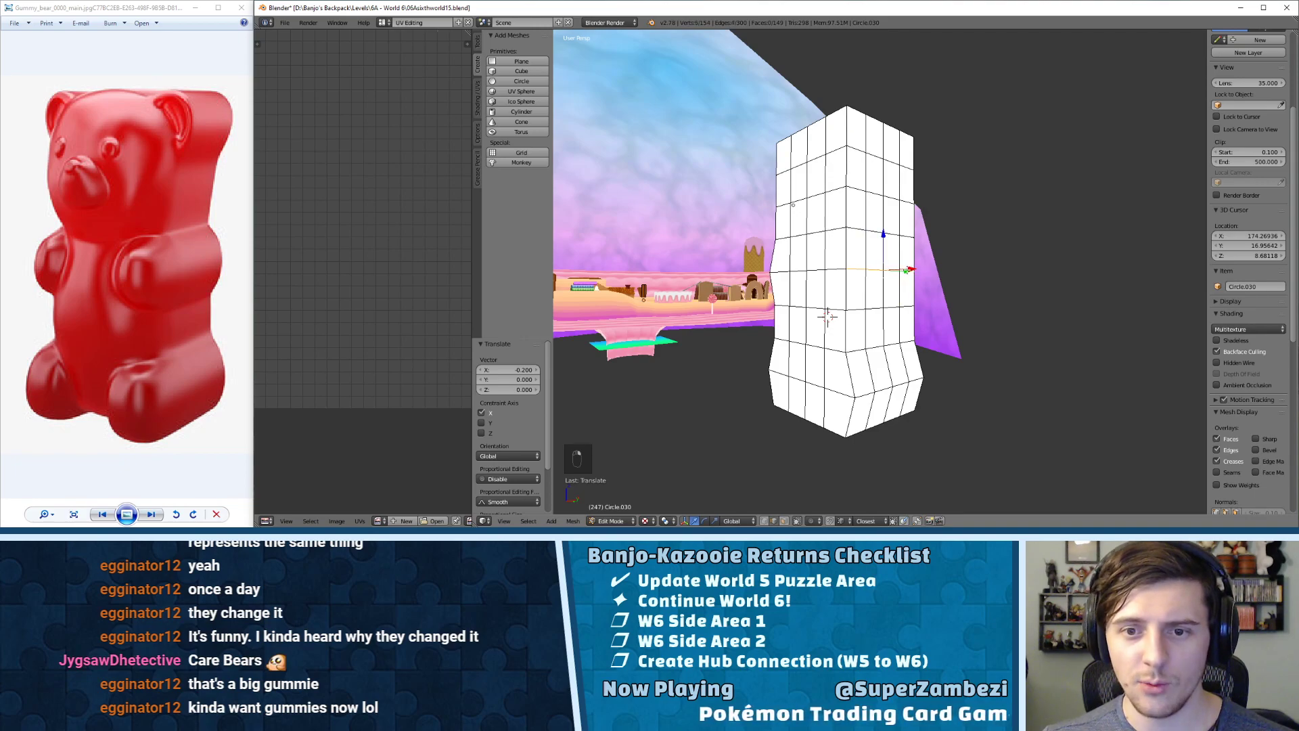
pyautogui.press('e')
pyautogui.press('x')
pyautogui.press('2')
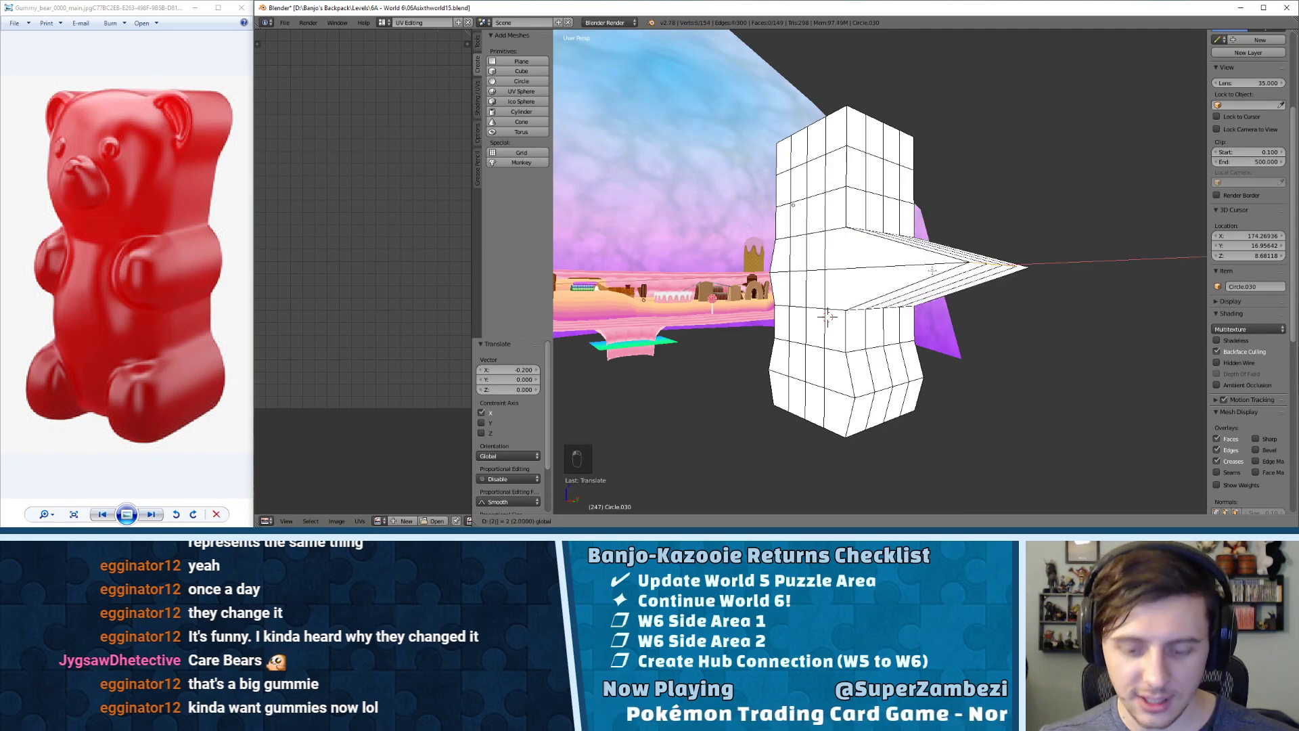
pyautogui.press('BackSpace')
pyautogui.write('.2')
pyautogui.press('Return')
pyautogui.moveTo(879, 259); pyautogui.dragTo(887, 287, button='middle')
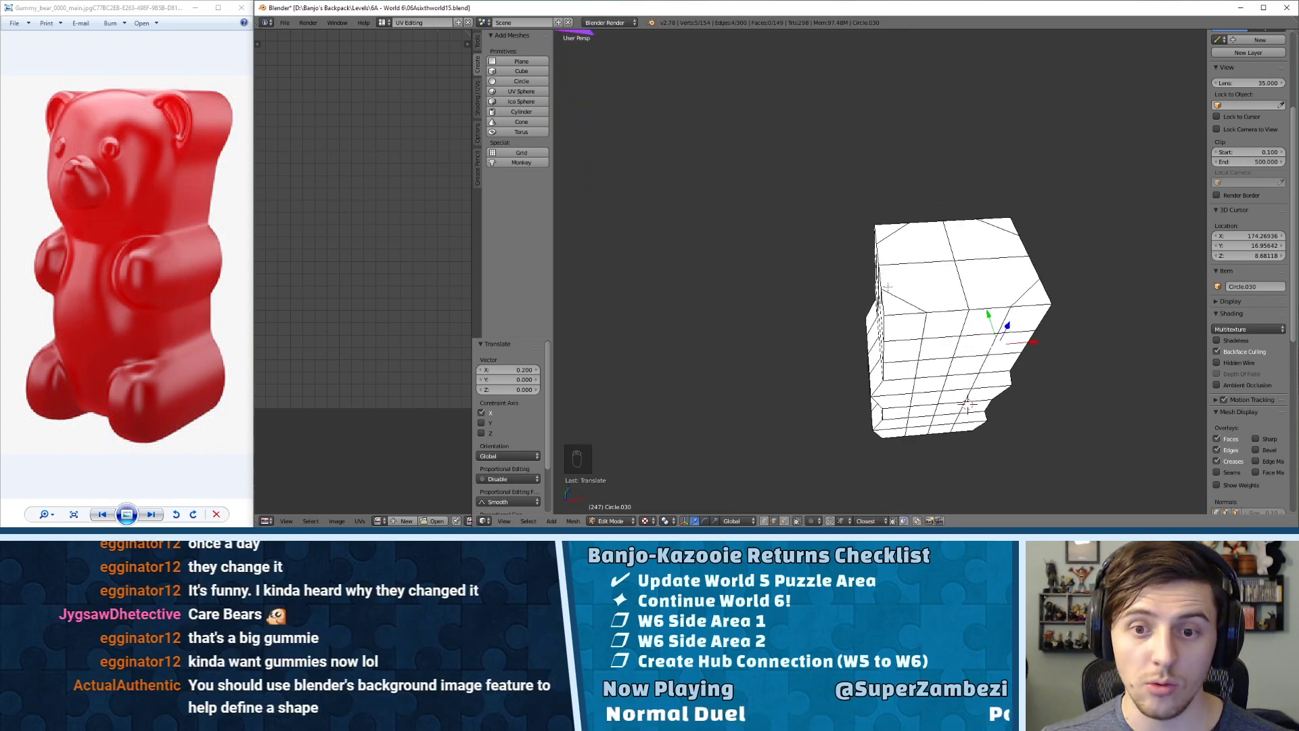
pyautogui.moveTo(959, 225); pyautogui.dragTo(940, 199, button='middle')
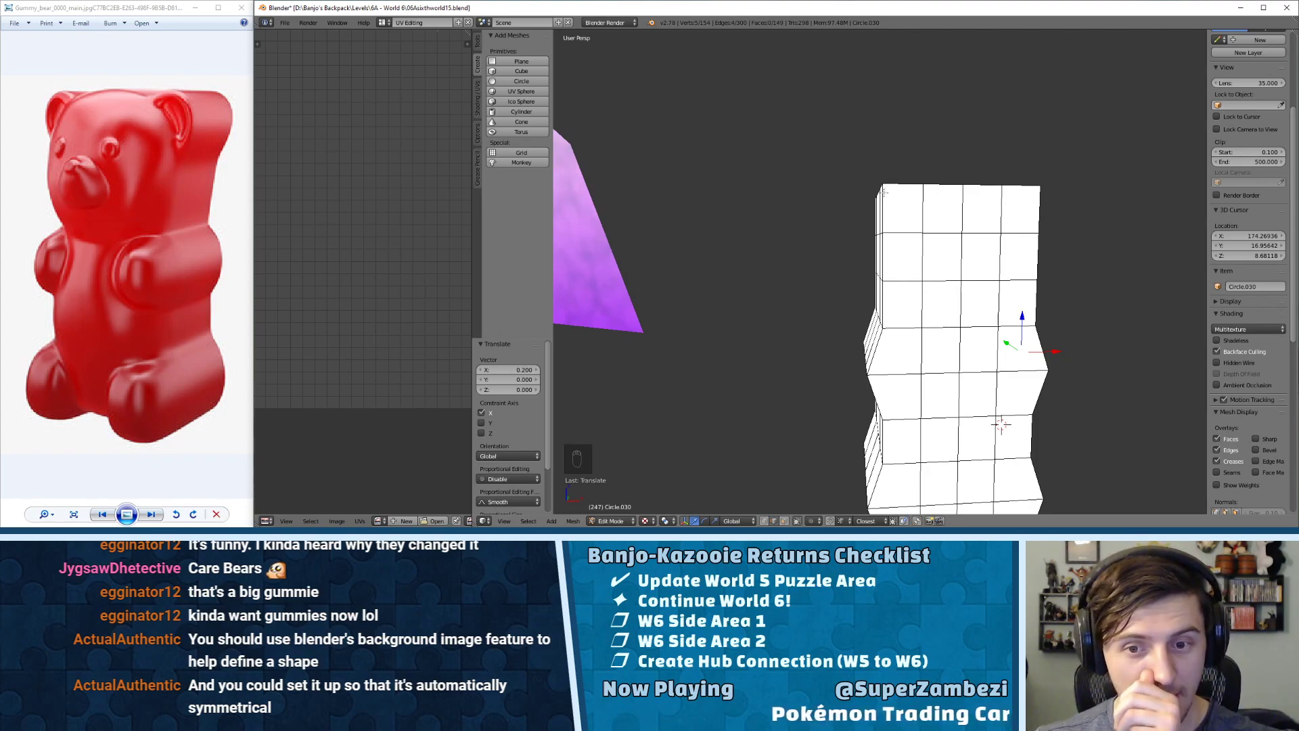
# - Try to move the two stacked faces at the block's lower corner in face select mode
pyautogui.moveTo(942, 344); pyautogui.dragTo(912, 306, button='middle')
pyautogui.hotkey('ctrl', 'Tab')
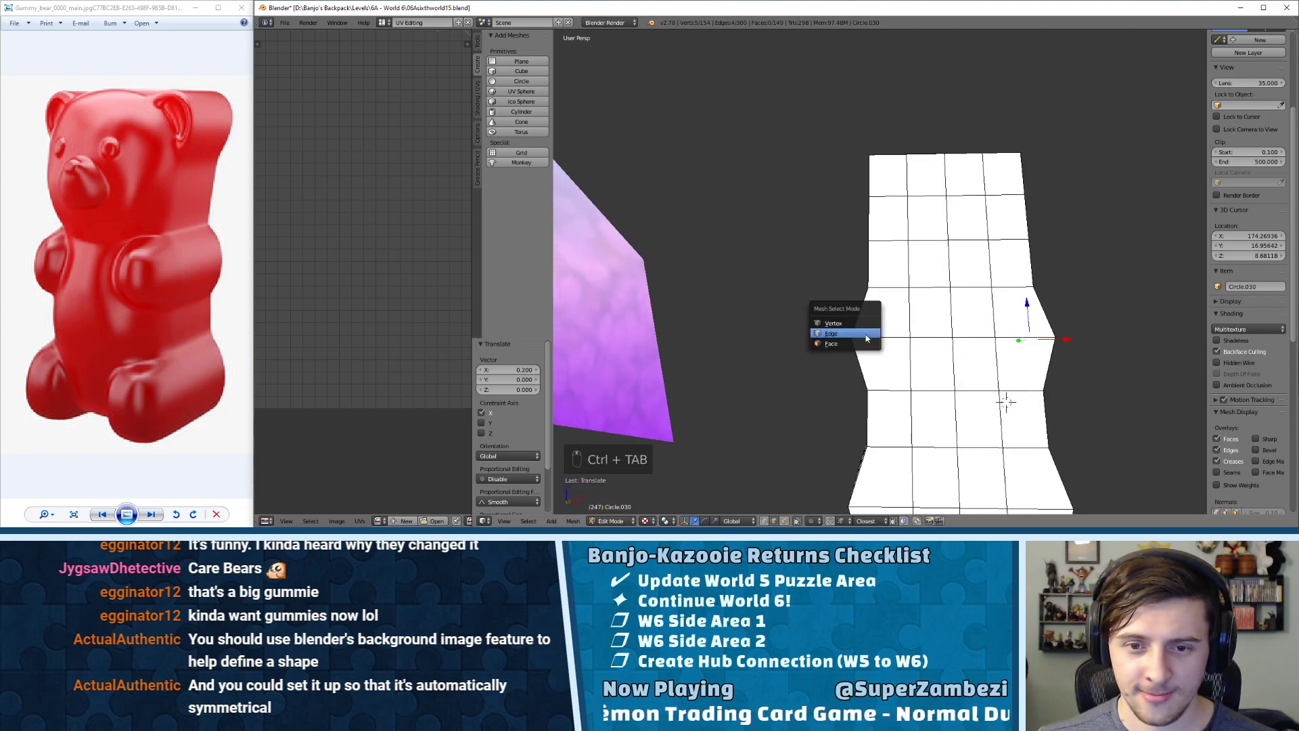
pyautogui.rightClick(867, 342)
pyautogui.keyDown('shift'); pyautogui.moveTo(898, 421); pyautogui.dragTo(905, 334, button='middle'); pyautogui.keyUp('shift')
pyautogui.hotkey('ctrl', 'Tab')
pyautogui.click(885, 391)
pyautogui.rightClick(886, 388)
pyautogui.keyDown('shift'); pyautogui.rightClick(896, 416); pyautogui.keyUp('shift')
pyautogui.moveTo(896, 416); pyautogui.dragTo(822, 415, button='middle')
pyautogui.moveTo(823, 415); pyautogui.dragTo(816, 419)
pyautogui.click(816, 419)
pyautogui.moveTo(817, 419); pyautogui.dragTo(802, 403, button='middle')
pyautogui.hotkey('ctrl', 'z')
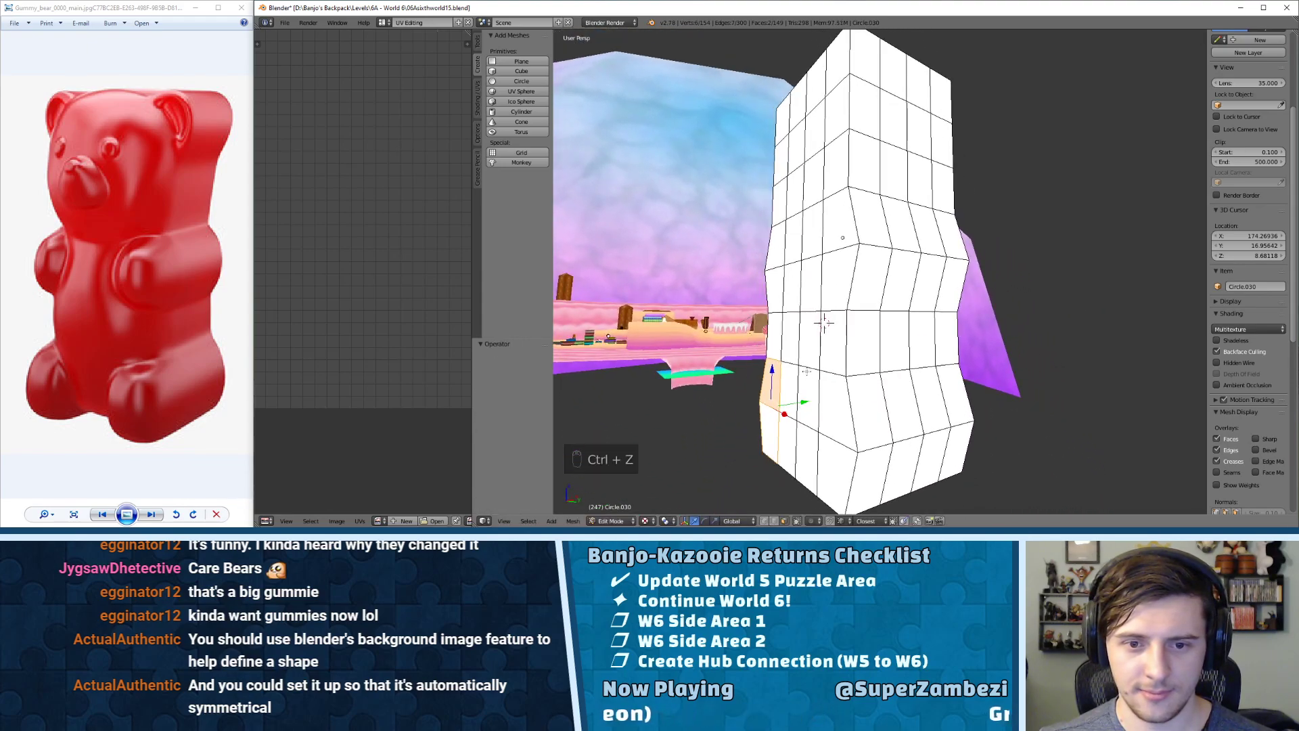
# - Try to reshape the block's top corner by moving its selected elements
pyautogui.moveTo(824, 323); pyautogui.dragTo(1017, 355, button='middle')
pyautogui.moveTo(902, 257); pyautogui.dragTo(900, 291, button='middle')
pyautogui.hotkey('ctrl', 'Tab')
pyautogui.click(891, 296)
pyautogui.rightClick(846, 256)
pyautogui.keyDown('shift'); pyautogui.rightClick(887, 277); pyautogui.keyUp('shift')
pyautogui.moveTo(892, 262); pyautogui.dragTo(879, 262)
pyautogui.hotkey('ctrl', 'z')
pyautogui.hotkey('ctrl', 'z')
pyautogui.moveTo(880, 262)
pyautogui.mouseDown(button='middle')
pyautogui.moveTo(836, 209)
pyautogui.moveTo(905, 253)
pyautogui.moveTo(886, 233)
pyautogui.moveTo(862, 262)
pyautogui.mouseUp(button='middle')
pyautogui.hotkey('ctrl', 'z')
pyautogui.moveTo(823, 212); pyautogui.dragTo(824, 214)
pyautogui.hotkey('ctrl', 'z')
# - In edge select mode, lower the middle edges of the block's top by about 0.24 units along Z
pyautogui.hotkey('ctrl', 'Tab')
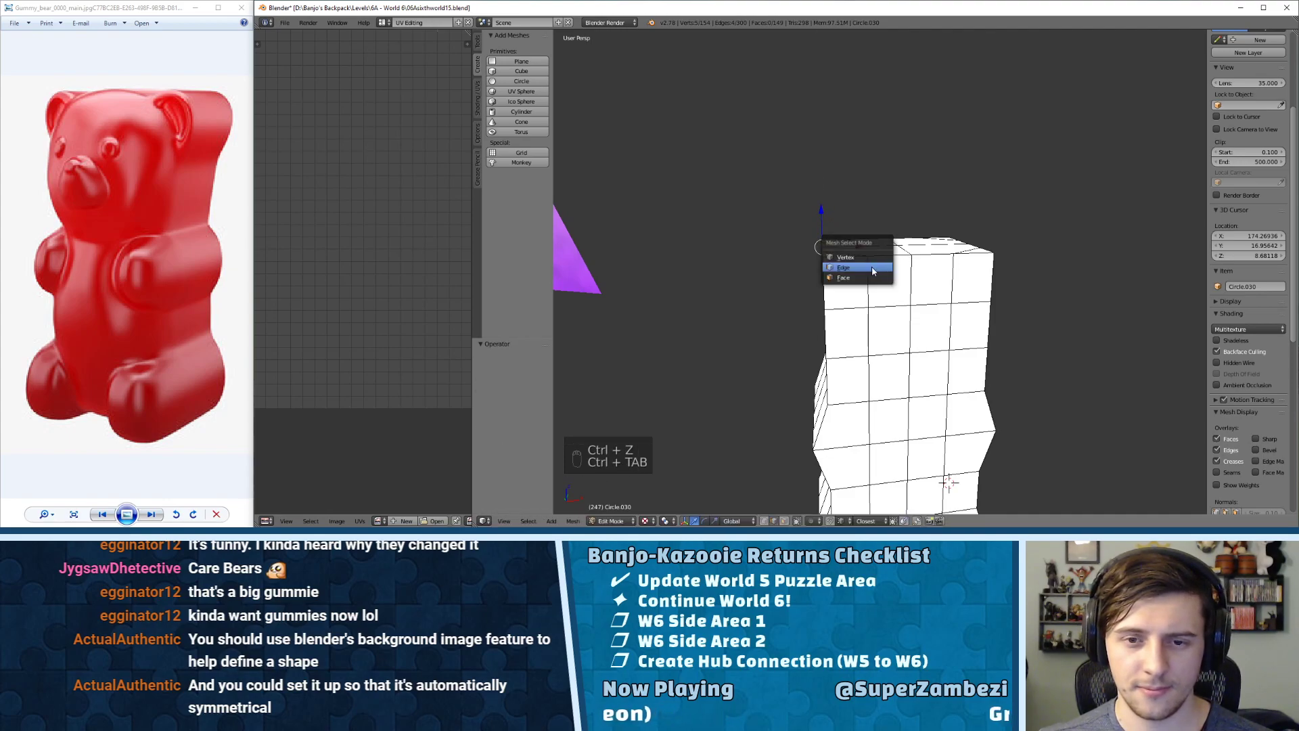
pyautogui.click(872, 272)
pyautogui.rightClick(886, 209)
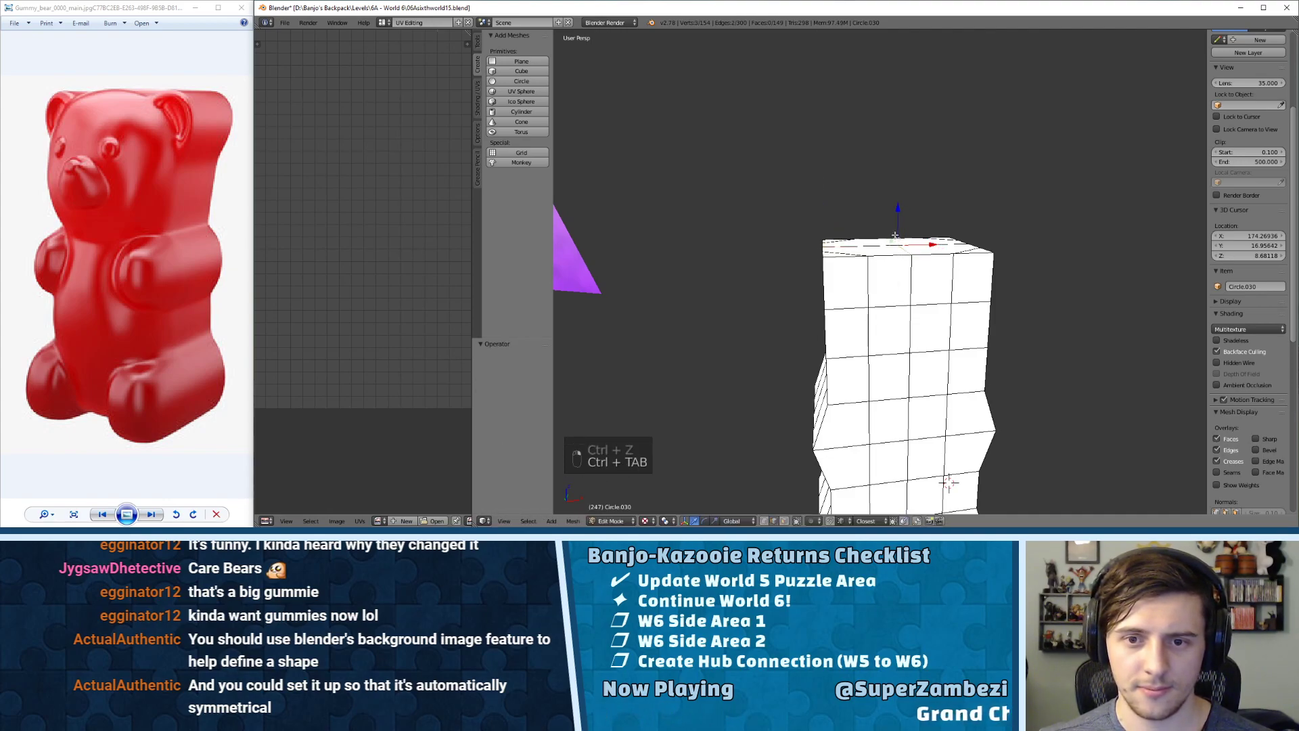
pyautogui.moveTo(897, 209); pyautogui.dragTo(895, 226)
pyautogui.moveTo(894, 226); pyautogui.dragTo(876, 269, button='middle')
pyautogui.moveTo(907, 467); pyautogui.dragTo(981, 472, button='middle')
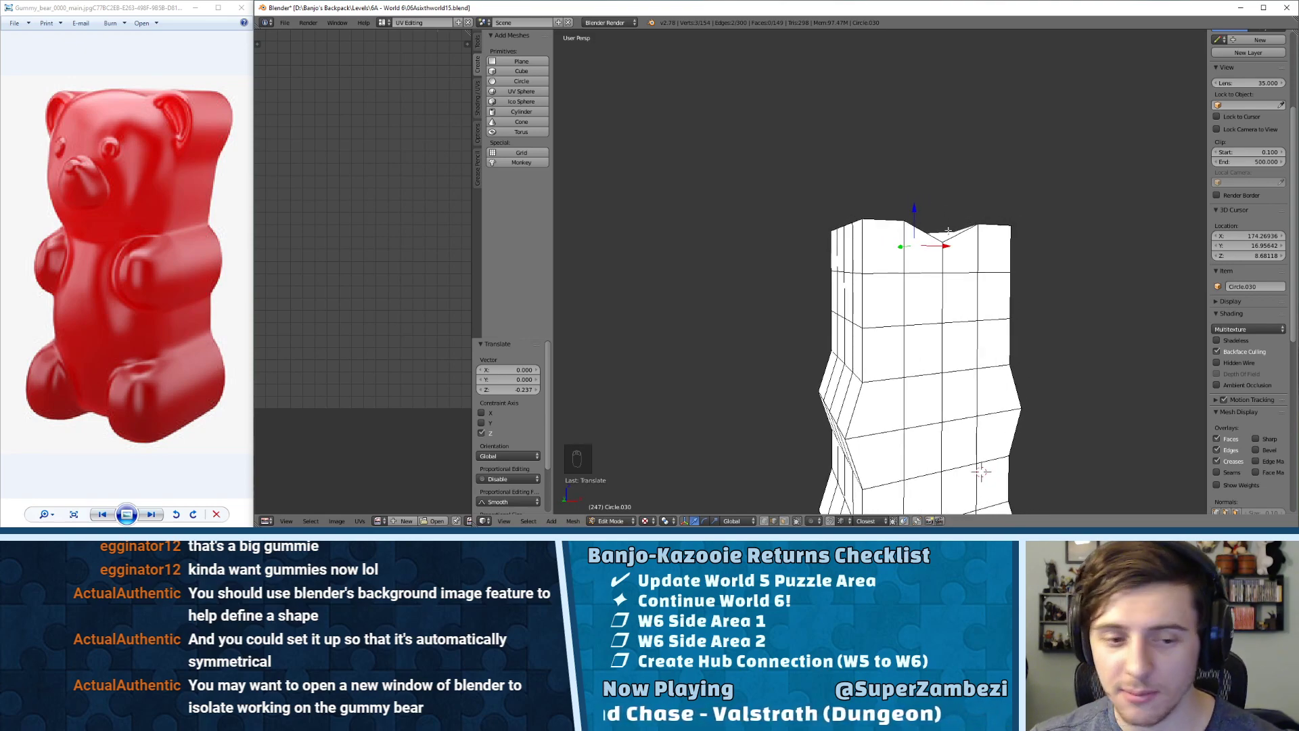
# - Return to object mode and copy the gummy bear block to the buffer
pyautogui.moveTo(948, 231); pyautogui.dragTo(892, 326, button='middle')
pyautogui.scroll(-2, 880, 230)
pyautogui.press('Tab')
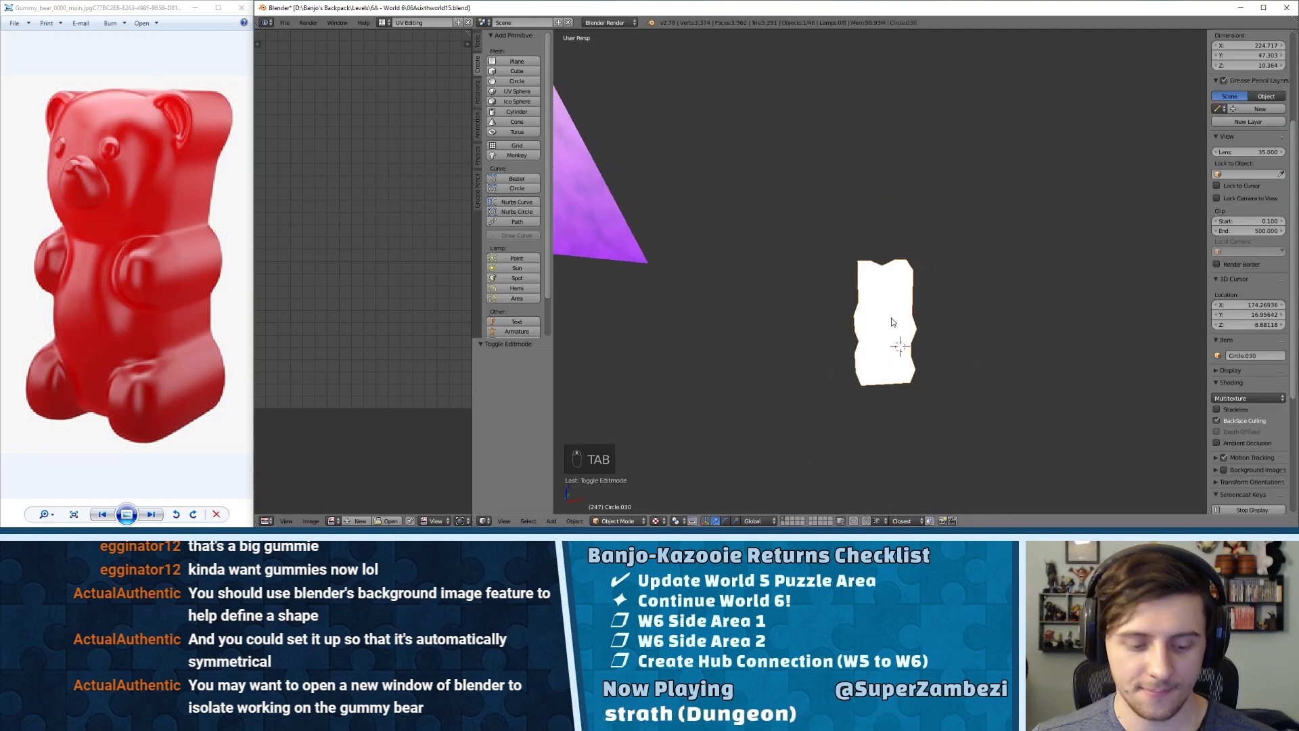
pyautogui.hotkey('ctrl', 'c')
pyautogui.hotkey('ctrl', 'c')
pyautogui.hotkey('ctrl', 'c')
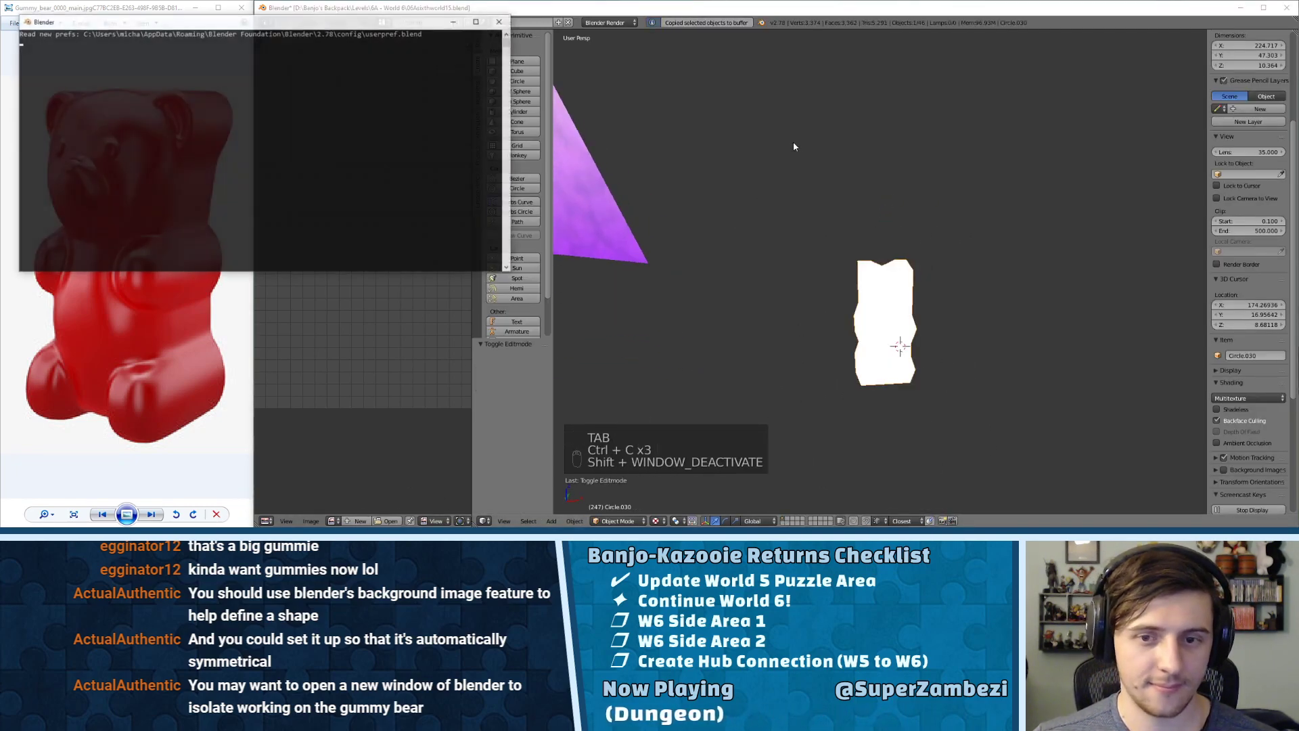
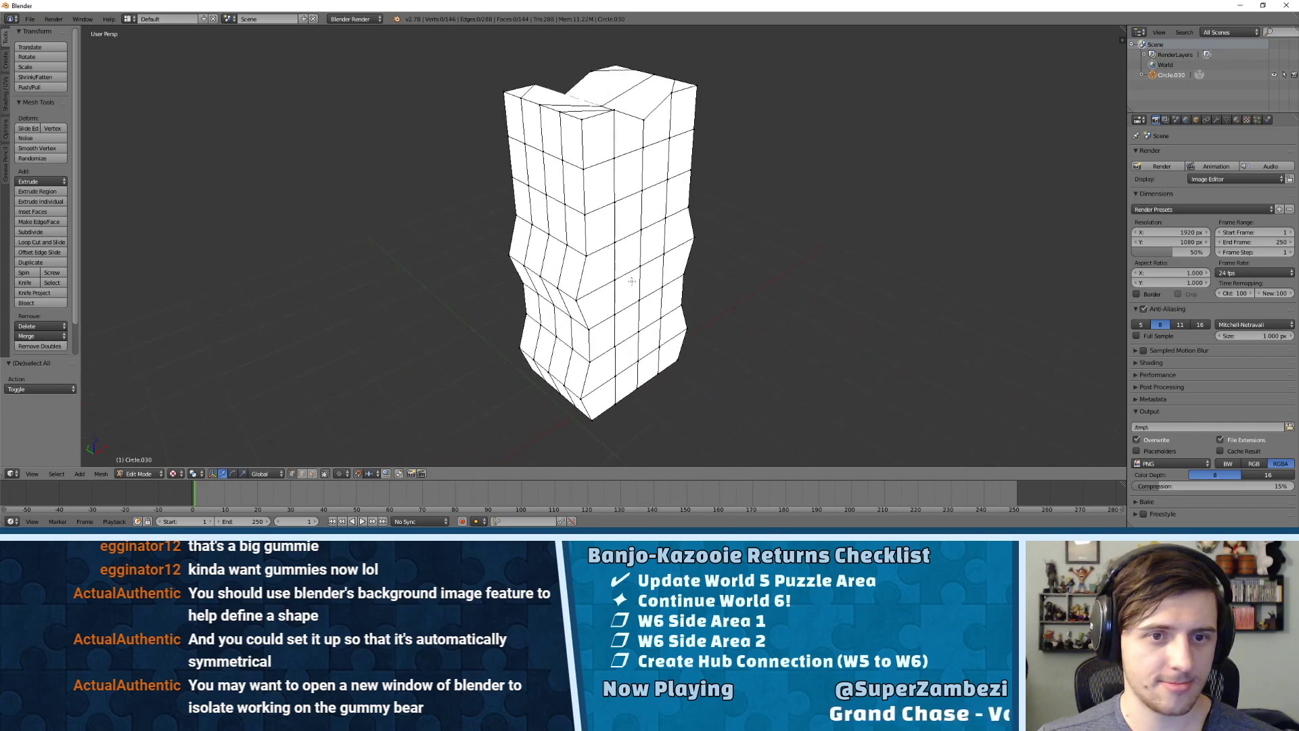
# - Position the new Blender window beside the gummy bear photo and shrink the timeline to enlarge the 3D view
pyautogui.scroll(1, 629, 117)
pyautogui.moveTo(611, 136); pyautogui.dragTo(580, 145, button='middle')
pyautogui.scroll(-4, 609, 178)
pyautogui.scroll(1, 619, 191)
pyautogui.moveTo(619, 191)
pyautogui.mouseDown(button='middle')
pyautogui.moveTo(580, 161)
pyautogui.moveTo(623, 165)
pyautogui.moveTo(621, 183)
pyautogui.mouseUp(button='middle')
pyautogui.moveTo(449, 7); pyautogui.dragTo(1211, 4)
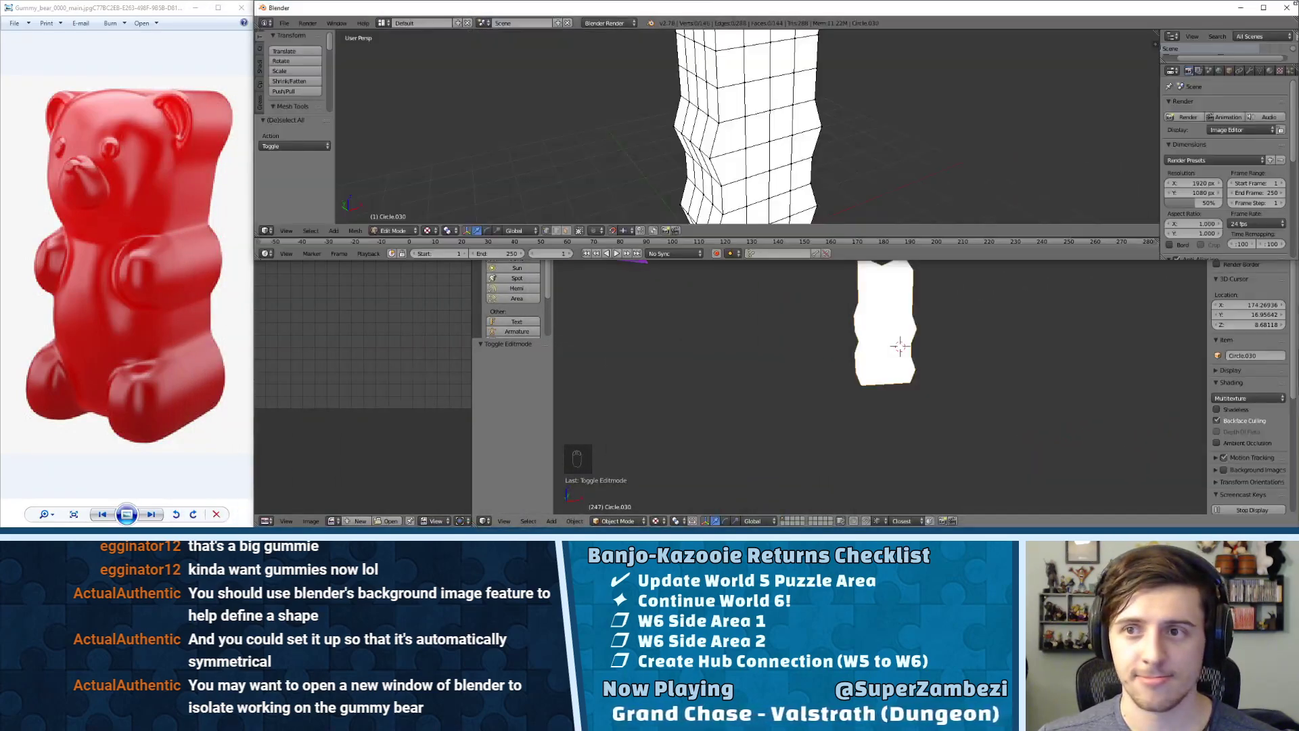
pyautogui.click(306, 278)
pyautogui.moveTo(330, 259); pyautogui.dragTo(295, 524)
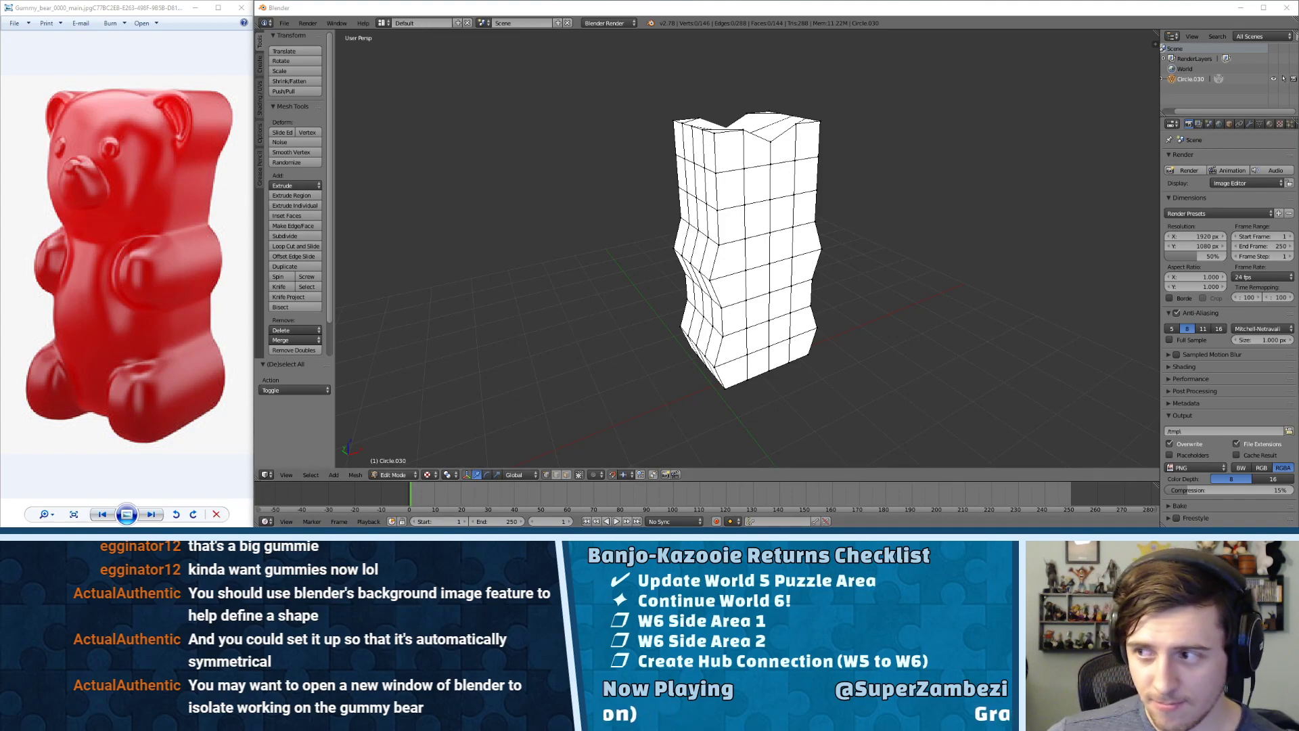
# - In edge select mode, raise the two dipped middle edges of the block's top by 0.375 along Z
pyautogui.moveTo(939, 88)
pyautogui.mouseDown(button='middle')
pyautogui.moveTo(905, 94)
pyautogui.moveTo(923, 97)
pyautogui.mouseUp(button='middle')
pyautogui.scroll(5, 778, 163)
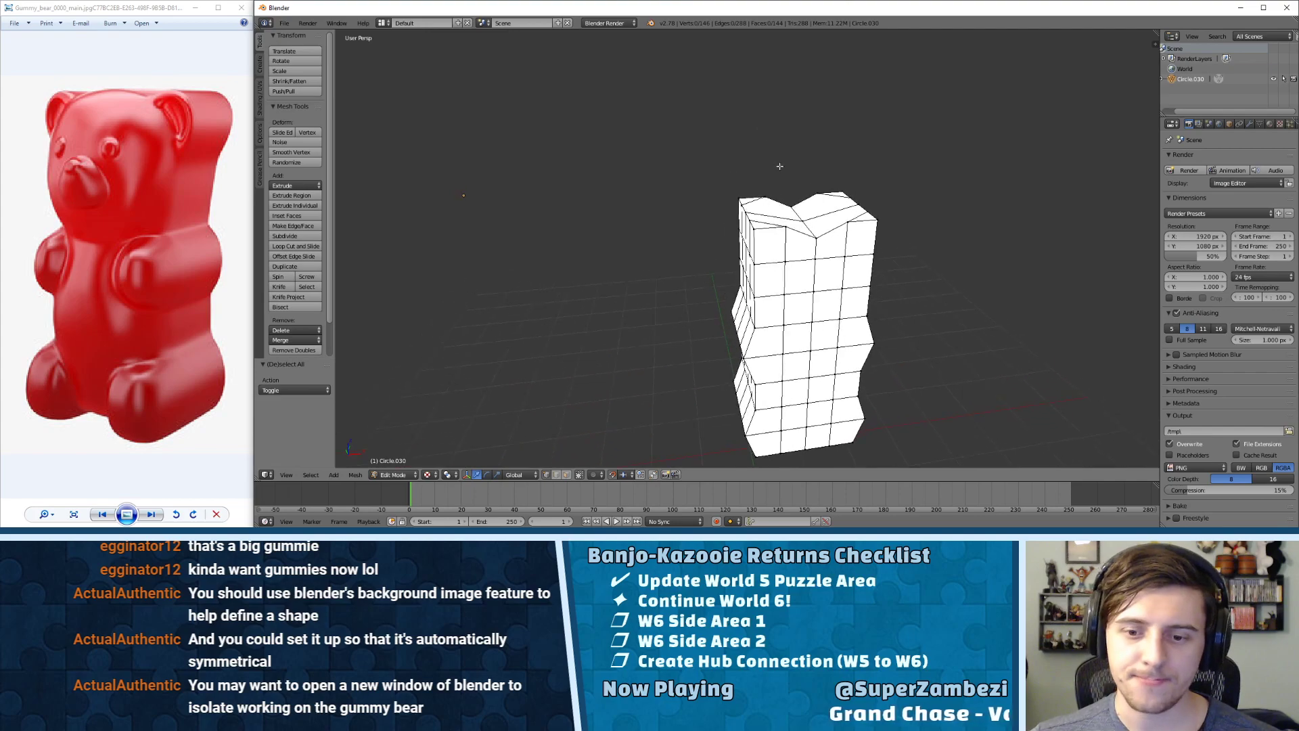
pyautogui.moveTo(822, 157); pyautogui.dragTo(789, 197, button='middle')
pyautogui.hotkey('ctrl', 'Tab')
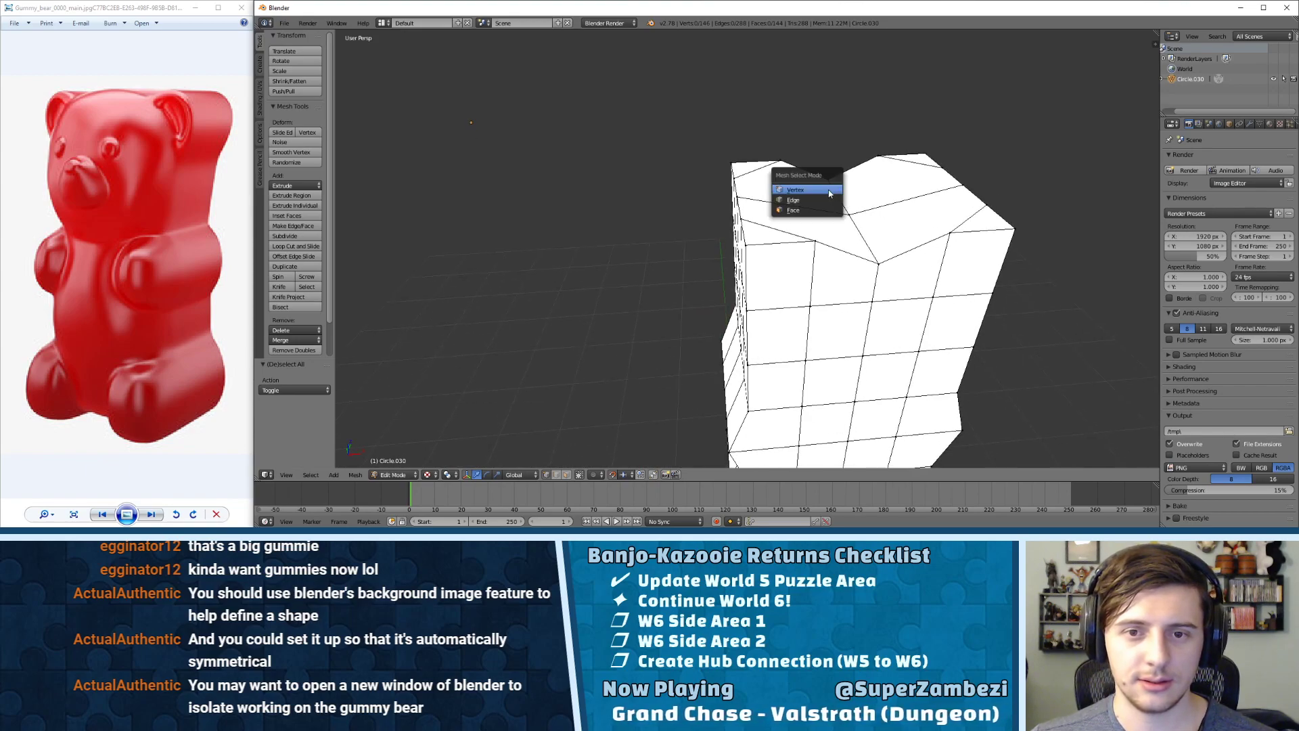
pyautogui.click(816, 201)
pyautogui.rightClick(839, 197)
pyautogui.keyDown('shift'); pyautogui.rightClick(860, 232); pyautogui.keyUp('shift')
pyautogui.moveTo(853, 183); pyautogui.dragTo(928, 136)
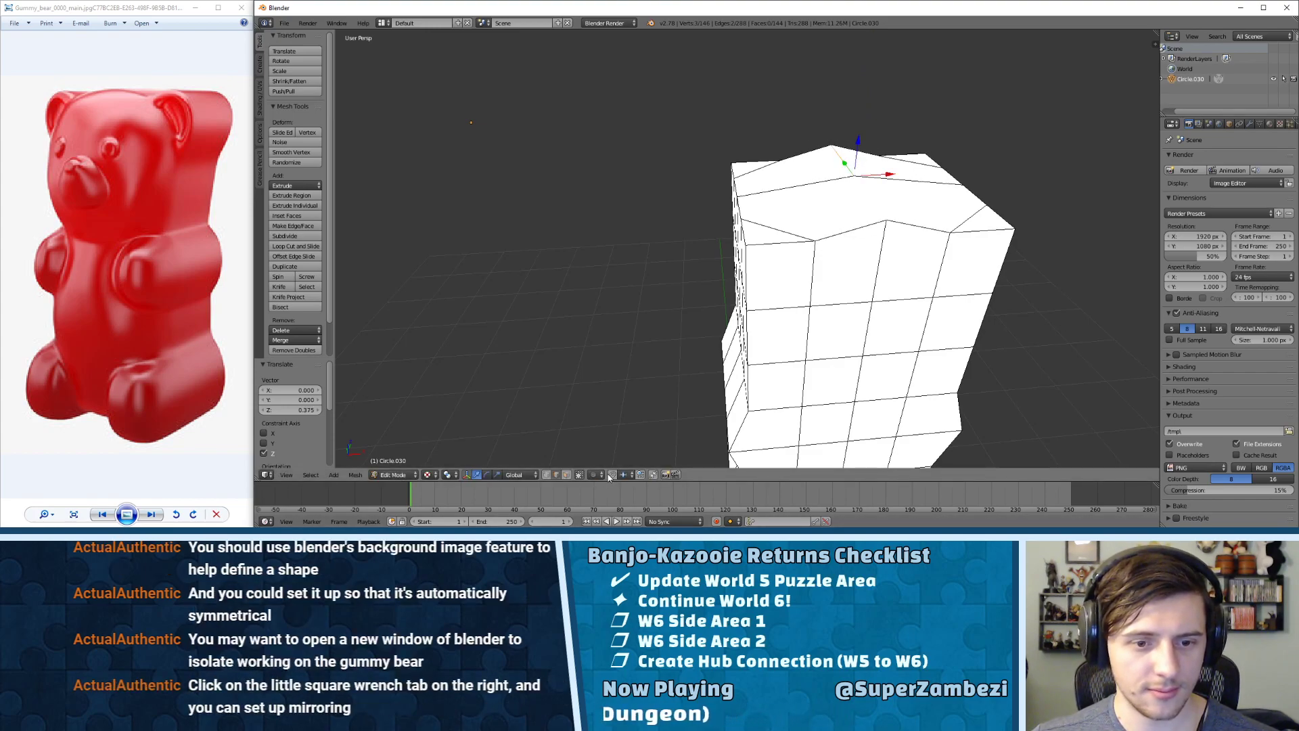
# - Change the snap element and lower the raised edges by 0.138 along Z, level with the rest of the top
pyautogui.click(630, 476)
pyautogui.click(636, 441)
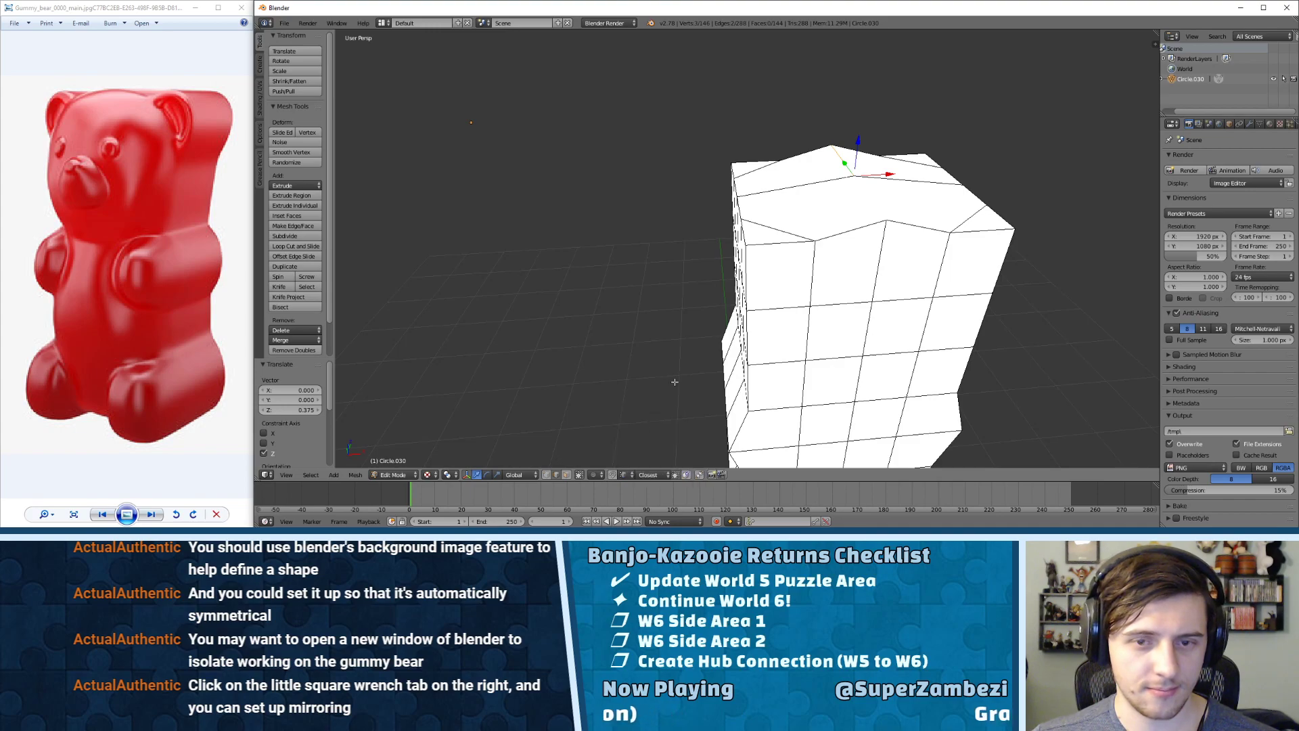
pyautogui.moveTo(859, 144); pyautogui.dragTo(912, 190)
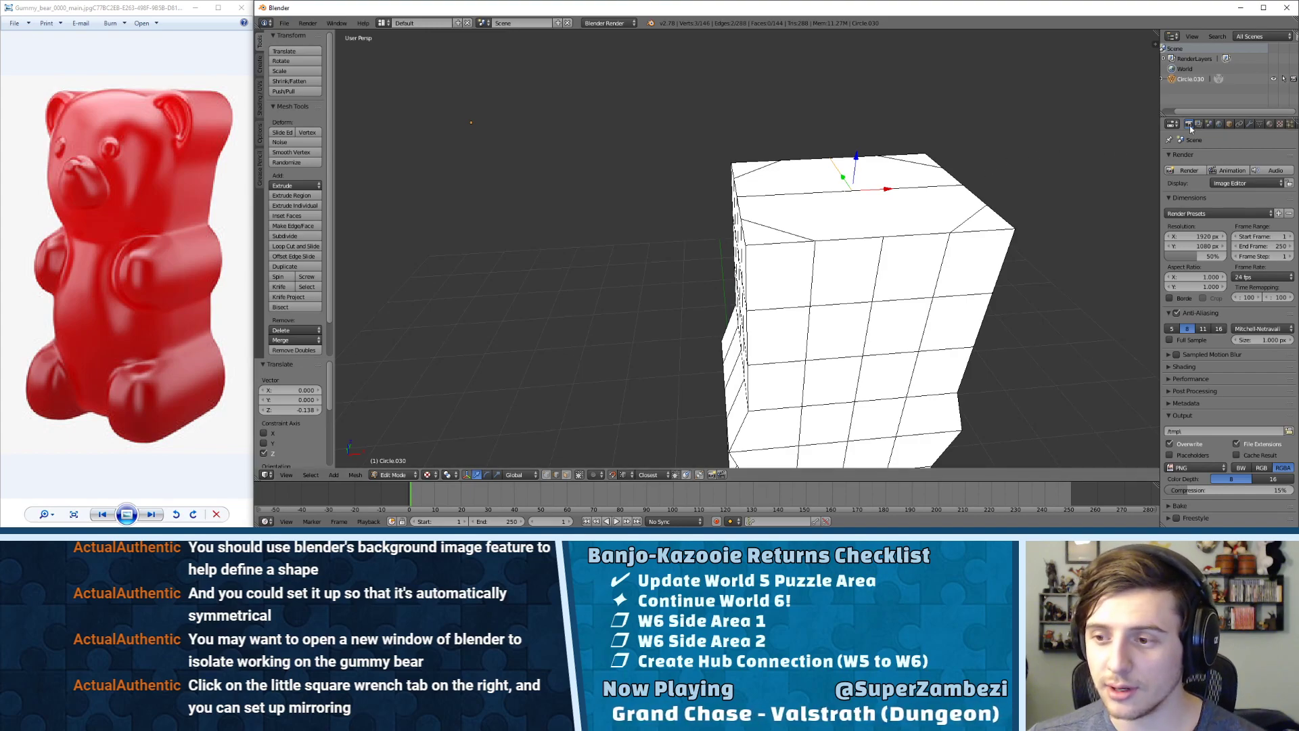
# - Add a Mirror modifier on the X axis to the block and apply it in object mode
pyautogui.click(1250, 124)
pyautogui.click(1230, 158)
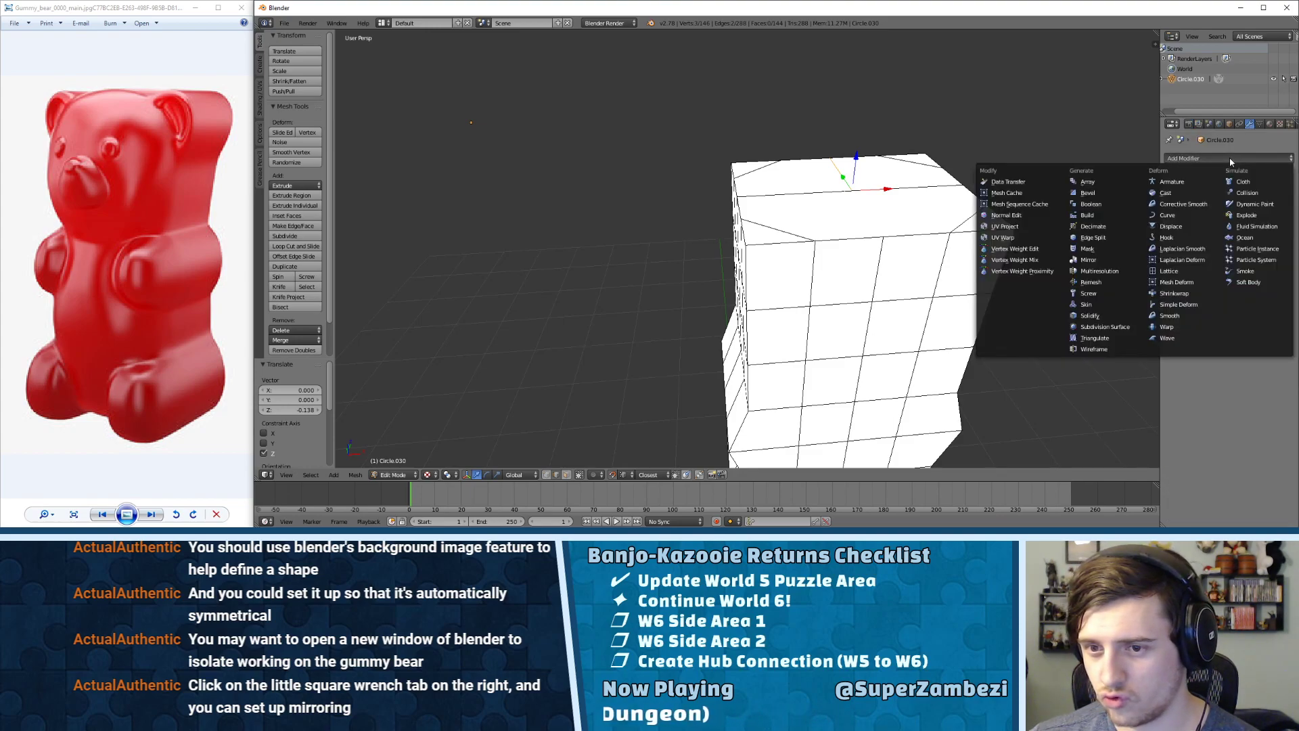
pyautogui.click(1087, 260)
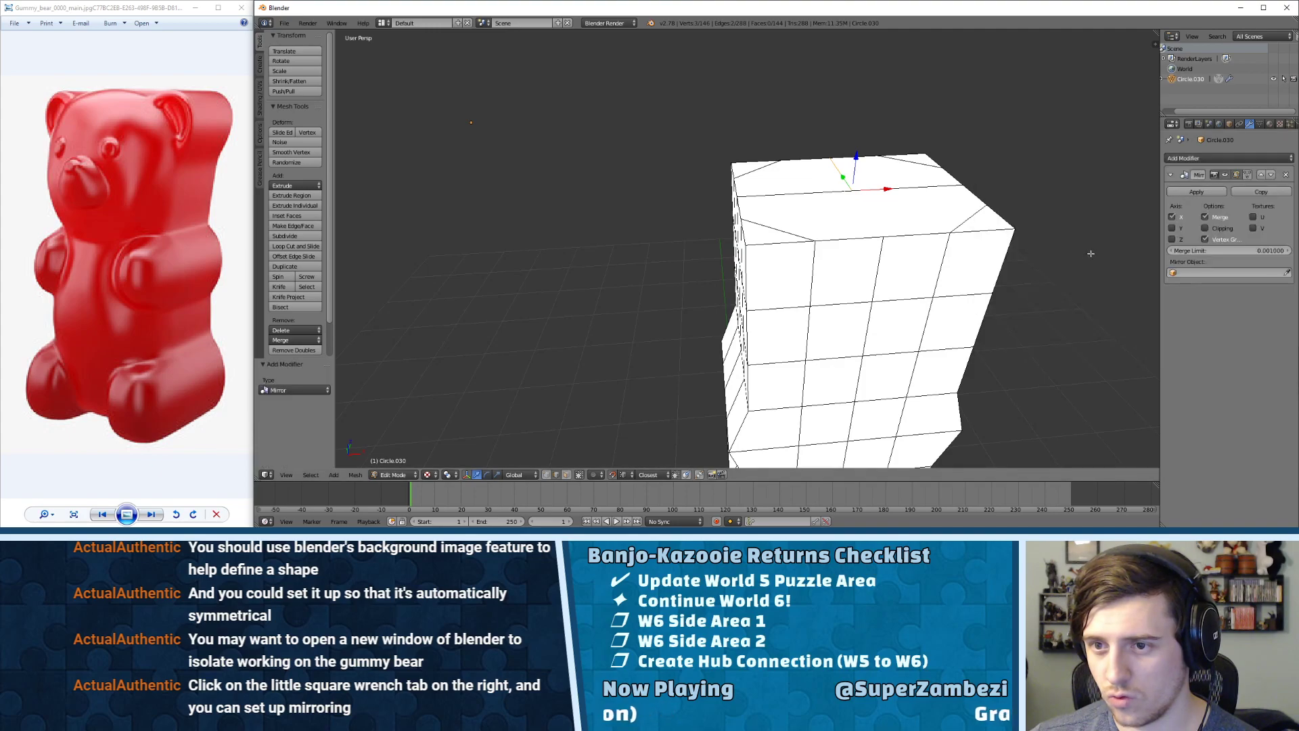
pyautogui.moveTo(972, 291); pyautogui.dragTo(938, 241, button='middle')
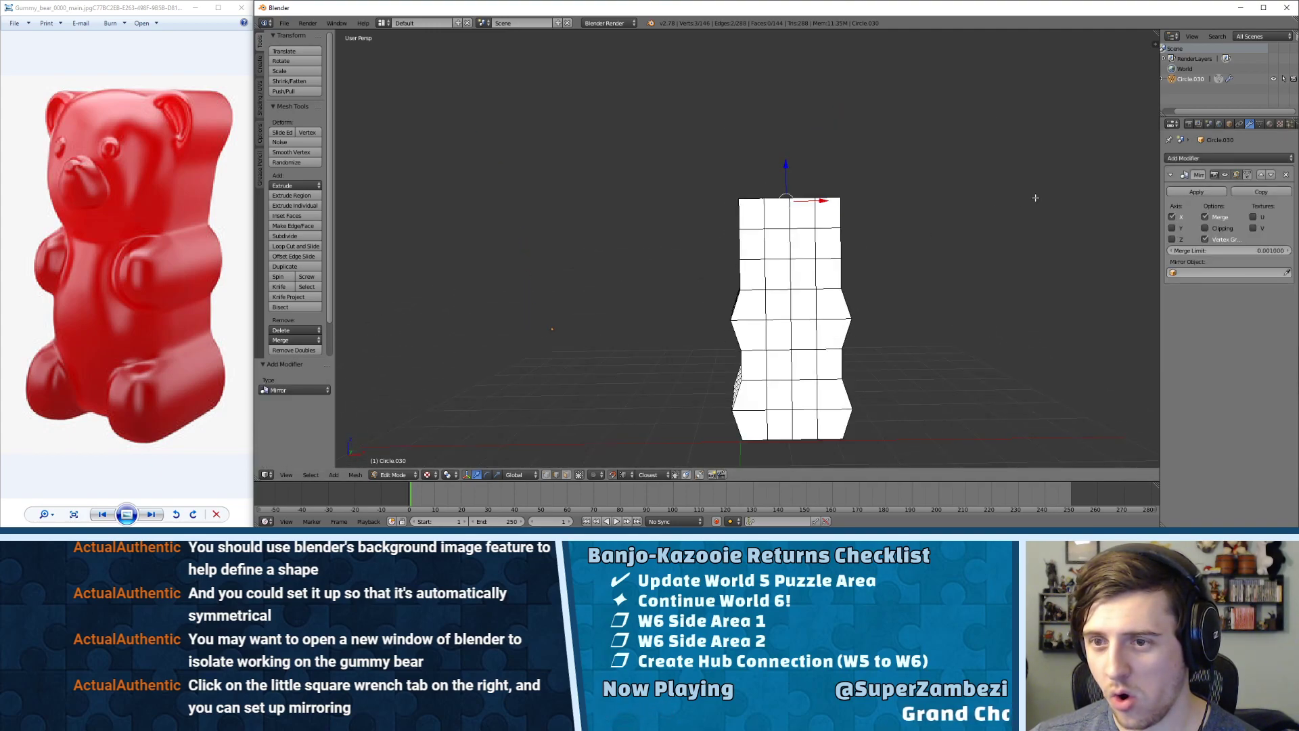
pyautogui.click(1195, 193)
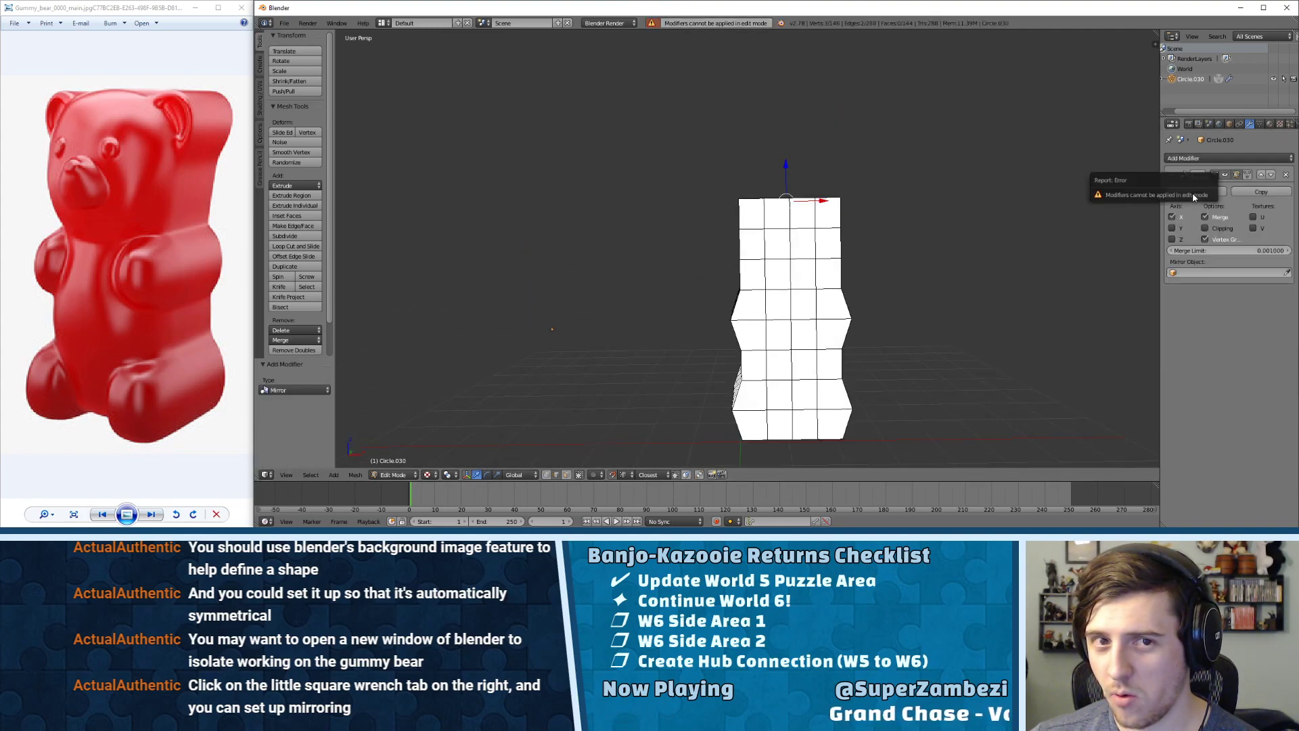
pyautogui.click(403, 474)
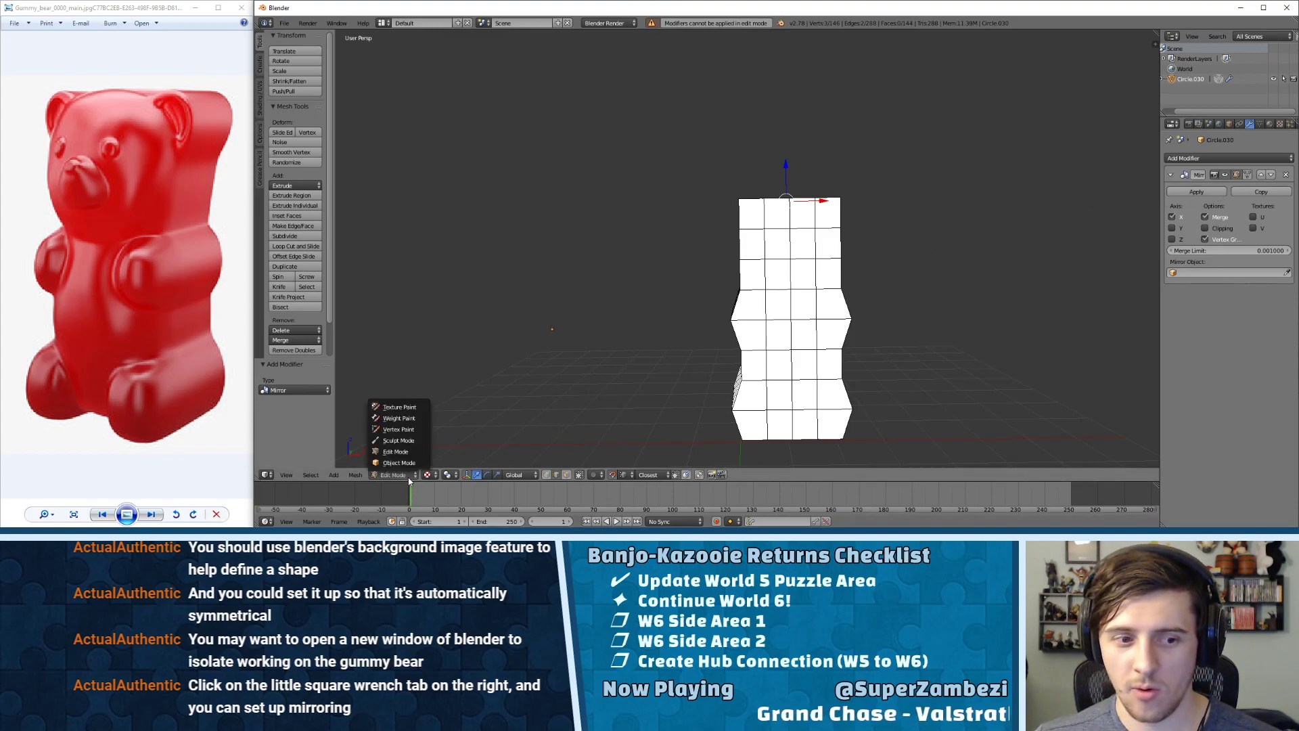
pyautogui.click(413, 465)
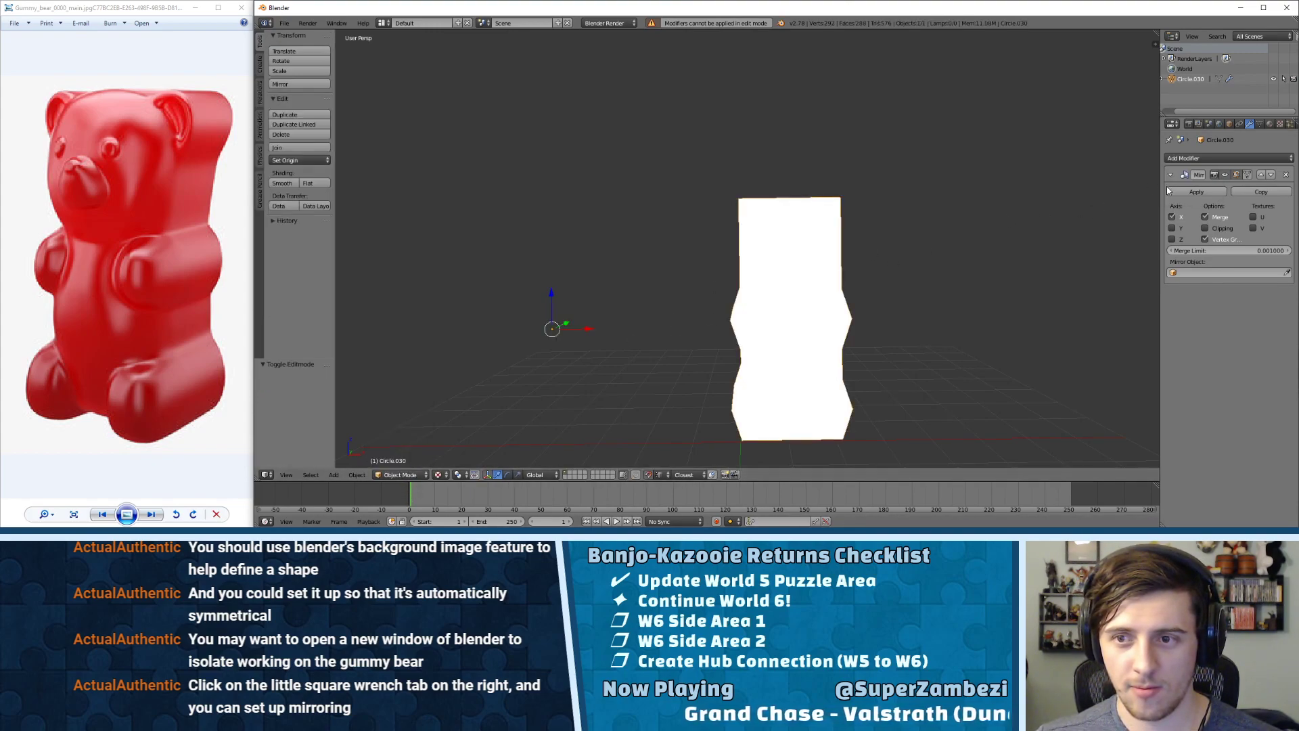
pyautogui.click(1196, 193)
# - Add and apply another X-axis Mirror modifier on the block, and add a third one without applying it
pyautogui.click(1204, 159)
pyautogui.click(1257, 159)
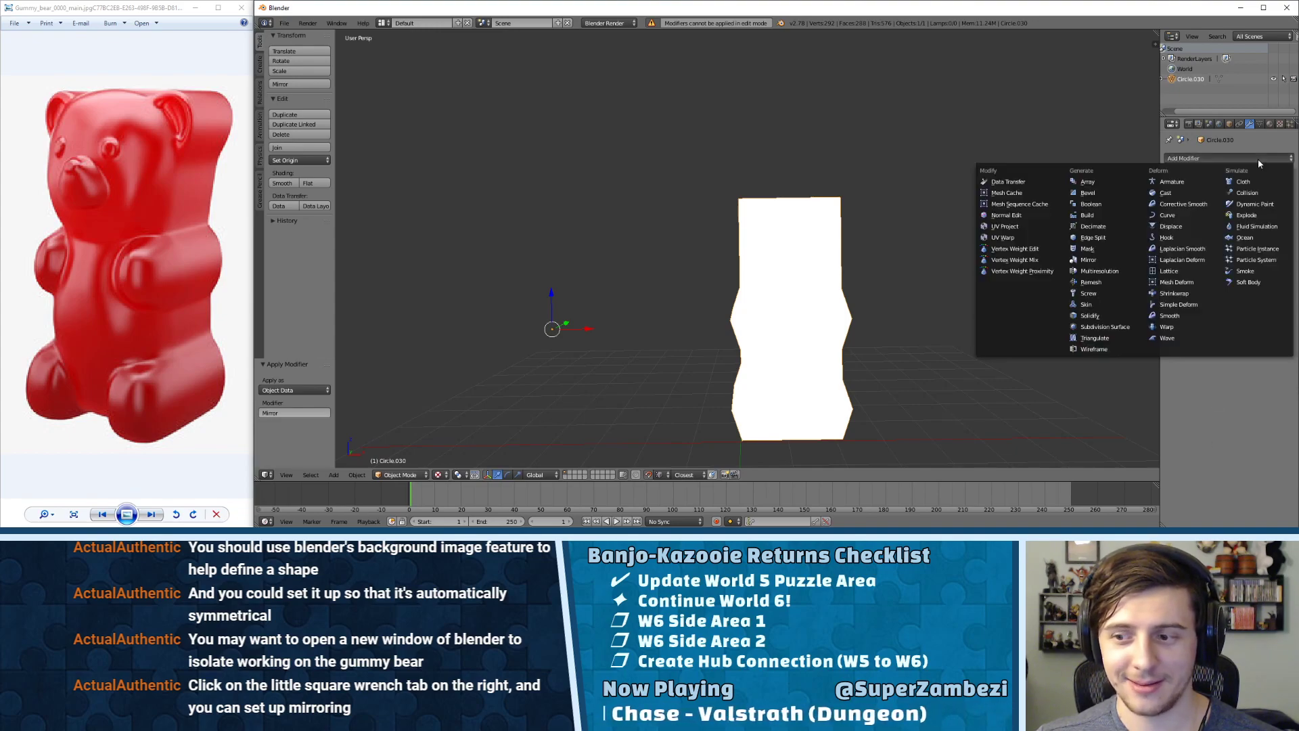
pyautogui.click(1101, 254)
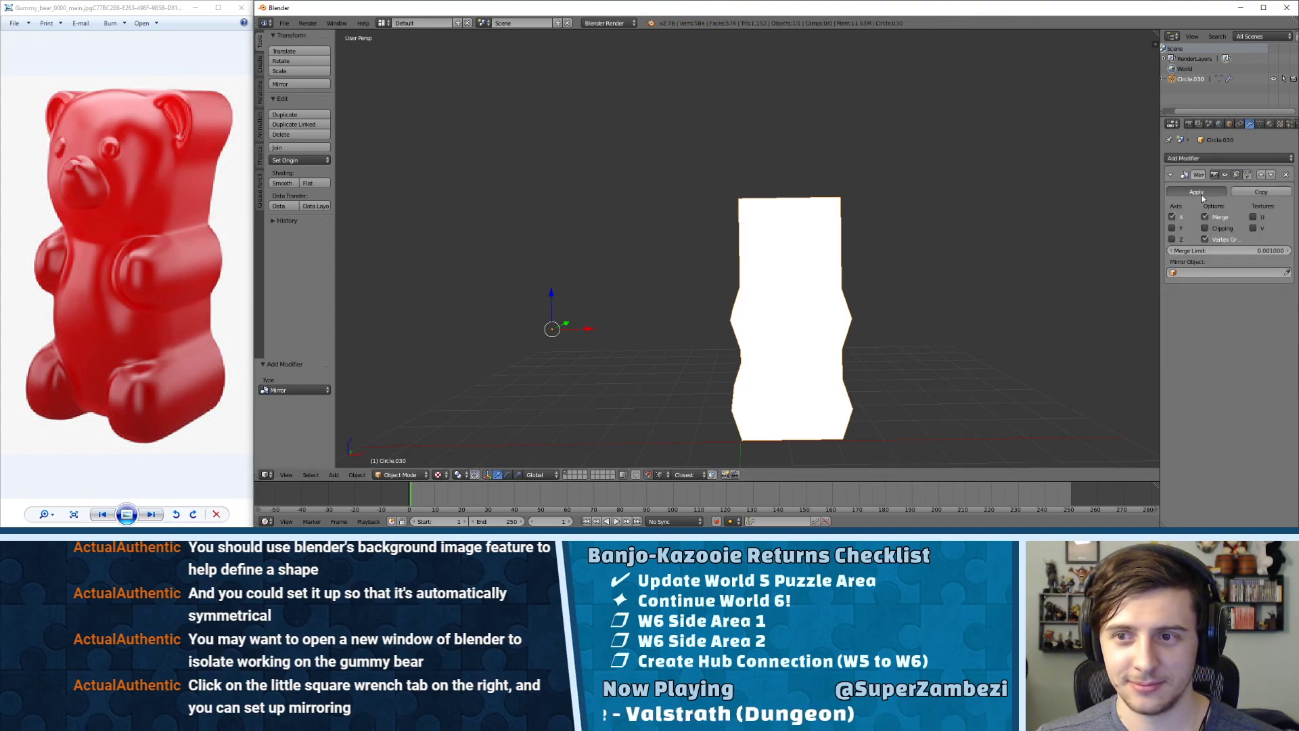
pyautogui.click(1201, 192)
pyautogui.click(1227, 160)
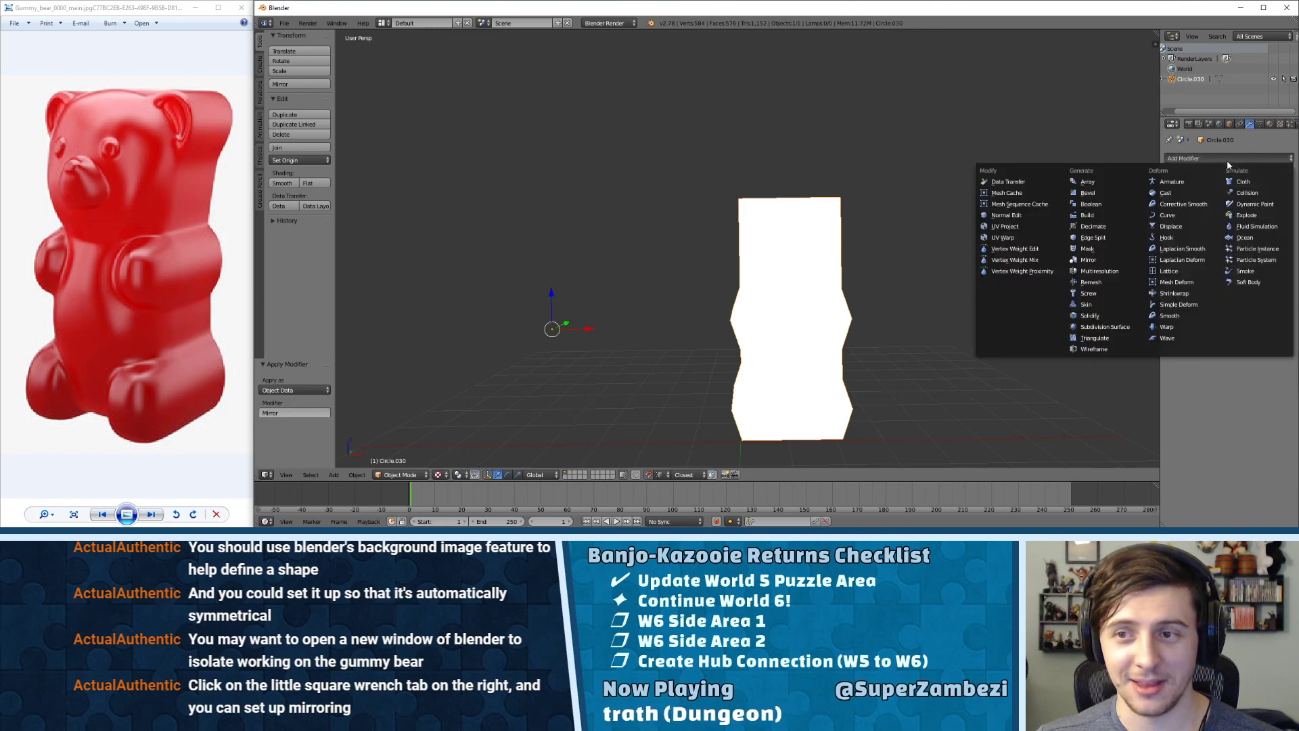
pyautogui.click(1098, 261)
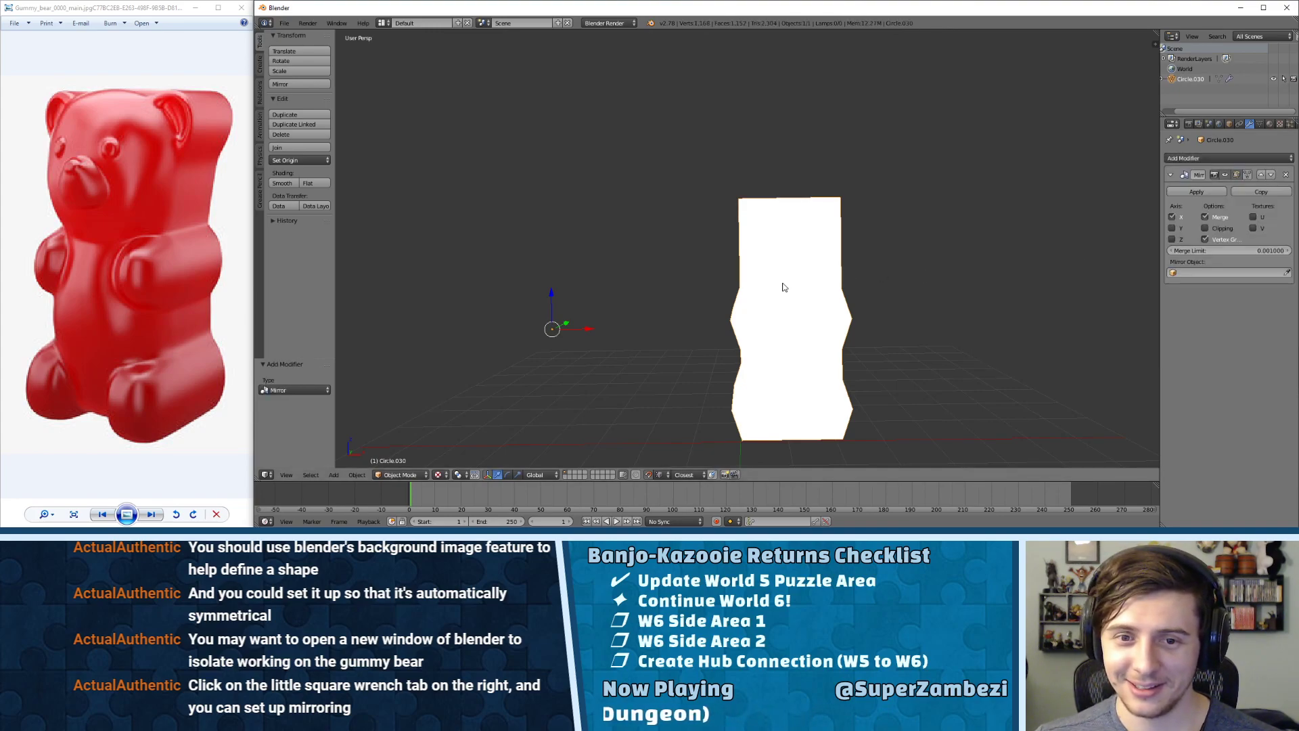
# - Move the block freely by about -0.949 in X, -0.007 in Y and -0.153 in Z
pyautogui.press('g')
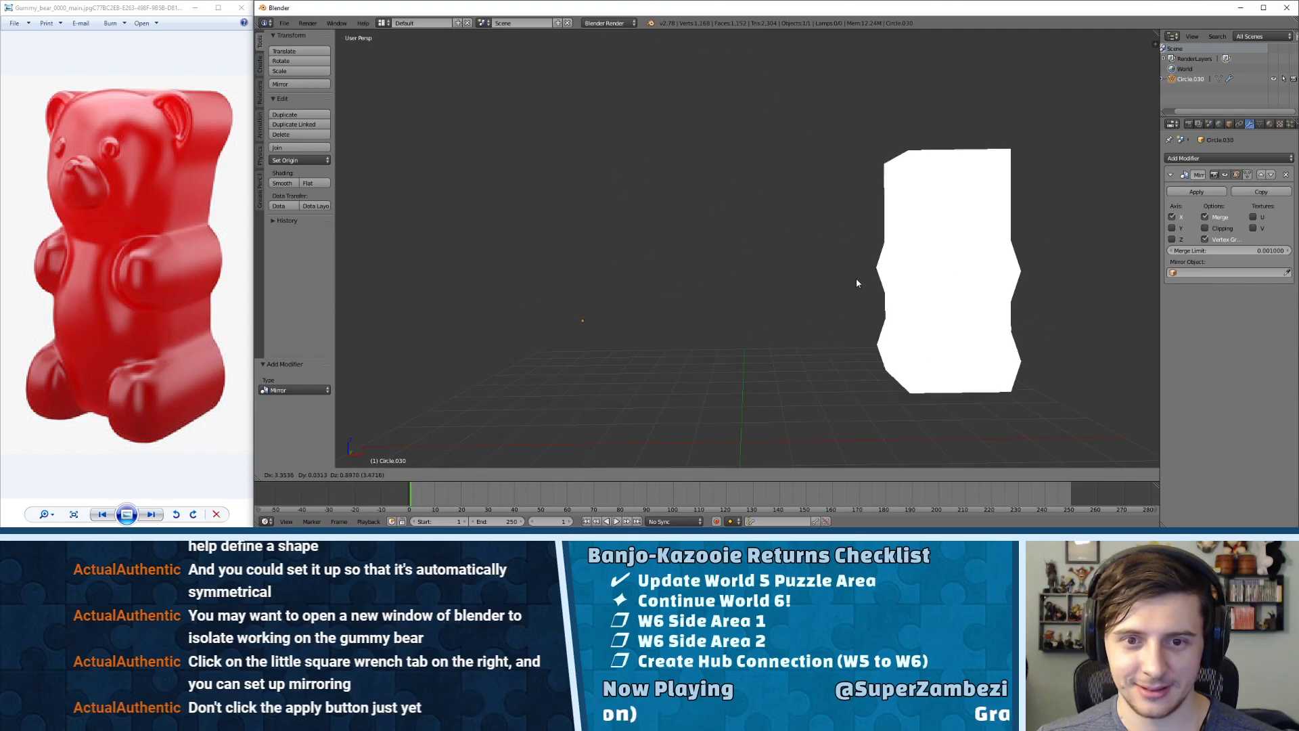
pyautogui.click(822, 291)
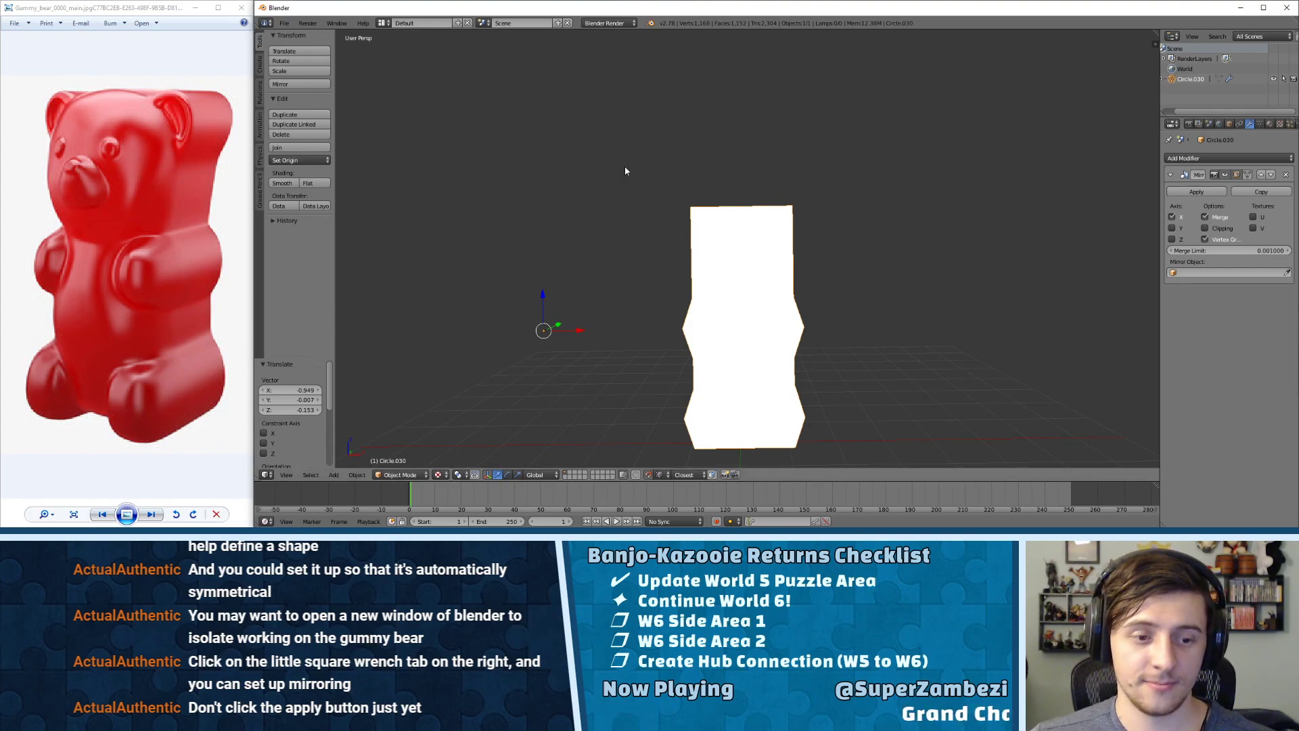
pyautogui.moveTo(597, 185); pyautogui.dragTo(561, 191, button='middle')
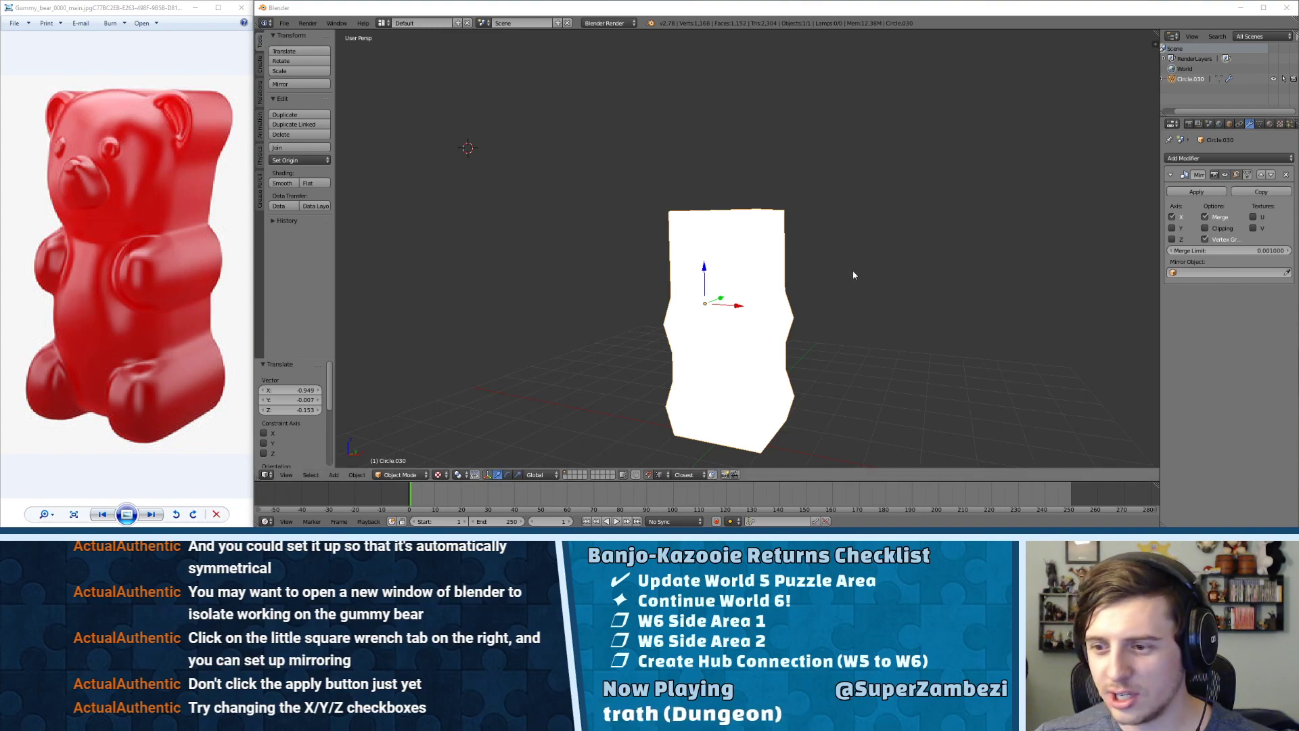
# - Try the Mirror modifier's axis options, leaving X, Y and Z all enabled
pyautogui.moveTo(781, 267); pyautogui.dragTo(790, 266, button='middle')
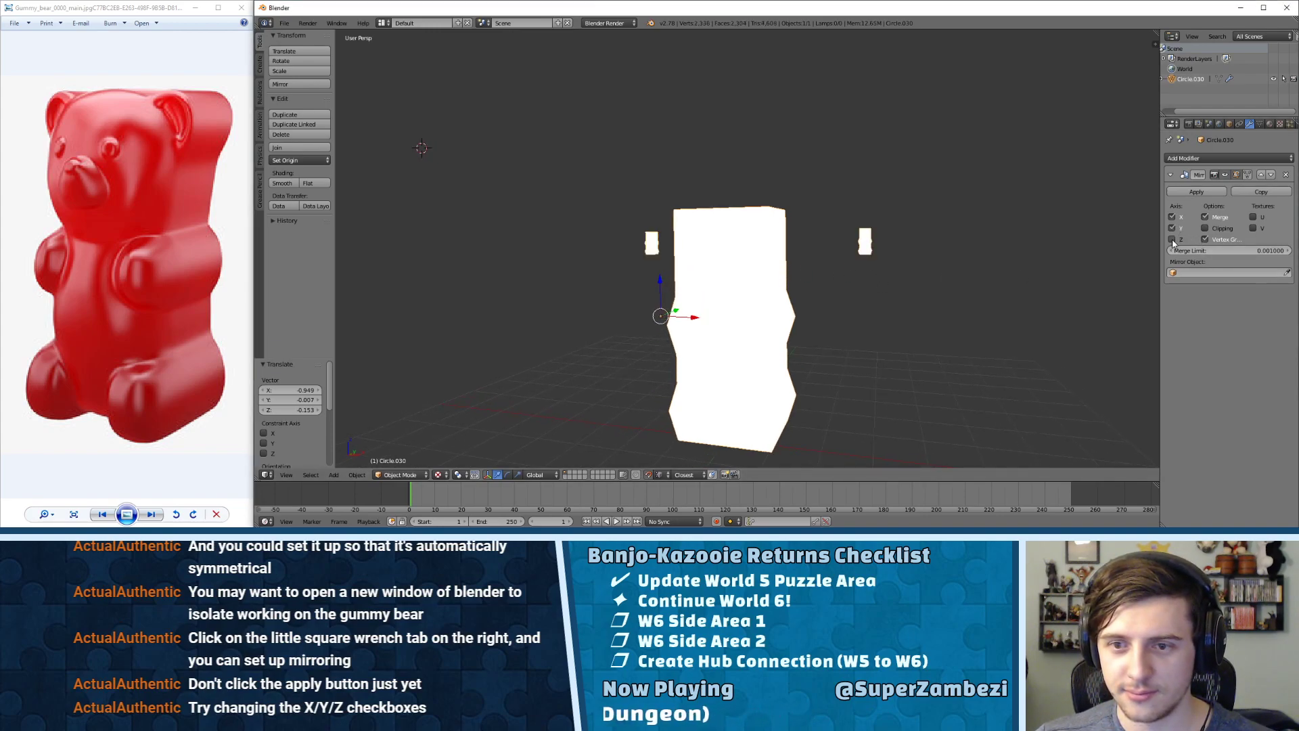
pyautogui.moveTo(868, 242); pyautogui.dragTo(891, 264, button='middle')
pyautogui.scroll(-3, 822, 199)
pyautogui.scroll(-6, 822, 198)
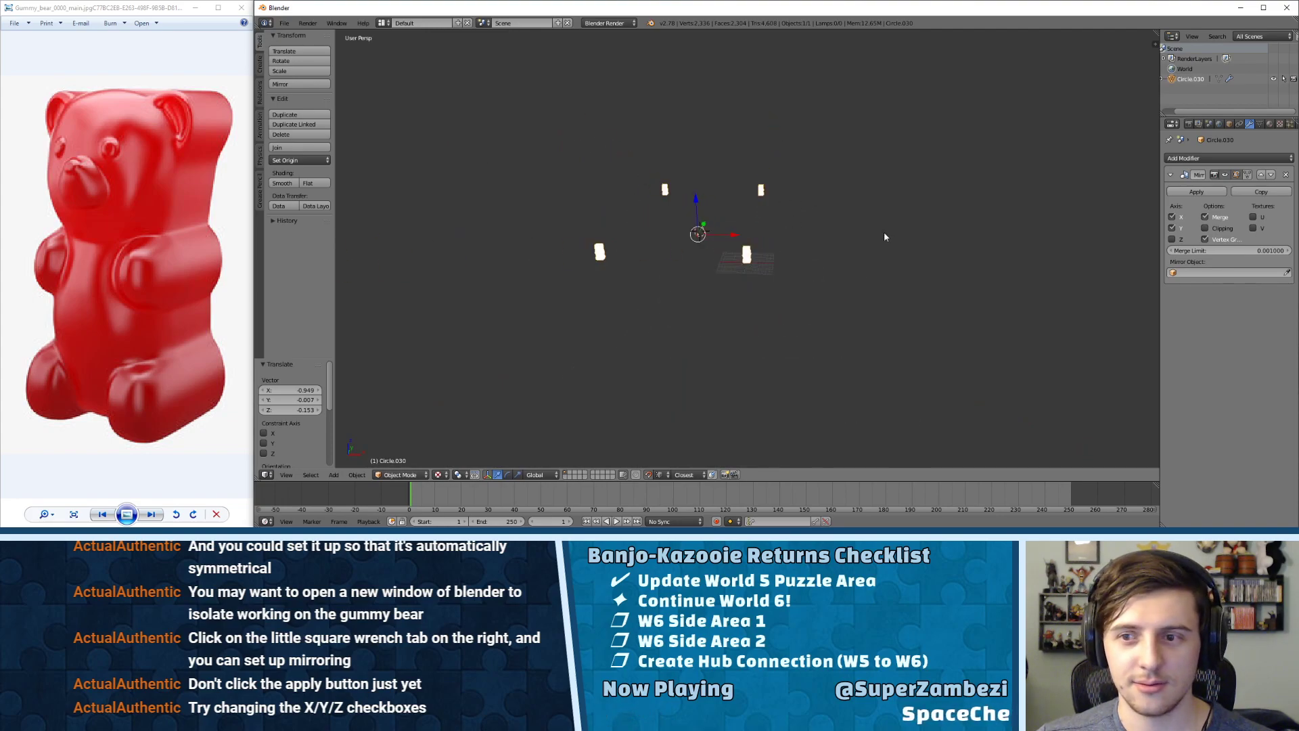
pyautogui.click(1173, 218)
pyautogui.click(1172, 240)
pyautogui.click(1171, 229)
pyautogui.click(1173, 217)
pyautogui.moveTo(1139, 255); pyautogui.dragTo(809, 255, button='middle')
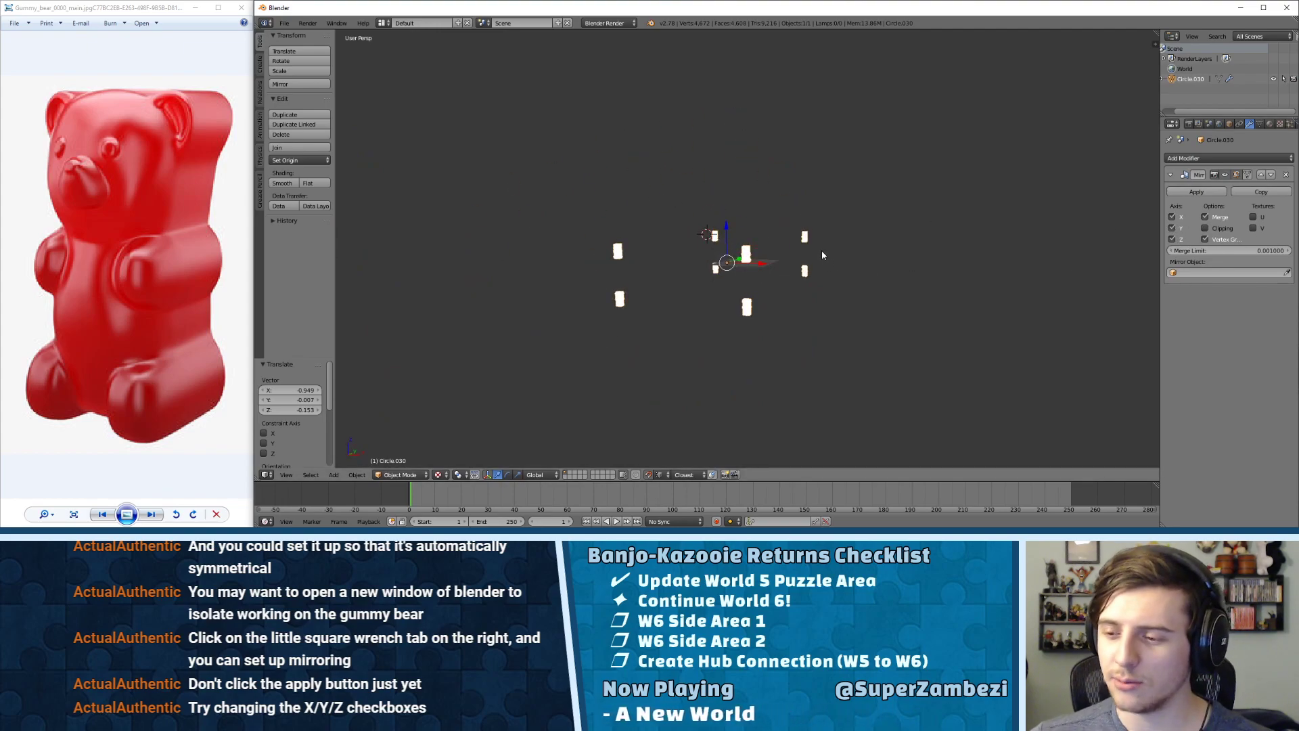
# - Try pulling part of the mesh upward in edit mode to test the mirroring, undo the move and return to object mode
pyautogui.scroll(6, 693, 290)
pyautogui.moveTo(789, 285); pyautogui.dragTo(508, 279, button='middle')
pyautogui.press('Tab')
pyautogui.press('Tab')
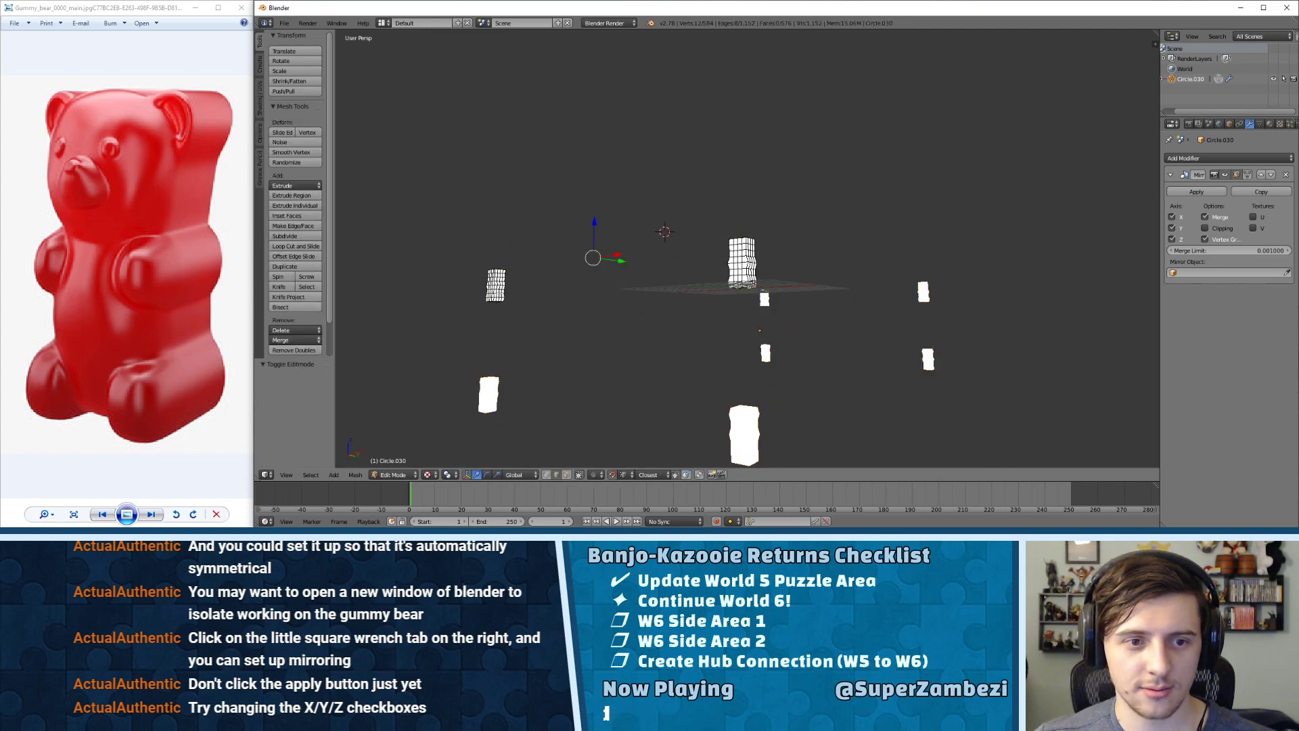
pyautogui.press('Tab')
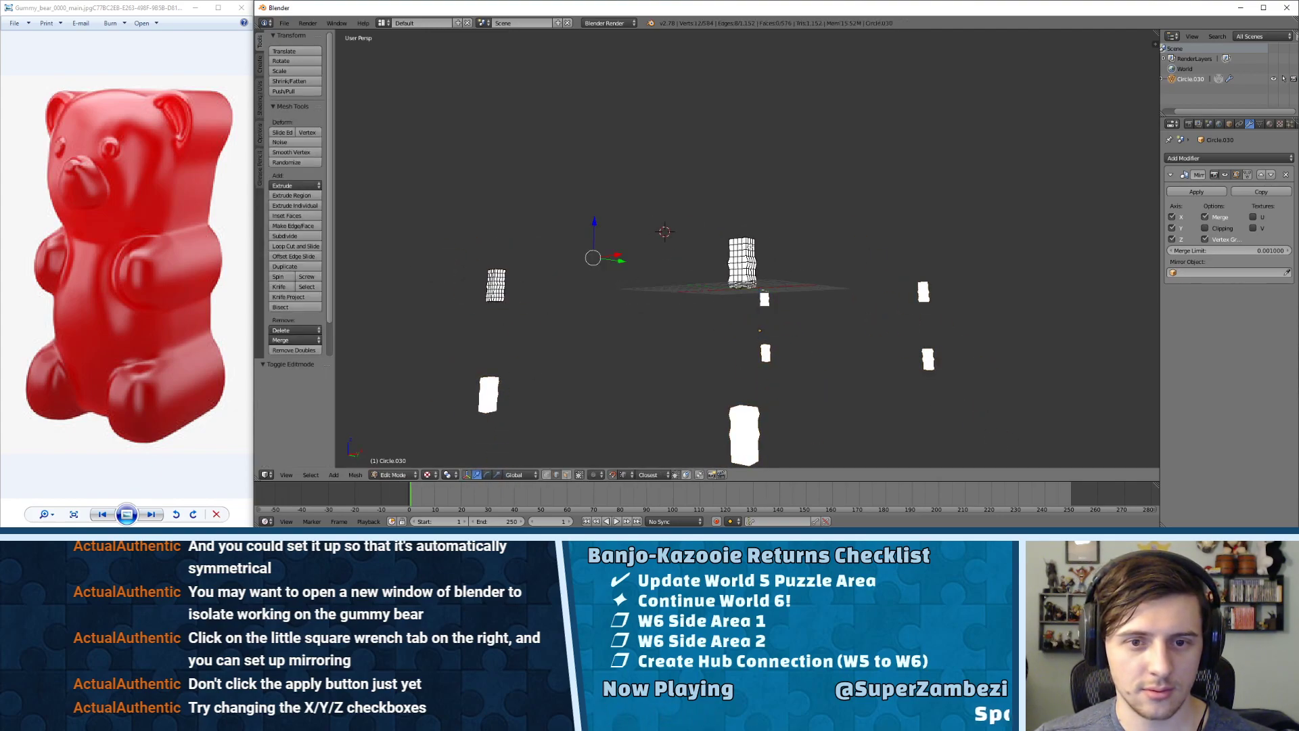
pyautogui.press('g')
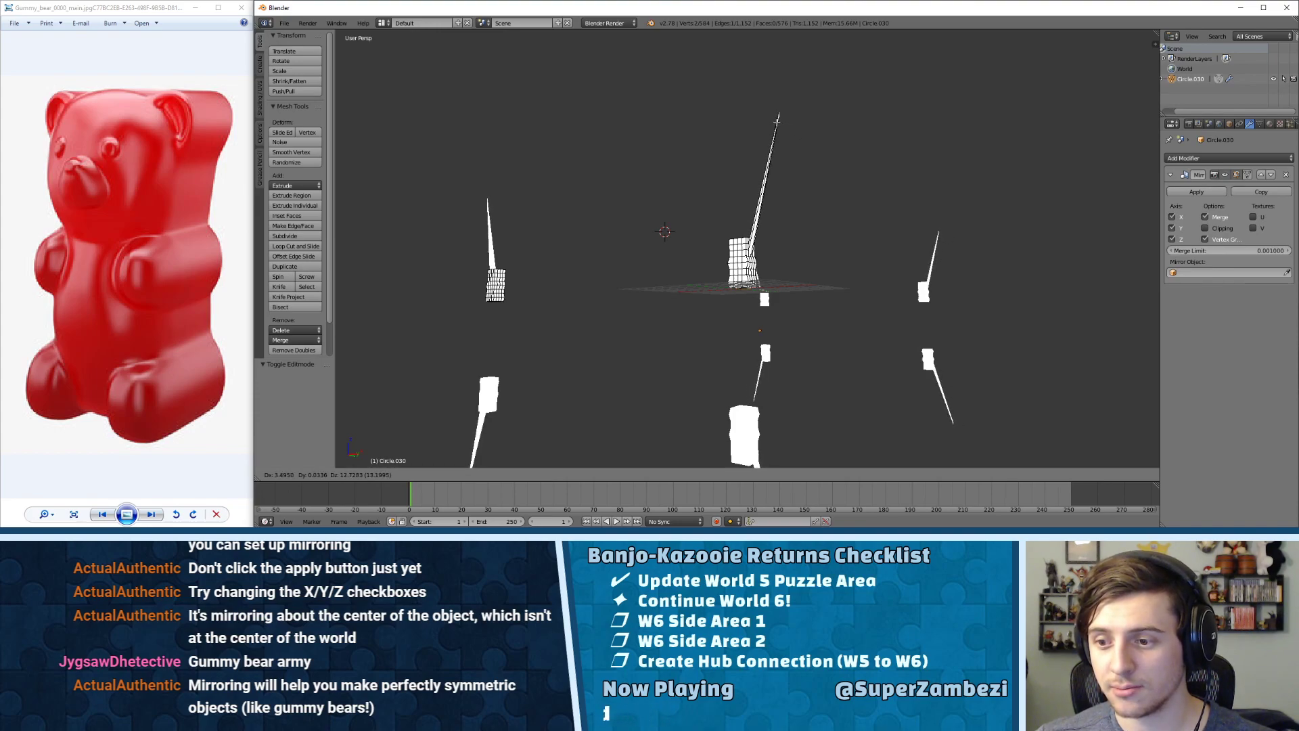
pyautogui.click(777, 121)
pyautogui.hotkey('ctrl', 'z')
pyautogui.moveTo(771, 193); pyautogui.dragTo(741, 222, button='middle')
pyautogui.press('Tab')
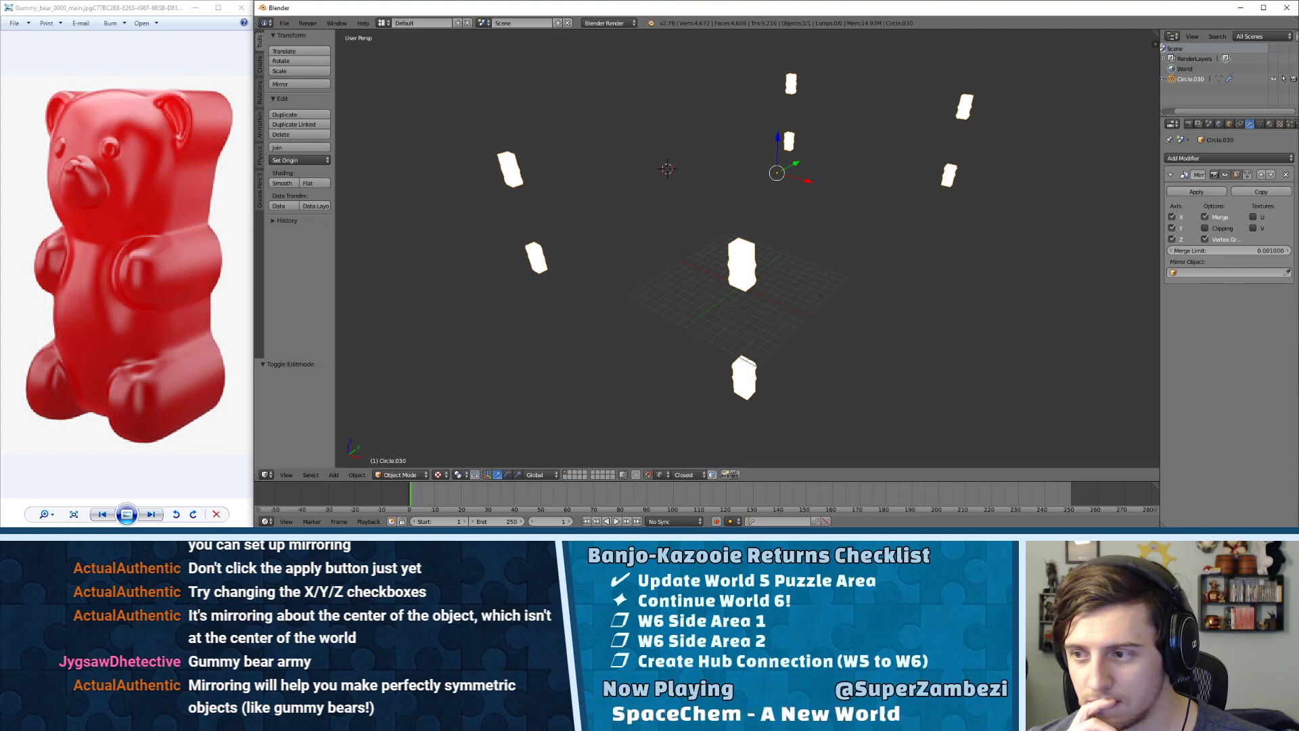
# - Delete the mirrored gummy bear block from the scene
pyautogui.moveTo(791, 213); pyautogui.dragTo(754, 188, button='middle')
pyautogui.press('a')
pyautogui.press('a')
pyautogui.press('x')
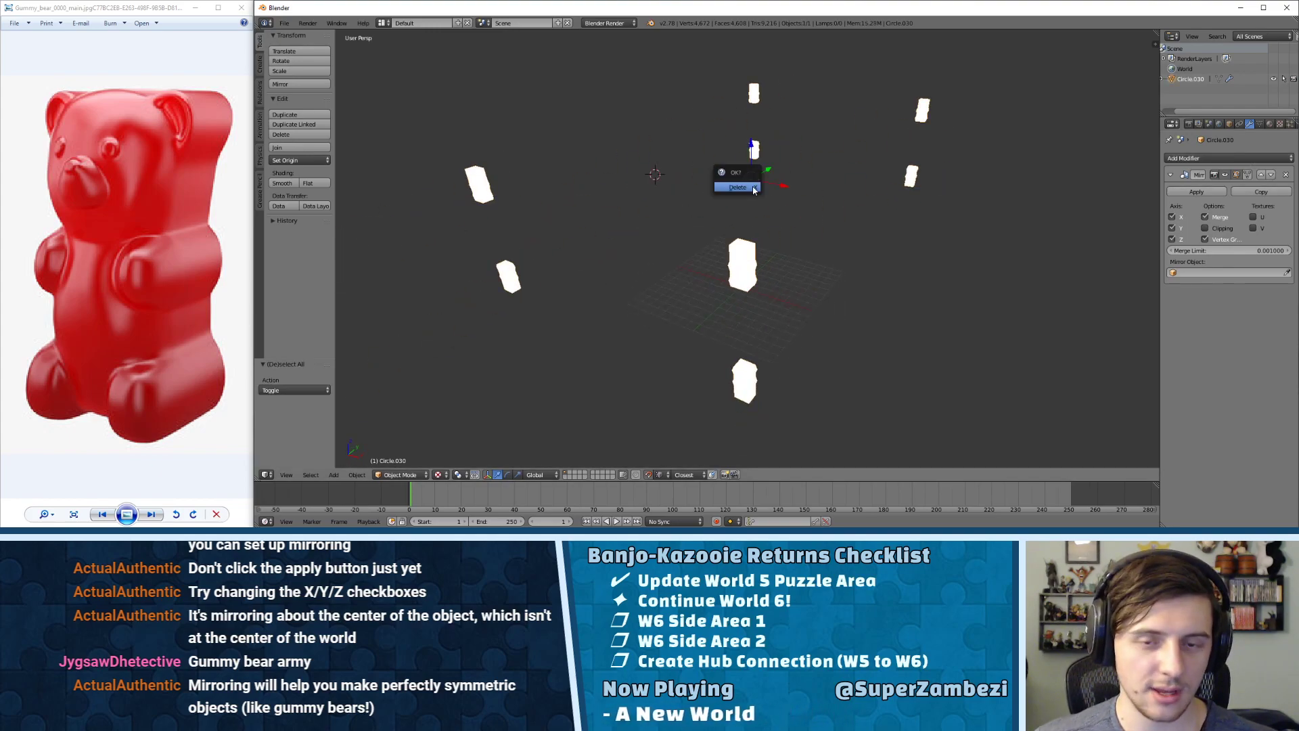
pyautogui.click(737, 187)
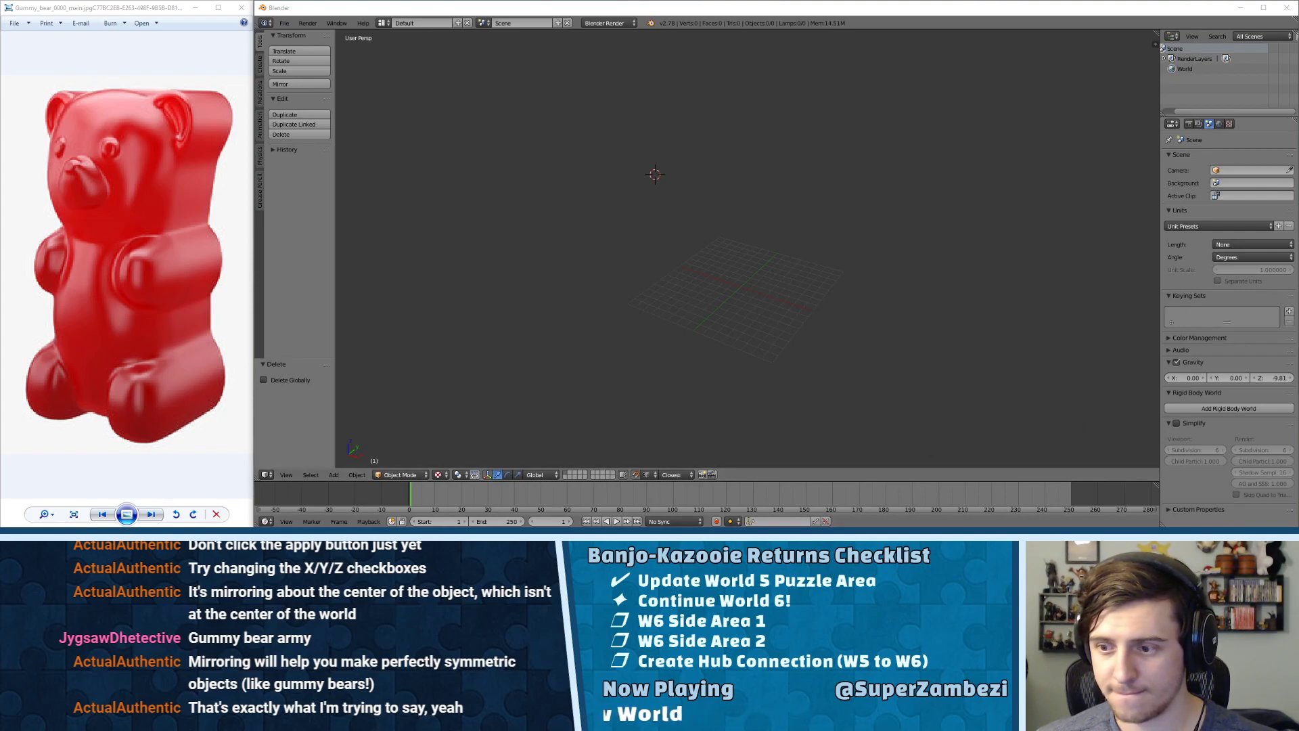
# - Close the photo viewer beside the Blender window
pyautogui.hotkey('alt', 'Tab')
pyautogui.moveTo(785, 101); pyautogui.dragTo(1298, 115)
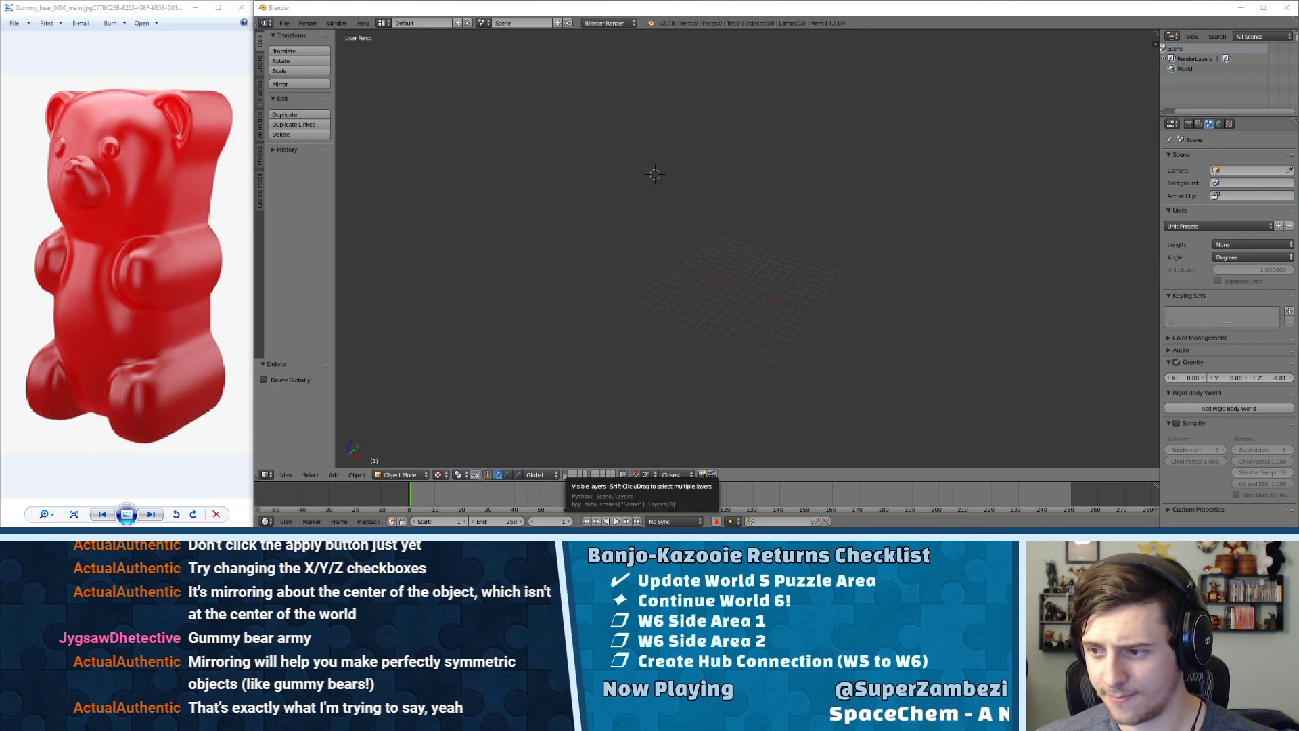
pyautogui.press('Right')
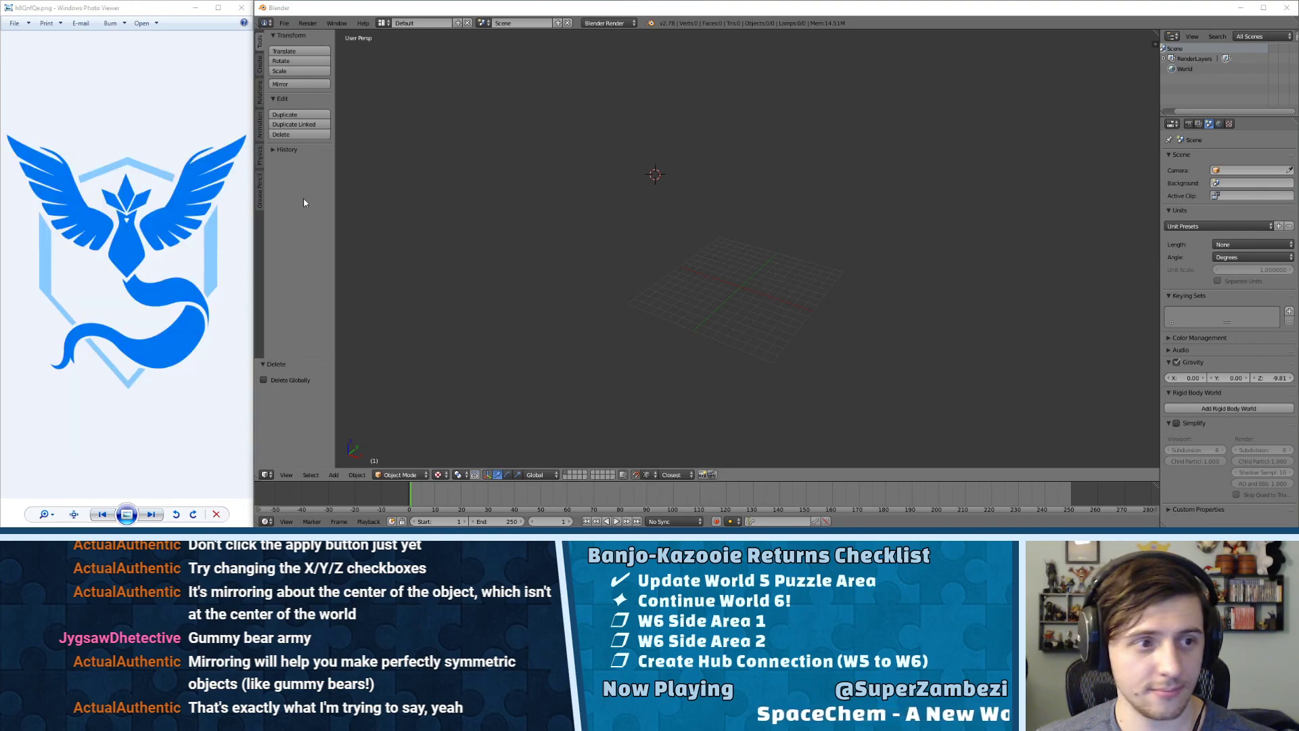
pyautogui.click(242, 7)
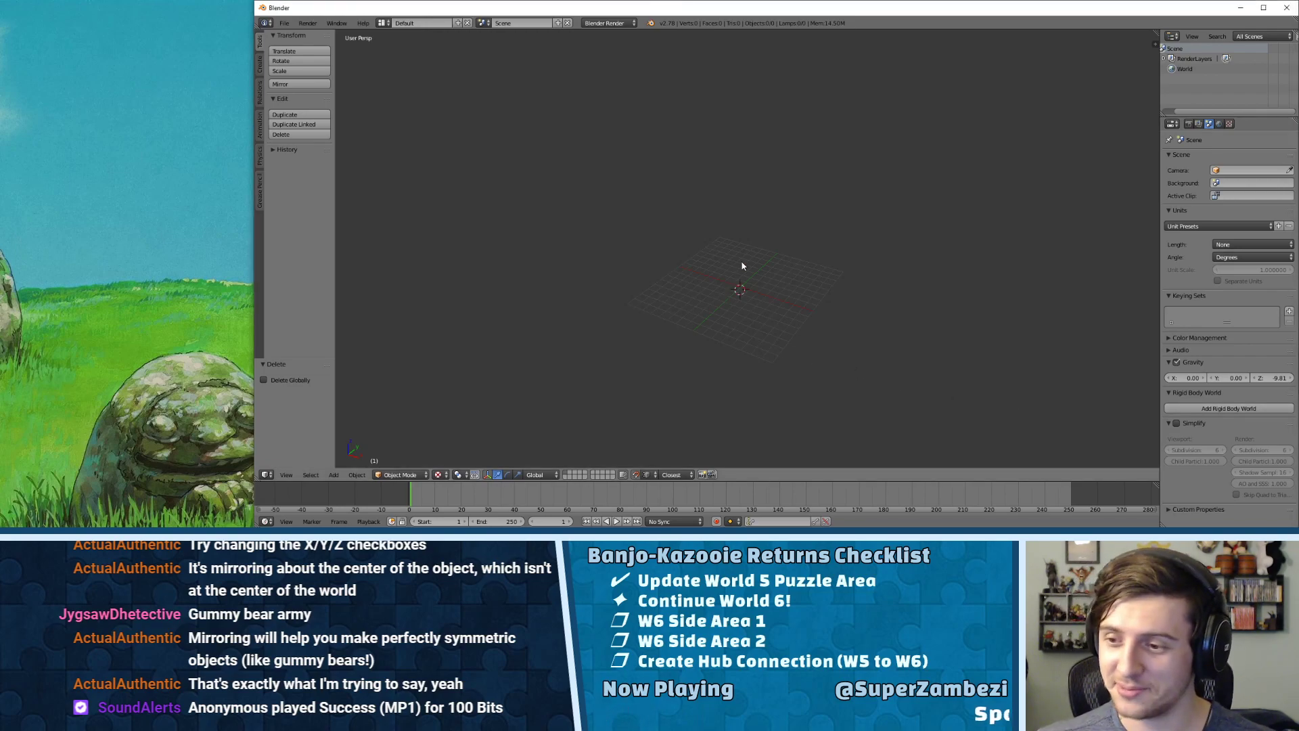
# - Switch to the top view and place the 3D cursor near the centre of the grid
pyautogui.press('space')
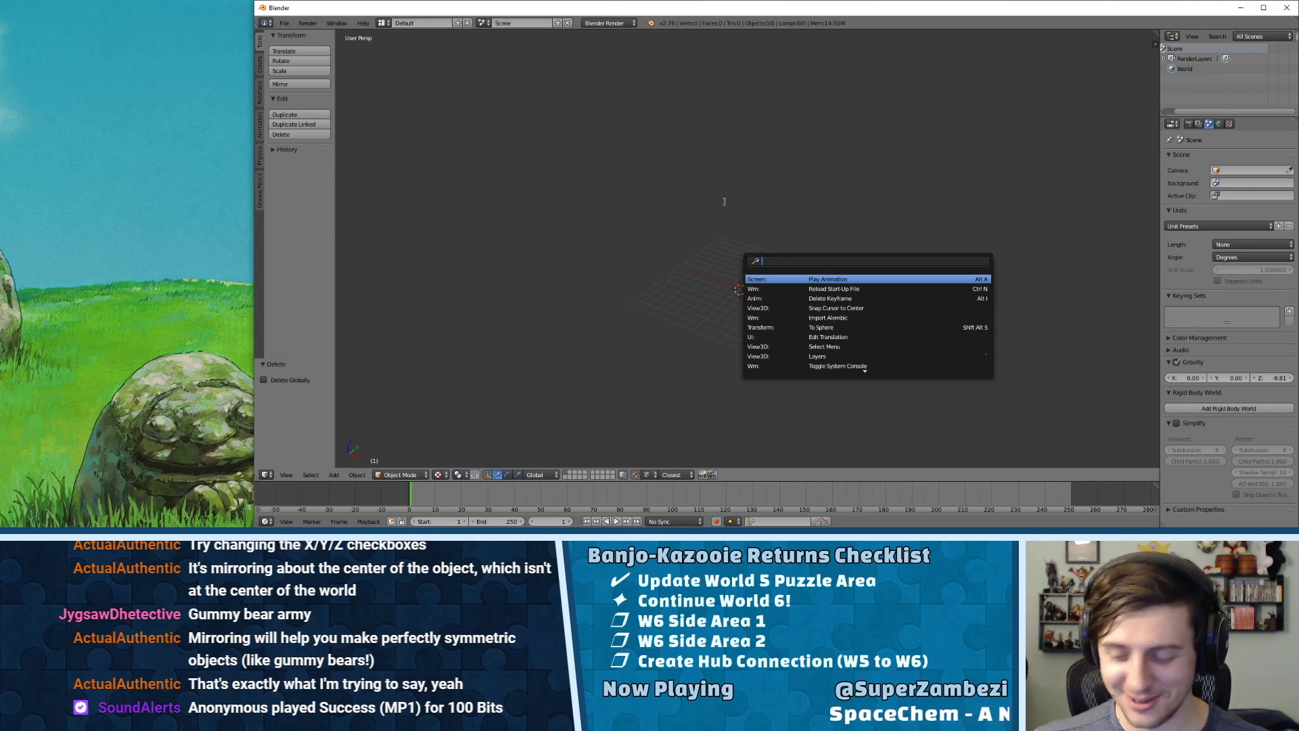
pyautogui.press('Escape')
pyautogui.press('KP_7')
pyautogui.scroll(4, 787, 222)
pyautogui.keyDown('shift'); pyautogui.moveTo(765, 188); pyautogui.dragTo(763, 202, button='middle'); pyautogui.keyUp('shift')
pyautogui.click(745, 284)
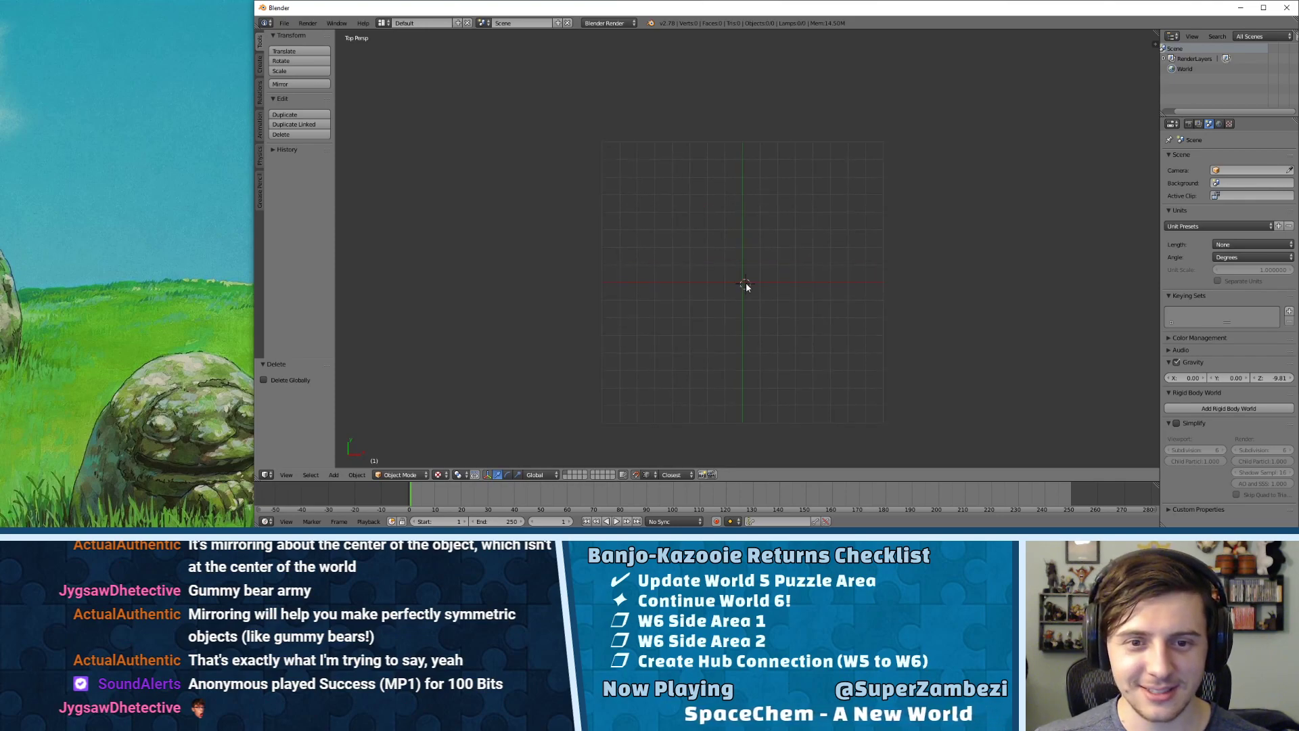
pyautogui.press('space')
pyautogui.write('p')
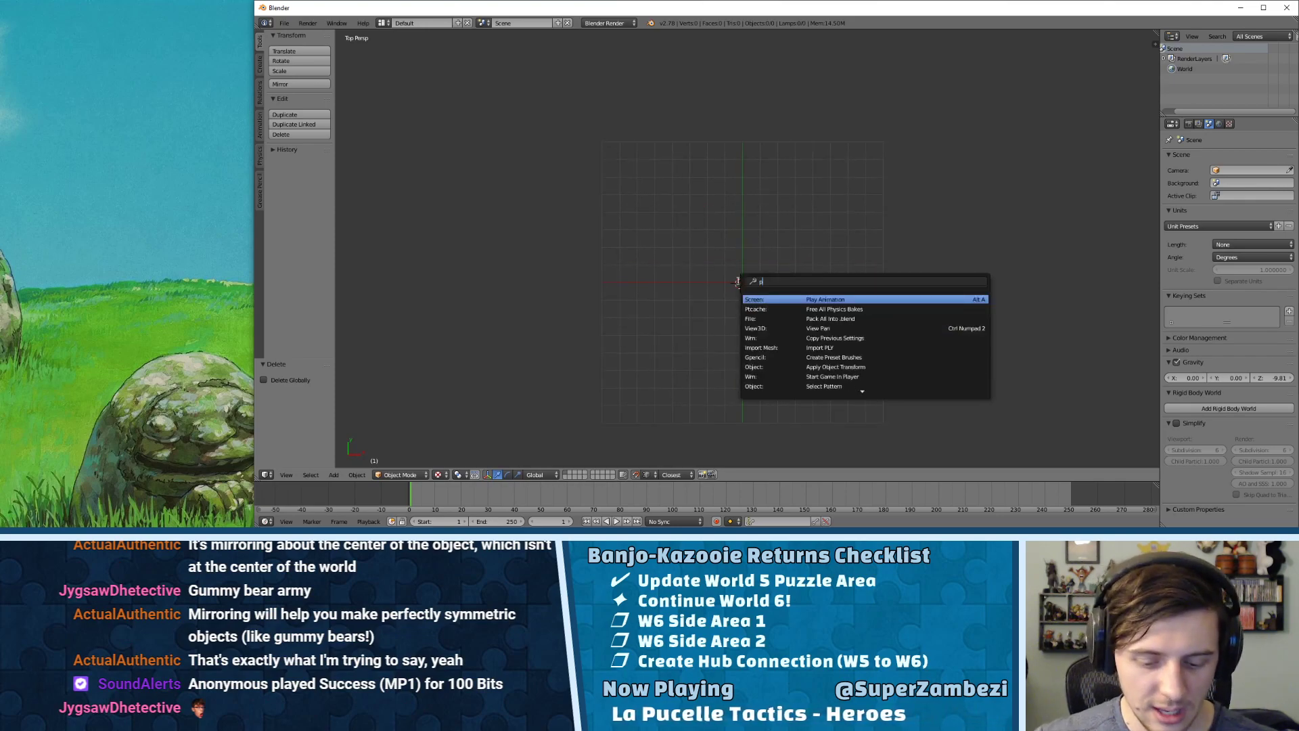
pyautogui.press('Escape')
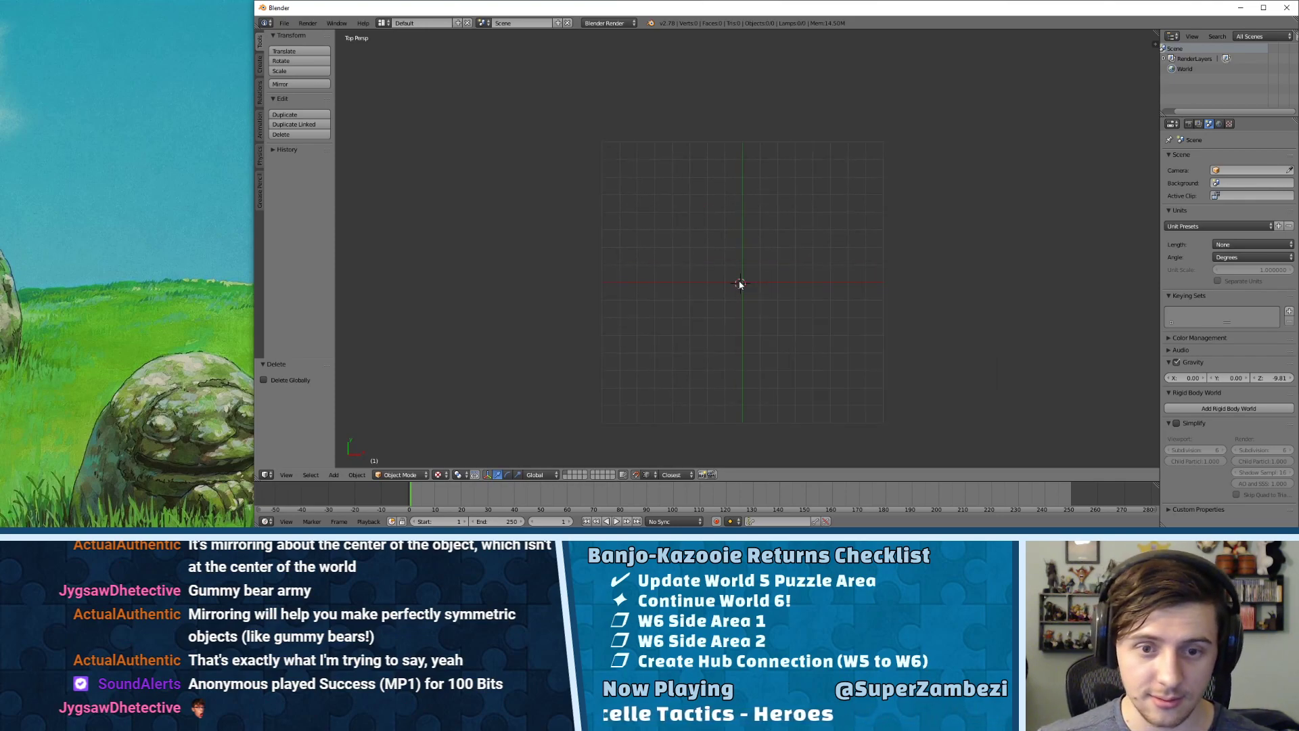
# - Add a plane at the 3D cursor and scale it up to cover the middle of the grid
pyautogui.press('space')
pyautogui.write('plane')
pyautogui.press('Return')
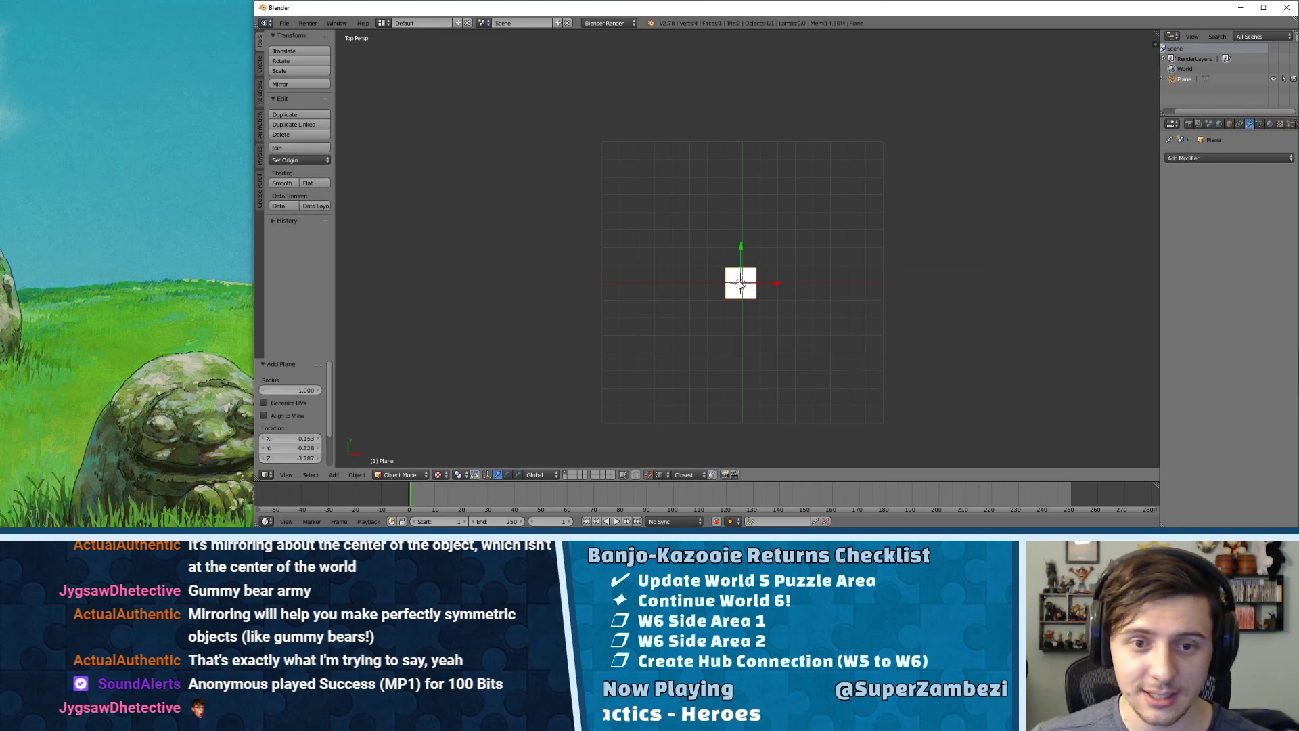
pyautogui.press('s')
pyautogui.click(1120, 285)
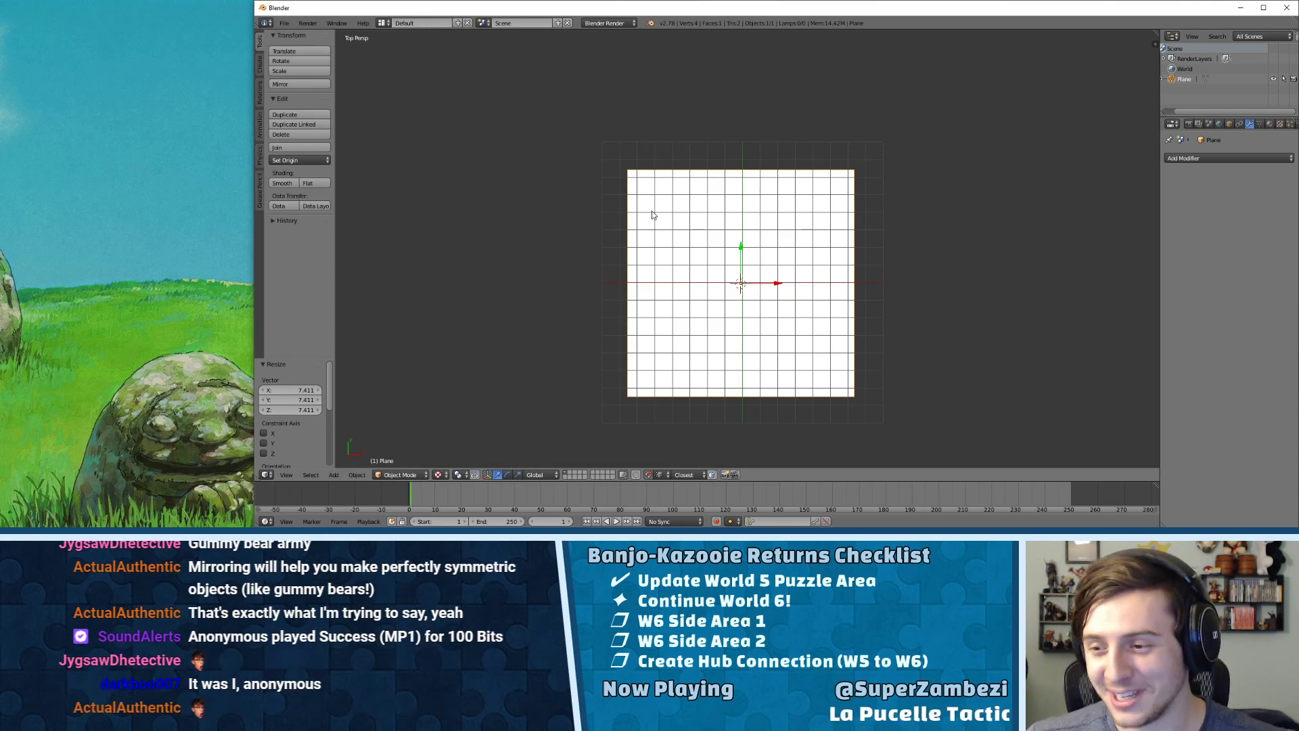
pyautogui.press('s')
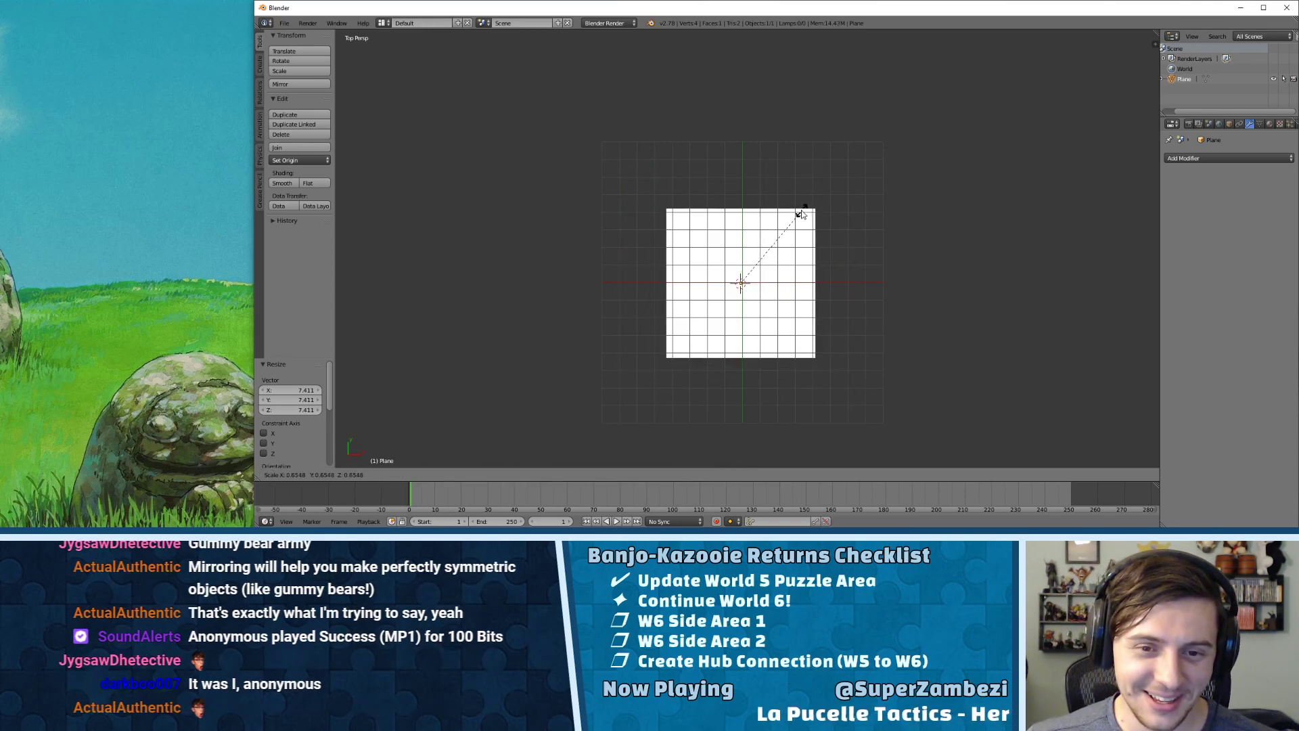
pyautogui.click(779, 235)
# - Move the plane down along Y into the lower half of the grid and adjust its size there
pyautogui.moveTo(741, 251); pyautogui.dragTo(776, 377)
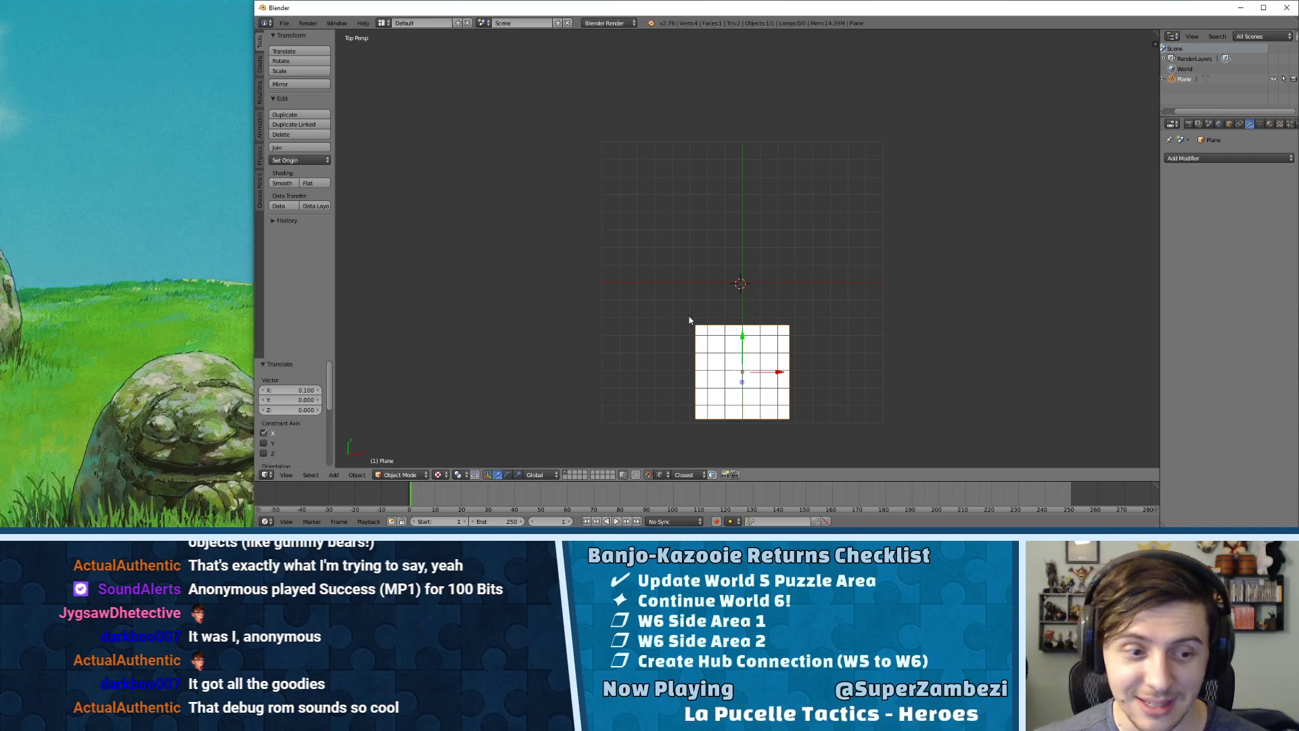
pyautogui.press('s')
pyautogui.click(785, 288)
pyautogui.press('g')
pyautogui.press('y')
pyautogui.click(743, 329)
# - In edit mode, select the plane's upper edge and move it along Y to stretch the plane into a tall rectangle
pyautogui.hotkey('ctrl', 'Tab')
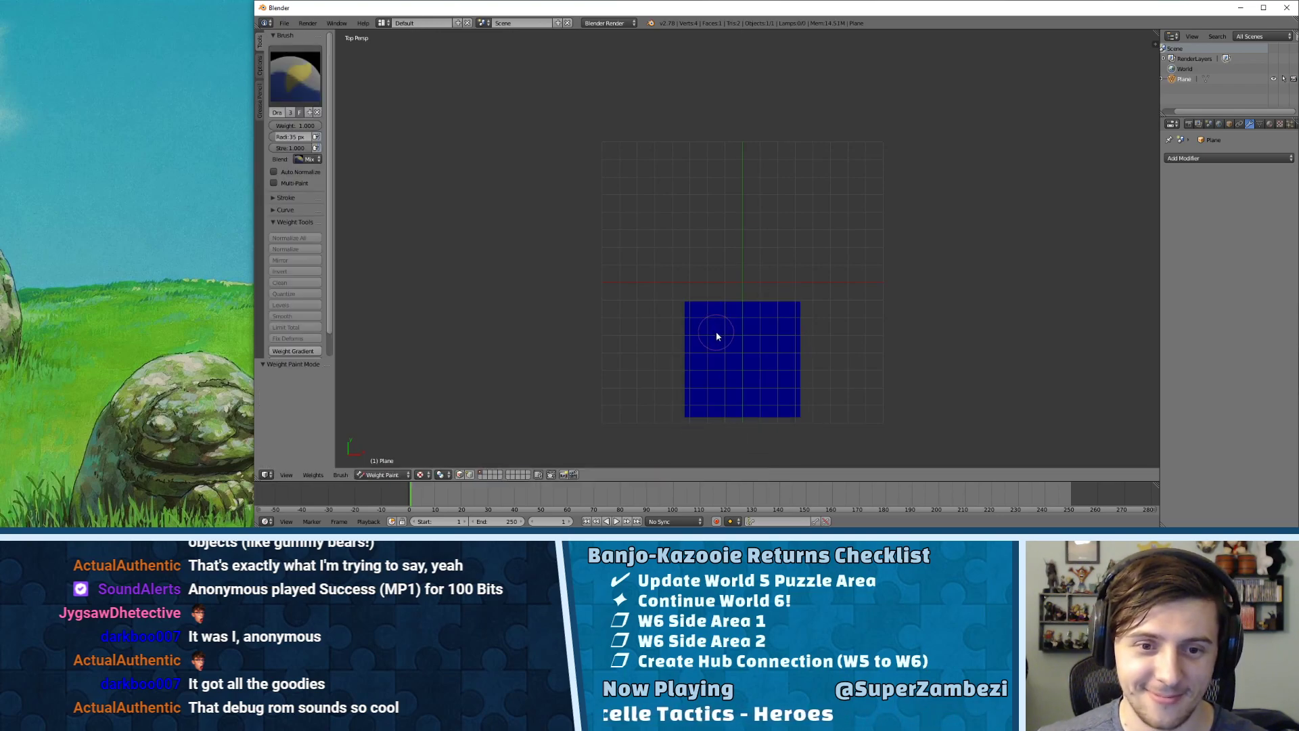
pyautogui.hotkey('ctrl', 'Tab')
pyautogui.press('Tab')
pyautogui.hotkey('ctrl', 'Tab')
pyautogui.click(735, 303)
pyautogui.rightClick(735, 301)
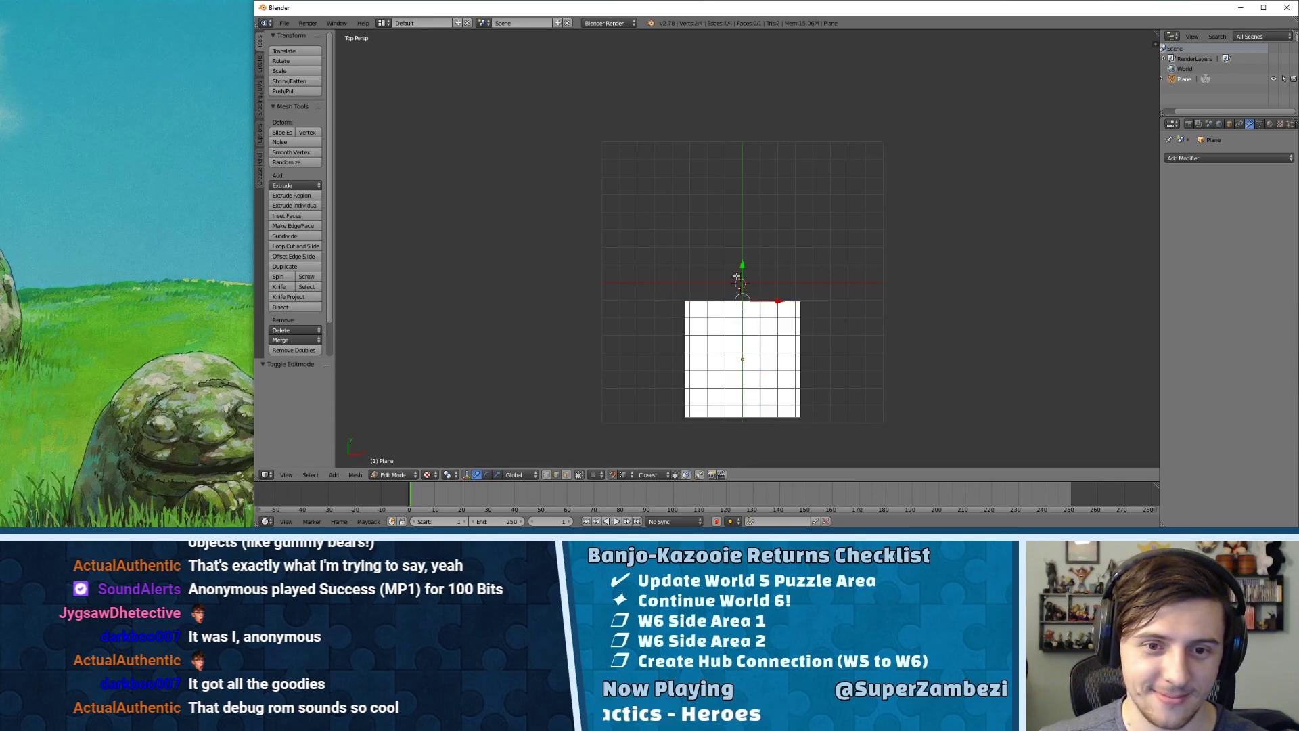
pyautogui.press('g')
pyautogui.press('y')
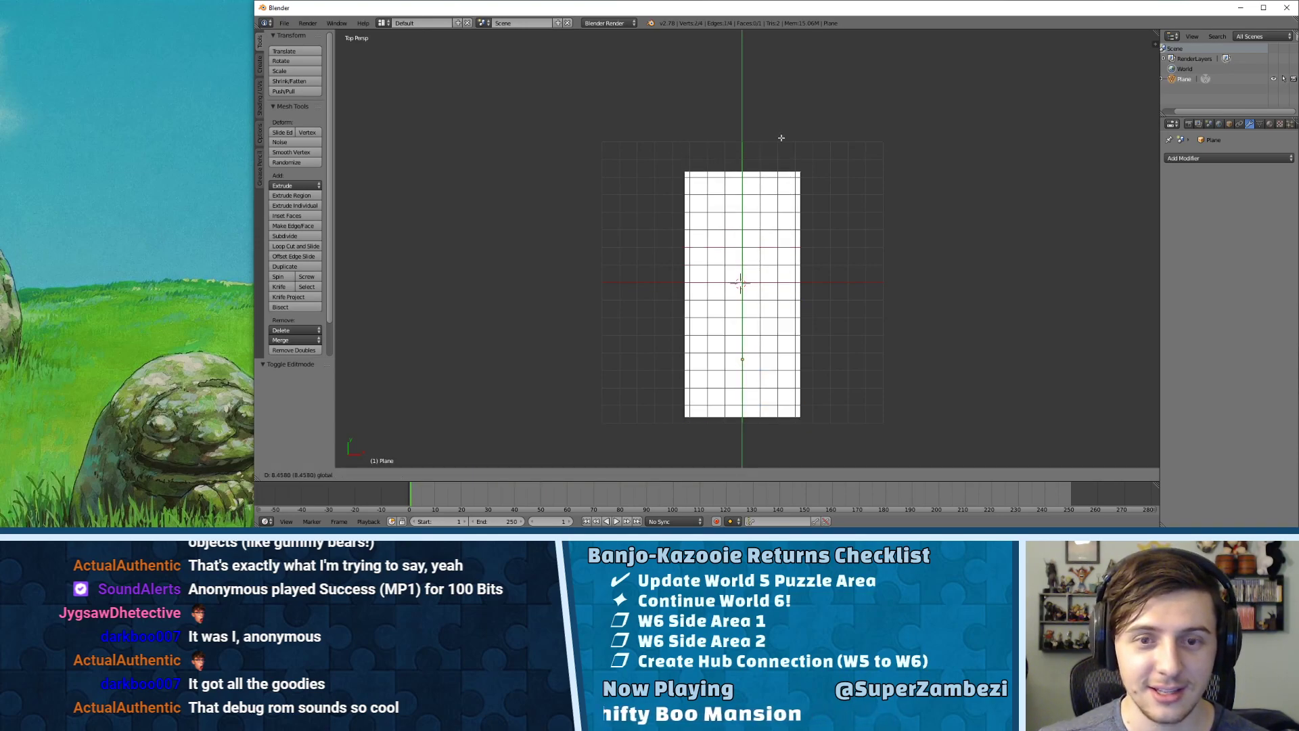
pyautogui.click(782, 138)
# - Try raising the plane's far edge along Z and undo the move
pyautogui.moveTo(740, 205); pyautogui.dragTo(742, 314, button='middle')
pyautogui.moveTo(684, 330); pyautogui.dragTo(714, 198)
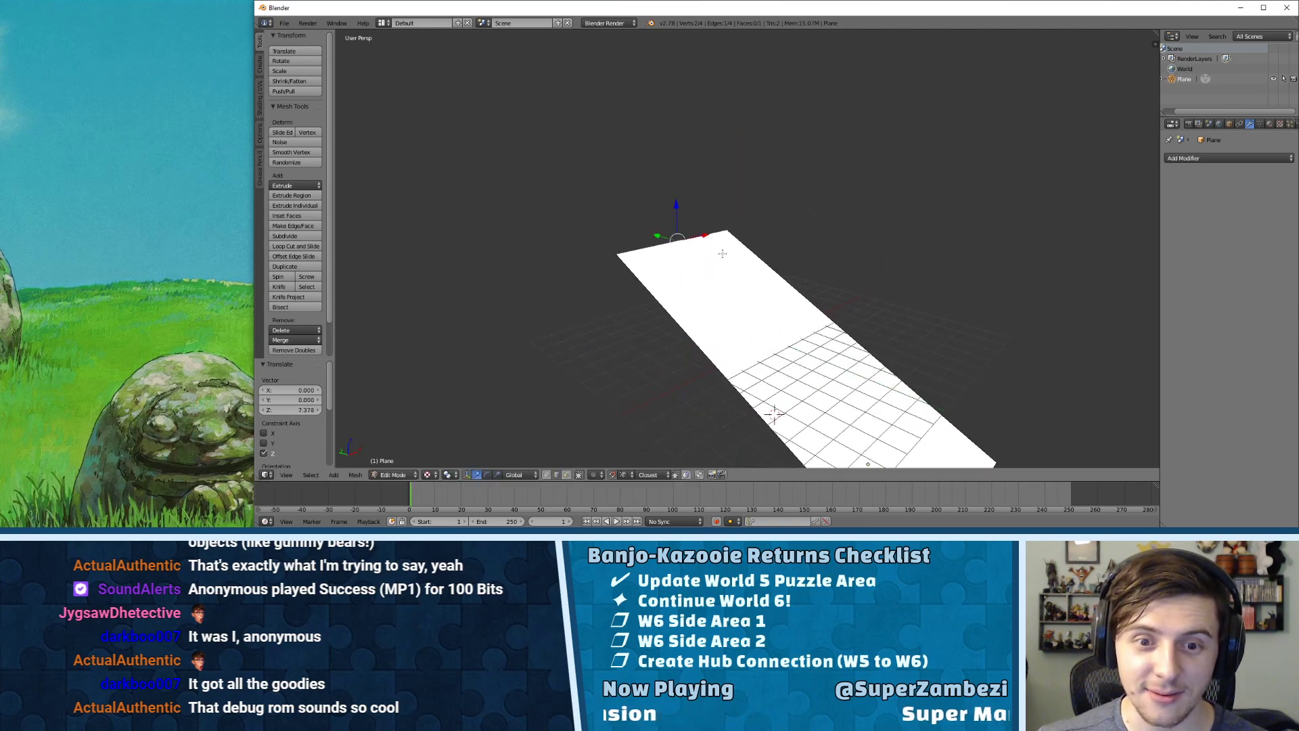
pyautogui.hotkey('ctrl', 'z')
# - Switch to face selection, select the plane's whole face and raise it about 3.83 along Z
pyautogui.hotkey('ctrl', 'Tab')
pyautogui.click(714, 349)
pyautogui.rightClick(727, 376)
pyautogui.moveTo(796, 387); pyautogui.dragTo(801, 294)
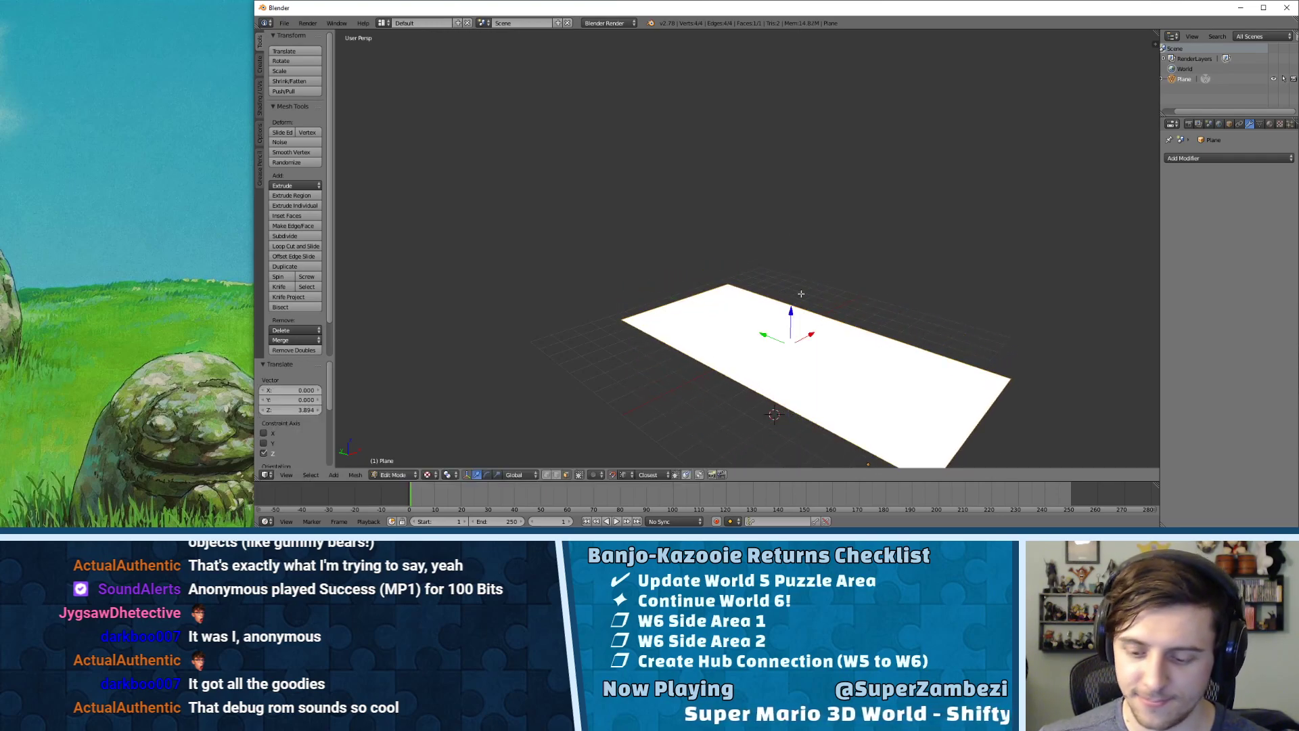
# - Move the face about 1.3 along Y to centre it on the origin and fine-tune its height by about -0.02
pyautogui.press('KP_7')
pyautogui.moveTo(740, 266); pyautogui.dragTo(744, 243)
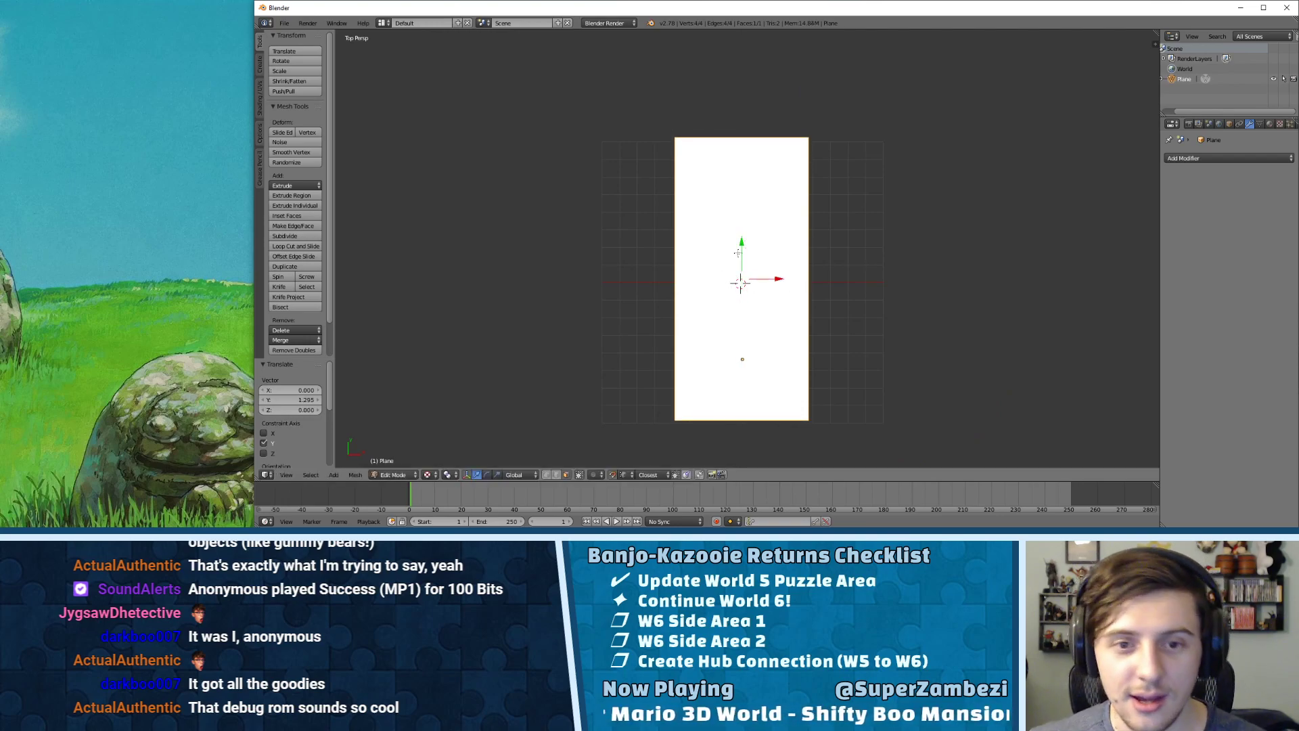
pyautogui.moveTo(741, 242); pyautogui.dragTo(746, 247)
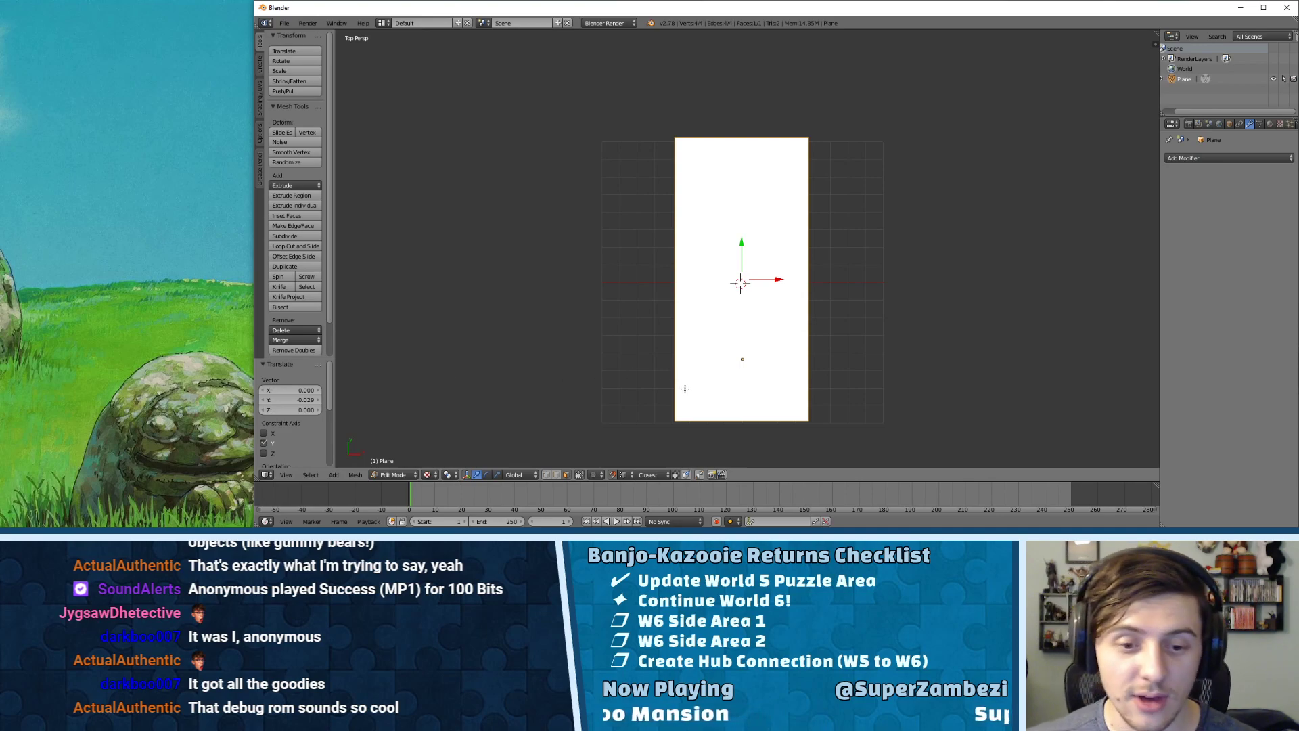
pyautogui.moveTo(658, 364); pyautogui.dragTo(712, 247, button='middle')
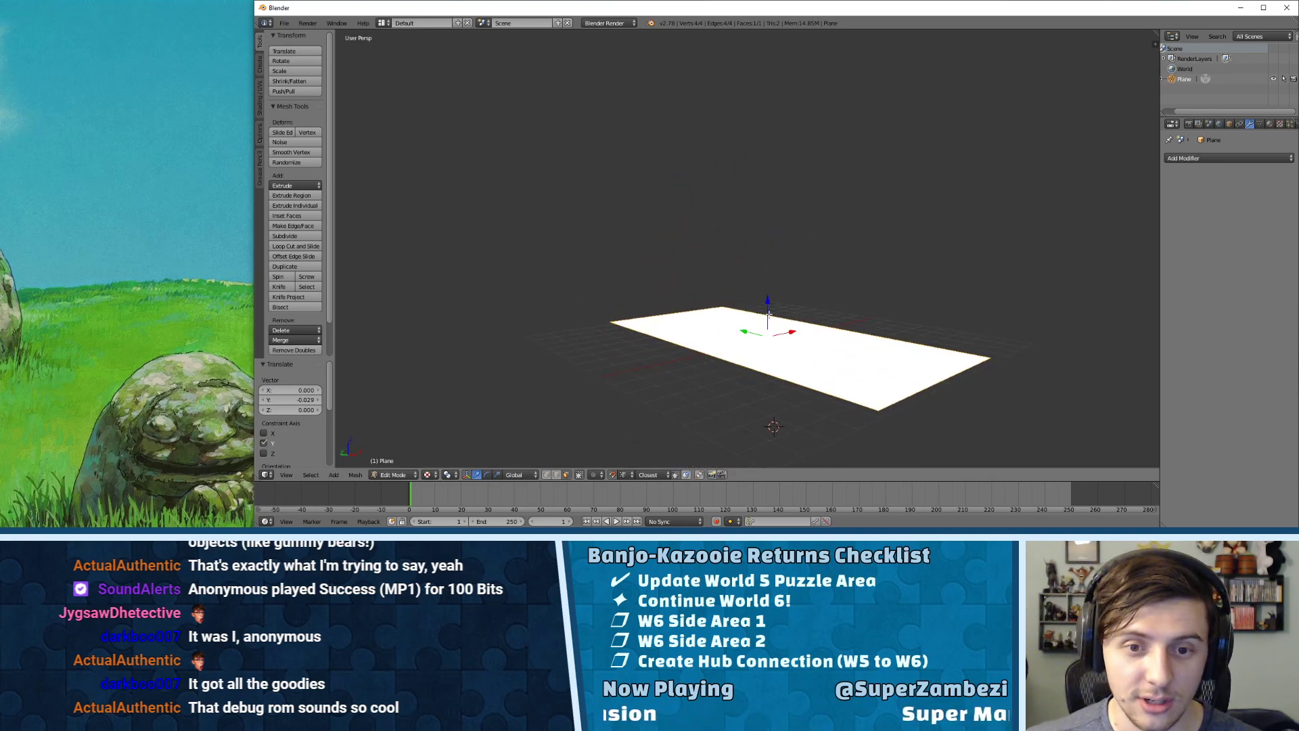
pyautogui.moveTo(771, 307); pyautogui.dragTo(772, 311)
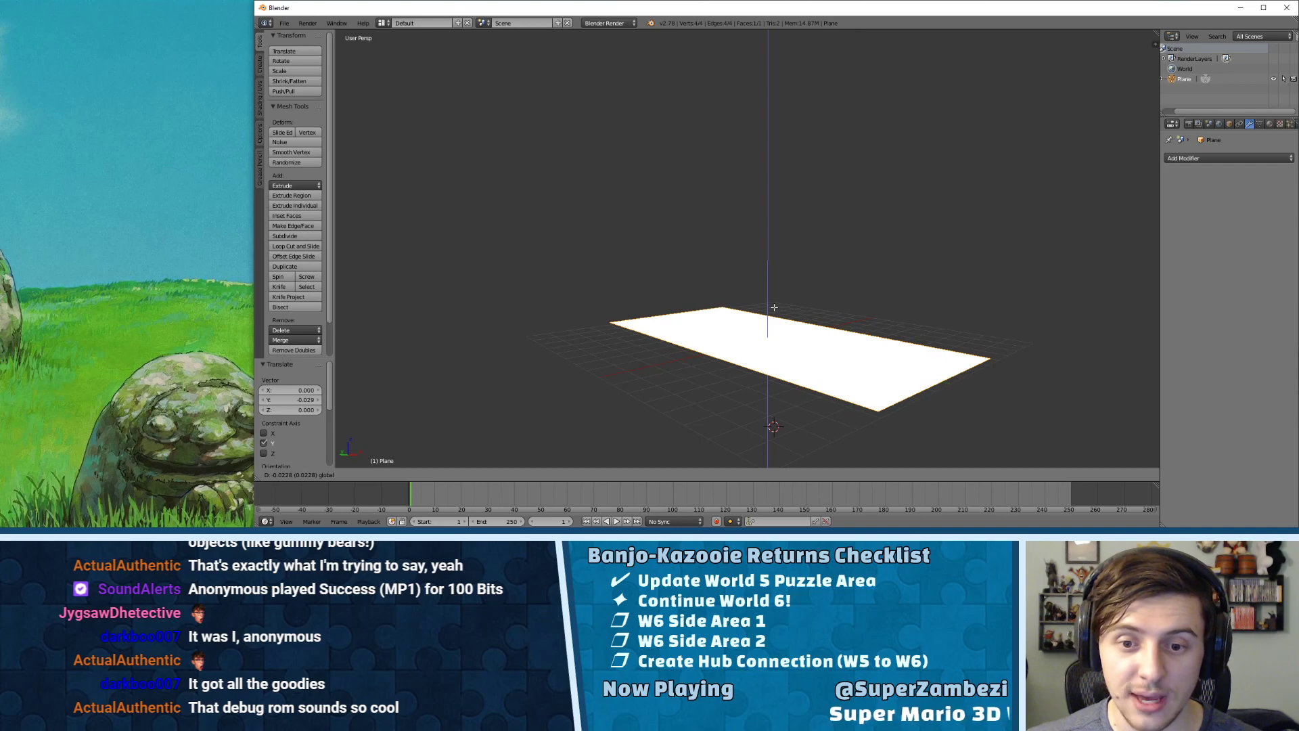
pyautogui.click(774, 307)
pyautogui.moveTo(775, 307); pyautogui.dragTo(714, 344, button='middle')
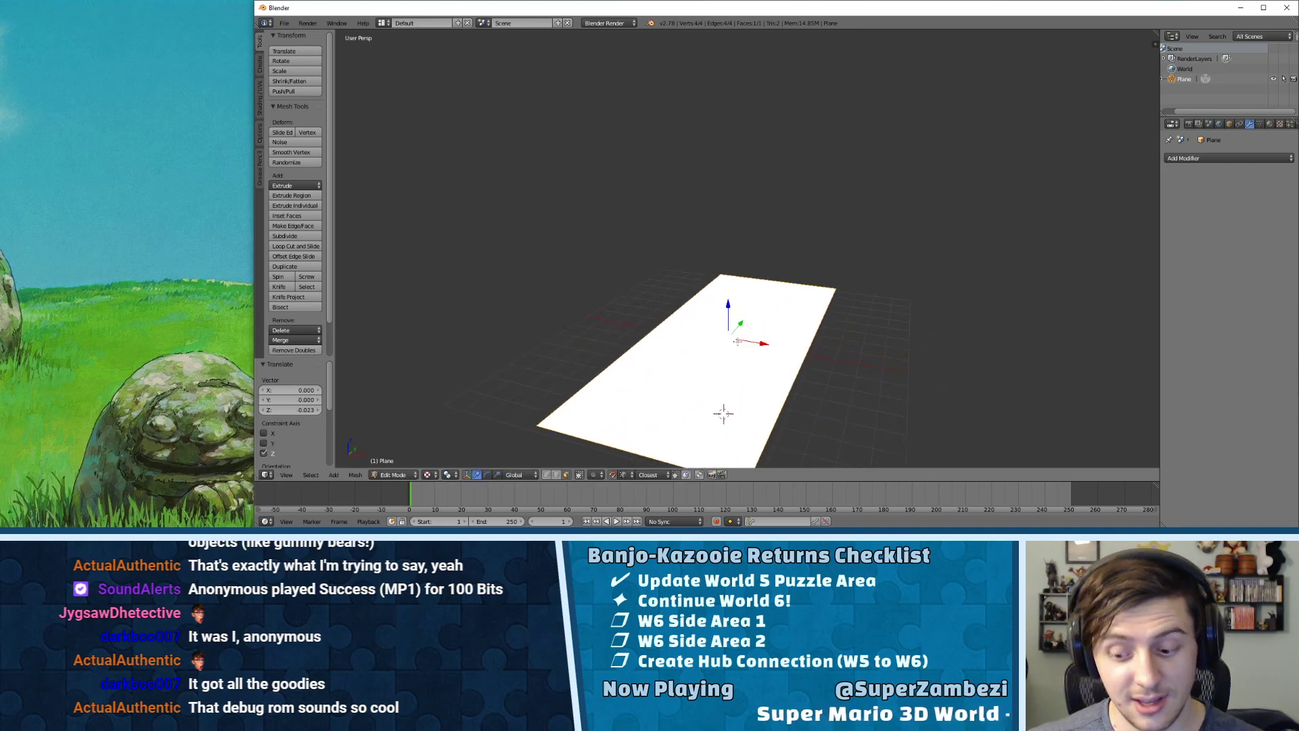
pyautogui.press('KP_7')
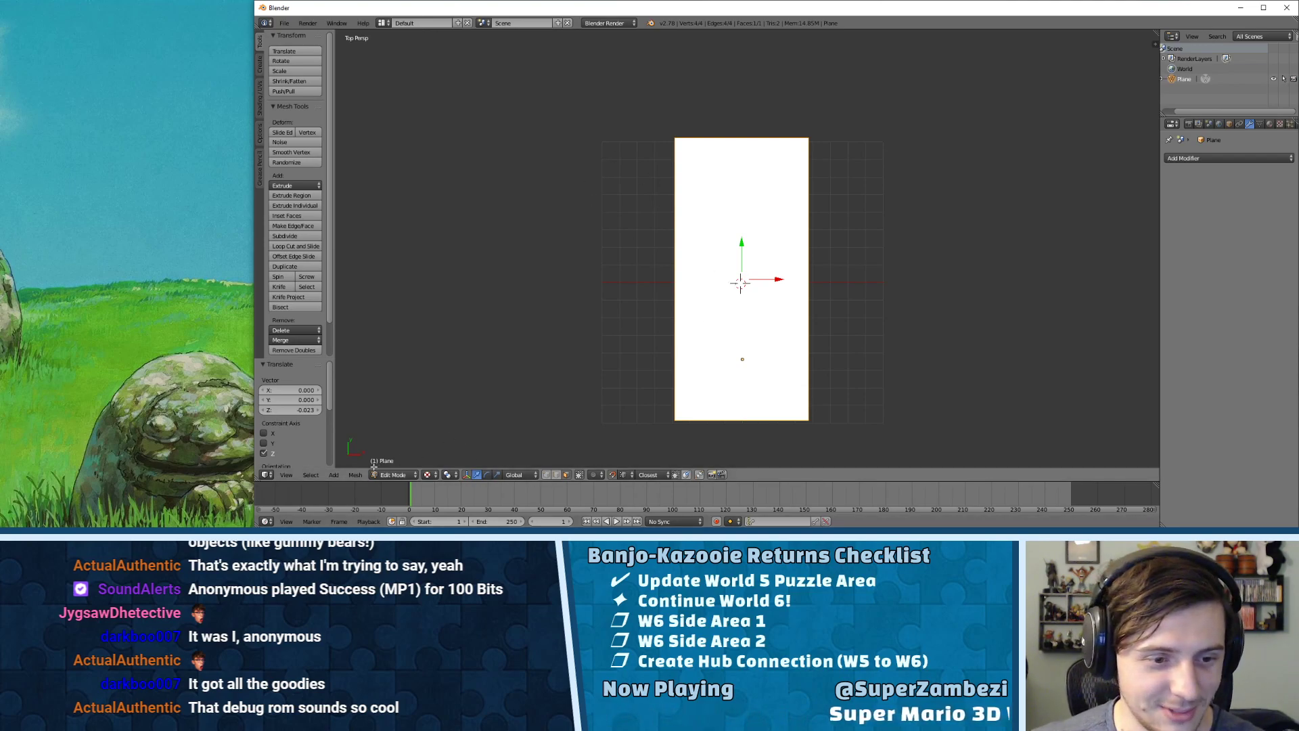
# - Switch to the UV Editing screen layout and look at the plane from the top in object mode
pyautogui.click(394, 474)
pyautogui.click(396, 451)
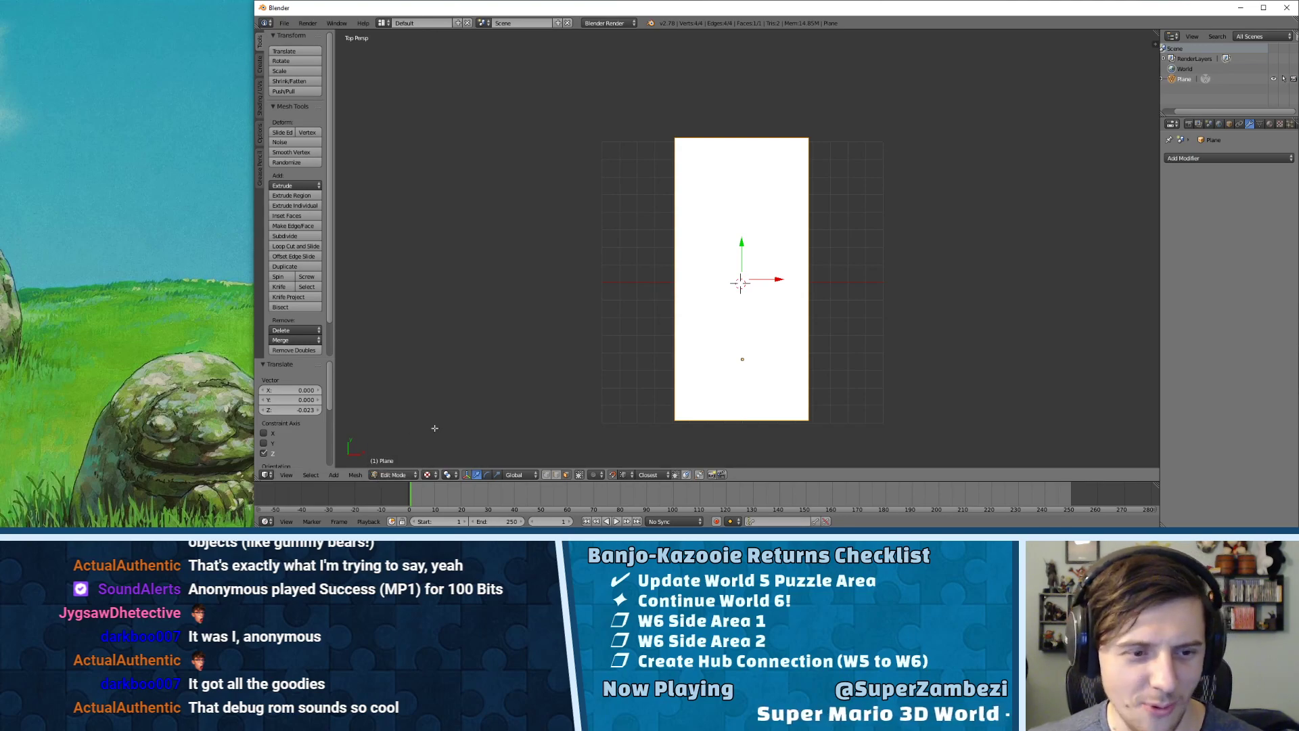
pyautogui.click(383, 22)
pyautogui.click(420, 106)
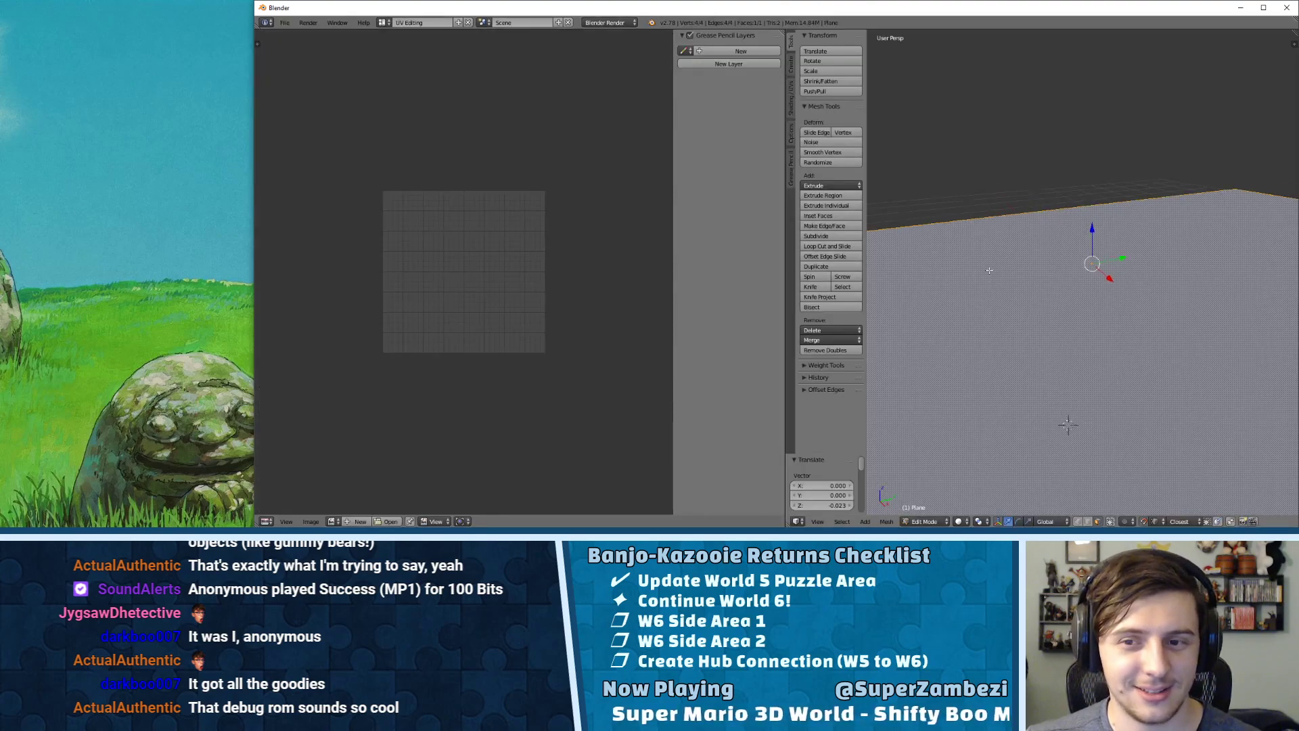
pyautogui.press('KP_7')
pyautogui.press('Tab')
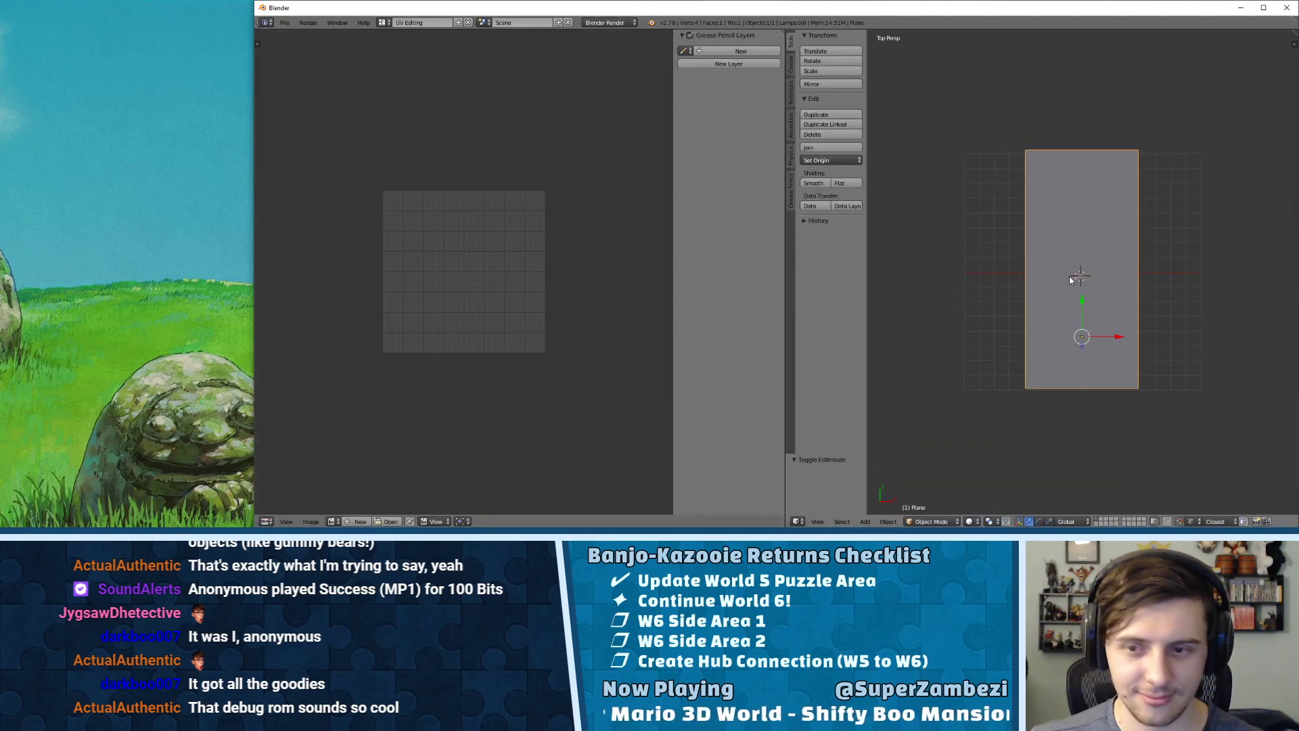
# - Return to edit mode, set the viewport to textured shading and unwrap the plane's face
pyautogui.press('Tab')
pyautogui.hotkey('ctrl', 'Tab')
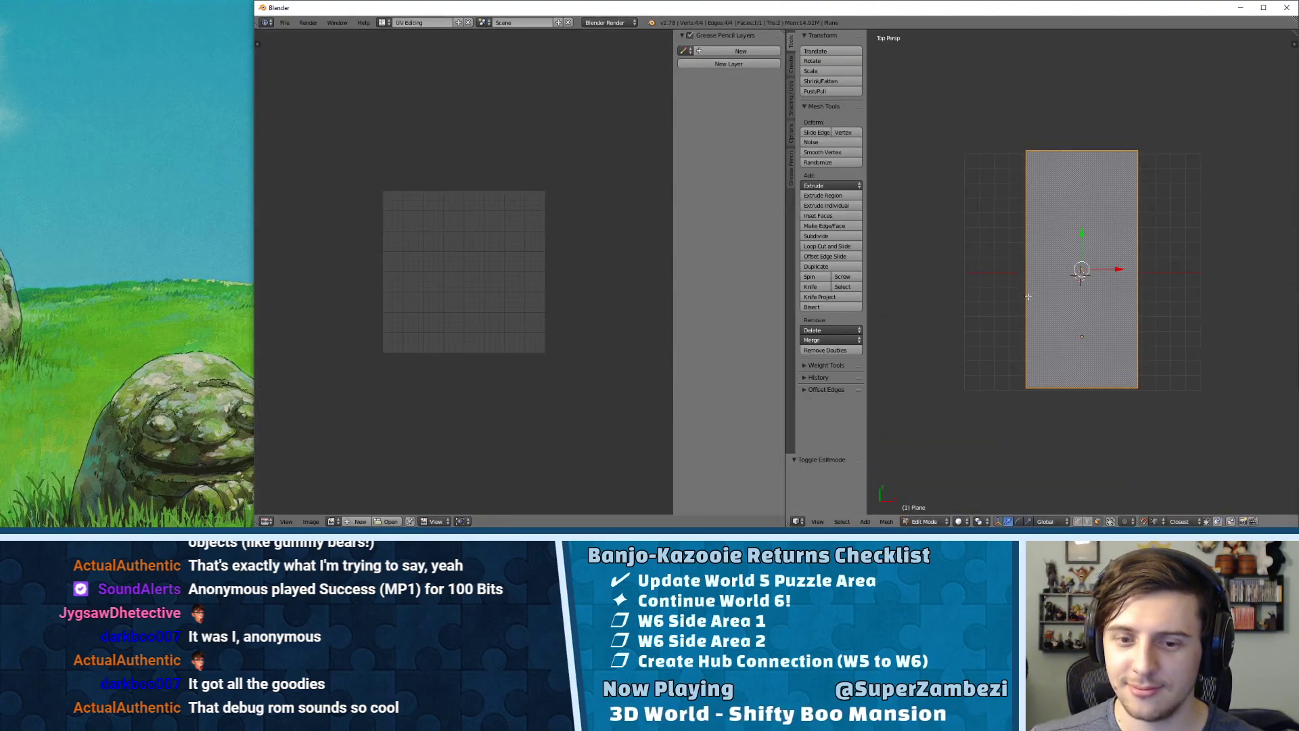
pyautogui.click(965, 522)
pyautogui.click(970, 478)
pyautogui.press('u')
pyautogui.click(1078, 298)
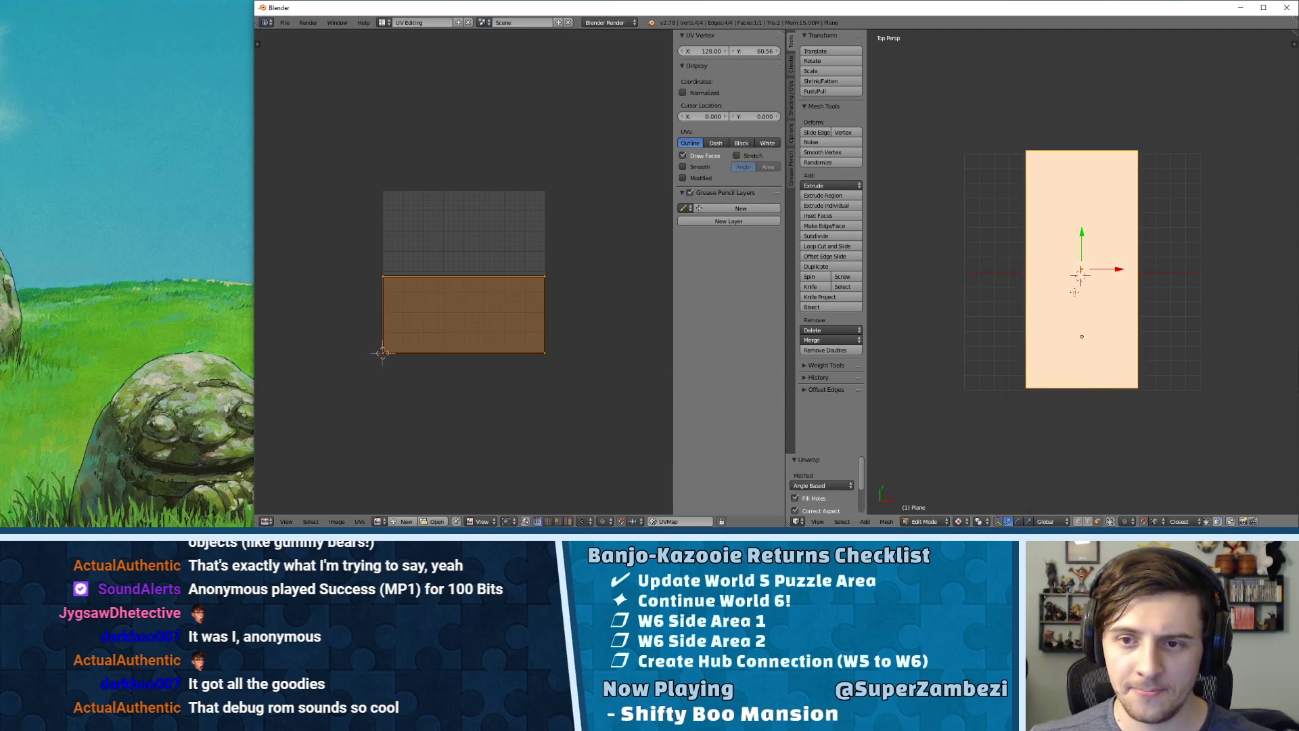
# - Open the gummy bear image 1024x576.jpeg from the Models folder in the UV editor
pyautogui.click(338, 522)
pyautogui.click(356, 499)
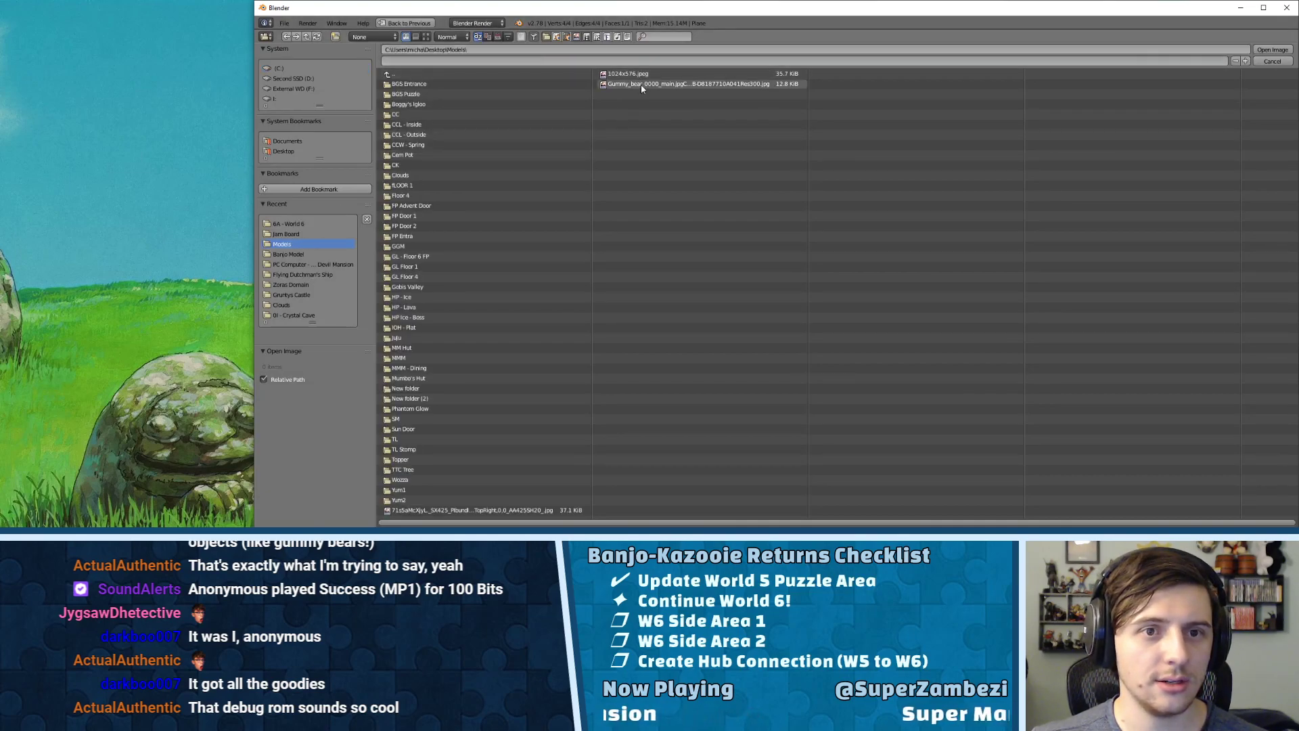
pyautogui.click(426, 36)
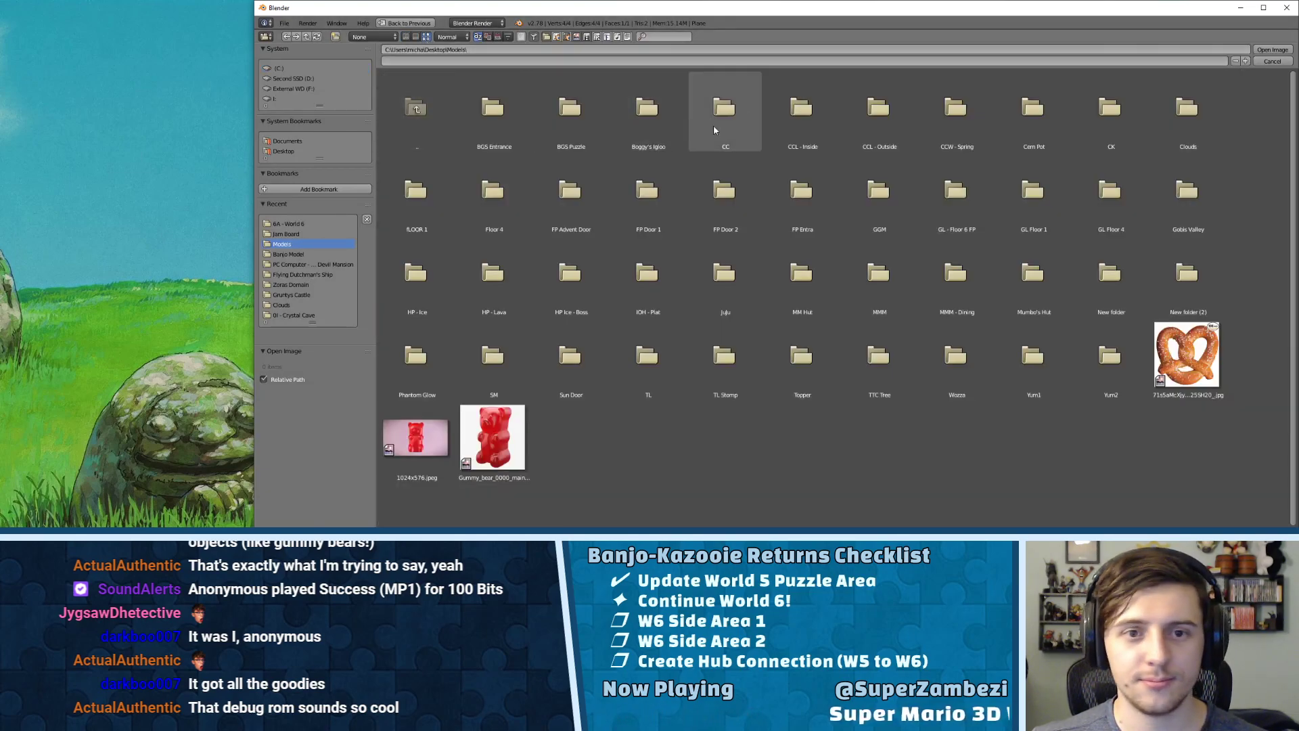
pyautogui.doubleClick(444, 446)
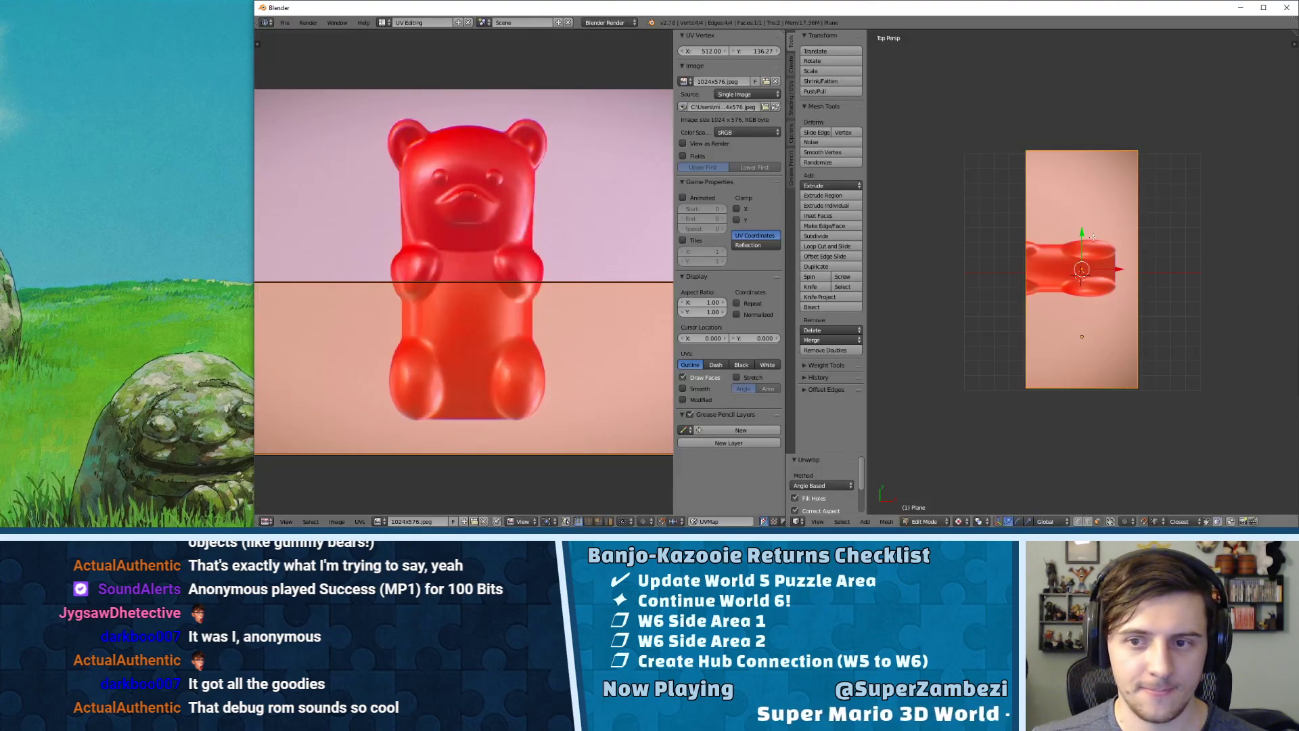
# - Rotate the unwrapped face by 90° in the UV editor
pyautogui.scroll(-4, 494, 261)
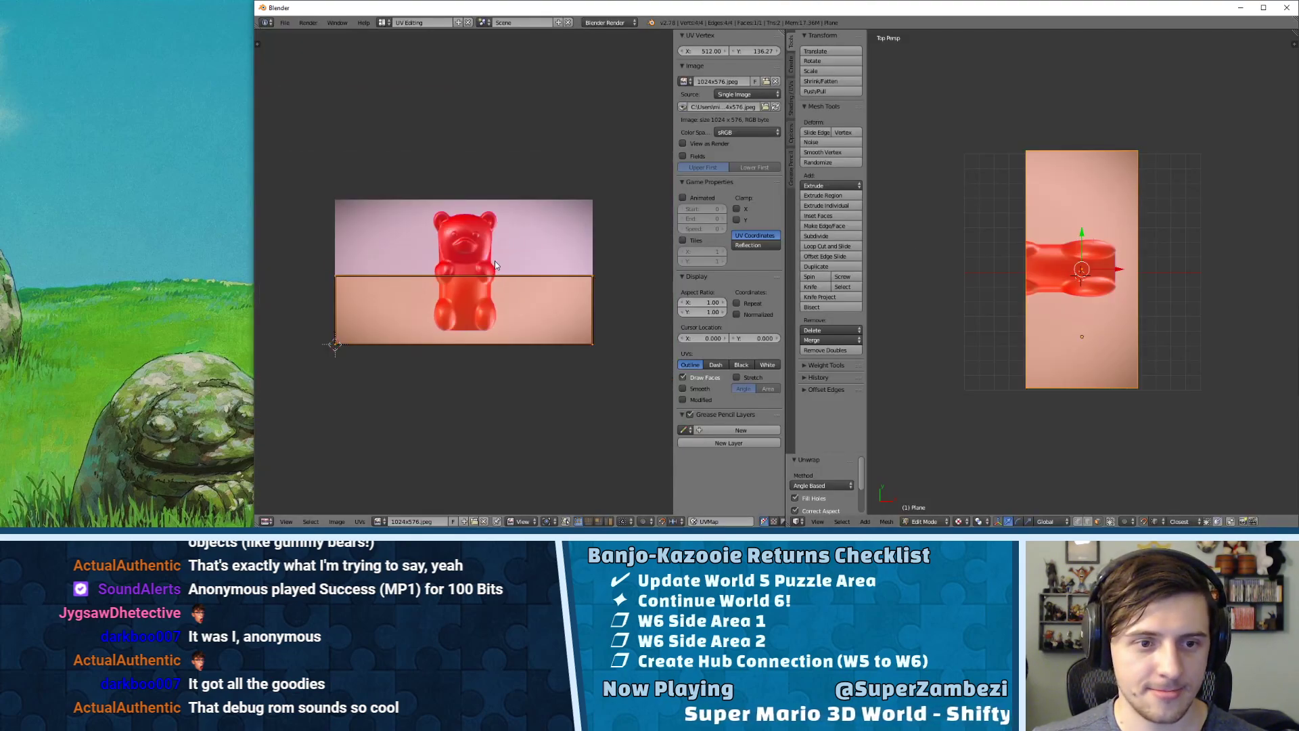
pyautogui.press('r')
pyautogui.press('9')
pyautogui.press('0')
pyautogui.press('Return')
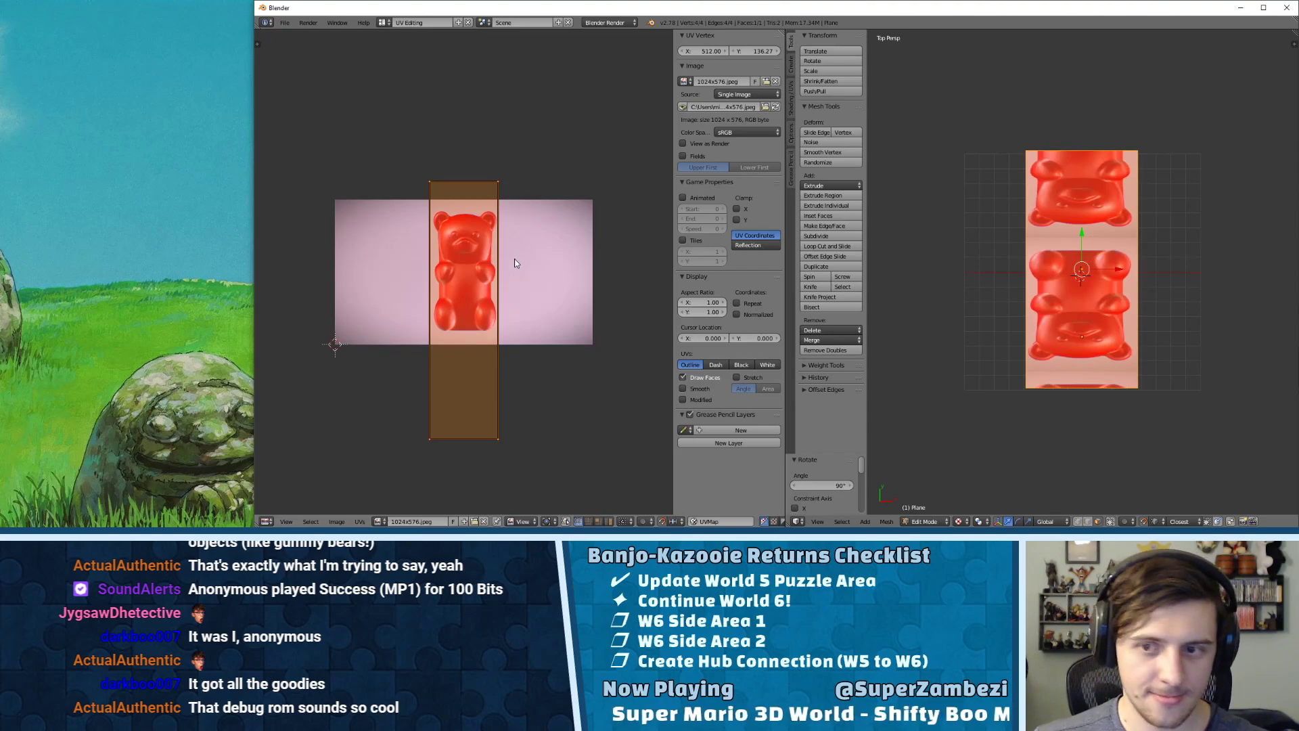
# - Unwrap the face again over the loaded image and rotate its UVs by 90°
pyautogui.press('u')
pyautogui.click(1056, 251)
pyautogui.press('r')
pyautogui.press('9')
pyautogui.press('0')
pyautogui.press('Return')
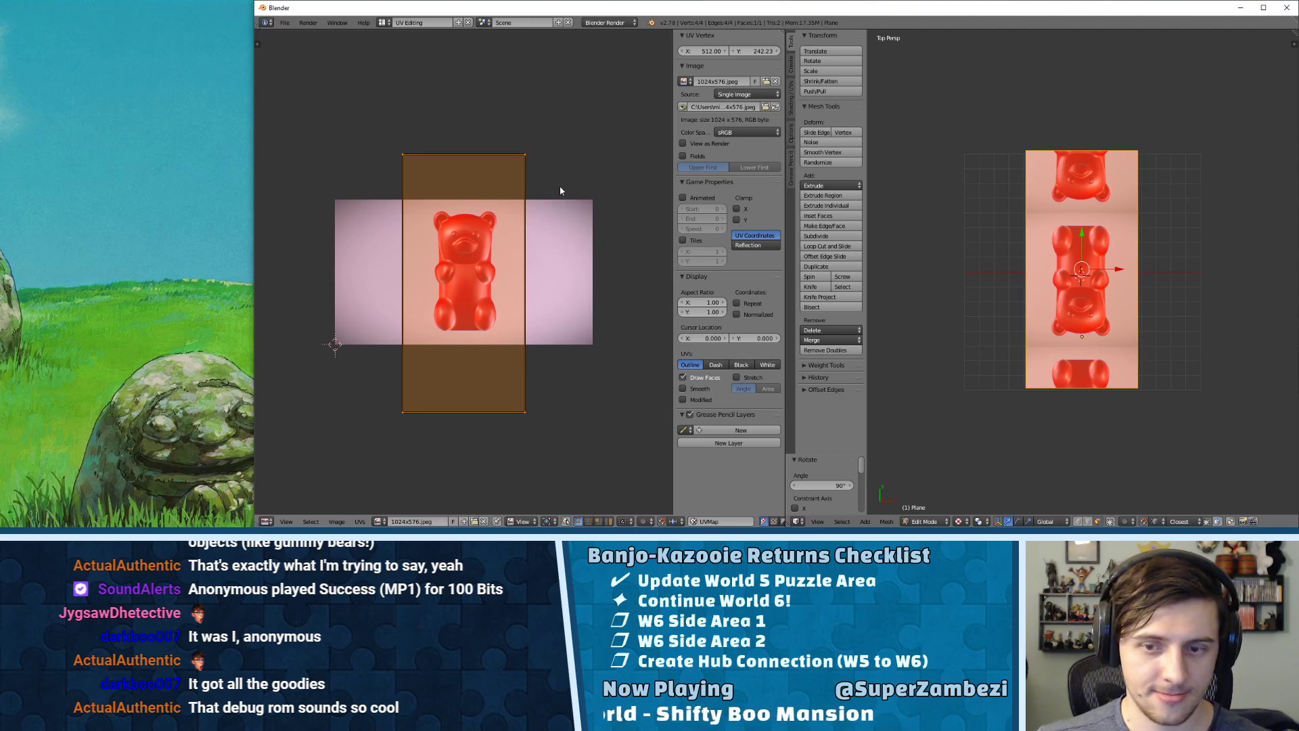
# - Scale the face's UVs down by a factor of about 0.44 to roughly the gummy bear's size
pyautogui.press('s')
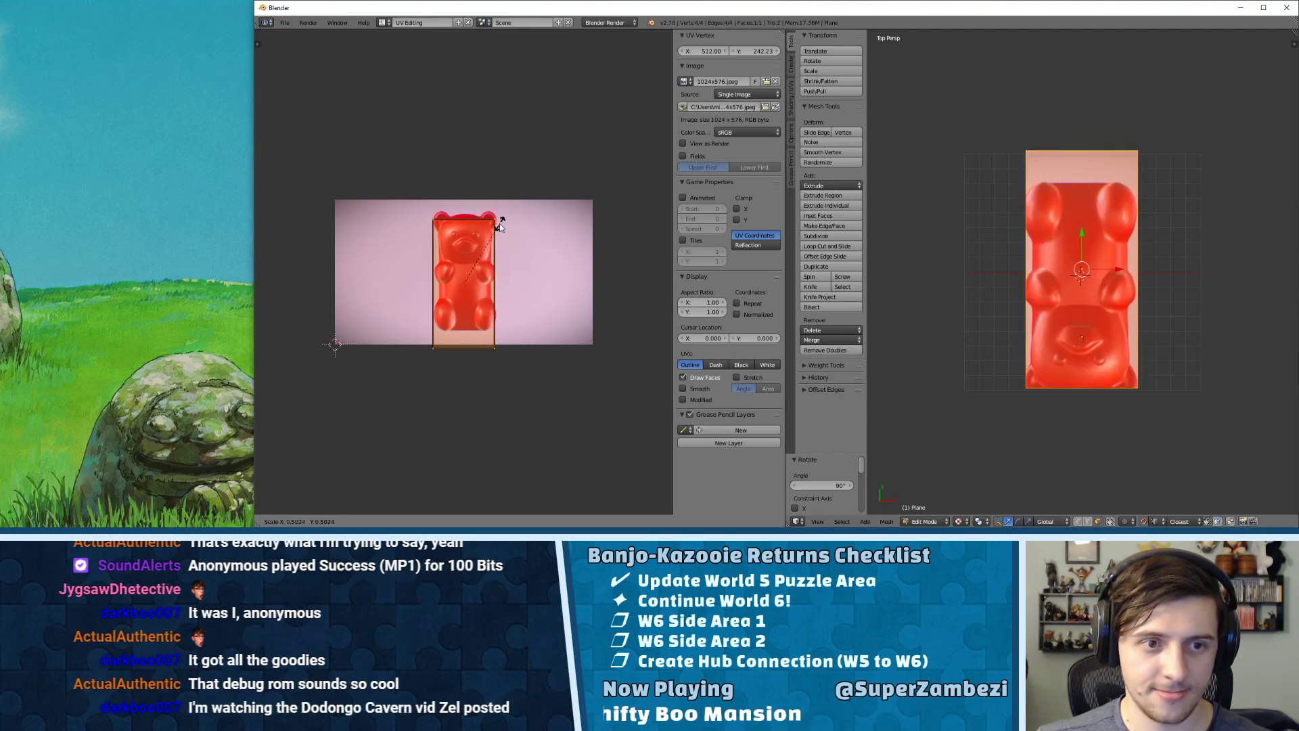
pyautogui.click(495, 234)
pyautogui.moveTo(473, 283); pyautogui.dragTo(572, 298, button='middle')
pyautogui.scroll(2, 526, 300)
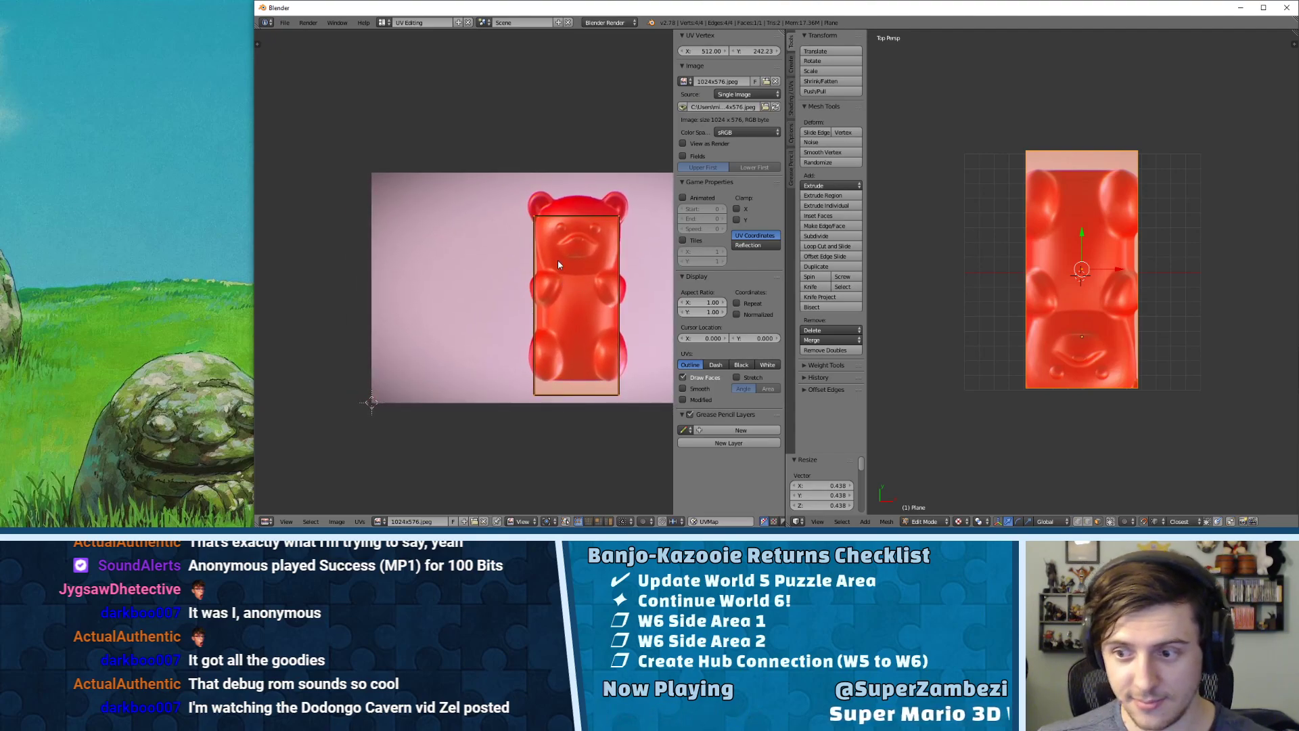
# - Enlarge the UVs by about 1.29 and move them so they frame one half of the bear up to its centre line
pyautogui.press('g')
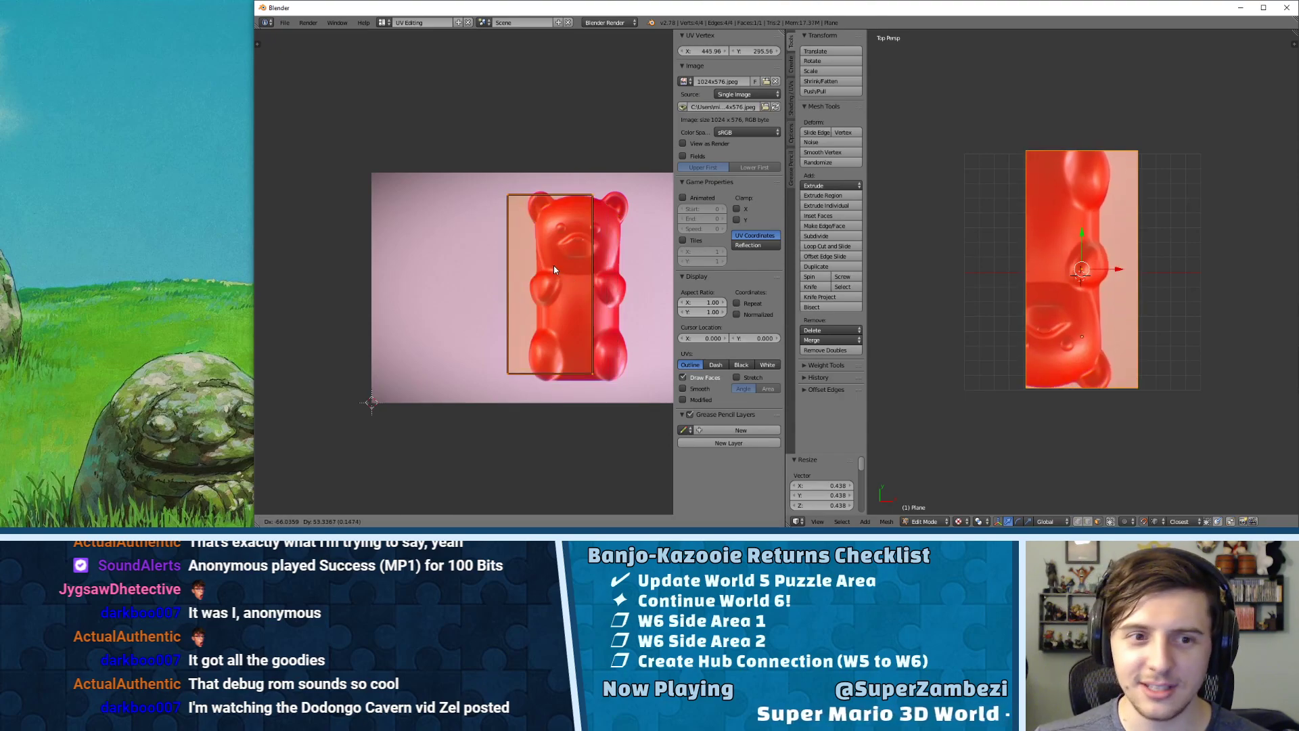
pyautogui.click(542, 253)
pyautogui.press('s')
pyautogui.click(574, 197)
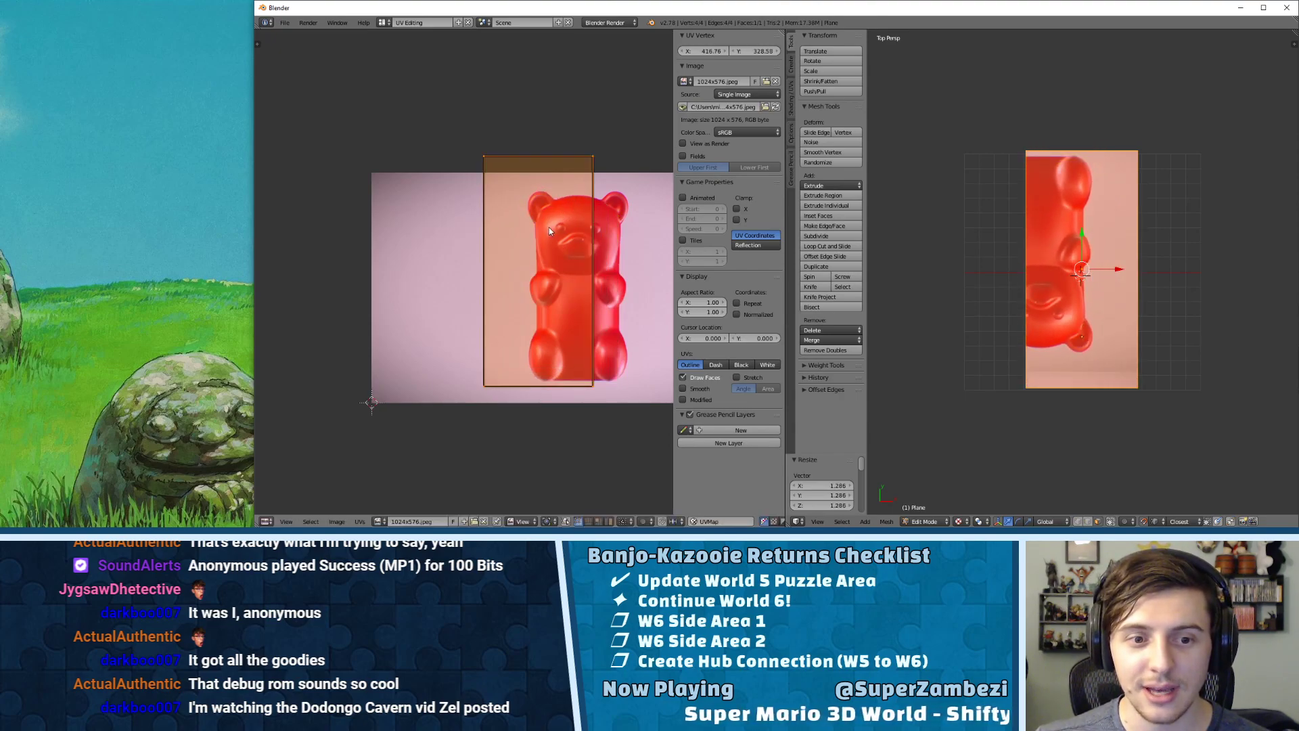
pyautogui.press('g')
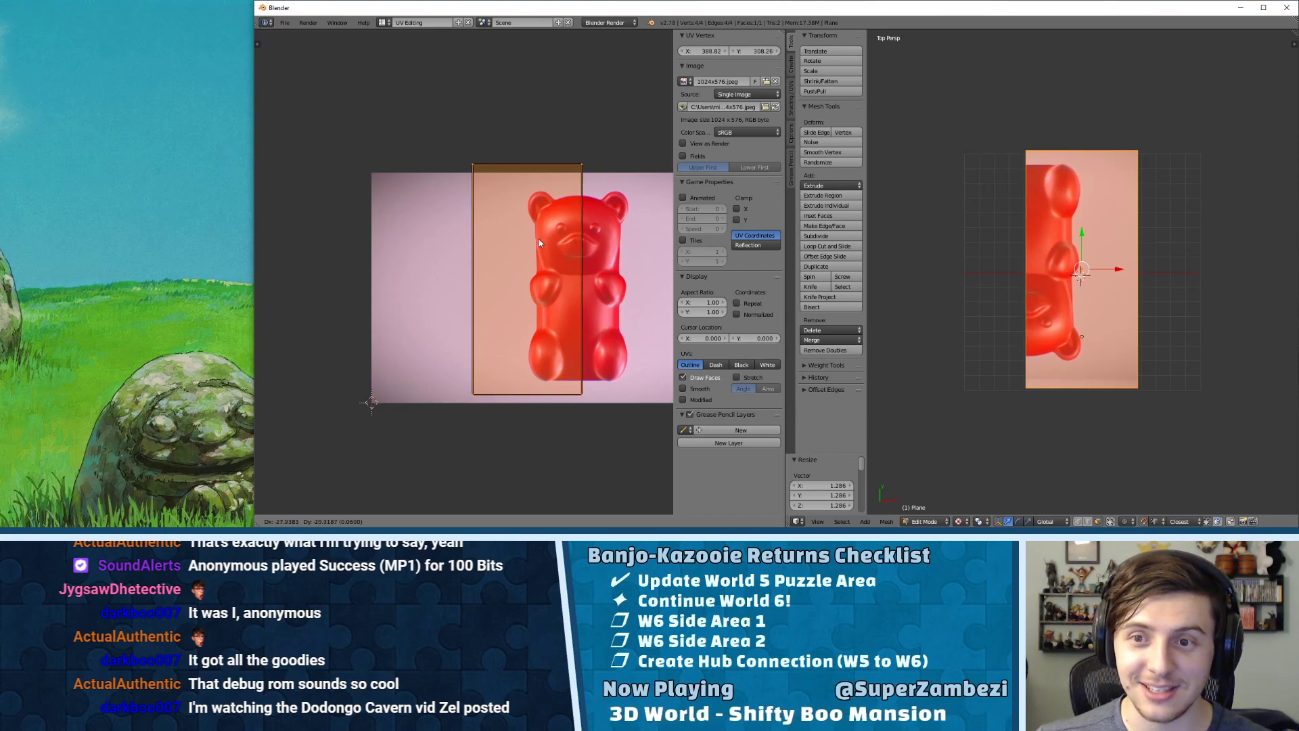
pyautogui.click(538, 238)
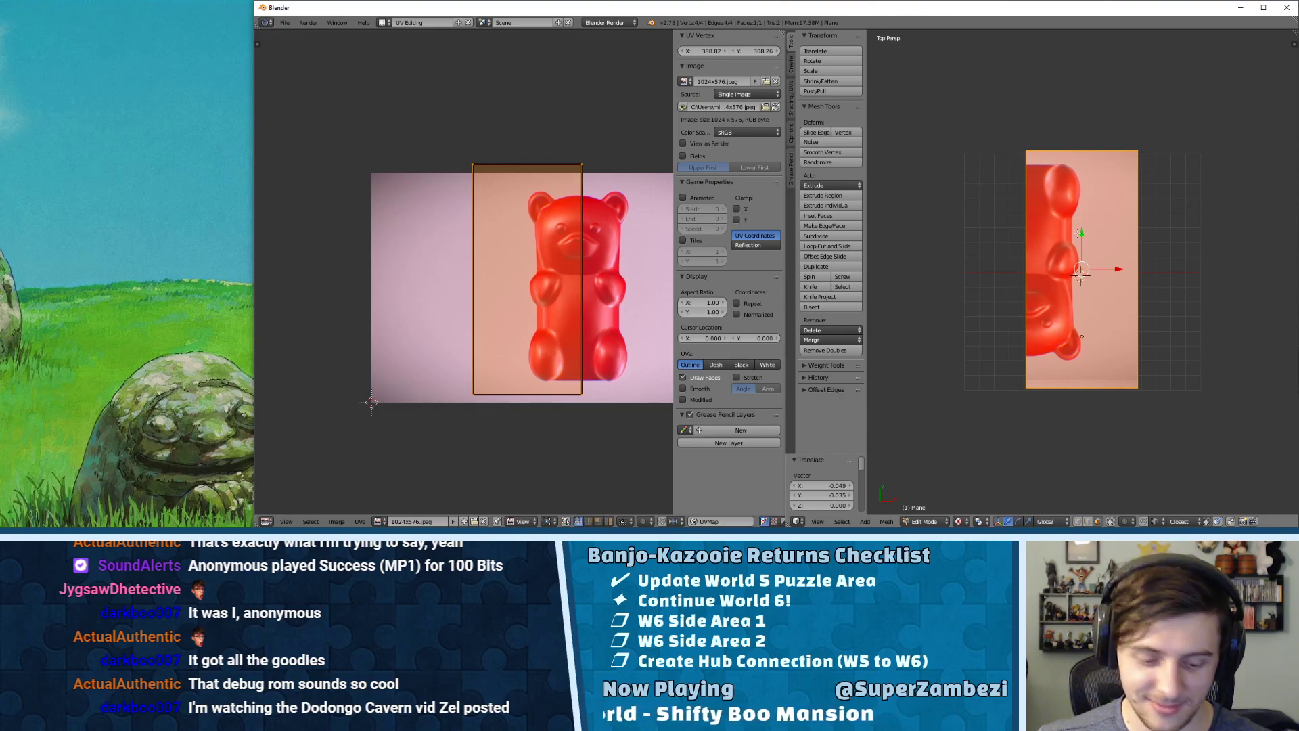
# - Rotate the face's UVs by 180° so the half bear stands upright on the plane
pyautogui.write('r180')
pyautogui.press('Return')
pyautogui.keyDown('shift'); pyautogui.moveTo(1055, 224); pyautogui.dragTo(943, 234, button='middle'); pyautogui.keyUp('shift')
pyautogui.scroll(2, 947, 203)
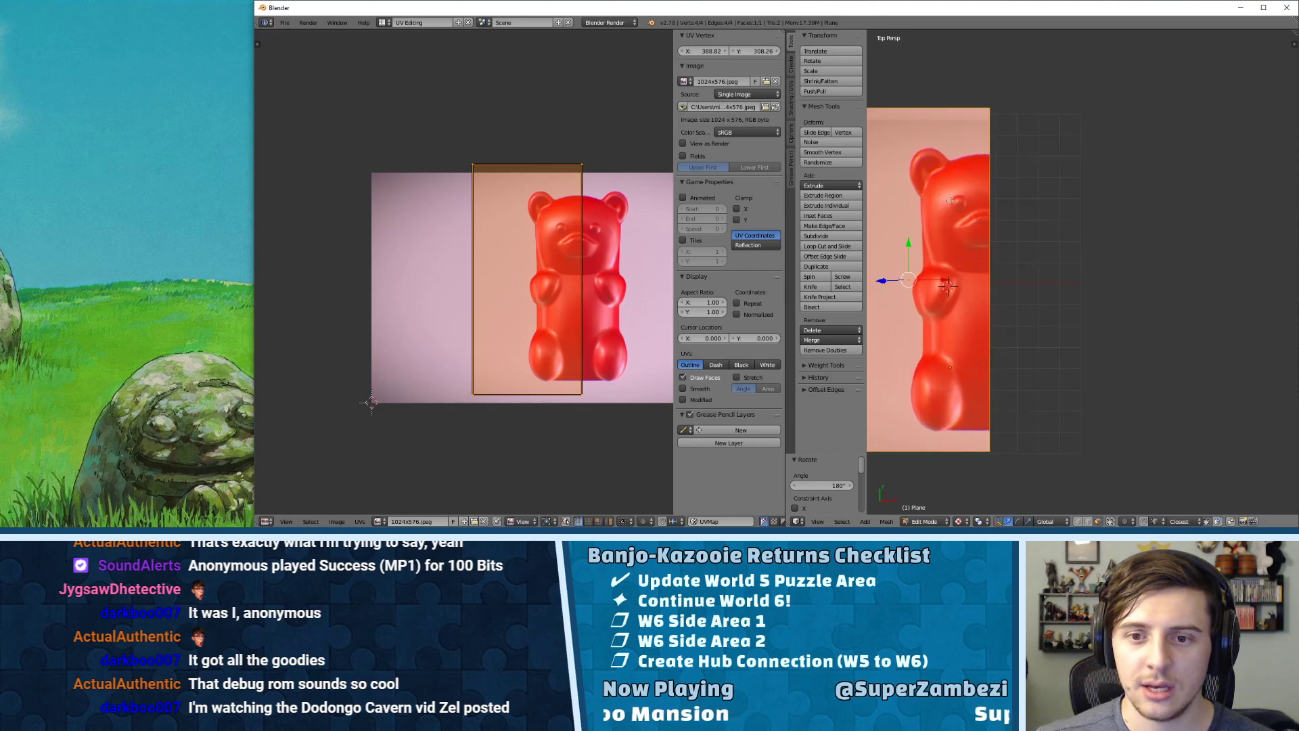
# - Switch to the Default screen layout and add a Mirror modifier to the half-bear plane
pyautogui.scroll(-1, 954, 206)
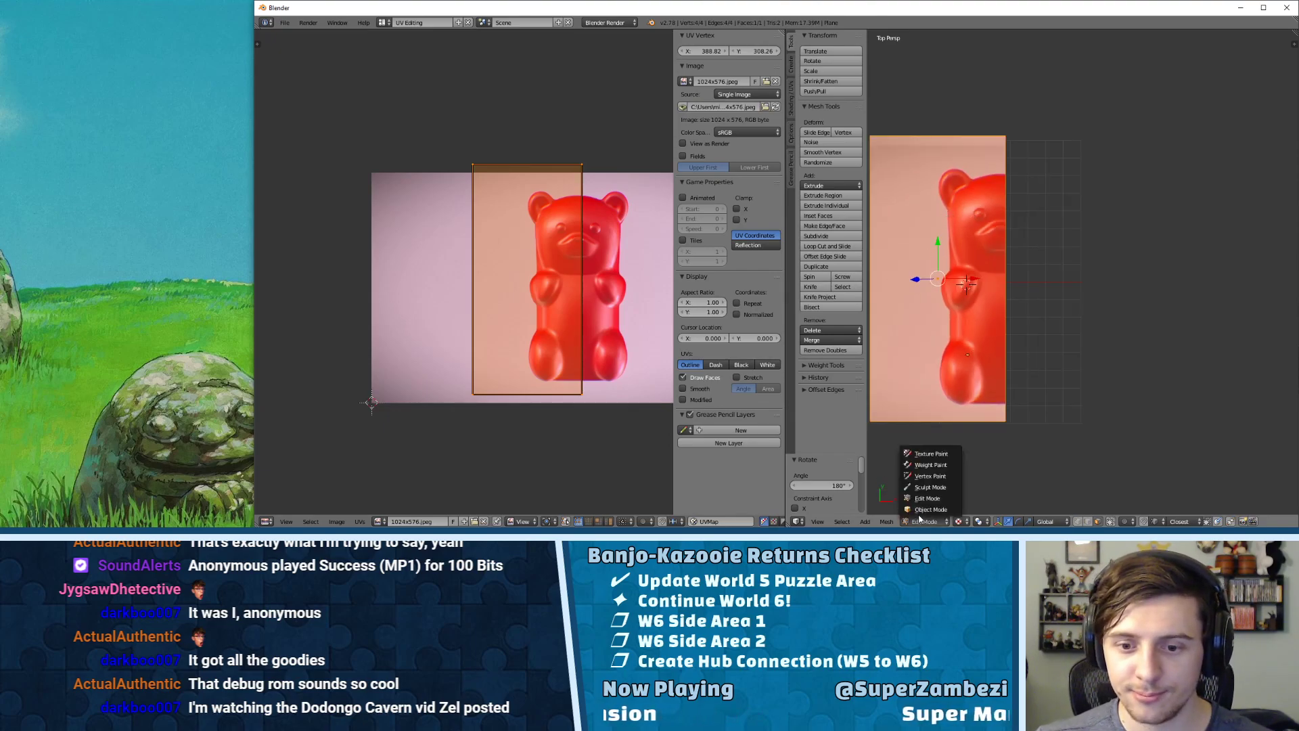
pyautogui.click(382, 22)
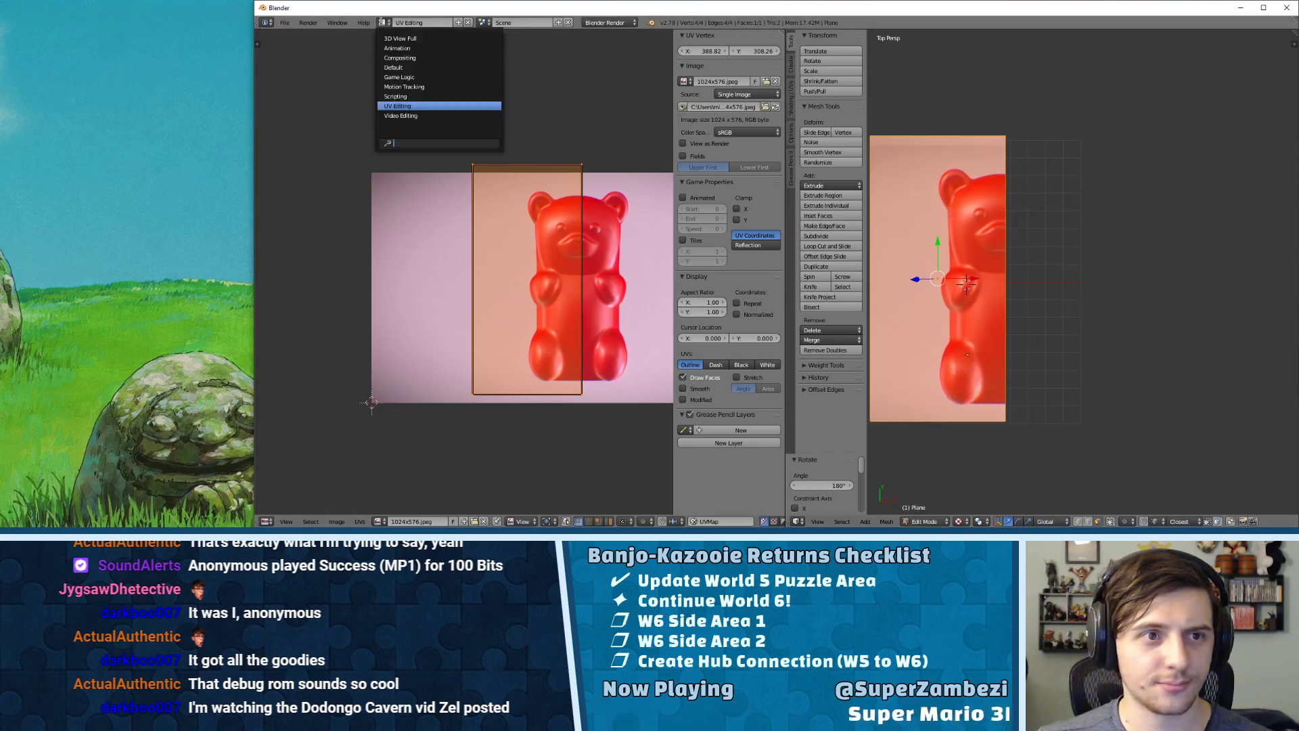
pyautogui.click(399, 67)
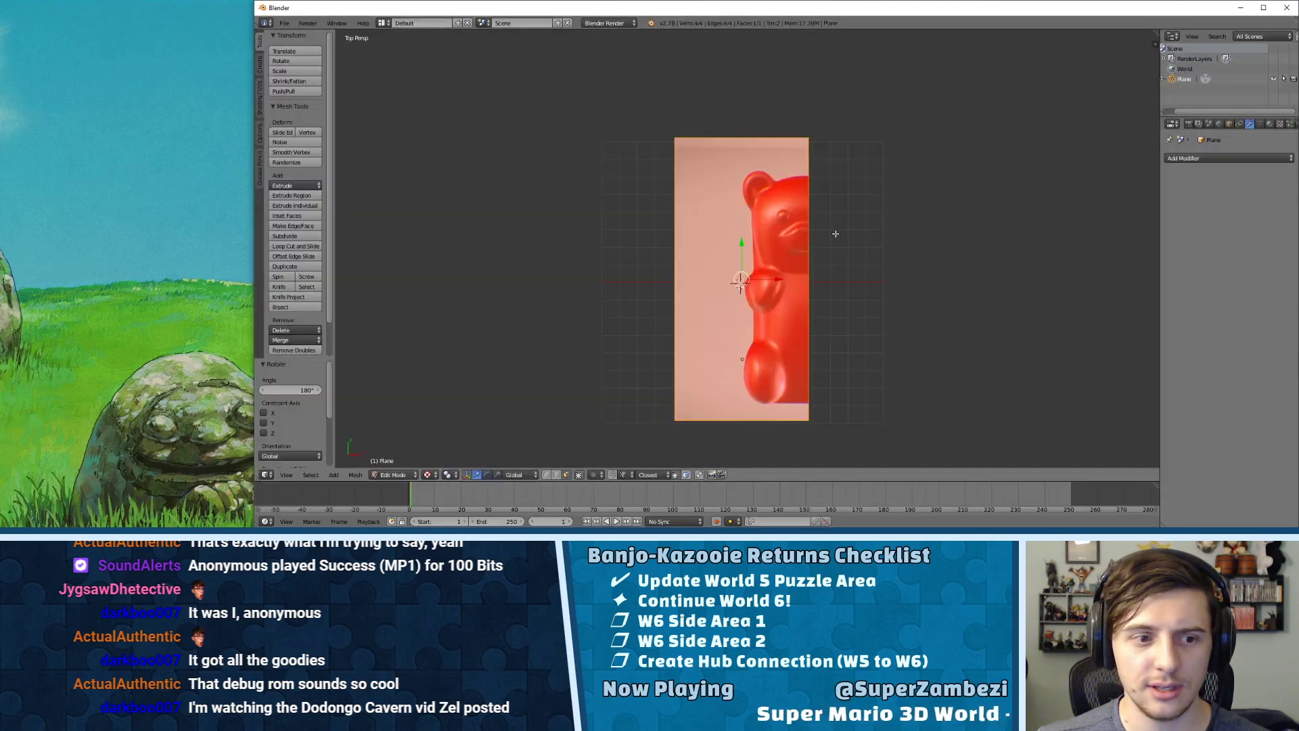
pyautogui.click(1228, 158)
pyautogui.click(1083, 260)
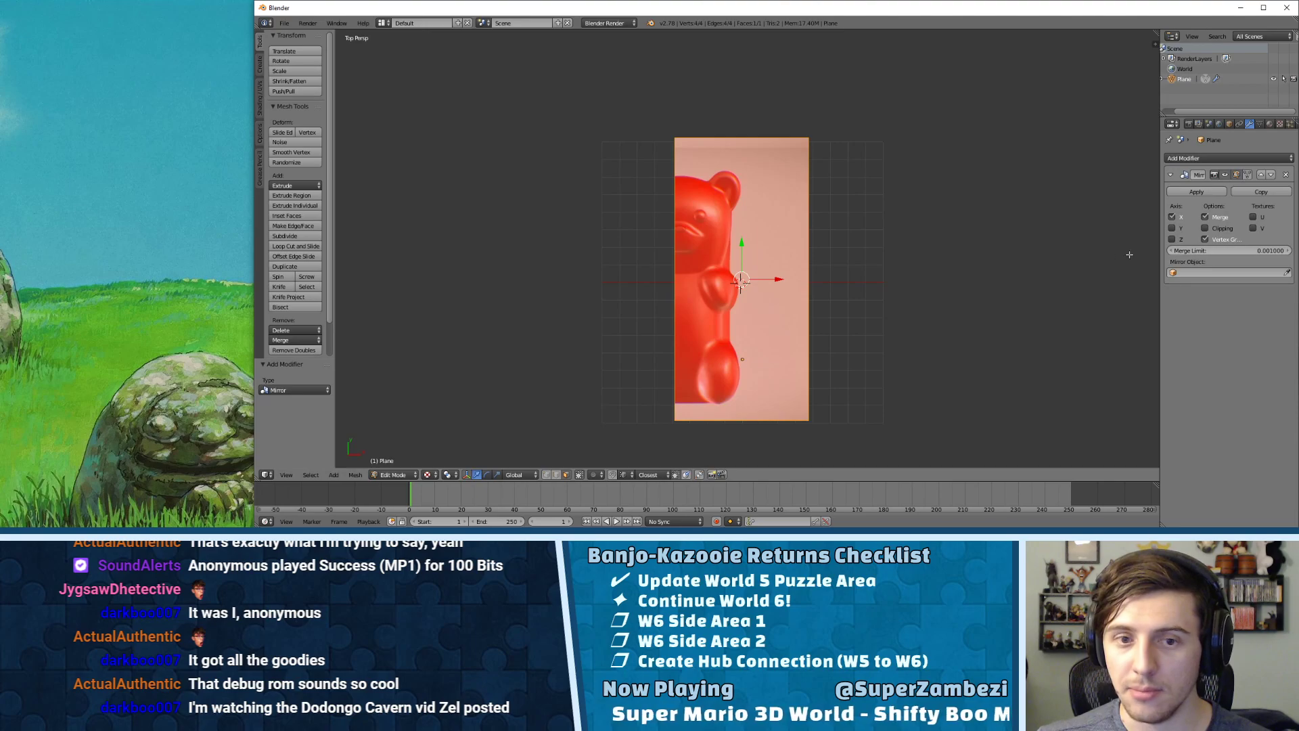
# - Try mirroring the plane on the Y axis and with no axis, then restore X as the only mirror axis
pyautogui.scroll(-9, 873, 247)
pyautogui.scroll(5, 877, 248)
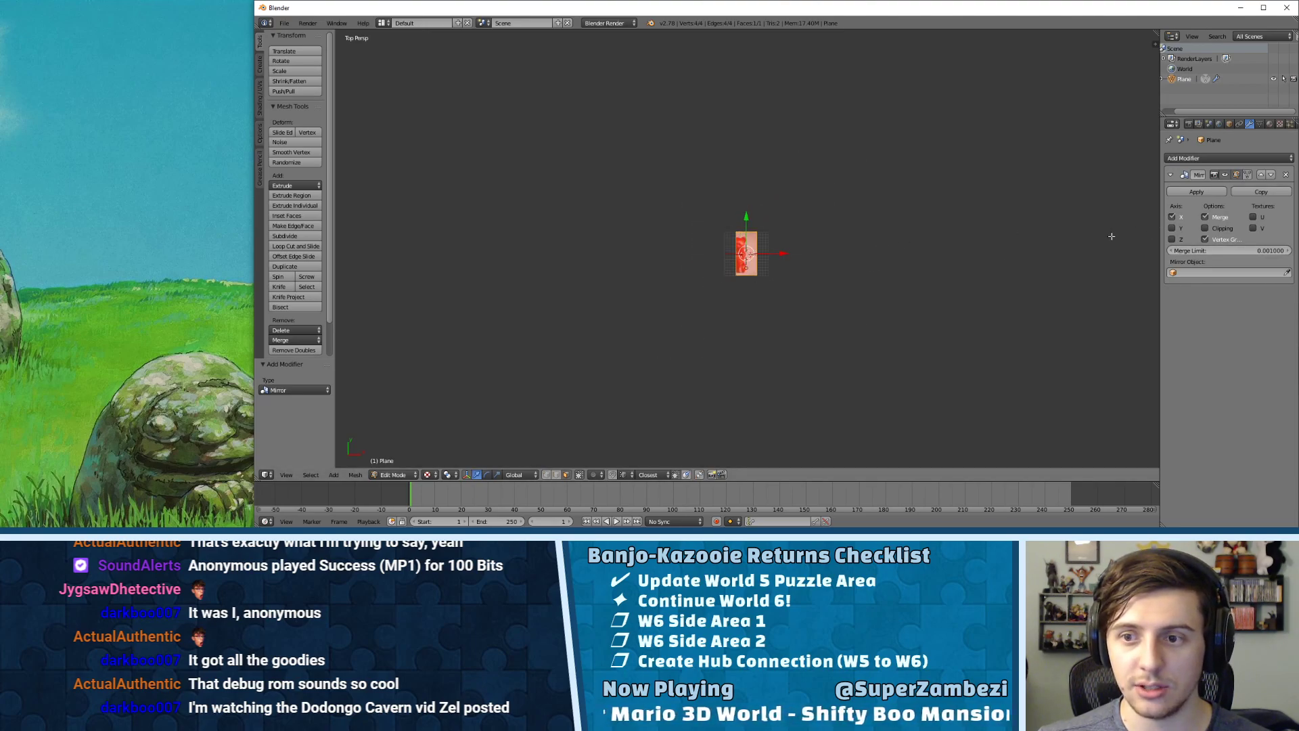
pyautogui.click(1174, 229)
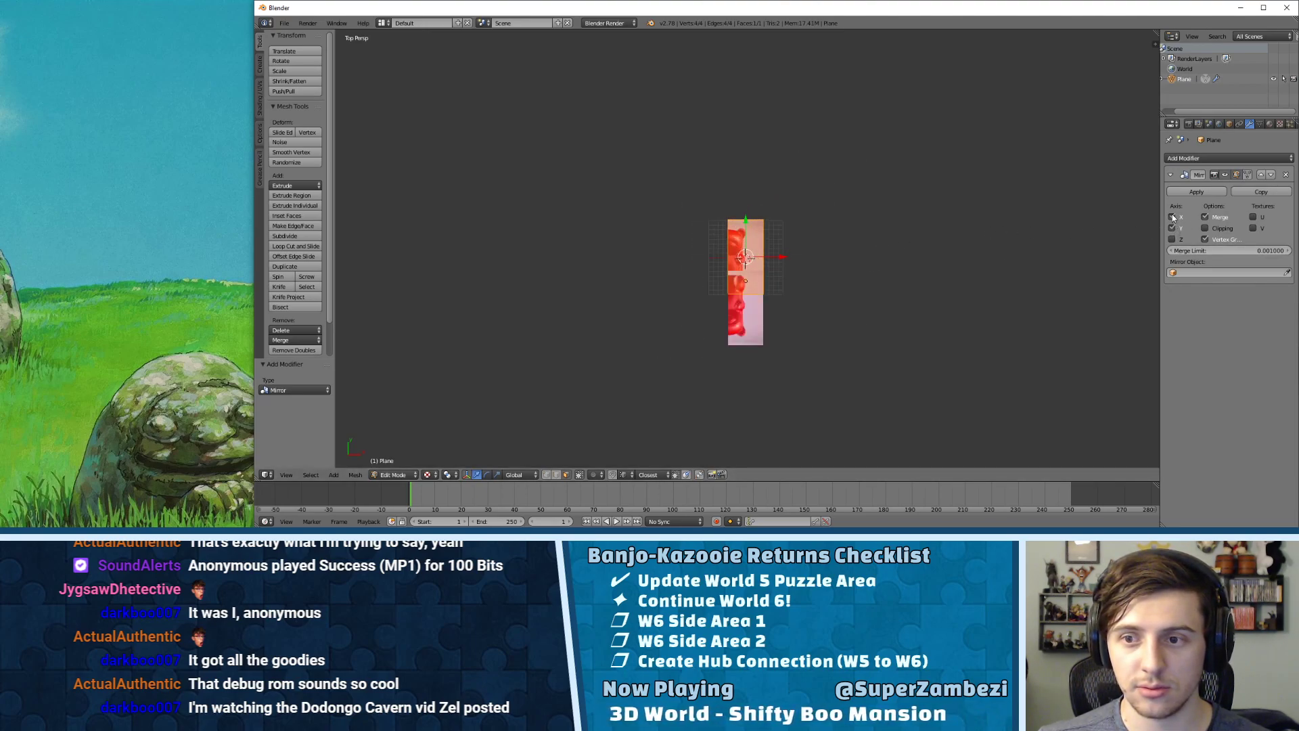
pyautogui.click(1172, 218)
pyautogui.click(1173, 229)
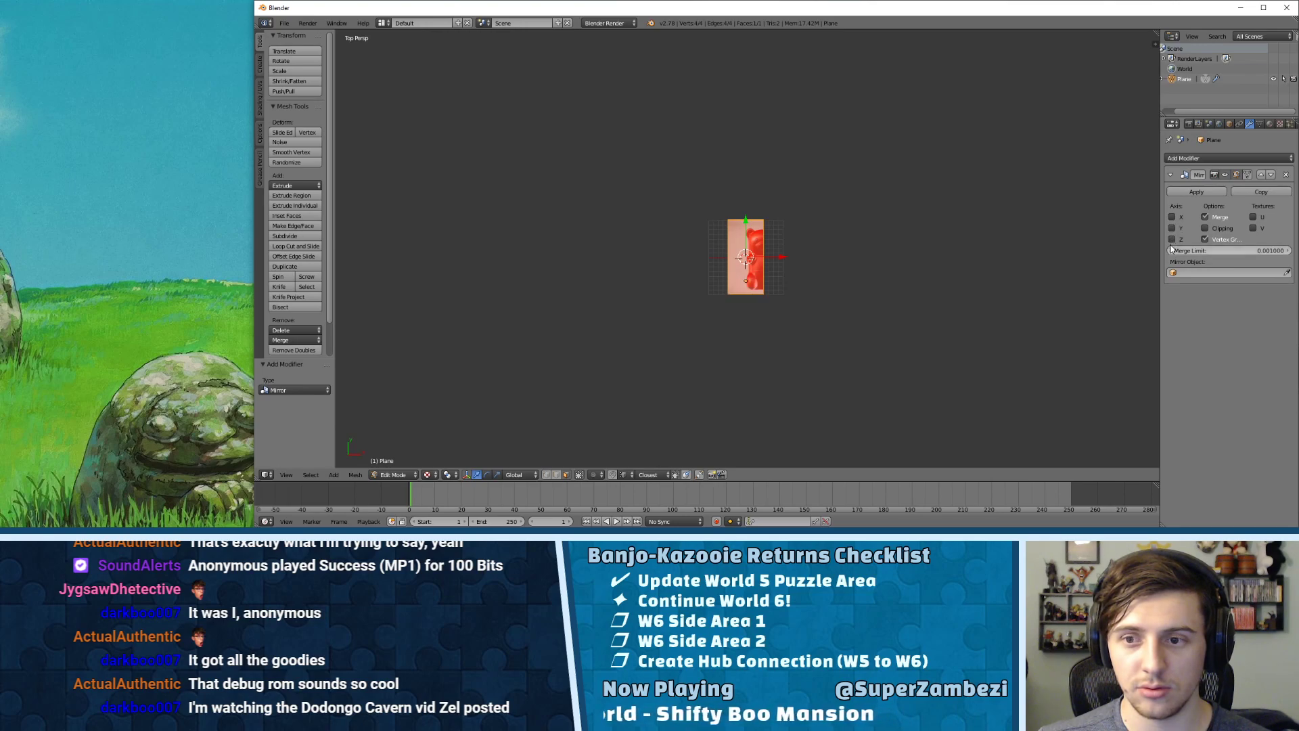
pyautogui.click(1172, 218)
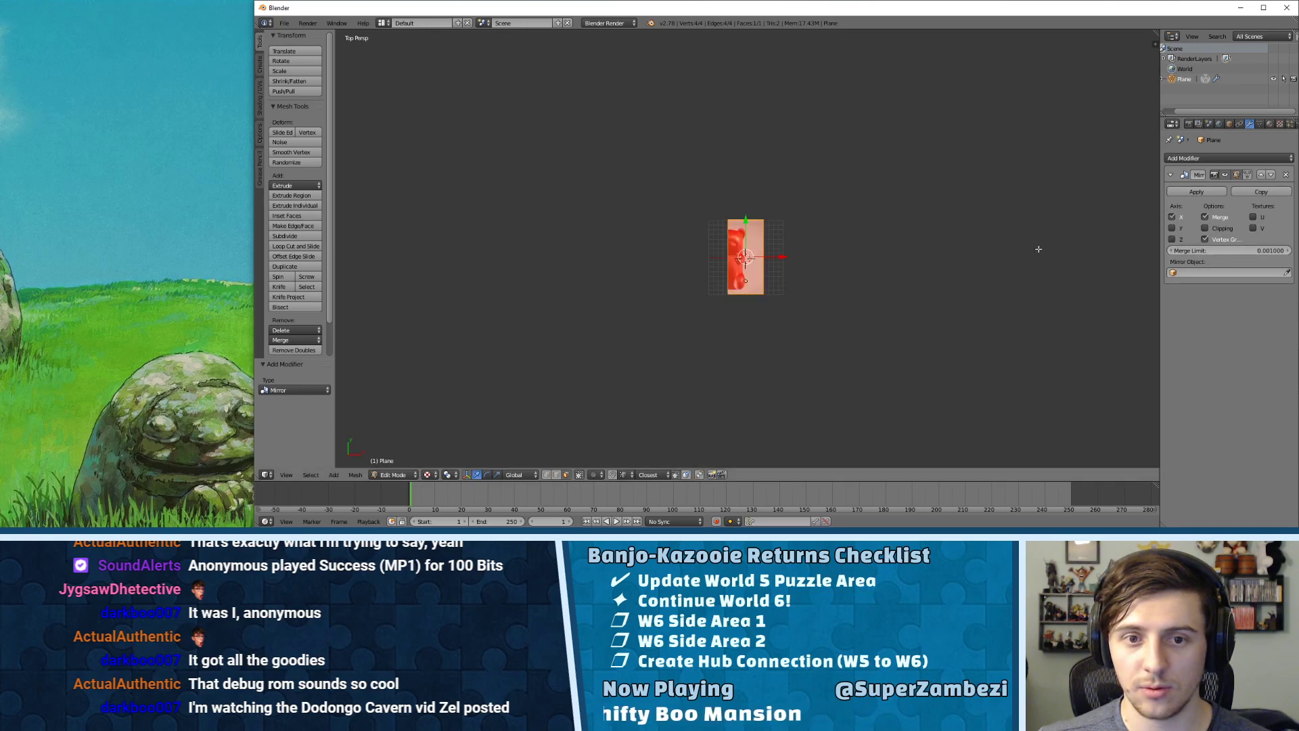
# - Move the face along X away from its mirrored copy, leaving a narrow gap between the two facing bear halves
pyautogui.moveTo(778, 260); pyautogui.dragTo(748, 233)
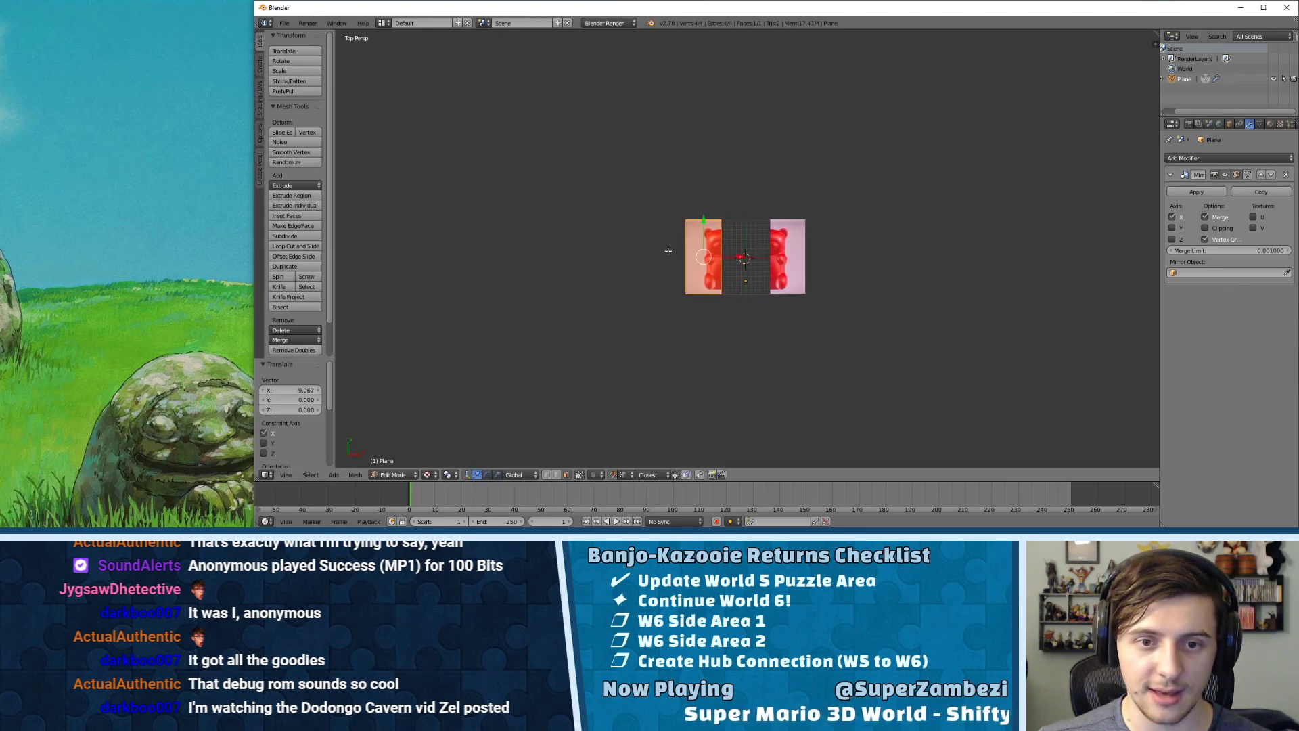
pyautogui.scroll(7, 668, 251)
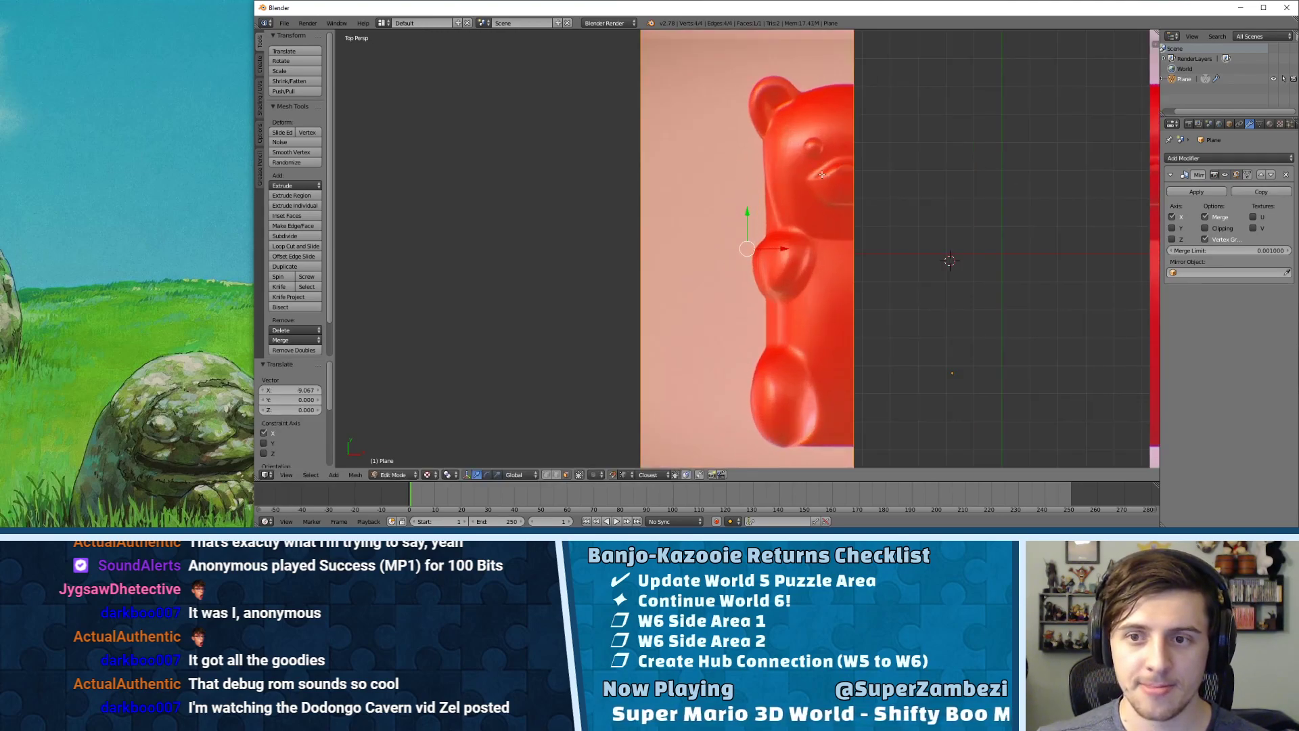
pyautogui.moveTo(776, 249); pyautogui.dragTo(846, 249)
pyautogui.scroll(3, 880, 216)
pyautogui.keyDown('shift'); pyautogui.moveTo(917, 181); pyautogui.dragTo(782, 289, button='middle'); pyautogui.keyUp('shift')
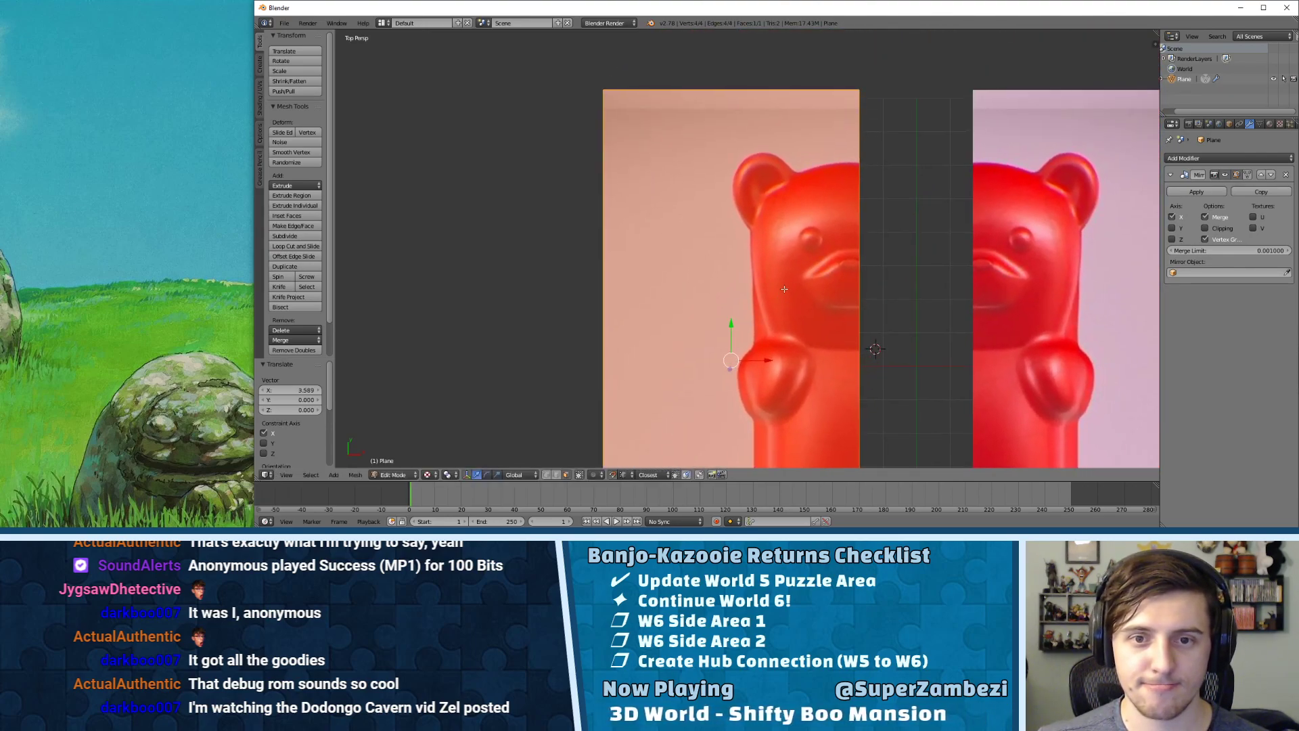
# - Set the select mode to vertices and knife-cut the original half's head outline from the centre line around the ear to its base
pyautogui.hotkey('ctrl', 'Tab')
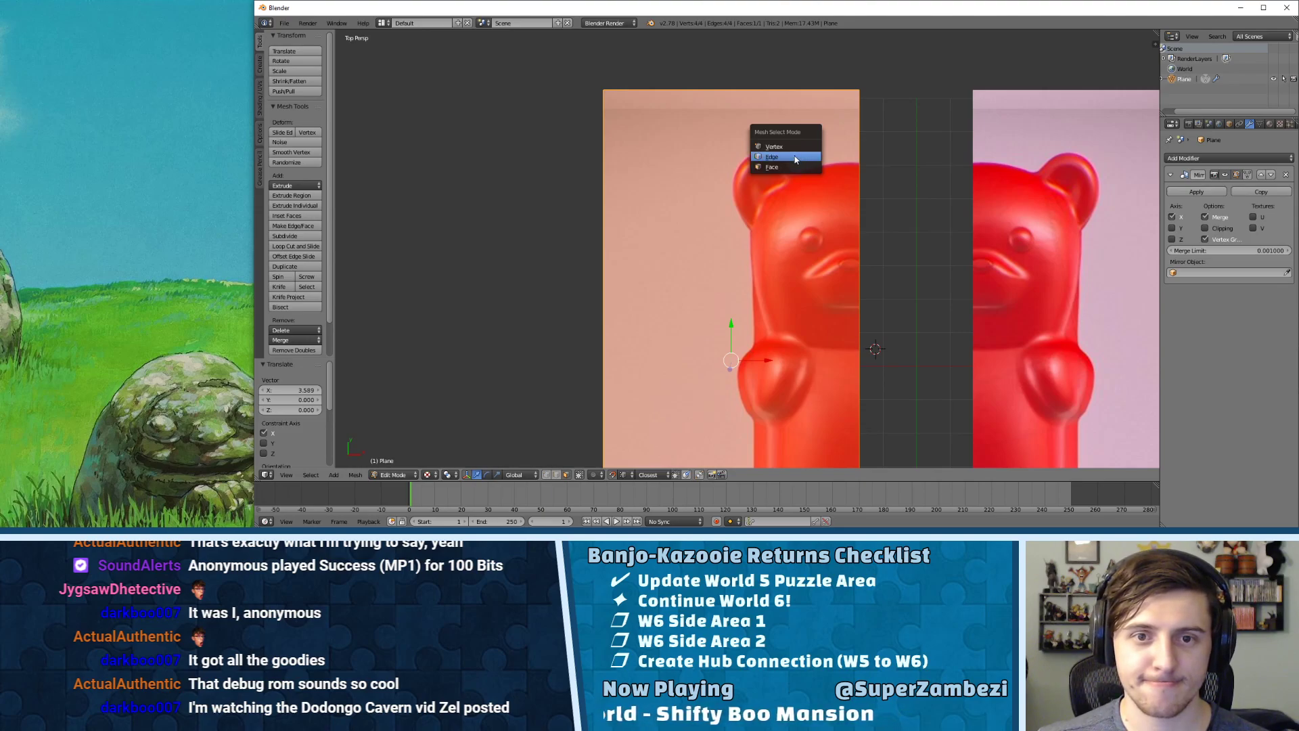
pyautogui.click(794, 154)
pyautogui.press('k')
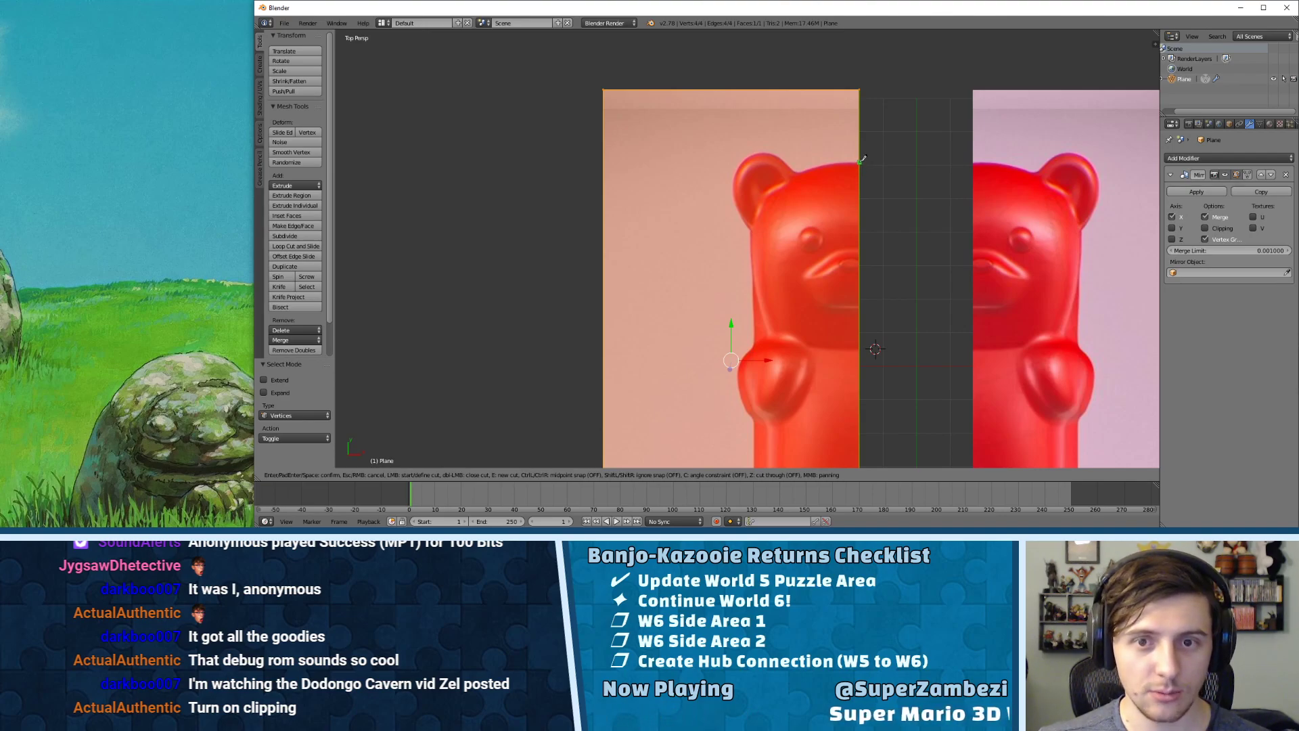
pyautogui.click(860, 161)
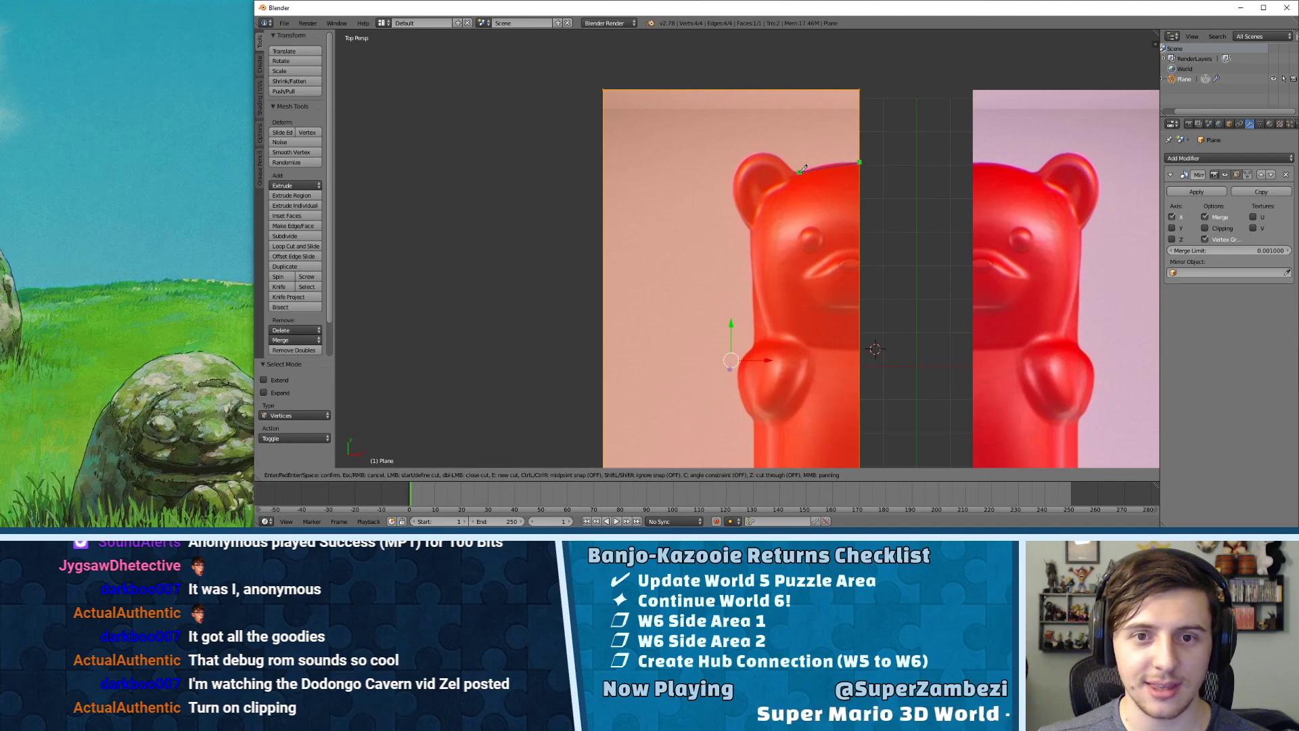
pyautogui.click(801, 169)
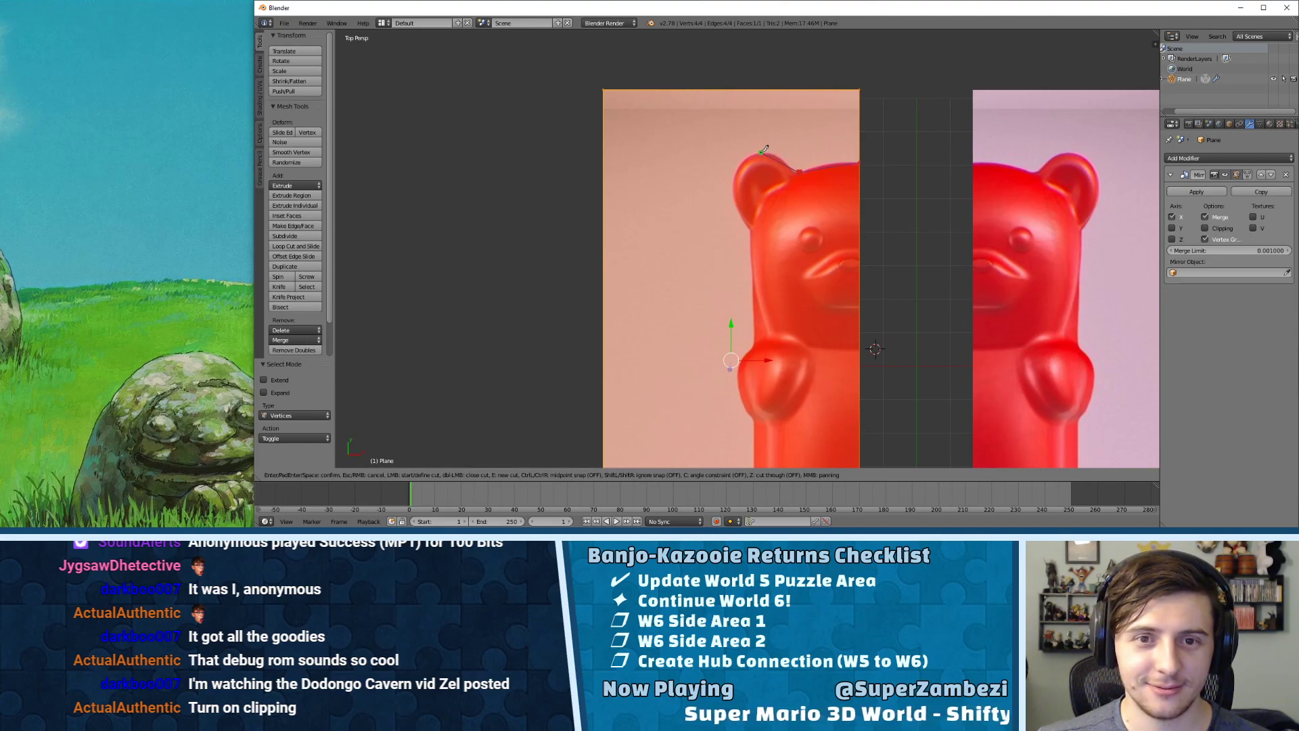
pyautogui.click(763, 152)
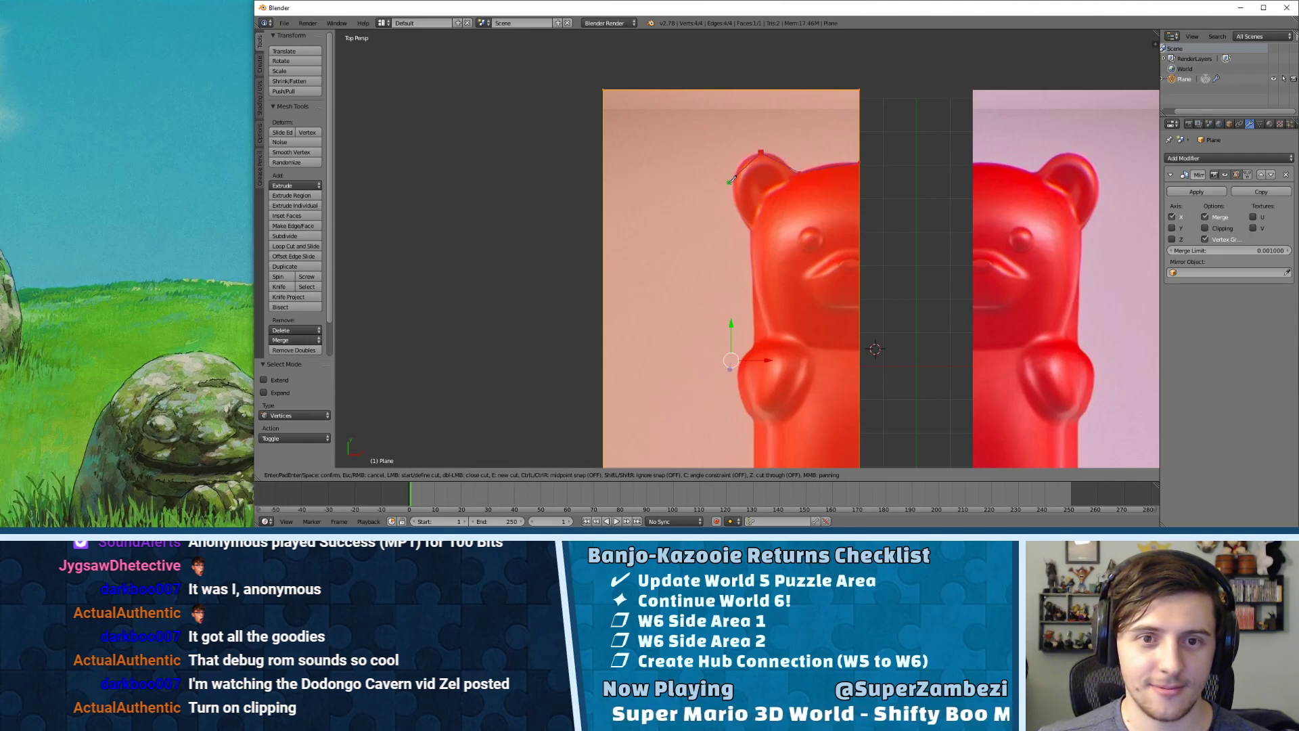
pyautogui.click(732, 183)
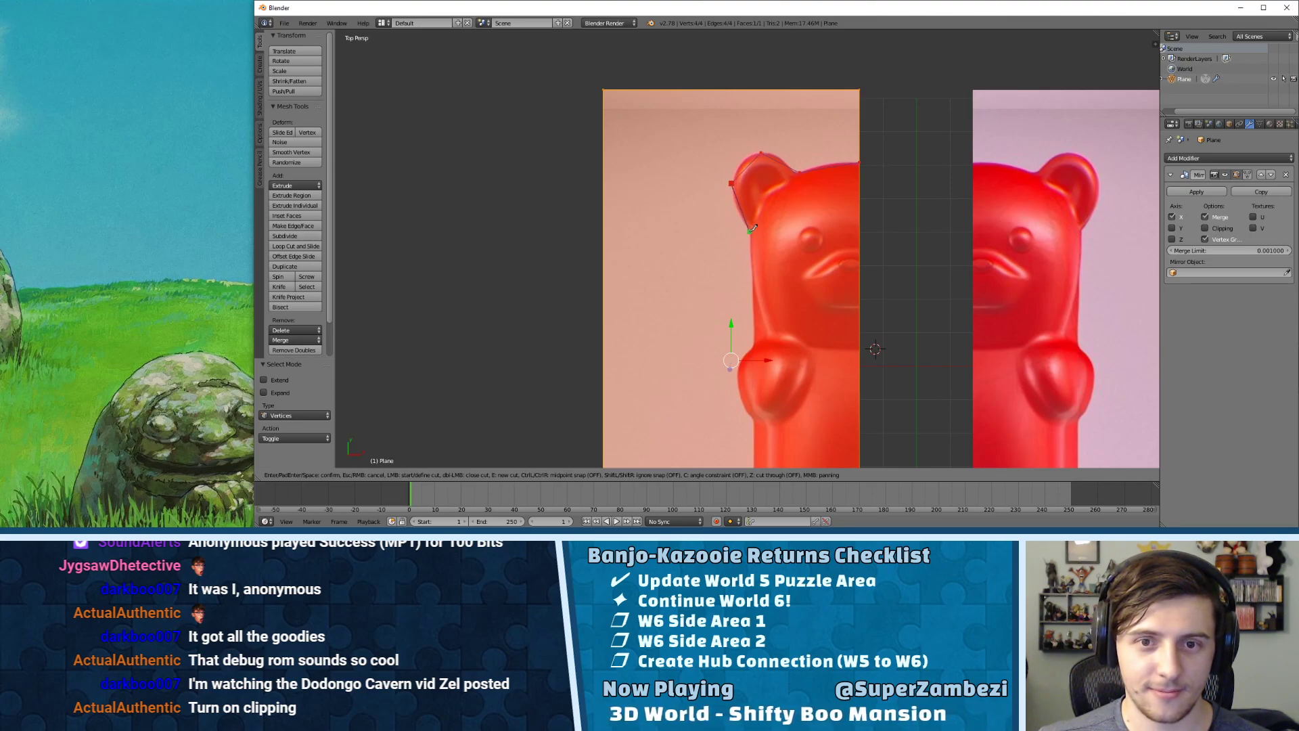
pyautogui.click(750, 230)
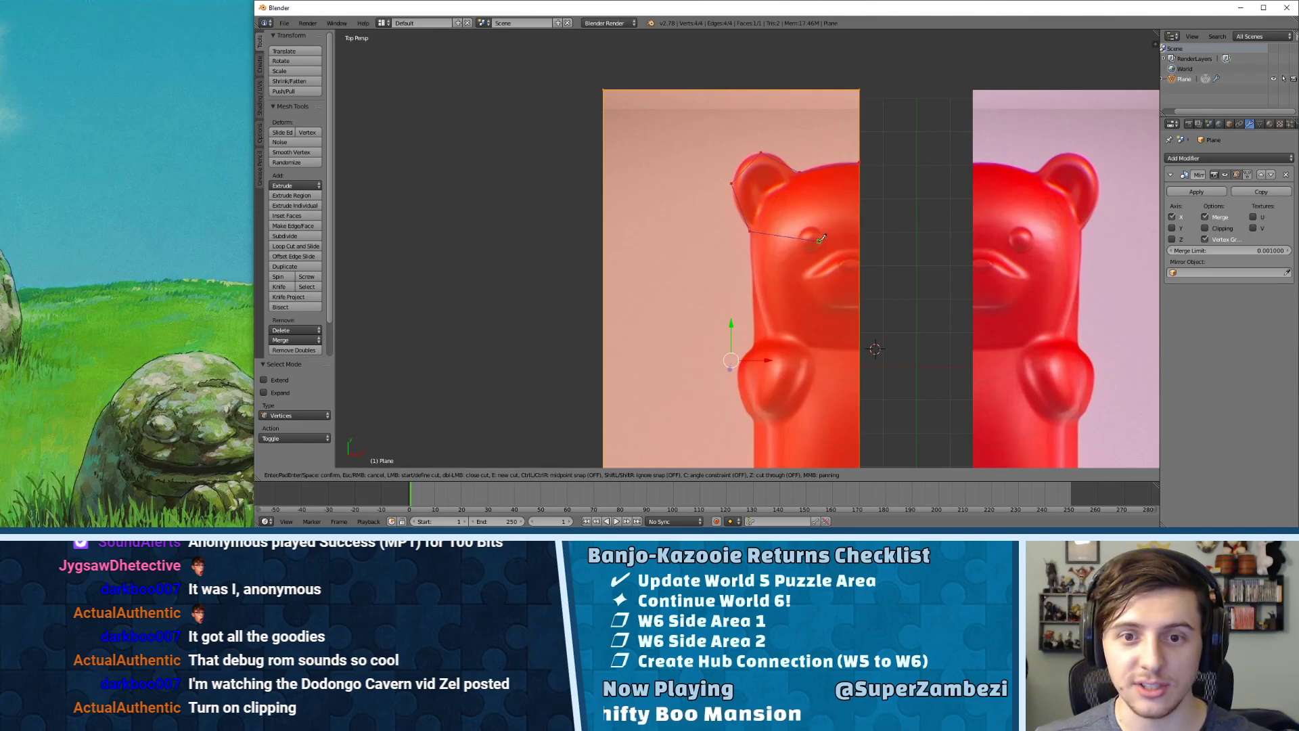
pyautogui.press('Return')
# - Check the mirrored plane in Object Mode, undo the knife cut around the ear, and enable Clipping on the Mirror modifier
pyautogui.press('Tab')
pyautogui.press('Tab')
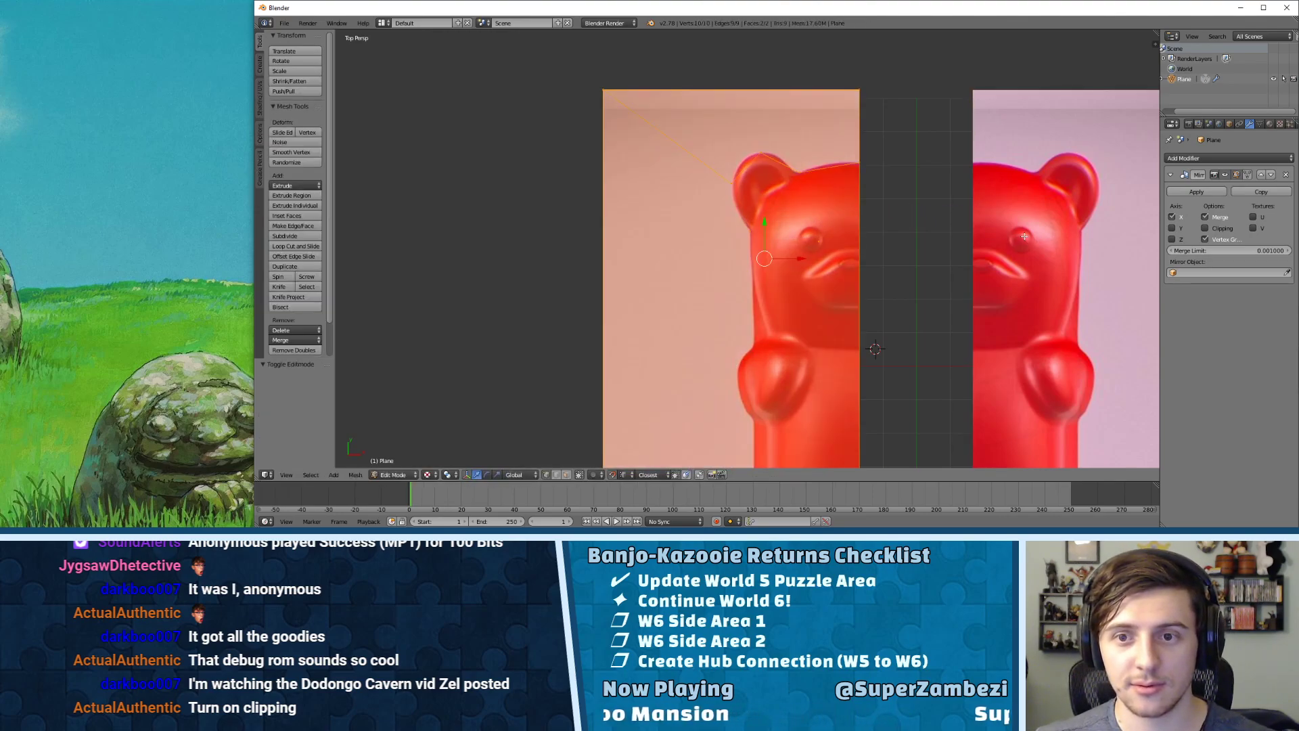
pyautogui.press('Tab')
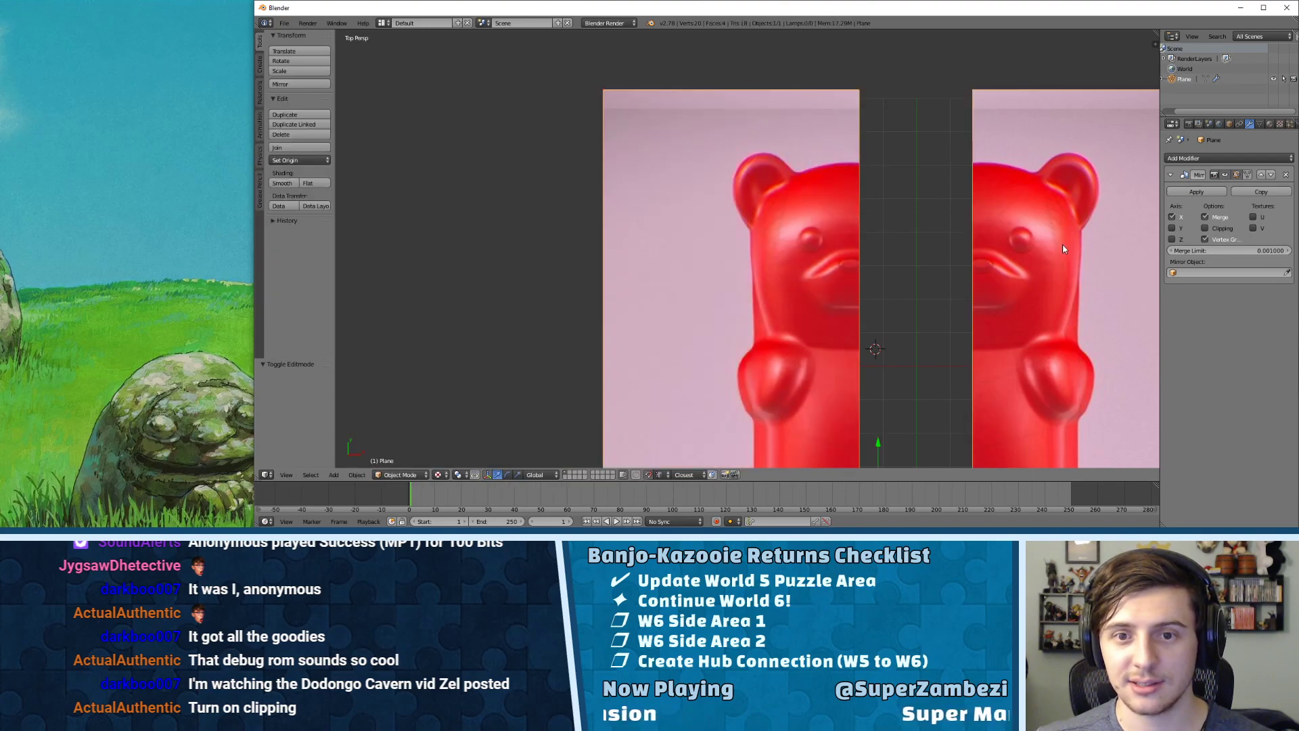
pyautogui.scroll(-4, 932, 302)
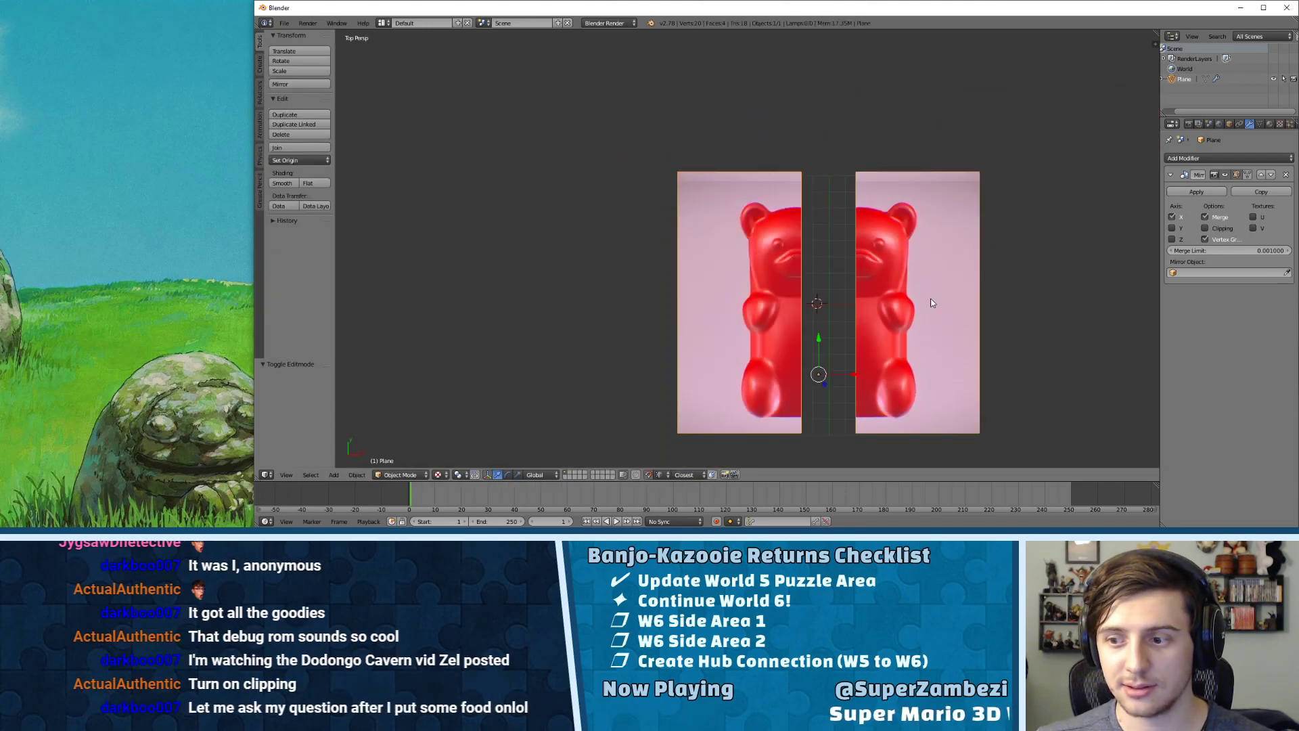
pyautogui.scroll(3, 763, 243)
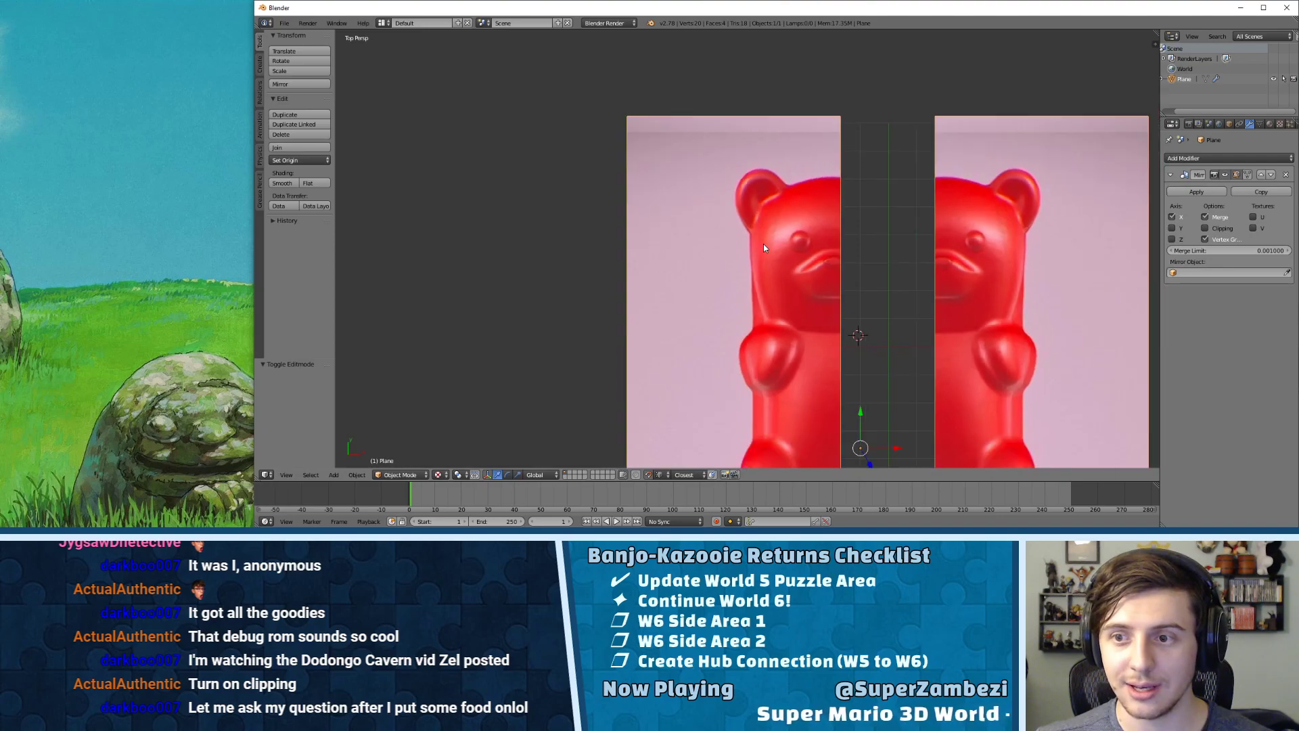
pyautogui.press('Tab')
pyautogui.hotkey('ctrl', 'z')
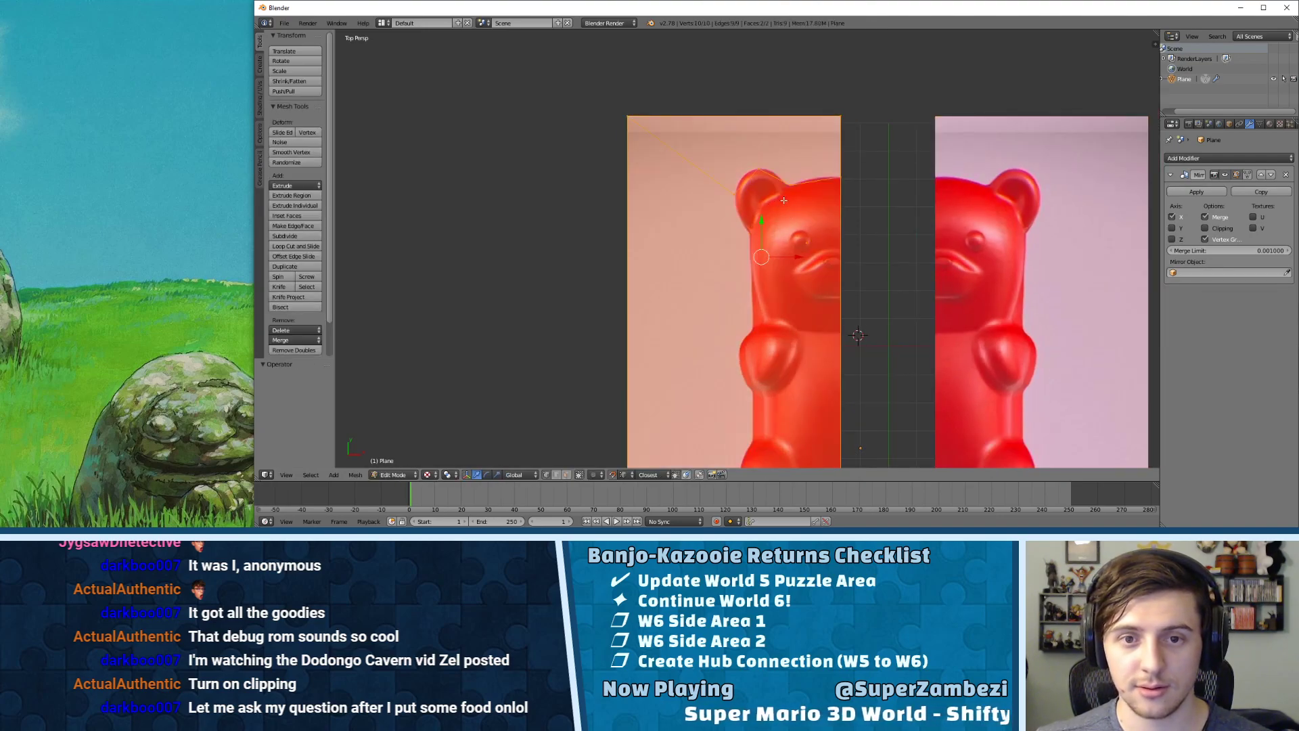
pyautogui.press('Tab')
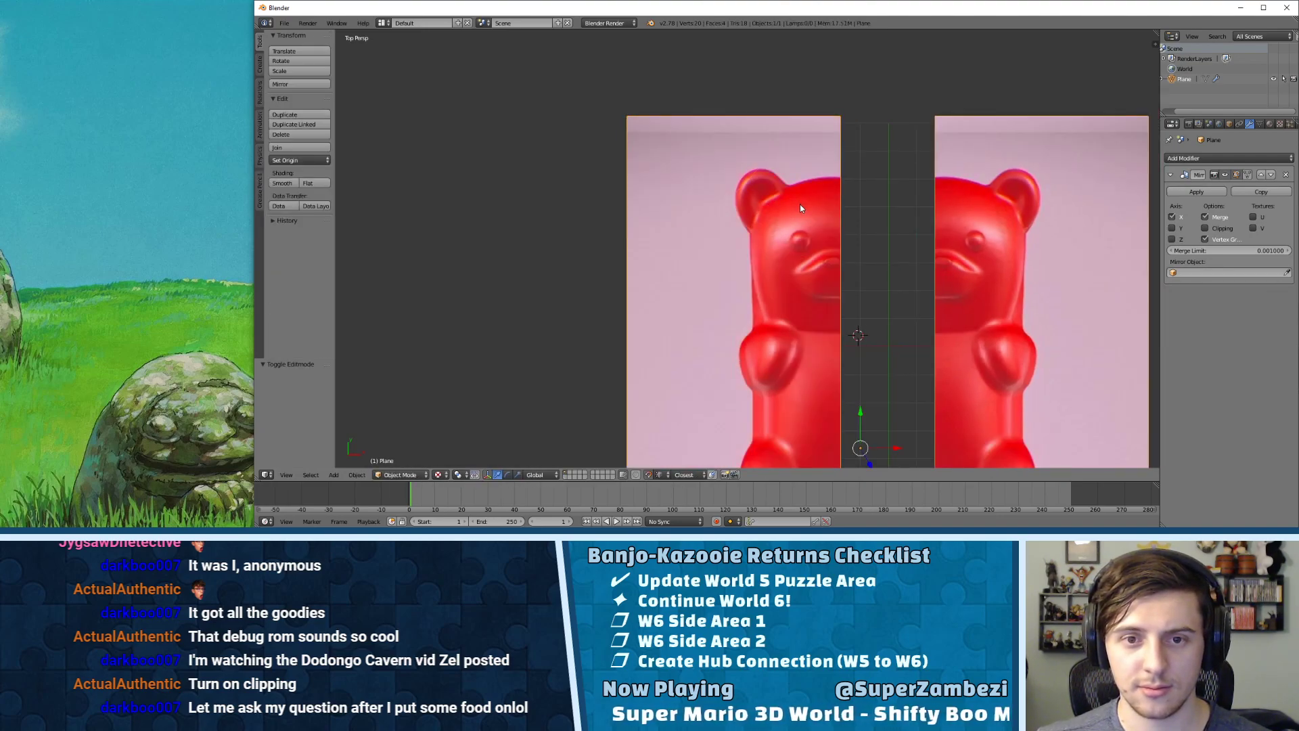
pyautogui.press('Tab')
pyautogui.hotkey('ctrl', 'z')
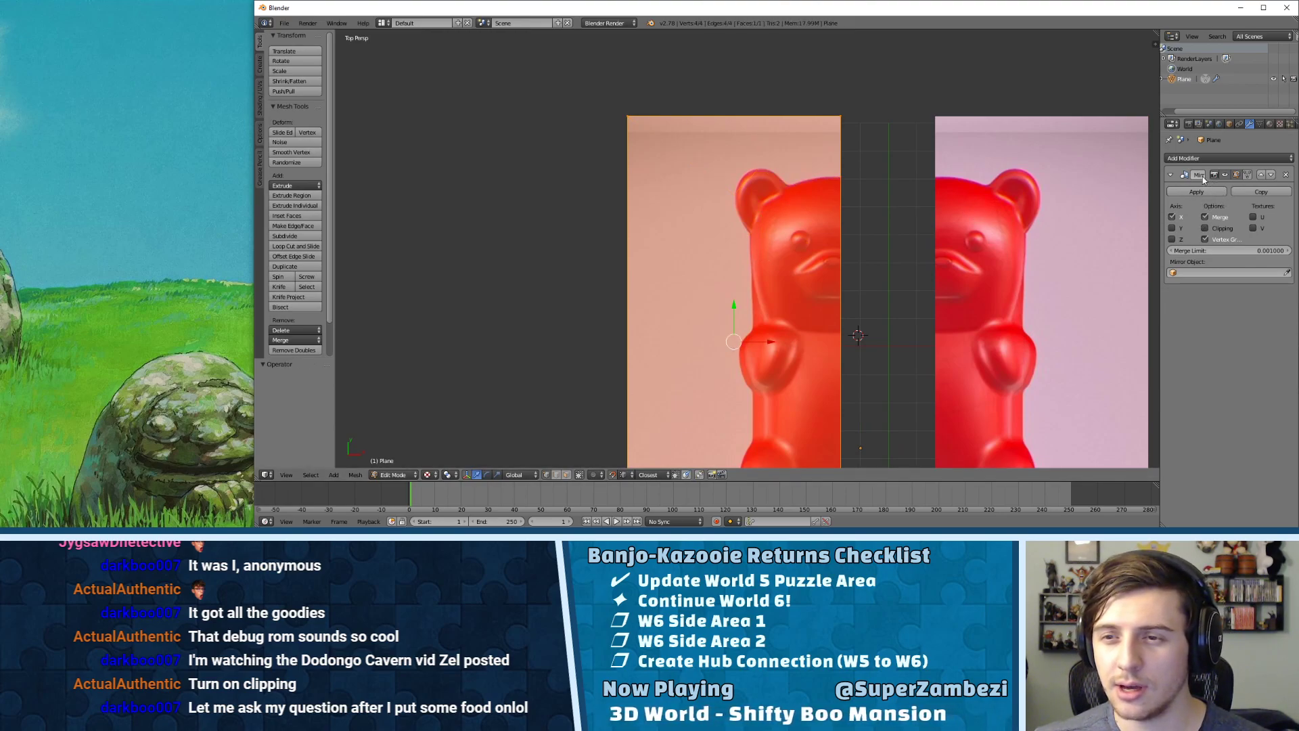
pyautogui.click(1220, 230)
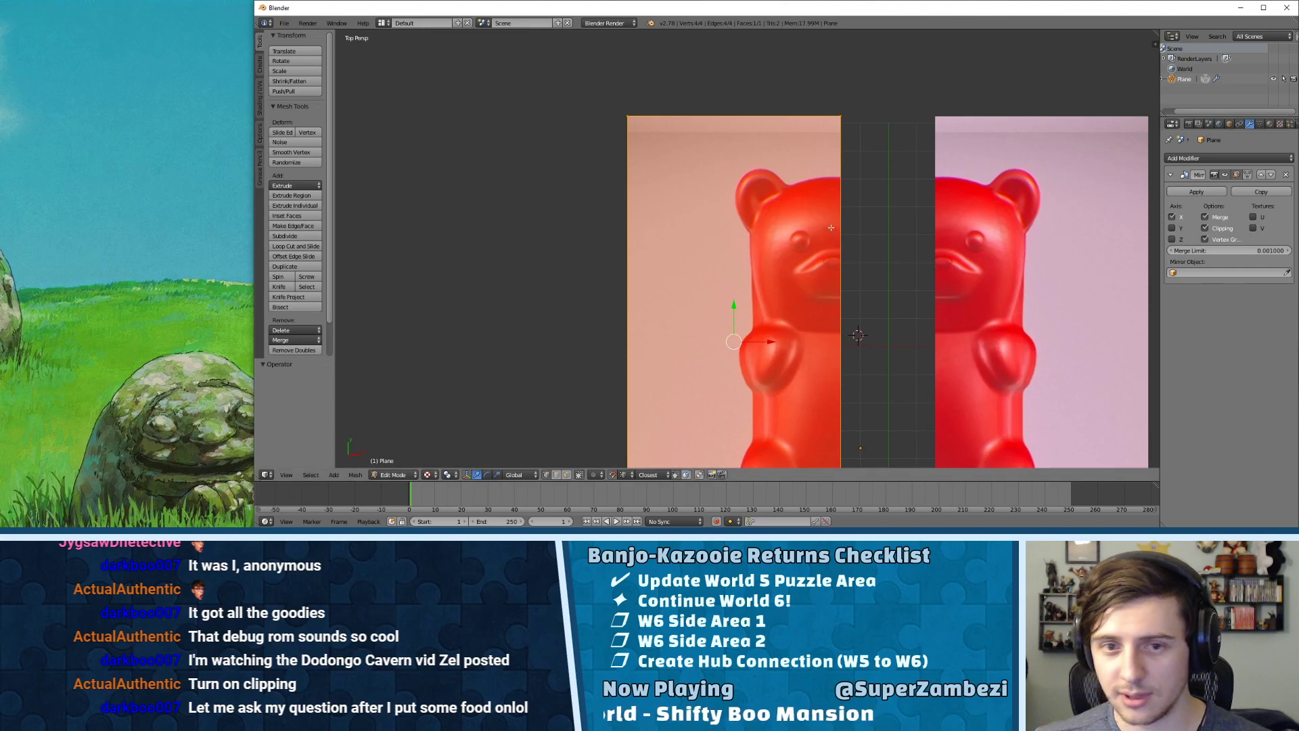
# - Knife-cut a rough three-point line from the centre line across the head to just below the ear, and compare both halves in Object Mode
pyautogui.press('k')
pyautogui.click(840, 177)
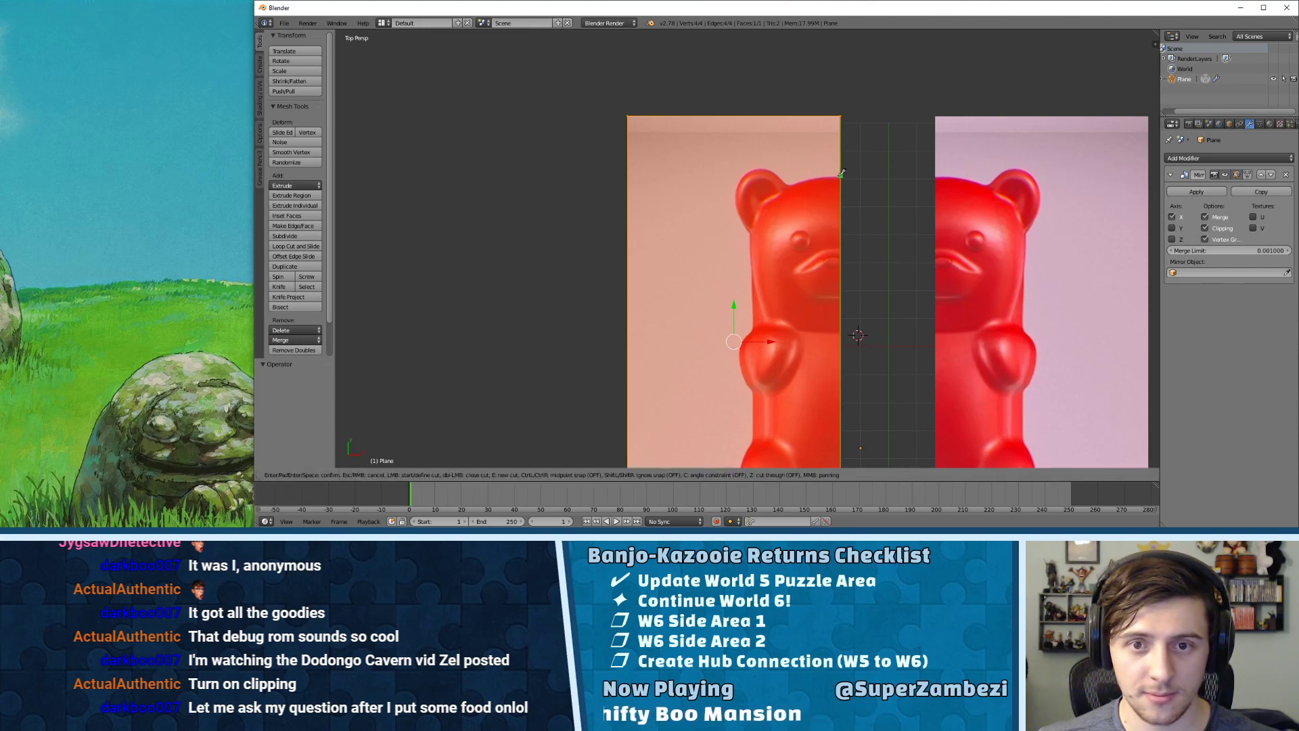
pyautogui.click(790, 184)
pyautogui.click(731, 239)
pyautogui.press('Return')
pyautogui.press('Tab')
pyautogui.press('Tab')
pyautogui.press('Tab')
pyautogui.press('Tab')
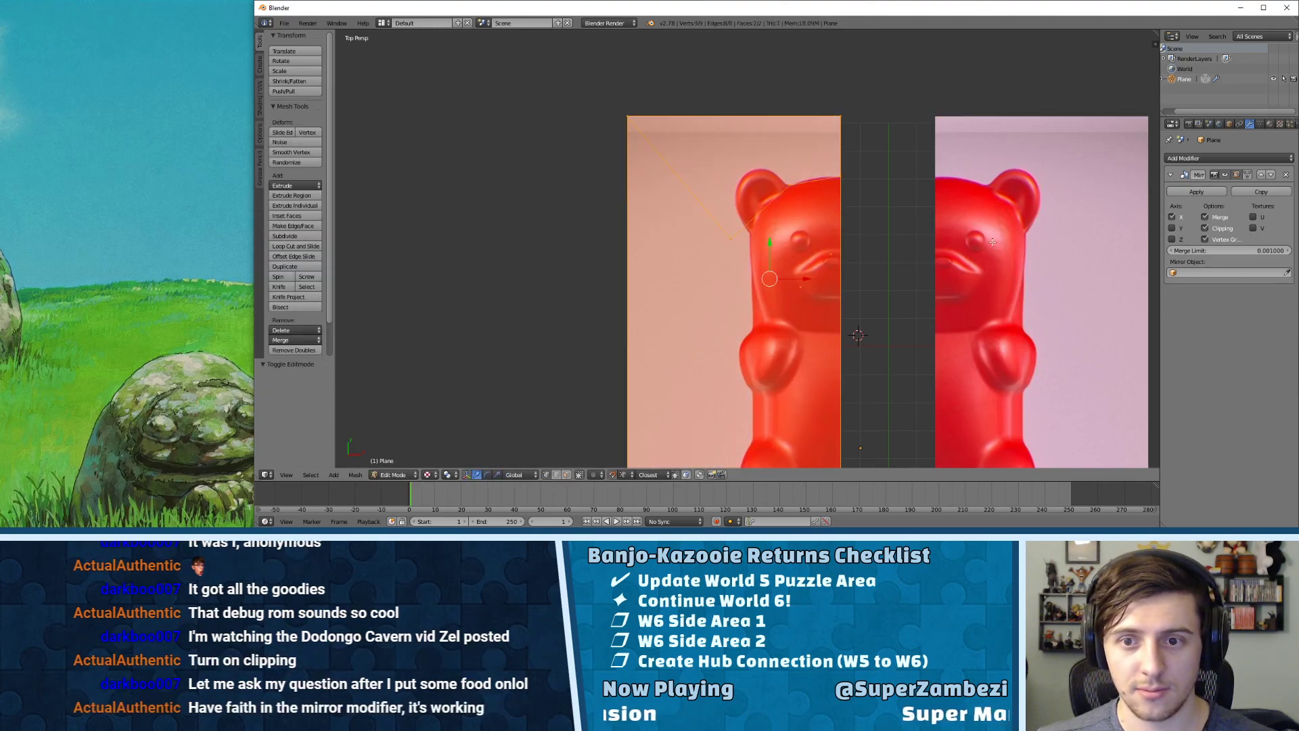
pyautogui.press('Tab')
pyautogui.press('Tab')
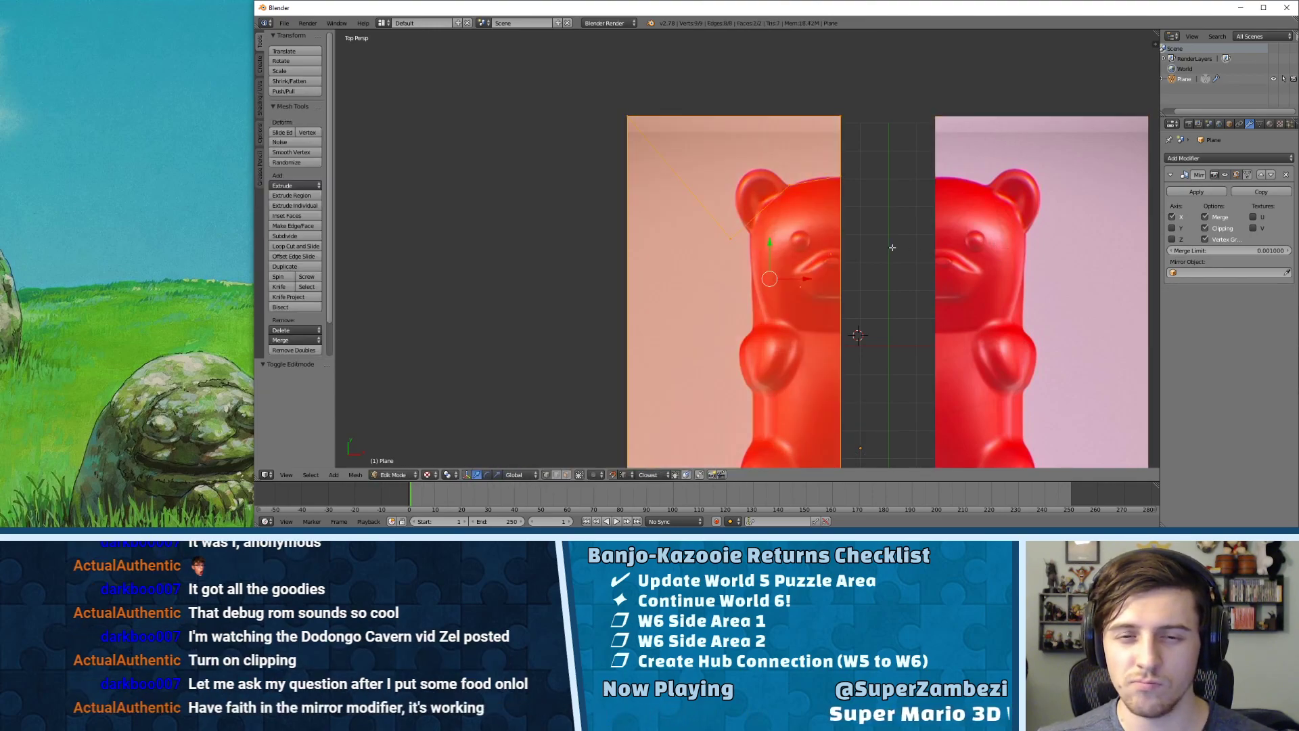
# - Switch to face selection and delete the face above the rough head cut to test the mirroring
pyautogui.hotkey('ctrl', 'Tab')
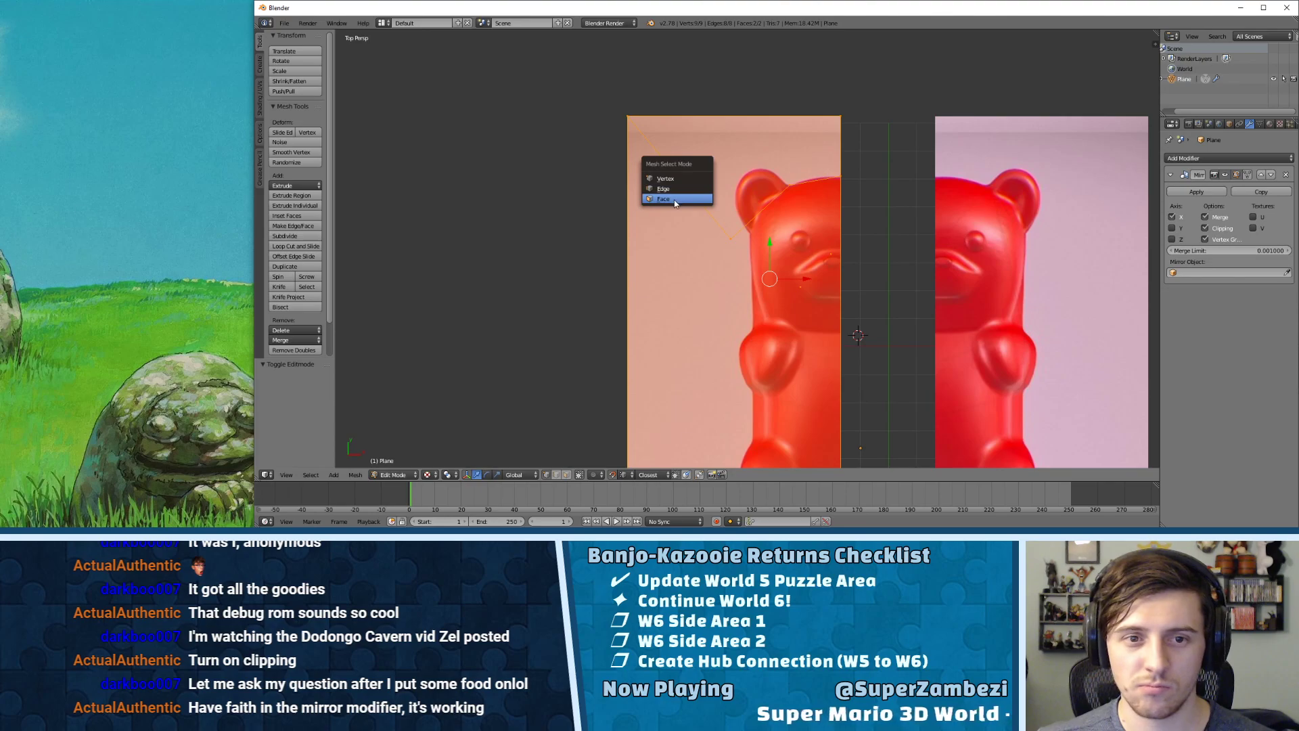
pyautogui.click(721, 161)
pyautogui.press('x')
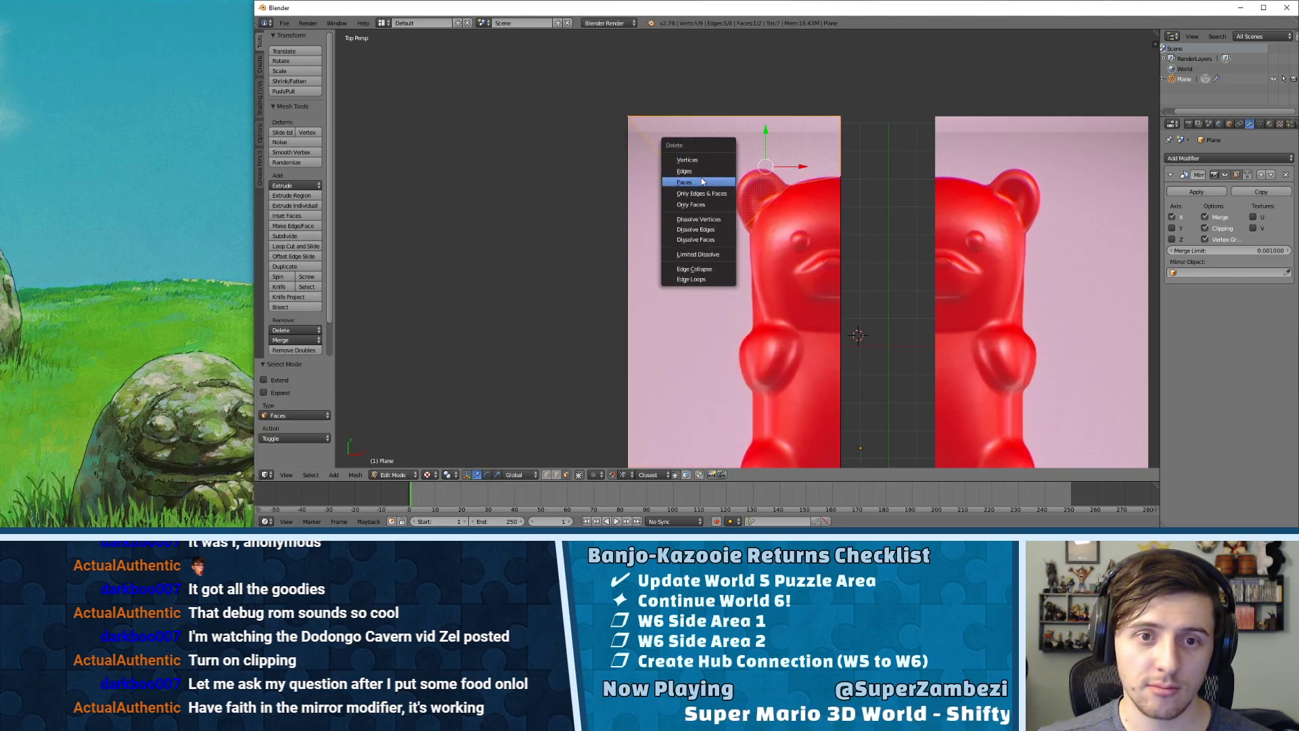
pyautogui.click(703, 181)
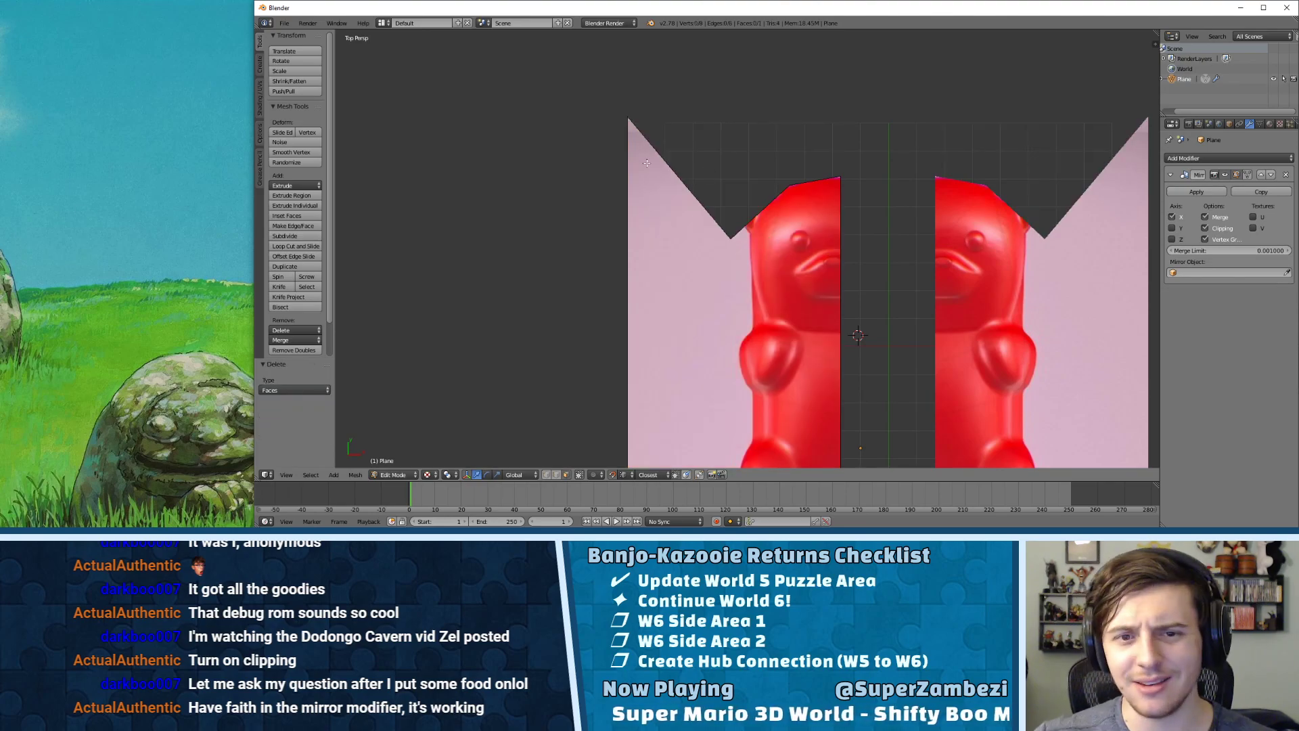
# - Undo the face deletion and the rough knife cut across the head
pyautogui.hotkey('ctrl', 'z')
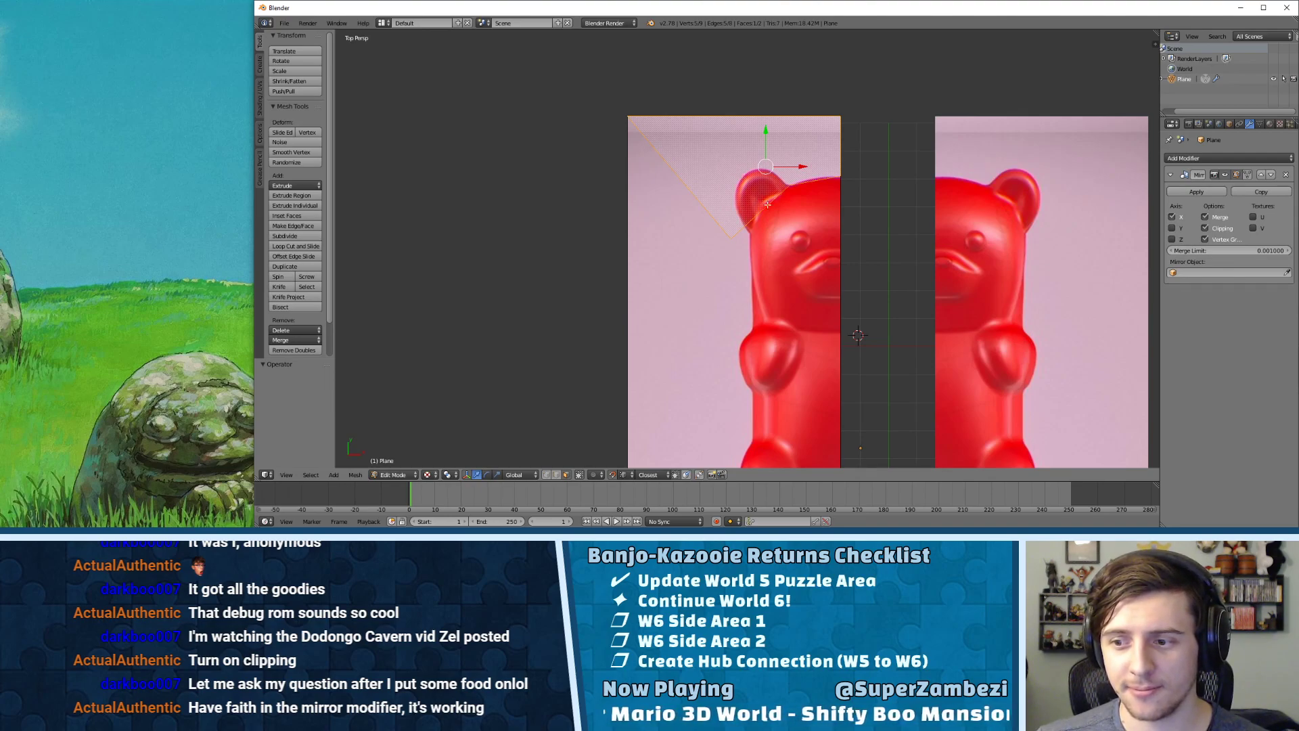
pyautogui.press('a')
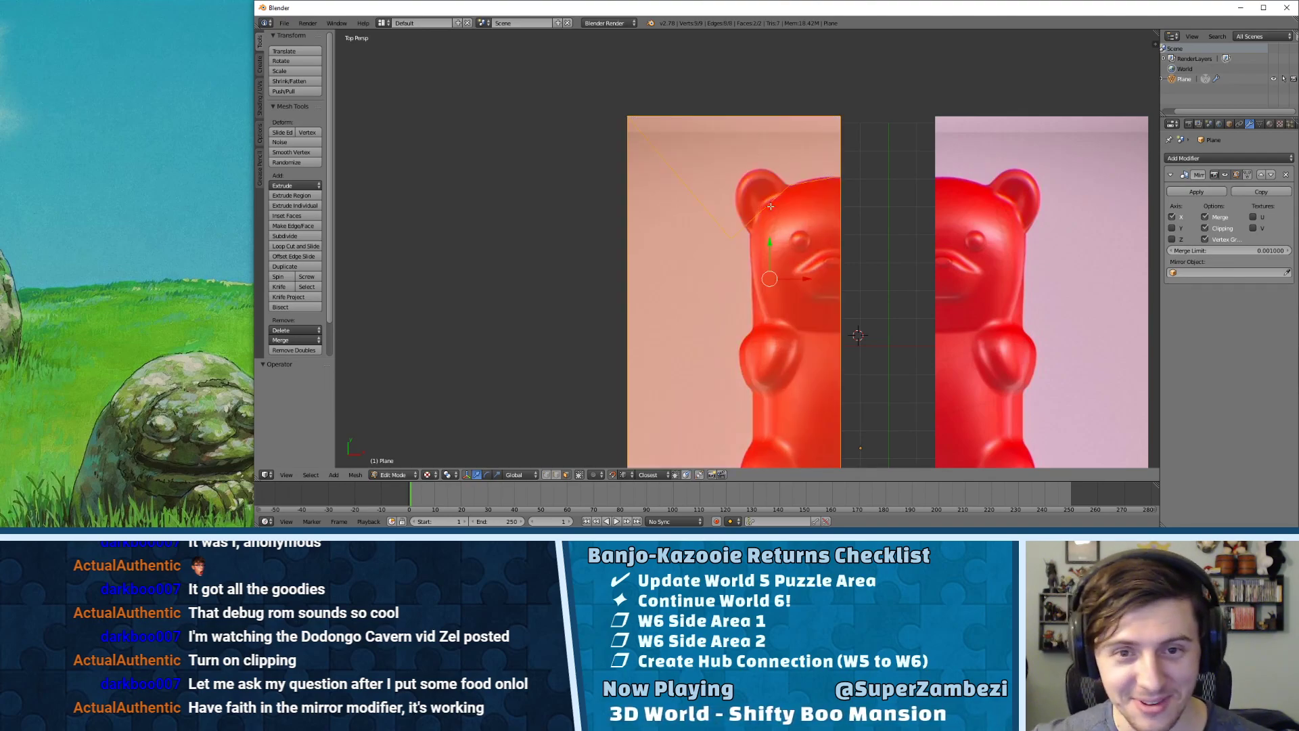
pyautogui.hotkey('ctrl', 'z')
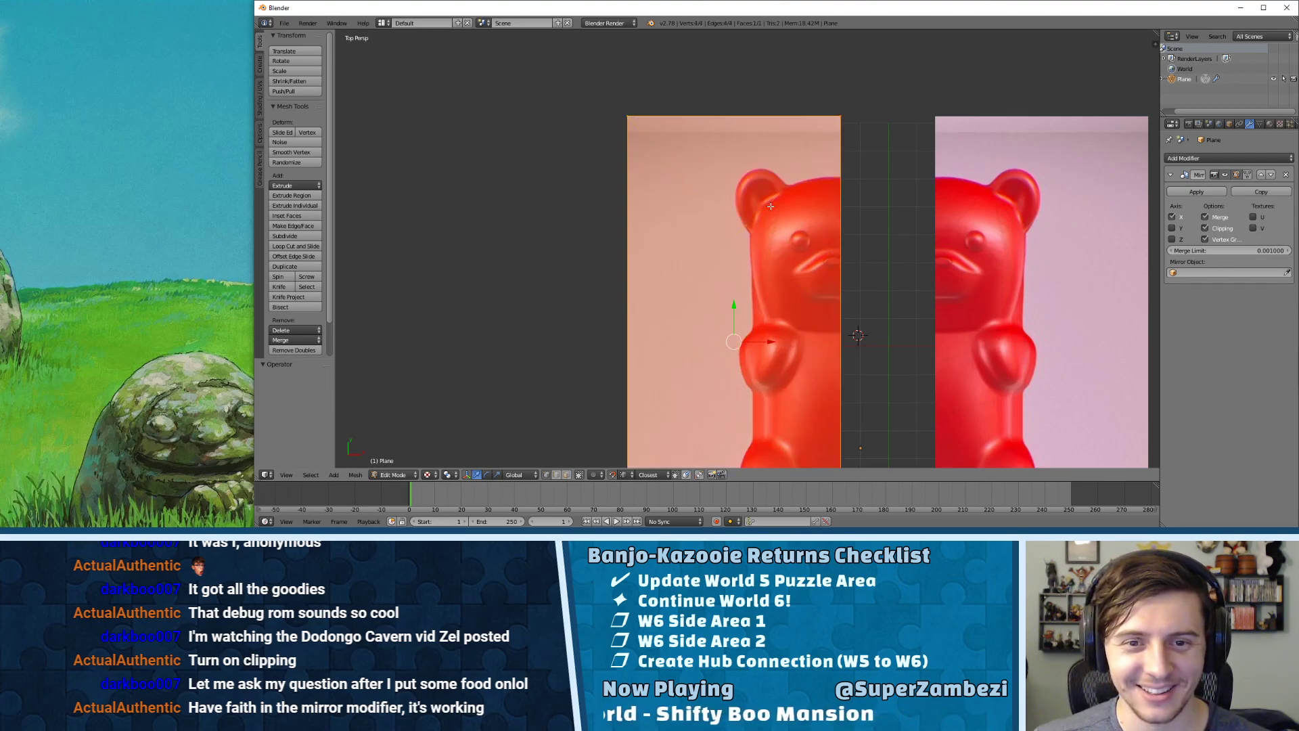
# - Start a knife cut at the head's top on the inner edge and trace over the head and around the ear to just below it
pyautogui.press('k')
pyautogui.scroll(2, 832, 168)
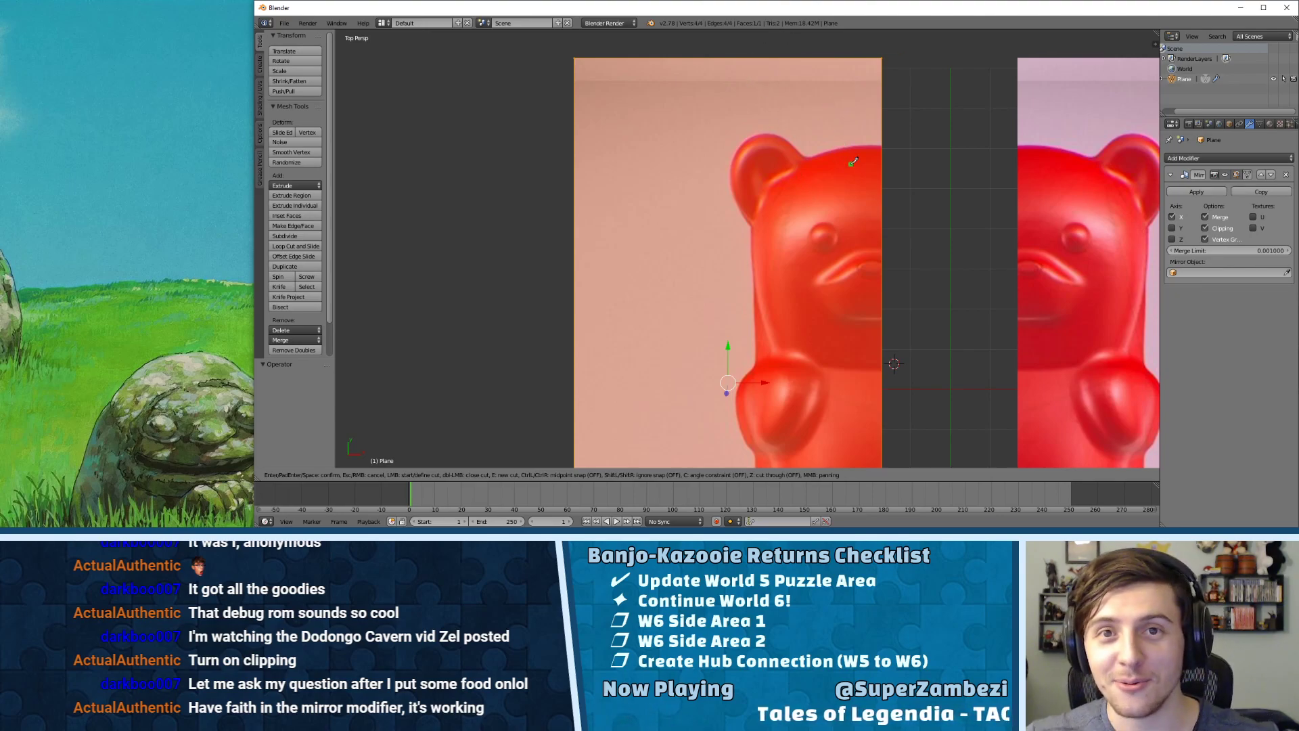
pyautogui.click(882, 145)
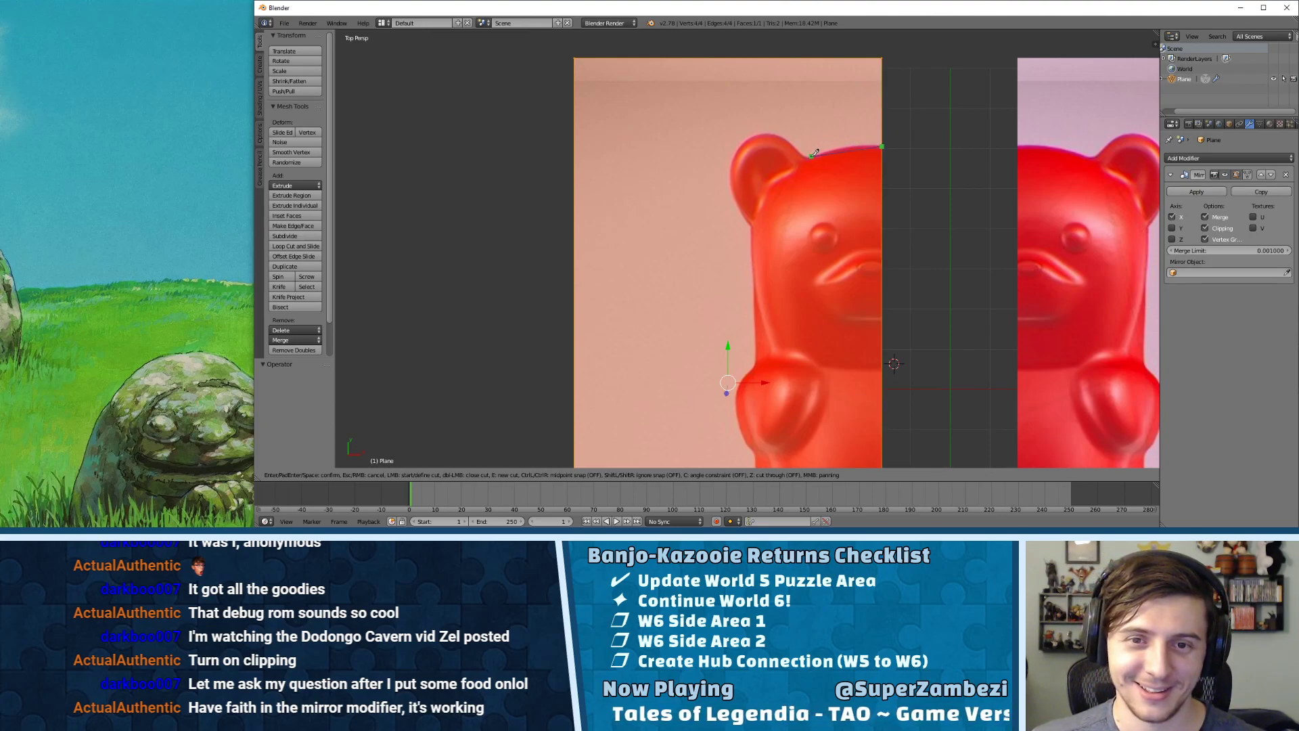
pyautogui.click(807, 156)
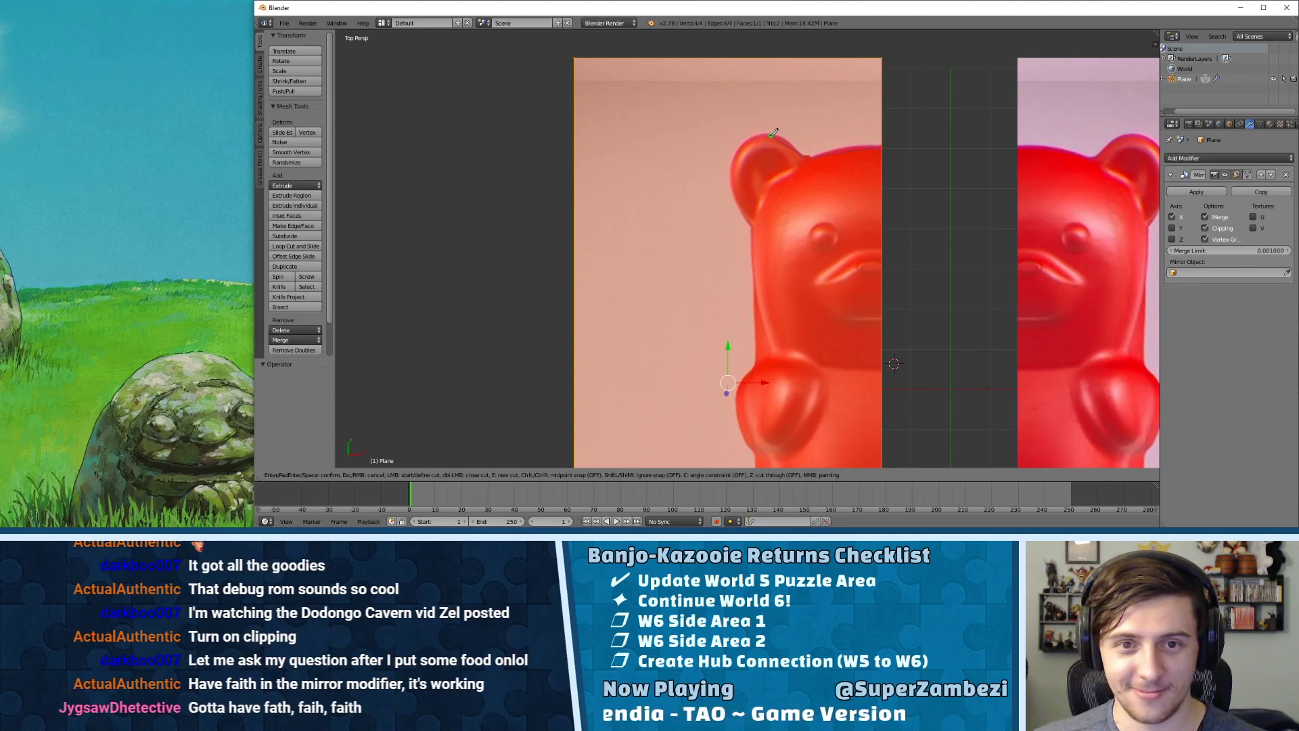
pyautogui.click(764, 134)
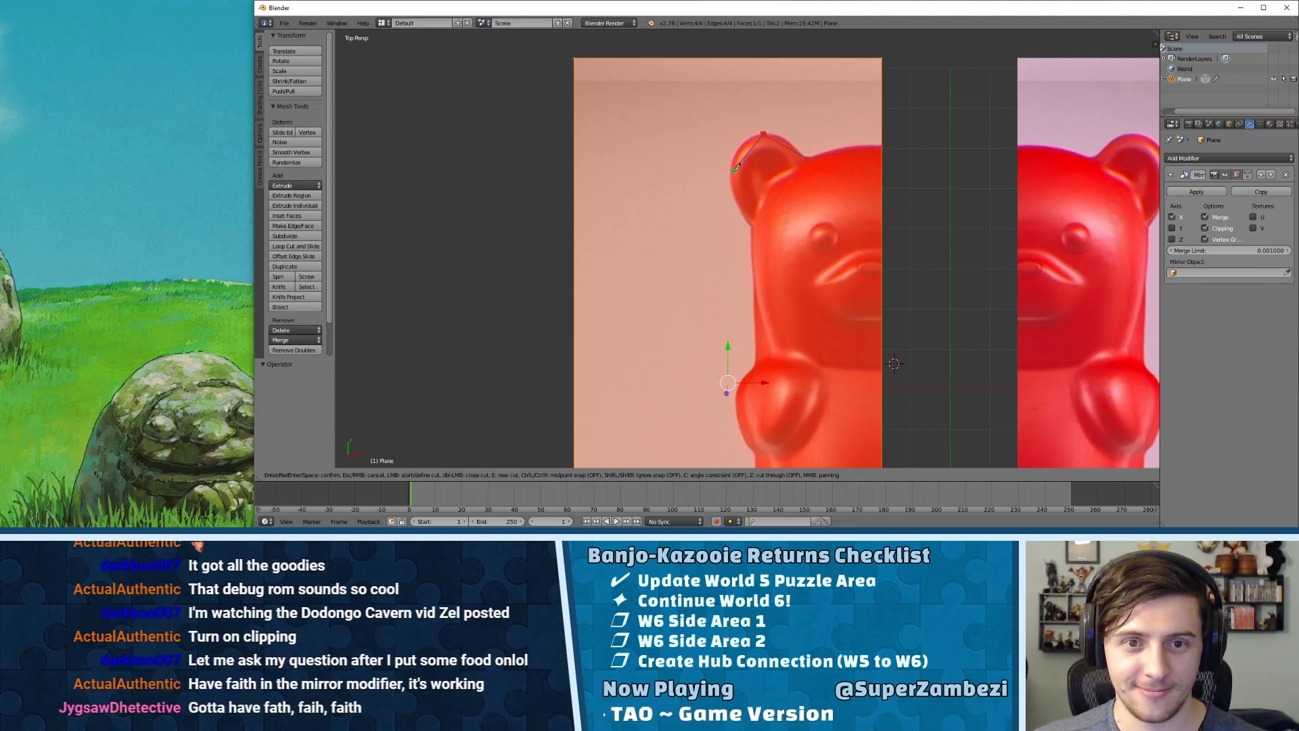
pyautogui.click(730, 179)
pyautogui.click(752, 226)
# - Continue the knife cut straight down the body's side with angle constraint, tracing around the outside of the arm
pyautogui.press('c')
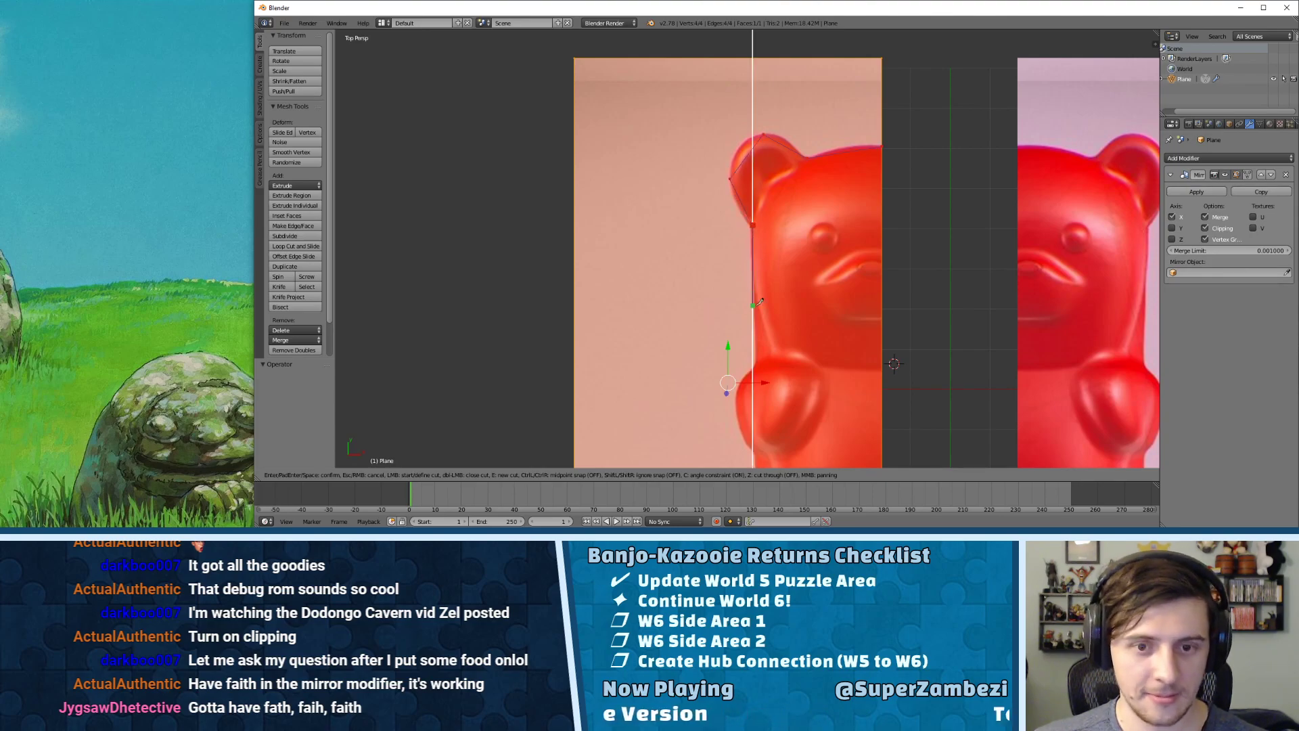
pyautogui.click(753, 366)
pyautogui.click(738, 394)
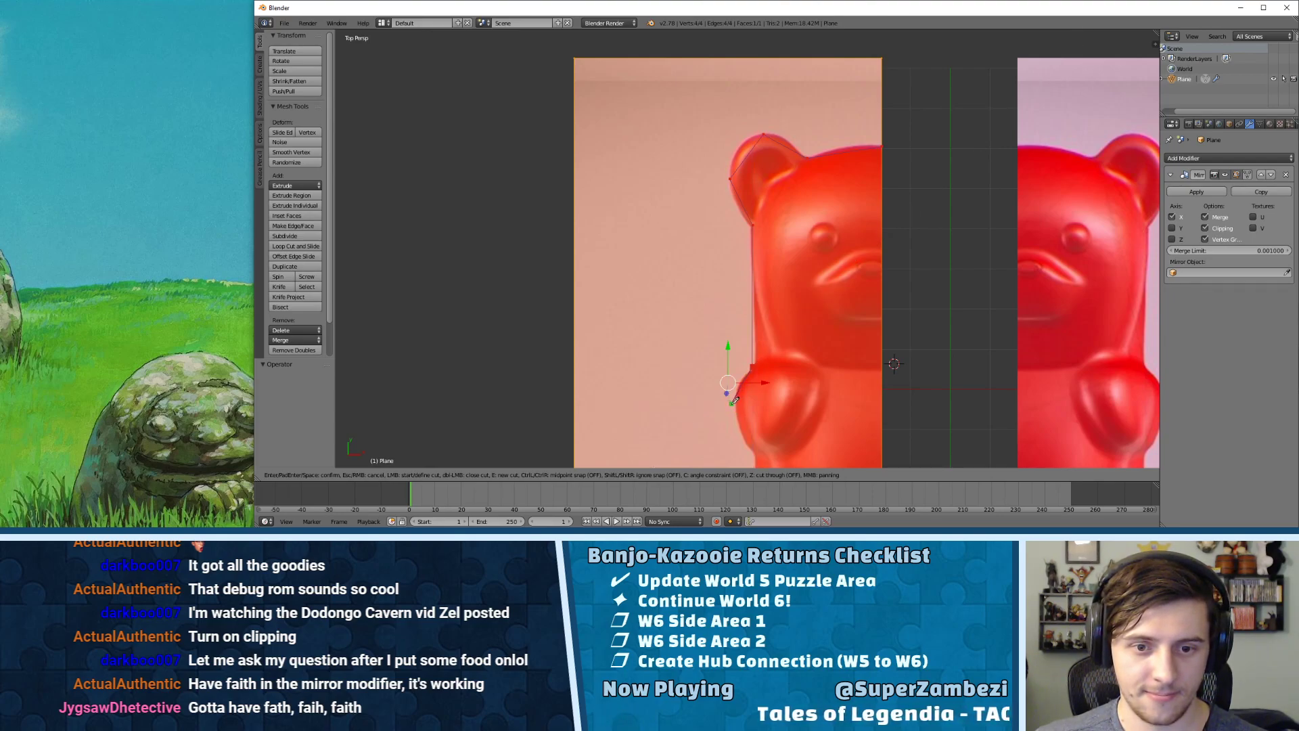
pyautogui.scroll(-5, 787, 419)
pyautogui.scroll(5, 787, 419)
pyautogui.scroll(-3, 765, 393)
pyautogui.keyDown('shift'); pyautogui.moveTo(759, 383); pyautogui.dragTo(777, 257, button='middle'); pyautogui.keyUp('shift')
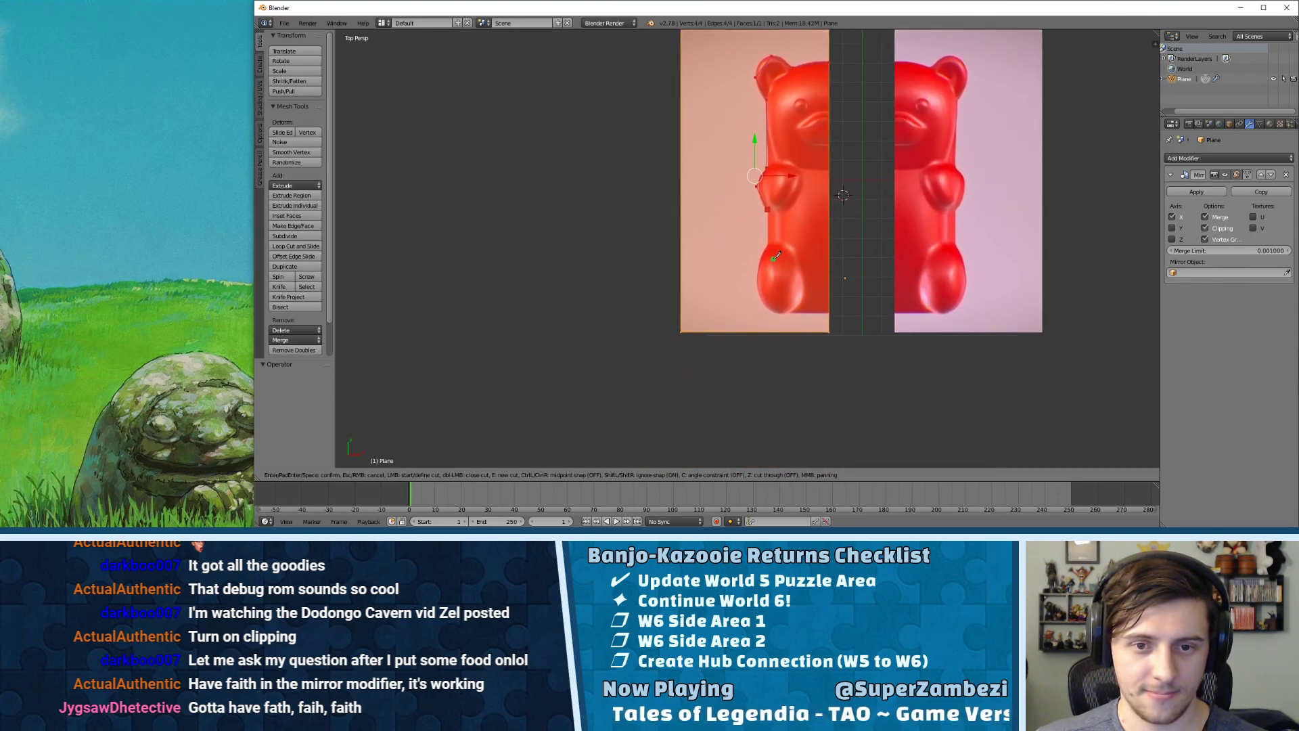
# - Extend the knife cut vertically from below the arm to the leg and around the leg's outer curve to its base
pyautogui.scroll(3, 778, 243)
pyautogui.press('c')
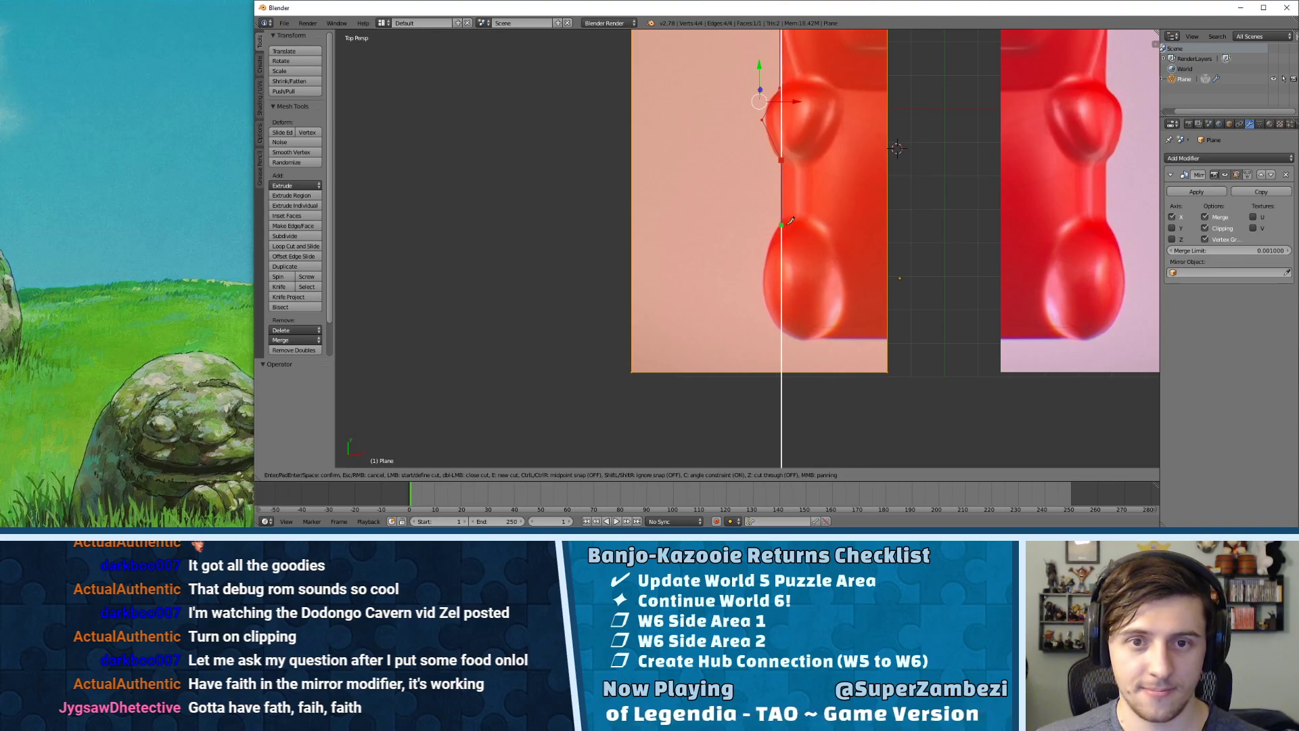
pyautogui.click(781, 223)
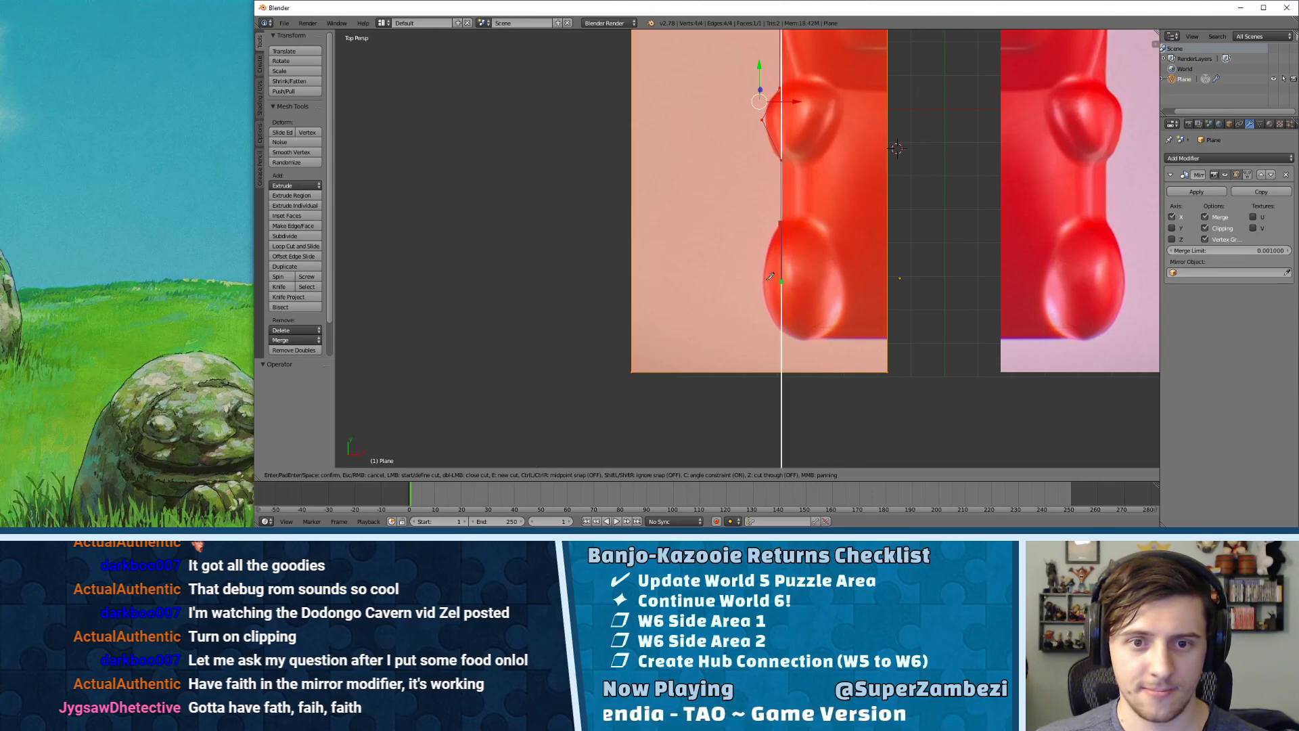
pyautogui.press('c')
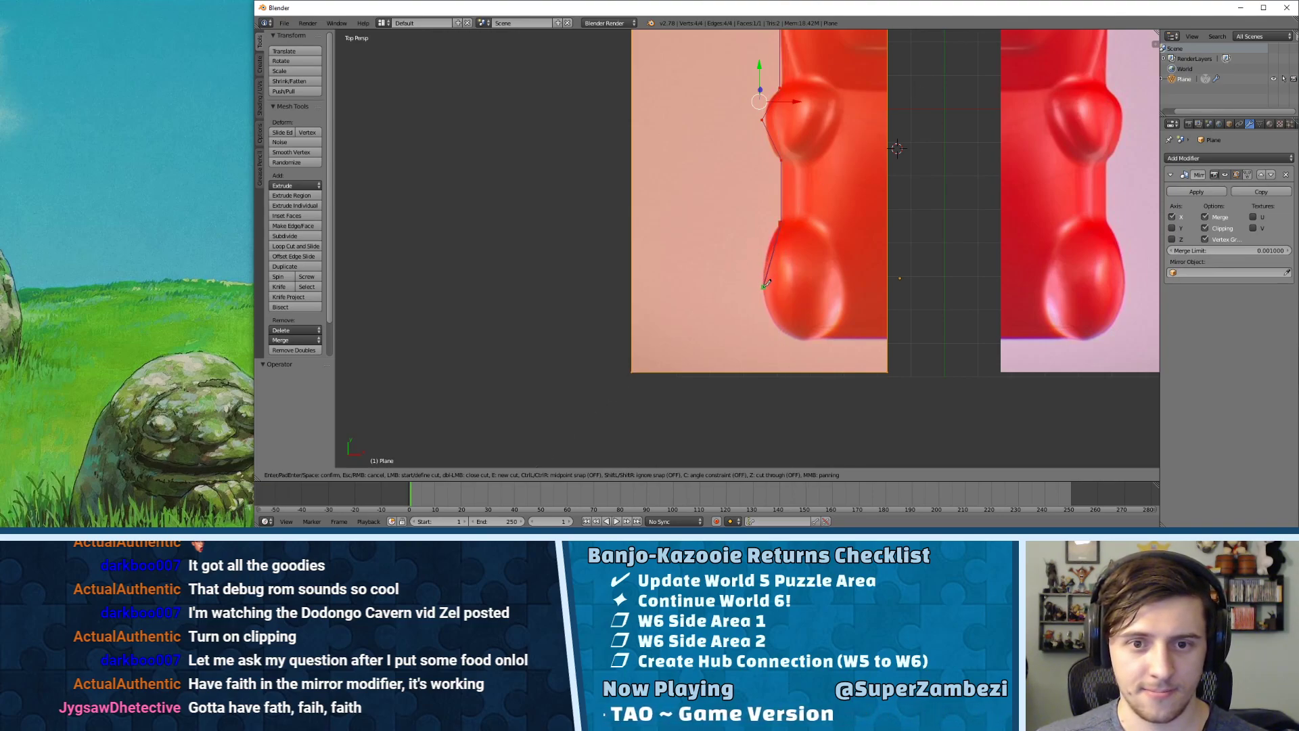
pyautogui.click(764, 286)
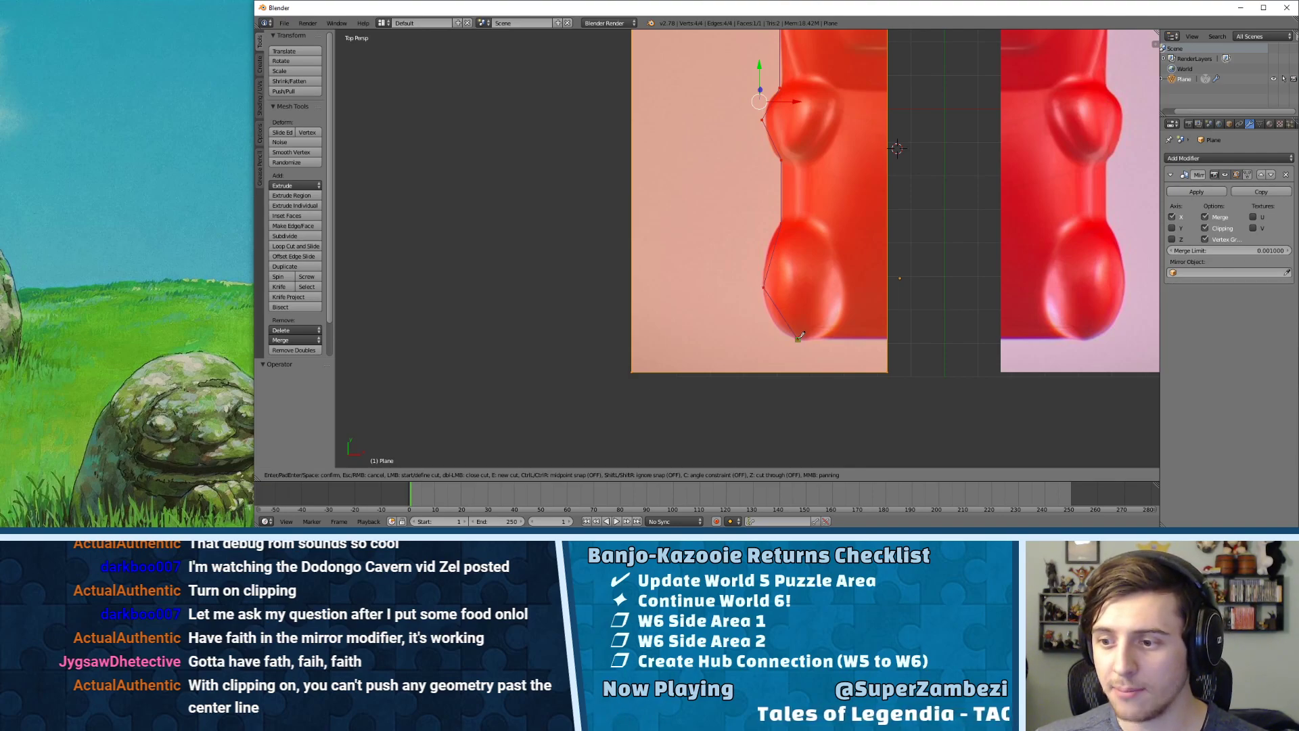
pyautogui.click(799, 338)
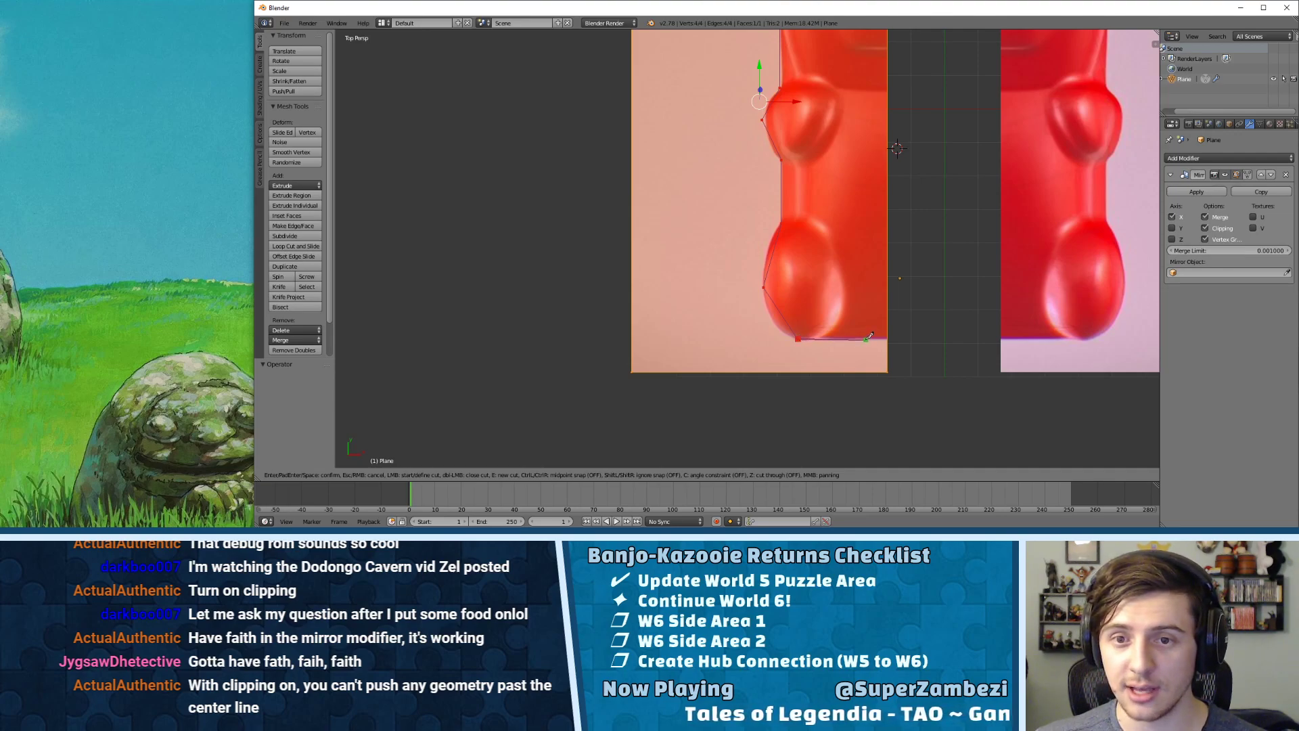
# - Finish the outline with an angle-constrained horizontal cut along the bear's base to the inner edge, and confirm the knife cut
pyautogui.press('c')
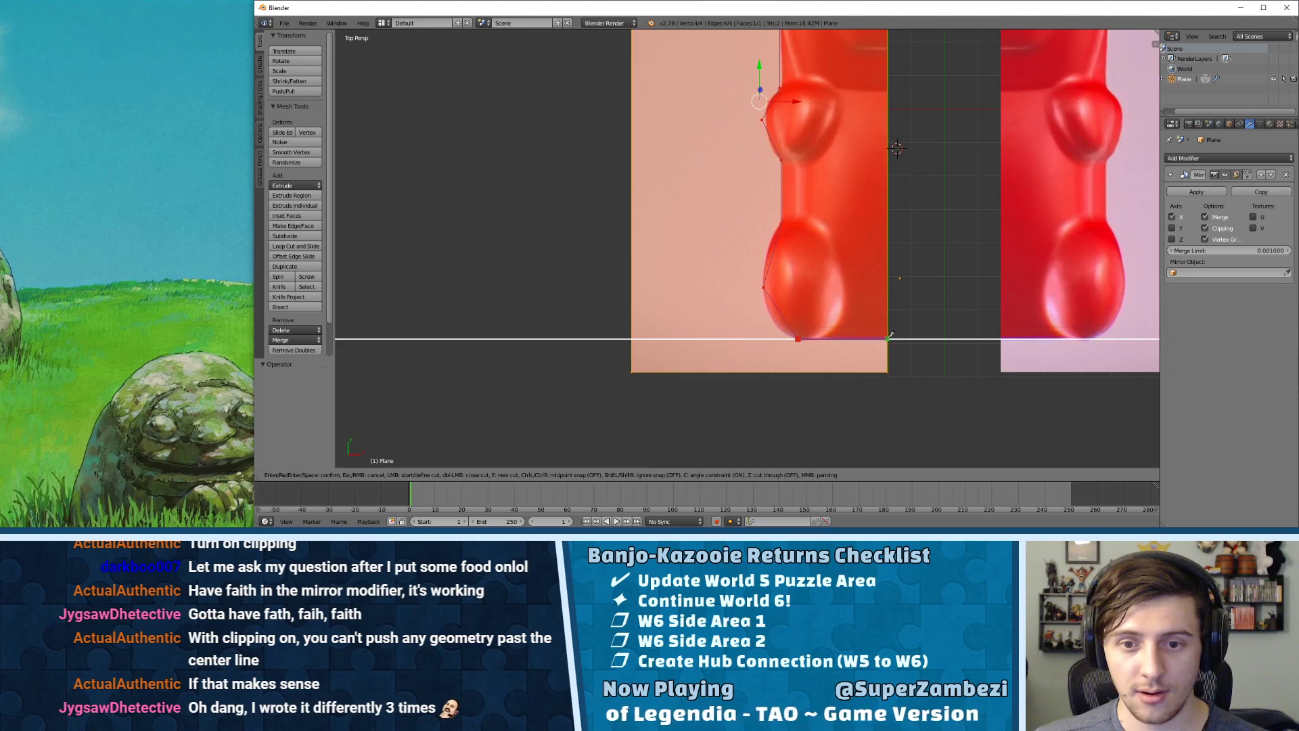
pyautogui.click(889, 337)
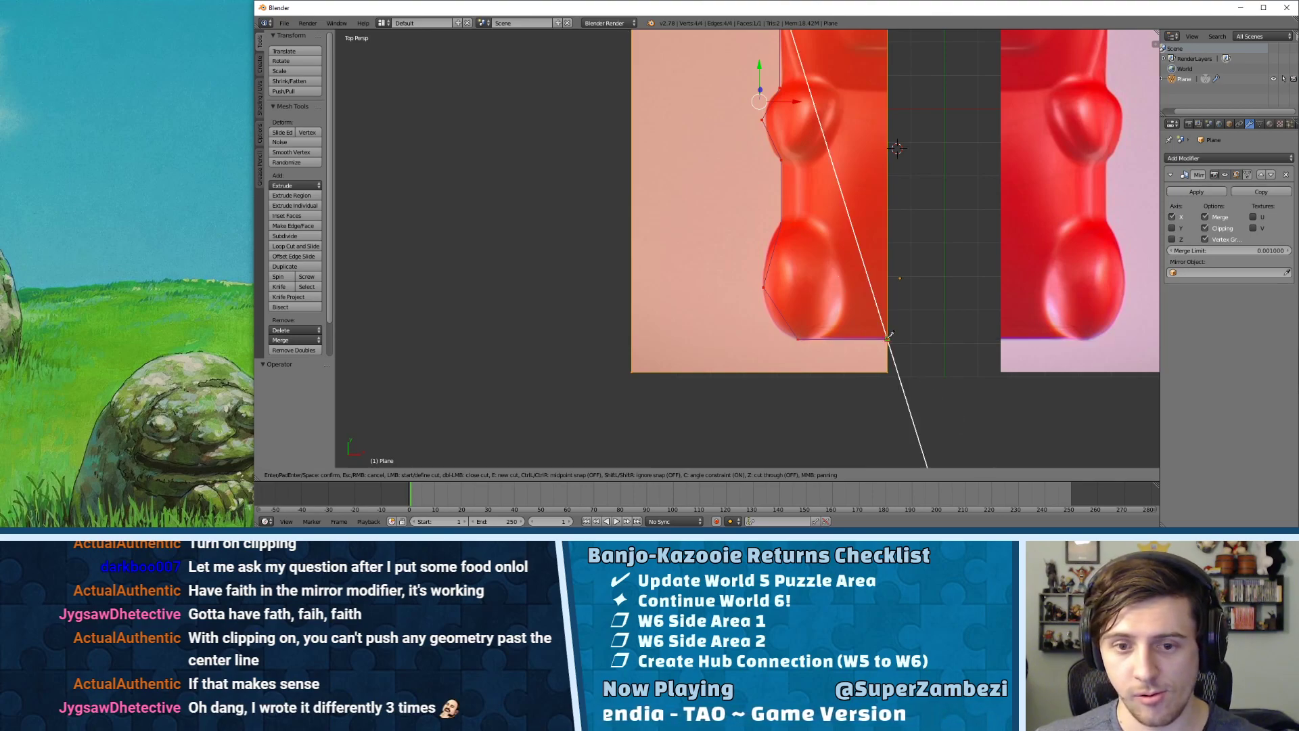
pyautogui.press('Return')
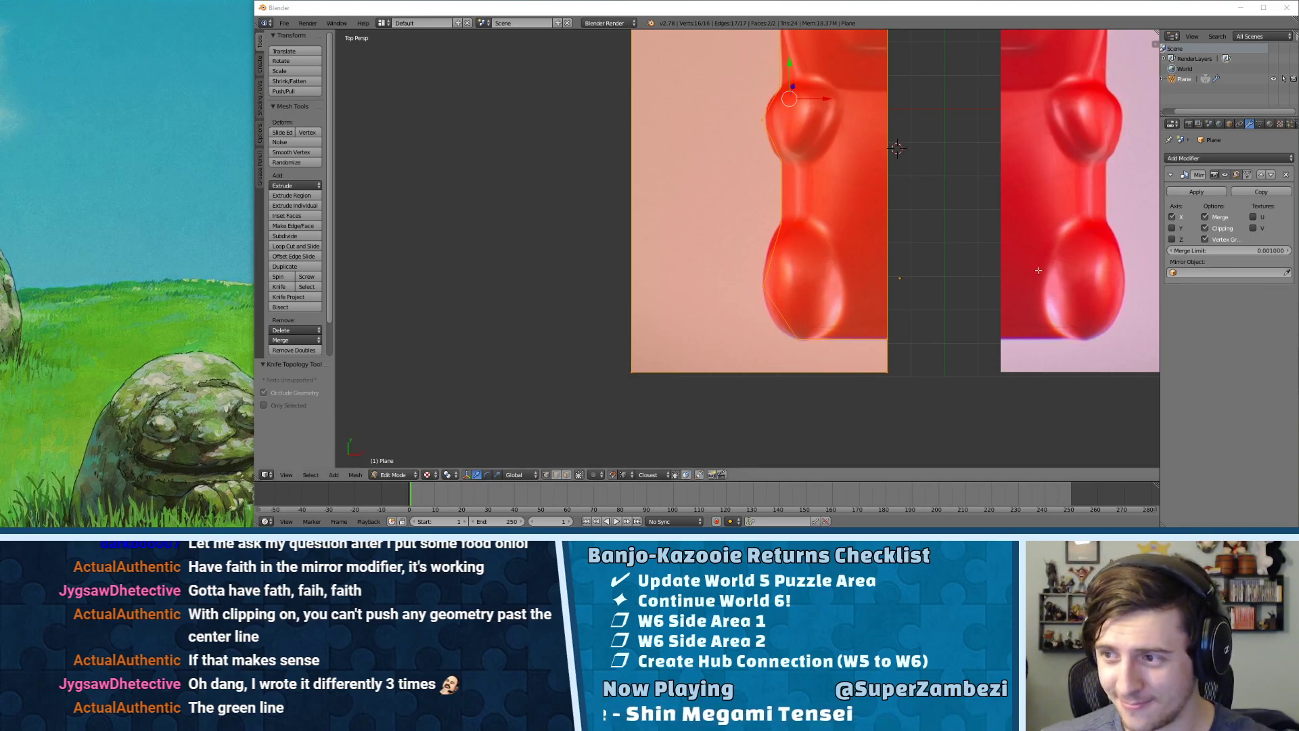
# - Inspect the knife-cut outline against the gummy bear image from the head and ear down to the leg
pyautogui.scroll(-3, 1024, 273)
pyautogui.moveTo(1024, 273); pyautogui.dragTo(858, 205, button='middle')
pyautogui.press('KP_7')
pyautogui.keyDown('shift'); pyautogui.moveTo(844, 95); pyautogui.dragTo(760, 205, button='middle'); pyautogui.keyUp('shift')
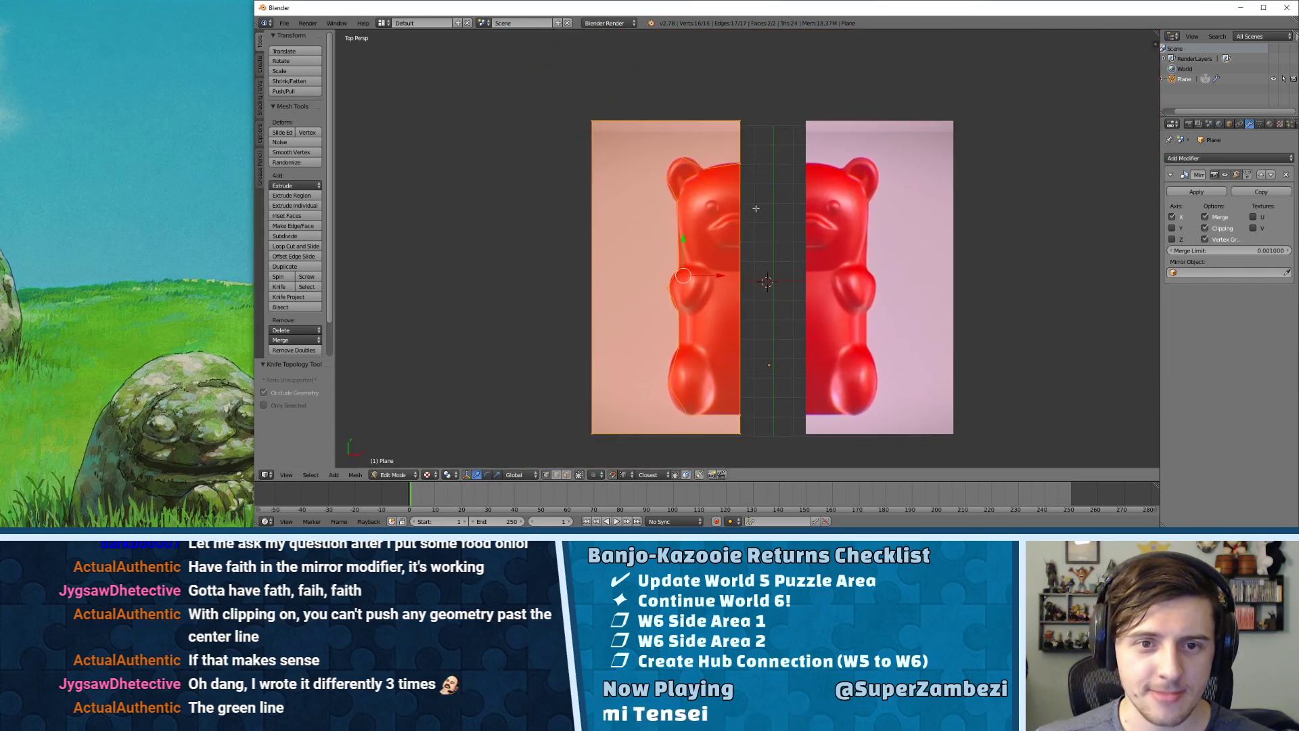
pyautogui.scroll(4, 759, 205)
pyautogui.keyDown('shift'); pyautogui.moveTo(609, 113); pyautogui.dragTo(662, 157, button='middle'); pyautogui.keyUp('shift')
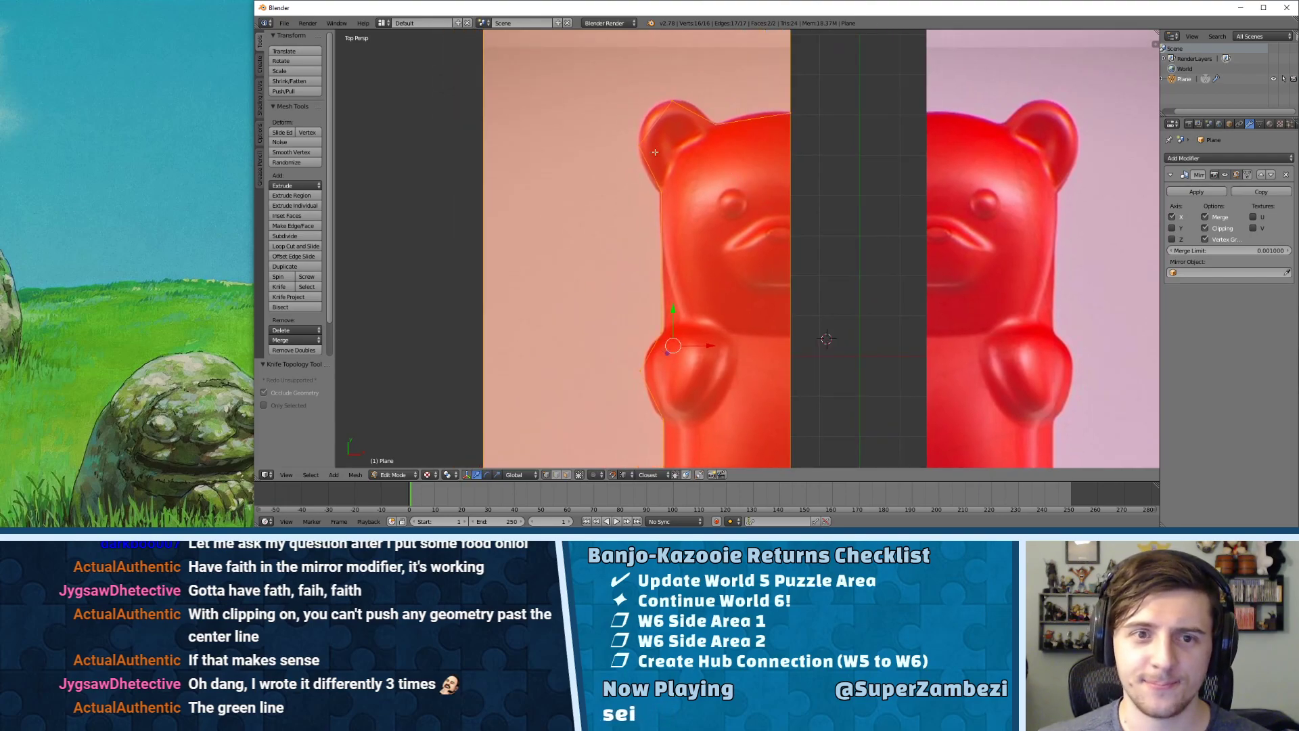
pyautogui.moveTo(707, 245)
pyautogui.keyDown('shift'); pyautogui.mouseDown(button='middle')
pyautogui.moveTo(700, 157)
pyautogui.moveTo(704, 234)
pyautogui.mouseUp(button='middle'); pyautogui.keyUp('shift')
pyautogui.keyDown('shift'); pyautogui.moveTo(680, 325); pyautogui.dragTo(675, 178, button='middle'); pyautogui.keyUp('shift')
pyautogui.keyDown('shift'); pyautogui.moveTo(668, 284); pyautogui.dragTo(667, 232, button='middle'); pyautogui.keyUp('shift')
# - Switch to edge selection and move the body's side edge between arm and leg by 0.050 along X
pyautogui.hotkey('ctrl', 'Tab')
pyautogui.click(647, 221)
pyautogui.rightClick(667, 247)
pyautogui.press('g')
pyautogui.press('x')
pyautogui.moveTo(690, 246)
pyautogui.mouseDown()
pyautogui.moveTo(658, 246)
pyautogui.moveTo(687, 247)
pyautogui.mouseUp()
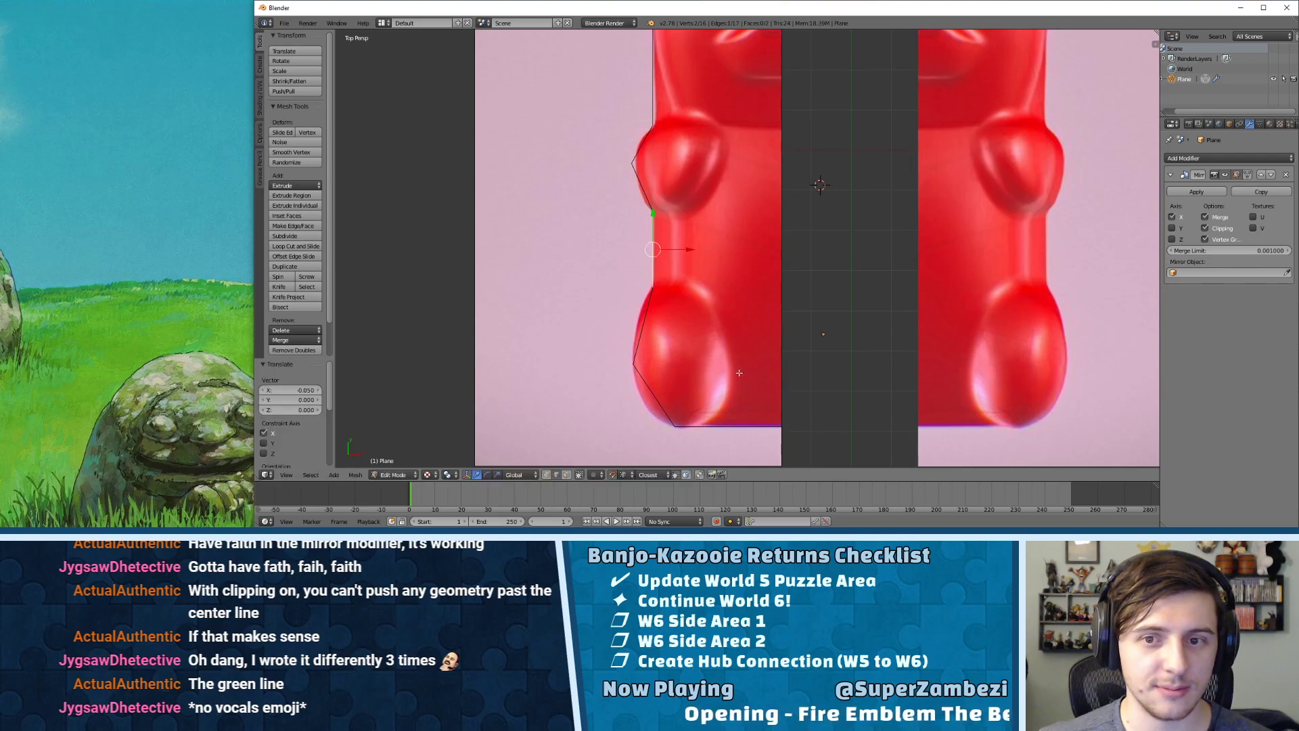
# - Try pulling the side edge between arm and leg far outward along X, and undo the move
pyautogui.press('g')
pyautogui.press('x')
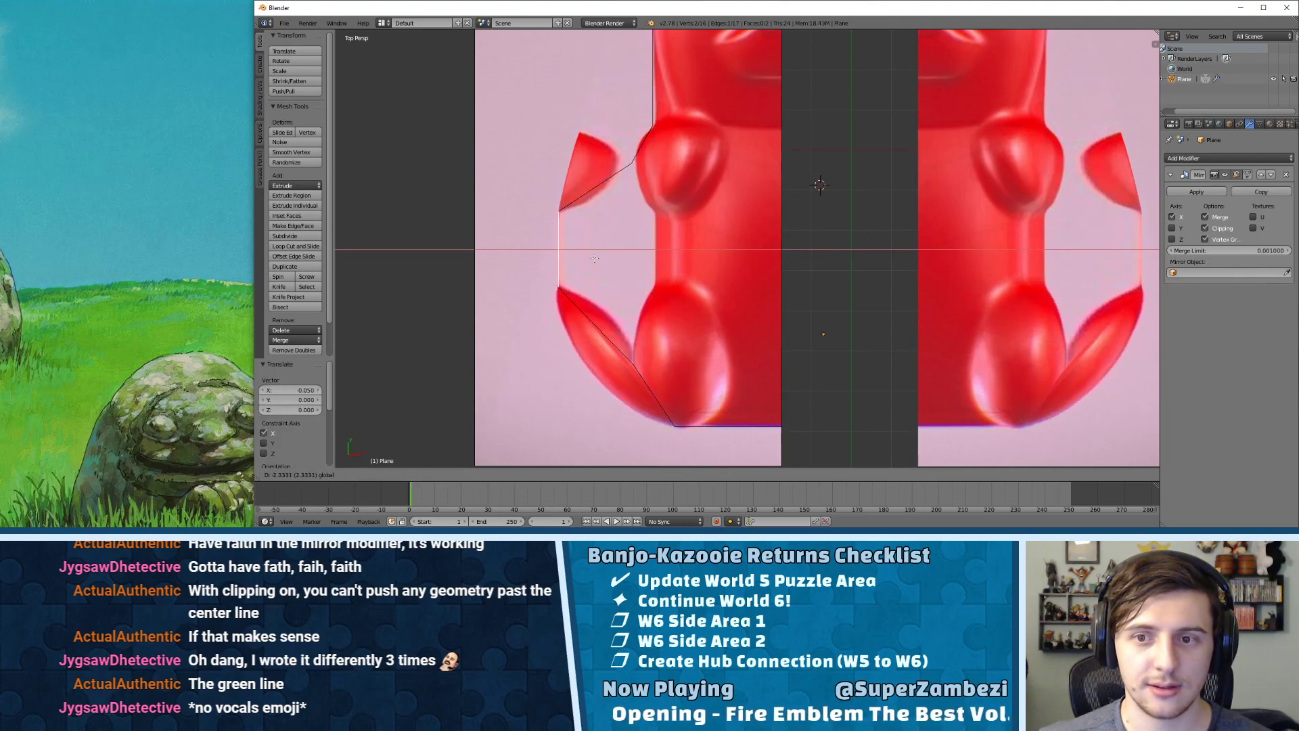
pyautogui.click(608, 258)
pyautogui.hotkey('ctrl', 'z')
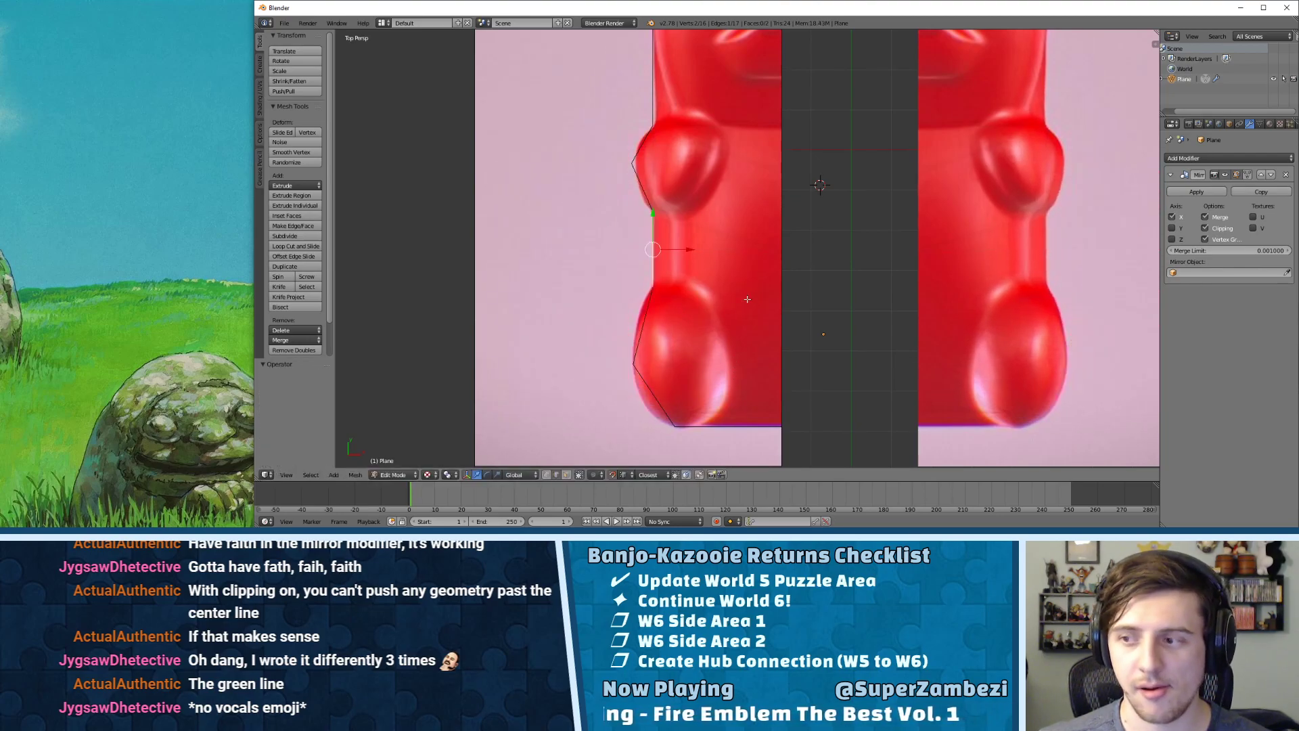
# - Switch to vertex selection and move the arm's outermost vertex by 0.037 along X
pyautogui.hotkey('ctrl', 'Tab')
pyautogui.click(635, 215)
pyautogui.rightClick(631, 163)
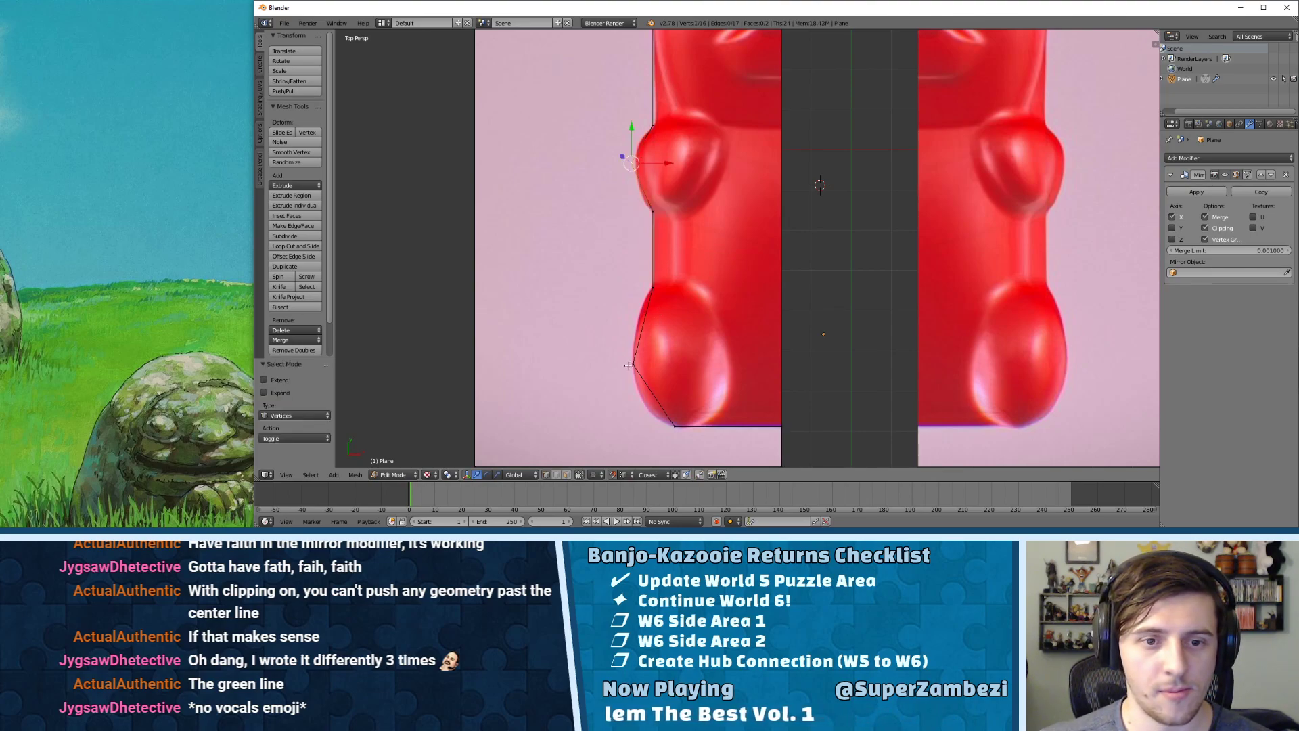
pyautogui.press('g')
pyautogui.press('x')
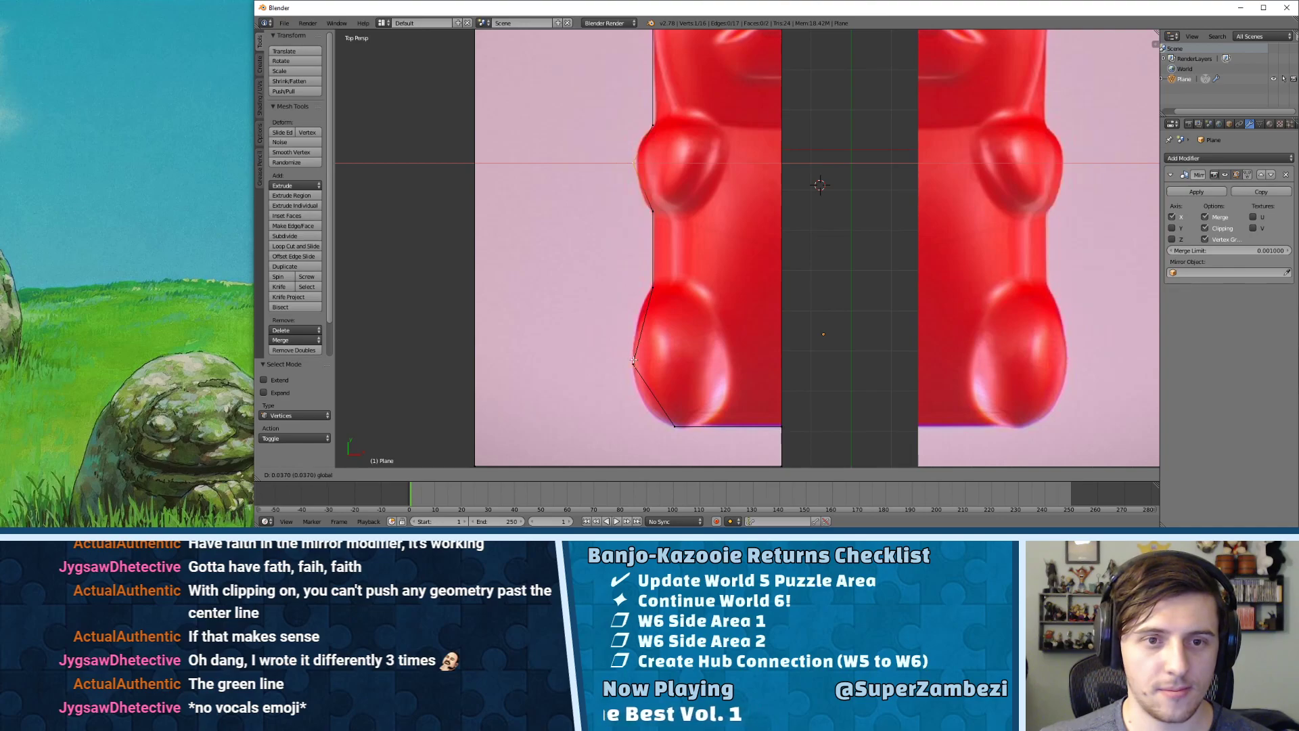
pyautogui.click(633, 360)
pyautogui.keyDown('shift'); pyautogui.moveTo(804, 289); pyautogui.dragTo(739, 340, button='middle'); pyautogui.keyUp('shift')
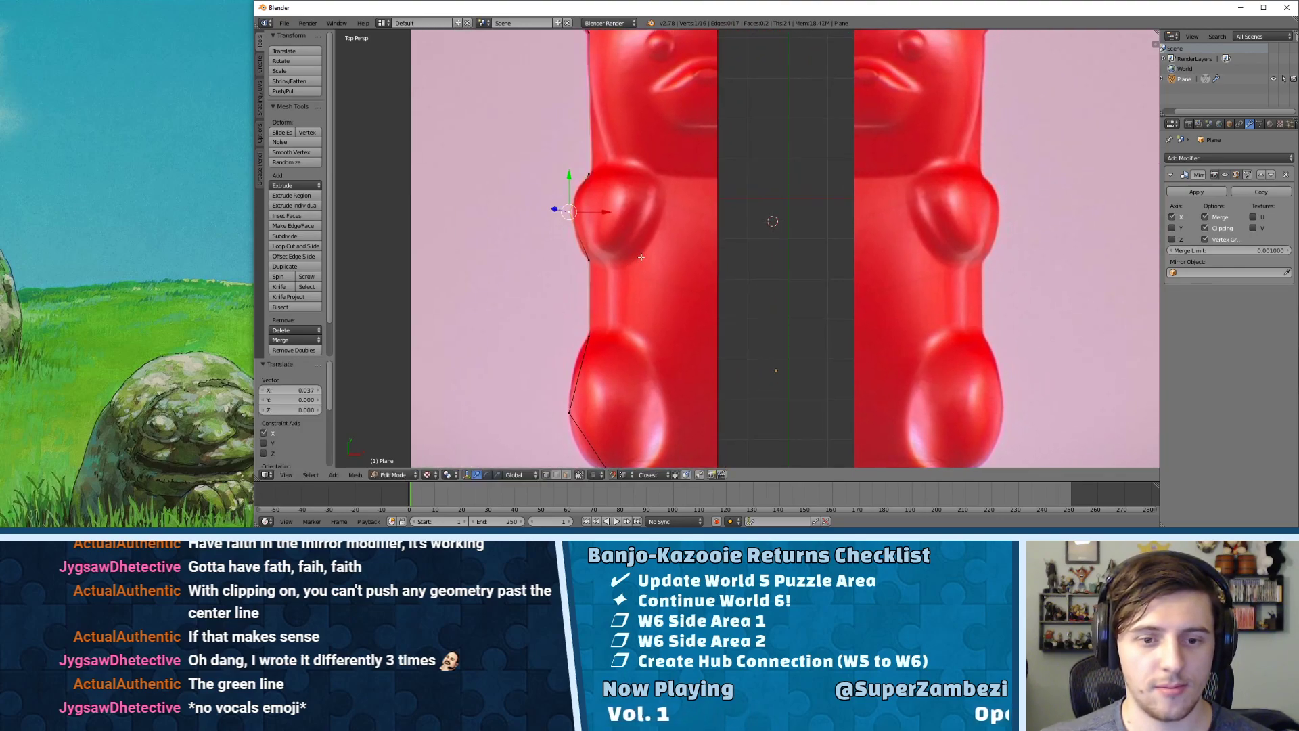
# - Add the leg's outermost vertex to the selected arm vertex and move both outward by 0.253 along X
pyautogui.scroll(-2, 738, 325)
pyautogui.keyDown('shift'); pyautogui.moveTo(733, 237); pyautogui.dragTo(704, 311, button='middle'); pyautogui.keyUp('shift')
pyautogui.keyDown('shift'); pyautogui.moveTo(647, 252); pyautogui.dragTo(653, 212, button='middle'); pyautogui.keyUp('shift')
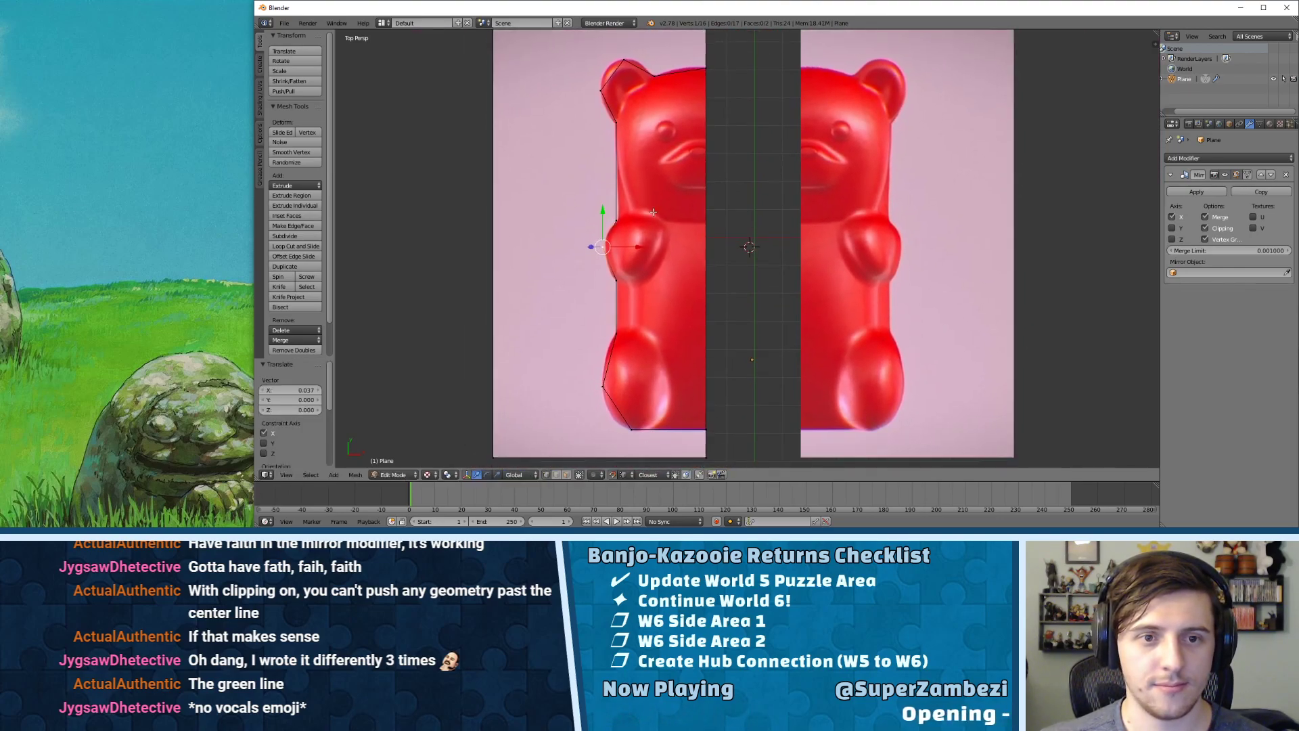
pyautogui.keyDown('shift'); pyautogui.rightClick(604, 387); pyautogui.keyUp('shift')
pyautogui.moveTo(640, 323); pyautogui.dragTo(634, 320)
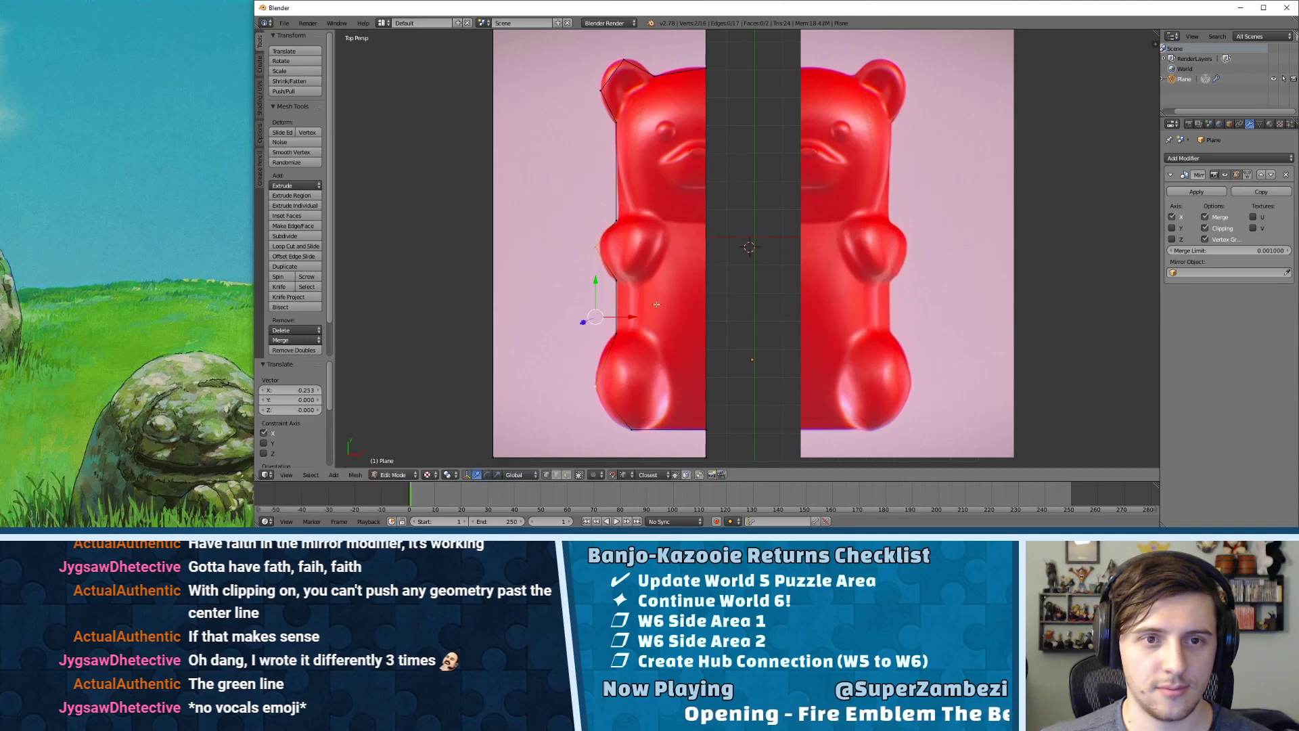
pyautogui.keyDown('shift'); pyautogui.moveTo(707, 167); pyautogui.dragTo(694, 174, button='middle'); pyautogui.keyUp('shift')
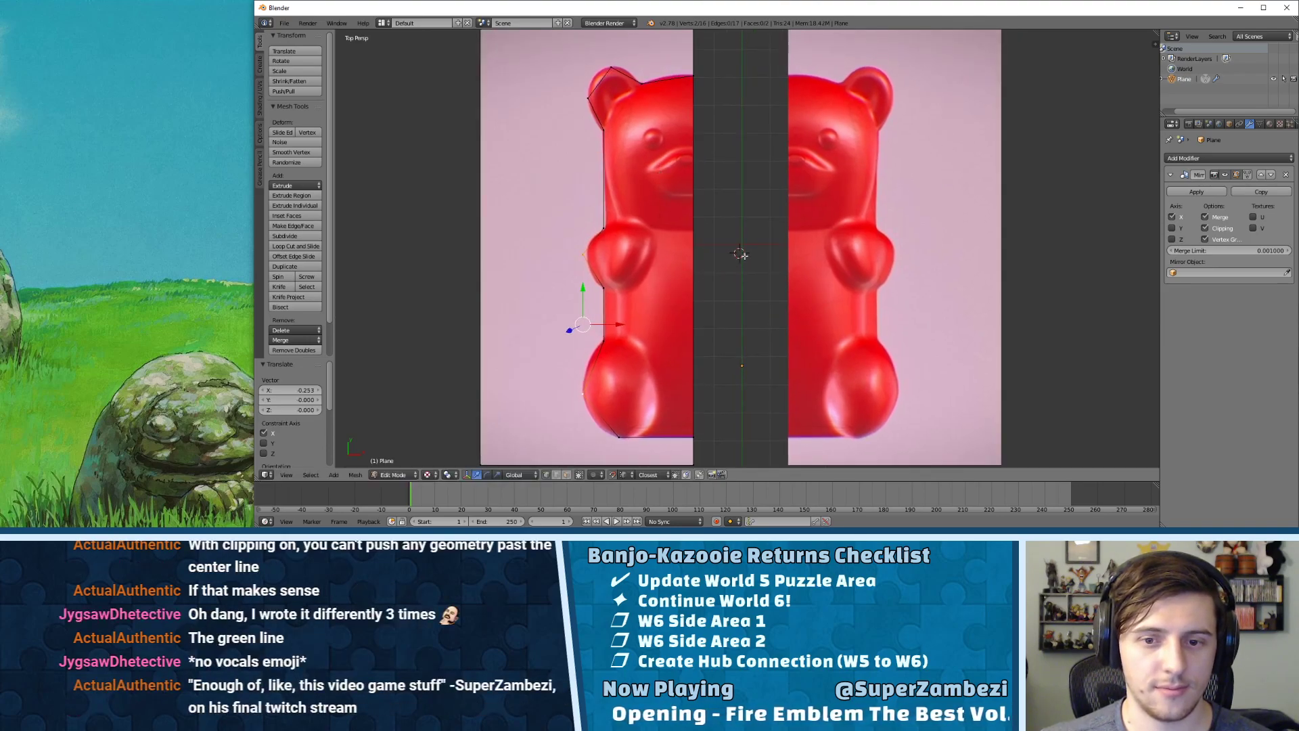
# - Switch to face selection, delete the background face around the bear to preview the silhouette, and undo the deletion
pyautogui.scroll(-2, 744, 261)
pyautogui.hotkey('ctrl', 'Tab')
pyautogui.click(612, 245)
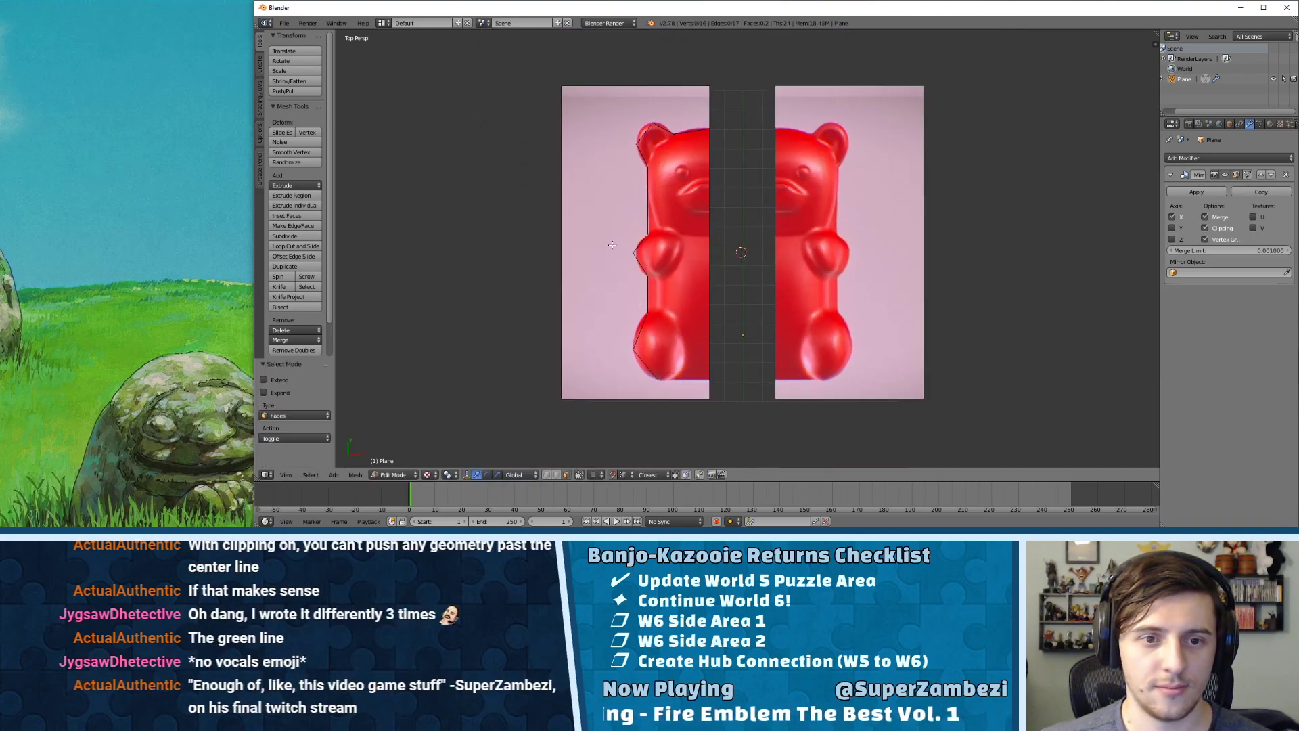
pyautogui.press('x')
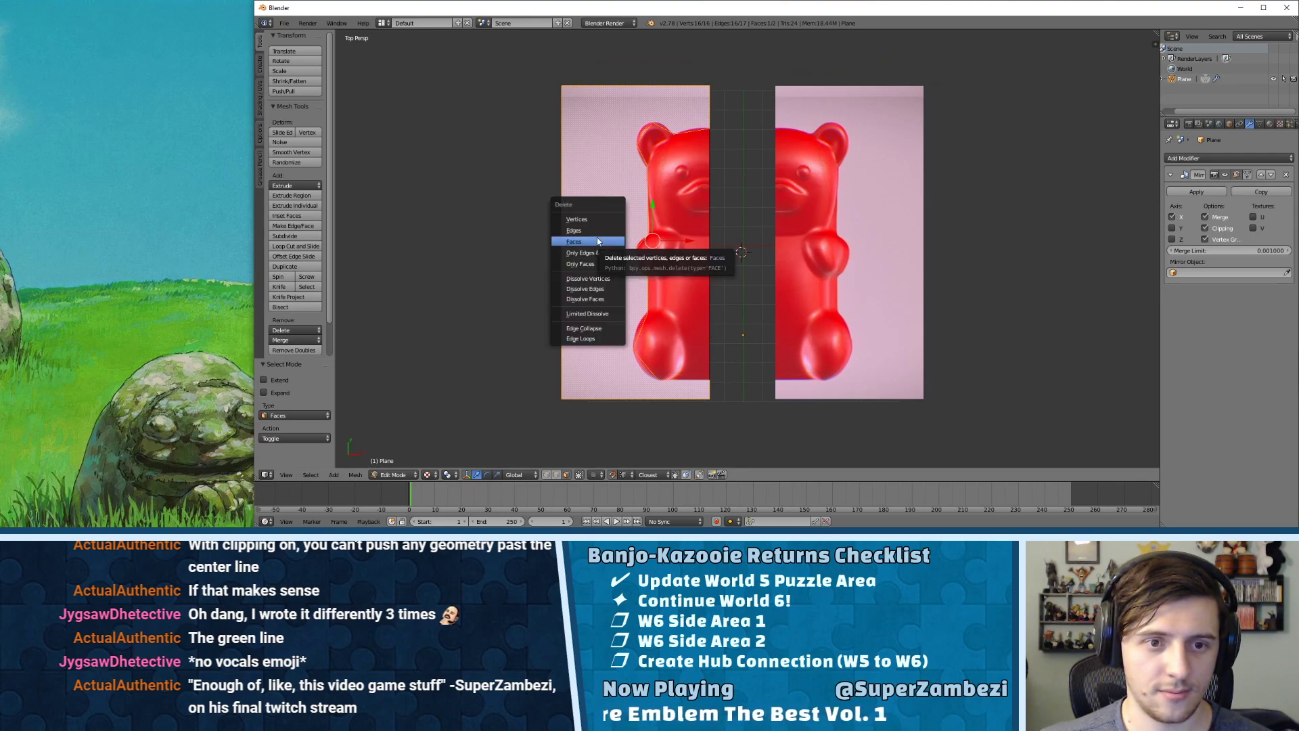
pyautogui.click(597, 240)
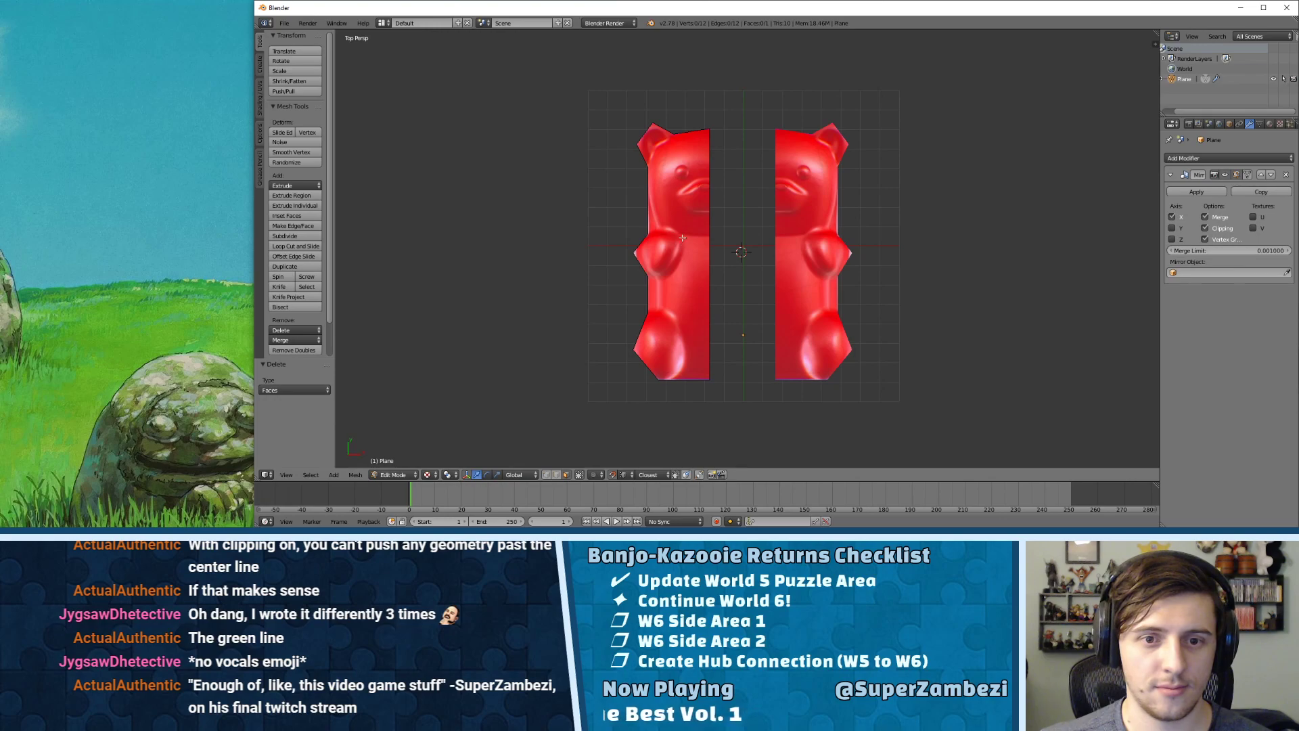
pyautogui.hotkey('ctrl', 'z')
# - Knife-cut the arm's inner outline from the body's side above the arm, across and down, back to the side below it
pyautogui.scroll(4, 666, 224)
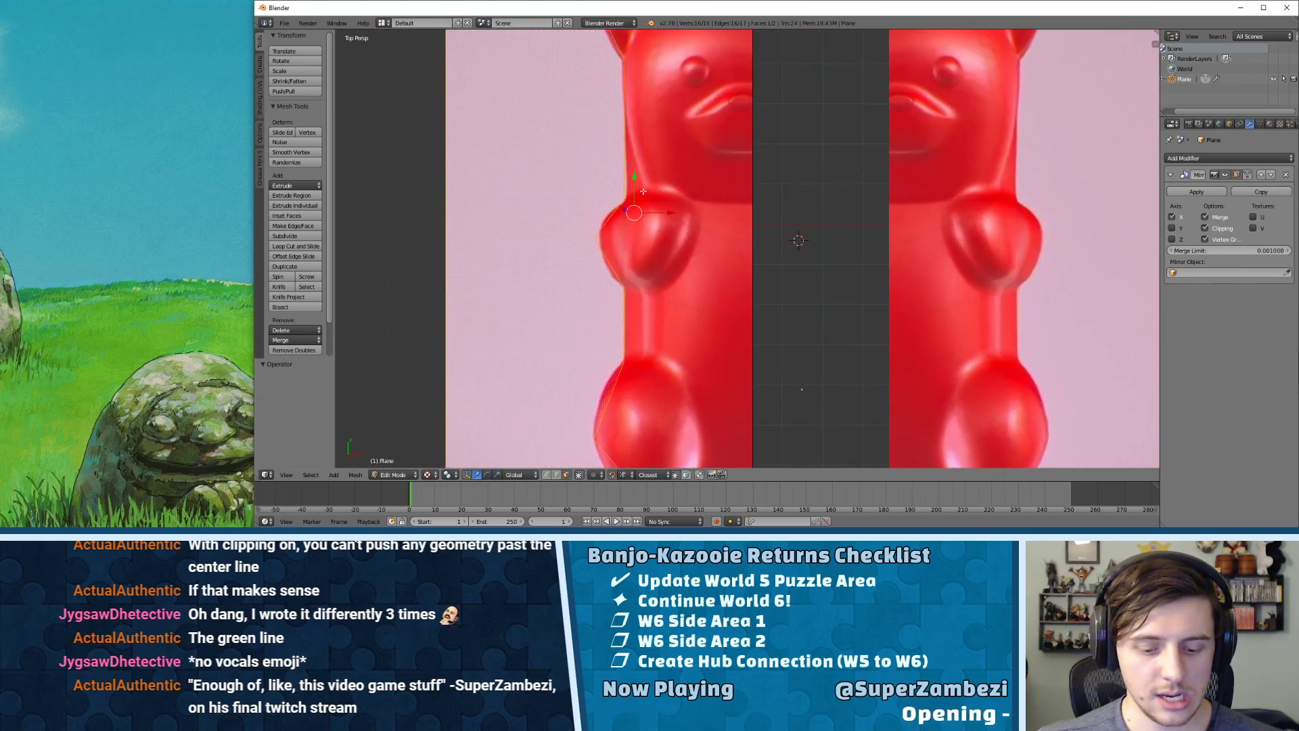
pyautogui.press('k')
pyautogui.click(624, 201)
pyautogui.press('c')
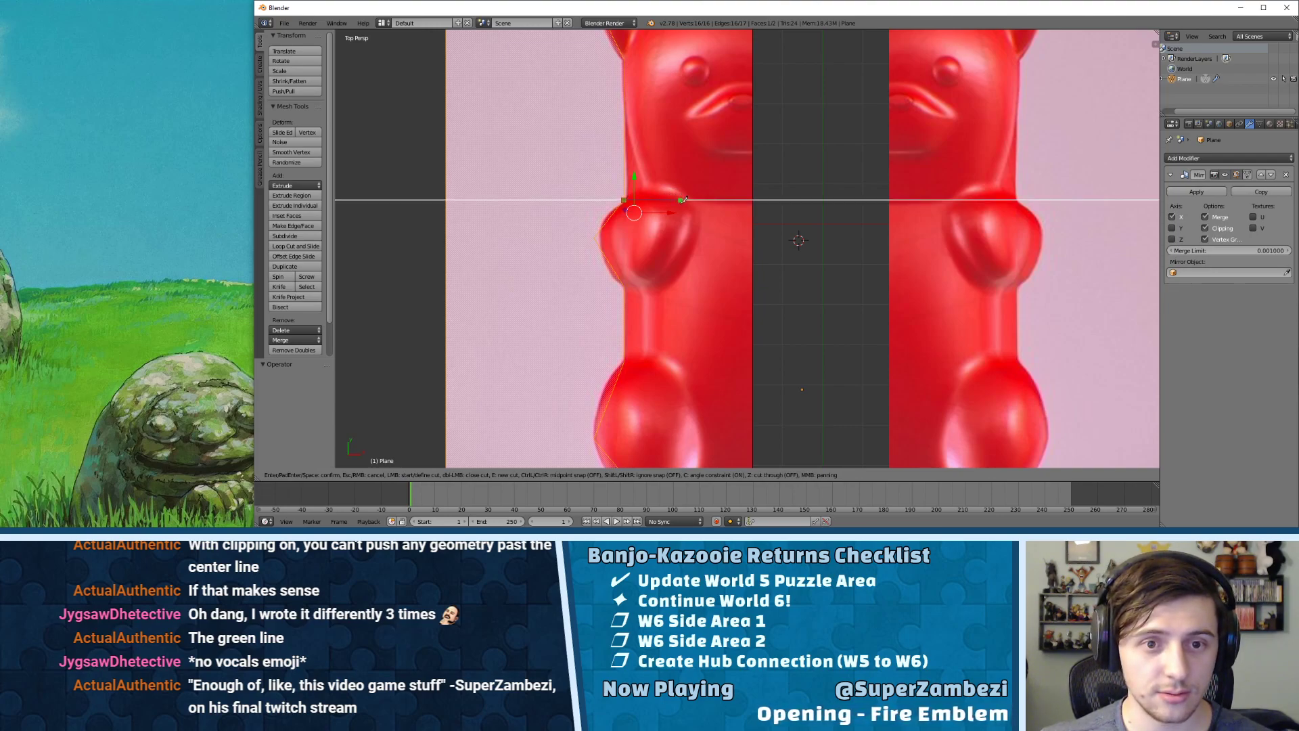
pyautogui.click(681, 200)
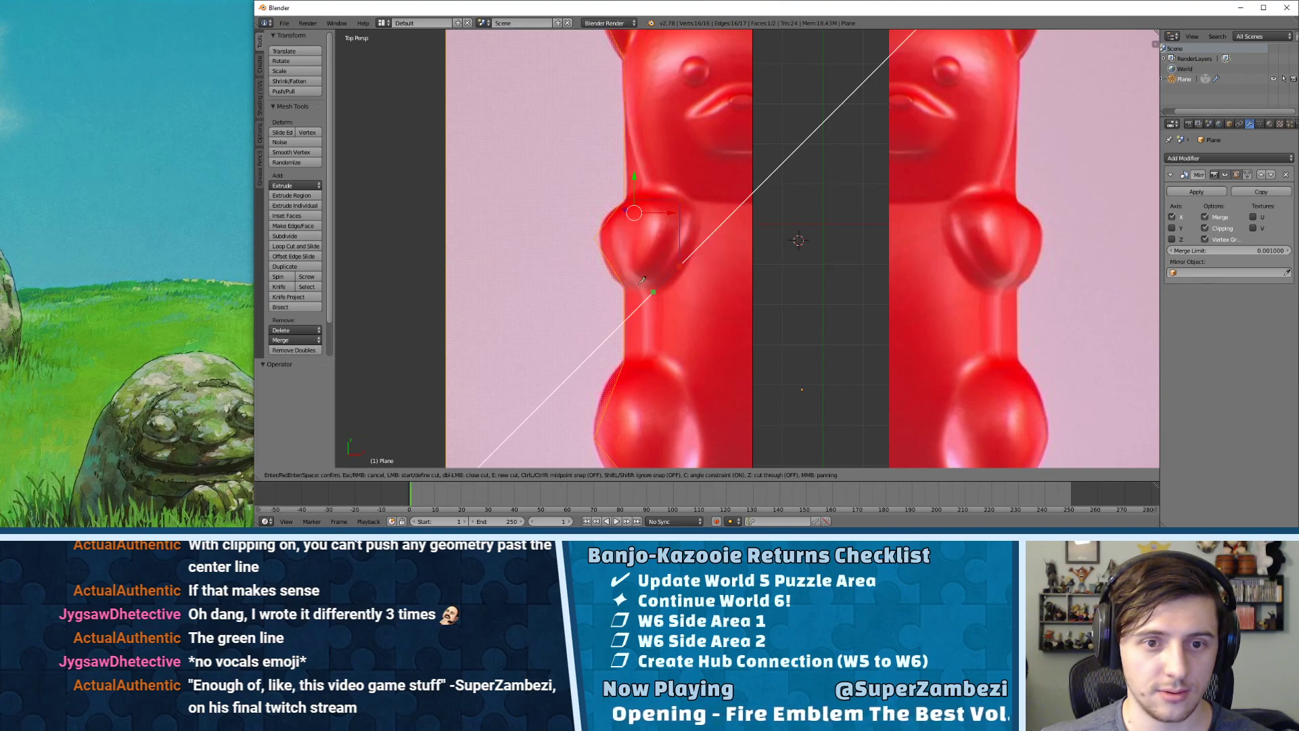
pyautogui.click(679, 266)
pyautogui.press('c')
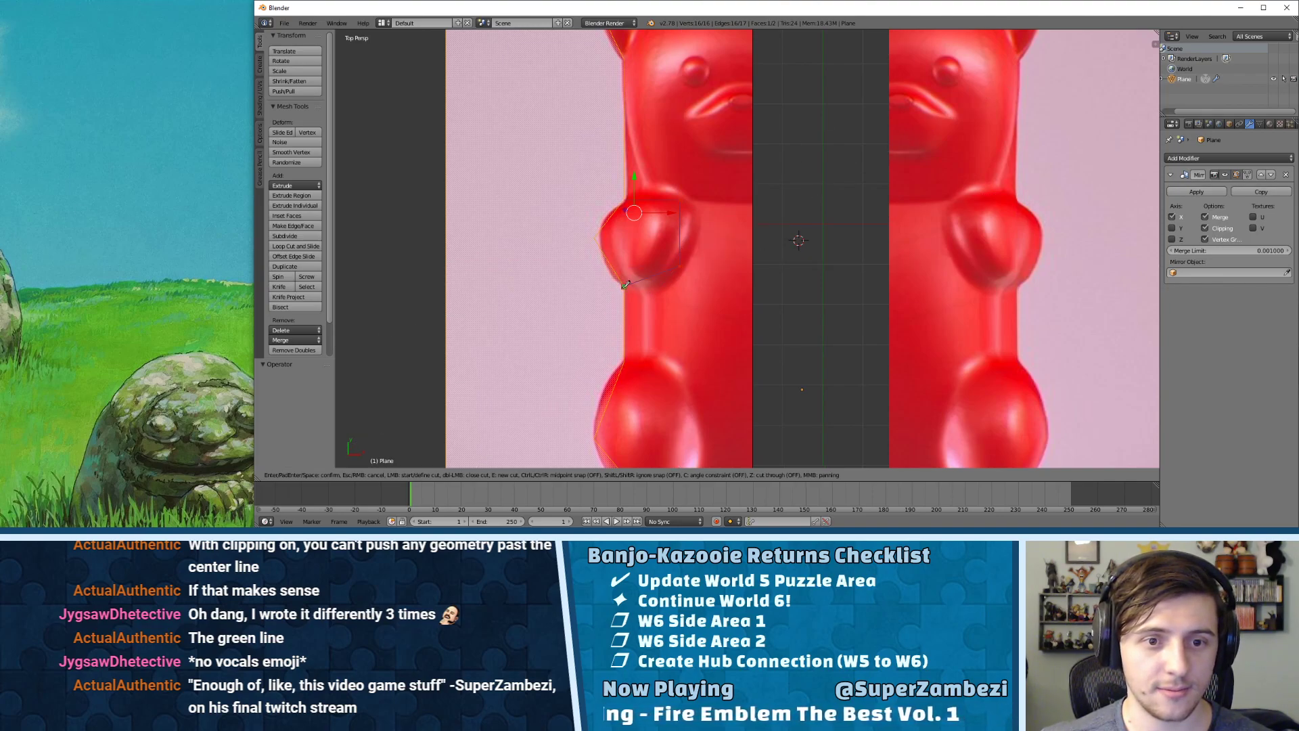
pyautogui.click(623, 287)
pyautogui.press('Return')
# - Knife-cut the leg's inner outline from the body's side above the leg, across and down, to the leg's lowest vertex
pyautogui.keyDown('shift'); pyautogui.moveTo(679, 307); pyautogui.dragTo(666, 177, button='middle'); pyautogui.keyUp('shift')
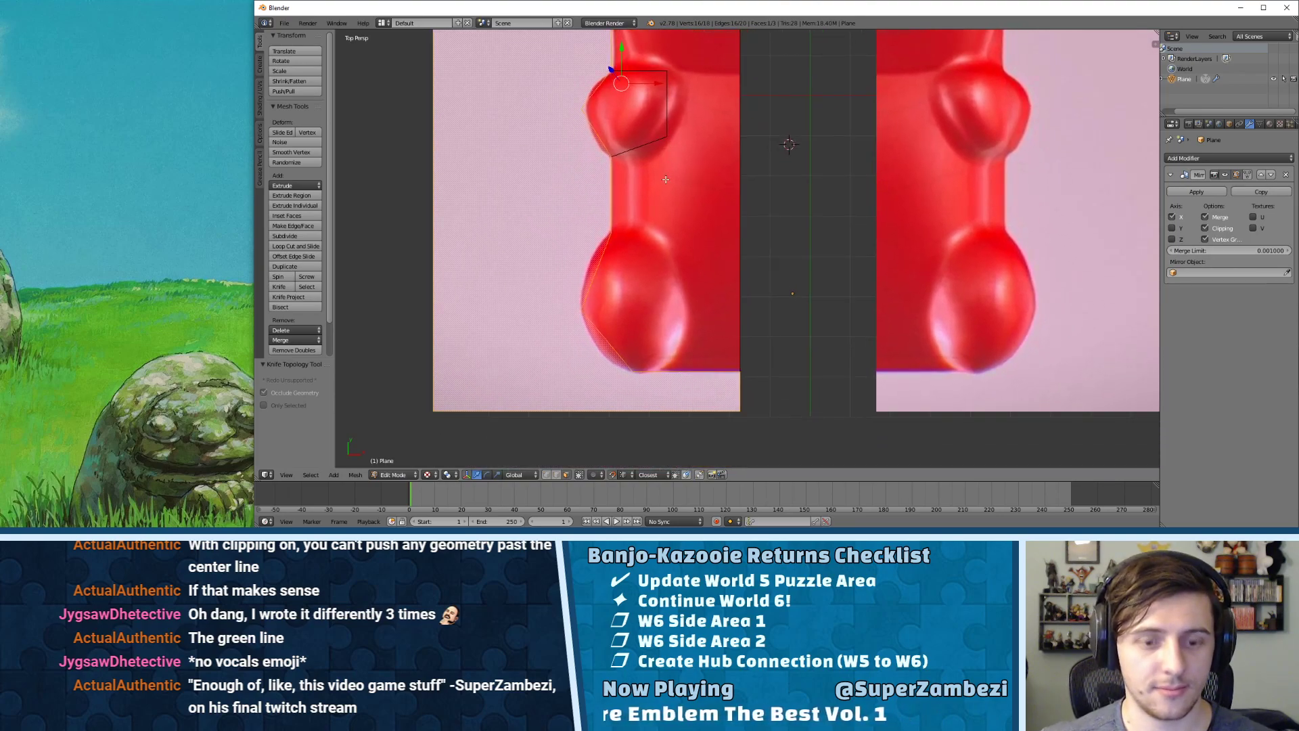
pyautogui.press('k')
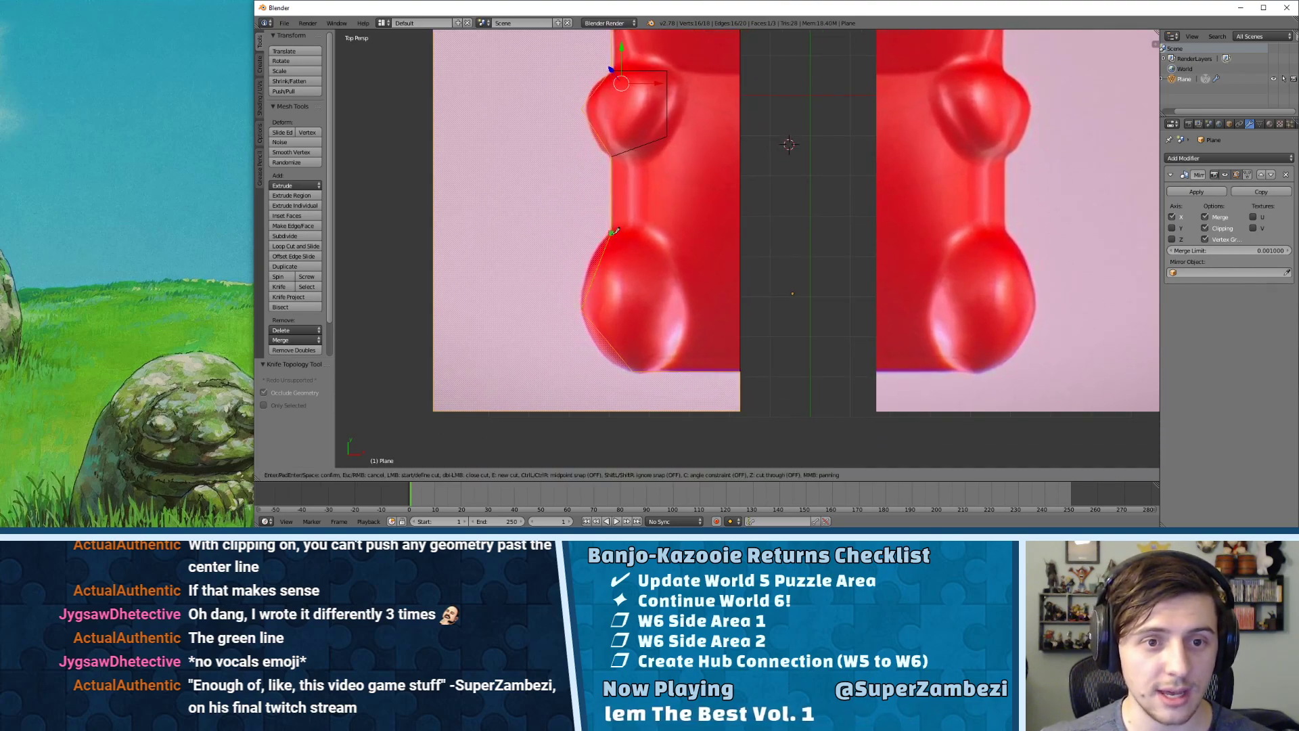
pyautogui.press('c')
pyautogui.click(657, 232)
pyautogui.press('c')
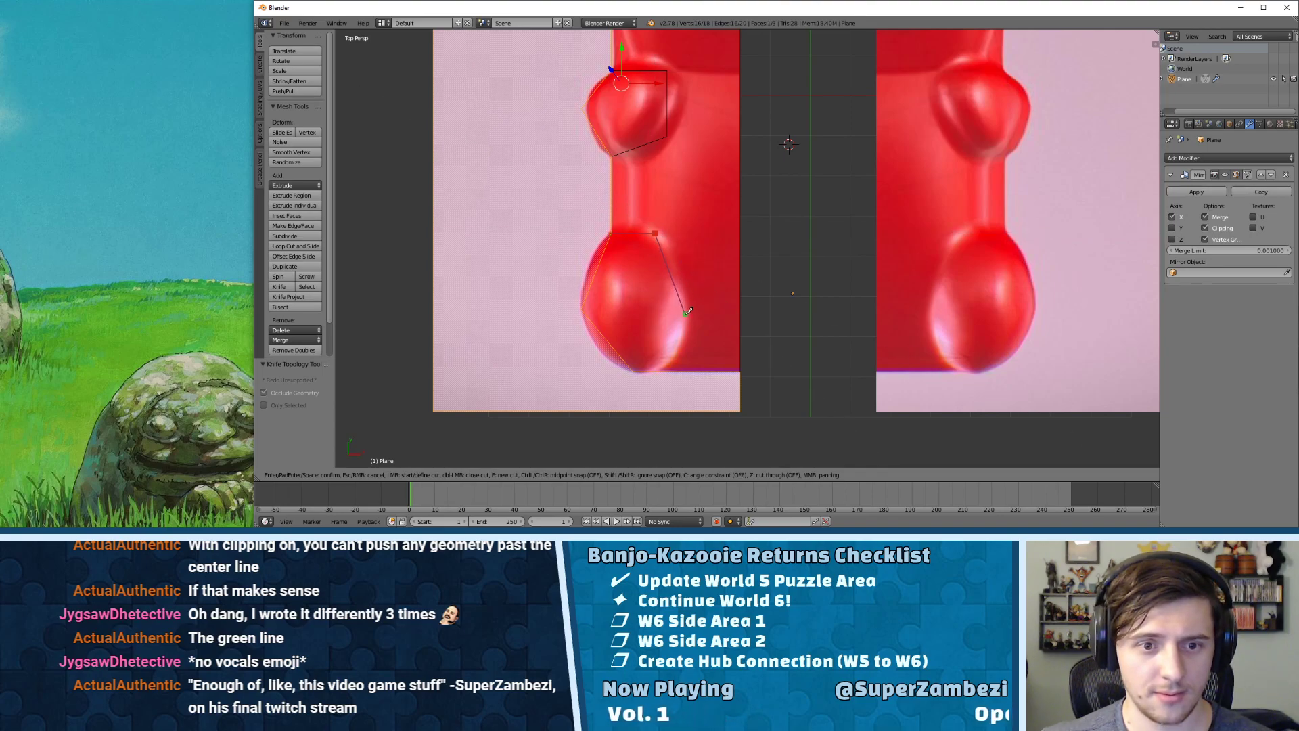
pyautogui.click(686, 313)
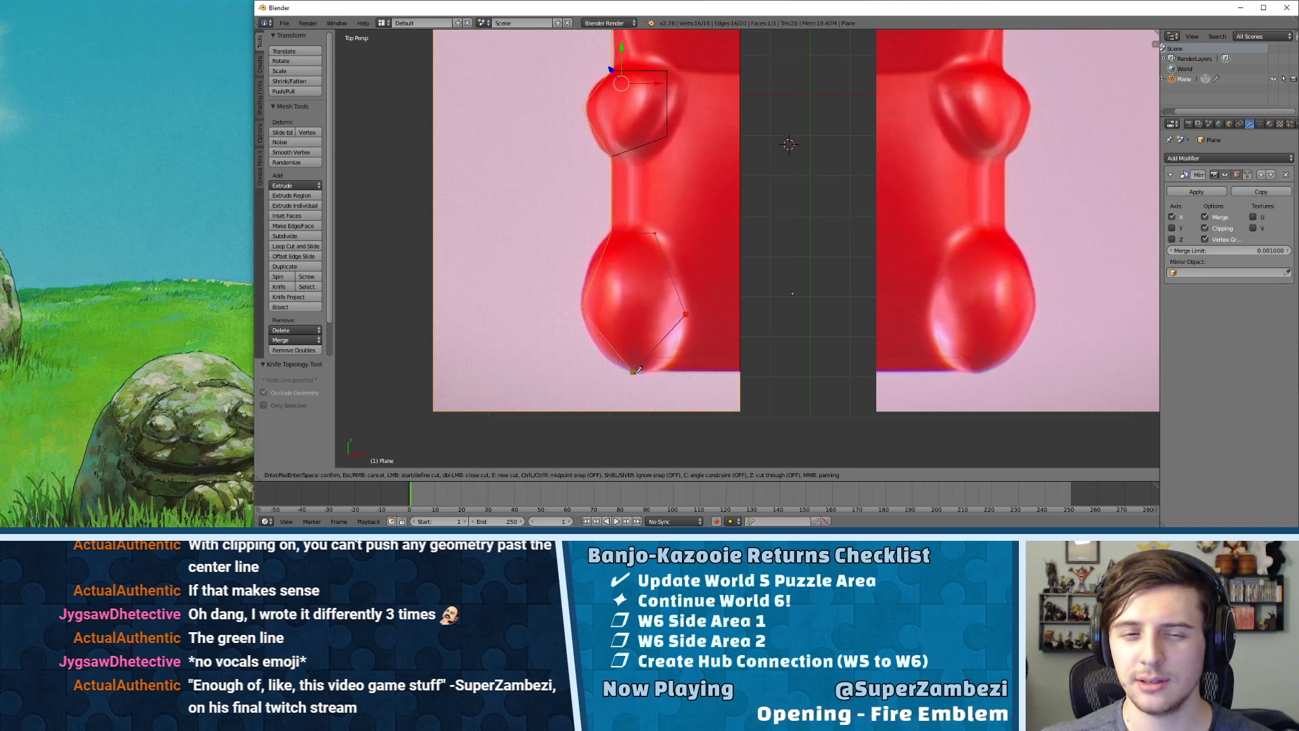
pyautogui.click(636, 369)
pyautogui.press('Return')
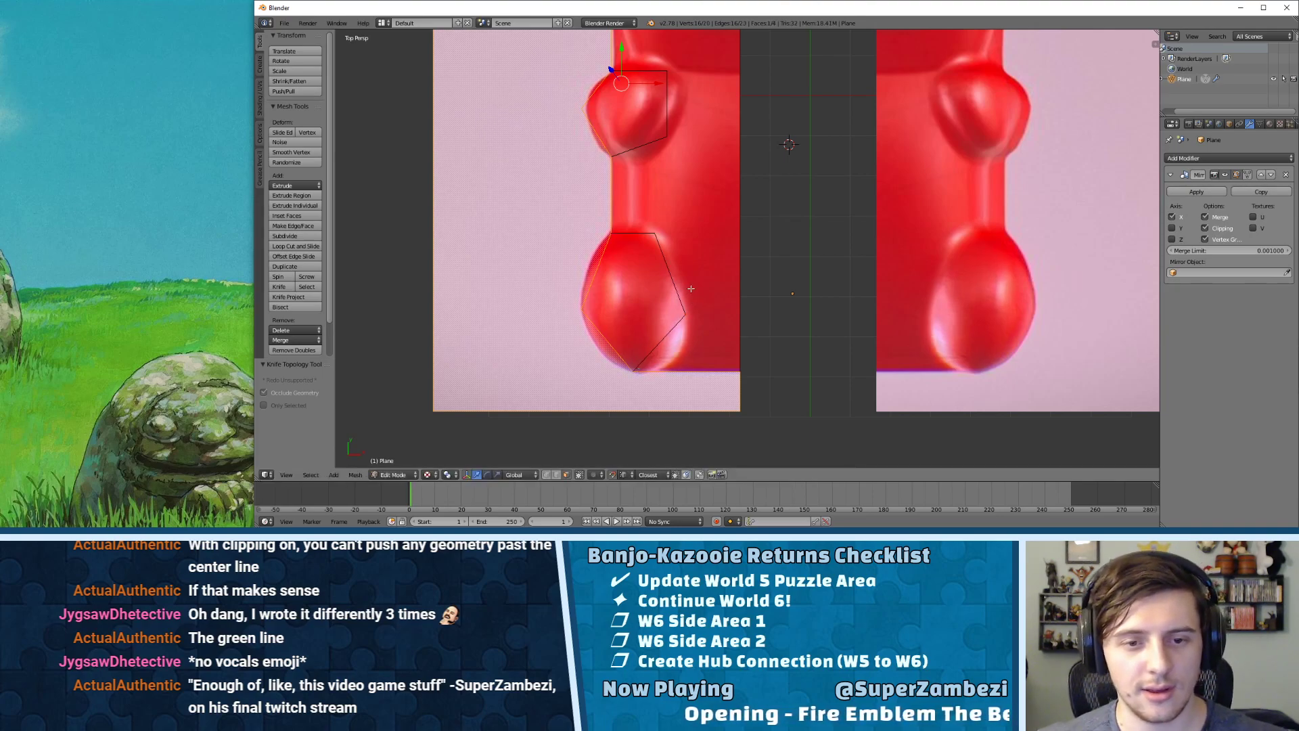
# - Switch to vertex selection and move the leg's innermost vertex by 0.126 along Y
pyautogui.hotkey('ctrl', 'Tab')
pyautogui.click(628, 271)
pyautogui.rightClick(685, 314)
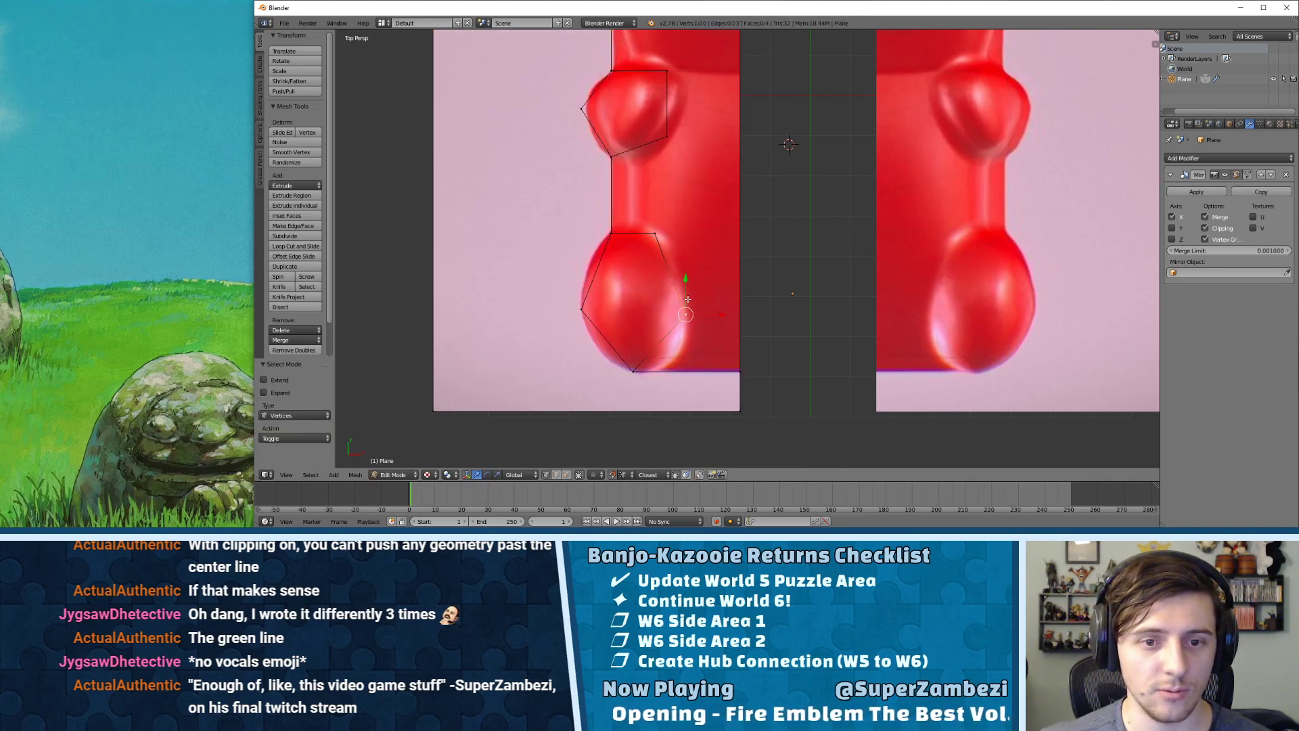
pyautogui.moveTo(685, 281); pyautogui.dragTo(685, 277)
pyautogui.moveTo(584, 305); pyautogui.dragTo(585, 305)
pyautogui.keyDown('shift'); pyautogui.moveTo(696, 235); pyautogui.dragTo(645, 274, button='middle'); pyautogui.keyUp('shift')
pyautogui.keyDown('shift'); pyautogui.moveTo(655, 193); pyautogui.dragTo(638, 288, button='middle'); pyautogui.keyUp('shift')
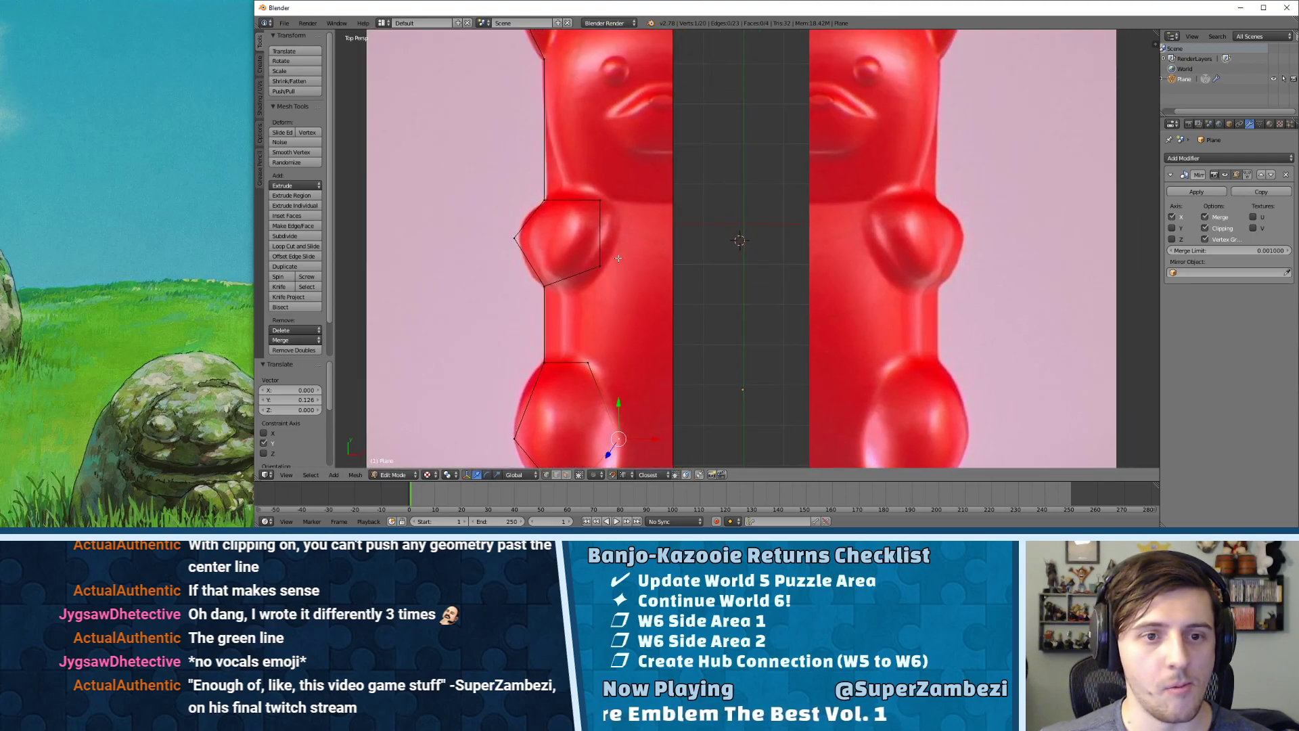
# - Move the upper inner vertex of the arm outline by -0.276 along Y
pyautogui.rightClick(600, 203)
pyautogui.press('g')
pyautogui.press('y')
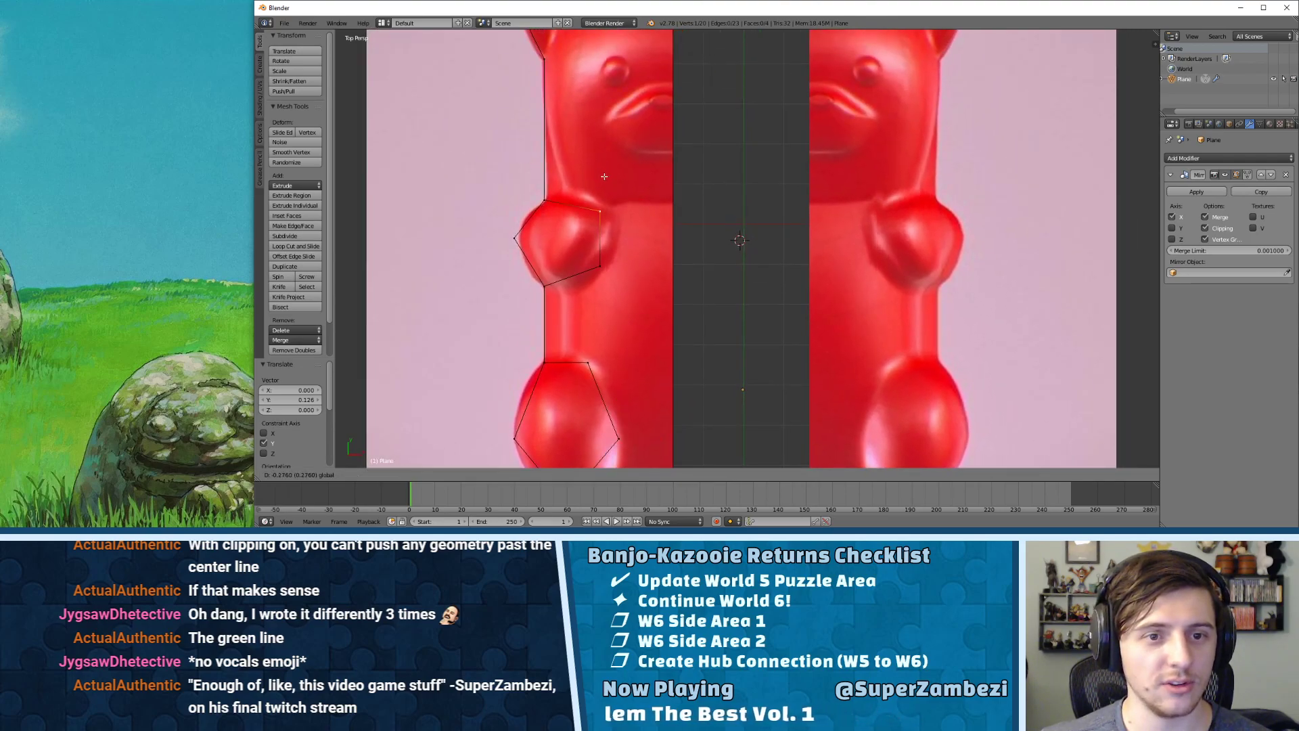
pyautogui.click(604, 176)
pyautogui.keyDown('shift'); pyautogui.moveTo(622, 229); pyautogui.dragTo(600, 305, button='middle'); pyautogui.keyUp('shift')
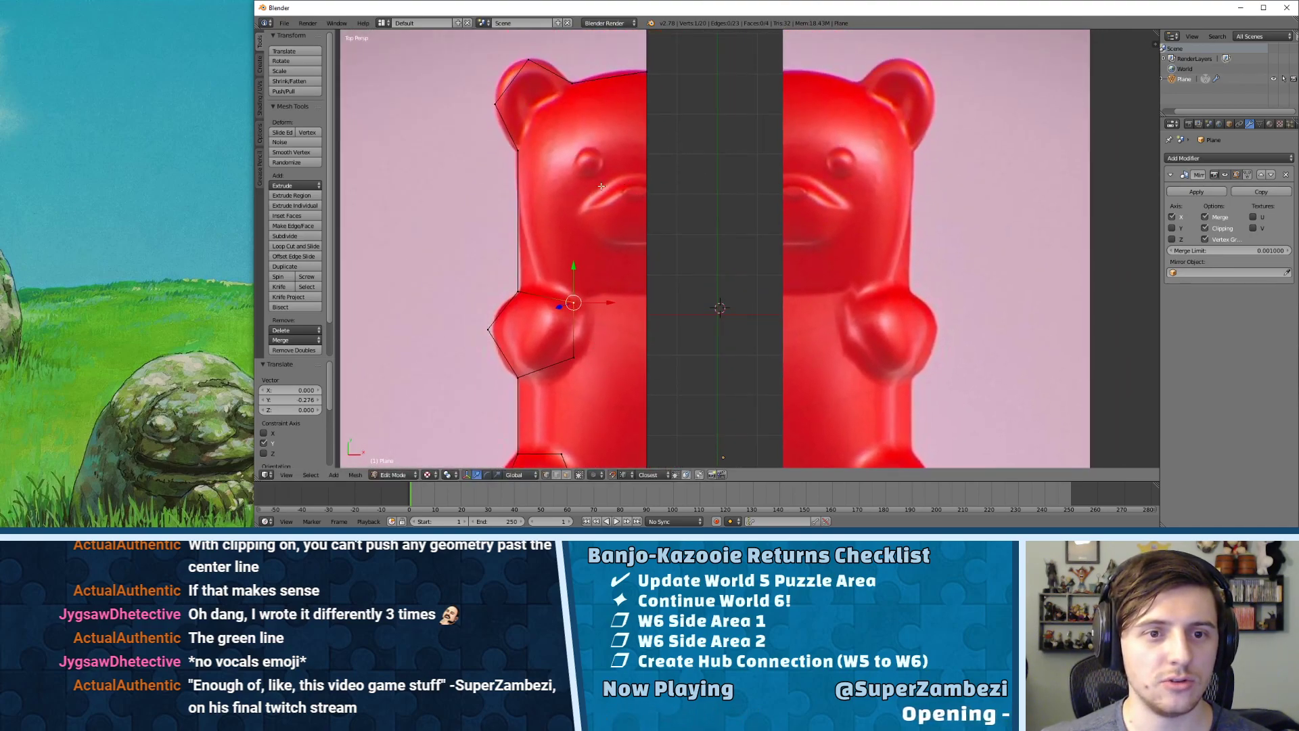
# - Switch to the browser and watch the YouTube video "Adding a Background Image in Blender 2.7", lowering the volume and pausing at 0:42
pyautogui.press('k')
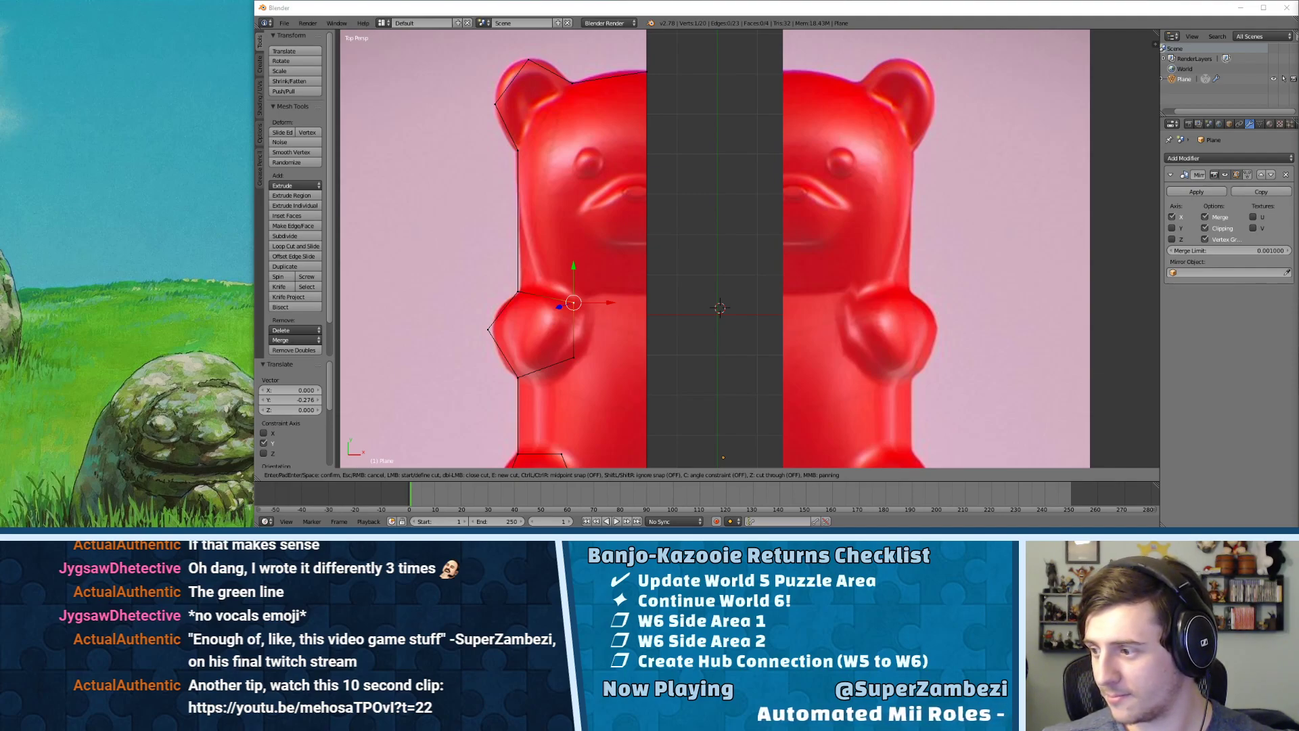
pyautogui.moveTo(1298, 224); pyautogui.dragTo(964, 208)
pyautogui.doubleClick(964, 208)
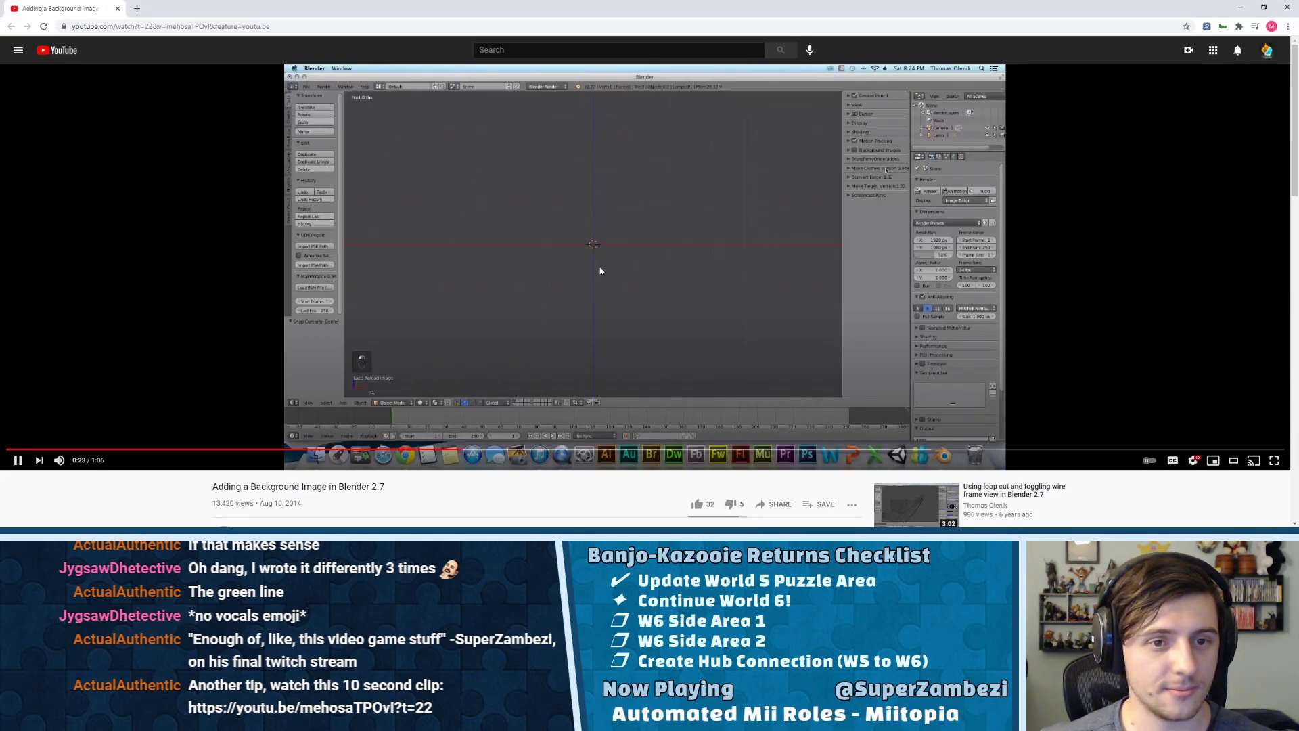
pyautogui.press('XF86AudioLowerVolume')
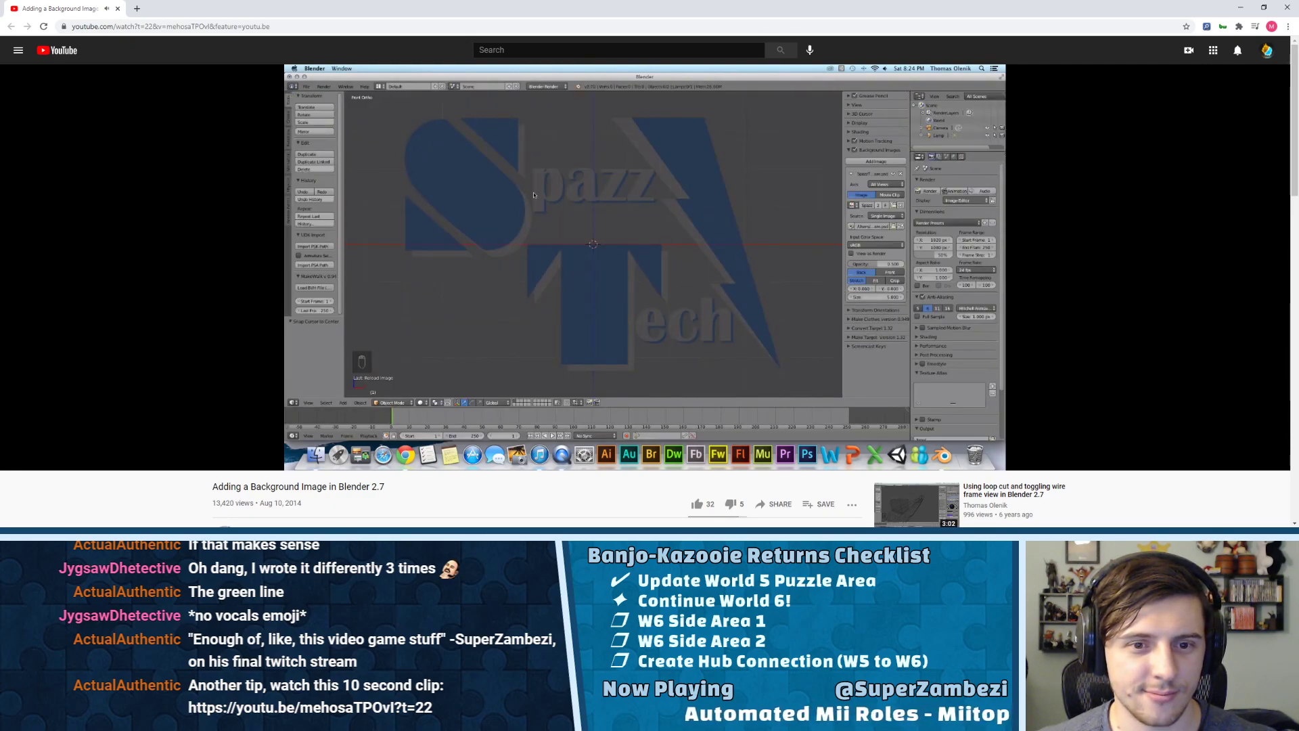
pyautogui.click(624, 250)
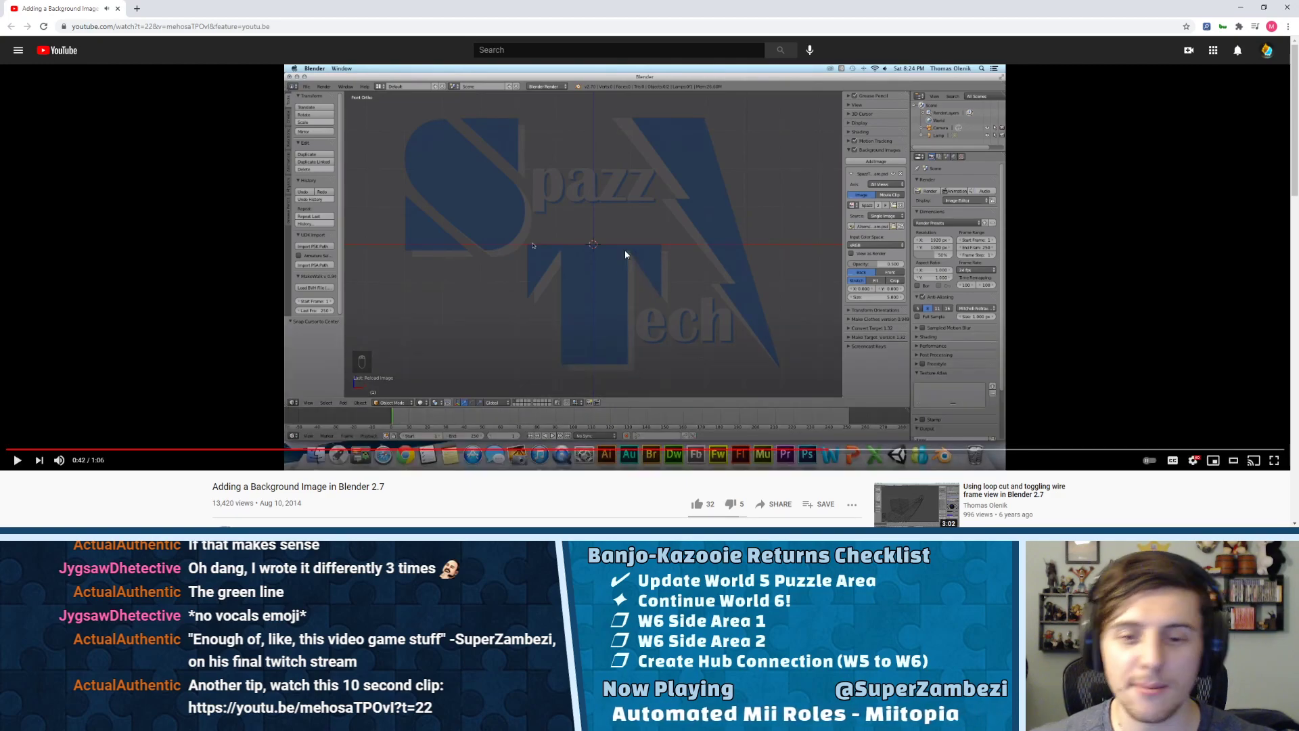
pyautogui.press('XF86AudioLowerVolume')
pyautogui.press('XF86AudioLowerVolume')
pyautogui.press('XF86AudioLowerVolume')
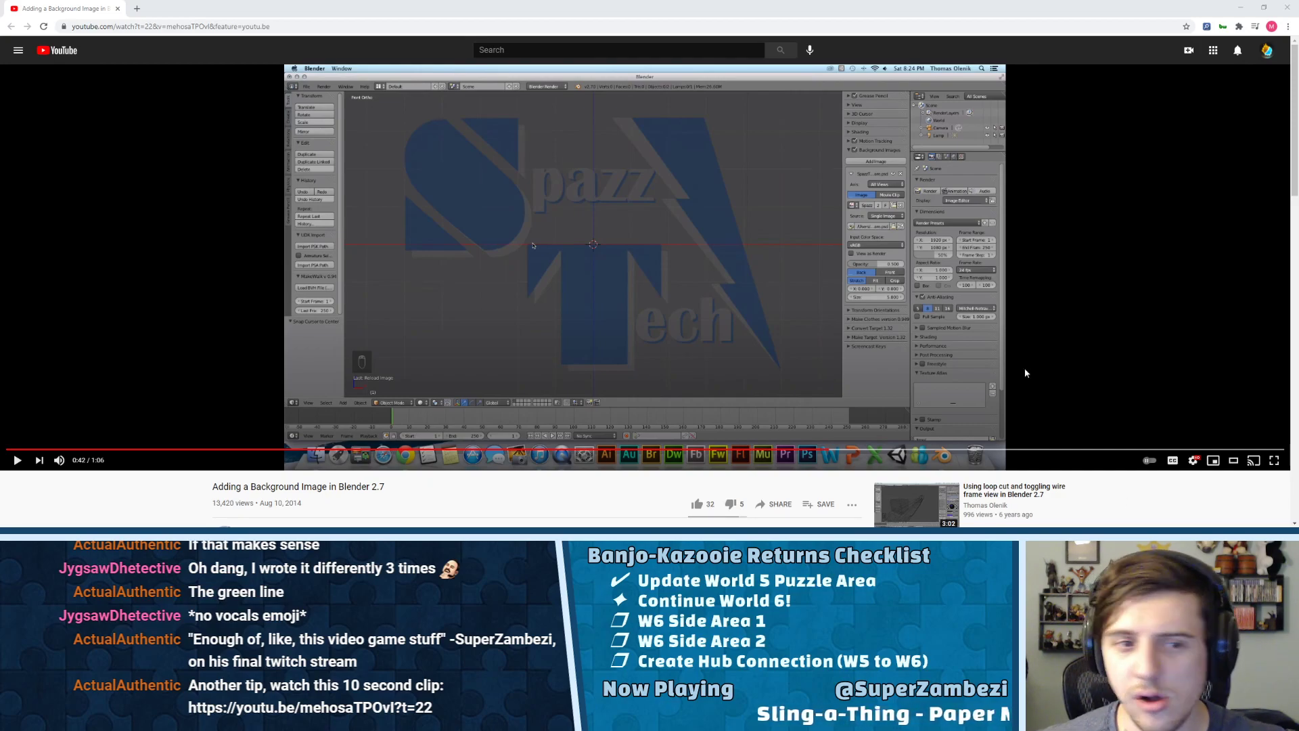
# - Rewind the video and rewatch how the background image is added, then pause it and close the browser to return to Blender
pyautogui.click(682, 272)
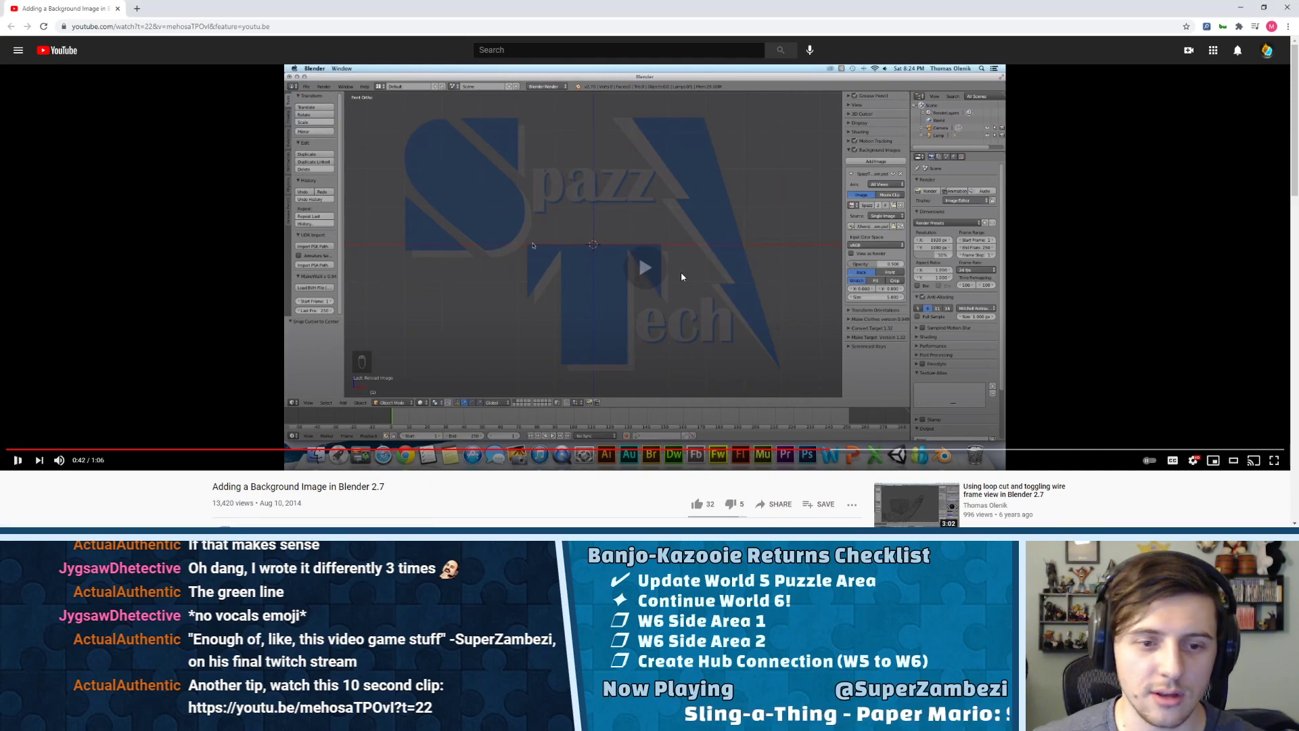
pyautogui.press('Left')
pyautogui.press('Left')
pyautogui.press('Left')
pyautogui.press('Left')
pyautogui.press('Left')
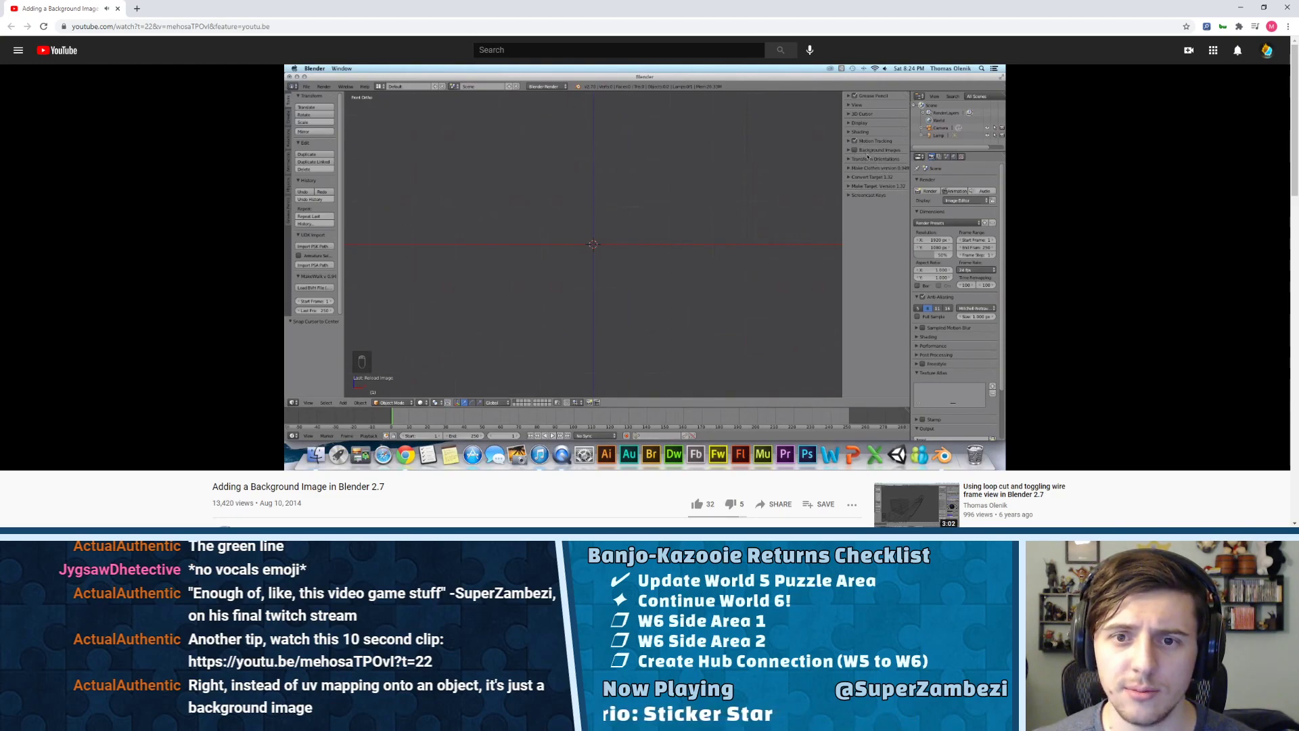
pyautogui.click(691, 264)
pyautogui.click(1289, 7)
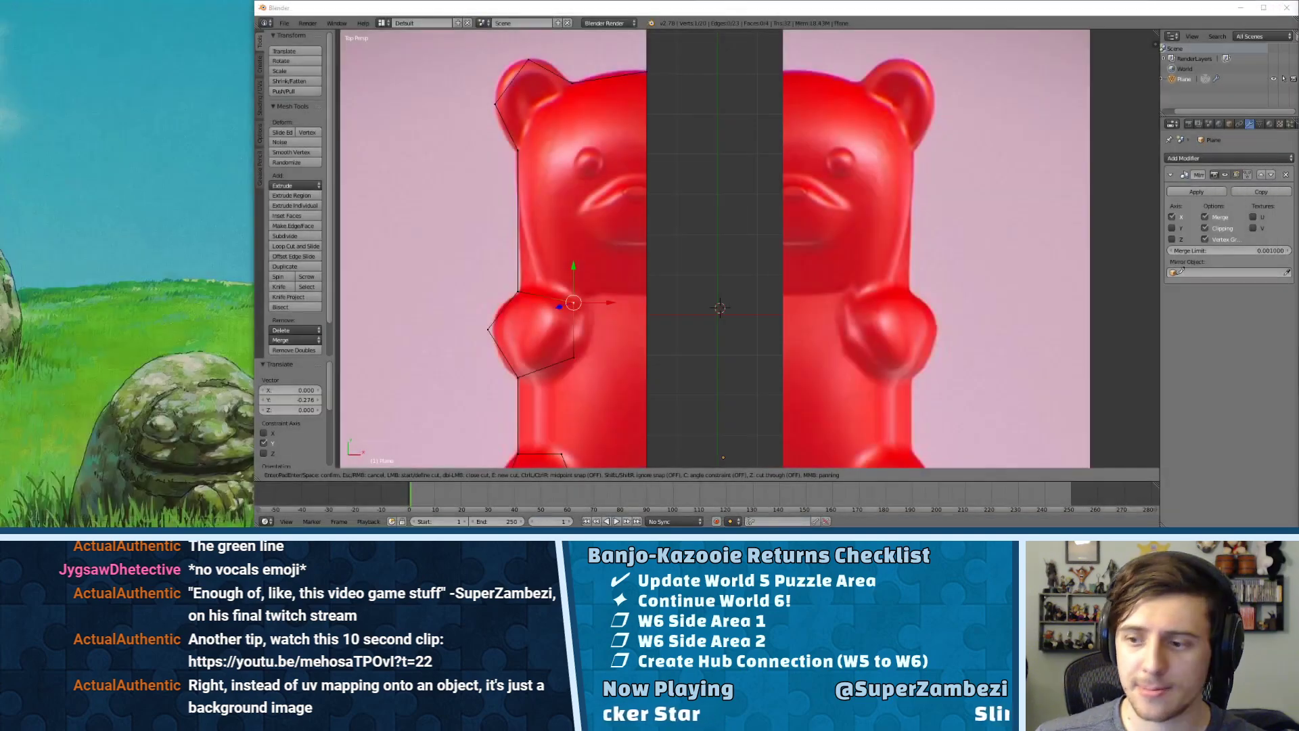
# - Cancel the pending knife cut, show the viewport properties, enable Background Images and add an image slot
pyautogui.scroll(-5, 1000, 233)
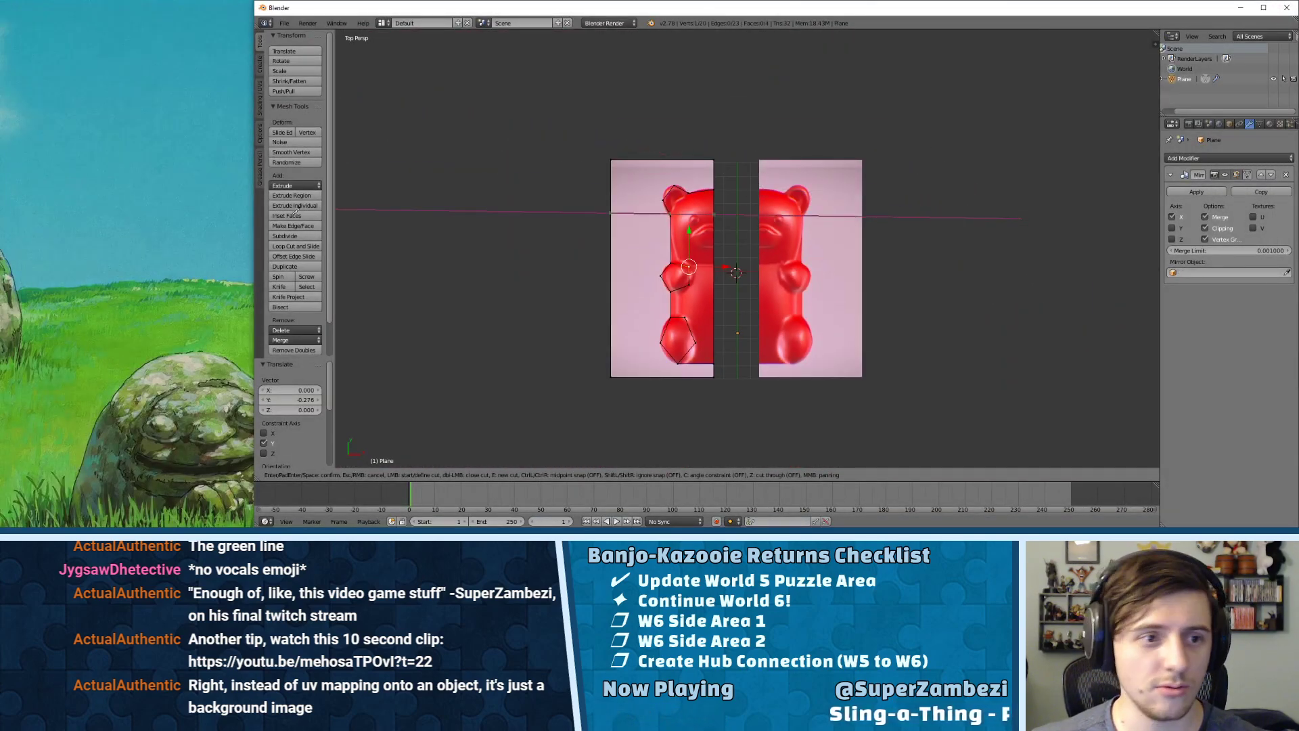
pyautogui.press('Escape')
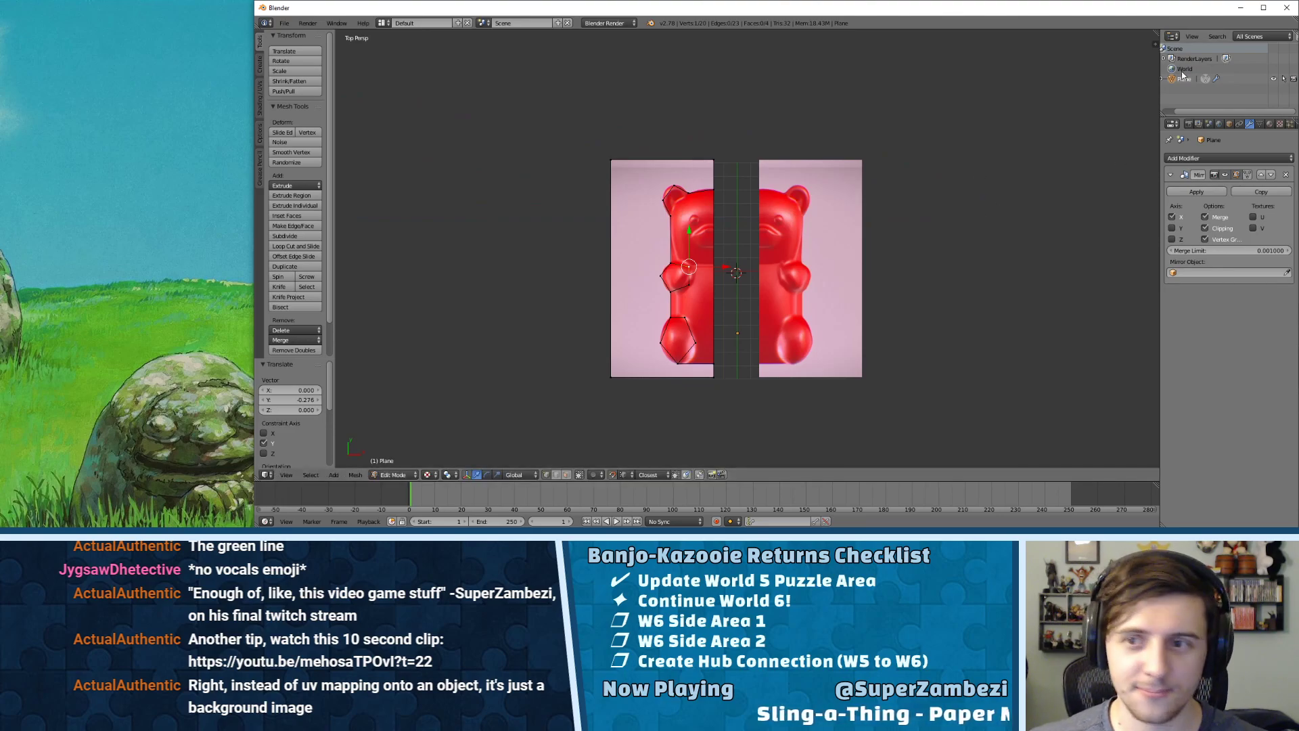
pyautogui.press('n')
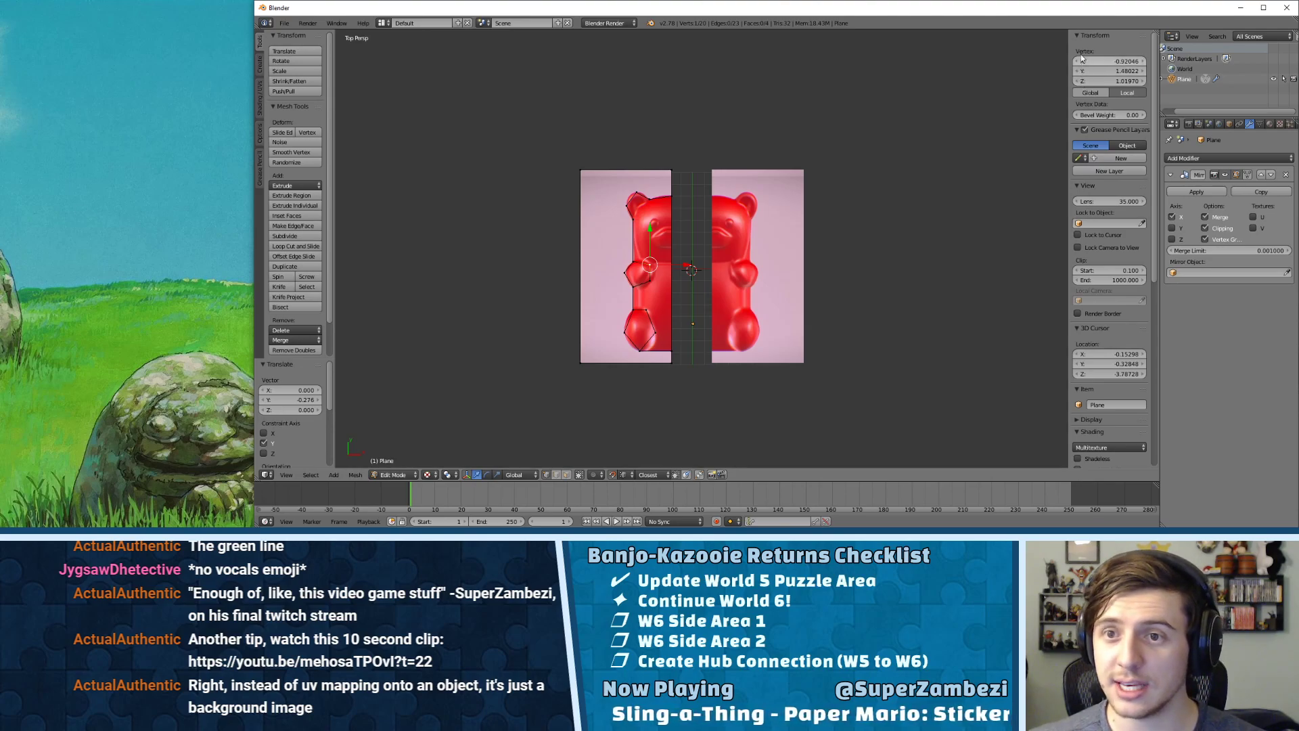
pyautogui.click(1077, 37)
pyautogui.scroll(-10, 1084, 367)
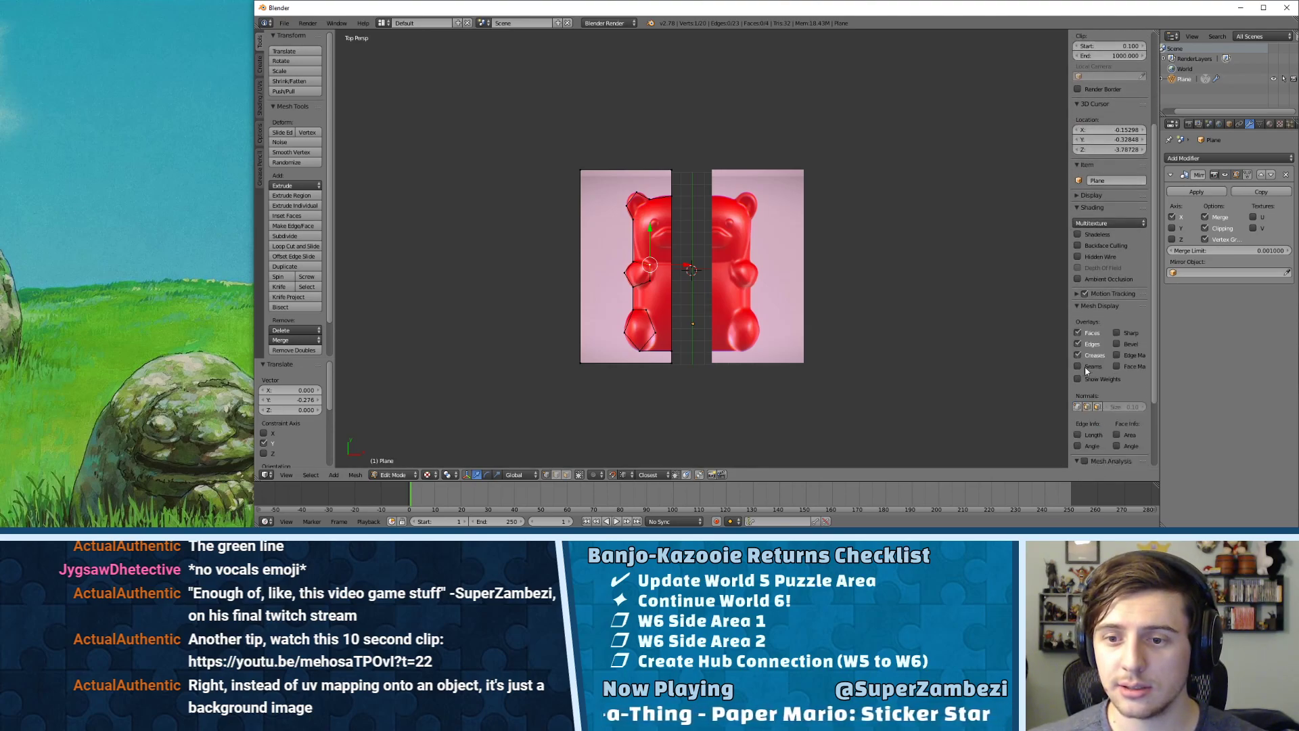
pyautogui.click(1078, 420)
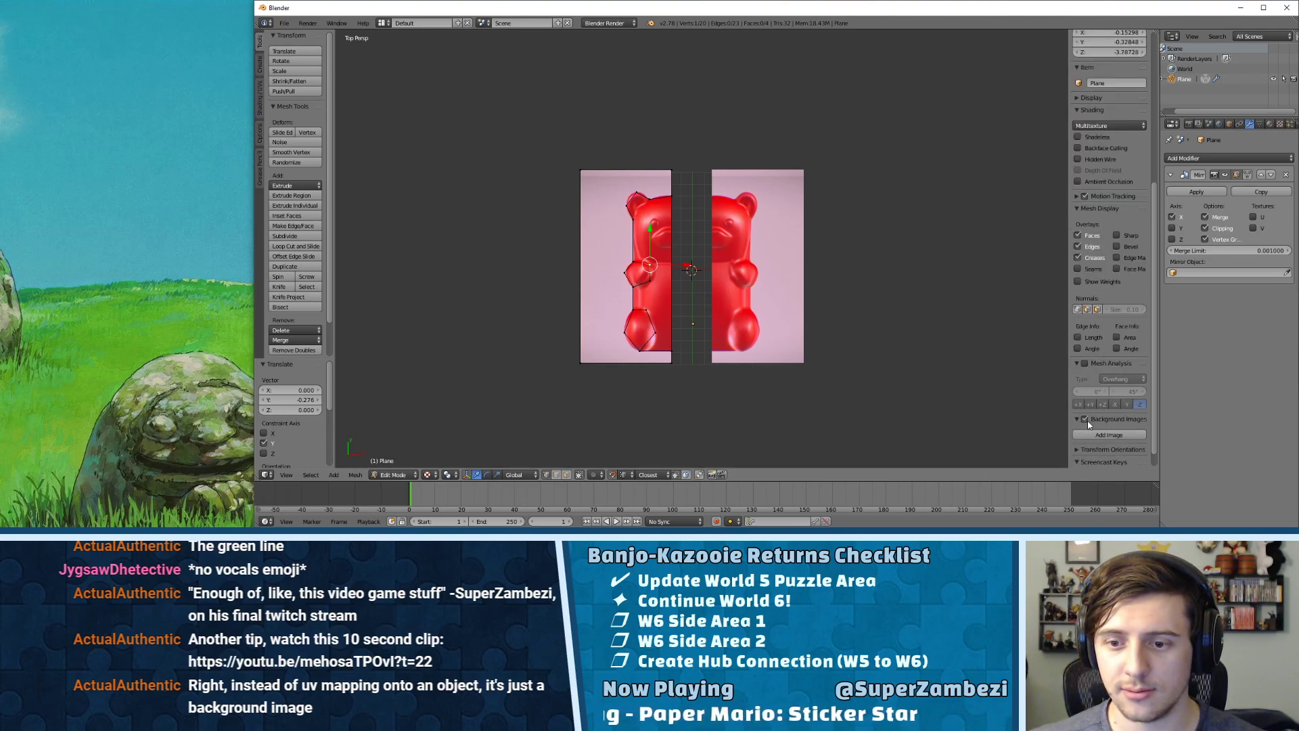
pyautogui.click(1093, 437)
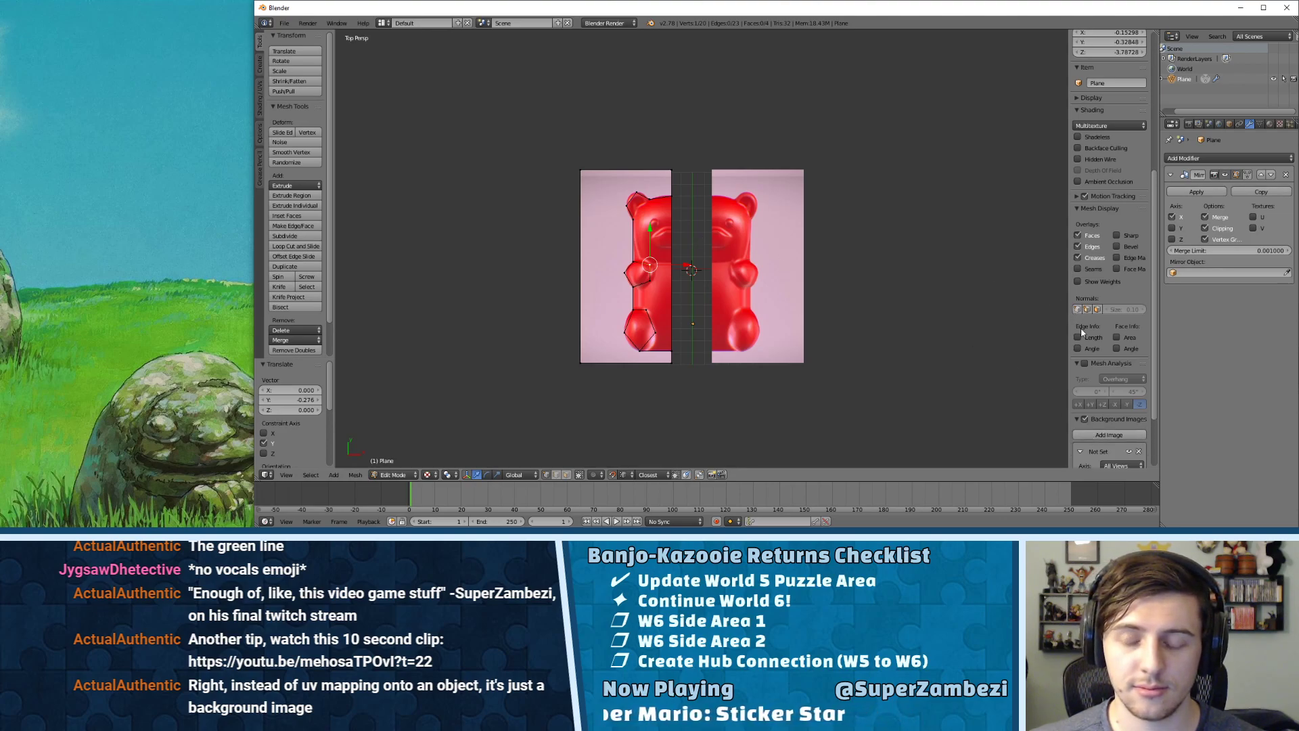
# - Load 1024x576.jpeg from the Models folder as the background image, keeping only one image slot, and check the viewport for it
pyautogui.scroll(-3, 1110, 413)
pyautogui.click(1110, 354)
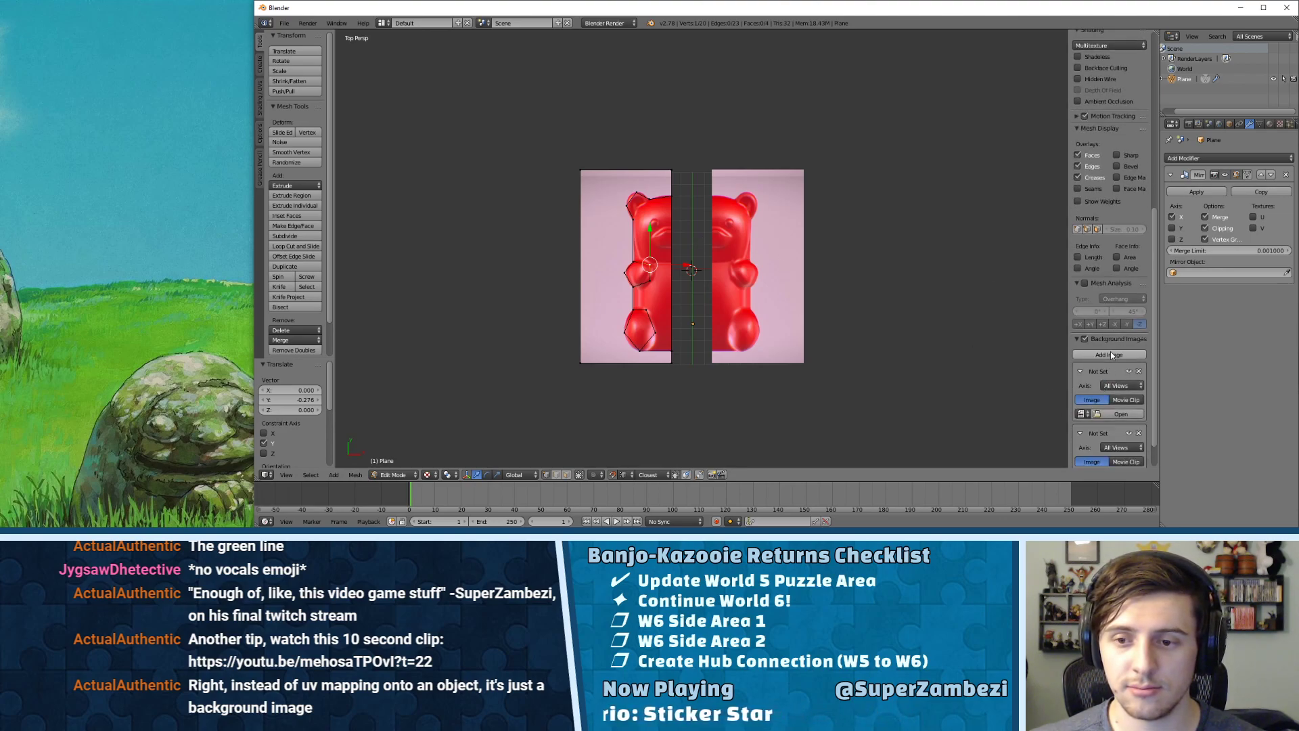
pyautogui.scroll(-3, 1142, 372)
pyautogui.click(1140, 372)
pyautogui.click(1121, 353)
pyautogui.click(304, 224)
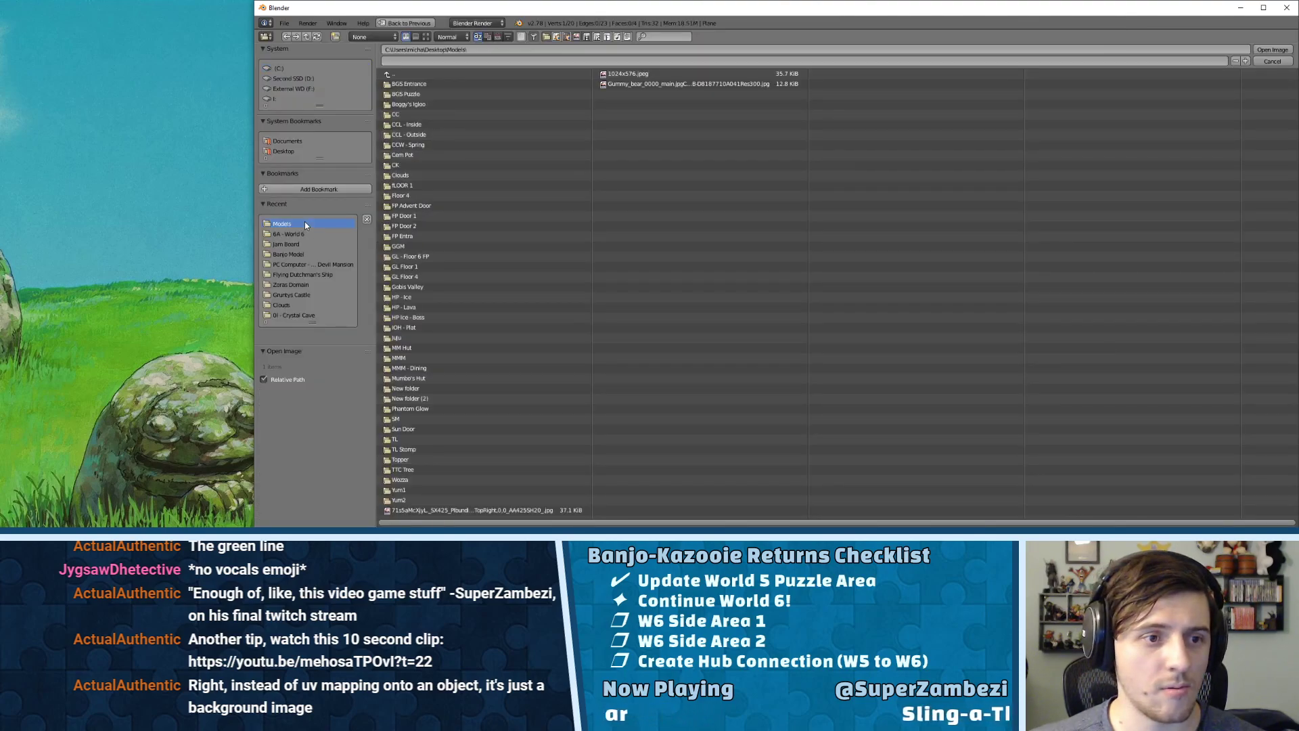
pyautogui.doubleClick(638, 74)
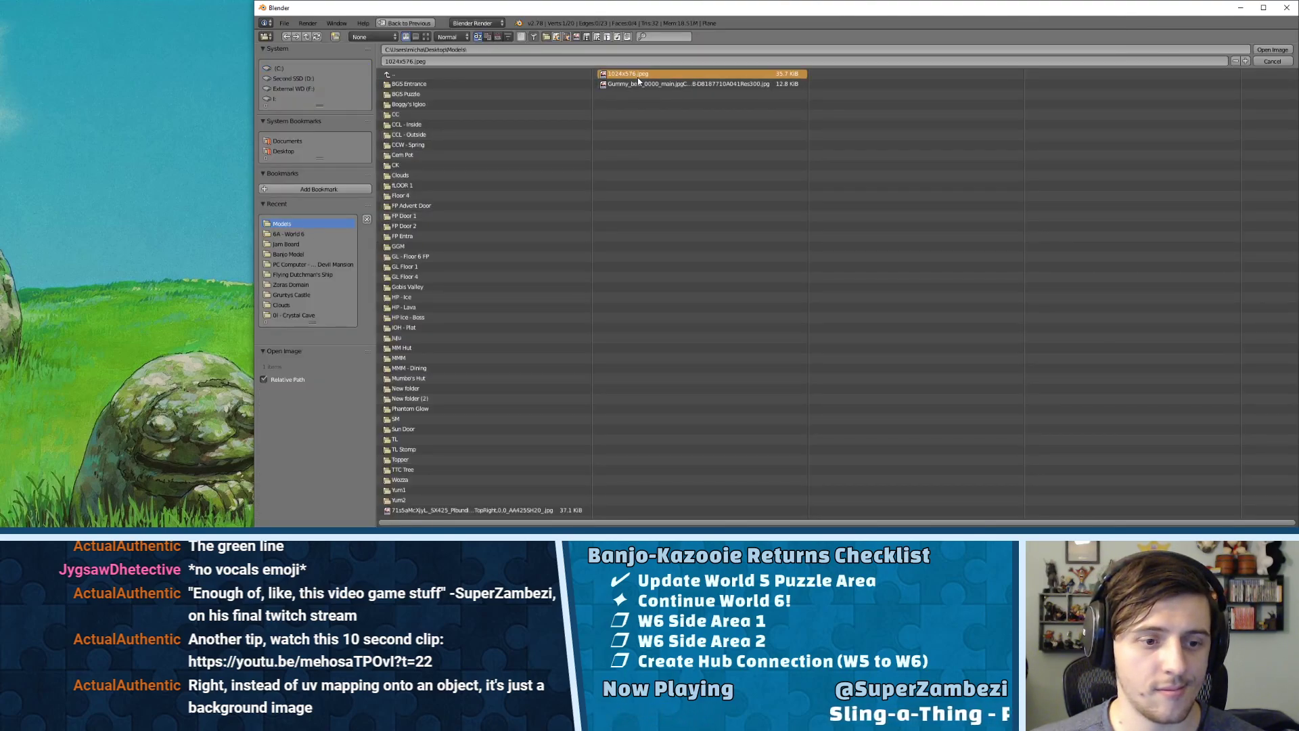
pyautogui.scroll(-1, 903, 288)
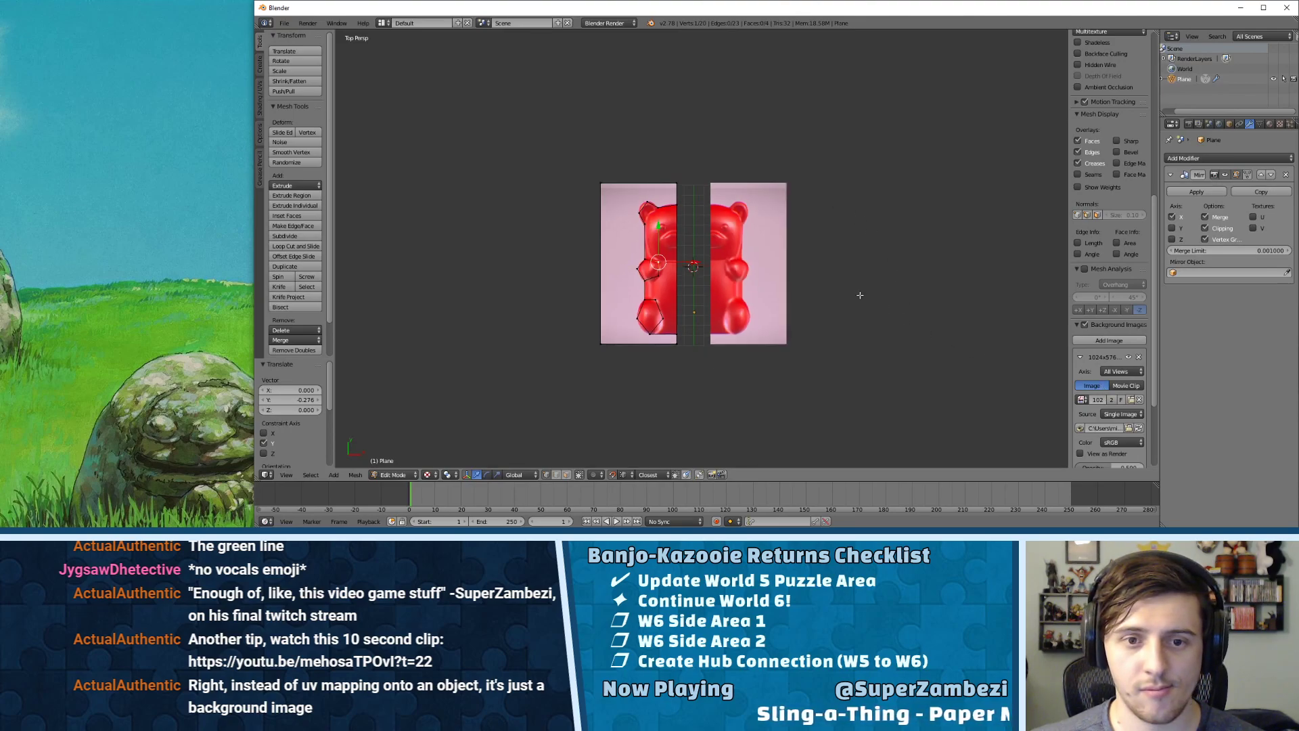
pyautogui.moveTo(866, 296); pyautogui.dragTo(818, 233, button='middle')
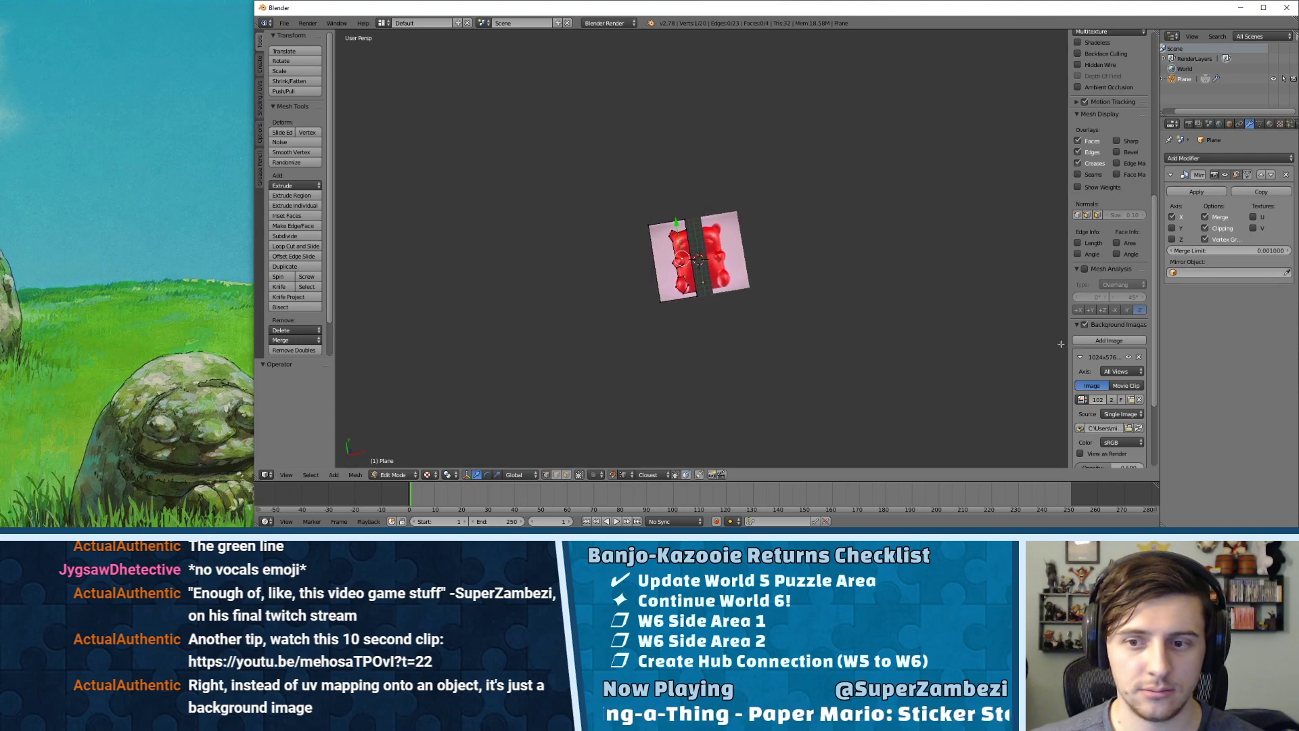
# - Remove the 1024x576.jpeg background image and load the pretzel picture from the Models folder in a new slot
pyautogui.click(1139, 357)
pyautogui.click(1116, 344)
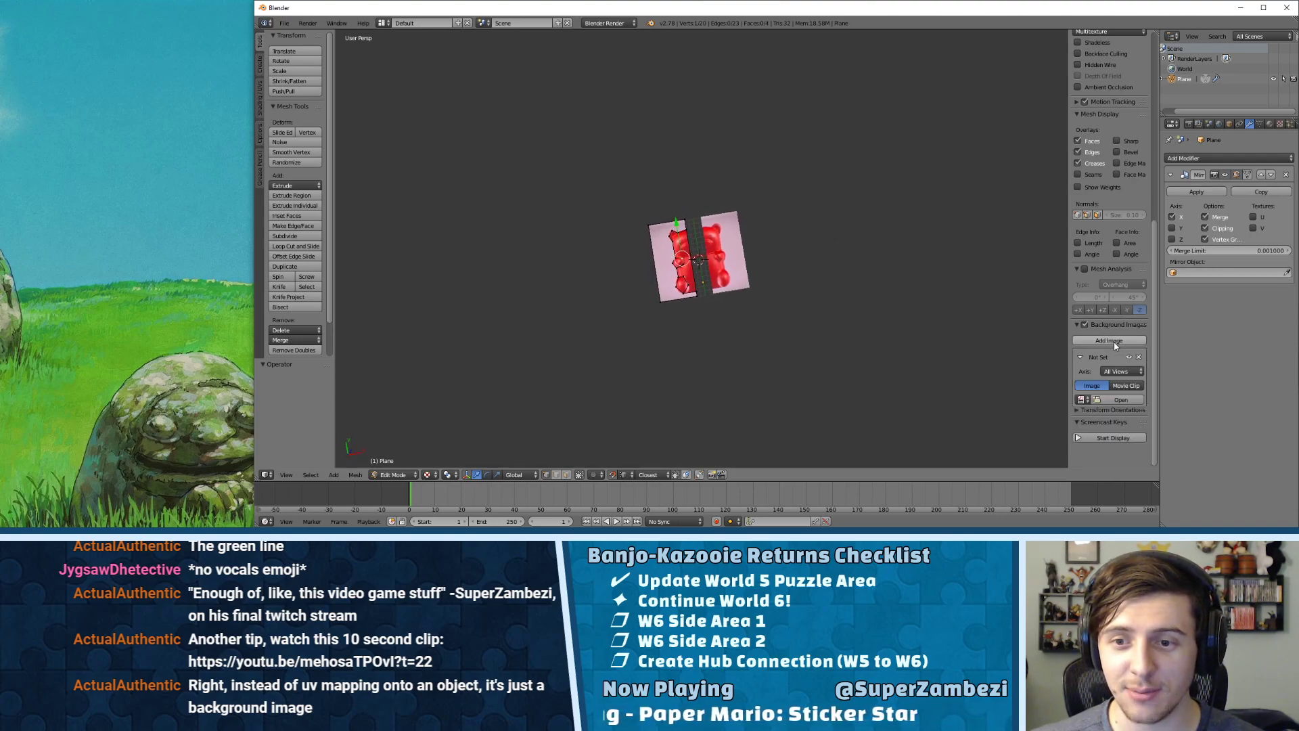
pyautogui.click(1121, 399)
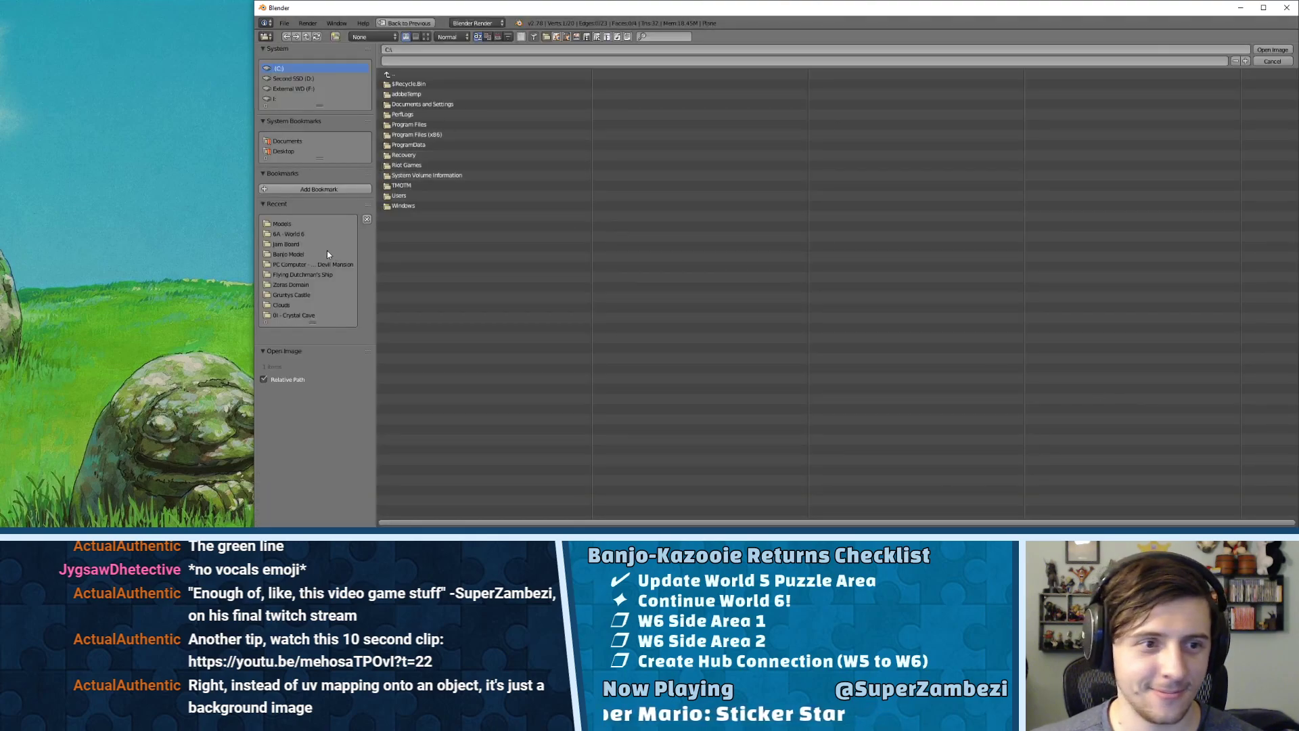
pyautogui.click(281, 223)
pyautogui.click(426, 37)
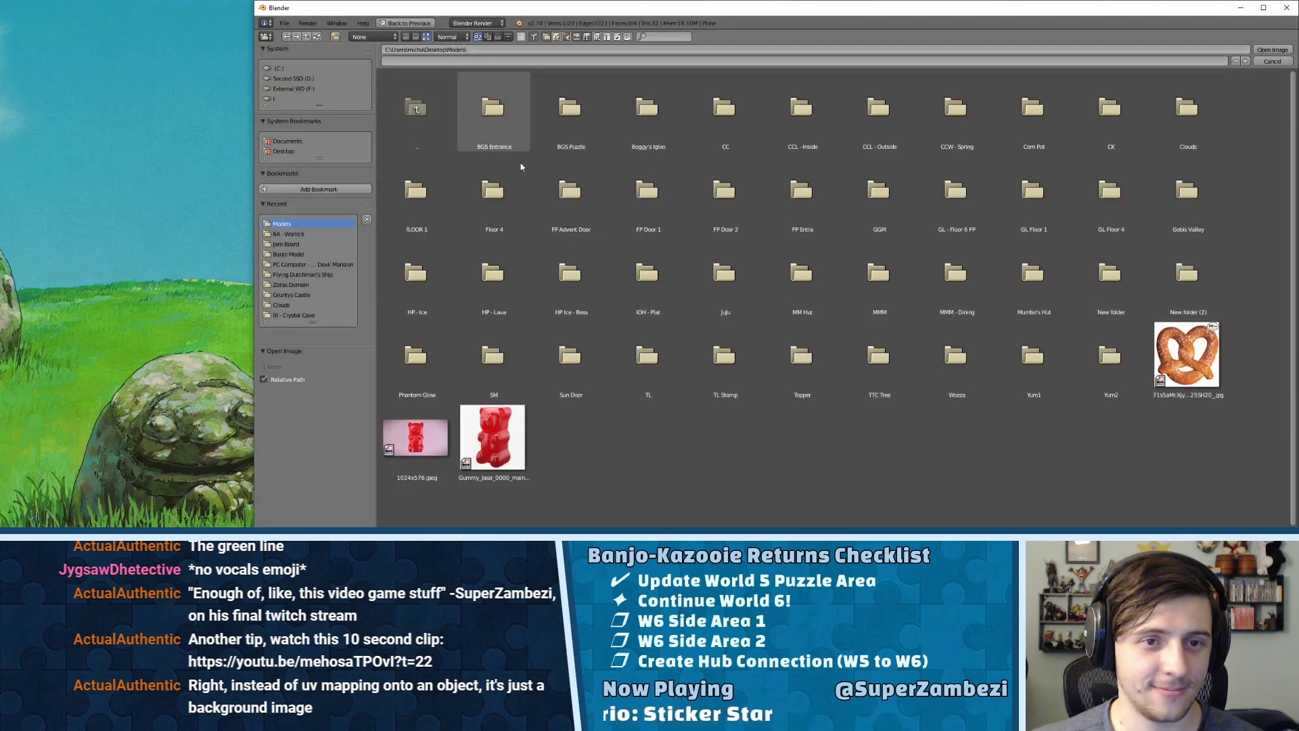
pyautogui.doubleClick(1183, 359)
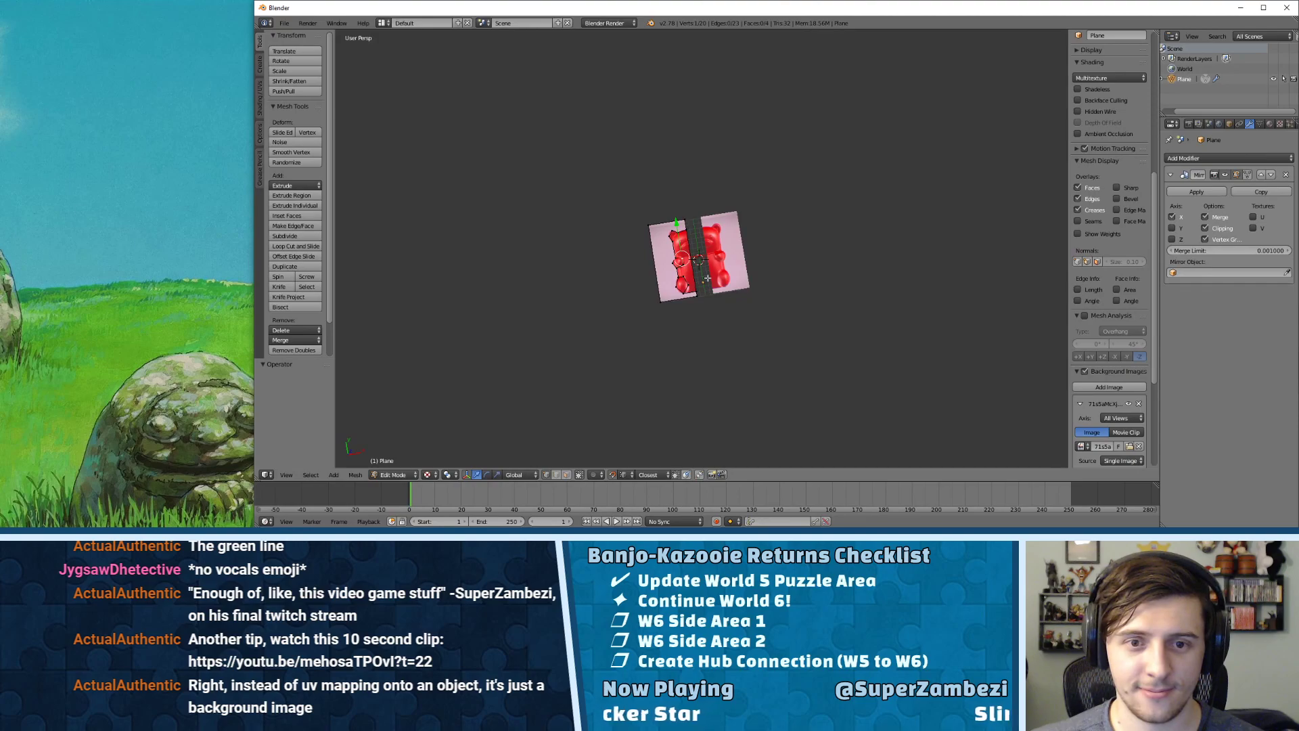
# - Switch the viewport from perspective to orthographic projection for the background image
pyautogui.scroll(-5, 1109, 407)
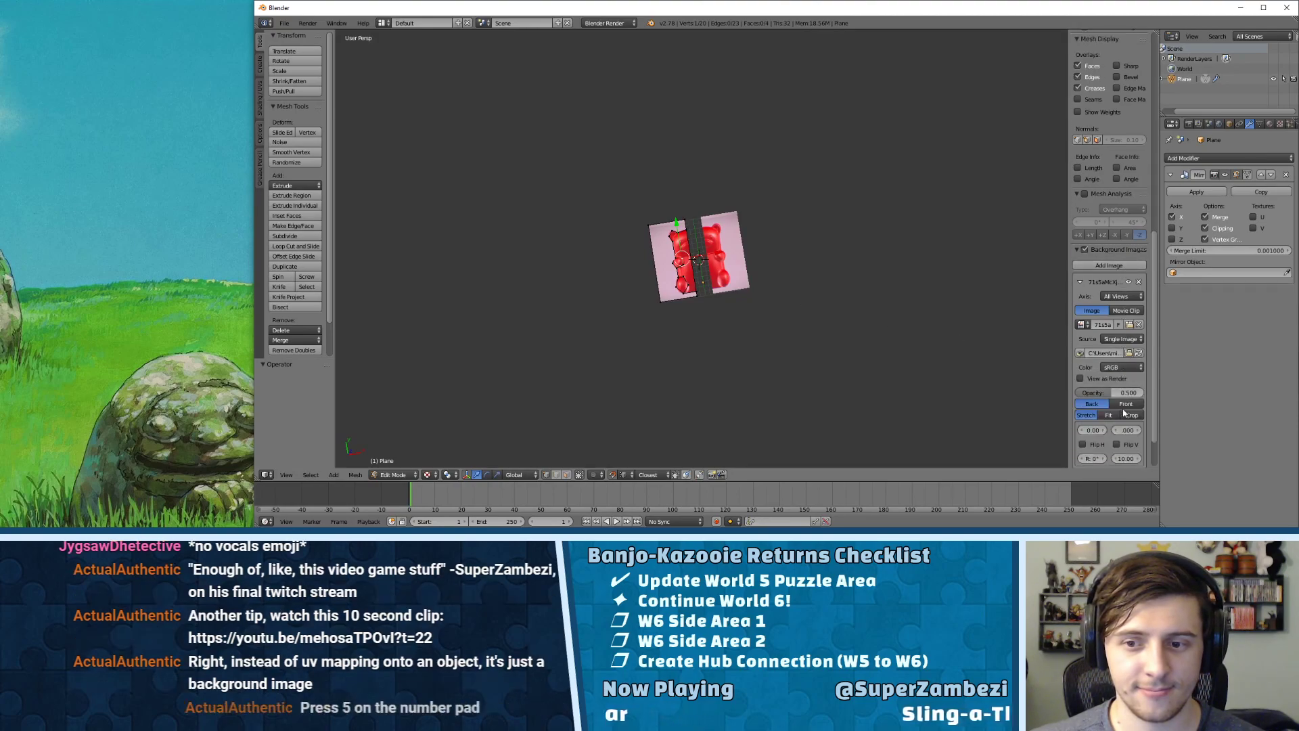
pyautogui.press('KP_5')
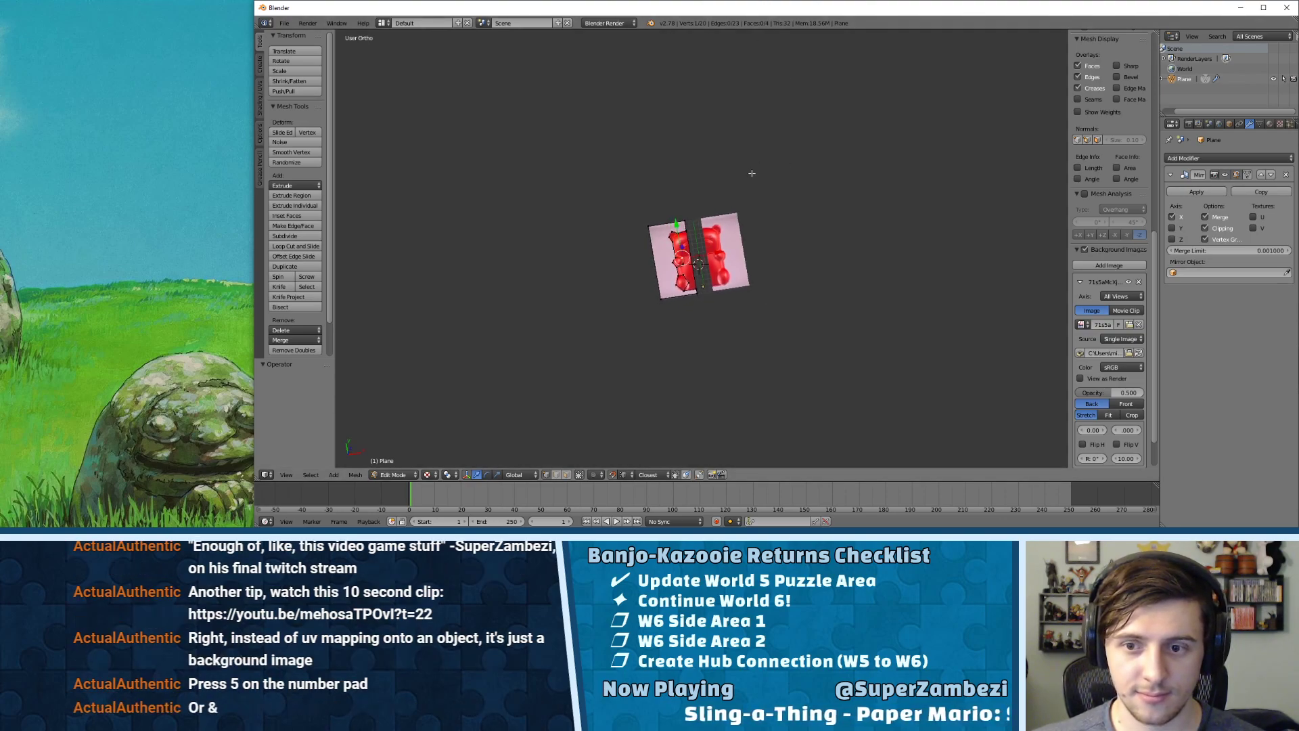
pyautogui.scroll(5, 704, 227)
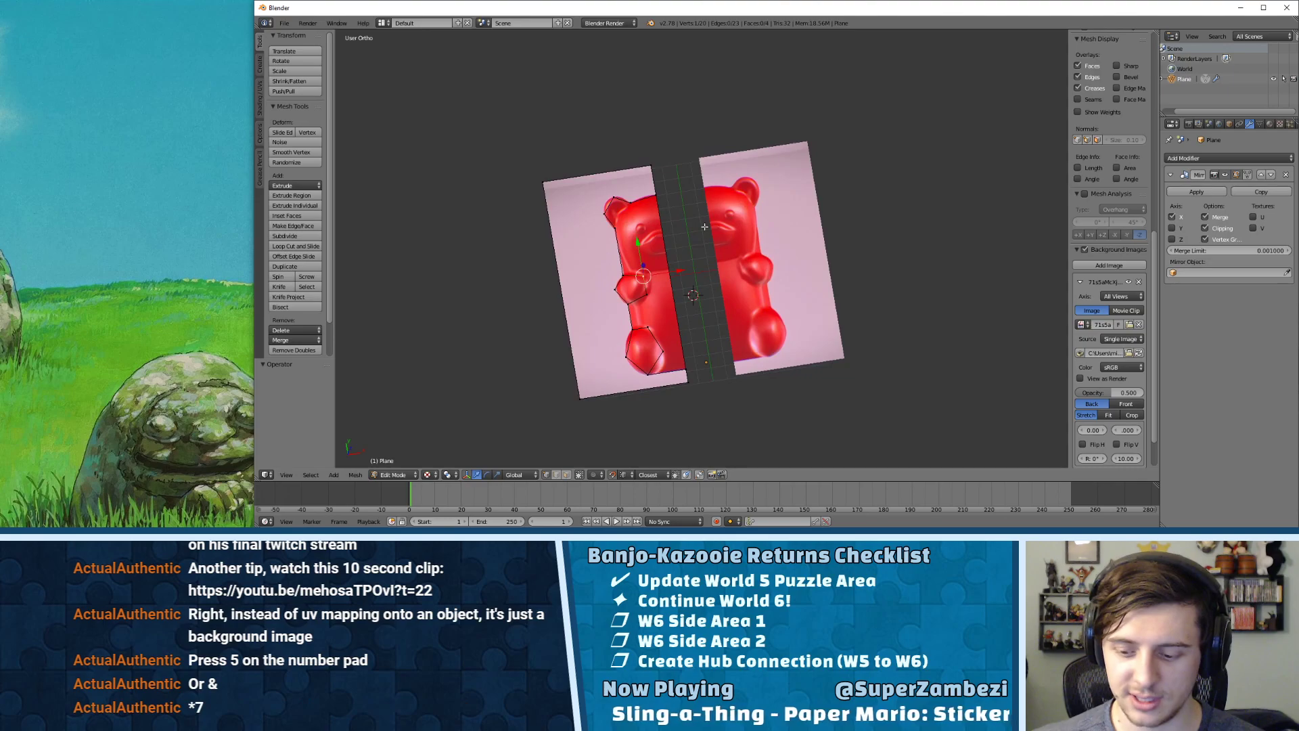
# - Check the pretzel background image against the bear from top view and remove that background image
pyautogui.press('KP_7')
pyautogui.moveTo(706, 216); pyautogui.dragTo(701, 201, button='middle')
pyautogui.press('KP_7')
pyautogui.scroll(-3, 701, 201)
pyautogui.scroll(9, 684, 279)
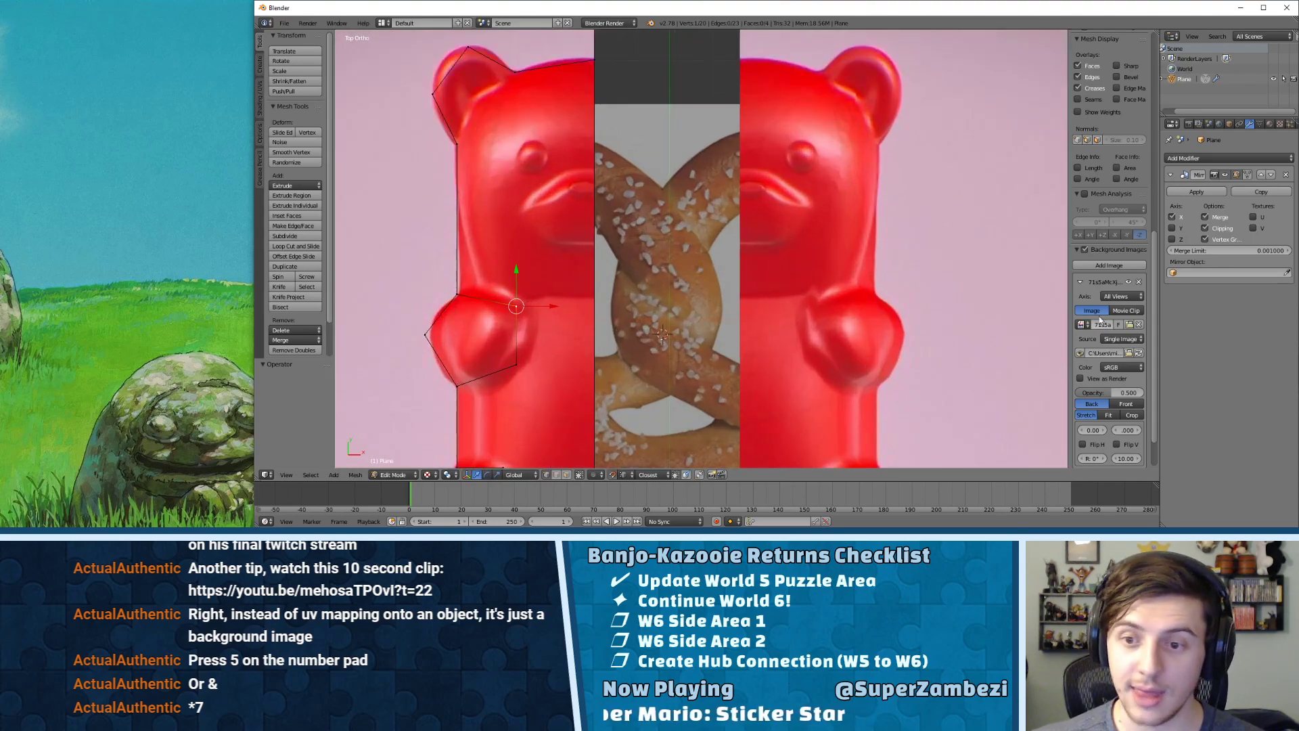
pyautogui.click(1140, 282)
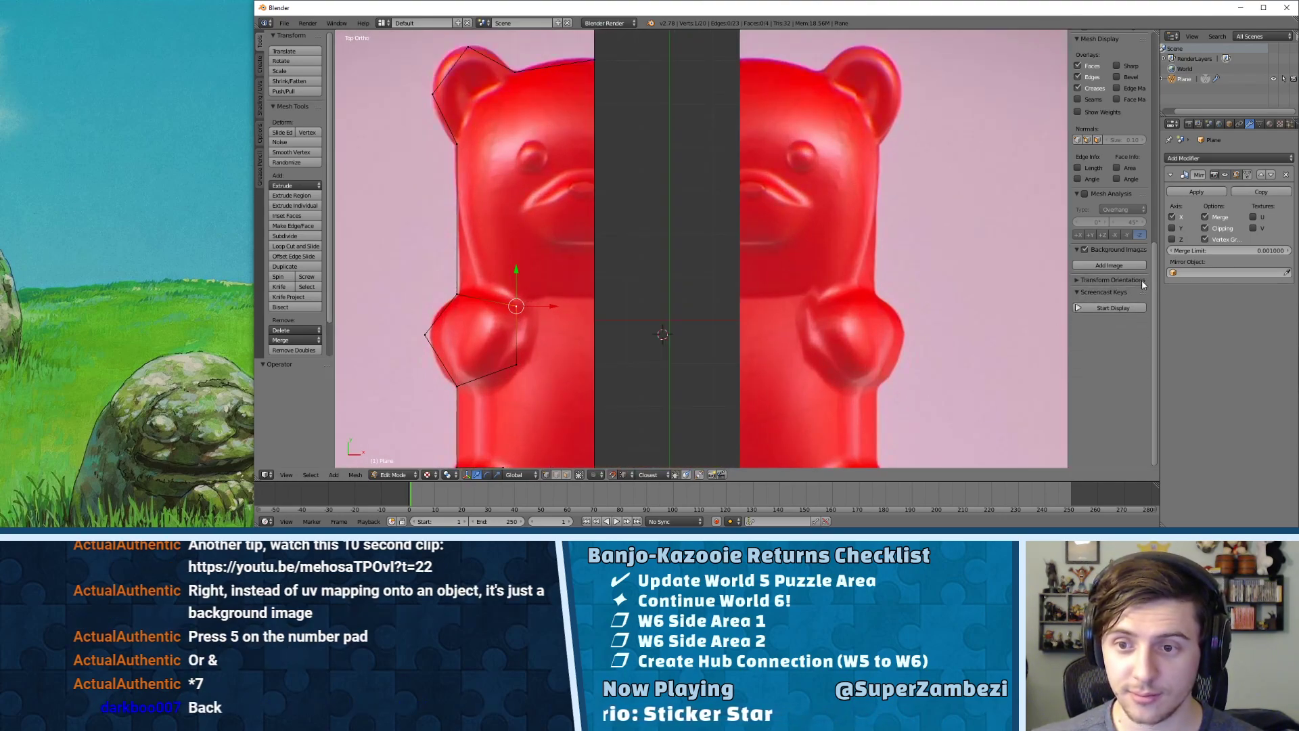
pyautogui.scroll(-6, 750, 296)
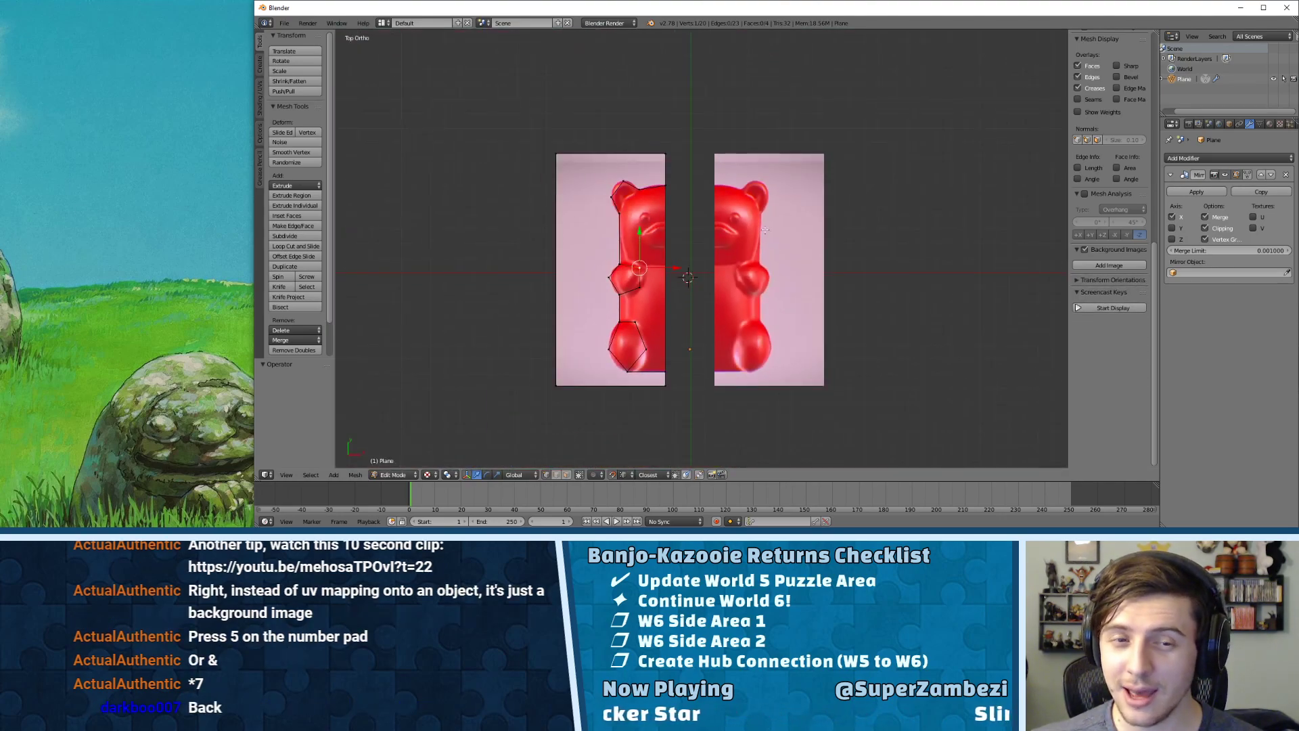
# - Start the Screencast Keys display in the 3D viewport
pyautogui.click(1110, 307)
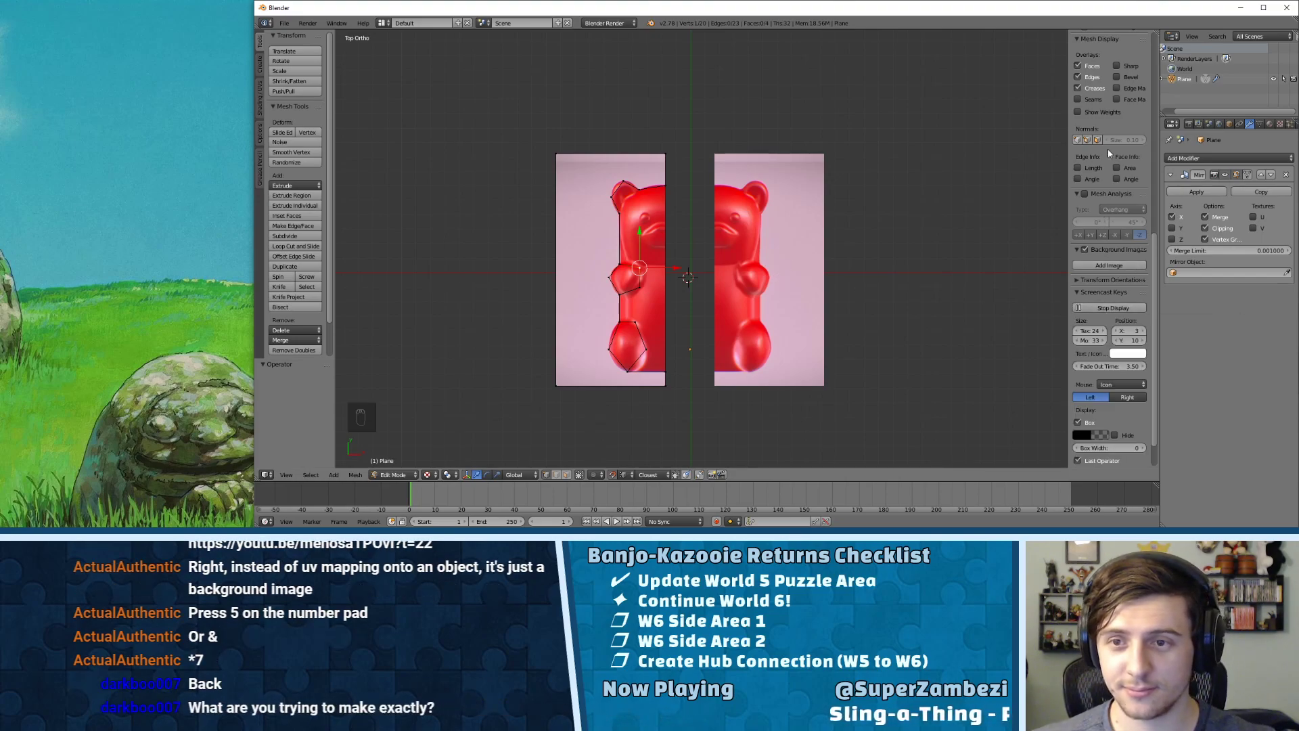
pyautogui.scroll(10, 1124, 108)
pyautogui.scroll(4, 1139, 55)
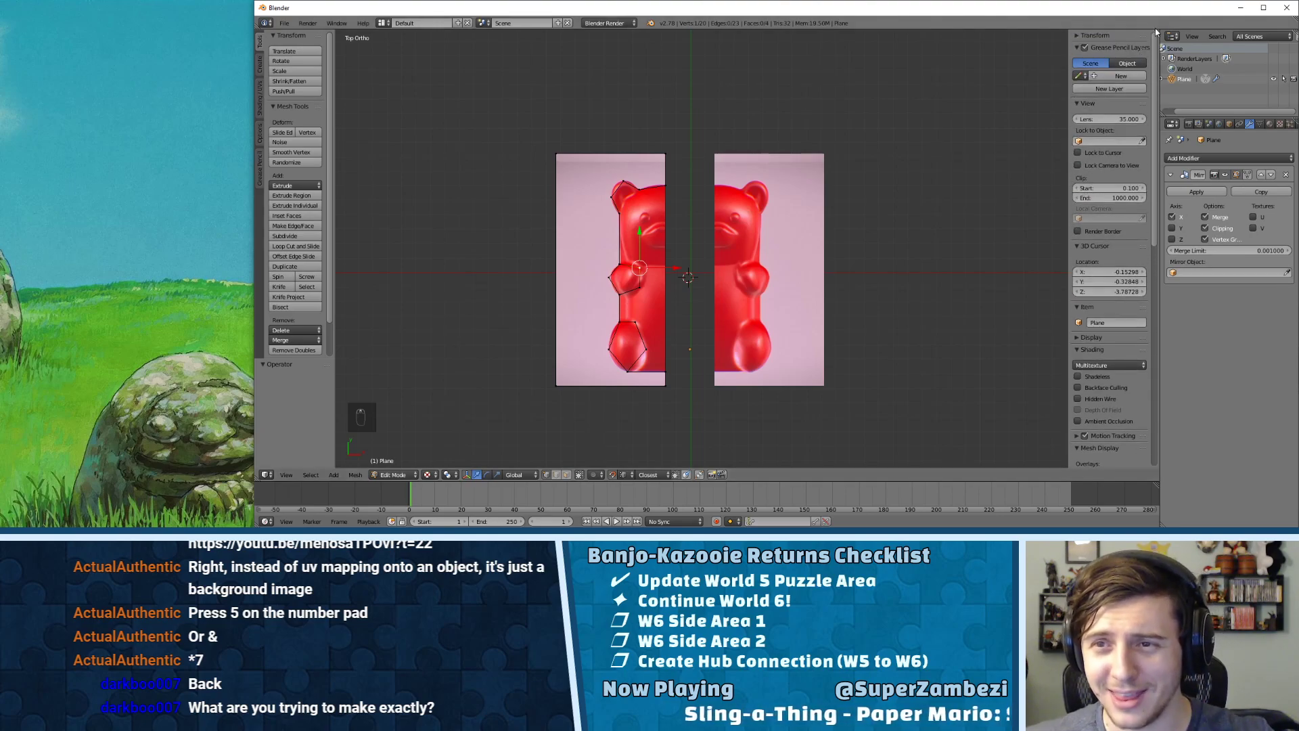
# - Split a narrow vertical area and a thin horizontal strip off the 3D viewport
pyautogui.moveTo(1157, 32); pyautogui.dragTo(1191, 107)
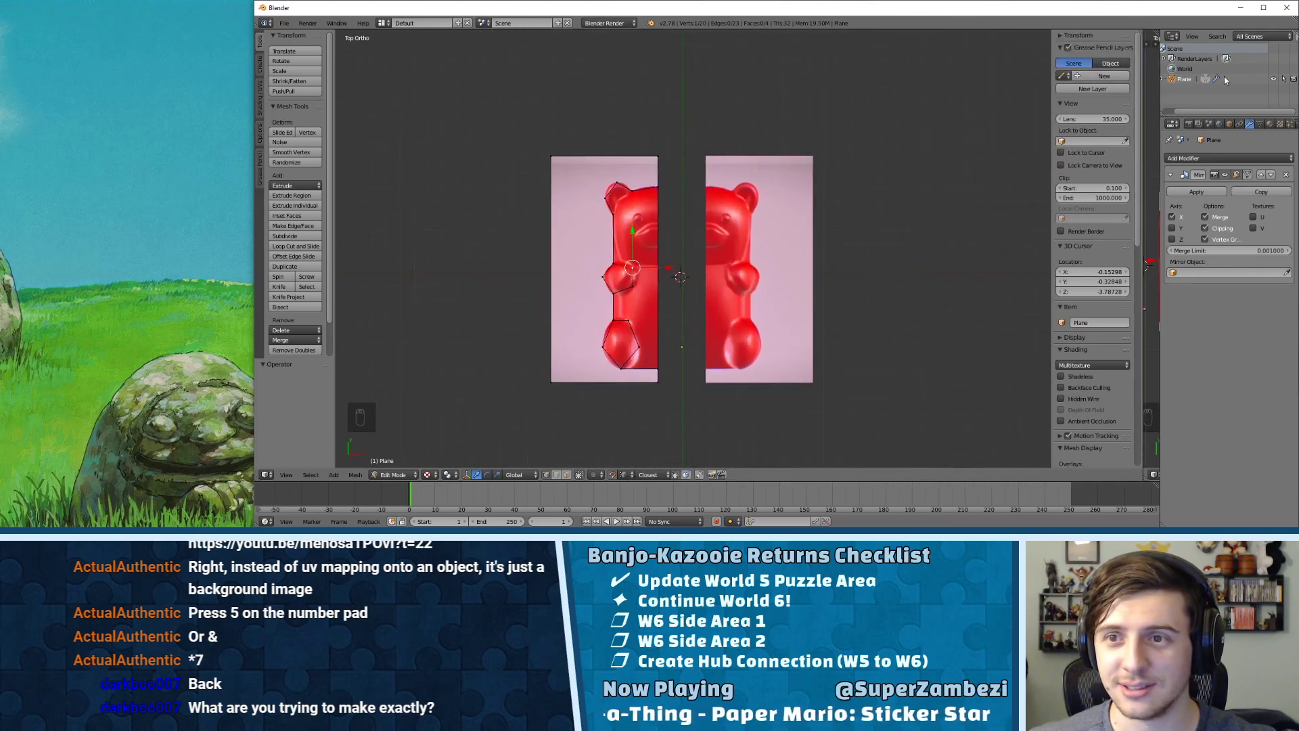
pyautogui.moveTo(1139, 33)
pyautogui.mouseDown()
pyautogui.moveTo(1113, 61)
pyautogui.moveTo(1117, 34)
pyautogui.moveTo(1099, 82)
pyautogui.moveTo(1109, 43)
pyautogui.moveTo(1109, 107)
pyautogui.moveTo(1130, 54)
pyautogui.mouseUp()
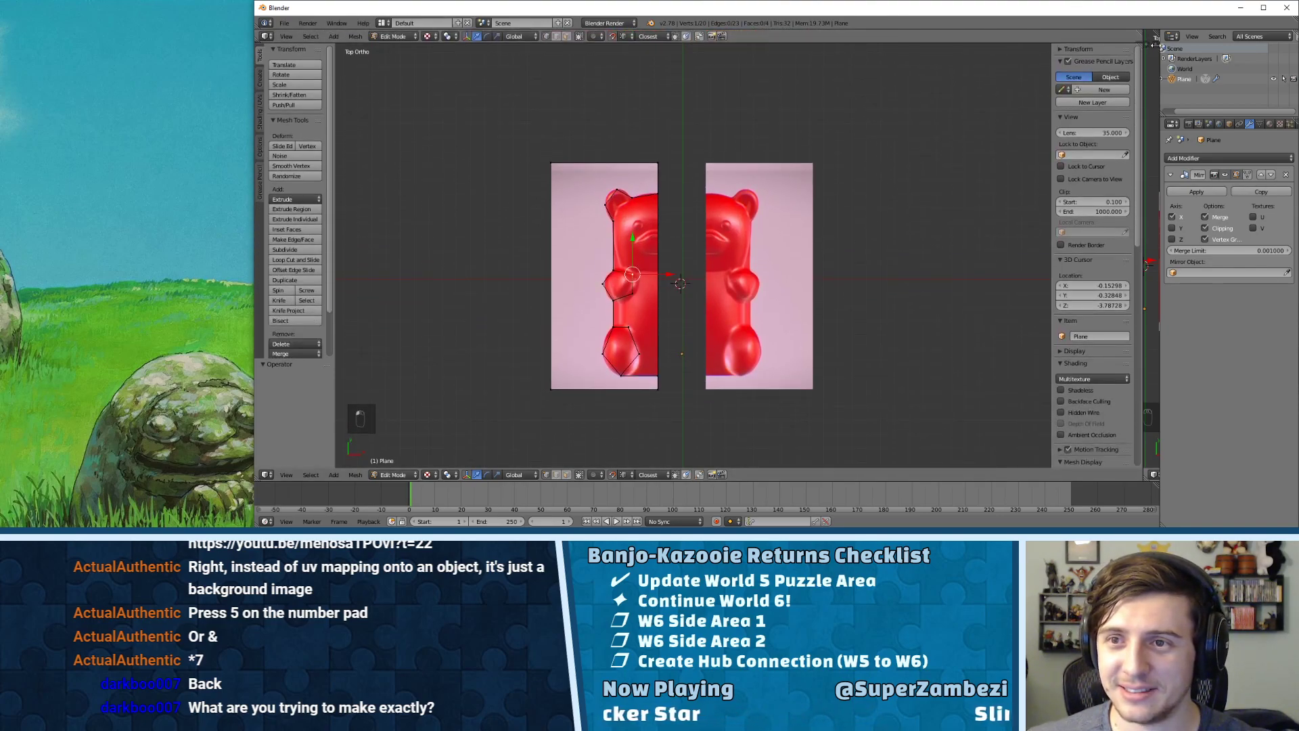
pyautogui.moveTo(1144, 45); pyautogui.dragTo(1146, 45)
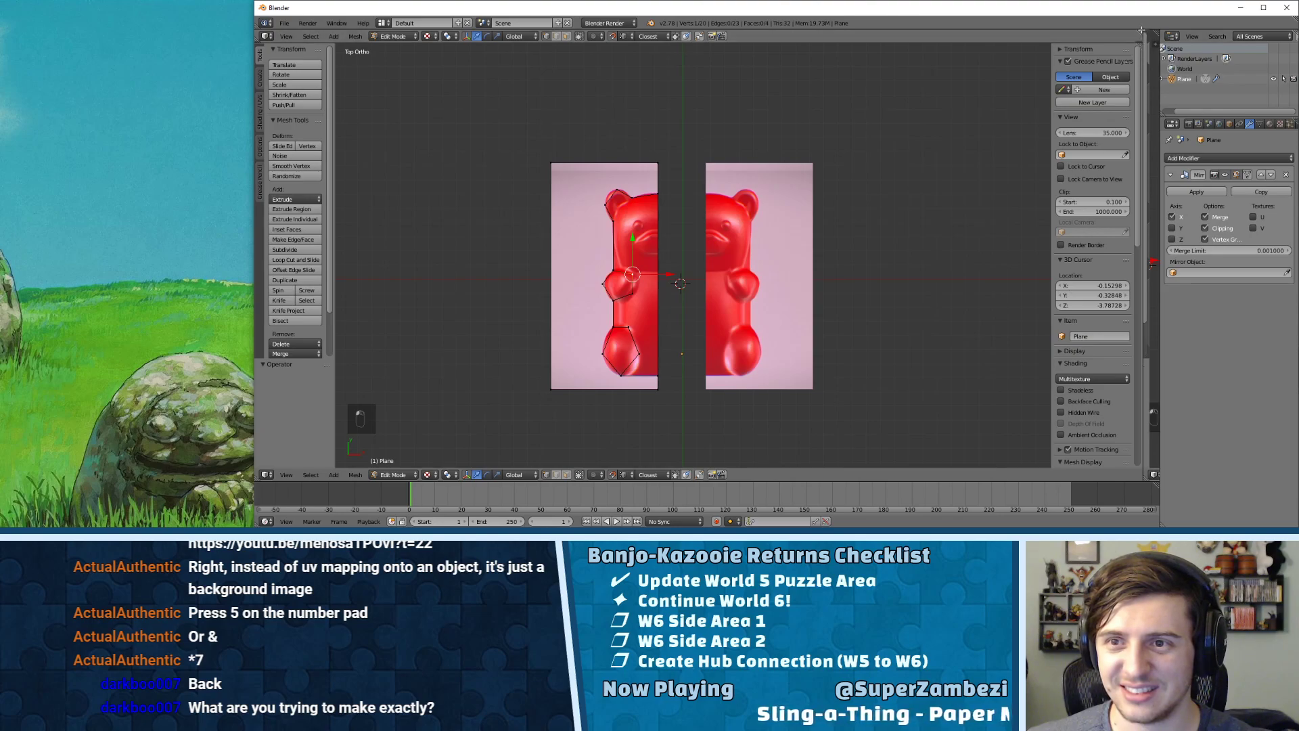
pyautogui.scroll(3, 789, 267)
pyautogui.scroll(-2, 788, 266)
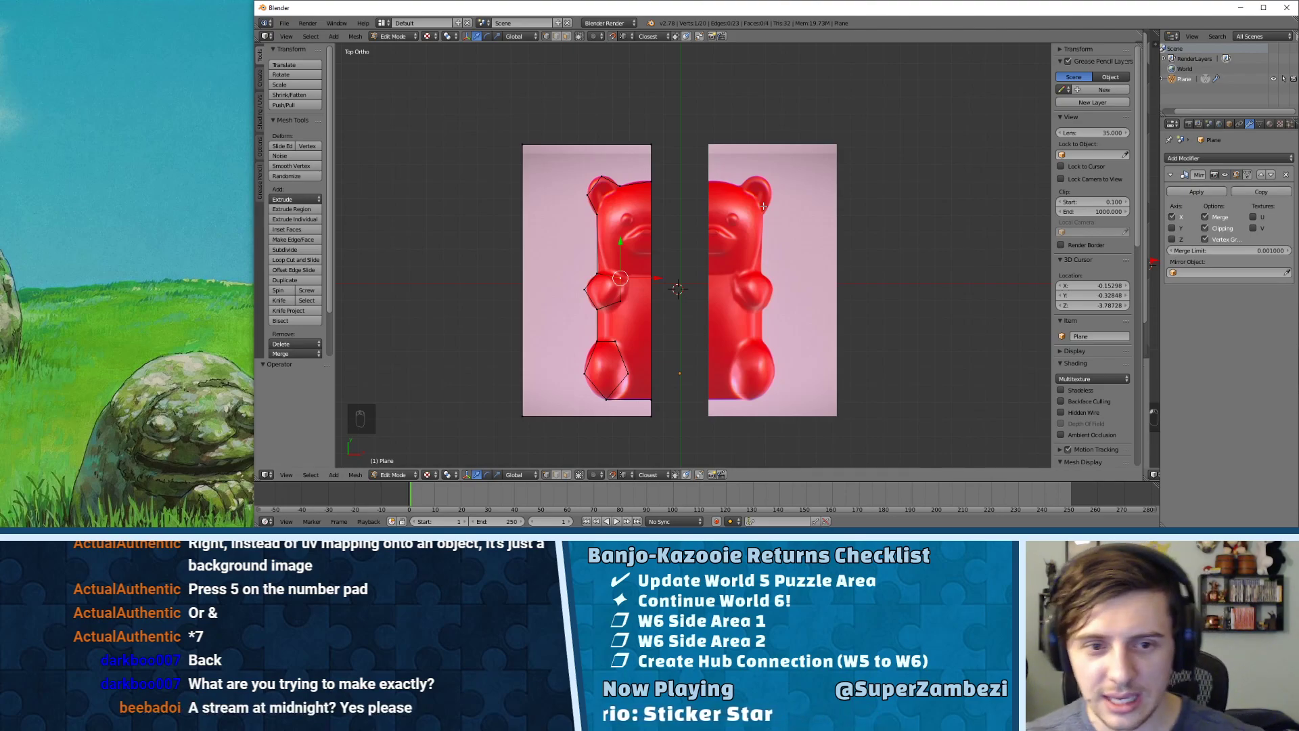
pyautogui.press('XF86AudioLowerVolume')
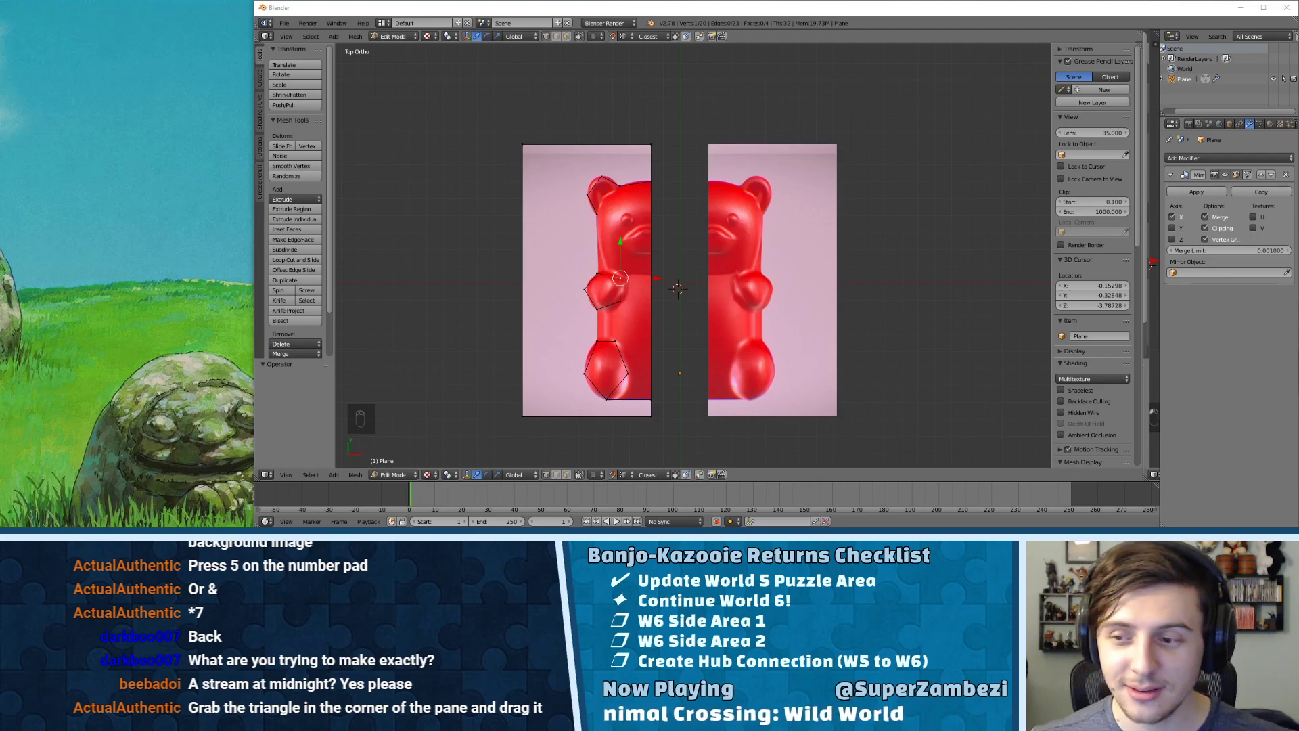
# - Return to top view and set the mesh to face select mode, framed on the bear's head
pyautogui.moveTo(465, 258); pyautogui.dragTo(755, 208, button='middle')
pyautogui.press('KP_7')
pyautogui.scroll(2, 679, 244)
pyautogui.keyDown('shift'); pyautogui.moveTo(677, 244); pyautogui.dragTo(681, 198, button='middle'); pyautogui.keyUp('shift')
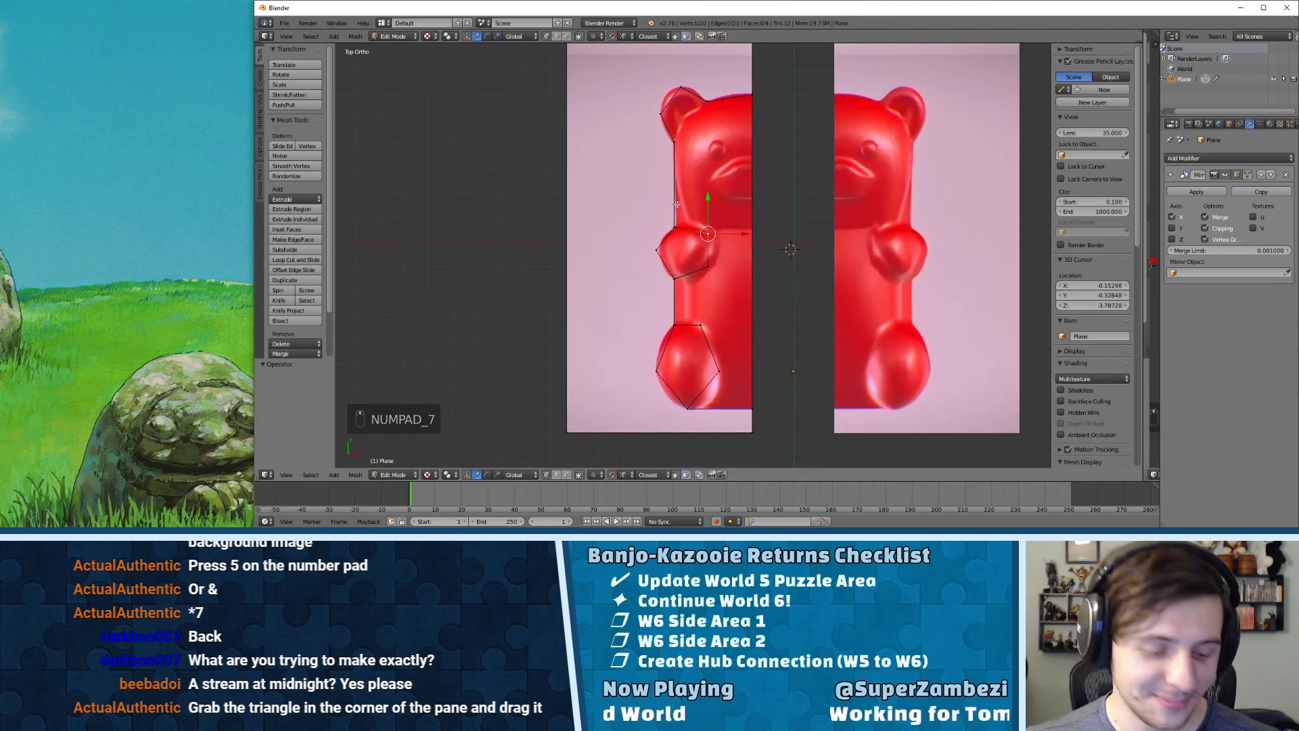
pyautogui.hotkey('ctrl', 'Tab')
pyautogui.click(660, 223)
pyautogui.scroll(4, 693, 164)
pyautogui.keyDown('shift'); pyautogui.moveTo(713, 142); pyautogui.dragTo(669, 269, button='middle'); pyautogui.keyUp('shift')
# - Knife-cut the half-snout outline around the bear's muzzle, with horizontal upper and lower cuts meeting the plane's inner edge
pyautogui.press('k')
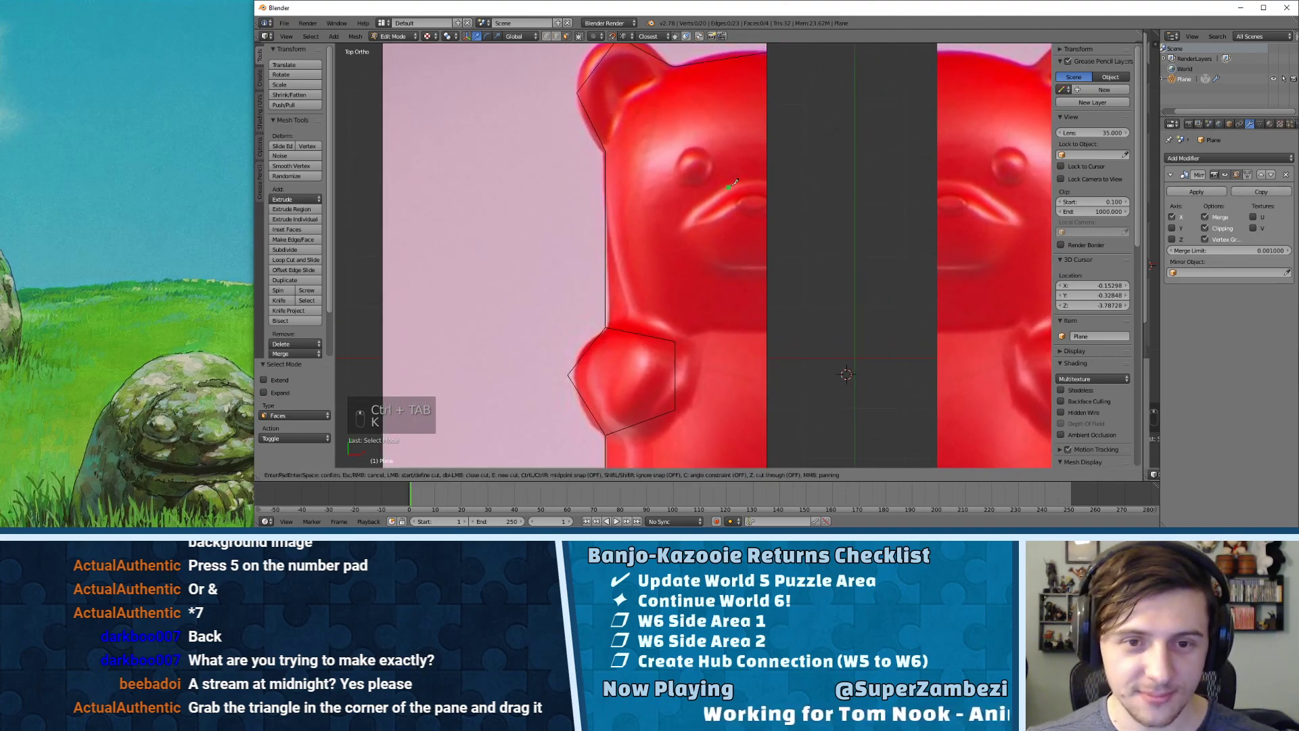
pyautogui.click(767, 181)
pyautogui.press('c')
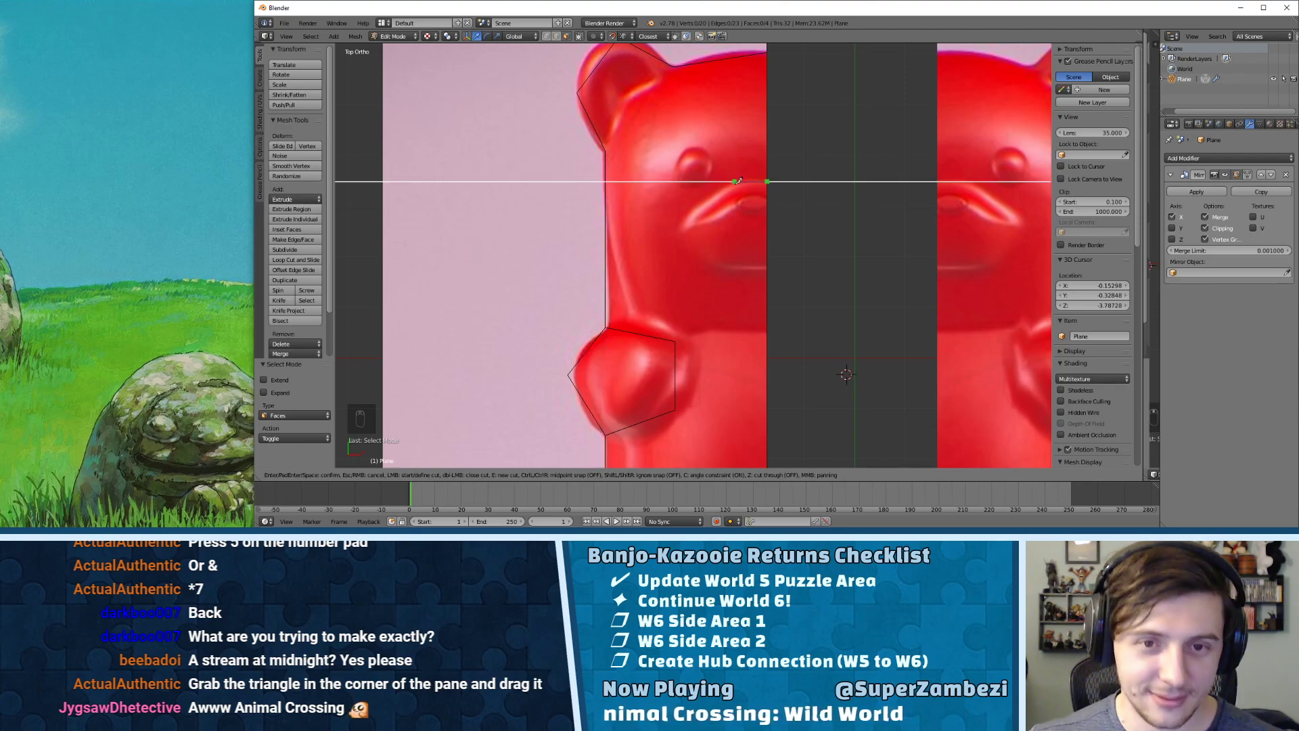
pyautogui.click(740, 181)
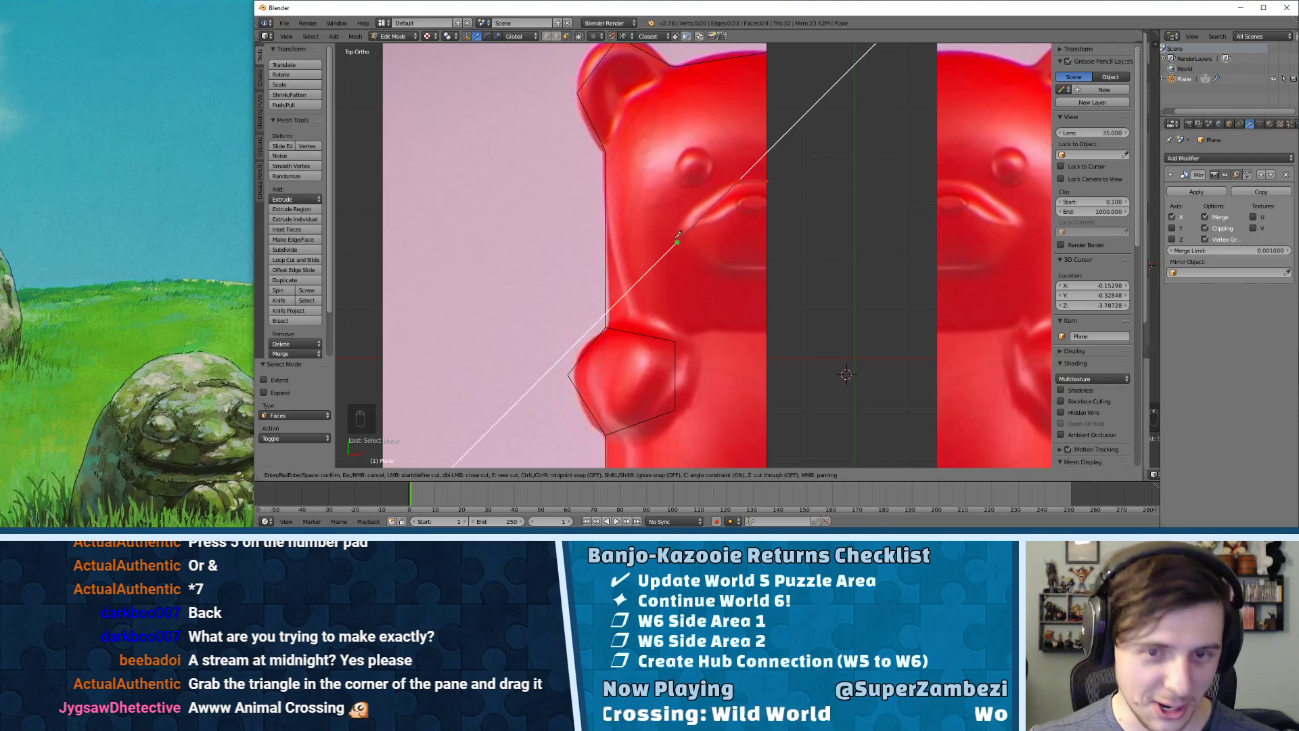
pyautogui.press('c')
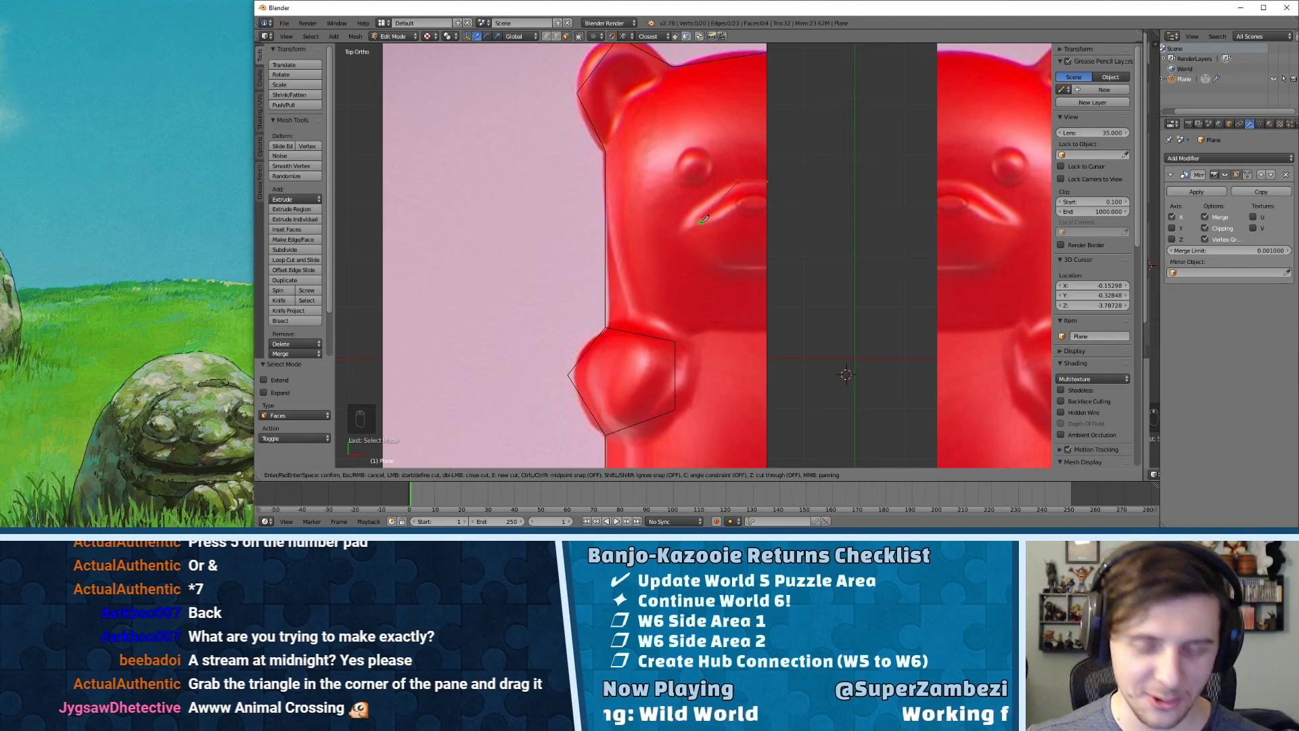
pyautogui.click(686, 224)
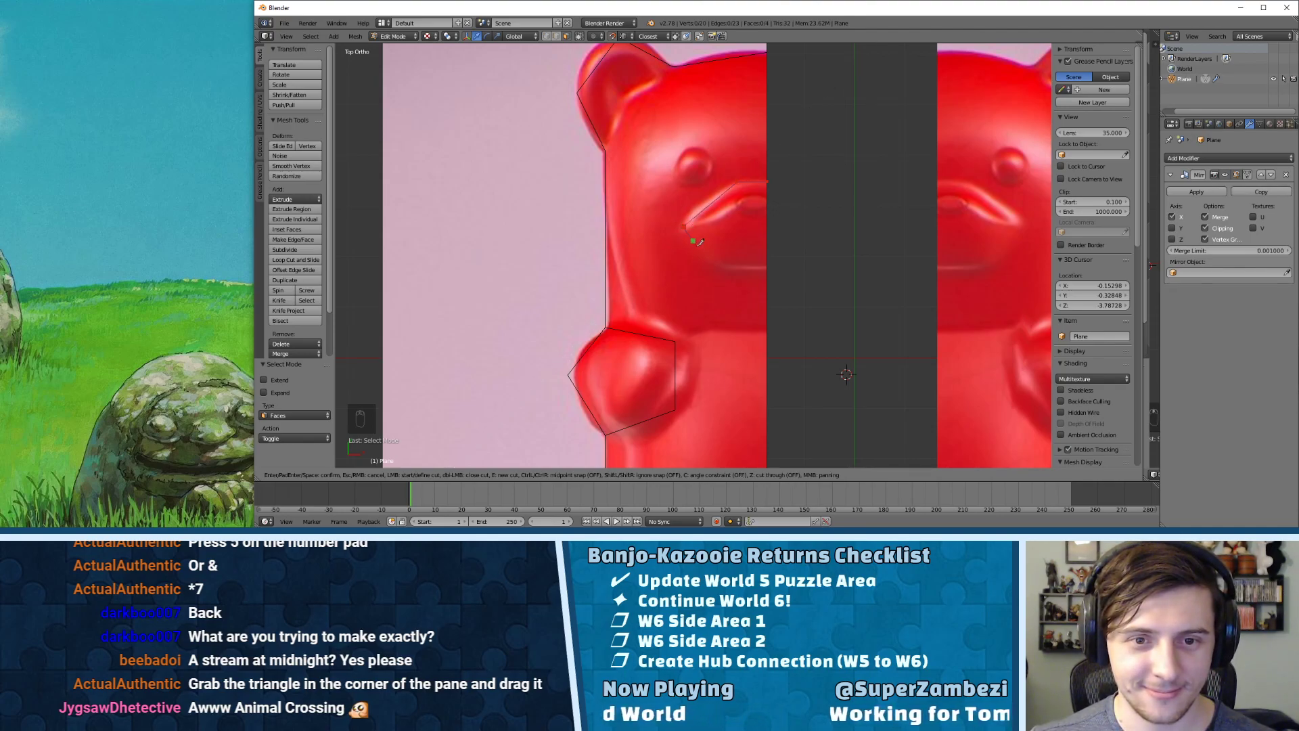
pyautogui.click(724, 267)
pyautogui.press('c')
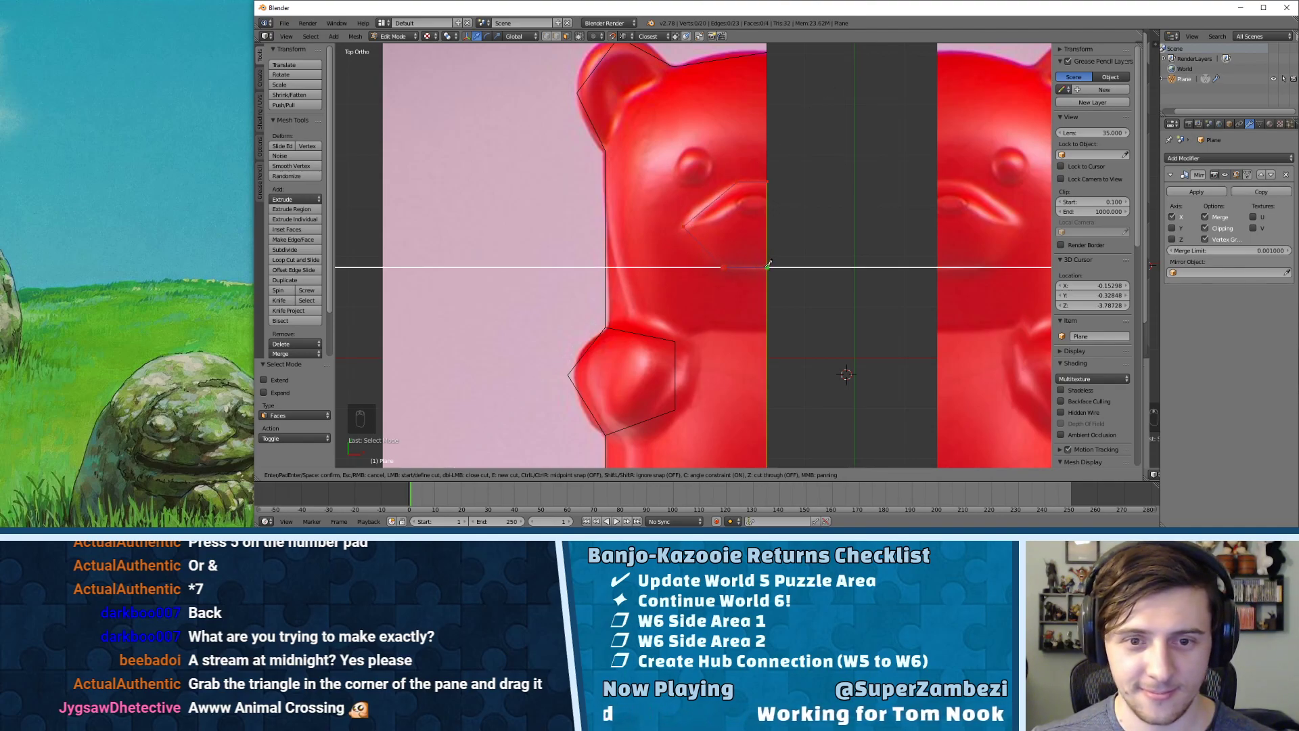
pyautogui.click(768, 267)
pyautogui.press('Return')
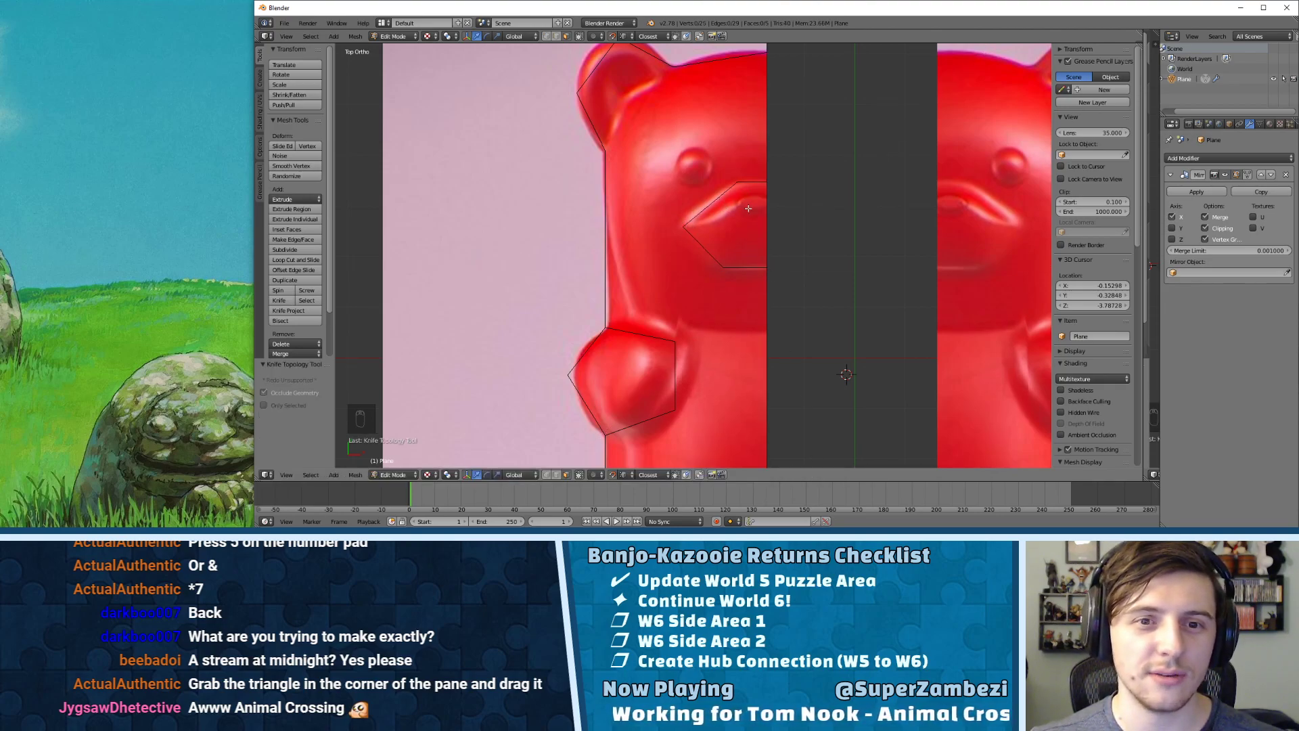
# - Switch from the top orthographic view to a tilted perspective view of the bear plane
pyautogui.scroll(-4, 752, 243)
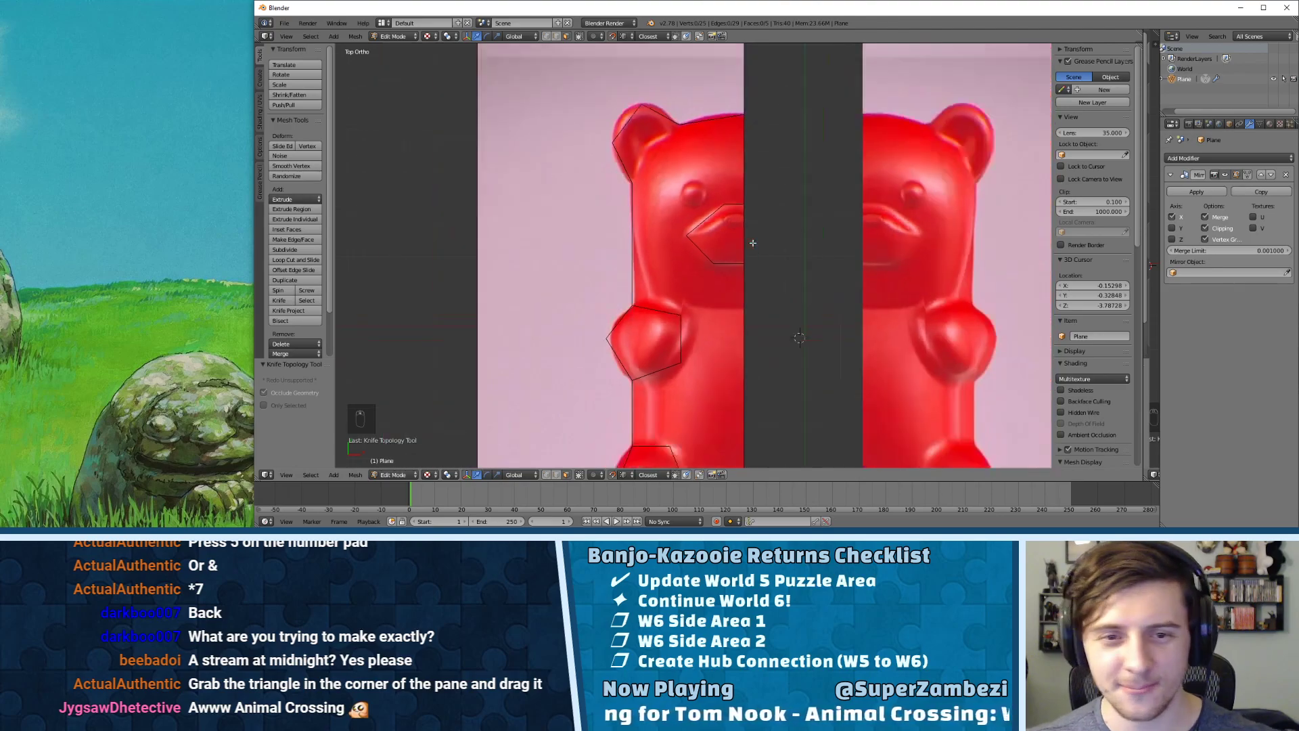
pyautogui.moveTo(751, 273); pyautogui.dragTo(723, 220, button='middle')
pyautogui.press('KP_5')
pyautogui.press('KP_5')
pyautogui.press('KP_5')
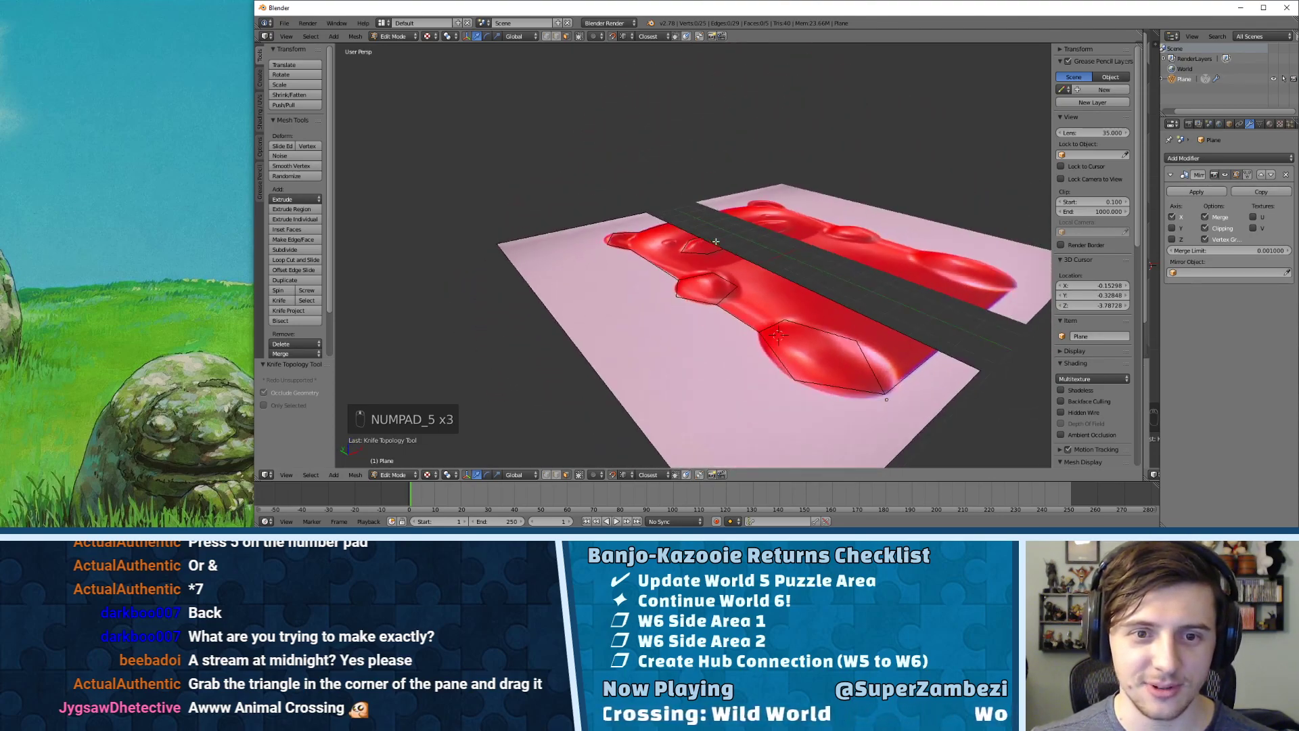
pyautogui.scroll(-3, 724, 213)
pyautogui.moveTo(734, 287); pyautogui.dragTo(714, 285, button='middle')
pyautogui.scroll(2, 713, 285)
# - Try to extrude only the bear's main body face upward, and undo the extrusion
pyautogui.hotkey('ctrl', 'Tab')
pyautogui.scroll(3, 685, 267)
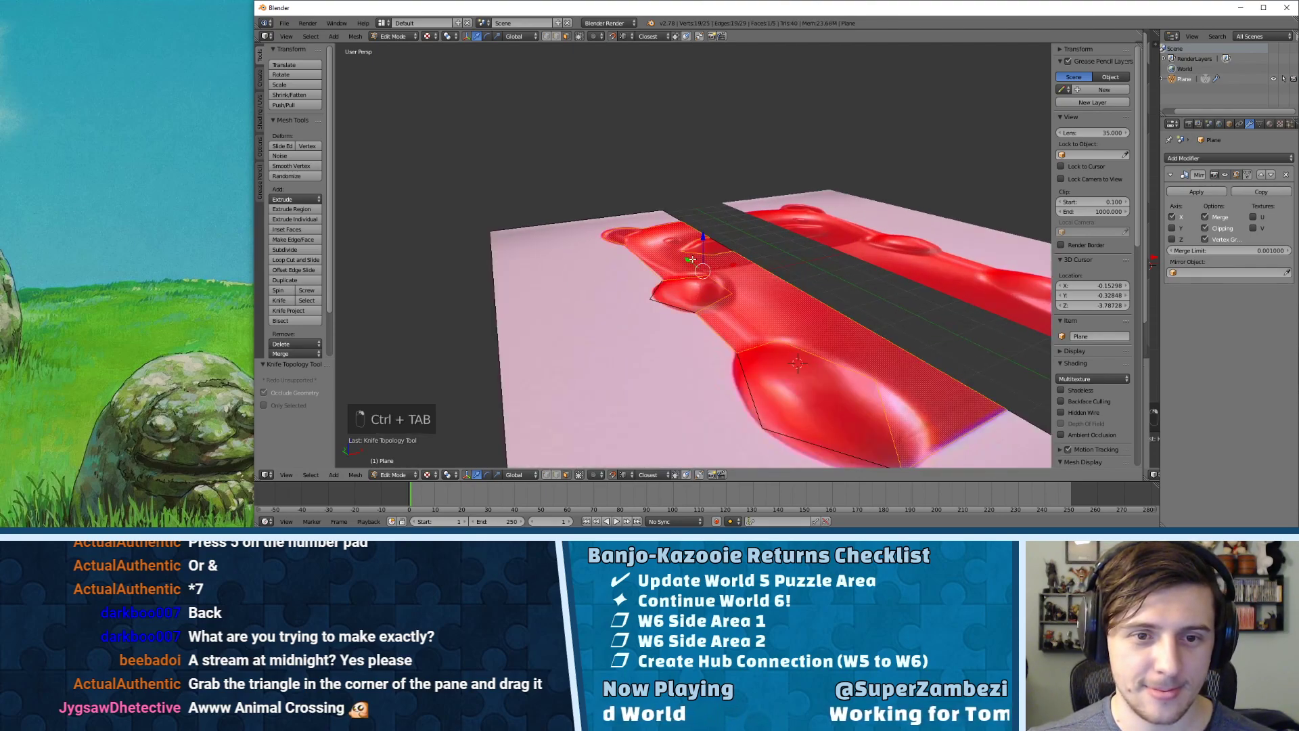
pyautogui.press('e')
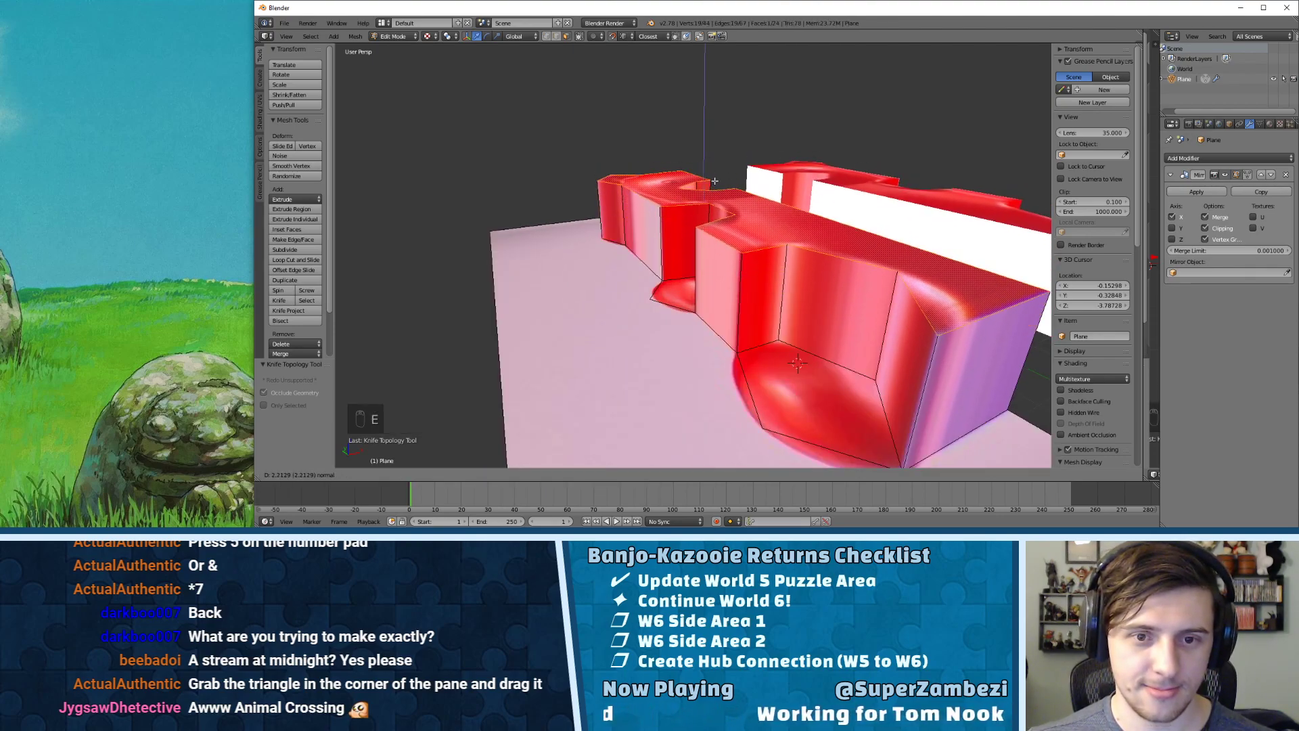
pyautogui.click(687, 285)
pyautogui.hotkey('ctrl', 'z')
pyautogui.hotkey('ctrl', 'z')
pyautogui.hotkey('ctrl', 'z')
pyautogui.hotkey('ctrl', 'z')
pyautogui.hotkey('ctrl', 'z')
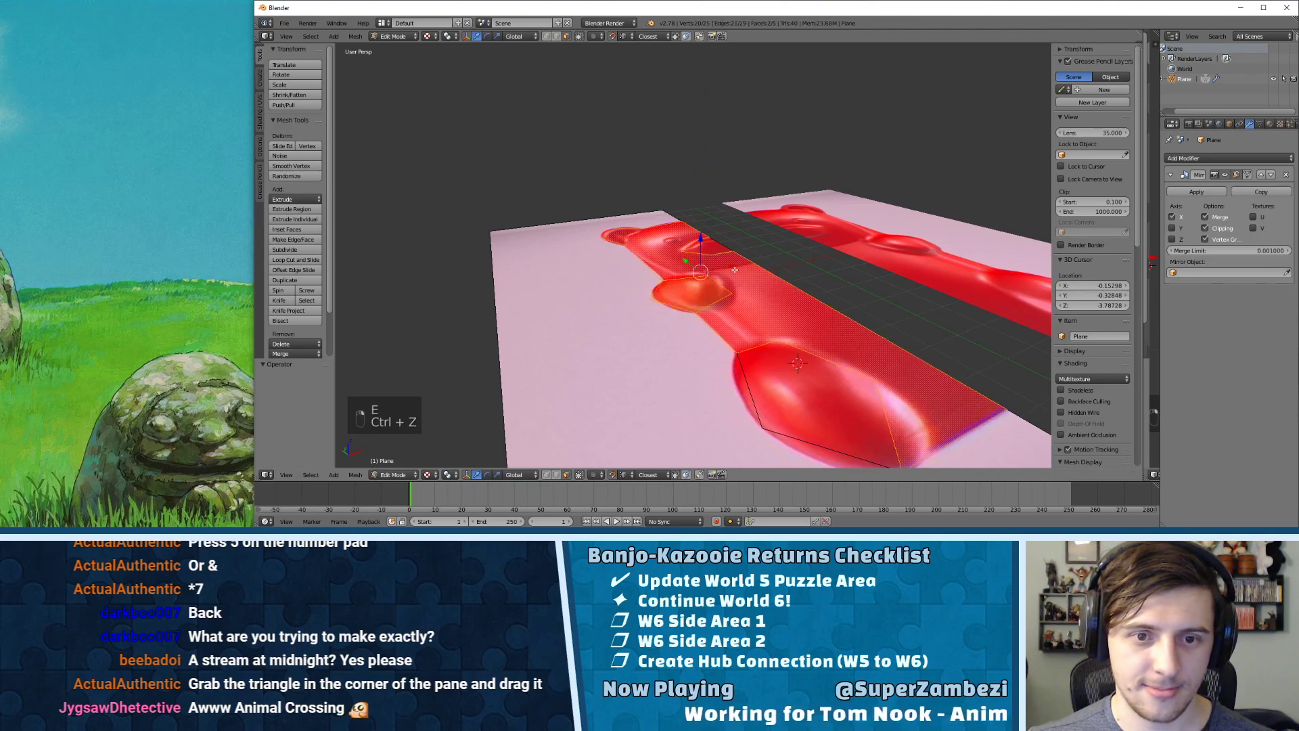
pyautogui.hotkey('ctrl', 'z')
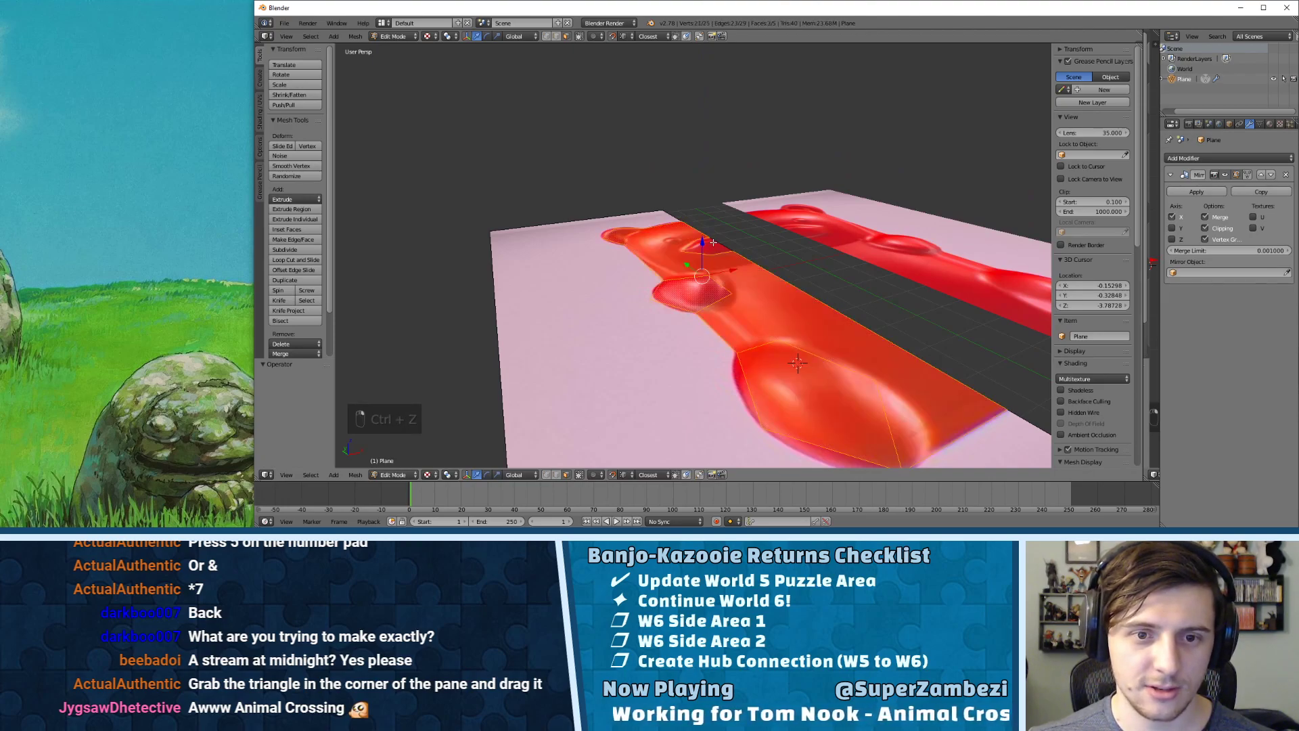
# - Extrude the bear's body, hand, leg and snout faces up about 2 units and raise them another 1.235 along Z
pyautogui.press('e')
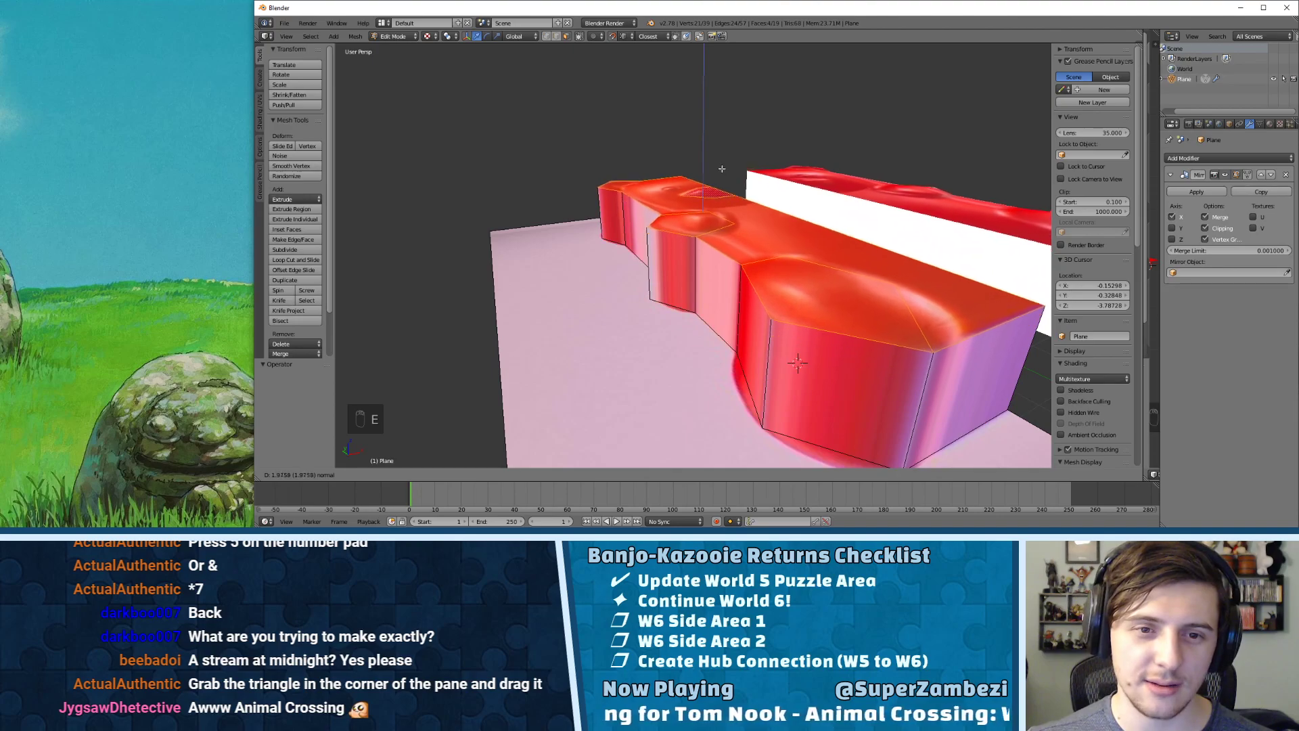
pyautogui.click(723, 164)
pyautogui.moveTo(723, 164); pyautogui.dragTo(731, 198, button='middle')
pyautogui.moveTo(738, 174); pyautogui.dragTo(737, 154)
pyautogui.moveTo(736, 154); pyautogui.dragTo(782, 291, button='middle')
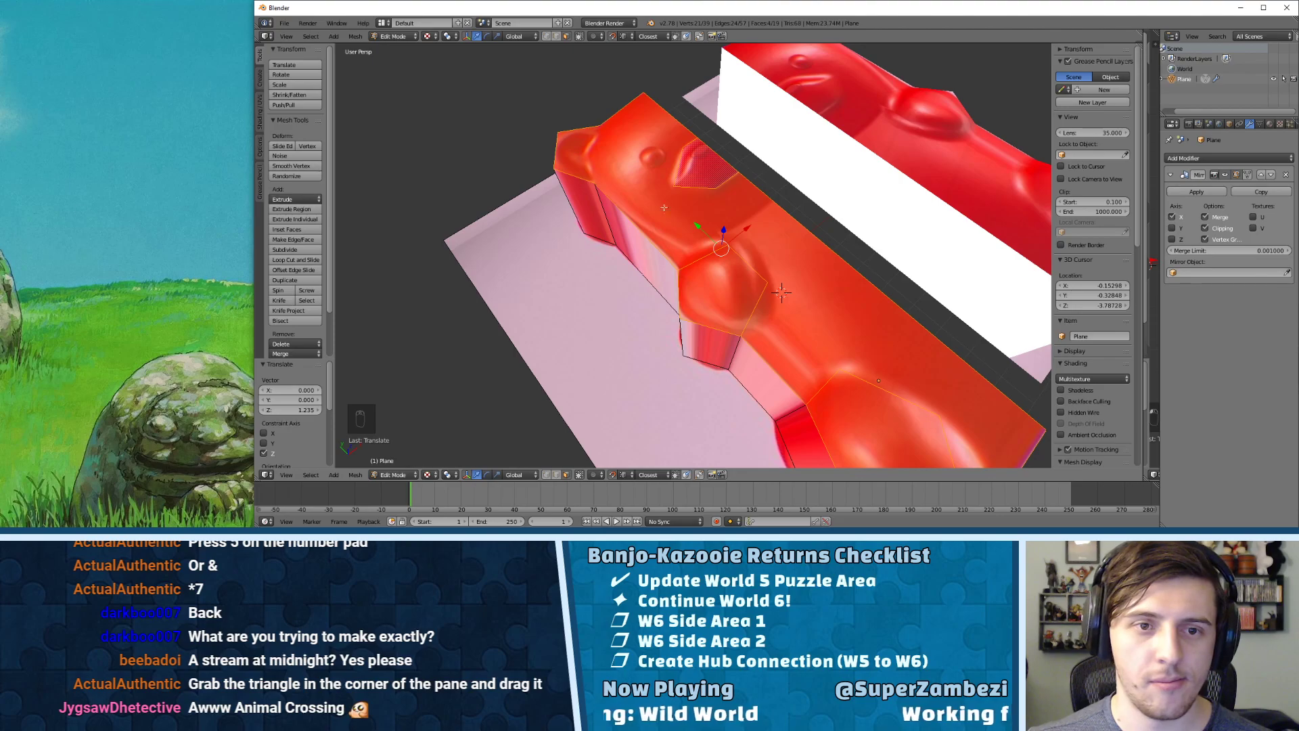
# - Connect the two vertices at the base of the ear with an edge across the upper surface
pyautogui.hotkey('ctrl', 'Tab')
pyautogui.click(590, 143)
pyautogui.rightClick(595, 181)
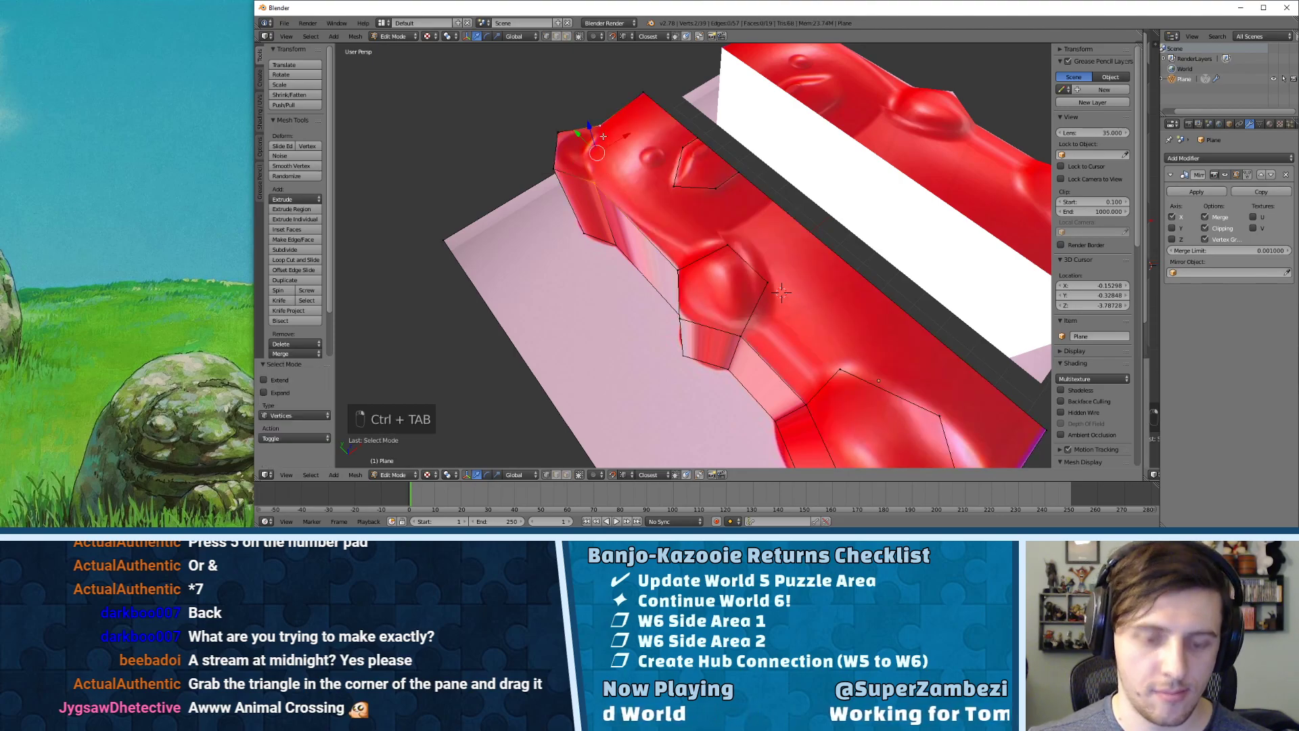
pyautogui.press('j')
pyautogui.moveTo(639, 169); pyautogui.dragTo(680, 197, button='middle')
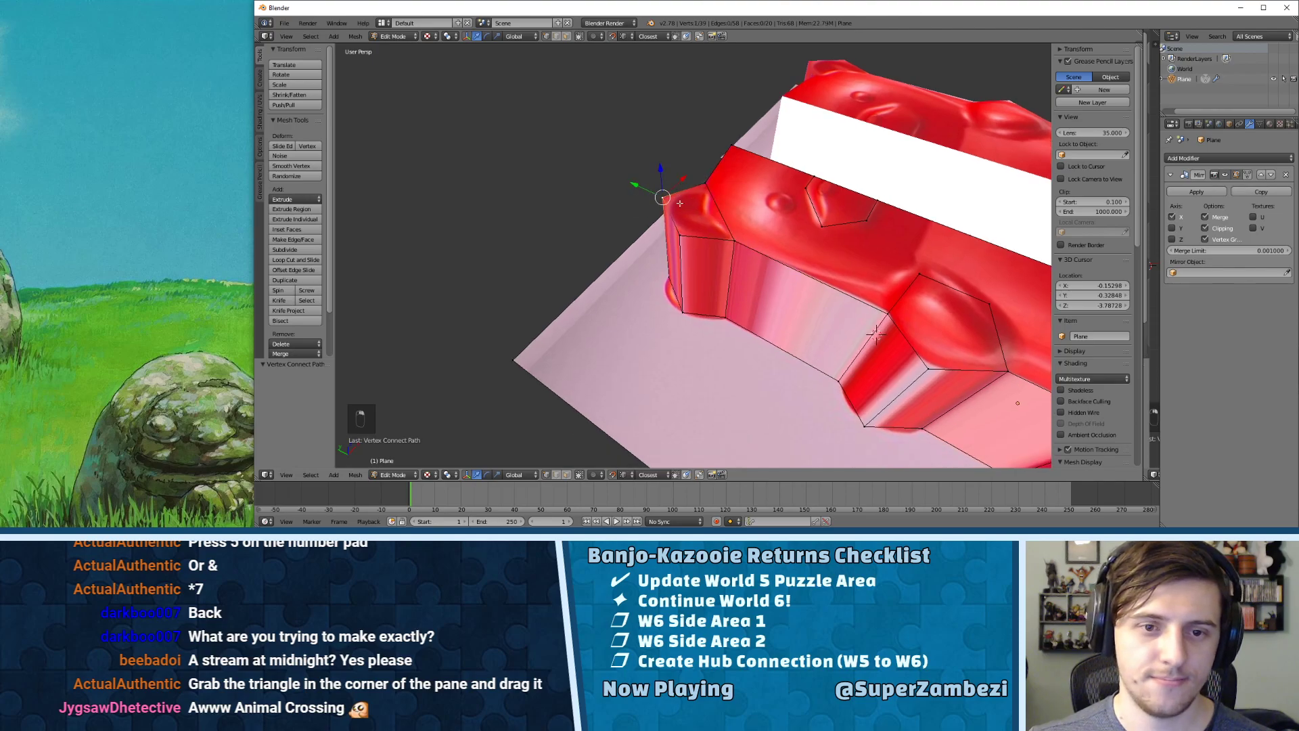
# - Raise the ear's outer vertices 0.219 along Z and adjust their height a second time on the same axis
pyautogui.moveTo(876, 333); pyautogui.dragTo(898, 386, button='middle')
pyautogui.press('g')
pyautogui.press('z')
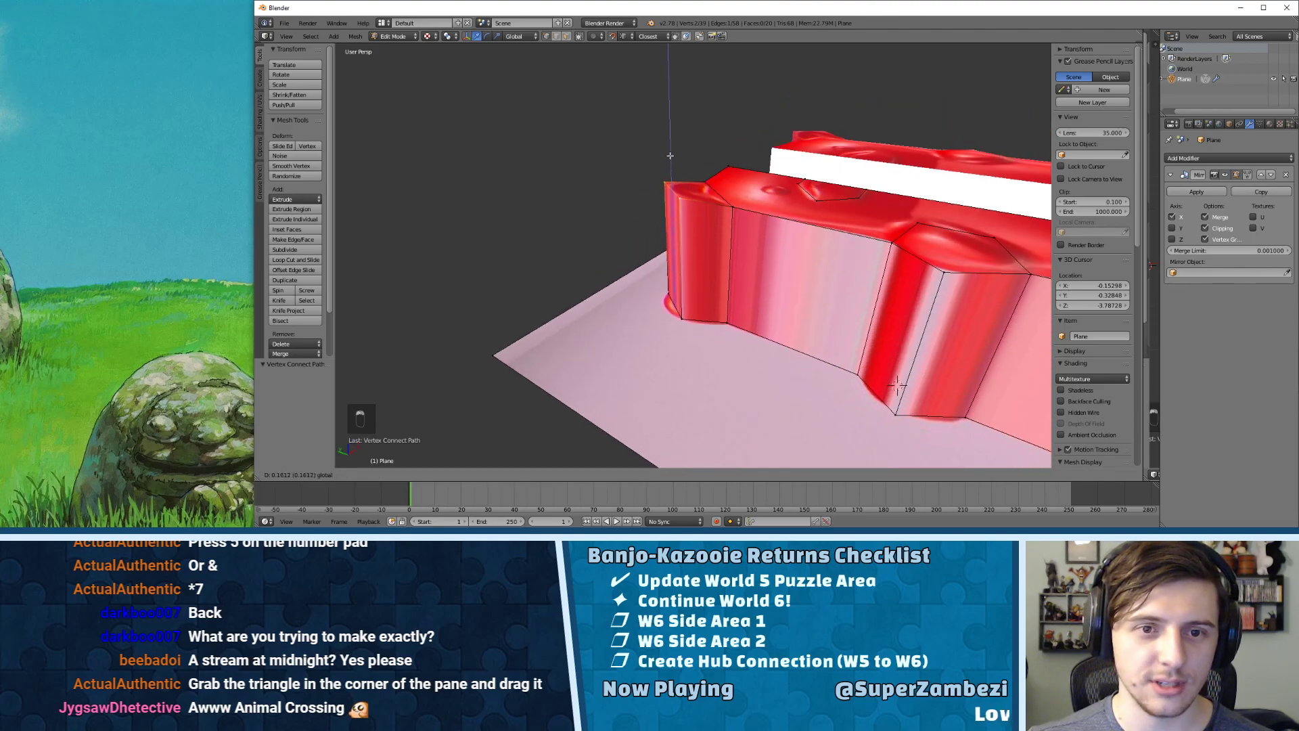
pyautogui.click(670, 154)
pyautogui.moveTo(669, 154); pyautogui.dragTo(833, 299, button='middle')
pyautogui.press('g')
pyautogui.press('z')
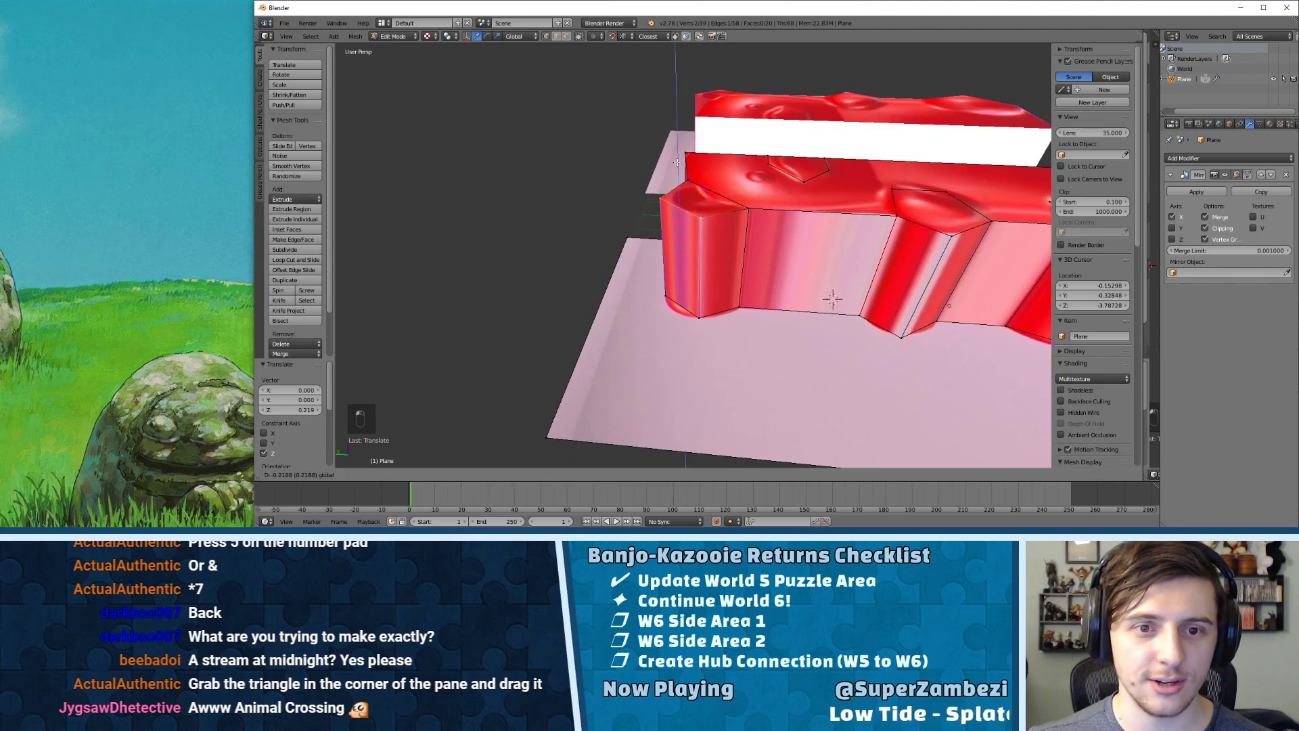
pyautogui.click(833, 298)
pyautogui.moveTo(833, 299); pyautogui.dragTo(710, 250, button='middle')
# - Knife-cut the half-bear's top face from the outer side between hand and leg, across the belly, to the lower centre line
pyautogui.press('KP_7')
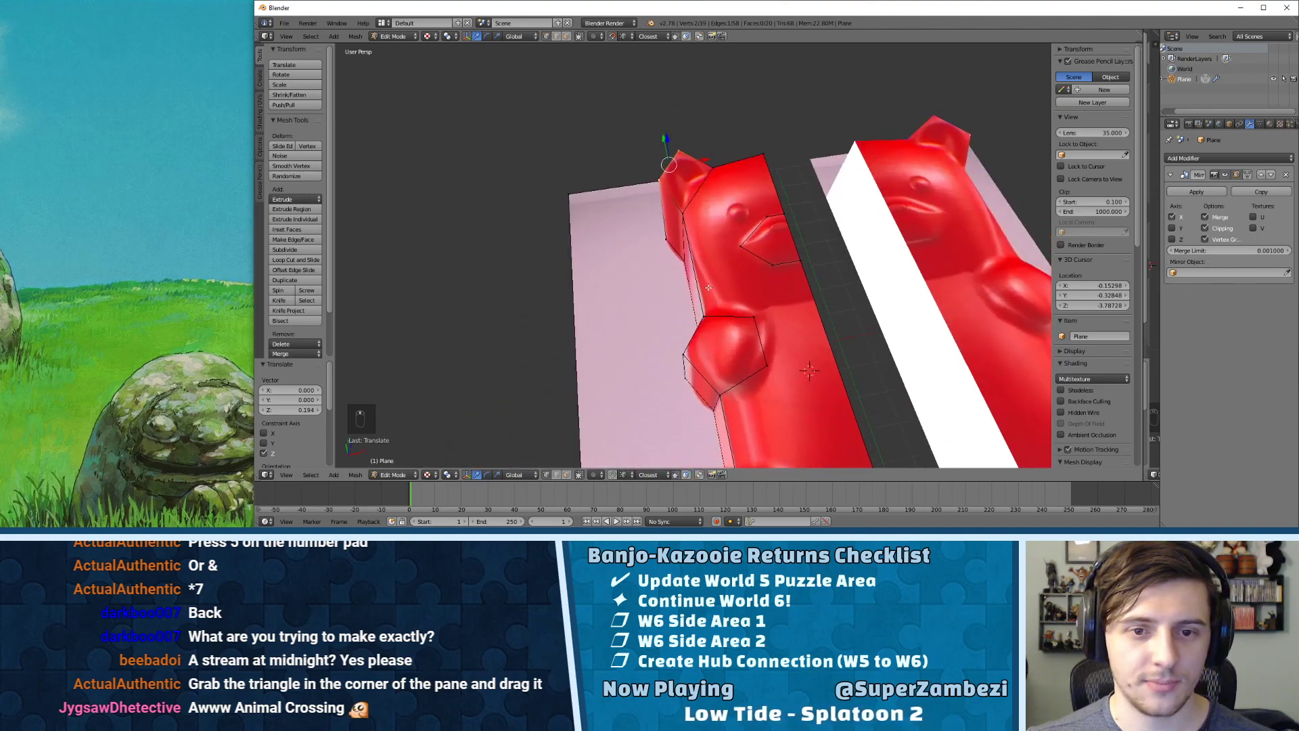
pyautogui.scroll(6, 726, 272)
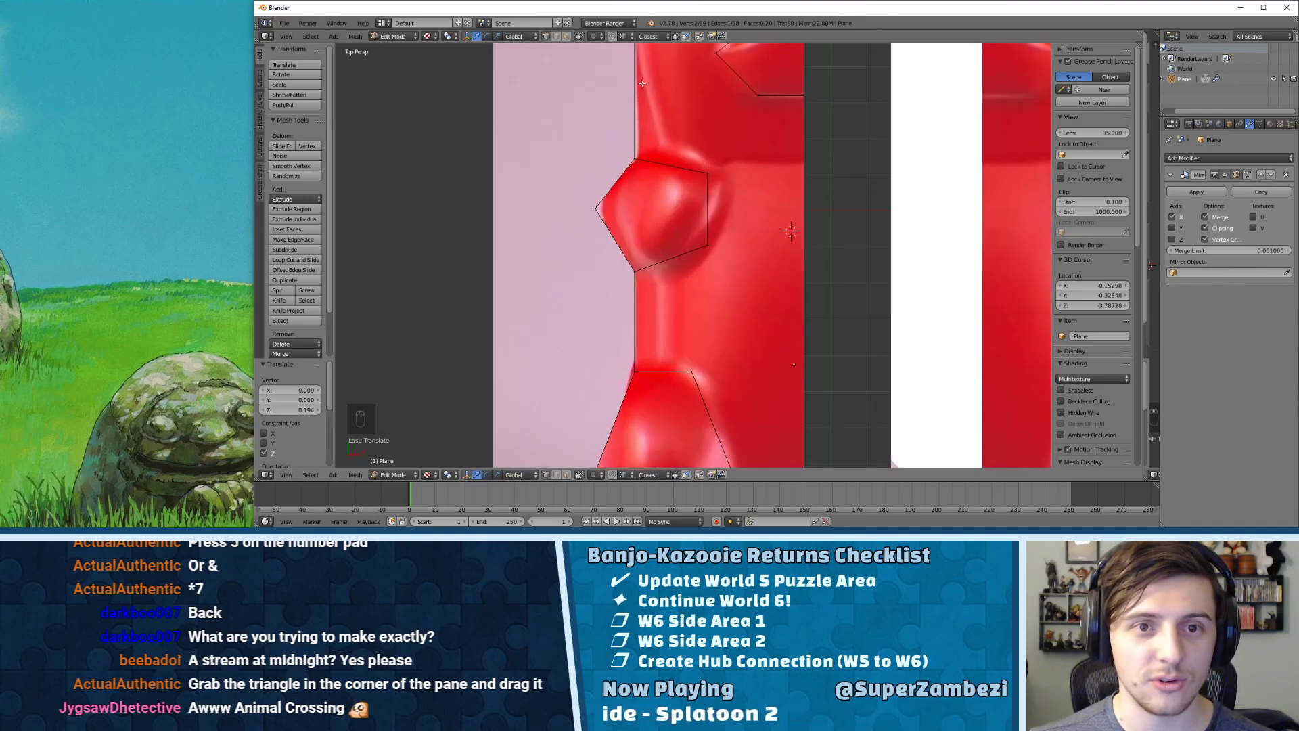
pyautogui.keyDown('shift'); pyautogui.moveTo(698, 220); pyautogui.dragTo(686, 239, button='middle'); pyautogui.keyUp('shift')
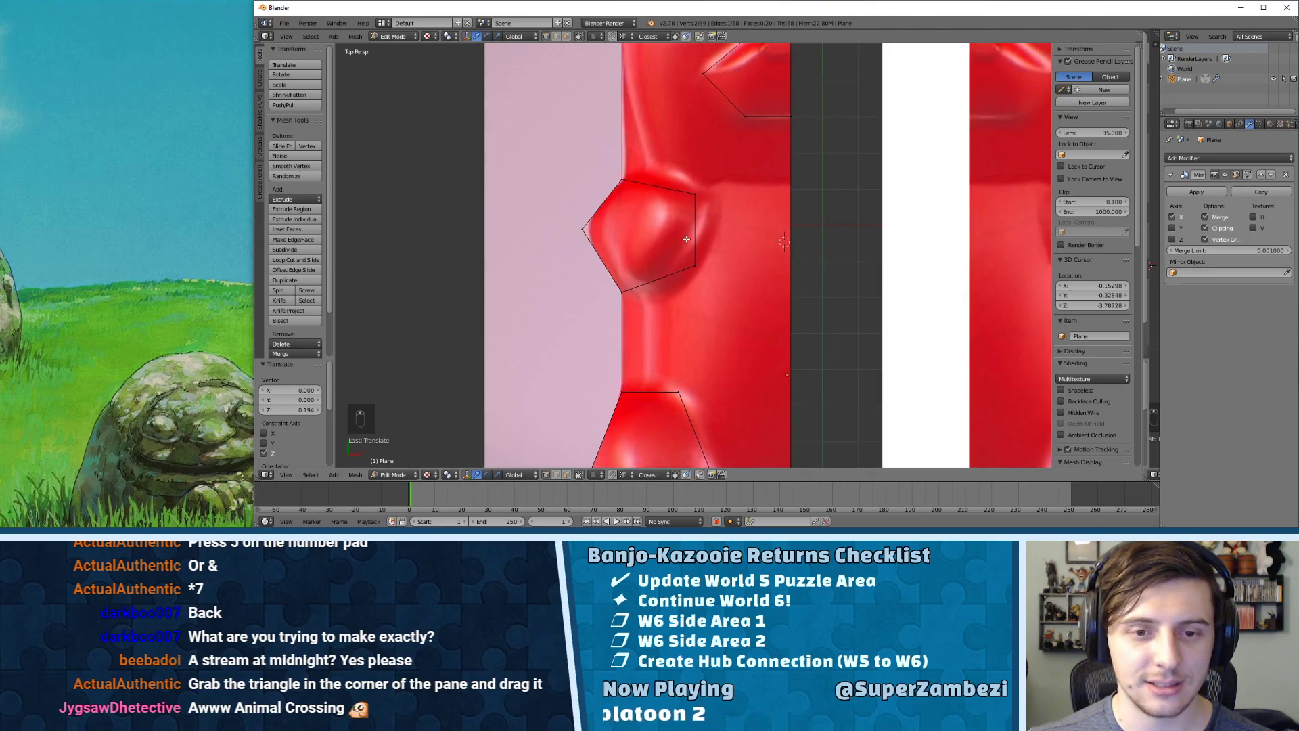
pyautogui.scroll(-2, 692, 317)
pyautogui.press('k')
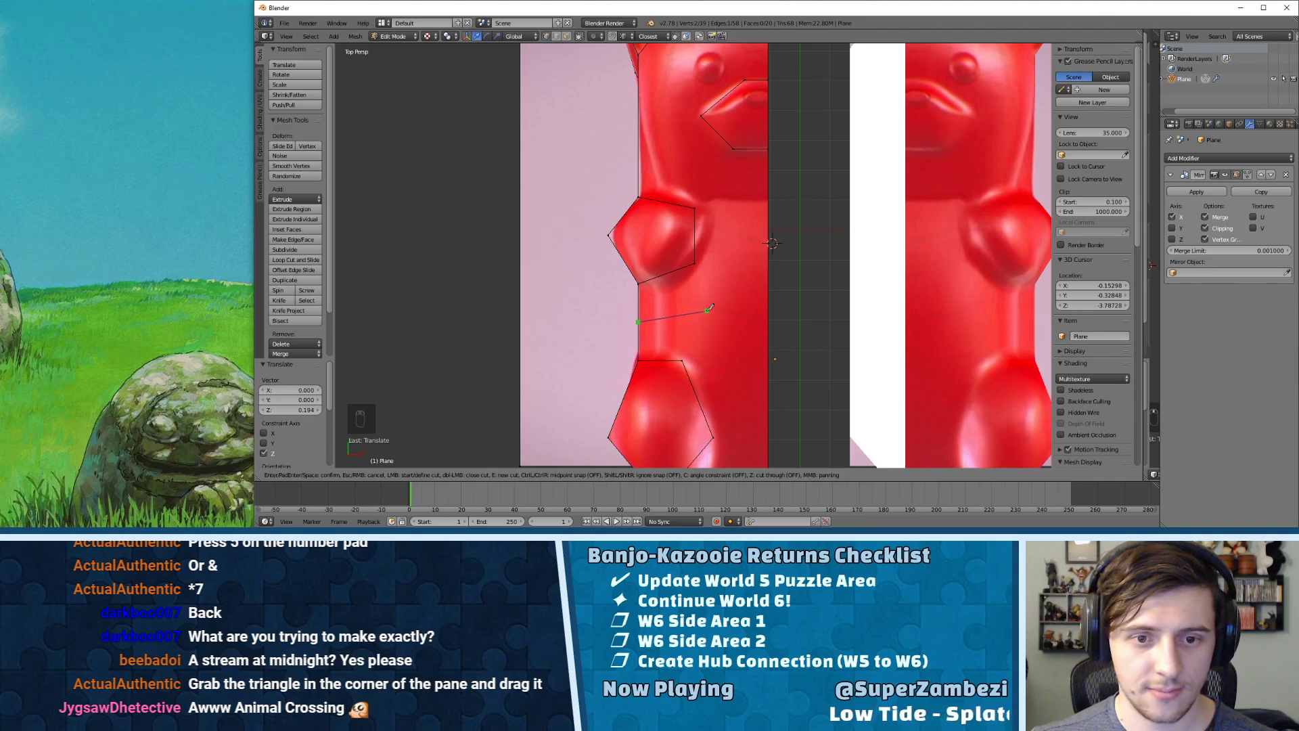
pyautogui.scroll(-4, 710, 309)
pyautogui.scroll(2, 741, 264)
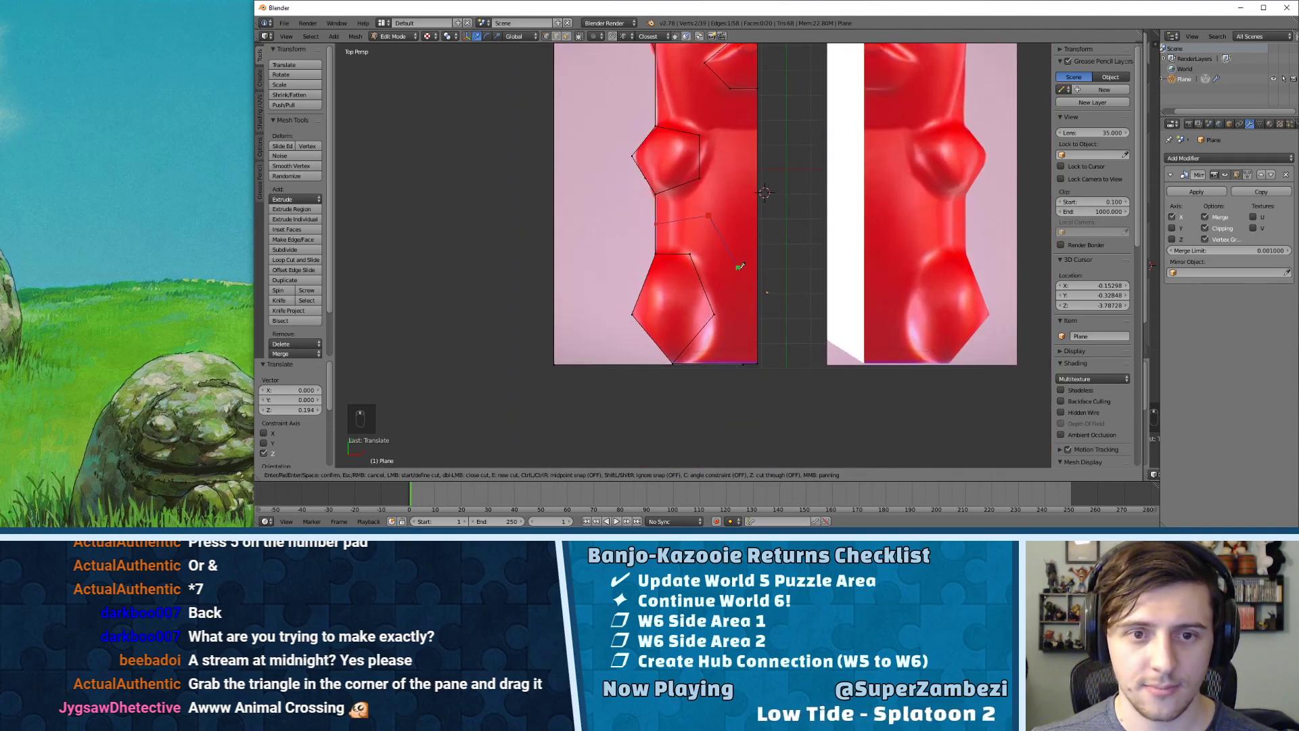
pyautogui.click(759, 316)
pyautogui.press('Return')
# - Knife-cut from the belly cut's inner corner up past the hand and diagonally to the head's outer side
pyautogui.keyDown('shift'); pyautogui.moveTo(719, 224); pyautogui.dragTo(708, 302, button='middle'); pyautogui.keyUp('shift')
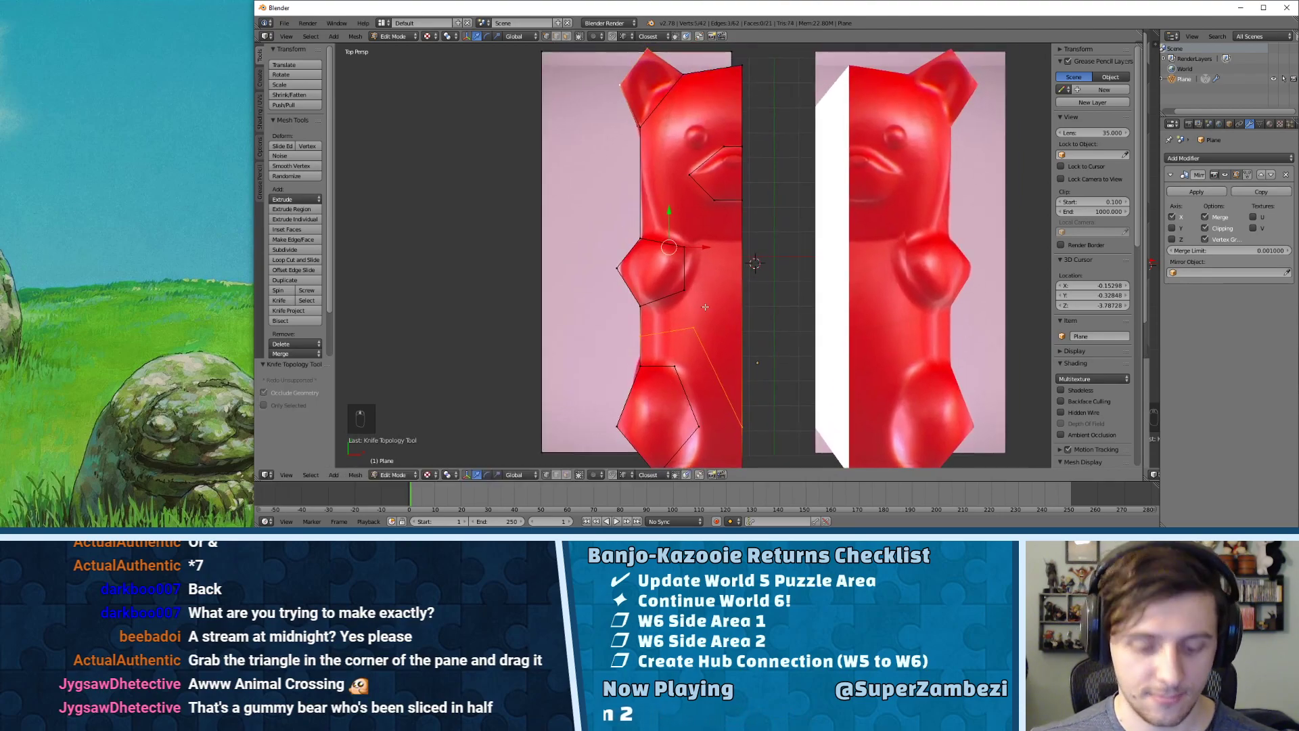
pyautogui.press('k')
pyautogui.scroll(-1, 701, 321)
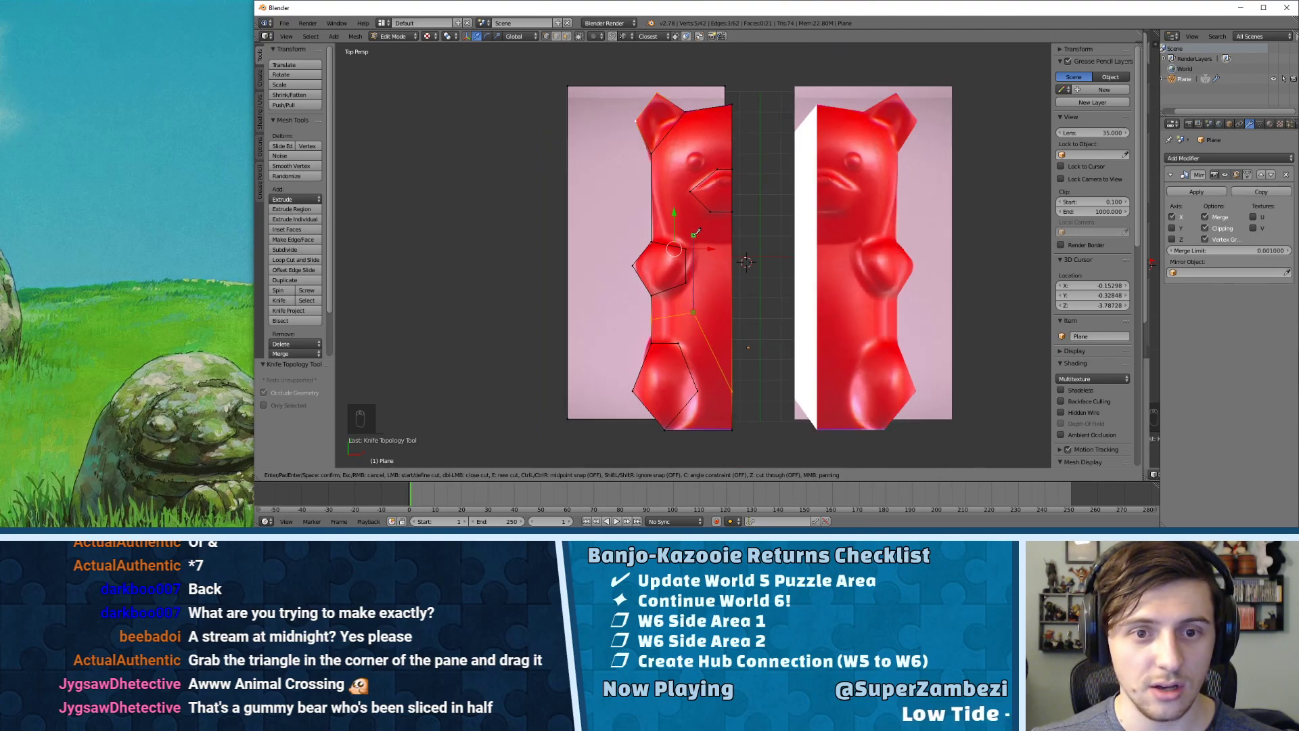
pyautogui.click(699, 228)
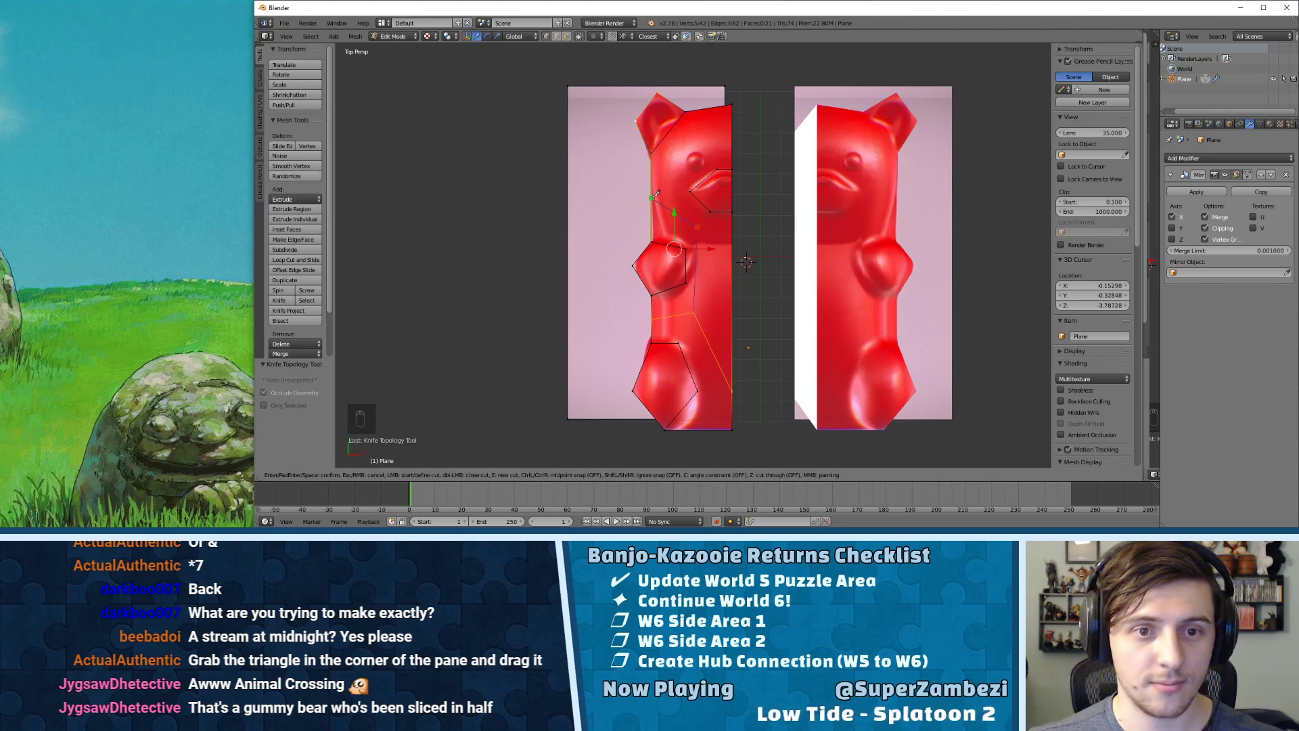
pyautogui.press('Return')
# - Move the belly cut's corner vertex 0.45 along X plus a further 0.015, and reposition the chest cut's corner vertex nearer the centre line
pyautogui.scroll(4, 686, 317)
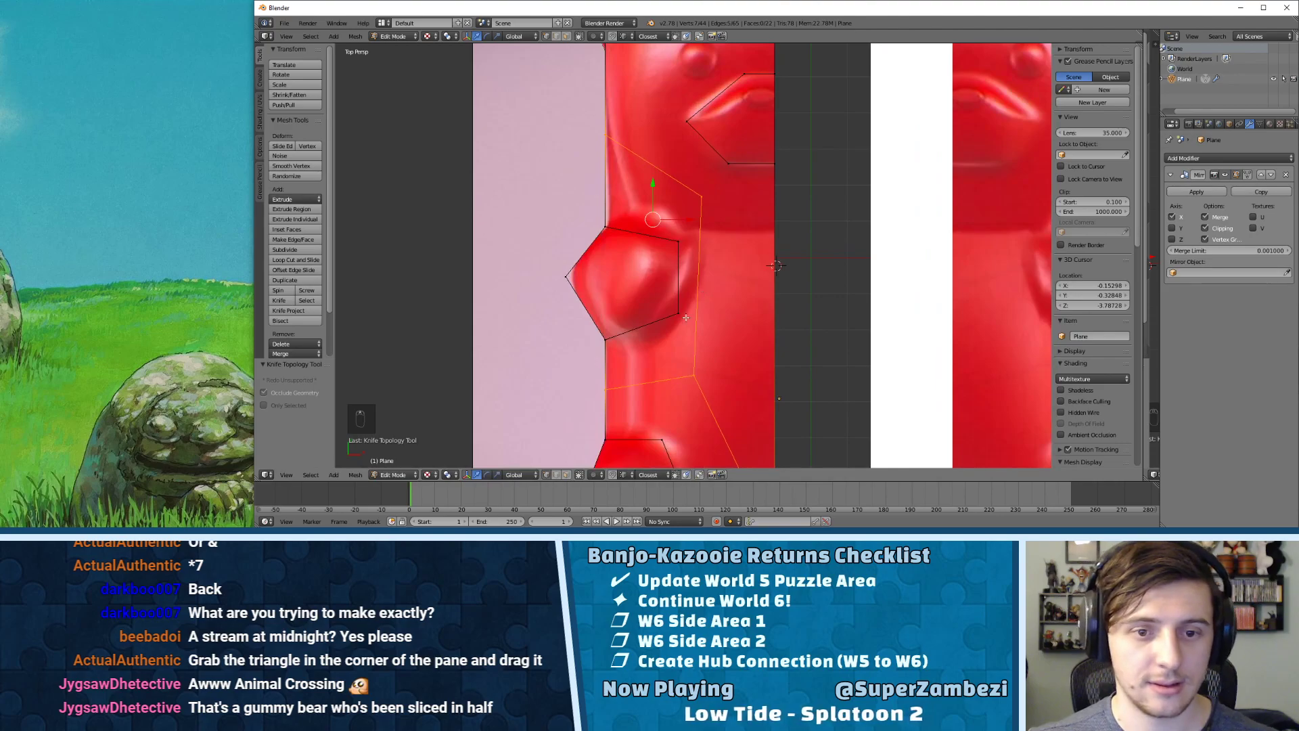
pyautogui.hotkey('ctrl', 'Tab')
pyautogui.click(686, 318)
pyautogui.rightClick(692, 380)
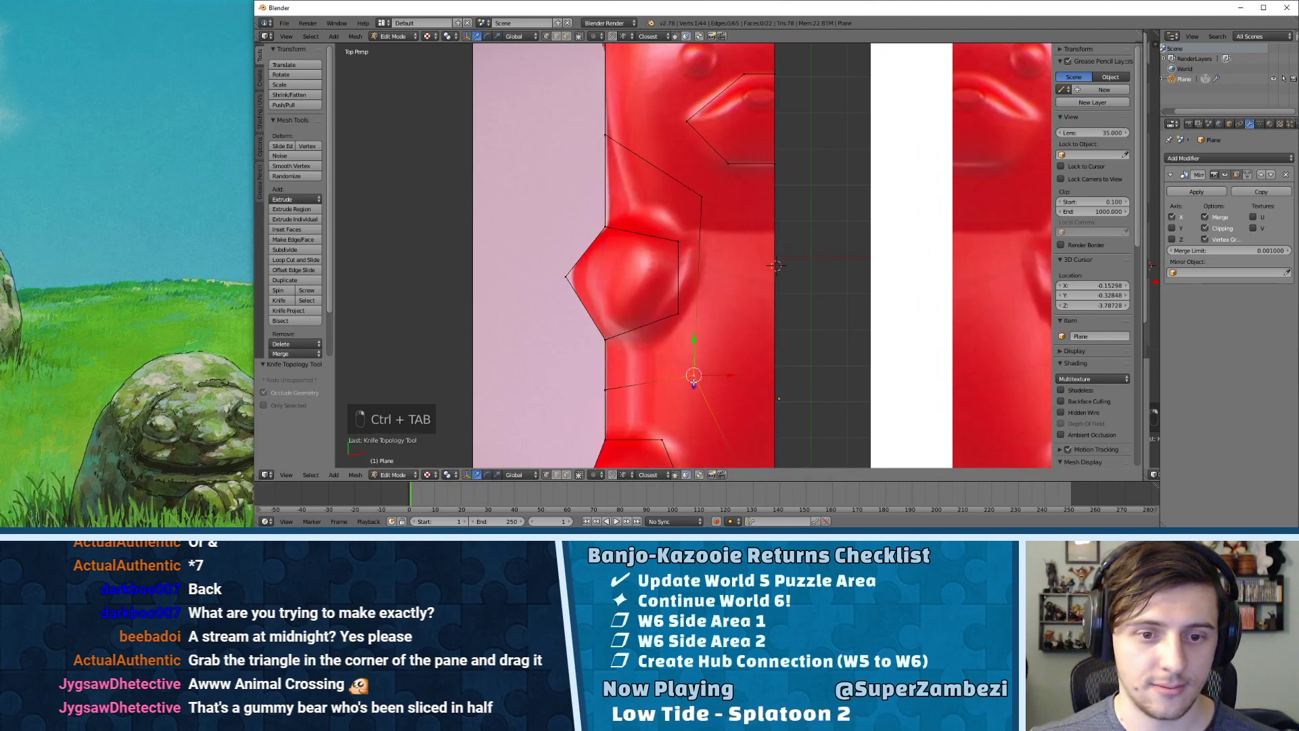
pyautogui.moveTo(726, 375); pyautogui.dragTo(751, 375)
pyautogui.rightClick(702, 200)
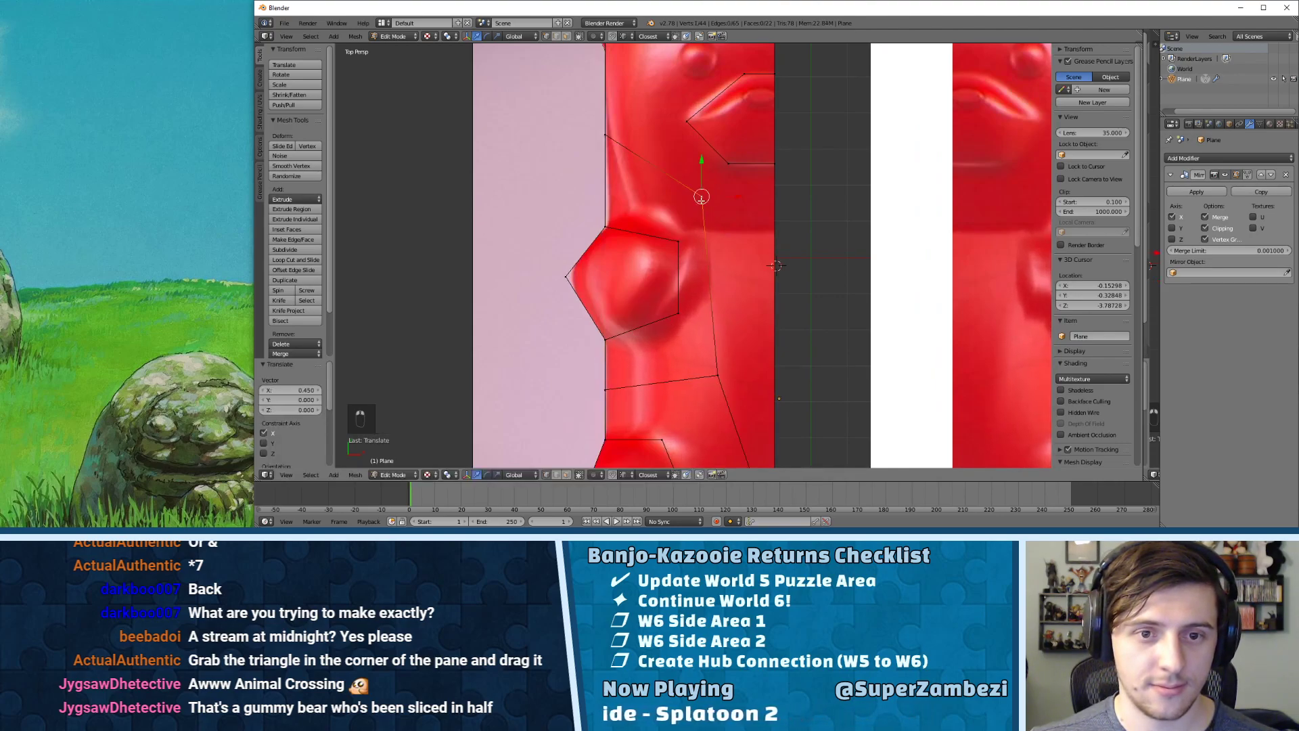
pyautogui.moveTo(736, 195); pyautogui.dragTo(714, 177)
pyautogui.moveTo(756, 215); pyautogui.dragTo(764, 215)
pyautogui.moveTo(717, 347); pyautogui.dragTo(748, 365)
# - Connect the chest cut's corner vertex to the snout's lower corner vertex with an edge
pyautogui.scroll(-3, 717, 308)
pyautogui.moveTo(718, 307); pyautogui.dragTo(711, 254, button='middle')
pyautogui.scroll(3, 727, 191)
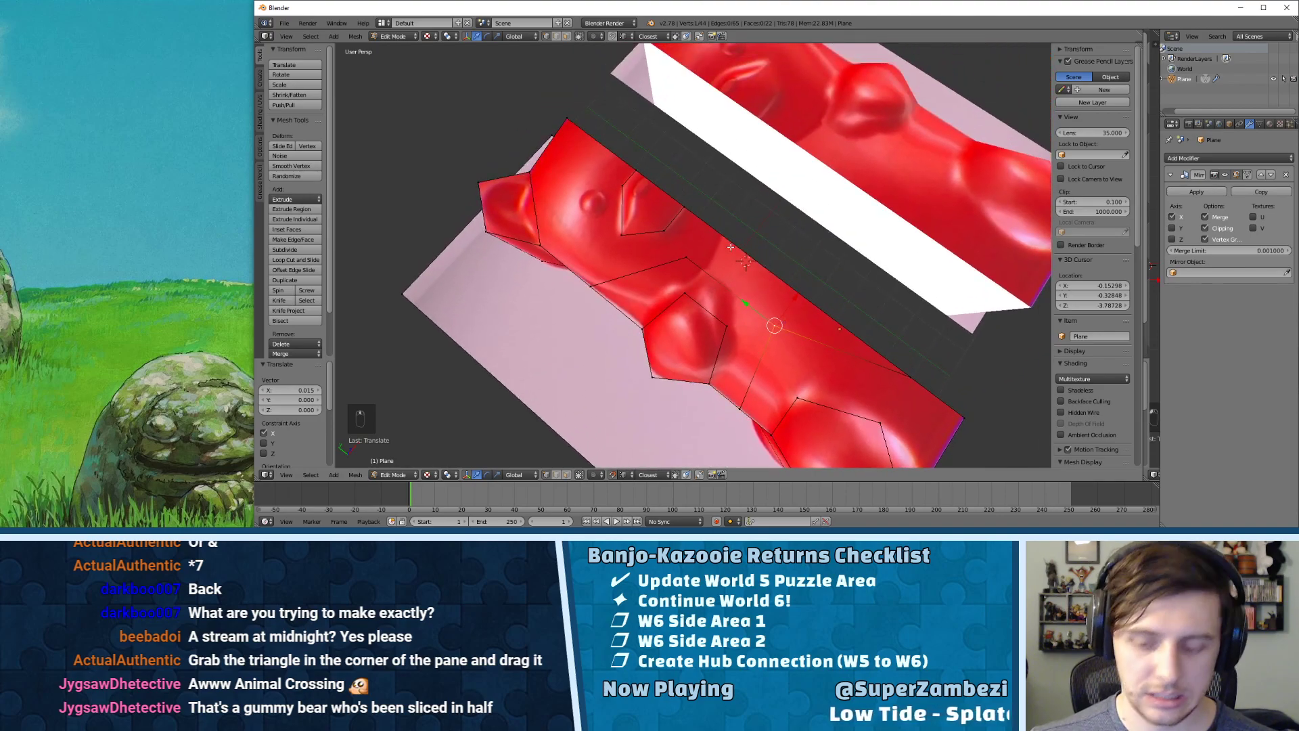
pyautogui.press('KP_7')
pyautogui.scroll(4, 731, 247)
pyautogui.hotkey('ctrl', 'Tab')
pyautogui.keyDown('shift'); pyautogui.rightClick(663, 214); pyautogui.keyUp('shift')
pyautogui.press('j')
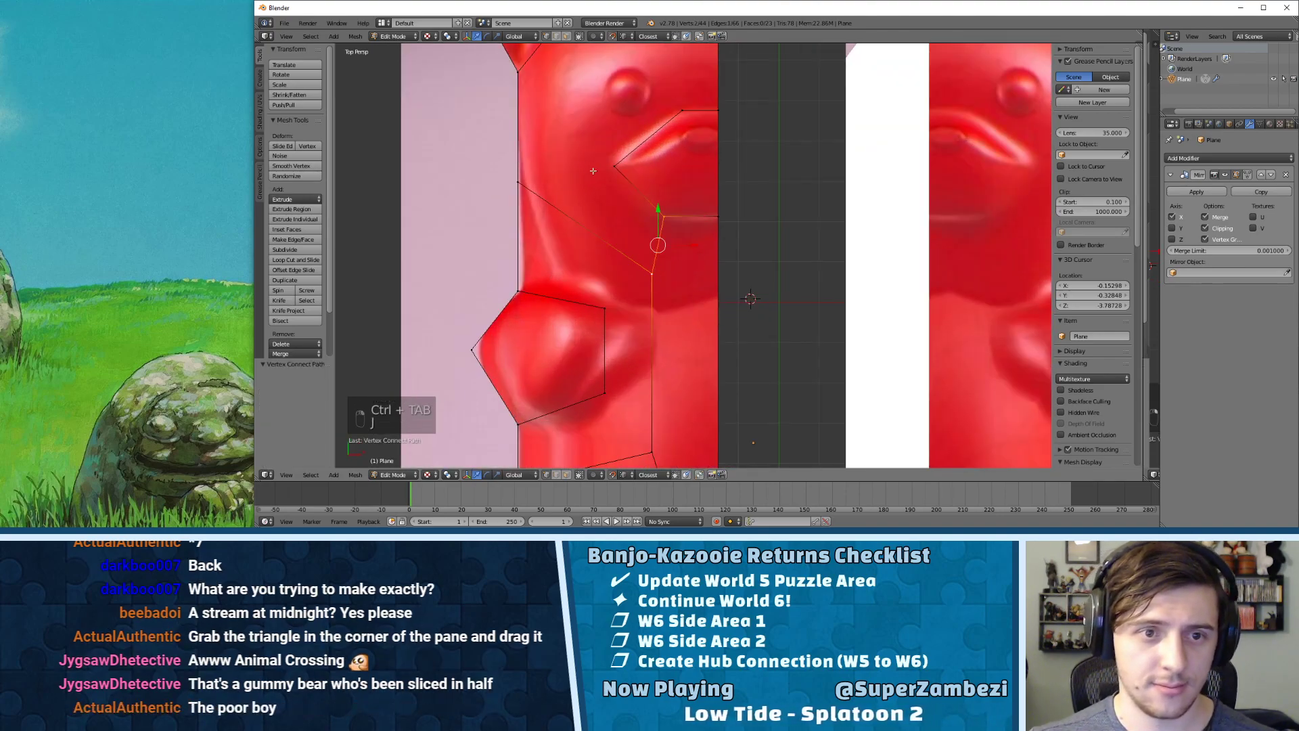
pyautogui.keyDown('shift'); pyautogui.moveTo(590, 169); pyautogui.dragTo(574, 277, button='middle'); pyautogui.keyUp('shift')
# - Knife-cut across the forehead from the head's outer side below the ear, passing above the eye, to the centre line
pyautogui.hotkey('ctrl', 'Tab')
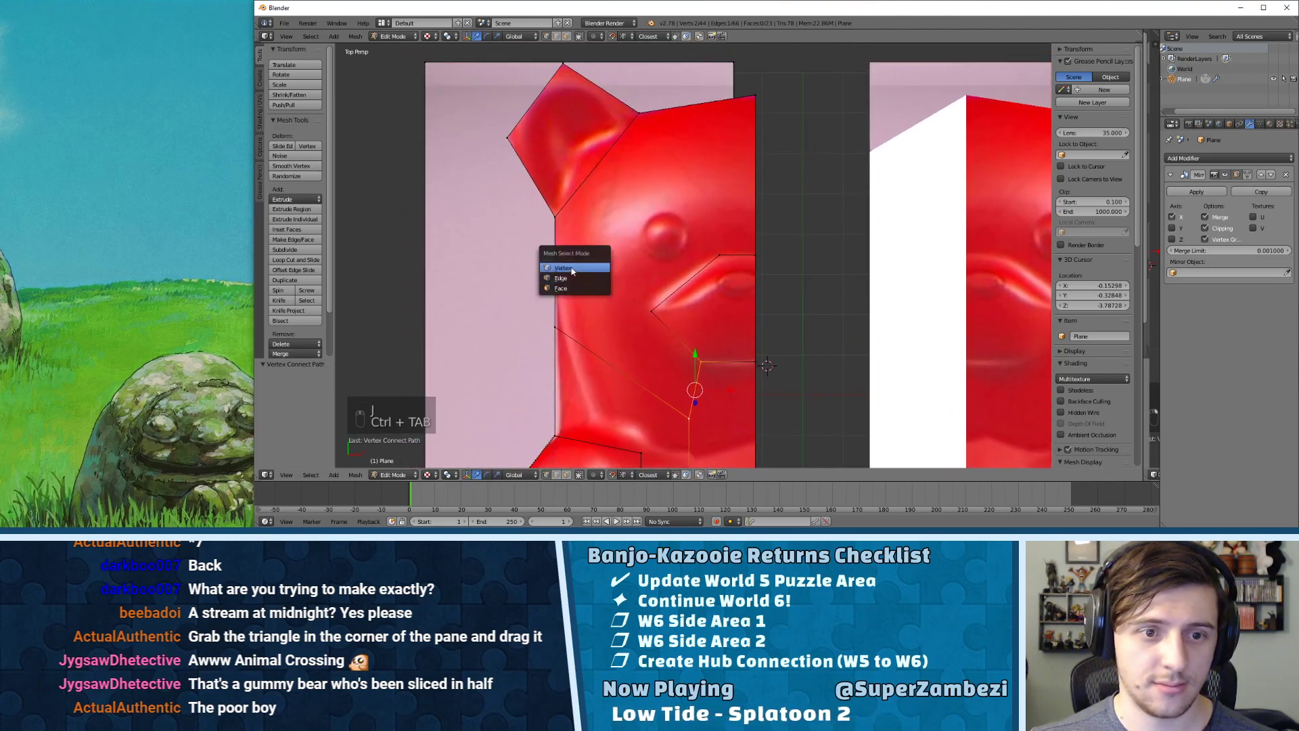
pyautogui.click(572, 269)
pyautogui.press('k')
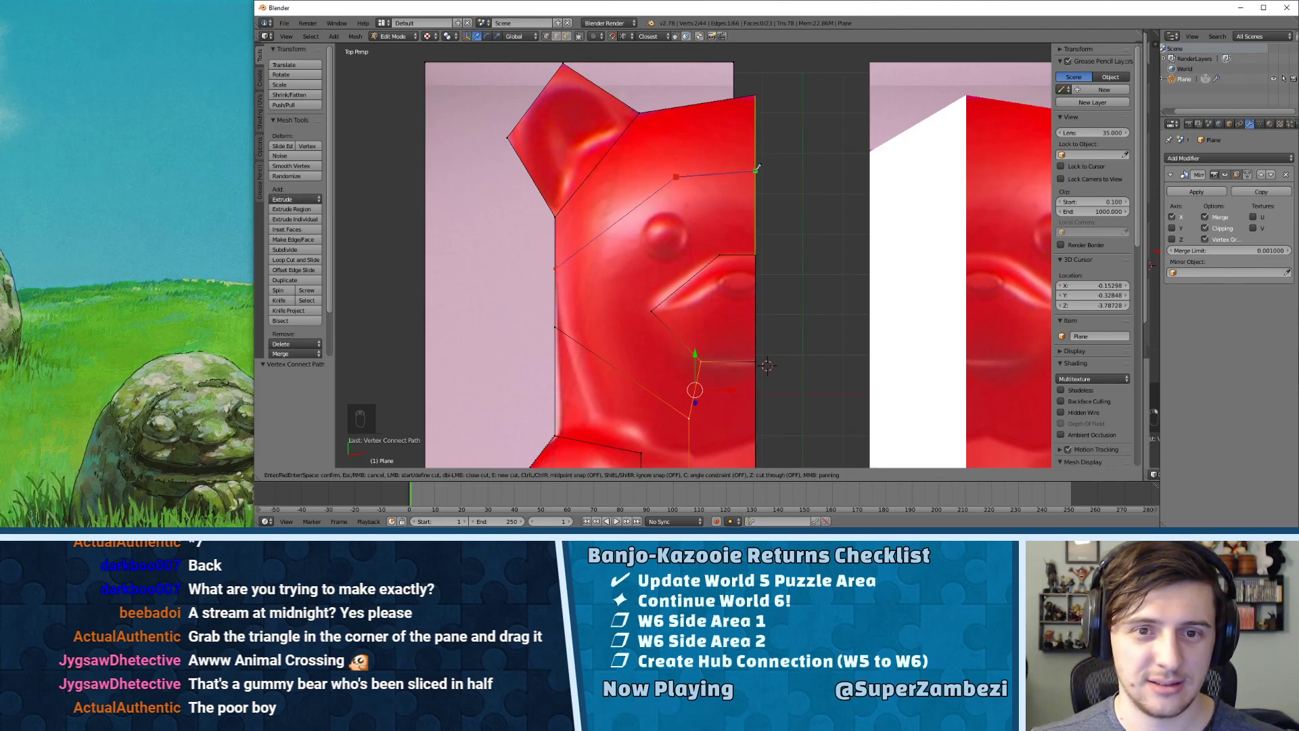
pyautogui.press('Return')
# - Set the mesh selection mode to faces
pyautogui.keyDown('shift'); pyautogui.scroll(-4, 672, 244); pyautogui.keyUp('shift')
pyautogui.hotkey('ctrl', 'Tab')
pyautogui.click(655, 265)
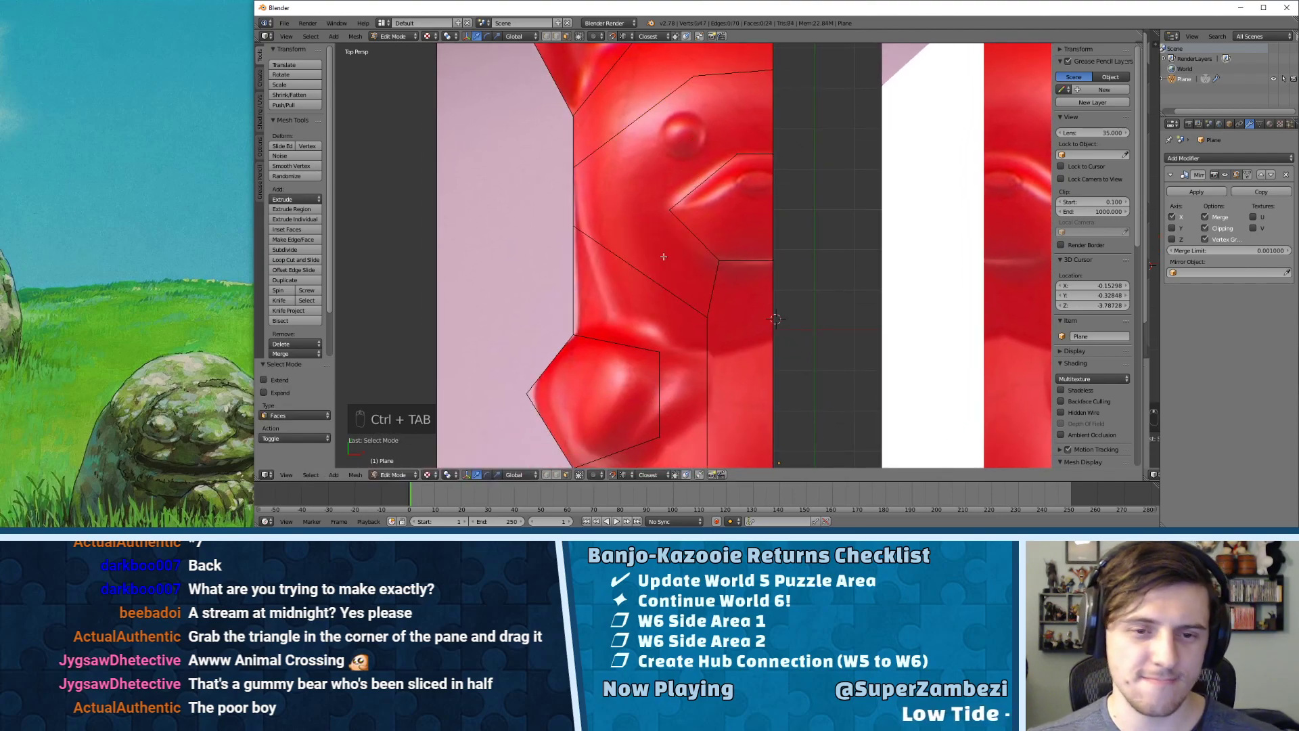
pyautogui.scroll(-4, 664, 256)
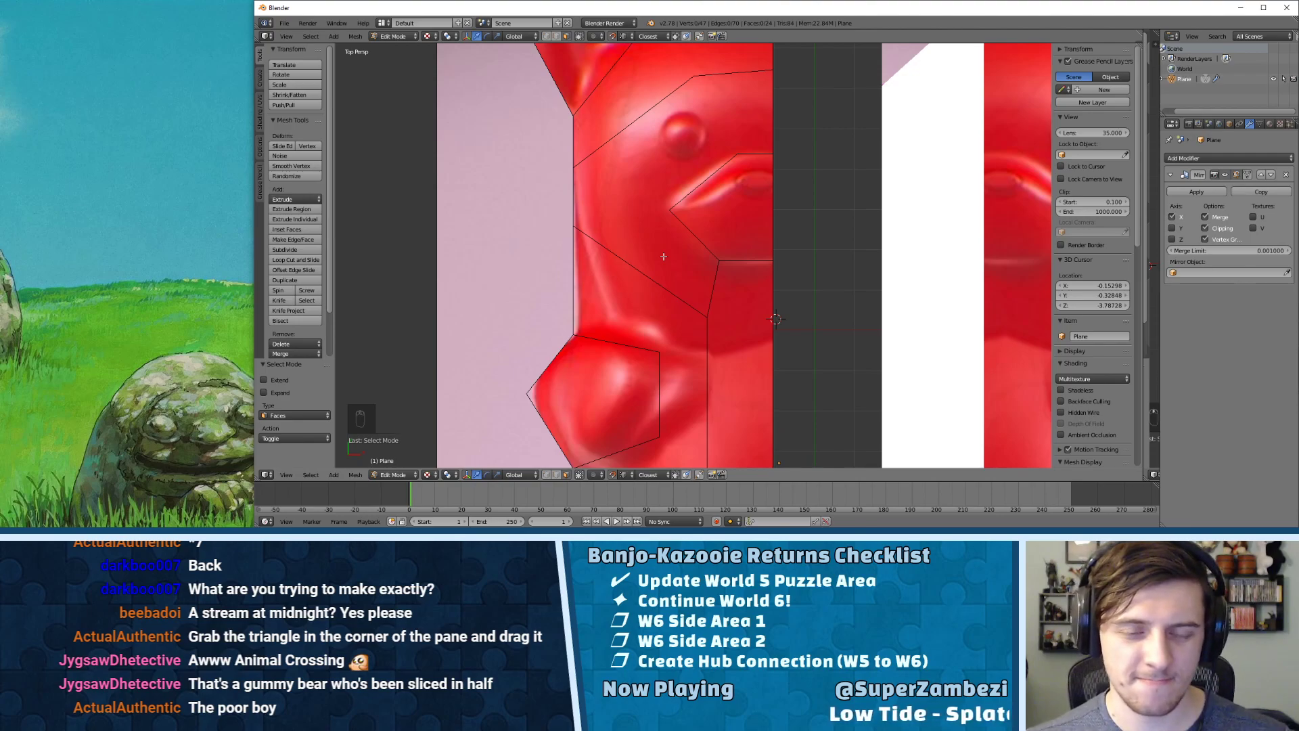
pyautogui.scroll(2, 688, 300)
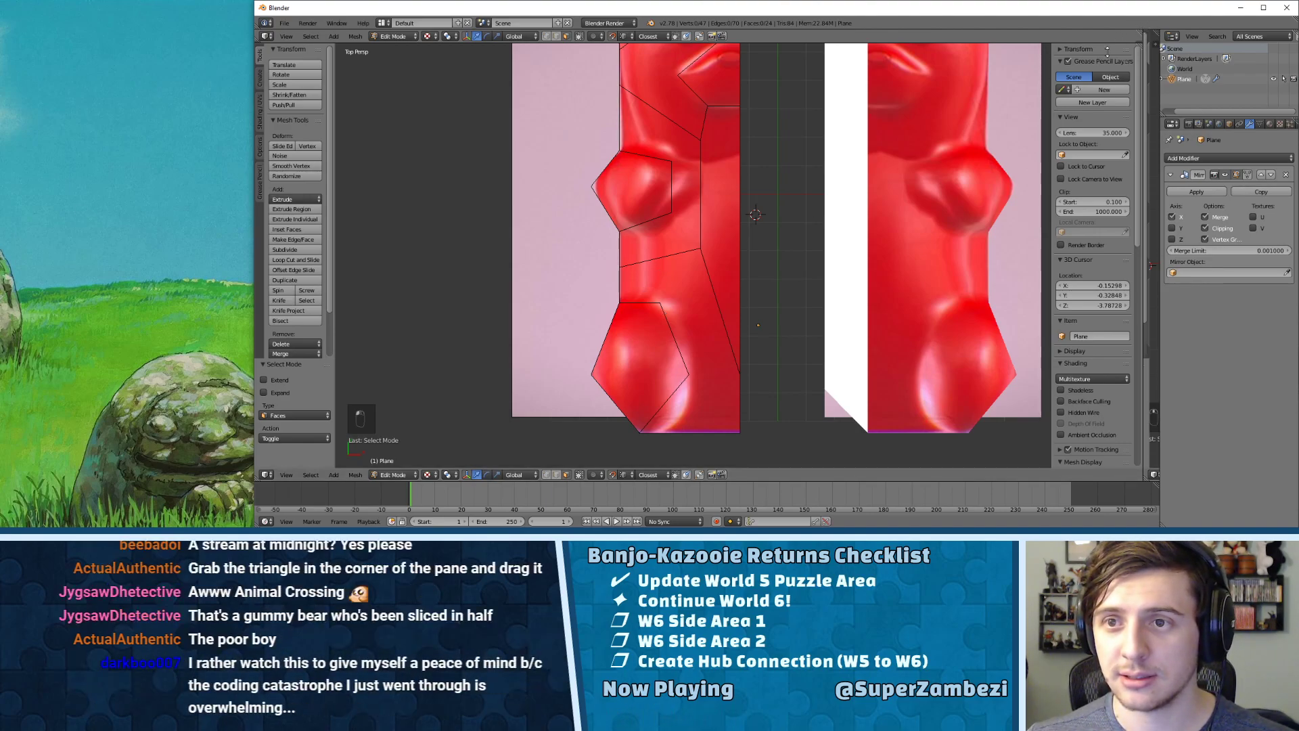
# - Split the narrow header area above the 3D viewport into several side-by-side areas
pyautogui.moveTo(1073, 42); pyautogui.dragTo(777, 39)
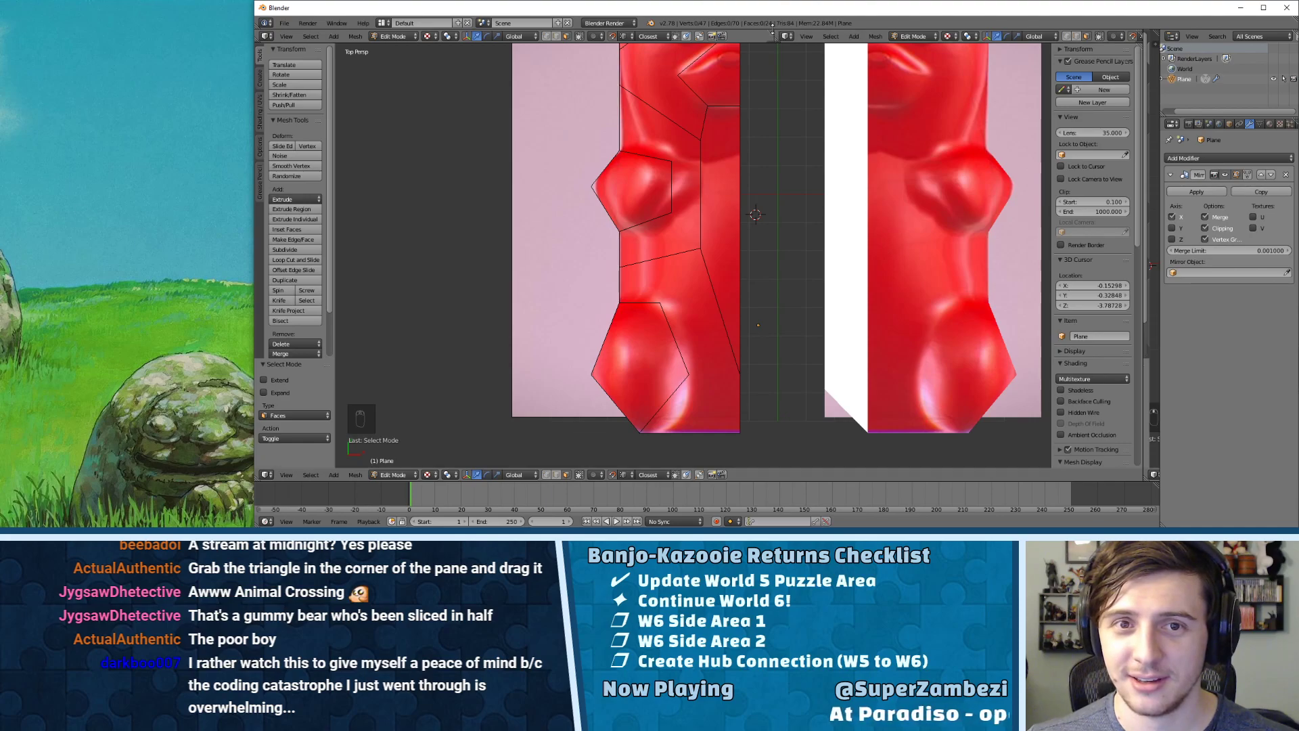
pyautogui.moveTo(772, 34); pyautogui.dragTo(741, 33)
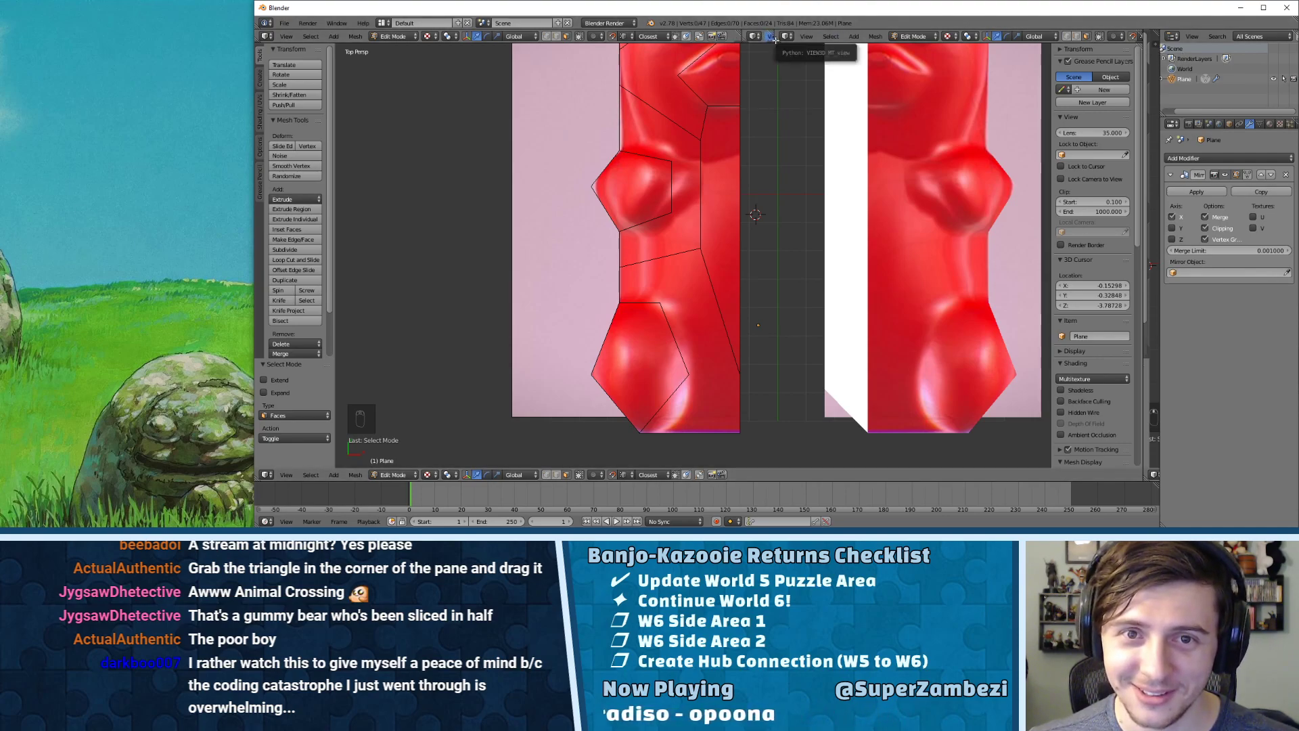
pyautogui.moveTo(780, 39); pyautogui.dragTo(913, 40)
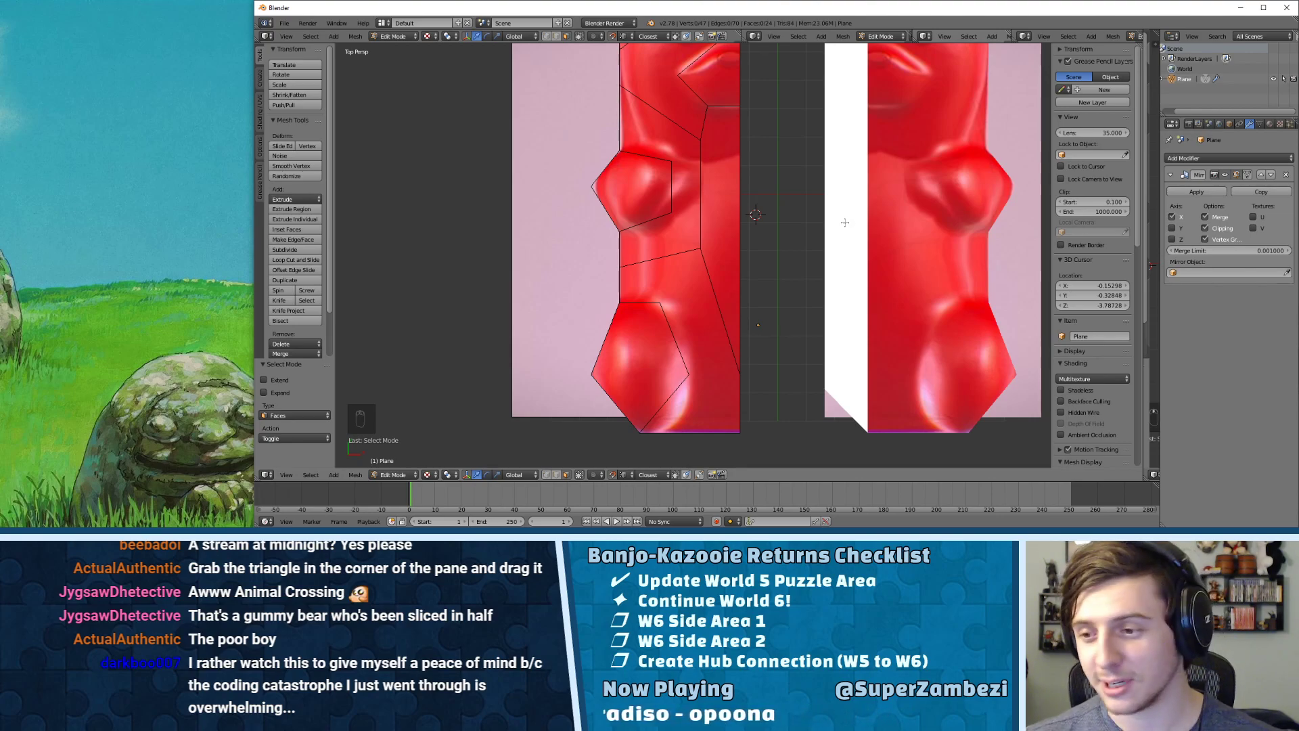
# - Knife-cut an angle-constrained line from the chest cut's corner vertex straight across to the centre line
pyautogui.keyDown('shift'); pyautogui.moveTo(722, 137); pyautogui.dragTo(746, 257, button='middle'); pyautogui.keyUp('shift')
pyautogui.scroll(4, 747, 257)
pyautogui.keyDown('shift'); pyautogui.moveTo(824, 221); pyautogui.dragTo(833, 391, button='middle'); pyautogui.keyUp('shift')
pyautogui.scroll(-5, 755, 77)
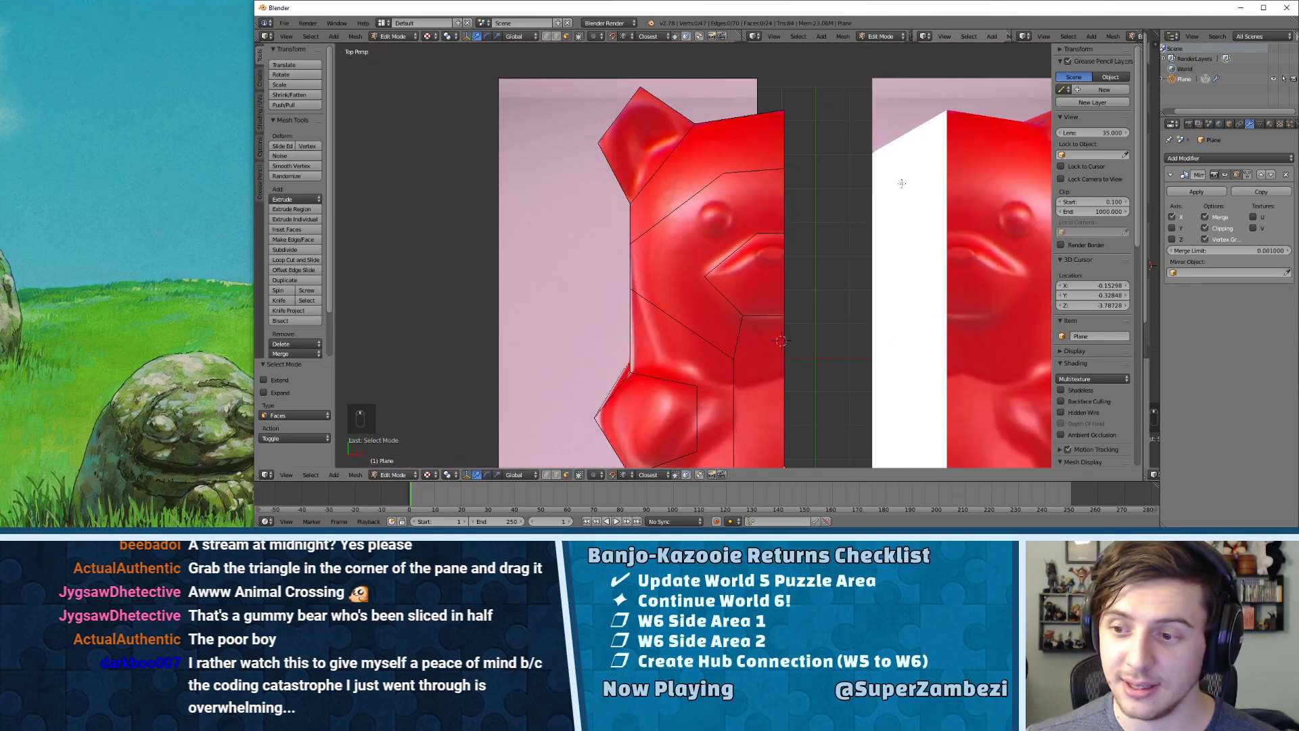
pyautogui.keyDown('shift'); pyautogui.moveTo(796, 270); pyautogui.dragTo(767, 145, button='middle'); pyautogui.keyUp('shift')
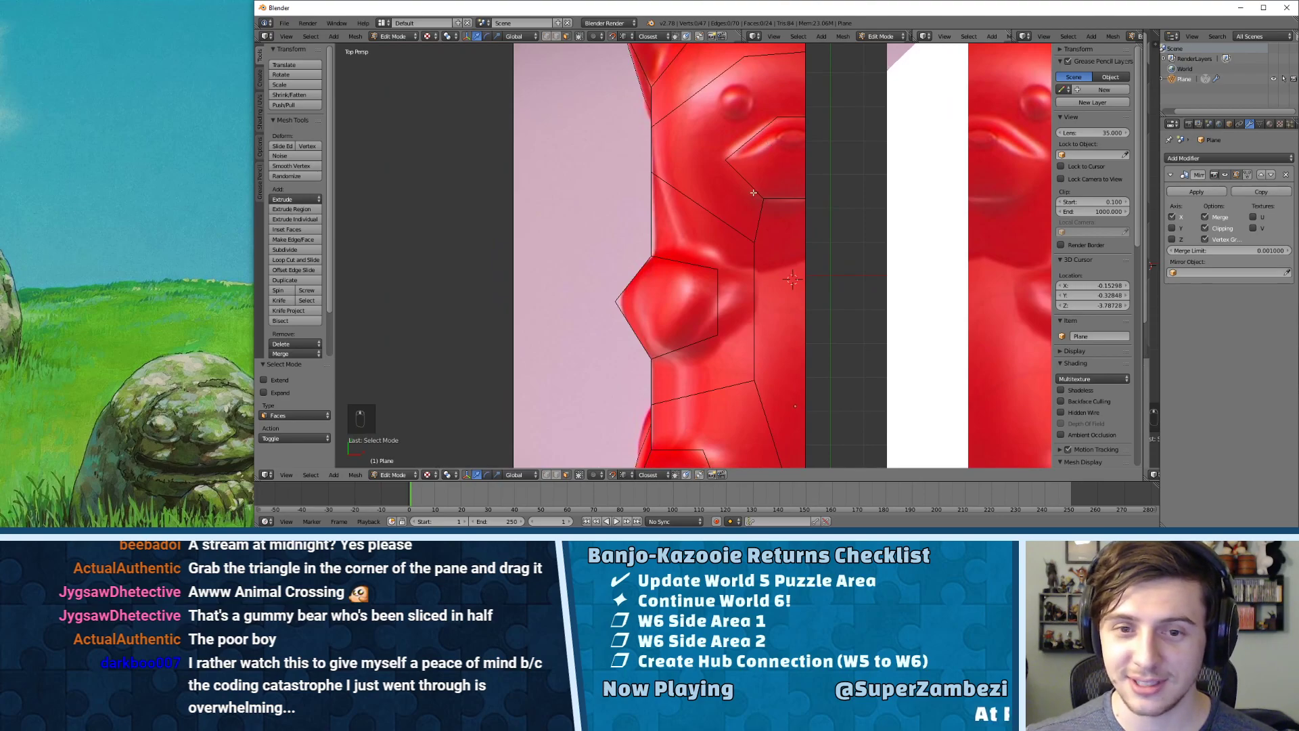
pyautogui.press('k')
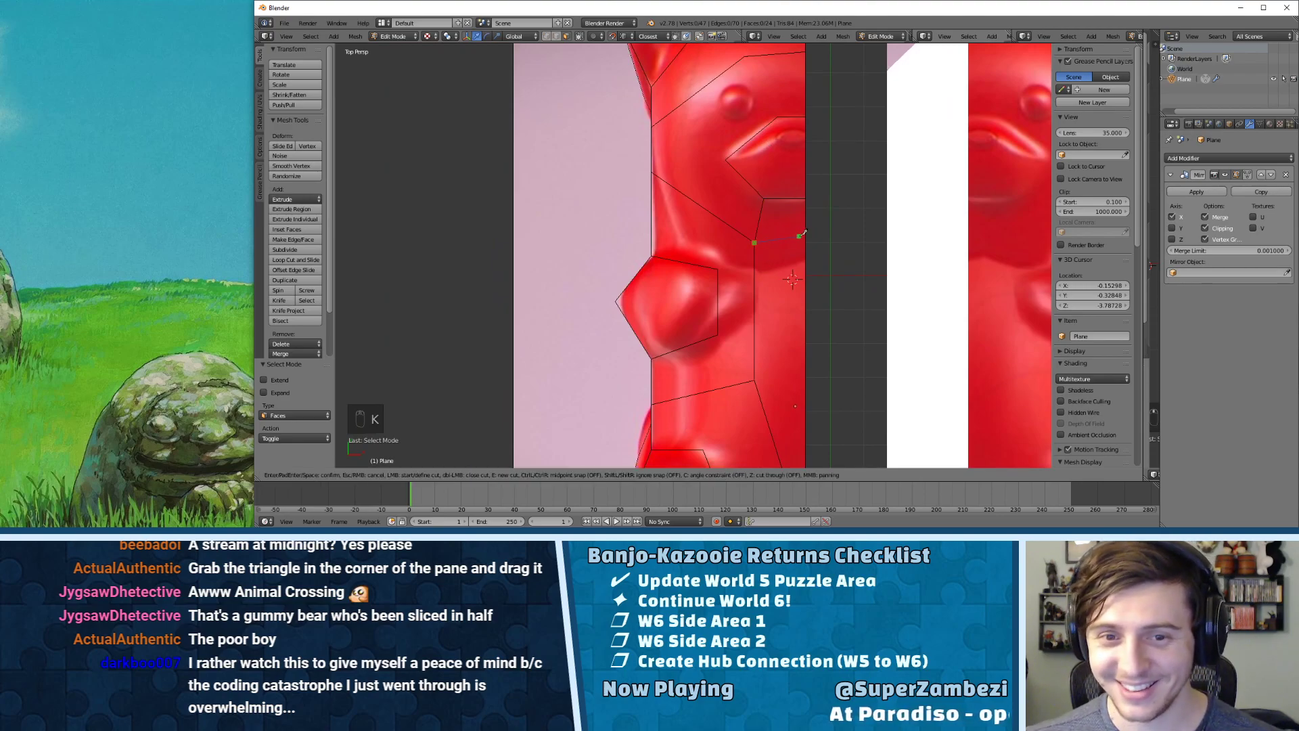
pyautogui.press('c')
pyautogui.click(807, 241)
pyautogui.press('Return')
# - Triangulate the face around the eye and cheek and the small chin face beneath the snout
pyautogui.moveTo(756, 154)
pyautogui.mouseDown(button='middle')
pyautogui.moveTo(737, 203)
pyautogui.moveTo(740, 161)
pyautogui.mouseUp(button='middle')
pyautogui.hotkey('ctrl', 'Tab')
pyautogui.click(737, 193)
pyautogui.rightClick(728, 171)
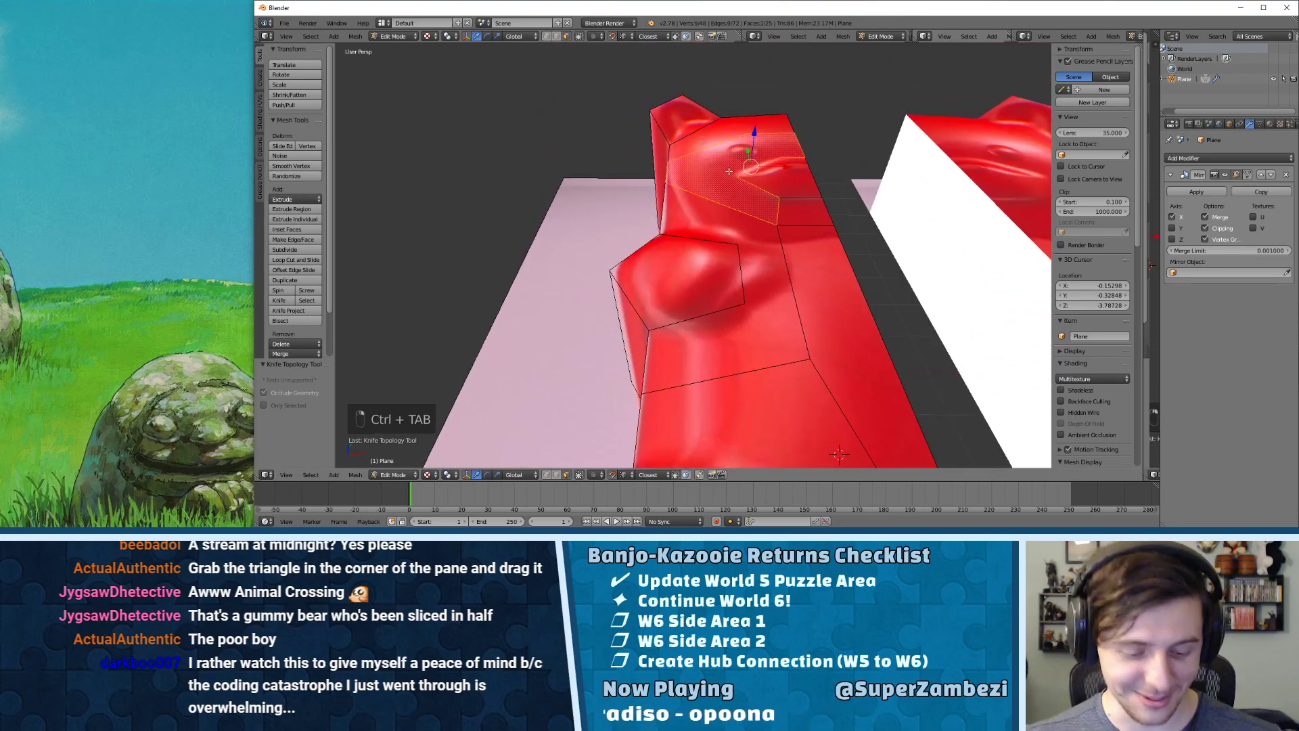
pyautogui.hotkey('ctrl', 't')
pyautogui.hotkey('ctrl', 't')
pyautogui.rightClick(792, 209)
pyautogui.hotkey('ctrl', 't')
# - Triangulate the face surrounding the hand and the lower belly face around the leg
pyautogui.rightClick(755, 280)
pyautogui.hotkey('ctrl', 't')
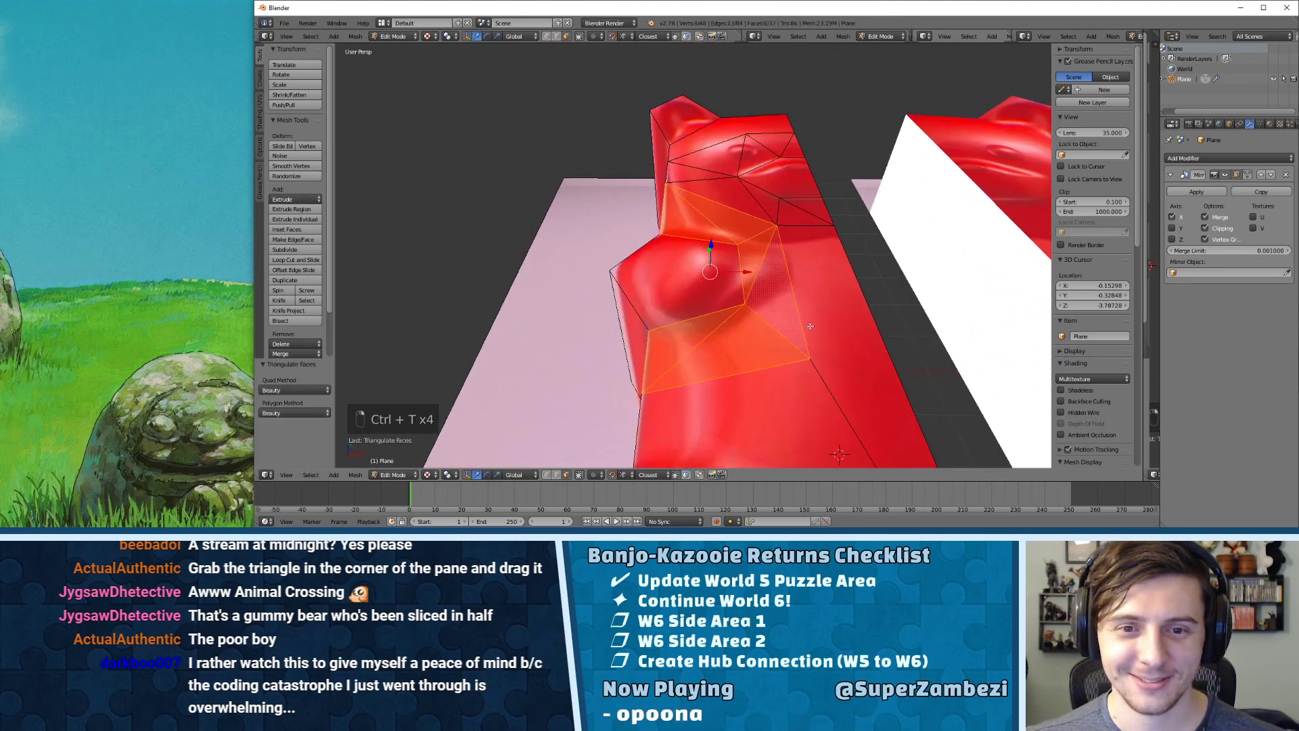
pyautogui.scroll(-2, 756, 285)
pyautogui.rightClick(755, 364)
pyautogui.hotkey('ctrl', 't')
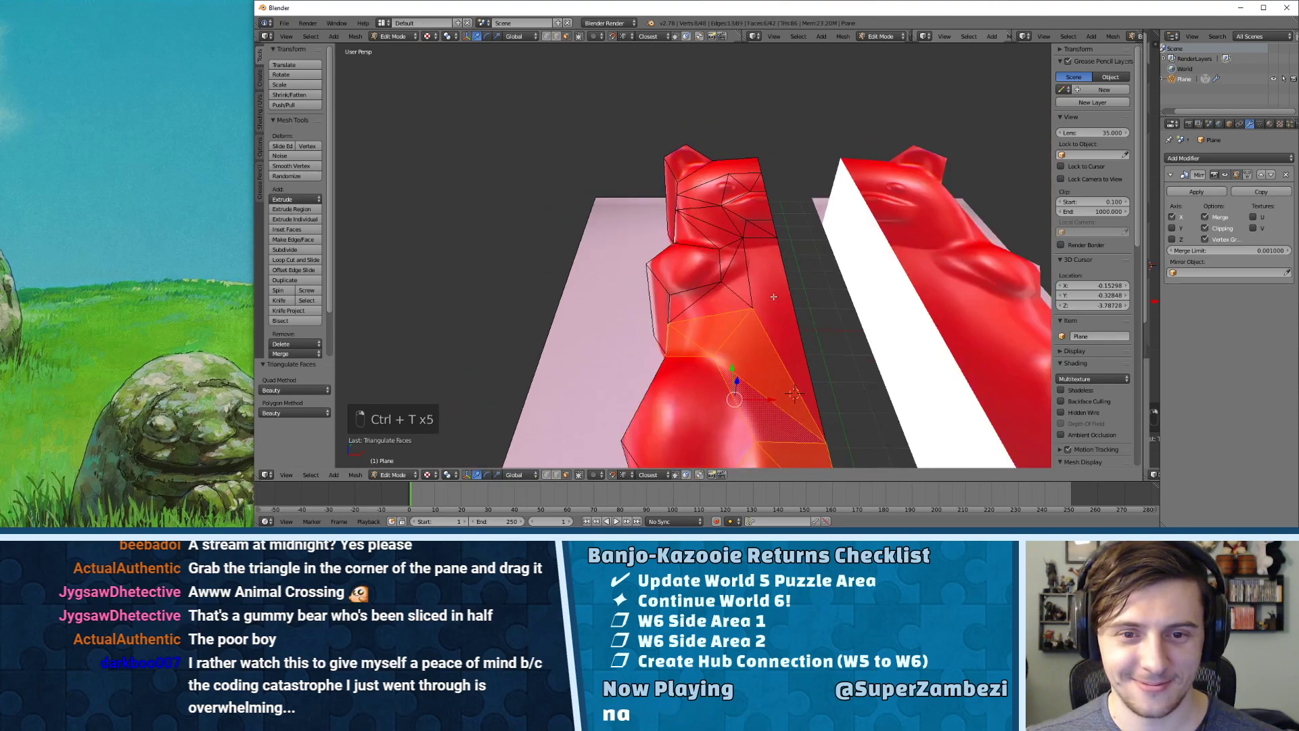
# - Move the chest vertex below the chin by -0.138 along Y
pyautogui.moveTo(738, 227); pyautogui.dragTo(745, 321, button='middle')
pyautogui.hotkey('ctrl', 'Tab')
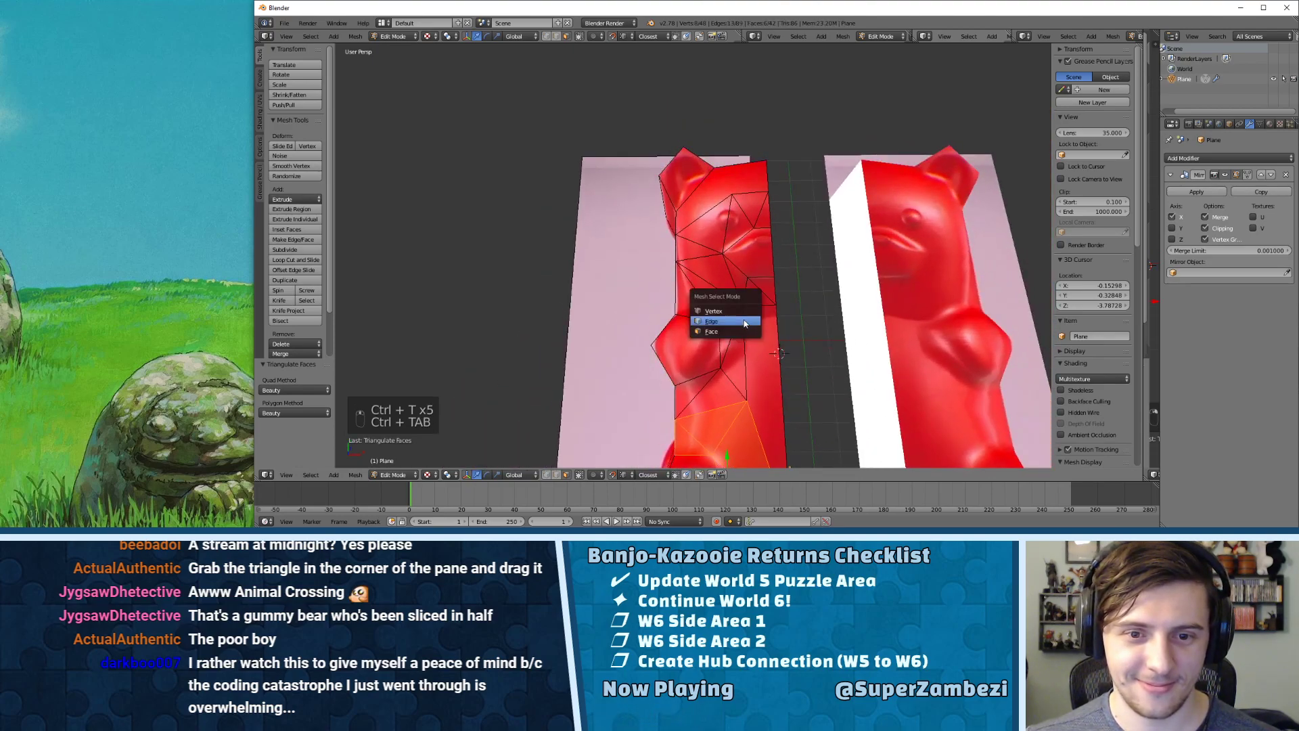
pyautogui.click(741, 311)
pyautogui.rightClick(745, 302)
pyautogui.press('g')
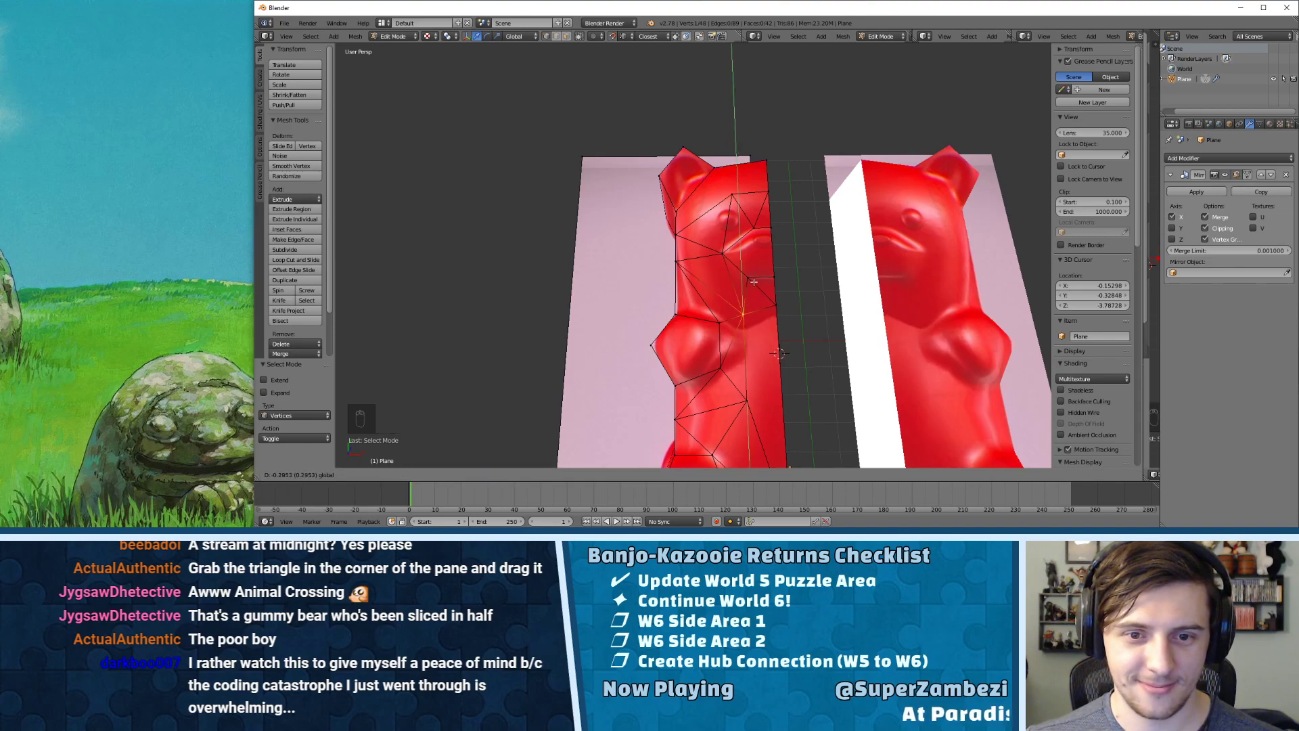
# - Lower the top faces of the hand and leg by 0.092 along Z
pyautogui.hotkey('ctrl', 'Tab')
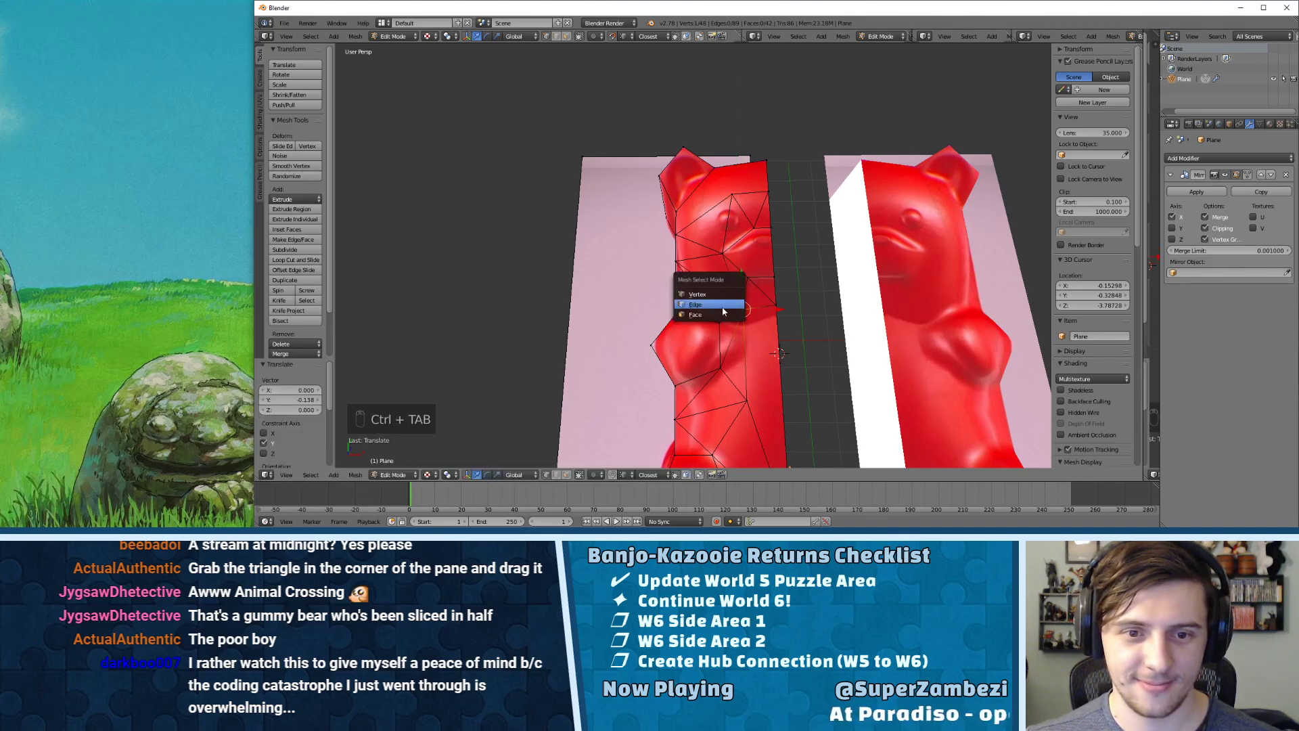
pyautogui.click(720, 317)
pyautogui.moveTo(720, 317); pyautogui.dragTo(808, 405, button='middle')
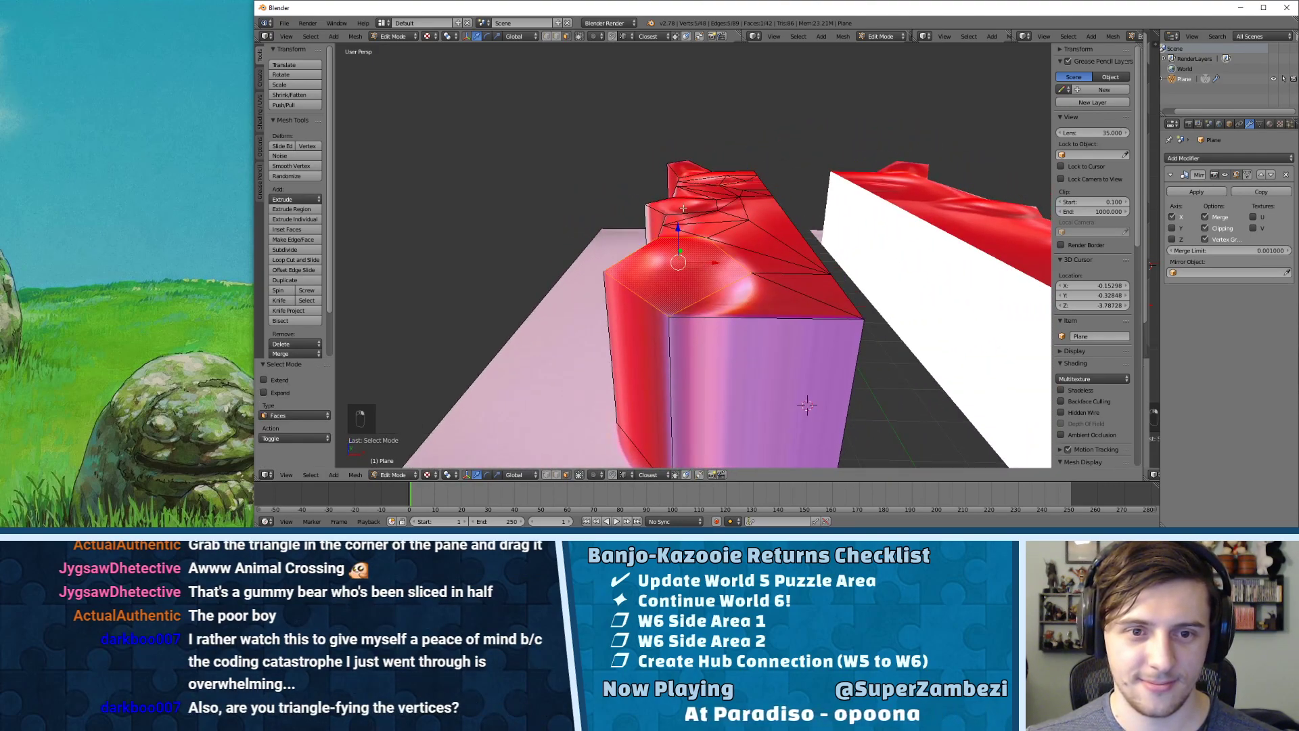
pyautogui.moveTo(681, 191); pyautogui.dragTo(692, 179)
pyautogui.moveTo(691, 179); pyautogui.dragTo(739, 161, button='middle')
pyautogui.moveTo(836, 161); pyautogui.dragTo(782, 259, button='middle')
pyautogui.scroll(2, 781, 259)
pyautogui.scroll(2, 704, 203)
# - Subdivide the snout's edge on the centre line
pyautogui.hotkey('ctrl', 'Tab')
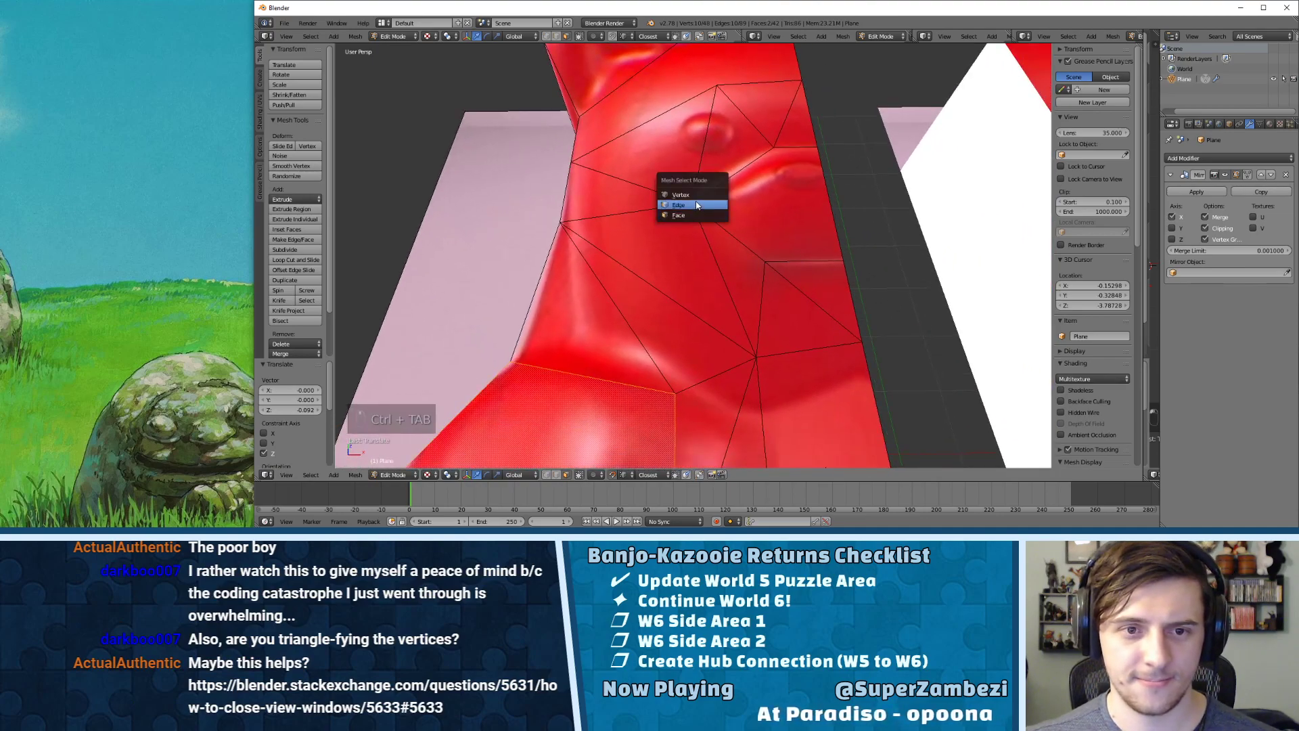
pyautogui.click(695, 201)
pyautogui.hotkey('ctrl', 'Tab')
pyautogui.click(695, 201)
pyautogui.rightClick(815, 203)
pyautogui.press('w')
pyautogui.click(812, 205)
# - Nudge a snout vertex 0.045 along Y and connect the snout's outer corner to the centre-line midpoint with an edge
pyautogui.hotkey('ctrl', 'Tab')
pyautogui.click(793, 185)
pyautogui.moveTo(691, 203); pyautogui.dragTo(696, 205, button='right')
pyautogui.moveTo(695, 206); pyautogui.dragTo(694, 205)
pyautogui.keyDown('shift'); pyautogui.rightClick(695, 204); pyautogui.keyUp('shift')
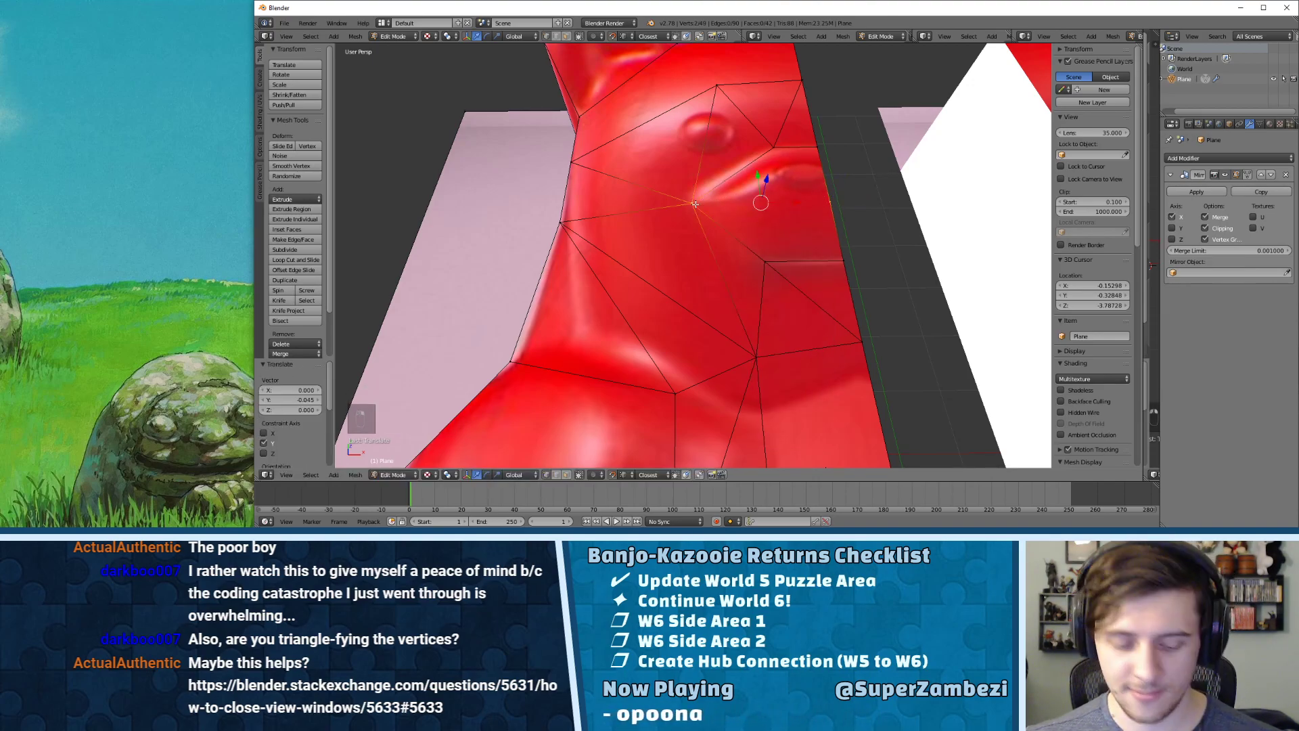
pyautogui.press('j')
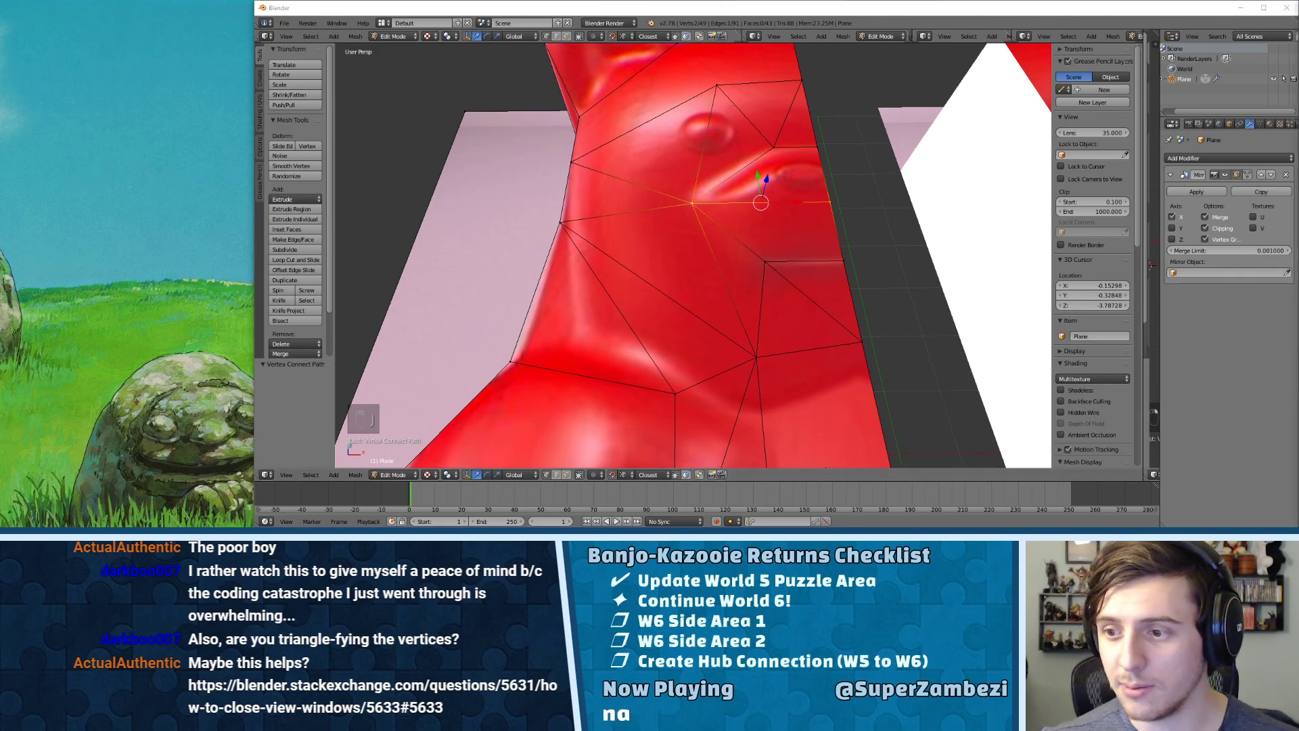
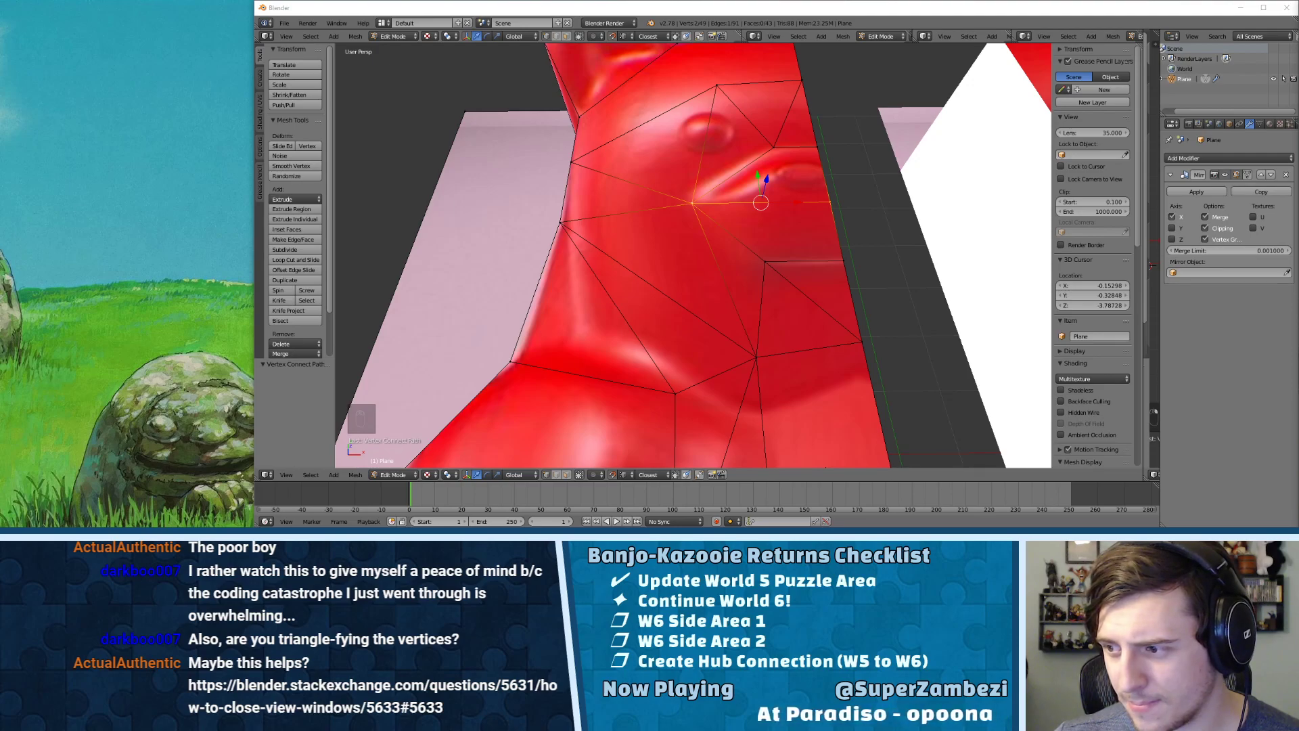
# - Join the leftover split viewport areas and adjust the boundary between the remaining ones
pyautogui.rightClick(912, 36)
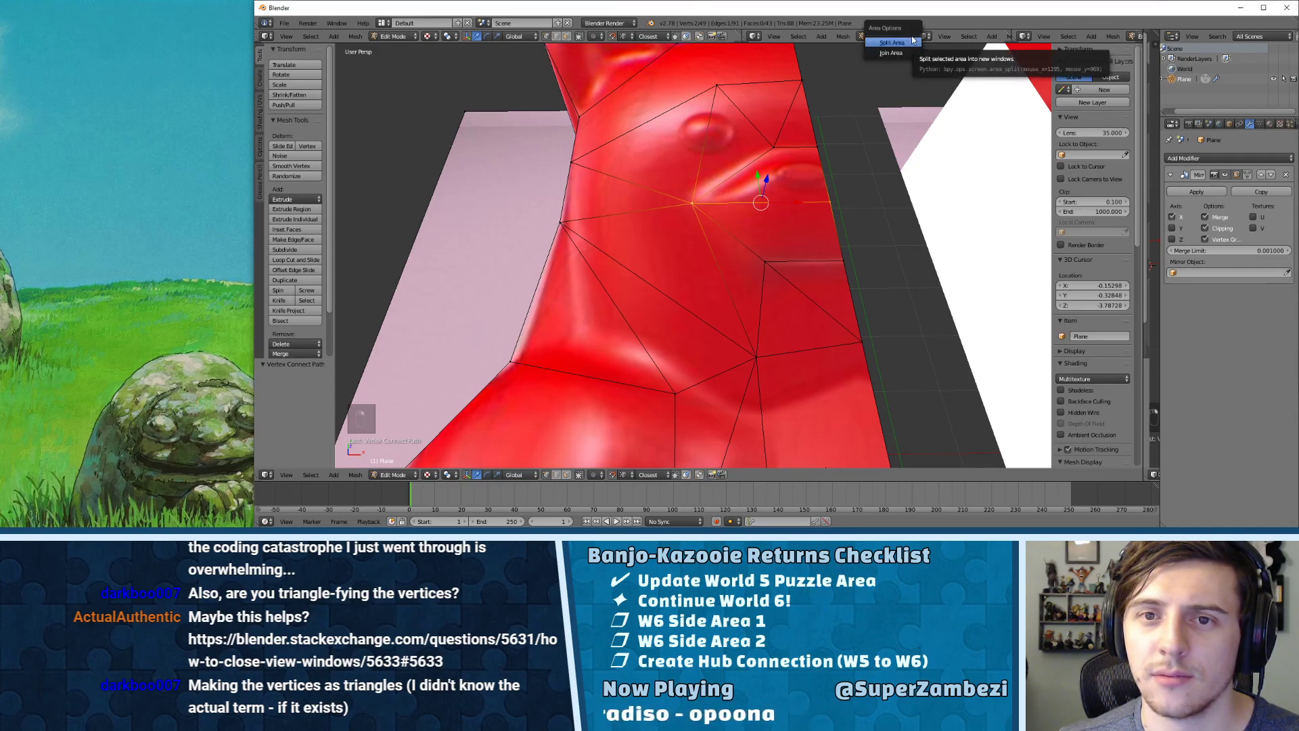
pyautogui.click(892, 53)
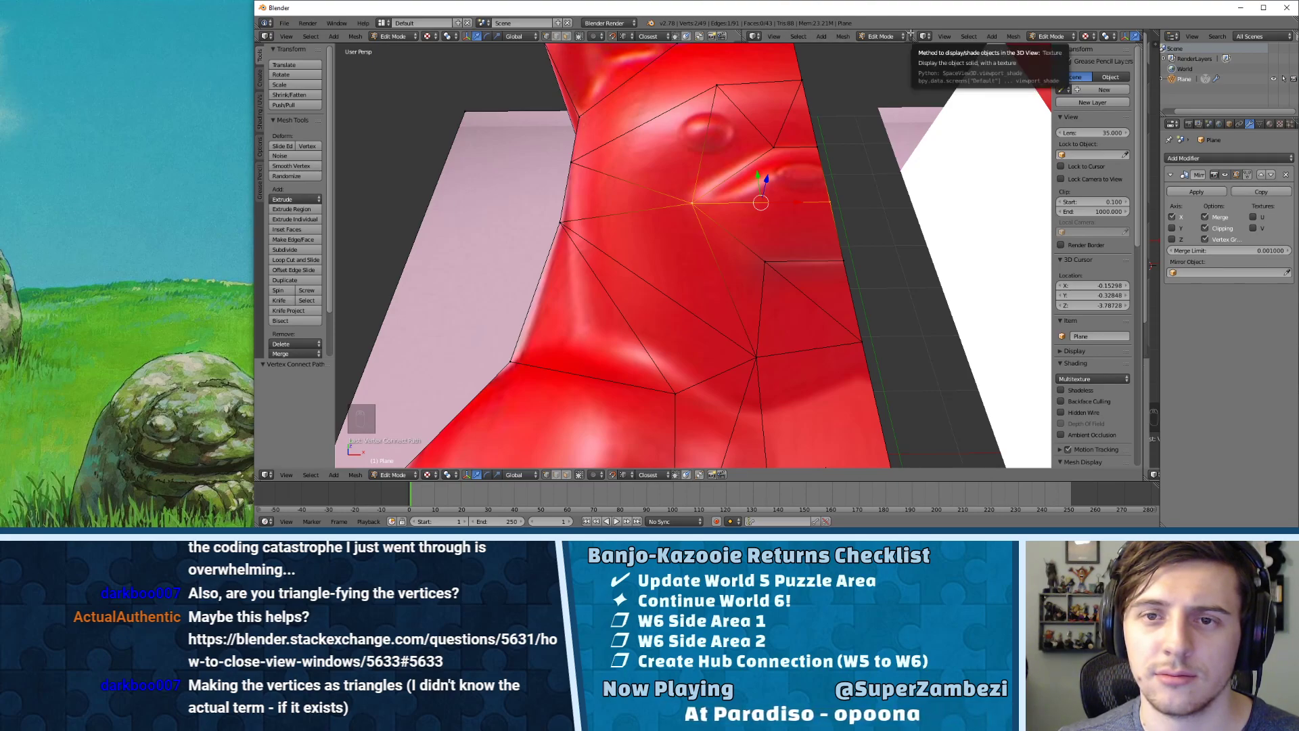
pyautogui.moveTo(910, 33); pyautogui.dragTo(922, 38)
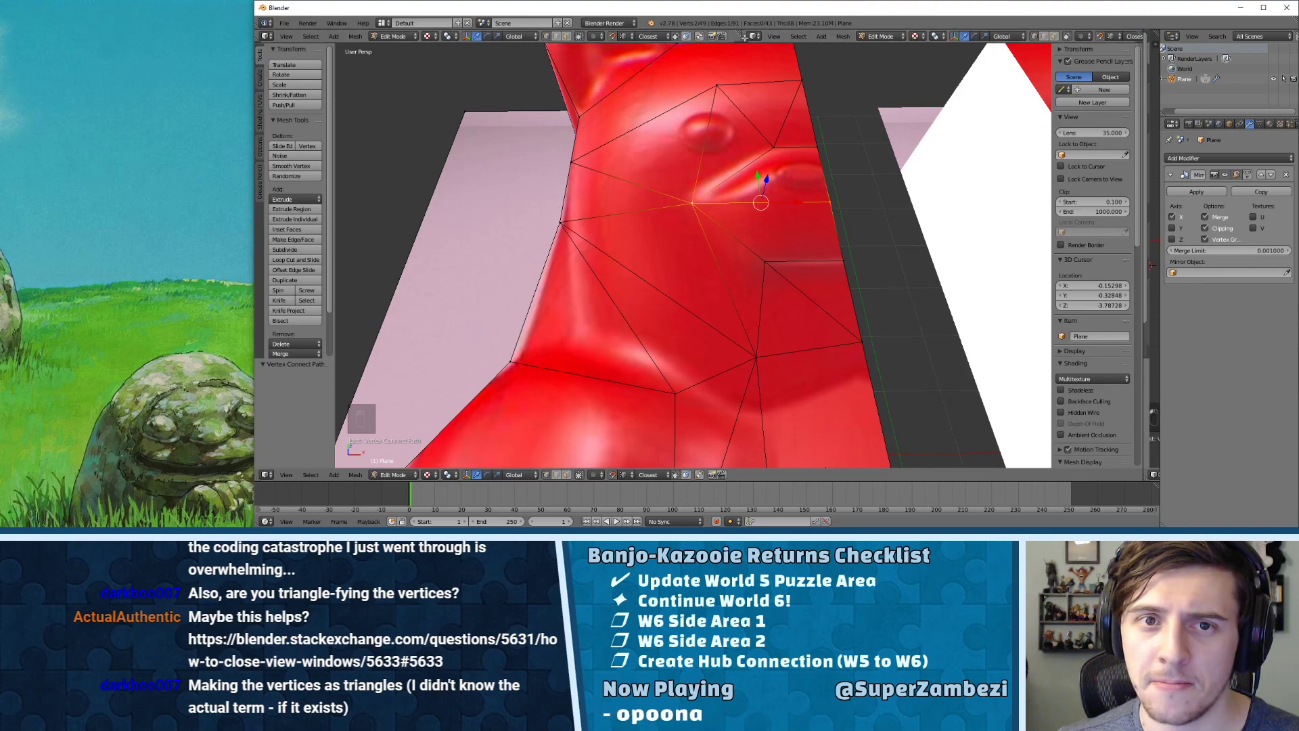
pyautogui.moveTo(745, 40); pyautogui.dragTo(827, 38)
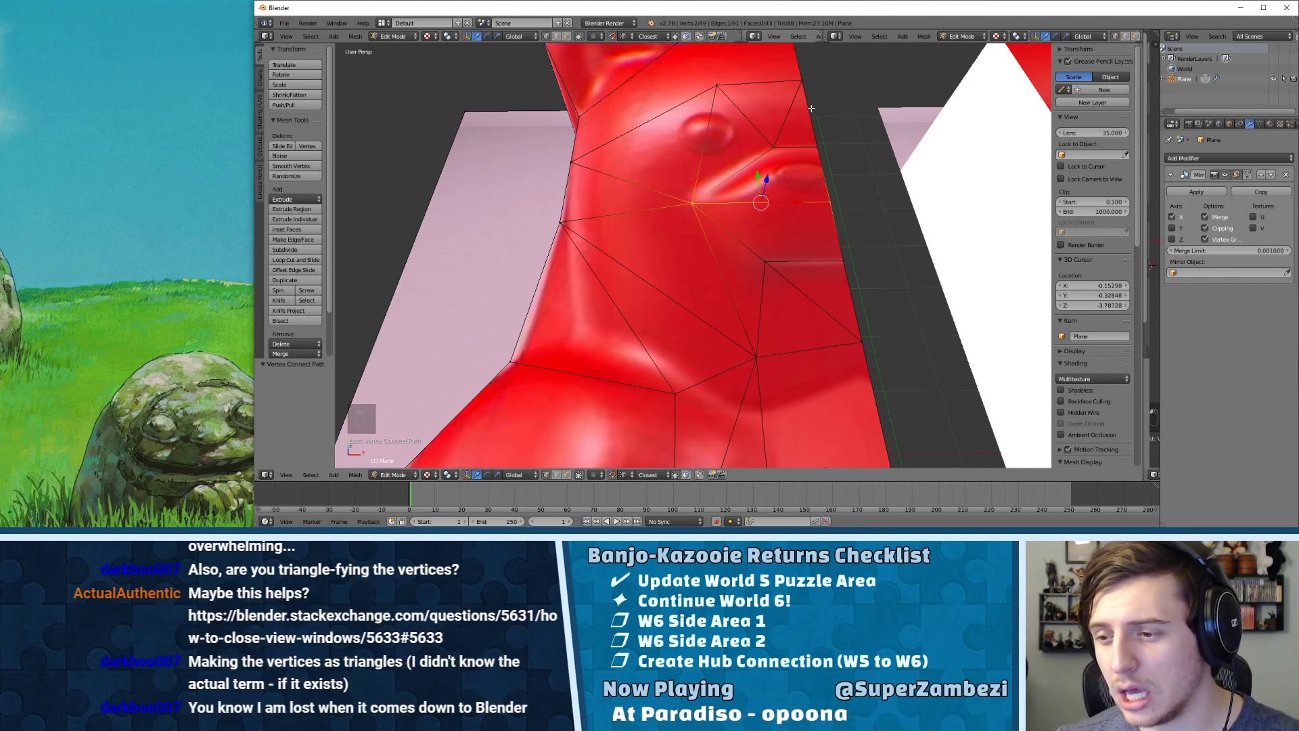
# - Select individual vertices around the bear's chin one after another to examine how the triangles meet
pyautogui.rightClick(765, 262)
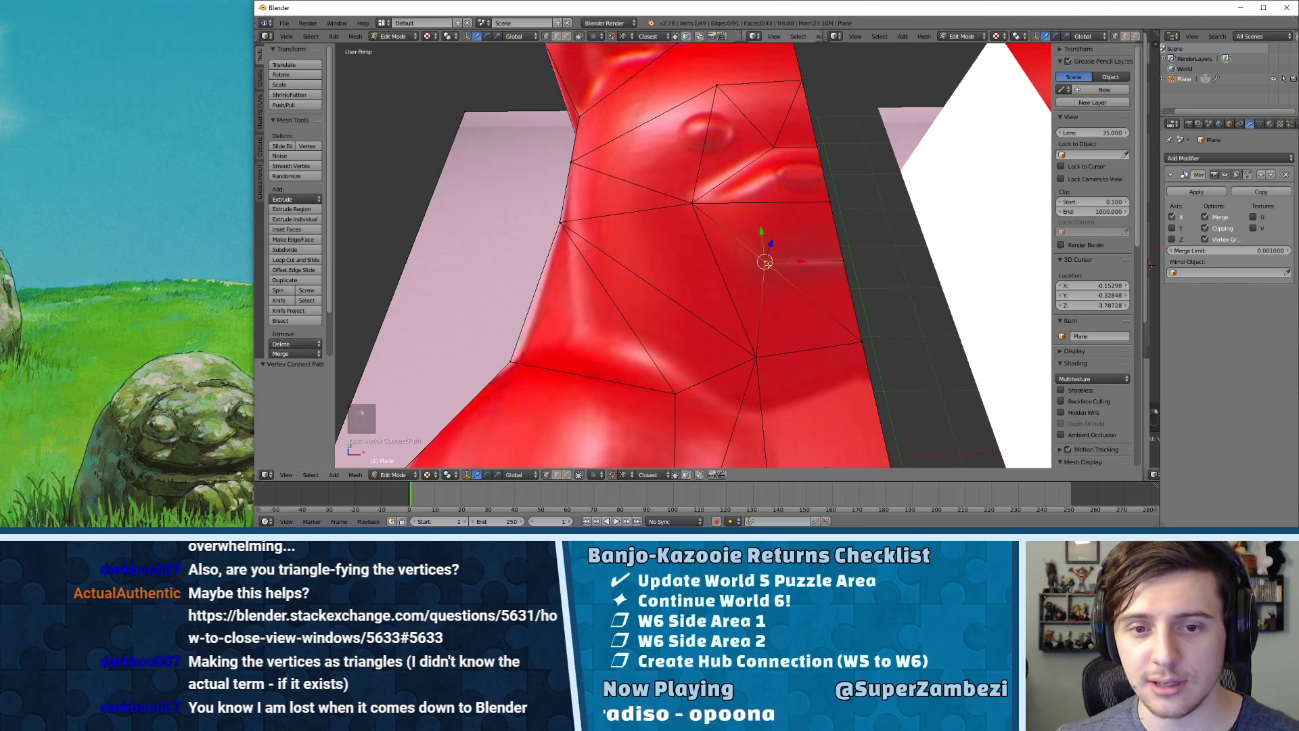
pyautogui.rightClick(841, 261)
pyautogui.rightClick(772, 347)
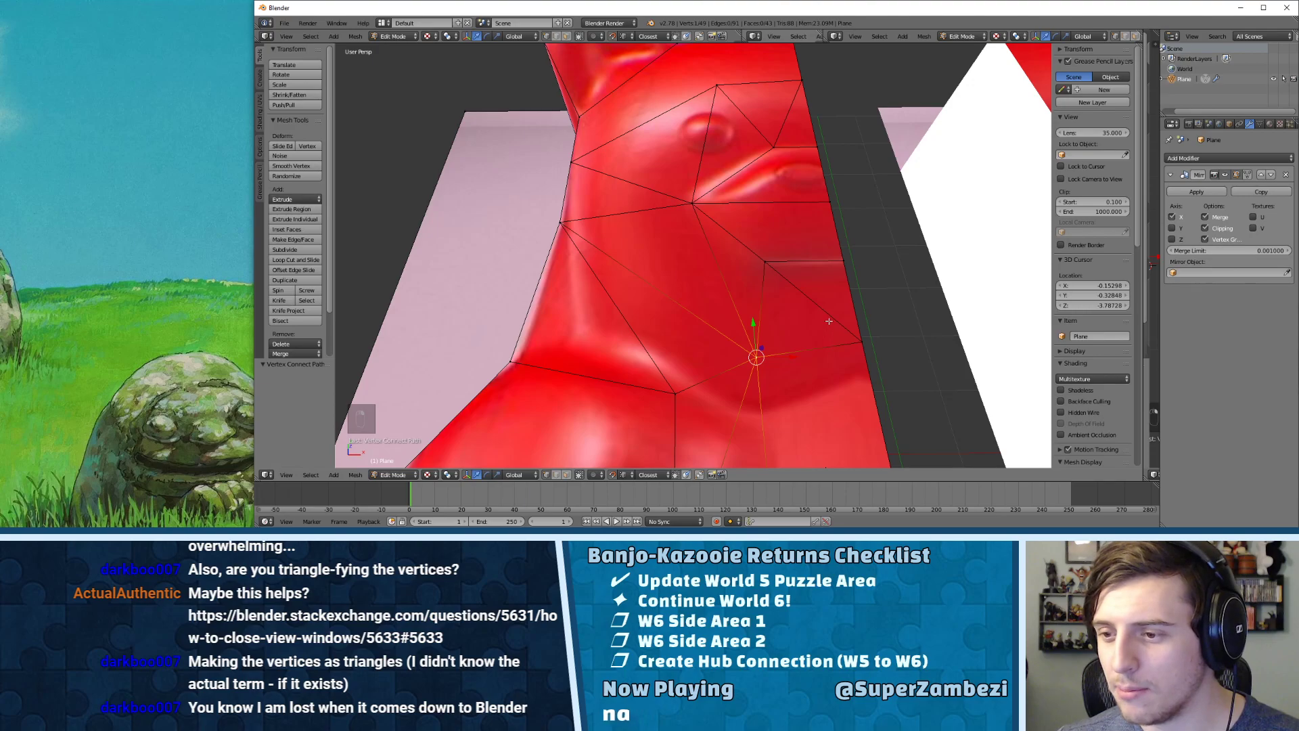
pyautogui.rightClick(777, 270)
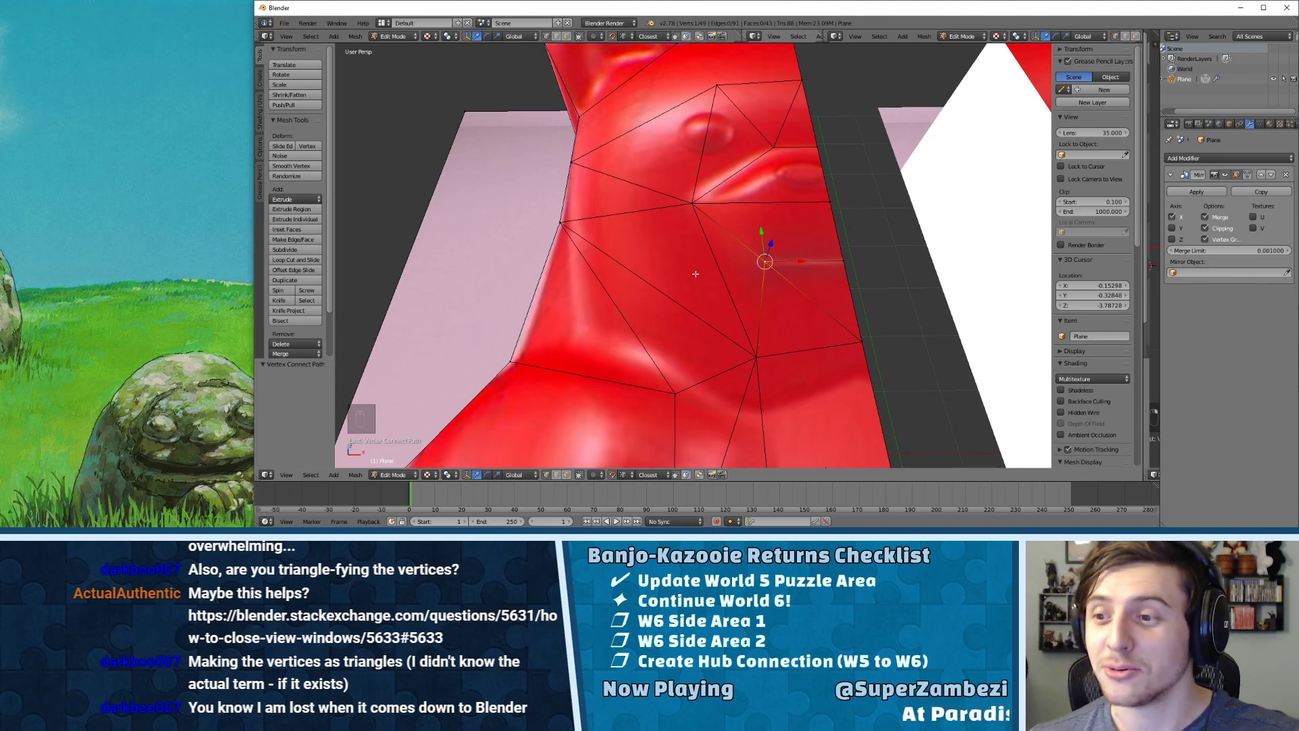
pyautogui.rightClick(763, 358)
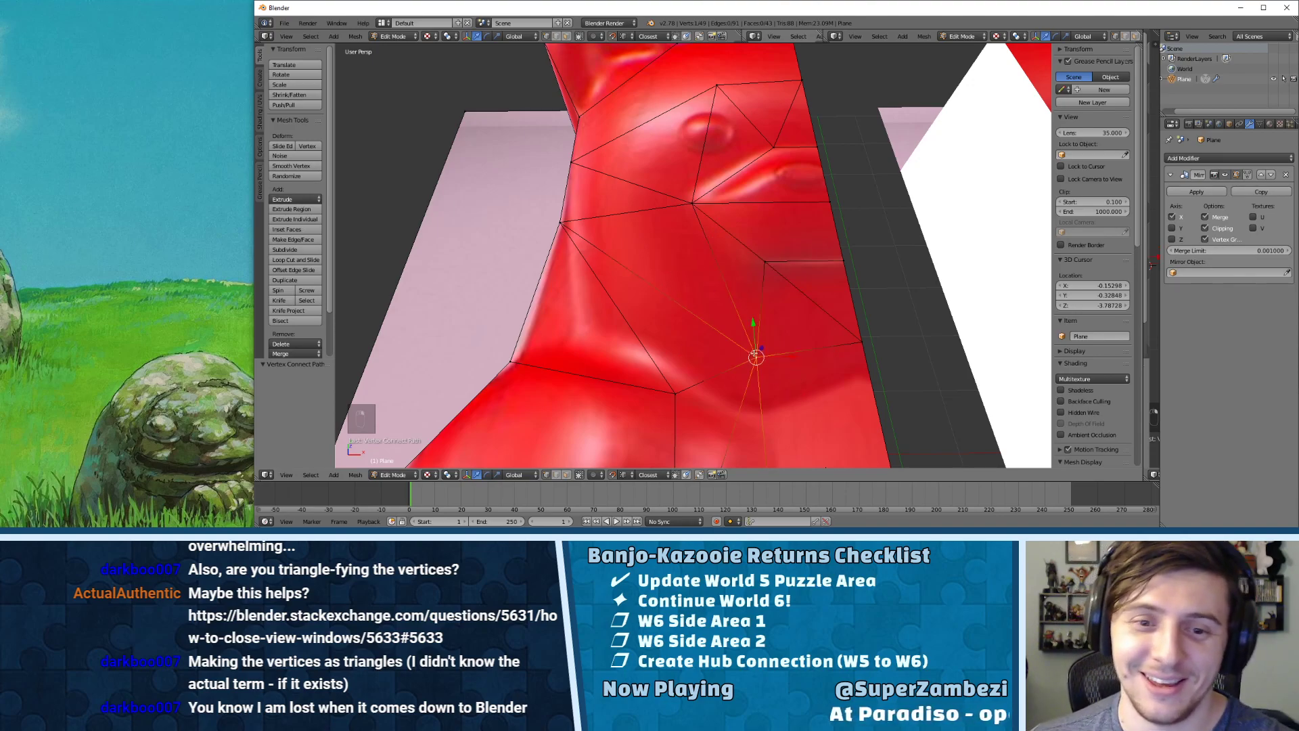
pyautogui.rightClick(851, 339)
pyautogui.rightClick(765, 358)
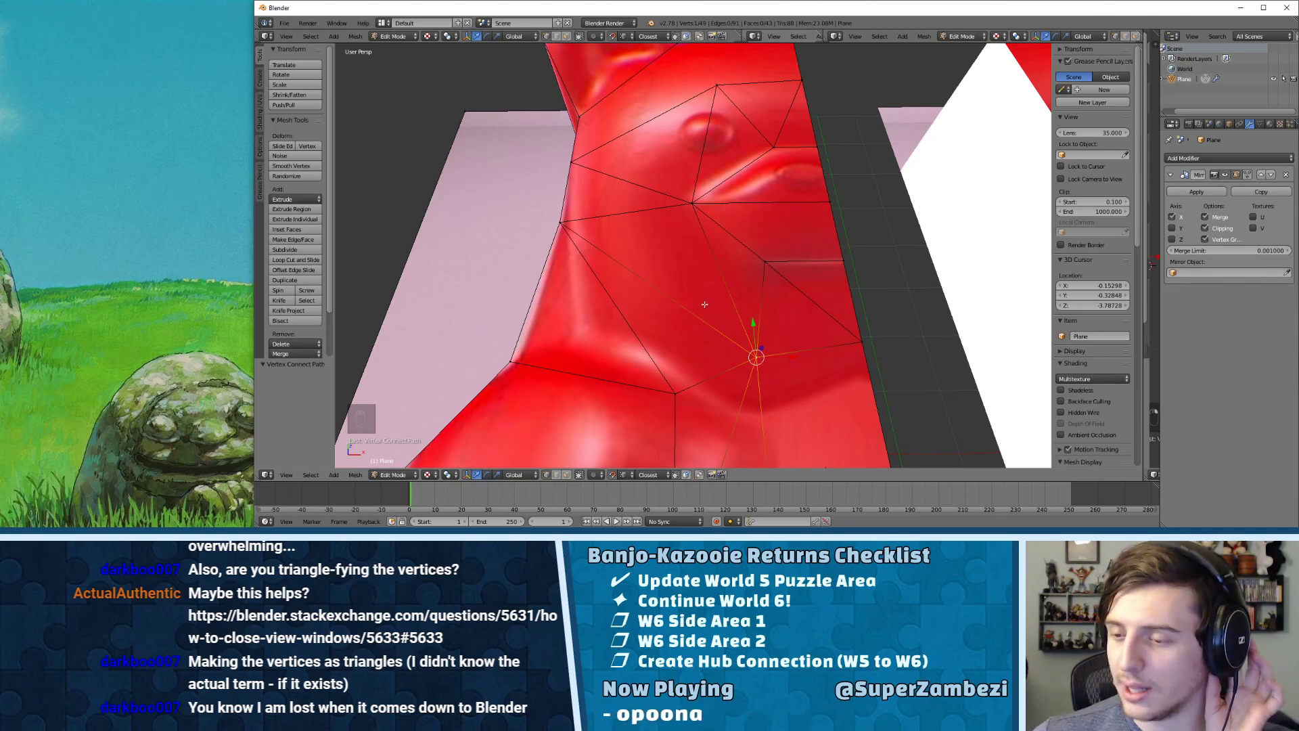
# - Switch the mesh to face selection and select the small triangular face on the chin beside the centre edge
pyautogui.moveTo(724, 275); pyautogui.dragTo(749, 261, button='middle')
pyautogui.hotkey('shift', 'Tab')
pyautogui.hotkey('ctrl', 'Tab')
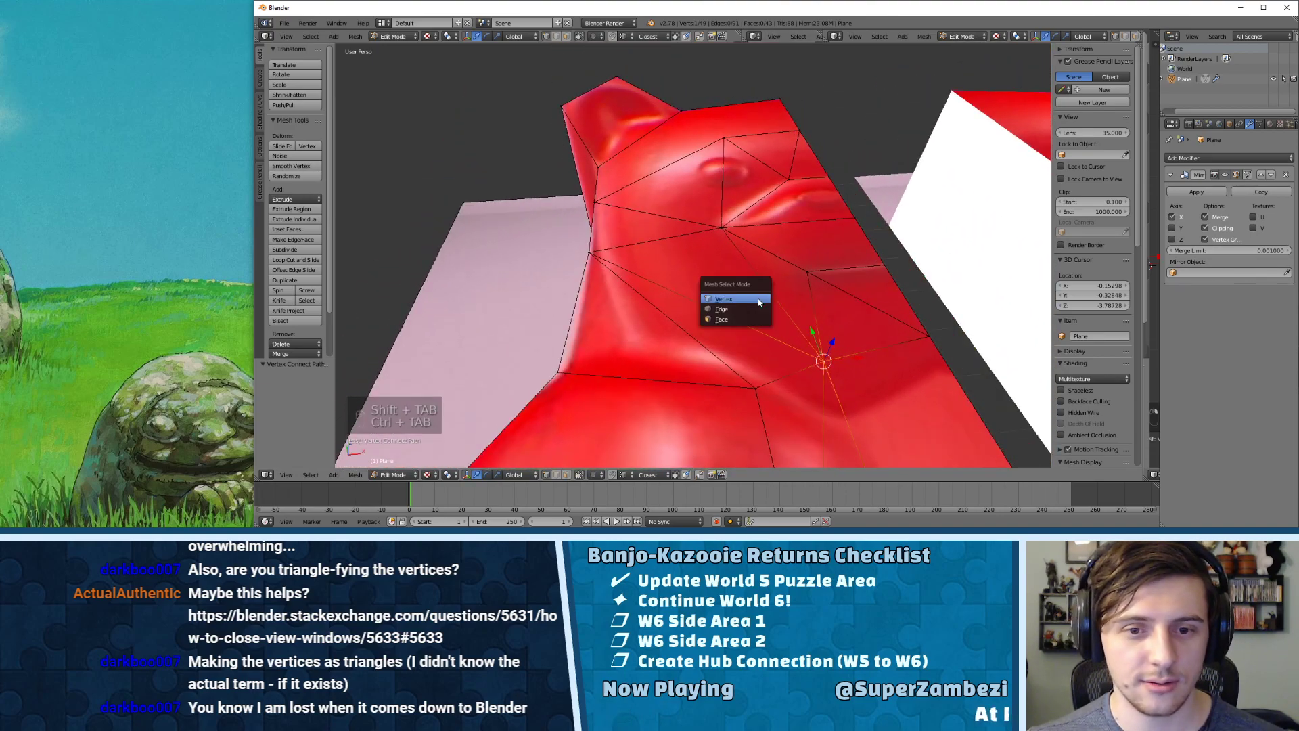
pyautogui.click(717, 319)
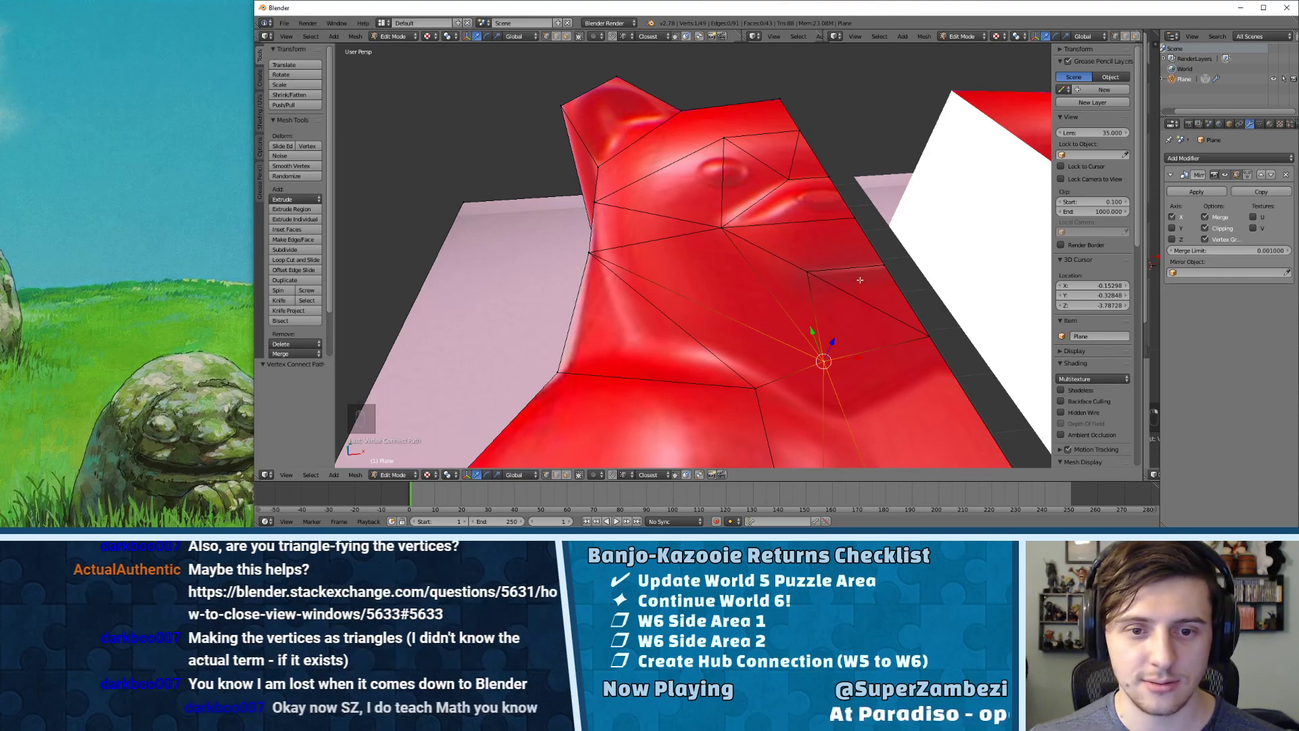
pyautogui.hotkey('ctrl', 'Tab')
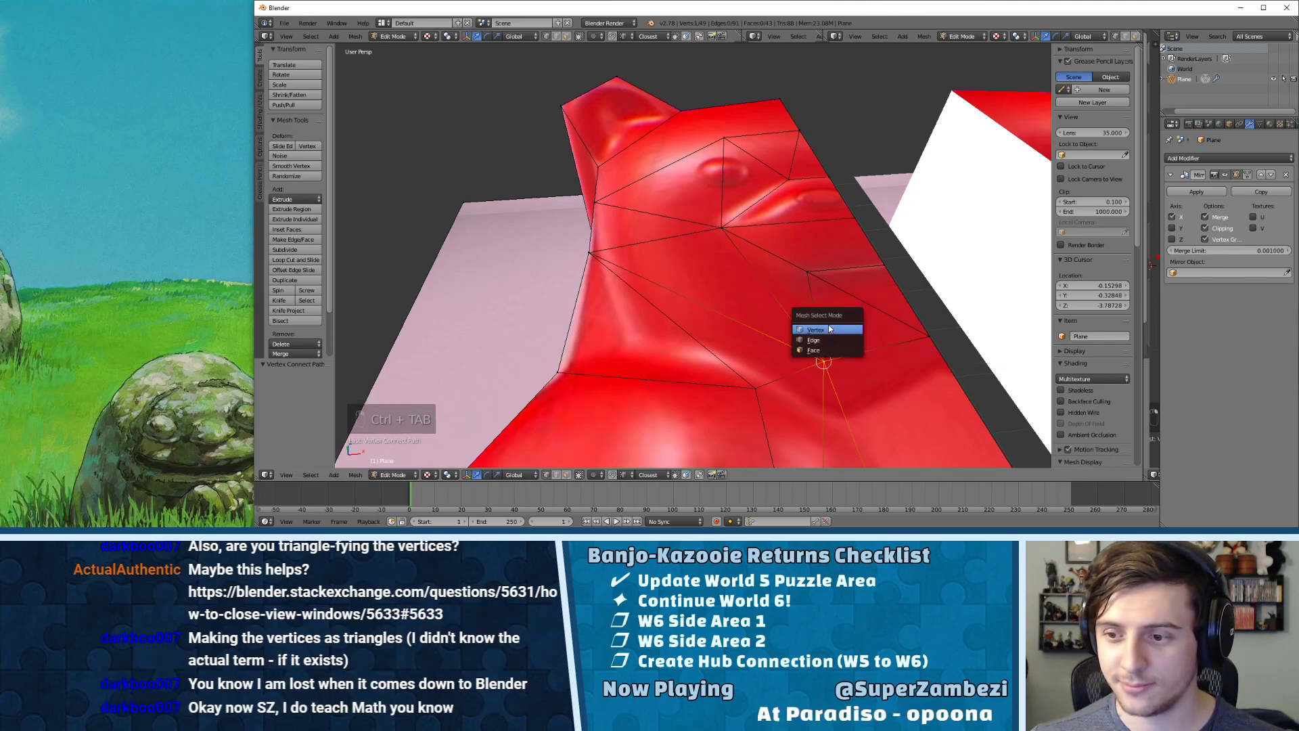
pyautogui.click(818, 351)
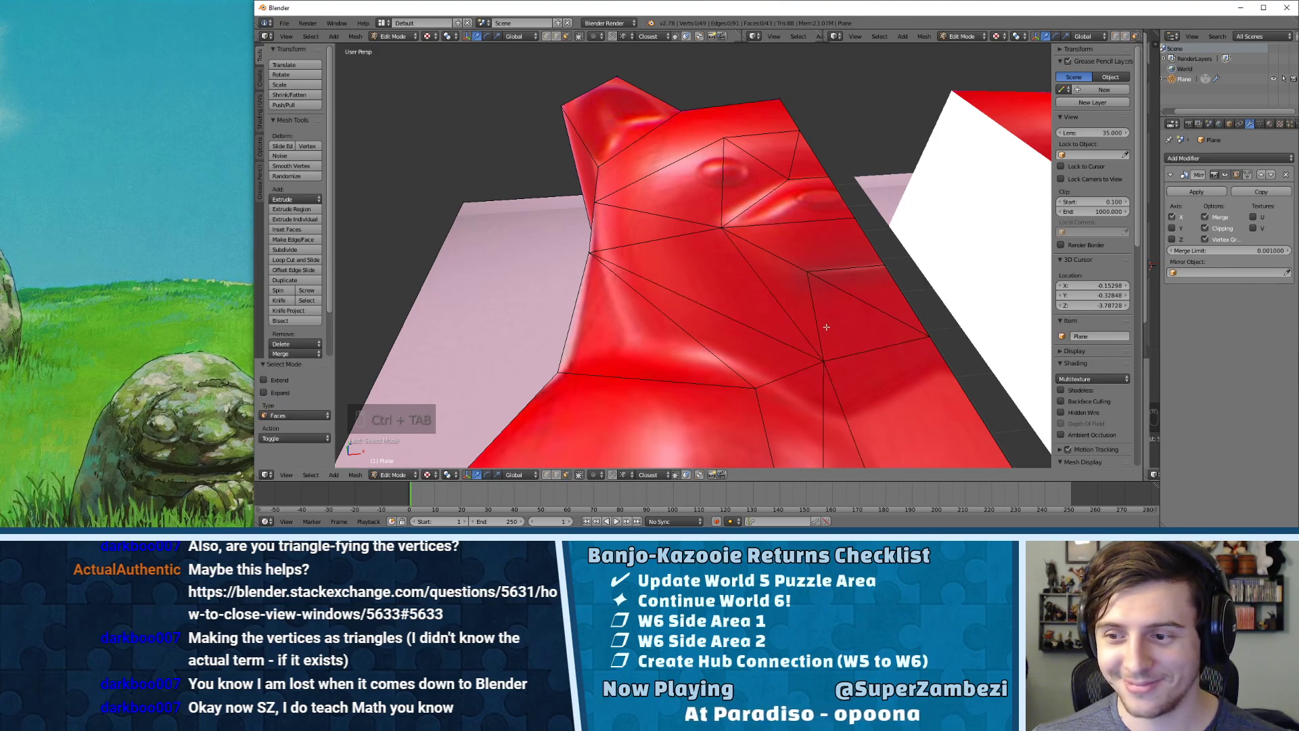
pyautogui.rightClick(836, 301)
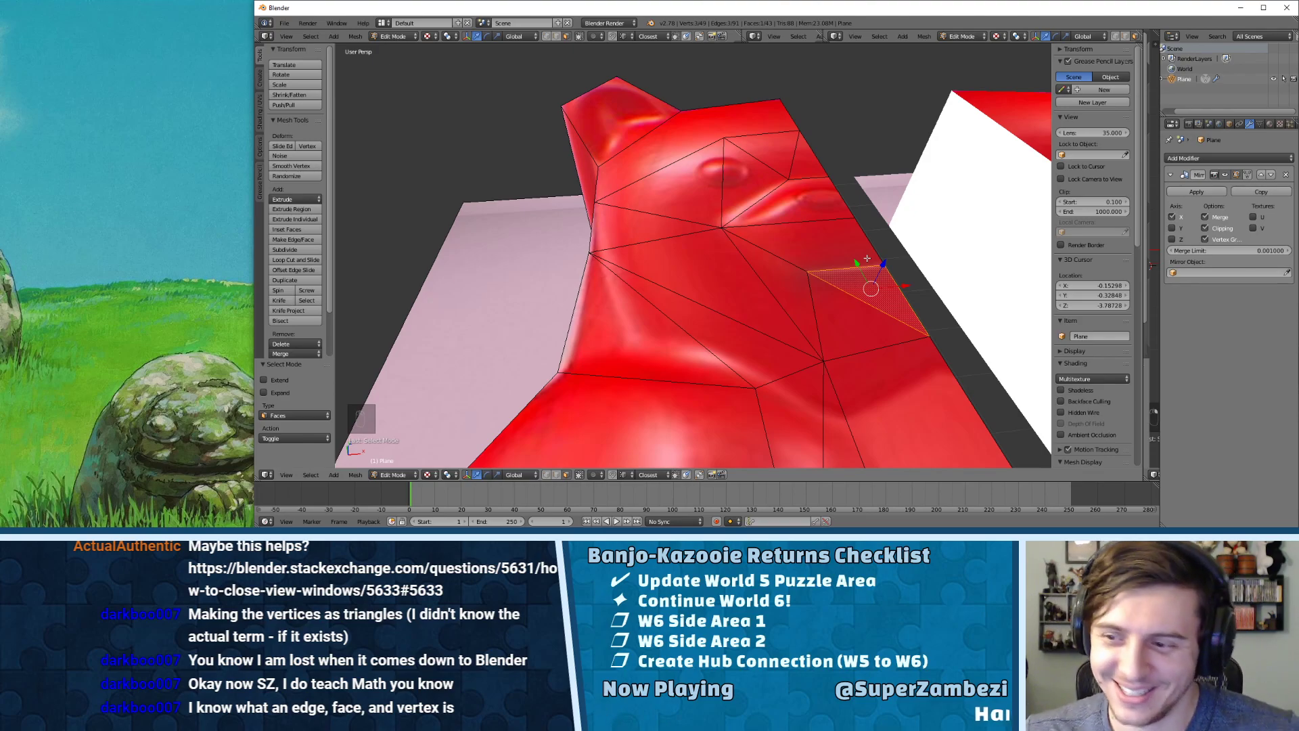
# - Return to vertex selection and raise the centre-edge vertex level with the mouth corner by about 0.304 along Z
pyautogui.moveTo(789, 238); pyautogui.dragTo(875, 392, button='middle')
pyautogui.hotkey('ctrl', 'Tab')
pyautogui.click(800, 130)
pyautogui.press('KP_Decimal')
pyautogui.press('KP_7')
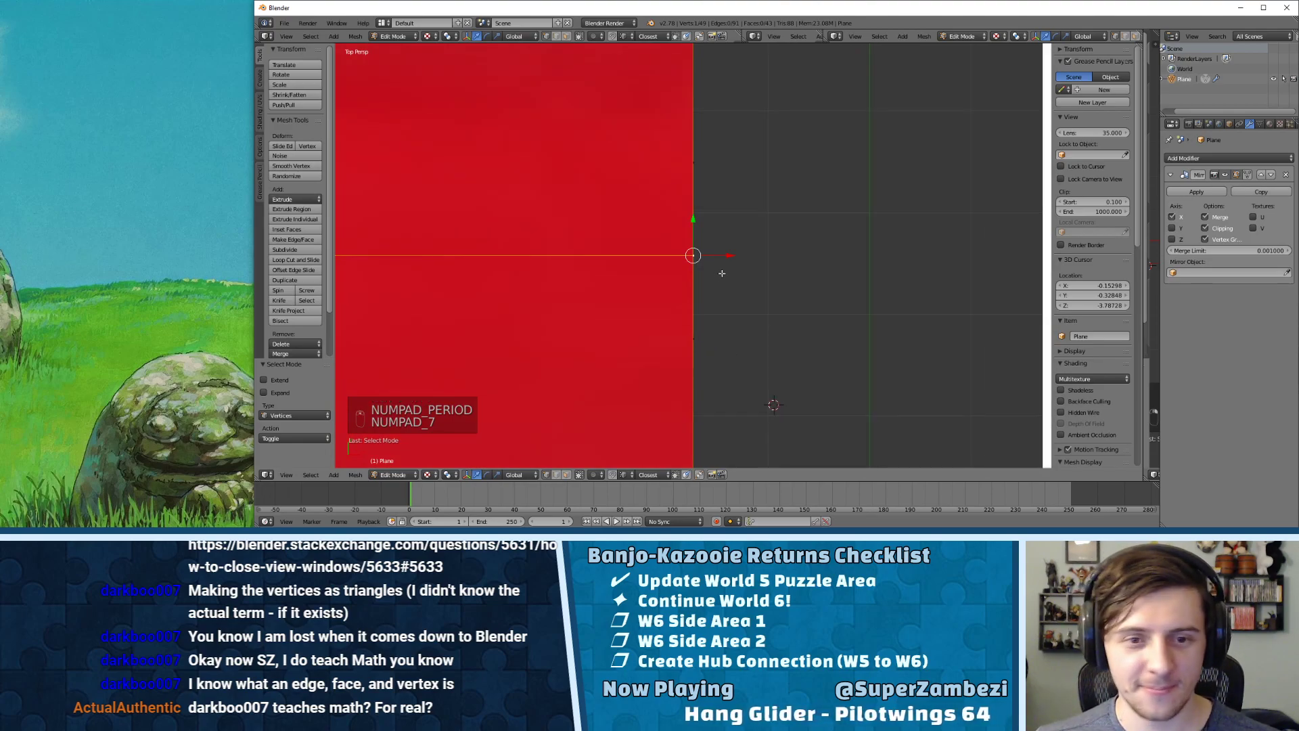
pyautogui.scroll(-5, 706, 271)
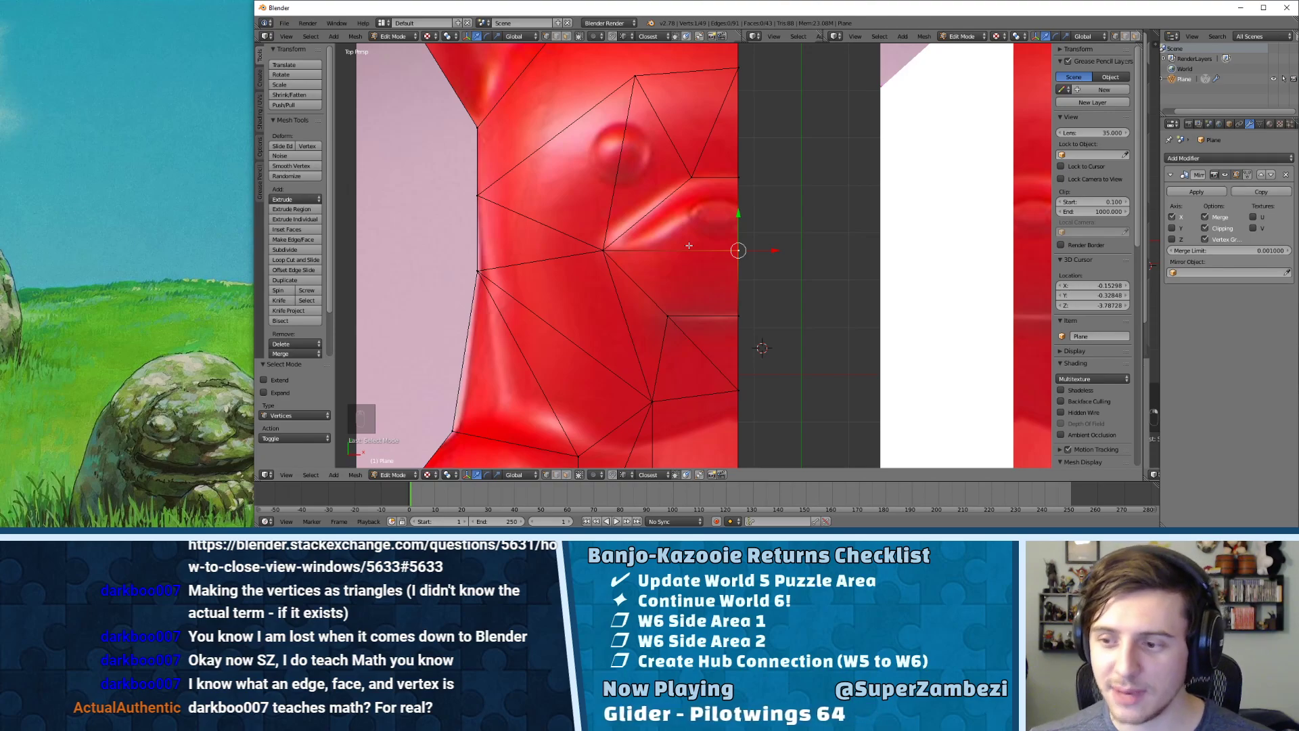
pyautogui.moveTo(671, 204); pyautogui.dragTo(673, 181, button='middle')
pyautogui.moveTo(729, 212); pyautogui.dragTo(729, 194)
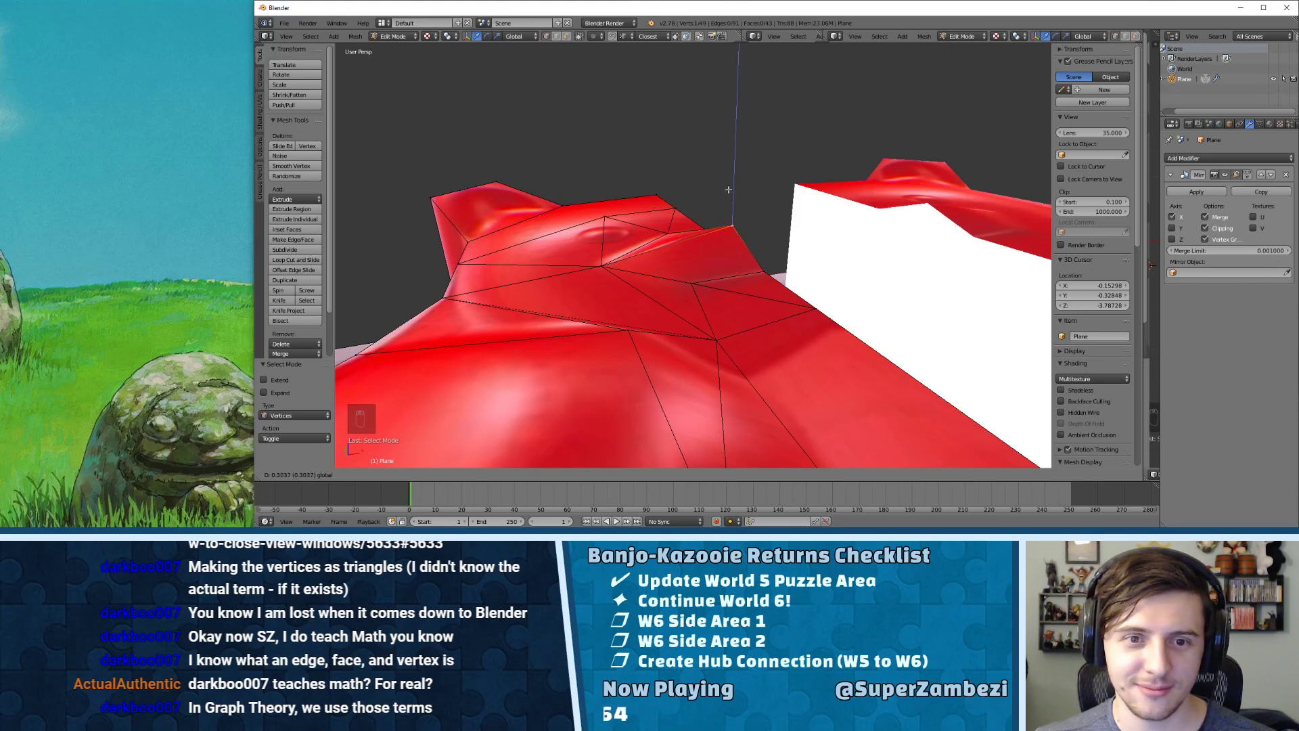
pyautogui.moveTo(728, 190); pyautogui.dragTo(728, 189)
pyautogui.moveTo(729, 190); pyautogui.dragTo(708, 218, button='middle')
# - In face selection, triangulate the bear's chest face and its arm face
pyautogui.press('KP_7')
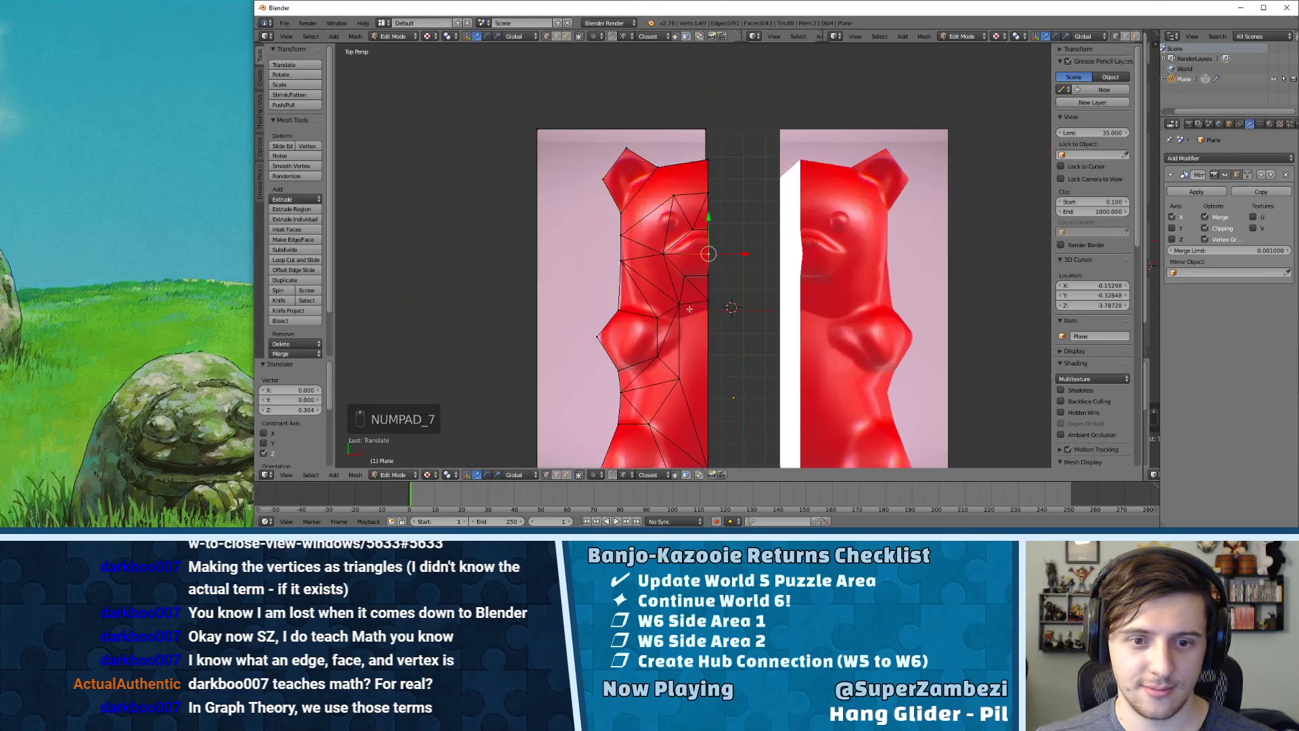
pyautogui.keyDown('shift'); pyautogui.moveTo(689, 304); pyautogui.dragTo(695, 239, button='middle'); pyautogui.keyUp('shift')
pyautogui.hotkey('ctrl', 'Tab')
pyautogui.click(678, 298)
pyautogui.rightClick(701, 265)
pyautogui.hotkey('ctrl', 't')
pyautogui.hotkey('ctrl', 't')
pyautogui.rightClick(636, 254)
pyautogui.hotkey('ctrl', 't')
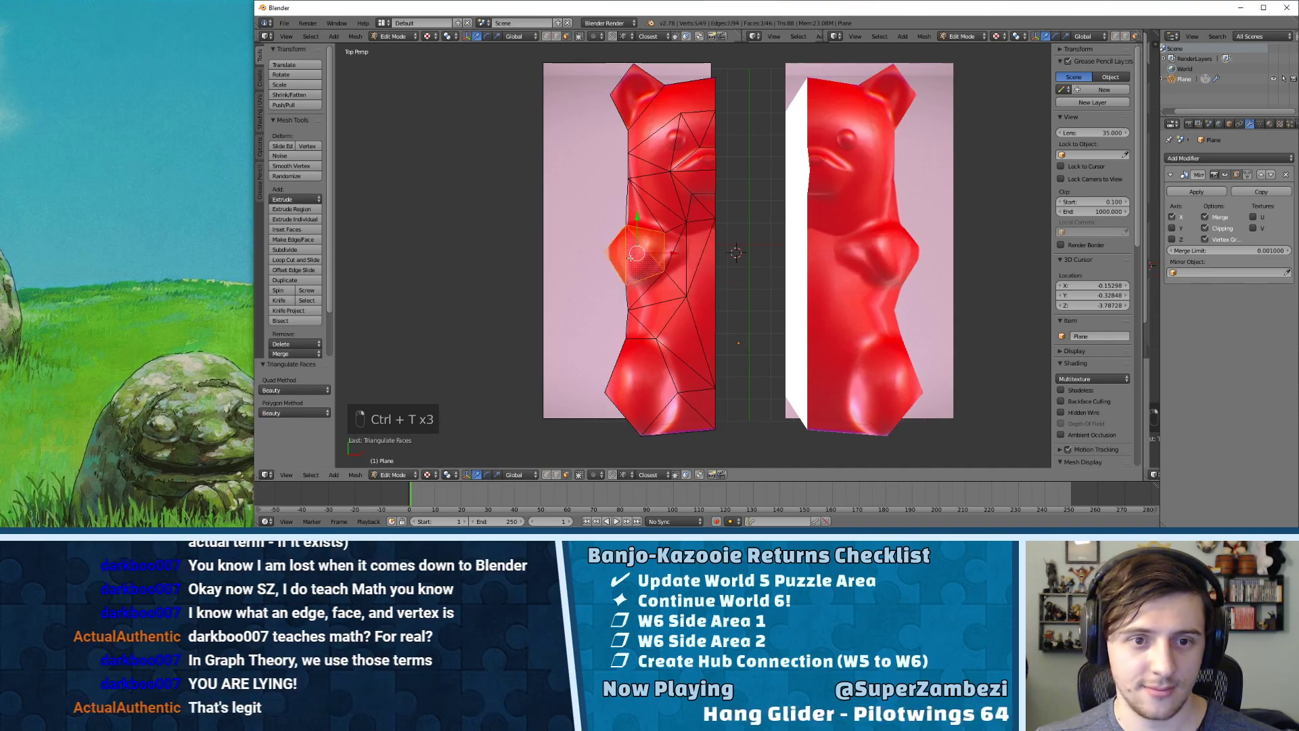
# - Triangulate the leg and ear faces plus all remaining faces of the mesh, and clear the selection
pyautogui.rightClick(635, 395)
pyautogui.hotkey('ctrl', 't')
pyautogui.rightClick(634, 94)
pyautogui.hotkey('ctrl', 't')
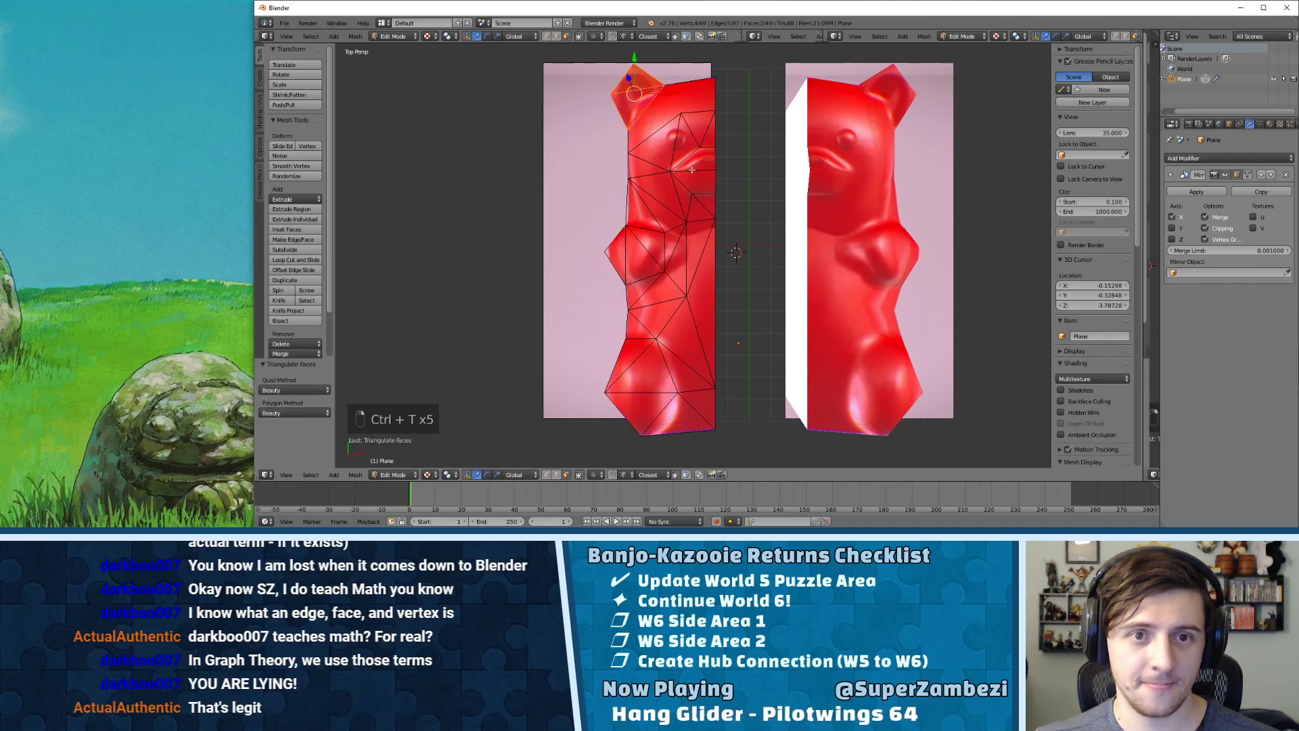
pyautogui.press('a')
pyautogui.hotkey('ctrl', 't')
pyautogui.press('a')
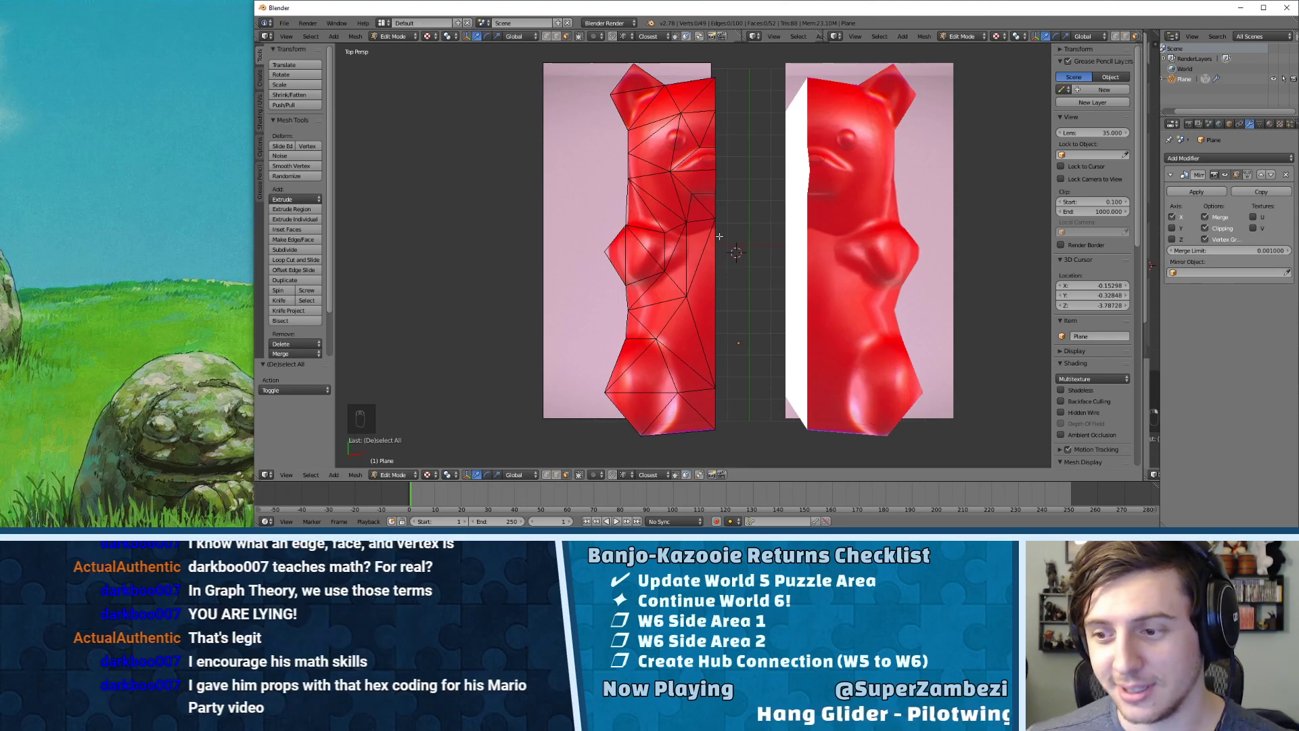
# - Examine the triangulated half-bear in wireframe and solid shading, and restore Texture shading in the top view
pyautogui.moveTo(719, 237)
pyautogui.mouseDown(button='middle')
pyautogui.moveTo(764, 48)
pyautogui.moveTo(737, 164)
pyautogui.moveTo(815, 191)
pyautogui.mouseUp(button='middle')
pyautogui.press('z')
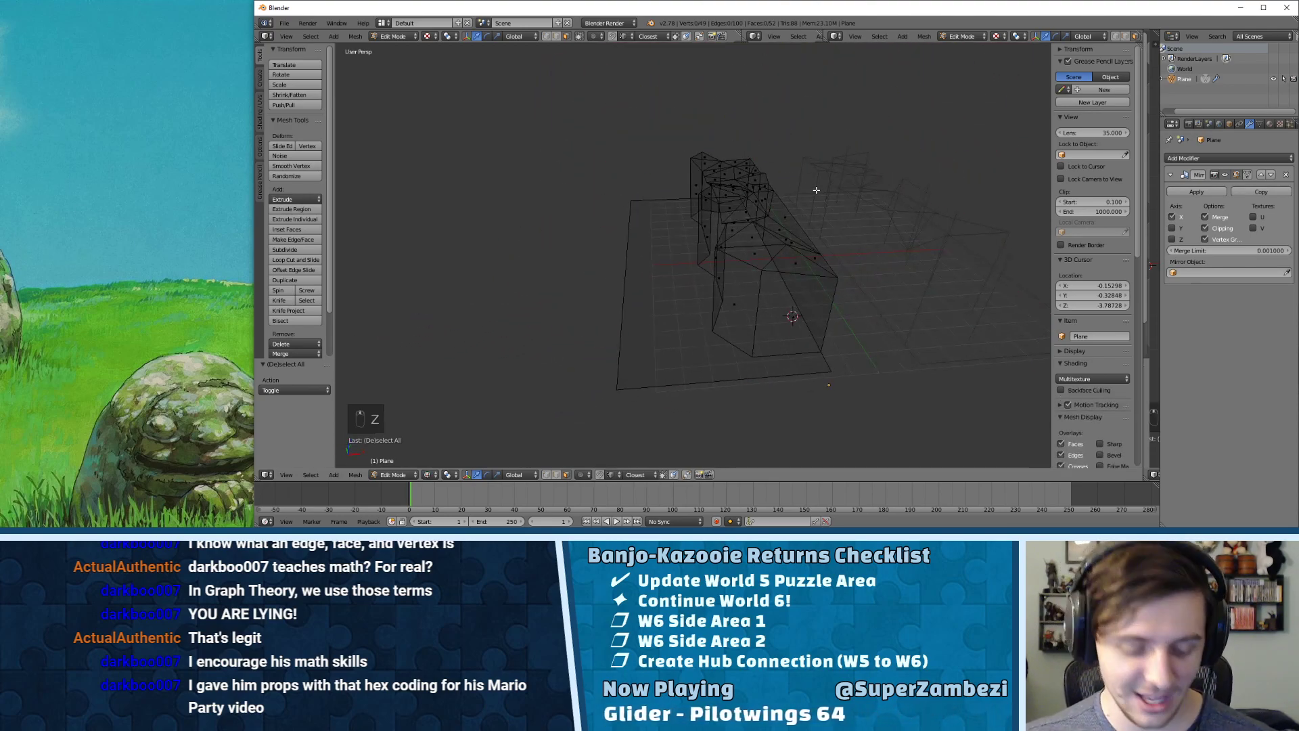
pyautogui.press('z')
pyautogui.moveTo(745, 280)
pyautogui.mouseDown(button='middle')
pyautogui.moveTo(764, 318)
pyautogui.moveTo(747, 288)
pyautogui.mouseUp(button='middle')
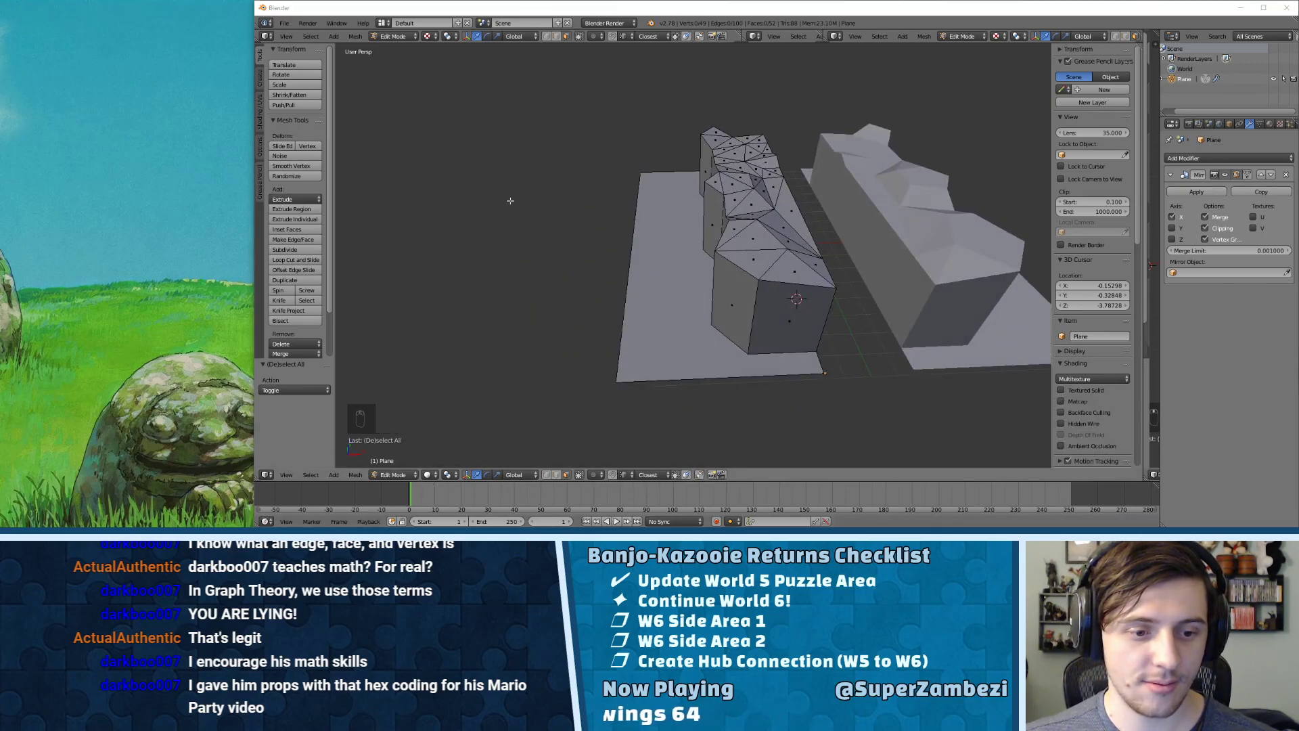
pyautogui.click(435, 475)
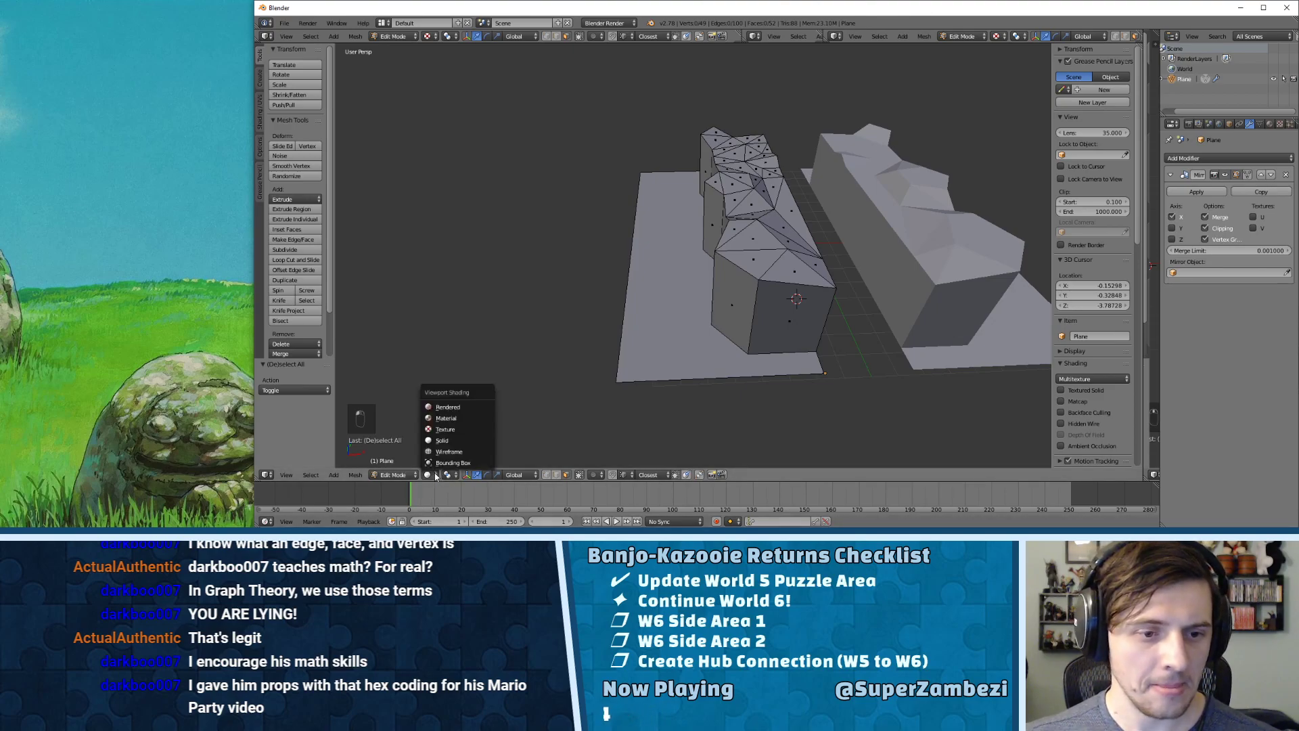
pyautogui.click(449, 429)
pyautogui.moveTo(795, 181); pyautogui.dragTo(768, 227, button='middle')
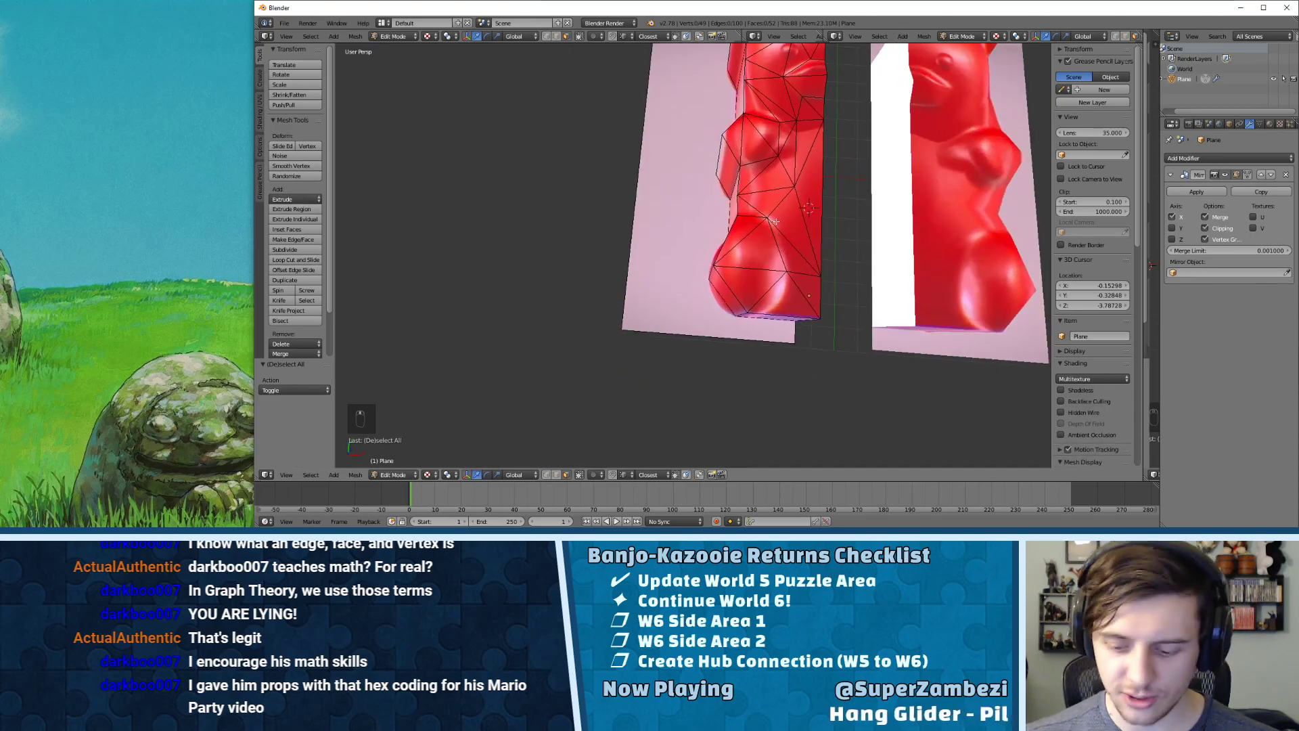
pyautogui.press('KP_7')
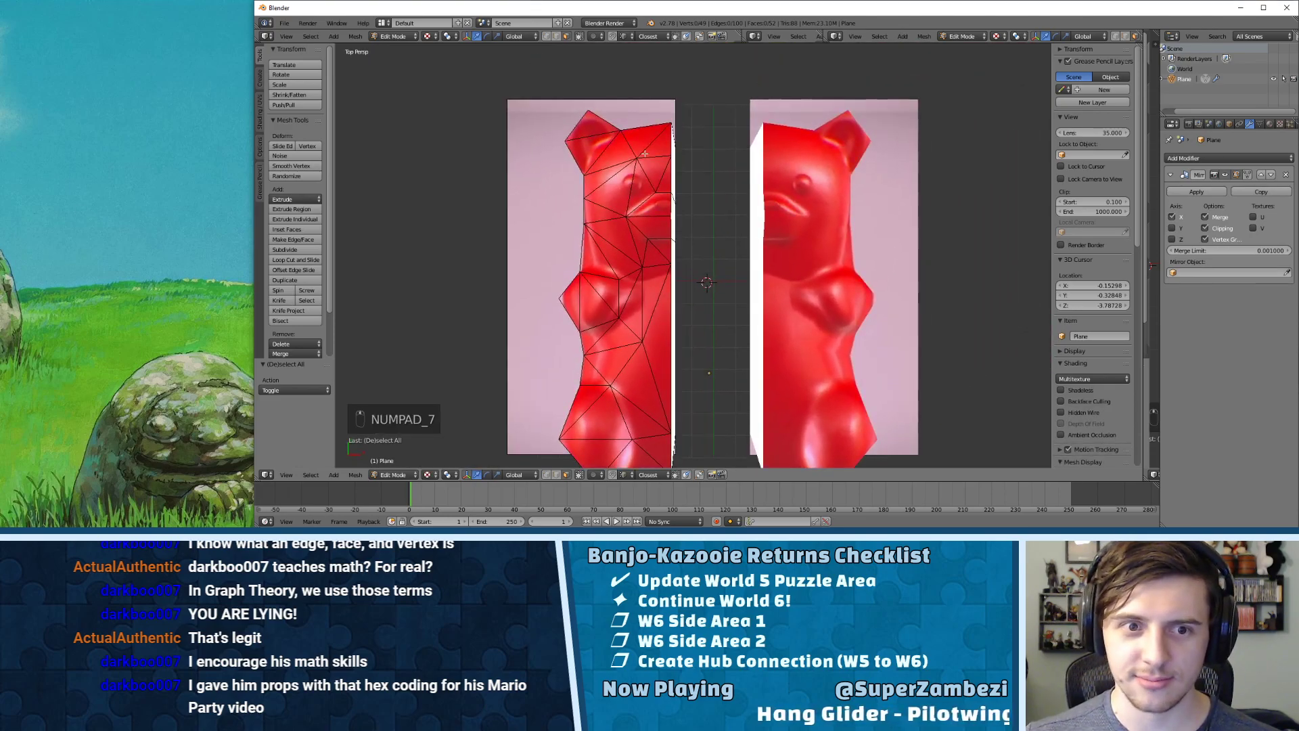
pyautogui.keyDown('shift'); pyautogui.moveTo(730, 274); pyautogui.dragTo(735, 220, button='middle'); pyautogui.keyUp('shift')
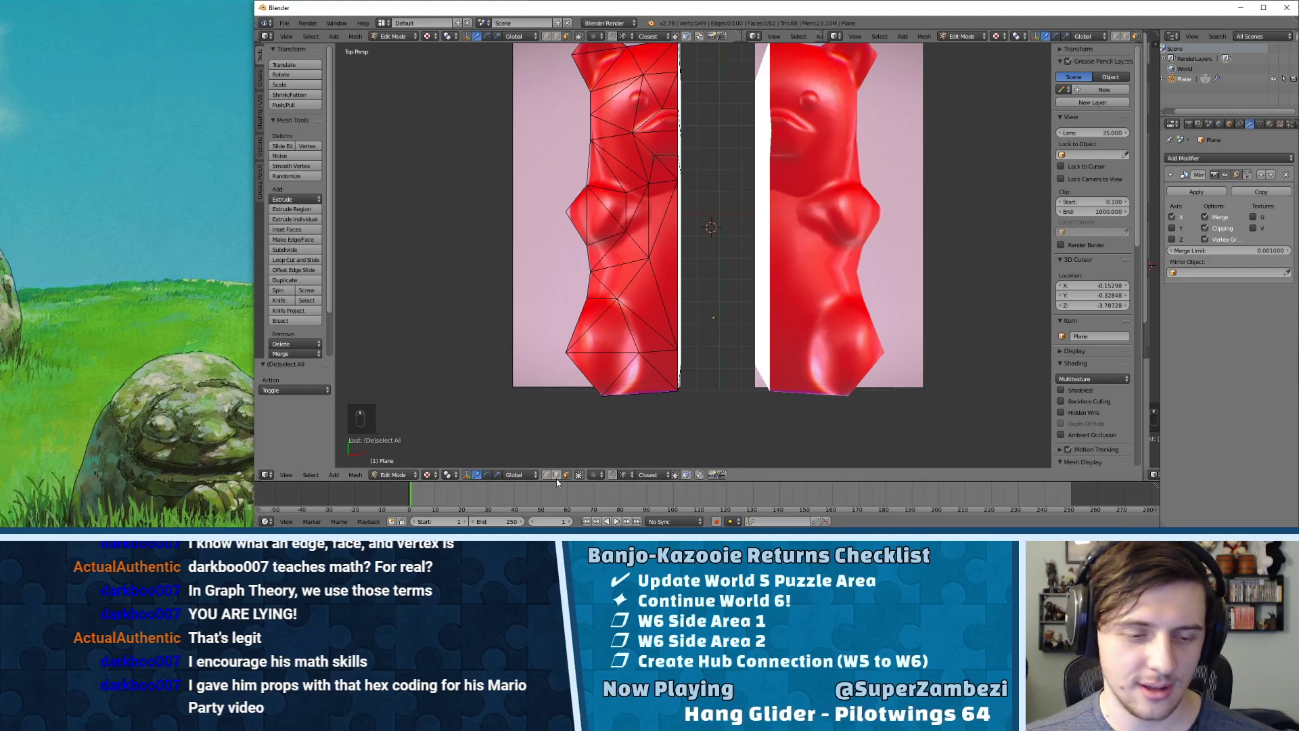
# - Switch to Windows Photo Viewer, look through the pretzel reference picture and the next image, and close the viewer
pyautogui.moveTo(447, 526)
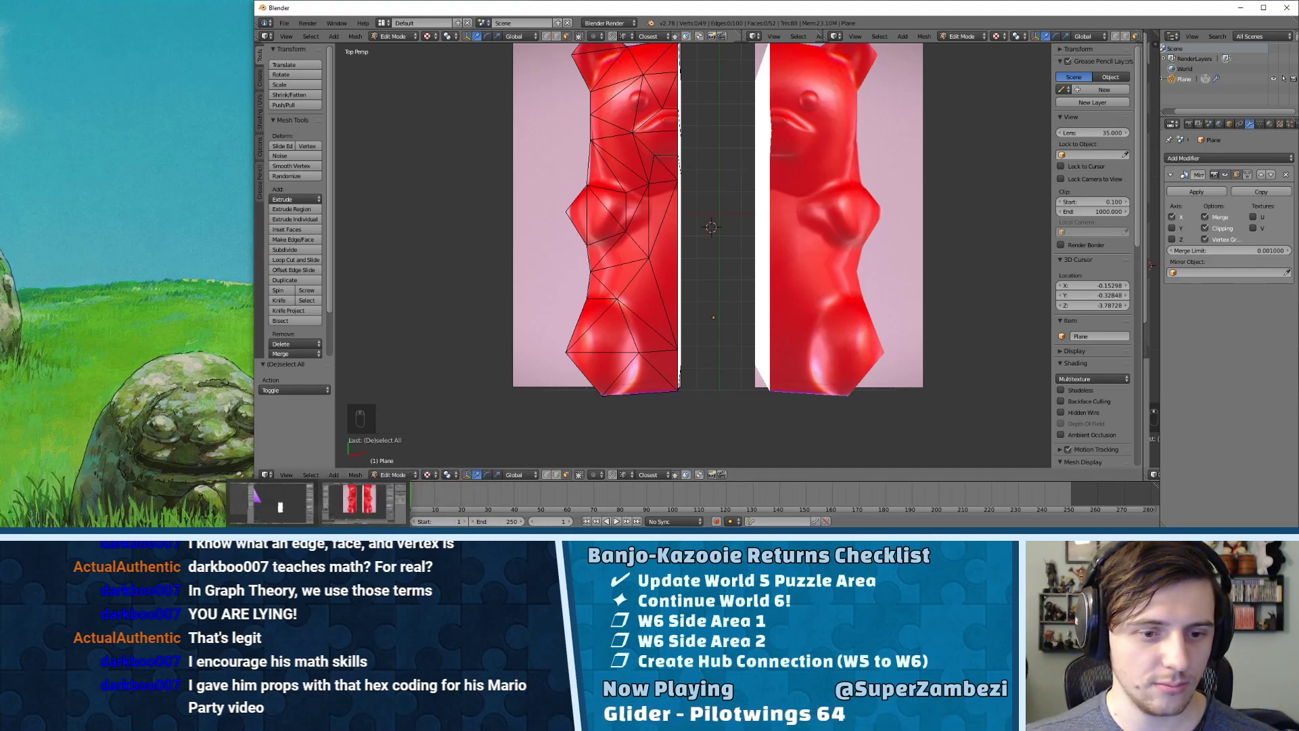
pyautogui.moveTo(546, 526)
pyautogui.click(585, 505)
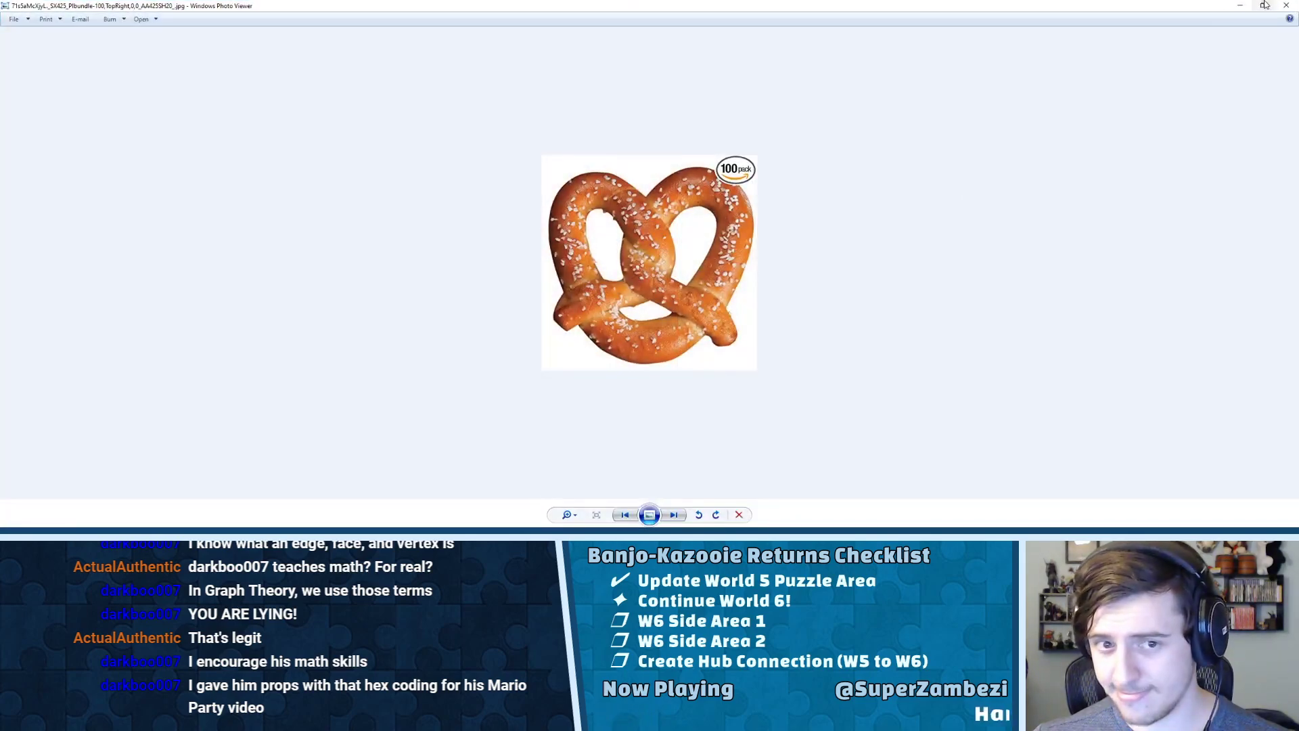
pyautogui.press('Right')
pyautogui.click(1285, 6)
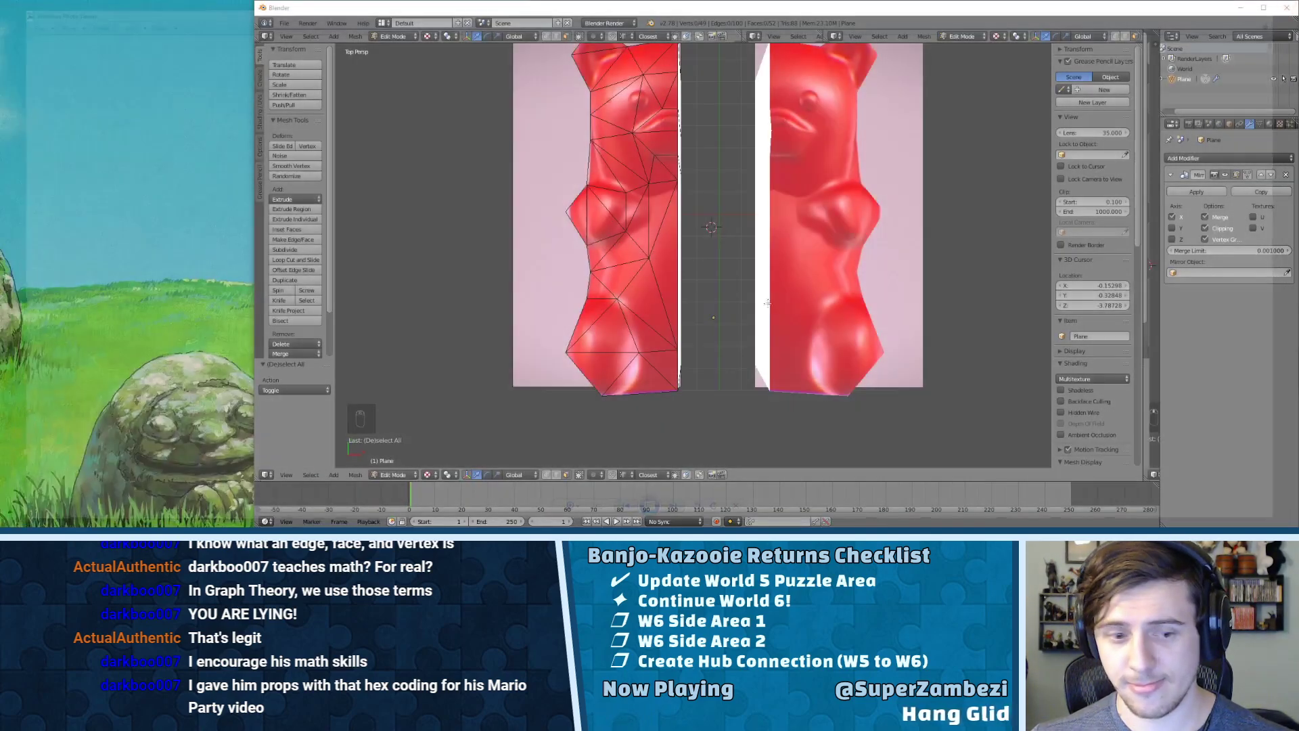
# - Switch to Photoshop and open the gummy bear reference image there
pyautogui.click(446, 533)
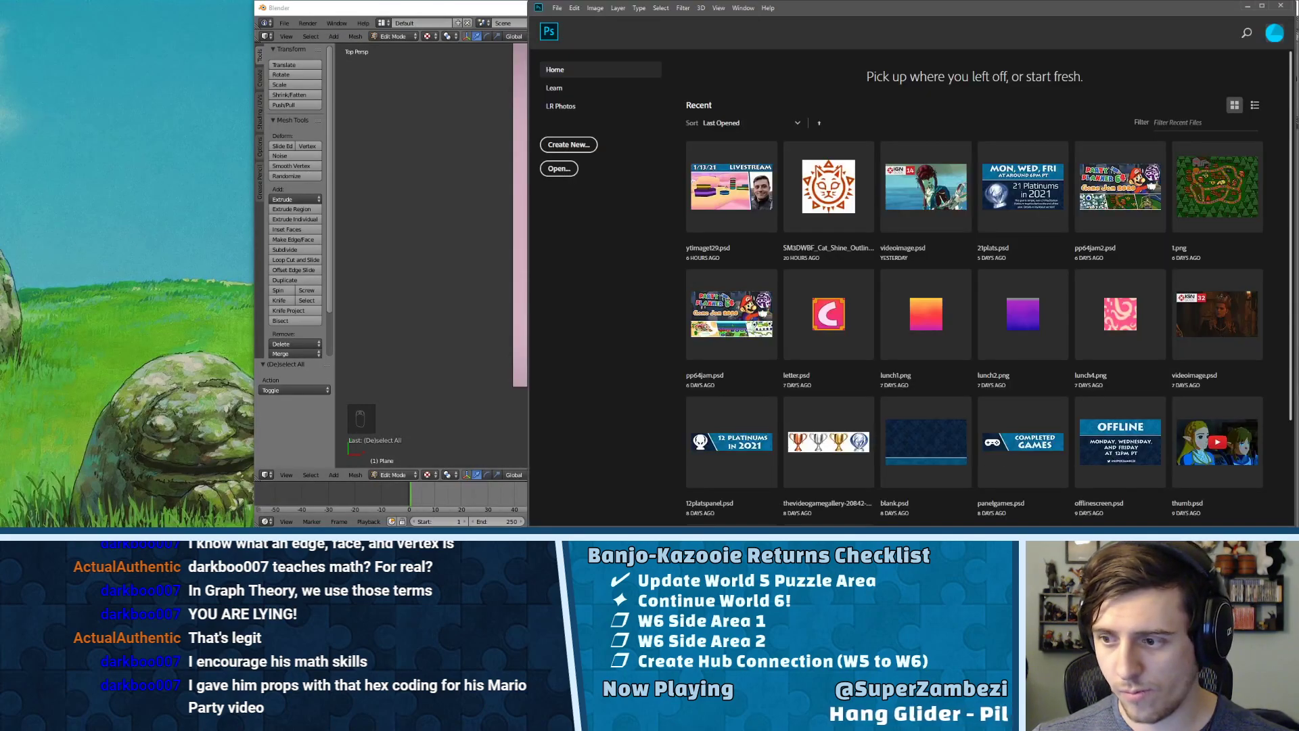
pyautogui.moveTo(761, 526); pyautogui.dragTo(772, 88)
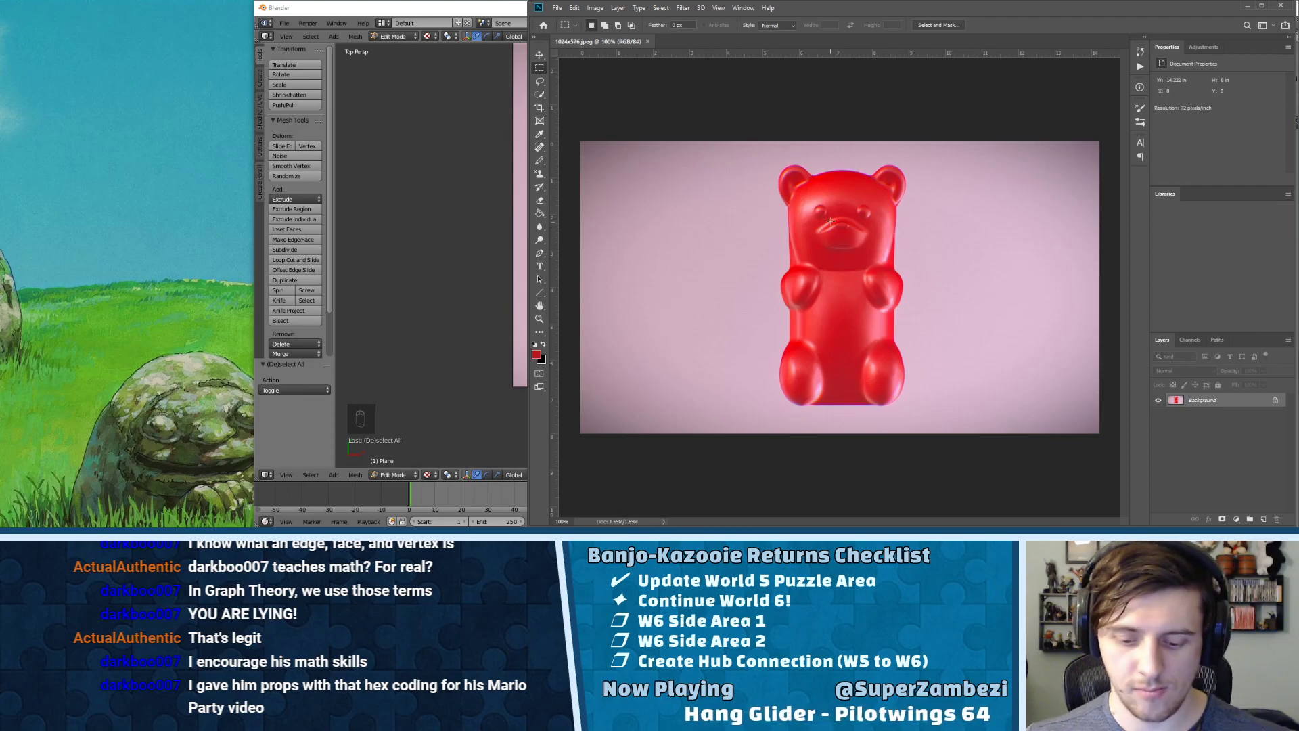
pyautogui.hotkey('ctrl', '+')
pyautogui.hotkey('ctrl', '-')
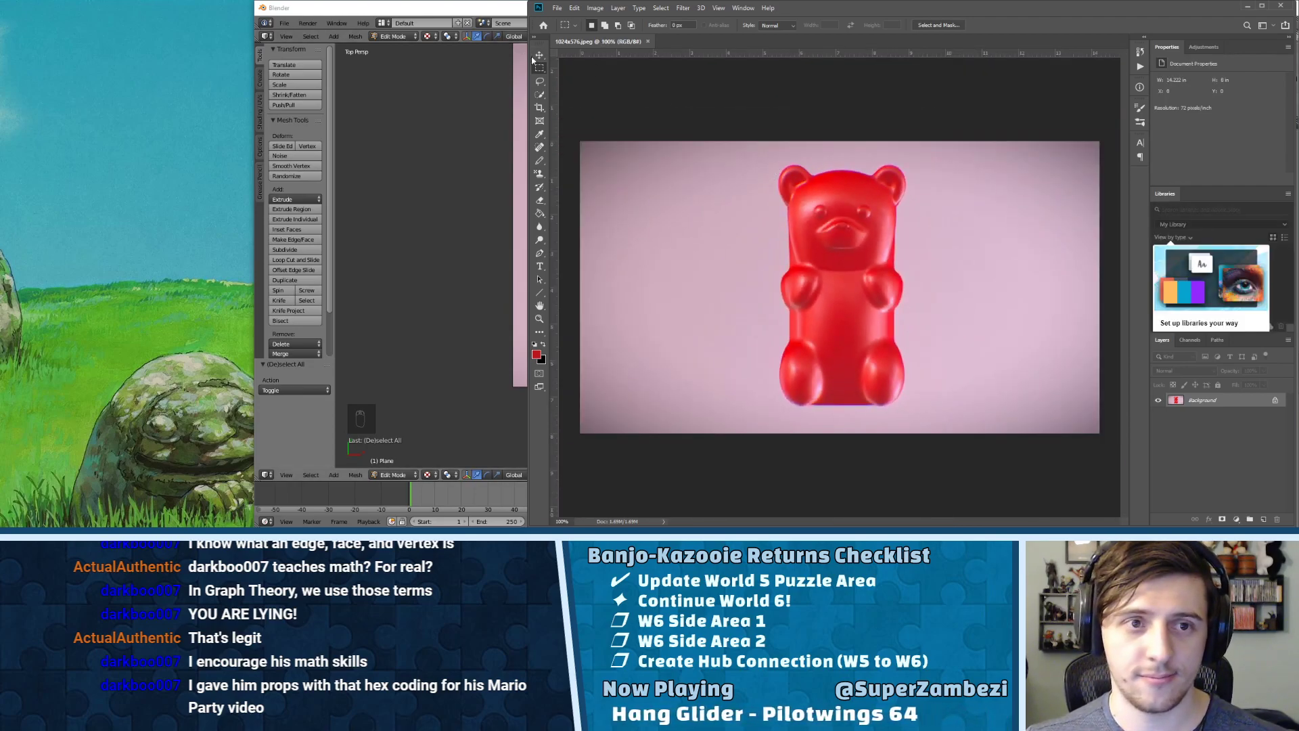
pyautogui.moveTo(771, 159); pyautogui.dragTo(915, 409)
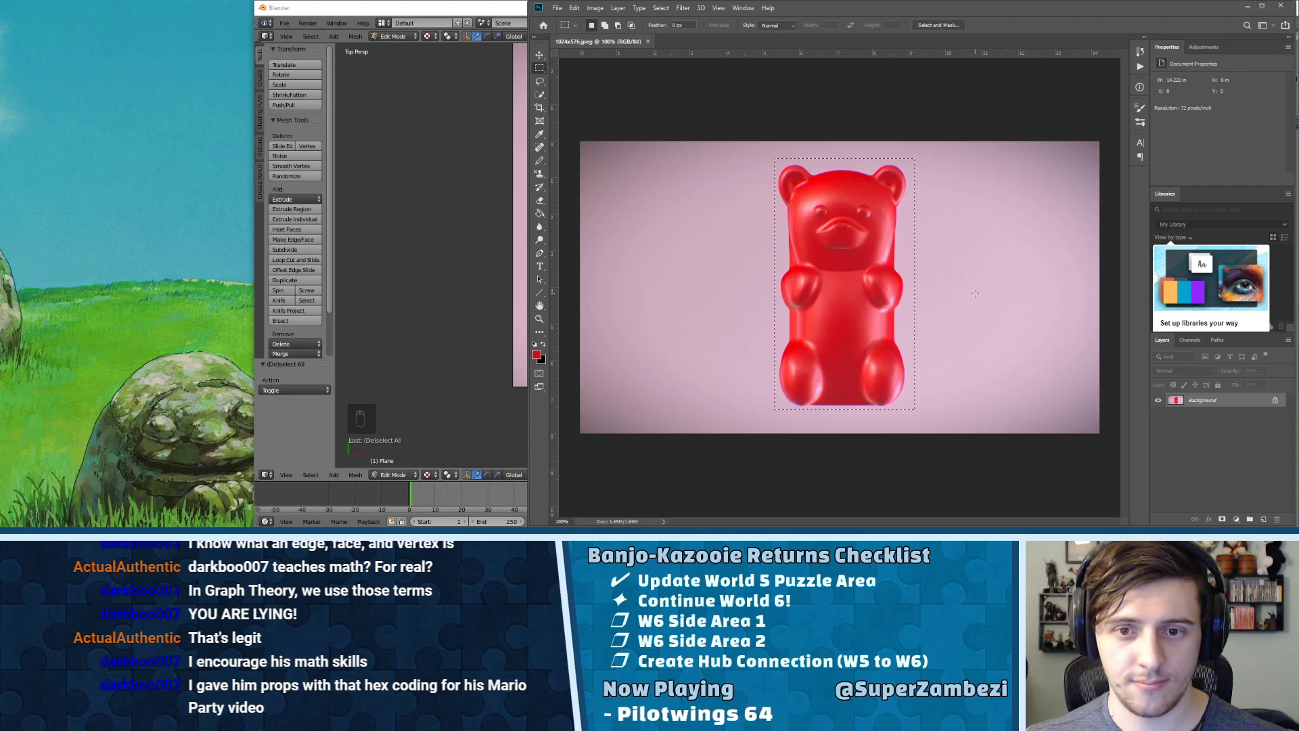
# - Select the pink background around the gummy bear with the Quick Selection tool and invert the selection to the bear
pyautogui.click(540, 99)
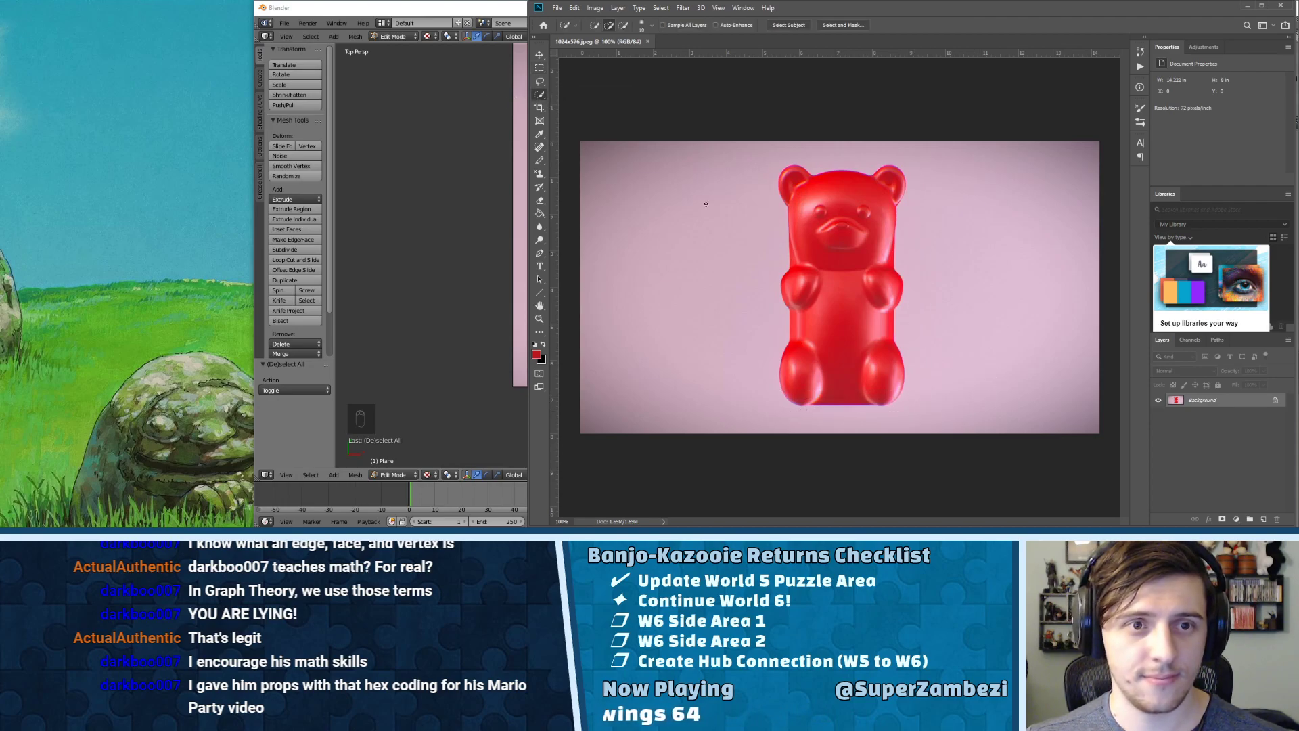
pyautogui.moveTo(933, 148); pyautogui.dragTo(991, 372)
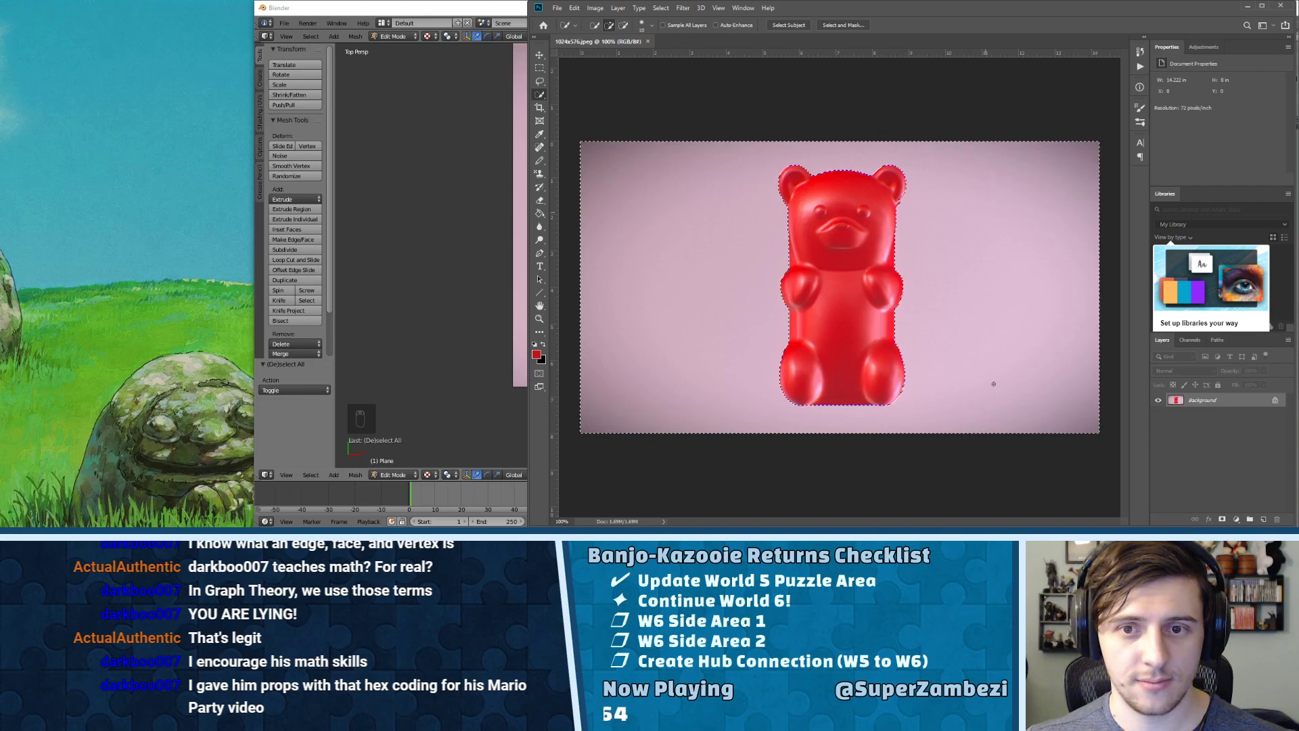
pyautogui.press('i')
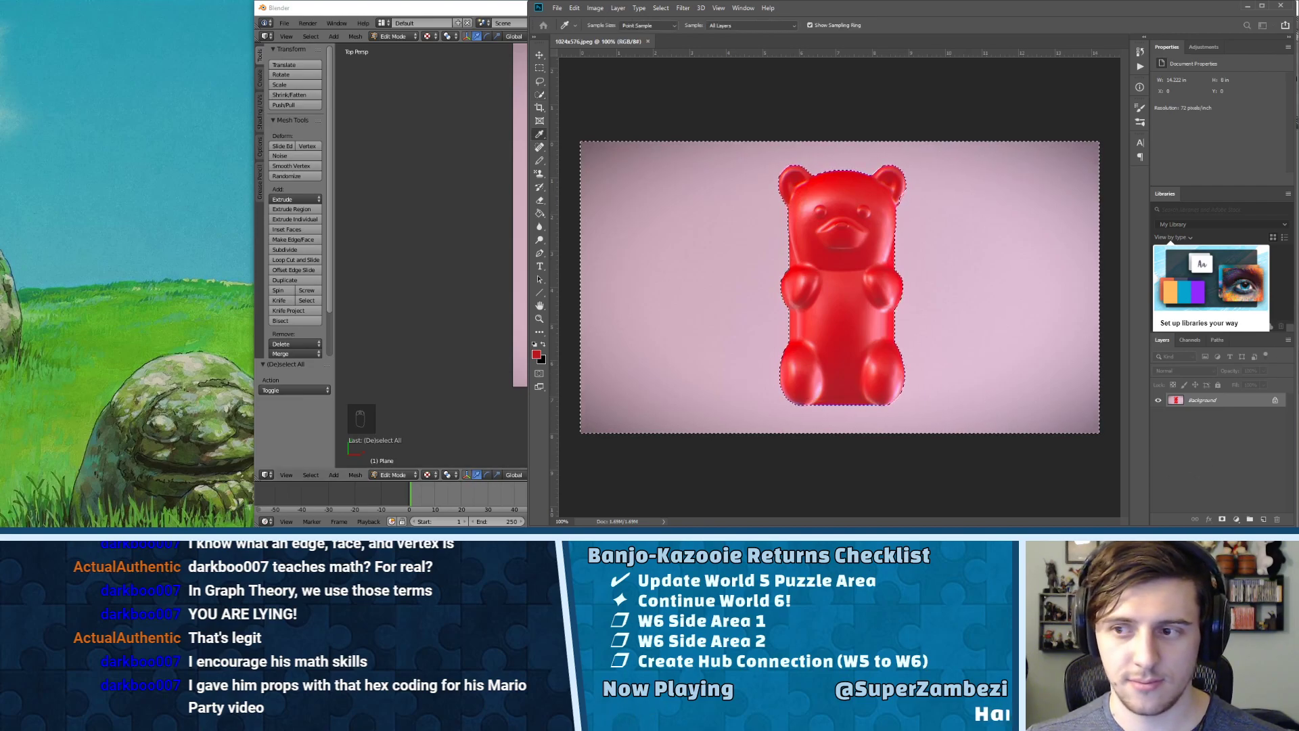
pyautogui.press('w')
pyautogui.click(595, 8)
pyautogui.moveTo(663, 12)
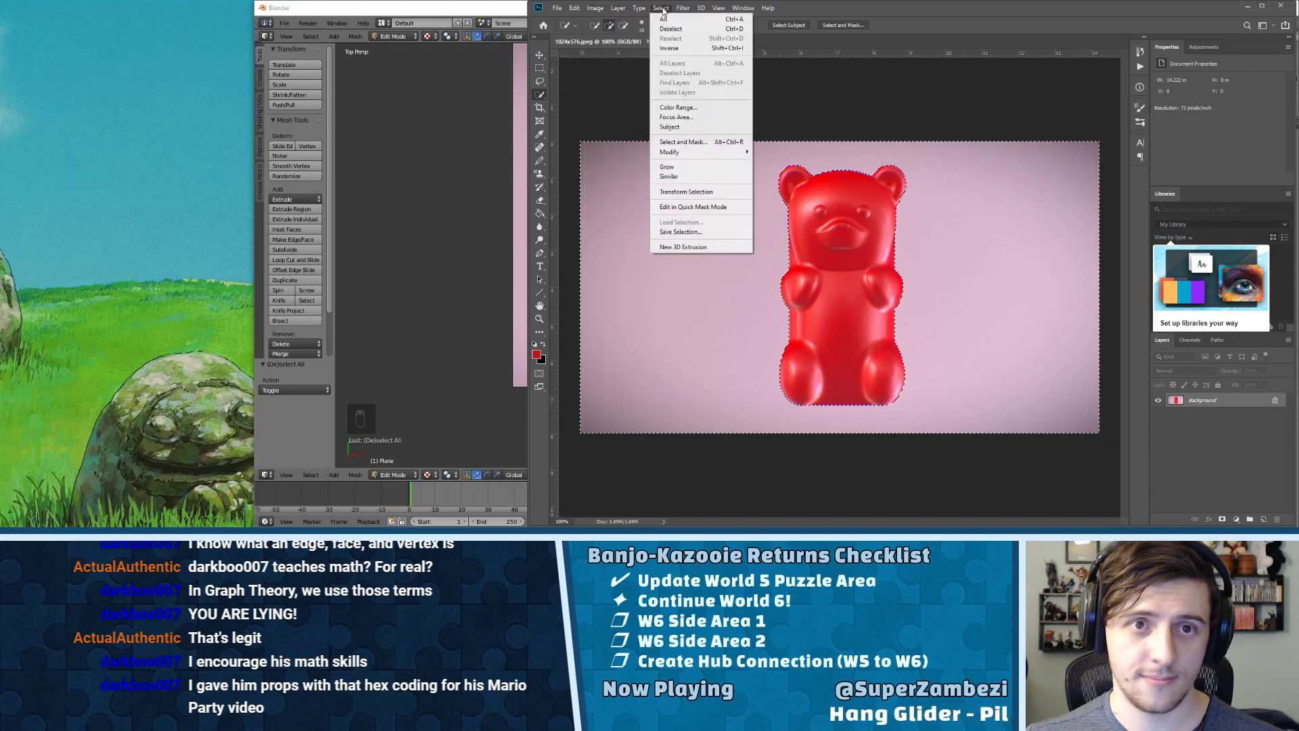
pyautogui.click(675, 48)
# - Cut the selected gummy bear out of the photo's Background layer
pyautogui.hotkey('ctrl', 'x')
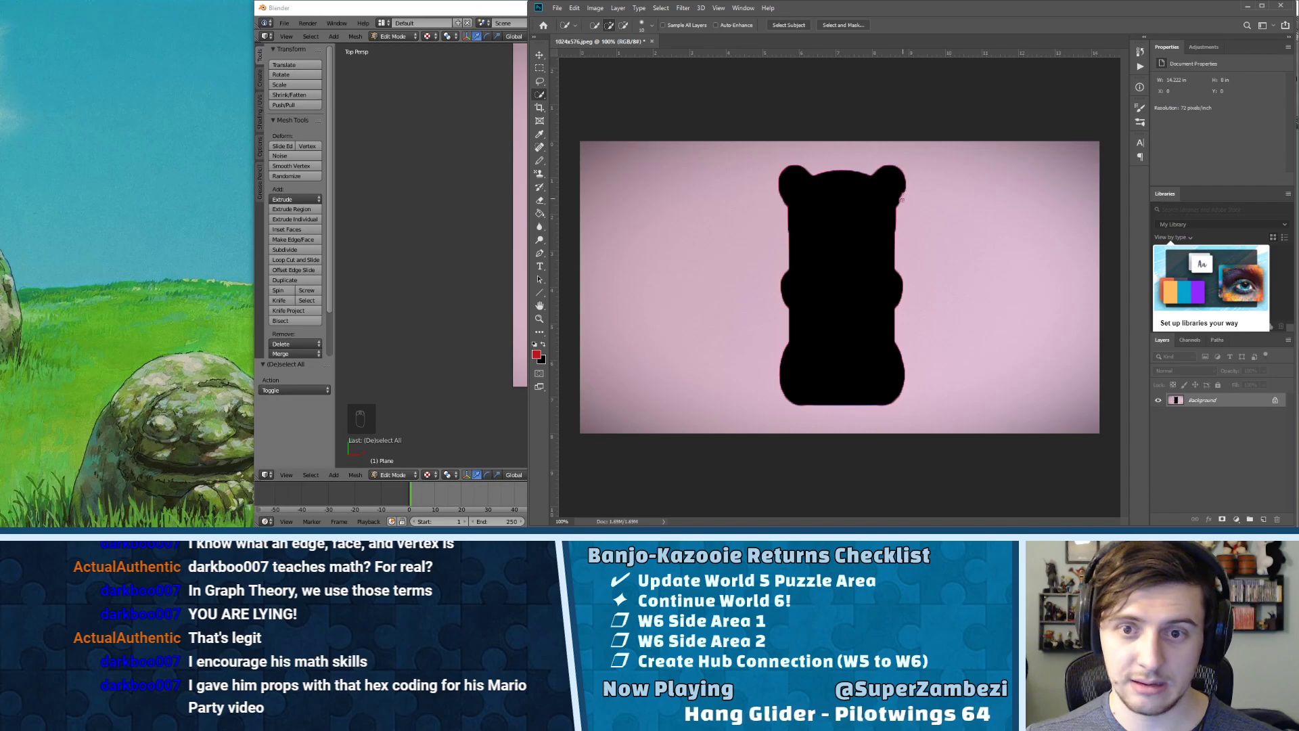
pyautogui.hotkey('ctrl', 'z')
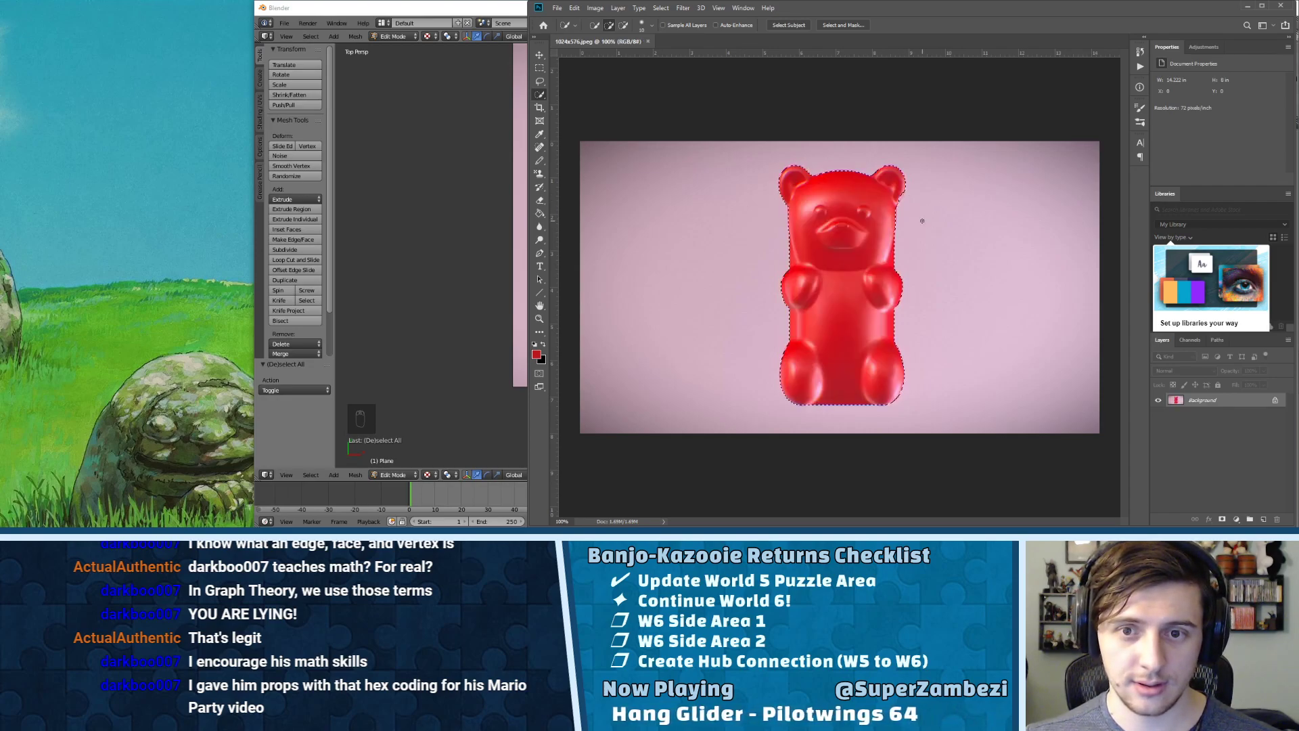
pyautogui.keyDown('alt'); pyautogui.scroll(2, 923, 227); pyautogui.keyUp('alt')
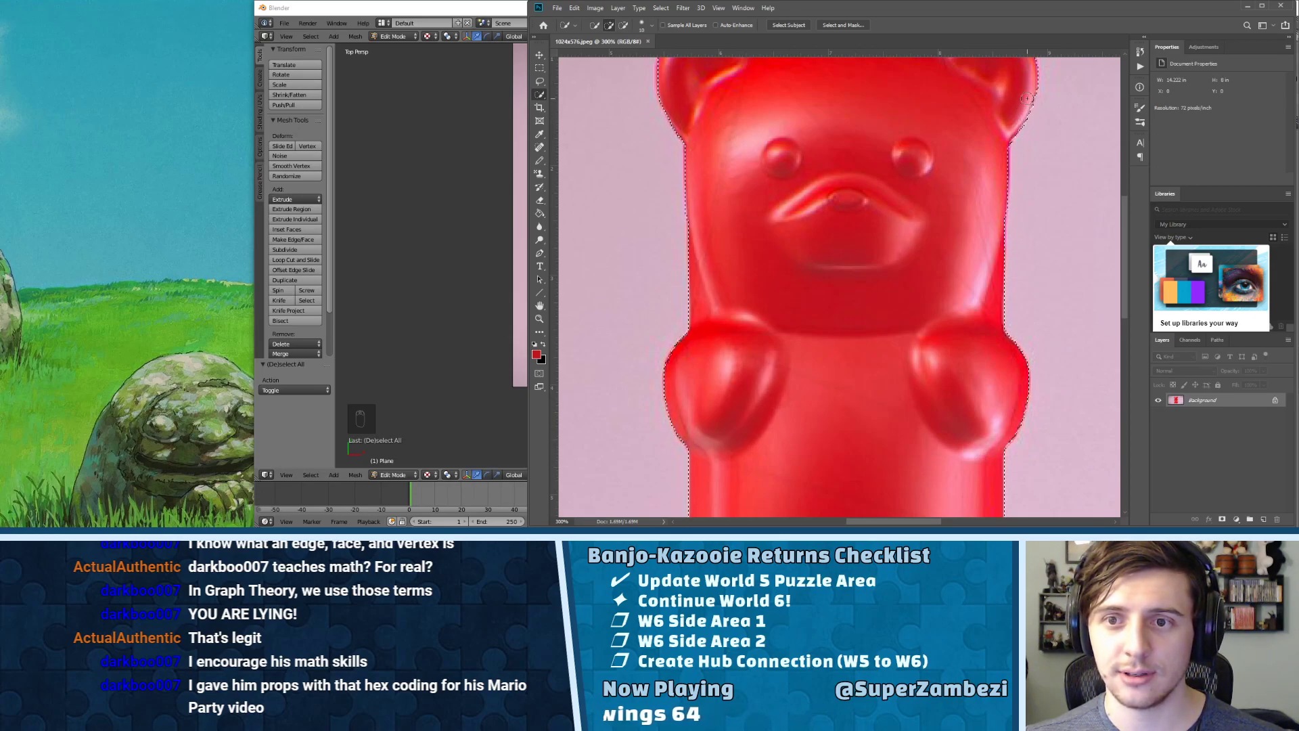
pyautogui.press('BackSpace')
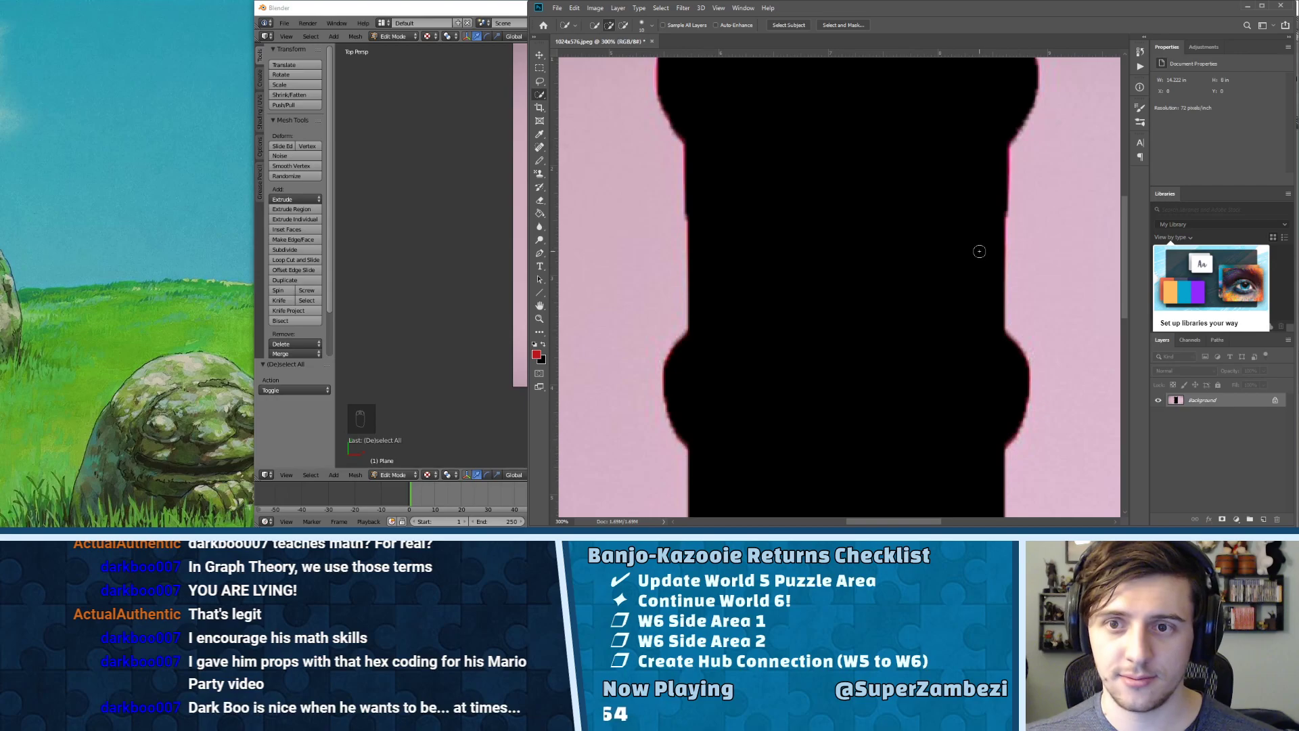
# - Create a new 252 x 474 px document, paste the gummy bear into it, and delete the white Background layer
pyautogui.hotkey('ctrl', 'n')
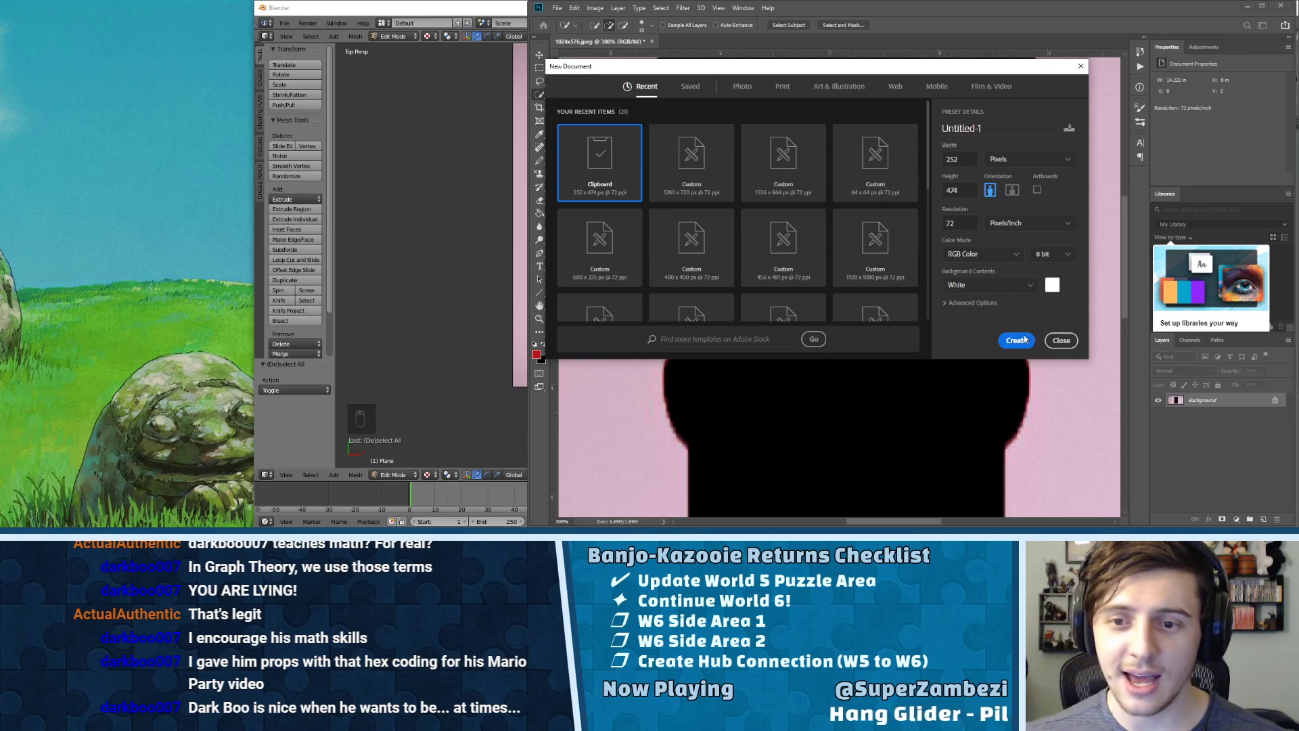
pyautogui.click(1016, 340)
pyautogui.hotkey('ctrl', 'v')
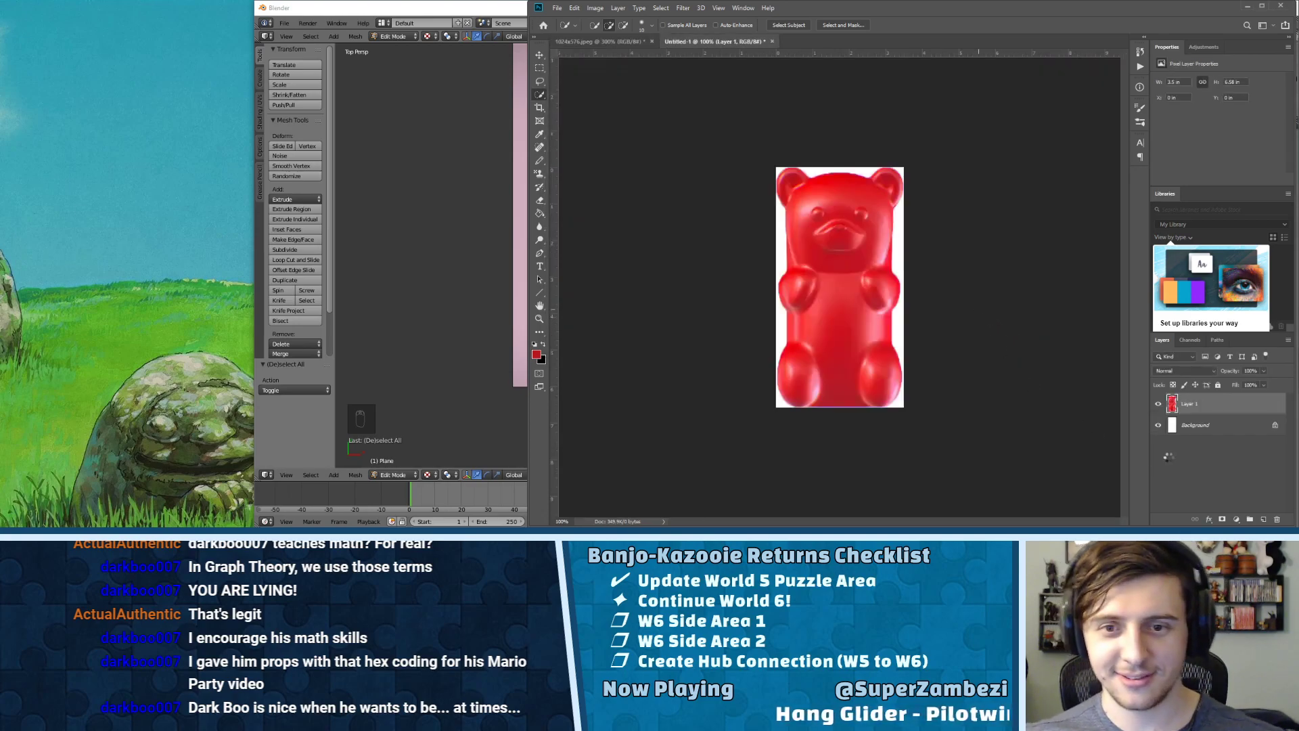
pyautogui.click(1195, 425)
pyautogui.press('Delete')
# - Try resizing the bear image to a height of 64 pixels and inspect its detail up close
pyautogui.click(595, 8)
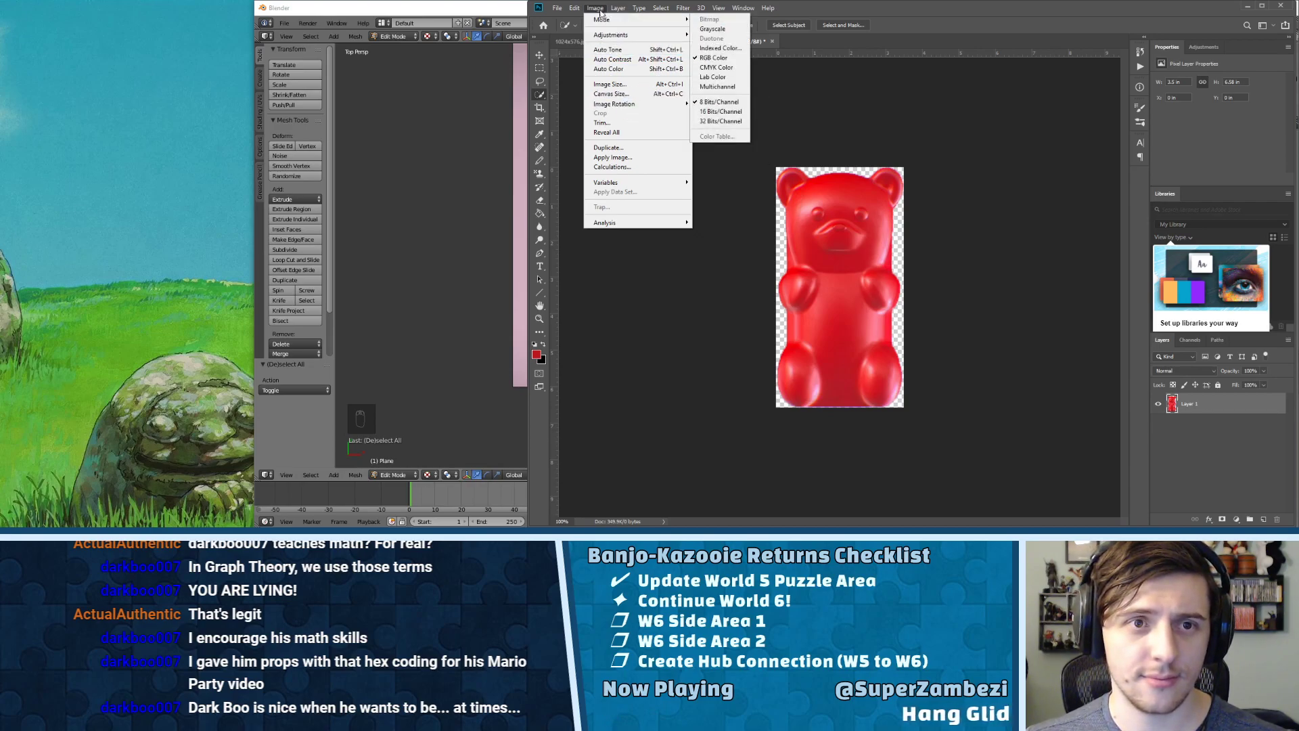
pyautogui.click(609, 84)
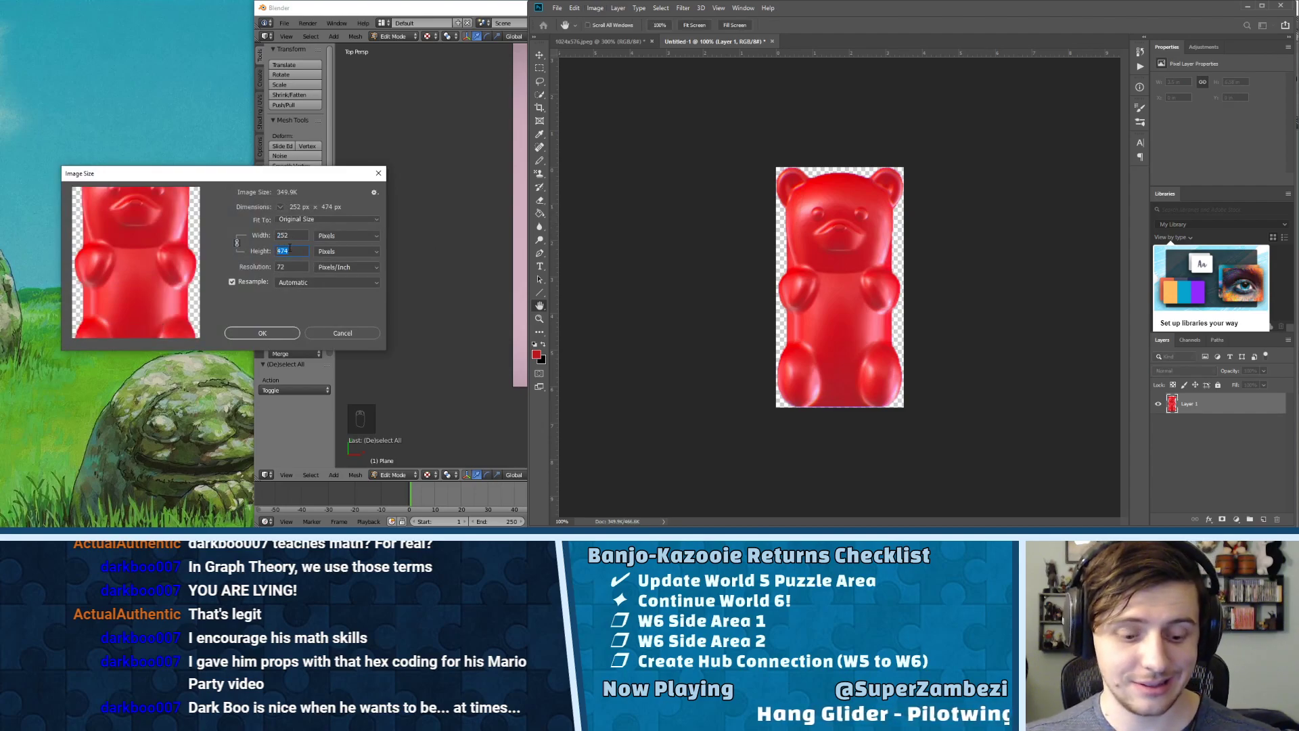
pyautogui.write('64')
pyautogui.click(264, 334)
pyautogui.hotkey('ctrl', '+')
pyautogui.hotkey('ctrl', '+')
pyautogui.hotkey('ctrl', '+')
pyautogui.hotkey('ctrl', '+')
pyautogui.hotkey('ctrl', '+')
pyautogui.hotkey('ctrl', '+')
pyautogui.hotkey('ctrl', '+')
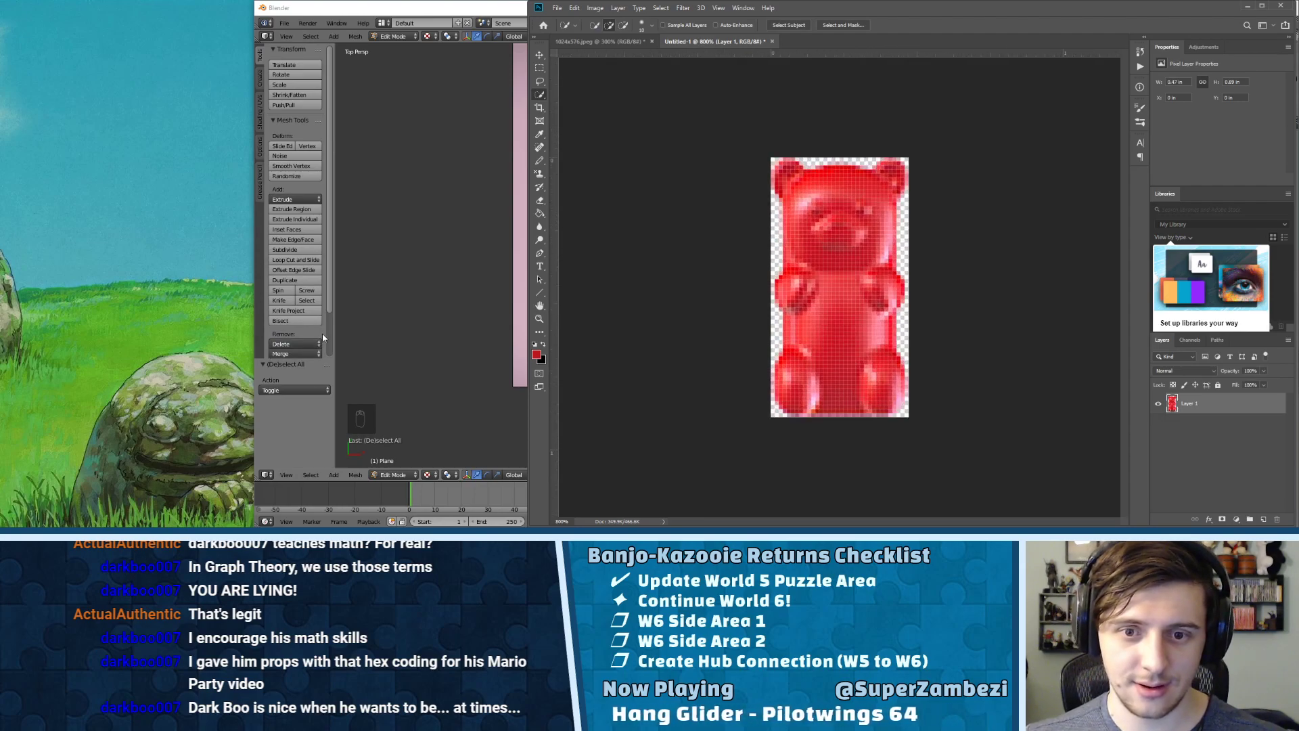
pyautogui.hotkey('ctrl', '+')
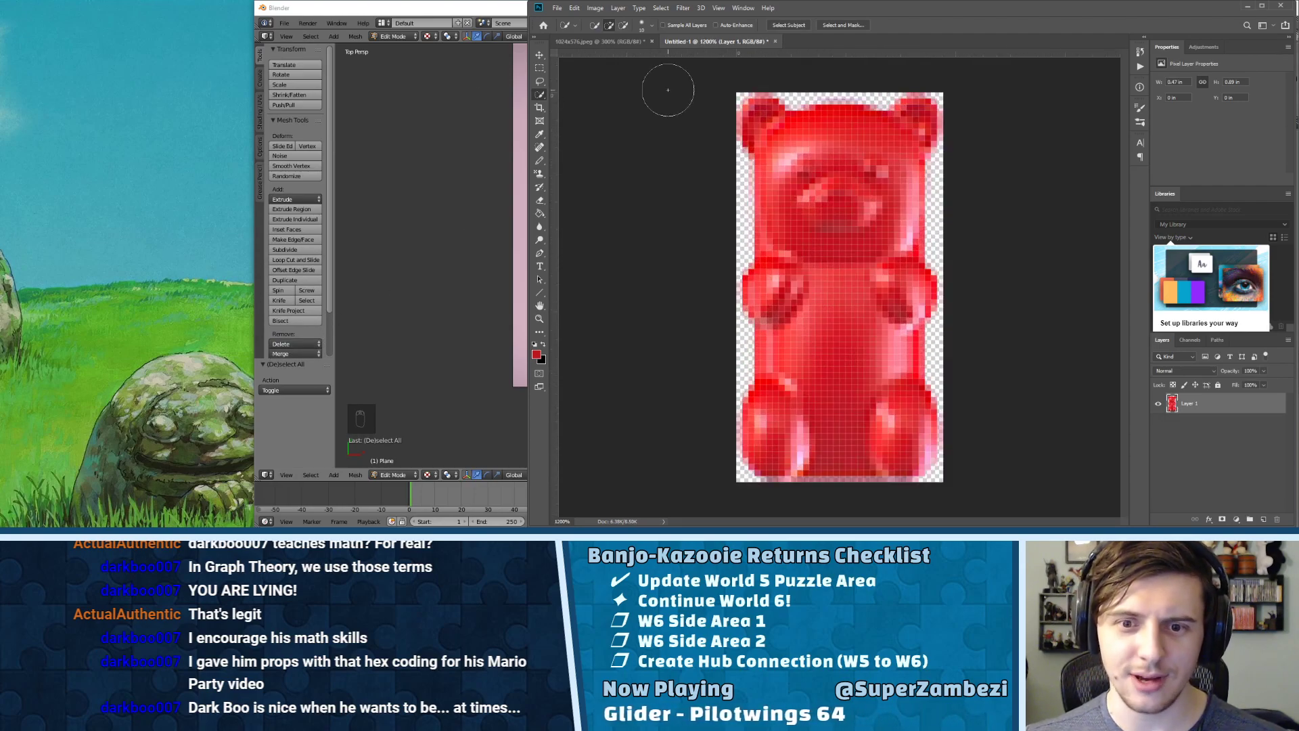
# - Undo the resize of the gummy bear image
pyautogui.hotkey('ctrl', '-')
pyautogui.hotkey('ctrl', '-')
pyautogui.hotkey('ctrl', '-')
pyautogui.hotkey('ctrl', '-')
pyautogui.hotkey('ctrl', '-')
pyautogui.hotkey('ctrl', '+')
pyautogui.click(596, 8)
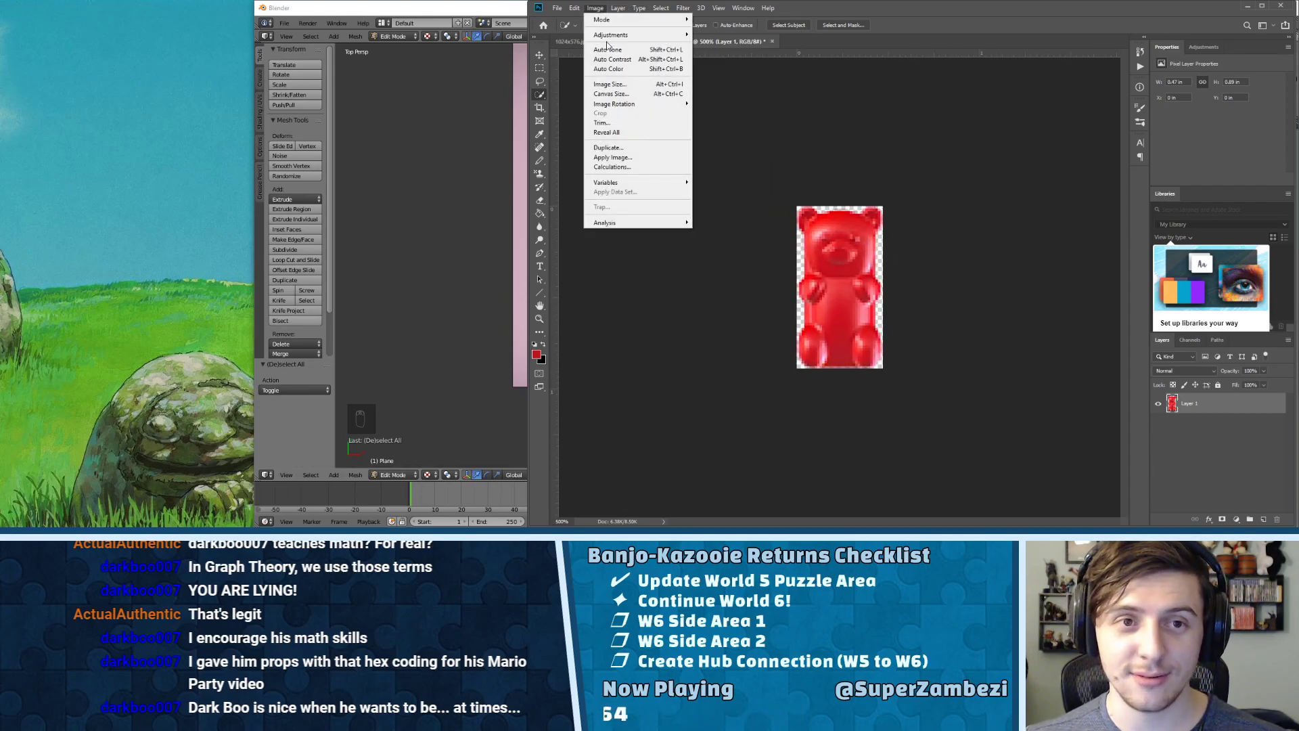
pyautogui.click(937, 132)
pyautogui.hotkey('ctrl', 'z')
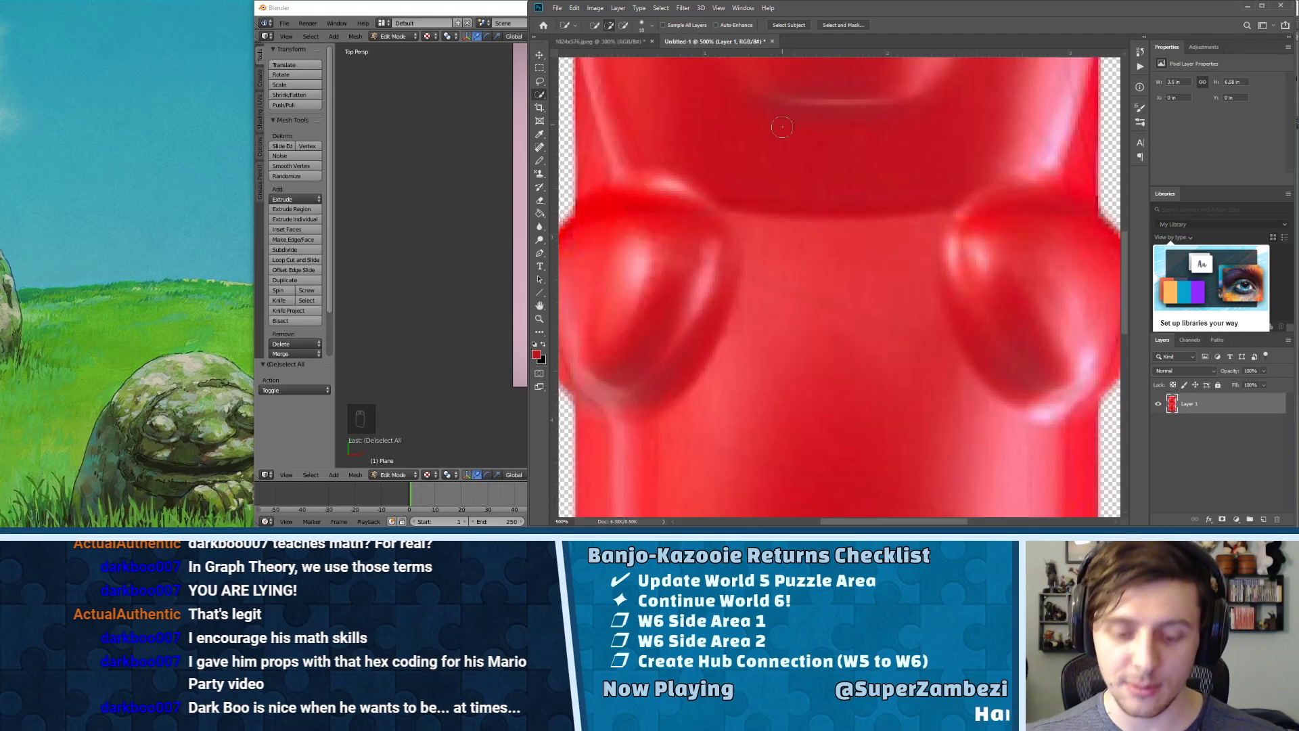
pyautogui.hotkey('ctrl', '-')
pyautogui.hotkey('ctrl', '-')
pyautogui.hotkey('ctrl', '-')
pyautogui.hotkey('ctrl', '-')
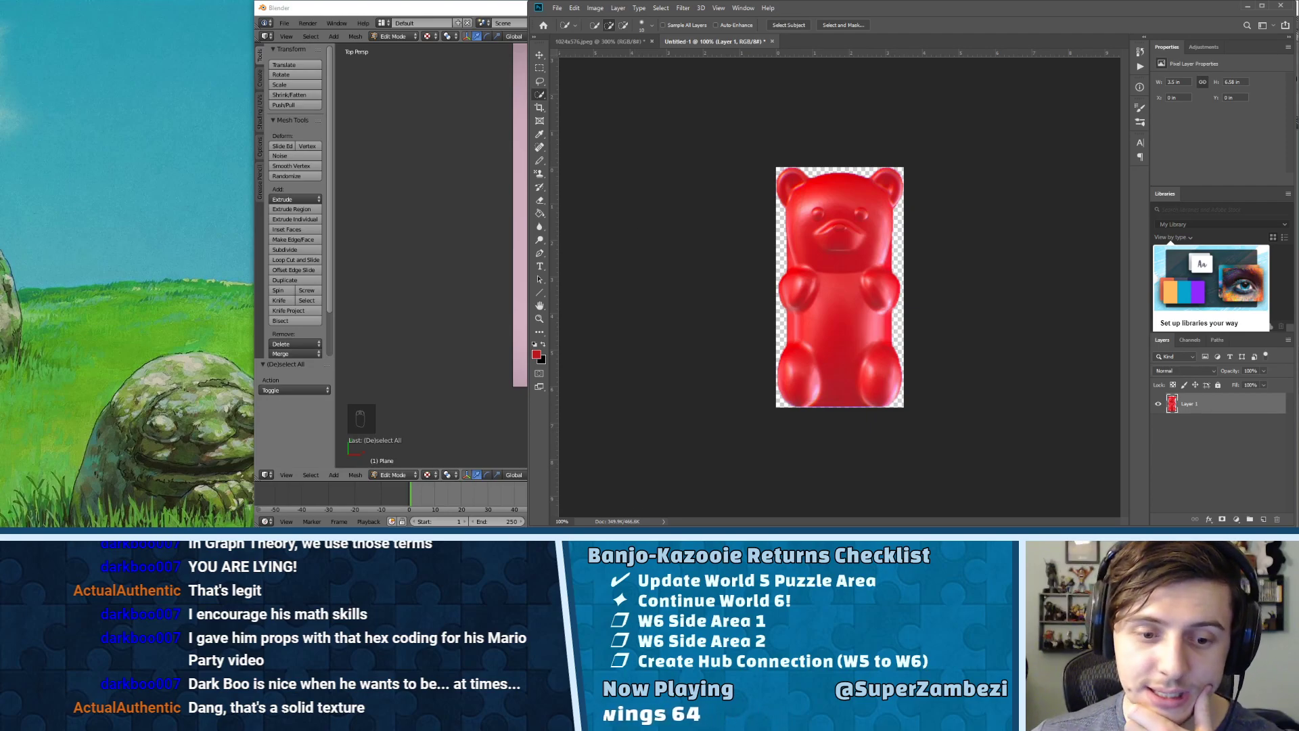
# - Switch to the Blender level scene and delete all linked vertices of the blocky white bear mesh
pyautogui.hotkey('alt', 'Tab')
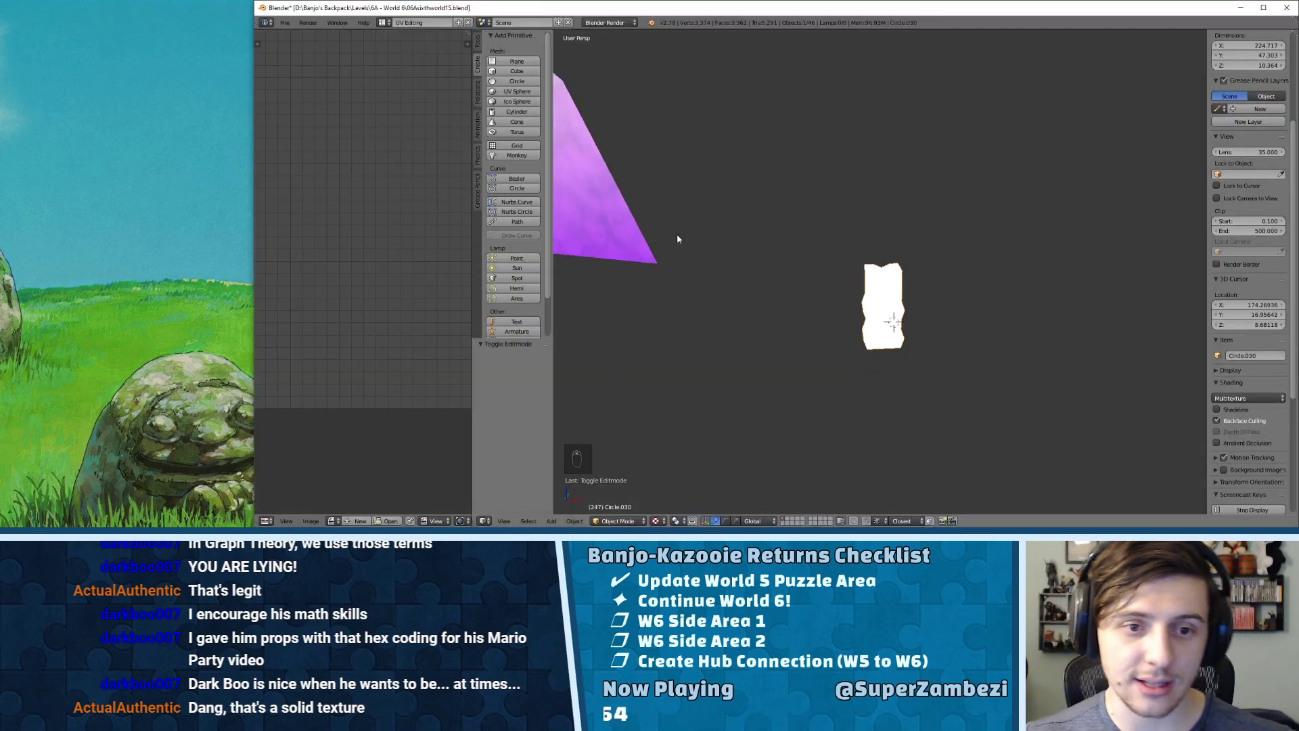
pyautogui.scroll(3, 883, 281)
pyautogui.press('Tab')
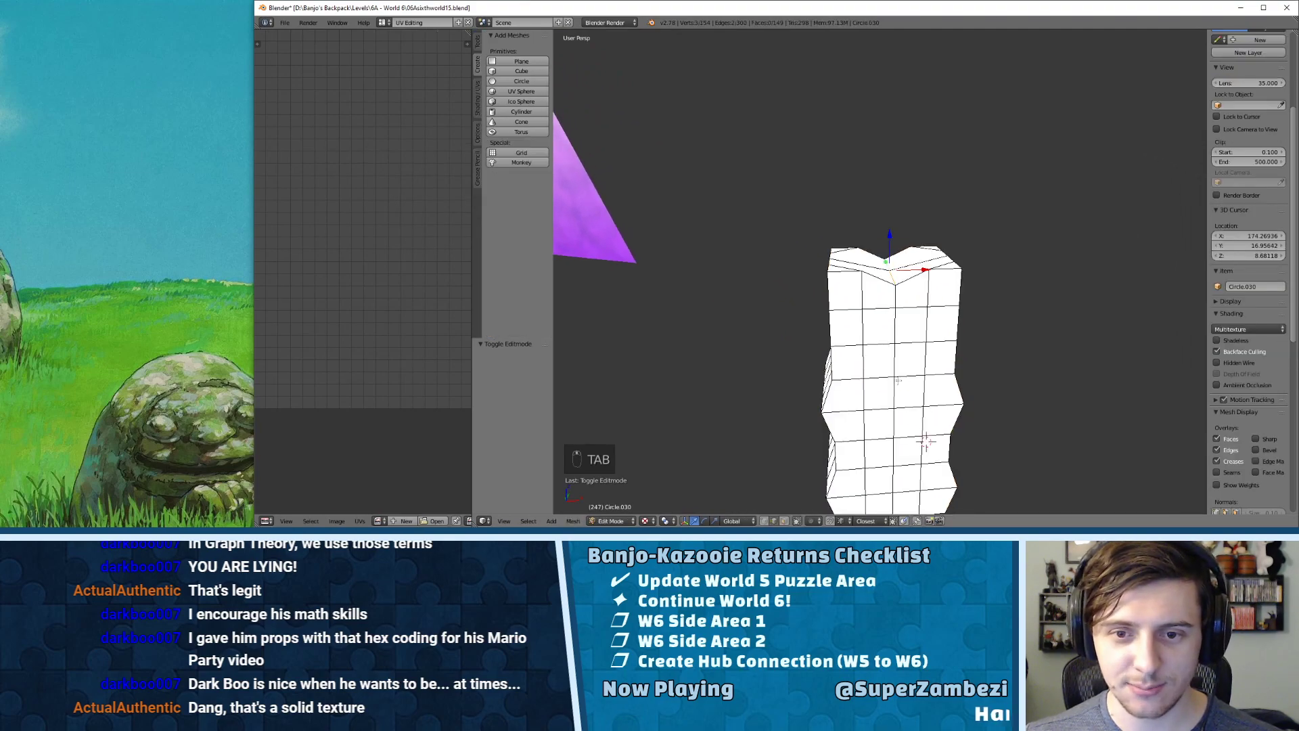
pyautogui.scroll(2, 954, 231)
pyautogui.press('l')
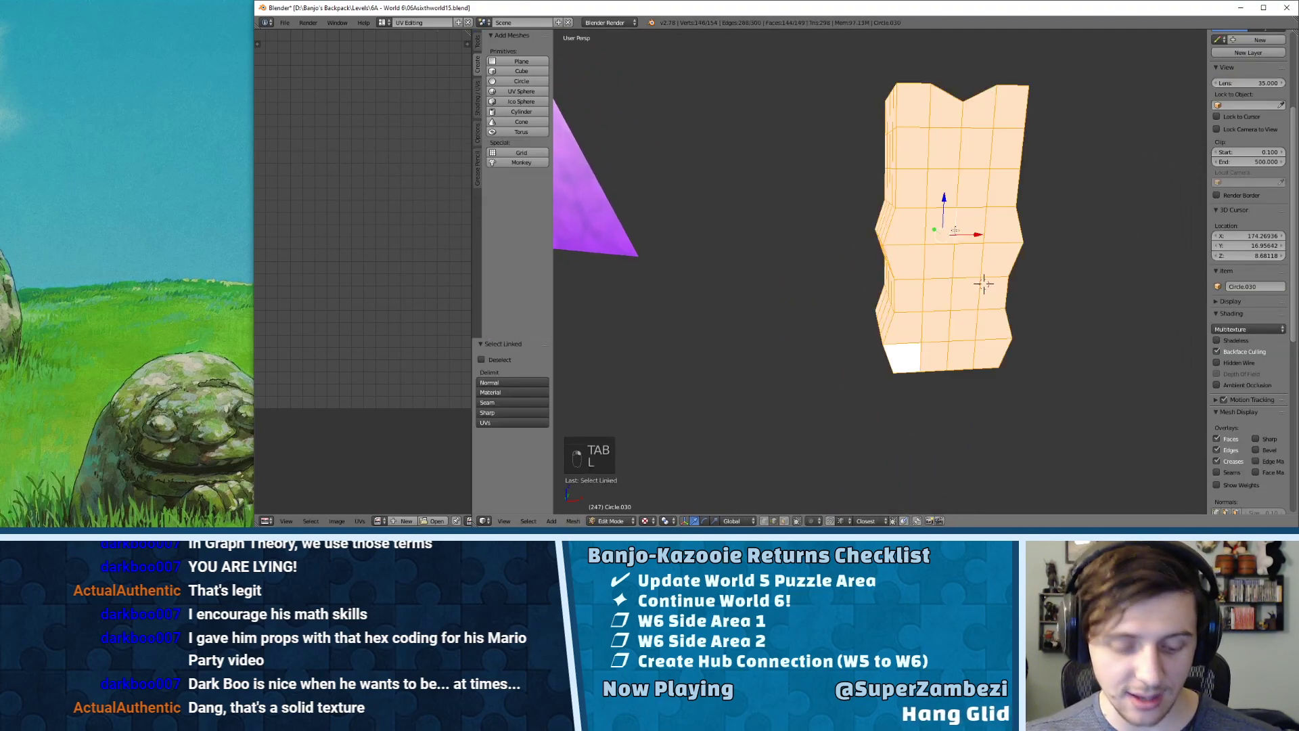
pyautogui.scroll(-2, 985, 284)
pyautogui.press('x')
pyautogui.click(920, 215)
pyautogui.scroll(-1, 869, 349)
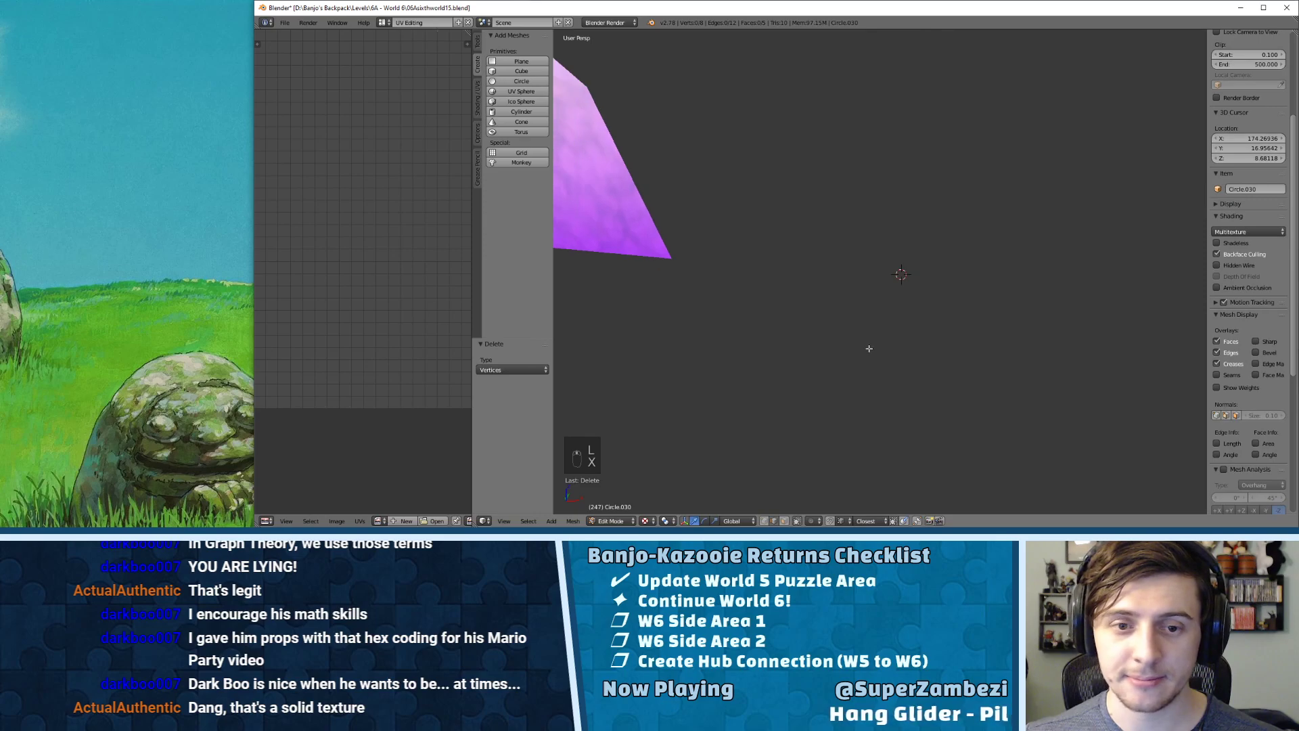
# - Examine the candy level around the gingerbread house, the chocolate props and the ice cream cones
pyautogui.scroll(-7, 826, 316)
pyautogui.keyDown('shift'); pyautogui.moveTo(609, 254); pyautogui.dragTo(914, 178, button='middle'); pyautogui.keyUp('shift')
pyautogui.scroll(7, 806, 273)
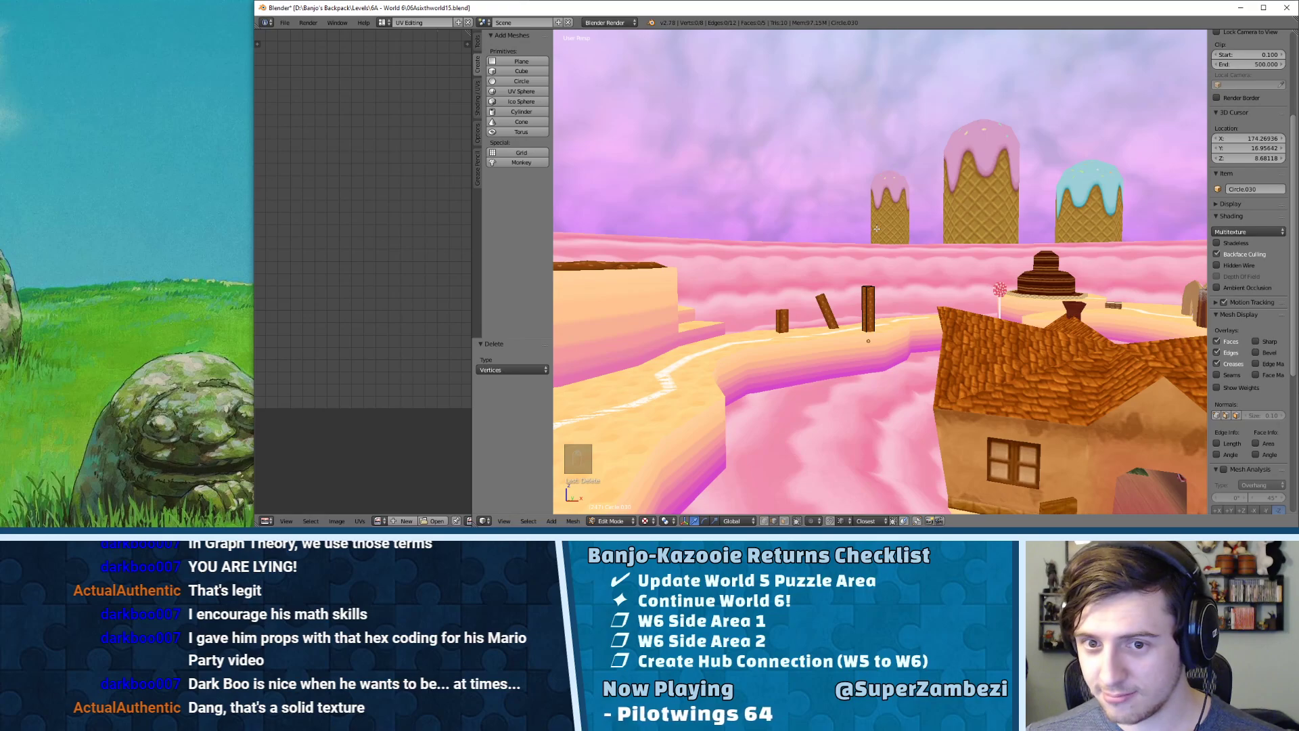
pyautogui.scroll(-4, 876, 229)
pyautogui.moveTo(822, 215); pyautogui.dragTo(873, 228, button='middle')
pyautogui.moveTo(1013, 220); pyautogui.dragTo(886, 247, button='middle')
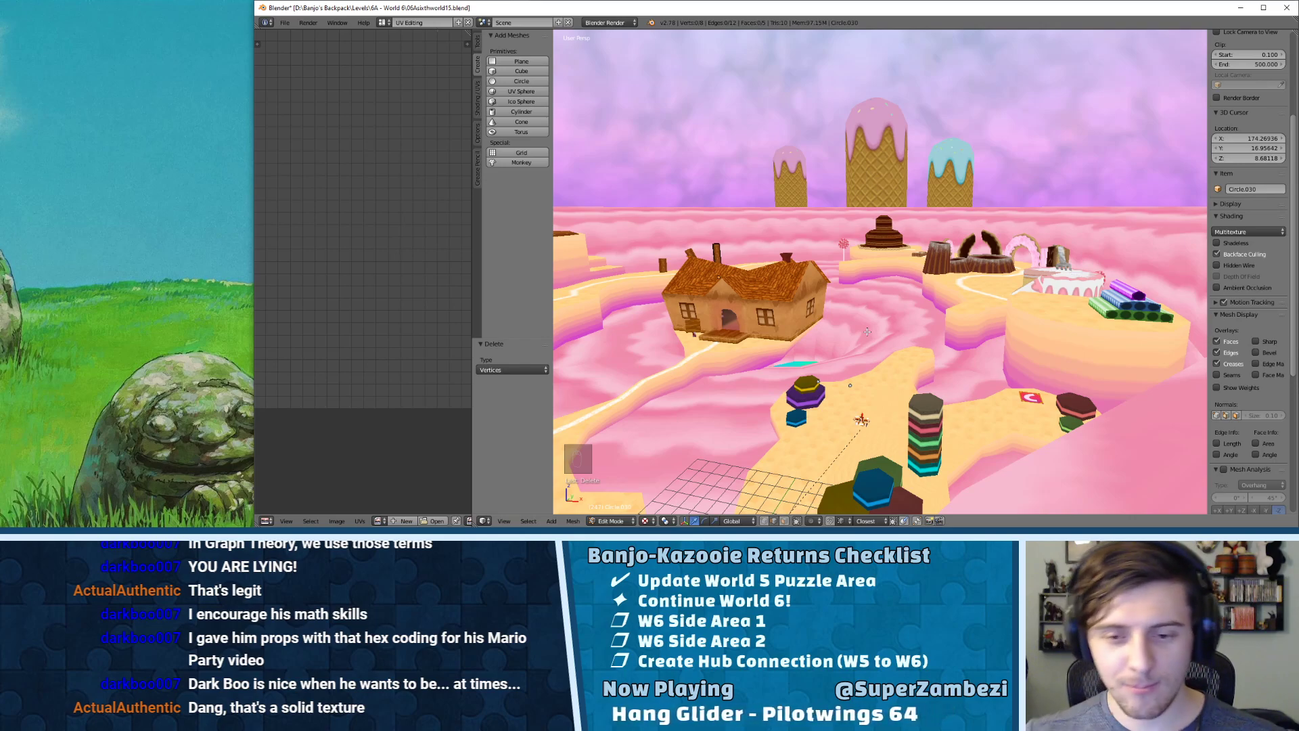
pyautogui.moveTo(818, 274); pyautogui.dragTo(946, 225, button='middle')
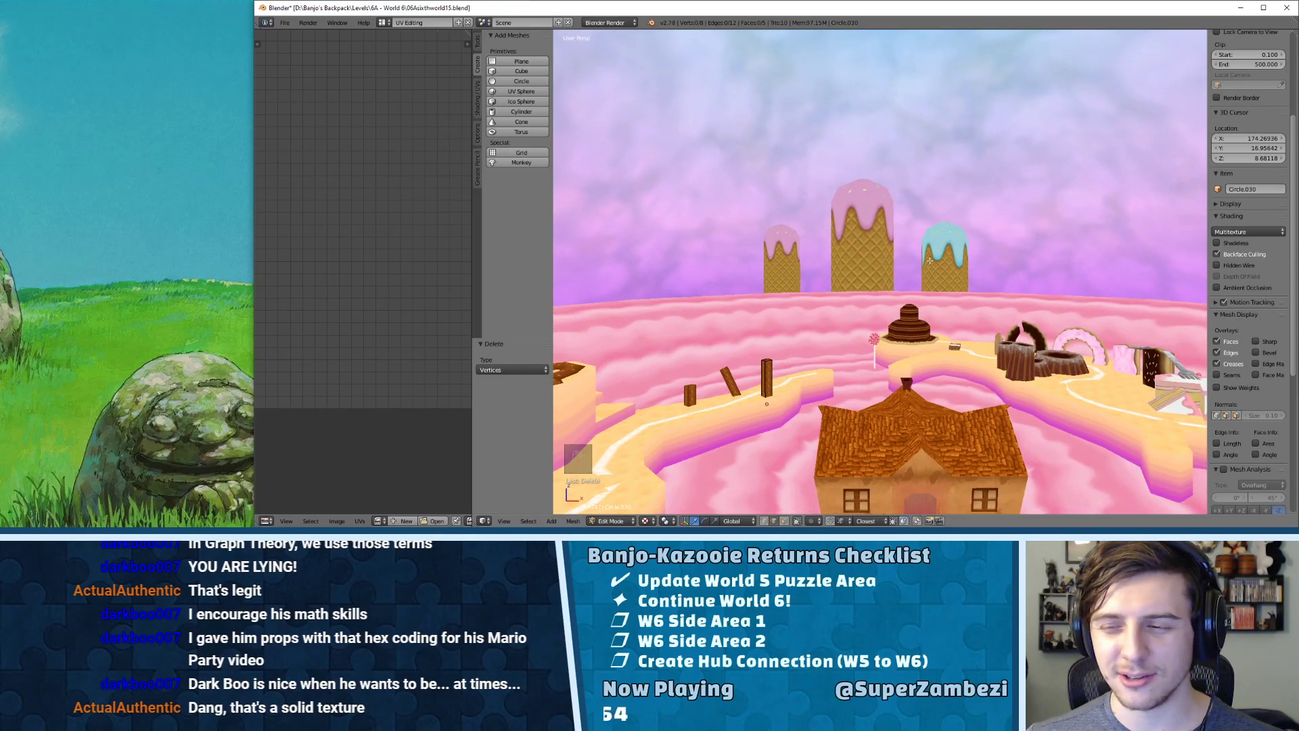
pyautogui.moveTo(930, 261); pyautogui.dragTo(764, 438, button='middle')
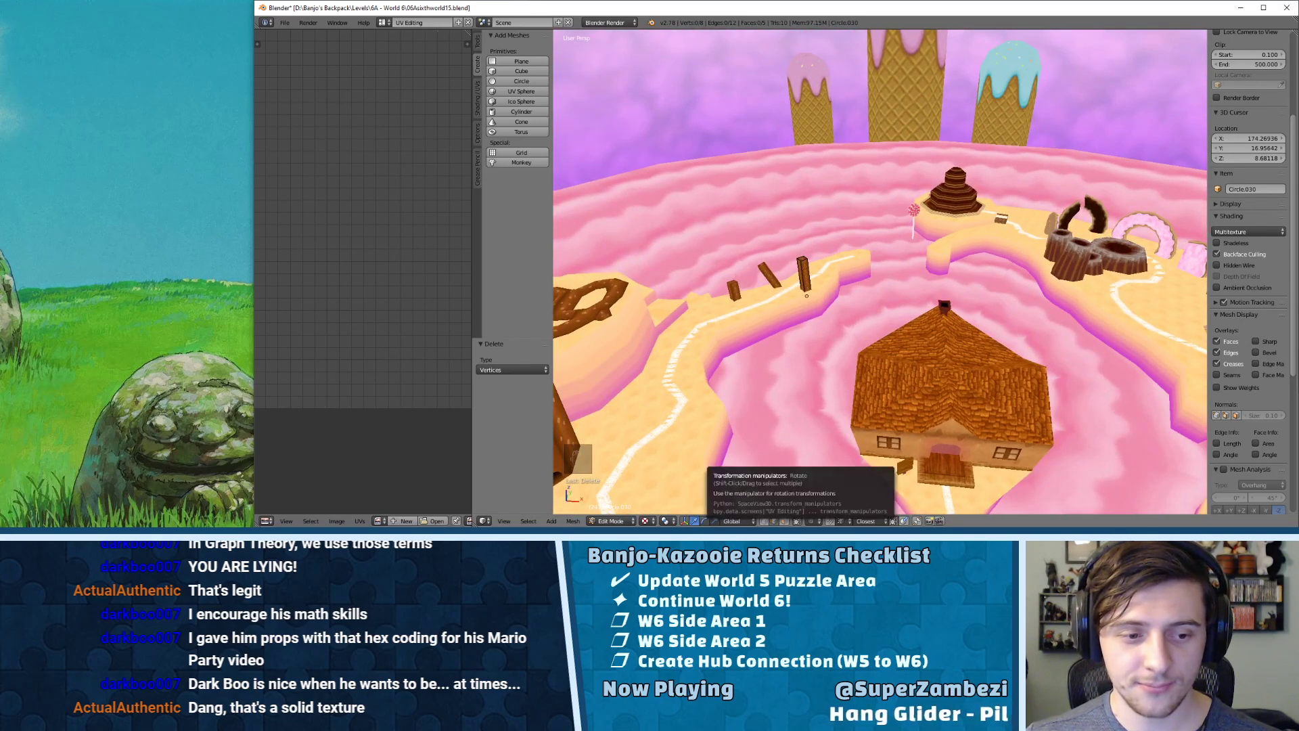
# - Switch back to Photoshop and check the pixel dimensions of the cut-out bear image
pyautogui.hotkey('alt', 'Tab')
pyautogui.hotkey('ctrl', '+')
pyautogui.hotkey('ctrl', '-')
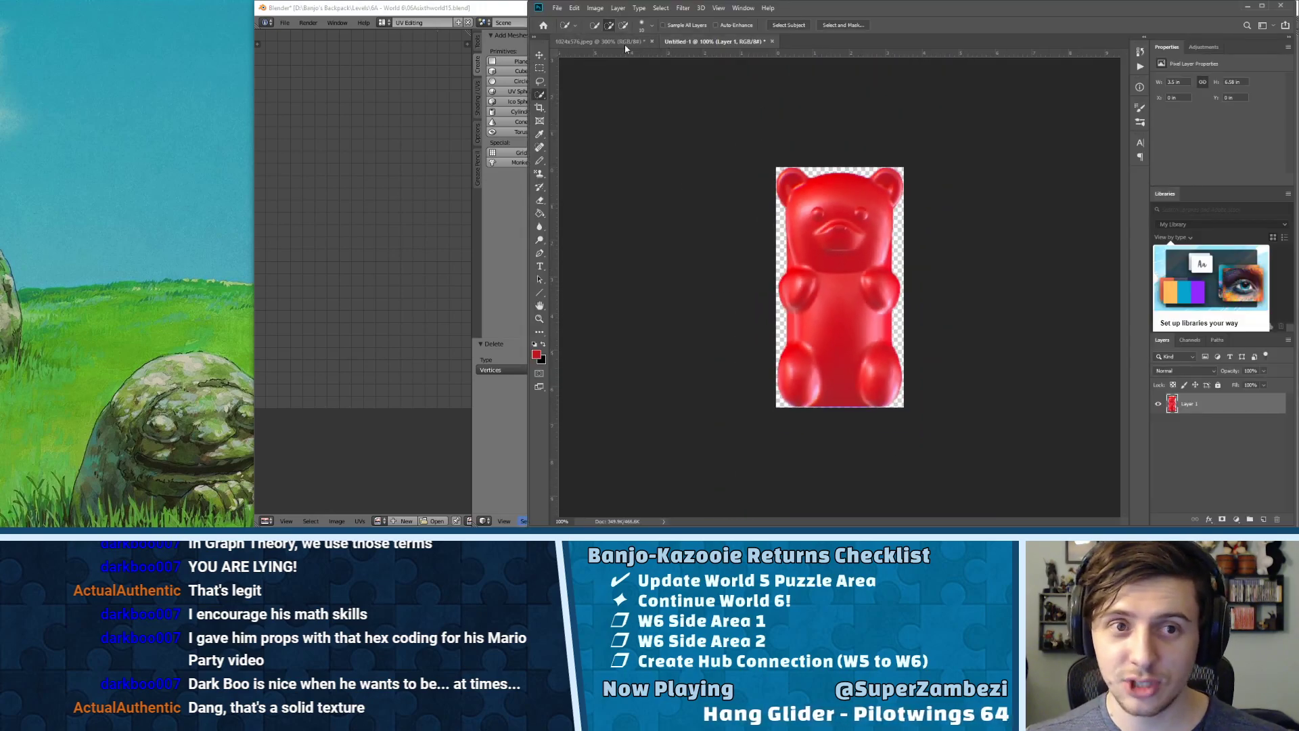
pyautogui.click(595, 7)
pyautogui.click(629, 84)
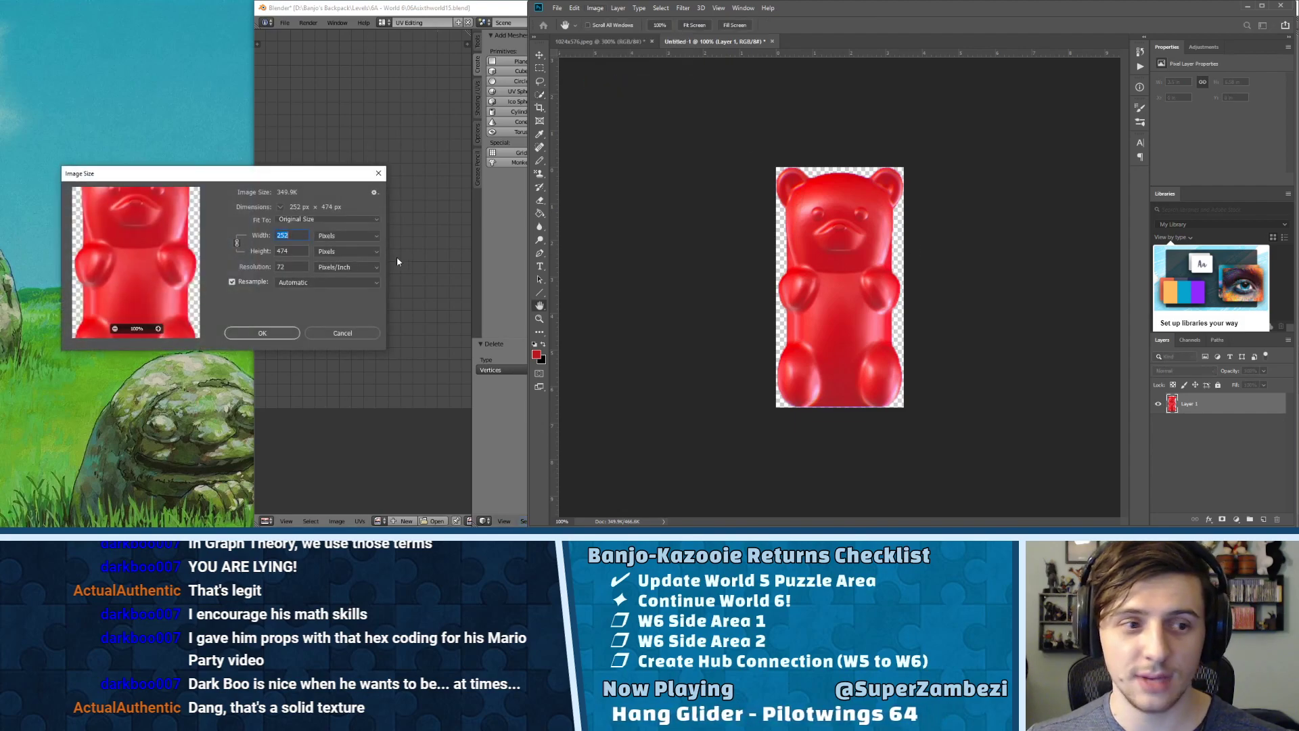
pyautogui.click(336, 336)
# - Set the canvas width to 474 pixels, keeping the bear centred on a square canvas
pyautogui.click(596, 8)
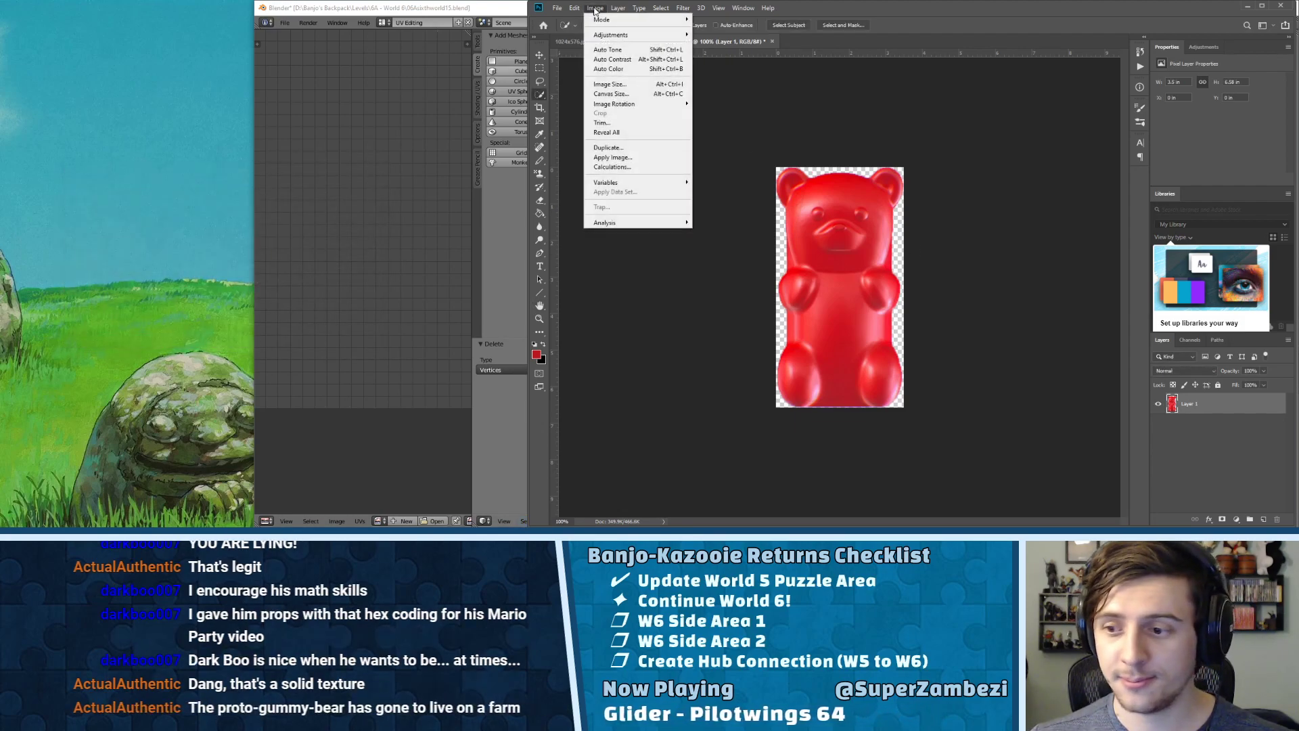
pyautogui.click(637, 94)
pyautogui.click(1178, 220)
pyautogui.click(1170, 231)
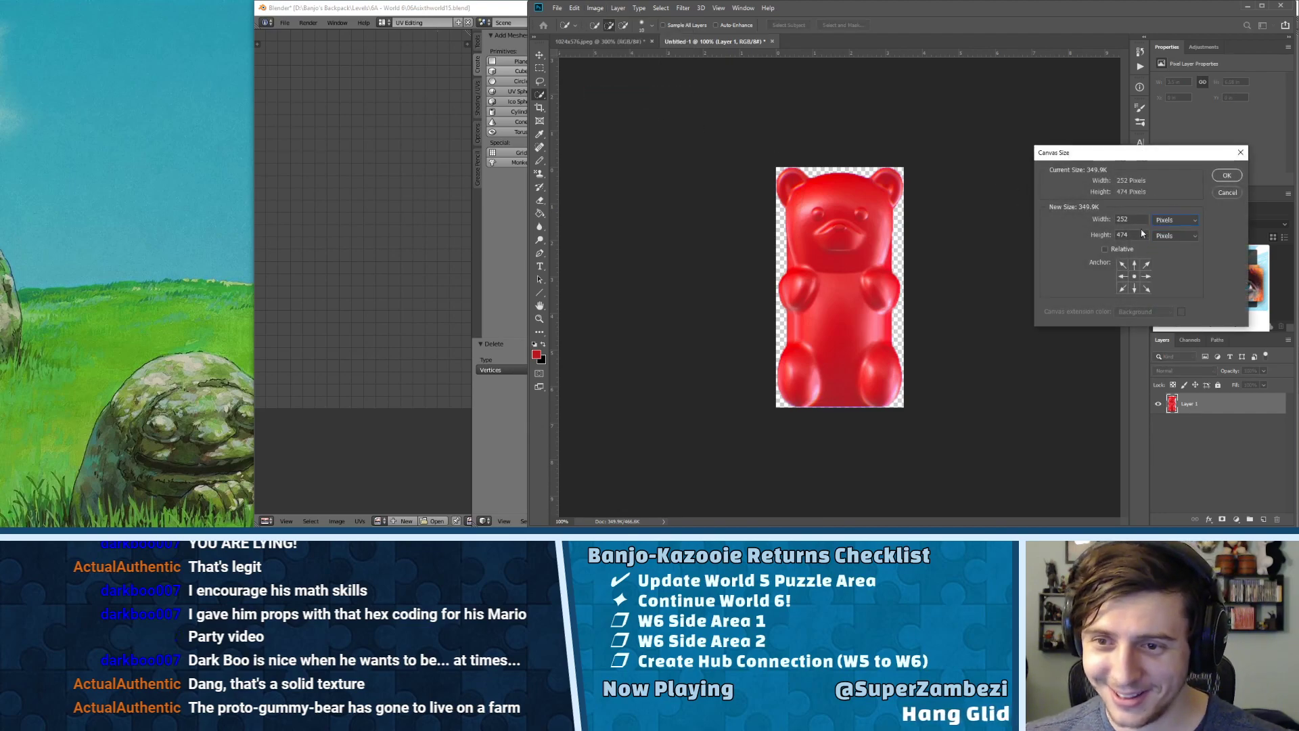
pyautogui.write('474')
pyautogui.press('Return')
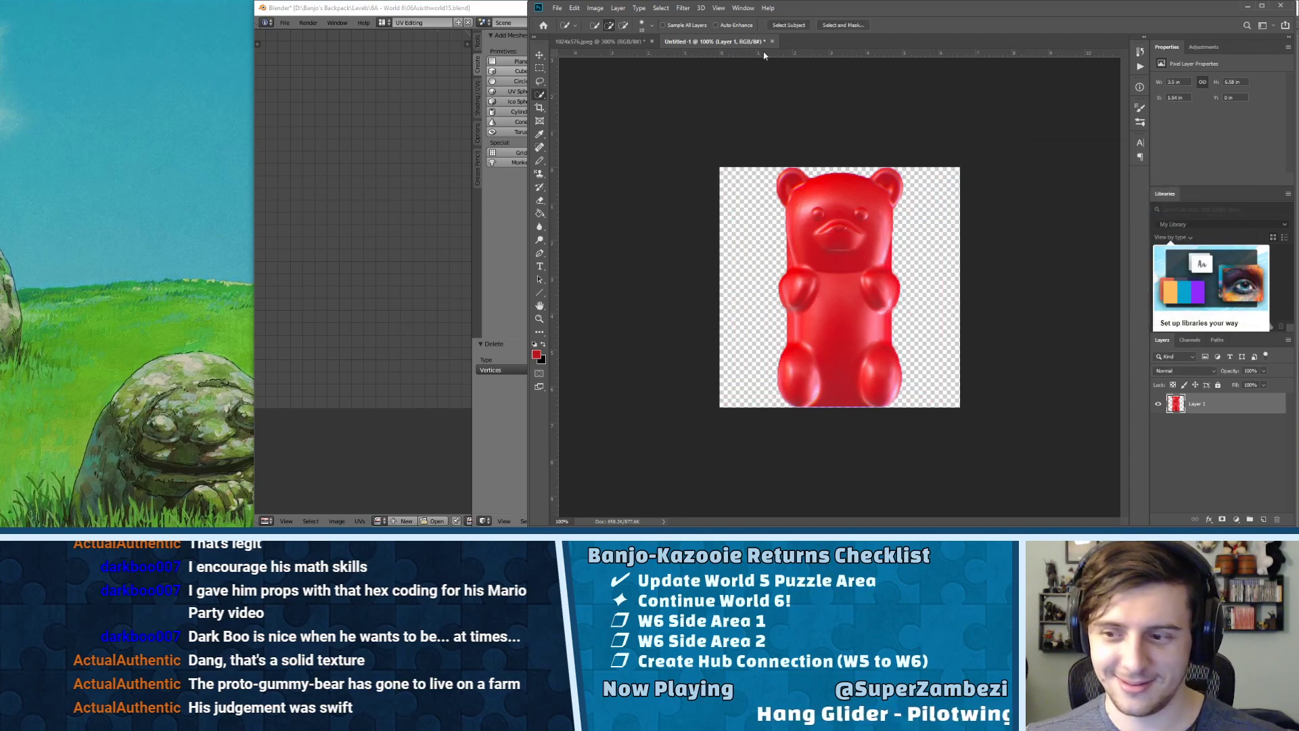
# - Resize the square bear image to 64 by 64 pixels
pyautogui.click(595, 8)
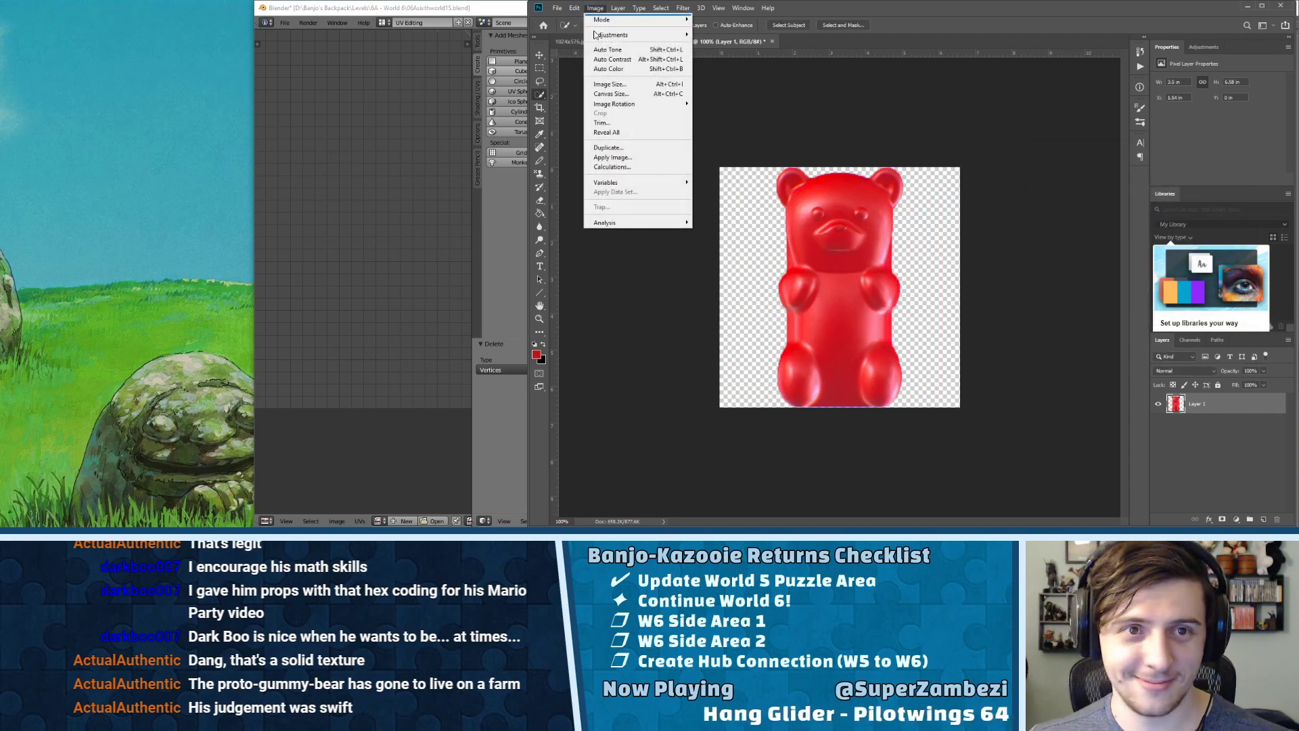
pyautogui.click(609, 84)
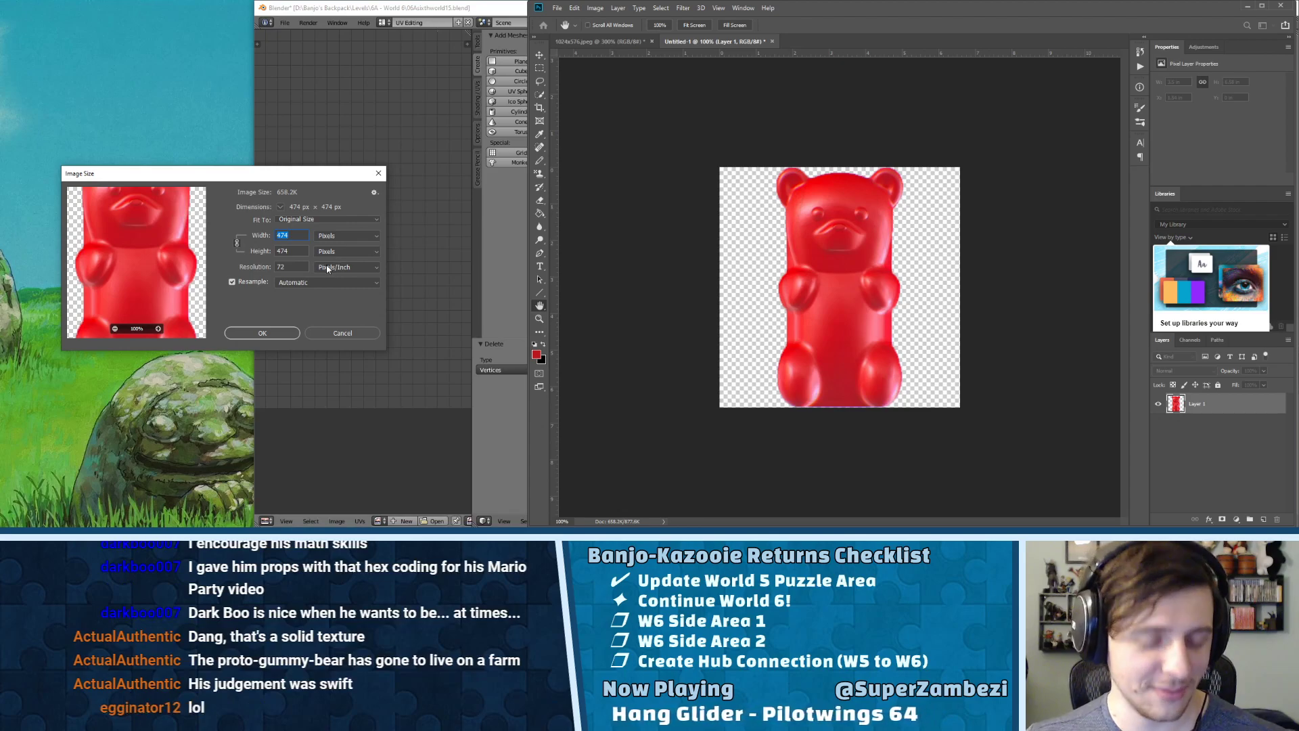
pyautogui.write('64')
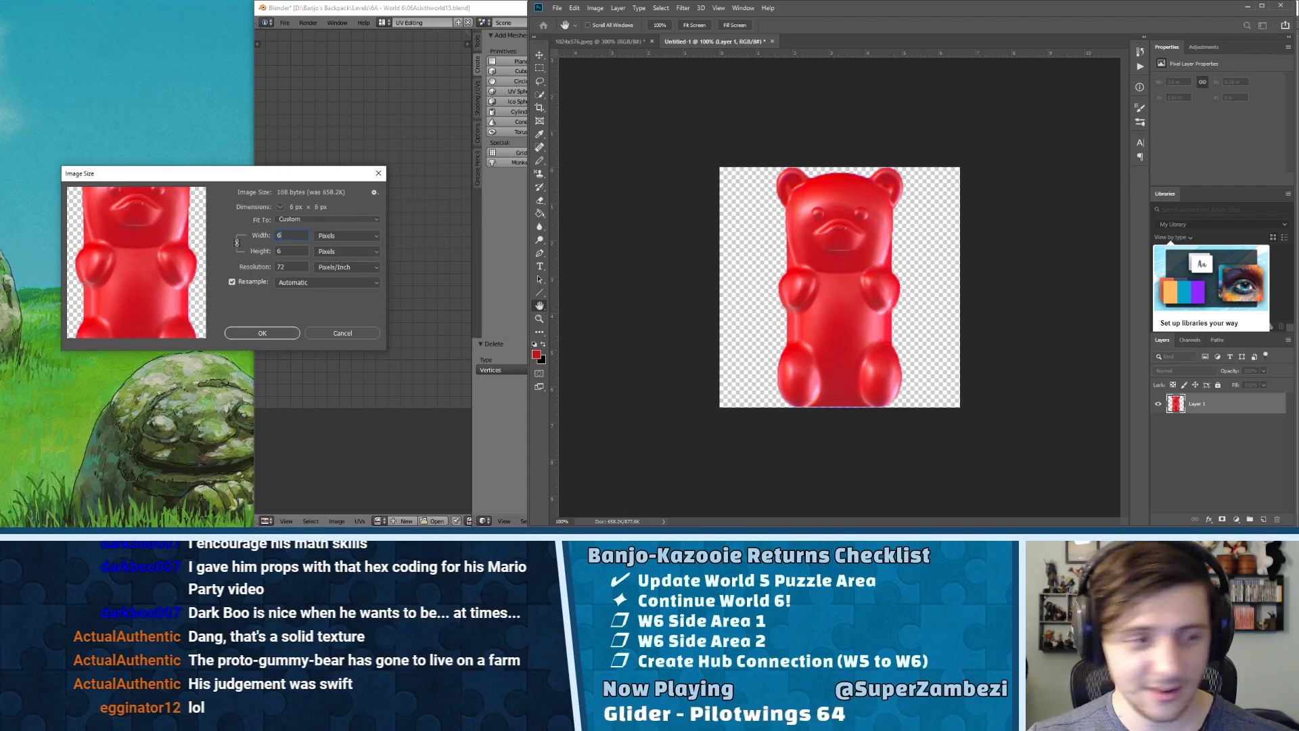
pyautogui.press('Return')
pyautogui.hotkey('ctrl', '+')
pyautogui.hotkey('ctrl', '+')
pyautogui.hotkey('ctrl', '+')
pyautogui.hotkey('ctrl', '+')
pyautogui.hotkey('ctrl', '+')
pyautogui.hotkey('ctrl', '+')
pyautogui.hotkey('ctrl', '+')
pyautogui.hotkey('ctrl', '+')
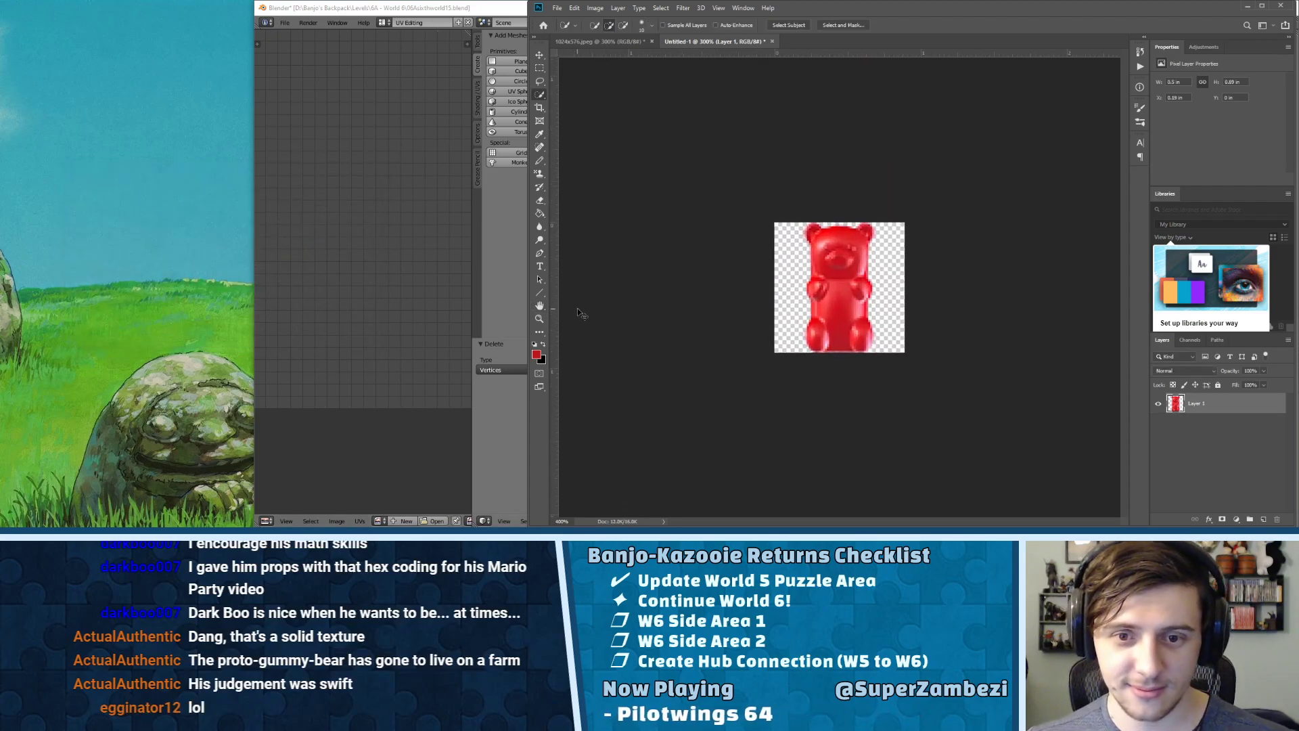
# - Add an empty layer beneath the bear layer, keeping the bear layer active
pyautogui.click(1264, 519)
pyautogui.moveTo(1210, 405); pyautogui.dragTo(1210, 437)
pyautogui.click(1209, 402)
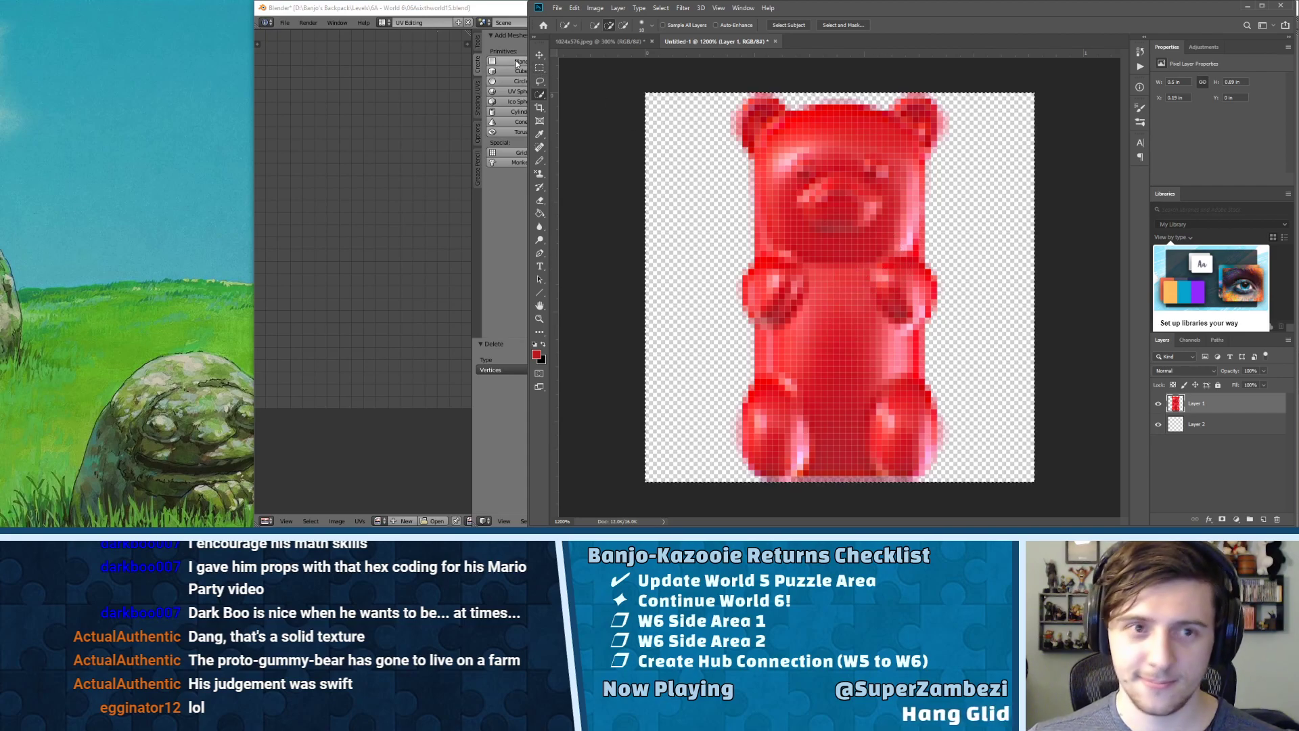
# - Hide the original bear layer and place a copy of the bear on a new layer above it
pyautogui.click(540, 67)
pyautogui.click(1159, 403)
pyautogui.hotkey('ctrl', 'v')
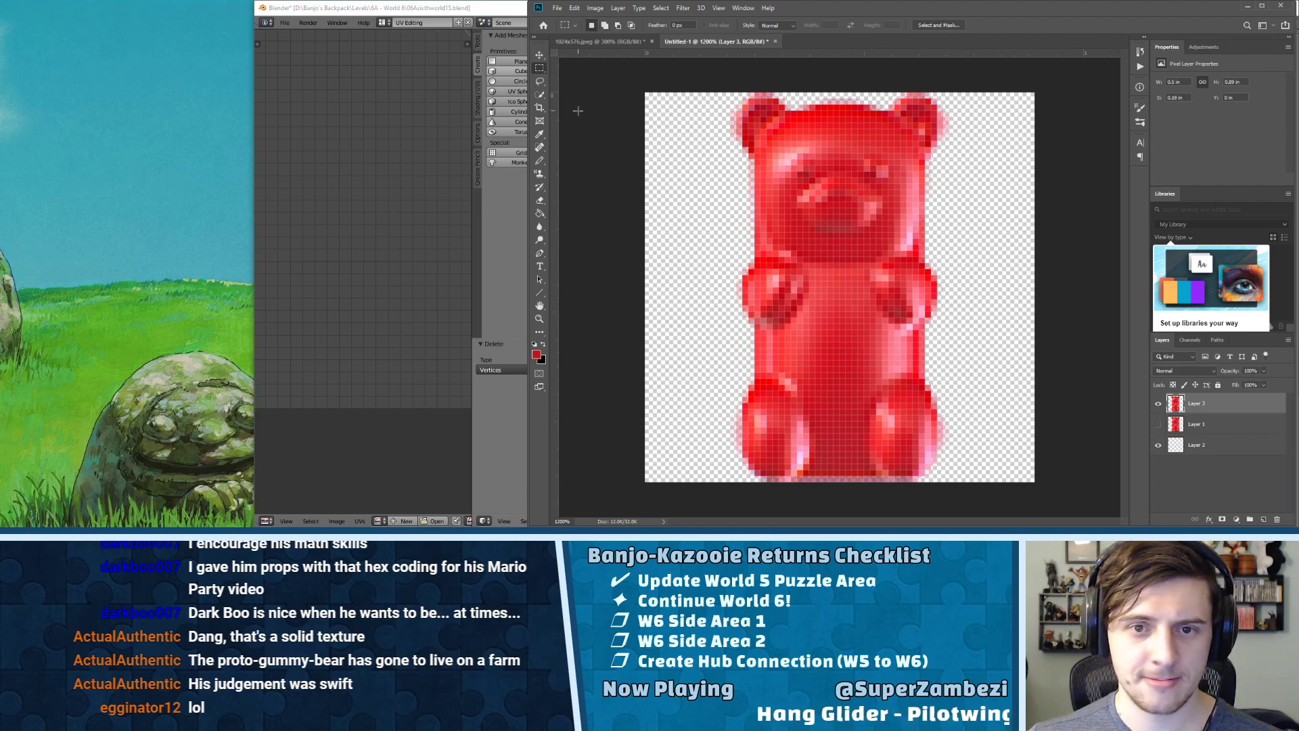
# - Content-aware fill the full-height left part of the copied bear layer, covering the transparent margin and the ear, arm and leg
pyautogui.press('w')
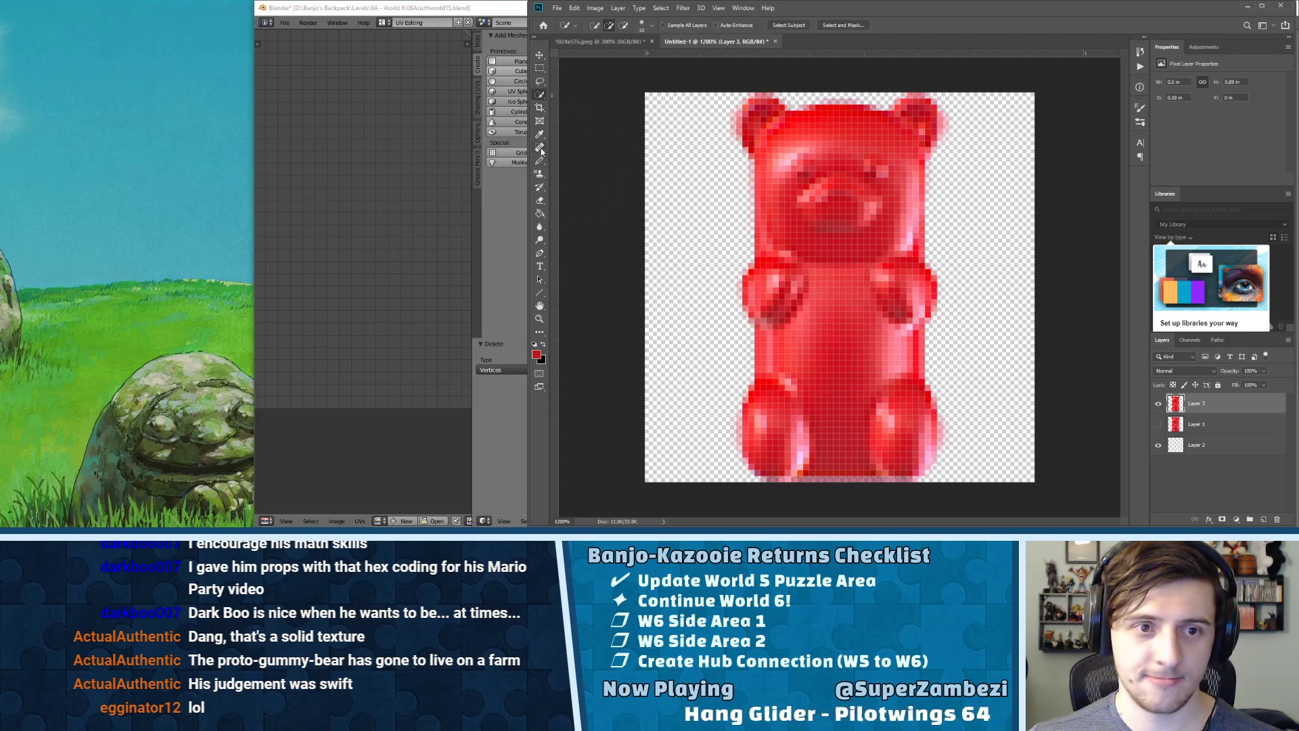
pyautogui.click(539, 68)
pyautogui.moveTo(641, 90); pyautogui.dragTo(794, 522)
pyautogui.hotkey('shift', 'F5')
pyautogui.press('Return')
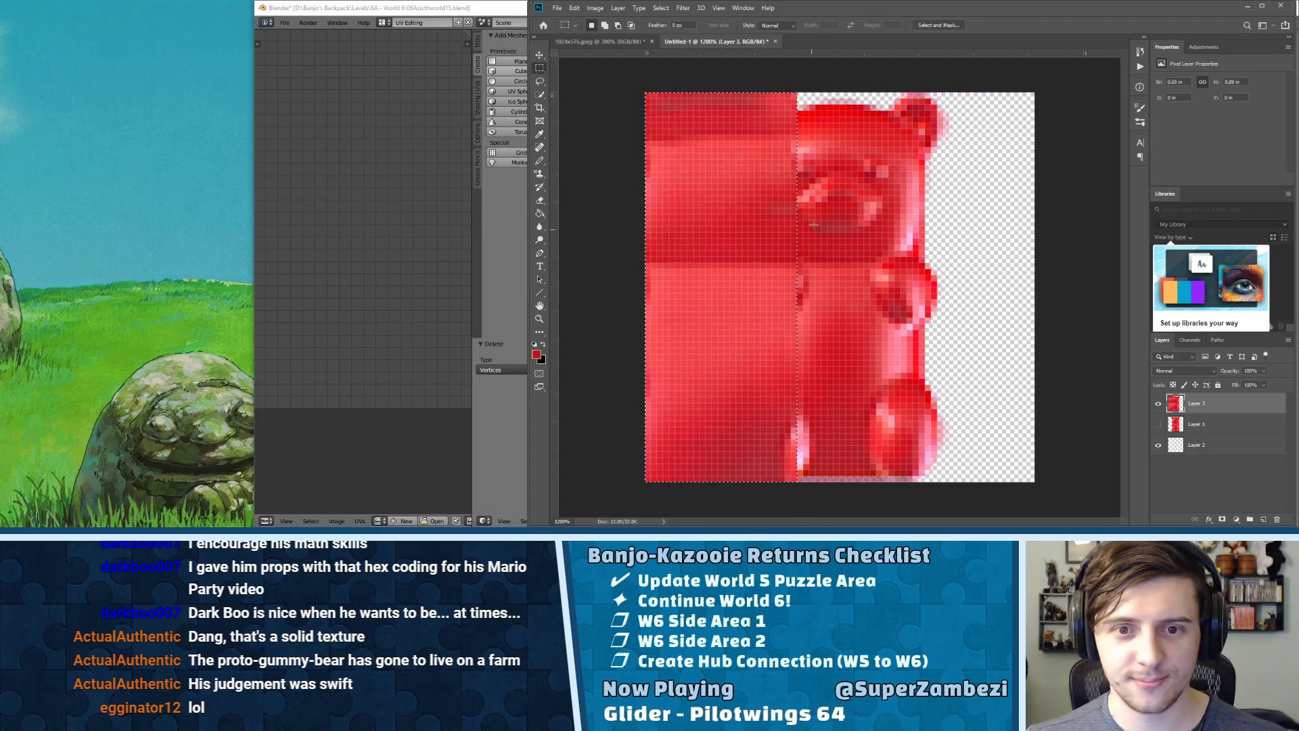
# - Content-aware fill the remaining right part of the copied bear layer from top to bottom edge
pyautogui.moveTo(786, 90); pyautogui.dragTo(1212, 531)
pyautogui.press('i')
pyautogui.press('m')
pyautogui.hotkey('shift', 'F5')
pyautogui.press('Return')
pyautogui.hotkey('ctrl', 'd')
# - Content-aware fill a full-width band across the middle of the red texture and a patch at its upper left
pyautogui.moveTo(634, 245); pyautogui.dragTo(1201, 348)
pyautogui.hotkey('shift', 'F5')
pyautogui.press('Return')
pyautogui.hotkey('ctrl', 'd')
pyautogui.moveTo(645, 117); pyautogui.dragTo(827, 202)
pyautogui.hotkey('ctrl', 'd')
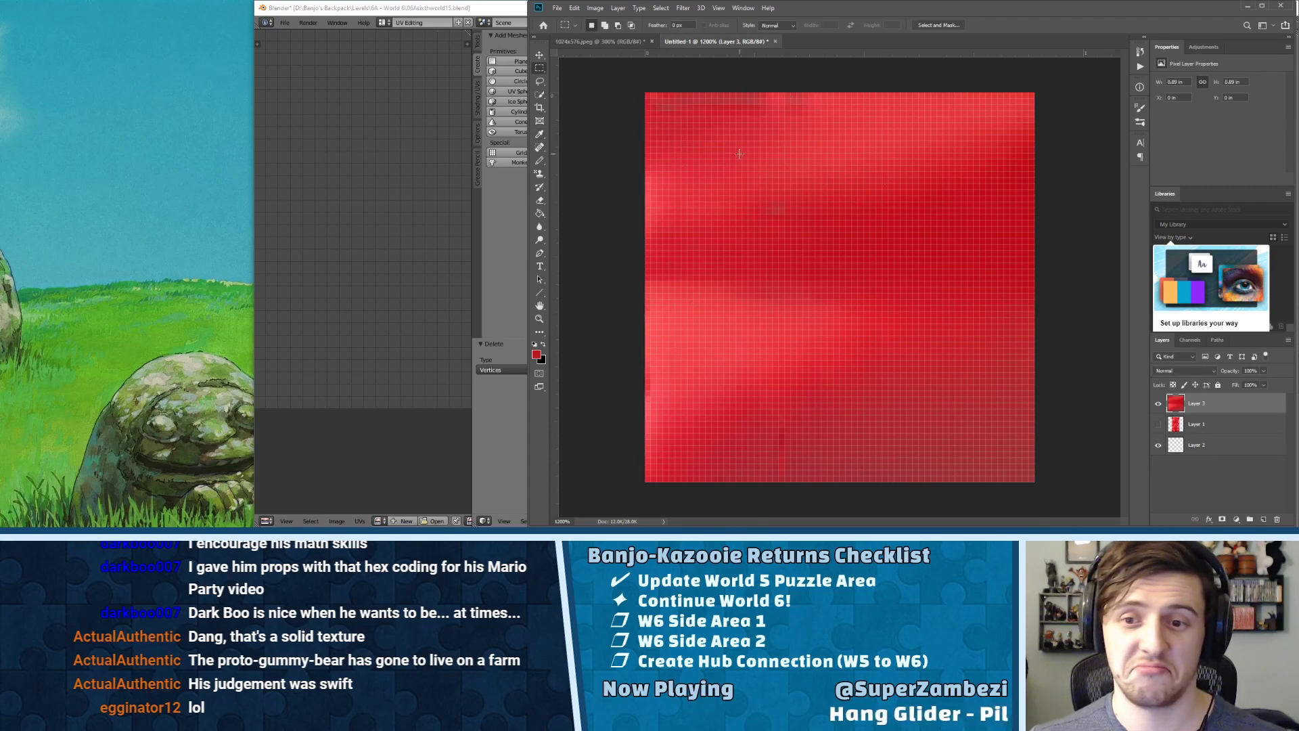
# - Offset the red texture horizontally by -30 pixels with wrap-around edges
pyautogui.click(683, 7)
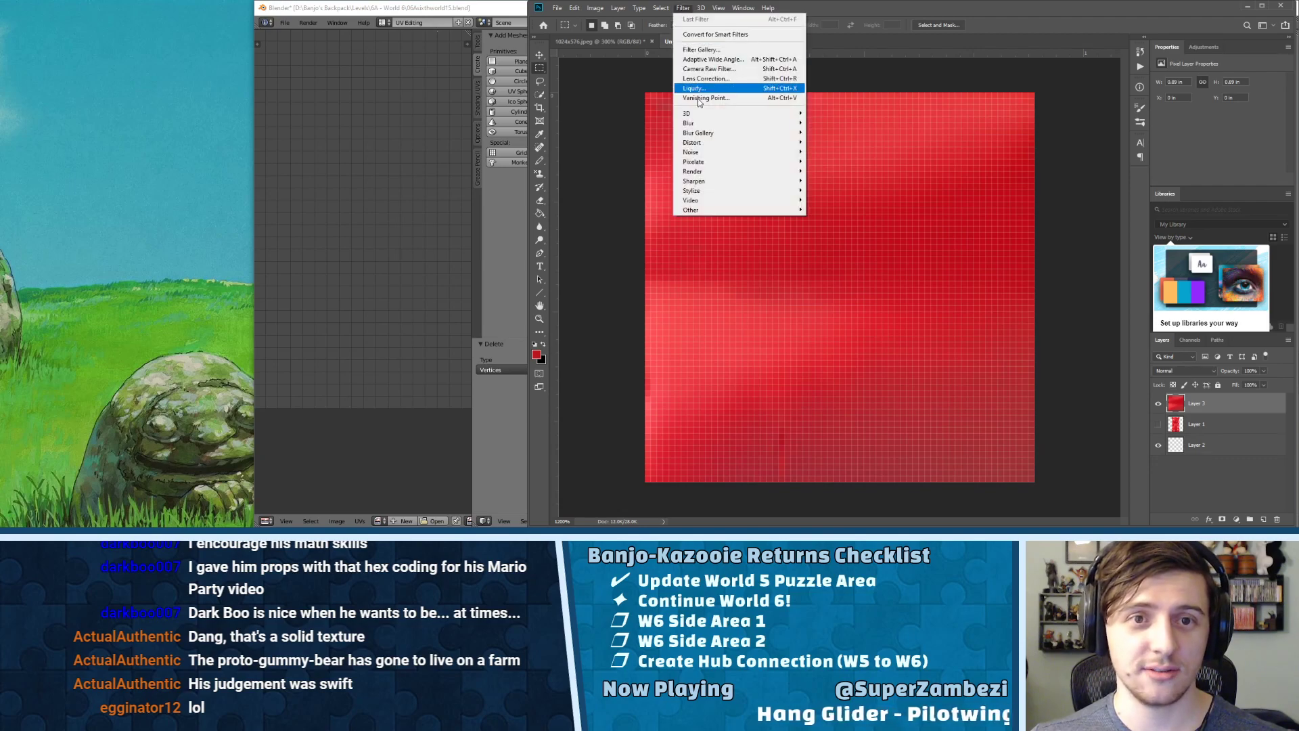
pyautogui.moveTo(690, 209)
pyautogui.click(822, 256)
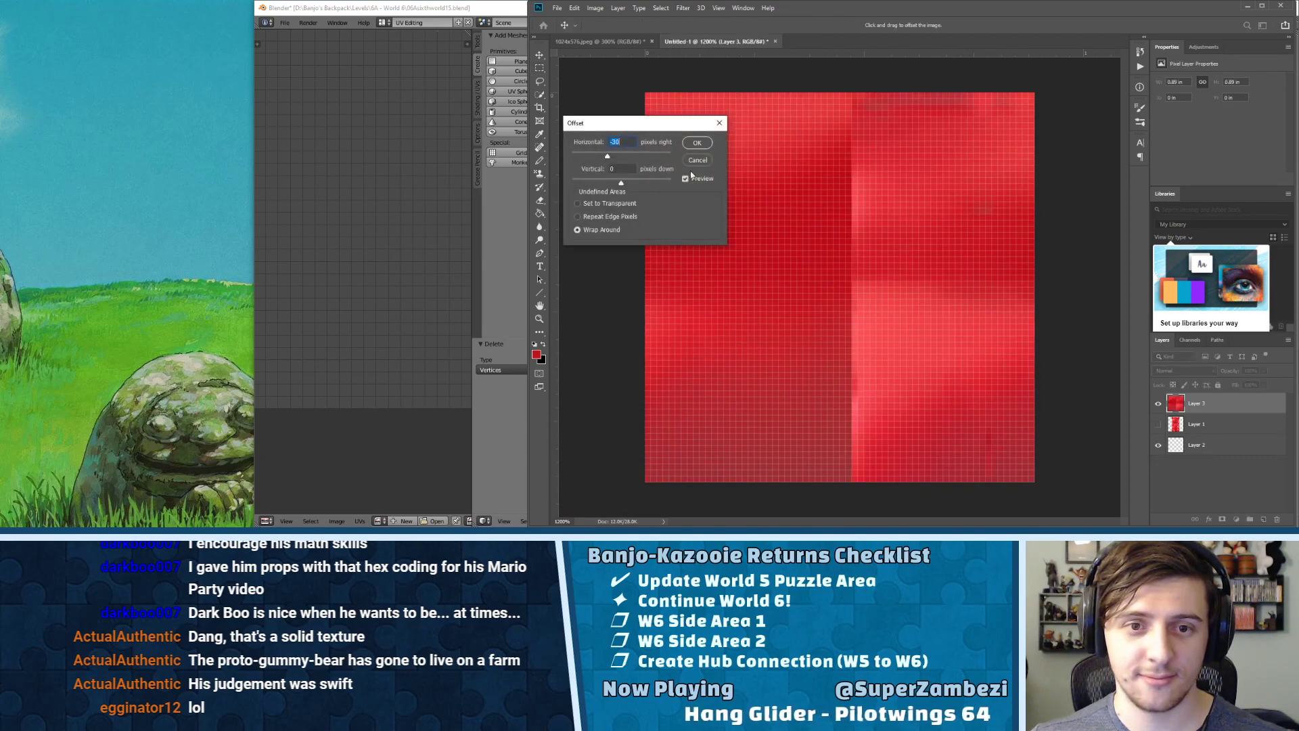
pyautogui.press('Return')
# - Content-aware fill the vertical seam and the dark blemishes at the texture's upper and lower right
pyautogui.press('m')
pyautogui.moveTo(793, 88); pyautogui.dragTo(937, 485)
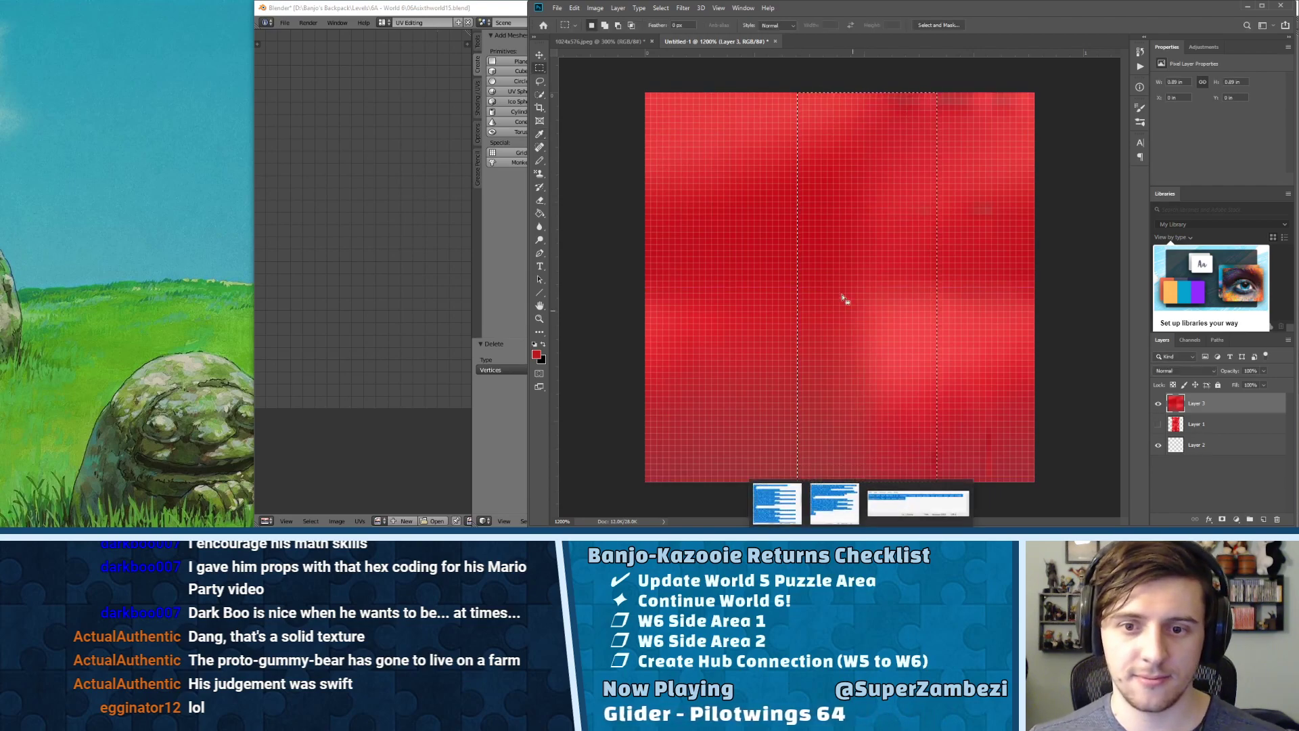
pyautogui.click(945, 131)
pyautogui.moveTo(900, 86); pyautogui.dragTo(991, 124)
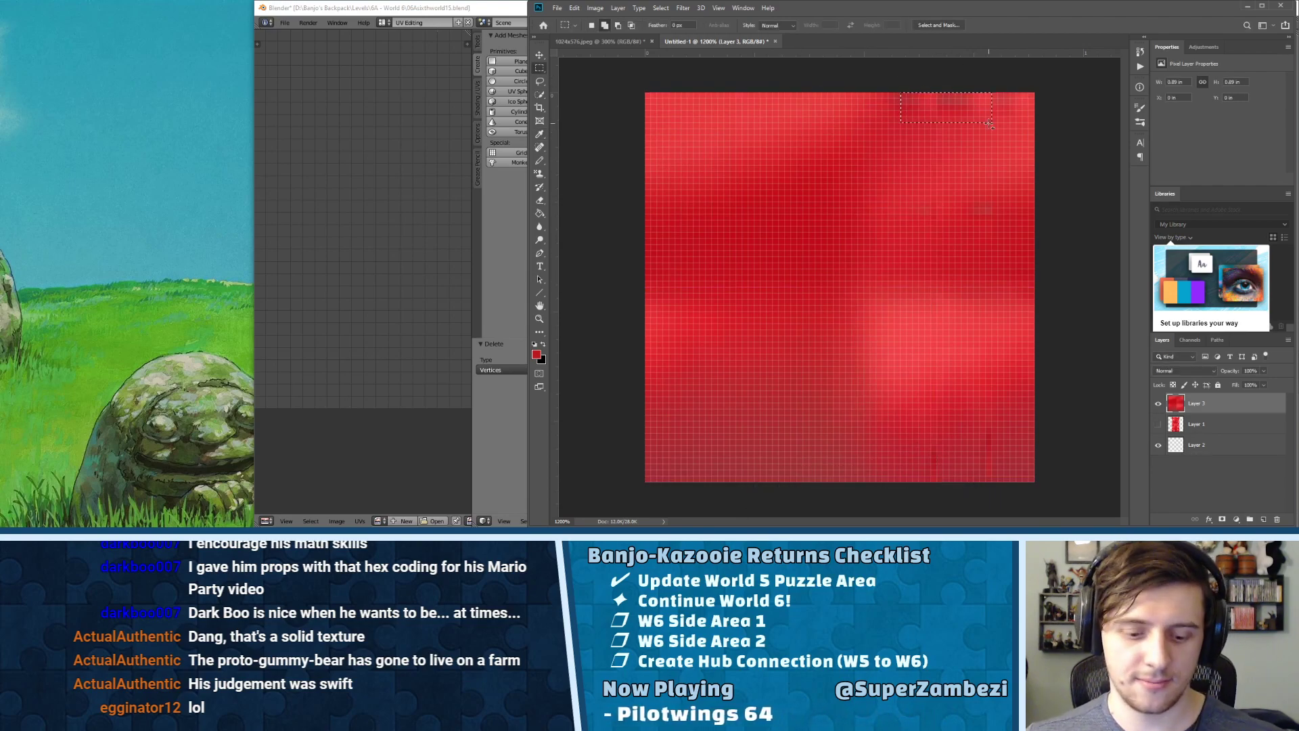
pyautogui.click(778, 322)
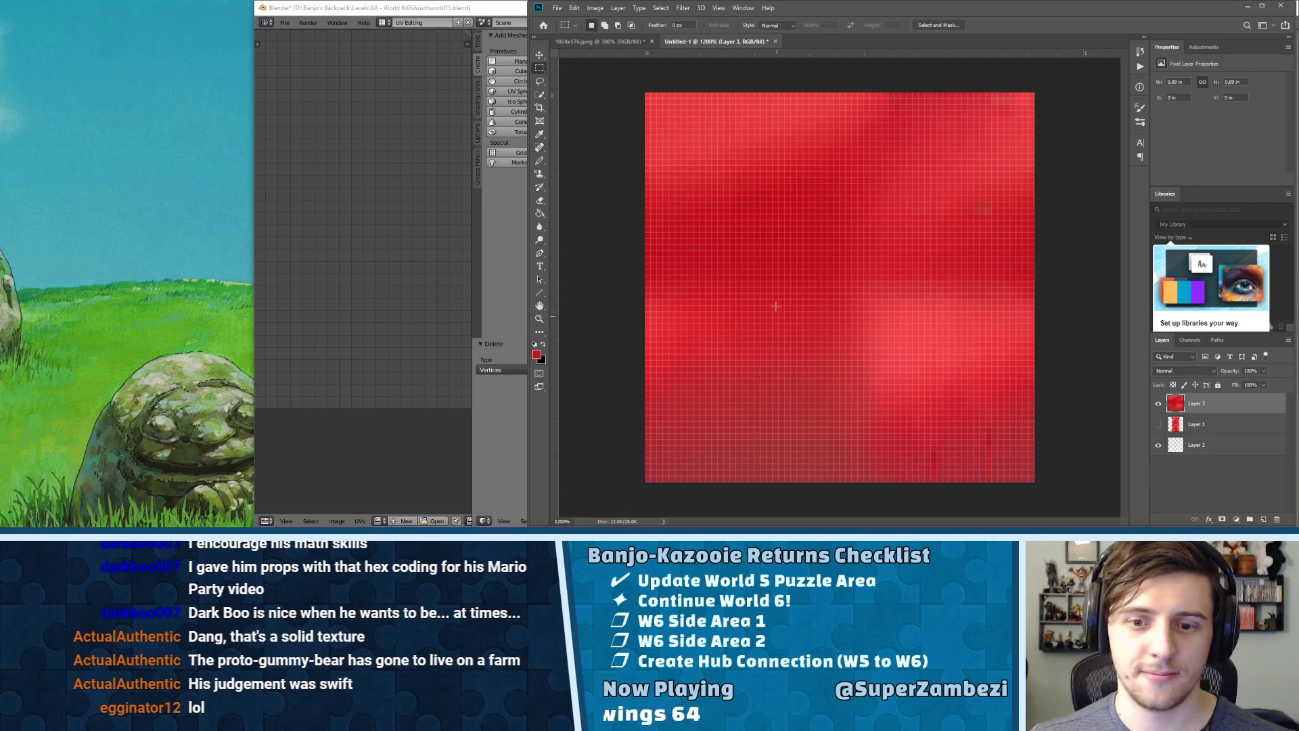
pyautogui.moveTo(920, 415); pyautogui.dragTo(999, 486)
pyautogui.click(808, 133)
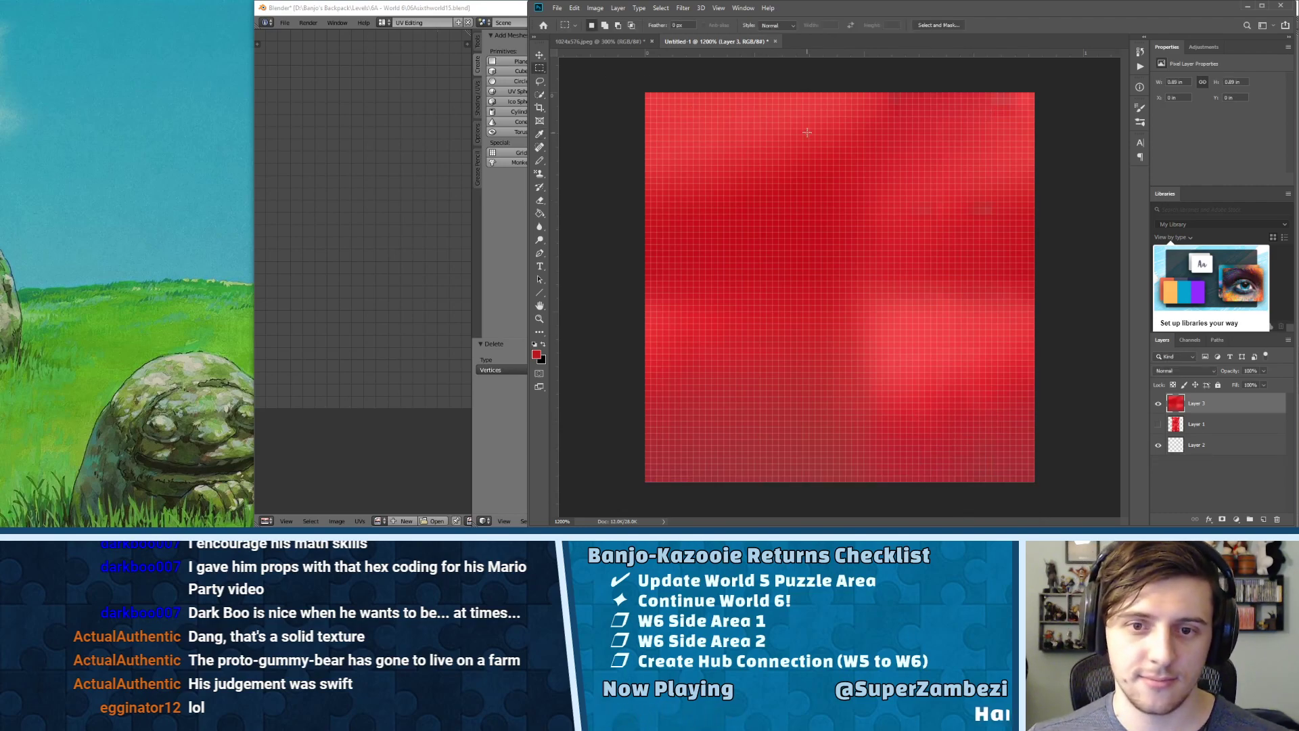
# - Content-aware fill the small leftover spots near the texture's right and top edges
pyautogui.hotkey('ctrl', '-')
pyautogui.hotkey('ctrl', '-')
pyautogui.hotkey('ctrl', '-')
pyautogui.hotkey('ctrl', '-')
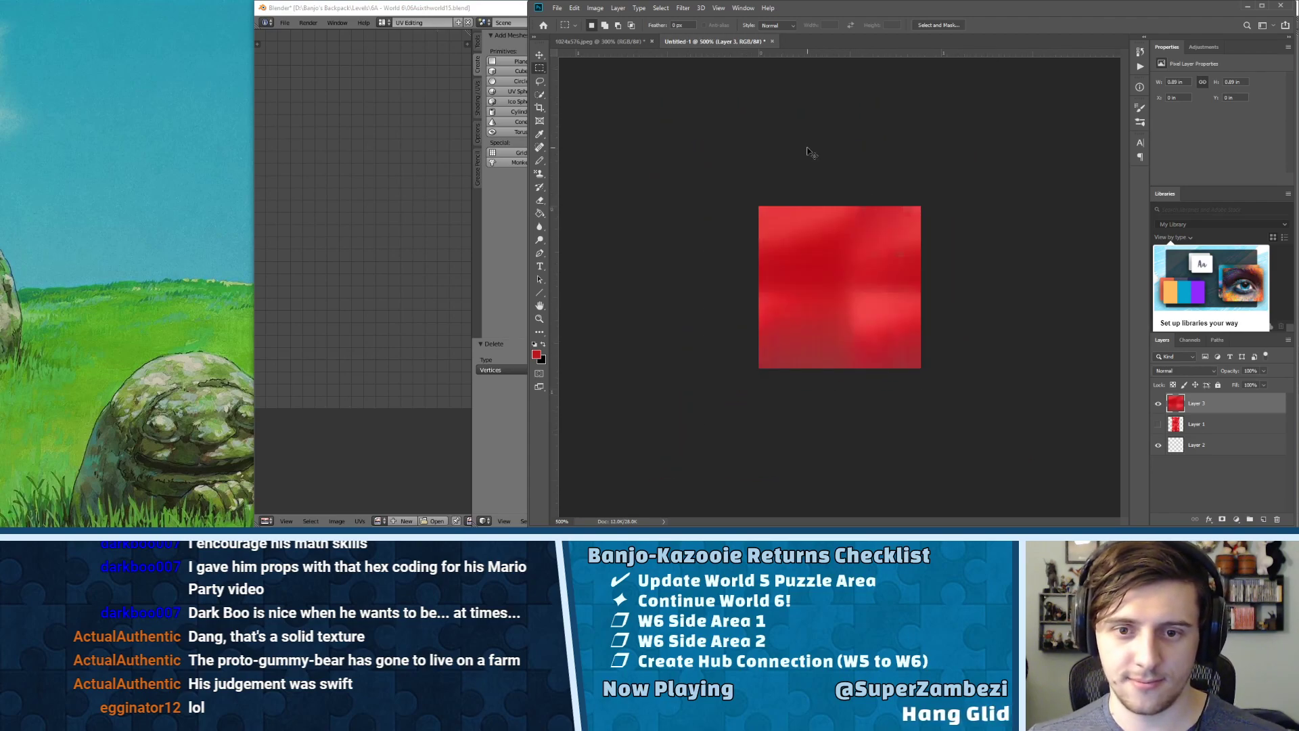
pyautogui.moveTo(908, 266); pyautogui.dragTo(908, 266)
pyautogui.moveTo(856, 204); pyautogui.dragTo(875, 218)
# - Try to offset the texture horizontally by 30 pixels with a small area at the top edge still selected
pyautogui.click(615, 8)
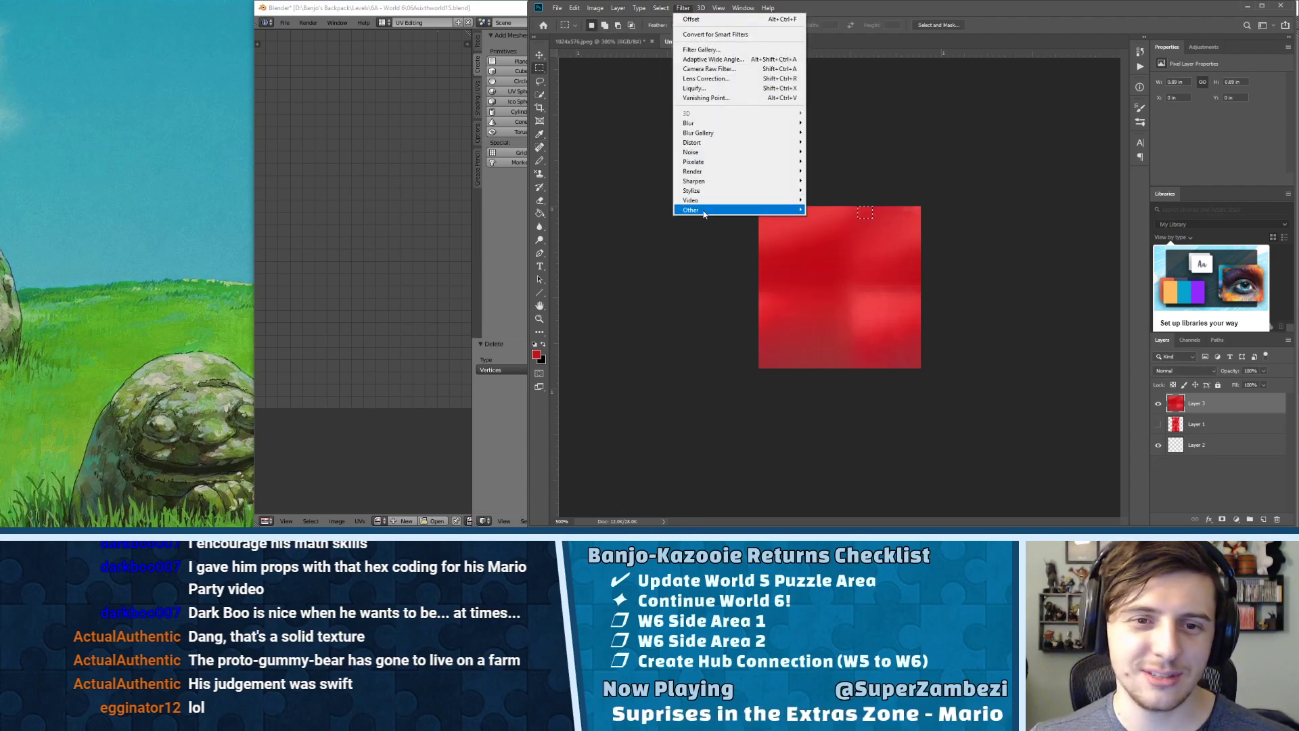
pyautogui.moveTo(758, 209)
pyautogui.click(831, 259)
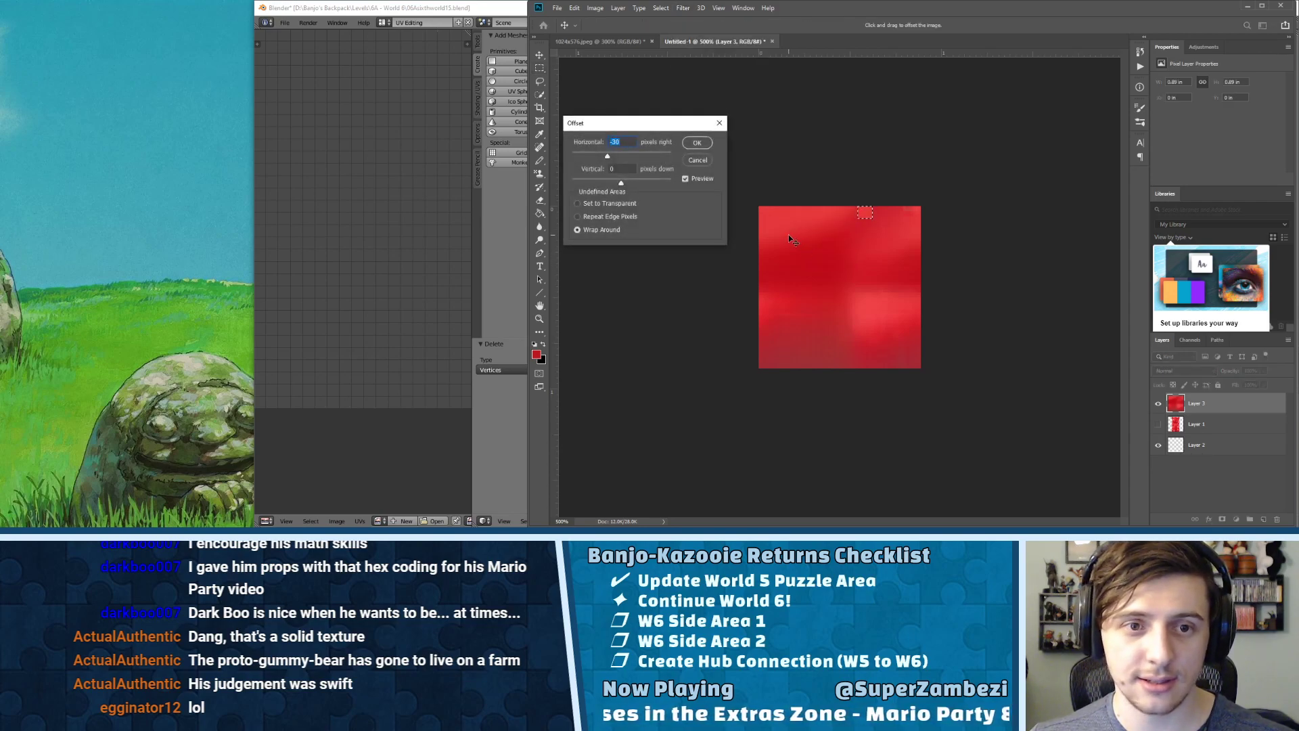
pyautogui.write('3')
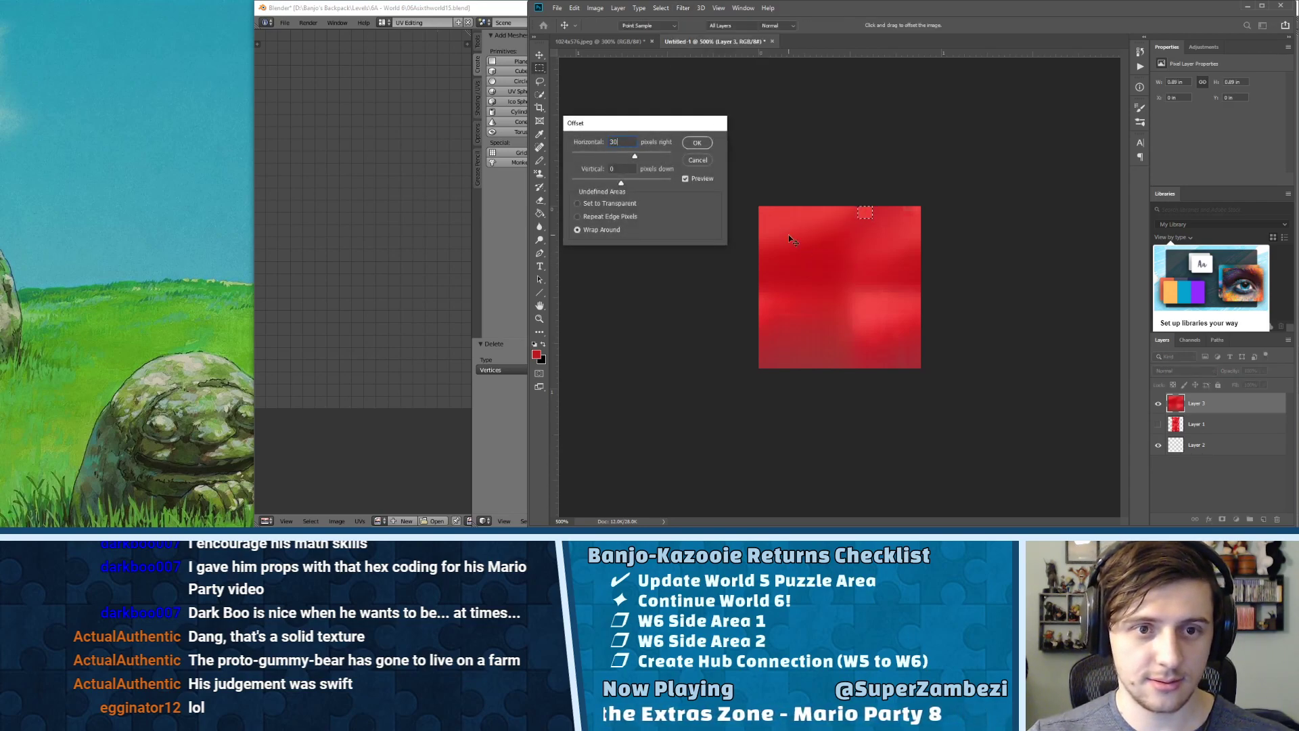
pyautogui.press('Return')
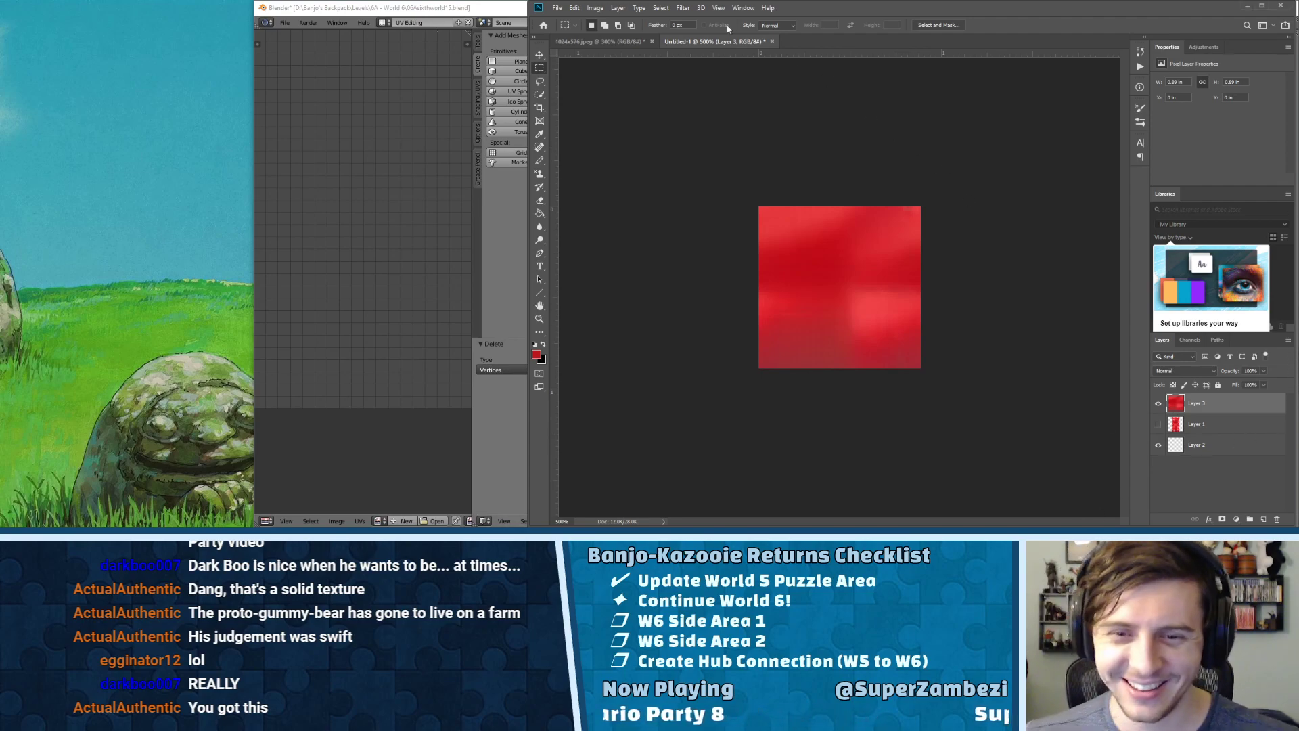
# - Offset the texture by 0 pixels horizontally and -30 pixels vertically with wrap-around edges
pyautogui.click(617, 9)
pyautogui.moveTo(674, 11)
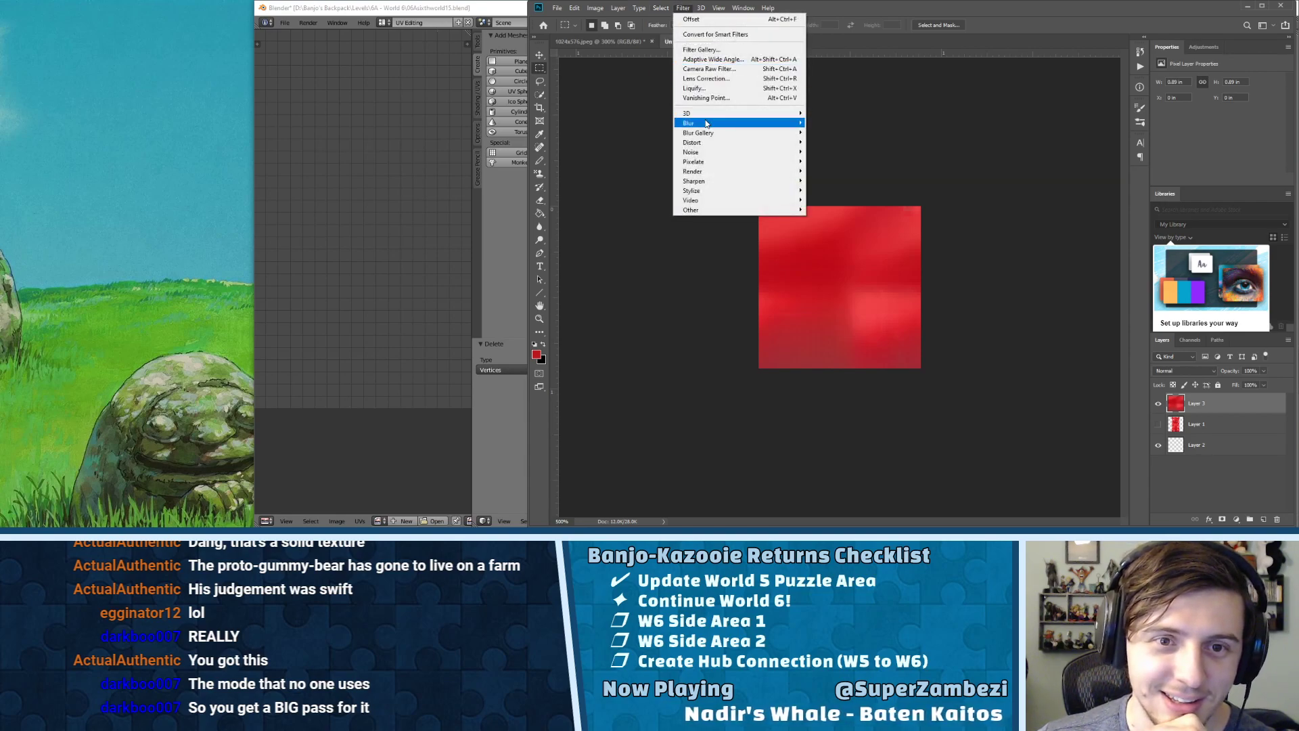
pyautogui.moveTo(778, 210)
pyautogui.click(822, 258)
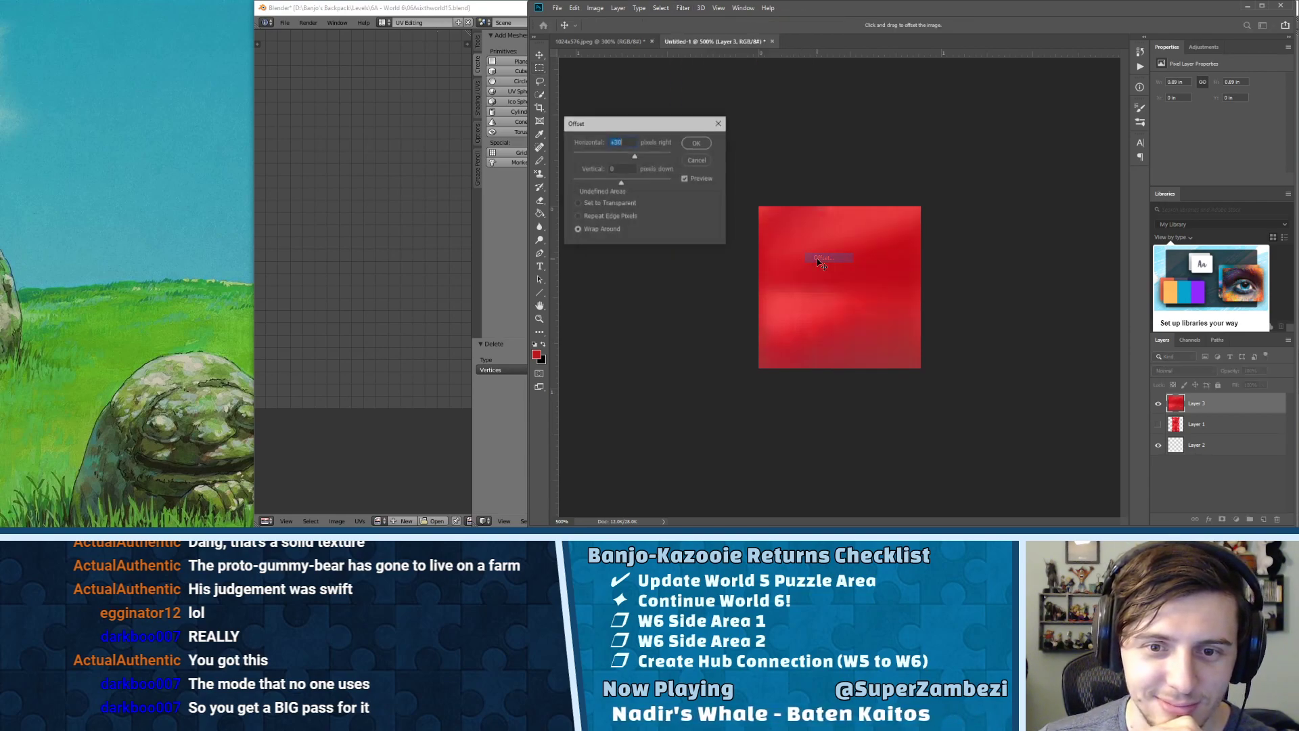
pyautogui.moveTo(635, 157); pyautogui.dragTo(550, 160)
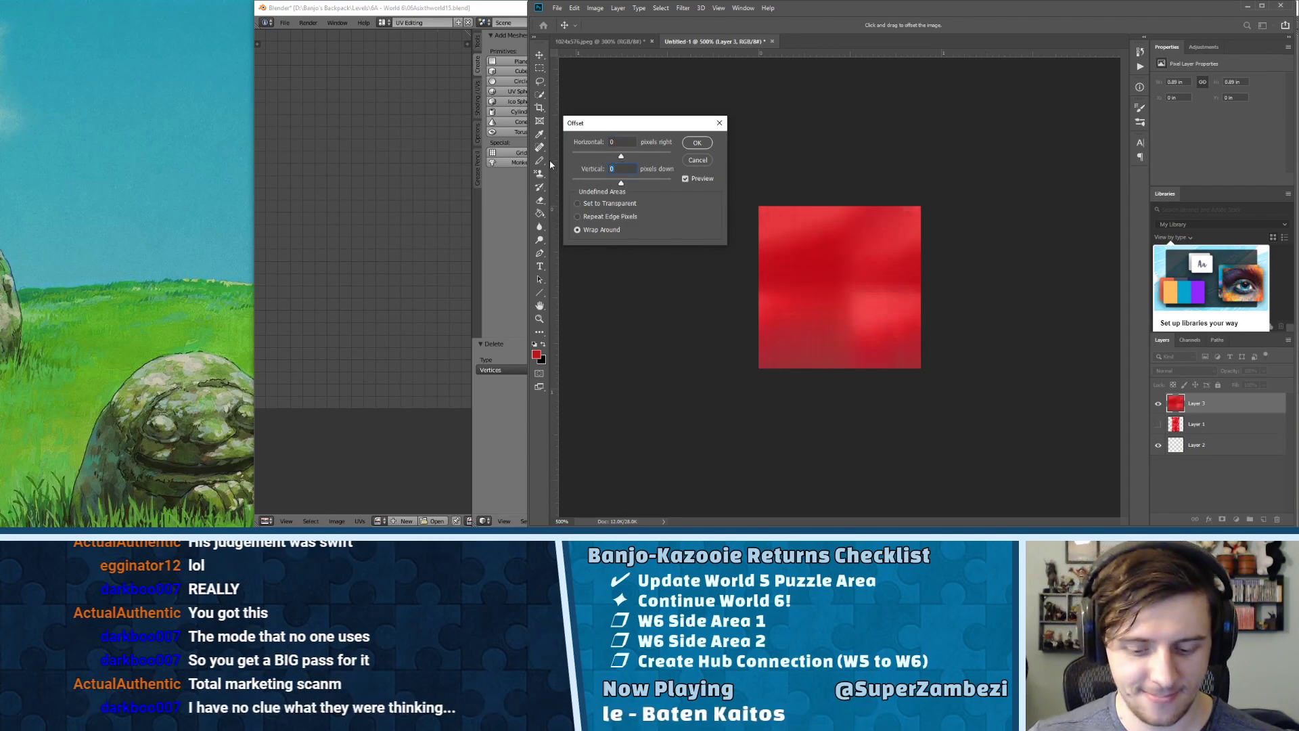
pyautogui.write('-30')
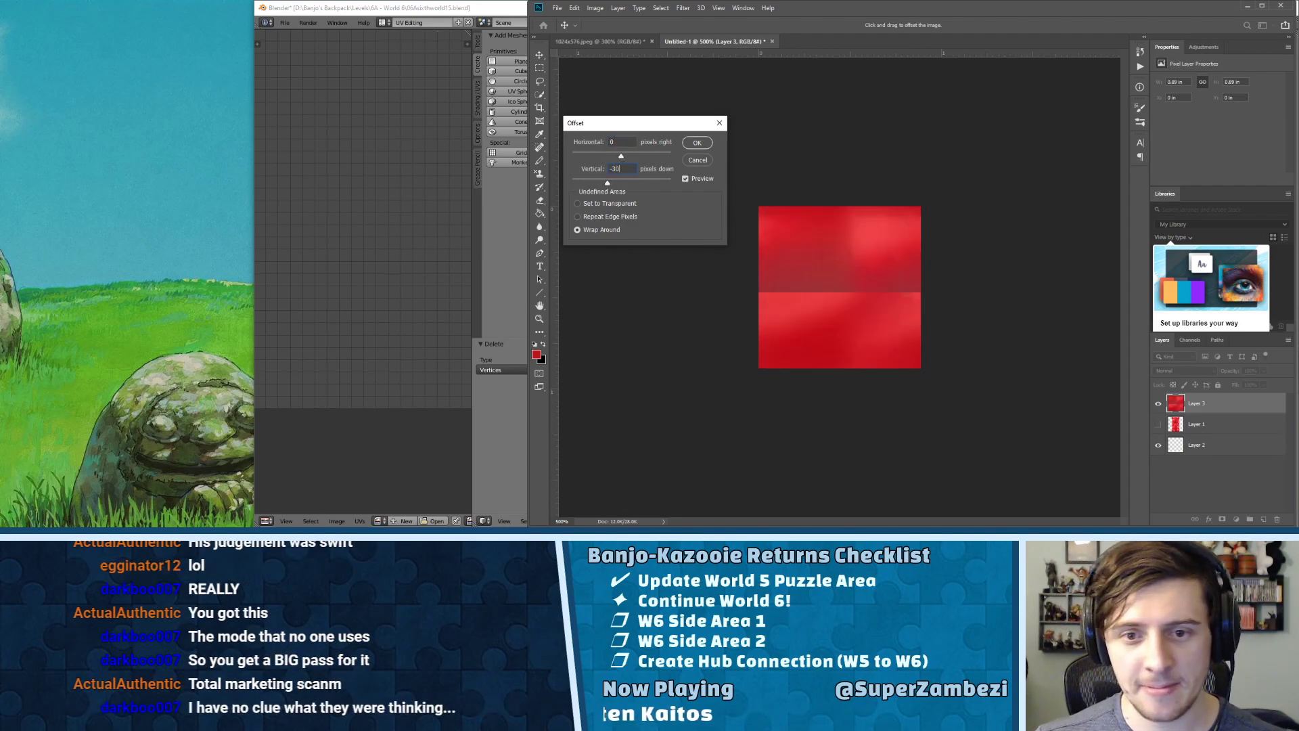
pyautogui.press('Return')
# - Content-aware fill the horizontal seam across the texture's middle, reworking its left part until it blends
pyautogui.moveTo(733, 281); pyautogui.dragTo(934, 303)
pyautogui.press('i')
pyautogui.press('m')
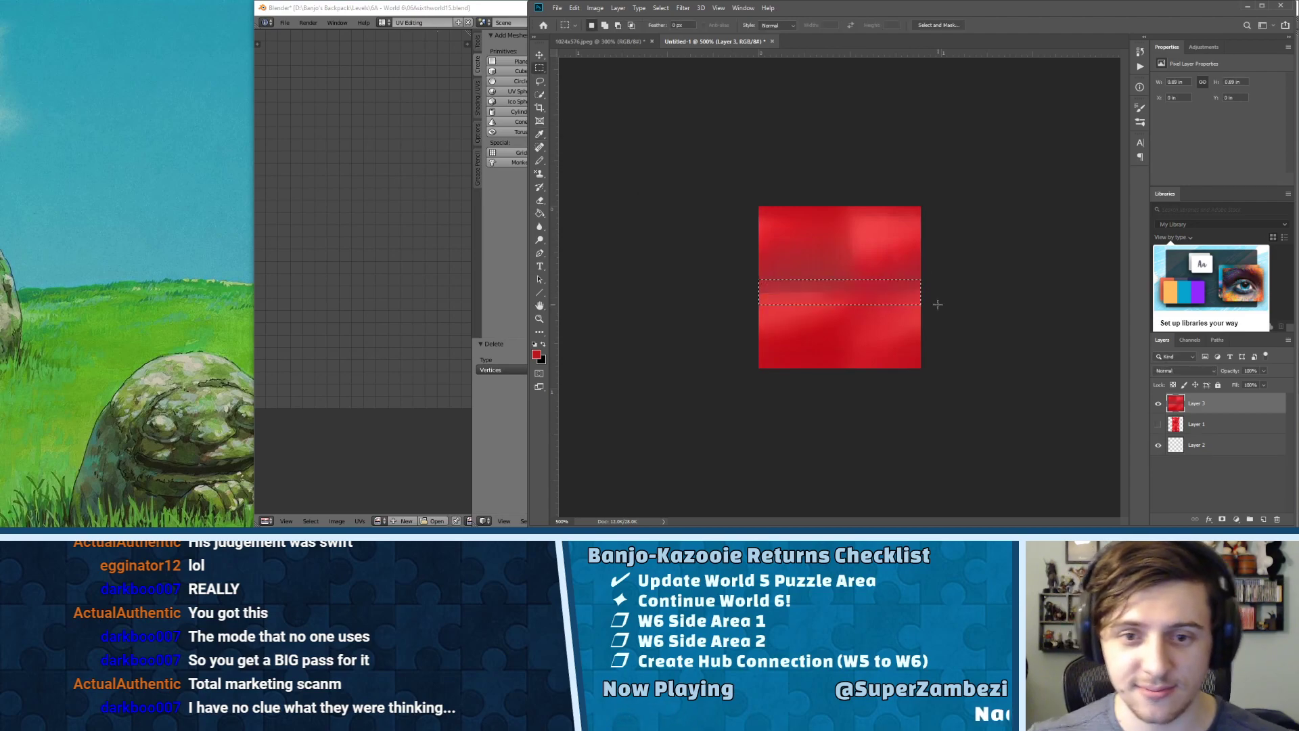
pyautogui.moveTo(749, 277); pyautogui.dragTo(857, 301)
pyautogui.hotkey('shift', '5')
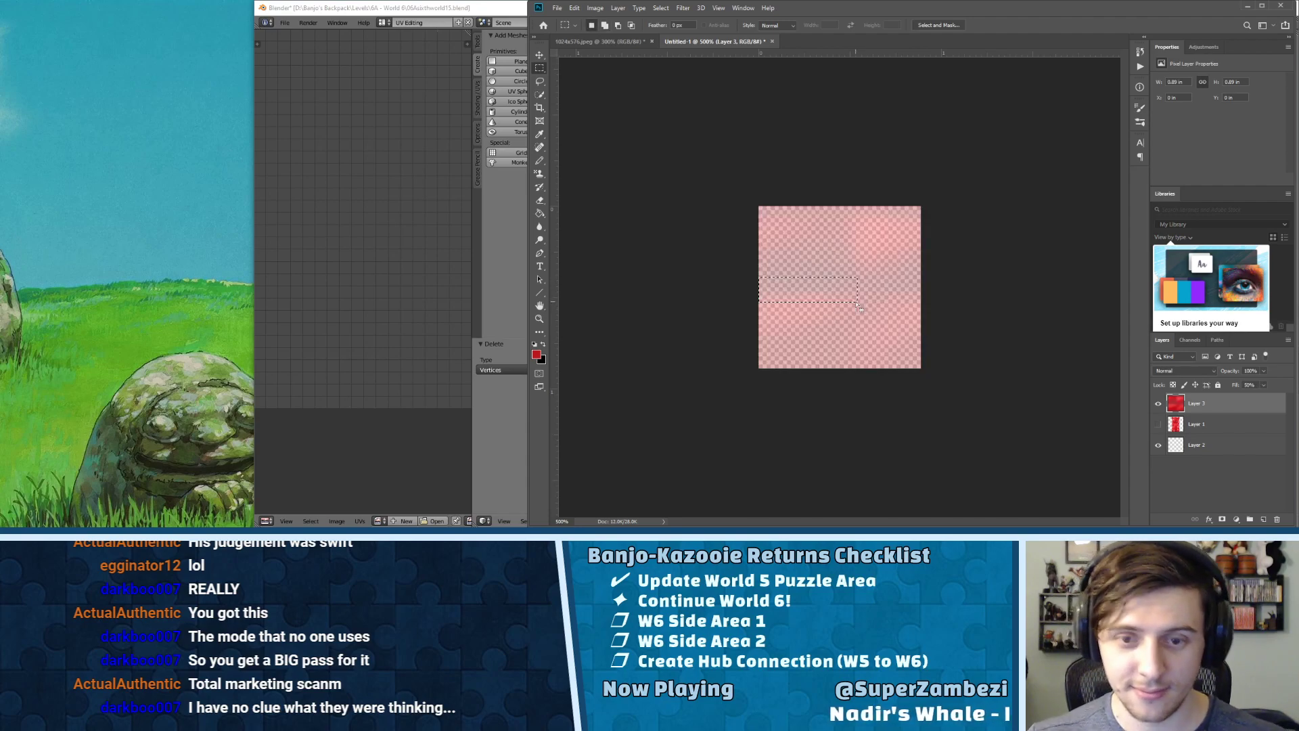
pyautogui.hotkey('shift', '0')
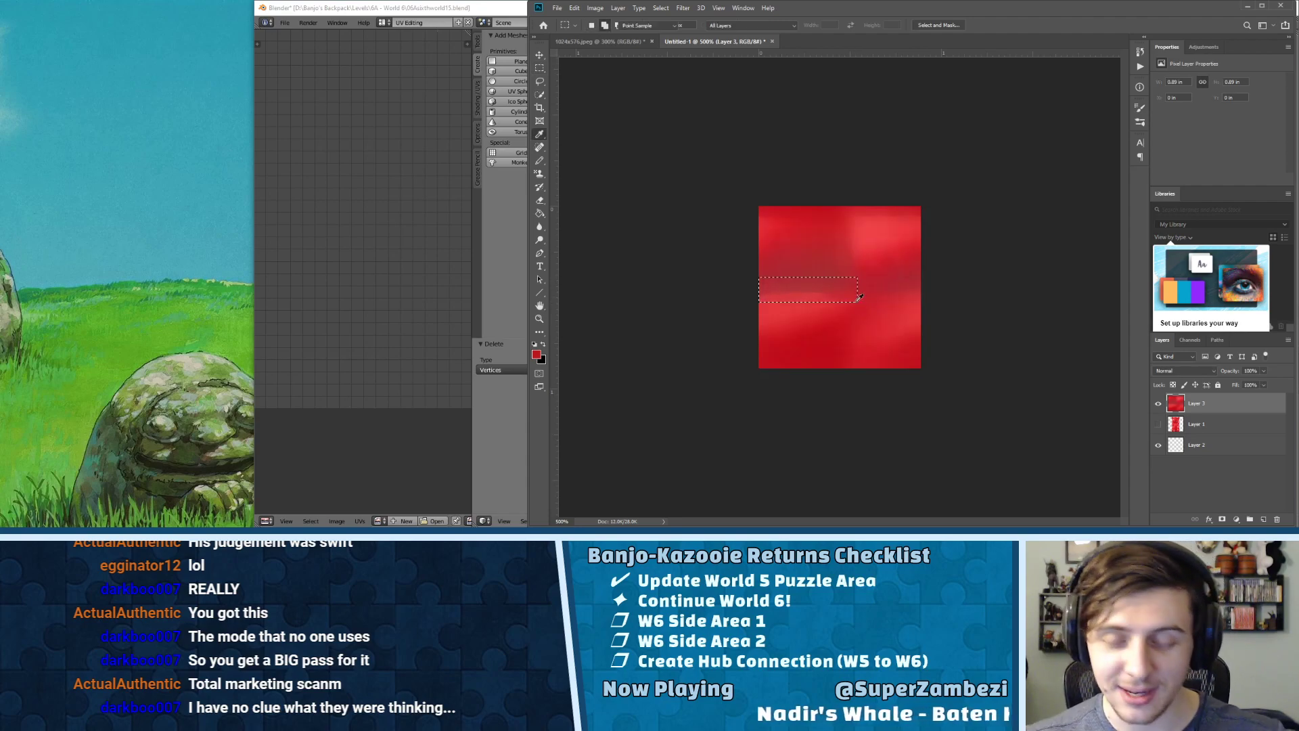
pyautogui.hotkey('ctrl', 'd')
pyautogui.moveTo(728, 262); pyautogui.dragTo(863, 298)
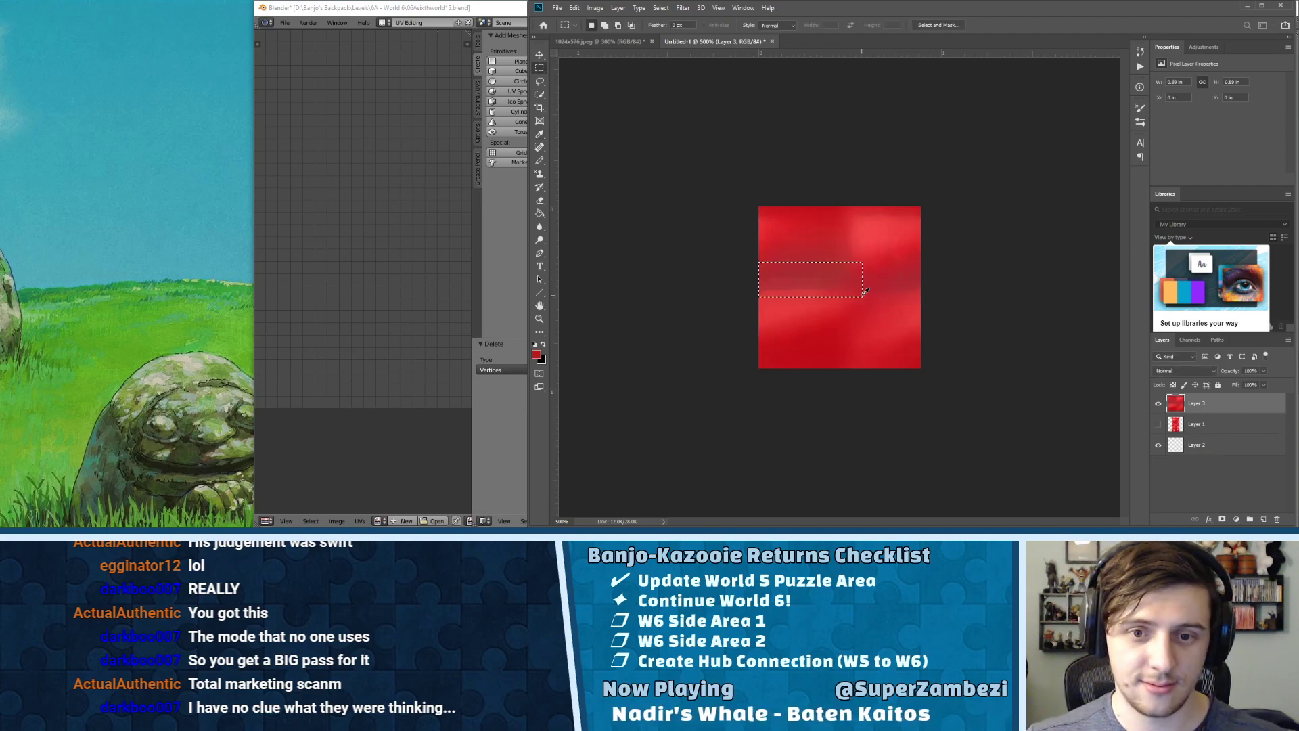
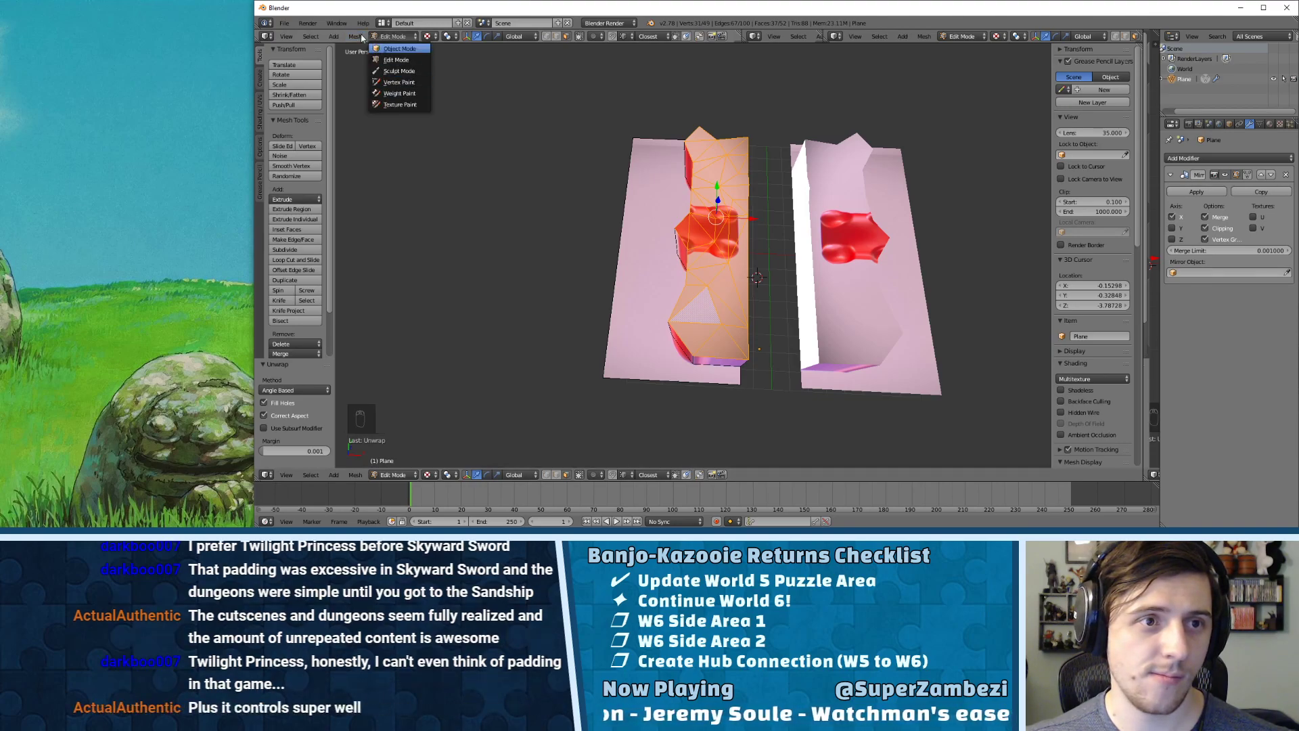
# - Change the Blender gummy bear scene to the UV Editing screen layout
pyautogui.click(382, 23)
pyautogui.click(395, 107)
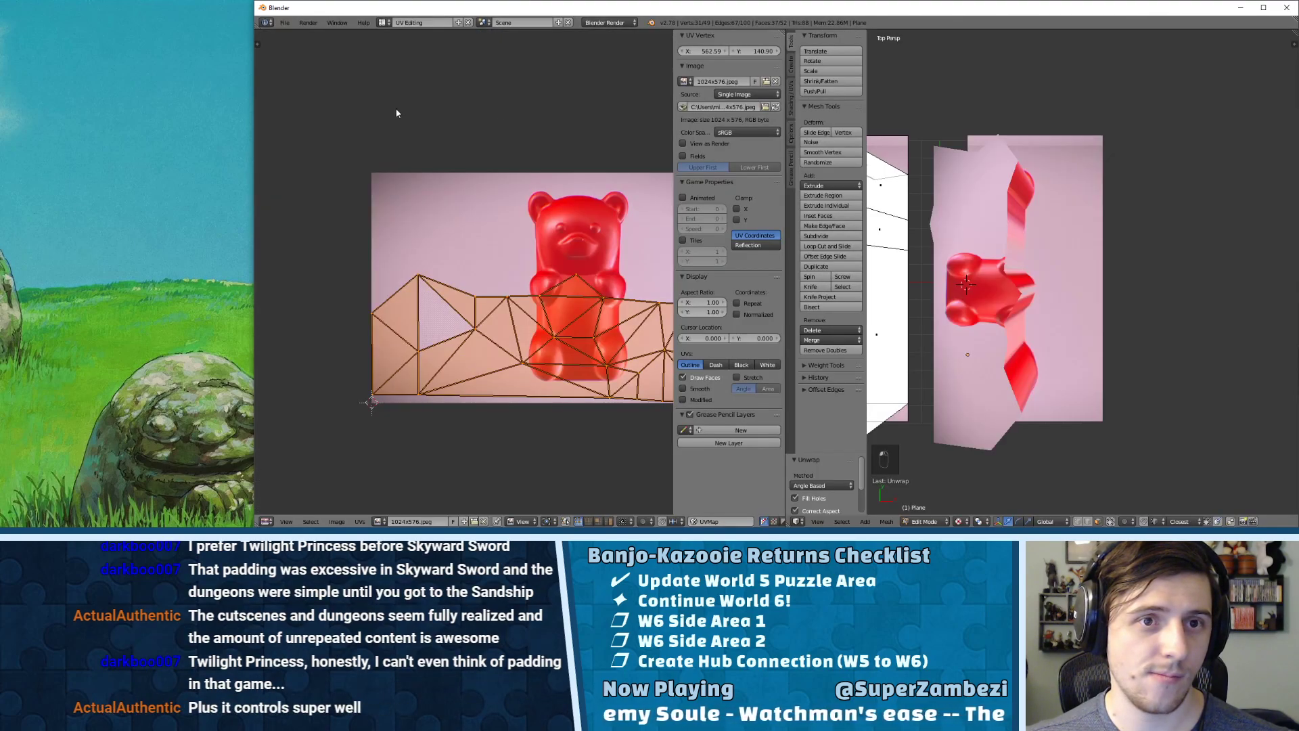
pyautogui.scroll(-4, 613, 288)
pyautogui.scroll(2, 541, 291)
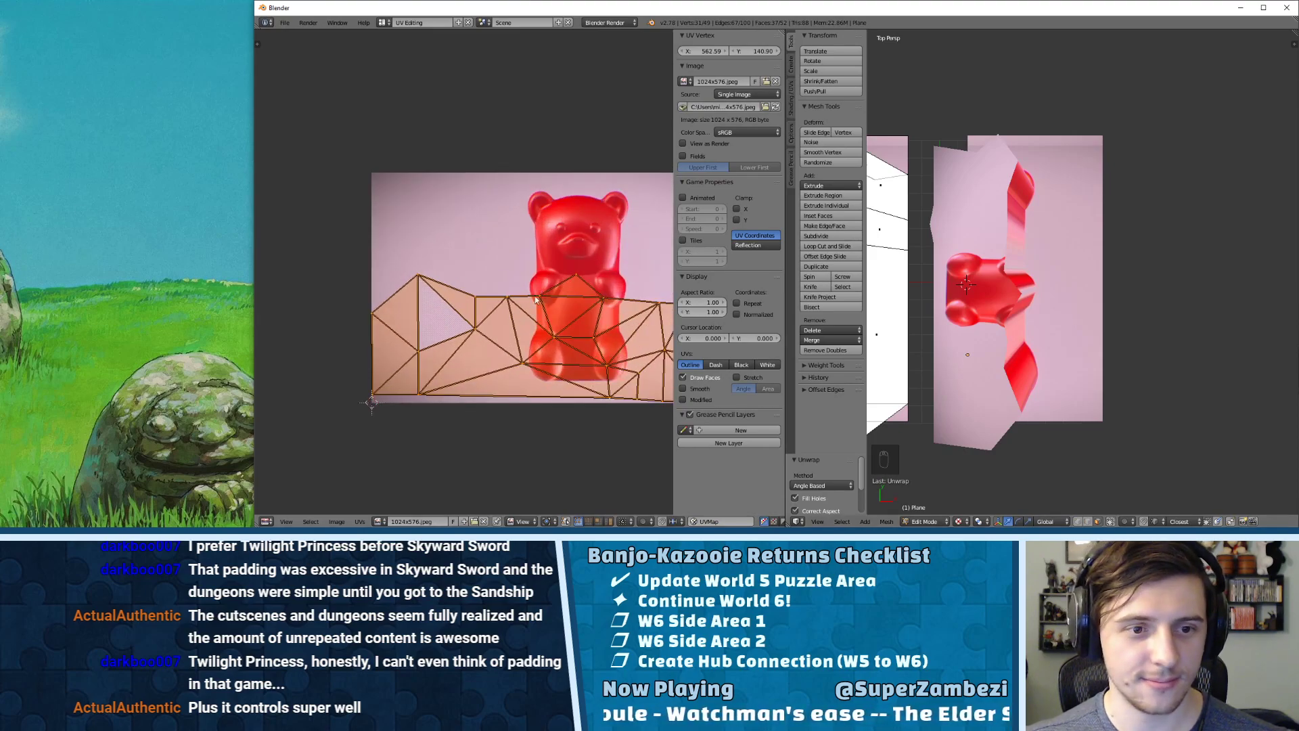
# - Load gummi1.png from the 6A - World 6 folder as the image for the selected faces' UVs
pyautogui.click(349, 522)
pyautogui.click(348, 504)
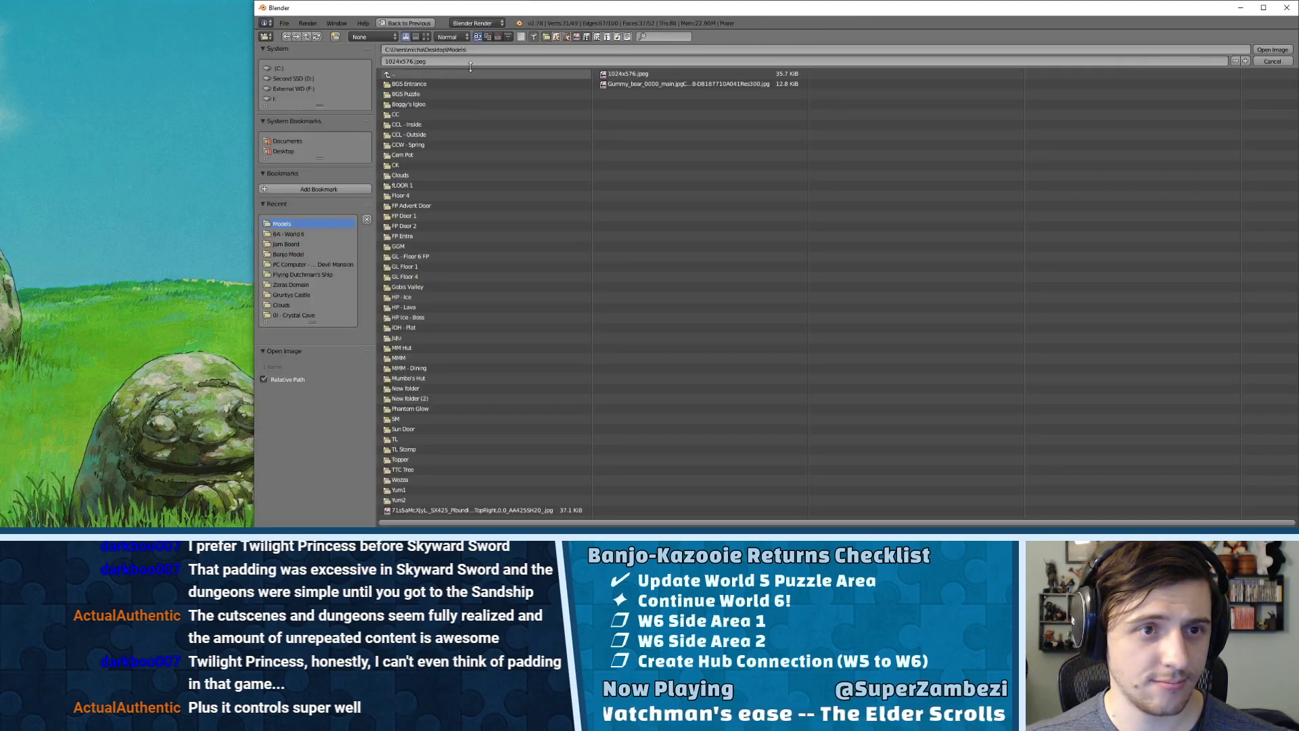
pyautogui.click(305, 234)
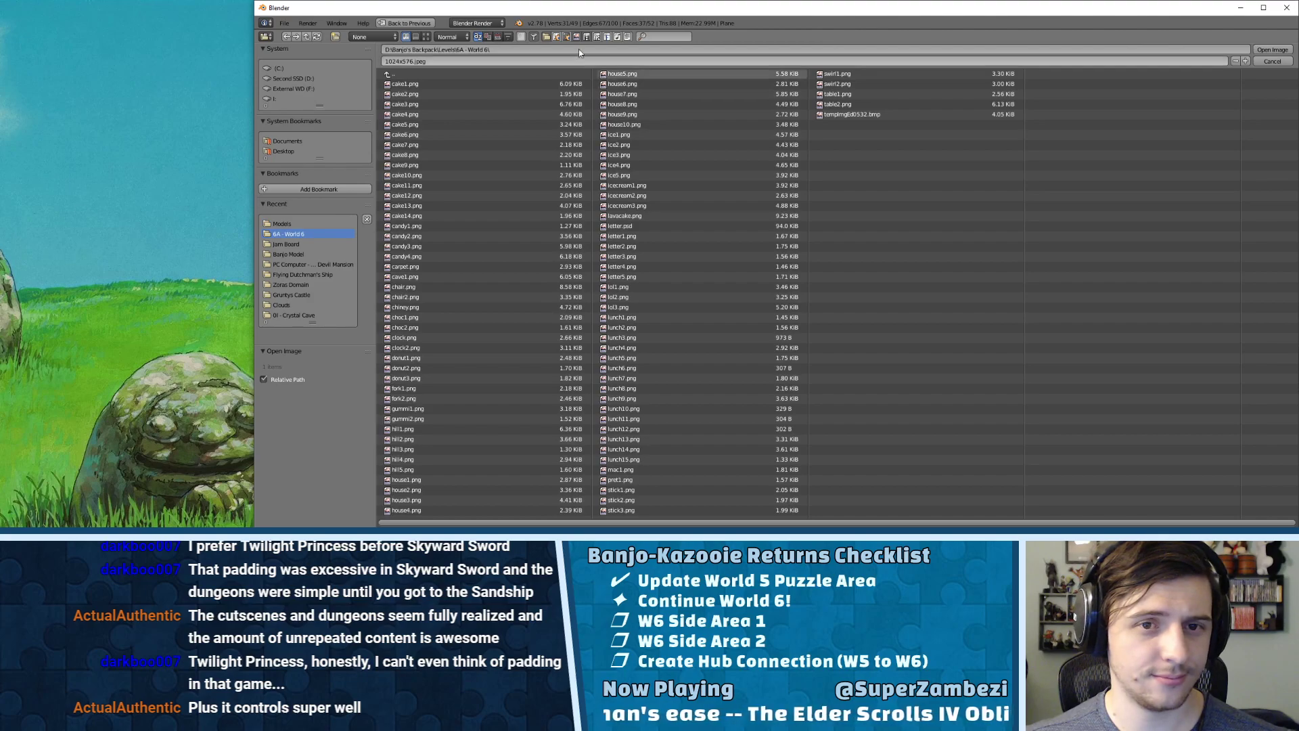
pyautogui.click(426, 37)
pyautogui.scroll(-5, 1003, 393)
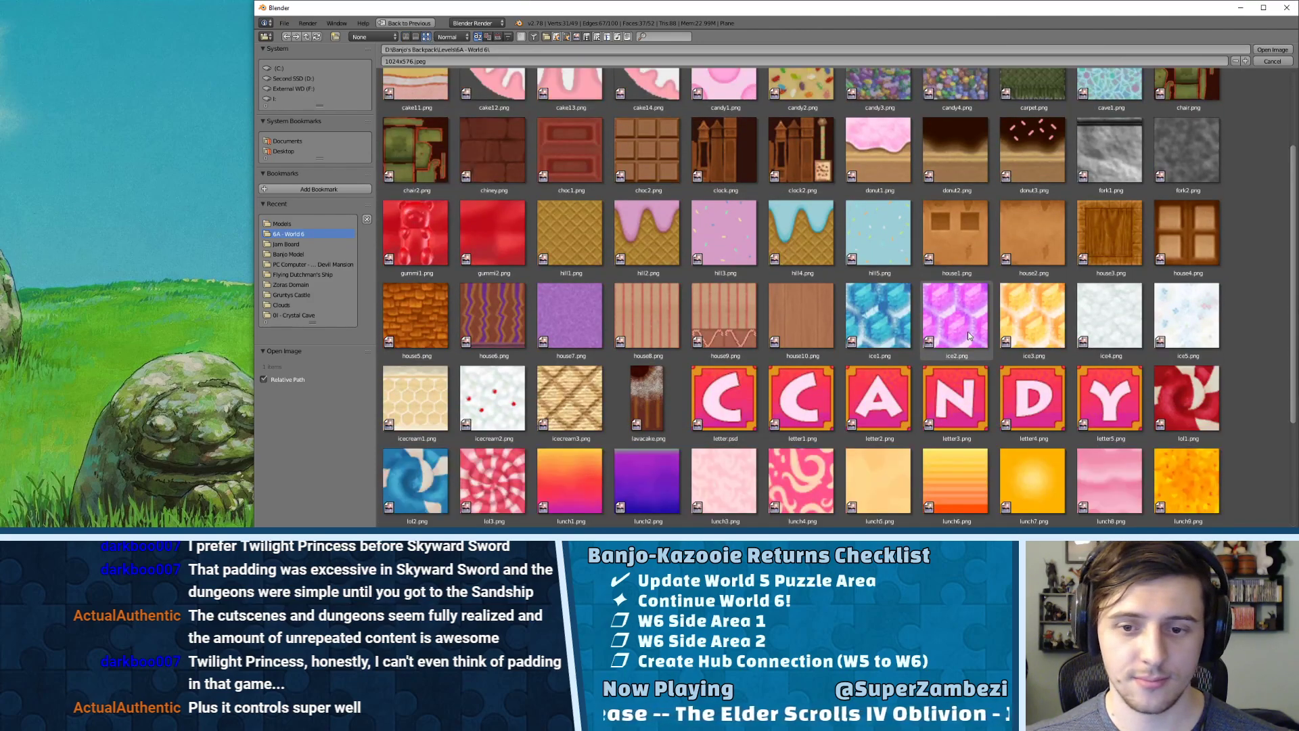
pyautogui.scroll(3, 619, 299)
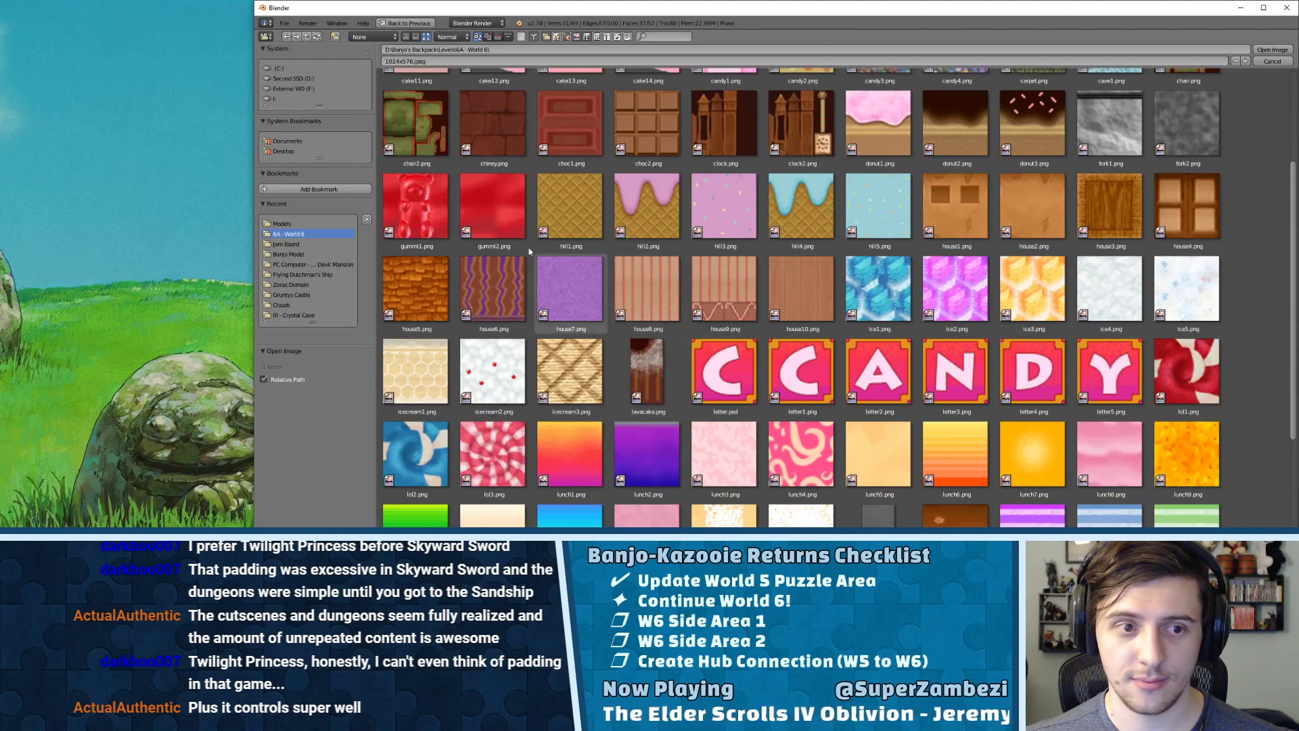
pyautogui.doubleClick(435, 201)
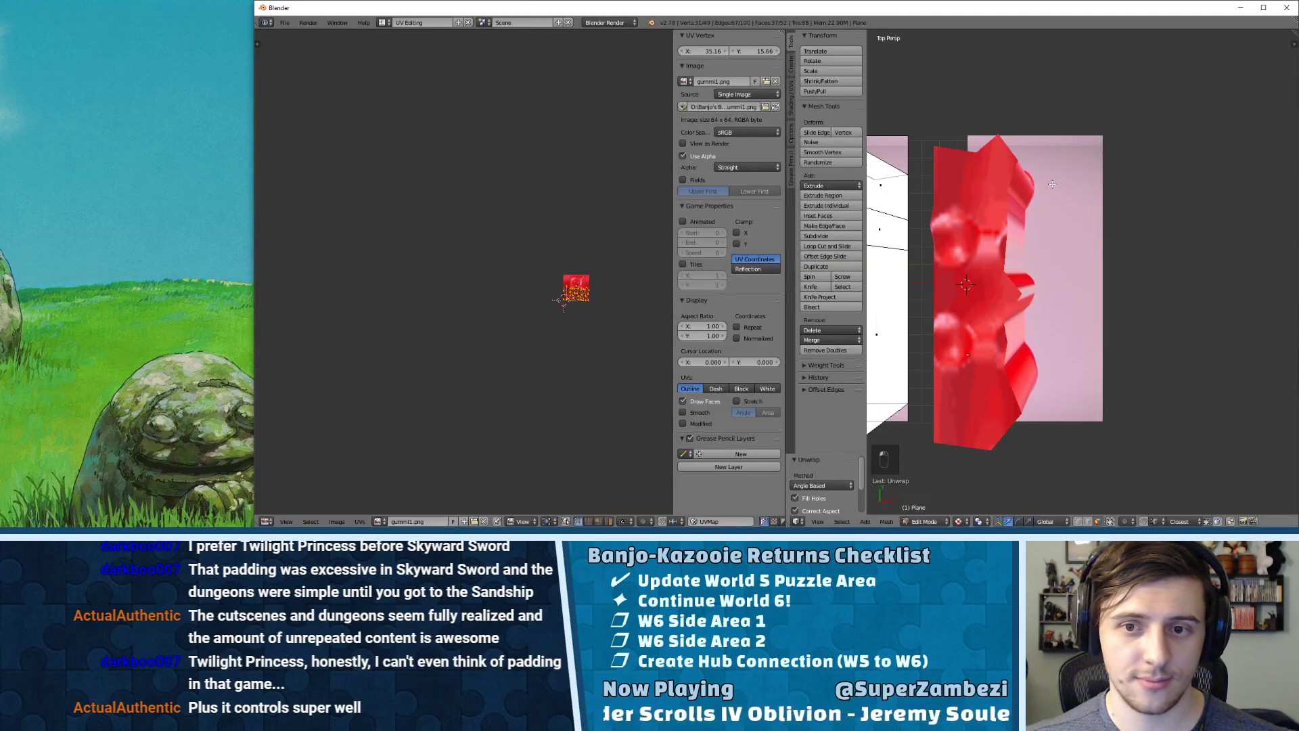
# - Unwrap the selected front faces of the gummy bear onto the gummi1.png texture
pyautogui.scroll(-5, 1014, 226)
pyautogui.scroll(3, 1000, 240)
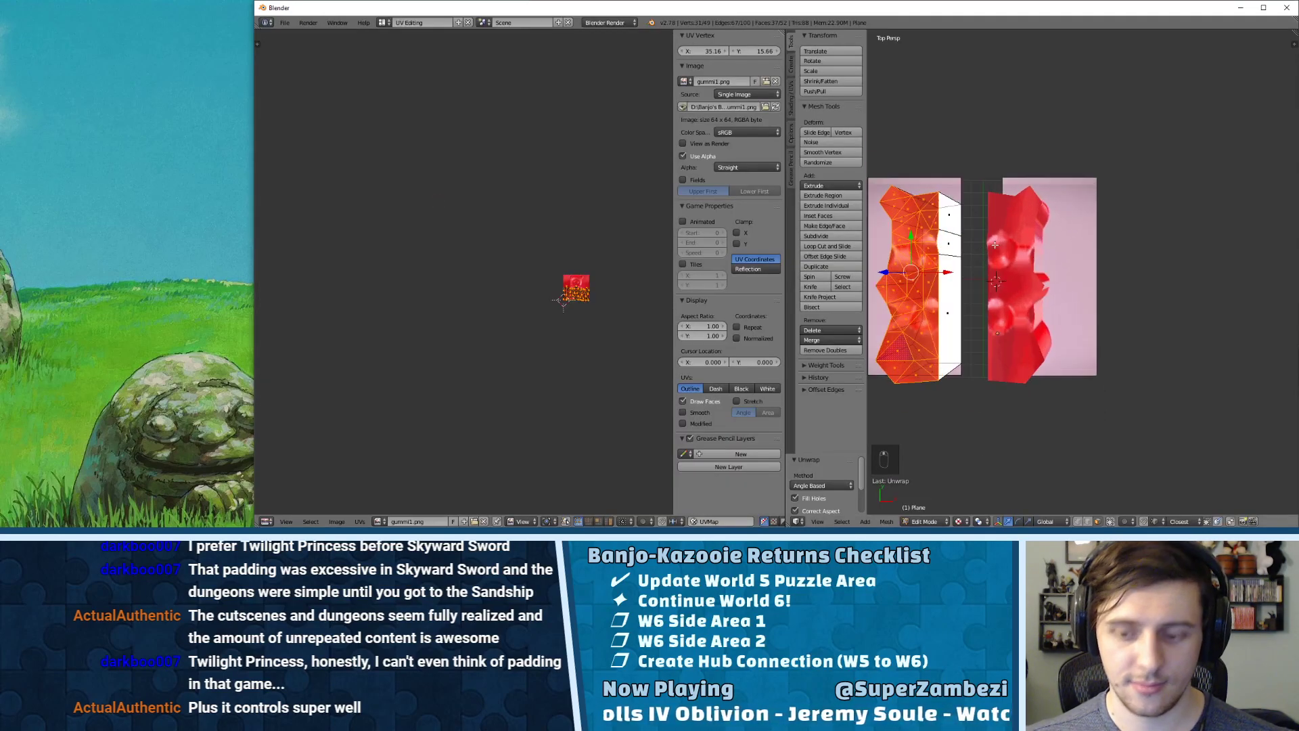
pyautogui.press('KP_Decimal')
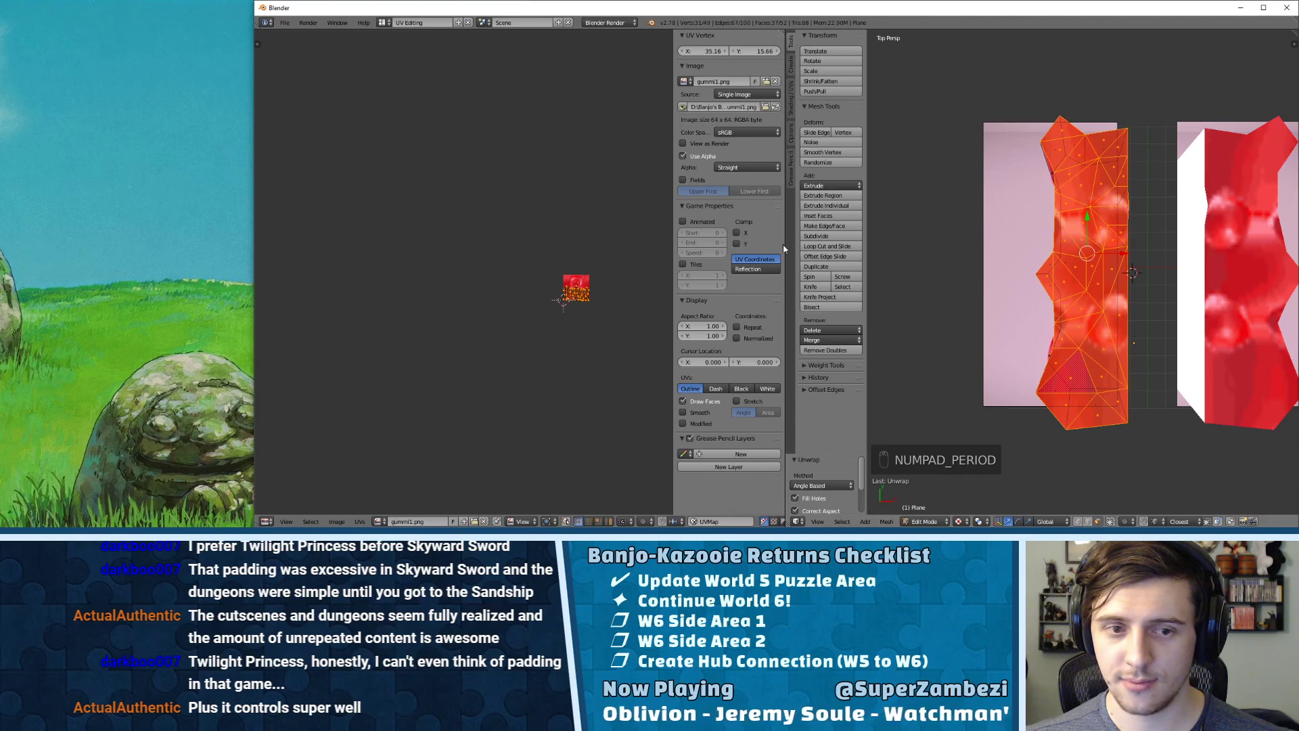
pyautogui.press('u')
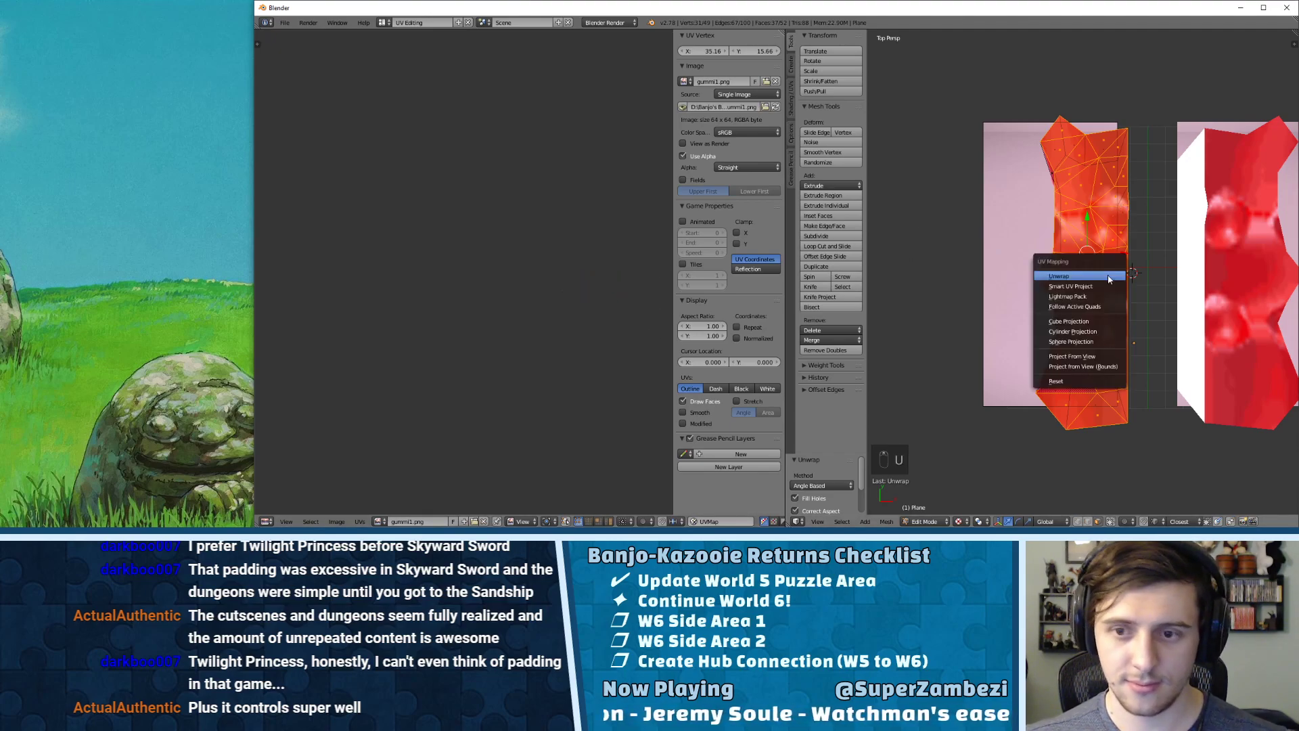
pyautogui.click(1110, 279)
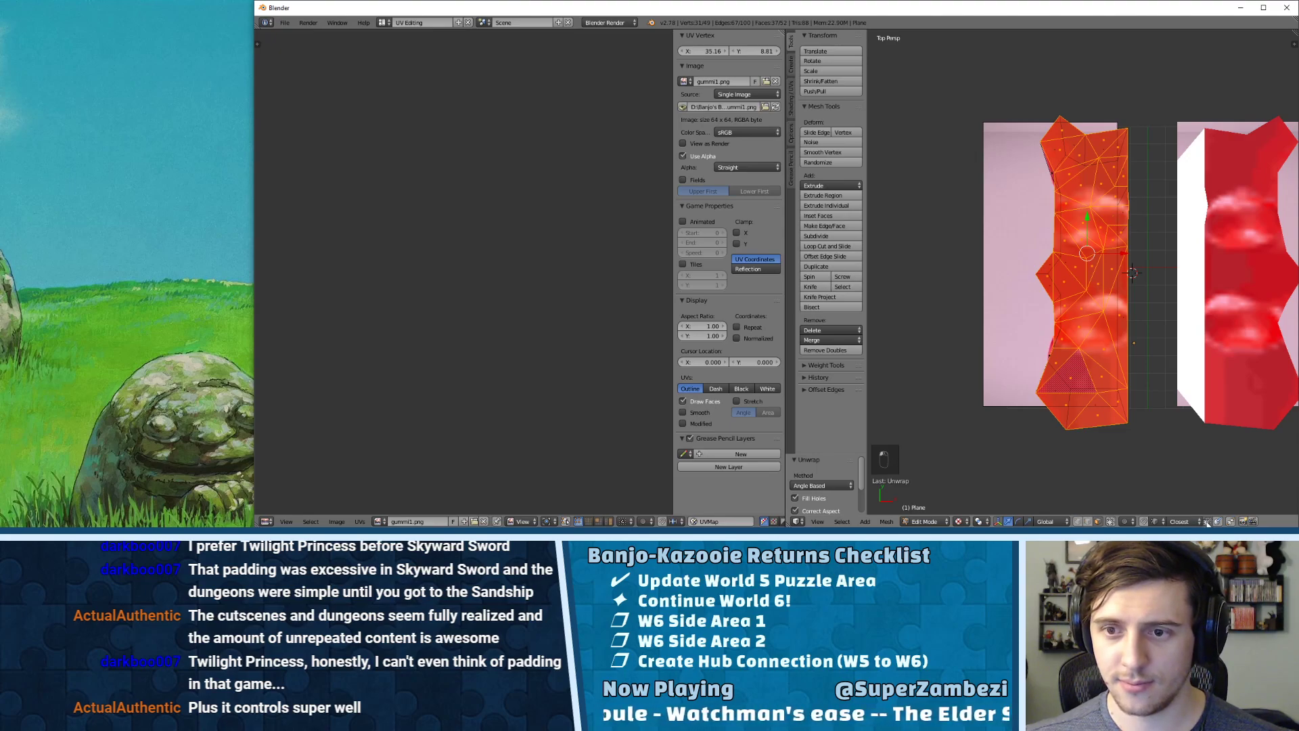
# - Limit selection to visible geometry, check the model's sides, and return to the top view
pyautogui.moveTo(1087, 394); pyautogui.dragTo(1162, 446, button='middle')
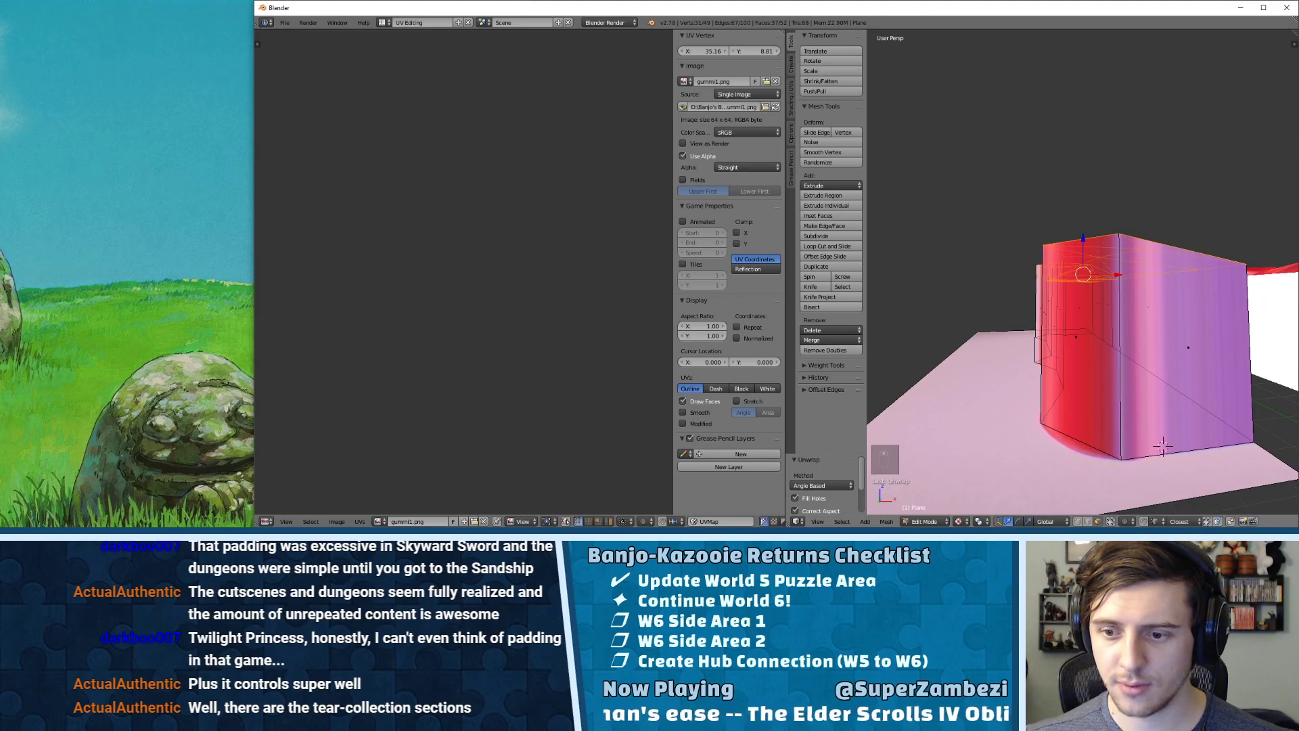
pyautogui.click(1111, 521)
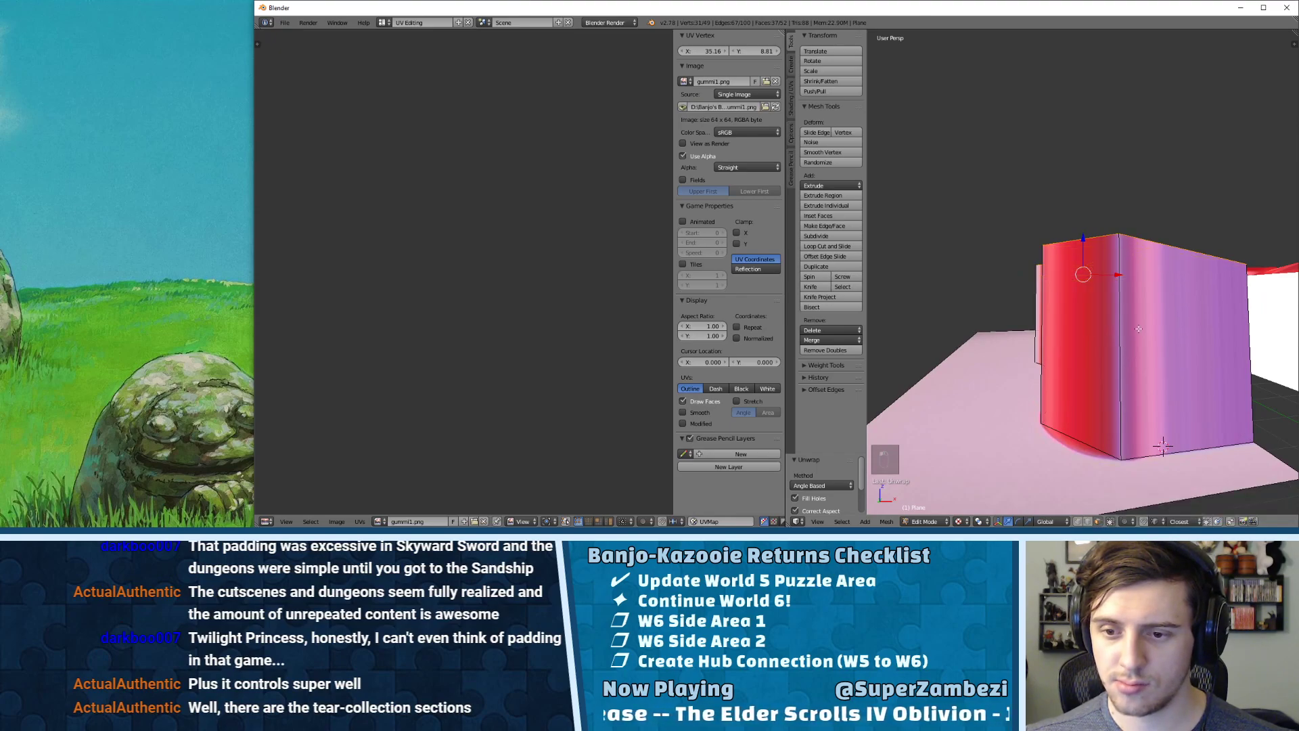
pyautogui.moveTo(1131, 234); pyautogui.dragTo(1145, 301, button='middle')
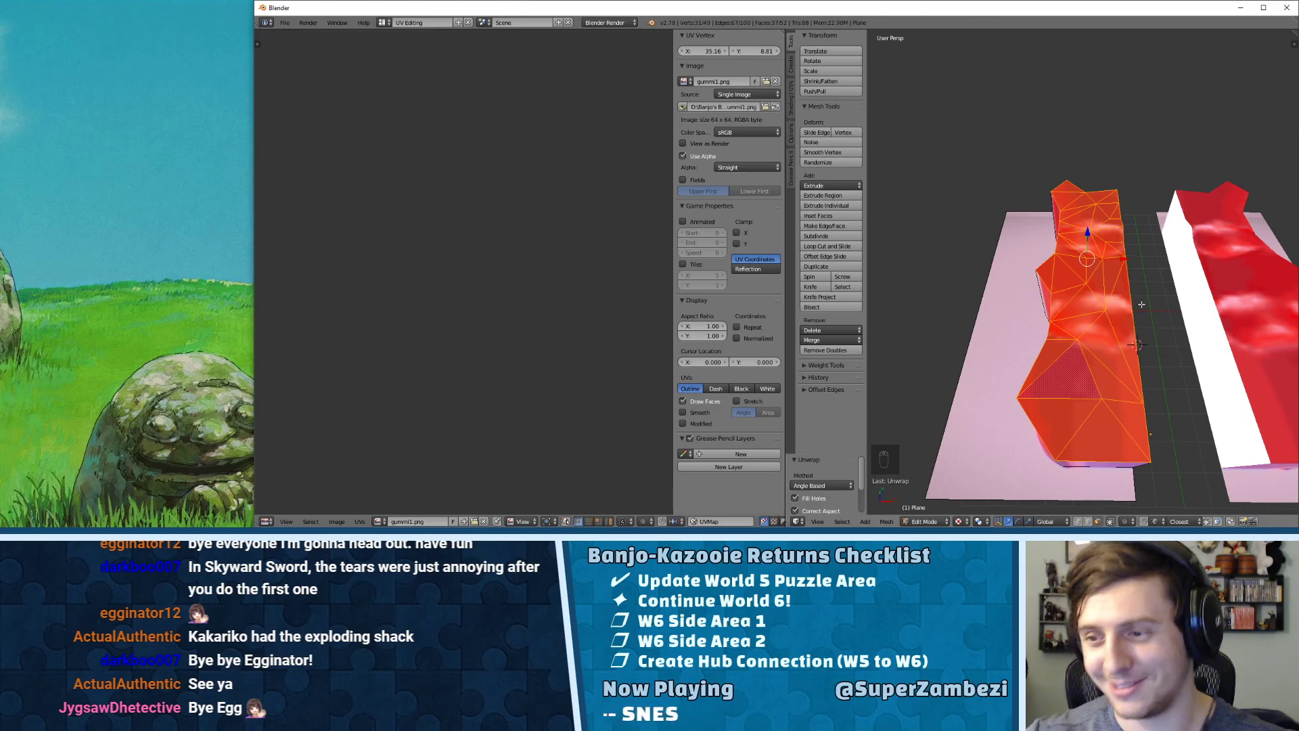
pyautogui.moveTo(1141, 267); pyautogui.dragTo(1100, 283, button='middle')
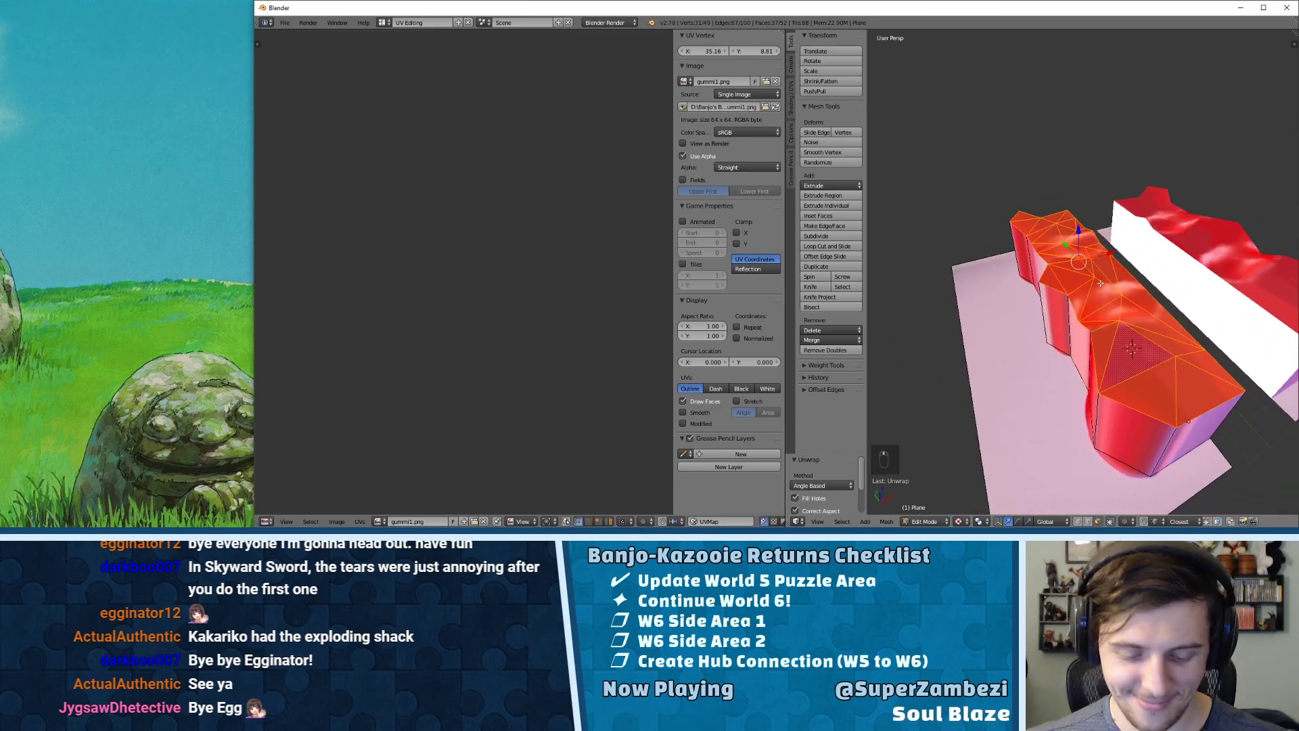
pyautogui.press('KP_7')
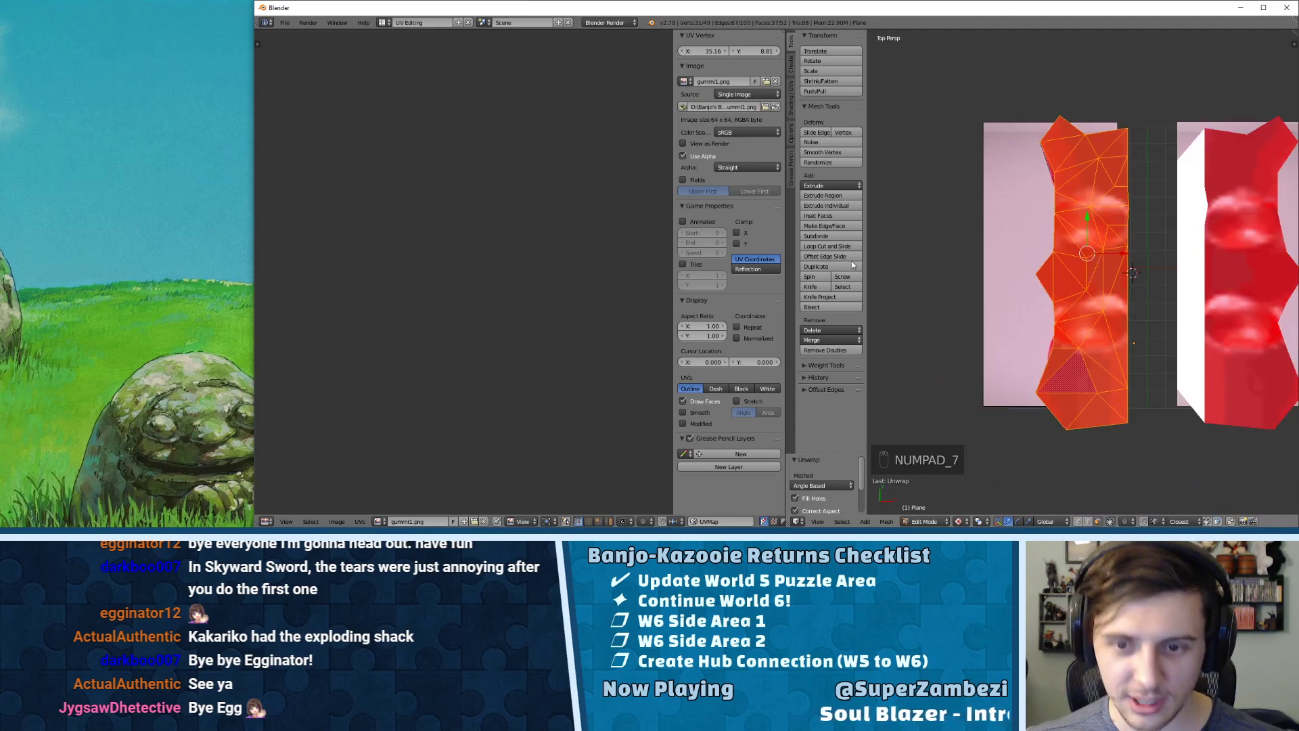
# - Rotate the front faces' UV layout by 90° so it stands upright on the texture
pyautogui.scroll(-5, 437, 287)
pyautogui.press('u')
pyautogui.press('u')
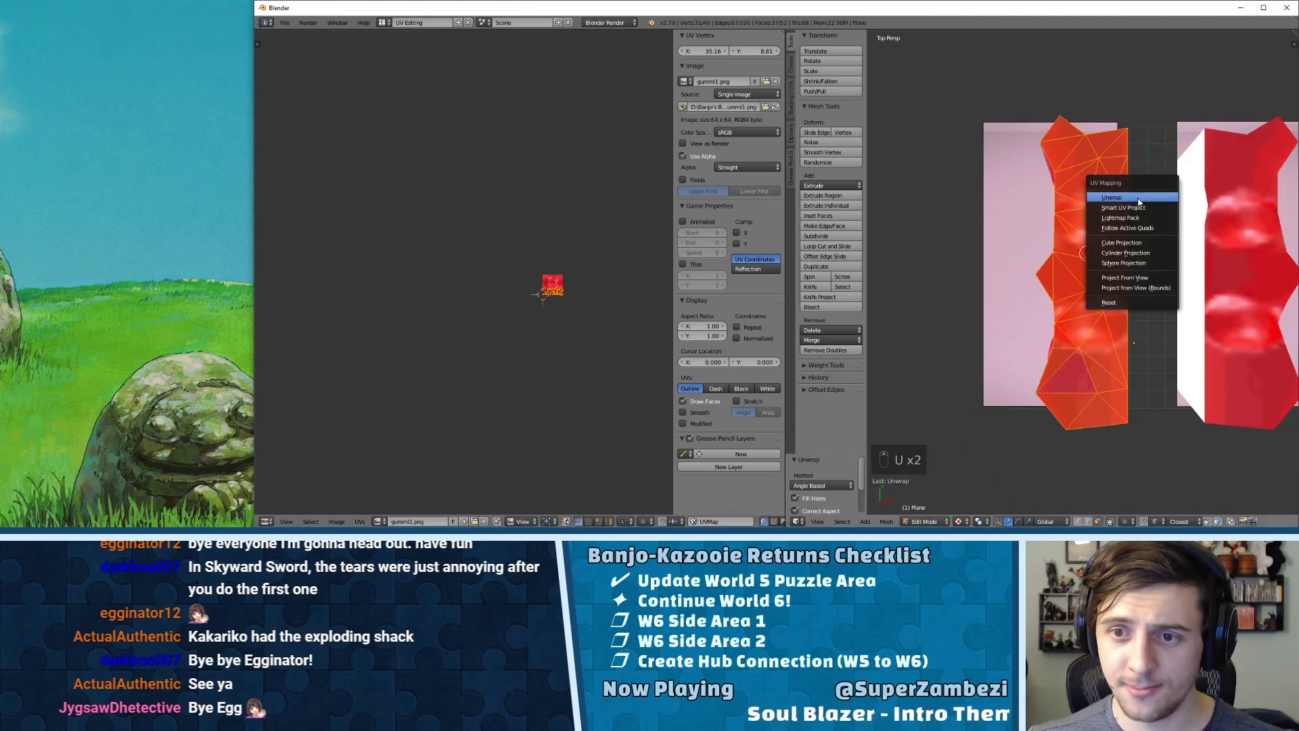
pyautogui.scroll(10, 602, 279)
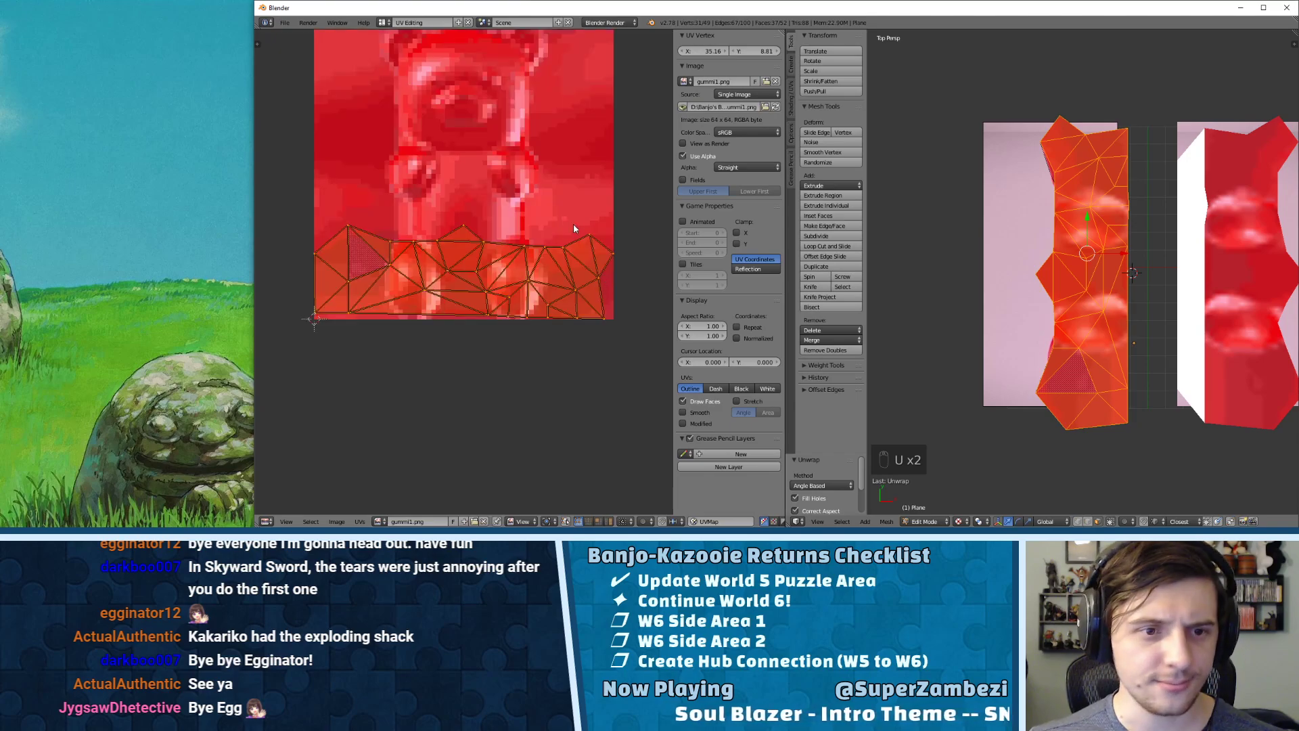
pyautogui.press('r')
pyautogui.press('r')
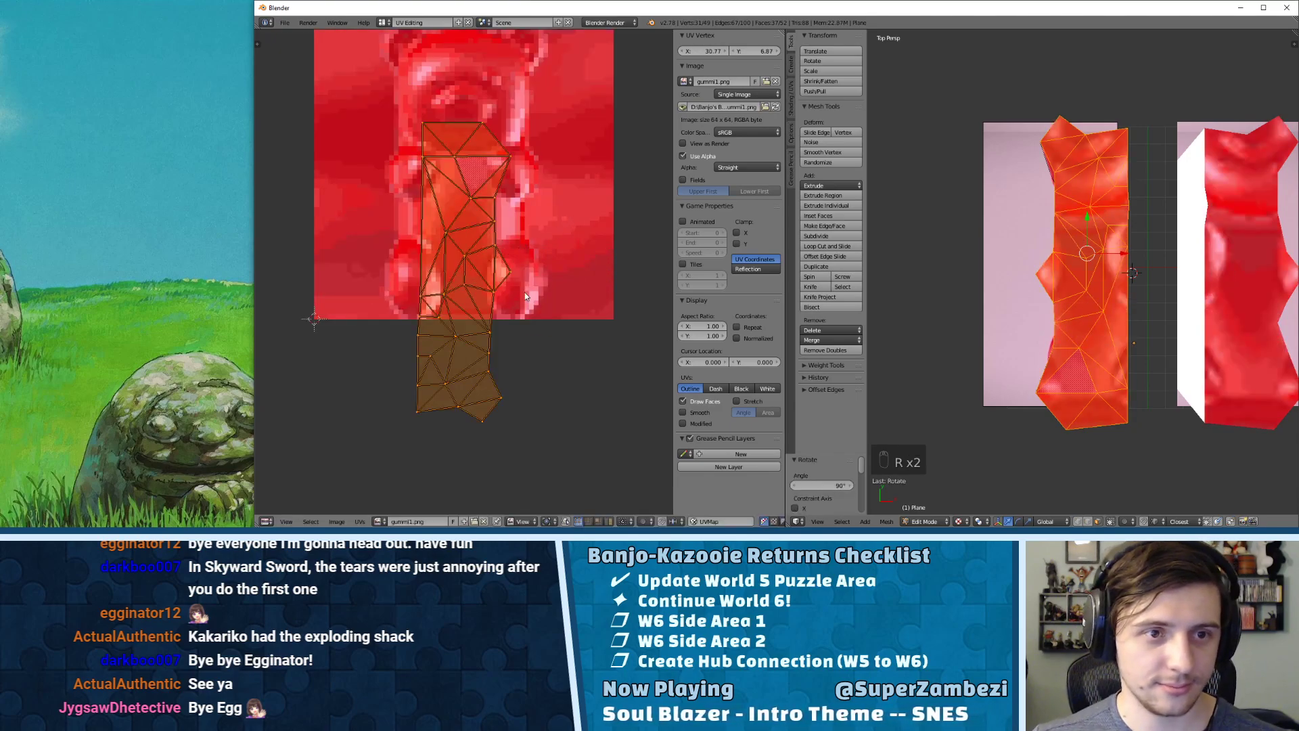
# - Position the upright UV layout over the right half of the bear in the texture
pyautogui.press('g')
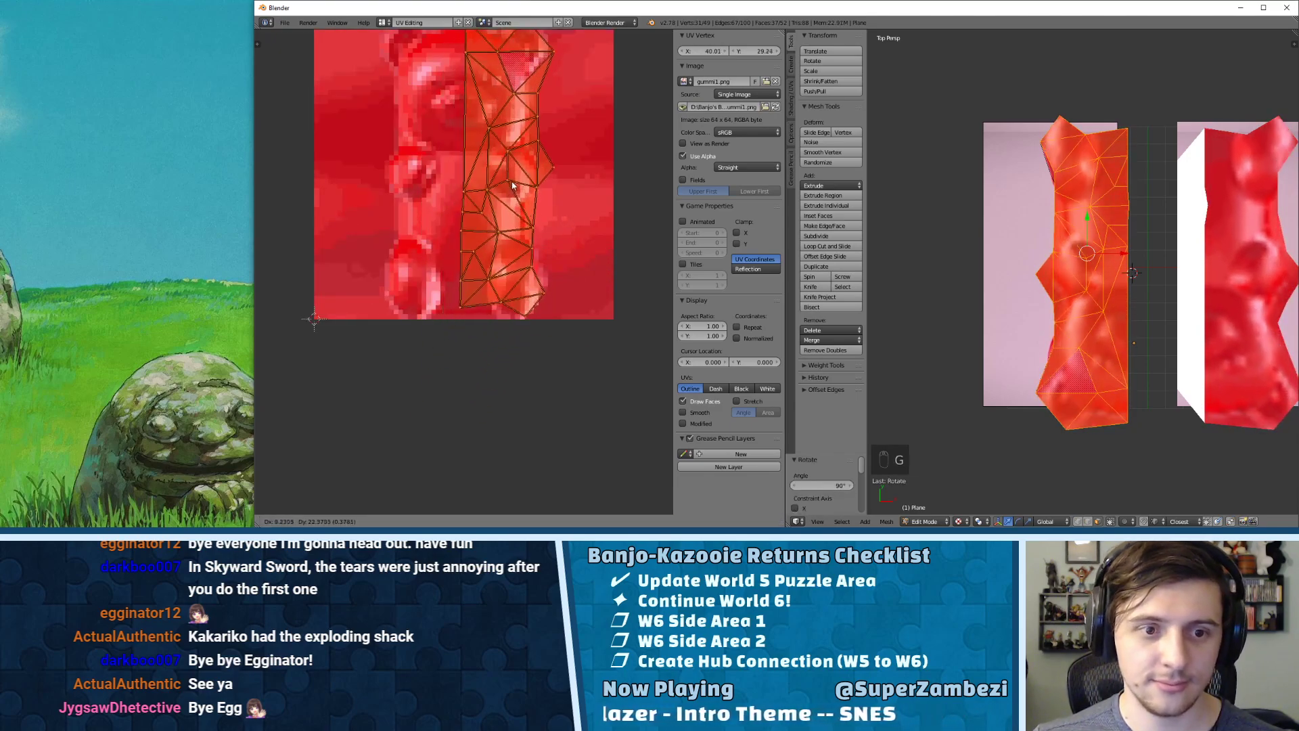
pyautogui.click(516, 166)
pyautogui.moveTo(518, 188); pyautogui.dragTo(518, 266, button='middle')
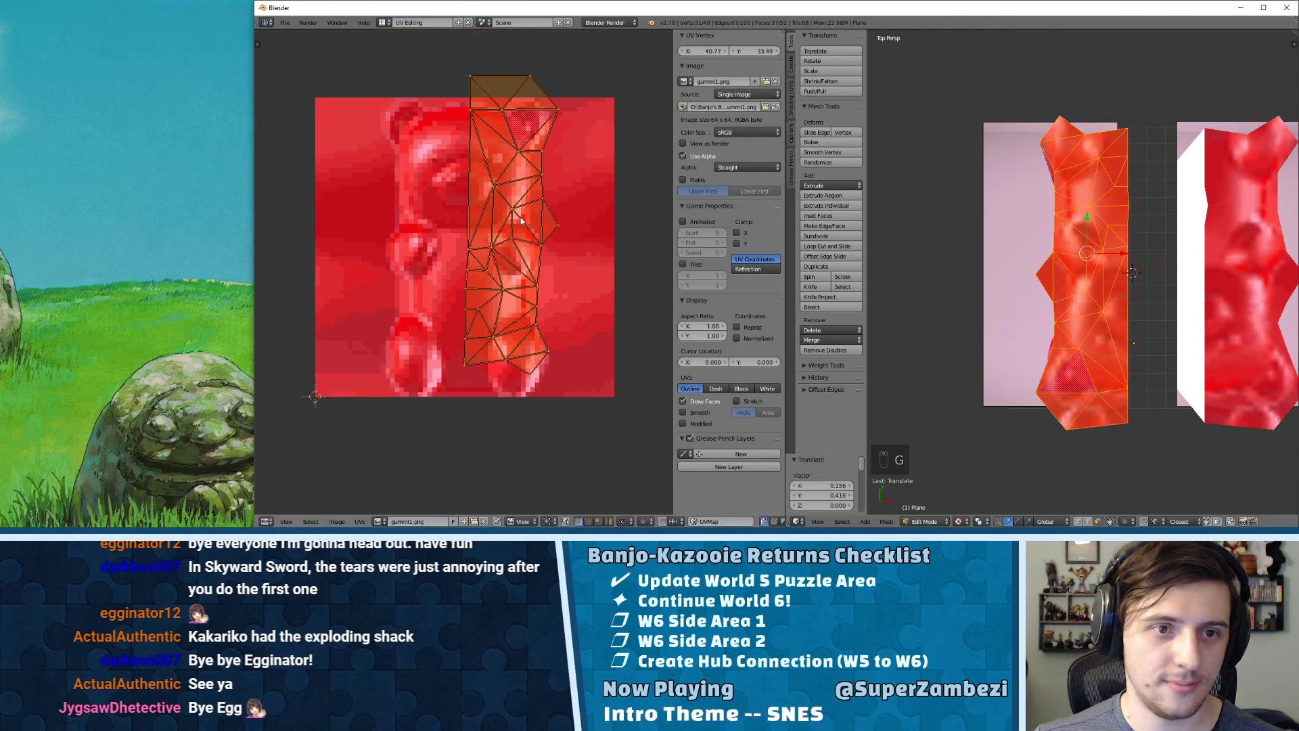
pyautogui.press('g')
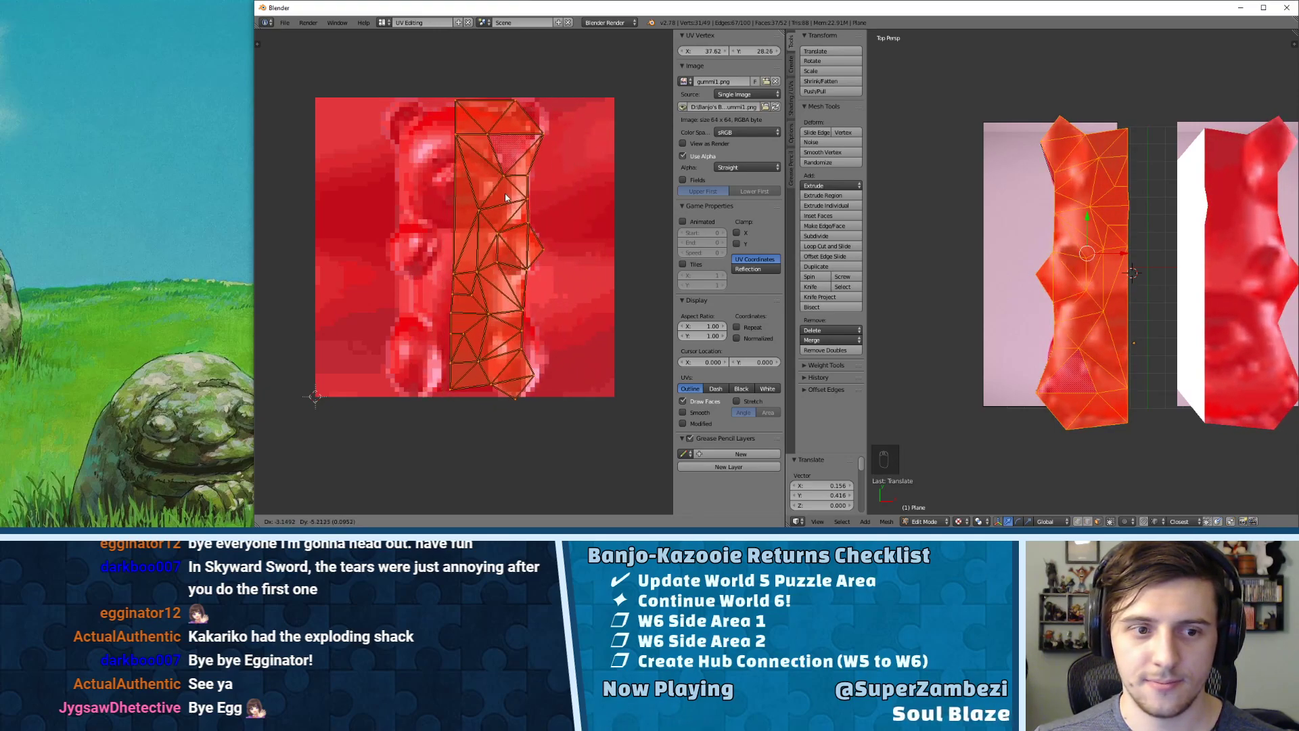
pyautogui.click(497, 199)
# - Rotate the UV layout by 180° and move it over the left half of the bear in the texture
pyautogui.write('r')
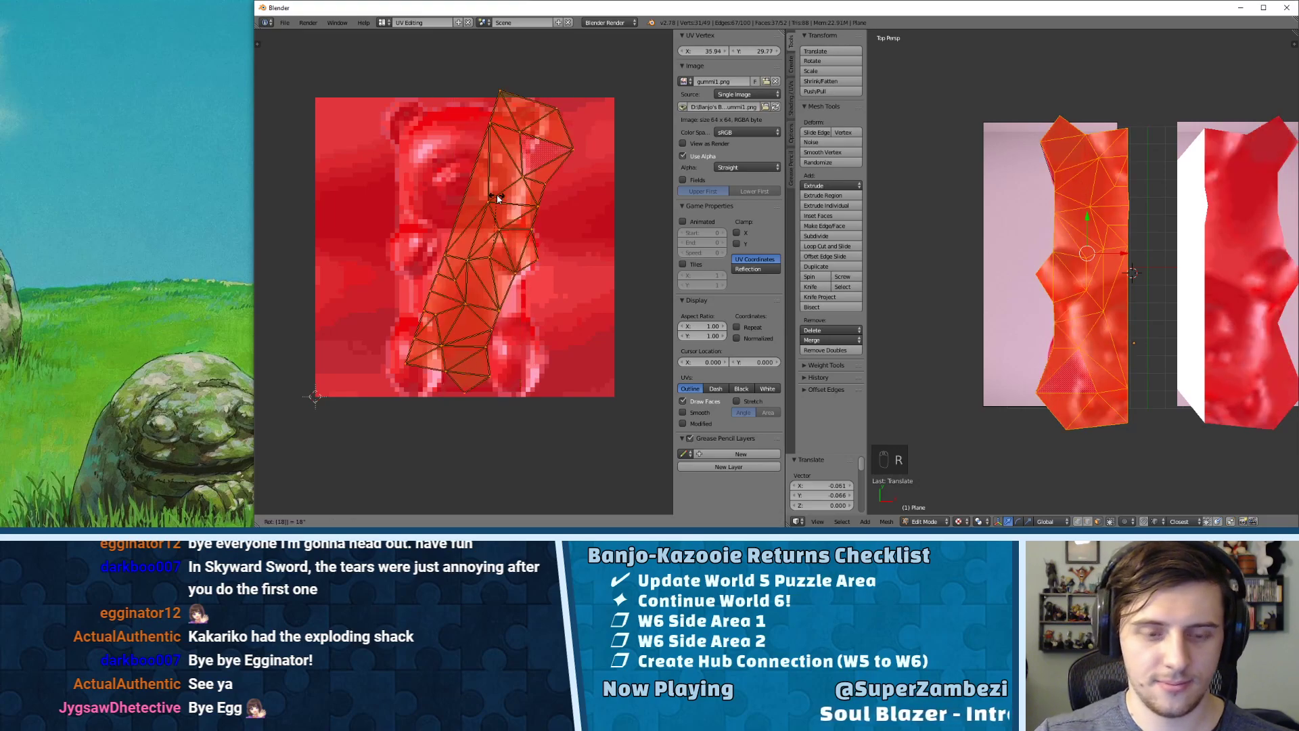
pyautogui.write('180')
pyautogui.press('Return')
pyautogui.press('g')
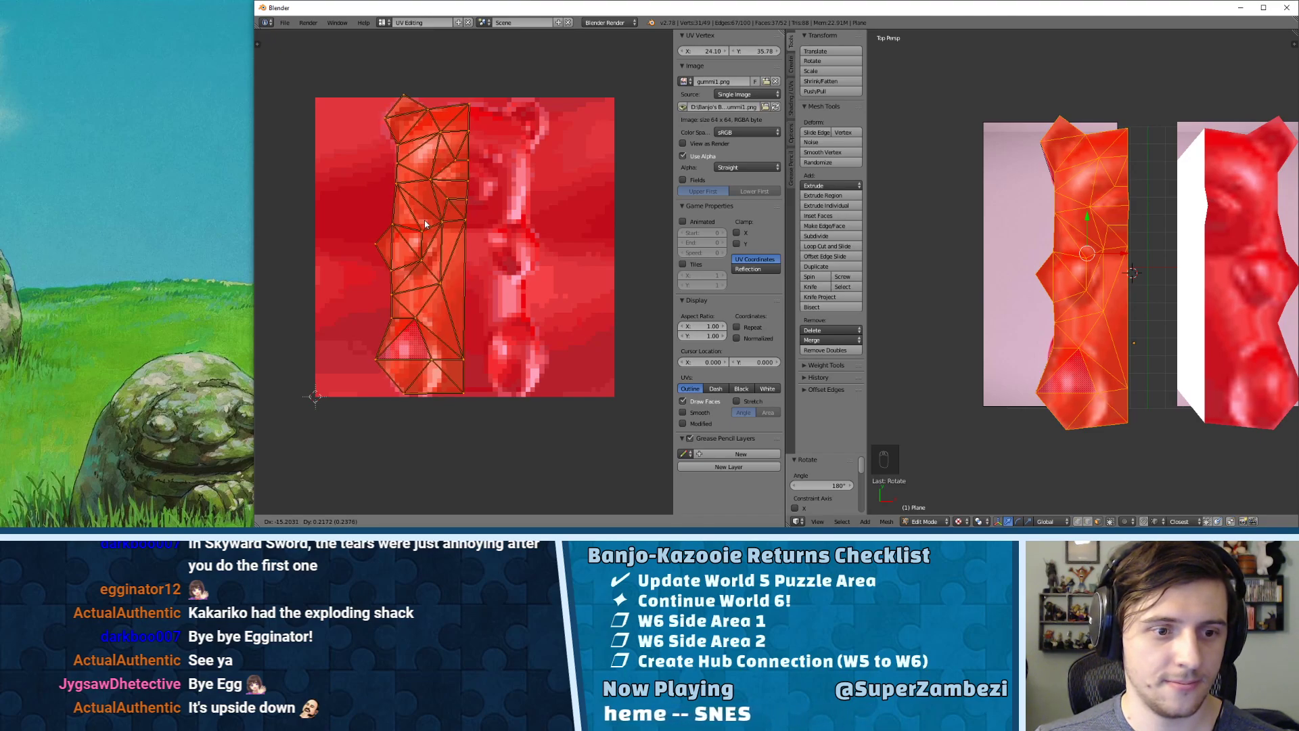
pyautogui.click(424, 221)
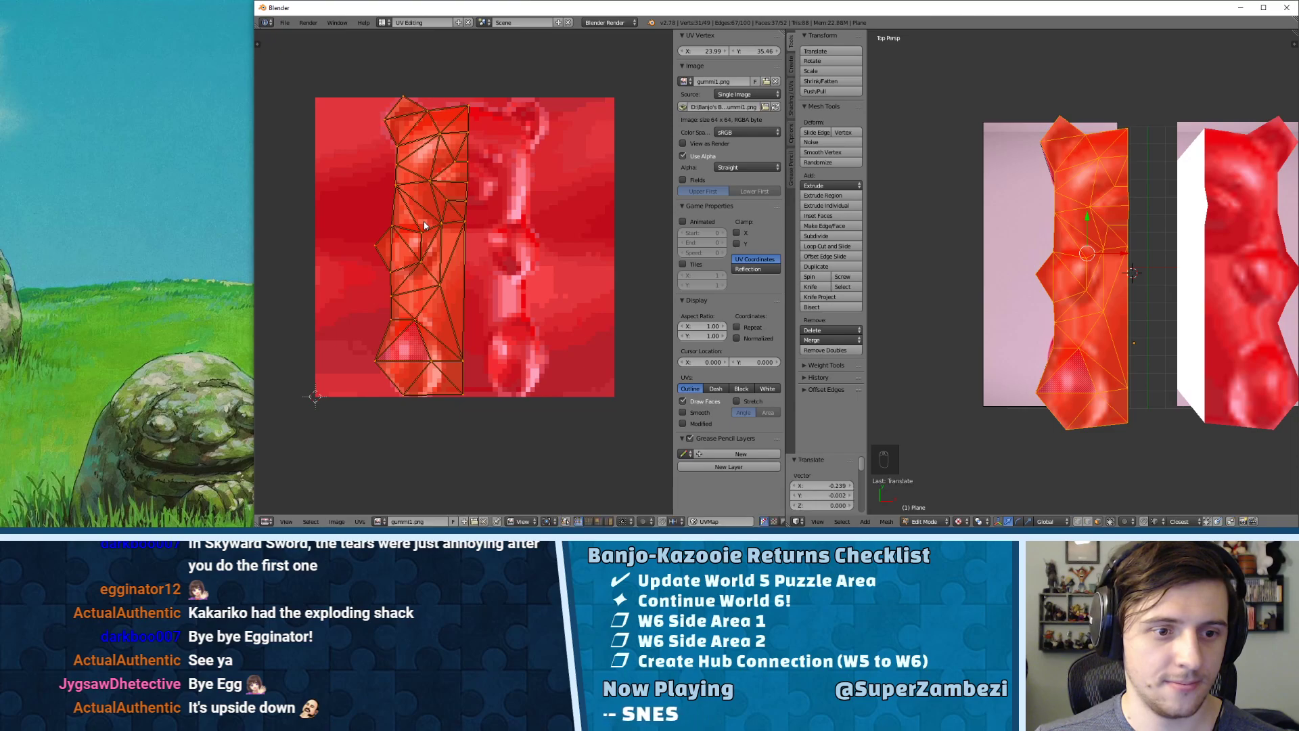
# - Nudge the centre-line UV vertex beside the snout up slightly and lower the ear-tip vertex onto the painted ear
pyautogui.scroll(2, 428, 124)
pyautogui.moveTo(453, 149); pyautogui.dragTo(481, 197, button='middle')
pyautogui.rightClick(493, 186)
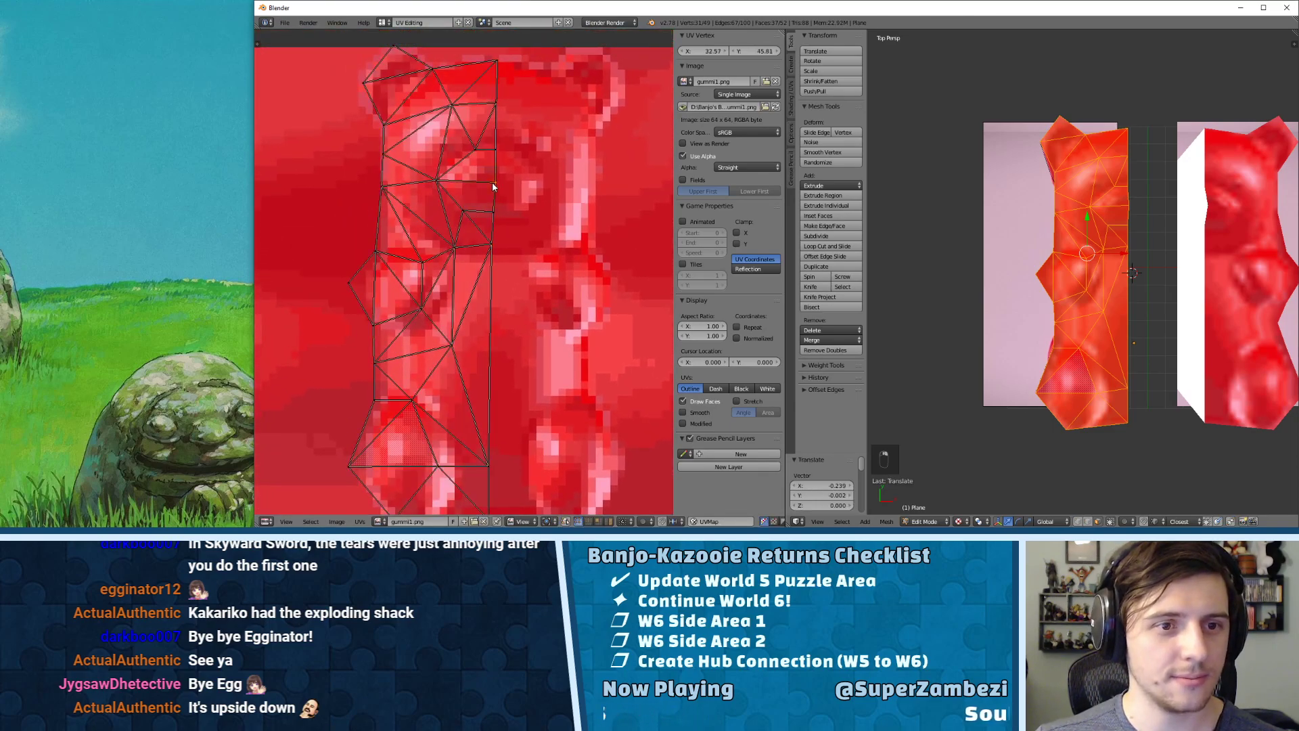
pyautogui.press('g')
pyautogui.click(493, 180)
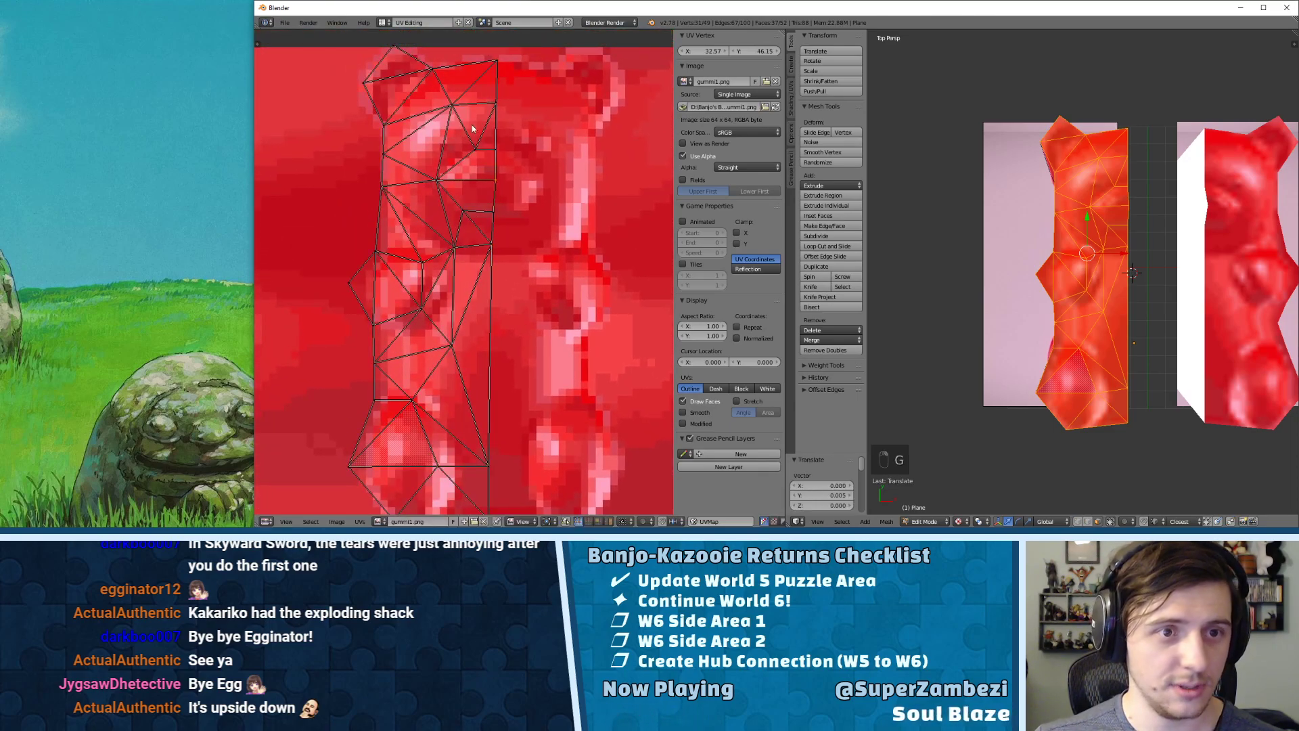
pyautogui.press('g')
pyautogui.click(395, 54)
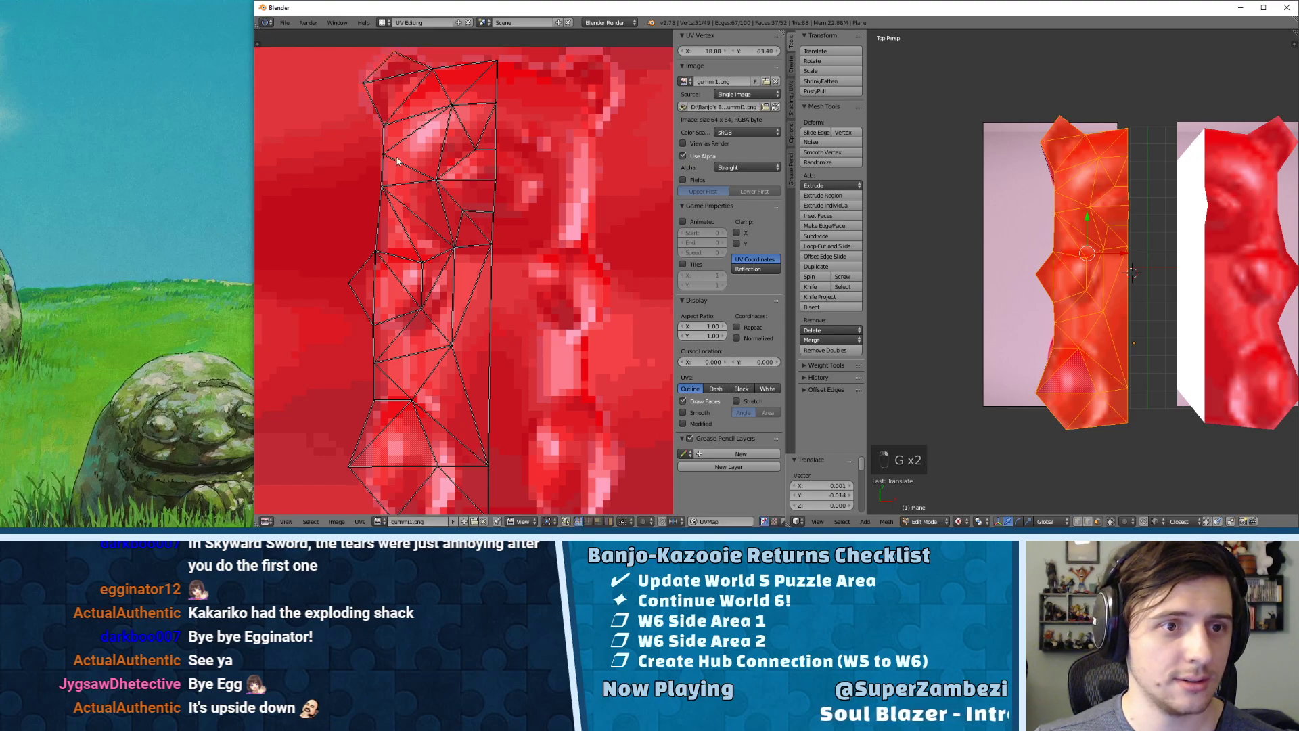
# - Fit the UV vertices at the ear's outer edge, its inner base and the head's top centre to the painted head
pyautogui.moveTo(389, 74); pyautogui.dragTo(396, 62, button='middle')
pyautogui.rightClick(374, 79)
pyautogui.press('g')
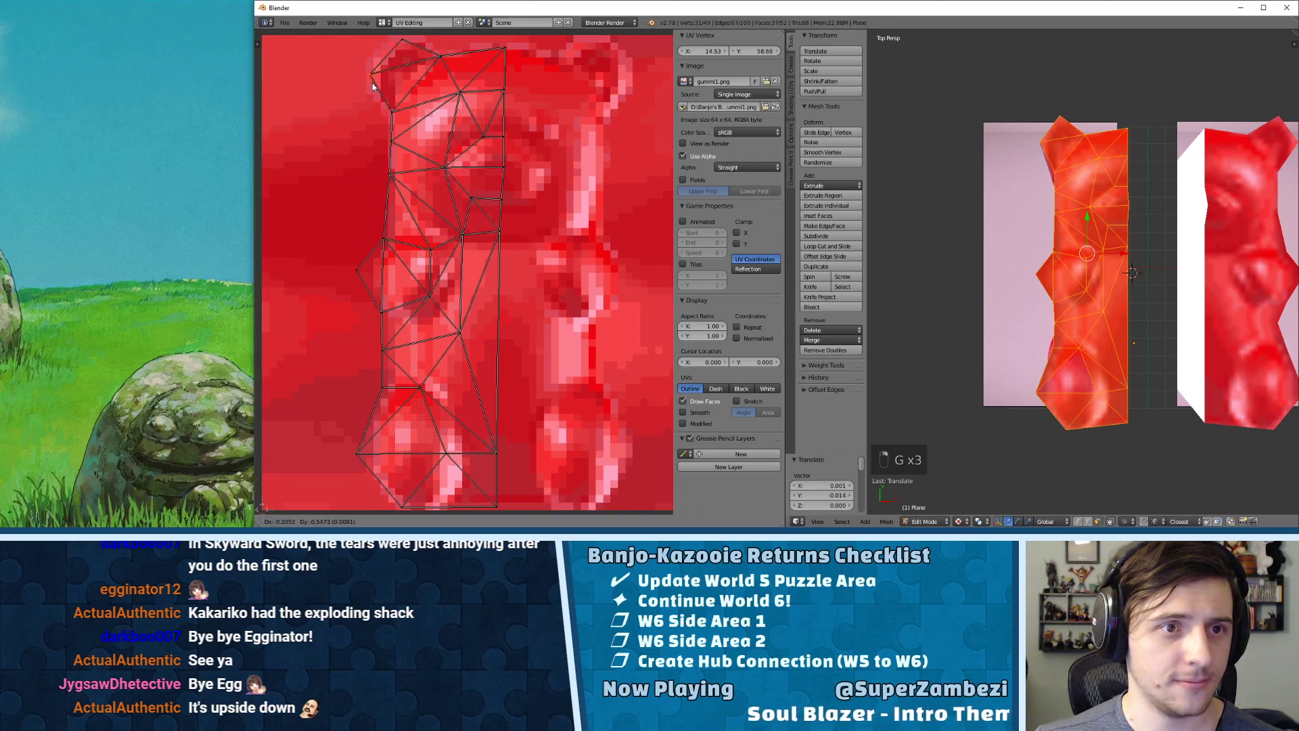
pyautogui.click(371, 84)
pyautogui.rightClick(449, 56)
pyautogui.press('g')
pyautogui.click(451, 55)
pyautogui.rightClick(501, 48)
pyautogui.press('g')
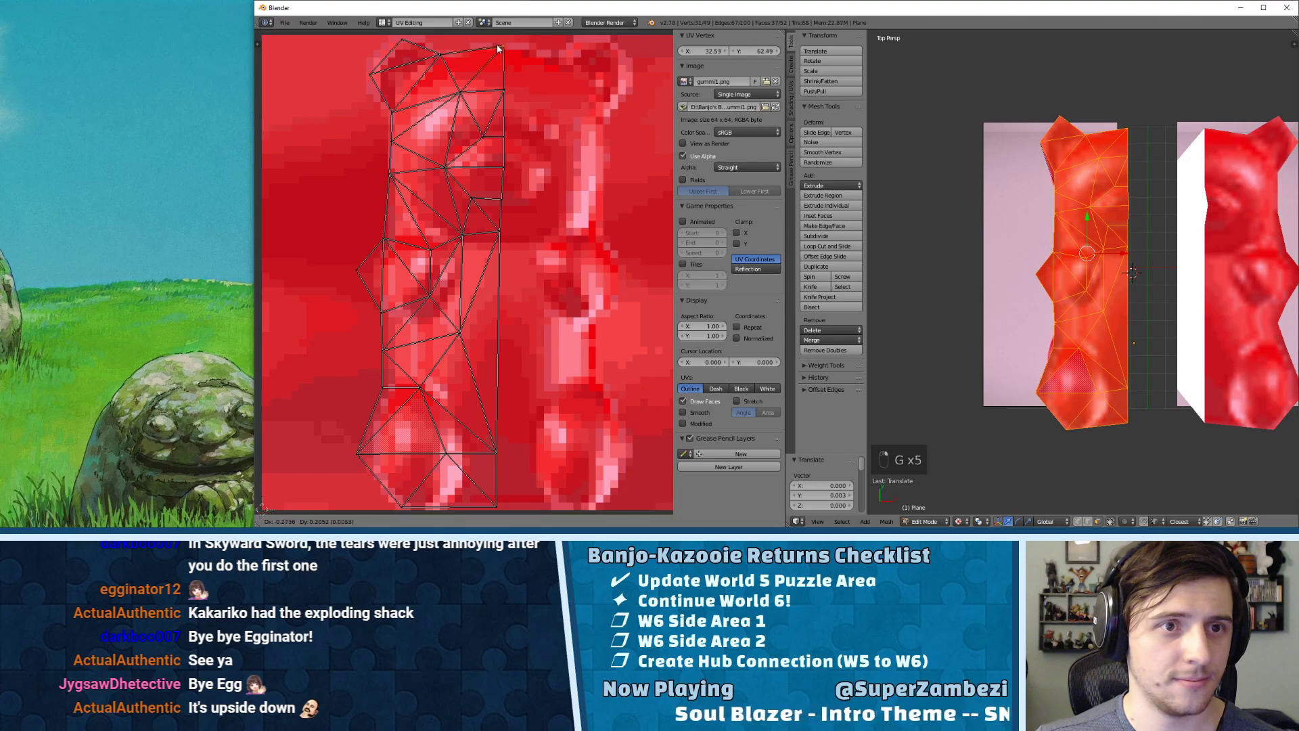
pyautogui.click(497, 46)
# - Pull the cheek and shoulder UV vertices inward onto the bear's painted outline
pyautogui.rightClick(390, 176)
pyautogui.press('g')
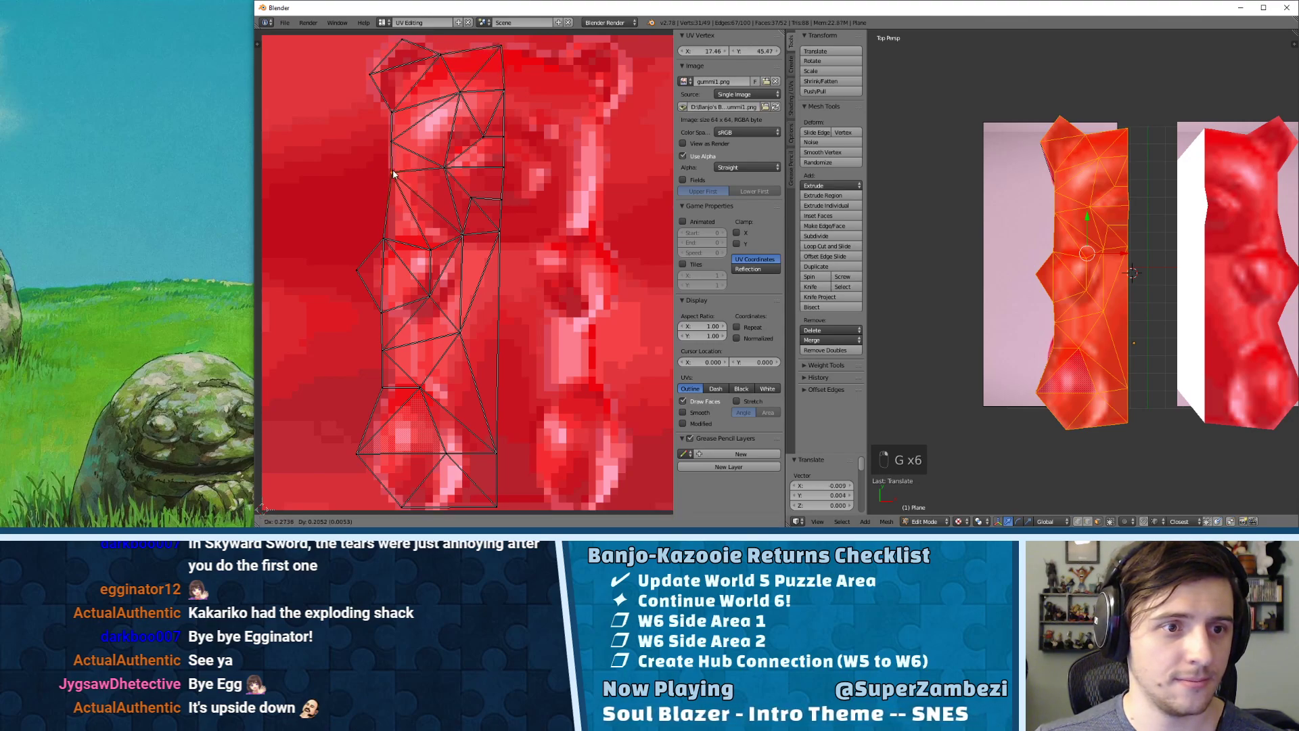
pyautogui.click(392, 175)
pyautogui.rightClick(385, 241)
pyautogui.press('g')
pyautogui.click(392, 245)
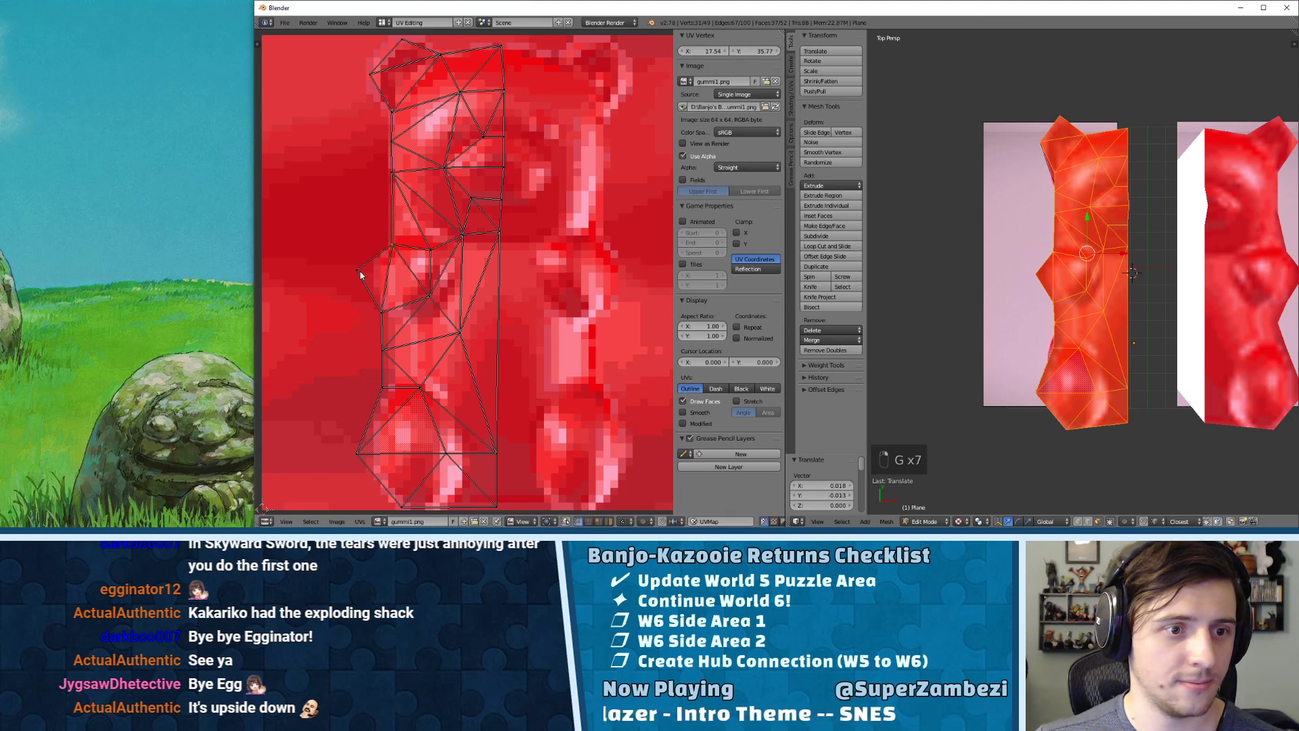
# - Move the UV vertices at the arm's outer tip and lower edge inward to match the painted paw
pyautogui.rightClick(358, 270)
pyautogui.press('g')
pyautogui.click(374, 272)
pyautogui.rightClick(383, 313)
pyautogui.press('g')
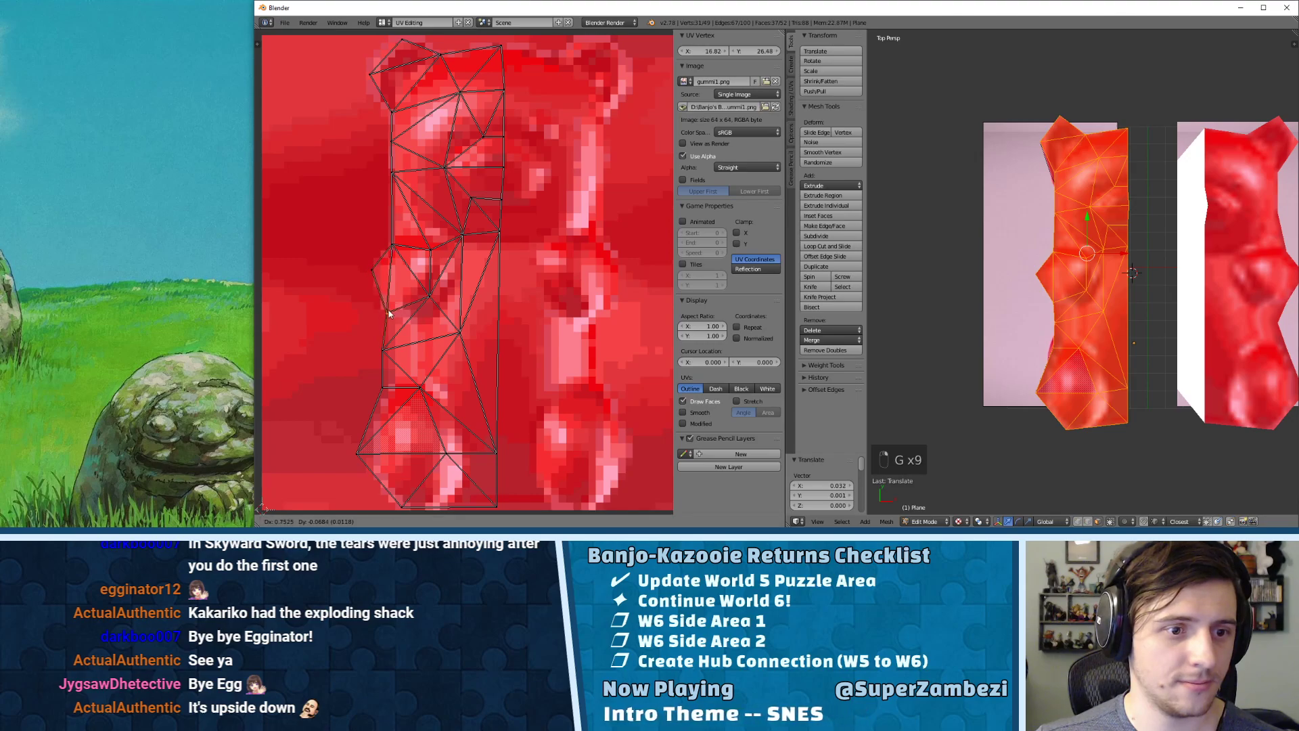
pyautogui.click(390, 314)
# - Move the waist and hip UV vertices inward onto the bear's painted side
pyautogui.rightClick(385, 350)
pyautogui.press('g')
pyautogui.click(391, 353)
pyautogui.rightClick(385, 388)
pyautogui.press('g')
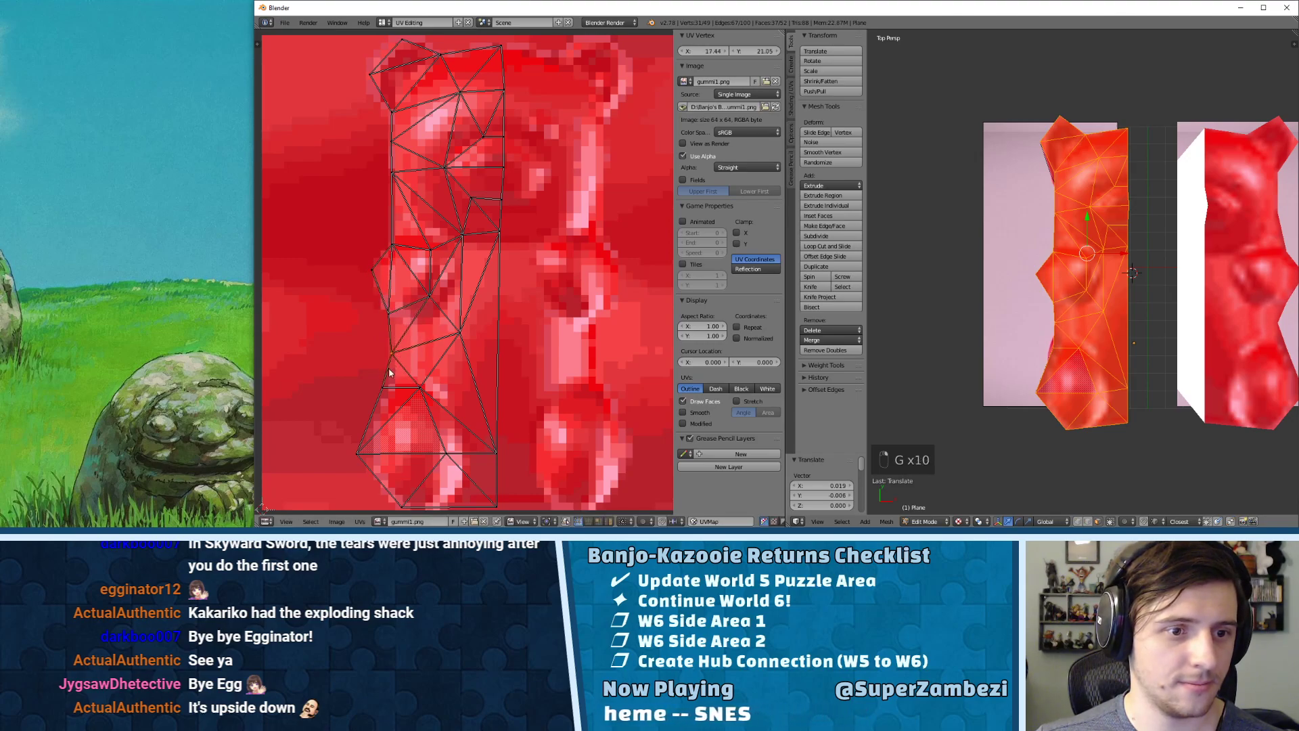
pyautogui.moveTo(396, 388); pyautogui.dragTo(405, 328, button='middle')
# - Fit the leg's outer UV vertex and the foot's bottom vertex to the painted foot
pyautogui.rightClick(373, 398)
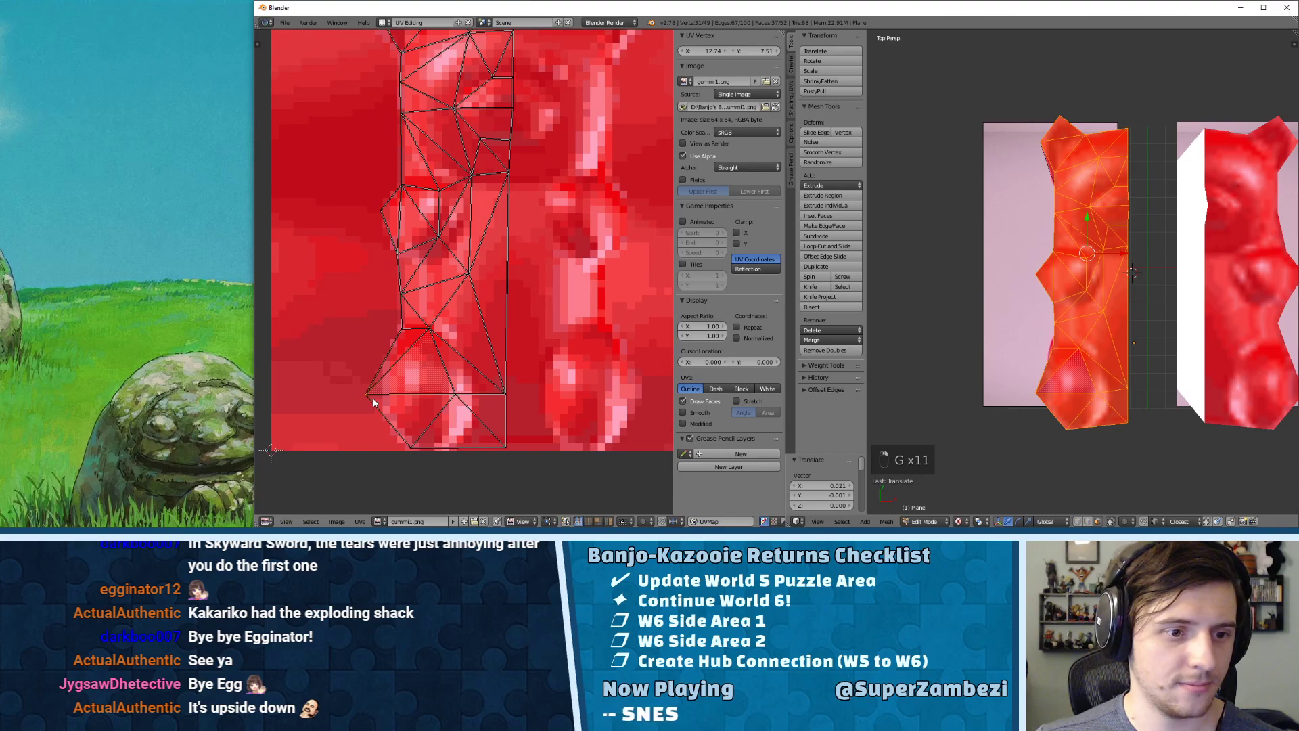
pyautogui.press('g')
pyautogui.click(388, 409)
pyautogui.rightClick(409, 448)
pyautogui.press('g')
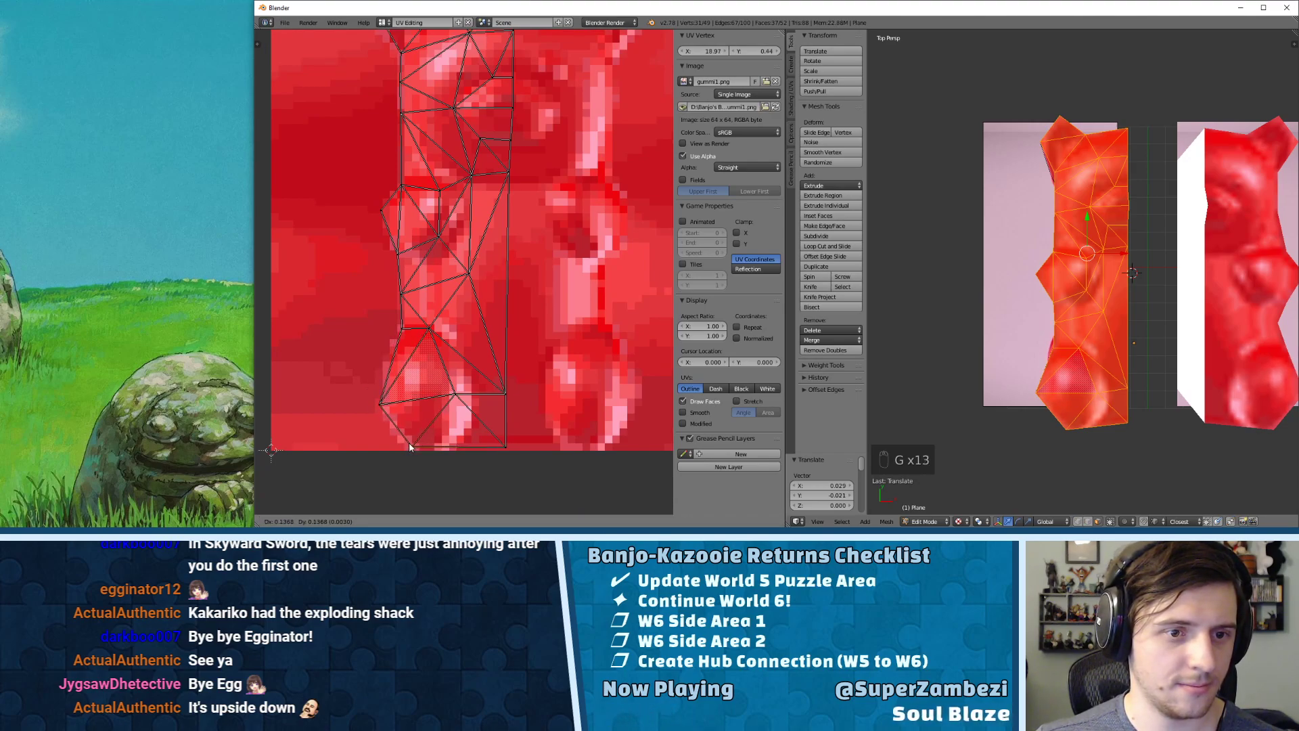
pyautogui.click(409, 446)
pyautogui.moveTo(483, 224); pyautogui.dragTo(495, 331, button='middle')
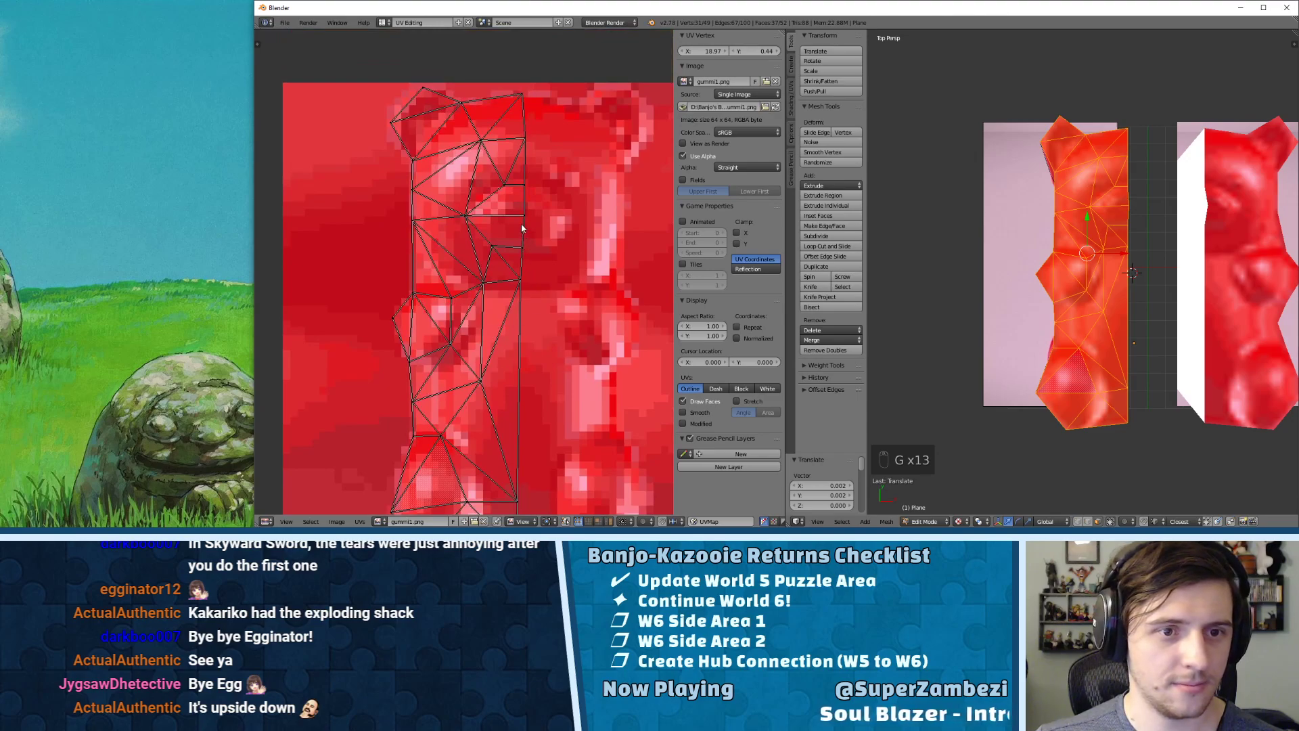
# - Turn on pixel snapping for UVs and move the muzzle's centre-line UV vertex onto the painted bear's middle line
pyautogui.rightClick(525, 248)
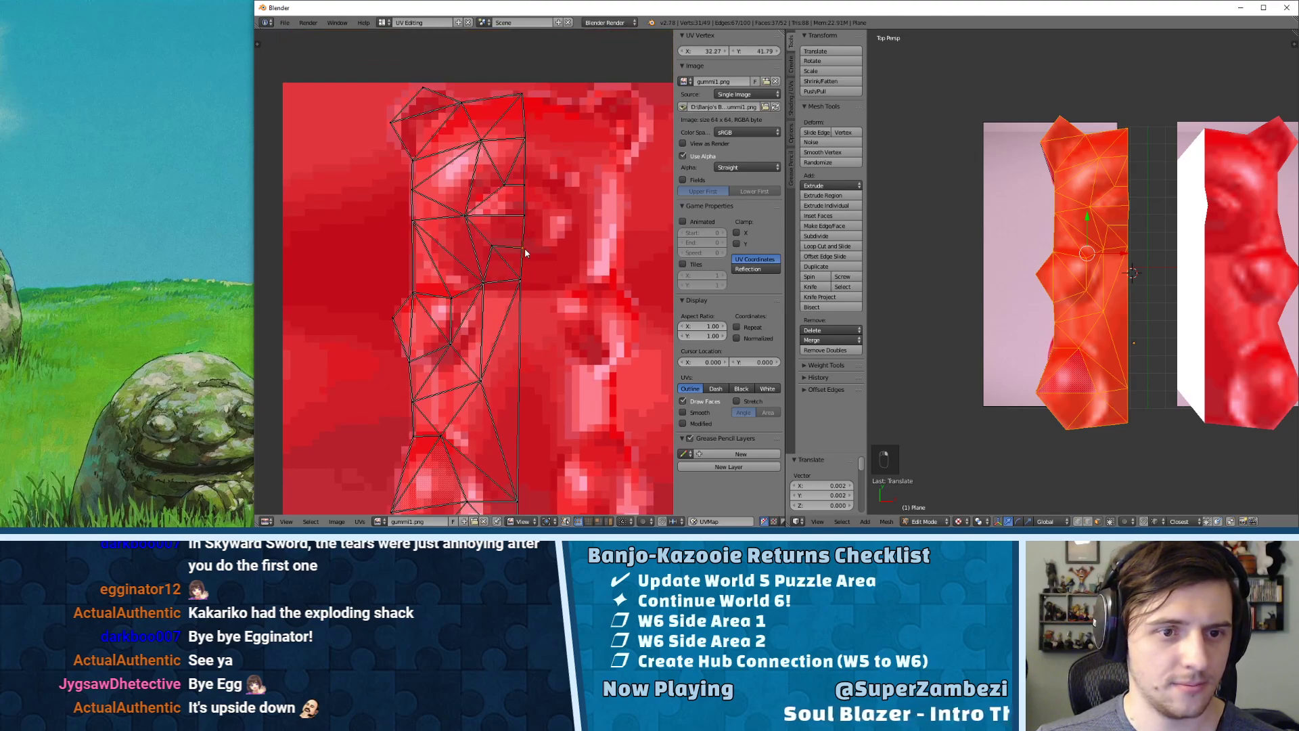
pyautogui.click(360, 522)
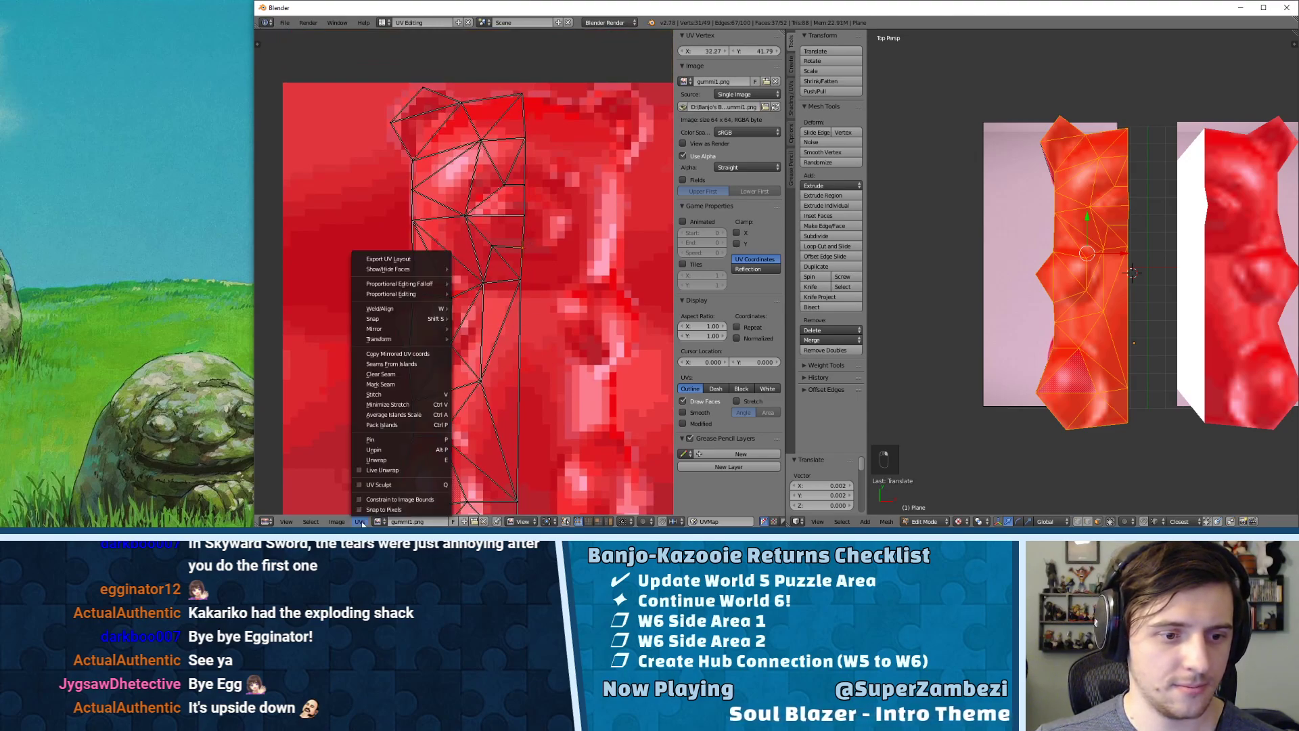
pyautogui.click(521, 250)
pyautogui.press('g')
pyautogui.press('g')
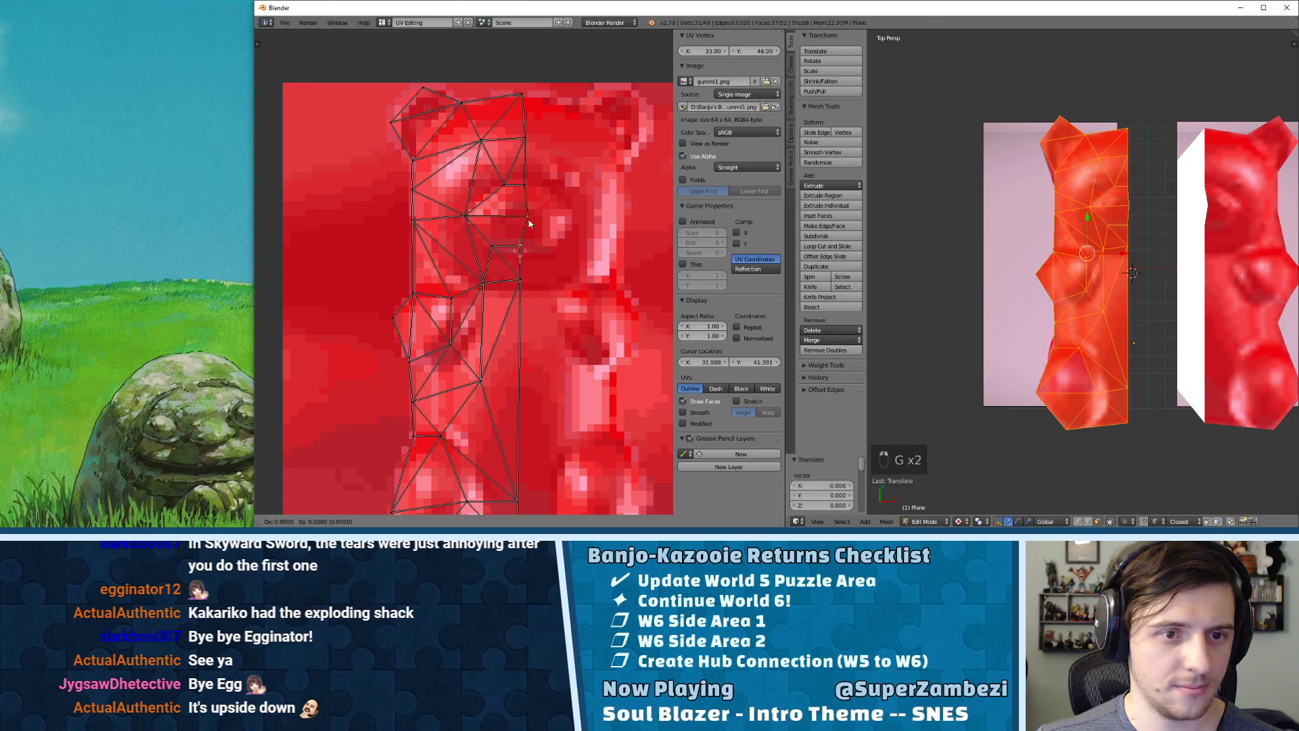
pyautogui.click(526, 220)
# - Snap the head's remaining centre-line UV vertices, from the nose up to the crown, to X 32
pyautogui.rightClick(531, 184)
pyautogui.press('g')
pyautogui.click(529, 184)
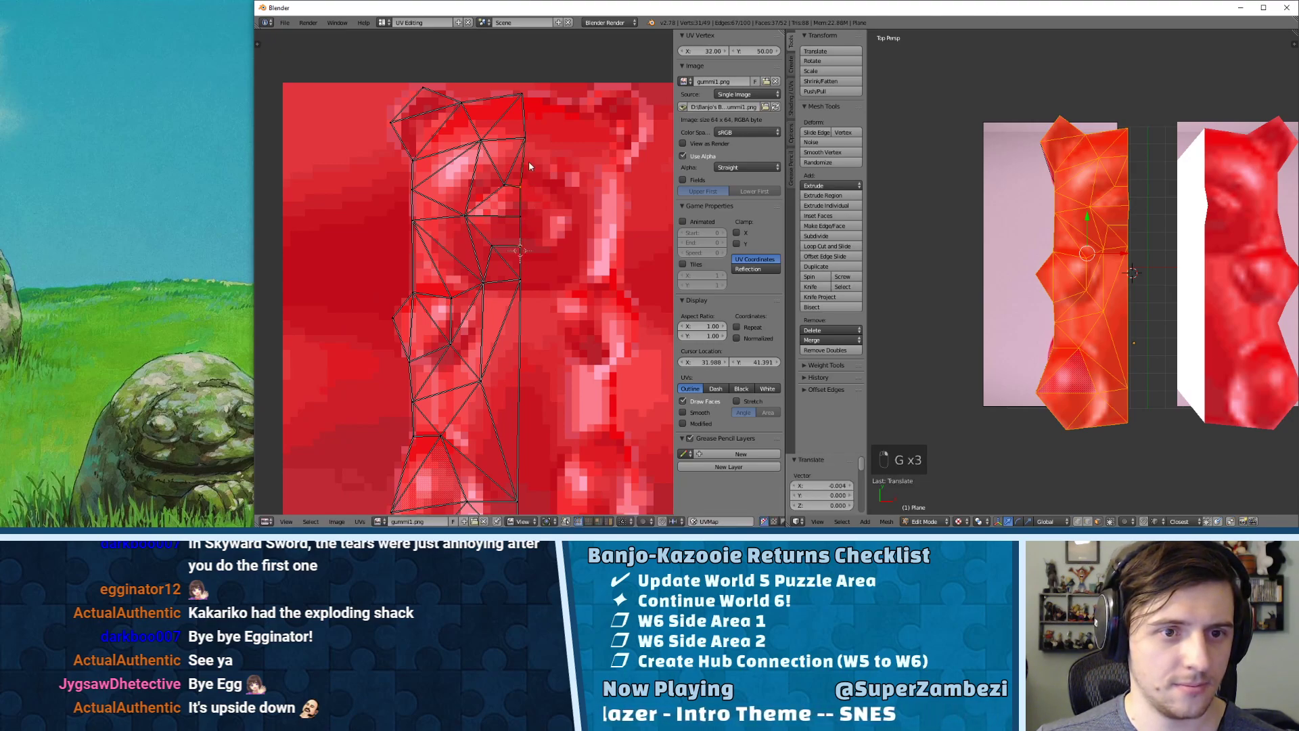
pyautogui.rightClick(530, 150)
pyautogui.press('g')
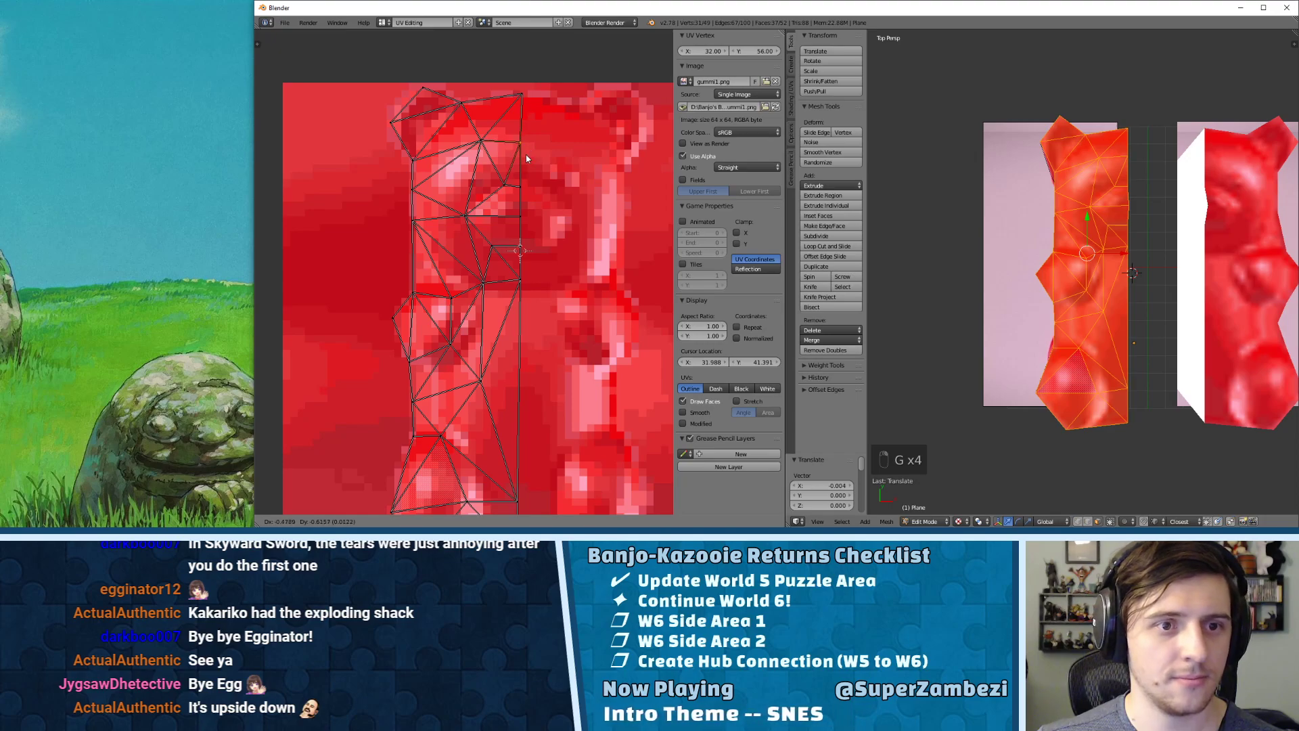
pyautogui.click(526, 154)
pyautogui.rightClick(530, 94)
pyautogui.press('g')
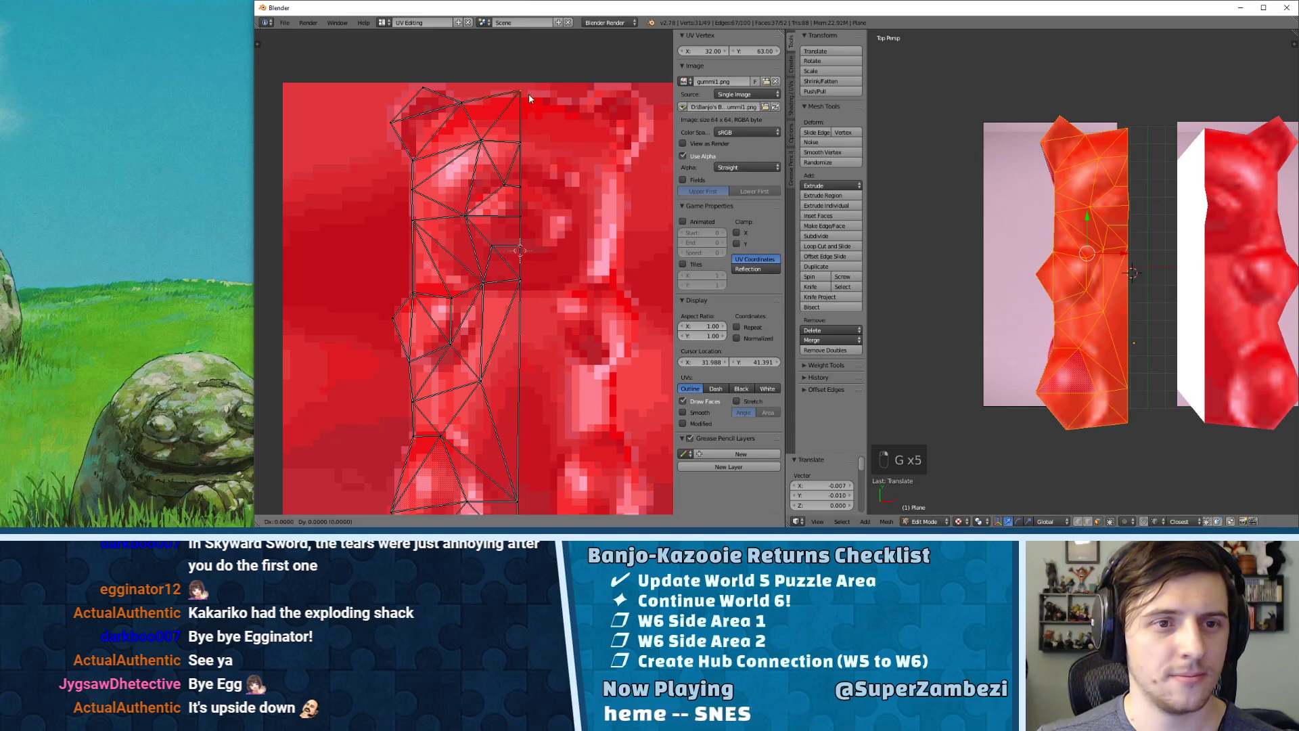
pyautogui.click(529, 93)
# - Snap the crotch and bottom centre-line UV vertices to X 32 at the texture's lower middle
pyautogui.moveTo(522, 329); pyautogui.dragTo(542, 188, button='middle')
pyautogui.rightClick(554, 336)
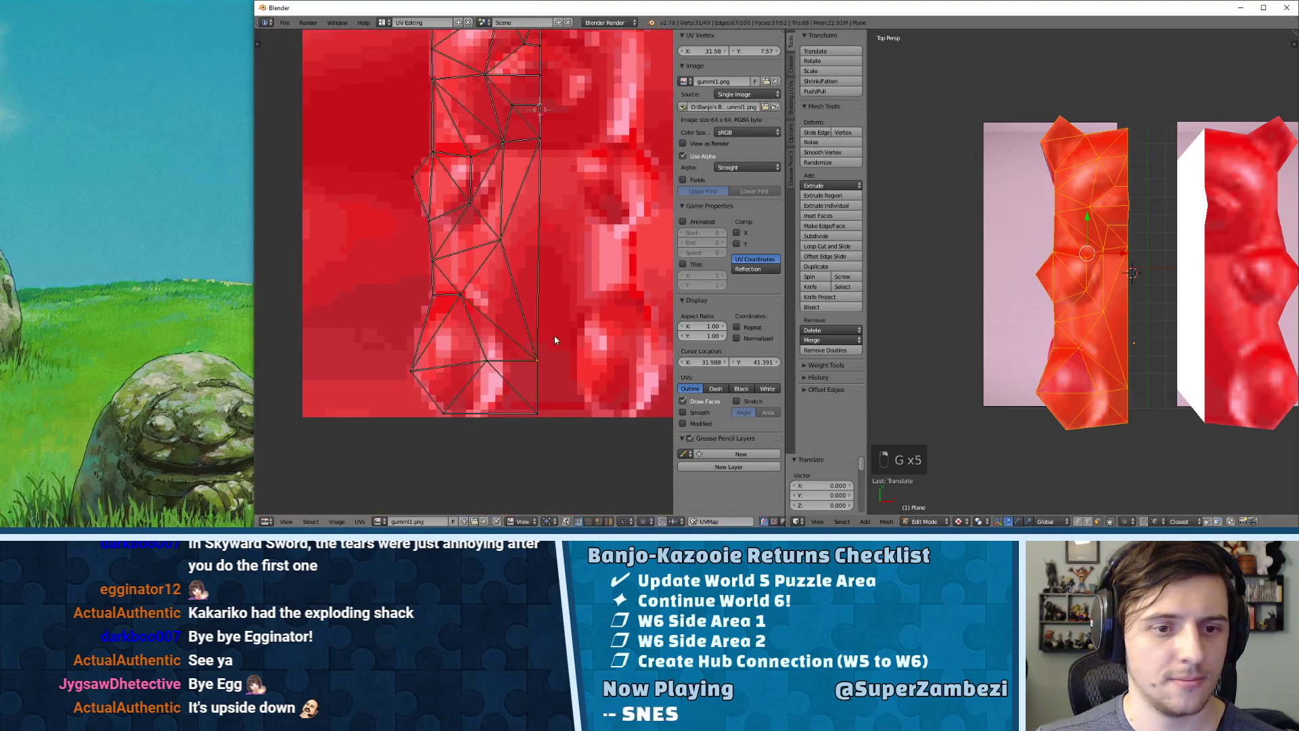
pyautogui.press('g')
pyautogui.click(554, 337)
pyautogui.rightClick(553, 409)
pyautogui.press('g')
pyautogui.click(553, 409)
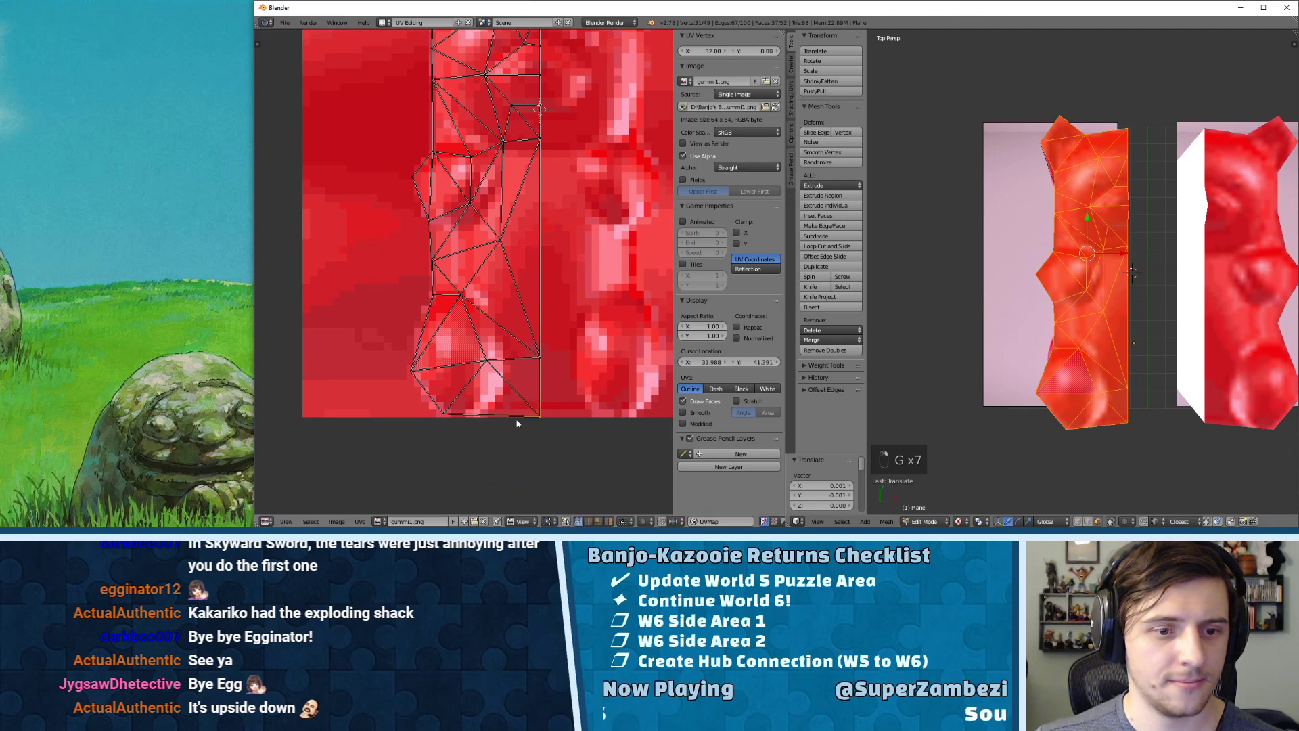
pyautogui.press('g')
pyautogui.click(539, 413)
# - Snap the foot's bottom UV vertex to X 19, Y 0 and its outer vertex to X 15, Y 4
pyautogui.rightClick(462, 415)
pyautogui.press('g')
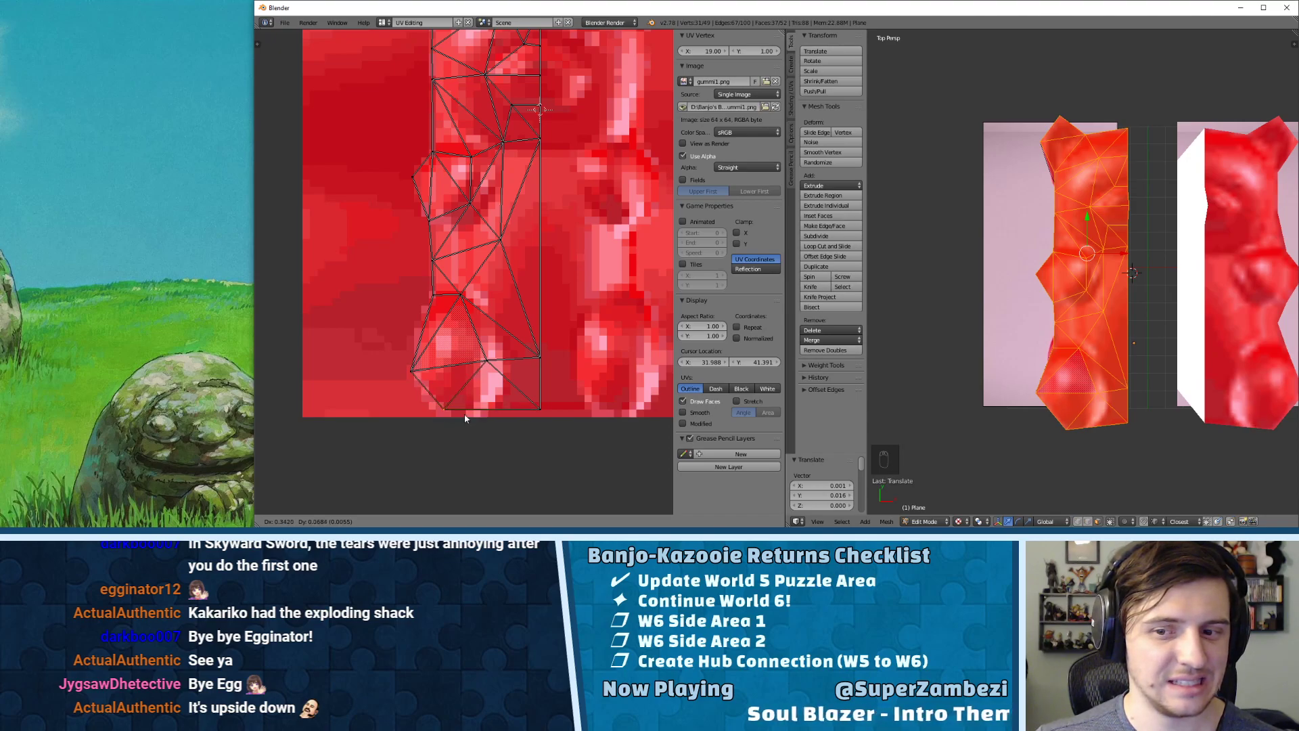
pyautogui.click(465, 421)
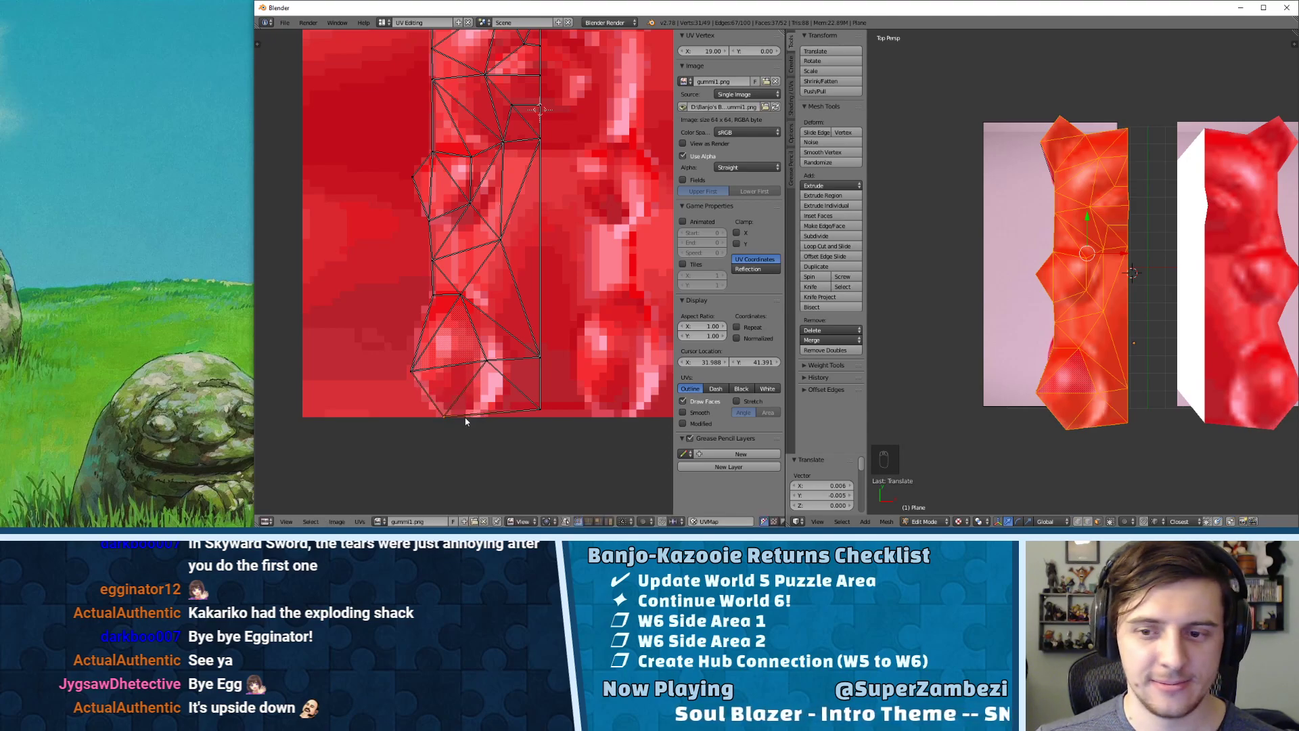
pyautogui.press('g')
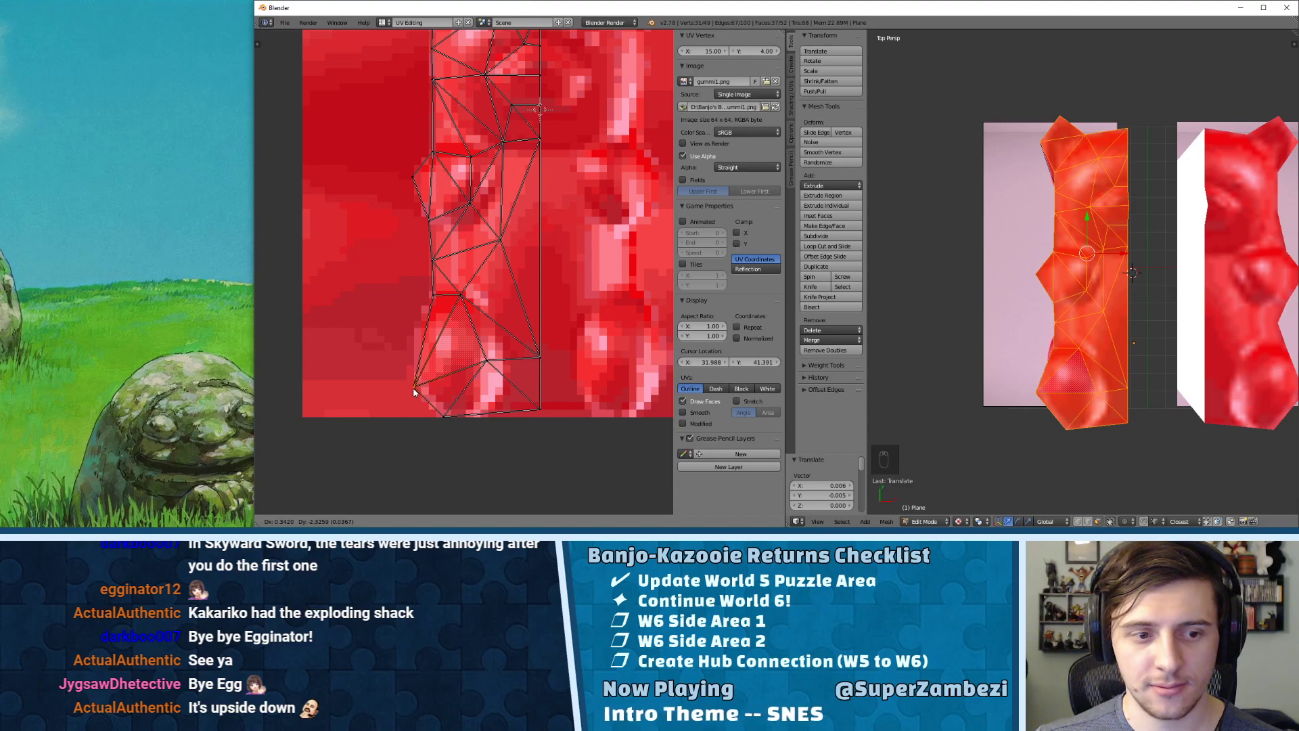
pyautogui.click(414, 392)
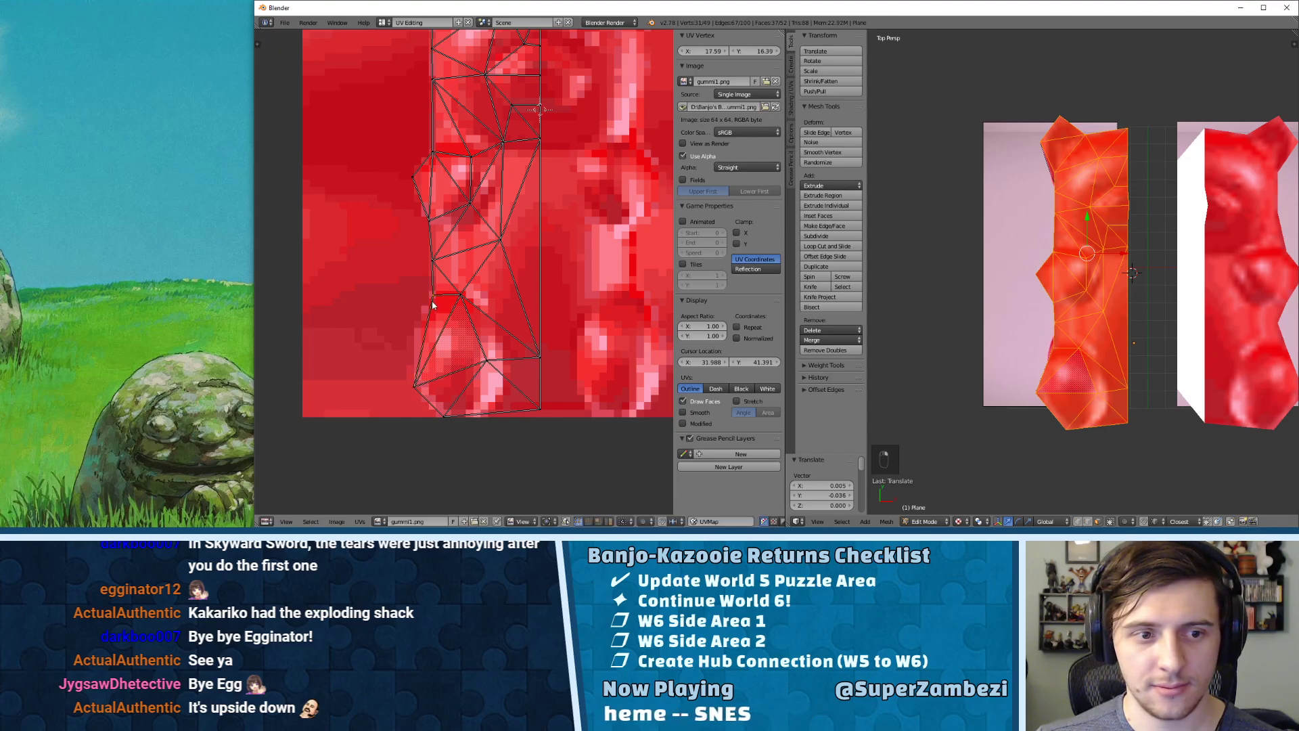
# - Snap the hip's outer UV vertex to X 16, Y 16 and the vertex under the arm to X 18, Y 26
pyautogui.press('g')
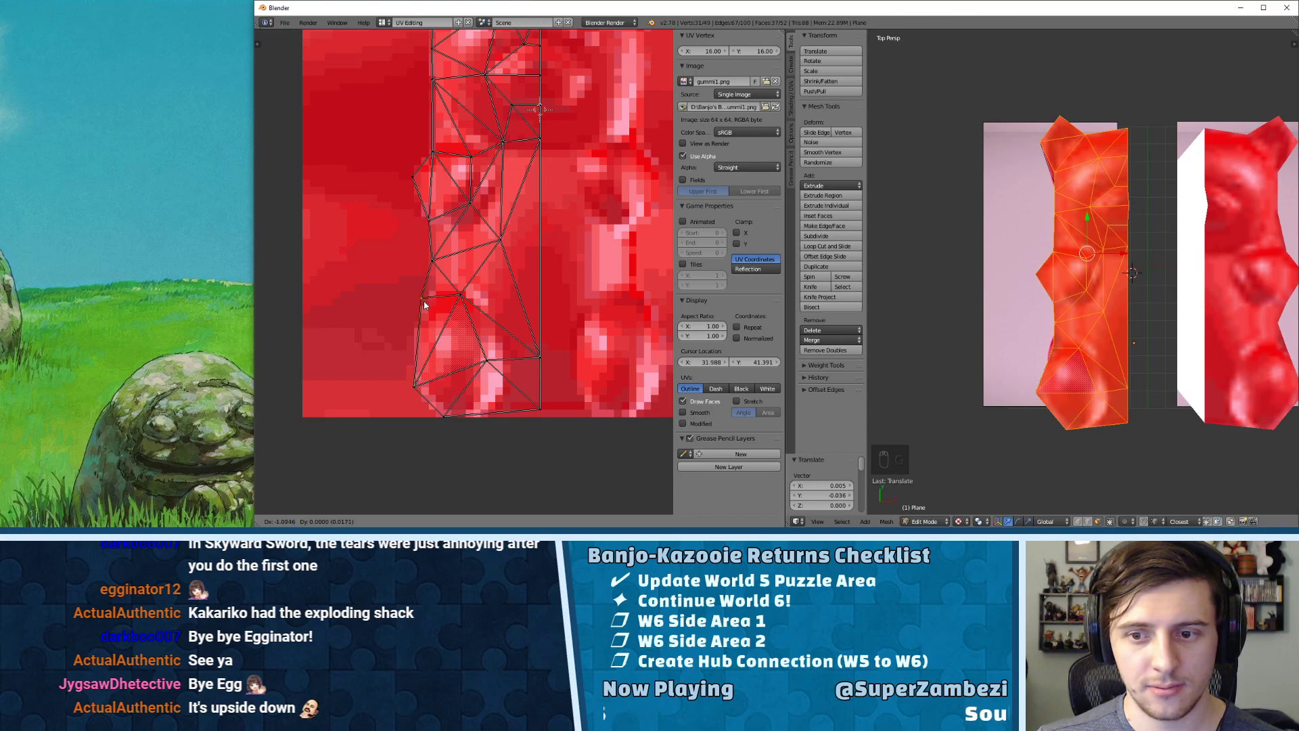
pyautogui.click(424, 302)
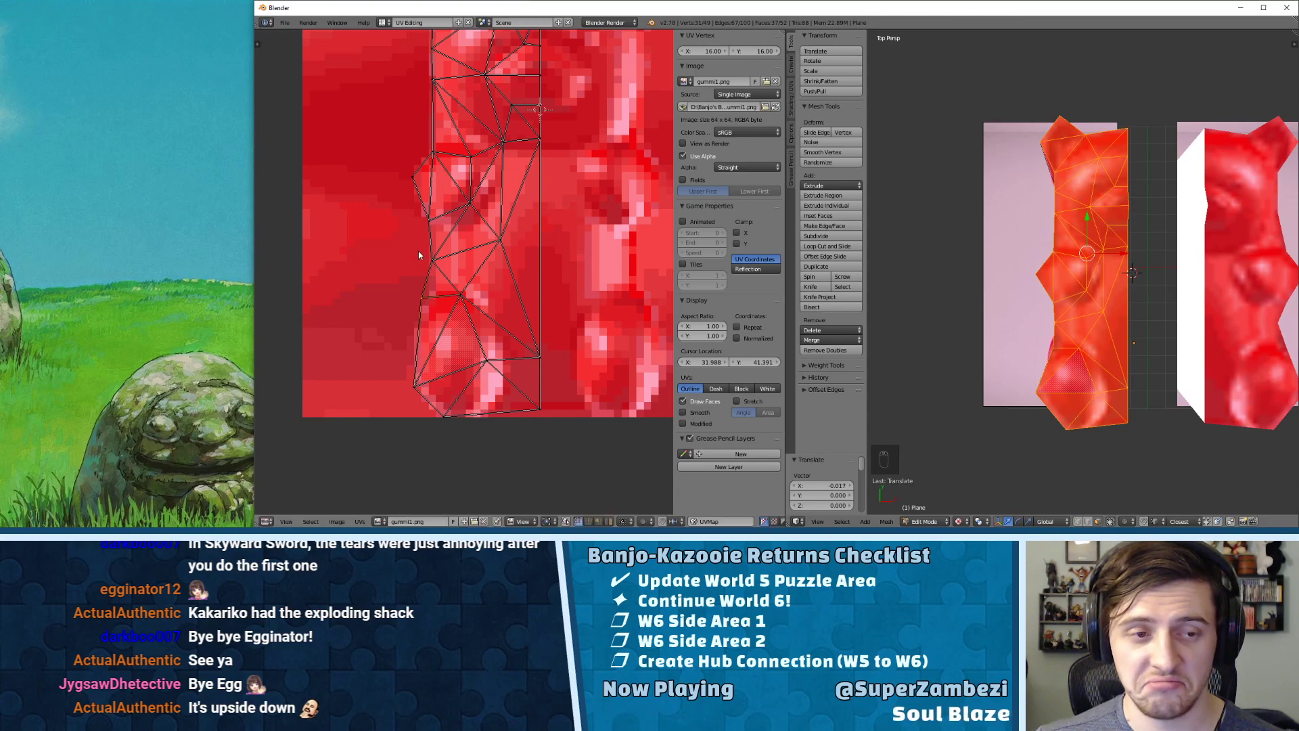
pyautogui.press('g')
pyautogui.click(435, 230)
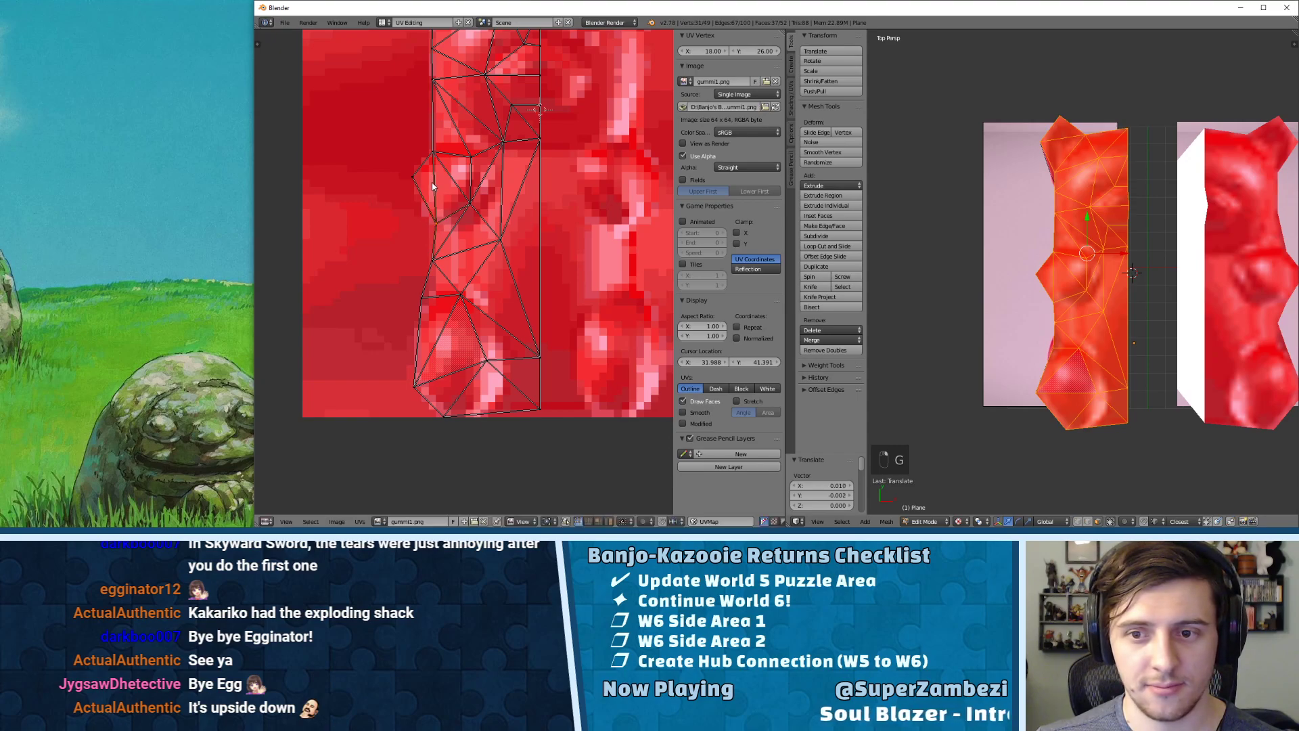
# - Fit the arm's outermost UV vertex to the painted paw at X 16, Y 31, and finish editing the mesh
pyautogui.press('g')
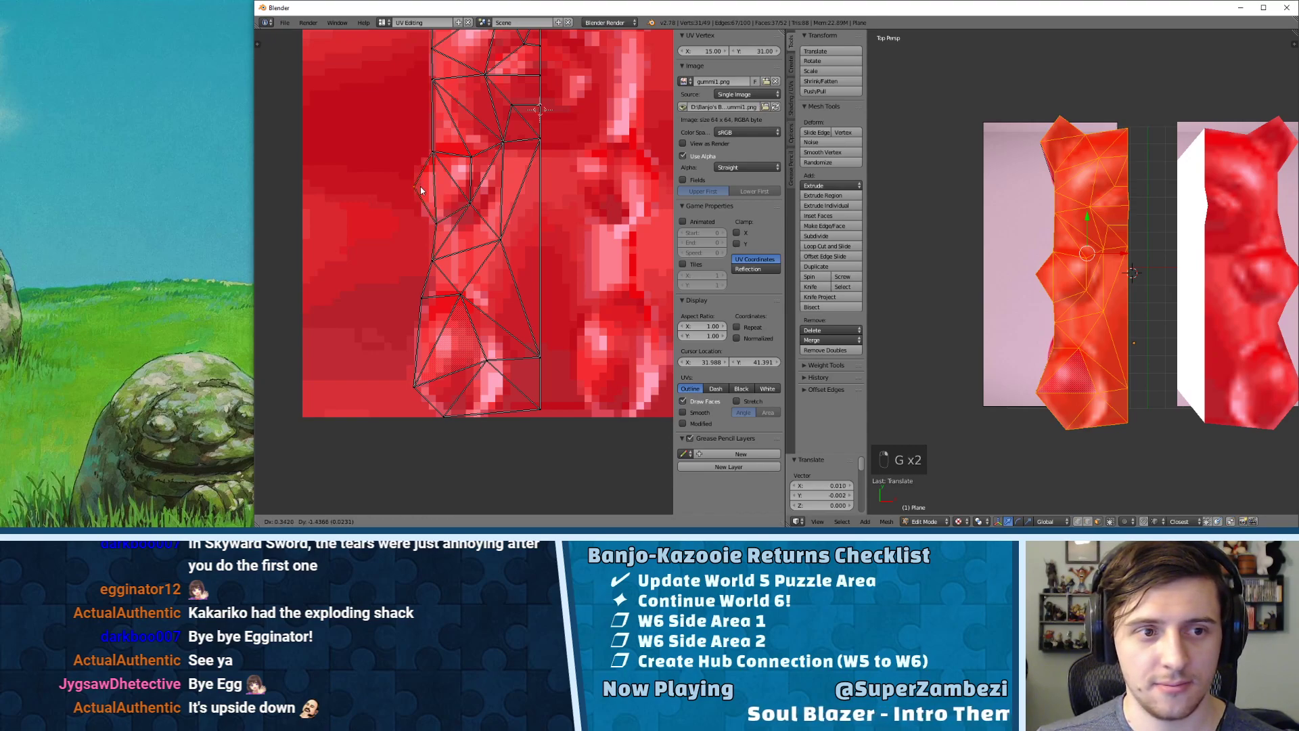
pyautogui.click(420, 187)
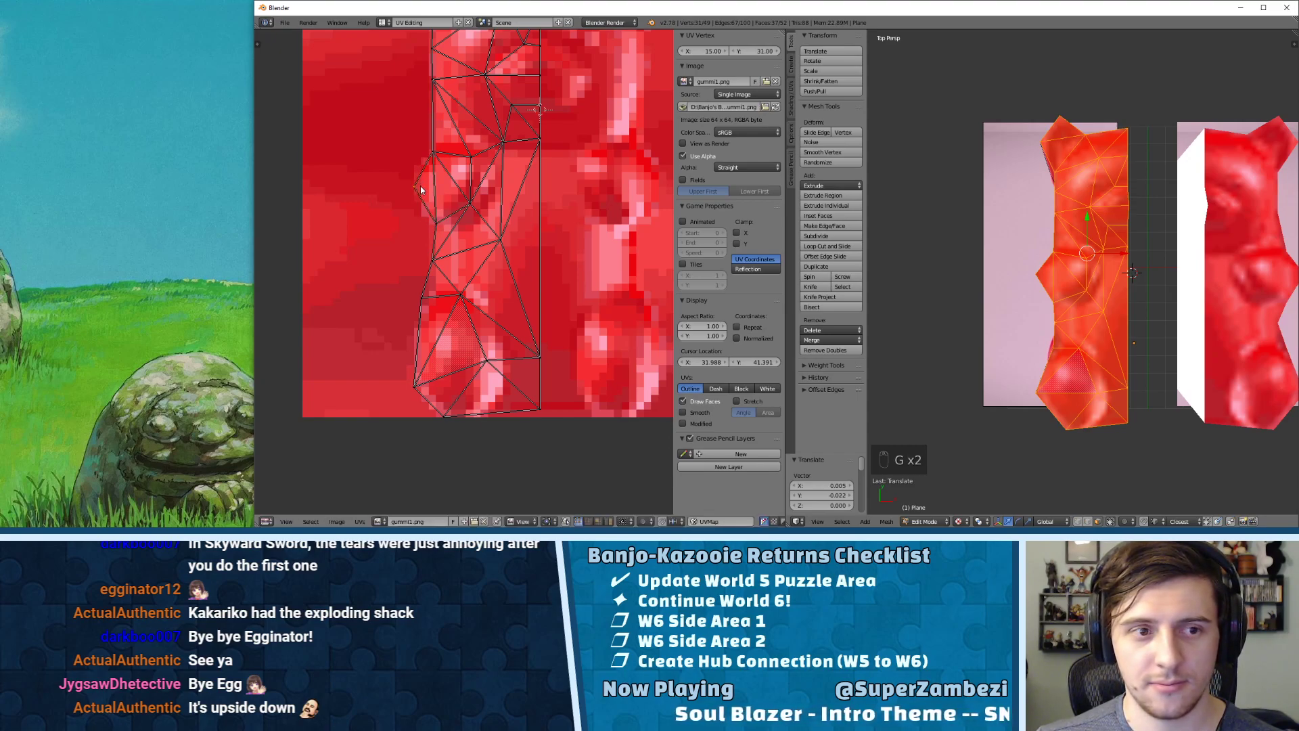
pyautogui.press('g')
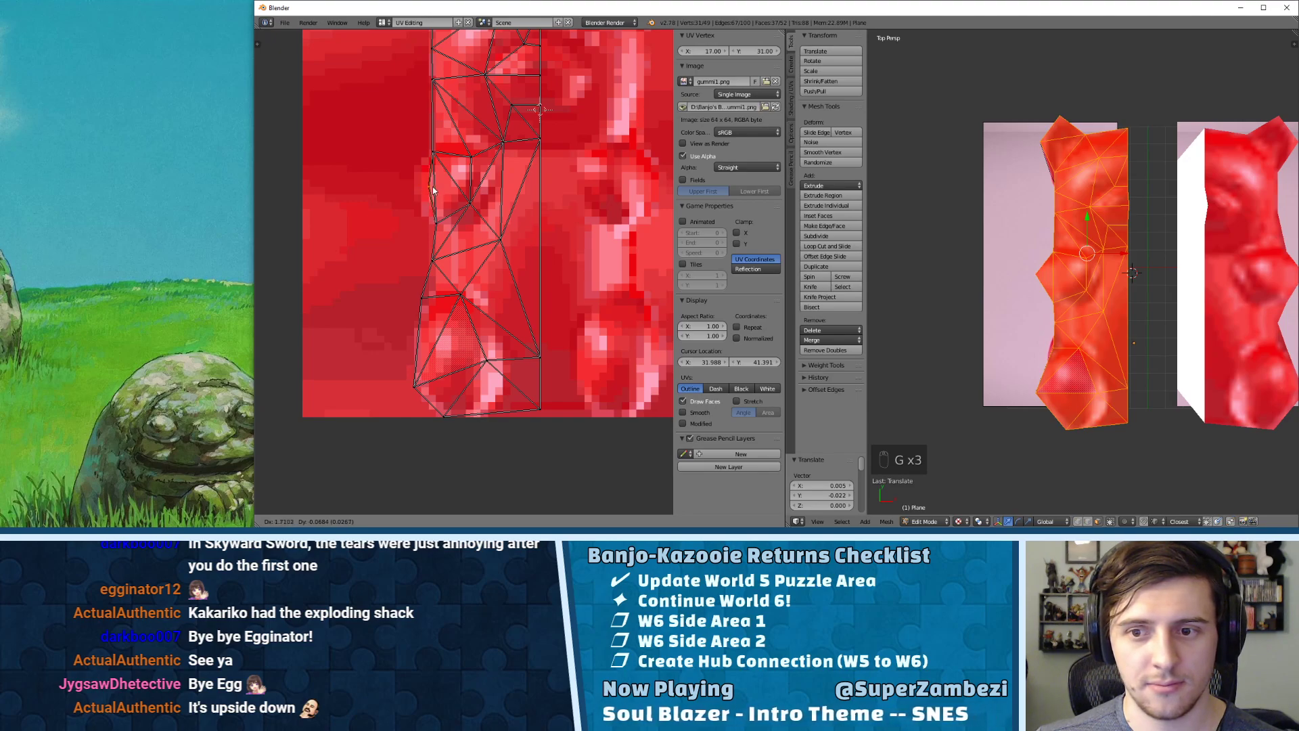
pyautogui.click(436, 176)
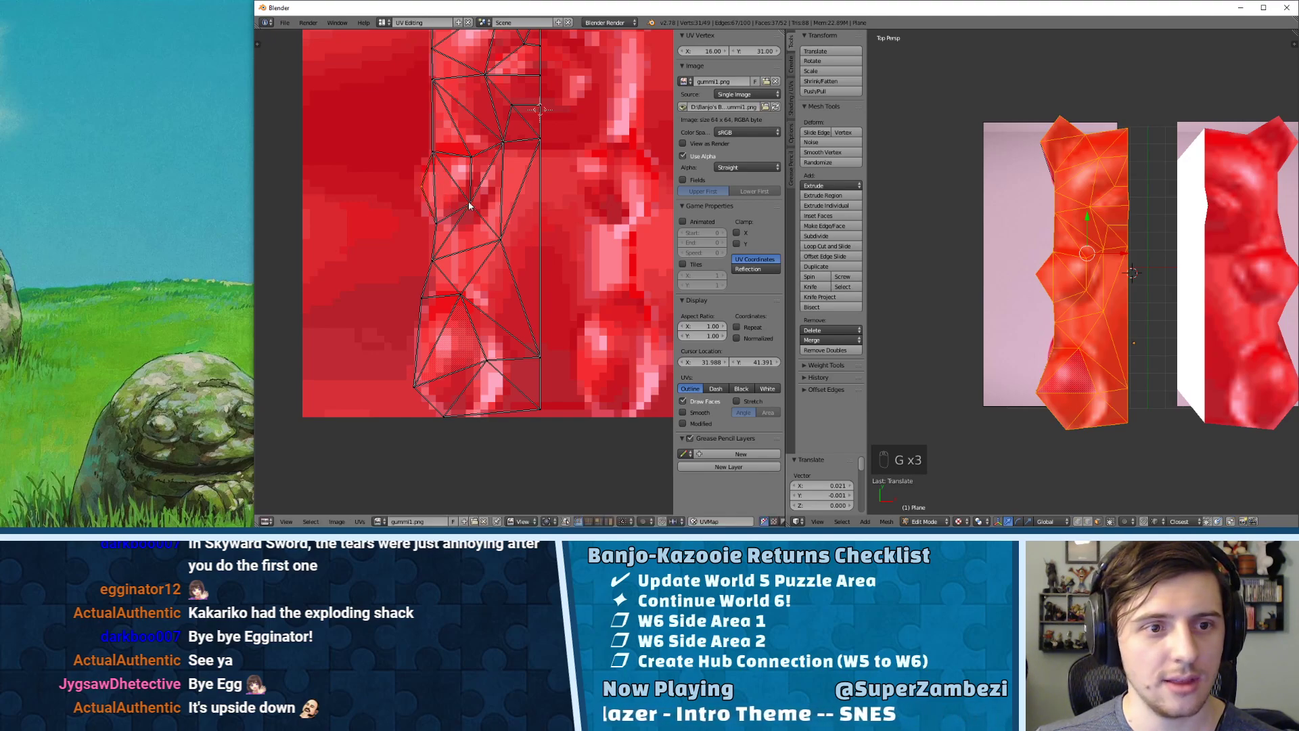
pyautogui.moveTo(464, 123); pyautogui.dragTo(453, 245, button='middle')
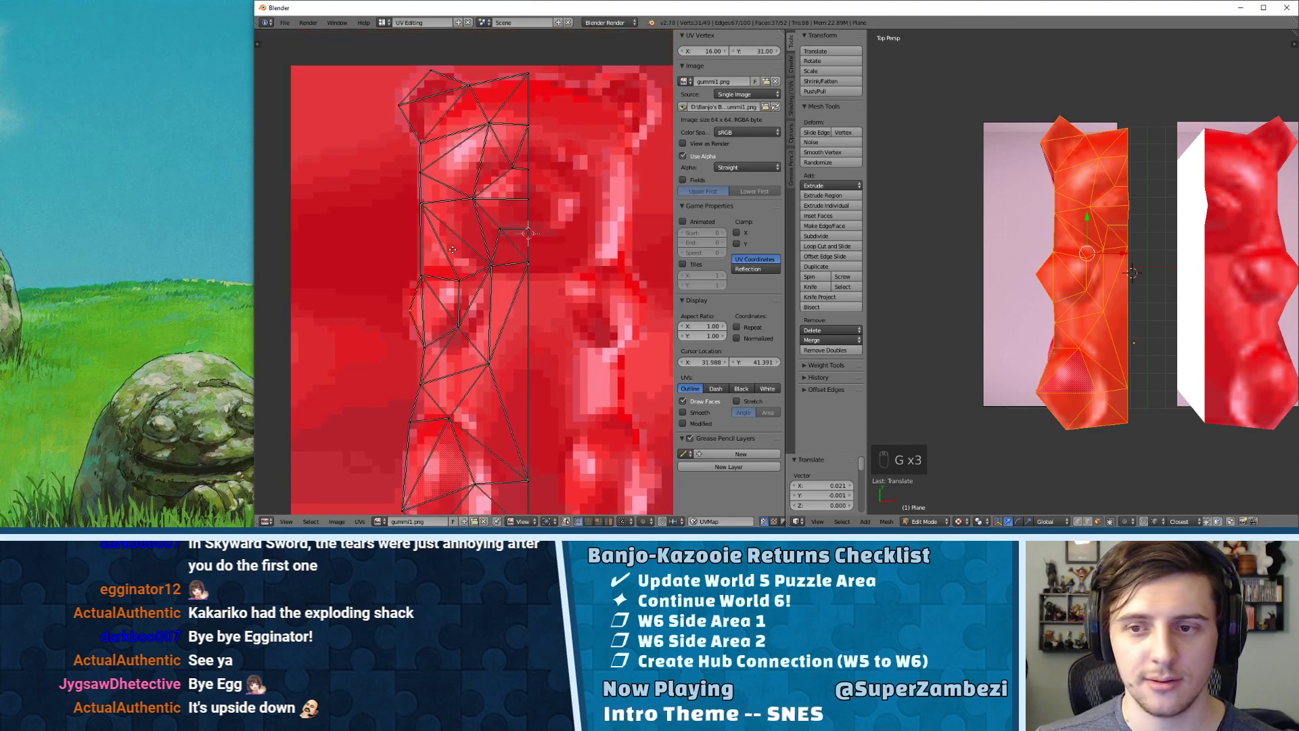
pyautogui.press('a')
pyautogui.press('Tab')
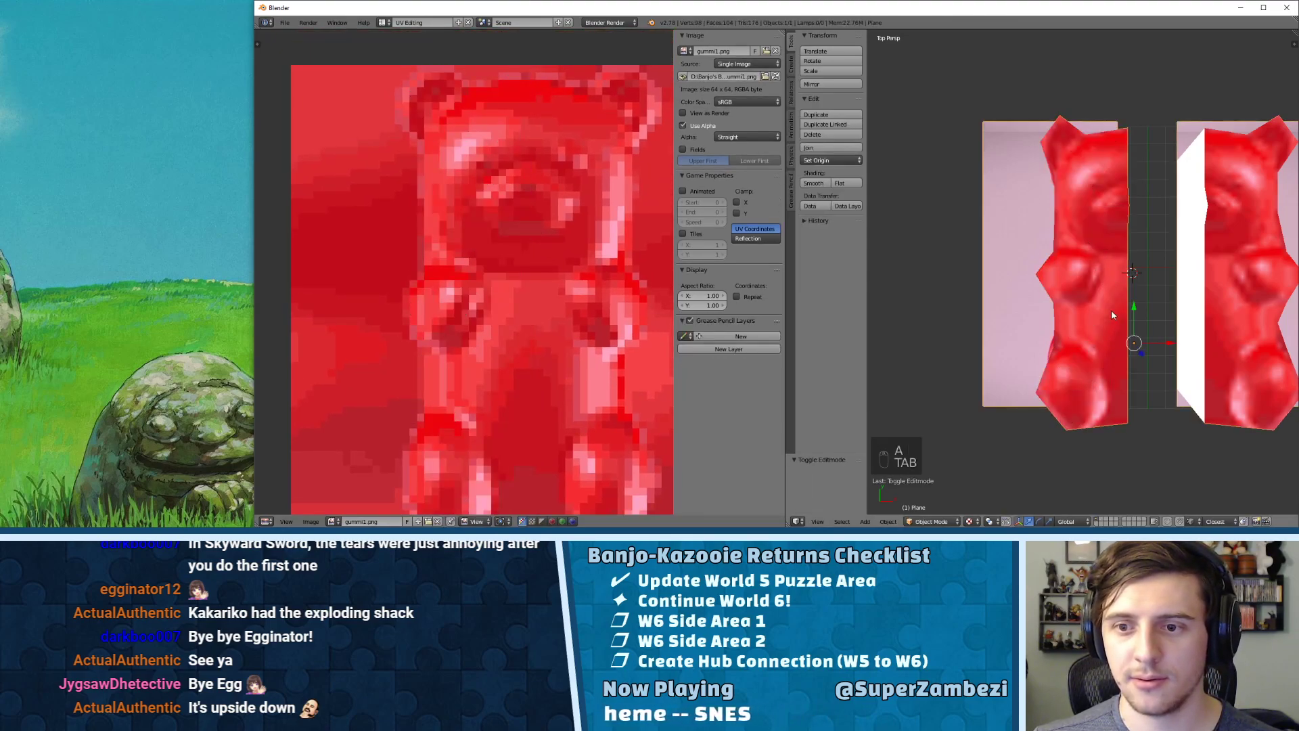
# - Reopen the bear half for mesh editing and circle-select the side wall faces along its outer edge
pyautogui.moveTo(1111, 314); pyautogui.dragTo(1016, 261, button='middle')
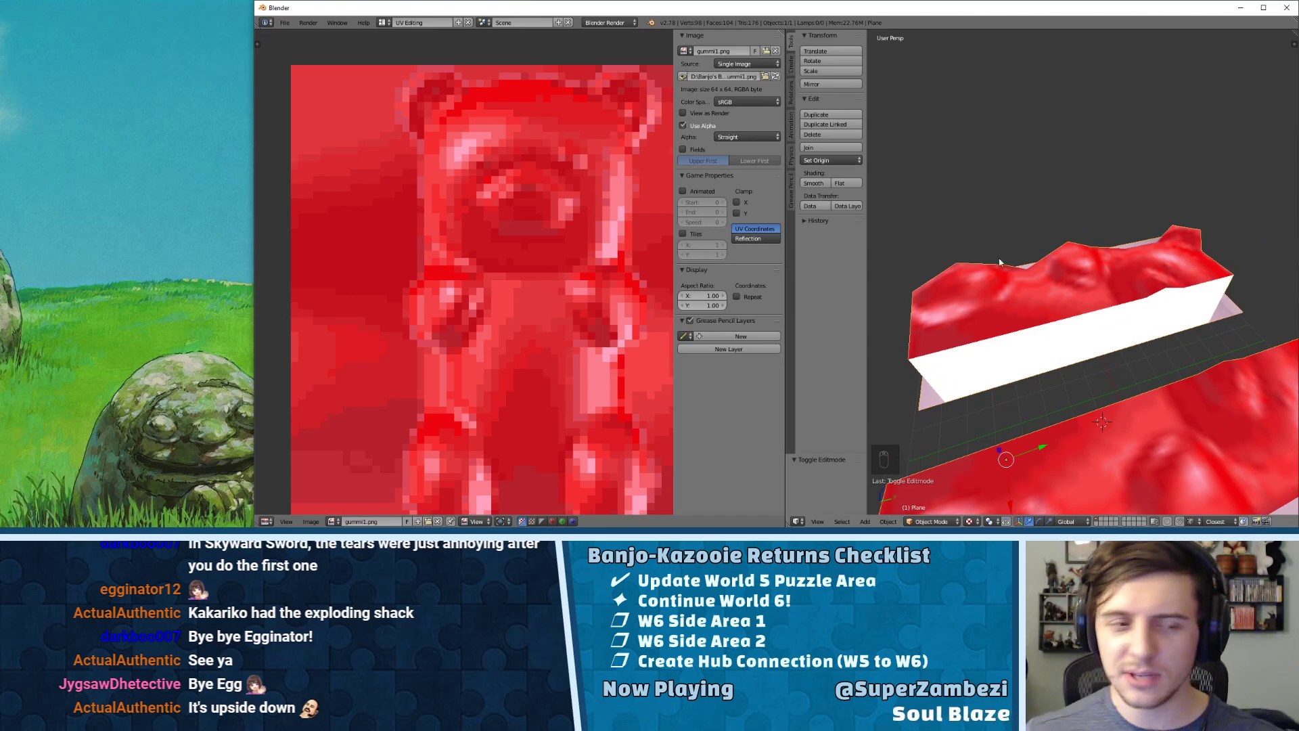
pyautogui.scroll(-1, 467, 281)
pyautogui.moveTo(1005, 260); pyautogui.dragTo(1183, 338, button='middle')
pyautogui.press('Tab')
pyautogui.rightClick(1145, 405)
pyautogui.keyDown('shift'); pyautogui.rightClick(1082, 391); pyautogui.keyUp('shift')
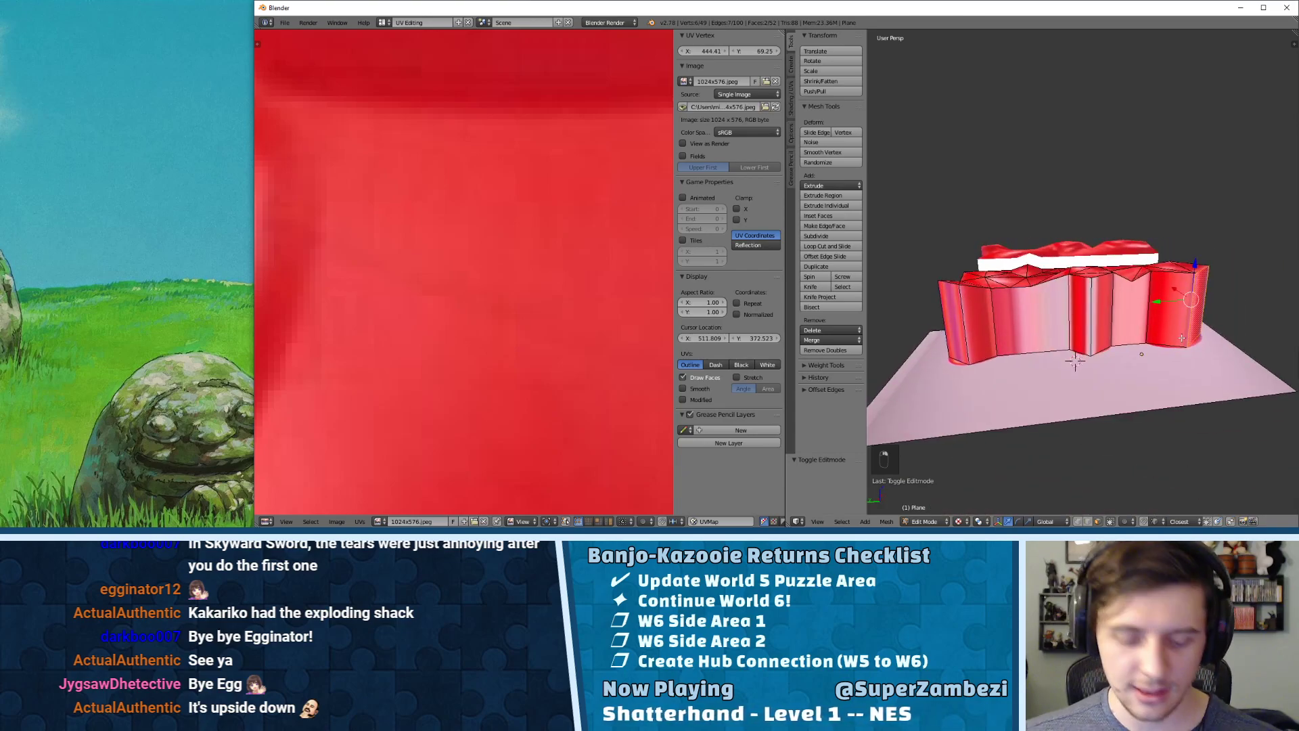
pyautogui.press('c')
pyautogui.moveTo(1182, 335)
pyautogui.mouseDown()
pyautogui.moveTo(1154, 308)
pyautogui.moveTo(945, 328)
pyautogui.mouseUp()
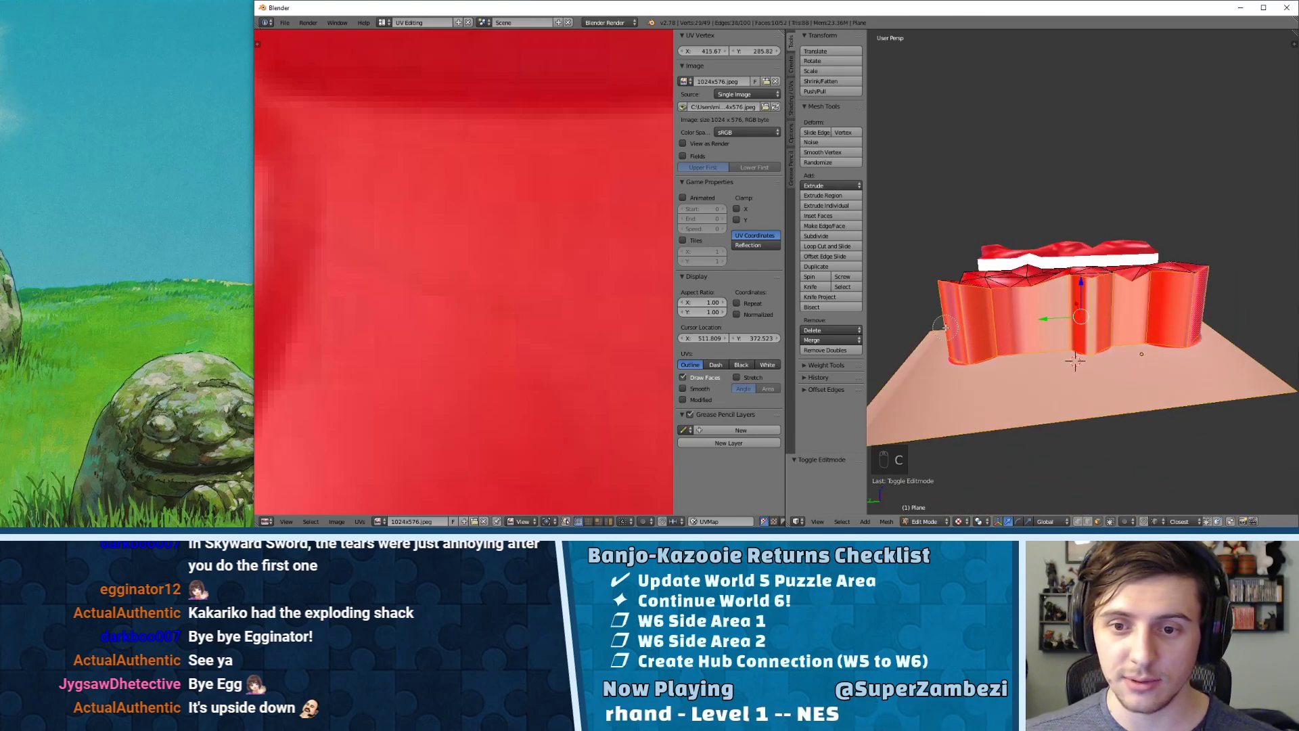
pyautogui.rightClick(945, 328)
# - Complete the side wall selection around the bear's end and remove the backdrop plane from it
pyautogui.moveTo(945, 327); pyautogui.dragTo(1099, 339, button='middle')
pyautogui.keyDown('shift'); pyautogui.rightClick(1107, 358); pyautogui.keyUp('shift')
pyautogui.keyDown('shift'); pyautogui.rightClick(1055, 366); pyautogui.keyUp('shift')
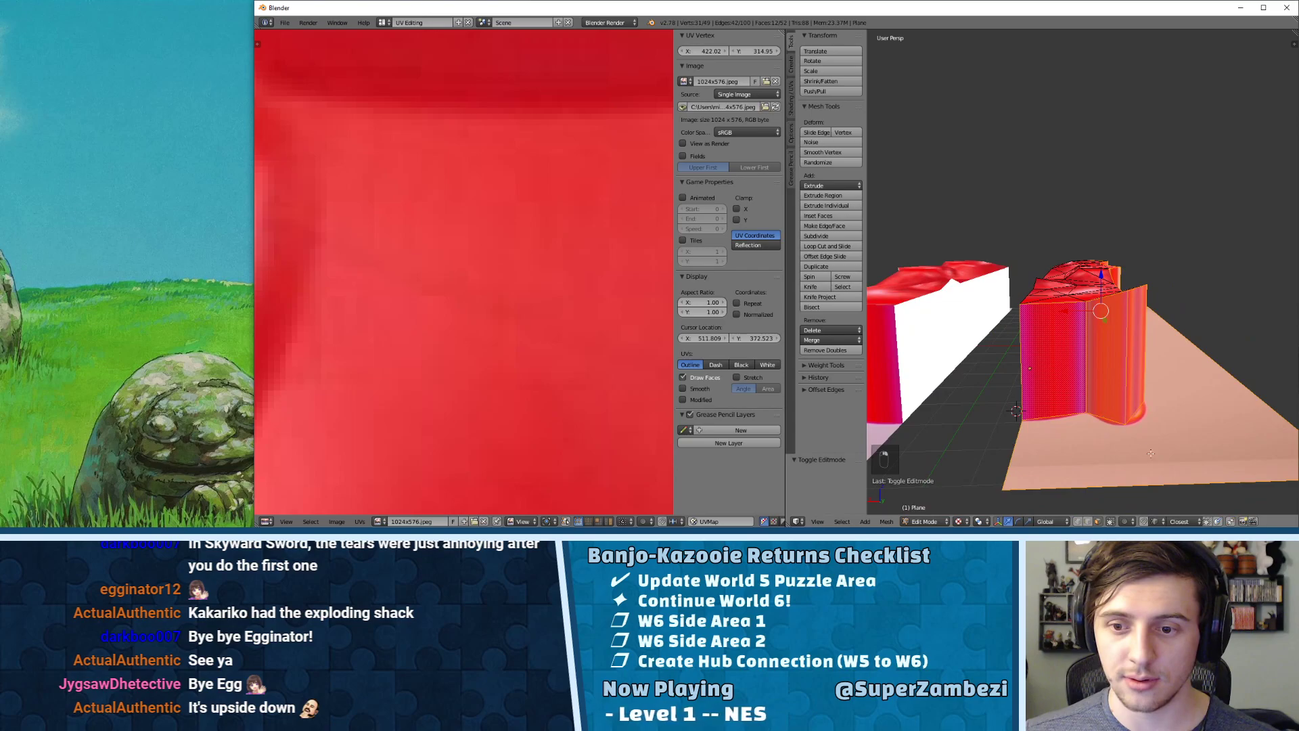
pyautogui.moveTo(1151, 453); pyautogui.dragTo(1097, 337, button='middle')
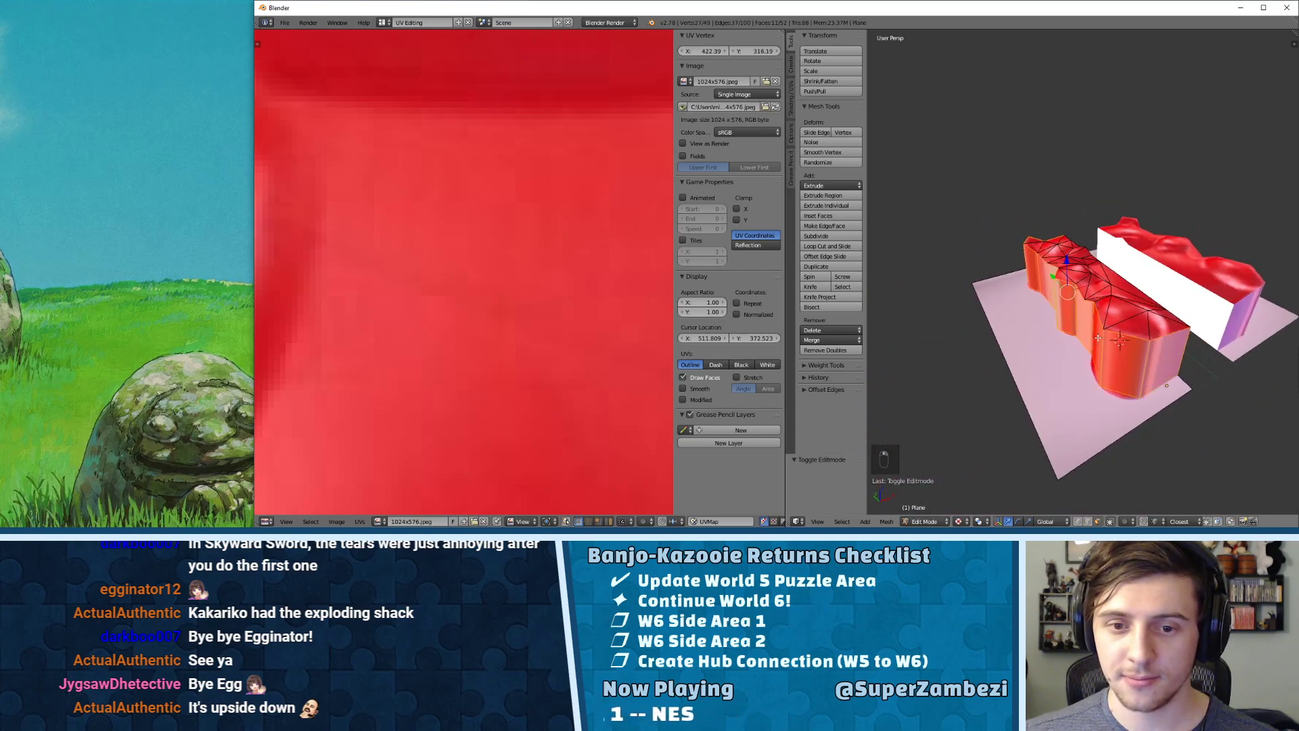
# - Unwrap the selected side wall faces and assign them the gummi1.png texture
pyautogui.press('u')
pyautogui.click(1098, 333)
pyautogui.scroll(-8, 495, 193)
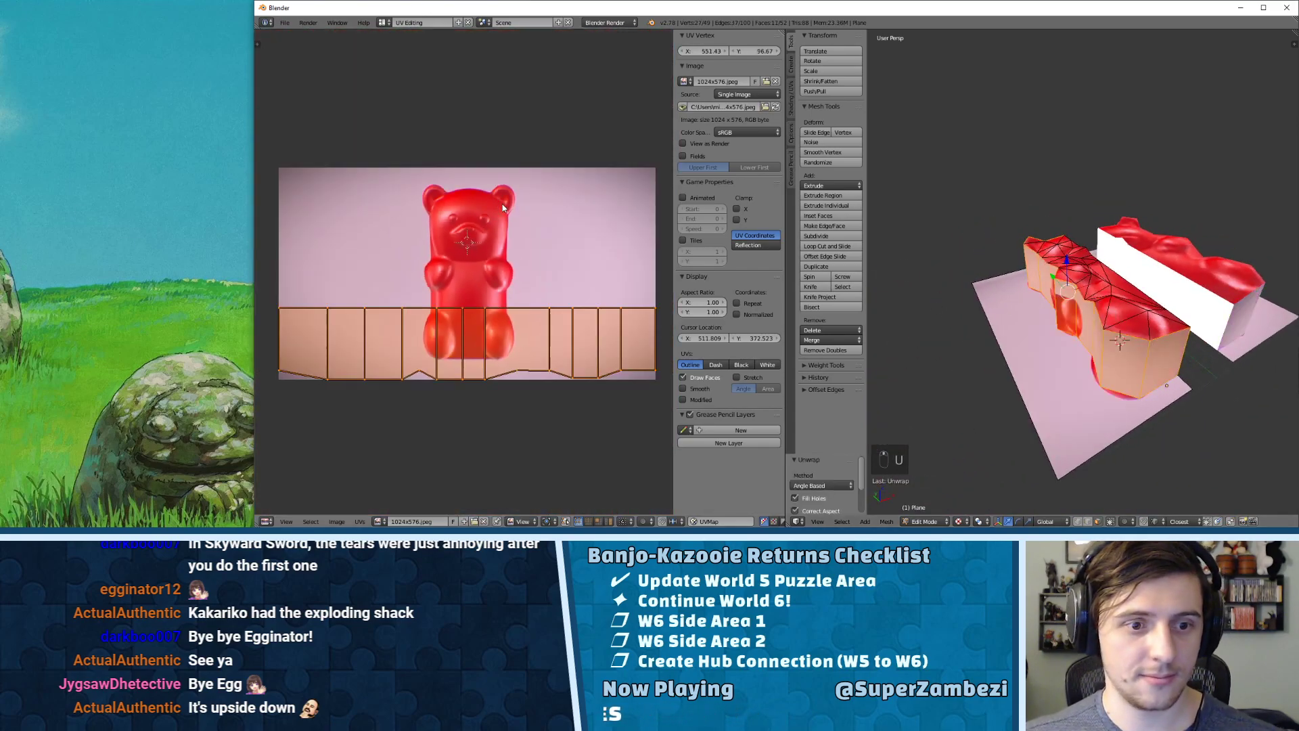
pyautogui.click(379, 521)
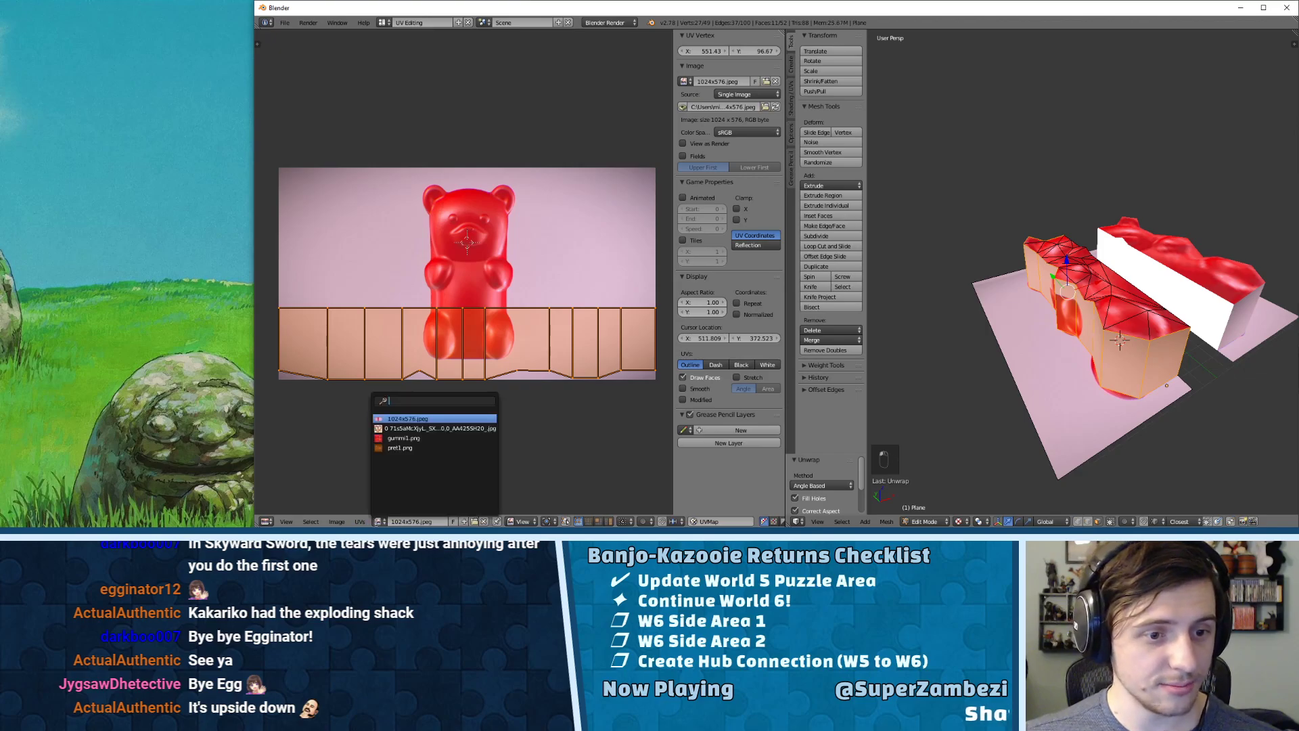
pyautogui.click(404, 438)
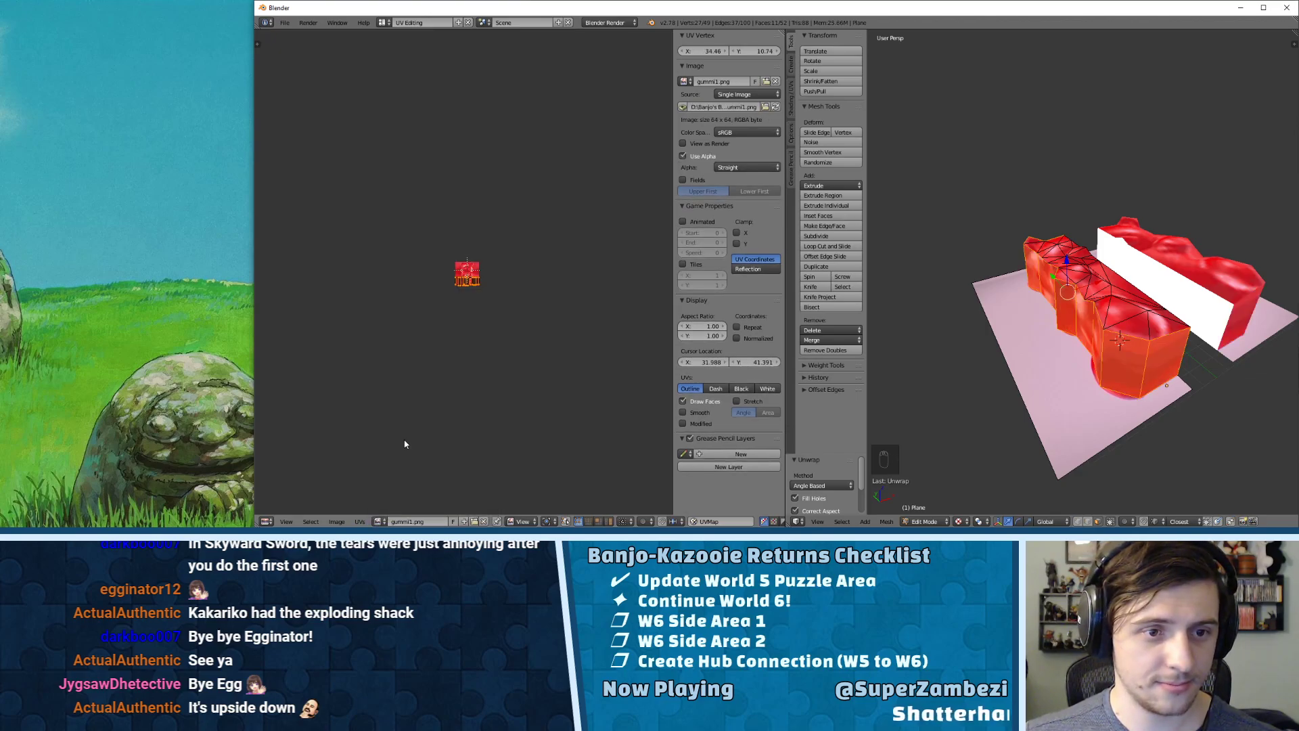
pyautogui.scroll(6, 492, 247)
# - Rotate the side wall's UV strip by 90° and scale it to about 0.57
pyautogui.write('r')
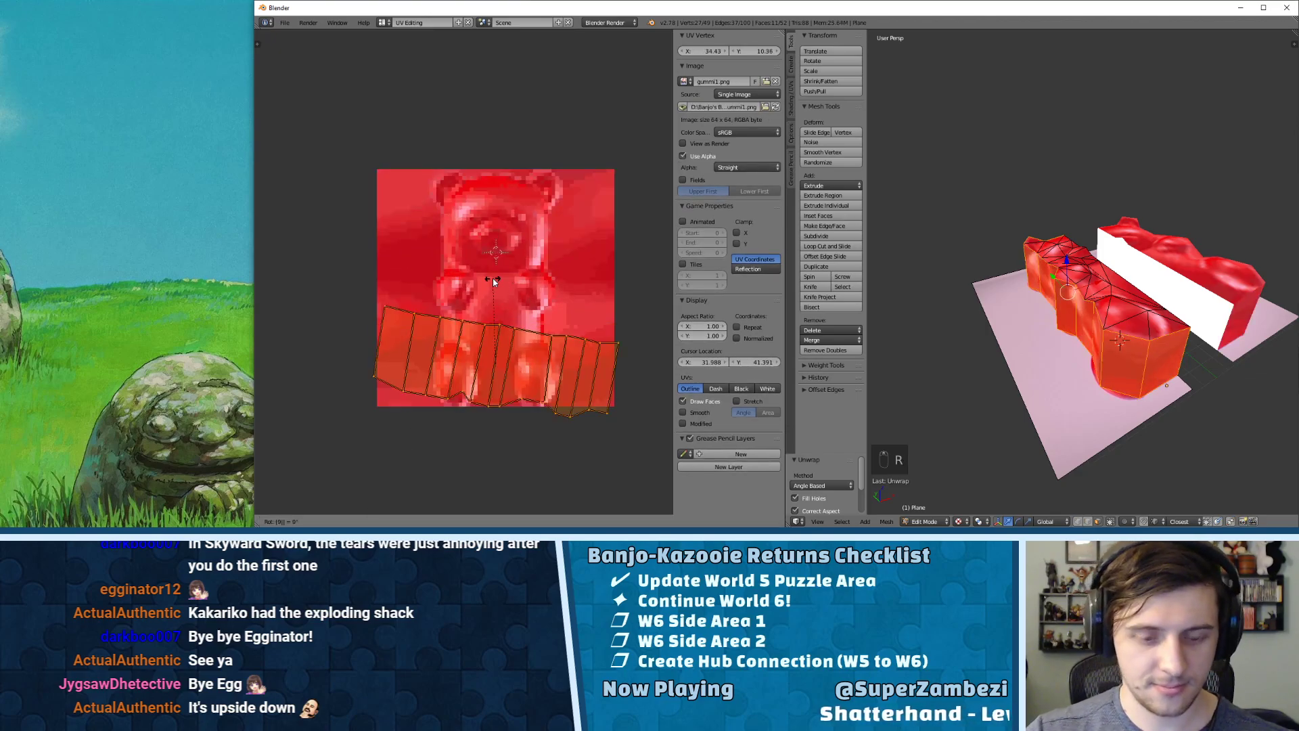
pyautogui.write('90')
pyautogui.press('Return')
pyautogui.press('s')
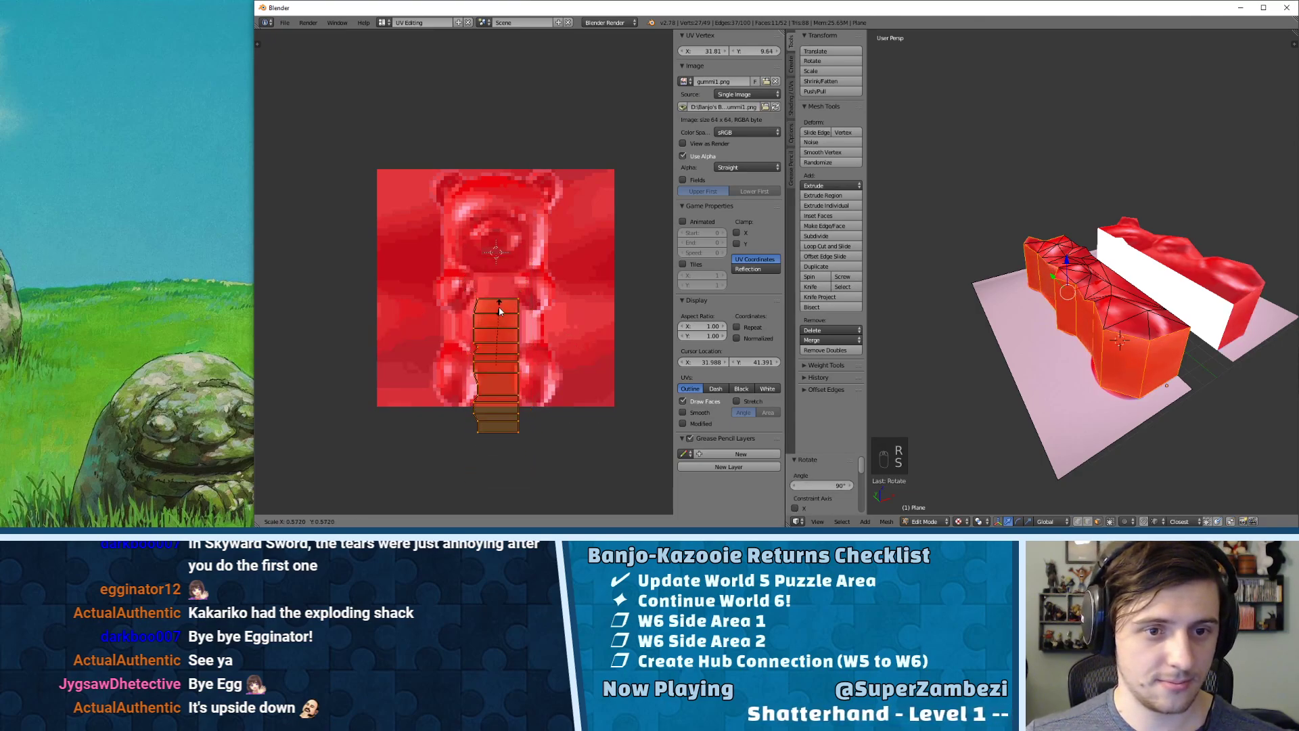
pyautogui.click(499, 306)
# - Move the side wall's UV strip onto the plain red area right of the painted bear, and finish editing the mesh
pyautogui.press('g')
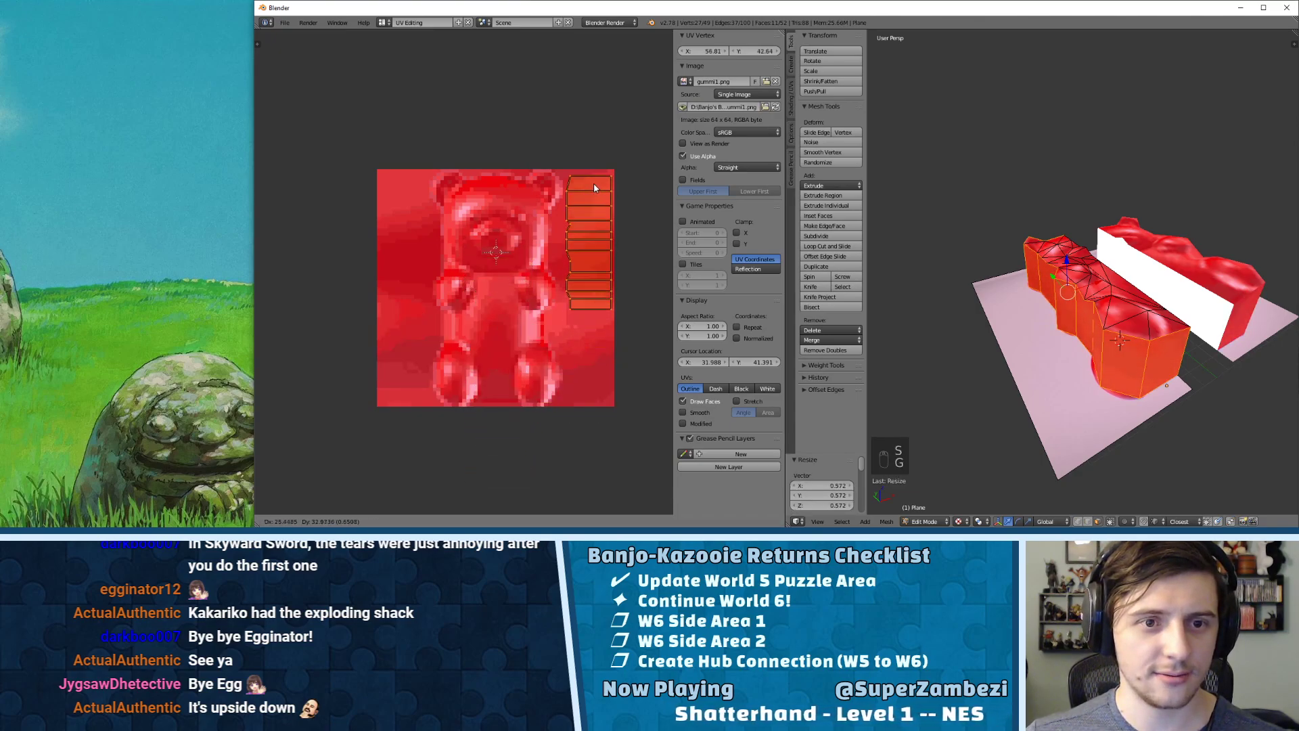
pyautogui.click(595, 186)
pyautogui.press('a')
pyautogui.press('Tab')
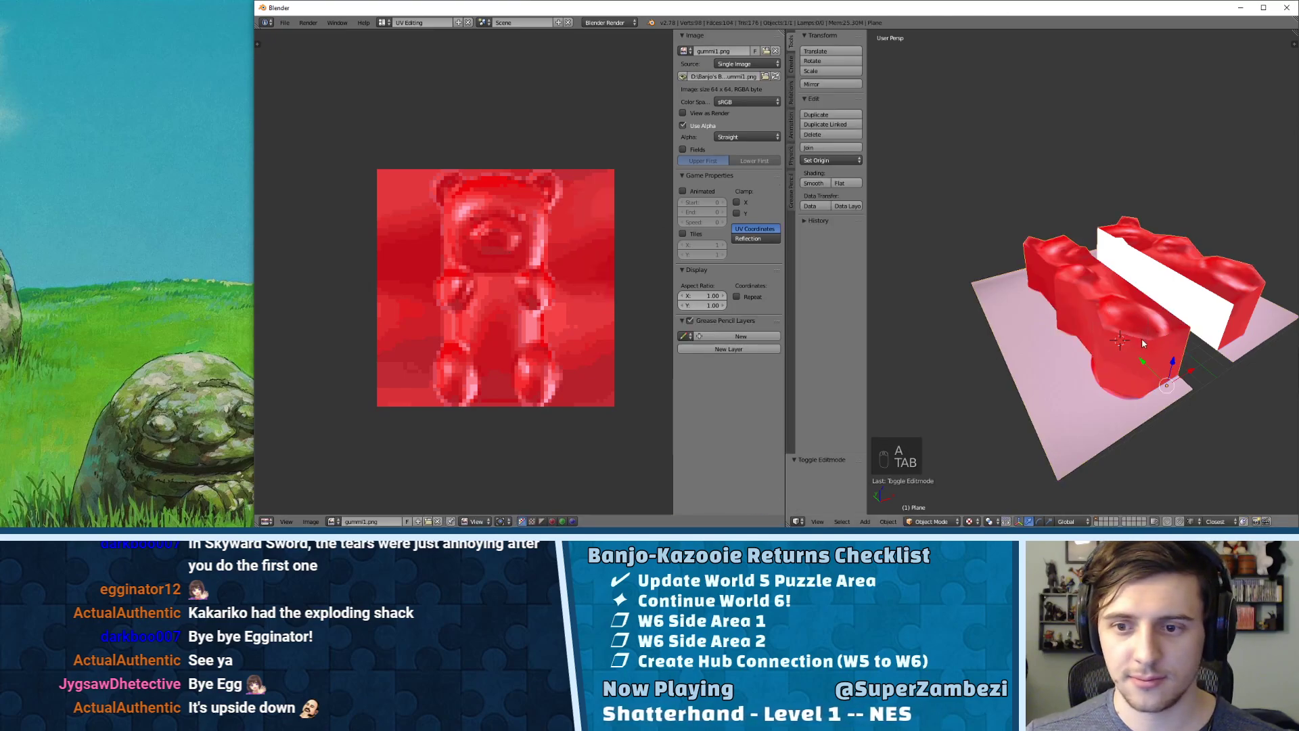
# - Select all of the side wall's faces around the bear half for further UV editing
pyautogui.moveTo(1142, 338)
pyautogui.mouseDown(button='middle')
pyautogui.moveTo(1163, 314)
pyautogui.moveTo(1145, 374)
pyautogui.moveTo(1117, 311)
pyautogui.moveTo(1110, 328)
pyautogui.moveTo(1157, 329)
pyautogui.mouseUp(button='middle')
pyautogui.press('Tab')
pyautogui.keyDown('shift'); pyautogui.rightClick(1158, 329); pyautogui.keyUp('shift')
pyautogui.keyDown('shift'); pyautogui.rightClick(1140, 326); pyautogui.keyUp('shift')
pyautogui.keyDown('shift'); pyautogui.rightClick(1116, 323); pyautogui.keyUp('shift')
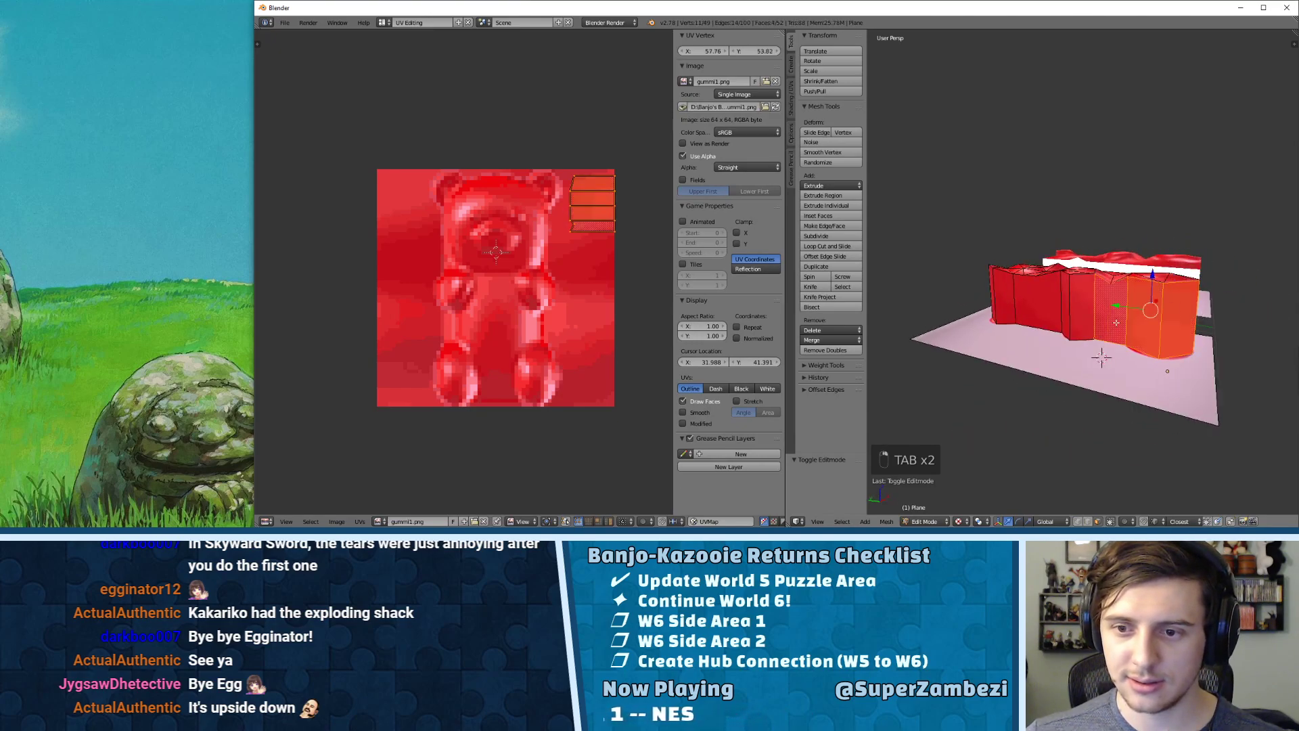
pyautogui.keyDown('shift'); pyautogui.rightClick(1078, 317); pyautogui.keyUp('shift')
pyautogui.keyDown('shift'); pyautogui.rightClick(1039, 308); pyautogui.keyUp('shift')
pyautogui.keyDown('shift'); pyautogui.rightClick(1006, 305); pyautogui.keyUp('shift')
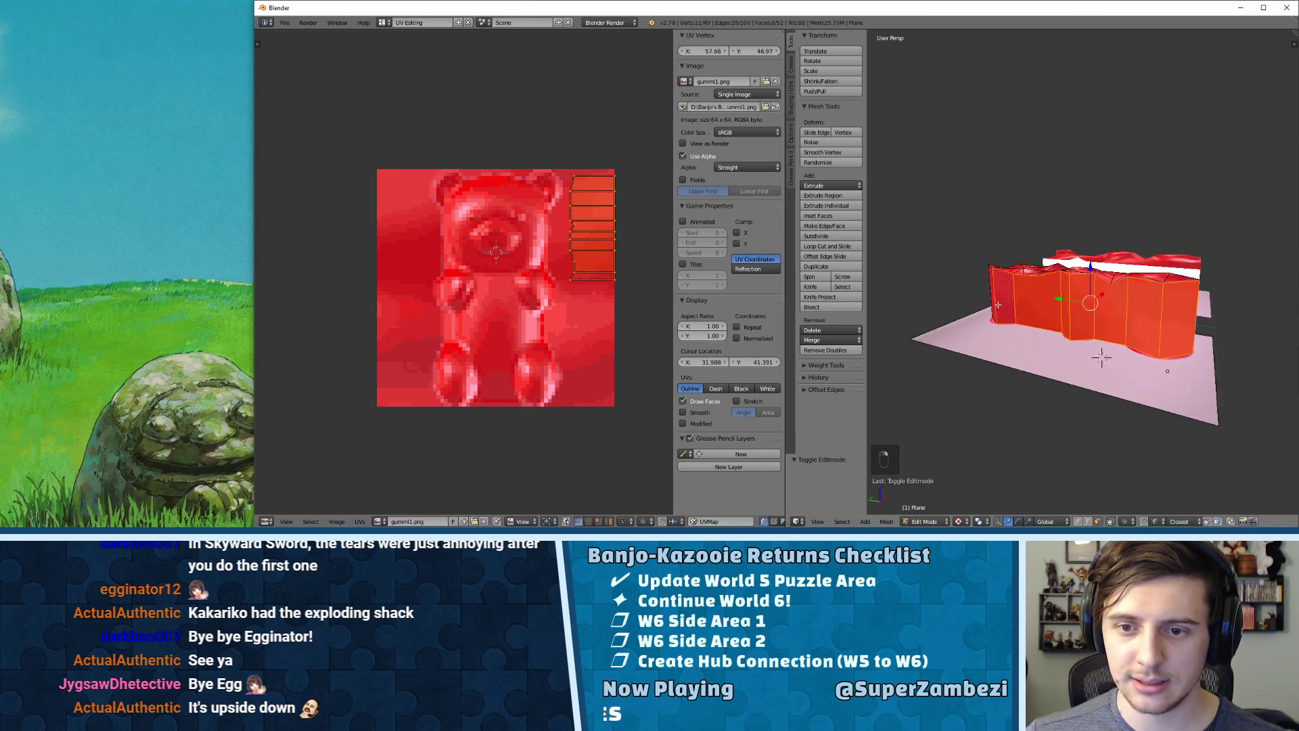
pyautogui.moveTo(1006, 305); pyautogui.dragTo(1143, 333, button='middle')
pyautogui.keyDown('shift'); pyautogui.rightClick(981, 327); pyautogui.keyUp('shift')
pyautogui.keyDown('shift'); pyautogui.rightClick(1145, 332); pyautogui.keyUp('shift')
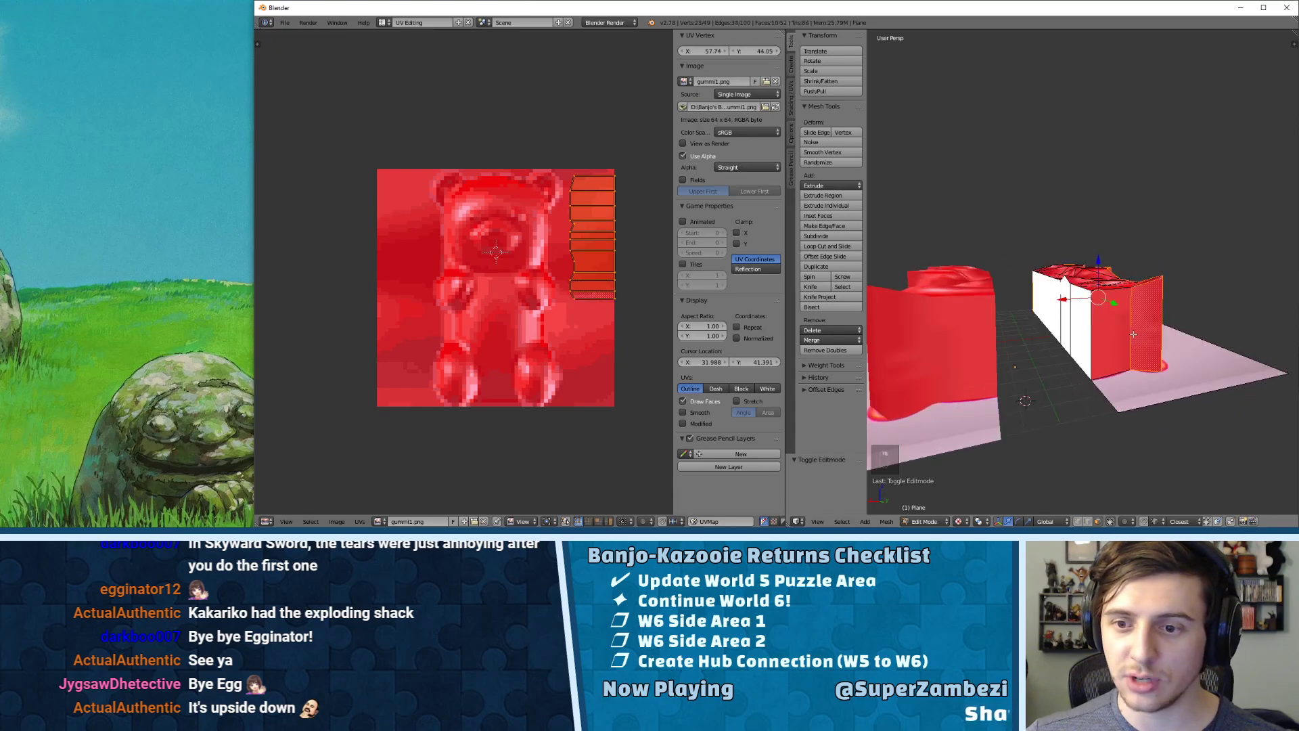
pyautogui.keyDown('shift'); pyautogui.rightClick(1112, 334); pyautogui.keyUp('shift')
# - Enlarge the side wall's UV strip by about 1.48 and move it along the texture's plain area right of the painted bear
pyautogui.moveTo(533, 300); pyautogui.dragTo(504, 293, button='middle')
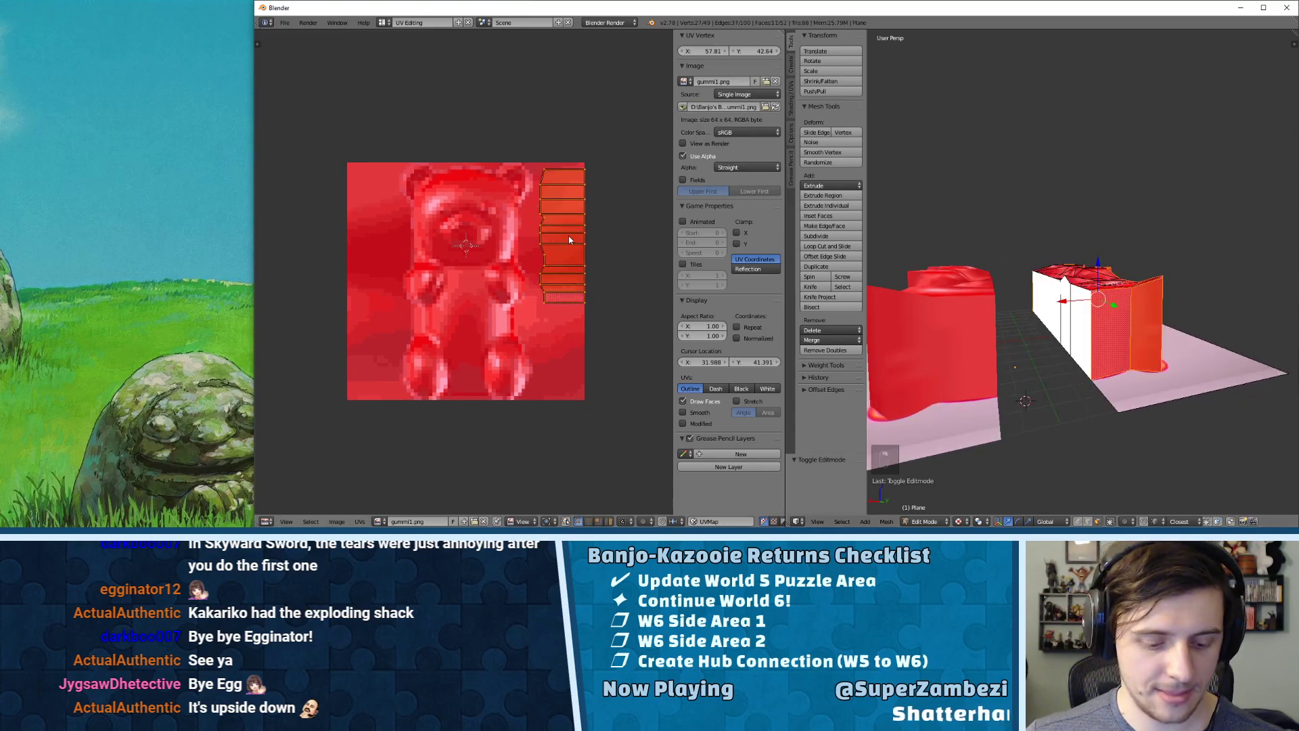
pyautogui.press('s')
pyautogui.hotkey('ctrl', 'z')
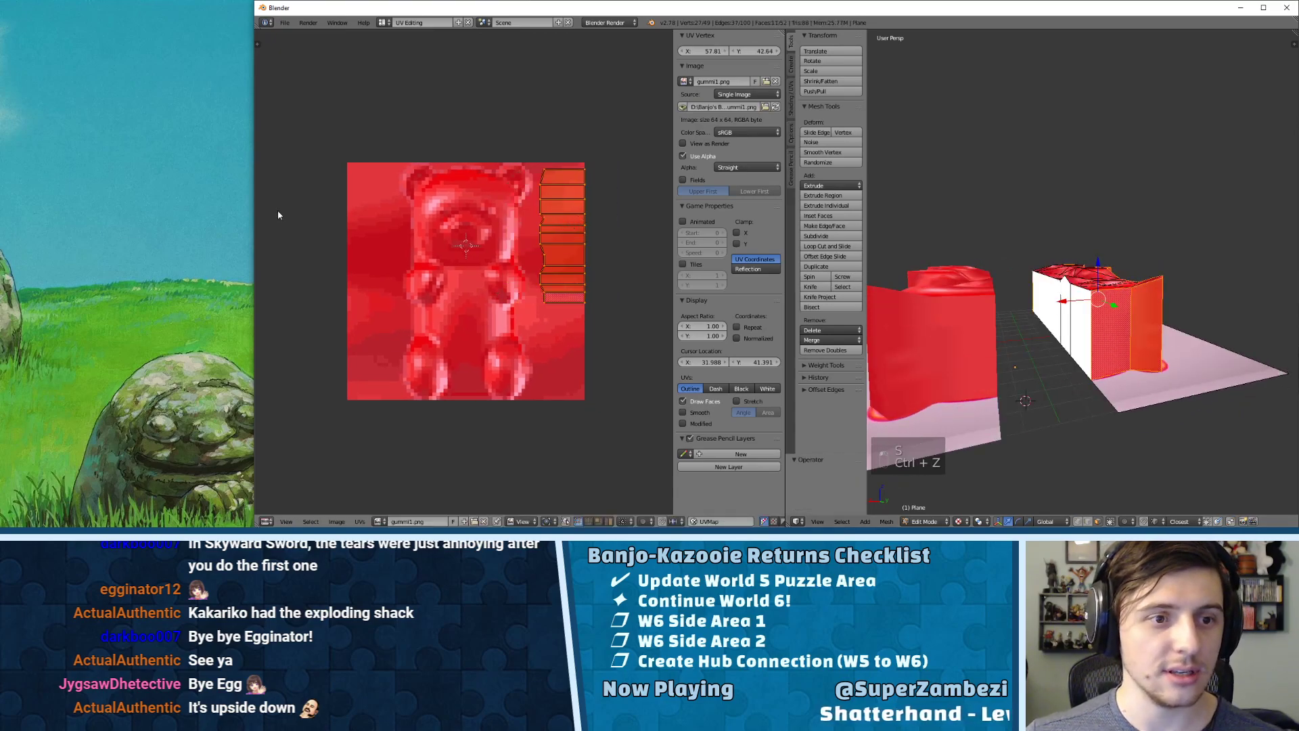
pyautogui.press('s')
pyautogui.click(597, 230)
pyautogui.press('g')
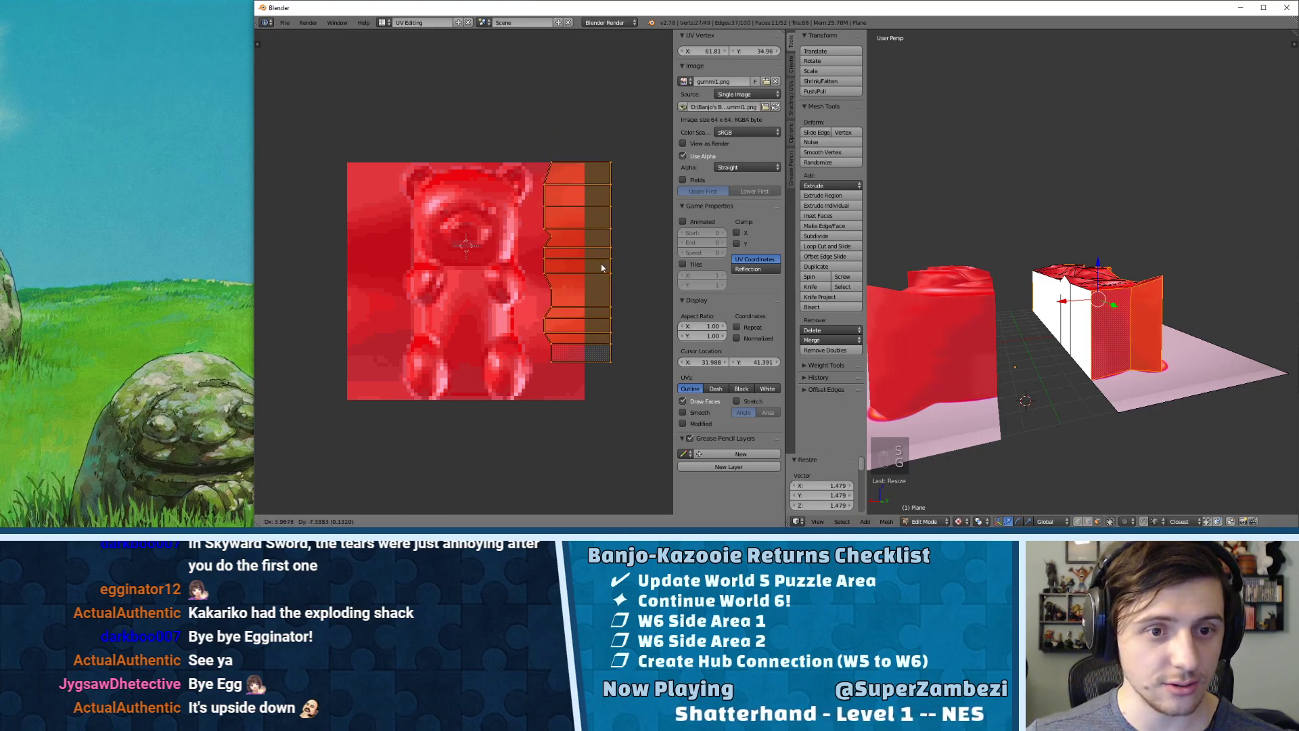
pyautogui.click(601, 272)
# - Enlarge the side wall's UV strip further by about 1.13 and 1.15, recentring it over the texture's height, and finish editing the mesh
pyautogui.press('s')
pyautogui.click(603, 273)
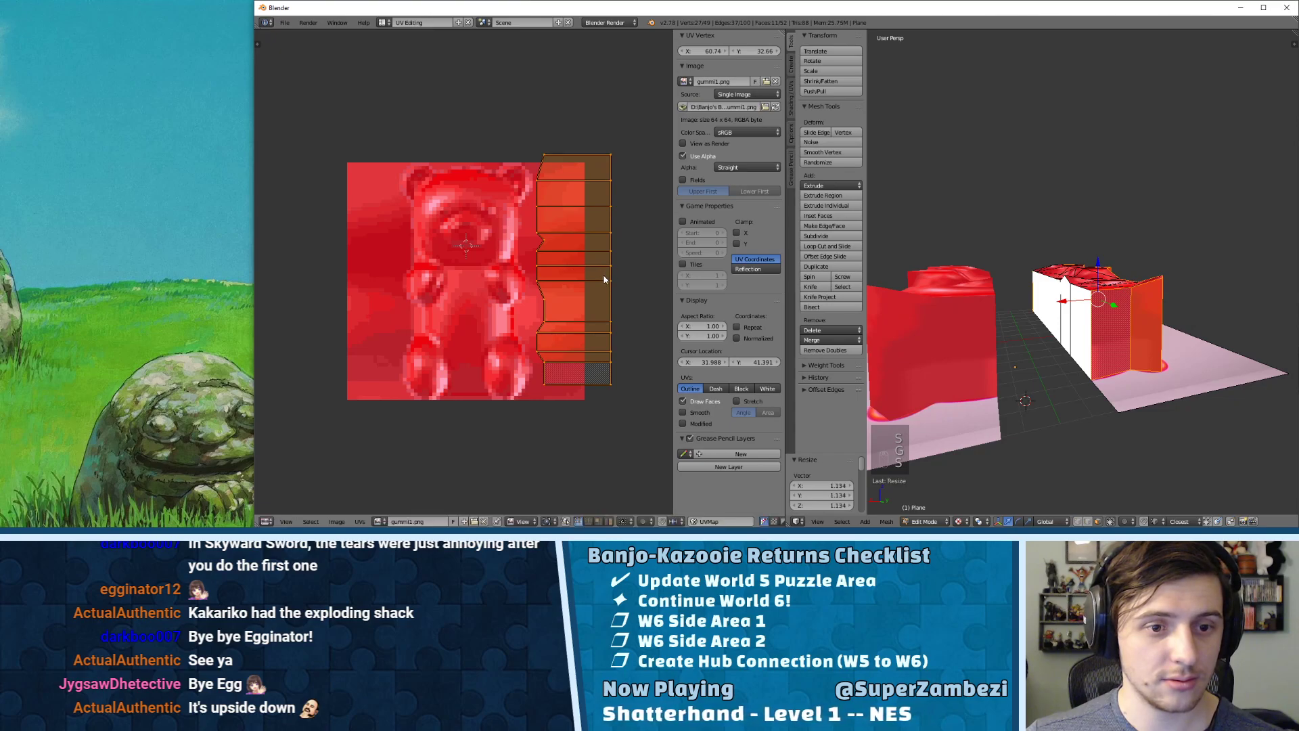
pyautogui.press('g')
pyautogui.click(602, 289)
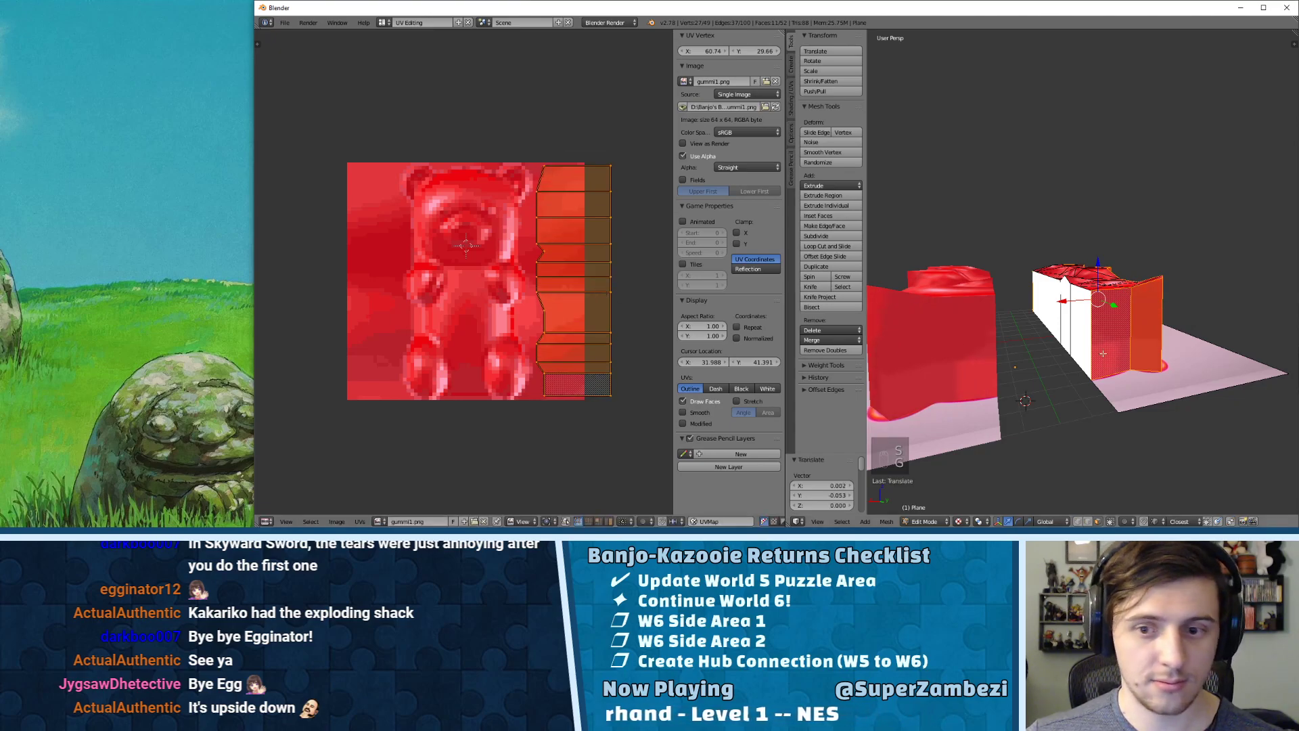
pyautogui.moveTo(1056, 345); pyautogui.dragTo(961, 335, button='middle')
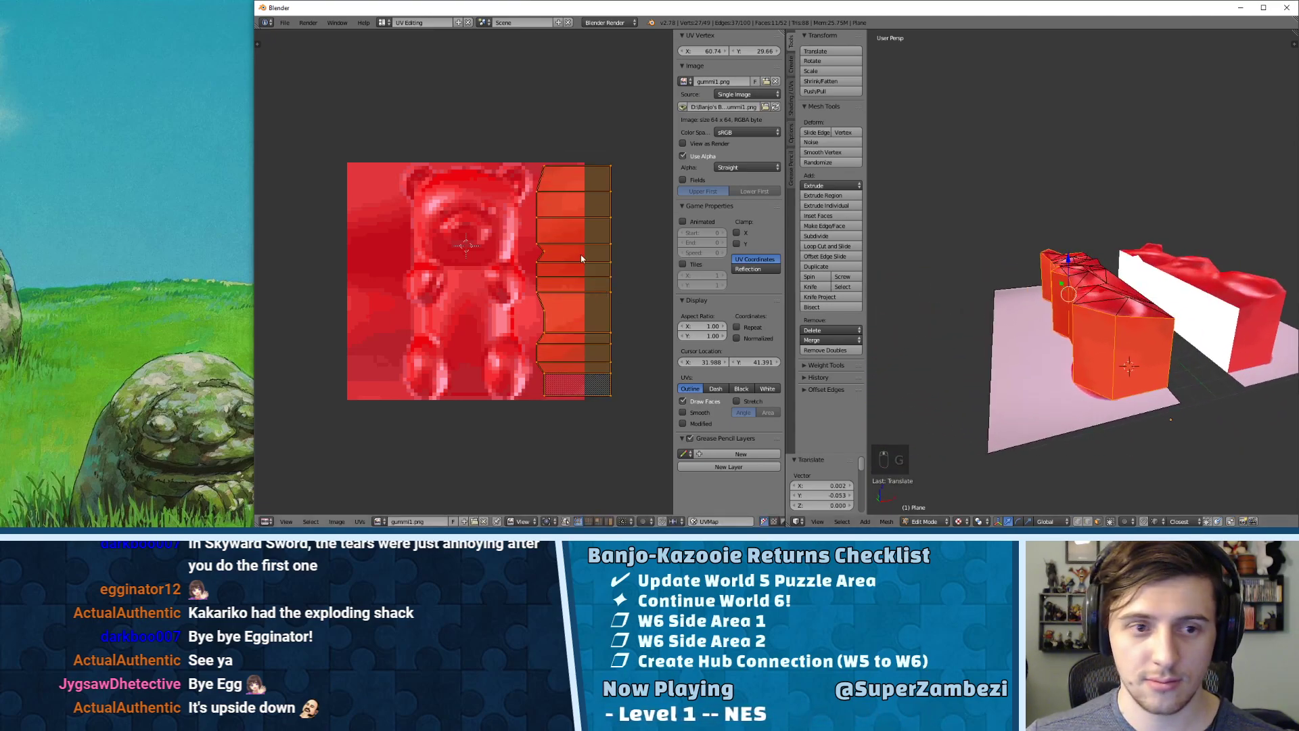
pyautogui.press('s')
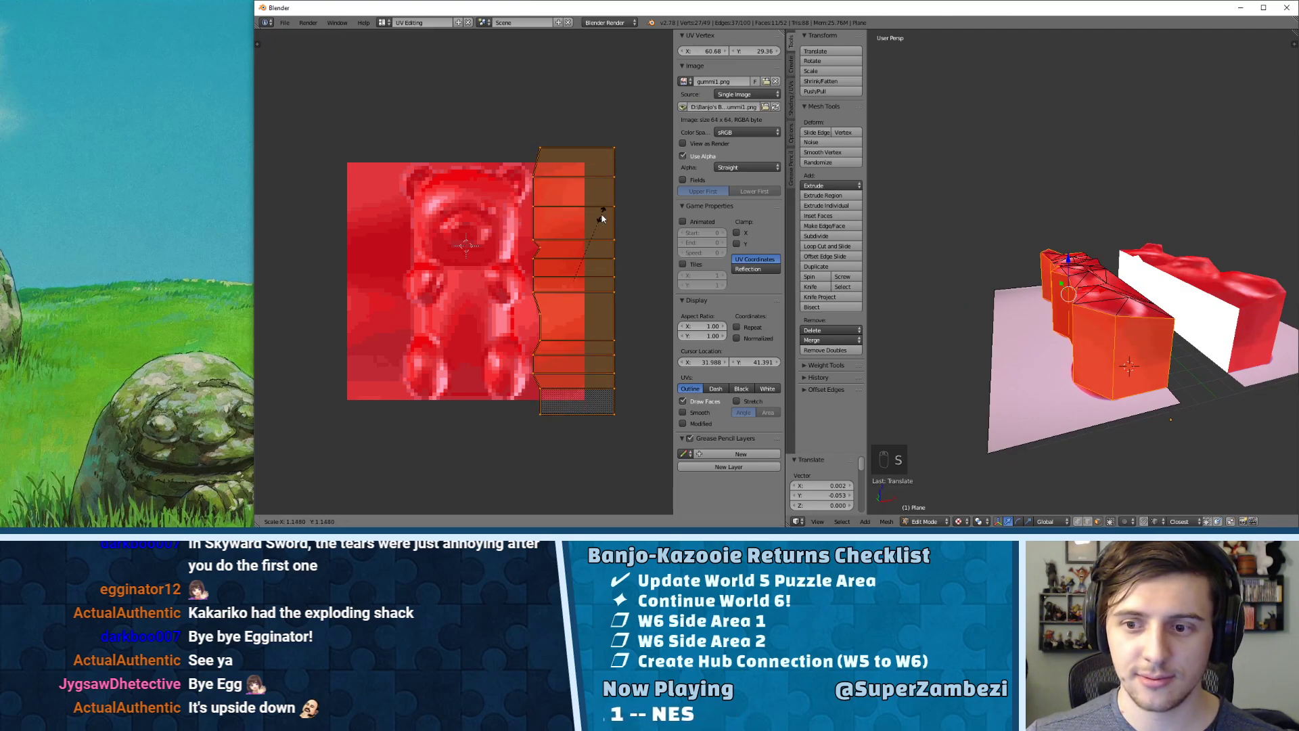
pyautogui.click(595, 230)
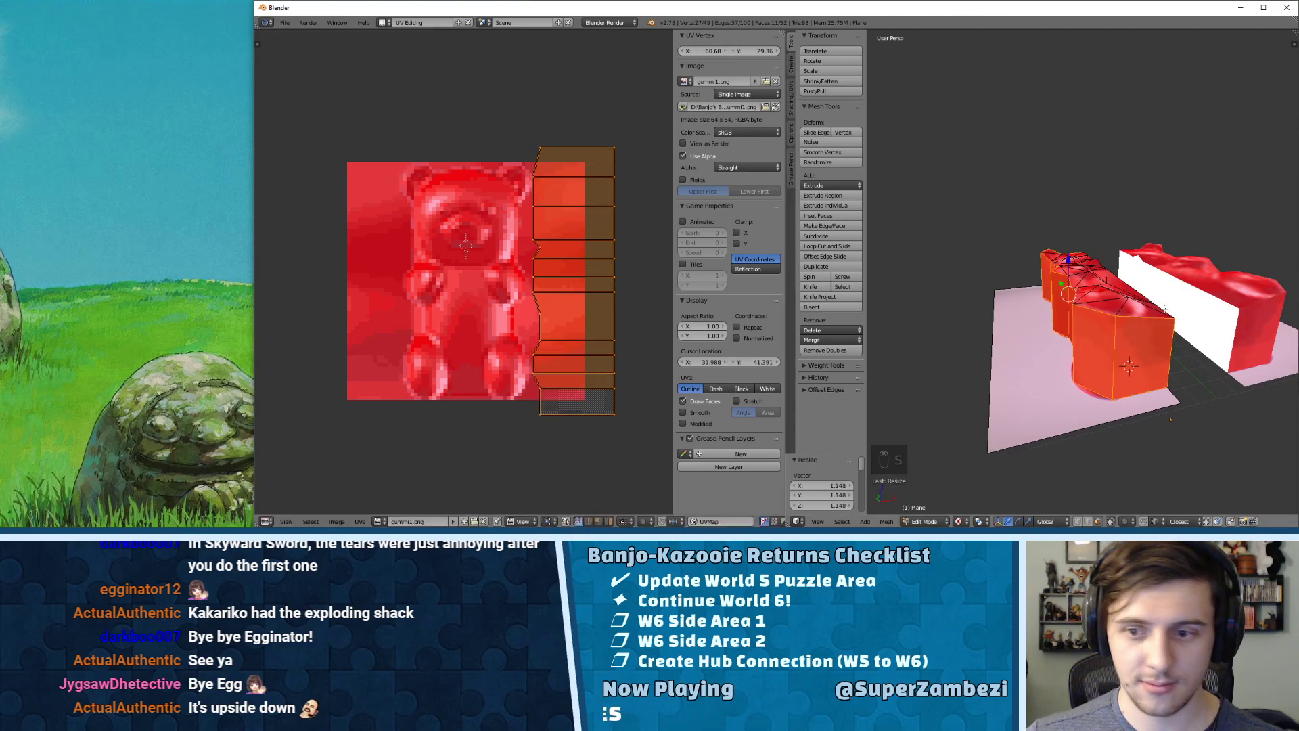
pyautogui.moveTo(1165, 308); pyautogui.dragTo(1110, 349, button='middle')
pyautogui.press('a')
pyautogui.press('Tab')
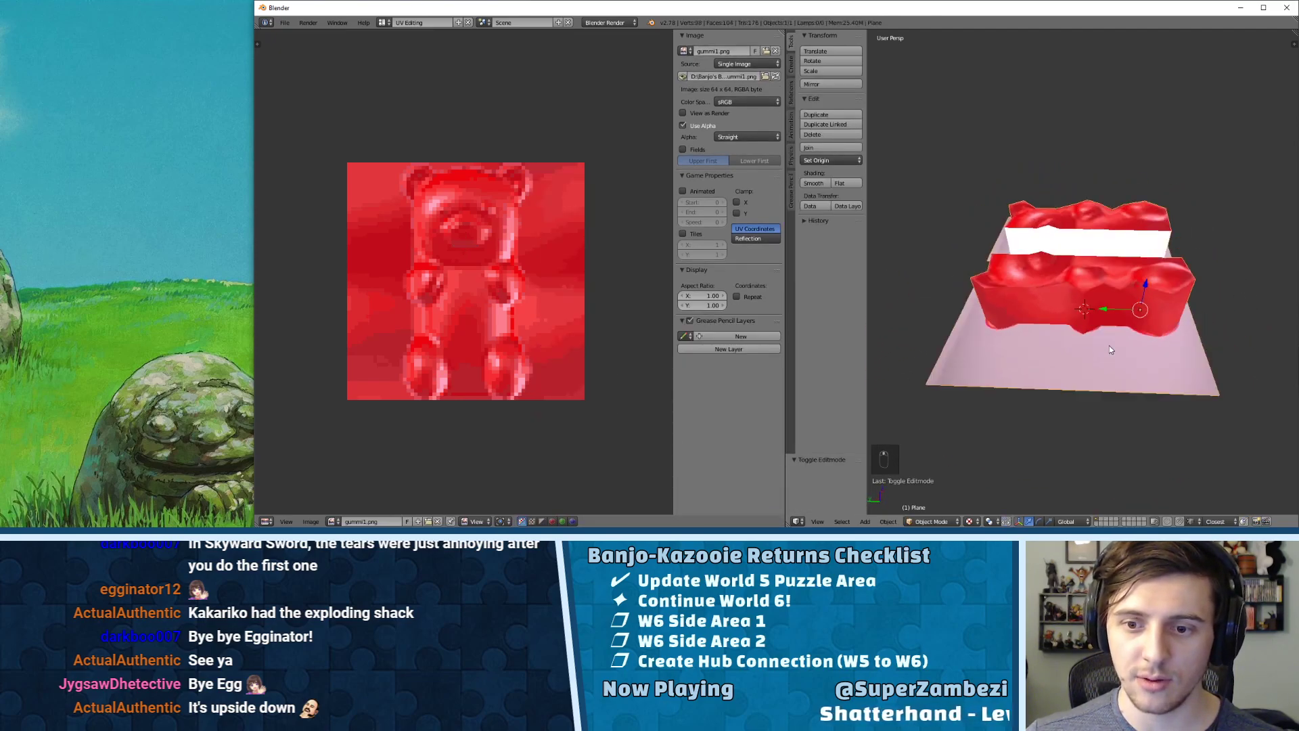
# - Reopen the mesh for editing and delete the backdrop plane's face beneath the bear
pyautogui.press('Tab')
pyautogui.press('Tab')
pyautogui.press('Tab')
pyautogui.press('Tab')
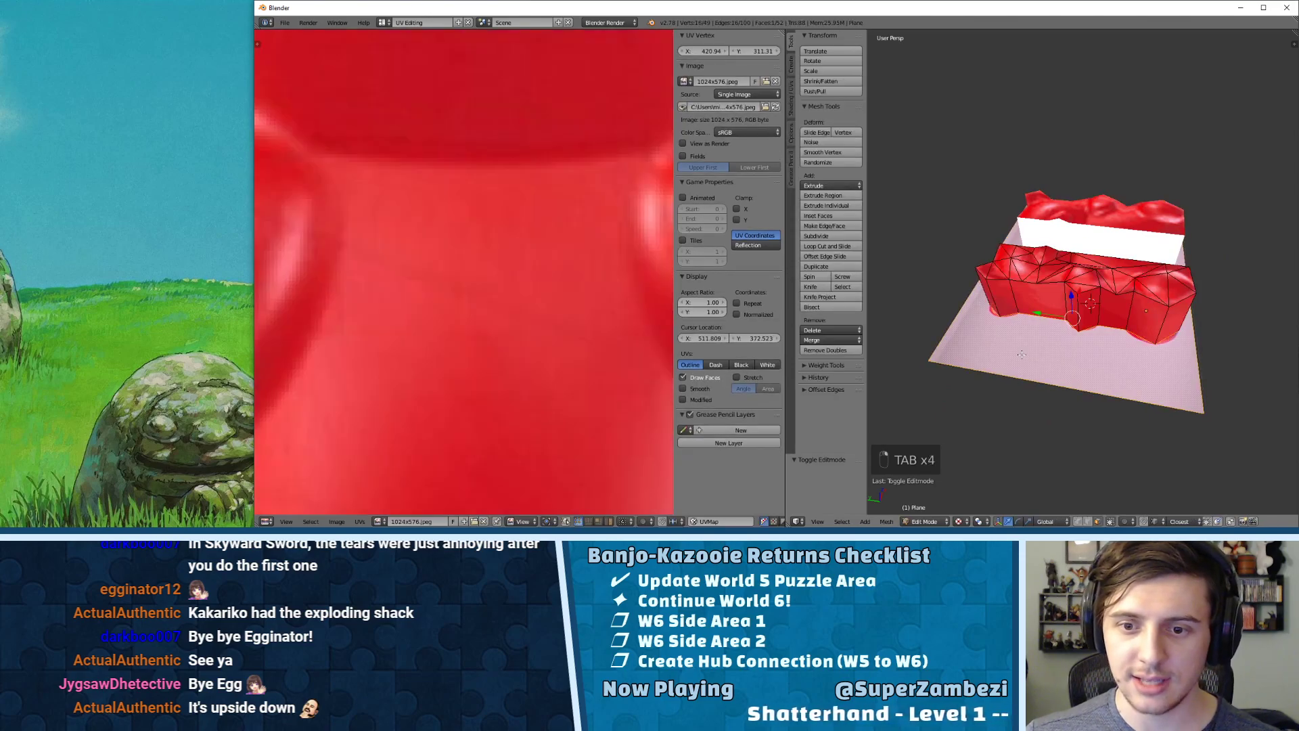
pyautogui.press('x')
pyautogui.click(1018, 355)
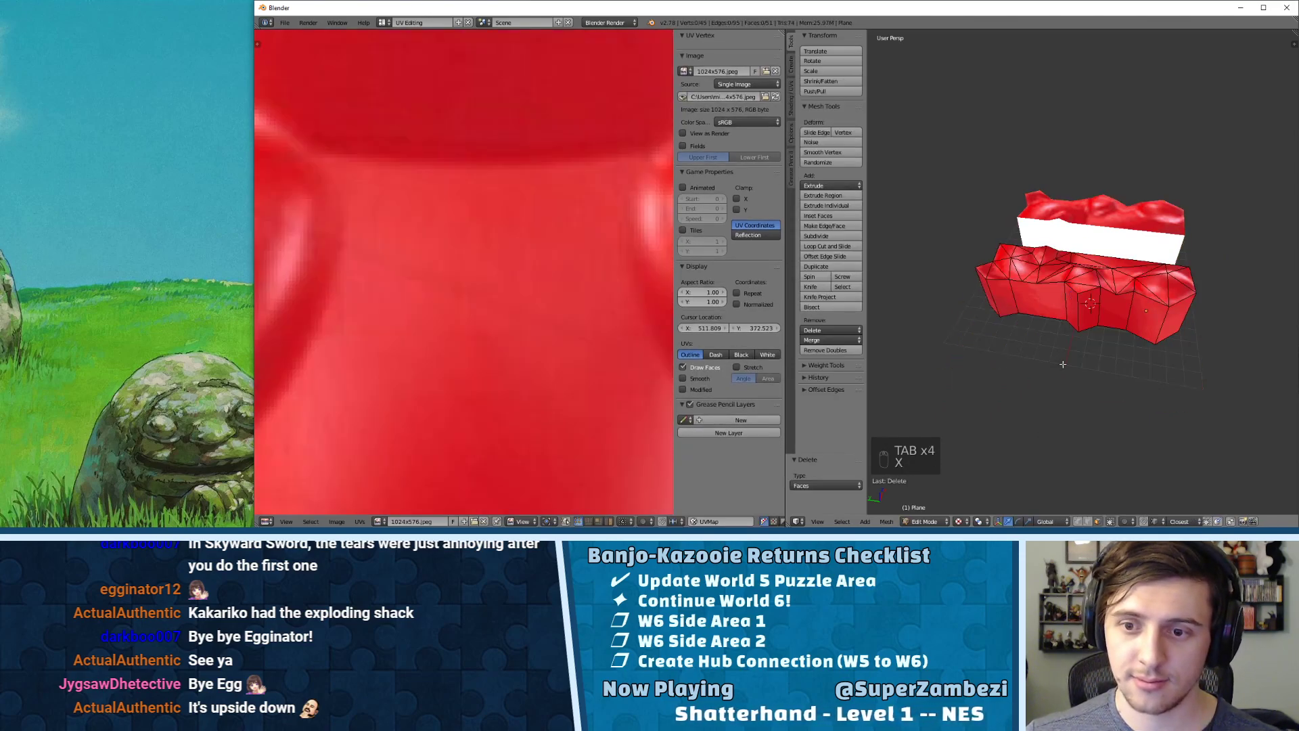
# - Delete the bear half's white inner wall by removing its two upright dividing edges
pyautogui.moveTo(1062, 364); pyautogui.dragTo(1027, 303, button='middle')
pyautogui.hotkey('ctrl', 'Tab')
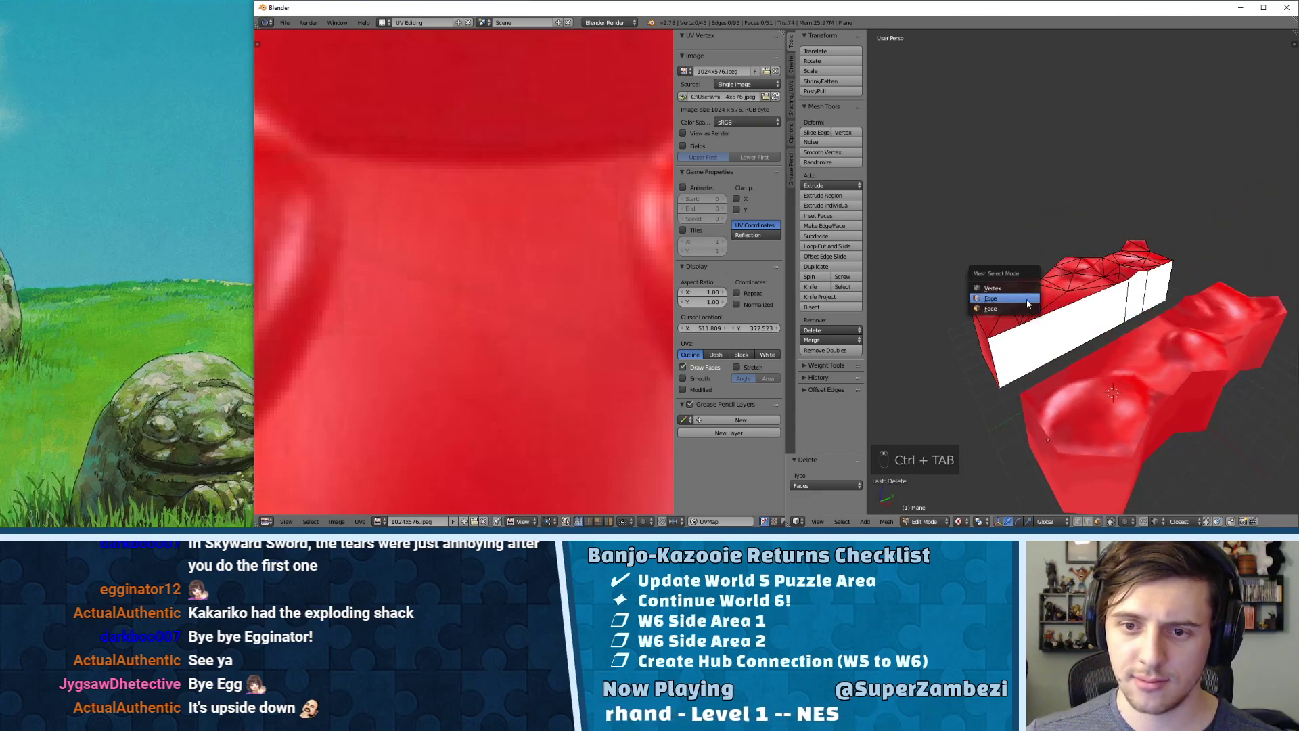
pyautogui.click(1027, 303)
pyautogui.rightClick(1082, 346)
pyautogui.keyDown('shift'); pyautogui.rightClick(1139, 316); pyautogui.keyUp('shift')
pyautogui.press('x')
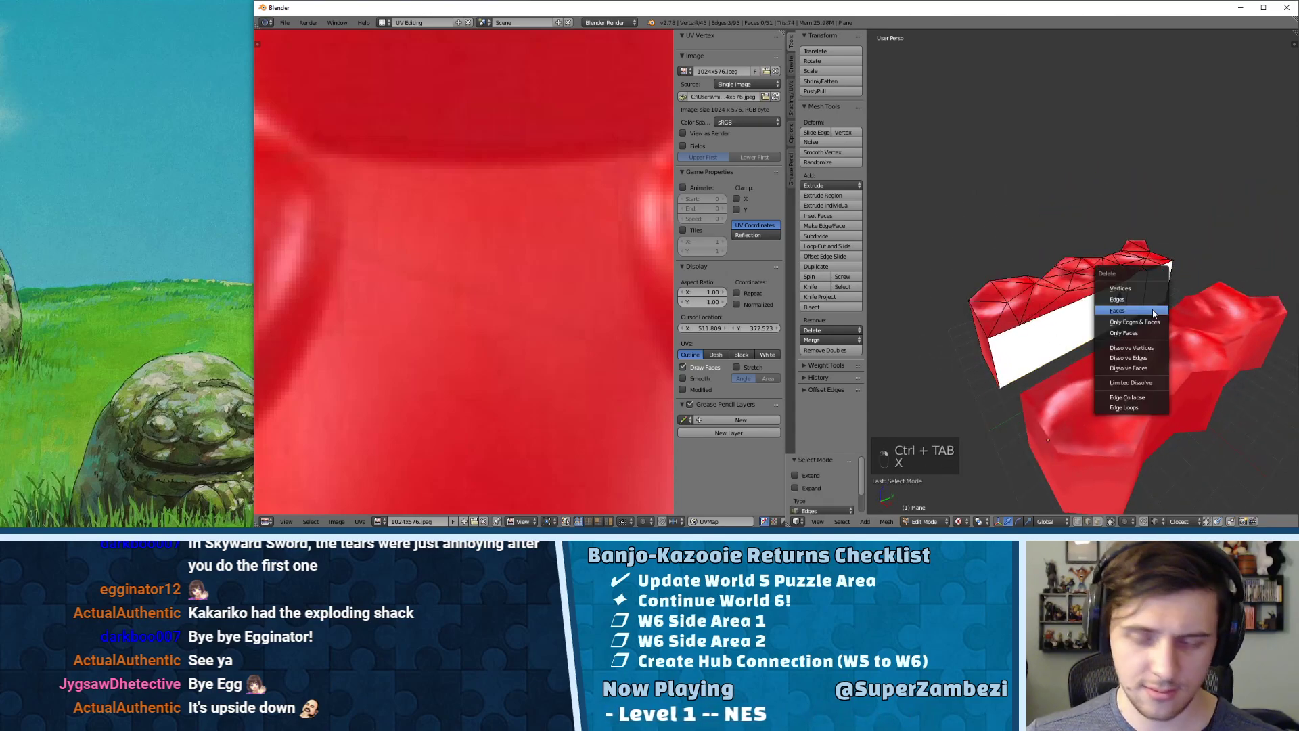
pyautogui.click(1150, 308)
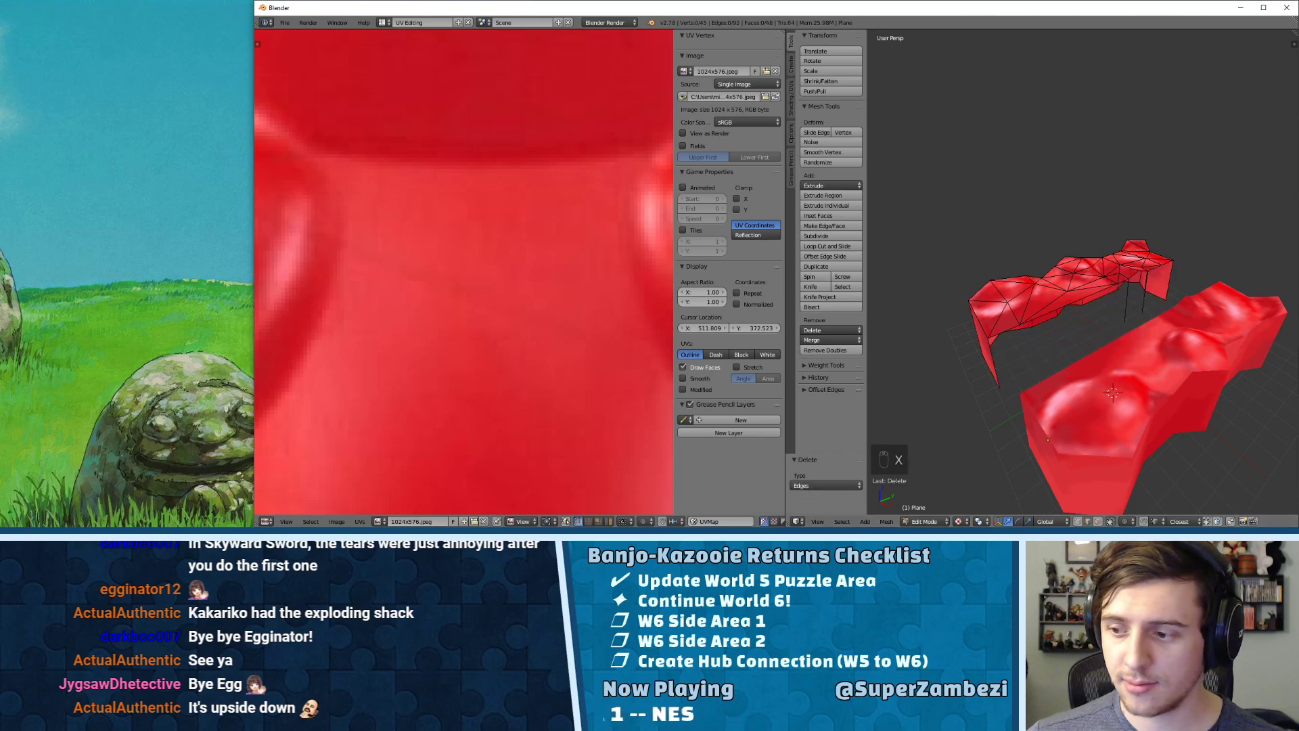
# - Delete the two loose vertices left over from the removed inner wall
pyautogui.moveTo(907, 279); pyautogui.dragTo(1012, 261, button='middle')
pyautogui.hotkey('ctrl', 'Tab')
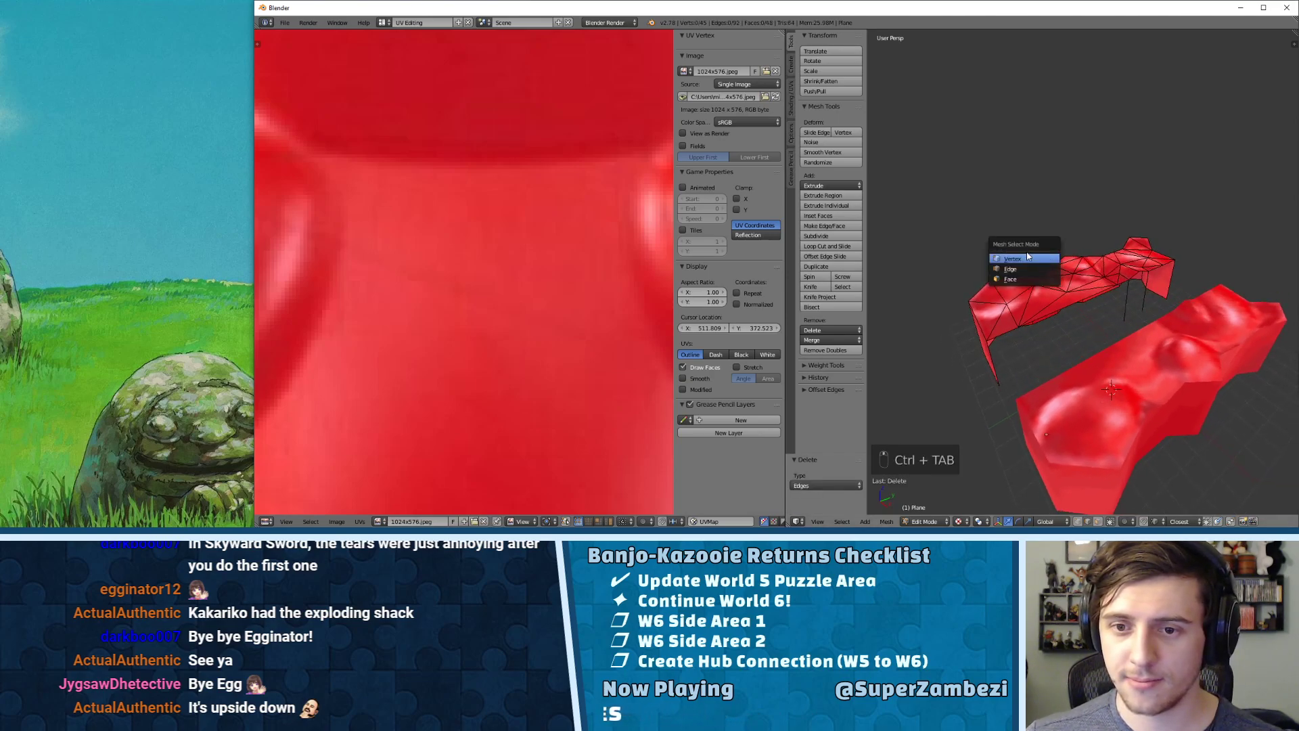
pyautogui.click(1012, 248)
pyautogui.press('x')
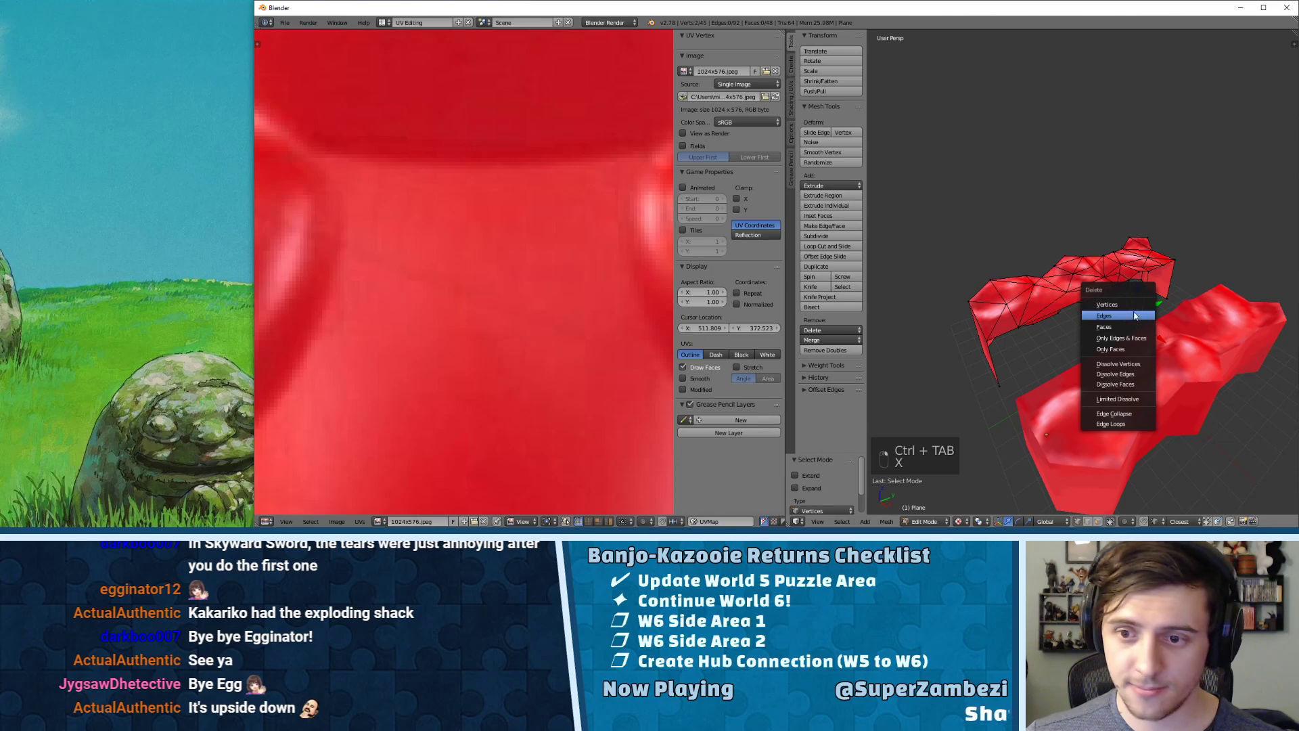
pyautogui.click(1139, 305)
pyautogui.moveTo(1139, 305)
pyautogui.mouseDown(button='middle')
pyautogui.moveTo(1111, 259)
pyautogui.moveTo(1130, 282)
pyautogui.mouseUp(button='middle')
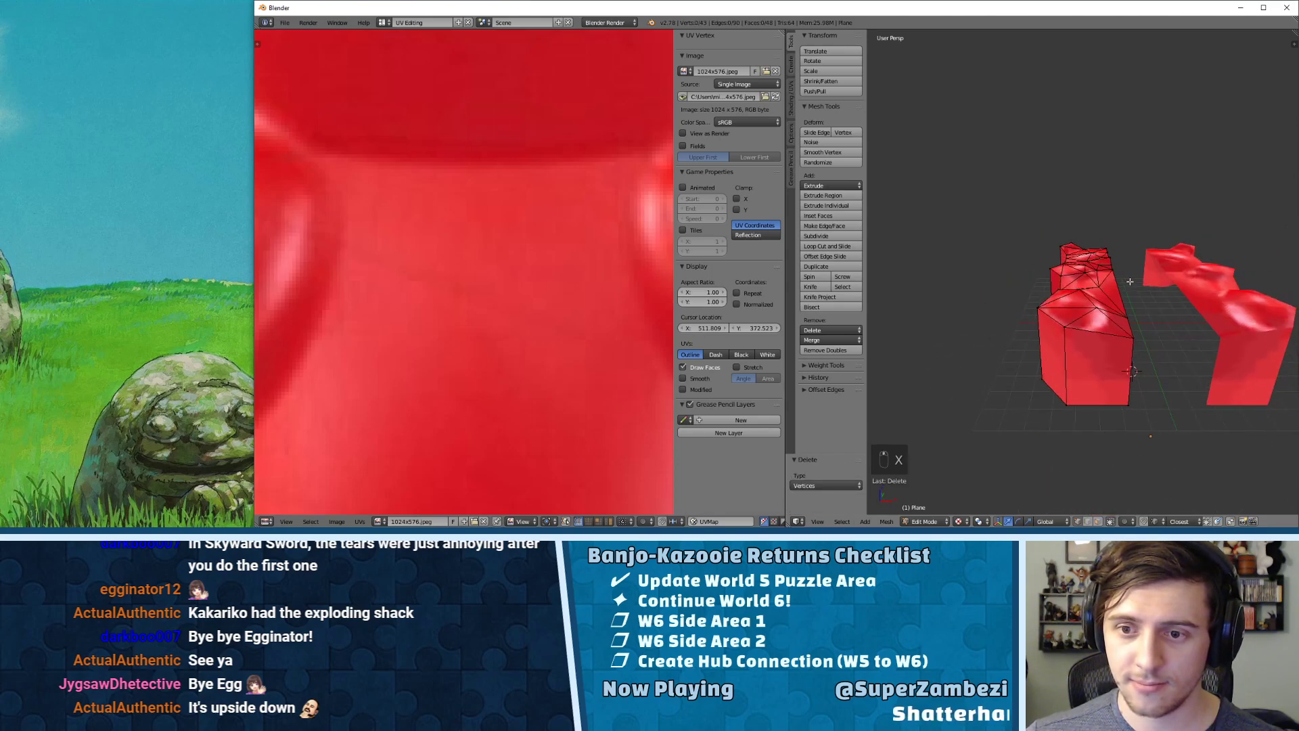
pyautogui.press('a')
pyautogui.press('a')
pyautogui.press('a')
pyautogui.press('a')
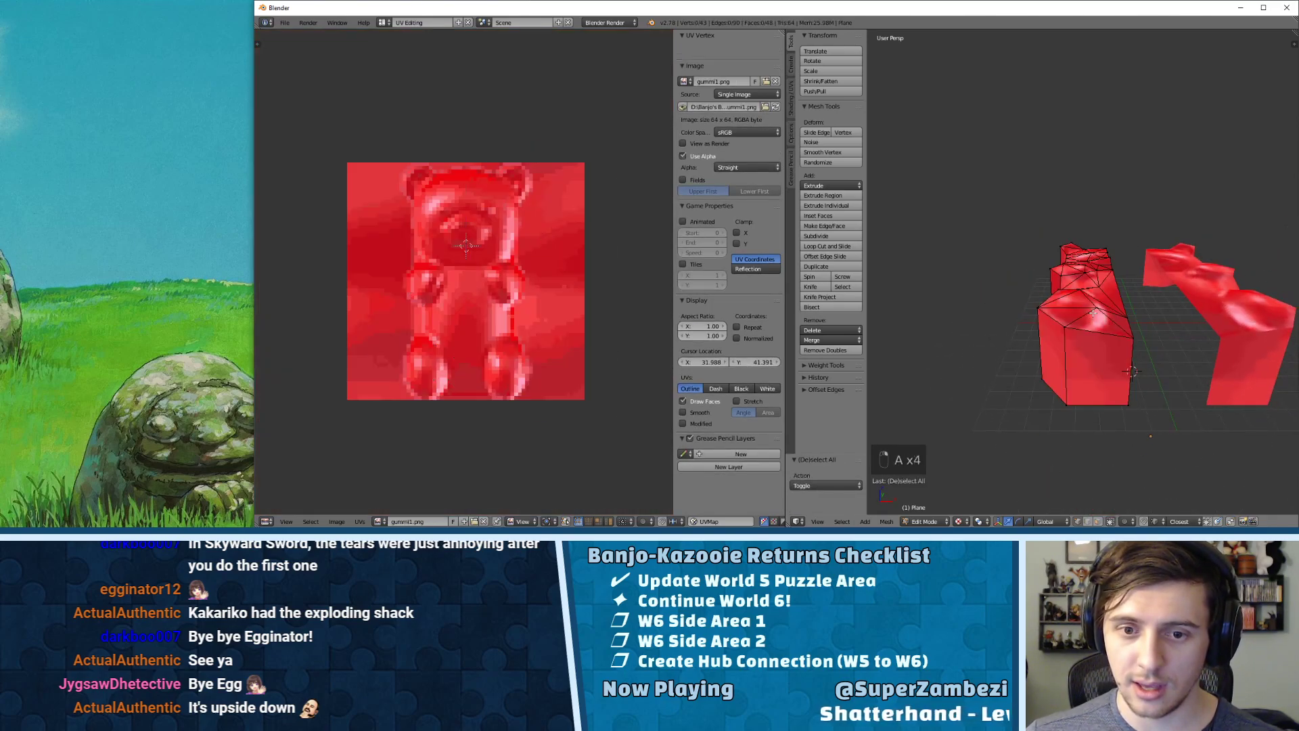
pyautogui.press('t')
pyautogui.press('t')
pyautogui.press('n')
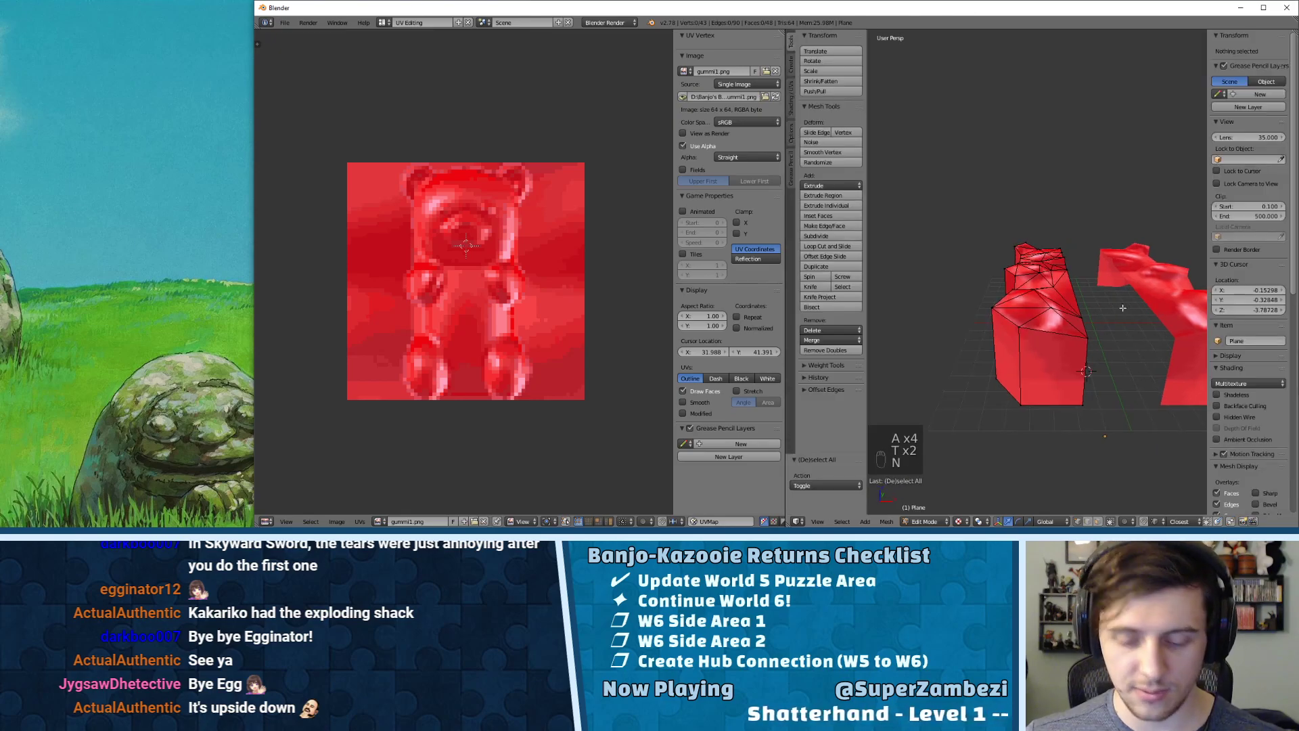
pyautogui.moveTo(1198, 367); pyautogui.dragTo(1107, 229, button='middle')
pyautogui.press('n')
# - Select the open edges around the bear half's underside, fill them with a face and triangulate it
pyautogui.hotkey('ctrl', 'Tab')
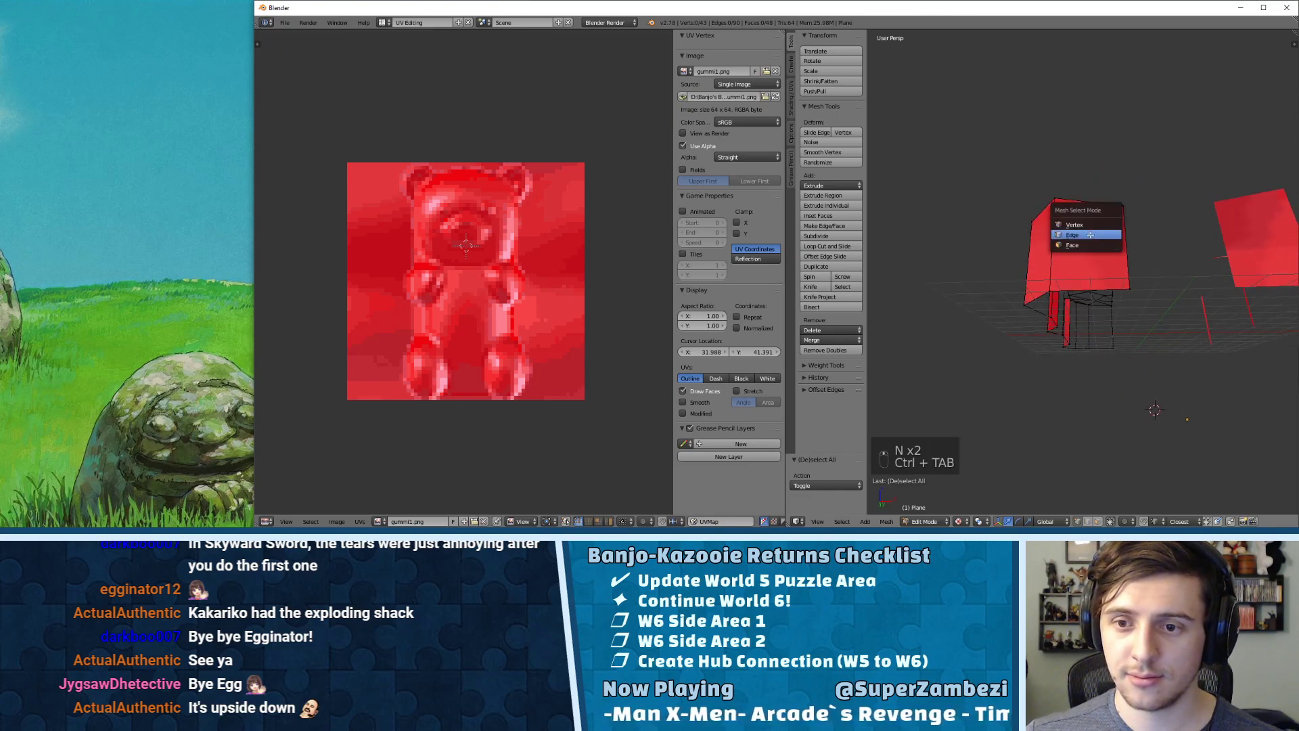
pyautogui.click(1090, 235)
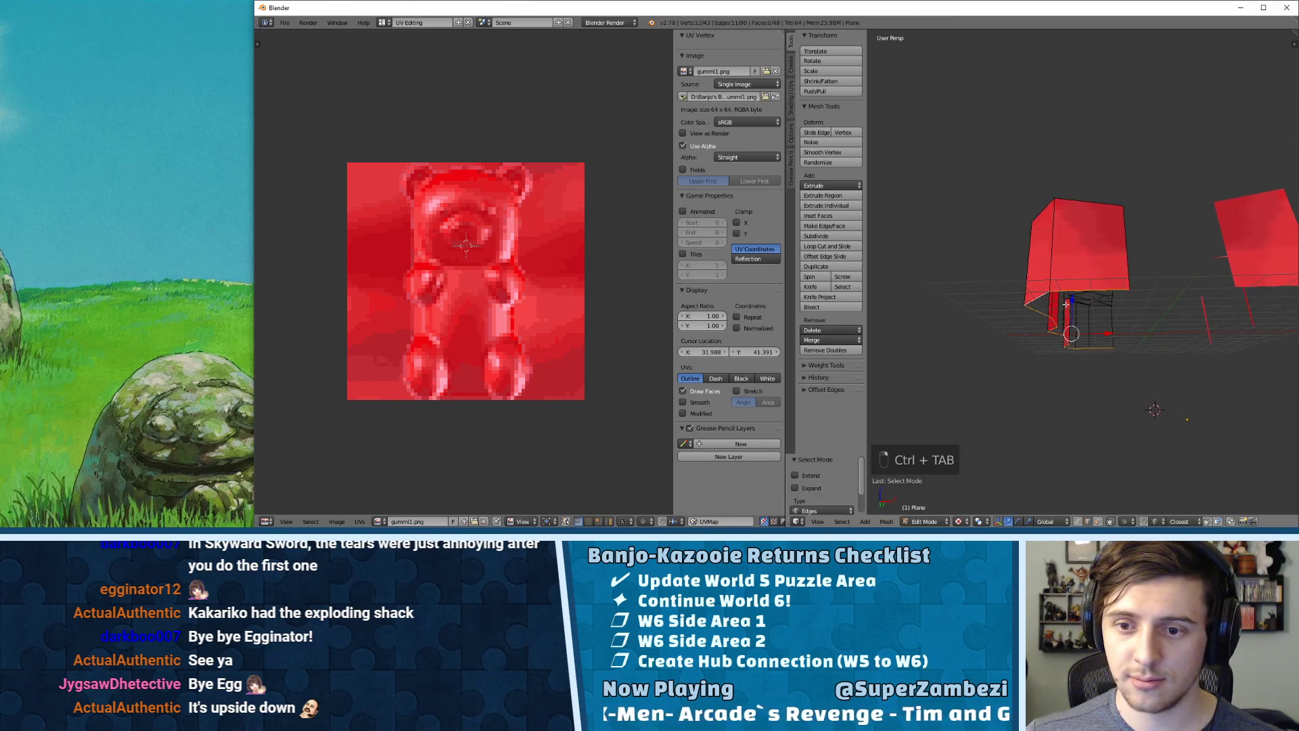
pyautogui.press('f')
pyautogui.moveTo(1070, 304); pyautogui.dragTo(1114, 222, button='middle')
pyautogui.hotkey('ctrl', 't')
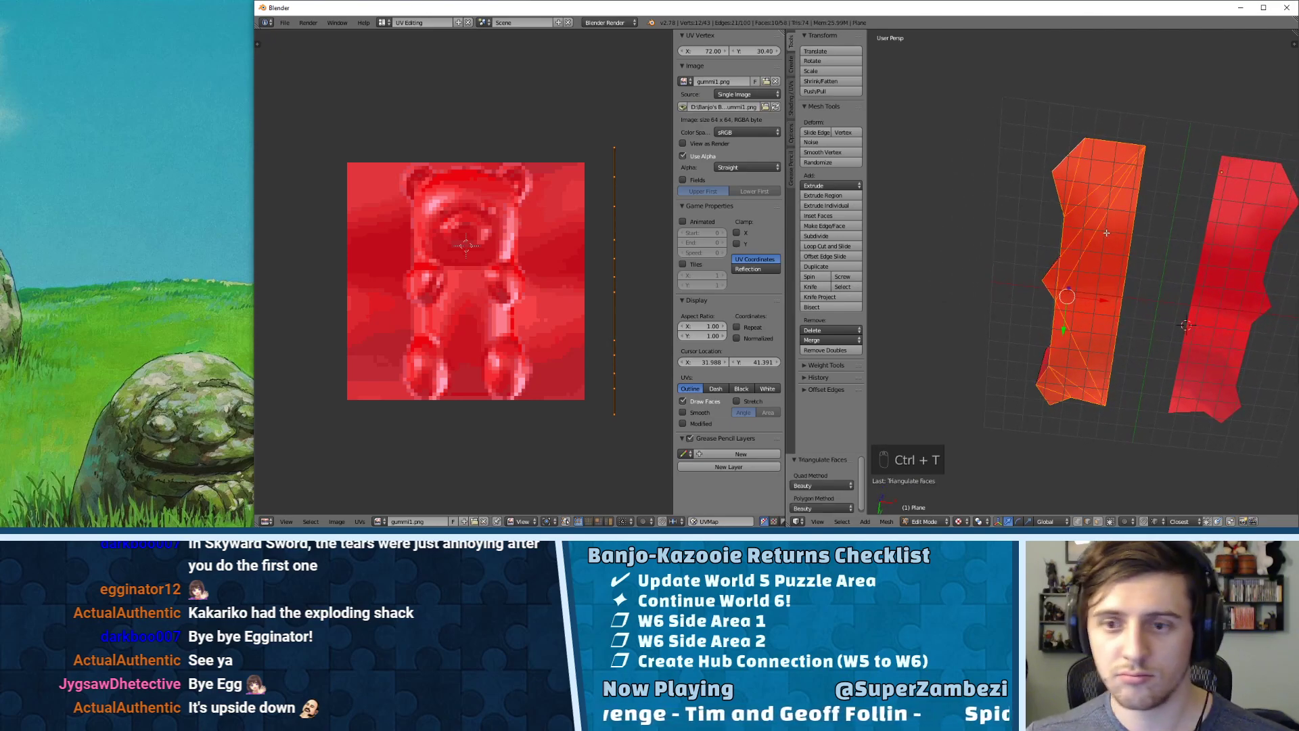
# - Unwrap the new underside faces and rotate their UV island by 90°
pyautogui.press('u')
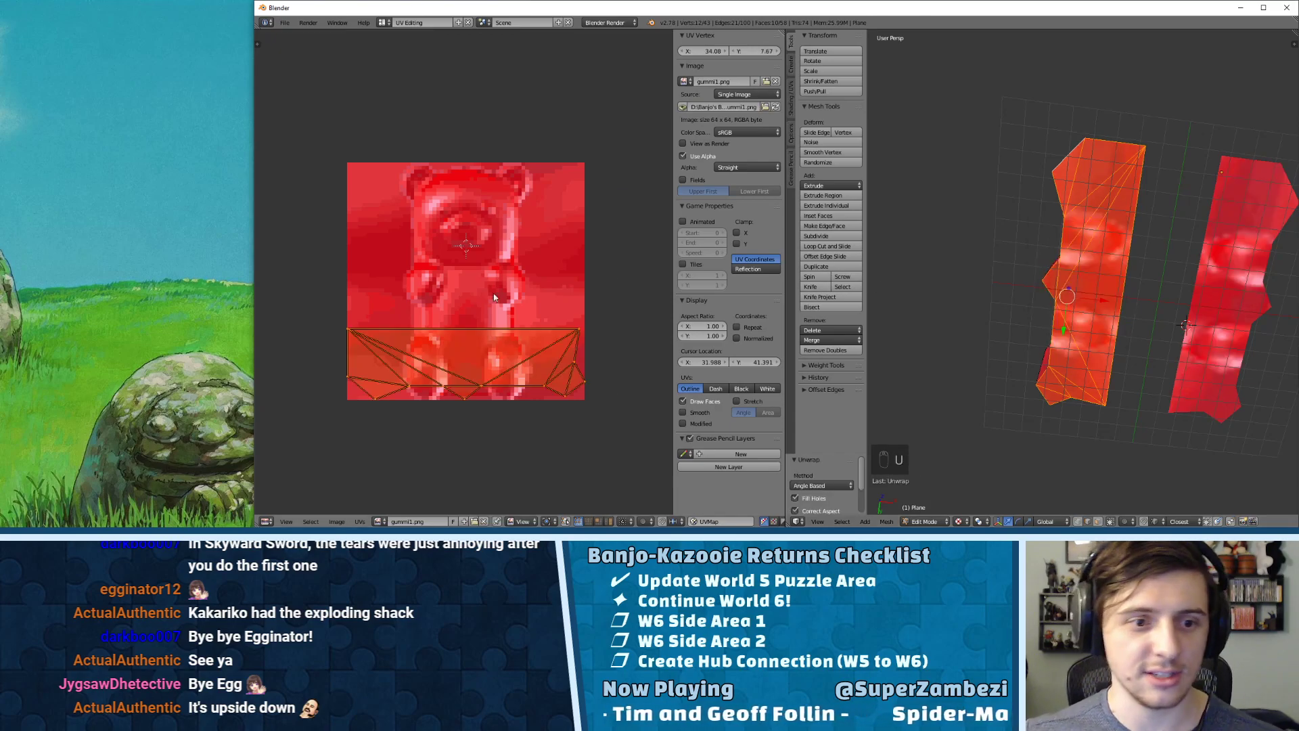
pyautogui.write('r90')
pyautogui.press('Return')
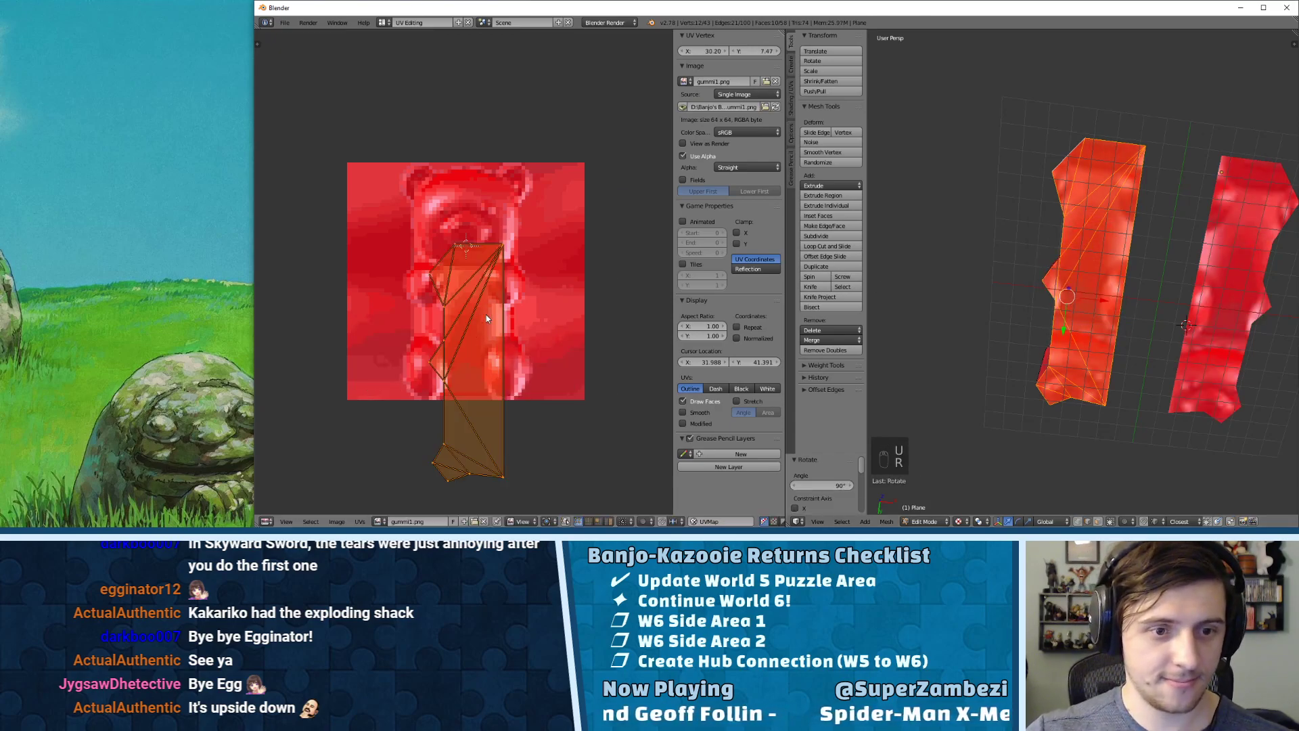
# - Move the underside's UV island onto the plain red area left of the painted bear, enlarge it by about 1.29 and 1.06, and finish editing
pyautogui.press('g')
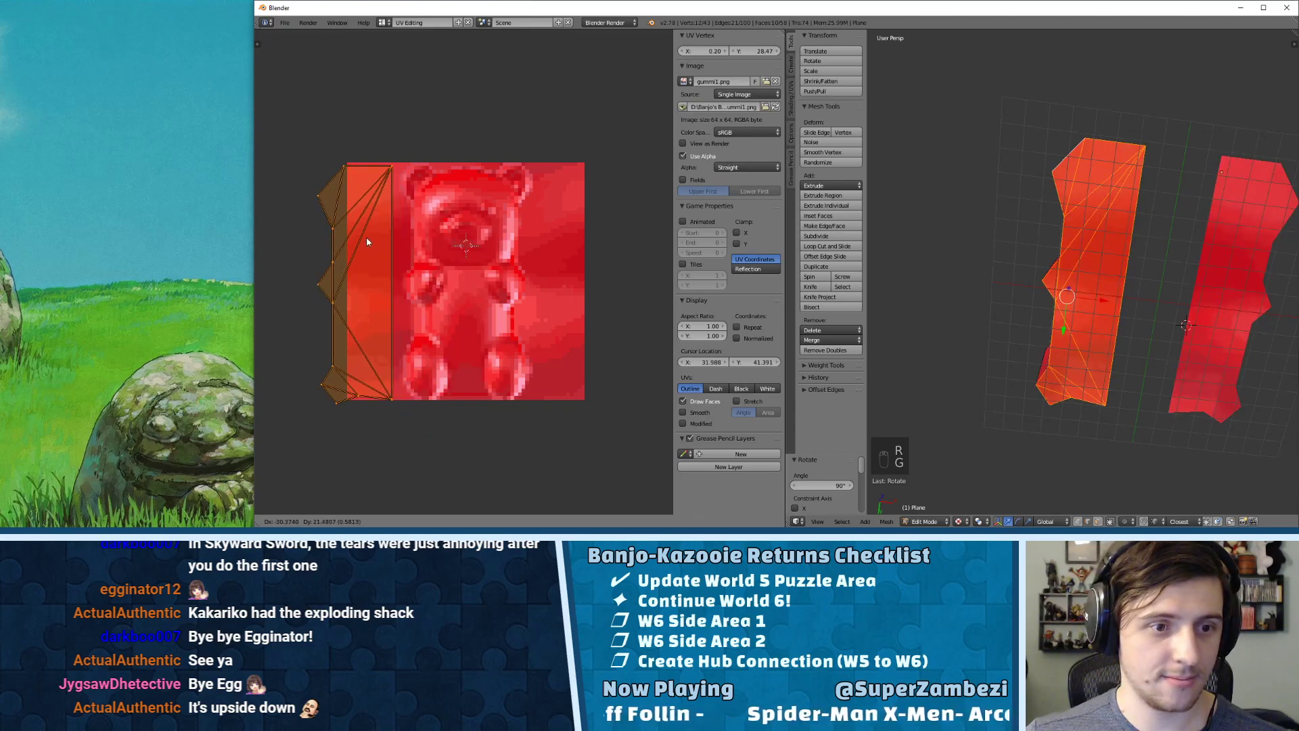
pyautogui.click(366, 237)
pyautogui.press('s')
pyautogui.click(354, 219)
pyautogui.press('g')
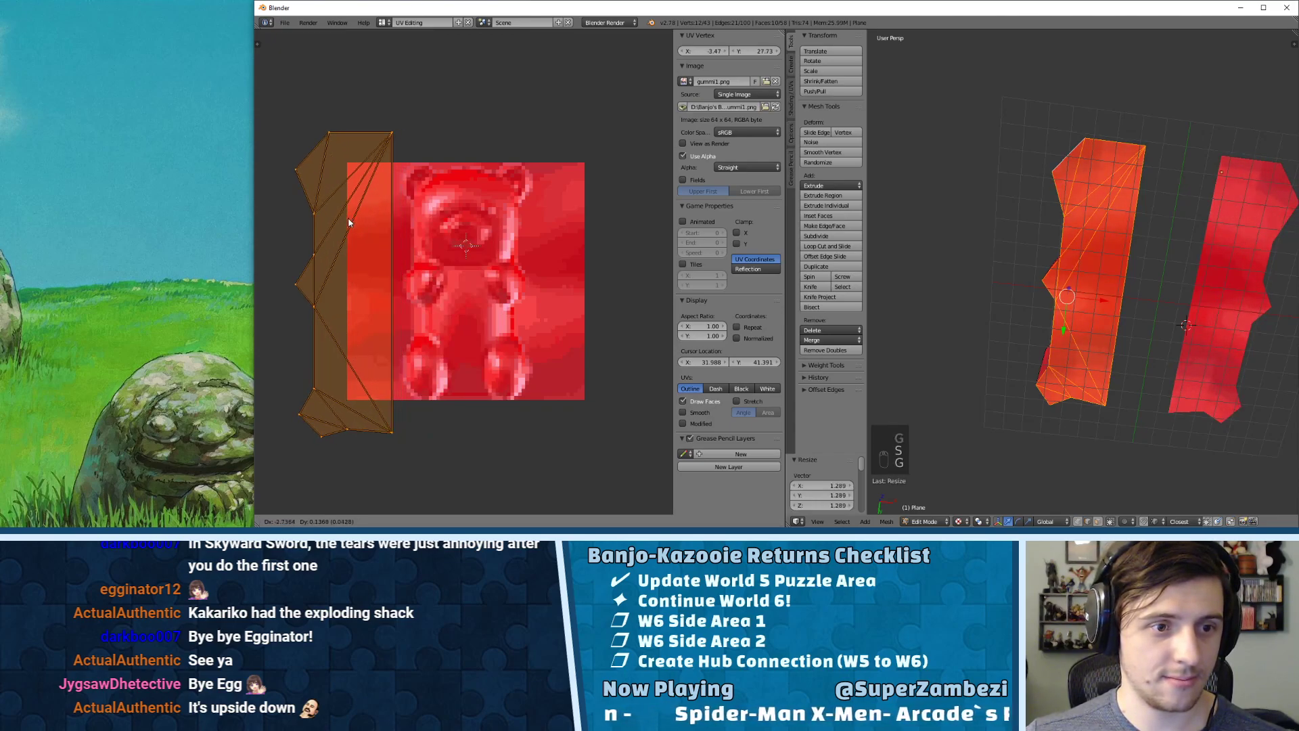
pyautogui.press('s')
pyautogui.click(351, 219)
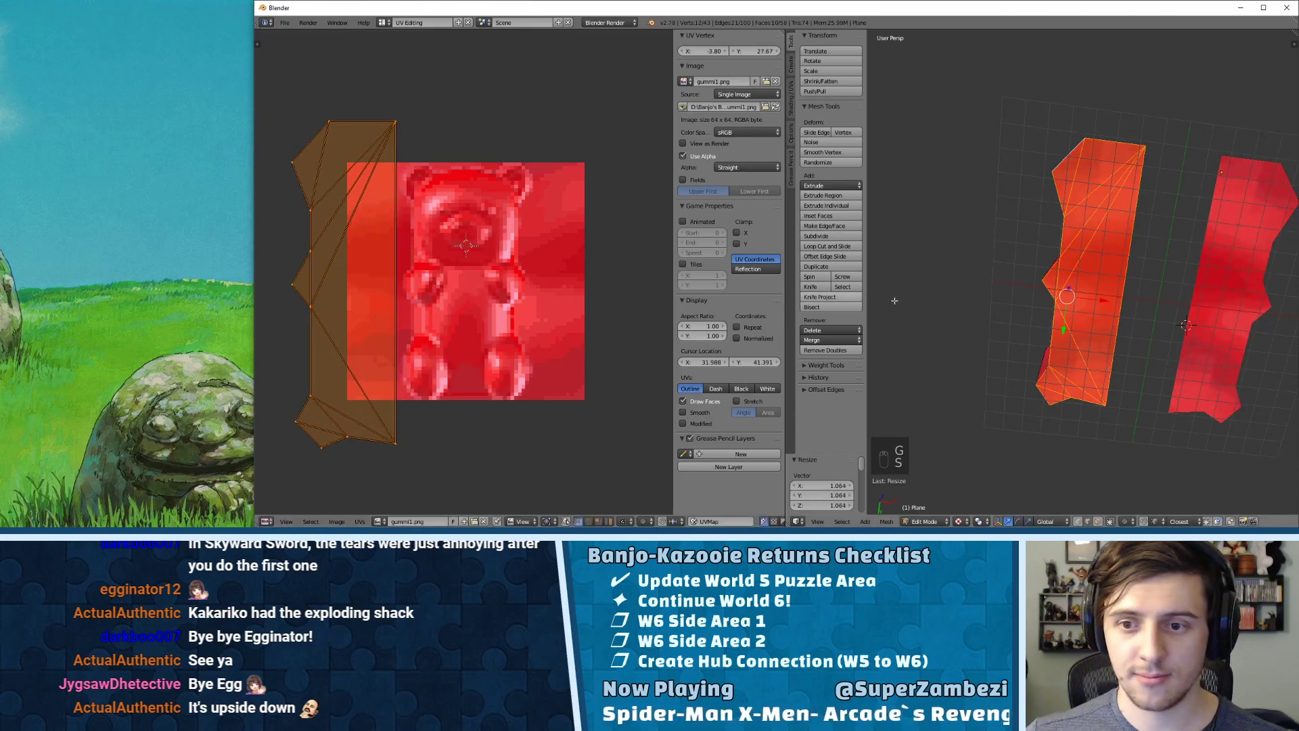
pyautogui.press('a')
pyautogui.press('Tab')
pyautogui.moveTo(1097, 245); pyautogui.dragTo(1166, 274, button='middle')
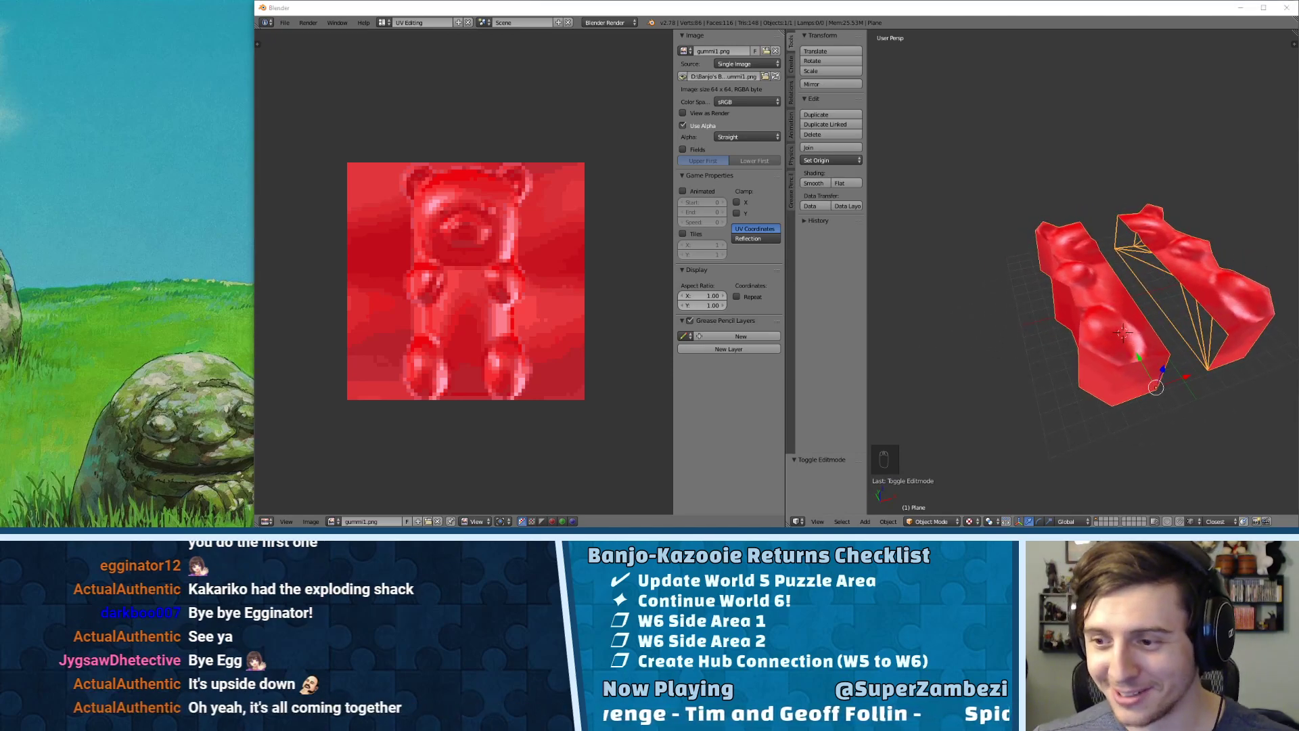
pyautogui.moveTo(1161, 237)
pyautogui.mouseDown(button='middle')
pyautogui.moveTo(1114, 212)
pyautogui.moveTo(1153, 234)
pyautogui.moveTo(1142, 240)
pyautogui.mouseUp(button='middle')
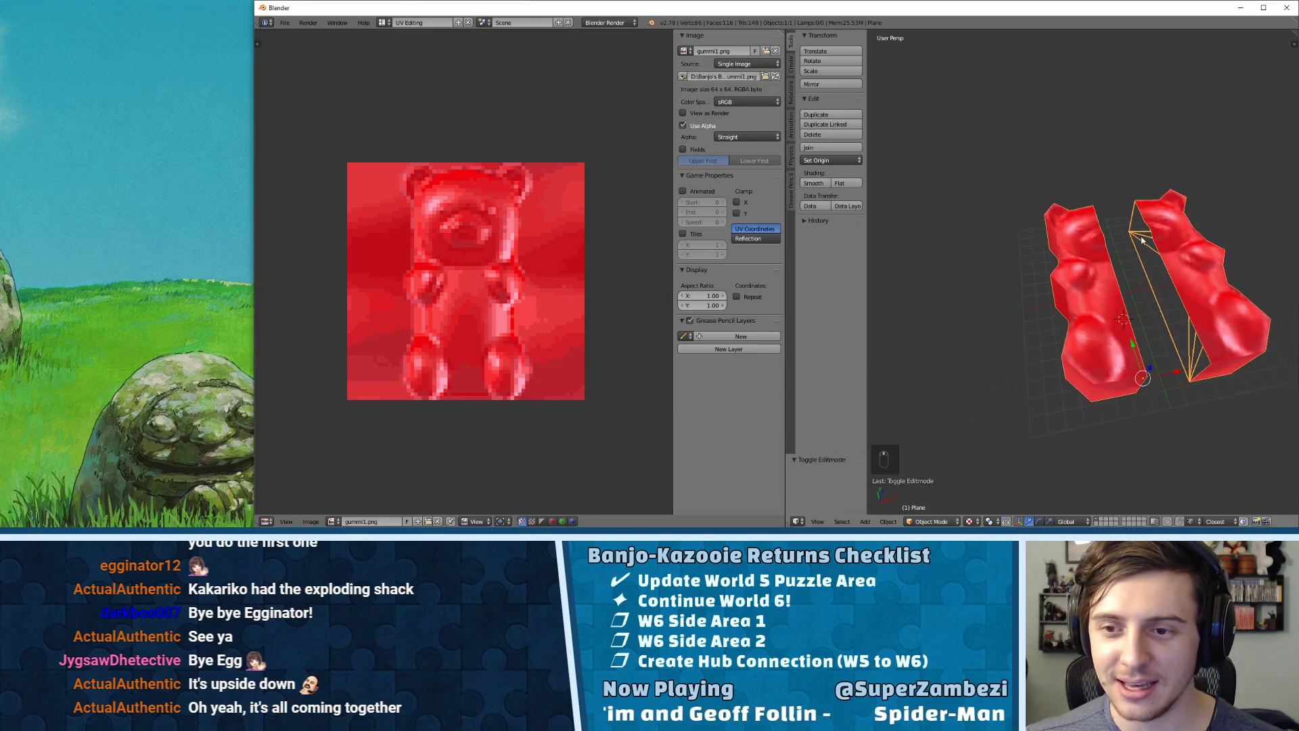
# - Save the model as gummi.blend in the 6A - World 6 level folder
pyautogui.click(282, 23)
pyautogui.click(302, 111)
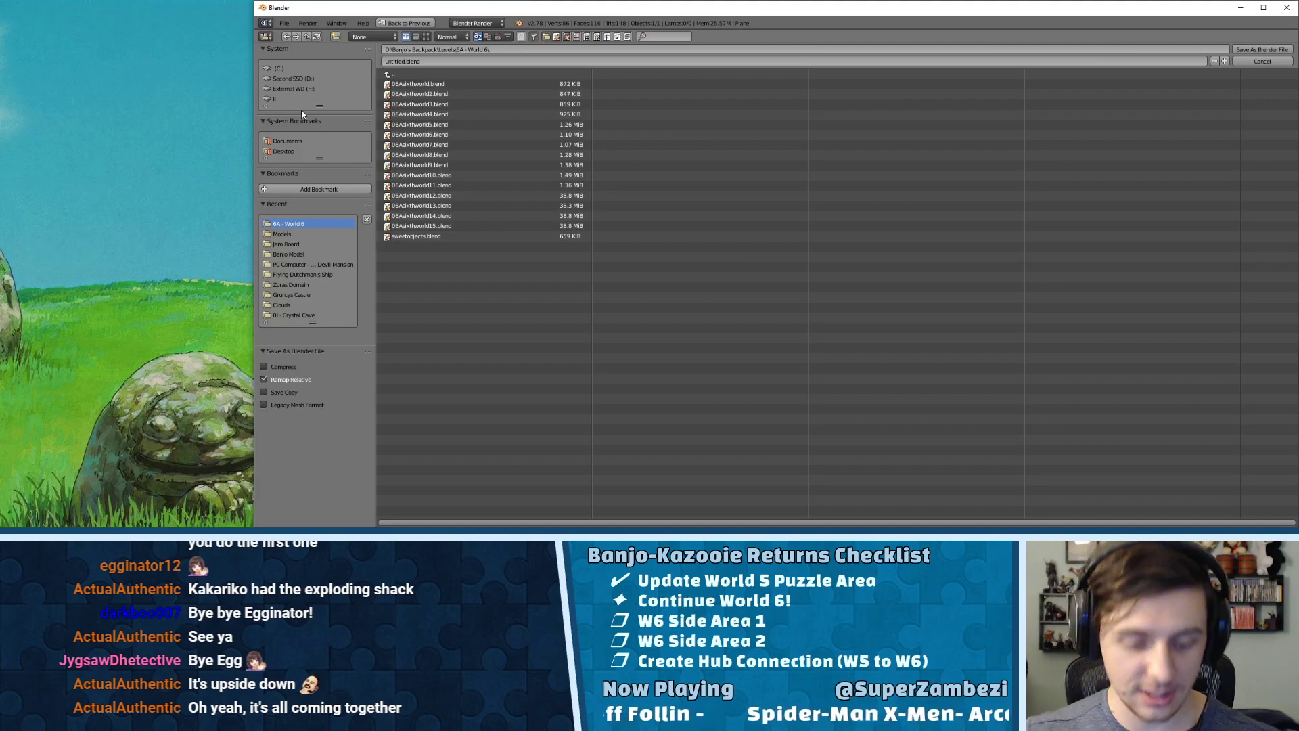
pyautogui.click(392, 72)
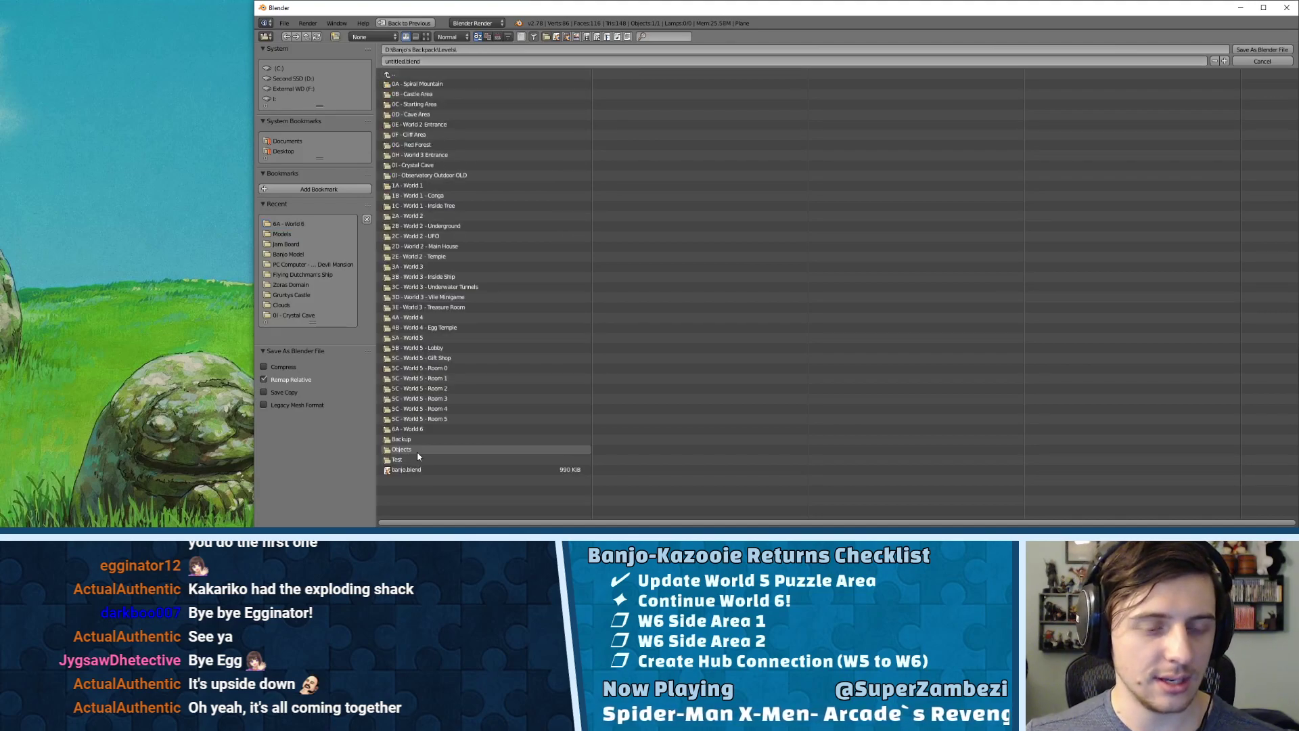
pyautogui.click(417, 449)
pyautogui.click(390, 74)
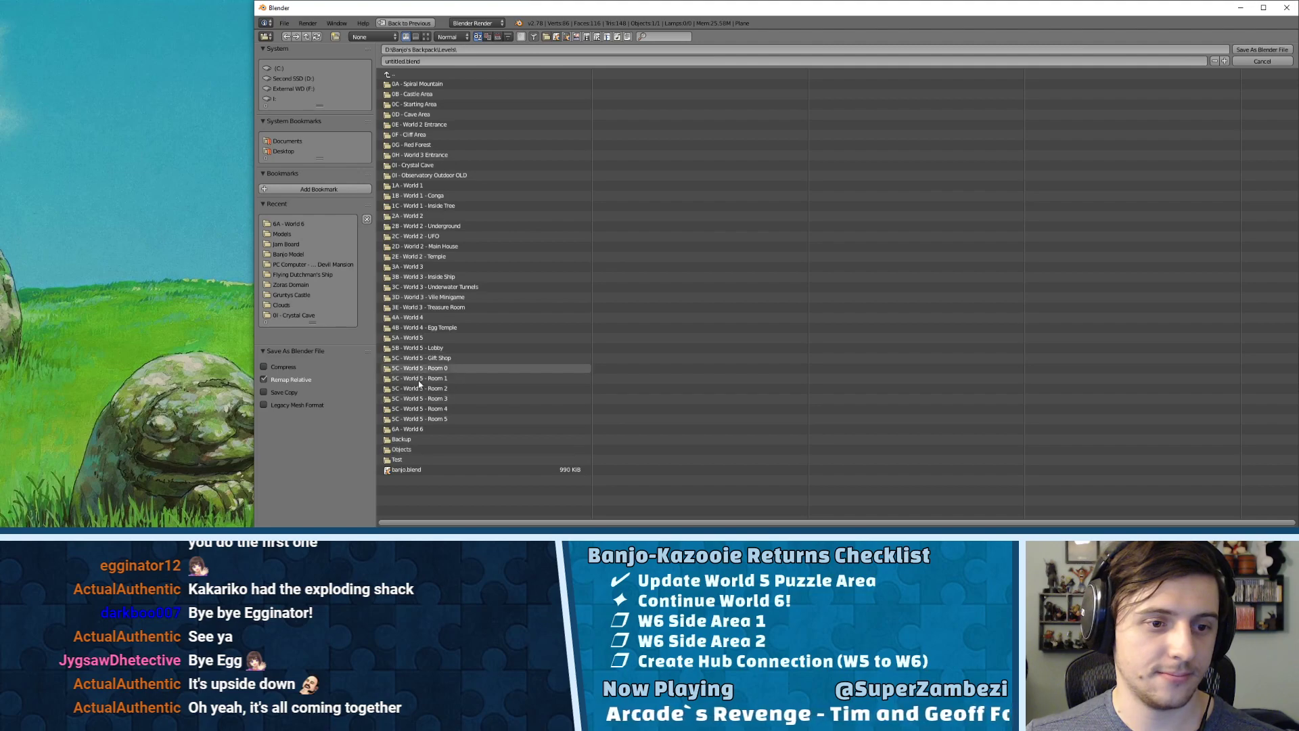
pyautogui.click(408, 429)
pyautogui.click(396, 60)
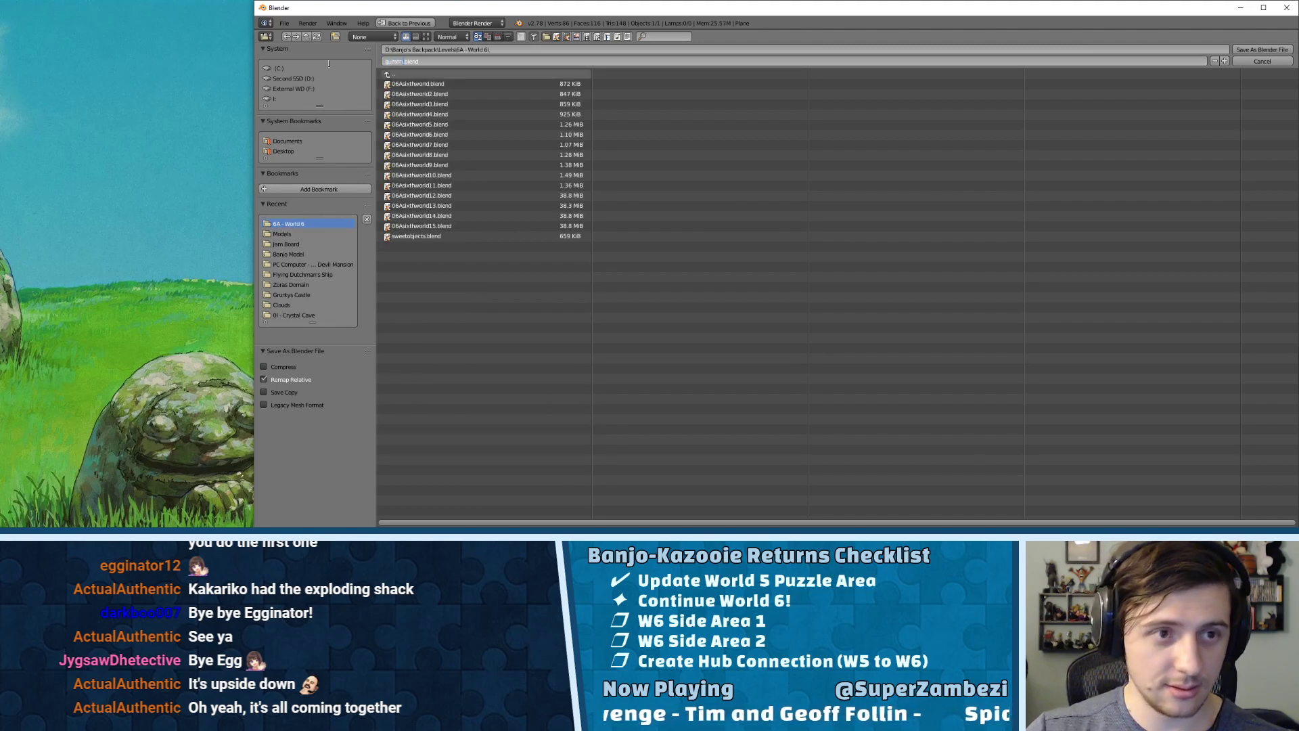
pyautogui.click(1260, 50)
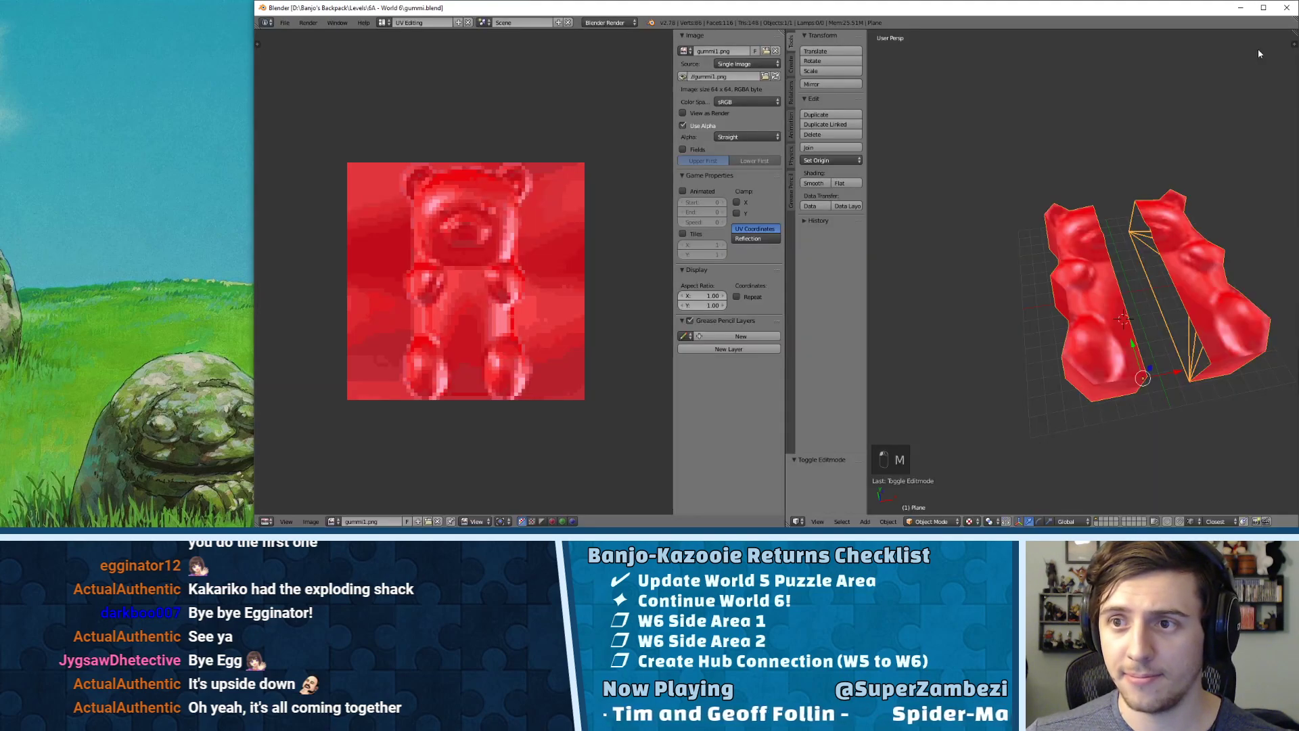
# - Change the screen layout from UV Editing to Default and view both bear halves there
pyautogui.moveTo(1169, 325); pyautogui.dragTo(1117, 261, button='middle')
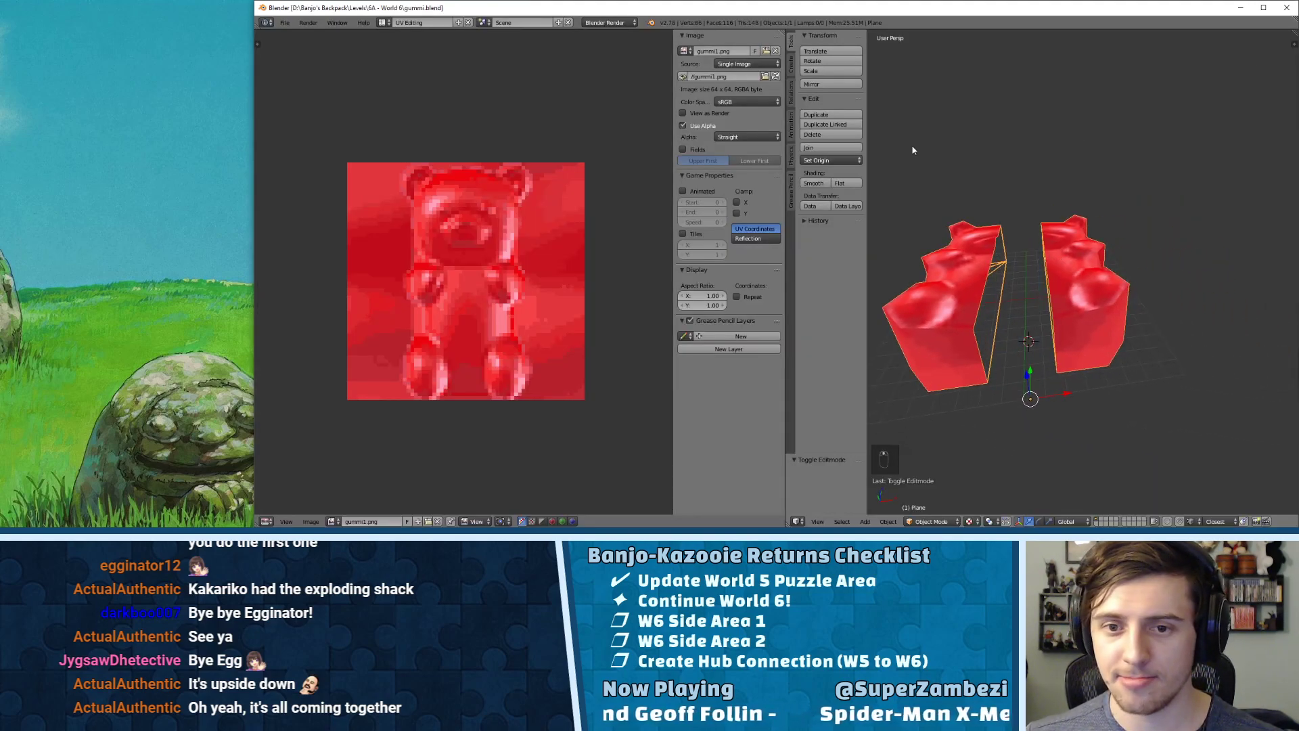
pyautogui.click(383, 22)
pyautogui.click(400, 67)
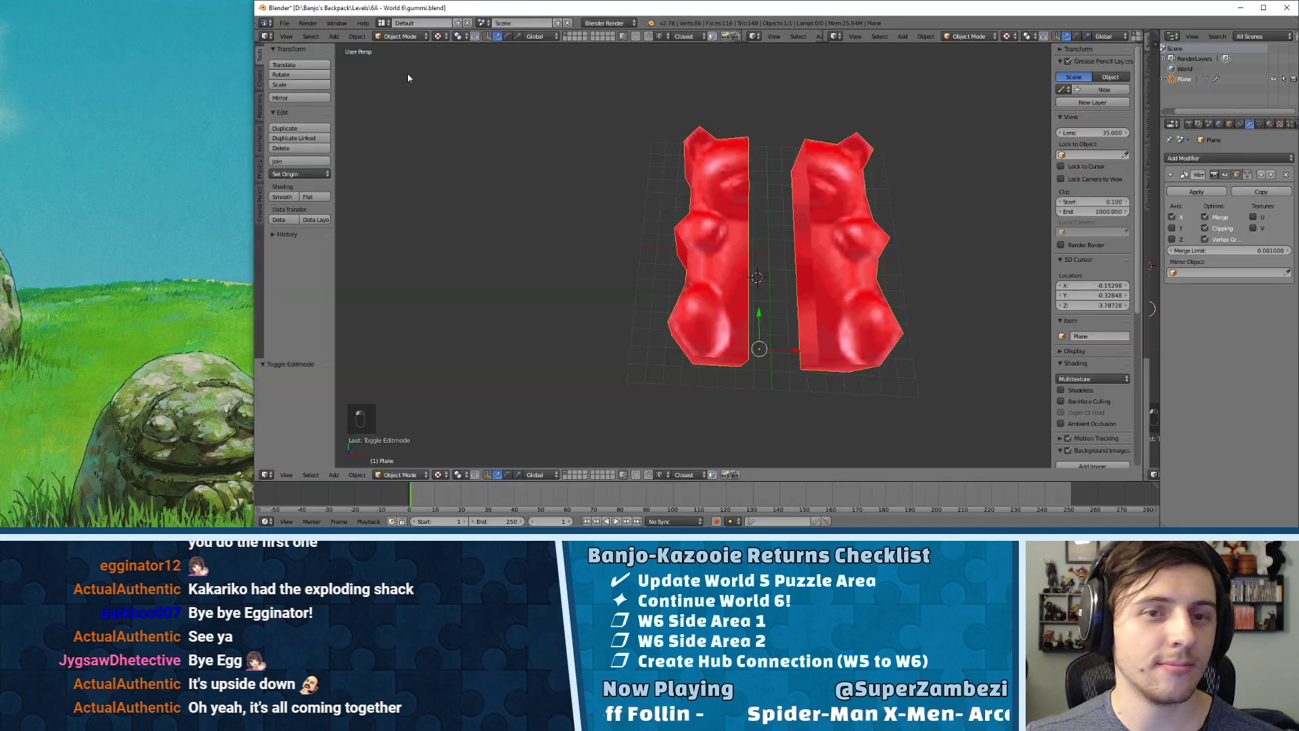
pyautogui.moveTo(936, 208); pyautogui.dragTo(982, 205, button='middle')
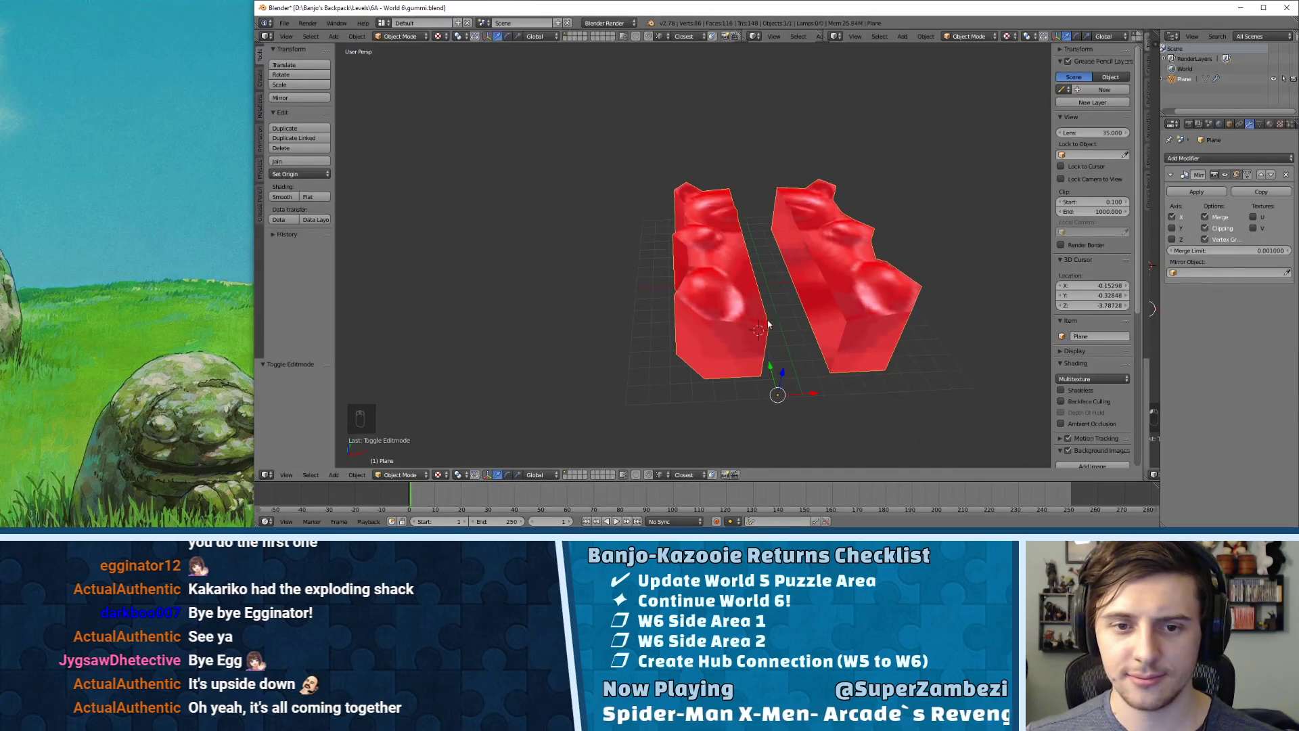
# - Try to shift the whole bear about 1.06 along X in object mode, and undo the move
pyautogui.moveTo(806, 398); pyautogui.dragTo(827, 396)
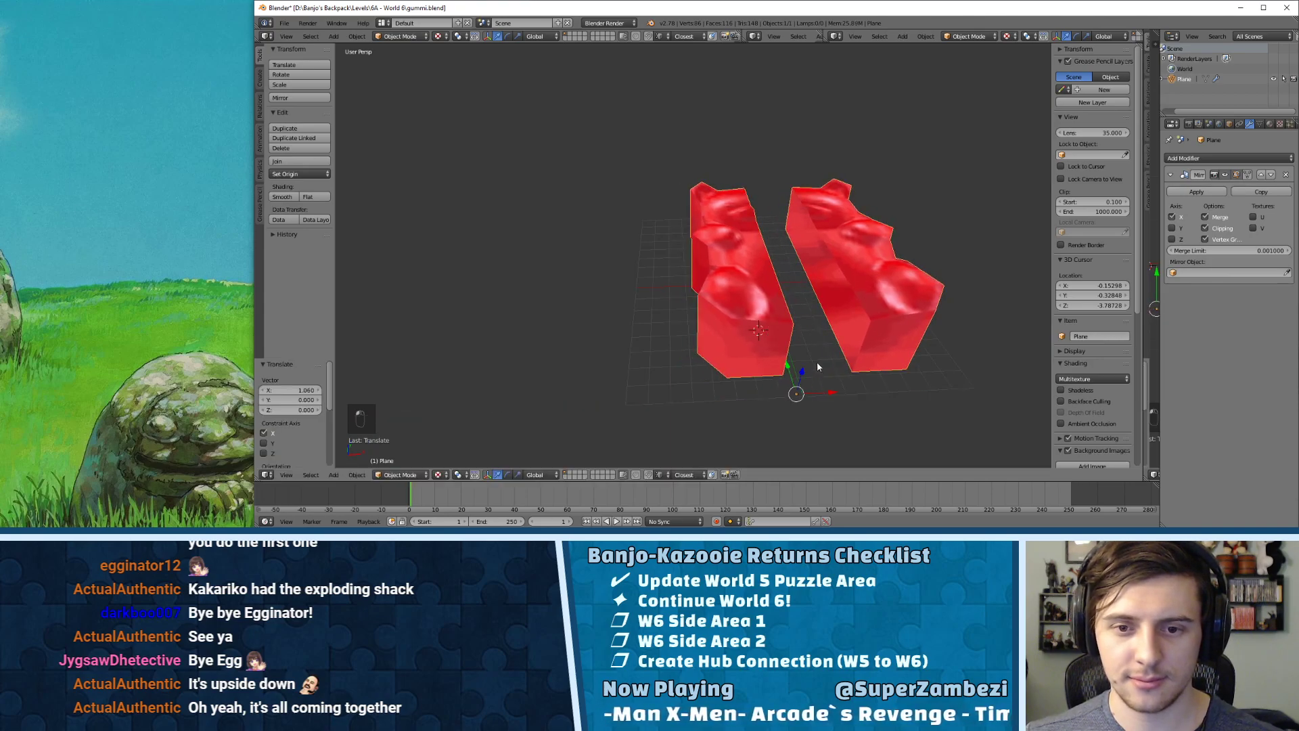
pyautogui.hotkey('ctrl', 'z')
pyautogui.press('Tab')
pyautogui.press('Tab')
pyautogui.press('Tab')
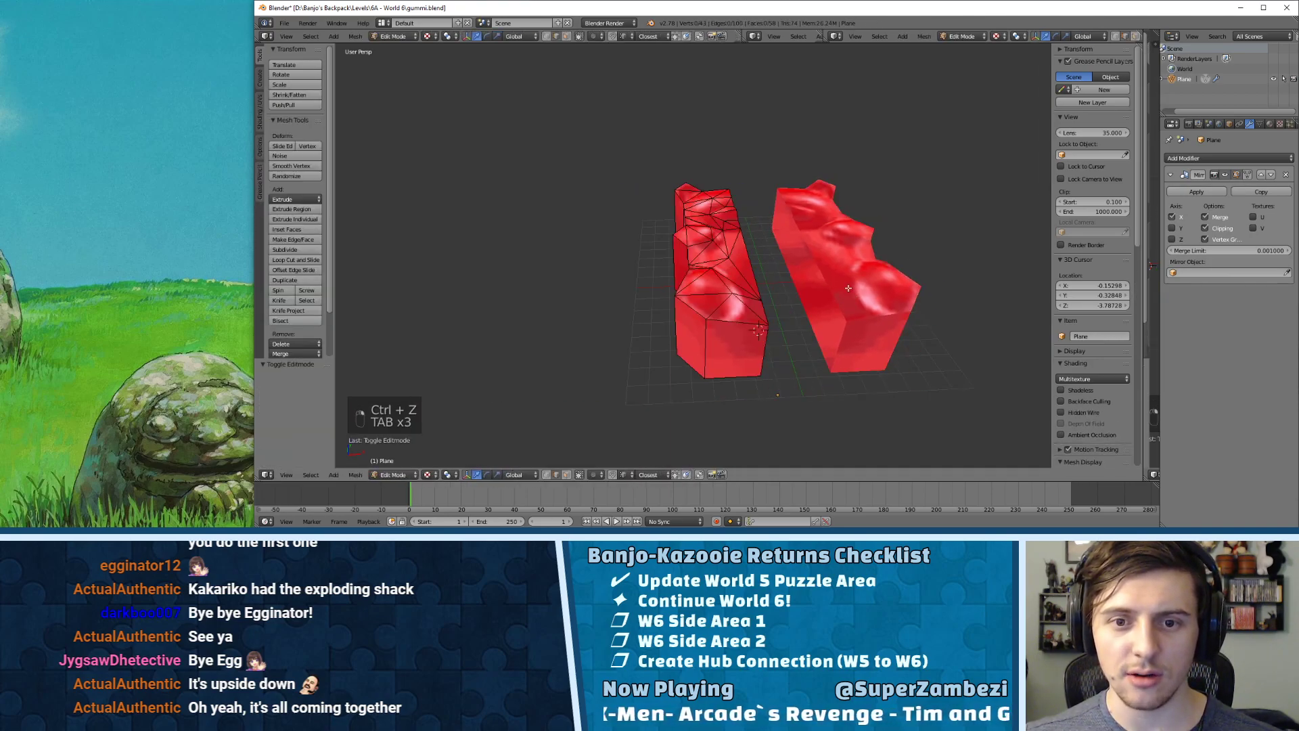
pyautogui.press('Tab')
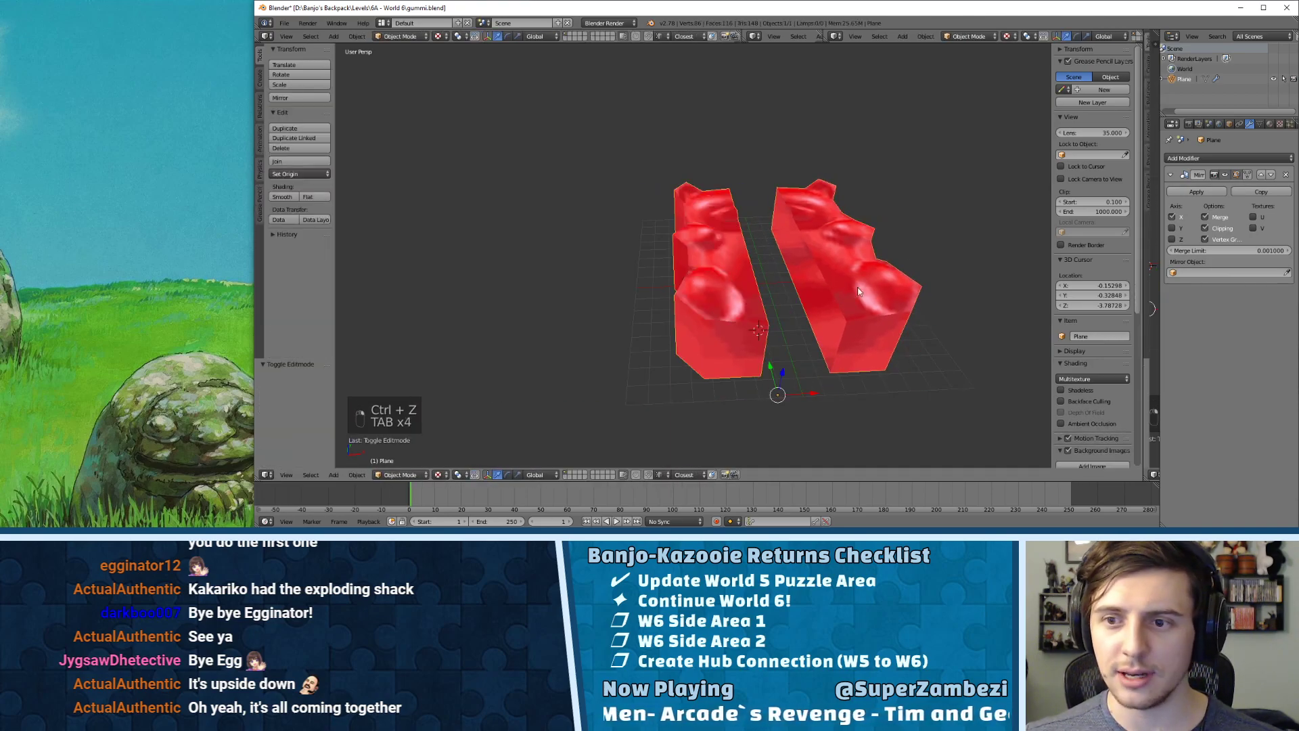
# - Apply the Mirror modifier, select the whole mirrored bear half and move it along the X axis
pyautogui.click(1196, 193)
pyautogui.press('Tab')
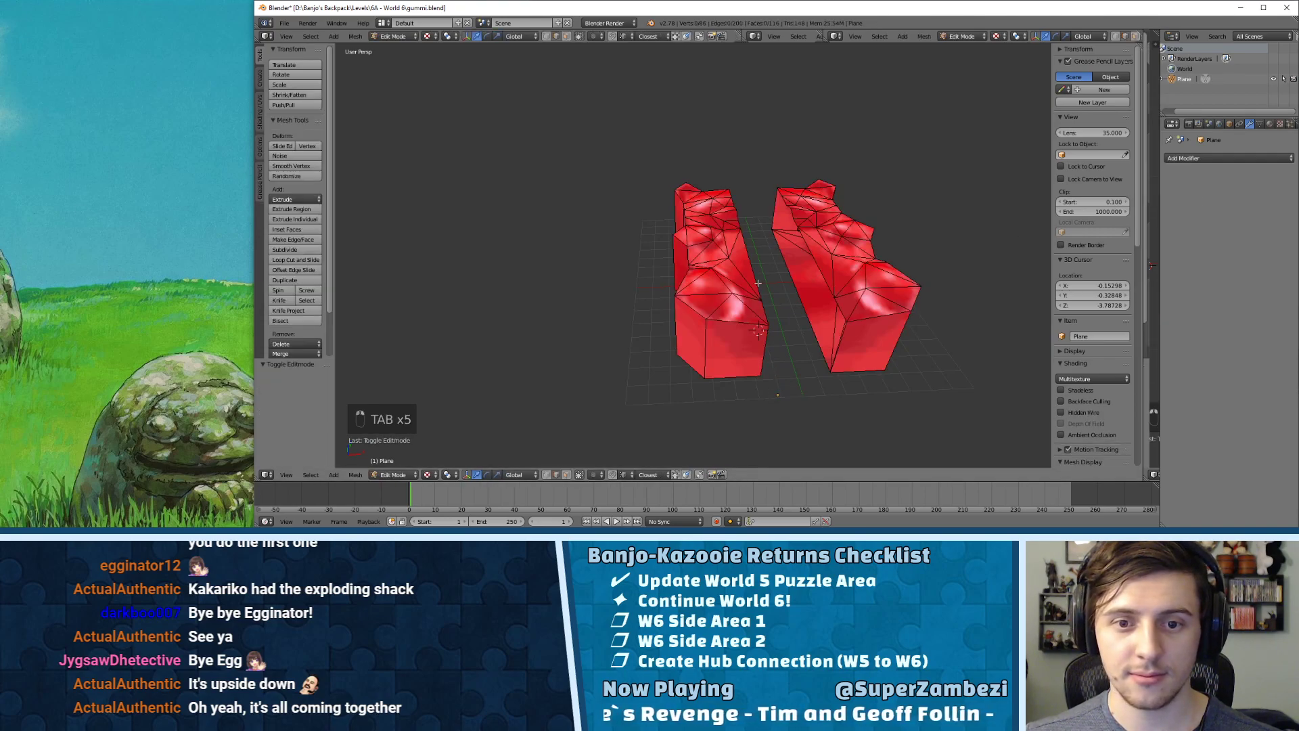
pyautogui.rightClick(757, 283)
pyautogui.press('l')
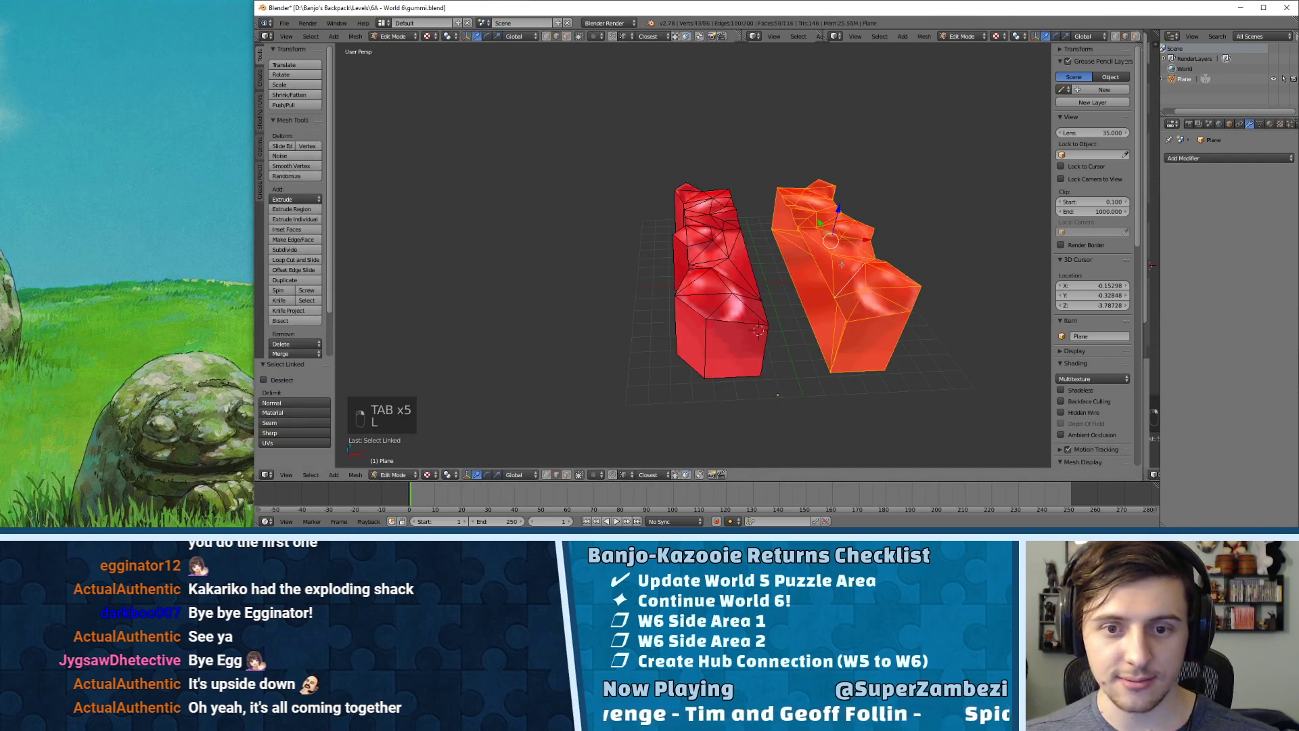
pyautogui.moveTo(859, 238); pyautogui.dragTo(789, 241, button='middle')
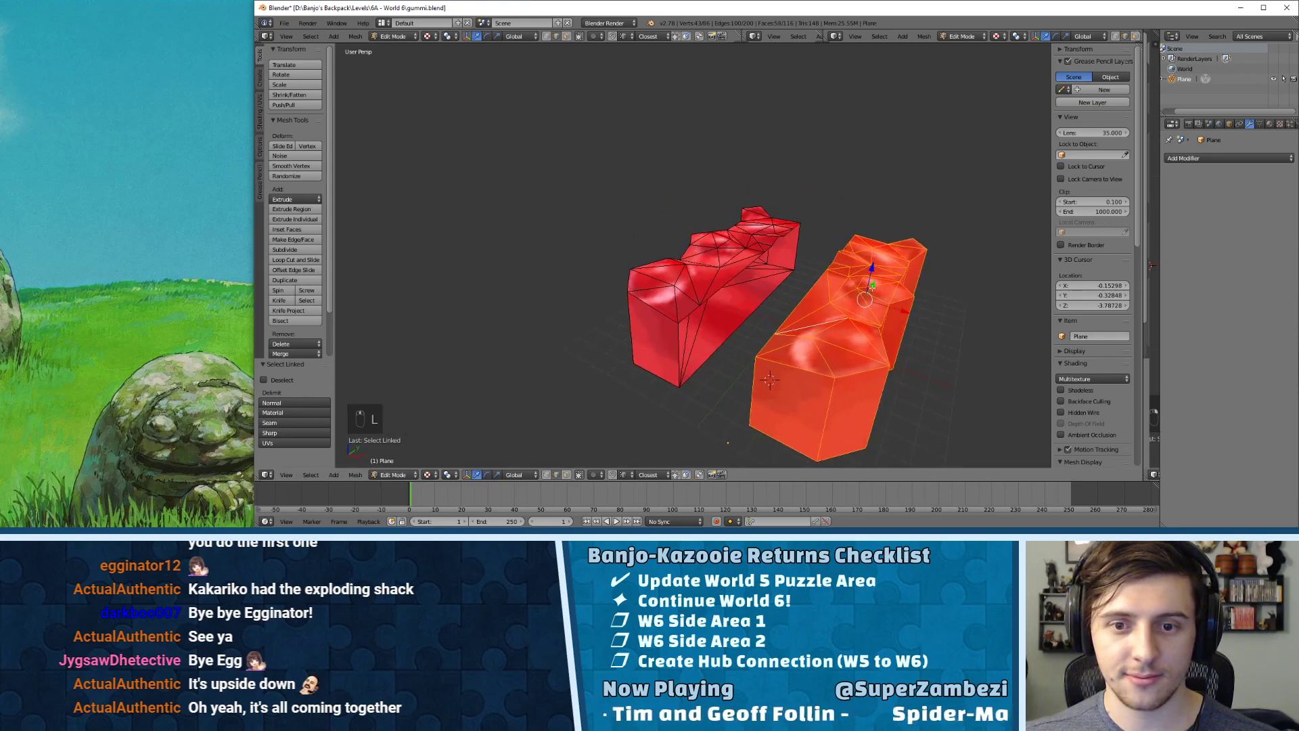
pyautogui.press('g')
pyautogui.press('x')
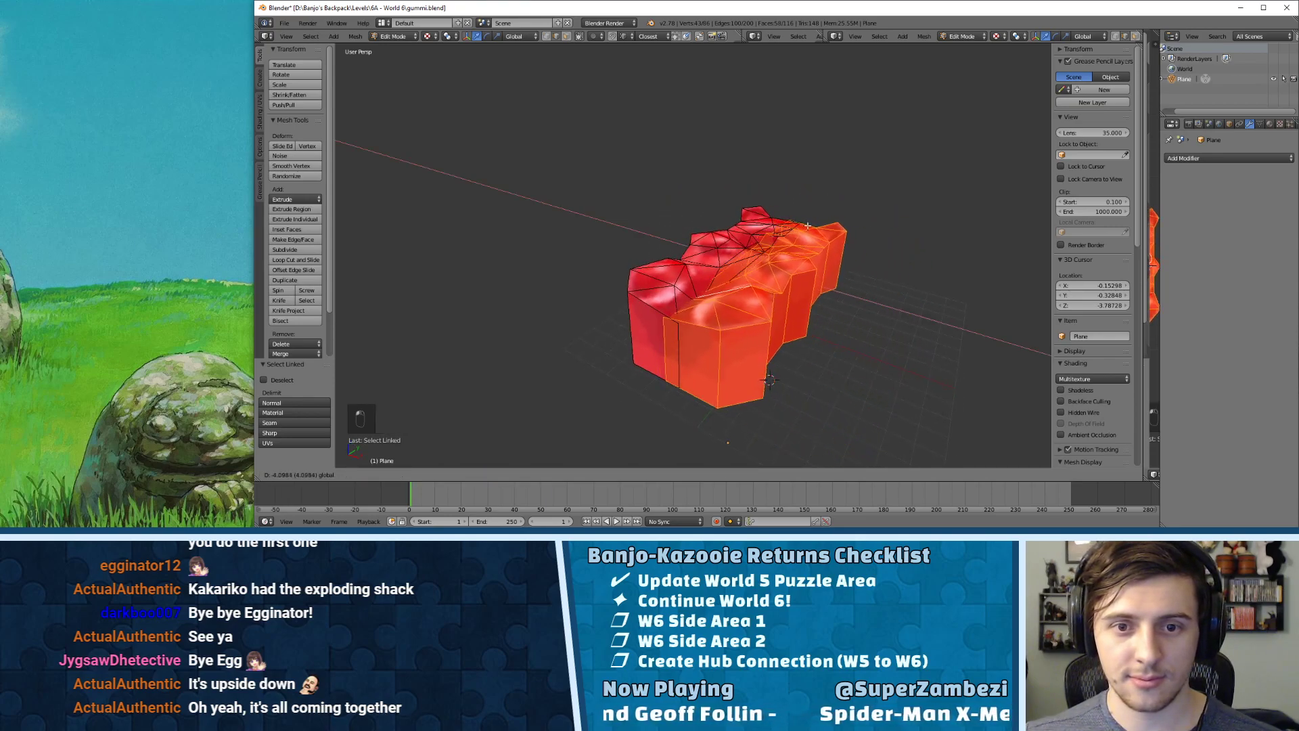
pyautogui.click(762, 439)
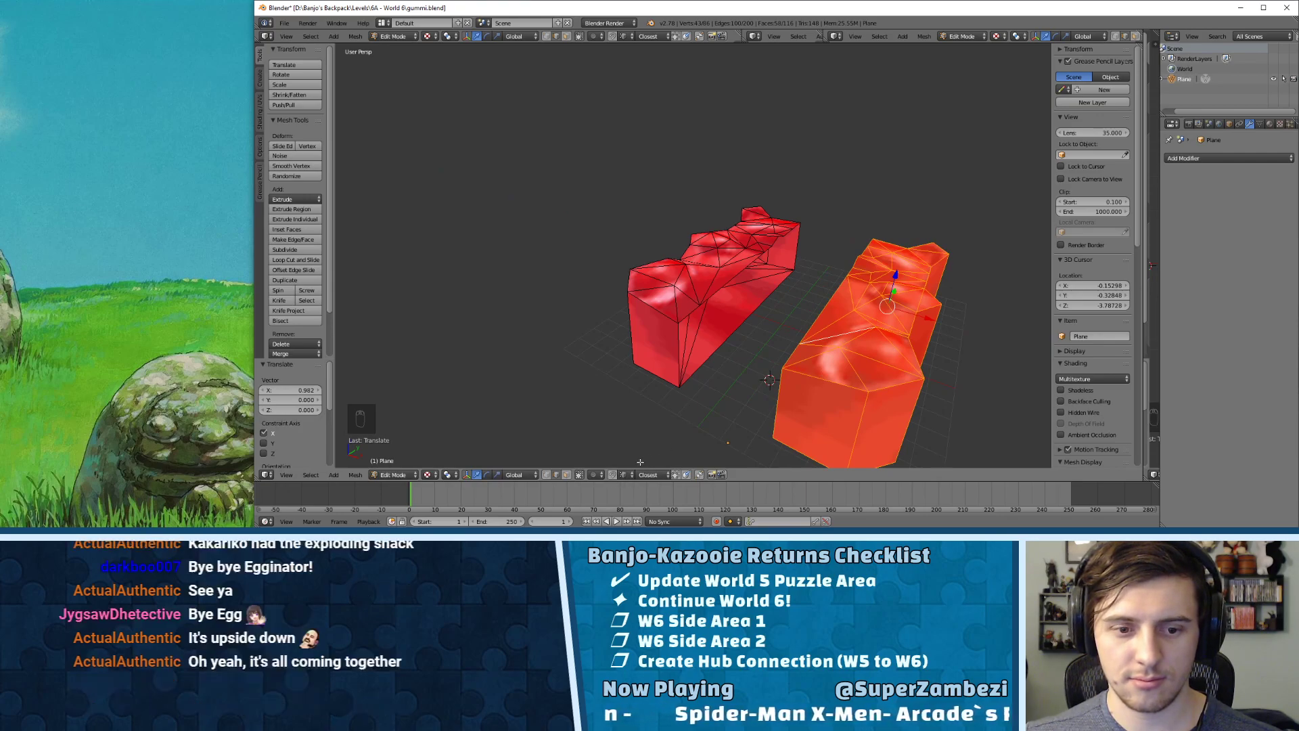
# - Toggle snapping and try again to move the mirrored half along X against the other half
pyautogui.click(613, 475)
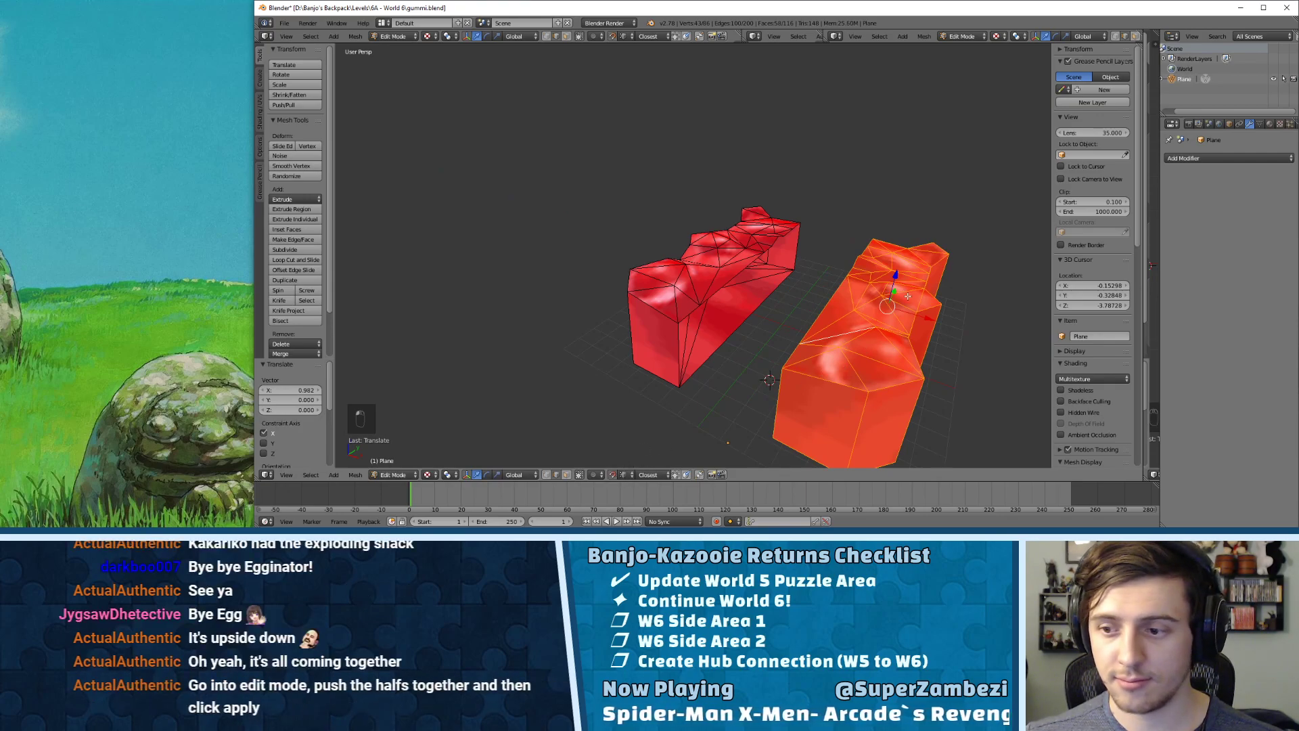
pyautogui.moveTo(907, 296); pyautogui.dragTo(958, 333, button='middle')
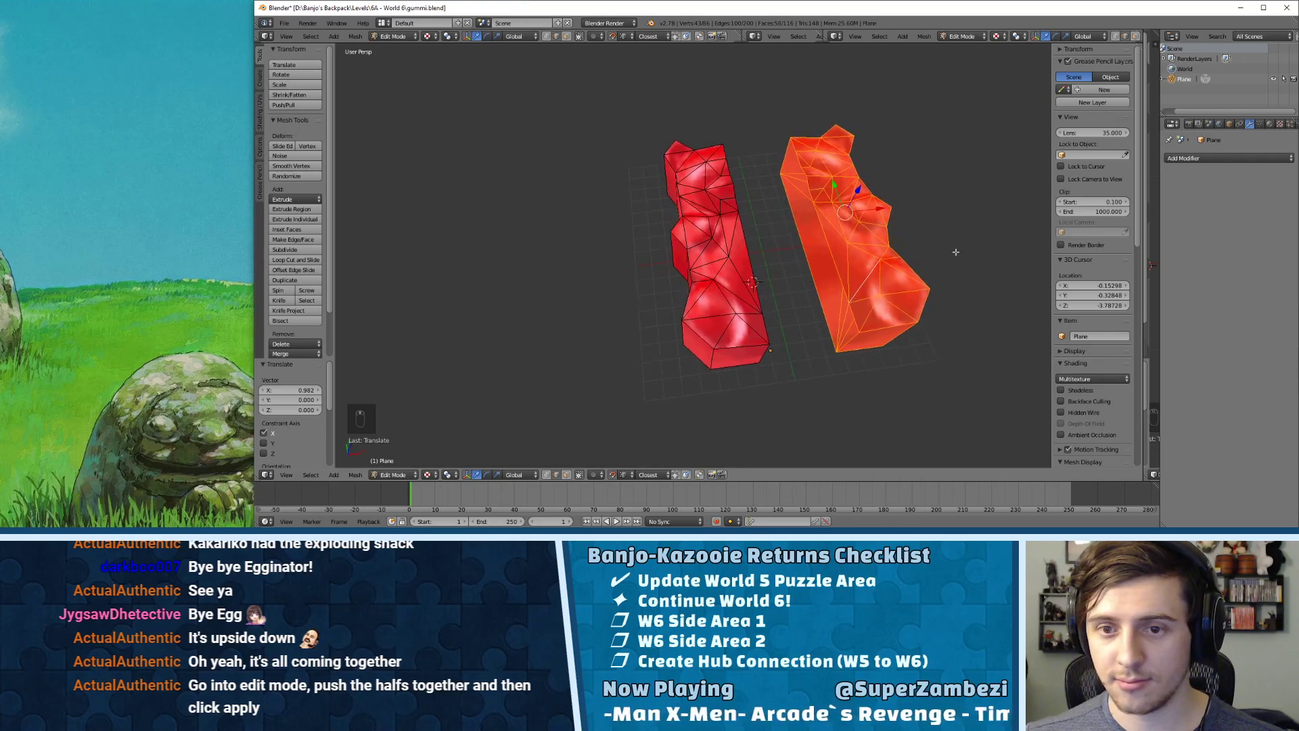
pyautogui.press('g')
pyautogui.press('x')
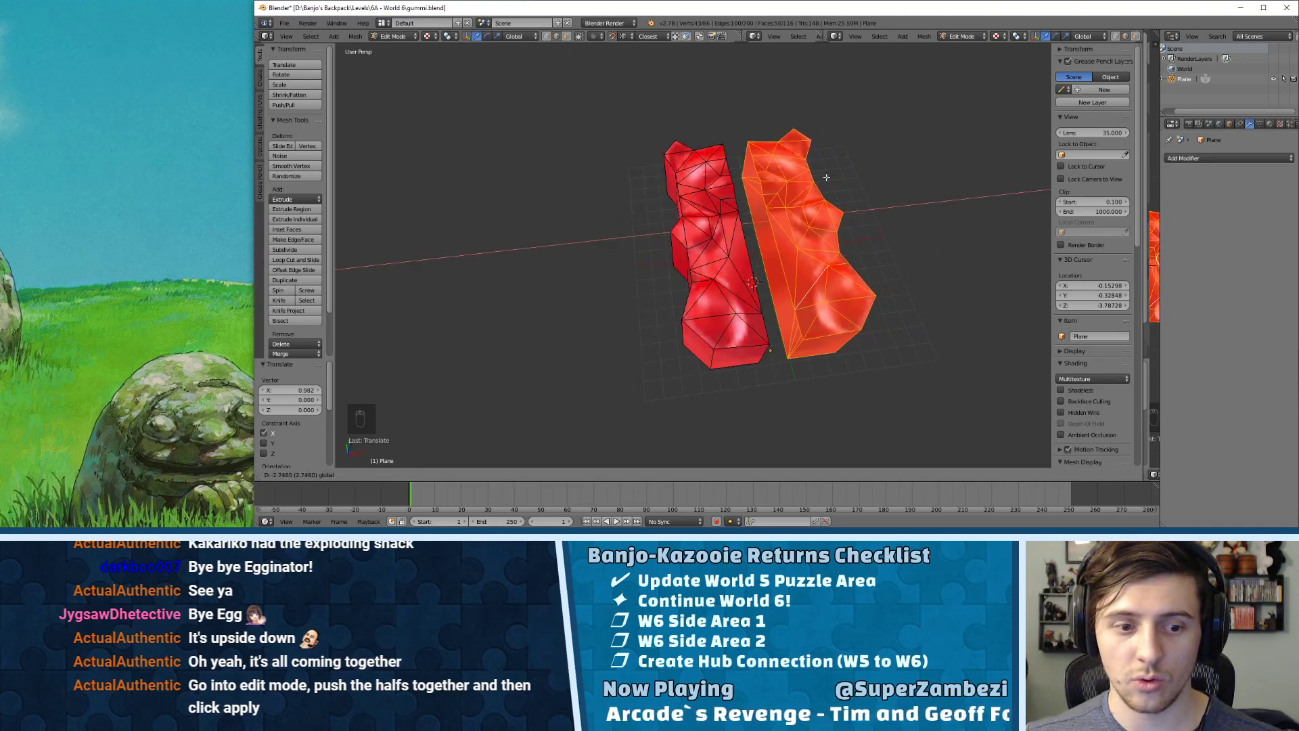
pyautogui.click(804, 156)
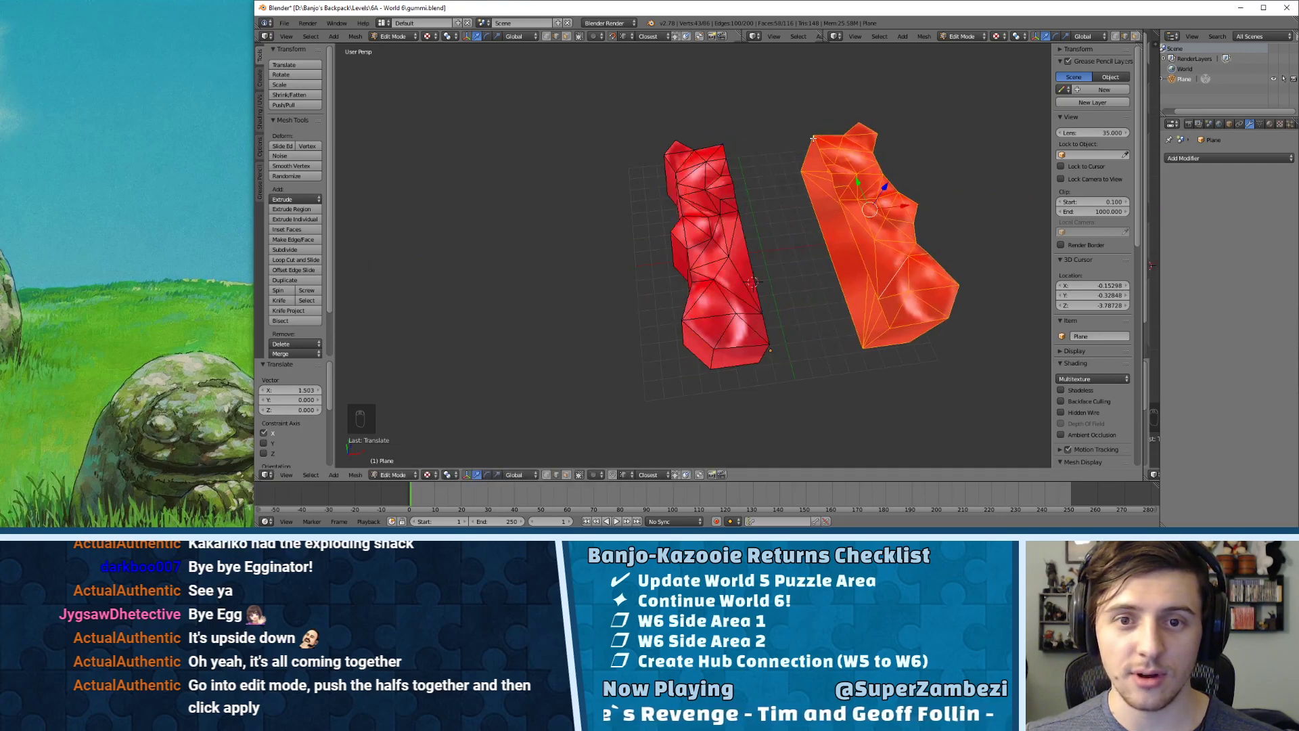
# - Toggle snapping again, set the mesh selection to vertices and select all geometry linked to the mirrored half
pyautogui.rightClick(799, 136)
pyautogui.hotkey('shift', 'Tab')
pyautogui.hotkey('ctrl', 'Tab')
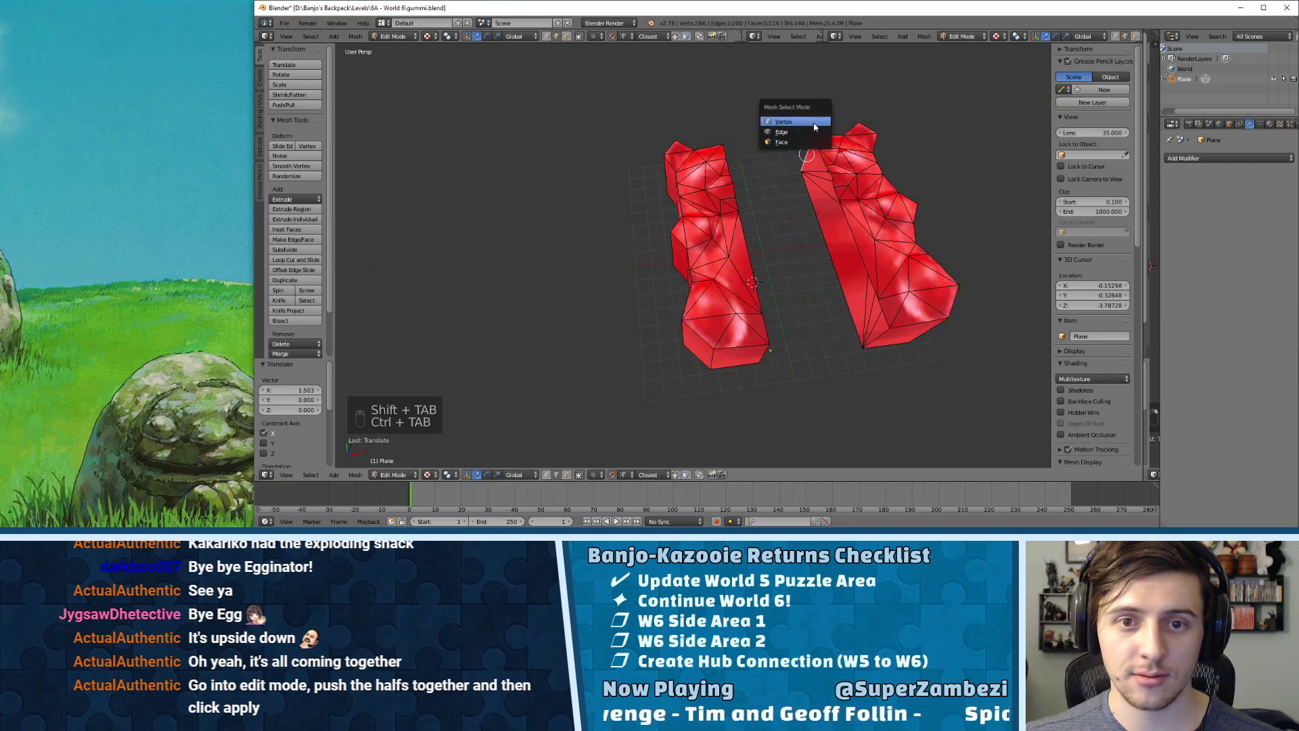
pyautogui.click(817, 125)
pyautogui.press('l')
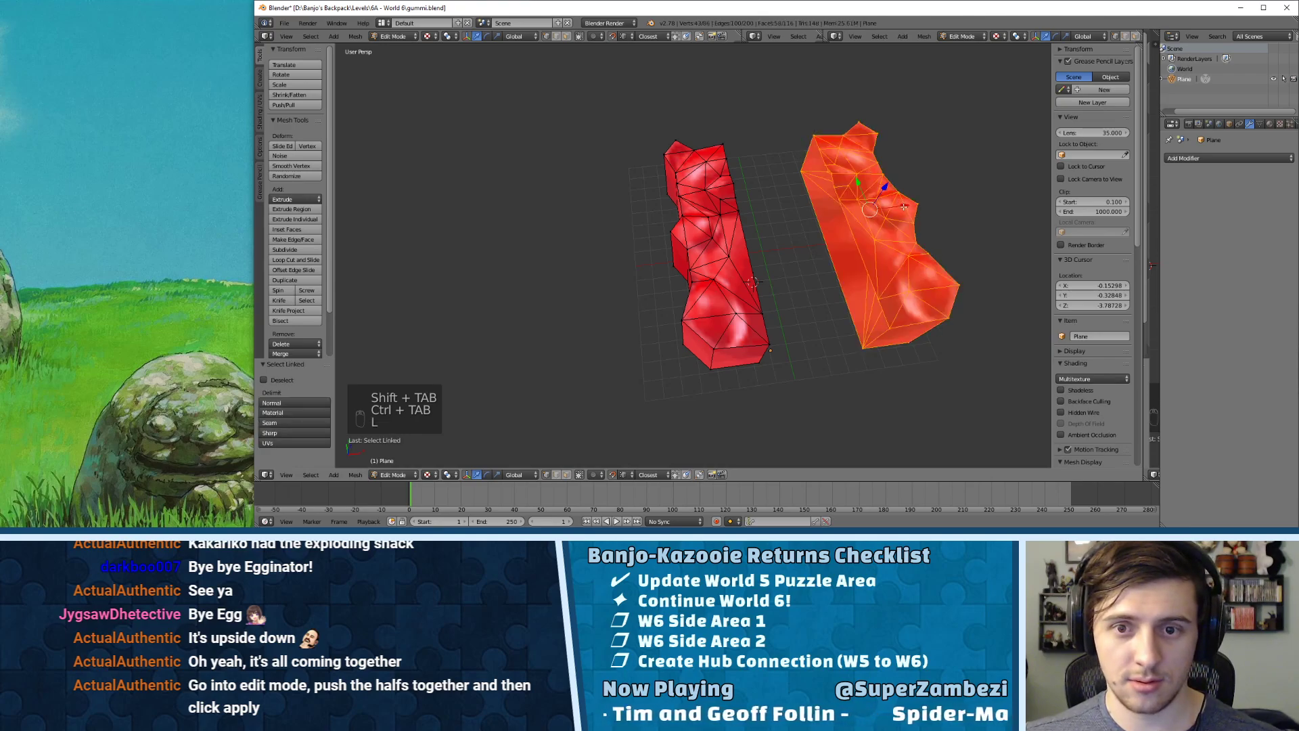
# - Try to slide the mirrored half along X to join the original half, and undo the last moves
pyautogui.moveTo(904, 206); pyautogui.dragTo(795, 180)
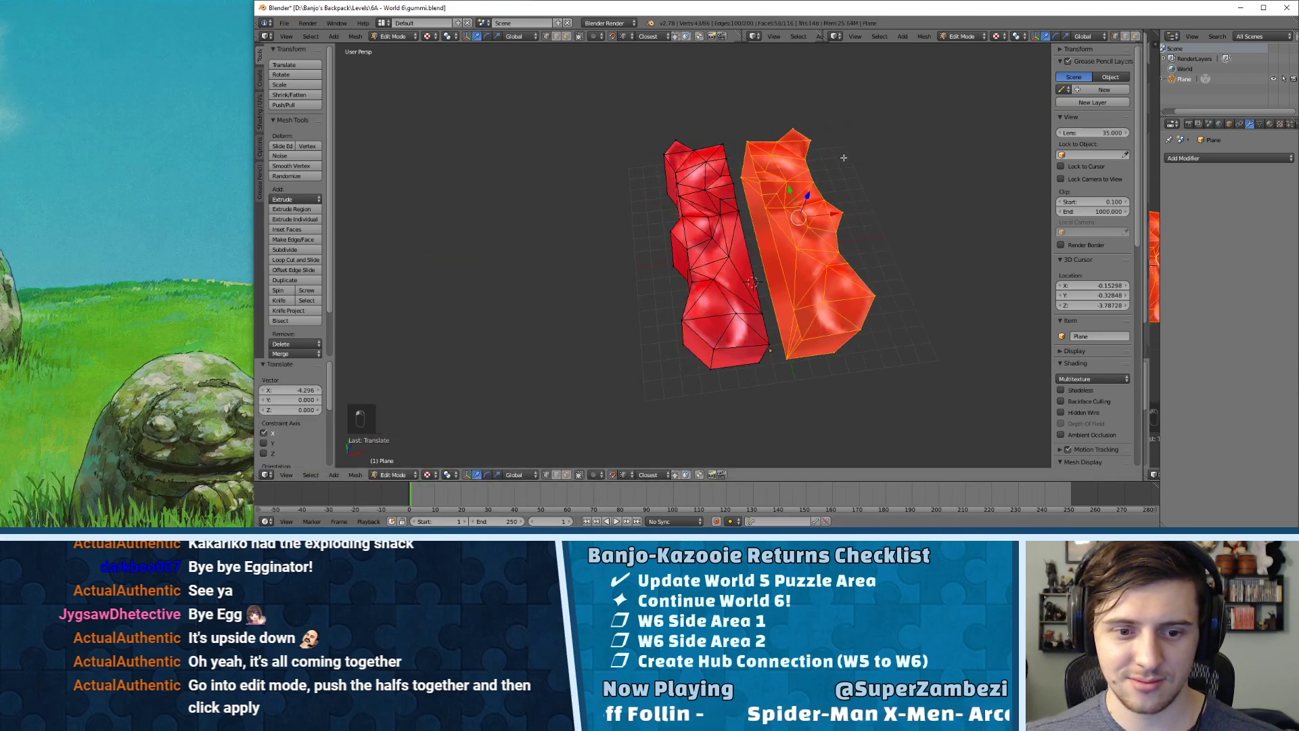
pyautogui.moveTo(836, 213); pyautogui.dragTo(722, 143)
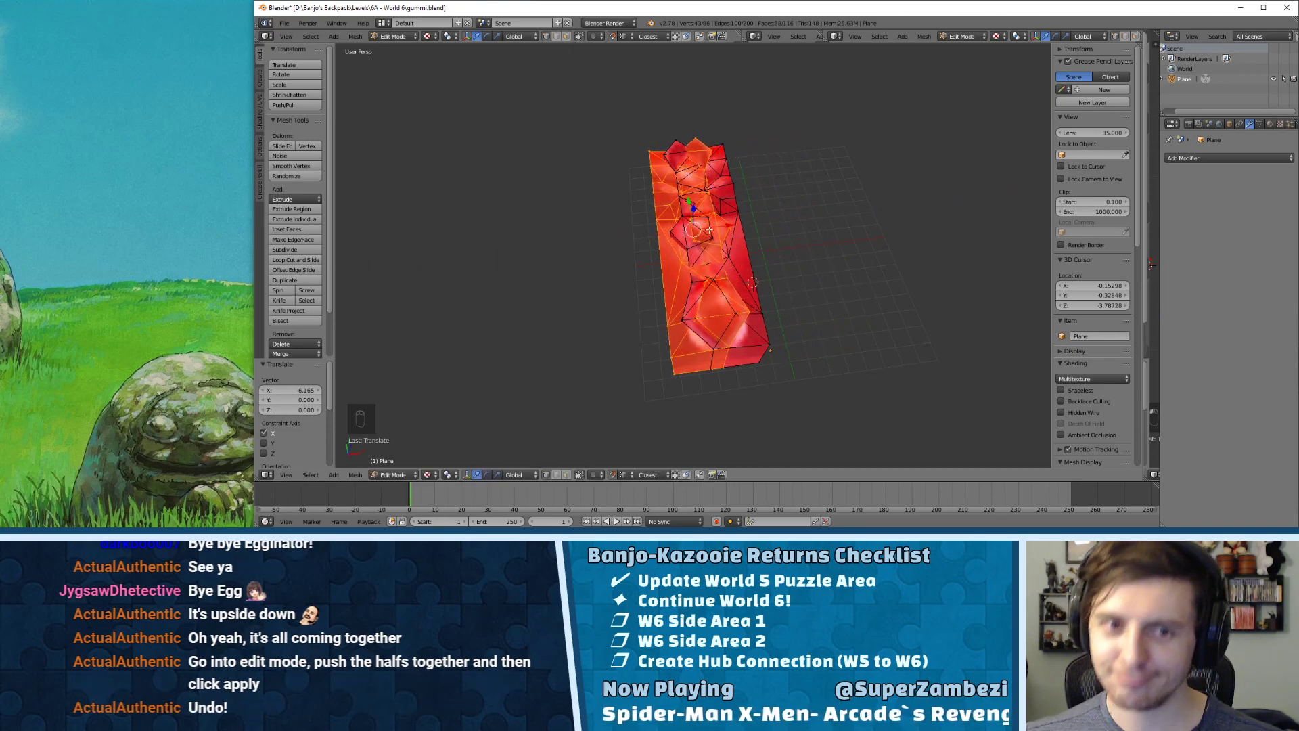
pyautogui.hotkey('ctrl', 'z')
pyautogui.hotkey('ctrl', 'z')
pyautogui.hotkey('ctrl', 'z')
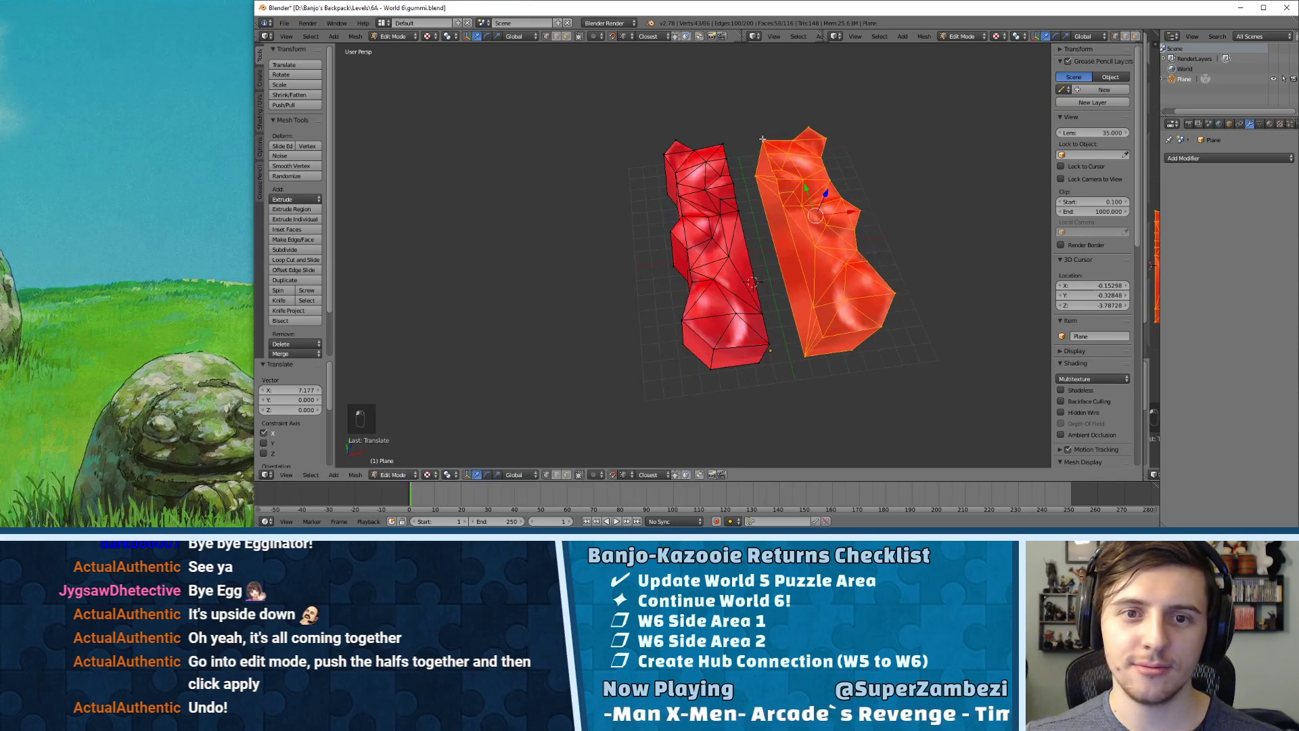
# - Try to move the mirrored half's upper inner corner vertex onto the original half's matching corner, and undo it
pyautogui.press('g')
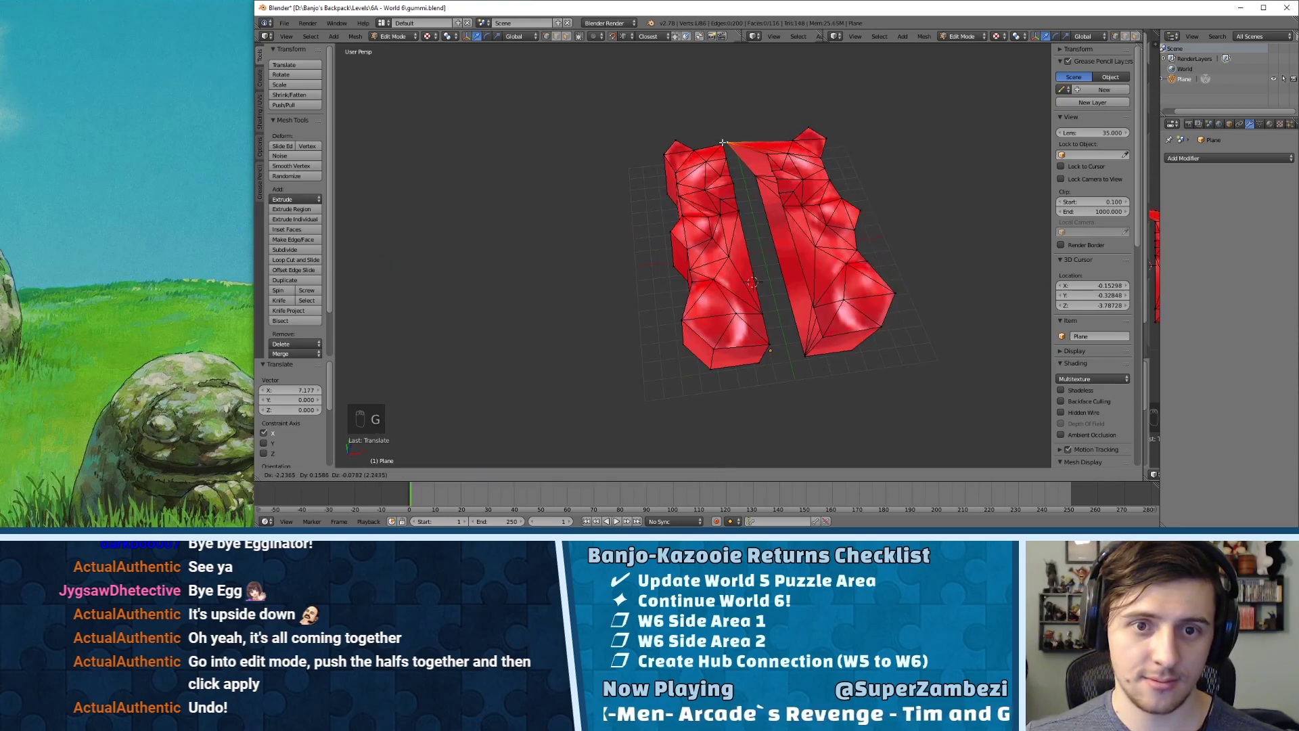
pyautogui.click(722, 143)
pyautogui.hotkey('ctrl', 'z')
pyautogui.hotkey('ctrl', 'z')
pyautogui.hotkey('ctrl', 'z')
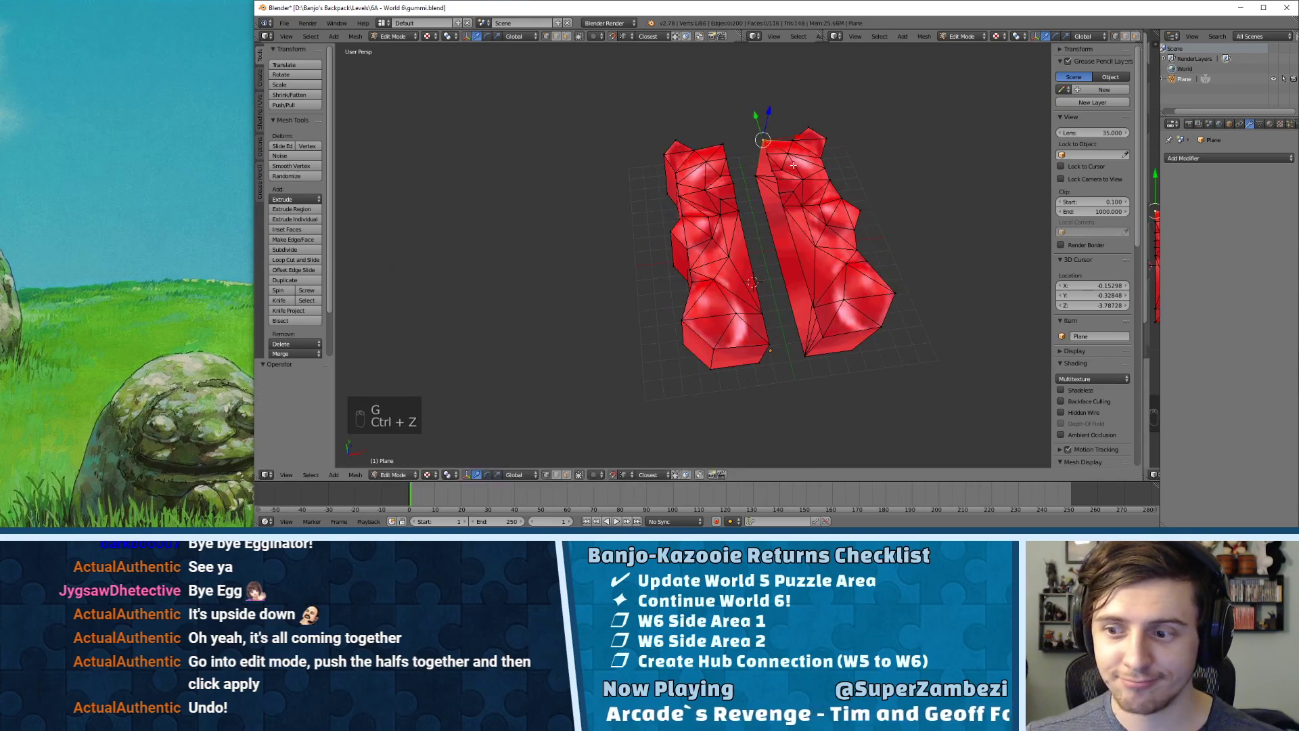
# - Undo all earlier moves of the mirrored half until only the original bear half remains
pyautogui.hotkey('ctrl', 'z')
pyautogui.hotkey('ctrl', 'z')
pyautogui.hotkey('ctrl', 'z')
pyautogui.hotkey('ctrl', 'z')
pyautogui.hotkey('ctrl', 'z')
pyautogui.hotkey('ctrl', 'z')
pyautogui.hotkey('ctrl', 'z')
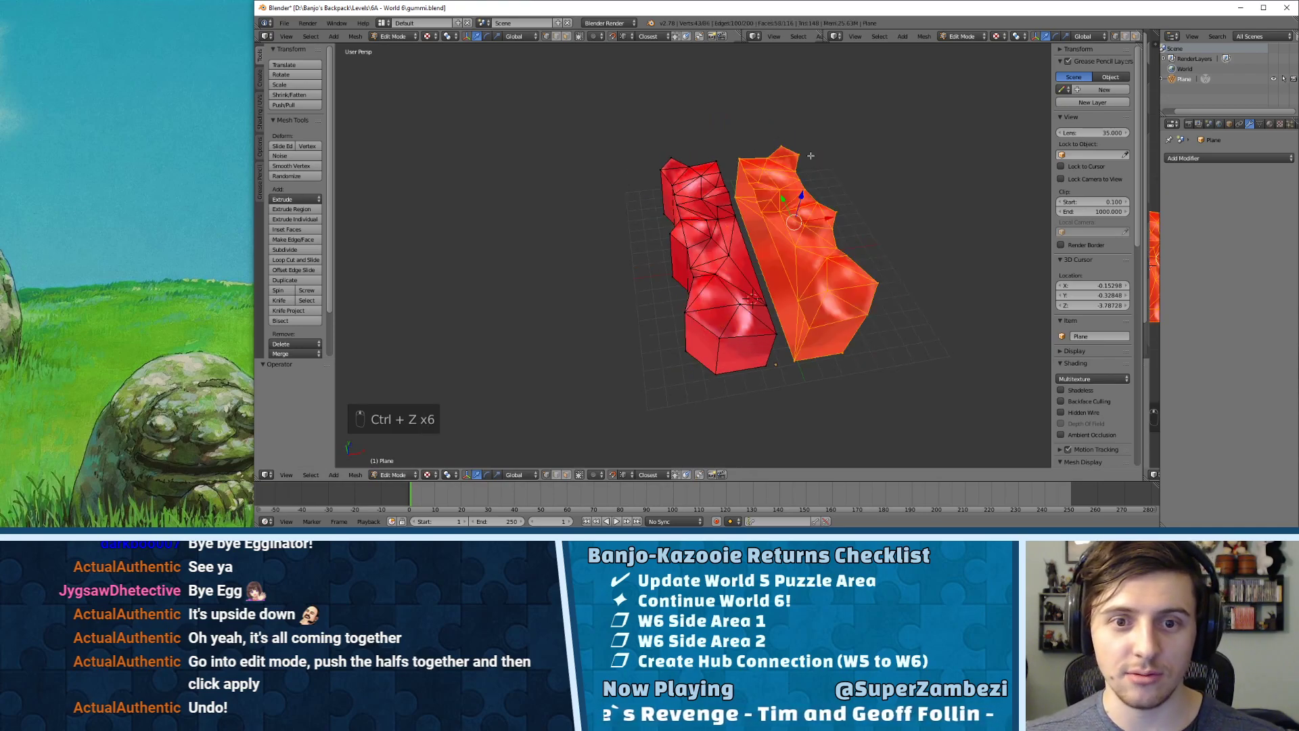
pyautogui.hotkey('ctrl', 'z')
pyautogui.hotkey('ctrl', 'z')
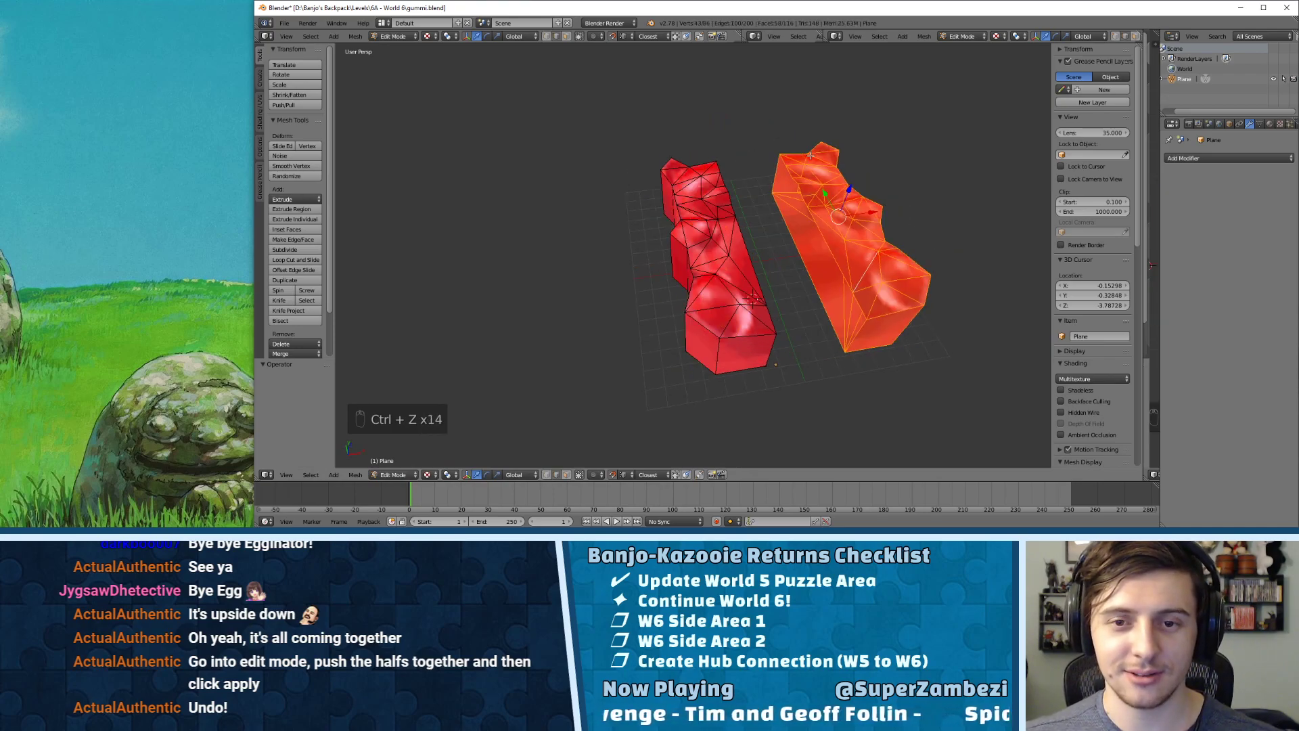
pyautogui.hotkey('ctrl', 'z')
pyautogui.hotkey('ctrl', 'z')
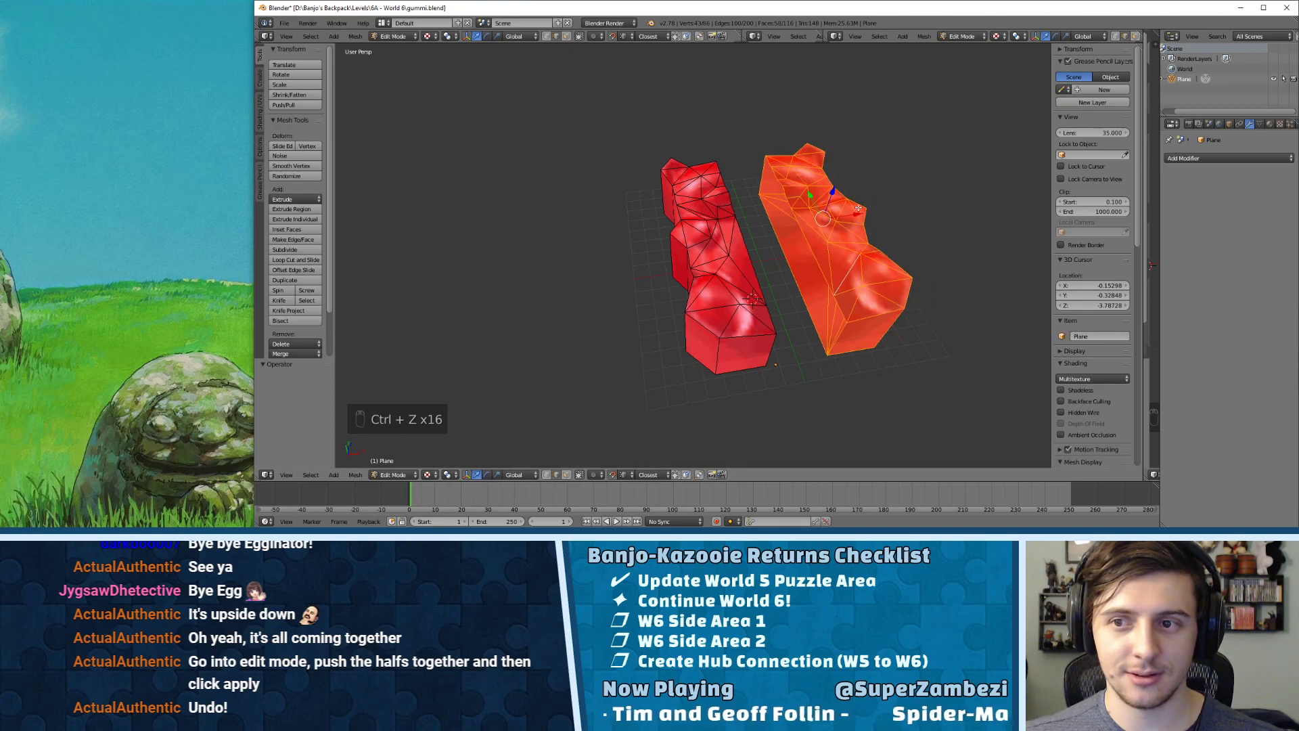
pyautogui.hotkey('ctrl', 'z')
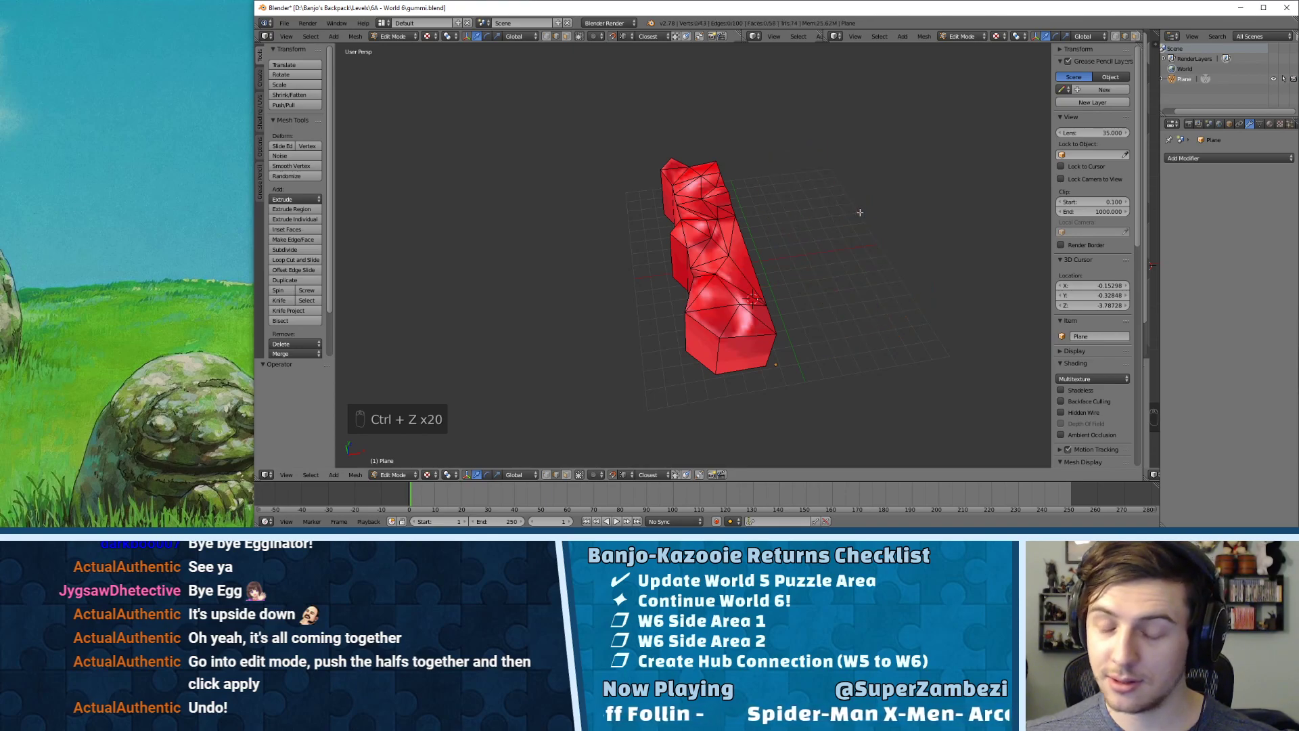
# - Select the entire remaining bear half and add a Mirror modifier to the object
pyautogui.moveTo(834, 223); pyautogui.dragTo(806, 253, button='middle')
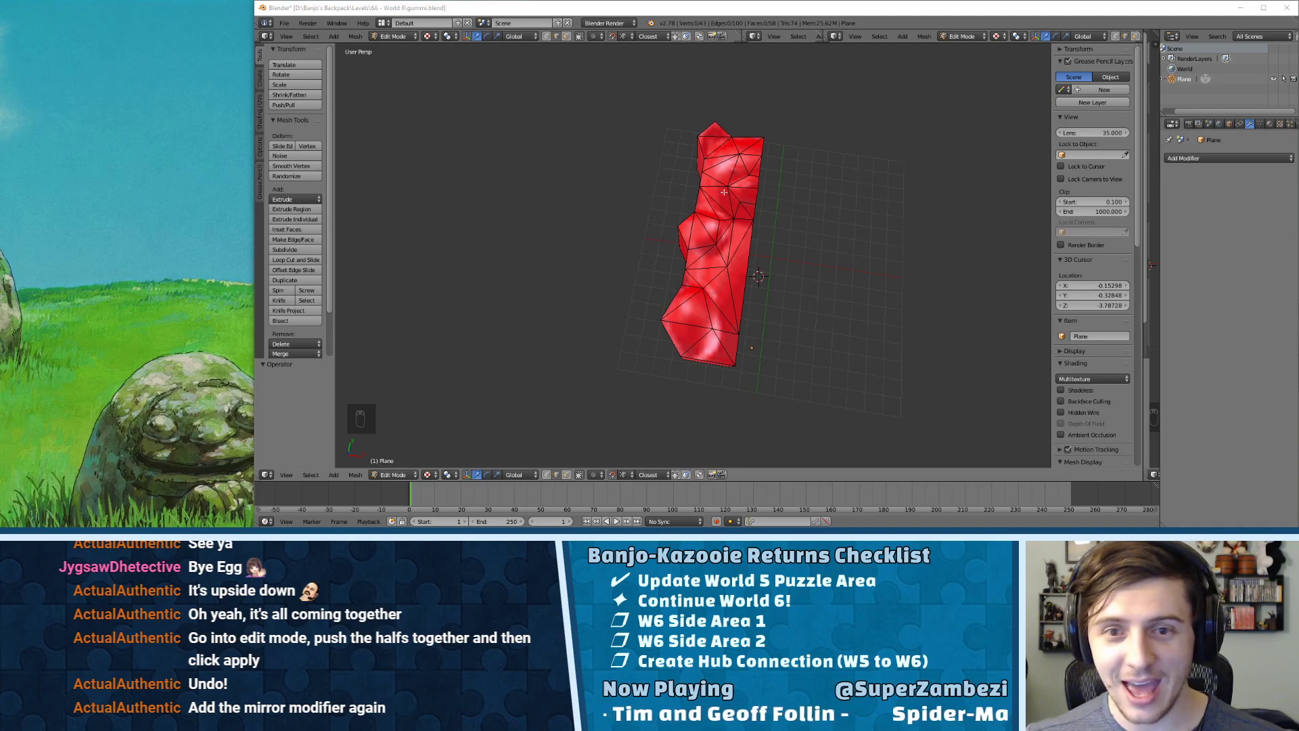
pyautogui.moveTo(724, 192); pyautogui.dragTo(733, 188, button='middle')
pyautogui.press('l')
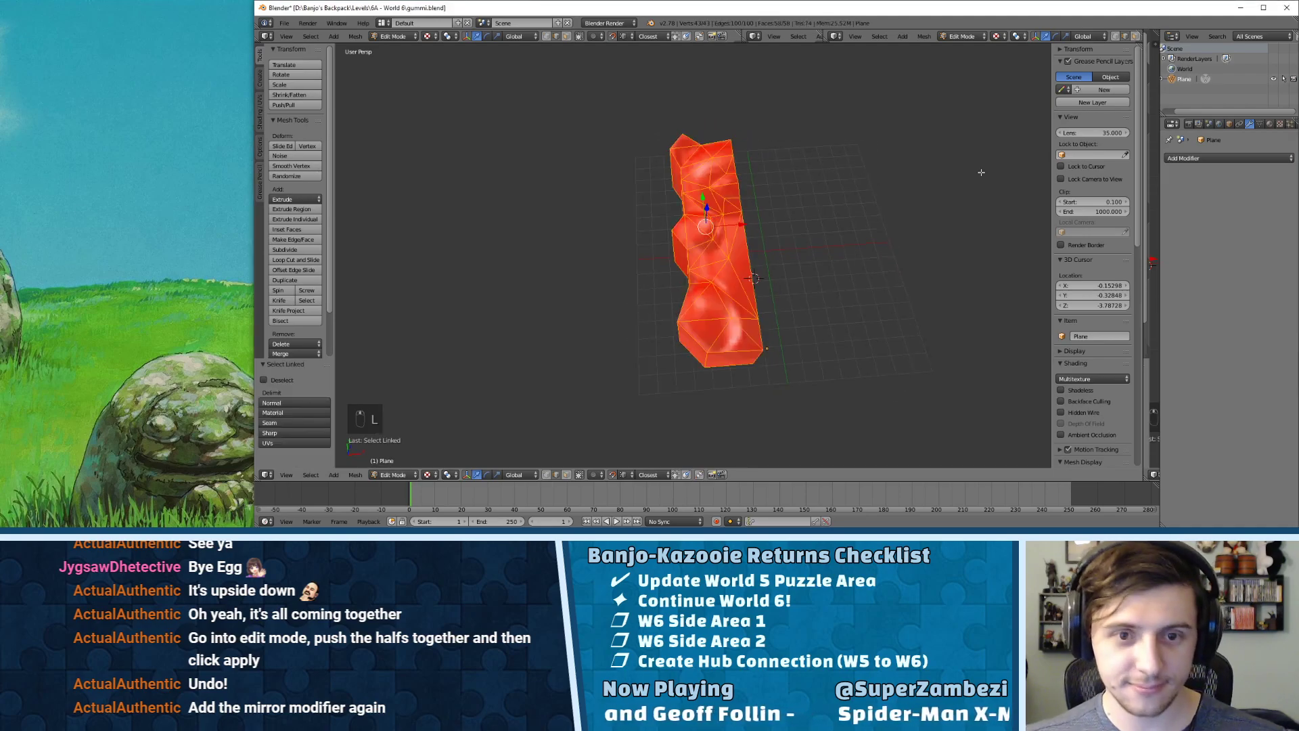
pyautogui.click(1197, 158)
pyautogui.click(1088, 260)
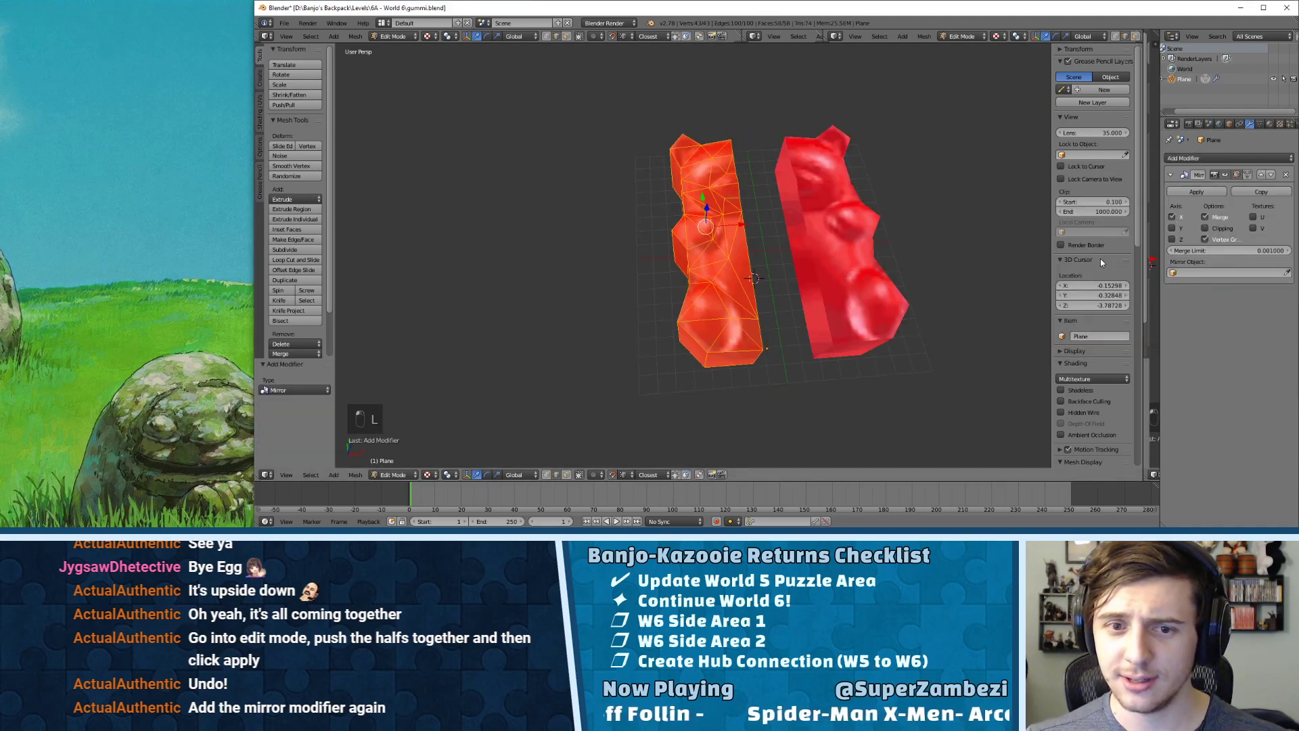
pyautogui.moveTo(924, 228); pyautogui.dragTo(910, 191, button='middle')
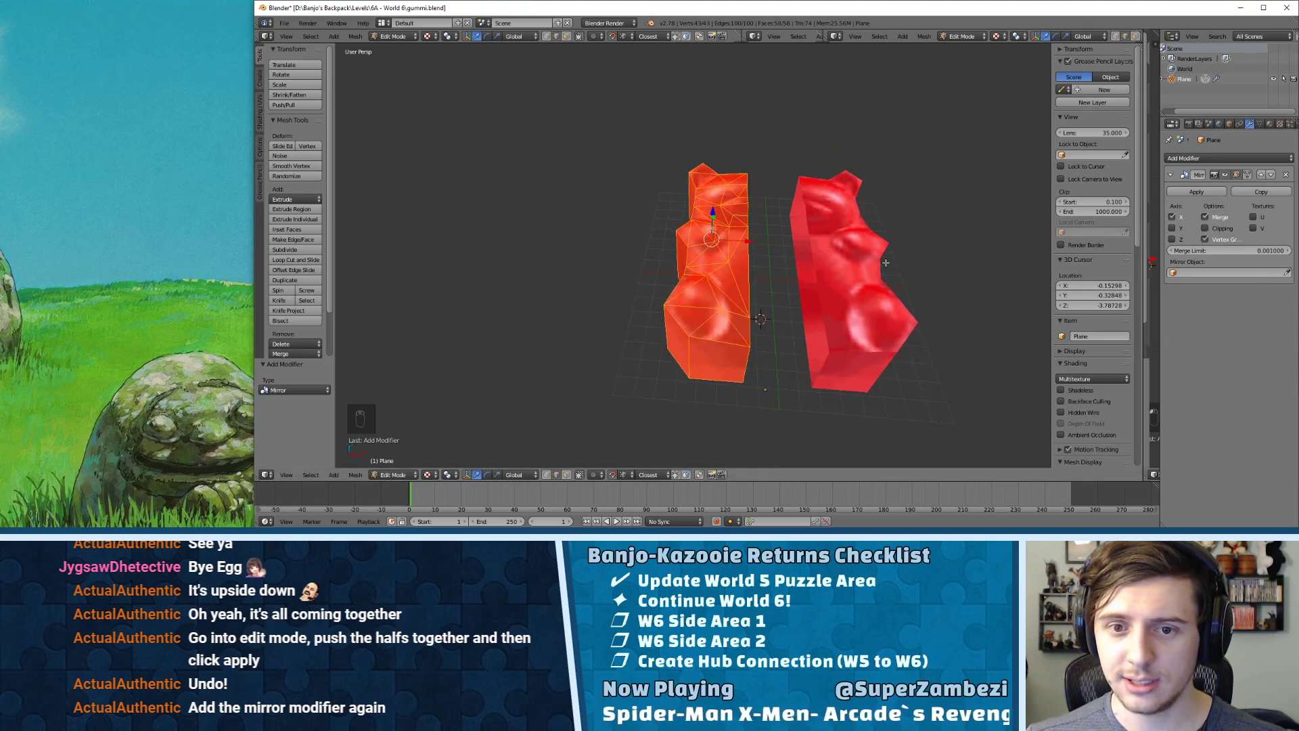
# - Move the selected bear half along X toward its mirrored copy, by about 0.97 and another 0.85 units
pyautogui.moveTo(886, 262); pyautogui.dragTo(915, 215, button='middle')
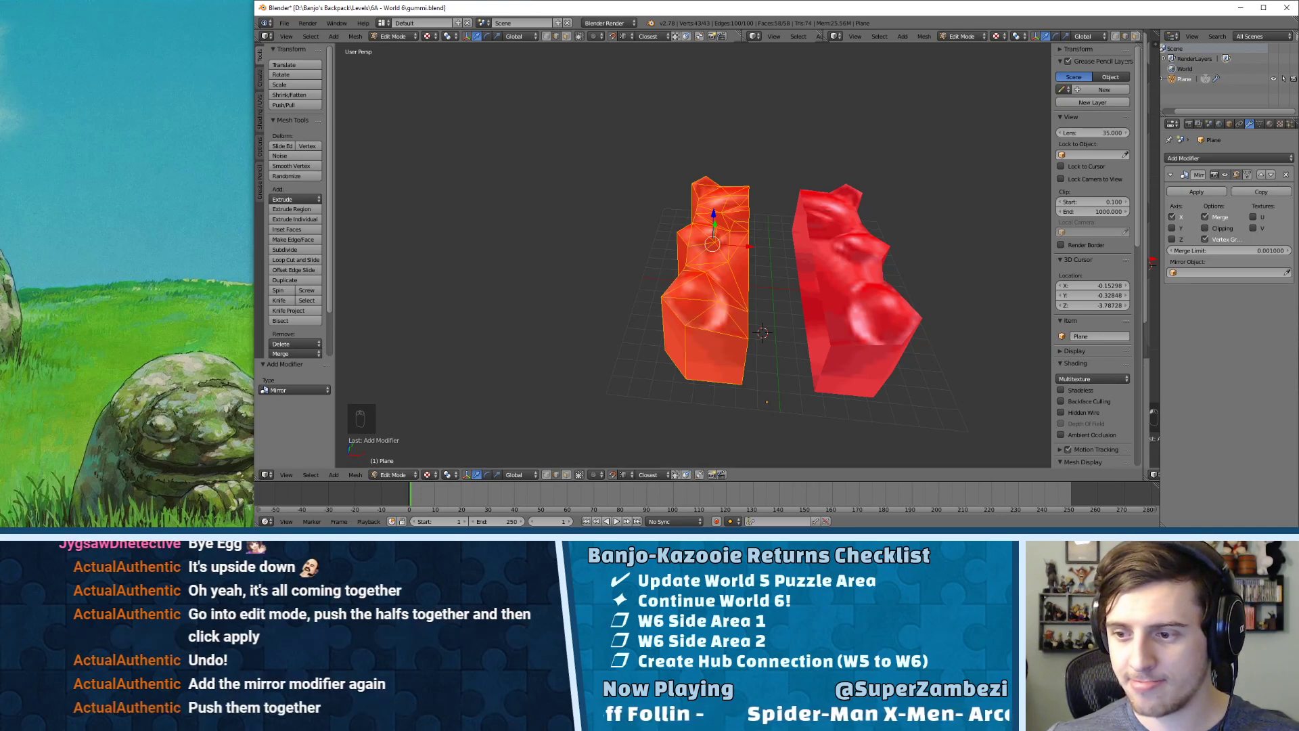
pyautogui.moveTo(736, 250); pyautogui.dragTo(769, 195)
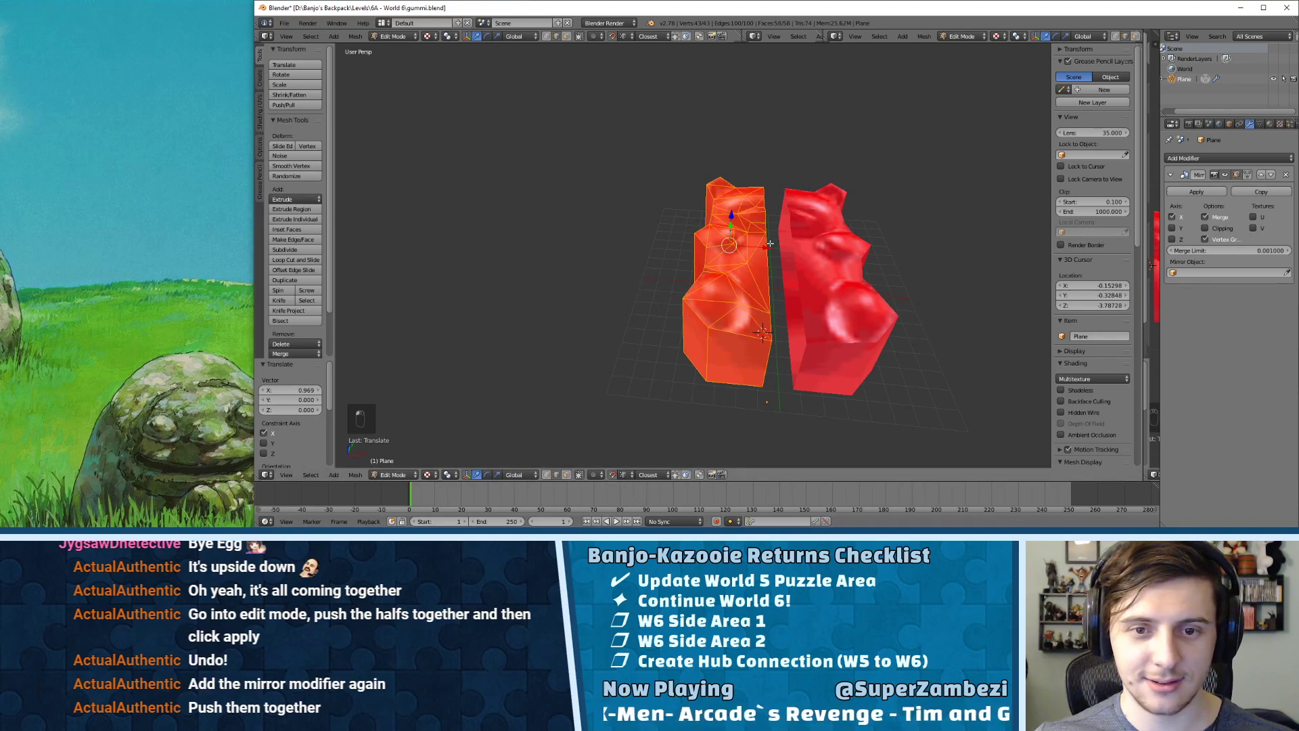
pyautogui.moveTo(770, 243); pyautogui.dragTo(785, 190)
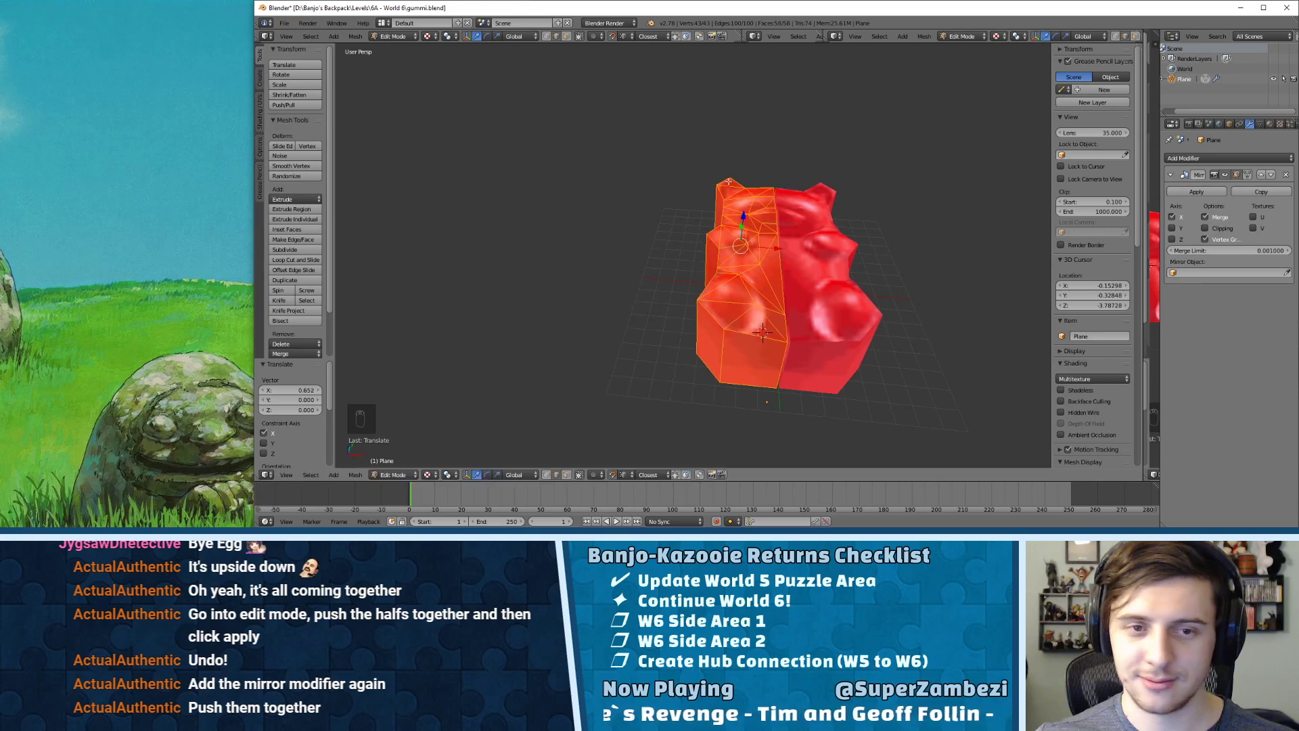
# - Try moving the bear half along X in the UV Editing layout, undo the move, and return to the Default layout
pyautogui.click(381, 23)
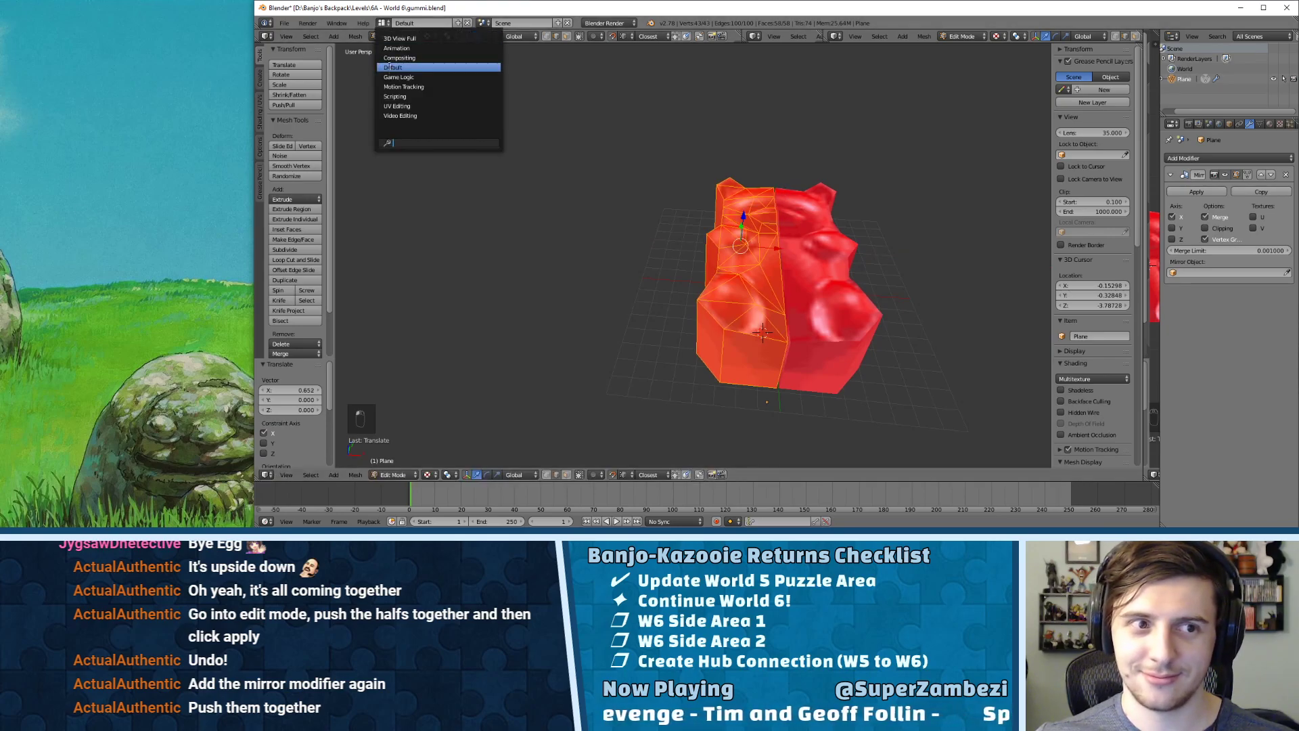
pyautogui.click(397, 106)
pyautogui.press('g')
pyautogui.press('x')
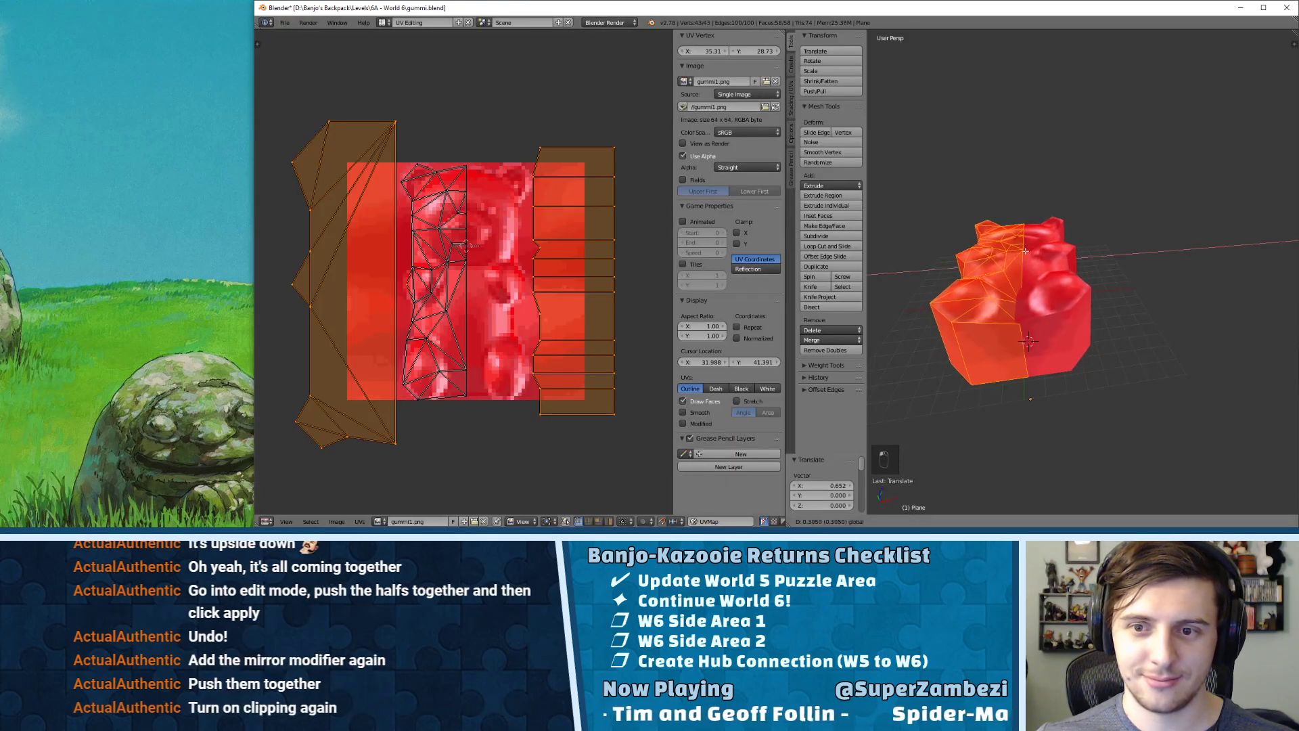
pyautogui.click(1023, 221)
pyautogui.hotkey('ctrl', 'z')
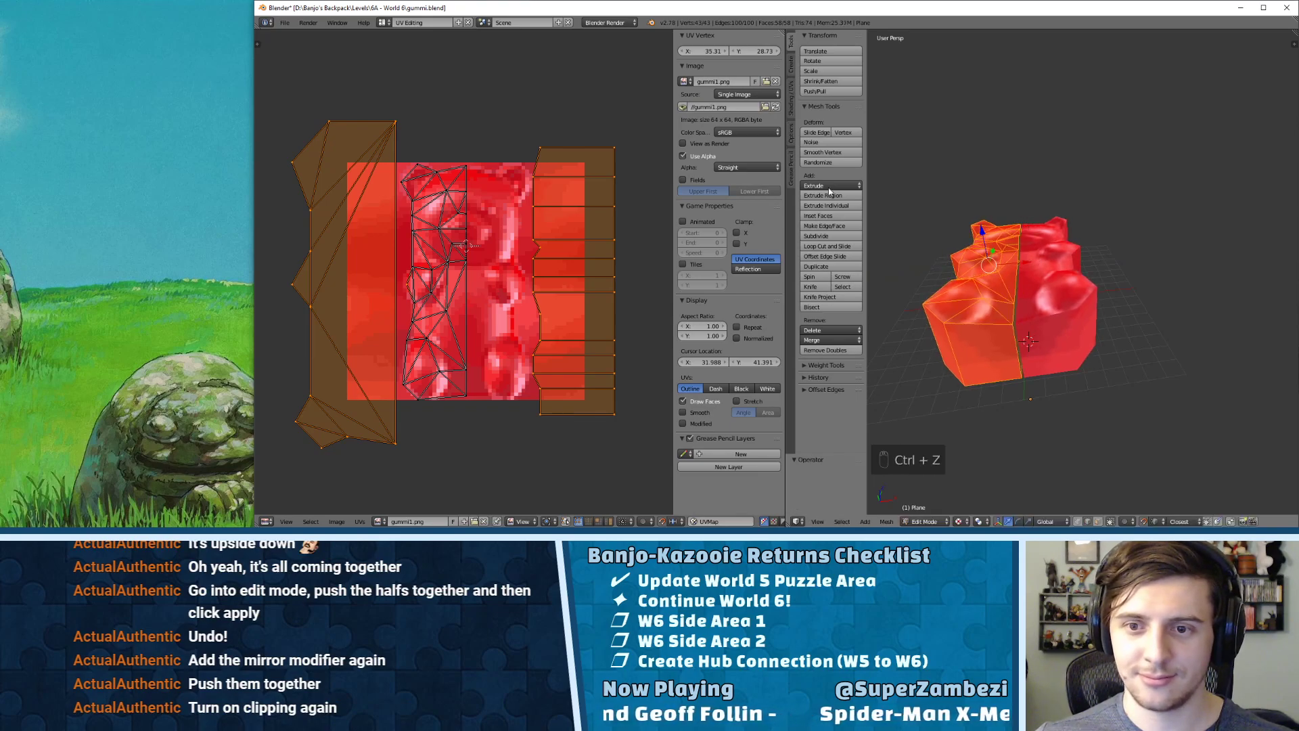
pyautogui.click(383, 22)
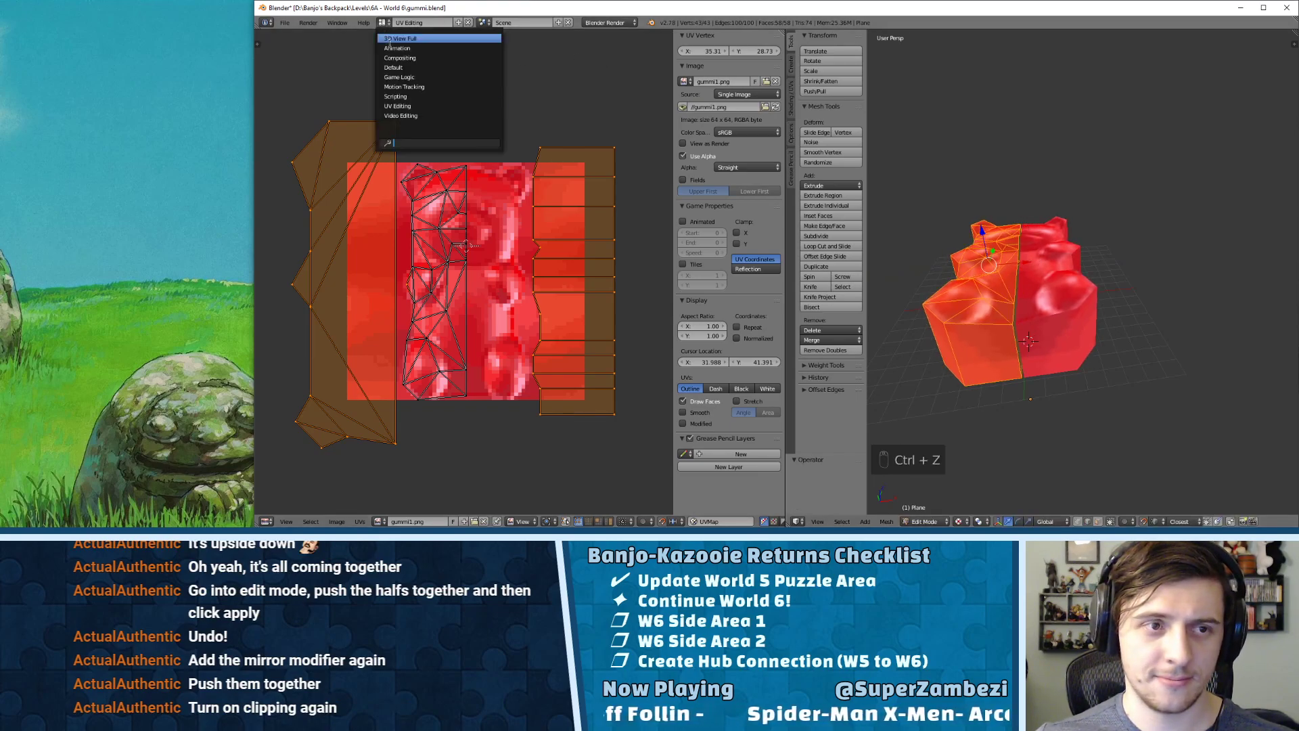
pyautogui.click(400, 67)
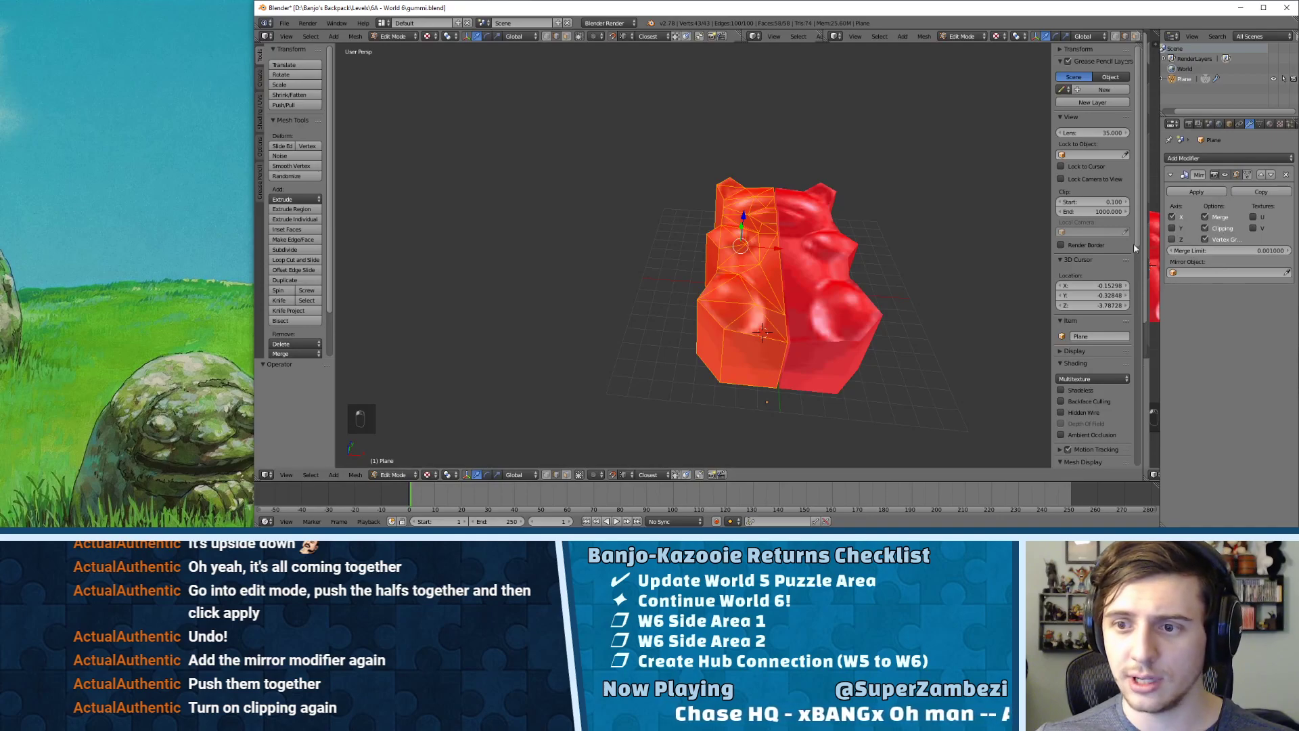
# - Enable Clipping on the Mirror modifier and try sliding the bear half along X
pyautogui.press('g')
pyautogui.press('x')
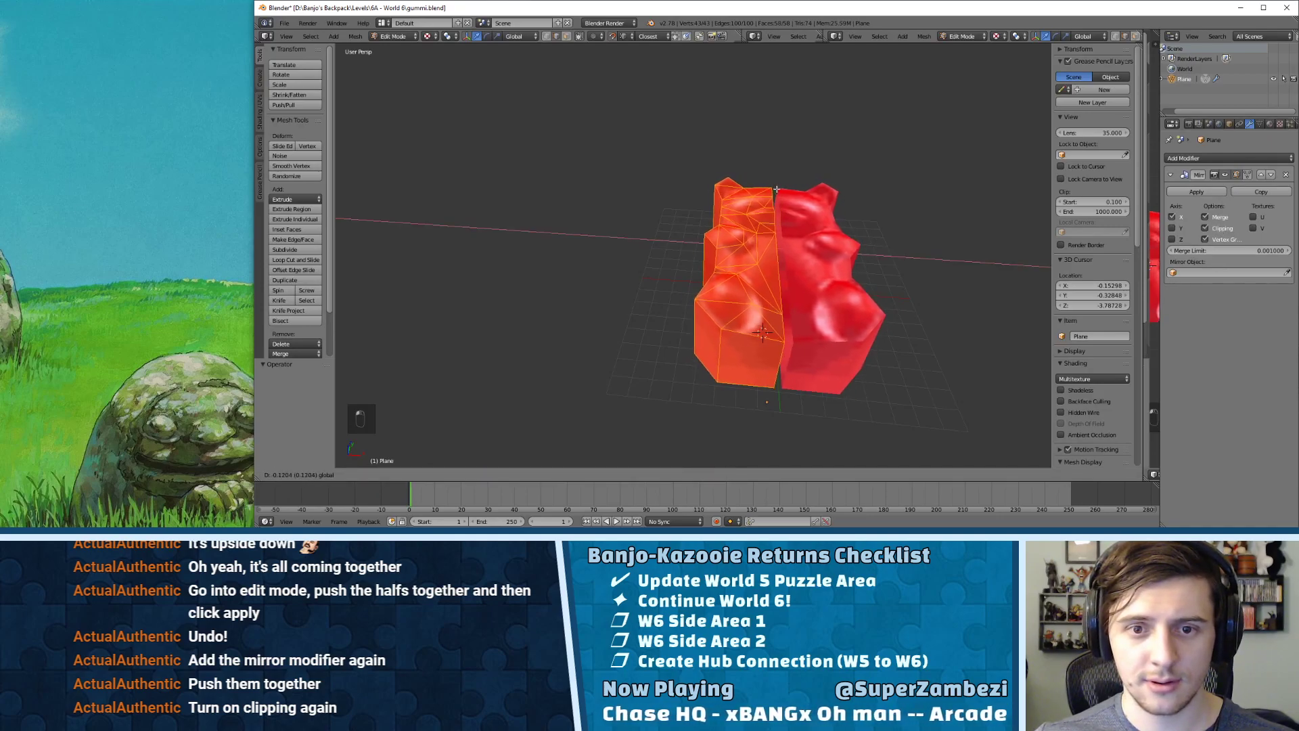
pyautogui.click(801, 233)
pyautogui.press('Tab')
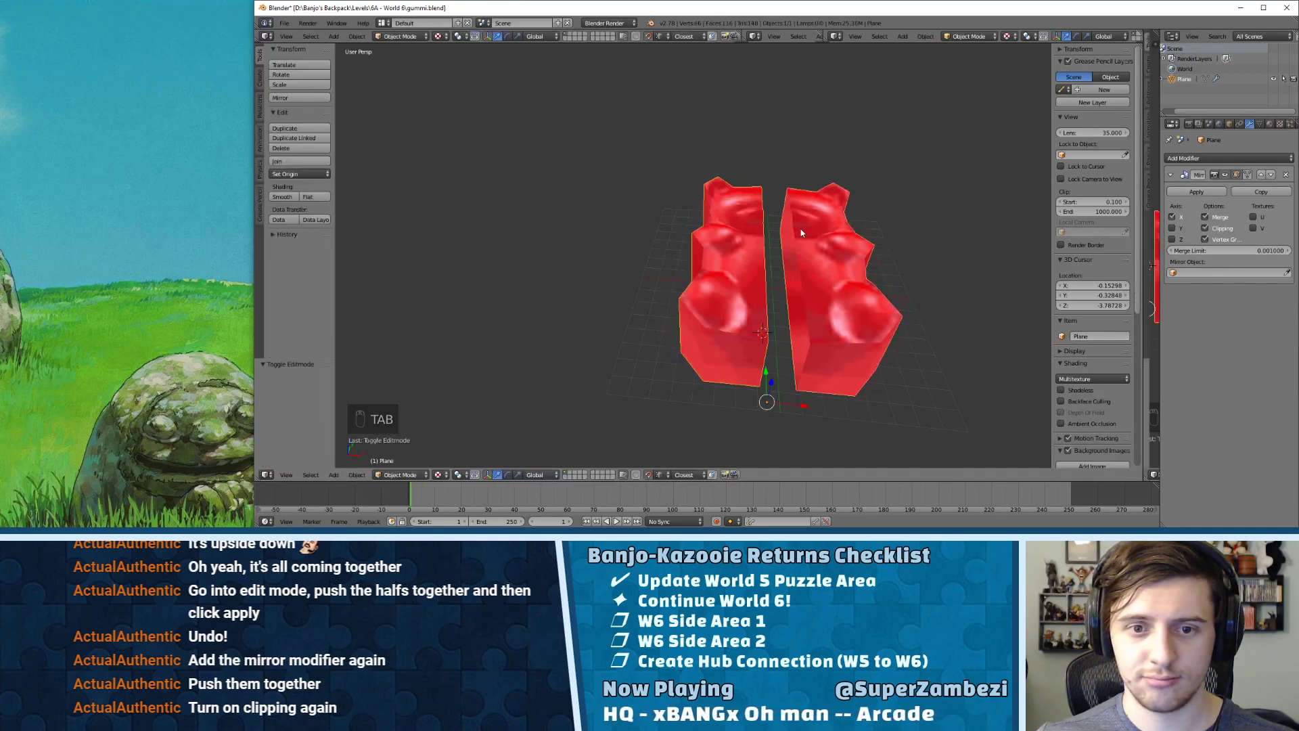
pyautogui.press('Tab')
pyautogui.press('Tab')
pyautogui.press('a')
pyautogui.press('a')
pyautogui.press('a')
pyautogui.press('a')
pyautogui.press('a')
pyautogui.press('a')
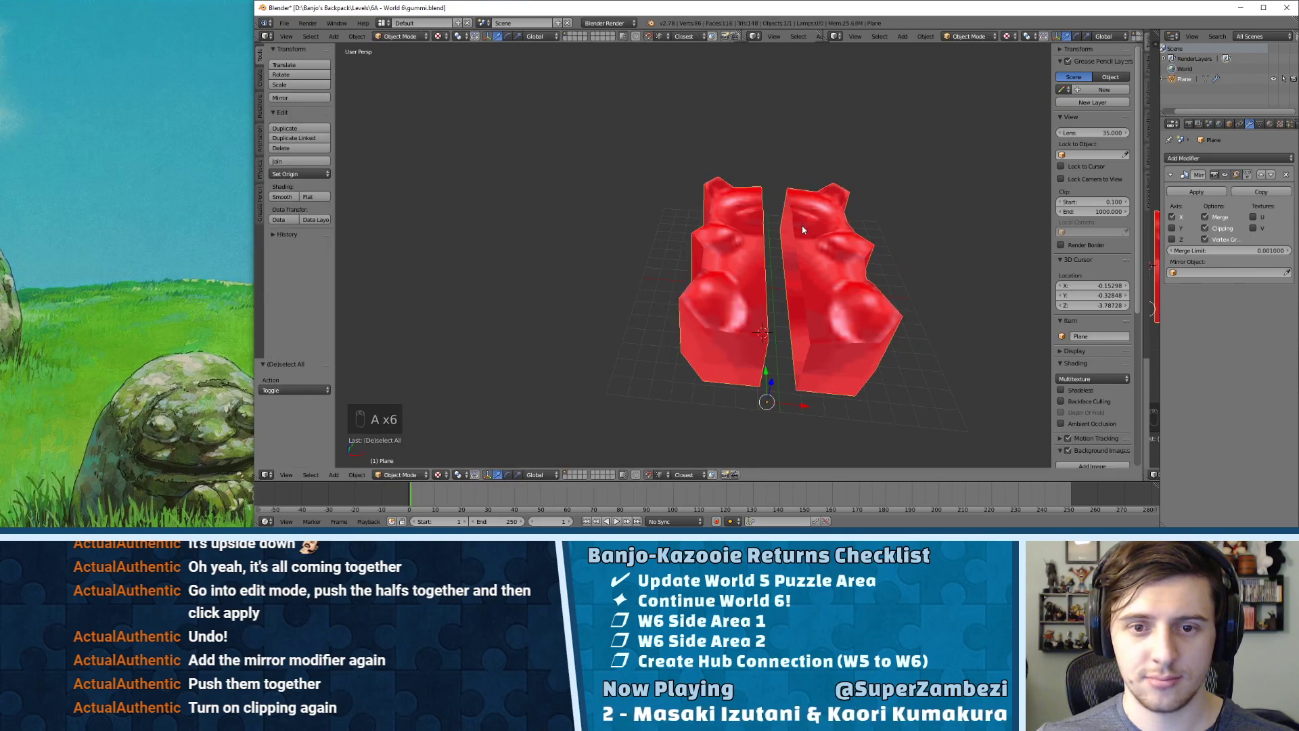
# - Slide the bear half about 0.77 units along X toward its mirrored copy and check the seam between them
pyautogui.press('Tab')
pyautogui.press('g')
pyautogui.press('x')
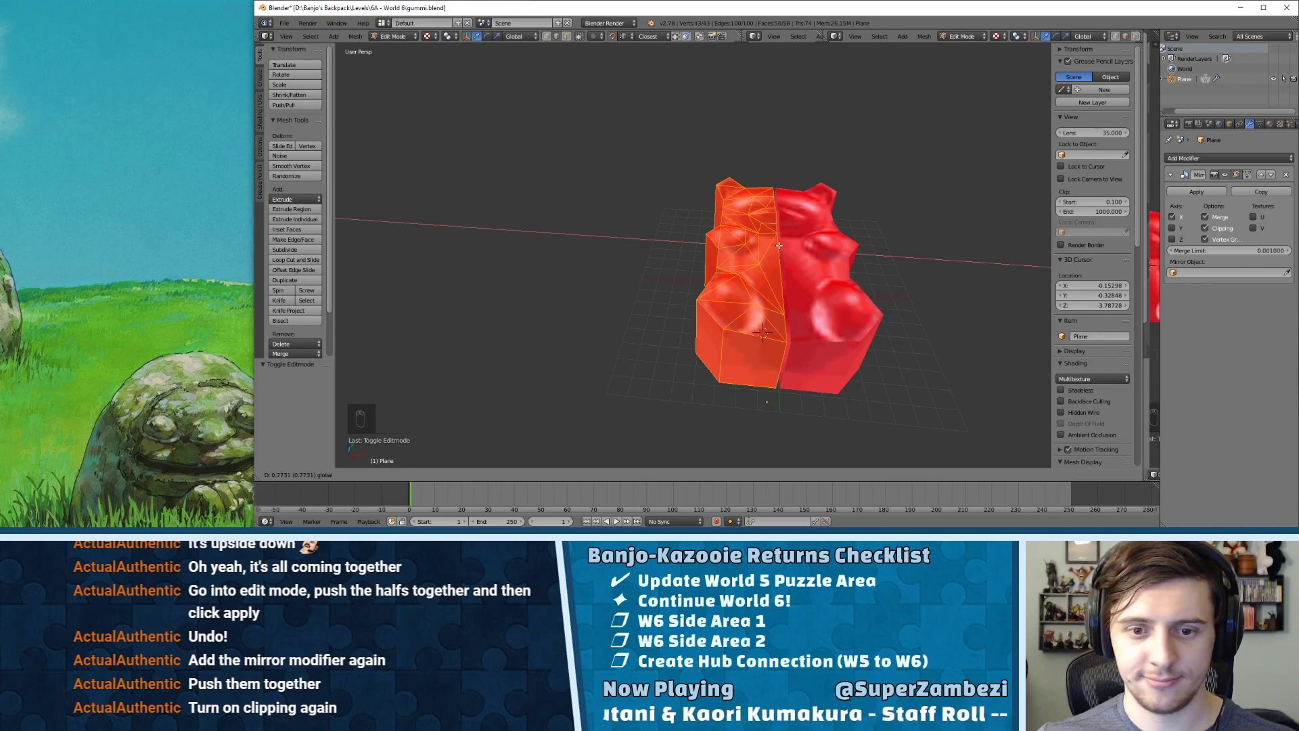
pyautogui.click(780, 246)
pyautogui.scroll(8, 788, 254)
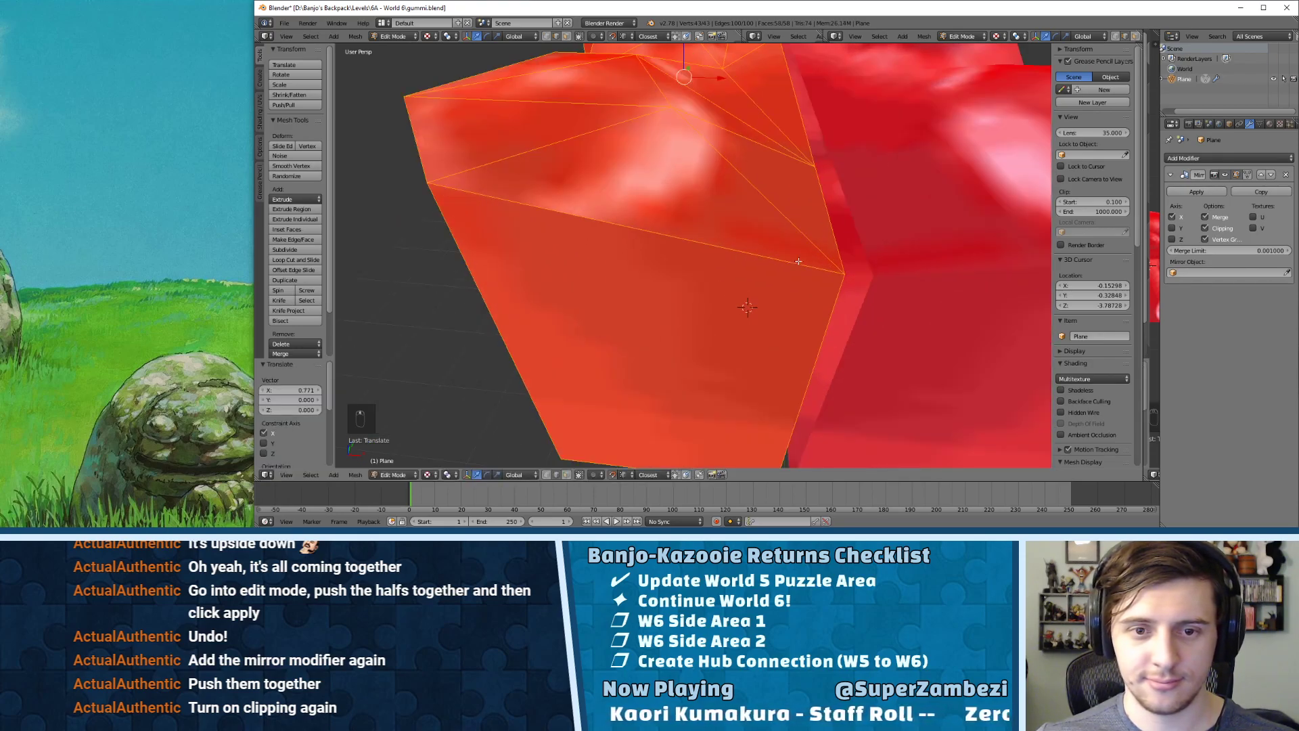
pyautogui.scroll(-10, 799, 261)
pyautogui.moveTo(738, 258)
pyautogui.mouseDown(button='middle')
pyautogui.moveTo(724, 352)
pyautogui.moveTo(729, 272)
pyautogui.mouseUp(button='middle')
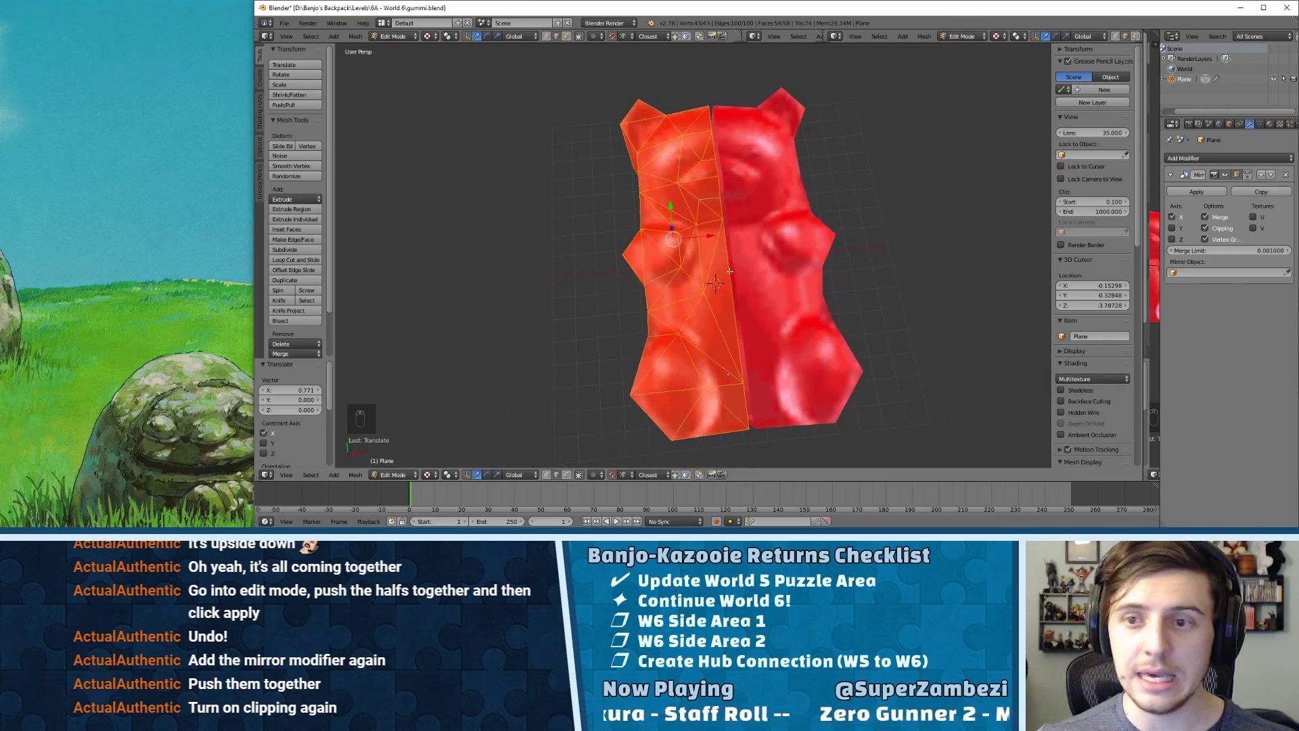
# - Try to slide the bear half further along X to close the remaining seam, and undo the moves
pyautogui.press('g')
pyautogui.press('x')
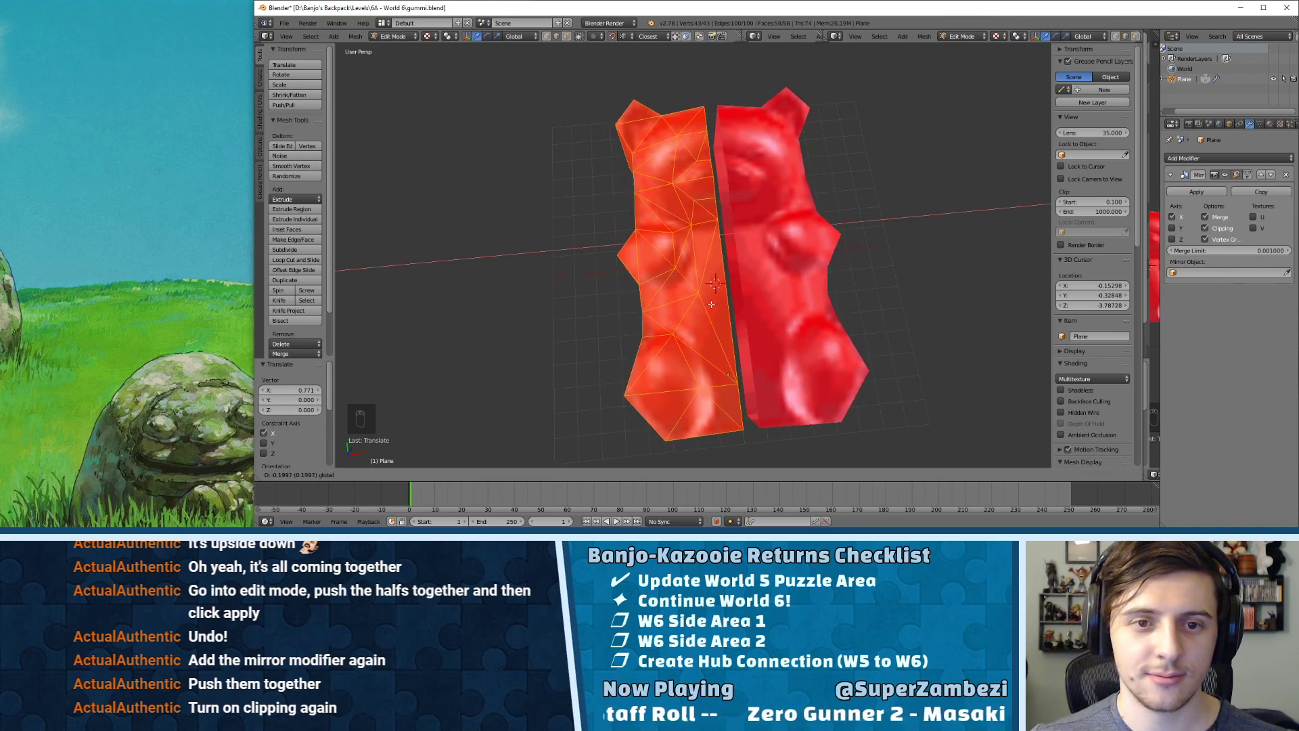
pyautogui.click(732, 275)
pyautogui.moveTo(732, 274); pyautogui.dragTo(794, 240, button='middle')
pyautogui.moveTo(716, 266); pyautogui.dragTo(677, 283)
pyautogui.hotkey('ctrl', 'z')
pyautogui.hotkey('ctrl', 'z')
pyautogui.hotkey('ctrl', 'z')
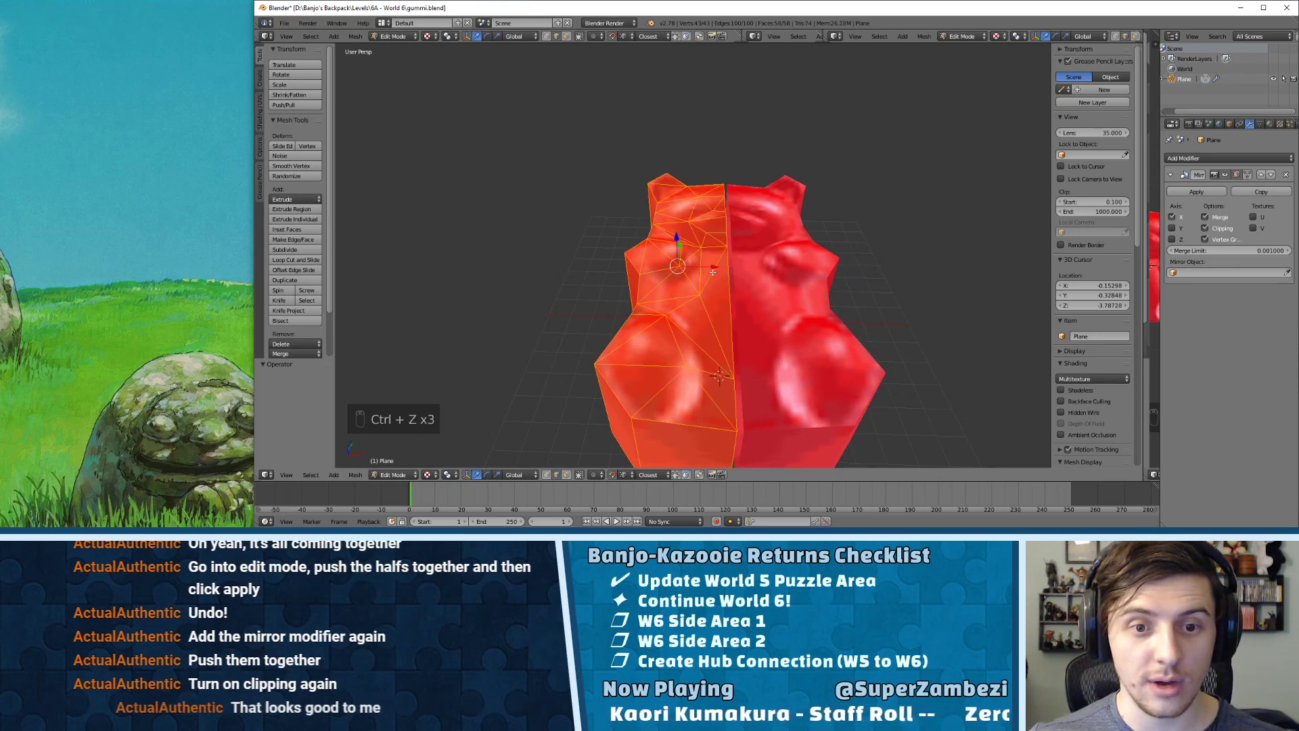
# - Slide the bear half along X until its inner edge meets the mirrored copy, undo any excess move, and leave Edit Mode
pyautogui.moveTo(711, 268); pyautogui.dragTo(713, 269)
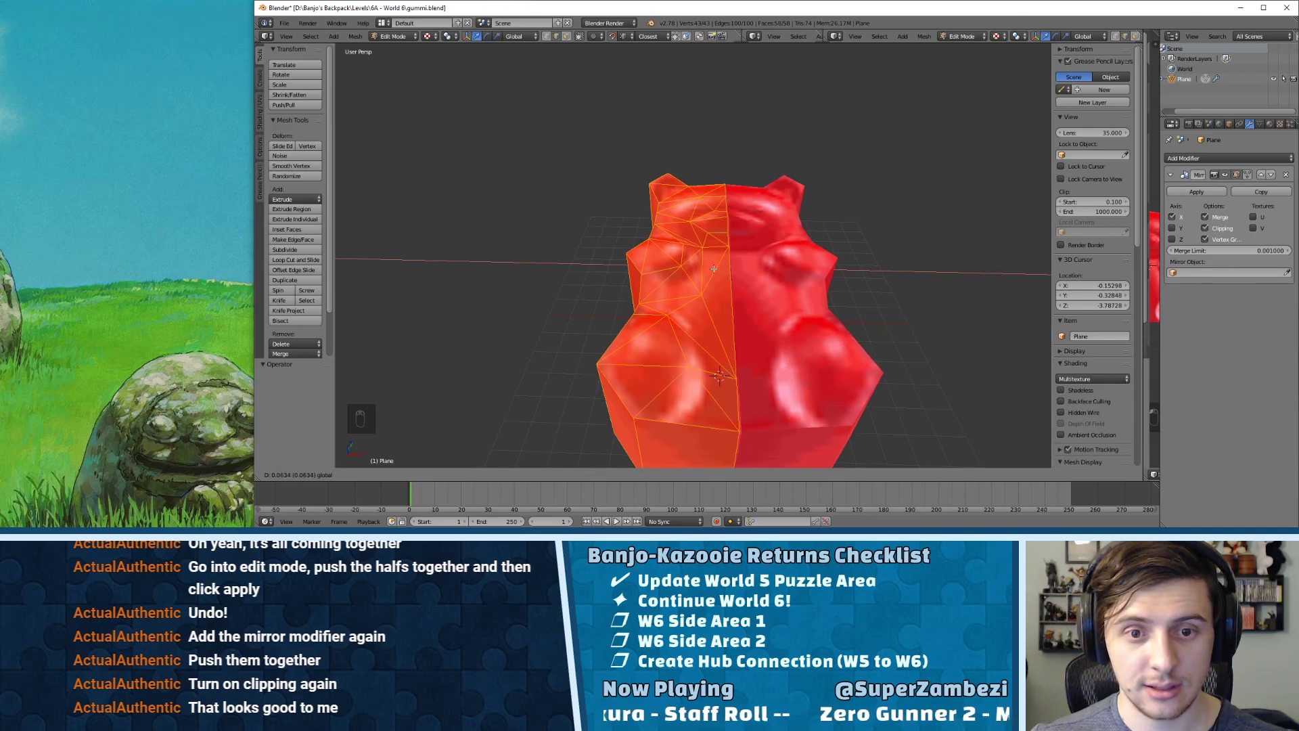
pyautogui.moveTo(714, 268); pyautogui.dragTo(691, 280)
pyautogui.scroll(3, 714, 269)
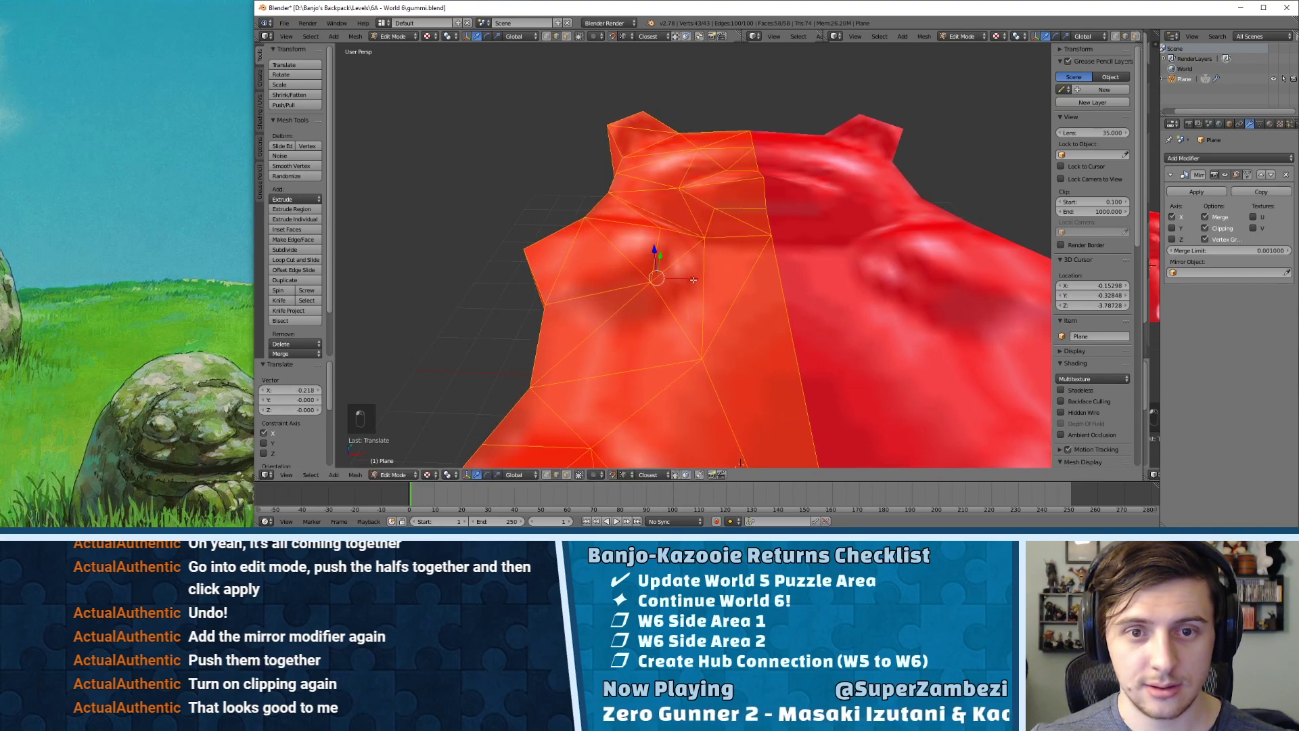
pyautogui.hotkey('ctrl', 'z')
pyautogui.press('a')
pyautogui.press('Tab')
# - Examine the joined bear from several distances and angles, including its mesh edges in Edit Mode
pyautogui.moveTo(789, 238); pyautogui.dragTo(710, 278, button='middle')
pyautogui.scroll(-3, 772, 303)
pyautogui.scroll(-8, 711, 281)
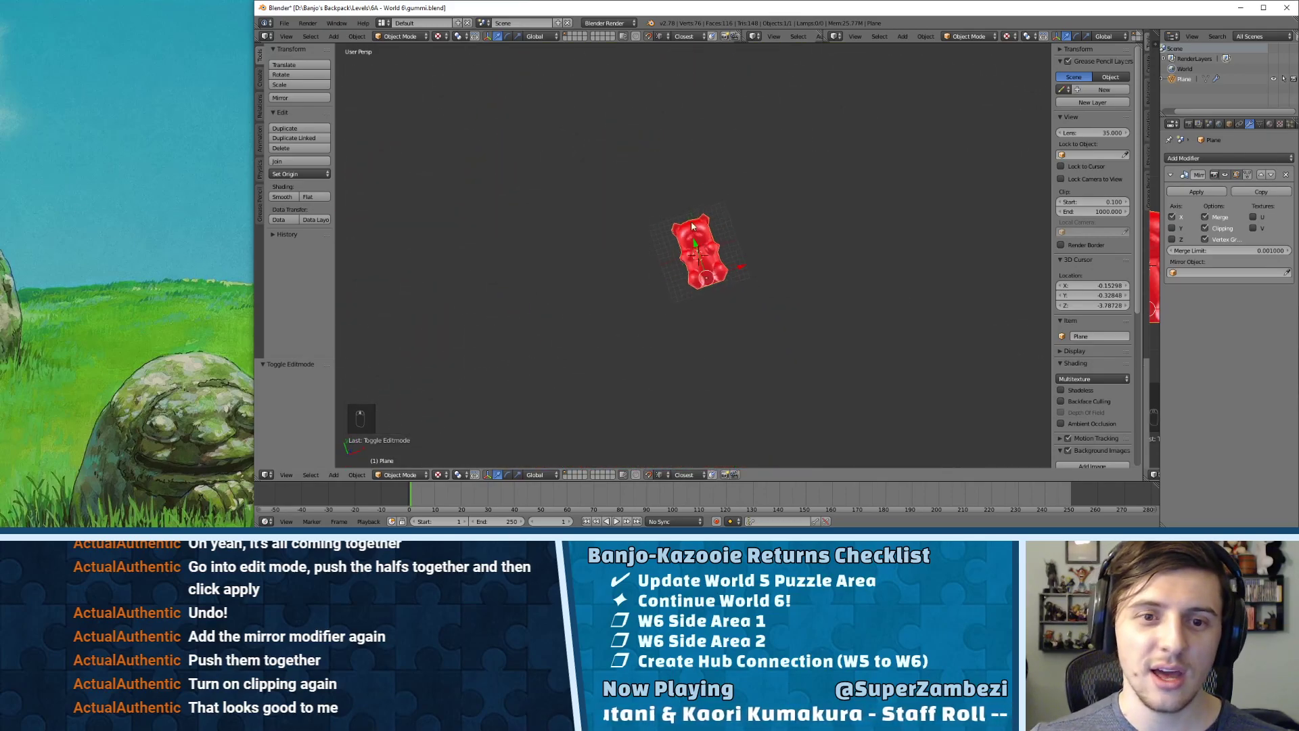
pyautogui.scroll(9, 689, 297)
pyautogui.moveTo(679, 386); pyautogui.dragTo(626, 323, button='middle')
pyautogui.press('Tab')
pyautogui.hotkey('ctrl', 'Tab')
pyautogui.click(625, 322)
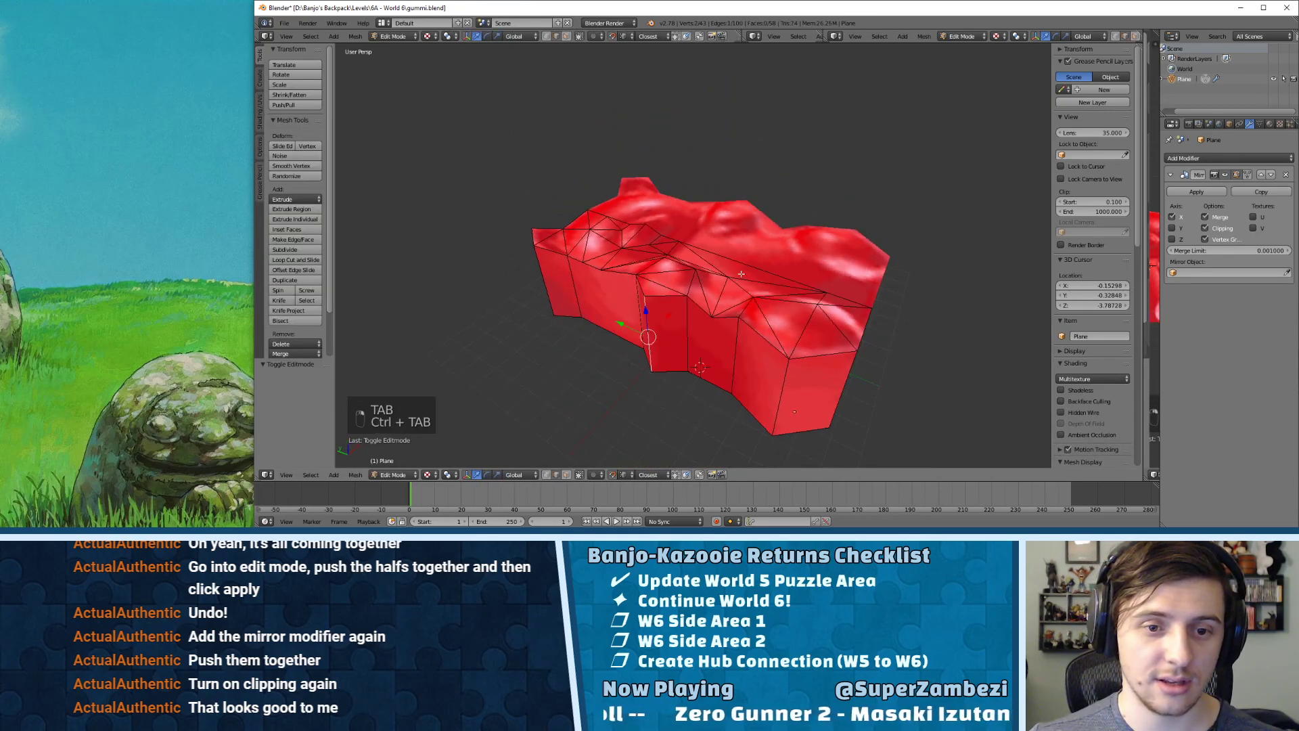
pyautogui.press('Tab')
pyautogui.moveTo(741, 274); pyautogui.dragTo(750, 274, button='middle')
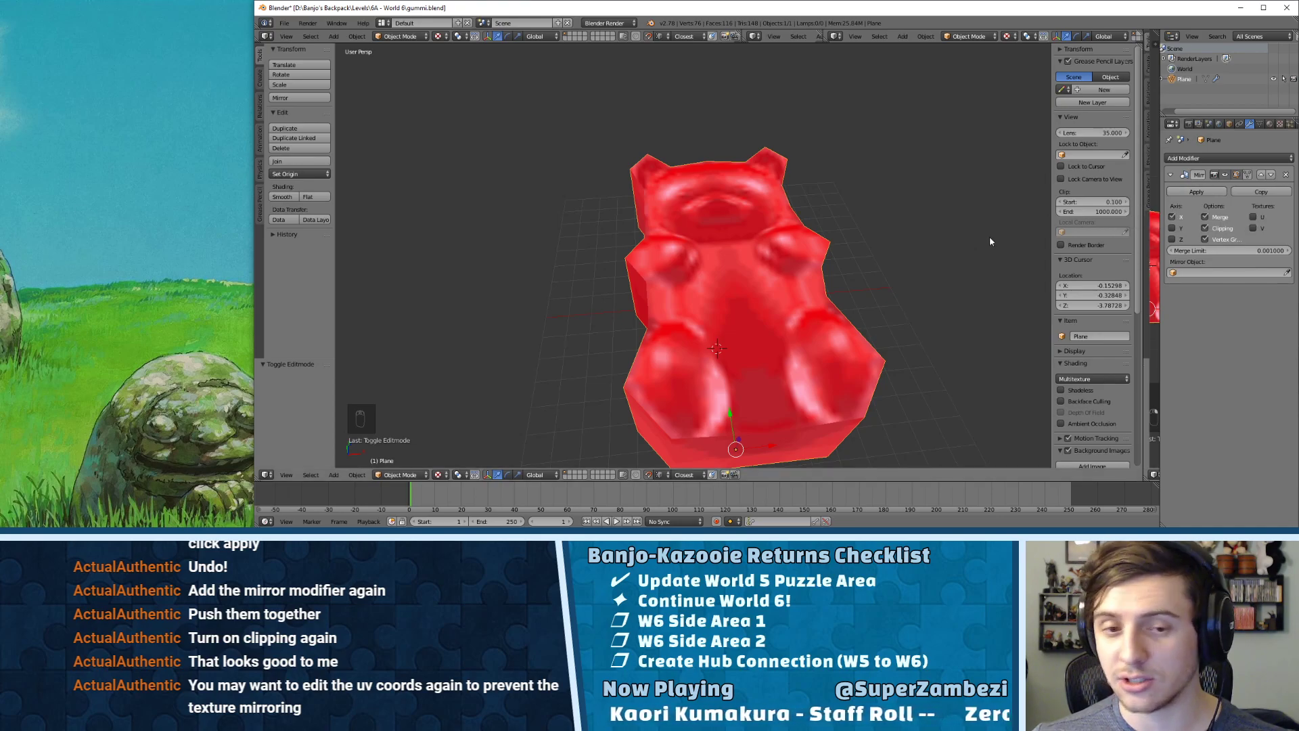
pyautogui.moveTo(765, 305); pyautogui.dragTo(778, 433, button='middle')
pyautogui.moveTo(712, 194); pyautogui.dragTo(729, 136, button='middle')
pyautogui.moveTo(756, 293)
pyautogui.mouseDown(button='middle')
pyautogui.moveTo(743, 218)
pyautogui.moveTo(720, 273)
pyautogui.moveTo(735, 147)
pyautogui.moveTo(737, 296)
pyautogui.mouseUp(button='middle')
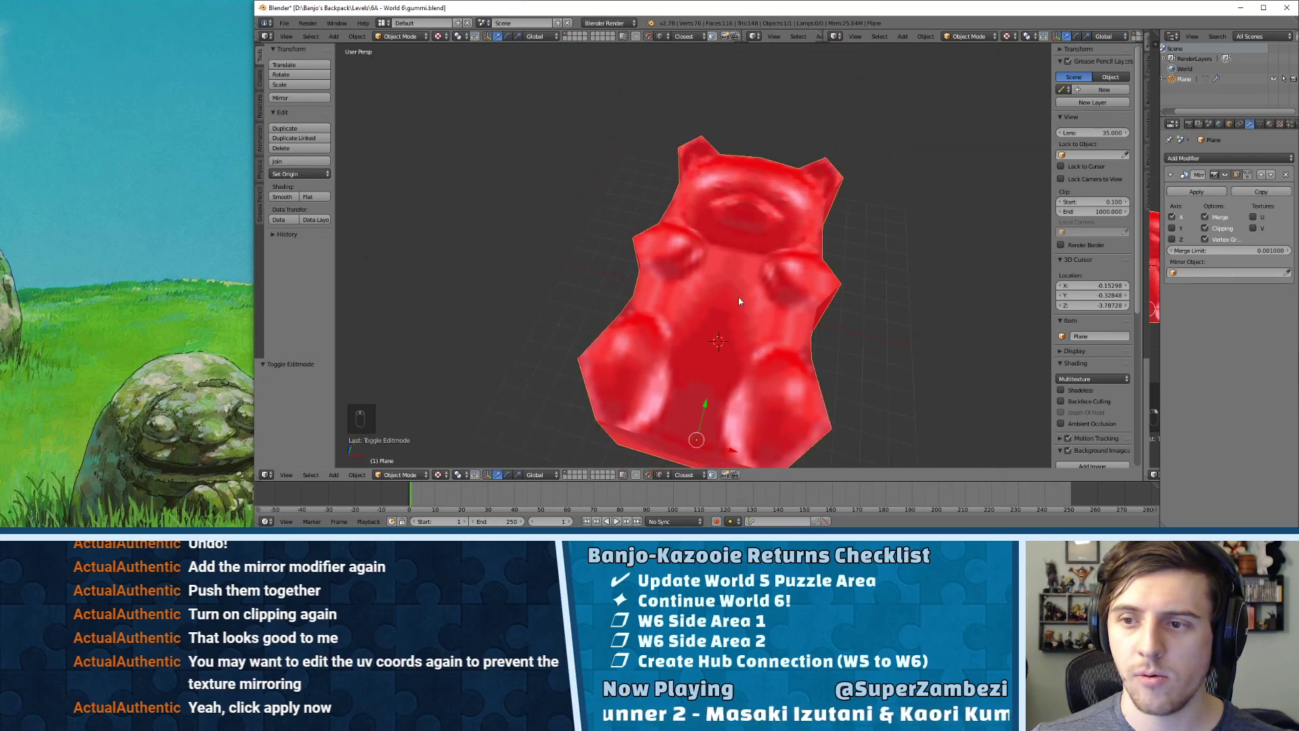
# - Toggle the Mirror modifier's U and V texture mirroring to compare their effect on the bear's front
pyautogui.click(1252, 217)
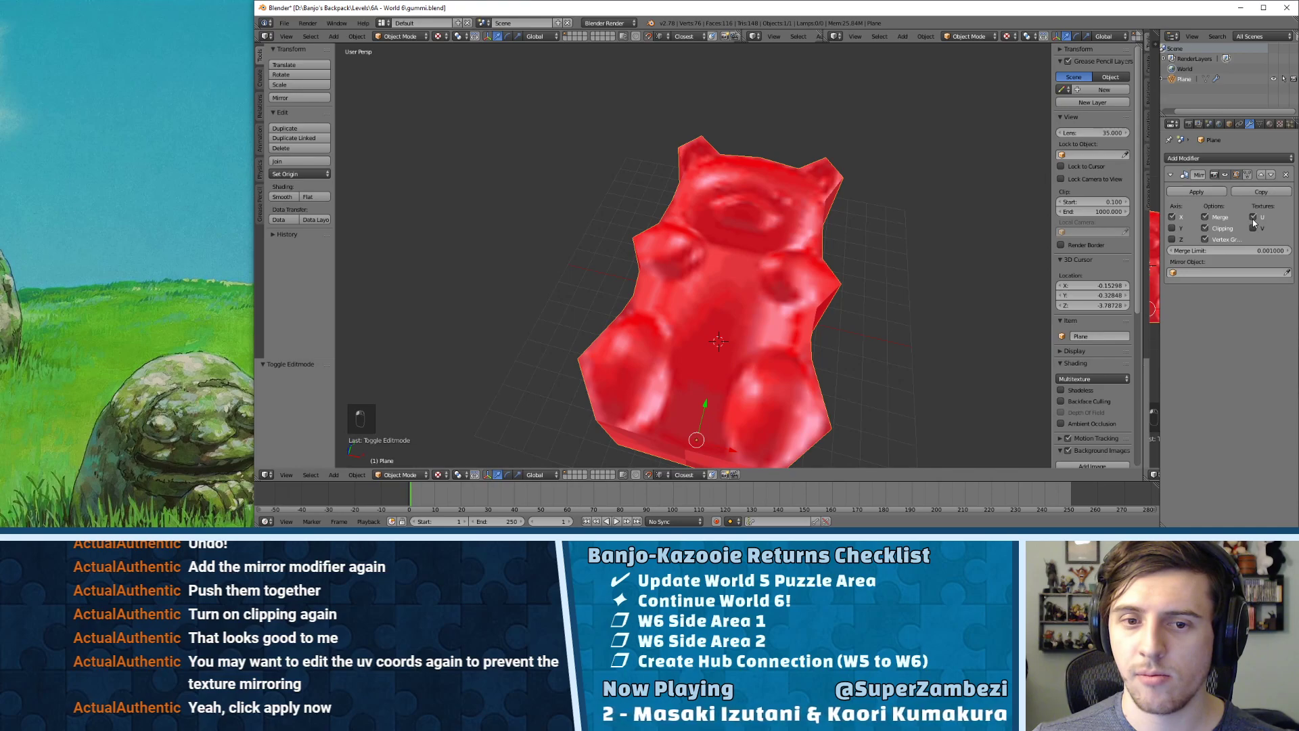
pyautogui.click(1253, 217)
pyautogui.click(1252, 217)
pyautogui.click(1253, 217)
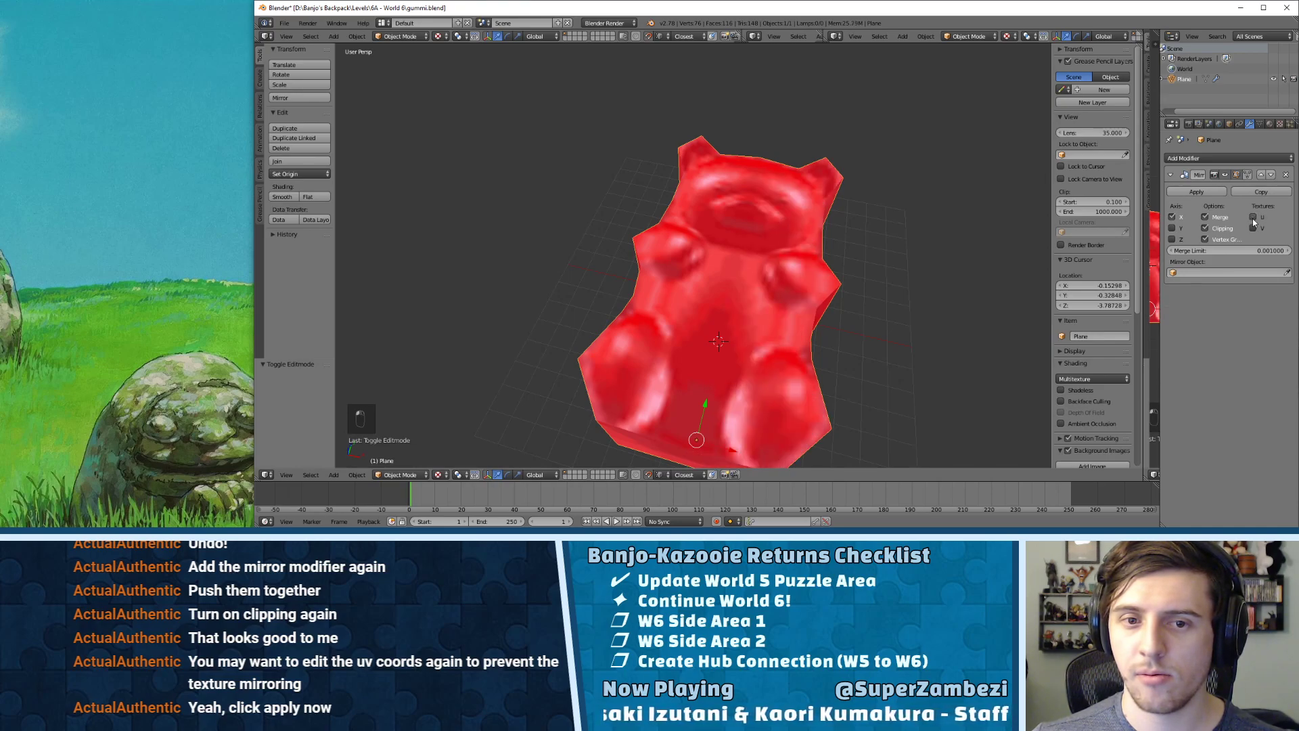
pyautogui.click(1252, 218)
pyautogui.moveTo(900, 224); pyautogui.dragTo(874, 233, button='middle')
pyautogui.click(1254, 218)
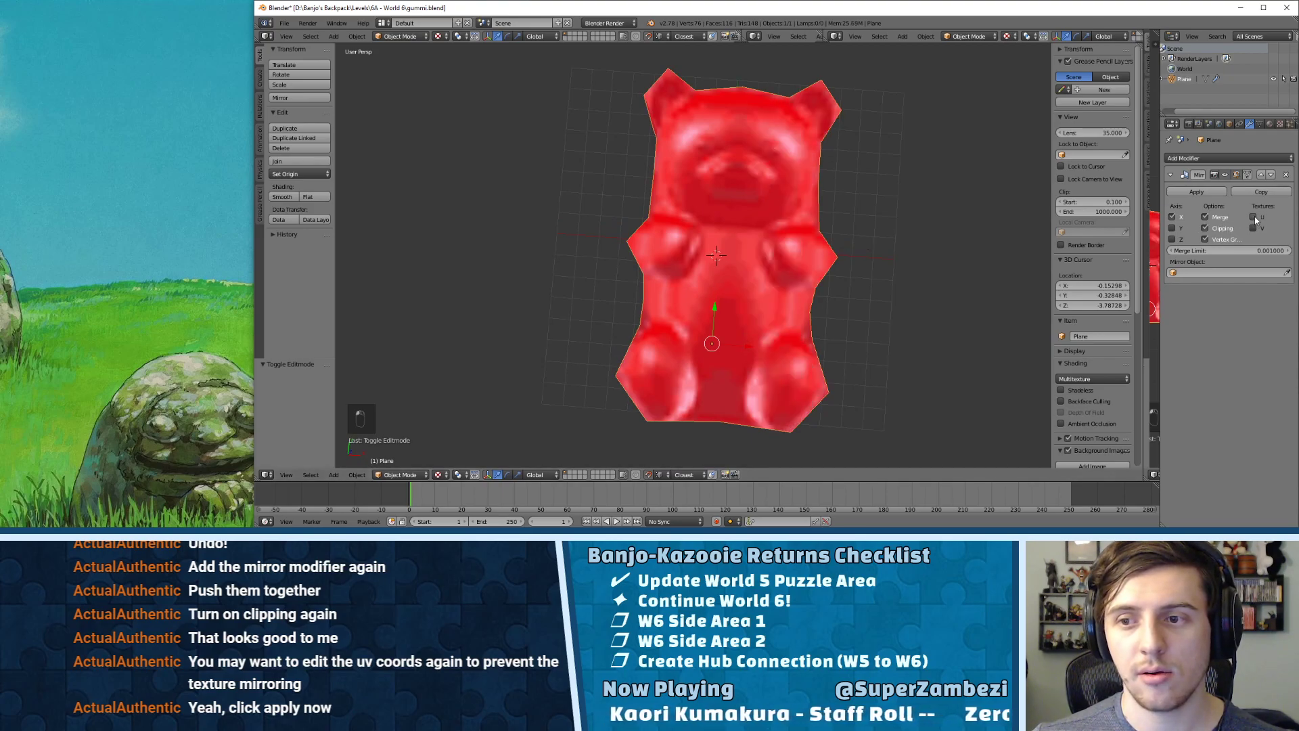
pyautogui.click(1253, 229)
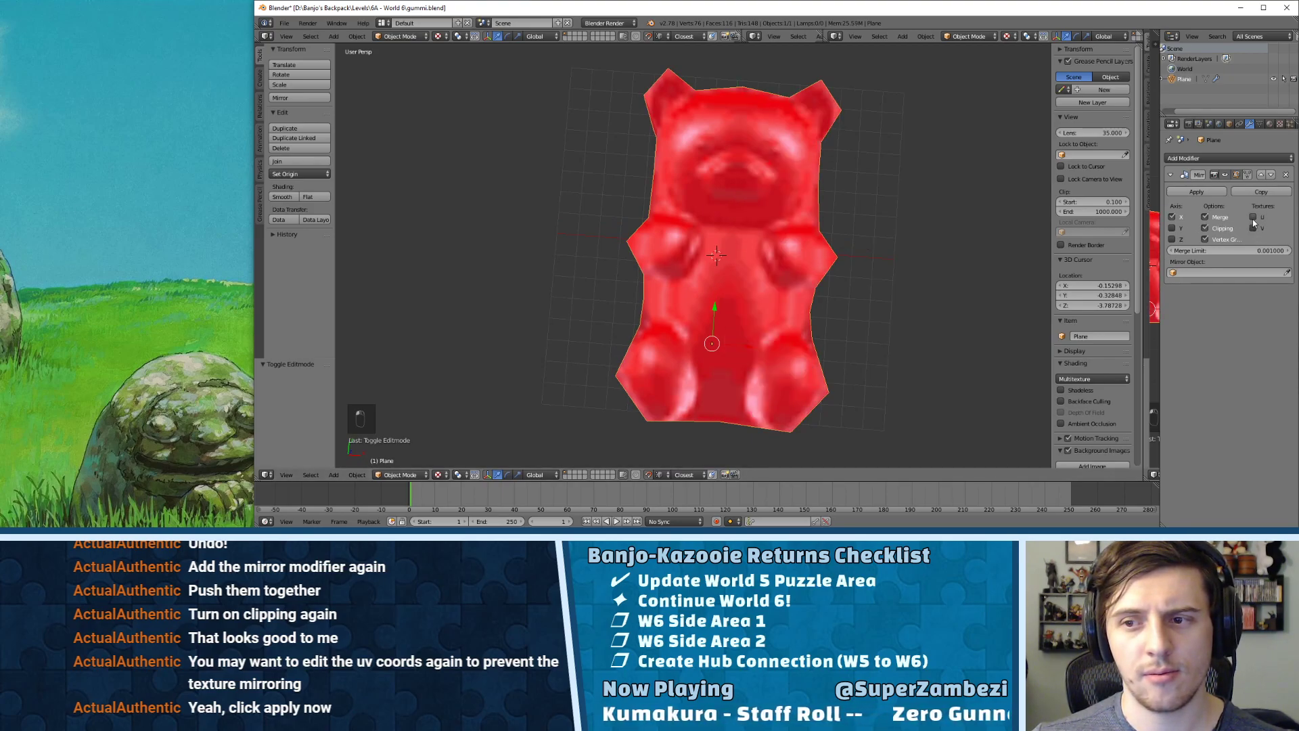
pyautogui.click(1253, 218)
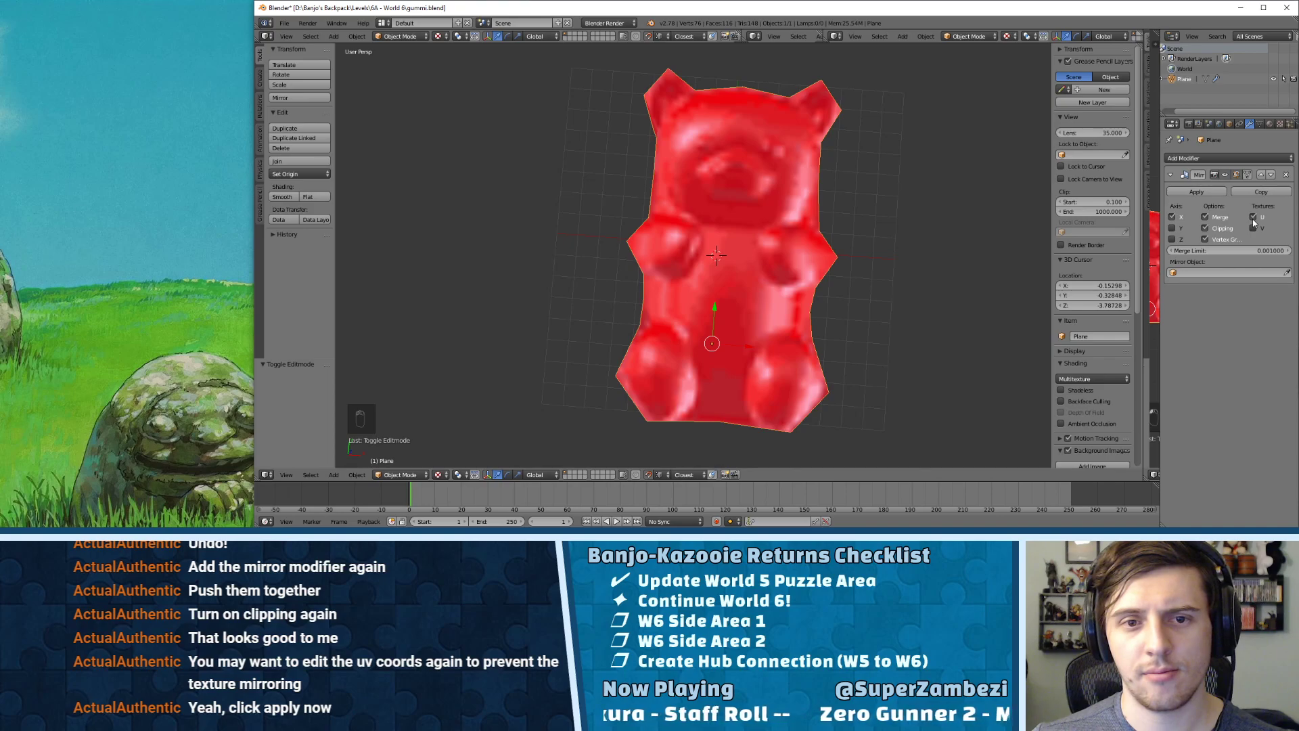
pyautogui.click(1254, 219)
pyautogui.moveTo(778, 271)
pyautogui.mouseDown(button='middle')
pyautogui.moveTo(765, 230)
pyautogui.moveTo(812, 284)
pyautogui.moveTo(796, 245)
pyautogui.moveTo(796, 282)
pyautogui.moveTo(788, 246)
pyautogui.moveTo(830, 218)
pyautogui.moveTo(817, 228)
pyautogui.moveTo(829, 234)
pyautogui.mouseUp(button='middle')
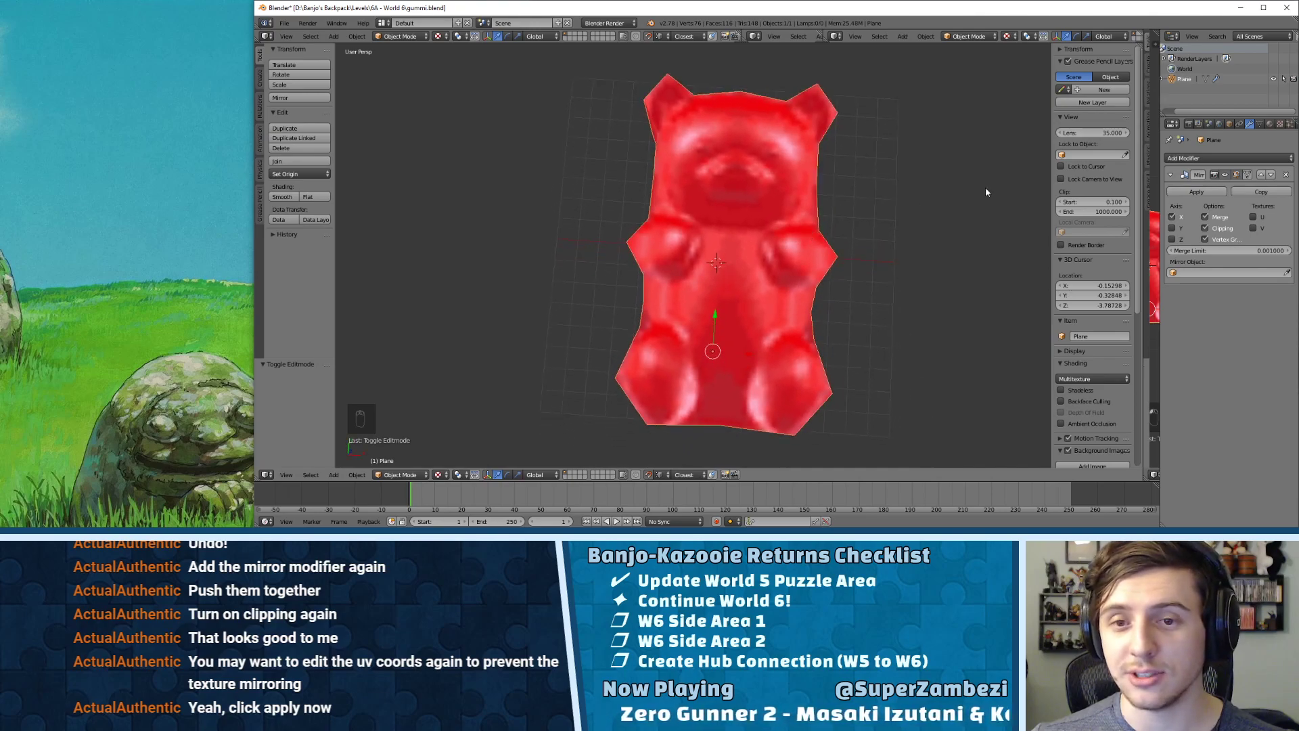
# - Turn on U texture mirroring in the Mirror modifier, comparing the bear's face and body with and without it
pyautogui.click(1253, 217)
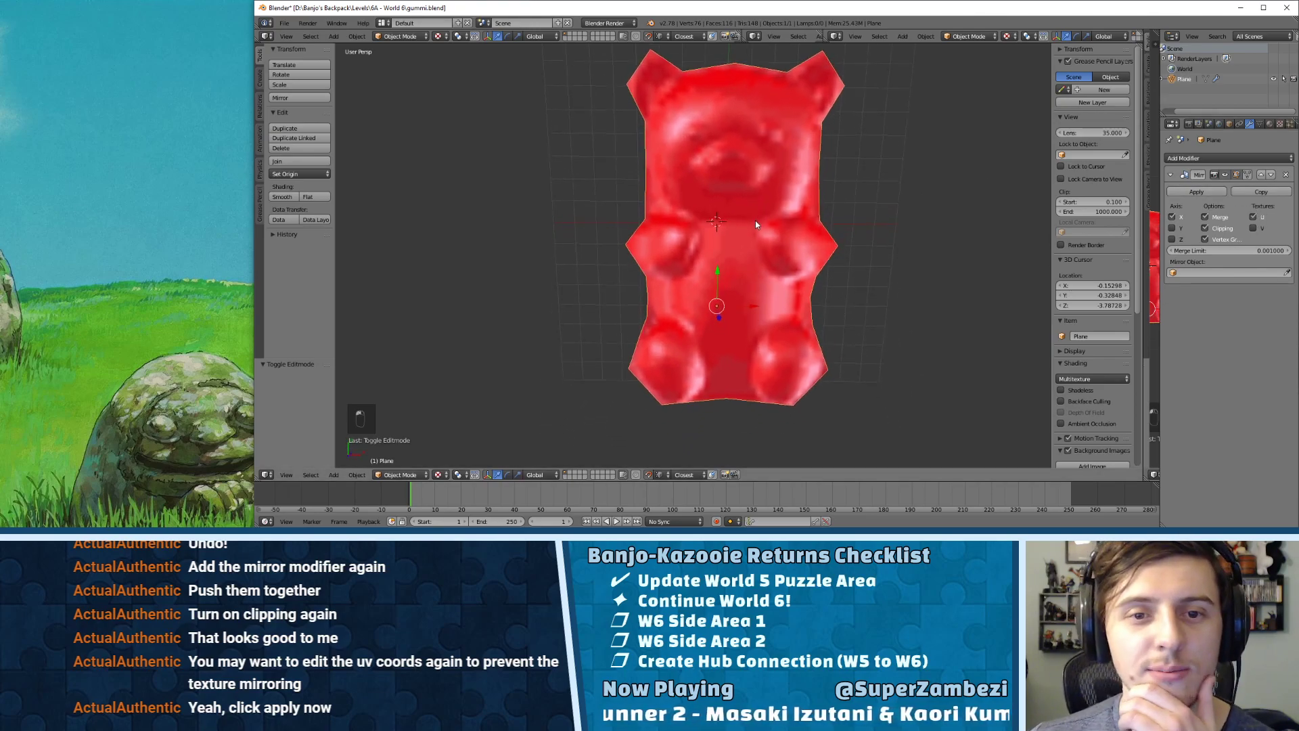
pyautogui.scroll(-4, 755, 220)
pyautogui.moveTo(754, 246); pyautogui.dragTo(759, 203, button='middle')
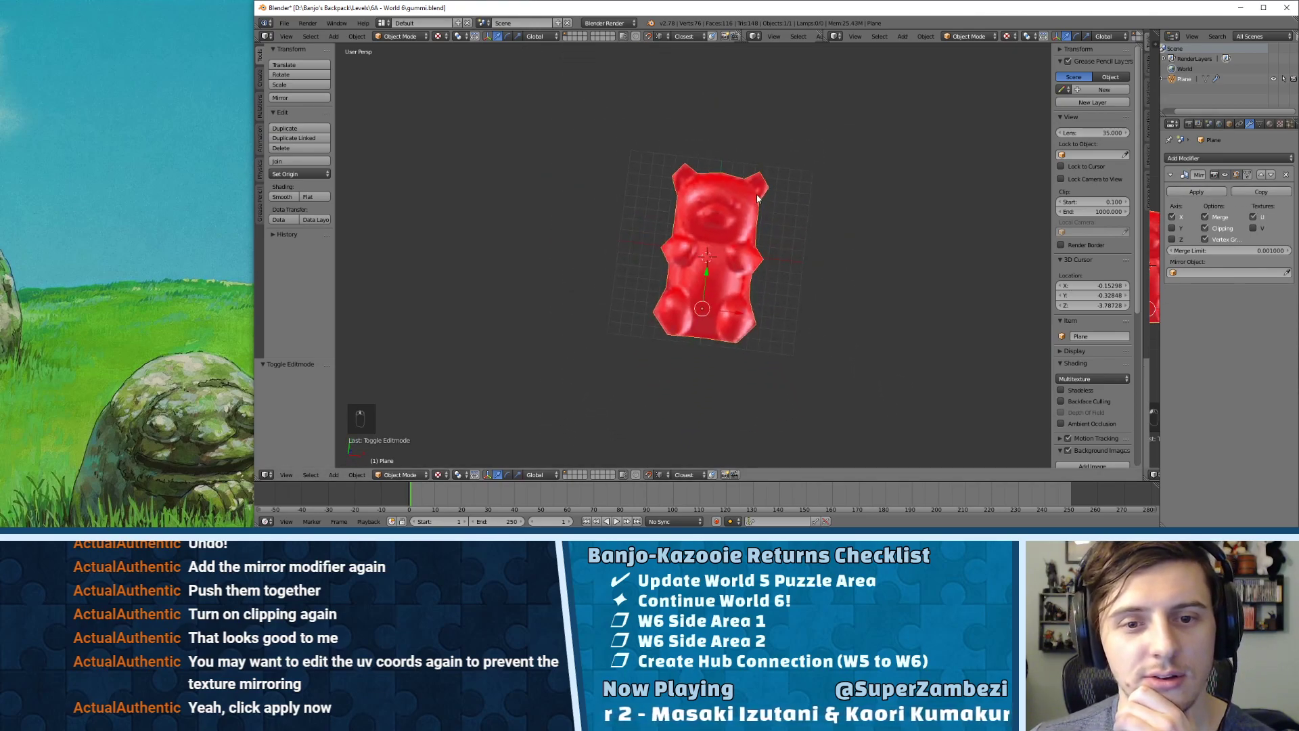
pyautogui.click(1253, 217)
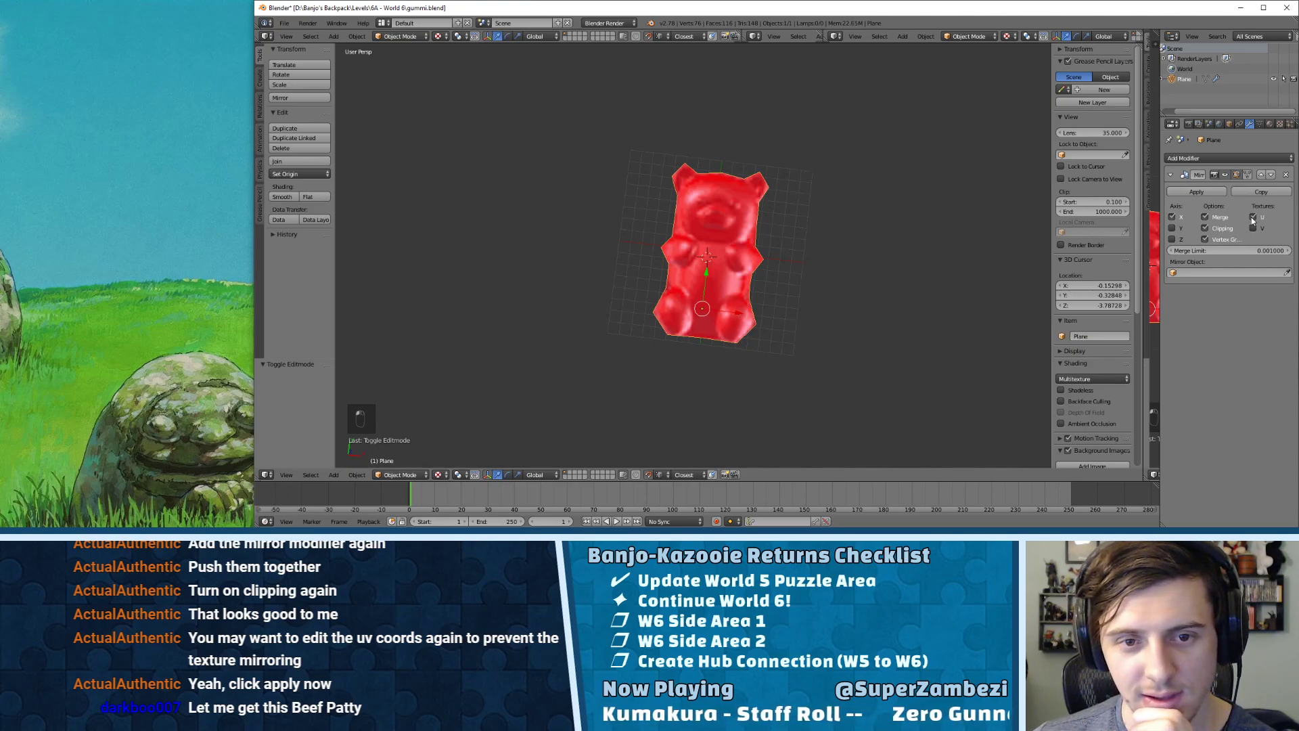
pyautogui.click(1253, 217)
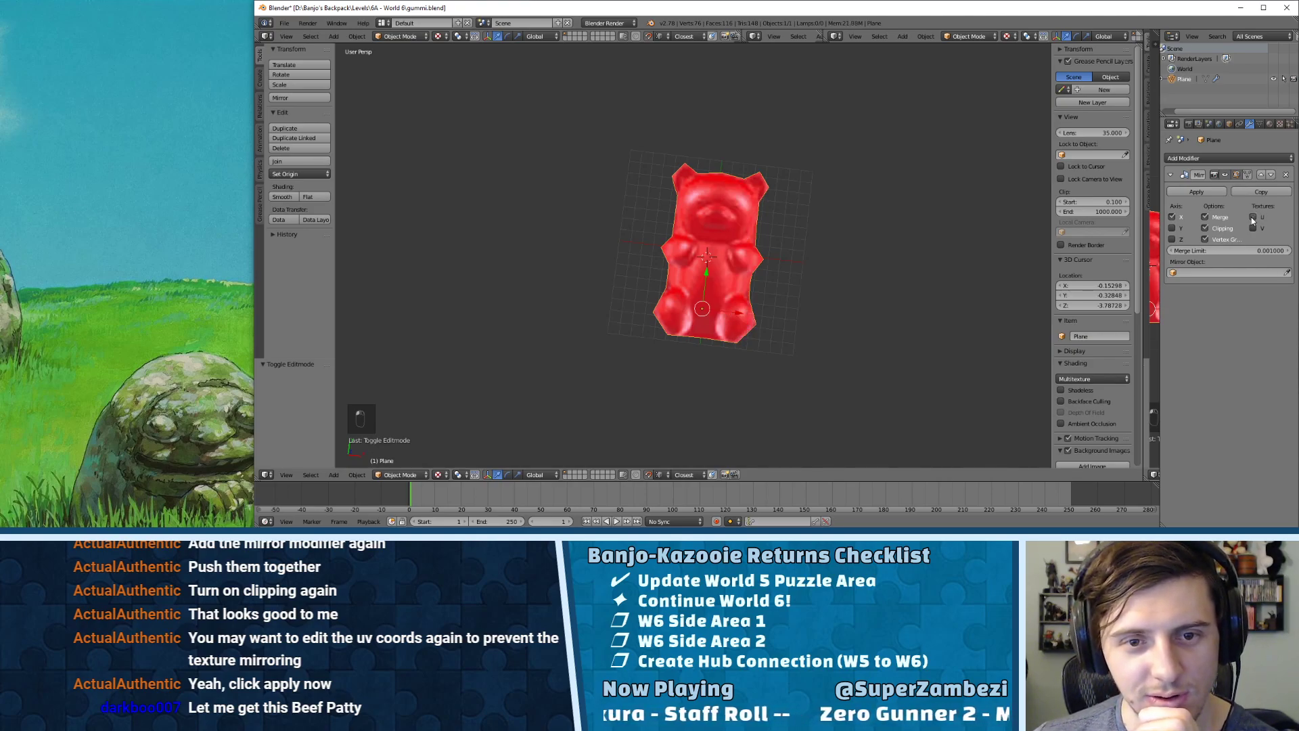
pyautogui.click(1253, 217)
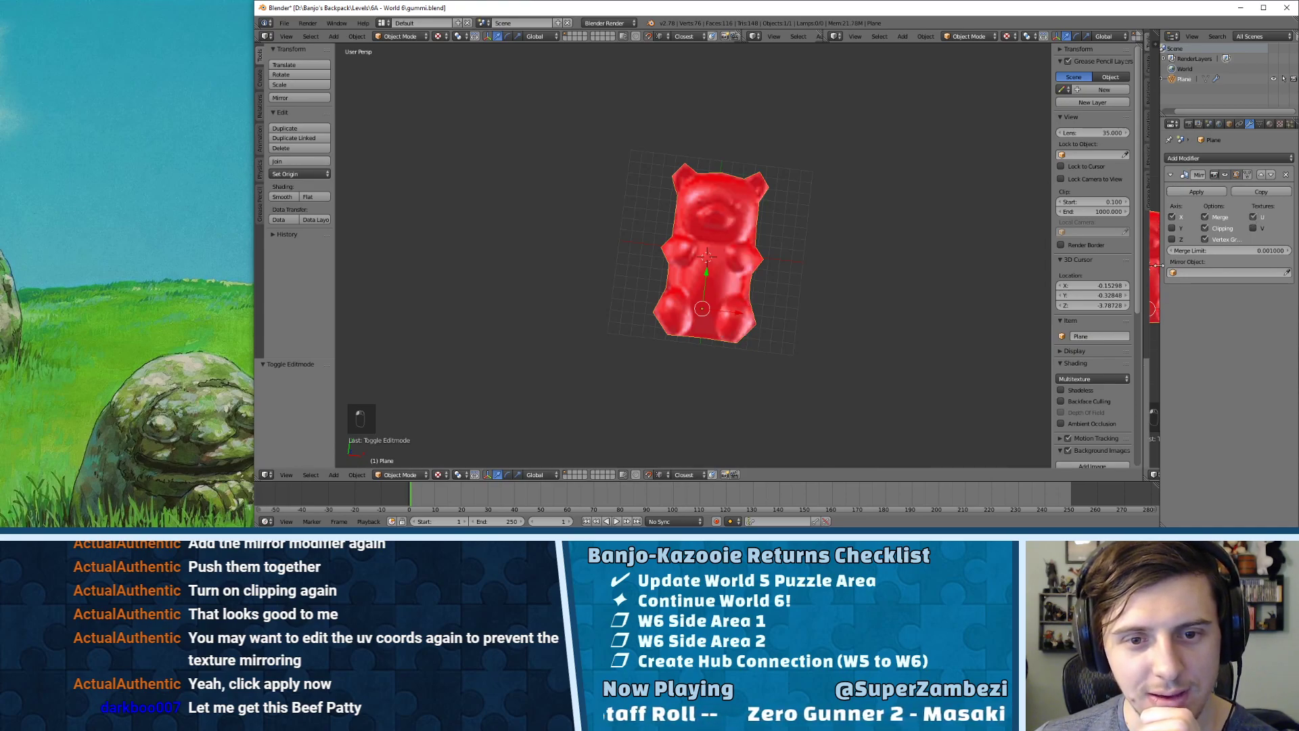
pyautogui.scroll(5, 780, 268)
pyautogui.moveTo(780, 264); pyautogui.dragTo(765, 335, button='middle')
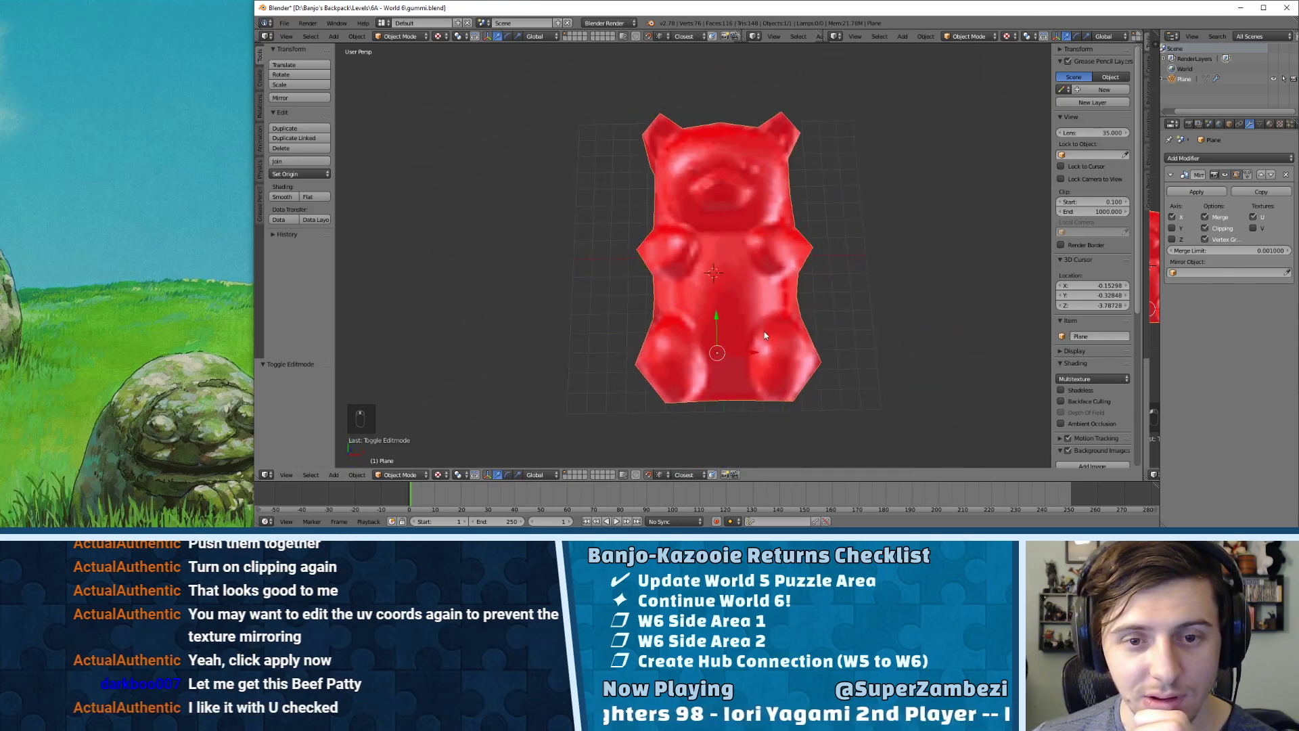
pyautogui.click(1253, 217)
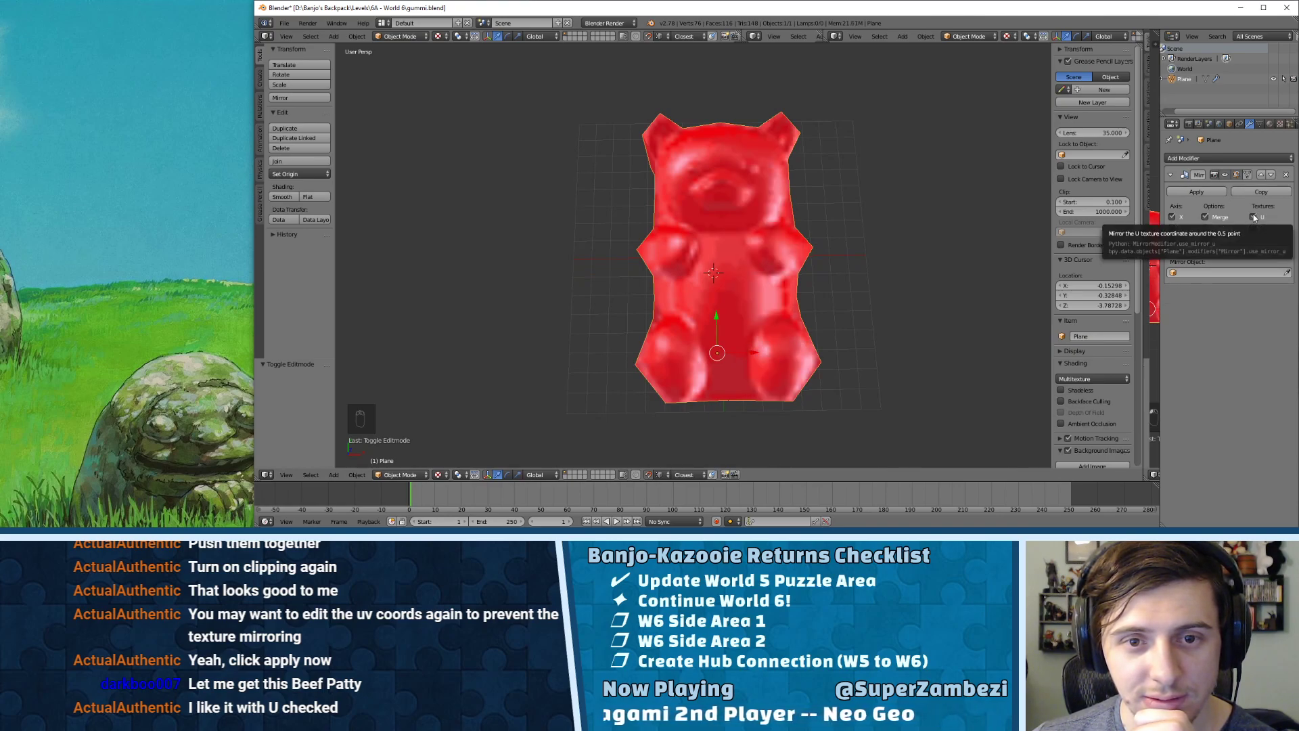
# - Compare the bear's face and belly with the Mirror modifier's U texture mirroring switched on and off
pyautogui.click(1253, 216)
pyautogui.click(1254, 216)
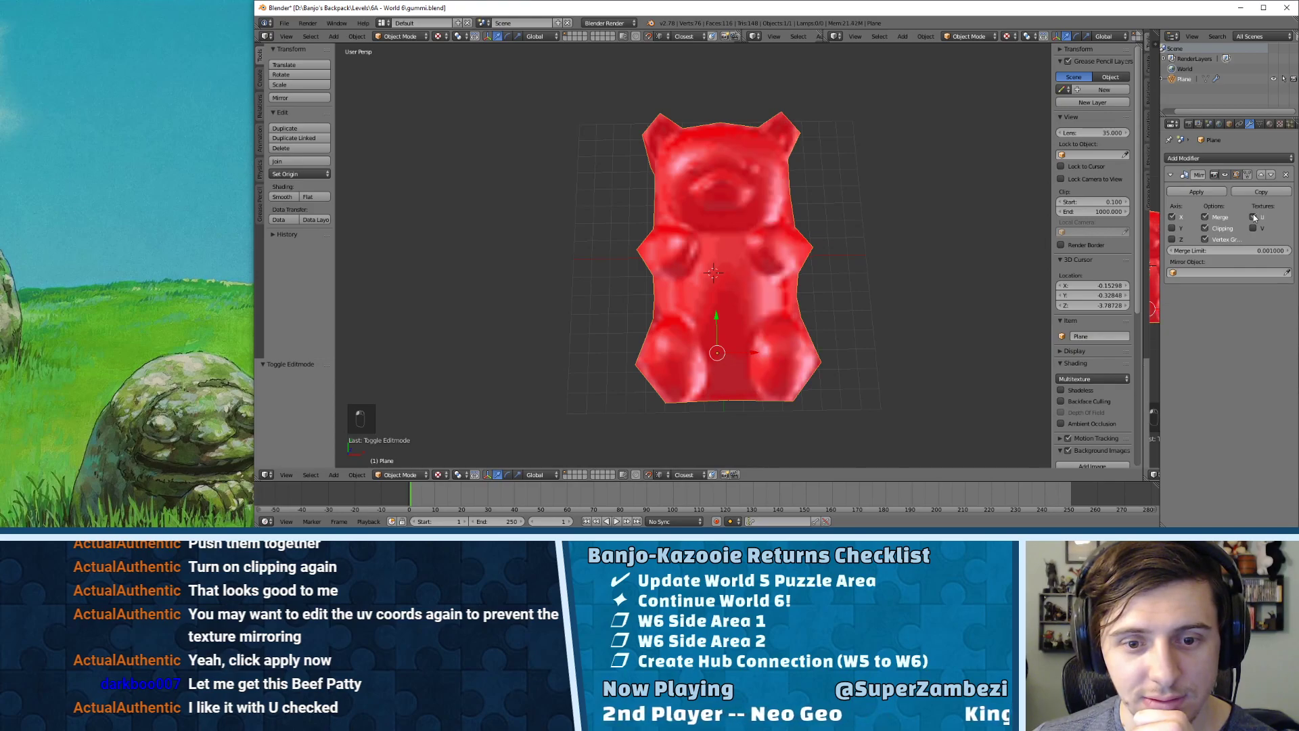
pyautogui.click(1253, 217)
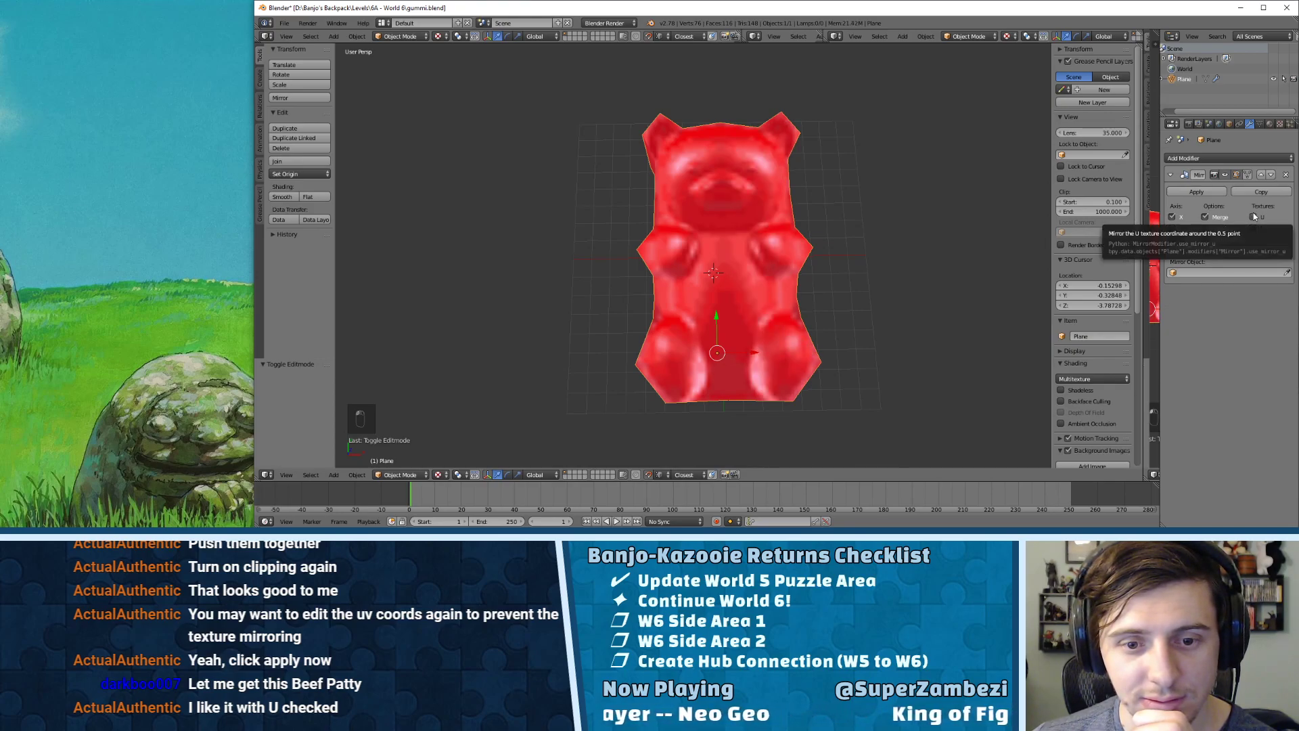
pyautogui.click(1253, 215)
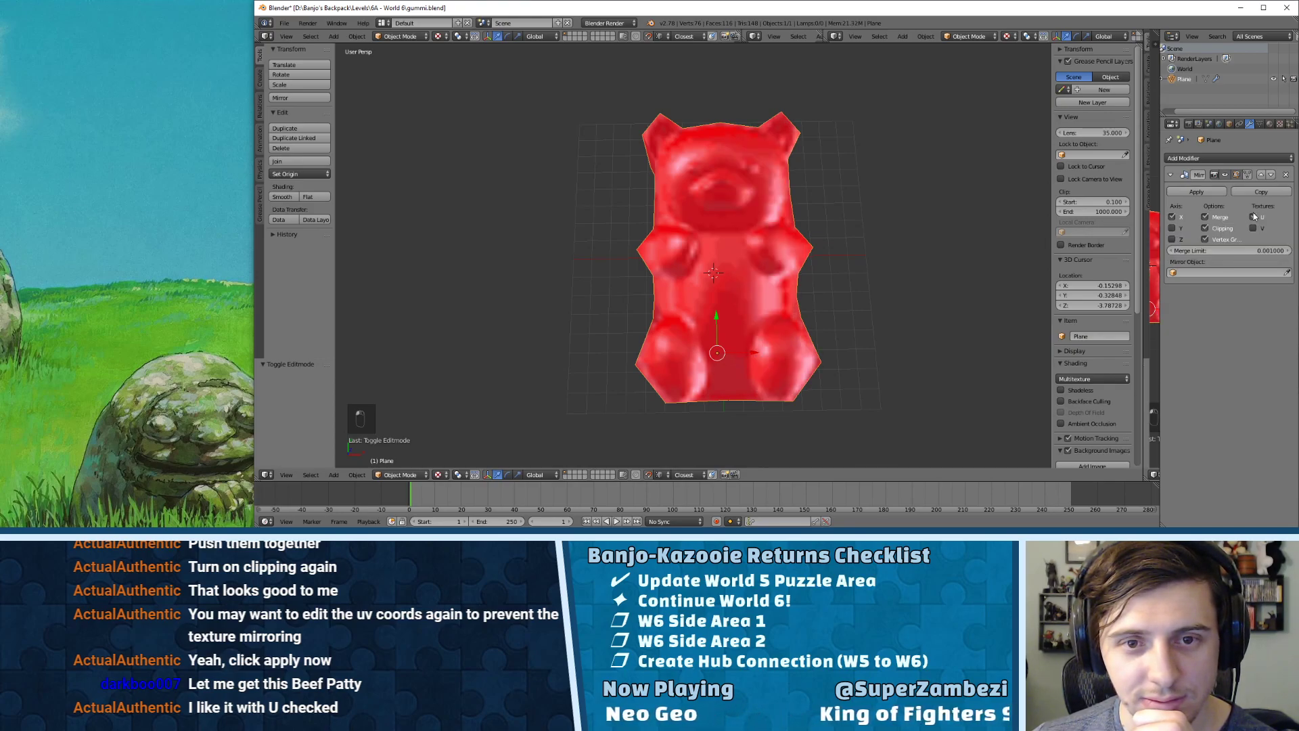
pyautogui.click(1253, 215)
pyautogui.click(1253, 215)
pyautogui.click(1254, 216)
pyautogui.click(1253, 215)
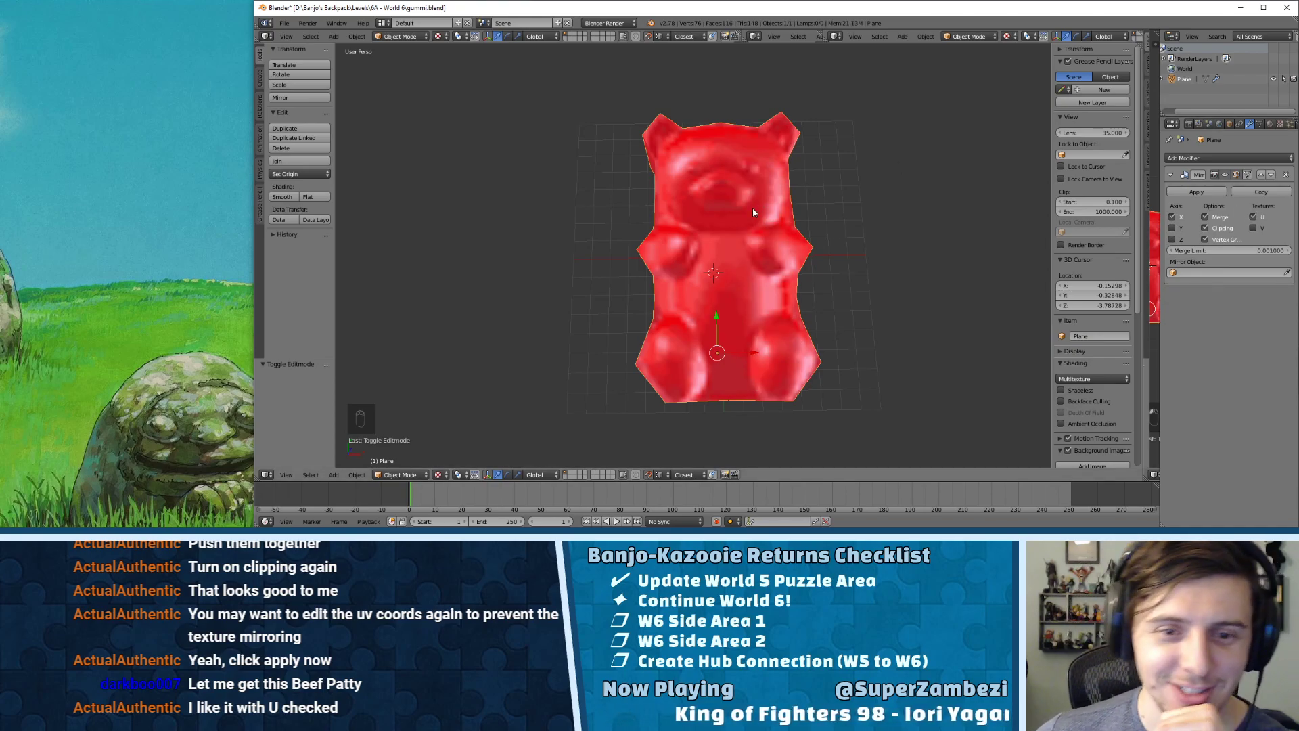
pyautogui.scroll(-3, 753, 211)
pyautogui.scroll(5, 721, 244)
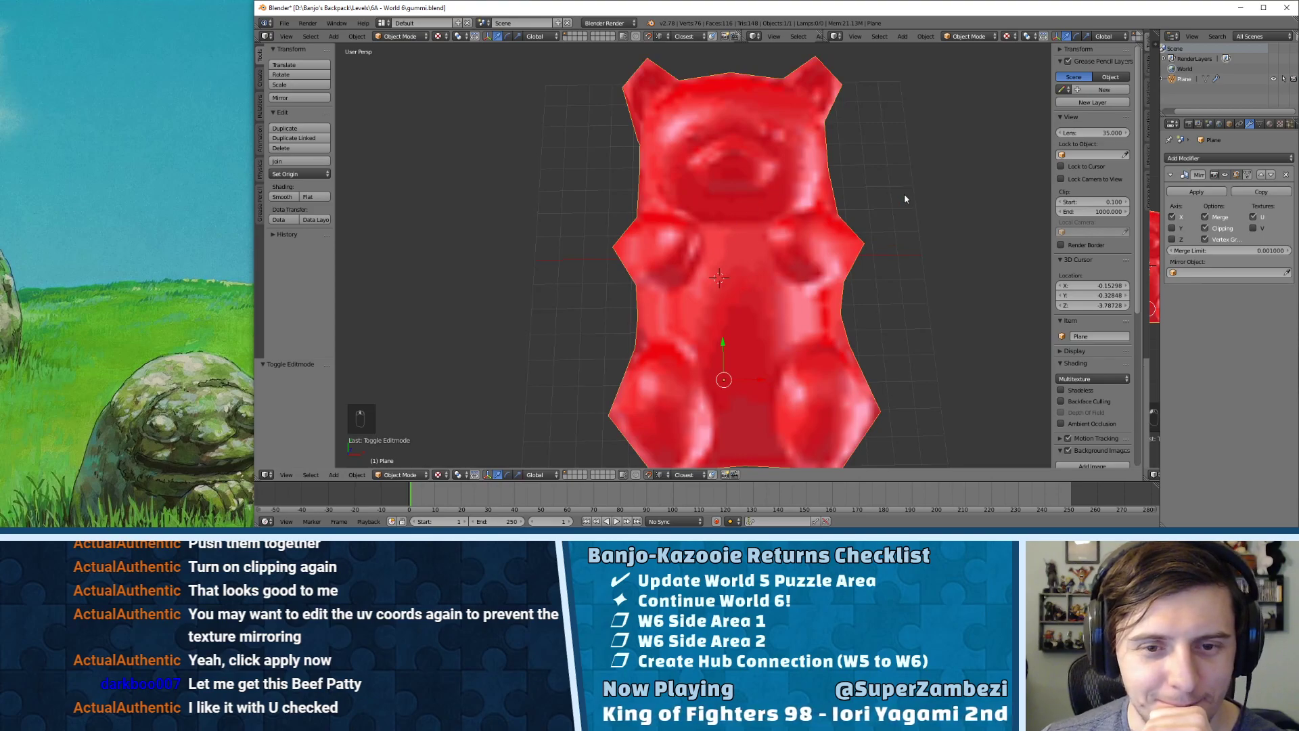
# - Examine the bear's front up close and its underside while switching U texture mirroring off and on
pyautogui.click(1257, 217)
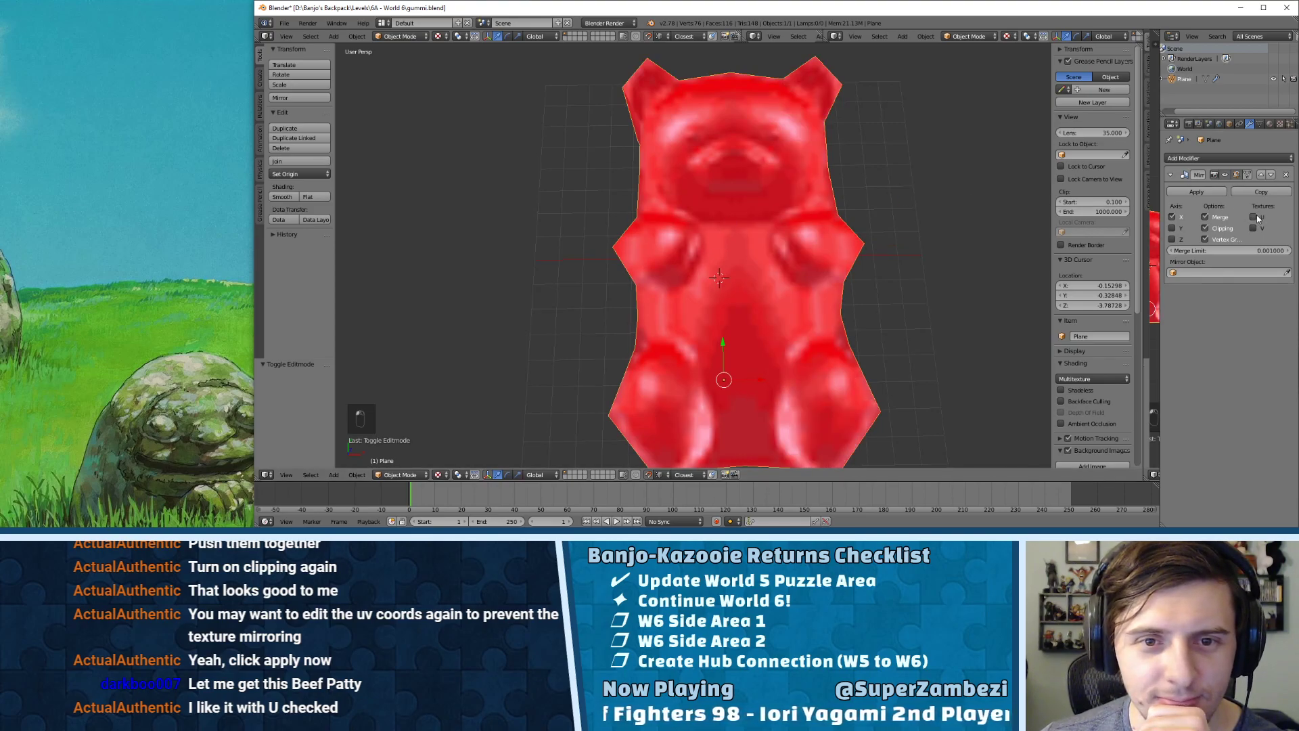
pyautogui.click(1257, 218)
pyautogui.click(1258, 218)
pyautogui.moveTo(788, 129); pyautogui.dragTo(806, 338, button='middle')
pyautogui.scroll(-3, 799, 280)
pyautogui.click(1254, 217)
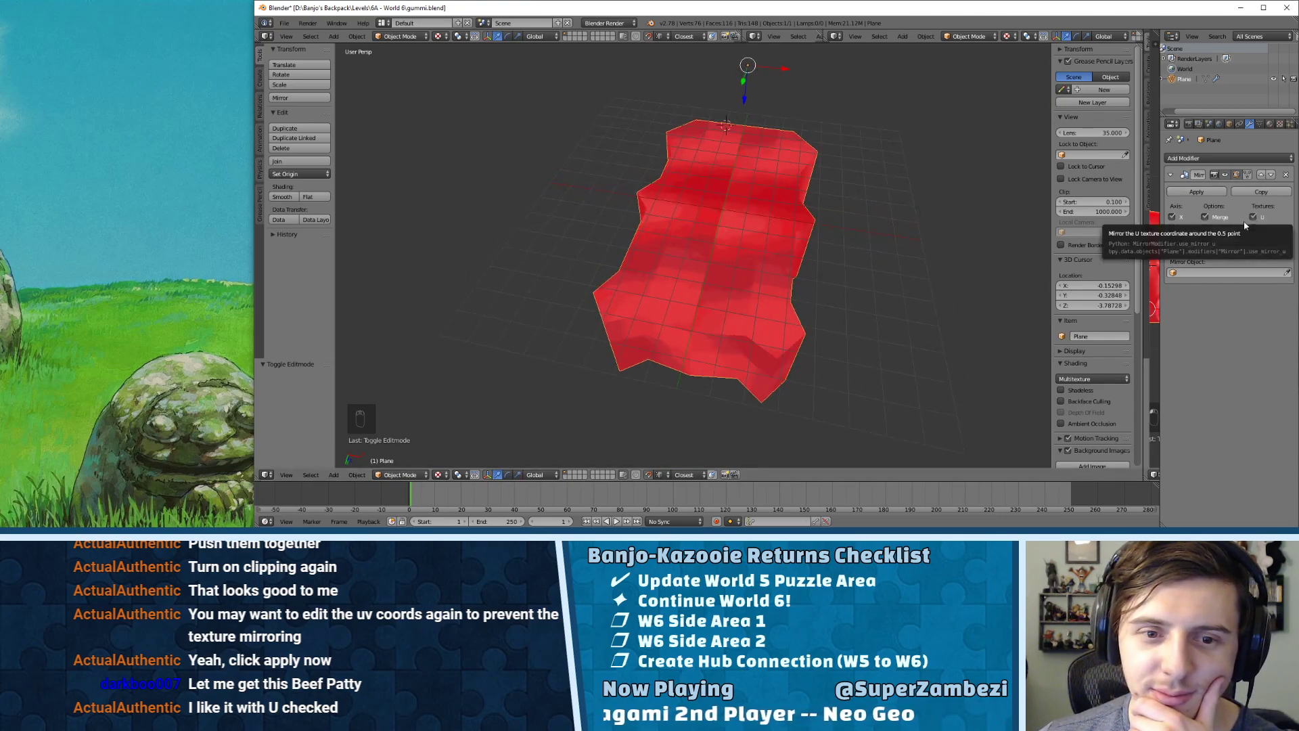
pyautogui.moveTo(813, 240)
pyautogui.mouseDown(button='middle')
pyautogui.moveTo(811, 221)
pyautogui.moveTo(886, 181)
pyautogui.moveTo(968, 243)
pyautogui.moveTo(1043, 331)
pyautogui.moveTo(783, 284)
pyautogui.moveTo(805, 279)
pyautogui.moveTo(856, 444)
pyautogui.moveTo(875, 432)
pyautogui.mouseUp(button='middle')
# - Compare U texture mirroring on and off from the straight top view, leaving it enabled
pyautogui.press('KP_7')
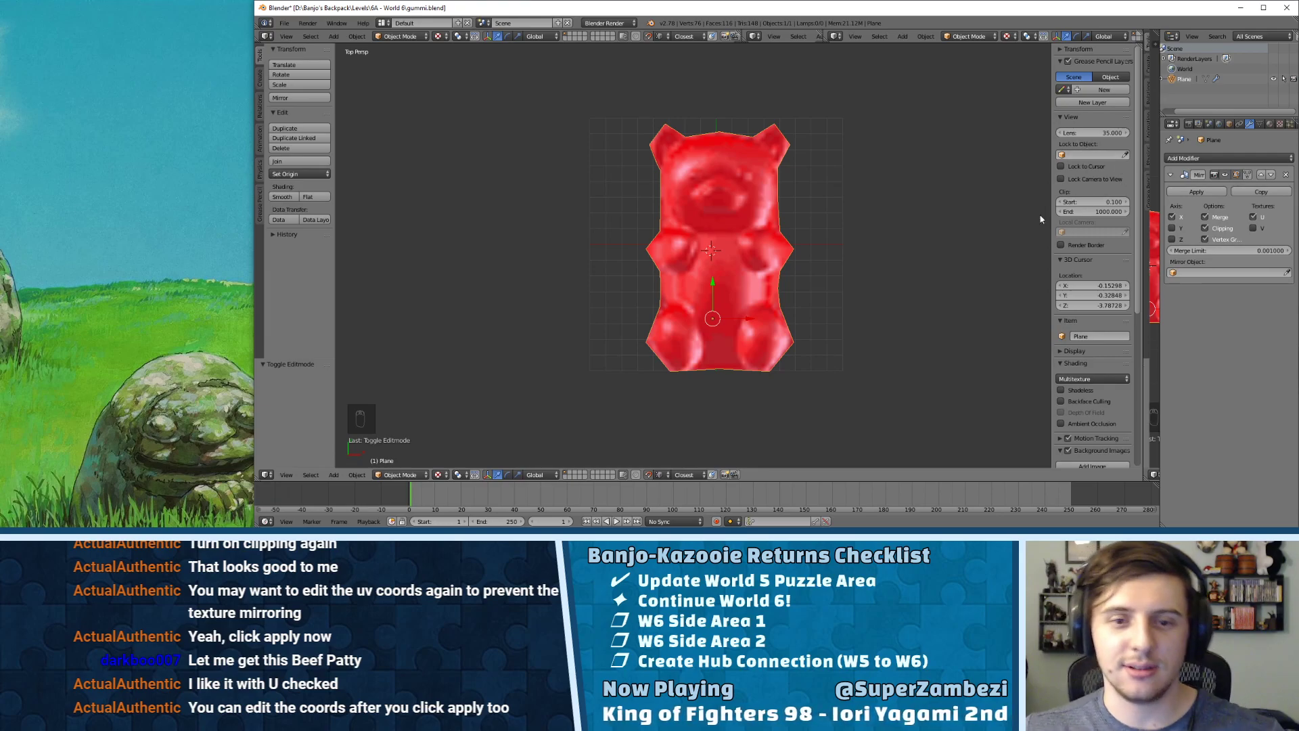
pyautogui.click(1252, 217)
pyautogui.click(1250, 216)
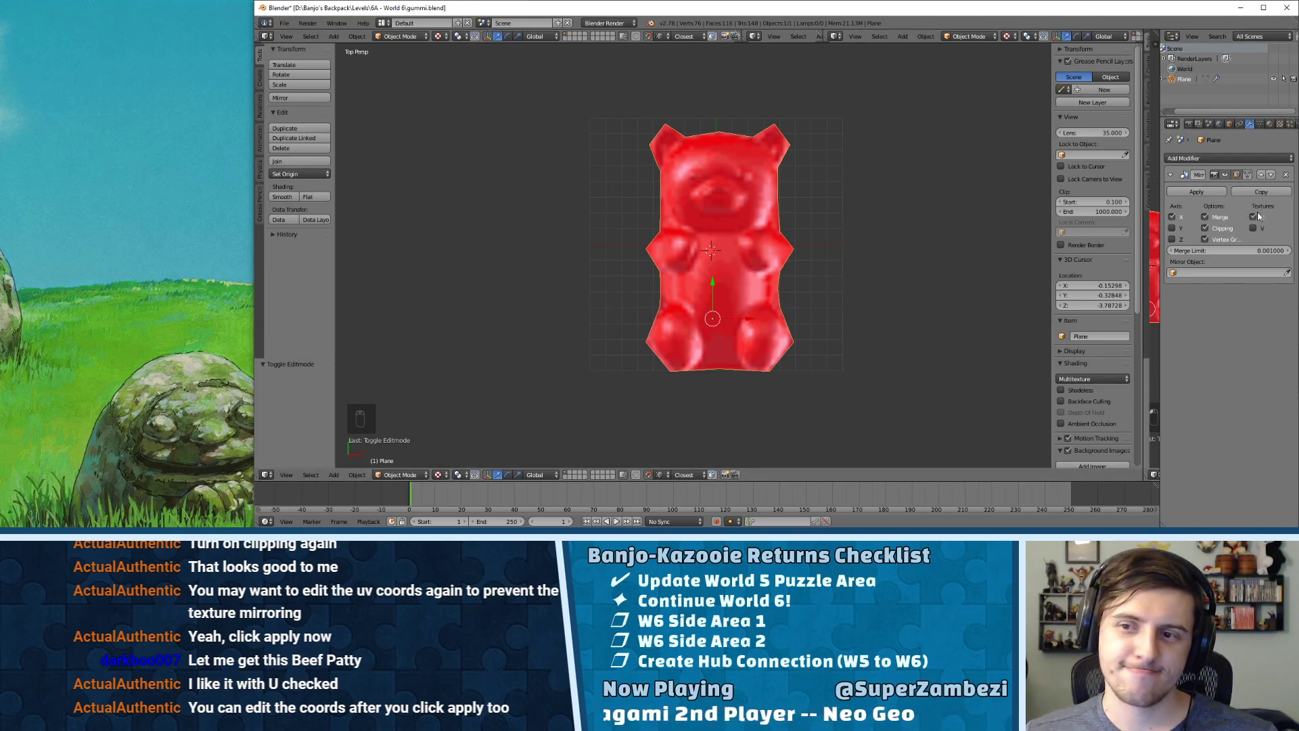
pyautogui.click(1257, 215)
pyautogui.click(1256, 216)
pyautogui.click(1256, 217)
pyautogui.click(1255, 217)
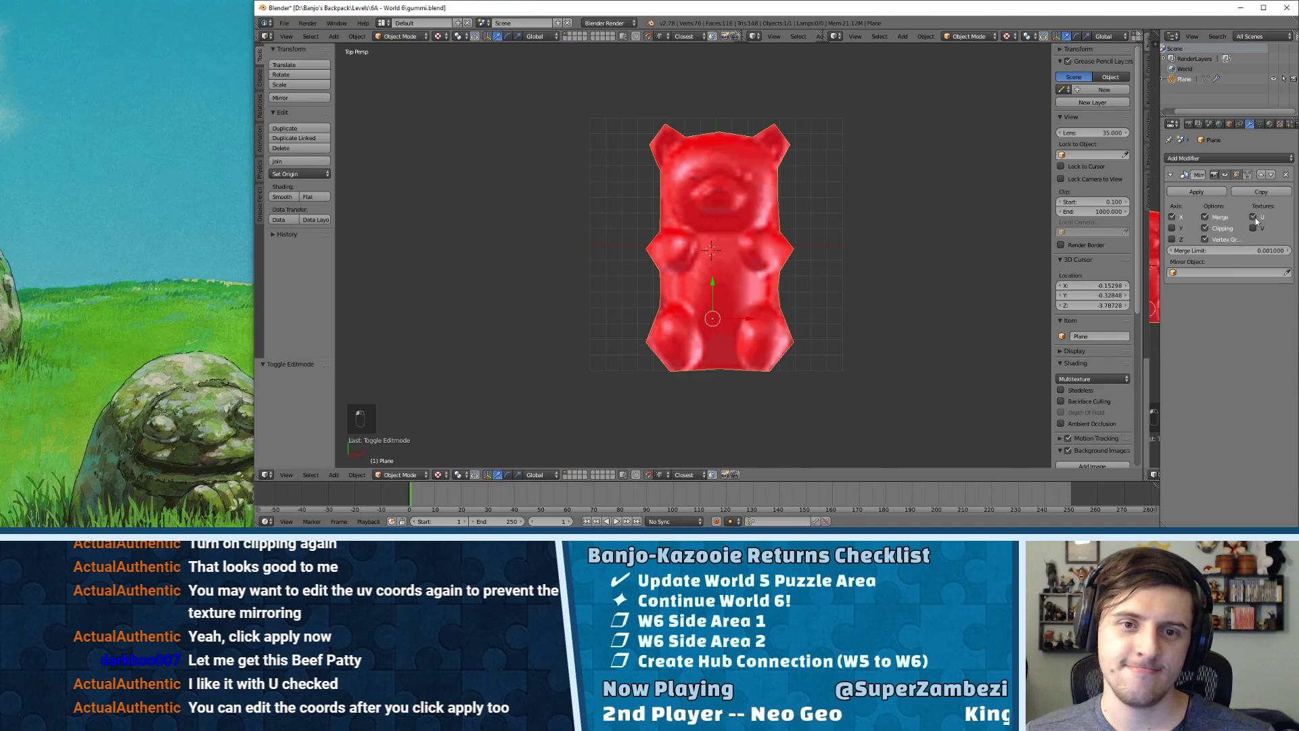
pyautogui.click(1257, 220)
pyautogui.click(1256, 217)
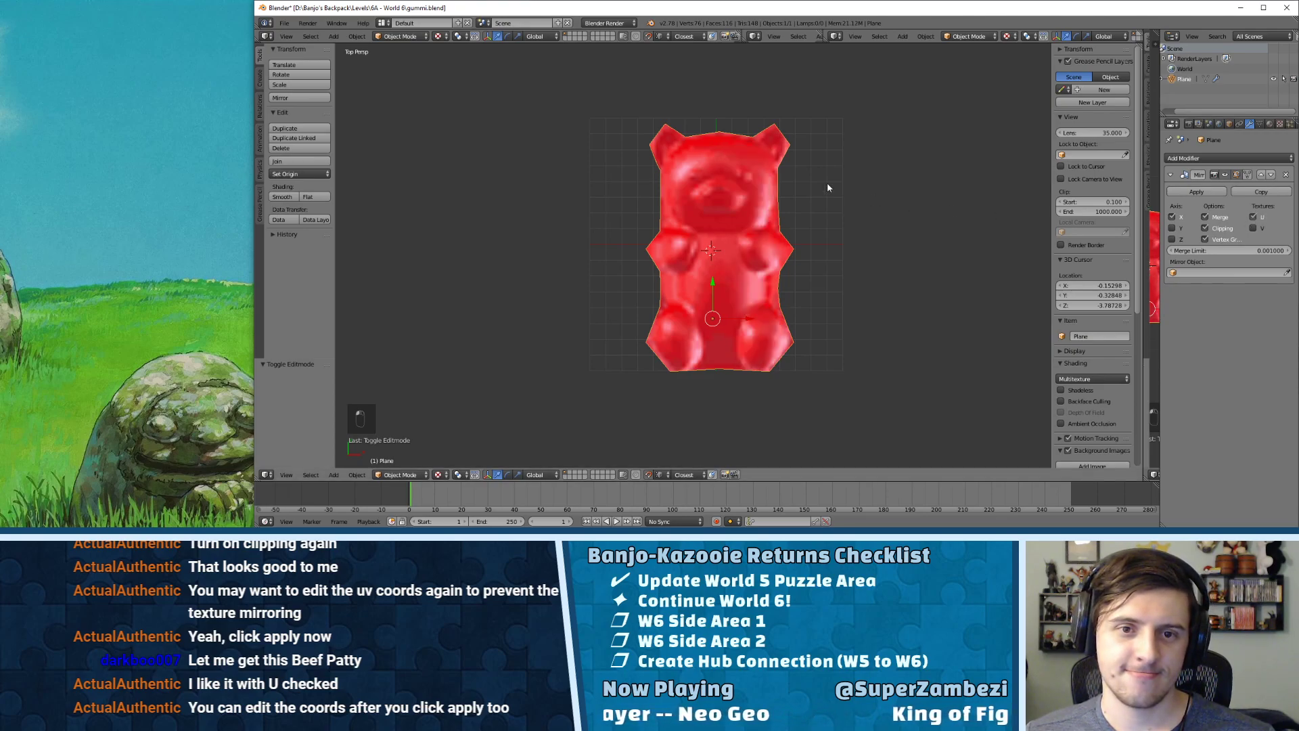
# - Apply the Mirror modifier to the bear and enter Edit Mode on the resulting mesh
pyautogui.moveTo(827, 182)
pyautogui.mouseDown(button='middle')
pyautogui.moveTo(829, 139)
pyautogui.moveTo(814, 126)
pyautogui.moveTo(817, 159)
pyautogui.mouseUp(button='middle')
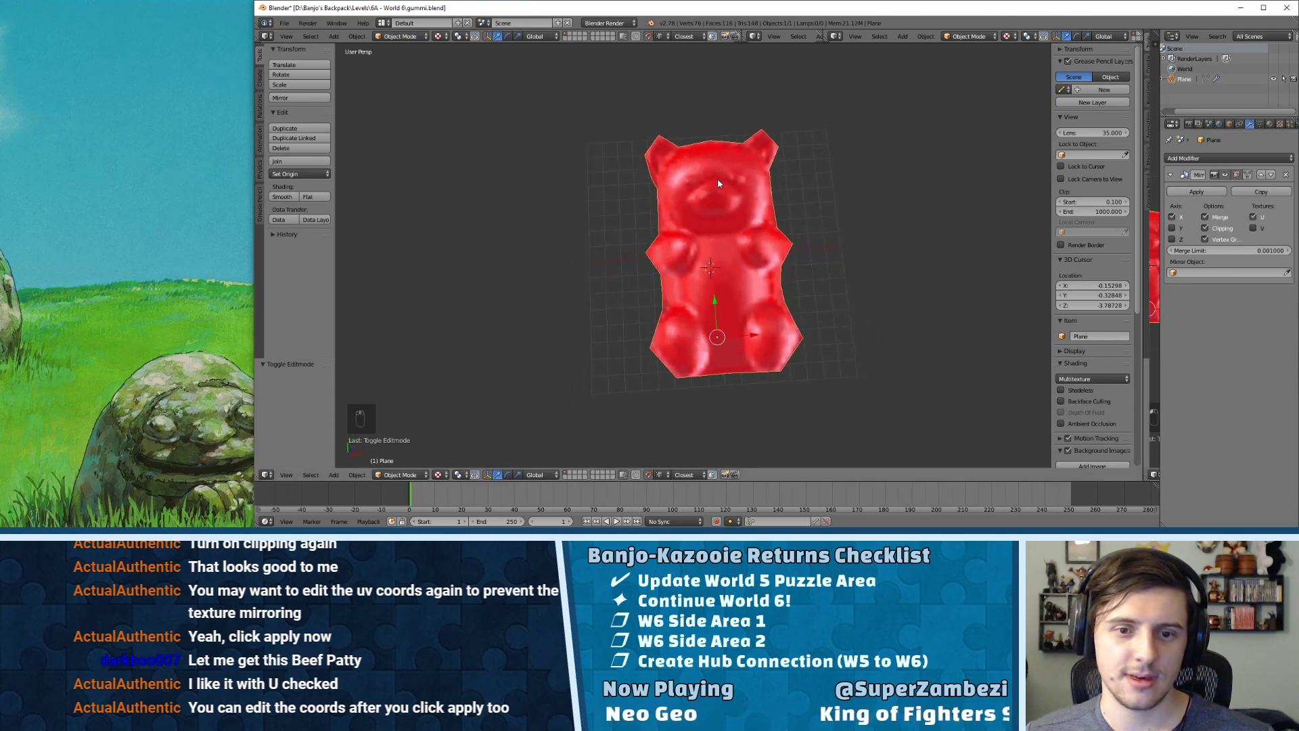
pyautogui.click(1196, 191)
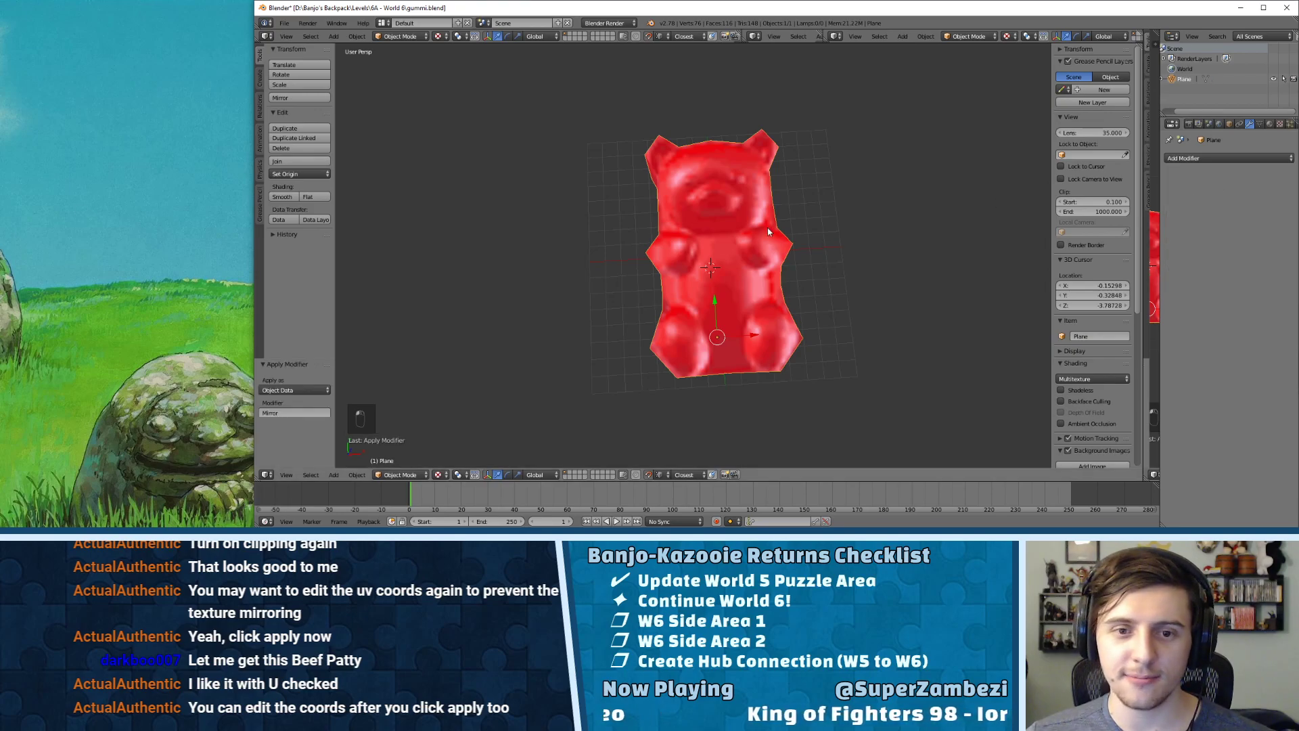
pyautogui.moveTo(760, 203)
pyautogui.mouseDown(button='middle')
pyautogui.moveTo(757, 149)
pyautogui.moveTo(757, 190)
pyautogui.mouseUp(button='middle')
pyautogui.press('Tab')
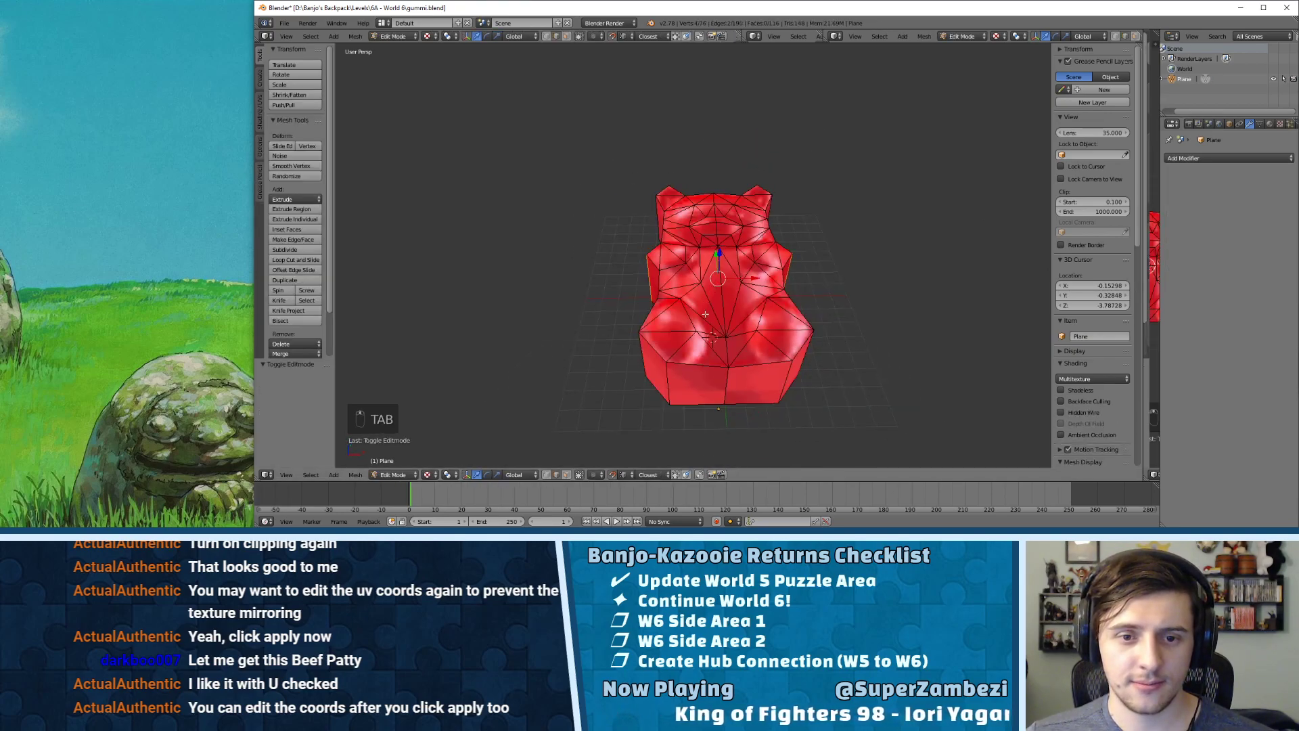
# - Try moving a single edge on the bear's side inward along X, and undo the move
pyautogui.scroll(3, 705, 314)
pyautogui.hotkey('ctrl', 'Tab')
pyautogui.click(749, 356)
pyautogui.rightClick(790, 389)
pyautogui.moveTo(763, 366); pyautogui.dragTo(662, 369, button='middle')
pyautogui.hotkey('ctrl', 'z')
pyautogui.hotkey('ctrl', 'Tab')
pyautogui.click(642, 379)
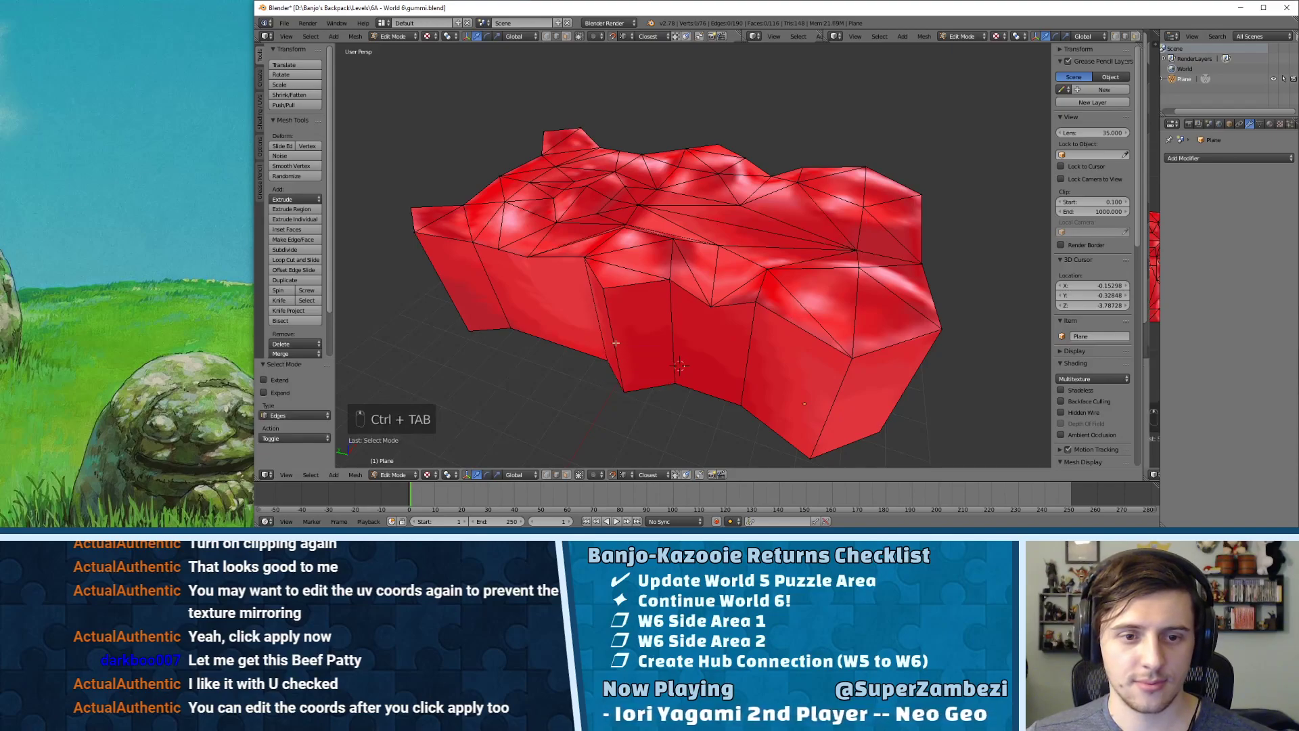
pyautogui.moveTo(609, 340); pyautogui.dragTo(637, 260, button='middle')
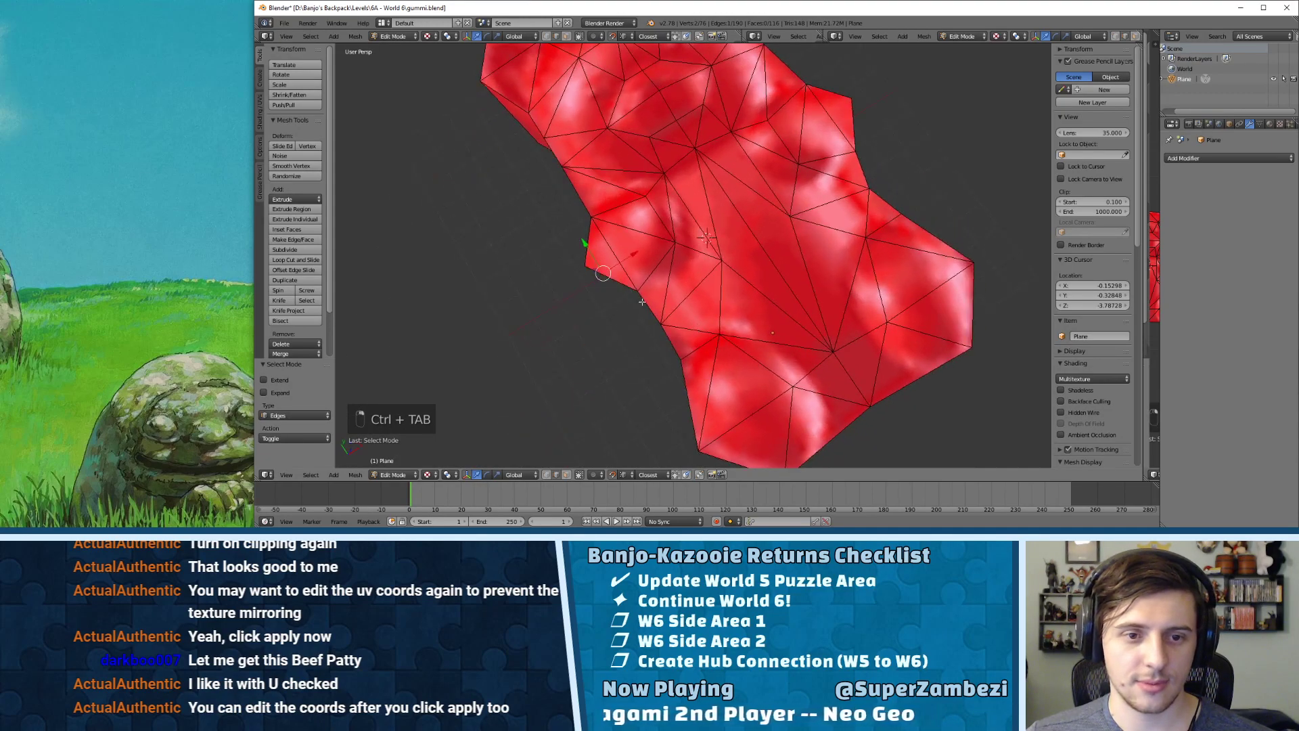
pyautogui.press('g')
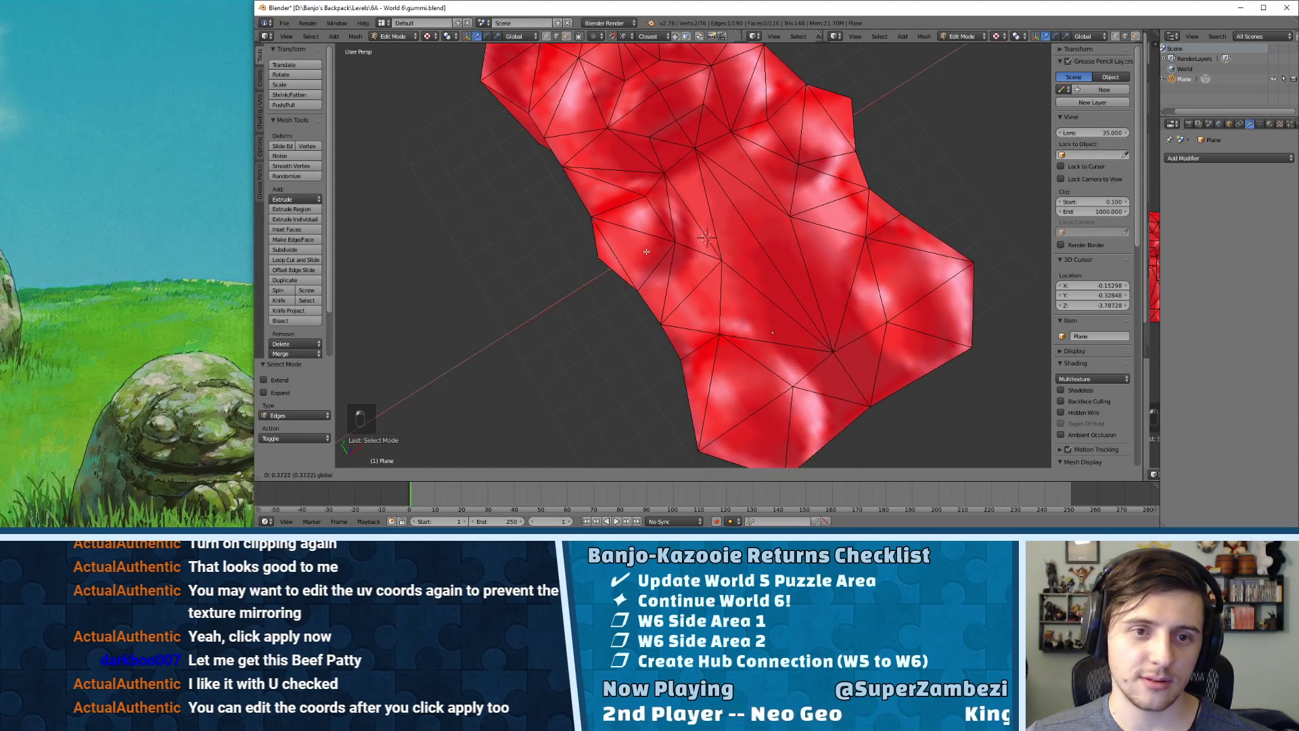
pyautogui.click(646, 251)
pyautogui.scroll(-4, 669, 252)
pyautogui.hotkey('ctrl', 'z')
# - Switch to face selection and select the side wall faces around the bear's head end
pyautogui.moveTo(701, 264); pyautogui.dragTo(626, 288, button='middle')
pyautogui.press('a')
pyautogui.hotkey('ctrl', 'Tab')
pyautogui.click(625, 284)
pyautogui.rightClick(586, 284)
pyautogui.keyDown('shift'); pyautogui.rightClick(637, 284); pyautogui.keyUp('shift')
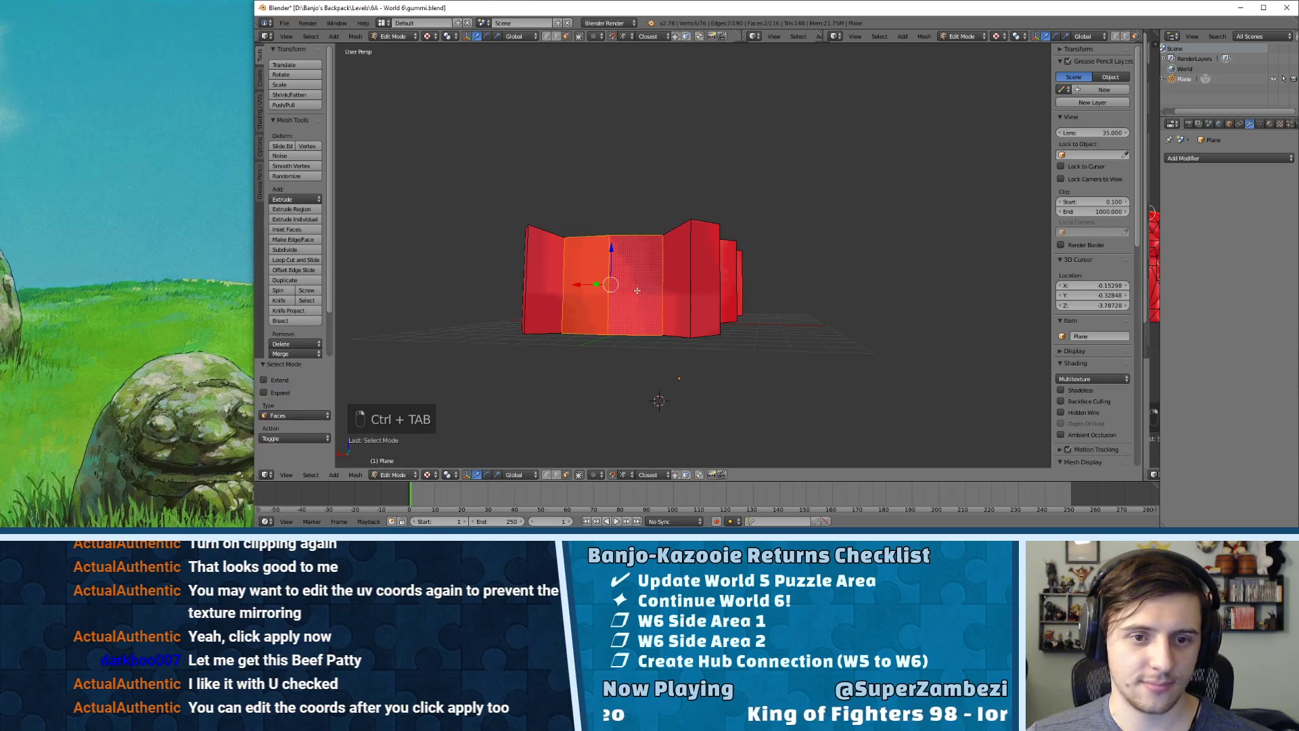
pyautogui.keyDown('shift'); pyautogui.rightClick(676, 284); pyautogui.keyUp('shift')
pyautogui.keyDown('shift'); pyautogui.rightClick(703, 286); pyautogui.keyUp('shift')
pyautogui.moveTo(703, 286); pyautogui.dragTo(650, 316, button='middle')
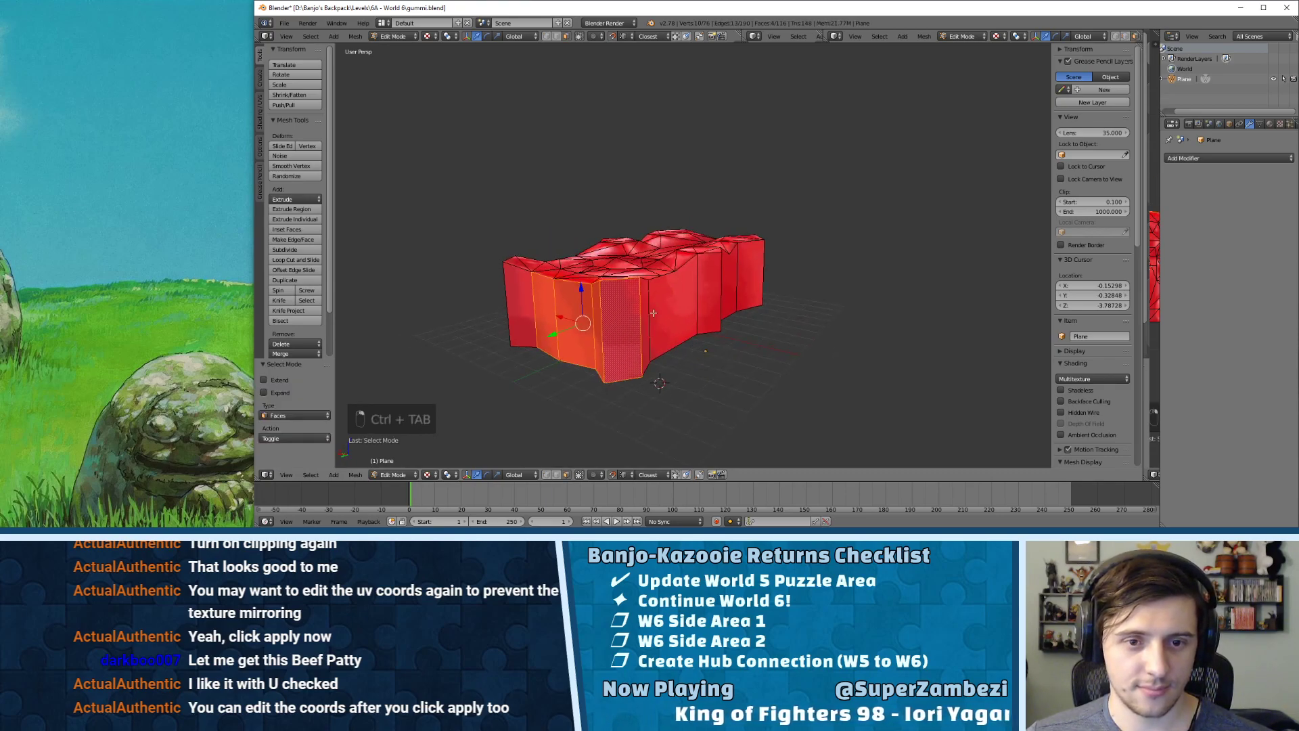
pyautogui.keyDown('shift'); pyautogui.rightClick(646, 316); pyautogui.keyUp('shift')
pyautogui.keyDown('shift'); pyautogui.rightClick(694, 302); pyautogui.keyUp('shift')
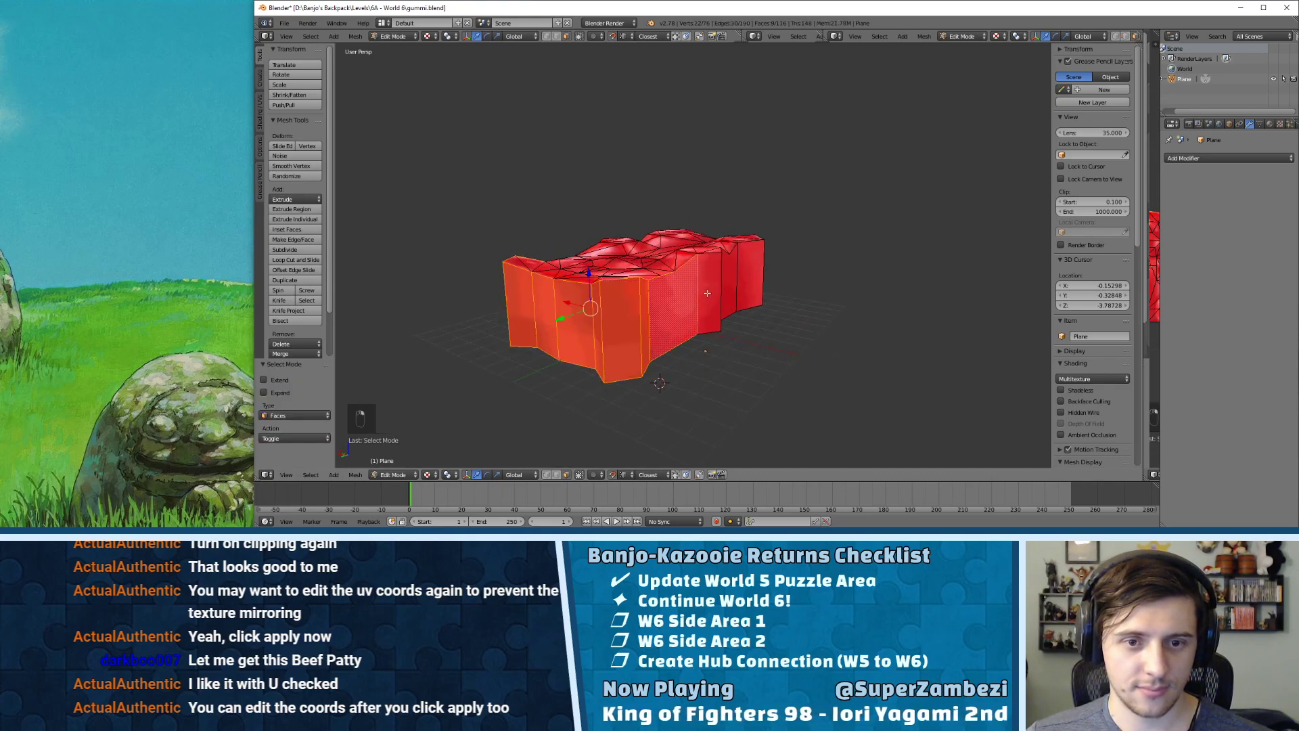
# - Add the remaining side wall faces along the bear's body and feet to the selection
pyautogui.keyDown('shift'); pyautogui.rightClick(709, 291); pyautogui.keyUp('shift')
pyautogui.keyDown('shift'); pyautogui.rightClick(746, 284); pyautogui.keyUp('shift')
pyautogui.moveTo(744, 284); pyautogui.dragTo(648, 309, button='middle')
pyautogui.keyDown('shift'); pyautogui.rightClick(721, 290); pyautogui.keyUp('shift')
pyautogui.keyDown('shift'); pyautogui.rightClick(672, 308); pyautogui.keyUp('shift')
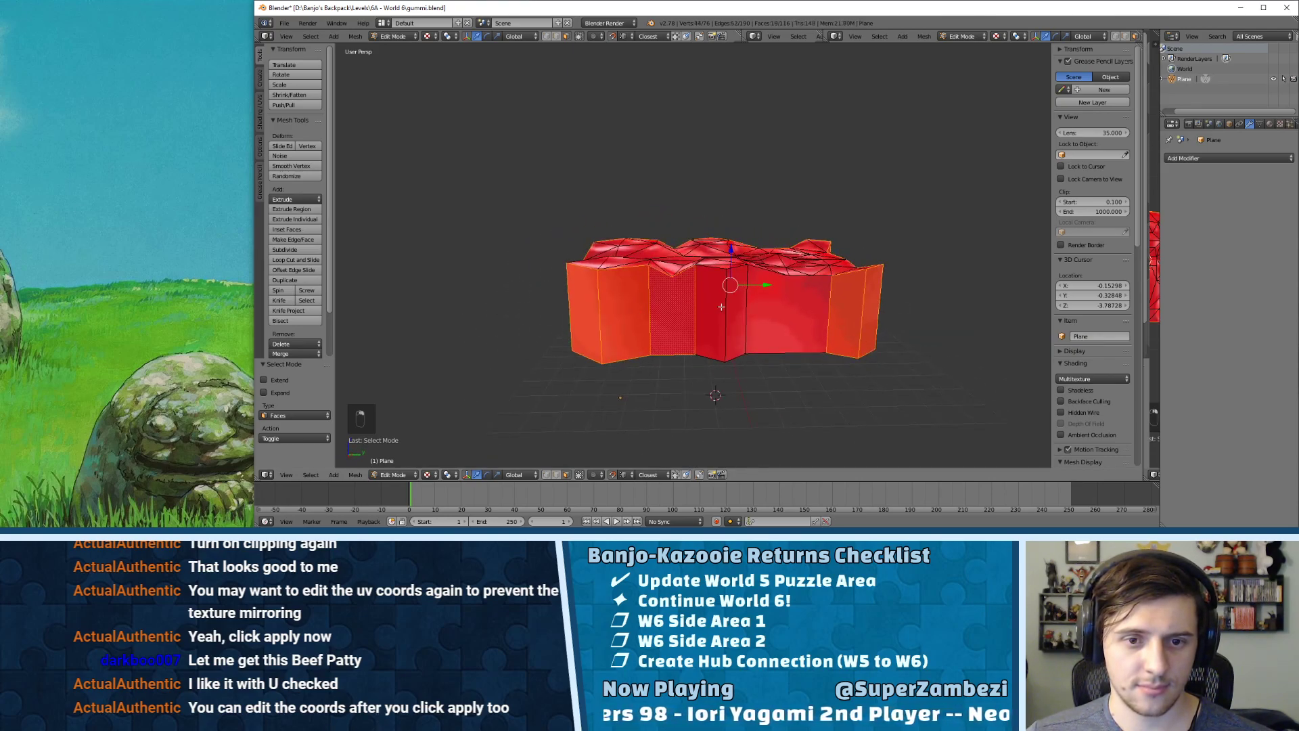
pyautogui.keyDown('shift'); pyautogui.rightClick(789, 308); pyautogui.keyUp('shift')
pyautogui.keyDown('shift'); pyautogui.rightClick(736, 315); pyautogui.keyUp('shift')
pyautogui.keyDown('shift'); pyautogui.rightClick(711, 312); pyautogui.keyUp('shift')
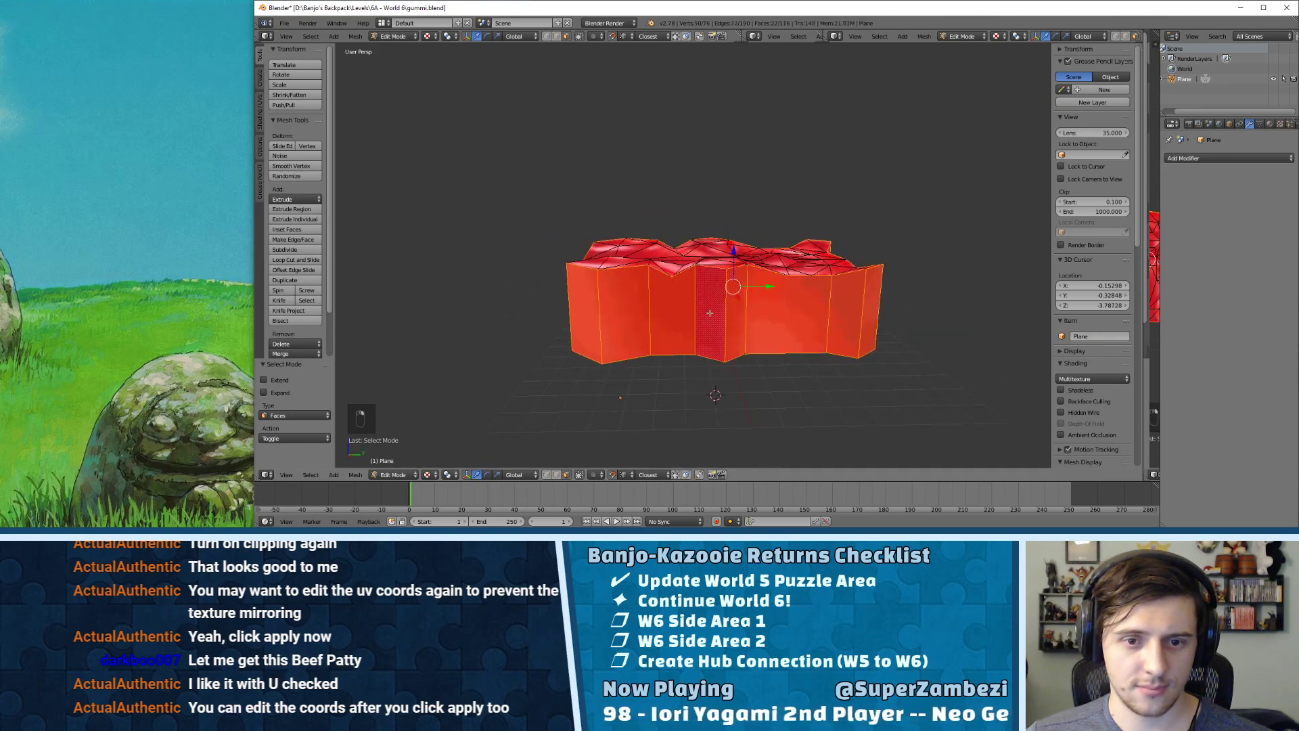
# - Switch to the UV Editing layout and unwrap the bear's side wall as a strip, leaving one foot-end face unselected
pyautogui.click(383, 23)
pyautogui.click(393, 105)
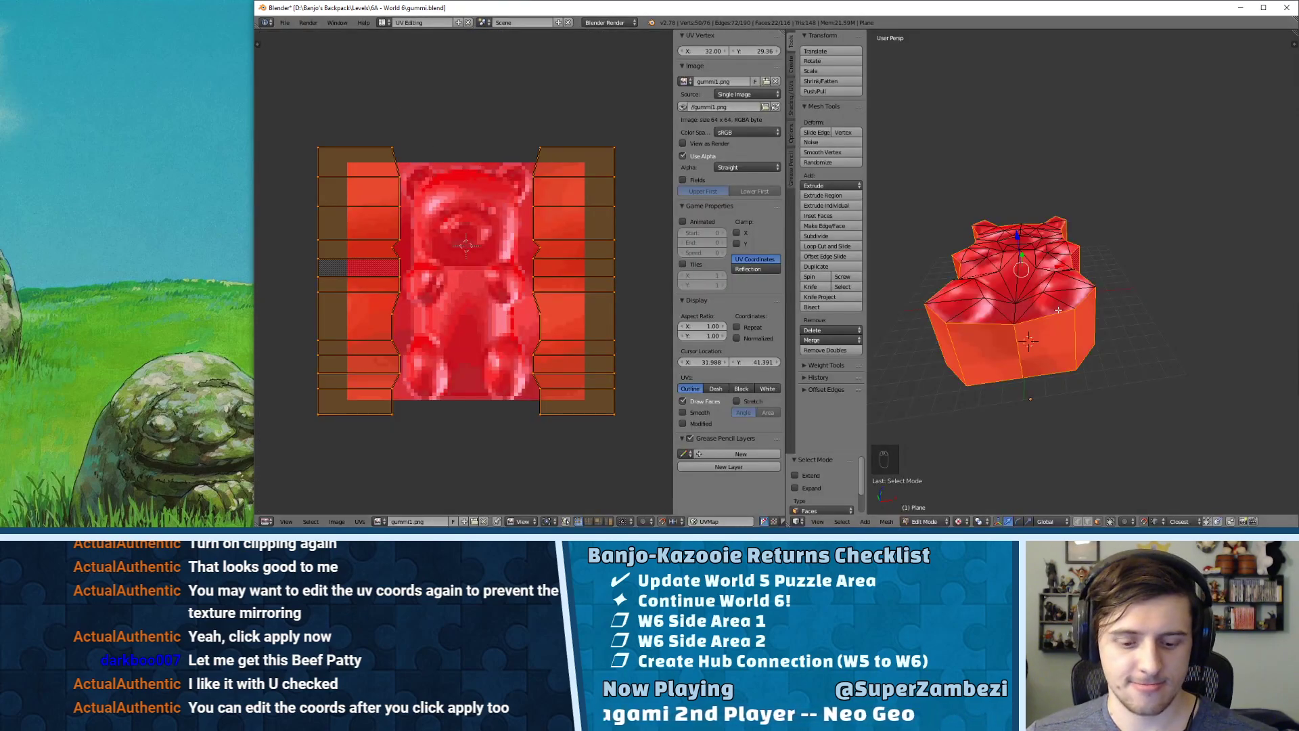
pyautogui.press('u')
pyautogui.click(1034, 311)
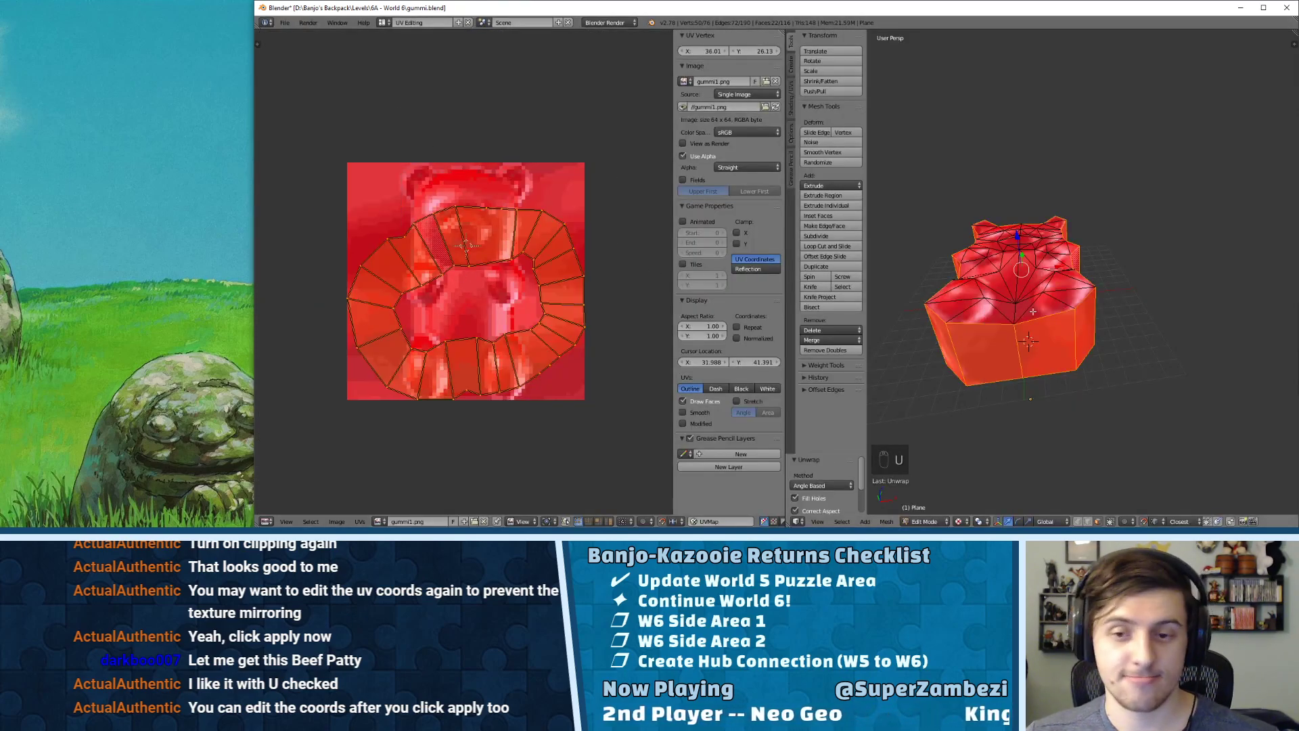
pyautogui.hotkey('ctrl', 'z')
pyautogui.press('u')
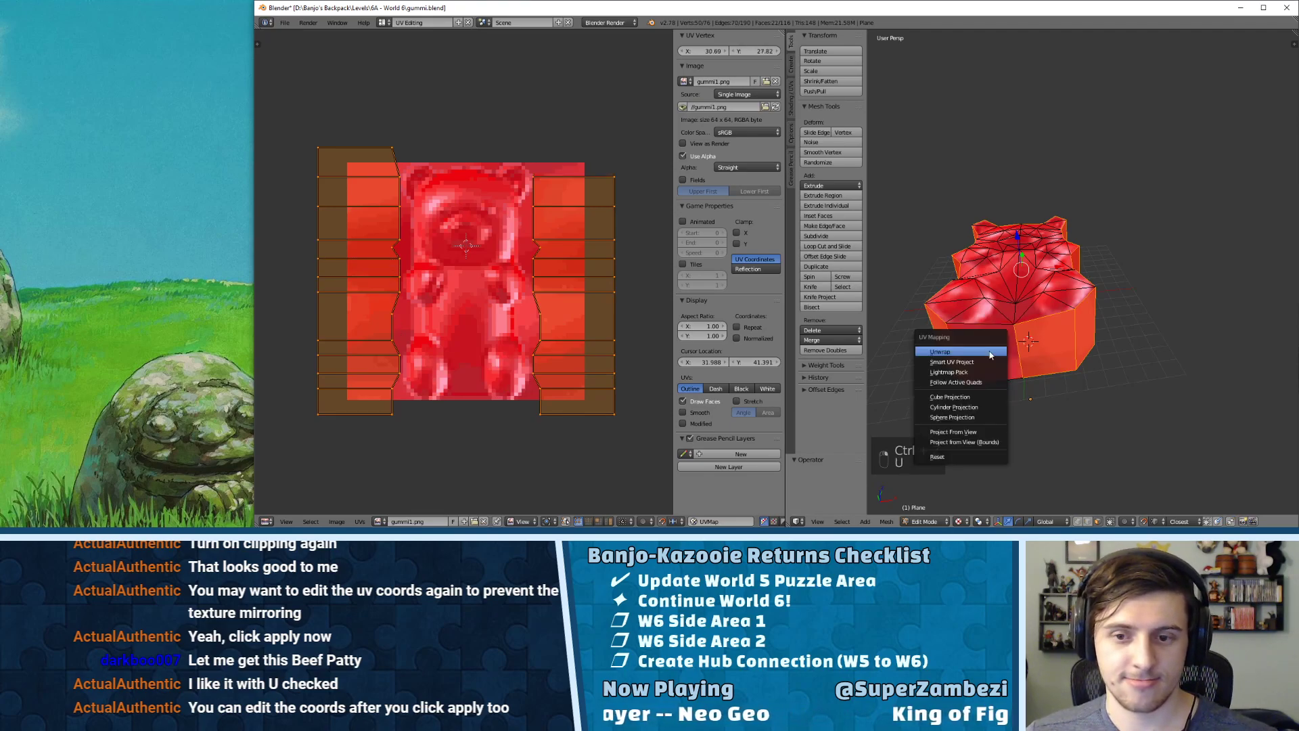
pyautogui.click(988, 349)
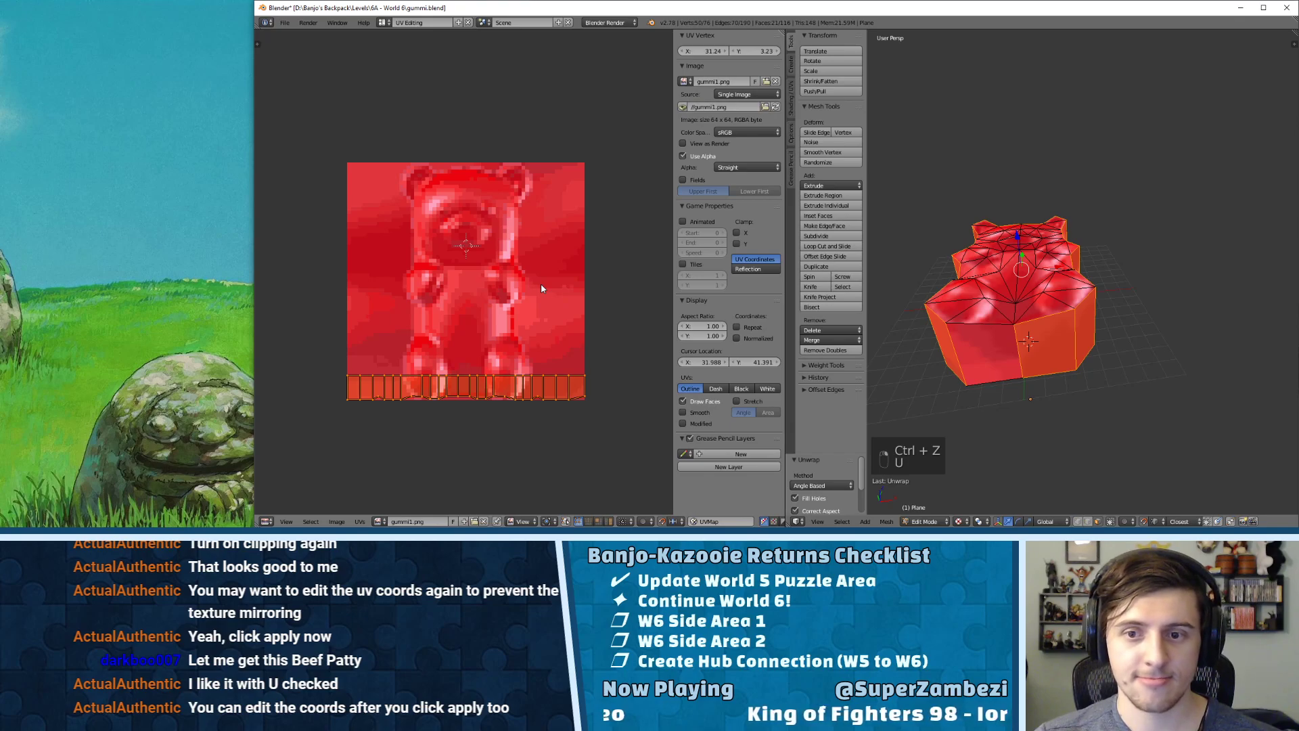
# - Rotate the unwrapped side strip 90 degrees and move it onto the texture's right edge
pyautogui.press('r')
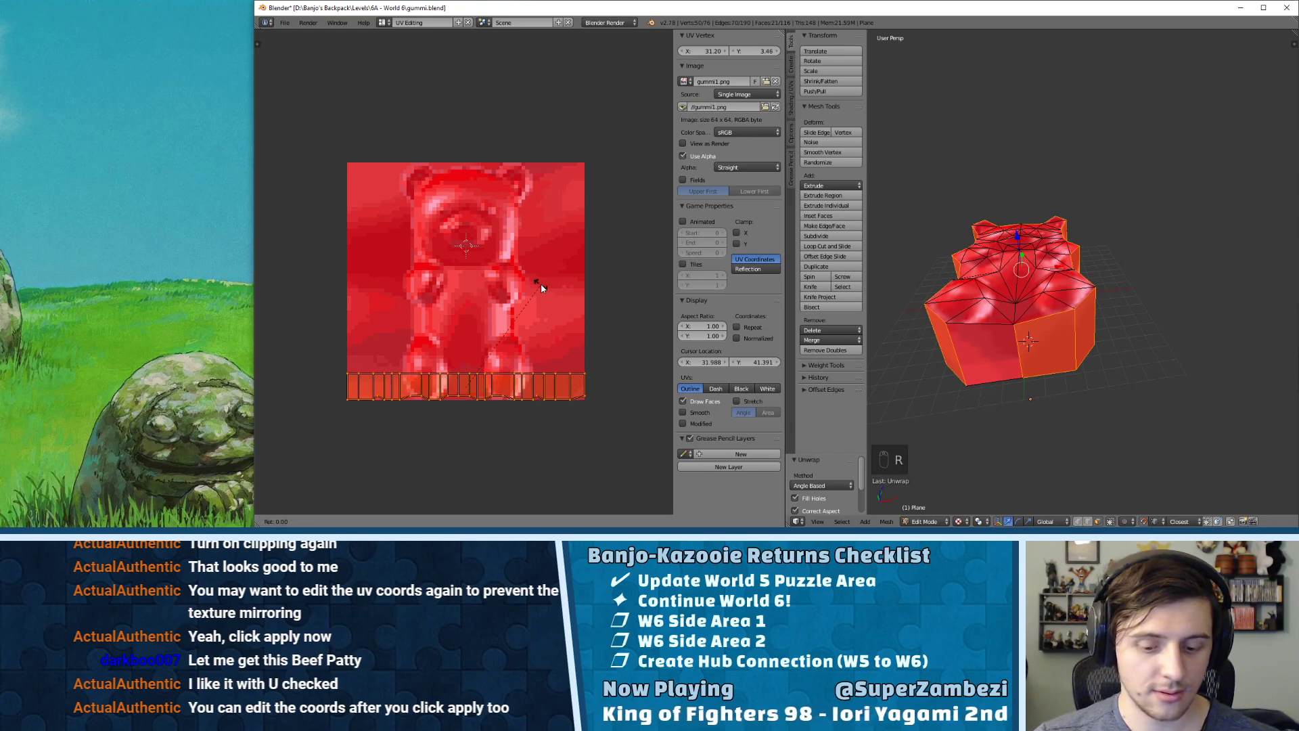
pyautogui.write('90')
pyautogui.press('Return')
pyautogui.press('g')
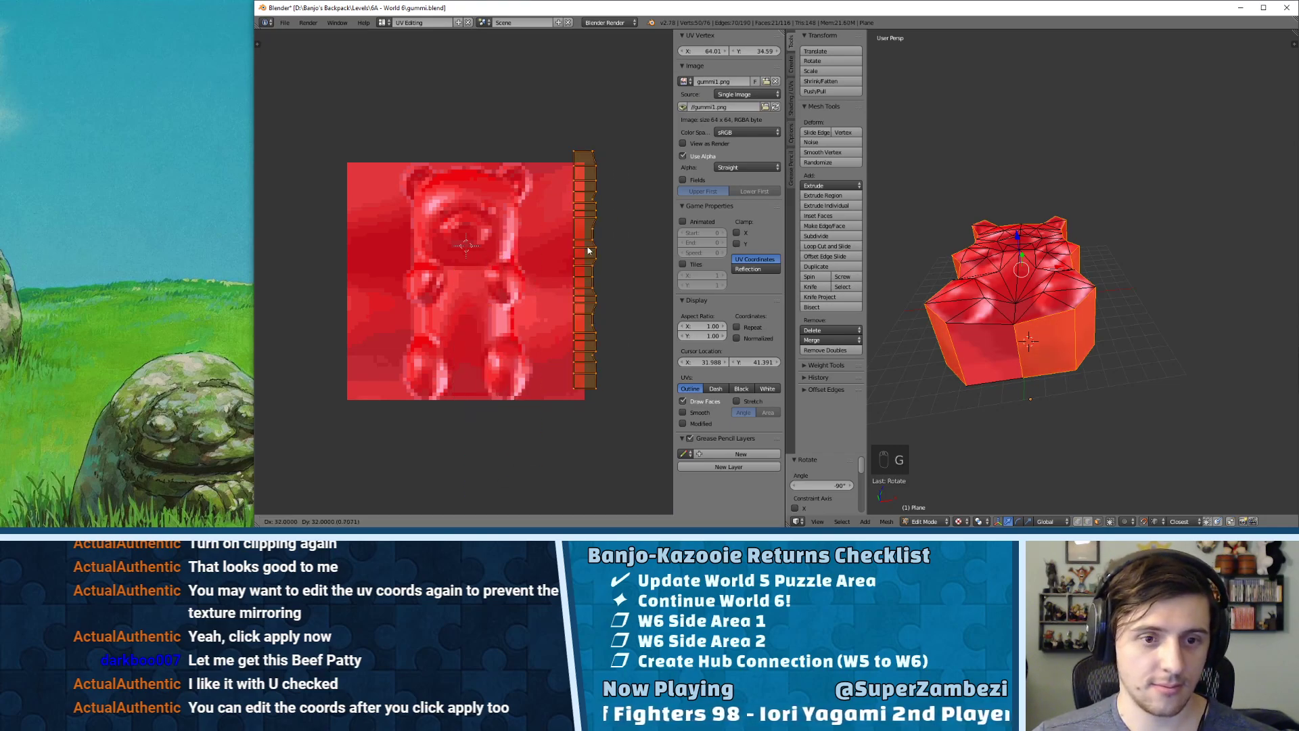
pyautogui.click(591, 262)
# - Turn off UV snapping and scale the side strip up about 4.27 times
pyautogui.hotkey('shift', 'Tab')
pyautogui.press('s')
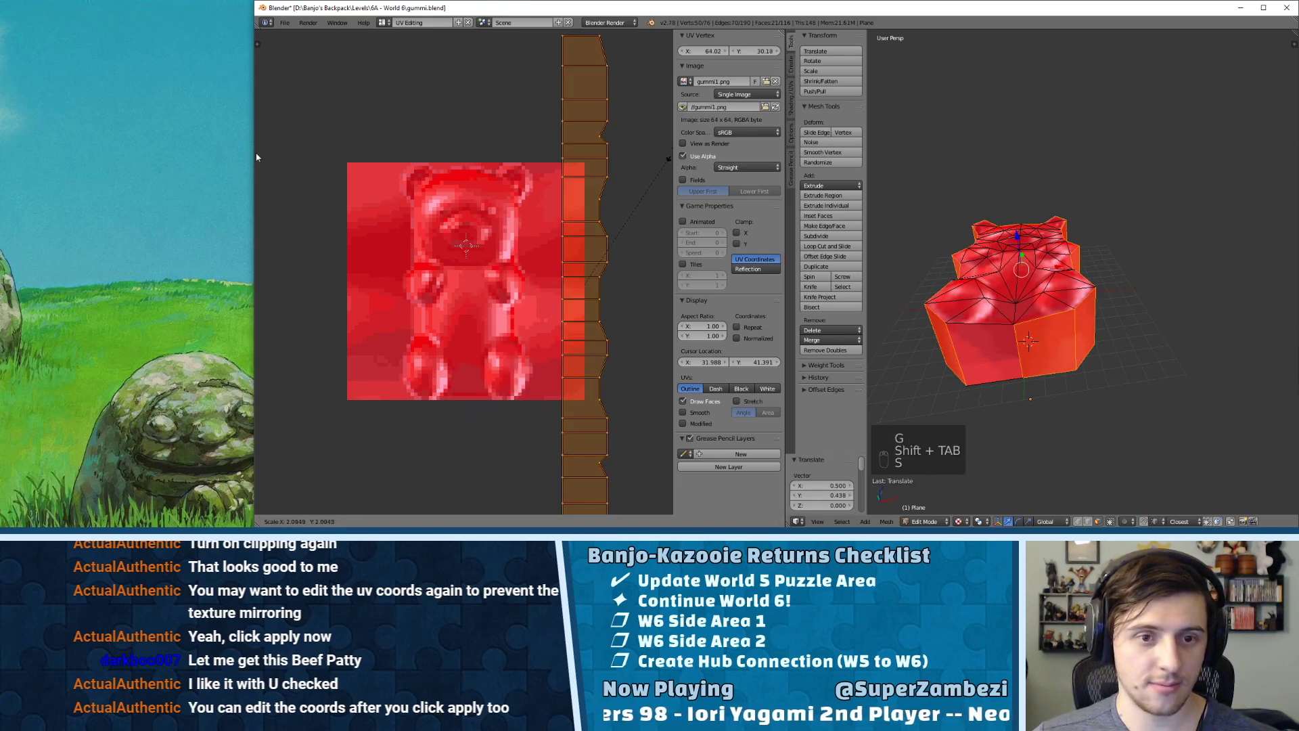
pyautogui.click(353, 509)
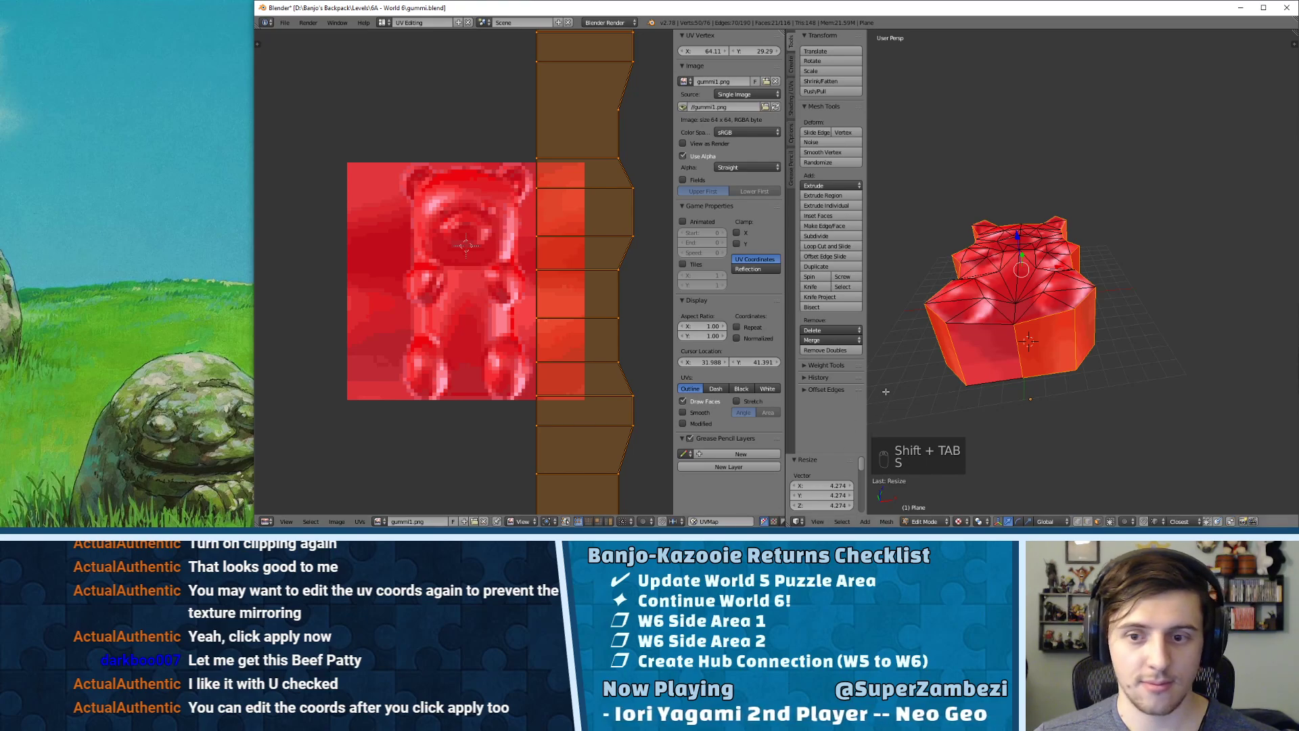
# - Unwrap the skipped foot-end face from its neighbouring side face with Follow Active Quads, using Length Average
pyautogui.moveTo(991, 366); pyautogui.dragTo(1015, 312, button='middle')
pyautogui.rightClick(1013, 313)
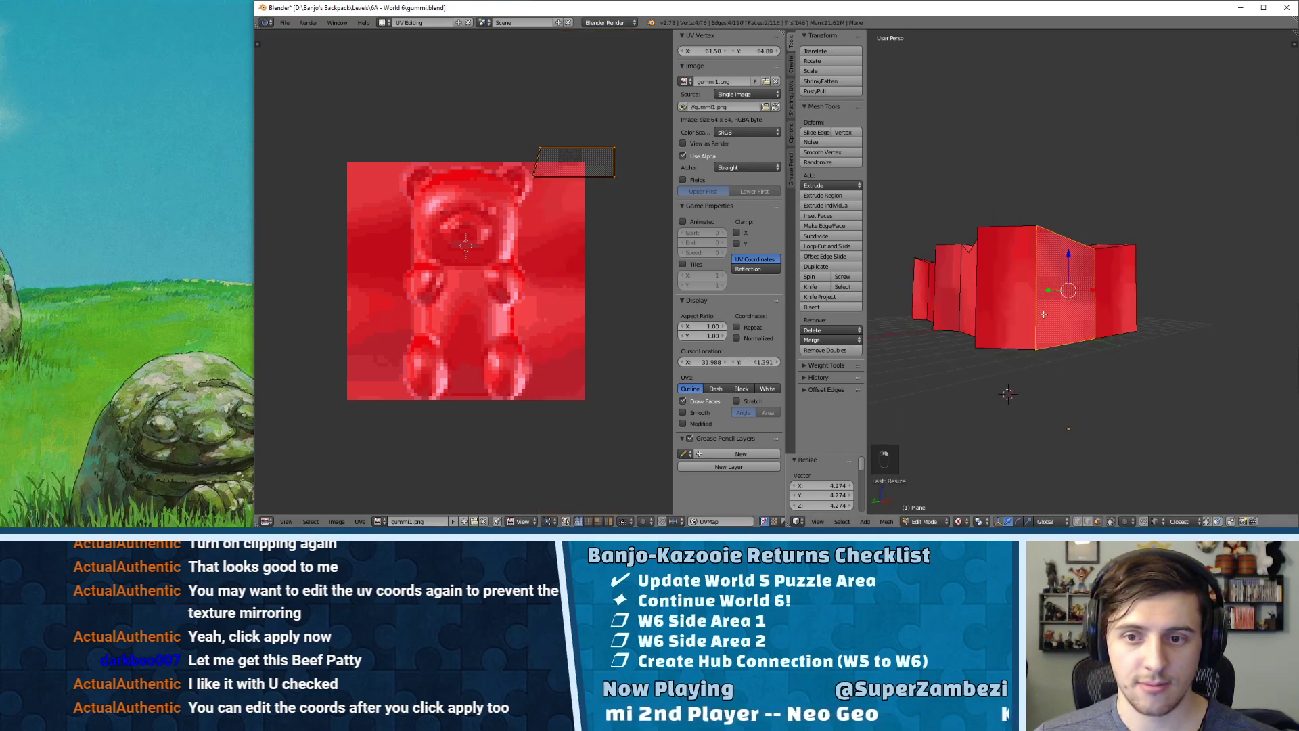
pyautogui.rightClick(1093, 302)
pyautogui.moveTo(1069, 303); pyautogui.dragTo(1036, 323, button='middle')
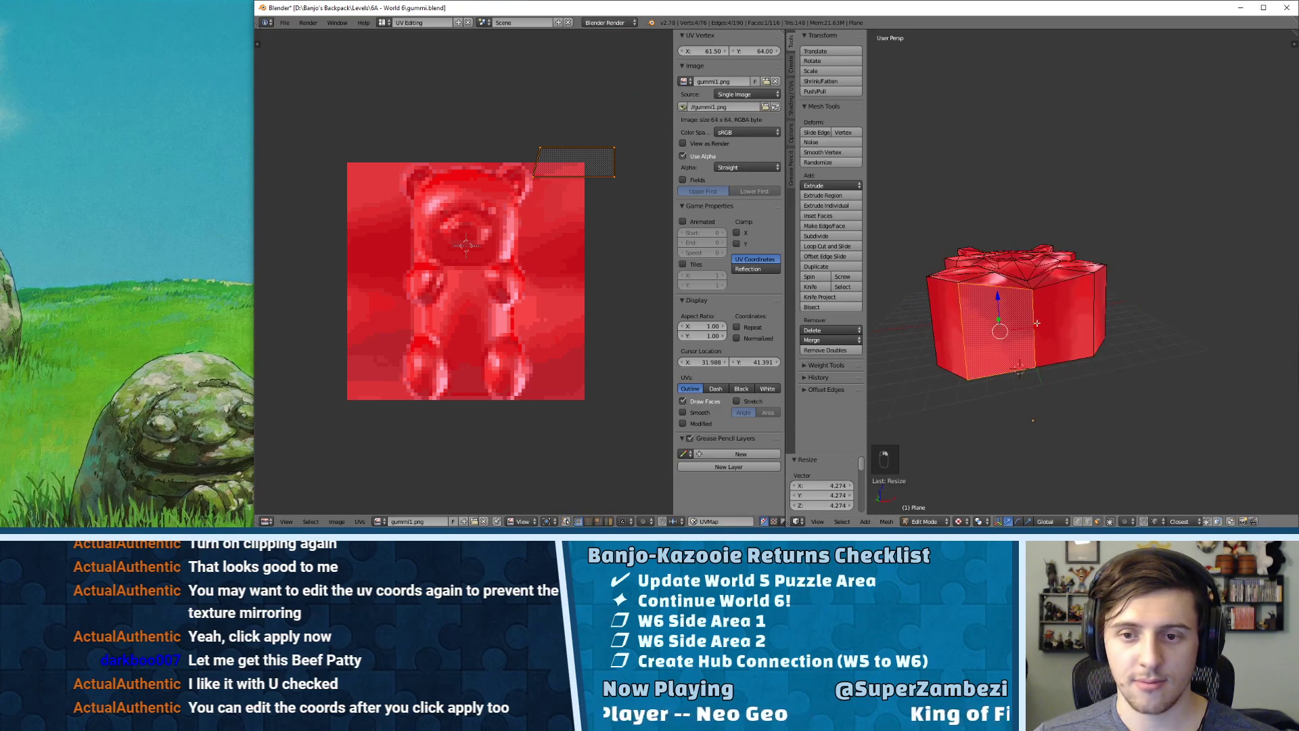
pyautogui.keyDown('shift'); pyautogui.rightClick(1072, 331); pyautogui.keyUp('shift')
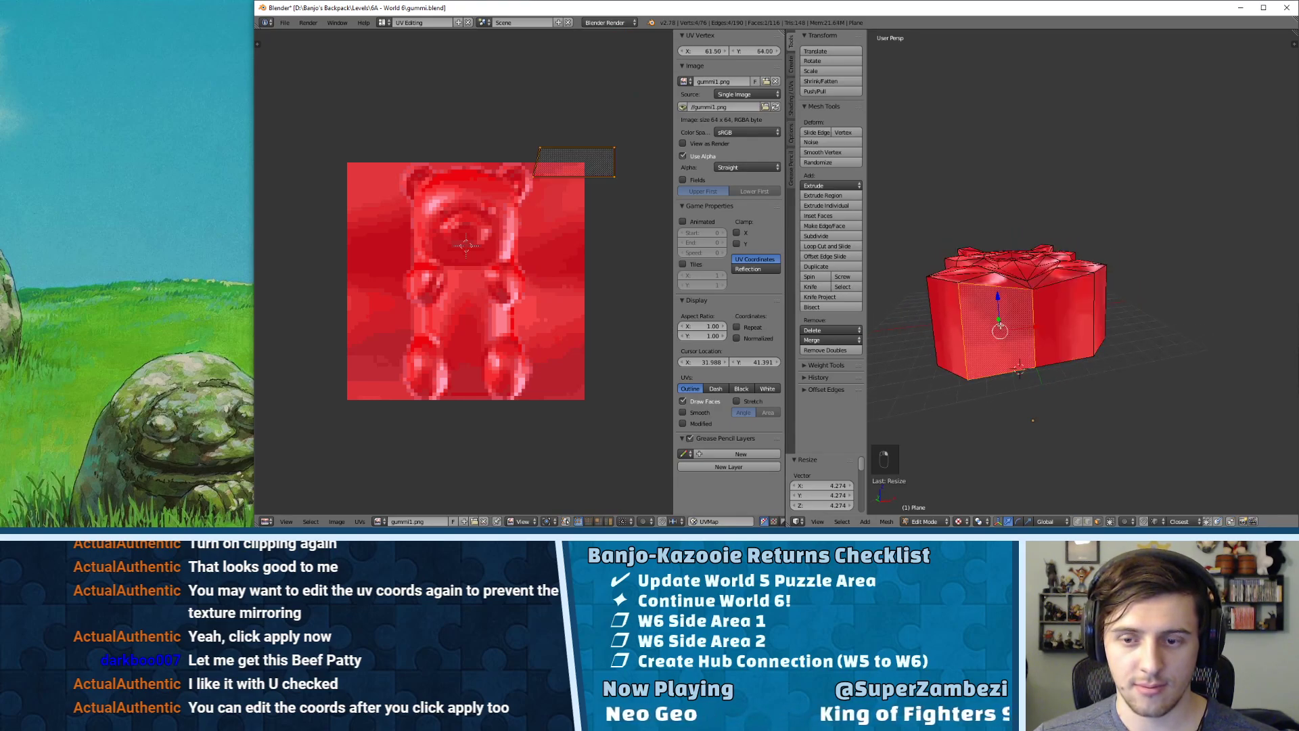
pyautogui.press('u')
pyautogui.click(1048, 346)
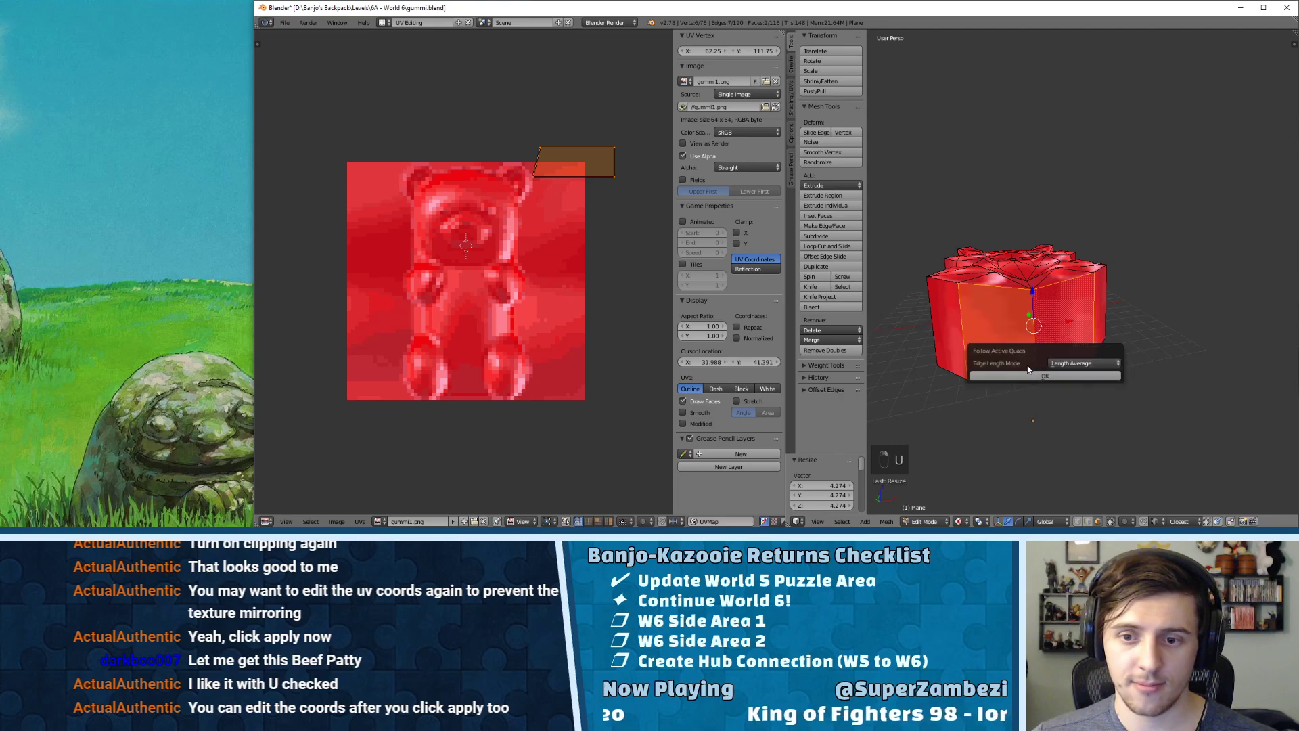
pyautogui.click(1025, 373)
# - Deselect all faces and check the bear's textured underside in Object Mode, returning to Edit Mode
pyautogui.press('a')
pyautogui.press('Tab')
pyautogui.moveTo(1065, 336); pyautogui.dragTo(1056, 203, button='middle')
pyautogui.press('Tab')
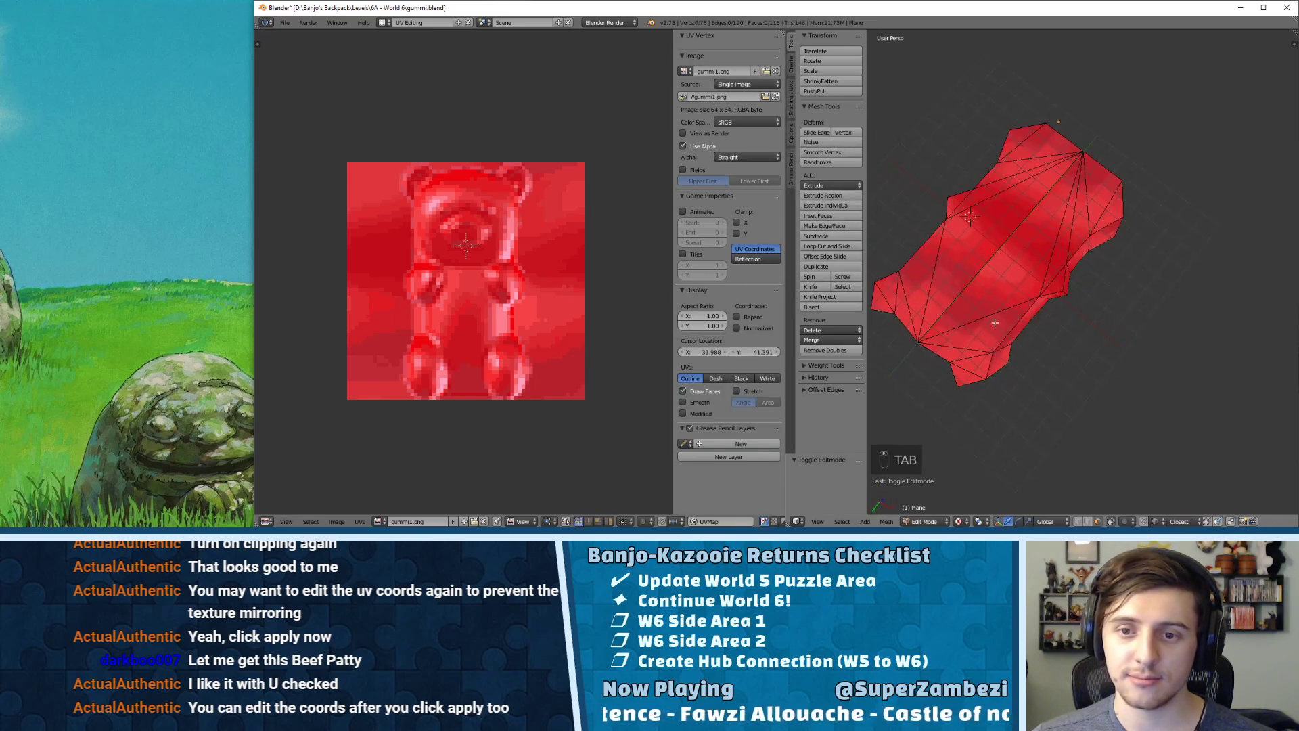
# - Turn the 3D view in fixed increments to face the bear's underside straight on
pyautogui.press('KP_7')
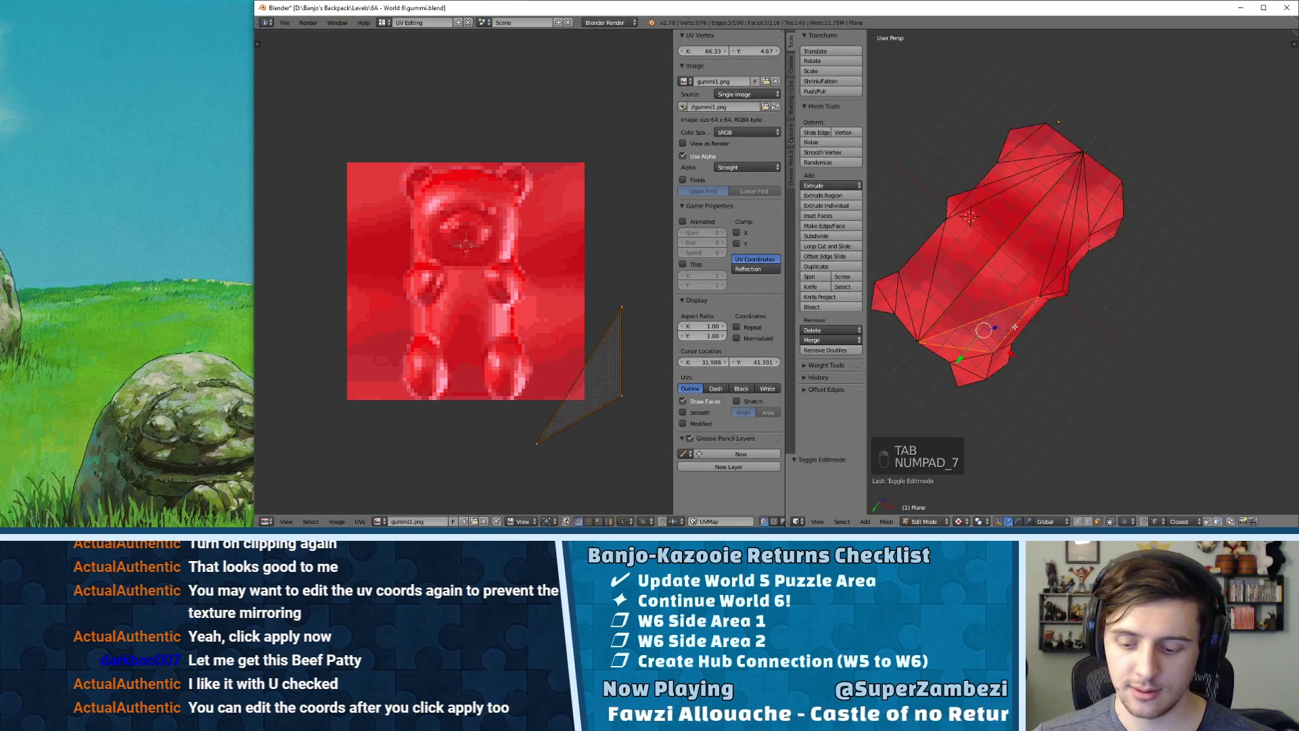
pyautogui.press('KP_6')
pyautogui.press('KP_6')
pyautogui.press('KP_6')
pyautogui.press('KP_6')
pyautogui.press('KP_6')
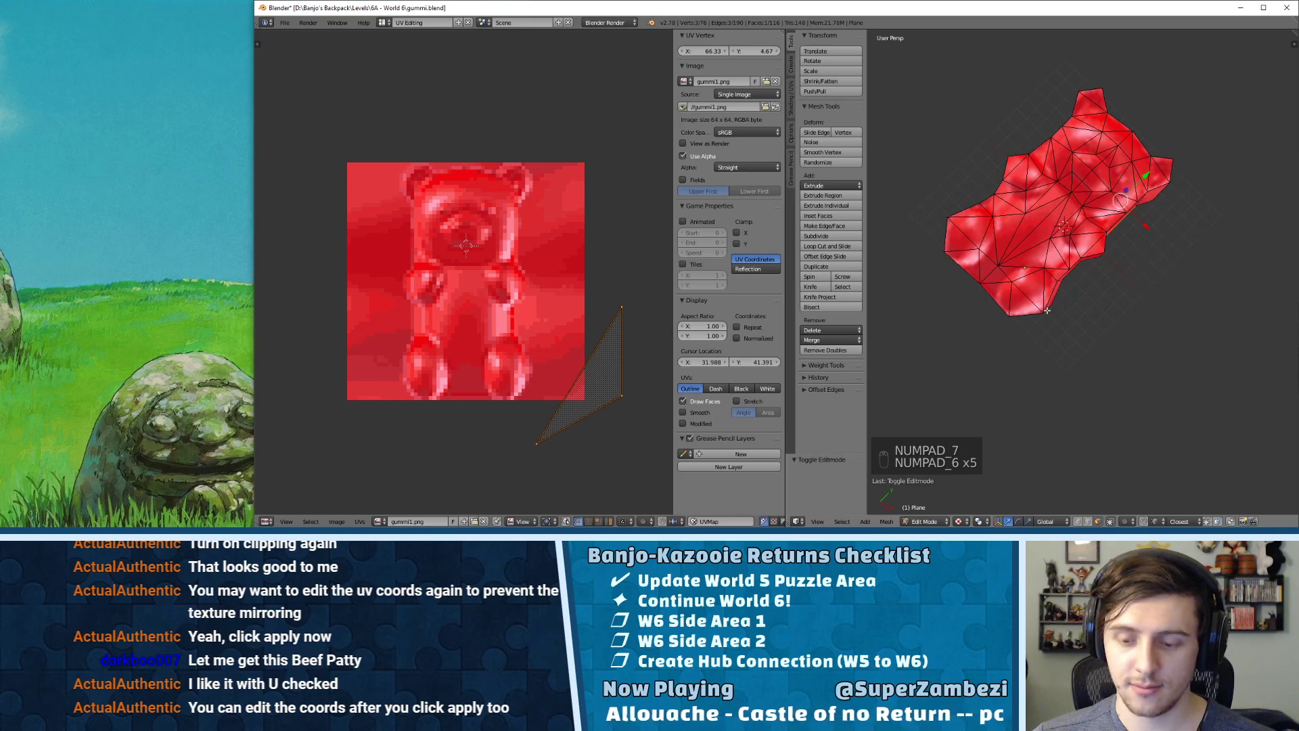
pyautogui.press('KP_7')
pyautogui.press('KP_6')
pyautogui.press('KP_6')
pyautogui.press('KP_6')
pyautogui.press('KP_6')
pyautogui.press('KP_7')
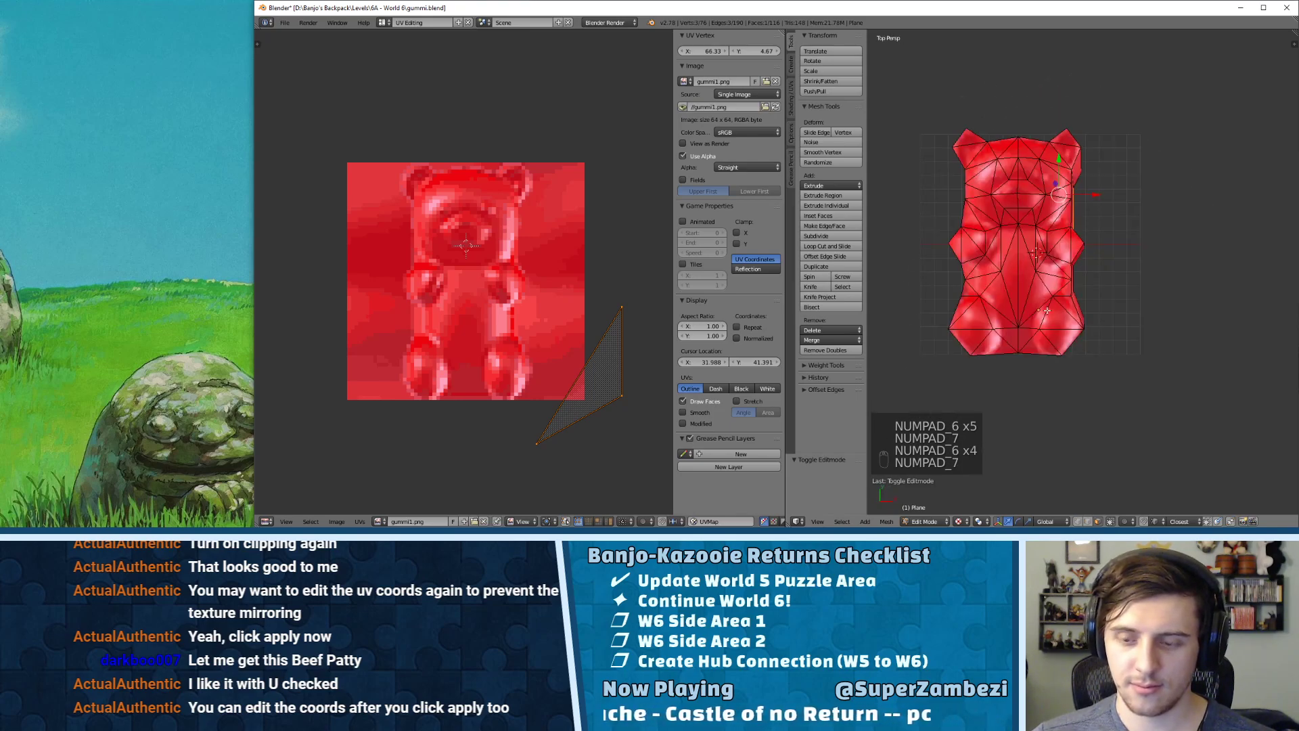
pyautogui.press('KP_2')
pyautogui.press('KP_2')
pyautogui.press('KP_2')
pyautogui.press('KP_2')
pyautogui.press('KP_2')
pyautogui.press('KP_2')
pyautogui.press('KP_2')
pyautogui.press('KP_2')
pyautogui.press('KP_2')
pyautogui.press('KP_2')
pyautogui.press('KP_2')
pyautogui.press('KP_2')
pyautogui.press('KP_2')
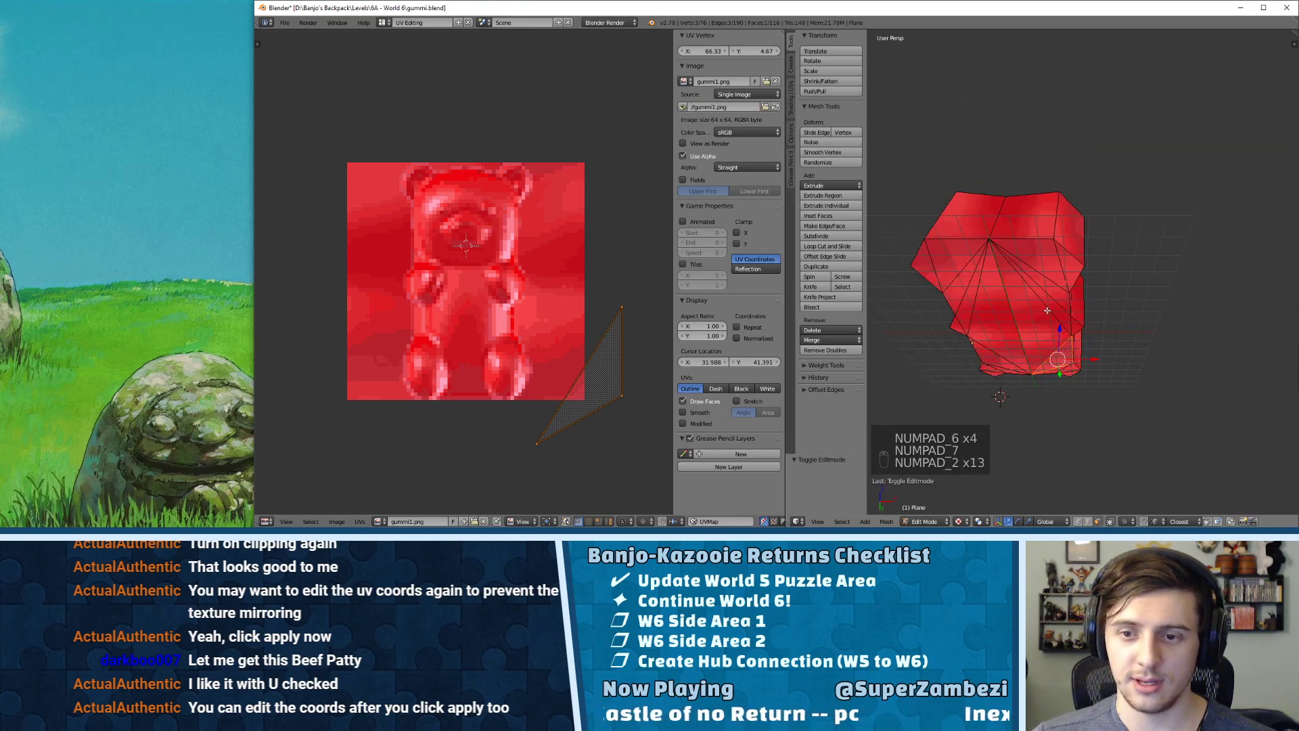
# - Circle-select the faces across the back of the gummi bear mesh, from the head down to the feet
pyautogui.press('KP_2')
pyautogui.press('KP_2')
pyautogui.press('KP_2')
pyautogui.press('KP_2')
pyautogui.press('KP_2')
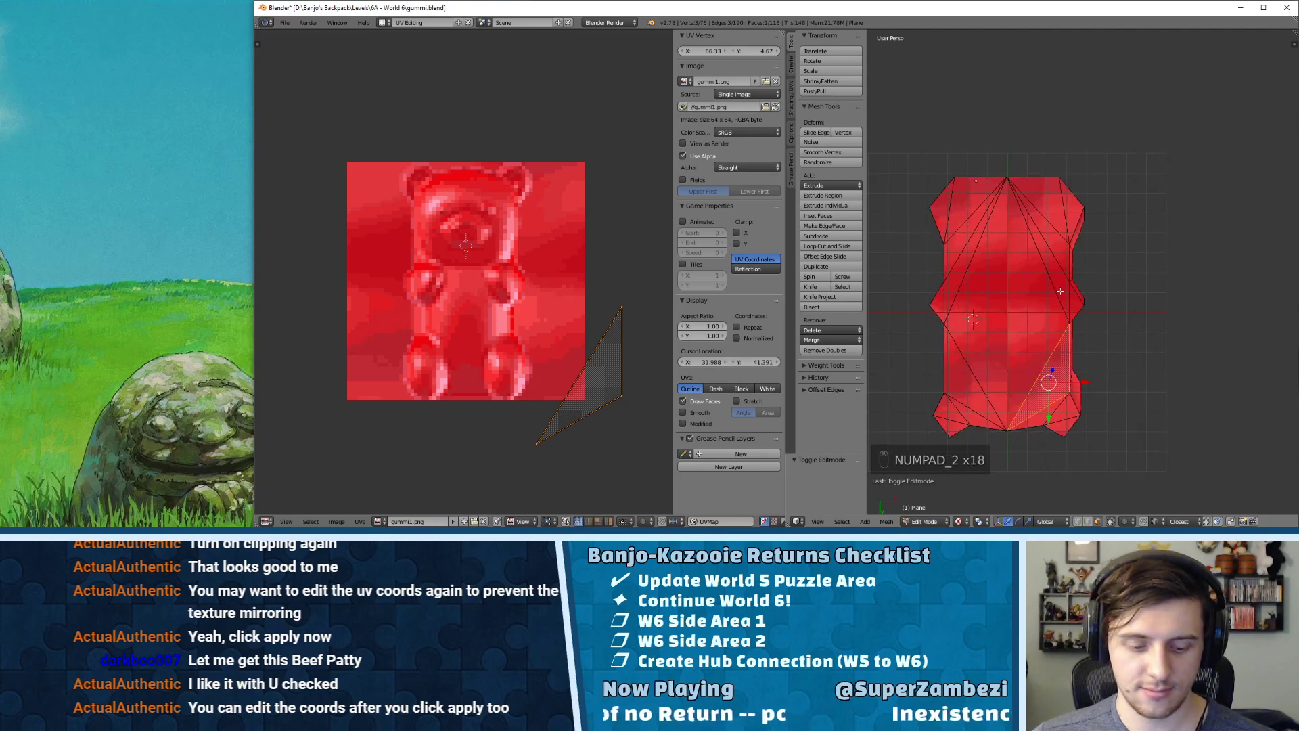
pyautogui.keyDown('shift'); pyautogui.moveTo(1027, 305); pyautogui.dragTo(1127, 317, button='middle'); pyautogui.keyUp('shift')
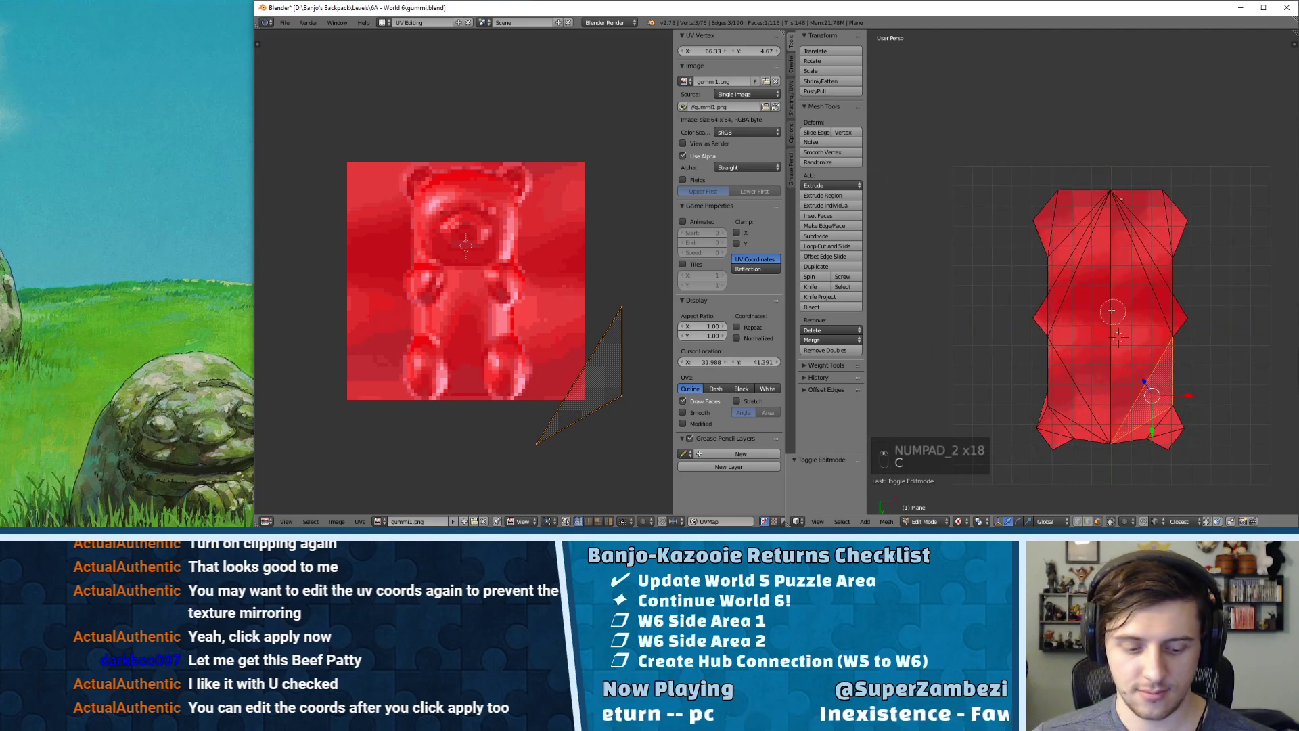
pyautogui.press('c')
pyautogui.moveTo(1068, 217); pyautogui.dragTo(1158, 218)
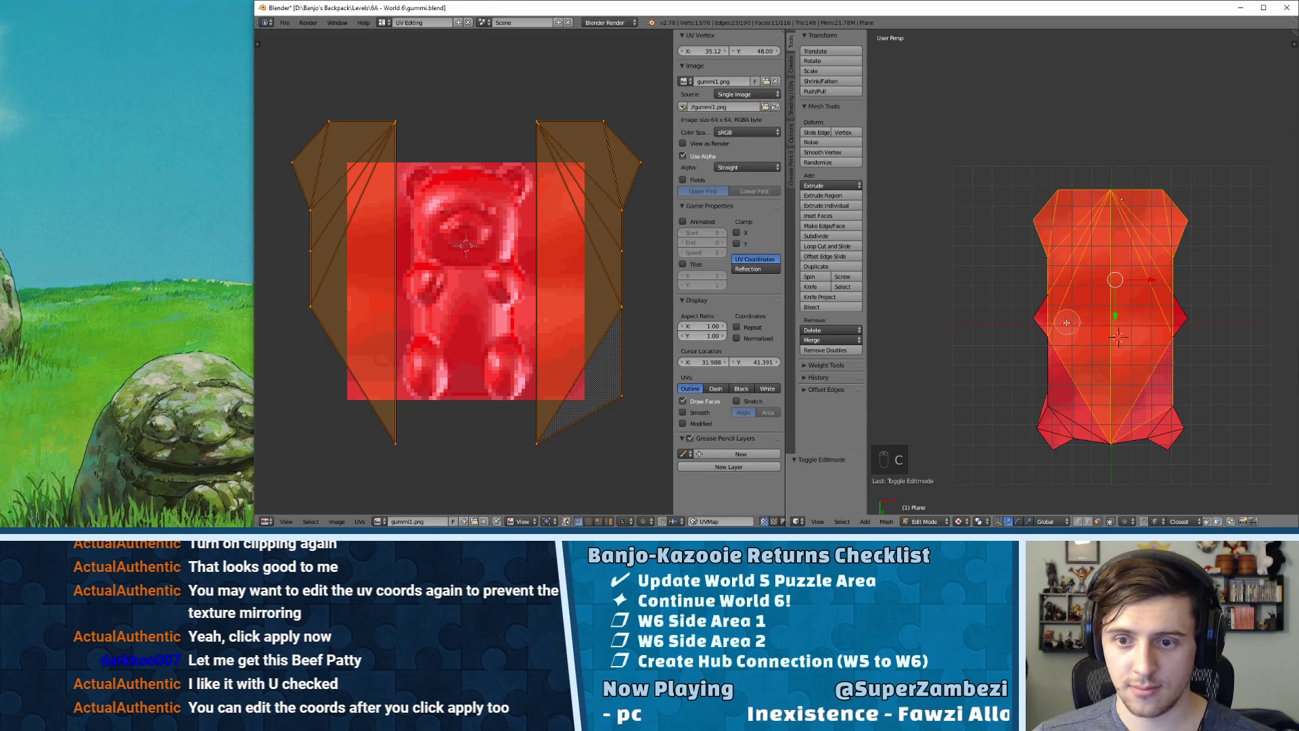
pyautogui.moveTo(1081, 325)
pyautogui.mouseDown()
pyautogui.moveTo(1166, 316)
pyautogui.moveTo(1139, 339)
pyautogui.moveTo(1143, 402)
pyautogui.moveTo(1161, 426)
pyautogui.moveTo(1067, 418)
pyautogui.moveTo(1073, 408)
pyautogui.mouseUp()
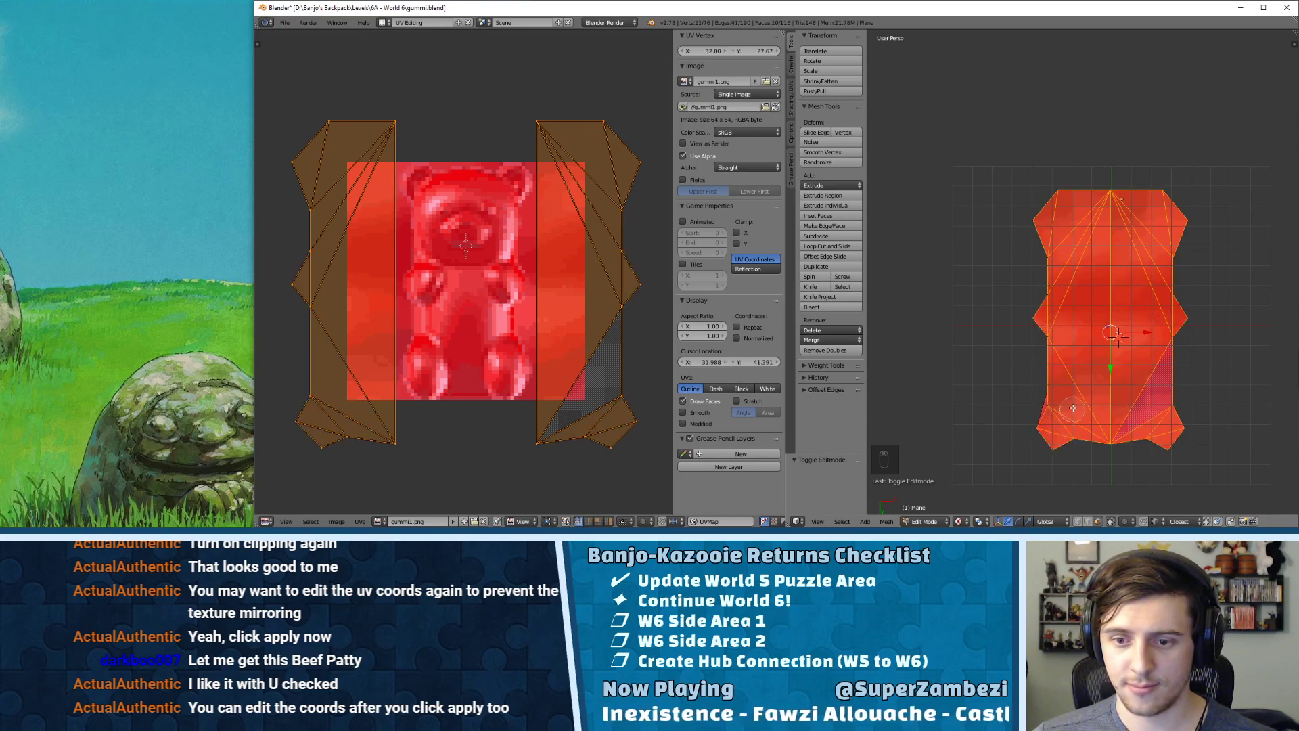
# - Unwrap the selected back faces and rotate their UV island by 90 degrees
pyautogui.press('u')
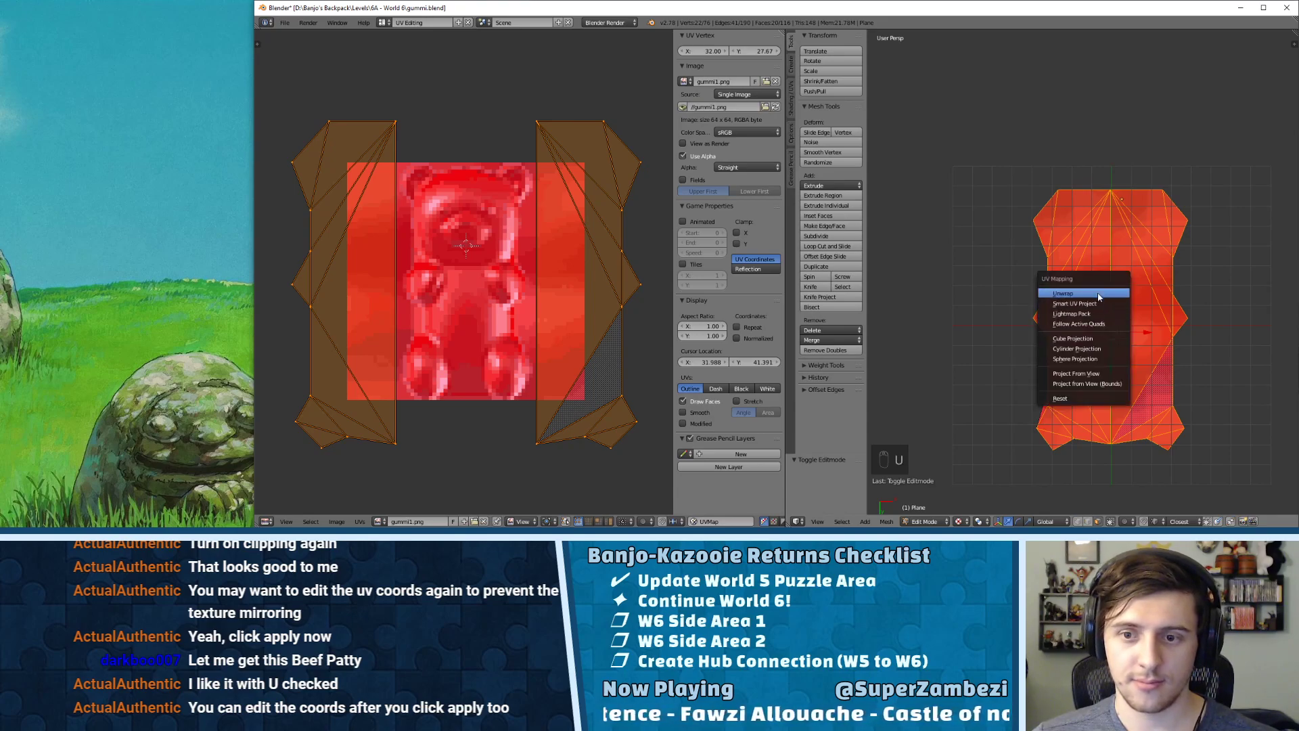
pyautogui.click(1094, 295)
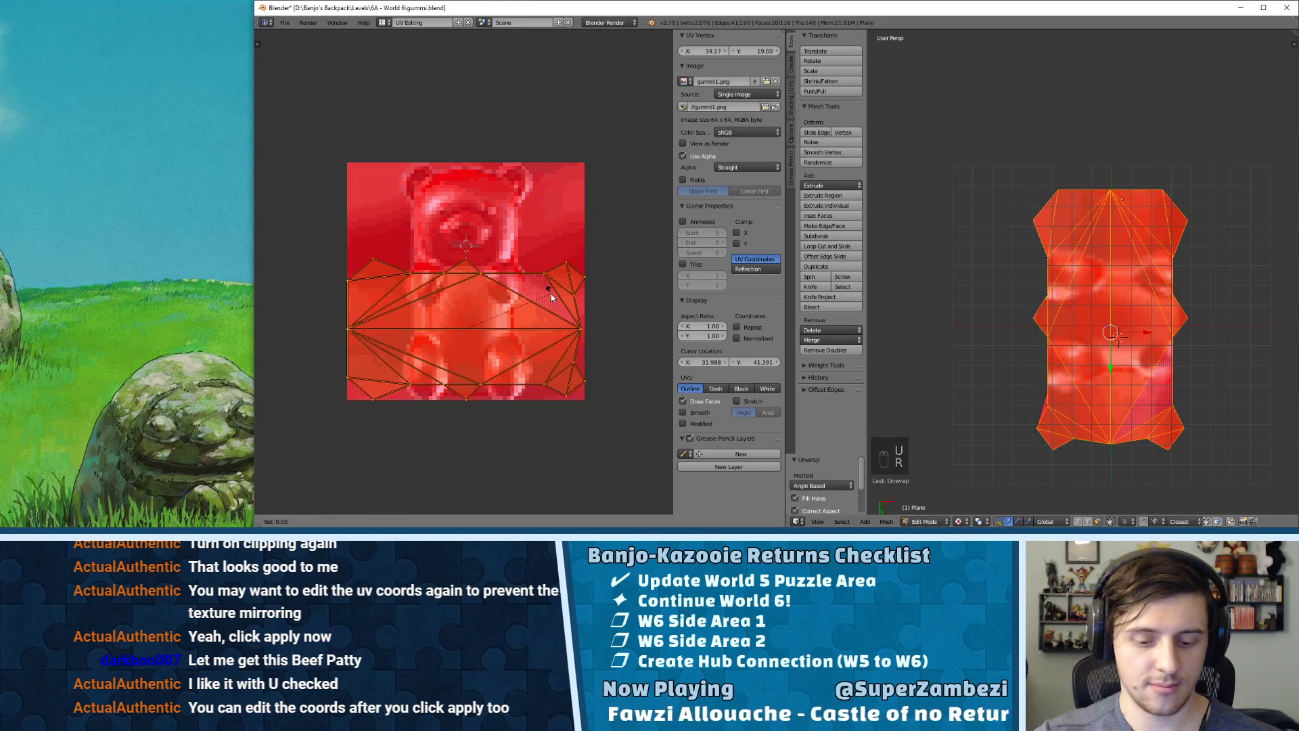
pyautogui.press('r')
pyautogui.press('9')
pyautogui.press('0')
pyautogui.press('Return')
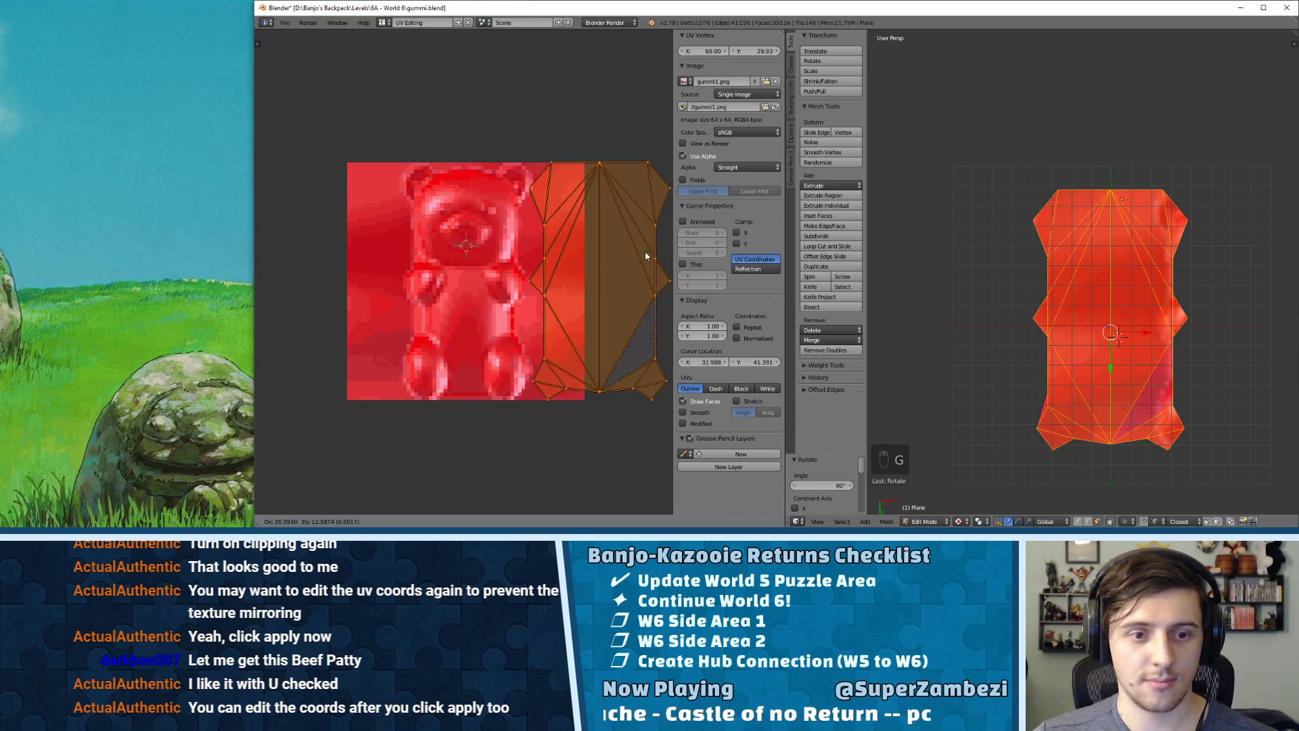
# - Scale the back's UV island to about 0.825 and move it over the plain right edge of the gummi texture
pyautogui.click(647, 255)
pyautogui.press('s')
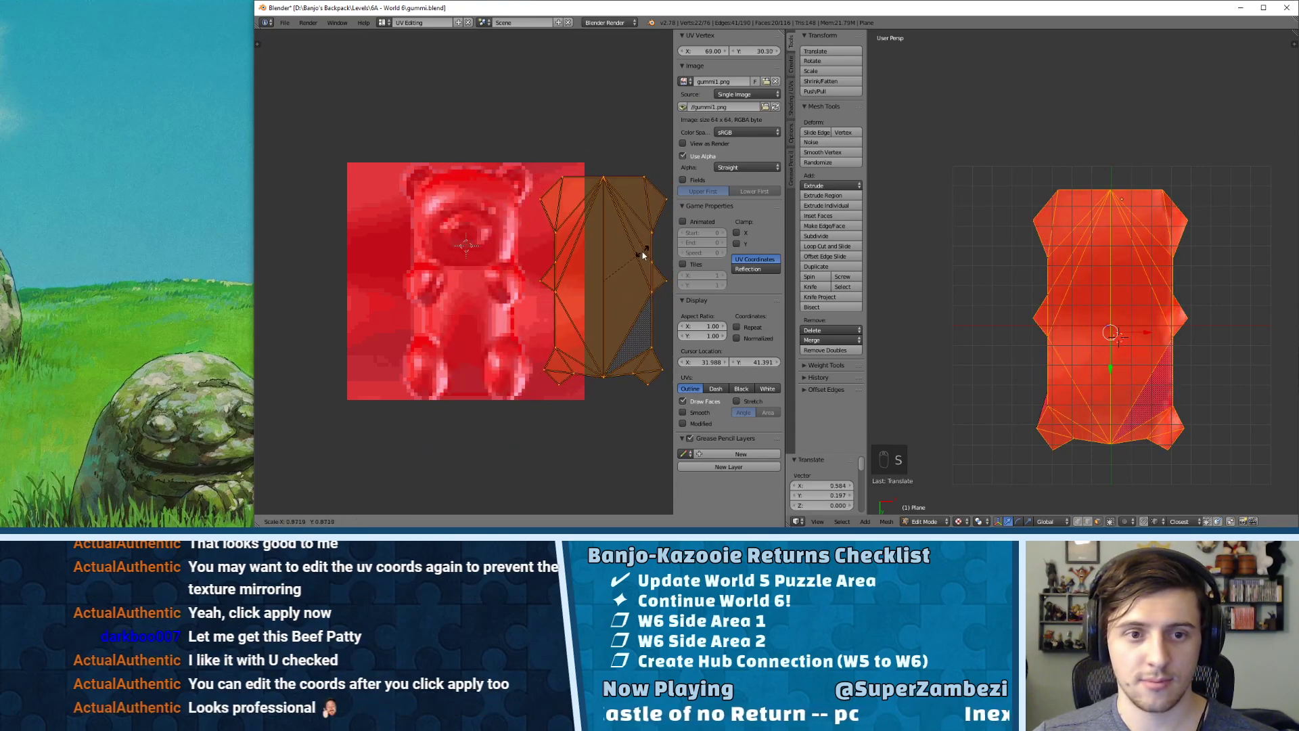
pyautogui.click(641, 256)
pyautogui.press('g')
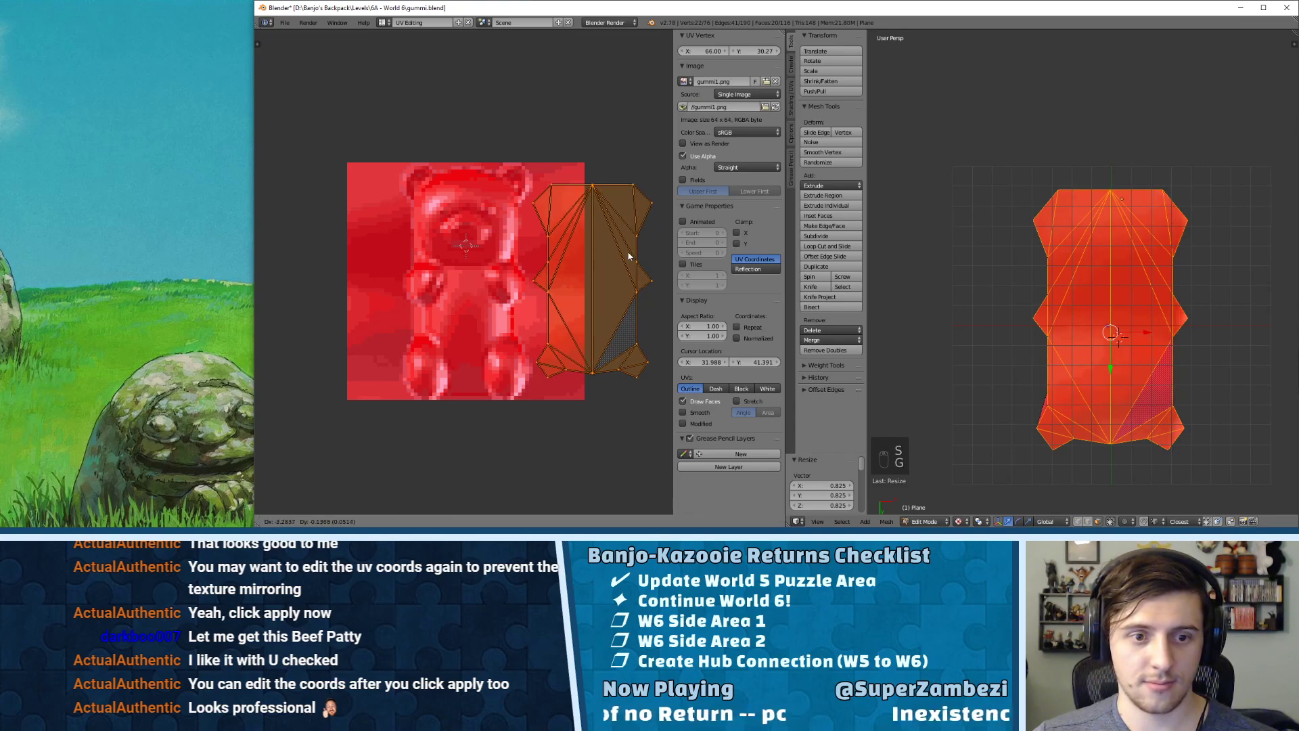
pyautogui.click(620, 203)
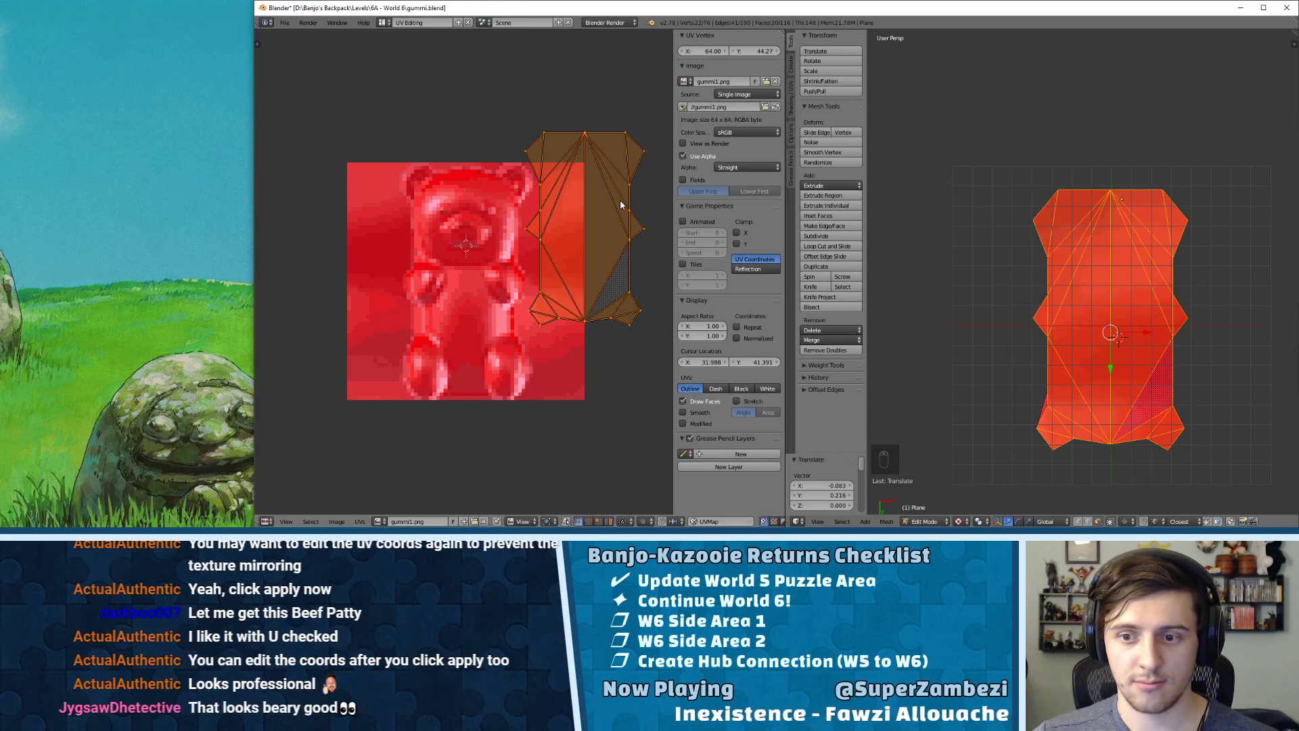
# - Deselect everything, return to Object Mode and save gummi.blend
pyautogui.press('a')
pyautogui.press('Tab')
pyautogui.press('a')
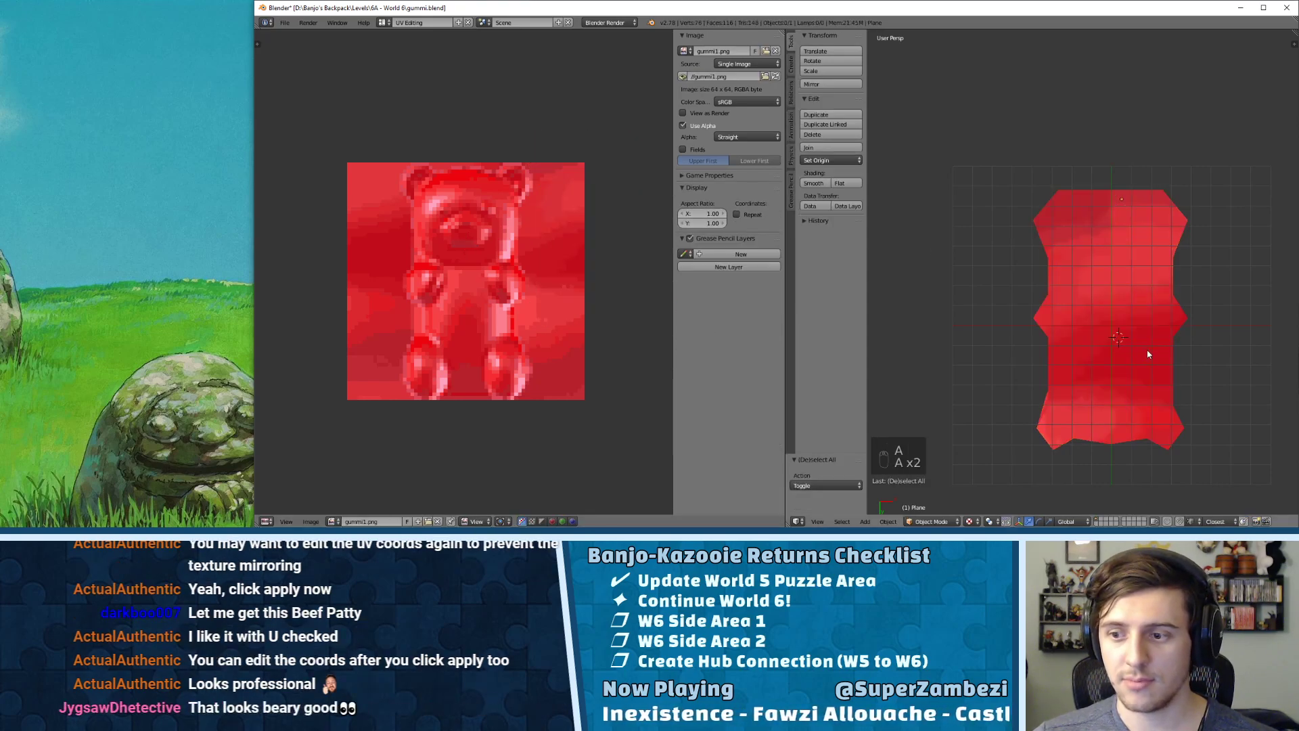
pyautogui.moveTo(1148, 354); pyautogui.dragTo(1142, 219, button='middle')
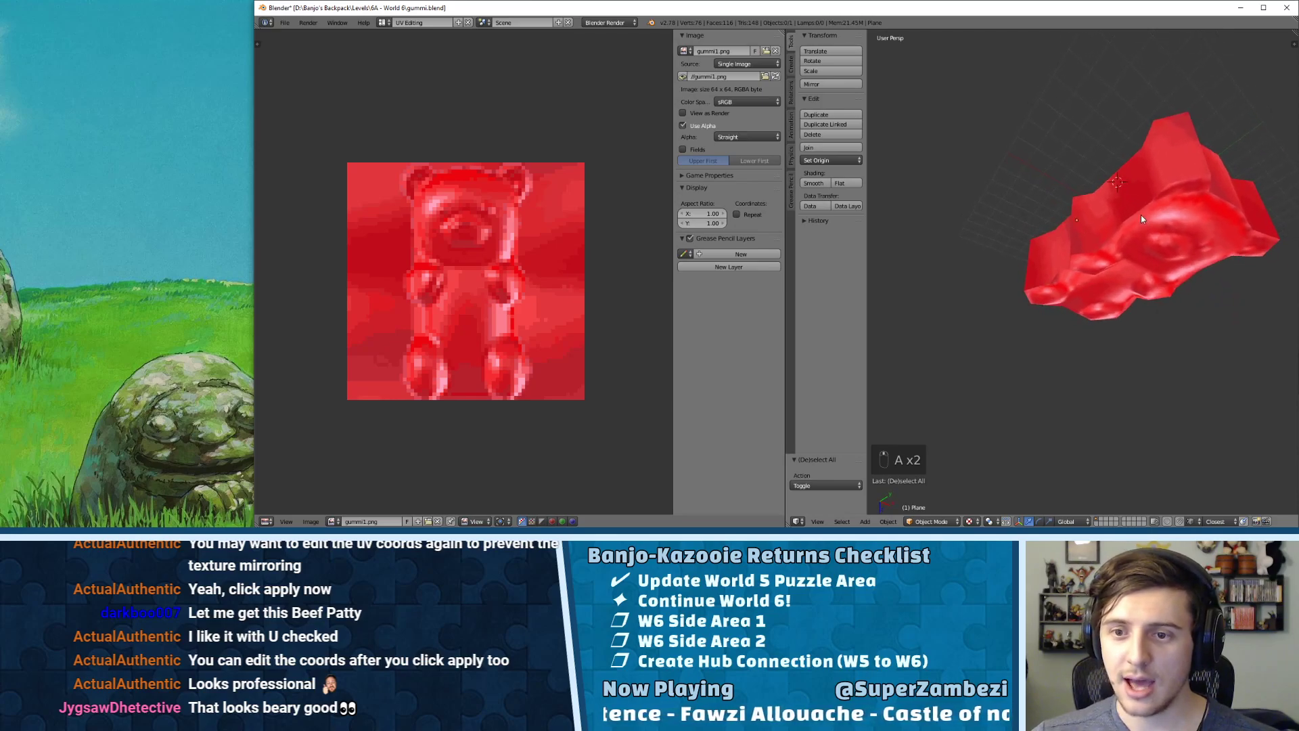
pyautogui.click(285, 23)
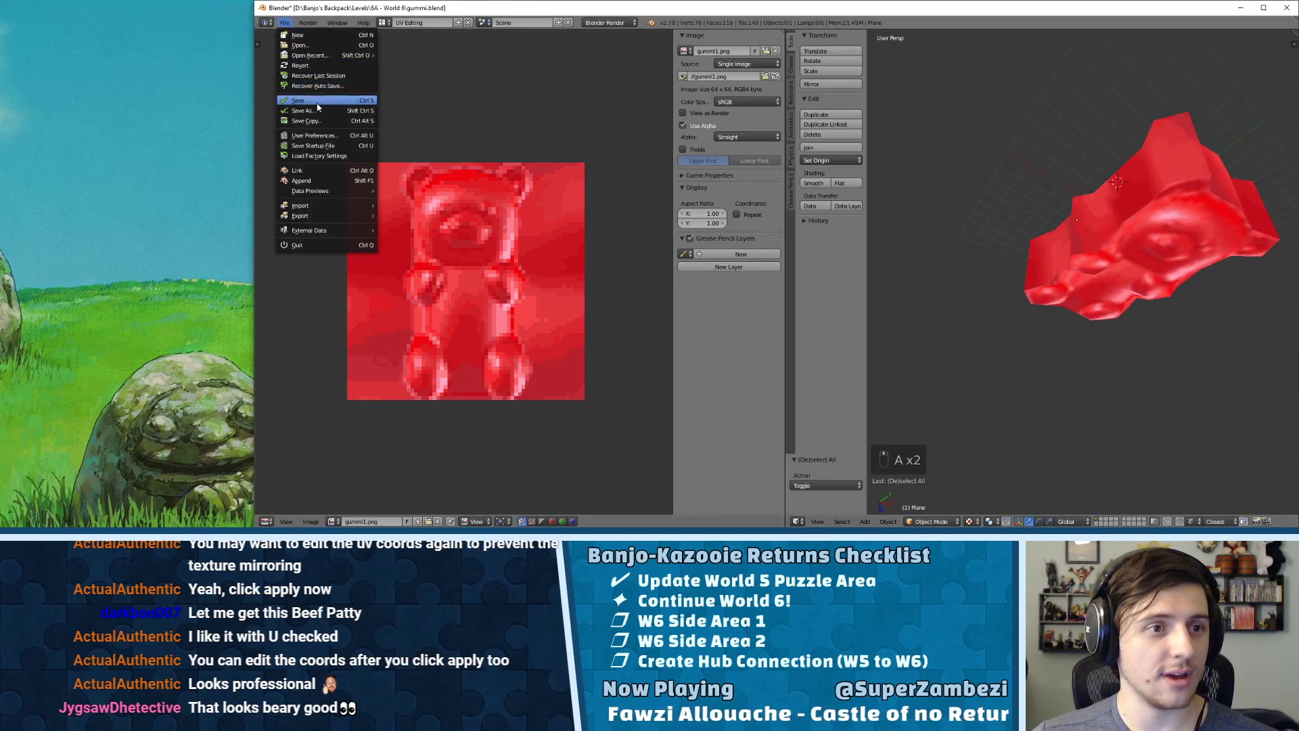
pyautogui.click(317, 101)
# - Inspect the front of the textured gummi bear and copy the bear object to the buffer
pyautogui.moveTo(1144, 169); pyautogui.dragTo(1119, 116, button='middle')
pyautogui.scroll(2, 1115, 144)
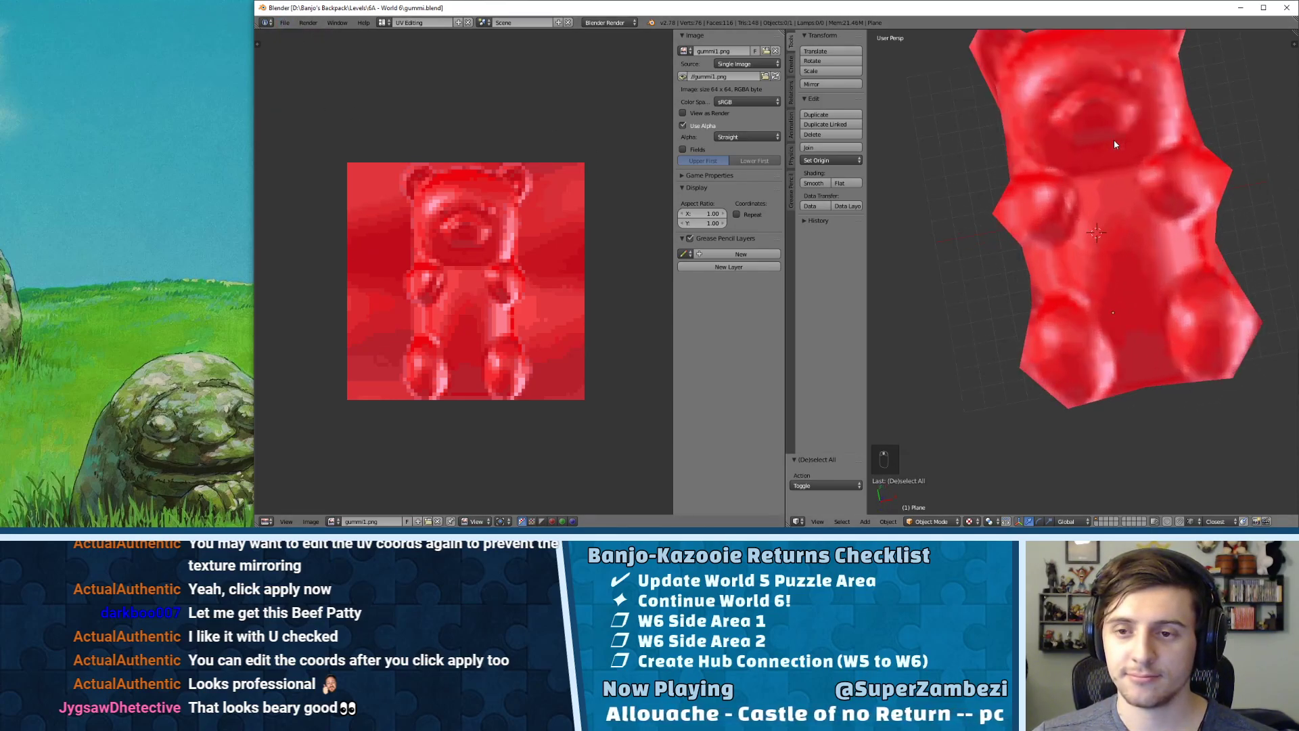
pyautogui.scroll(-2, 1115, 144)
pyautogui.press('Tab')
pyautogui.press('Tab')
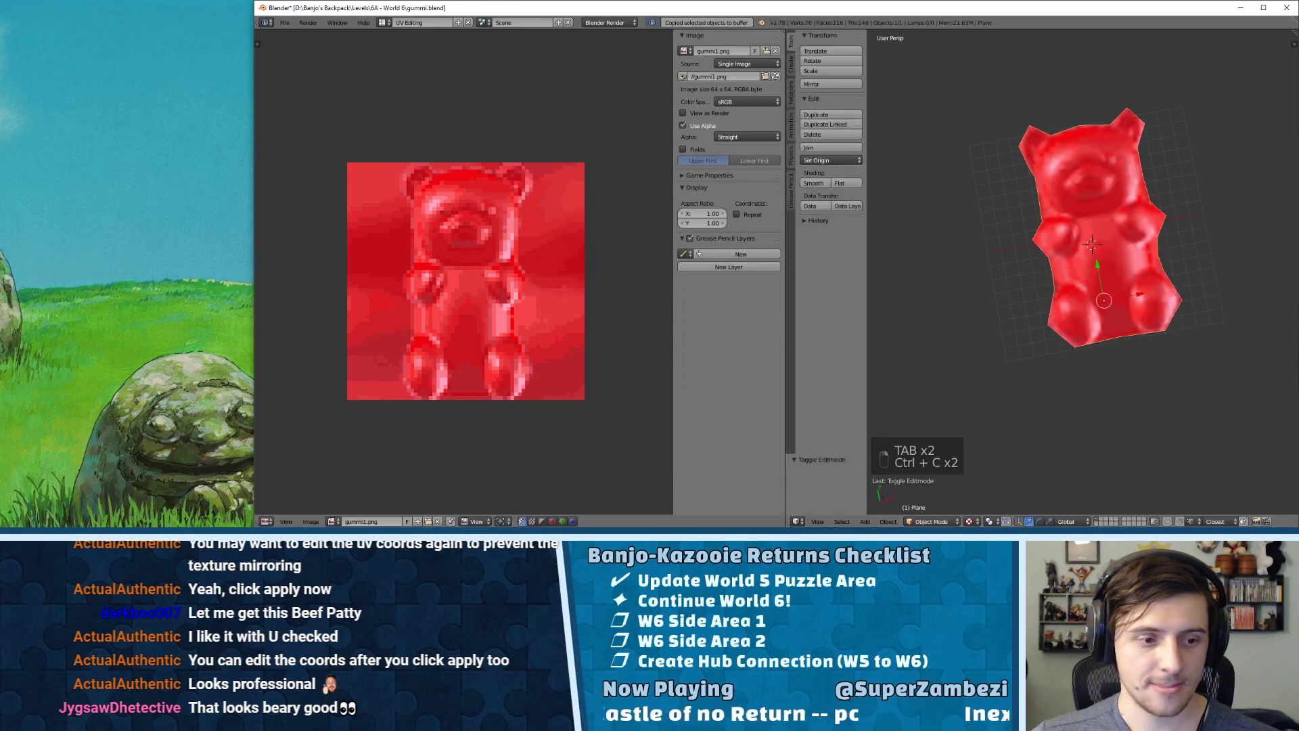
pyautogui.hotkey('alt', 'Tab')
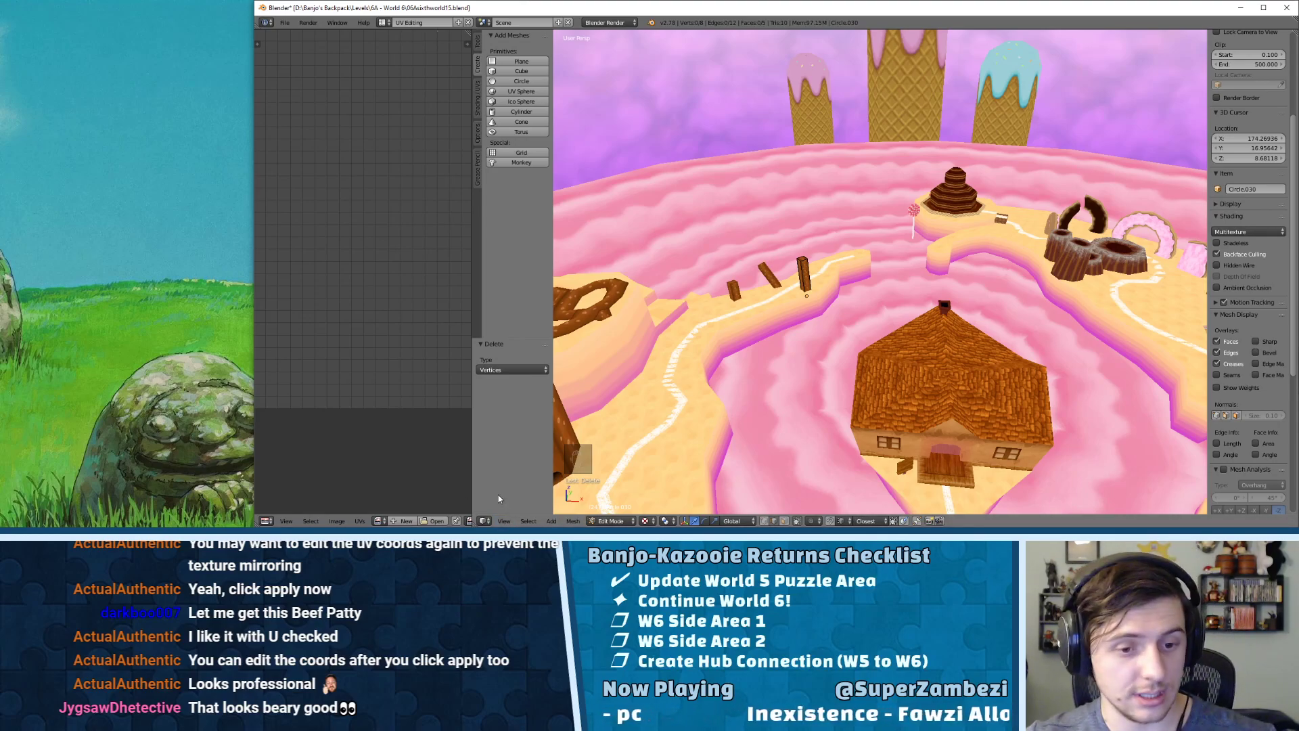
pyautogui.hotkey('alt', 'Tab')
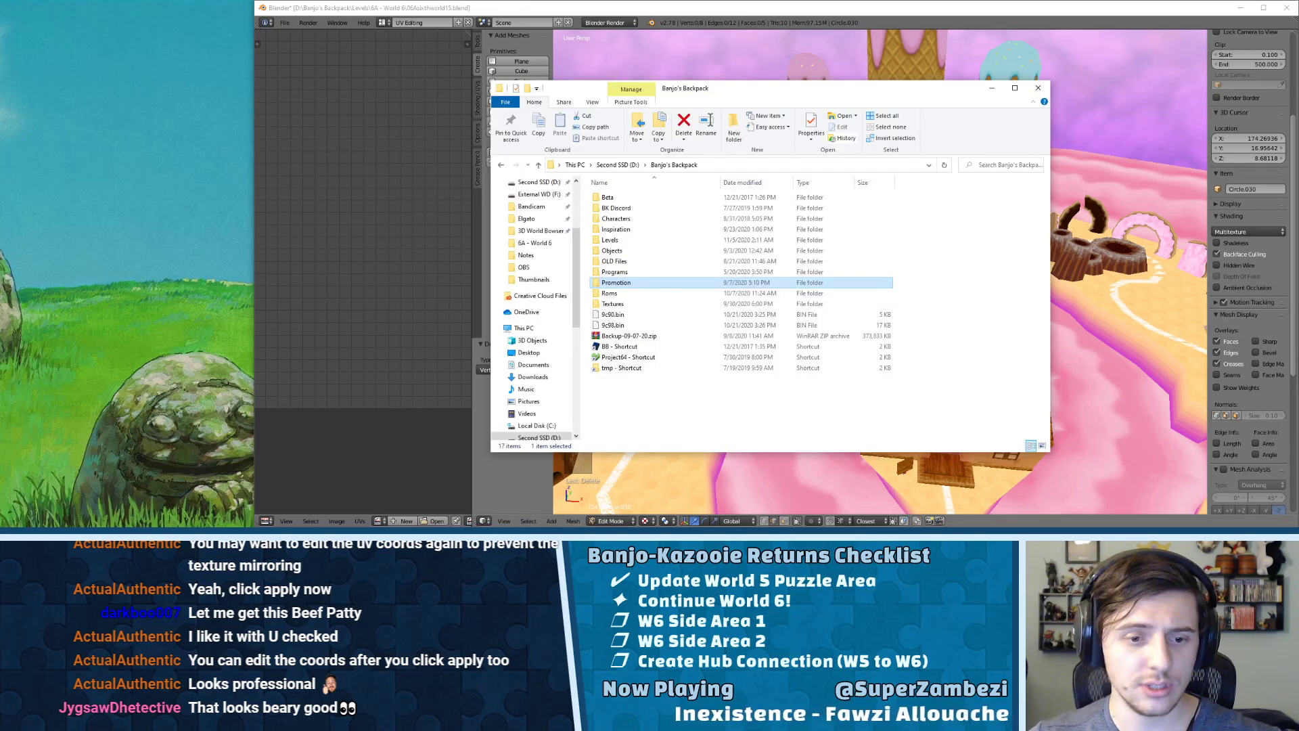
pyautogui.hotkey('alt', 'Tab')
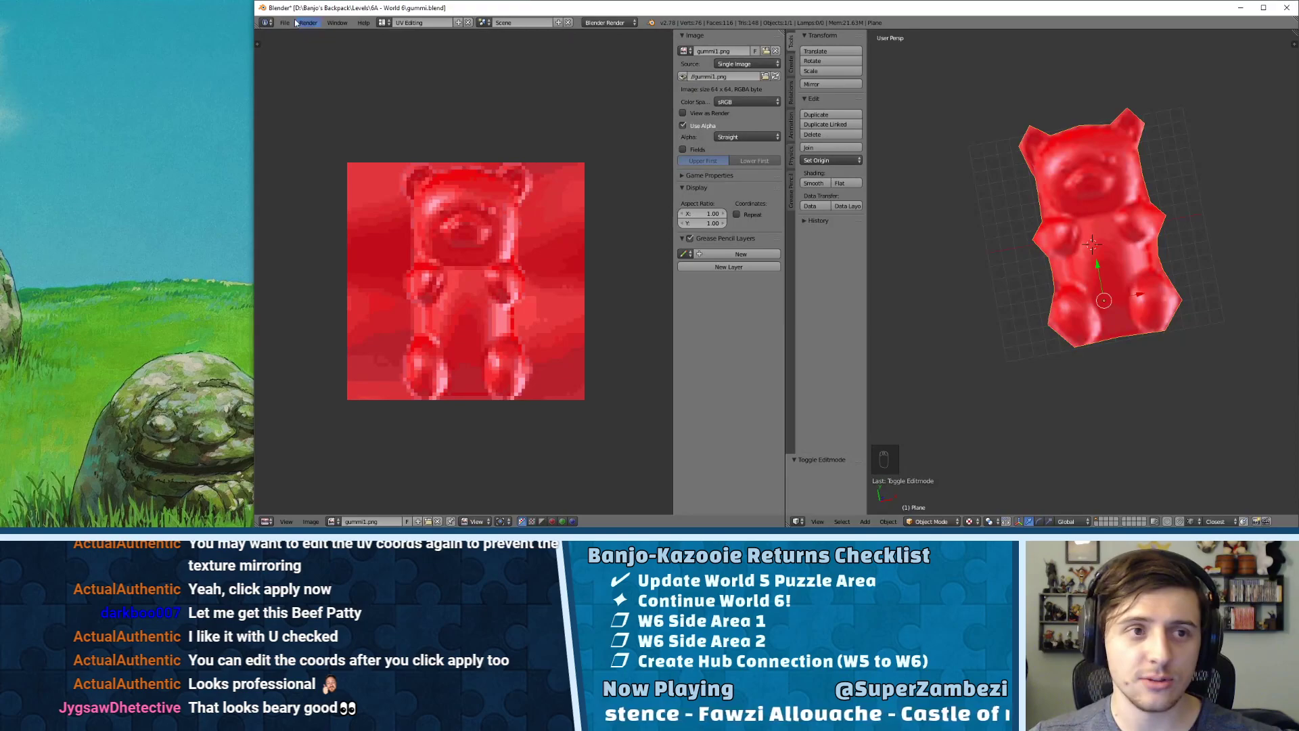
# - Start saving gummi.blend to a new location, show files as thumbnails and go to the Banjo's Backpack\Objects folder
pyautogui.click(285, 23)
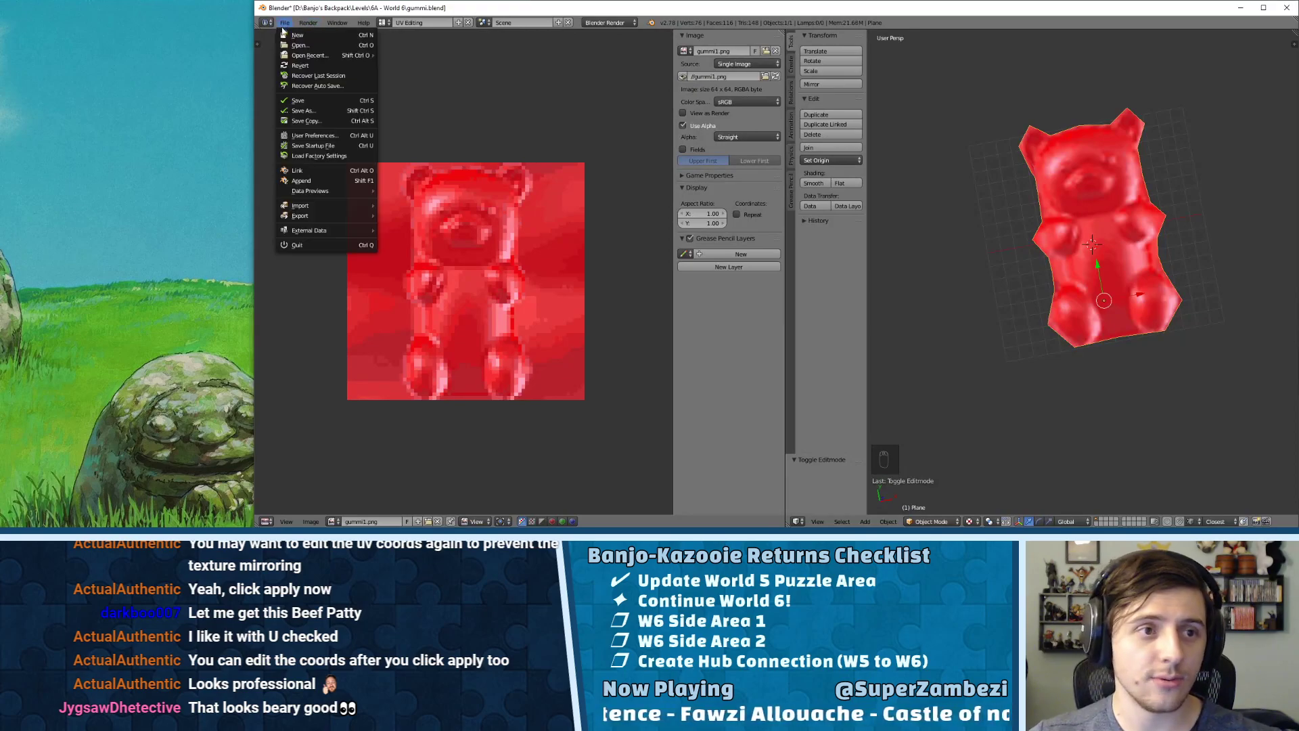
pyautogui.click(314, 111)
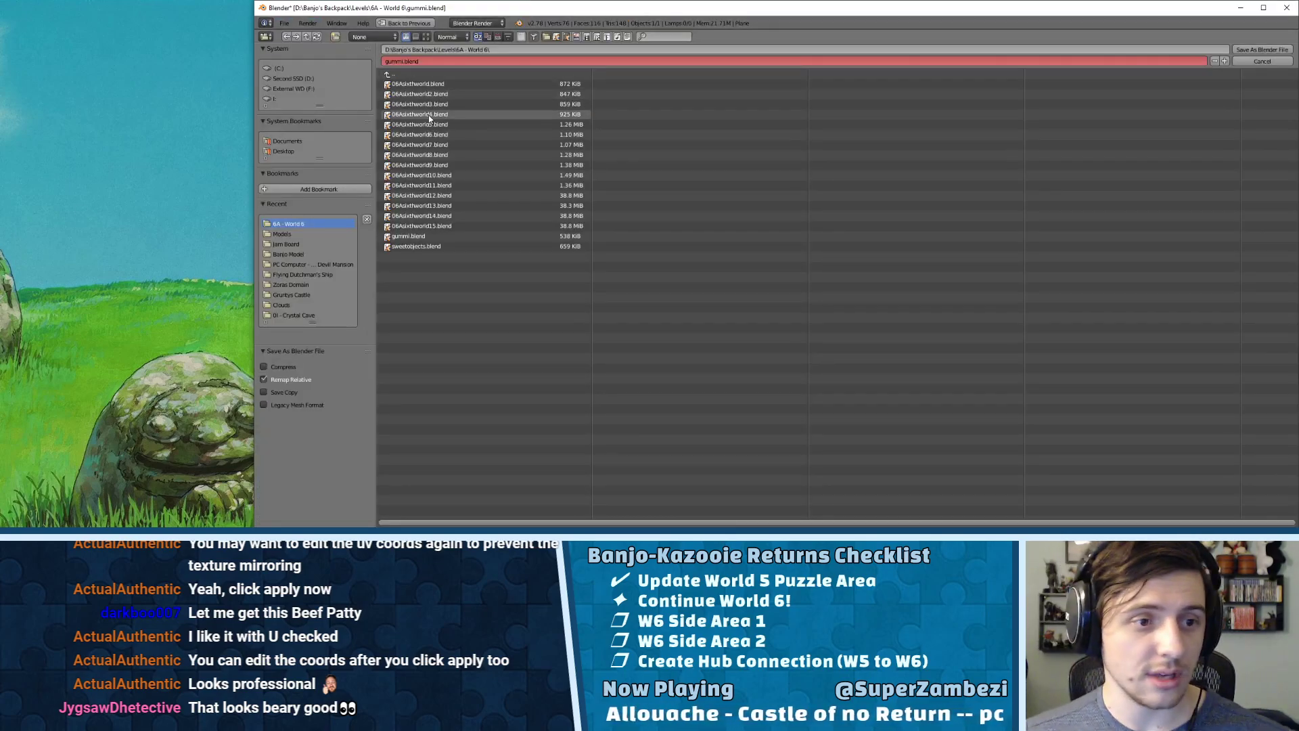
pyautogui.click(425, 37)
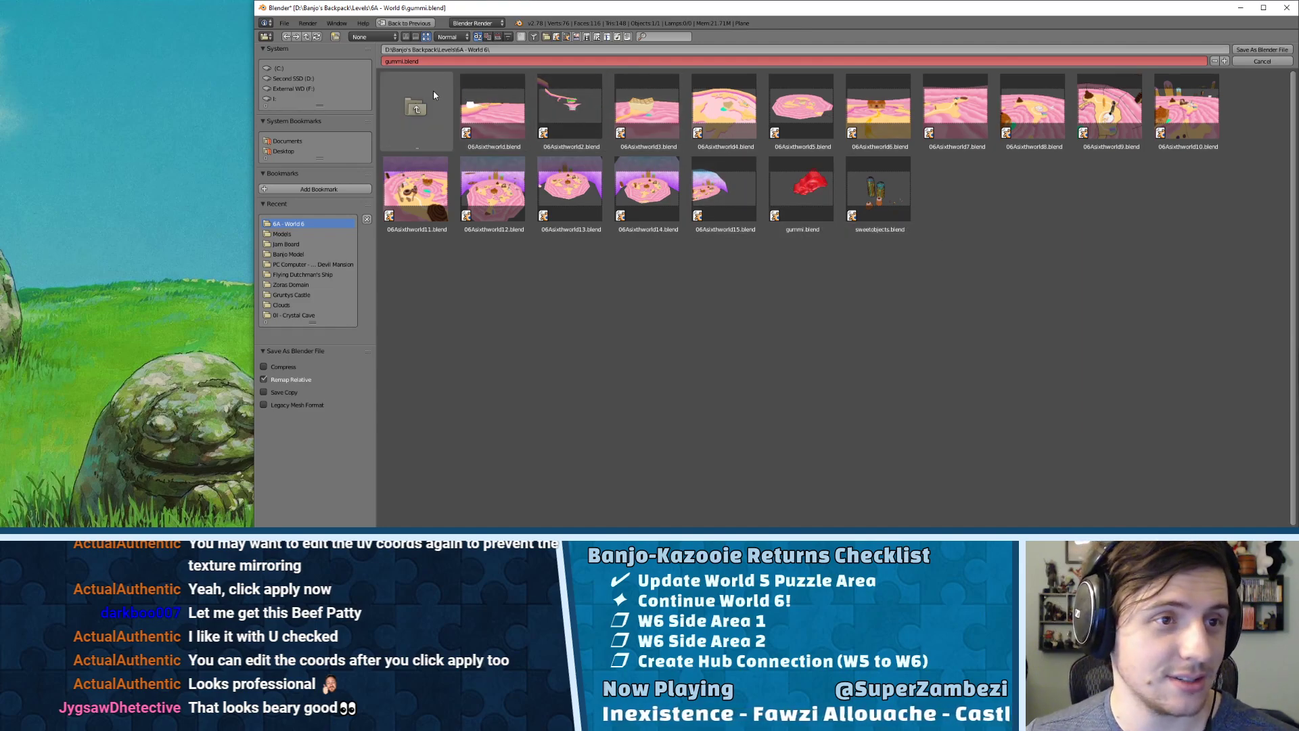
pyautogui.click(417, 105)
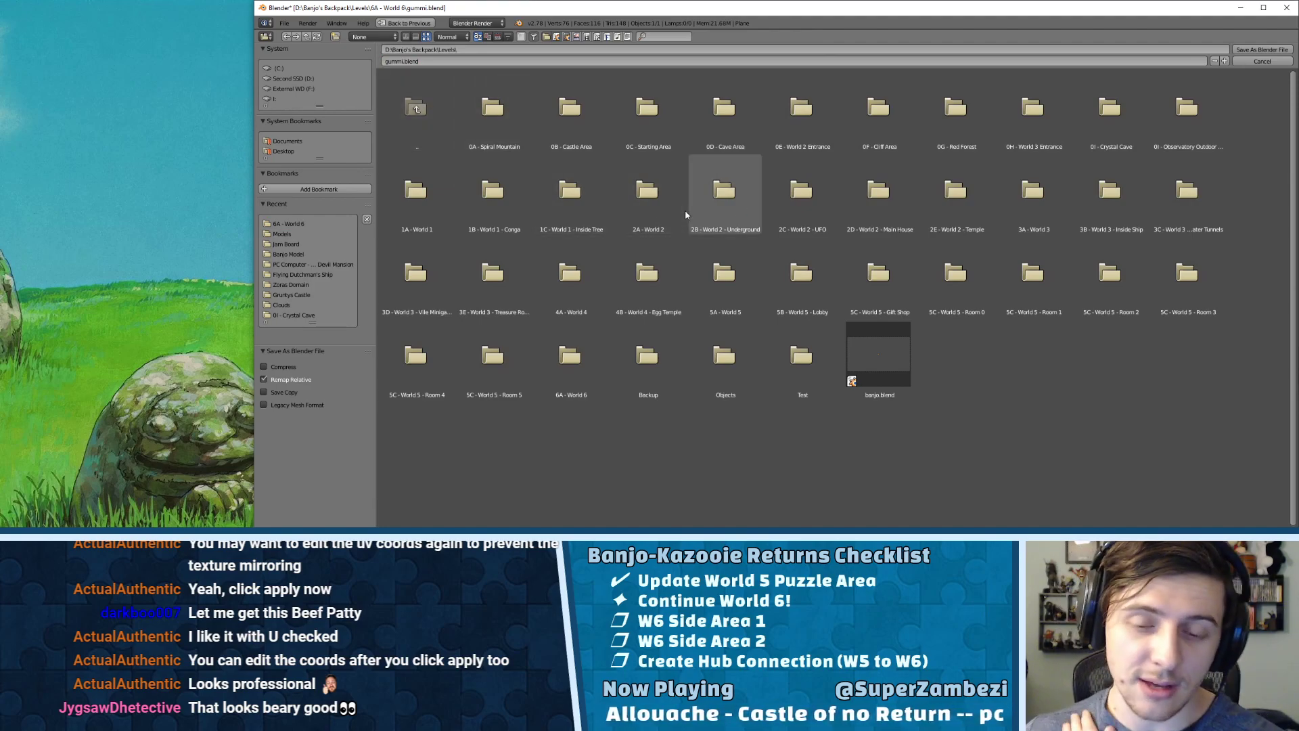
pyautogui.click(400, 87)
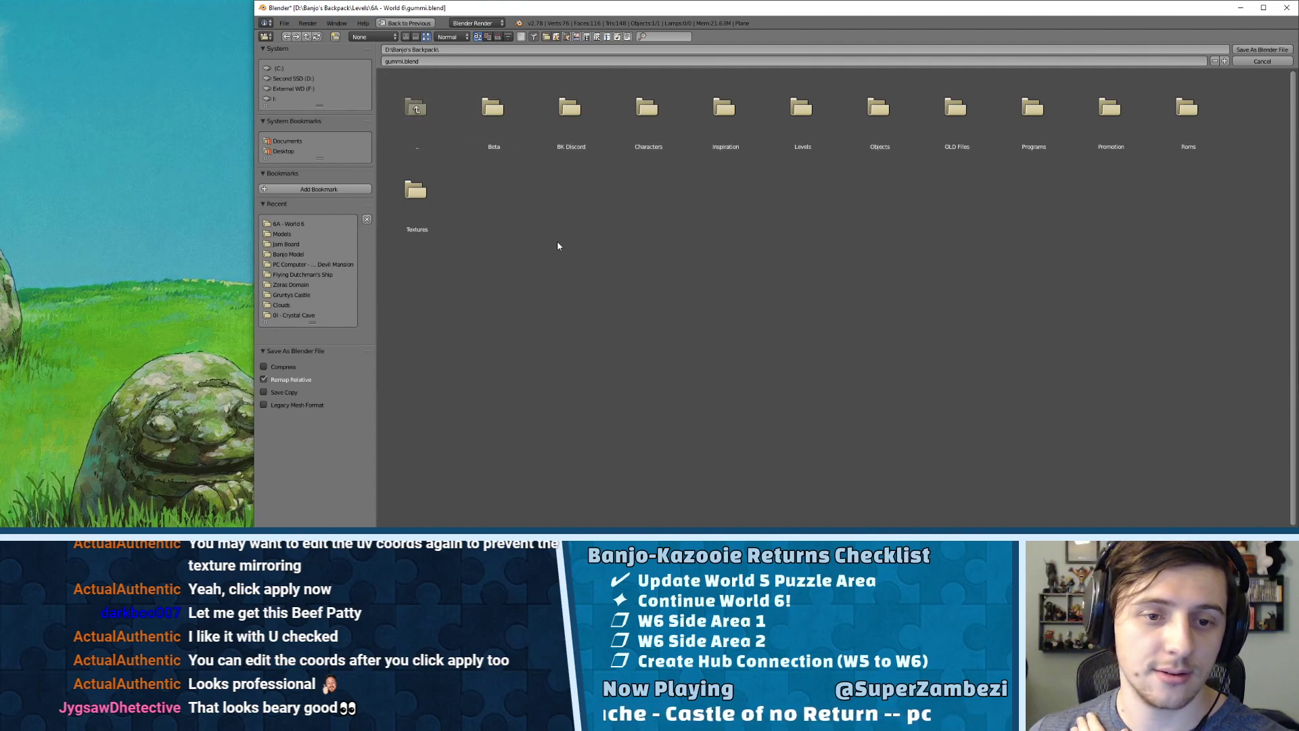
pyautogui.click(843, 132)
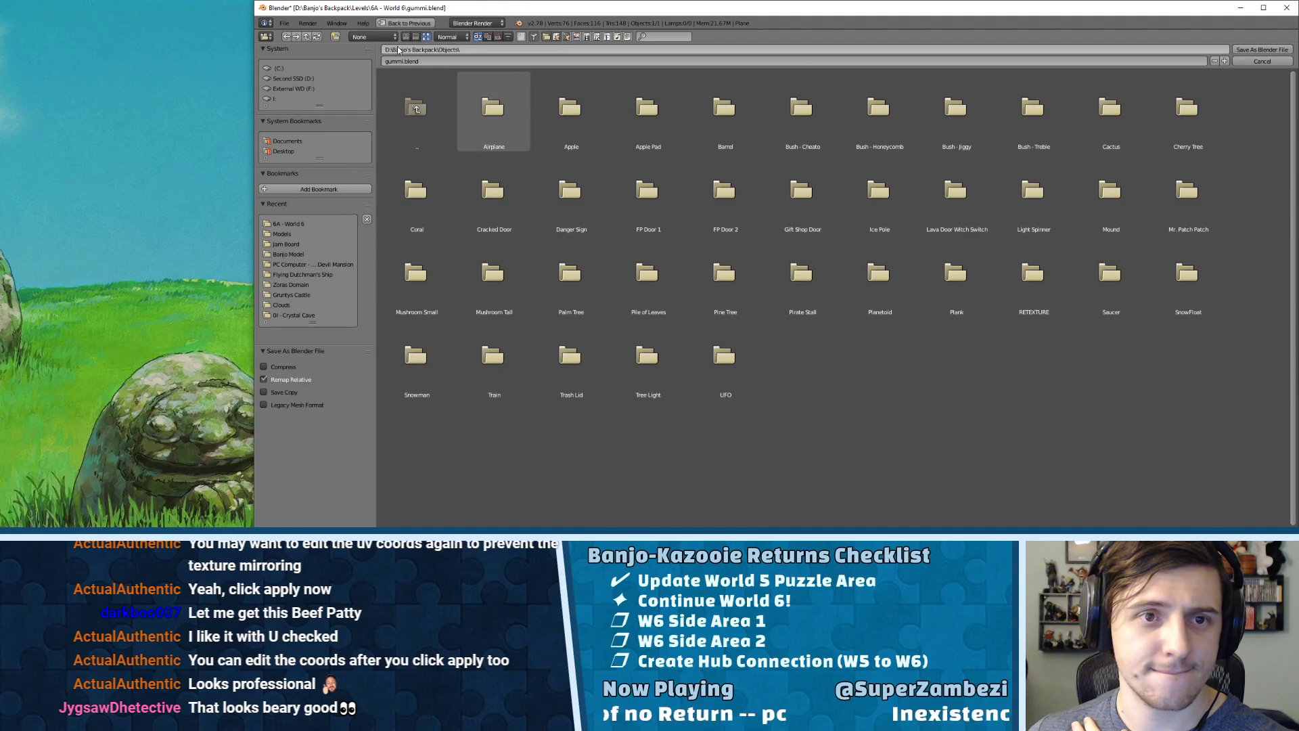
# - Create a folder named "Gummi Bear" in Objects and save gummi.blend inside it
pyautogui.click(335, 37)
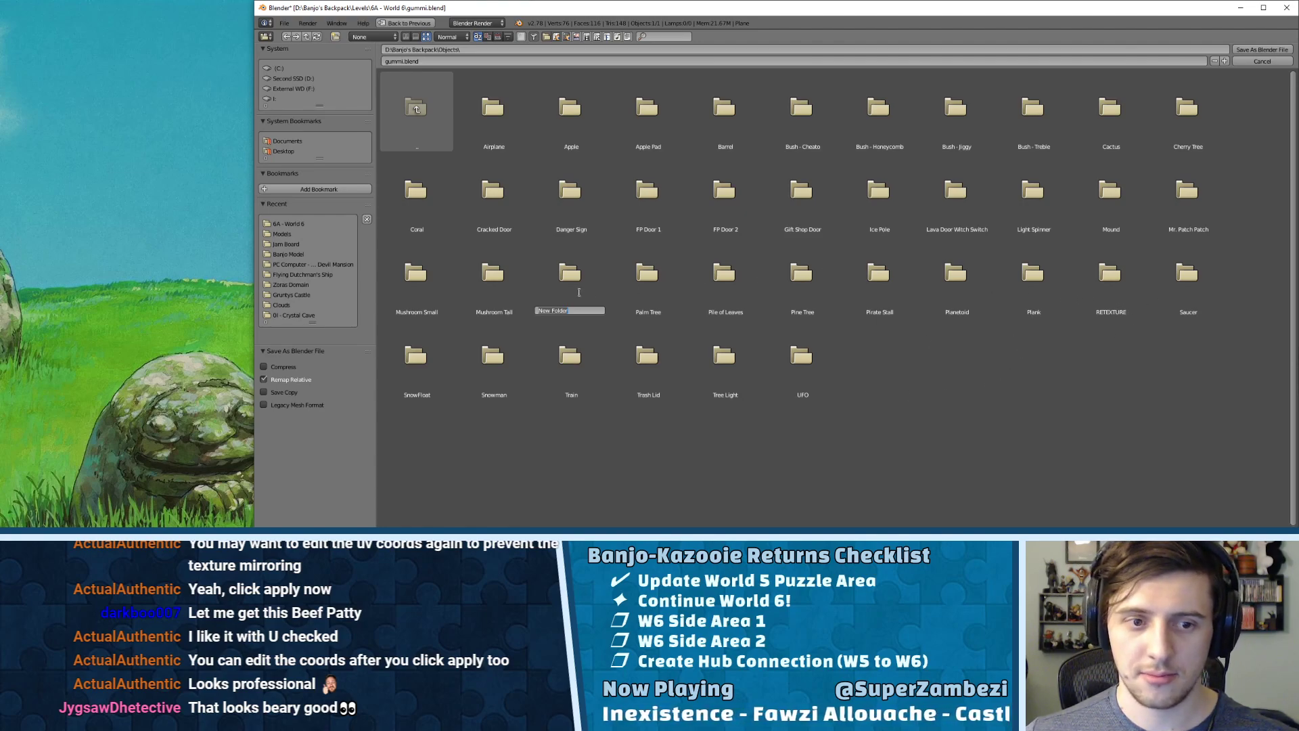
pyautogui.write('Gummi Bear')
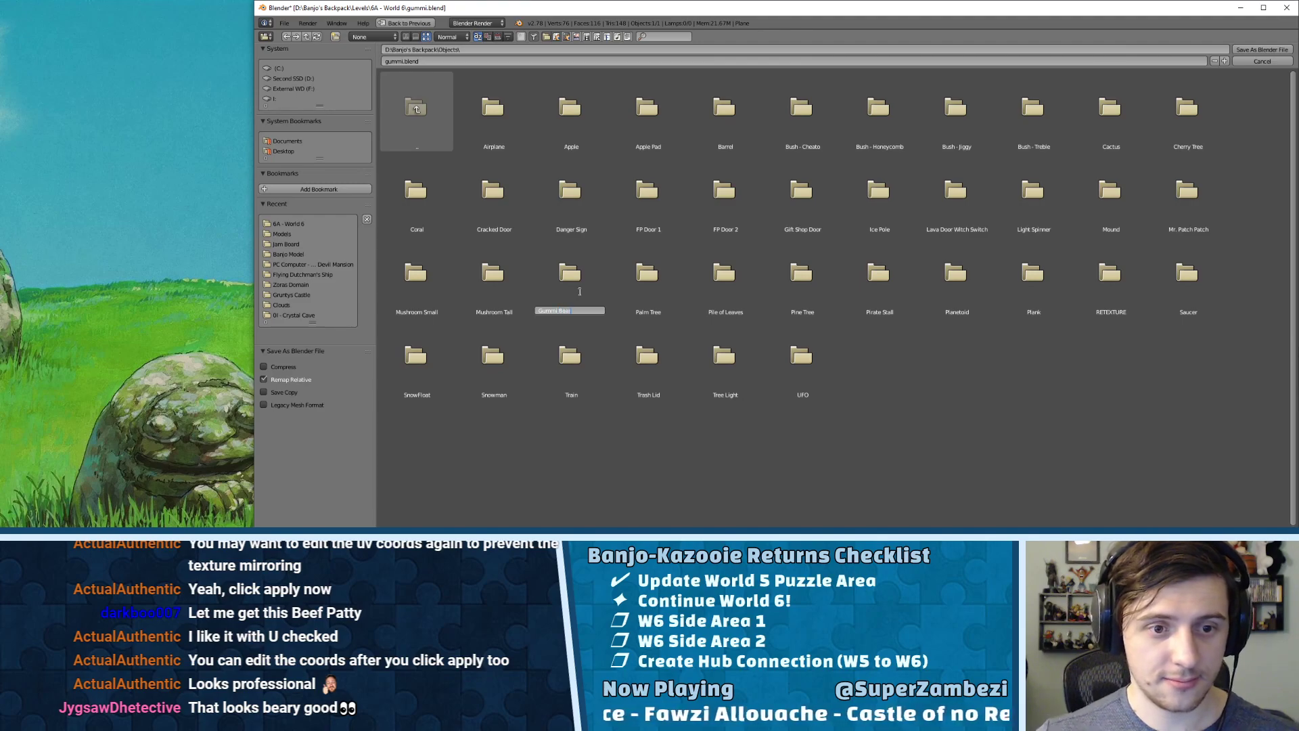
pyautogui.press('Return')
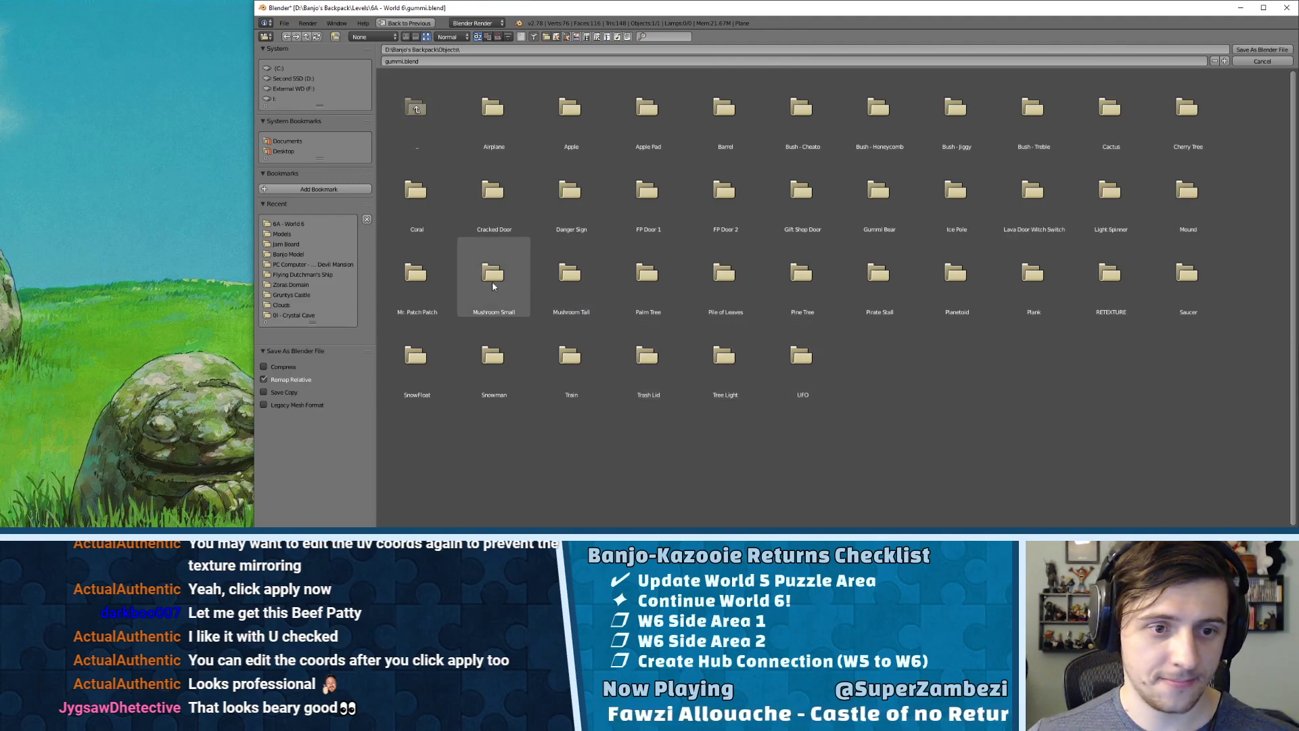
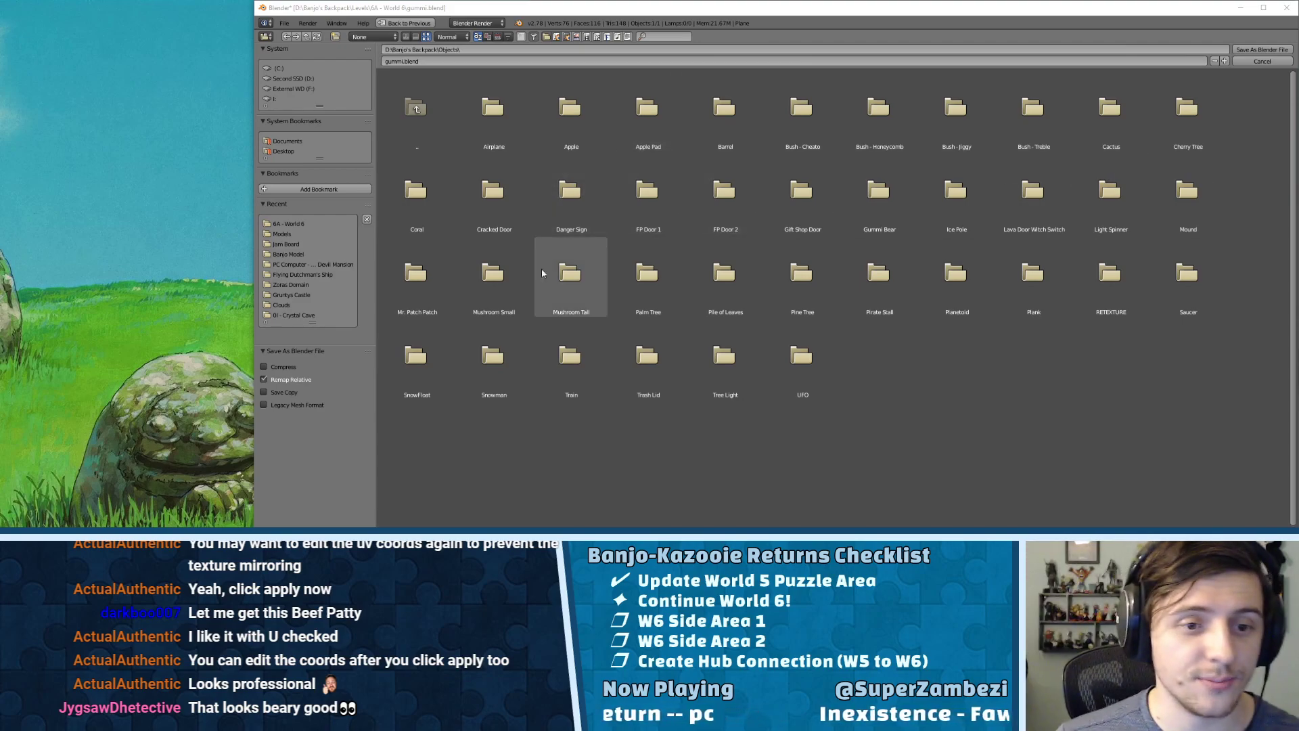
pyautogui.click(866, 199)
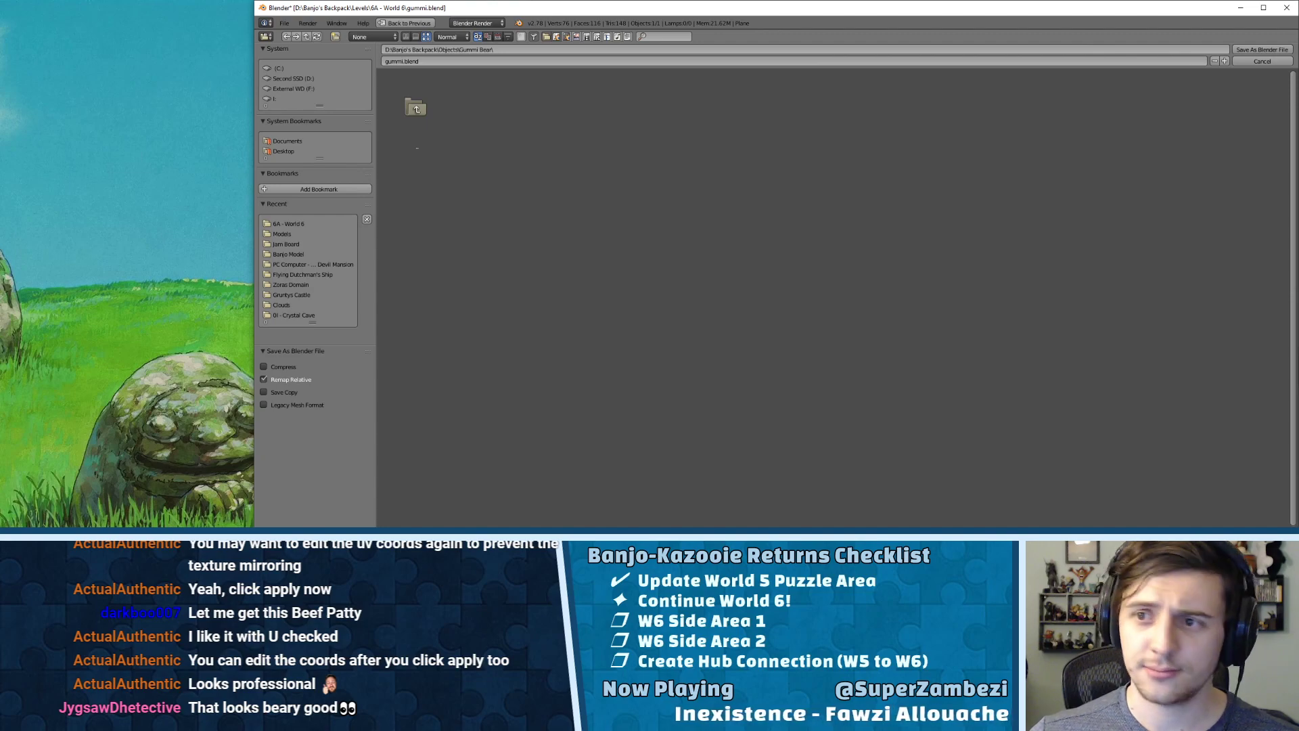
pyautogui.click(1262, 50)
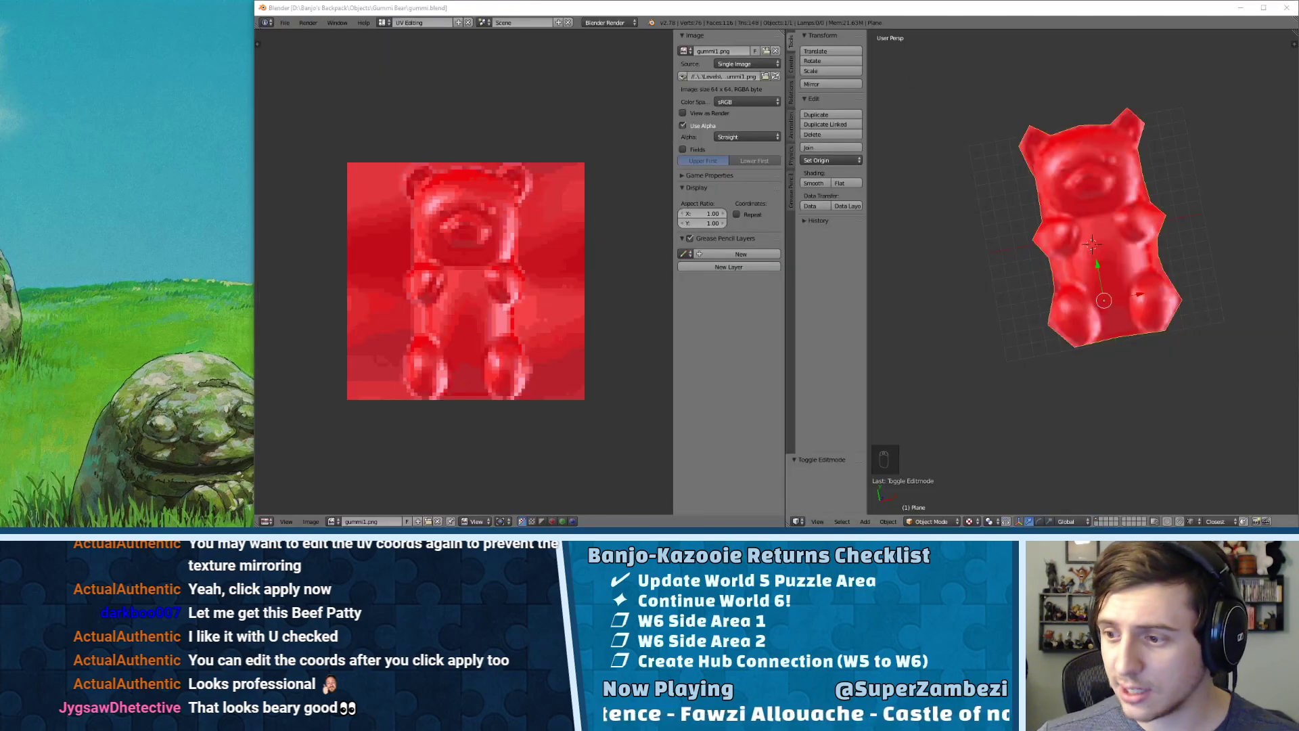
# - Switch to File Explorer, open the Levels\6A - World 6 folder and copy gummi1.png and gummi2.png
pyautogui.click(907, 717)
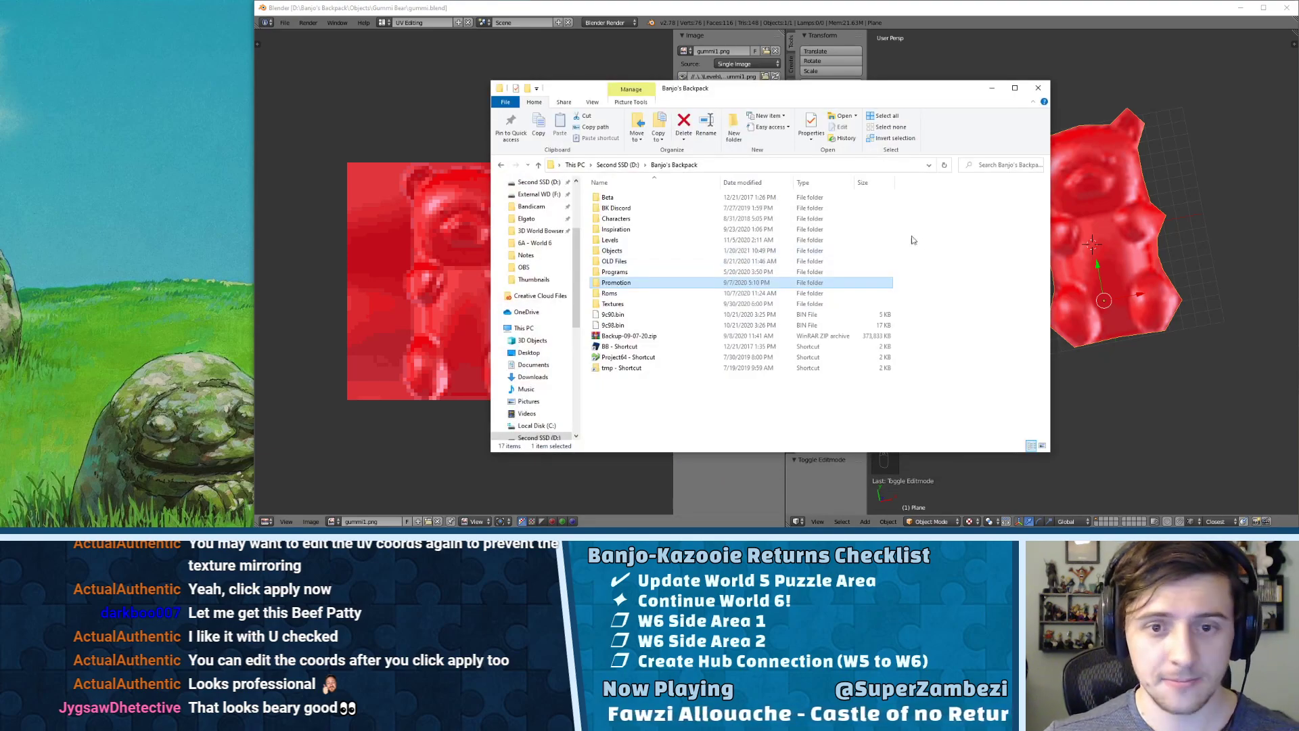
pyautogui.click(632, 243)
pyautogui.doubleClick(632, 244)
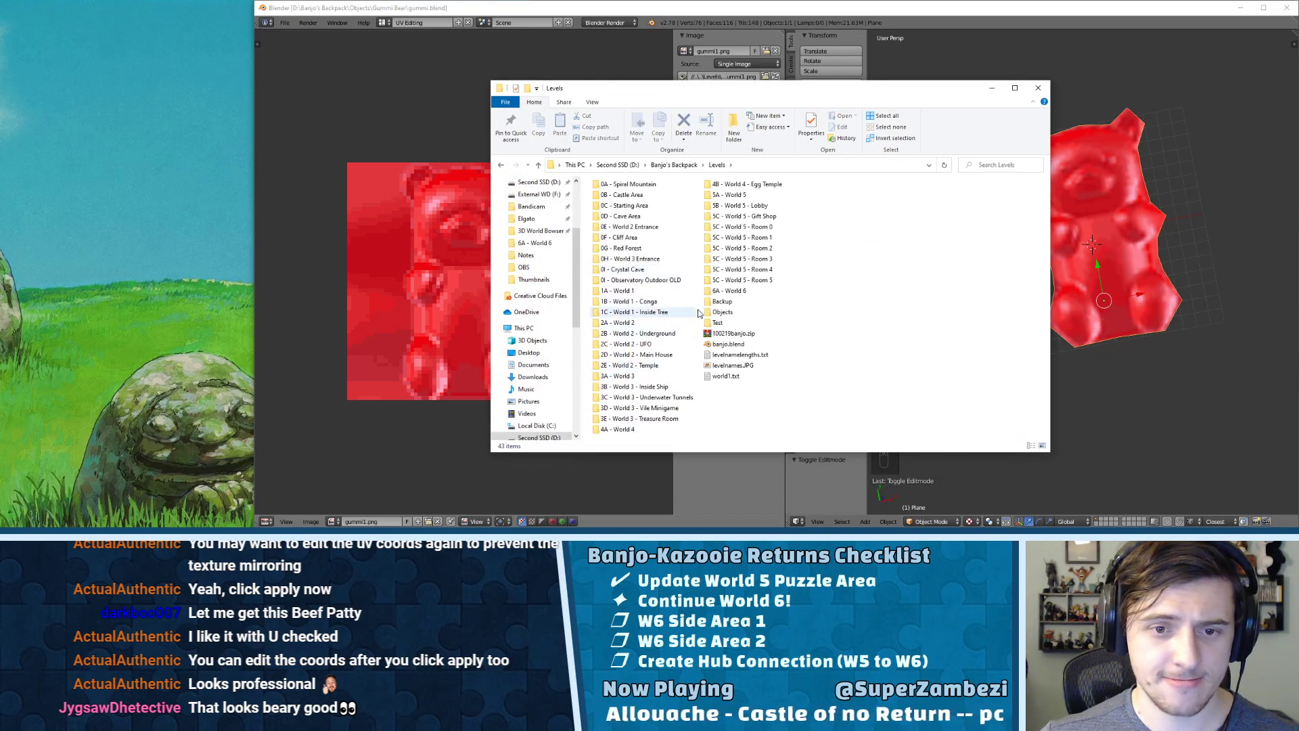
pyautogui.doubleClick(736, 289)
pyautogui.scroll(-10, 846, 359)
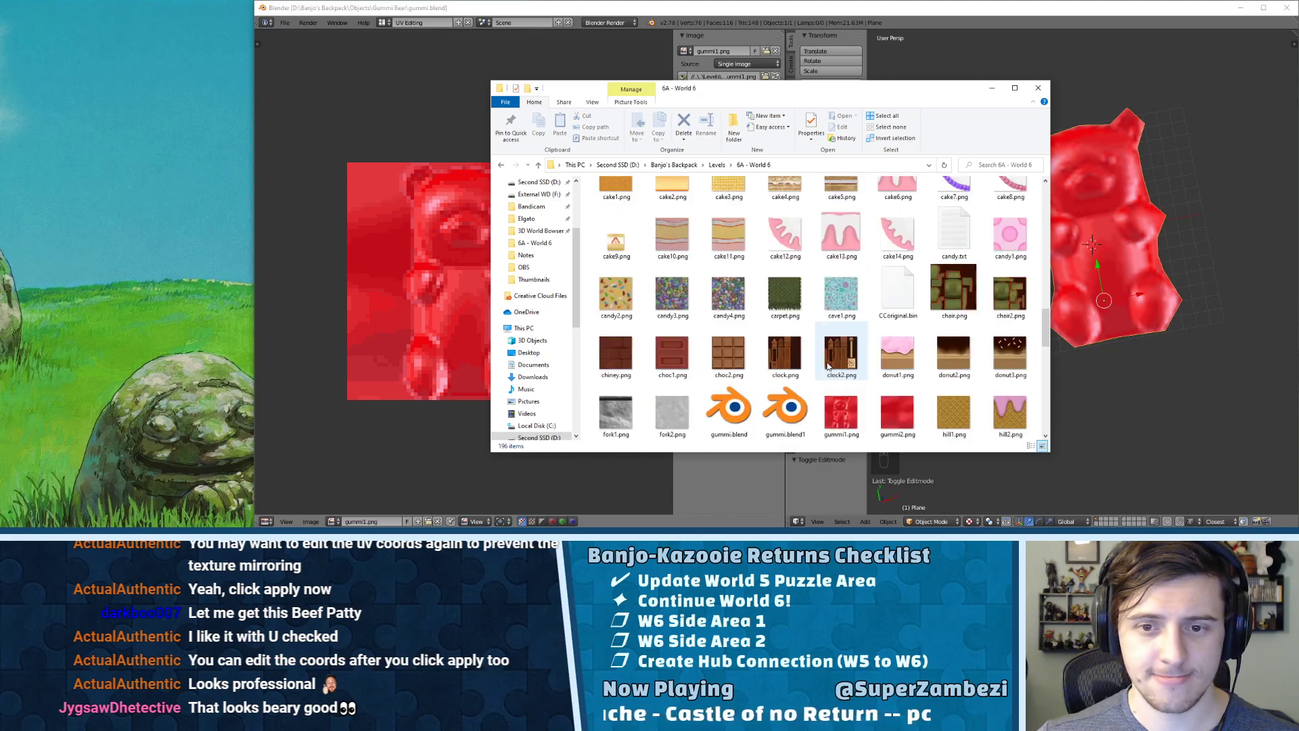
pyautogui.click(897, 410)
pyautogui.keyDown('ctrl'); pyautogui.click(844, 410); pyautogui.keyUp('ctrl')
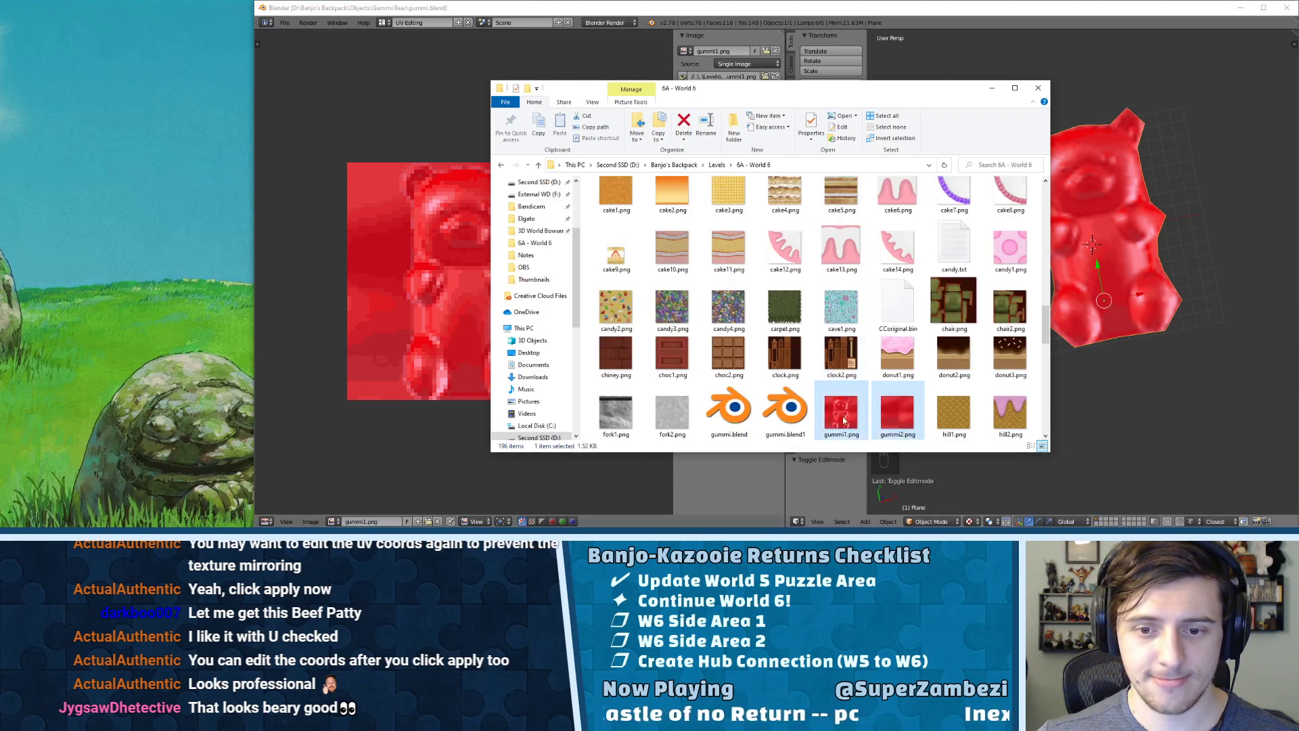
# - Paste the two copied gummi textures into the Banjo's Backpack\Objects\Gummi Bear folder
pyautogui.hotkey('alt', 'Left')
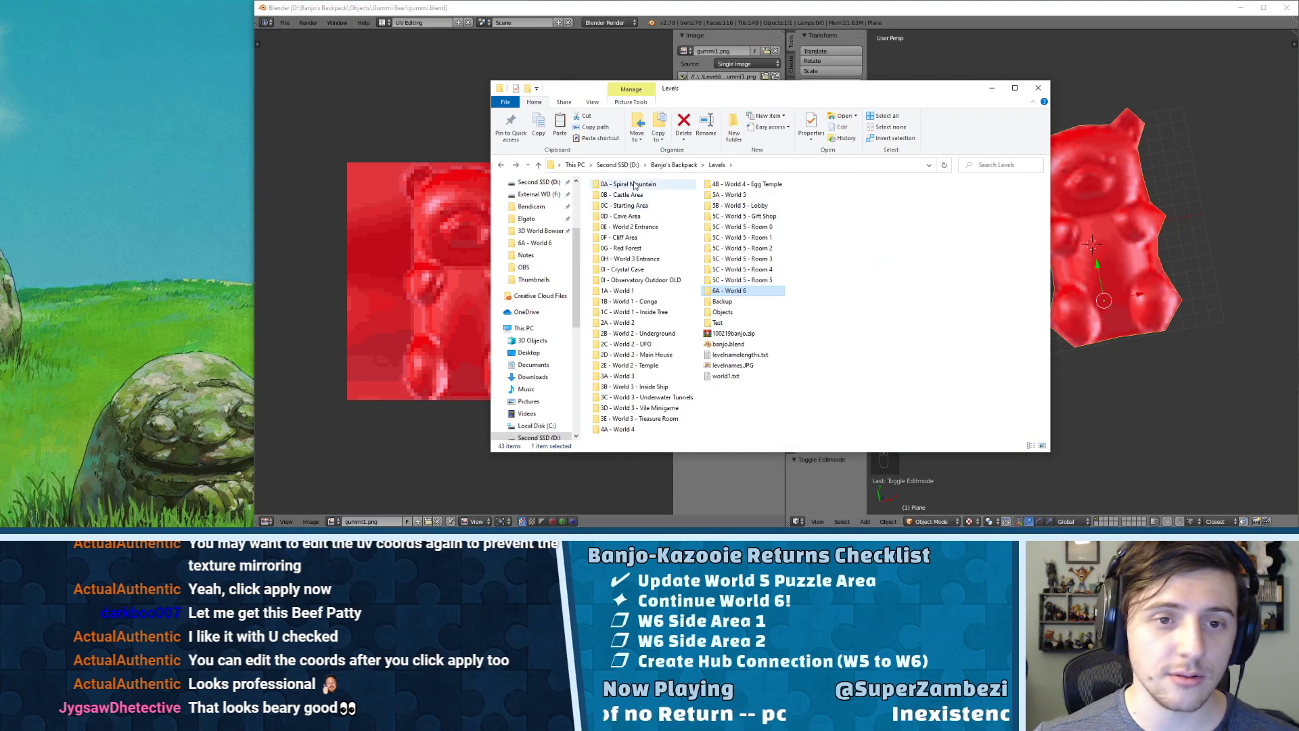
pyautogui.click(674, 165)
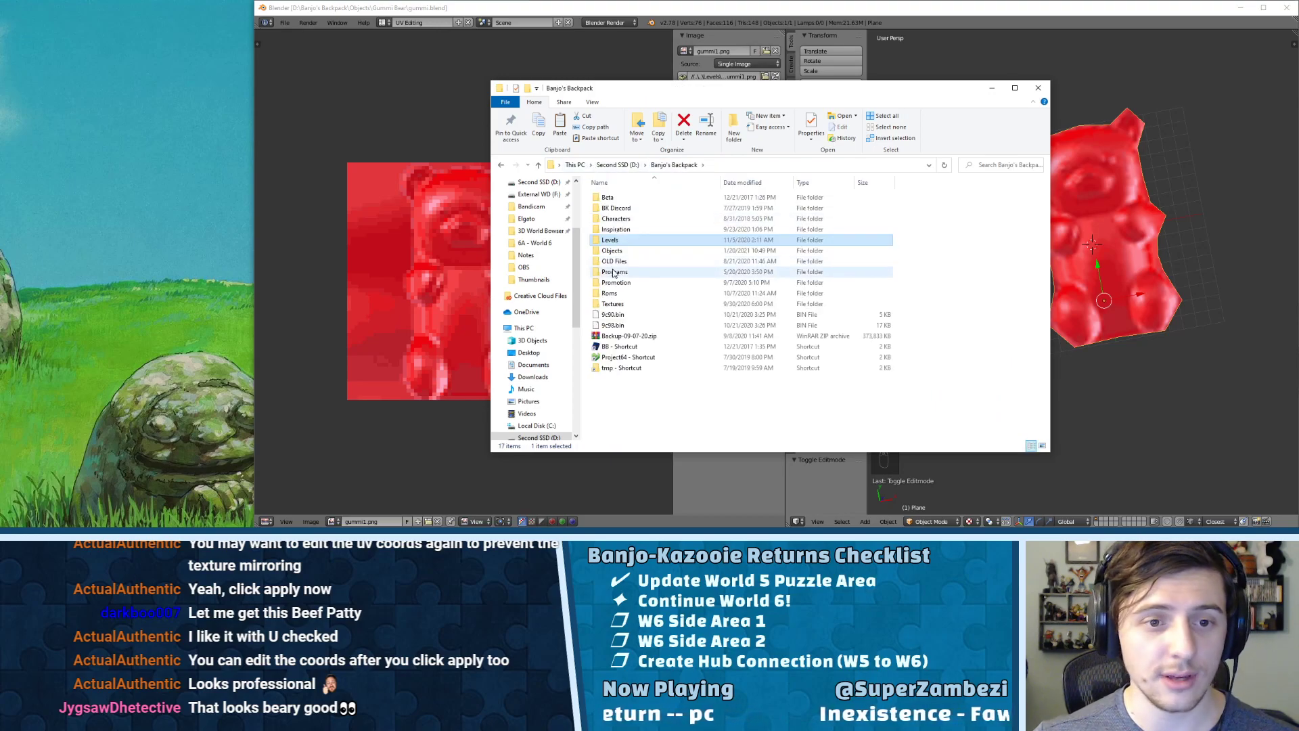
pyautogui.doubleClick(685, 262)
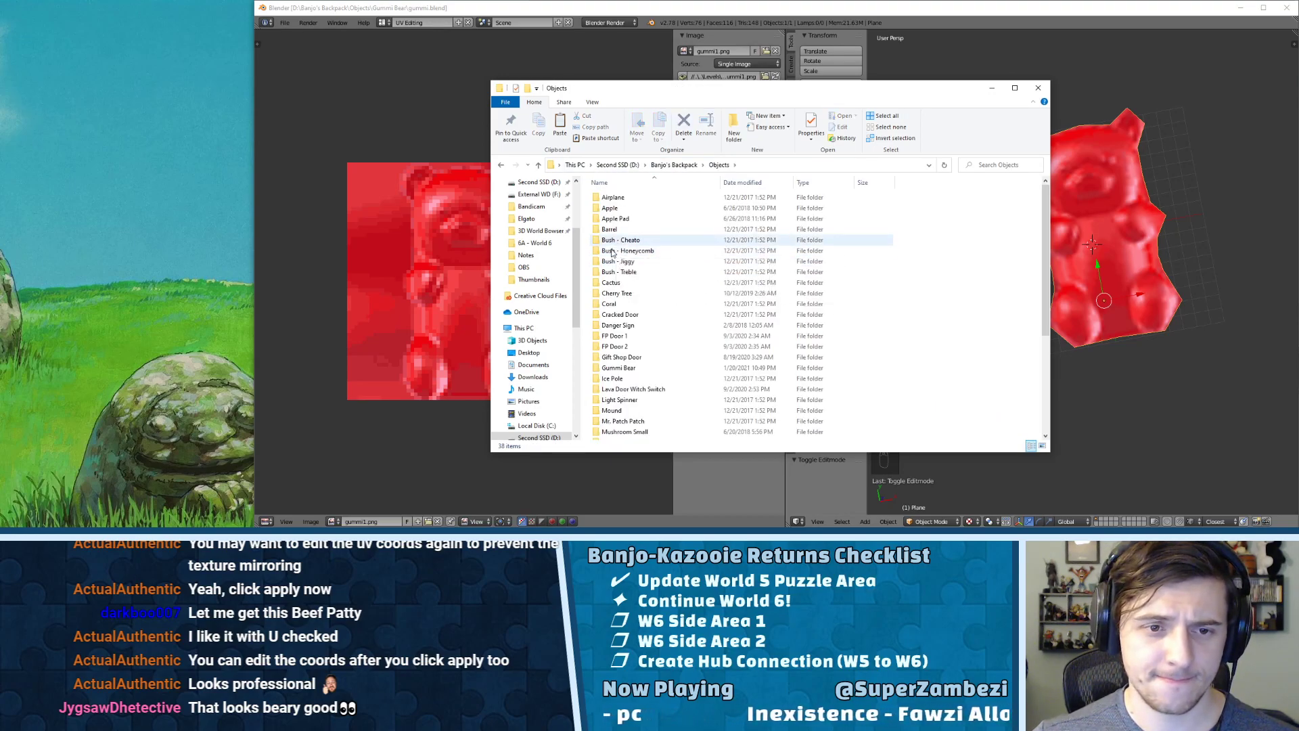
pyautogui.doubleClick(618, 368)
pyautogui.hotkey('ctrl', 'v')
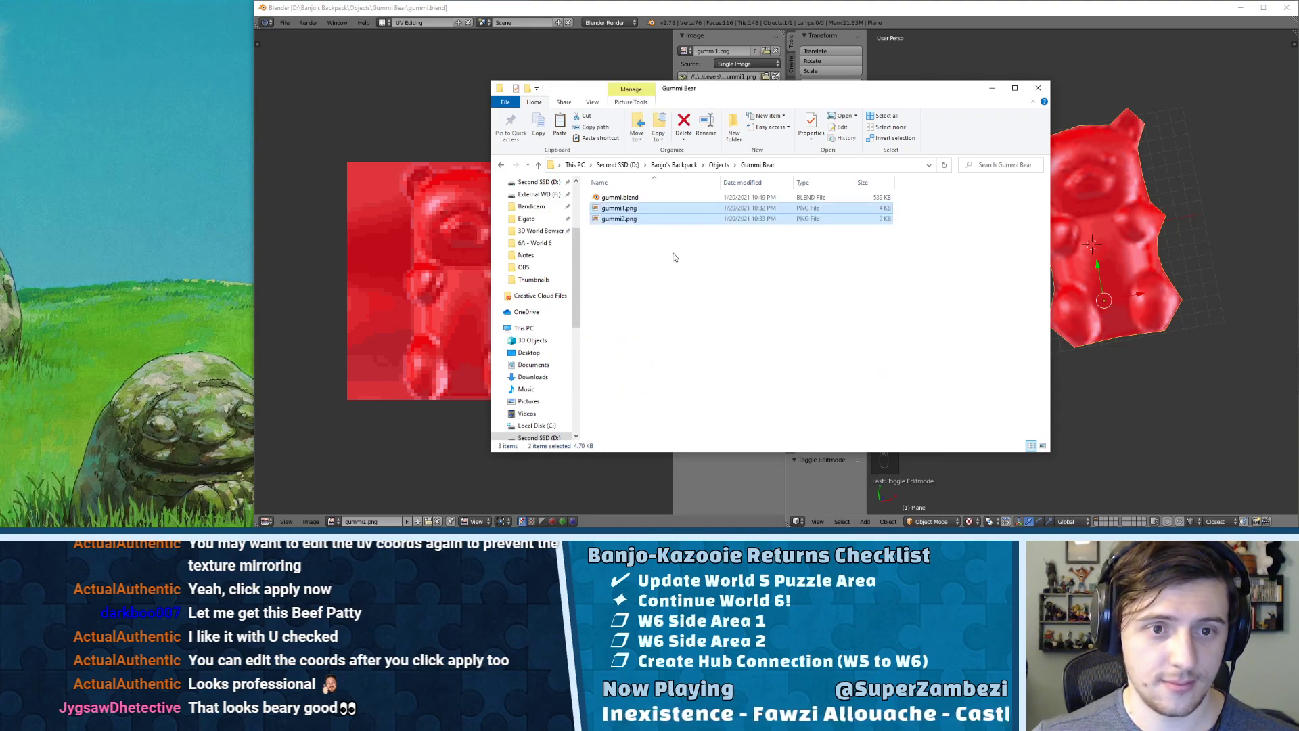
pyautogui.click(621, 208)
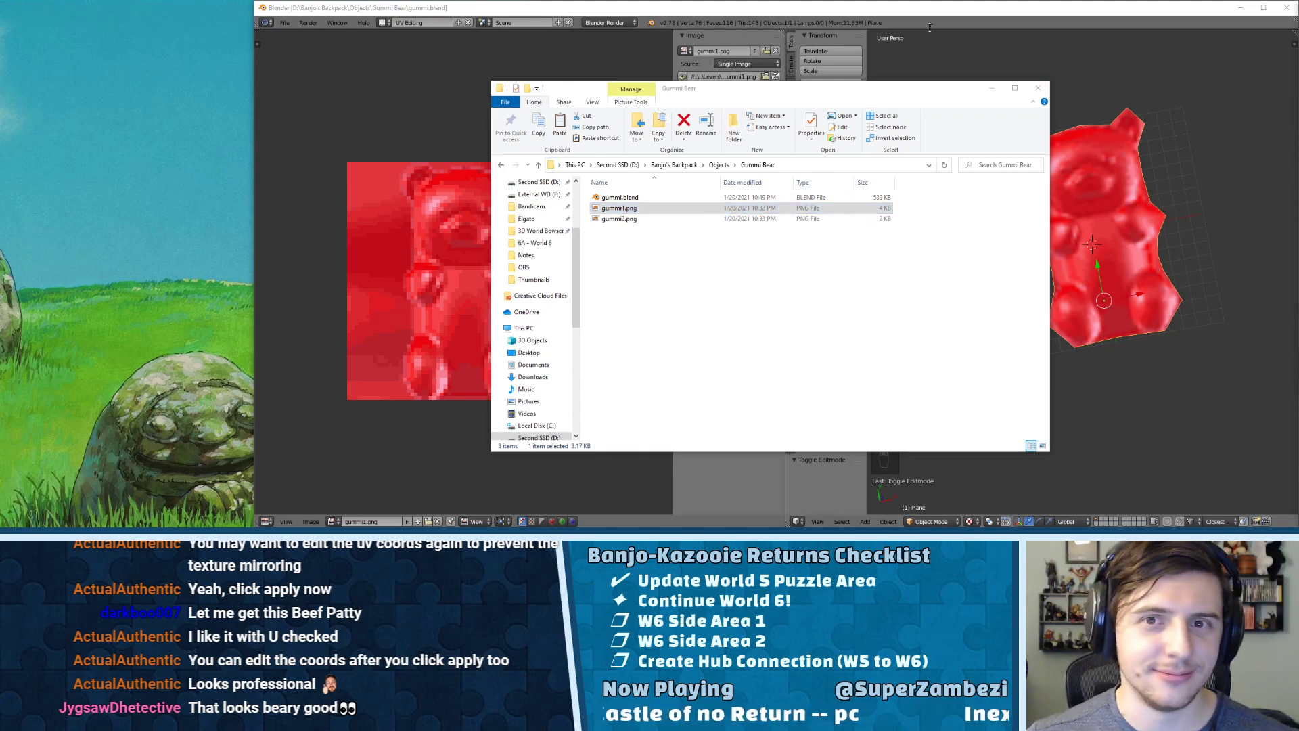
# - Back in the bear's Blender file, assign gummi1.png from the Gummi Bear folder to the whole selected mesh and return to Object Mode
pyautogui.click(1110, 201)
pyautogui.press('Tab')
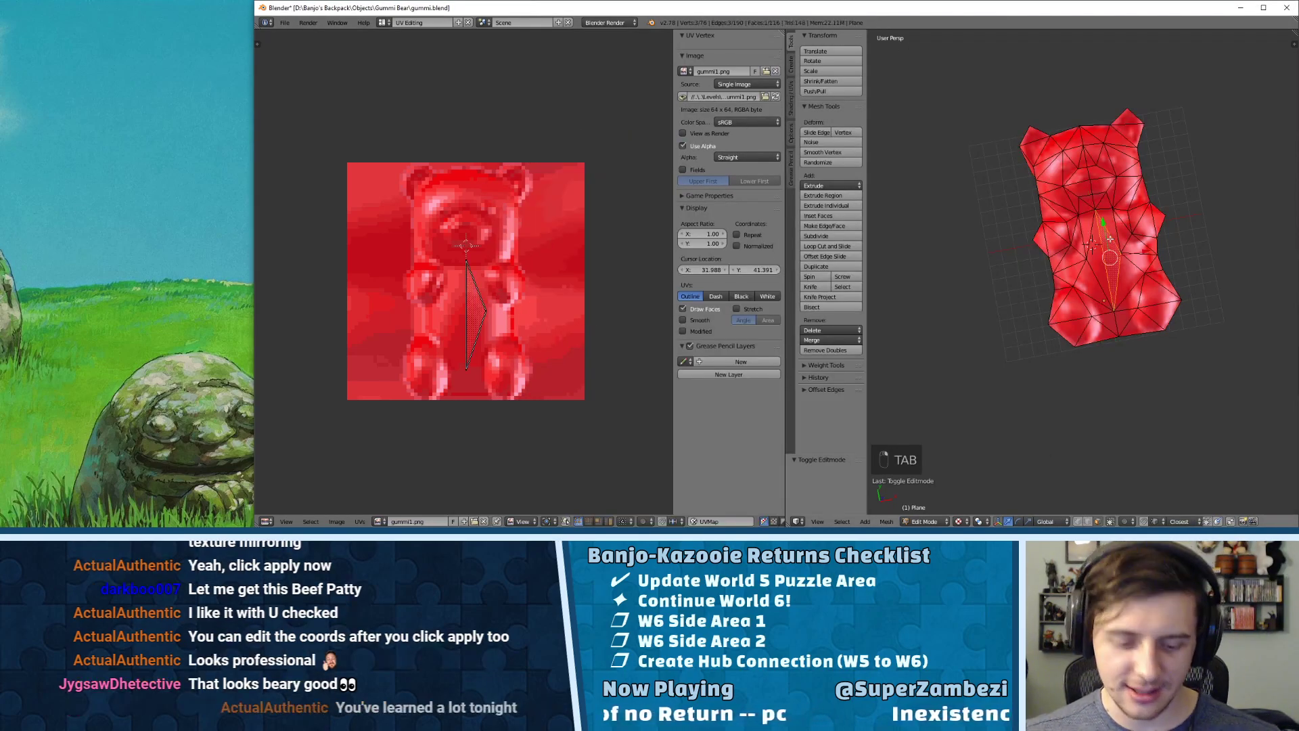
pyautogui.press('a')
pyautogui.press('a')
pyautogui.press('a')
pyautogui.press('a')
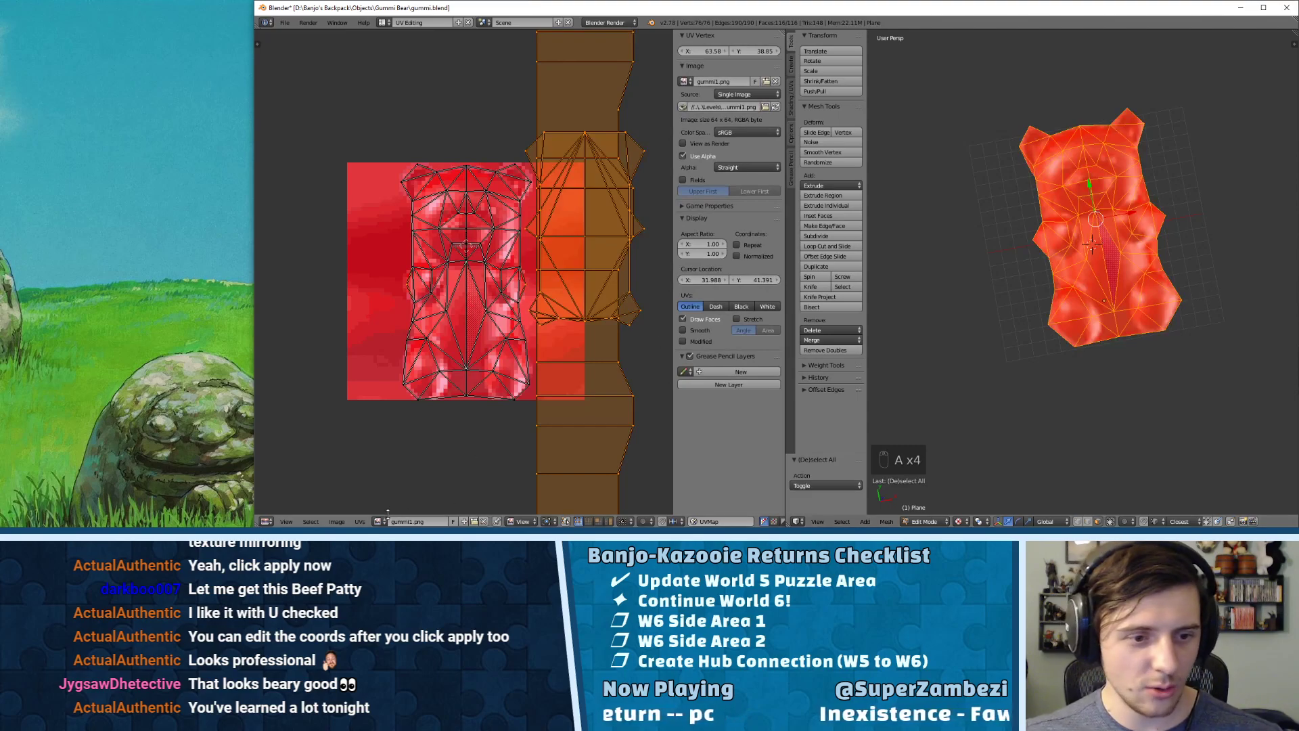
pyautogui.click(336, 522)
pyautogui.click(356, 500)
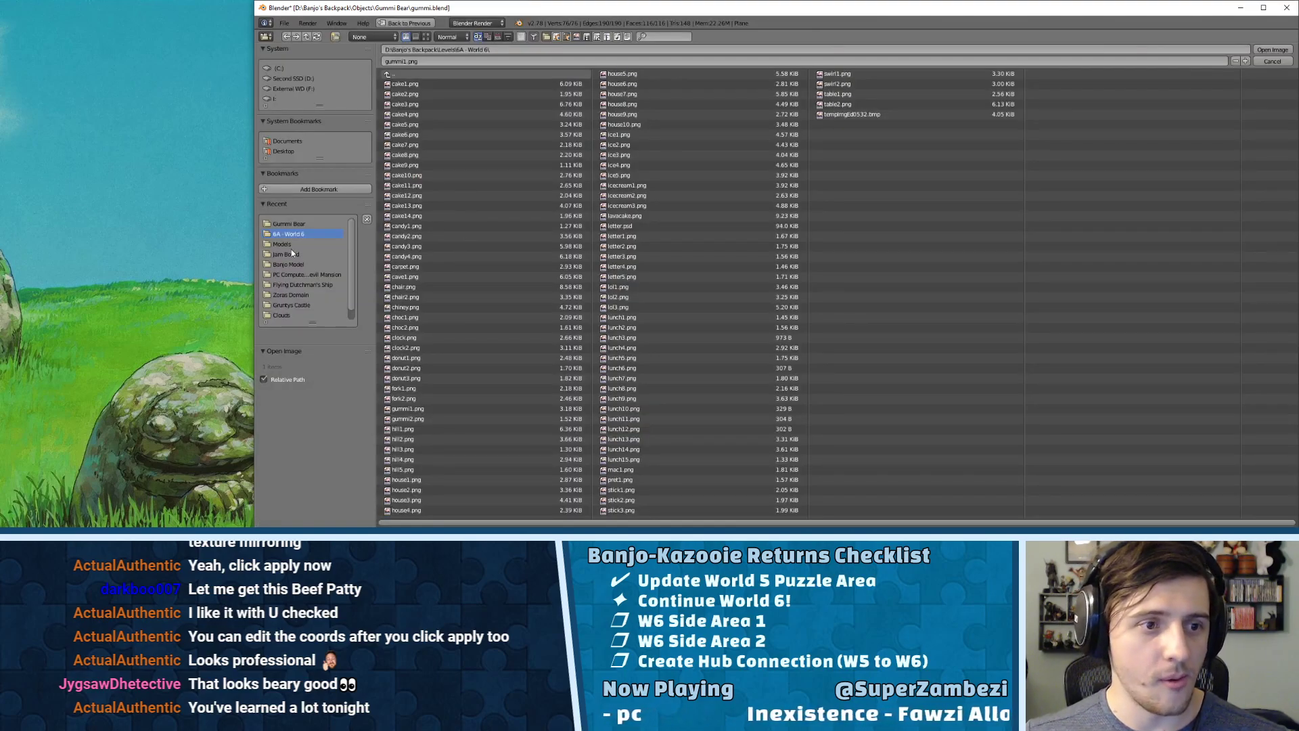
pyautogui.click(288, 224)
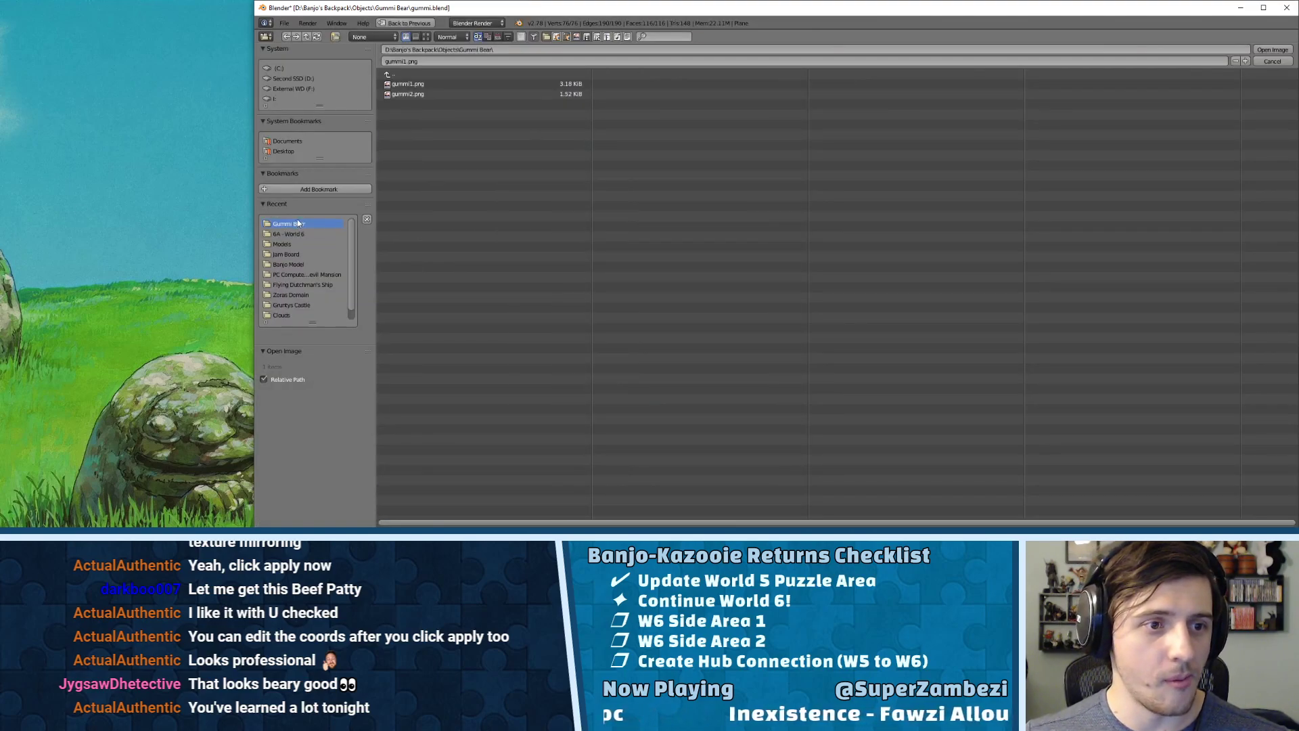
pyautogui.doubleClick(414, 86)
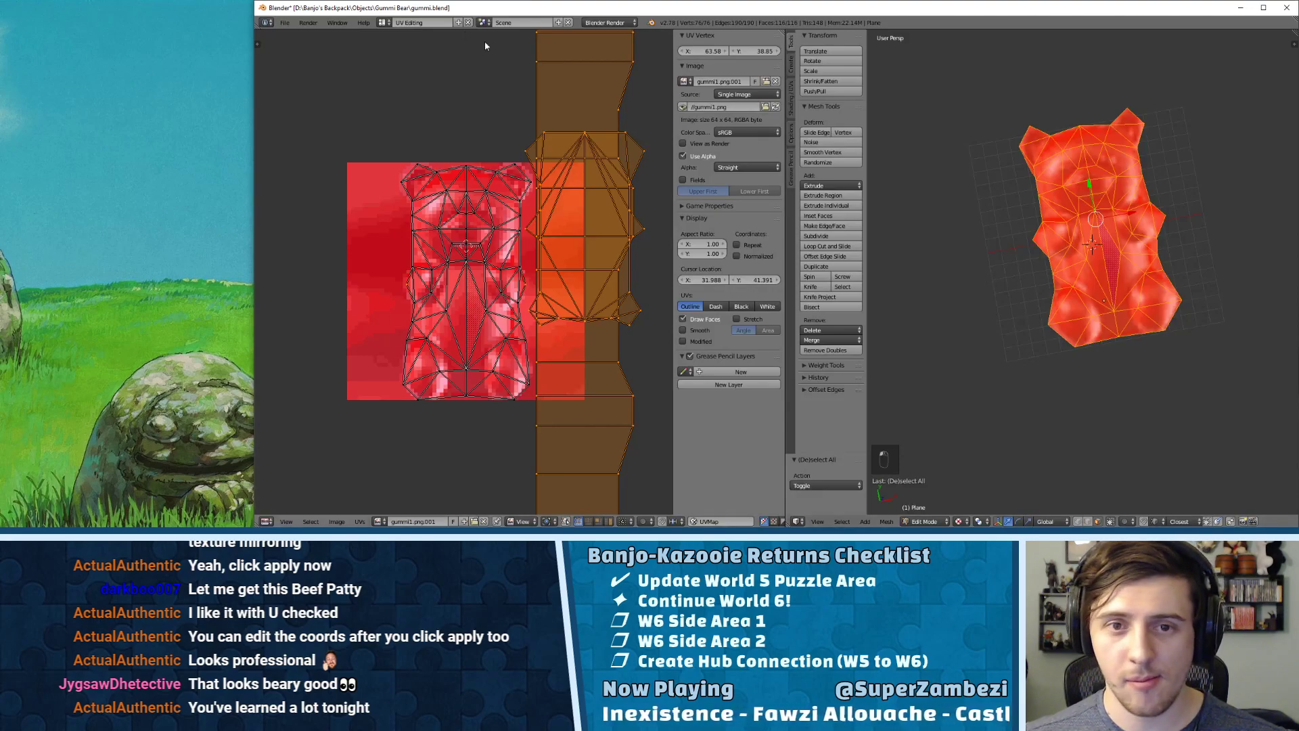
pyautogui.click(285, 22)
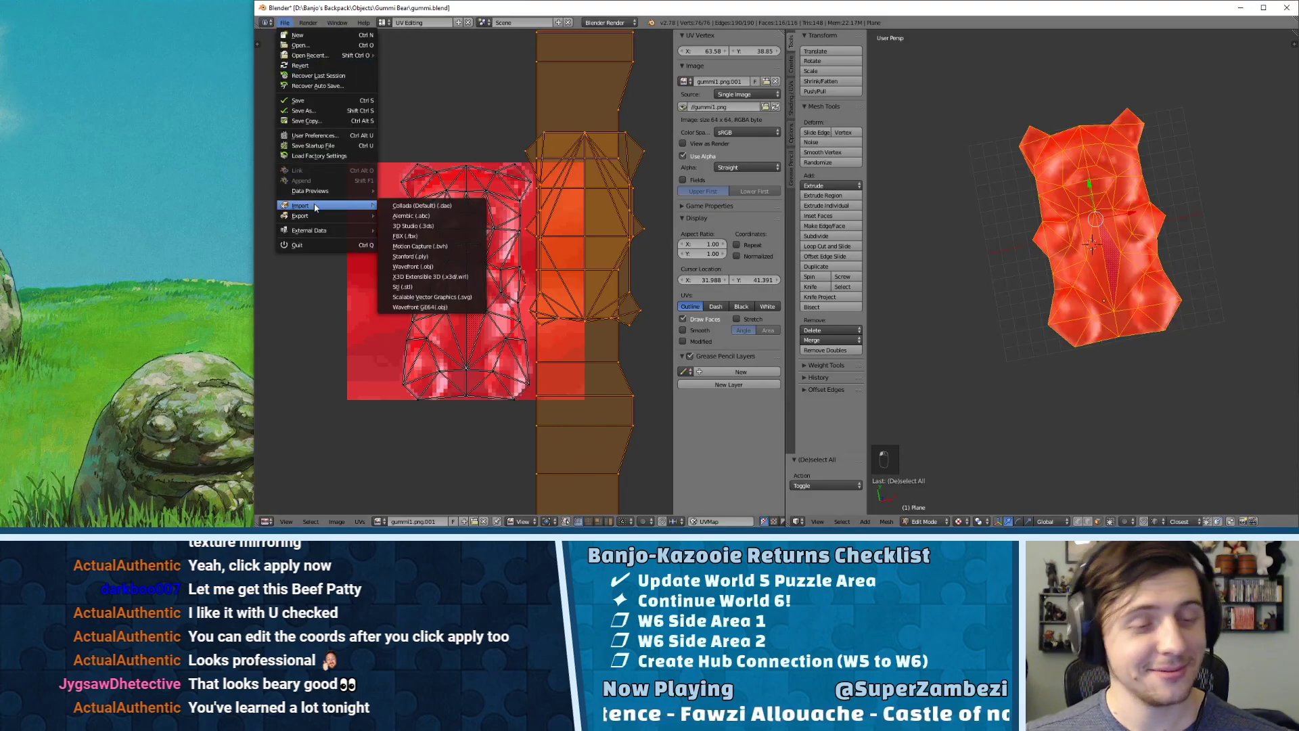
pyautogui.press('Tab')
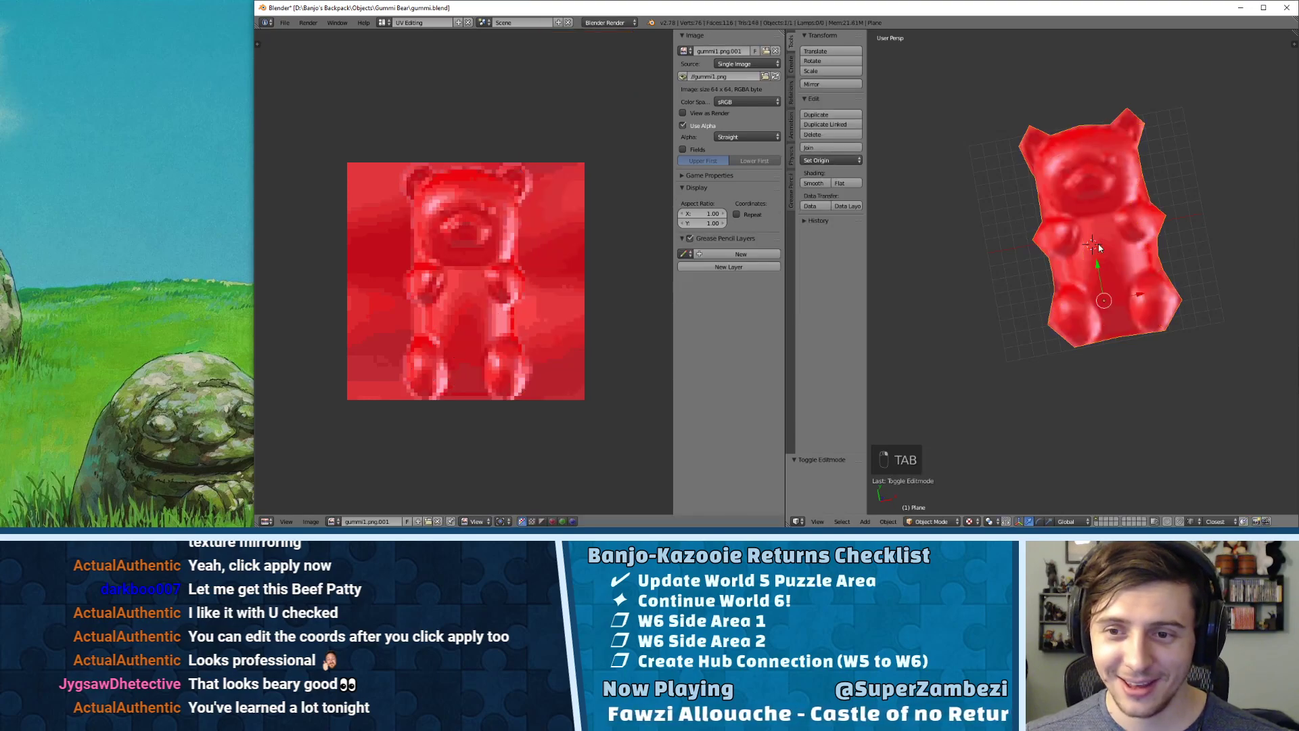
# - Switch to the 06Asixthworld15.blend window and paste the copied gummi bear in Object Mode
pyautogui.hotkey('alt', 'Tab')
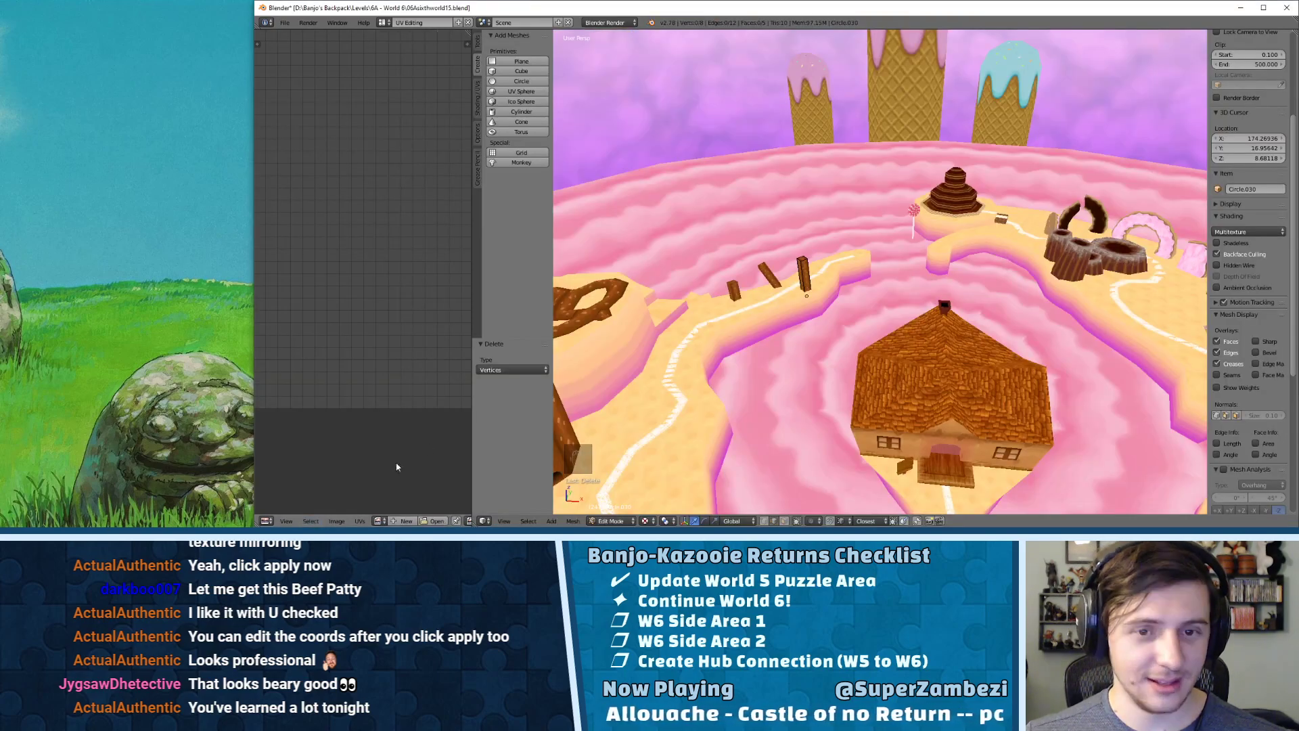
pyautogui.hotkey('ctrl', 'v')
pyautogui.click(892, 139)
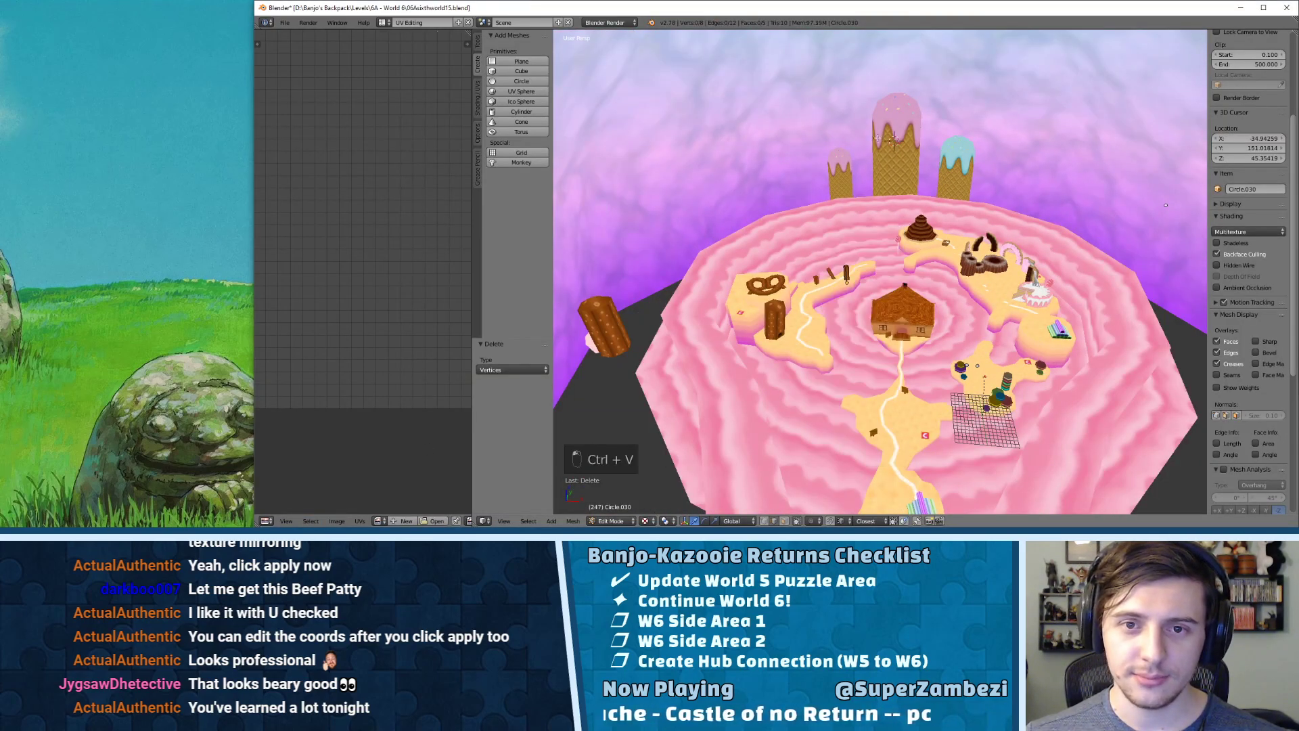
pyautogui.hotkey('ctrl', 'v')
pyautogui.press('Tab')
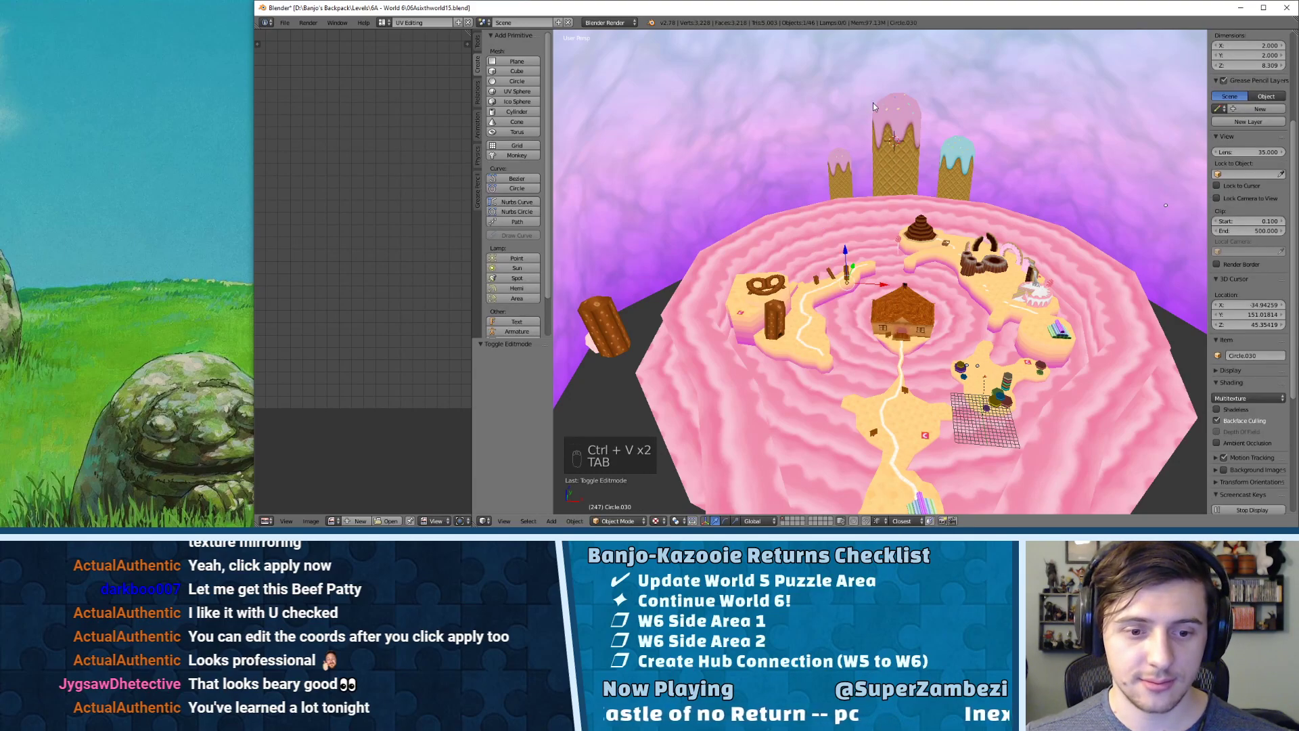
pyautogui.hotkey('ctrl', 'v')
# - Rotate the pasted gummi bear 90° in the side view
pyautogui.moveTo(954, 342)
pyautogui.mouseDown(button='middle')
pyautogui.moveTo(974, 322)
pyautogui.moveTo(973, 342)
pyautogui.mouseUp(button='middle')
pyautogui.press('KP_Decimal')
pyautogui.press('KP_1')
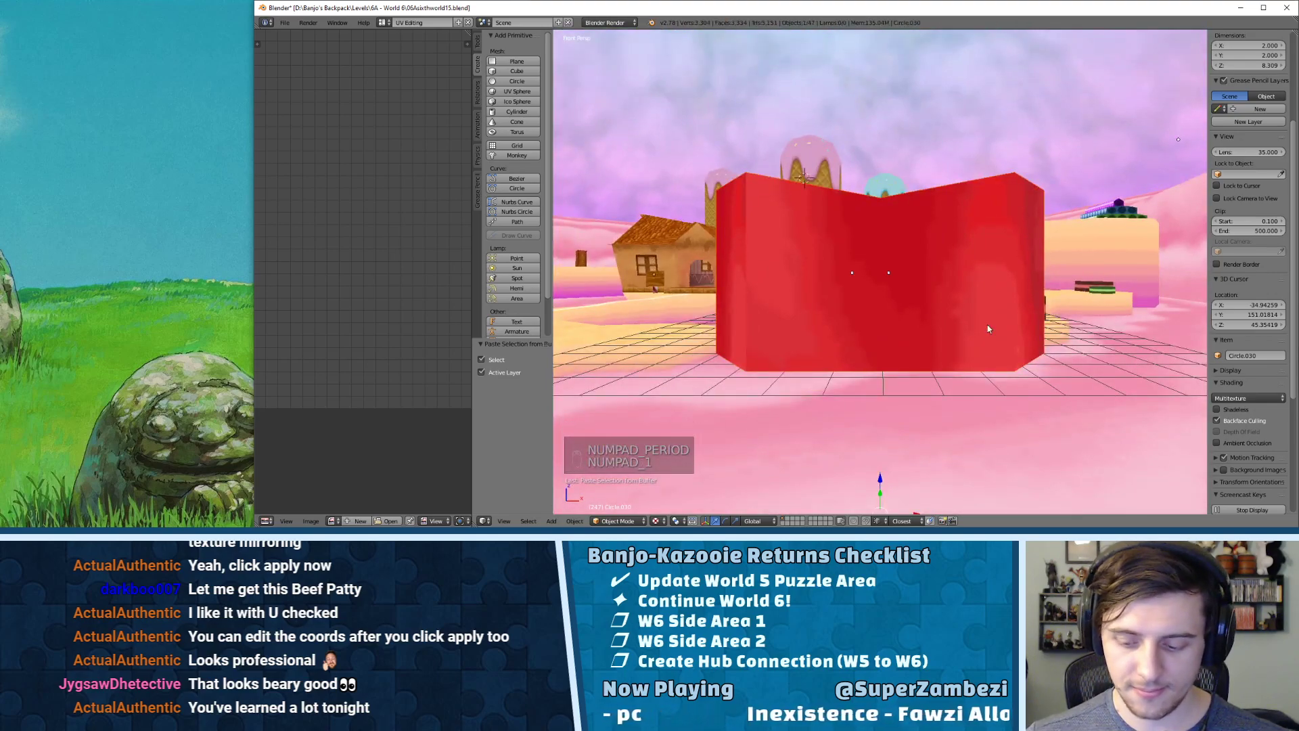
pyautogui.press('KP_6')
pyautogui.press('KP_6')
pyautogui.press('KP_6')
pyautogui.press('KP_6')
pyautogui.press('KP_6')
pyautogui.press('KP_6')
pyautogui.press('KP_6')
pyautogui.press('KP_6')
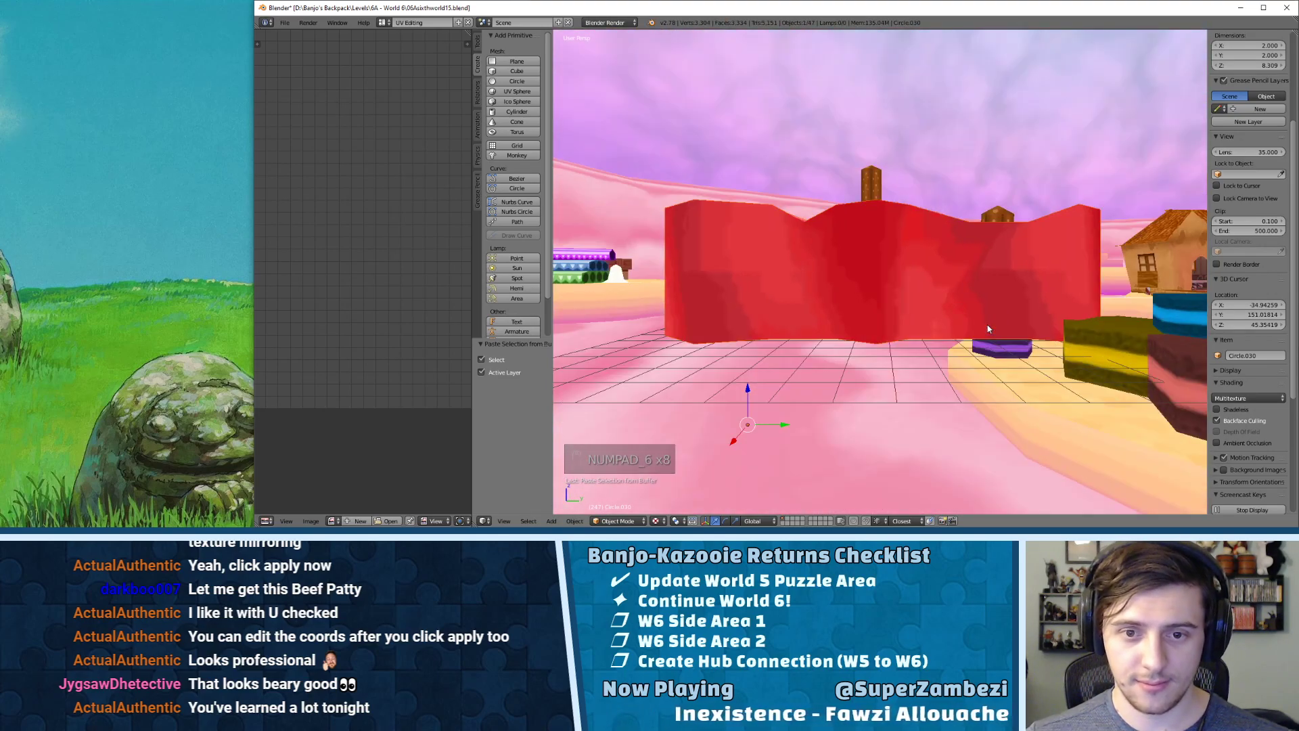
pyautogui.write('r90')
pyautogui.press('Return')
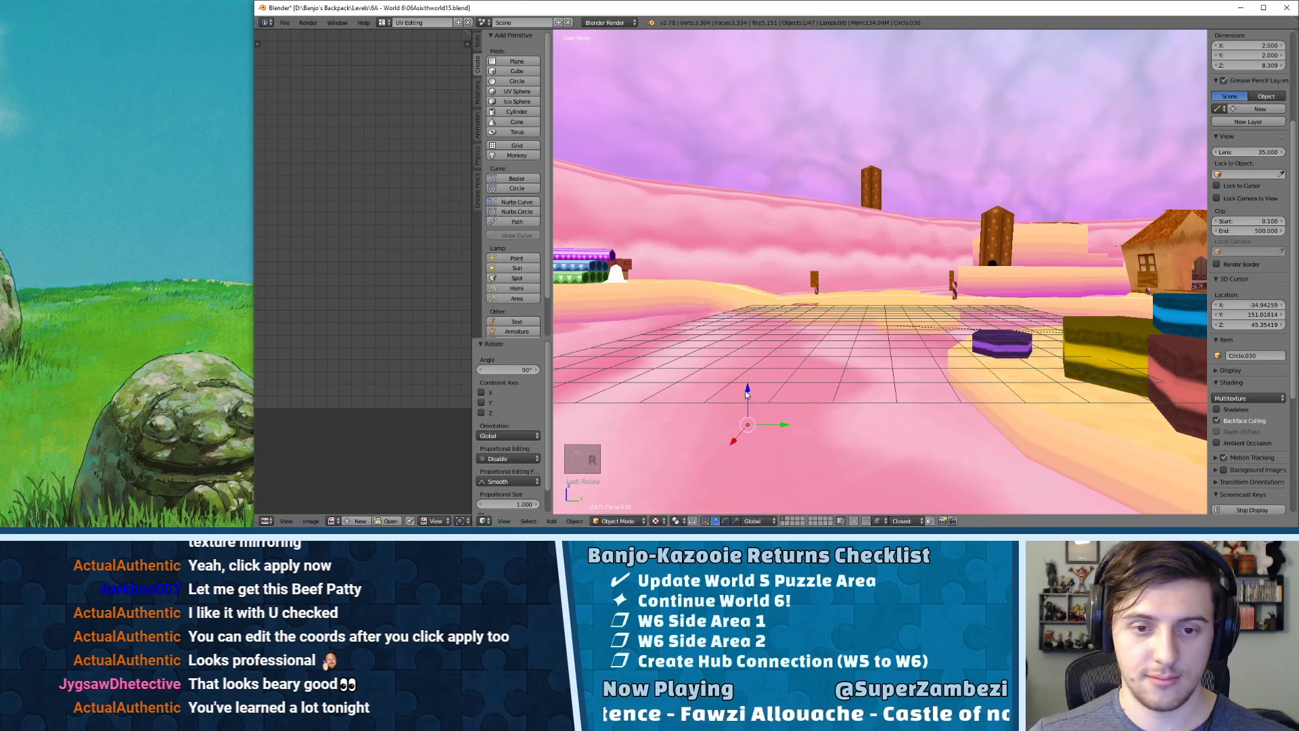
# - Move the gummi bear up about 14.5 units along Z and rotate it 180° in the back view
pyautogui.moveTo(745, 392); pyautogui.dragTo(778, 499)
pyautogui.press('KP_6')
pyautogui.press('KP_6')
pyautogui.press('KP_6')
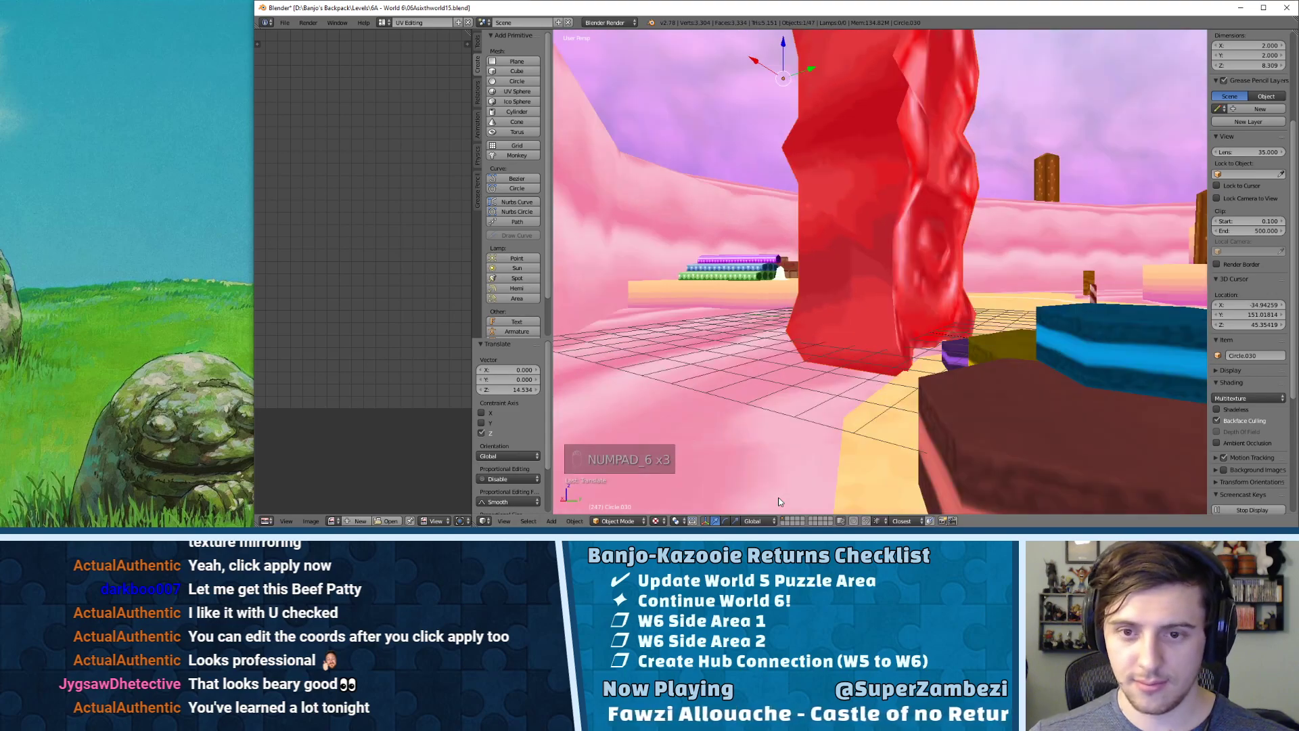
pyautogui.press('KP_6')
pyautogui.press('KP_6')
pyautogui.press('KP_6')
pyautogui.press('KP_6')
pyautogui.press('KP_6')
pyautogui.press('KP_6')
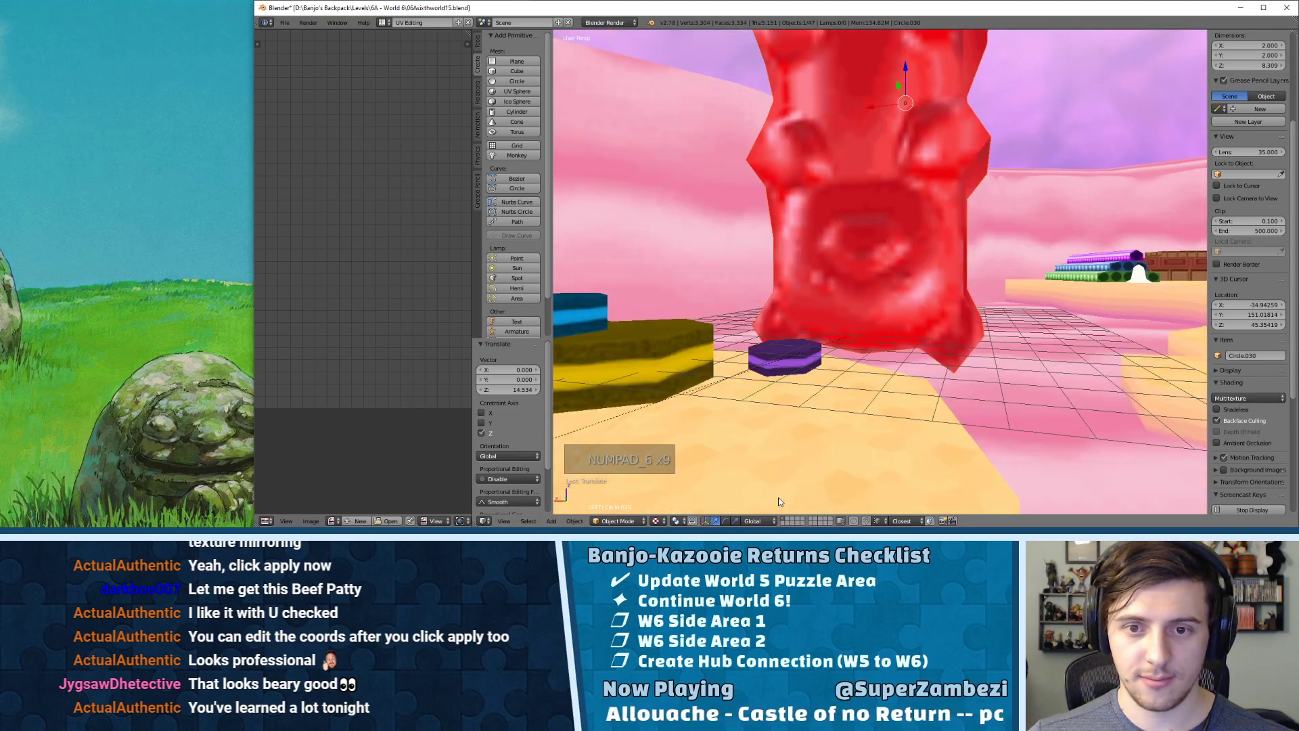
pyautogui.press('KP_4')
pyautogui.write('r180')
pyautogui.press('Return')
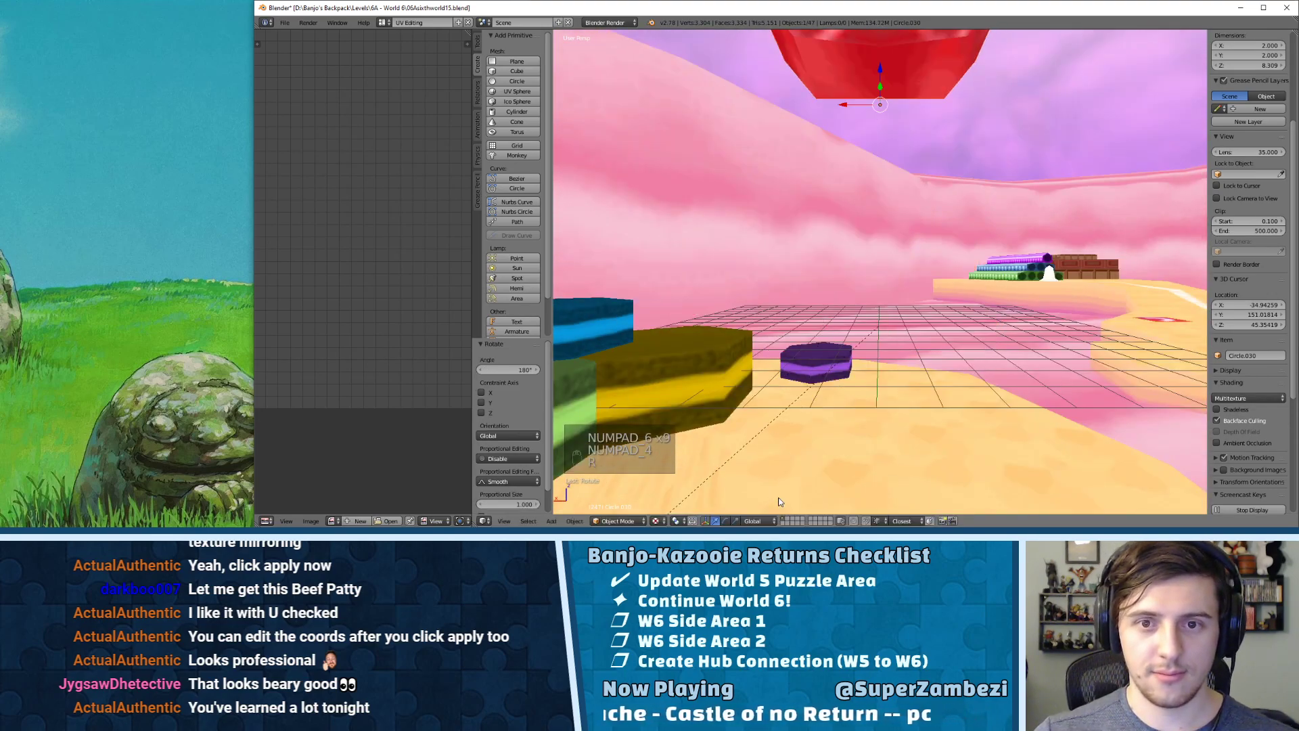
# - In top view, move the gummi bear onto the pink swirl beside the narrow white-striped path beyond the pretzel
pyautogui.moveTo(938, 369); pyautogui.dragTo(921, 251, button='middle')
pyautogui.press('KP_Decimal')
pyautogui.press('KP_7')
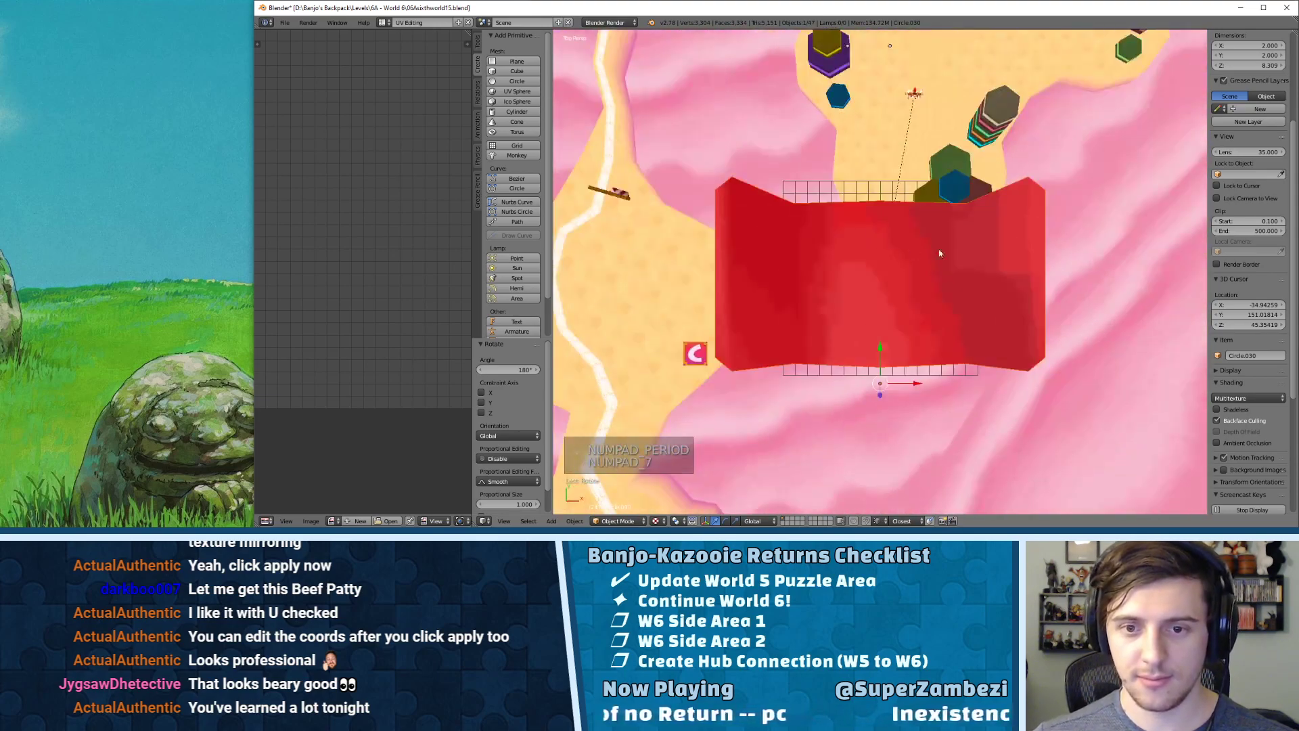
pyautogui.scroll(-3, 900, 271)
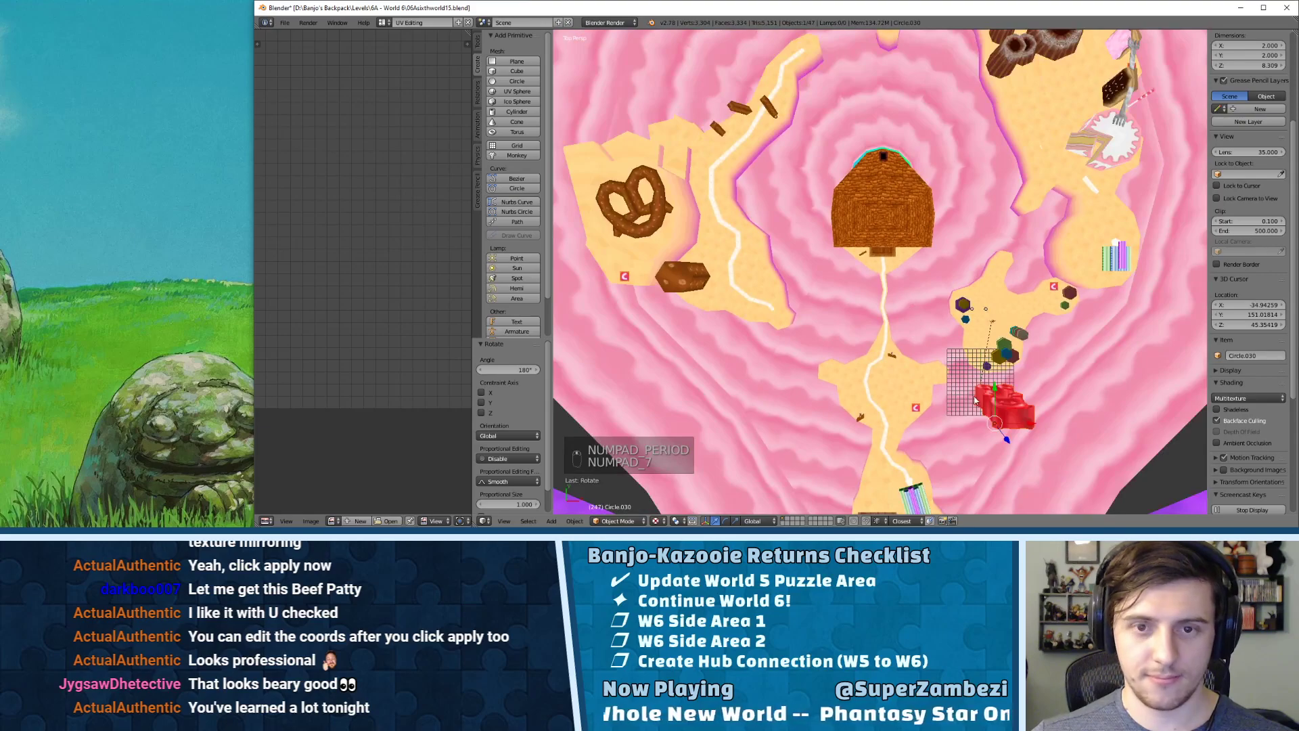
pyautogui.press('g')
pyautogui.click(674, 484)
pyautogui.keyDown('shift'); pyautogui.moveTo(667, 67); pyautogui.dragTo(780, 315, button='middle'); pyautogui.keyUp('shift')
pyautogui.press('g')
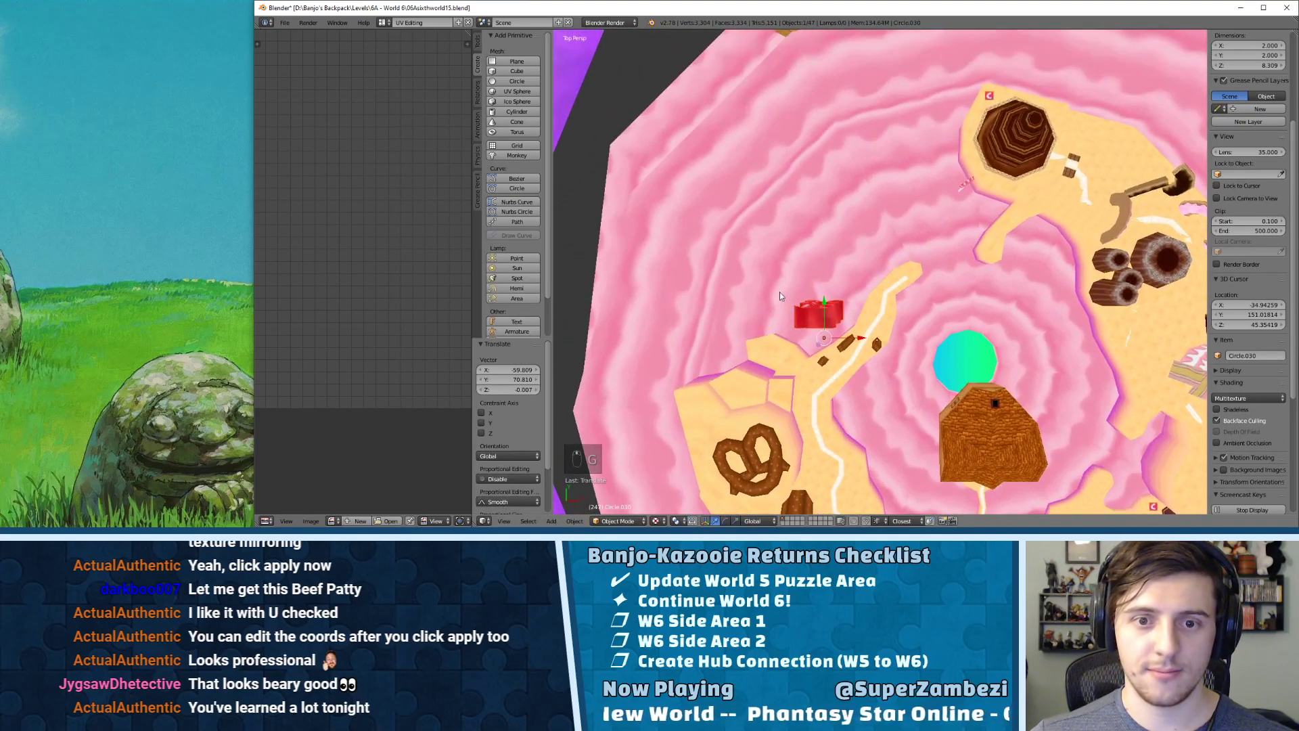
pyautogui.click(759, 232)
# - Lower the gummi bear about 15.2 units along Z and rotate it 180° in top view
pyautogui.moveTo(766, 237); pyautogui.dragTo(785, 167, button='middle')
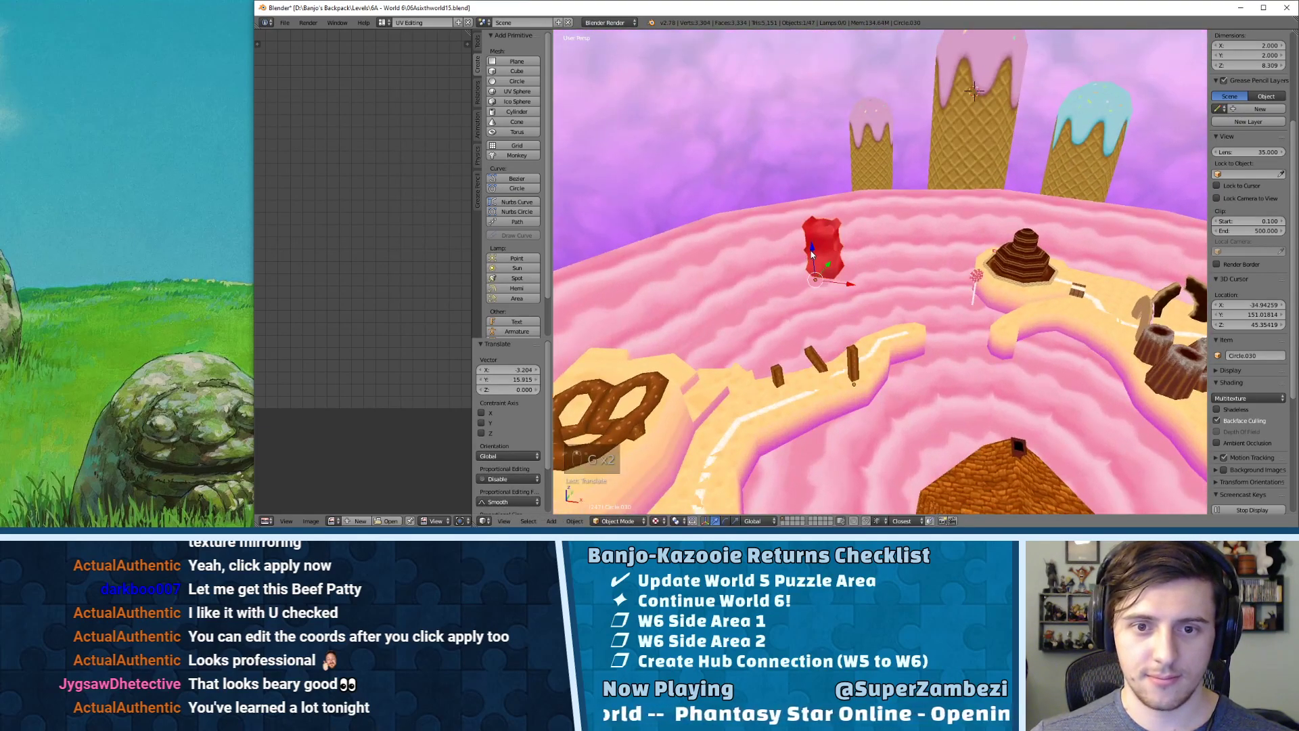
pyautogui.moveTo(815, 248); pyautogui.dragTo(820, 309)
pyautogui.click(818, 312)
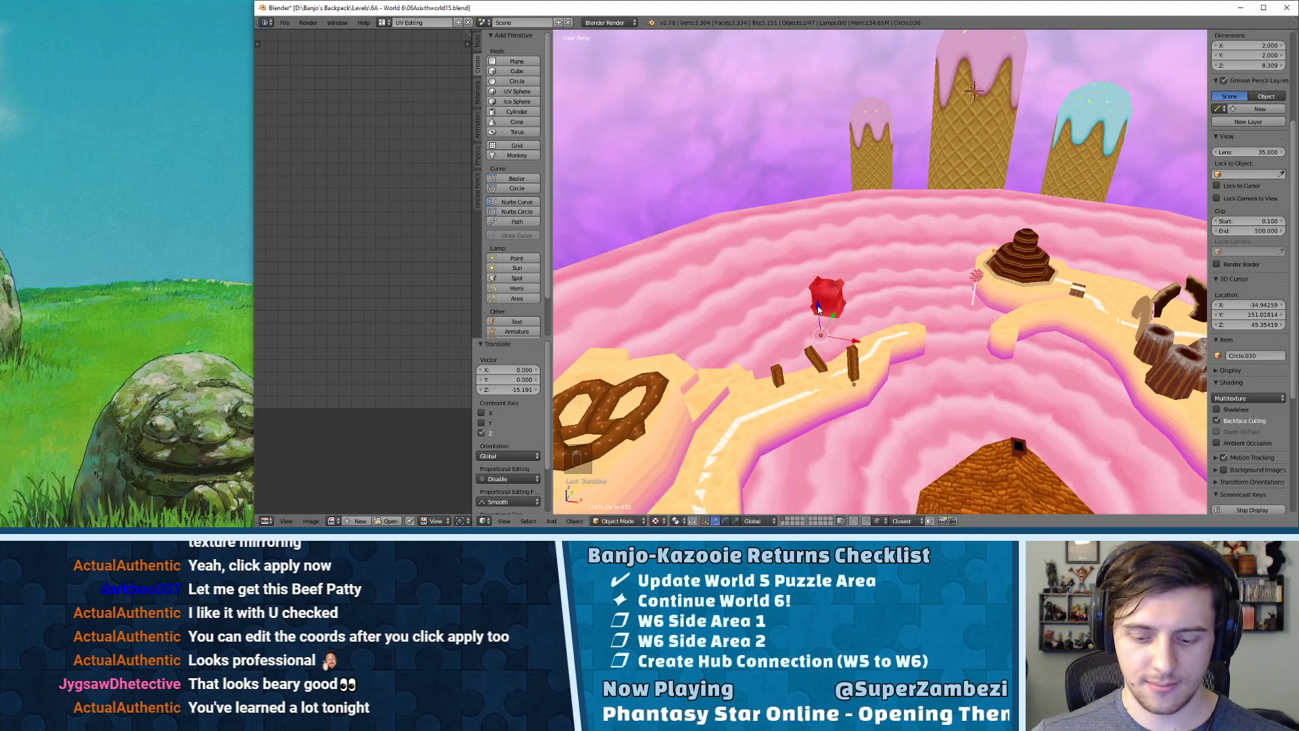
pyautogui.press('KP_7')
pyautogui.write('r180')
pyautogui.press('Return')
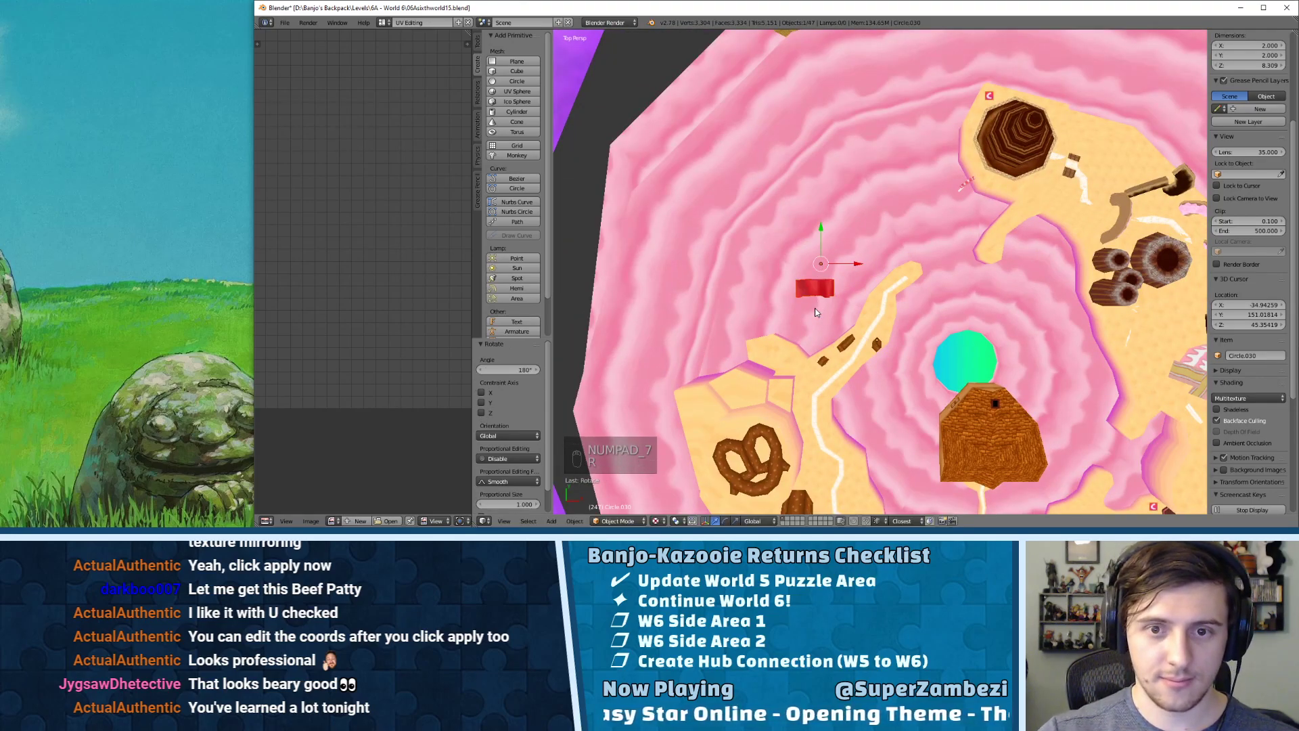
# - Select the gummi bear, deselect all of its mesh in Edit Mode and return to Object Mode
pyautogui.scroll(3, 852, 310)
pyautogui.moveTo(823, 309); pyautogui.dragTo(789, 223, button='middle')
pyautogui.press('Tab')
pyautogui.press('Tab')
pyautogui.rightClick(919, 270)
pyautogui.press('Tab')
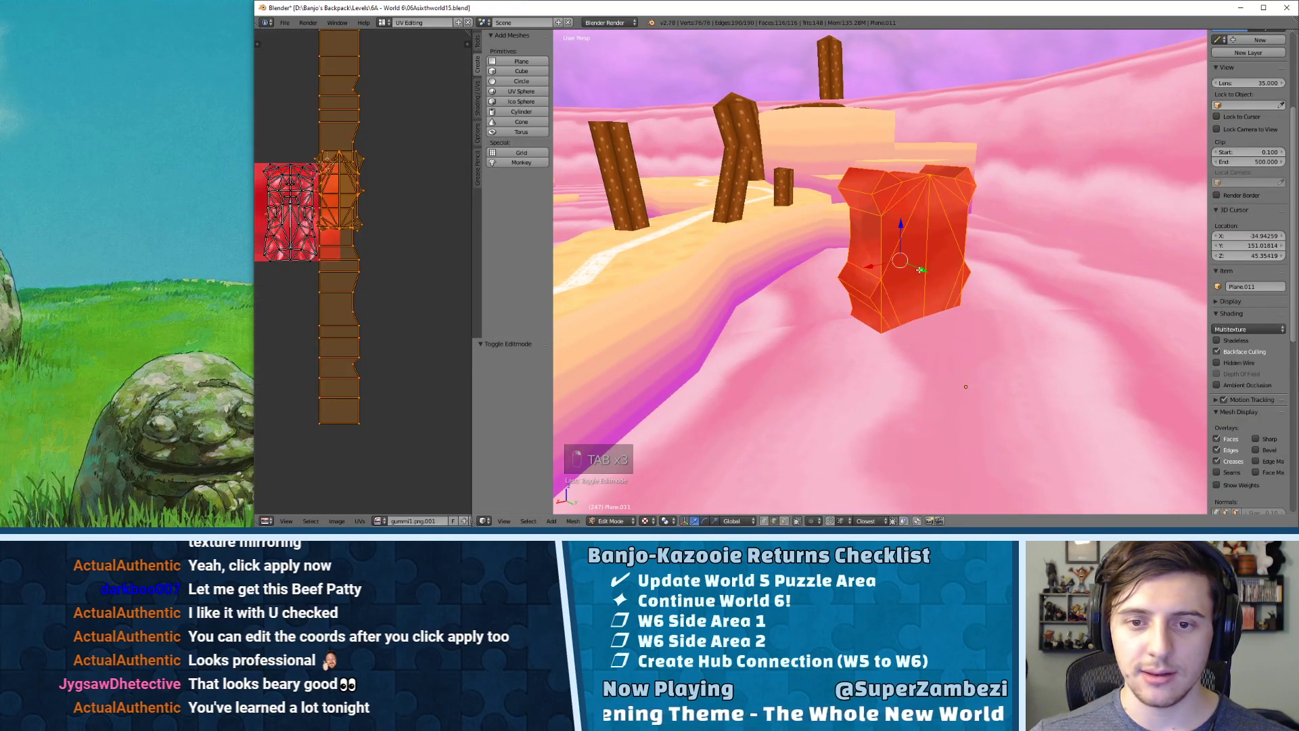
pyautogui.moveTo(917, 270); pyautogui.dragTo(847, 300, button='middle')
pyautogui.press('a')
pyautogui.press('Tab')
# - Move the gummi bear about 12.6 units along Y and select the pink ground around it
pyautogui.moveTo(840, 274)
pyautogui.mouseDown()
pyautogui.moveTo(823, 249)
pyautogui.moveTo(822, 271)
pyautogui.mouseUp()
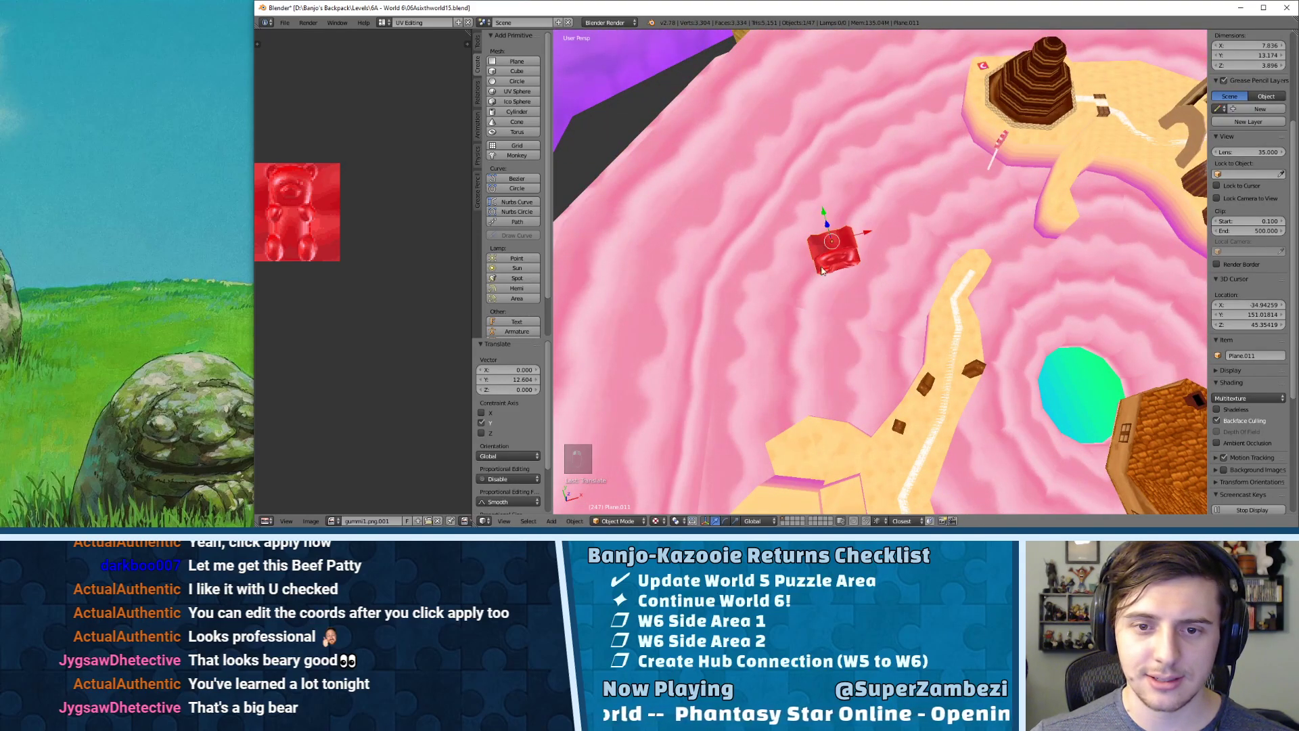
pyautogui.moveTo(809, 442)
pyautogui.mouseDown(button='middle')
pyautogui.moveTo(925, 395)
pyautogui.moveTo(818, 466)
pyautogui.mouseUp(button='middle')
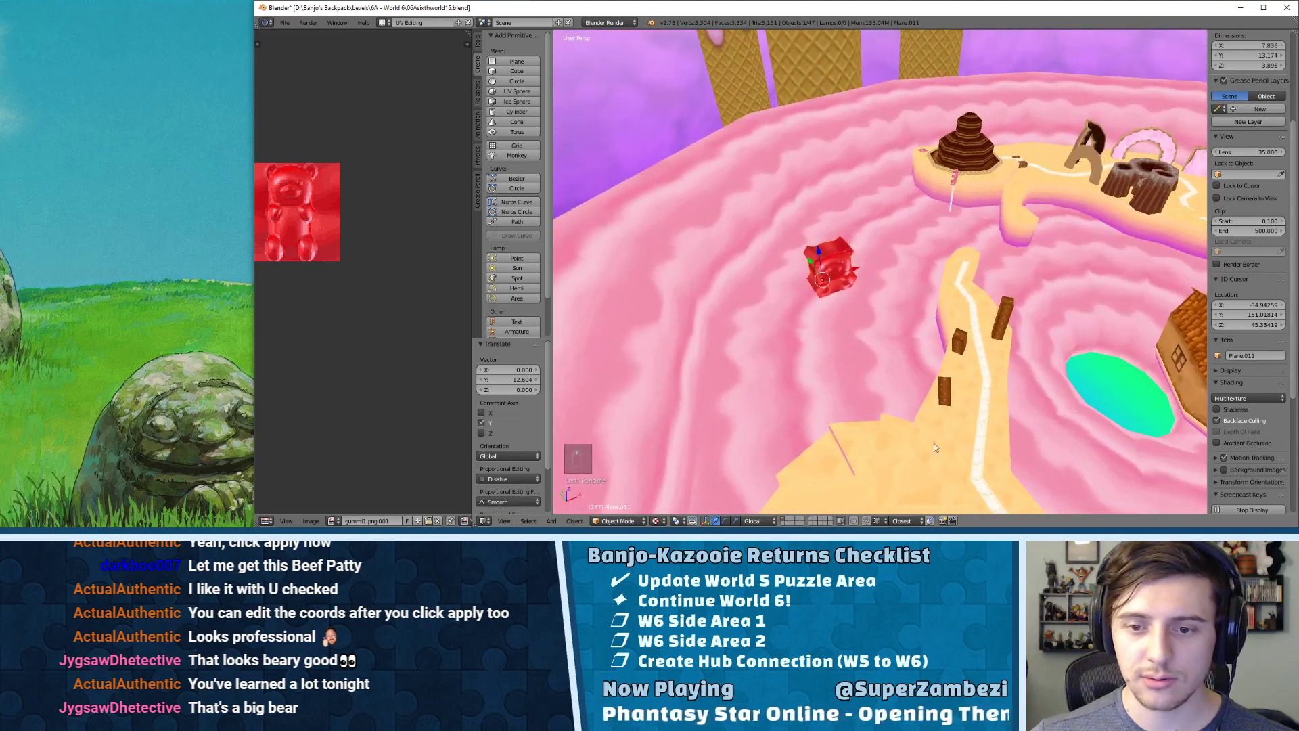
pyautogui.rightClick(758, 327)
pyautogui.keyDown('shift'); pyautogui.moveTo(757, 327); pyautogui.dragTo(807, 343, button='middle'); pyautogui.keyUp('shift')
pyautogui.scroll(4, 807, 343)
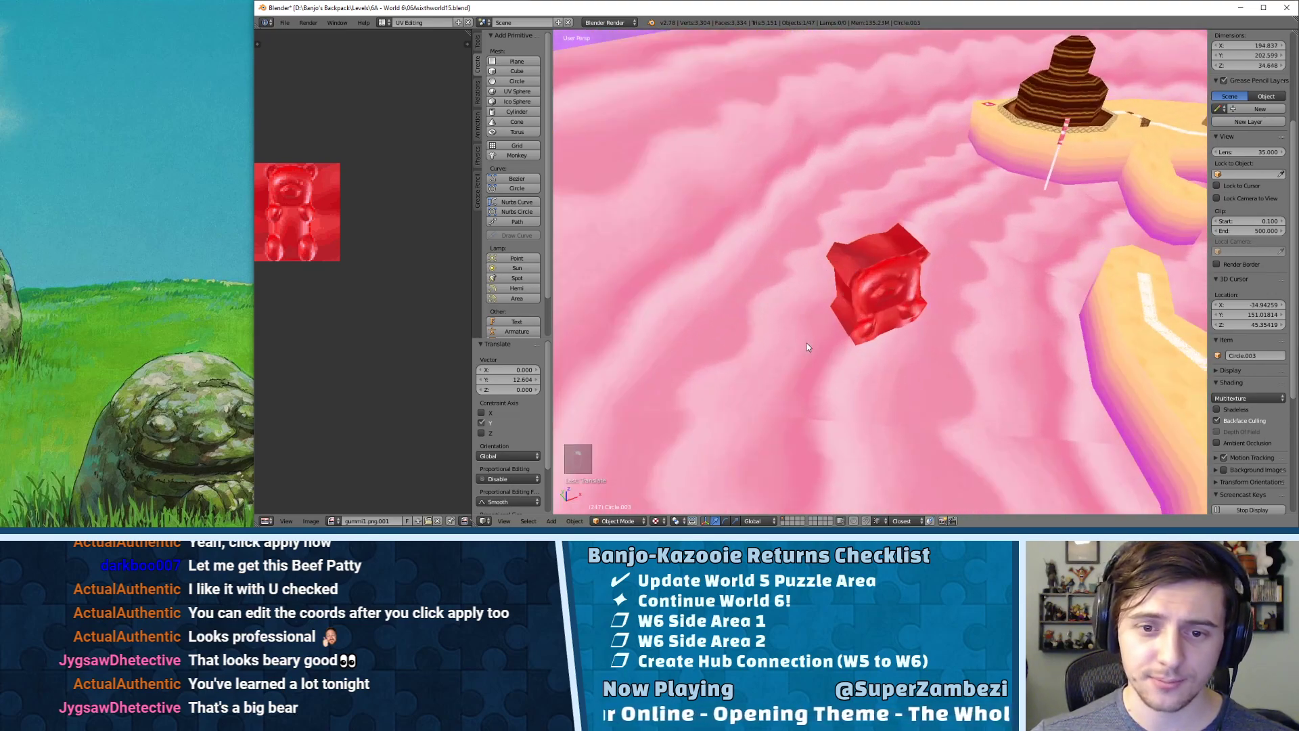
# - Select the gummi bear, move it about -2.6 units along Y and lower it about 4.4 units along Z
pyautogui.rightClick(838, 289)
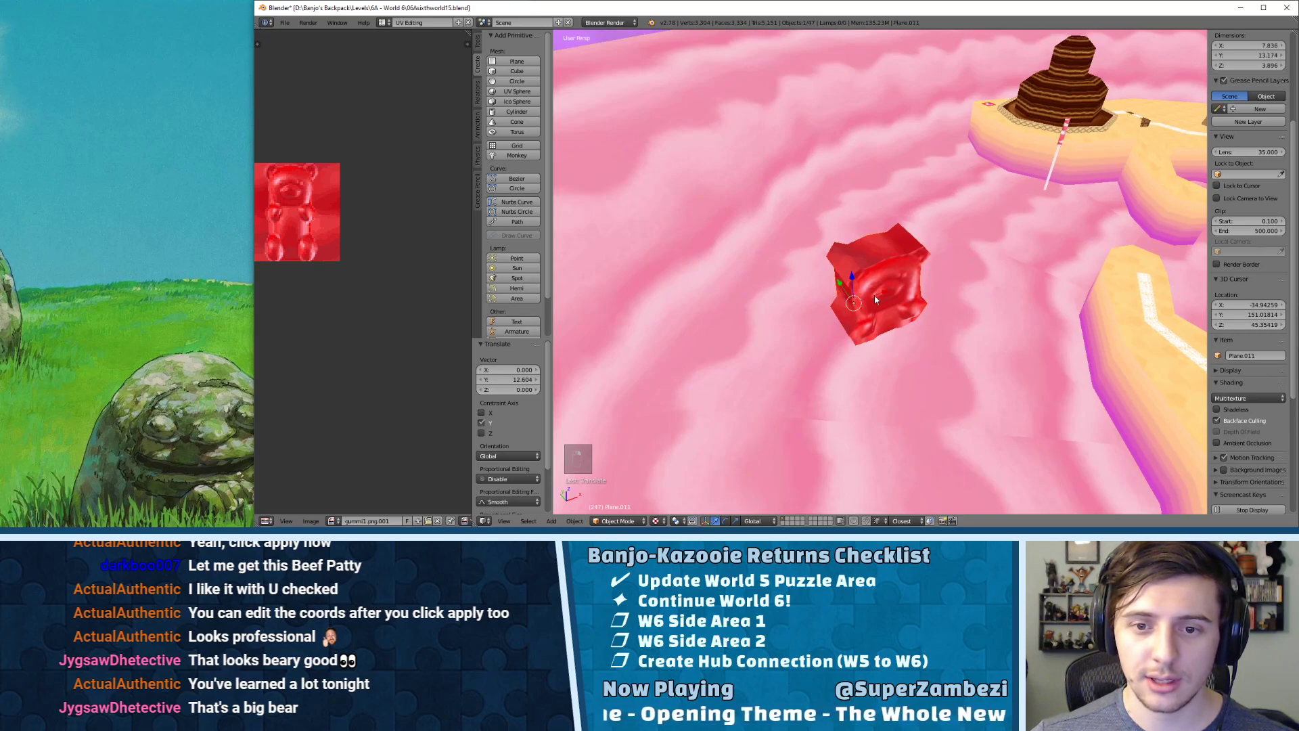
pyautogui.moveTo(875, 297); pyautogui.dragTo(800, 338)
pyautogui.moveTo(800, 340); pyautogui.dragTo(821, 294, button='middle')
pyautogui.press('g')
pyautogui.press('z')
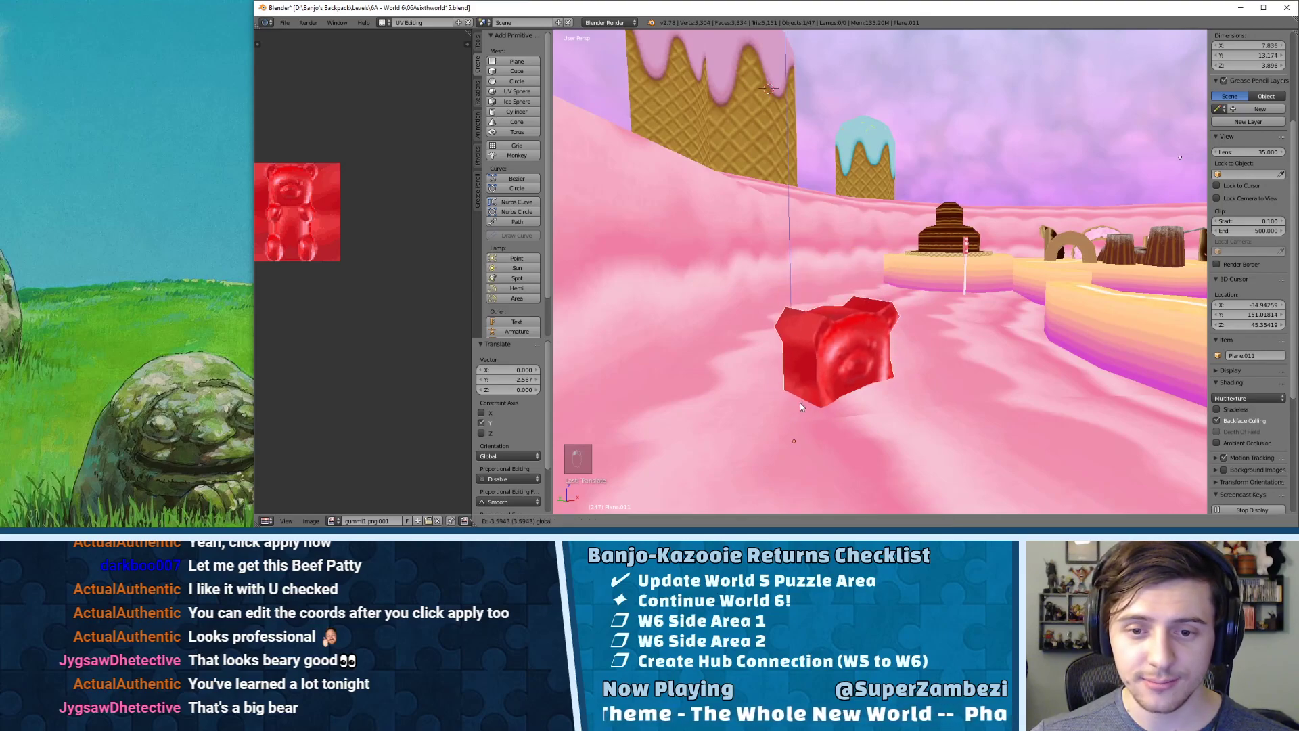
pyautogui.click(805, 412)
# - Lower the gummi bear about another 1.5 units along Z, deeper into the pink ground
pyautogui.moveTo(848, 347); pyautogui.dragTo(877, 383, button='middle')
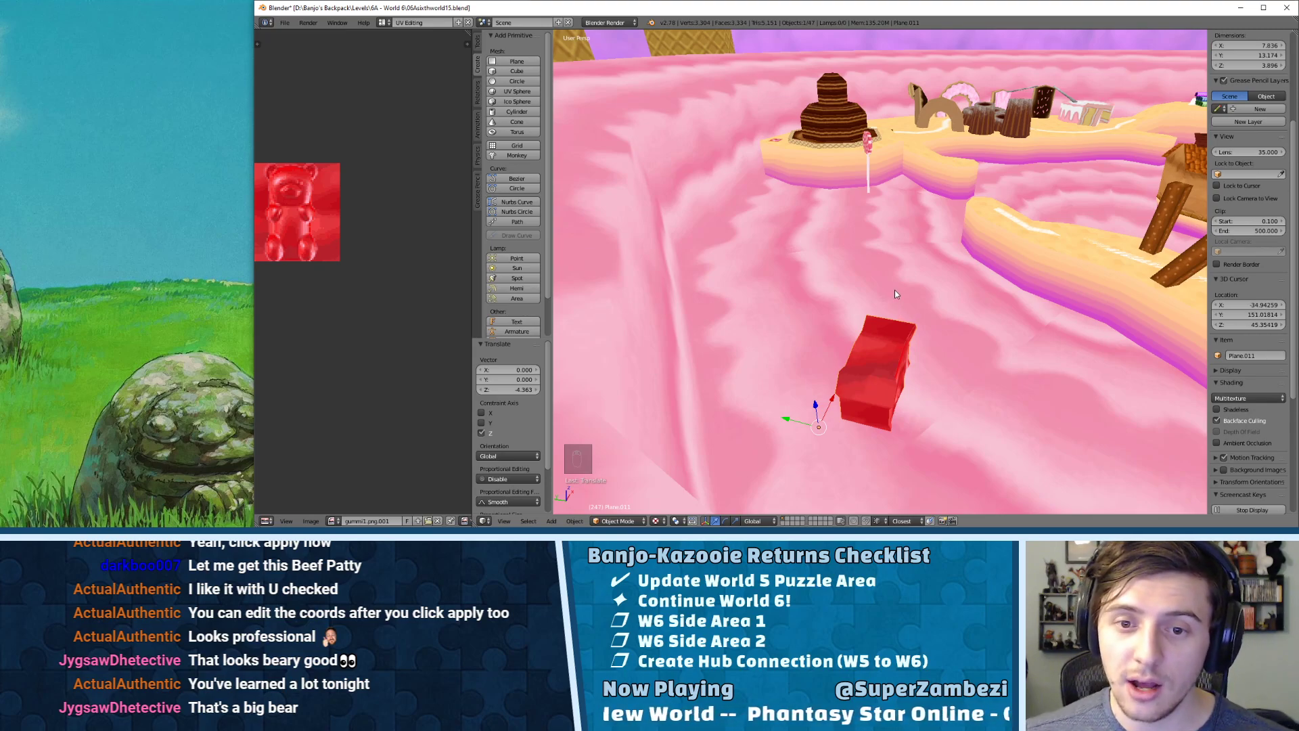
pyautogui.moveTo(897, 322); pyautogui.dragTo(863, 387, button='middle')
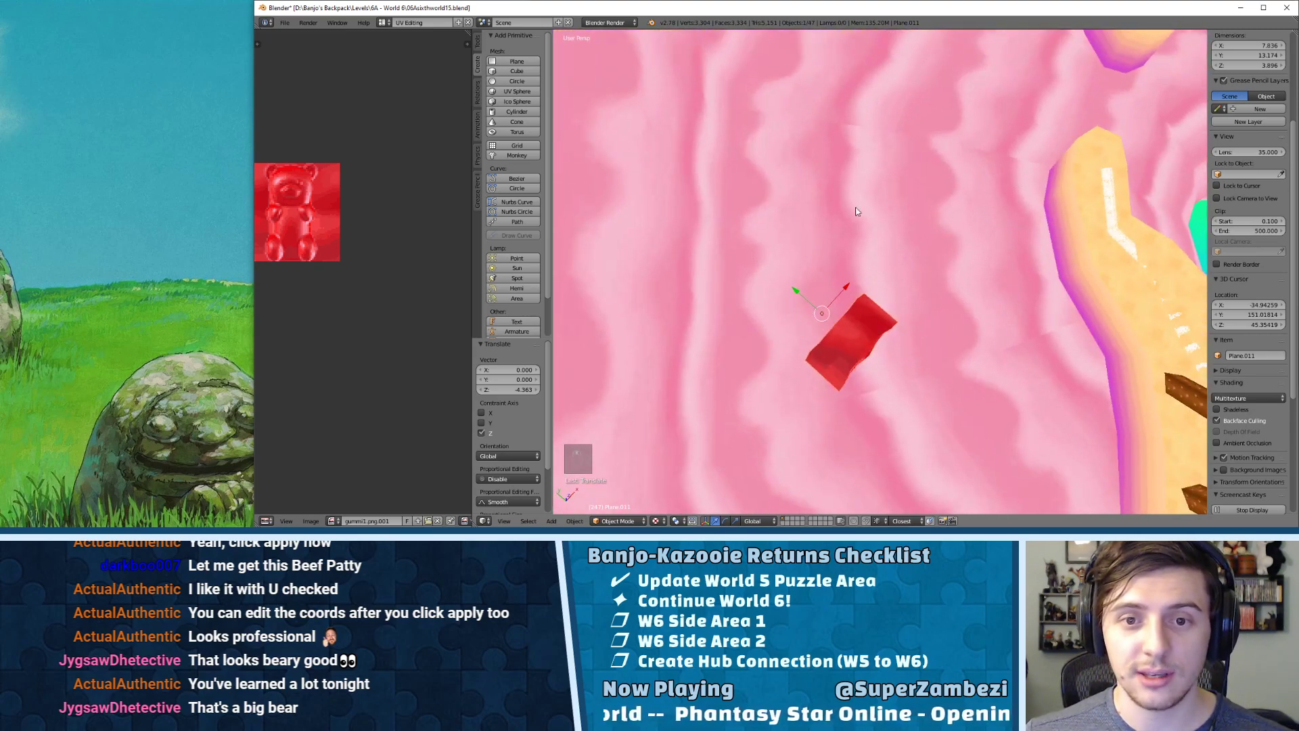
pyautogui.moveTo(954, 53); pyautogui.dragTo(749, 361, button='middle')
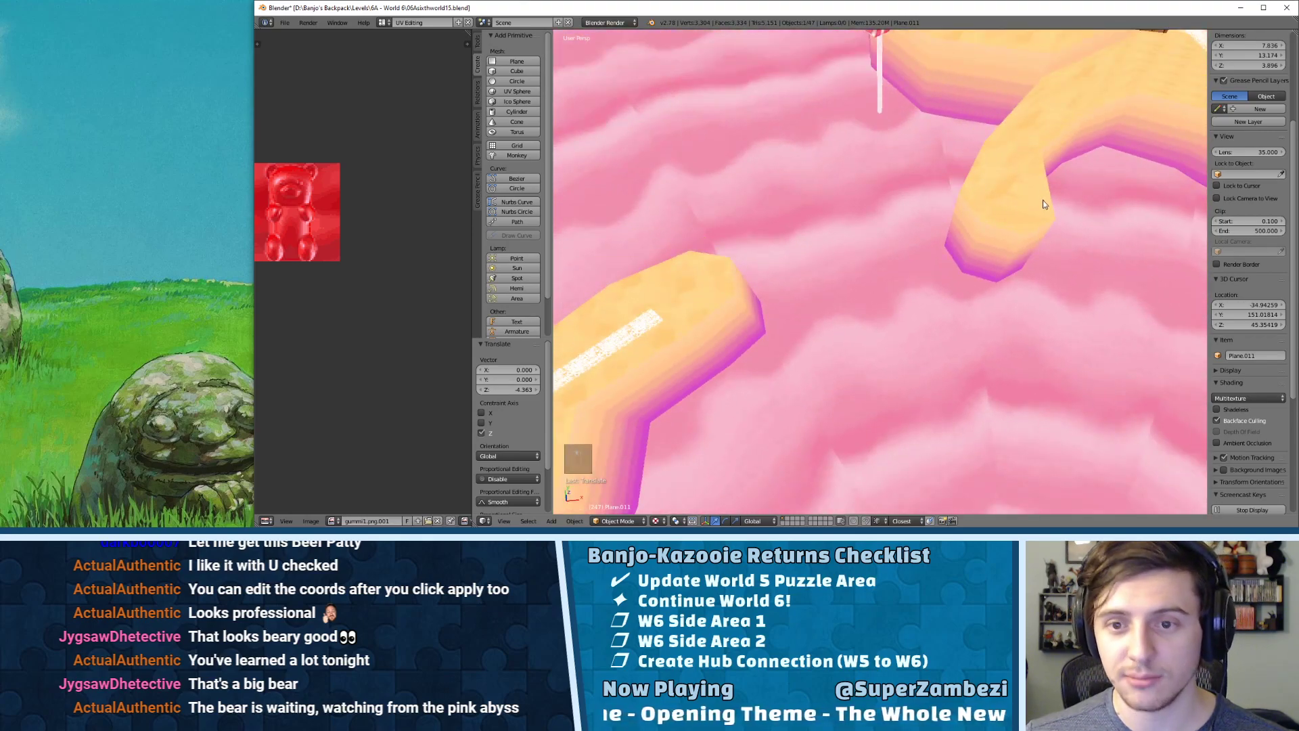
pyautogui.moveTo(930, 170); pyautogui.dragTo(823, 323, button='middle')
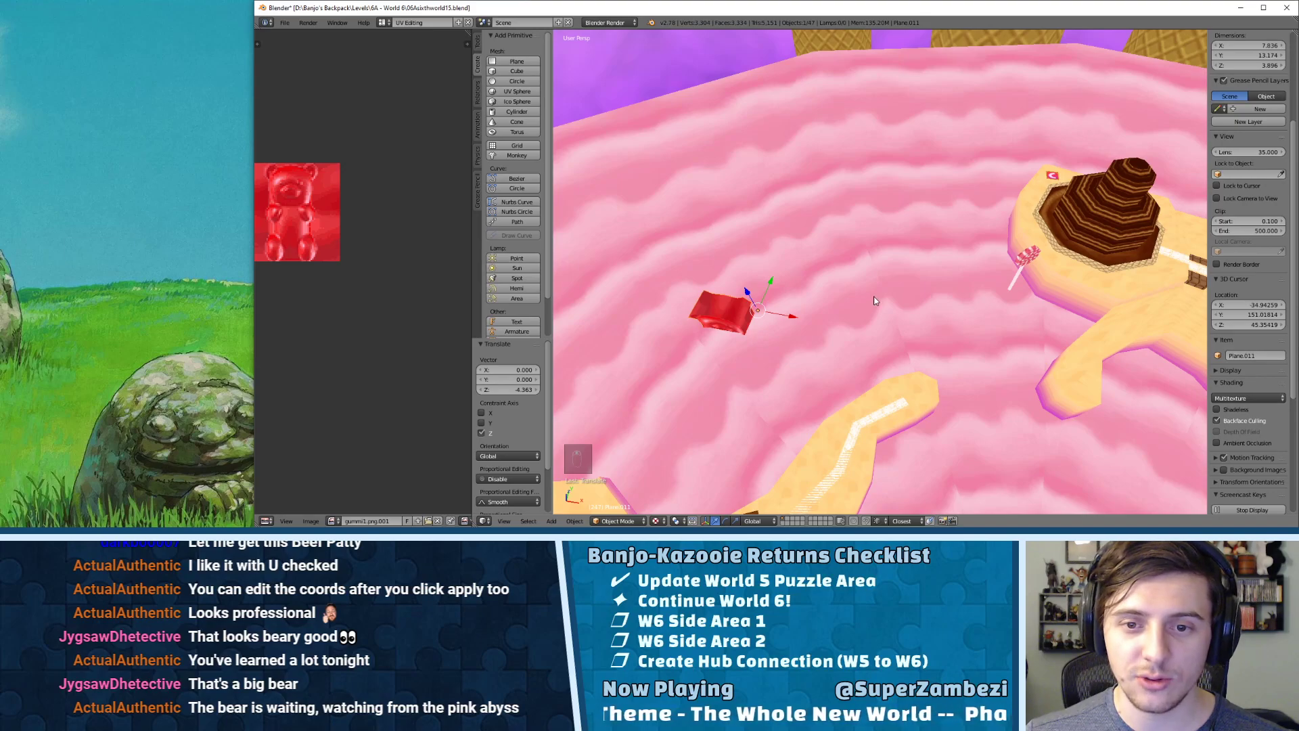
pyautogui.moveTo(928, 238); pyautogui.dragTo(897, 221, button='middle')
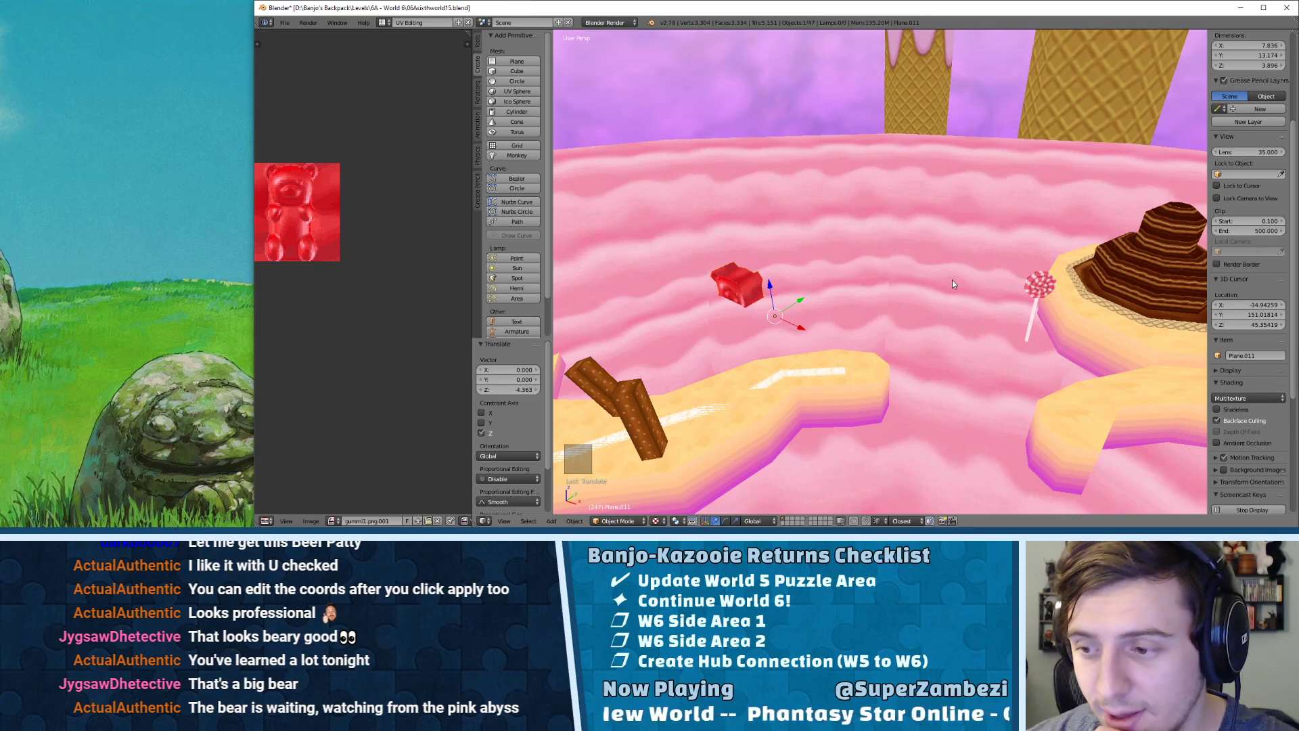
pyautogui.moveTo(953, 279); pyautogui.dragTo(735, 323, button='middle')
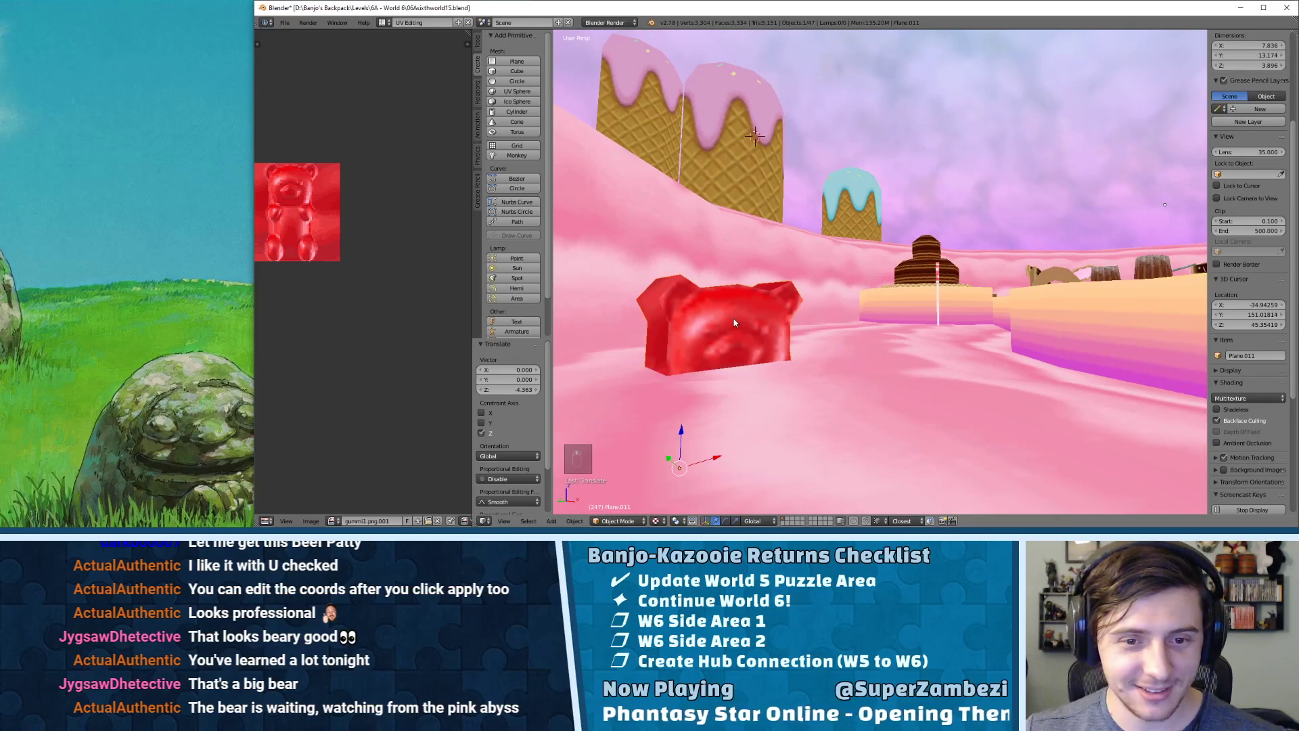
pyautogui.press('g')
pyautogui.press('z')
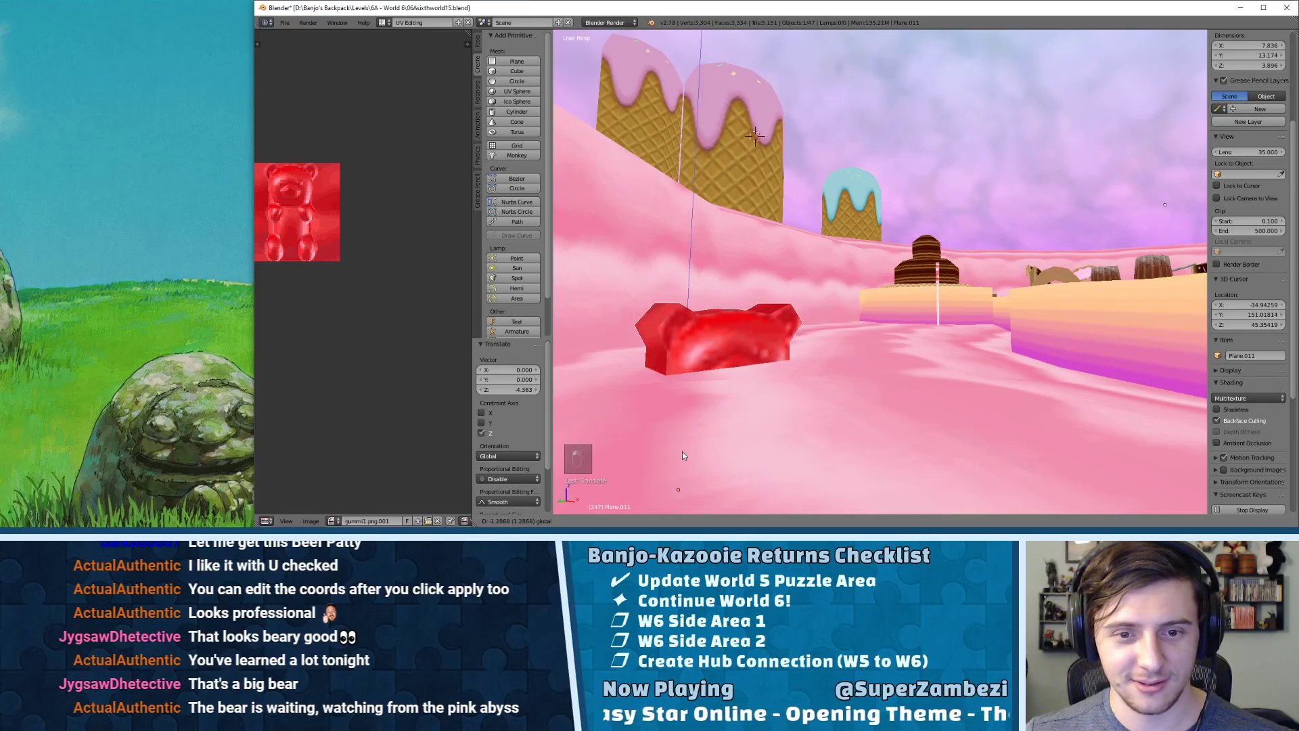
pyautogui.click(683, 458)
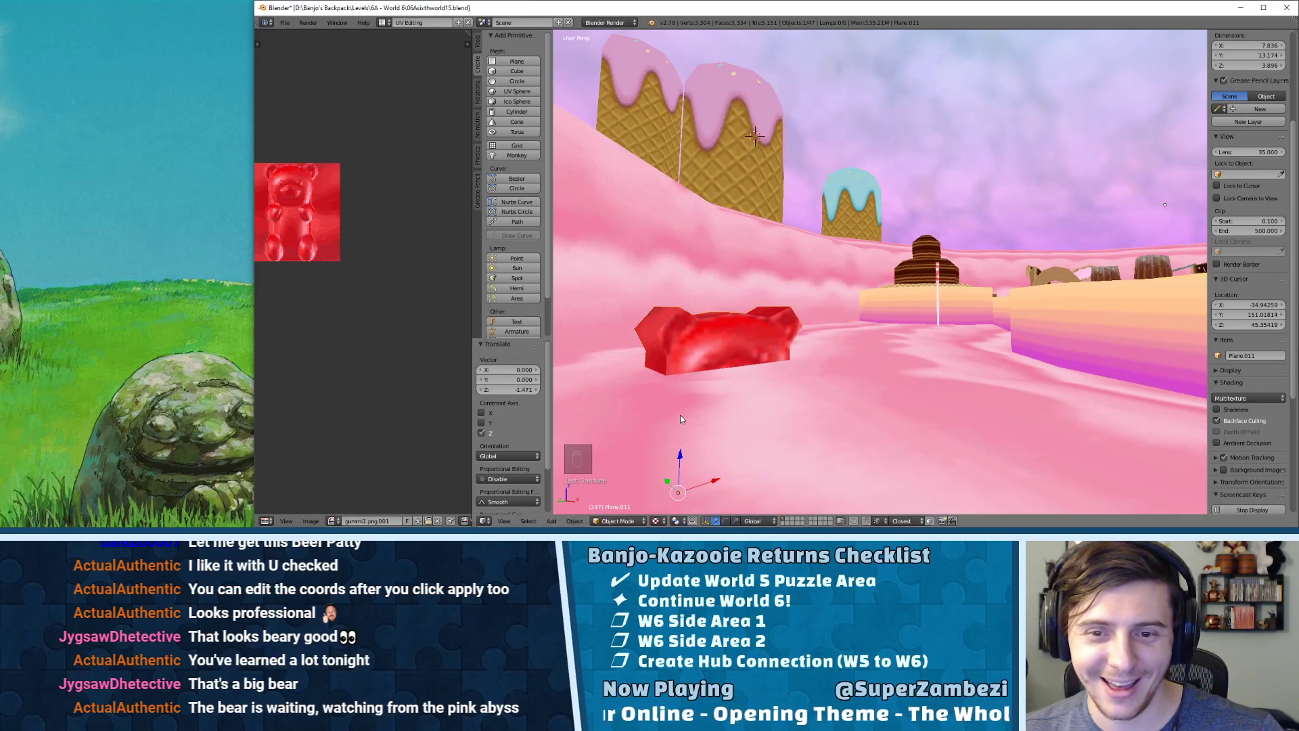
# - Delete the gummi bear from the World 6 candy level
pyautogui.moveTo(900, 328); pyautogui.dragTo(798, 349, button='middle')
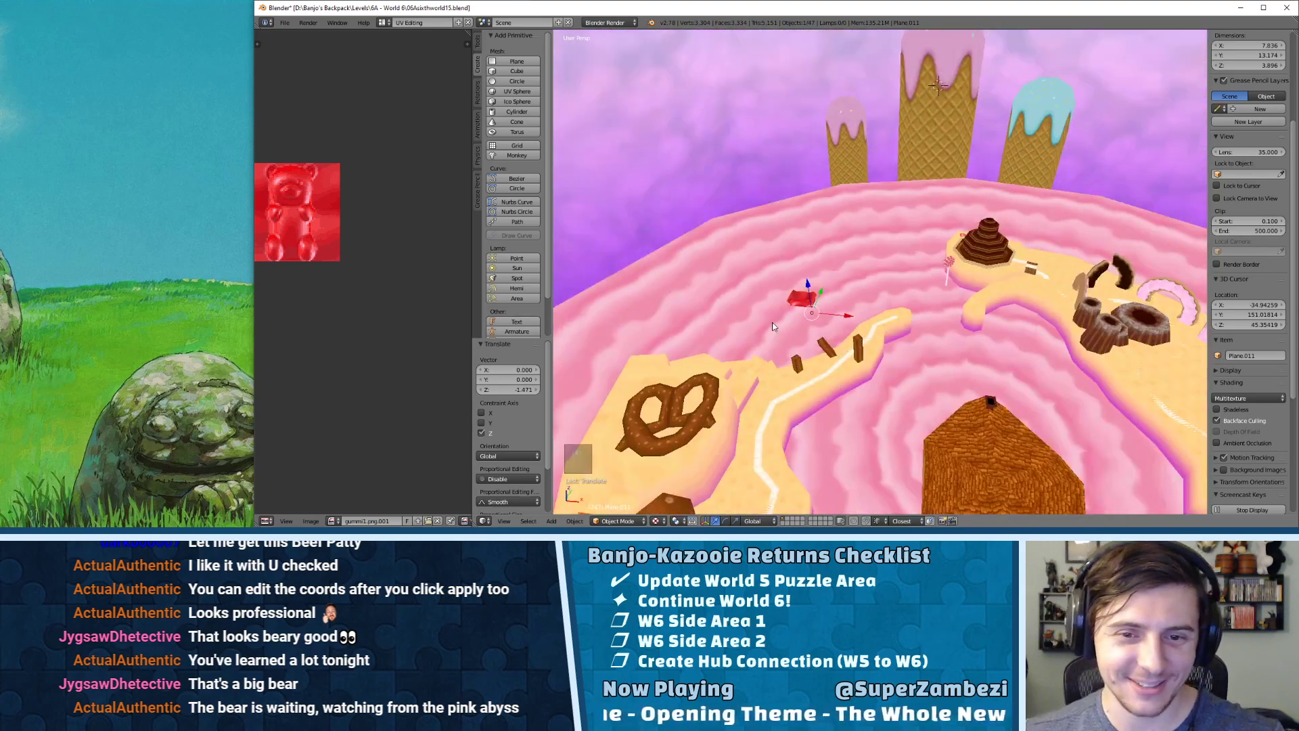
pyautogui.press('x')
pyautogui.click(800, 300)
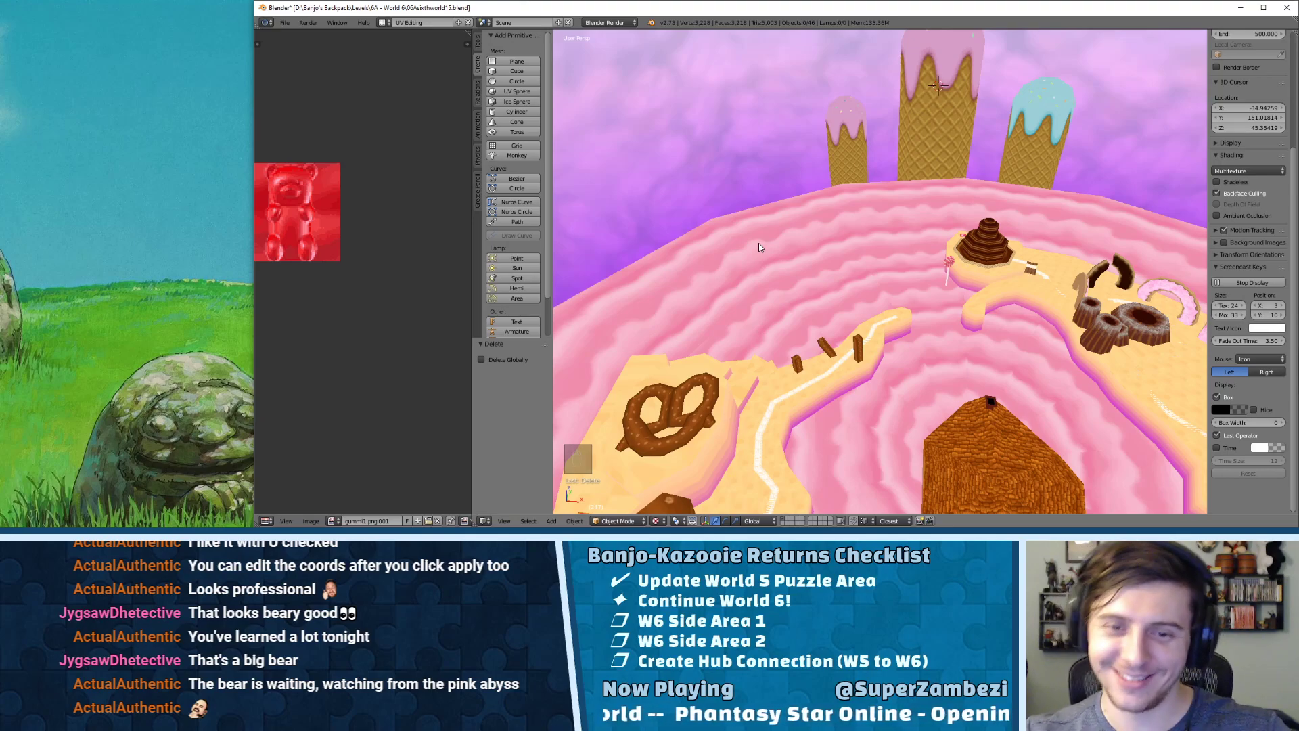
# - Switch to the window with gummi.blend and save the gummi bear model file
pyautogui.scroll(-9, 870, 385)
pyautogui.scroll(7, 907, 360)
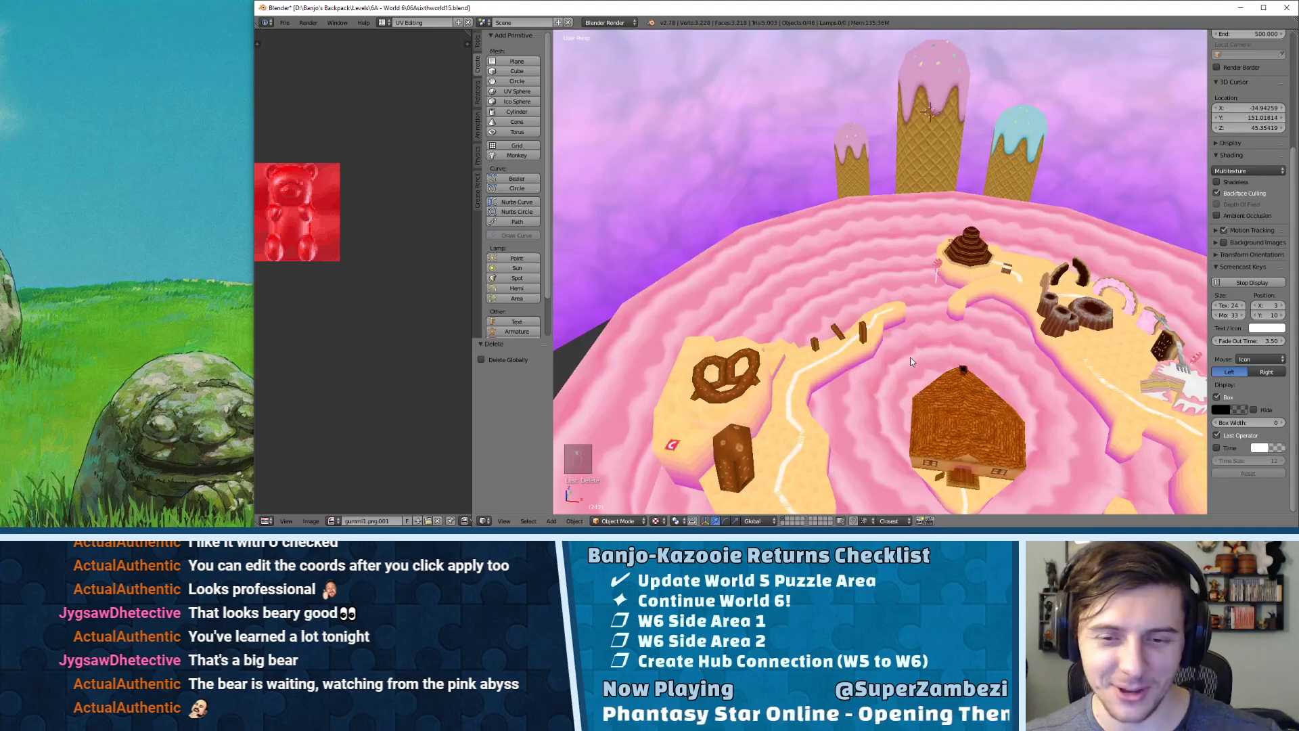
pyautogui.moveTo(921, 347); pyautogui.dragTo(935, 267, button='middle')
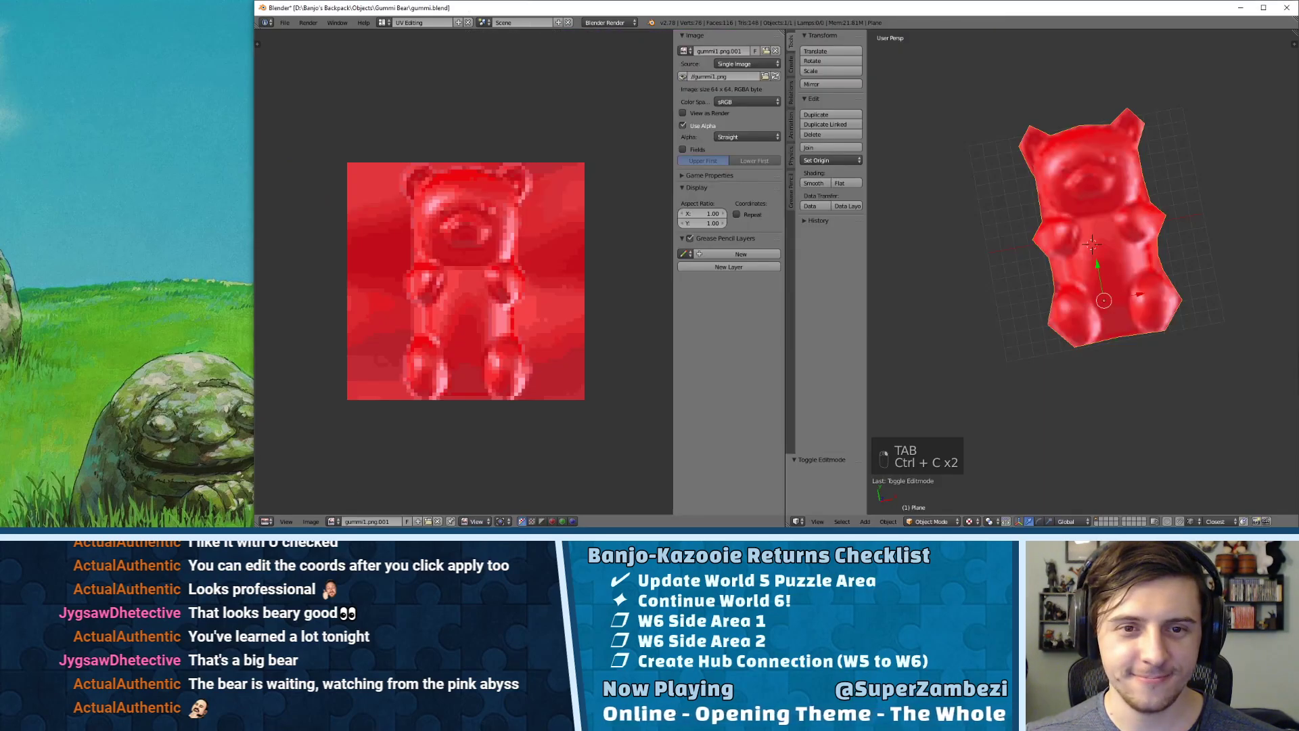
pyautogui.click(285, 23)
pyautogui.click(298, 100)
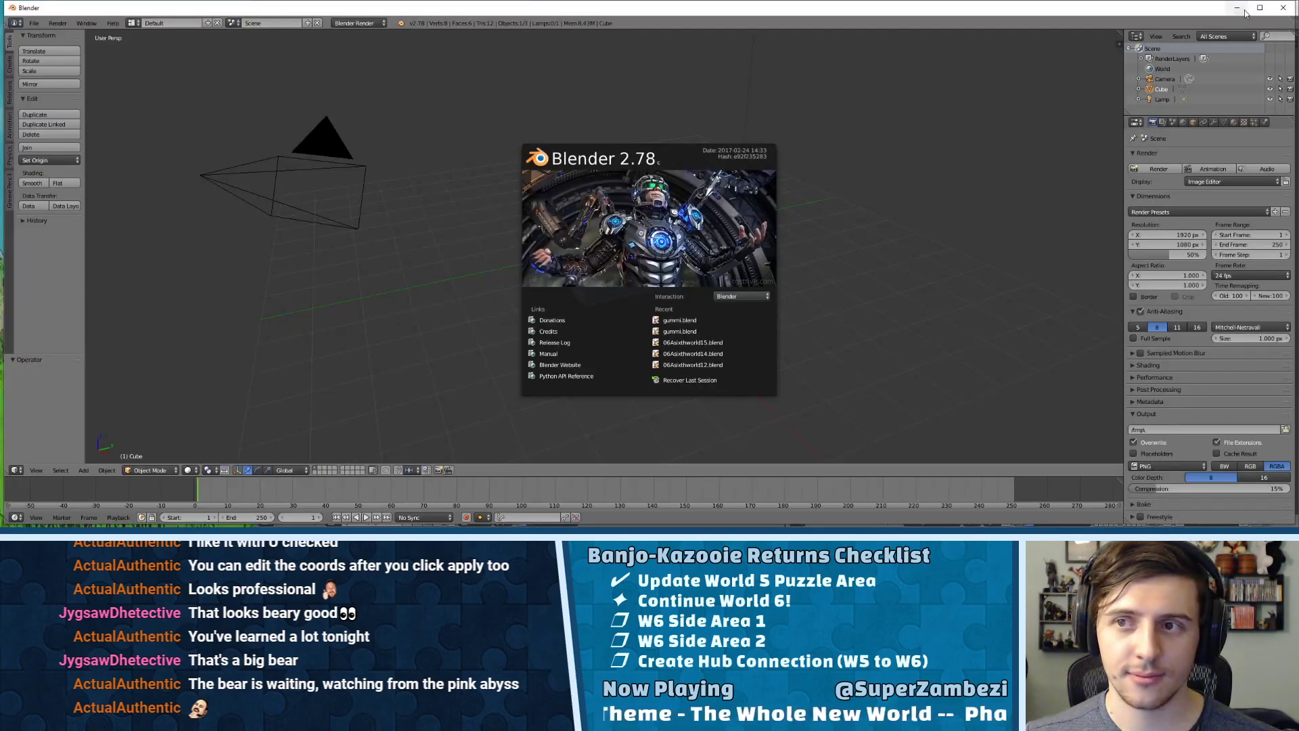
# - In a new Blender window, select and delete the default cube, camera and lamp
pyautogui.click(701, 229)
pyautogui.press('a')
pyautogui.press('a')
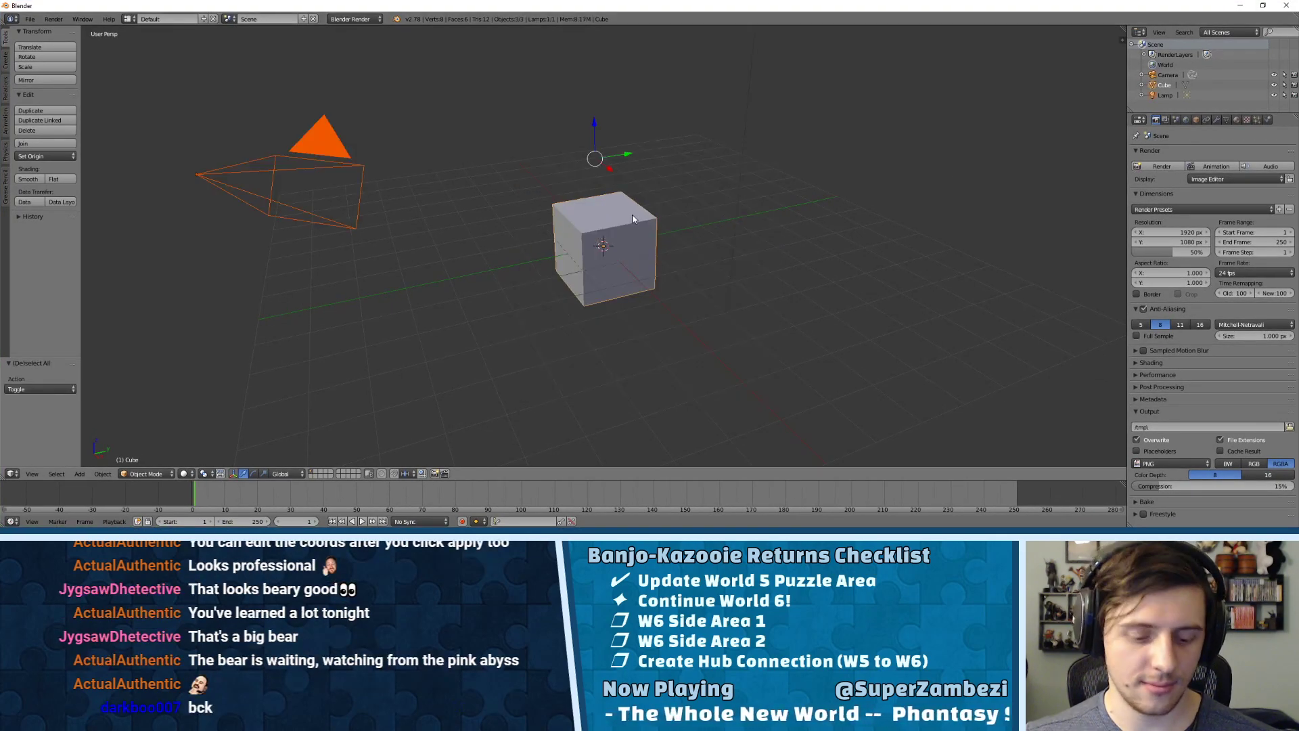
pyautogui.click(618, 216)
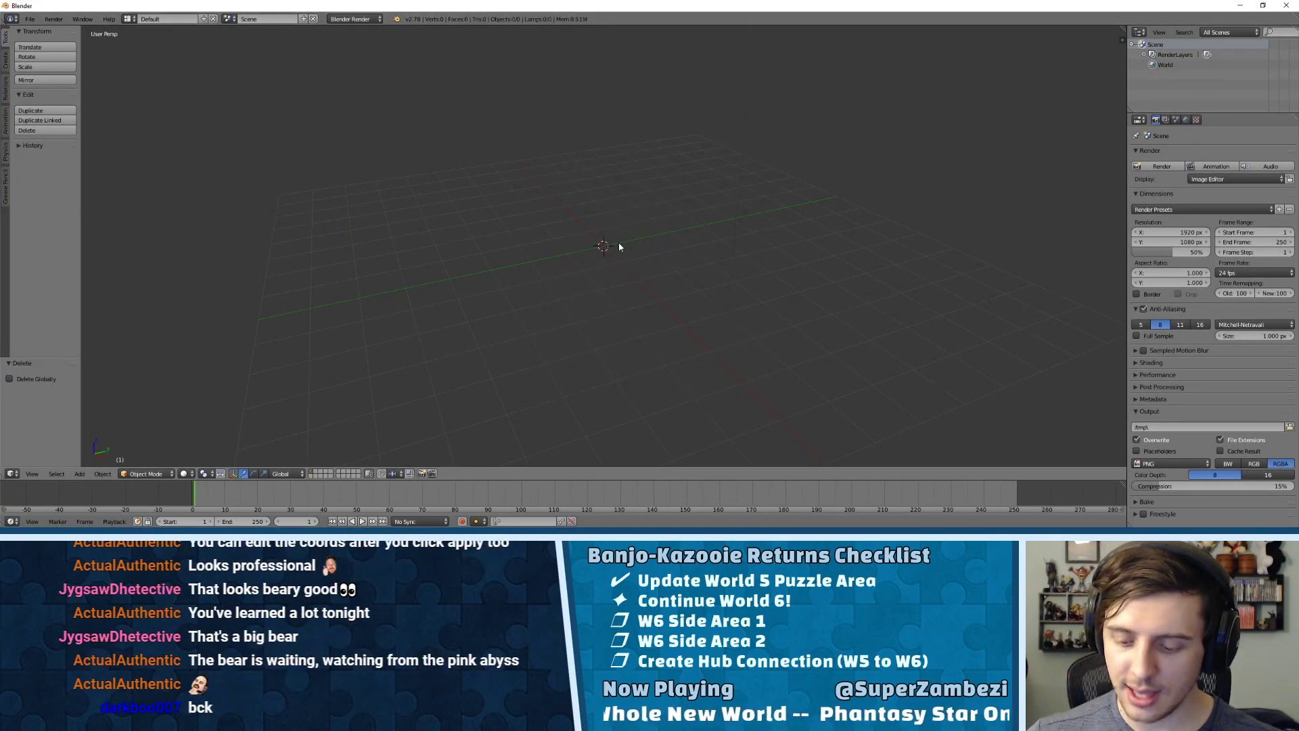
# - Add a mesh circle at the centre of the empty scene and set it to 6 vertices
pyautogui.press('KP_7')
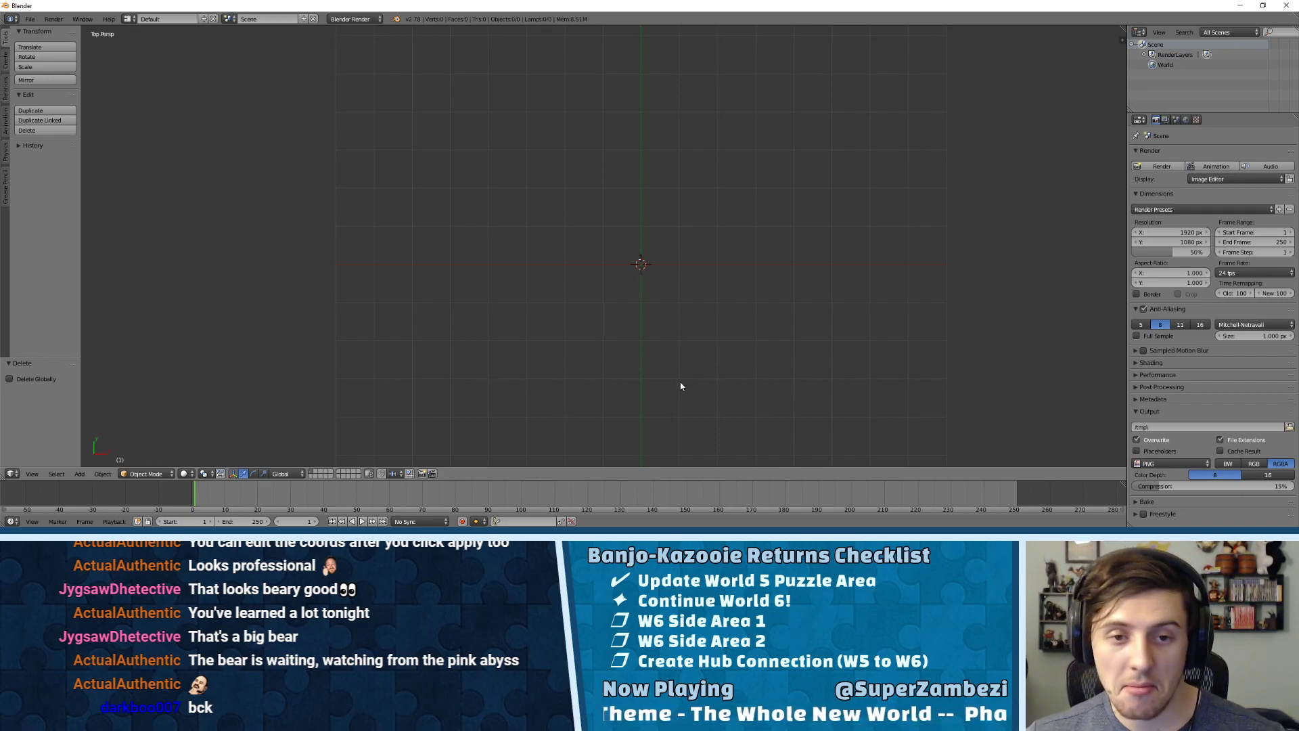
pyautogui.moveTo(641, 373); pyautogui.dragTo(640, 300, button='middle')
pyautogui.press('space')
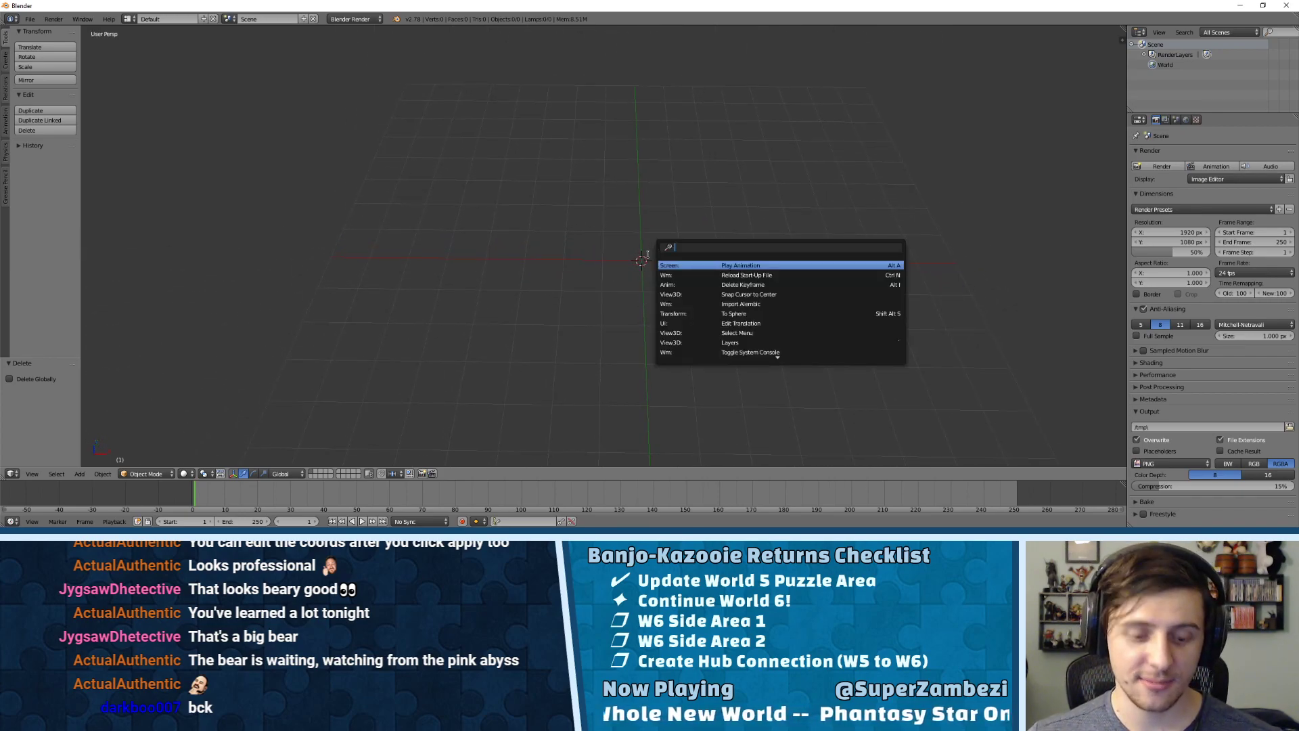
pyautogui.write('circle')
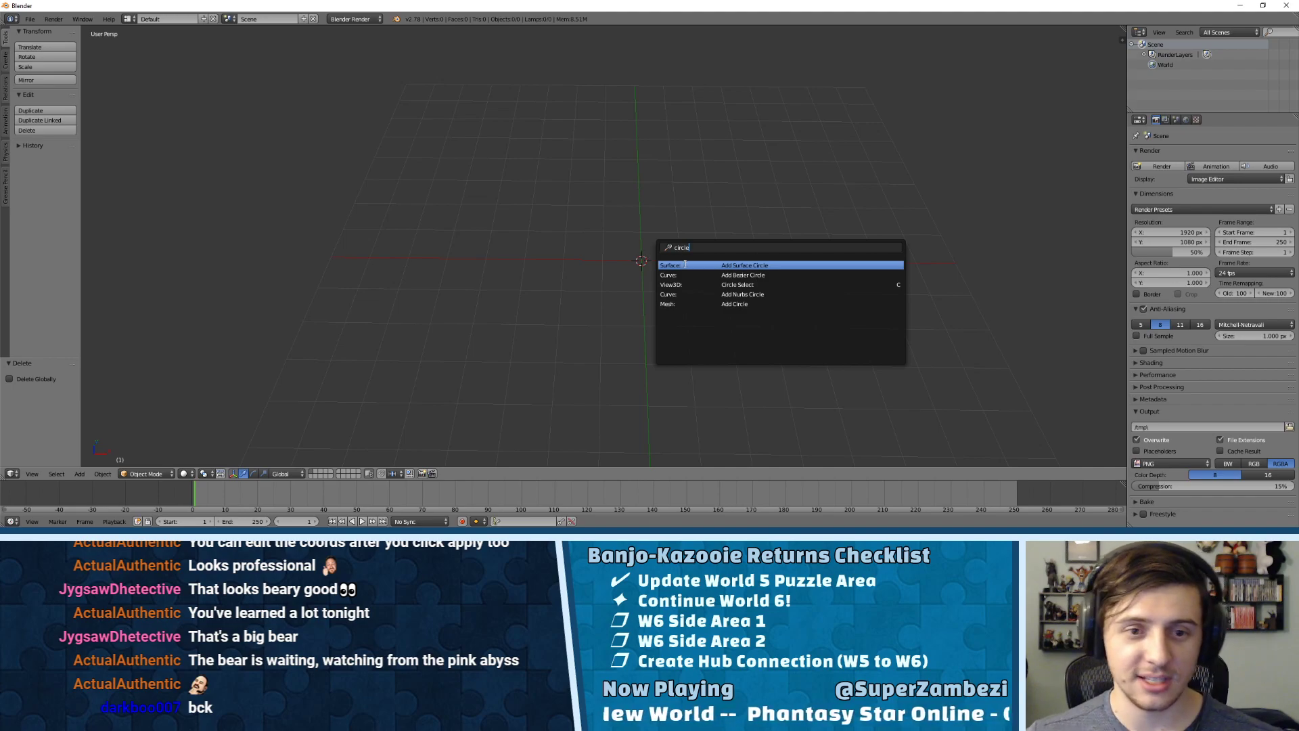
pyautogui.press('Down')
pyautogui.press('Down')
pyautogui.press('Down')
pyautogui.press('Down')
pyautogui.press('Return')
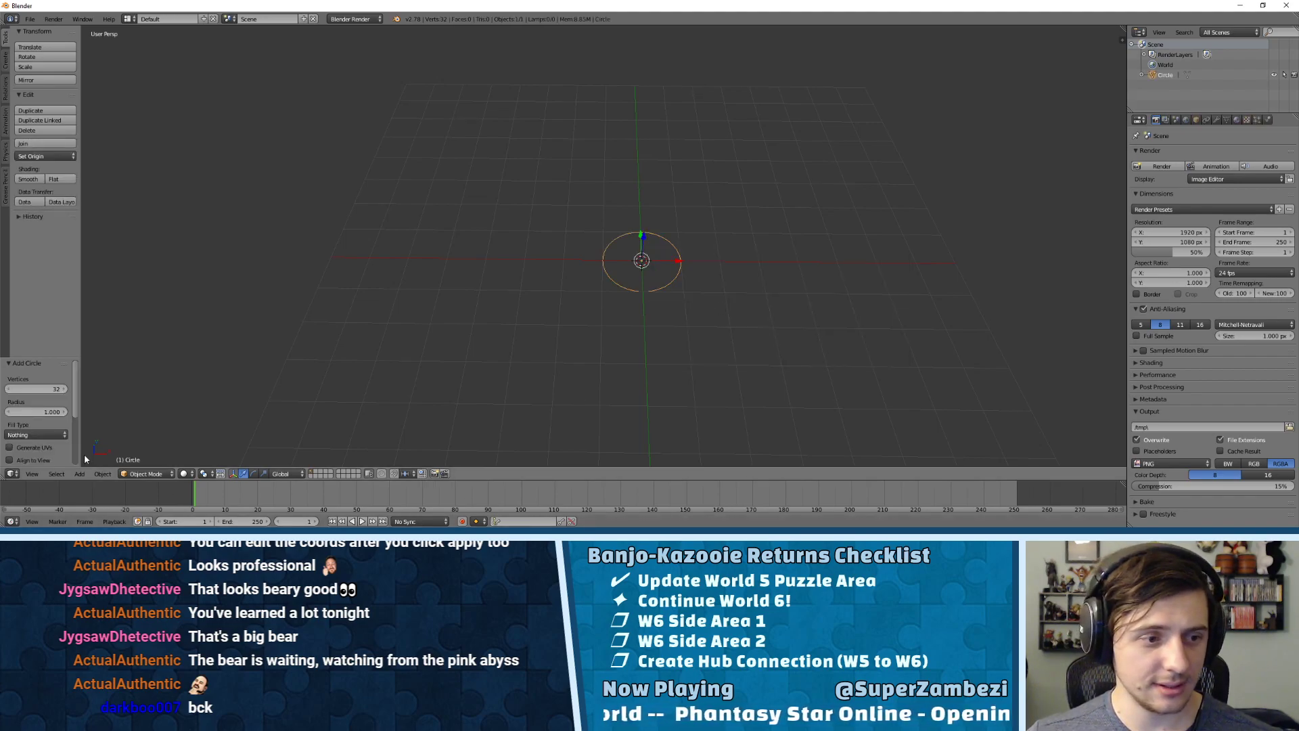
pyautogui.click(44, 390)
pyautogui.write('6')
pyautogui.press('Return')
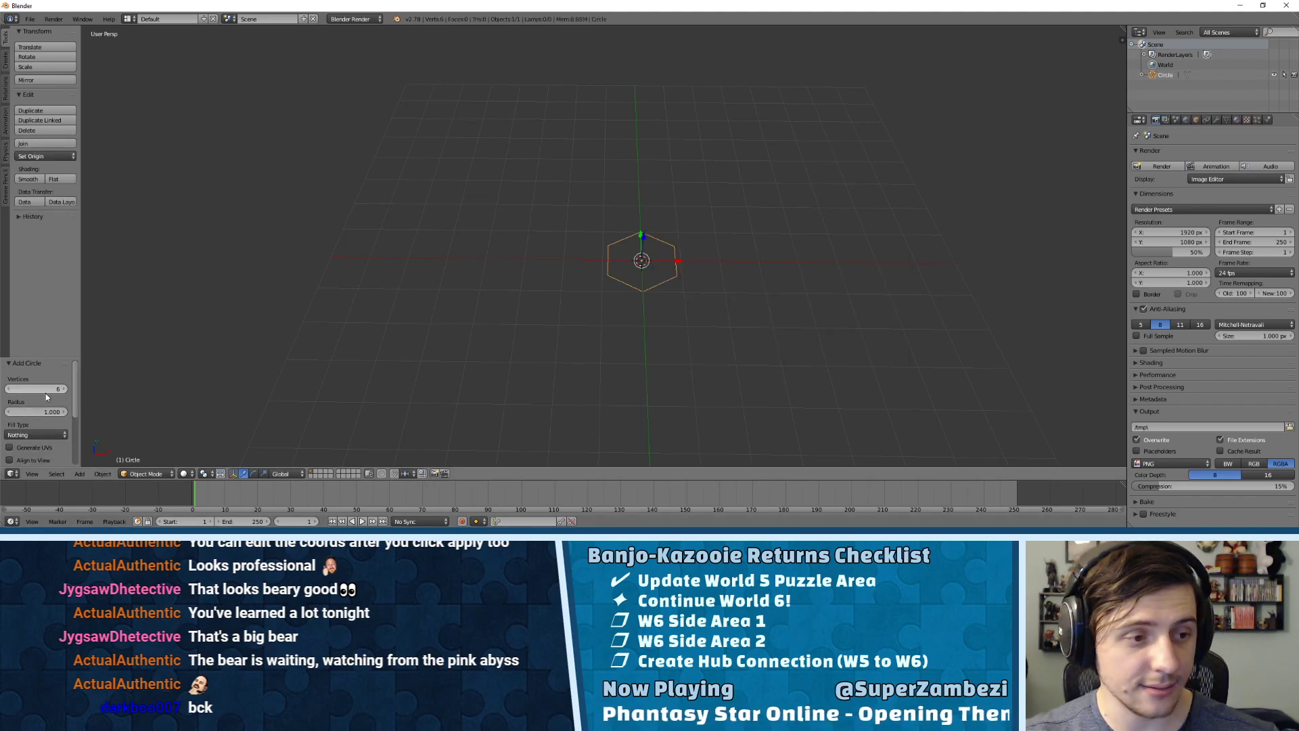
# - Switch to the World 6 level and examine the pink ground and gaps between the islands around the house
pyautogui.hotkey('alt', 'Tab')
pyautogui.moveTo(814, 296); pyautogui.dragTo(850, 169, button='middle')
pyautogui.scroll(2, 850, 169)
pyautogui.moveTo(872, 74); pyautogui.dragTo(867, 254, button='middle')
pyautogui.moveTo(873, 299); pyautogui.dragTo(888, 206, button='middle')
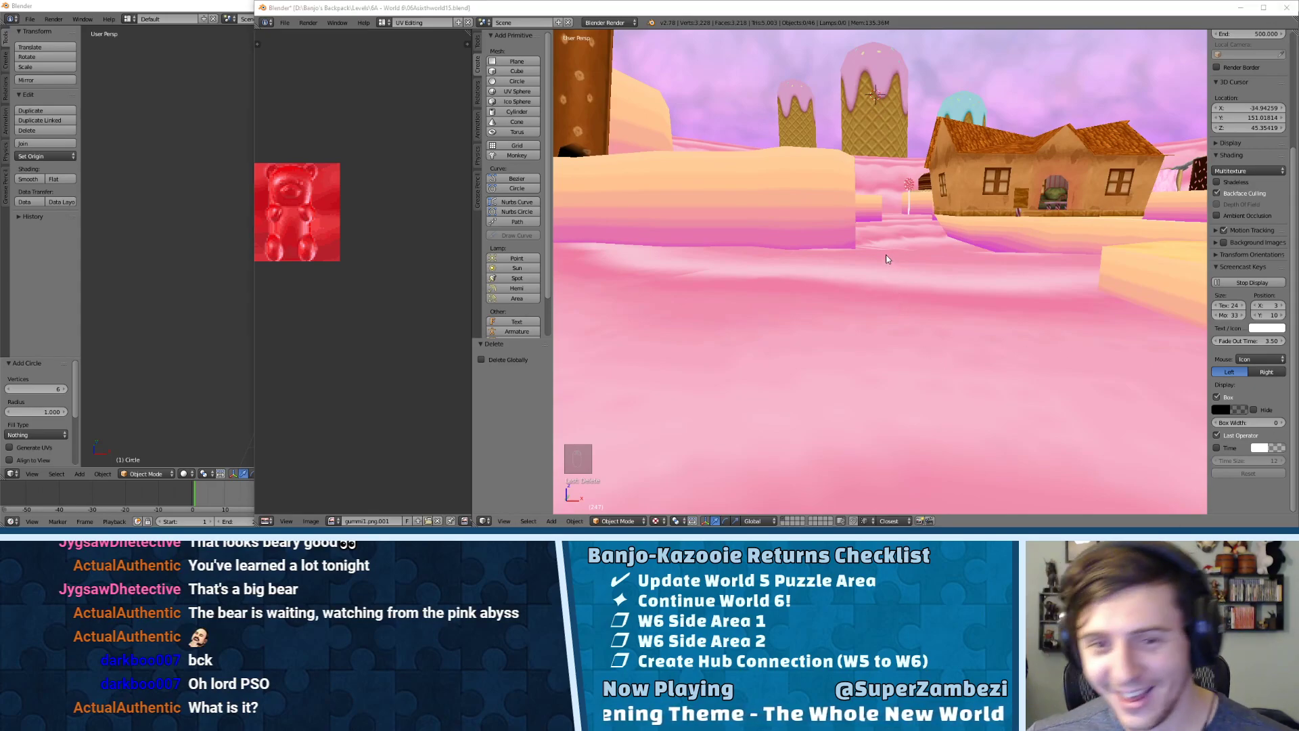
pyautogui.moveTo(886, 255); pyautogui.dragTo(850, 236, button='middle')
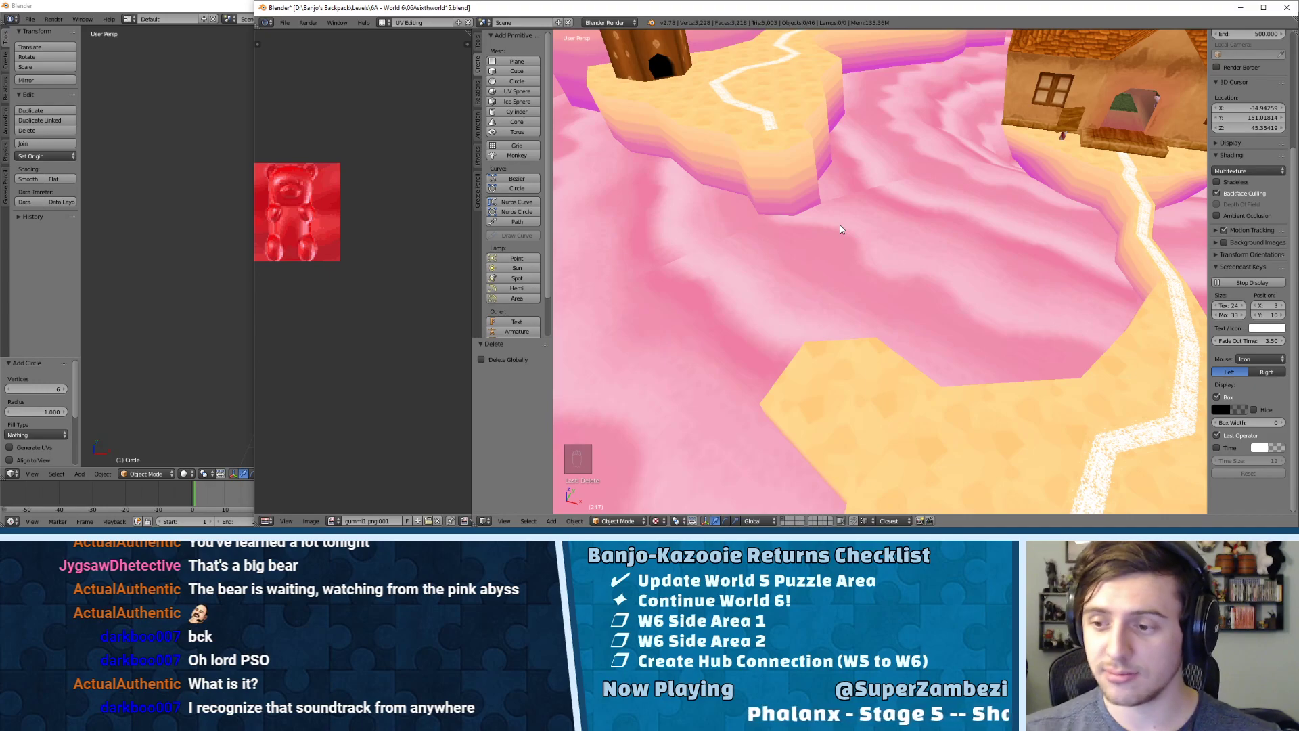
pyautogui.scroll(-5, 919, 295)
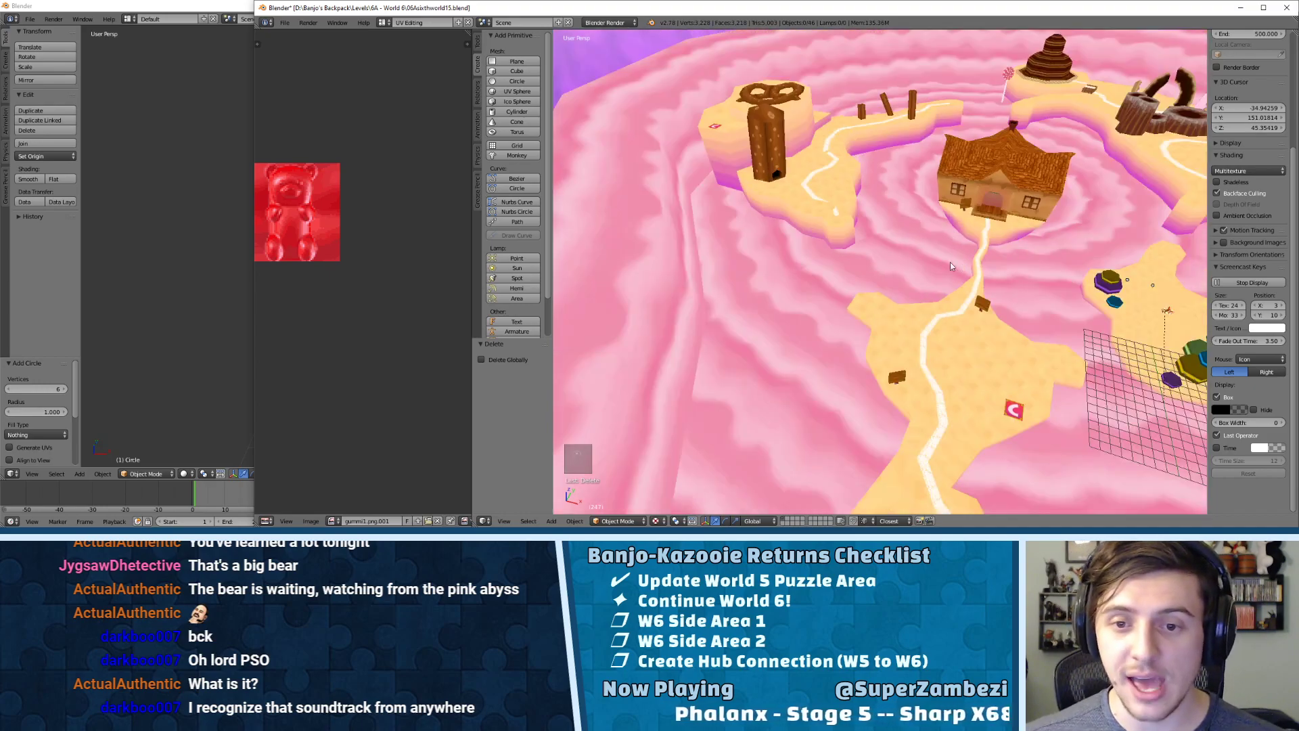
pyautogui.moveTo(953, 335); pyautogui.dragTo(932, 363, button='middle')
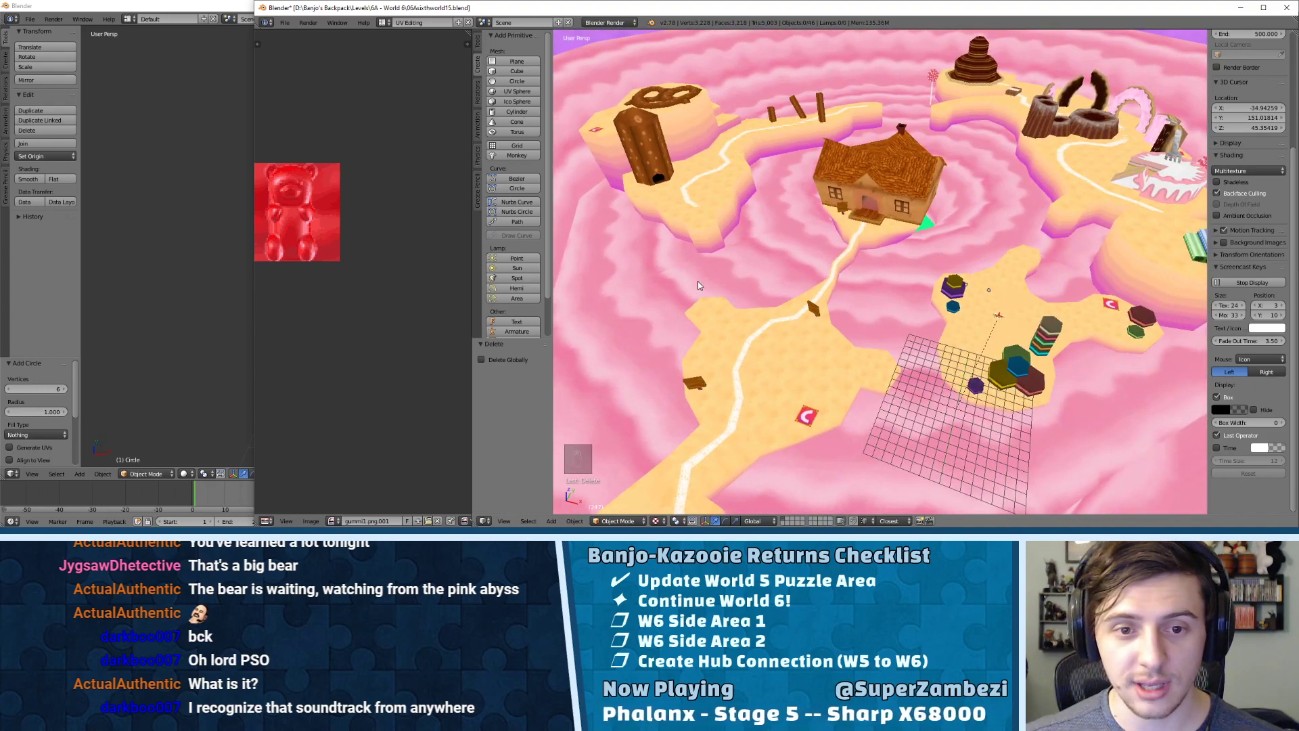
pyautogui.moveTo(695, 299); pyautogui.dragTo(728, 238, button='middle')
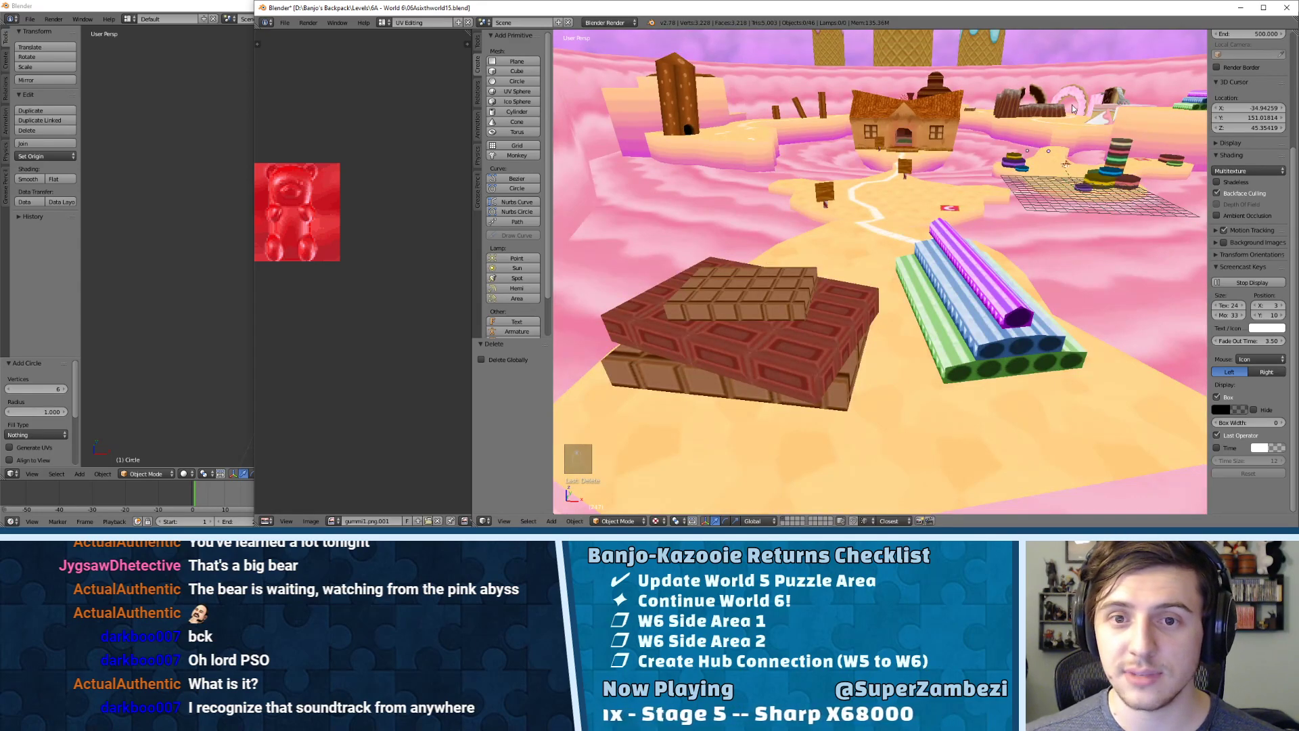
pyautogui.moveTo(920, 85); pyautogui.dragTo(913, 123, button='middle')
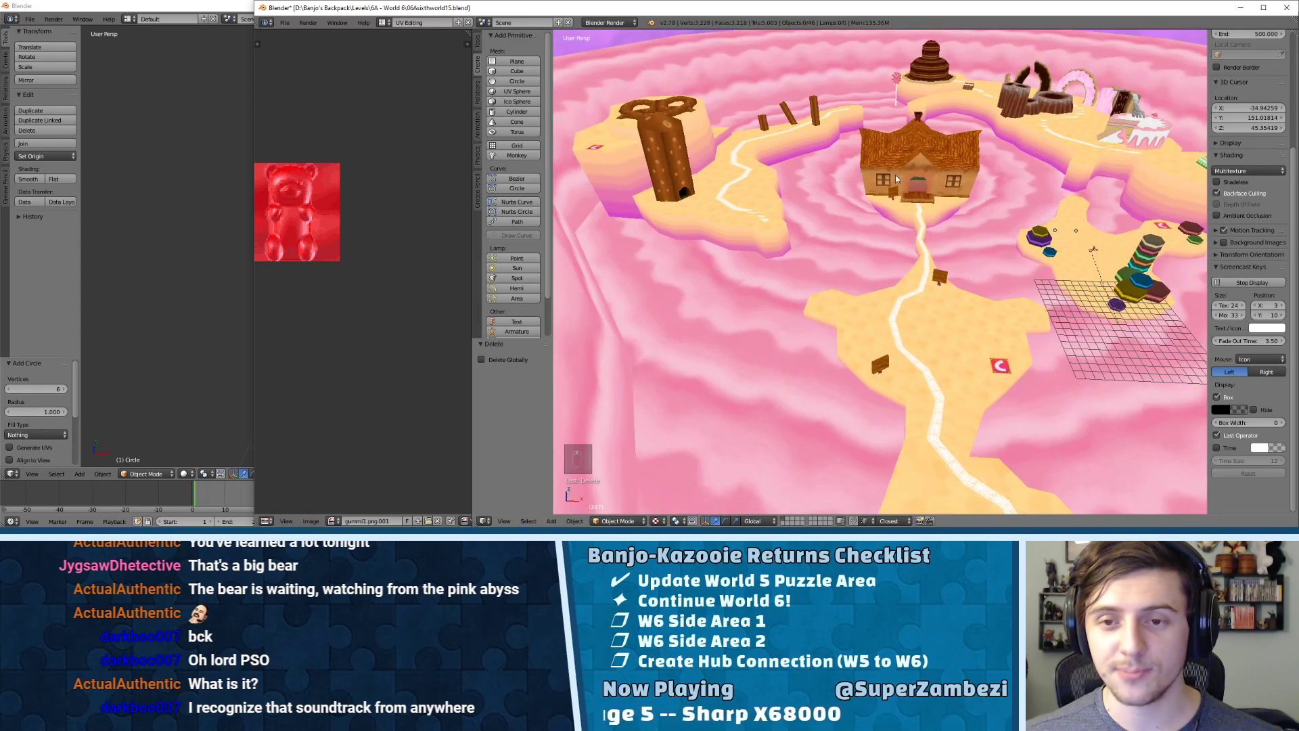
pyautogui.scroll(10, 765, 313)
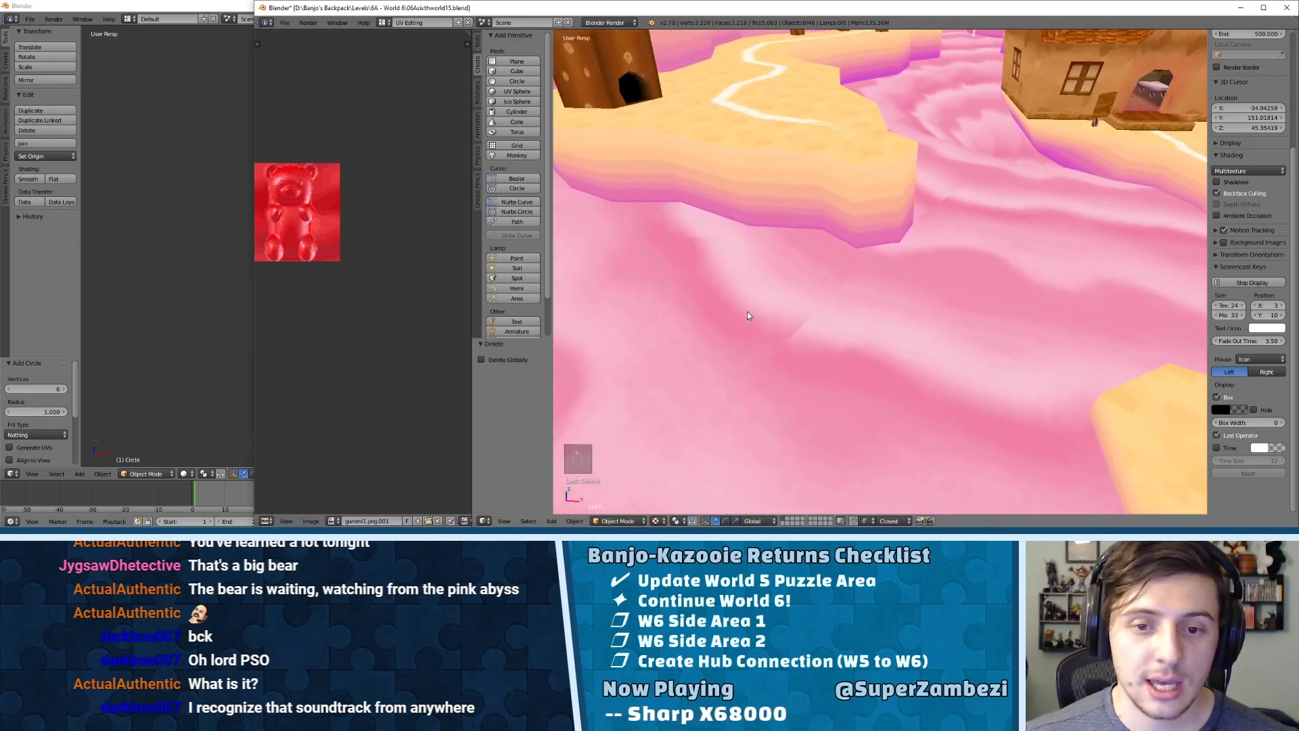
pyautogui.moveTo(747, 315); pyautogui.dragTo(827, 327, button='middle')
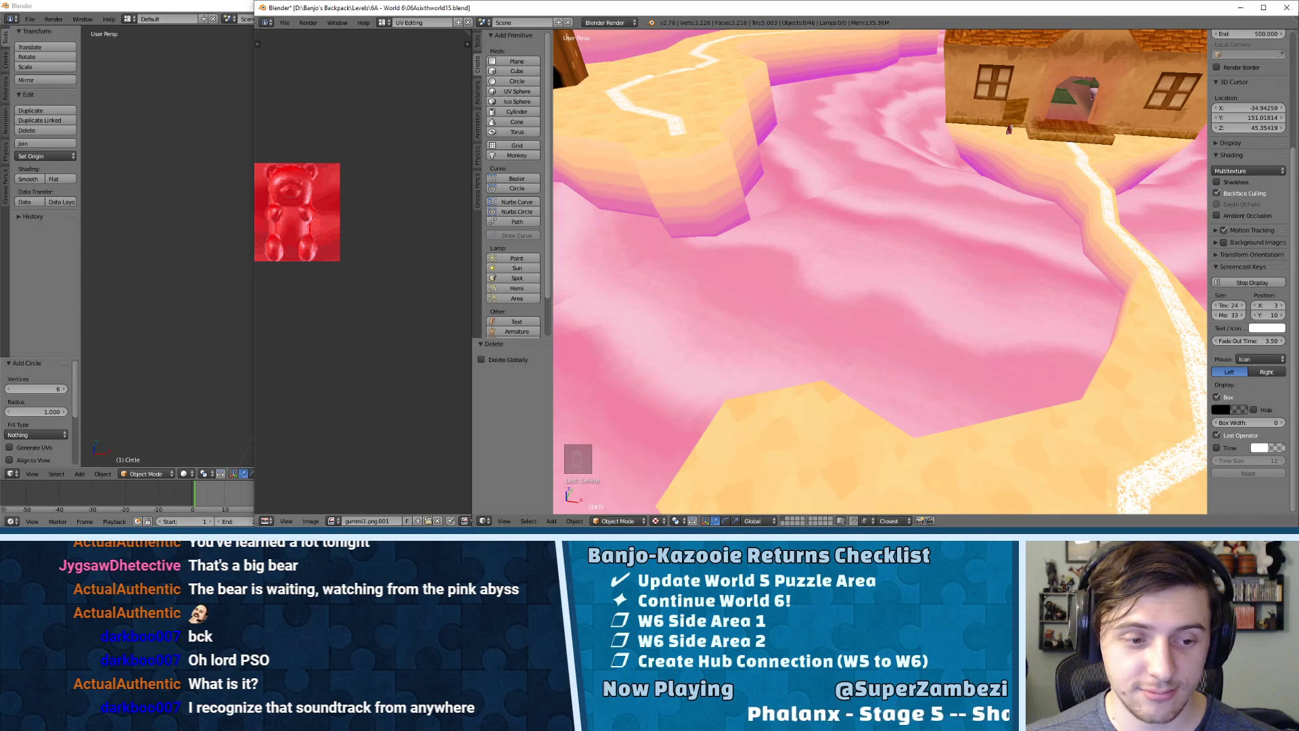
# - Return to the new scene and fill the six-sided circle with a face in Edit Mode
pyautogui.hotkey('alt', 'Tab')
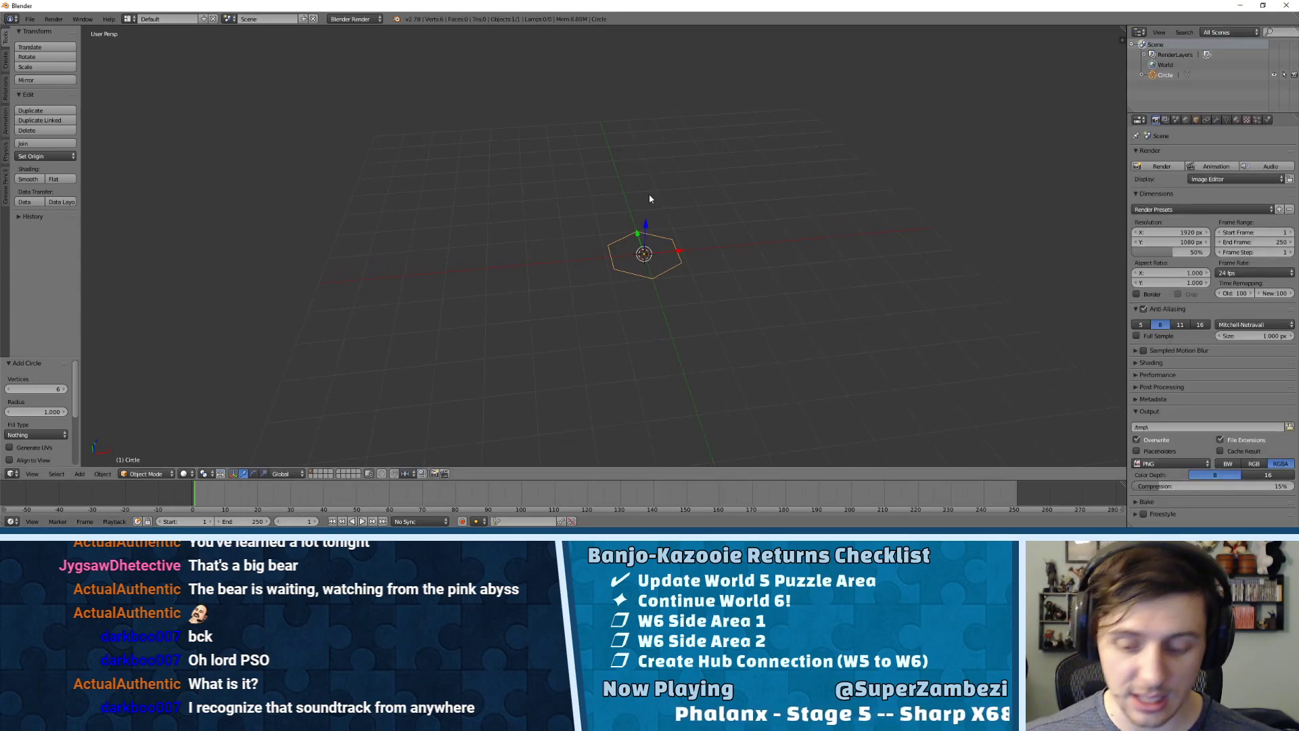
pyautogui.keyDown('shift'); pyautogui.moveTo(640, 197); pyautogui.dragTo(694, 266, button='middle'); pyautogui.keyUp('shift')
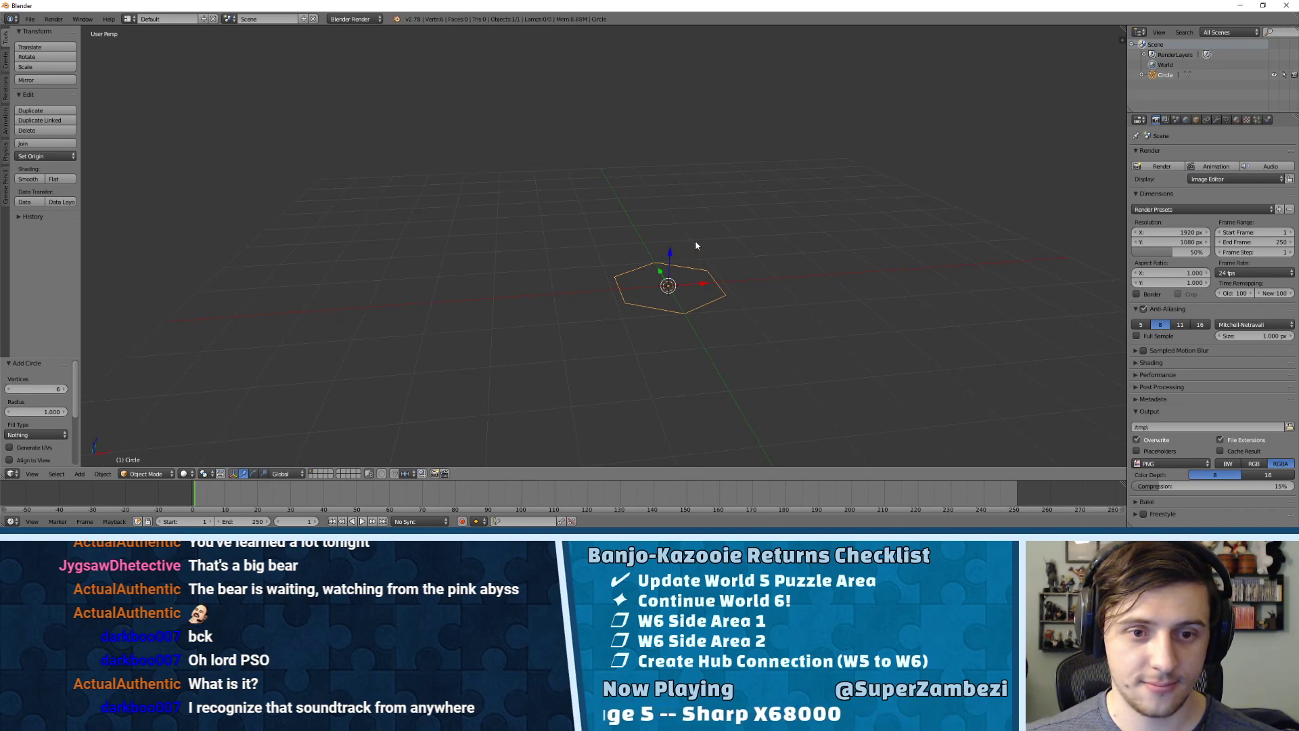
pyautogui.press('Tab')
pyautogui.press('f')
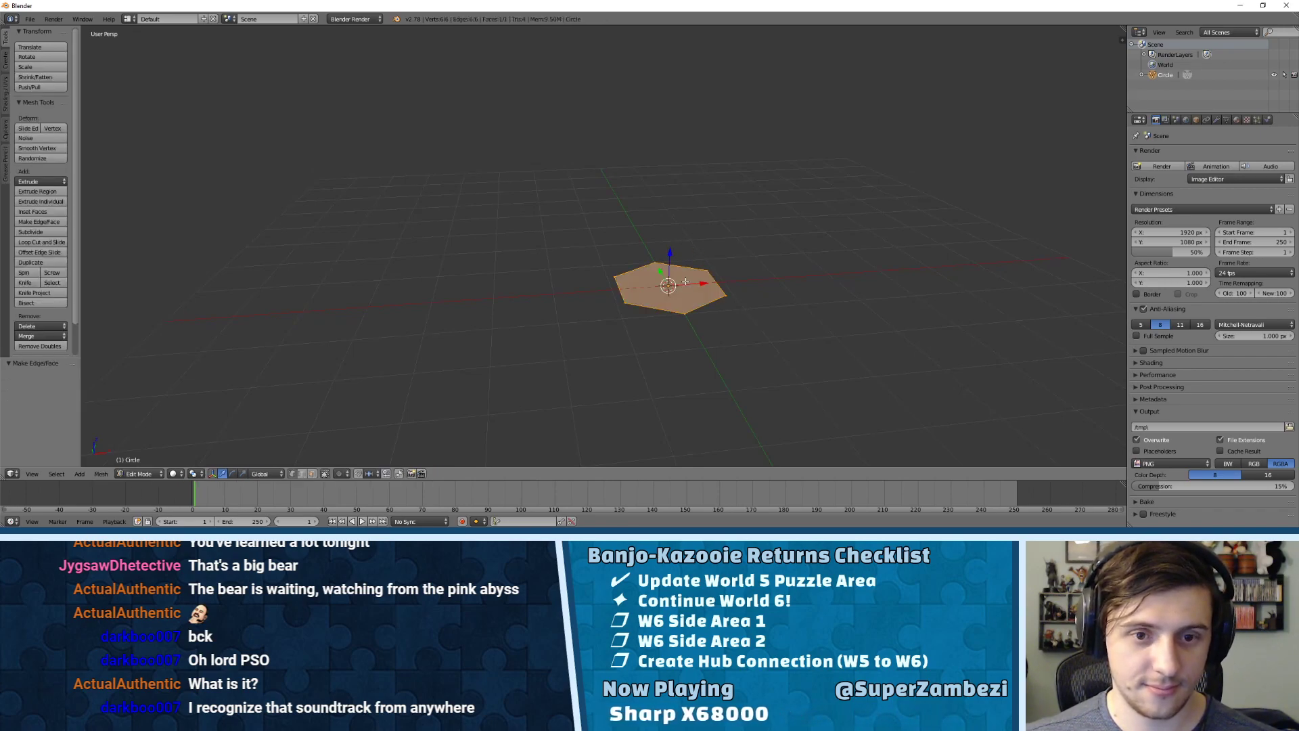
# - Change the screen layout to UV Editing and choose the 3D view's viewport shading
pyautogui.click(128, 19)
pyautogui.click(145, 101)
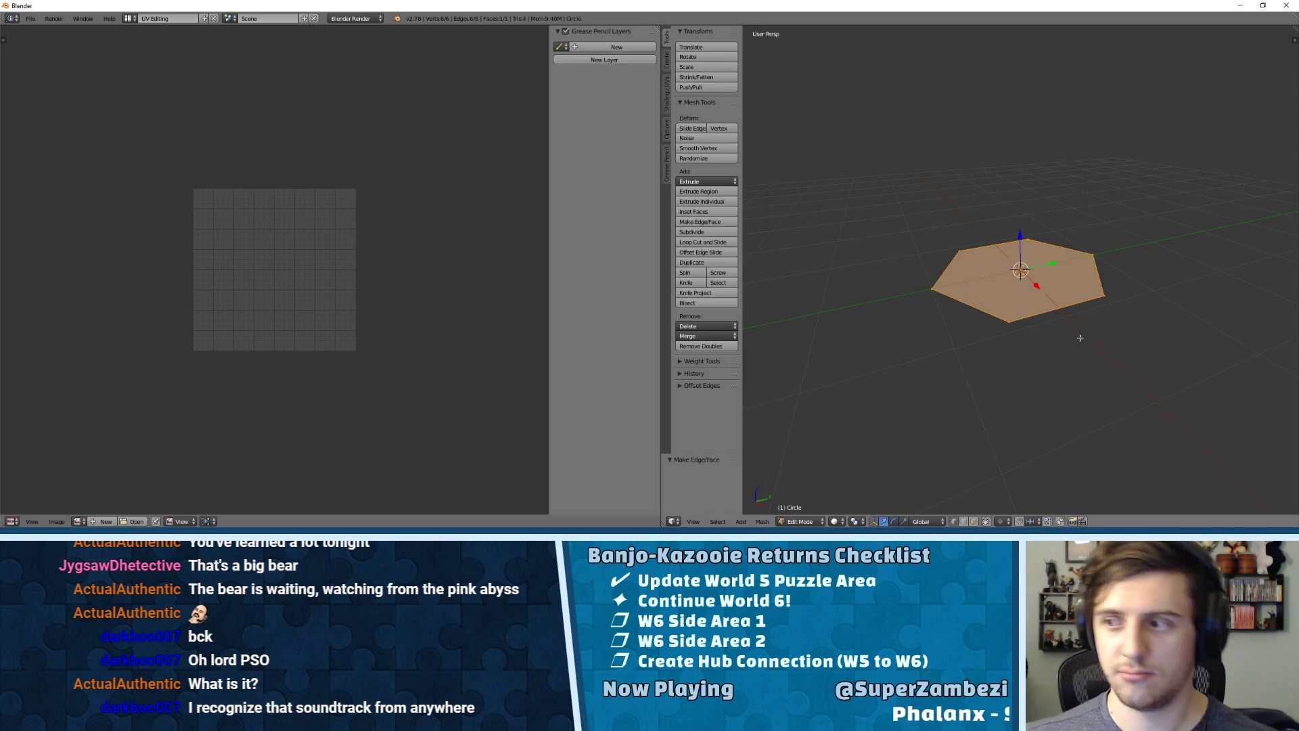
pyautogui.click(843, 522)
pyautogui.click(850, 487)
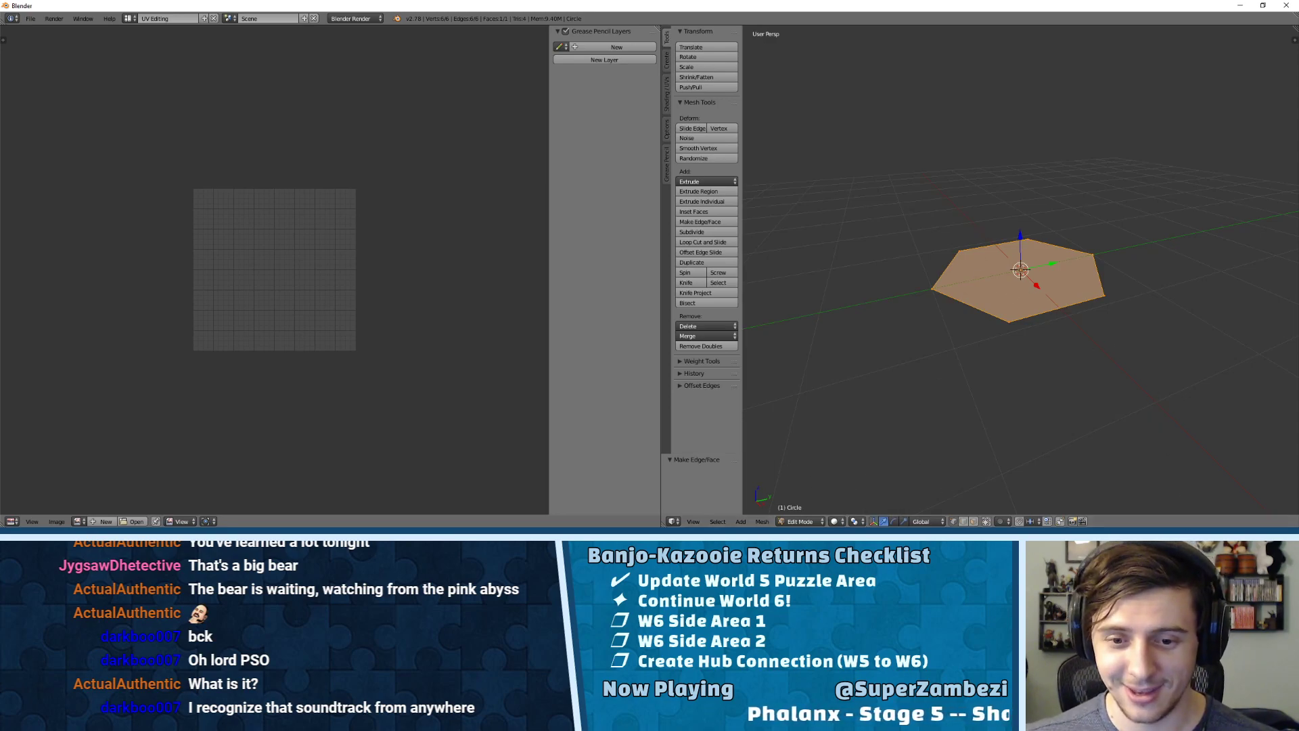
# - Extrude the hexagonal face straight up into a tall prism
pyautogui.press('e')
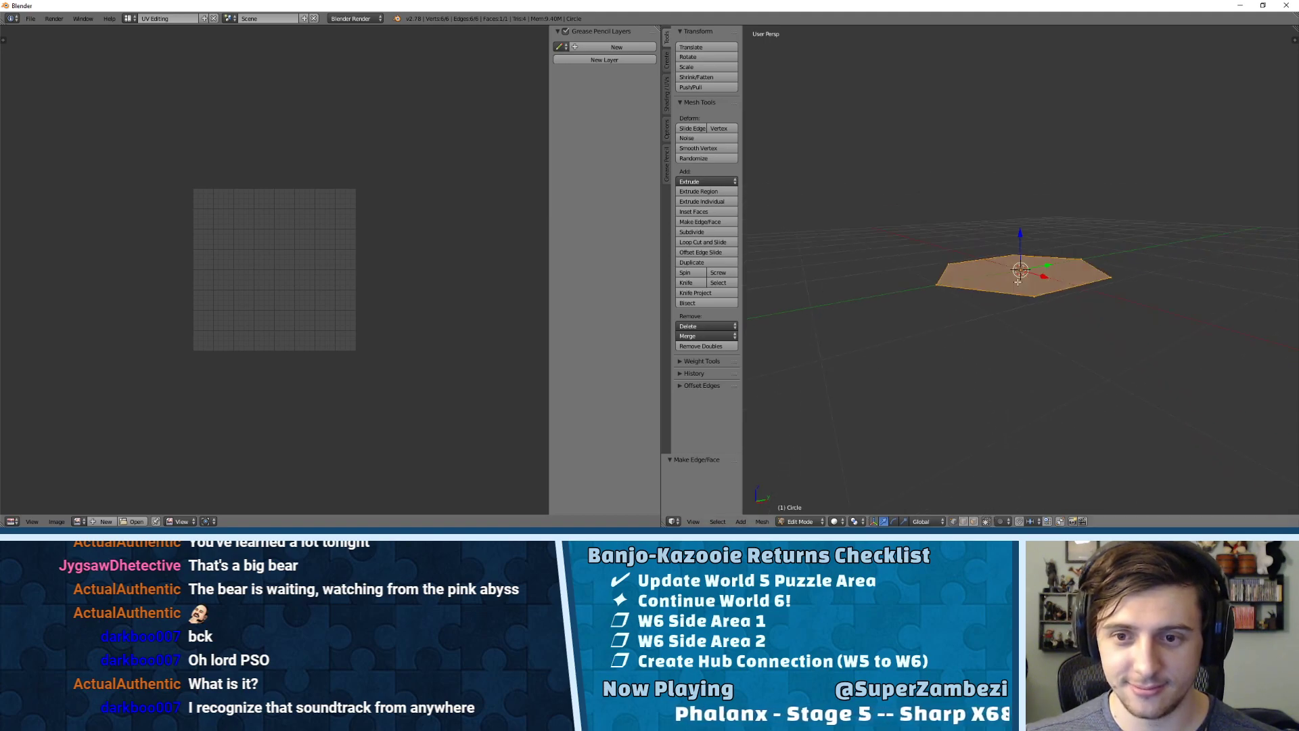
pyautogui.click(1004, 95)
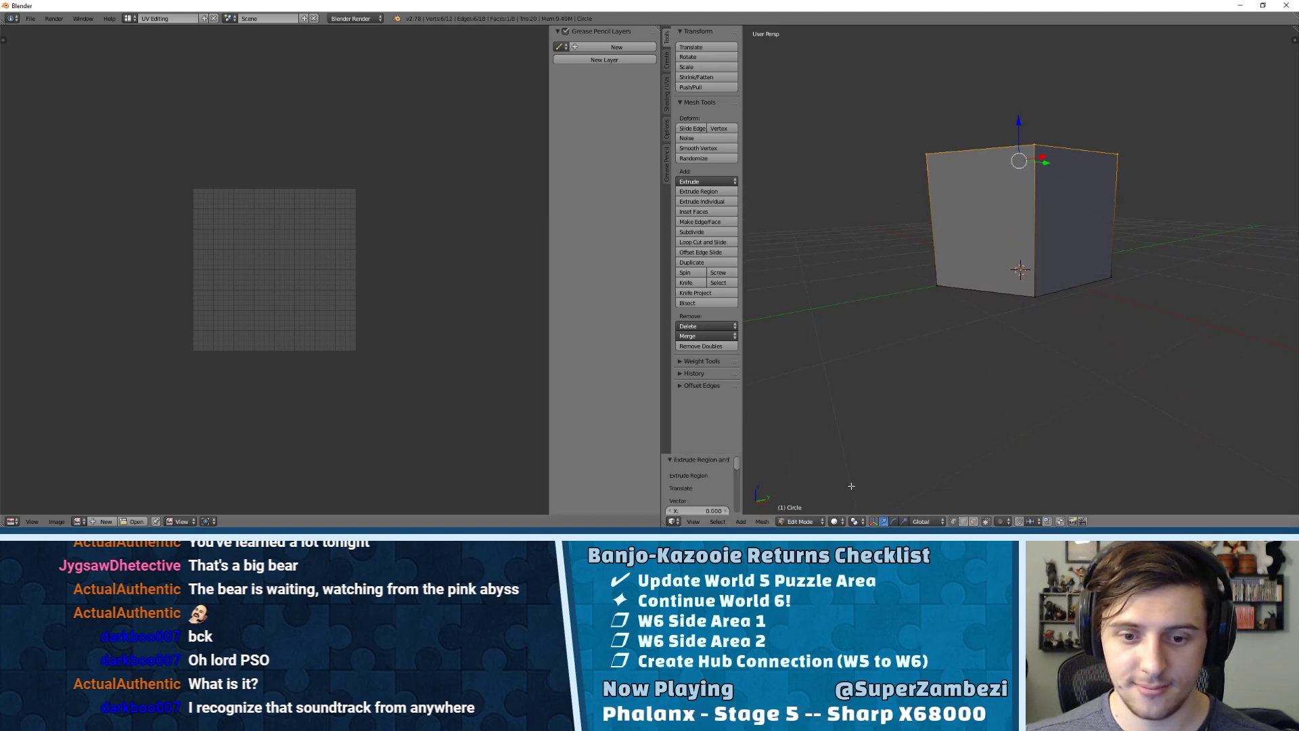
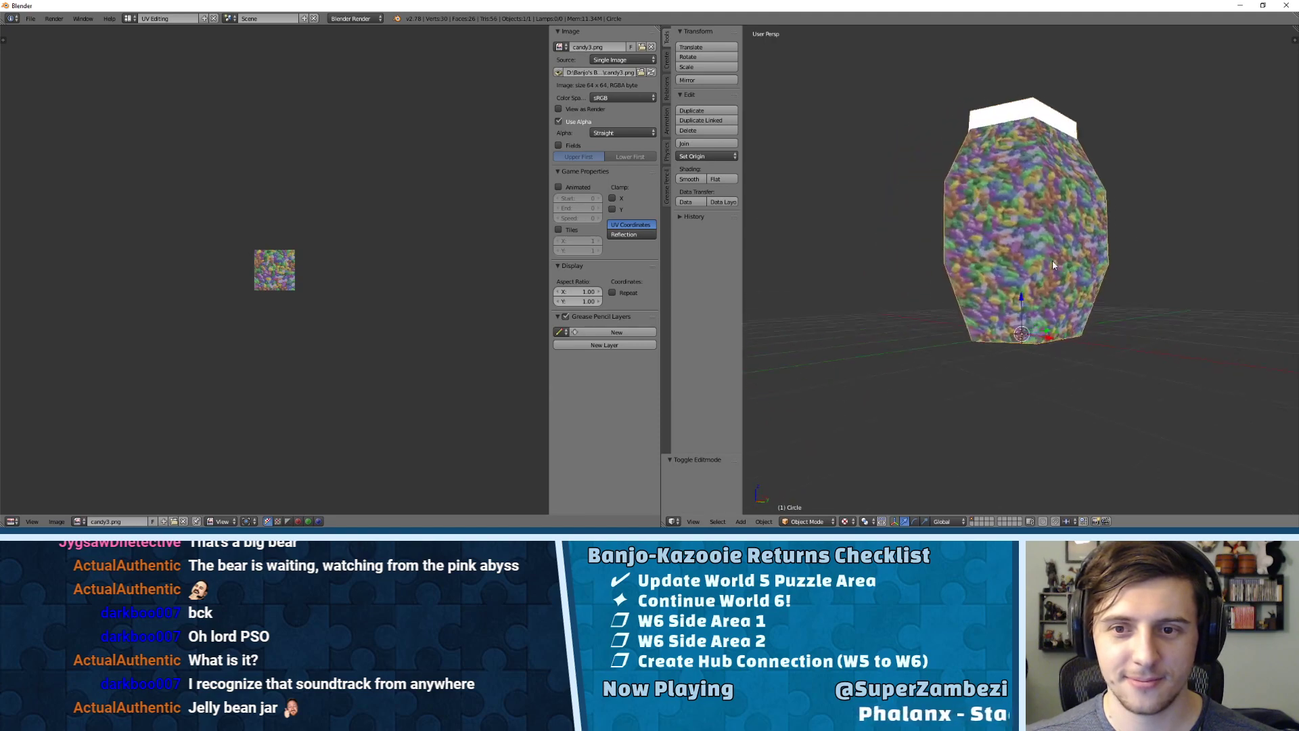
# - Select all jar faces sharing the candy3.png image and scale their UVs to about 0.58
pyautogui.press('Tab')
pyautogui.rightClick(949, 284)
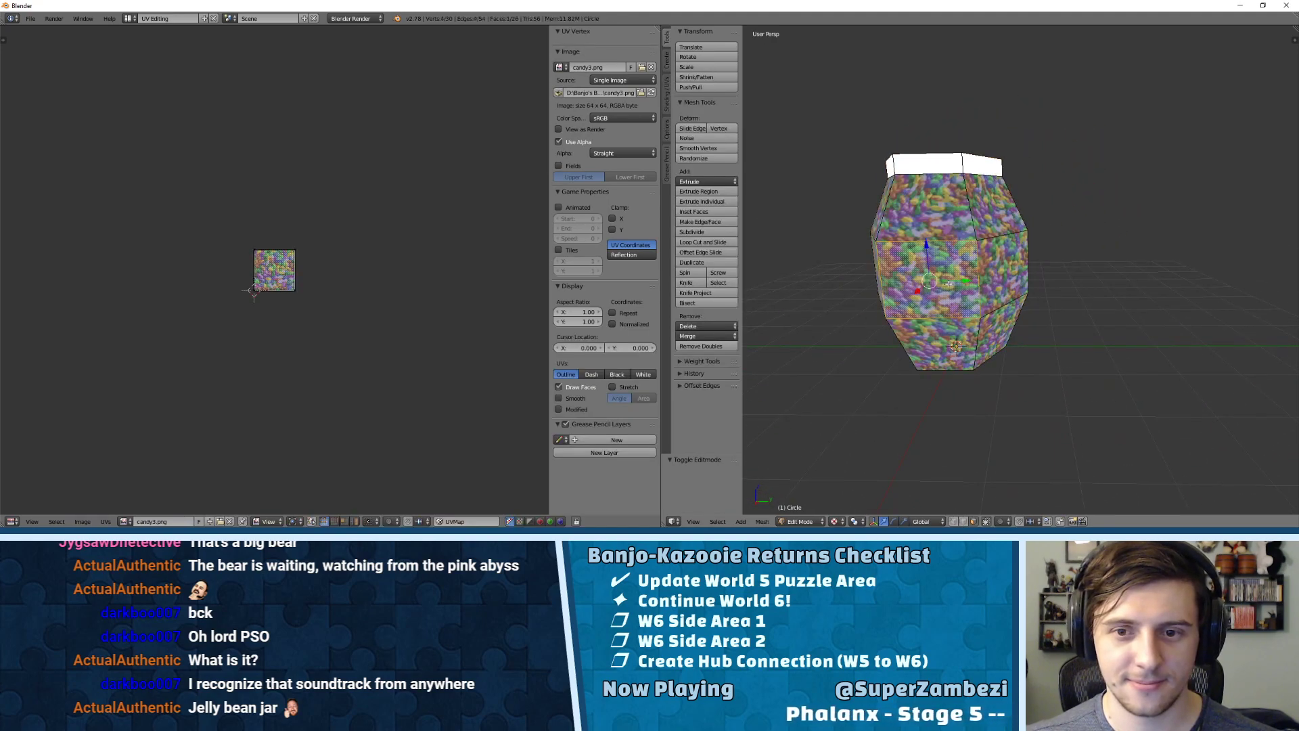
pyautogui.hotkey('shift', 'g')
pyautogui.click(938, 296)
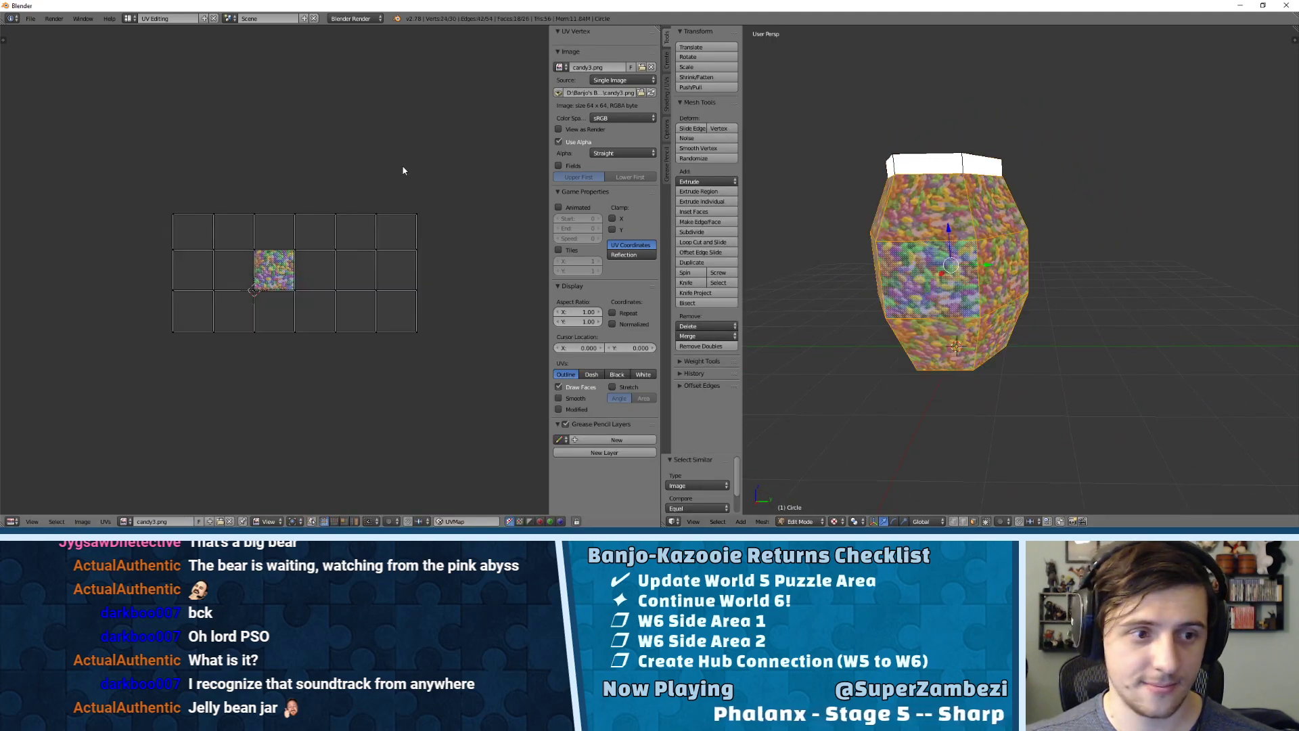
pyautogui.press('a')
pyautogui.press('s')
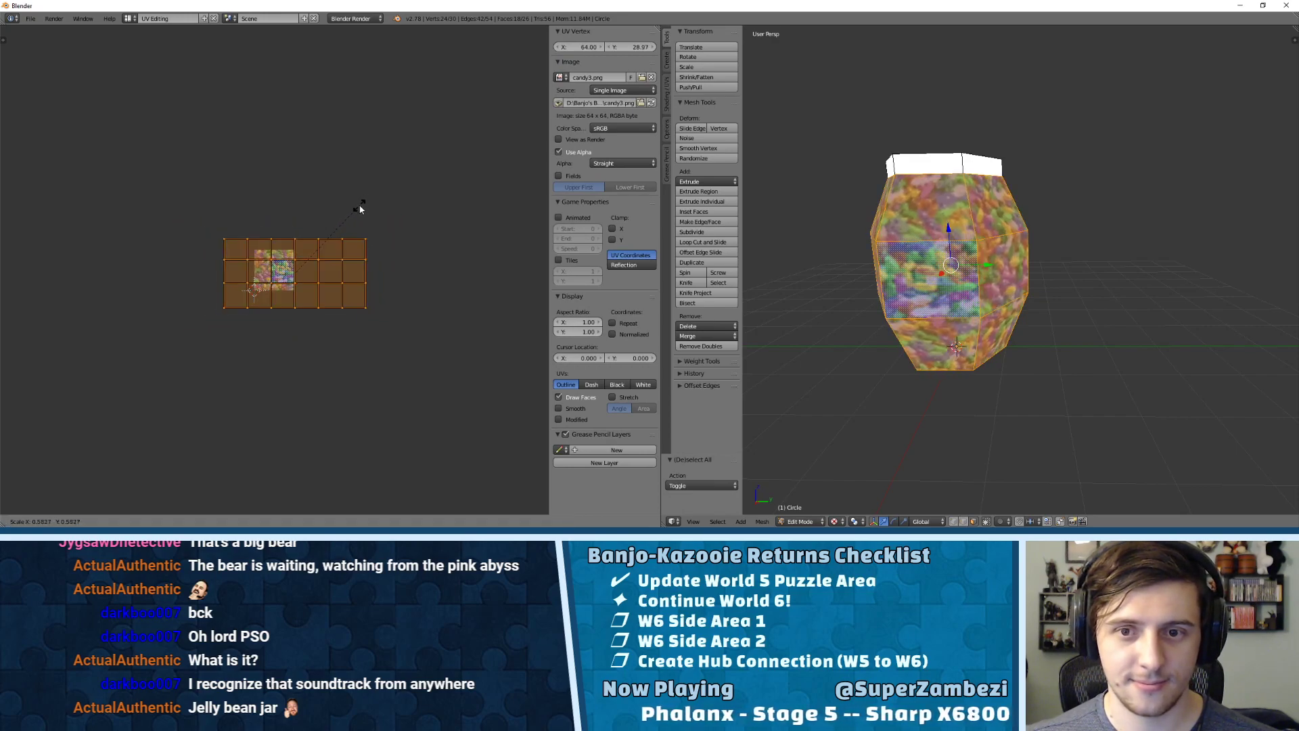
pyautogui.click(359, 209)
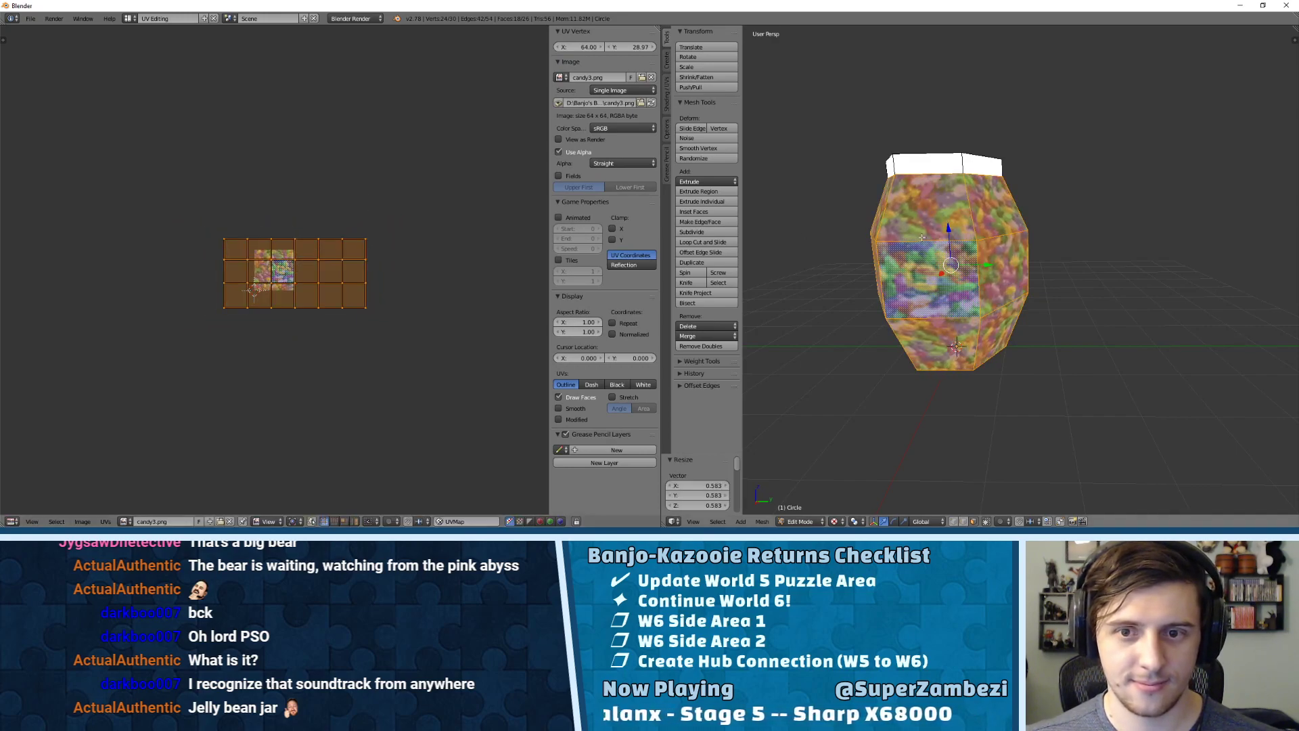
# - Try triangulating the selected jar faces, undo it, and inspect the jar's underside
pyautogui.hotkey('ctrl', 't')
pyautogui.hotkey('ctrl', 'z')
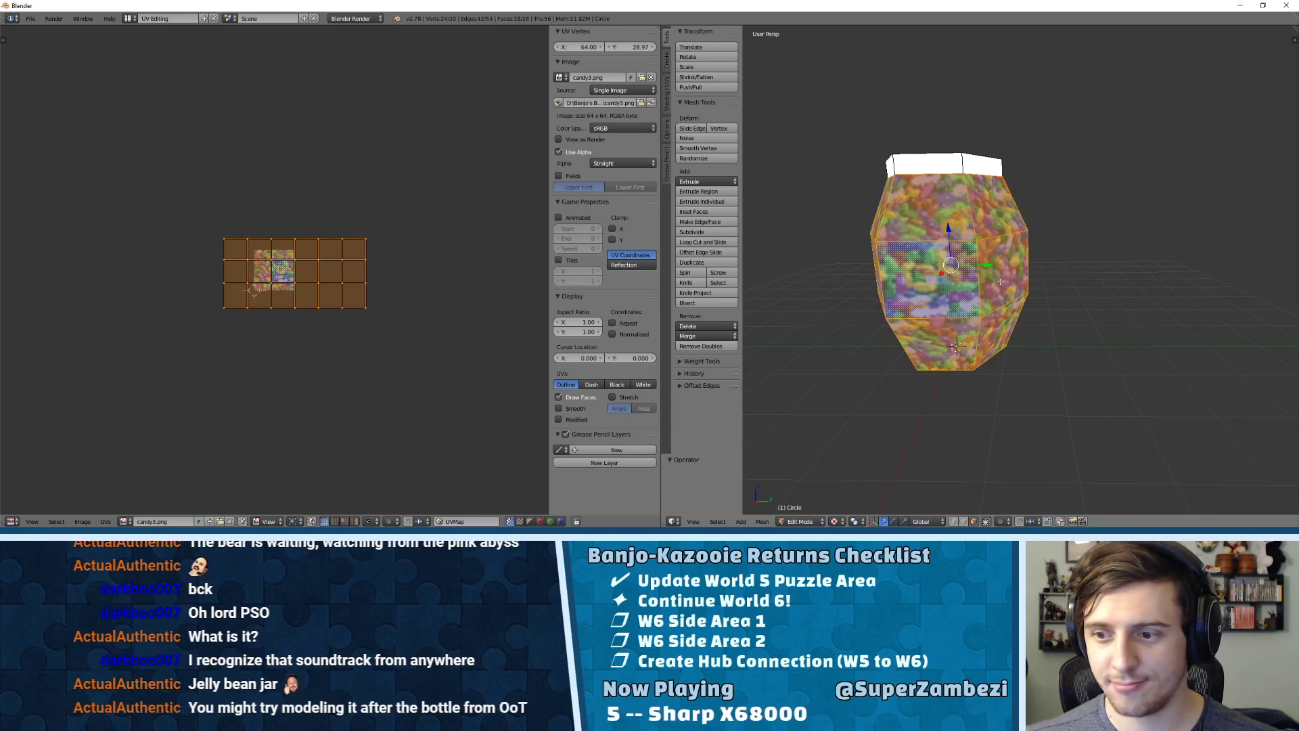
pyautogui.press('Tab')
pyautogui.moveTo(989, 287); pyautogui.dragTo(952, 295, button='middle')
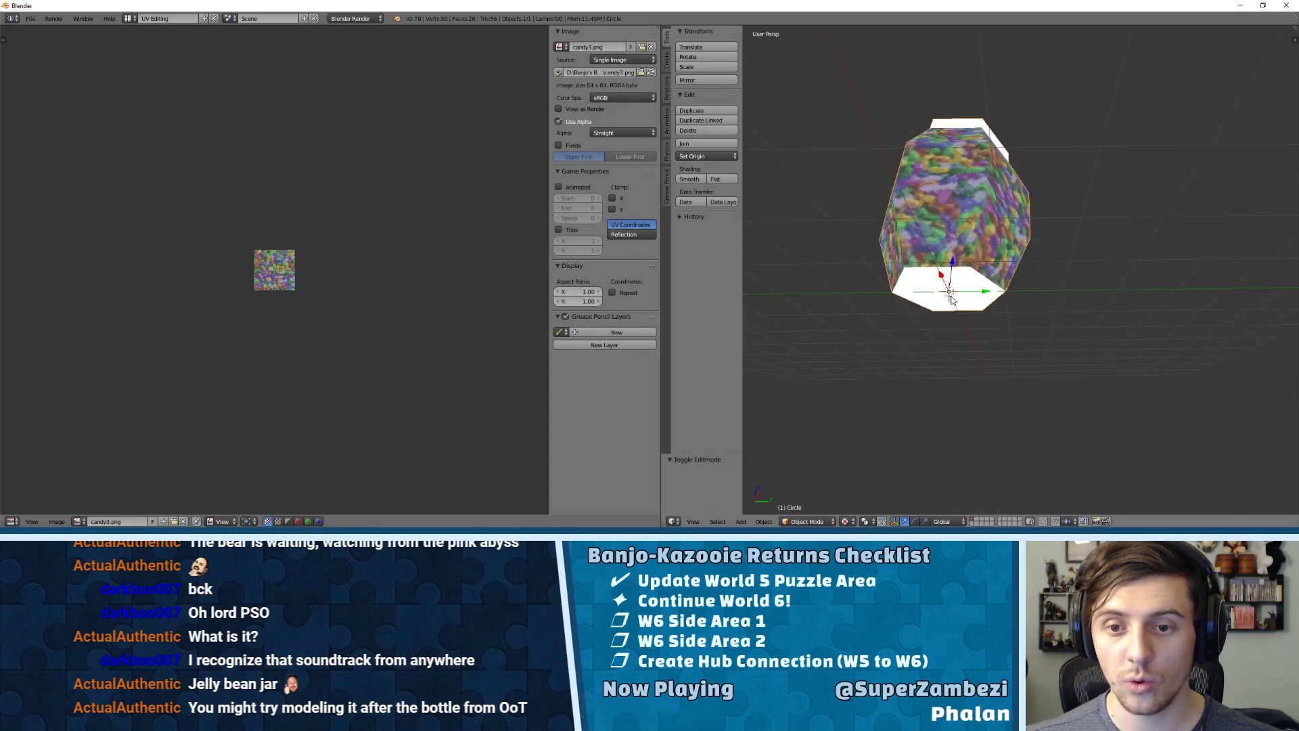
pyautogui.press('Tab')
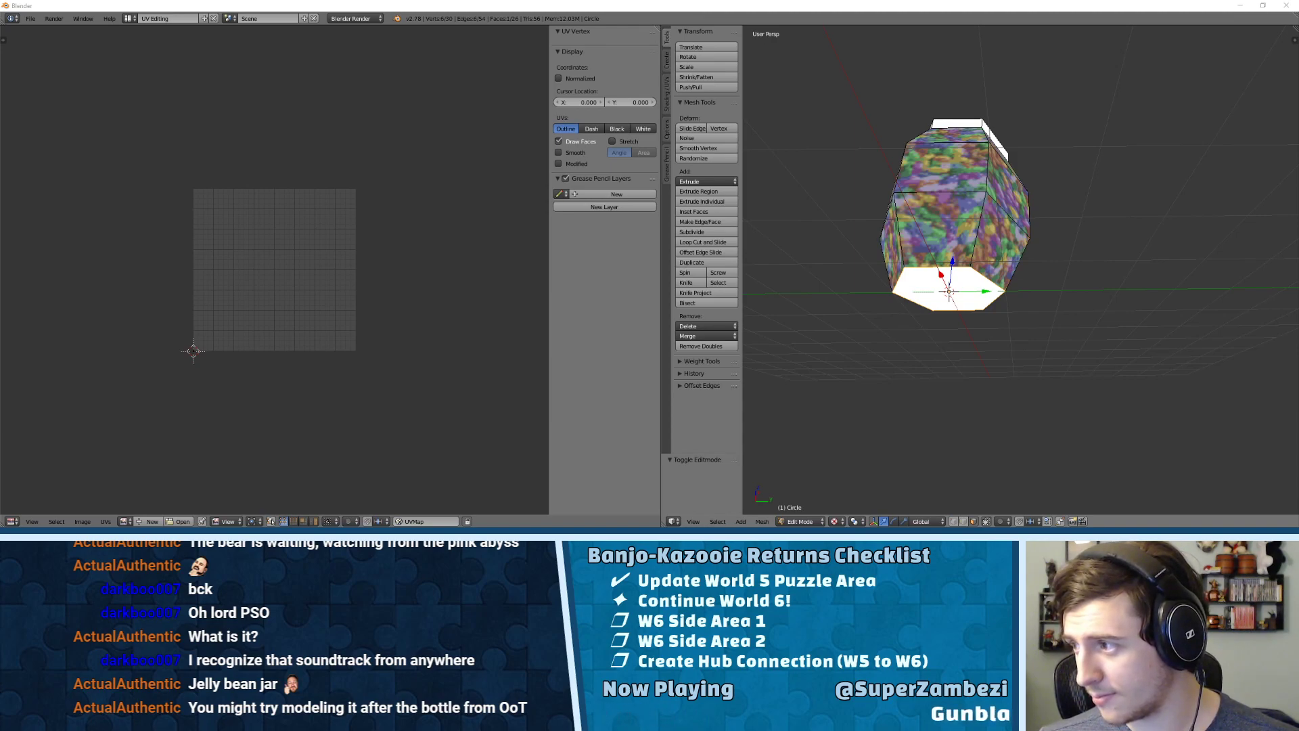
# - Switch to the Models Resource bottle search in the browser and open the Empty Bottle and both Fairy Bottle models in separate tabs
pyautogui.hotkey('alt', 'Tab')
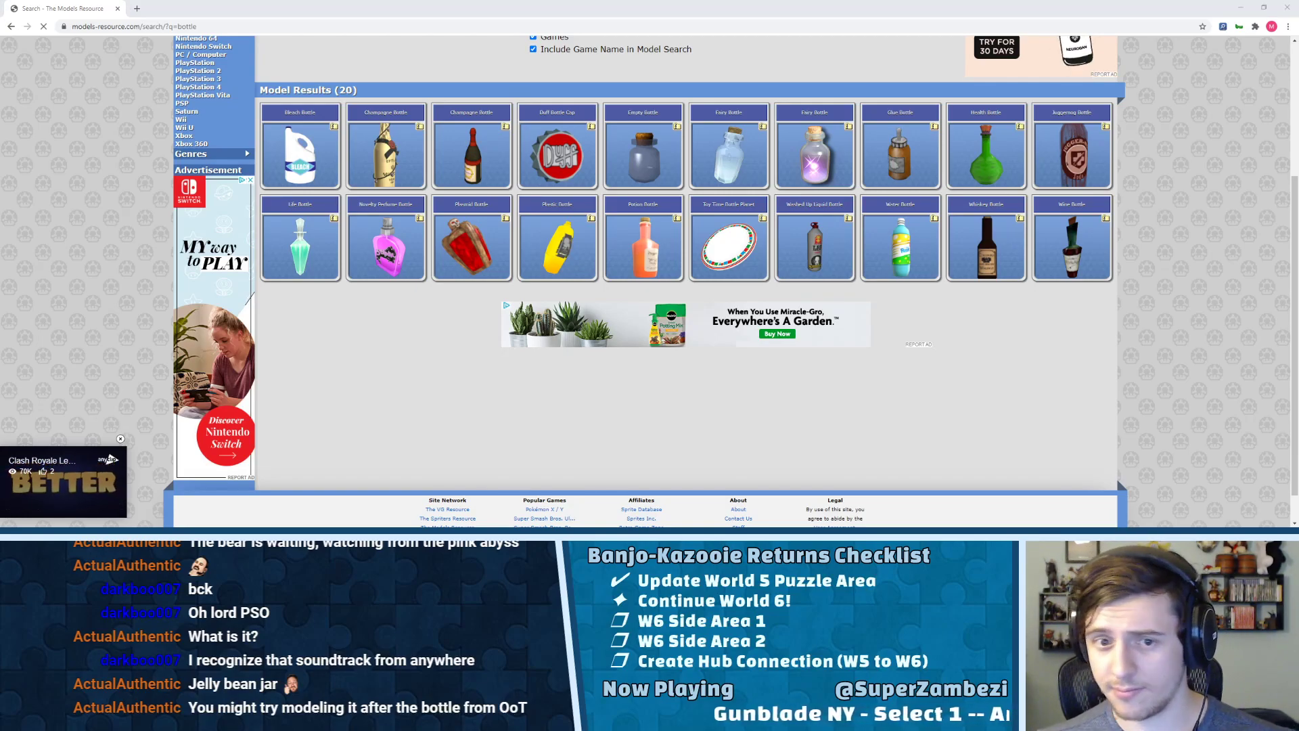
pyautogui.middleClick(744, 183)
pyautogui.middleClick(645, 163)
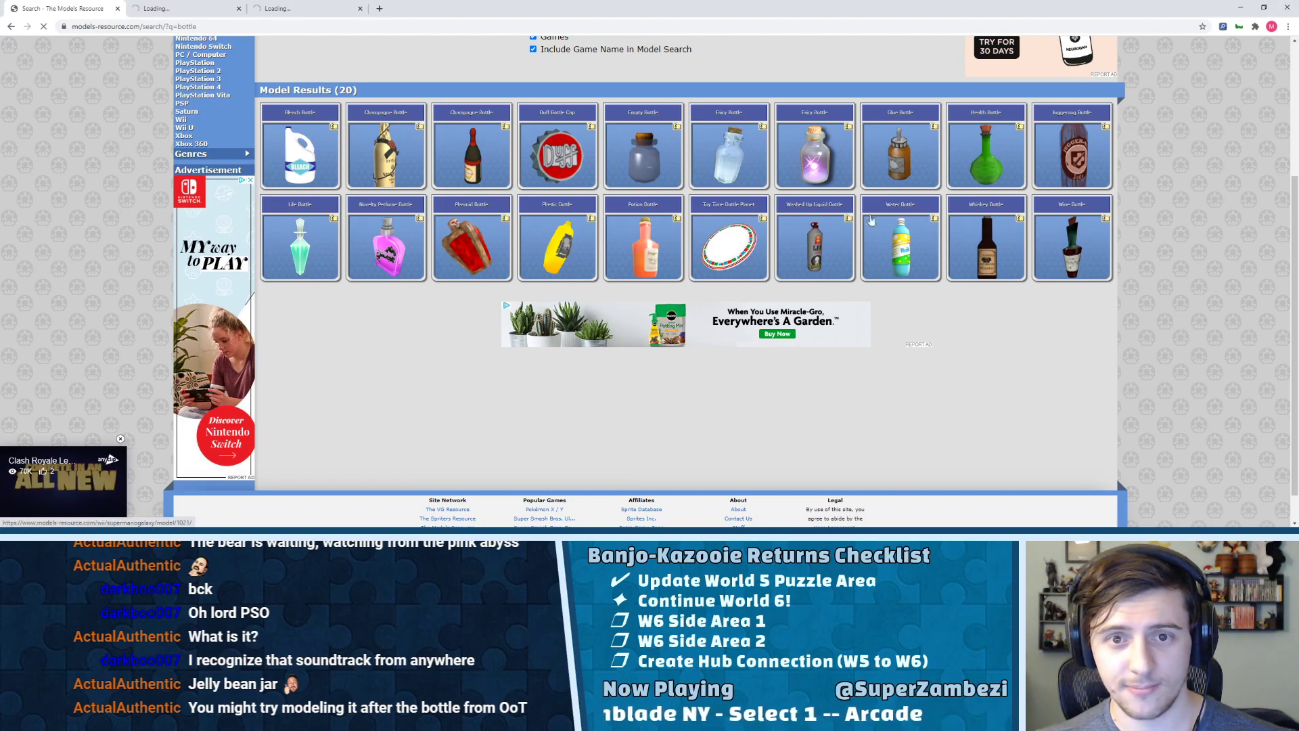
pyautogui.middleClick(815, 159)
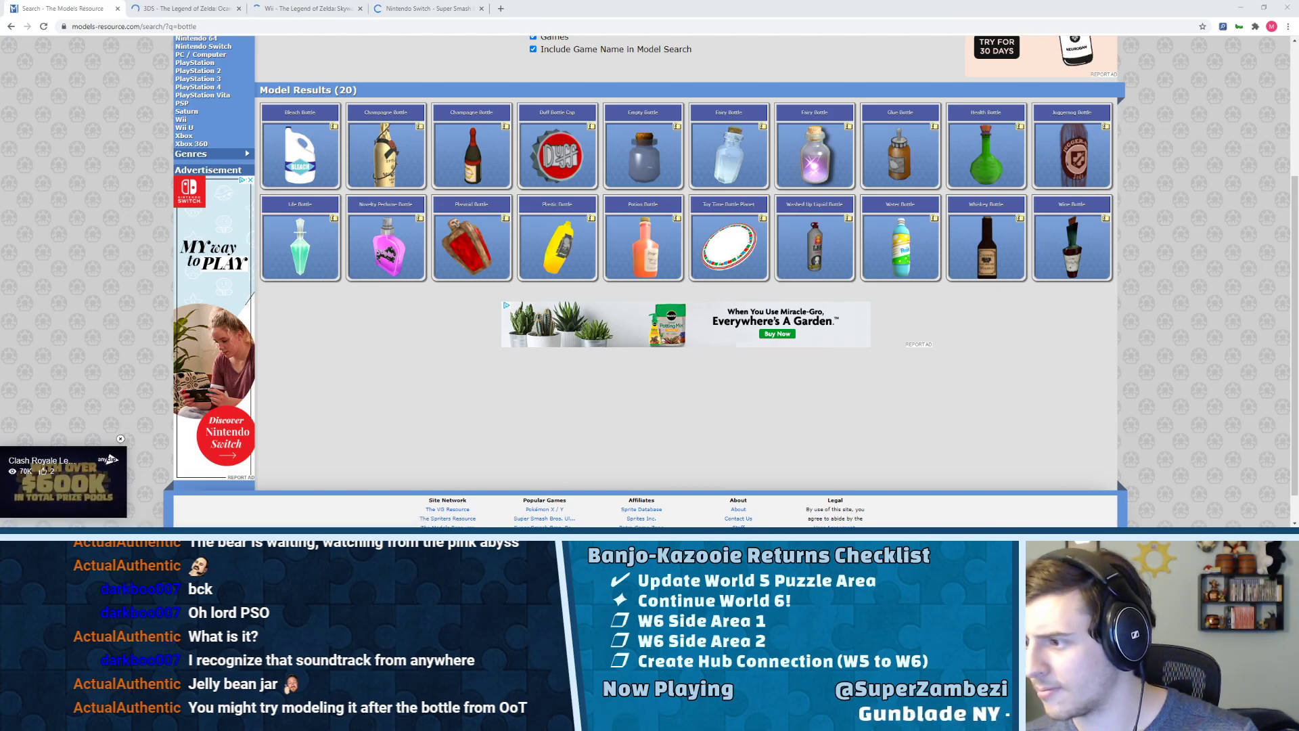
# - Compare the bottle previews from Ocarina of Time 3D, Skyward Sword and Super Smash Bros. Ultimate, closing the Skyward Sword page
pyautogui.hotkey('ctrl', 'Tab')
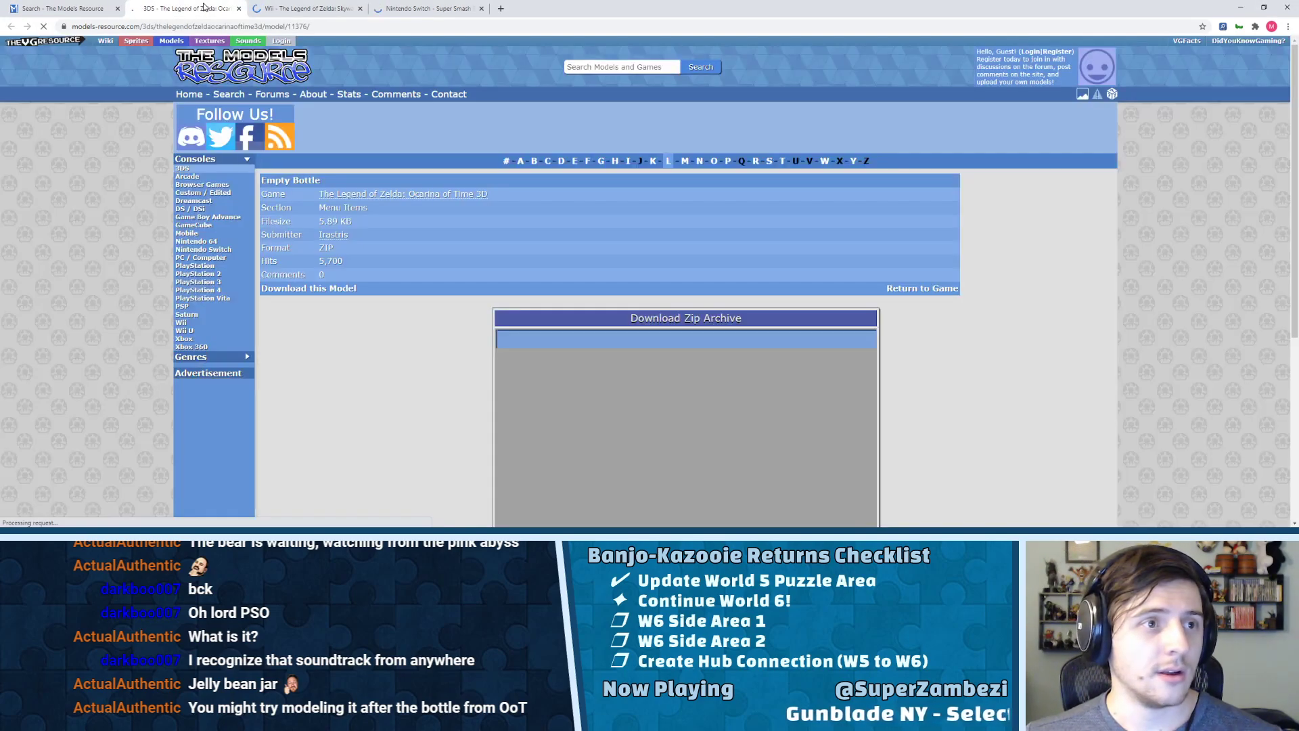
pyautogui.scroll(-2, 682, 313)
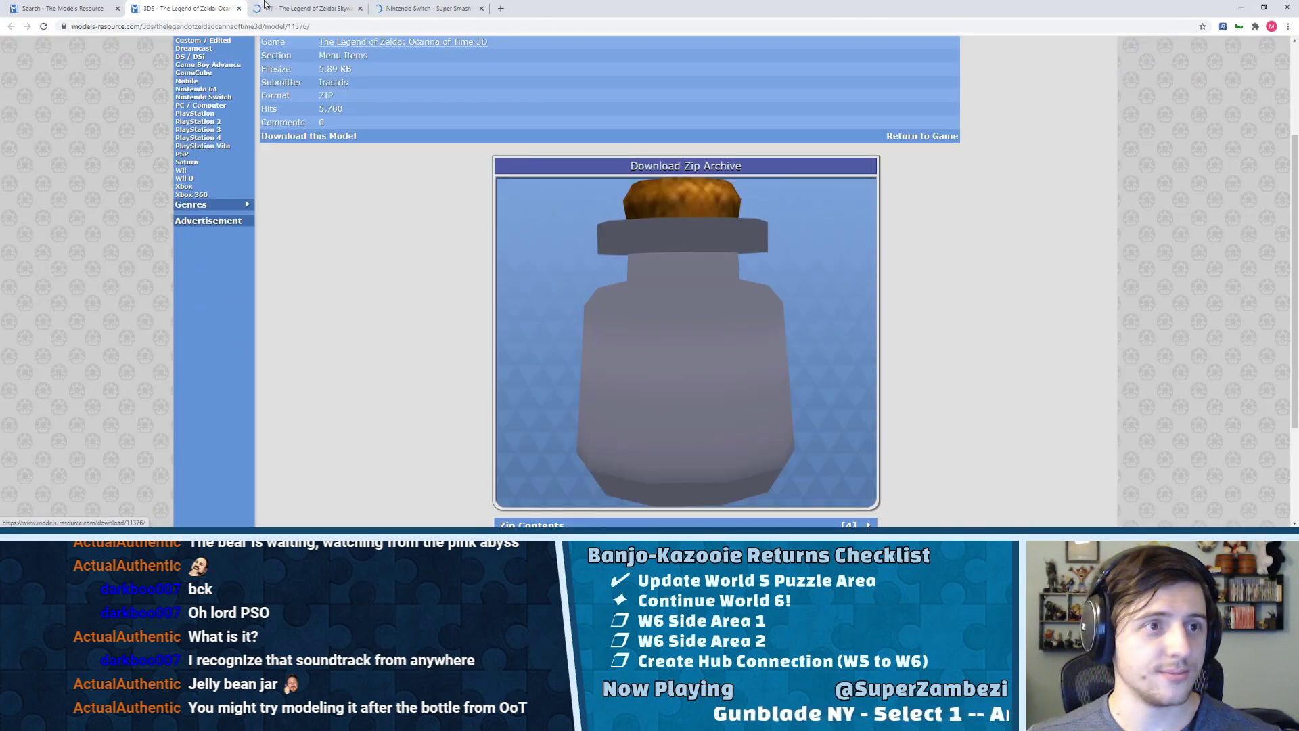
pyautogui.click(304, 8)
pyautogui.scroll(-3, 709, 367)
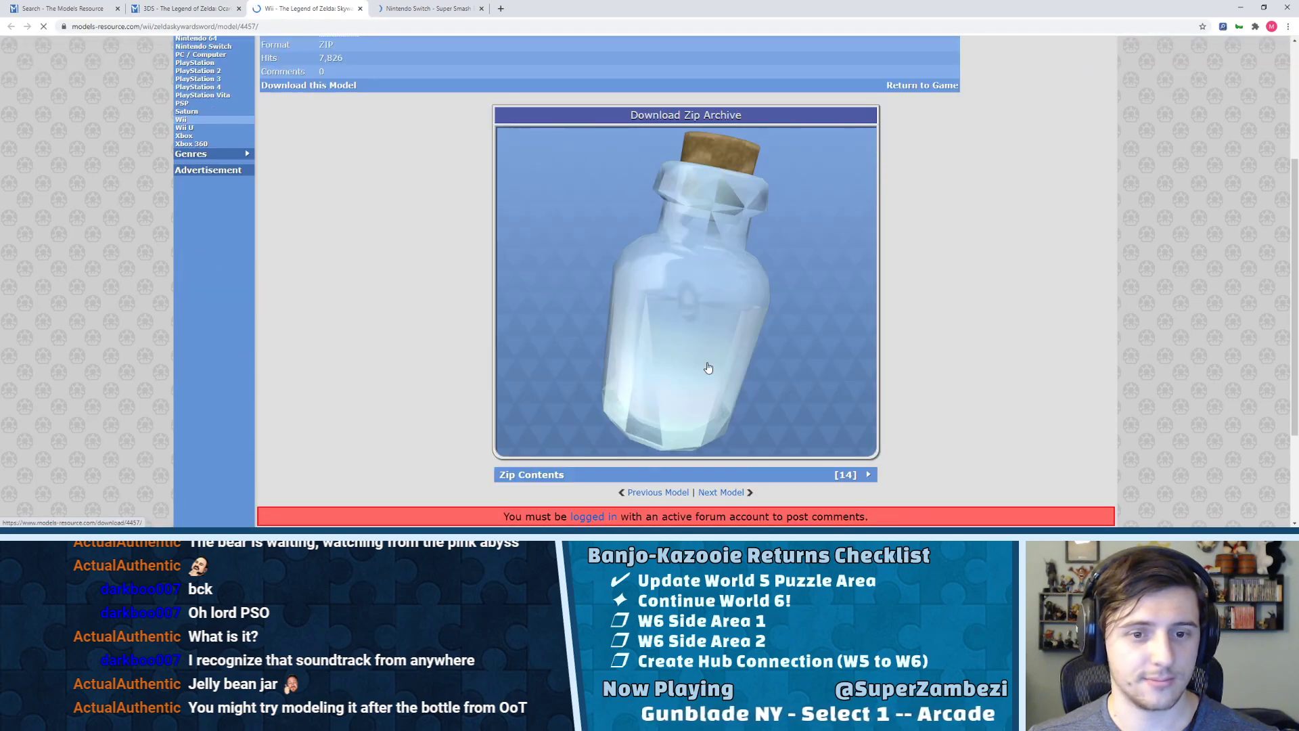
pyautogui.click(361, 9)
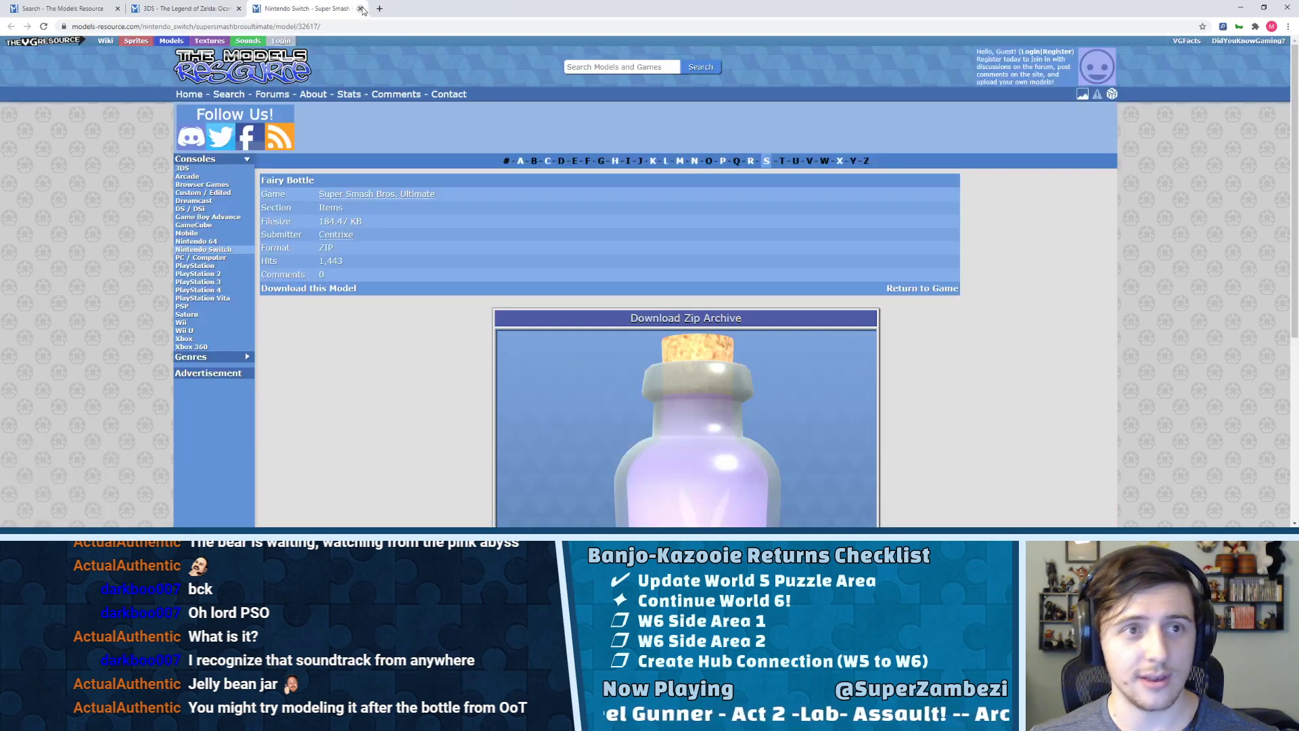
pyautogui.scroll(-3, 560, 166)
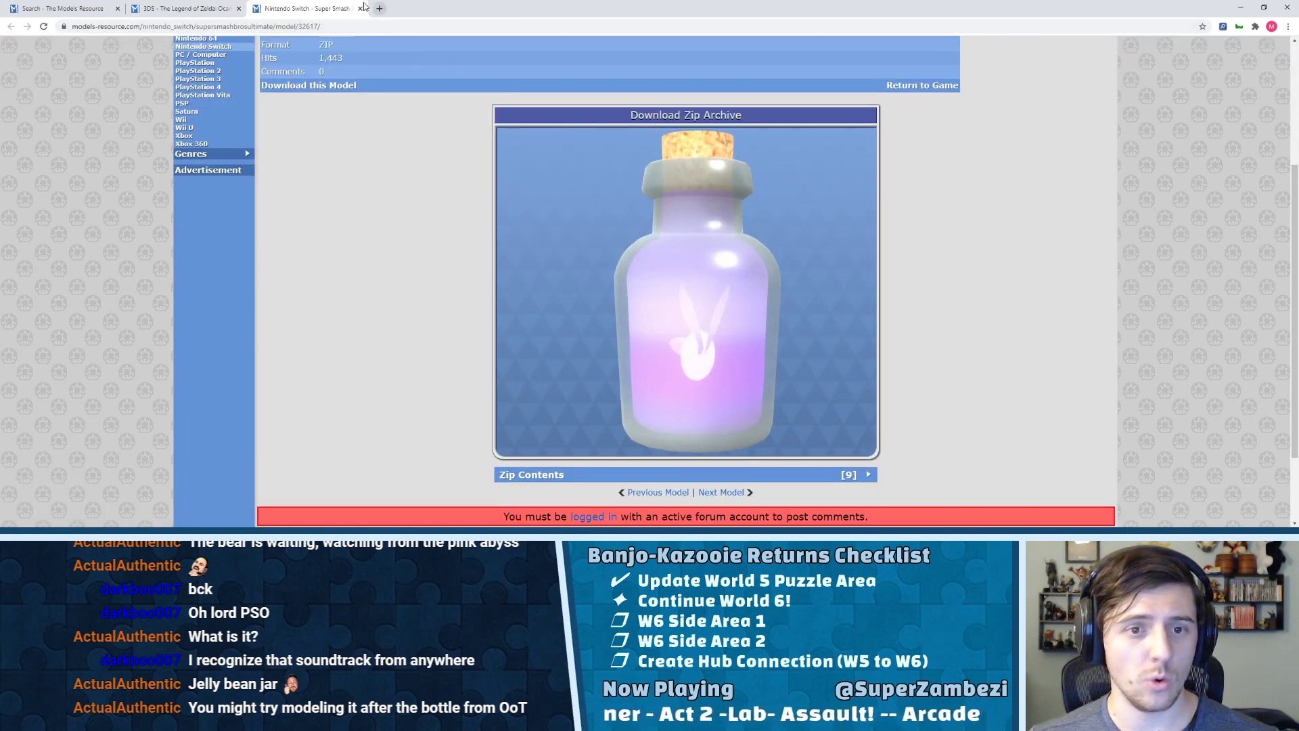
# - Download the Ocarina of Time 3D Empty Bottle archive, close the Smash Bros. page and return to Blender
pyautogui.click(170, 9)
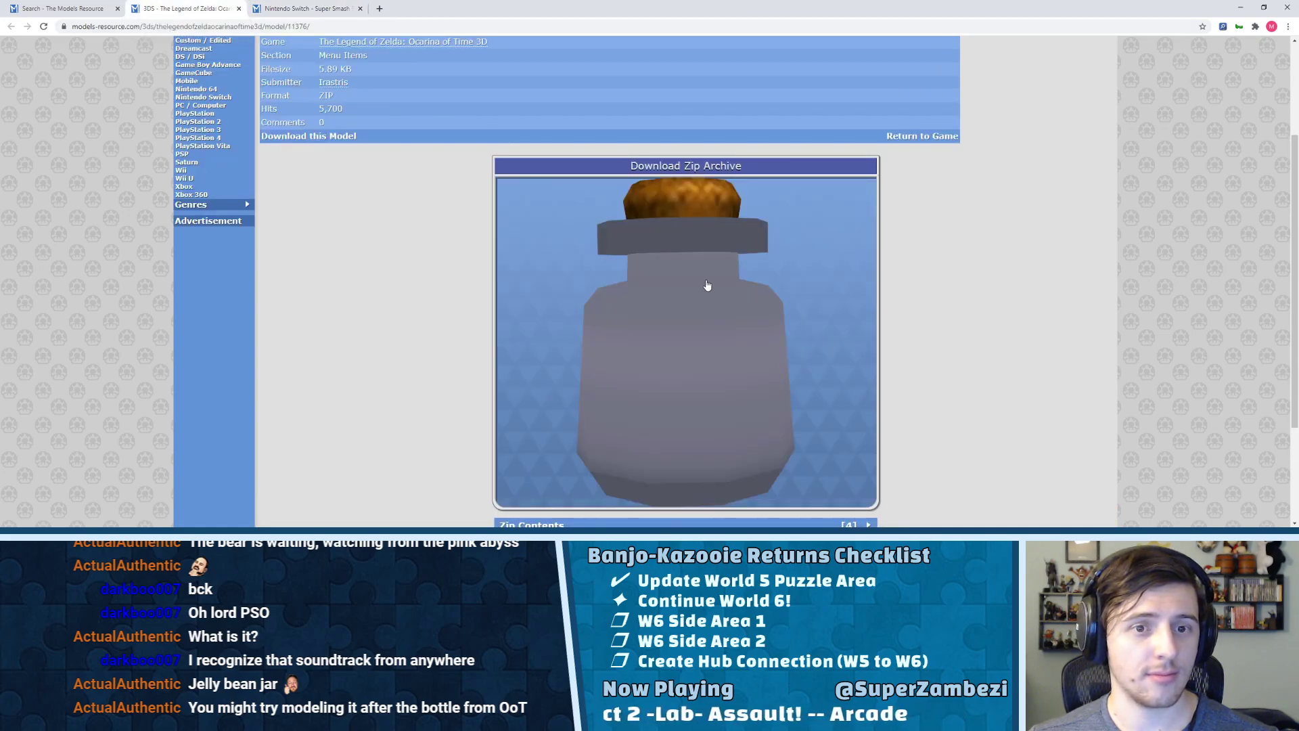
pyautogui.click(361, 10)
pyautogui.click(717, 262)
pyautogui.hotkey('alt', 'Tab')
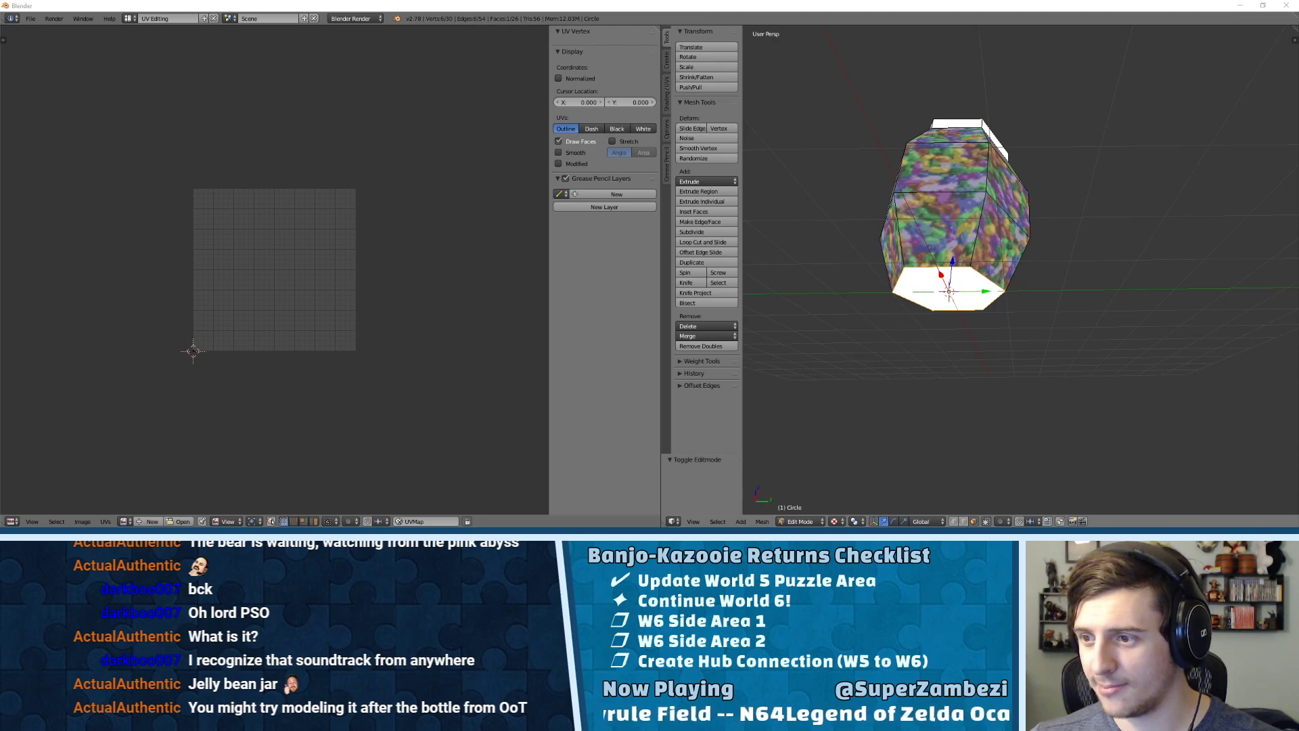
# - Delete all vertices of the candy-textured jar to empty the mesh
pyautogui.moveTo(947, 216); pyautogui.dragTo(955, 287, button='middle')
pyautogui.rightClick(970, 300)
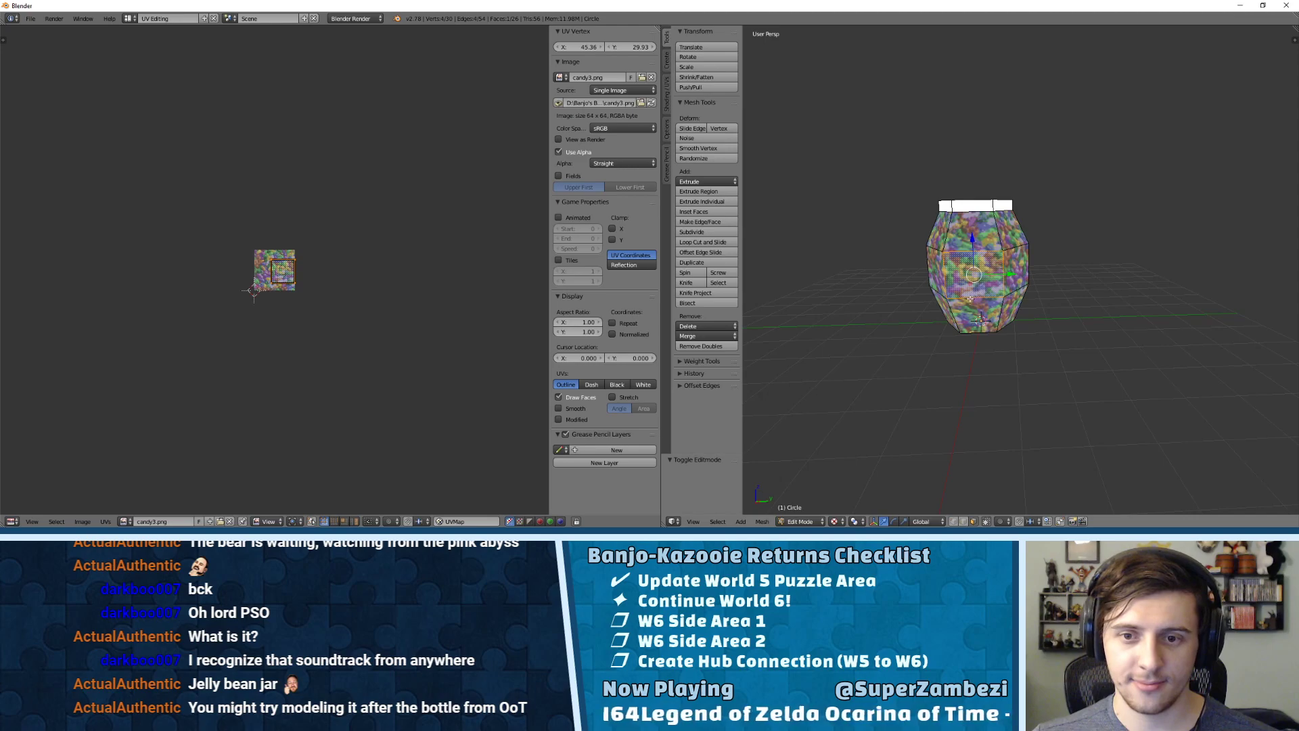
pyautogui.press('a')
pyautogui.press('x')
pyautogui.click(972, 298)
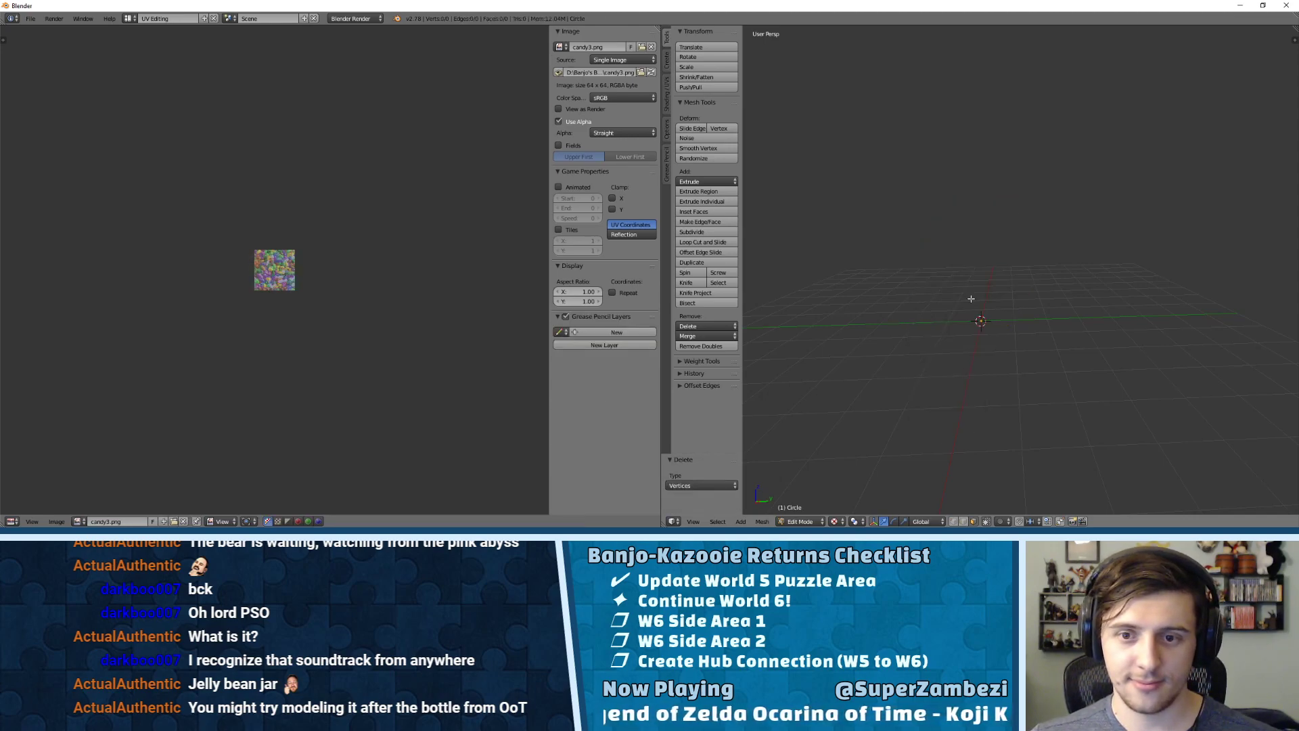
# - Import the bottle as a Wavefront OBJ from the downloaded "3DS - The Legend of Zelda Ocarina of Time 3D - Empty Bottle\Bottle" folder
pyautogui.click(30, 18)
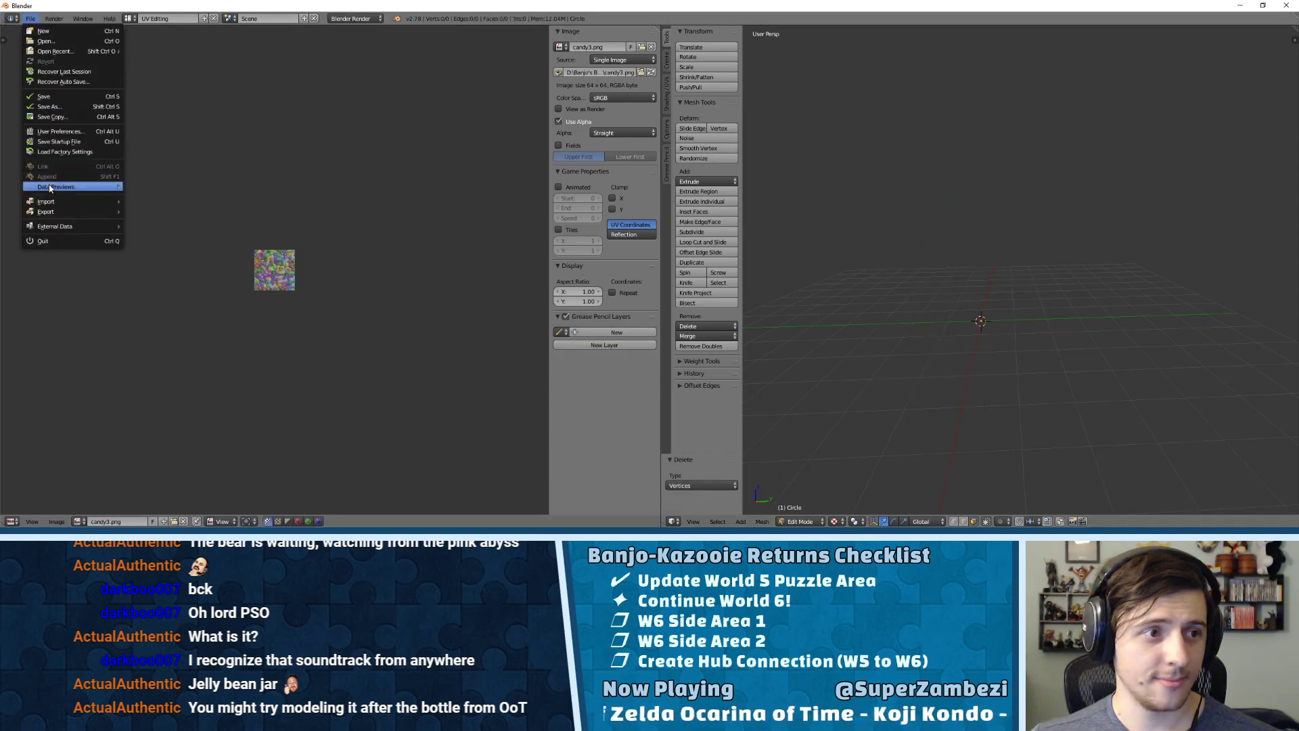
pyautogui.moveTo(48, 206)
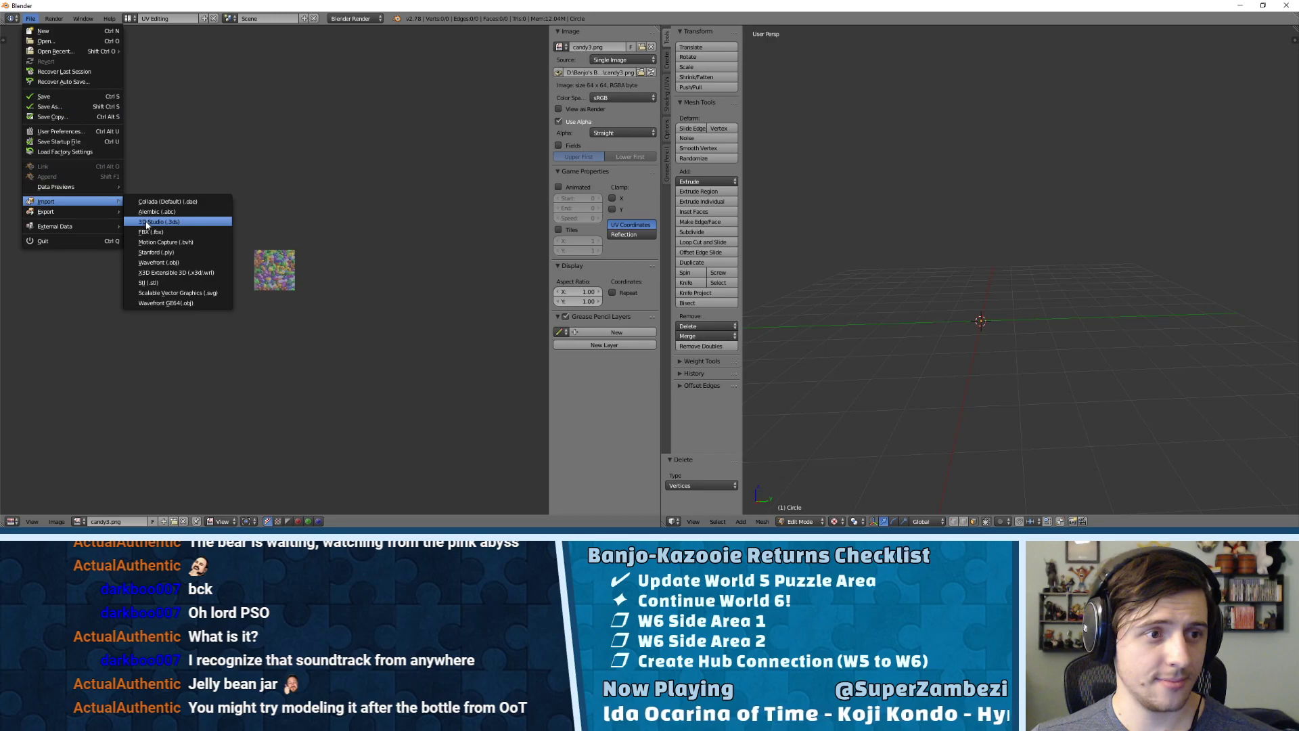
pyautogui.click(159, 262)
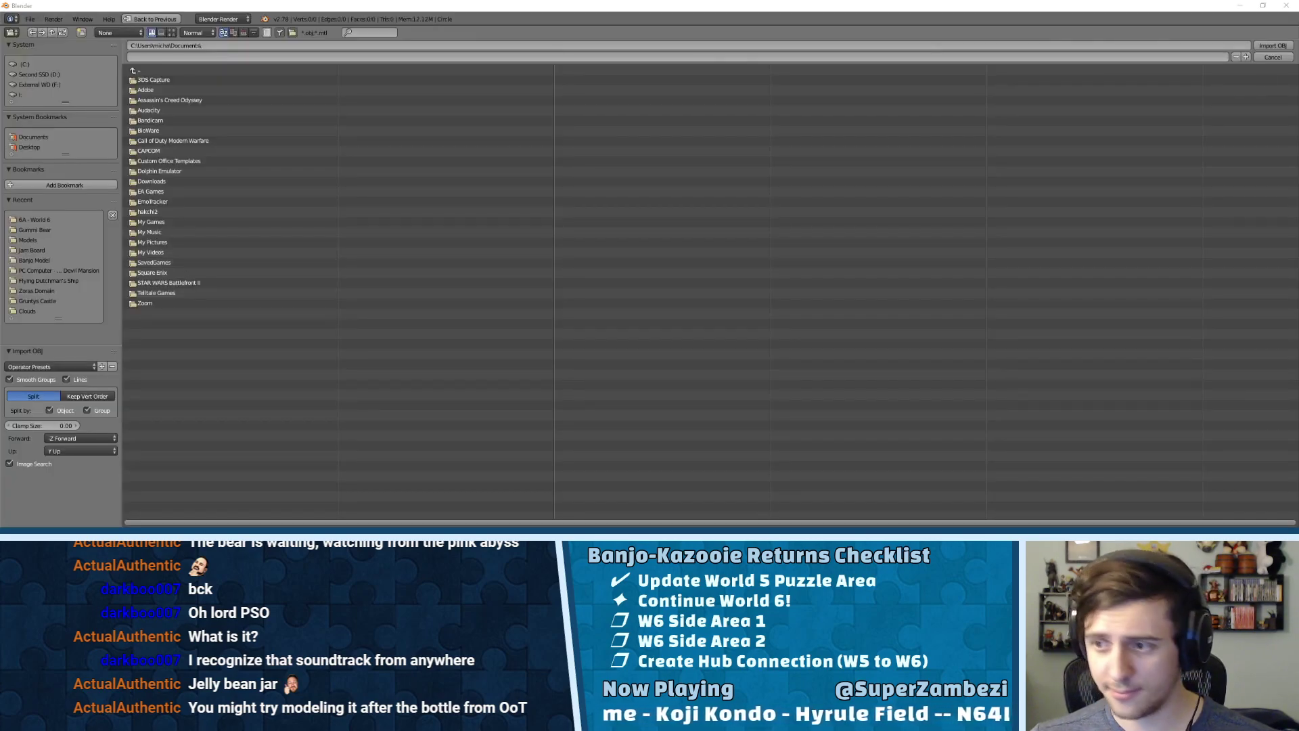
pyautogui.click(329, 46)
pyautogui.write('C:\\Users\\micha\\Downloads\\3DS - The Legend of Zelda Ocarina of Time 3D - Empty Bottle\\Bottle')
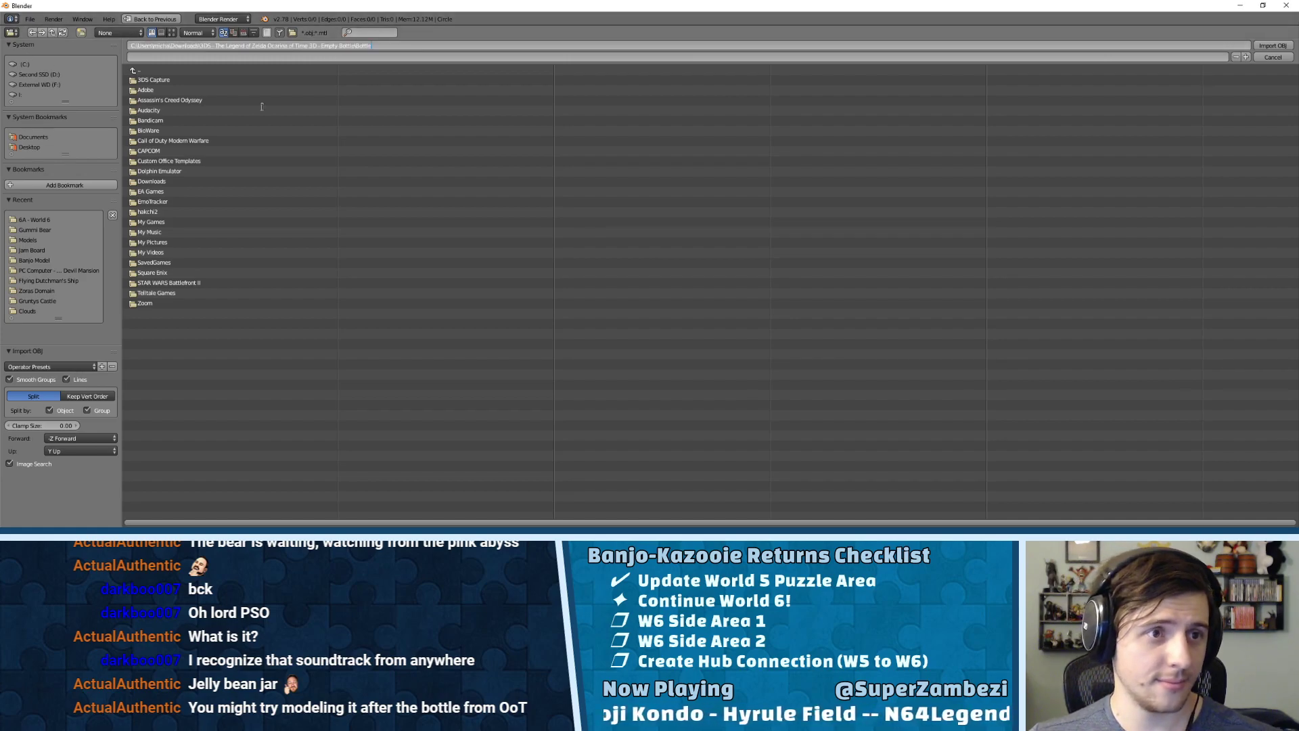
pyautogui.press('Return')
pyautogui.doubleClick(180, 101)
# - Check the imported bottle's mesh in Edit Mode and join all of its parts into one object
pyautogui.scroll(3, 986, 337)
pyautogui.press('Tab')
pyautogui.press('Tab')
pyautogui.press('Tab')
pyautogui.rightClick(970, 367)
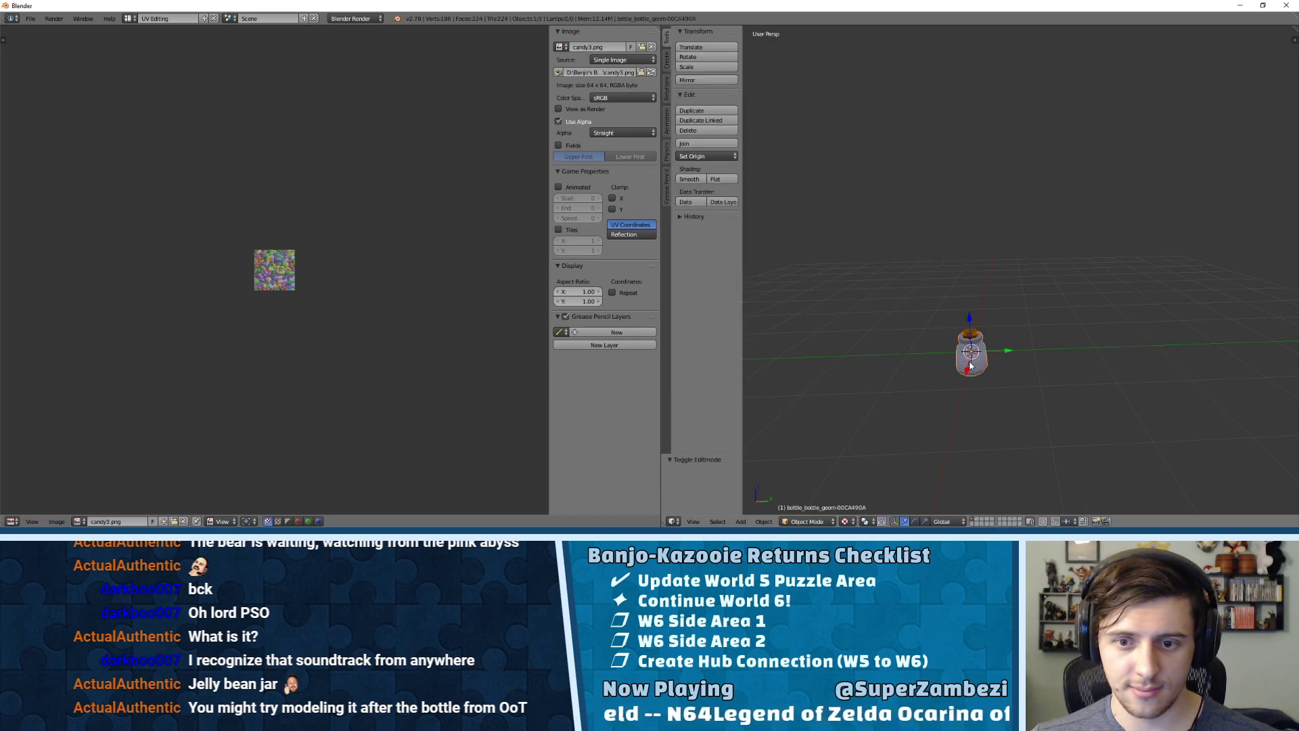
pyautogui.press('Tab')
pyautogui.press('a')
pyautogui.press('a')
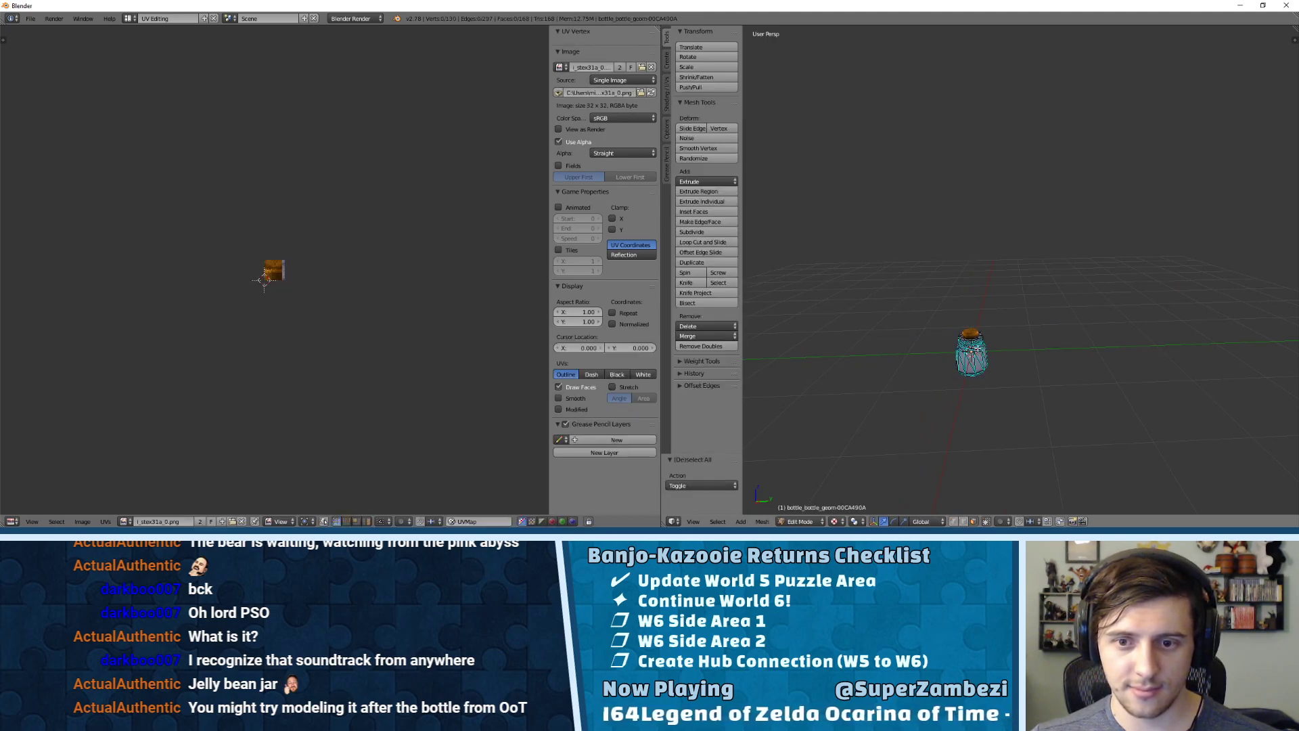
pyautogui.press('Tab')
pyautogui.press('a')
pyautogui.hotkey('ctrl', 'j')
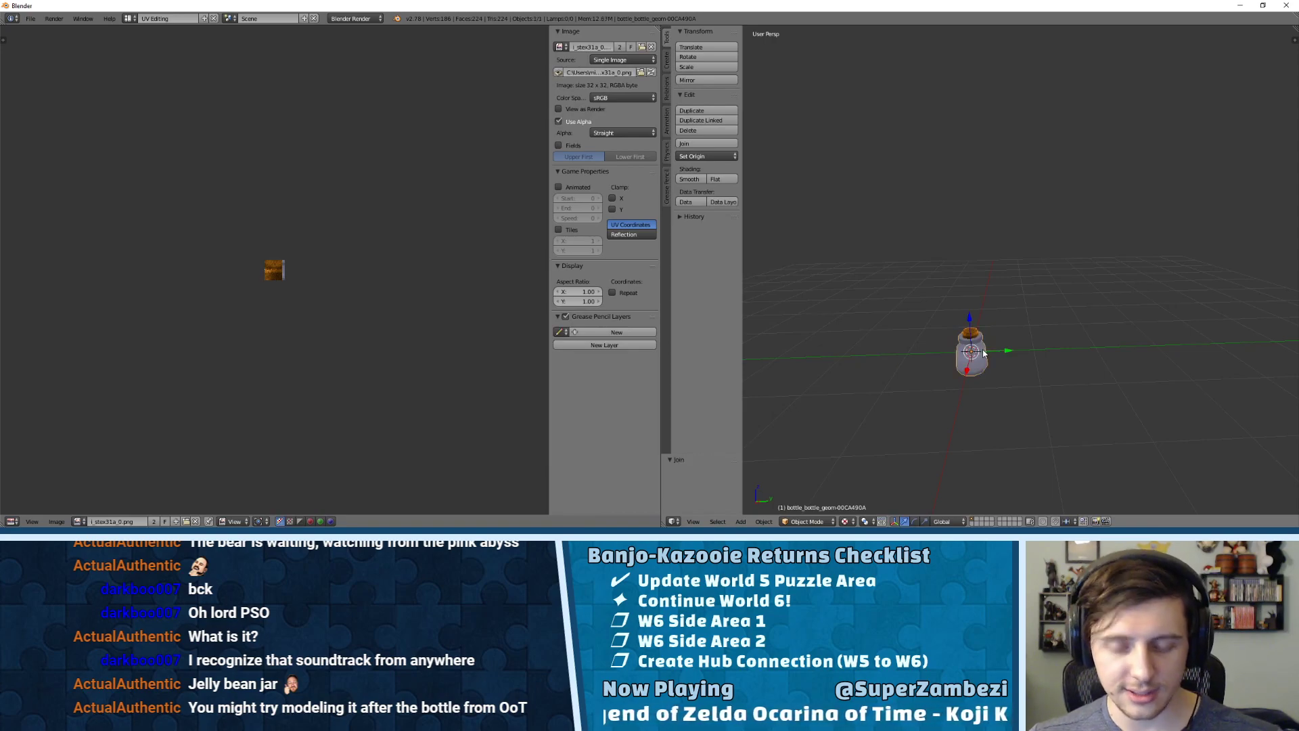
# - Scale the joined bottle up about 5.79 times and raise it about 2.2 units along Z
pyautogui.press('Tab')
pyautogui.press('a')
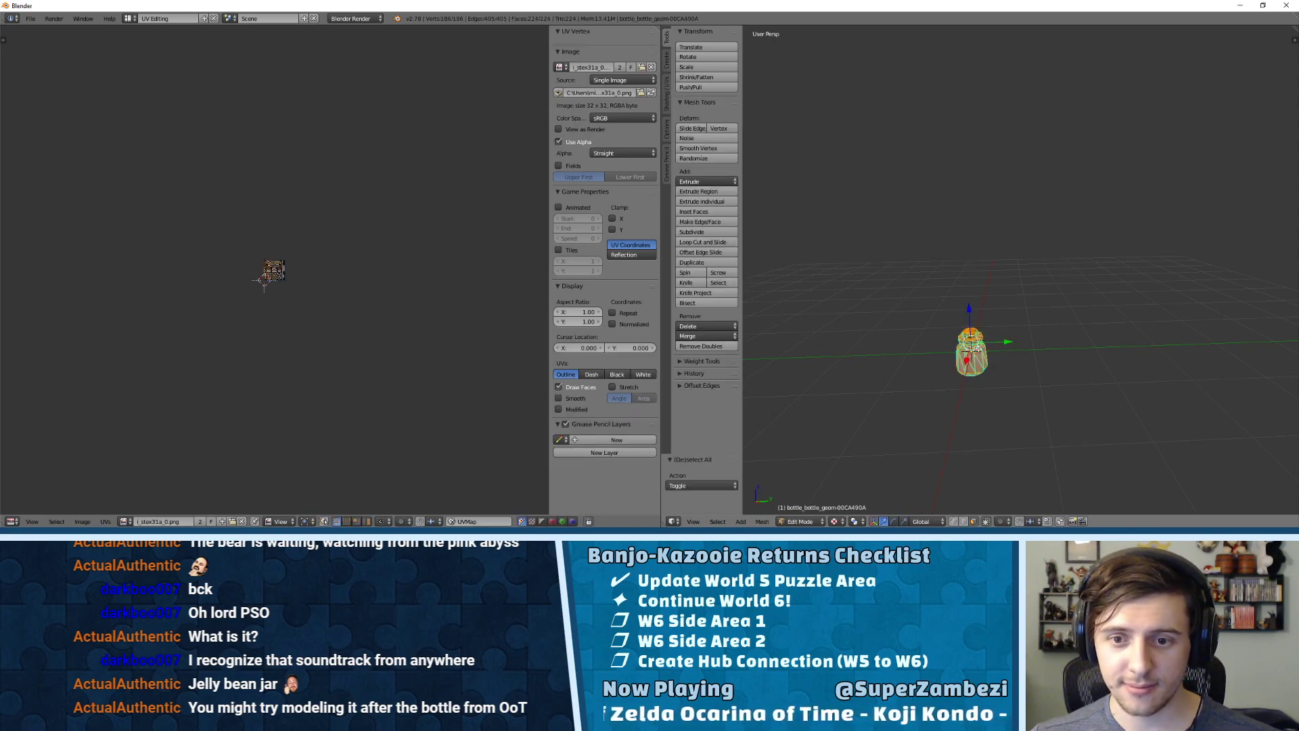
pyautogui.press('Tab')
pyautogui.press('s')
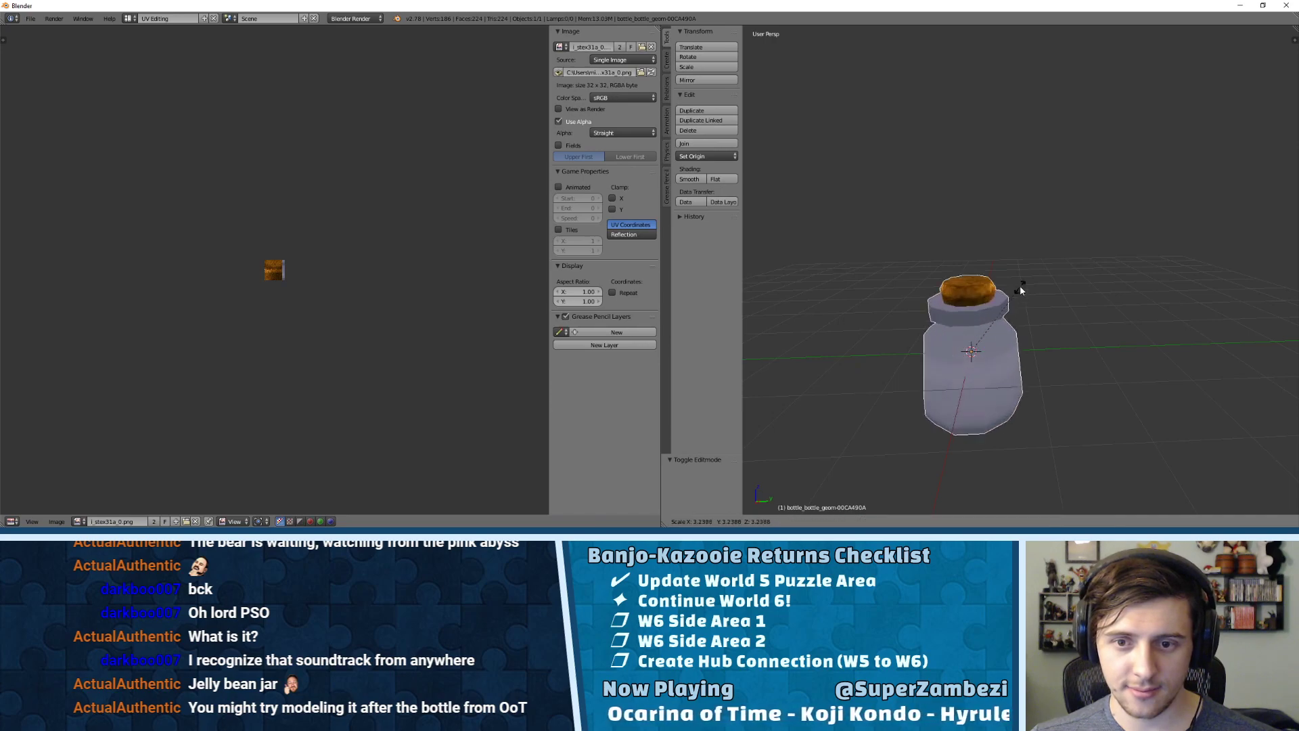
pyautogui.click(1056, 230)
pyautogui.press('g')
pyautogui.press('z')
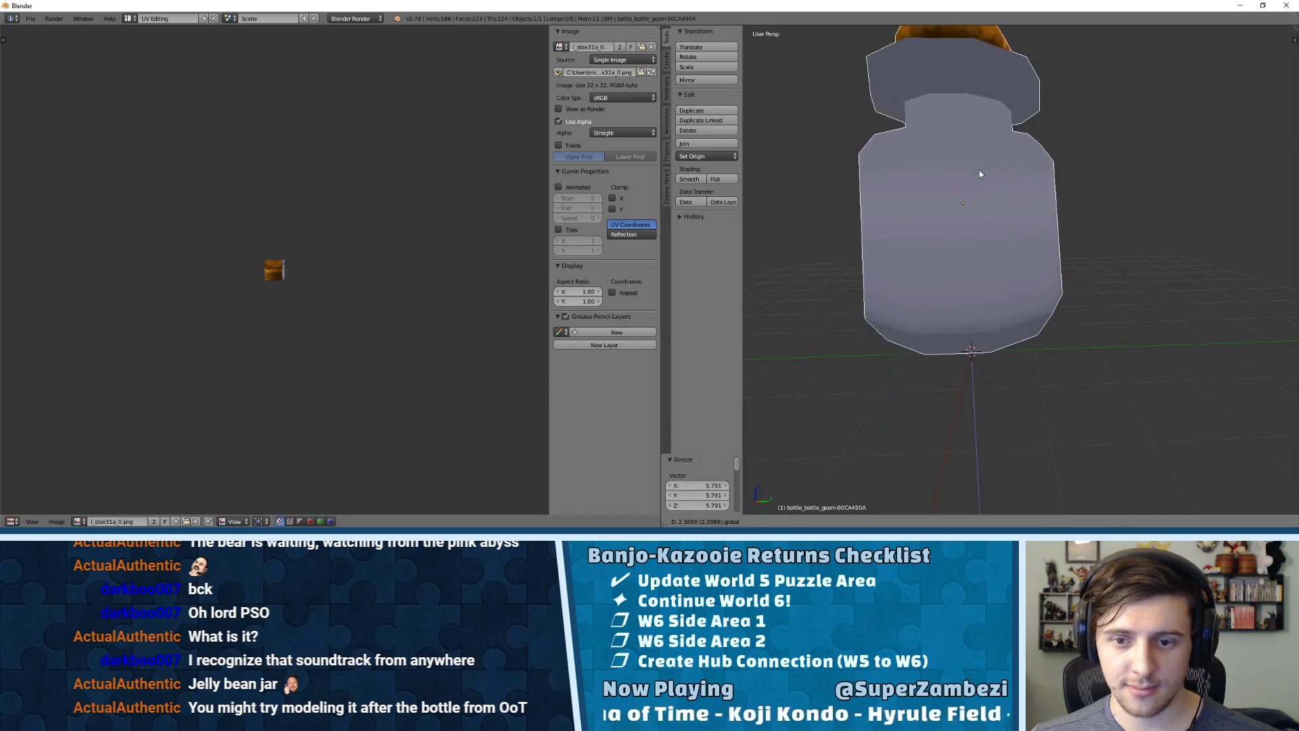
pyautogui.click(990, 210)
# - Examine the bottle's cork, rim and body topology in Edit Mode, deselect everything, and view the body up close in Object Mode
pyautogui.moveTo(1052, 524)
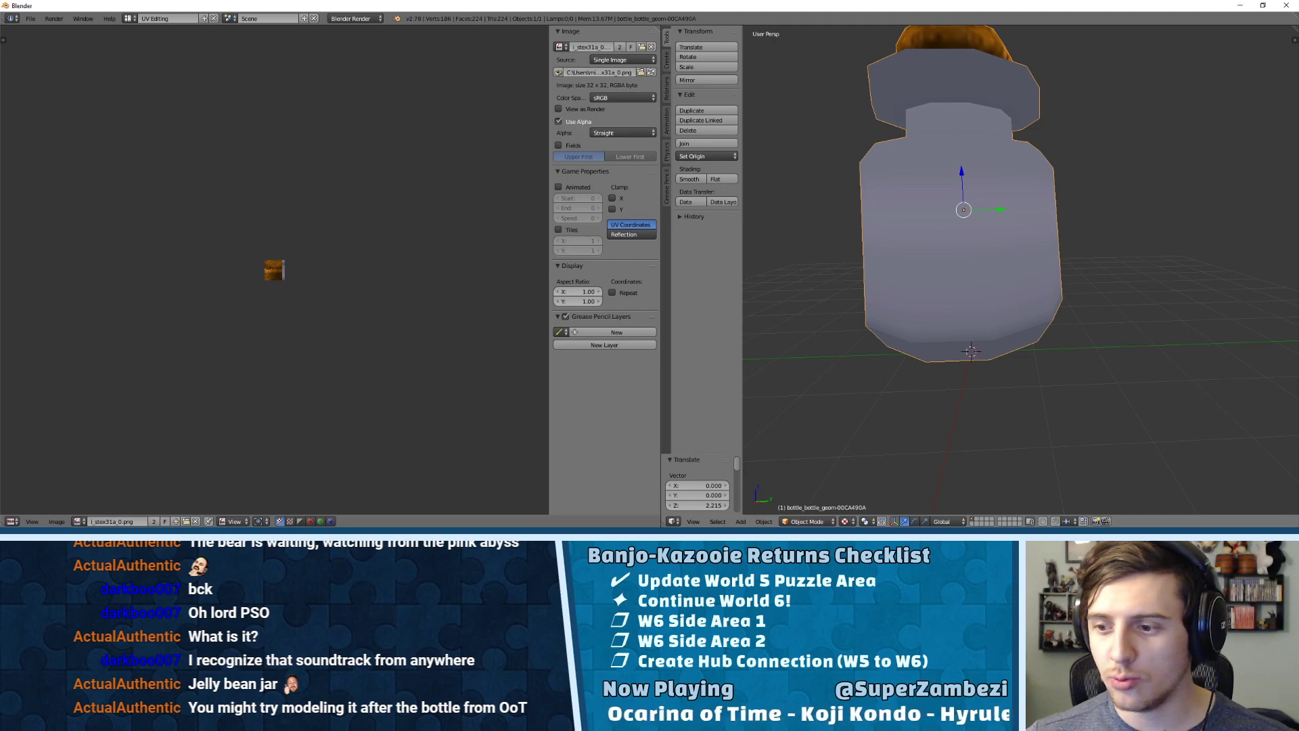
pyautogui.scroll(-1, 975, 228)
pyautogui.press('Tab')
pyautogui.moveTo(988, 203); pyautogui.dragTo(896, 261, button='middle')
pyautogui.scroll(3, 939, 212)
pyautogui.scroll(-3, 903, 254)
pyautogui.keyDown('shift'); pyautogui.moveTo(949, 202); pyautogui.dragTo(1103, 283, button='middle'); pyautogui.keyUp('shift')
pyautogui.scroll(3, 1017, 291)
pyautogui.scroll(2, 1016, 291)
pyautogui.scroll(-2, 1083, 281)
pyautogui.scroll(1, 1012, 274)
pyautogui.moveTo(975, 268); pyautogui.dragTo(1049, 284, button='middle')
pyautogui.scroll(2, 1051, 257)
pyautogui.keyDown('shift'); pyautogui.moveTo(1049, 284); pyautogui.dragTo(932, 369, button='middle'); pyautogui.keyUp('shift')
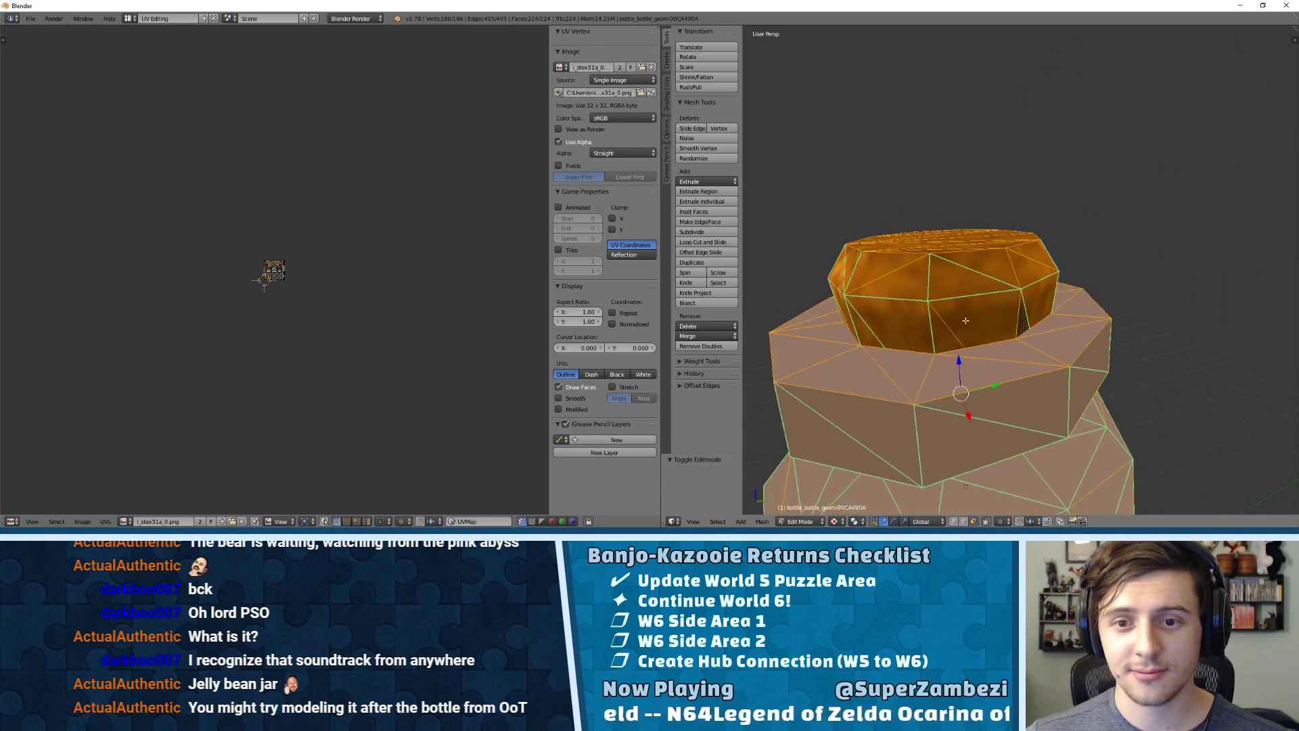
pyautogui.press('a')
pyautogui.press('Tab')
pyautogui.moveTo(981, 303); pyautogui.dragTo(1053, 273, button='middle')
pyautogui.scroll(2, 1053, 273)
pyautogui.keyDown('shift'); pyautogui.moveTo(1056, 399); pyautogui.dragTo(1038, 204, button='middle'); pyautogui.keyUp('shift')
pyautogui.scroll(2, 1047, 193)
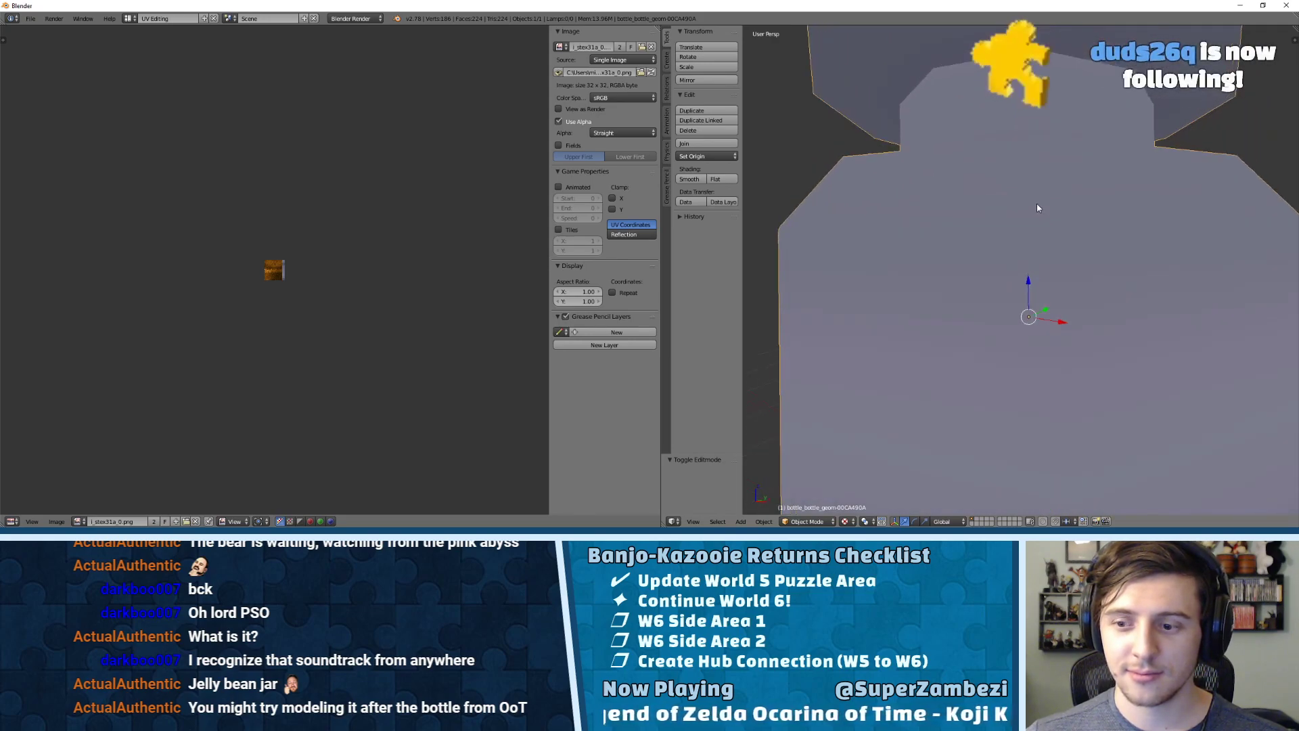
# - Switch to the World 6 level file, examine the candy house's exterior and furnished interior, and return to the bottle file
pyautogui.scroll(-4, 1018, 247)
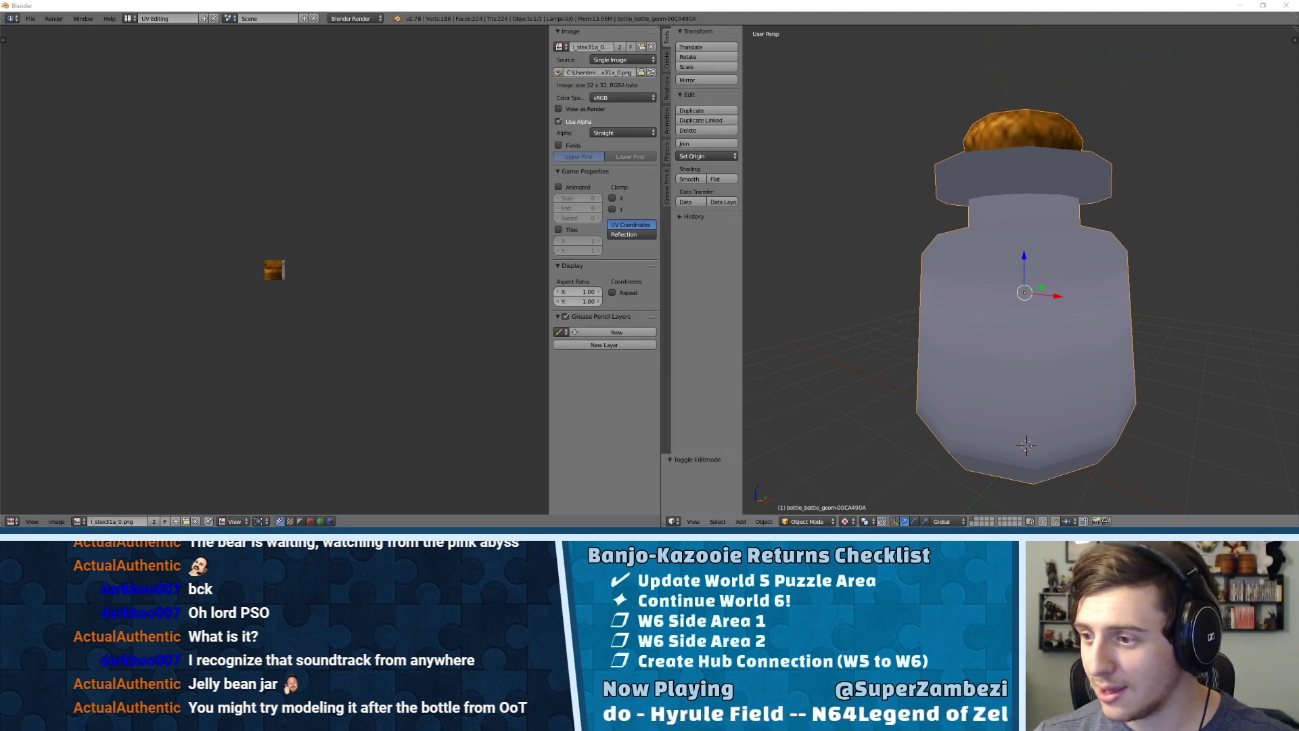
pyautogui.hotkey('alt', 'Tab')
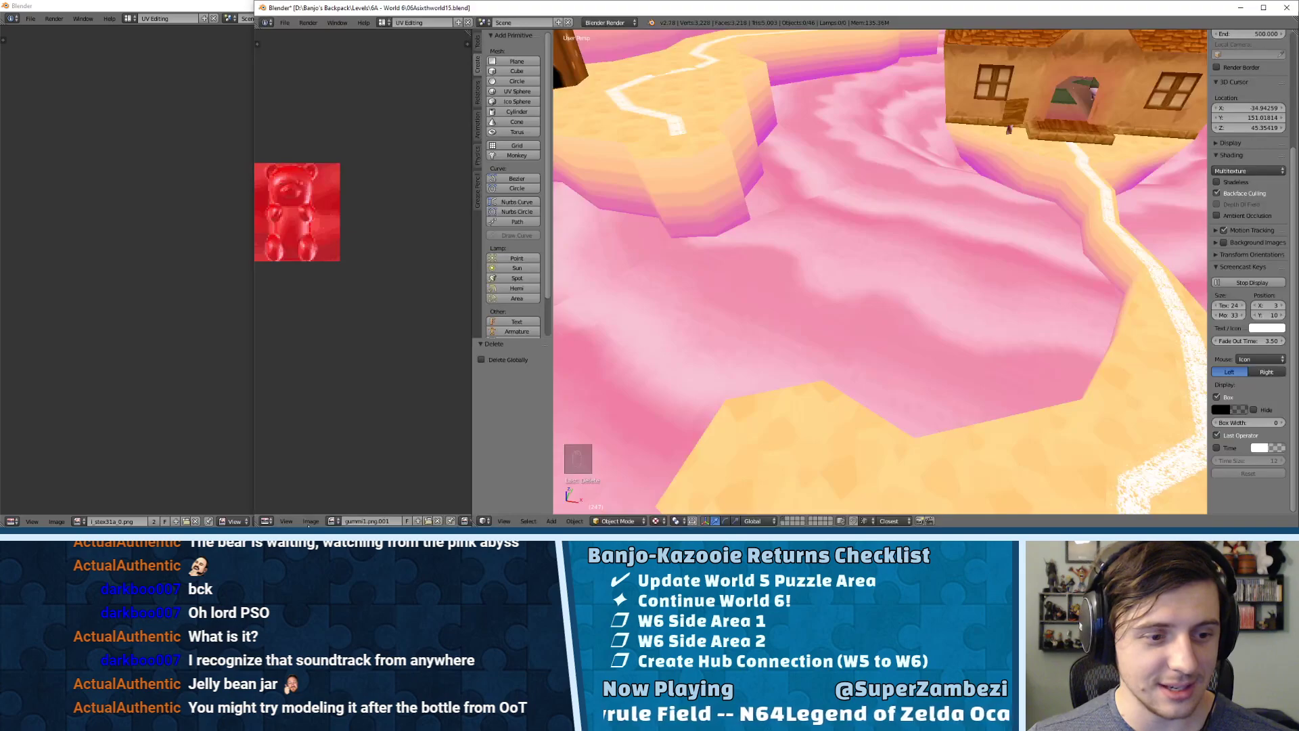
pyautogui.scroll(-8, 899, 233)
pyautogui.scroll(8, 853, 247)
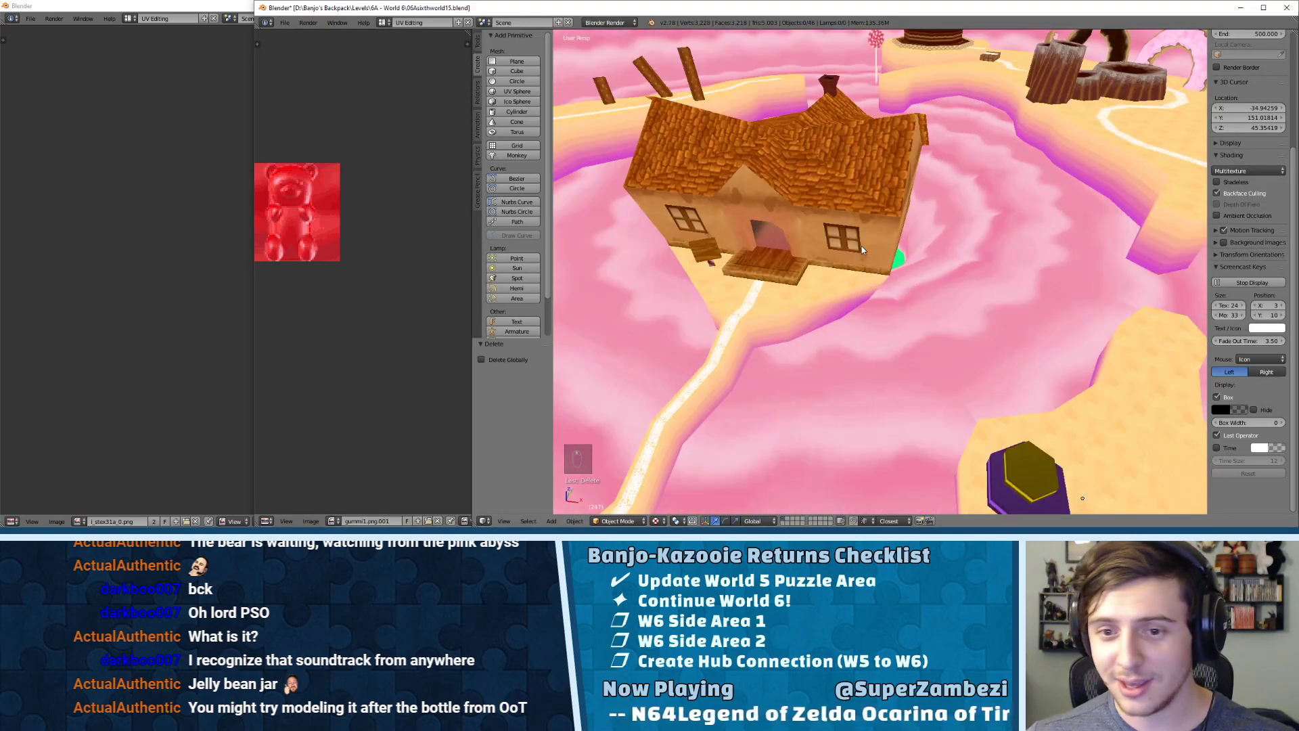
pyautogui.moveTo(862, 248); pyautogui.dragTo(961, 303, button='middle')
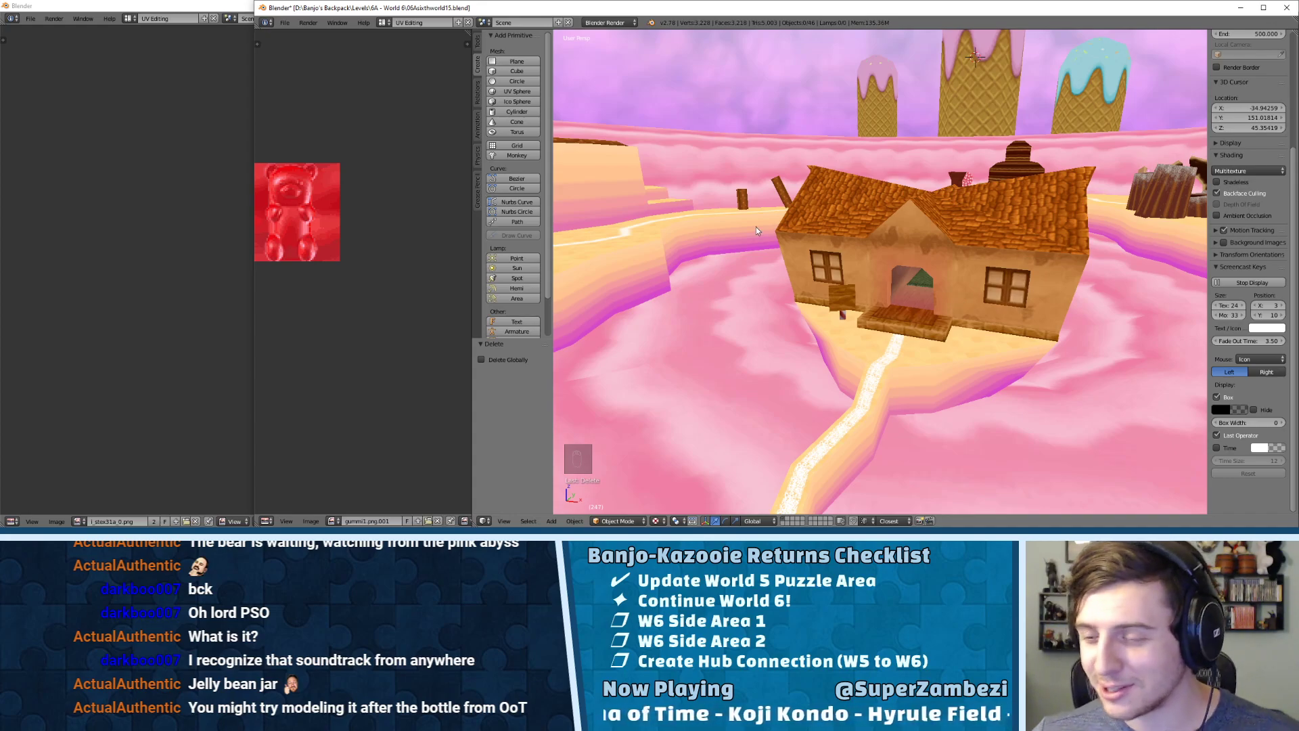
pyautogui.moveTo(826, 409); pyautogui.dragTo(806, 275, button='middle')
pyautogui.scroll(6, 838, 276)
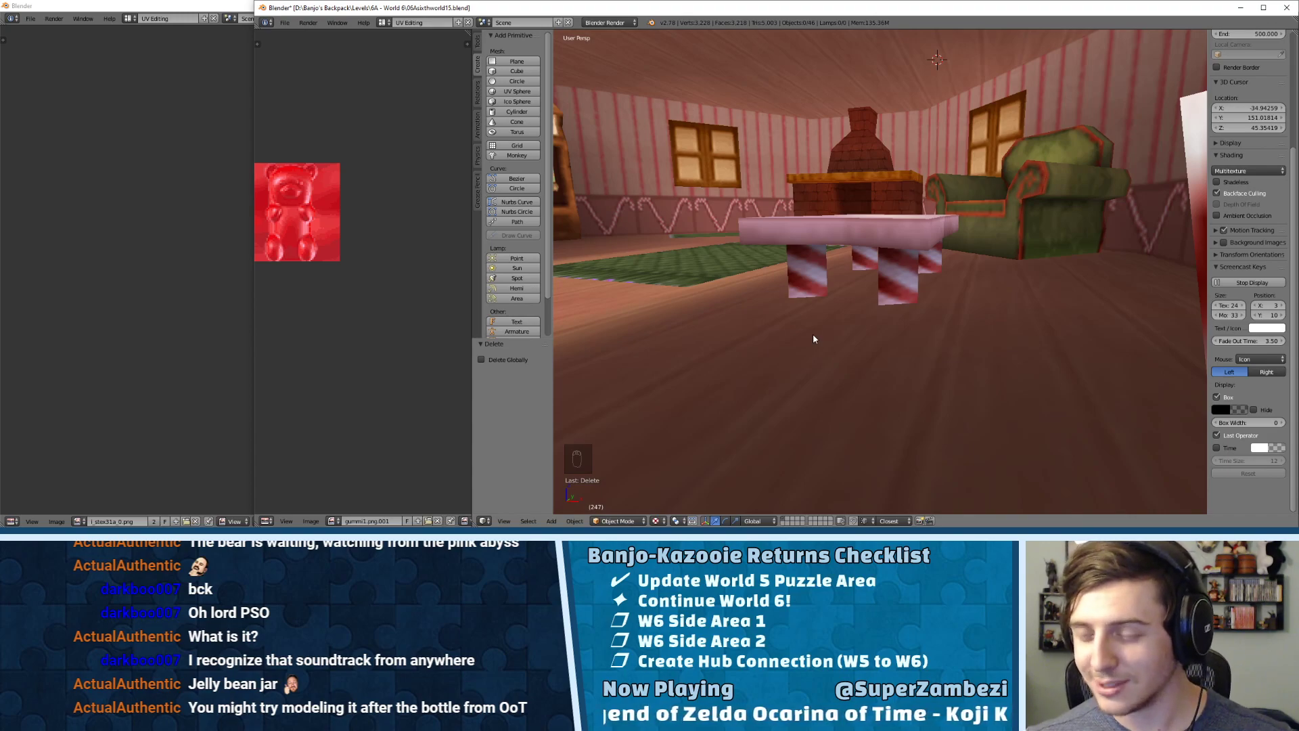
pyautogui.moveTo(903, 535)
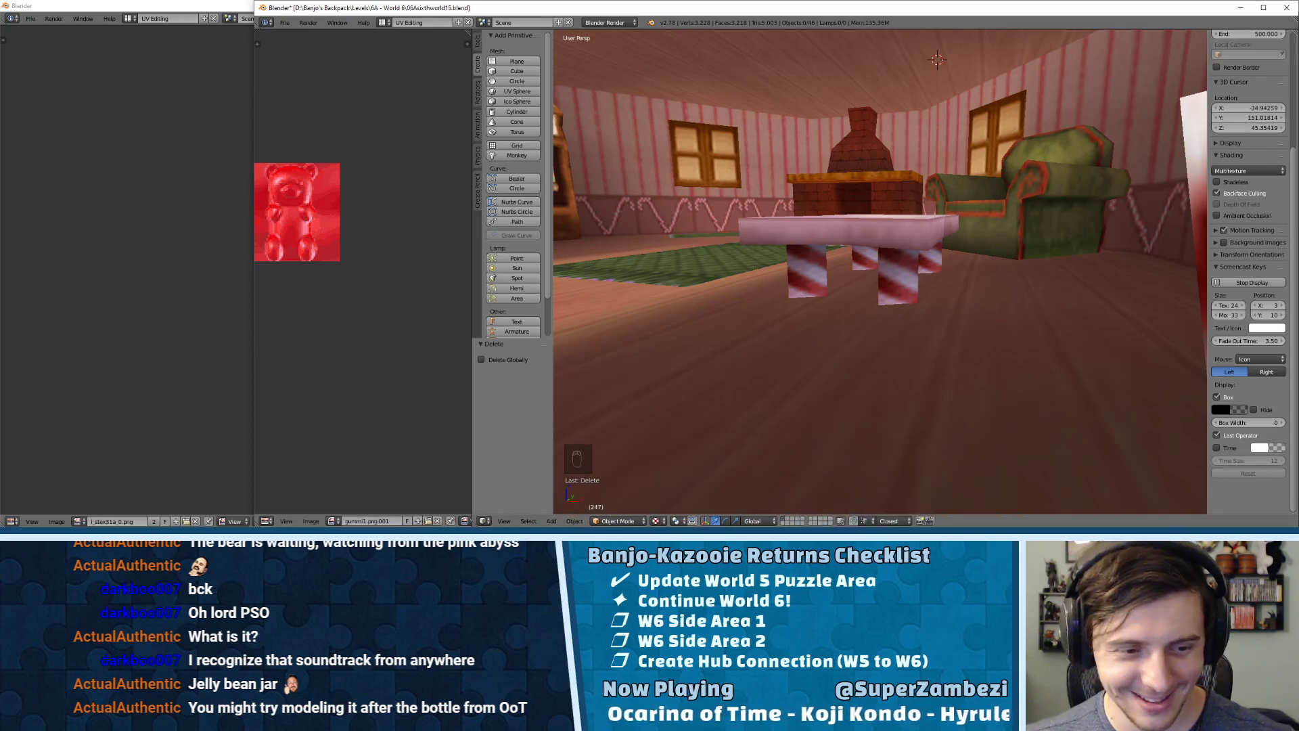
pyautogui.moveTo(339, 534)
pyautogui.click(433, 506)
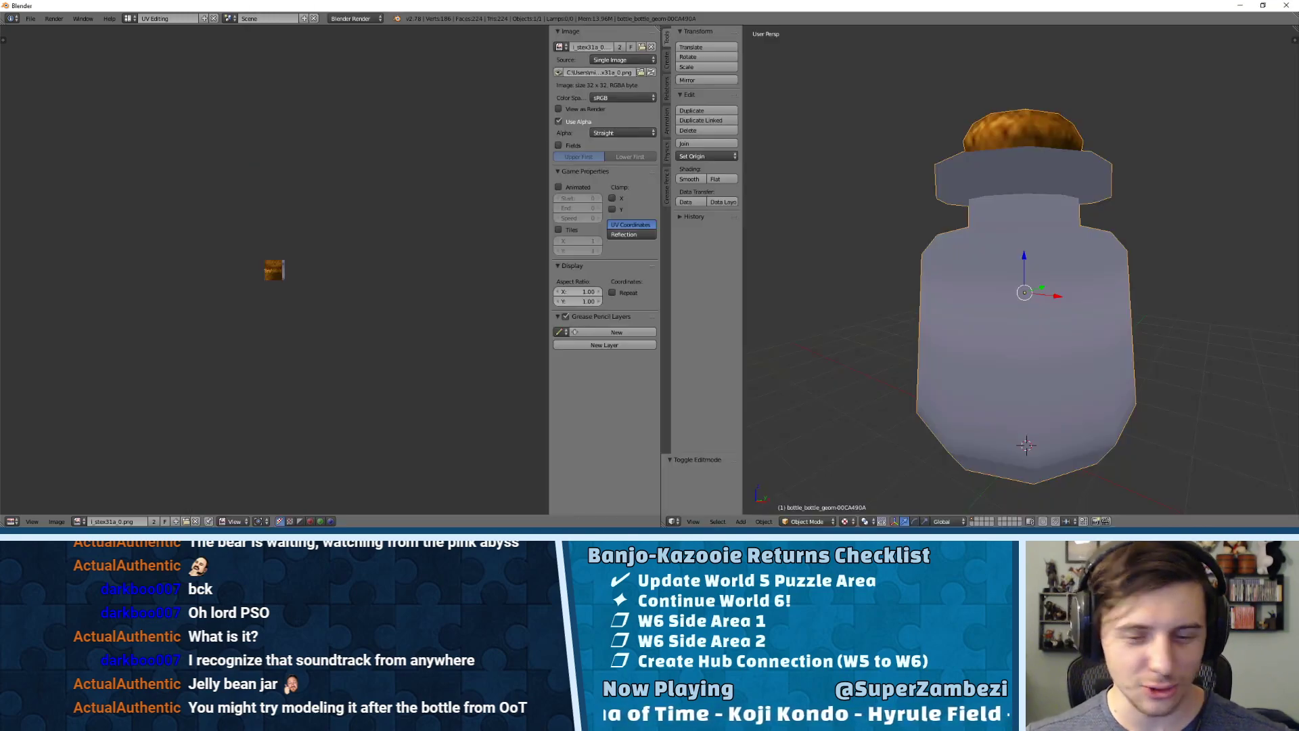
# - Try an Edge Collapse on the entire bottle mesh in Edit Mode
pyautogui.moveTo(1029, 246); pyautogui.dragTo(980, 274, button='middle')
pyautogui.press('Tab')
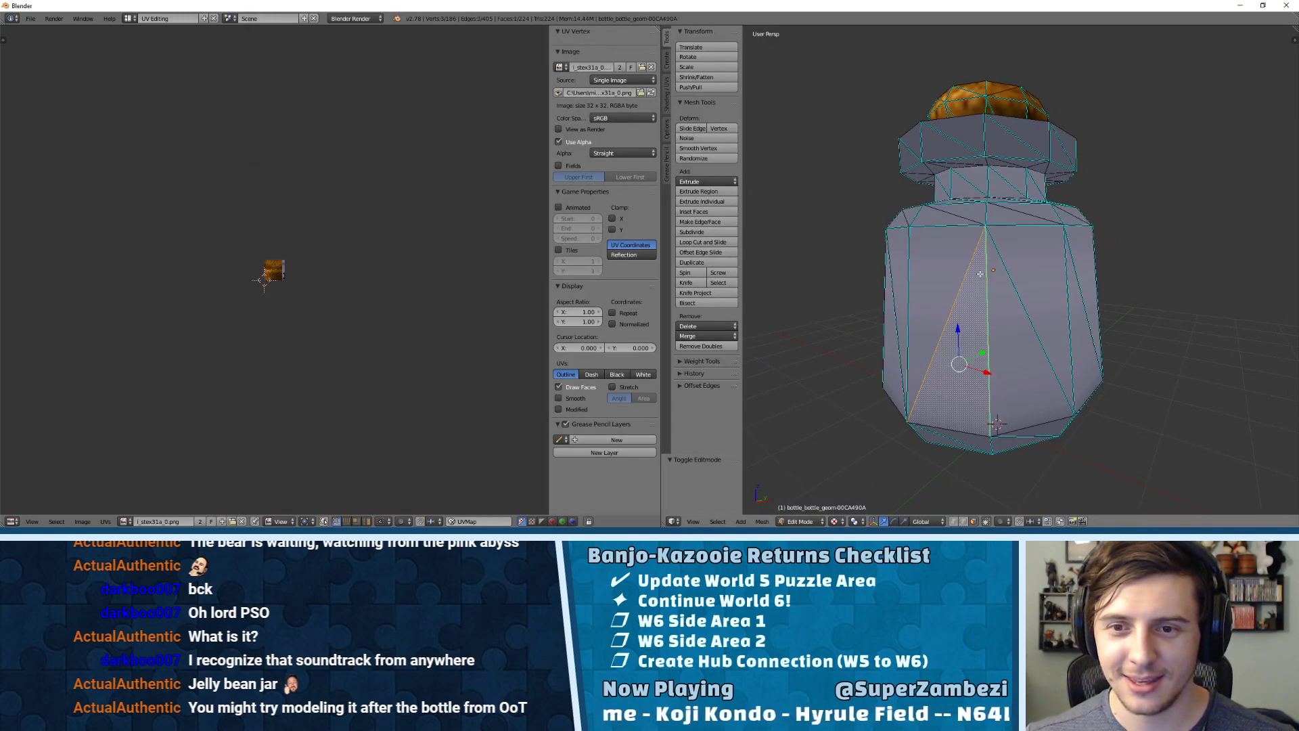
pyautogui.rightClick(1013, 326)
pyautogui.rightClick(1034, 278)
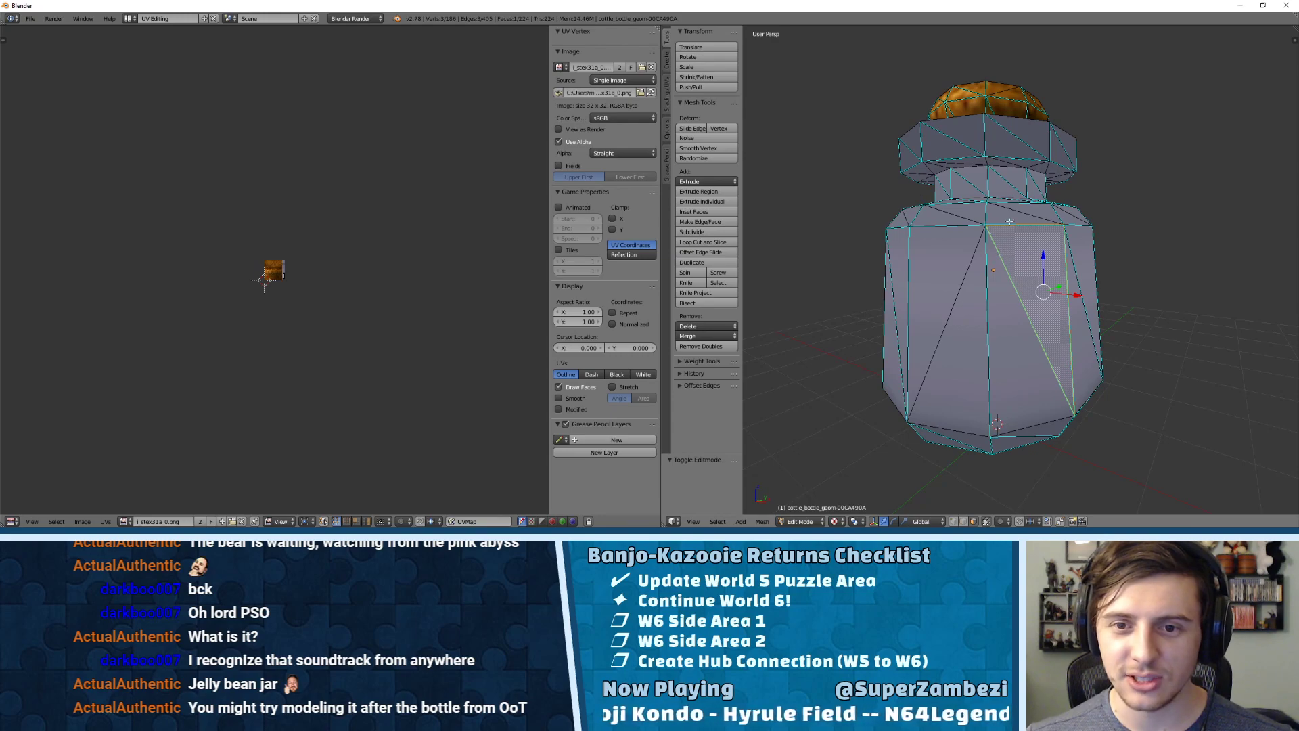
pyautogui.press('a')
pyautogui.press('a')
pyautogui.press('w')
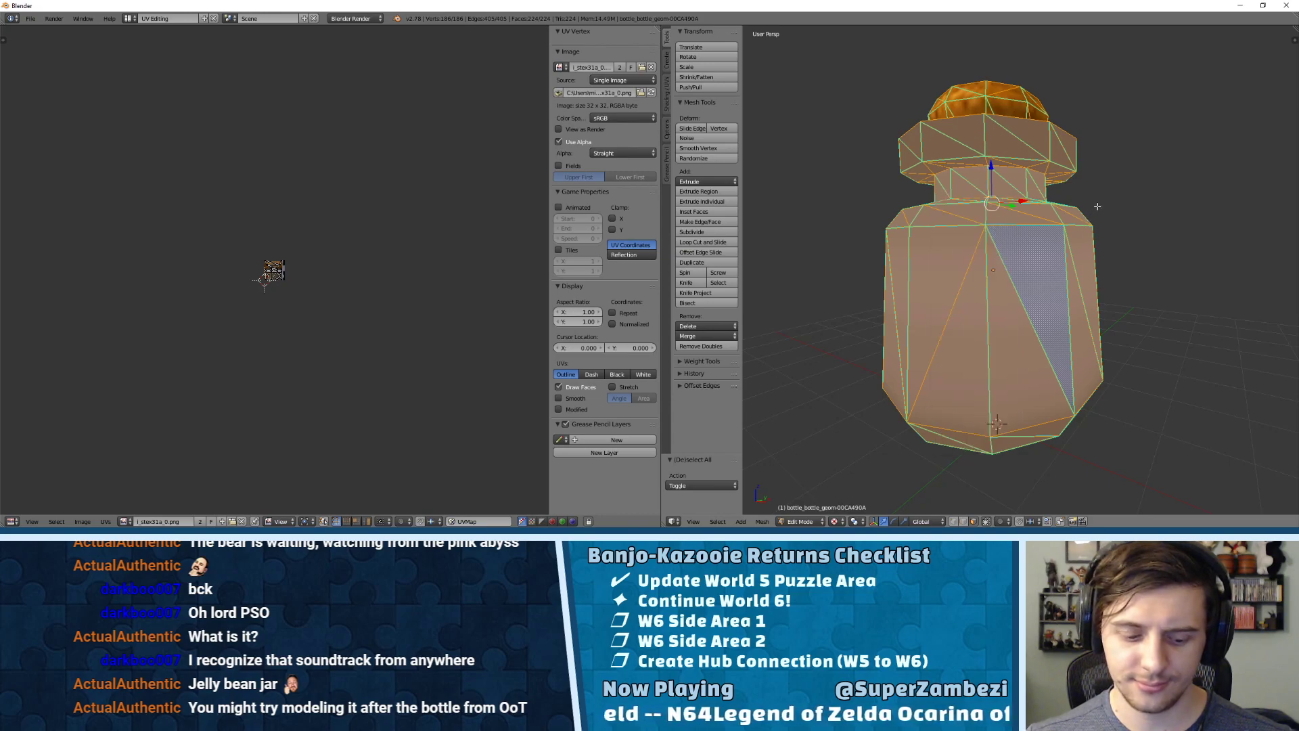
pyautogui.press('w')
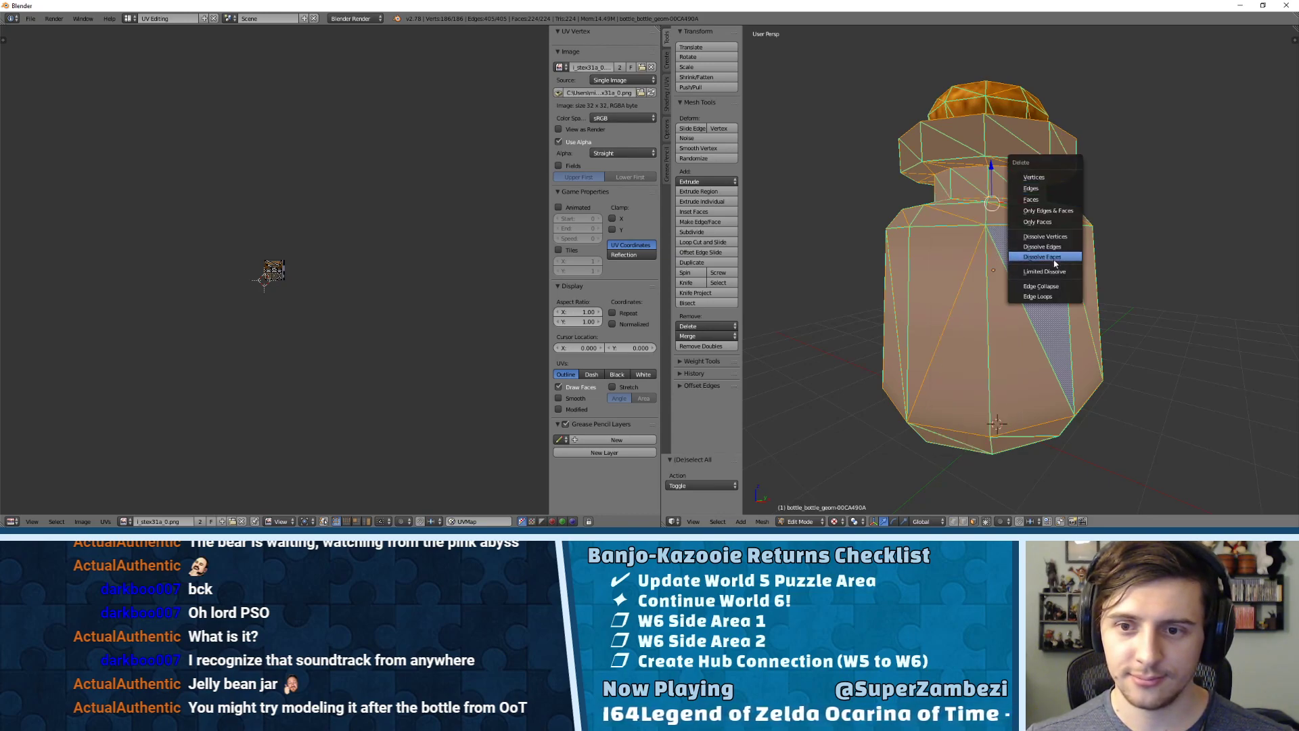
pyautogui.press('x')
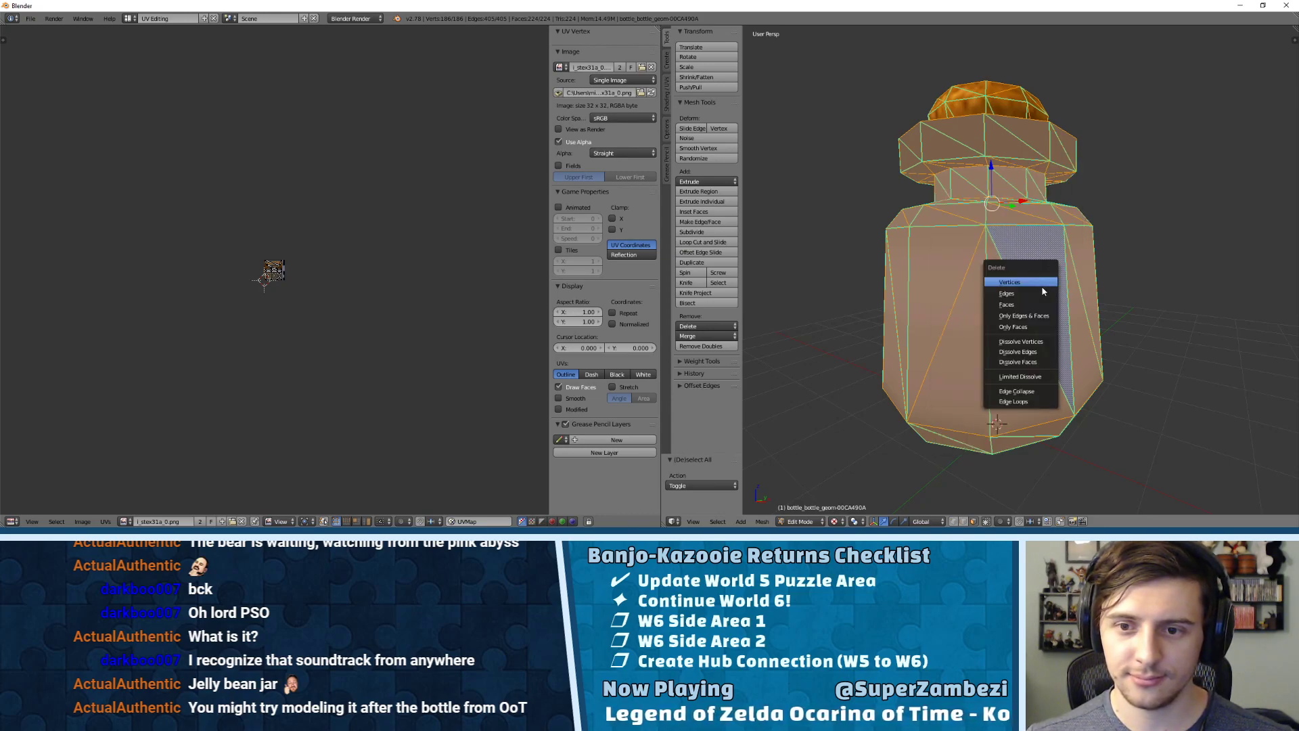
pyautogui.click(1021, 391)
pyautogui.hotkey('ctrl', 'z')
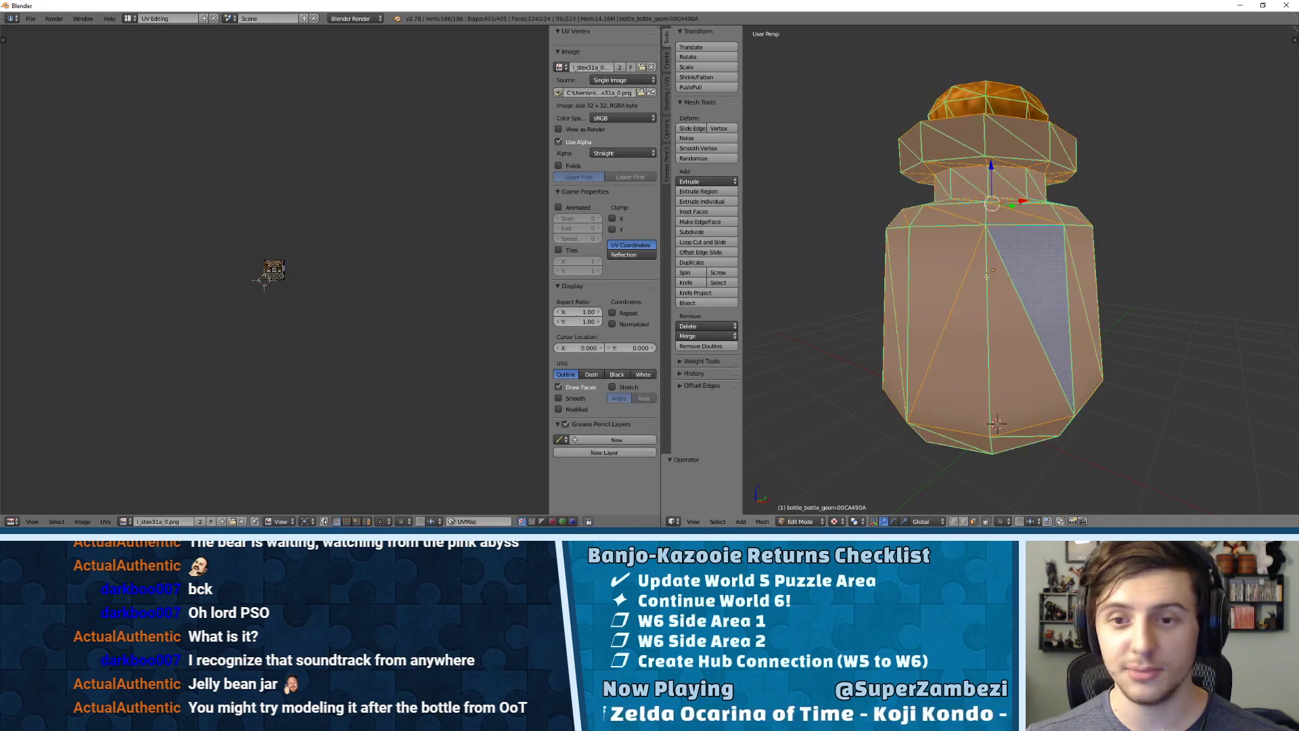
# - Inspect the bottle's cork, rim and body in Object Mode from above and up close
pyautogui.moveTo(990, 231); pyautogui.dragTo(1007, 264, button='middle')
pyautogui.press('Tab')
pyautogui.moveTo(986, 195); pyautogui.dragTo(960, 221, button='middle')
pyautogui.scroll(-6, 961, 221)
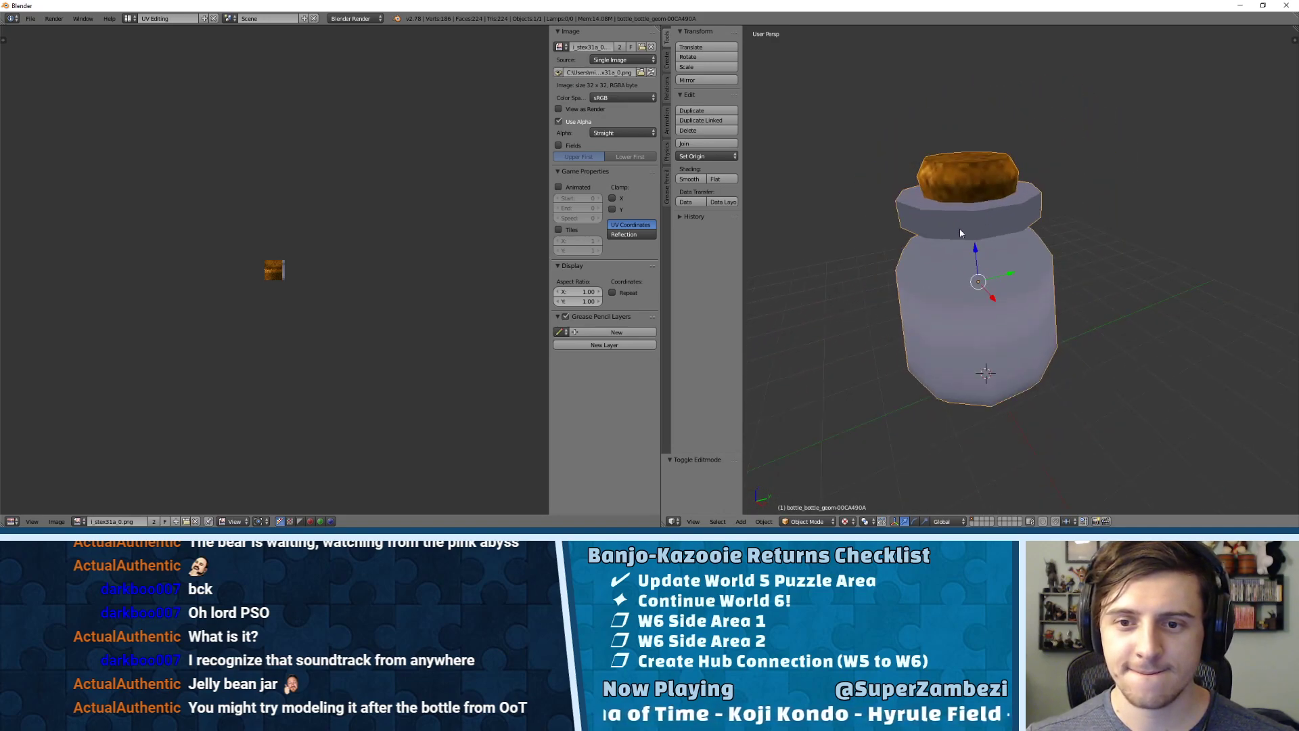
pyautogui.scroll(9, 974, 312)
pyautogui.scroll(2, 969, 302)
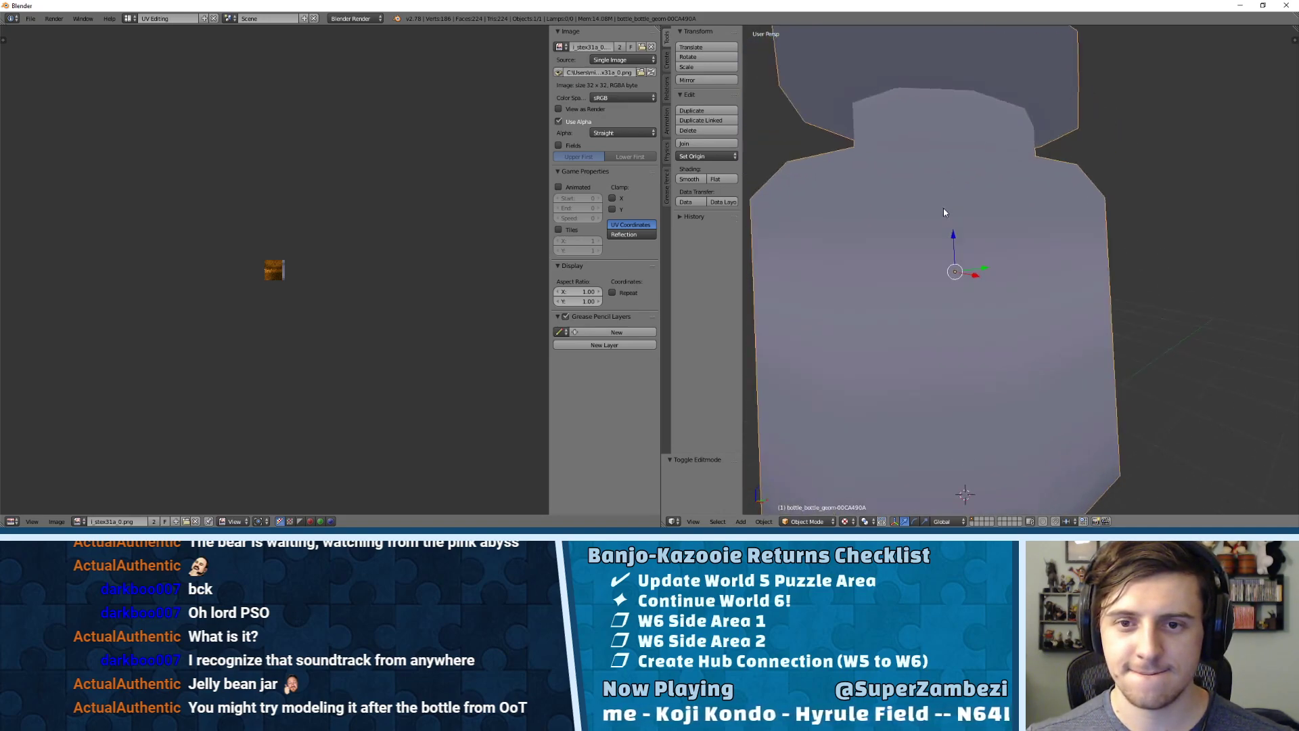
pyautogui.scroll(-4, 965, 233)
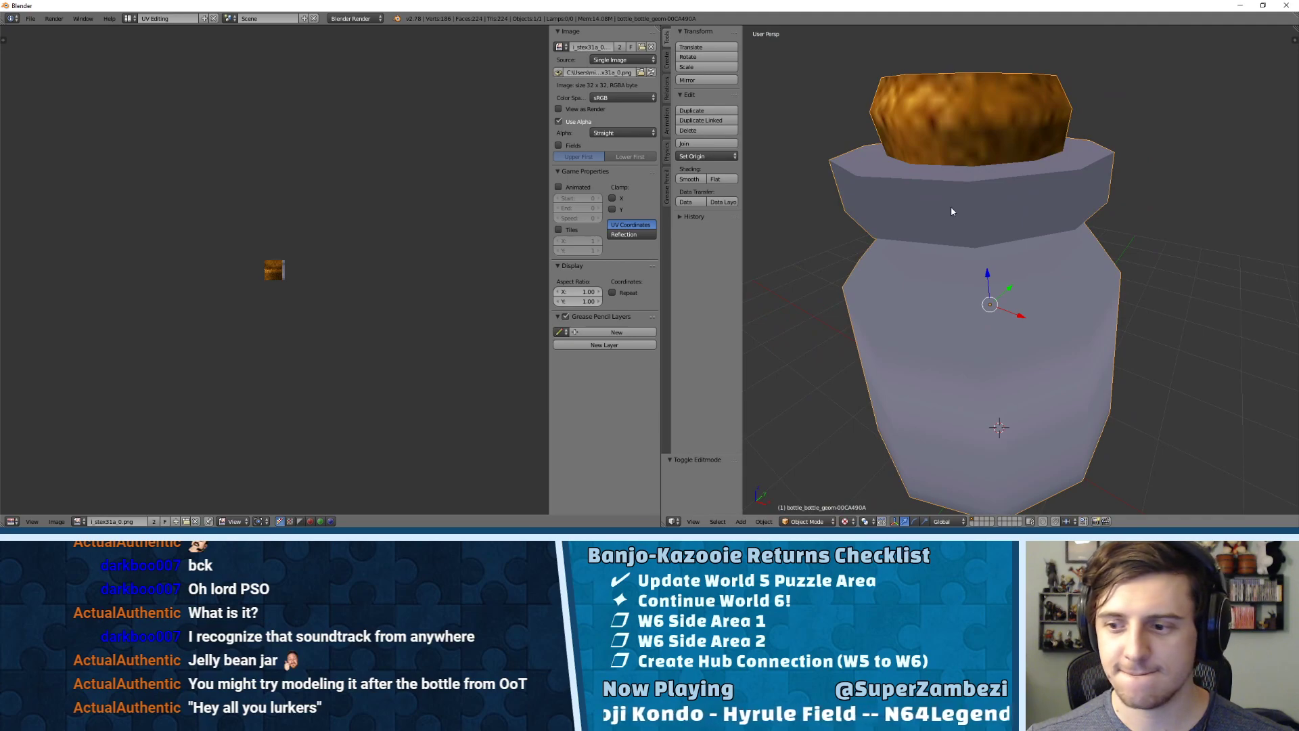
# - Start a face selection in Edit Mode along the outer side of the bottle's rim
pyautogui.press('Tab')
pyautogui.rightClick(951, 209)
pyautogui.moveTo(952, 209); pyautogui.dragTo(1021, 171, button='middle')
pyautogui.rightClick(1020, 171)
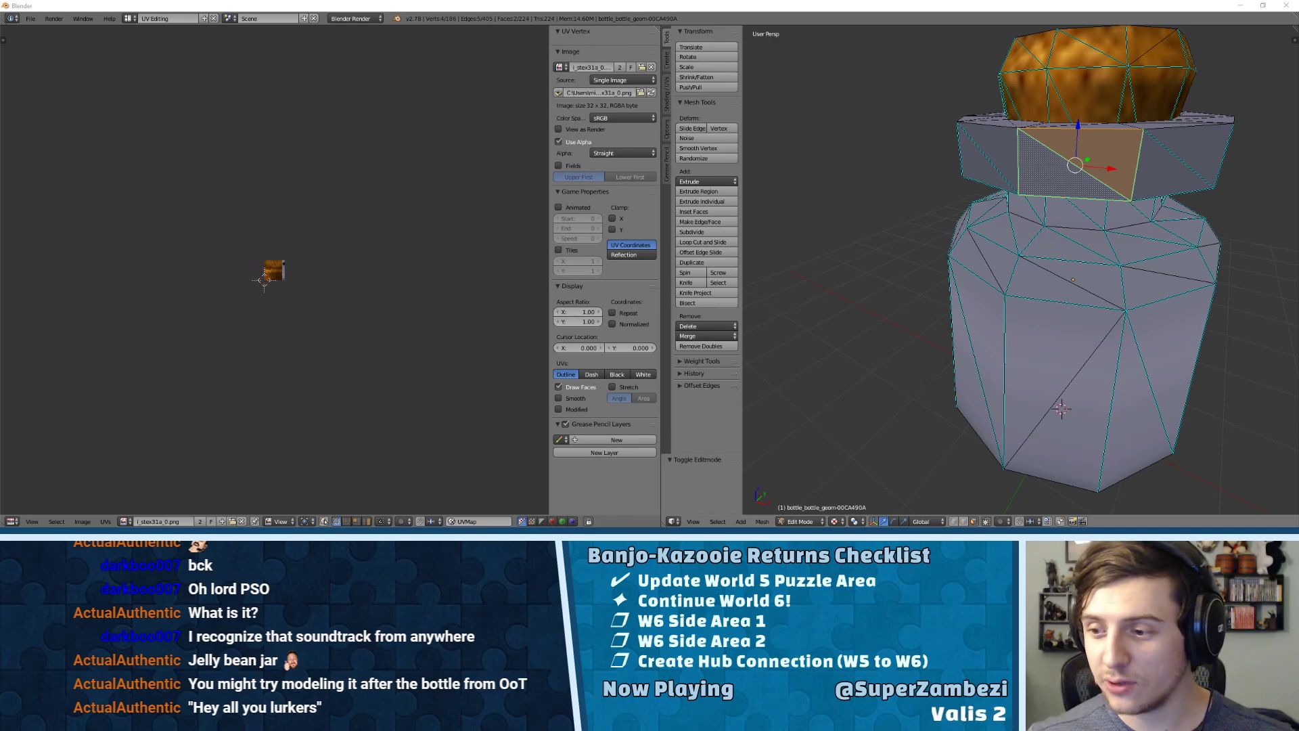
pyautogui.moveTo(1059, 201); pyautogui.dragTo(970, 193, button='middle')
pyautogui.keyDown('shift'); pyautogui.rightClick(972, 140); pyautogui.keyUp('shift')
pyautogui.keyDown('shift'); pyautogui.rightClick(961, 159); pyautogui.keyUp('shift')
pyautogui.keyDown('shift'); pyautogui.rightClick(1037, 146); pyautogui.keyUp('shift')
pyautogui.keyDown('shift'); pyautogui.rightClick(1084, 129); pyautogui.keyUp('shift')
pyautogui.moveTo(1134, 138)
pyautogui.mouseDown(button='right')
pyautogui.moveTo(1098, 137)
pyautogui.moveTo(1116, 140)
pyautogui.mouseUp(button='right')
pyautogui.hotkey('ctrl', 'z')
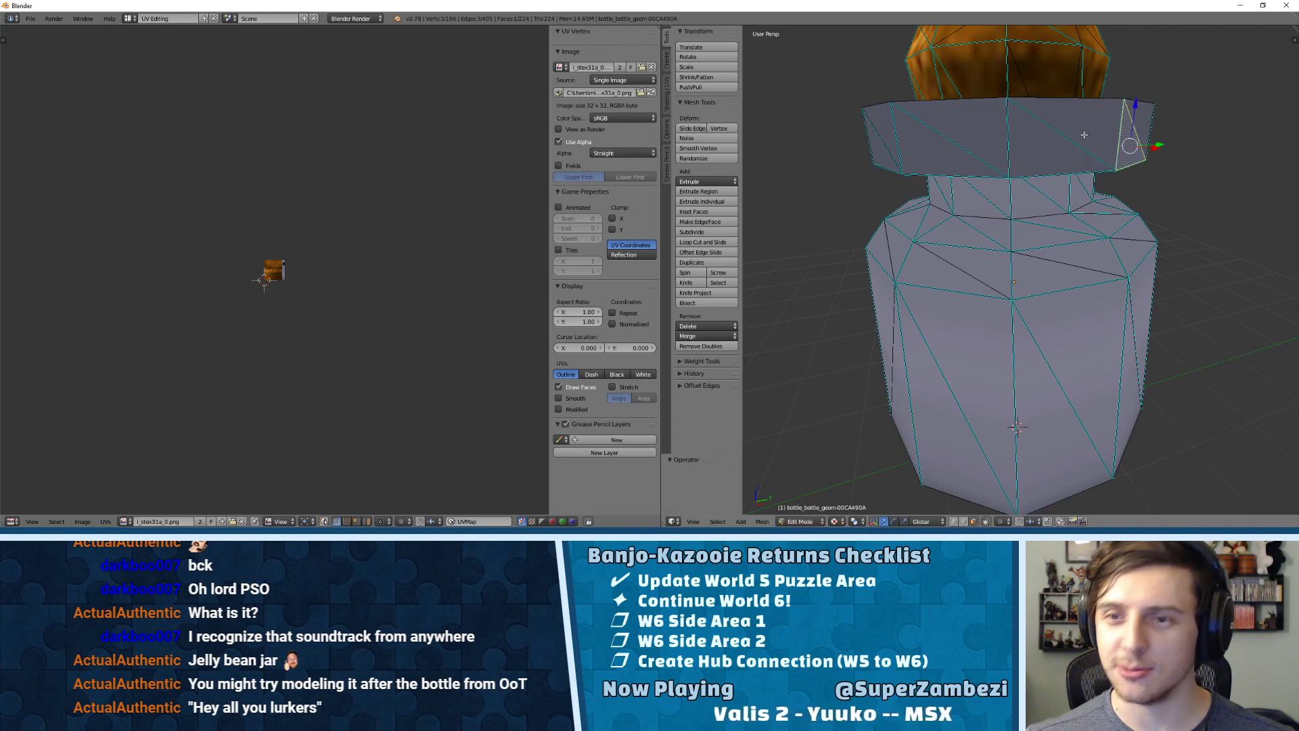
pyautogui.keyDown('shift'); pyautogui.rightClick(1085, 129); pyautogui.keyUp('shift')
pyautogui.keyDown('shift'); pyautogui.rightClick(1038, 147); pyautogui.keyUp('shift')
pyautogui.keyDown('shift'); pyautogui.rightClick(973, 141); pyautogui.keyUp('shift')
pyautogui.keyDown('shift'); pyautogui.rightClick(930, 150); pyautogui.keyUp('shift')
pyautogui.keyDown('shift'); pyautogui.rightClick(890, 149); pyautogui.keyUp('shift')
pyautogui.keyDown('shift'); pyautogui.rightClick(882, 150); pyautogui.keyUp('shift')
# - Focus on the rim and extend the selection to the remaining side faces around it
pyautogui.moveTo(883, 151); pyautogui.dragTo(1116, 203, button='middle')
pyautogui.press('KP_Decimal')
pyautogui.moveTo(1012, 292); pyautogui.dragTo(944, 291, button='middle')
pyautogui.scroll(-4, 944, 291)
pyautogui.keyDown('shift'); pyautogui.rightClick(1137, 243); pyautogui.keyUp('shift')
pyautogui.keyDown('shift'); pyautogui.rightClick(1083, 281); pyautogui.keyUp('shift')
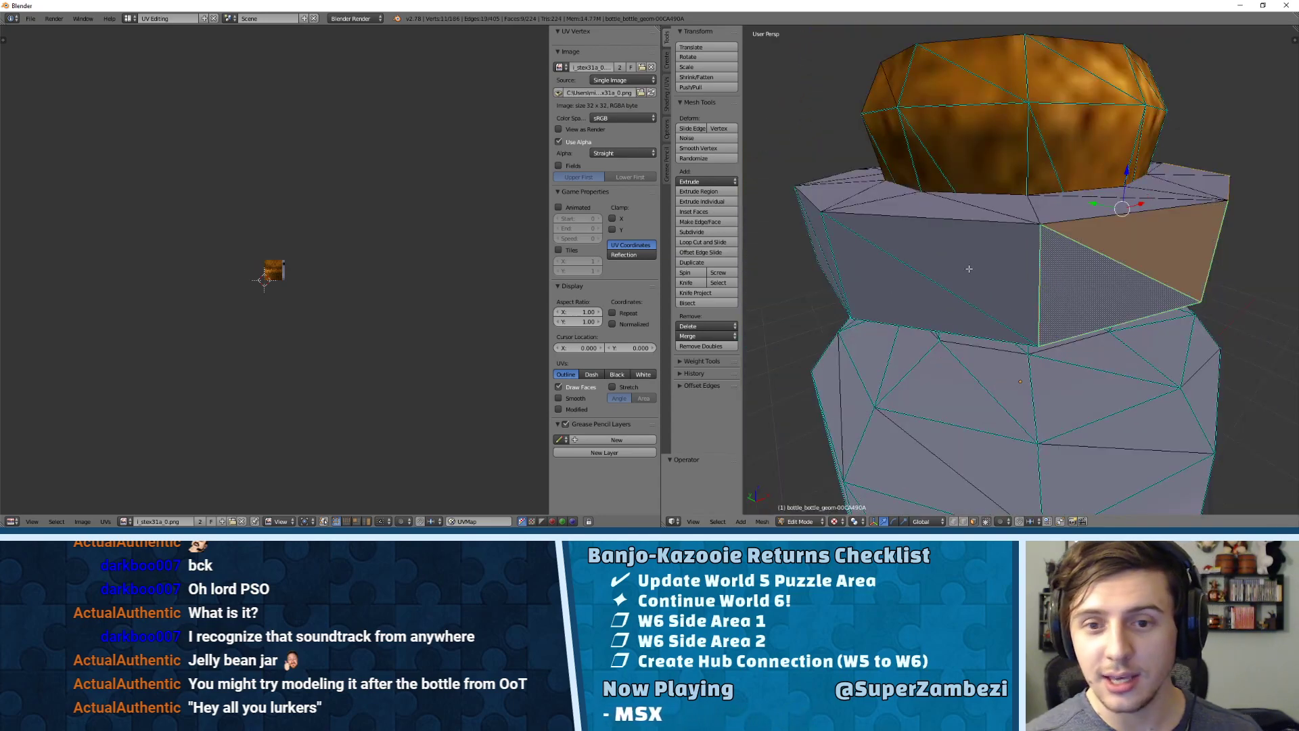
pyautogui.keyDown('shift'); pyautogui.rightClick(925, 281); pyautogui.keyUp('shift')
pyautogui.keyDown('shift'); pyautogui.rightClick(905, 247); pyautogui.keyUp('shift')
pyautogui.moveTo(904, 246); pyautogui.dragTo(964, 230, button='middle')
pyautogui.keyDown('shift'); pyautogui.rightClick(963, 230); pyautogui.keyUp('shift')
pyautogui.keyDown('shift'); pyautogui.rightClick(894, 255); pyautogui.keyUp('shift')
pyautogui.moveTo(893, 255); pyautogui.dragTo(994, 233, button='middle')
pyautogui.keyDown('shift'); pyautogui.rightClick(1053, 211); pyautogui.keyUp('shift')
pyautogui.keyDown('shift'); pyautogui.rightClick(1113, 169); pyautogui.keyUp('shift')
pyautogui.keyDown('shift'); pyautogui.rightClick(950, 181); pyautogui.keyUp('shift')
pyautogui.keyDown('shift'); pyautogui.rightClick(899, 202); pyautogui.keyUp('shift')
pyautogui.moveTo(898, 202); pyautogui.dragTo(1019, 184, button='middle')
pyautogui.keyDown('shift'); pyautogui.rightClick(1029, 173); pyautogui.keyUp('shift')
pyautogui.keyDown('shift'); pyautogui.rightClick(963, 197); pyautogui.keyUp('shift')
pyautogui.keyDown('shift'); pyautogui.rightClick(874, 184); pyautogui.keyUp('shift')
# - Add the rim's top faces around the cork to the selection with Circle Select
pyautogui.moveTo(976, 145); pyautogui.dragTo(910, 234, button='middle')
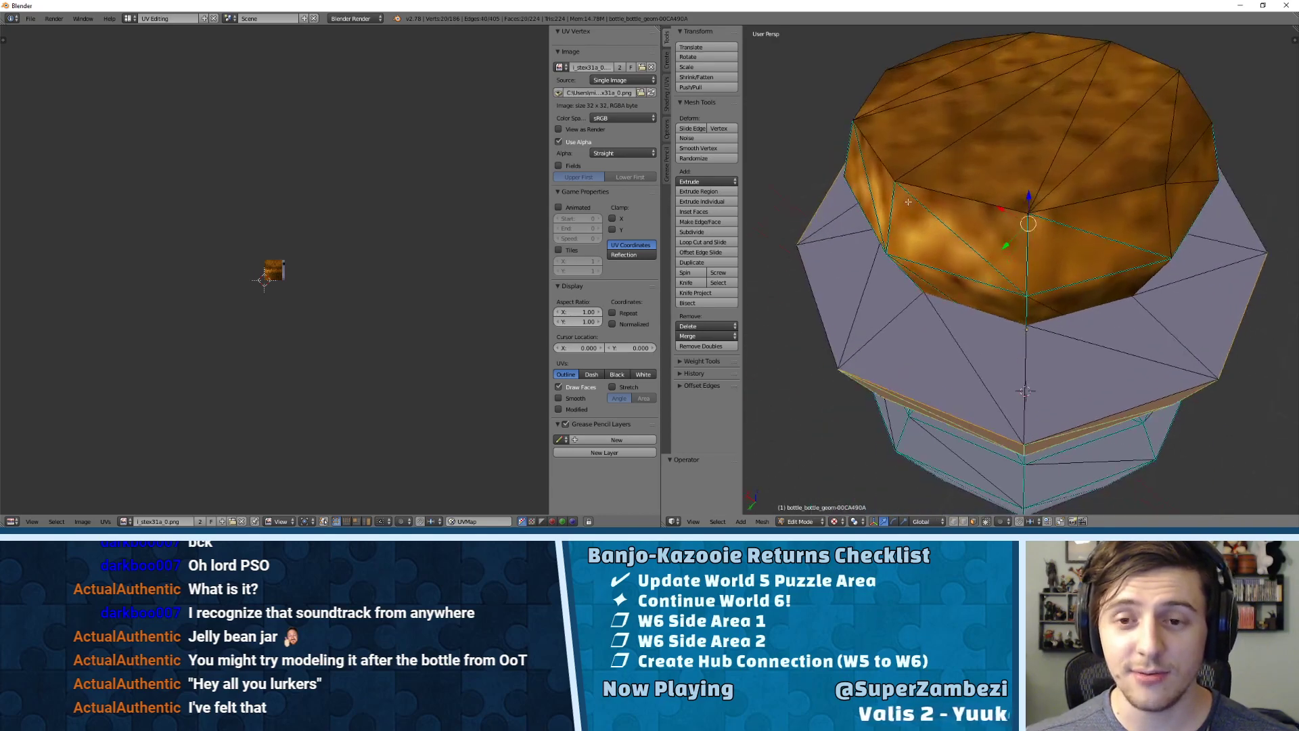
pyautogui.moveTo(906, 352); pyautogui.dragTo(905, 297, button='middle')
pyautogui.press('c')
pyautogui.moveTo(859, 255)
pyautogui.mouseDown()
pyautogui.moveTo(849, 211)
pyautogui.moveTo(1117, 268)
pyautogui.moveTo(1185, 216)
pyautogui.moveTo(1195, 181)
pyautogui.mouseUp()
pyautogui.rightClick(1086, 212)
pyautogui.moveTo(842, 233); pyautogui.dragTo(1028, 262, button='middle')
pyautogui.press('c')
pyautogui.moveTo(1035, 291)
pyautogui.mouseDown()
pyautogui.moveTo(1096, 318)
pyautogui.moveTo(839, 271)
pyautogui.moveTo(813, 202)
pyautogui.mouseUp()
pyautogui.rightClick(814, 202)
pyautogui.moveTo(816, 206); pyautogui.dragTo(866, 297, button='middle')
pyautogui.press('c')
pyautogui.click(850, 288)
pyautogui.rightClick(852, 287)
# - Add the triangles on the underside of the rim around the neck to the selection
pyautogui.moveTo(1065, 351); pyautogui.dragTo(1044, 262, button='middle')
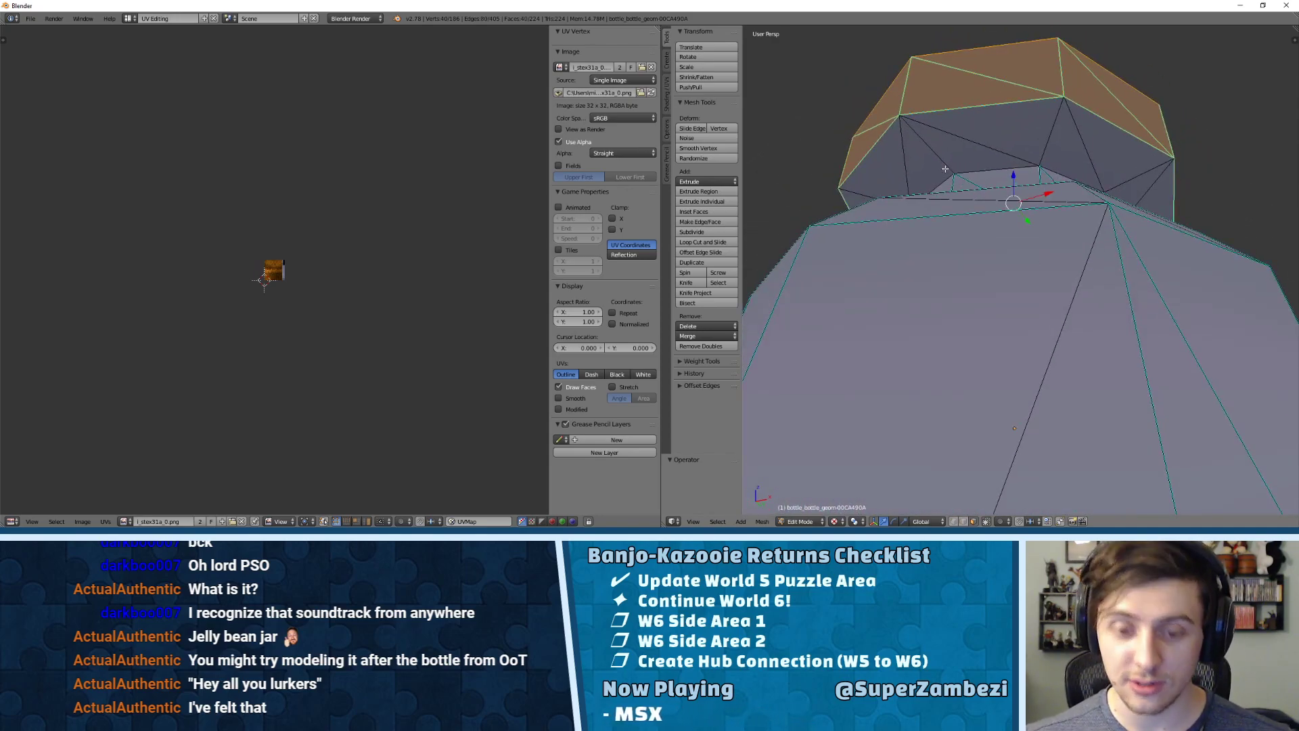
pyautogui.moveTo(894, 140)
pyautogui.mouseDown()
pyautogui.moveTo(1099, 119)
pyautogui.moveTo(1183, 163)
pyautogui.mouseUp()
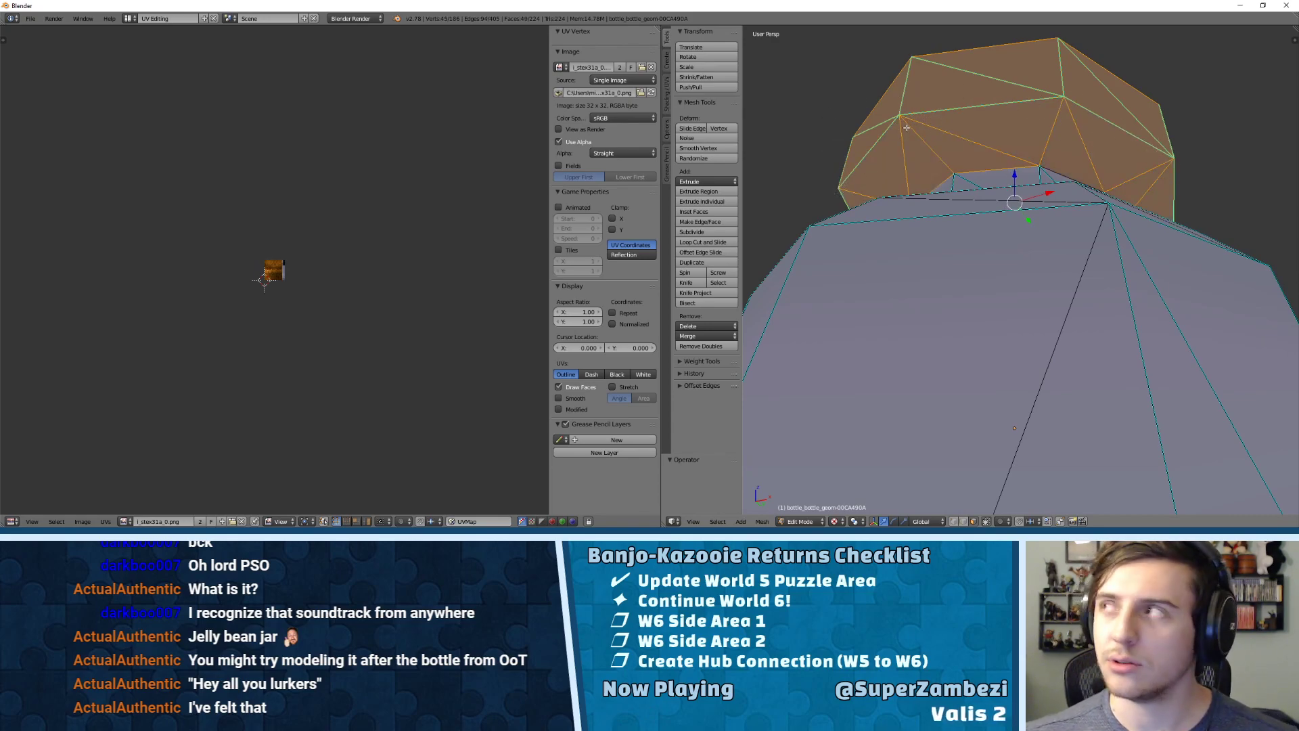
pyautogui.moveTo(951, 144); pyautogui.dragTo(1085, 142, button='middle')
pyautogui.keyDown('shift'); pyautogui.rightClick(1088, 142); pyautogui.keyUp('shift')
pyautogui.keyDown('shift'); pyautogui.rightClick(1054, 115); pyautogui.keyUp('shift')
pyautogui.keyDown('shift'); pyautogui.rightClick(1036, 119); pyautogui.keyUp('shift')
pyautogui.keyDown('shift'); pyautogui.rightClick(952, 145); pyautogui.keyUp('shift')
pyautogui.keyDown('shift'); pyautogui.rightClick(971, 121); pyautogui.keyUp('shift')
pyautogui.keyDown('shift'); pyautogui.rightClick(910, 159); pyautogui.keyUp('shift')
pyautogui.keyDown('shift'); pyautogui.rightClick(911, 174); pyautogui.keyUp('shift')
pyautogui.keyDown('shift'); pyautogui.rightClick(912, 186); pyautogui.keyUp('shift')
pyautogui.keyDown('shift'); pyautogui.rightClick(910, 162); pyautogui.keyUp('shift')
pyautogui.moveTo(870, 191); pyautogui.dragTo(1008, 173, button='middle')
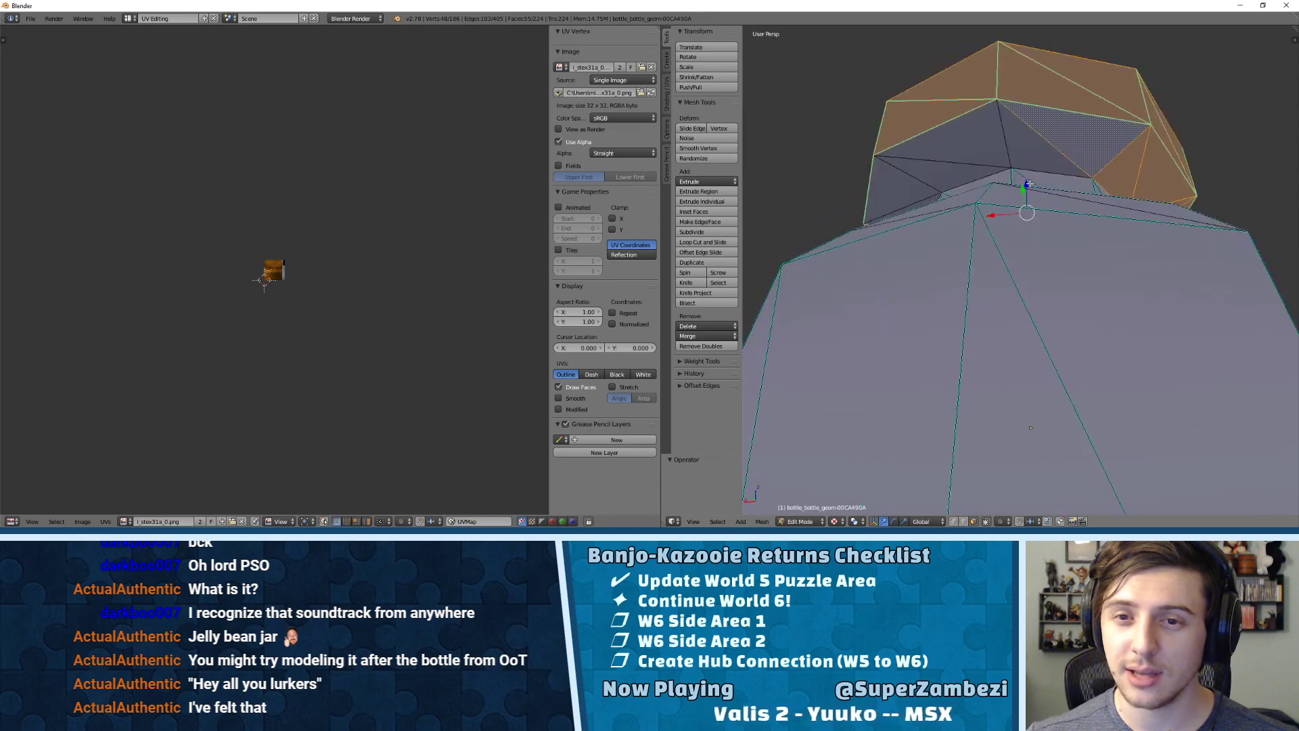
pyautogui.keyDown('shift'); pyautogui.rightClick(1024, 150); pyautogui.keyUp('shift')
pyautogui.keyDown('shift'); pyautogui.rightClick(963, 142); pyautogui.keyUp('shift')
pyautogui.keyDown('shift'); pyautogui.rightClick(938, 173); pyautogui.keyUp('shift')
pyautogui.keyDown('shift'); pyautogui.rightClick(899, 173); pyautogui.keyUp('shift')
pyautogui.moveTo(898, 171); pyautogui.dragTo(1005, 163, button='middle')
pyautogui.keyDown('shift'); pyautogui.rightClick(1010, 159); pyautogui.keyUp('shift')
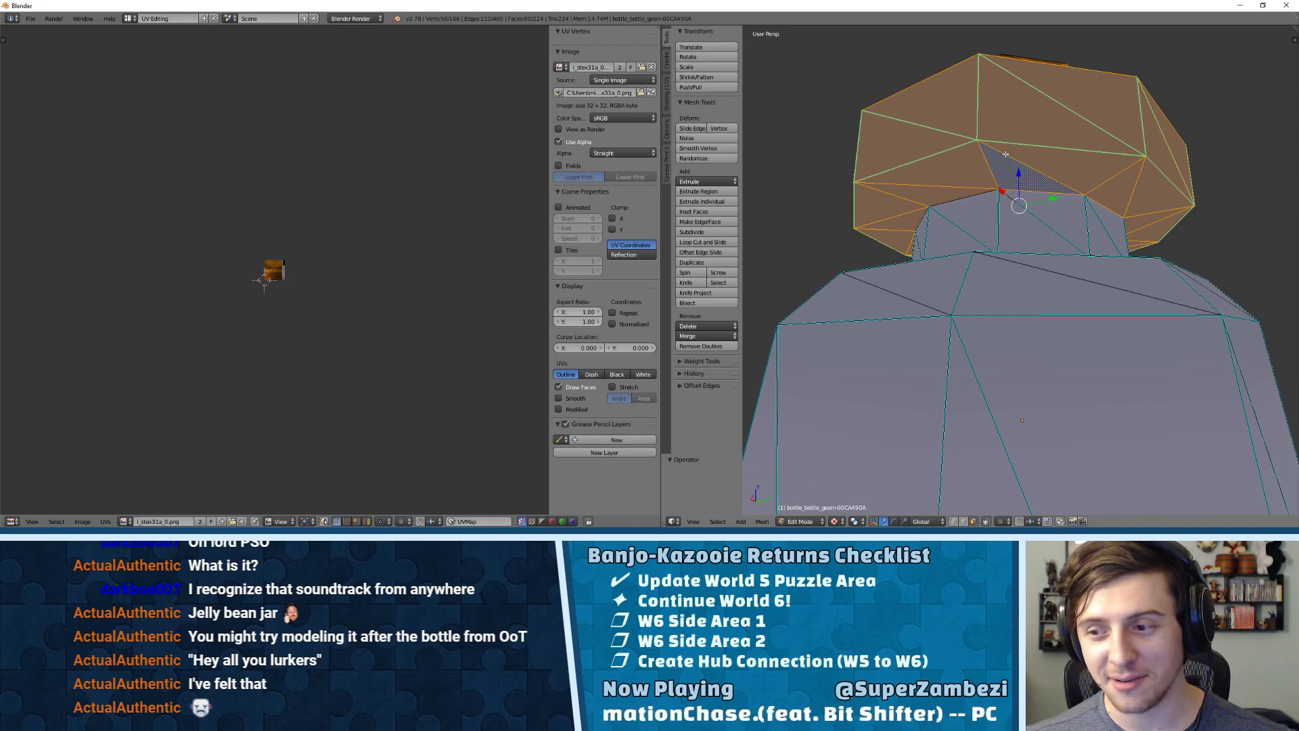
# - Select the entire bottle mesh and merge its duplicate vertices with Remove Doubles at a merge distance of 0.0001
pyautogui.moveTo(1016, 157)
pyautogui.mouseDown(button='middle')
pyautogui.moveTo(1015, 233)
pyautogui.moveTo(1016, 179)
pyautogui.mouseUp(button='middle')
pyautogui.press('a')
pyautogui.press('a')
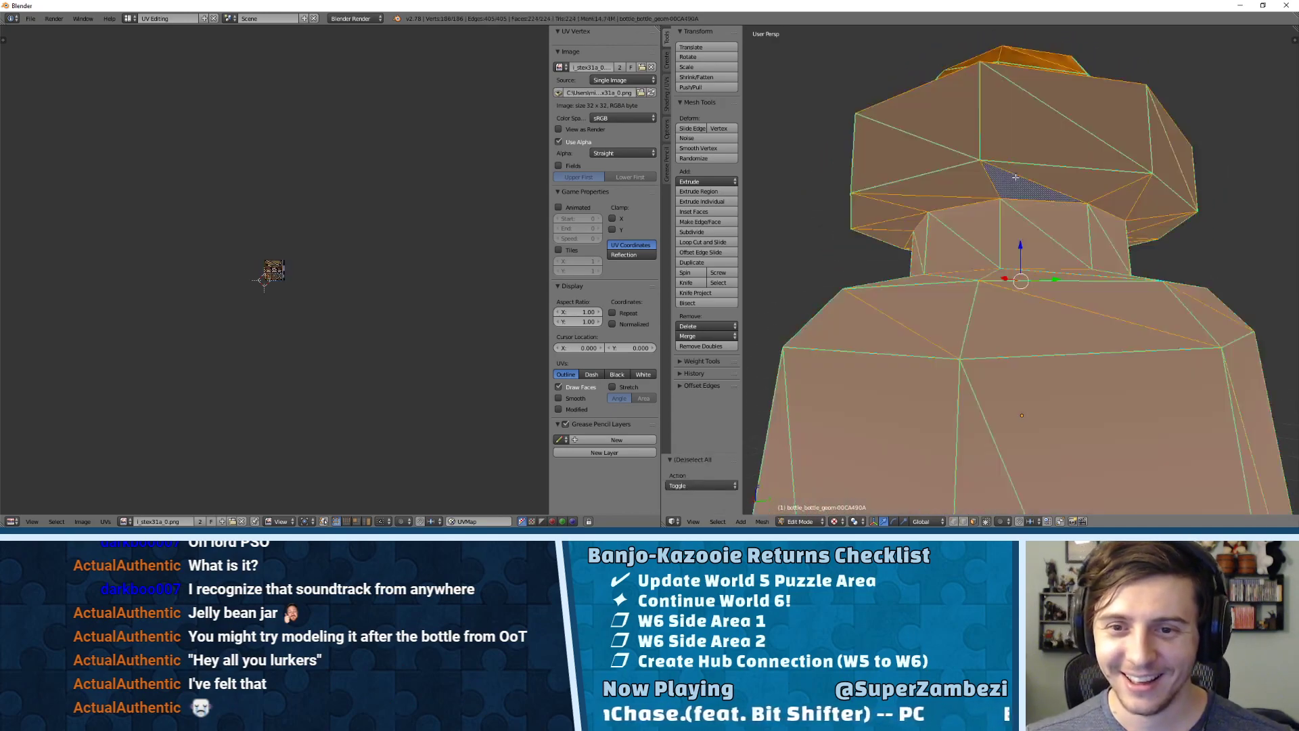
pyautogui.press('w')
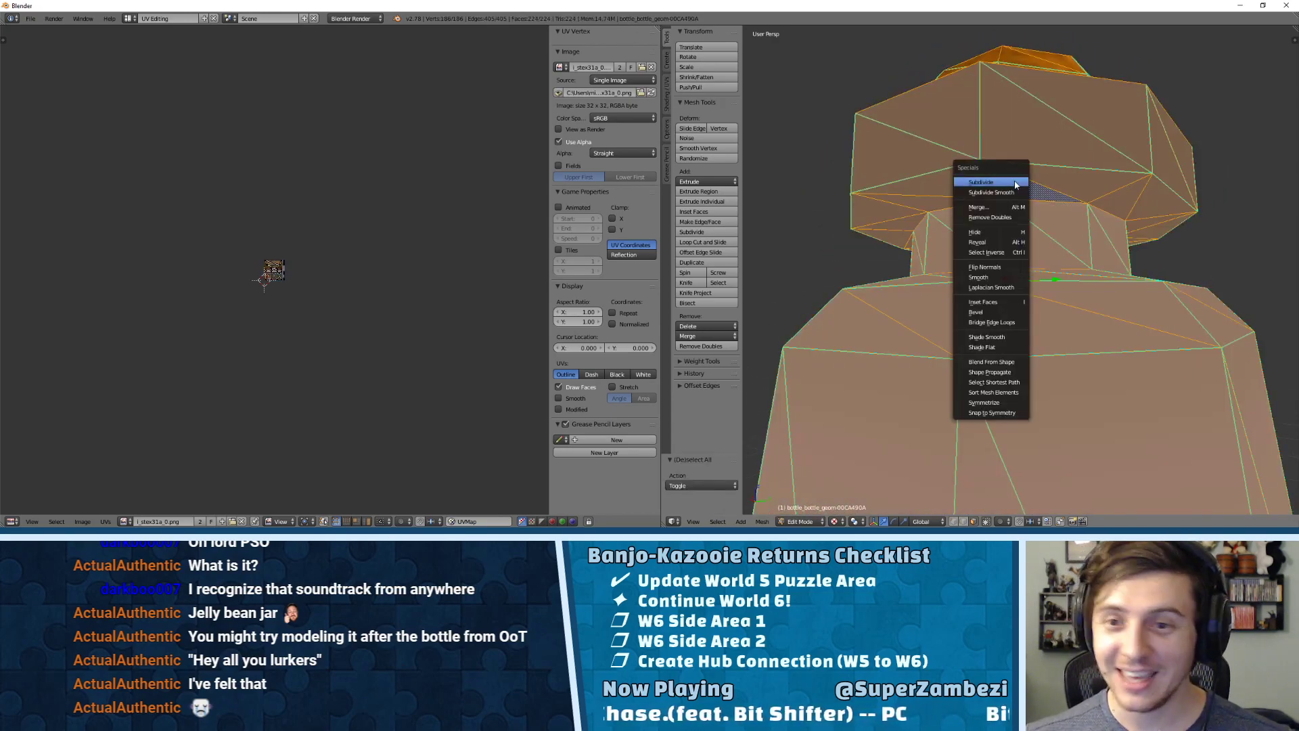
pyautogui.click(1015, 218)
# - Try selecting individual triangular faces on the rim's top surface beside the cork
pyautogui.moveTo(995, 181); pyautogui.dragTo(955, 217, button='middle')
pyautogui.hotkey('ctrl', 'Tab')
pyautogui.click(991, 232)
pyautogui.rightClick(1042, 249)
pyautogui.rightClick(1087, 231)
pyautogui.keyDown('shift'); pyautogui.rightClick(955, 236); pyautogui.keyUp('shift')
pyautogui.keyDown('shift'); pyautogui.rightClick(890, 229); pyautogui.keyUp('shift')
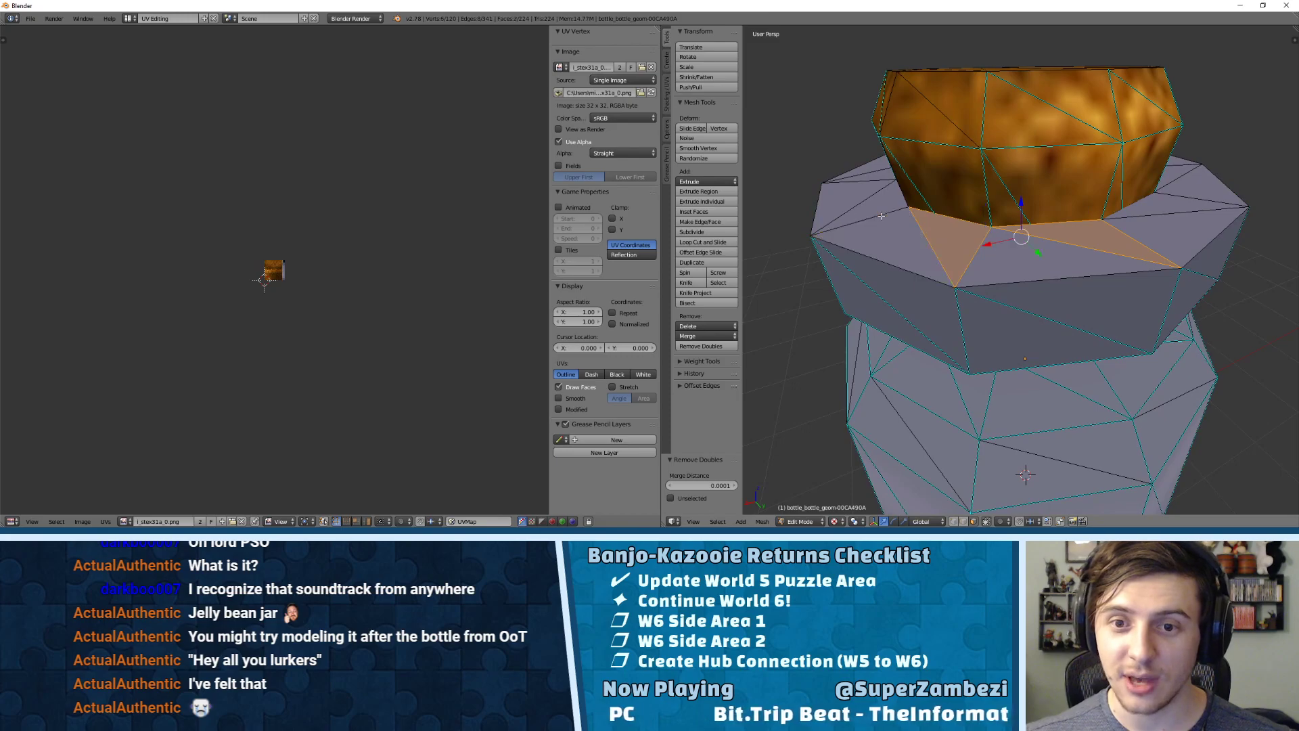
# - Select the whole linked cork, lift it by about 0.53 and another 0.85 units along Z, and return to Object Mode
pyautogui.rightClick(950, 207)
pyautogui.moveTo(926, 201); pyautogui.dragTo(1020, 188, button='middle')
pyautogui.press('l')
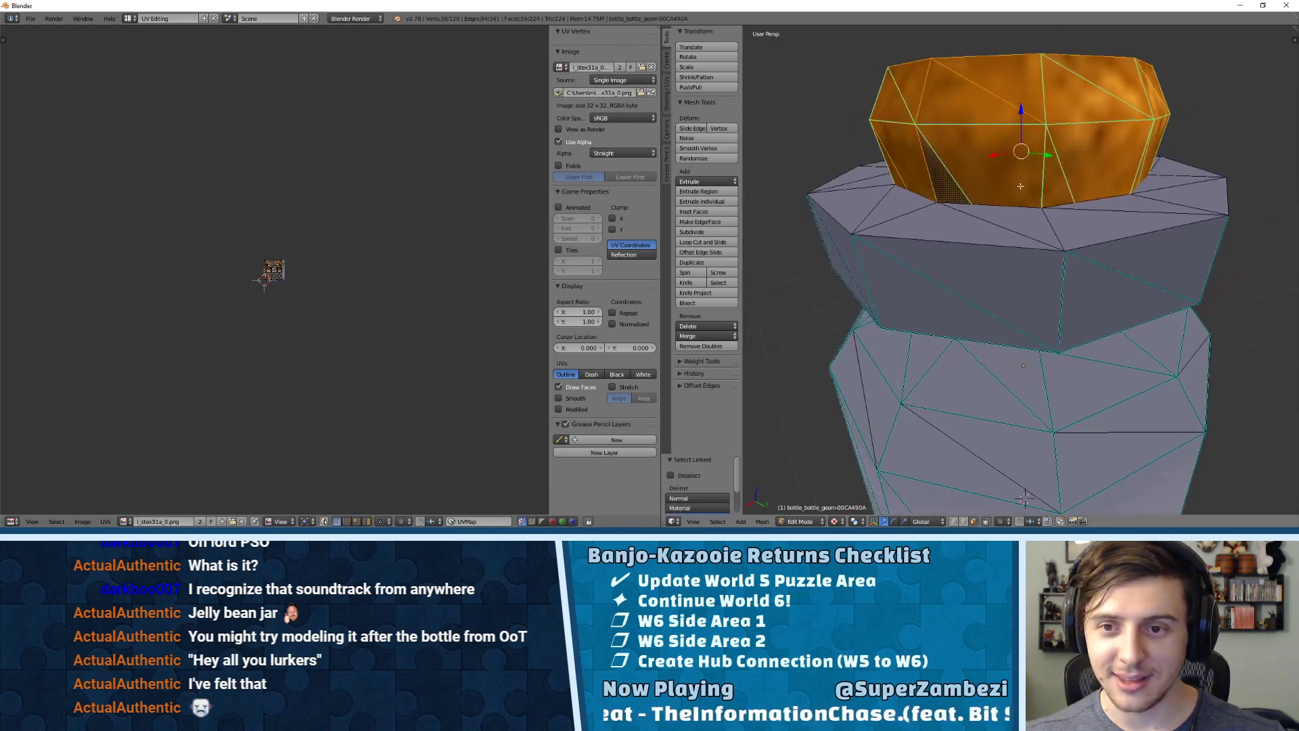
pyautogui.moveTo(1022, 119); pyautogui.dragTo(1021, 5)
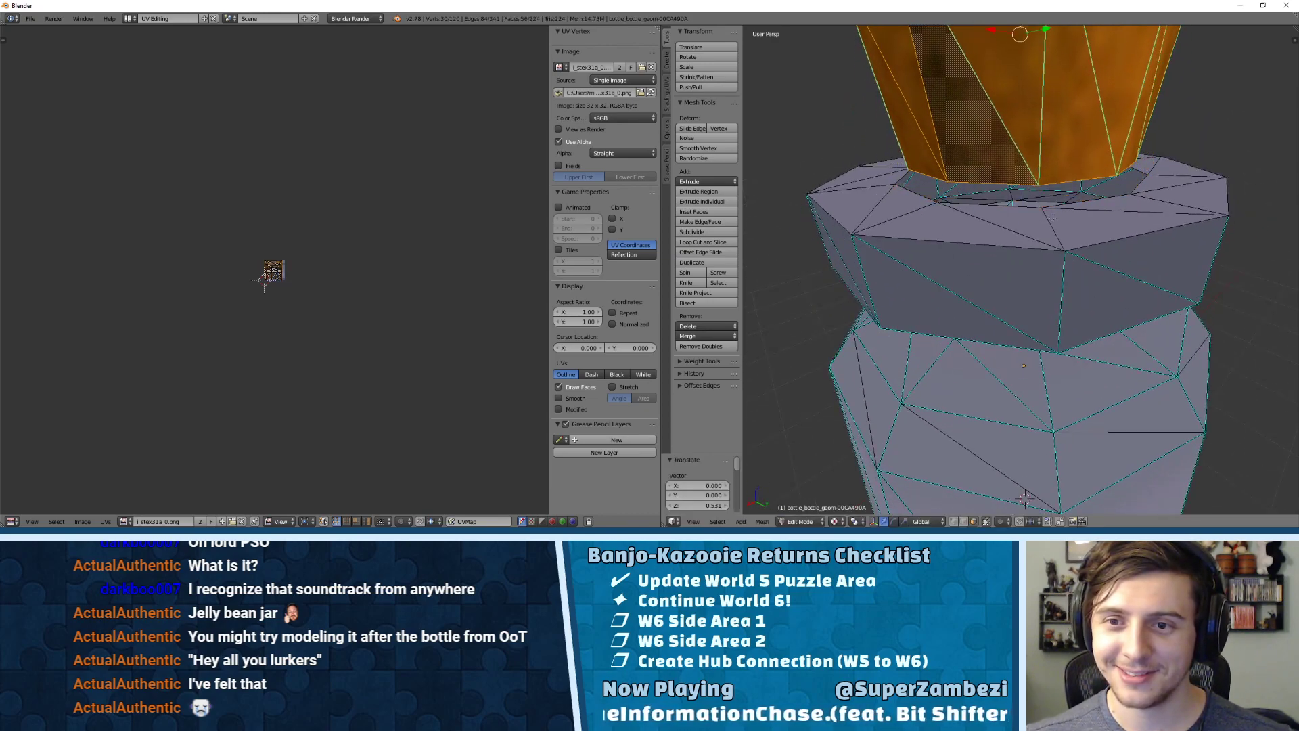
pyautogui.scroll(-5, 1053, 222)
pyautogui.moveTo(1024, 126); pyautogui.dragTo(1022, 9)
pyautogui.scroll(8, 1033, 216)
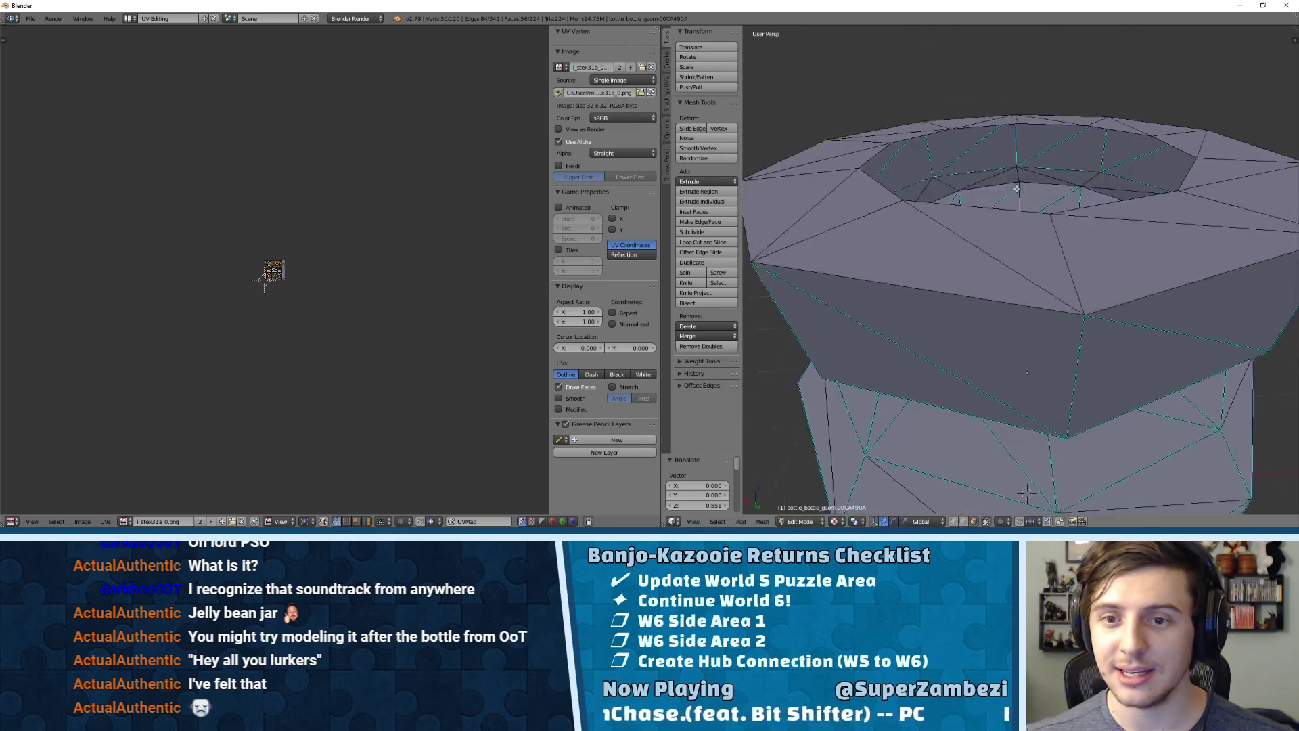
pyautogui.moveTo(1022, 298); pyautogui.dragTo(1039, 262, button='middle')
pyautogui.scroll(-4, 1072, 186)
pyautogui.scroll(-5, 1072, 271)
pyautogui.press('Tab')
pyautogui.scroll(5, 1064, 310)
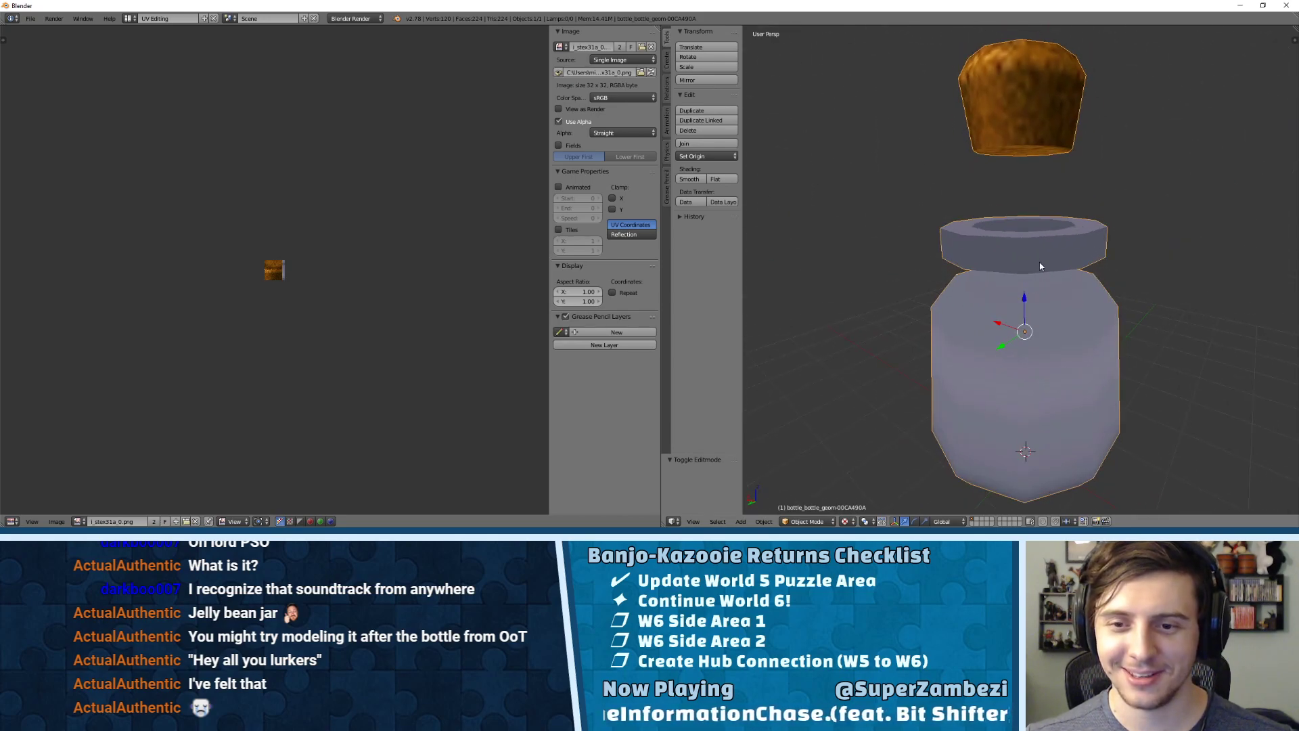
# - Select the linked cork again in Edit Mode and lower it about 0.225 units along Z
pyautogui.press('Tab')
pyautogui.rightClick(1031, 111)
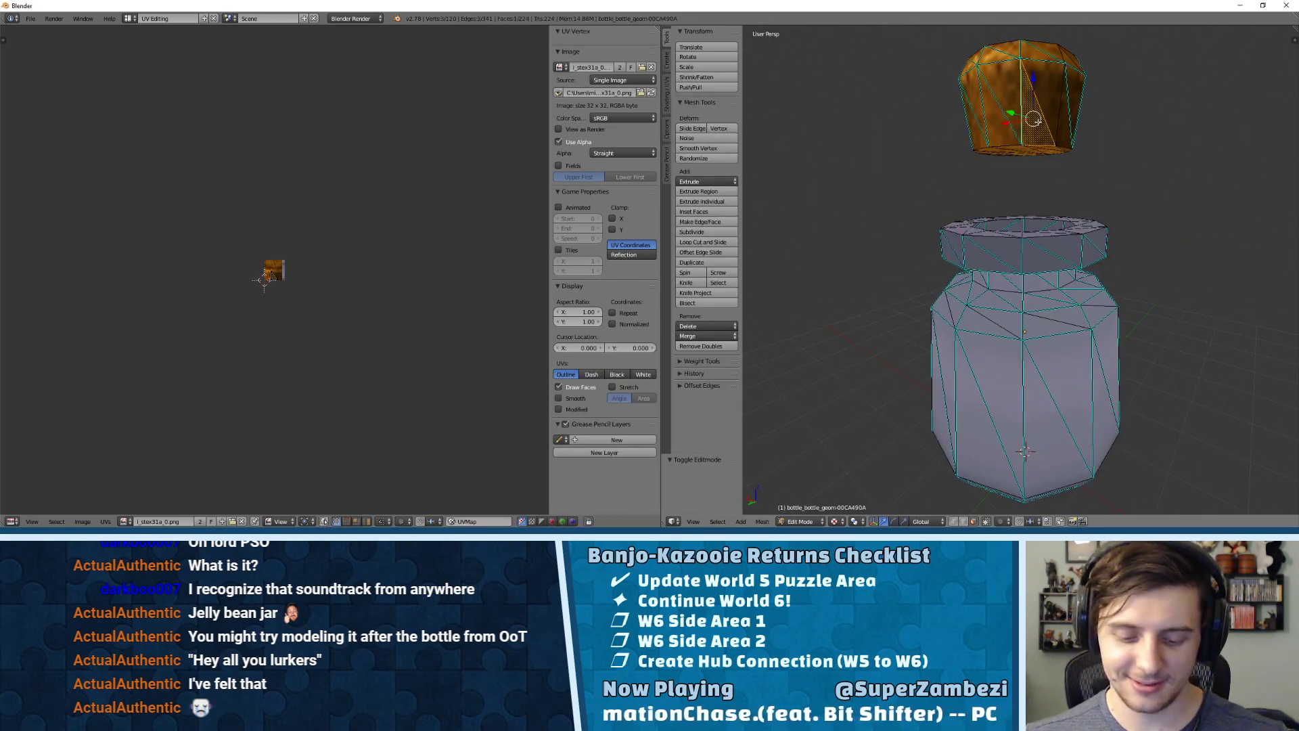
pyautogui.press('l')
pyautogui.press('g')
pyautogui.press('z')
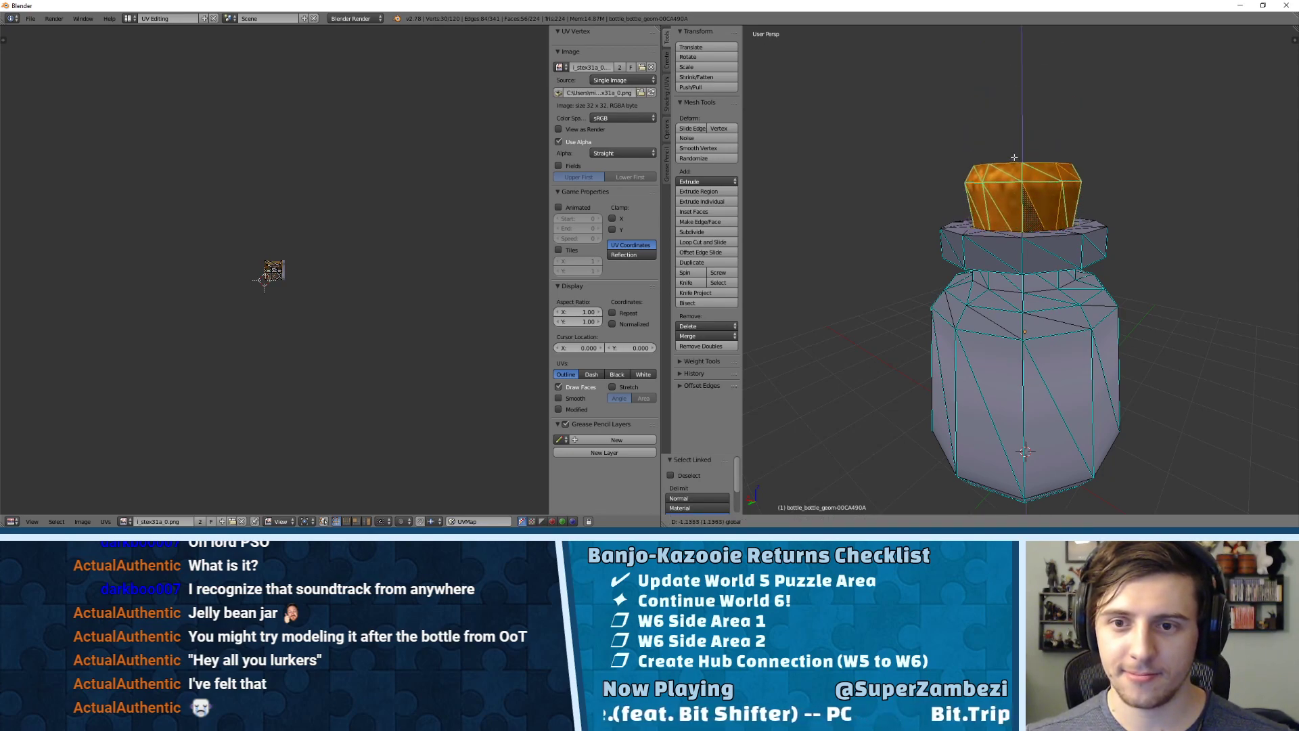
pyautogui.click(1023, 103)
pyautogui.scroll(2, 1023, 103)
pyautogui.scroll(2, 1023, 103)
pyautogui.moveTo(1023, 103); pyautogui.dragTo(1000, 169, button='middle')
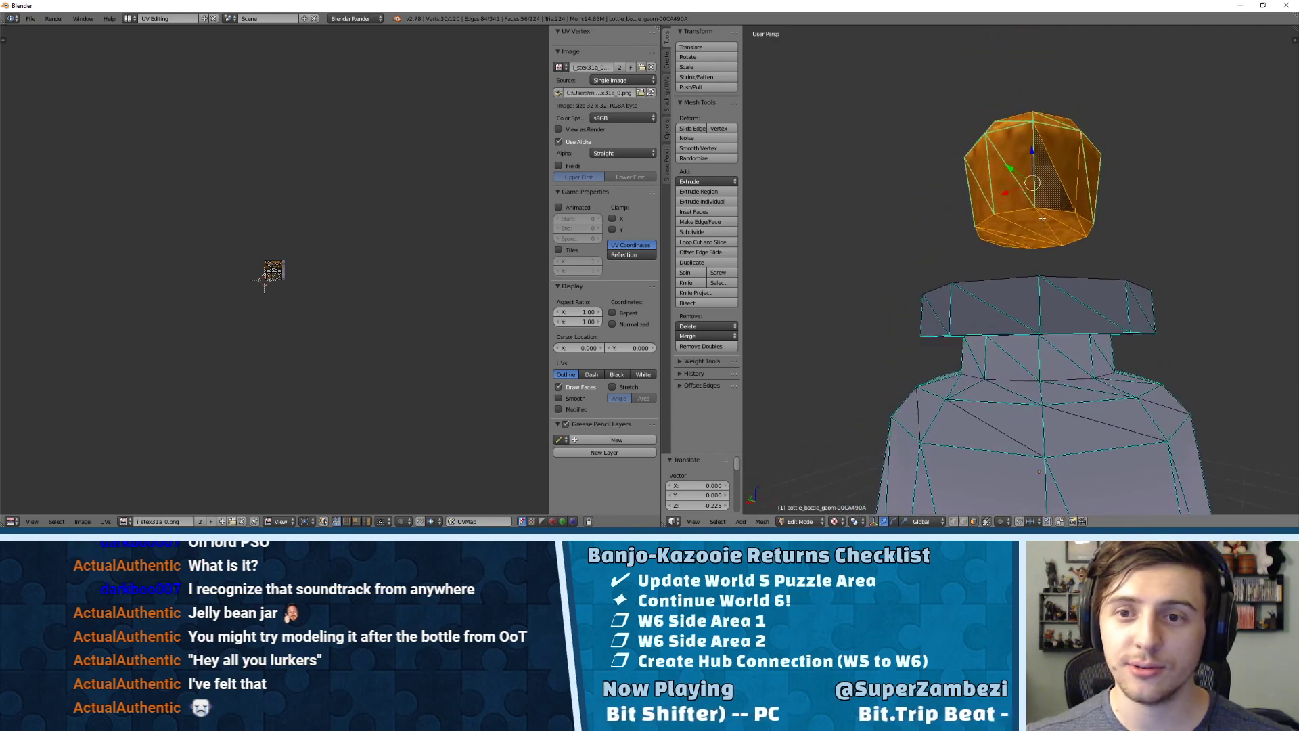
# - Switch to vertex selection and run Remove Doubles on a lower vertex of the raised cork
pyautogui.hotkey('ctrl', 'Tab')
pyautogui.click(999, 170)
pyautogui.rightClick(995, 215)
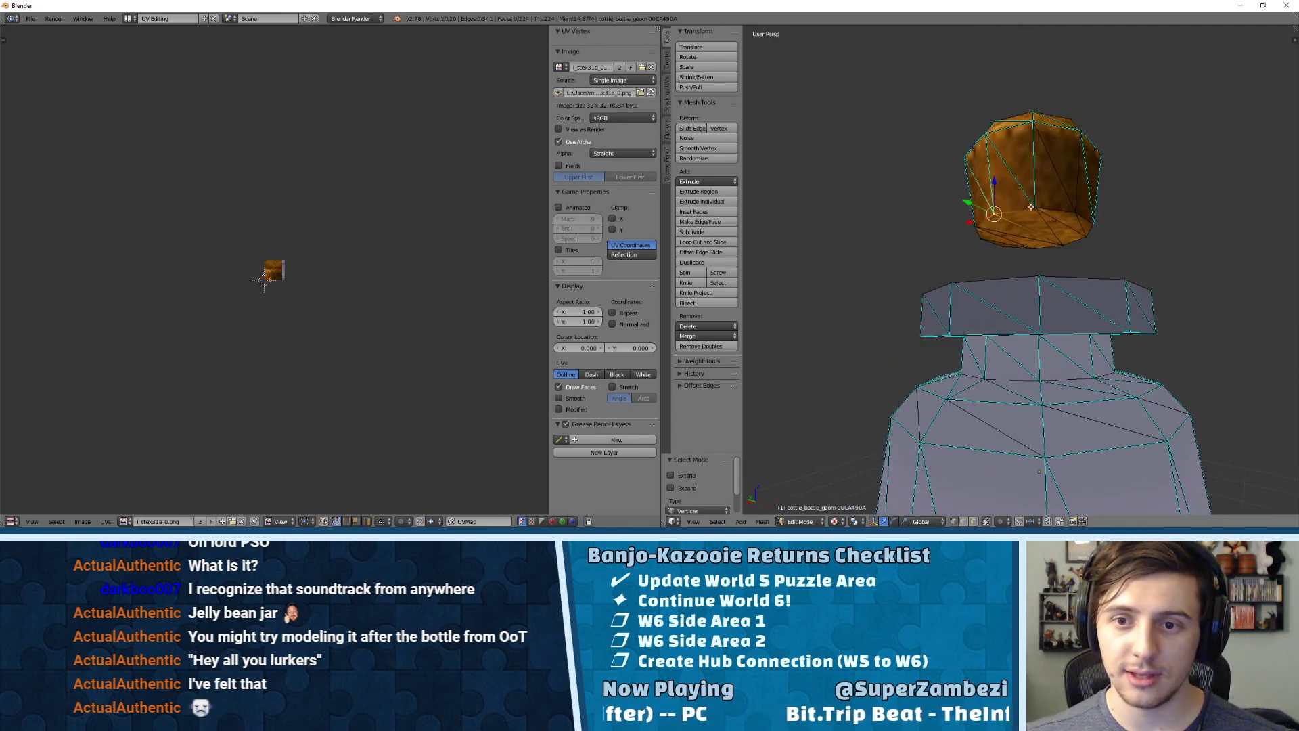
pyautogui.press('w')
pyautogui.click(1080, 218)
# - Select the vertices around the raised cork's lower end and delete them
pyautogui.rightClick(1053, 211)
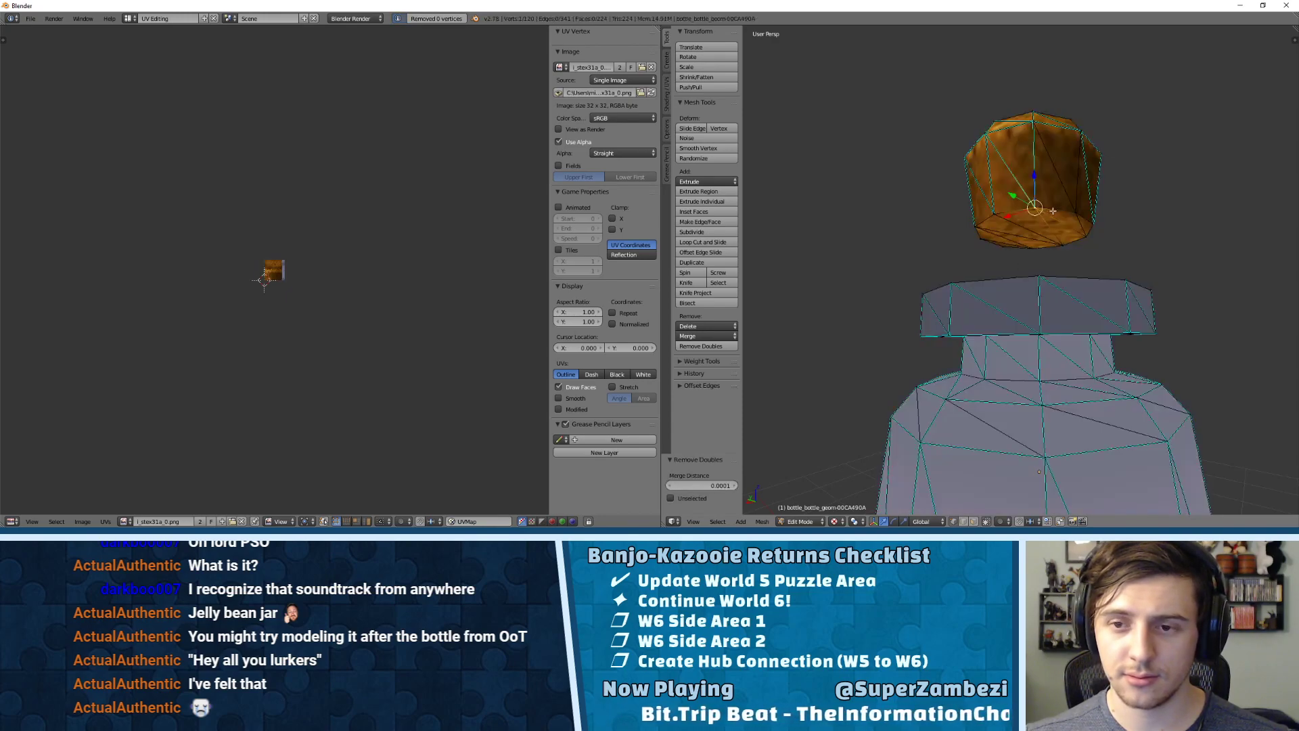
pyautogui.keyDown('shift'); pyautogui.rightClick(977, 237); pyautogui.keyUp('shift')
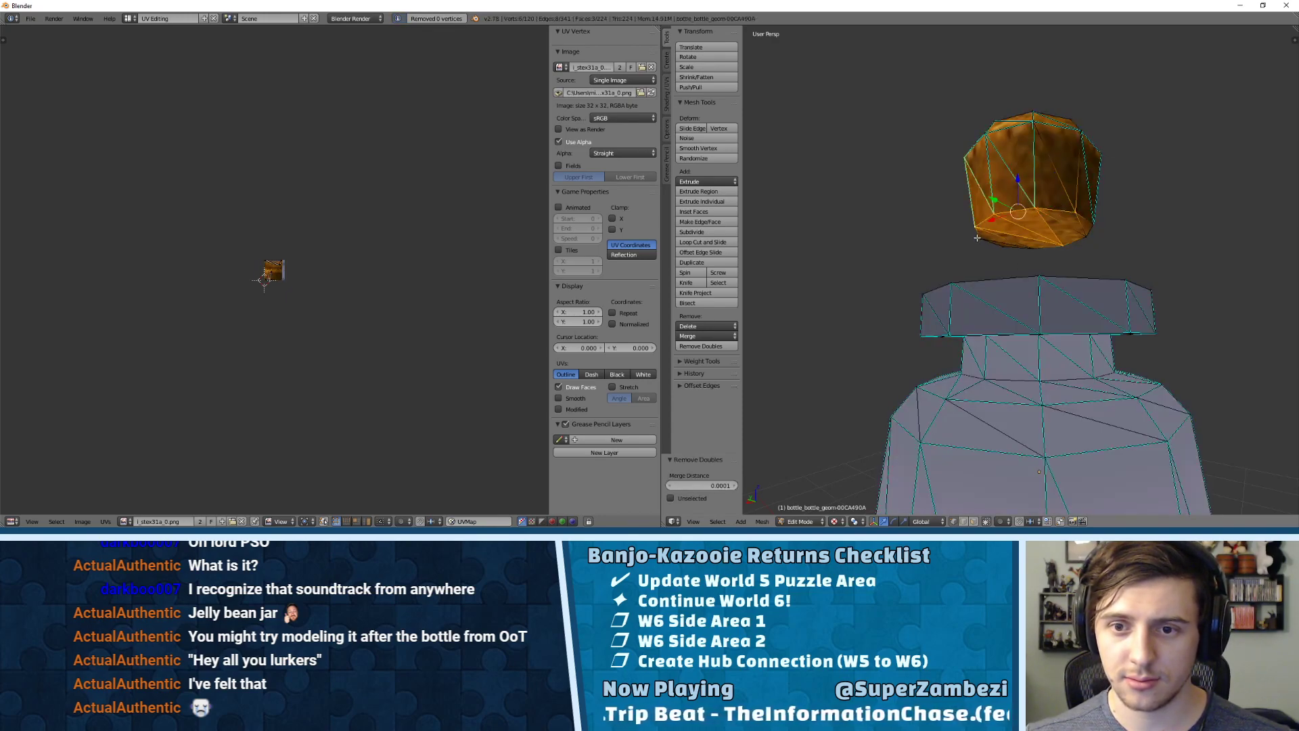
pyautogui.keyDown('shift'); pyautogui.rightClick(1013, 248); pyautogui.keyUp('shift')
pyautogui.keyDown('shift'); pyautogui.rightClick(1034, 250); pyautogui.keyUp('shift')
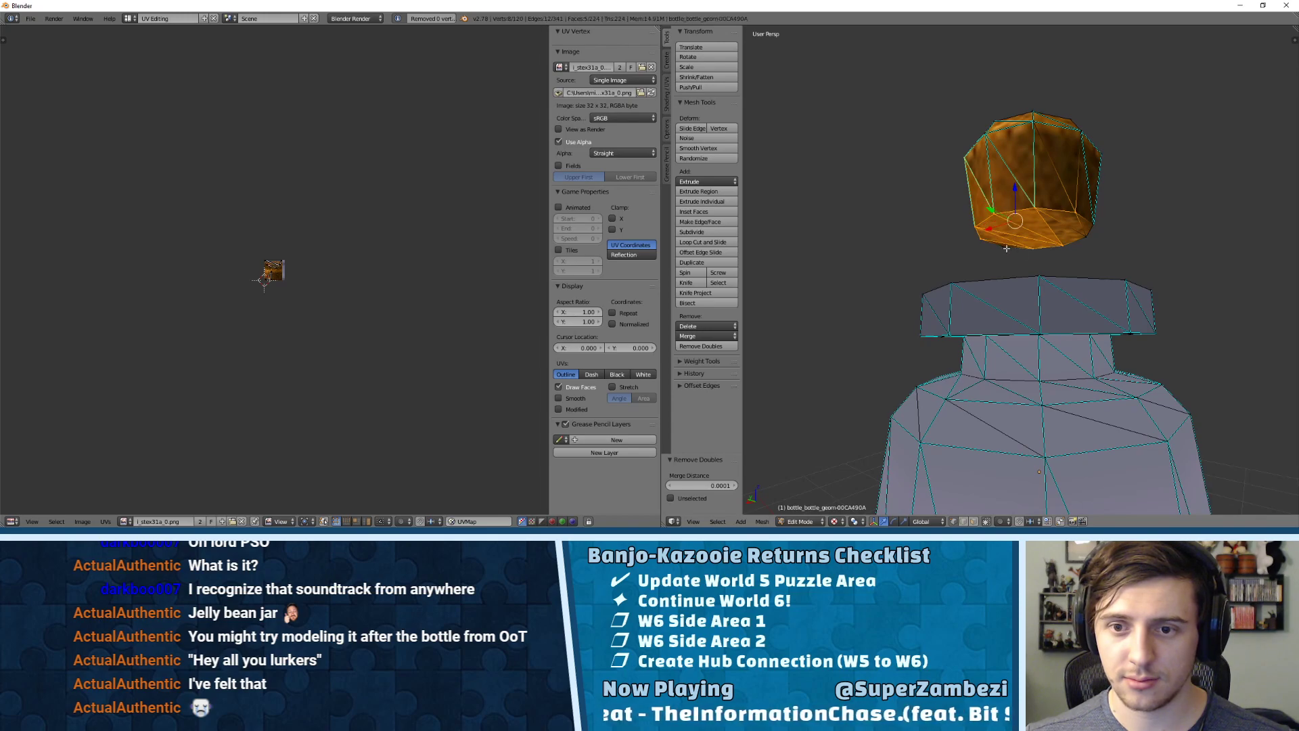
pyautogui.keyDown('shift'); pyautogui.rightClick(1076, 240); pyautogui.keyUp('shift')
pyautogui.press('x')
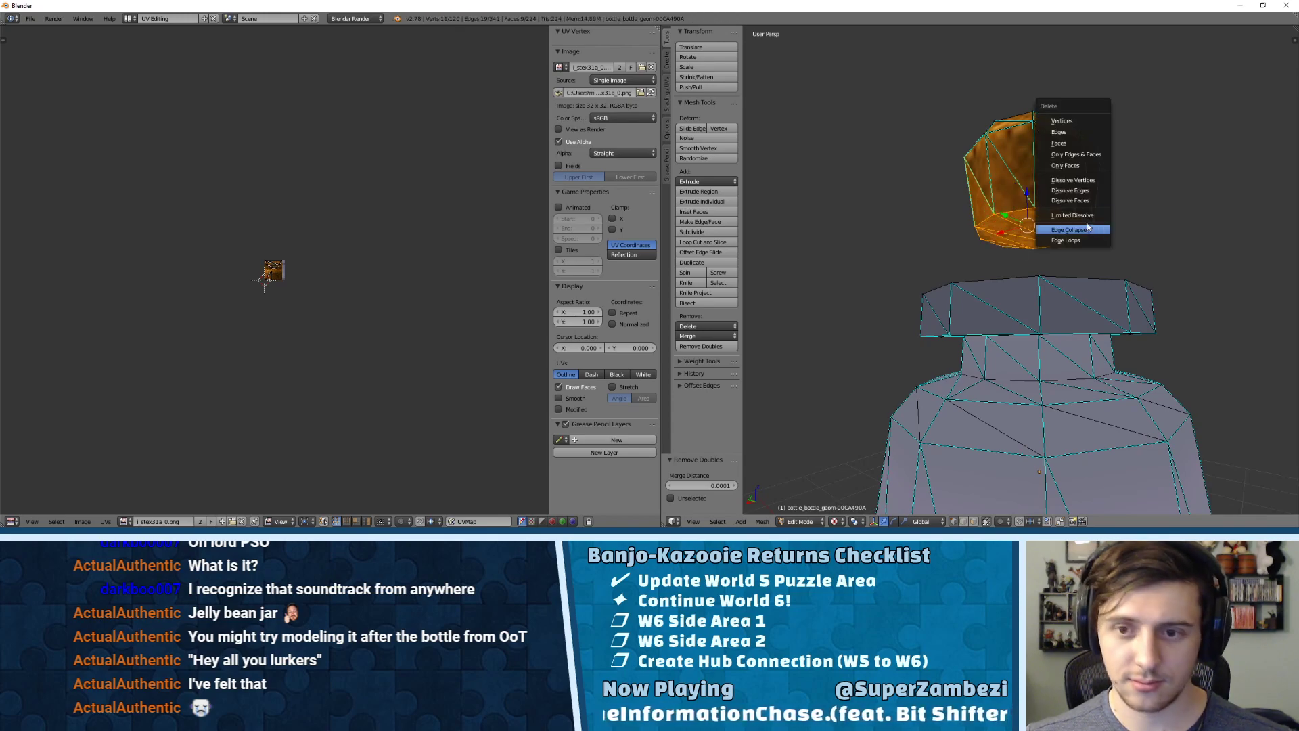
pyautogui.click(1060, 129)
pyautogui.hotkey('ctrl', 'z')
pyautogui.moveTo(1053, 151); pyautogui.dragTo(979, 134, button='middle')
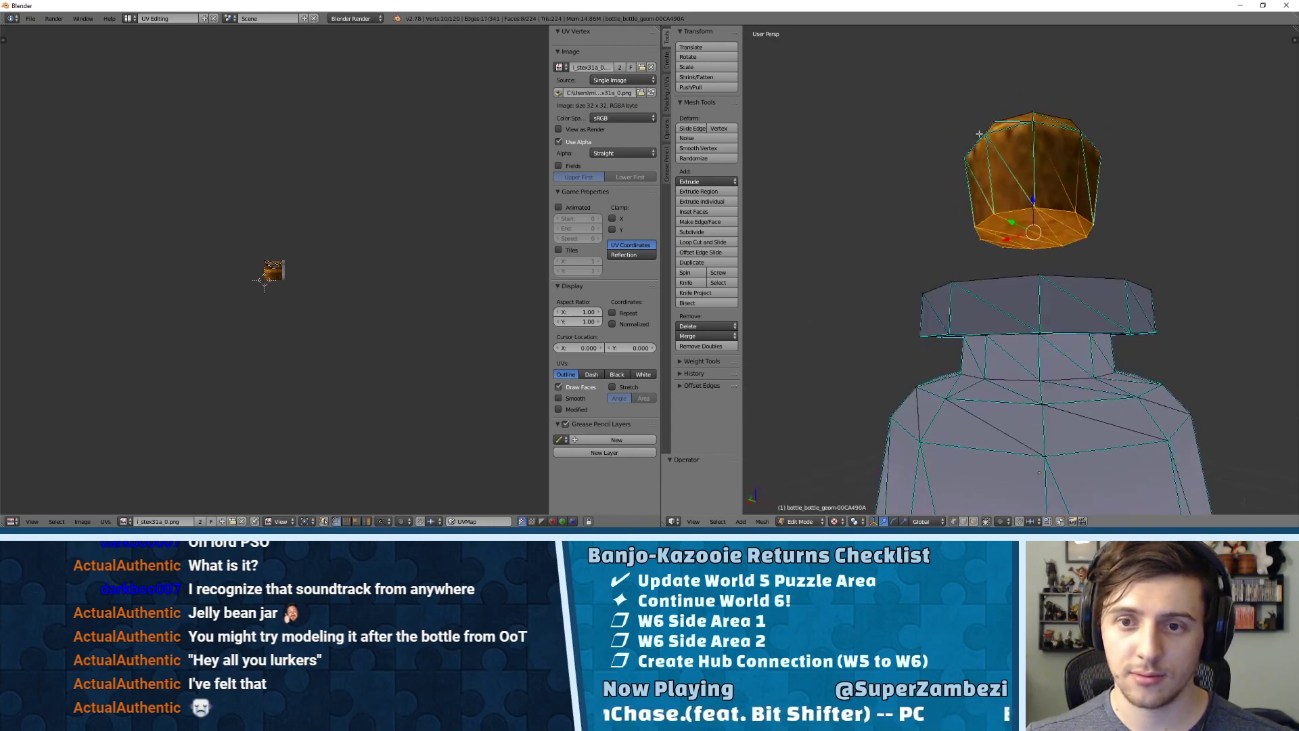
pyautogui.press('x')
pyautogui.click(1031, 190)
# - Select the remaining linked cork geometry and lower it 1 unit along Z toward the bottle's opening
pyautogui.moveTo(1031, 190); pyautogui.dragTo(1028, 140, button='middle')
pyautogui.press('l')
pyautogui.press('g')
pyautogui.press('z')
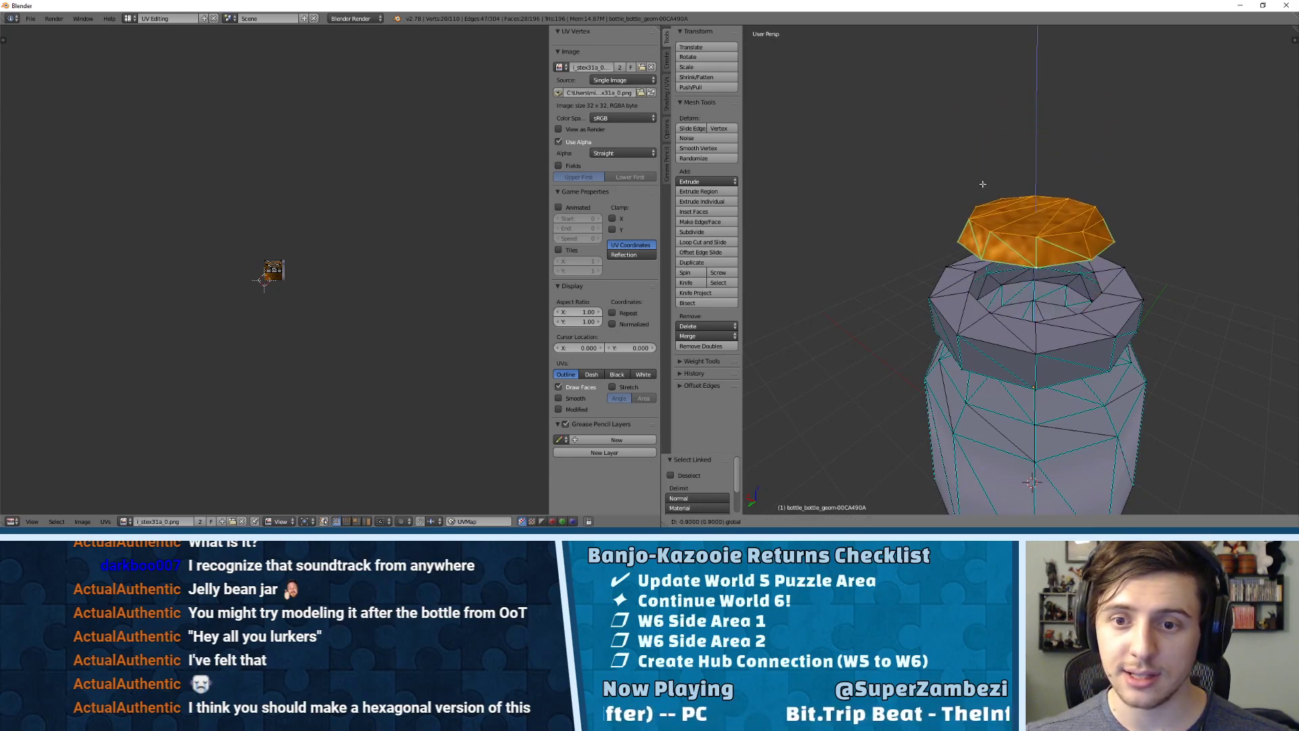
pyautogui.click(994, 167)
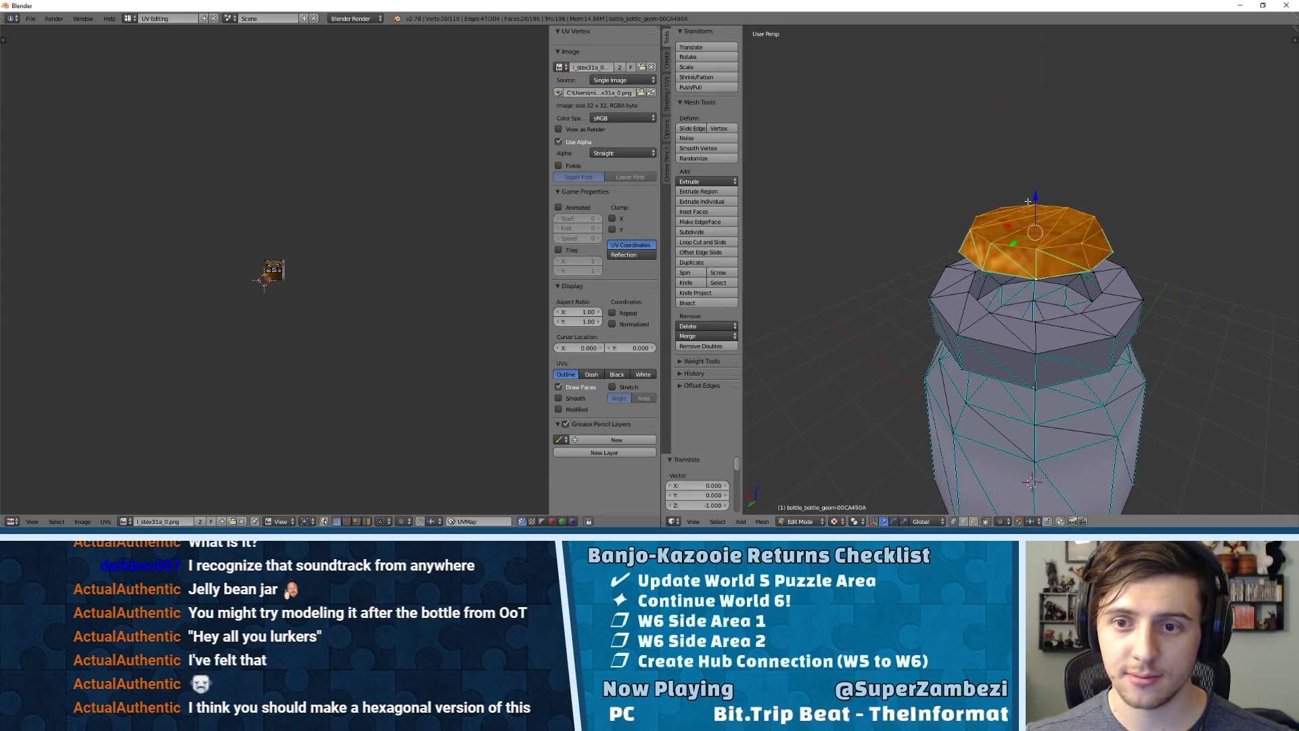
pyautogui.press('g')
pyautogui.press('z')
pyautogui.click(992, 180)
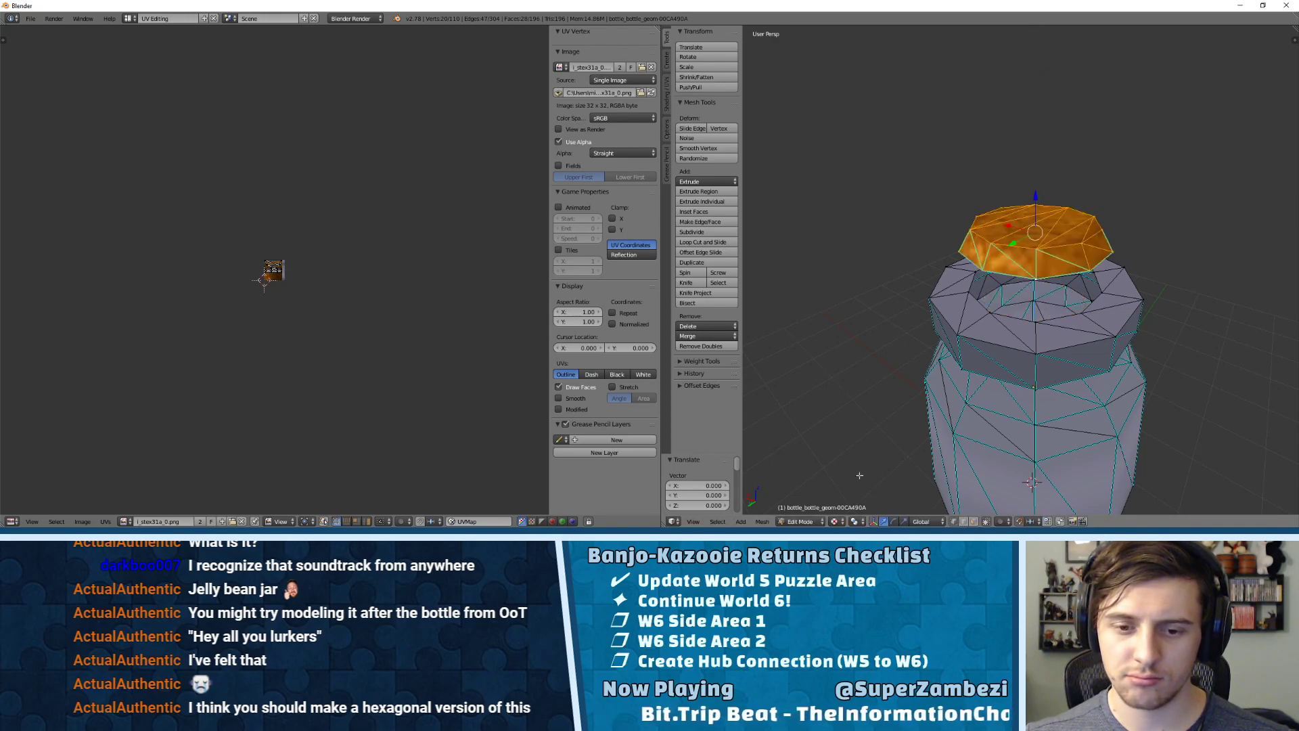
# - Set the snap element to Vertex and lower the cork about 0.452 units along Z onto the rim's opening
pyautogui.click(1030, 522)
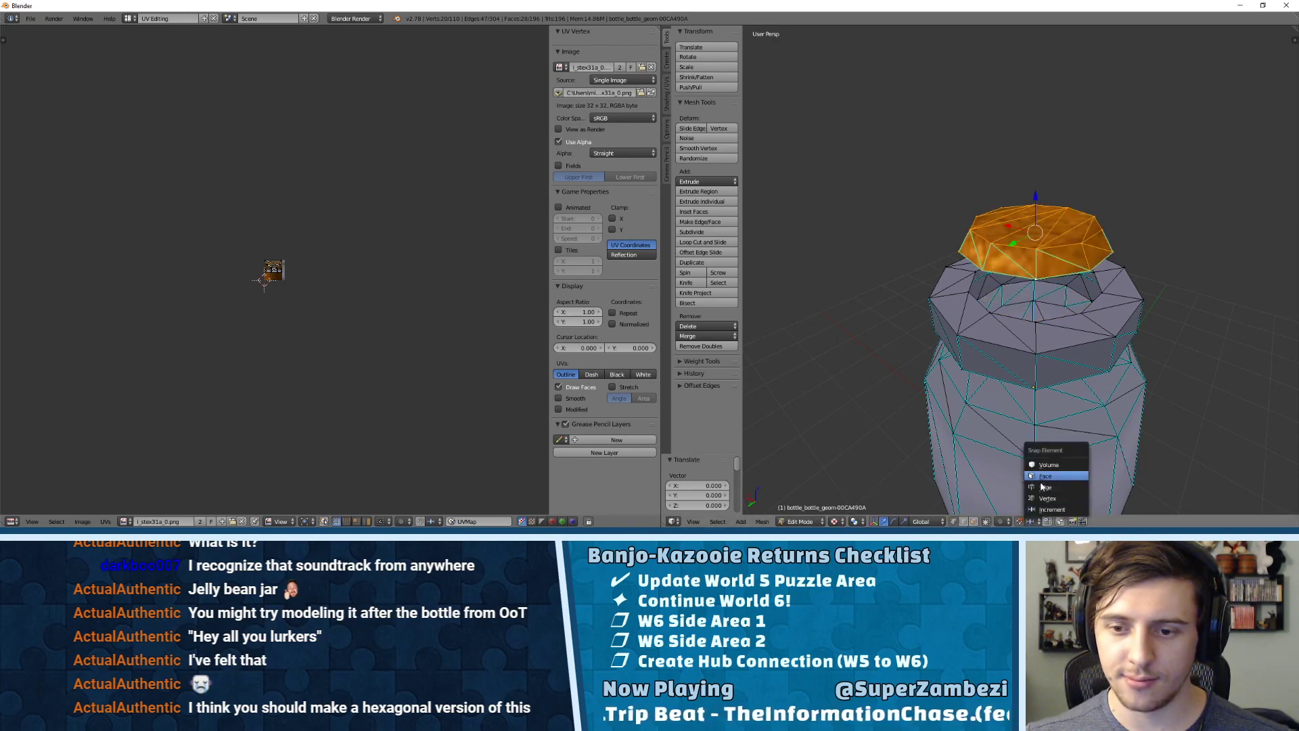
pyautogui.click(1044, 499)
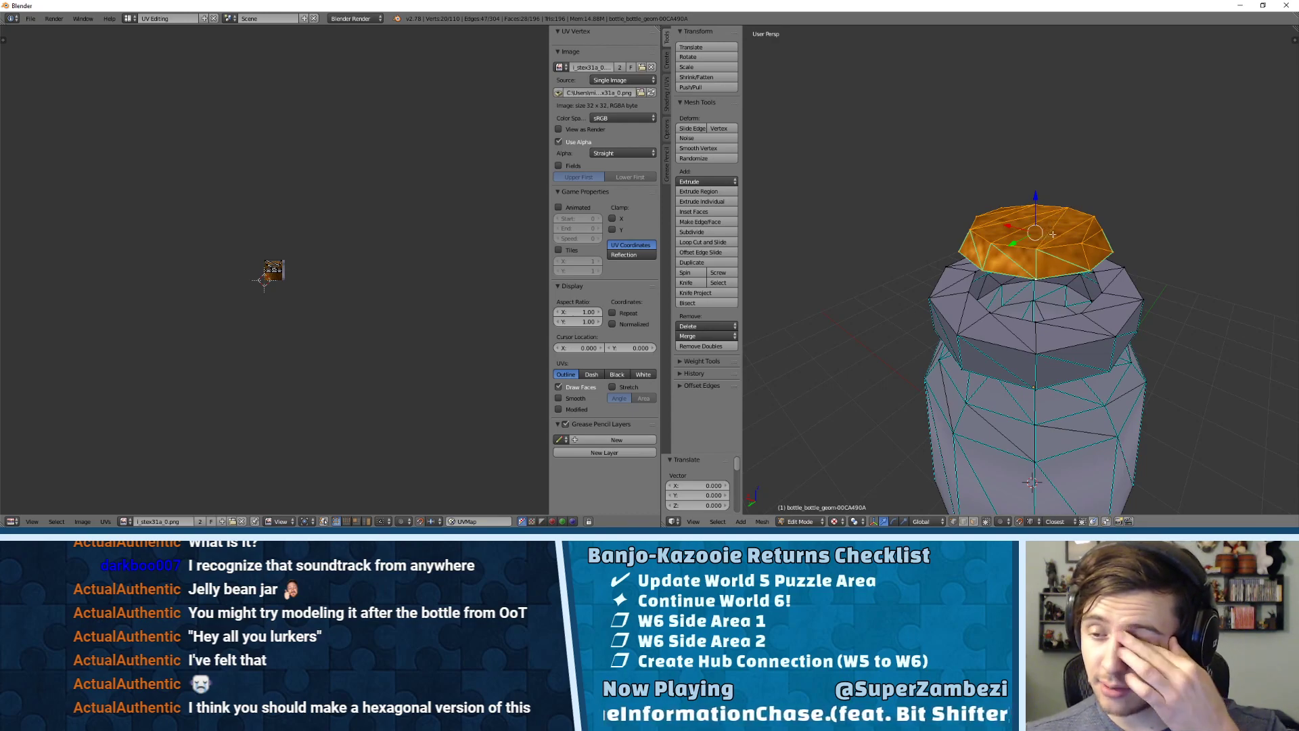
pyautogui.moveTo(1036, 198); pyautogui.dragTo(966, 293)
pyautogui.moveTo(966, 294); pyautogui.dragTo(998, 285, button='middle')
pyautogui.press('KP_7')
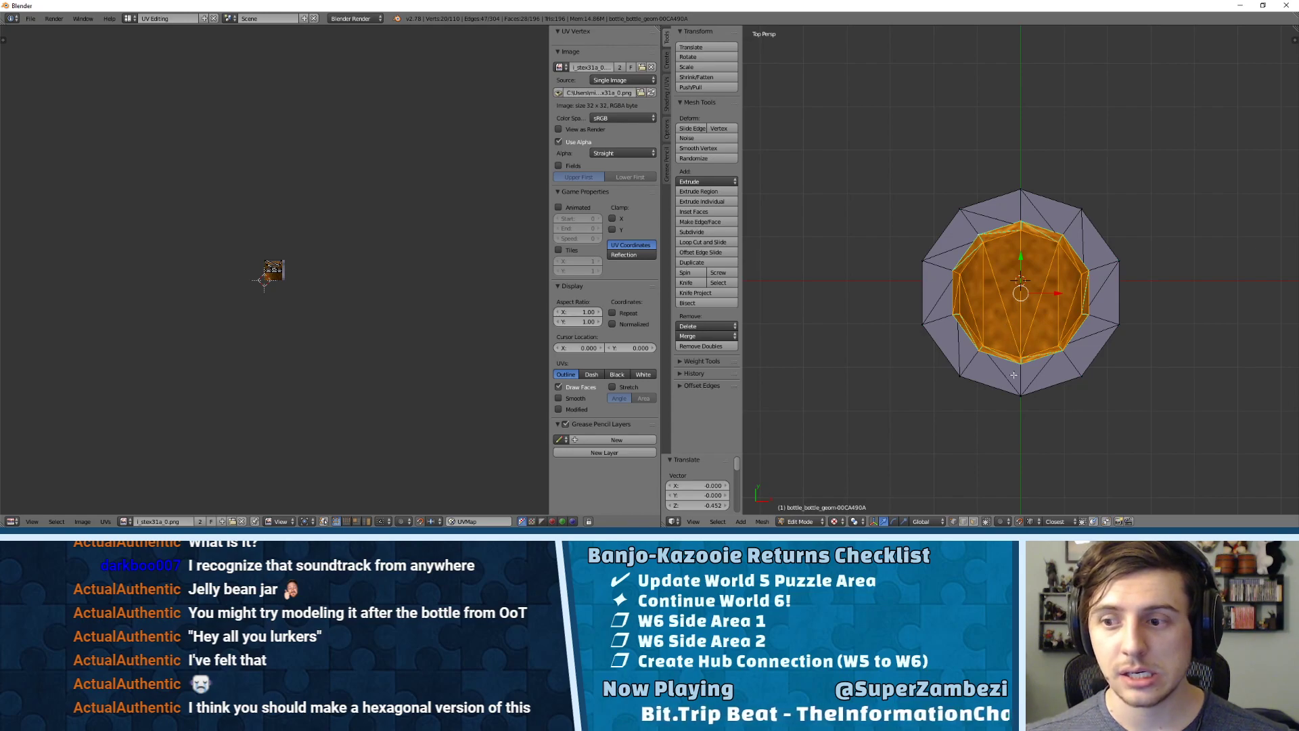
pyautogui.moveTo(1034, 372); pyautogui.dragTo(997, 318, button='middle')
pyautogui.scroll(-9, 1031, 213)
pyautogui.scroll(3, 1031, 215)
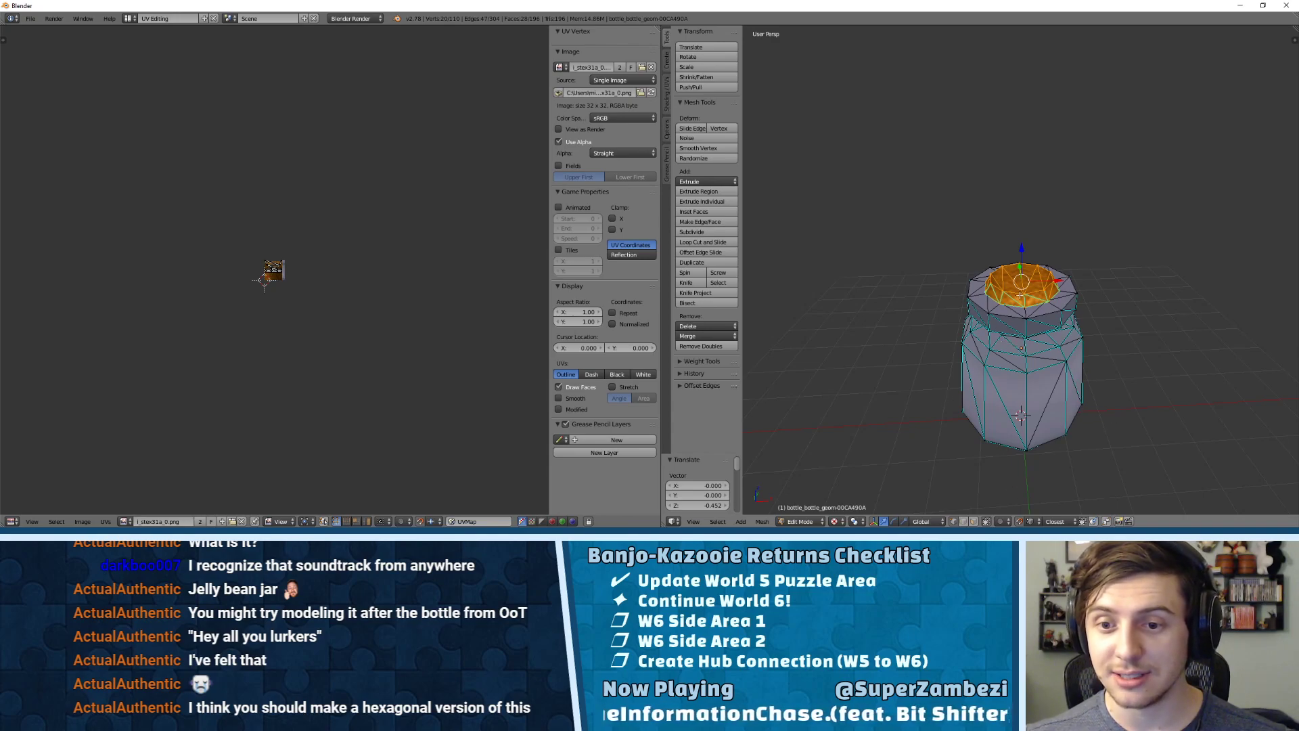
# - Select the whole mesh and run Remove Doubles with a merge distance of 0.001
pyautogui.scroll(3, 1025, 297)
pyautogui.press('a')
pyautogui.press('w')
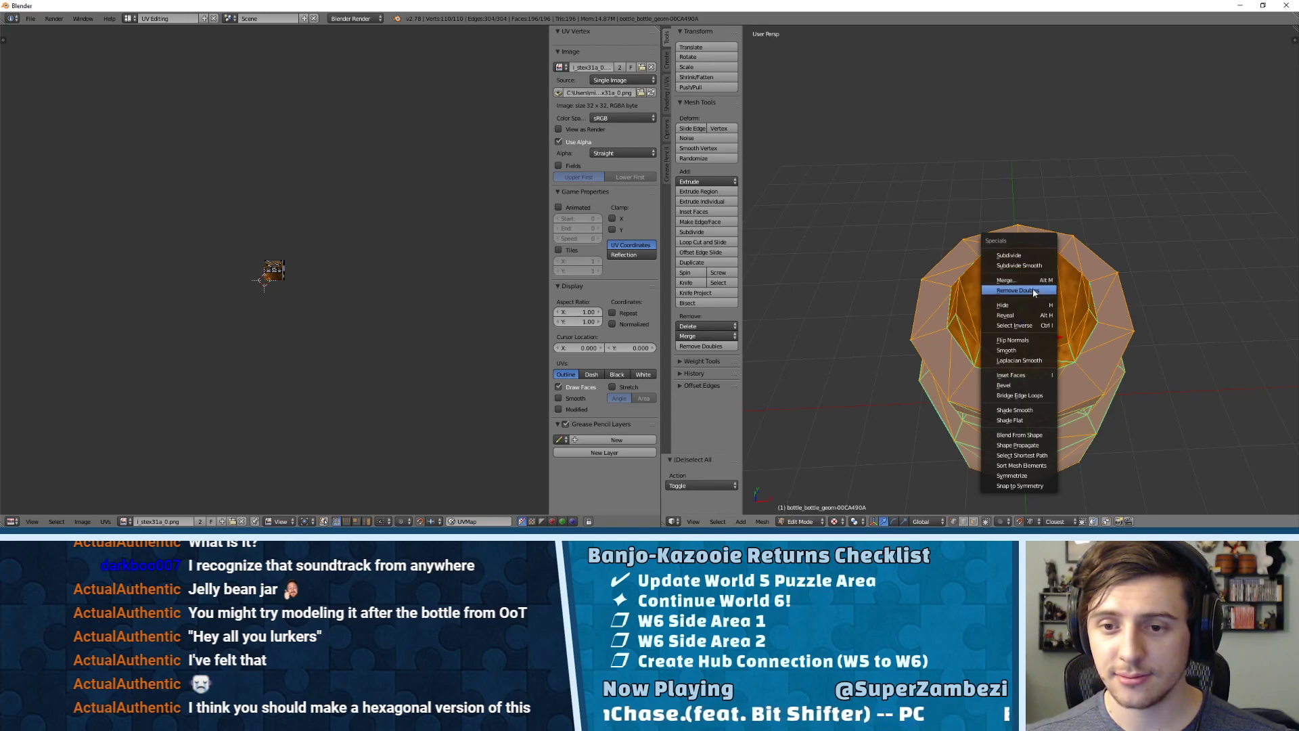
pyautogui.click(1034, 292)
pyautogui.moveTo(1034, 292); pyautogui.dragTo(982, 338, button='middle')
pyautogui.press('w')
pyautogui.click(1007, 320)
pyautogui.click(728, 485)
pyautogui.write('0.001')
pyautogui.press('Return')
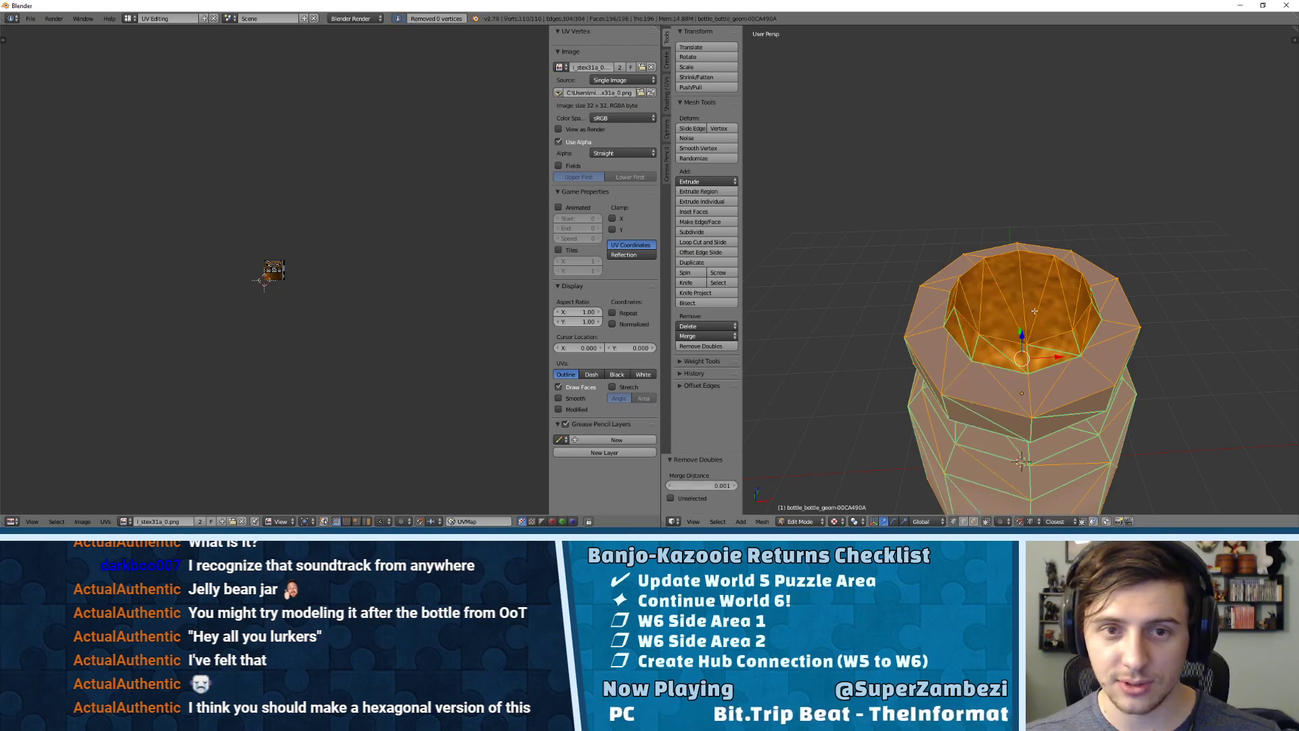
# - Set the Remove Doubles merge distance to 0.010
pyautogui.click(706, 486)
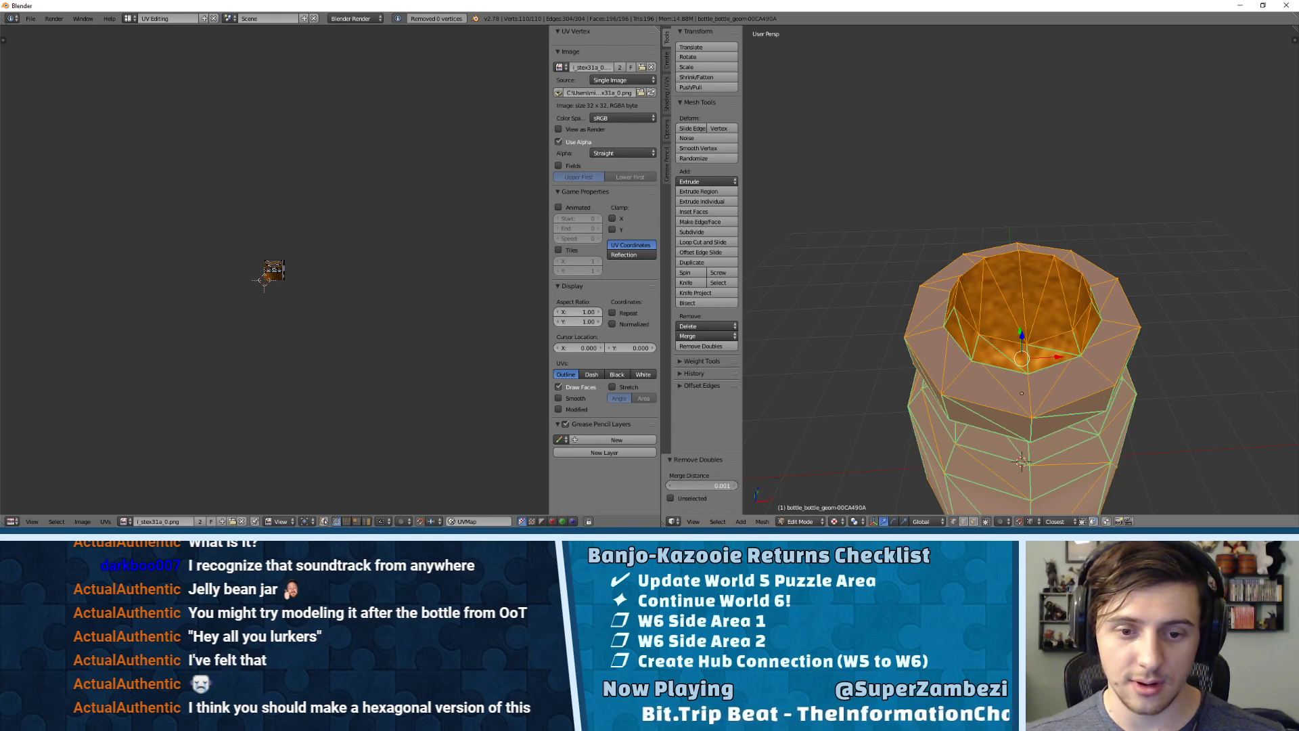
pyautogui.press('Return')
pyautogui.click(723, 485)
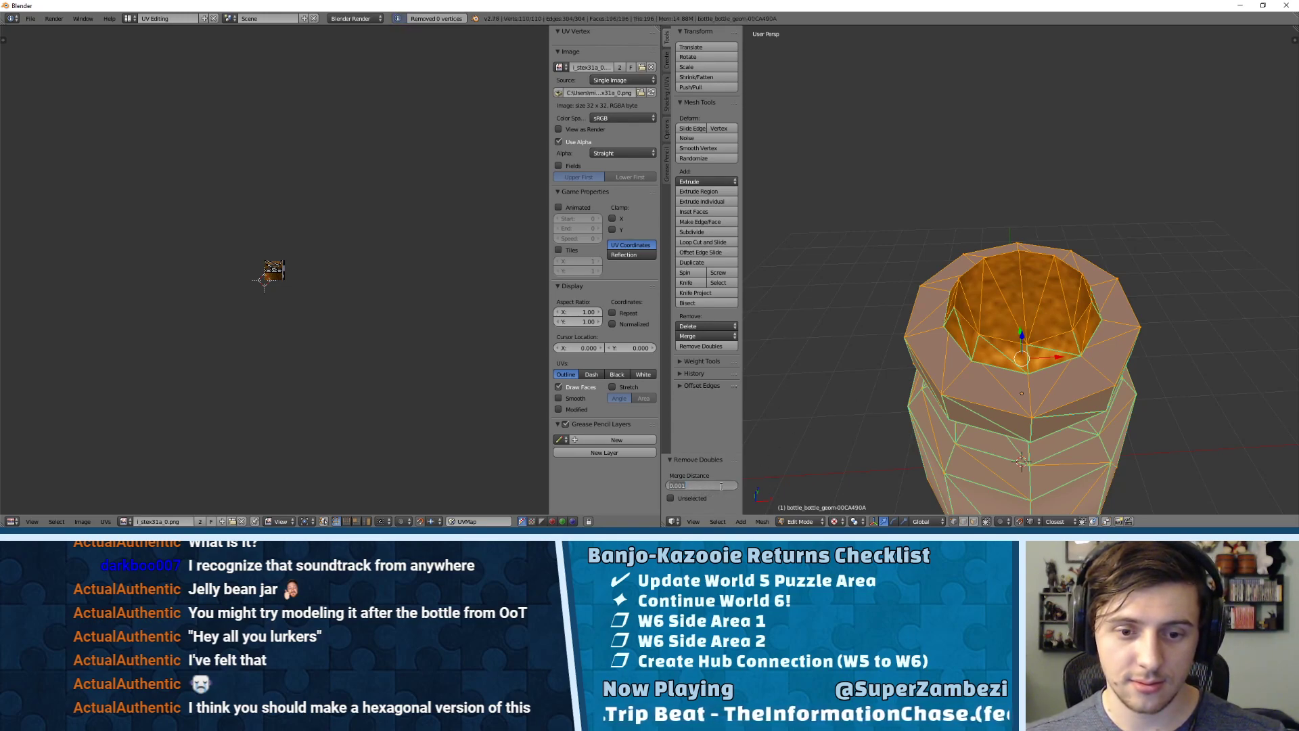
pyautogui.click(683, 486)
pyautogui.press('Return')
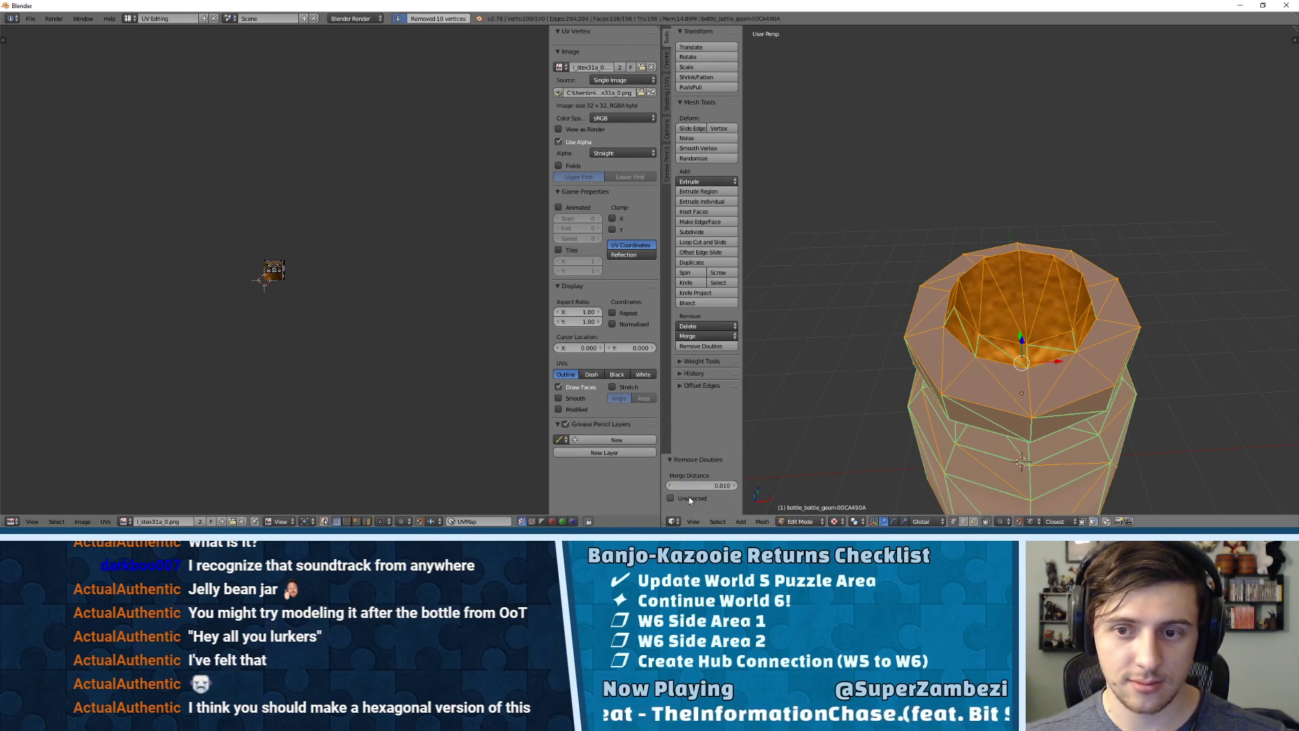
# - Deselect the whole mesh and set the selection mode to vertices
pyautogui.moveTo(1047, 309); pyautogui.dragTo(1010, 253, button='middle')
pyautogui.press('a')
pyautogui.scroll(-8, 1009, 251)
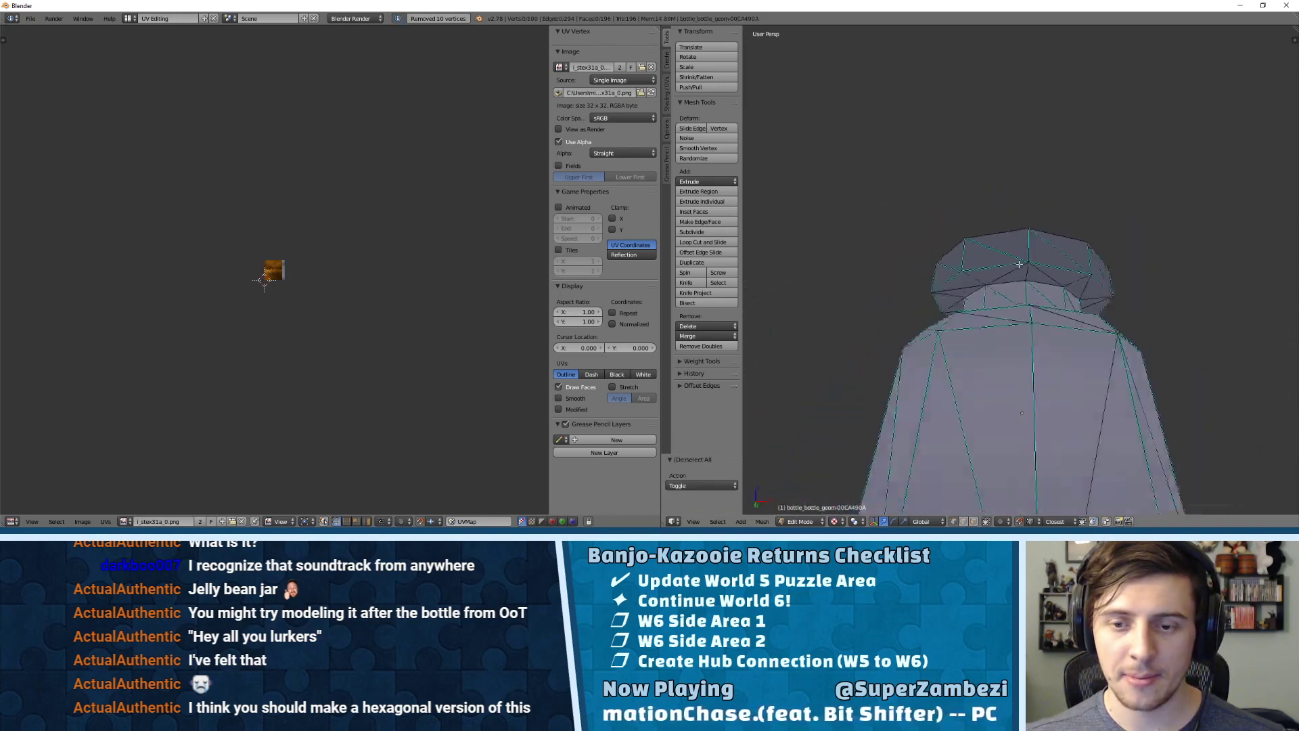
pyautogui.moveTo(956, 309); pyautogui.dragTo(952, 317, button='middle')
pyautogui.hotkey('ctrl', 'Tab')
pyautogui.click(954, 306)
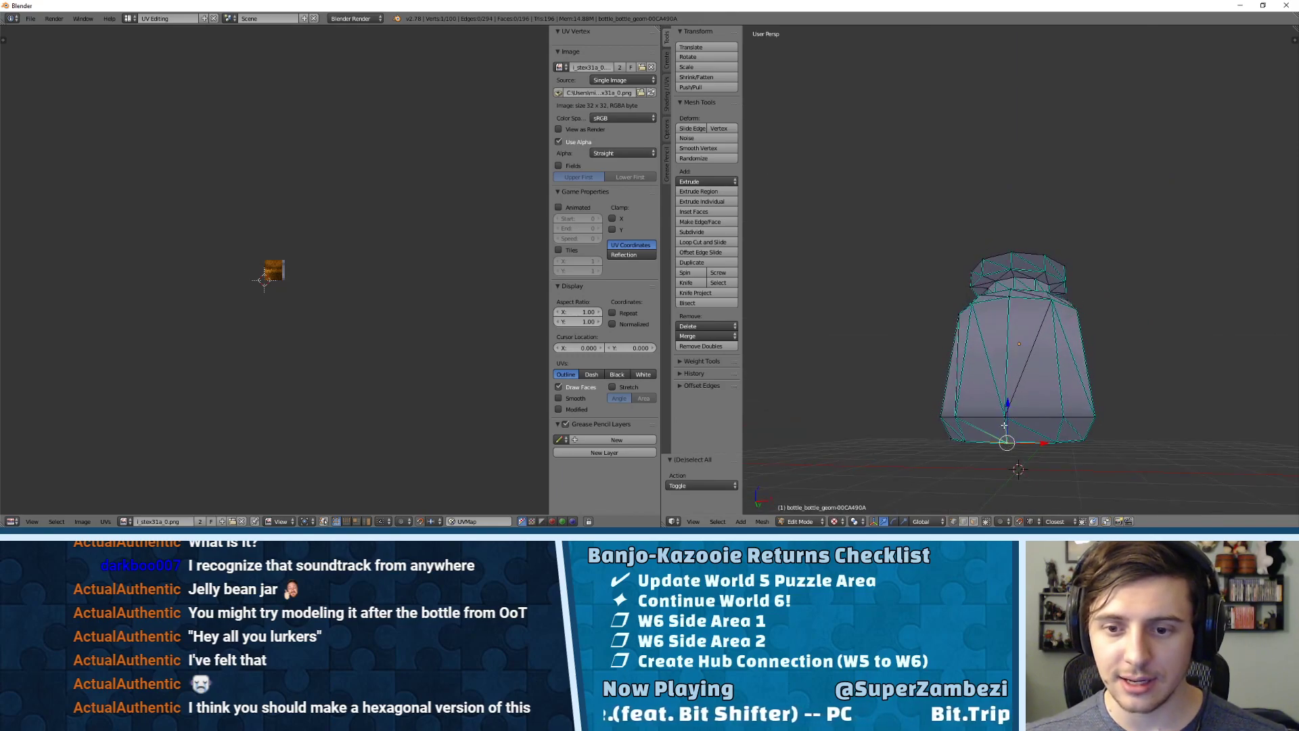
# - Select one vertical column of vertices running up the bottle's body, over the neck and onto the rim
pyautogui.scroll(3, 1007, 329)
pyautogui.rightClick(1008, 328)
pyautogui.moveTo(1007, 329); pyautogui.dragTo(1015, 281, button='middle')
pyautogui.keyDown('shift'); pyautogui.rightClick(1009, 363); pyautogui.keyUp('shift')
pyautogui.keyDown('shift'); pyautogui.rightClick(1011, 346); pyautogui.keyUp('shift')
pyautogui.keyDown('shift'); pyautogui.rightClick(1016, 329); pyautogui.keyUp('shift')
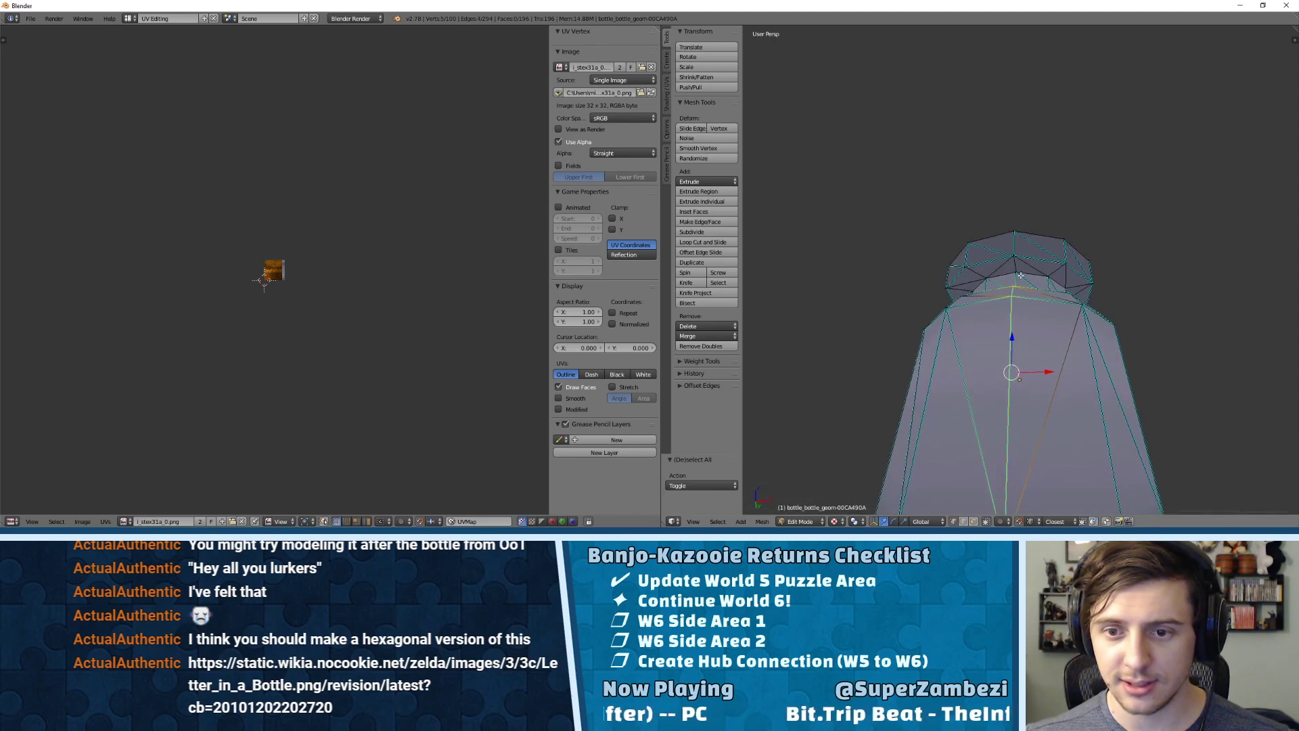
pyautogui.scroll(3, 1015, 281)
pyautogui.keyDown('shift'); pyautogui.rightClick(1013, 289); pyautogui.keyUp('shift')
pyautogui.keyDown('shift'); pyautogui.rightClick(1011, 260); pyautogui.keyUp('shift')
pyautogui.moveTo(1012, 225); pyautogui.dragTo(1013, 291, button='middle')
pyautogui.keyDown('shift'); pyautogui.rightClick(1009, 382); pyautogui.keyUp('shift')
pyautogui.keyDown('shift'); pyautogui.rightClick(1012, 341); pyautogui.keyUp('shift')
pyautogui.keyDown('shift'); pyautogui.rightClick(1013, 319); pyautogui.keyUp('shift')
# - Try Edge Collapse and a dissolve on the selected vertical column of vertices, undoing each attempt
pyautogui.press('x')
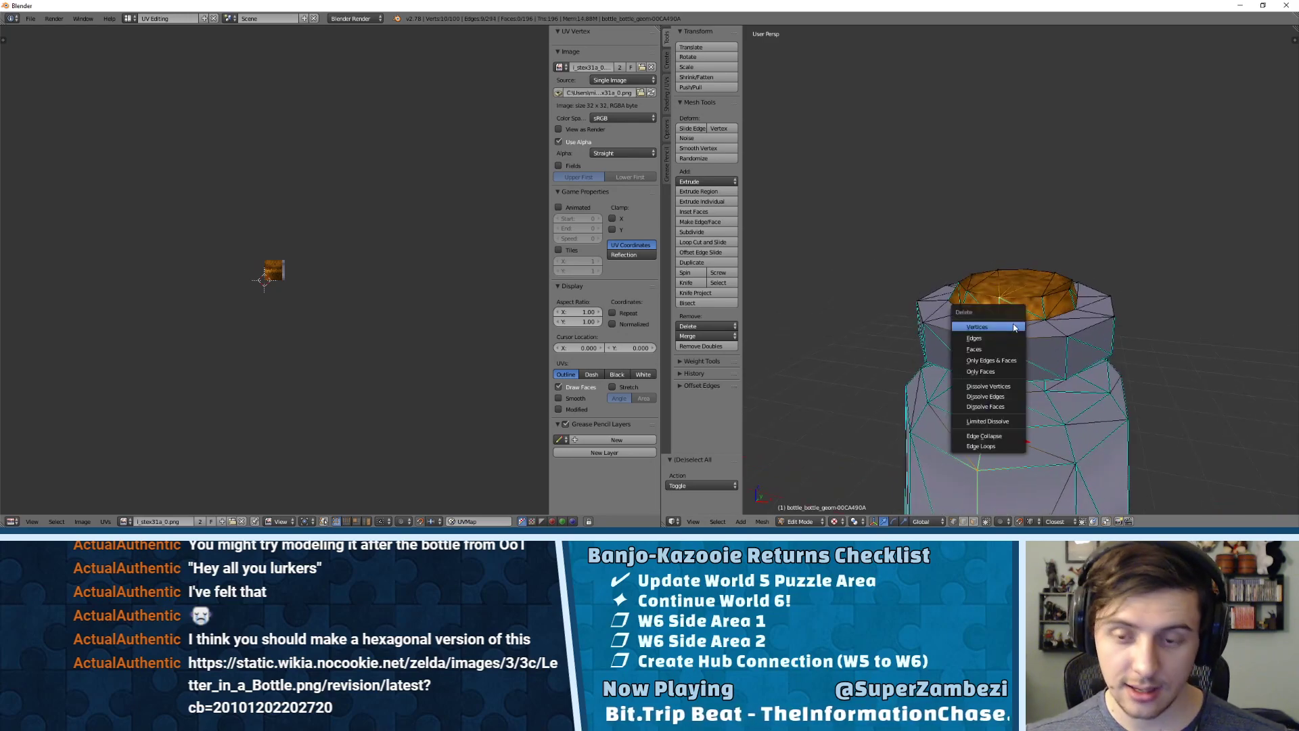
pyautogui.click(1006, 438)
pyautogui.hotkey('ctrl', 'z')
pyautogui.press('x')
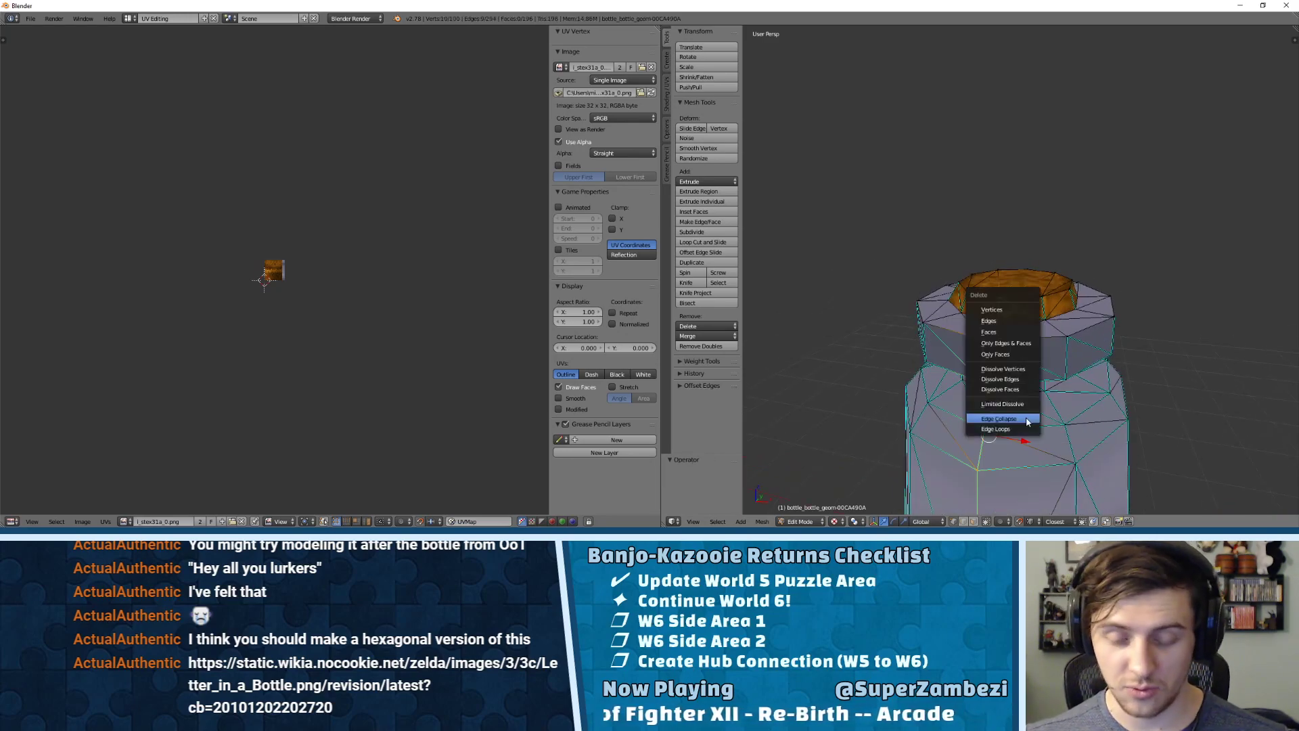
pyautogui.click(1027, 420)
pyautogui.hotkey('ctrl', 'z')
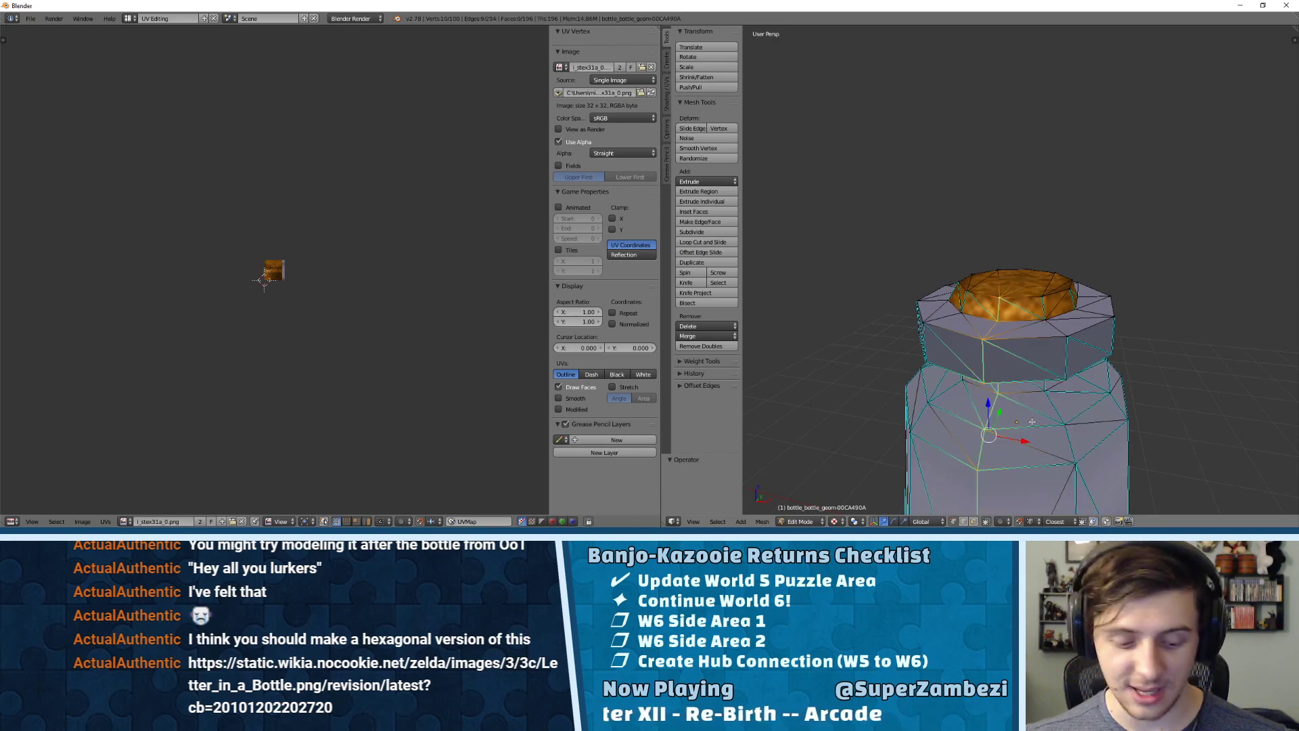
pyautogui.press('x')
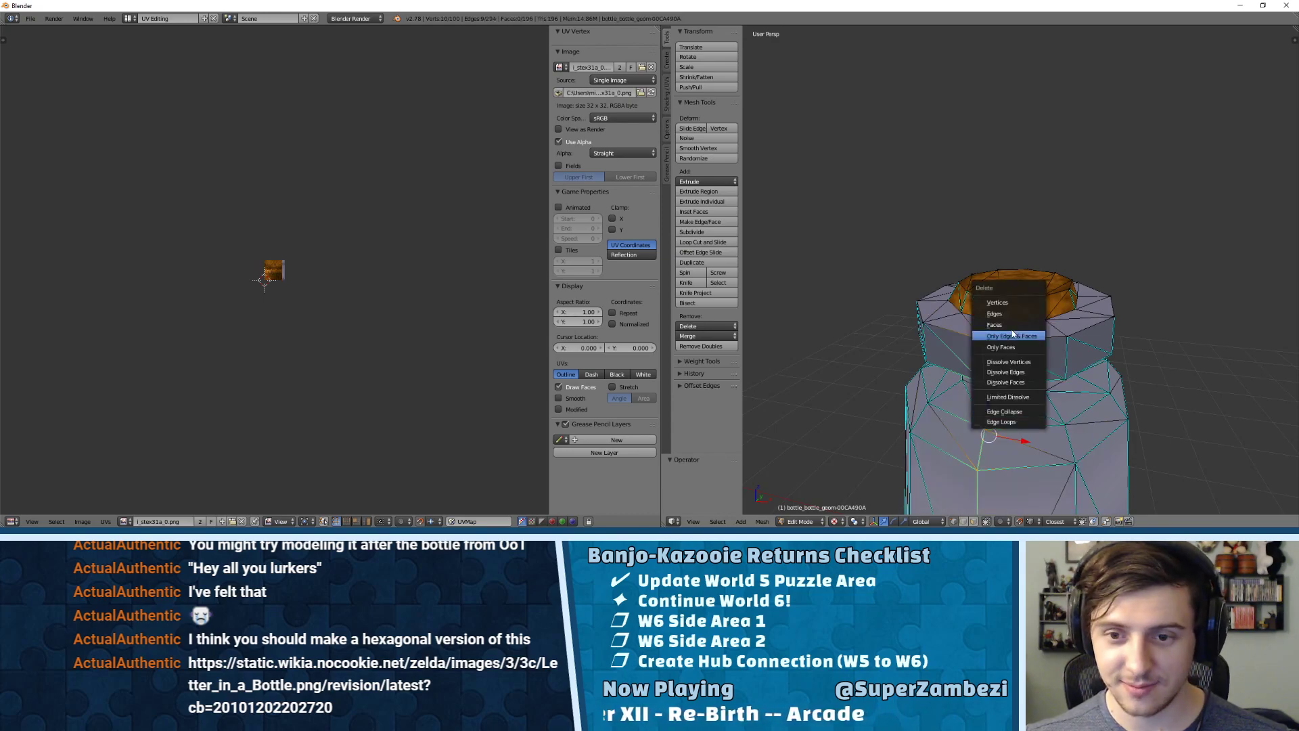
pyautogui.click(1015, 366)
pyautogui.moveTo(1015, 366); pyautogui.dragTo(978, 309, button='middle')
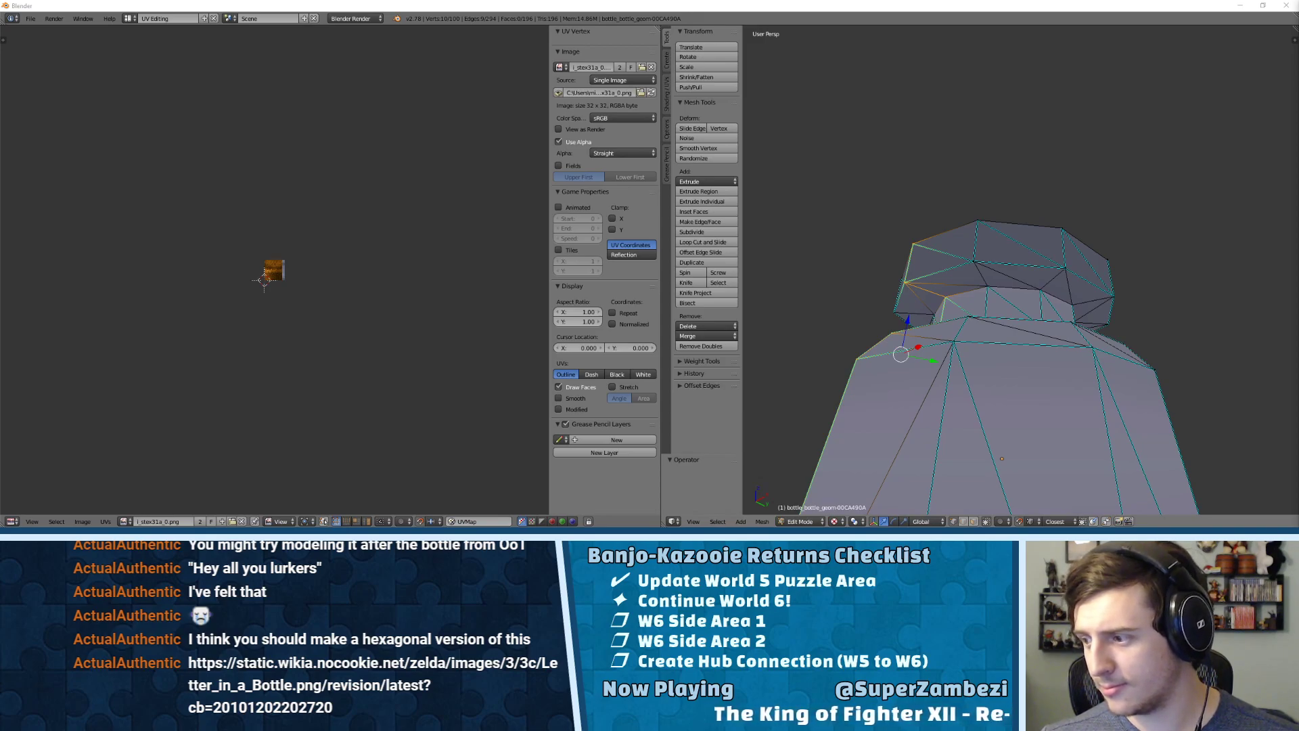
# - Switch to the web browser and open the Nintendo 64 Ocarina of Time game page through the N64 Logo model
pyautogui.moveTo(1298, 6); pyautogui.dragTo(812, 2)
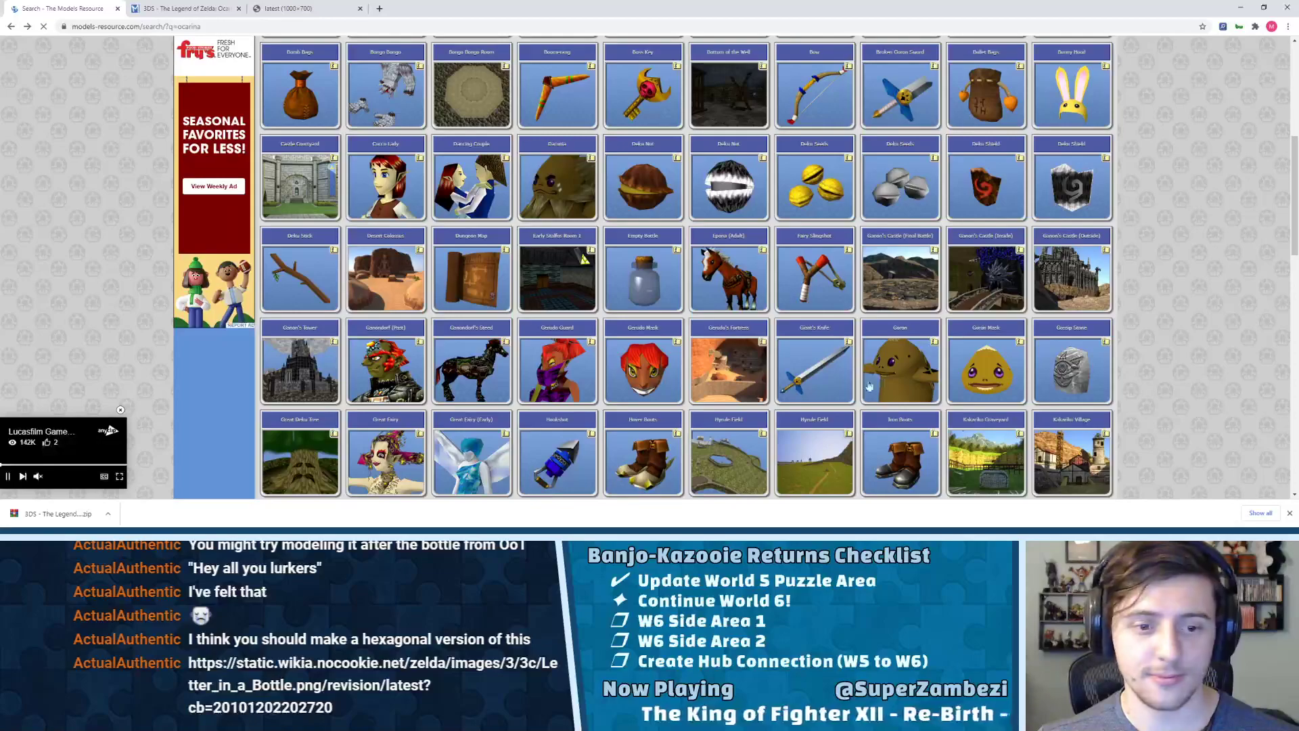
pyautogui.scroll(-4, 686, 337)
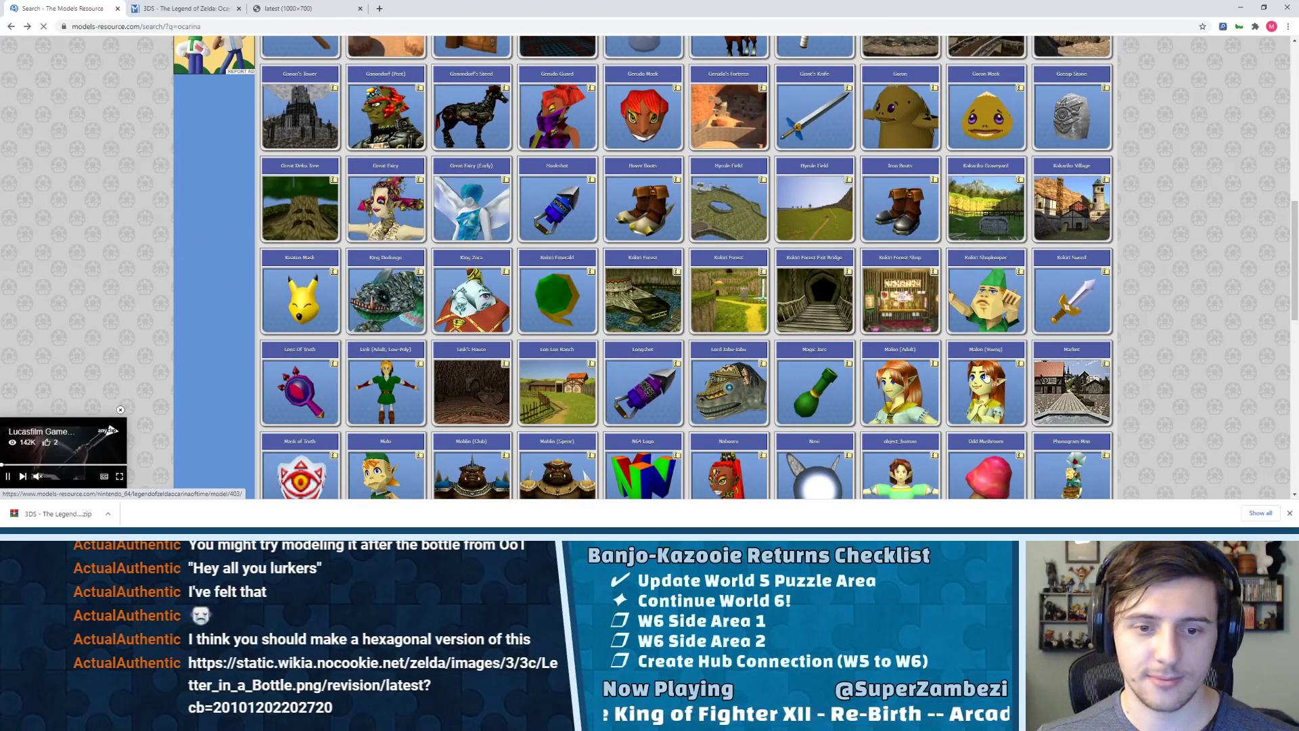
pyautogui.scroll(-3, 624, 290)
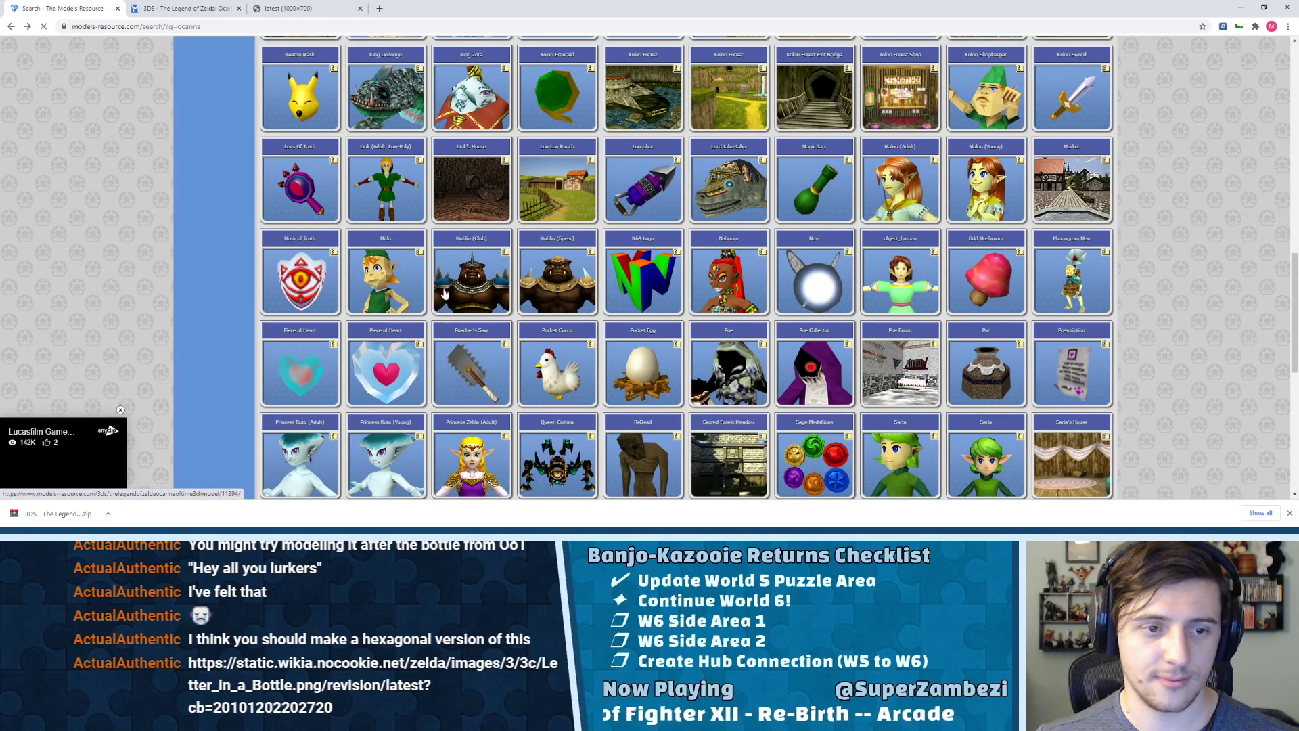
pyautogui.click(623, 272)
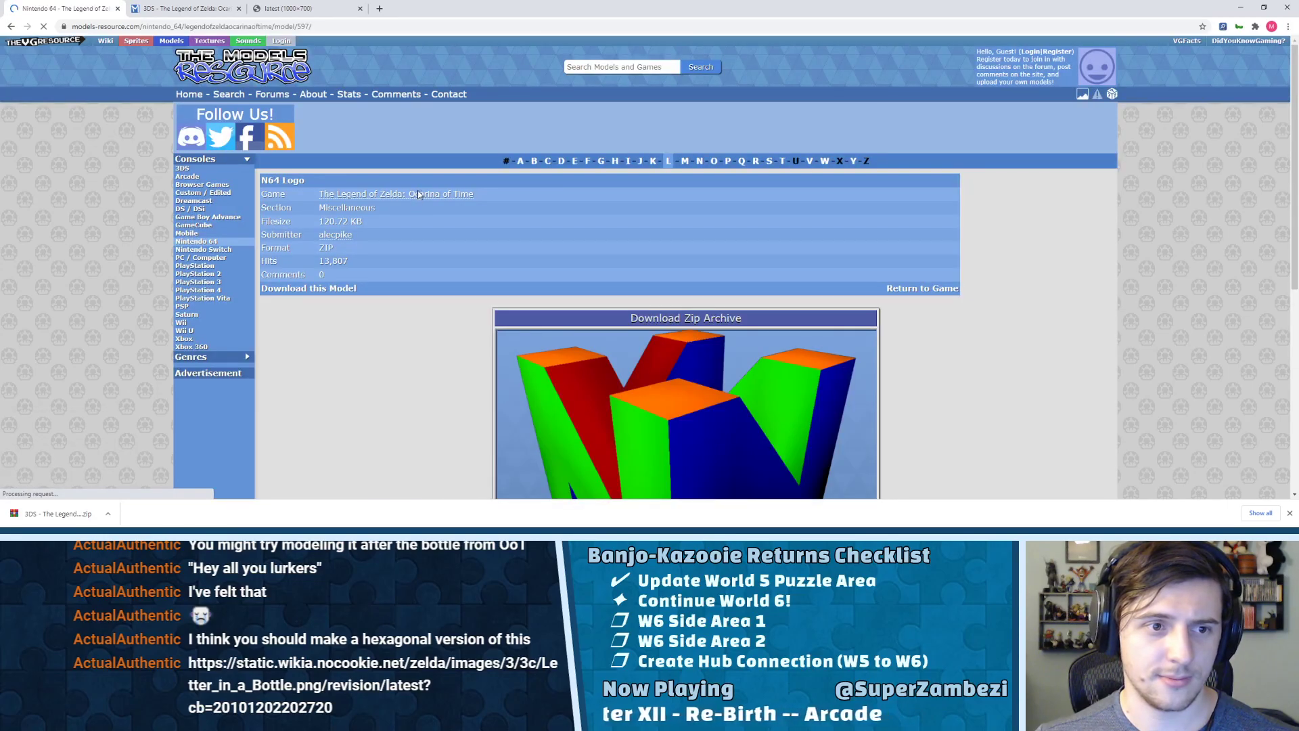
pyautogui.click(420, 196)
# - Look through the Nintendo 64 Ocarina of Time model categories, including inventory items and objects, for a bottle
pyautogui.scroll(-8, 467, 284)
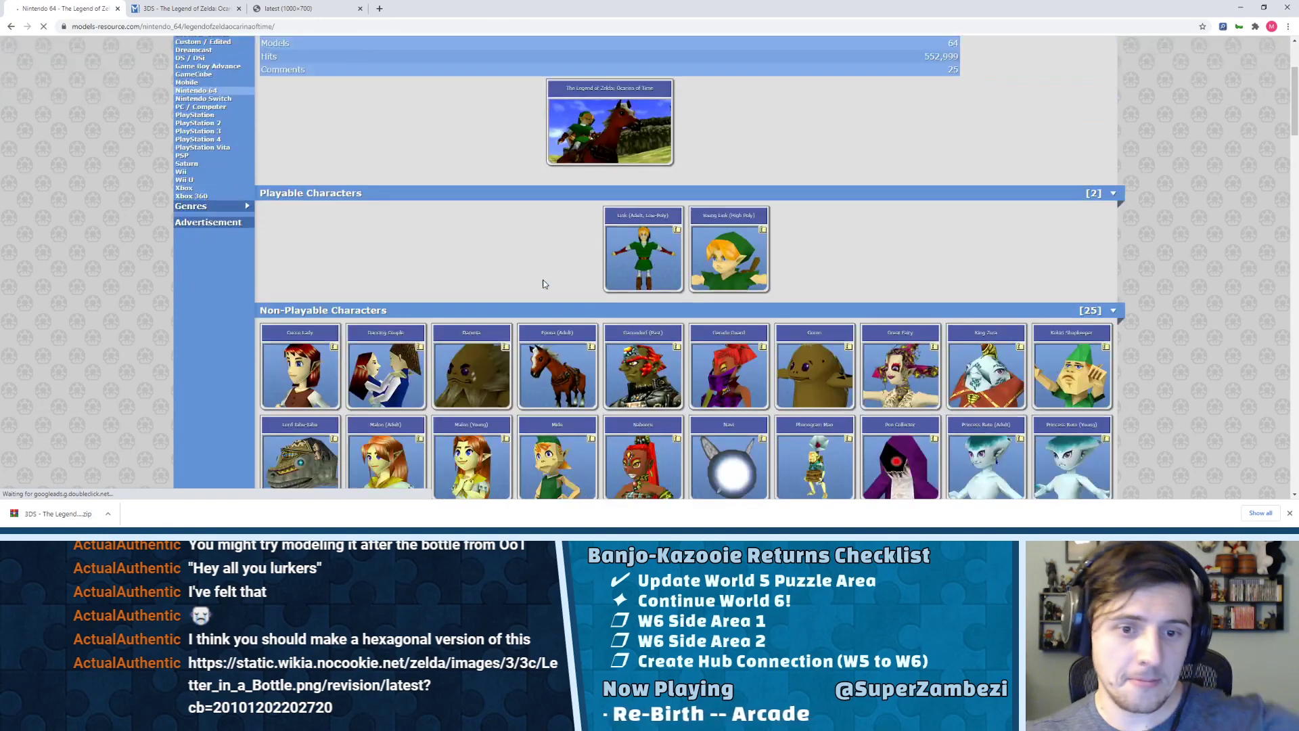
pyautogui.scroll(-6, 495, 317)
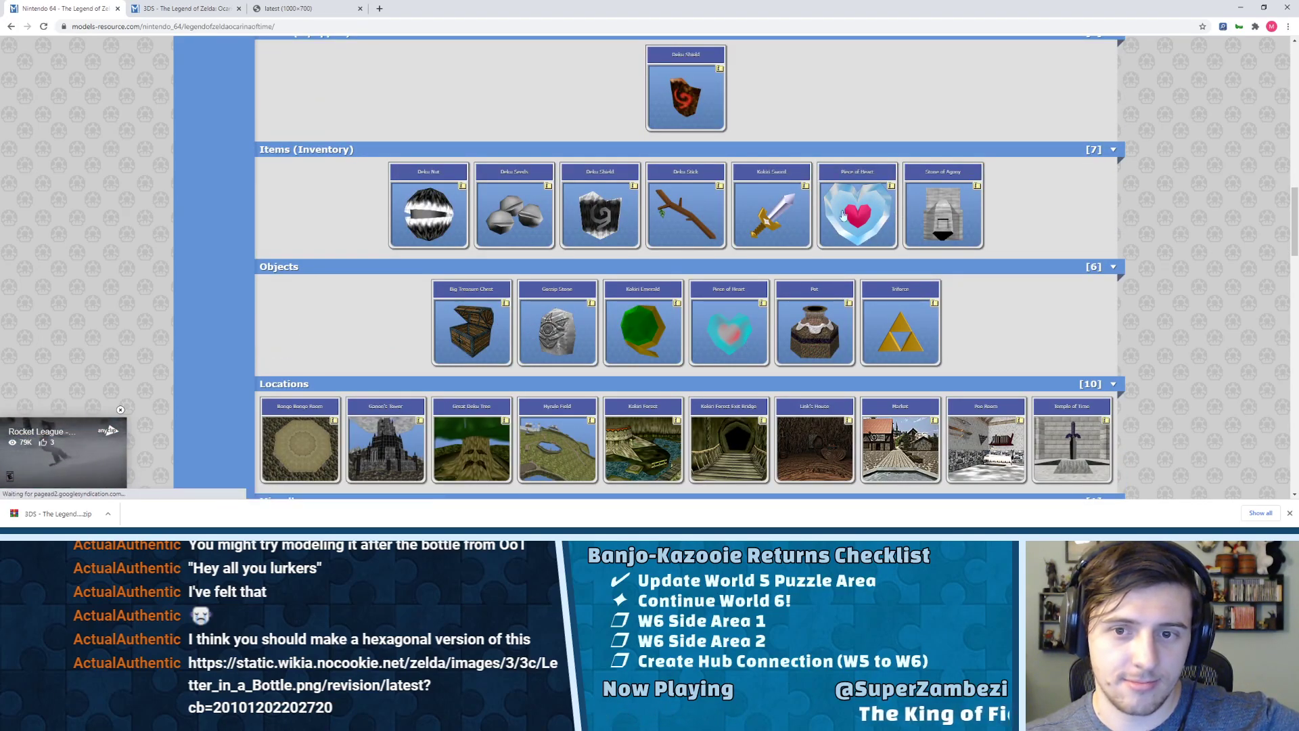
pyautogui.scroll(-3, 656, 343)
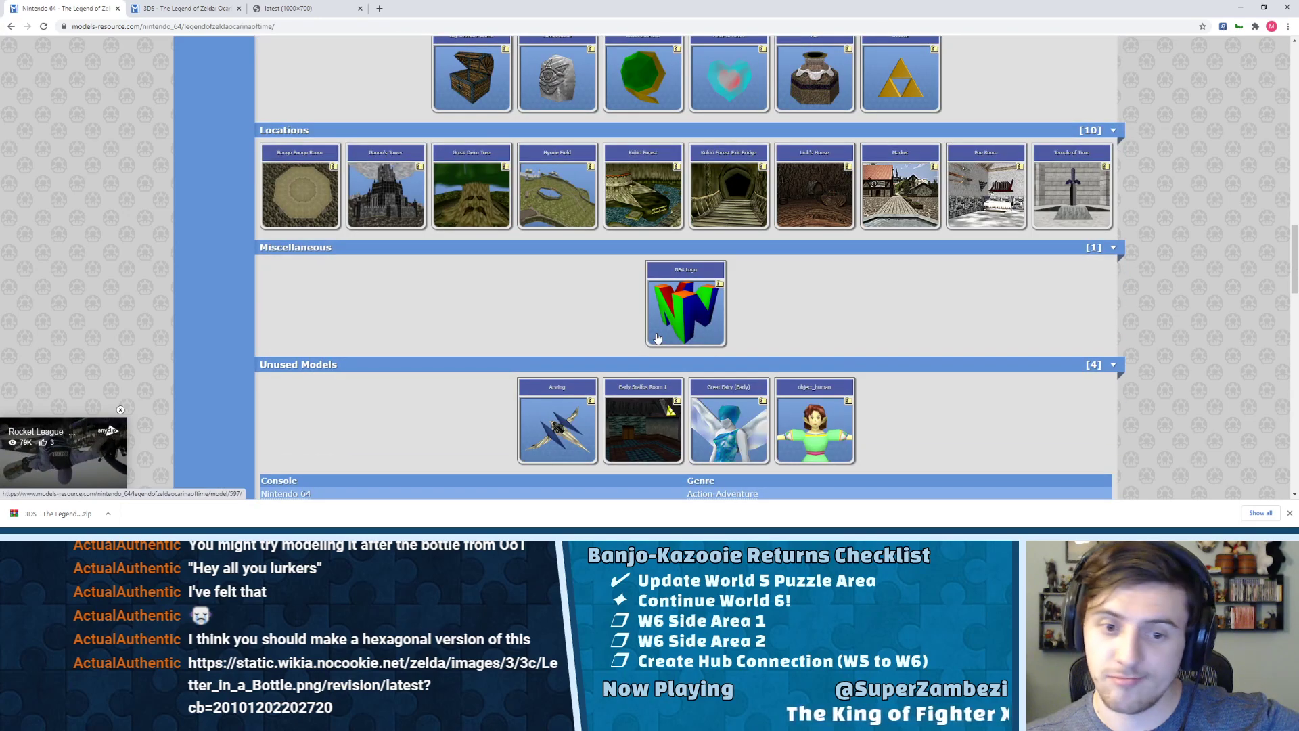
pyautogui.scroll(3, 723, 356)
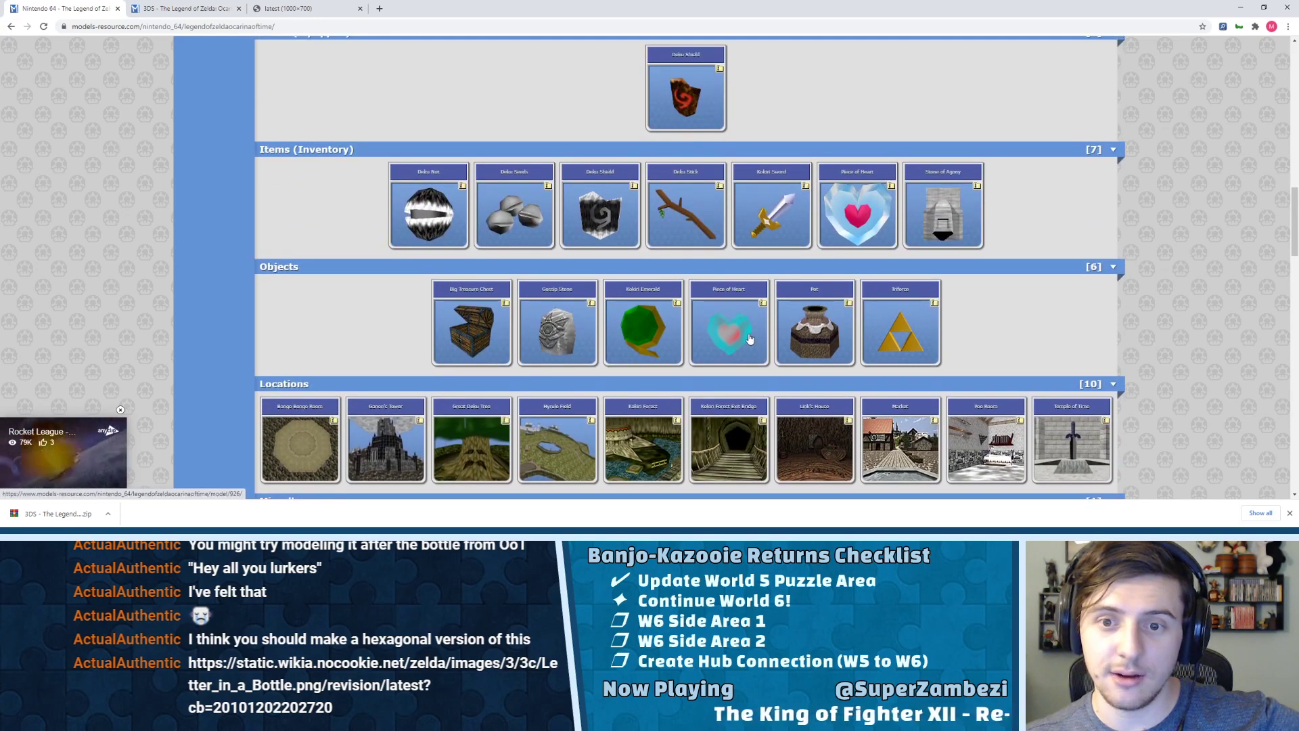
pyautogui.scroll(1, 750, 338)
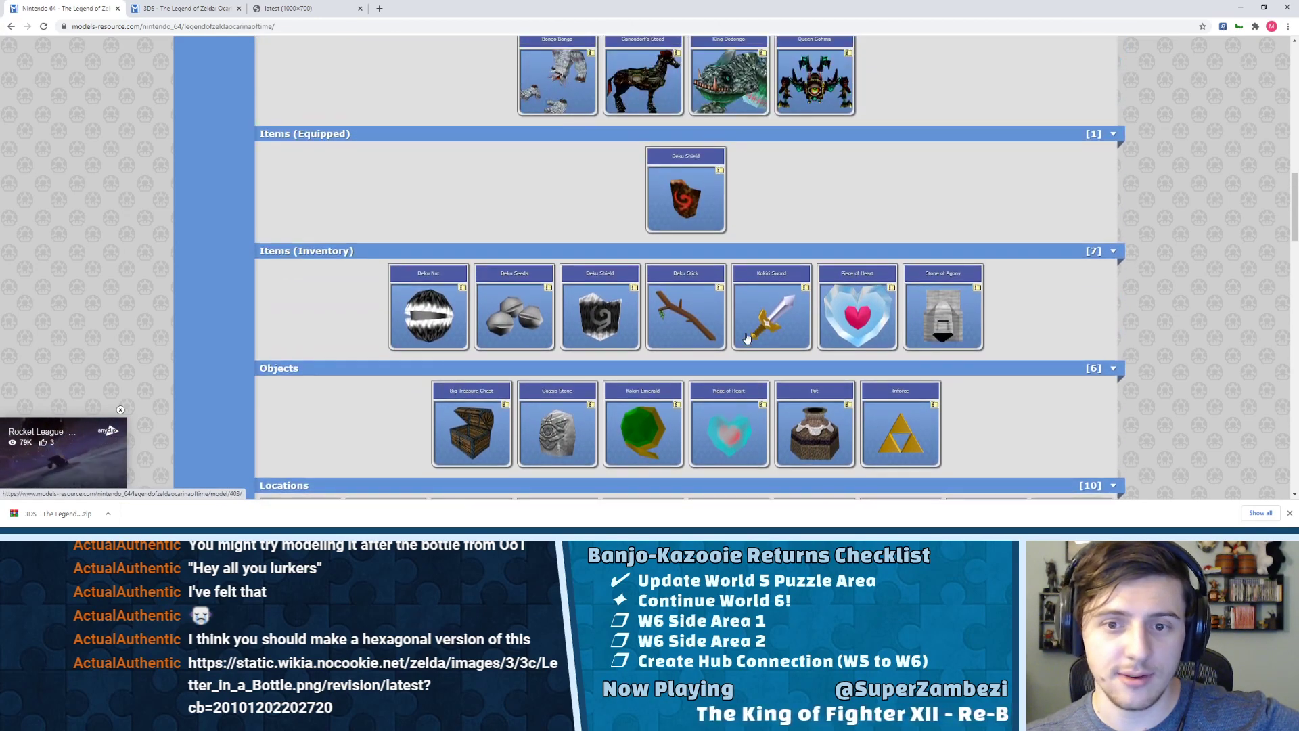
# - Check the Triforce model page, return to the game's model list and look through its enemies and characters
pyautogui.click(912, 440)
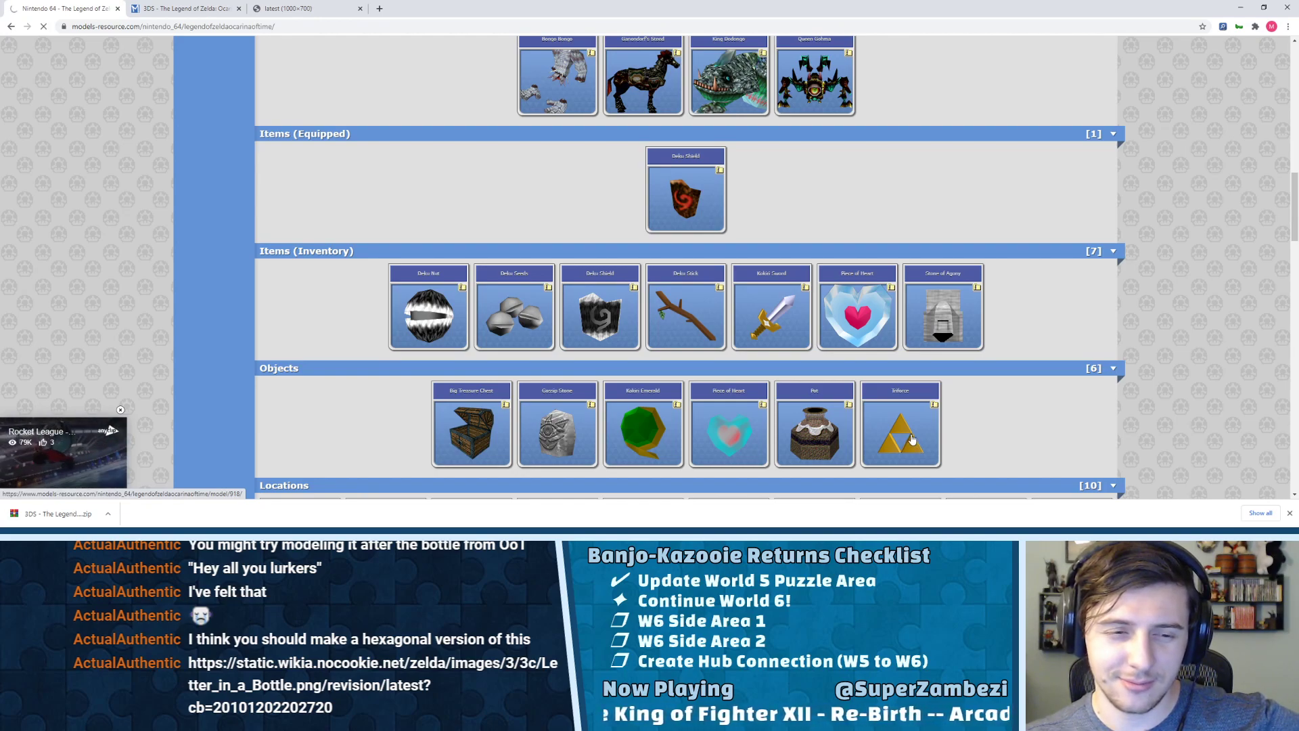
pyautogui.scroll(-4, 671, 345)
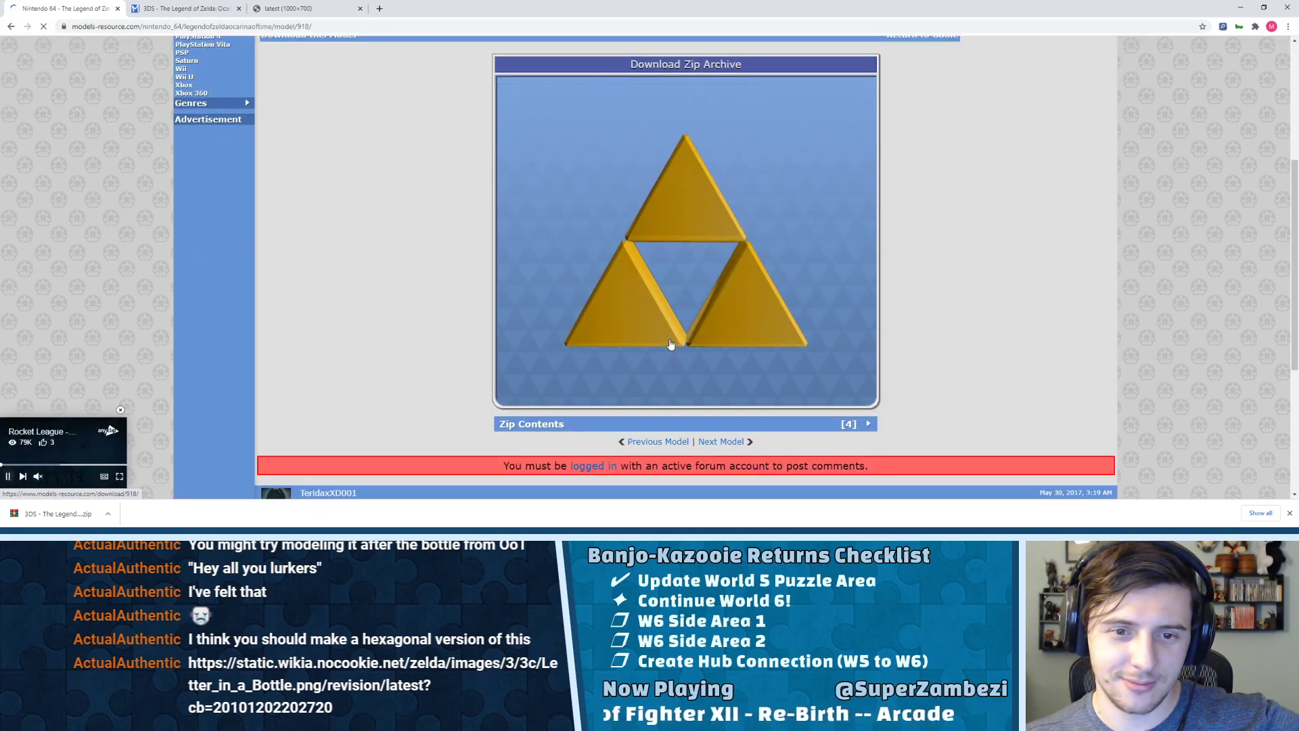
pyautogui.scroll(2, 671, 345)
pyautogui.hotkey('alt', 'Left')
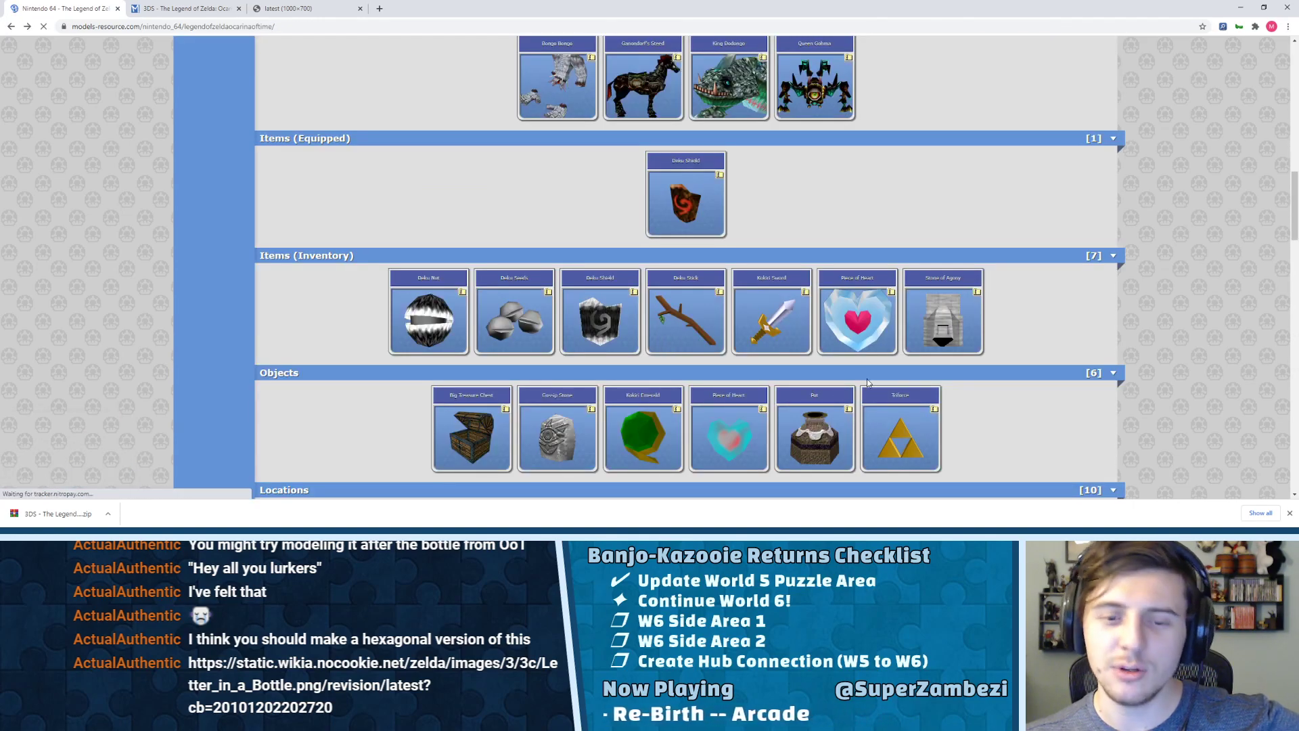
pyautogui.scroll(7, 867, 381)
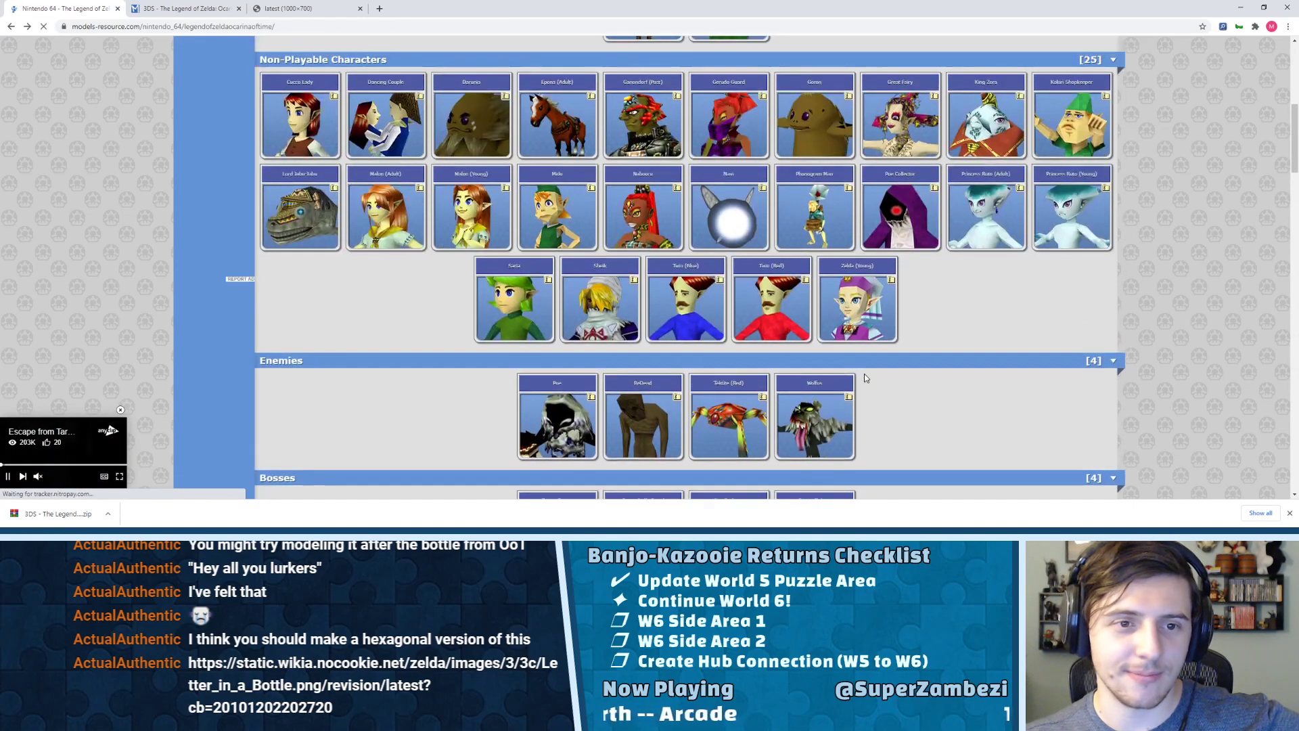
pyautogui.scroll(2, 867, 379)
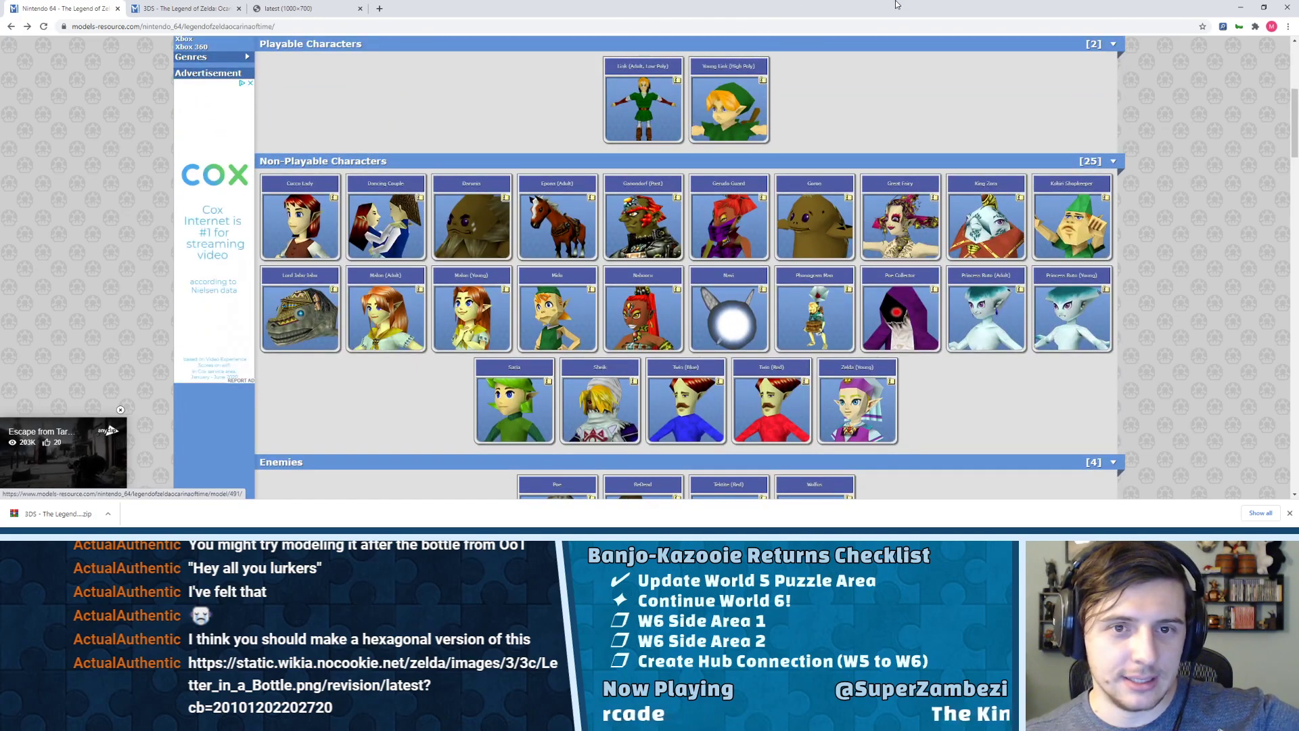
# - Switch to Blender and add the neighbouring column's base, body and shoulder vertices to the bottle's selected column
pyautogui.hotkey('alt', 'Tab')
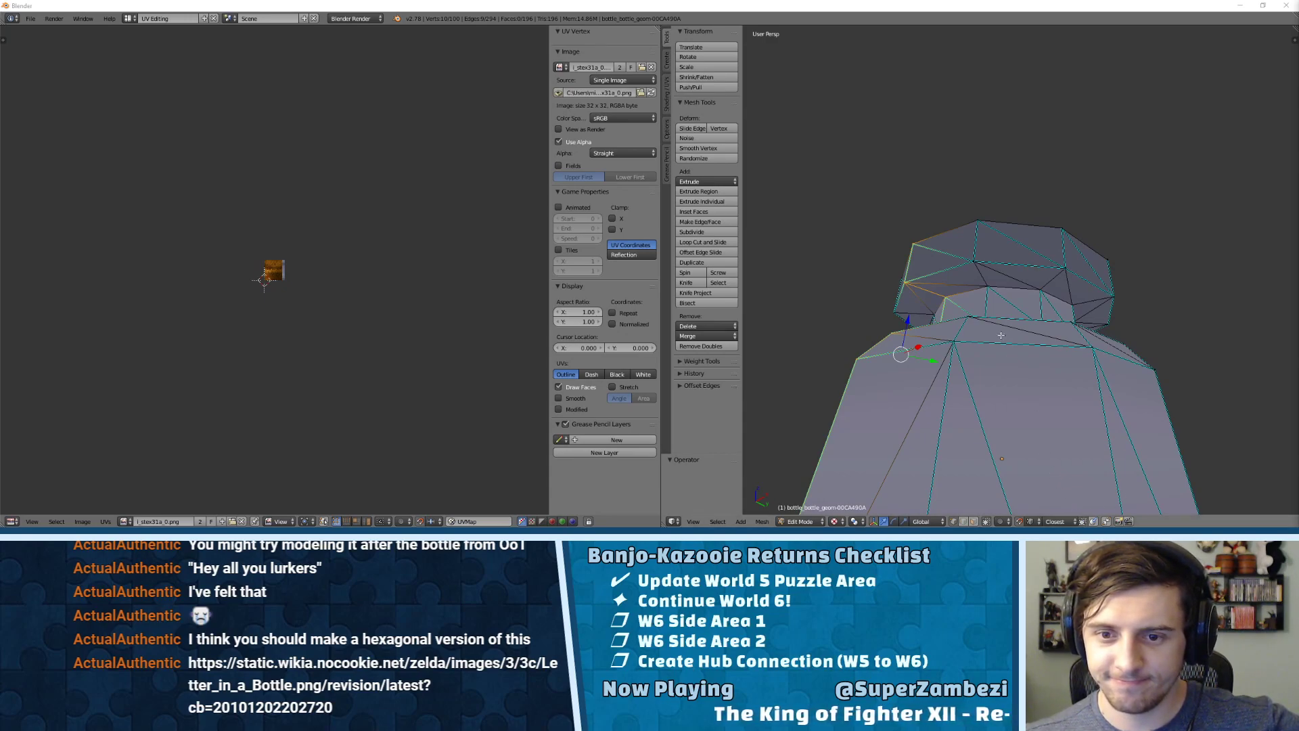
pyautogui.scroll(-6, 1001, 335)
pyautogui.moveTo(982, 306); pyautogui.dragTo(1042, 238, button='middle')
pyautogui.moveTo(962, 236); pyautogui.dragTo(991, 263, button='middle')
pyautogui.keyDown('shift'); pyautogui.rightClick(986, 307); pyautogui.keyUp('shift')
pyautogui.keyDown('shift'); pyautogui.rightClick(990, 332); pyautogui.keyUp('shift')
pyautogui.keyDown('shift'); pyautogui.rightClick(998, 234); pyautogui.keyUp('shift')
pyautogui.keyDown('shift'); pyautogui.rightClick(1002, 219); pyautogui.keyUp('shift')
pyautogui.scroll(4, 1007, 207)
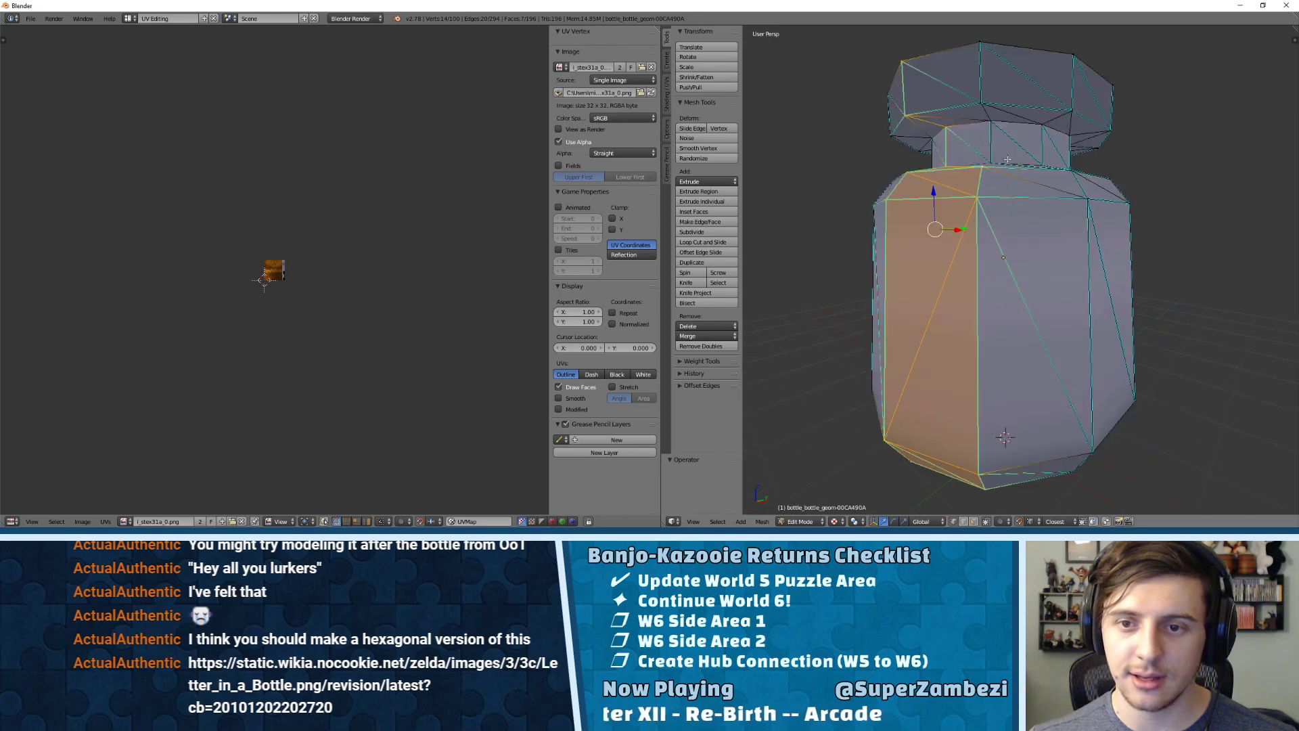
# - Add the neighbouring column's neck, rim and cork vertices to the selection
pyautogui.keyDown('shift'); pyautogui.moveTo(1009, 173); pyautogui.dragTo(1019, 230, button='middle'); pyautogui.keyUp('shift')
pyautogui.keyDown('shift'); pyautogui.rightClick(1000, 216); pyautogui.keyUp('shift')
pyautogui.keyDown('shift'); pyautogui.rightClick(1004, 183); pyautogui.keyUp('shift')
pyautogui.moveTo(1004, 181); pyautogui.dragTo(1001, 225, button='middle')
pyautogui.keyDown('shift'); pyautogui.rightClick(993, 162); pyautogui.keyUp('shift')
pyautogui.keyDown('shift'); pyautogui.rightClick(997, 219); pyautogui.keyUp('shift')
pyautogui.keyDown('shift'); pyautogui.rightClick(1002, 194); pyautogui.keyUp('shift')
pyautogui.keyDown('shift'); pyautogui.rightClick(1006, 165); pyautogui.keyUp('shift')
# - Try mirroring the two selected vertex columns along the global and local Z axes, then cancel
pyautogui.press('x')
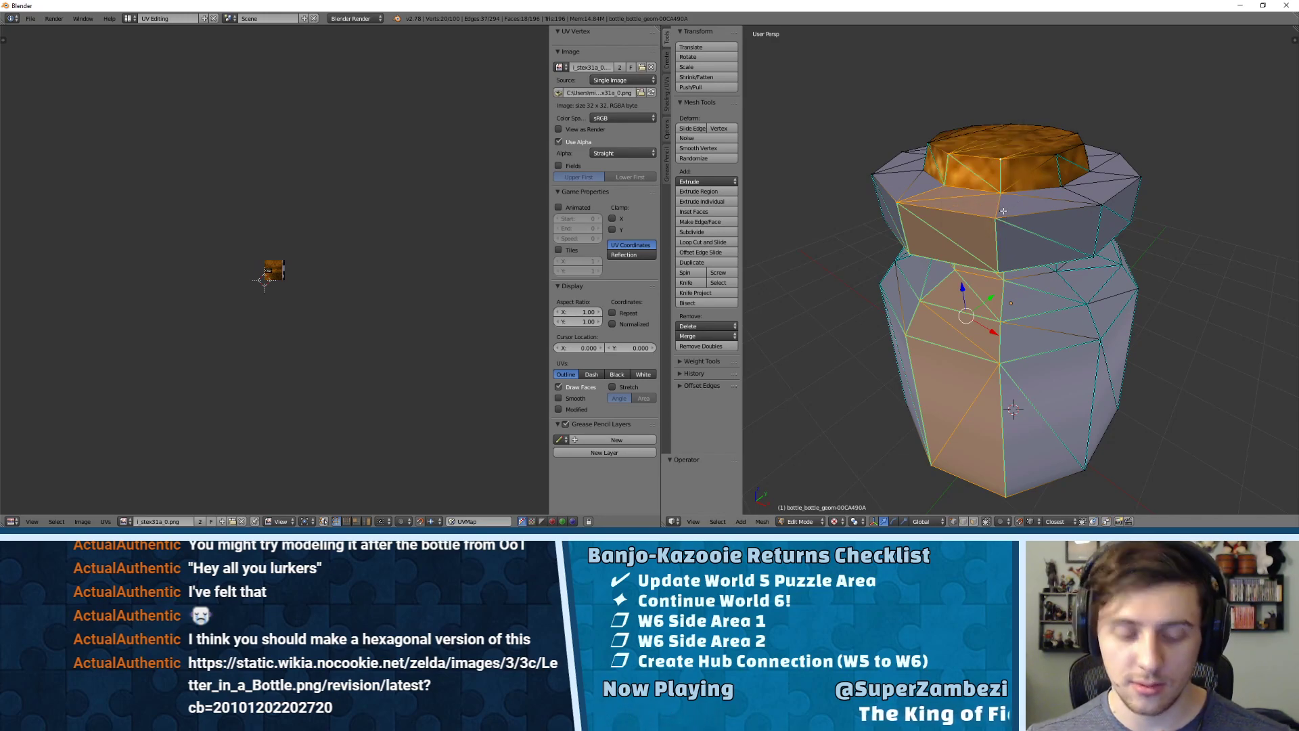
pyautogui.hotkey('ctrl', 'm')
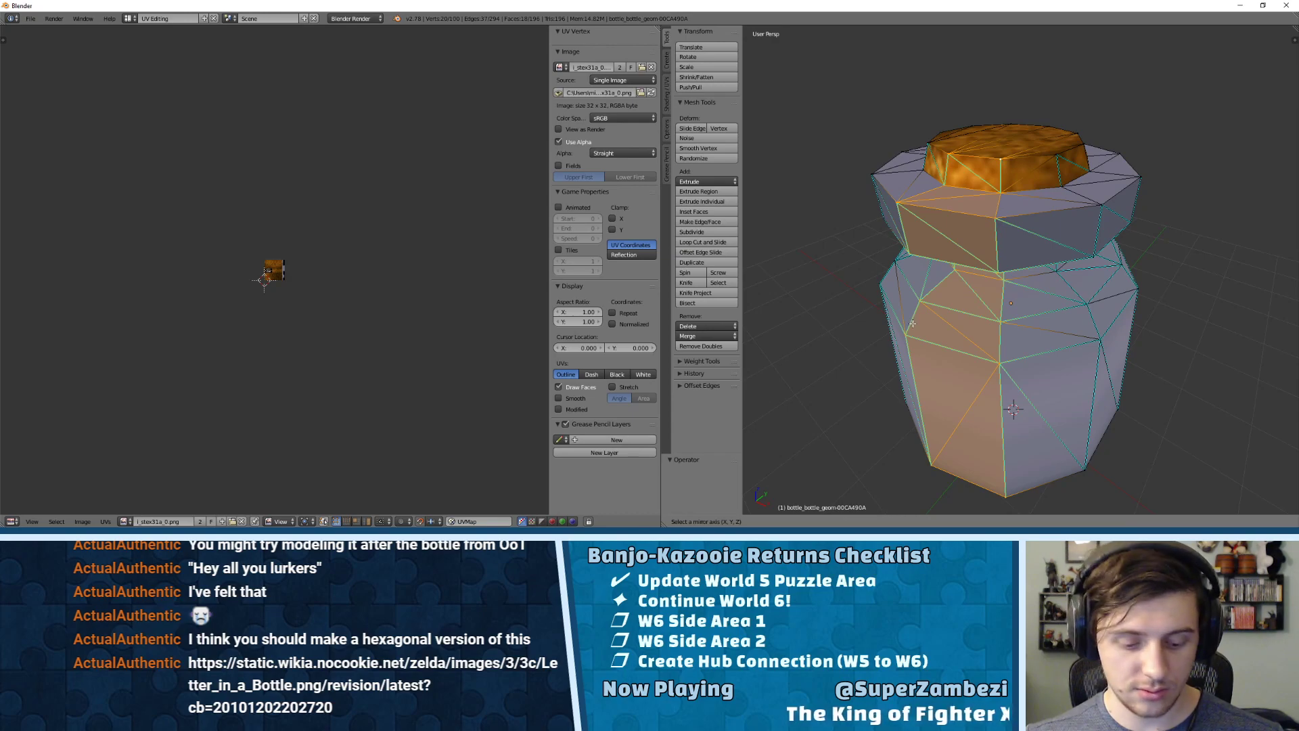
pyautogui.press('z')
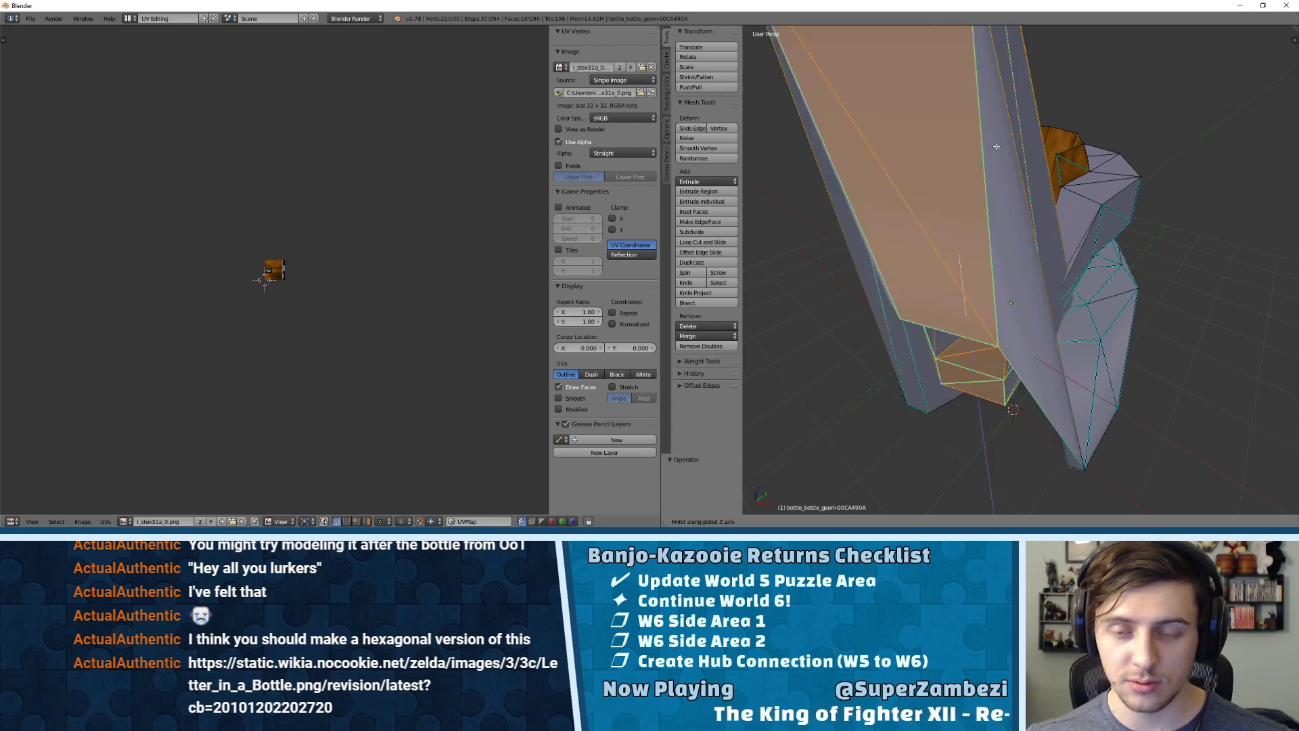
pyautogui.press('z')
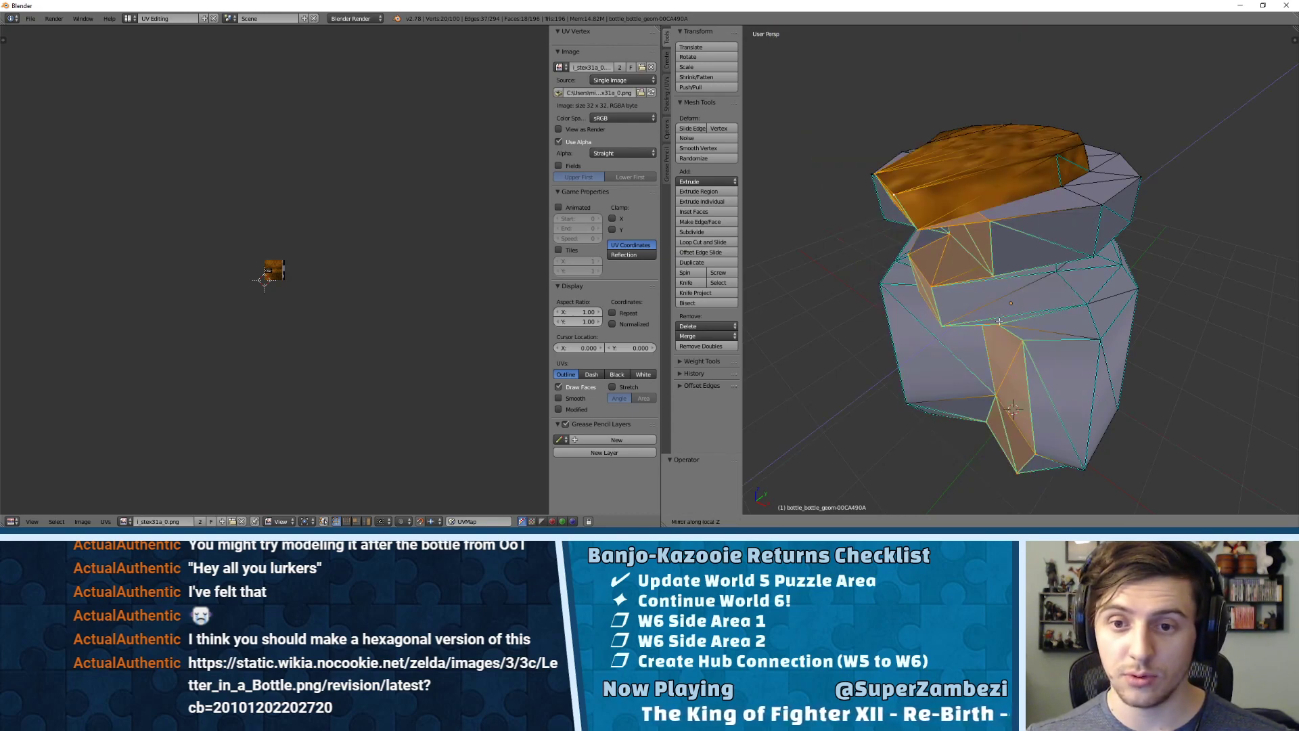
pyautogui.press('z')
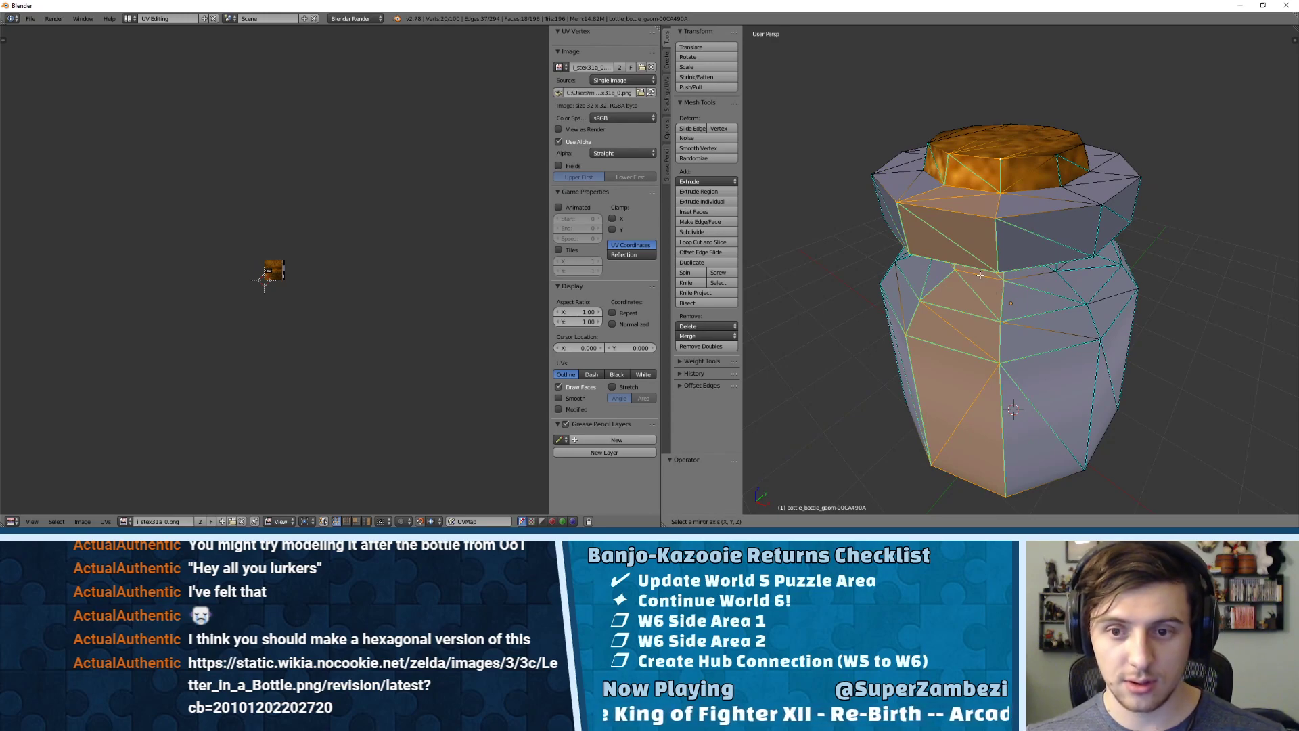
pyautogui.rightClick(1033, 303)
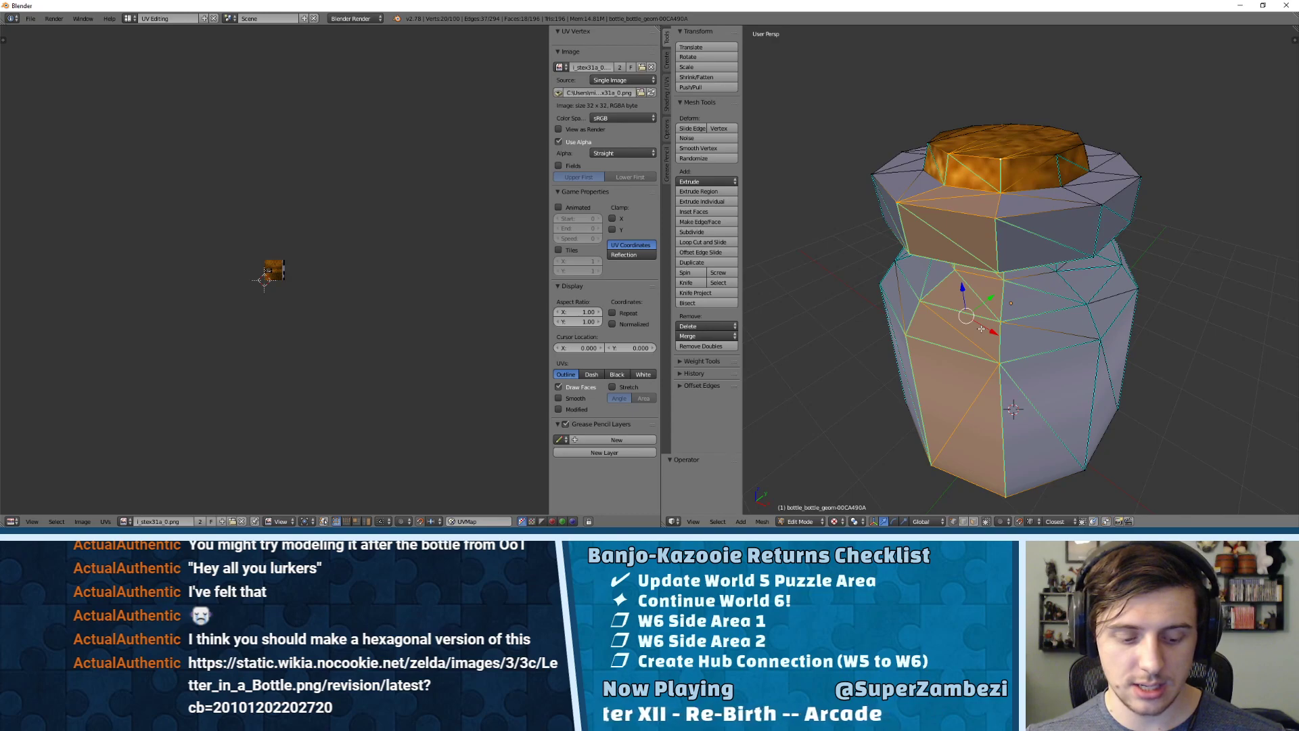
pyautogui.press('w')
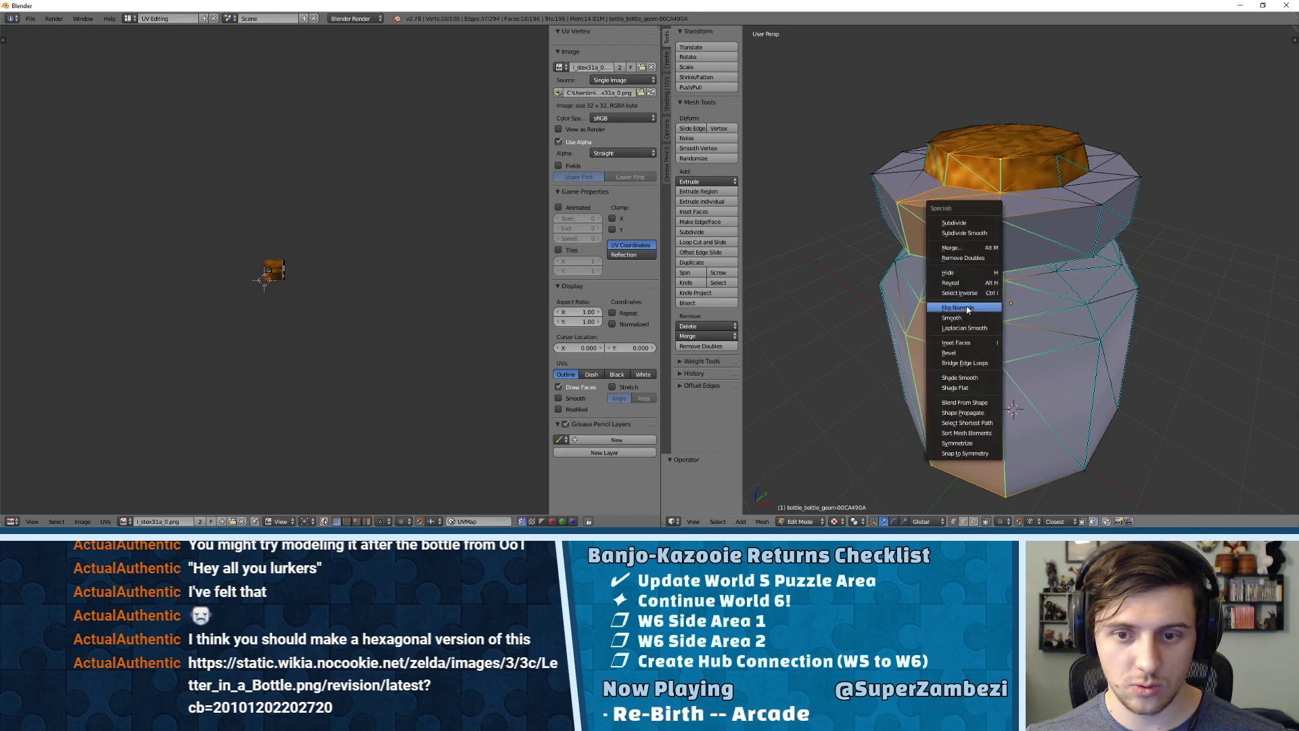
pyautogui.click(966, 308)
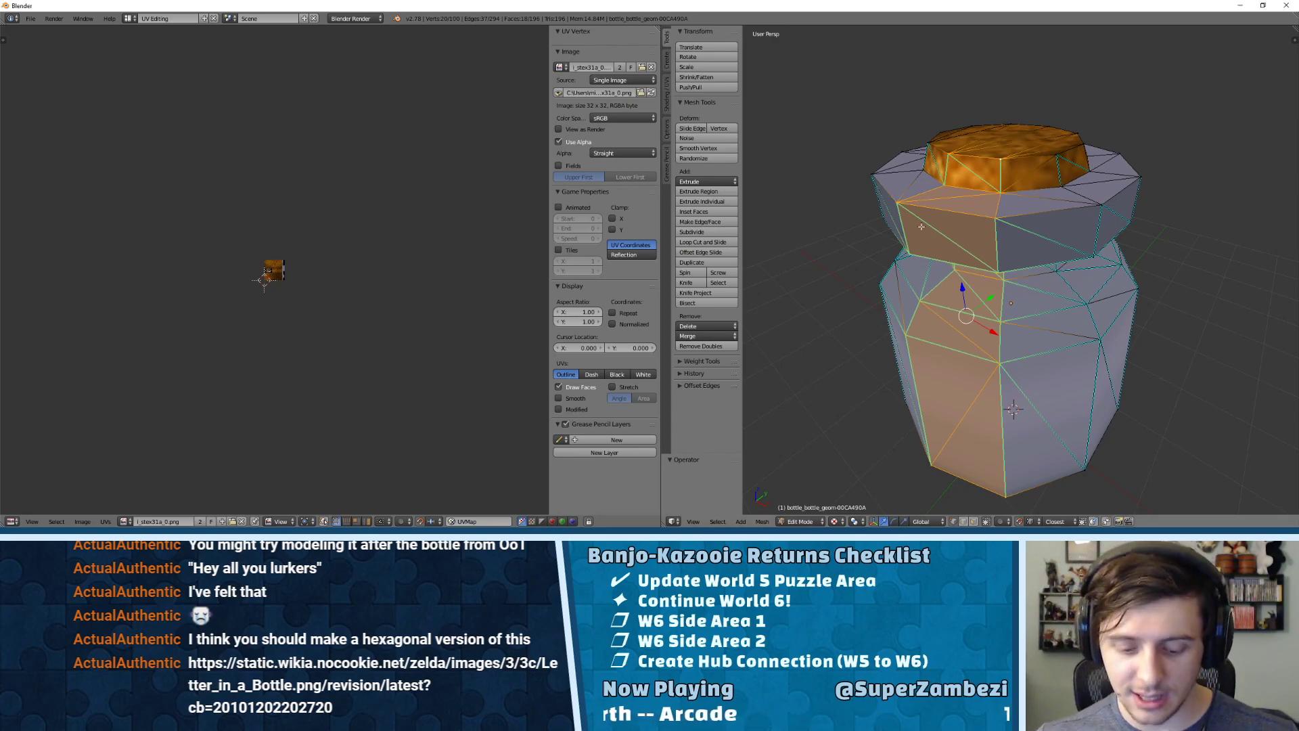
pyautogui.scroll(-2, 948, 302)
pyautogui.moveTo(948, 302); pyautogui.dragTo(986, 247, button='middle')
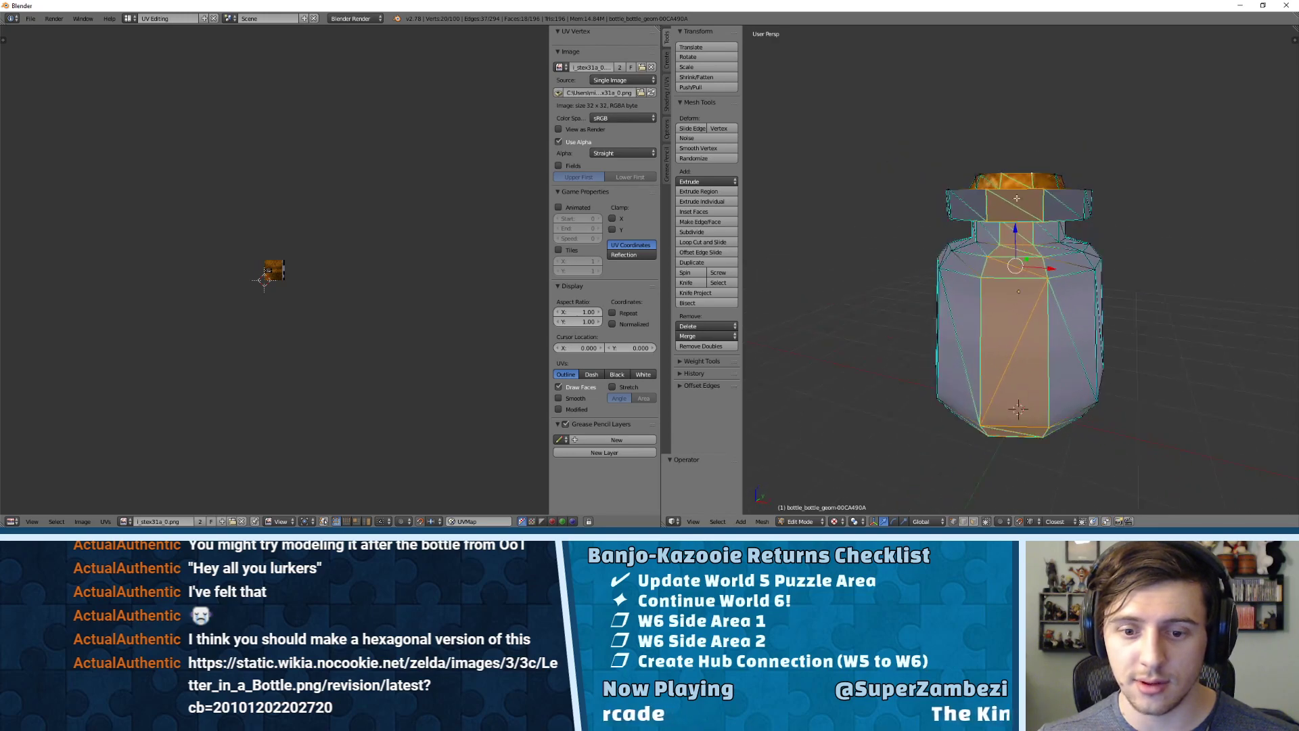
pyautogui.scroll(4, 995, 251)
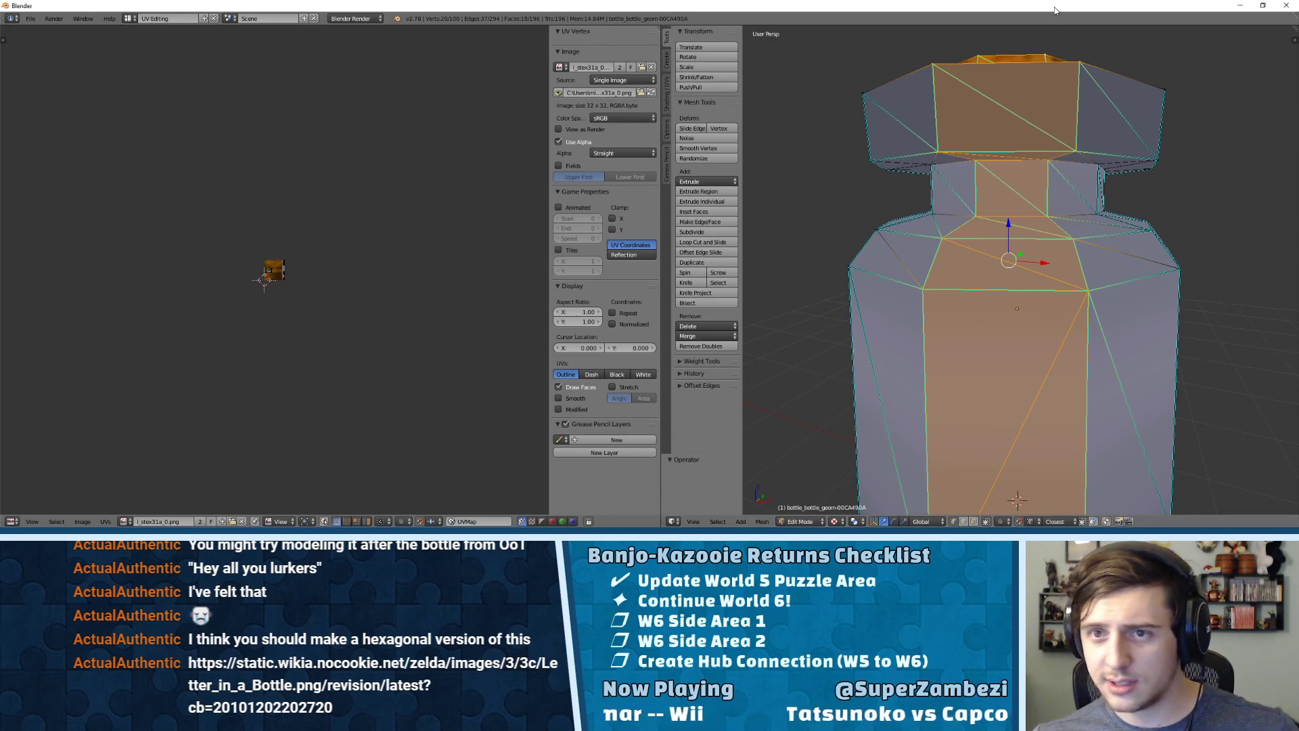
# - Try merging all vertices of both selected columns at center and undo the merge
pyautogui.hotkey('alt', 'm')
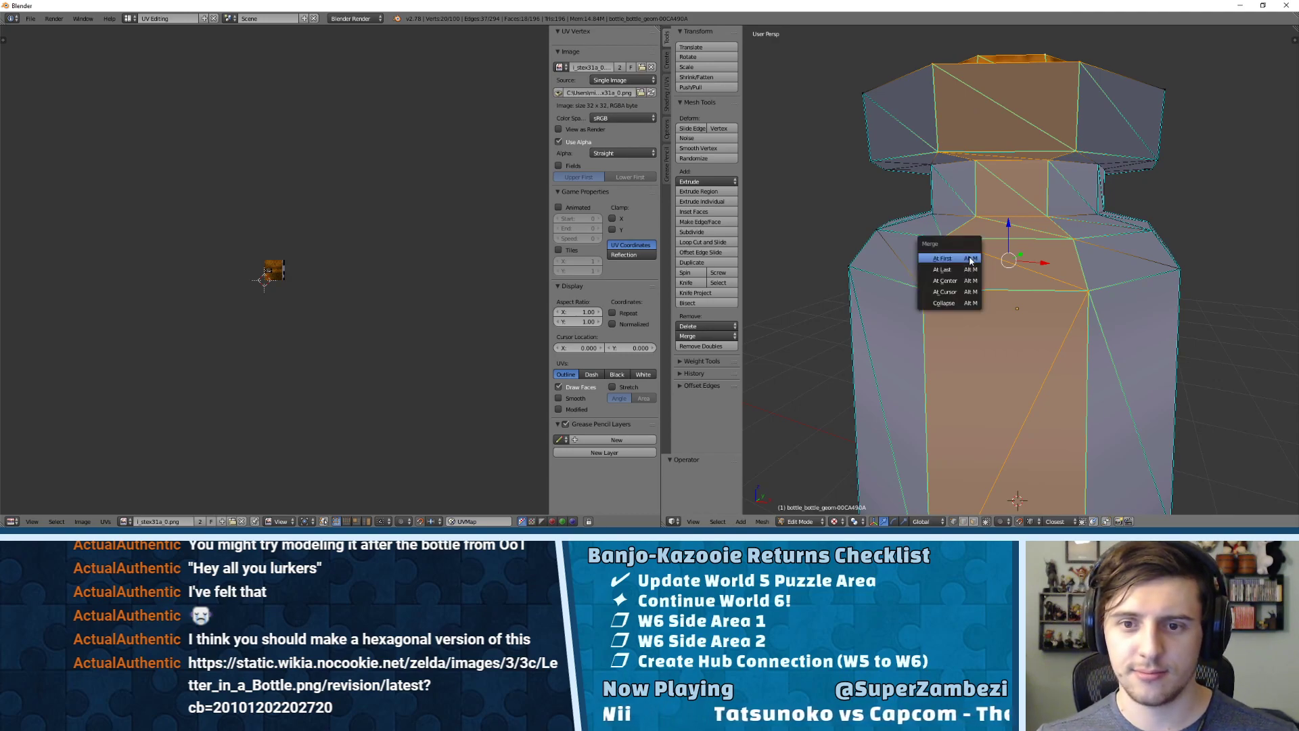
pyautogui.click(967, 281)
pyautogui.hotkey('ctrl', 'z')
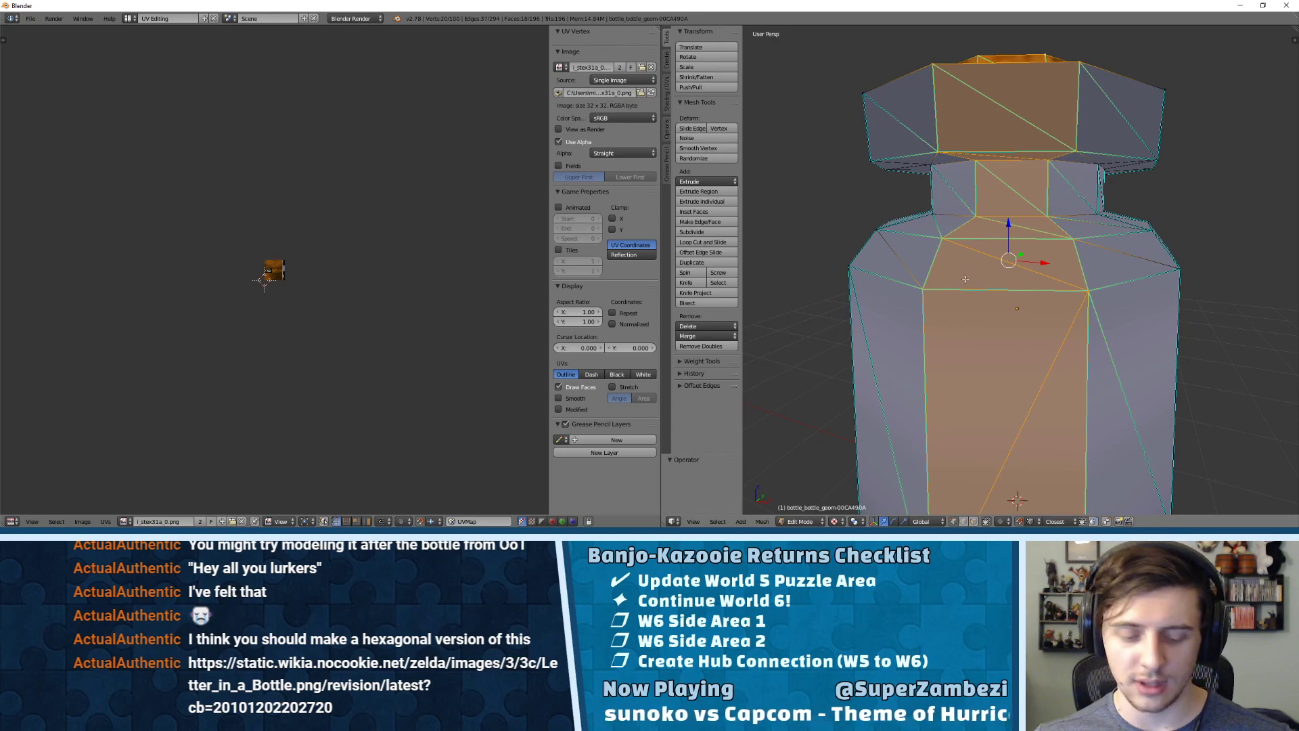
pyautogui.hotkey('alt', 'm')
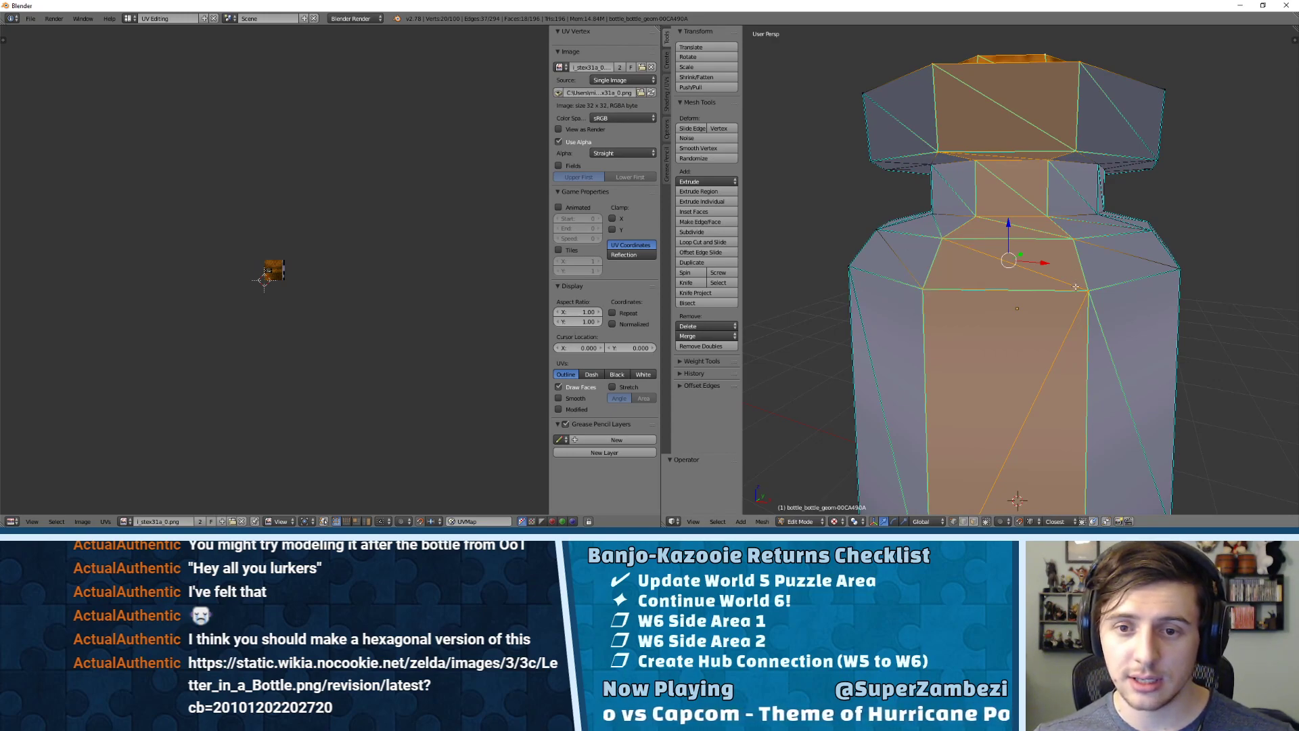
# - Merge the two vertices at the upper corners of the bottle's front body face at center
pyautogui.rightClick(1082, 295)
pyautogui.keyDown('shift'); pyautogui.rightClick(928, 285); pyautogui.keyUp('shift')
pyautogui.hotkey('alt', 'm')
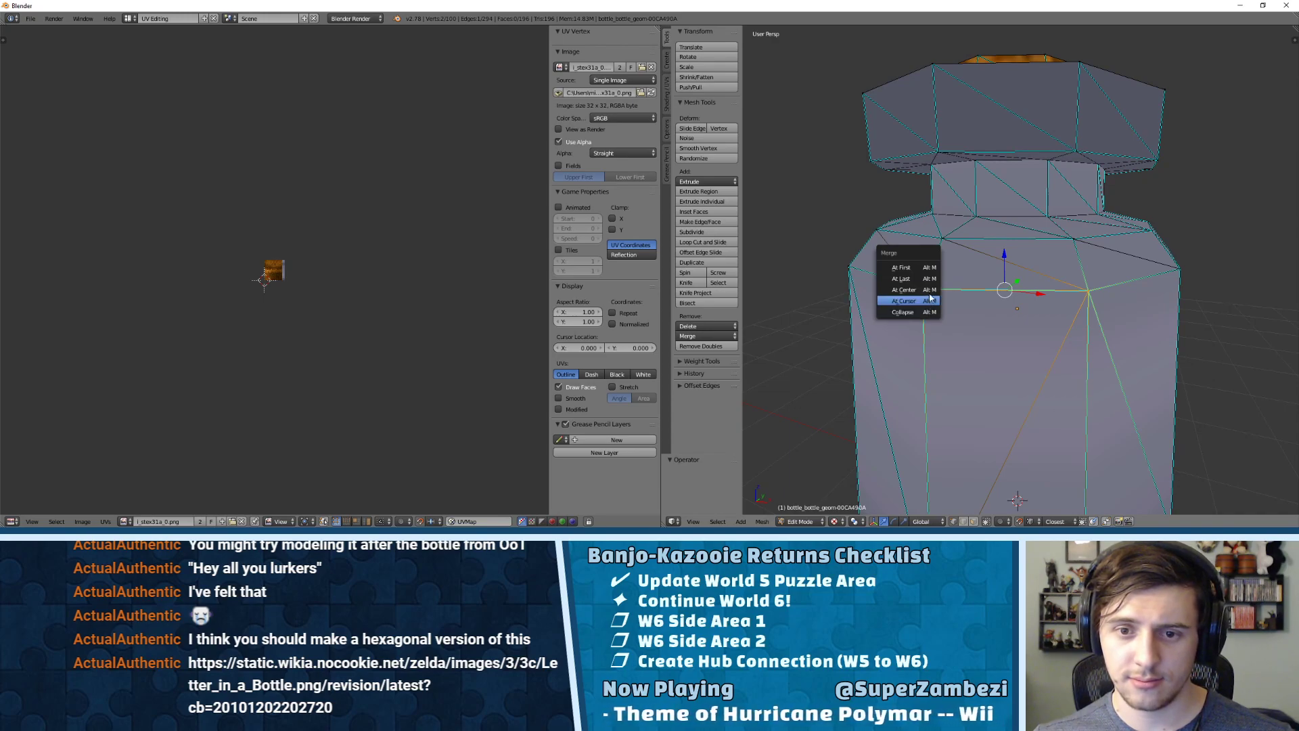
pyautogui.click(904, 290)
# - Merge the front face's lower body vertices at center, and likewise the pair below them on the bottle's base edge
pyautogui.moveTo(906, 291); pyautogui.dragTo(1143, 121, button='middle')
pyautogui.rightClick(954, 331)
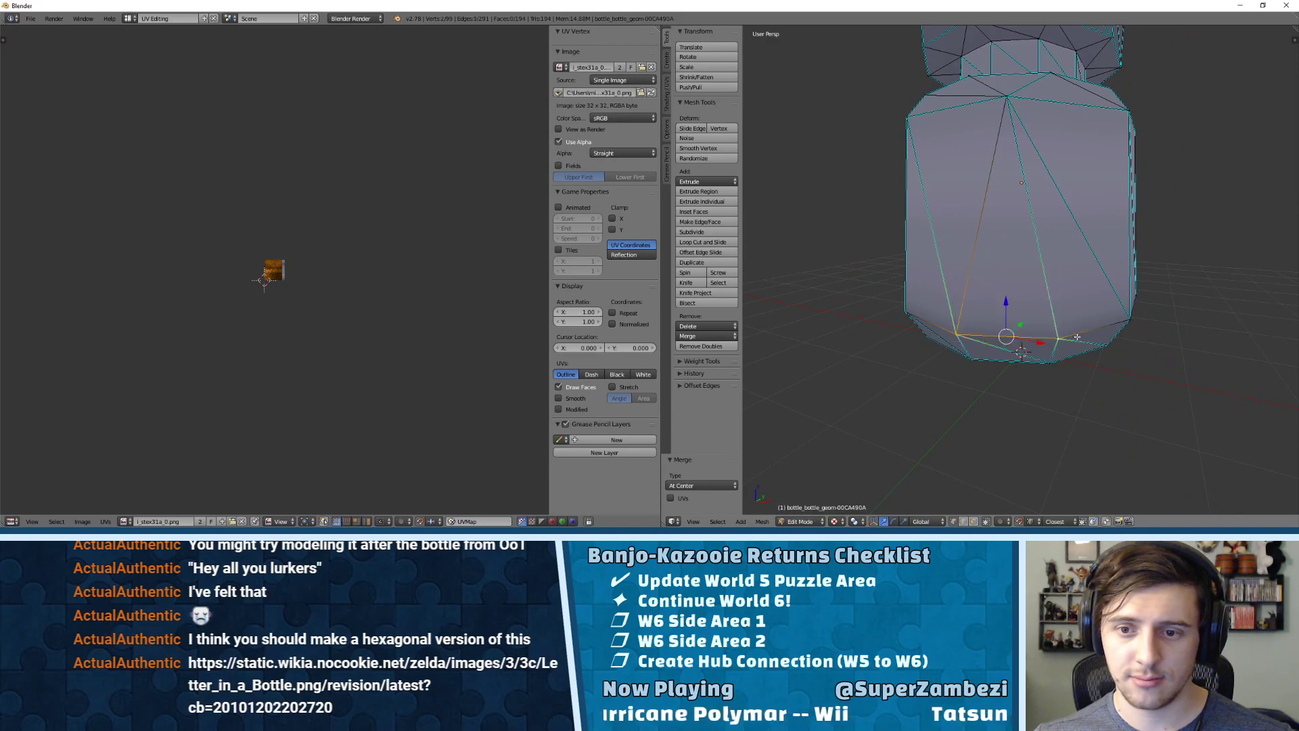
pyautogui.keyDown('shift'); pyautogui.rightClick(1059, 338); pyautogui.keyUp('shift')
pyautogui.hotkey('alt', 'm')
pyautogui.click(1065, 339)
pyautogui.rightClick(971, 359)
pyautogui.keyDown('shift'); pyautogui.rightClick(1049, 362); pyautogui.keyUp('shift')
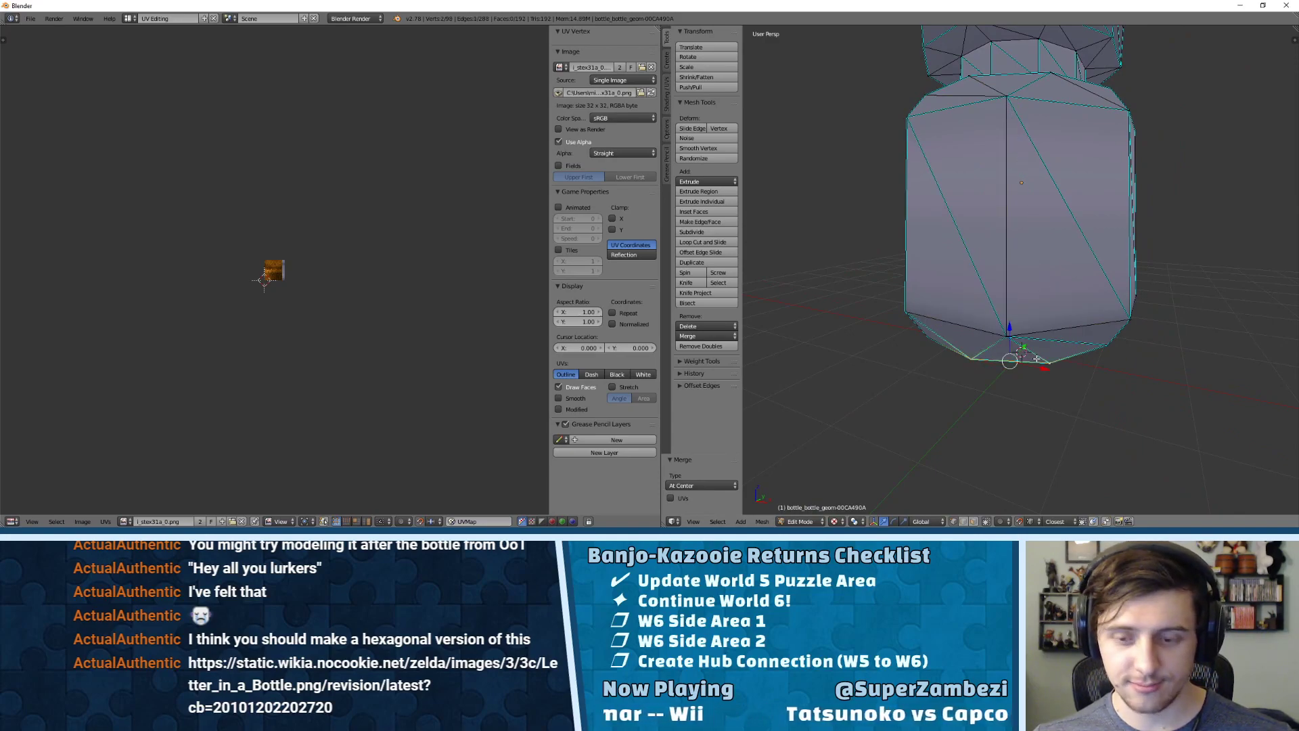
pyautogui.hotkey('alt', 'm')
pyautogui.click(1037, 358)
# - Merge the front vertex pairs at the top of the shoulder and along the neck, each pair at center
pyautogui.moveTo(1037, 357)
pyautogui.mouseDown(button='middle')
pyautogui.moveTo(1034, 212)
pyautogui.moveTo(1040, 336)
pyautogui.mouseUp(button='middle')
pyautogui.keyDown('shift'); pyautogui.rightClick(1052, 308); pyautogui.keyUp('shift')
pyautogui.hotkey('alt', 'm')
pyautogui.click(1049, 301)
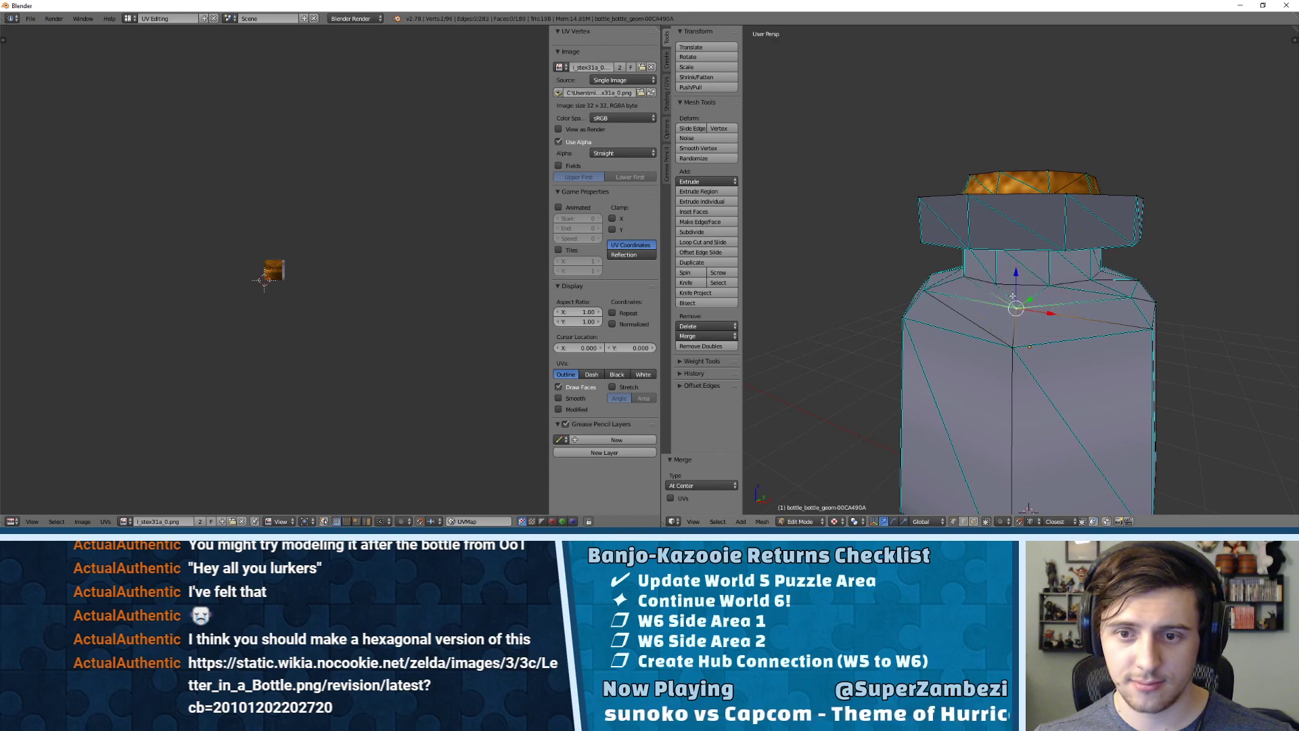
pyautogui.hotkey('alt', 'm')
pyautogui.click(1048, 293)
pyautogui.moveTo(1048, 293); pyautogui.dragTo(1002, 231, button='middle')
pyautogui.rightClick(1002, 231)
pyautogui.keyDown('shift'); pyautogui.rightClick(1038, 225); pyautogui.keyUp('shift')
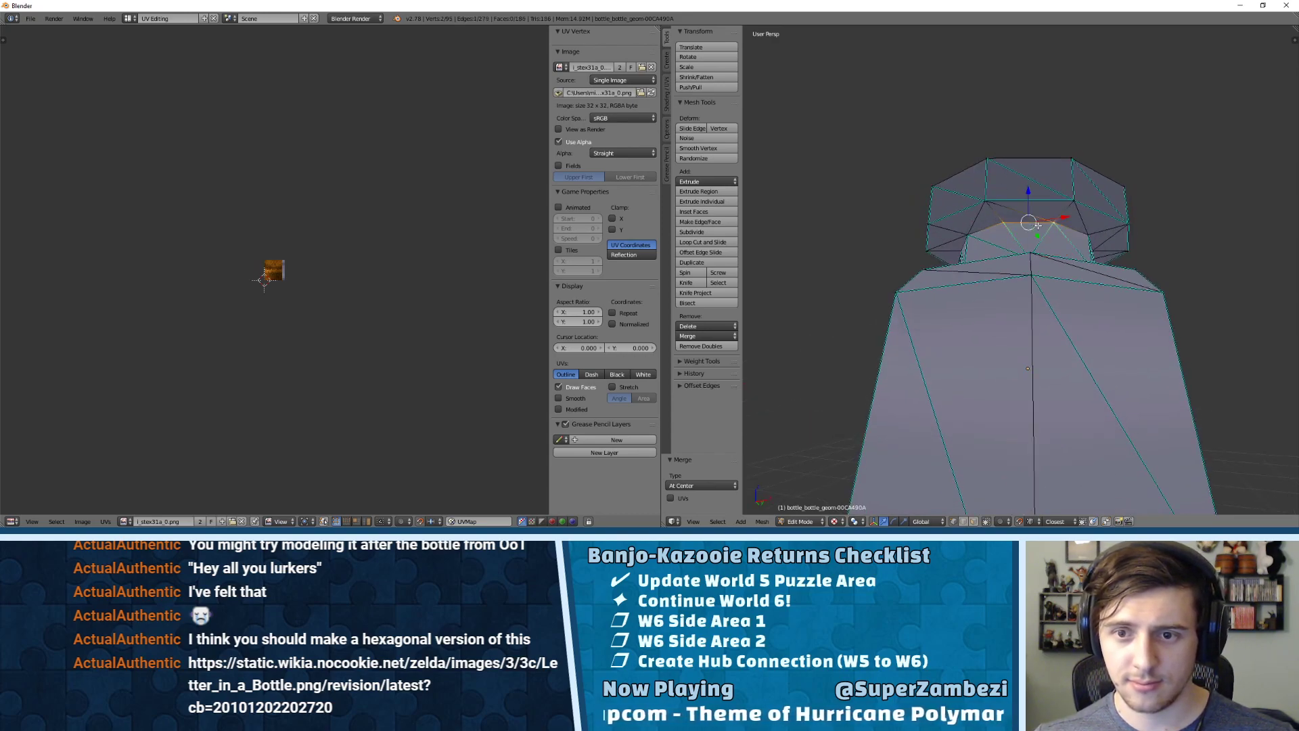
pyautogui.hotkey('alt', 'm')
pyautogui.click(1038, 225)
# - Merge the front vertex pairs on the lower and upper outer edges of the bottle's rim, each at center
pyautogui.rightClick(985, 201)
pyautogui.keyDown('shift'); pyautogui.rightClick(1073, 203); pyautogui.keyUp('shift')
pyautogui.hotkey('alt', 'm')
pyautogui.click(1073, 205)
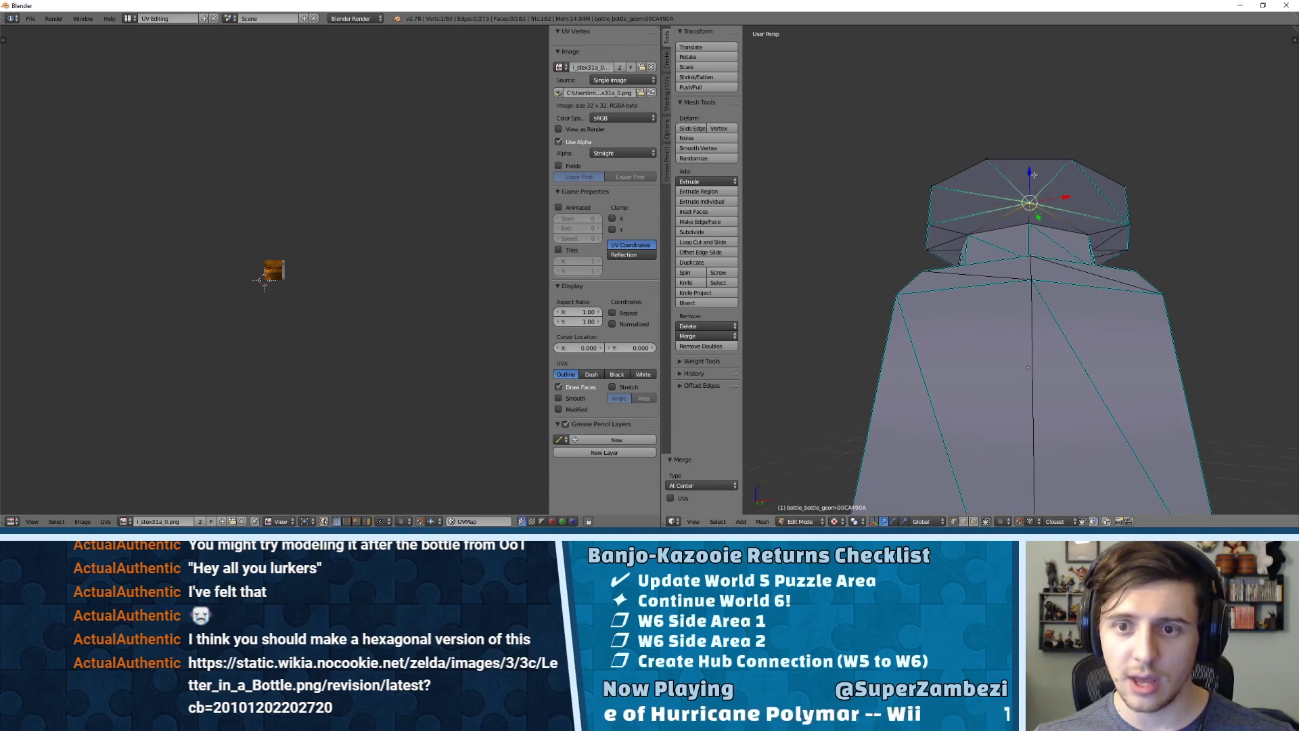
pyautogui.moveTo(1074, 206); pyautogui.dragTo(1029, 225, button='middle')
pyautogui.rightClick(978, 221)
pyautogui.keyDown('shift'); pyautogui.rightClick(1081, 226); pyautogui.keyUp('shift')
pyautogui.hotkey('alt', 'm')
pyautogui.click(1081, 226)
# - Merge the front vertex pair where the rim meets the cork at center
pyautogui.moveTo(1081, 226); pyautogui.dragTo(1008, 240, button='middle')
pyautogui.keyDown('shift'); pyautogui.rightClick(1056, 242); pyautogui.keyUp('shift')
pyautogui.hotkey('alt', 'm')
pyautogui.click(1051, 244)
# - Merge the front pair of vertices on the cork's top edge at center
pyautogui.rightClick(1012, 209)
pyautogui.keyDown('shift'); pyautogui.rightClick(1043, 219); pyautogui.keyUp('shift')
pyautogui.press('super+m')
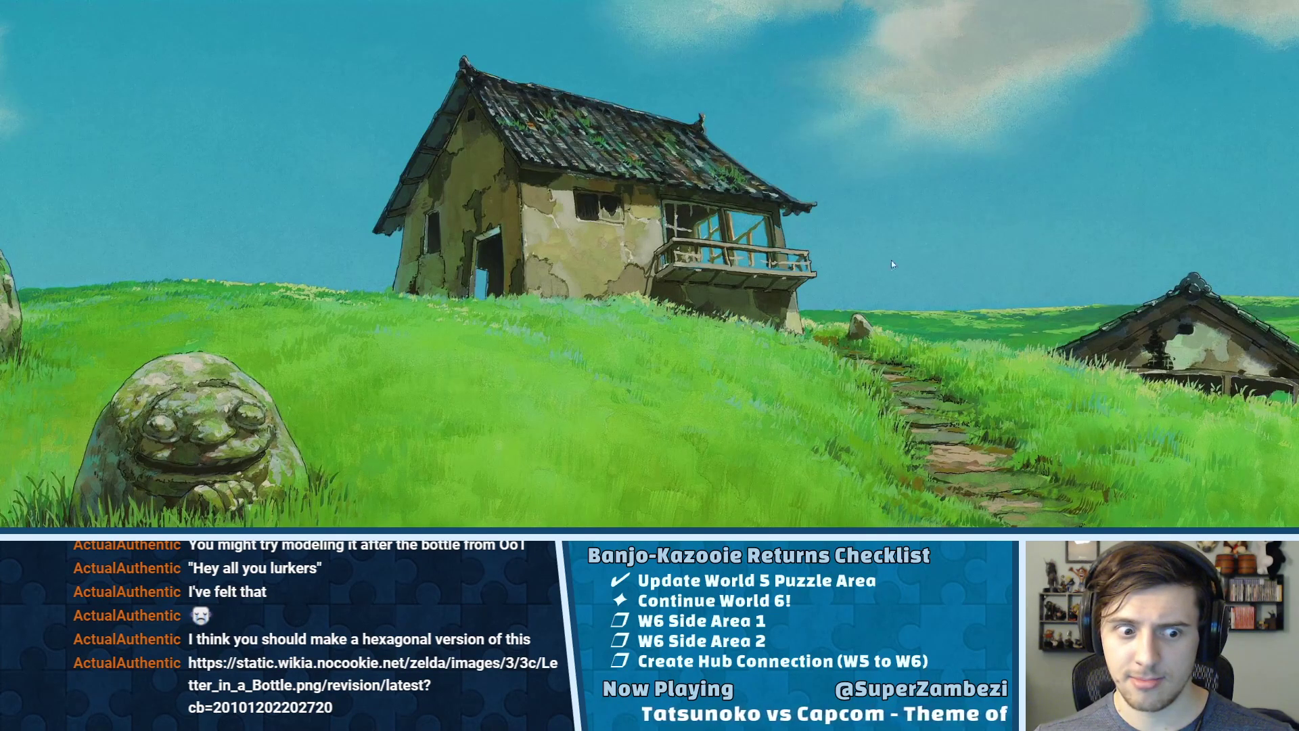
pyautogui.hotkey('alt', 'Tab')
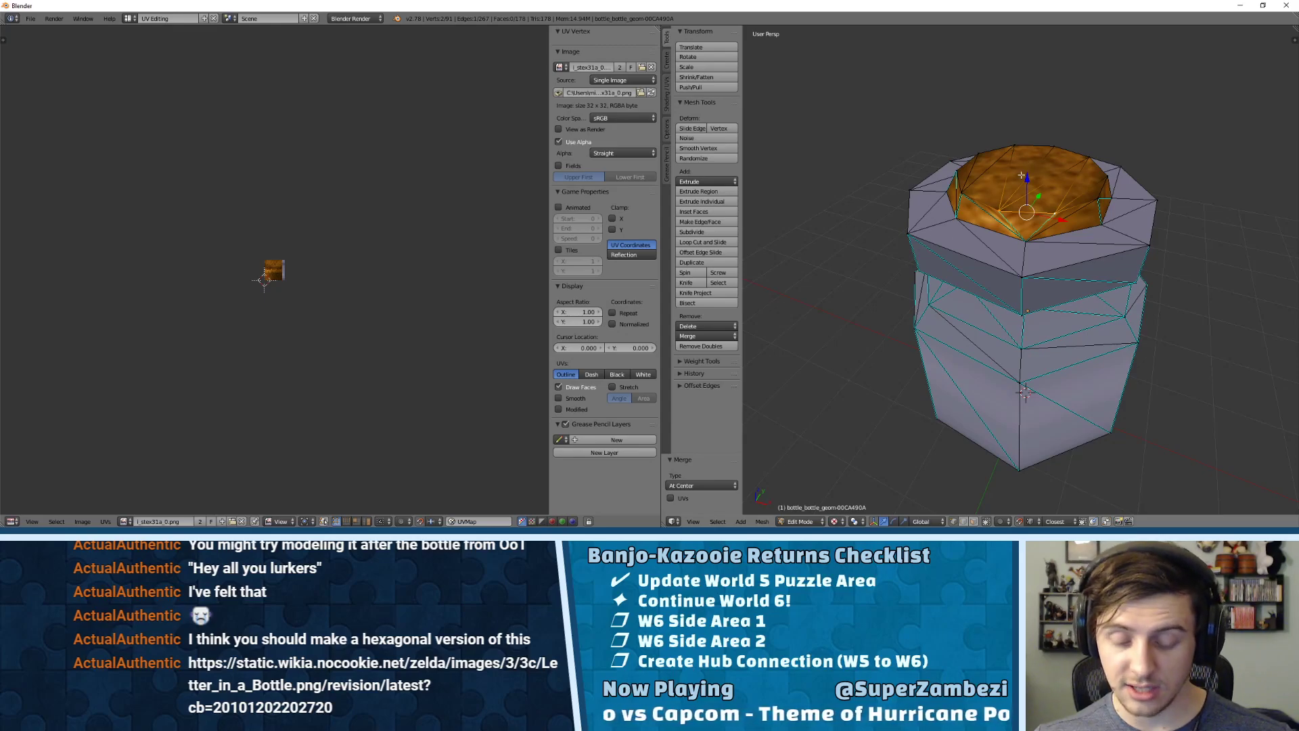
pyautogui.press('super+m')
pyautogui.hotkey('alt', 'Tab')
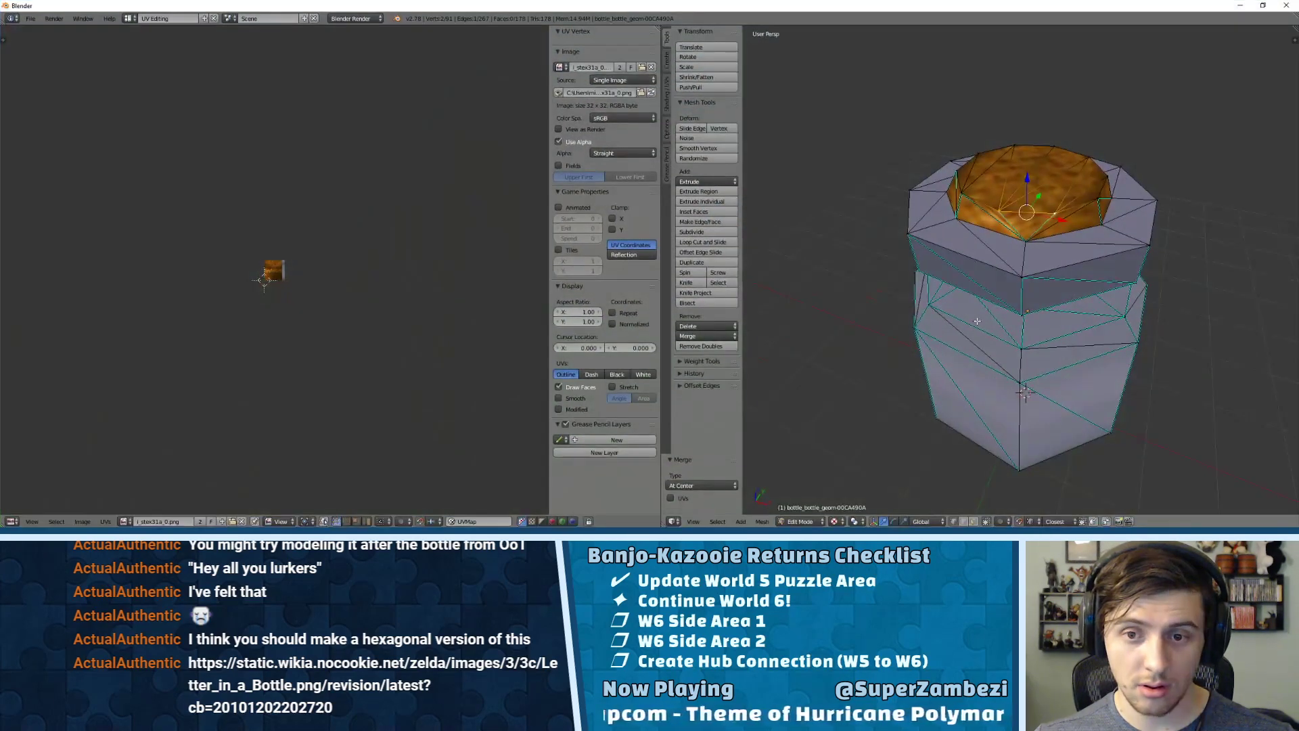
pyautogui.hotkey('alt', 'm')
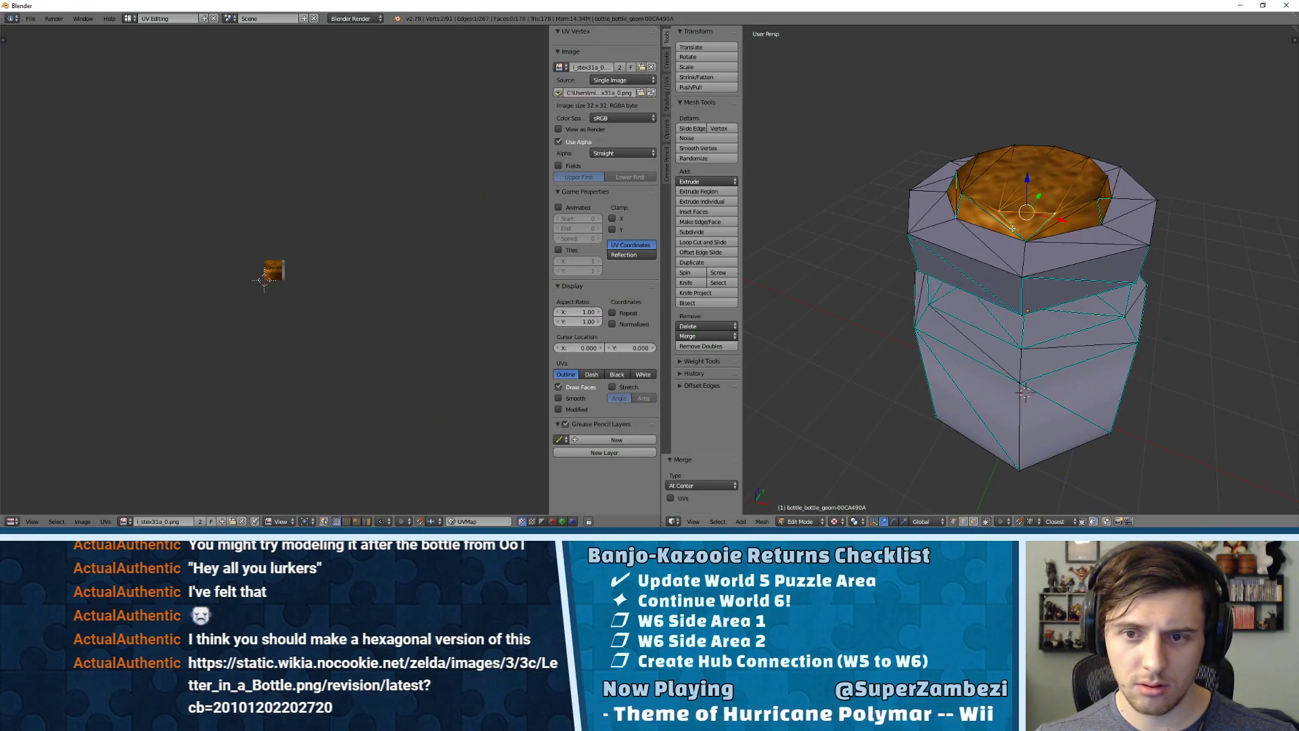
pyautogui.hotkey('alt', 'm')
pyautogui.click(1026, 228)
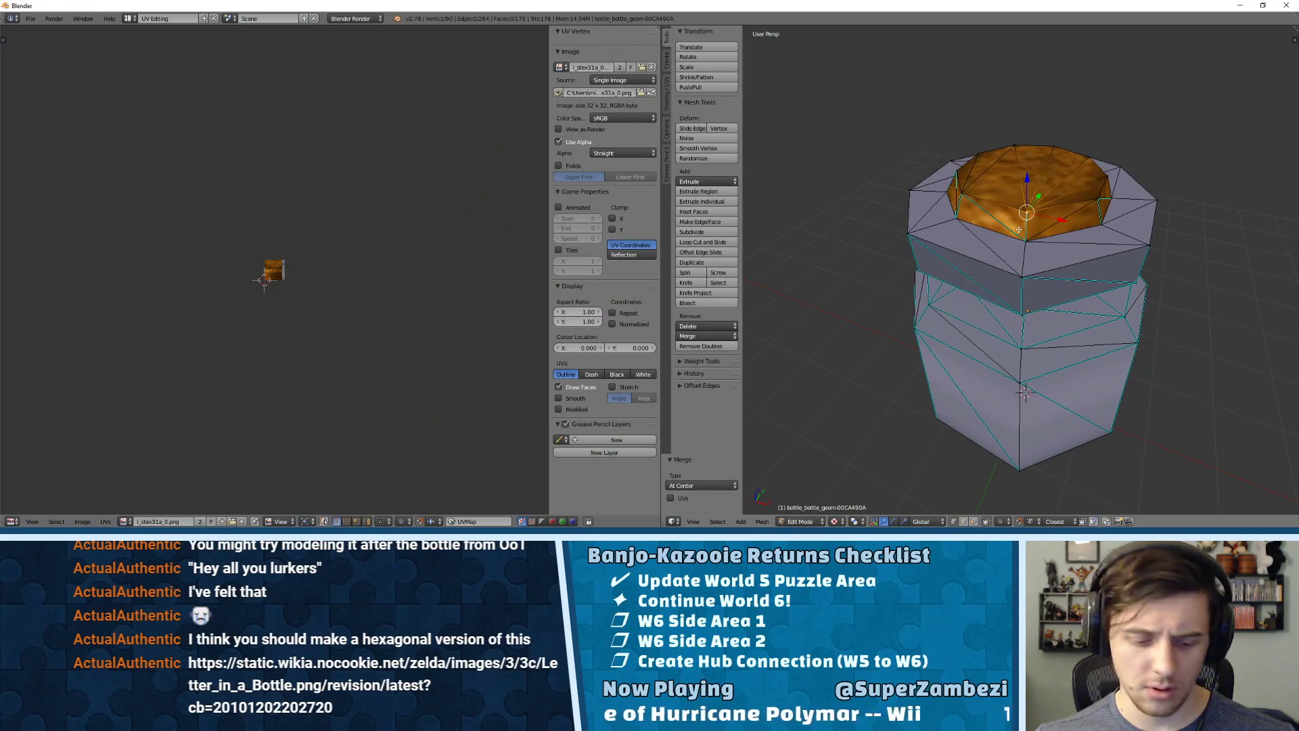
# - Start saving the file under a new name and create a folder named Bottle inside D:\Banjo's Backpack\Objects
pyautogui.click(30, 18)
pyautogui.click(49, 106)
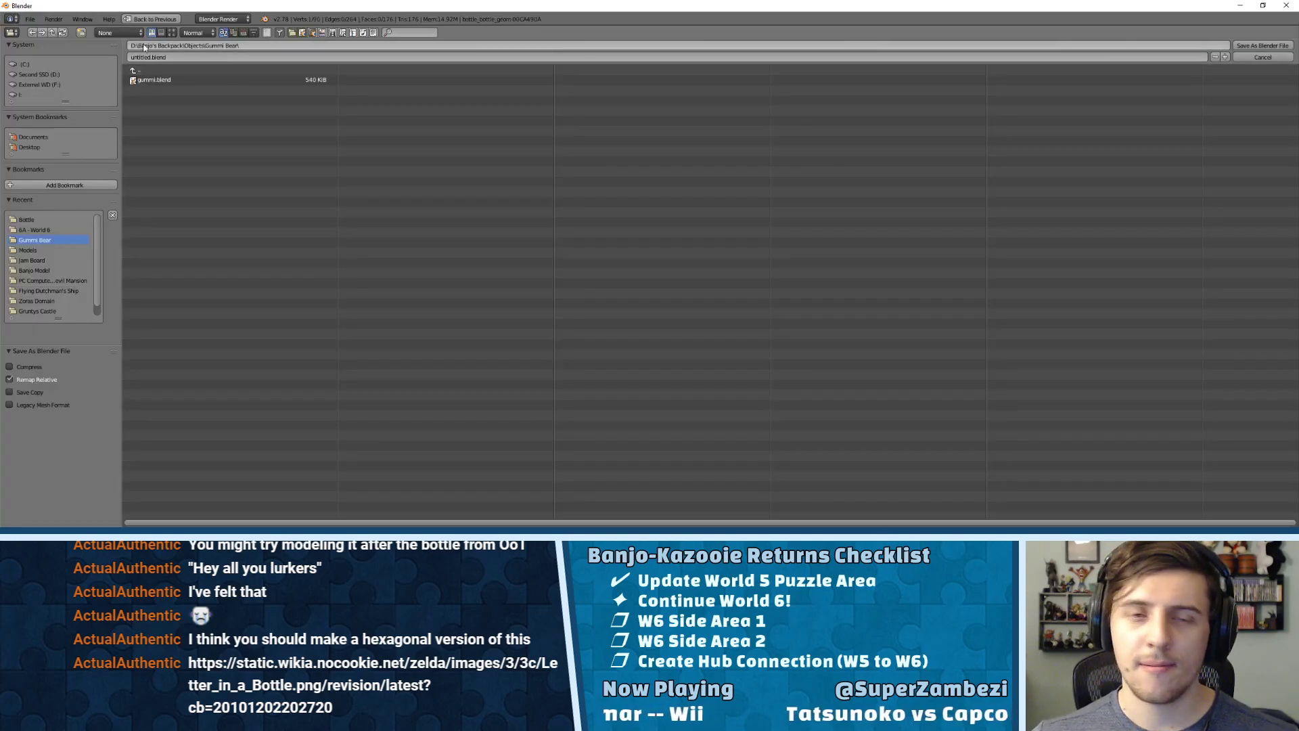
pyautogui.click(155, 70)
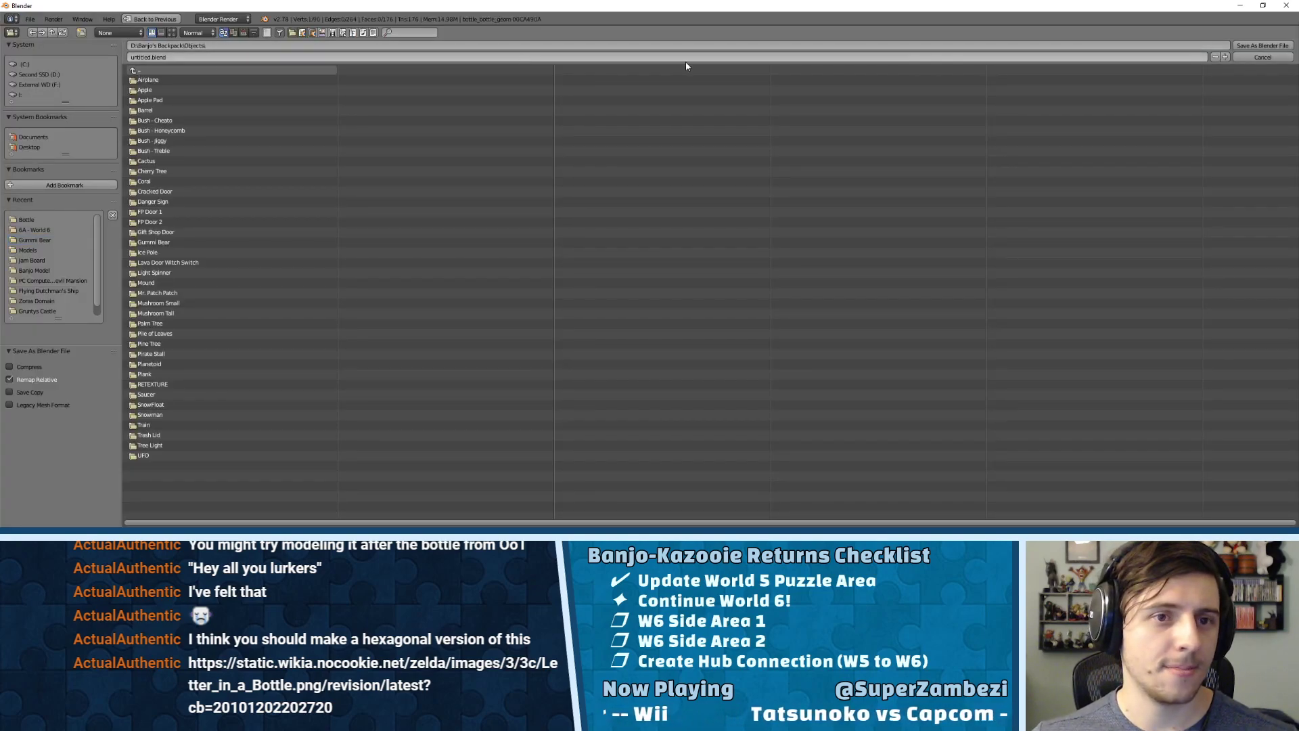
pyautogui.click(85, 31)
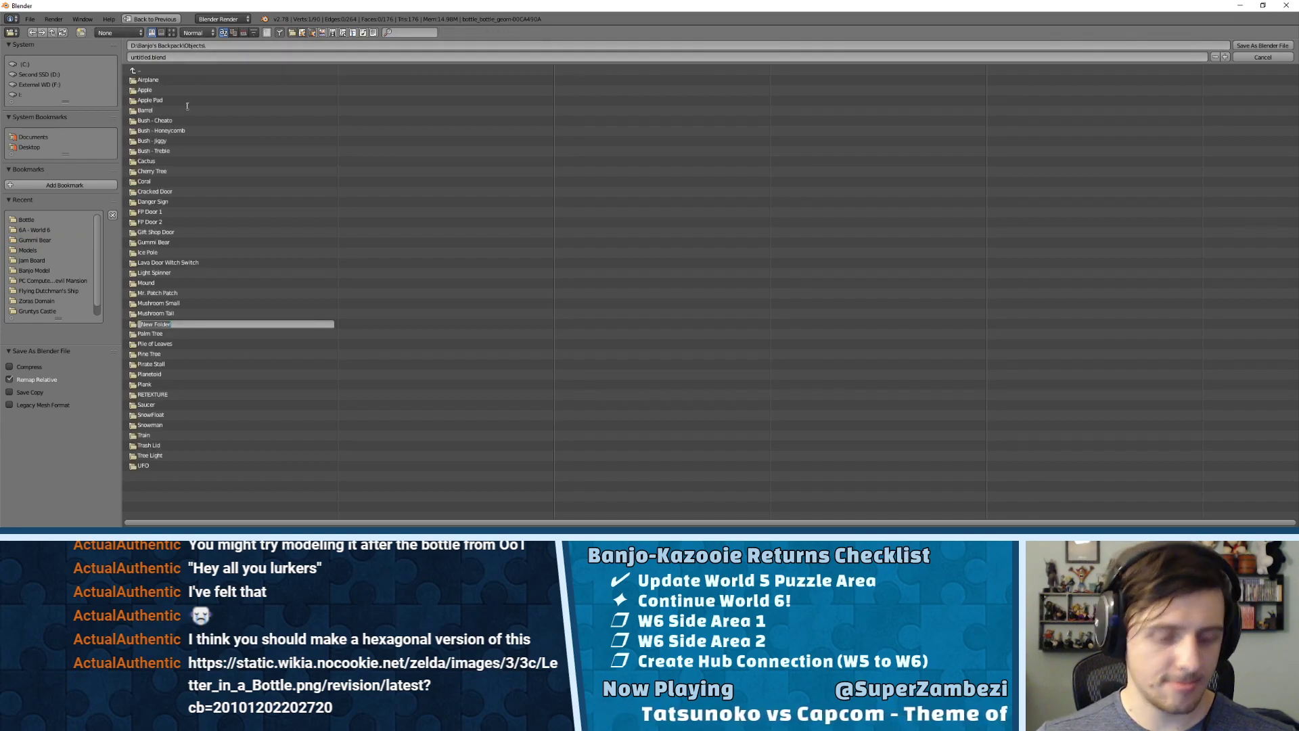
pyautogui.write('B')
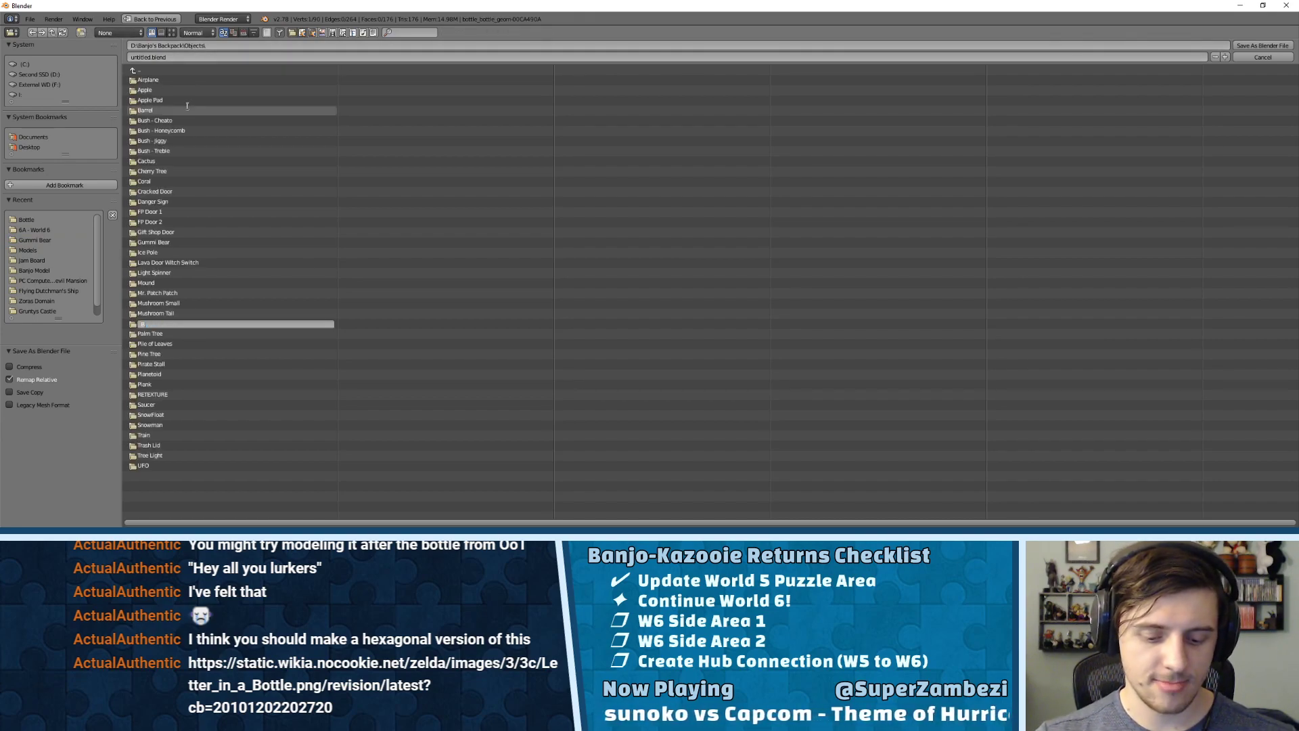
pyautogui.write('ottle')
pyautogui.press('Return')
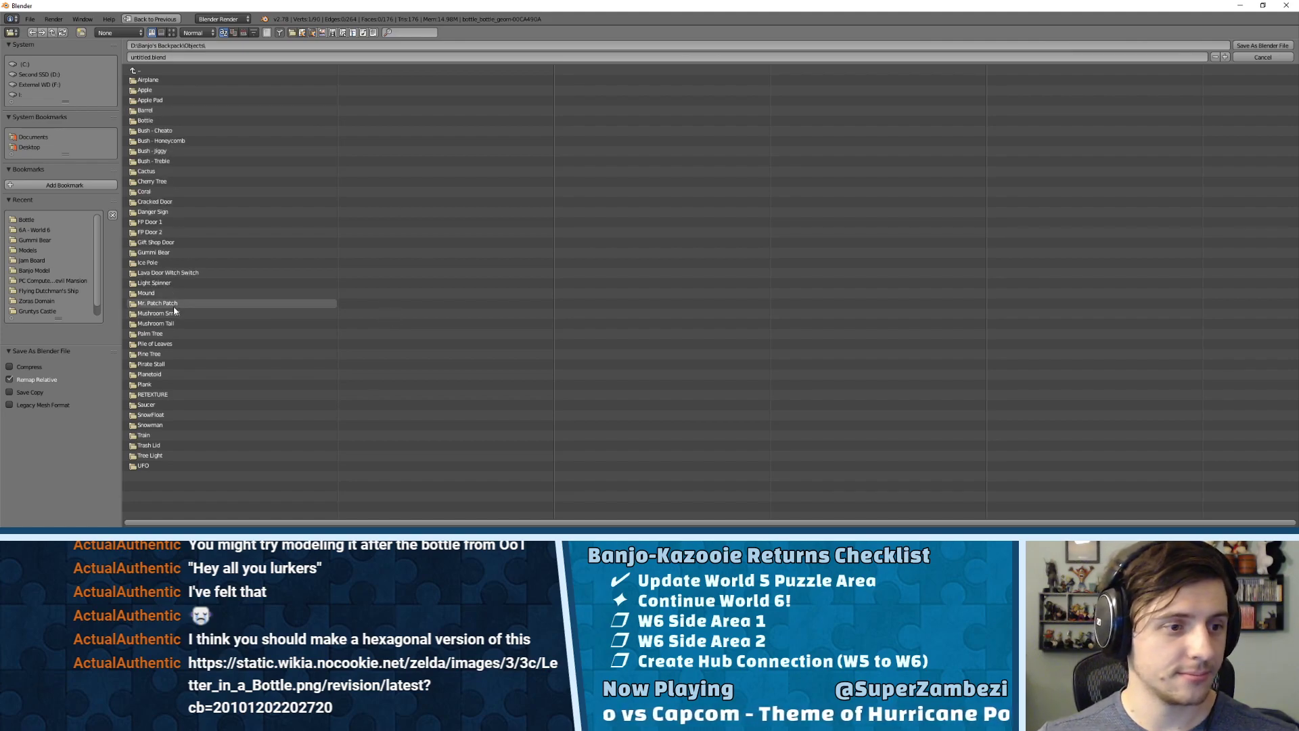
# - Save the model as bottle.blend in the new Bottle folder
pyautogui.click(145, 119)
pyautogui.doubleClick(151, 57)
pyautogui.write('bott')
pyautogui.press('Return')
pyautogui.click(1262, 46)
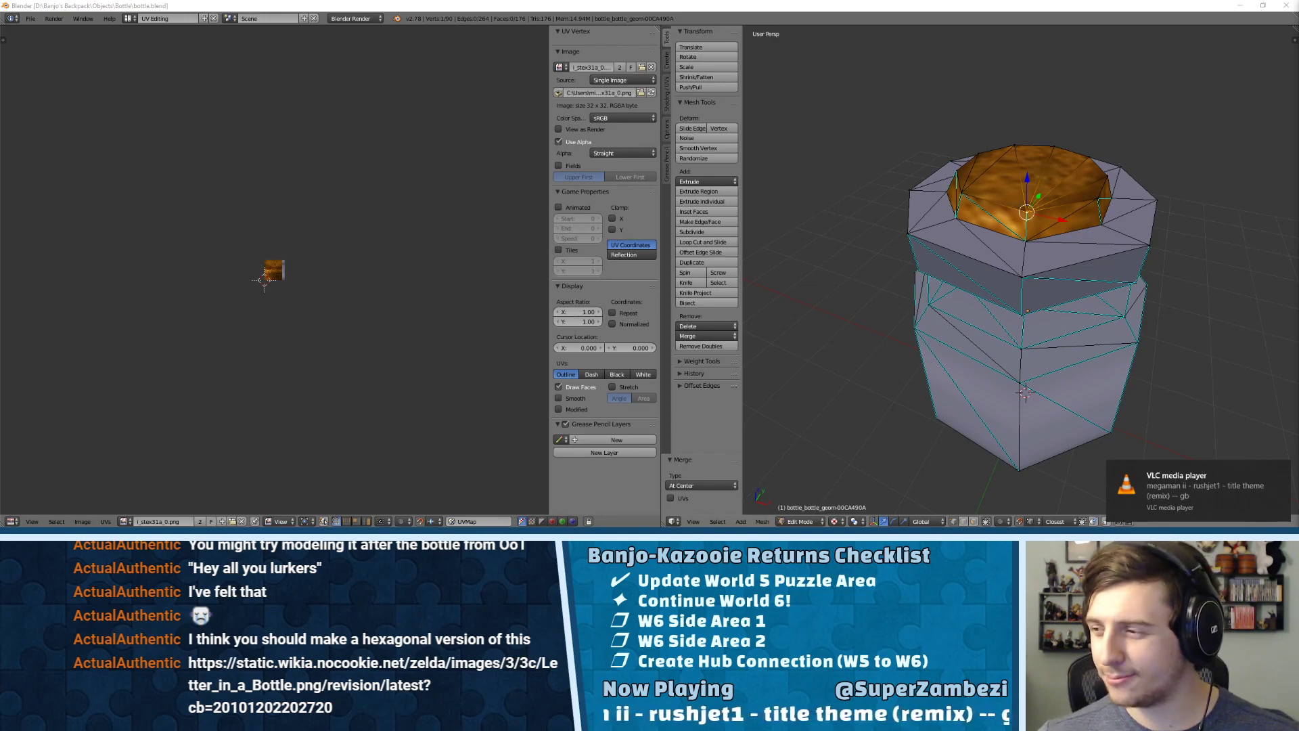
# - In vertex select mode, merge the next column's vertex pairs on the bottle's base edge and lower body edge, each at center
pyautogui.moveTo(999, 232); pyautogui.dragTo(998, 202, button='middle')
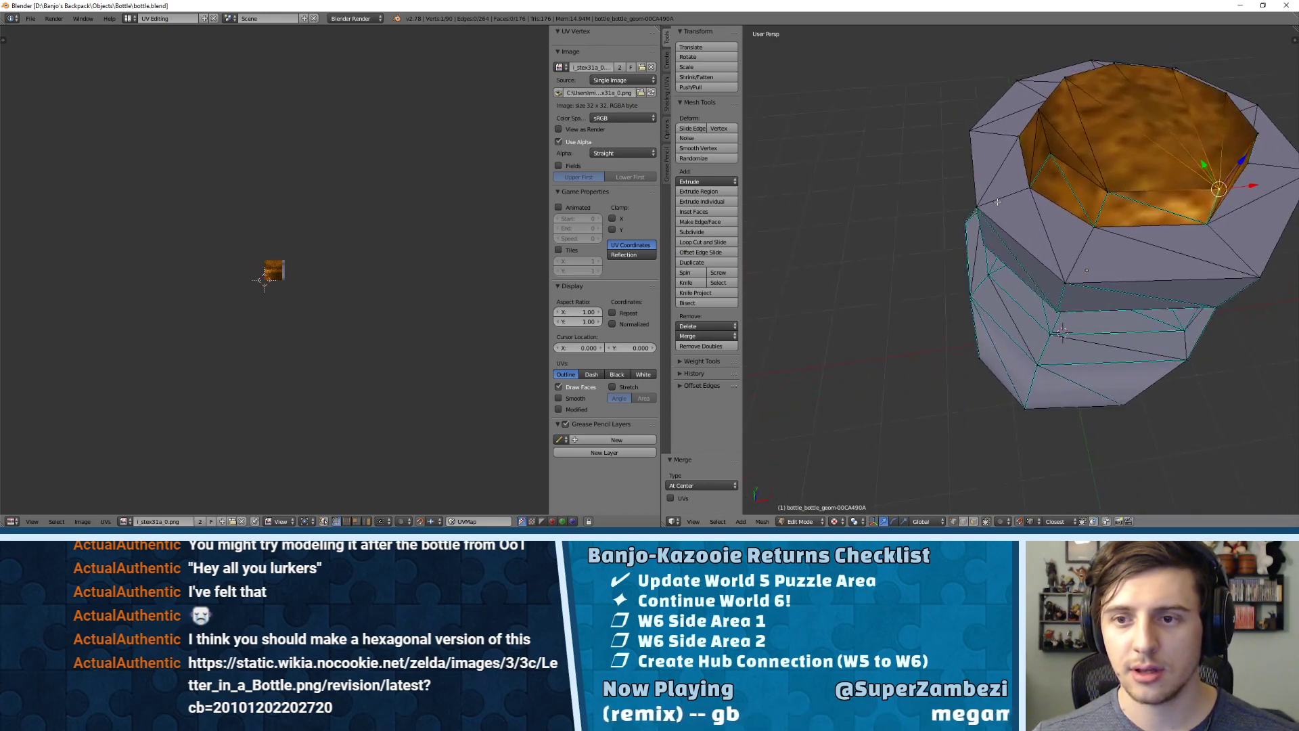
pyautogui.moveTo(1090, 209); pyautogui.dragTo(914, 194, button='middle')
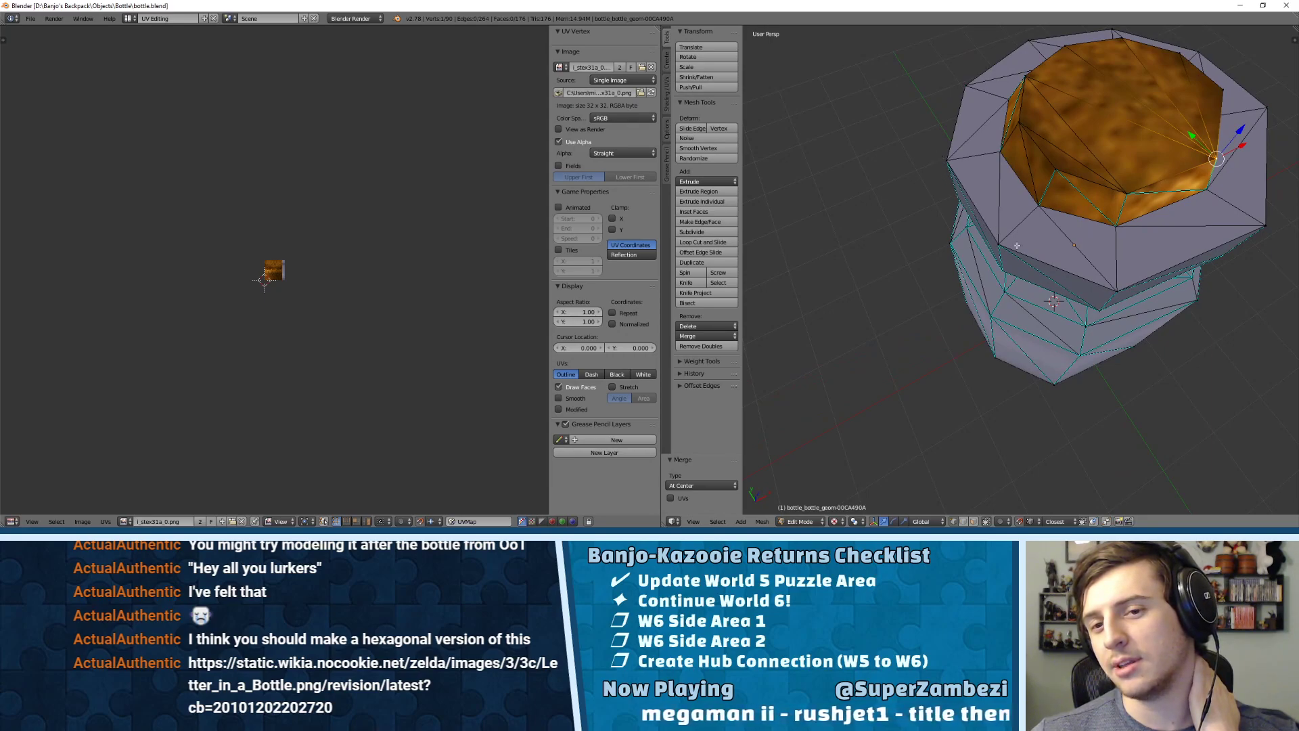
pyautogui.moveTo(1013, 241); pyautogui.dragTo(1089, 146, button='middle')
pyautogui.keyDown('shift'); pyautogui.moveTo(1063, 306); pyautogui.dragTo(1070, 154, button='middle'); pyautogui.keyUp('shift')
pyautogui.hotkey('ctrl', 'Tab')
pyautogui.click(1058, 217)
pyautogui.rightClick(1013, 312)
pyautogui.keyDown('shift'); pyautogui.rightClick(1112, 314); pyautogui.keyUp('shift')
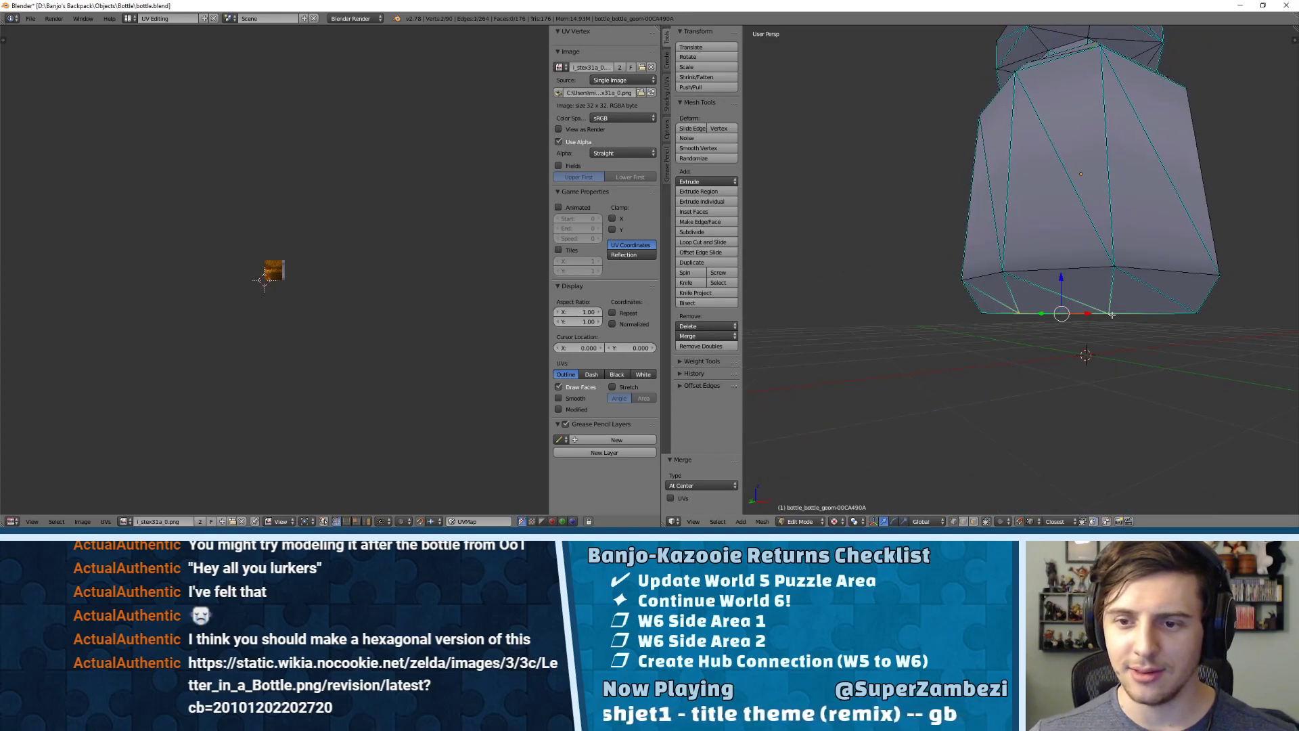
pyautogui.hotkey('alt', 'm')
pyautogui.click(1110, 318)
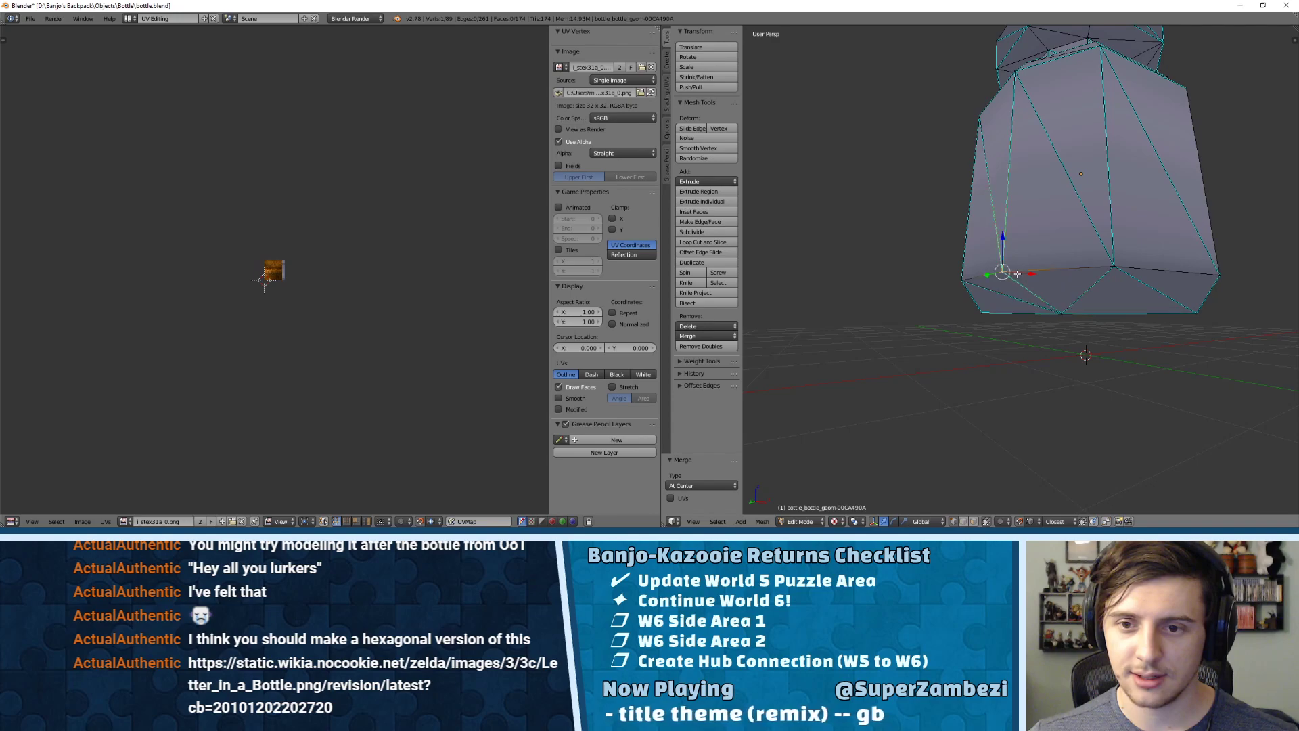
pyautogui.keyDown('shift'); pyautogui.rightClick(1113, 269); pyautogui.keyUp('shift')
pyautogui.hotkey('alt', 'm')
pyautogui.click(1091, 265)
# - Merge this column's vertex pairs on the lower and upper edges of the bottle's shoulder, each at center
pyautogui.scroll(-4, 1088, 225)
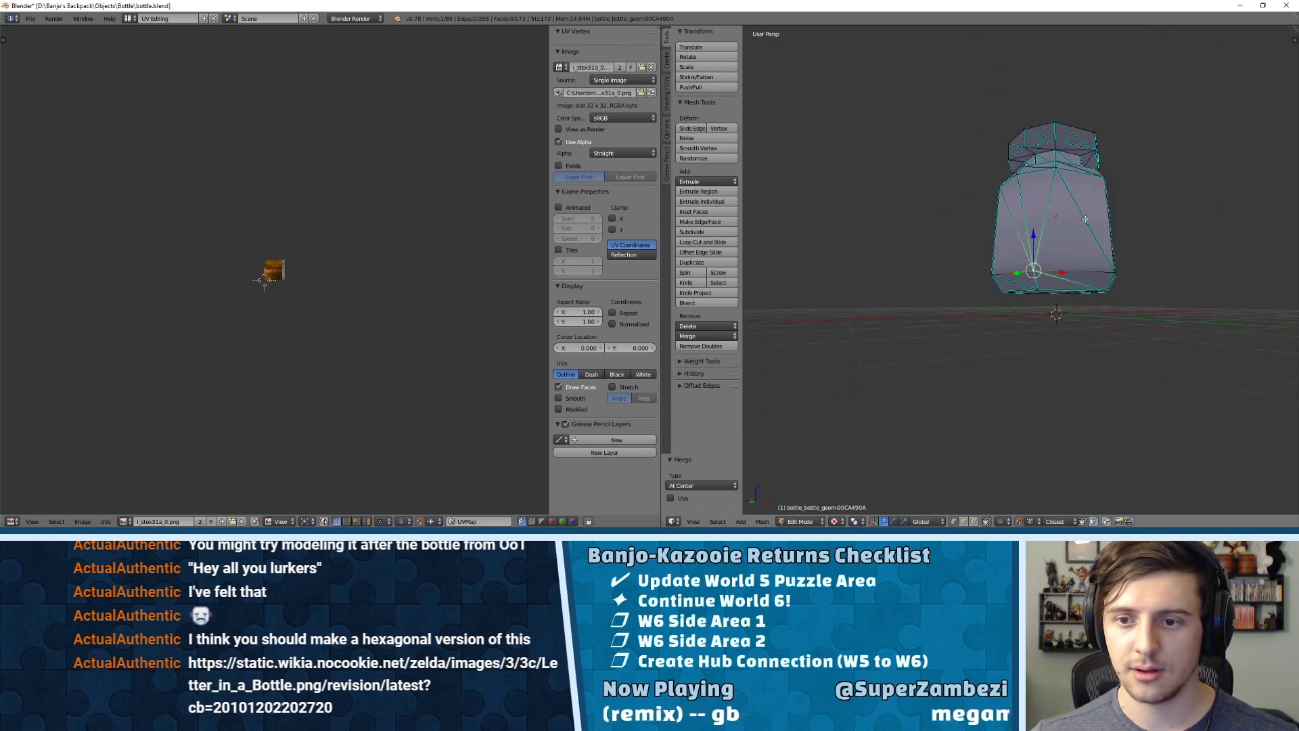
pyautogui.moveTo(1050, 213); pyautogui.dragTo(1040, 334, button='middle')
pyautogui.scroll(2, 1040, 330)
pyautogui.keyDown('shift'); pyautogui.rightClick(1116, 344); pyautogui.keyUp('shift')
pyautogui.hotkey('alt', 'm')
pyautogui.click(1117, 347)
pyautogui.rightClick(1042, 309)
pyautogui.keyDown('shift'); pyautogui.rightClick(1106, 310); pyautogui.keyUp('shift')
pyautogui.hotkey('alt', 'm')
pyautogui.click(1106, 311)
# - Merge this column's vertex pairs at the base and top of the neck, each at center
pyautogui.rightClick(1060, 293)
pyautogui.keyDown('shift'); pyautogui.rightClick(1091, 294); pyautogui.keyUp('shift')
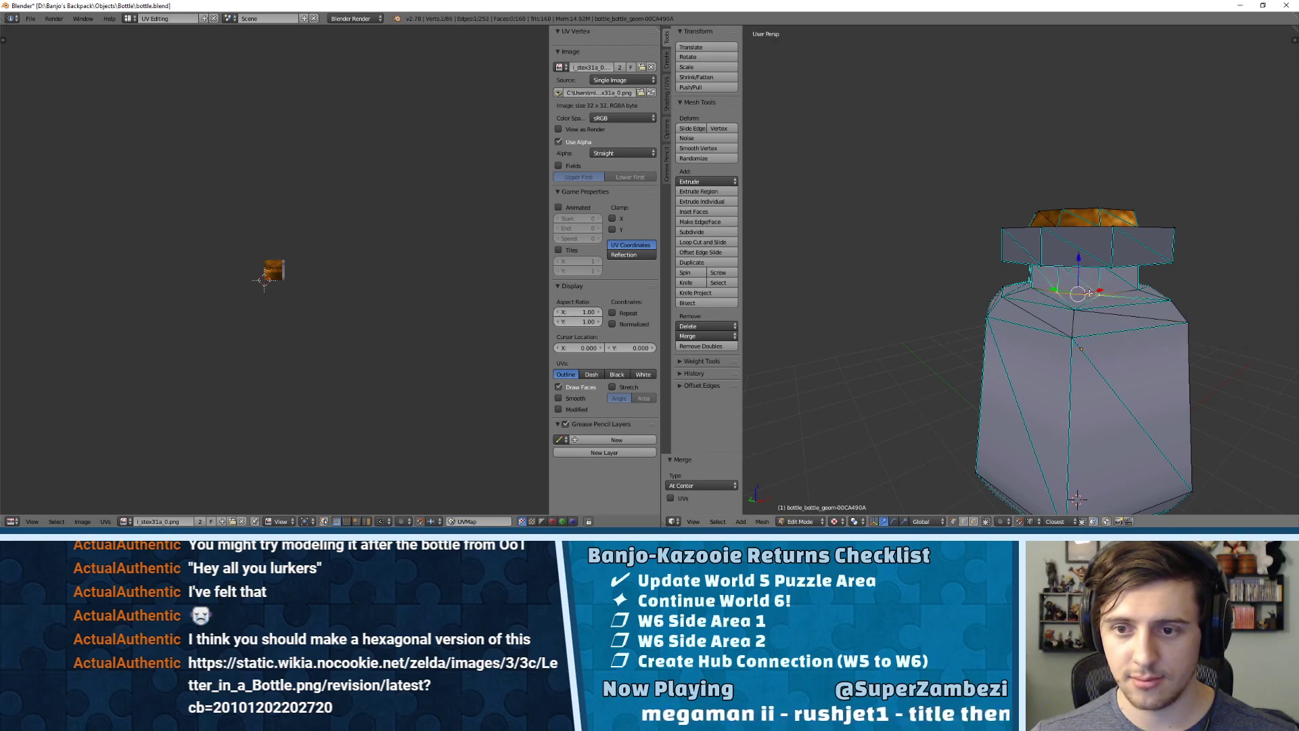
pyautogui.hotkey('alt', 'm')
pyautogui.click(1090, 293)
pyautogui.moveTo(1089, 293); pyautogui.dragTo(1094, 267, button='middle')
pyautogui.rightClick(1054, 261)
pyautogui.keyDown('shift'); pyautogui.rightClick(1096, 258); pyautogui.keyUp('shift')
pyautogui.hotkey('alt', 'm')
pyautogui.click(1096, 258)
# - Merge this column's vertex pairs on the rim's lower and upper outer edges, each at center
pyautogui.rightClick(1041, 248)
pyautogui.keyDown('shift'); pyautogui.rightClick(1101, 246); pyautogui.keyUp('shift')
pyautogui.hotkey('alt', 'm')
pyautogui.click(1101, 245)
pyautogui.moveTo(1101, 246); pyautogui.dragTo(1095, 258, button='middle')
pyautogui.hotkey('alt', 'm')
pyautogui.click(1096, 256)
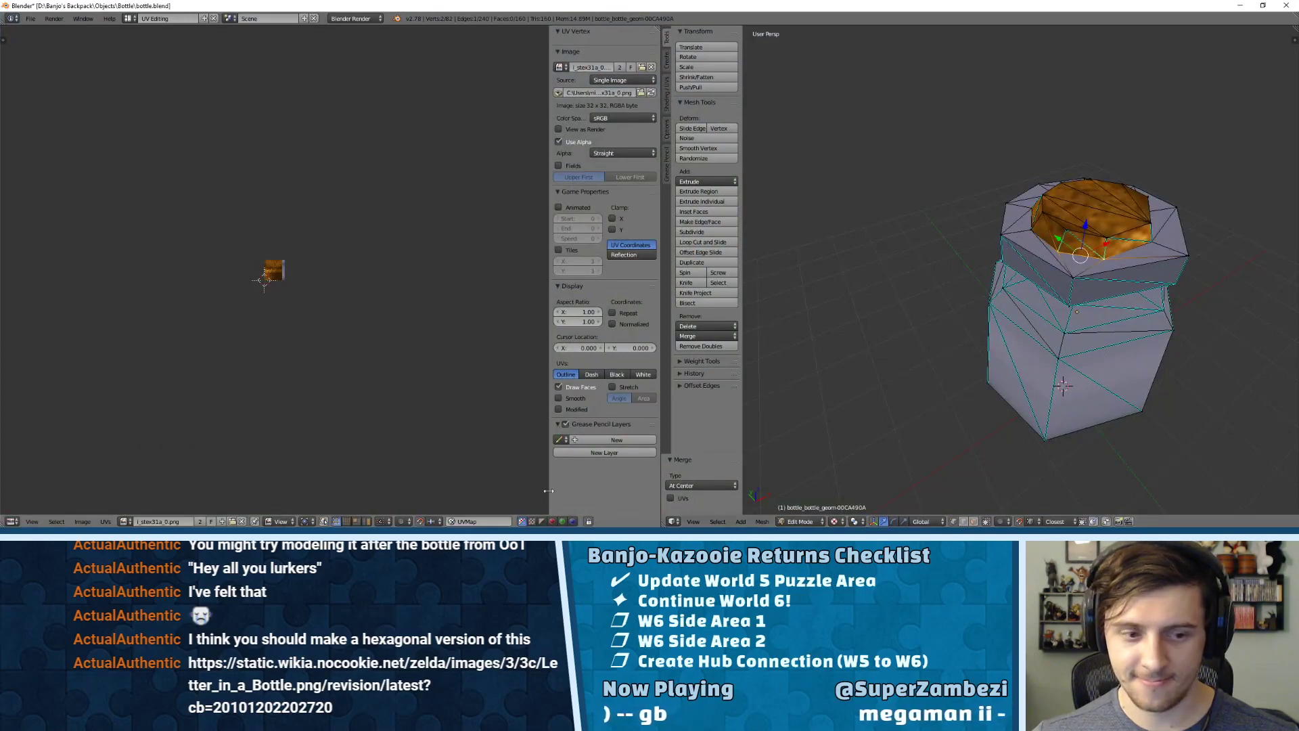
# - Merge this column's vertex pairs where the cork meets the rim and on the cork's top edge, each at center
pyautogui.hotkey('alt', 'm')
pyautogui.click(1104, 284)
pyautogui.keyDown('shift'); pyautogui.rightClick(1096, 235); pyautogui.keyUp('shift')
pyautogui.hotkey('alt', 'm')
pyautogui.click(1096, 237)
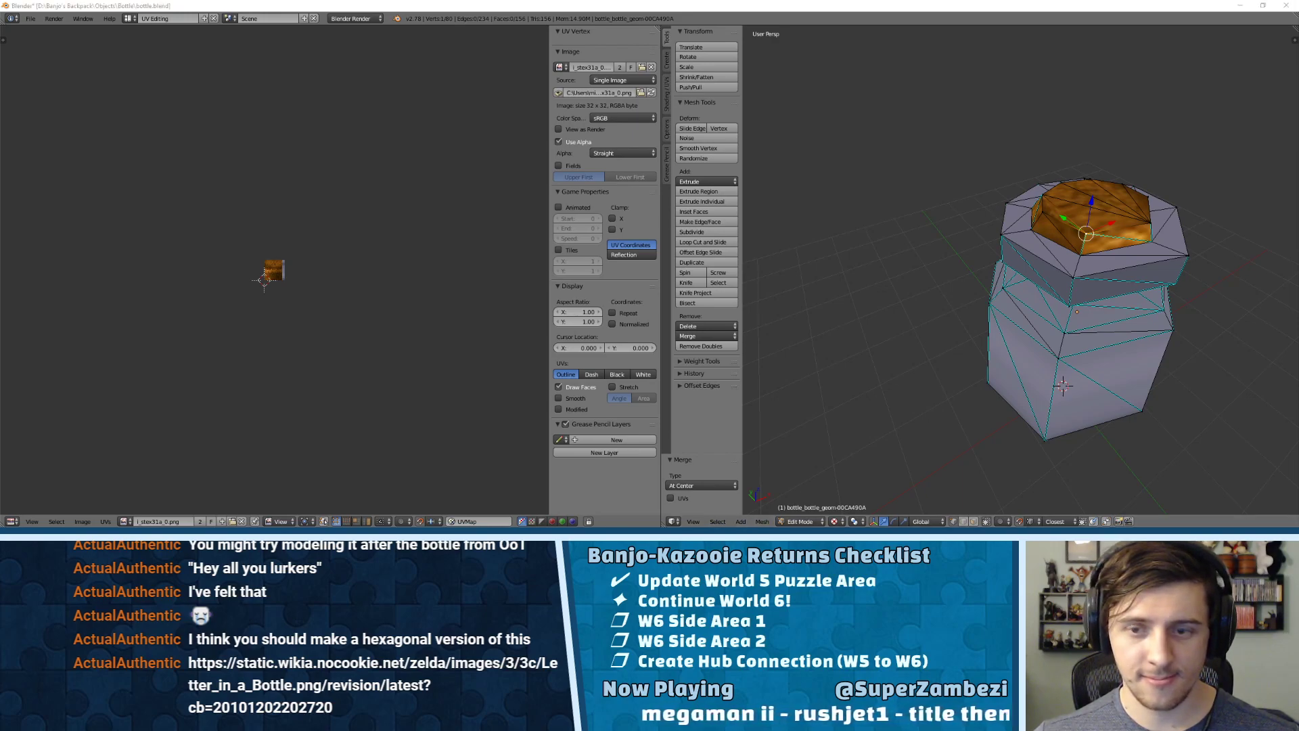
# - Turn to the following unmerged column and merge its vertex pairs on the base edge and lower body edge at center
pyautogui.moveTo(1123, 230); pyautogui.dragTo(1036, 338, button='middle')
pyautogui.rightClick(1023, 327)
pyautogui.keyDown('shift'); pyautogui.rightClick(1088, 326); pyautogui.keyUp('shift')
pyautogui.hotkey('alt', 'm')
pyautogui.click(1089, 325)
pyautogui.rightClick(1018, 293)
pyautogui.keyDown('shift'); pyautogui.rightClick(1100, 293); pyautogui.keyUp('shift')
pyautogui.hotkey('alt', 'm')
pyautogui.click(1102, 296)
# - Merge the second column's vertex pairs at the bottom and top of the shoulder, each at center
pyautogui.moveTo(1101, 295); pyautogui.dragTo(1044, 261, button='middle')
pyautogui.rightClick(1022, 193)
pyautogui.keyDown('shift'); pyautogui.rightClick(1087, 195); pyautogui.keyUp('shift')
pyautogui.hotkey('alt', 'm')
pyautogui.click(1089, 202)
pyautogui.moveTo(1090, 203); pyautogui.dragTo(1039, 226, button='middle')
pyautogui.scroll(2, 1051, 300)
pyautogui.moveTo(1039, 226); pyautogui.dragTo(1103, 239, button='middle')
pyautogui.rightClick(1003, 228)
pyautogui.keyDown('shift'); pyautogui.rightClick(1047, 229); pyautogui.keyUp('shift')
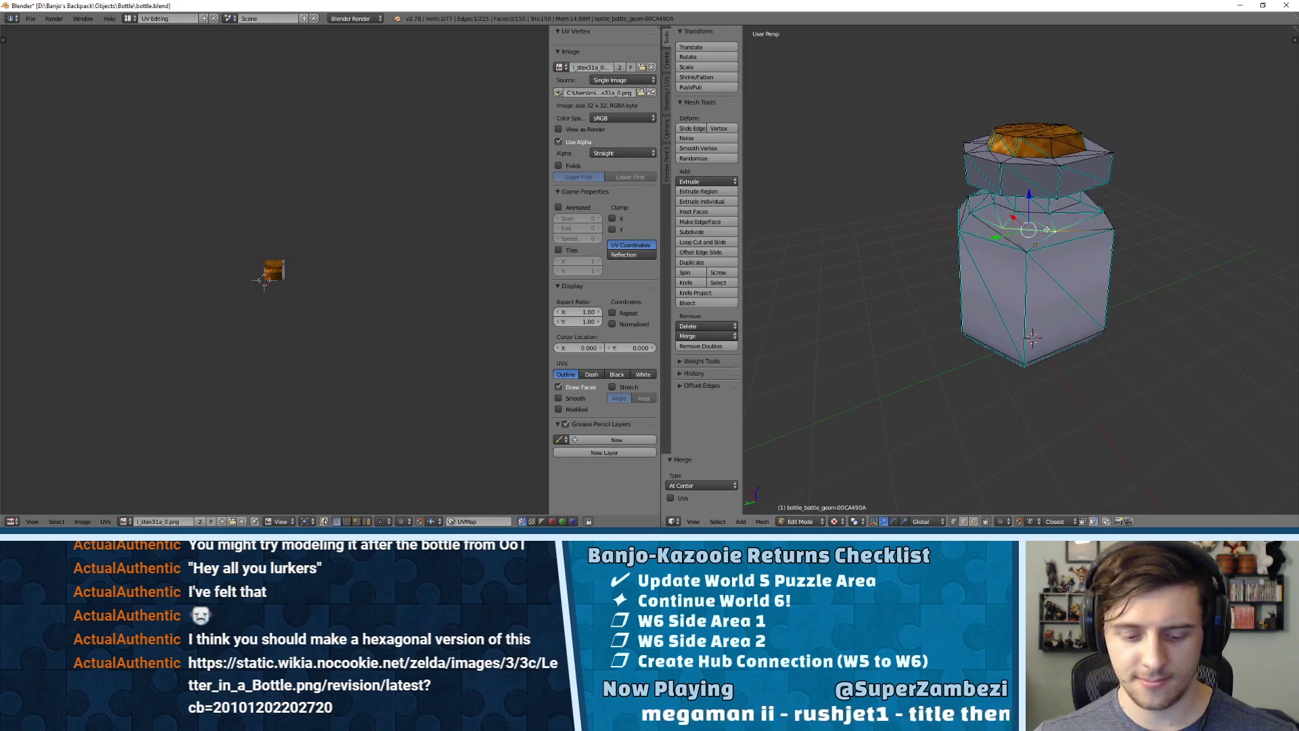
pyautogui.hotkey('alt', 'm')
pyautogui.click(1048, 231)
# - Merge the second column's vertex pairs at the bottom and top of the neck, each at center
pyautogui.rightClick(1016, 212)
pyautogui.keyDown('shift'); pyautogui.rightClick(1046, 215); pyautogui.keyUp('shift')
pyautogui.hotkey('alt', 'm')
pyautogui.click(1045, 215)
pyautogui.moveTo(1045, 226); pyautogui.dragTo(1039, 182, button='middle')
pyautogui.scroll(3, 1039, 190)
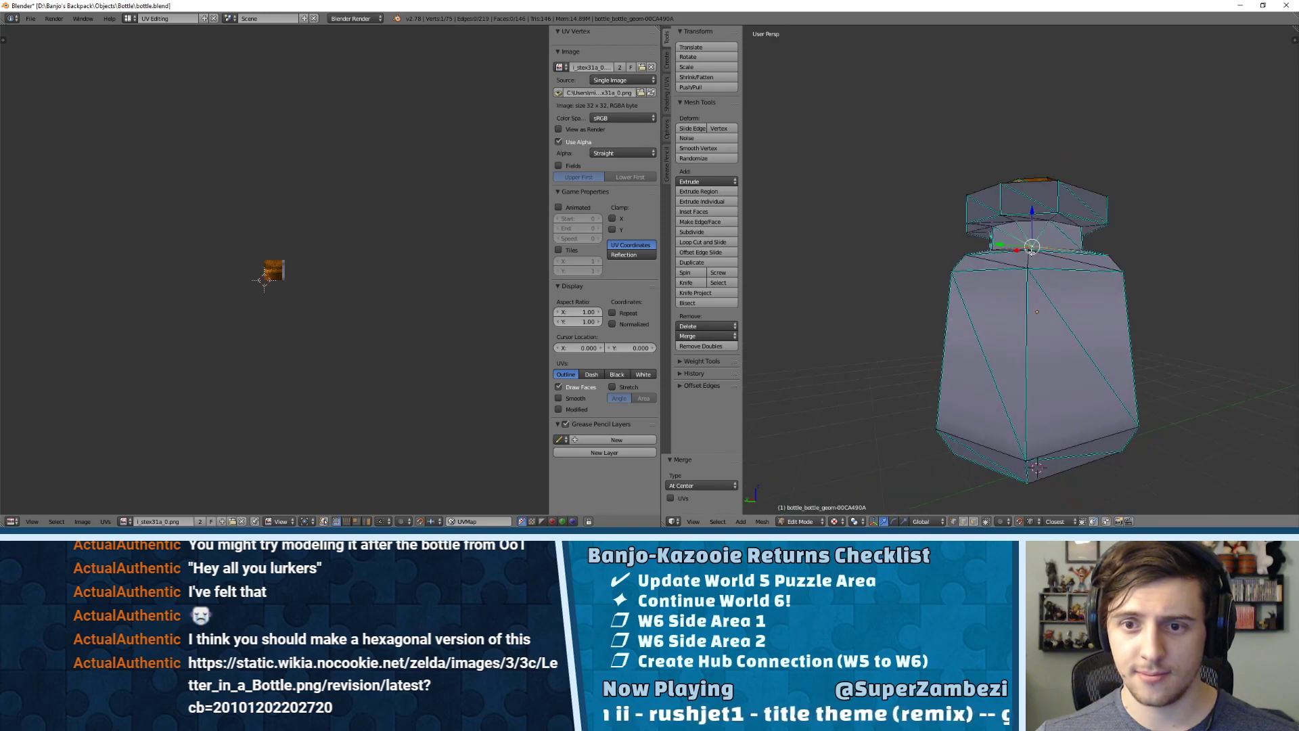
pyautogui.rightClick(1016, 200)
pyautogui.keyDown('shift'); pyautogui.rightClick(1054, 199); pyautogui.keyUp('shift')
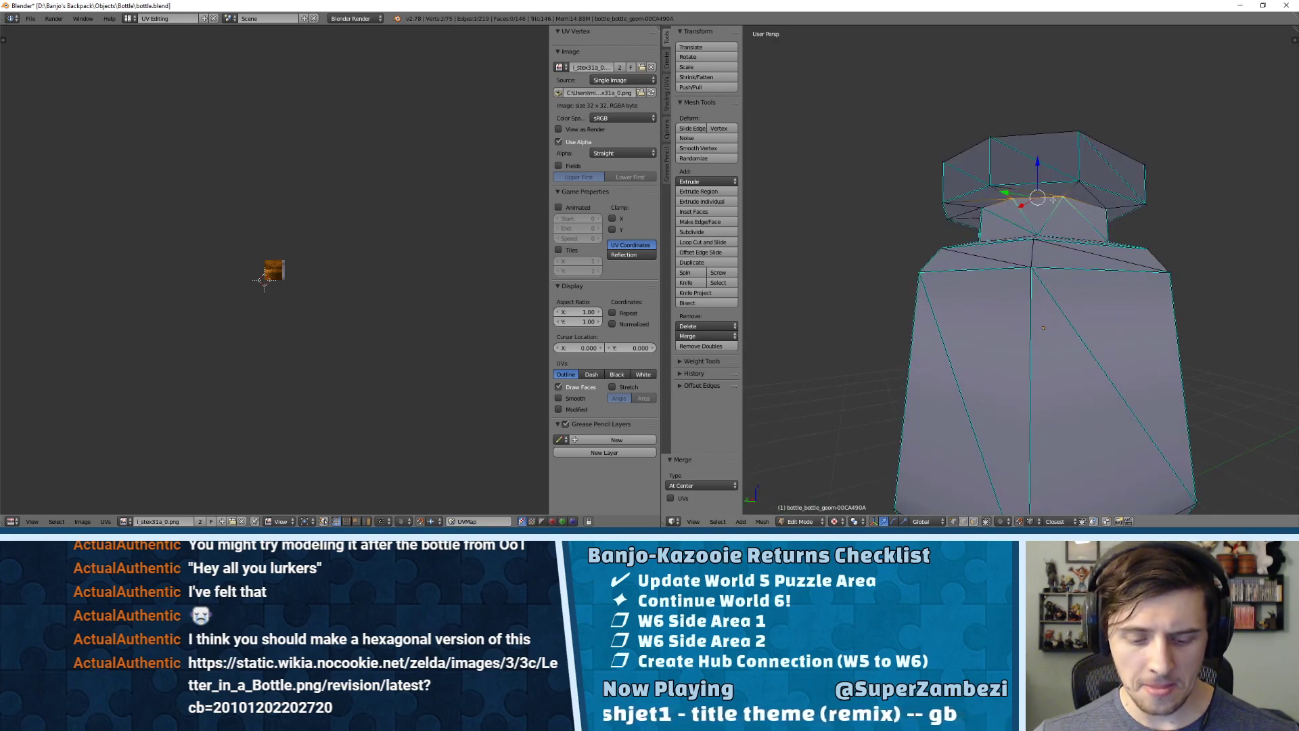
pyautogui.hotkey('alt', 'm')
pyautogui.click(1053, 200)
# - Merge the second column's vertex pairs on the lower and upper outer edges of the rim, each at center
pyautogui.rightClick(992, 187)
pyautogui.keyDown('shift'); pyautogui.rightClick(1076, 182); pyautogui.keyUp('shift')
pyautogui.hotkey('alt', 'm')
pyautogui.click(1066, 181)
pyautogui.moveTo(1066, 181); pyautogui.dragTo(994, 203, button='middle')
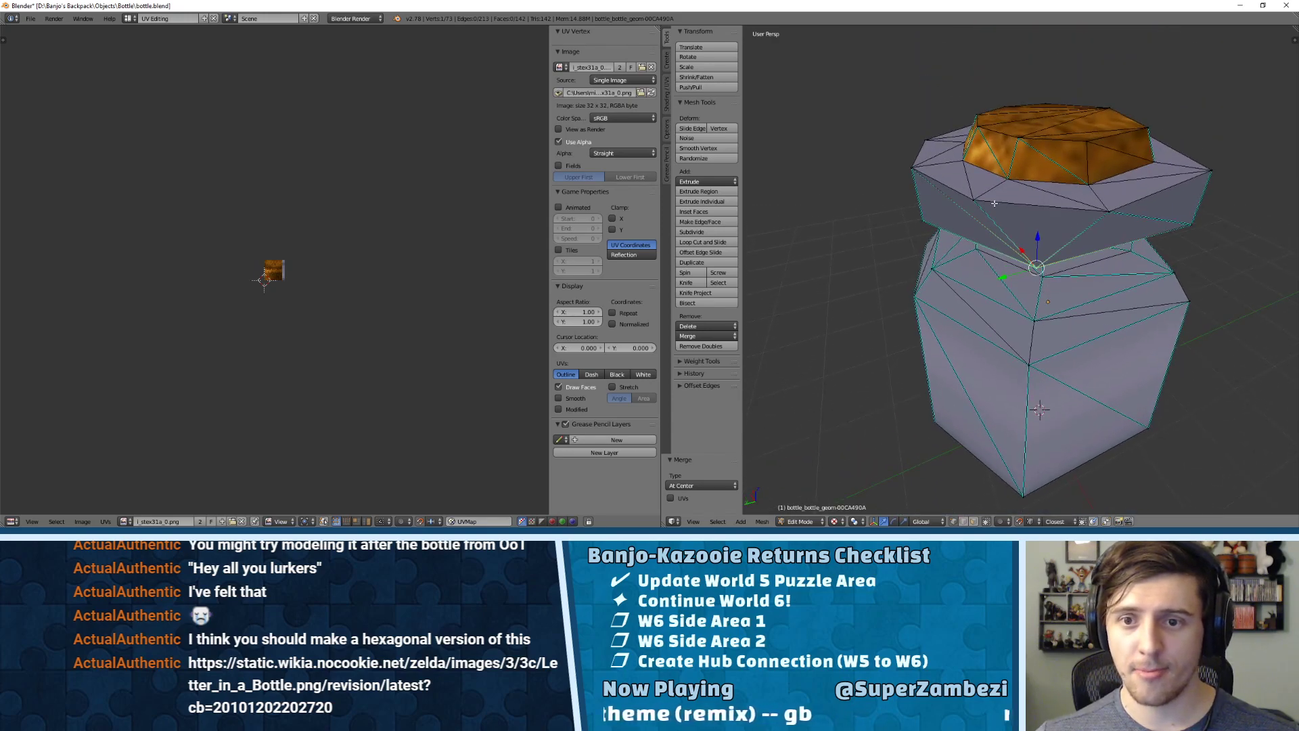
pyautogui.rightClick(975, 200)
pyautogui.keyDown('shift'); pyautogui.rightClick(1103, 211); pyautogui.keyUp('shift')
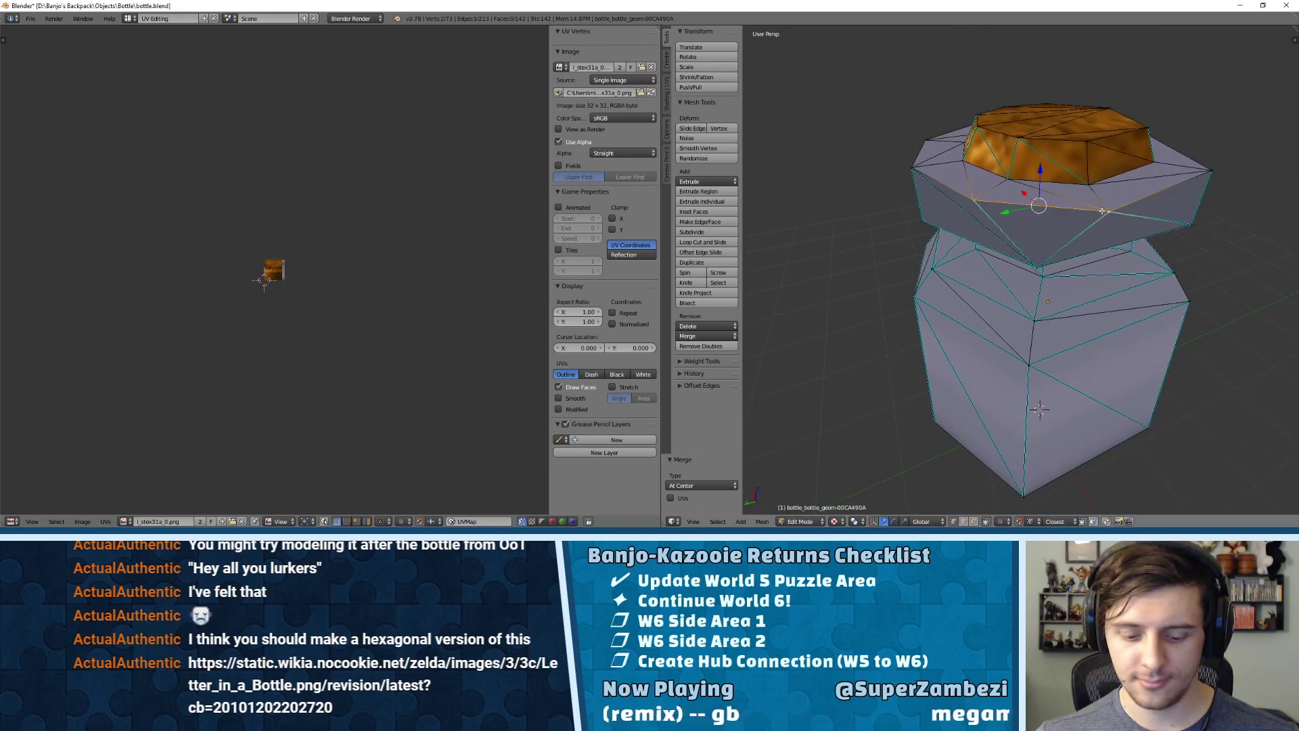
pyautogui.hotkey('alt', 'm')
pyautogui.click(1102, 212)
# - Merge the second column's vertex pairs on the cork's top edge and where the cork meets the rim, each at center
pyautogui.rightClick(1006, 138)
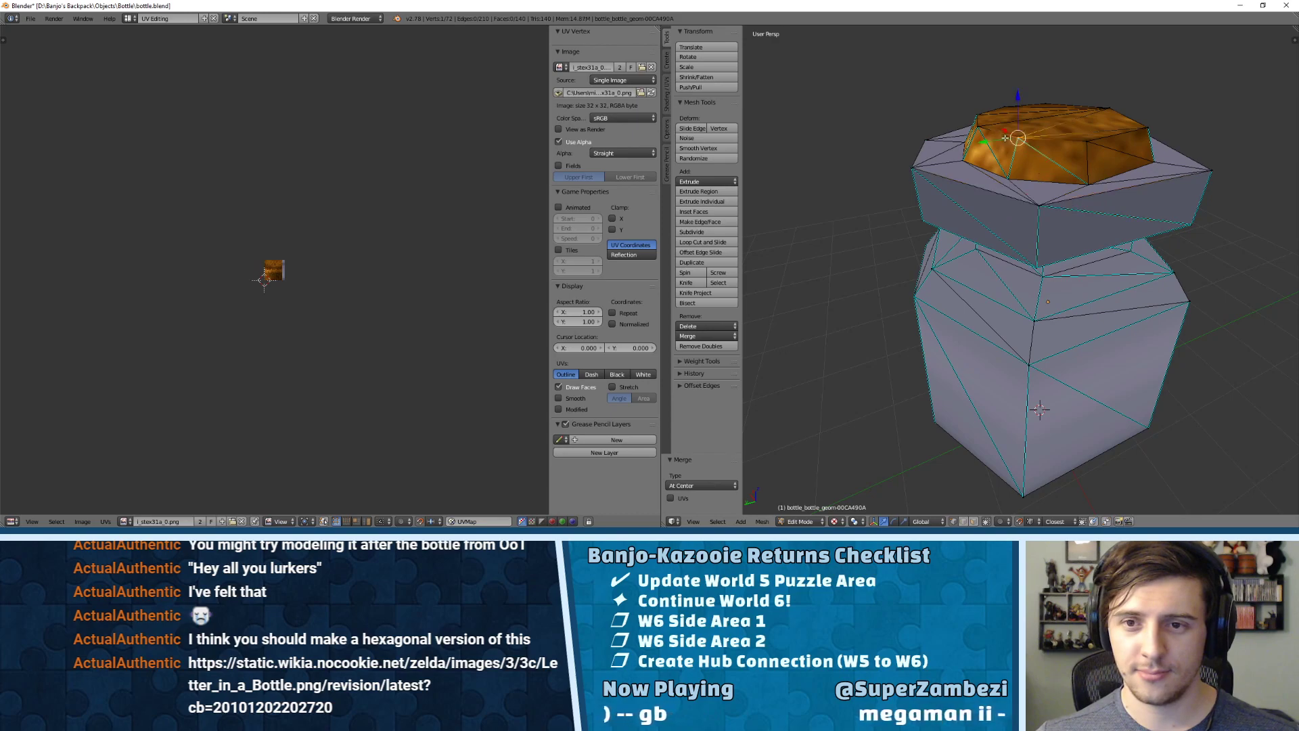
pyautogui.keyDown('shift'); pyautogui.rightClick(1083, 142); pyautogui.keyUp('shift')
pyautogui.hotkey('alt', 'm')
pyautogui.click(1083, 144)
pyautogui.rightClick(1008, 180)
pyautogui.keyDown('shift'); pyautogui.rightClick(1092, 181); pyautogui.keyUp('shift')
pyautogui.hotkey('alt', 'm')
pyautogui.click(1092, 181)
# - On the last unmerged column, merge the vertex pairs on the bottle's base edge and lower body edge, each at center
pyautogui.moveTo(1092, 181); pyautogui.dragTo(998, 428, button='middle')
pyautogui.rightClick(1000, 454)
pyautogui.keyDown('shift'); pyautogui.rightClick(1075, 466); pyautogui.keyUp('shift')
pyautogui.hotkey('alt', 'm')
pyautogui.click(1075, 466)
pyautogui.rightClick(990, 427)
pyautogui.keyDown('shift'); pyautogui.rightClick(1082, 423); pyautogui.keyUp('shift')
pyautogui.press('super+m')
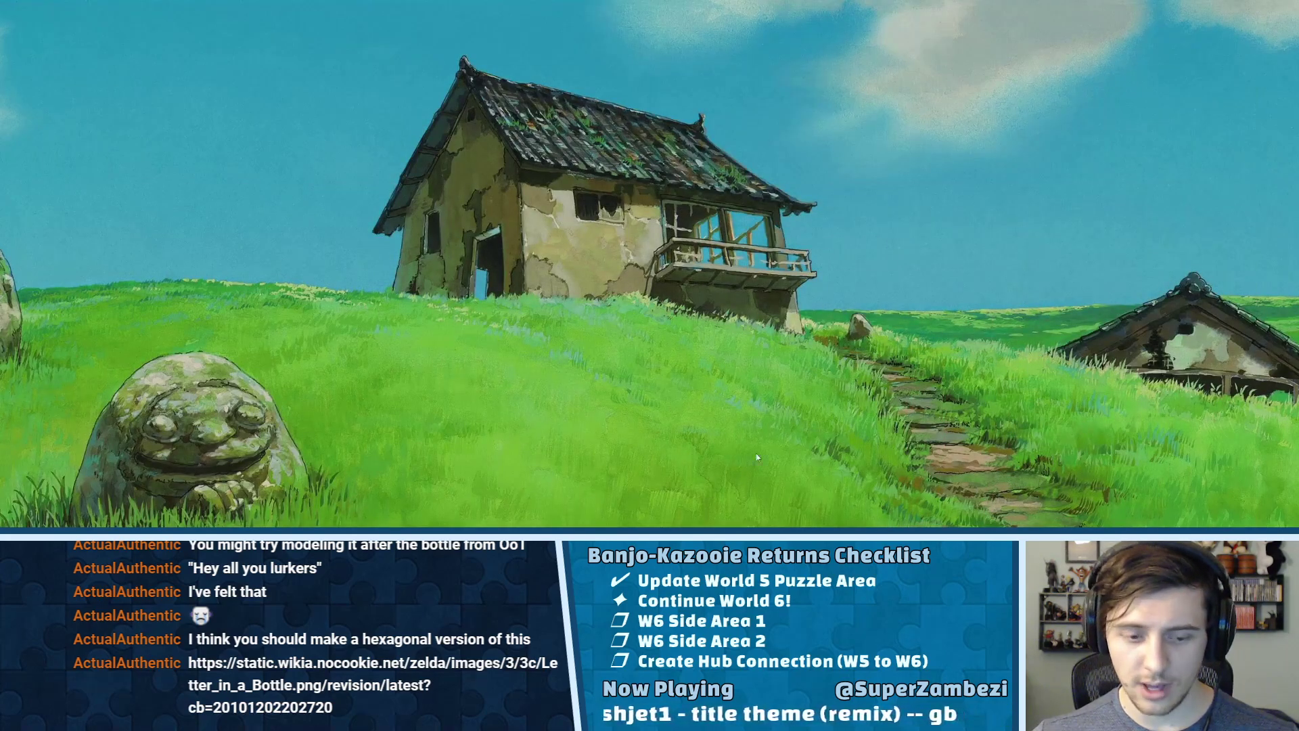
pyautogui.click(930, 536)
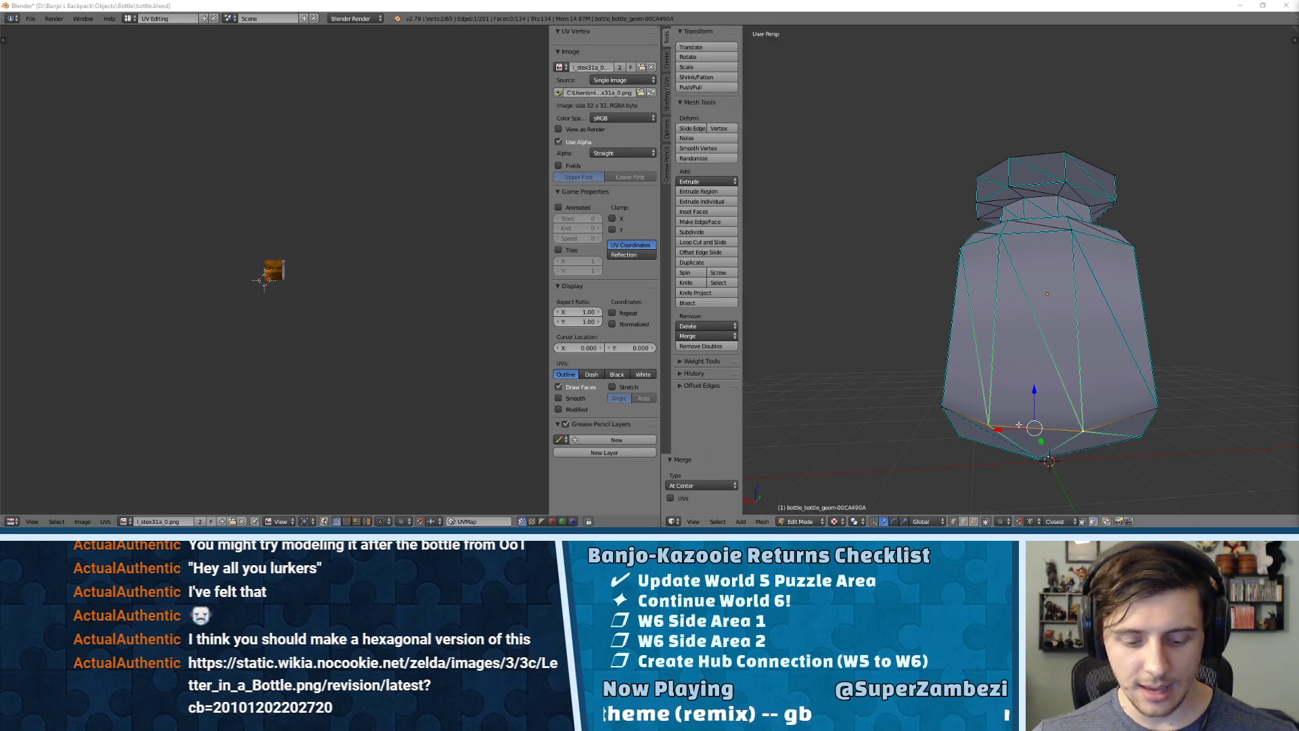
pyautogui.hotkey('alt', 'm')
pyautogui.click(995, 406)
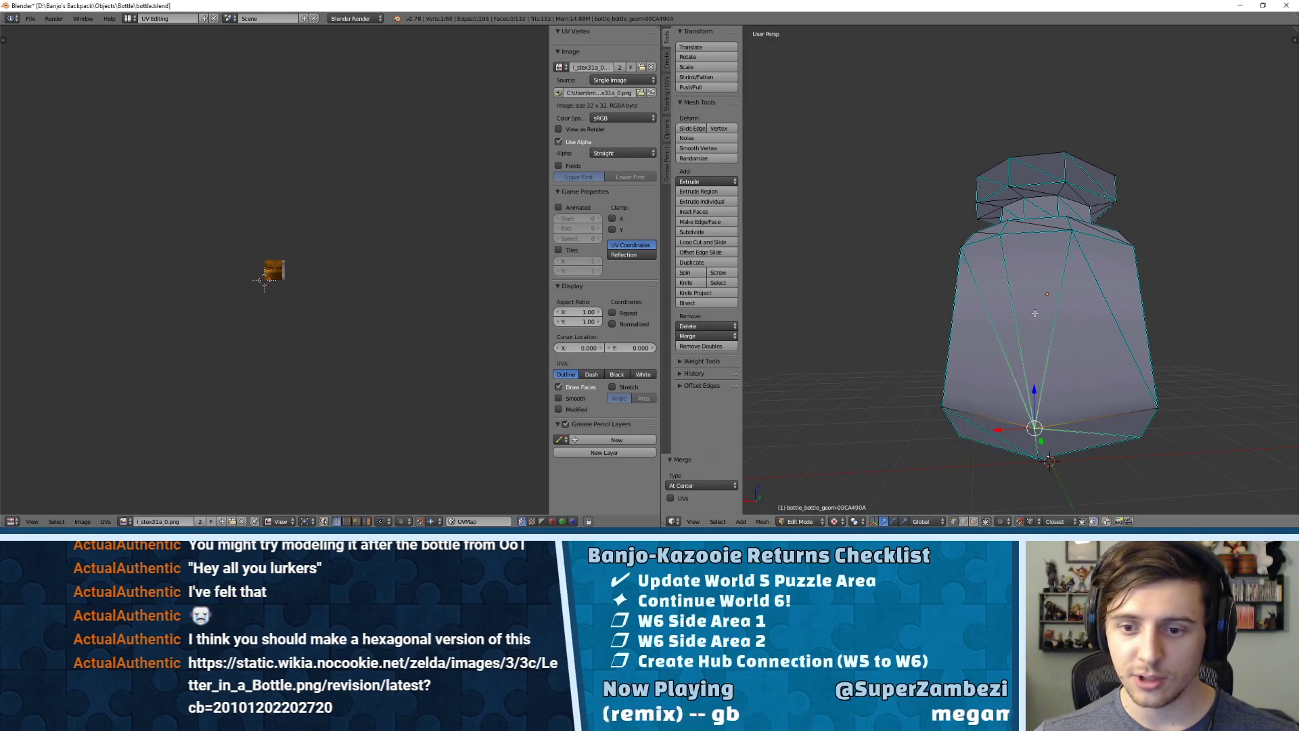
# - Merge the last column's vertex pairs on the shoulder's lower and upper edges, each at center
pyautogui.moveTo(1035, 323); pyautogui.dragTo(1008, 244, button='middle')
pyautogui.rightClick(997, 222)
pyautogui.hotkey('alt', 'm')
pyautogui.click(1090, 228)
pyautogui.moveTo(1091, 229); pyautogui.dragTo(1076, 263, button='middle')
pyautogui.rightClick(1005, 186)
pyautogui.keyDown('shift'); pyautogui.rightClick(1065, 187); pyautogui.keyUp('shift')
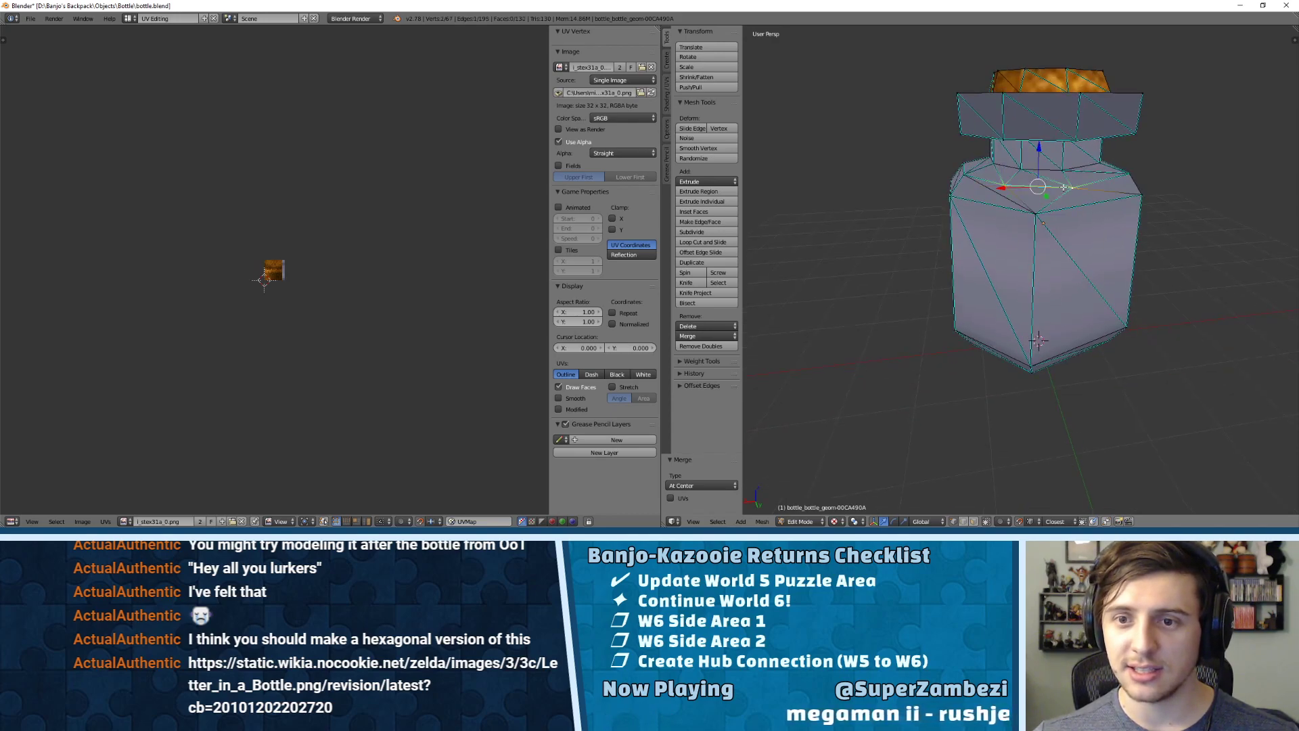
pyautogui.hotkey('alt', 'm')
pyautogui.click(1048, 169)
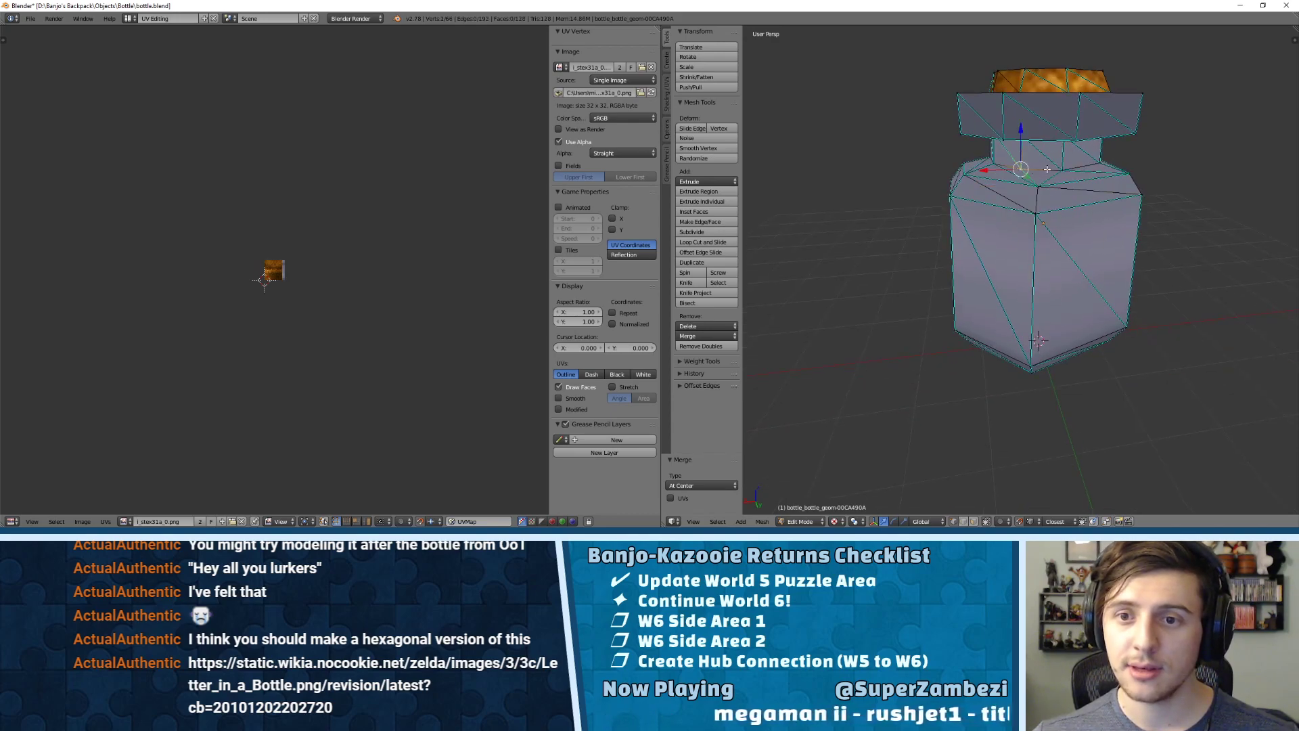
# - Merge the last column's vertex pairs at the neck's base and top, each at center
pyautogui.hotkey('alt', 'm')
pyautogui.click(1048, 170)
pyautogui.moveTo(1048, 169); pyautogui.dragTo(1025, 184, button='middle')
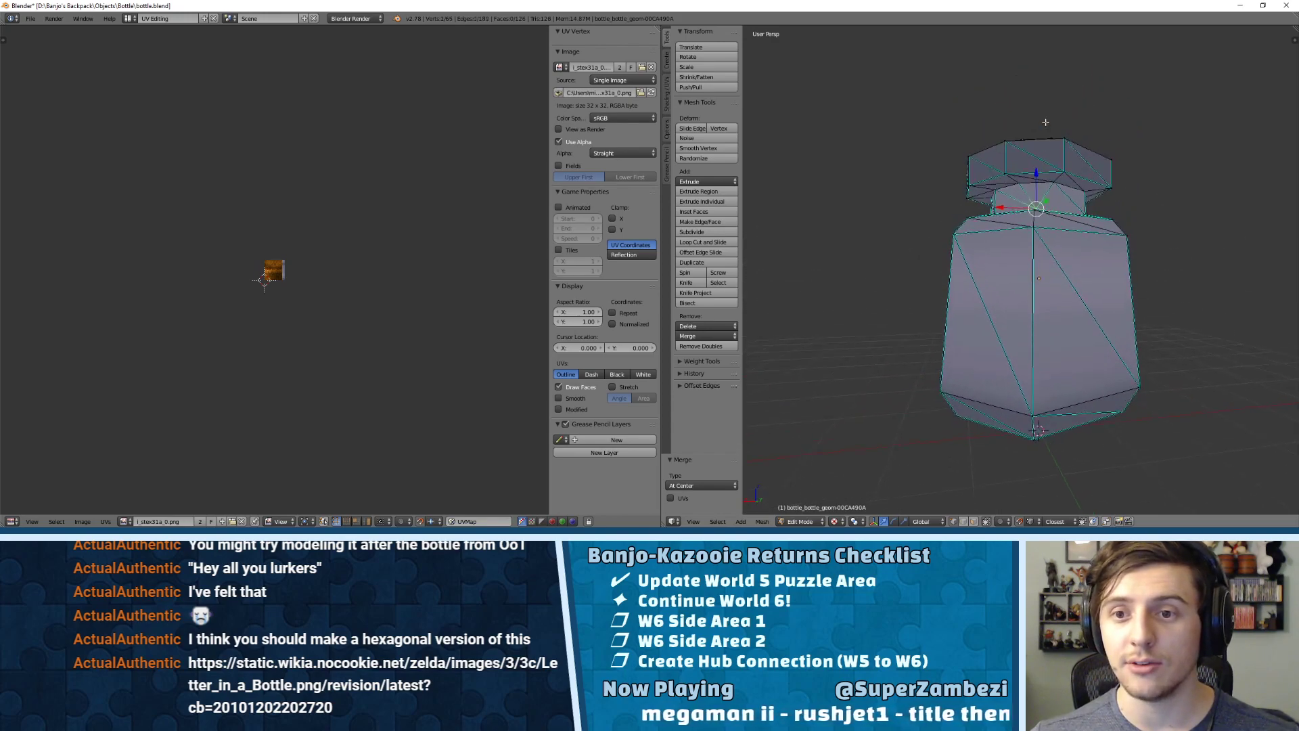
pyautogui.hotkey('alt', 'm')
pyautogui.click(1042, 181)
# - Merge the last column's vertex pairs on the rim's lower and upper outer edges, each at center
pyautogui.hotkey('alt', 'm')
pyautogui.click(1061, 164)
pyautogui.moveTo(1061, 165); pyautogui.dragTo(1013, 241, button='middle')
pyautogui.rightClick(1013, 242)
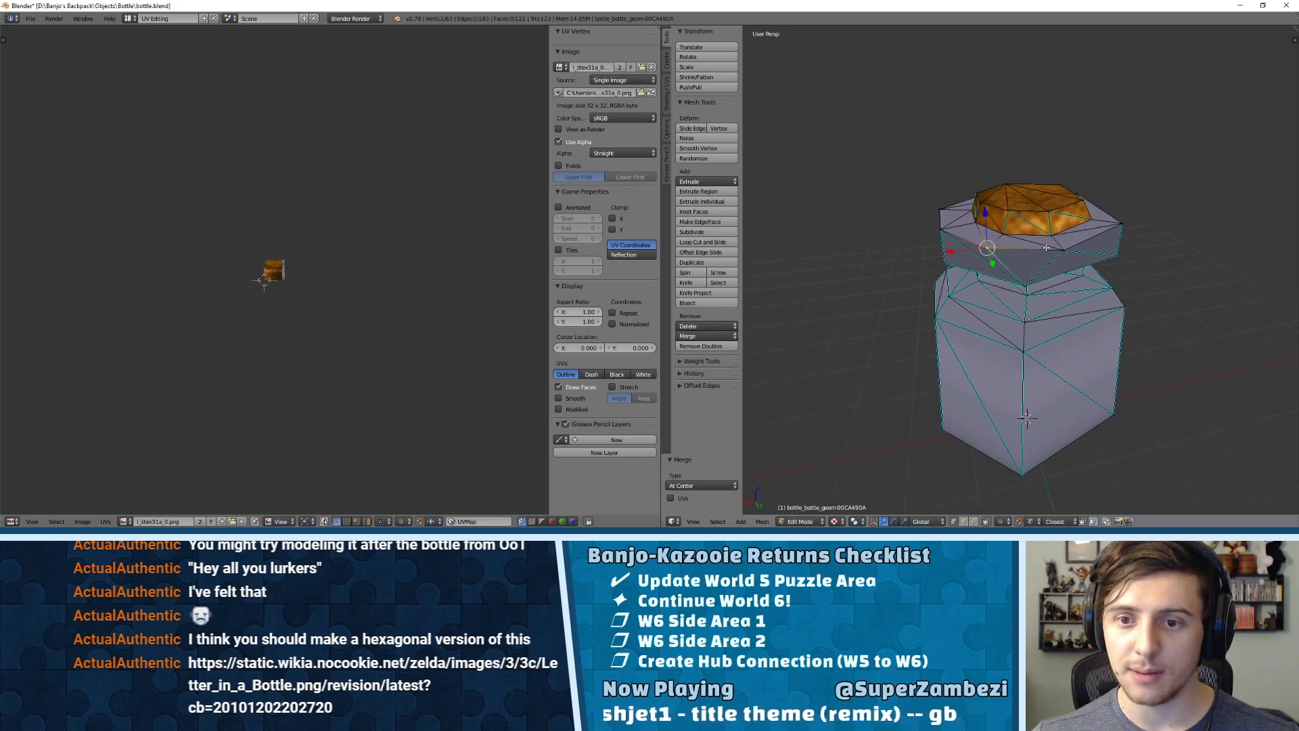
pyautogui.hotkey('alt', 'm')
pyautogui.click(1017, 230)
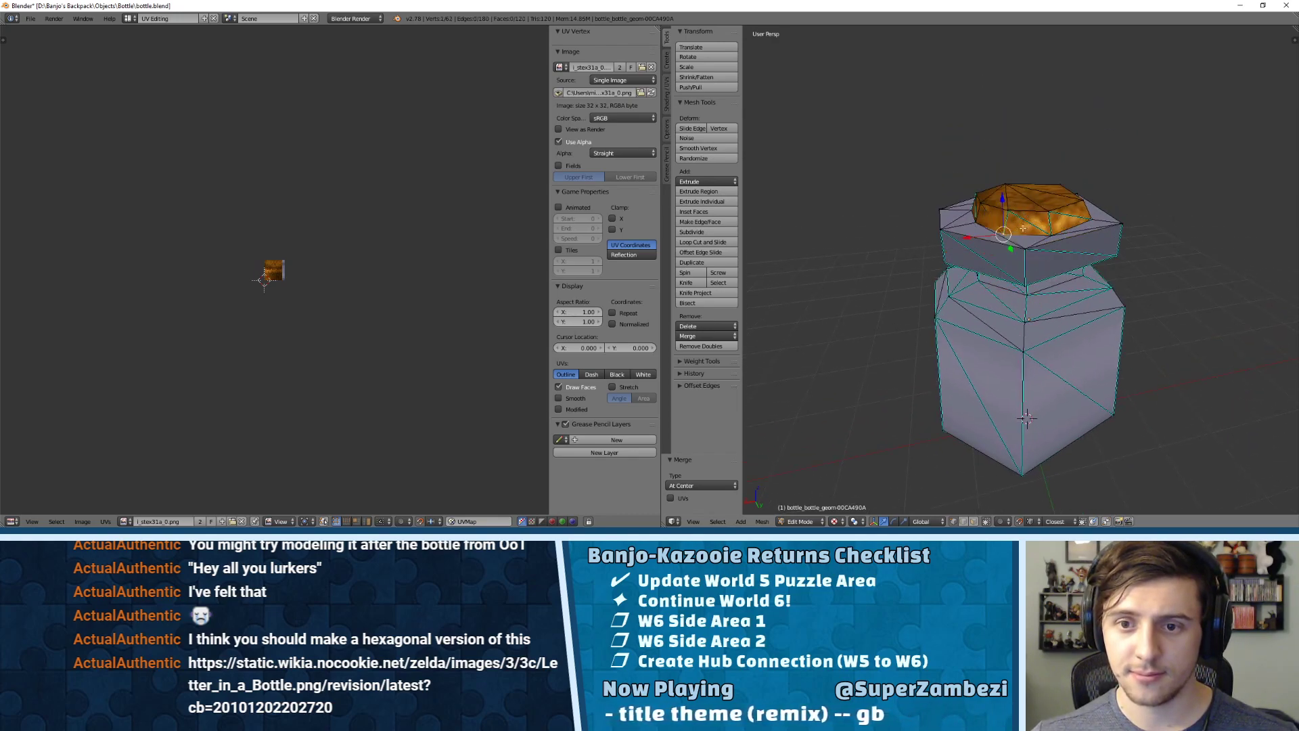
# - Merge the last column's vertex pair where the cork meets the rim at center
pyautogui.press('super+m')
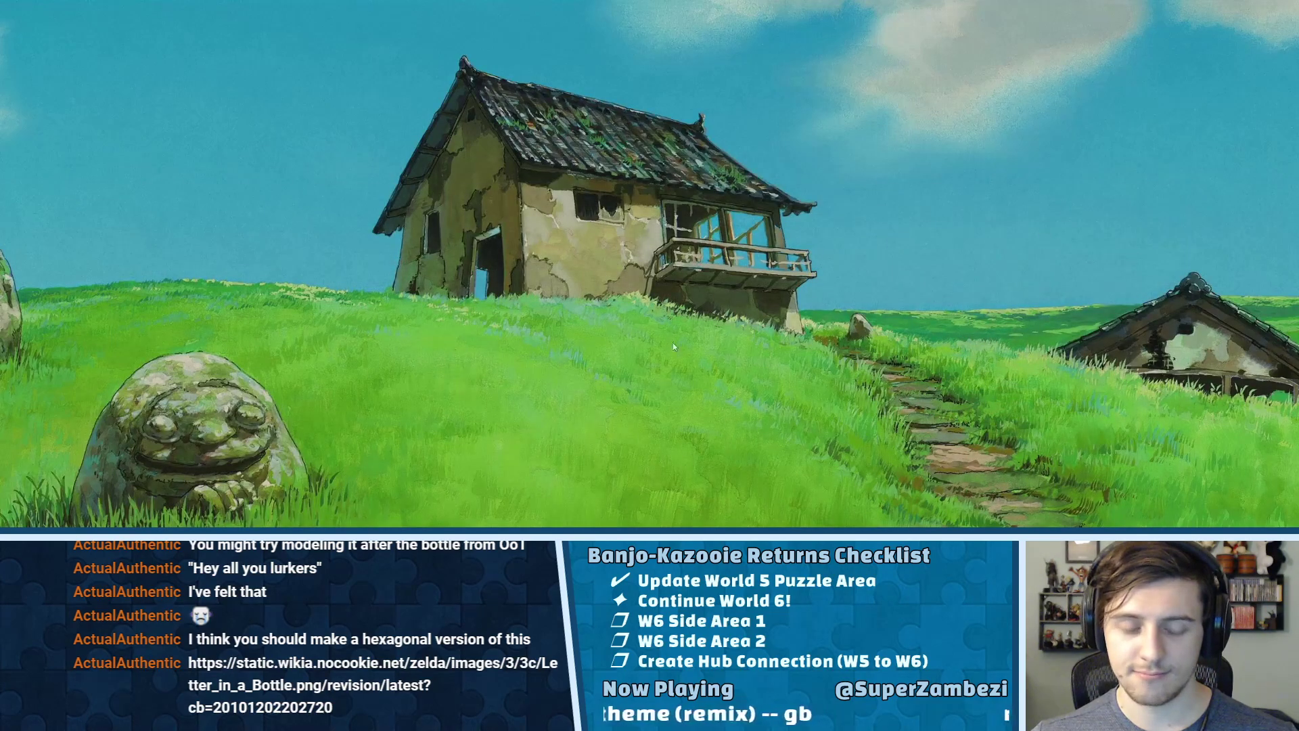
pyautogui.press('super+d')
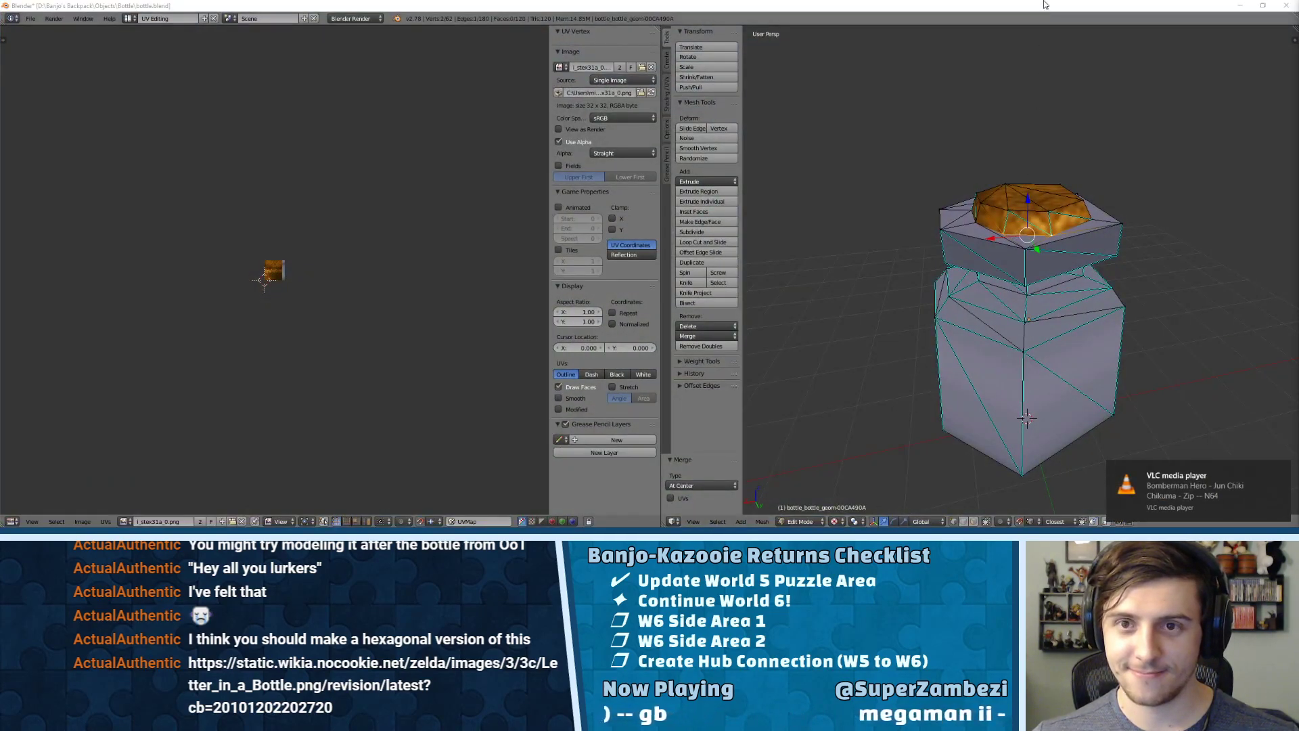
pyautogui.hotkey('alt', 'm')
pyautogui.click(1017, 253)
# - Show the bottle in rendered shading and save the file over the existing bottle.blend
pyautogui.hotkey('shift', 'z')
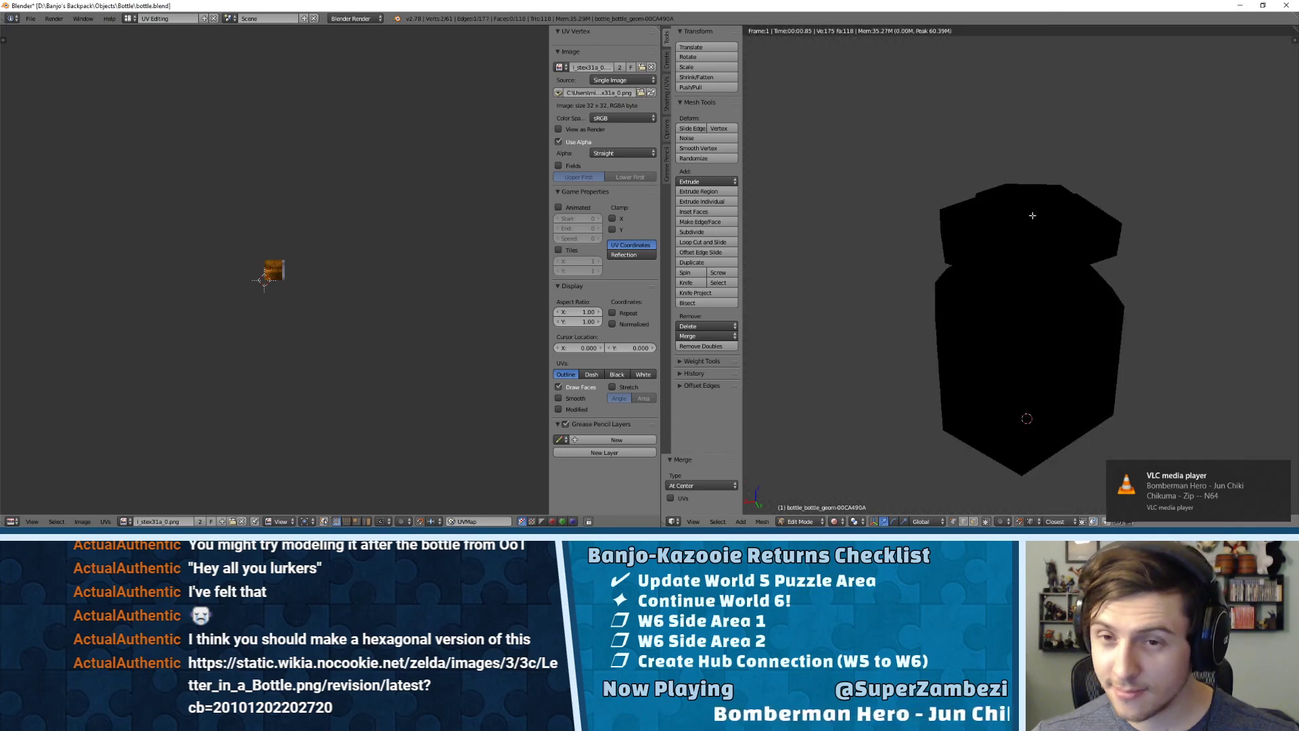
pyautogui.hotkey('ctrl', 's')
pyautogui.click(1031, 222)
pyautogui.scroll(-2, 1030, 226)
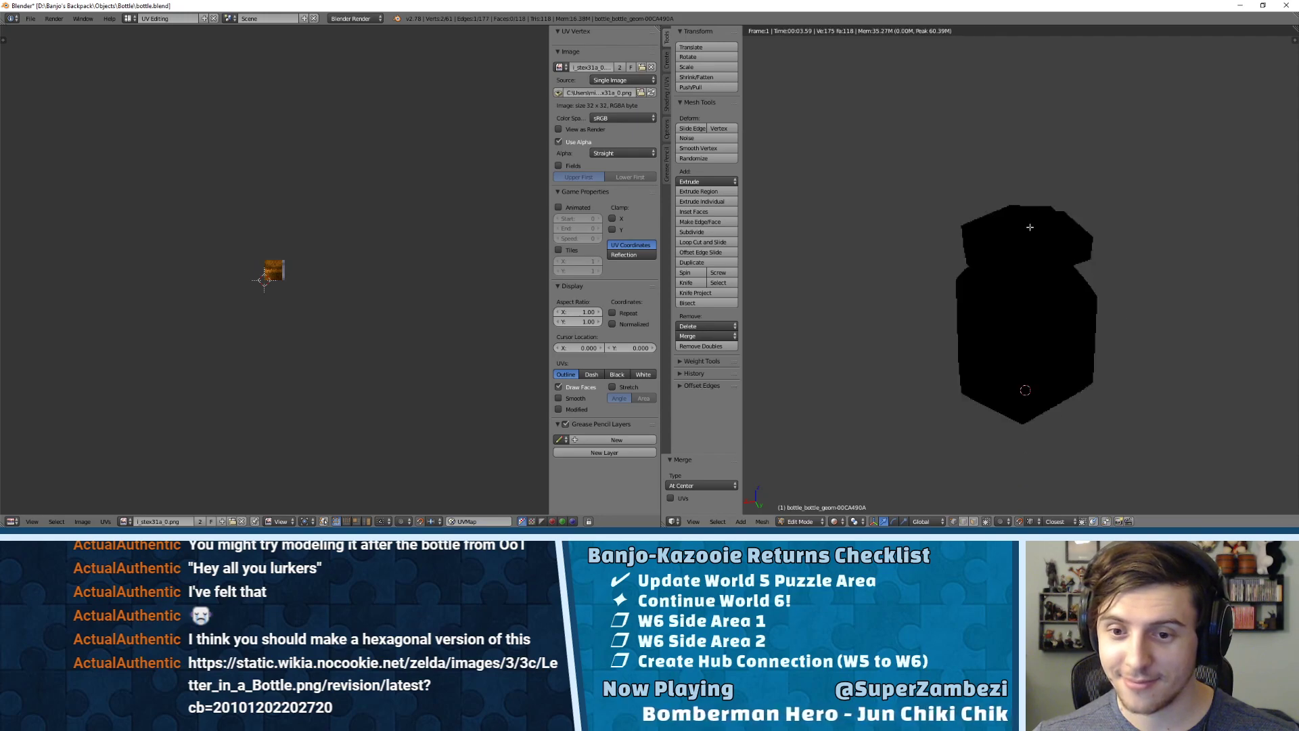
pyautogui.scroll(3, 1030, 227)
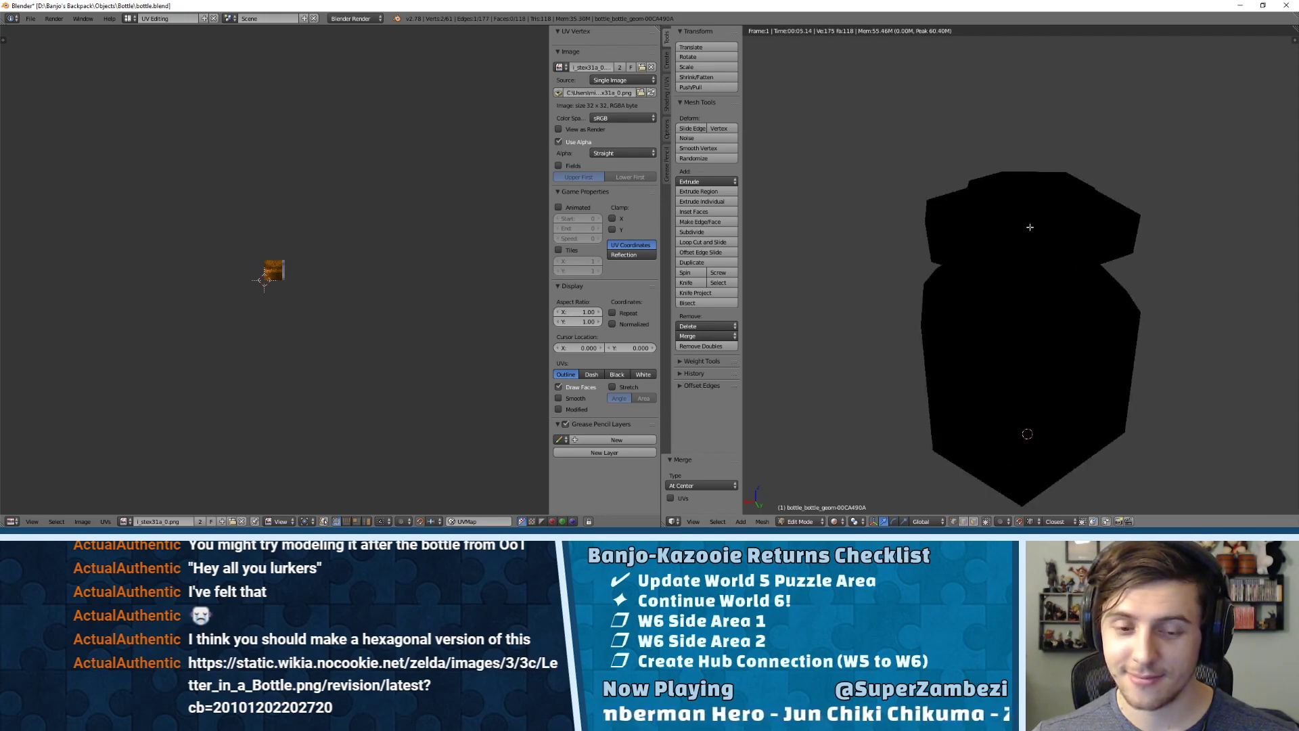
# - Set the viewport shading to Solid and inspect the bottle's body and shoulder
pyautogui.click(836, 520)
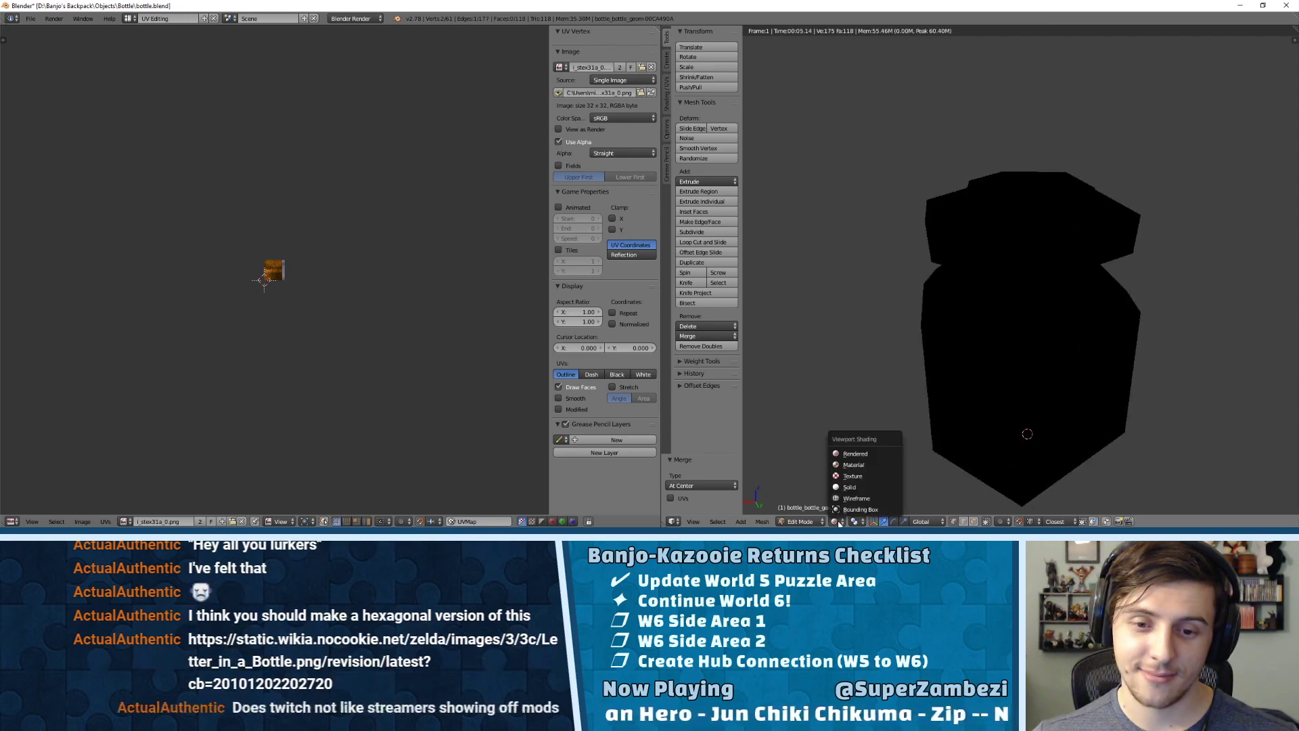
pyautogui.click(848, 485)
pyautogui.moveTo(1037, 320); pyautogui.dragTo(1051, 246, button='middle')
pyautogui.scroll(3, 1054, 277)
pyautogui.moveTo(997, 386); pyautogui.dragTo(1029, 278, button='middle')
# - Set the viewport shading to Texture and merge the vertex pair on the cork's top edge at center
pyautogui.click(837, 521)
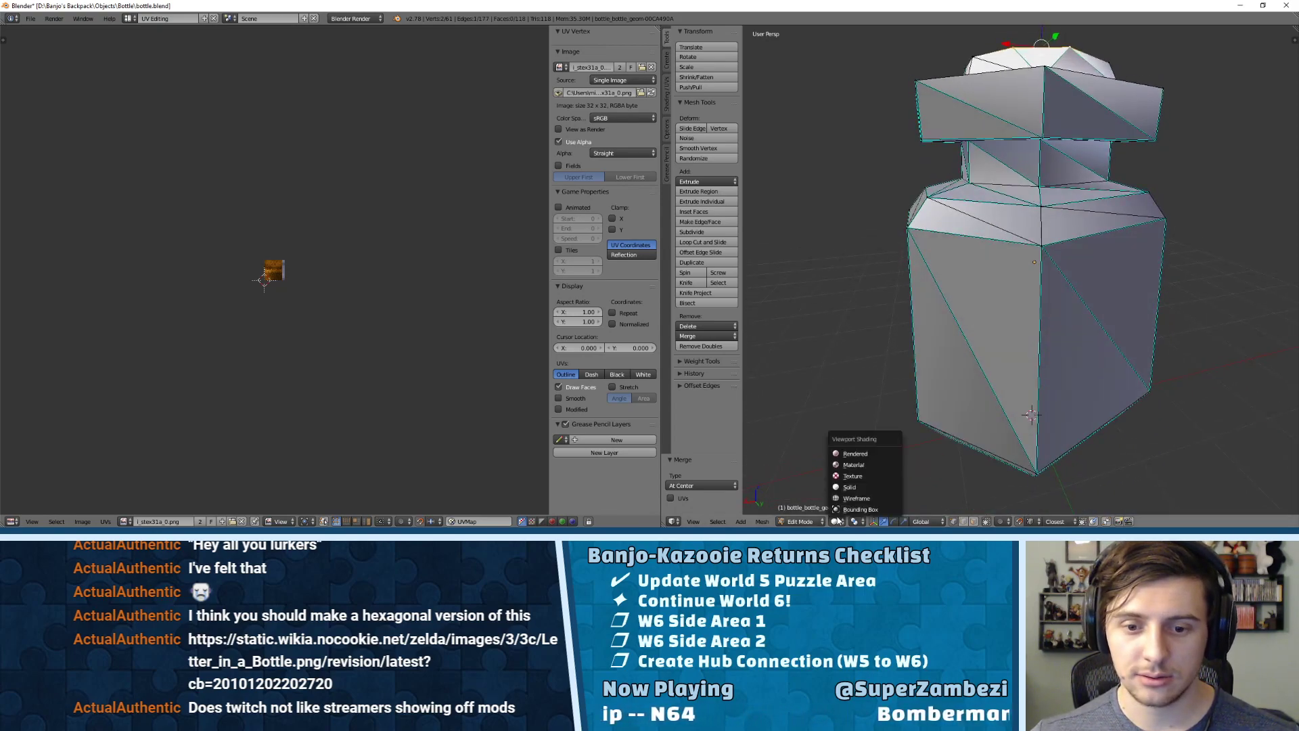
pyautogui.click(852, 476)
pyautogui.moveTo(995, 318)
pyautogui.mouseDown(button='middle')
pyautogui.moveTo(1014, 243)
pyautogui.moveTo(1006, 330)
pyautogui.moveTo(1008, 243)
pyautogui.moveTo(1027, 270)
pyautogui.moveTo(1055, 170)
pyautogui.moveTo(1057, 206)
pyautogui.mouseUp(button='middle')
pyautogui.scroll(3, 1054, 169)
pyautogui.click(1050, 189)
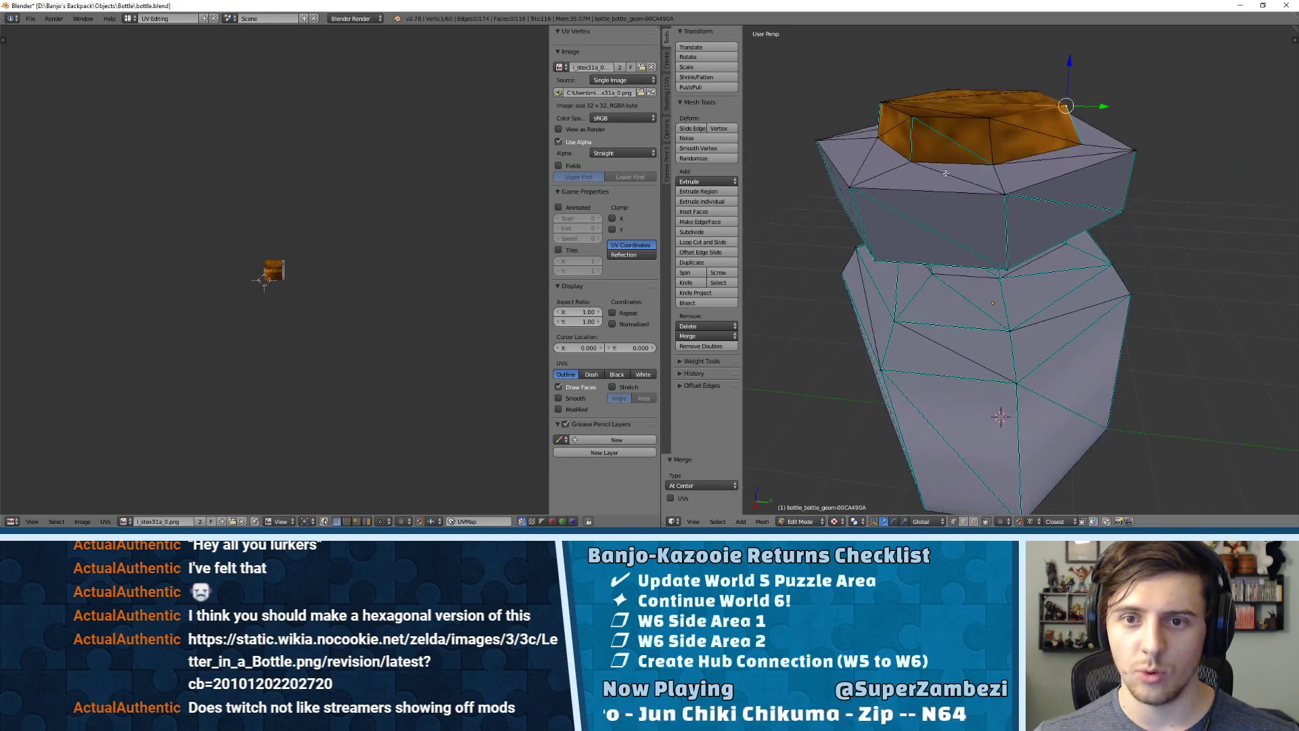
# - Merge the vertex pair at one corner of the bottle's base at center
pyautogui.moveTo(943, 196); pyautogui.dragTo(963, 168, button='middle')
pyautogui.scroll(-3, 964, 170)
pyautogui.moveTo(970, 355); pyautogui.dragTo(977, 310, button='middle')
pyautogui.keyDown('shift'); pyautogui.moveTo(981, 384); pyautogui.dragTo(1060, 385, button='middle'); pyautogui.keyUp('shift')
pyautogui.scroll(2, 1005, 268)
pyautogui.rightClick(988, 273)
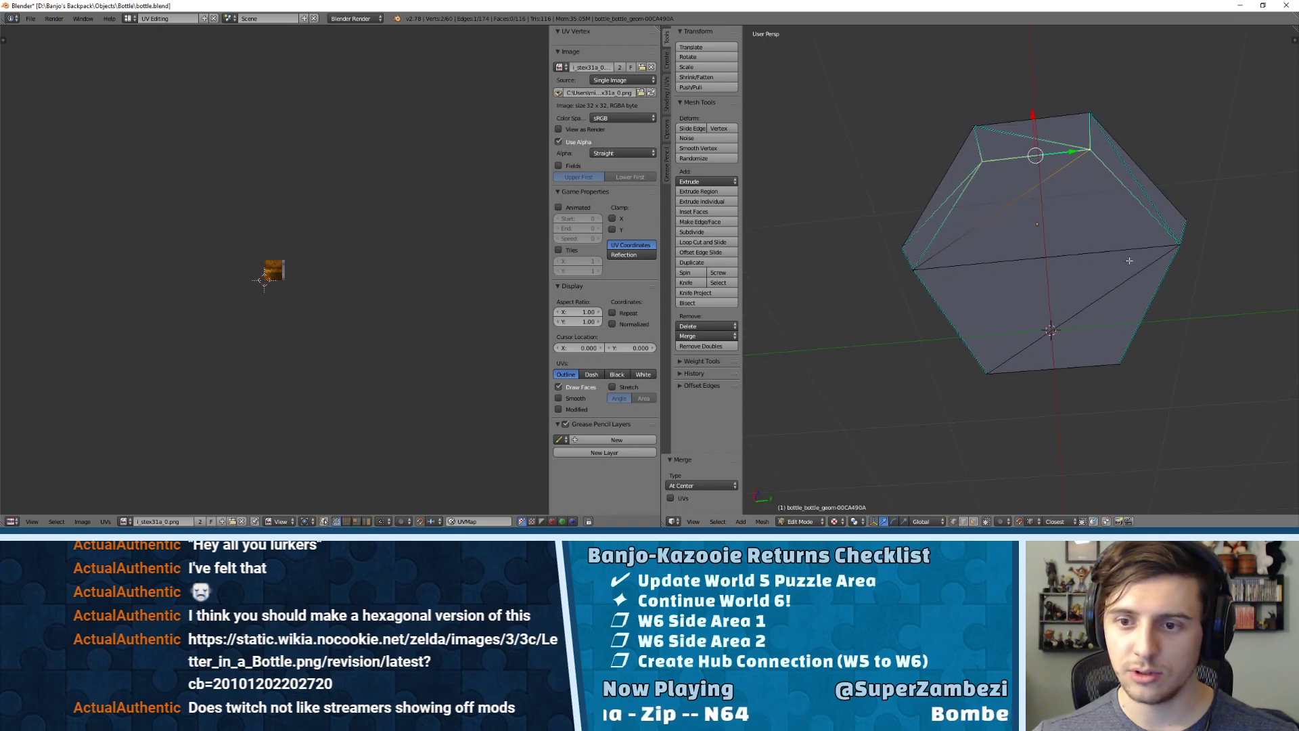
pyautogui.moveTo(1000, 161); pyautogui.dragTo(1006, 235, button='middle')
pyautogui.hotkey('alt', 'm')
pyautogui.click(1006, 237)
# - Merge the vertex pair directly above it on the body's lower edge at center
pyautogui.rightClick(961, 249)
pyautogui.keyDown('shift'); pyautogui.rightClick(1129, 246); pyautogui.keyUp('shift')
pyautogui.hotkey('alt', 'm')
pyautogui.click(1129, 247)
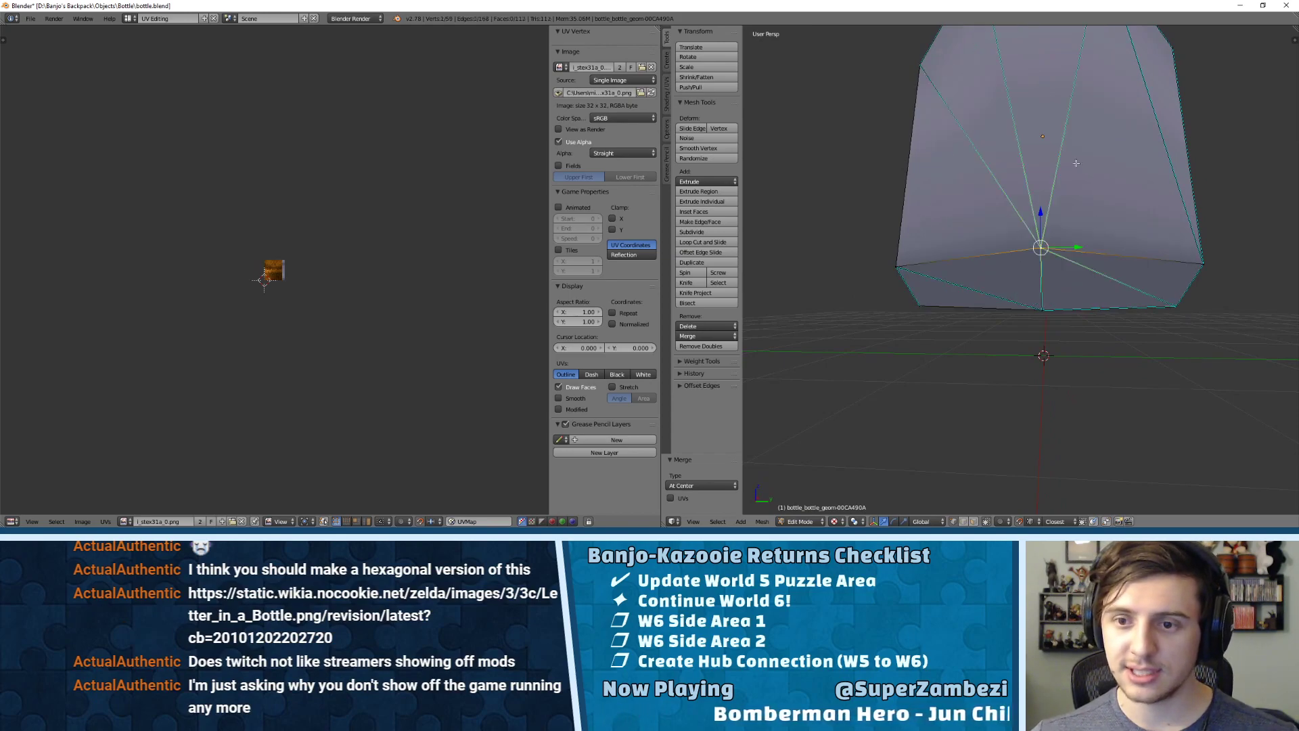
# - Merge the same column's vertex pairs on the body's upper edge, the shoulder and the neck's base, each at center
pyautogui.moveTo(1110, 257); pyautogui.dragTo(977, 229, button='middle')
pyautogui.keyDown('shift'); pyautogui.rightClick(1099, 234); pyautogui.keyUp('shift')
pyautogui.hotkey('alt', 'm')
pyautogui.click(1100, 235)
pyautogui.moveTo(1100, 235); pyautogui.dragTo(1081, 264, button='middle')
pyautogui.hotkey('alt', 'm')
pyautogui.click(1081, 265)
pyautogui.keyDown('shift'); pyautogui.rightClick(1063, 242); pyautogui.keyUp('shift')
pyautogui.hotkey('alt', 'm')
pyautogui.click(1063, 242)
# - Merge the column's vertex pairs at the neck's top and on the rim's lower and upper outer edges, each at center
pyautogui.moveTo(1063, 242); pyautogui.dragTo(1040, 221, button='middle')
pyautogui.hotkey('alt', 'm')
pyautogui.click(1049, 177)
pyautogui.rightClick(1076, 148)
pyautogui.hotkey('alt', 'm')
pyautogui.click(1076, 148)
pyautogui.moveTo(1075, 148); pyautogui.dragTo(994, 158, button='middle')
pyautogui.rightClick(989, 161)
pyautogui.rightClick(1098, 155)
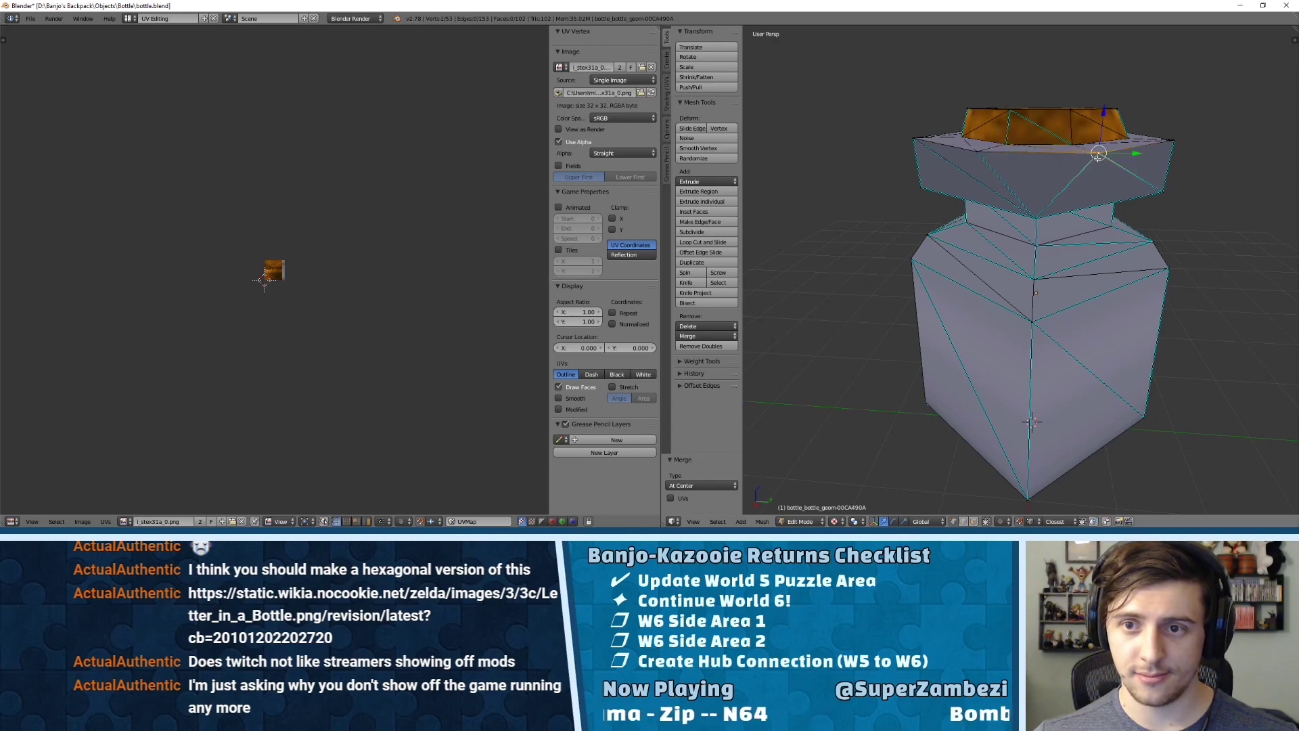
pyautogui.hotkey('alt', 'm')
pyautogui.click(980, 166)
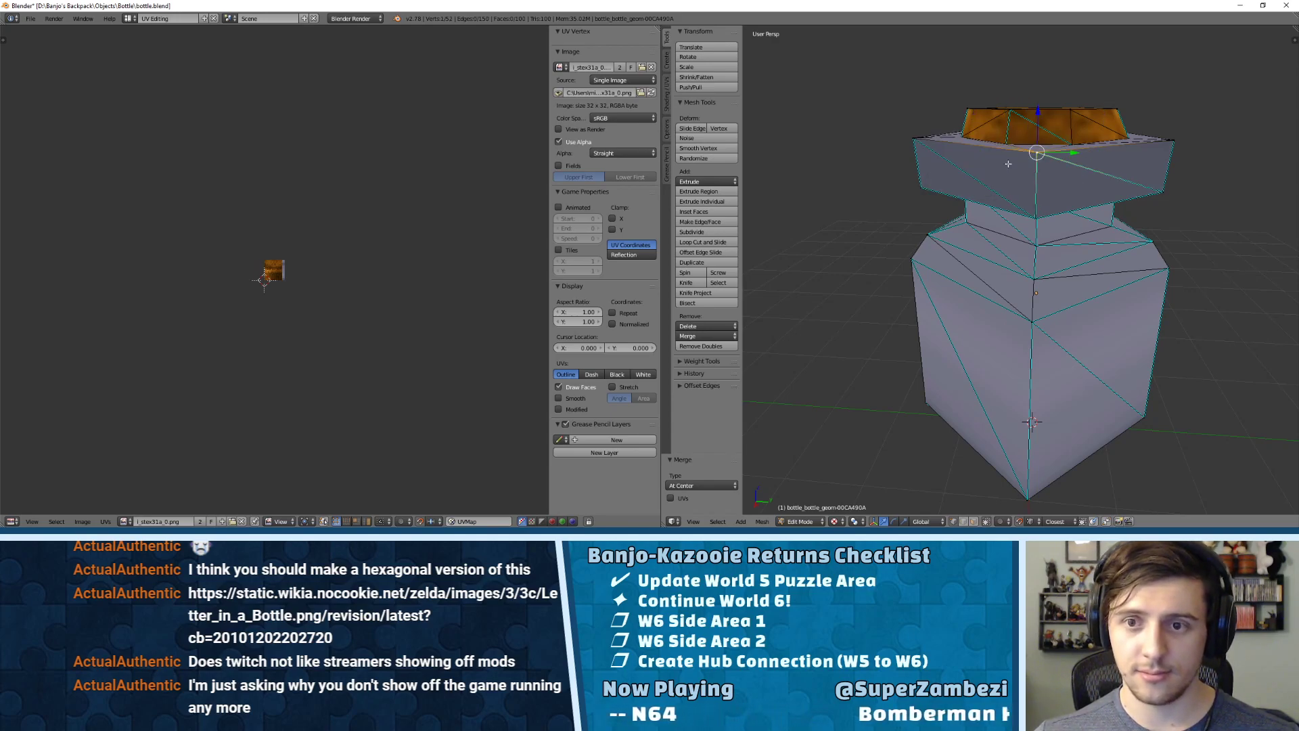
# - Merge the column's vertex pairs where the cork meets the rim and on the cork's top edge, each at center
pyautogui.moveTo(979, 166); pyautogui.dragTo(1105, 252, button='middle')
pyautogui.keyDown('shift'); pyautogui.rightClick(1085, 256); pyautogui.keyUp('shift')
pyautogui.hotkey('alt', 'm')
pyautogui.click(1083, 255)
pyautogui.keyDown('shift'); pyautogui.rightClick(1070, 223); pyautogui.keyUp('shift')
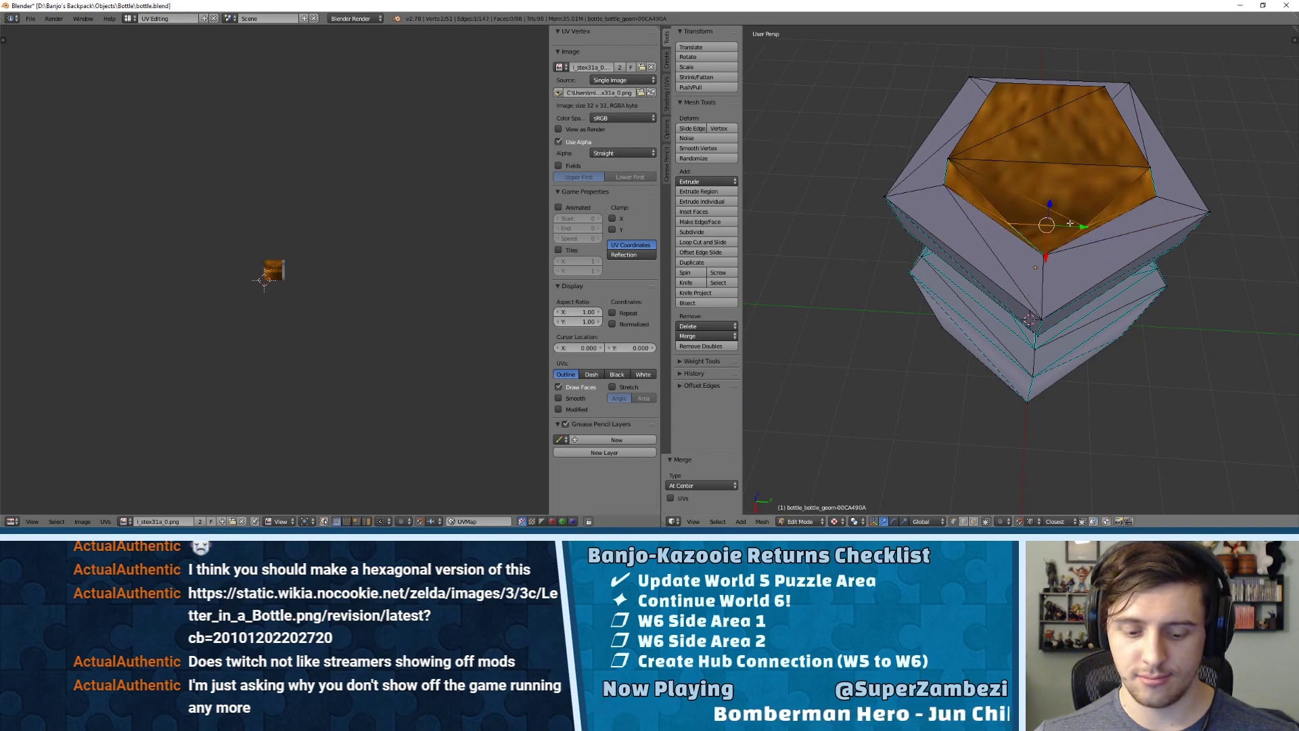
pyautogui.hotkey('alt', 'm')
pyautogui.click(1070, 224)
pyautogui.moveTo(1070, 224); pyautogui.dragTo(1045, 200, button='middle')
# - Deselect the mesh, return the bottle to Object Mode and save bottle.blend
pyautogui.press('a')
pyautogui.press('Tab')
pyautogui.moveTo(1099, 254); pyautogui.dragTo(961, 276, button='middle')
pyautogui.scroll(-3, 1084, 222)
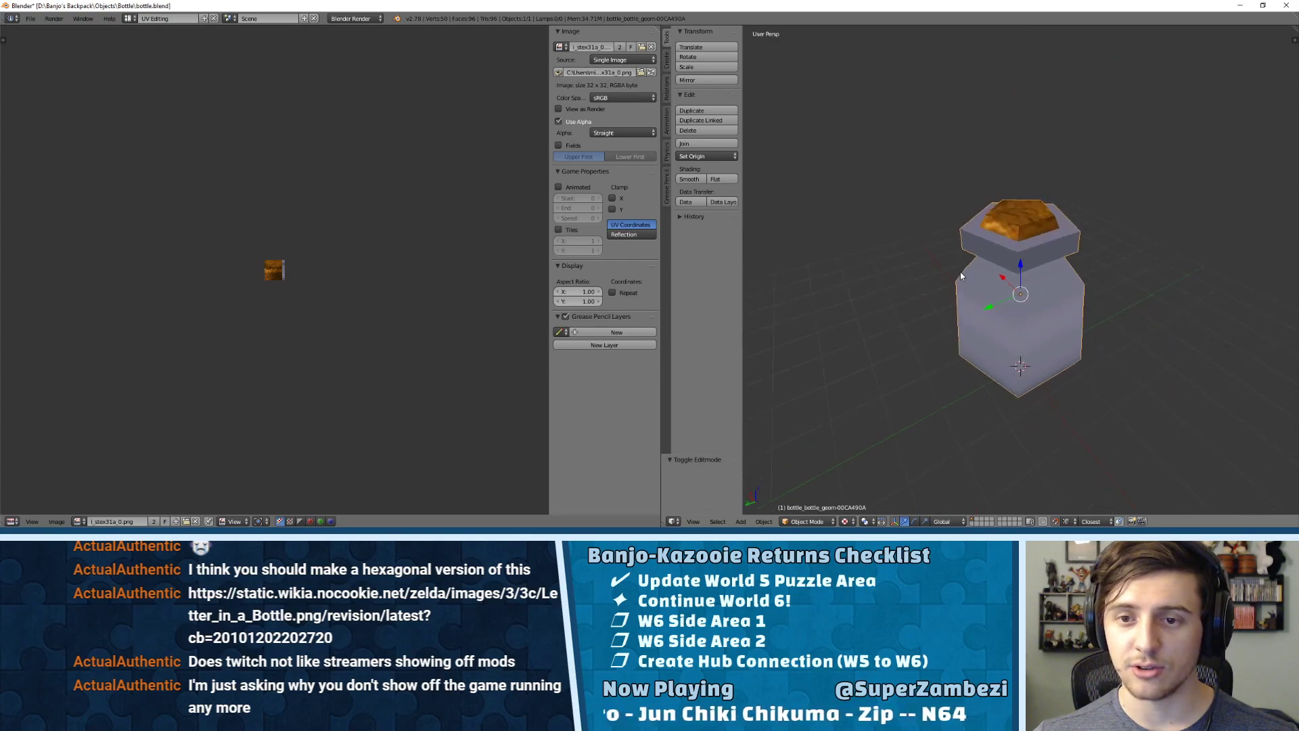
pyautogui.moveTo(1053, 247); pyautogui.dragTo(1056, 196, button='middle')
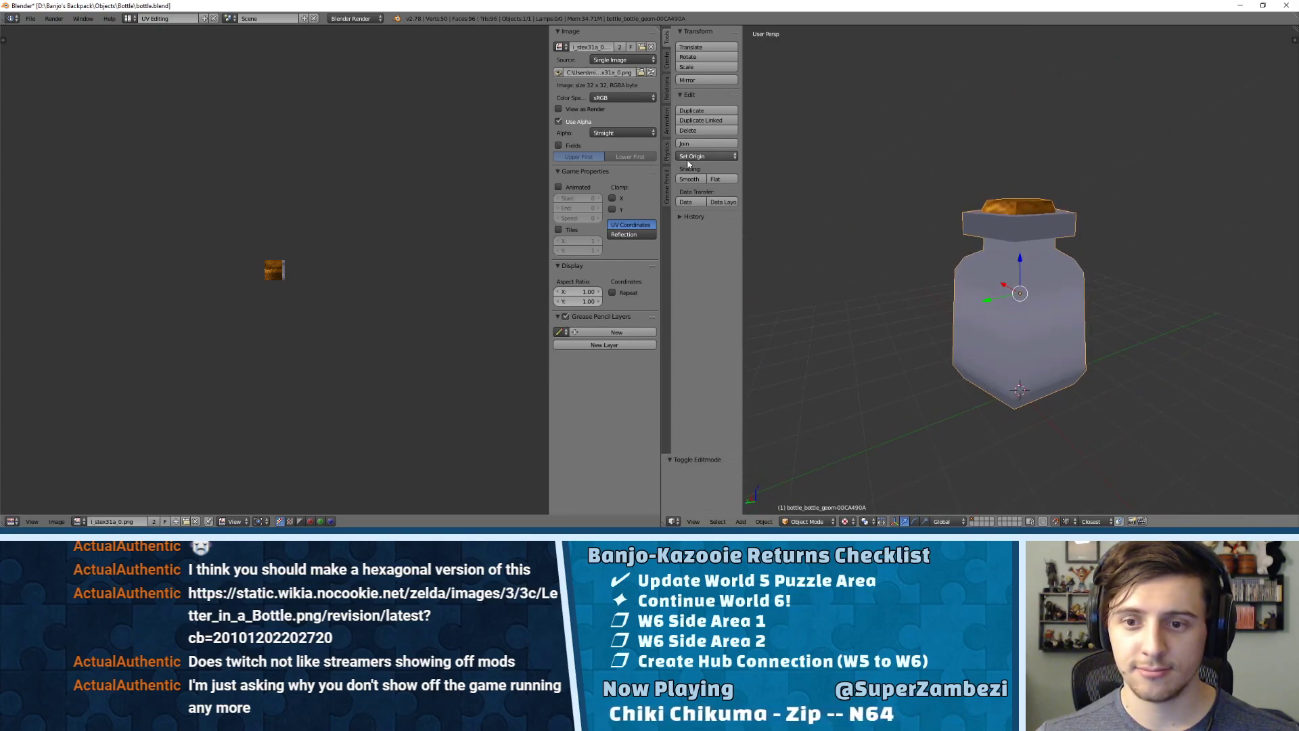
pyautogui.click(30, 18)
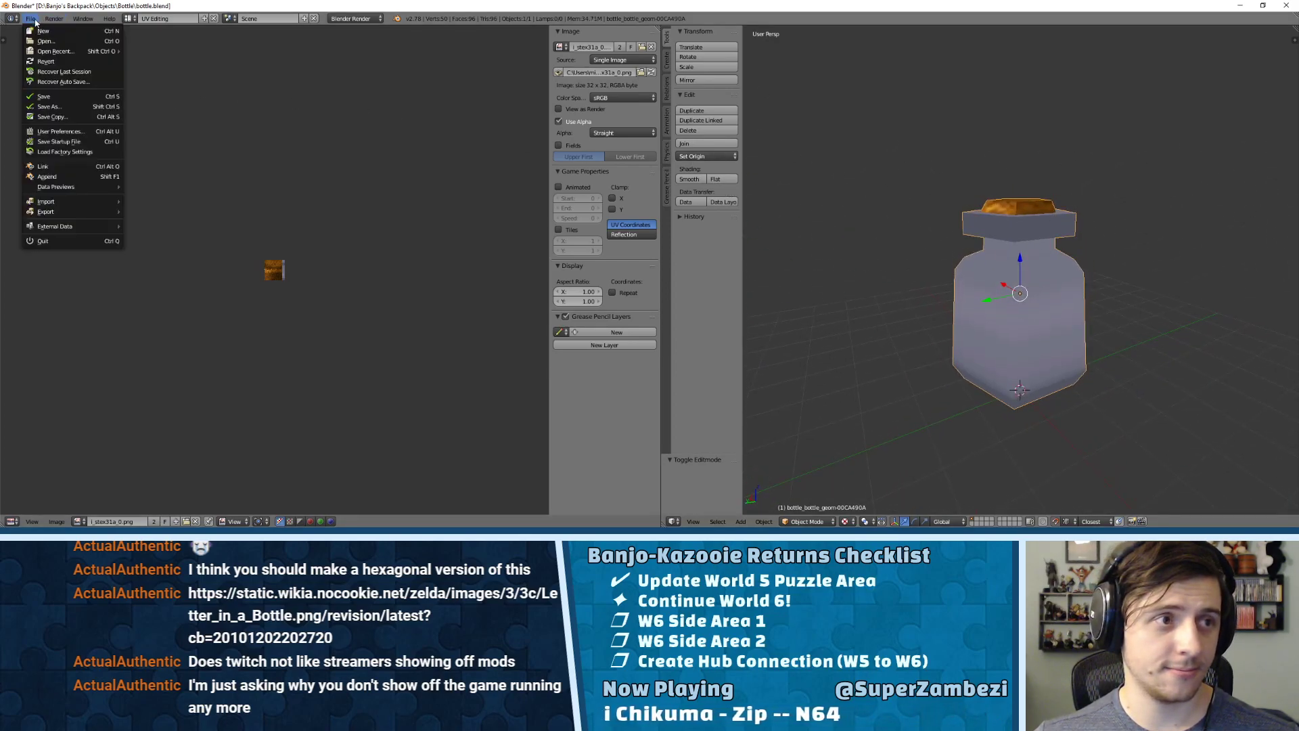
pyautogui.click(41, 98)
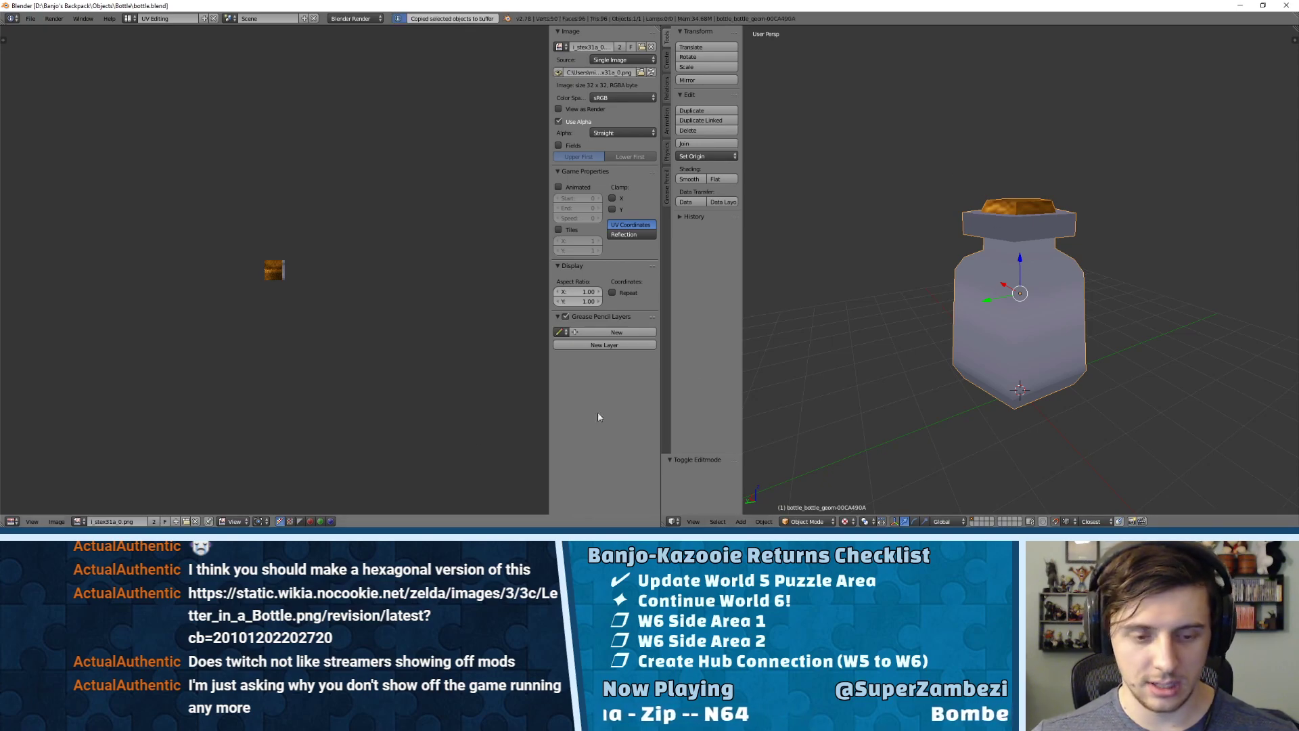
# - Switch to the other Blender window with the World 6 level and bring the whole candy island into view
pyautogui.click(271, 538)
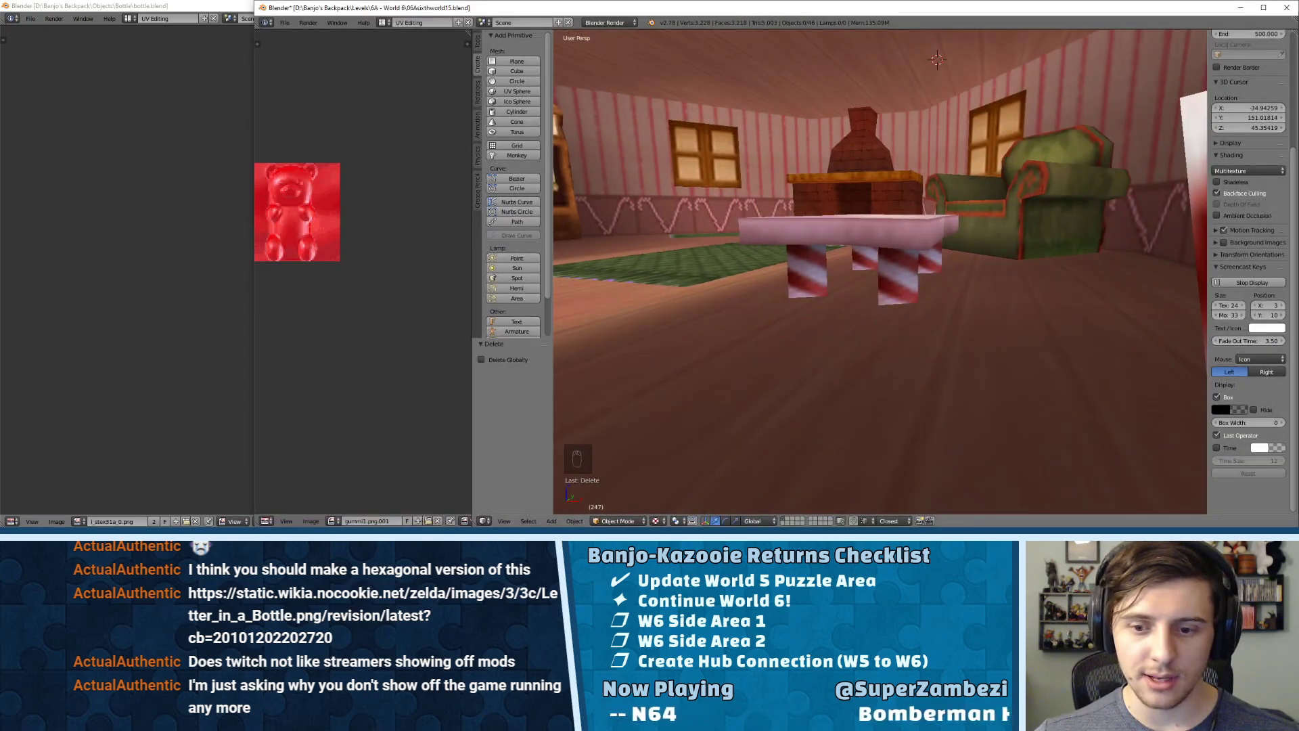
pyautogui.scroll(-6, 993, 226)
pyautogui.moveTo(993, 226); pyautogui.dragTo(1025, 249, button='middle')
pyautogui.scroll(-4, 1022, 298)
pyautogui.press('Tab')
pyautogui.press('Tab')
pyautogui.moveTo(964, 333); pyautogui.dragTo(928, 332, button='middle')
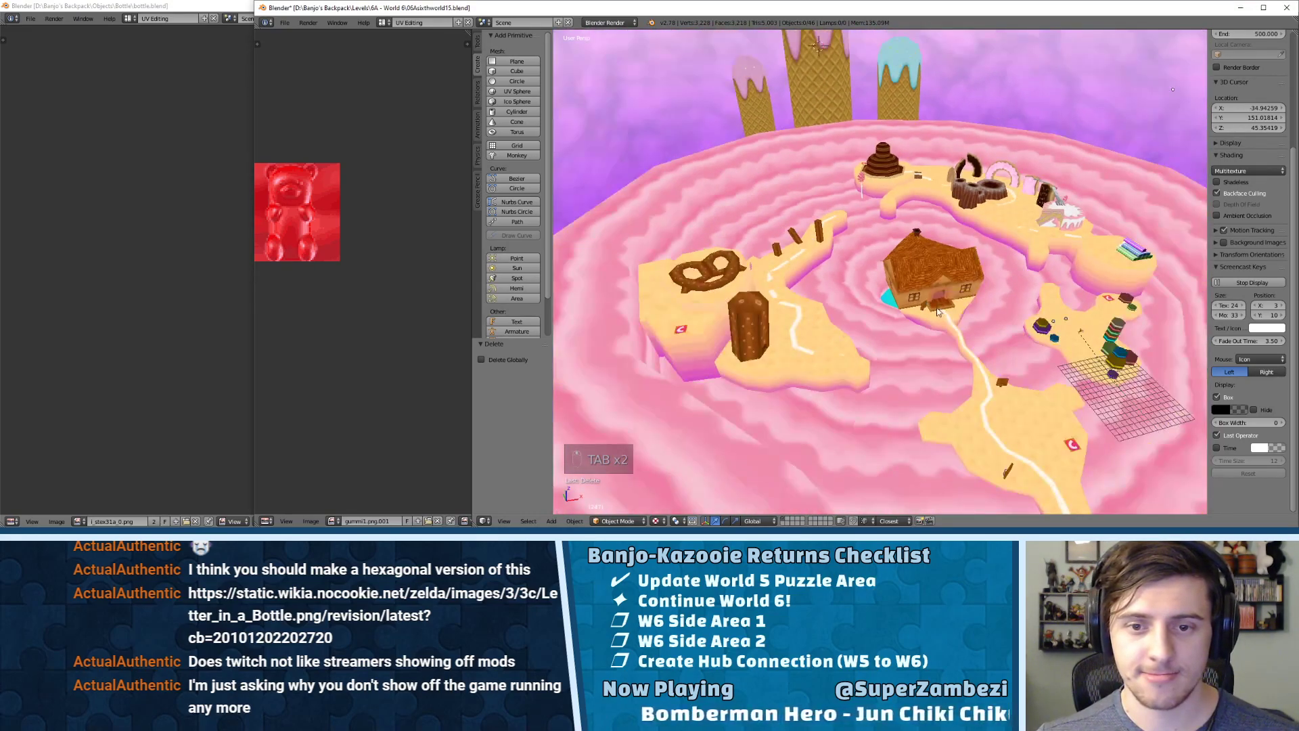
# - Paste the copied bottle into the level, move it into the pink sea beside the front island and scale it by about 1.814
pyautogui.hotkey('ctrl', 'v')
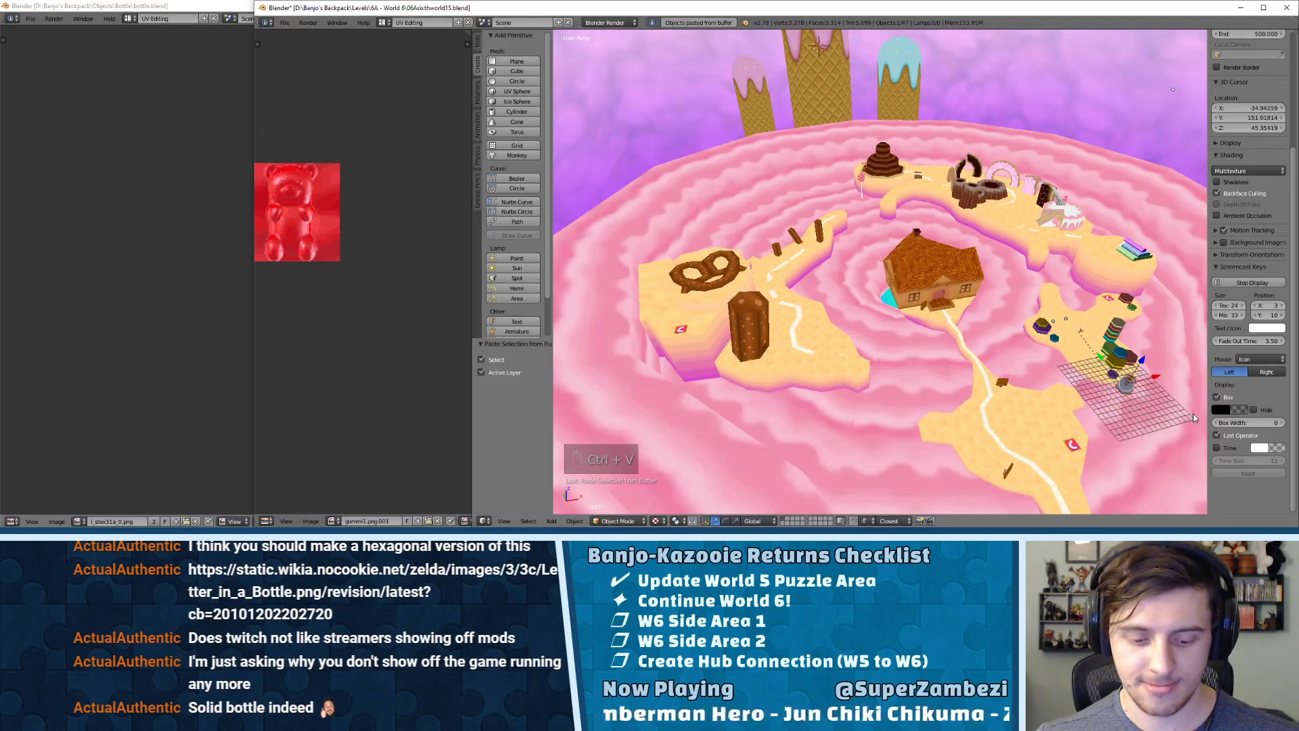
pyautogui.press('g')
pyautogui.click(944, 417)
pyautogui.moveTo(944, 417); pyautogui.dragTo(916, 404, button='middle')
pyautogui.scroll(3, 871, 388)
pyautogui.scroll(3, 870, 390)
pyautogui.keyDown('shift'); pyautogui.moveTo(800, 363); pyautogui.dragTo(841, 345, button='middle'); pyautogui.keyUp('shift')
pyautogui.press('s')
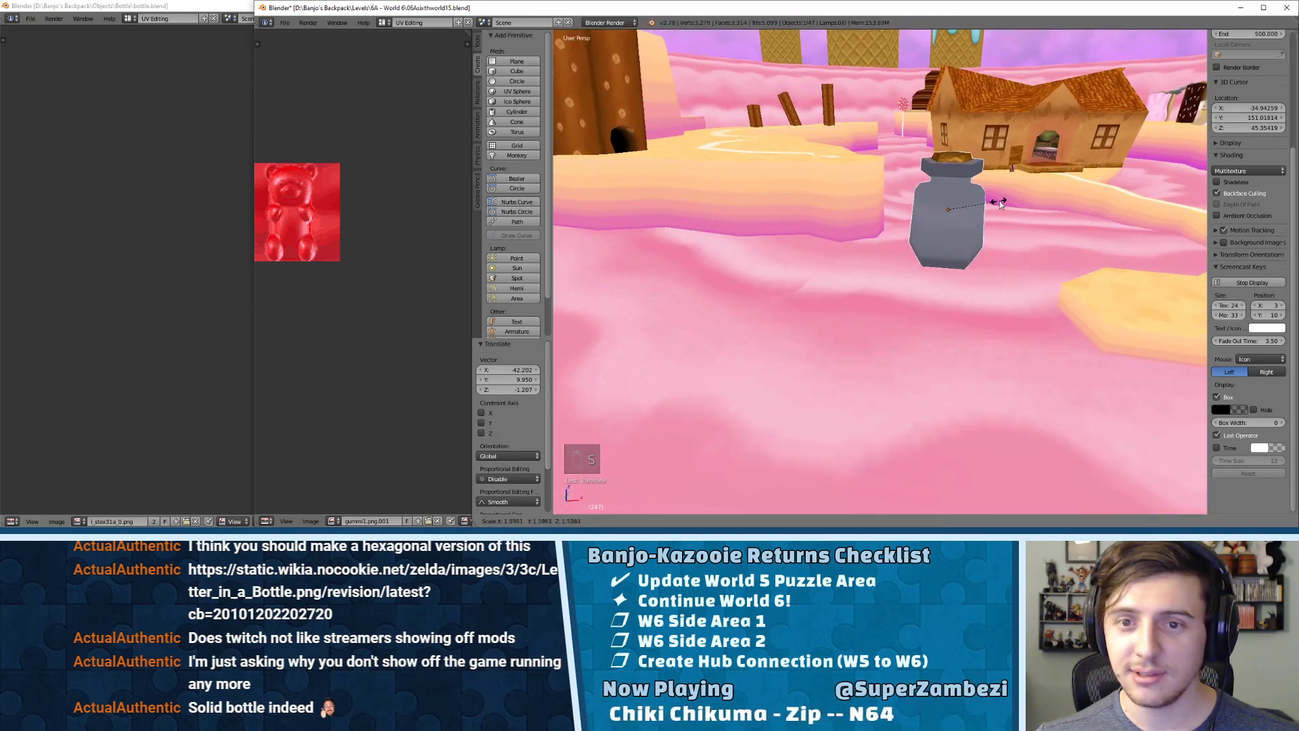
pyautogui.click(1000, 243)
# - Sink the bottle partway into the pink sea and shift it slightly along Y
pyautogui.moveTo(1000, 244)
pyautogui.mouseDown(button='middle')
pyautogui.moveTo(987, 236)
pyautogui.moveTo(1003, 256)
pyautogui.mouseUp(button='middle')
pyautogui.press('KP_Decimal')
pyautogui.scroll(-3, 1003, 256)
pyautogui.moveTo(891, 224); pyautogui.dragTo(886, 214, button='middle')
pyautogui.moveTo(875, 231); pyautogui.dragTo(937, 373)
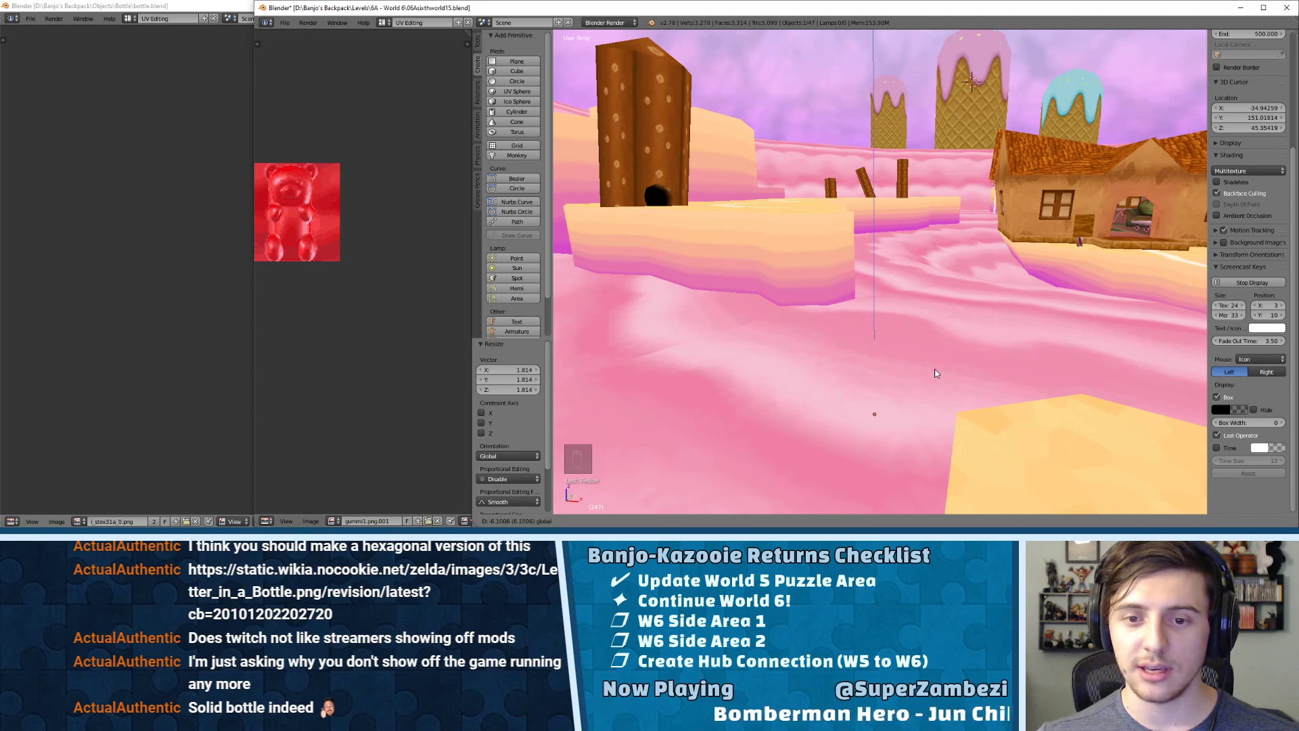
pyautogui.click(937, 373)
pyautogui.moveTo(937, 373); pyautogui.dragTo(833, 243, button='middle')
pyautogui.moveTo(874, 389); pyautogui.dragTo(885, 295)
pyautogui.moveTo(885, 295); pyautogui.dragTo(901, 334, button='middle')
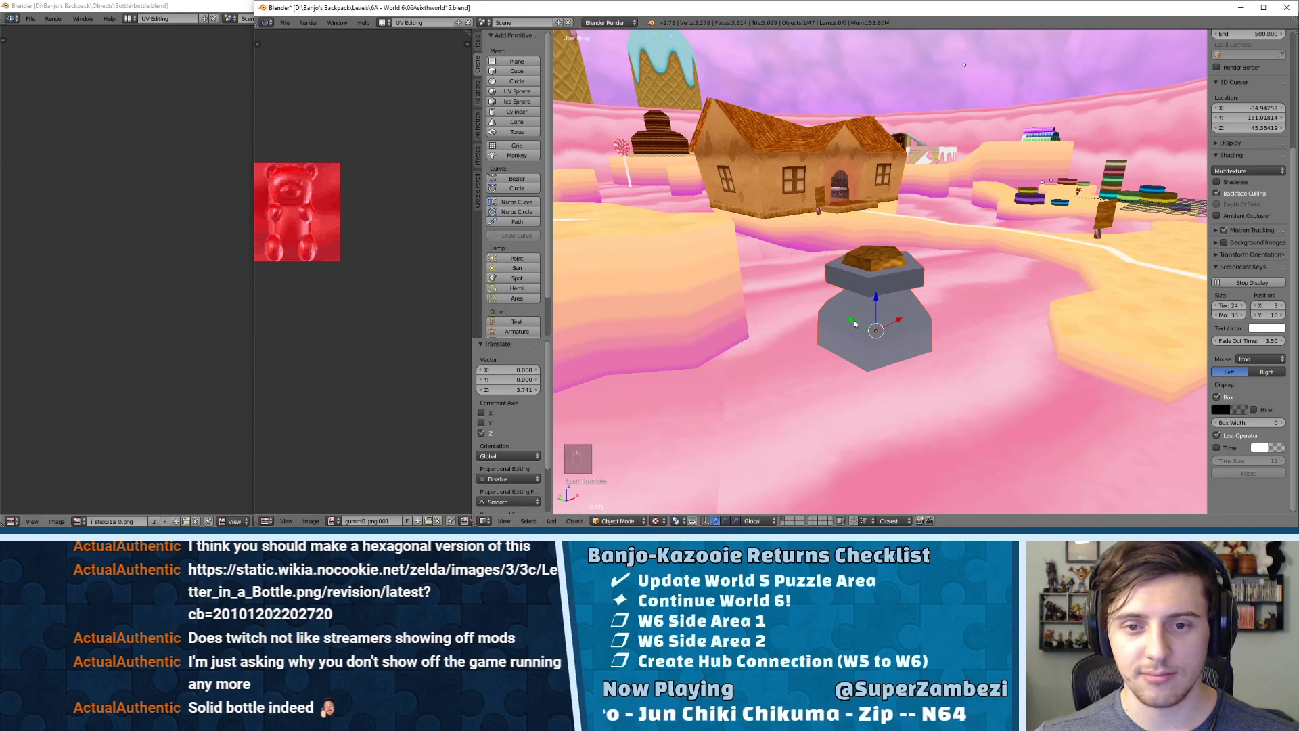
pyautogui.moveTo(854, 323); pyautogui.dragTo(873, 323)
pyautogui.moveTo(873, 324); pyautogui.dragTo(1036, 373, button='middle')
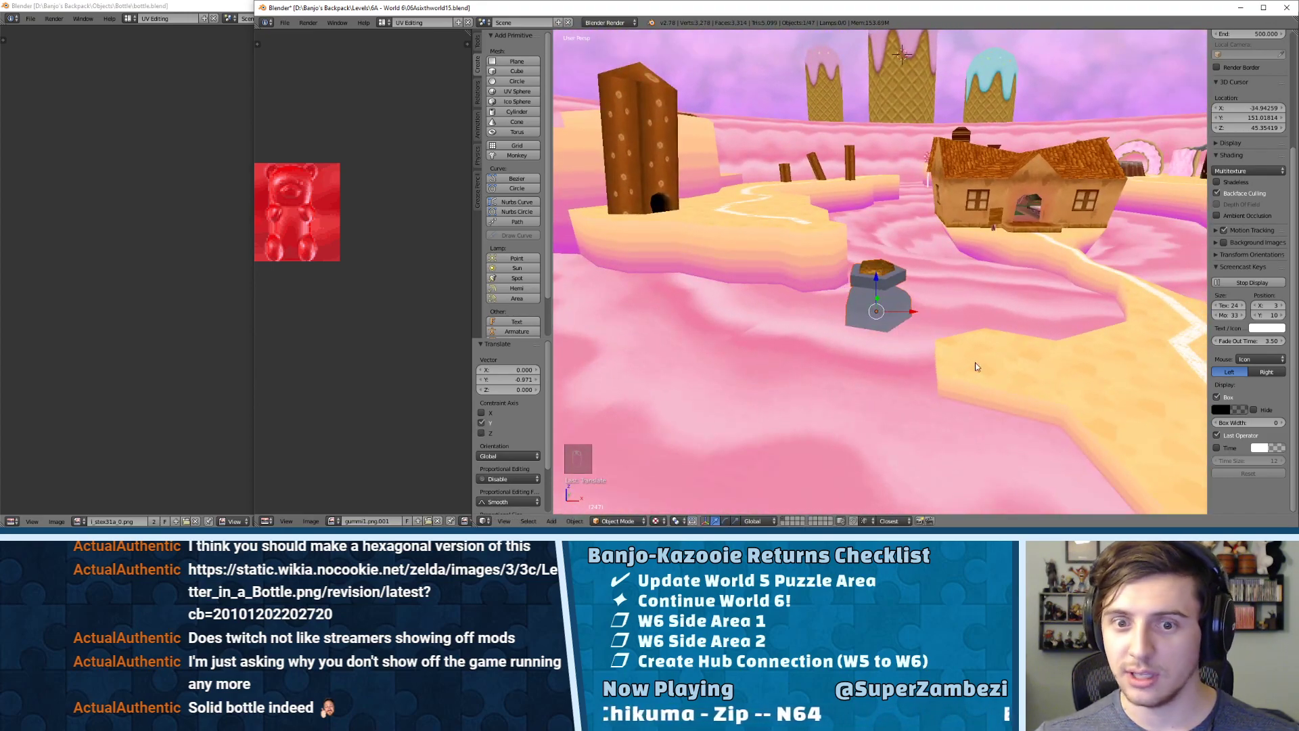
# - Duplicate the bottle in top view, offsetting the copy about 52.5 on X and 28.6 on Y, past the cookie island
pyautogui.moveTo(937, 309); pyautogui.dragTo(970, 330, button='middle')
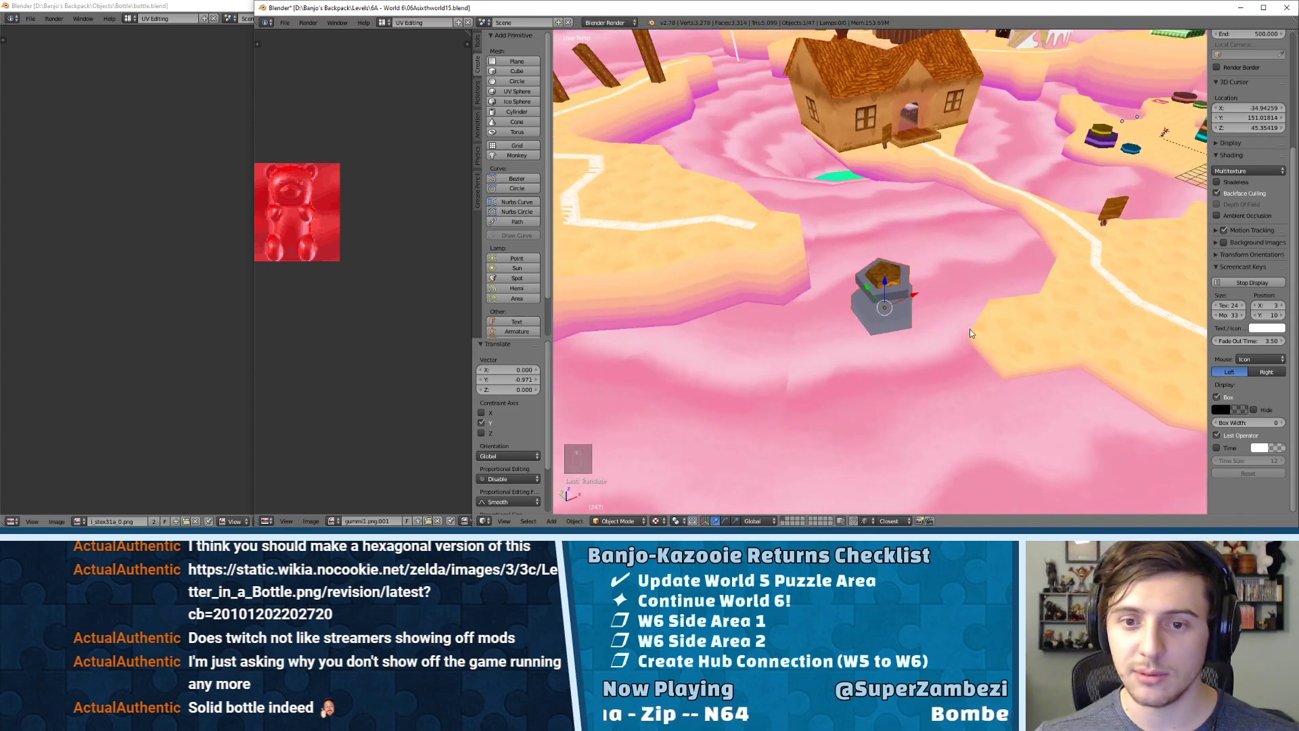
pyautogui.scroll(2, 974, 334)
pyautogui.keyDown('shift'); pyautogui.moveTo(724, 234); pyautogui.dragTo(963, 298, button='middle'); pyautogui.keyUp('shift')
pyautogui.moveTo(845, 302); pyautogui.dragTo(983, 266, button='middle')
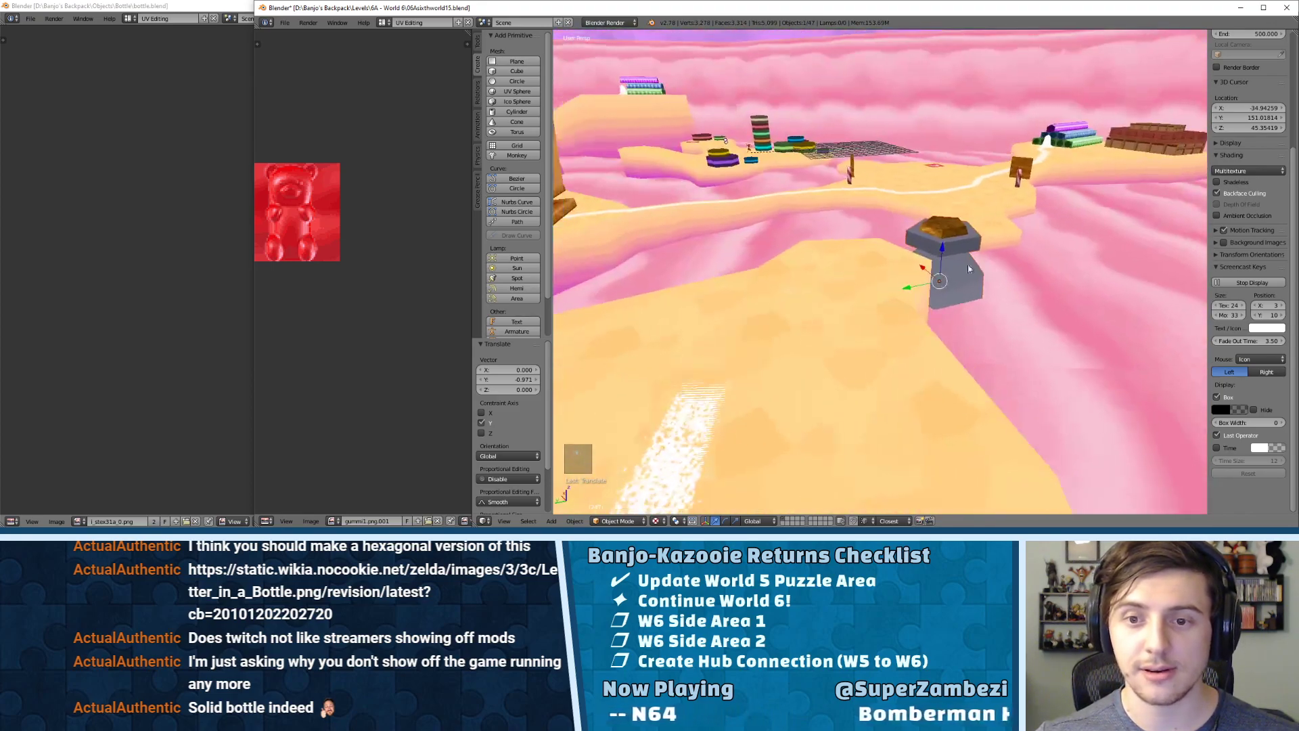
pyautogui.moveTo(994, 193); pyautogui.dragTo(894, 310, button='middle')
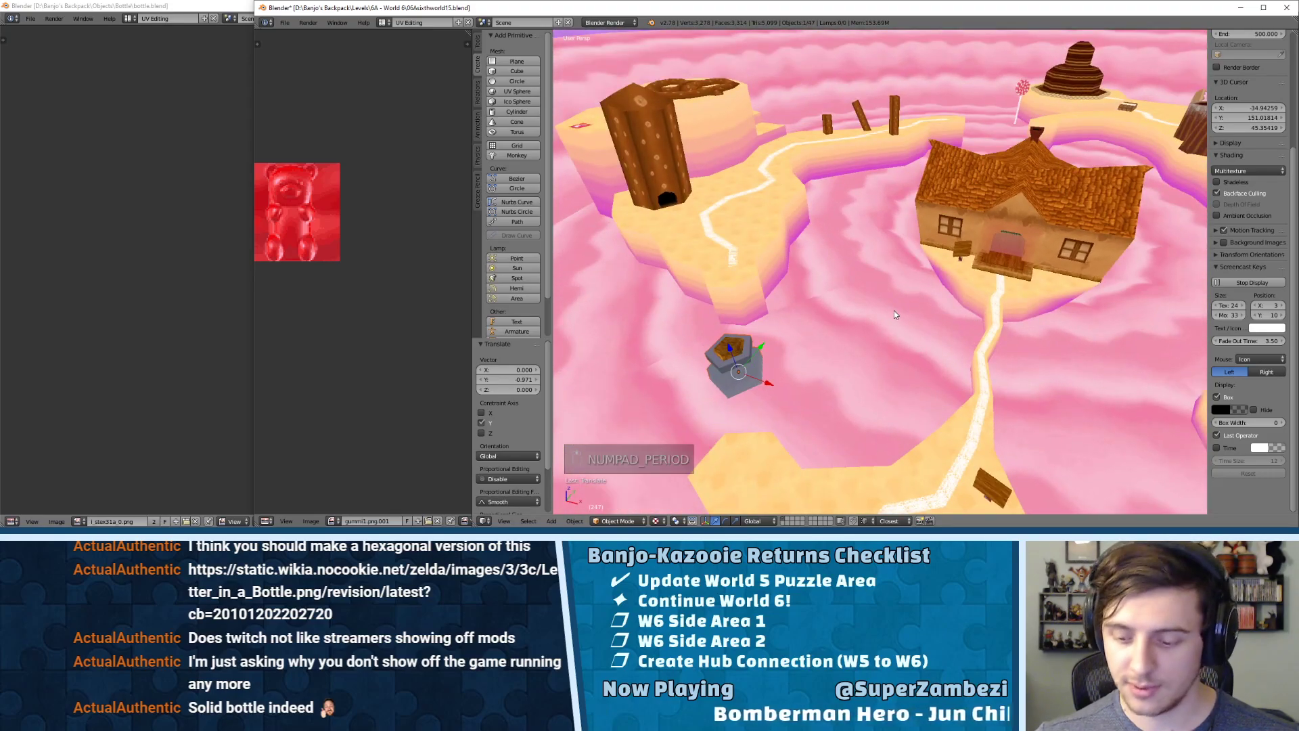
pyautogui.press('KP_Decimal')
pyautogui.press('KP_7')
pyautogui.scroll(-10, 895, 314)
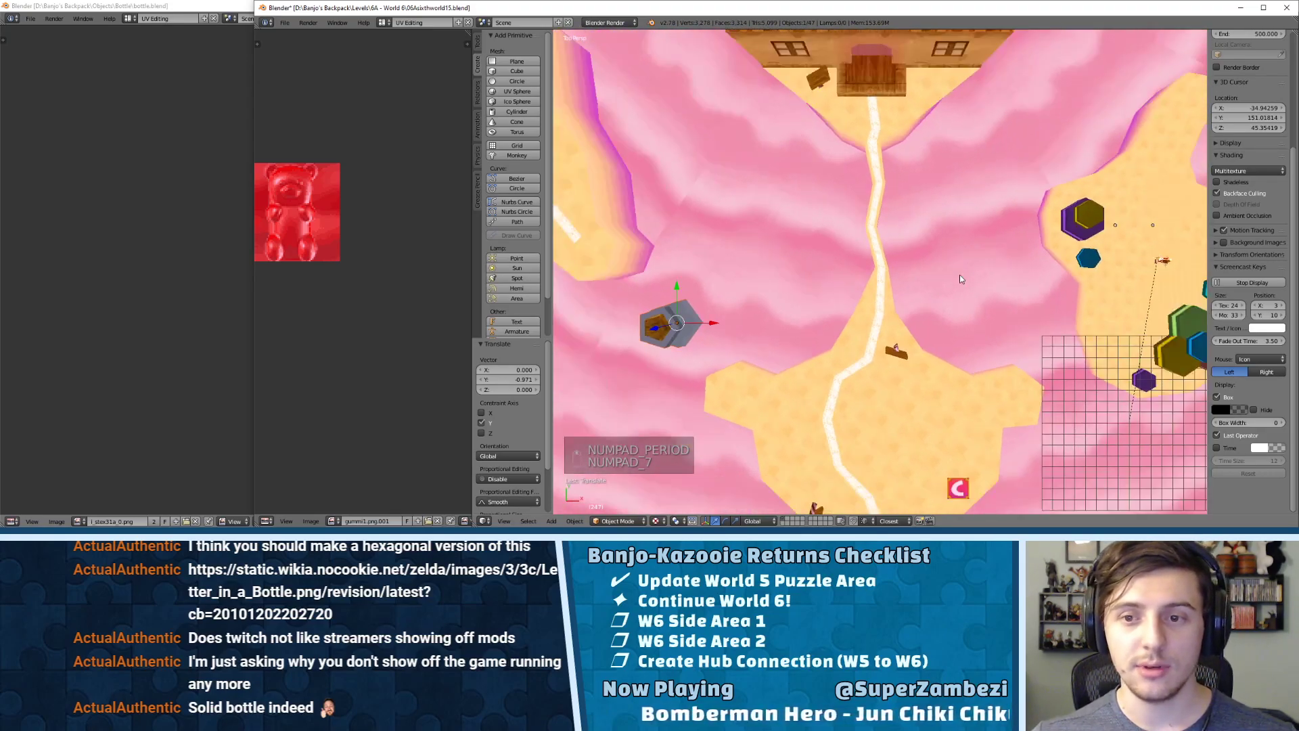
pyautogui.hotkey('shift', 'd')
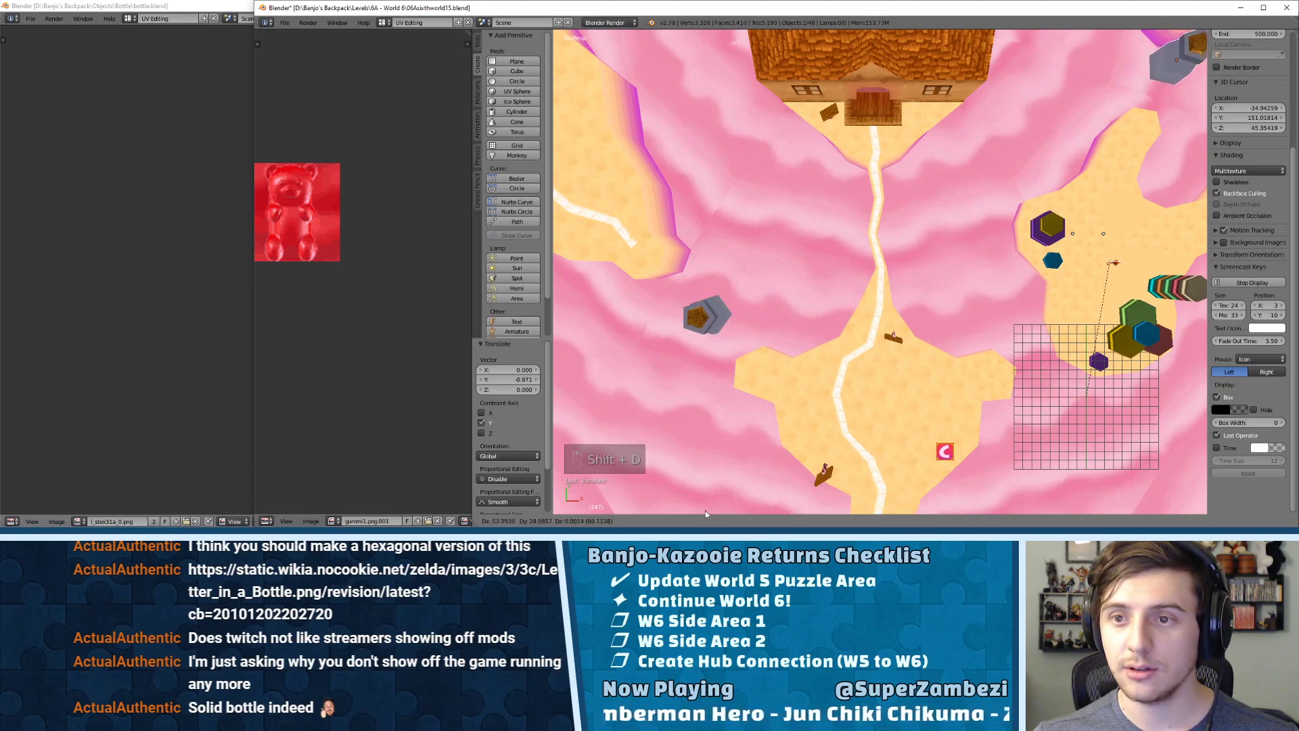
pyautogui.click(709, 36)
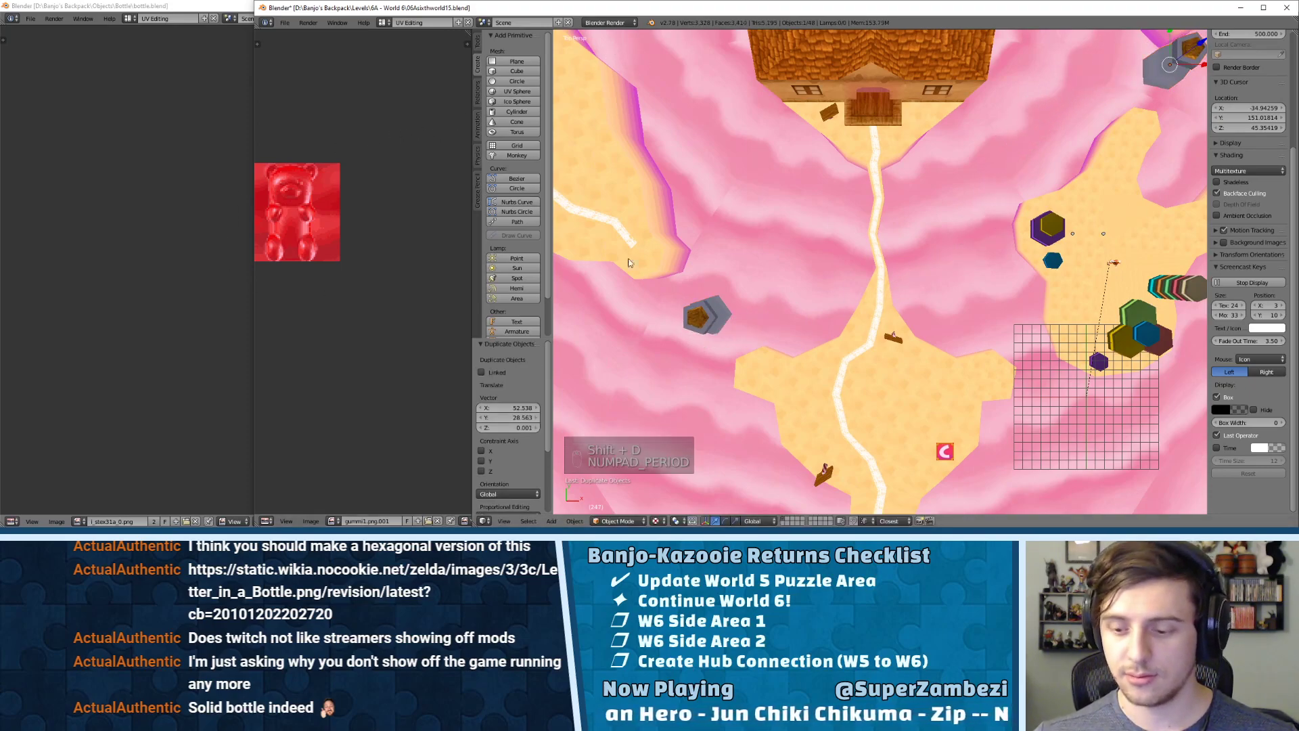
# - Nudge the duplicated bottle along Y and about 1.46 units along X within the gap between the islands
pyautogui.press('KP_Decimal')
pyautogui.moveTo(894, 240); pyautogui.dragTo(814, 186, button='middle')
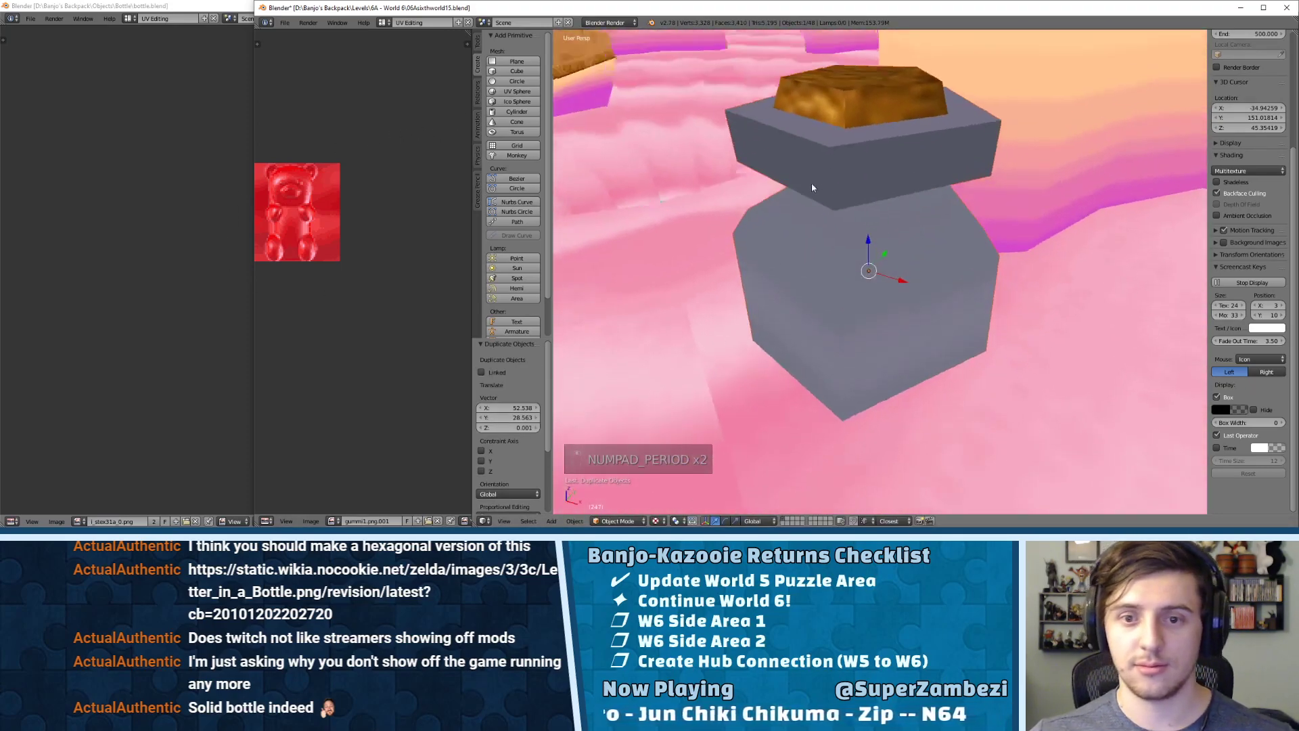
pyautogui.scroll(-3, 862, 217)
pyautogui.moveTo(890, 257); pyautogui.dragTo(845, 304)
pyautogui.moveTo(841, 278); pyautogui.dragTo(834, 237, button='middle')
pyautogui.moveTo(852, 290); pyautogui.dragTo(812, 279)
pyautogui.moveTo(812, 279); pyautogui.dragTo(882, 431, button='middle')
pyautogui.scroll(-3, 900, 312)
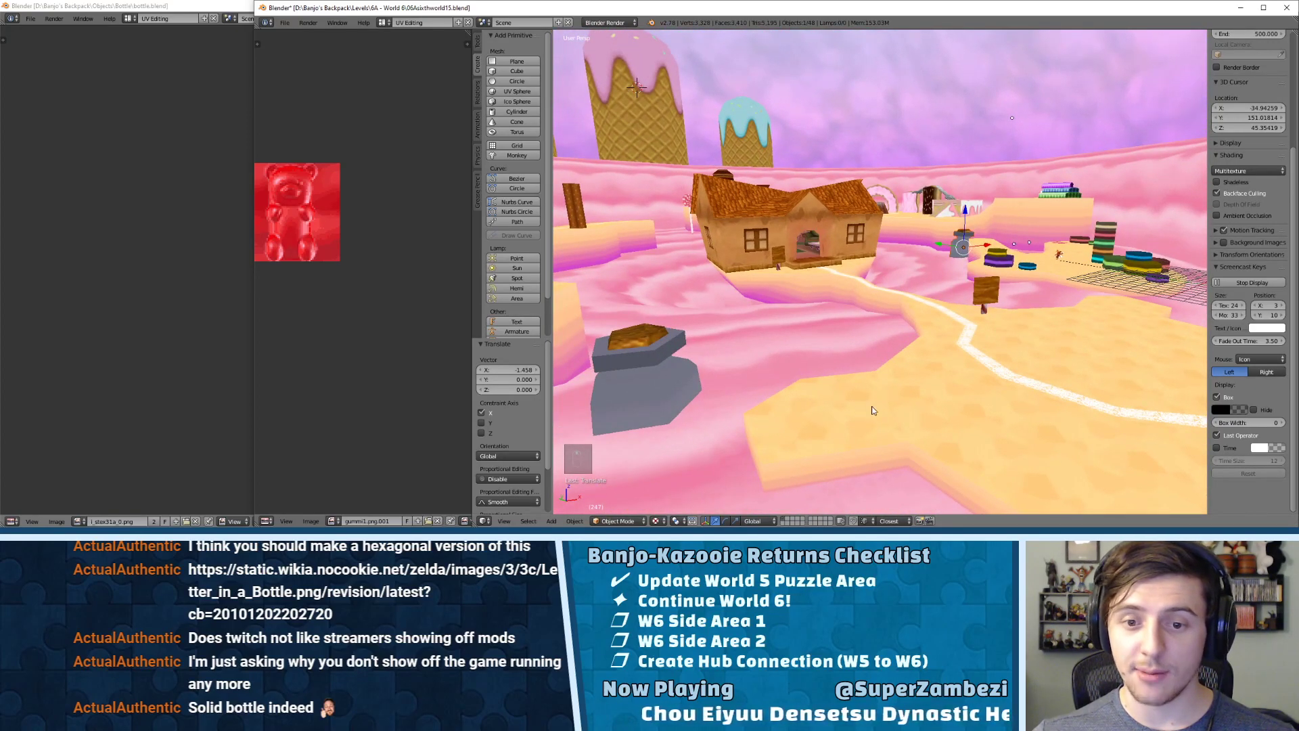
# - Examine both bottles' placement around the house and islands from several angles
pyautogui.moveTo(763, 370); pyautogui.dragTo(864, 314, button='middle')
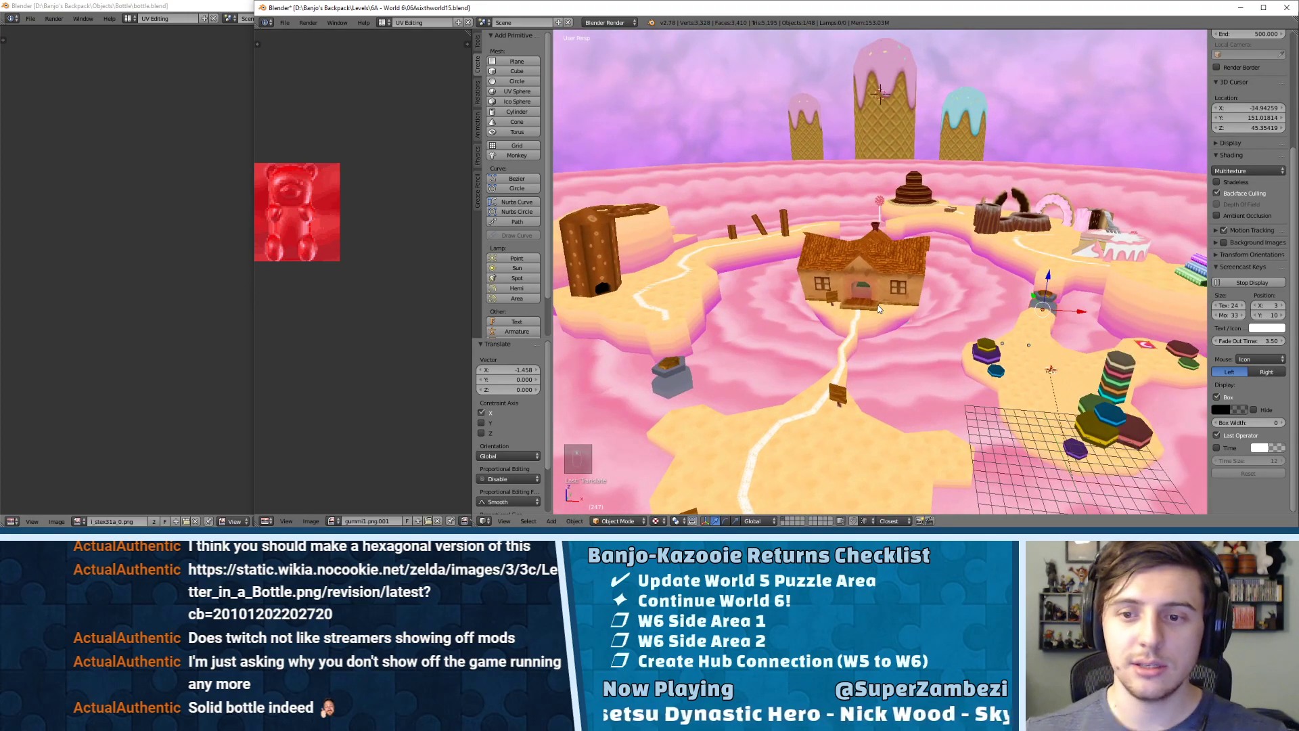
pyautogui.moveTo(790, 236); pyautogui.dragTo(834, 165, button='middle')
pyautogui.scroll(5, 833, 169)
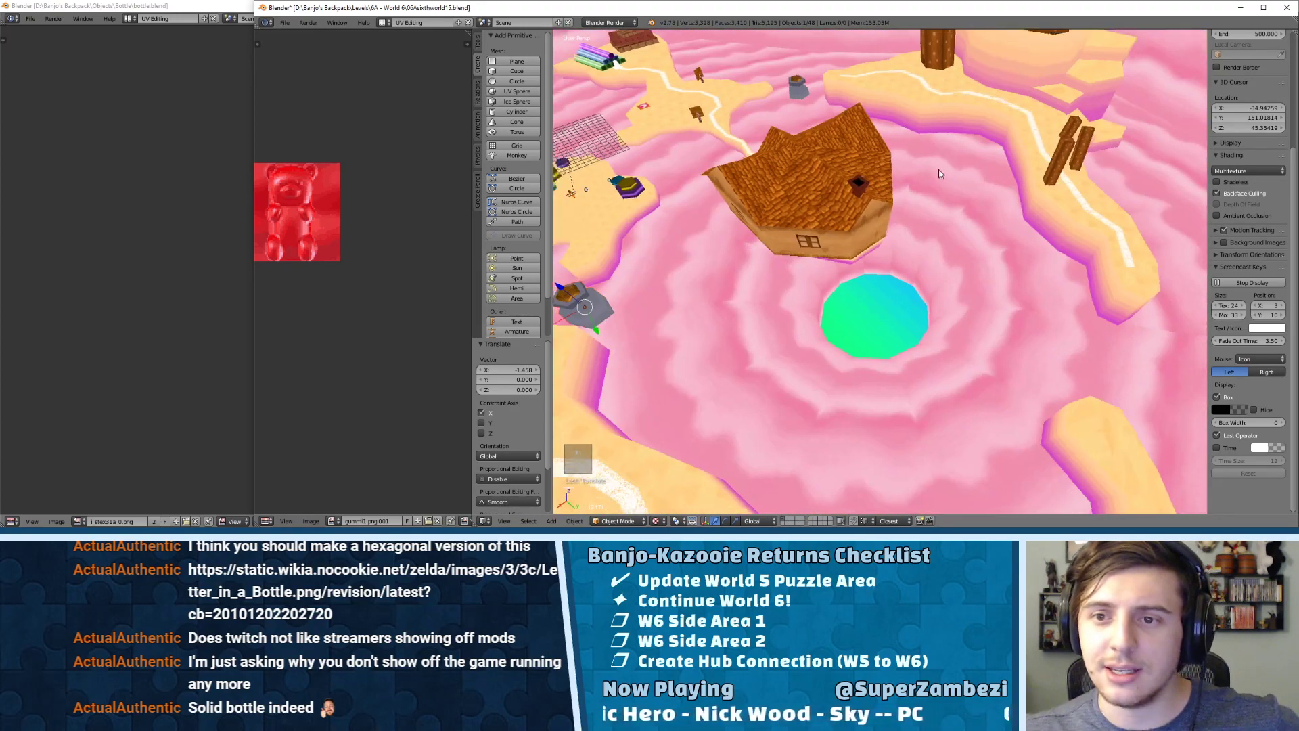
pyautogui.moveTo(941, 173); pyautogui.dragTo(1161, 167, button='middle')
pyautogui.moveTo(846, 145); pyautogui.dragTo(1110, 152, button='middle')
pyautogui.scroll(-5, 879, 176)
pyautogui.moveTo(887, 187); pyautogui.dragTo(860, 214, button='middle')
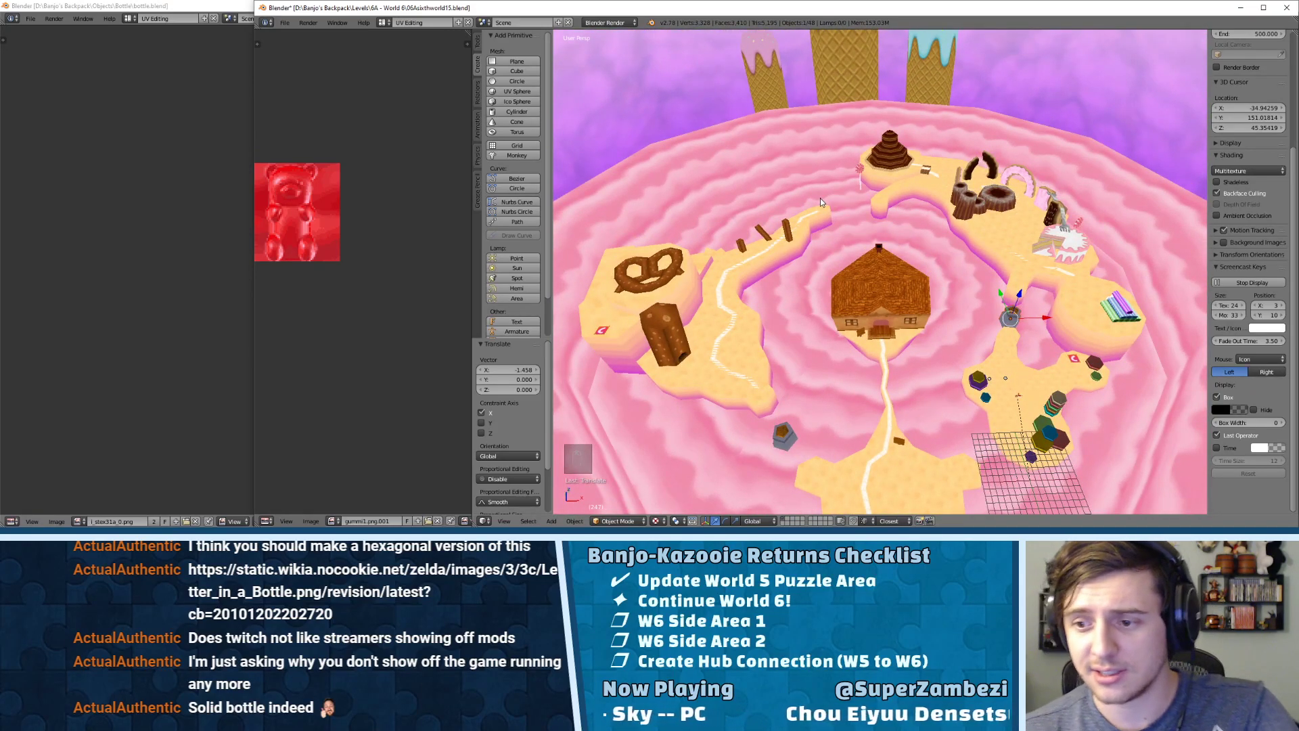
pyautogui.moveTo(820, 197); pyautogui.dragTo(858, 286, button='middle')
pyautogui.scroll(4, 858, 286)
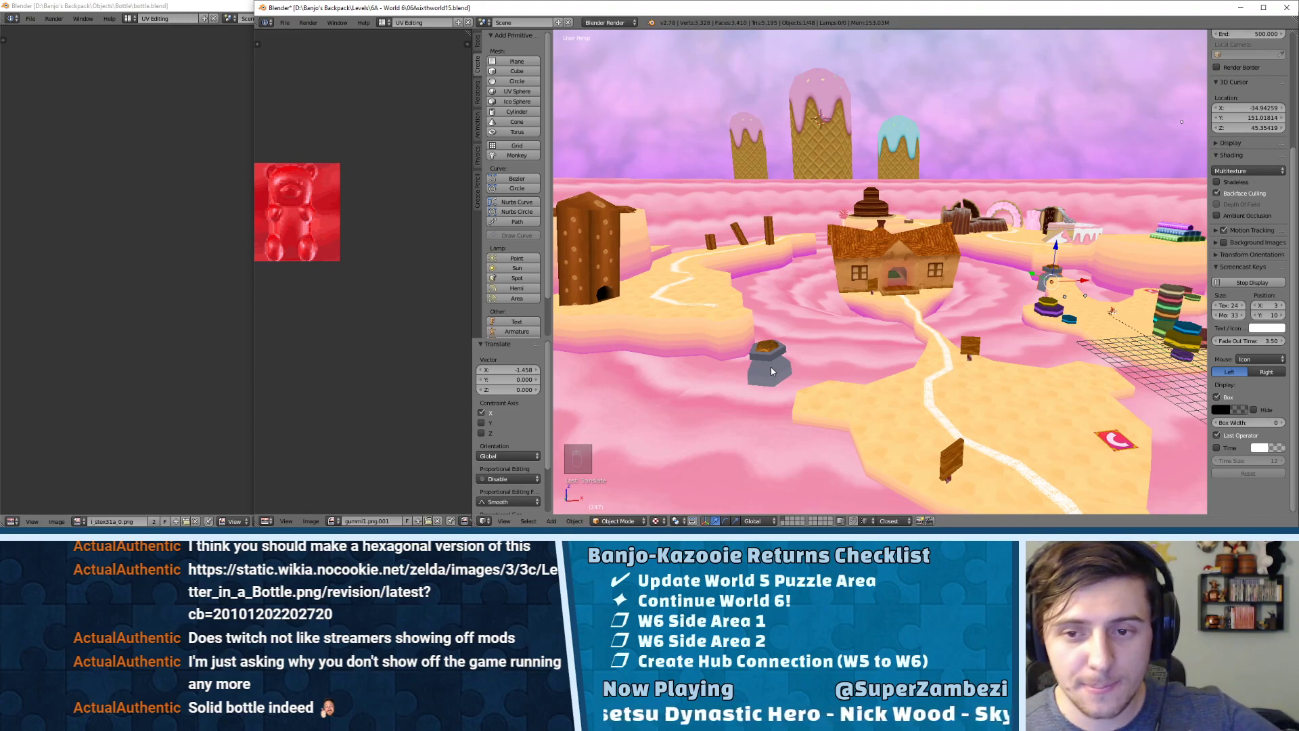
pyautogui.moveTo(846, 281); pyautogui.dragTo(839, 256, button='middle')
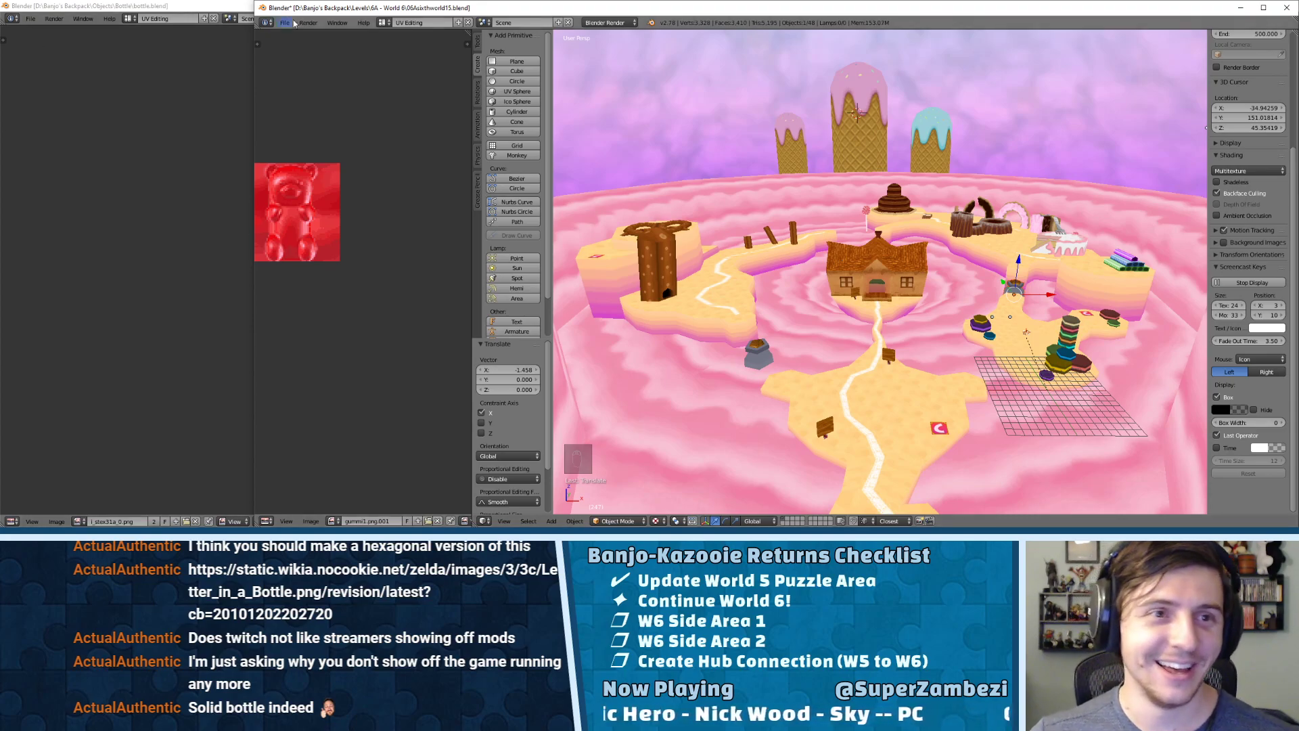
# - Delete both bottles from the World 6 level
pyautogui.click(759, 358)
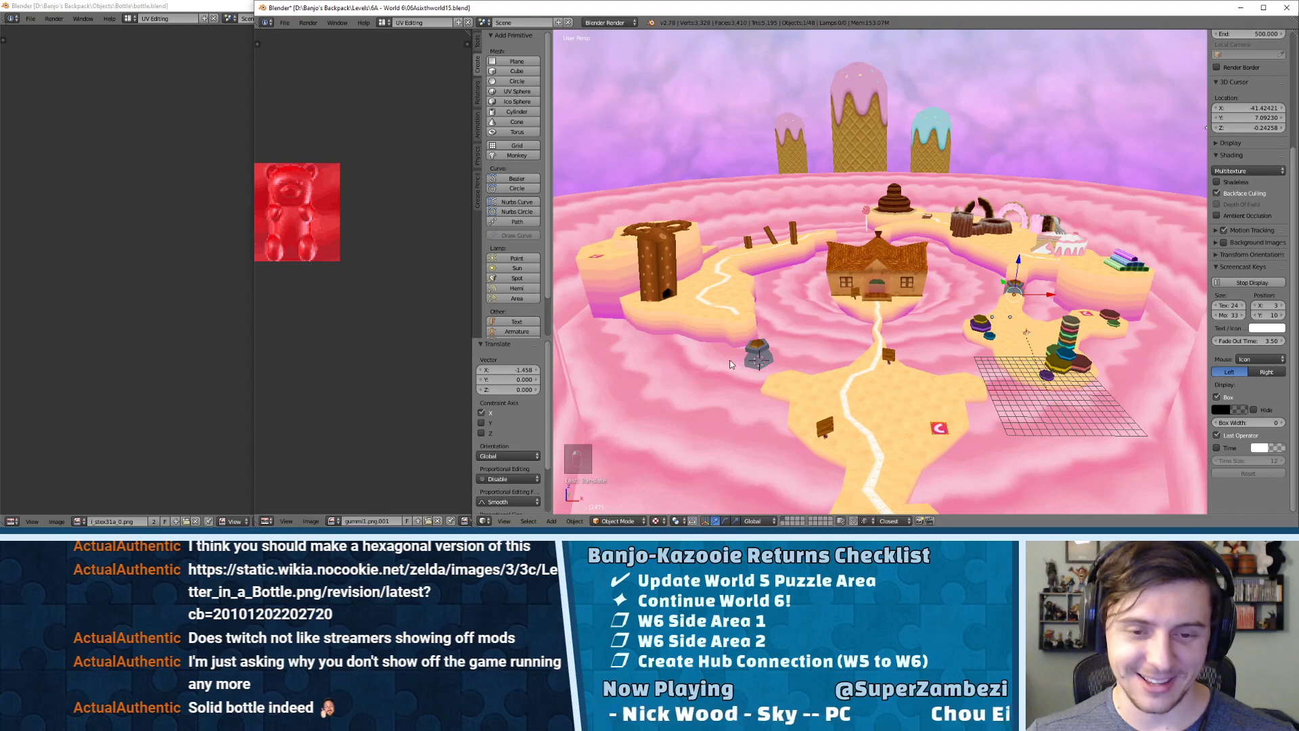
pyautogui.press('x')
pyautogui.click(730, 359)
pyautogui.rightClick(1017, 296)
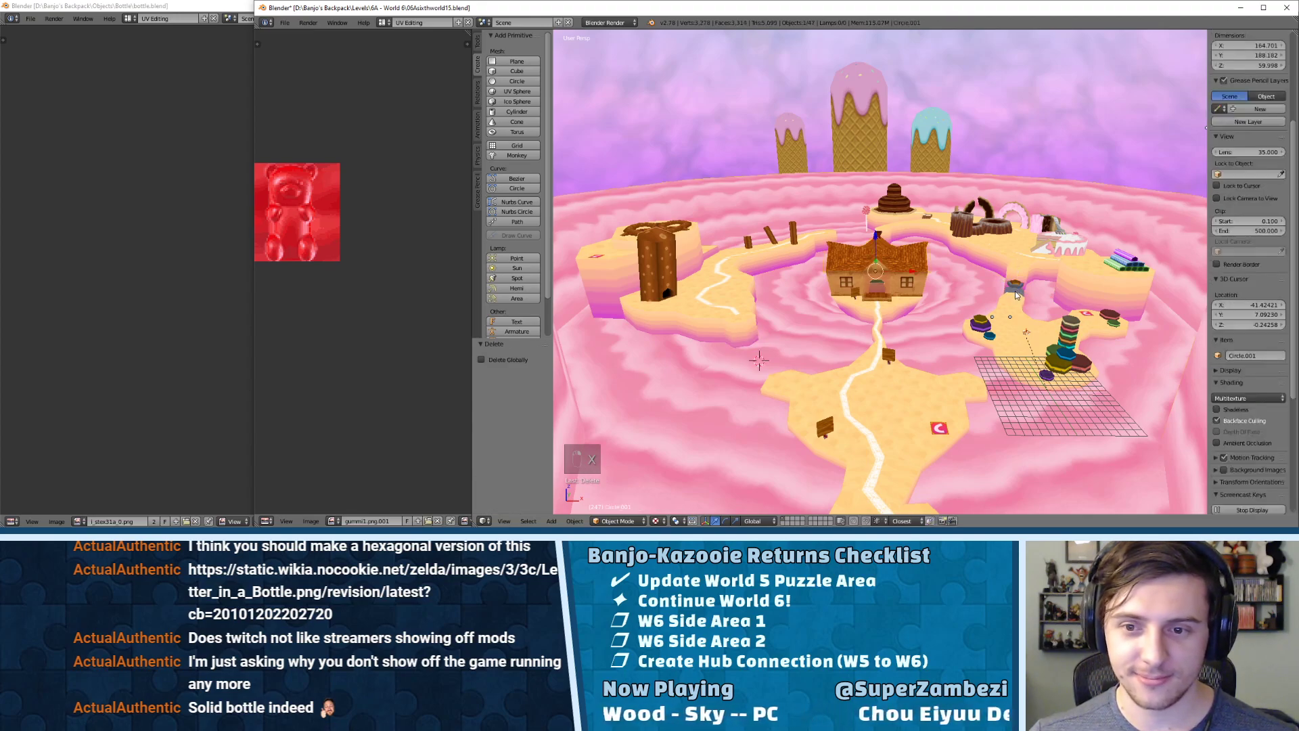
pyautogui.press('x')
pyautogui.click(1018, 296)
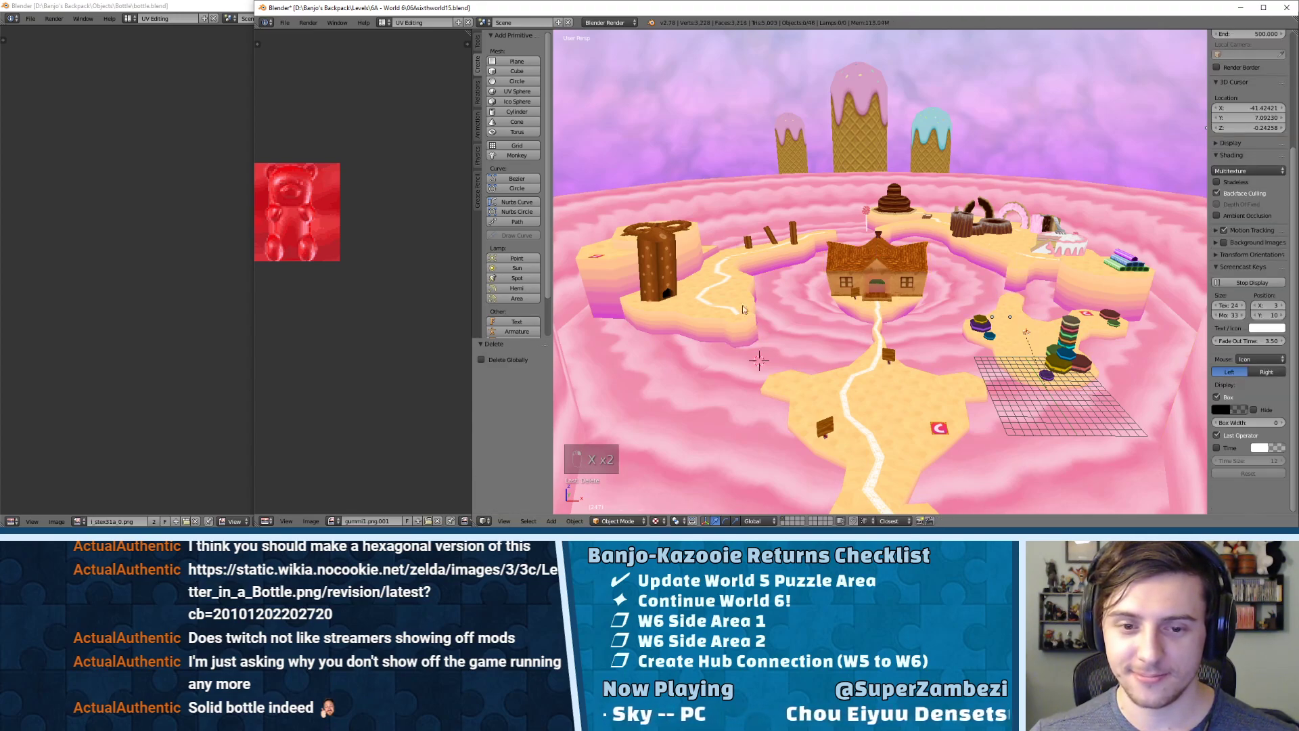
# - Save the World 6 level file
pyautogui.click(285, 22)
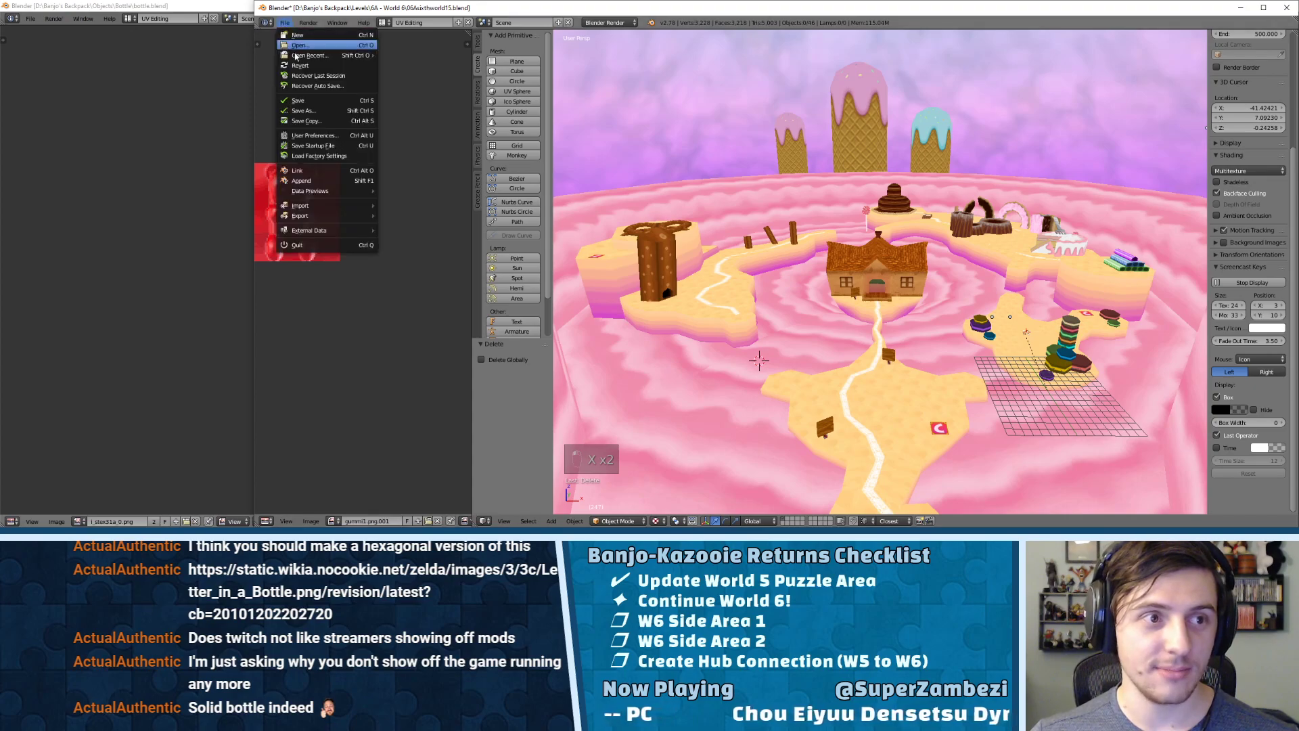
pyautogui.click(317, 102)
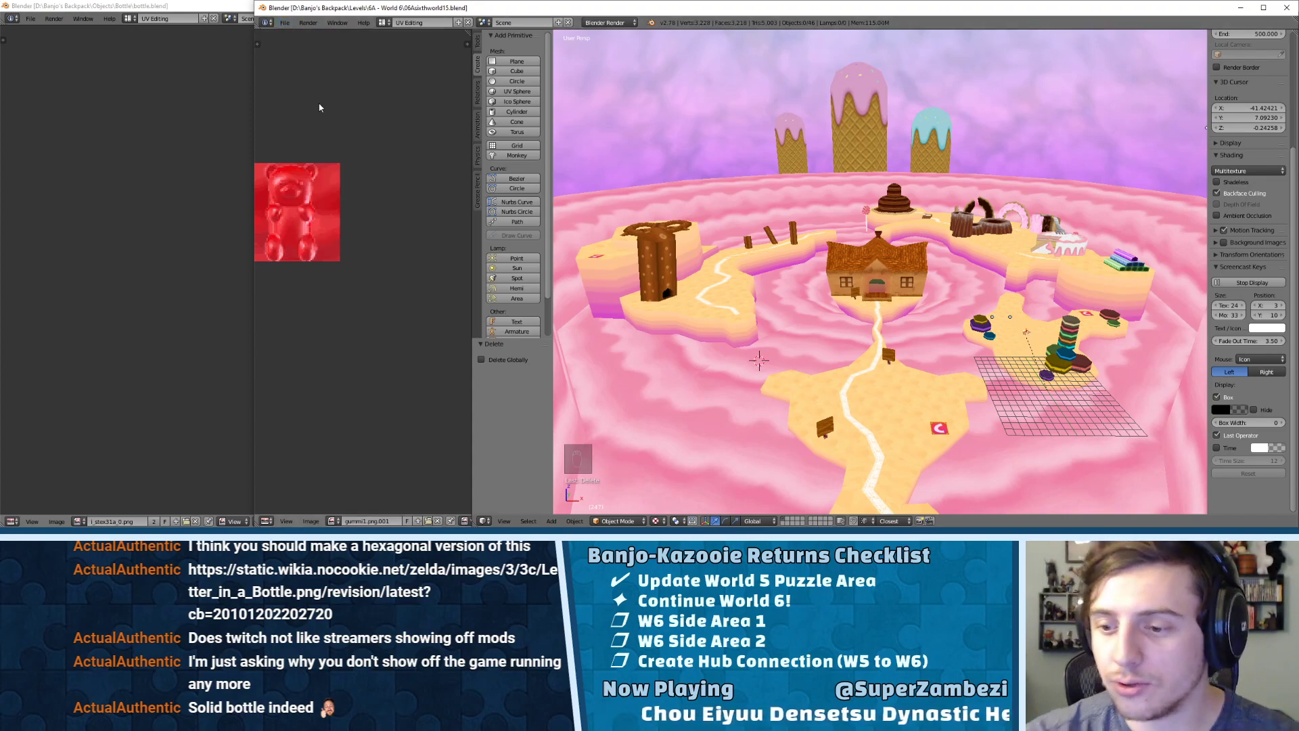